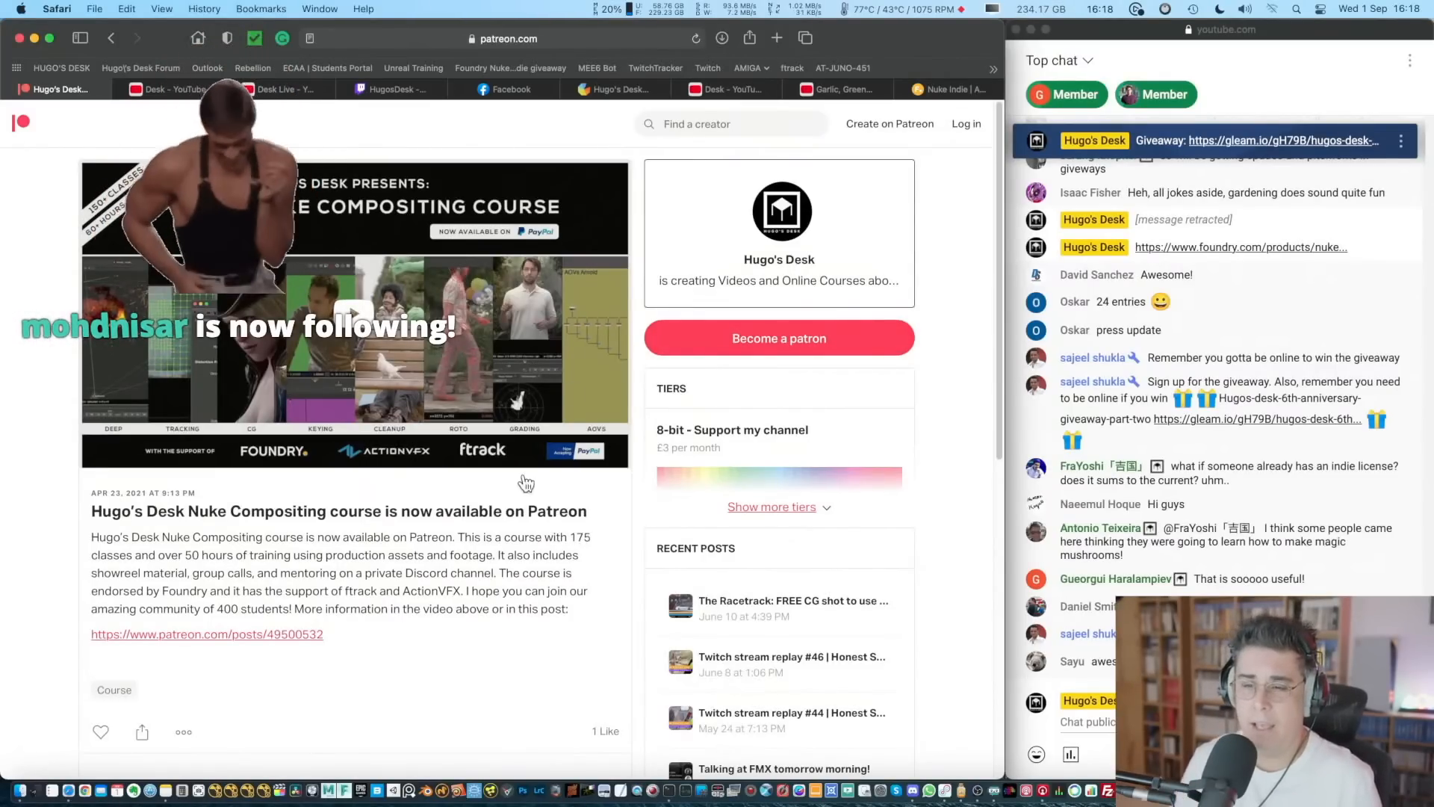
- Load the Patreon post announcing the Nuke compositing course on PayPal and share its link in the YouTube live chat
left_click(694, 39)
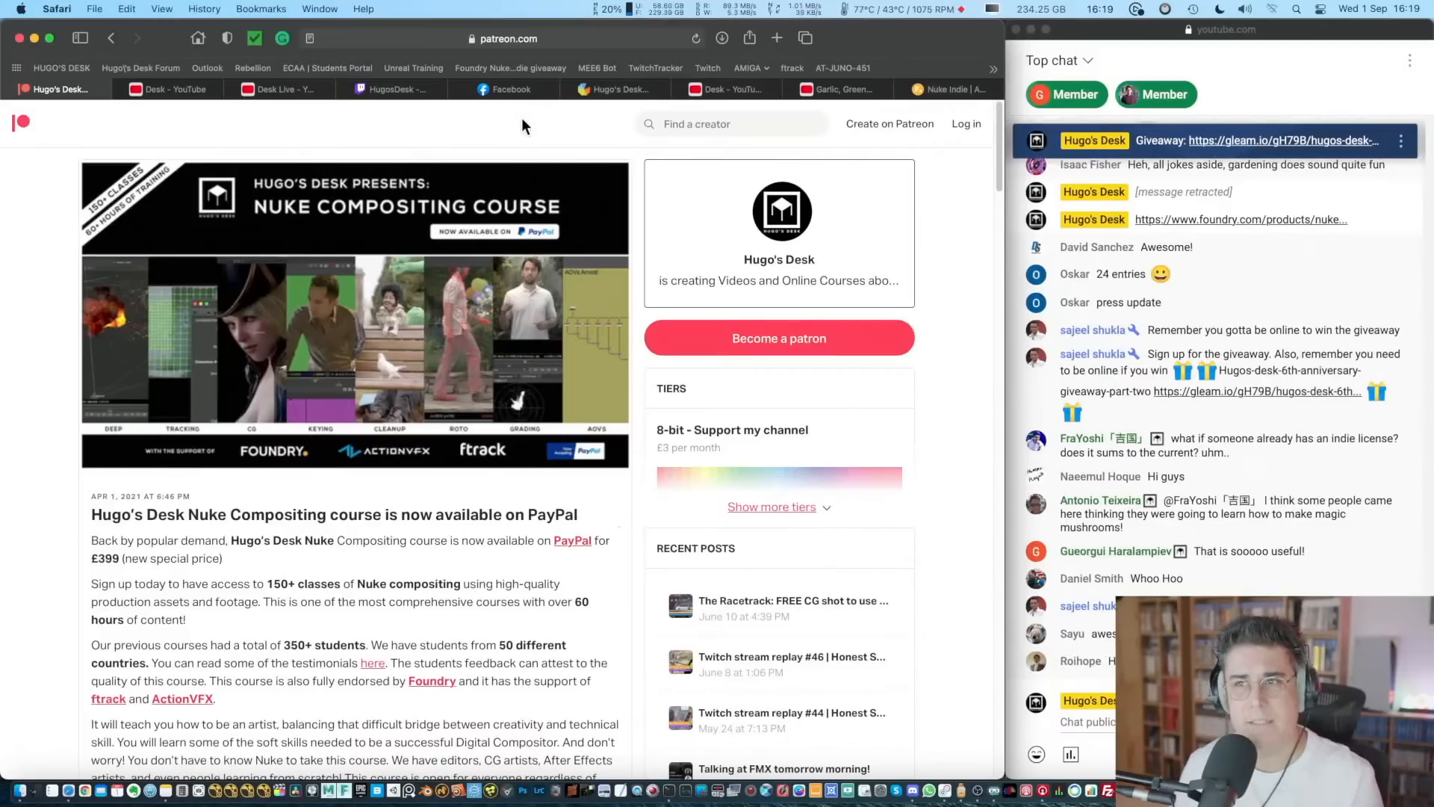
left_click(556, 38)
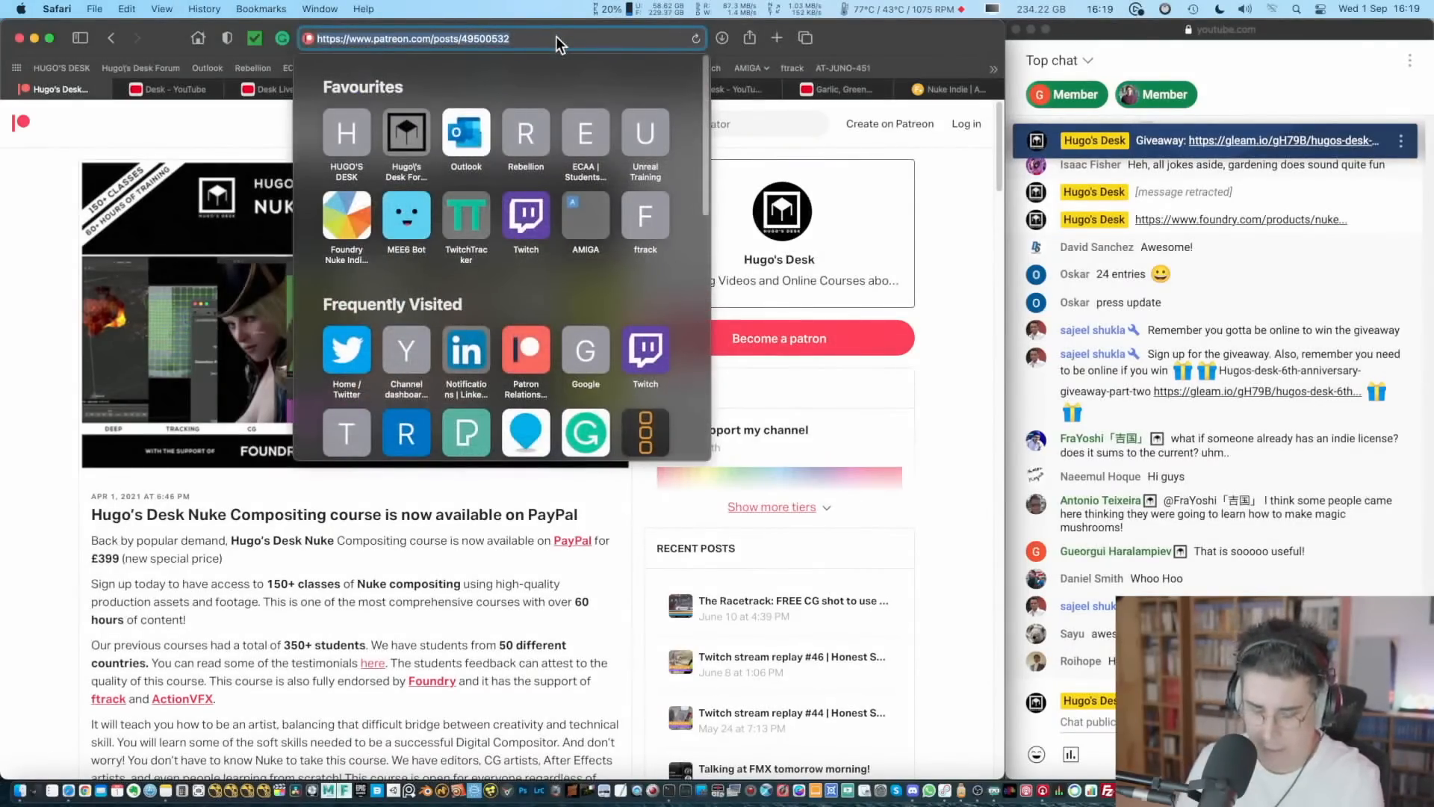
left_click(912, 516)
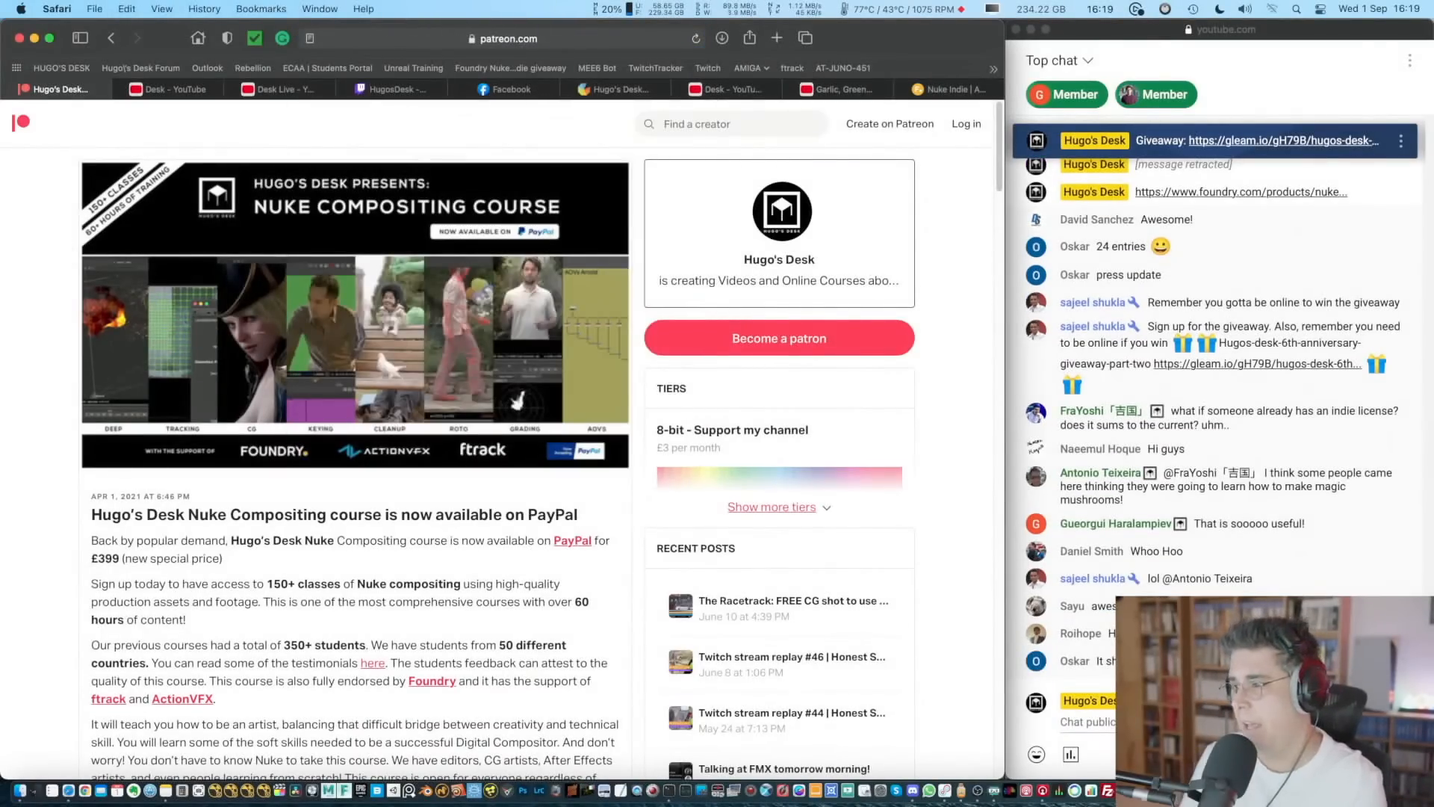
left_click(1086, 722)
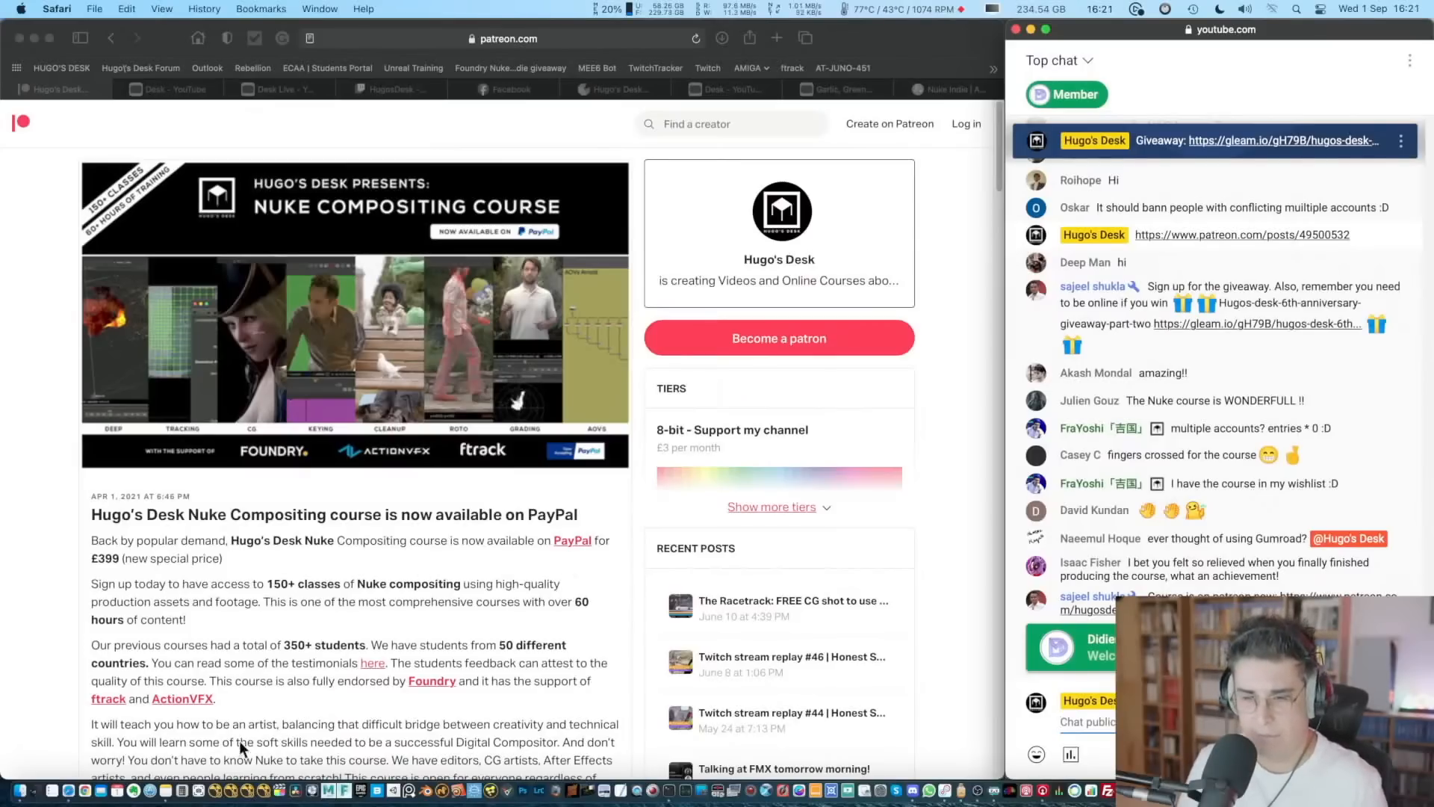
- Switch to Calculator, work out 399 minus 43%, and return to the browser
left_click(181, 790)
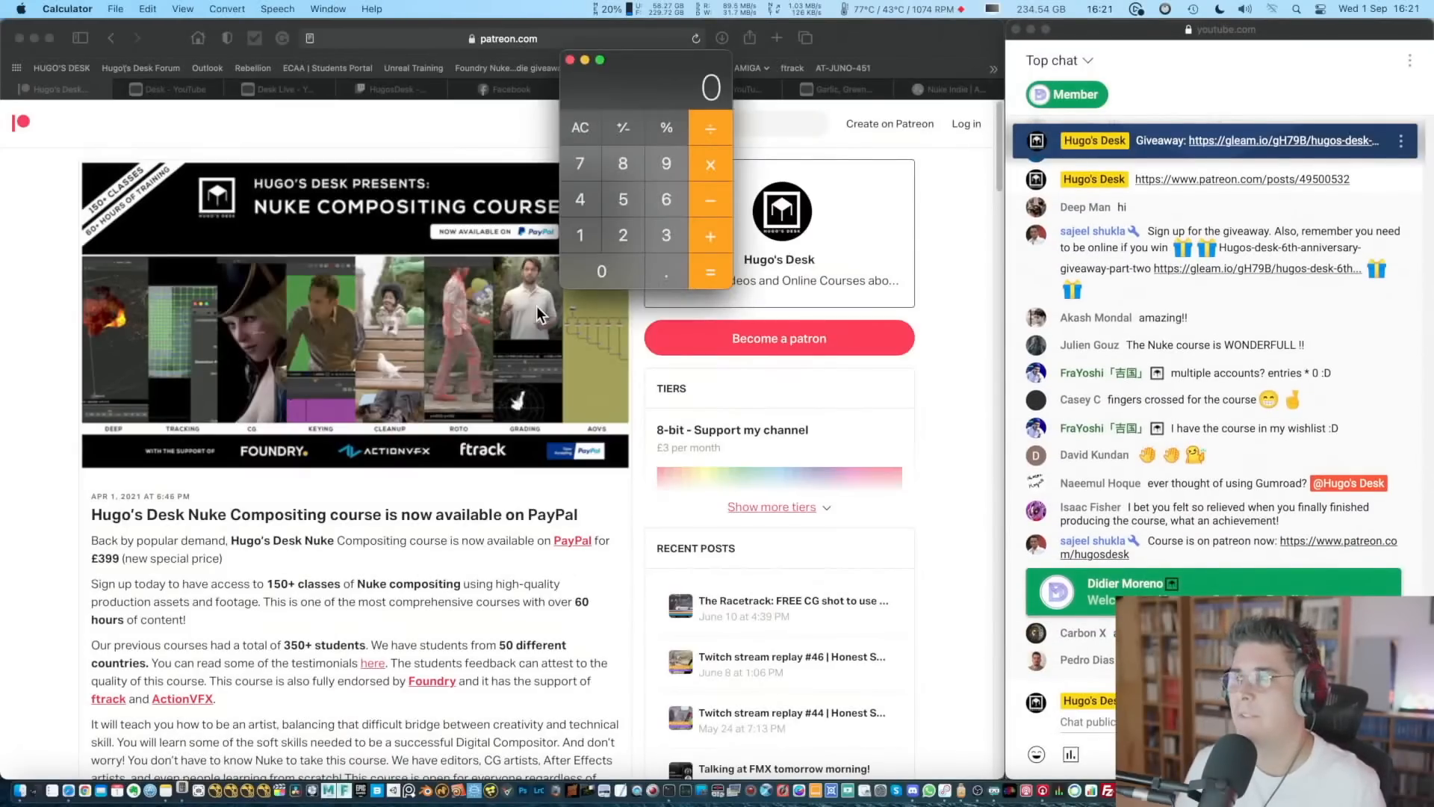
left_click(666, 235)
left_click(667, 164)
left_click(666, 172)
left_click(711, 235)
left_click(591, 200)
left_click(666, 238)
left_click(666, 129)
left_click(714, 276)
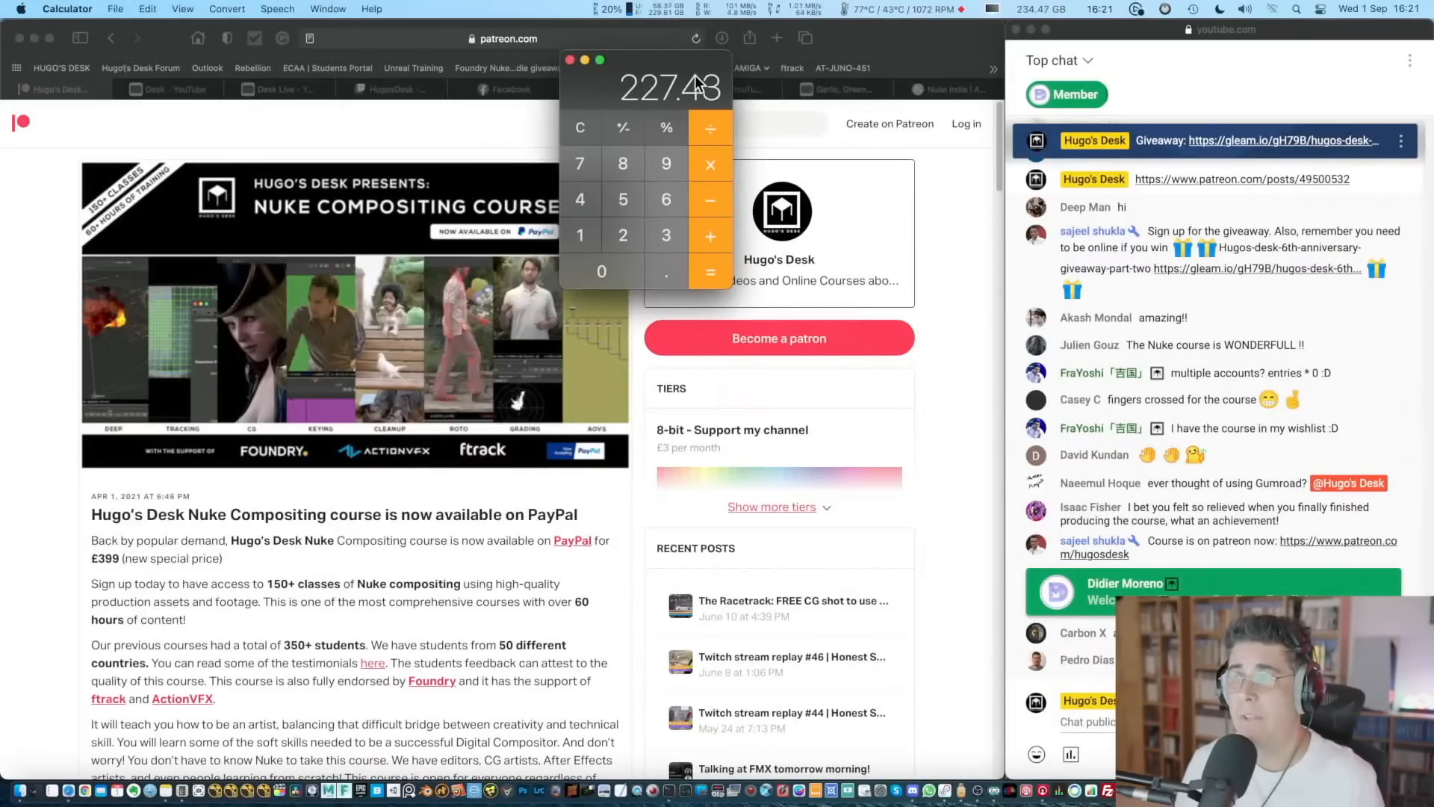
left_click(853, 42)
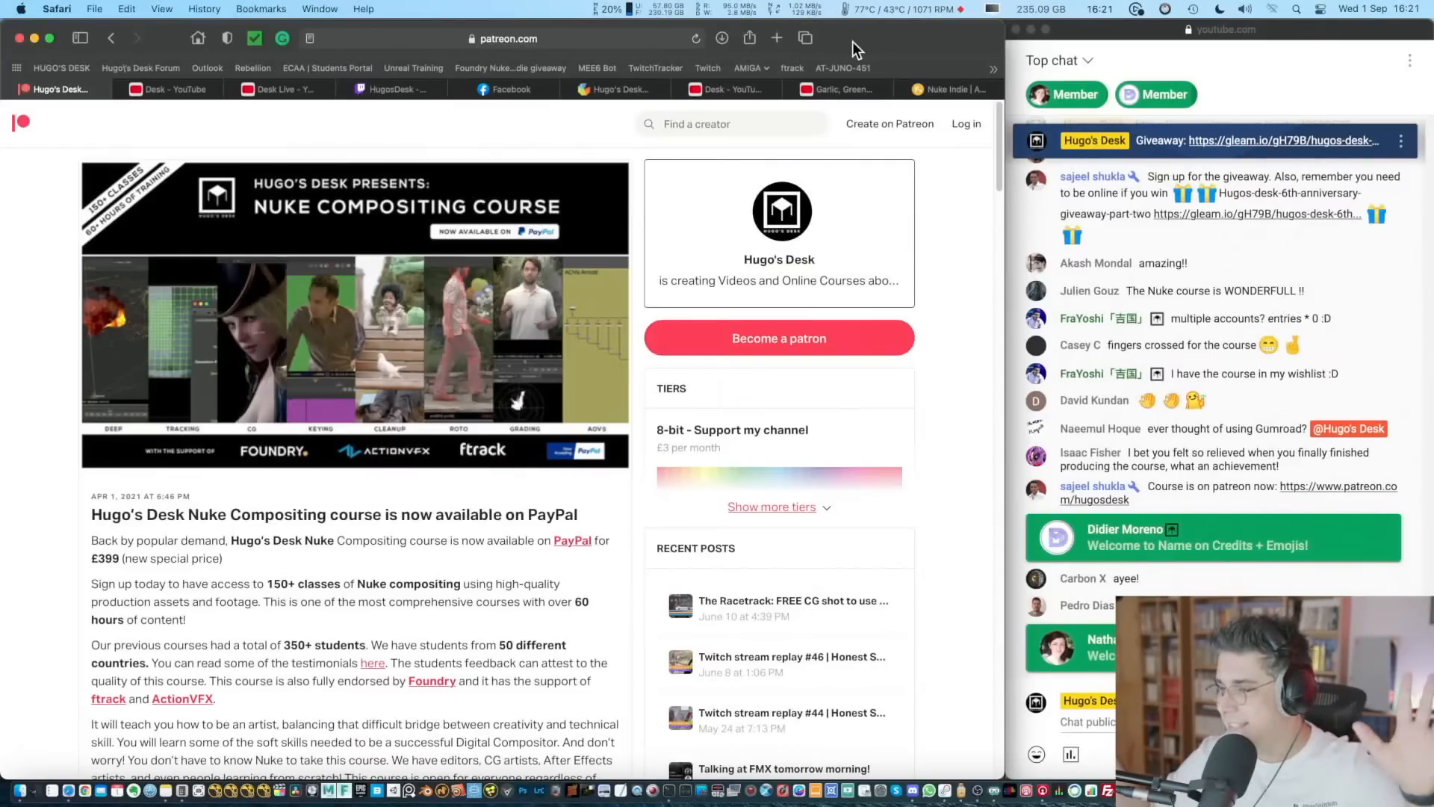
- Open the Hugo's Desk Live YouTube channel and post its address in the live chat
left_click(159, 90)
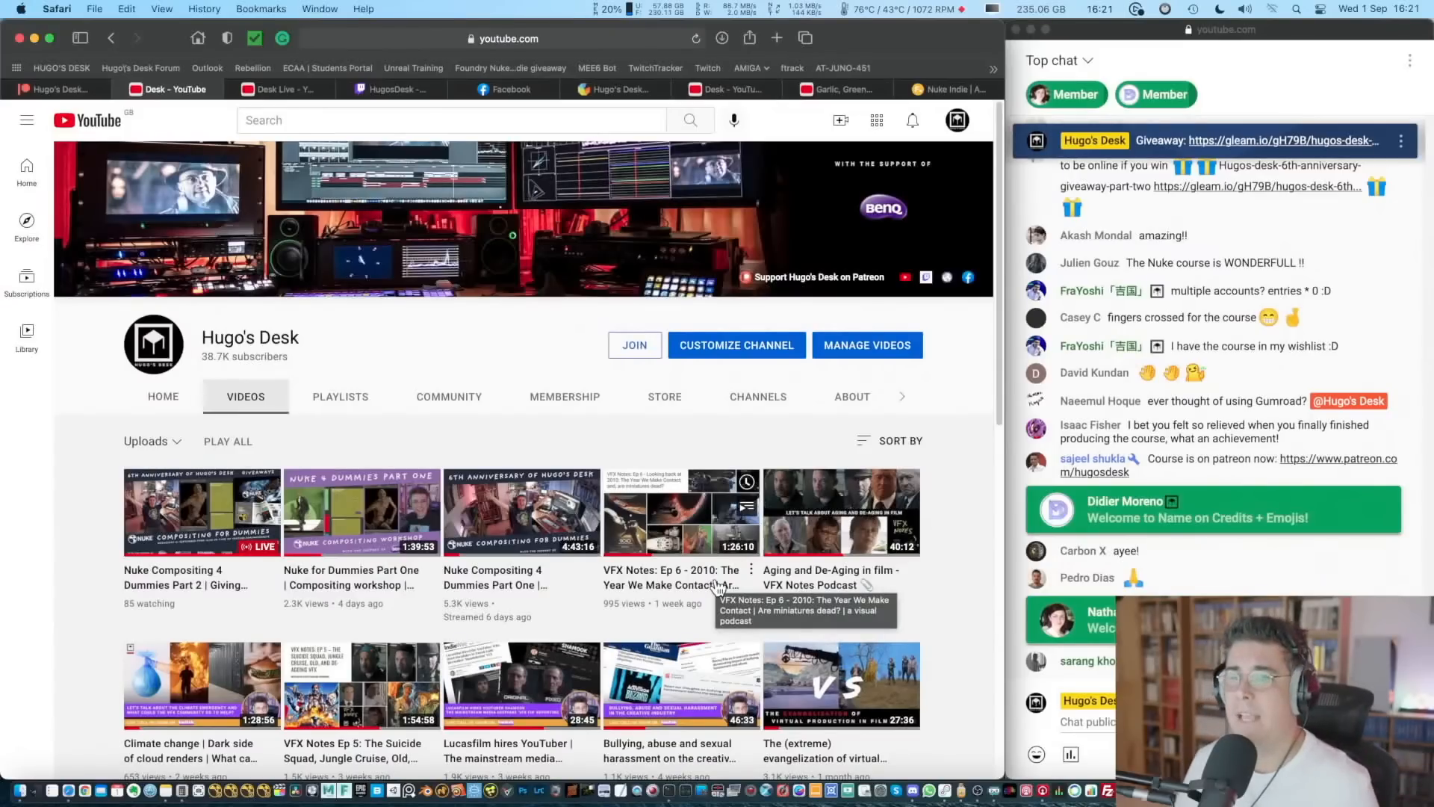
left_click(286, 88)
left_click(379, 35)
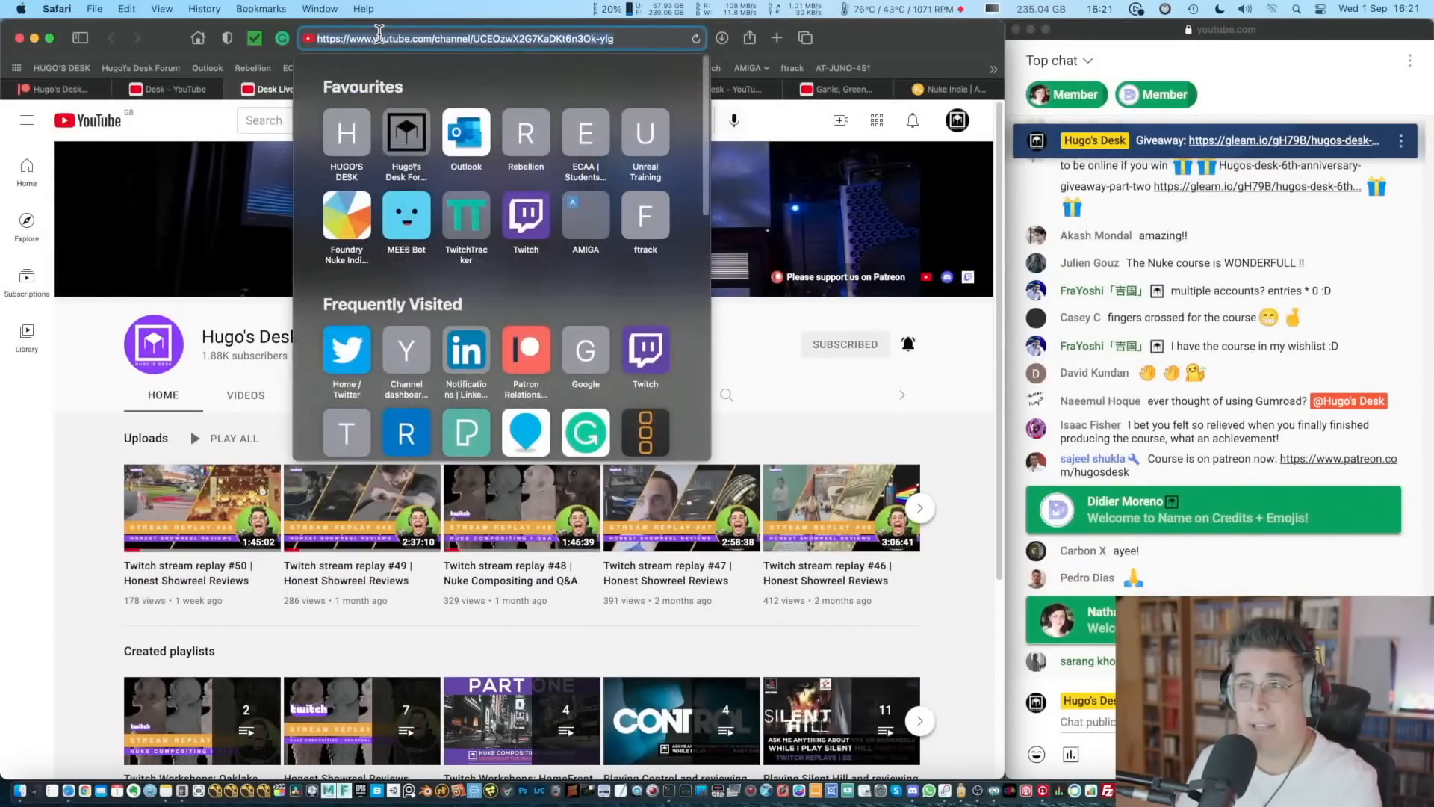
key("super+c")
left_click(82, 454)
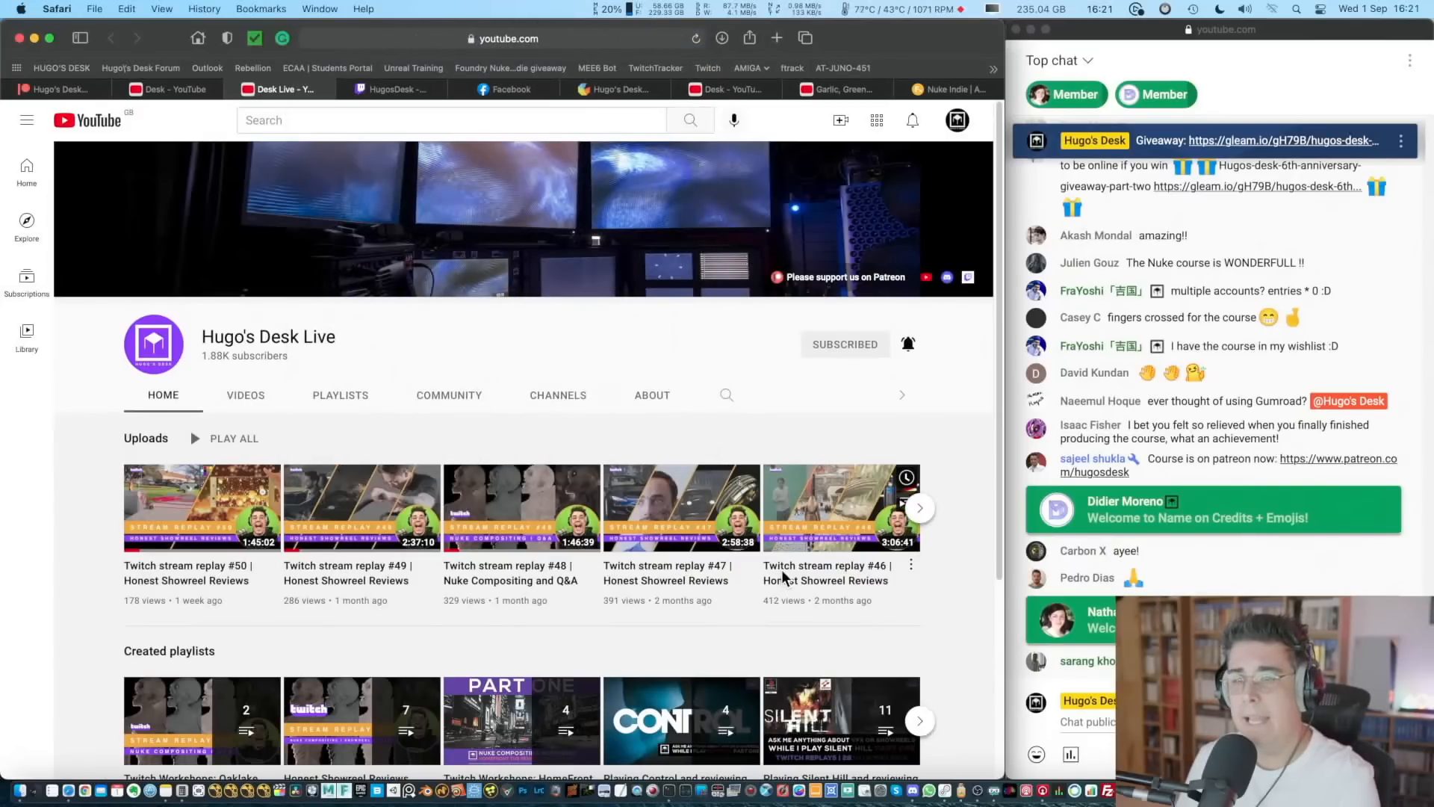
left_click(1088, 722)
key("super+v")
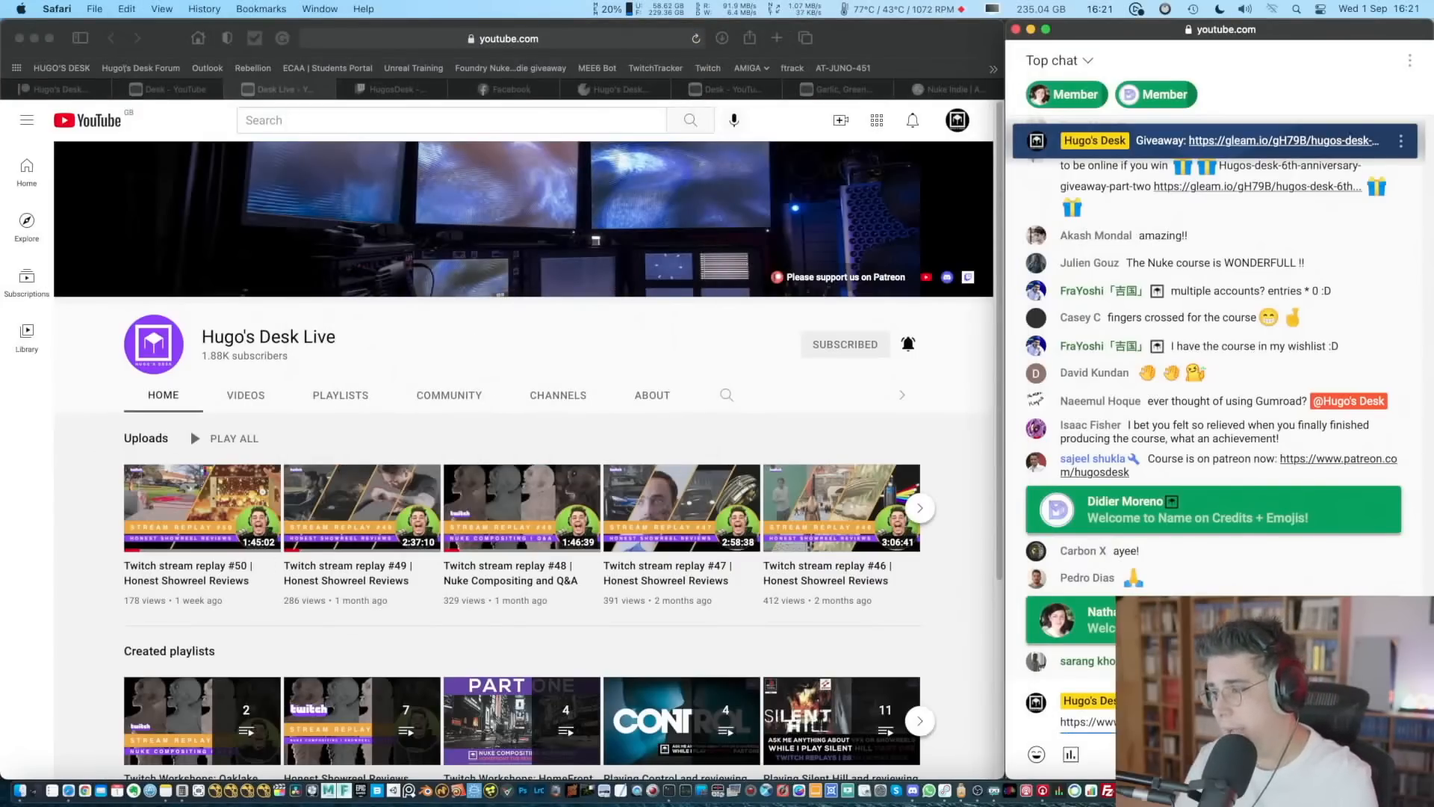
key("Return")
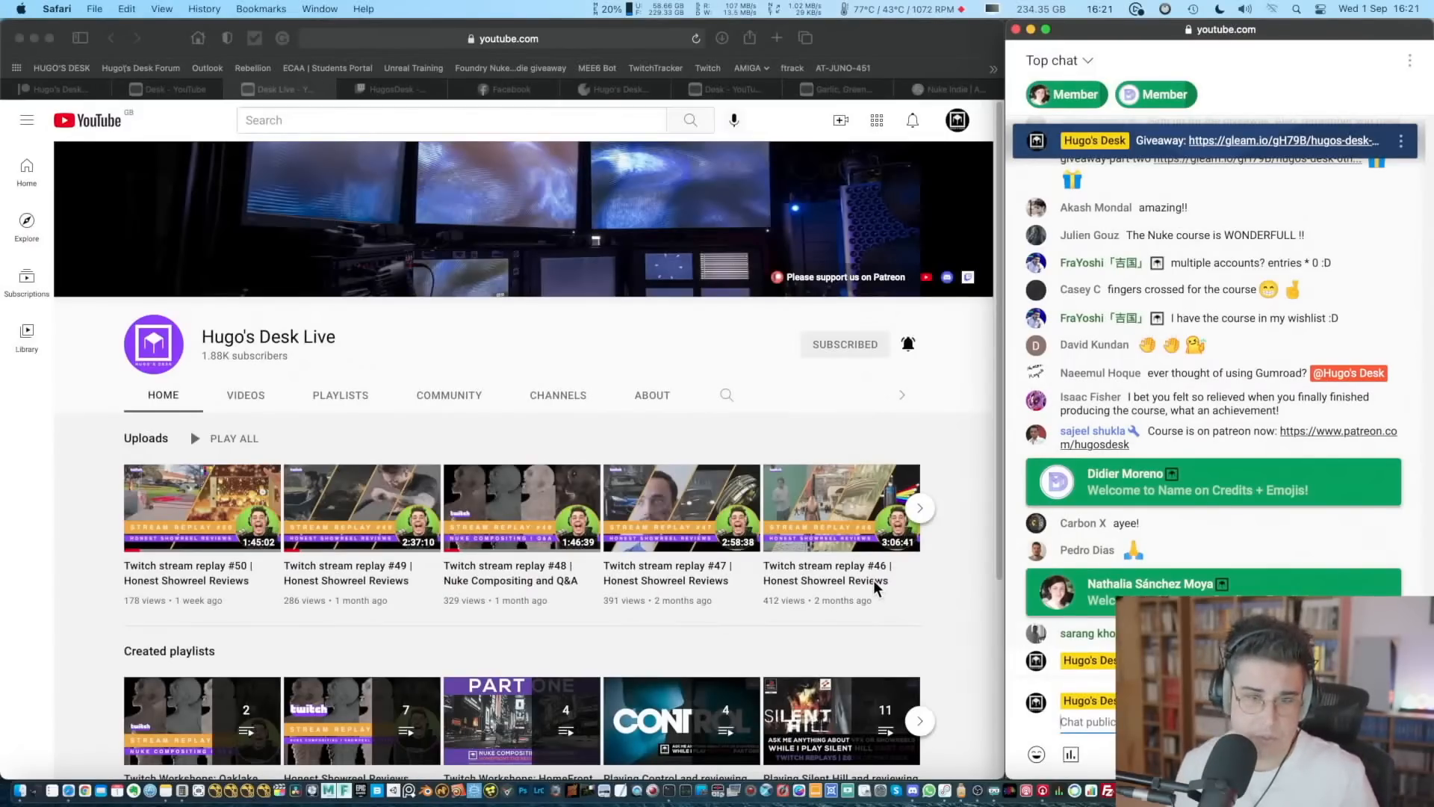
- Look through the uploaded videos and created playlists of the Hugo's Desk Live channel
left_click(257, 400)
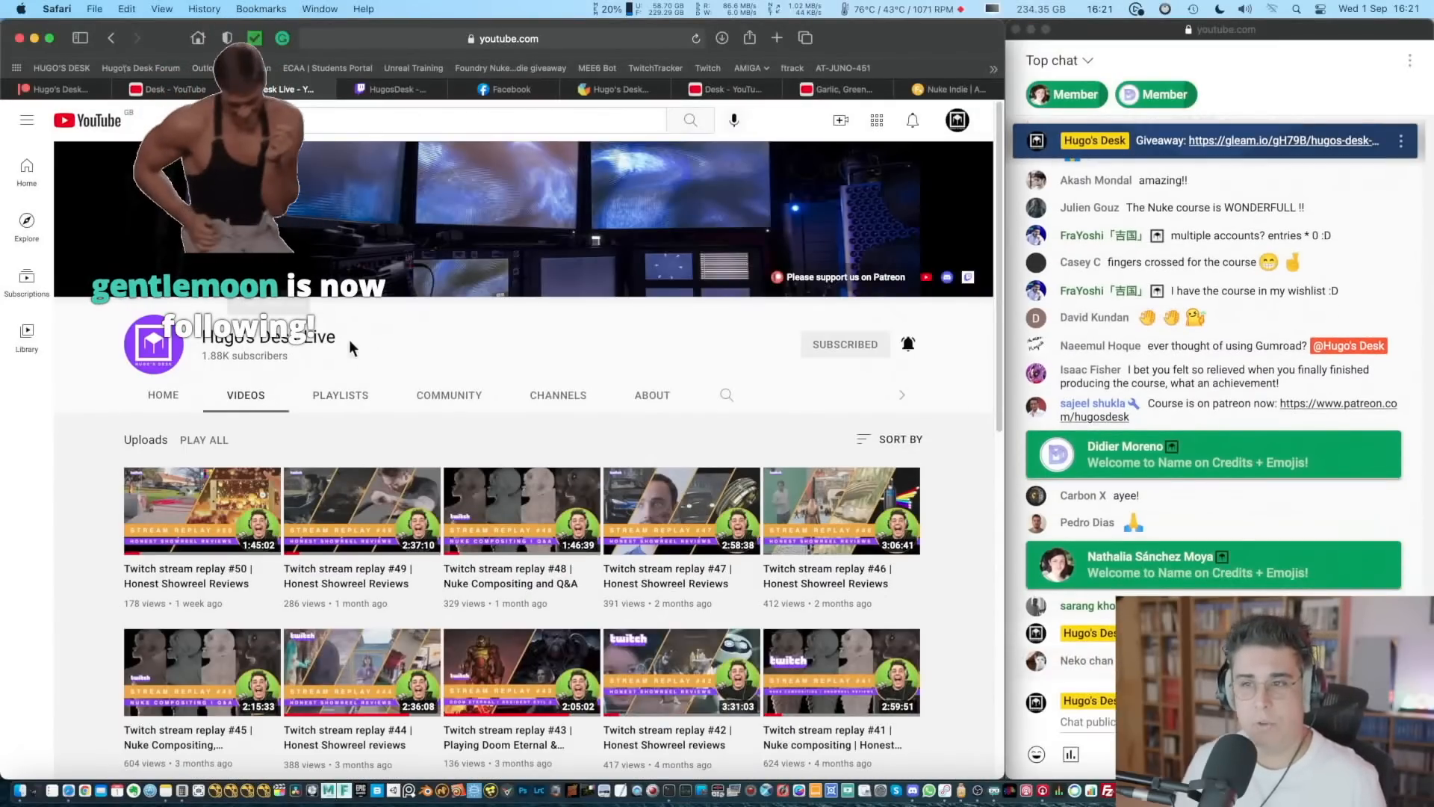
scroll(490, 392, "down", 2)
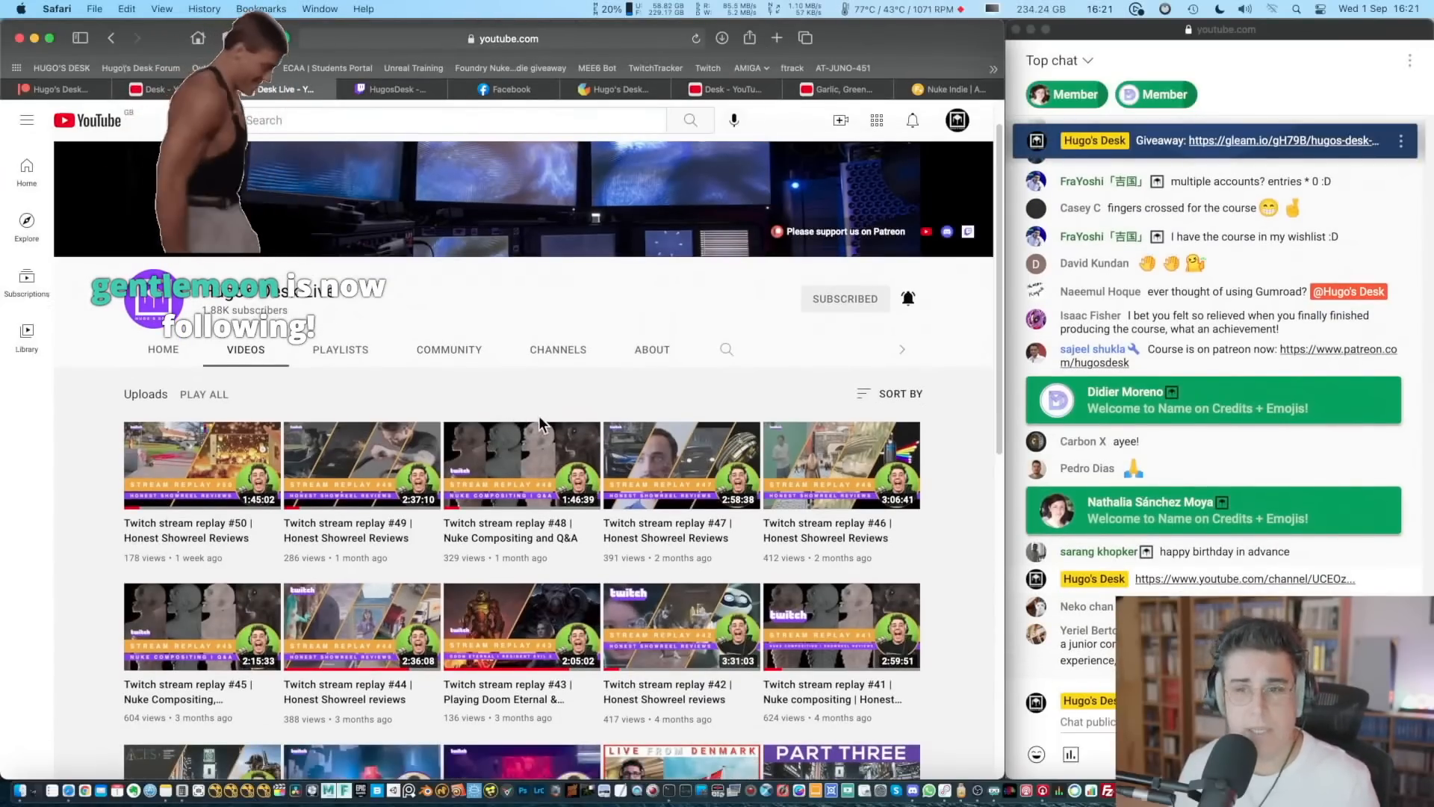
scroll(564, 427, "down", 2)
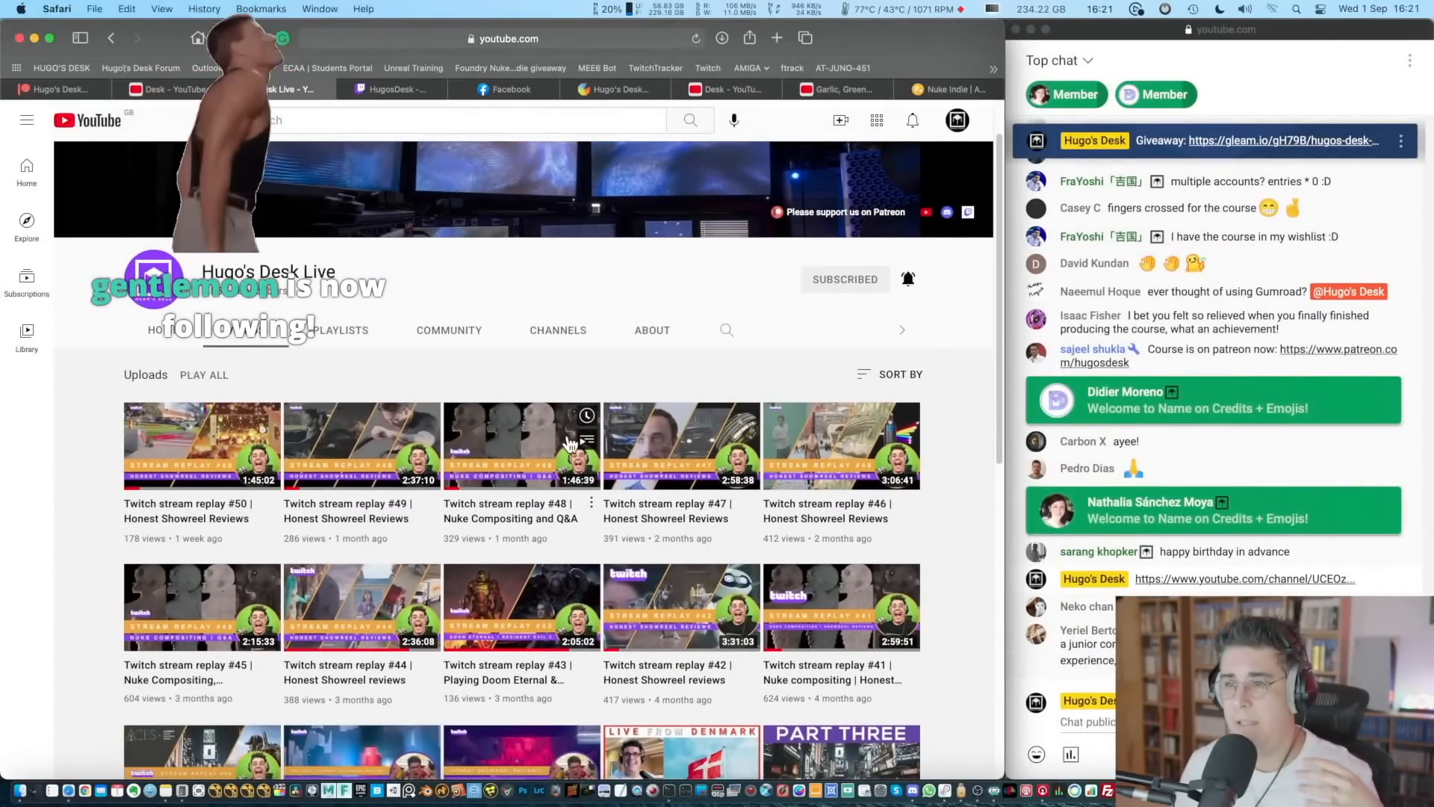
scroll(567, 437, "down", 5)
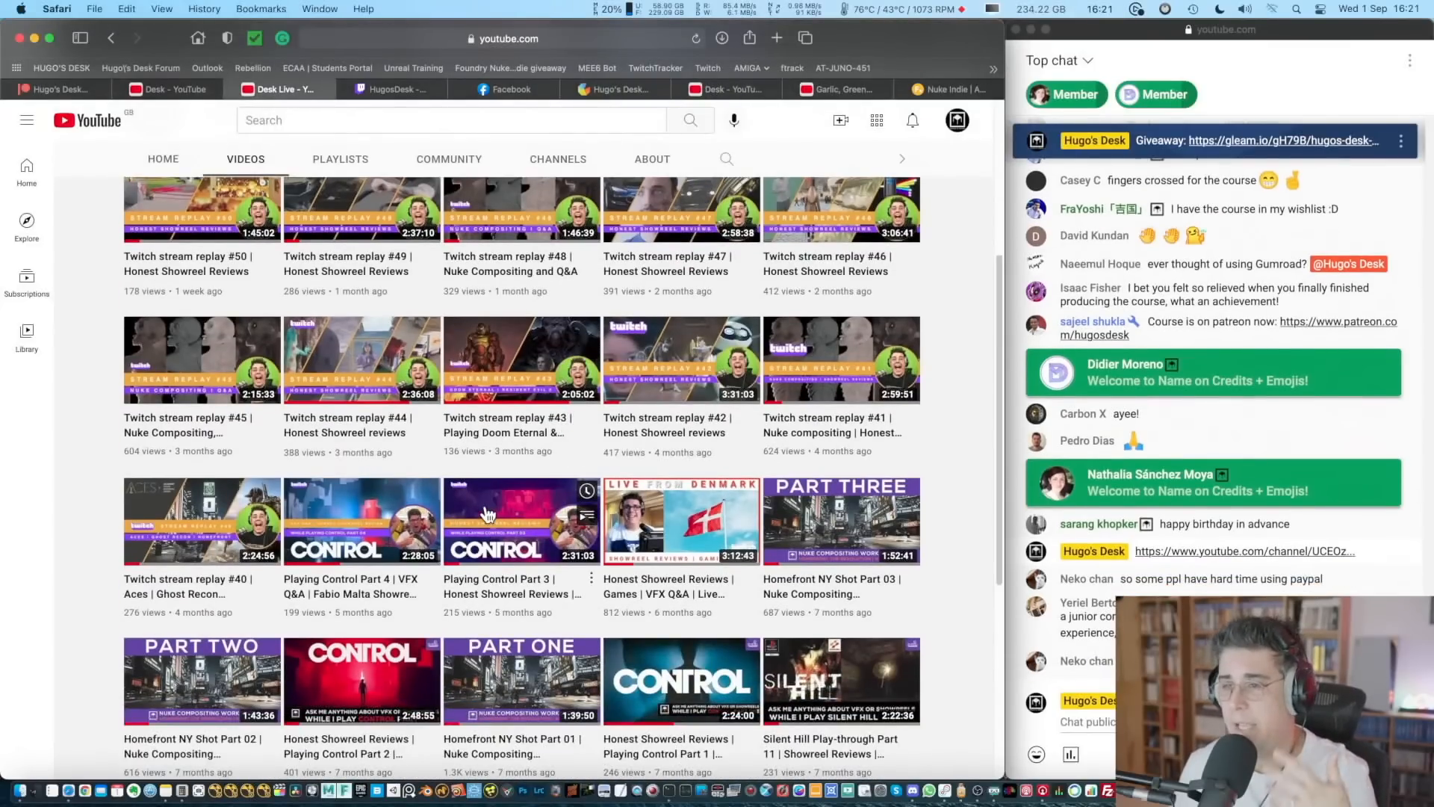
scroll(498, 507, "down", 6)
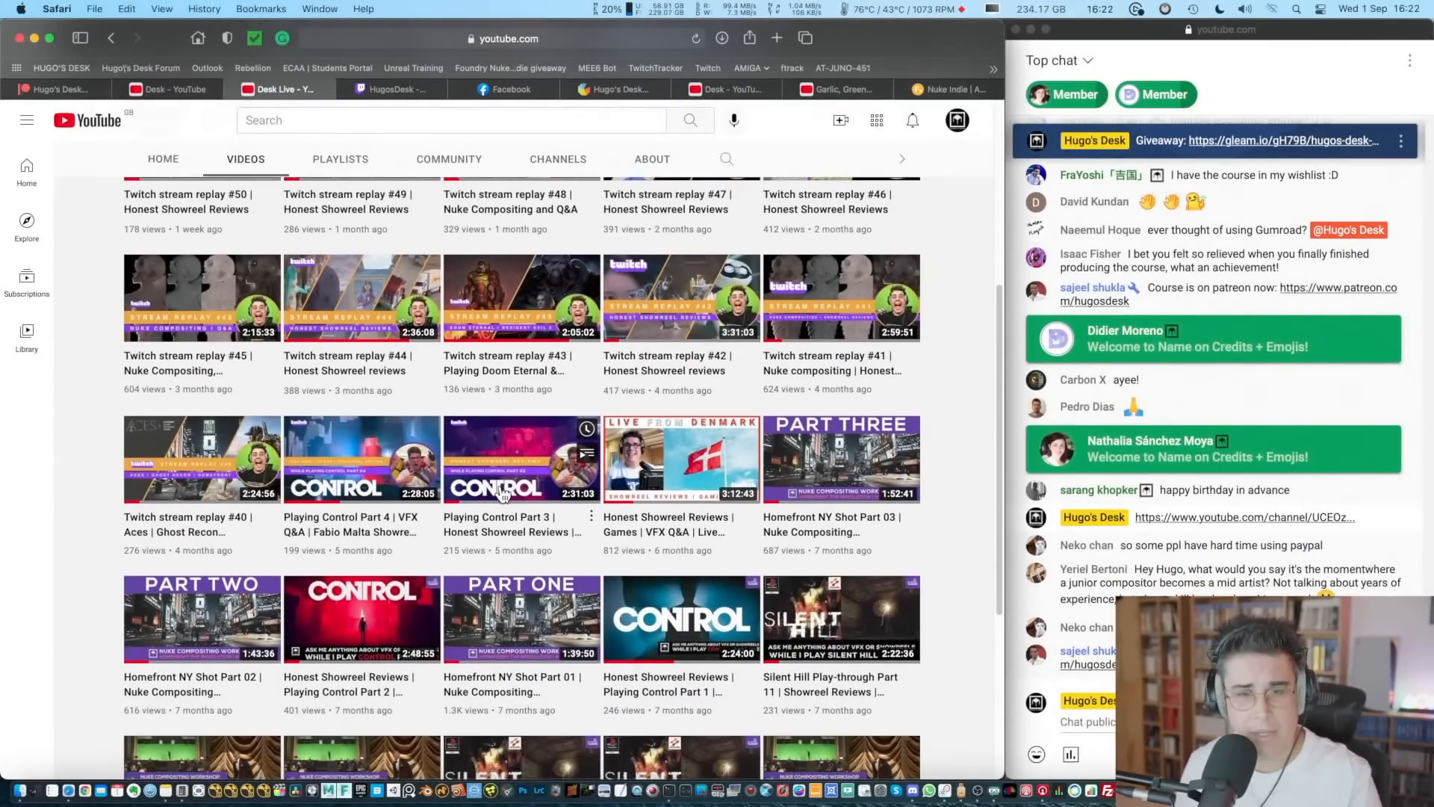
scroll(502, 497, "down", 7)
scroll(492, 500, "up", 20)
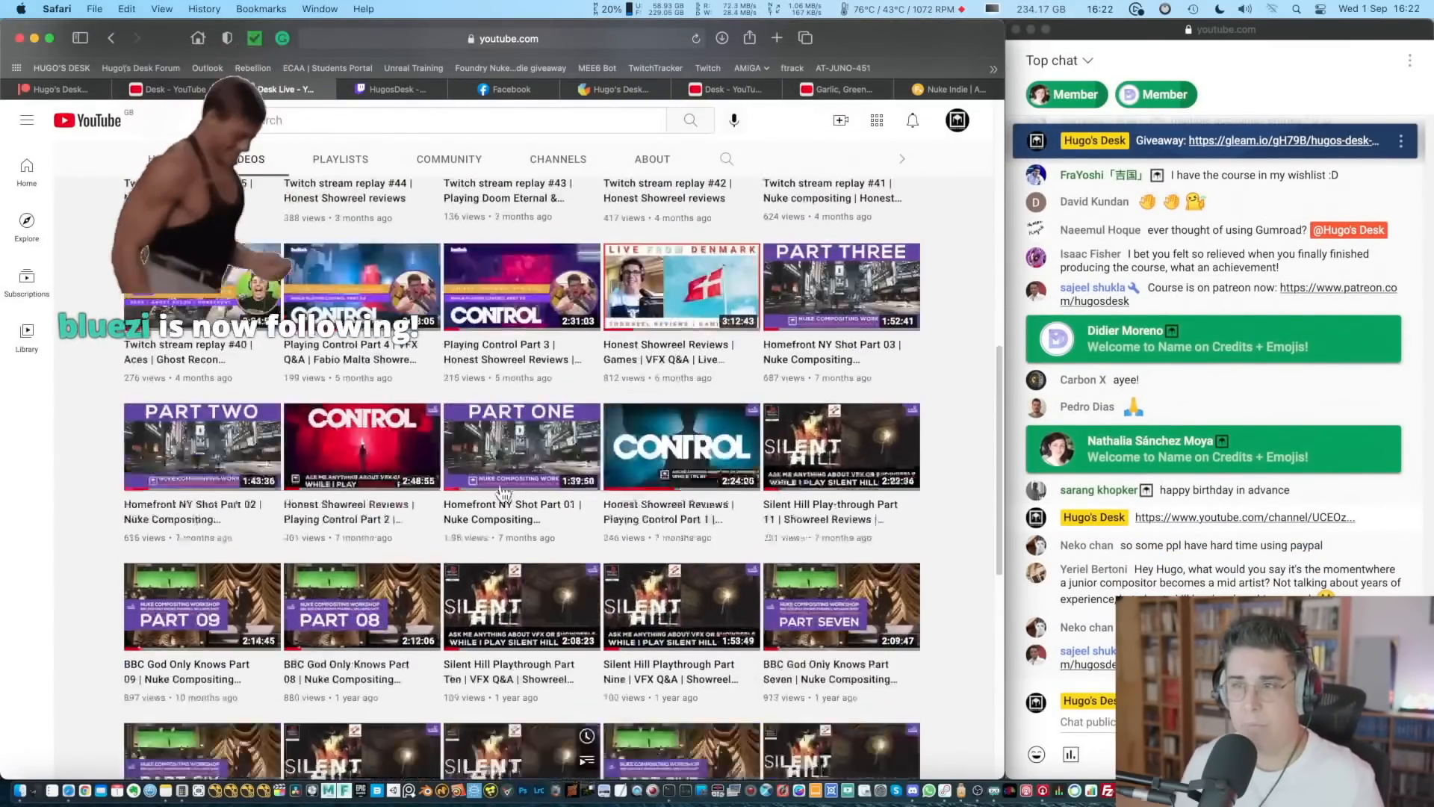
left_click(351, 400)
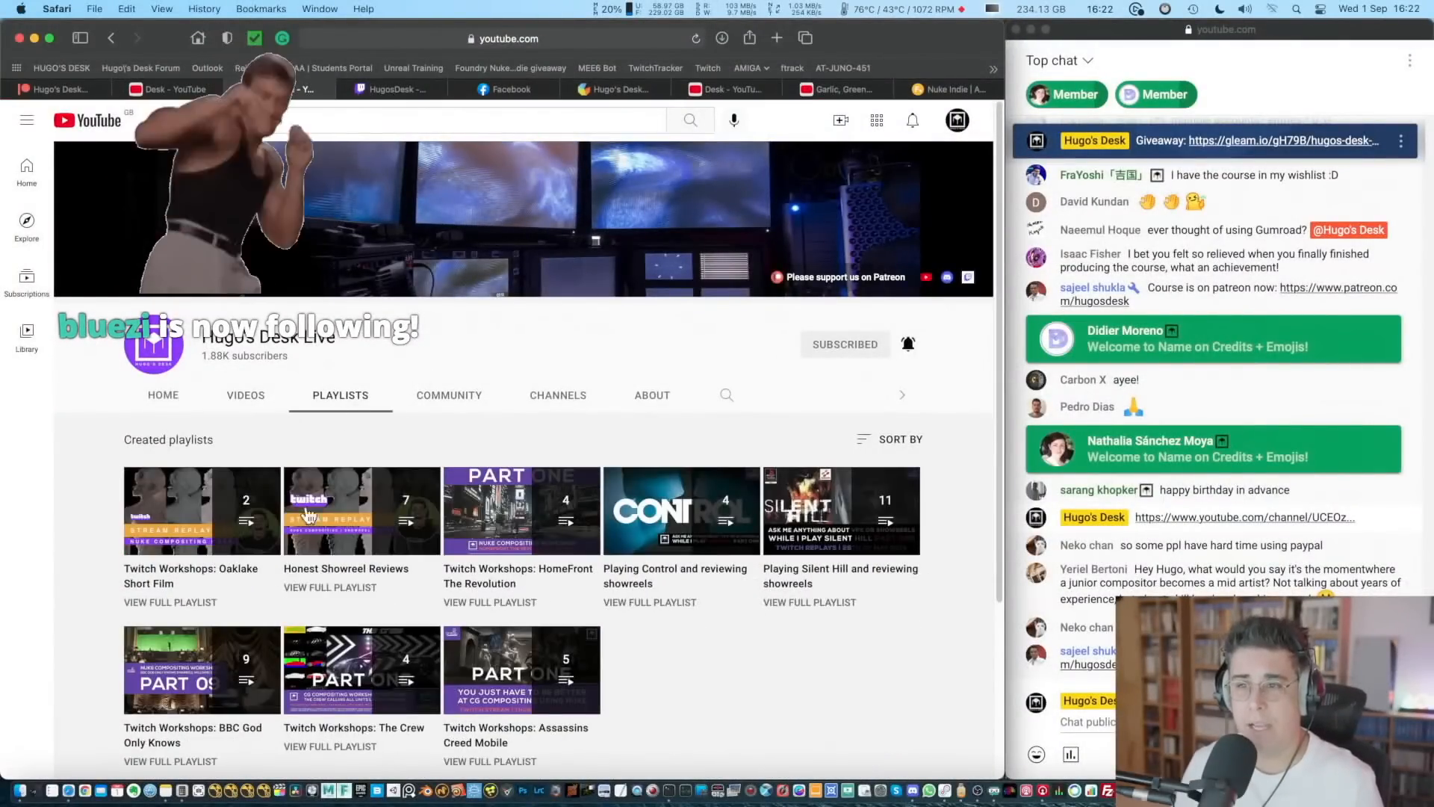
scroll(434, 581, "down", 3)
scroll(571, 617, "up", 3)
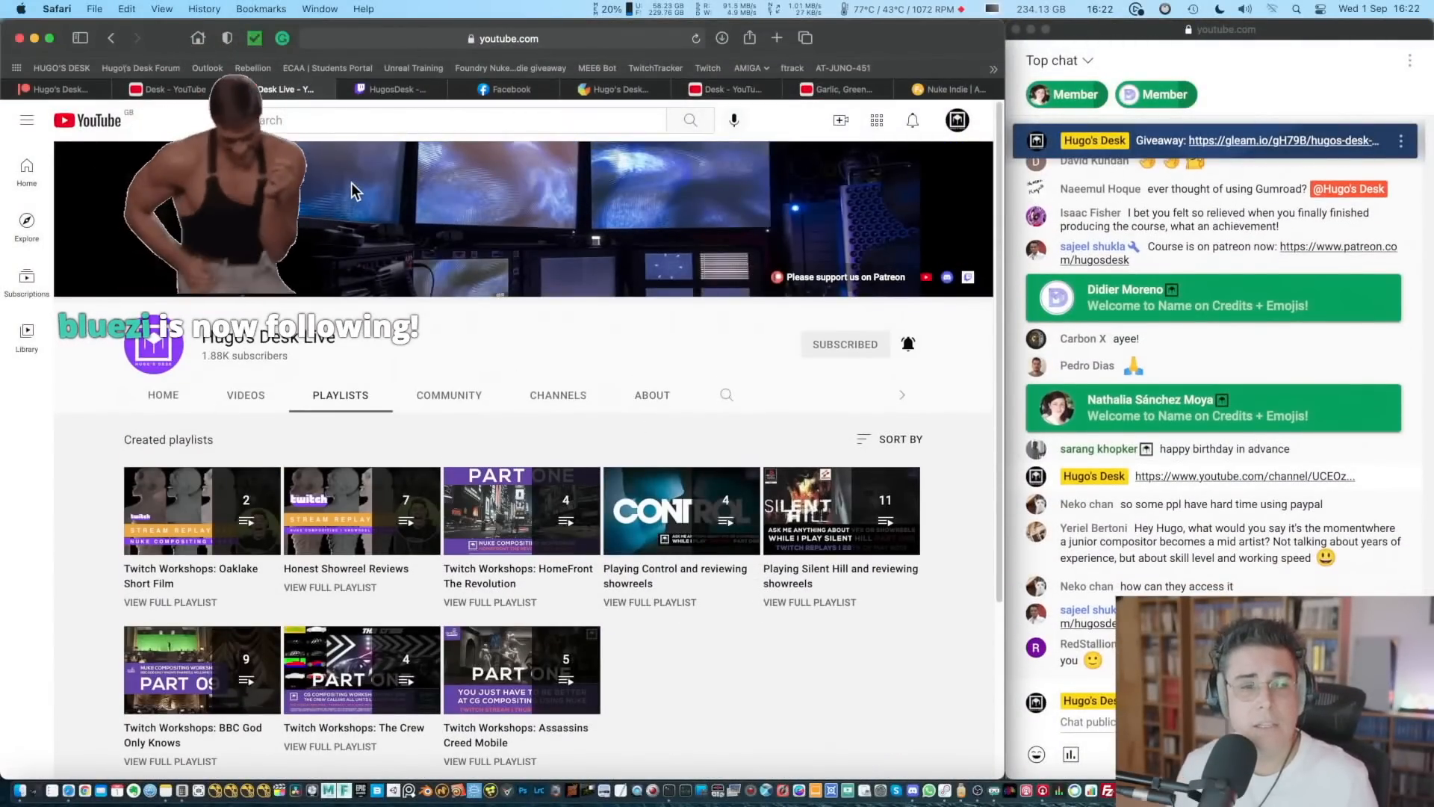
left_click(391, 90)
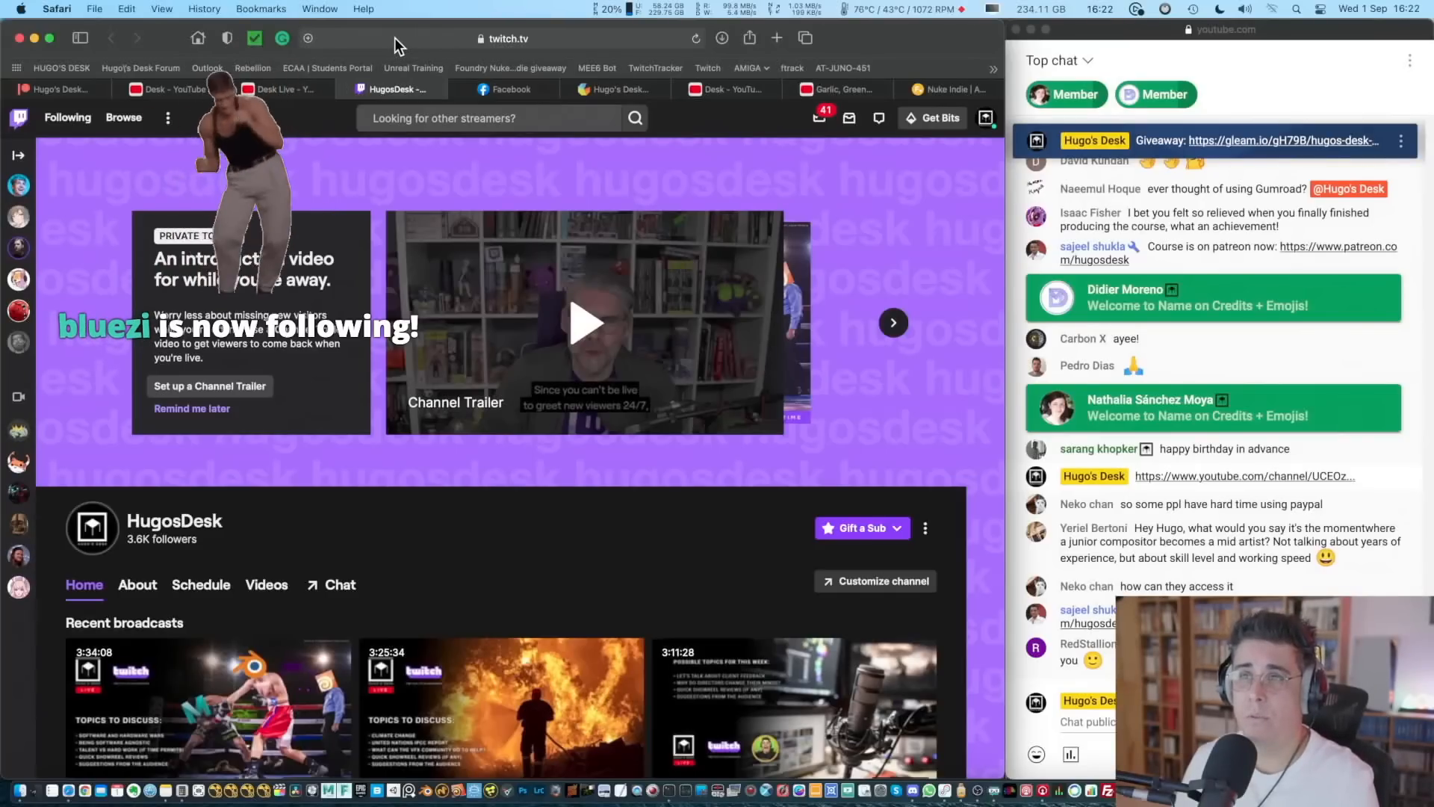
left_click(394, 37)
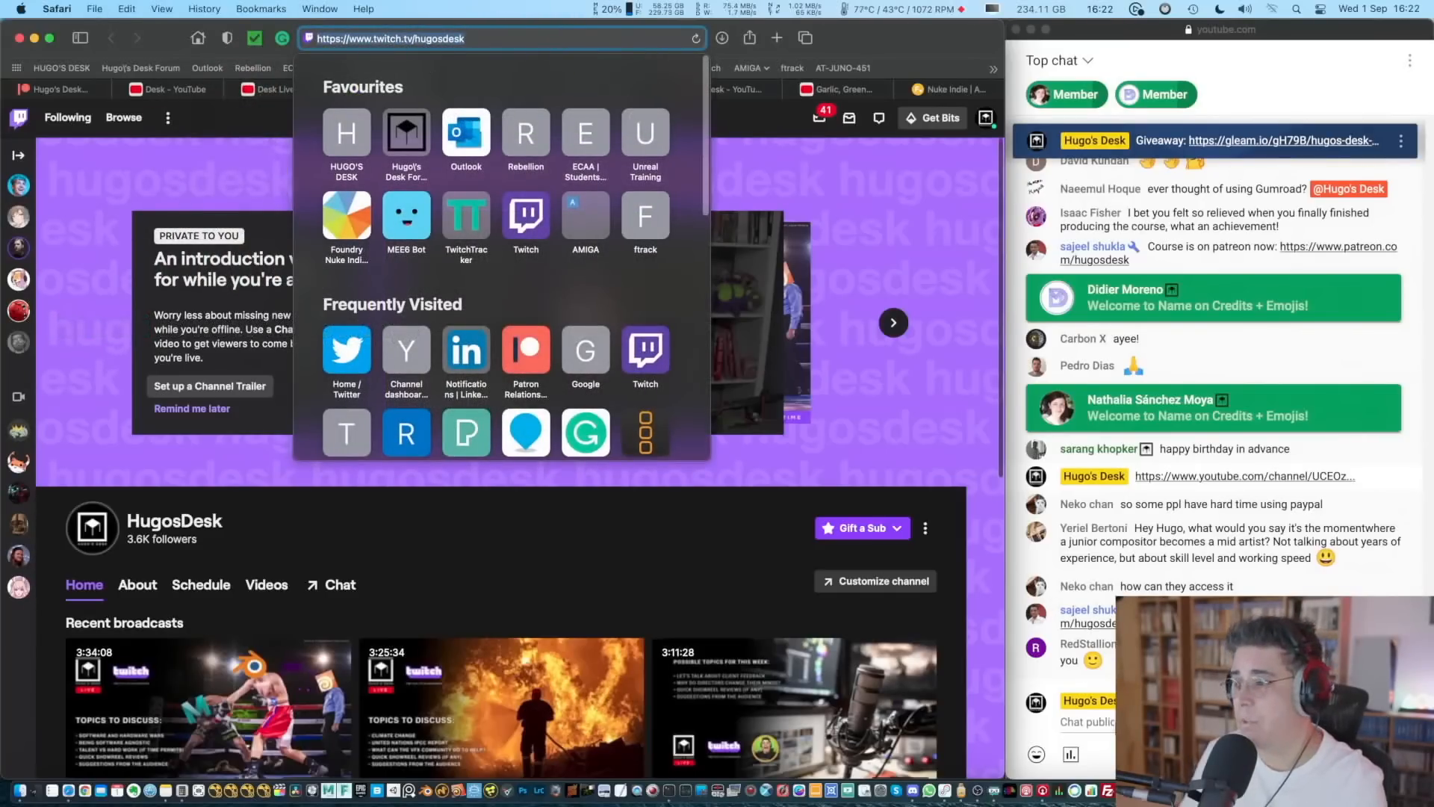
left_click(1087, 721)
key("super+v")
key("Return")
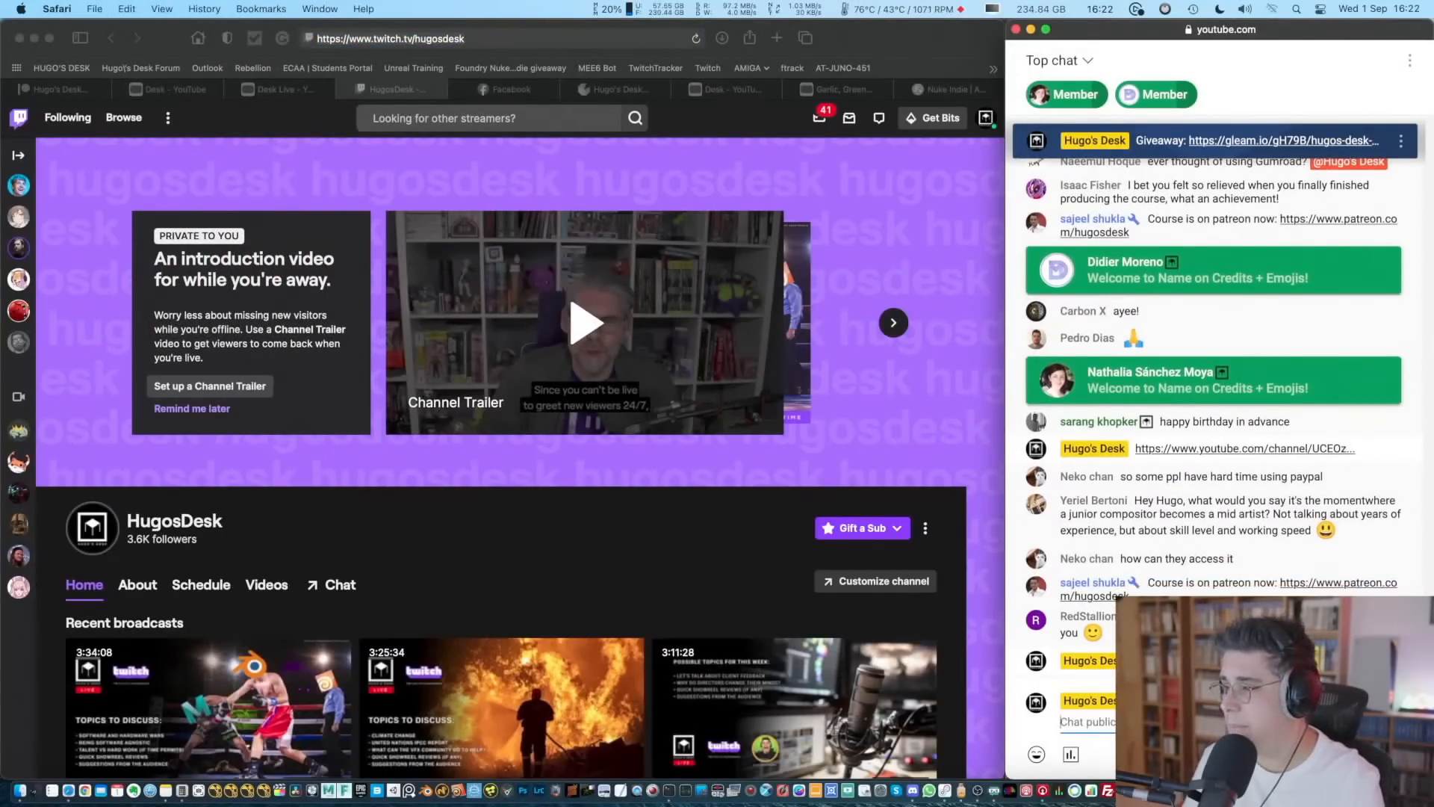
- Look through the Twitch channel's recent broadcasts and display its full list of videos
scroll(599, 411, "down", 3)
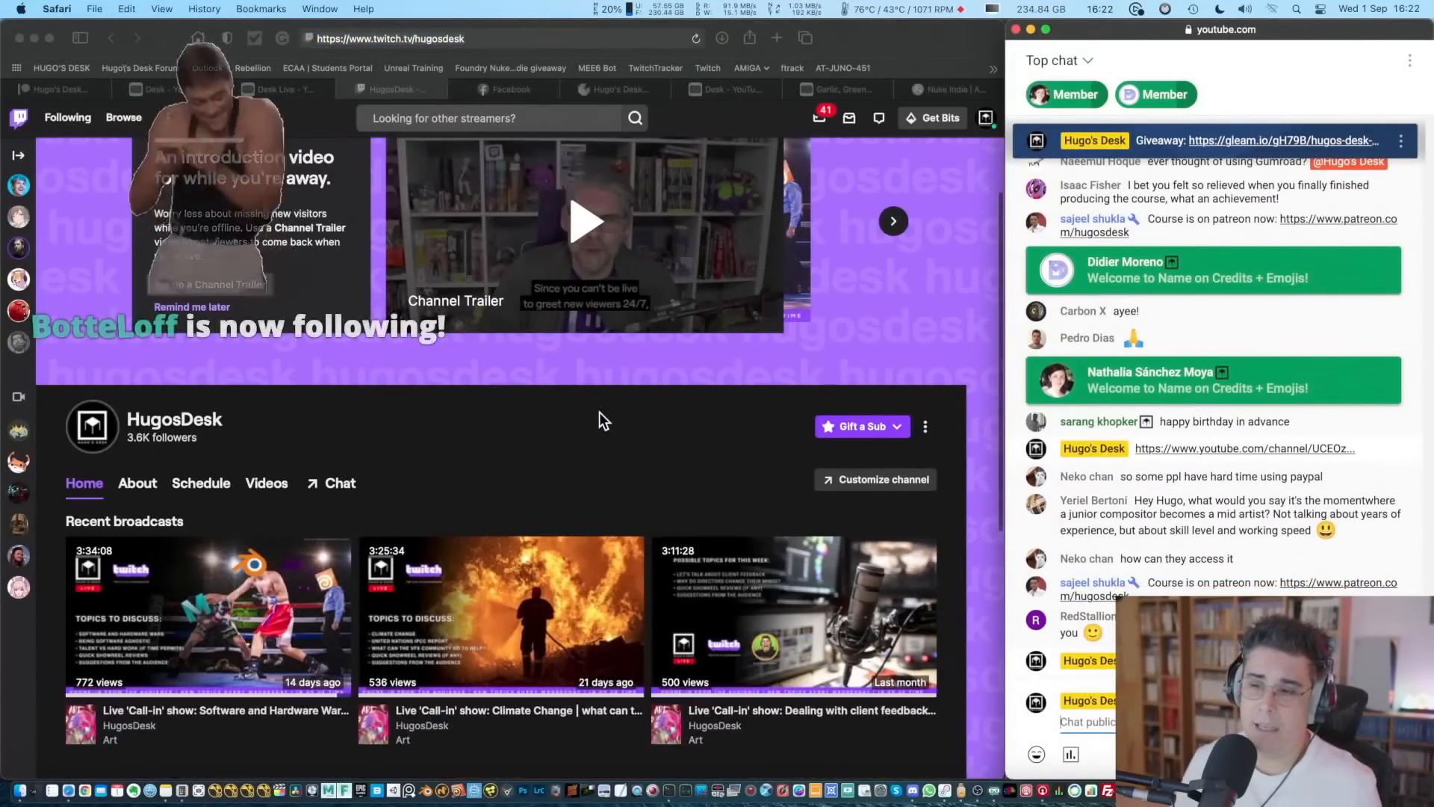
scroll(273, 551, "down", 1)
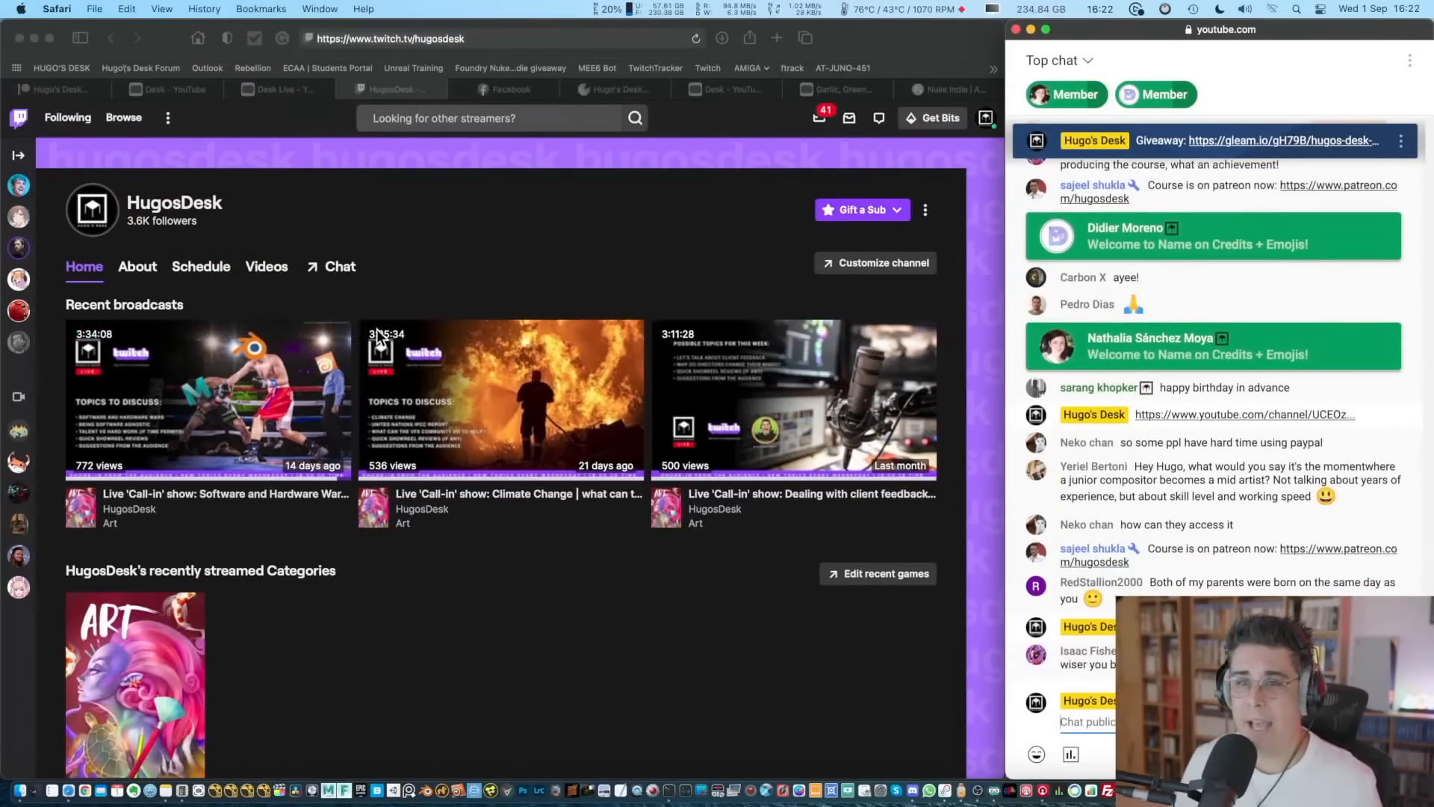
left_click(258, 269)
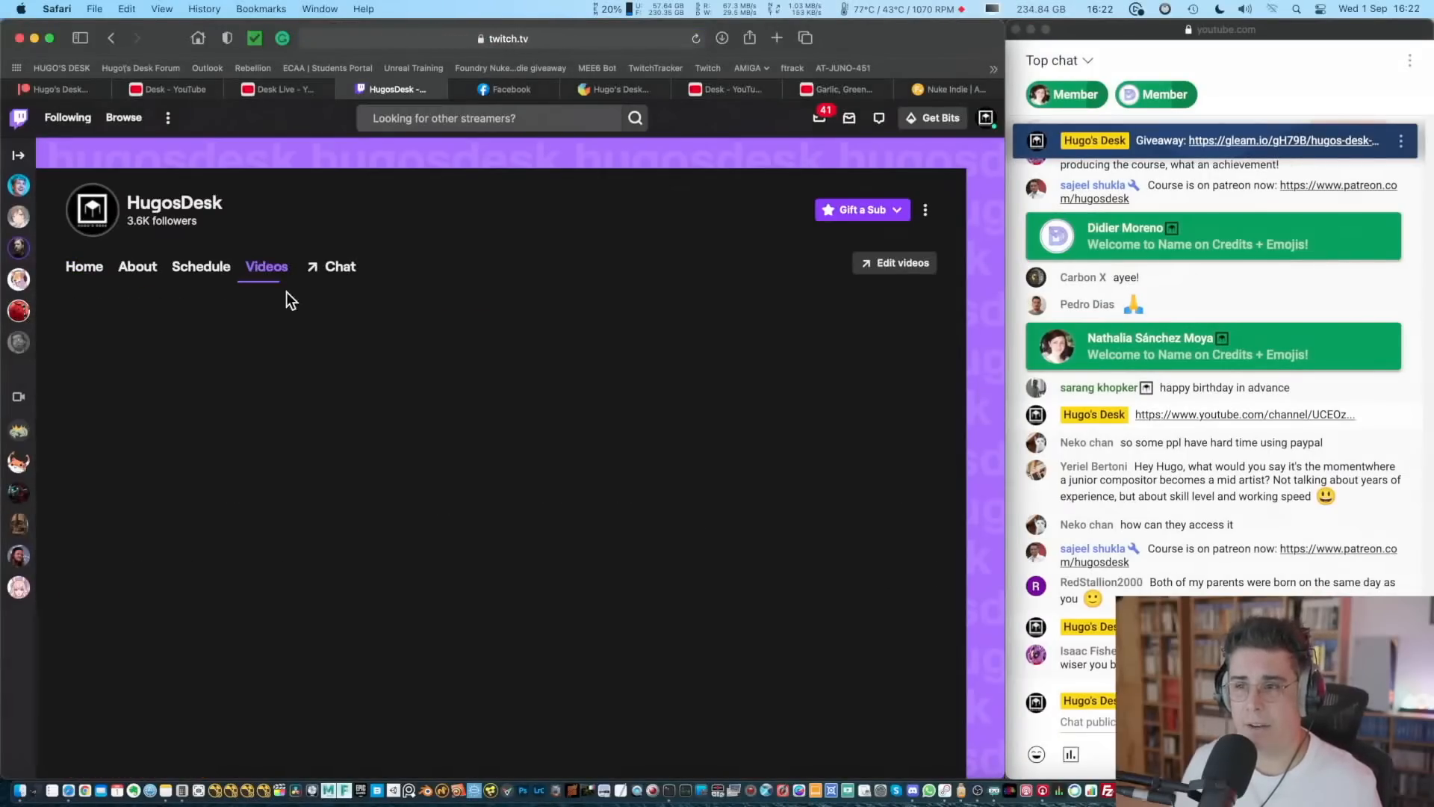
scroll(452, 440, "down", 1)
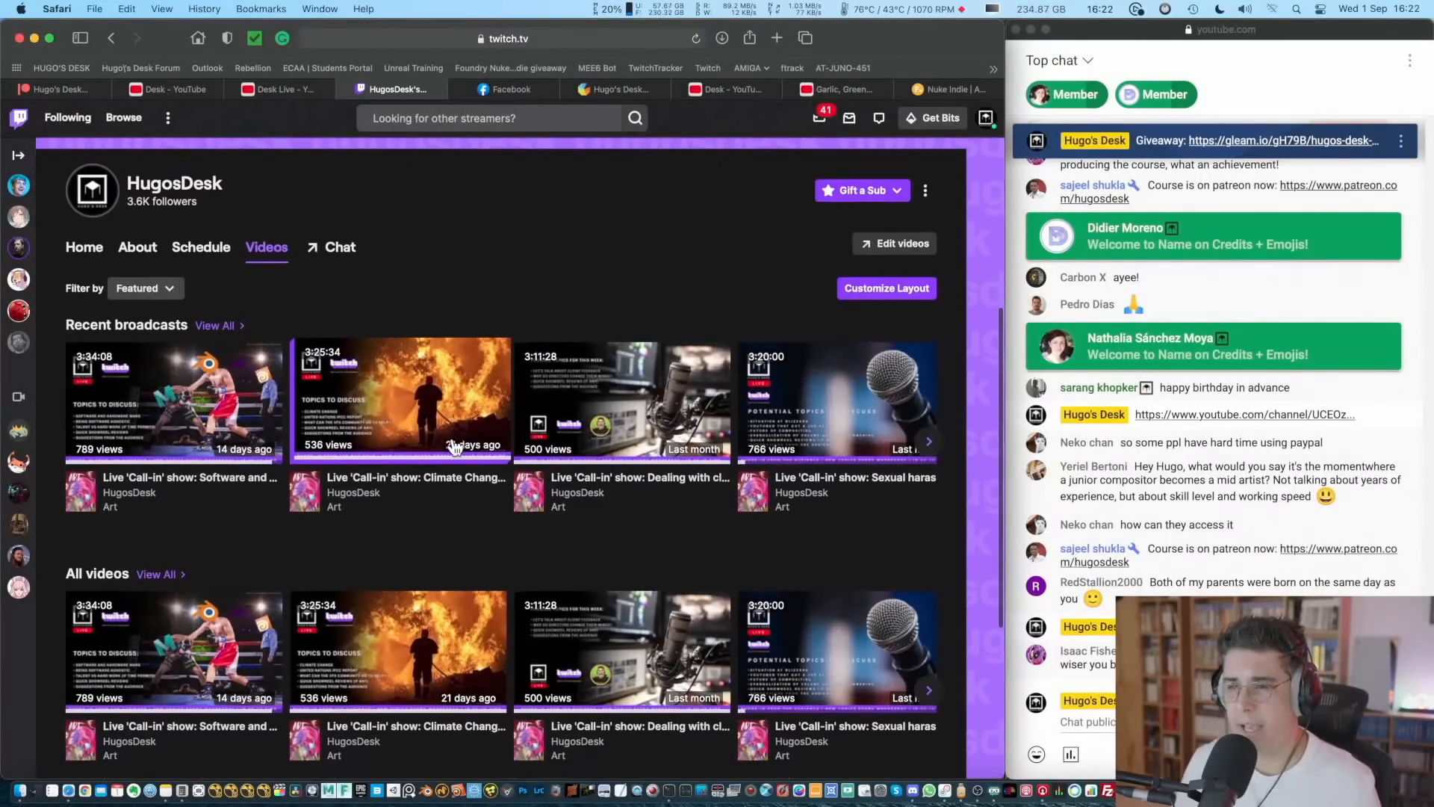
scroll(180, 482, "down", 1)
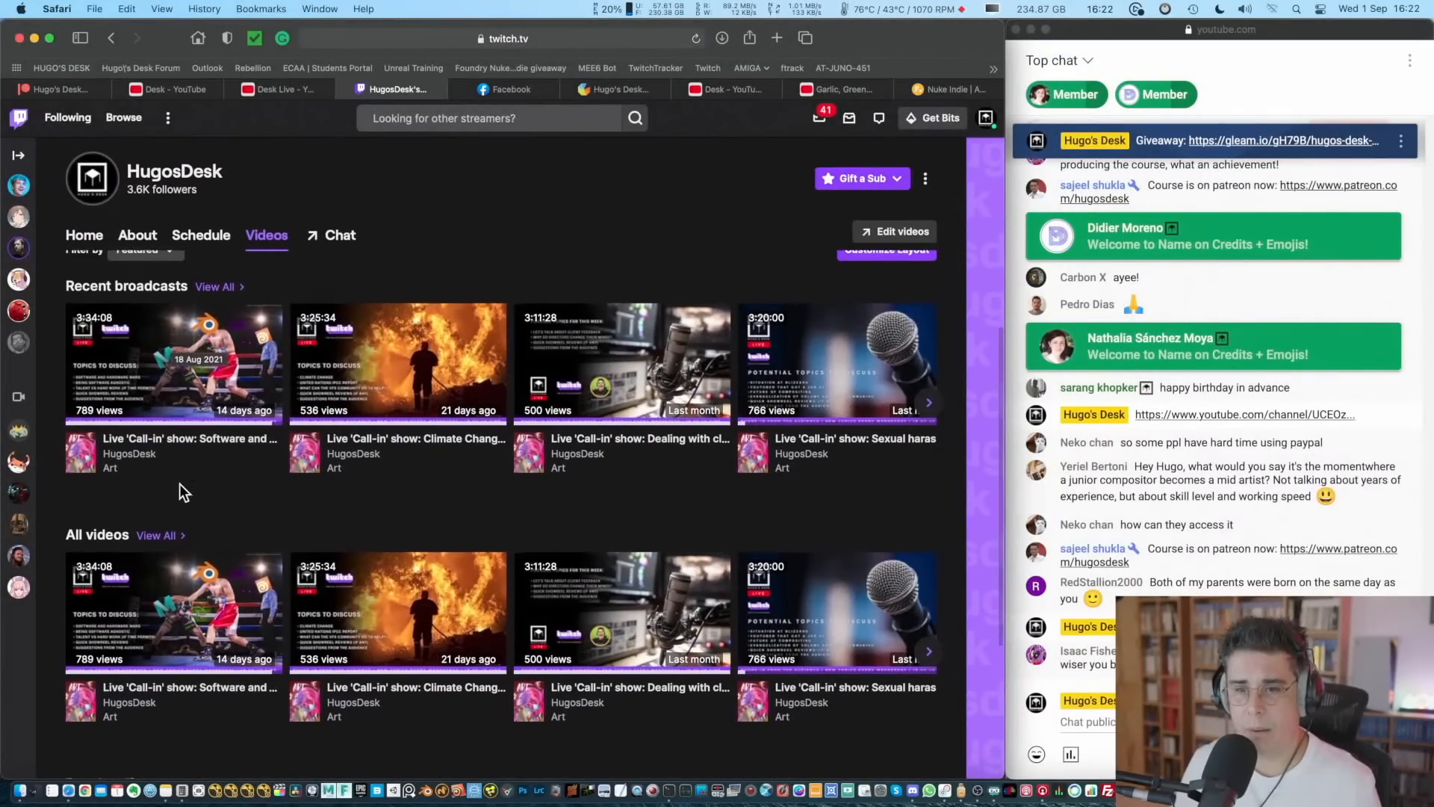
left_click(151, 536)
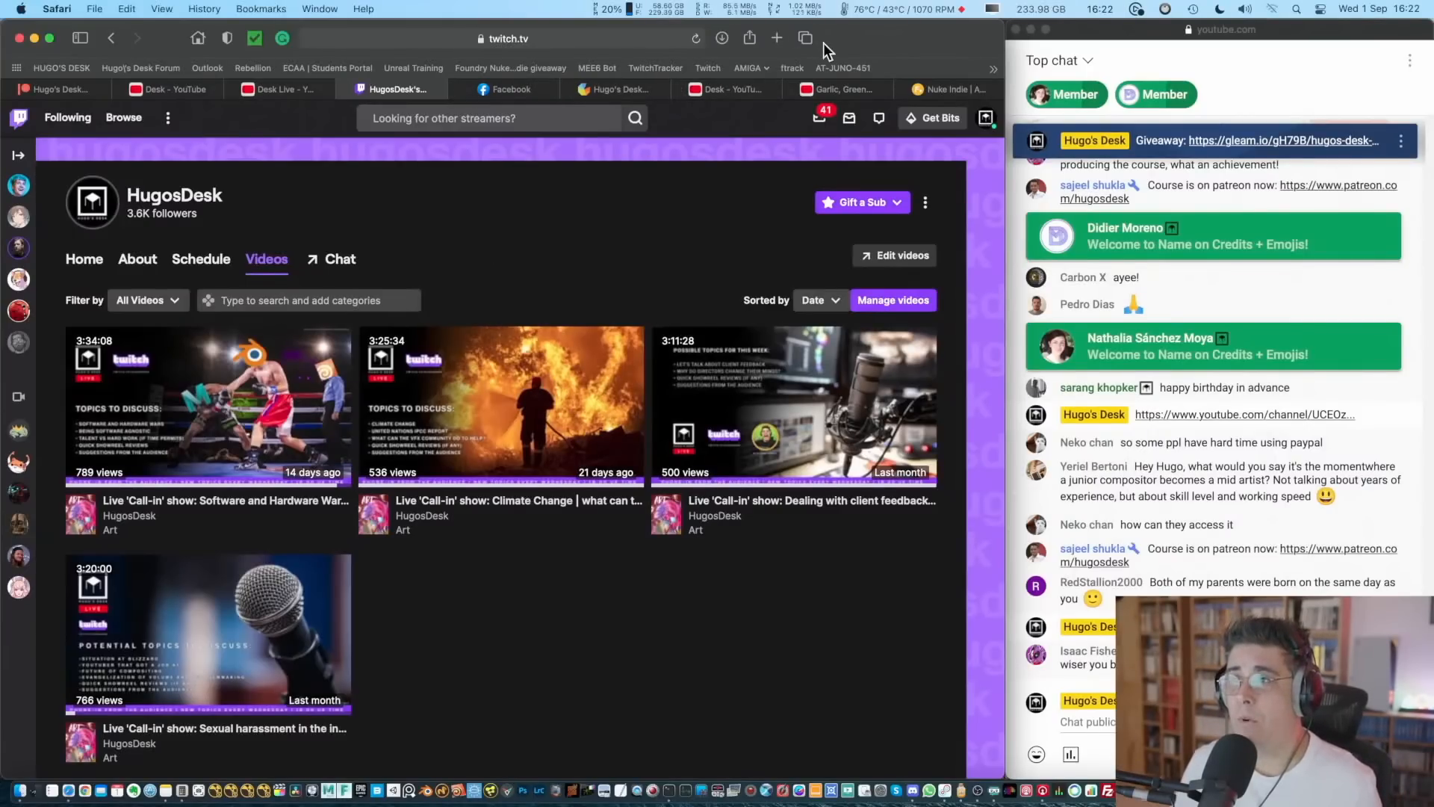
- Open facebook.com in a new browser tab
left_click(778, 38)
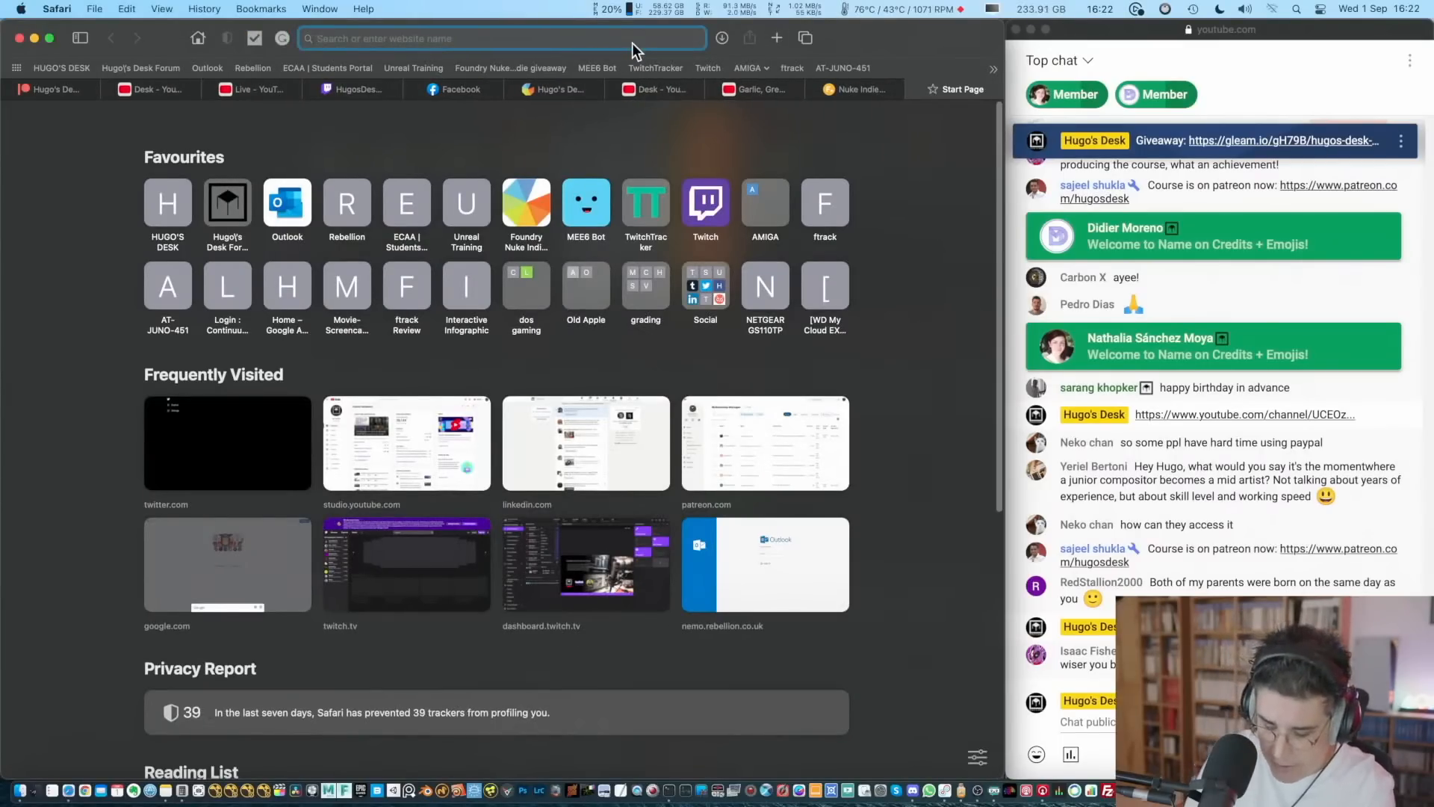
type("facebook.com")
key("Return")
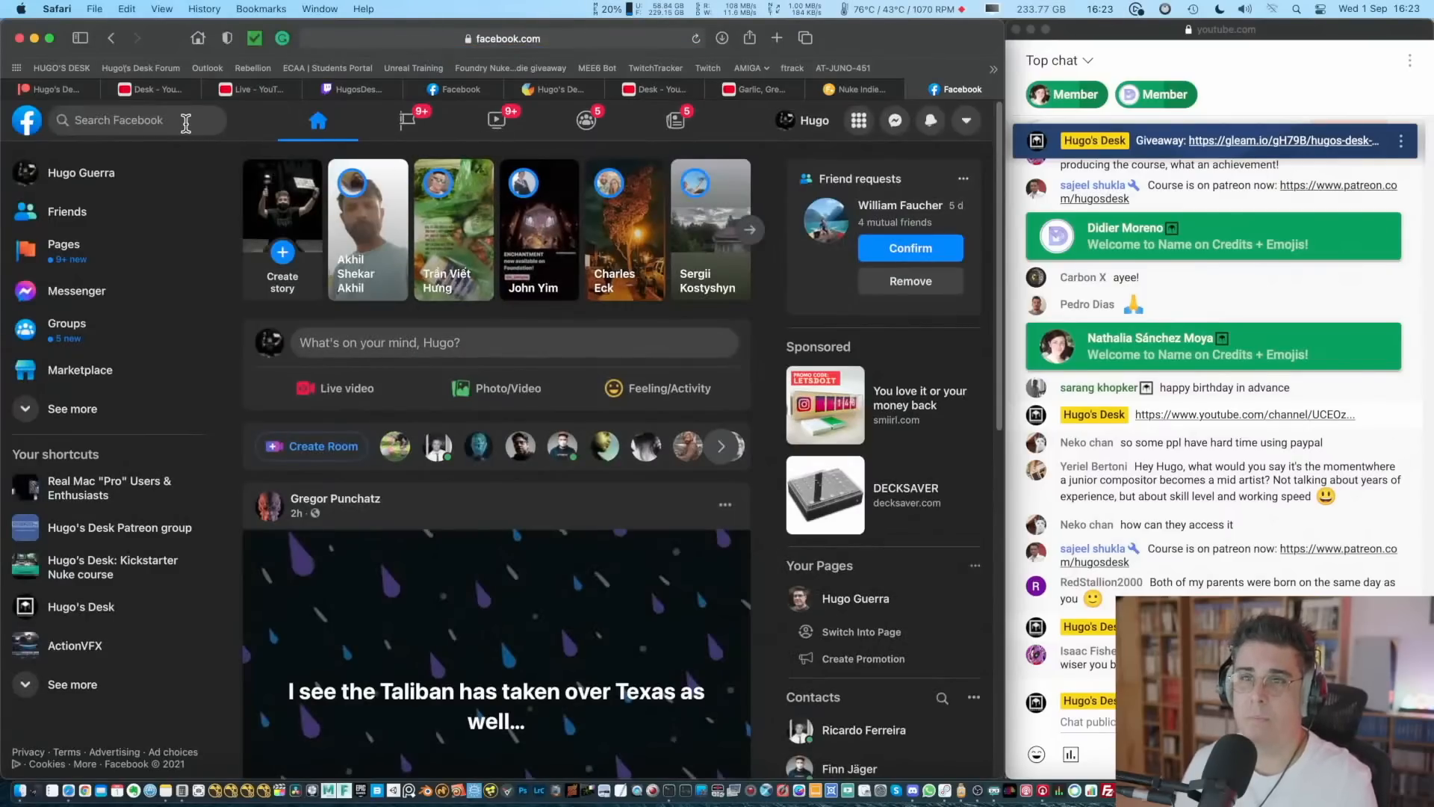
- Search Facebook for "benq" and open the AQCOLOR by BenQ page
left_click(186, 123)
type("be")
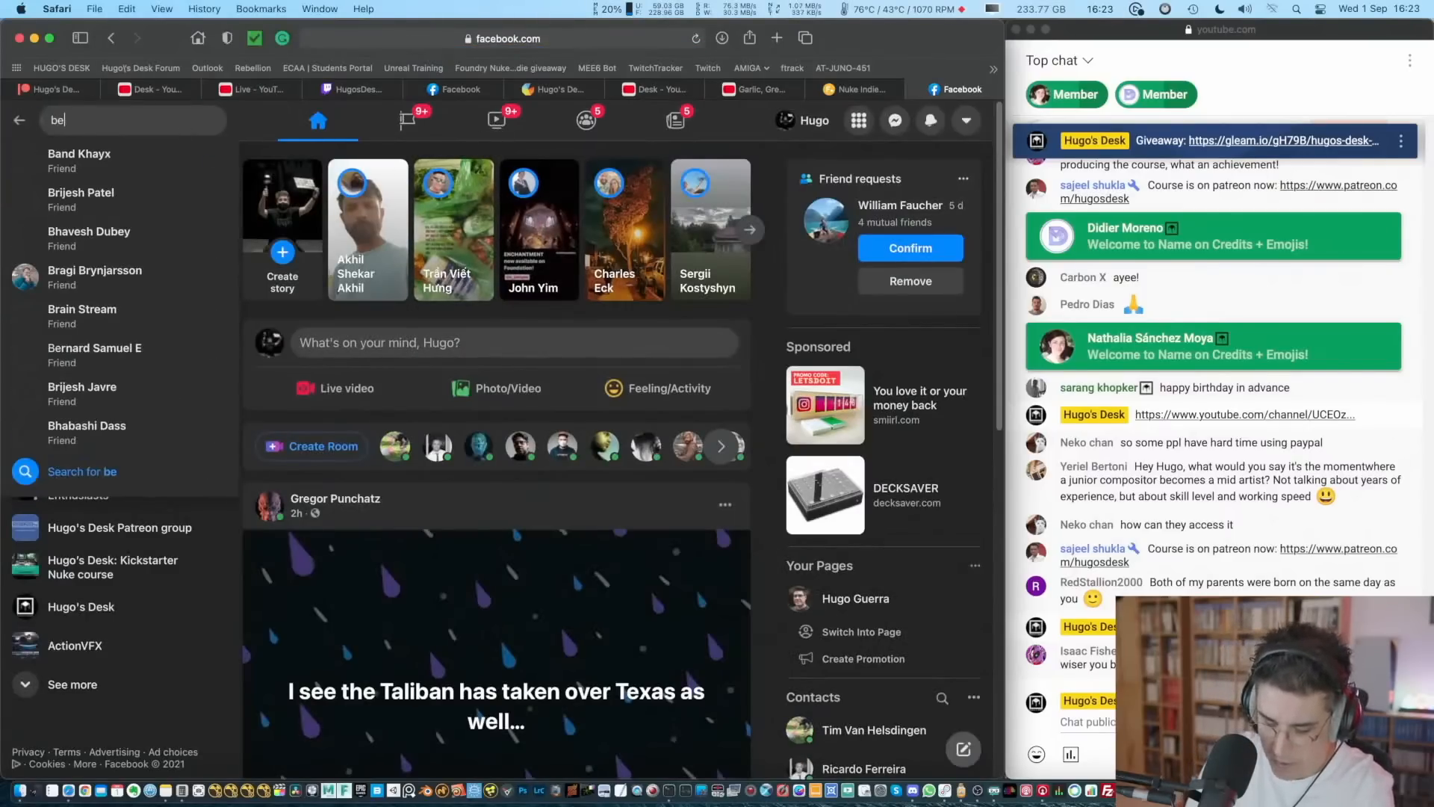
type("nq")
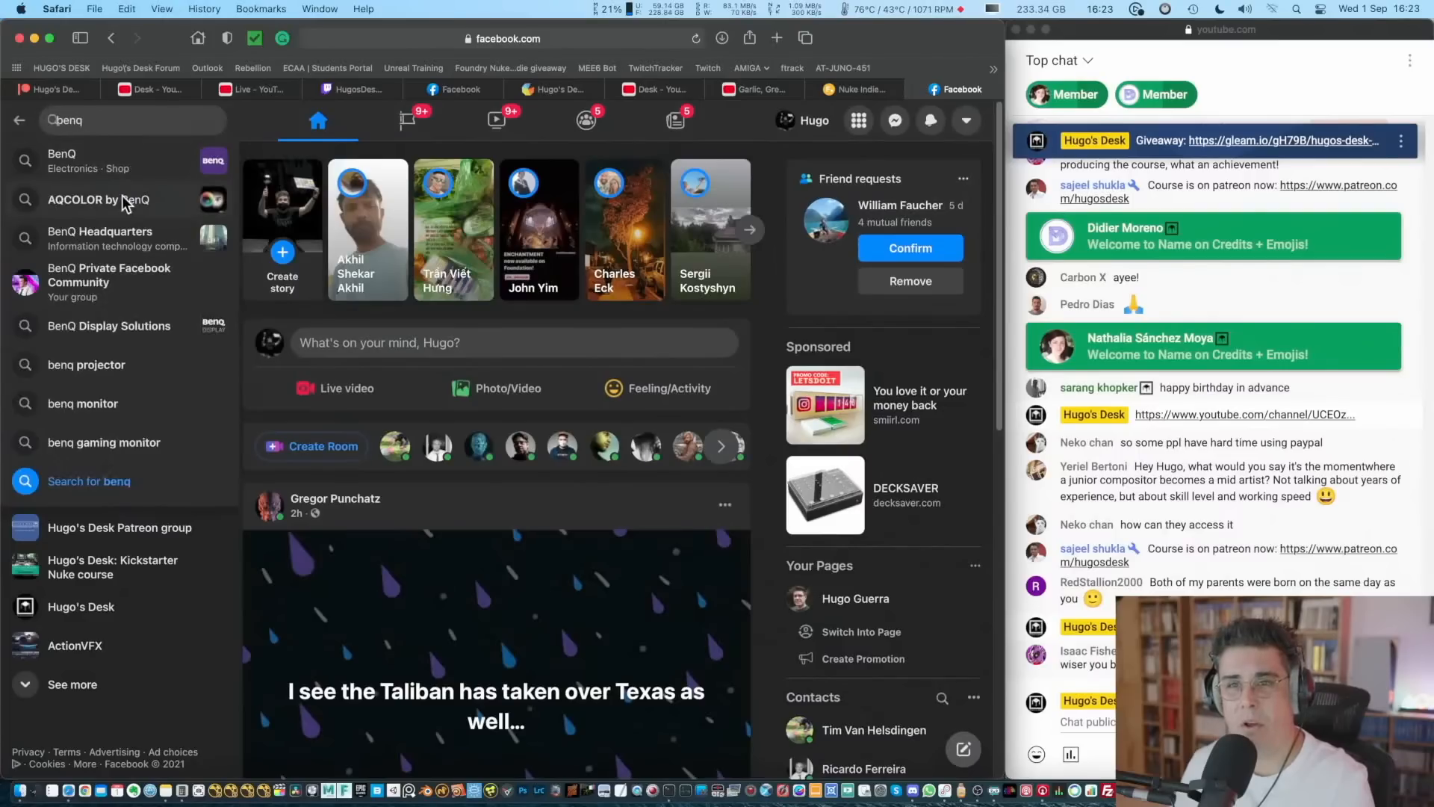
left_click(131, 200)
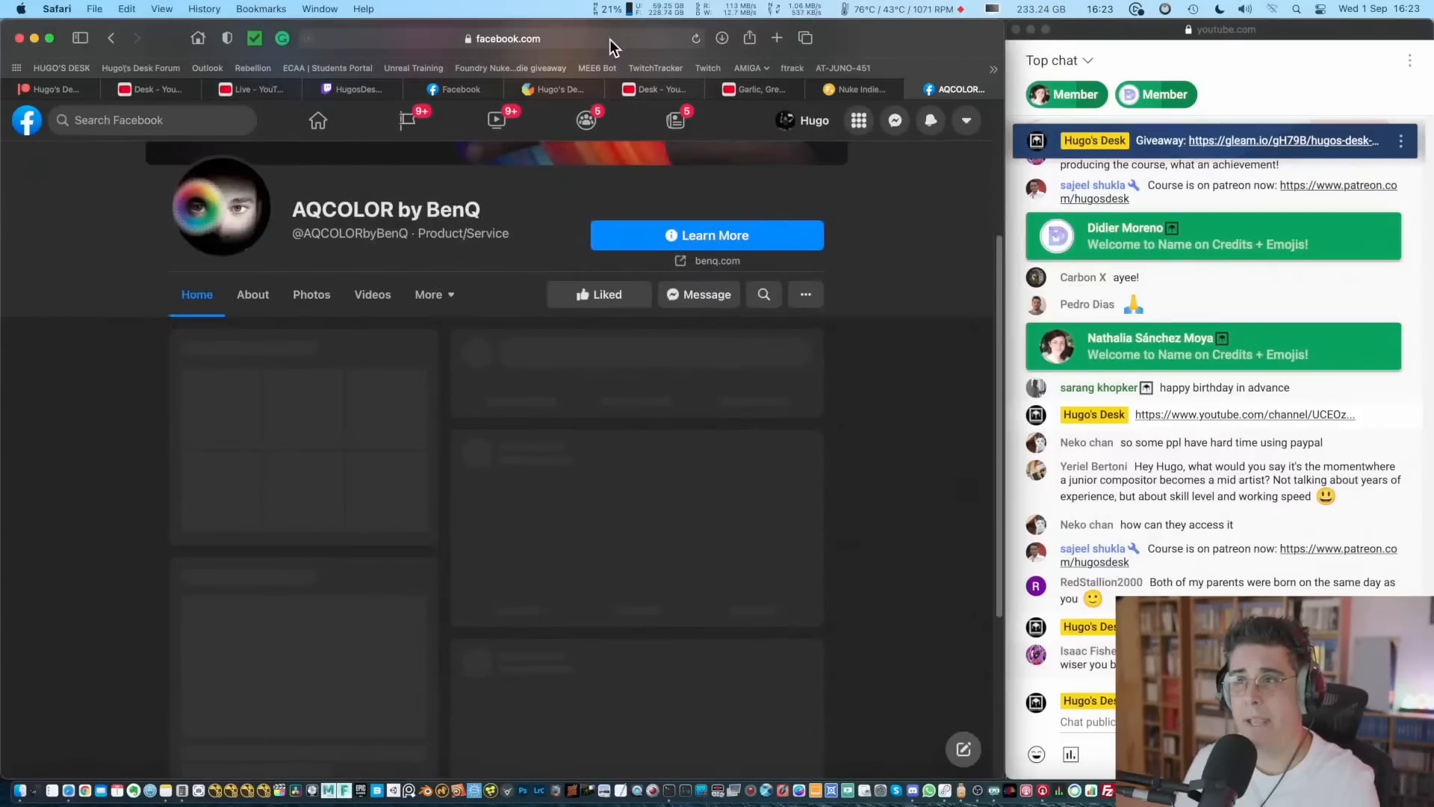
left_click(609, 38)
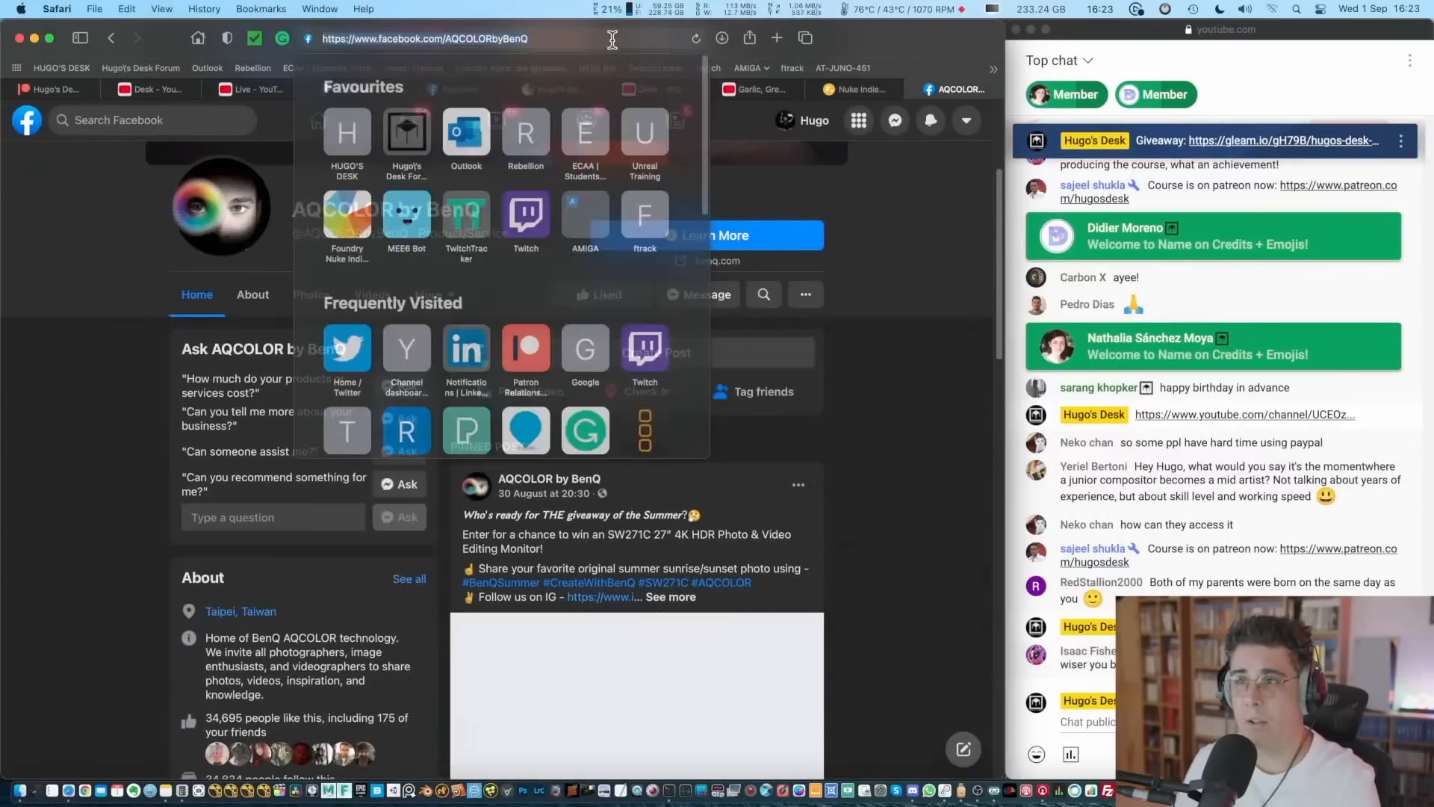
left_click(1151, 721)
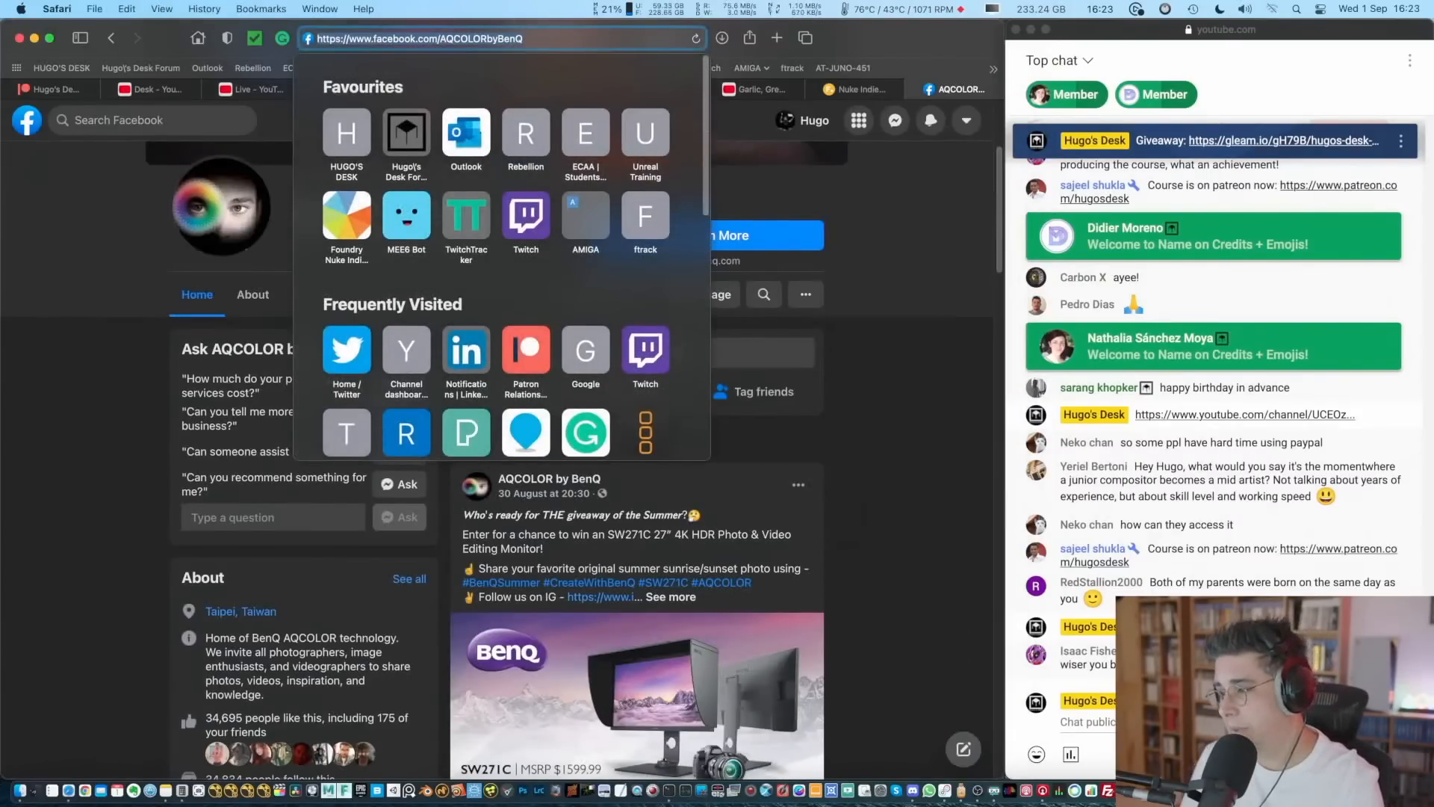
type("https://www.facebook.com/AQCOLORbyBenQ")
key("Return")
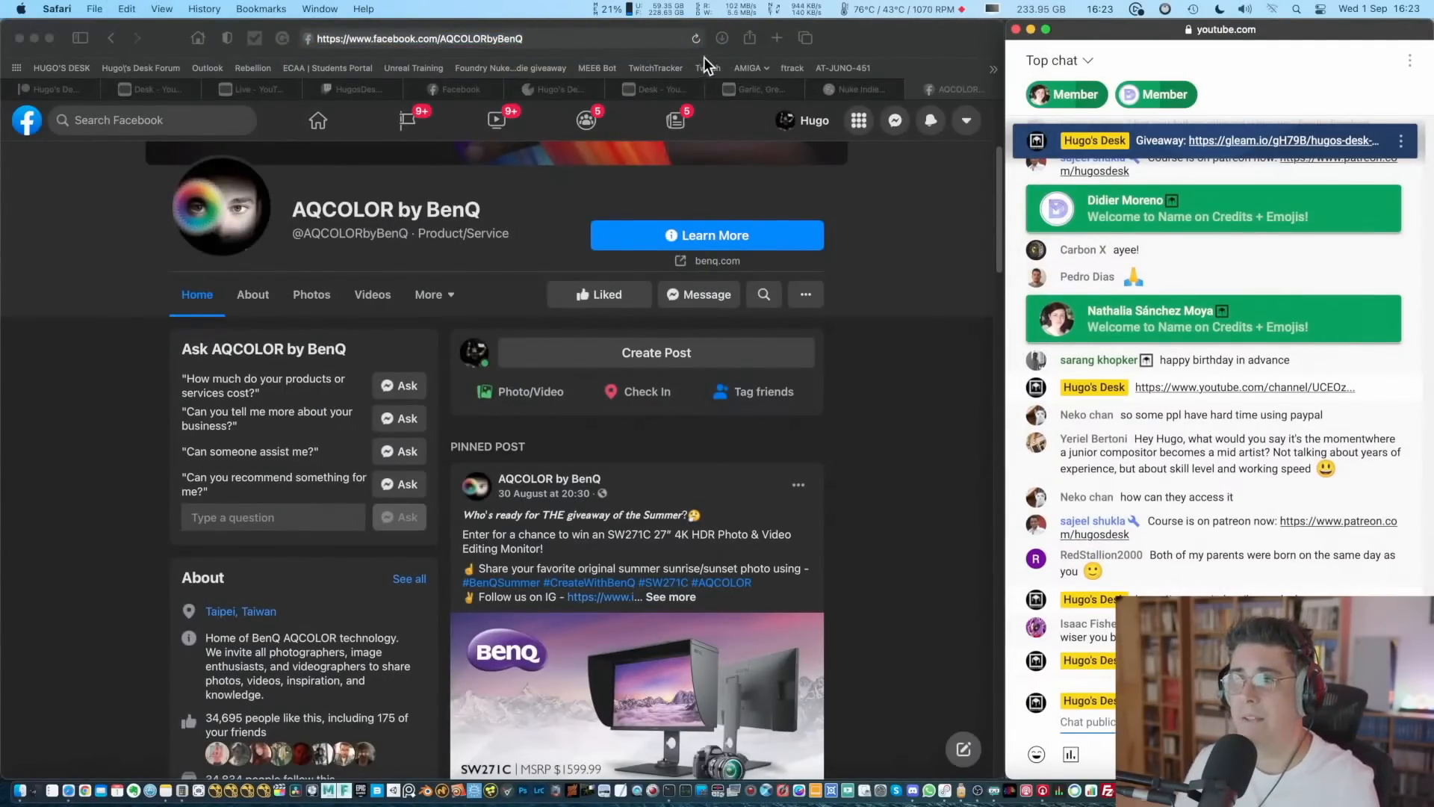
- Open instagram.com in a new browser tab, search for "benq" and open the aqcolor_by_benq profile
left_click(783, 41)
left_click(780, 39)
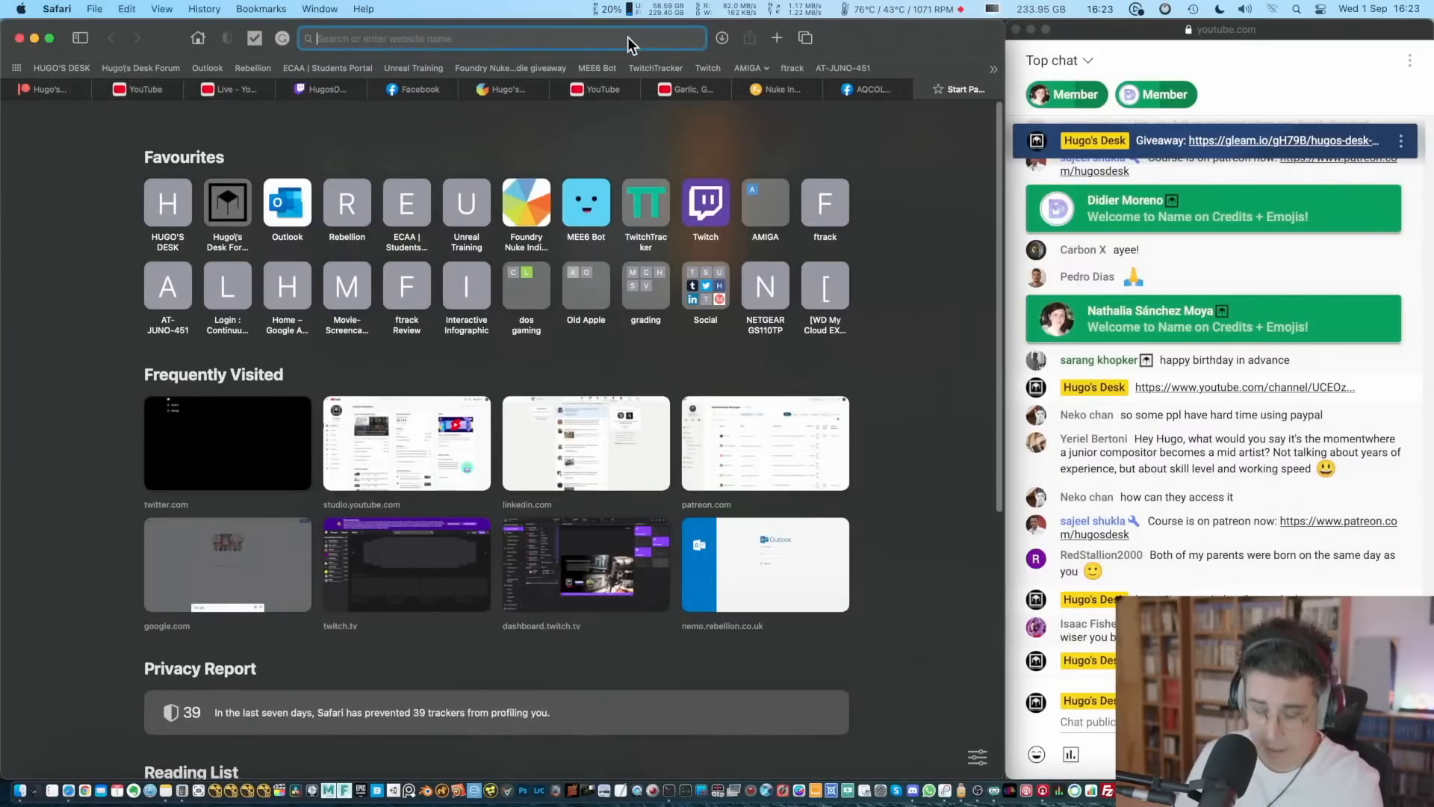
type("instagram.com")
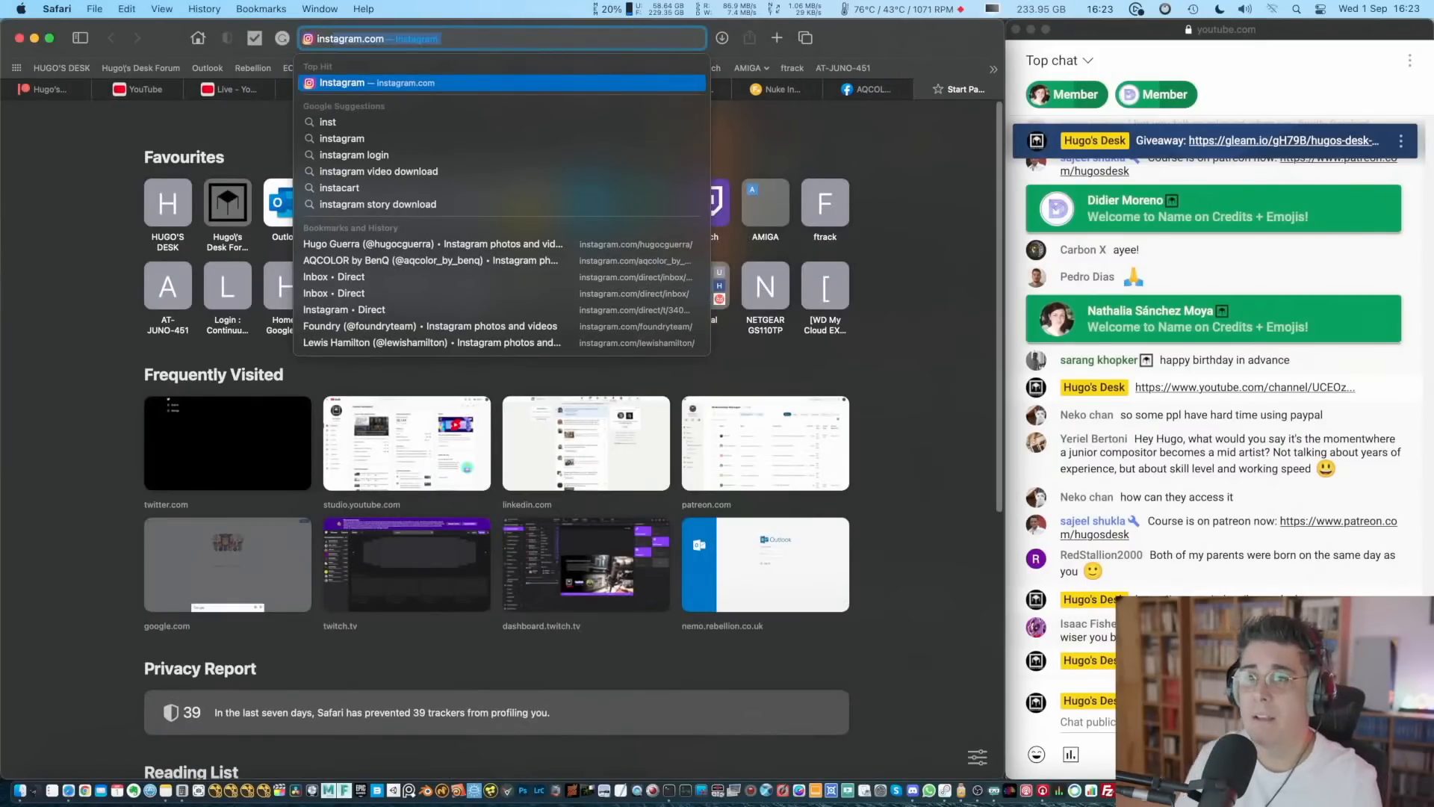
key("Return")
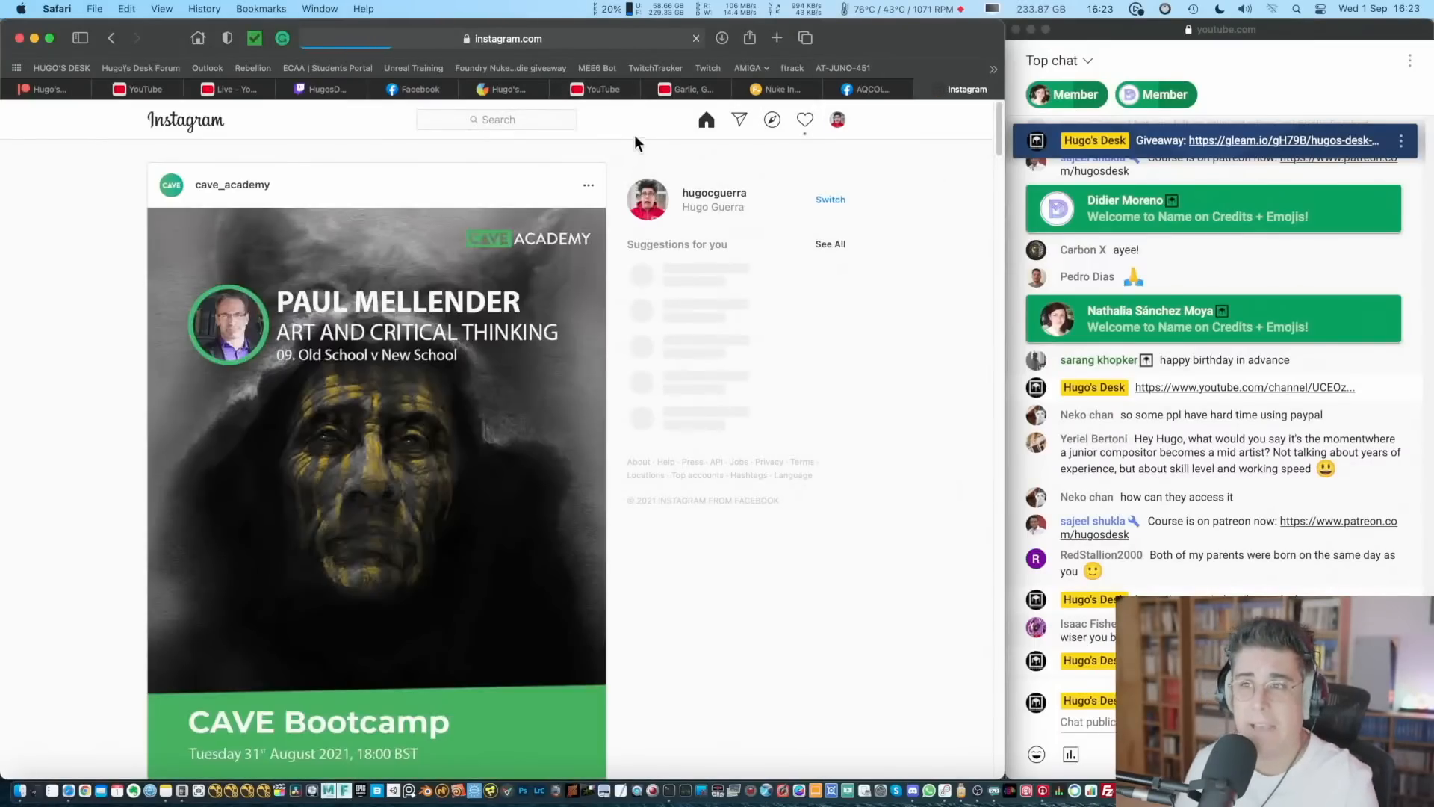
left_click(492, 120)
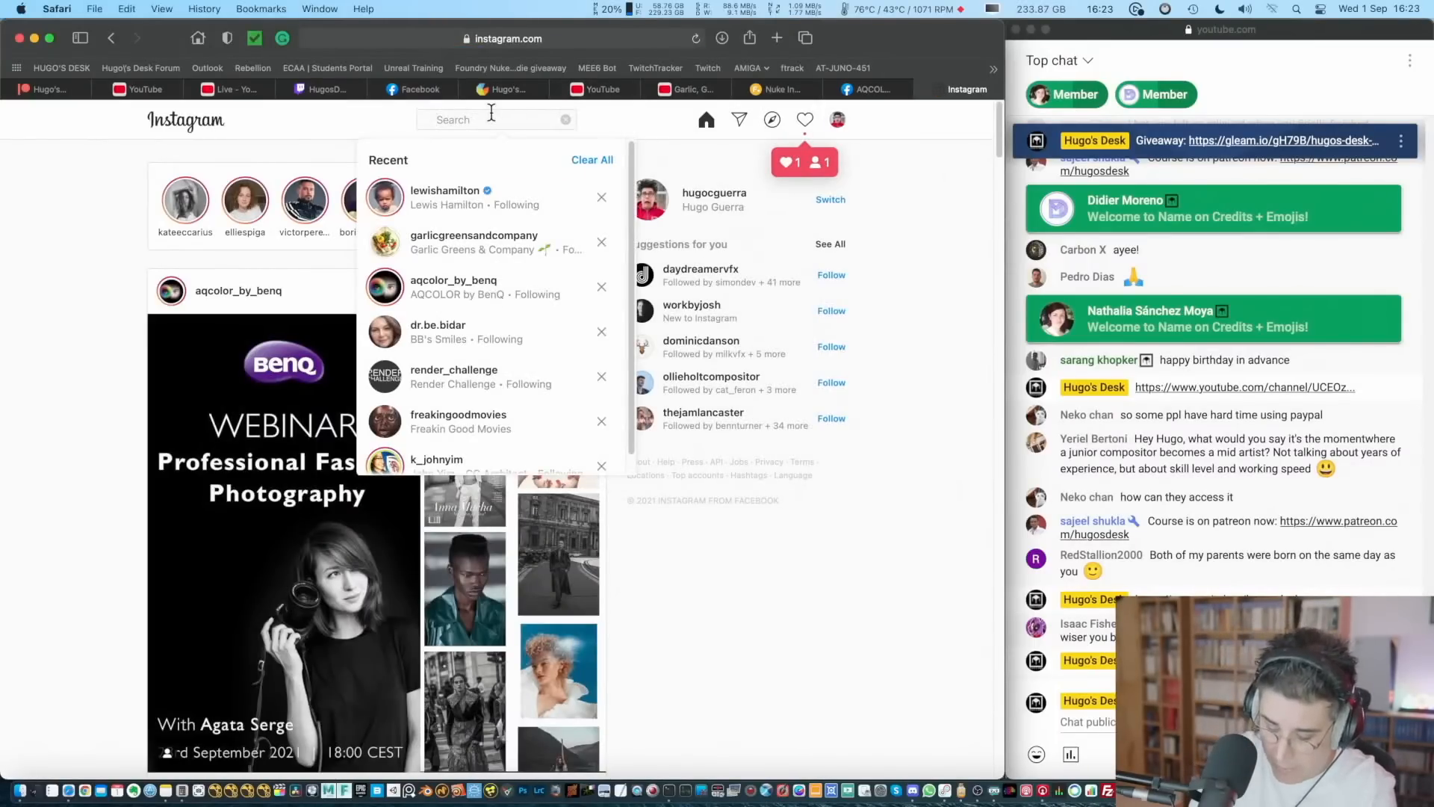
type("benq")
left_click(484, 166)
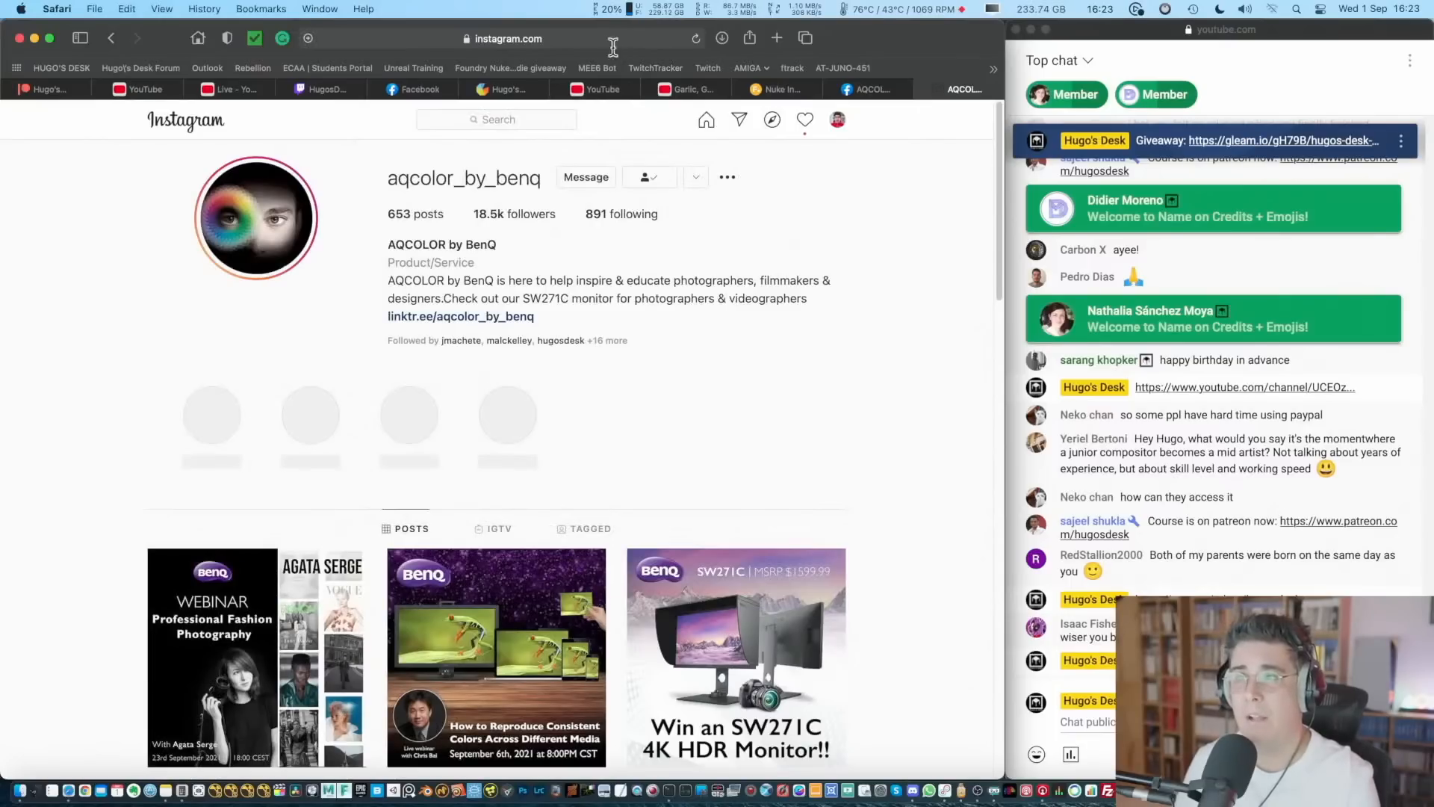
- Post the aqcolor_by_benq profile's address in the live chat and look over the profile's posts
left_click(613, 42)
left_click(930, 330)
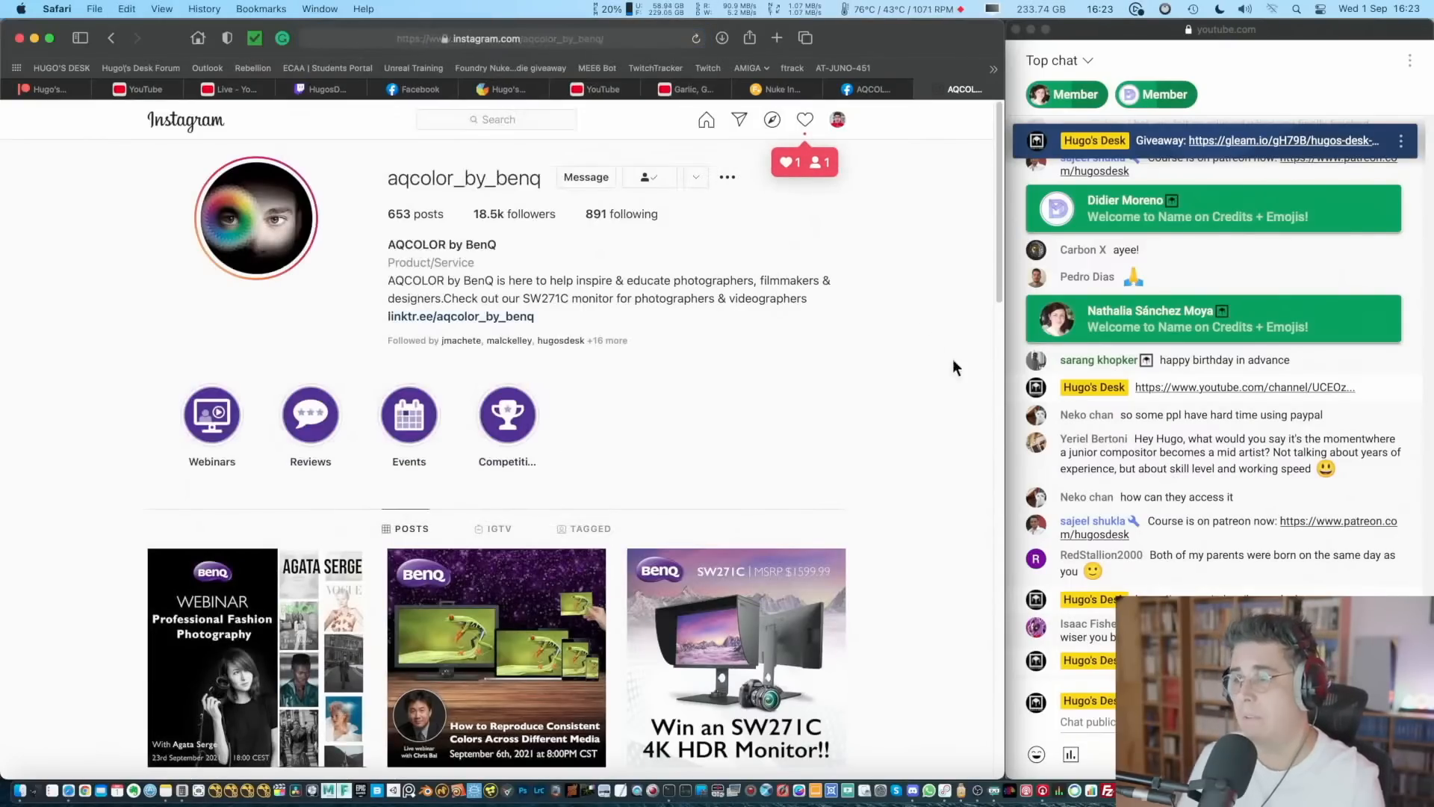
left_click(1088, 722)
key("super+v")
key("Return")
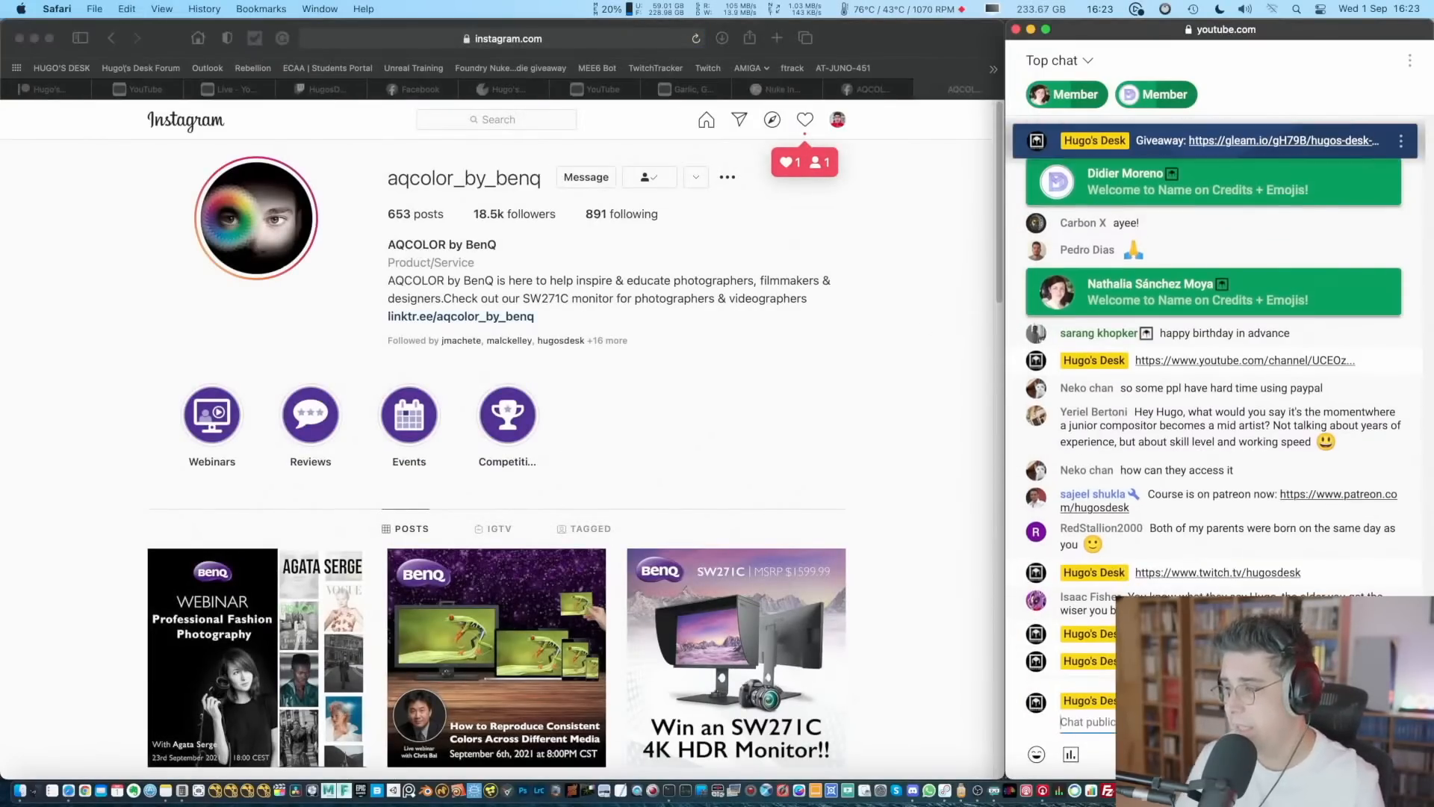
scroll(851, 395, "down", 5)
scroll(889, 419, "up", 2)
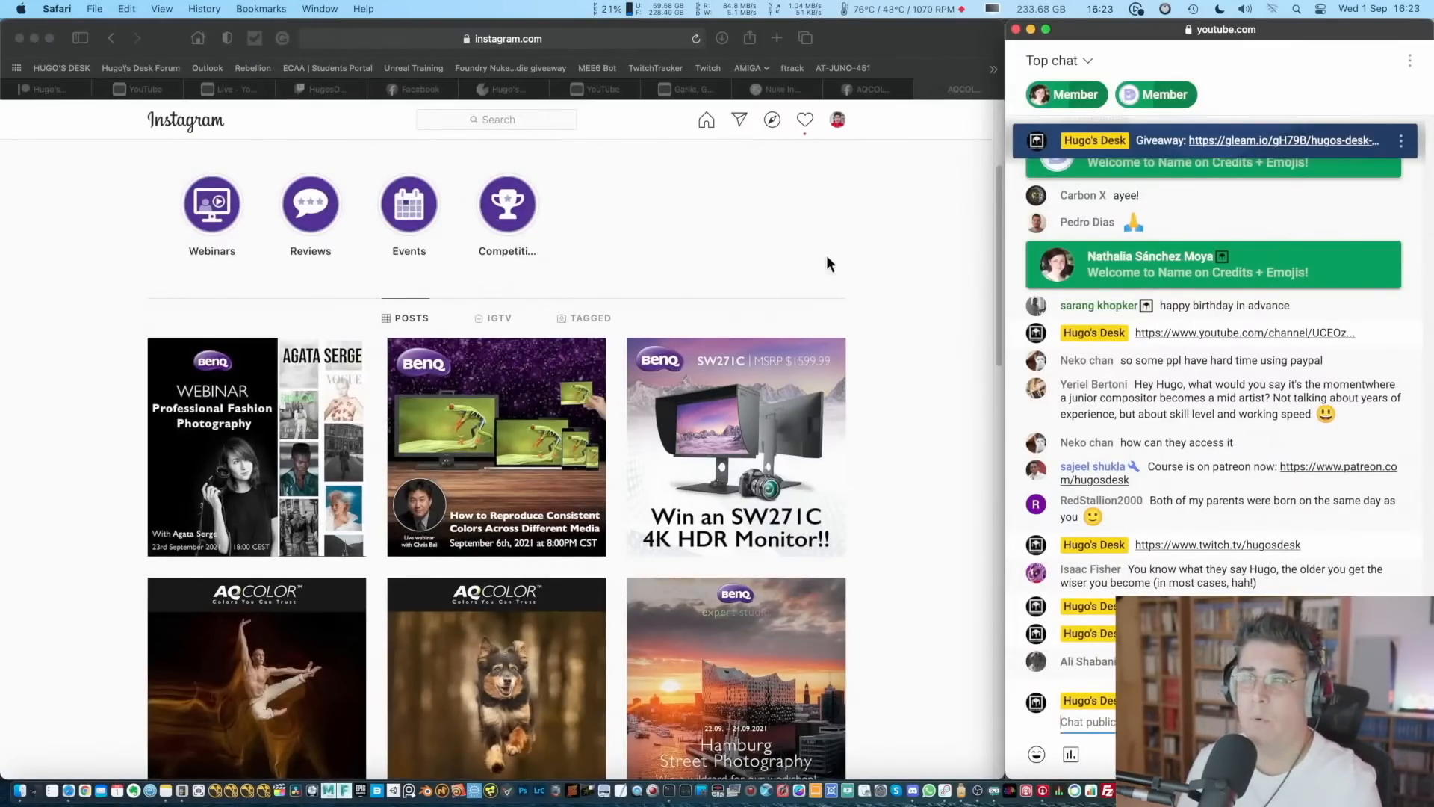
scroll(821, 253, "up", 5)
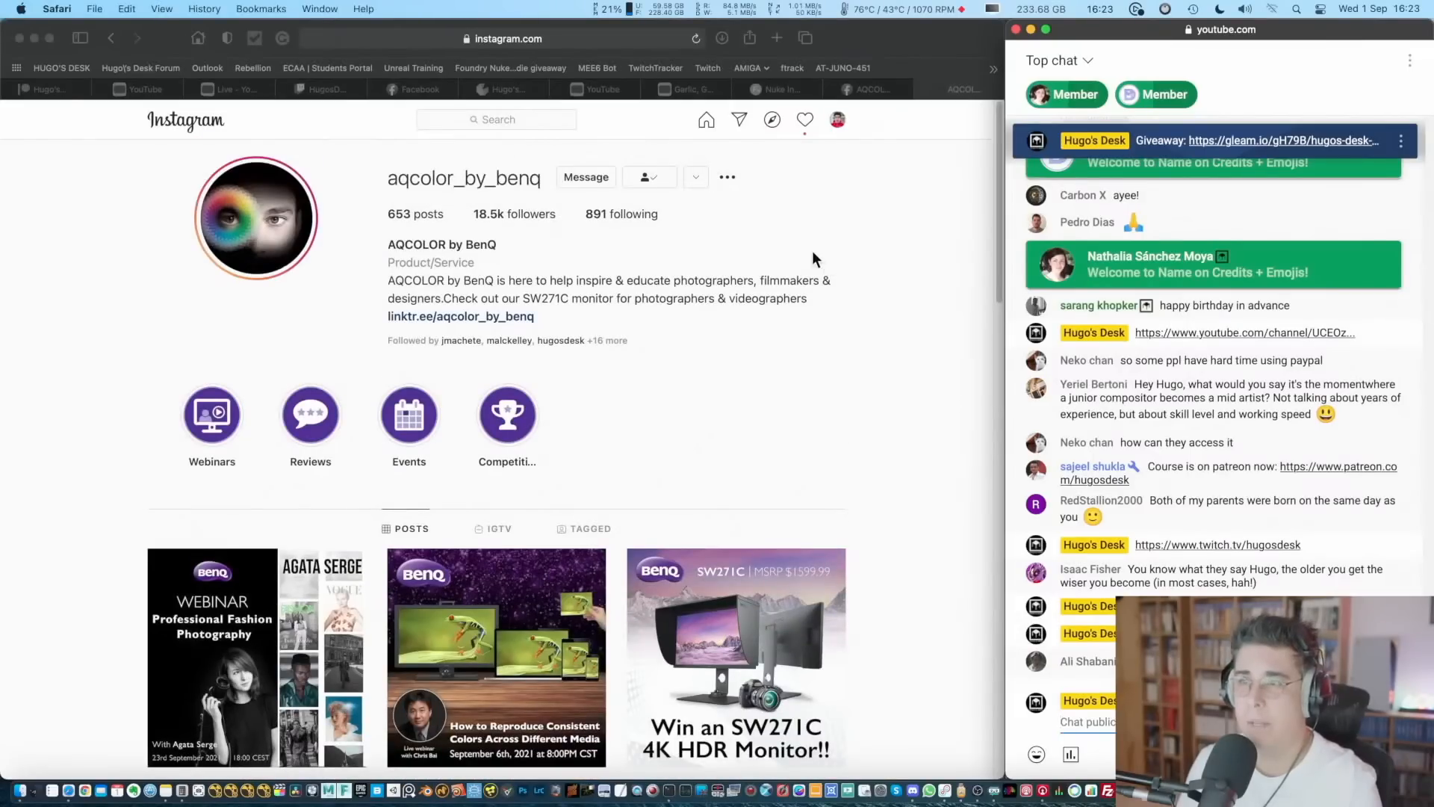
- Bring up the Garlic, Greens & Company YouTube channel and post its address in the live chat
left_click(898, 43)
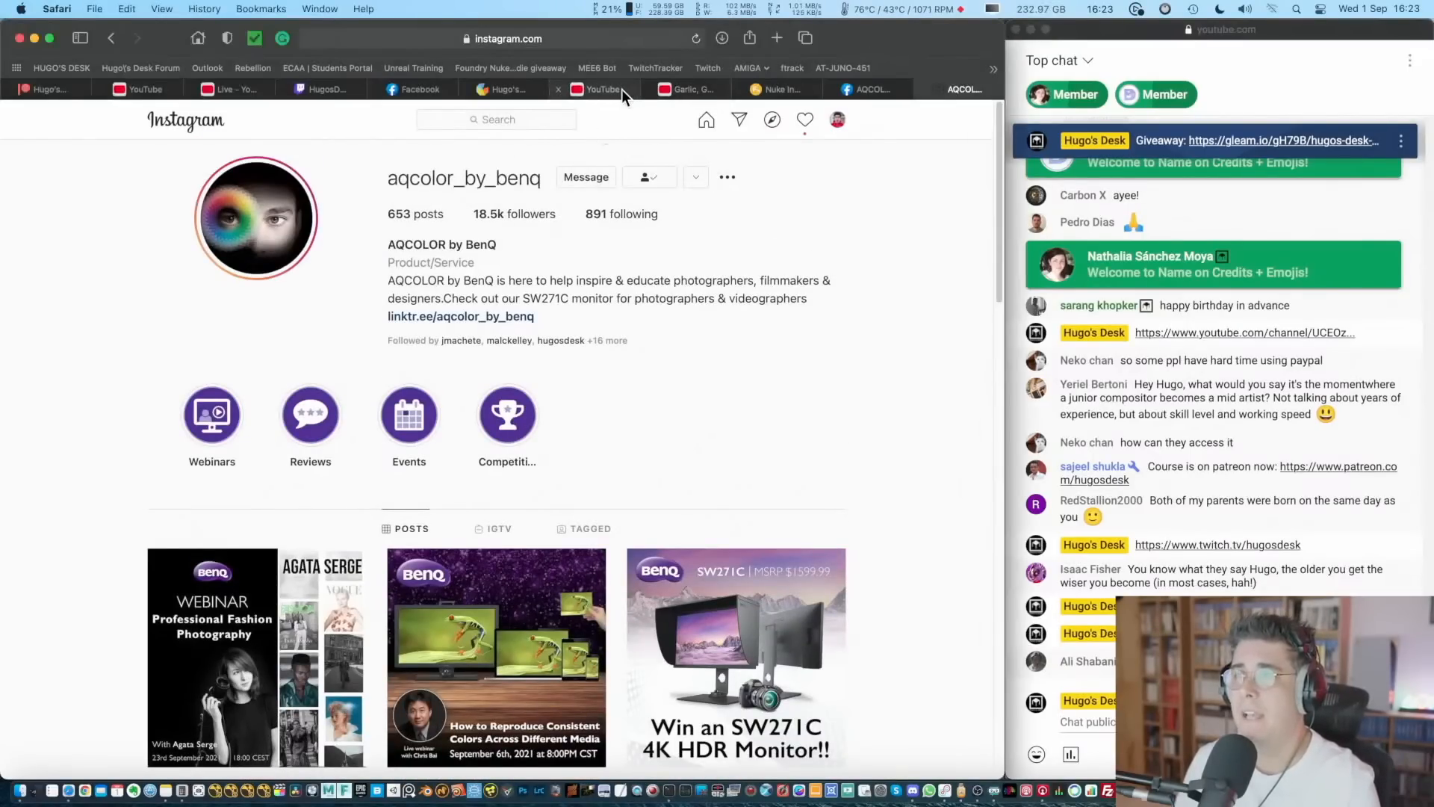
left_click(702, 92)
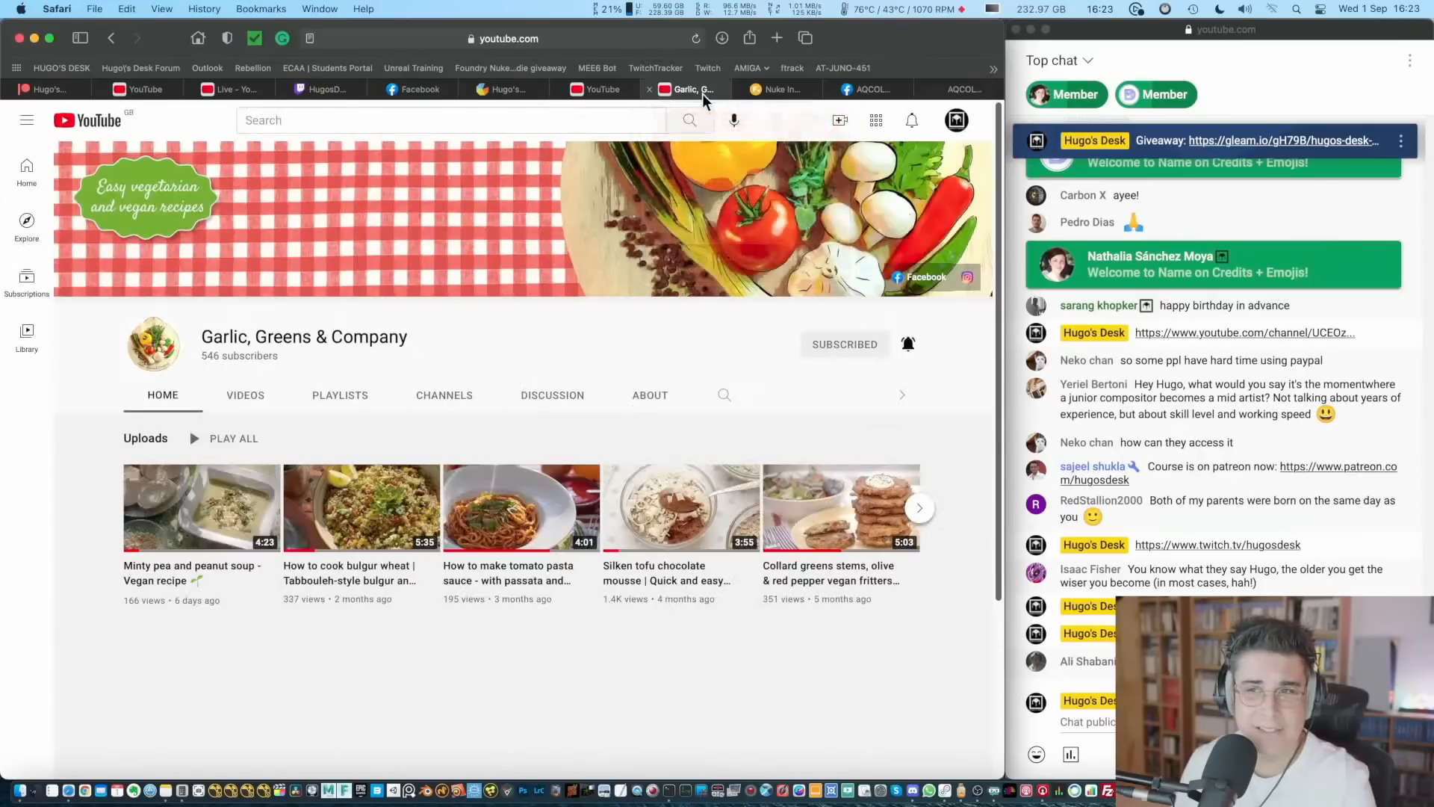
left_click(567, 41)
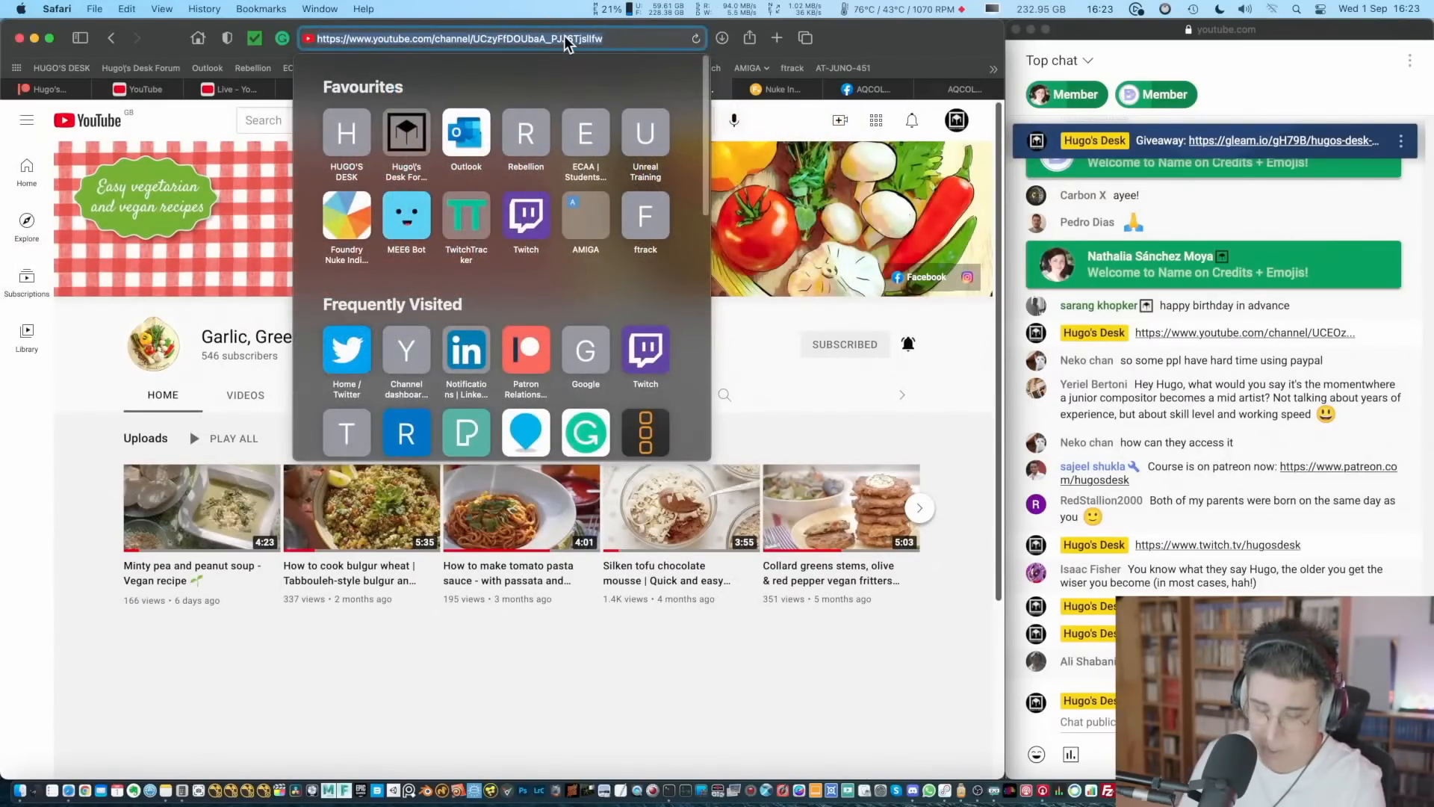
left_click(821, 668)
left_click(1088, 722)
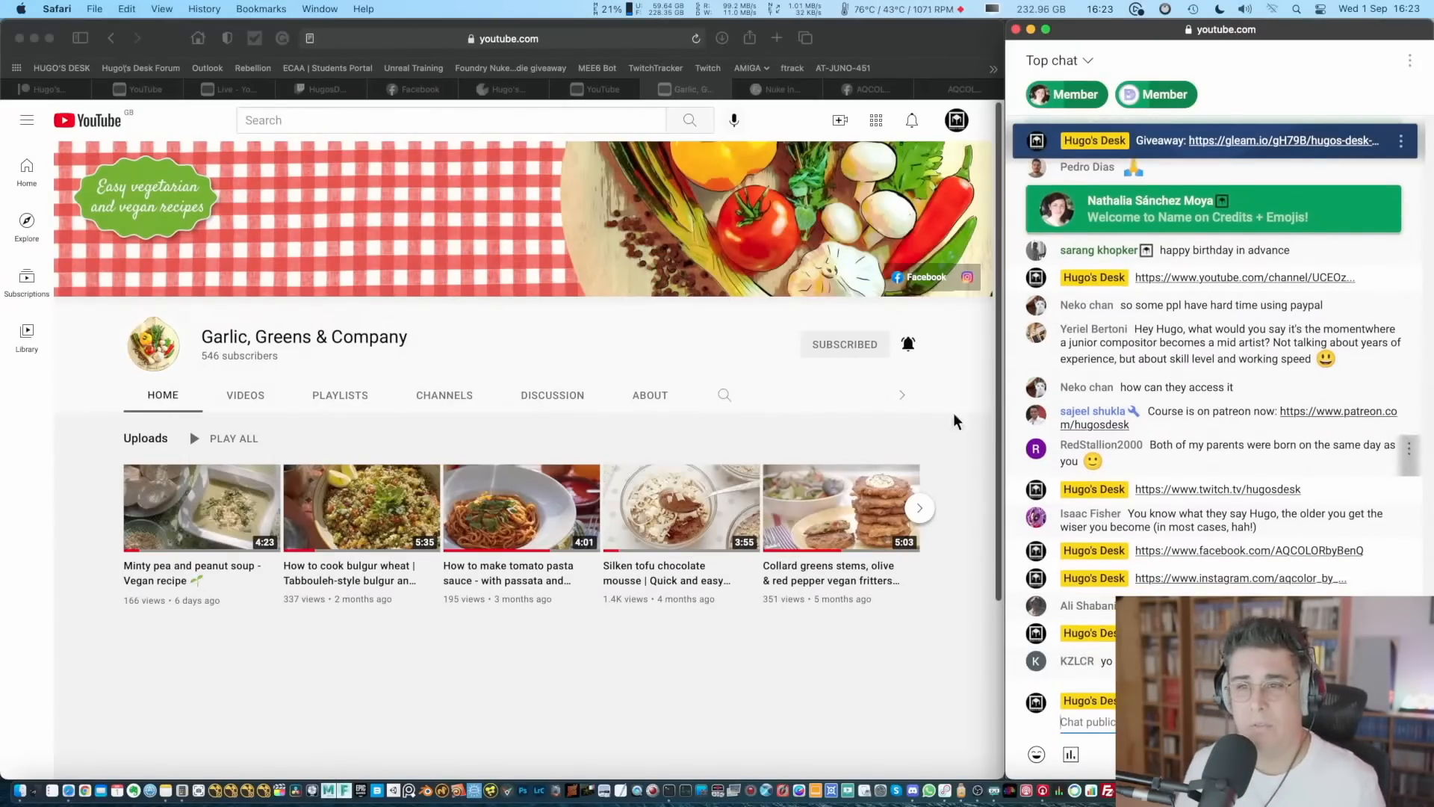
- Display the full list of Garlic, Greens & Company videos and look through the vegetarian and vegan recipes
left_click(248, 397)
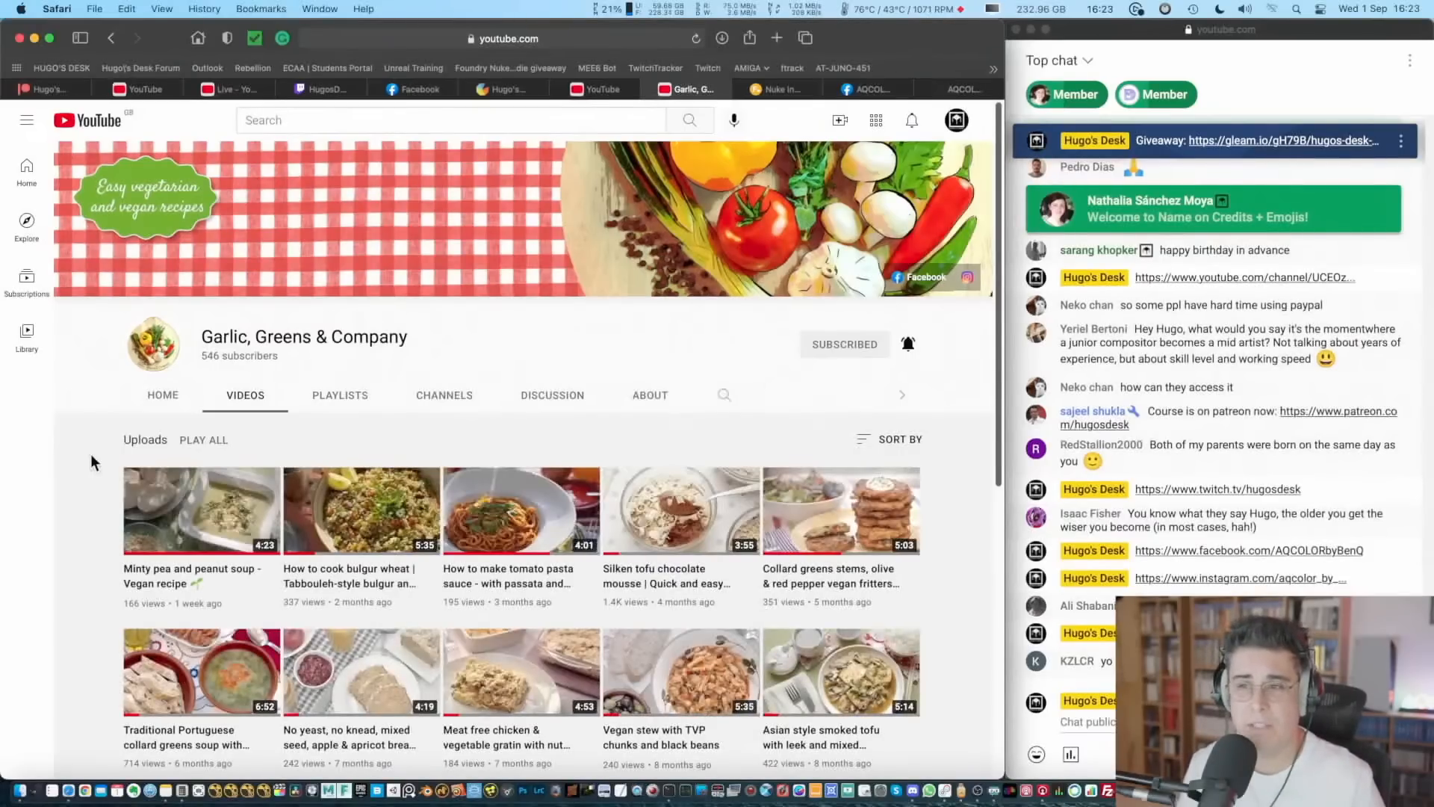
scroll(91, 448, "down", 3)
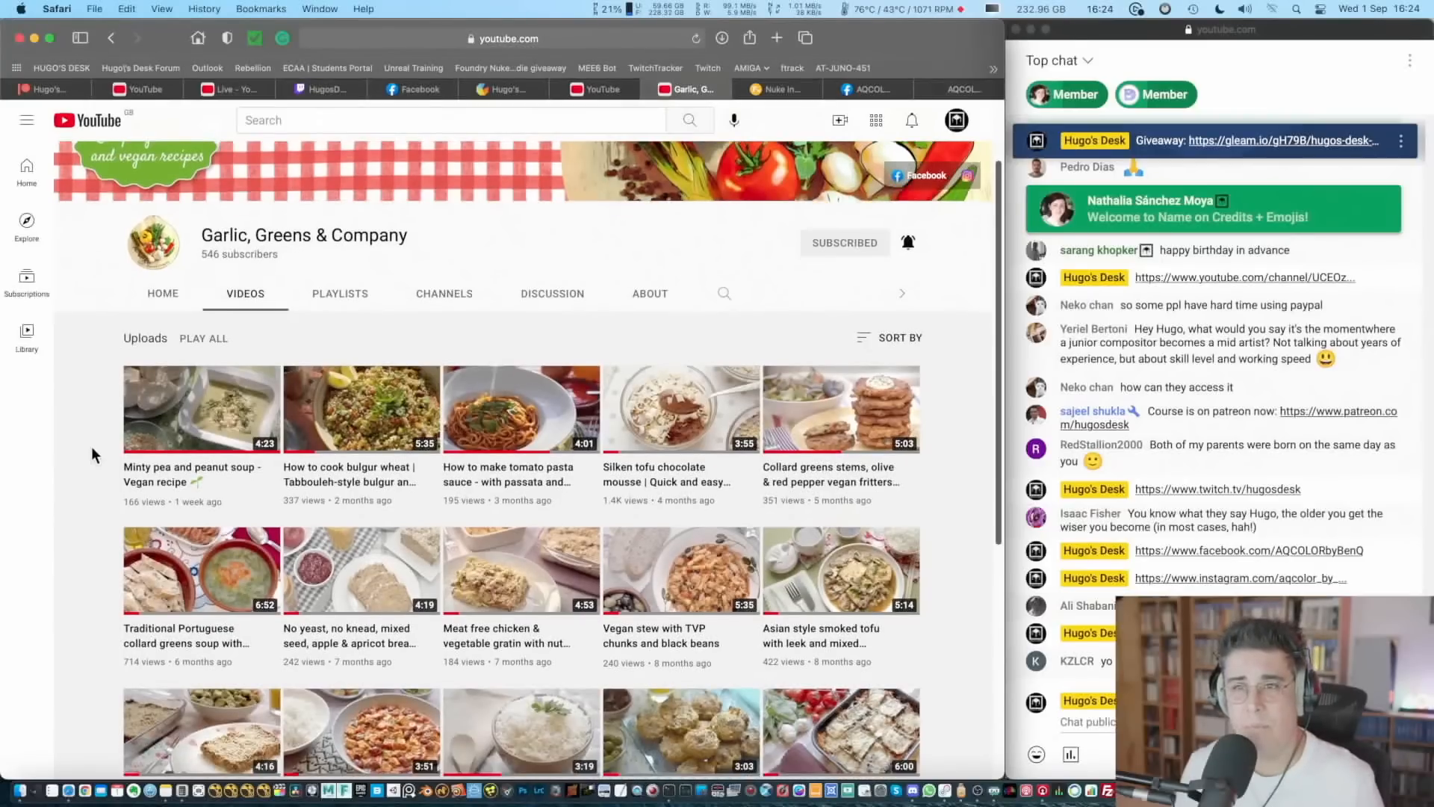
scroll(91, 446, "up", 3)
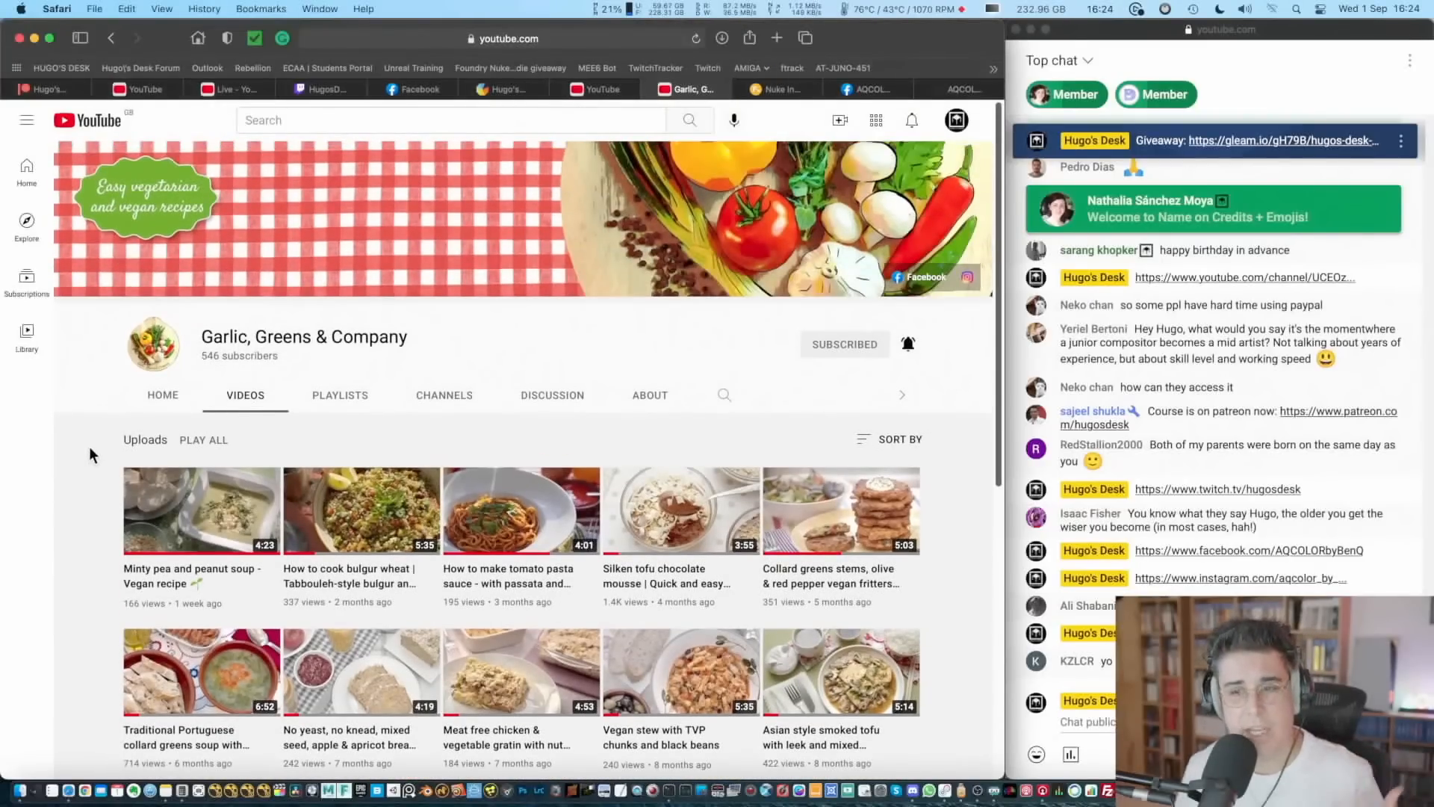
scroll(88, 446, "down", 3)
scroll(79, 450, "down", 2)
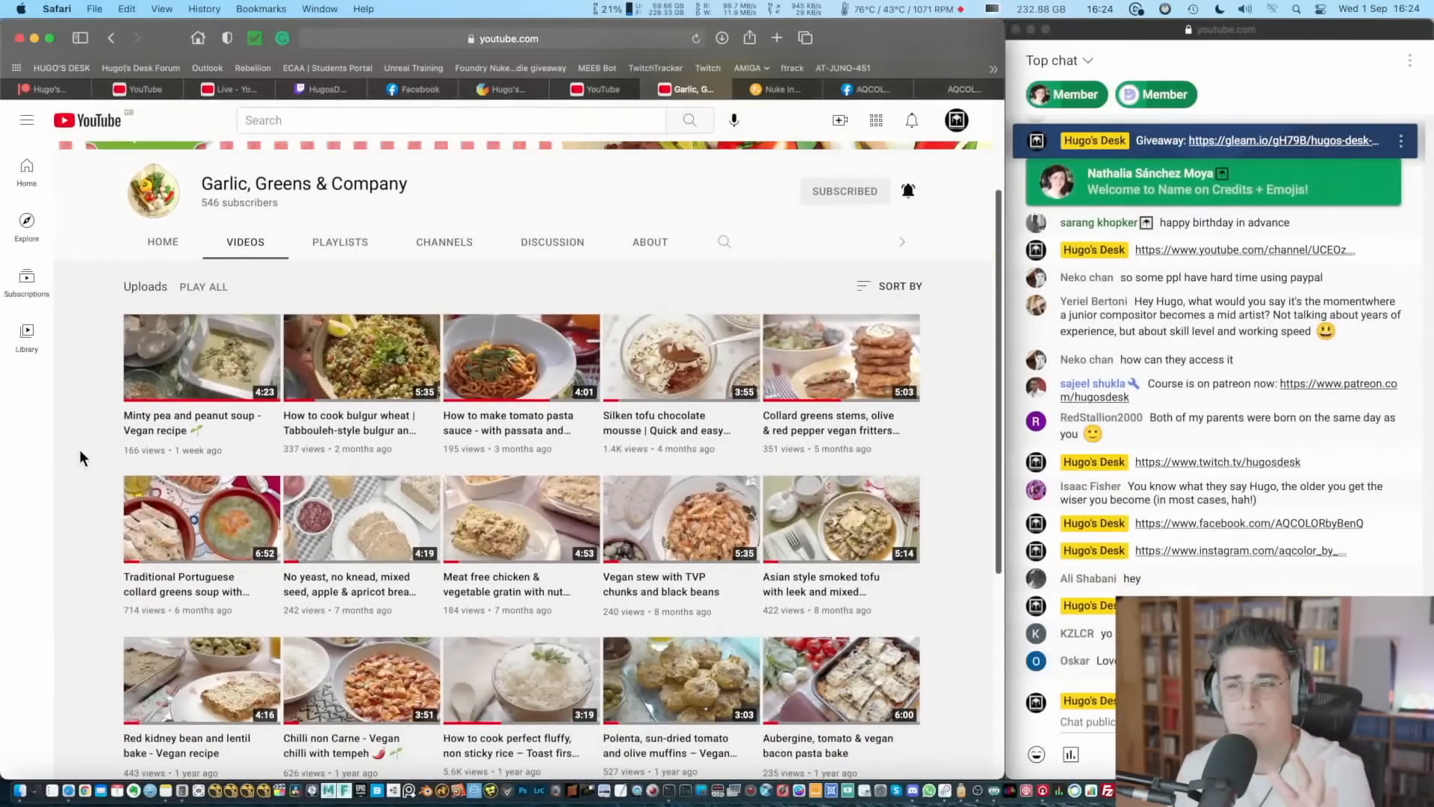
scroll(80, 450, "down", 1)
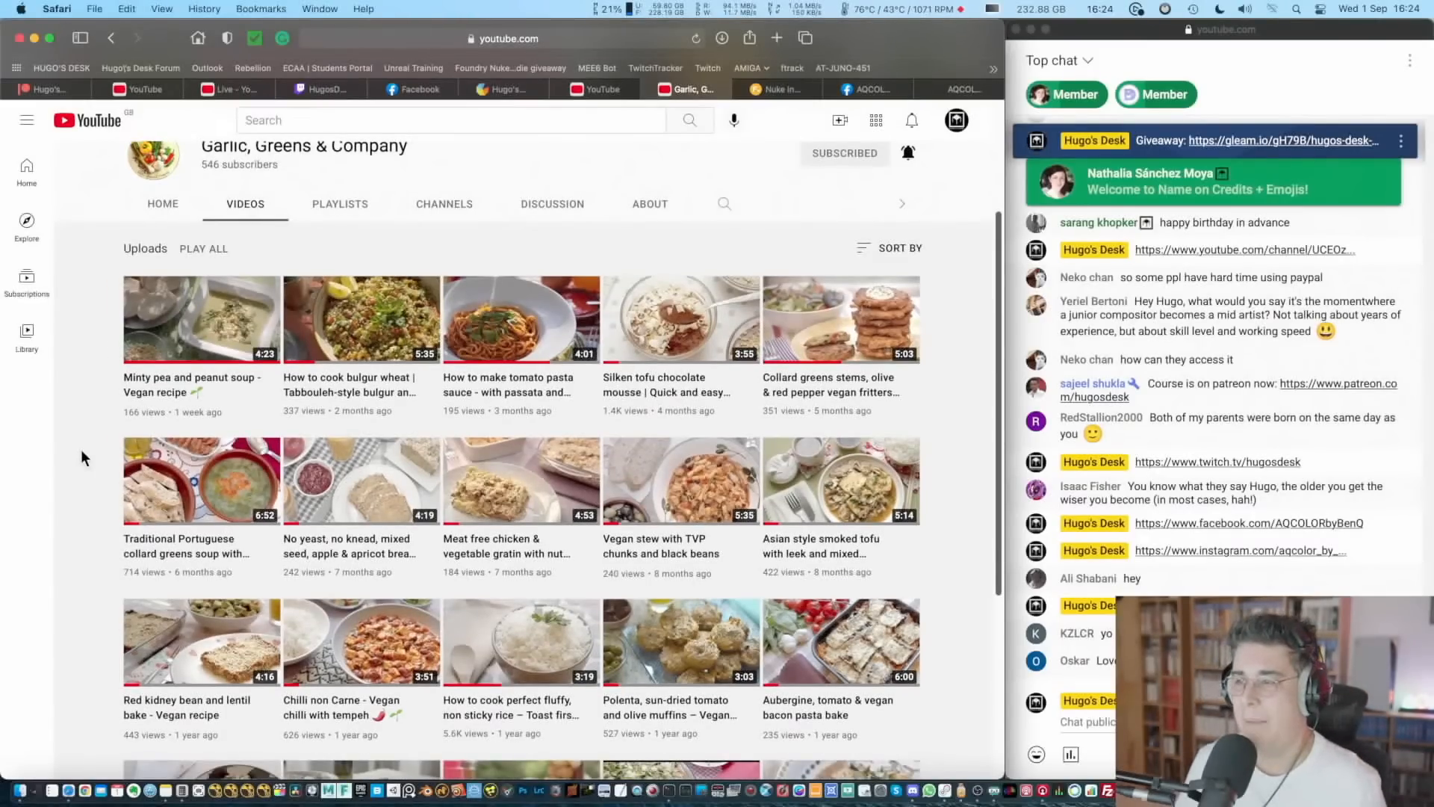
scroll(81, 450, "down", 4)
scroll(83, 448, "down", 1)
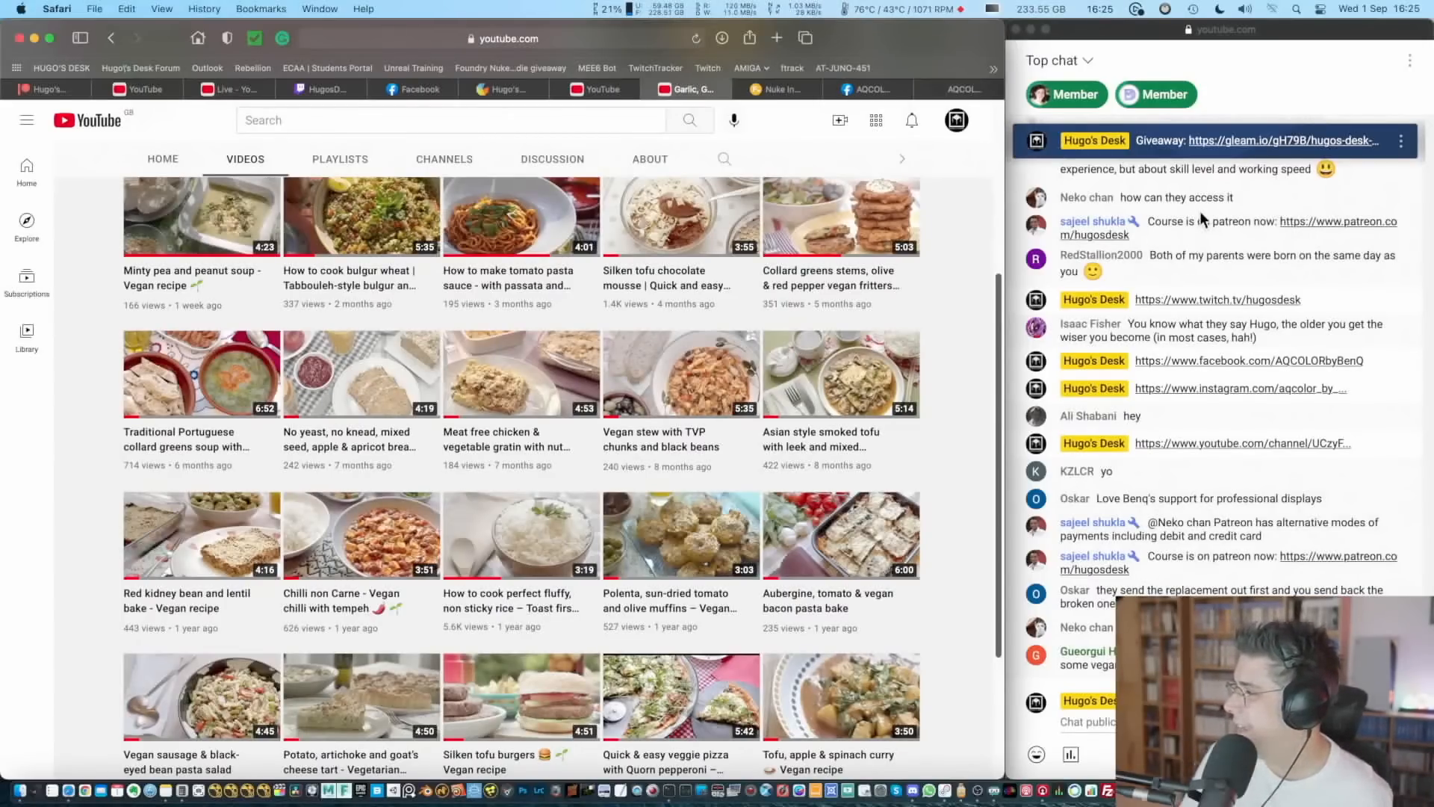
- Open youtube.com in a new browser tab and go to the signed-in account's own channel, Hugo's Desk
left_click(988, 89)
left_click(778, 38)
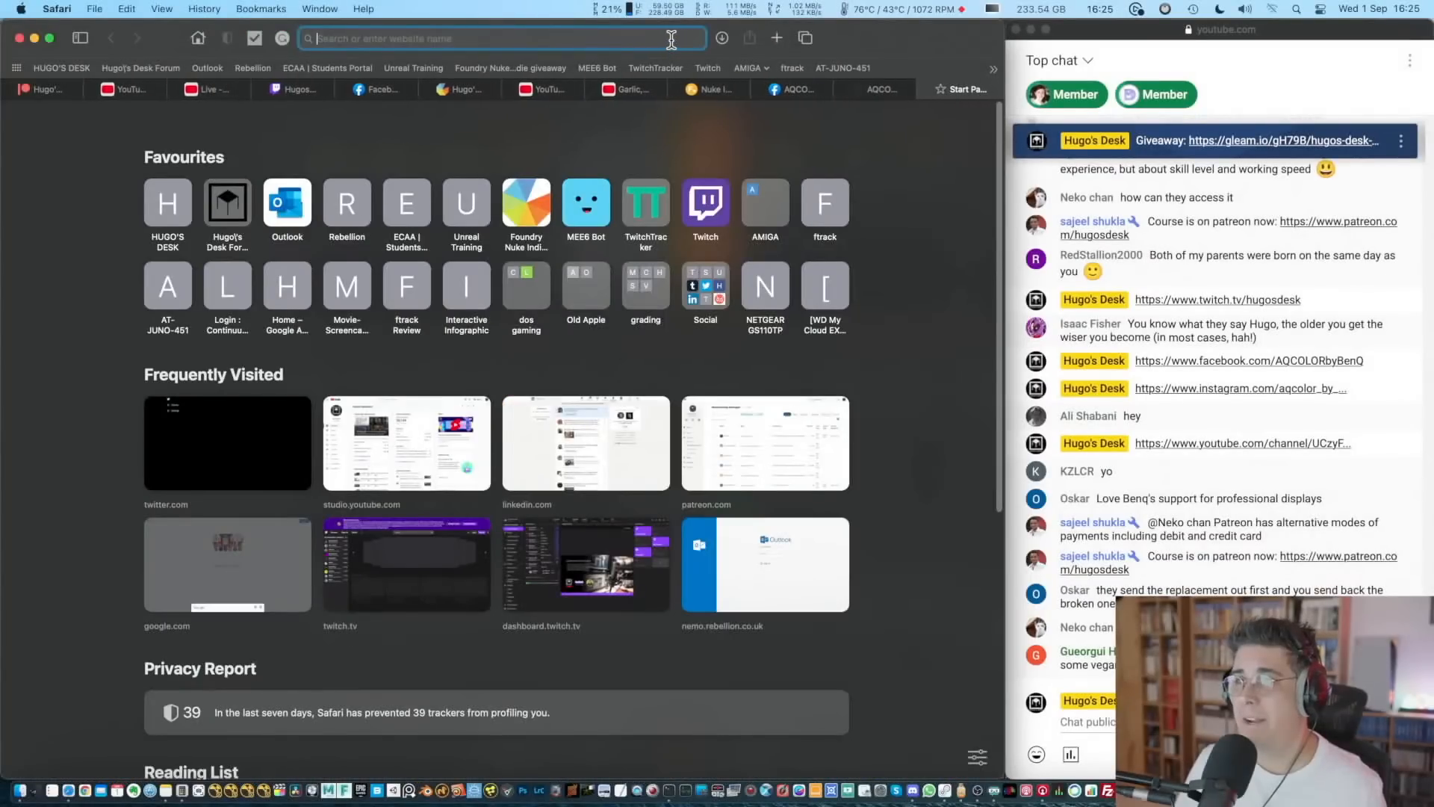
type("youtube.com")
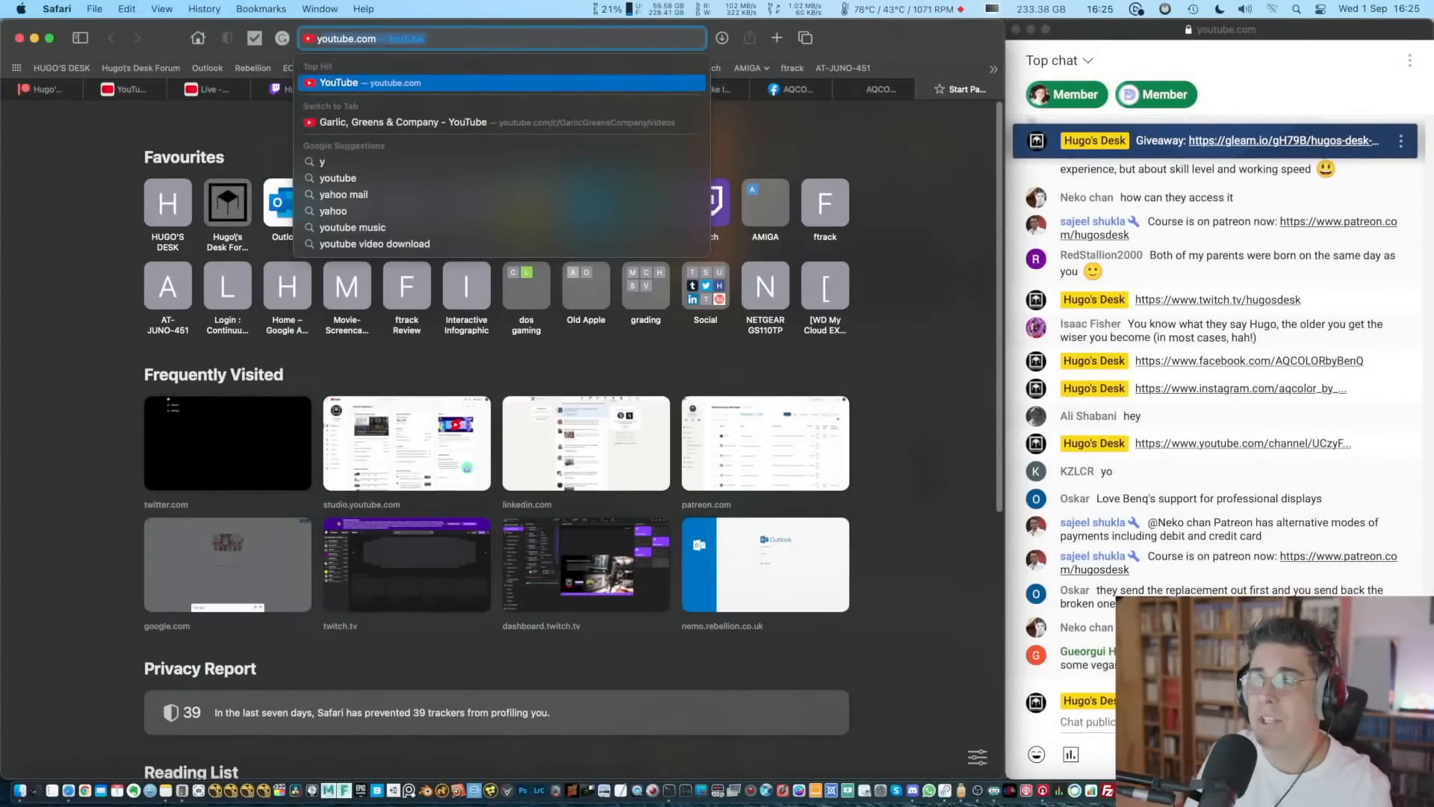
key("Return")
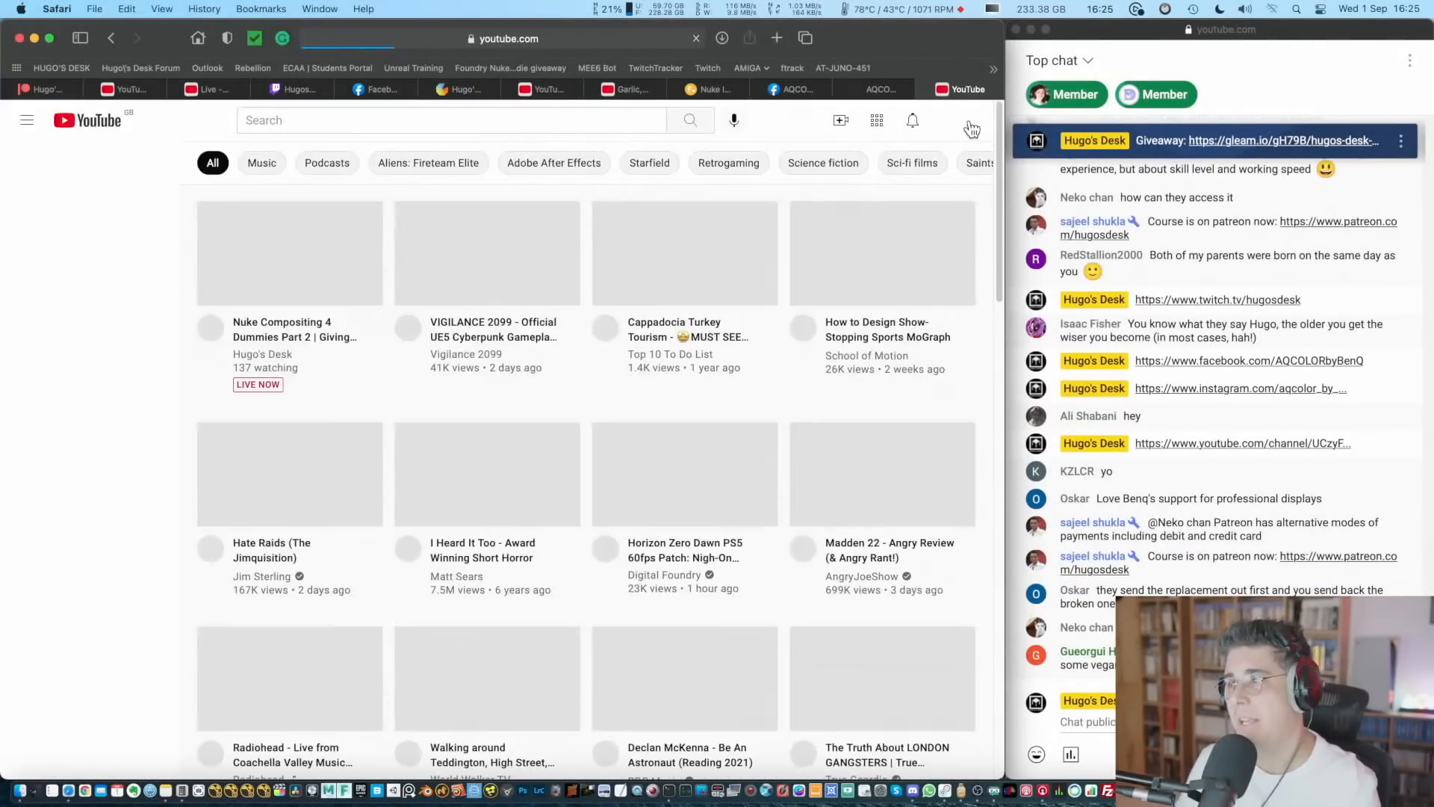
left_click(964, 127)
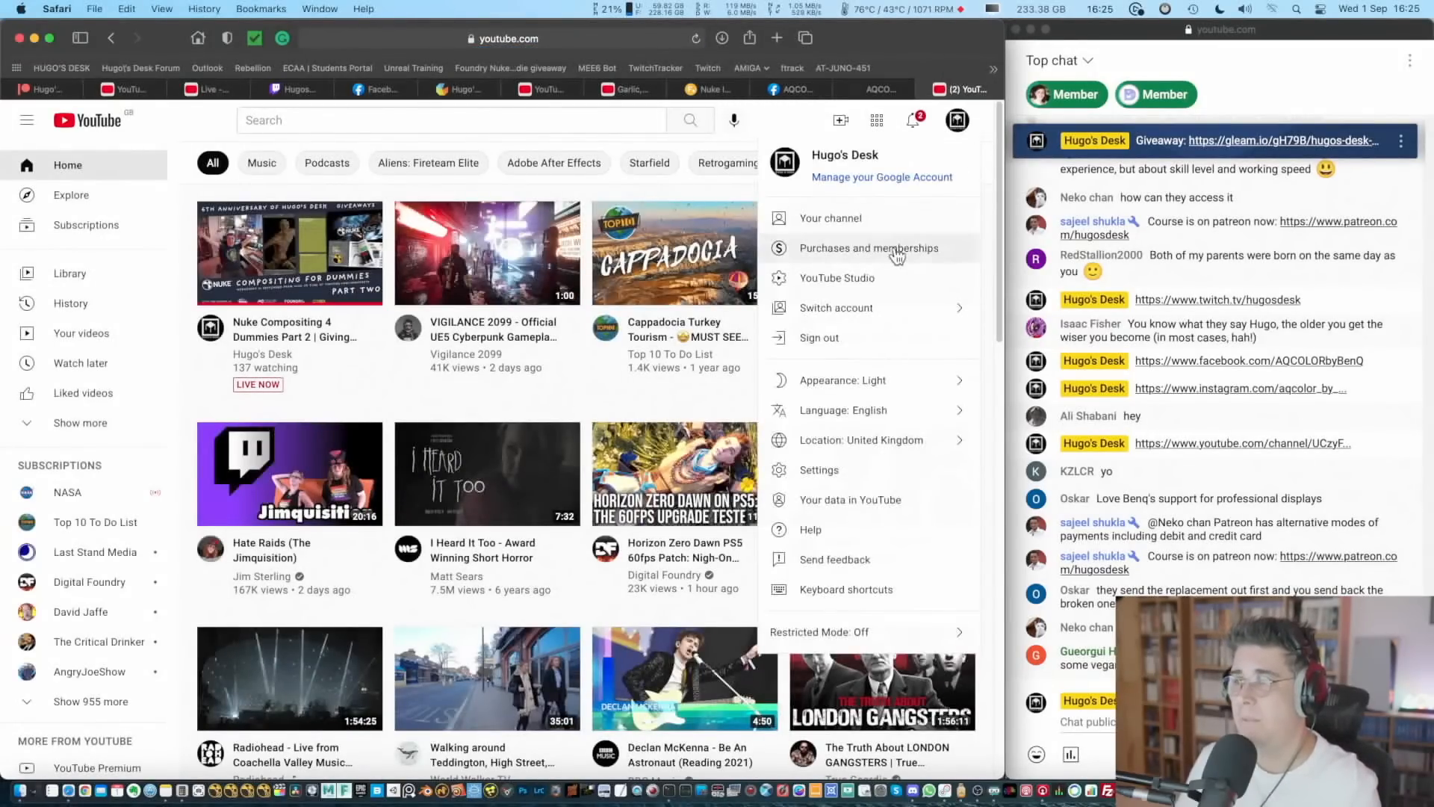
left_click(888, 221)
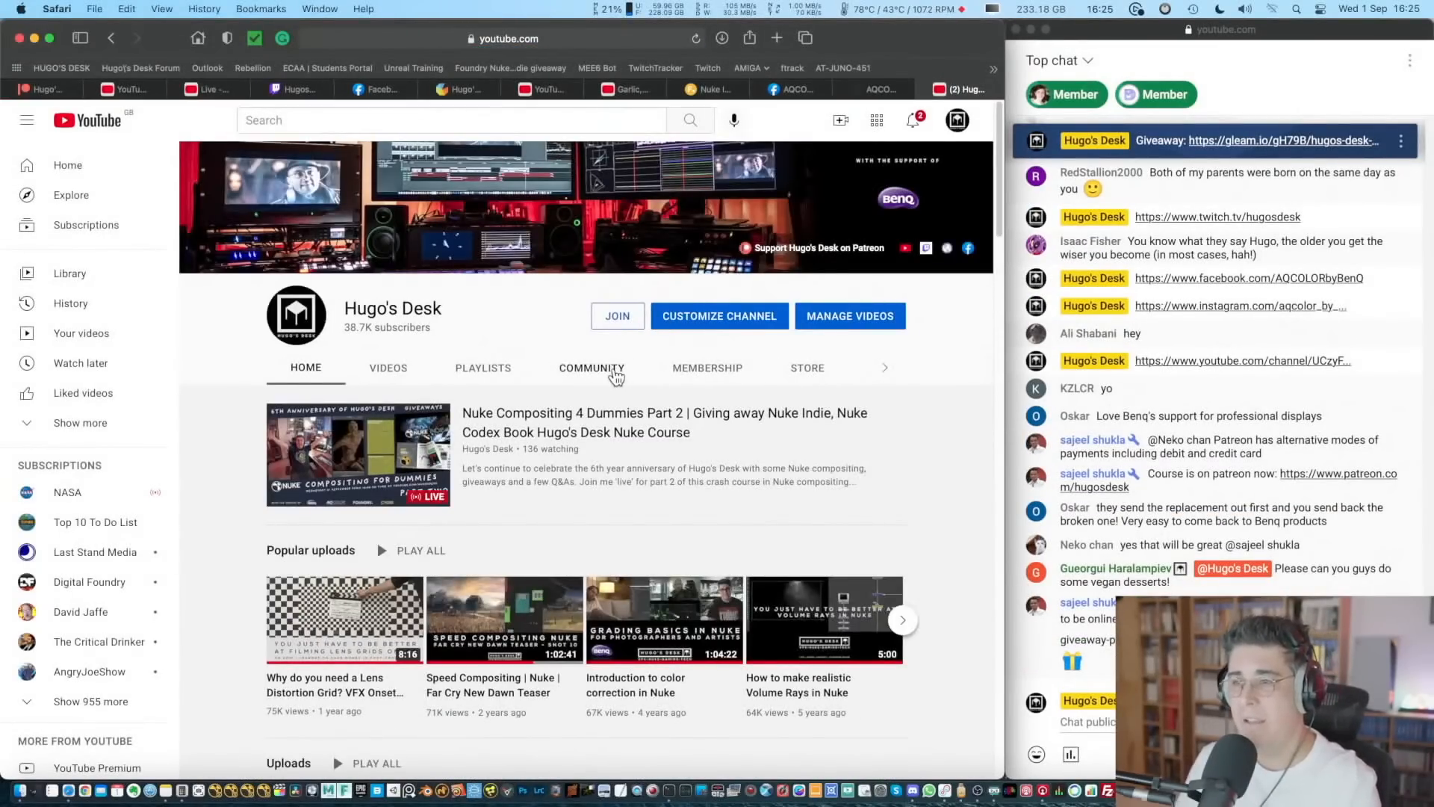
- Display the featured channels of the Hugo's Desk channel and look through the list
left_click(885, 367)
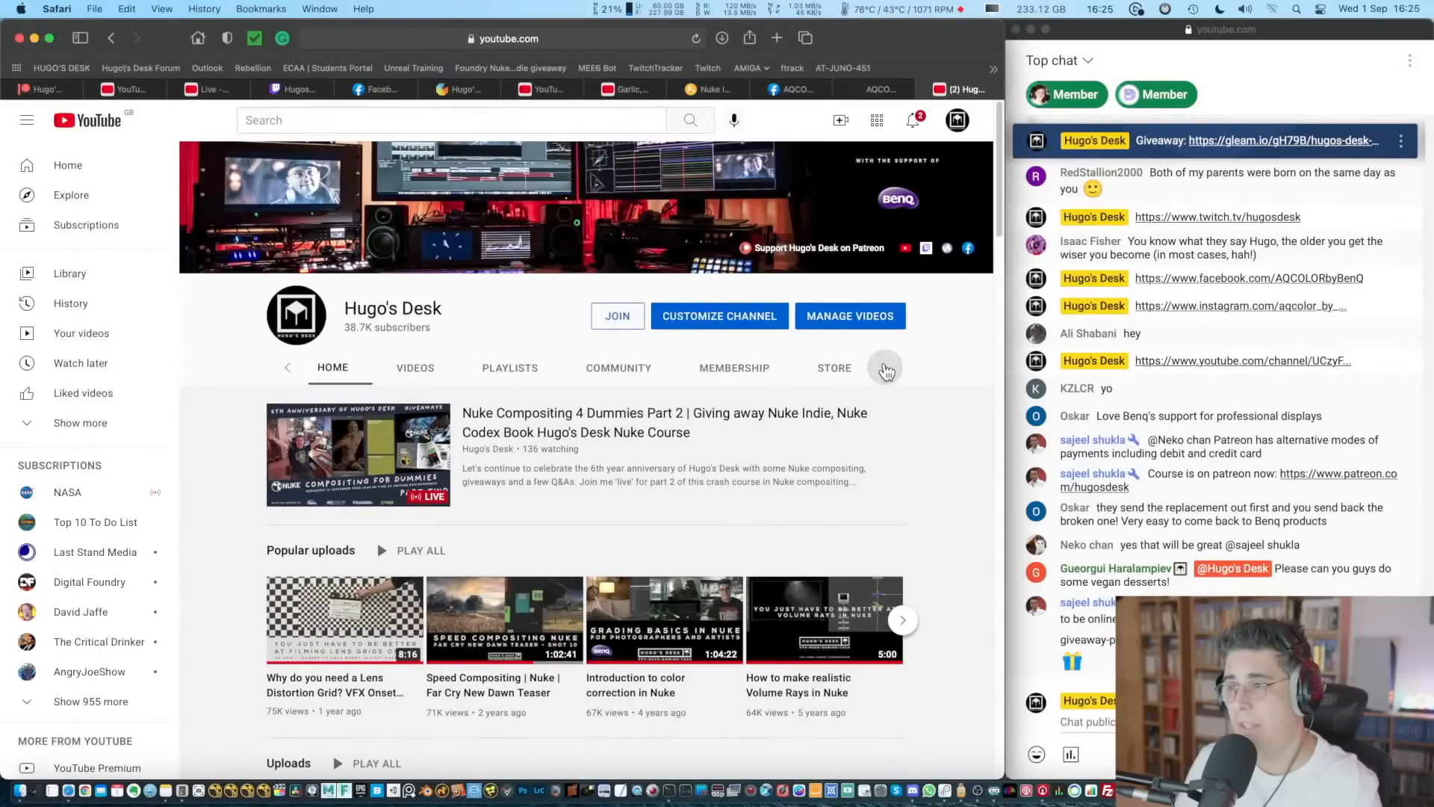
left_click(885, 368)
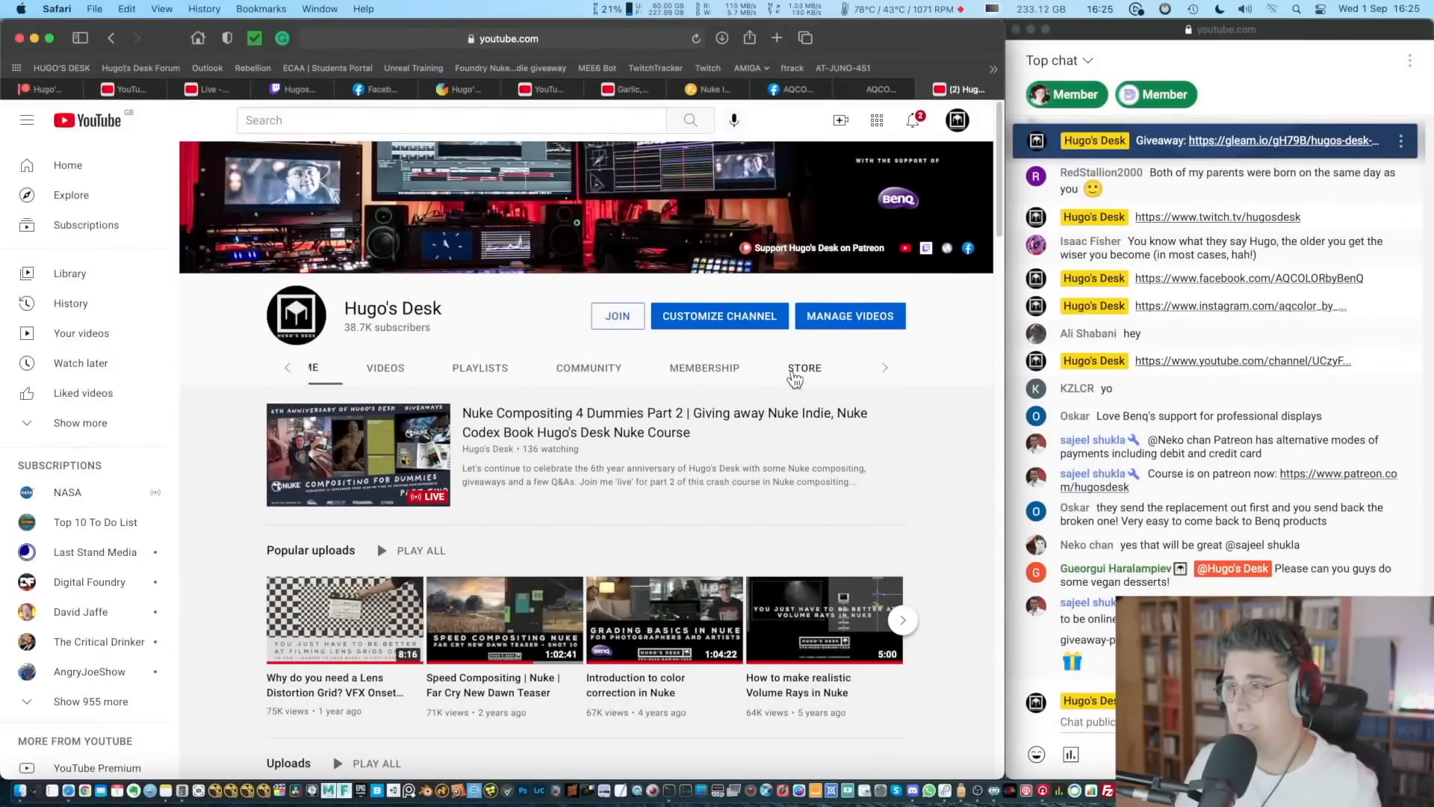
left_click(885, 367)
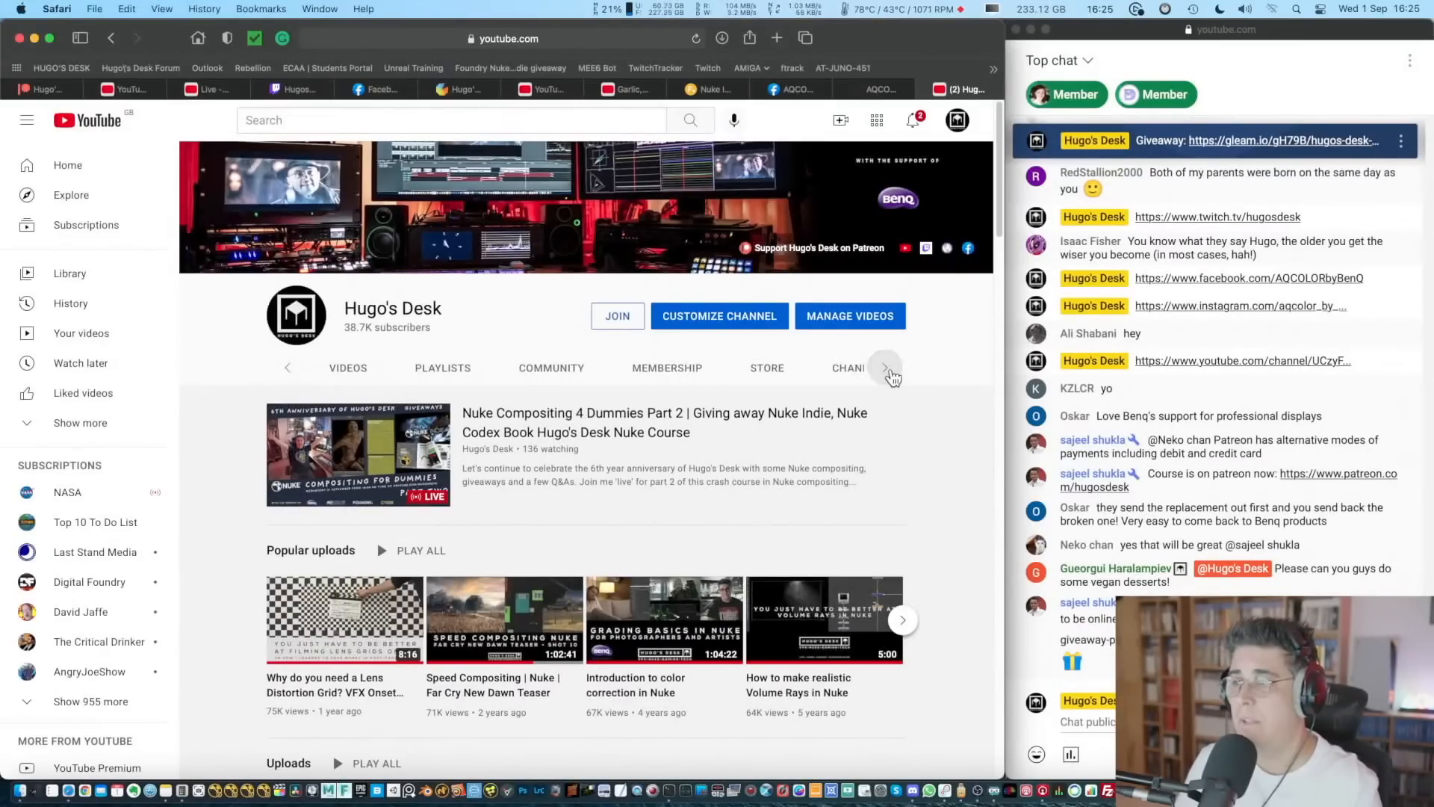
left_click(850, 368)
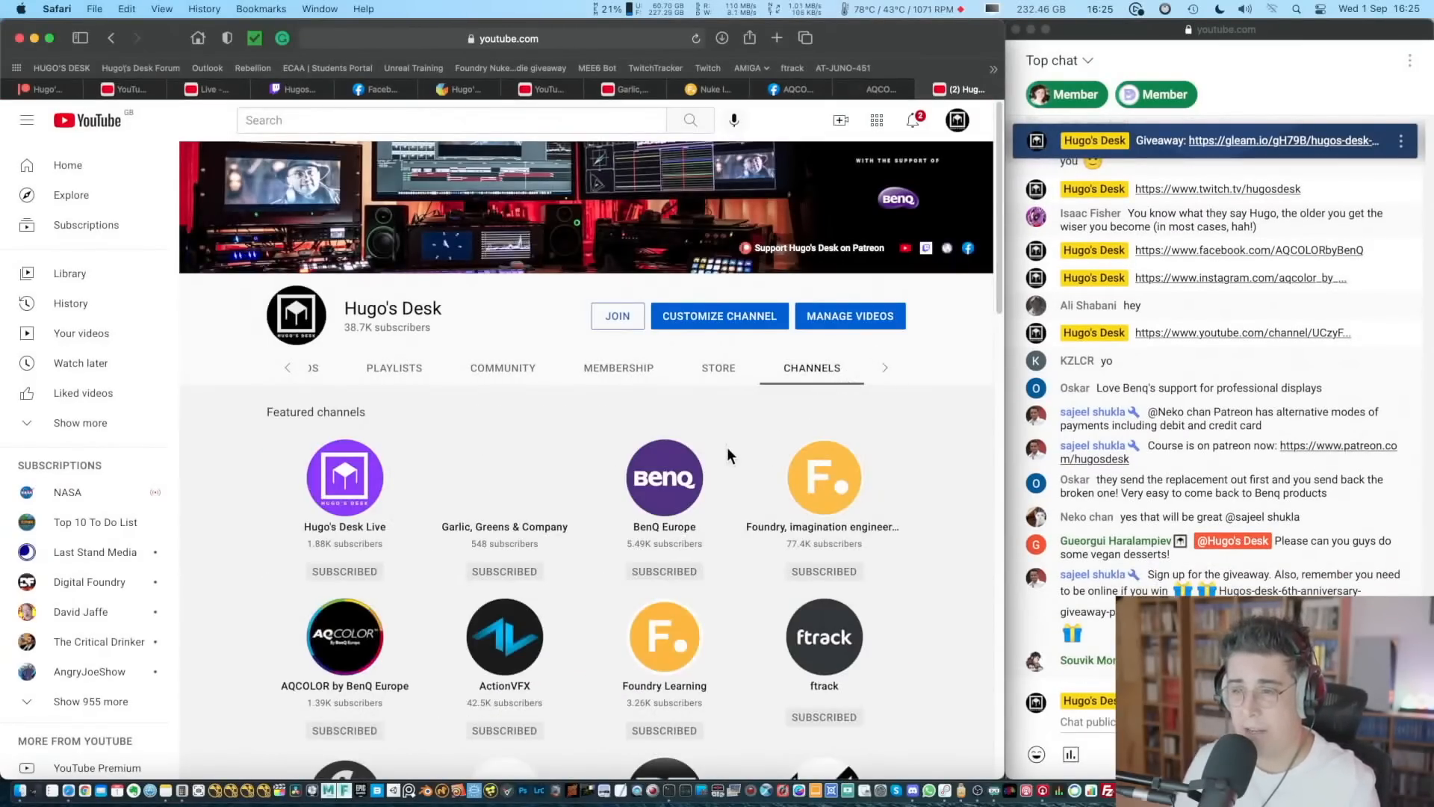
scroll(728, 447, "down", 2)
scroll(727, 447, "down", 3)
scroll(746, 451, "down", 2)
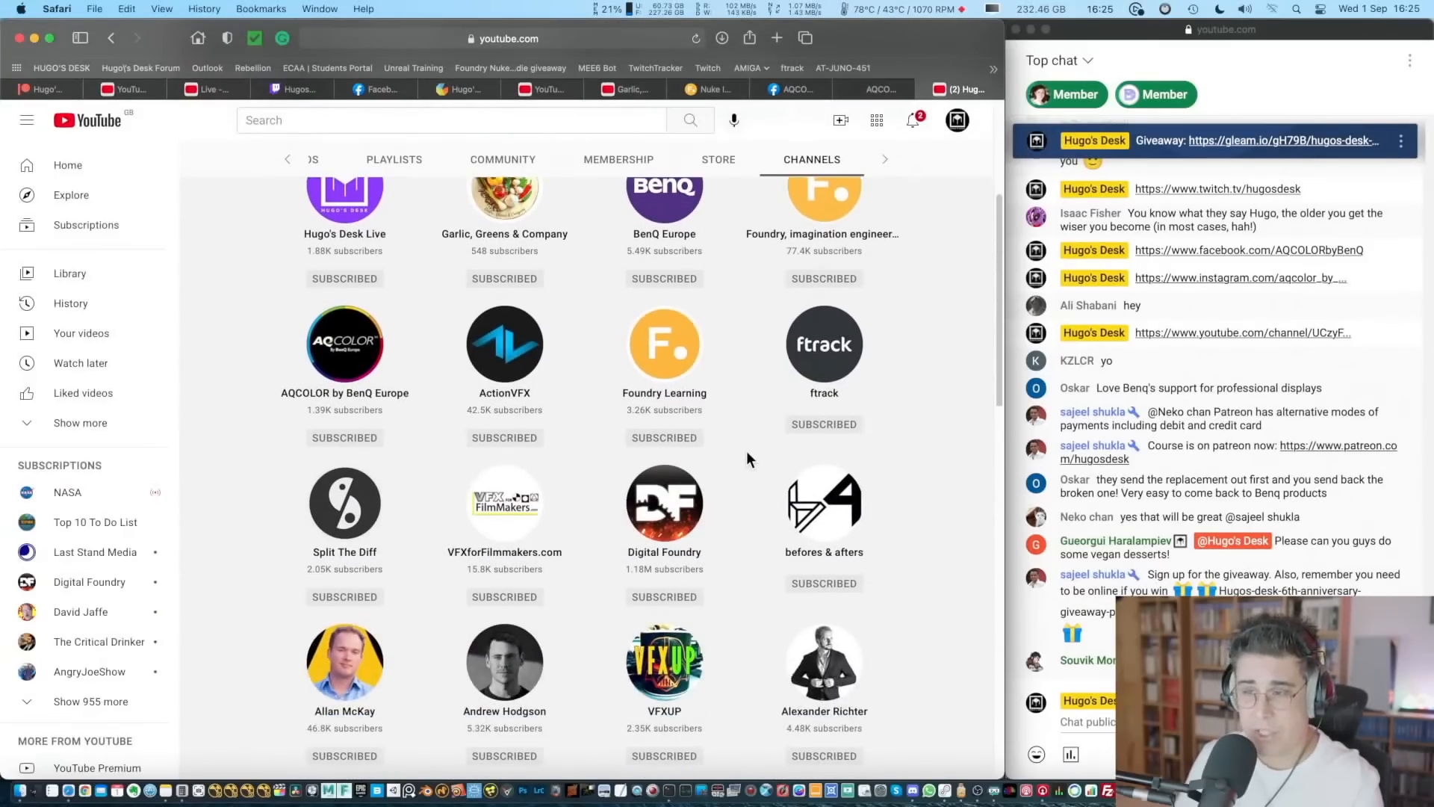
- Find the cgrockstar channel among the featured channels and display its full list of videos
scroll(746, 450, "down", 2)
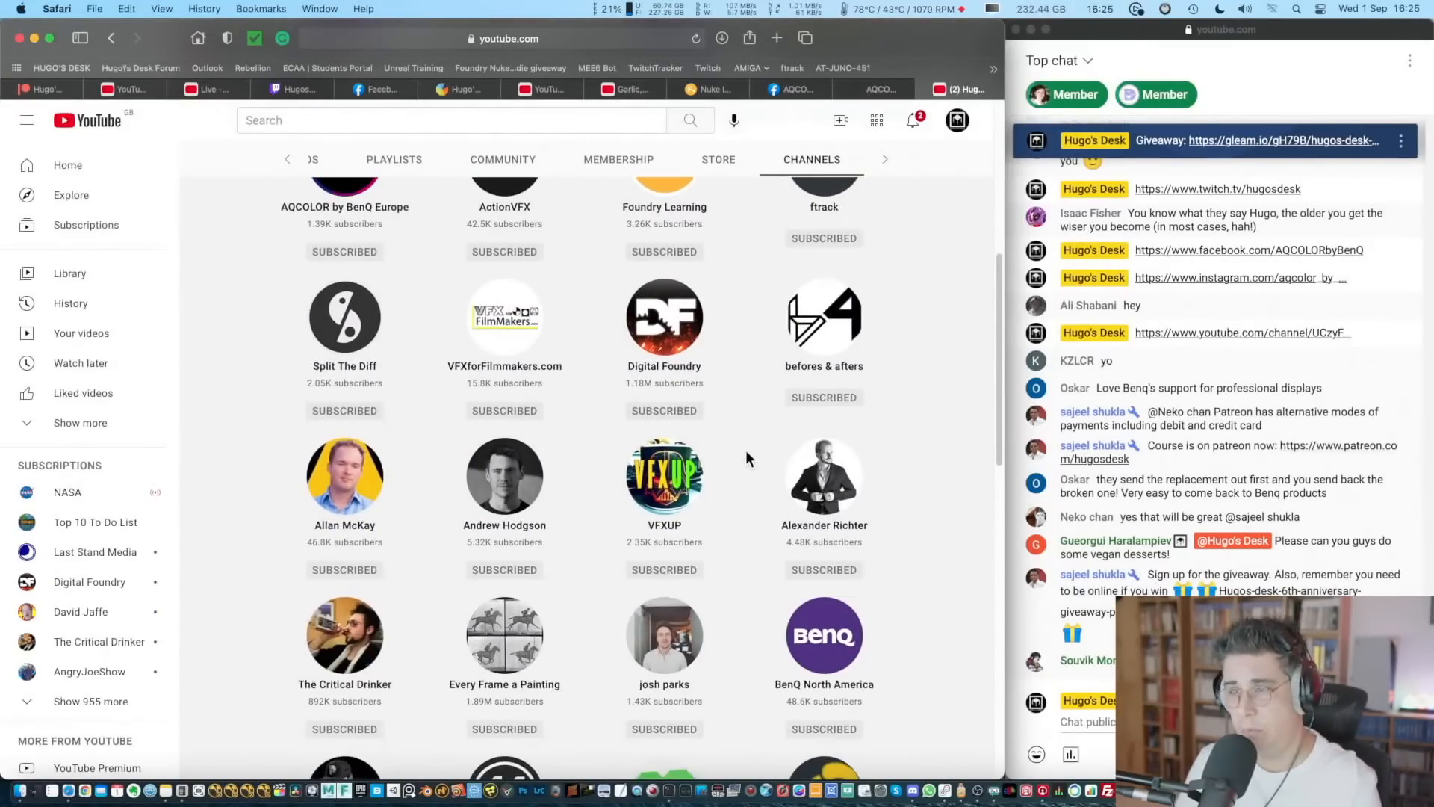
scroll(745, 449, "up", 3)
scroll(777, 445, "down", 8)
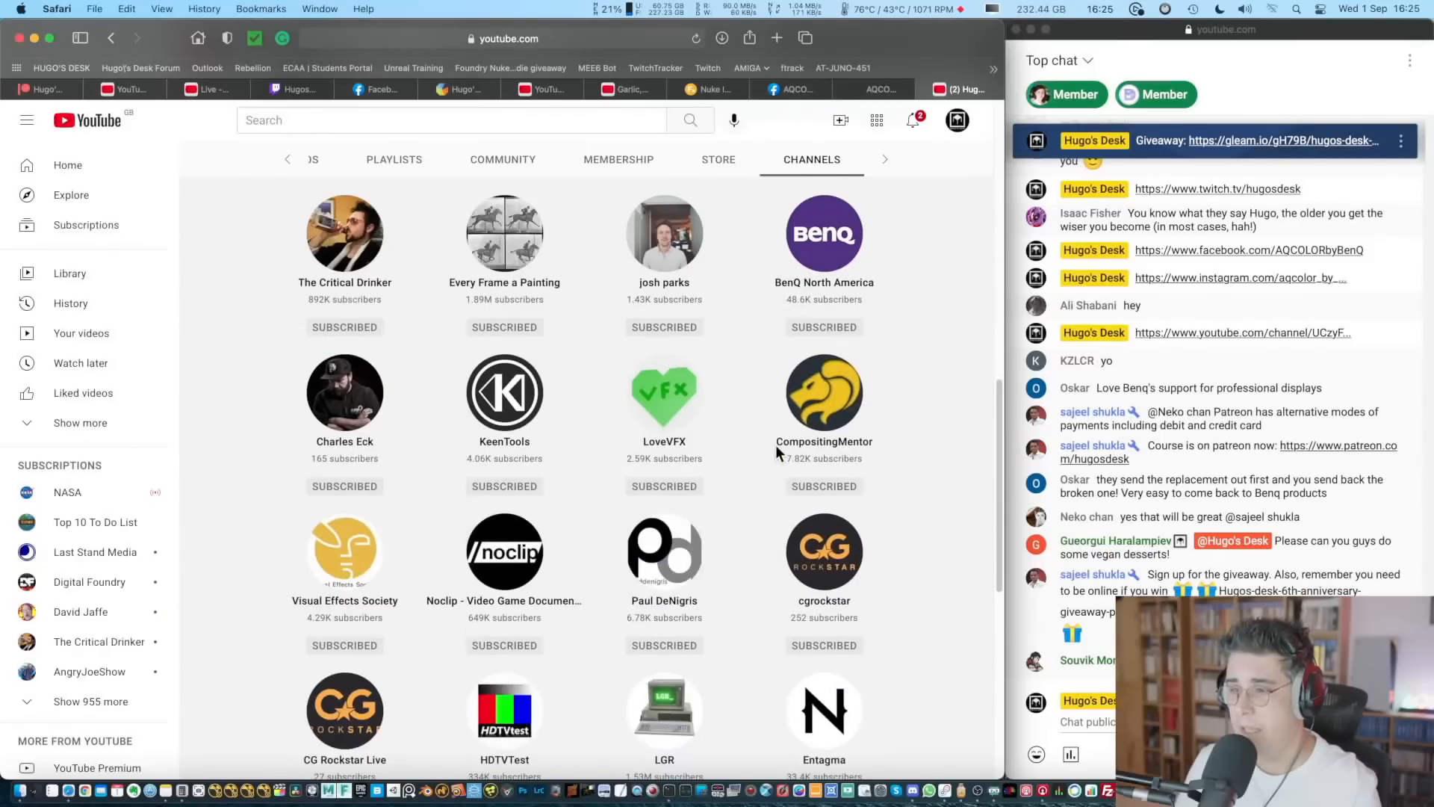
scroll(775, 446, "down", 2)
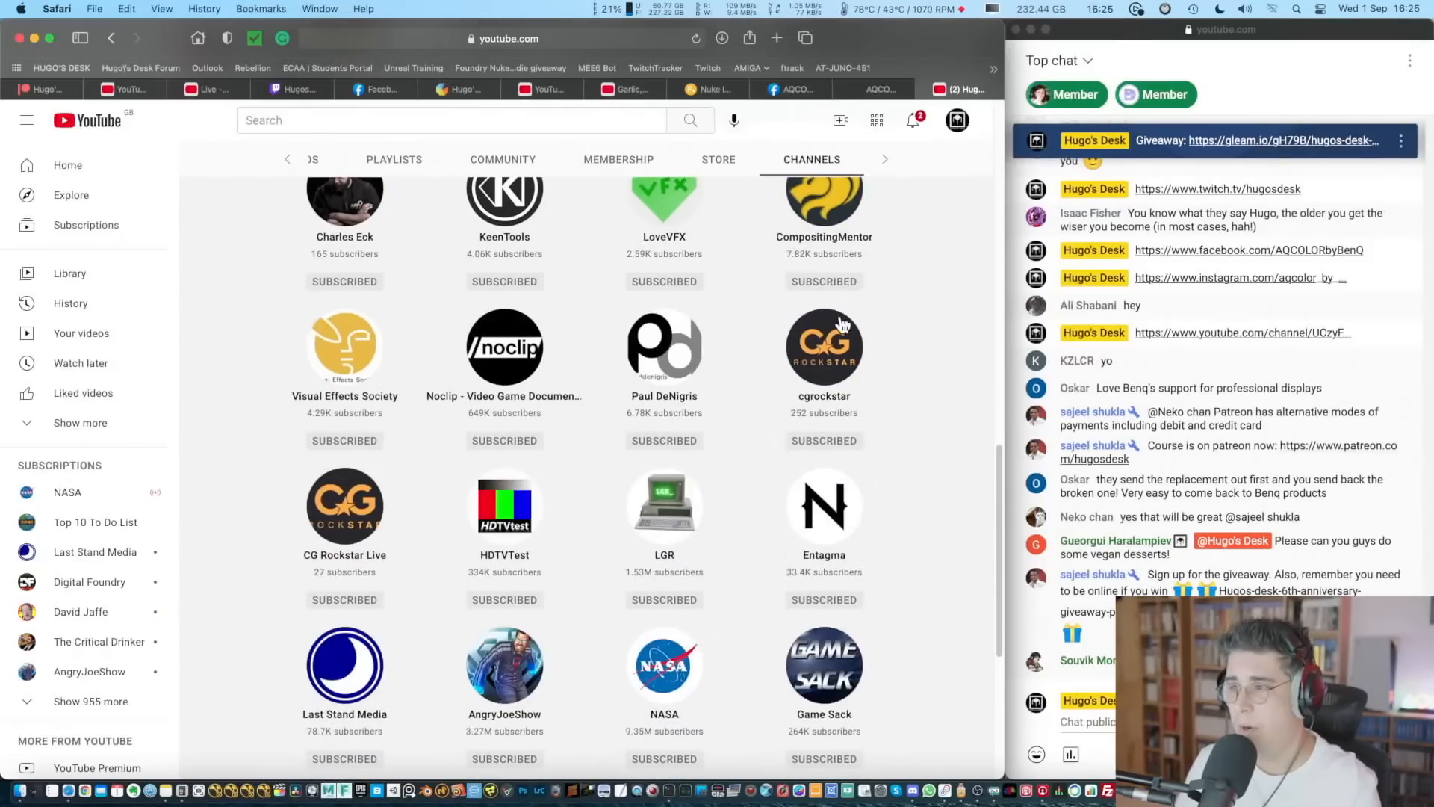
left_click(834, 361)
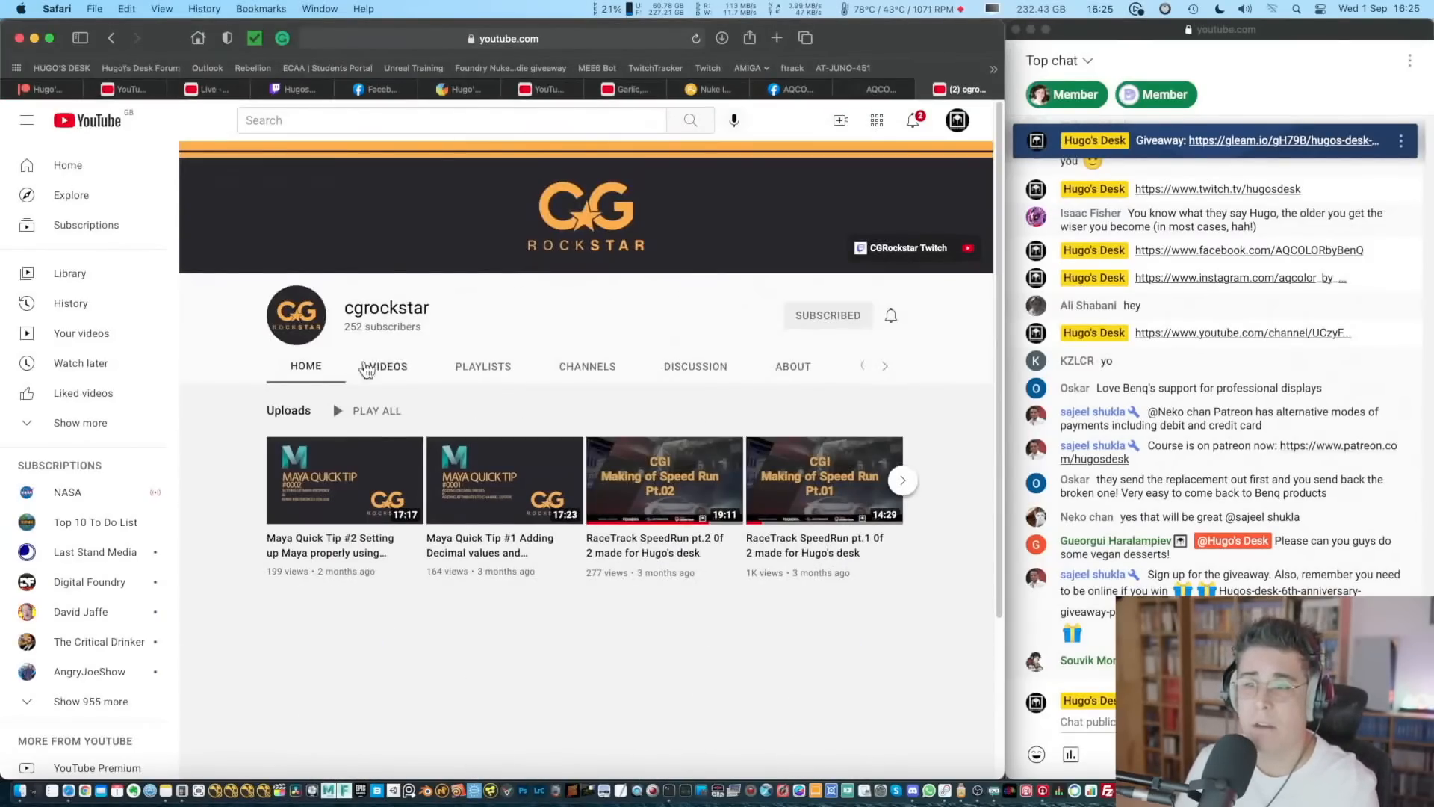
left_click(392, 366)
- Post the address of the cgrockstar videos page in the YouTube live chat
left_click(407, 38)
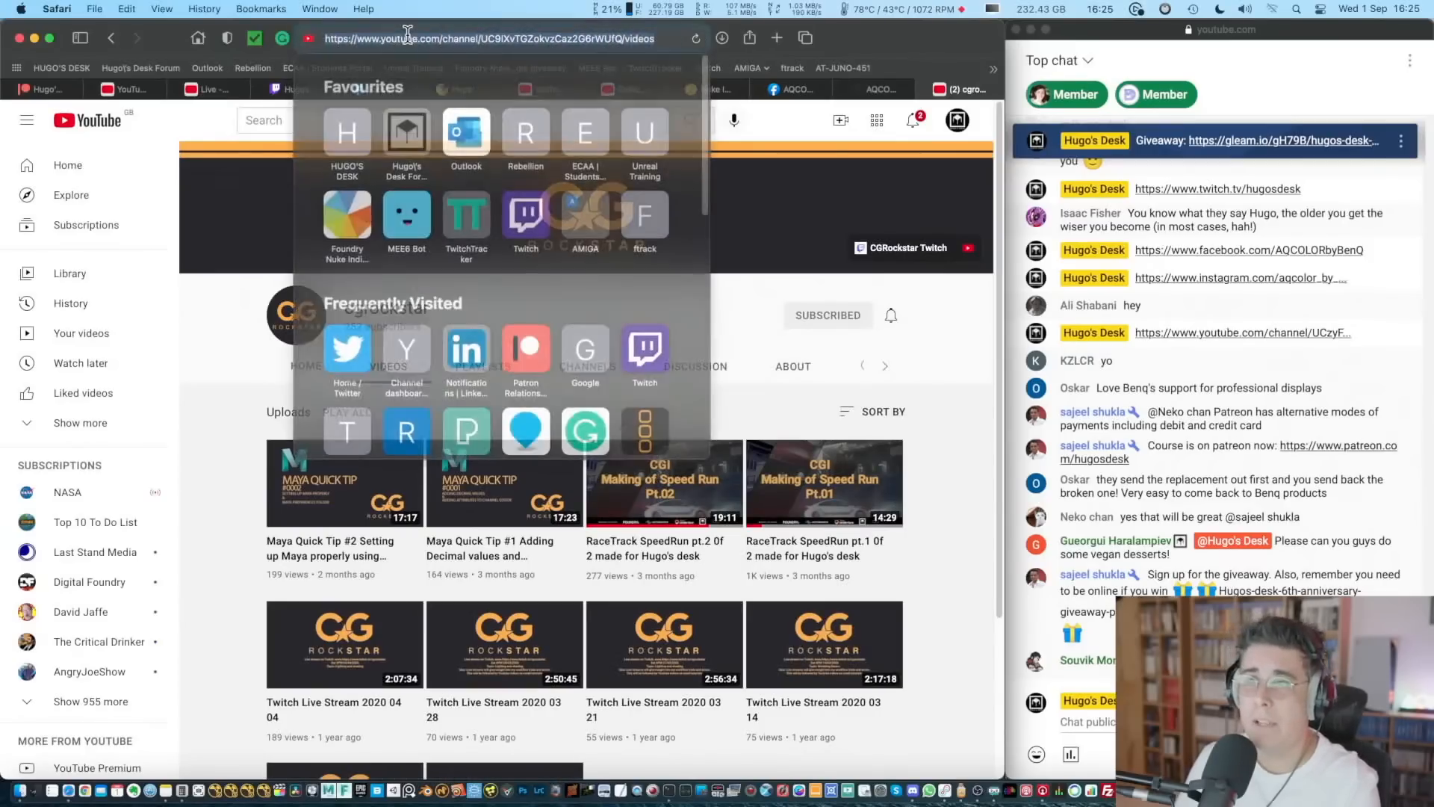
key("super+c")
key("super+grave")
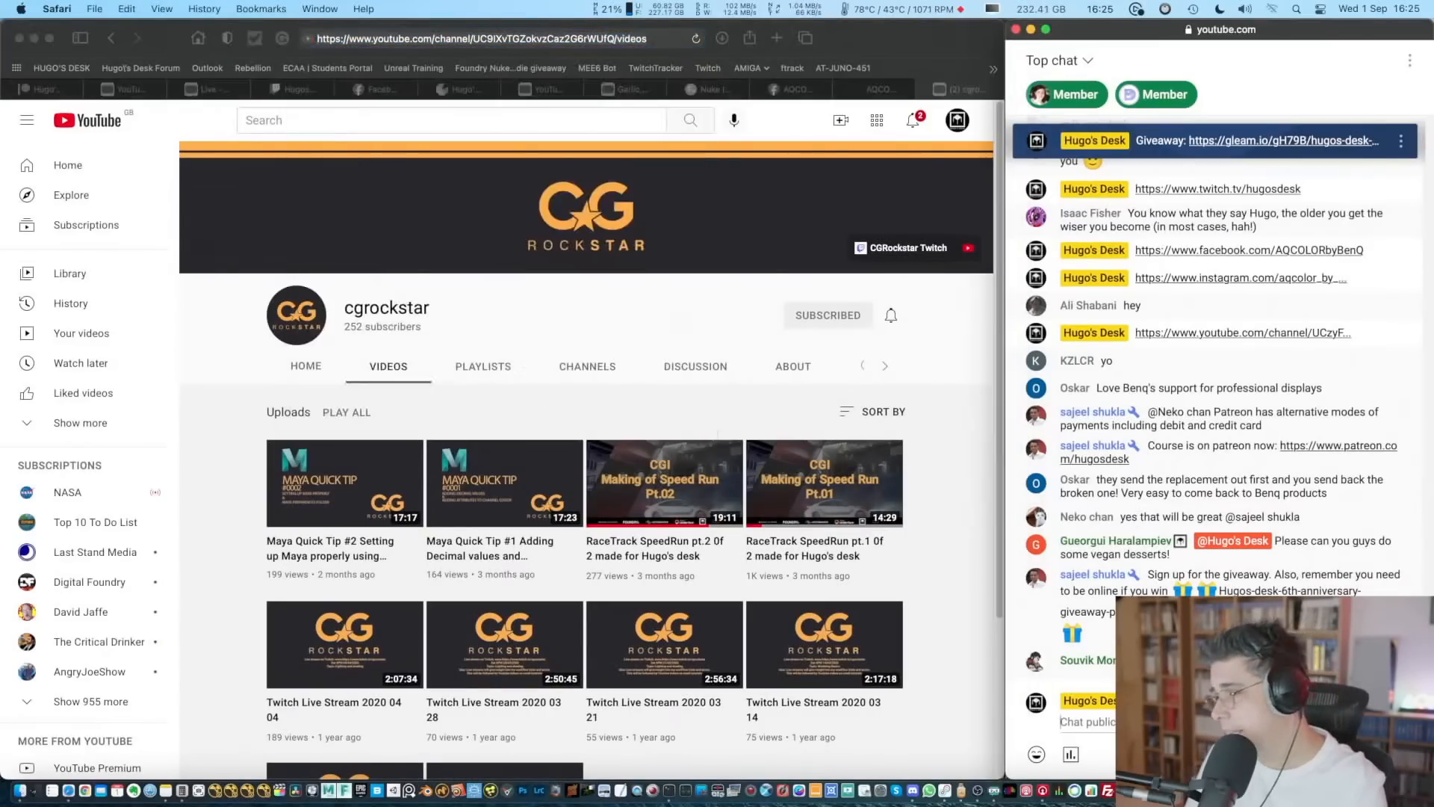
key("super+v")
key("Return")
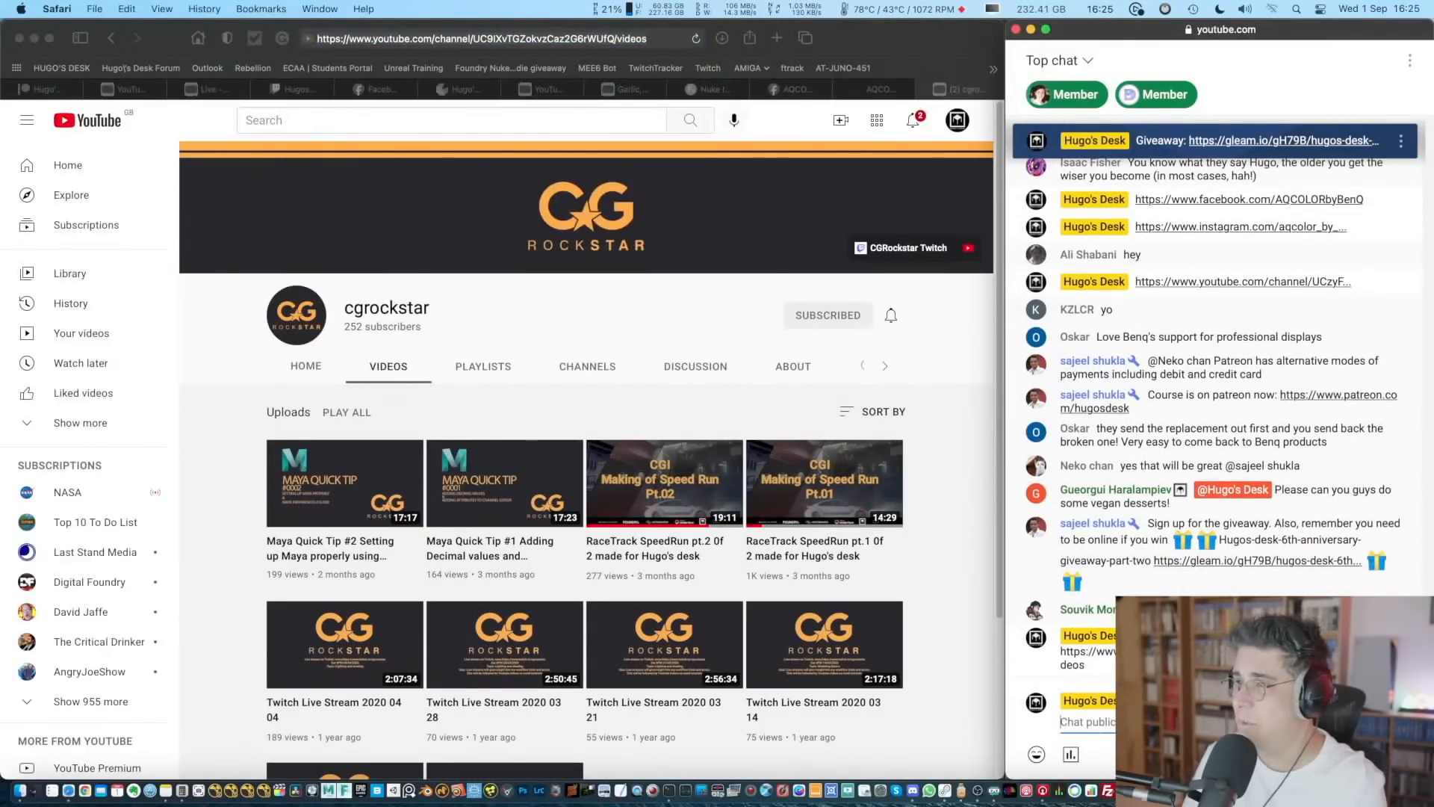
- Follow the CGRockstar Twitch link in the channel banner and share that page's address in the live chat
left_click(908, 247)
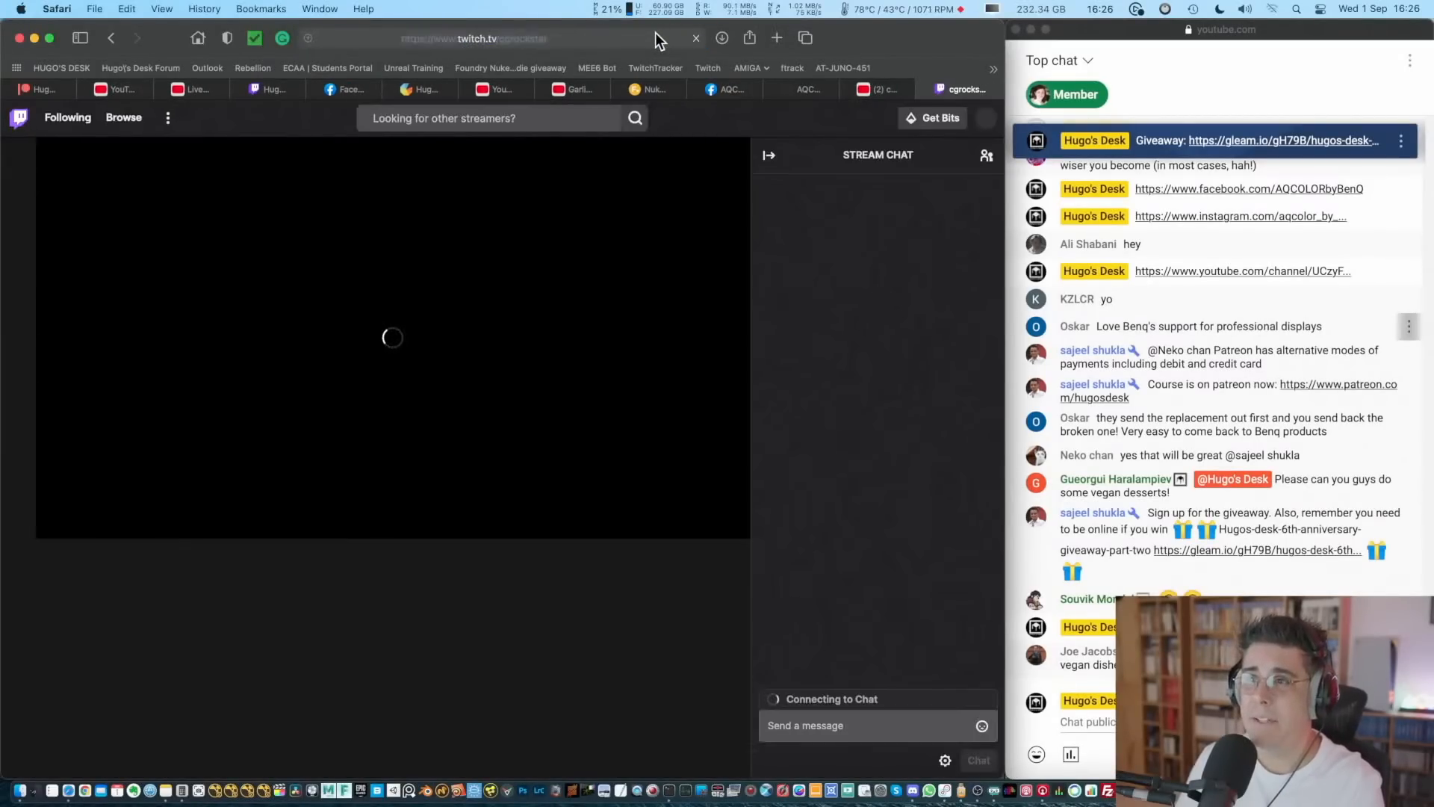
left_click(655, 37)
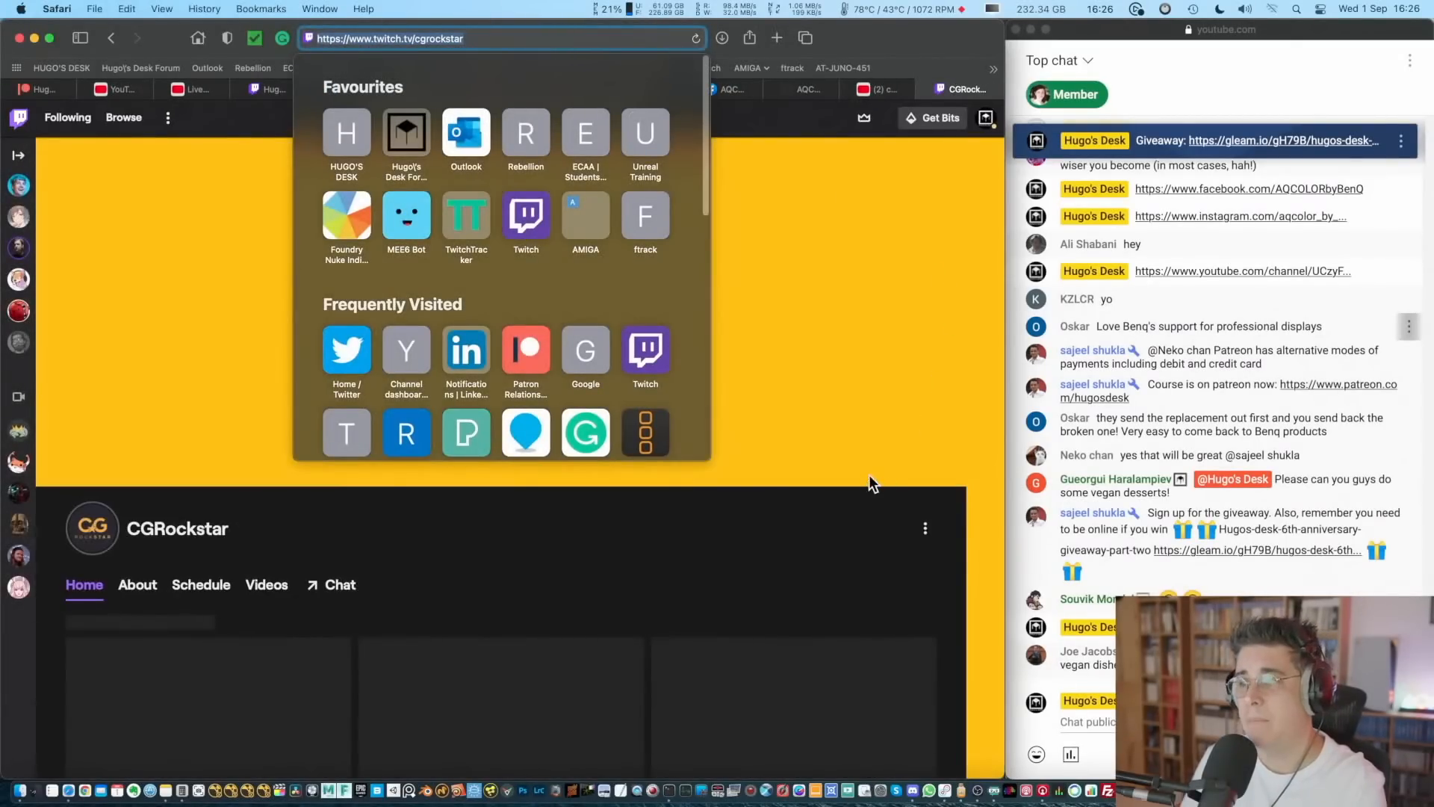
left_click(868, 473)
left_click(1165, 721)
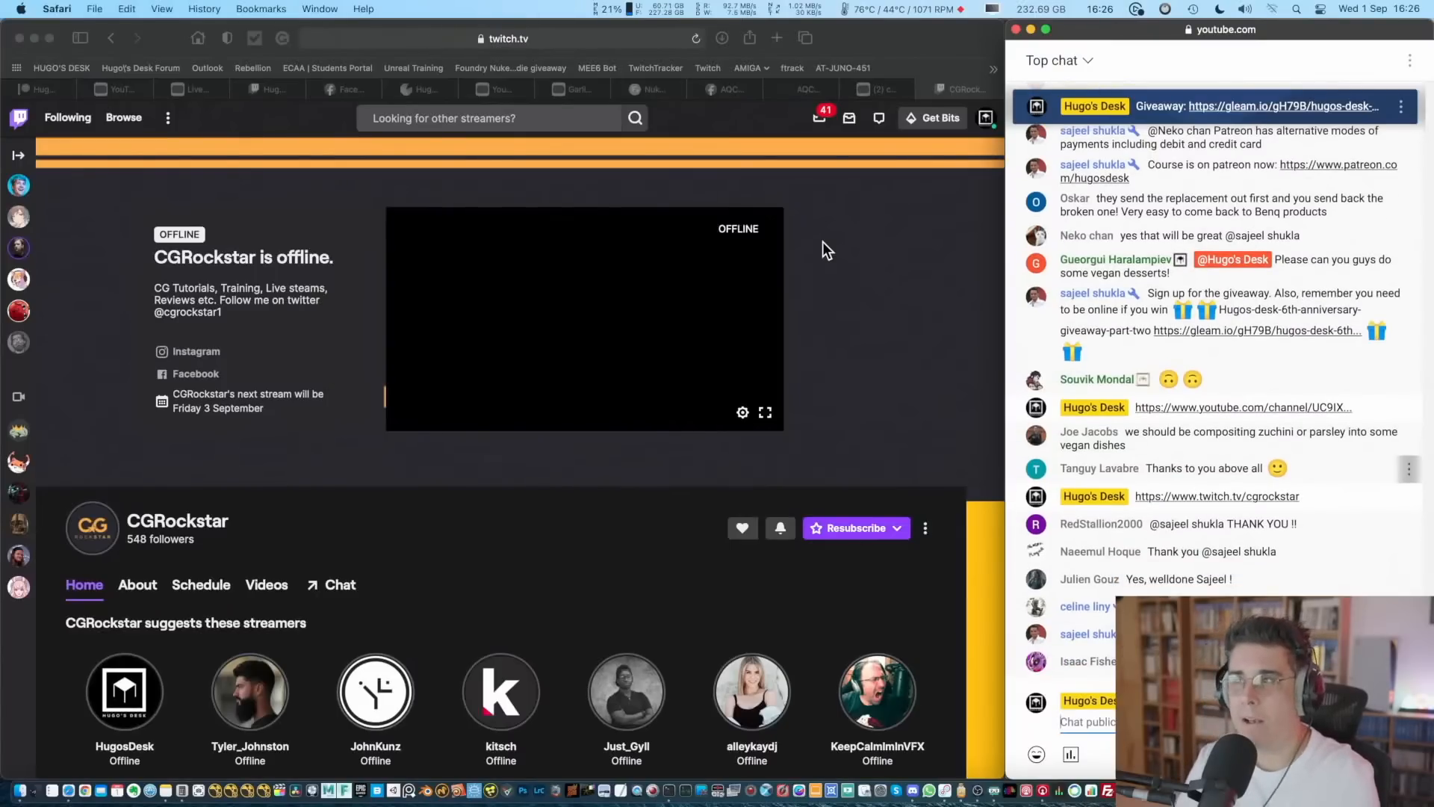
- Go through the open browser tabs to the Hugo's Desk community posts with the anniversary stream poll
left_click(200, 91)
left_click(120, 91)
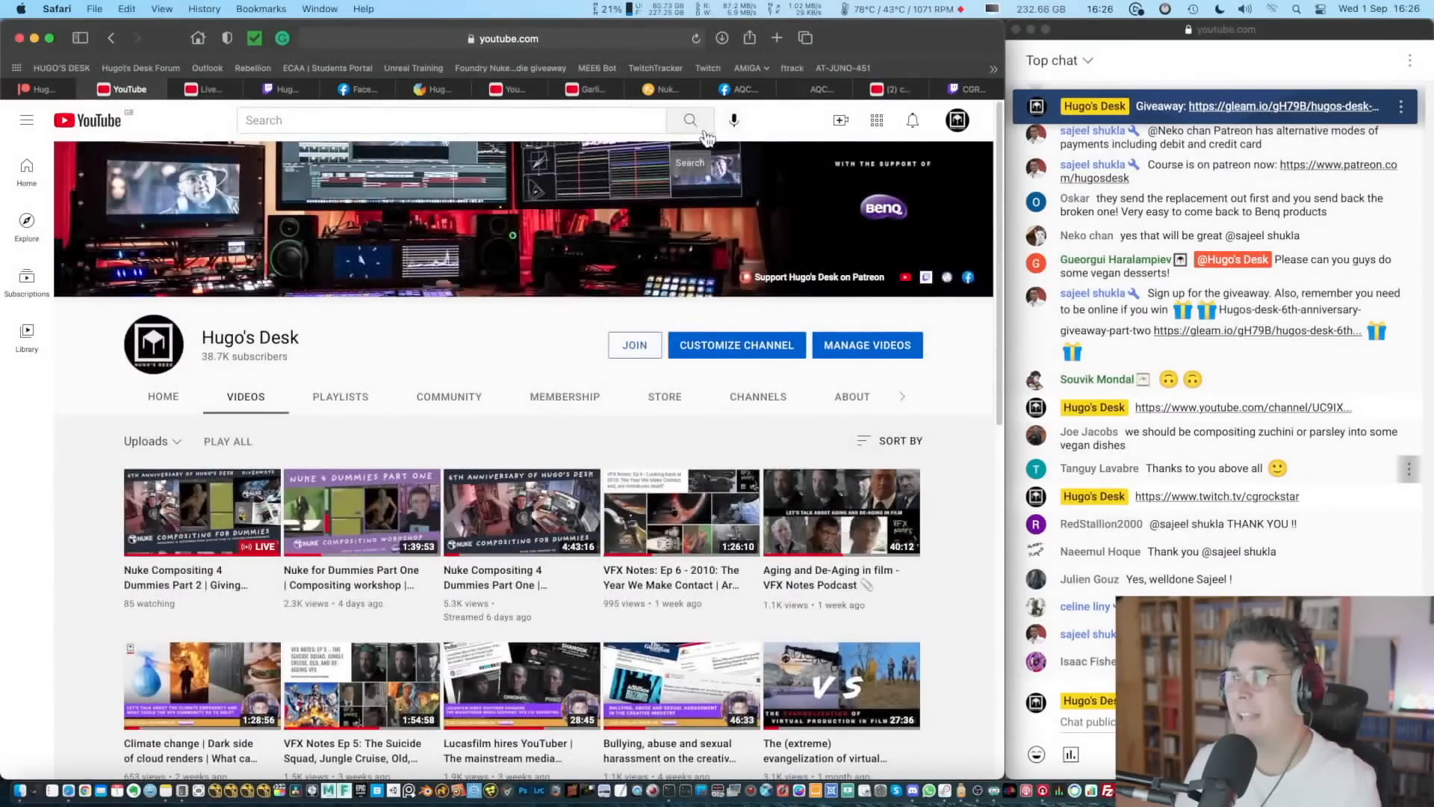
left_click(896, 90)
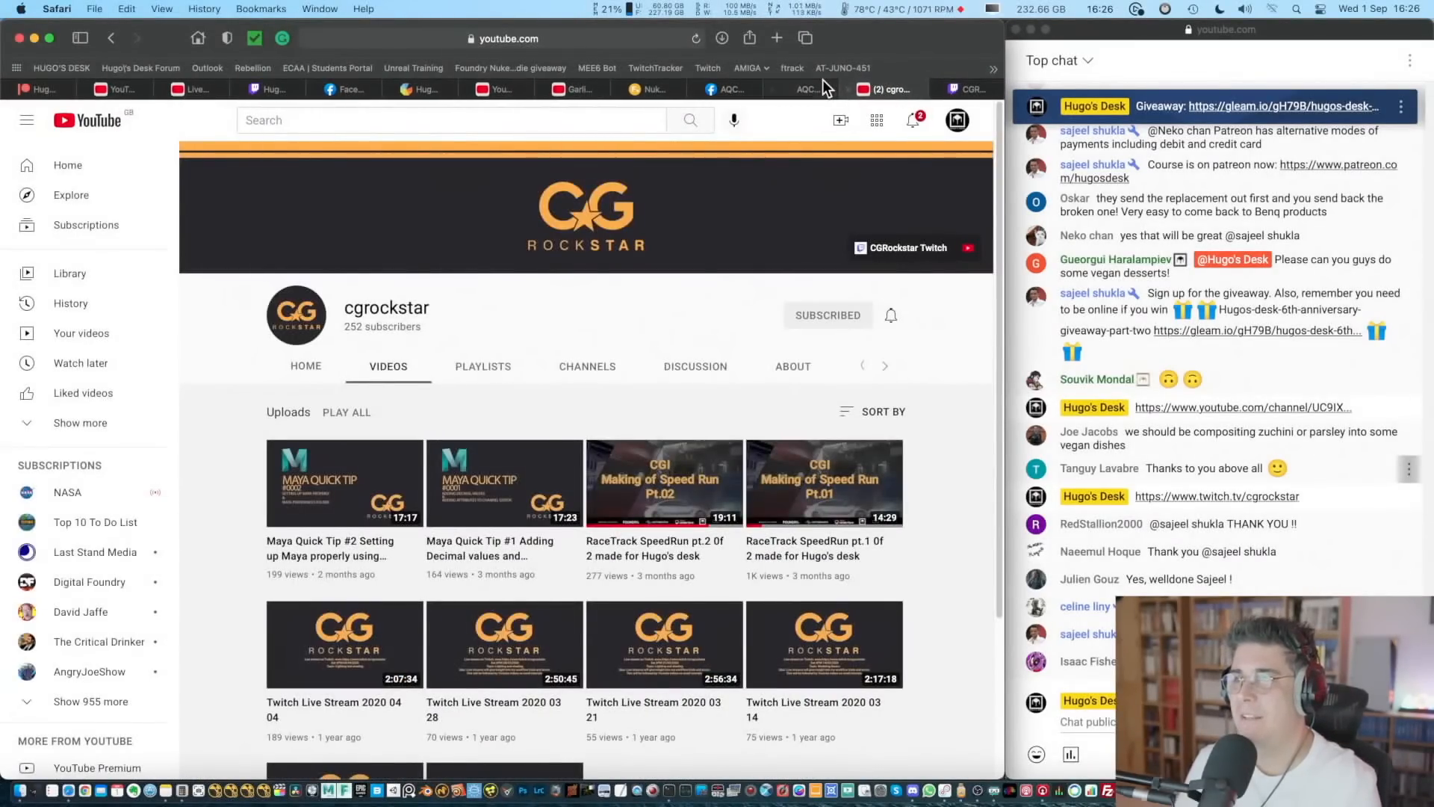
left_click(582, 89)
left_click(506, 91)
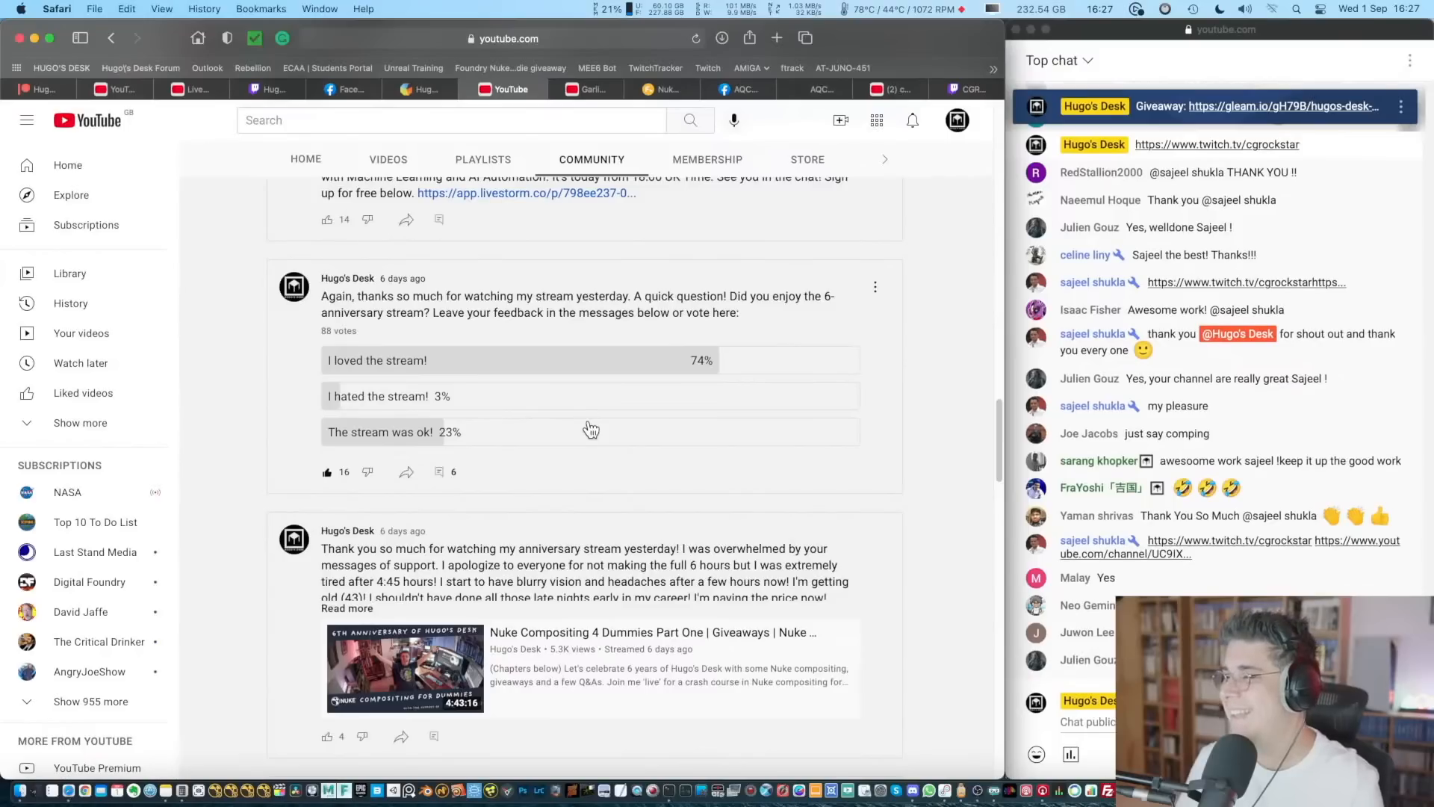
- Switch to Nuke with the Nuke4Dummies script, enlarge the image in the viewer and widen the viewer pane
key("super+Tab")
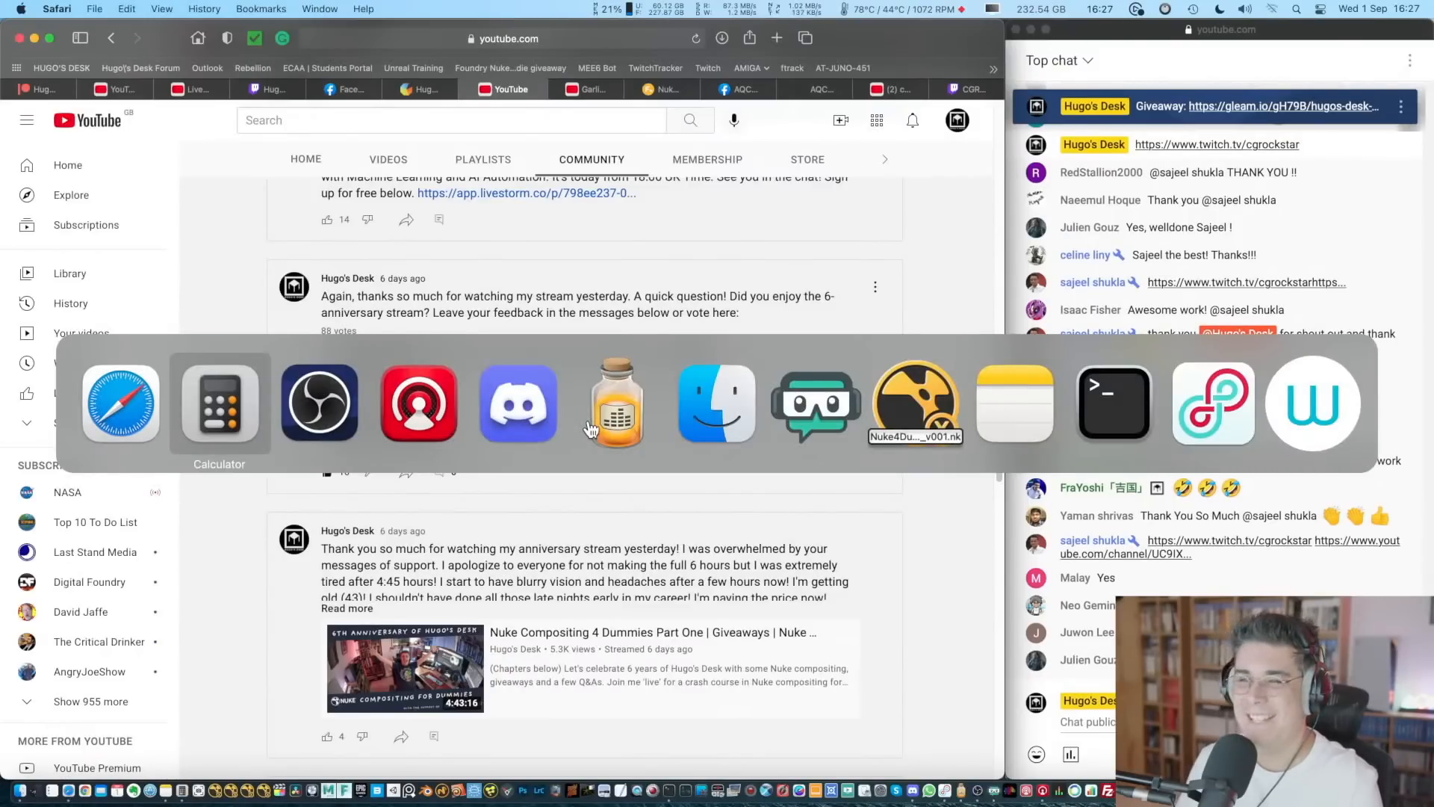
key("super+Tab")
key("super+Tab")
key("super+Tab")
key("super+Tab")
key("super+Tab")
key("super+Tab")
key("super+Tab")
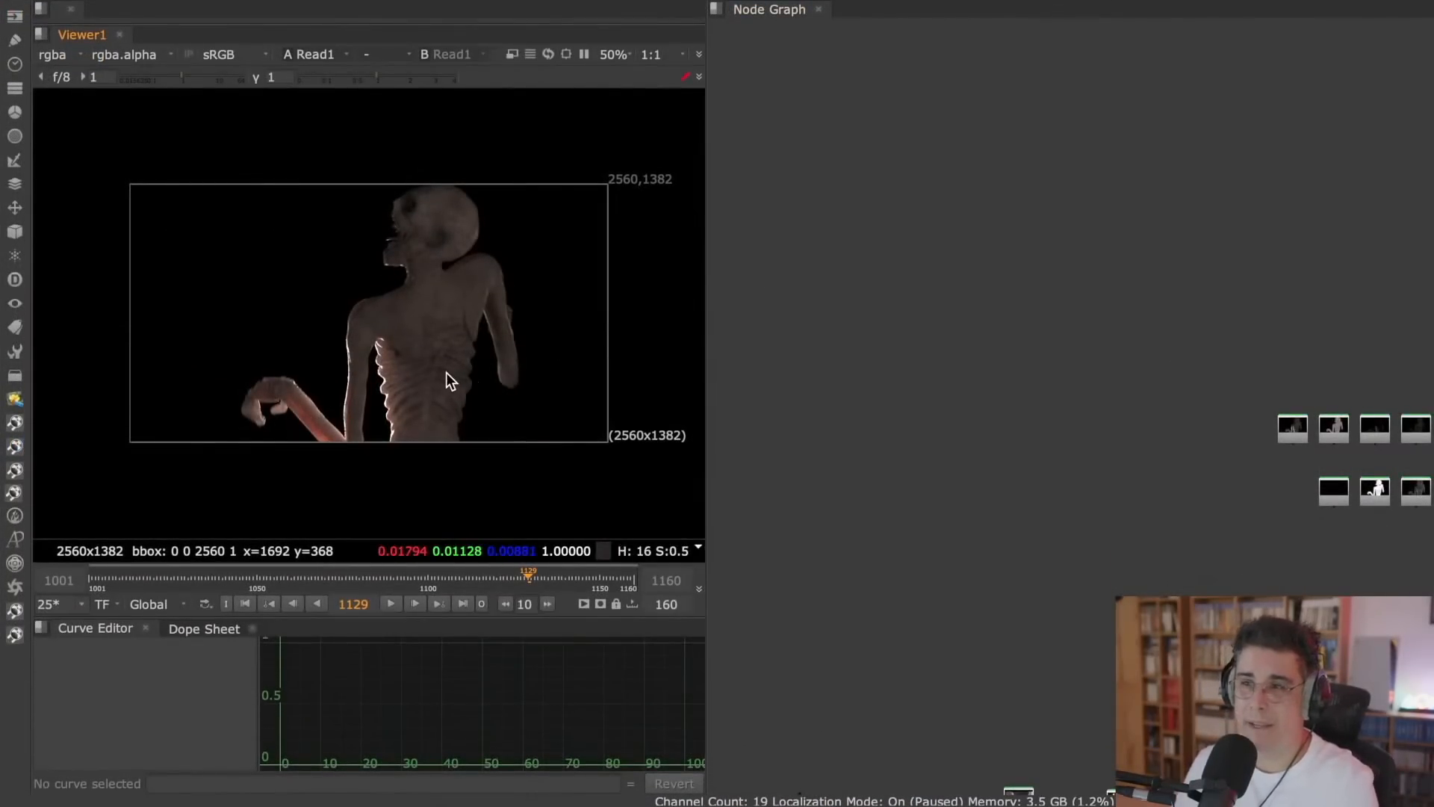
scroll(446, 372, "up", 2)
left_click_drag(704, 283, 776, 282)
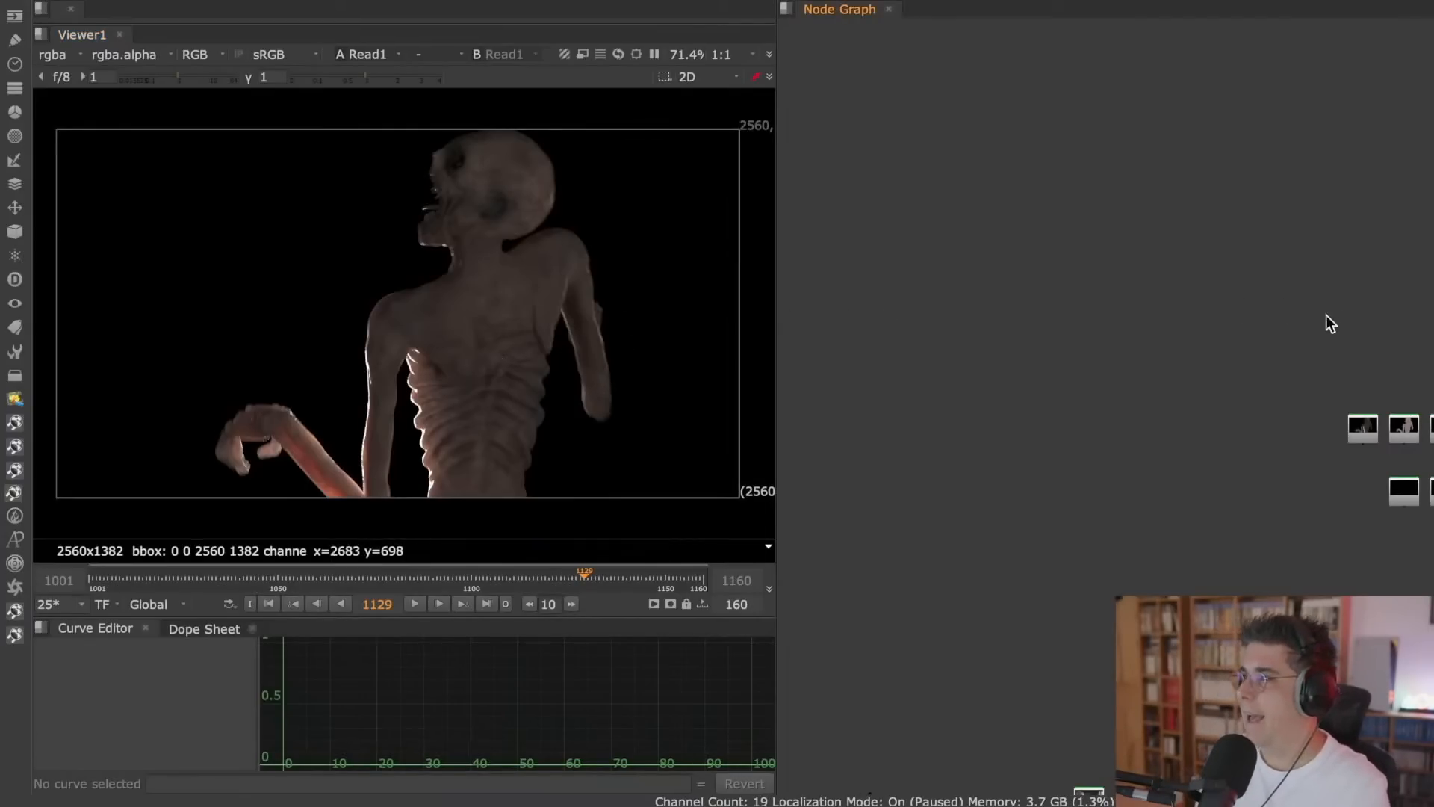
- Locate the two monster comps in the node graph and show the Merge2 result in the viewer
middle_click_drag(1426, 318, 1231, 263)
key("space")
middle_click_drag(1413, 255, 580, 234)
middle_click_drag(1113, 278, 539, 233)
scroll(710, 314, "down", 5)
middle_click_drag(866, 381, 841, 321)
scroll(581, 427, "up", 1)
scroll(583, 433, "up", 8)
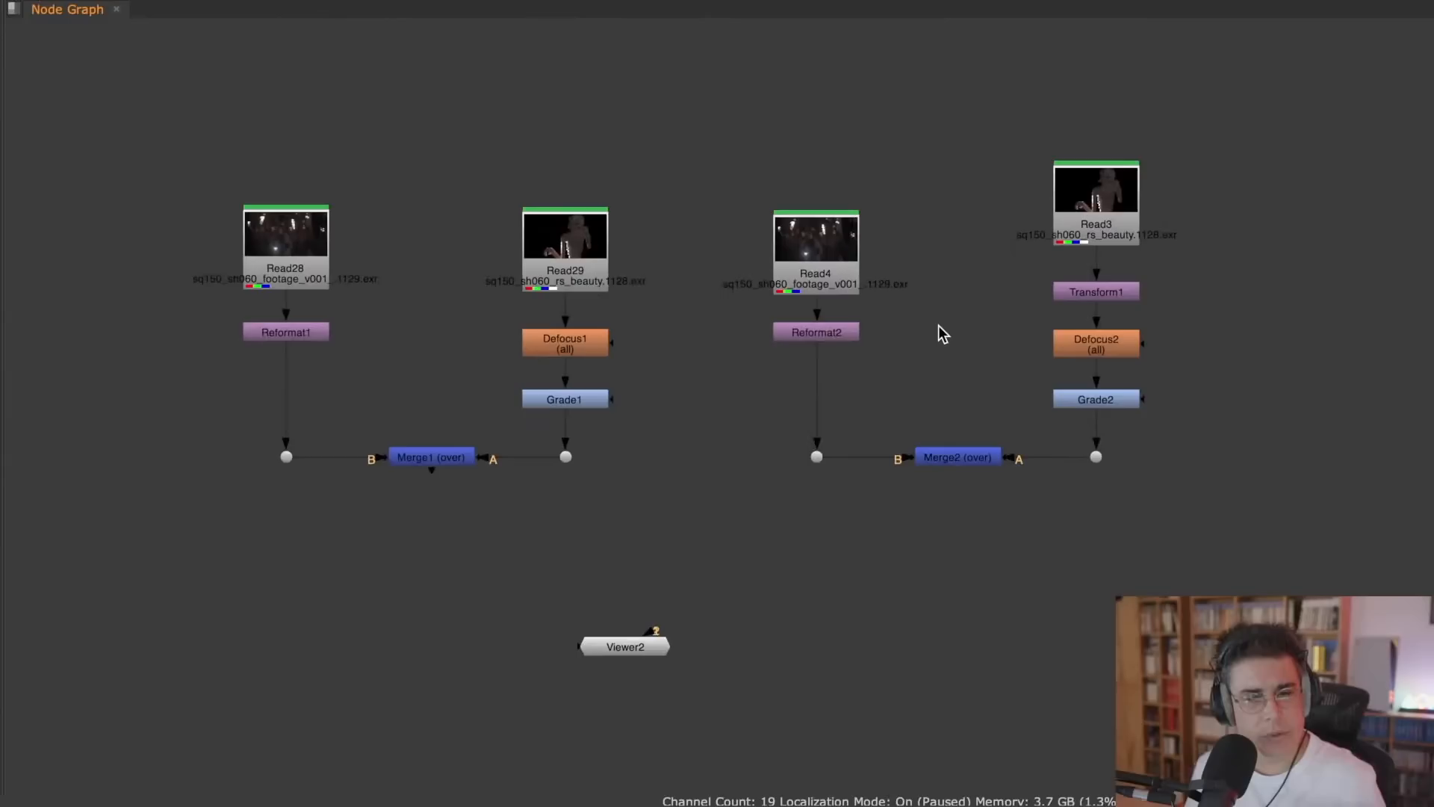
left_click(976, 451)
key("1")
key("space")
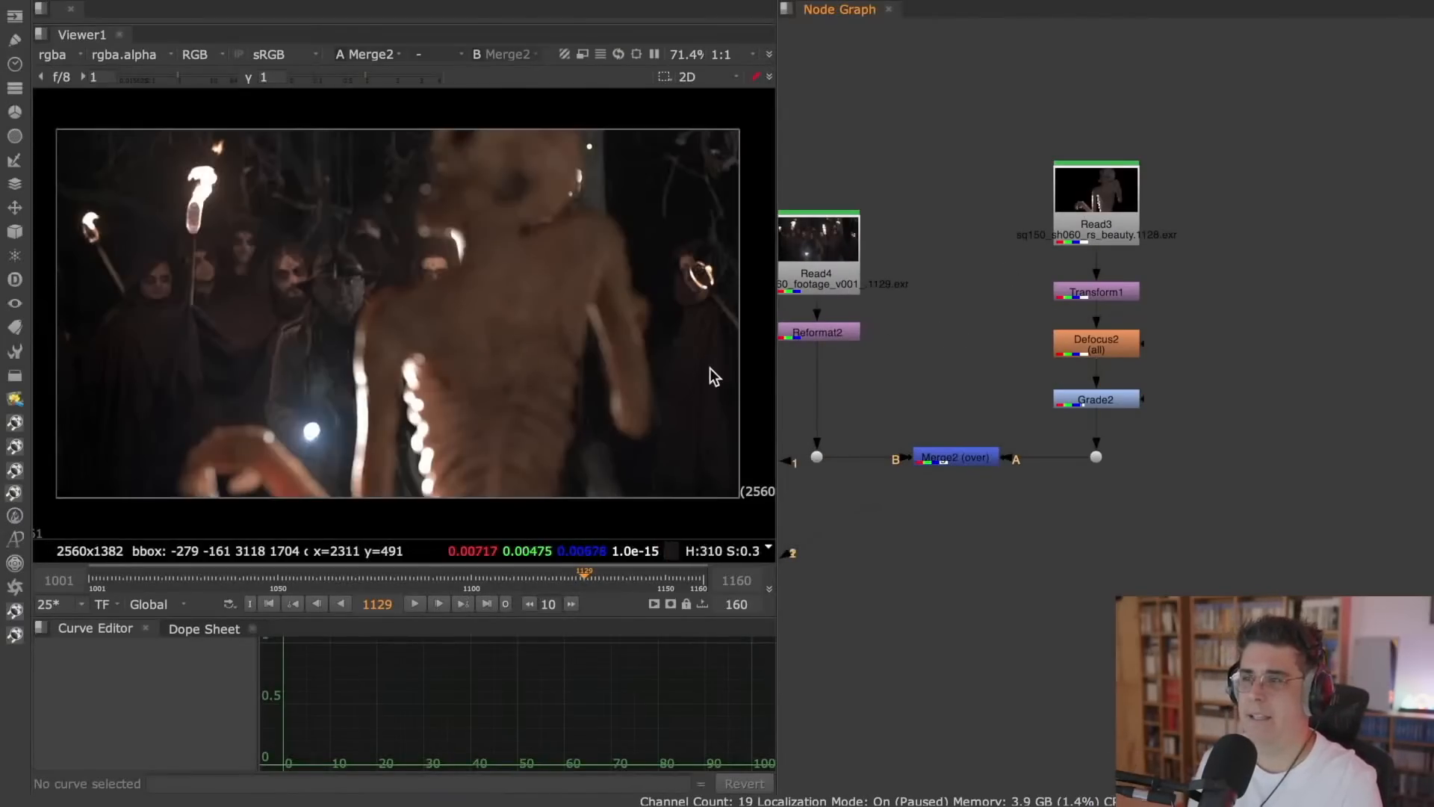
- Show the result of Merge1, the other version of the monster comp, in the viewer
middle_click_drag(925, 363, 1239, 340)
middle_click_drag(887, 395, 1037, 383)
left_click(929, 419)
key("1")
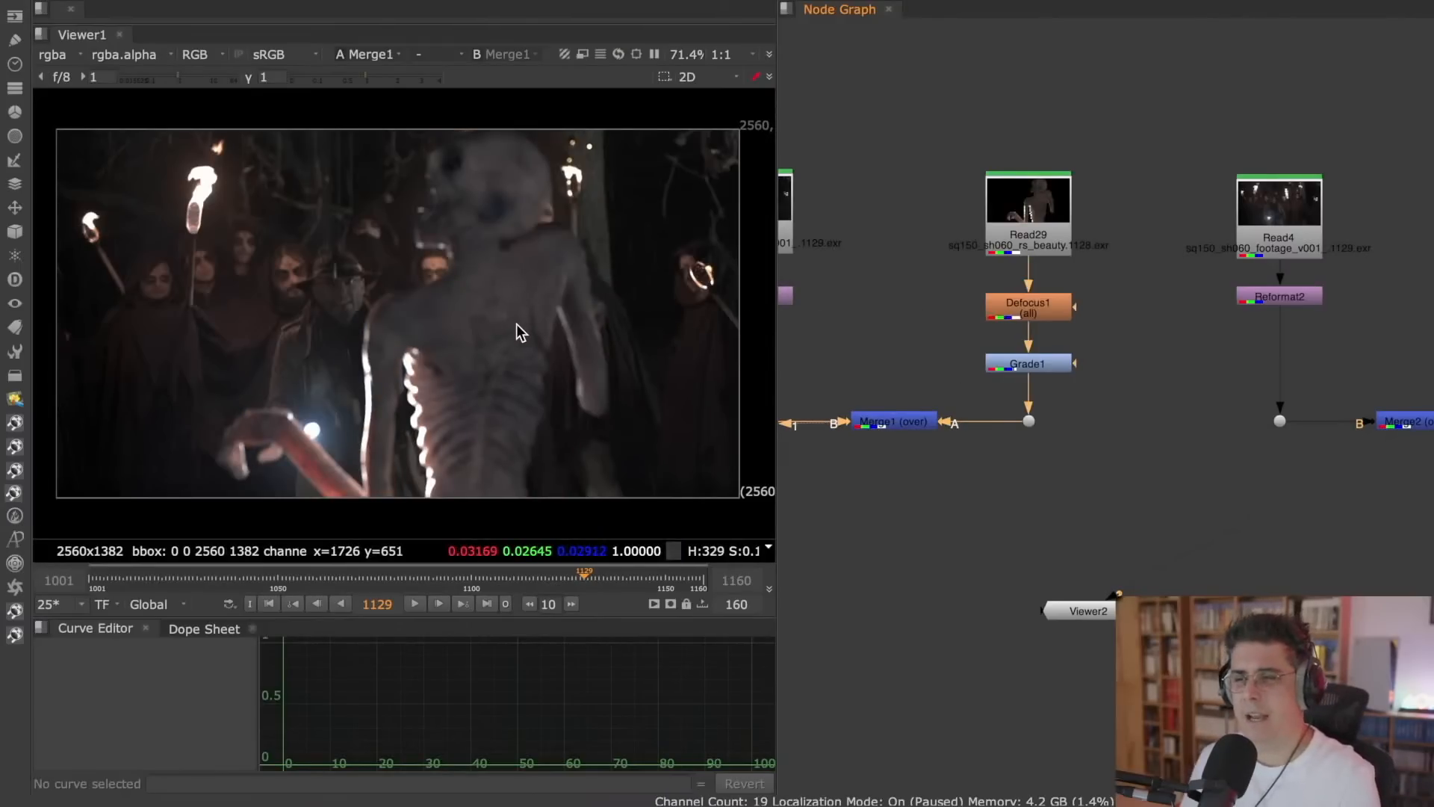
- Switch to Notes, close its window and return to Nuke
key("super+Tab")
key("super+Tab")
key("super+Tab")
key("super+Tab")
key("super+Tab")
key("super+Tab")
key("super+Tab")
key("super+Tab")
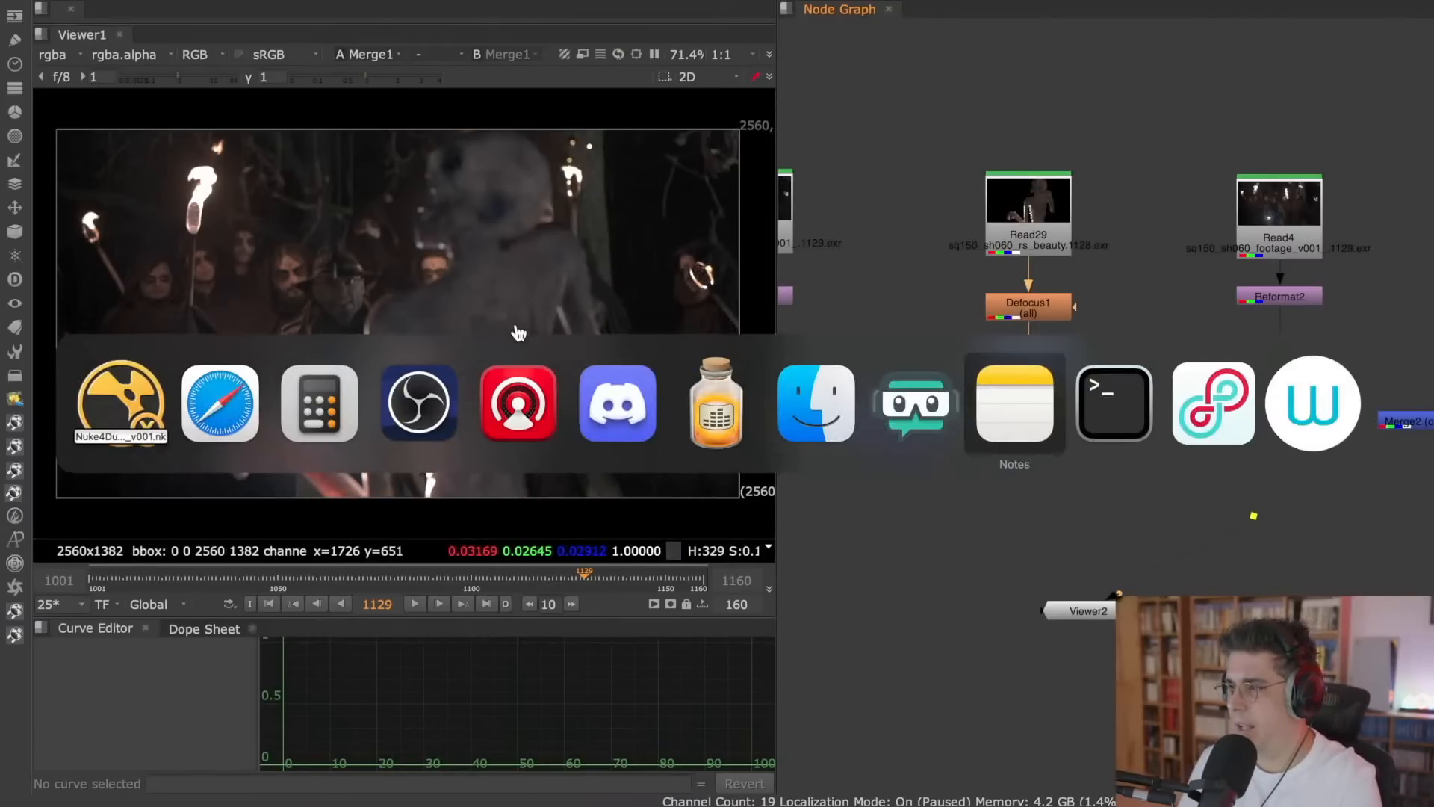
key("super+Tab")
key("super+w")
key("super+Tab")
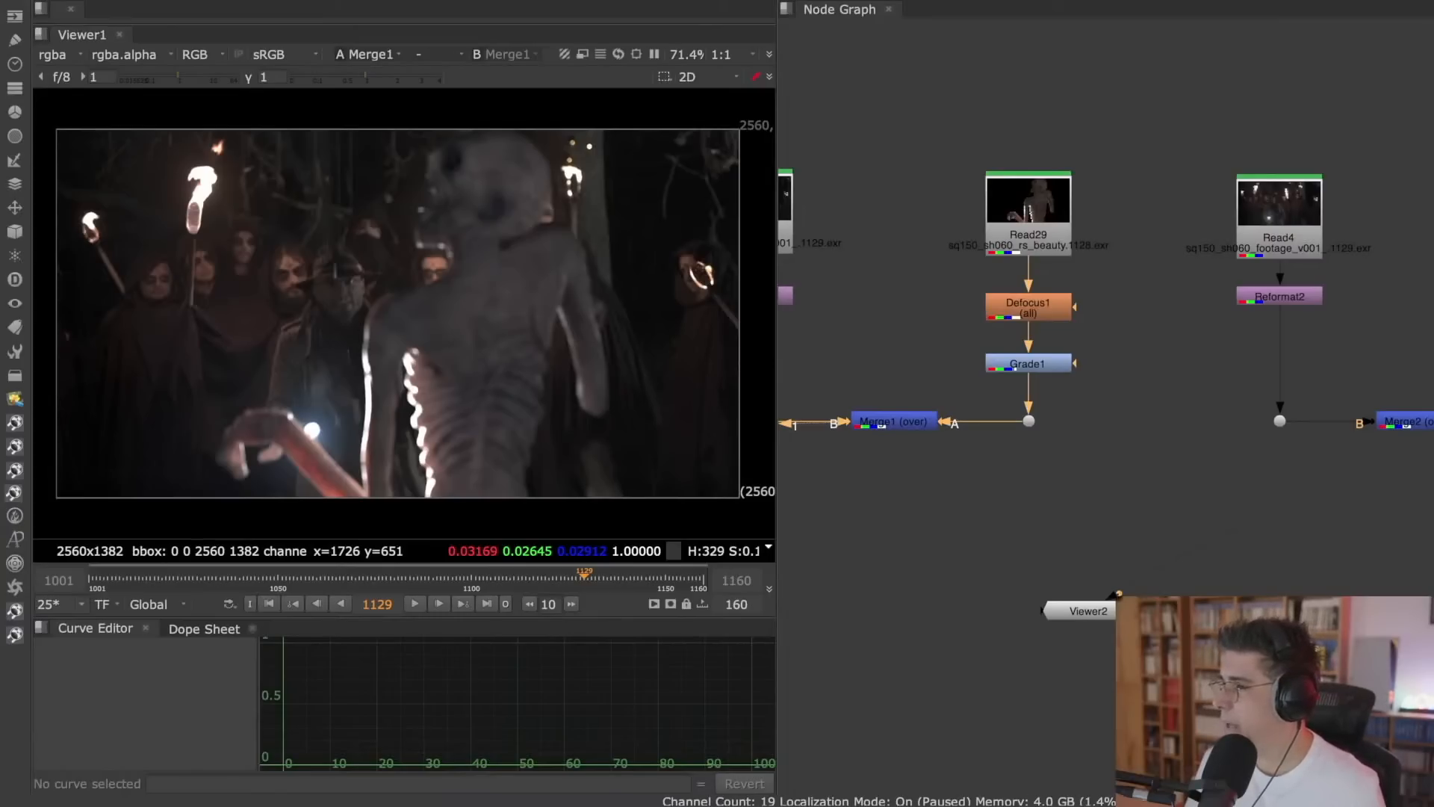
- View the two sources of the first comp separately: the background plate at Reformat1 and the creature render at Read29
left_click(920, 175)
middle_click_drag(895, 203, 970, 218)
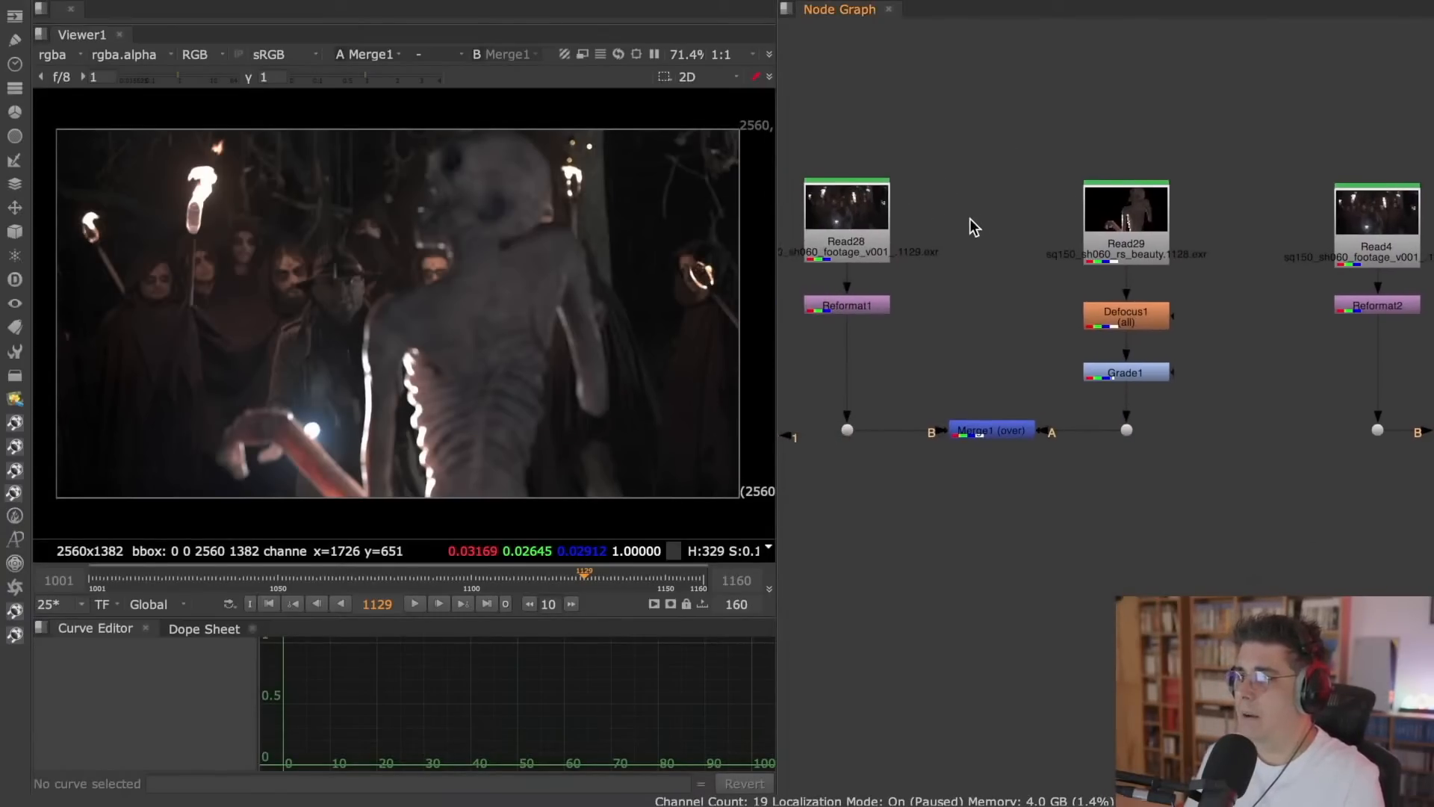
left_click(989, 428)
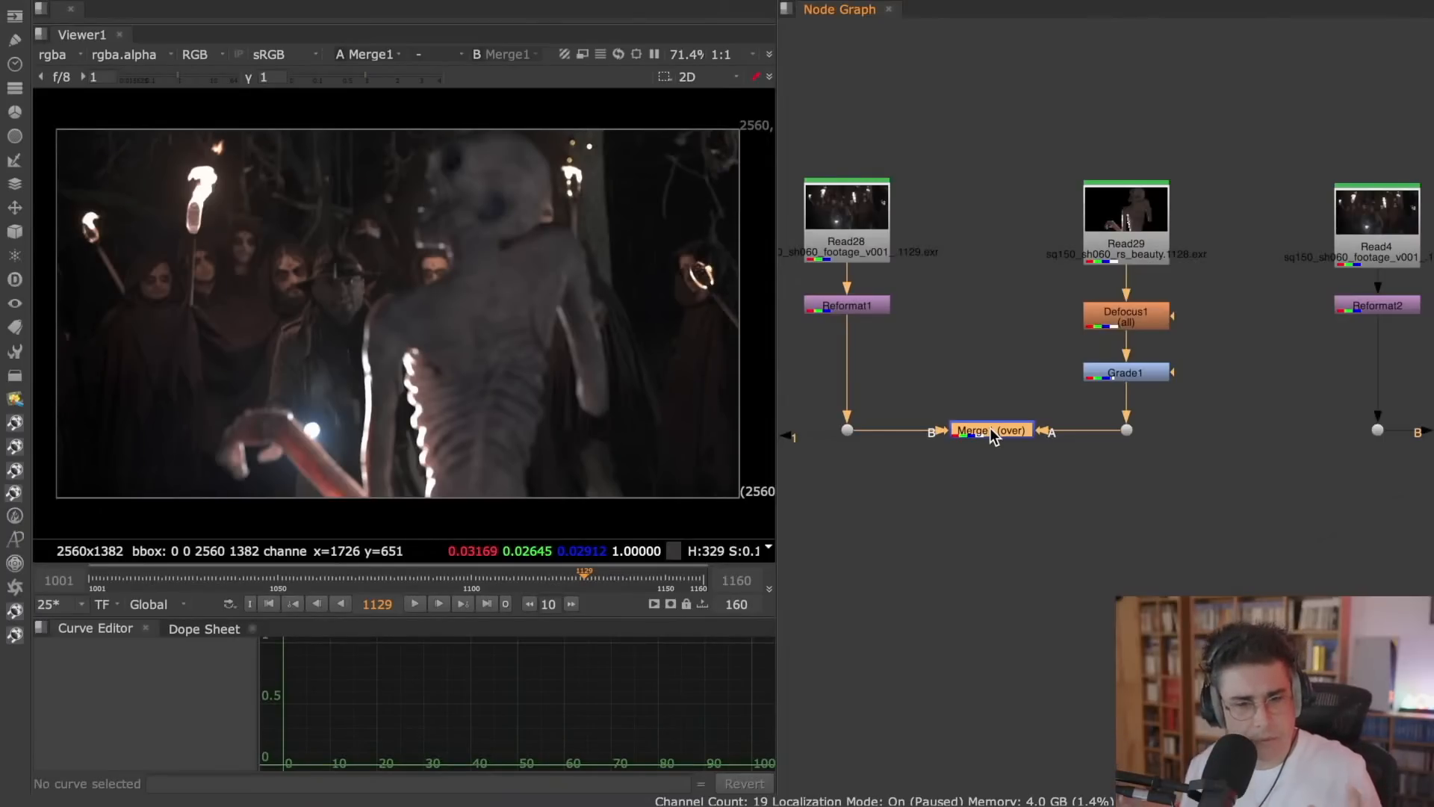
left_click(977, 140)
scroll(971, 183, "down", 6)
middle_click_drag(917, 246, 948, 304)
scroll(950, 308, "up", 6)
left_click(956, 307)
key("1")
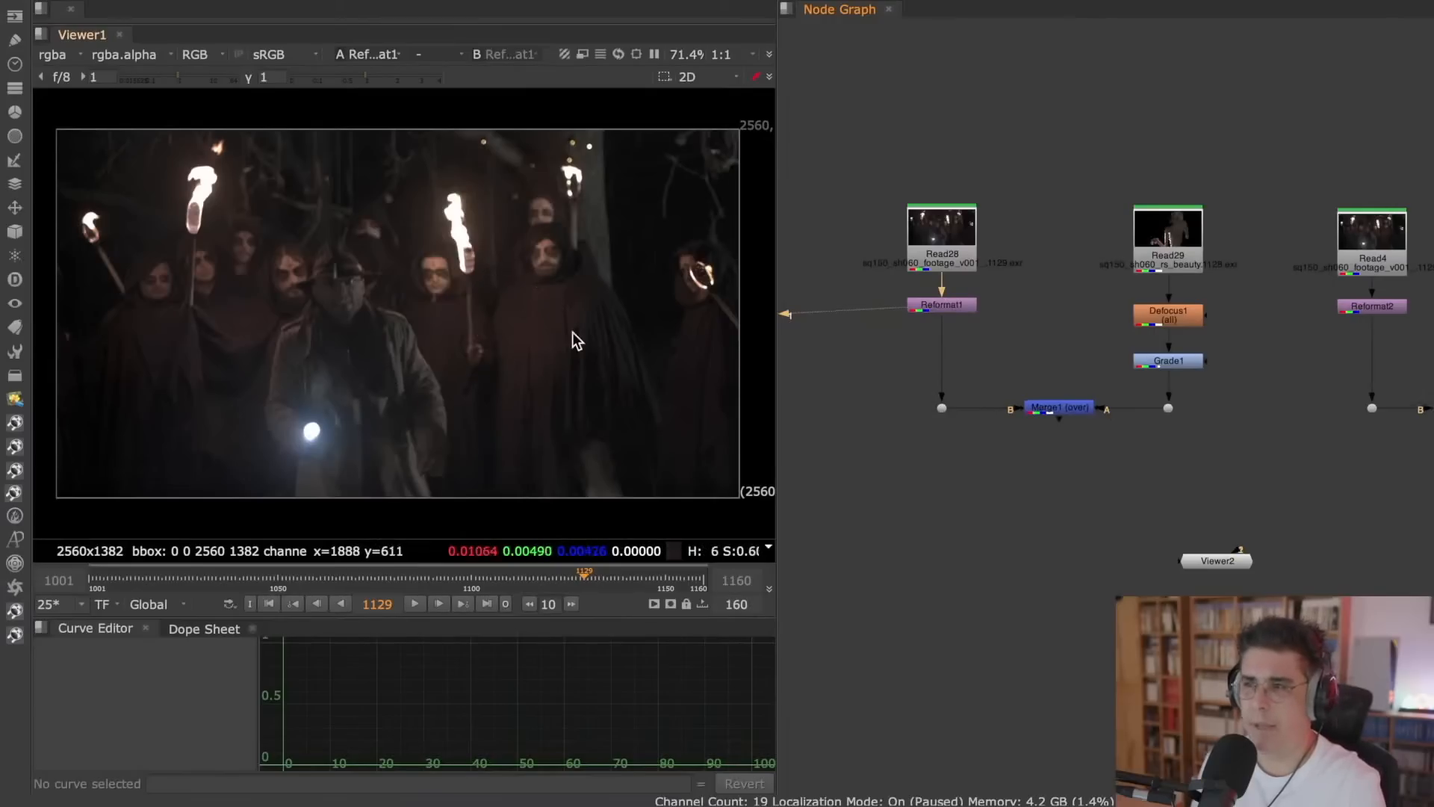
left_click(1167, 237)
key("1")
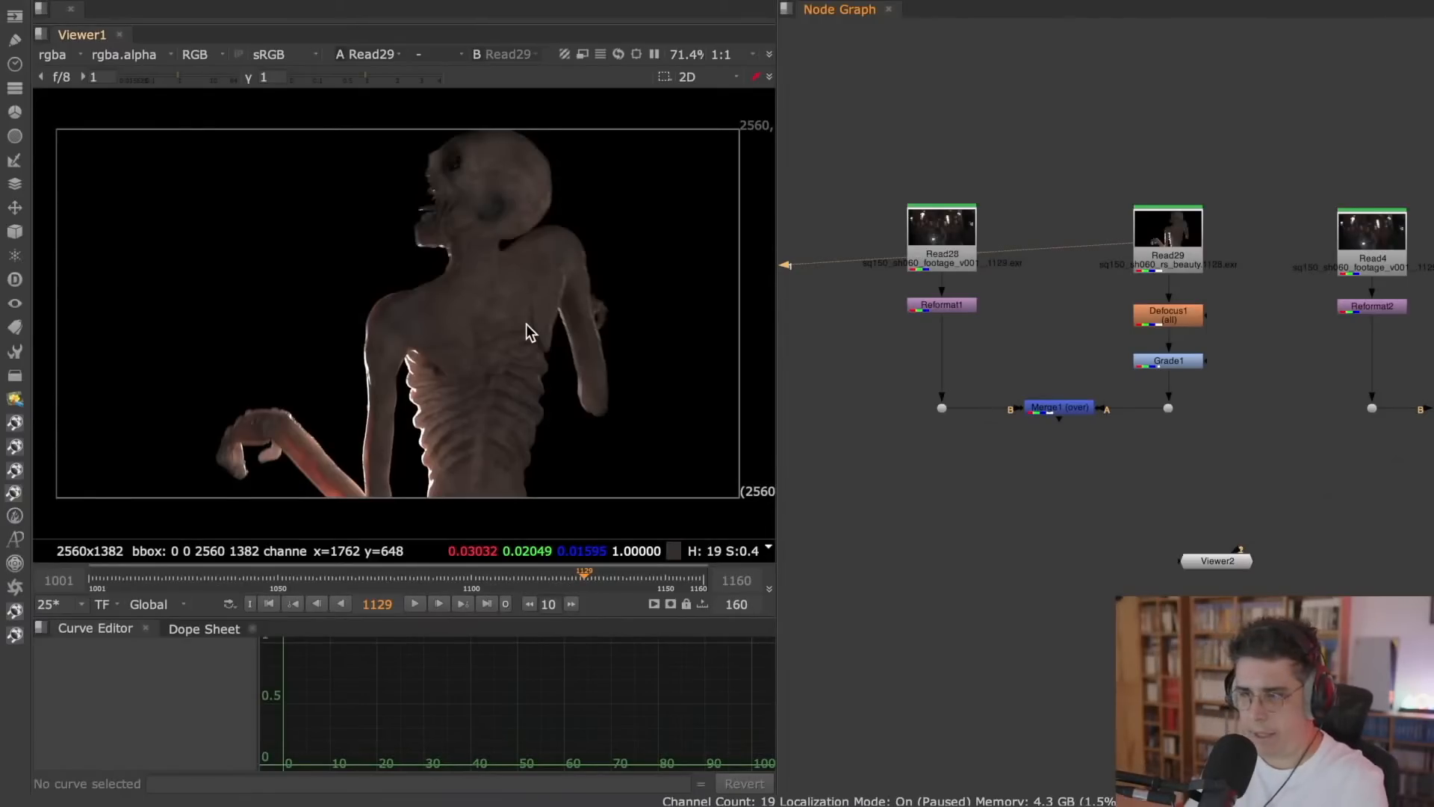
- Open the channels comp script, version v002, from week06Filtering in the 0077_online_Nuke_course project
key("super+o")
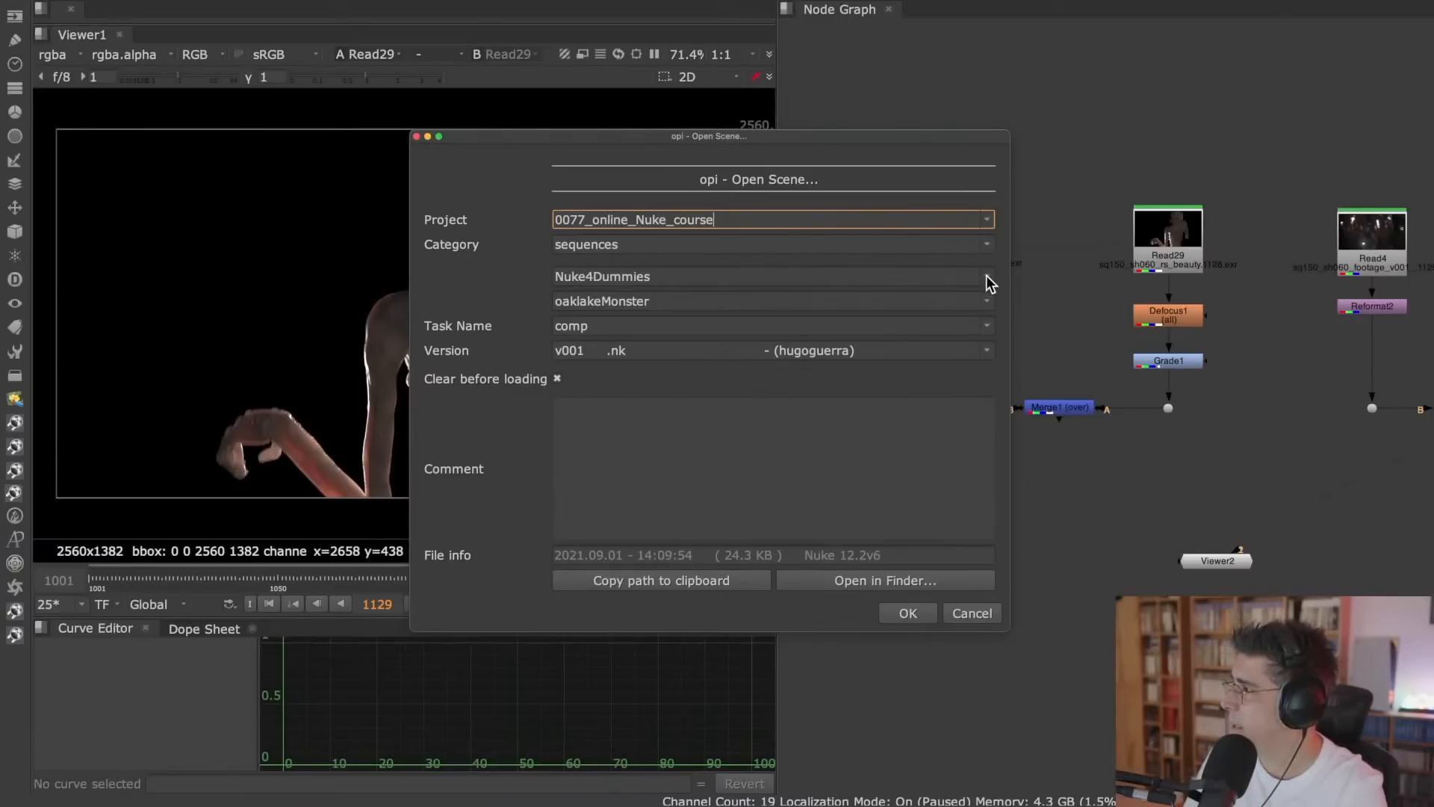
left_click(987, 276)
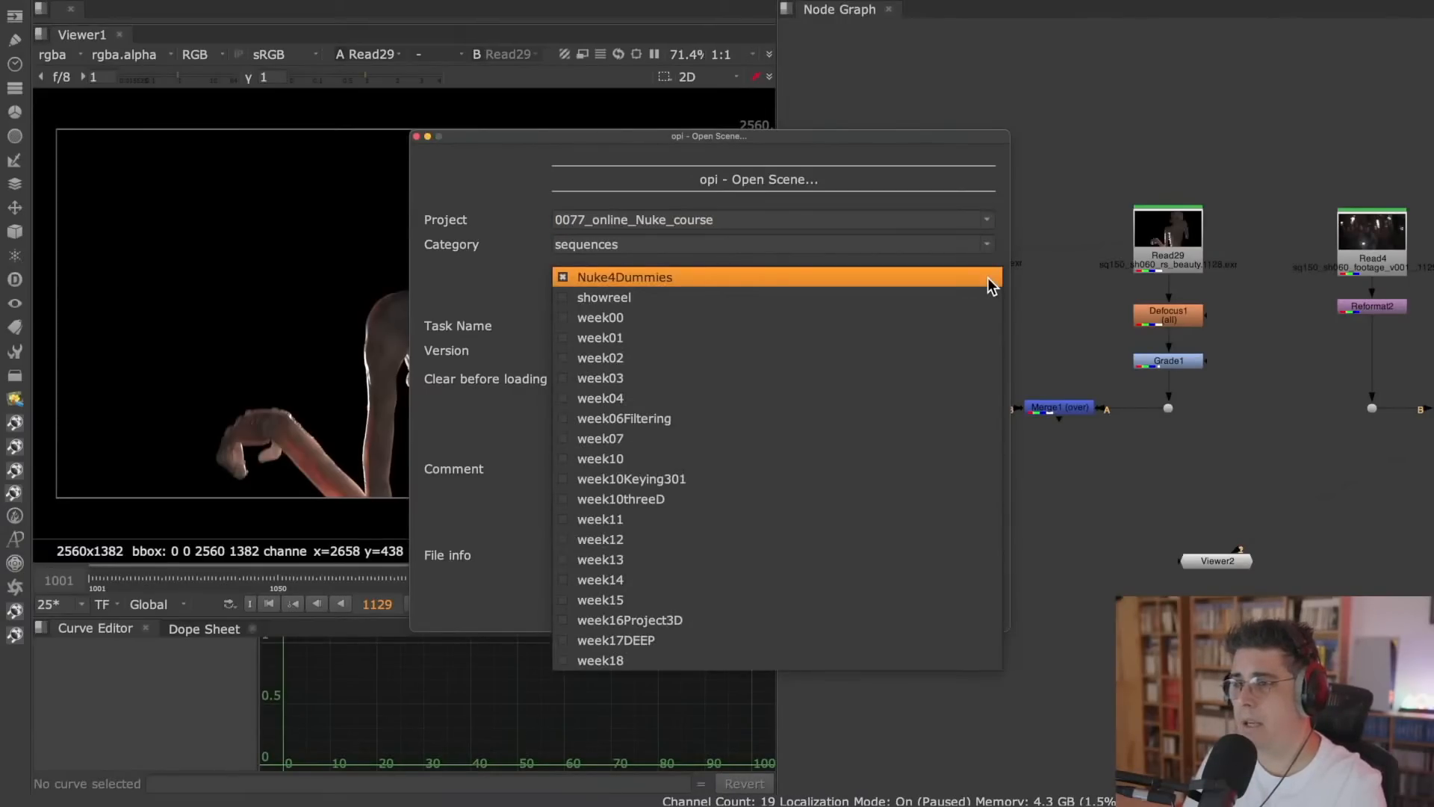
left_click(848, 422)
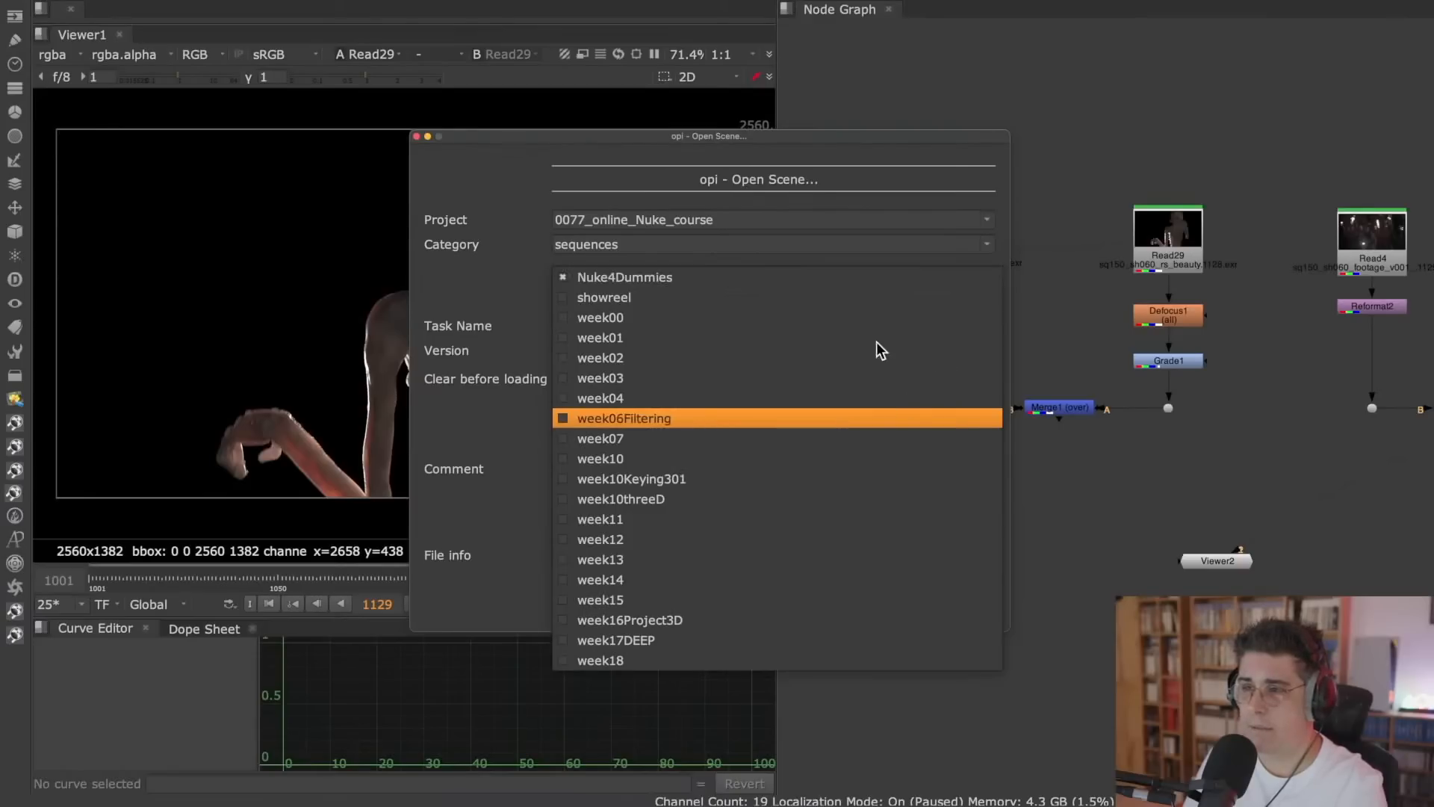
left_click(985, 303)
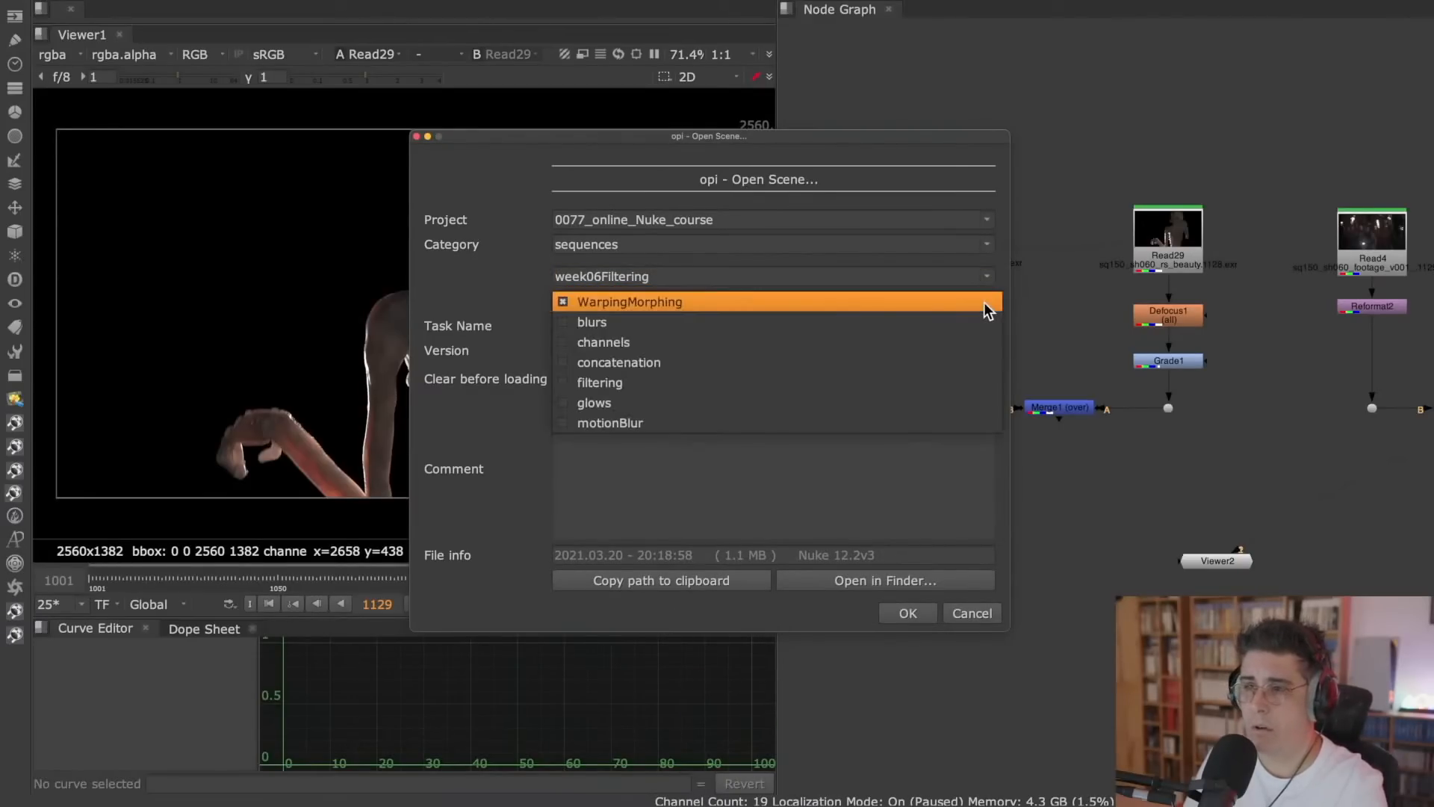
left_click(894, 354)
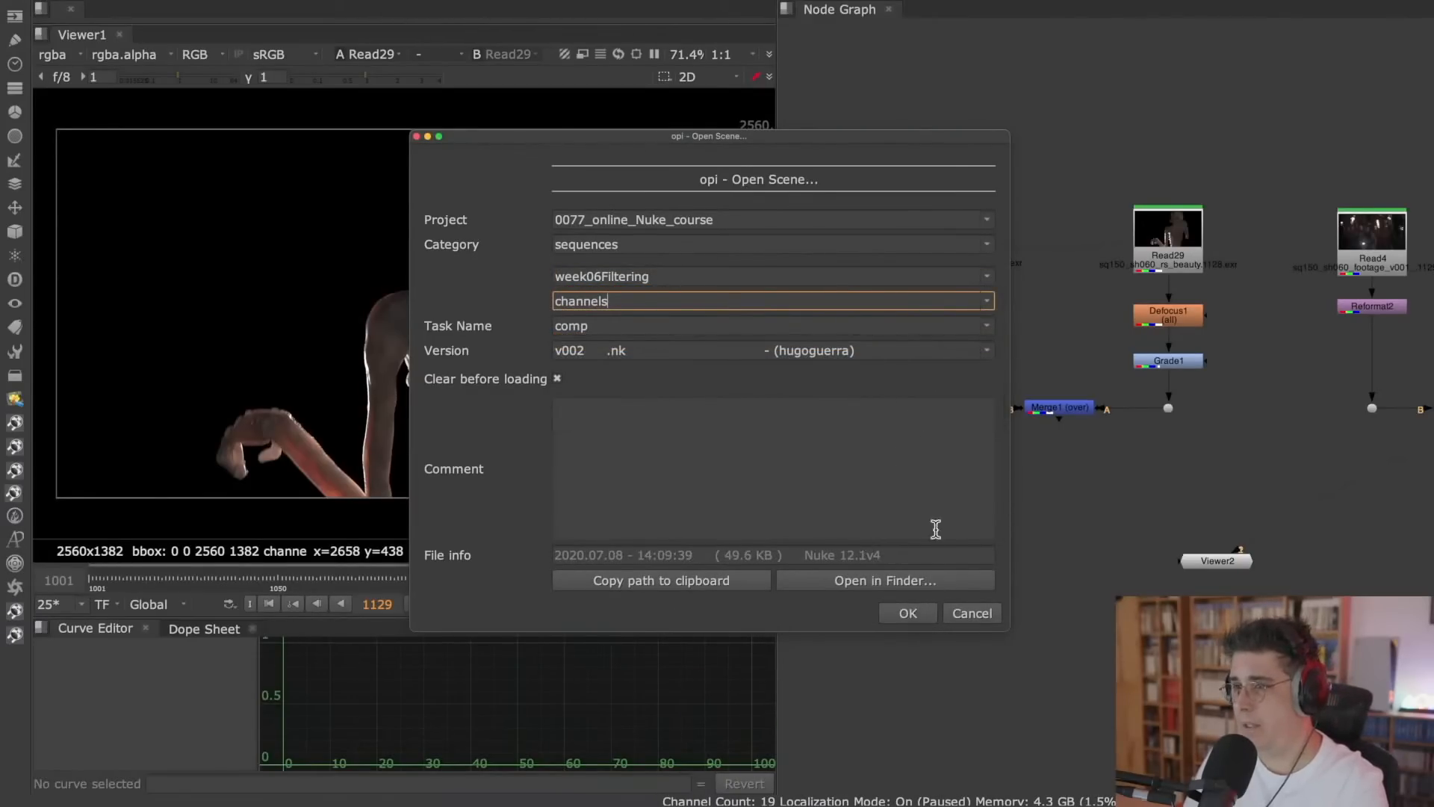
left_click(908, 614)
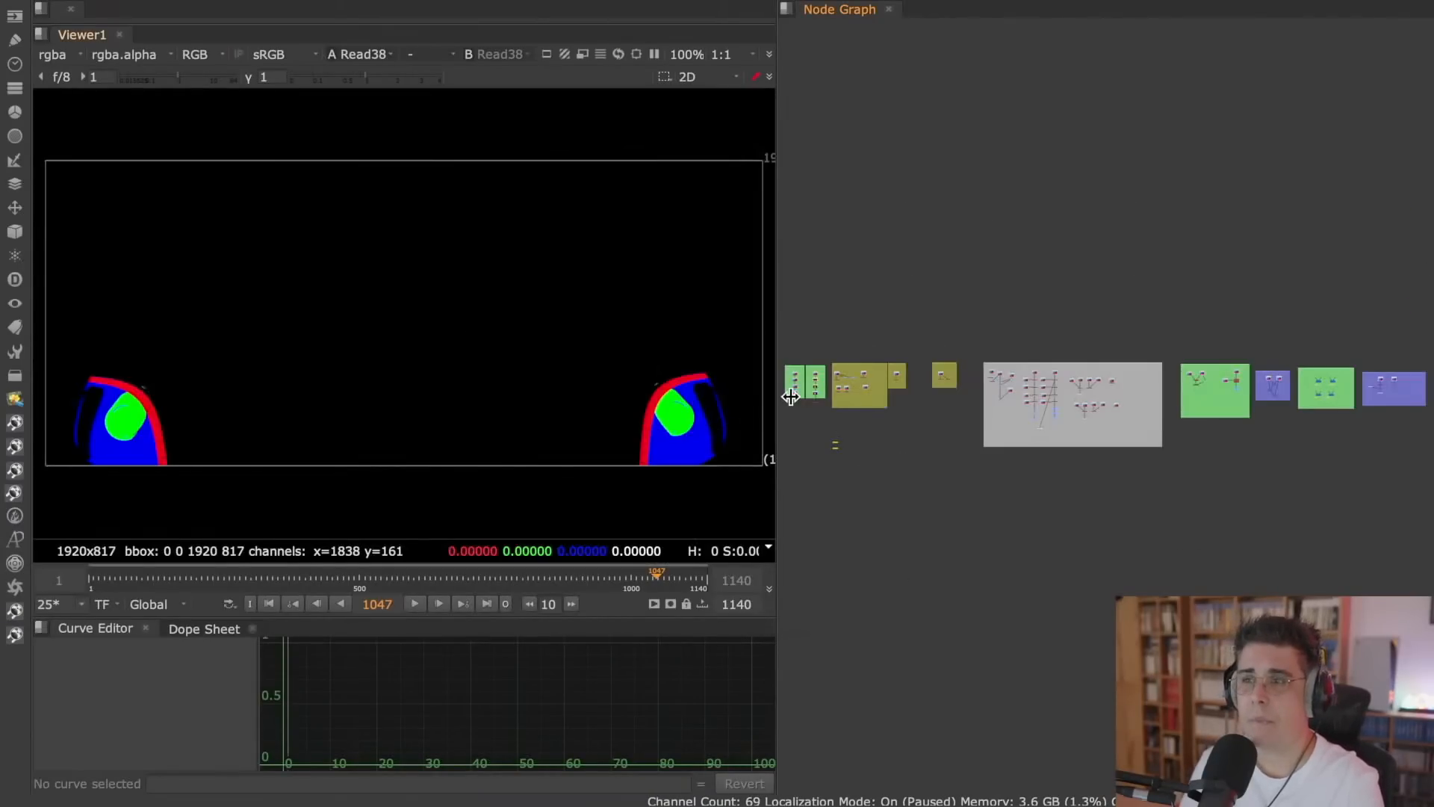
- View the Constant1 node and the Radial1 red circle from the first RGB backdrop in the viewer
scroll(813, 398, "up", 5)
middle_click_drag(812, 401, 1063, 404)
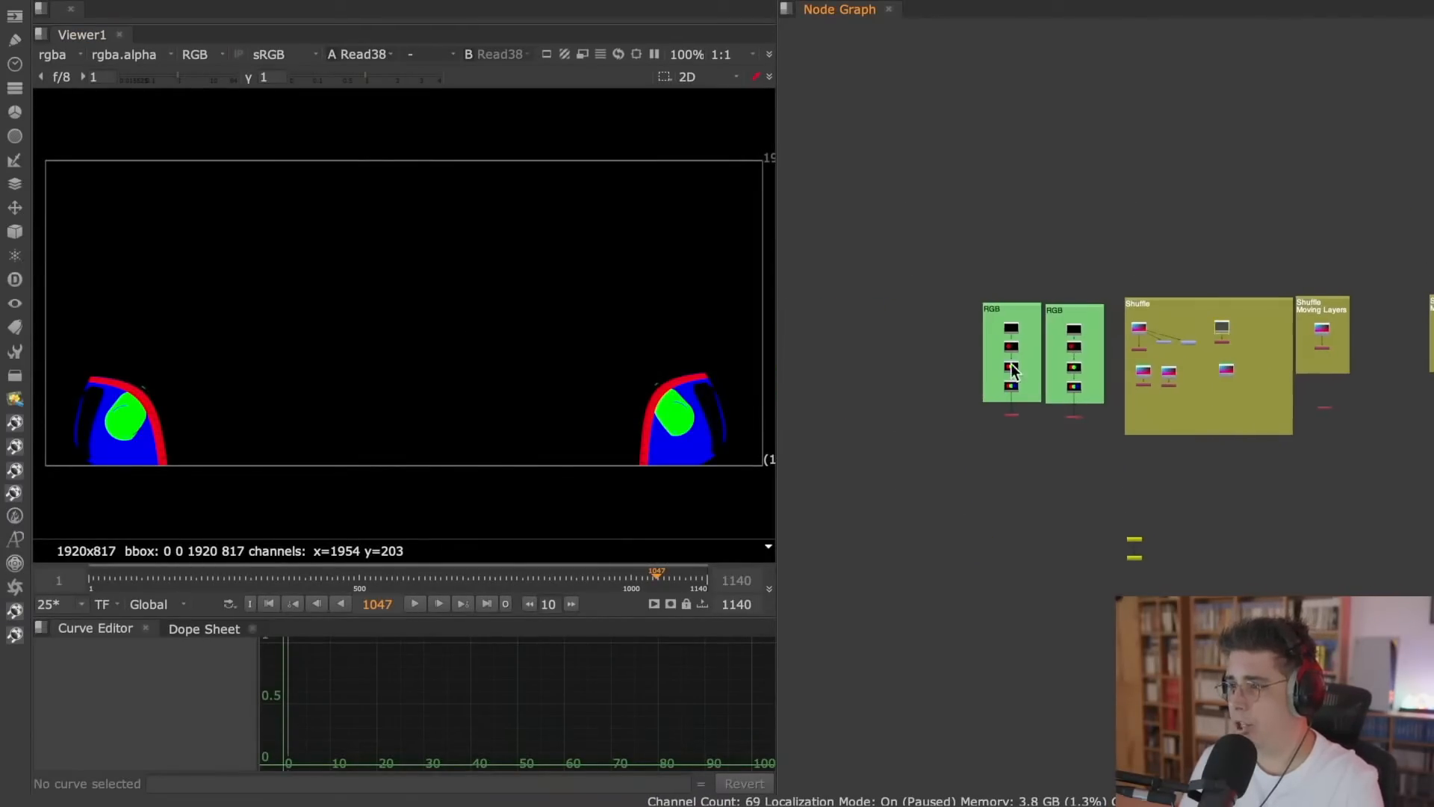
scroll(1015, 334, "up", 8)
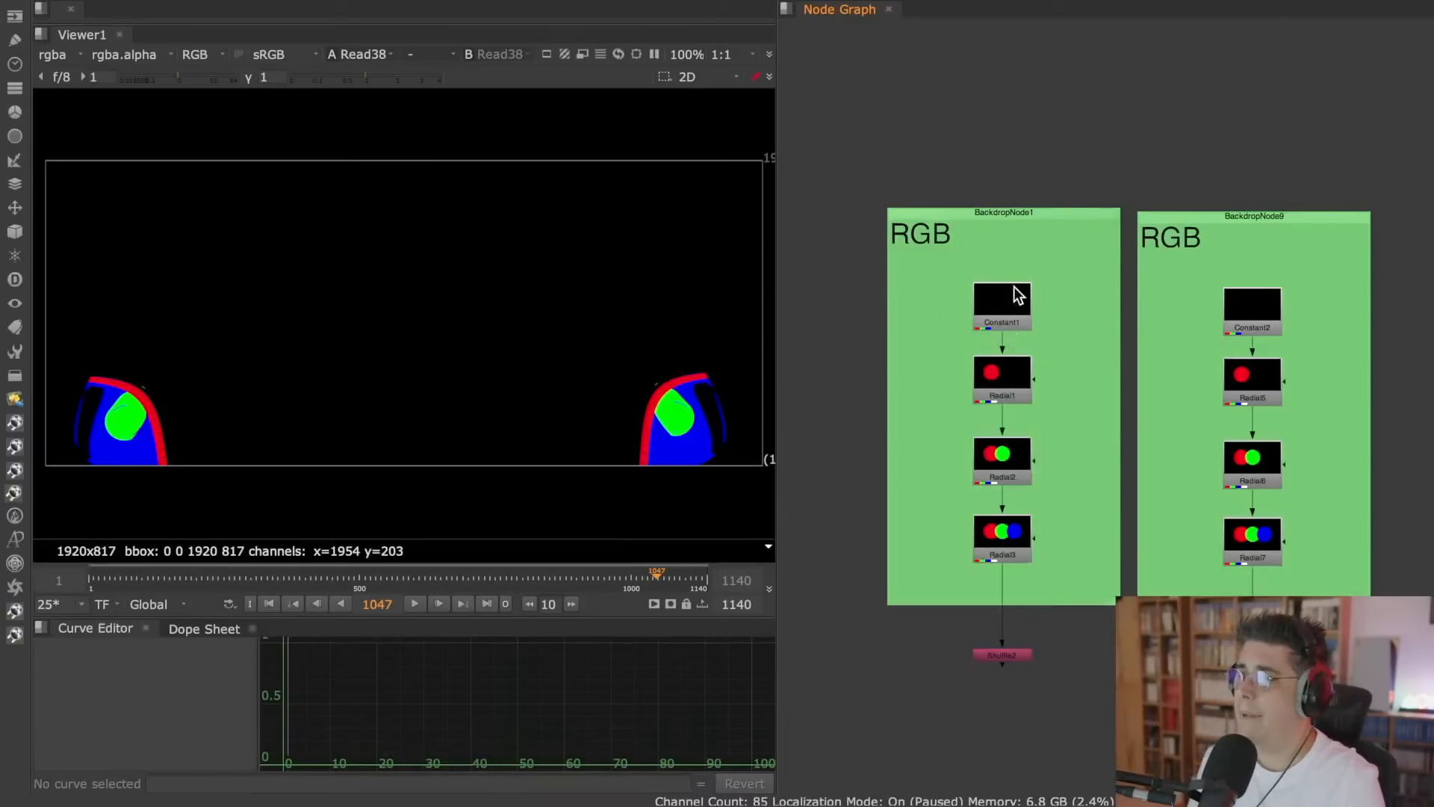
middle_click_drag(1082, 333, 1021, 205)
left_click(937, 398)
key("1")
left_click(944, 380)
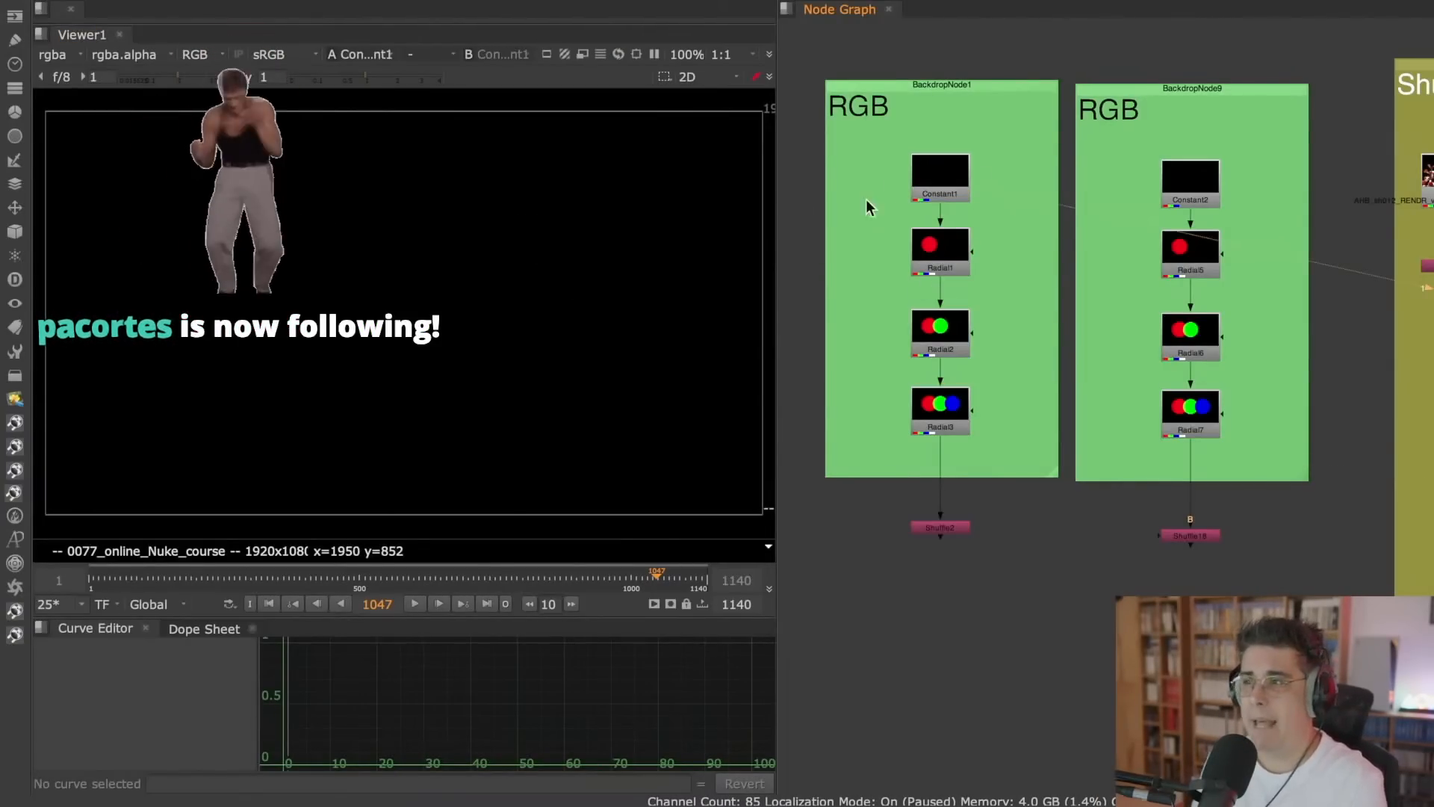
left_click(947, 242)
key("1")
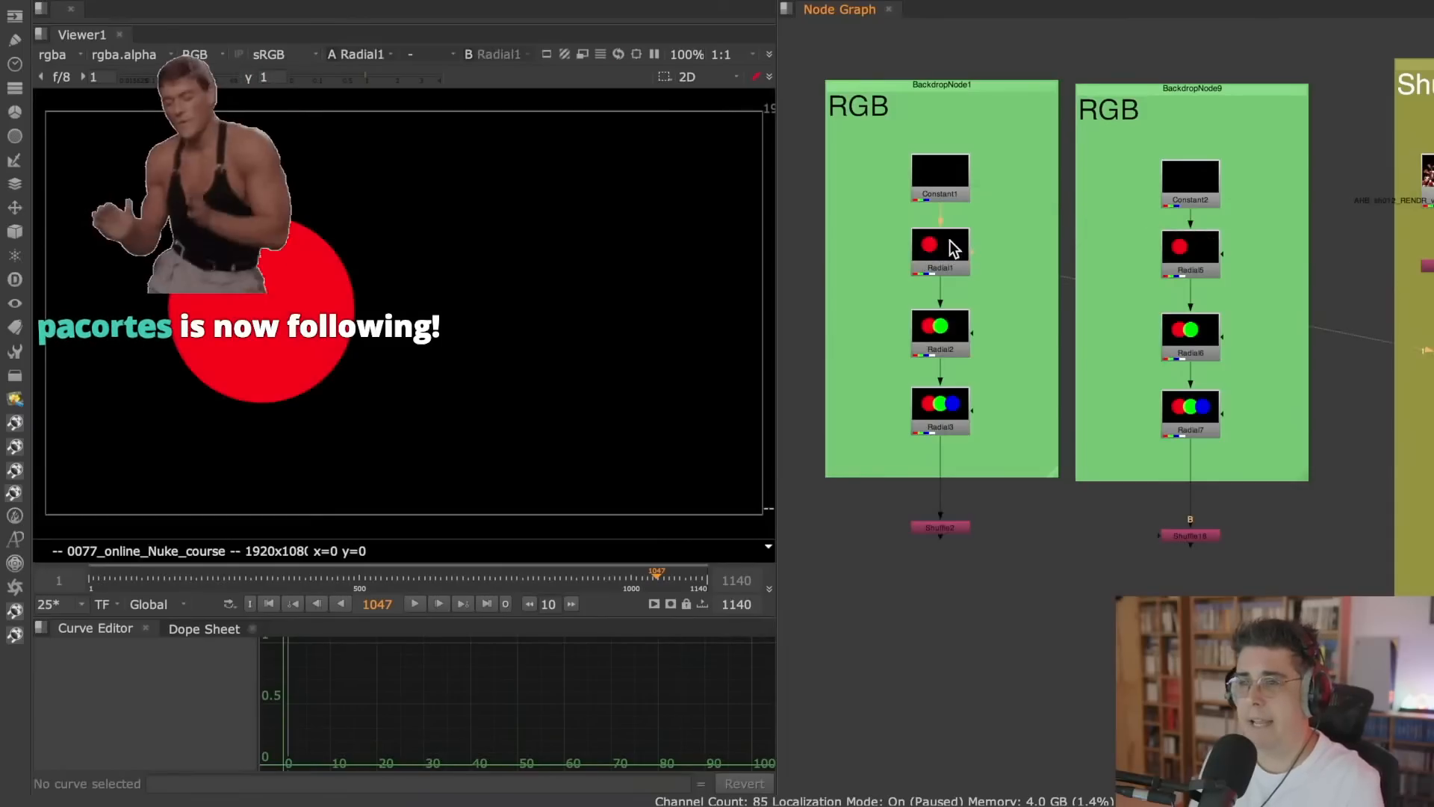
- View the Radial2 and Radial3 nodes of the first RGB backdrop in the viewer, one after the other
left_click(952, 331)
key("1")
left_click(952, 409)
key("1")
left_click(1015, 326)
- Delete the Shuffle2 node below the first RGB backdrop
middle_click_drag(1014, 317, 1029, 227)
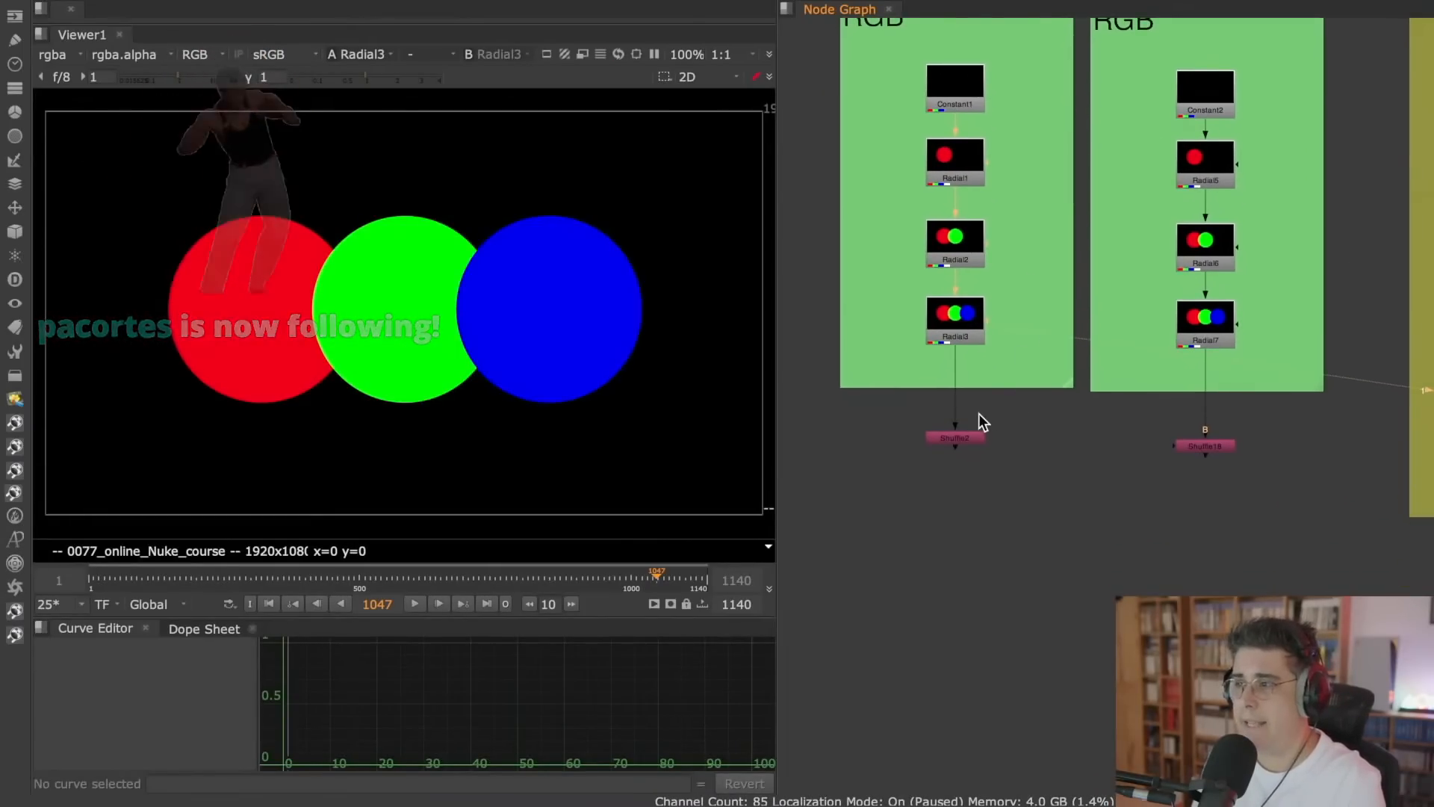
left_click(971, 438)
key("Delete")
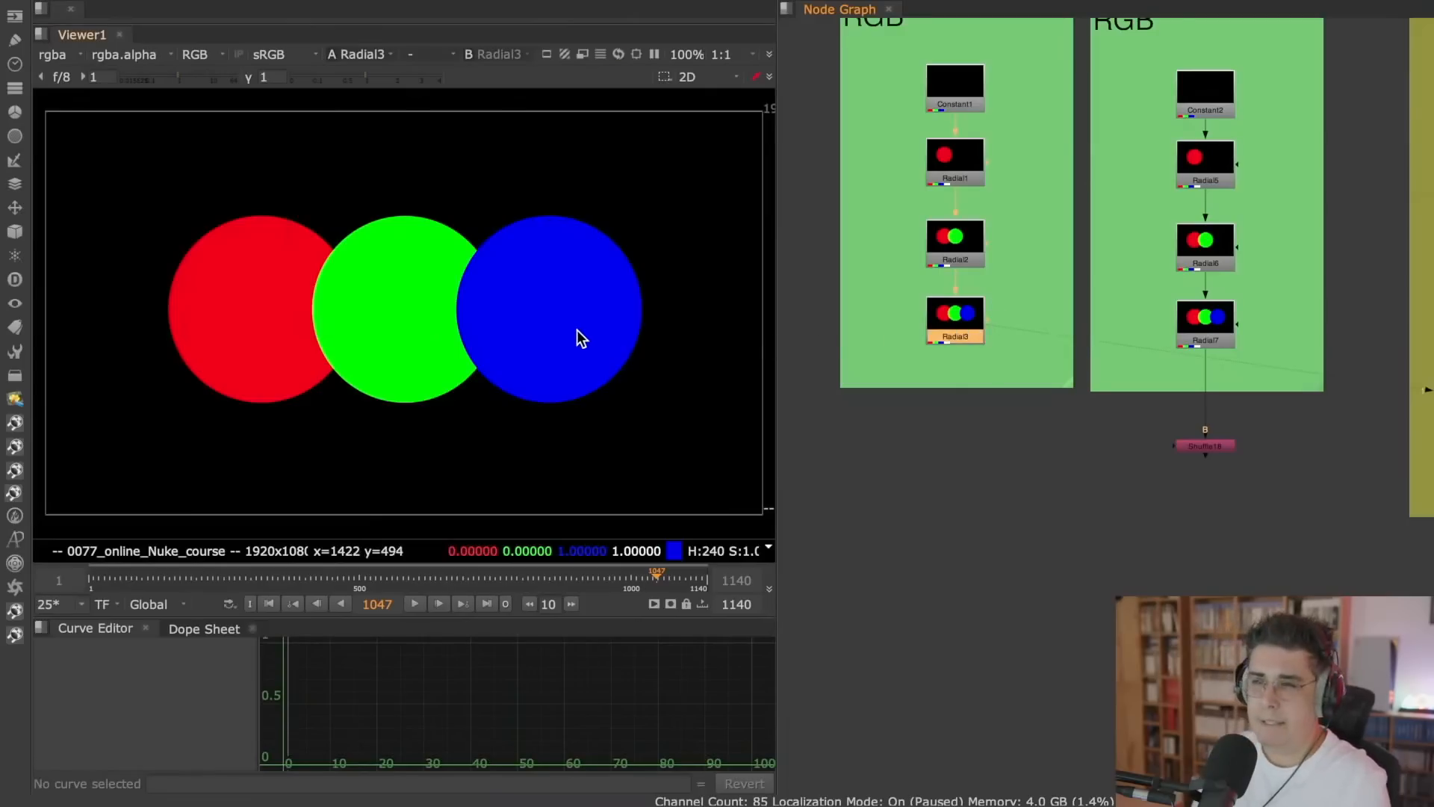
- Enlarge the viewer to fill the workspace for a closer look at the three coloured circles
scroll(564, 338, "up", 3)
middle_click_drag(564, 338, 603, 341)
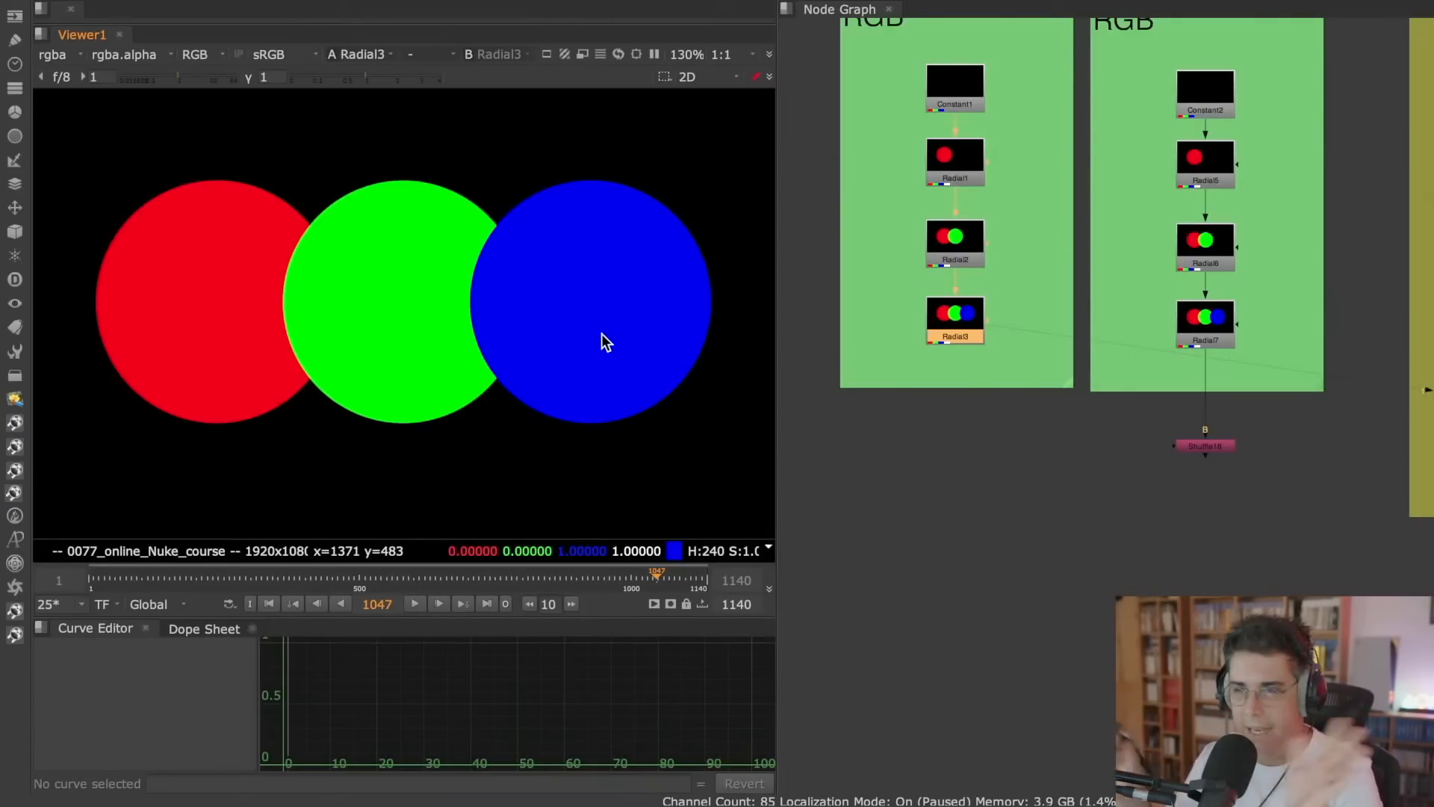
scroll(939, 395, "up", 2)
left_click(943, 410)
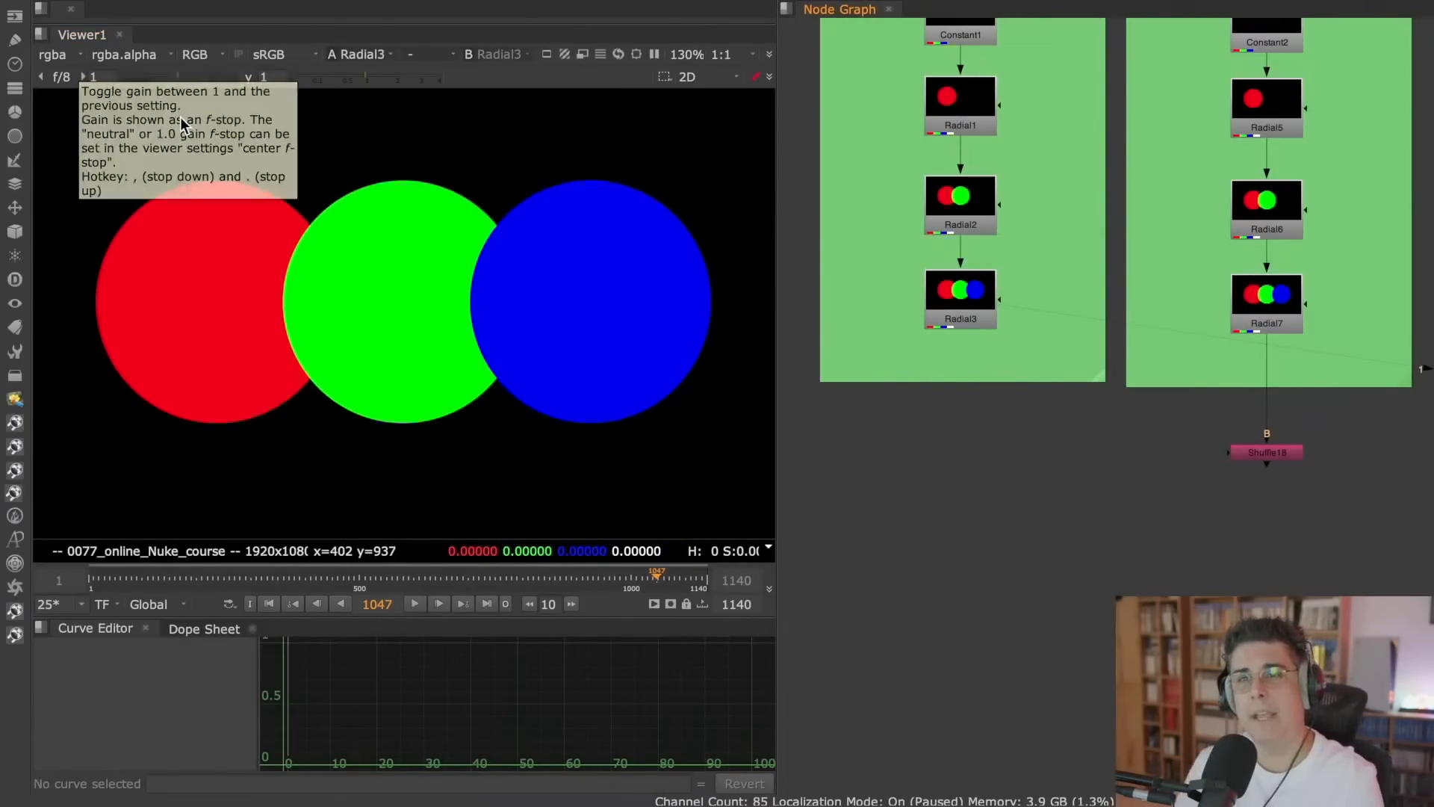
key("space")
scroll(762, 273, "up", 4)
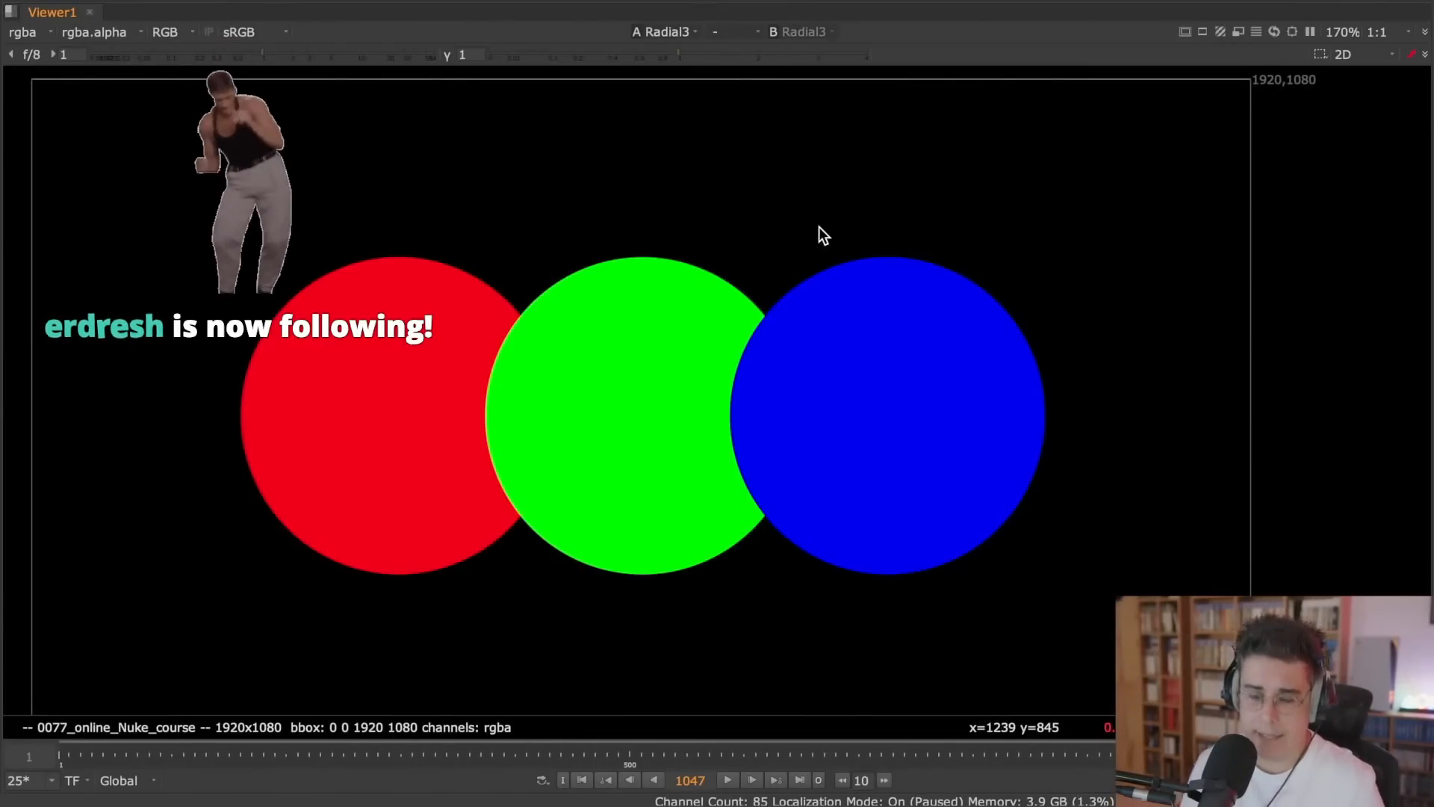
- Inspect the red, green, blue and alpha channels of Radial3 one by one and return to the RGB display
key("r")
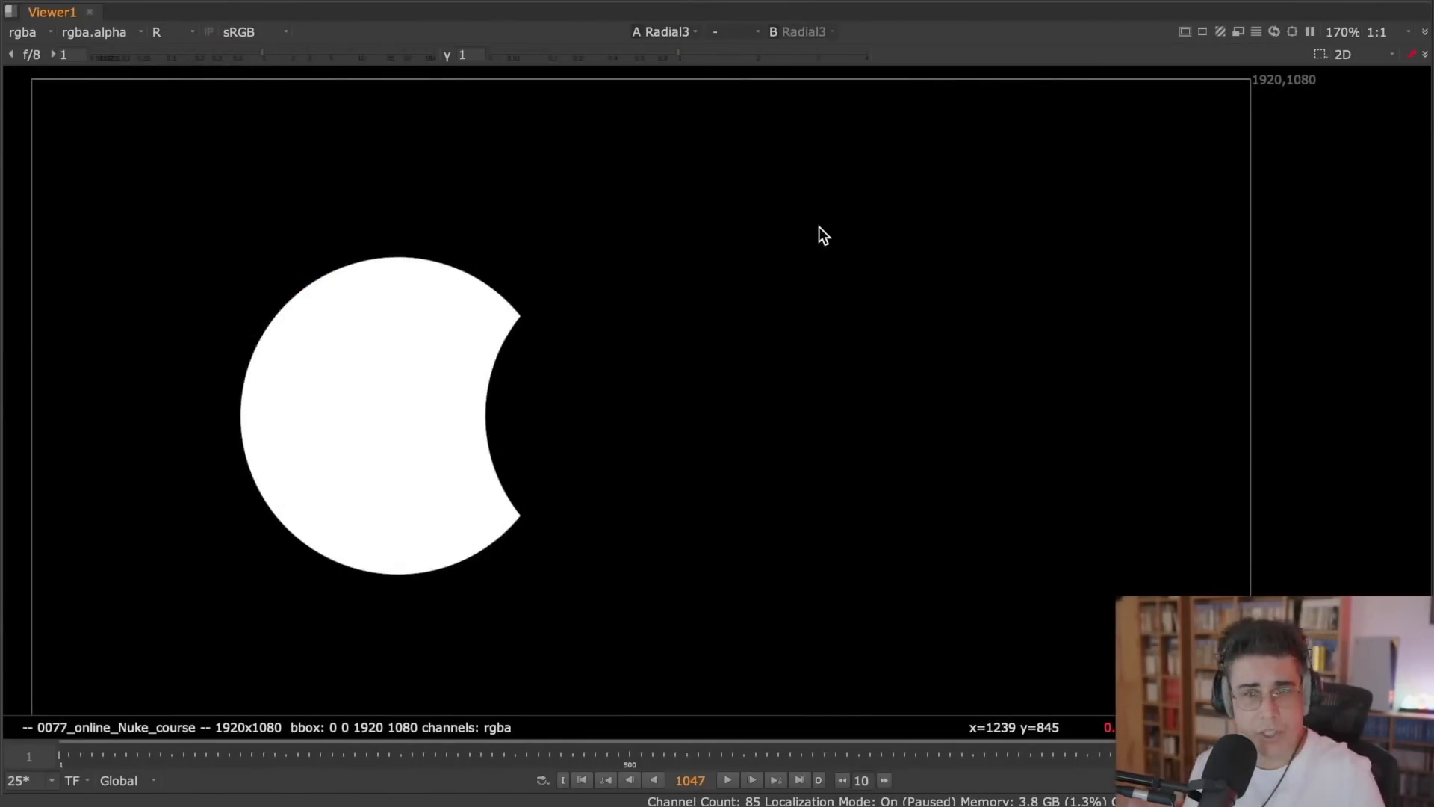
key("g")
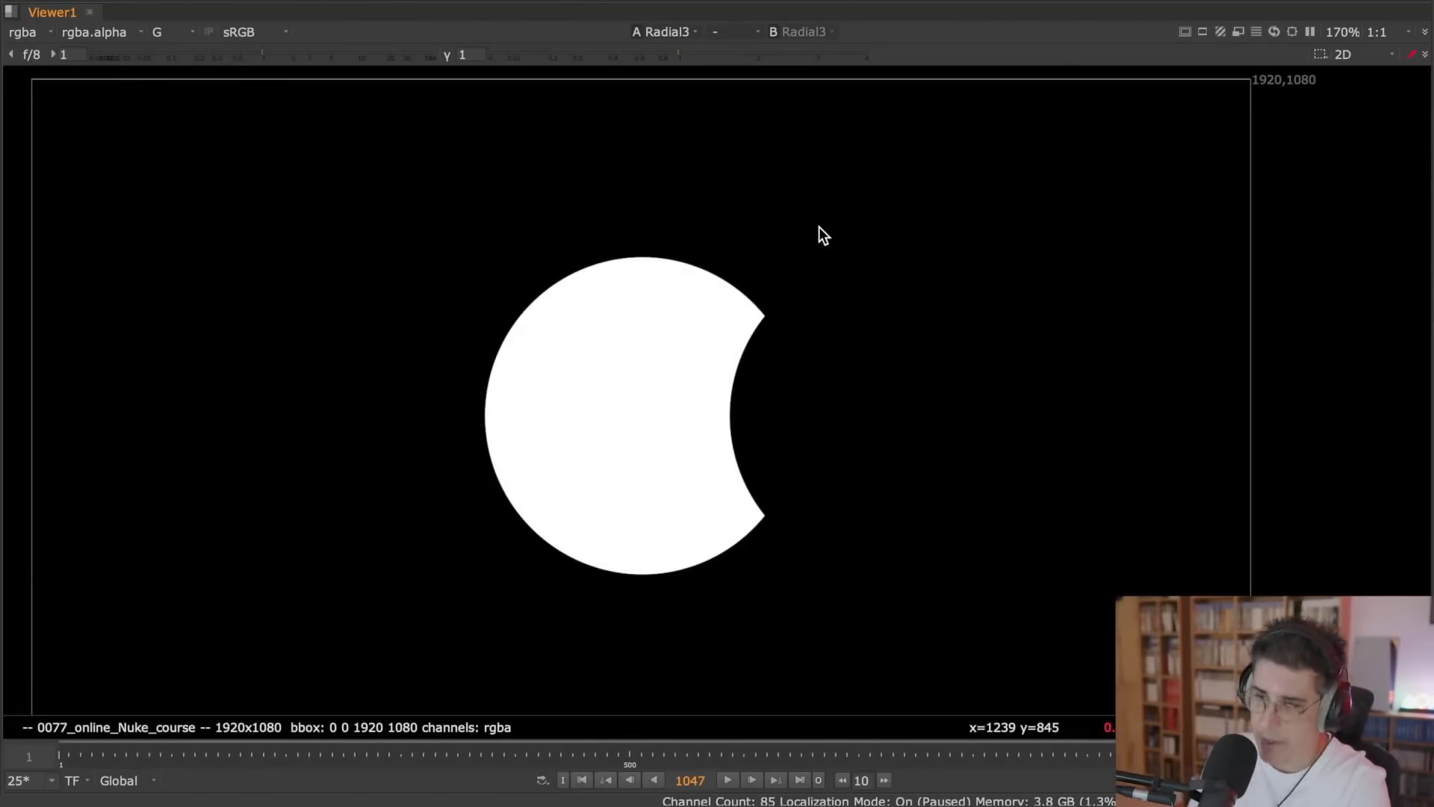
key("b")
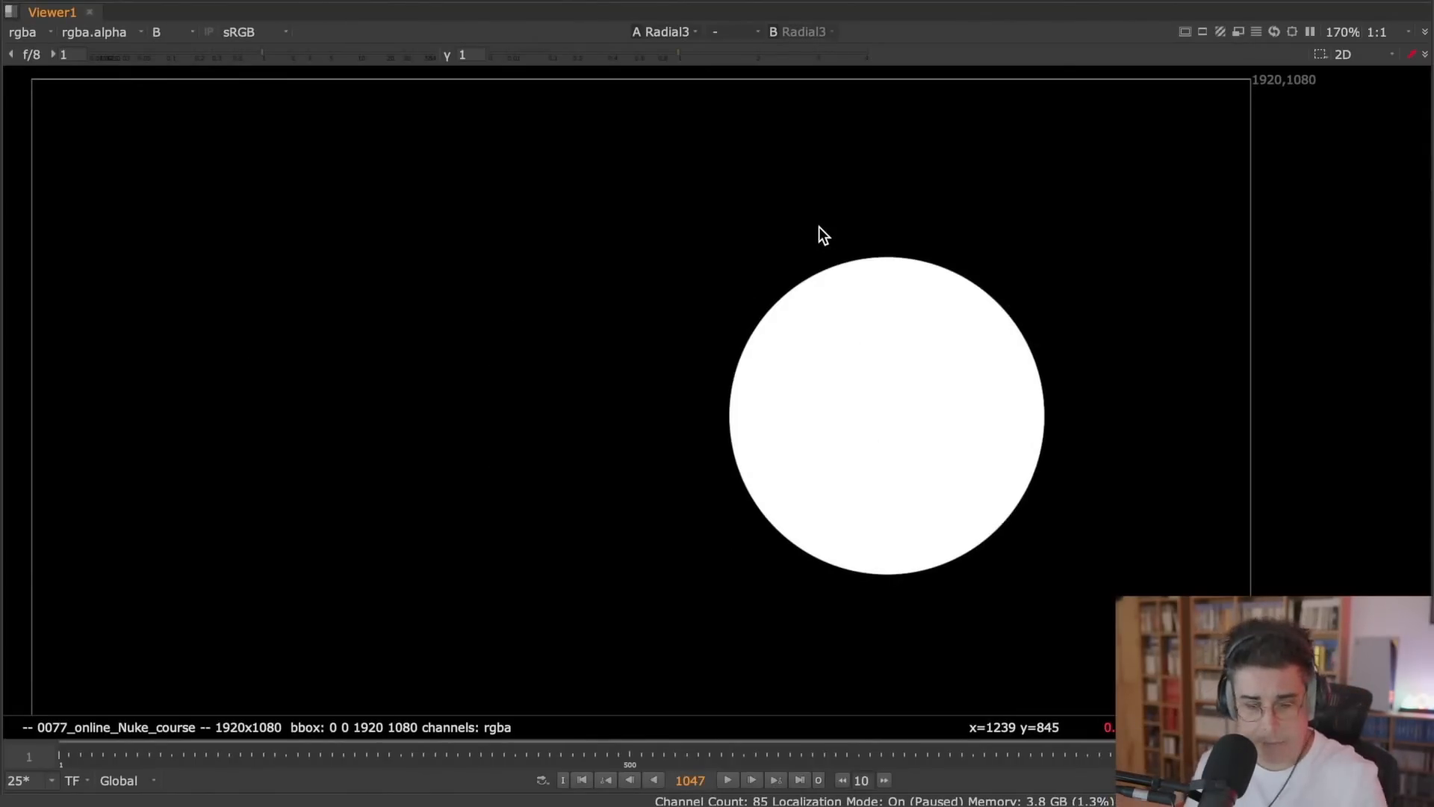
key("r")
key("r")
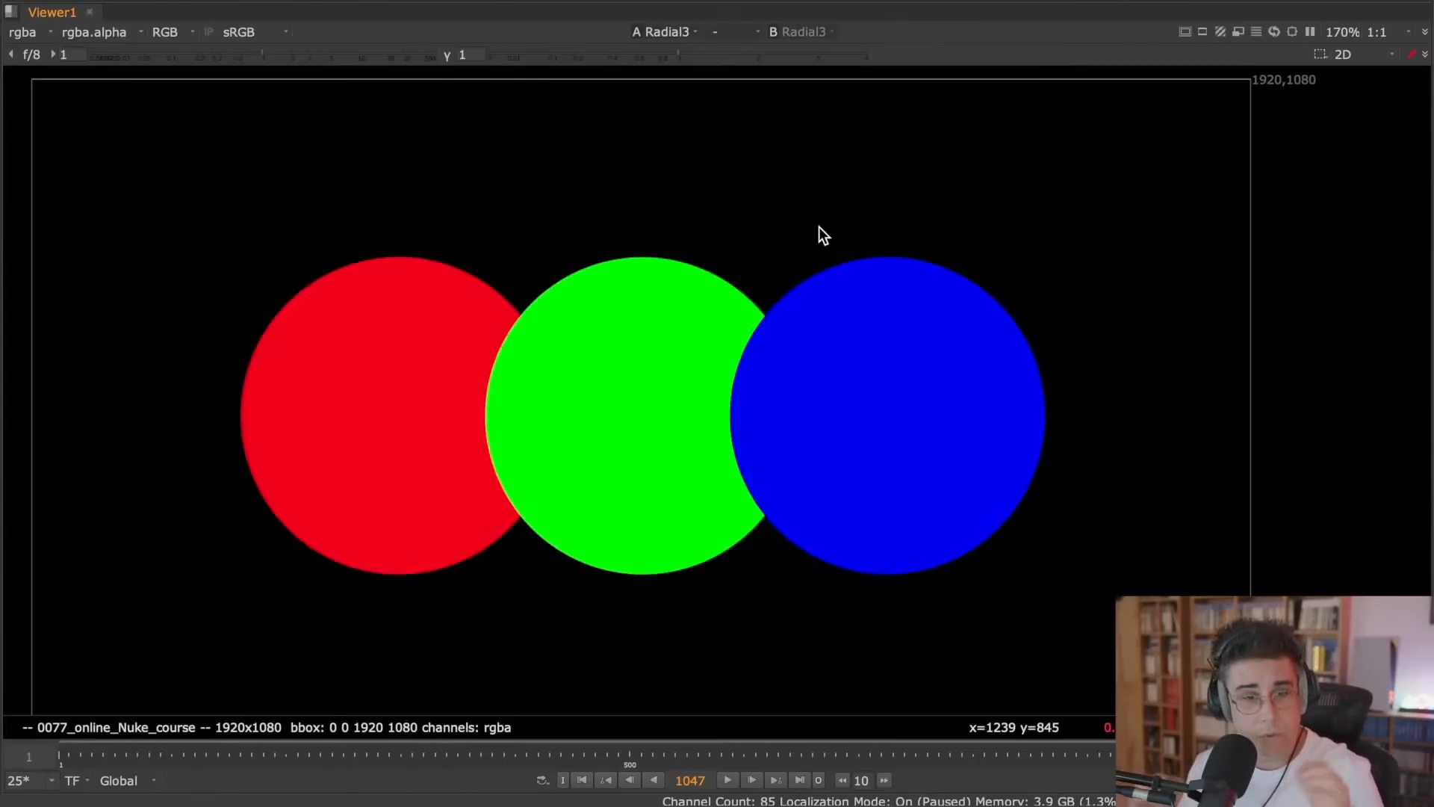
key("a")
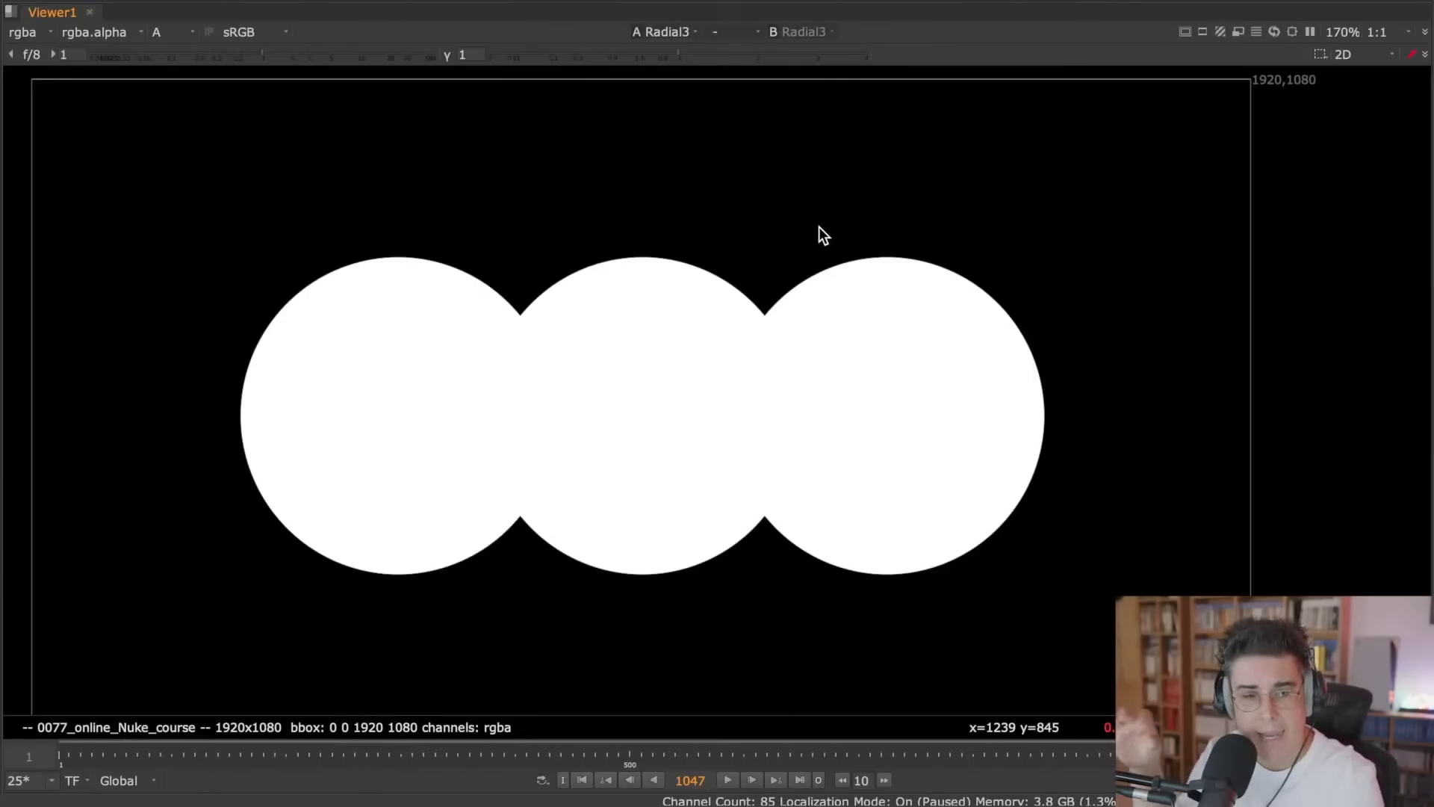
key("a")
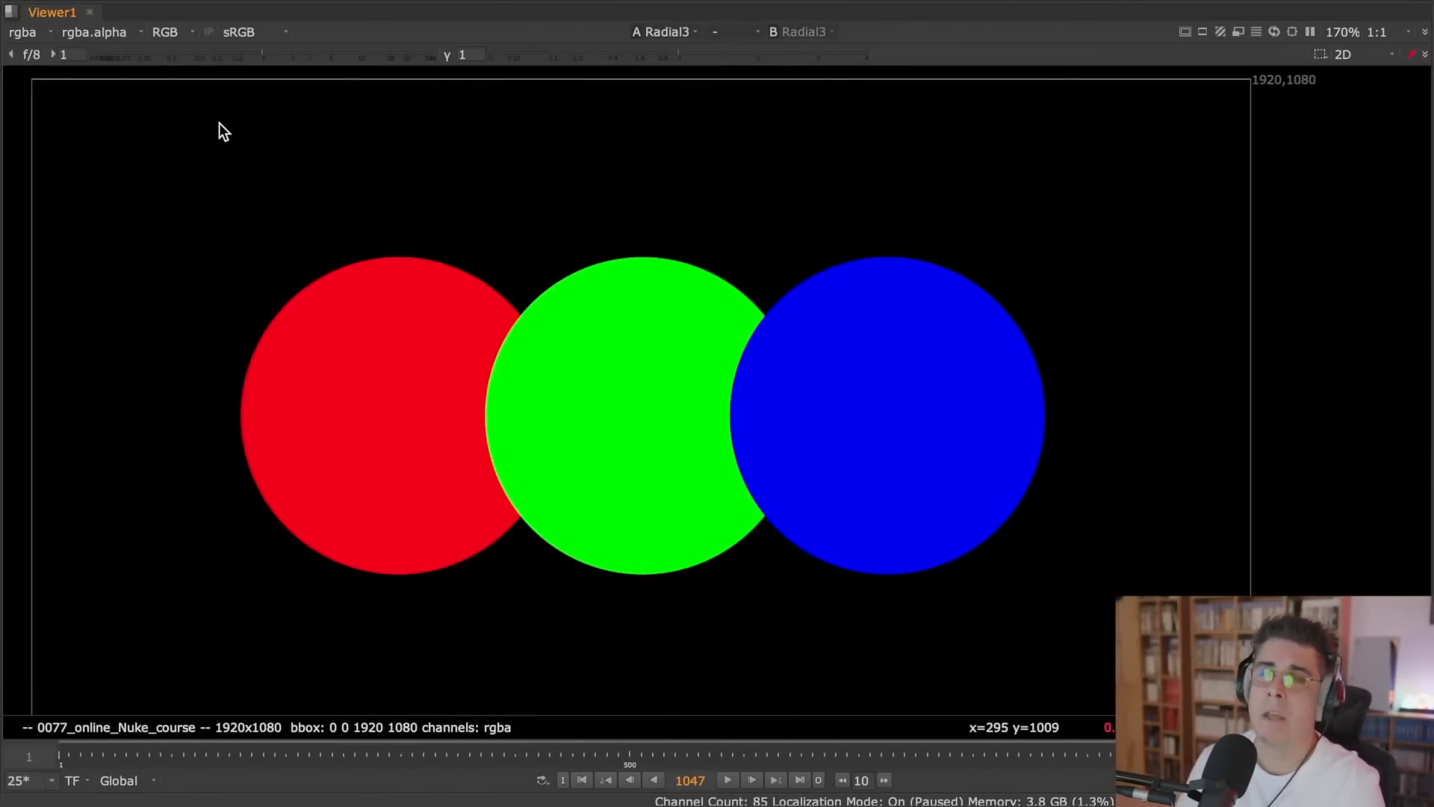
- Set the viewer's displayed layer to rgb
left_click(35, 32)
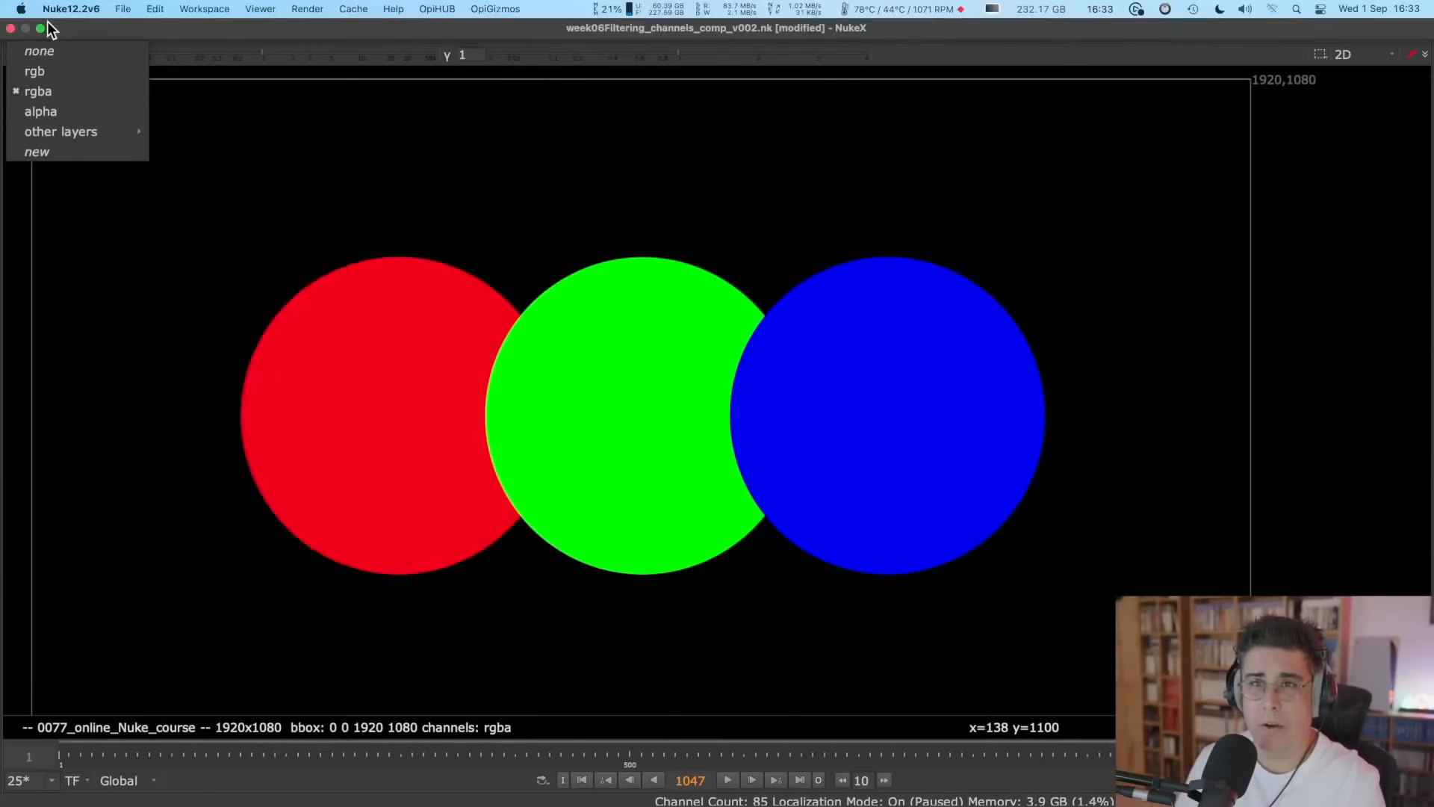
left_click(276, 141)
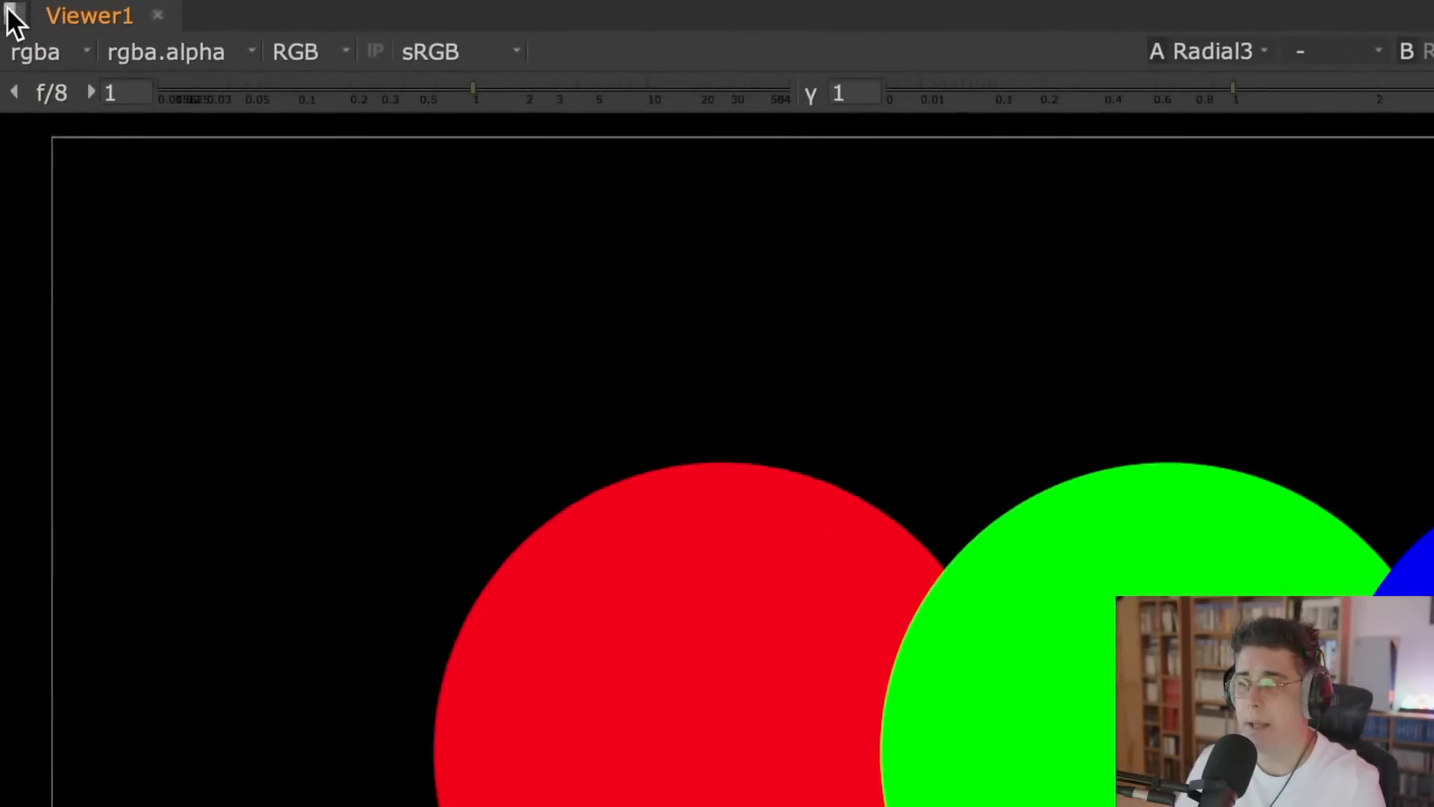
middle_click_drag(755, 344, 284, 218)
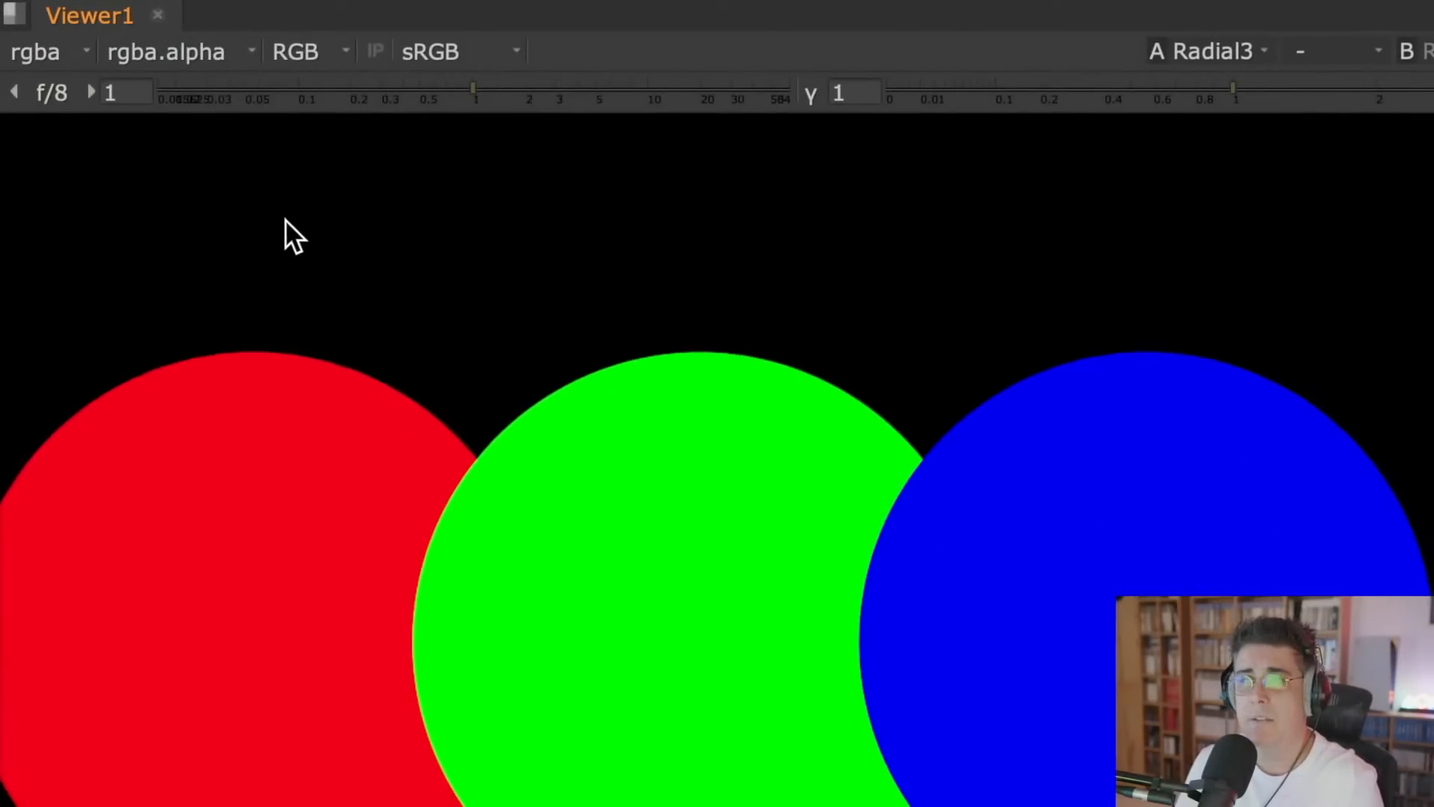
left_click(80, 55)
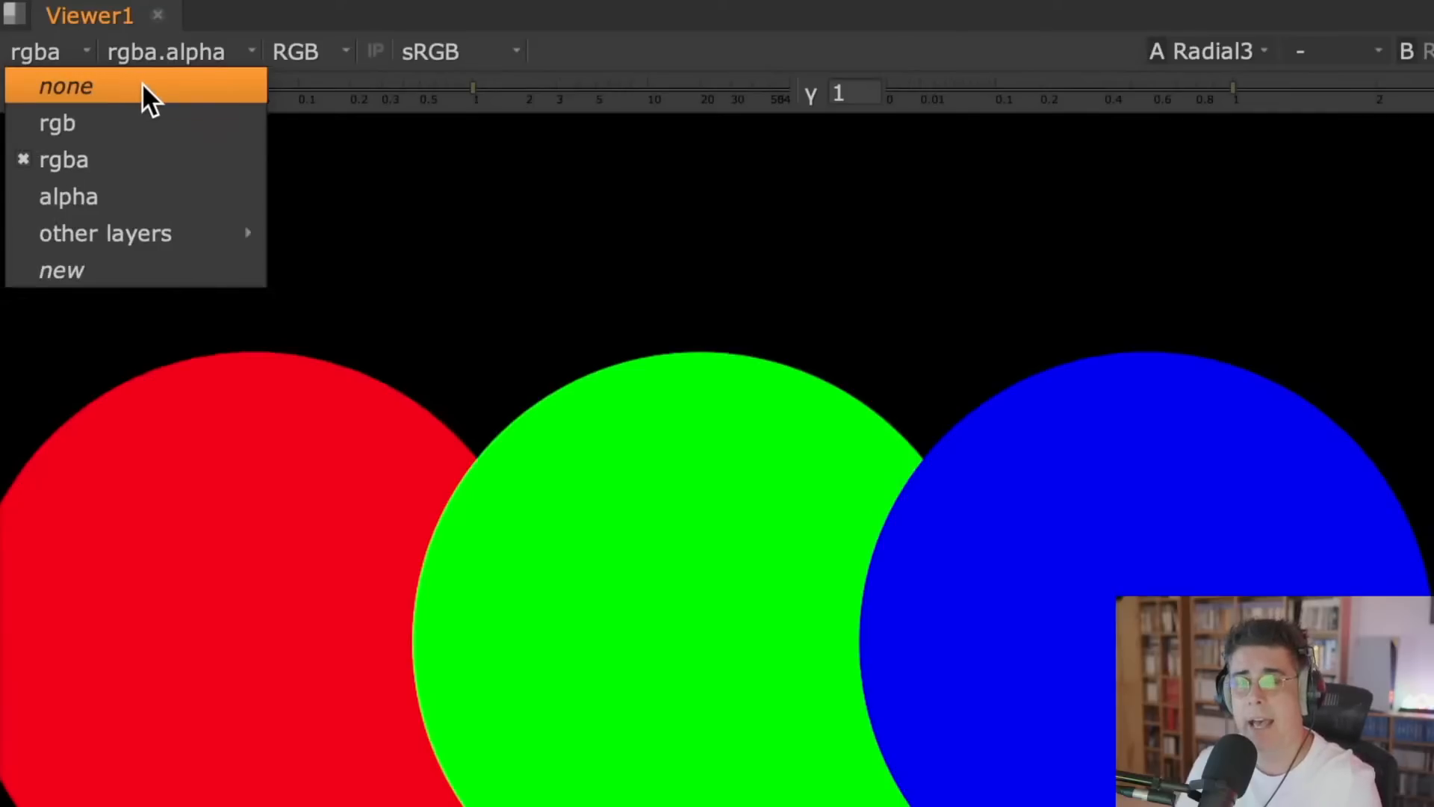
left_click(153, 124)
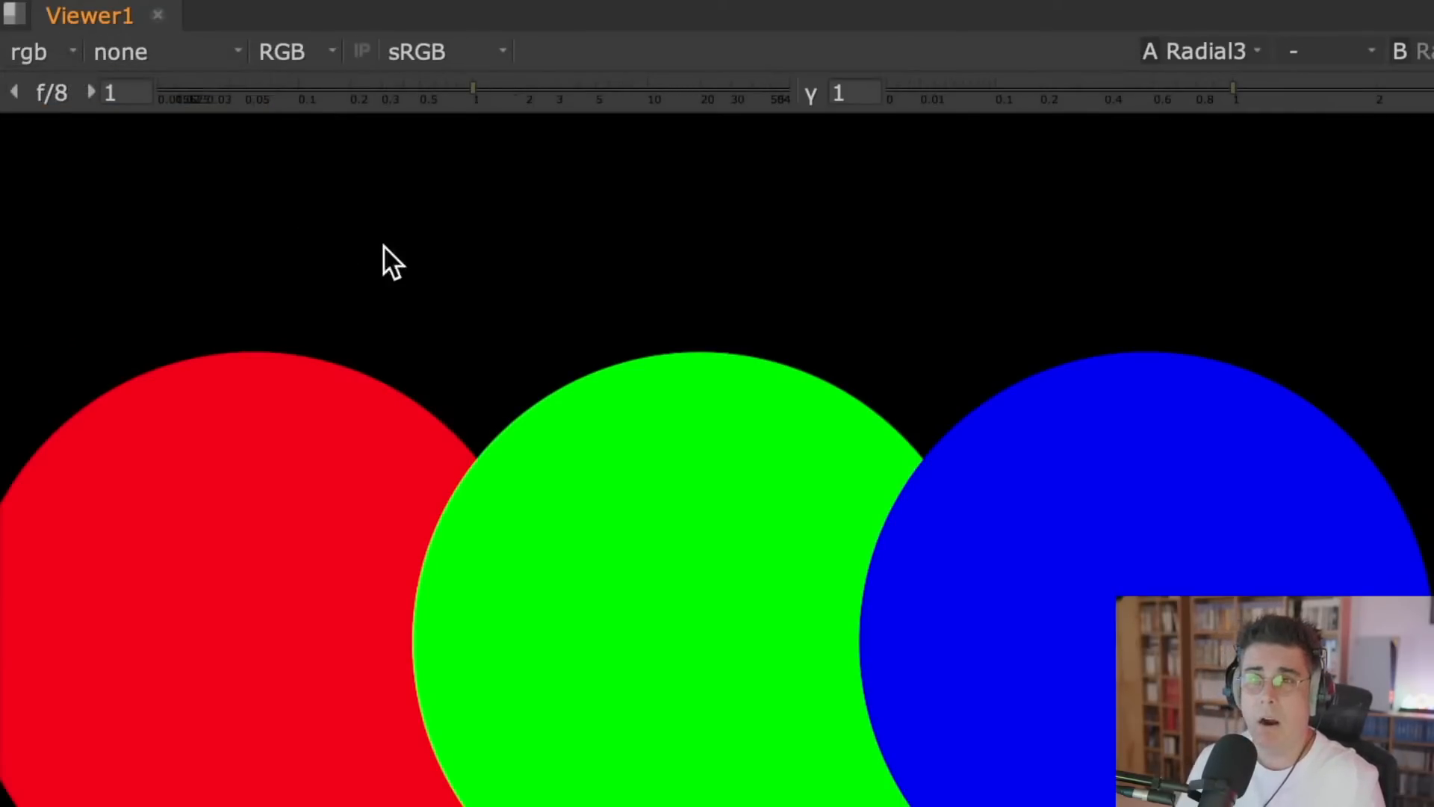
- Toggle repeatedly between the alpha and RGB displays to check whether the rgb layer has an alpha
key("a")
key("a")
key("a")
key("a")
key("a")
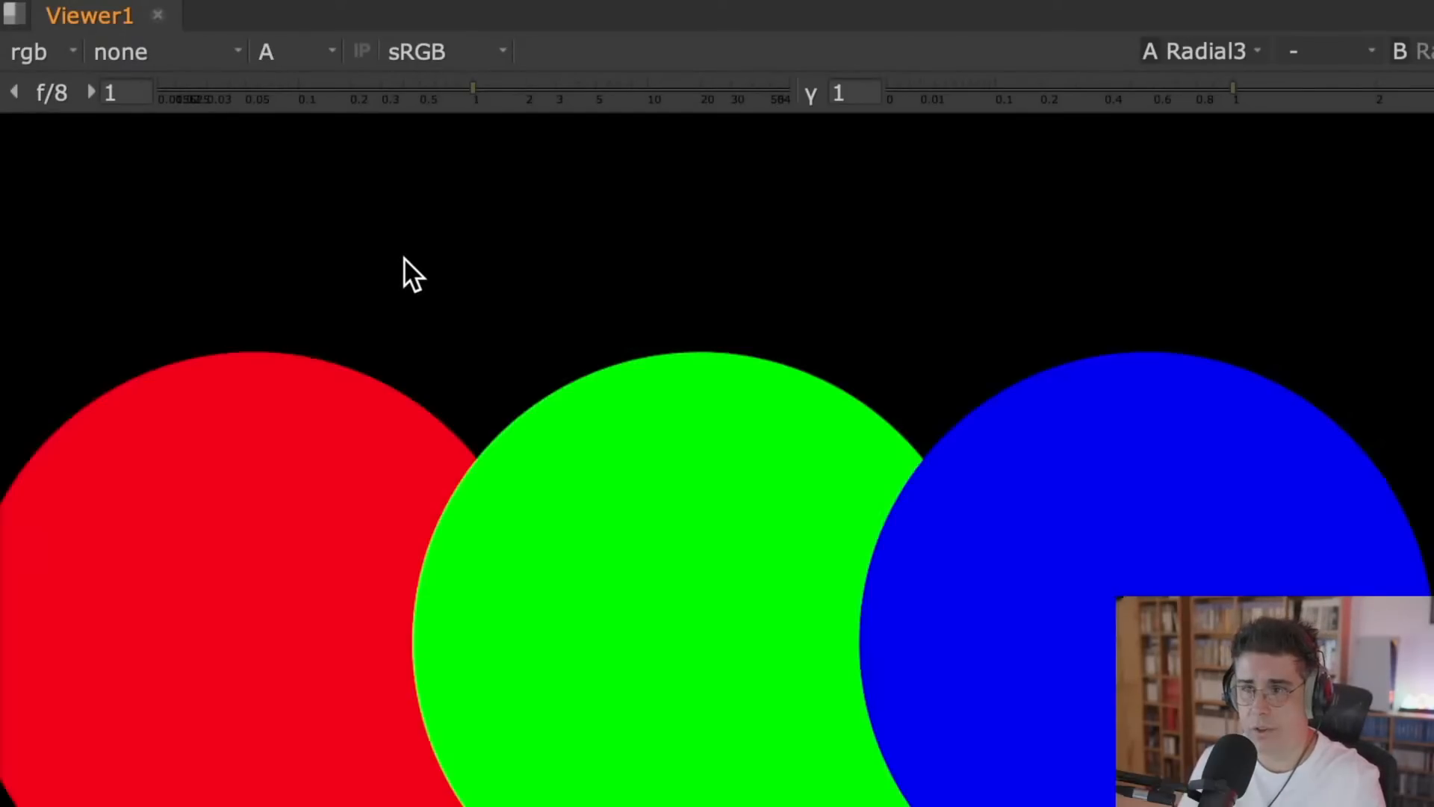
key("a")
key("a")
key("a")
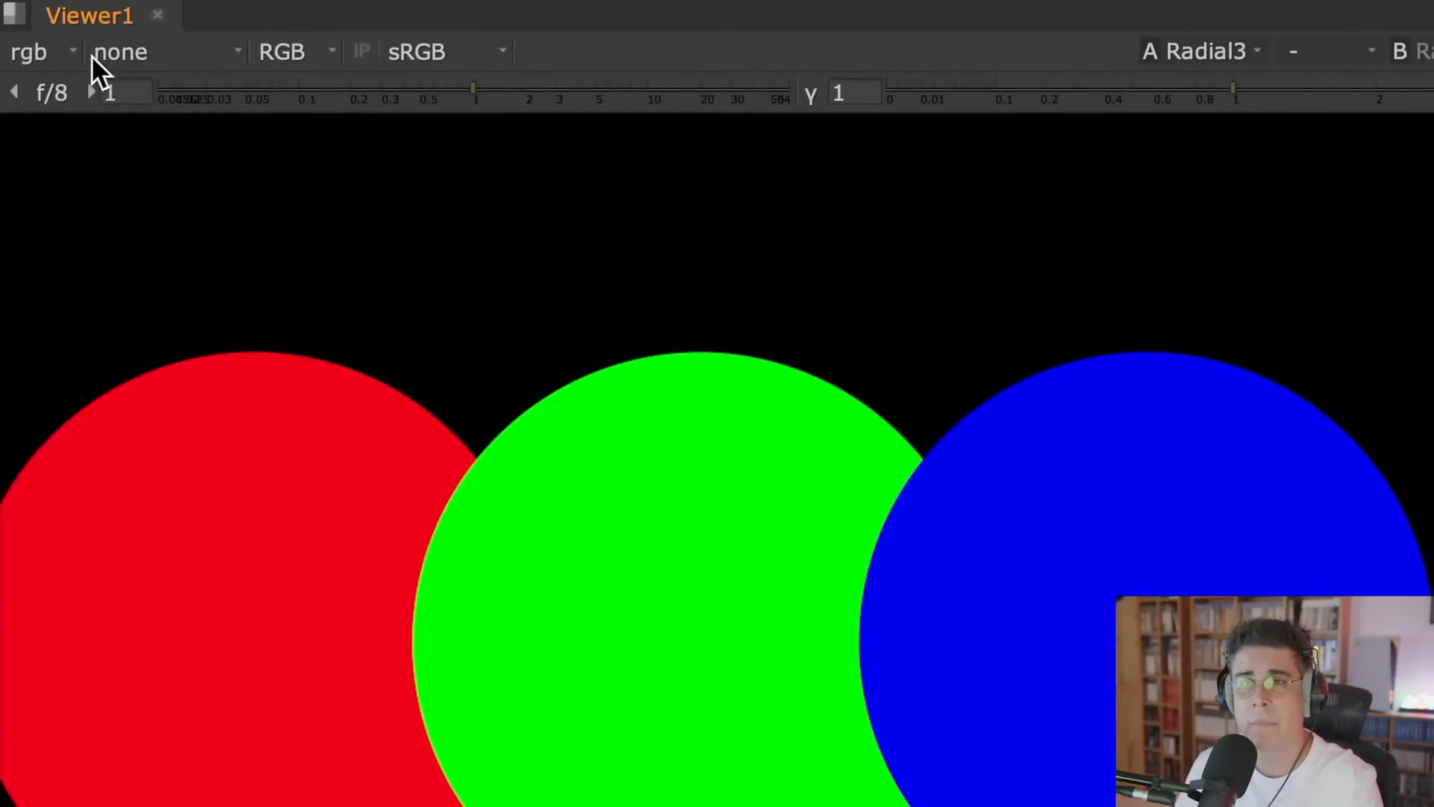
- Set the viewer layer back to rgba and check its alpha channel
left_click(70, 53)
left_click(101, 157)
key("a")
key("a")
- Display the alpha layer in the viewer, browse the other available layers, and return to the rgba layer
left_click(82, 54)
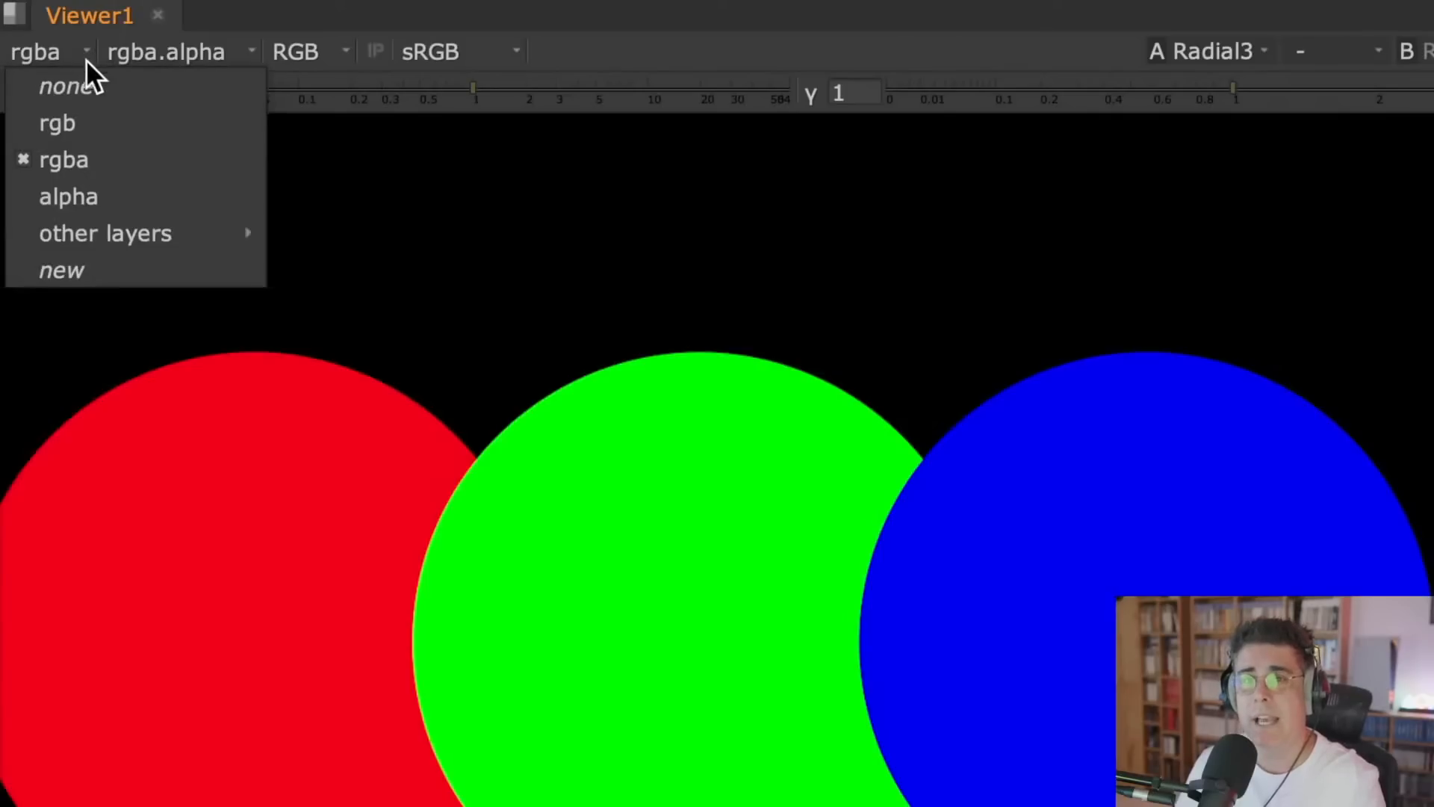
left_click(132, 199)
left_click(66, 56)
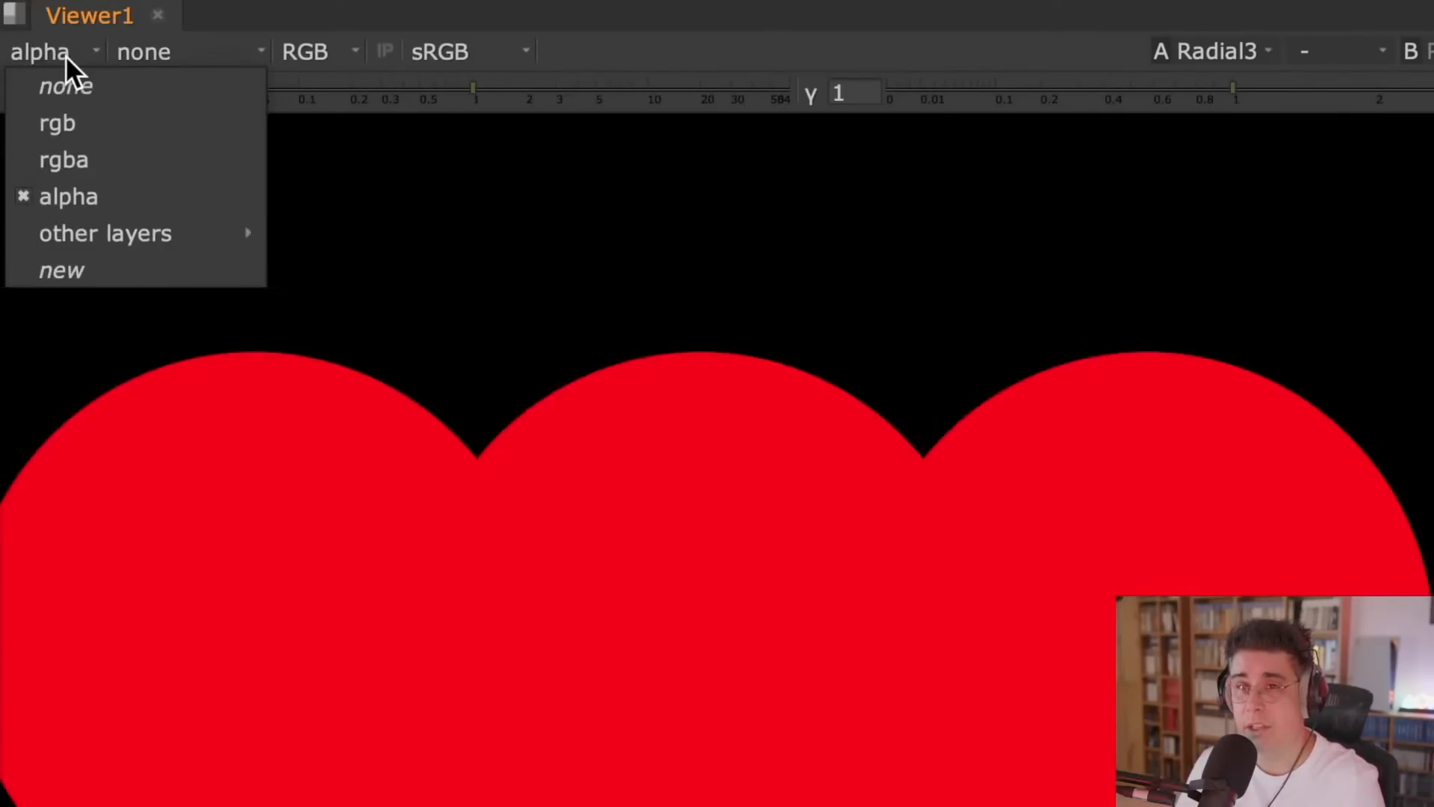
mouse_move(133, 228)
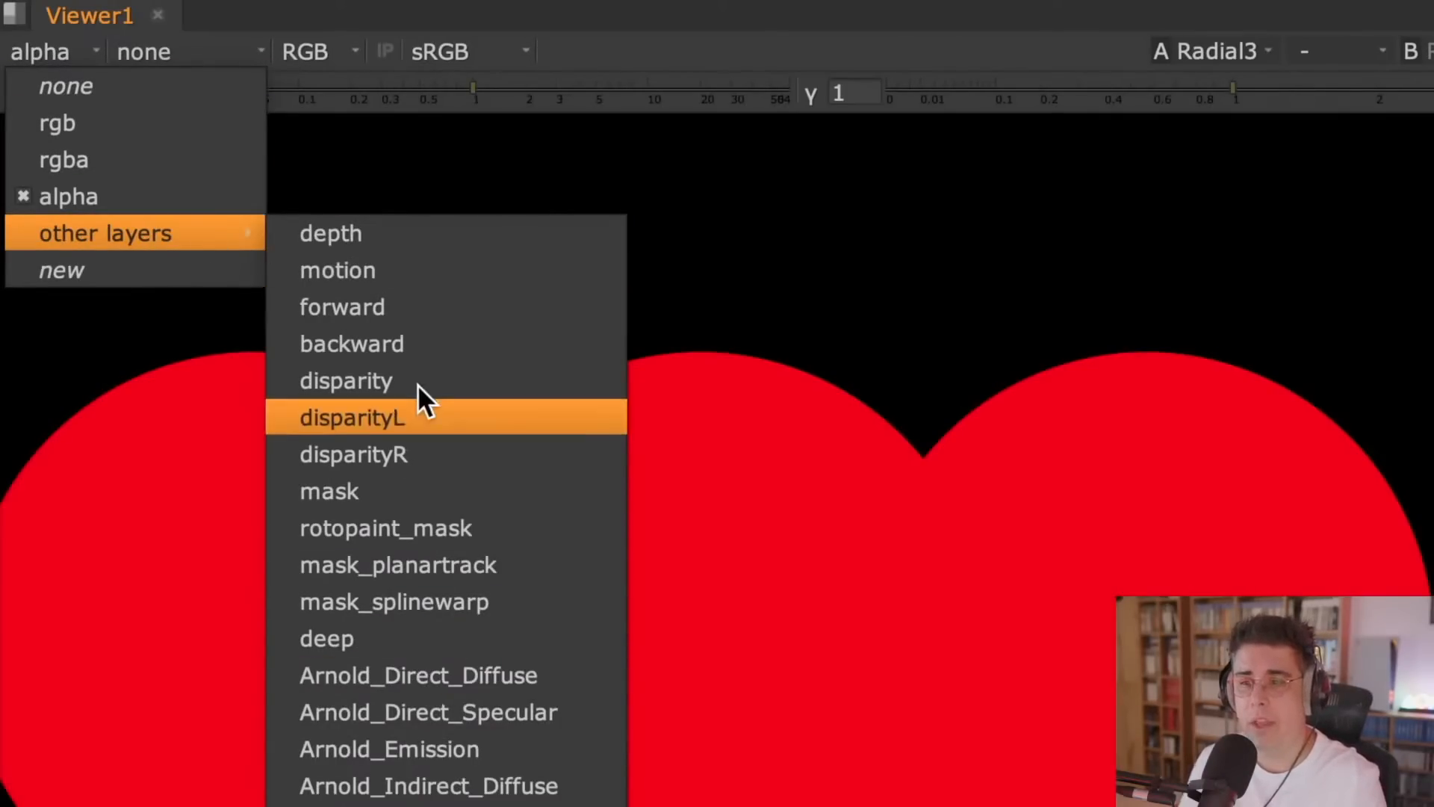
left_click(129, 131)
left_click(45, 57)
left_click(83, 157)
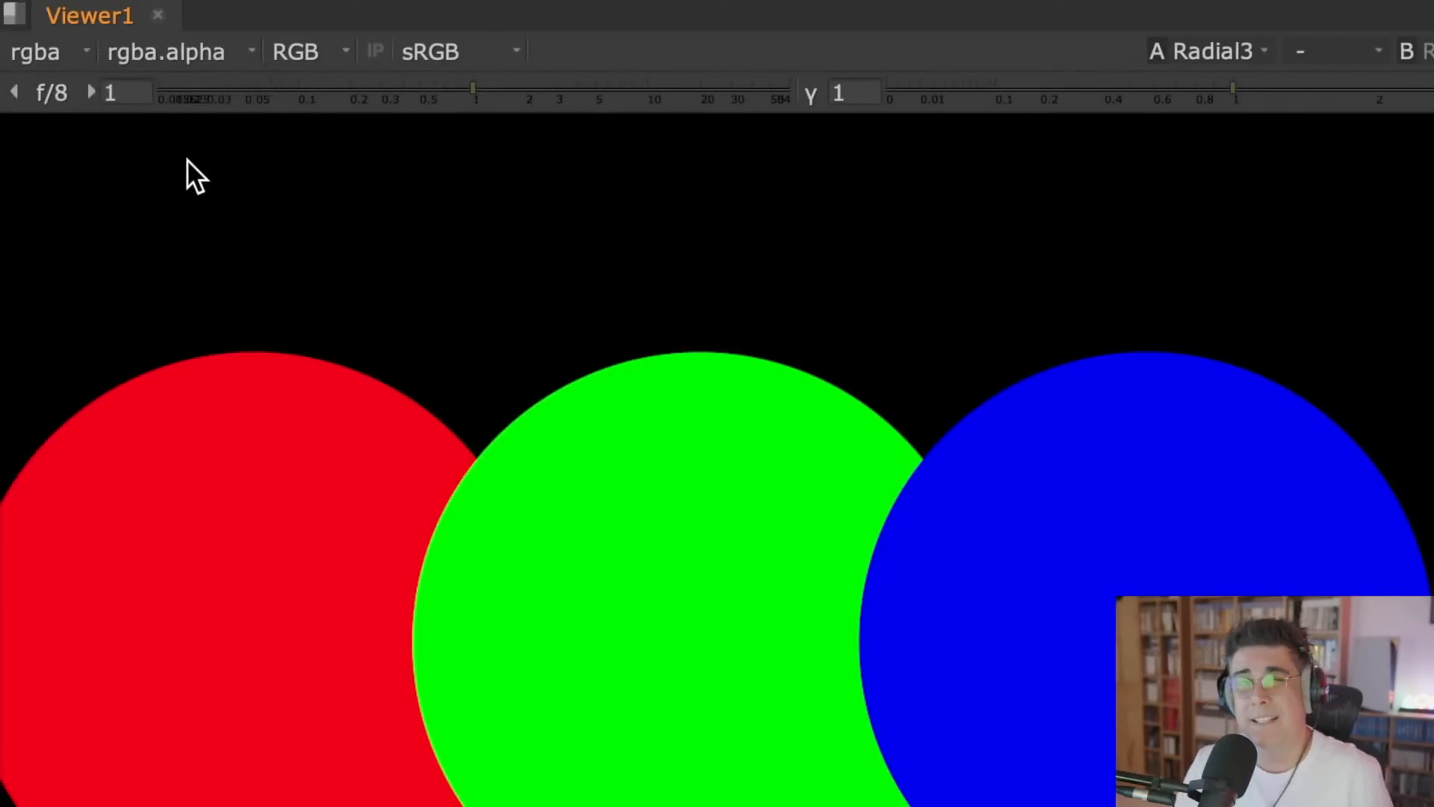
- Switch the viewer to the rgb layer and compare its alpha display with RGB once more
left_click(70, 58)
left_click(105, 123)
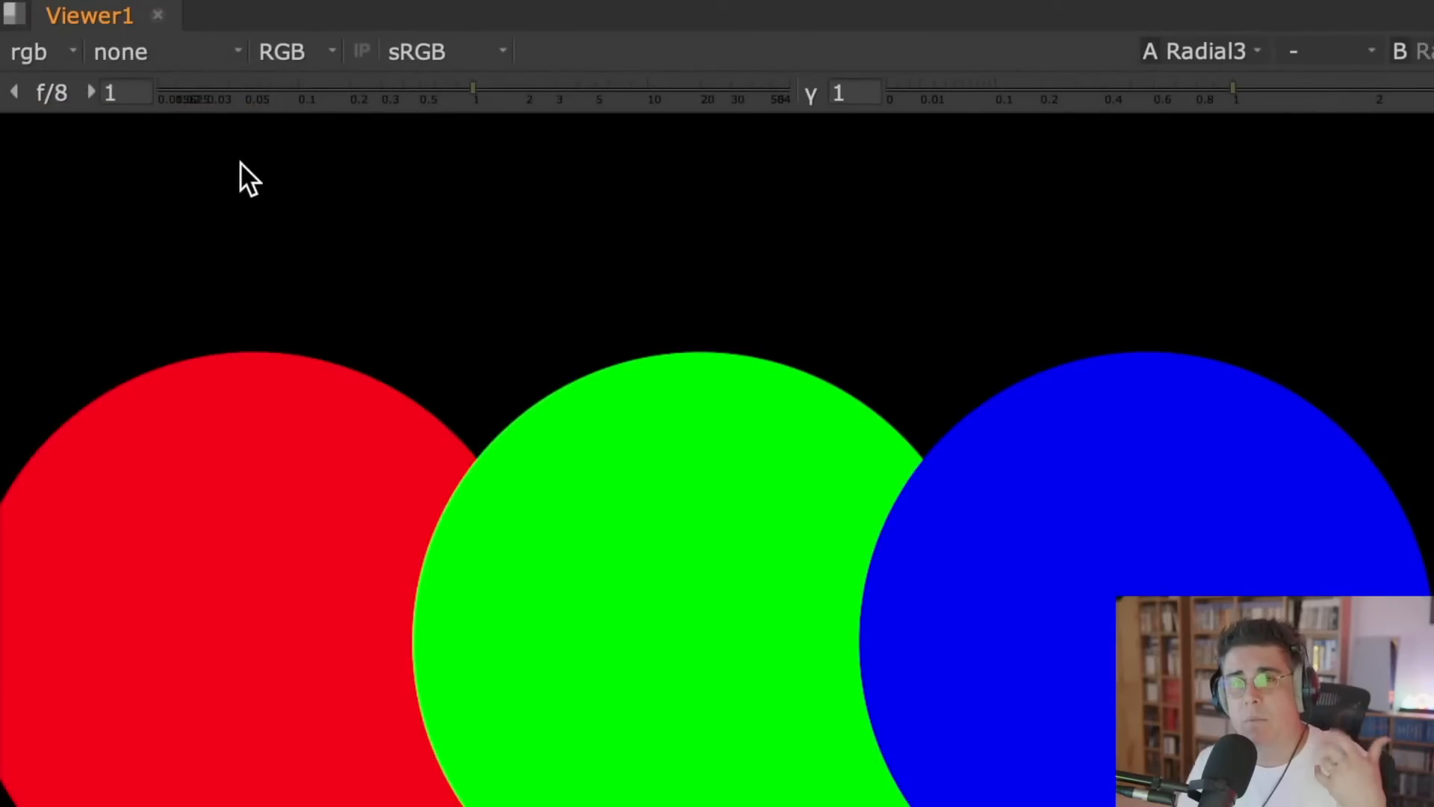
key("a")
key("a")
key("a")
key("a")
key("a")
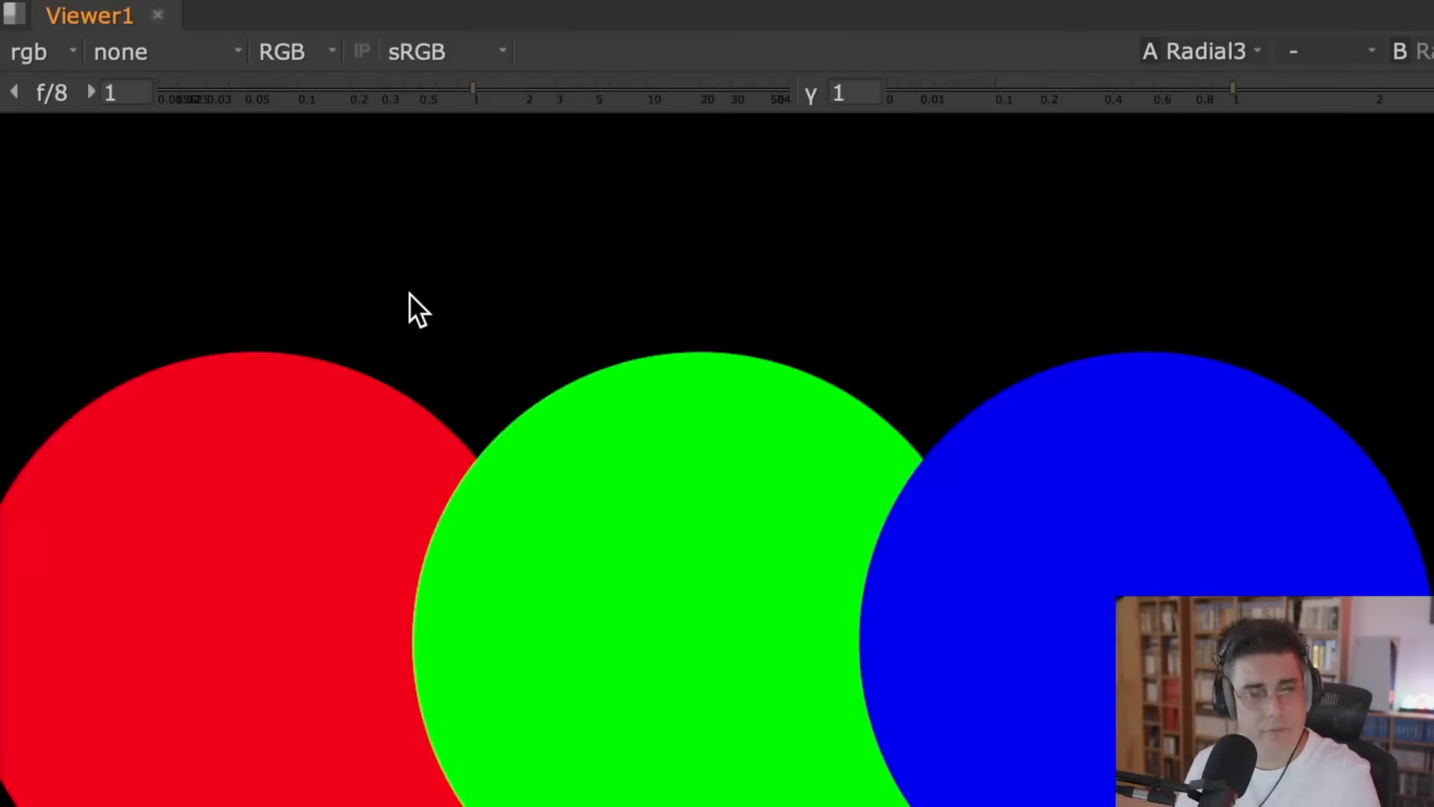
key("a")
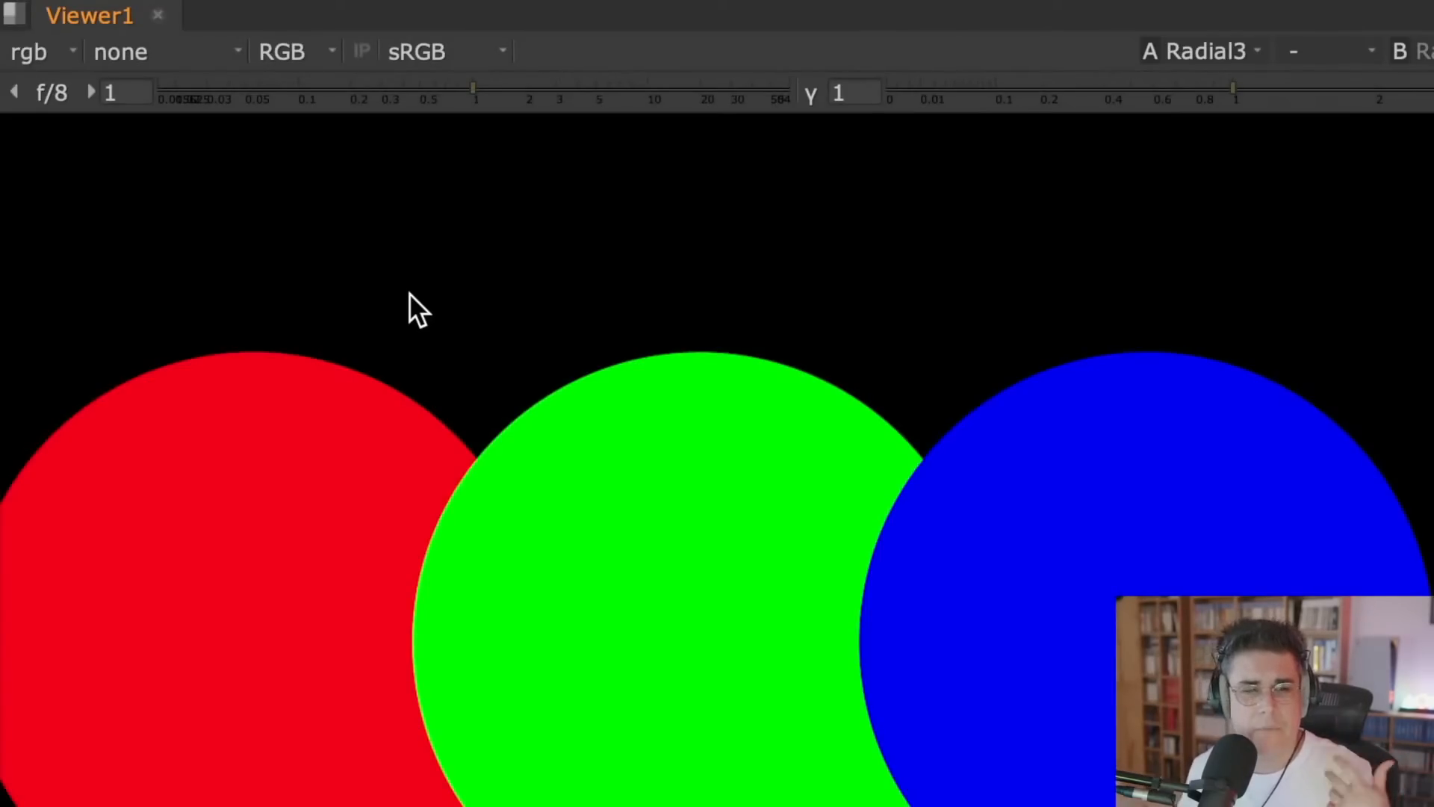
- Restore the viewer's displayed layer to rgba
left_click(58, 55)
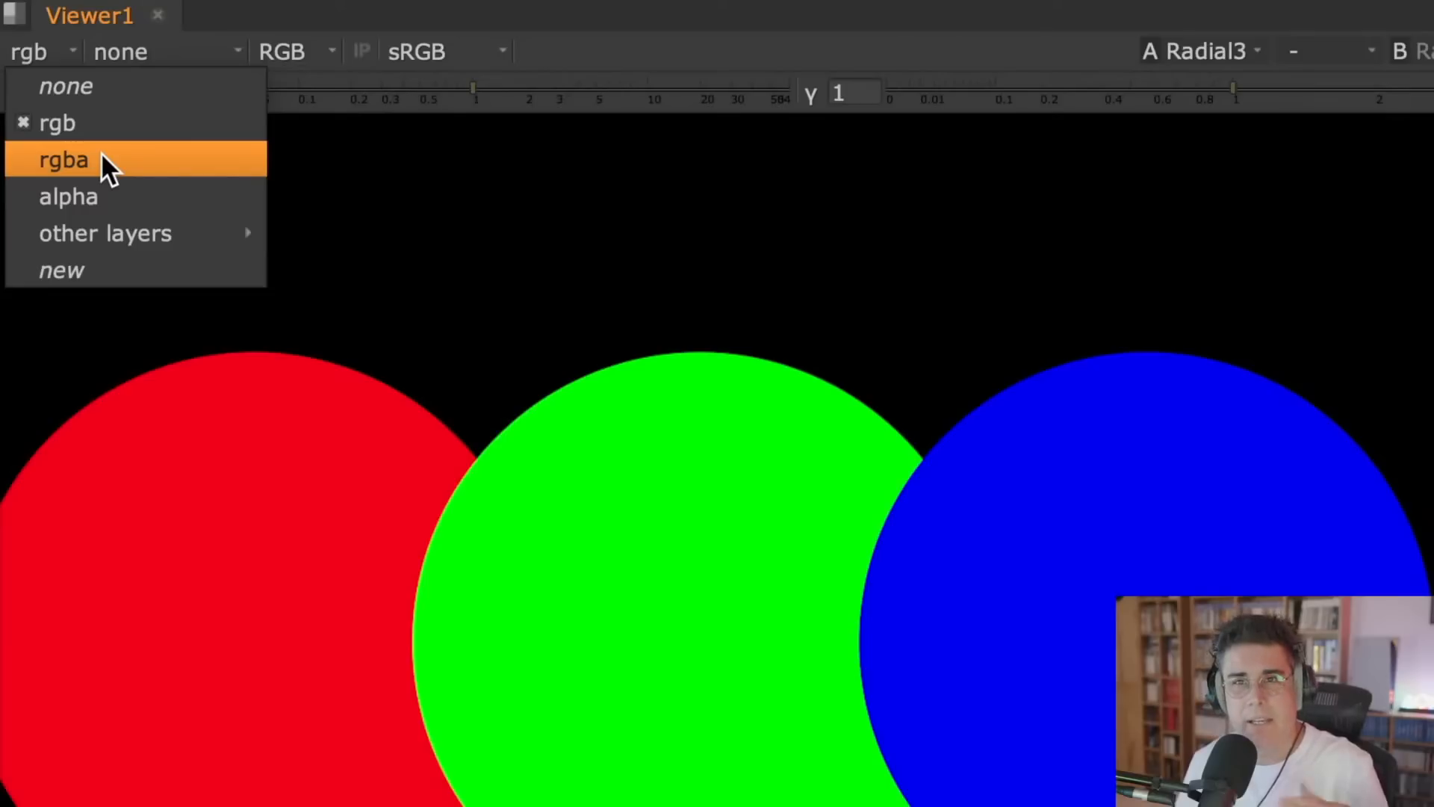
left_click(418, 216)
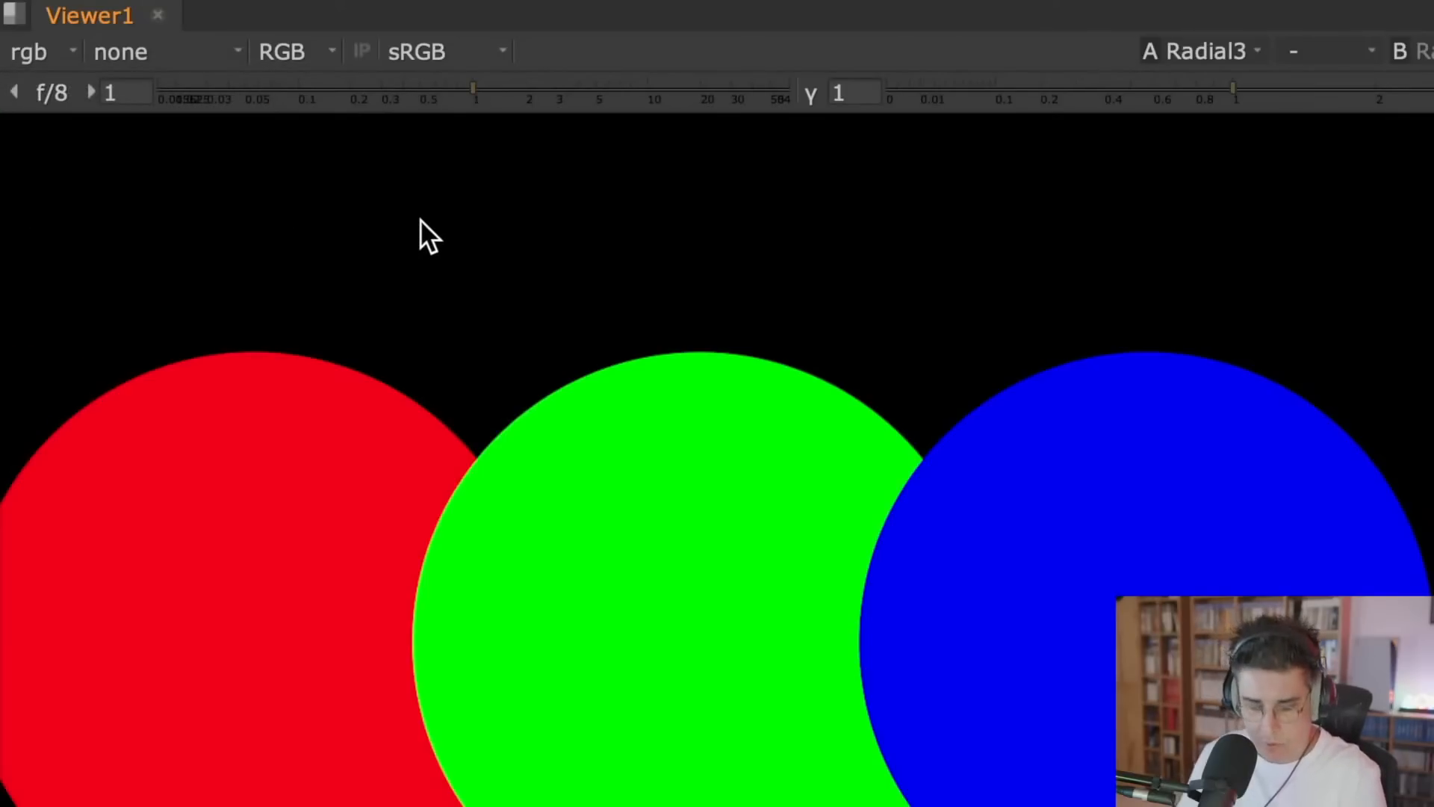
left_click(57, 51)
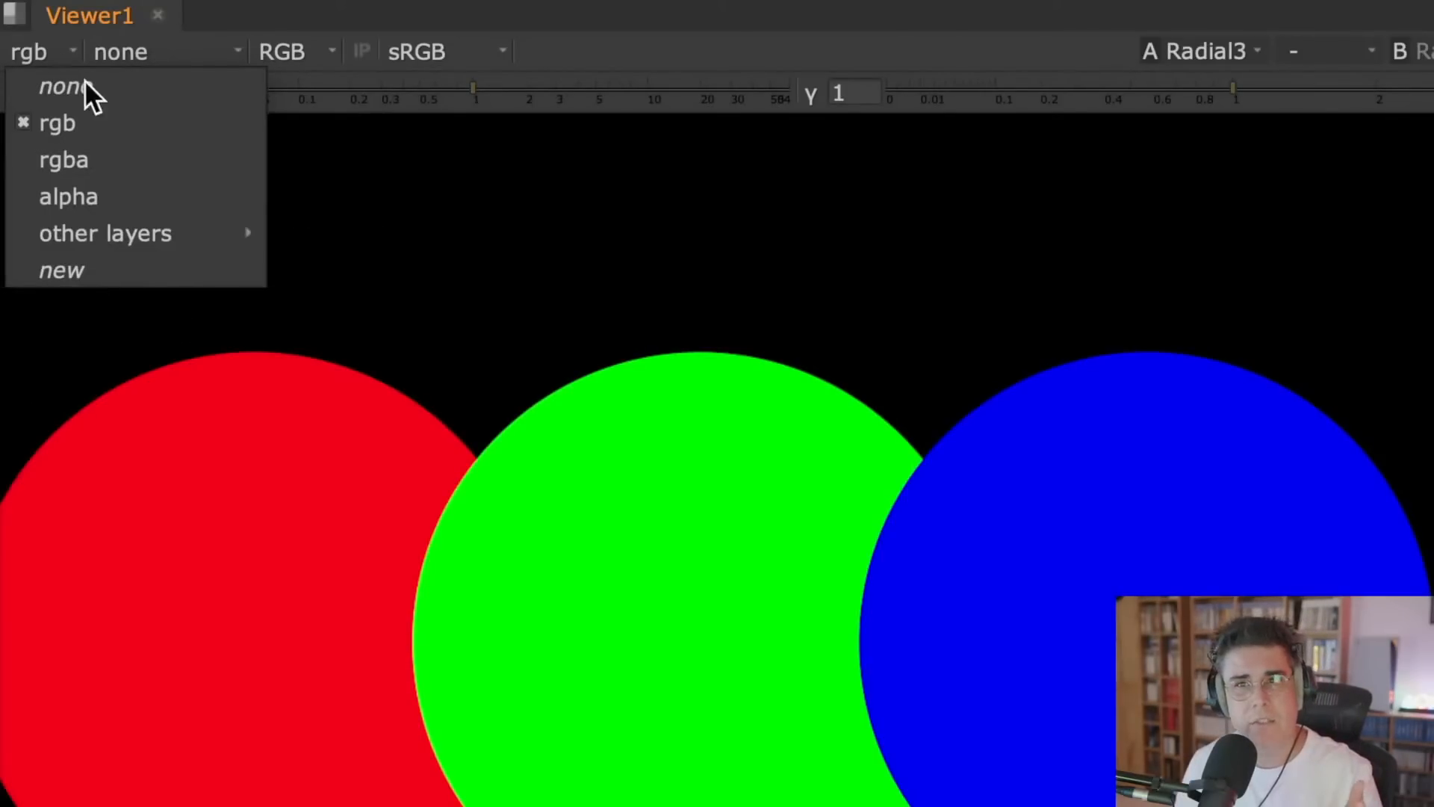
left_click(114, 160)
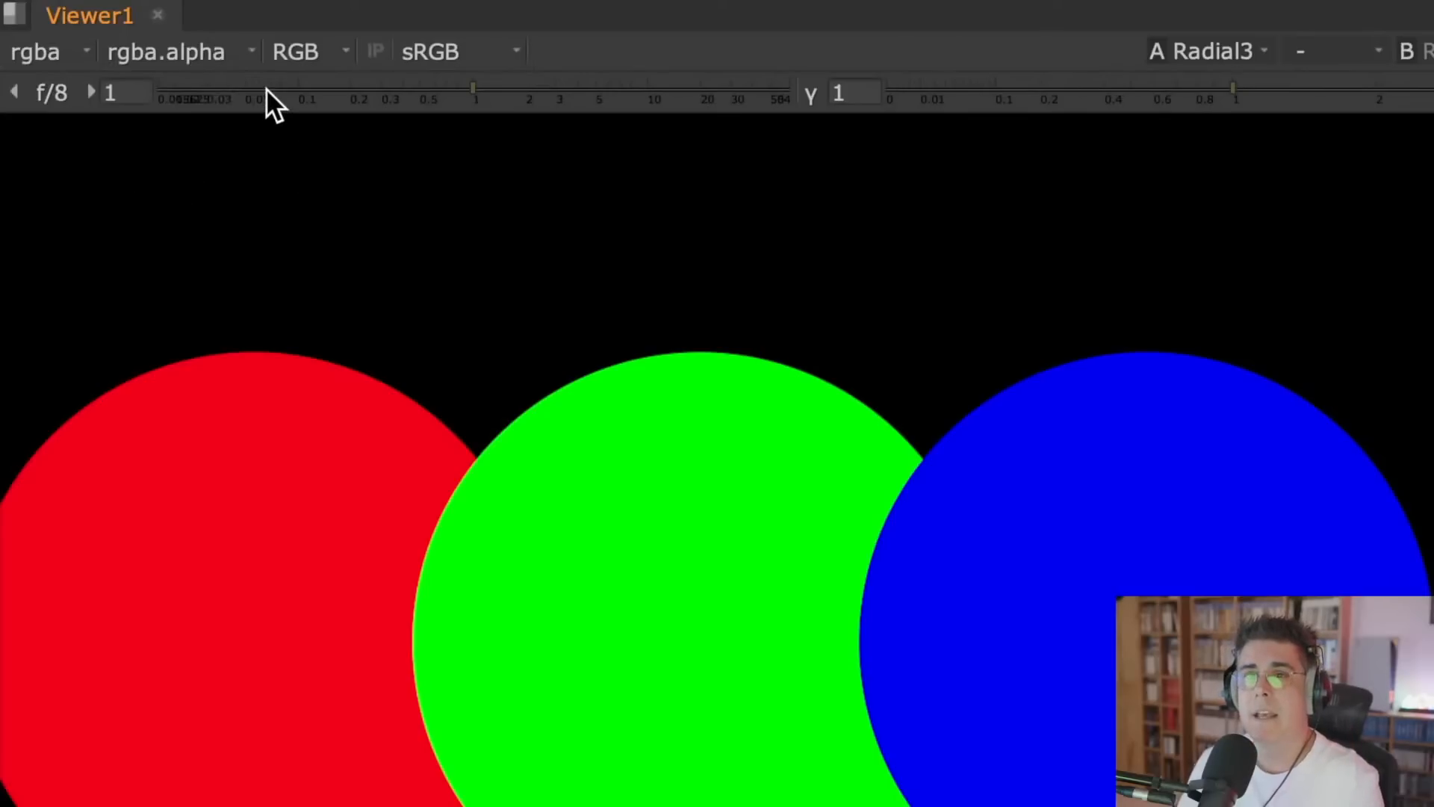
- Set the viewer's alpha channel source to rgba.red, check the alpha display, and return to RGB
left_click(69, 52)
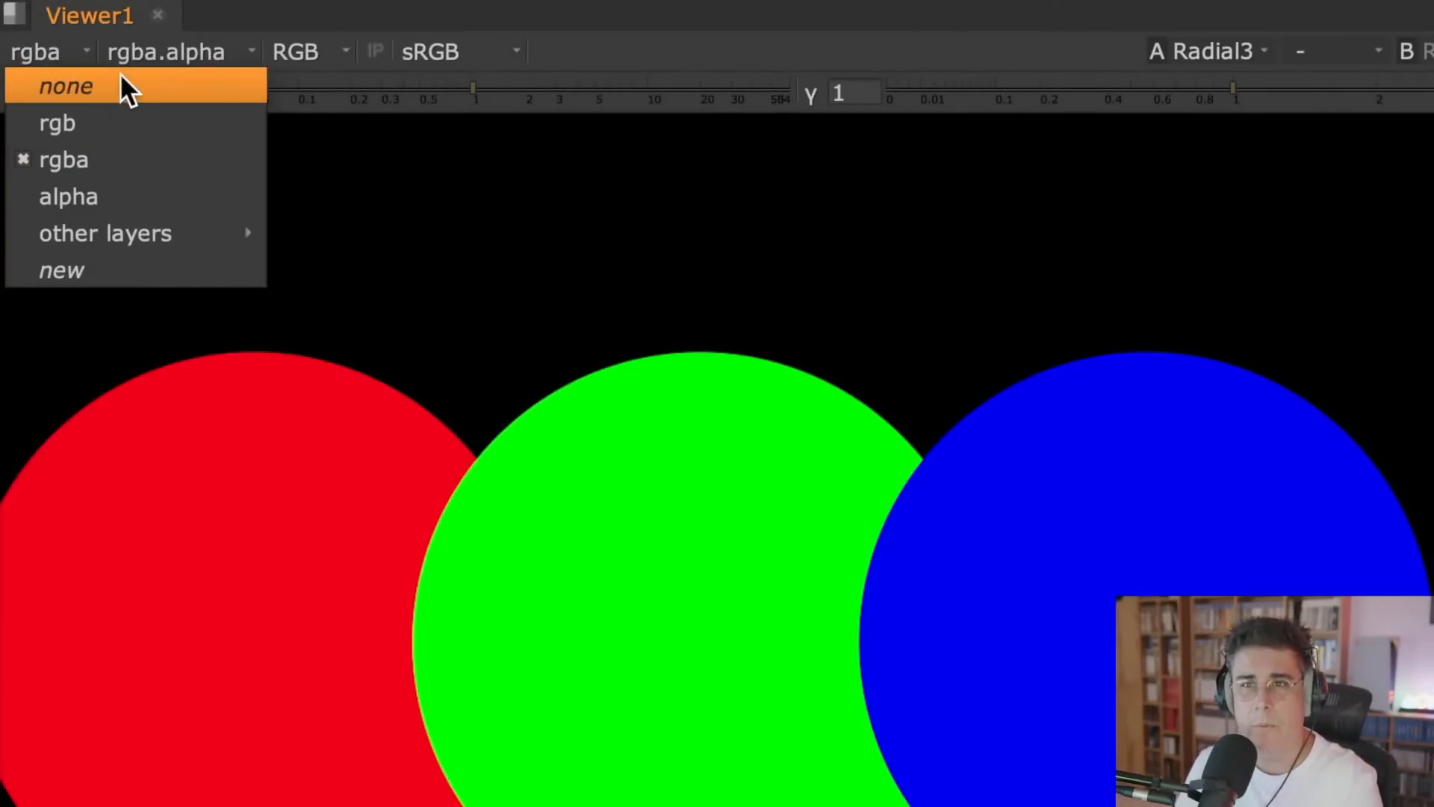
left_click(183, 51)
left_click(212, 52)
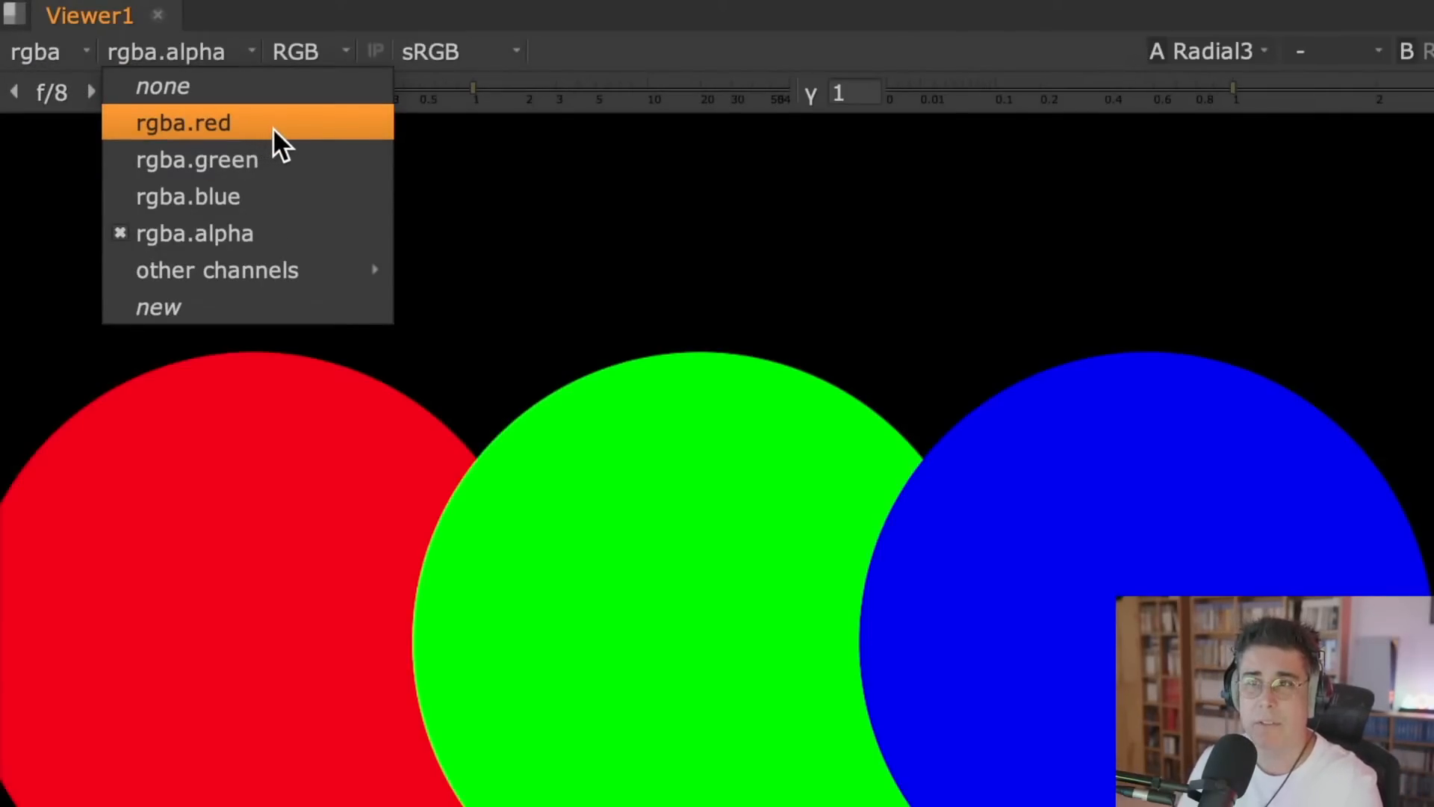
left_click(272, 127)
left_click(197, 55)
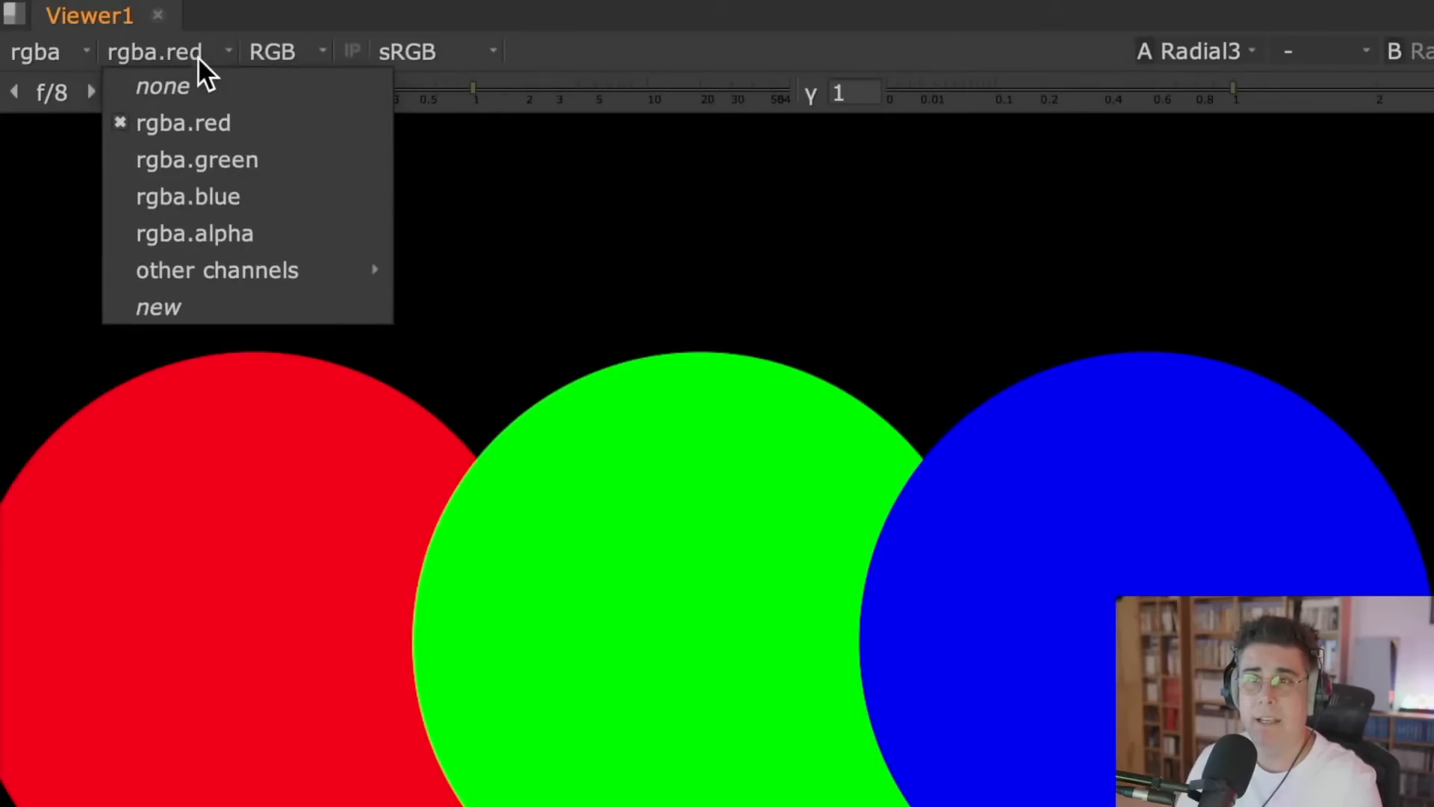
left_click(271, 127)
key("a")
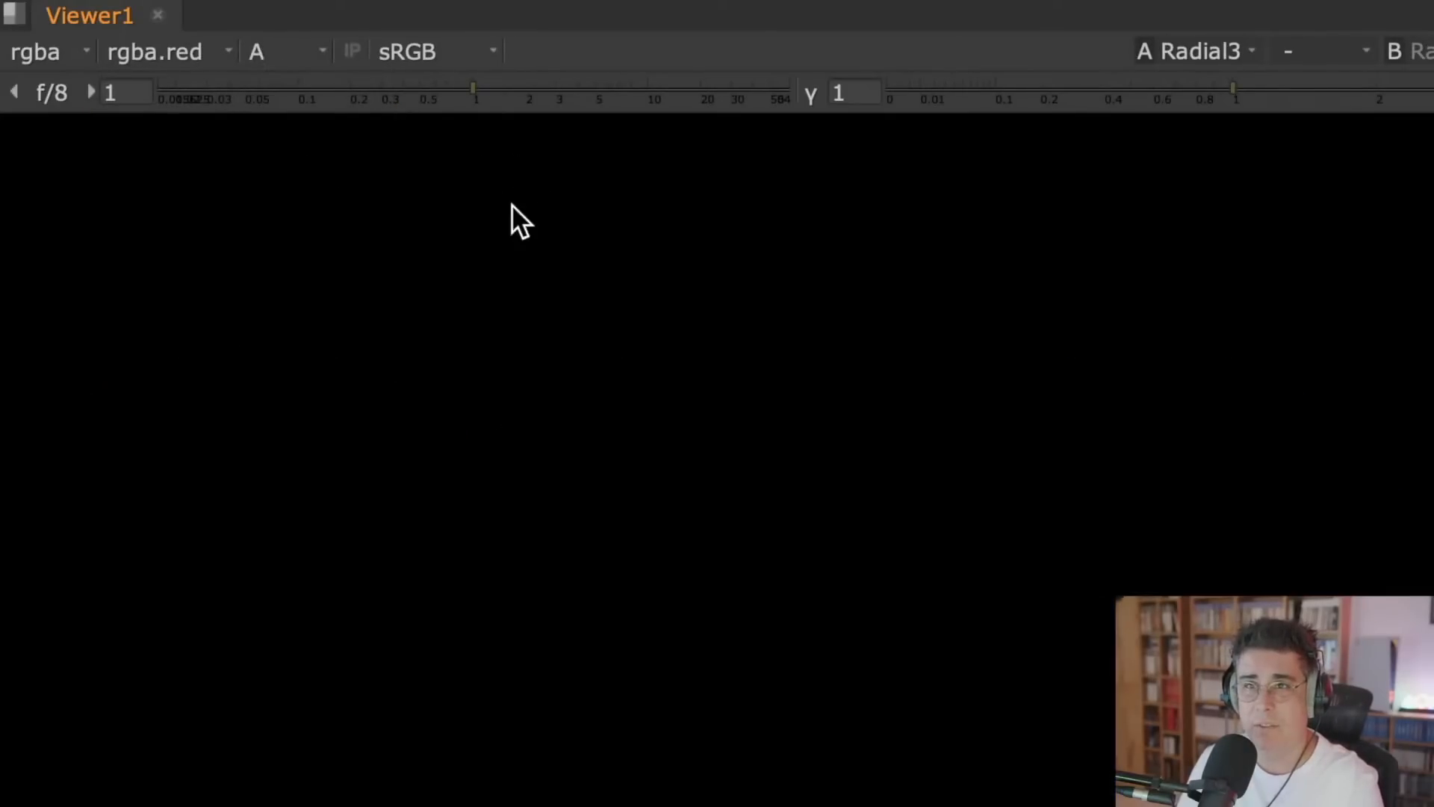
key("a")
- Restore the viewer's alpha channel source to rgba.alpha
left_click(192, 54)
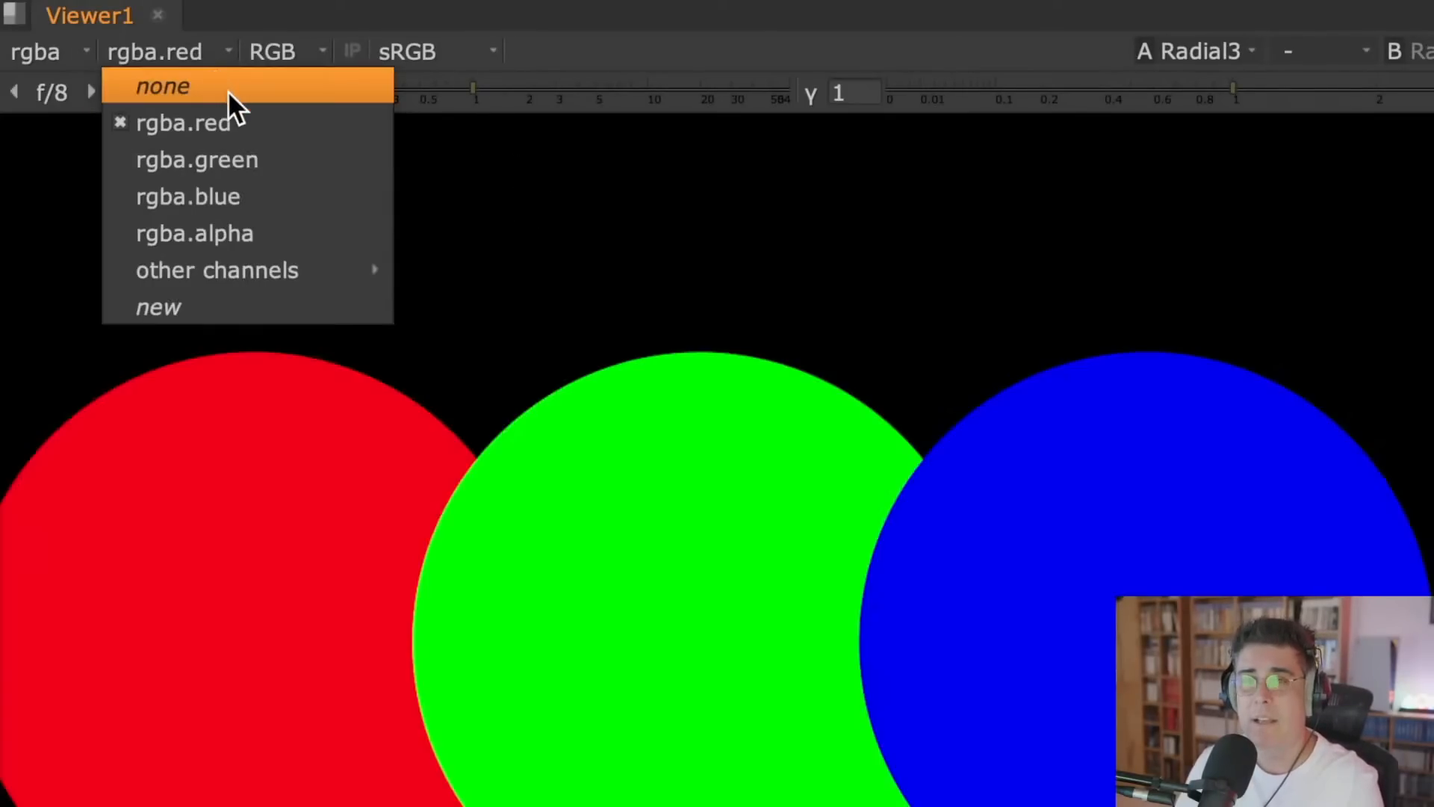
left_click(281, 96)
left_click(167, 49)
left_click(256, 228)
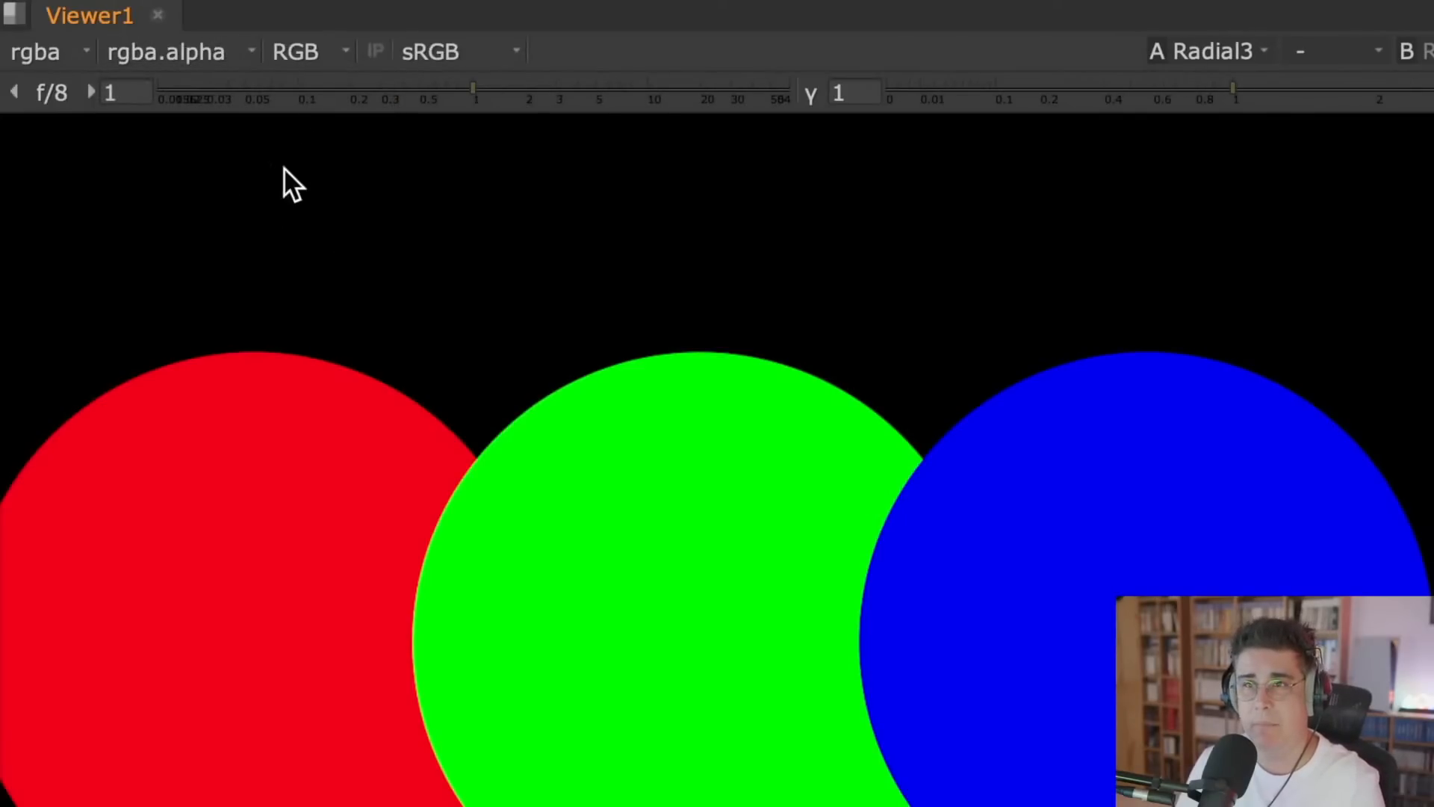
- Look through the viewer's channel display options and compare the rec709 viewer colour transform with sRGB
left_click(336, 49)
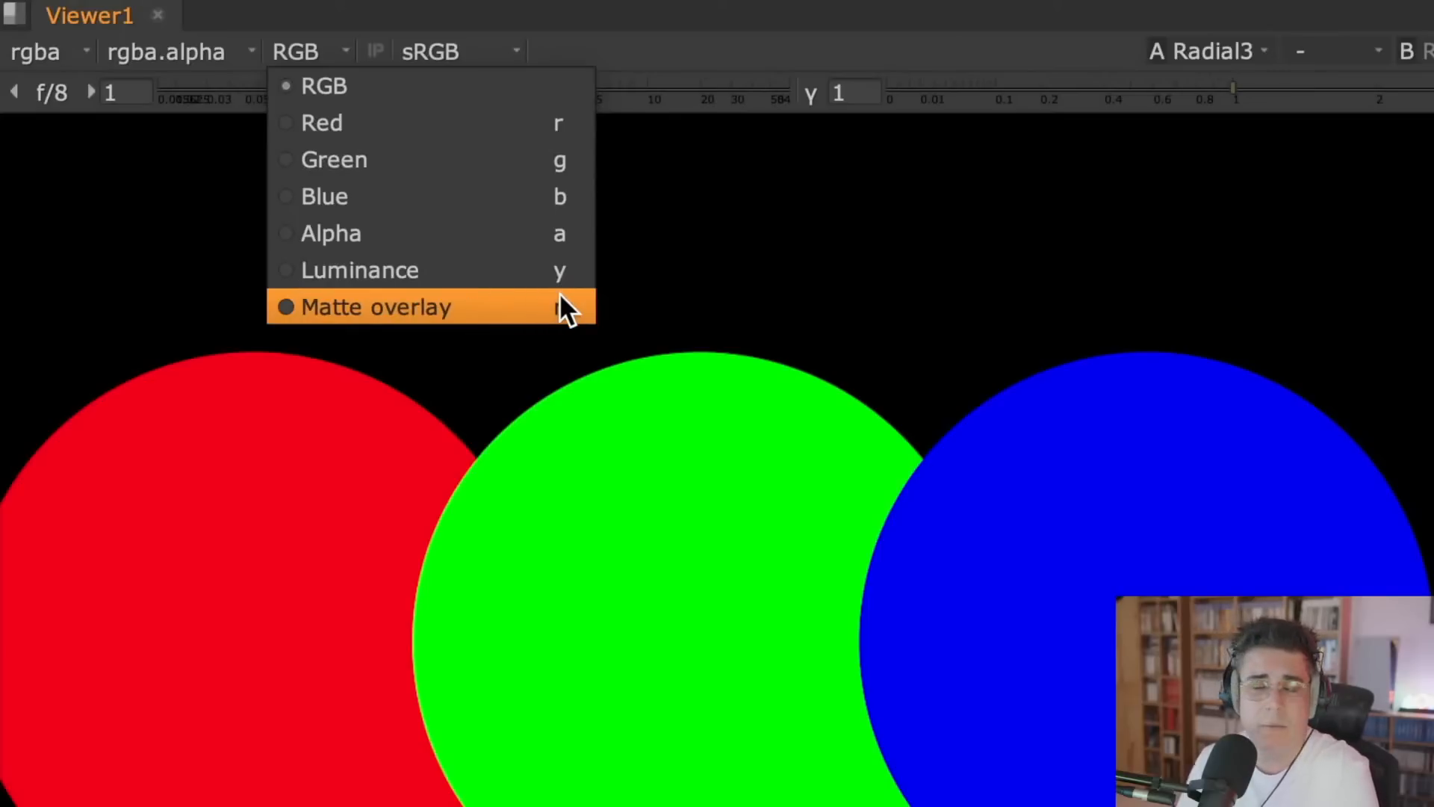
left_click(757, 271)
left_click(489, 51)
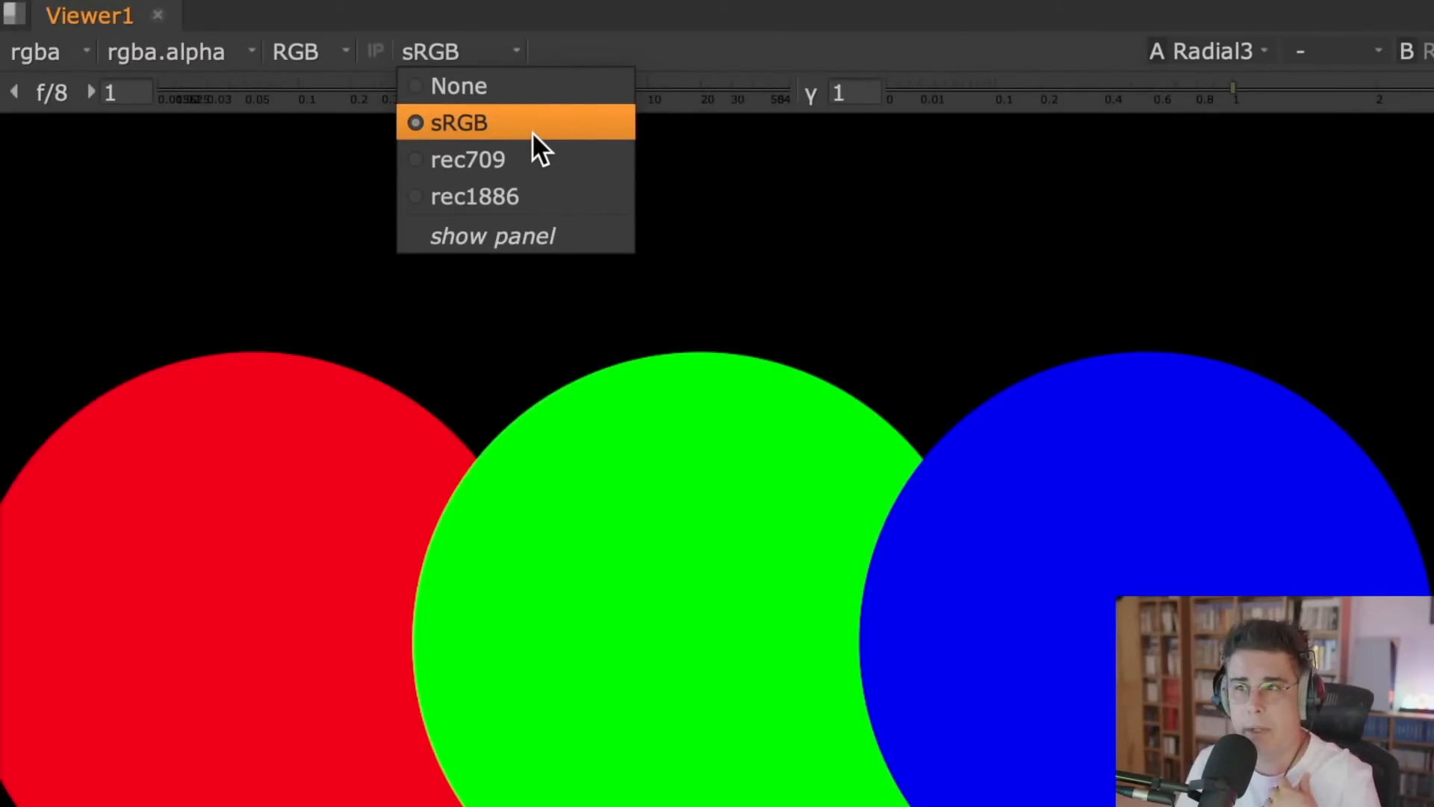
left_click(537, 154)
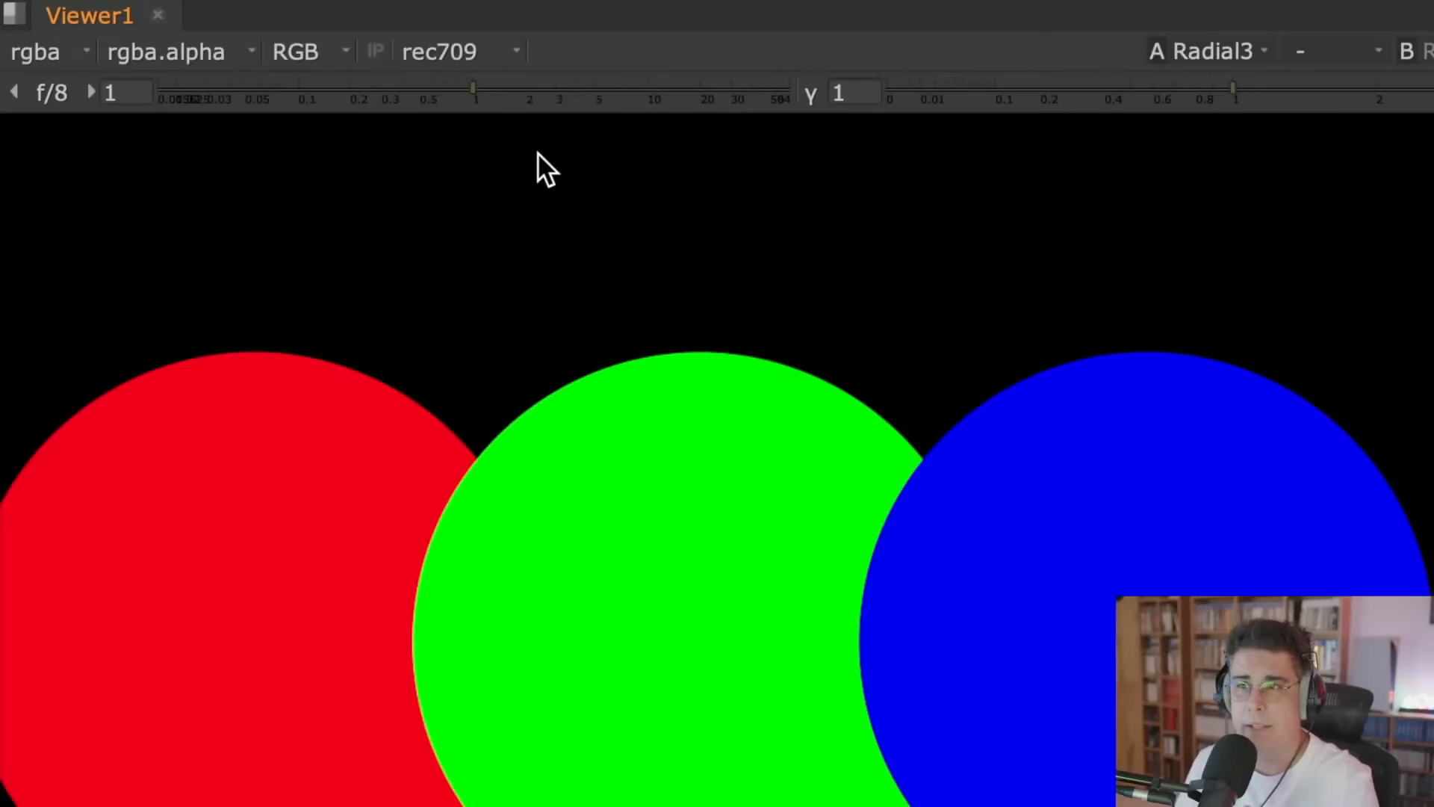
left_click(461, 55)
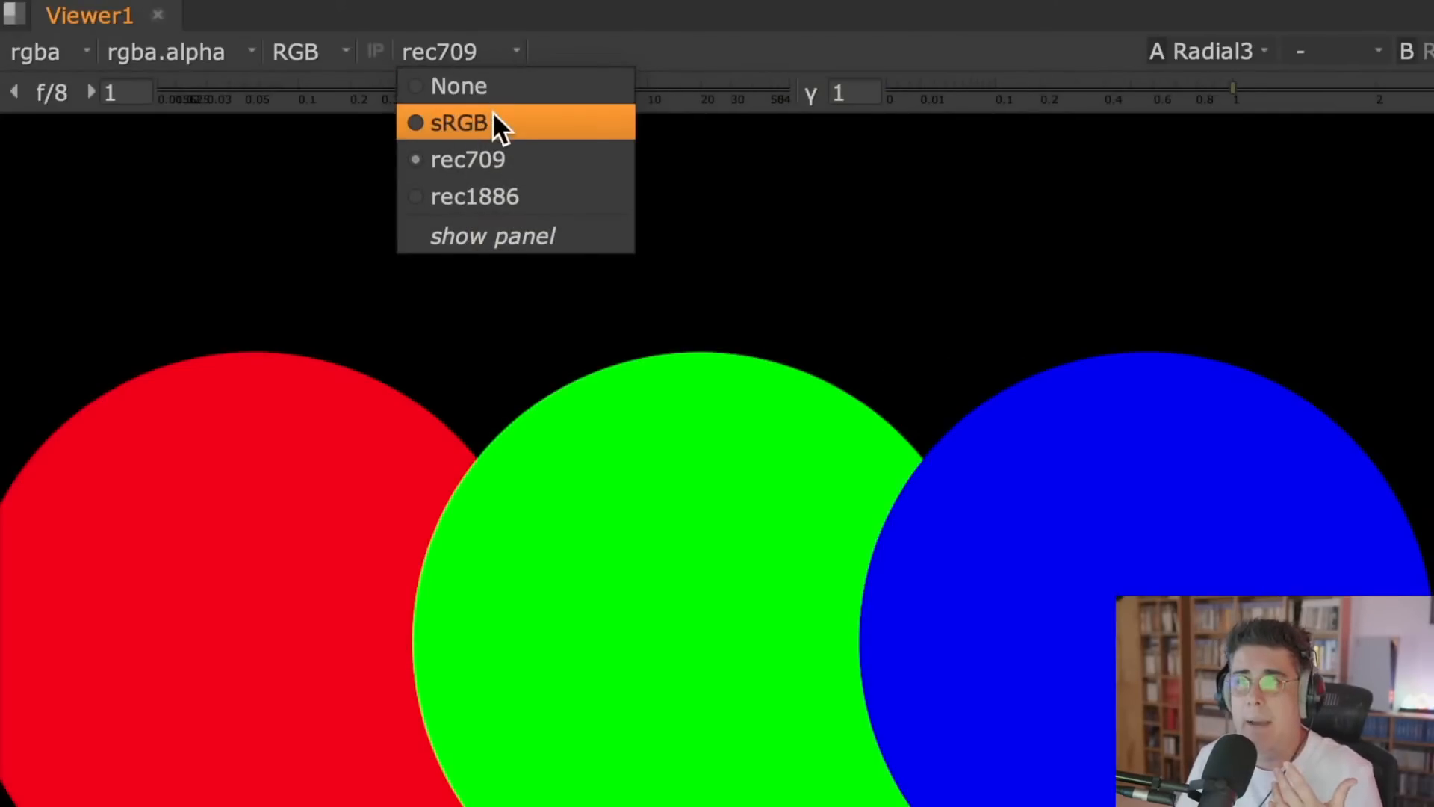
left_click(491, 115)
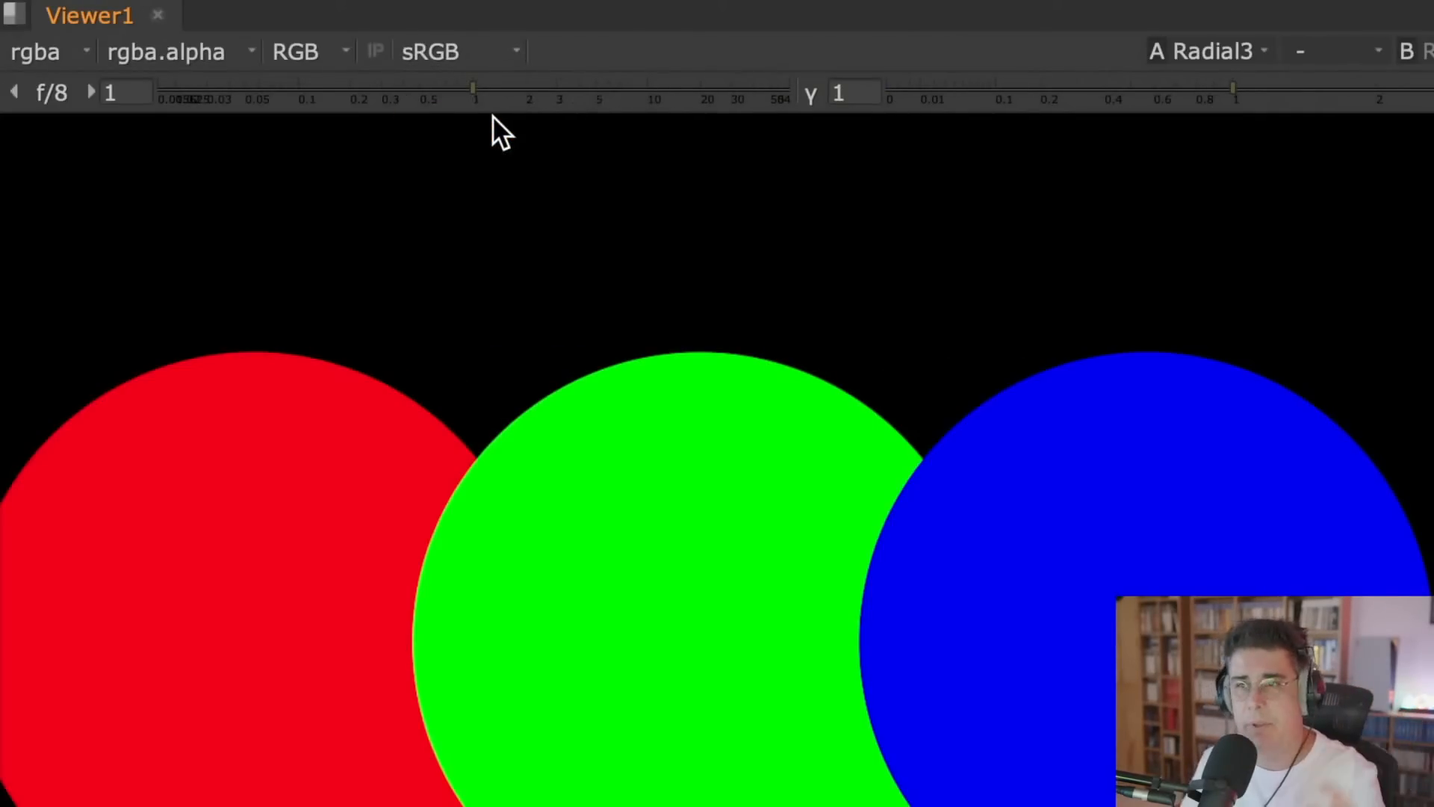
- Set the viewer's colour transform to rec709 and look over the other transforms available
left_click(459, 56)
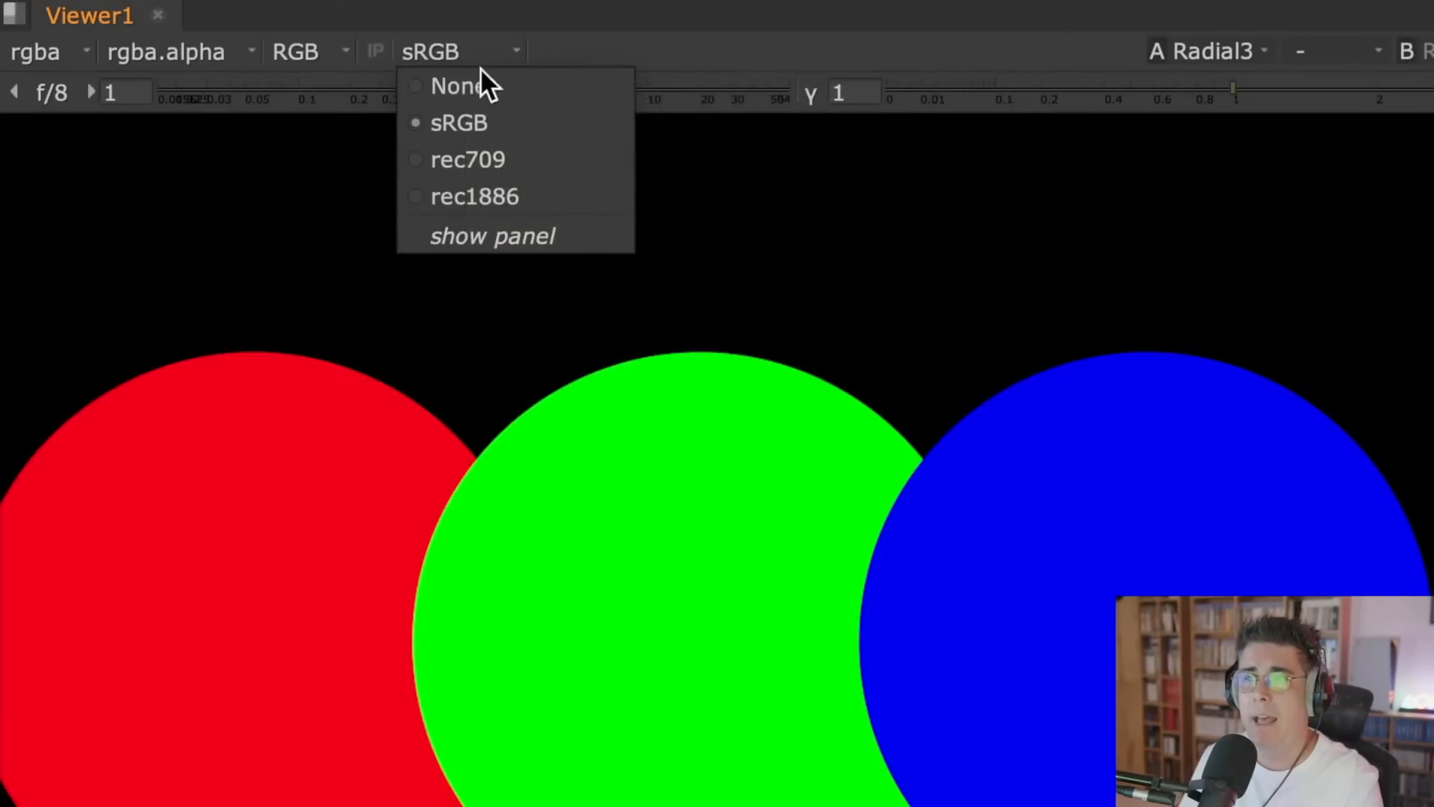
left_click(503, 148)
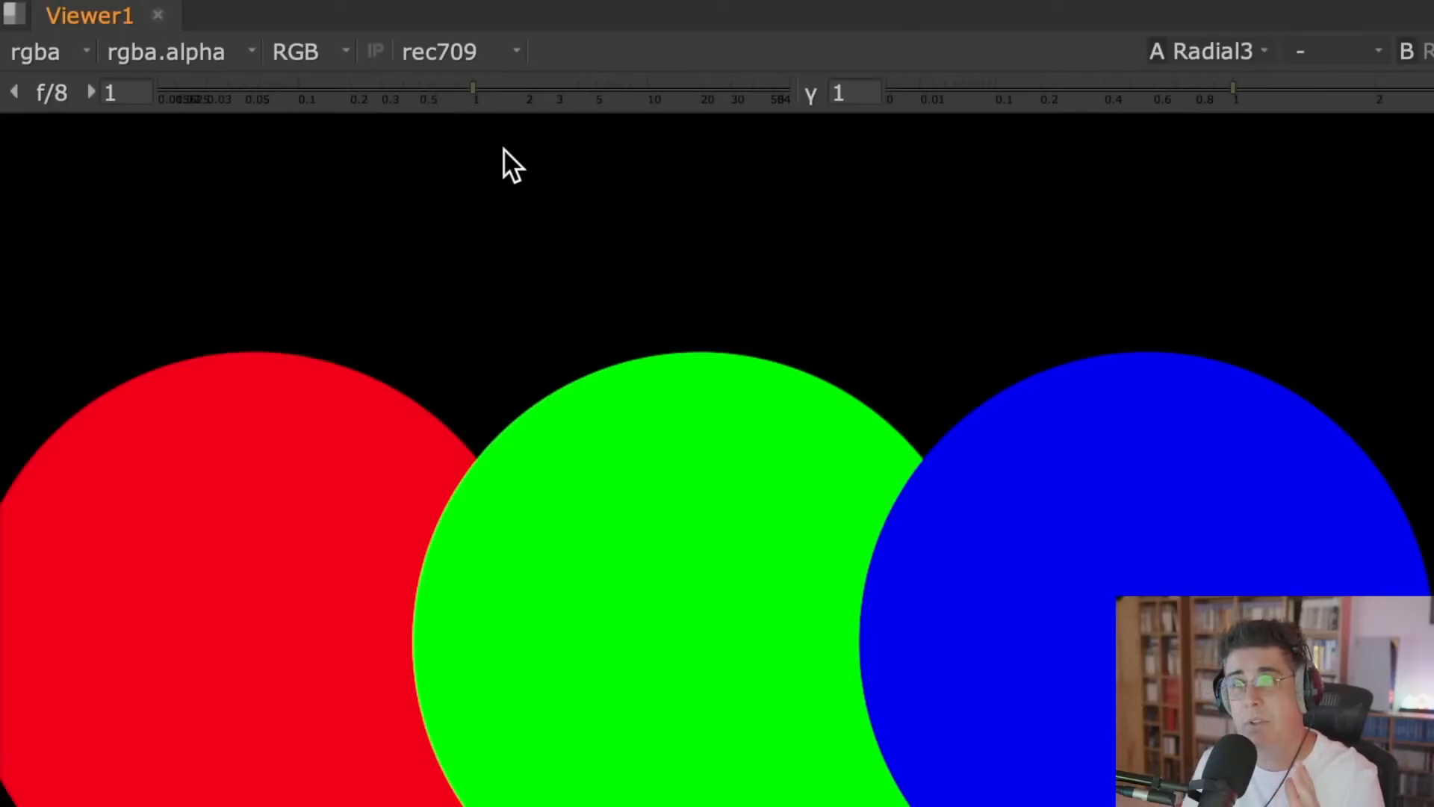
left_click(472, 53)
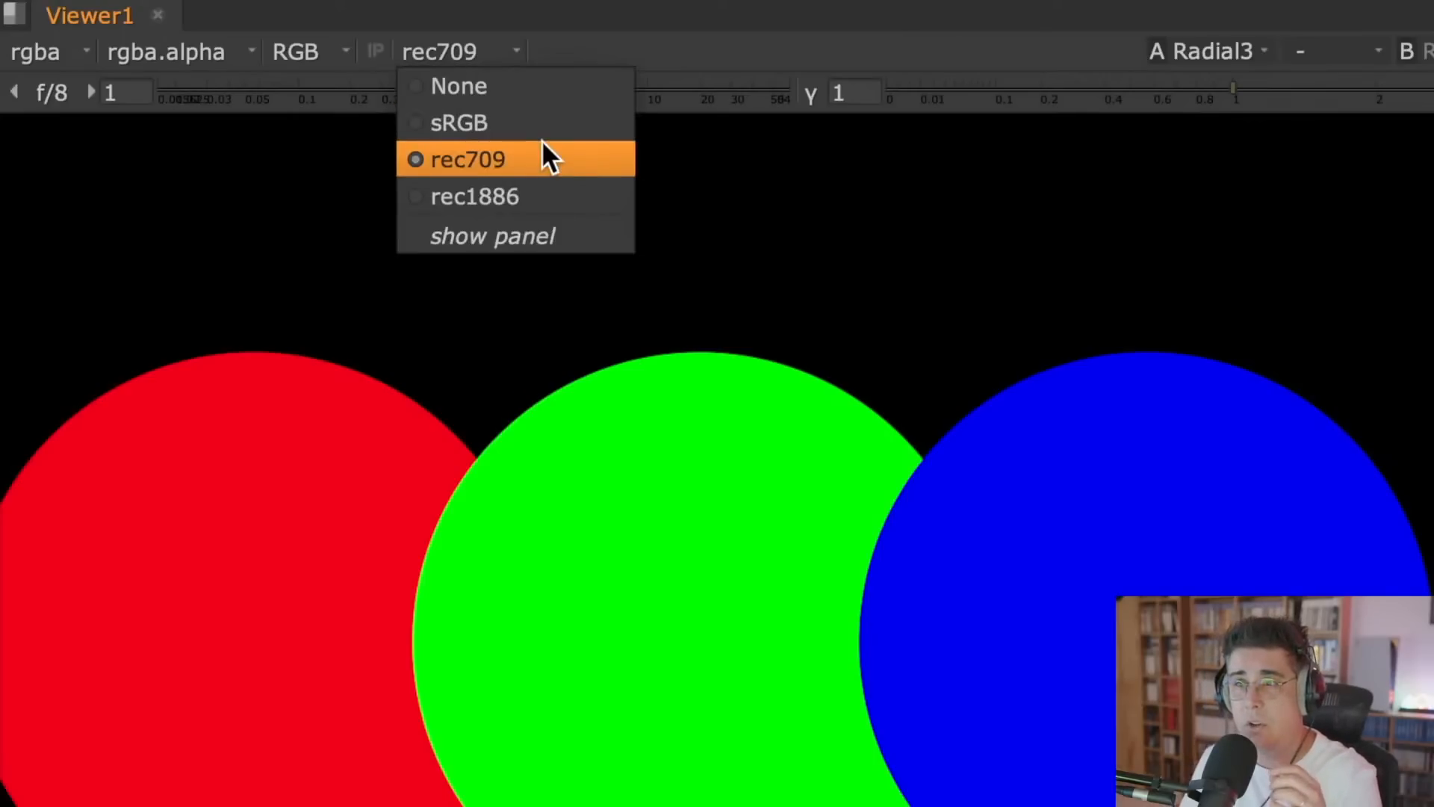
left_click(763, 177)
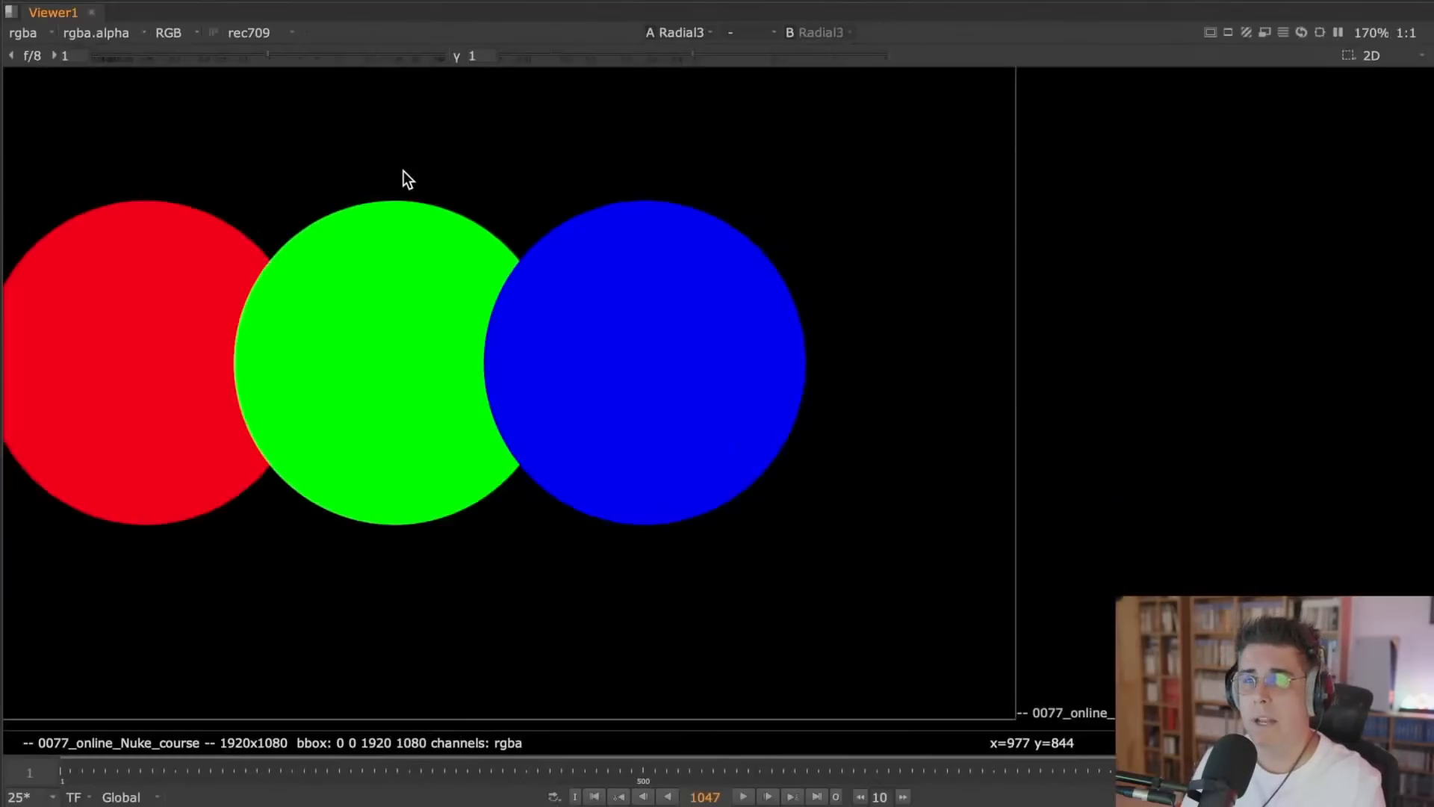
- Copy the police car render node Read41 from the Shuffle Copy backdrop in the node graph
middle_click_drag(344, 267, 616, 286)
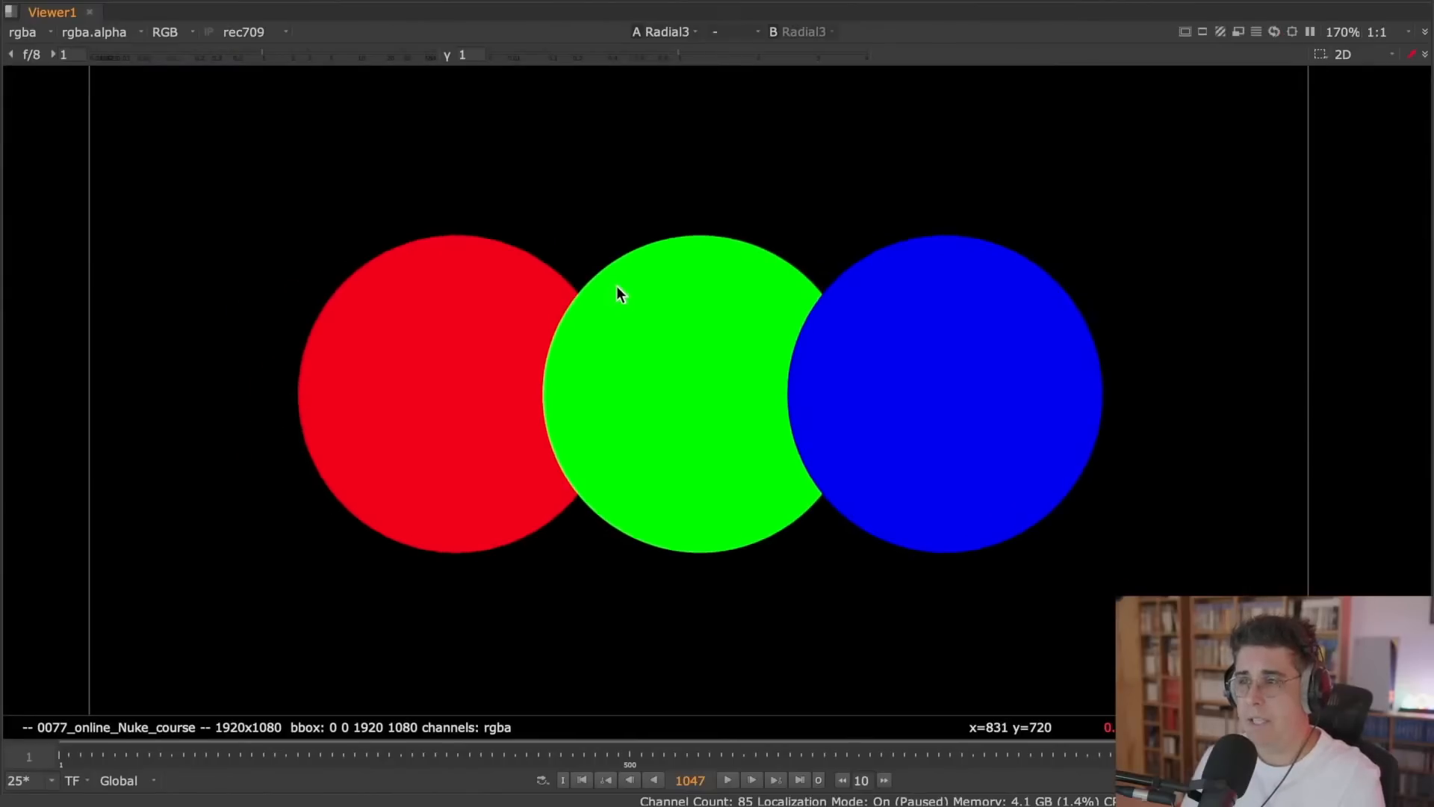
key("space")
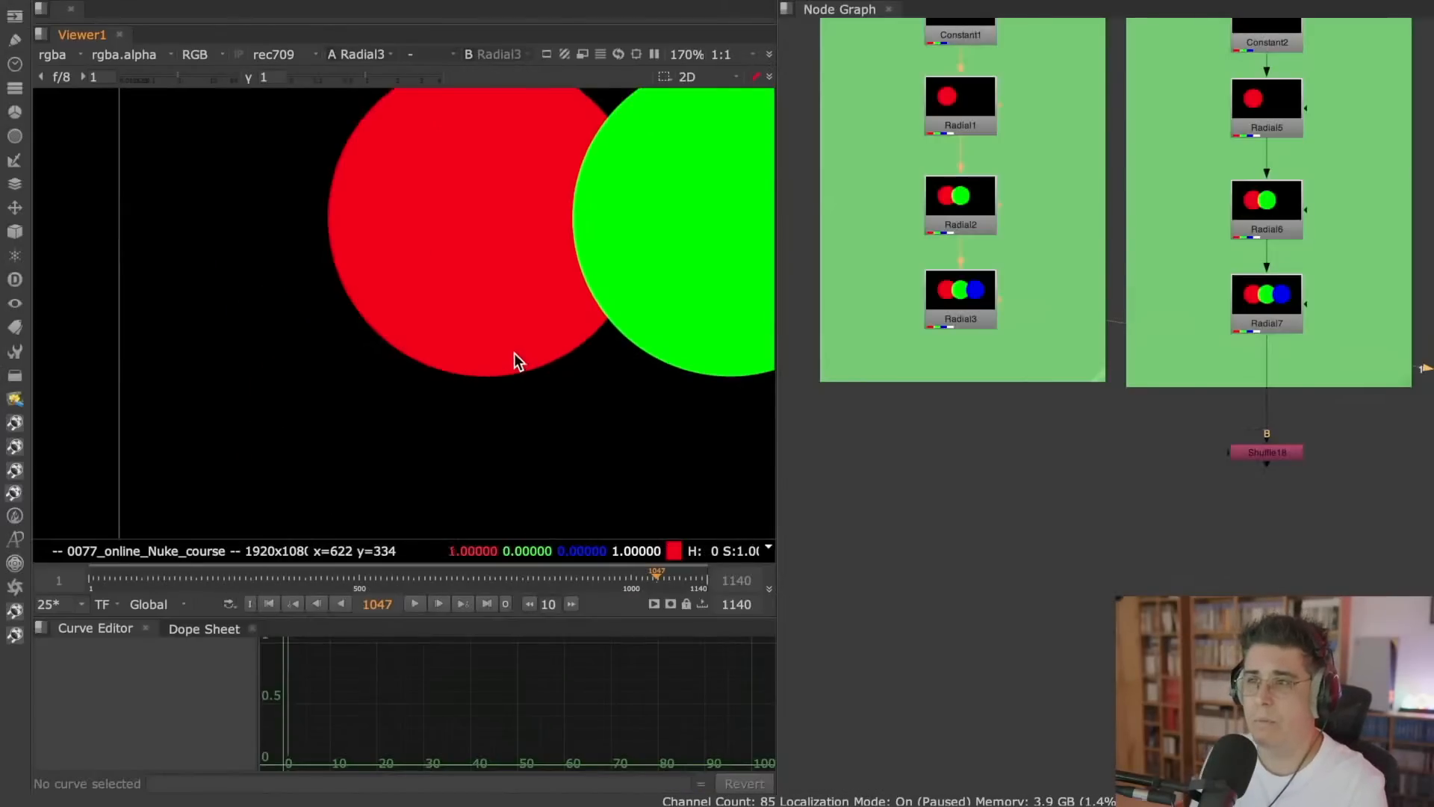
key("f")
middle_click_drag(553, 273, 321, 335)
scroll(1026, 295, "down", 6)
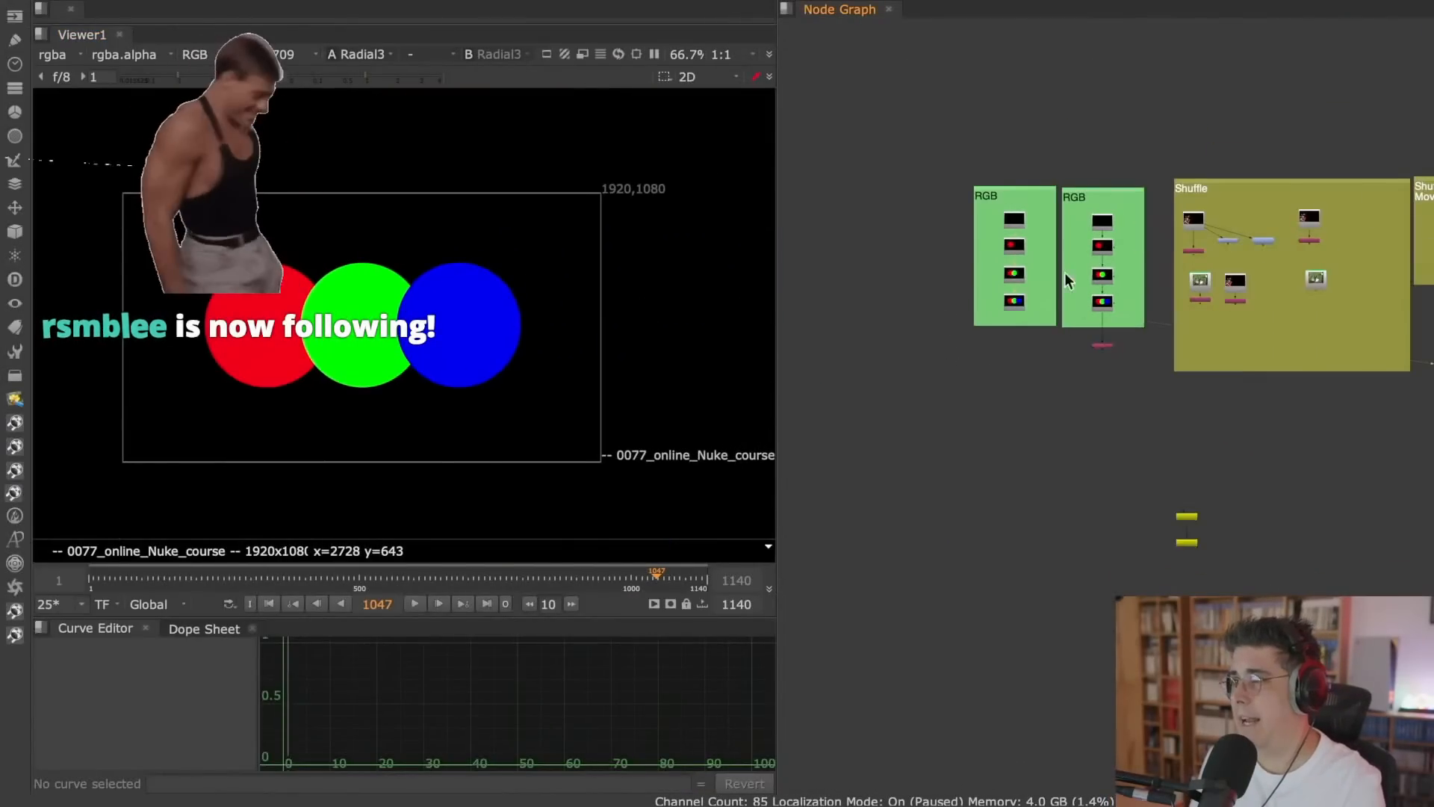
middle_click_drag(1023, 282, 855, 383)
middle_click_drag(1222, 328, 881, 334)
middle_click_drag(1118, 361, 978, 348)
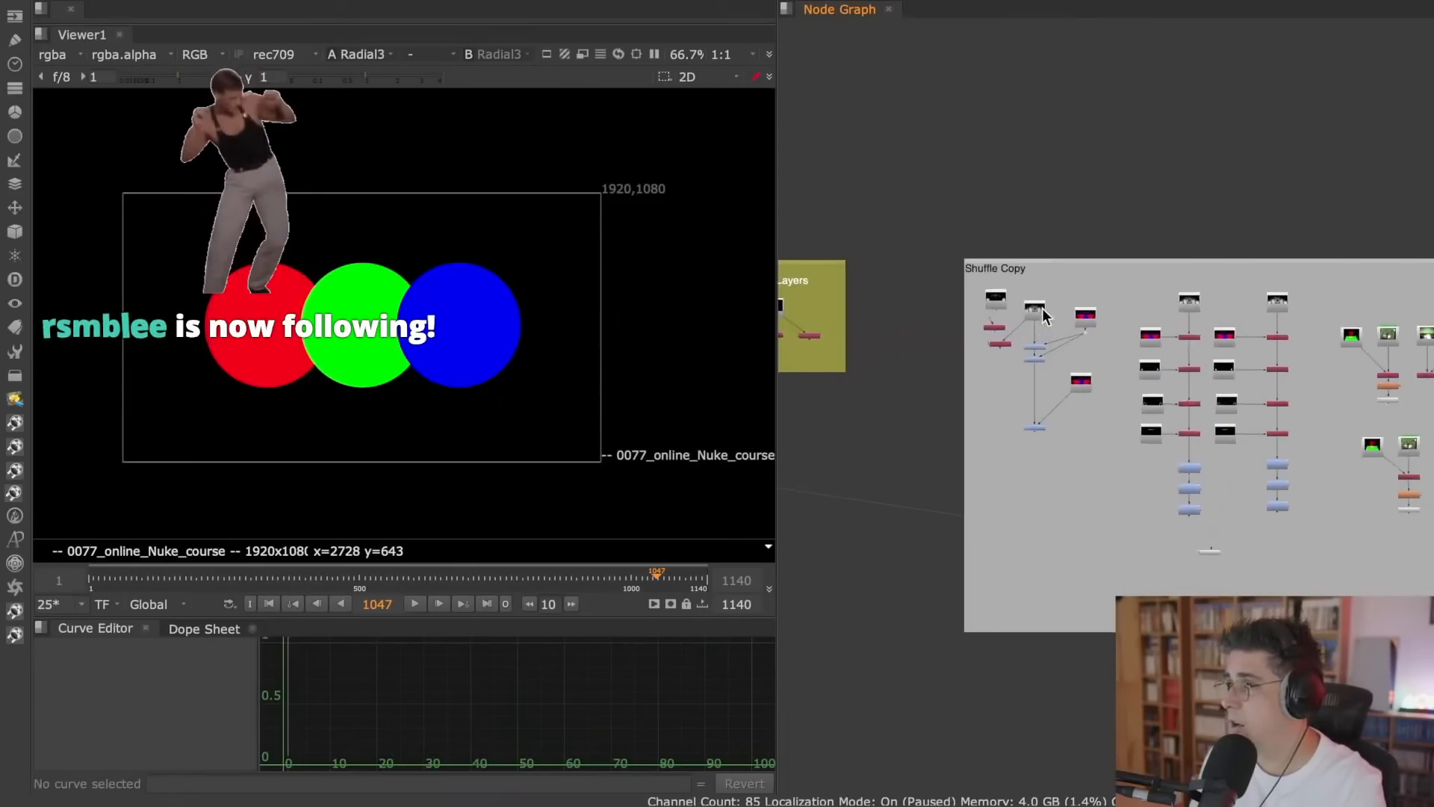
scroll(1033, 314, "up", 5)
left_click(1043, 299)
key("ctrl+c")
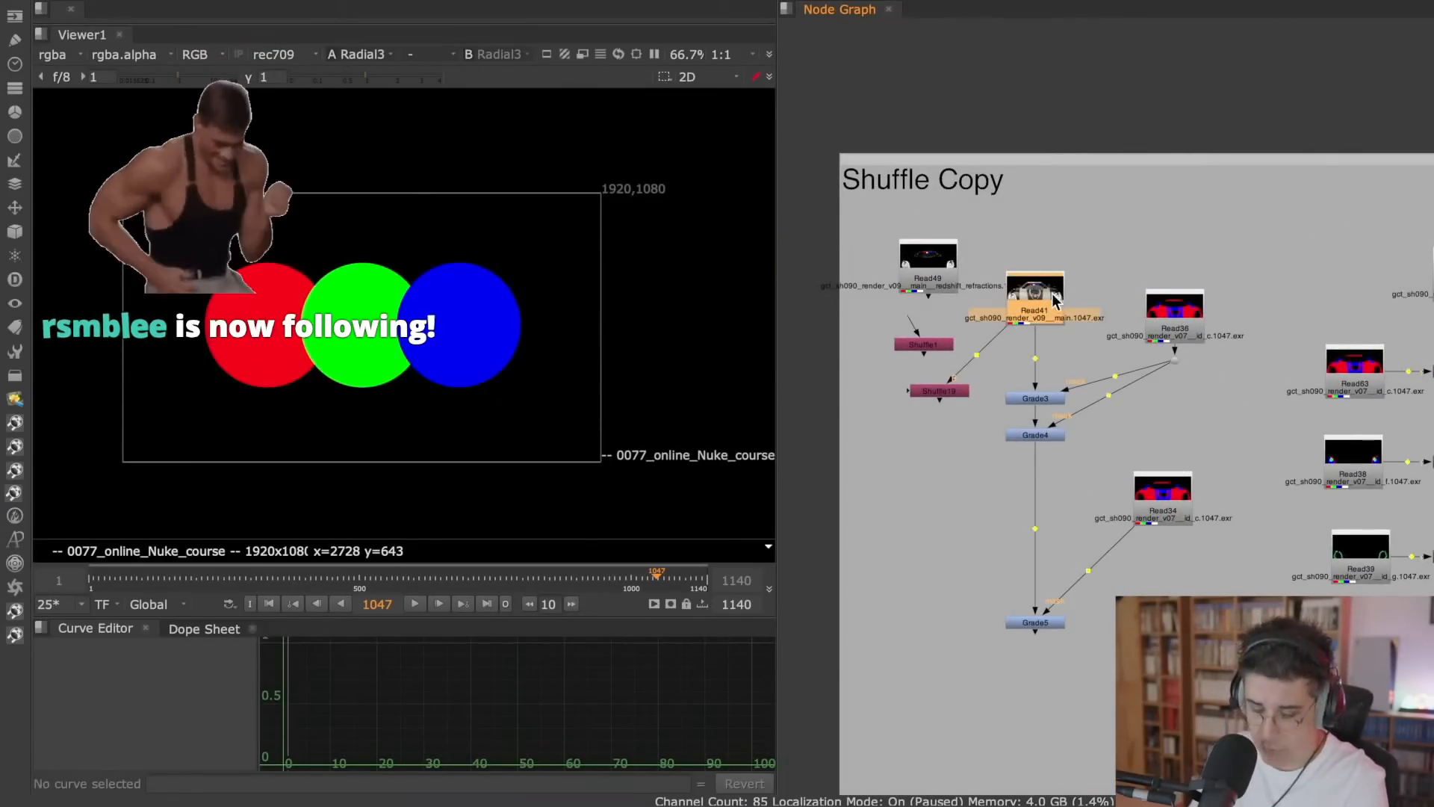
- Paste the car render node beside the first RGB backdrop, display it in the viewer and inspect the image enlarged
scroll(1045, 295, "down", 5)
middle_click_drag(979, 298, 1317, 292)
middle_click_drag(1154, 262, 1428, 269)
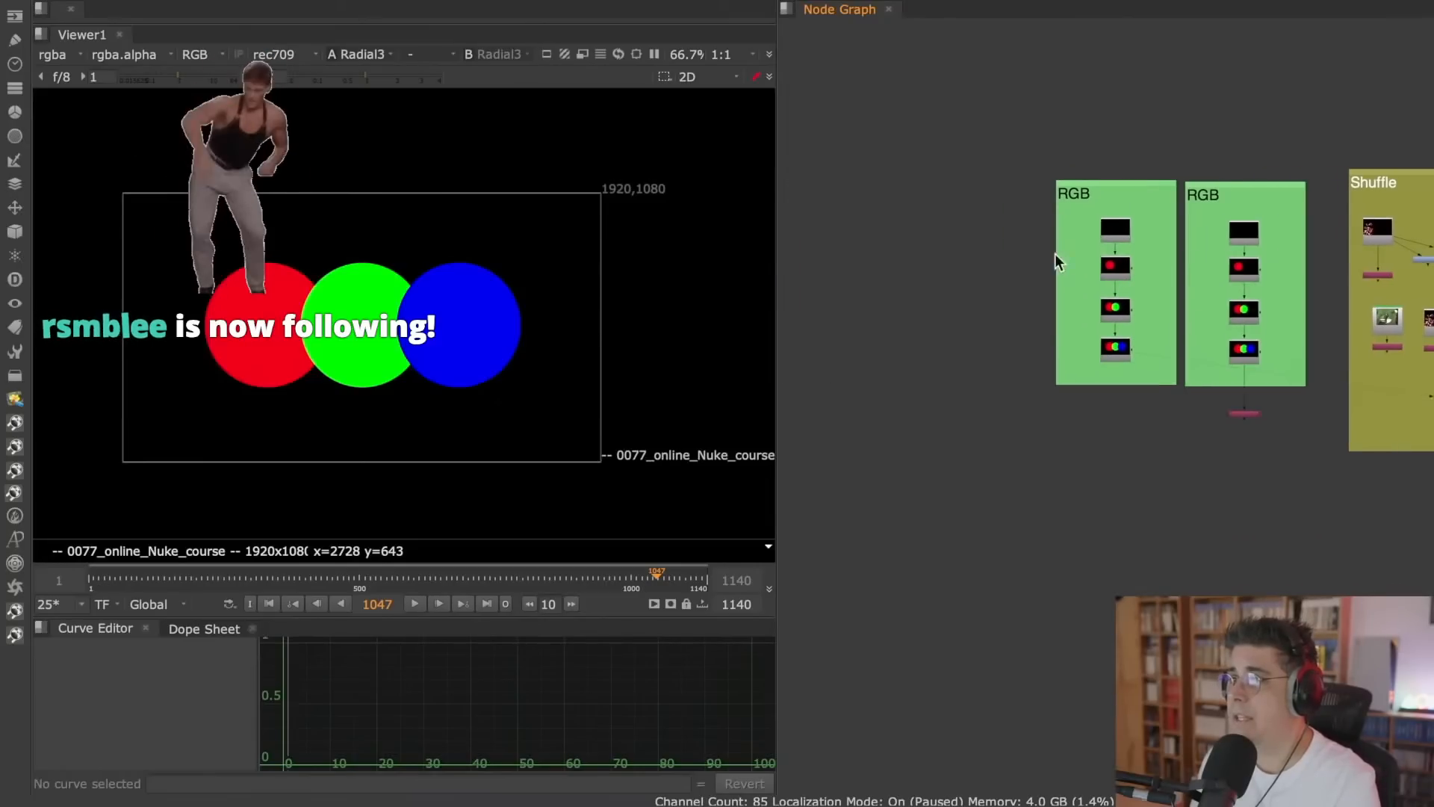
scroll(997, 247, "up", 4)
key("ctrl+v")
key("1")
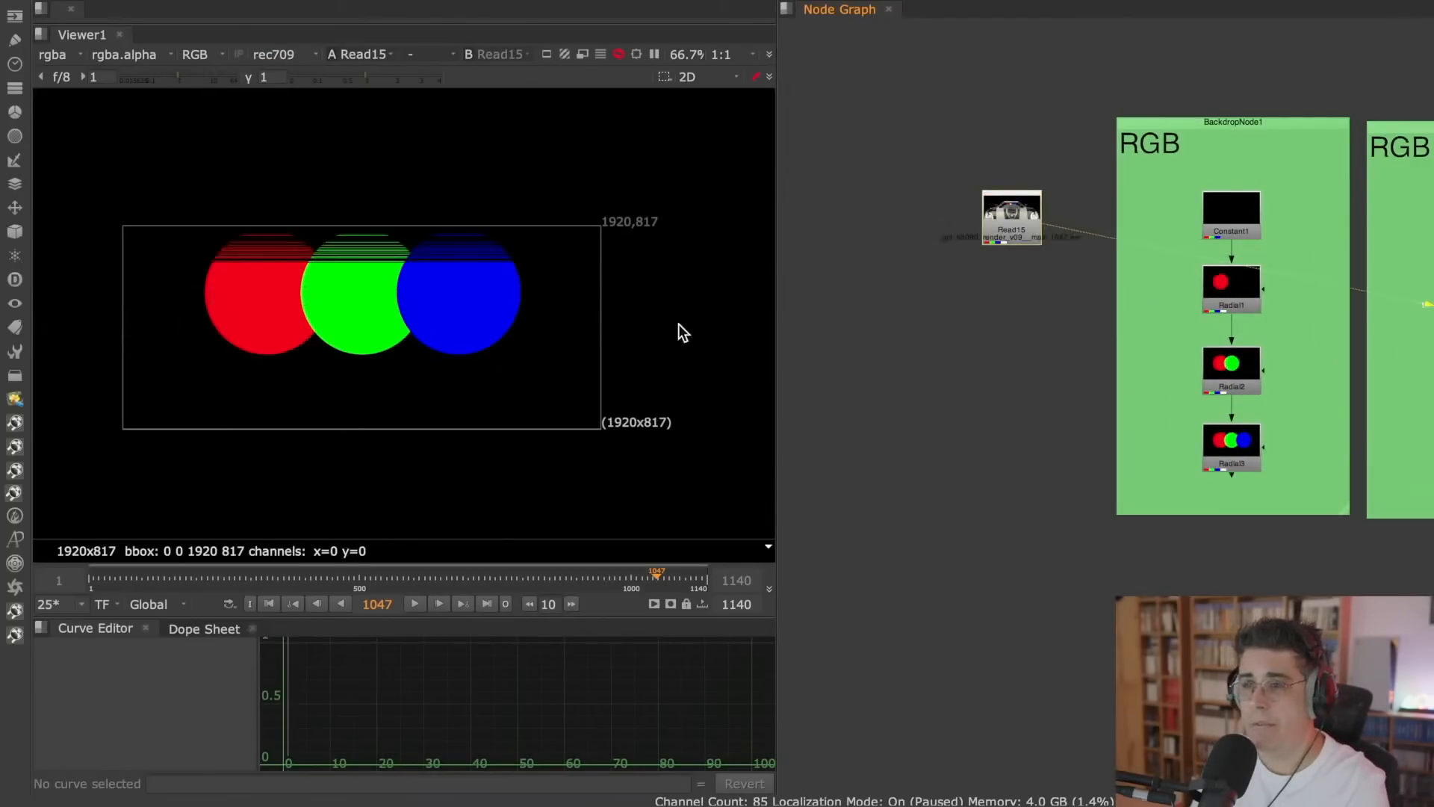
key("space")
middle_click_drag(460, 441, 647, 354)
scroll(629, 360, "up", 3)
key("space")
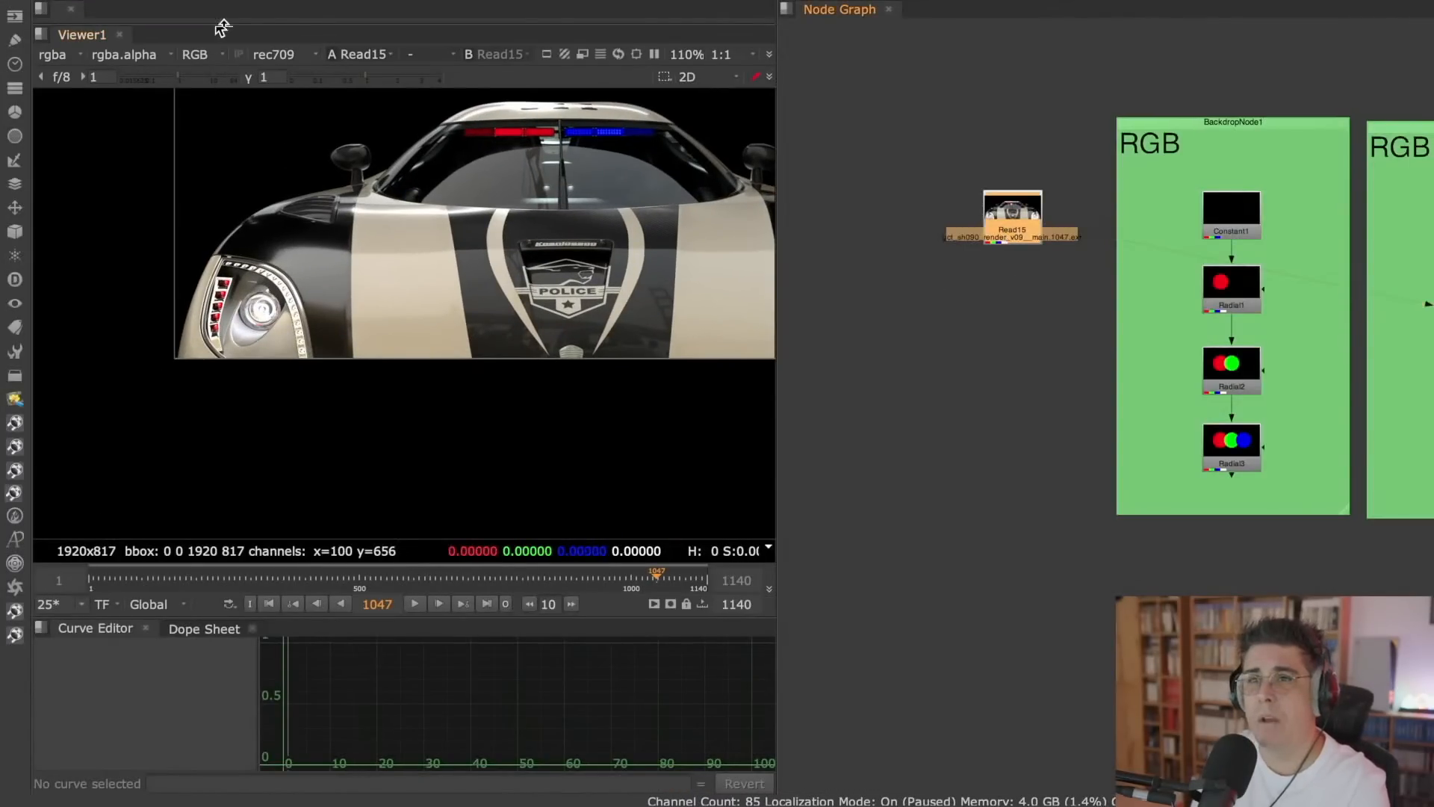
- Resume the paused file localization and review the cache options again
mouse_move(219, 9)
left_click(351, 11)
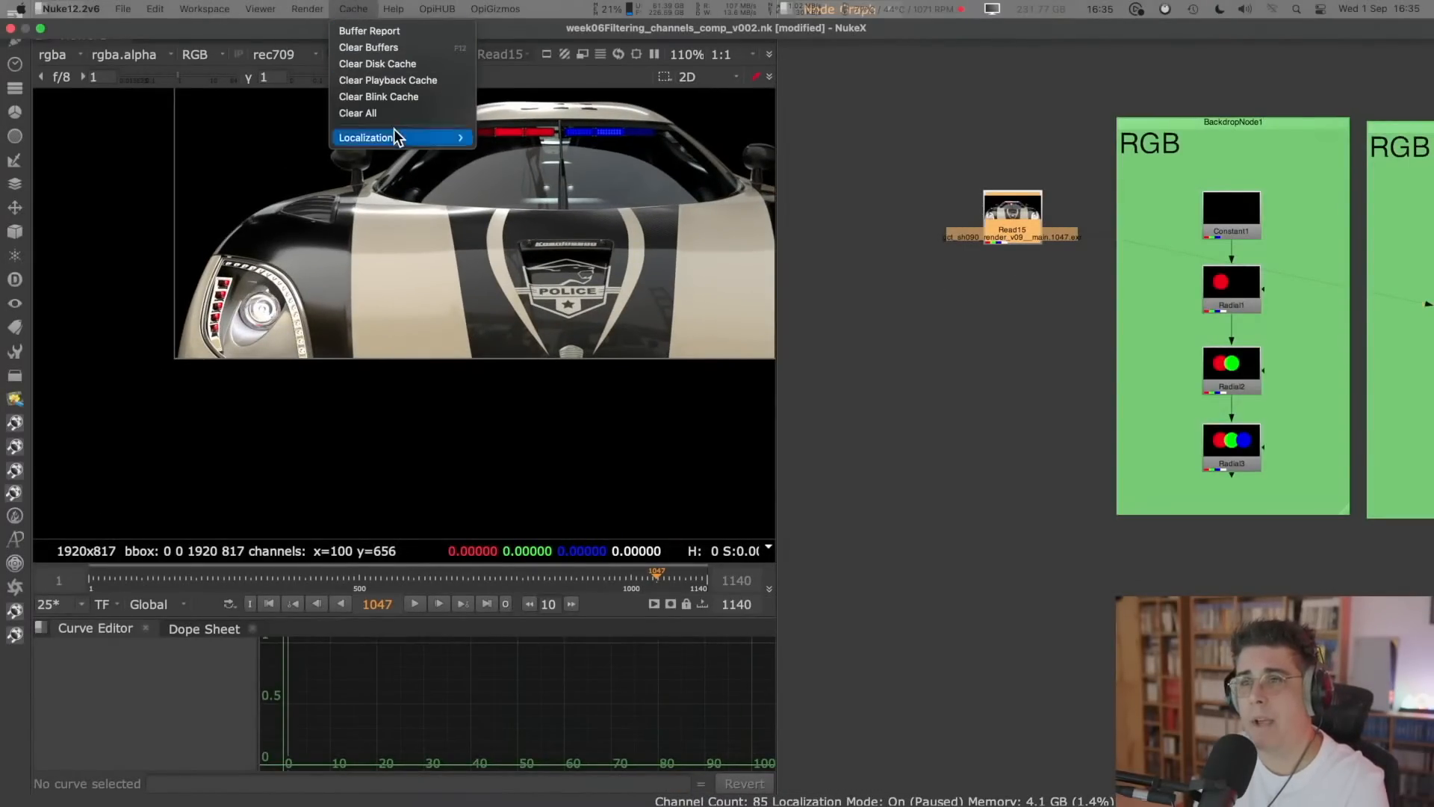
mouse_move(393, 133)
left_click(514, 137)
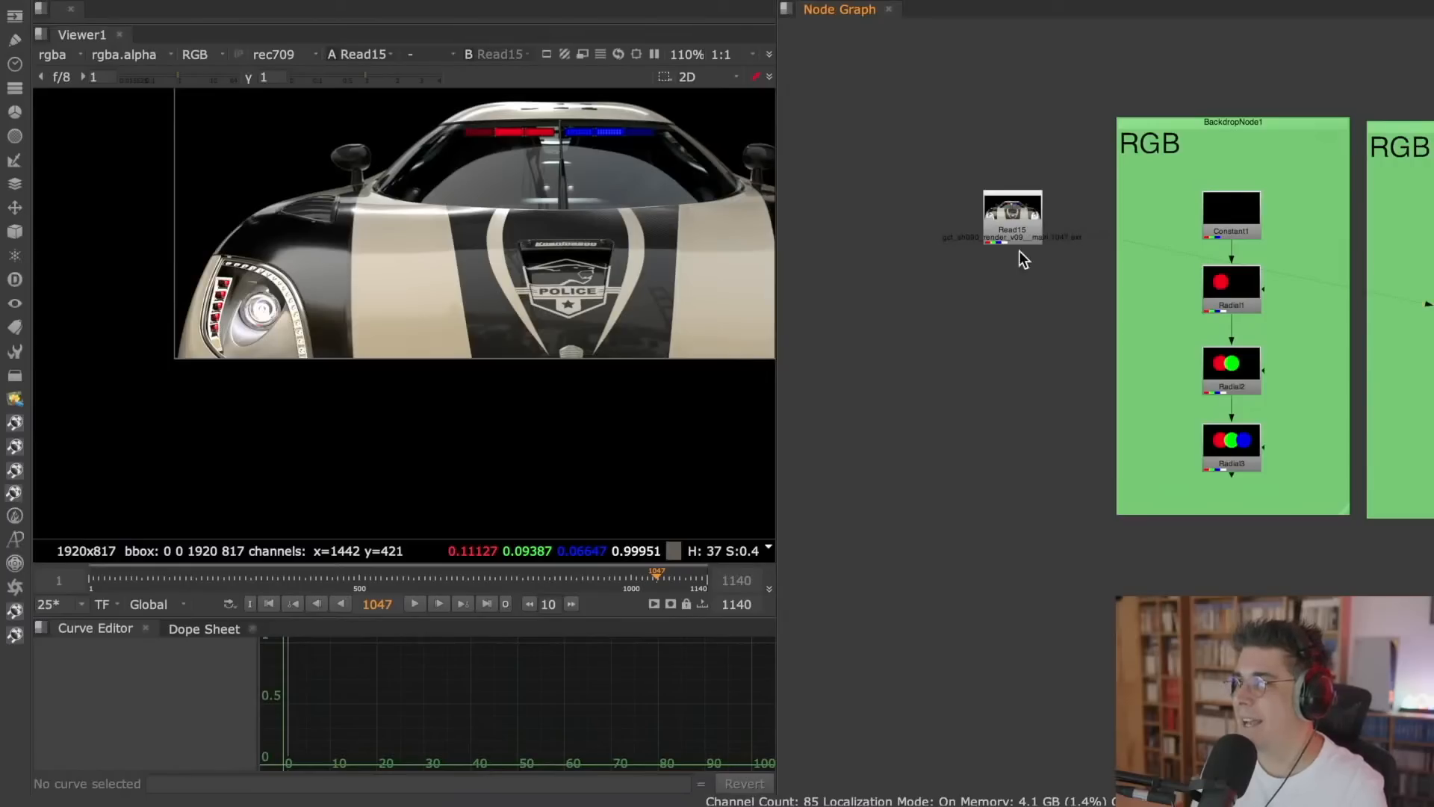
left_click(1013, 213)
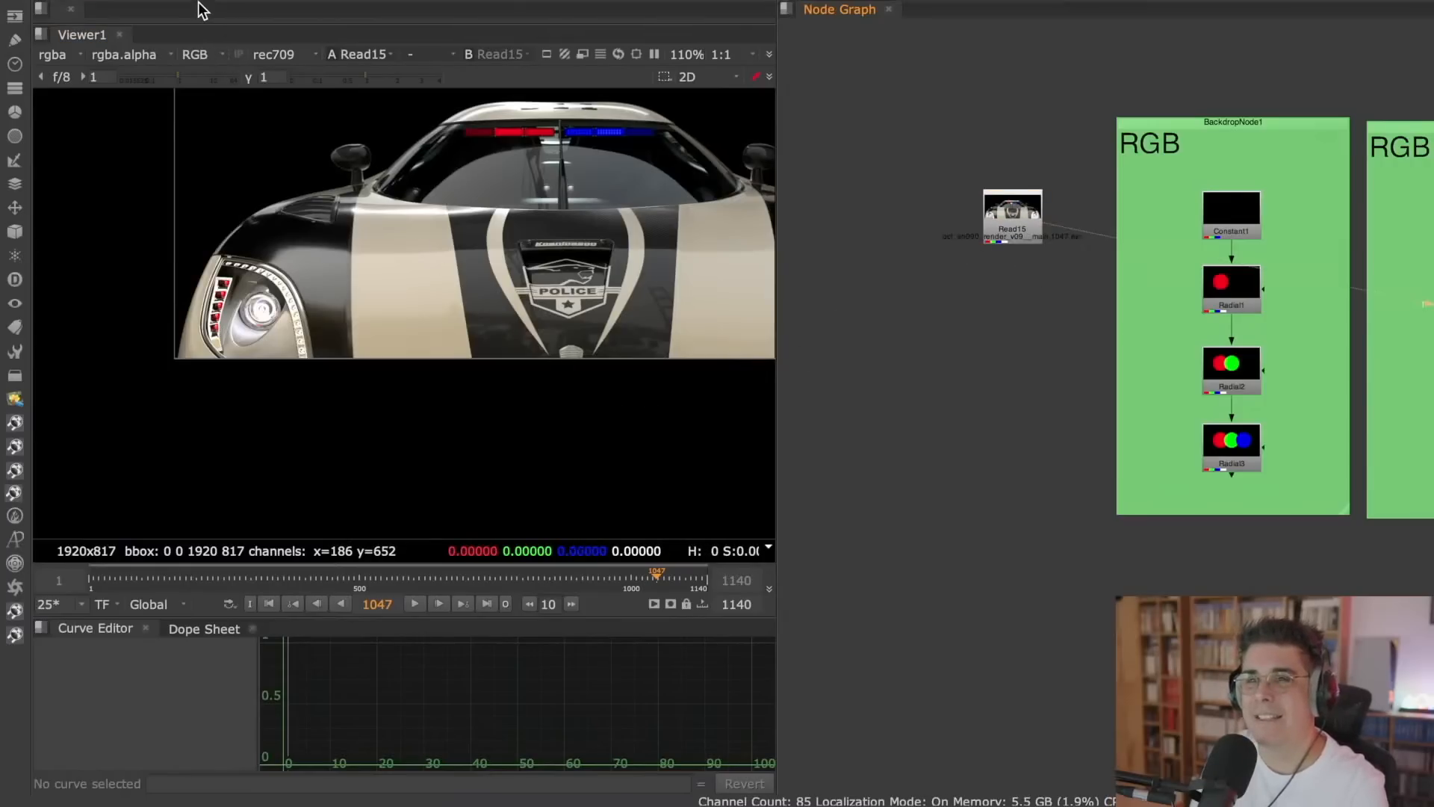
mouse_move(201, 10)
left_click(351, 10)
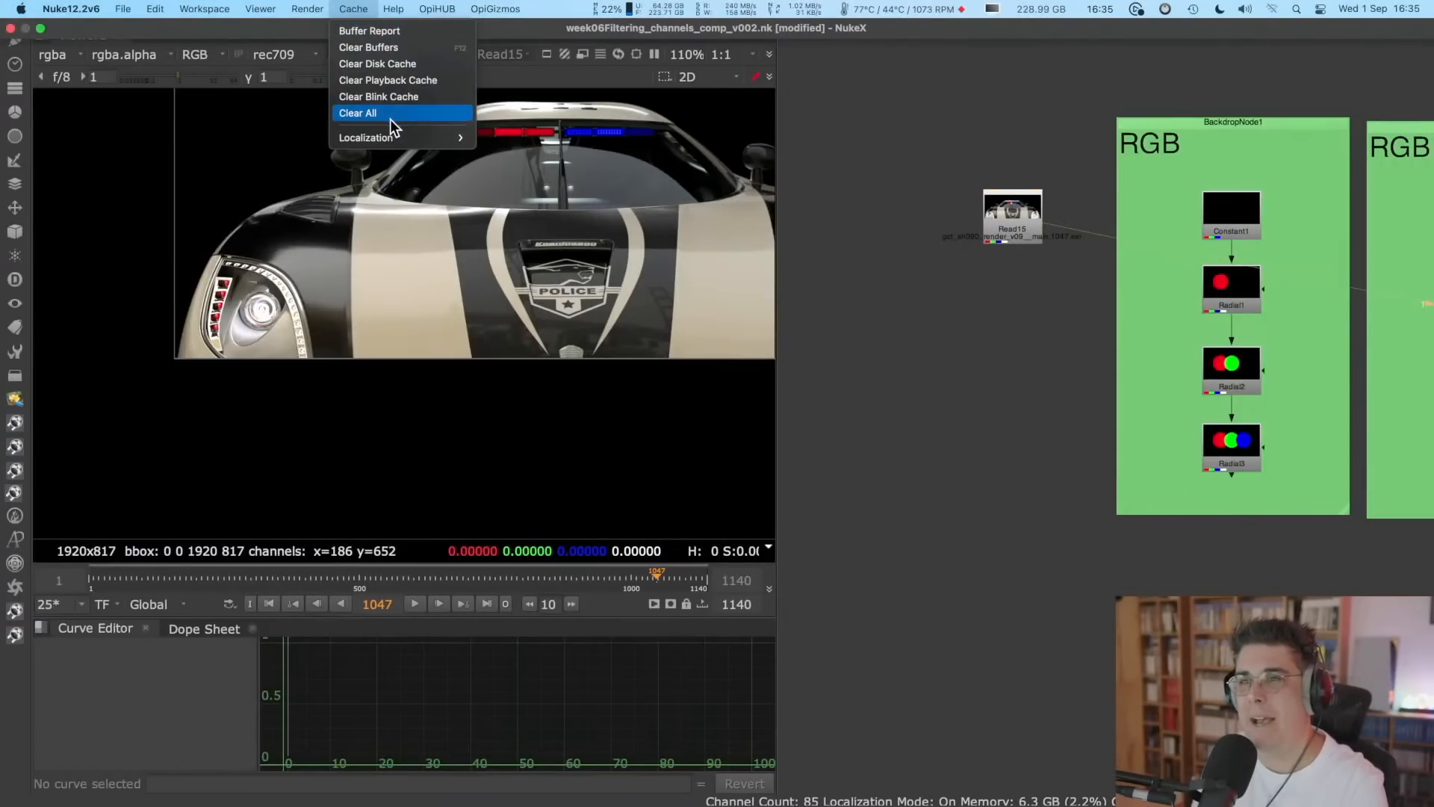
mouse_move(398, 141)
left_click(911, 142)
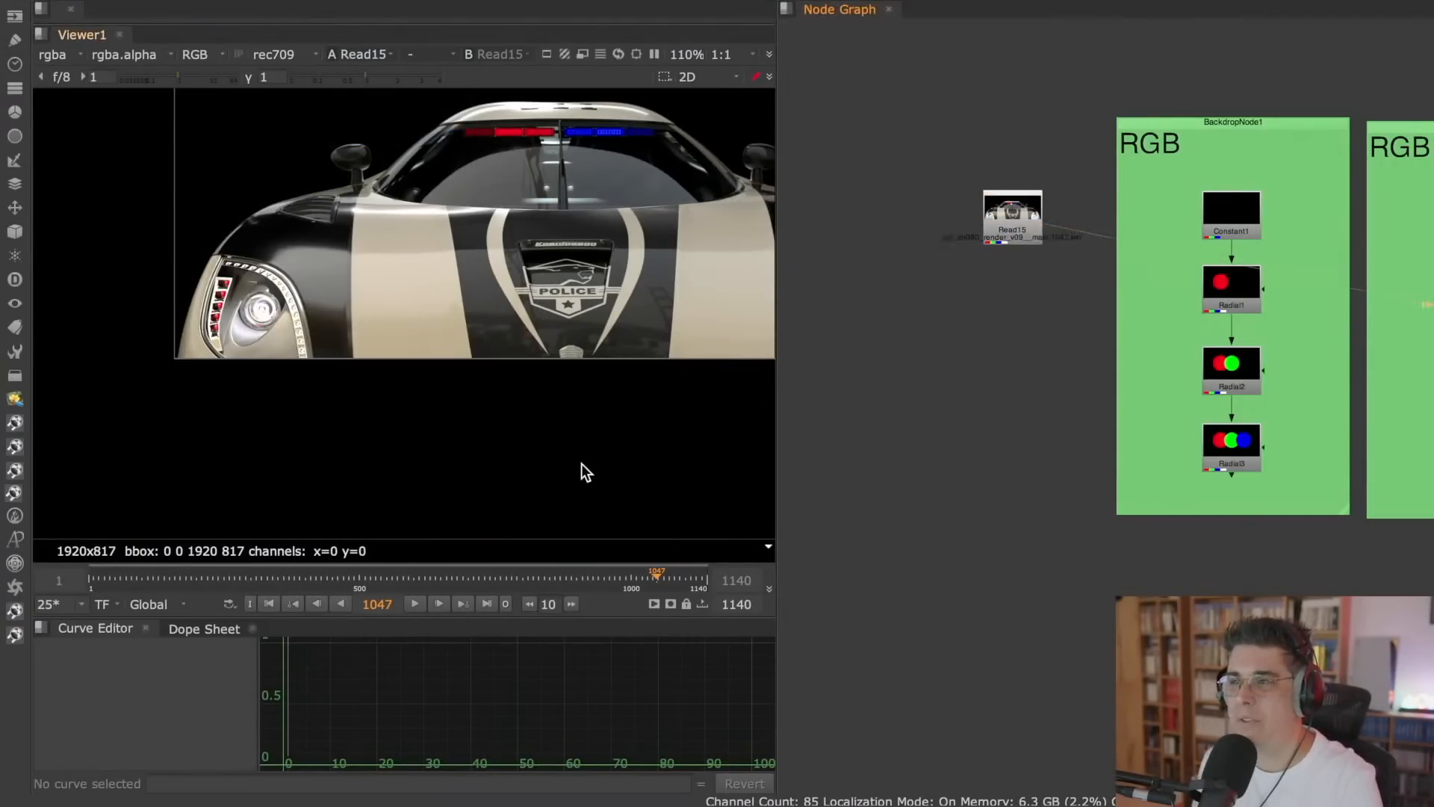
- Set the enlarged viewer's frame range to Input, play the car render from its first frame, and stop playback
key("space")
scroll(599, 366, "up", 6)
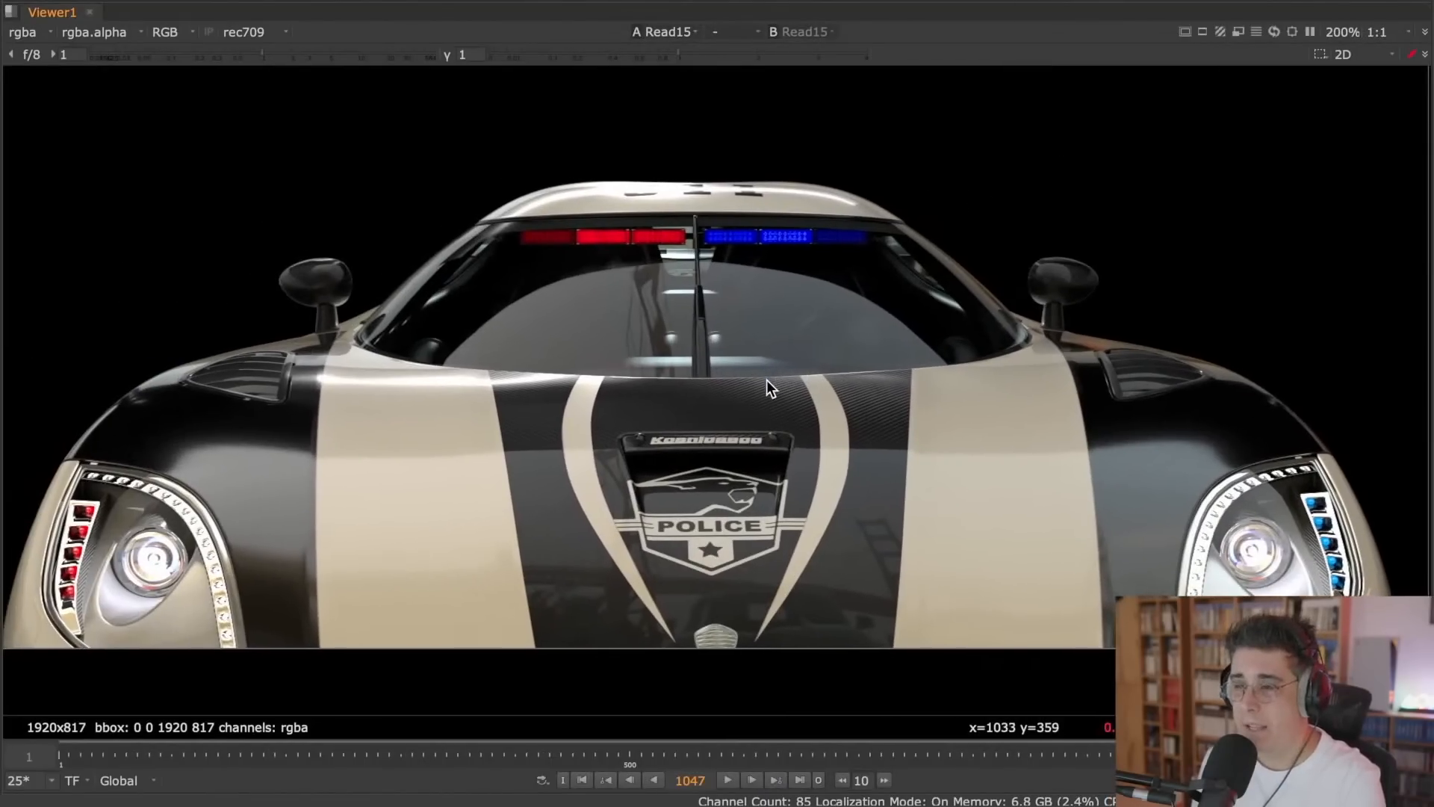
left_click(583, 779)
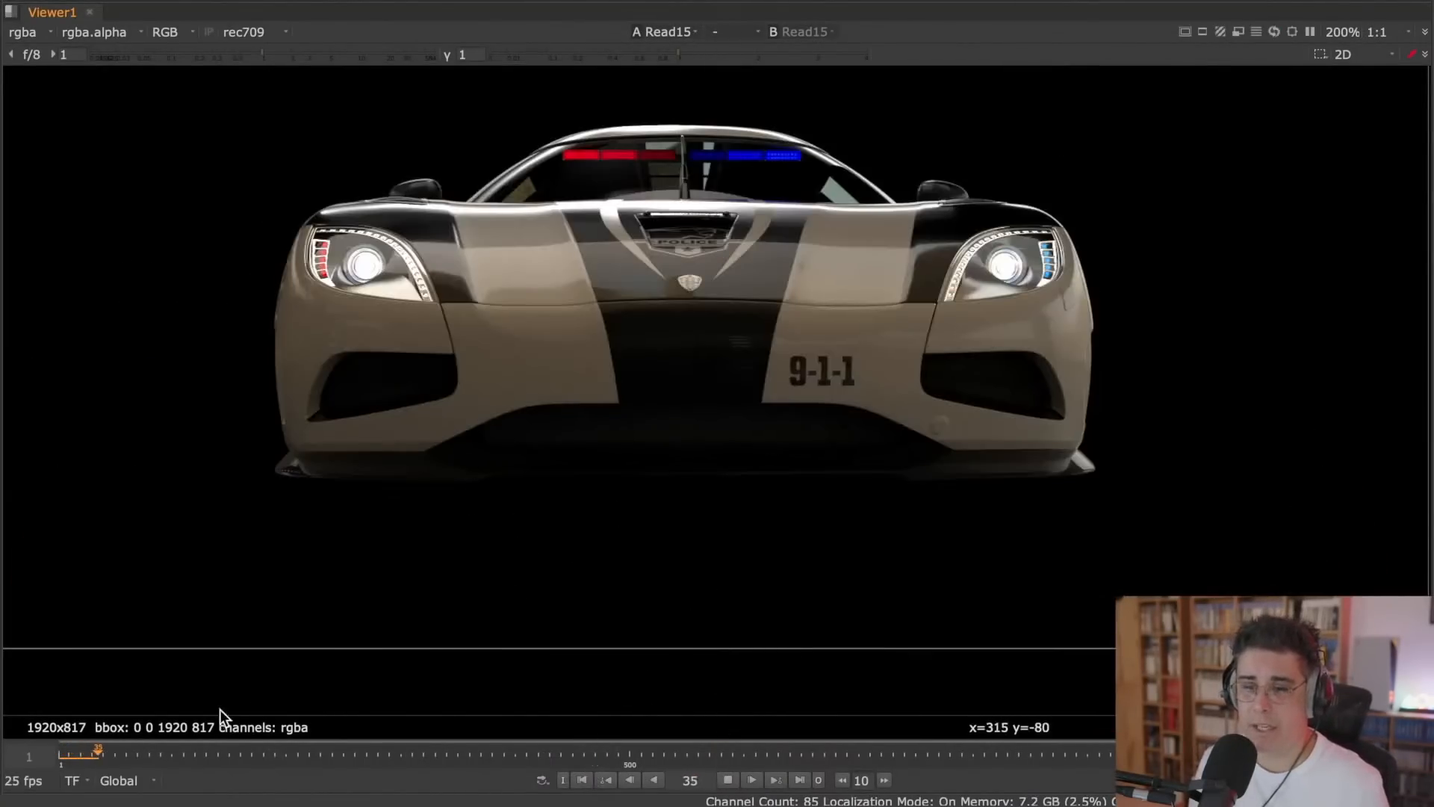
left_click(123, 780)
left_click(142, 722)
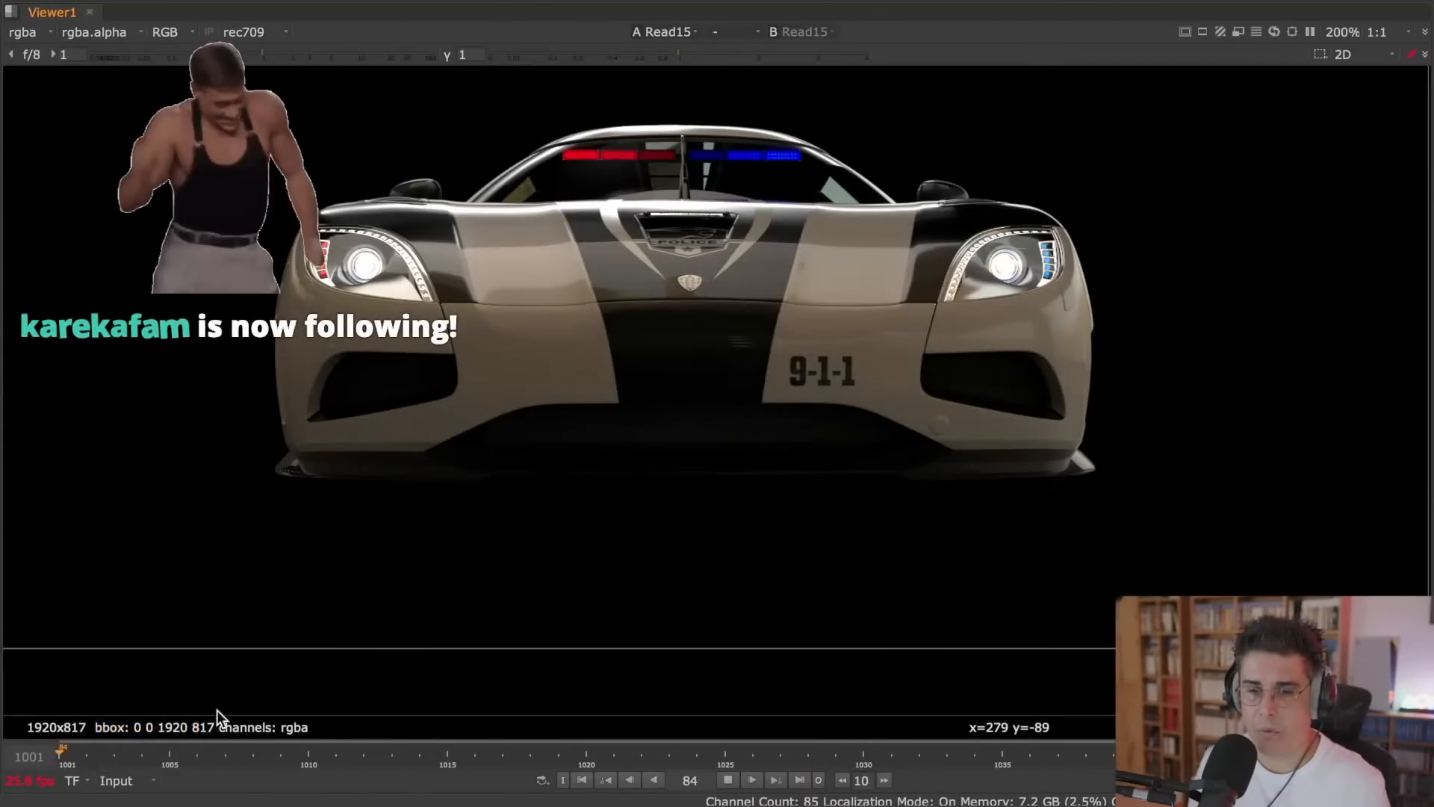
left_click(577, 778)
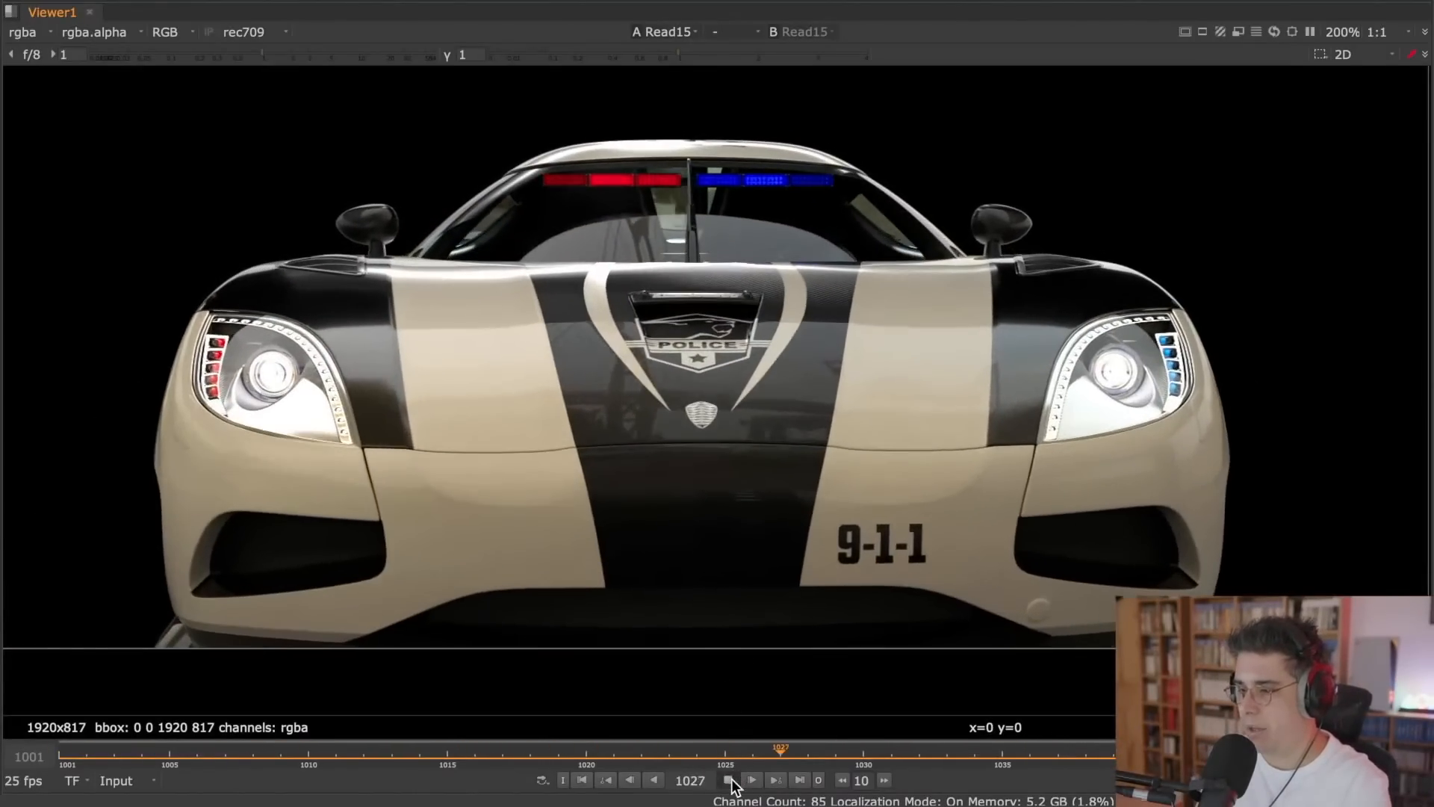
left_click(729, 780)
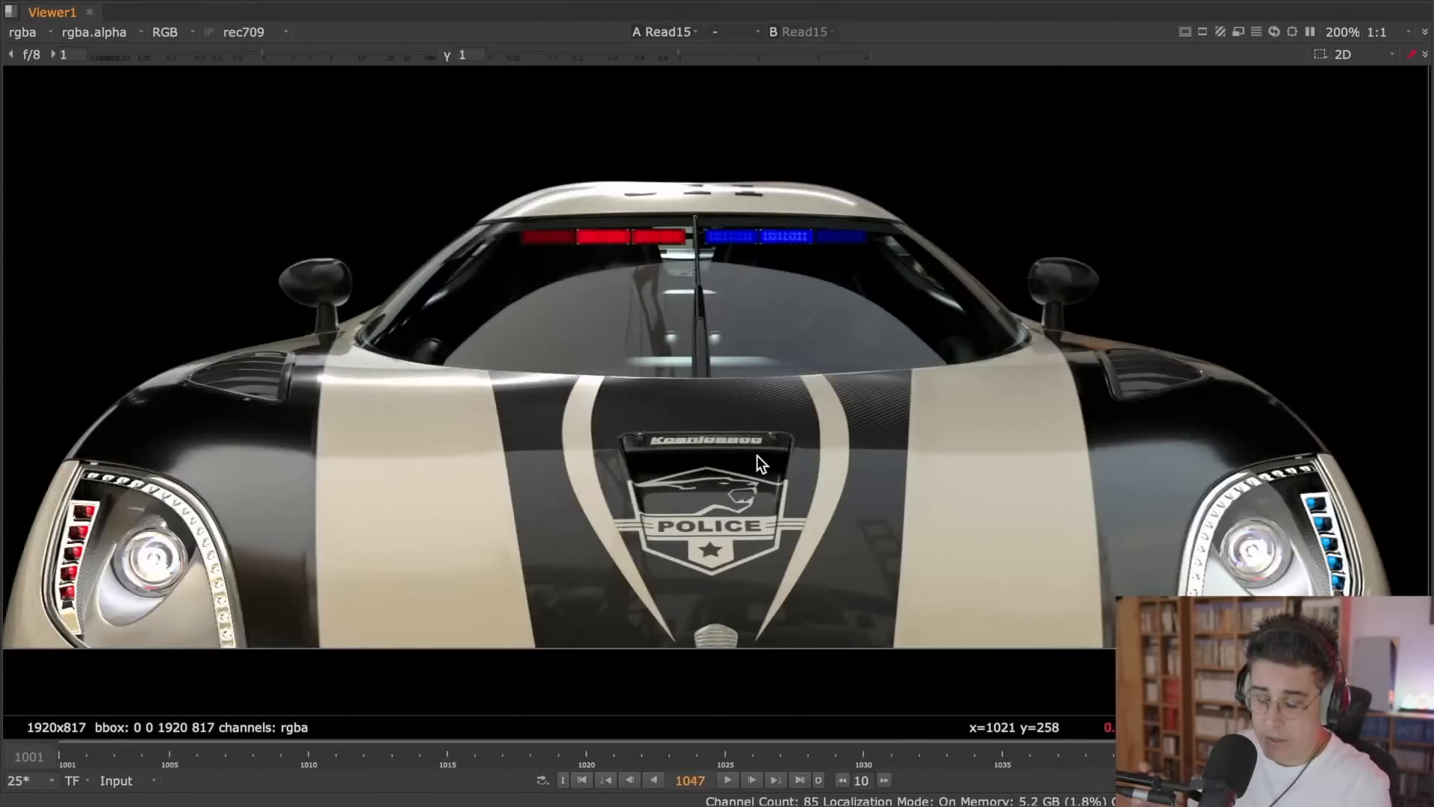
- Compare the car render's red, green and blue channels in the viewer and return to the RGB display
key("r")
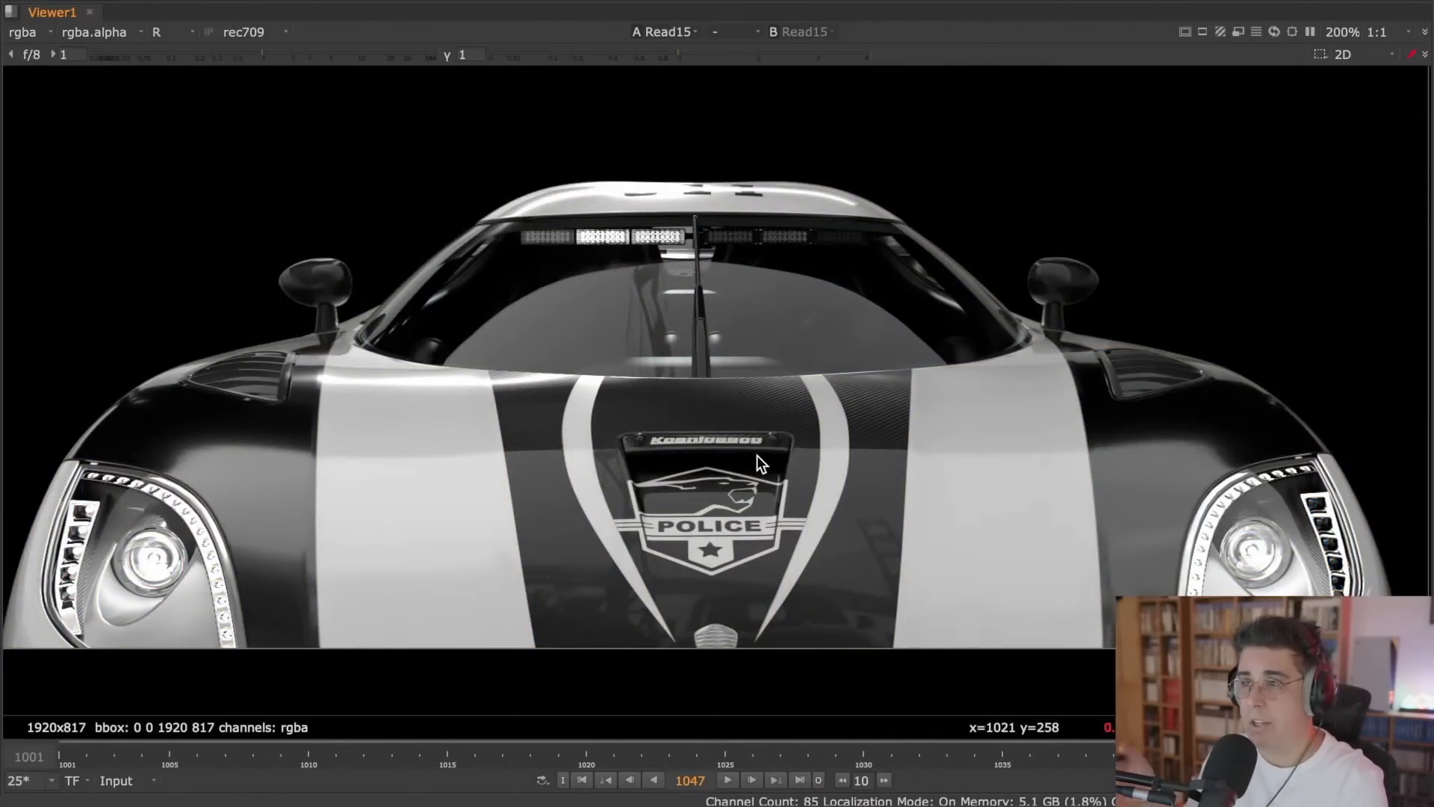
key("g")
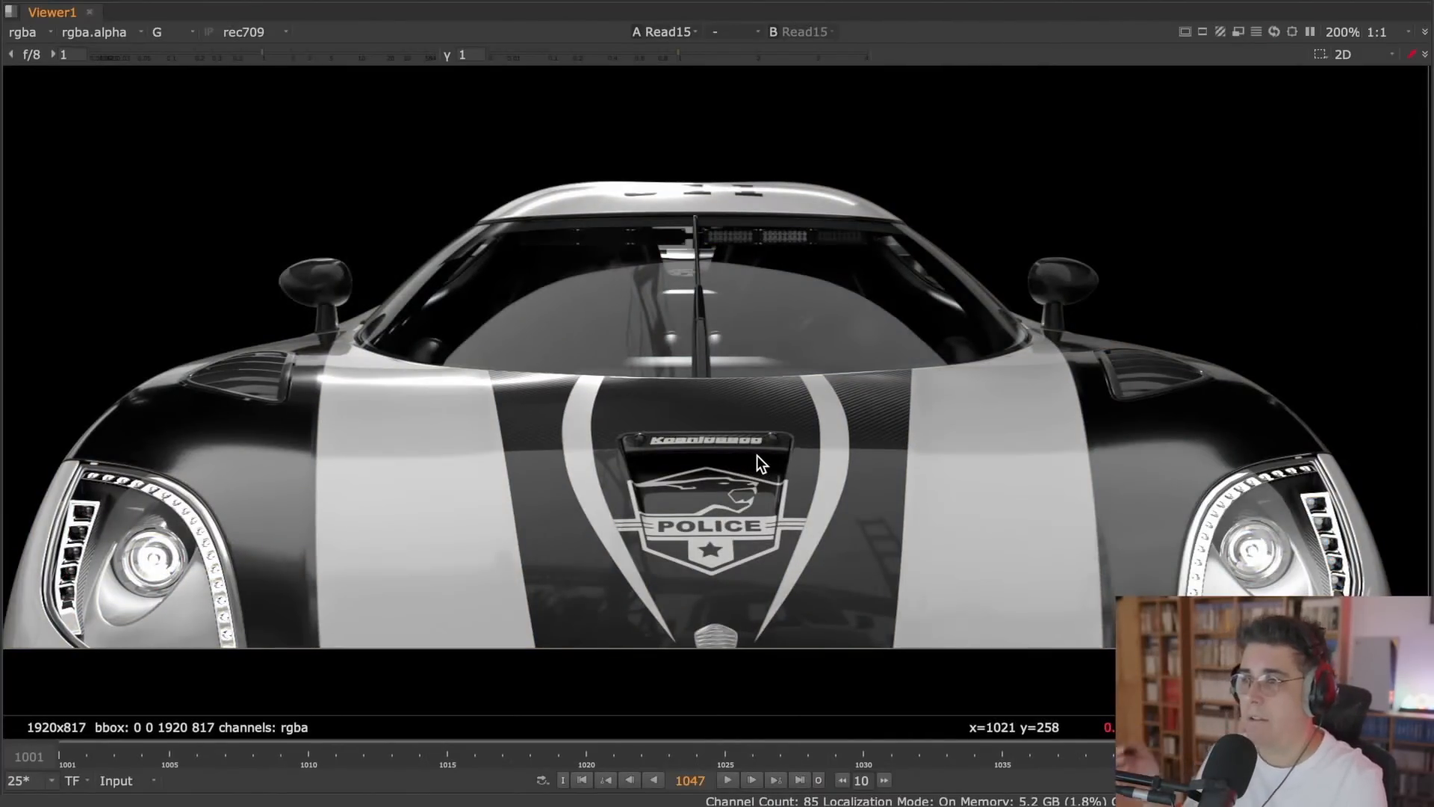
key("b")
key("r")
key("g")
key("b")
key("r")
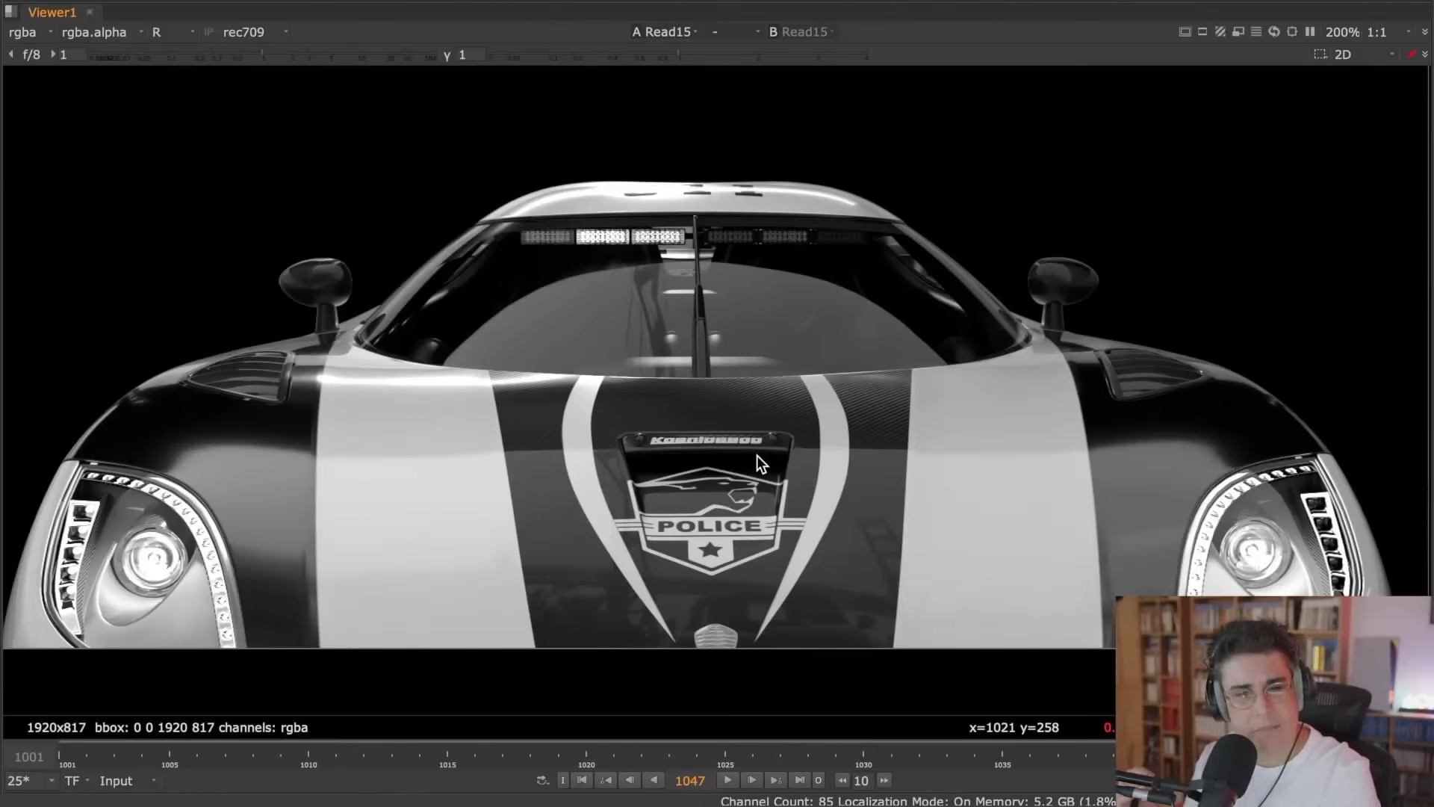
key("r")
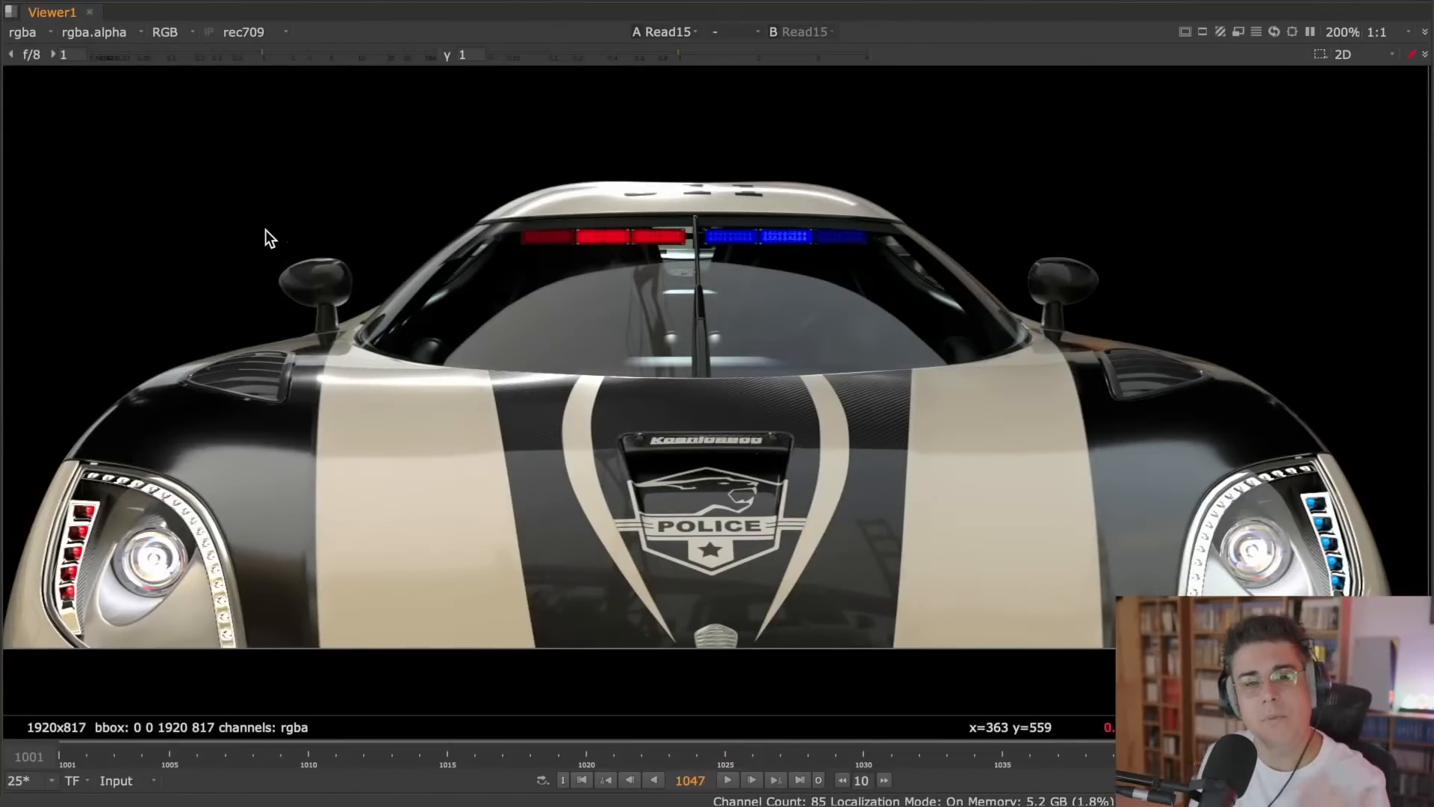
- Review the layers available in the car render and check its alpha channel against RGB
key("space")
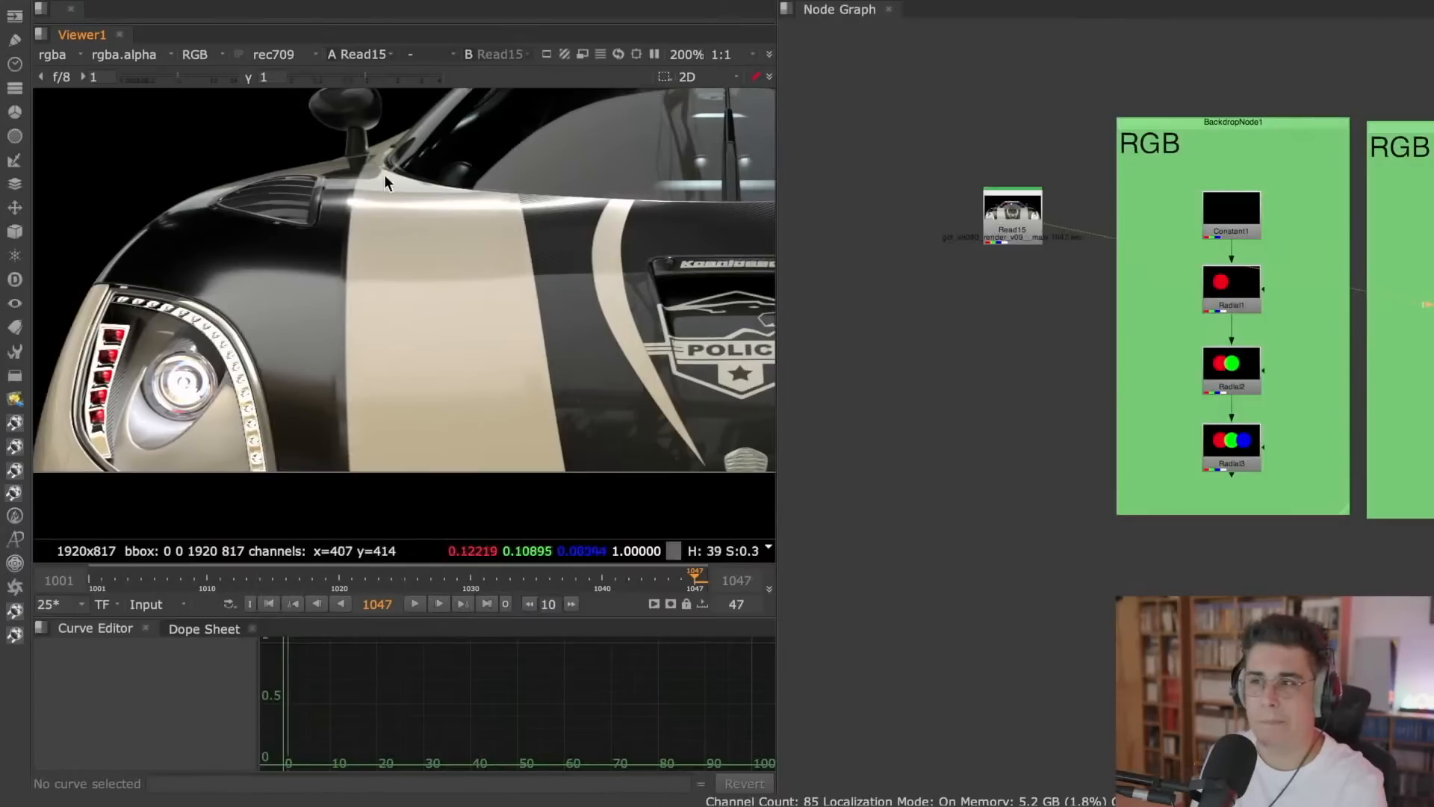
left_click(54, 55)
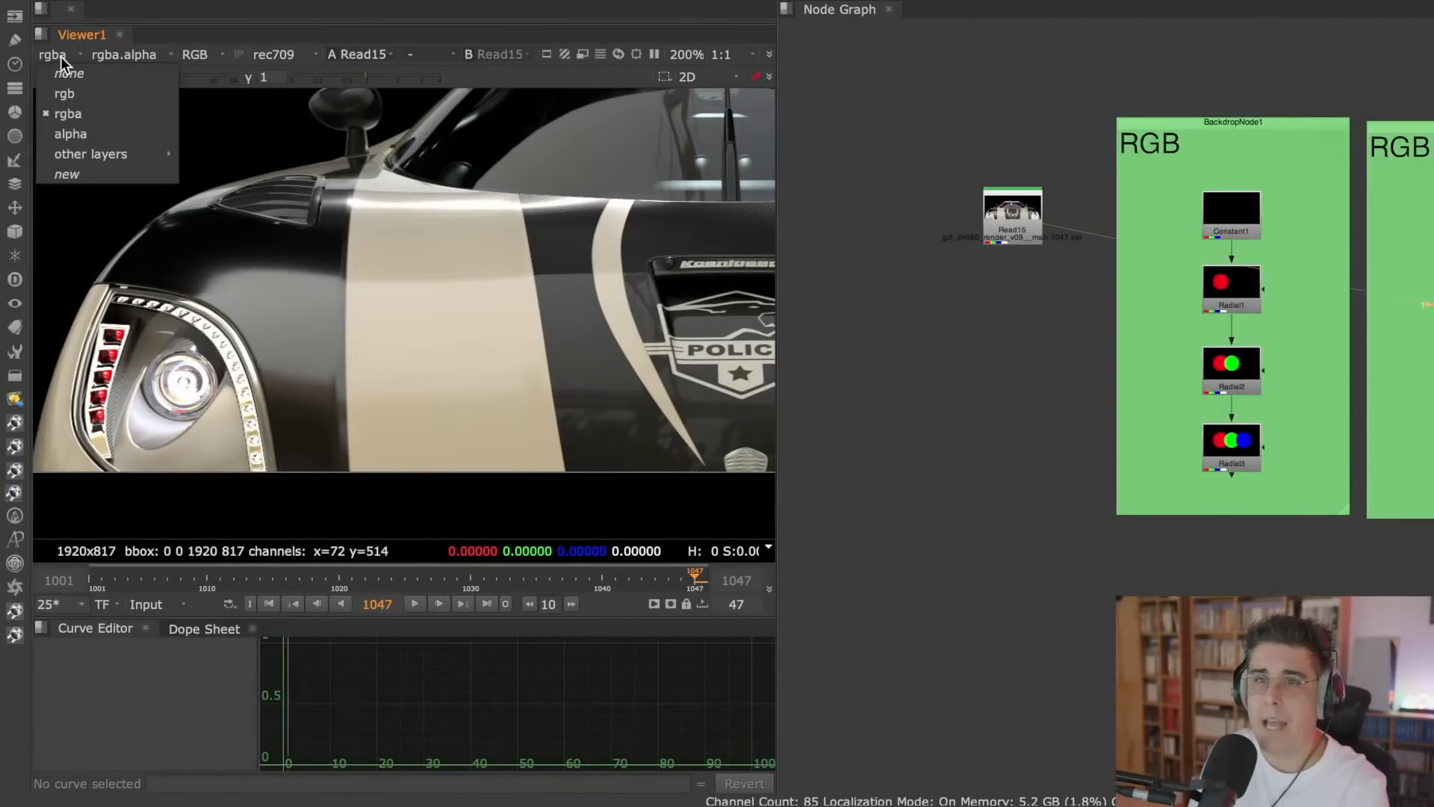
left_click(756, 257)
scroll(650, 270, "down", 3)
middle_click_drag(621, 279, 531, 316)
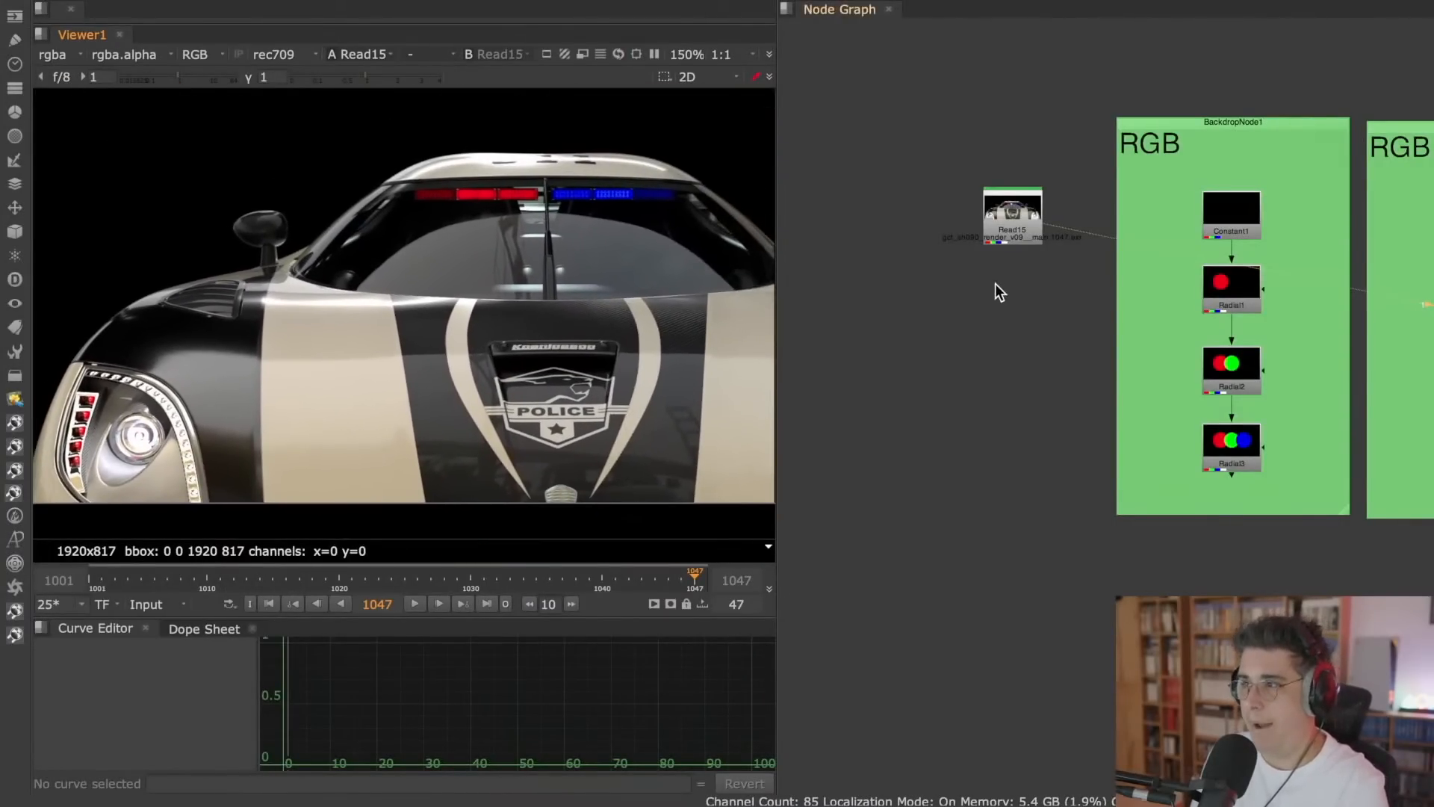
left_click(62, 58)
left_click(330, 168)
key("a")
key("a")
- Look through the node graph's backdrops for a render that contains multiple layers, ending at the Shuffle Moving Layers backdrop
scroll(943, 264, "down", 5)
middle_click_drag(1149, 281, 795, 269)
middle_click_drag(1201, 268, 988, 286)
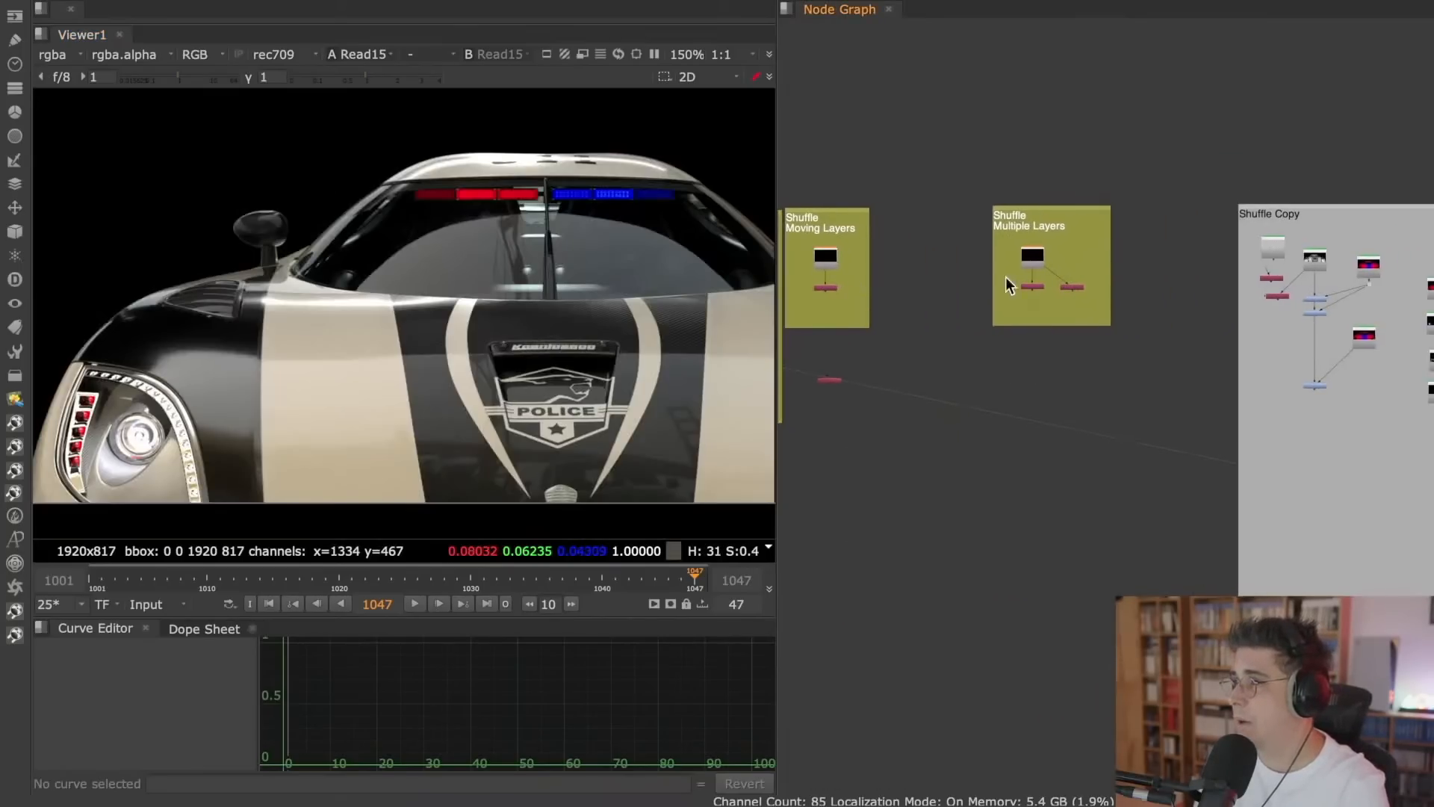
scroll(1035, 254, "up", 4)
left_click(1045, 254)
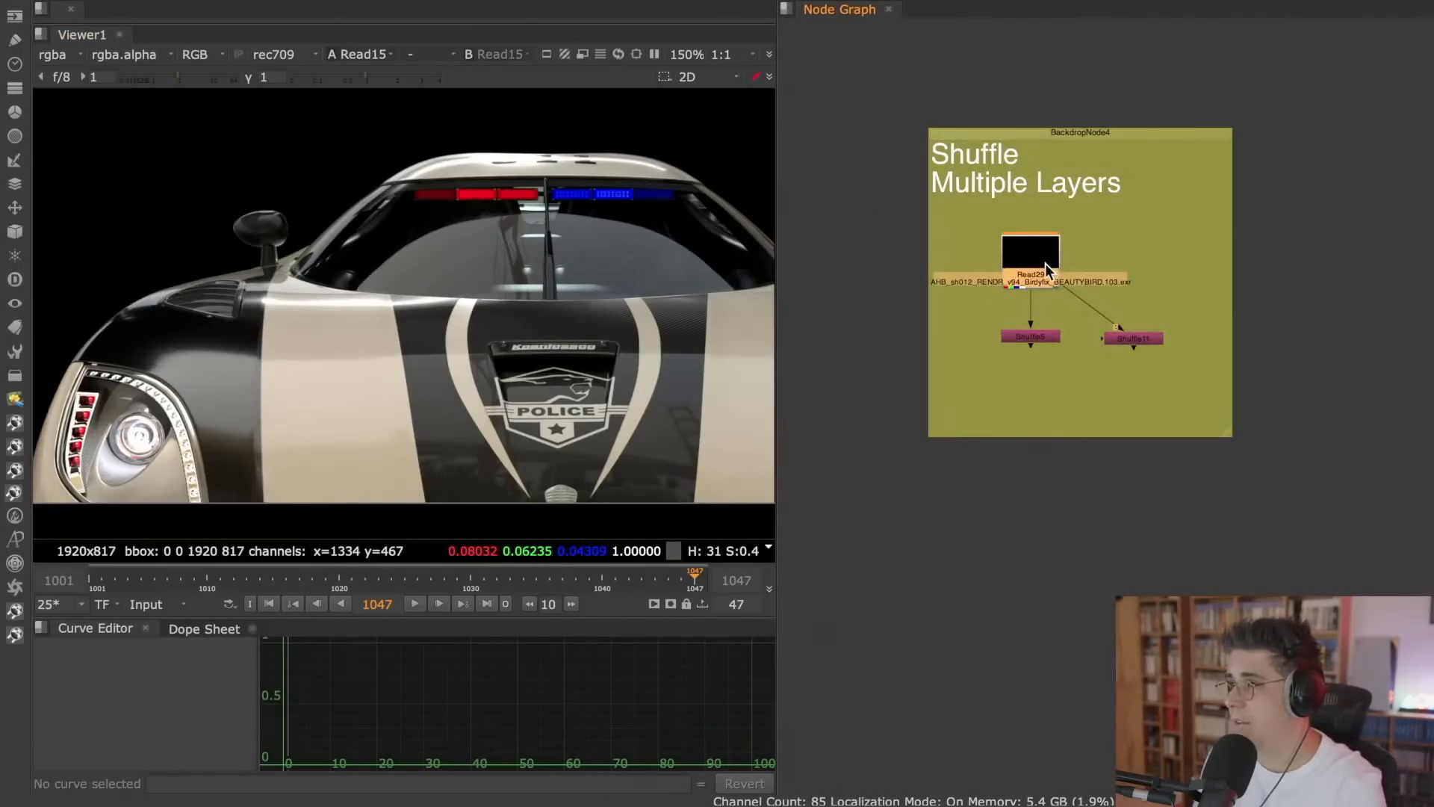
scroll(1023, 270, "down", 3)
middle_click_drag(1225, 285, 847, 286)
middle_click_drag(1155, 284, 881, 277)
middle_click_drag(1187, 296, 921, 289)
middle_click_drag(1147, 326, 933, 306)
middle_click_drag(1150, 298, 882, 292)
middle_click_drag(1056, 253, 884, 279)
middle_click_drag(1256, 322, 1210, 304)
scroll(1187, 308, "down", 4)
scroll(1092, 323, "up", 5)
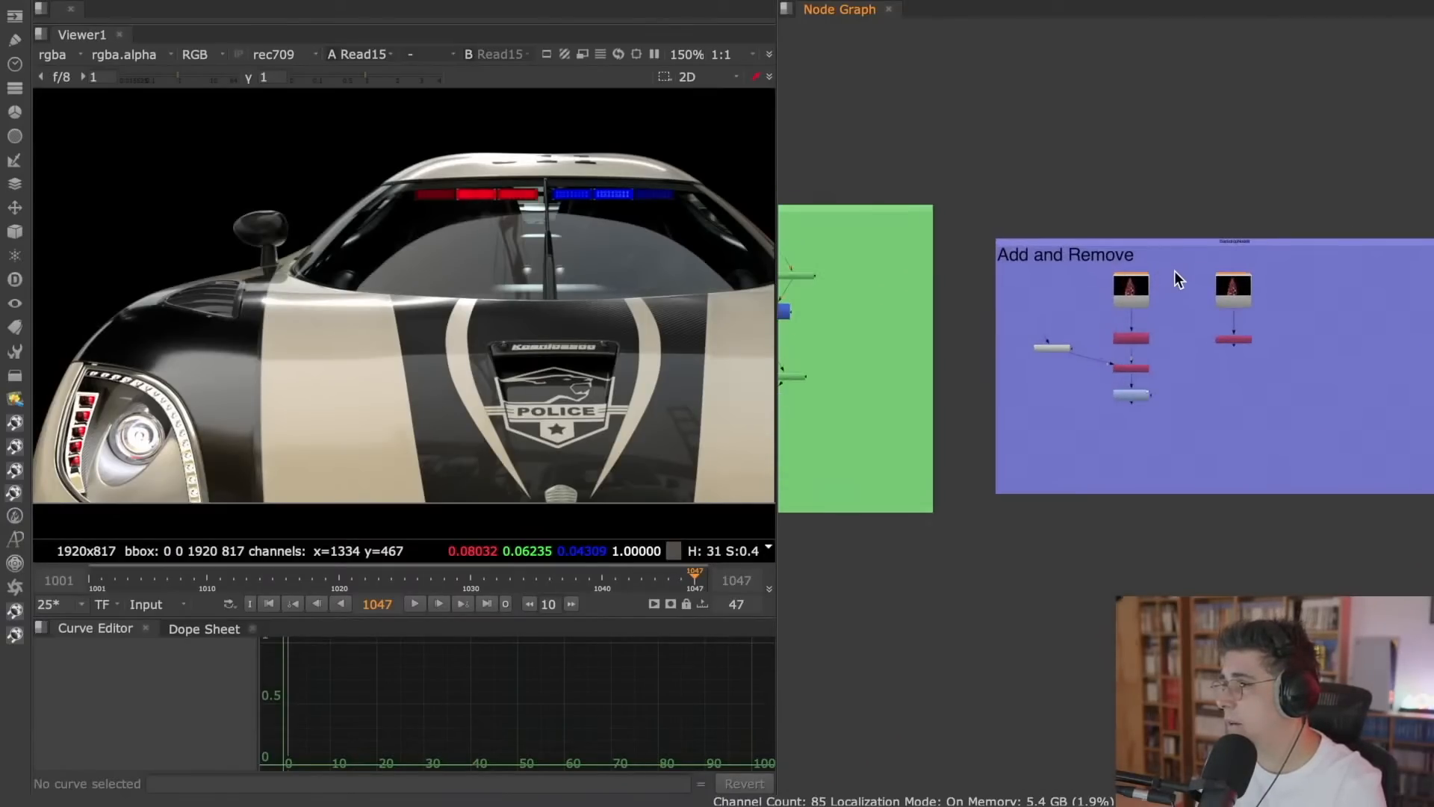
scroll(1114, 293, "down", 8)
middle_click_drag(967, 359, 1403, 371)
middle_click_drag(844, 340, 1103, 344)
scroll(1179, 321, "up", 4)
middle_click_drag(1271, 288, 1036, 290)
scroll(1090, 280, "up", 3)
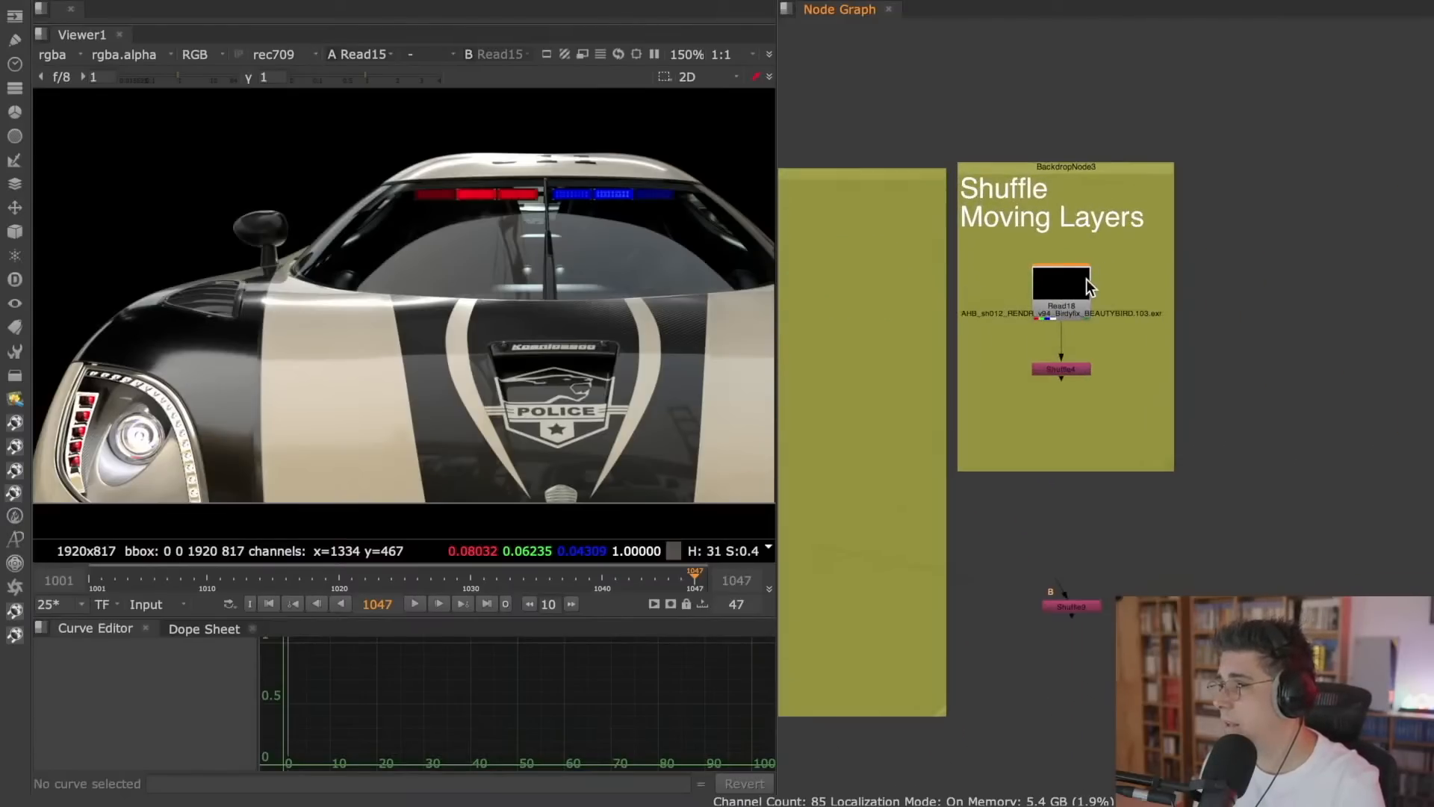
- Show the bird render from the Shuffle Moving Layers backdrop at frame 54, fit it in the viewer and reload its files
key("1")
left_click(407, 581)
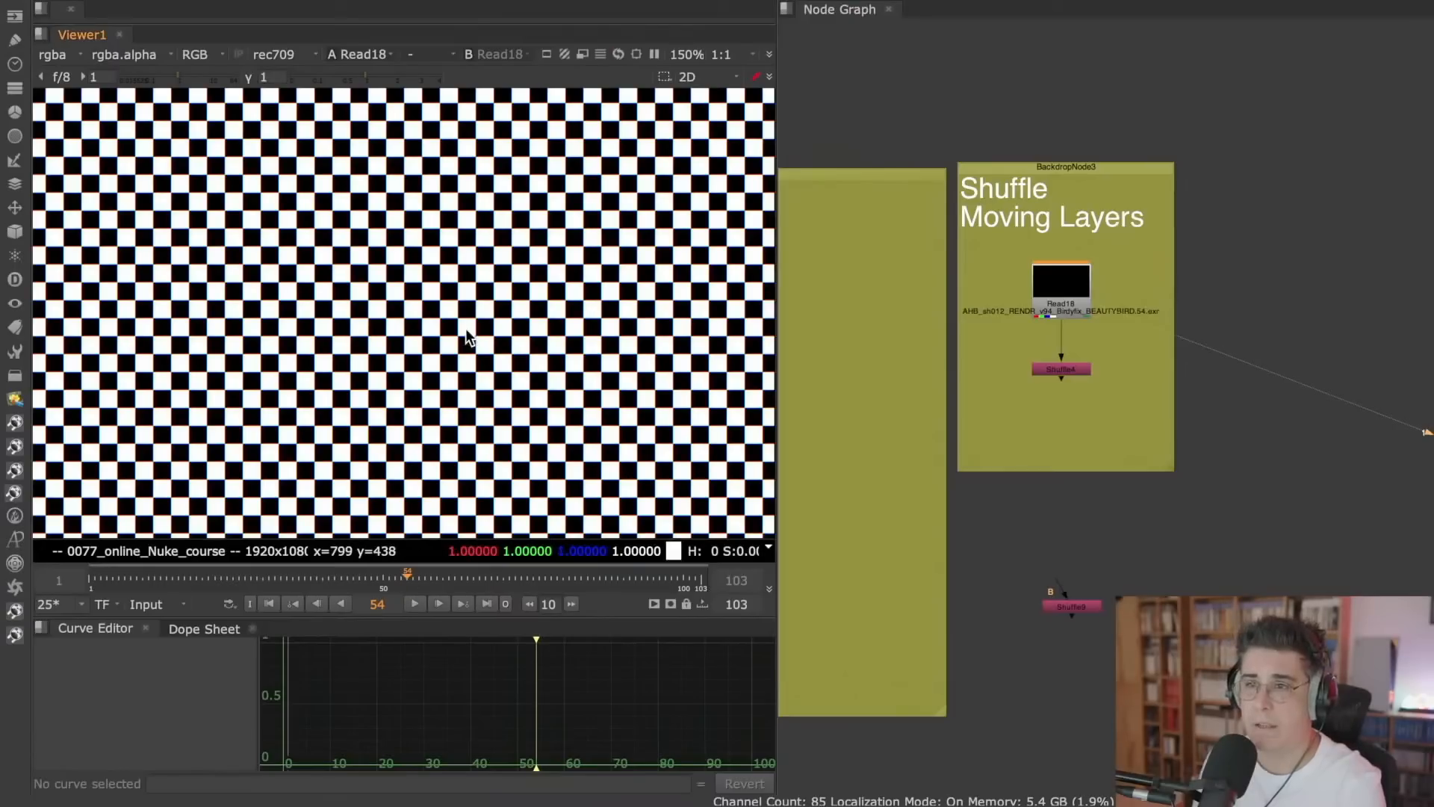
key("f")
double_click(1075, 278)
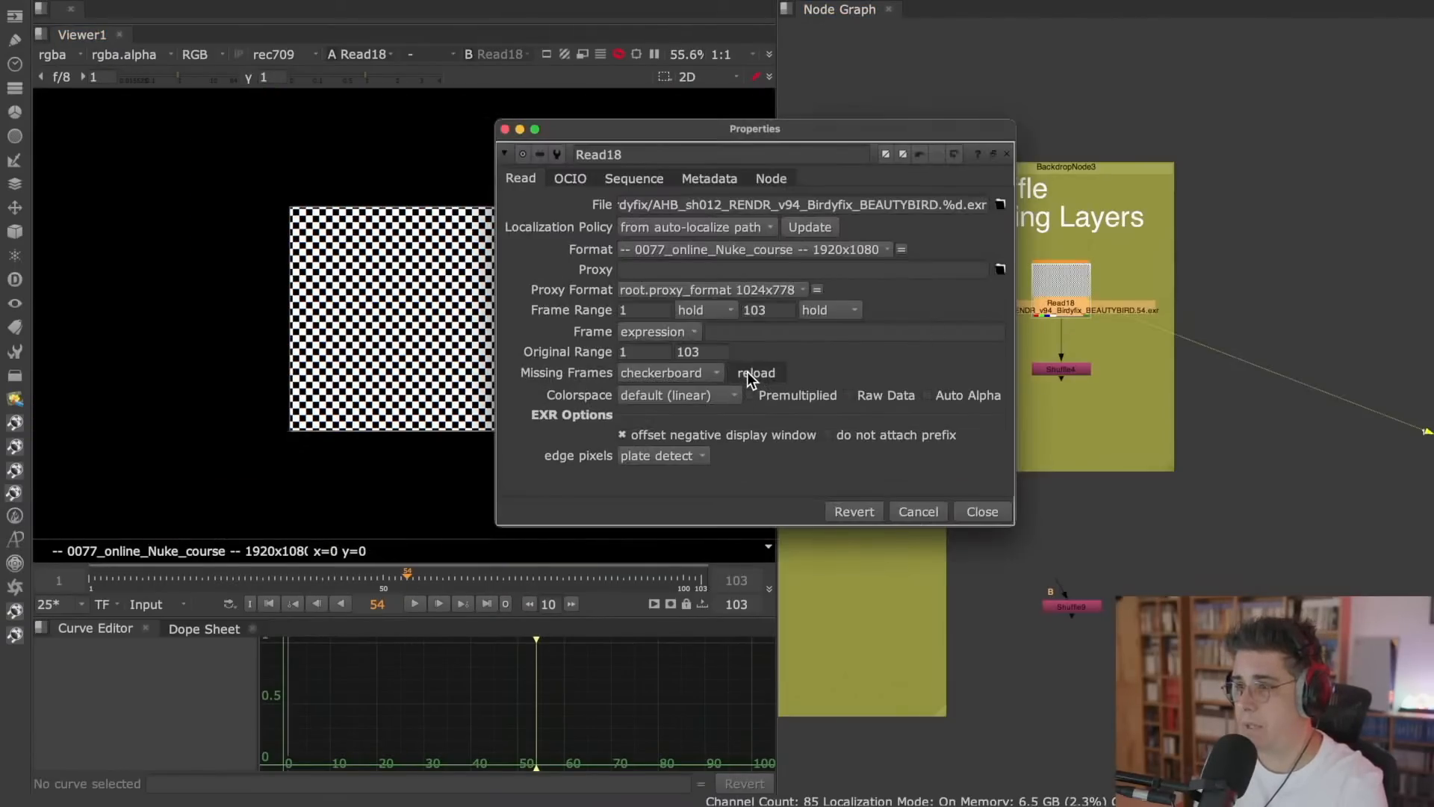
left_click(749, 373)
left_click(962, 511)
- Copy the bird render's Read node and paste it beside the police car render's Read node
key("ctrl")
scroll(1108, 275, "down", 3)
middle_click_drag(1063, 345, 1309, 348)
middle_click_drag(844, 323, 1250, 329)
middle_click_drag(842, 309, 1079, 303)
scroll(1092, 269, "up", 3)
key("ctrl+v")
left_click_drag(1086, 281, 1057, 284)
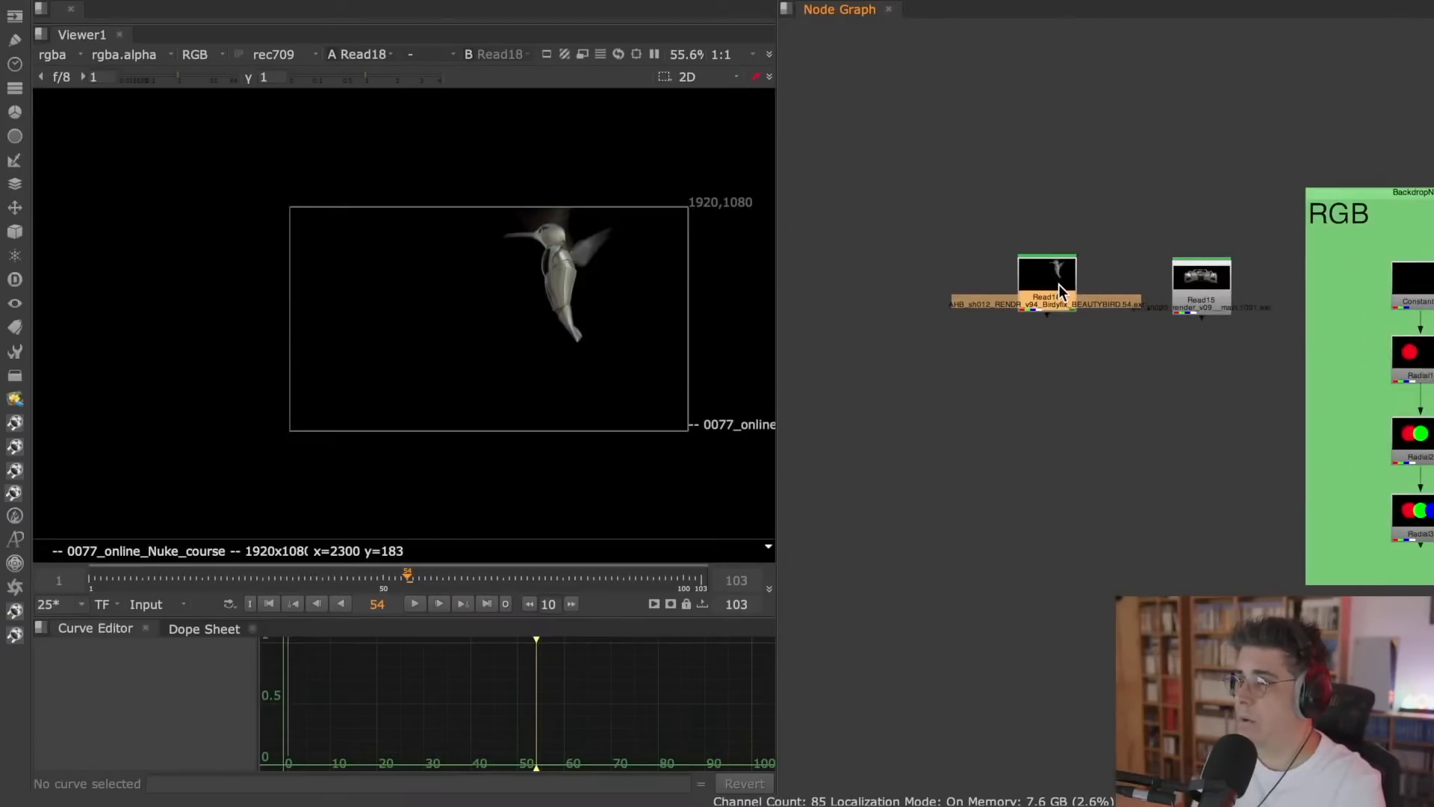
- Show the pasted bird render at its first frame in the enlarged viewer
key("1")
left_click(1004, 336)
middle_click_drag(542, 310, 478, 312)
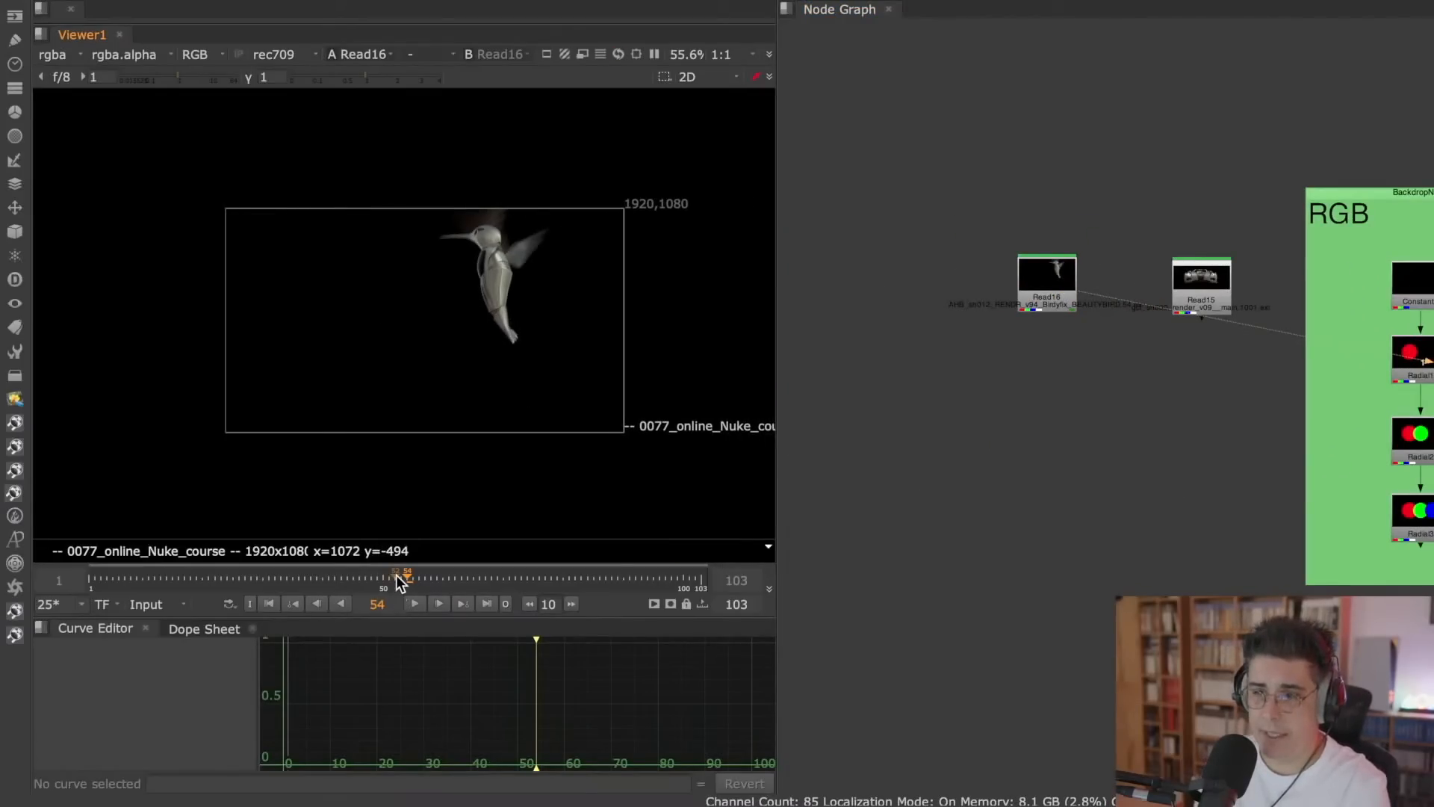
left_click_drag(332, 581, 329, 579)
left_click(269, 603)
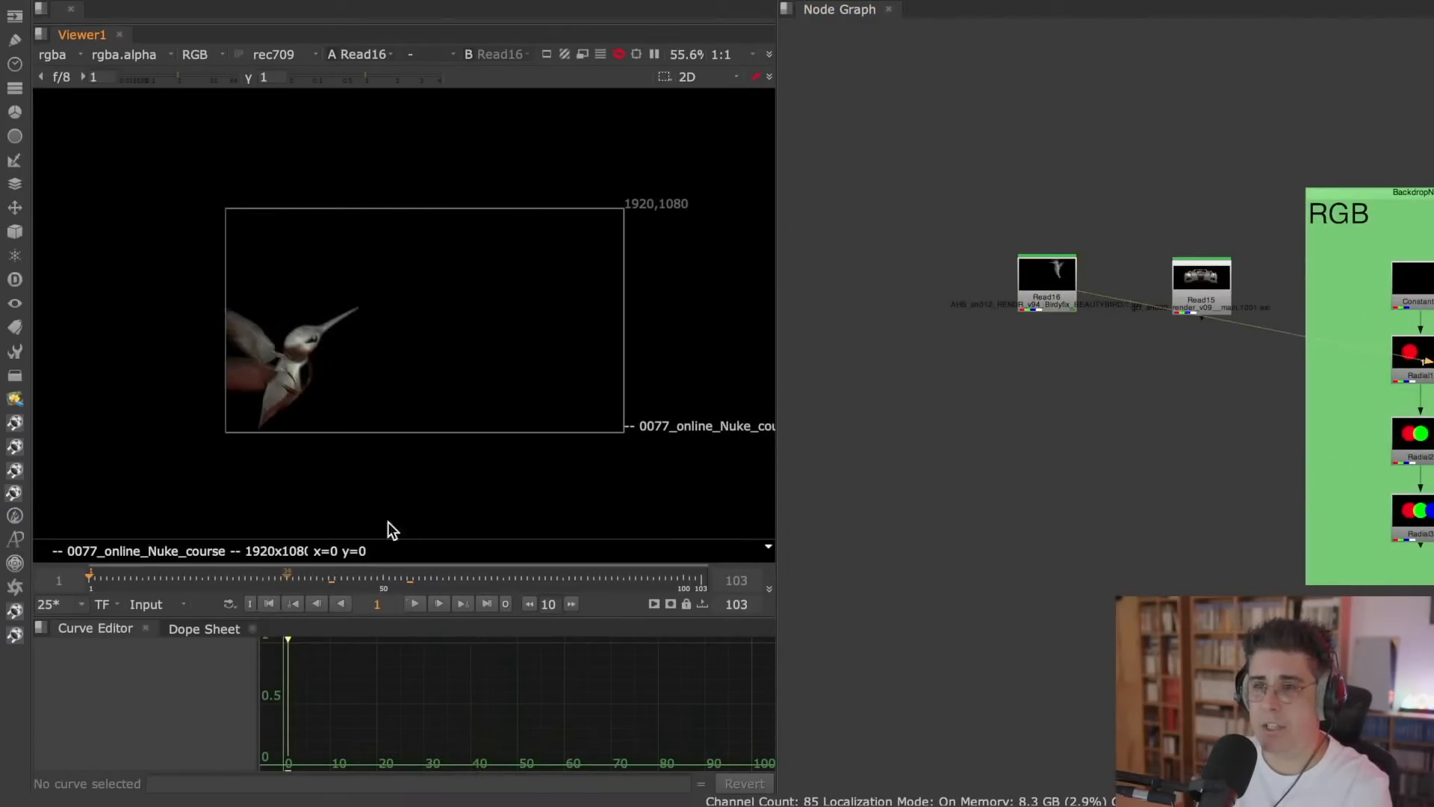
key("space")
scroll(719, 379, "up", 5)
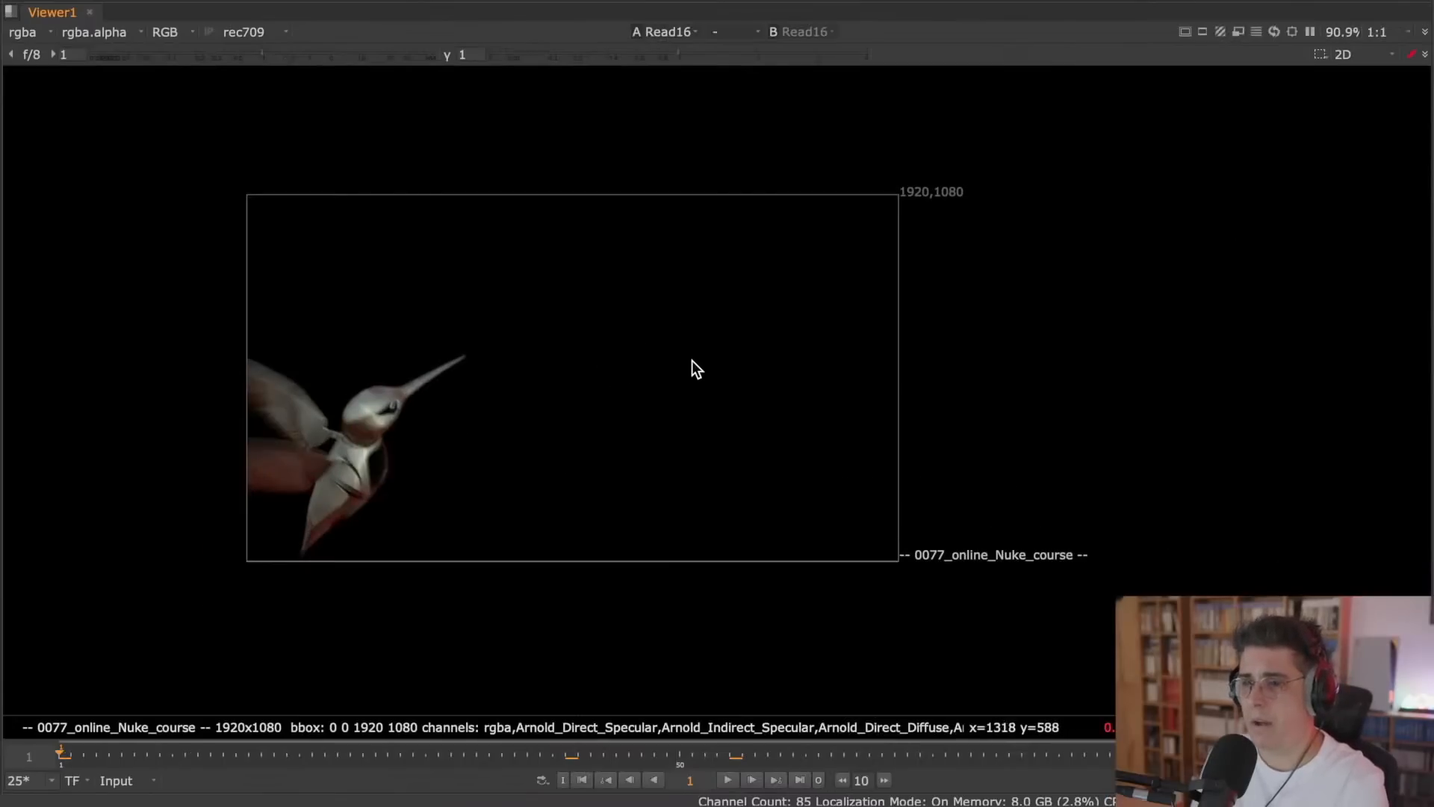
scroll(741, 362, "up", 2)
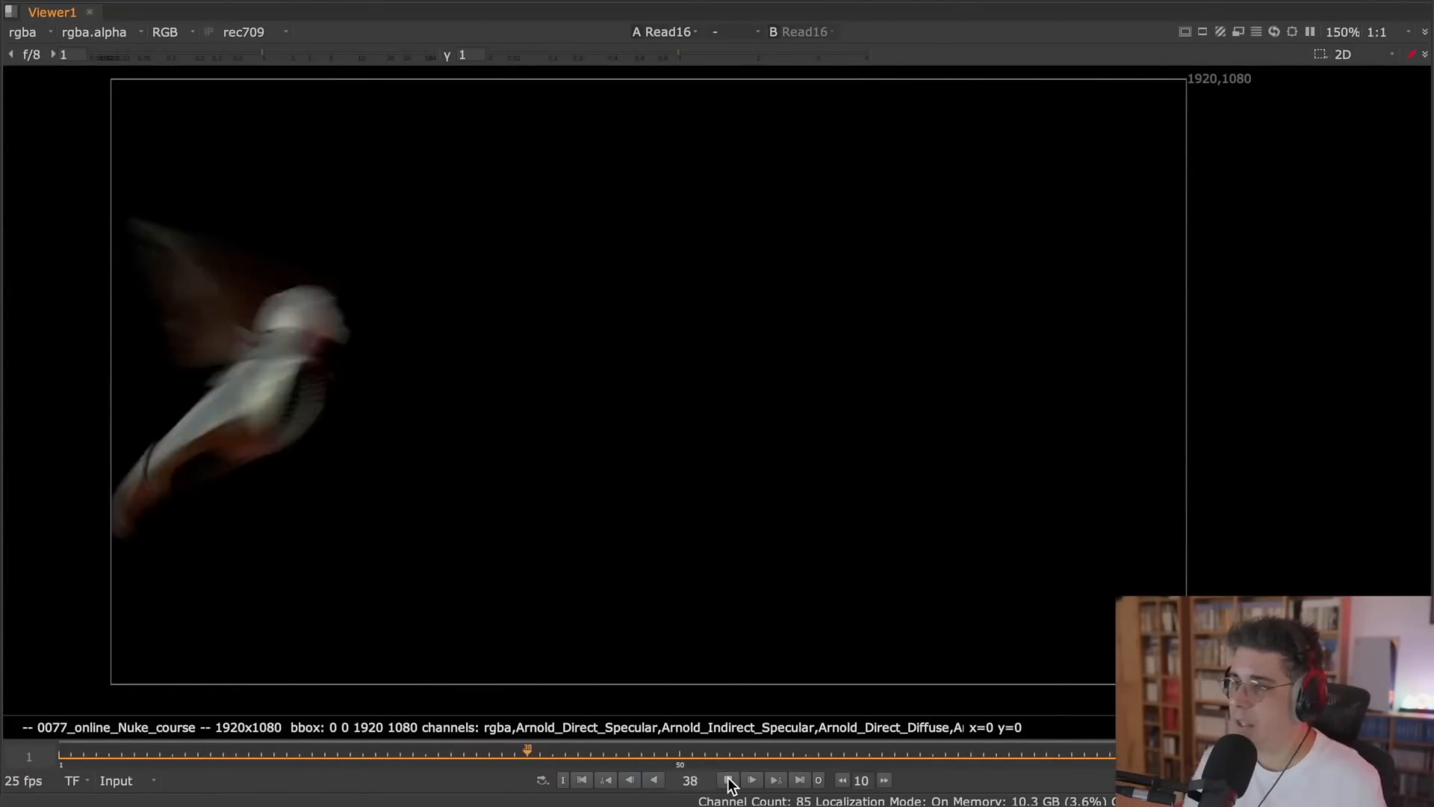
- Stop the bird render's playback and step forward through its frames from about 58 to frame 81
left_click(727, 780)
left_click(782, 752)
key("Right")
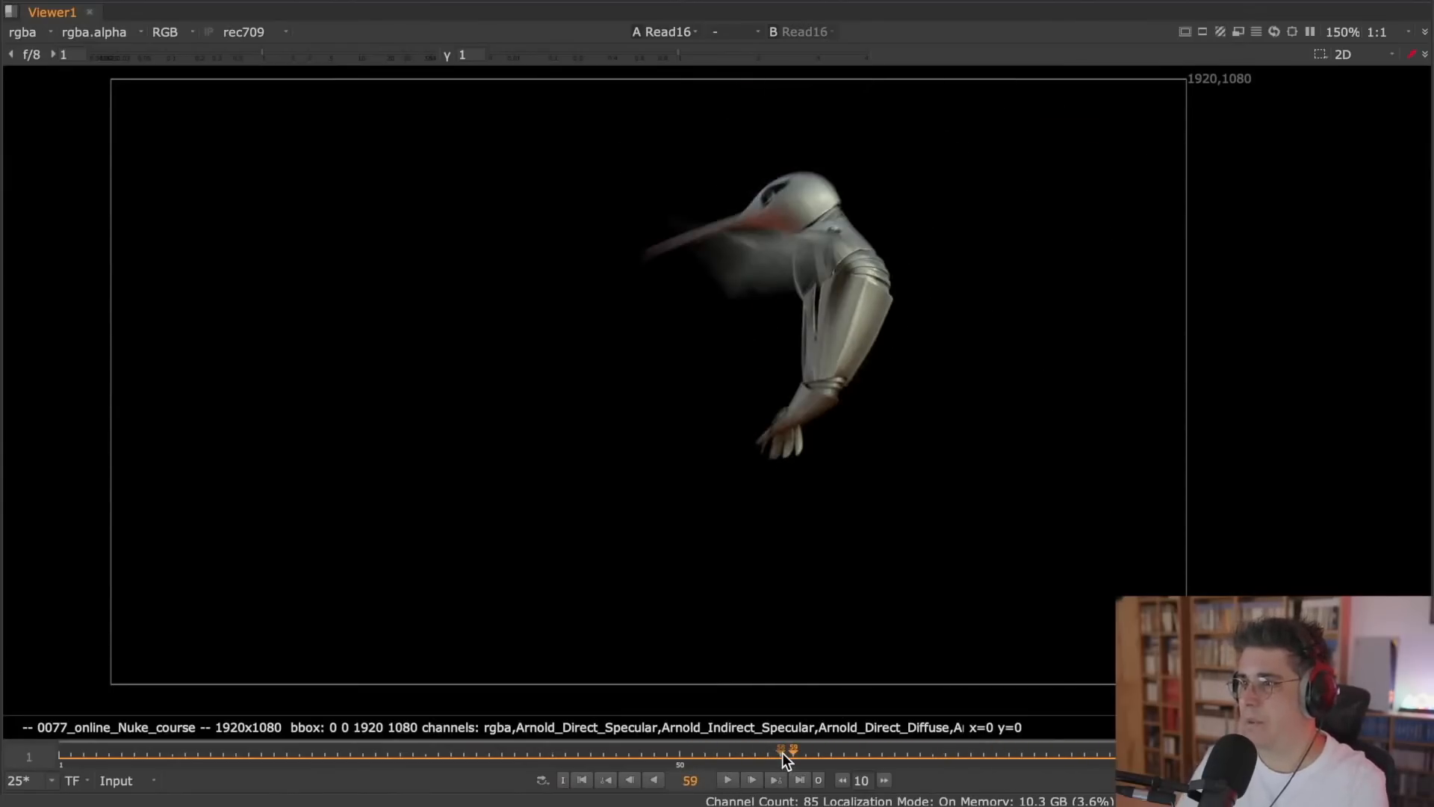
key("Right")
key("Right")
key("Right")
key("Right")
key("Right")
key("Right")
key("Right")
key("Right")
key("Right")
key("Right")
key("Right")
key("Right")
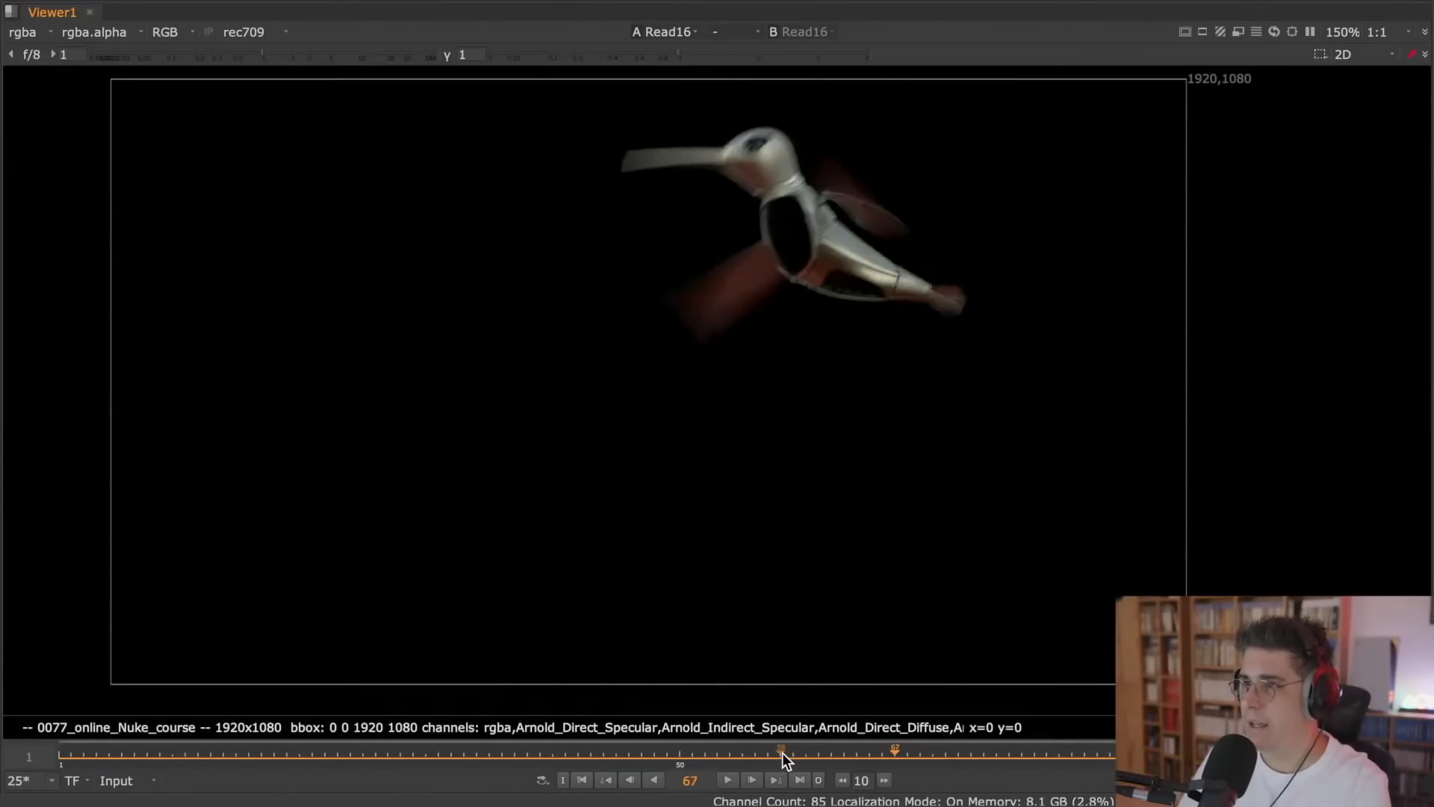
key("Right")
key("Right")
key("Right")
key("Right")
key("Right")
key("Right")
key("Right")
key("Right")
key("Right")
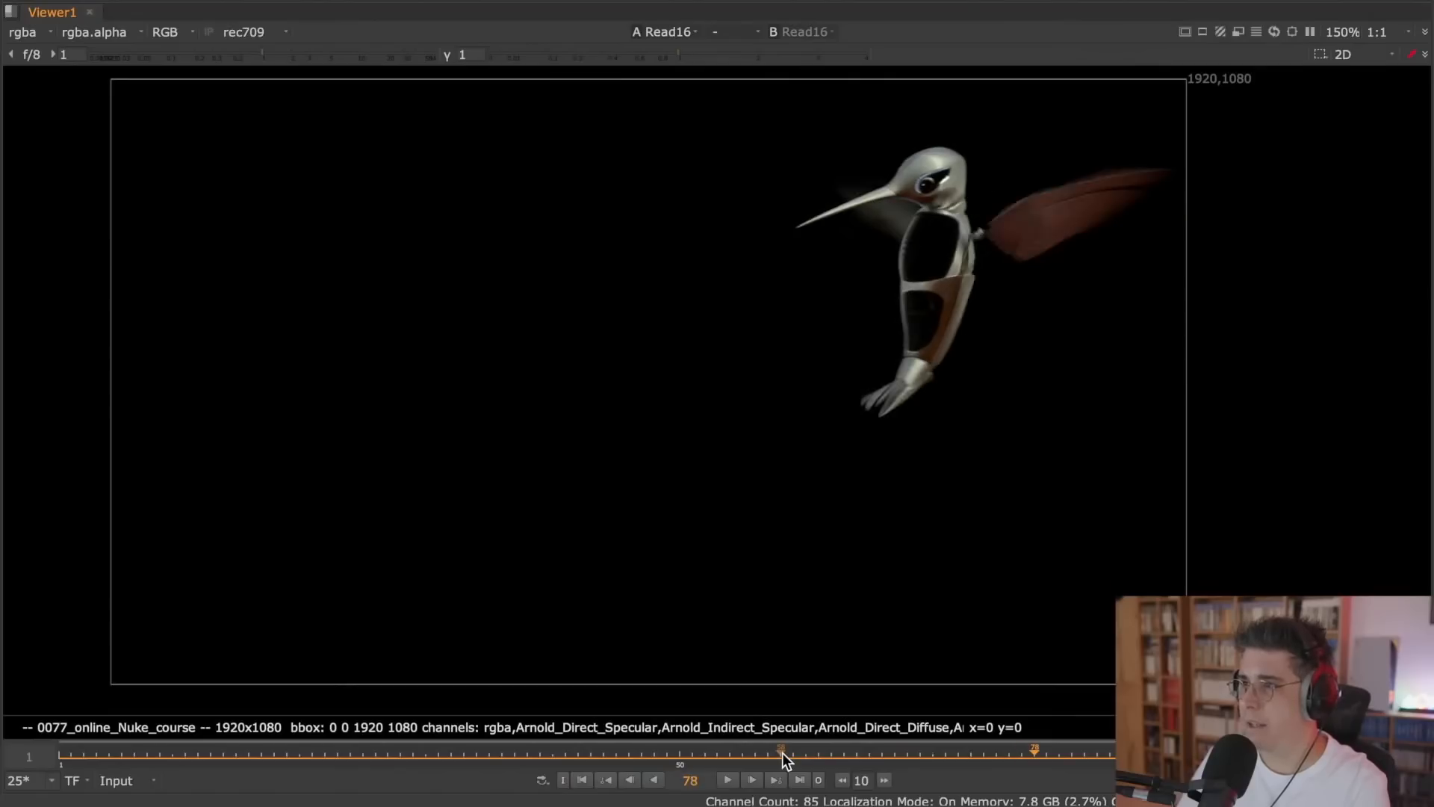
key("Right")
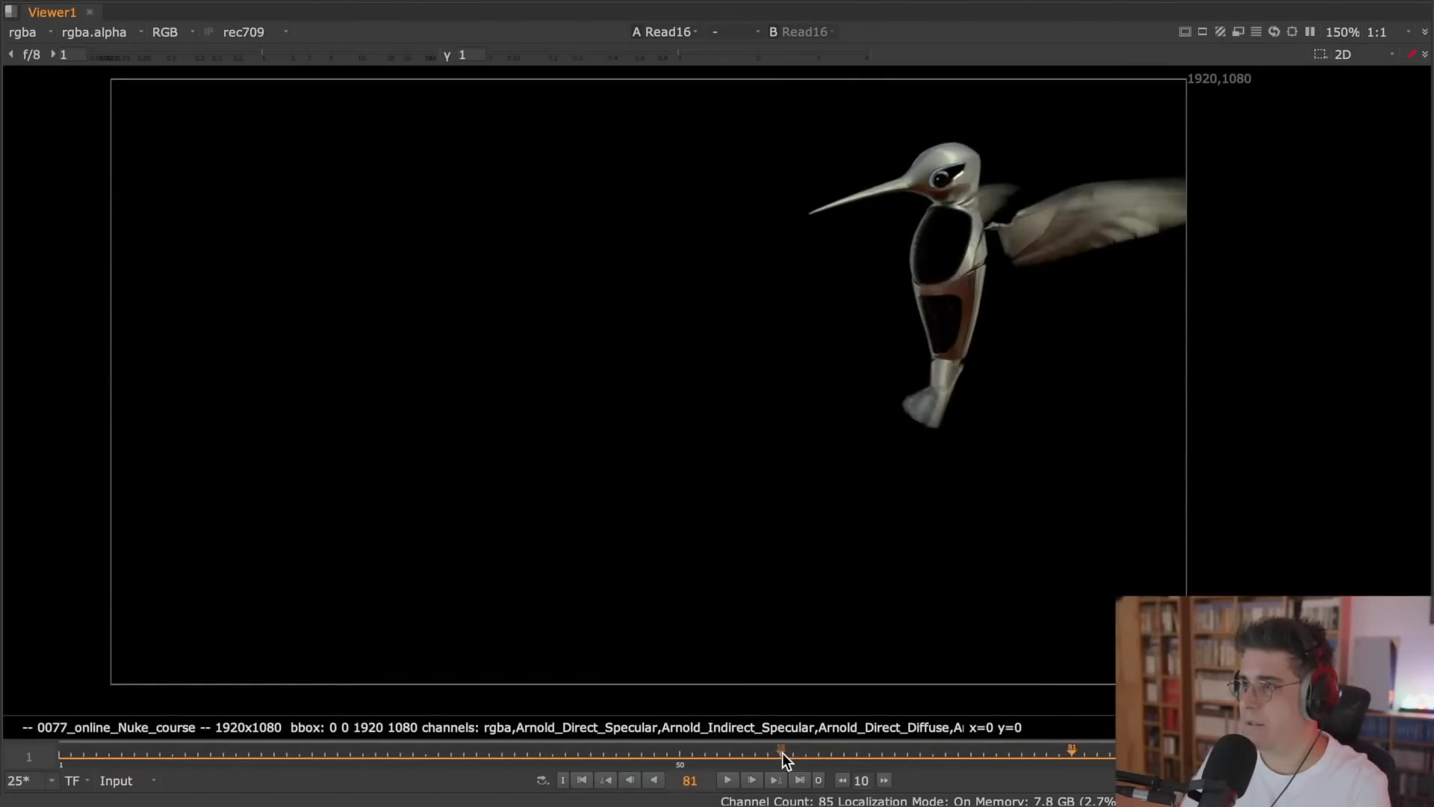
- Compare the red, green and blue channels on a close-up of the bird's head and wing
middle_click_drag(997, 100, 572, 369)
scroll(556, 451, "up", 6)
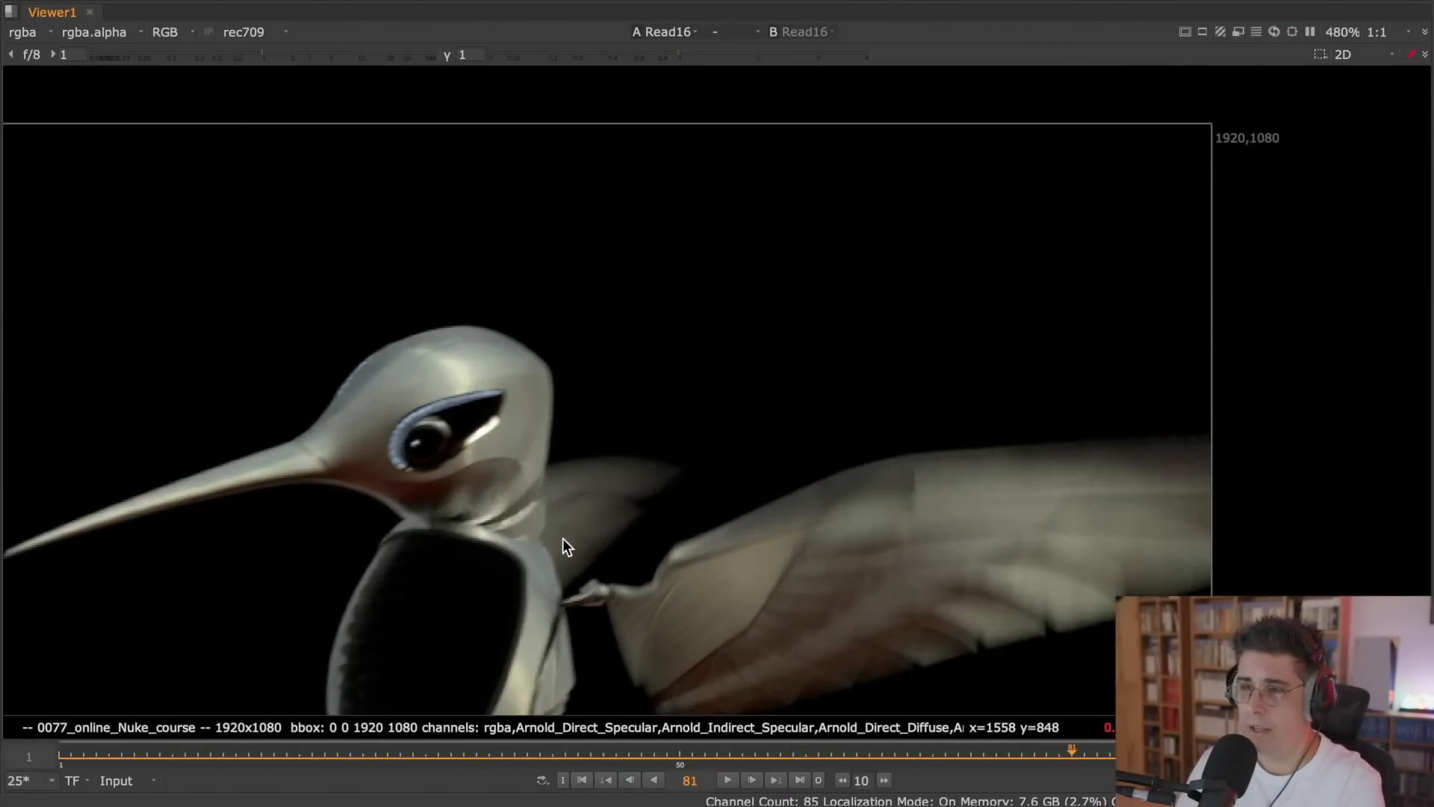
middle_click_drag(595, 557, 755, 351)
key("r")
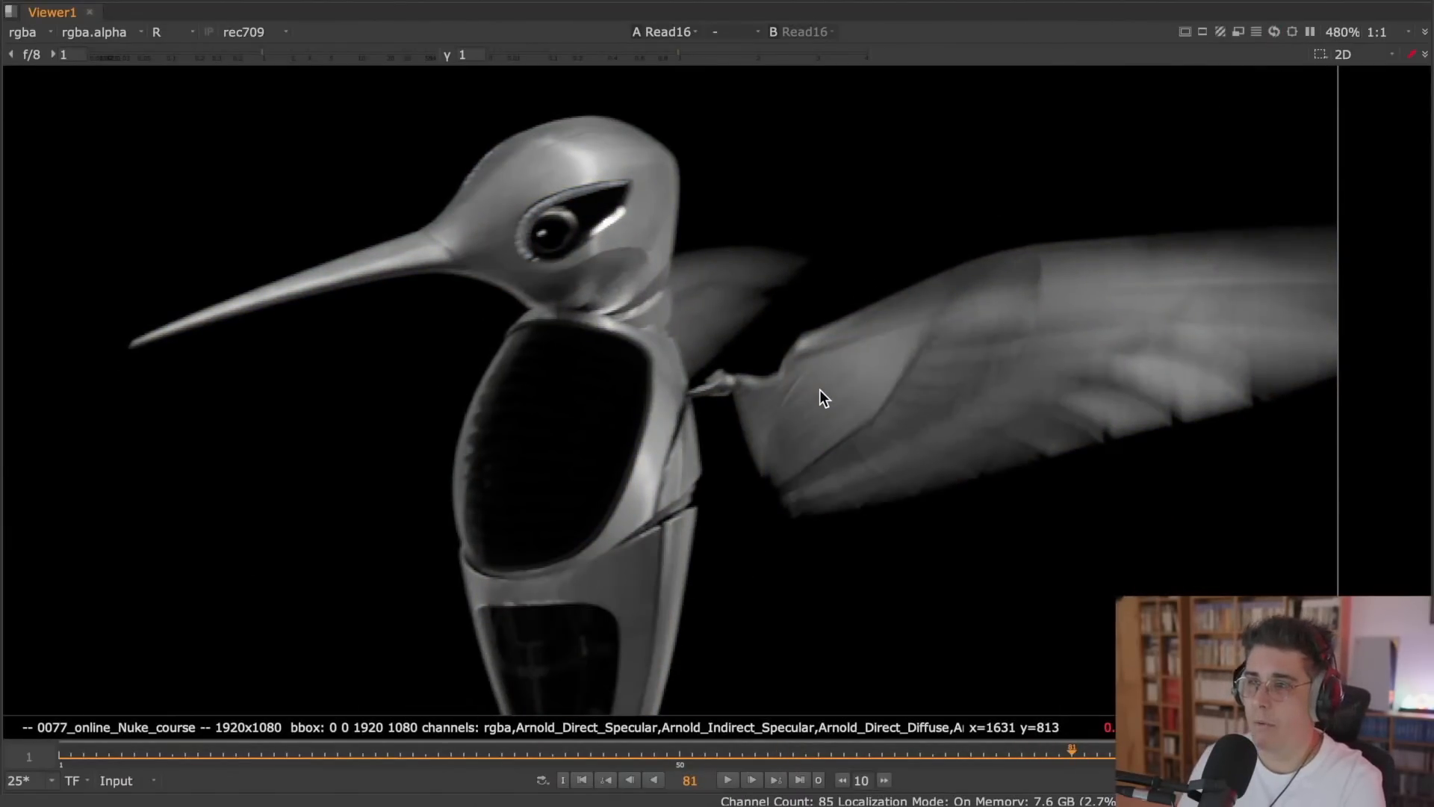
key("g")
key("b")
key("r")
key("r")
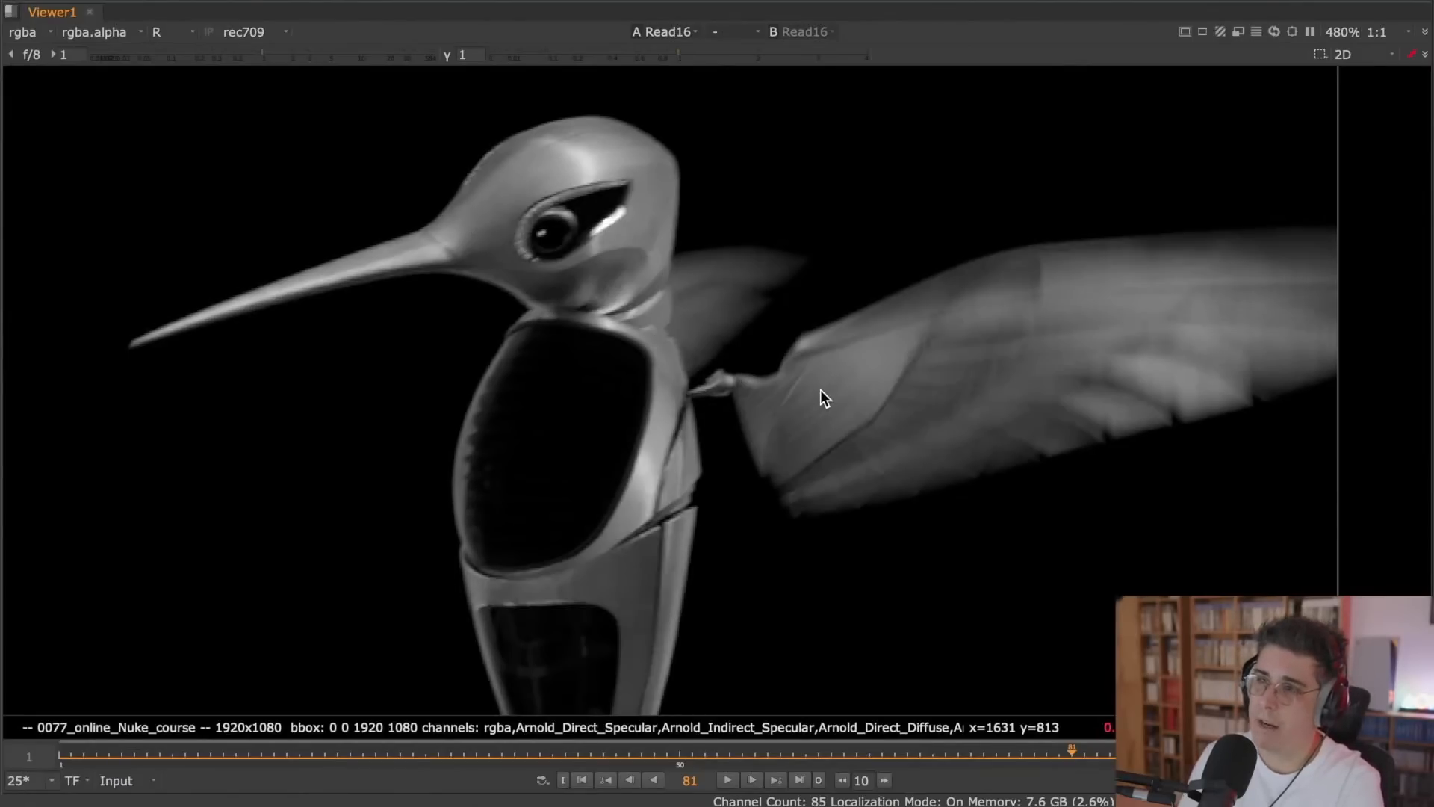
- View the bird render's Arnold_Direct_Diffuse, Arnold_Direct_Specular and Arnold_Emission layers one after another
left_click(33, 33)
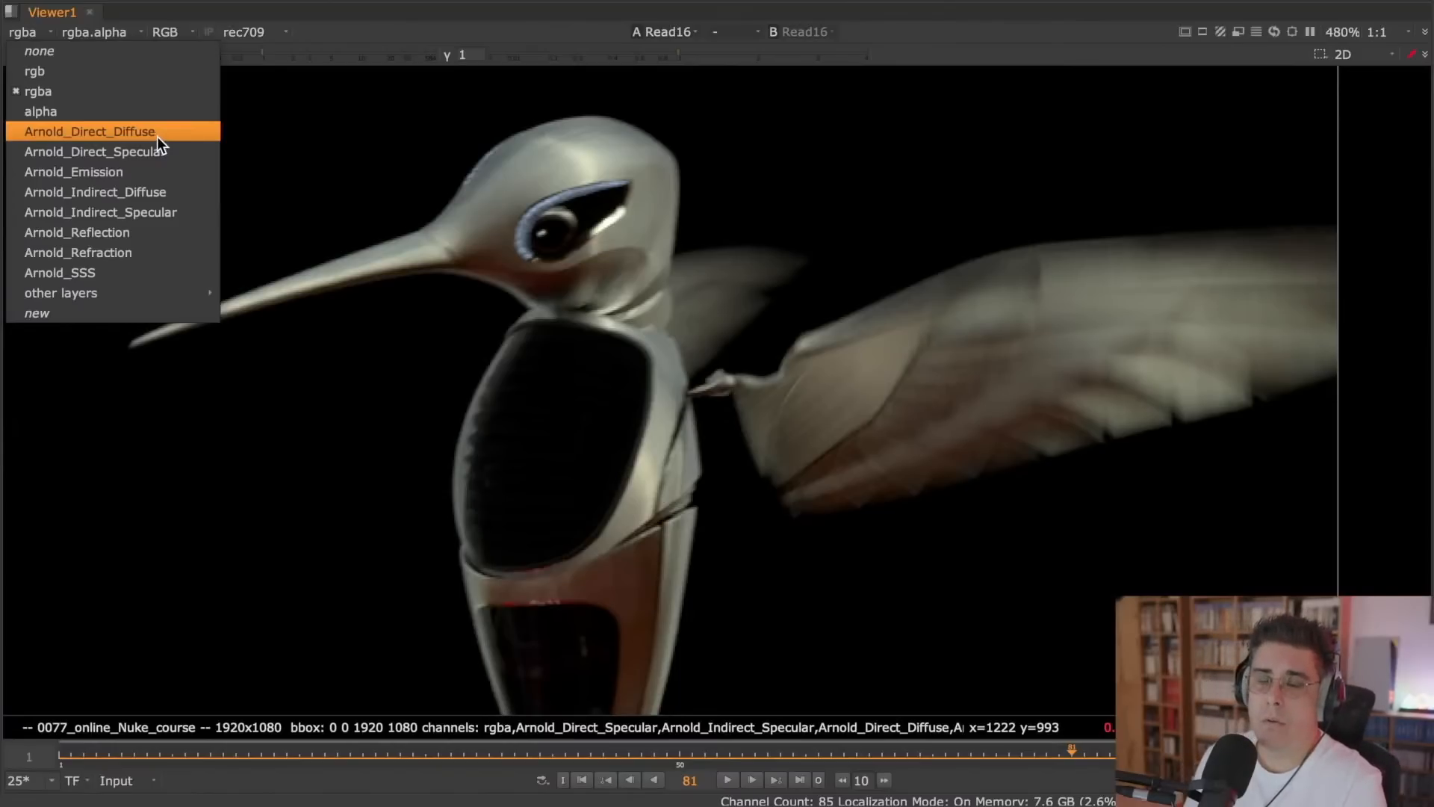
left_click(155, 136)
left_click(100, 30)
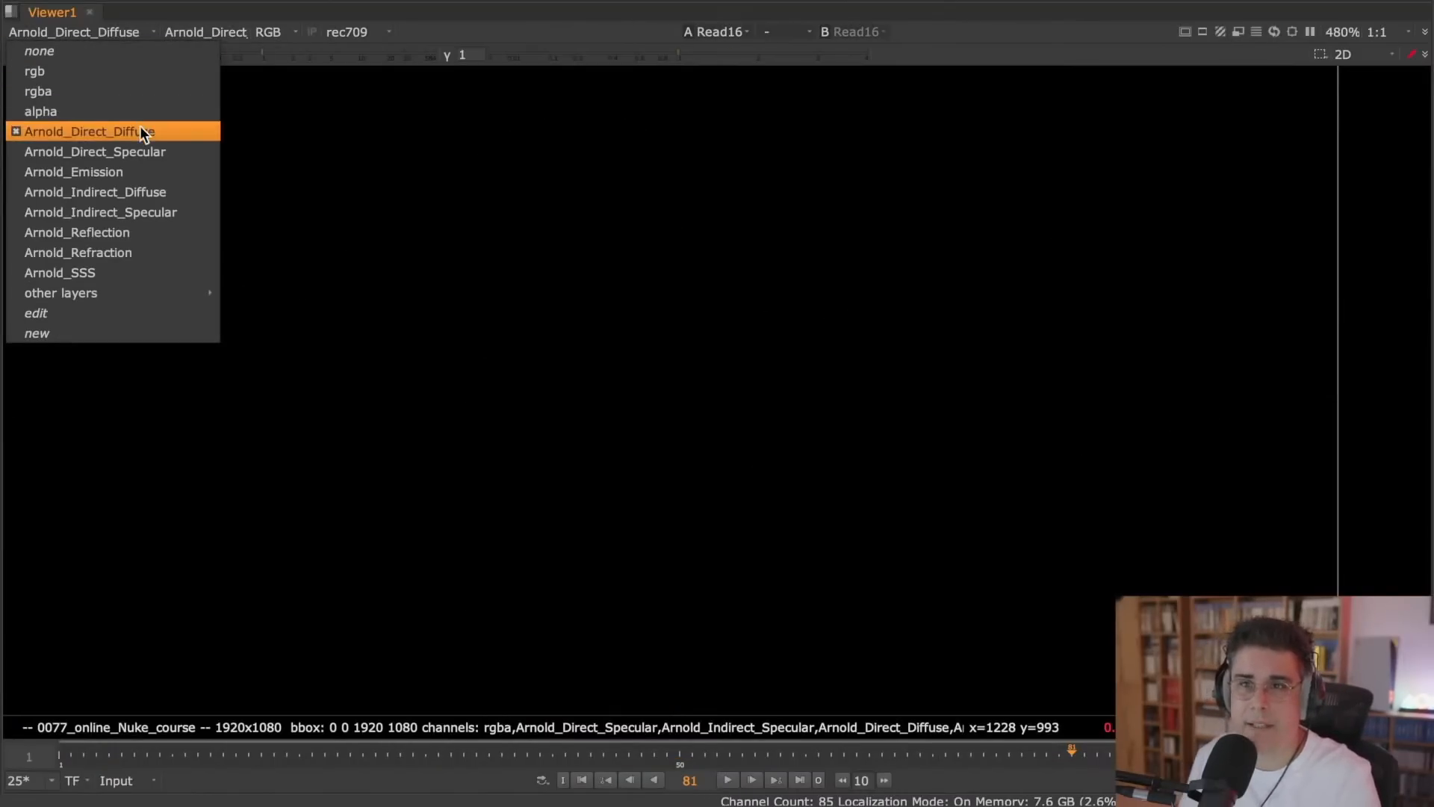
left_click(145, 153)
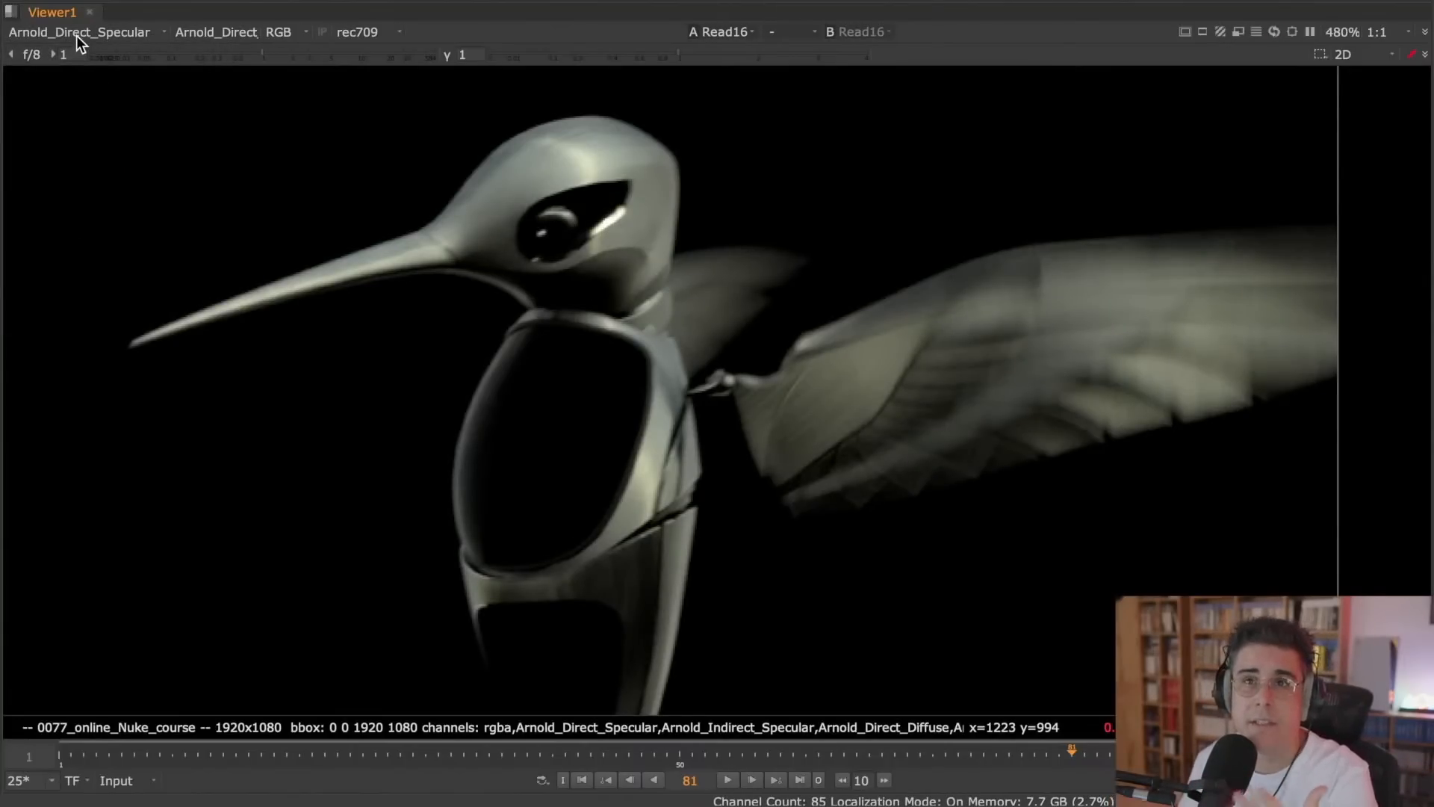
left_click(76, 32)
left_click(133, 171)
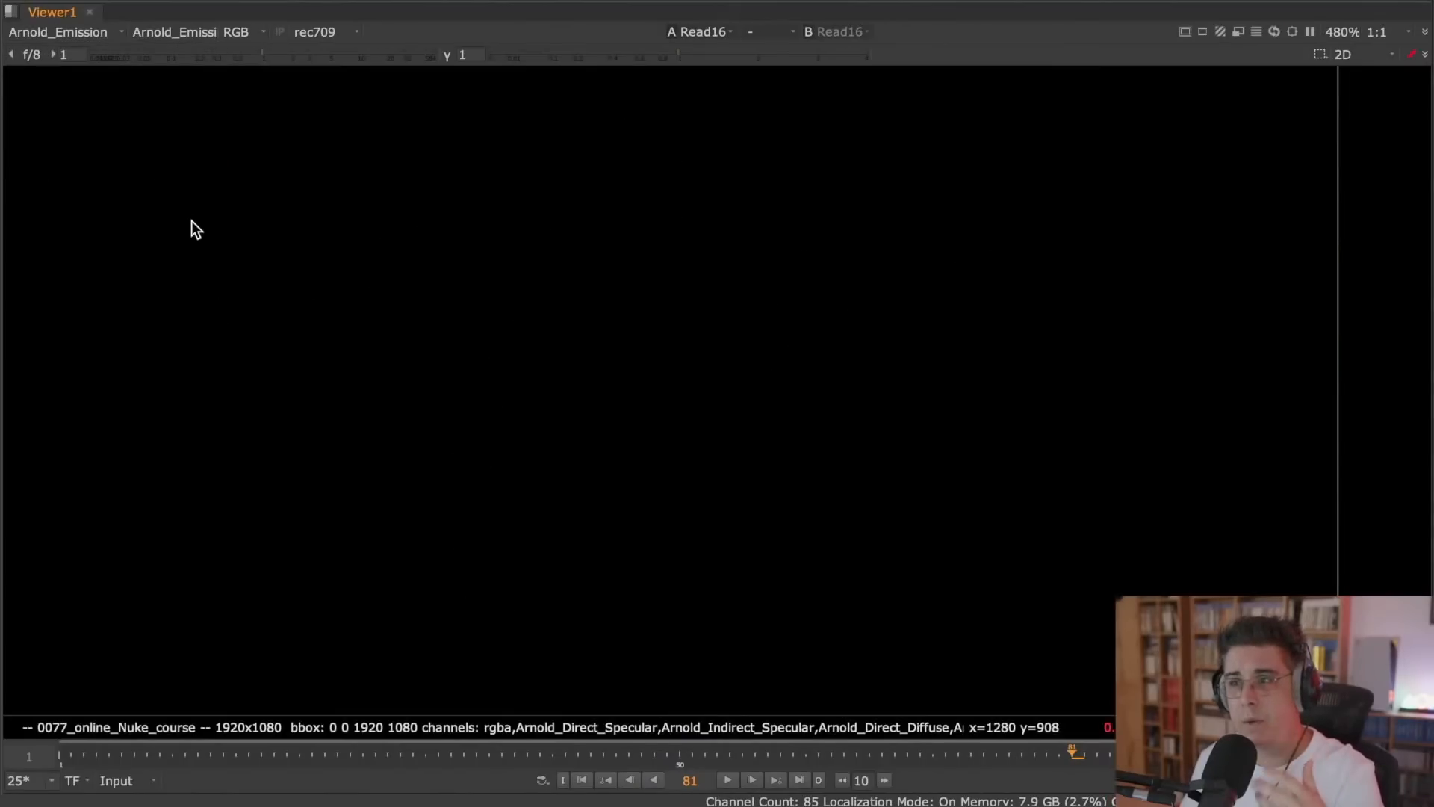
- View the bird render's Arnold_Indirect_Diffuse, Arnold_Indirect_Specular and Arnold_Reflection layers one after another
left_click(84, 32)
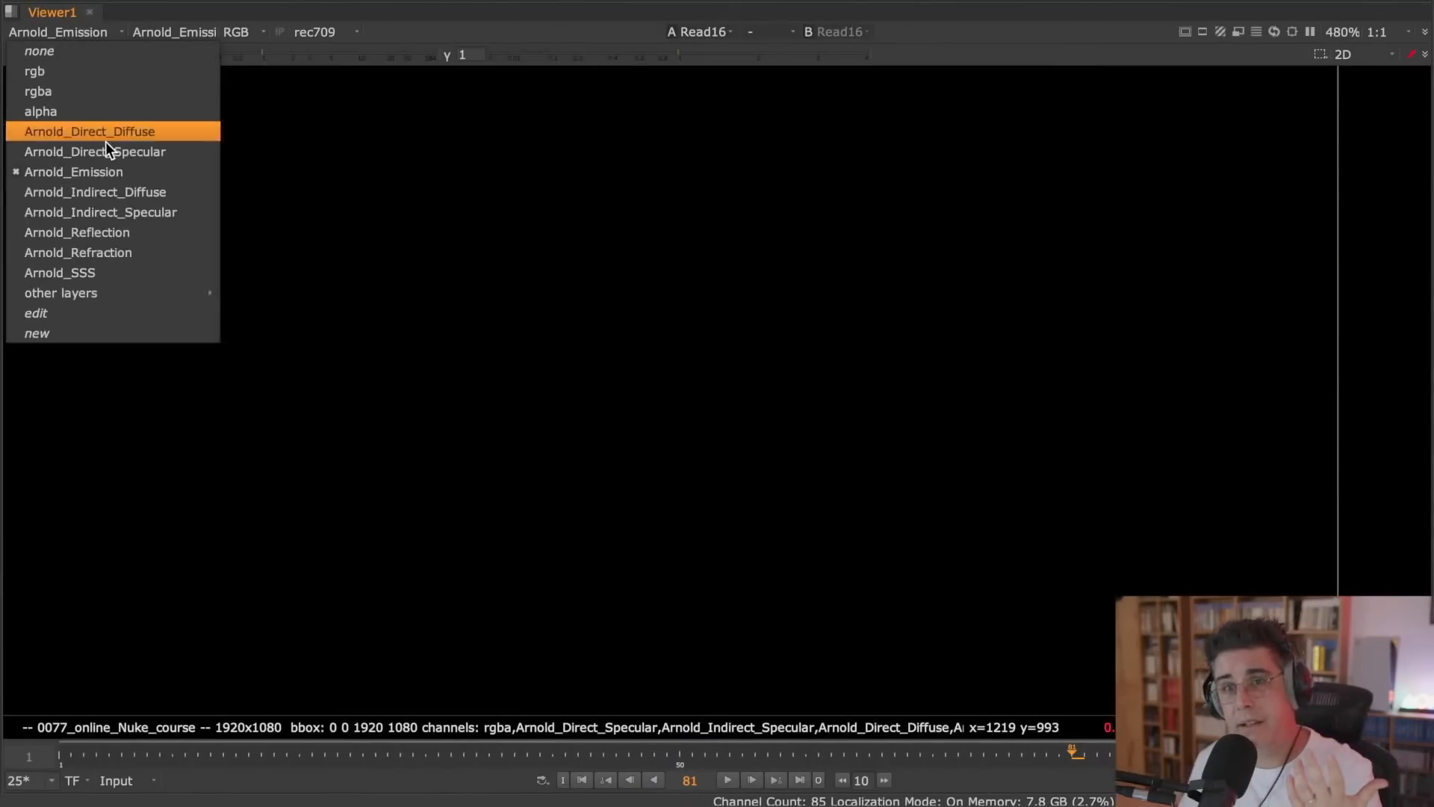
left_click(107, 188)
left_click(114, 33)
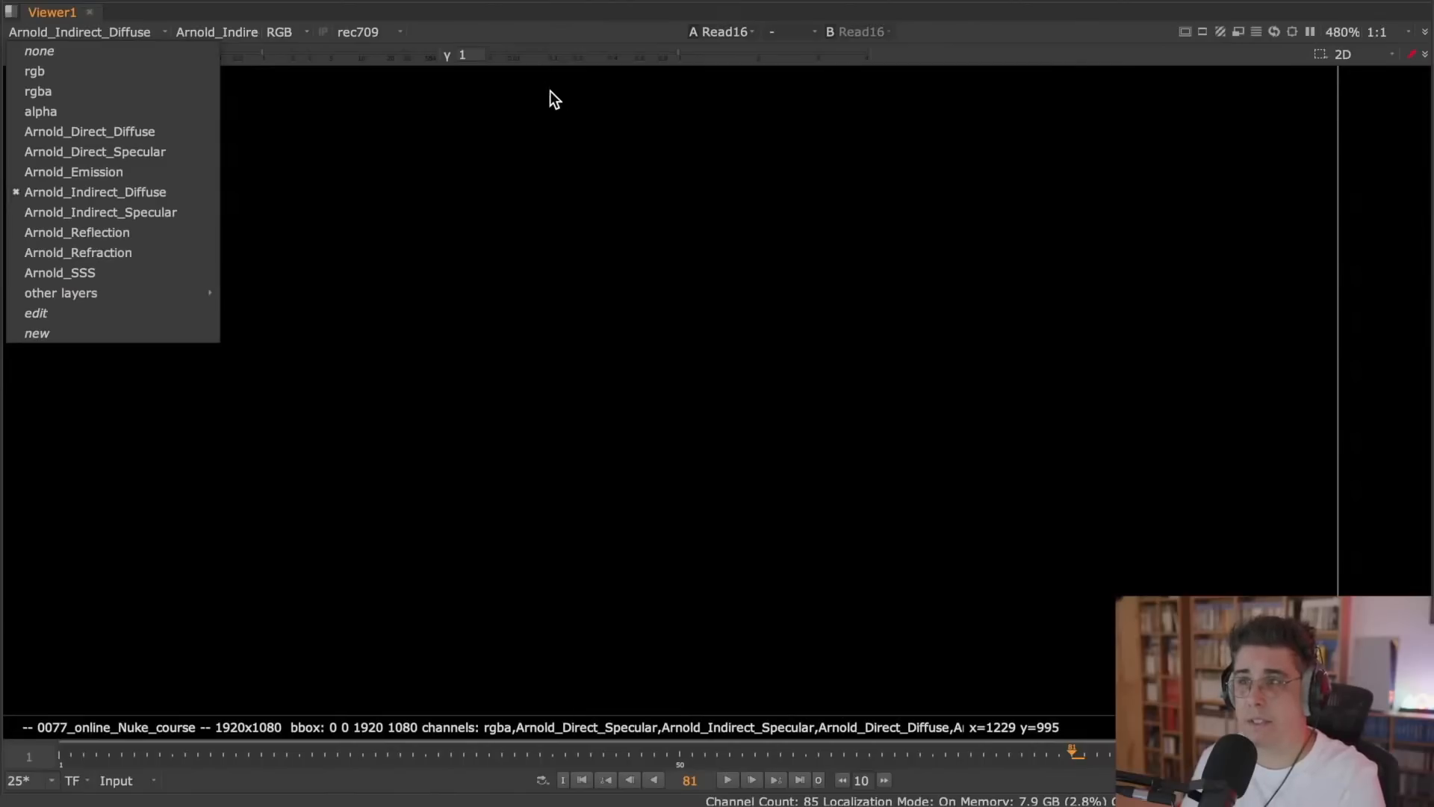
left_click(177, 209)
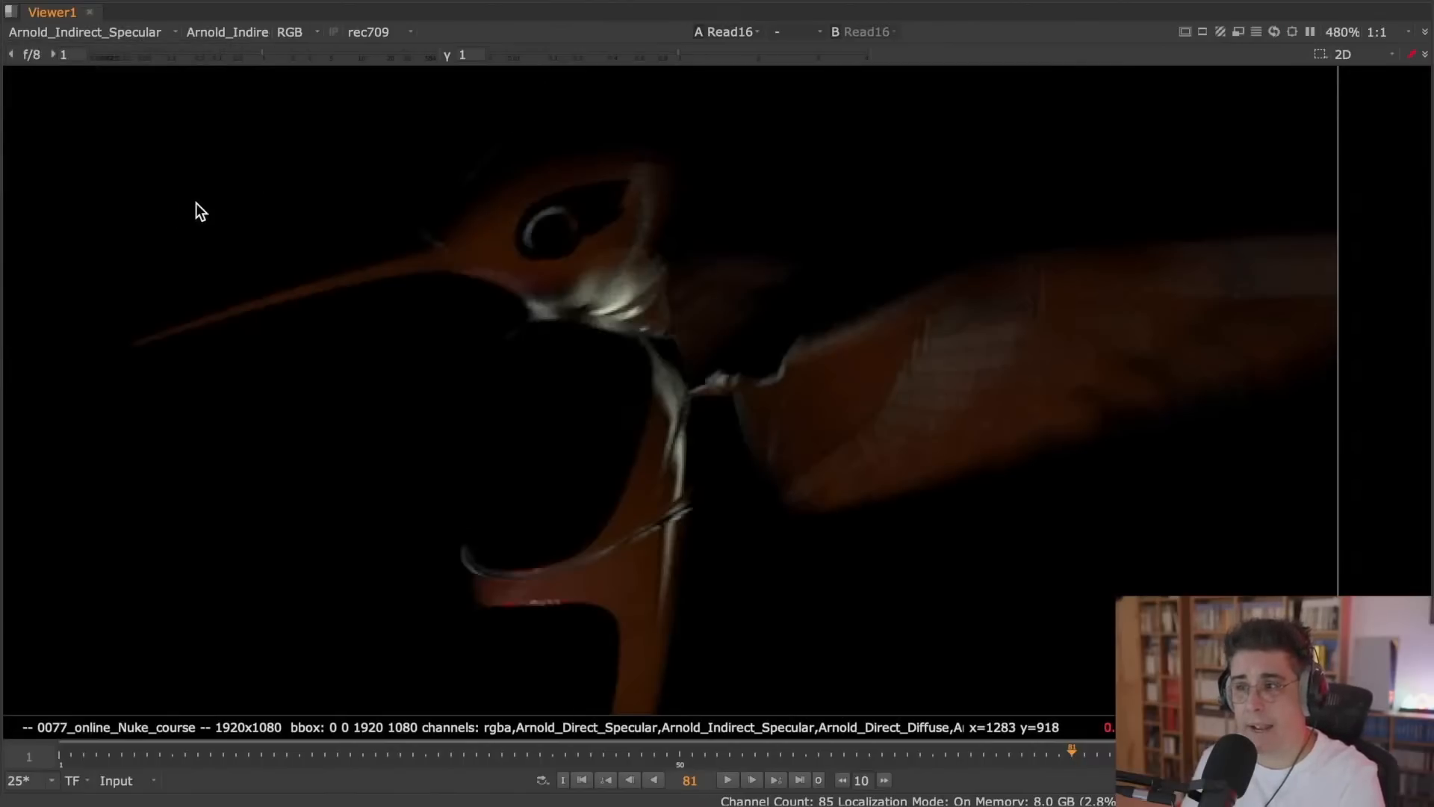
left_click(95, 34)
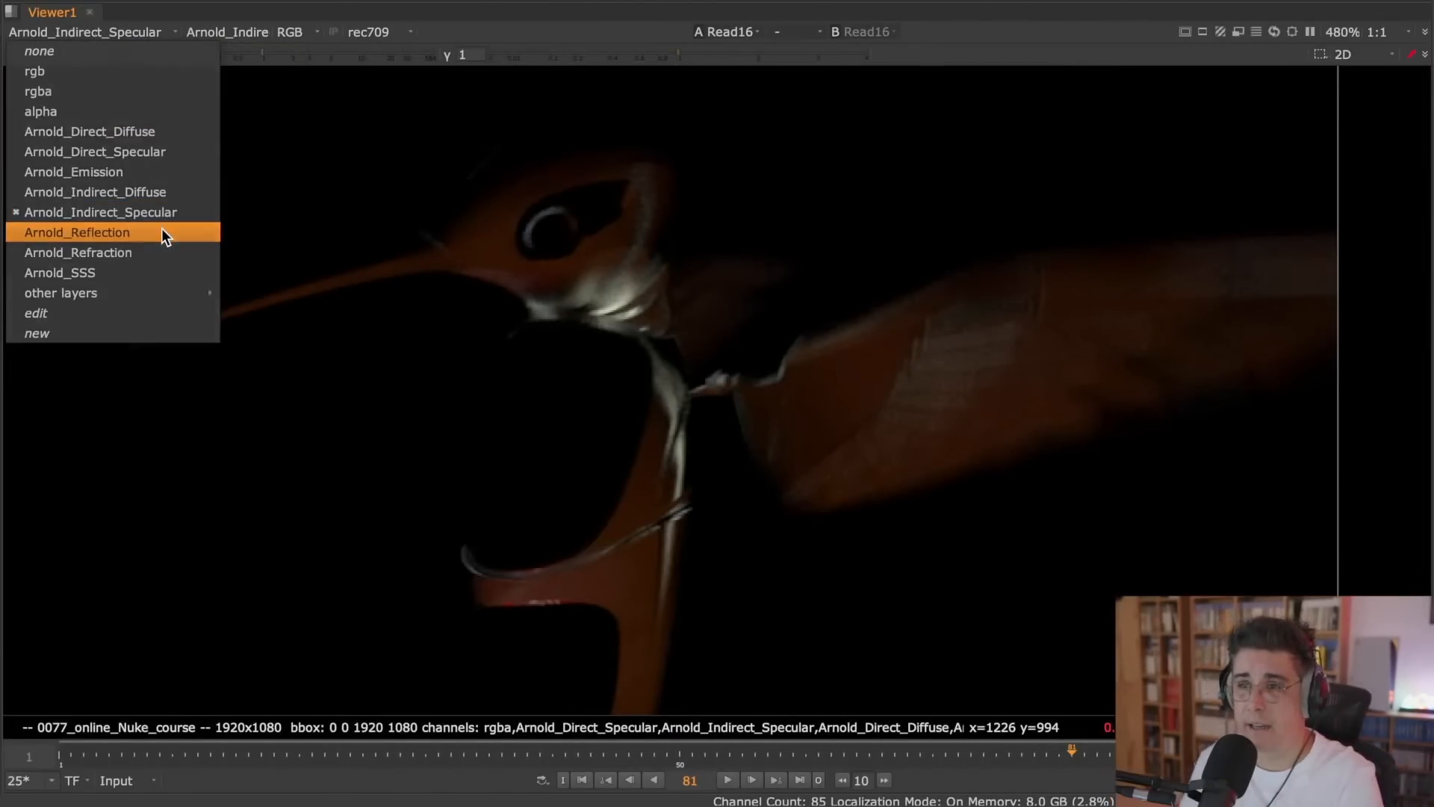
left_click(161, 232)
- View the bird render's Arnold_Refraction and Arnold_SSS layers and return the viewer to the rgba layer
left_click(106, 31)
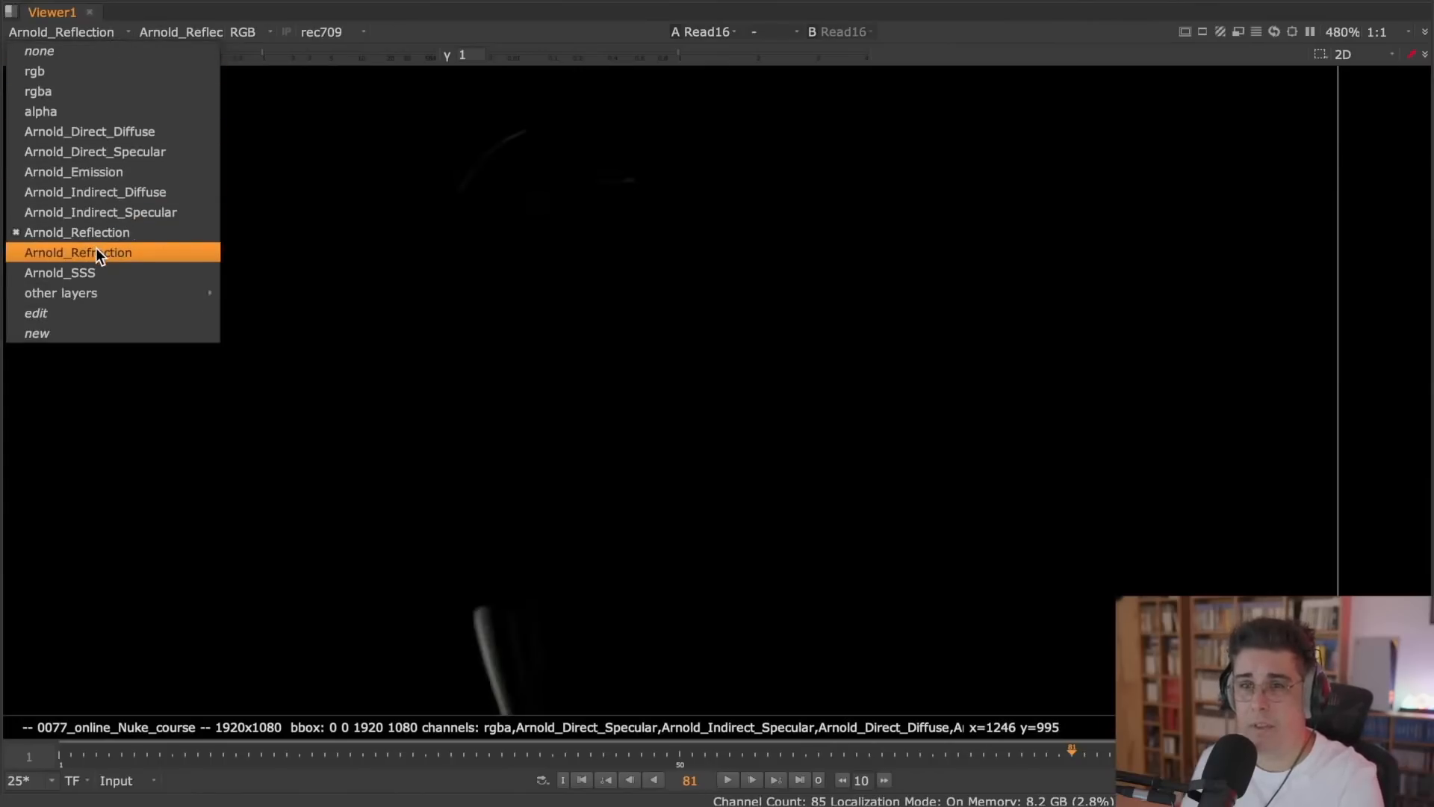
left_click(115, 252)
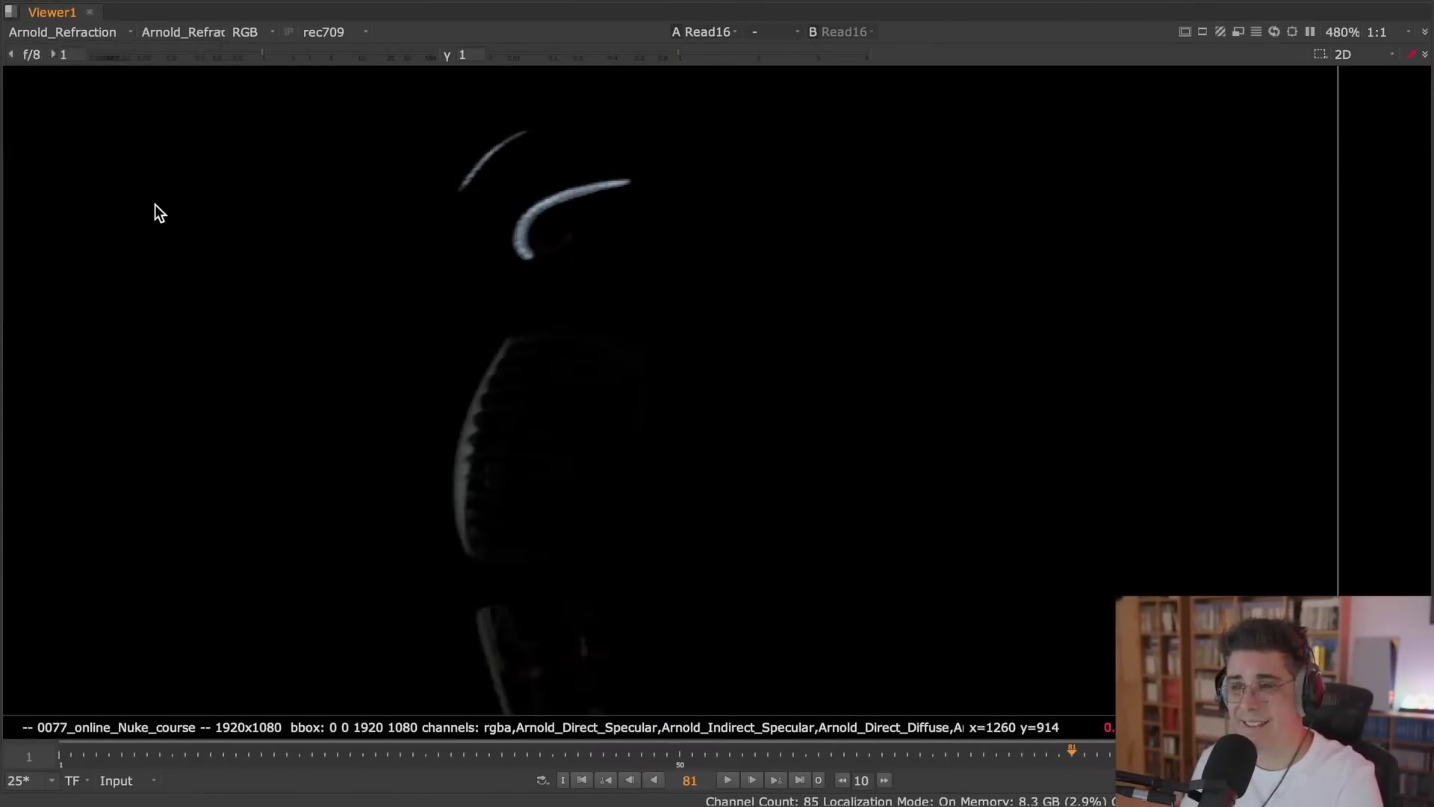
left_click(83, 33)
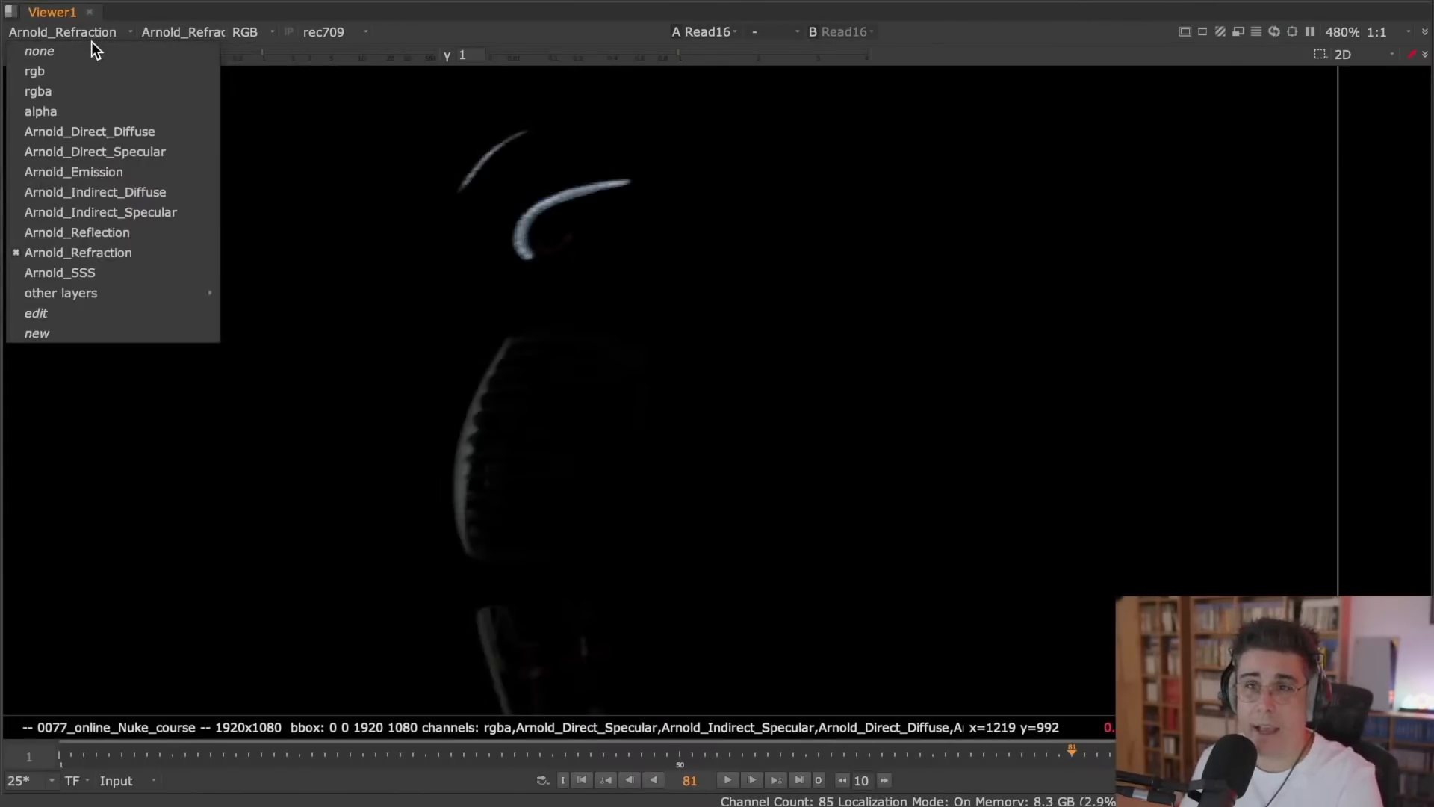
left_click(109, 272)
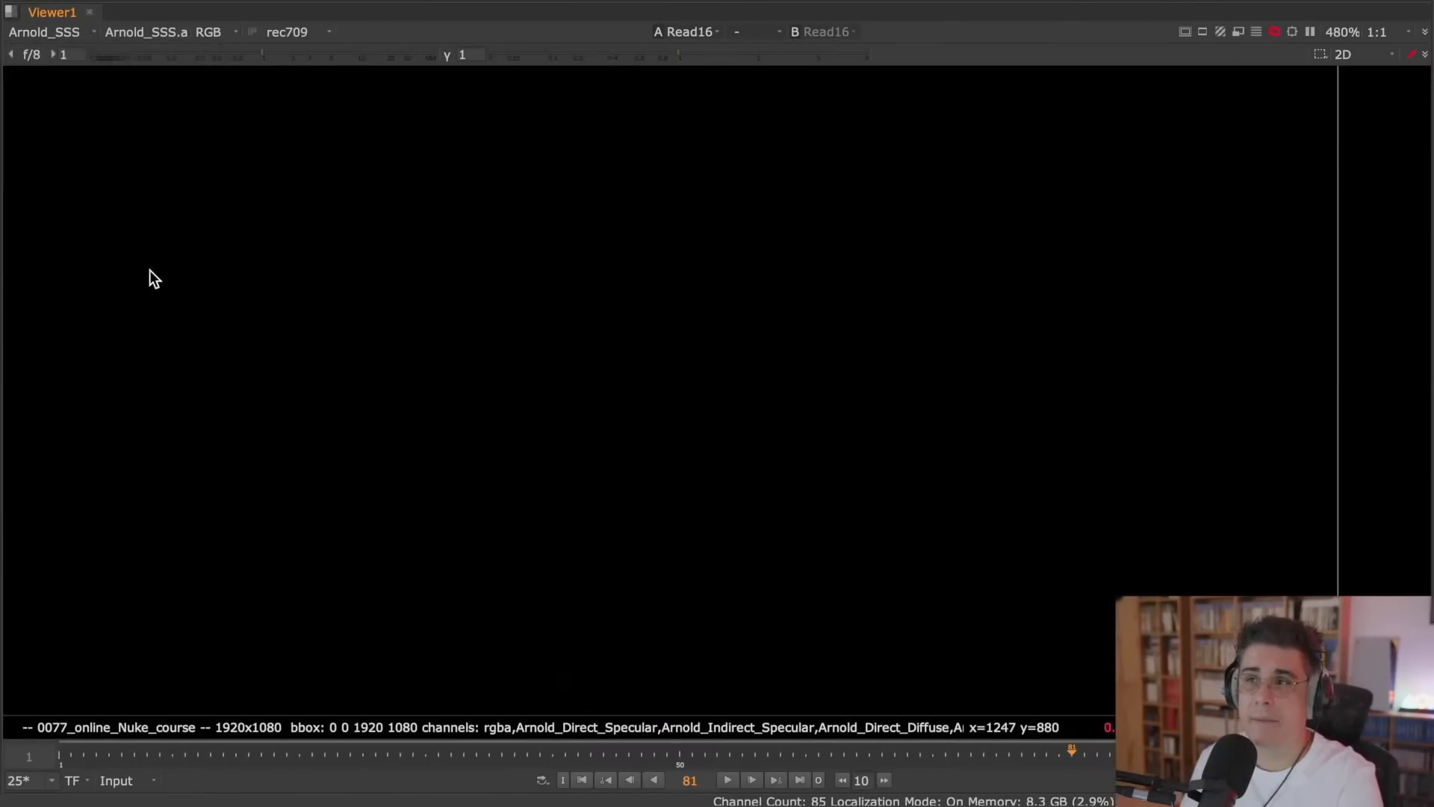
left_click(70, 29)
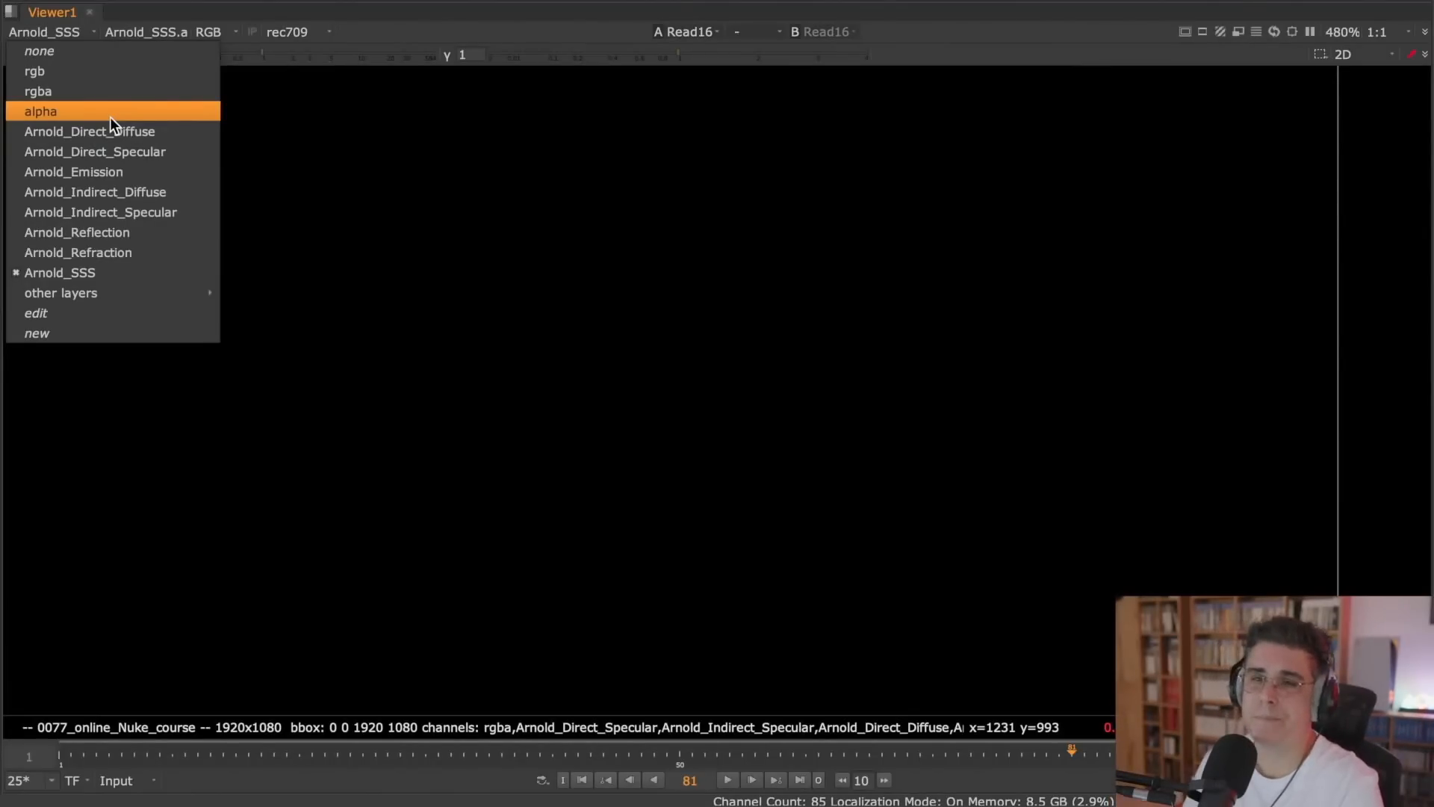
left_click(101, 86)
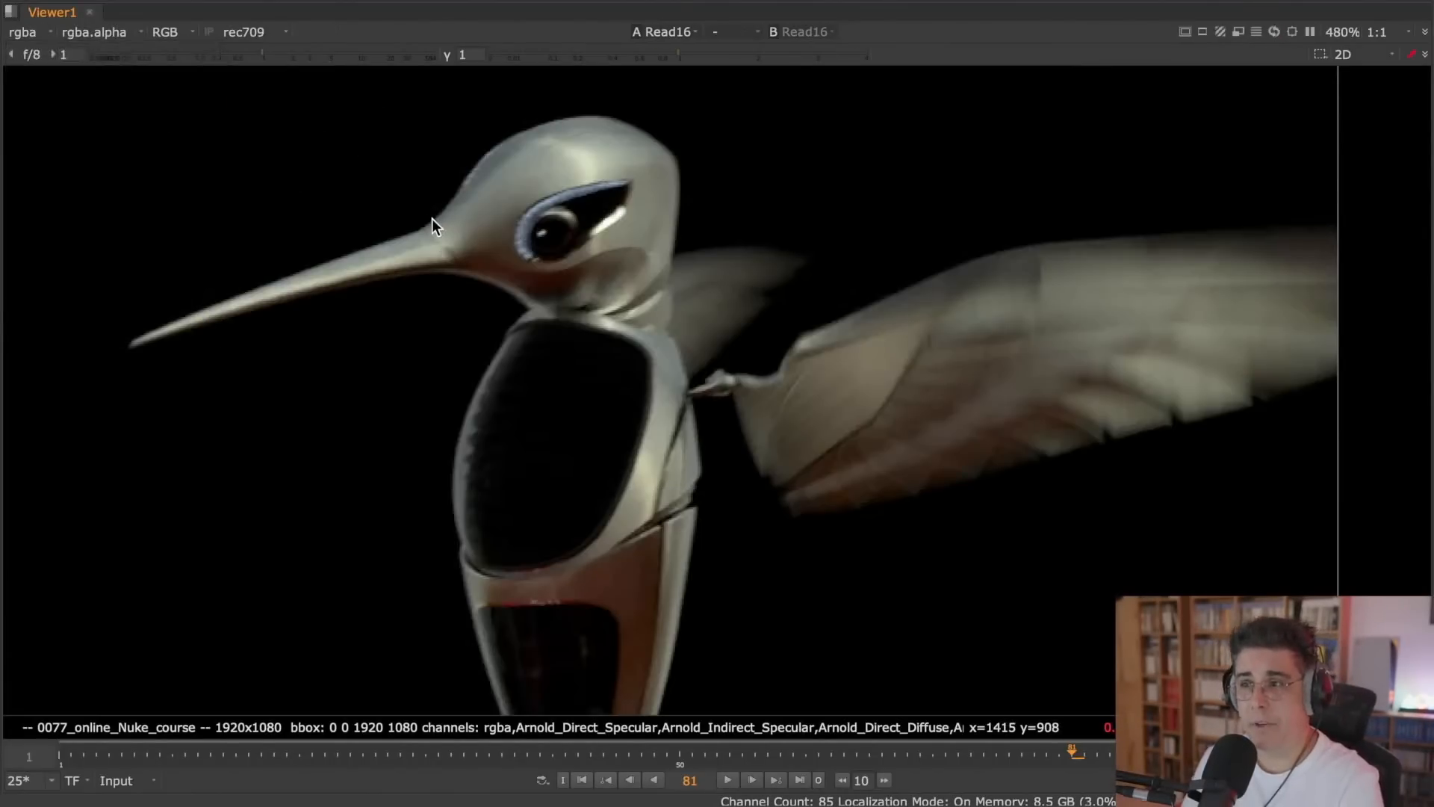
- Load the sq150_sh040_rs_Beauty_014 EXR sequence from the oaklake_2016/sq150/sh040/cg/v018 folder into a new Read node
key("super+Tab")
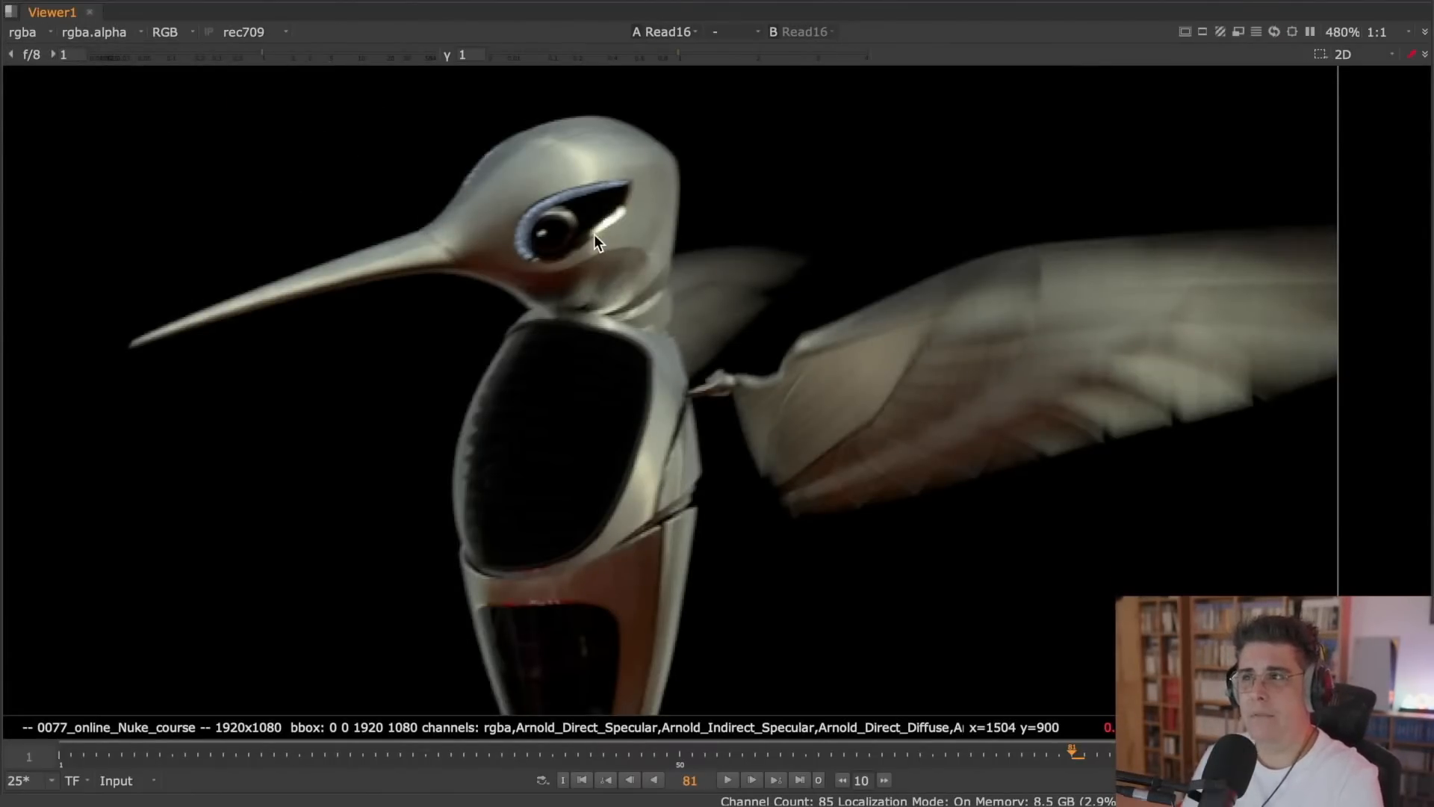
key("space")
scroll(669, 320, "down", 5)
scroll(669, 320, "up", 2)
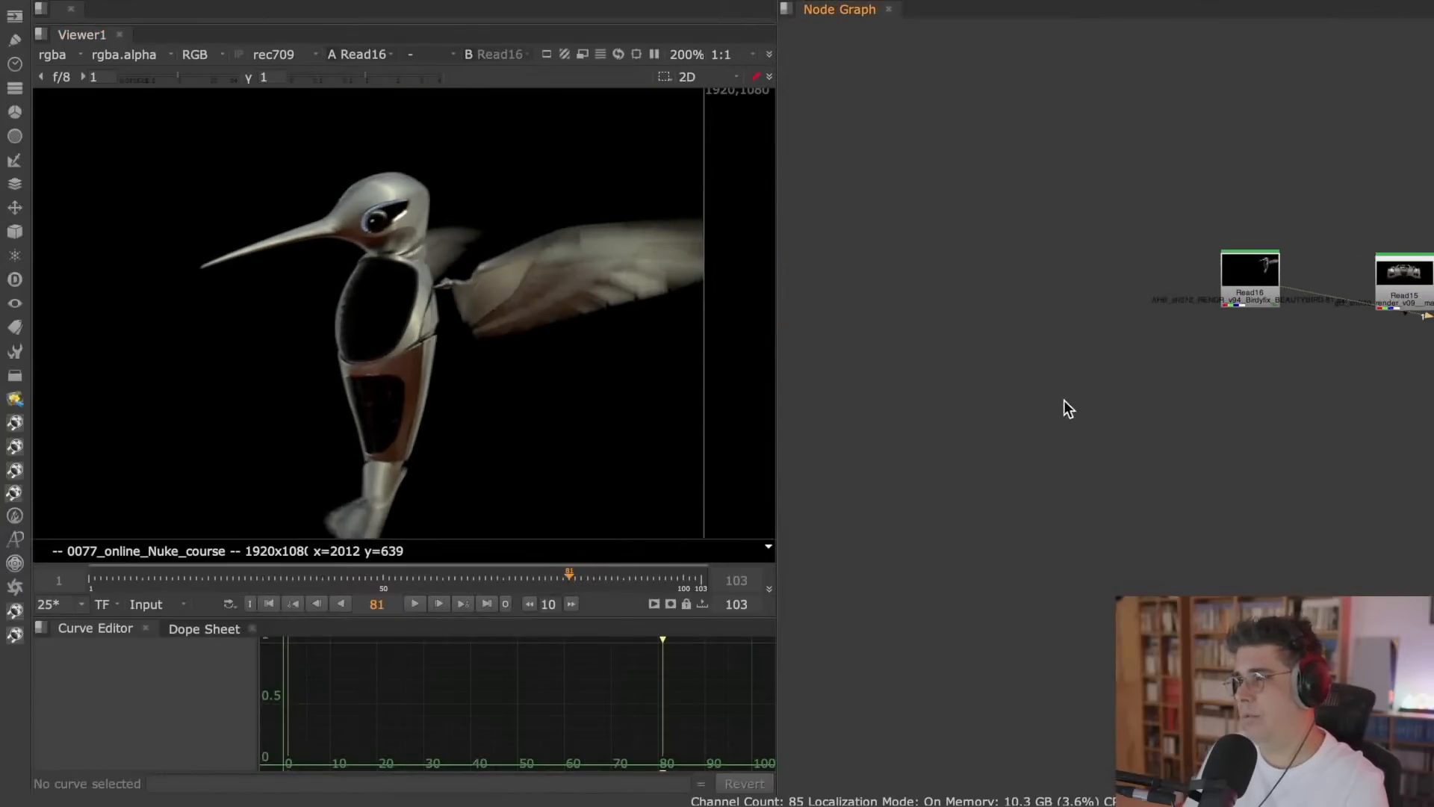
key("r")
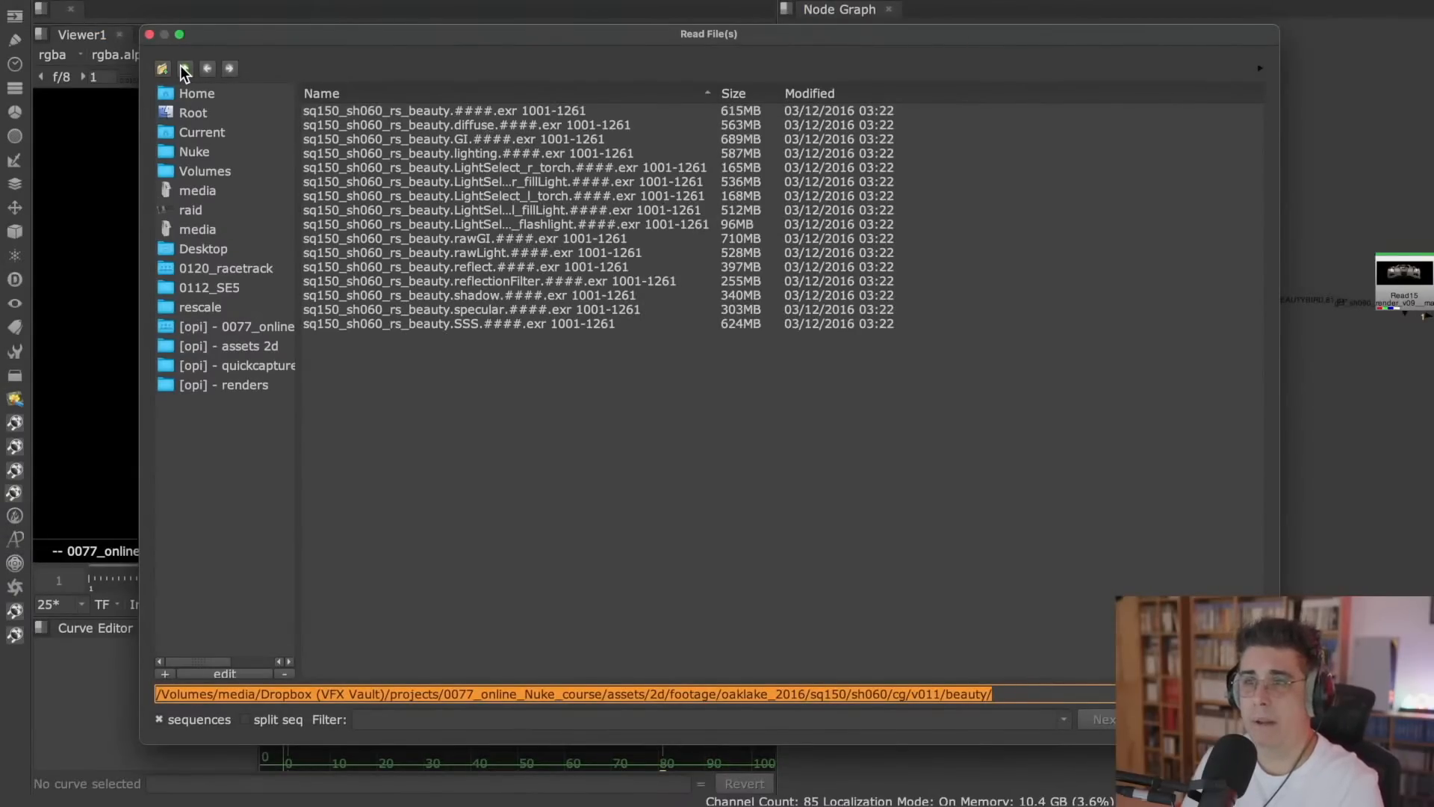
left_click(184, 68)
left_click(185, 68)
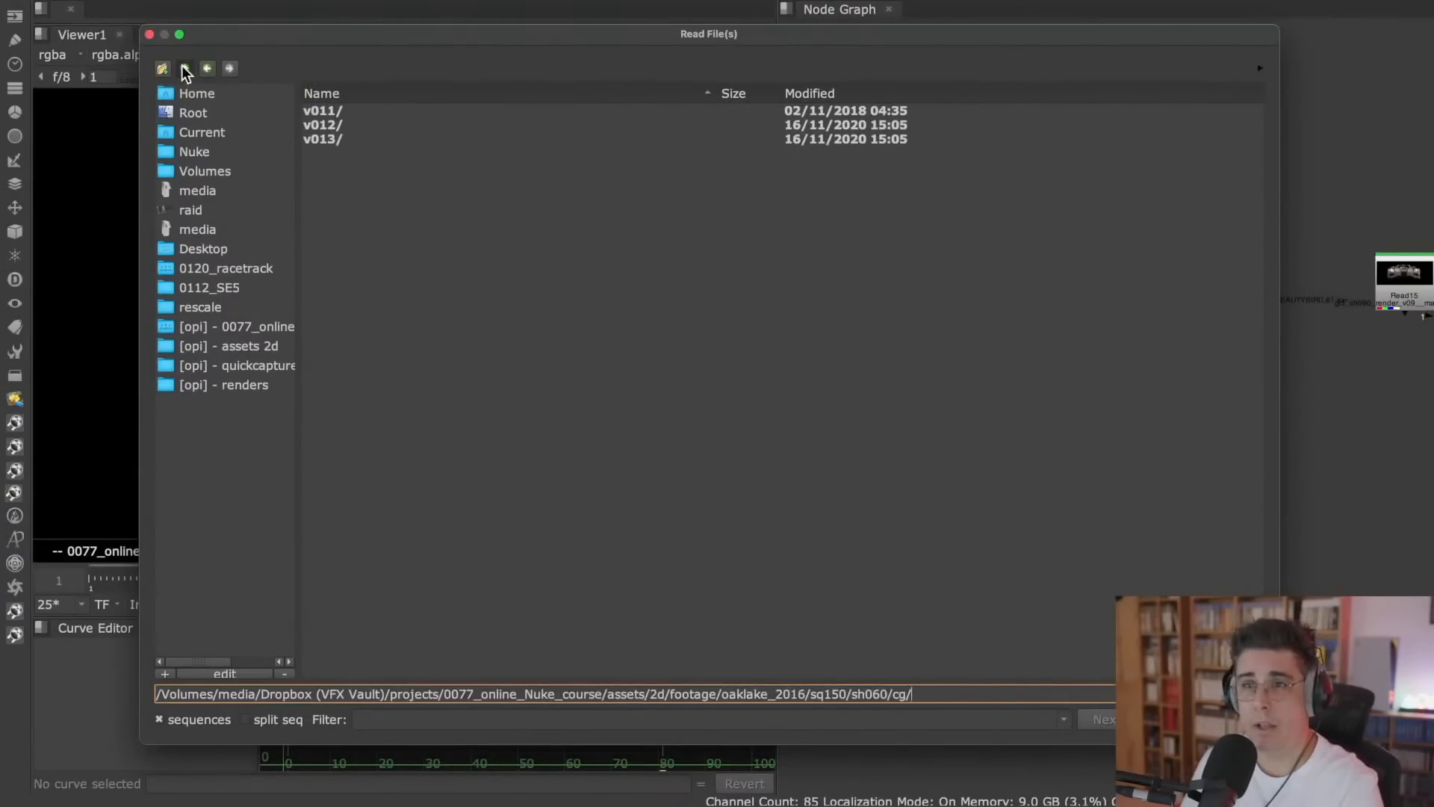
left_click(184, 68)
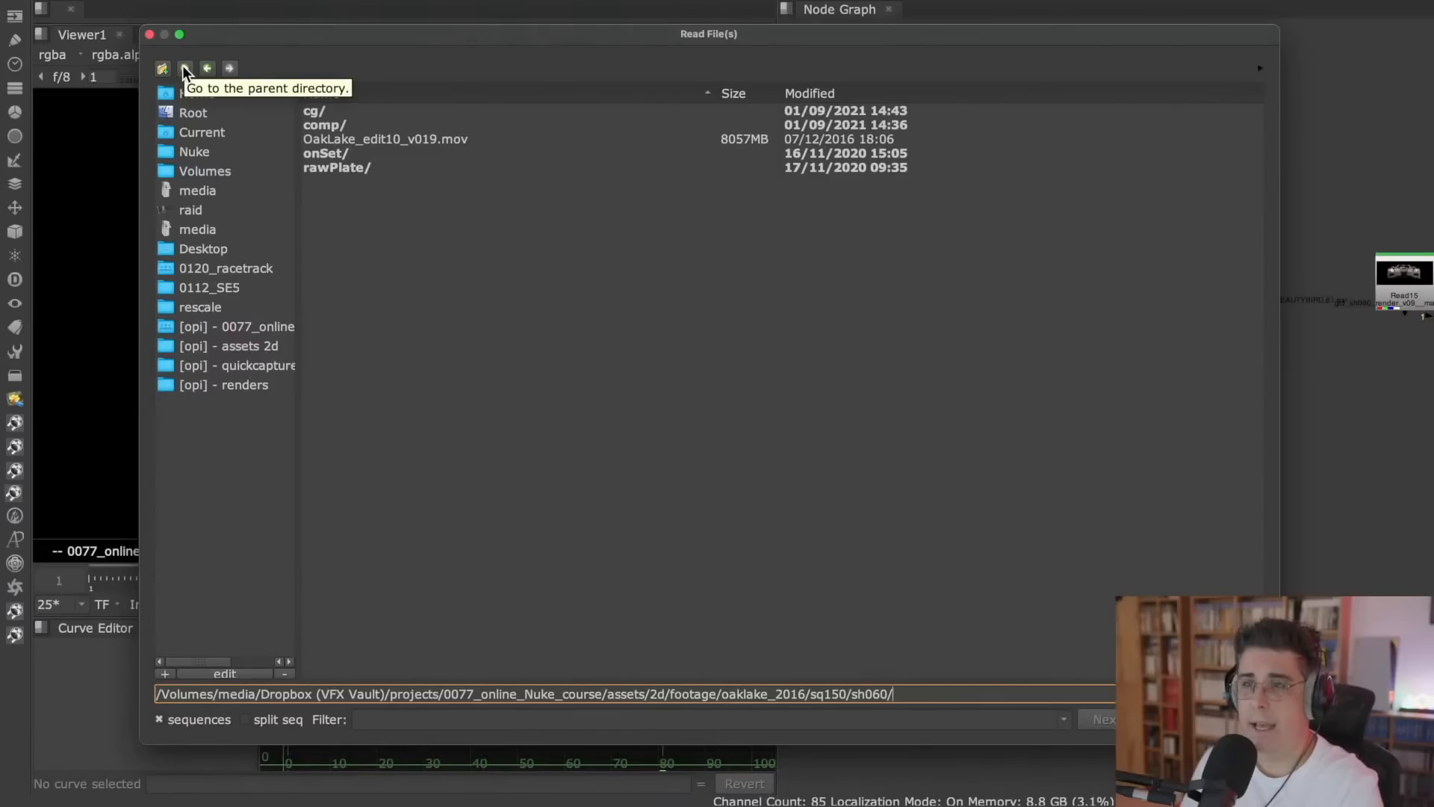
left_click(185, 68)
double_click(345, 110)
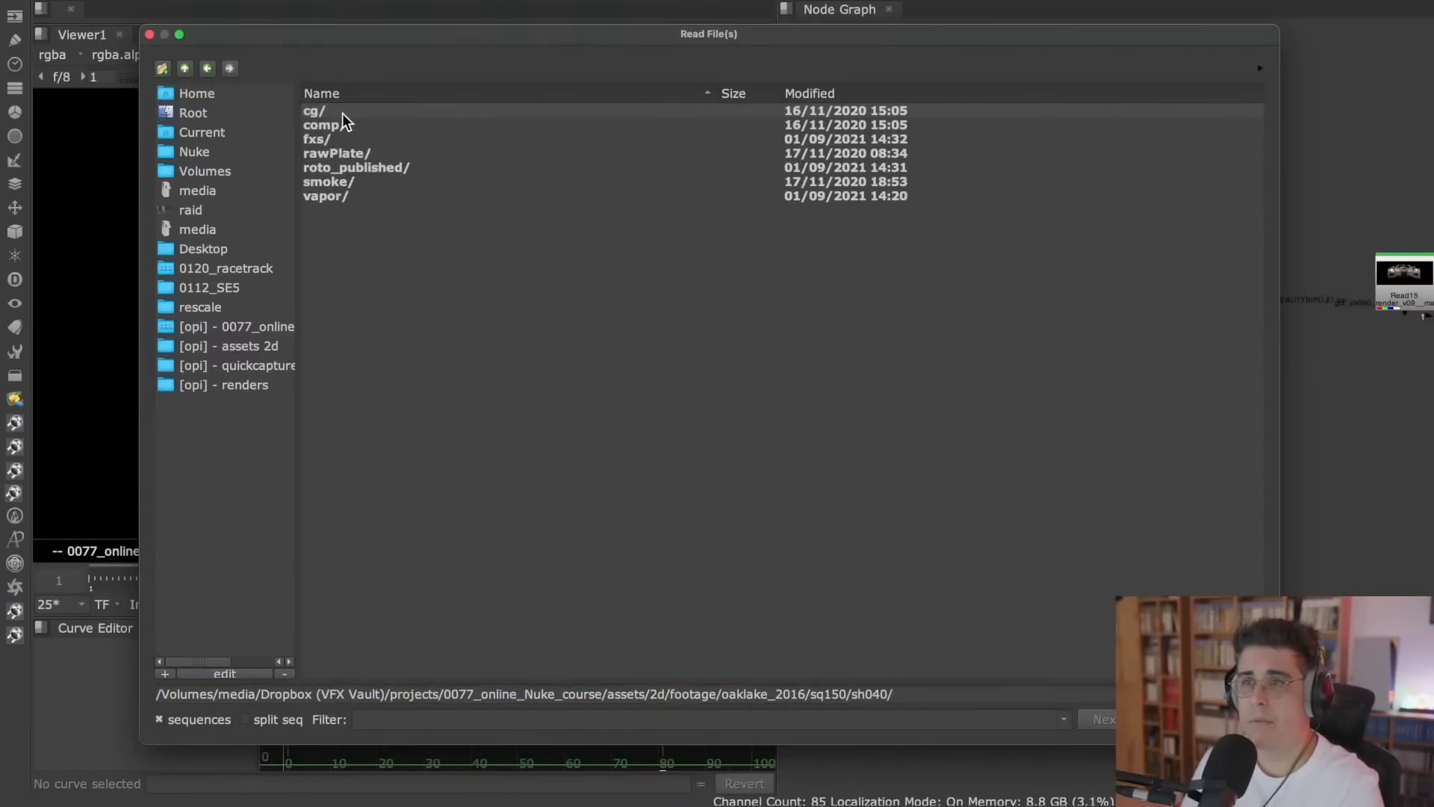
double_click(340, 112)
double_click(381, 112)
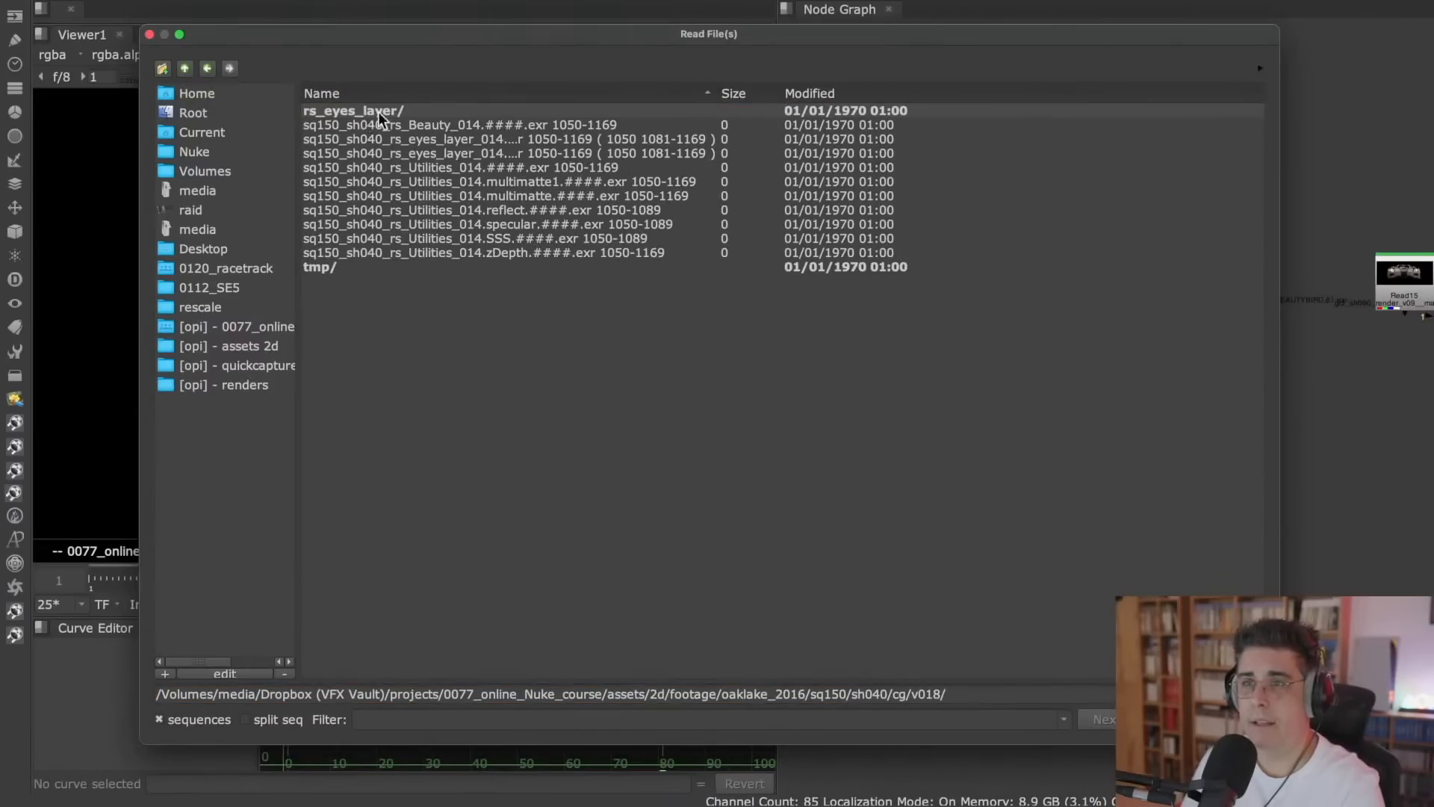
double_click(430, 124)
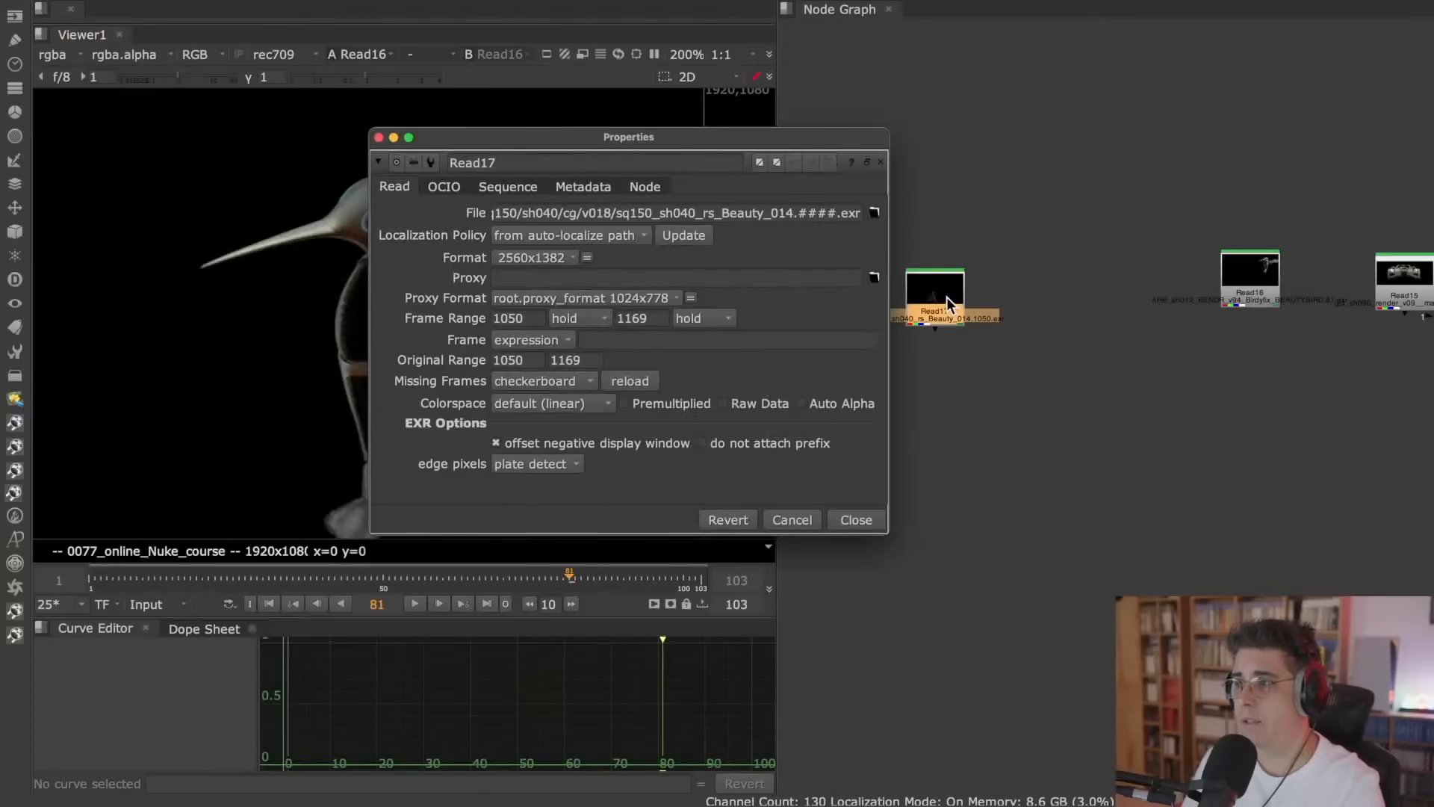
- Show the new creature render in the enlarged viewer at its last frame, 1169
left_click_drag(950, 302, 1021, 302)
key("1")
left_click(856, 519)
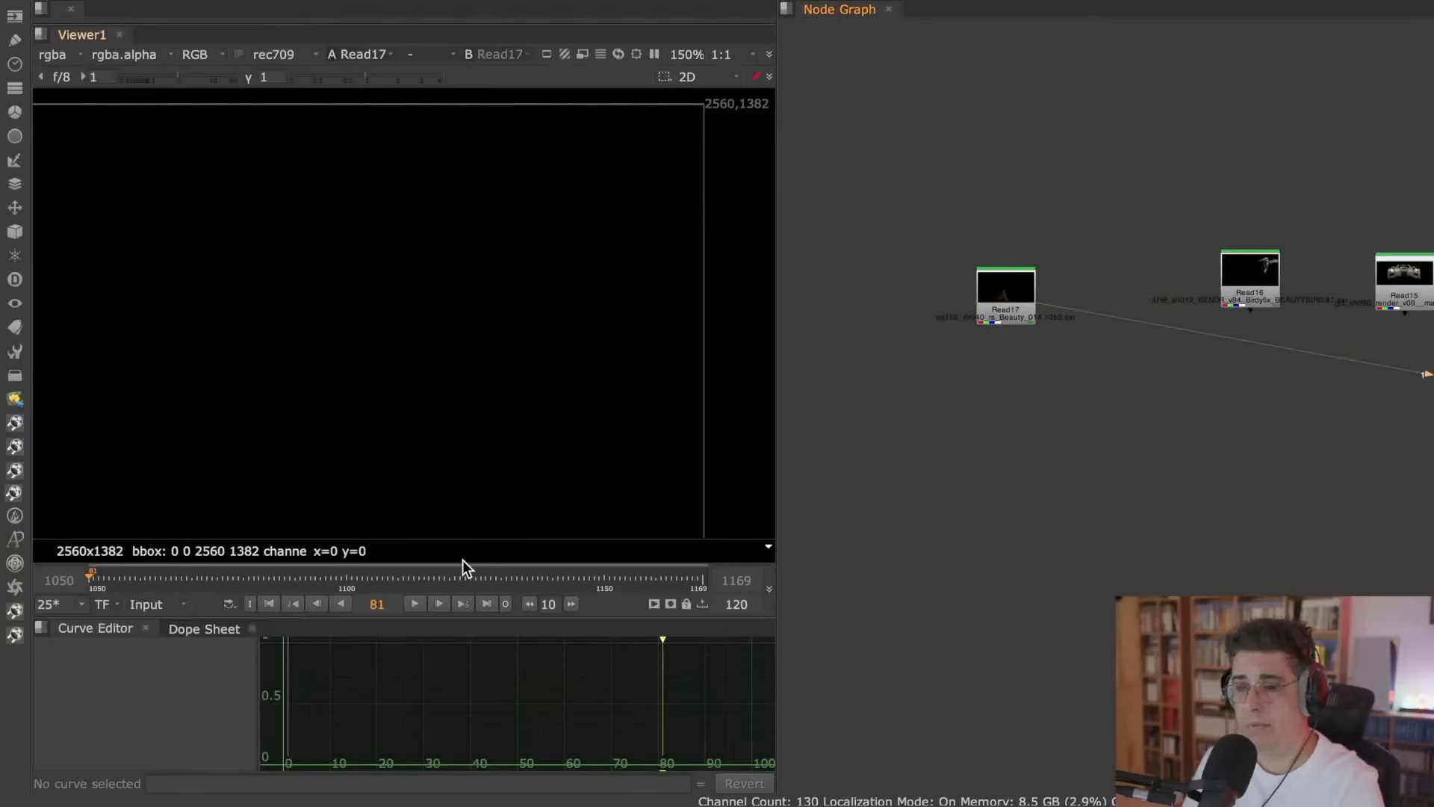
left_click(487, 603)
key("space")
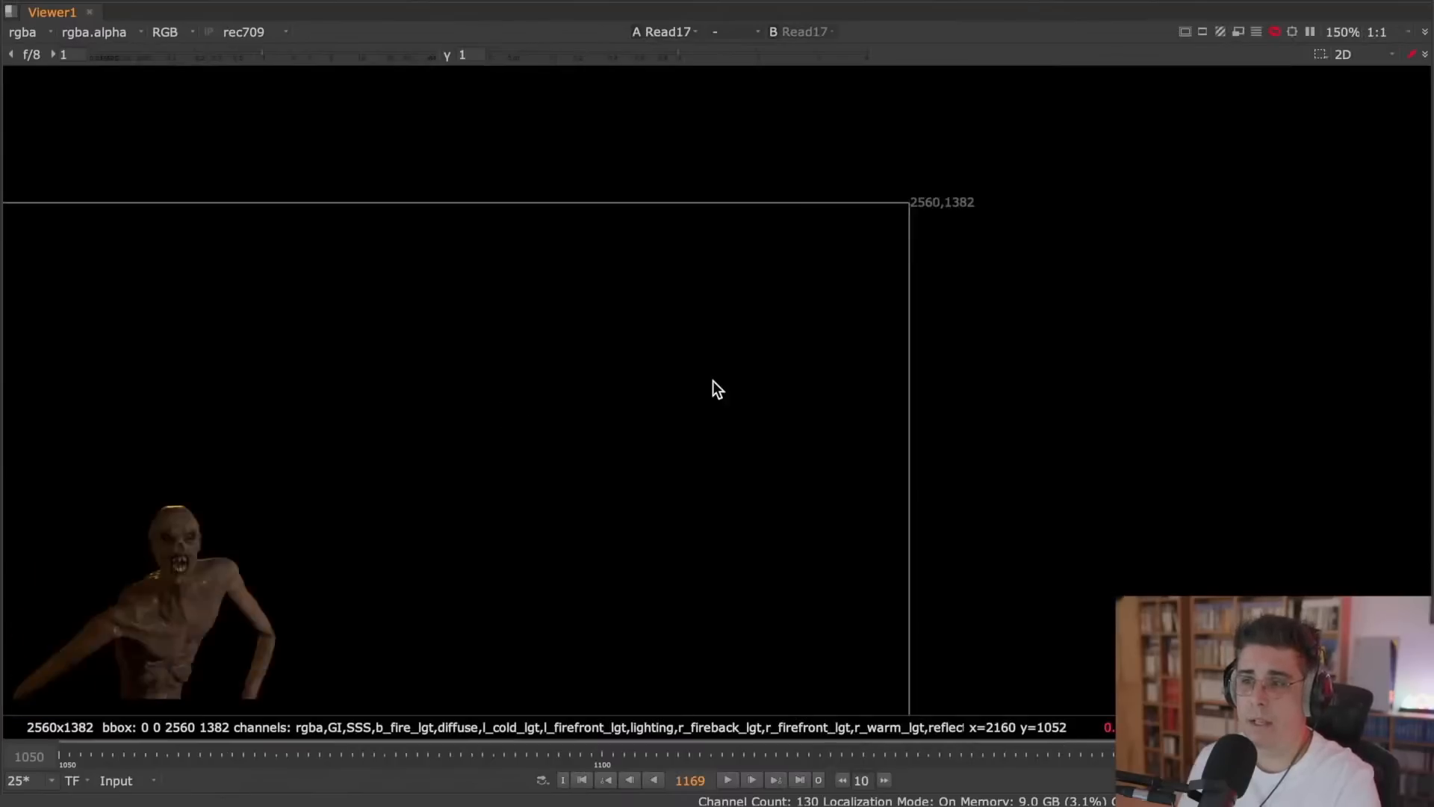
- Raise the viewer gamma to 1.76 and frame the creature's head and torso close up
middle_click_drag(604, 410, 864, 338)
scroll(630, 414, "down", 1)
middle_click_drag(595, 474, 735, 297)
left_click_drag(678, 51, 738, 50)
scroll(561, 381, "up", 5)
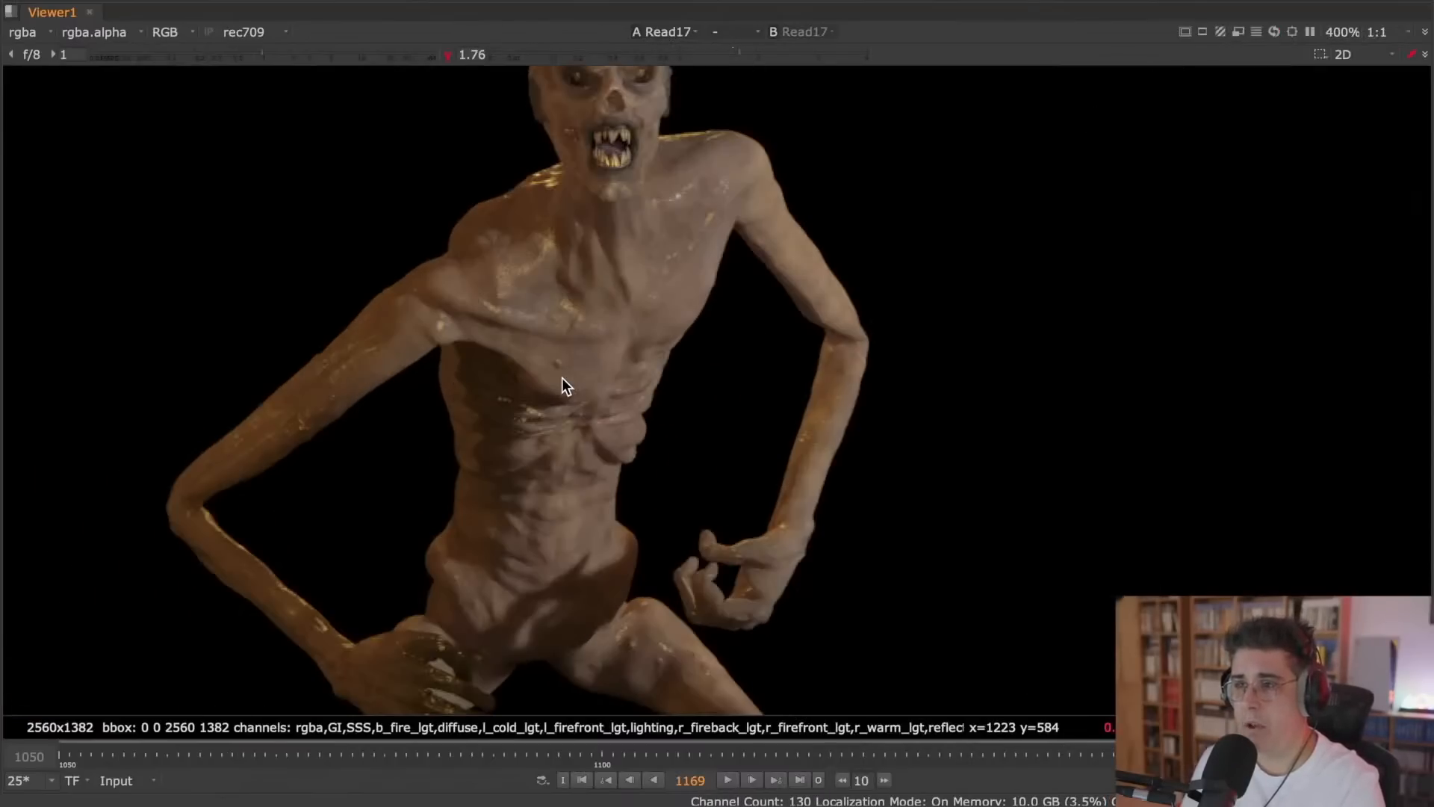
middle_click_drag(634, 276, 598, 423)
- Compare the red, green and blue channels of the creature render
key("r")
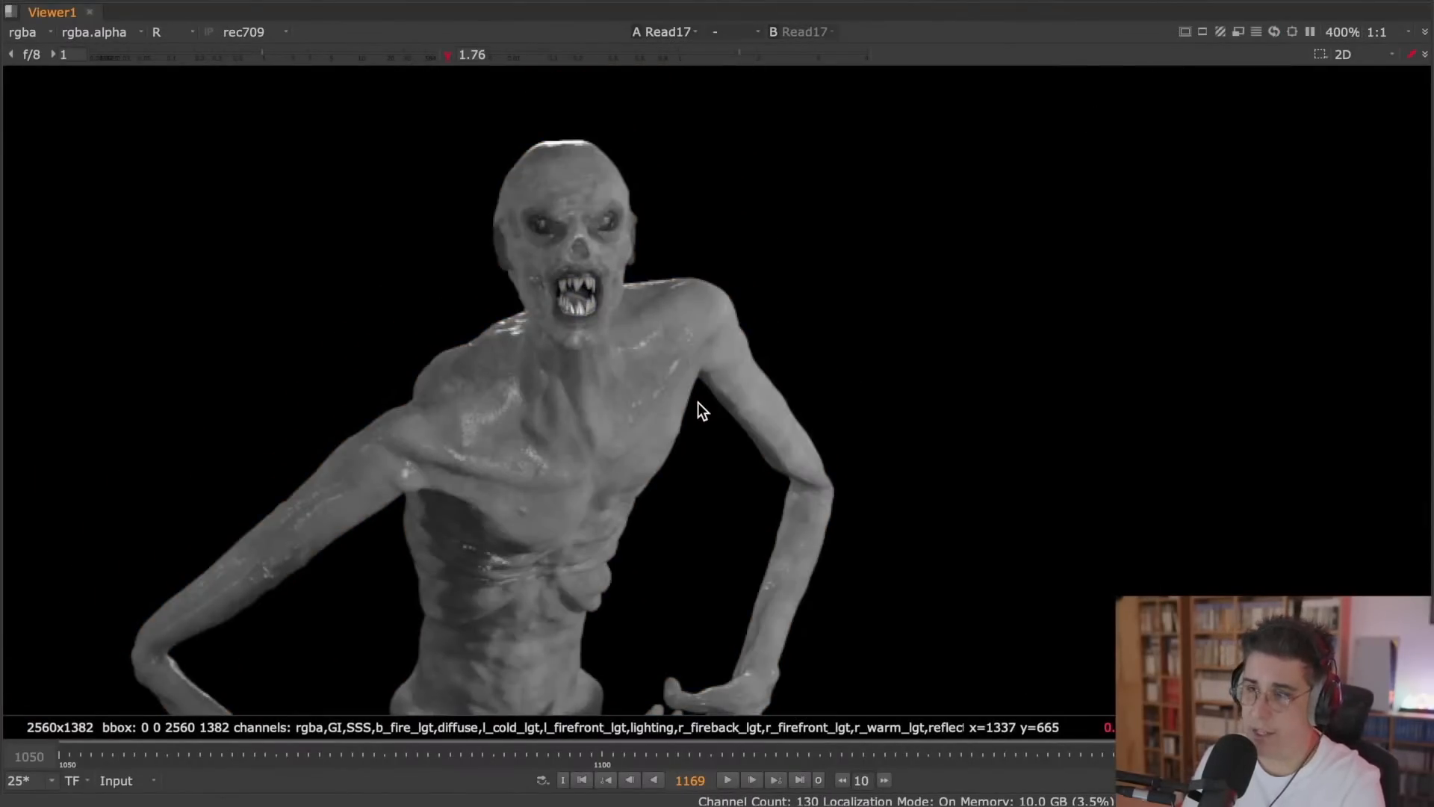
key("g")
key("b")
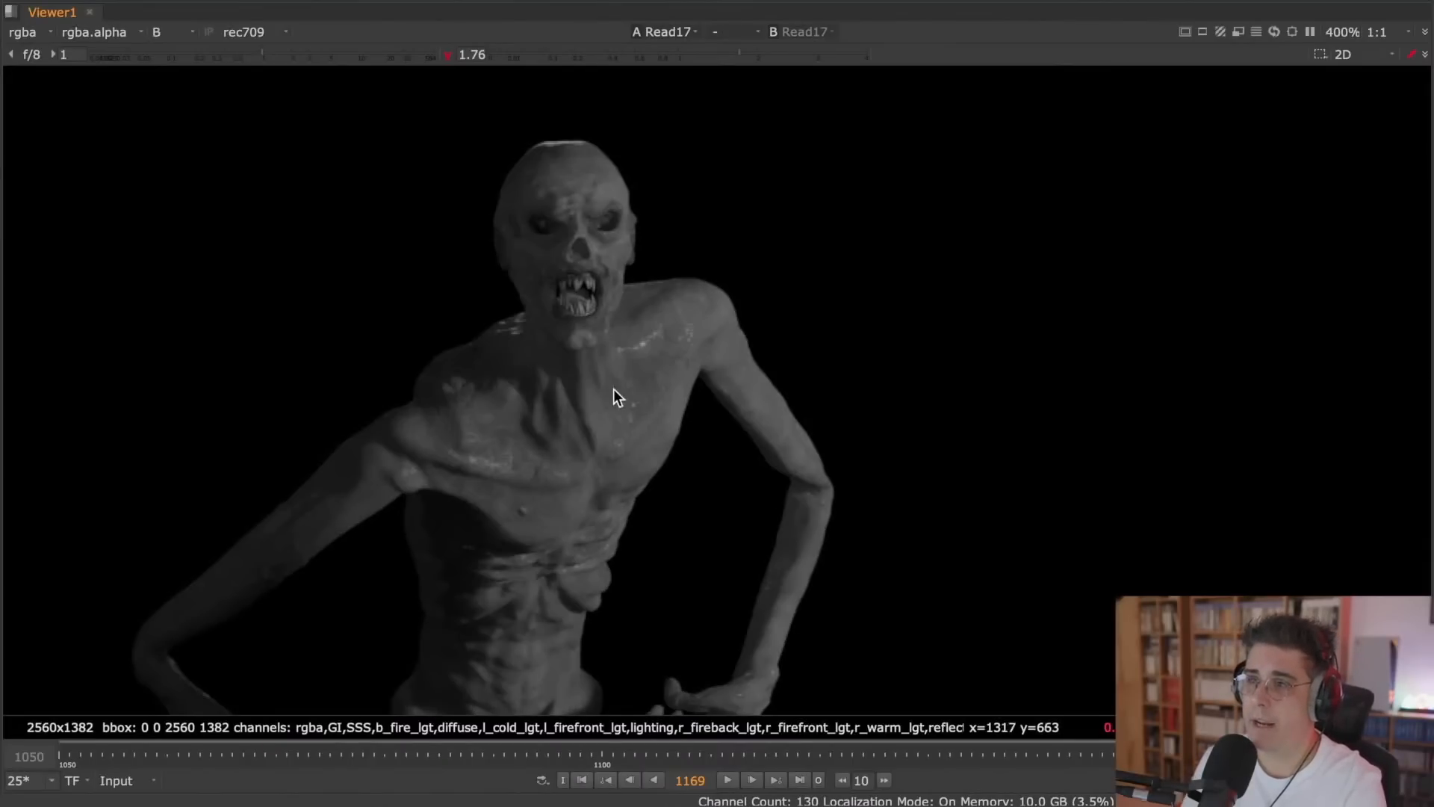
key("r")
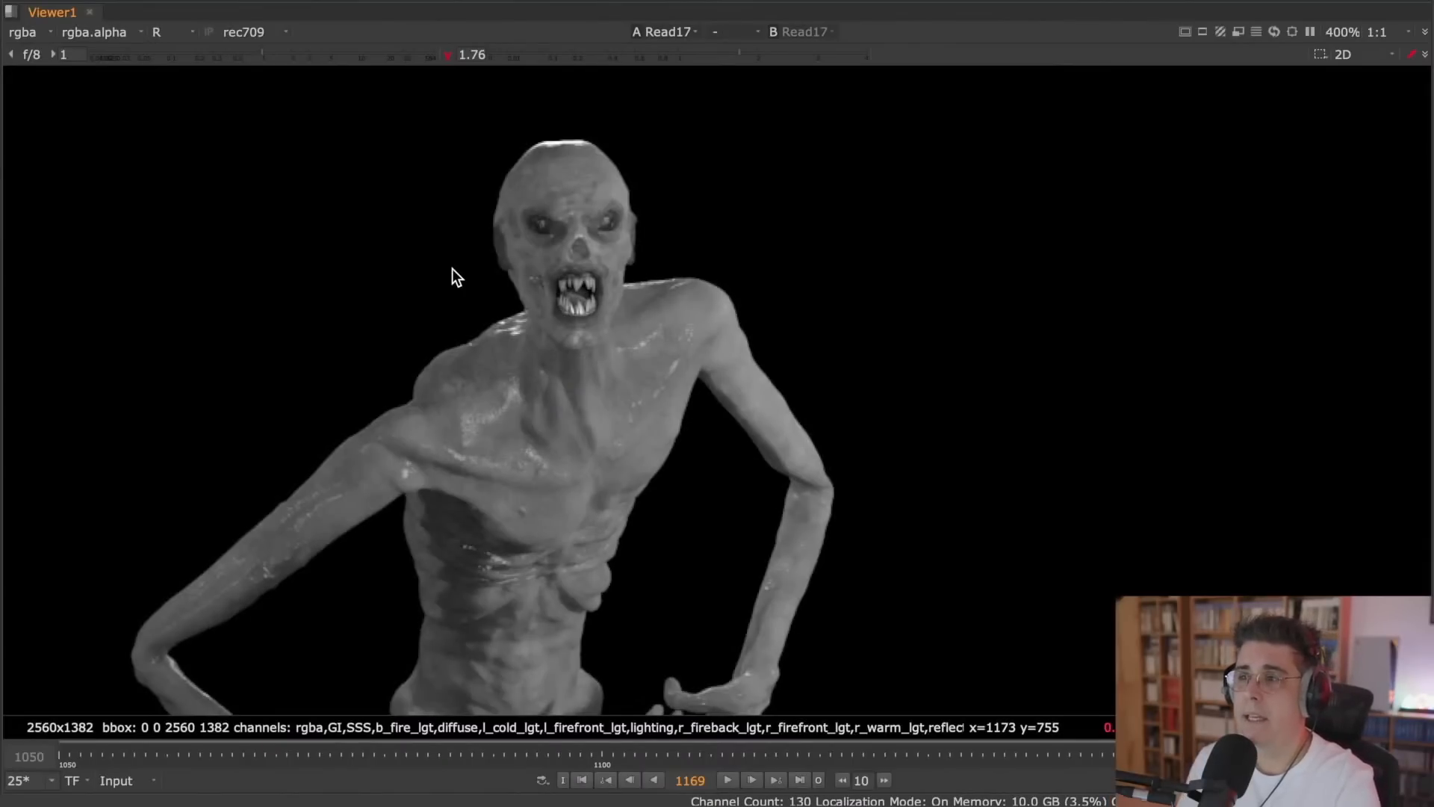
- View the creature render's GI and SSS layers, and show the SSS layer in full RGB
left_click(28, 31)
left_click(114, 134)
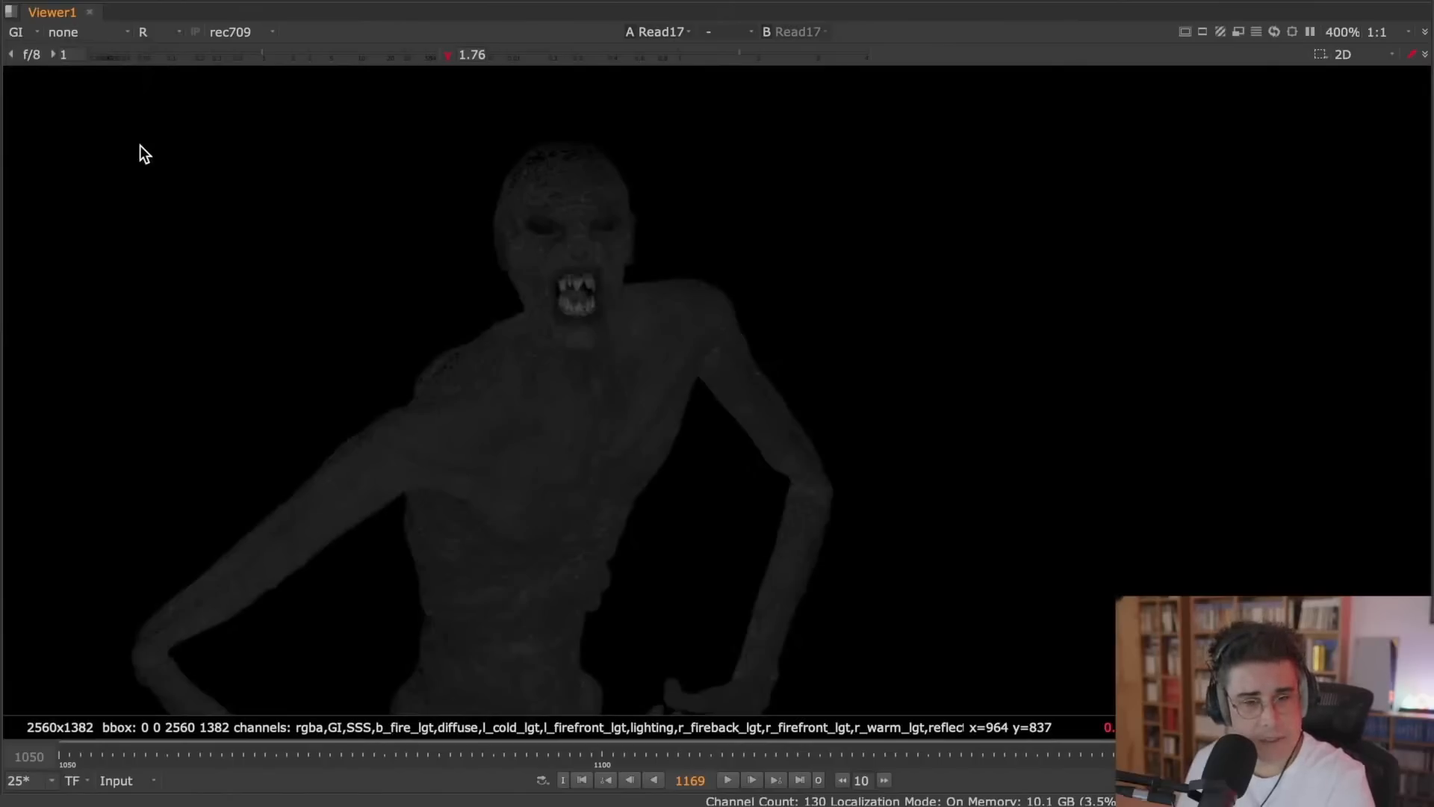
left_click(25, 31)
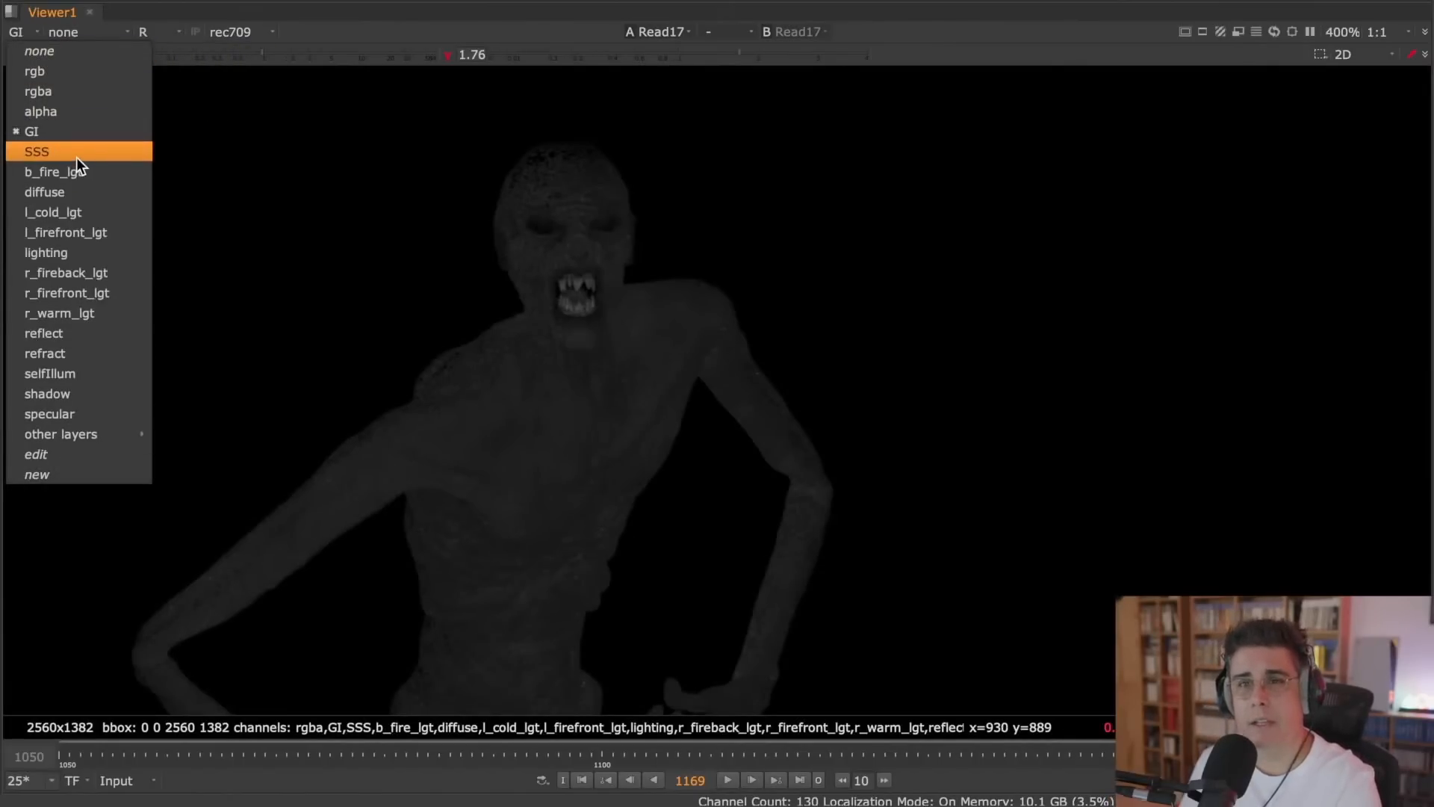
left_click(78, 157)
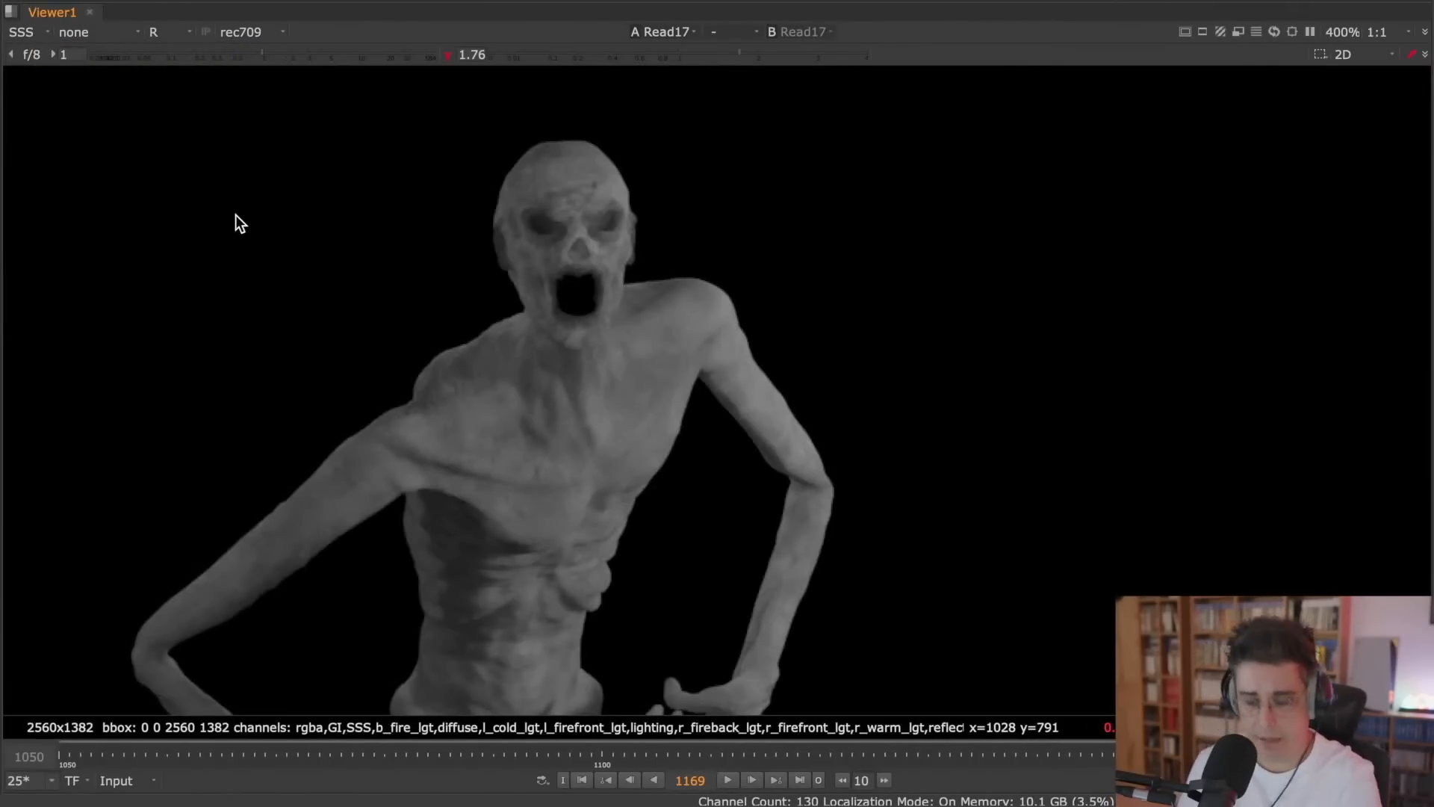
key("r")
- View the creature render's b_fire_lgt and diffuse layers and return the viewer to the rgba layer
left_click(33, 30)
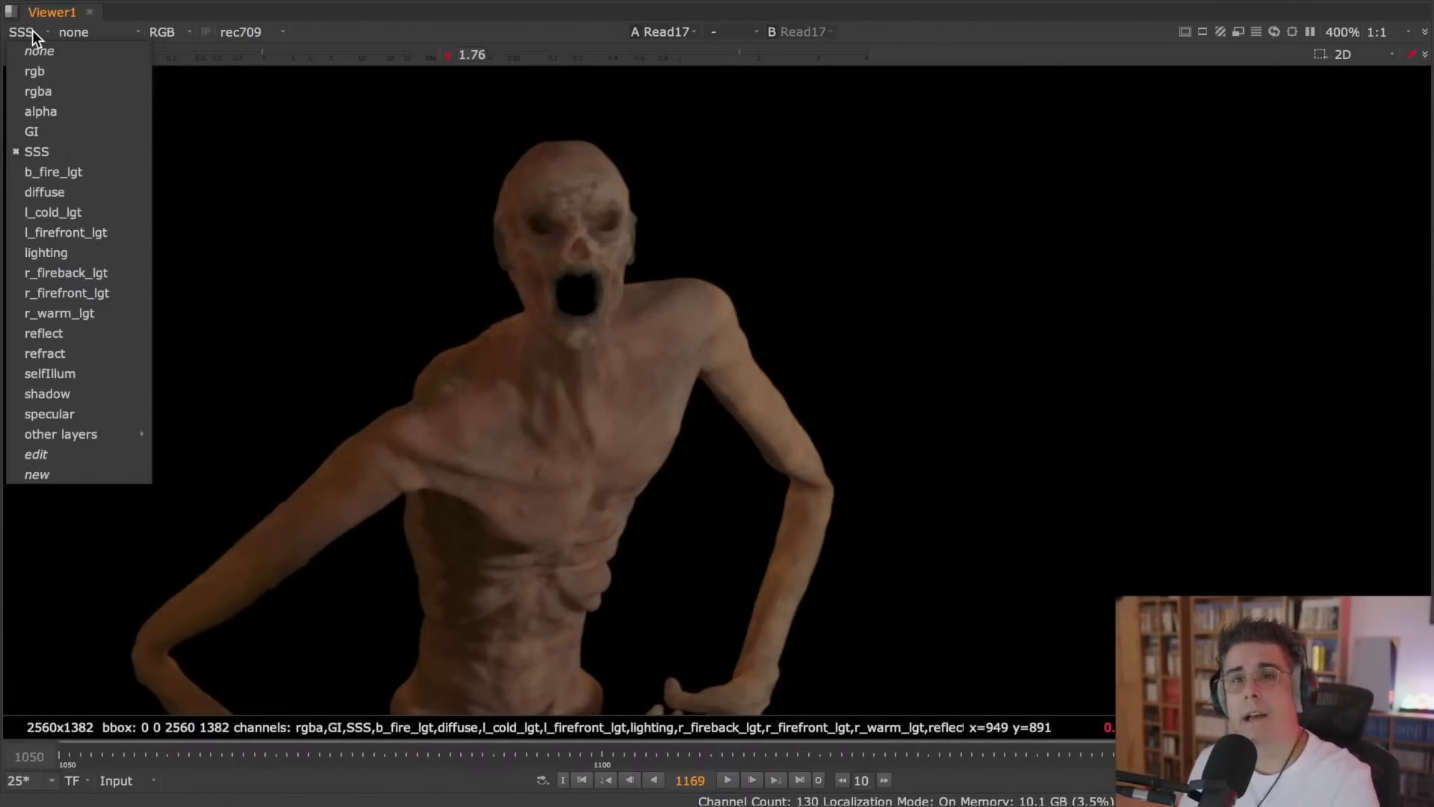
left_click(100, 171)
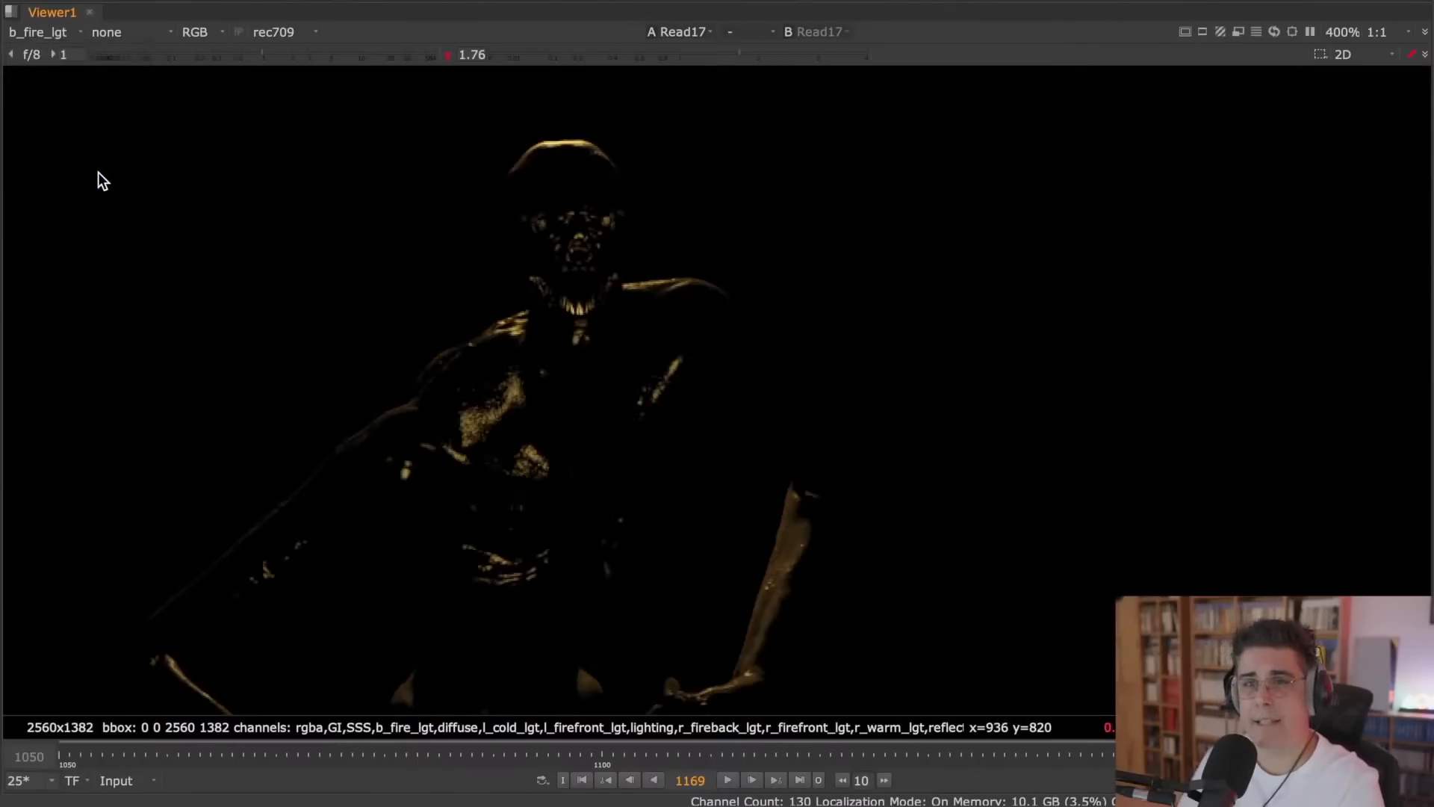
left_click(45, 28)
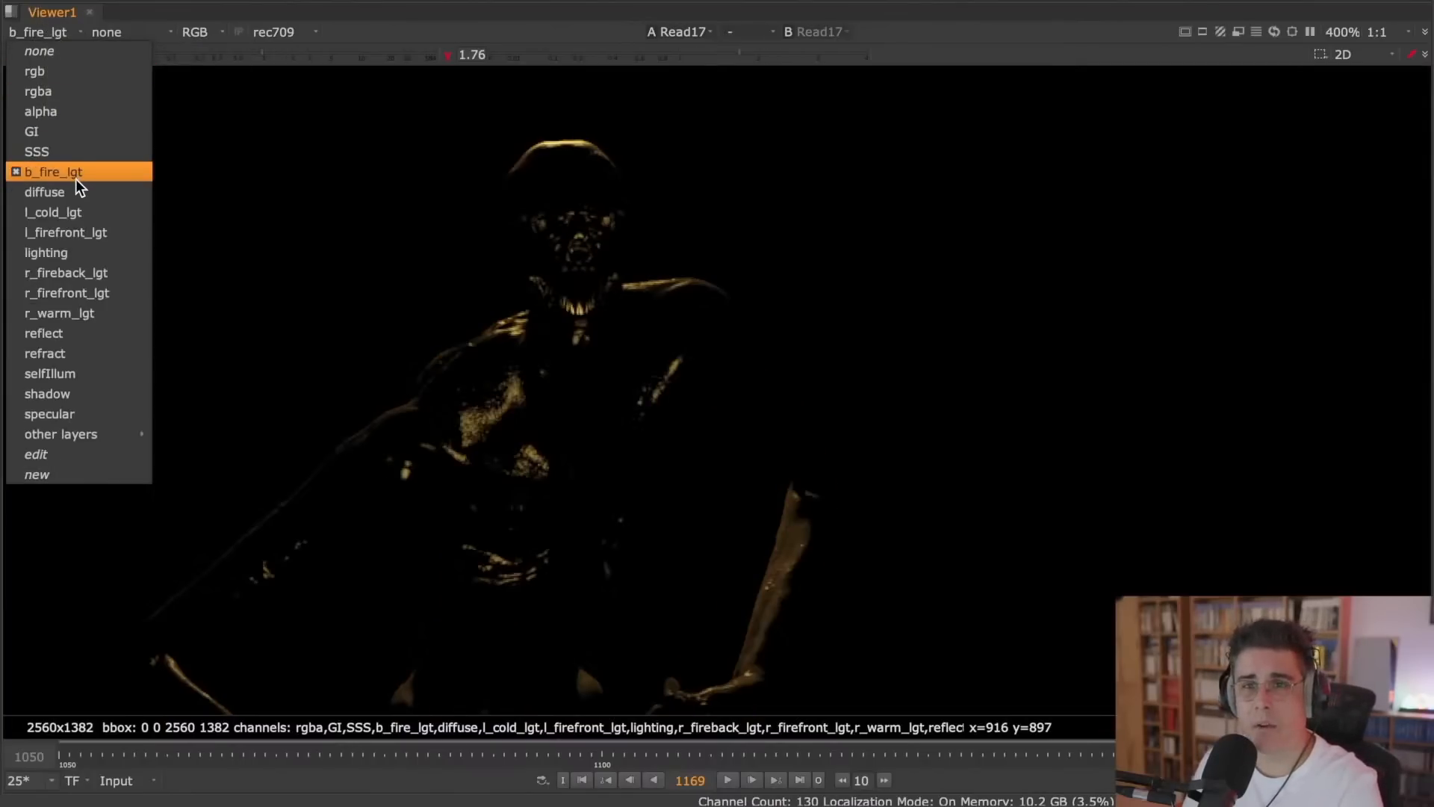
left_click(95, 192)
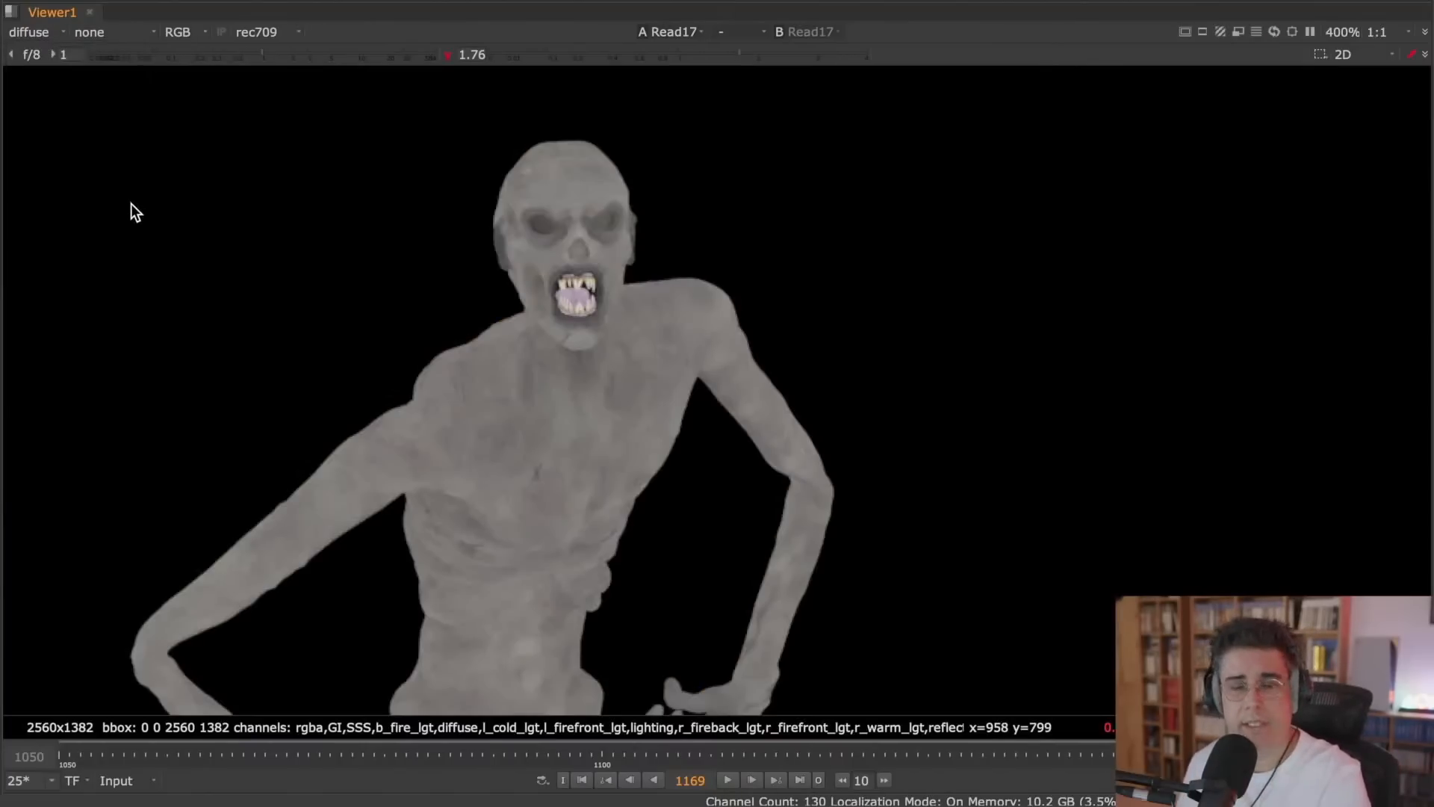
left_click(57, 30)
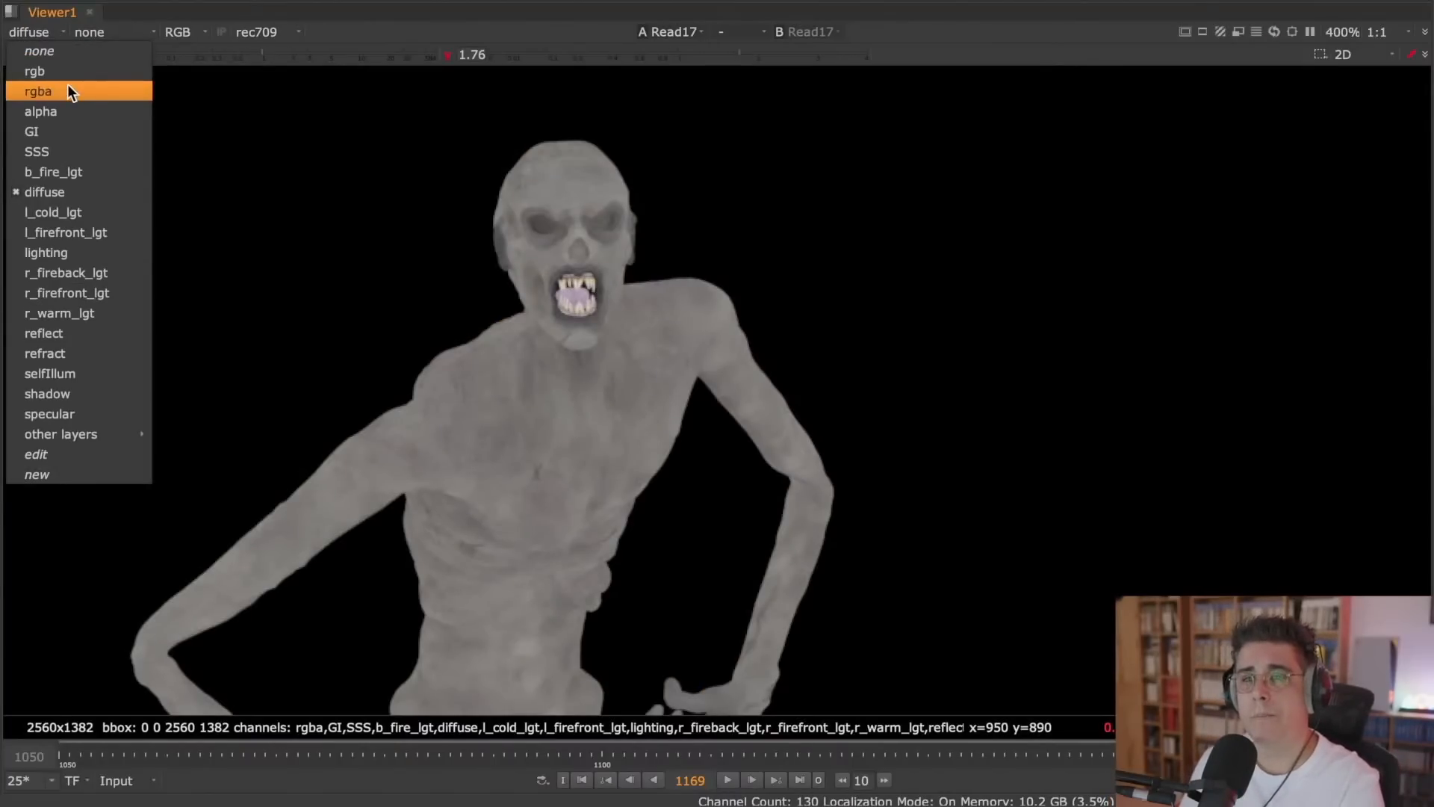
left_click(67, 91)
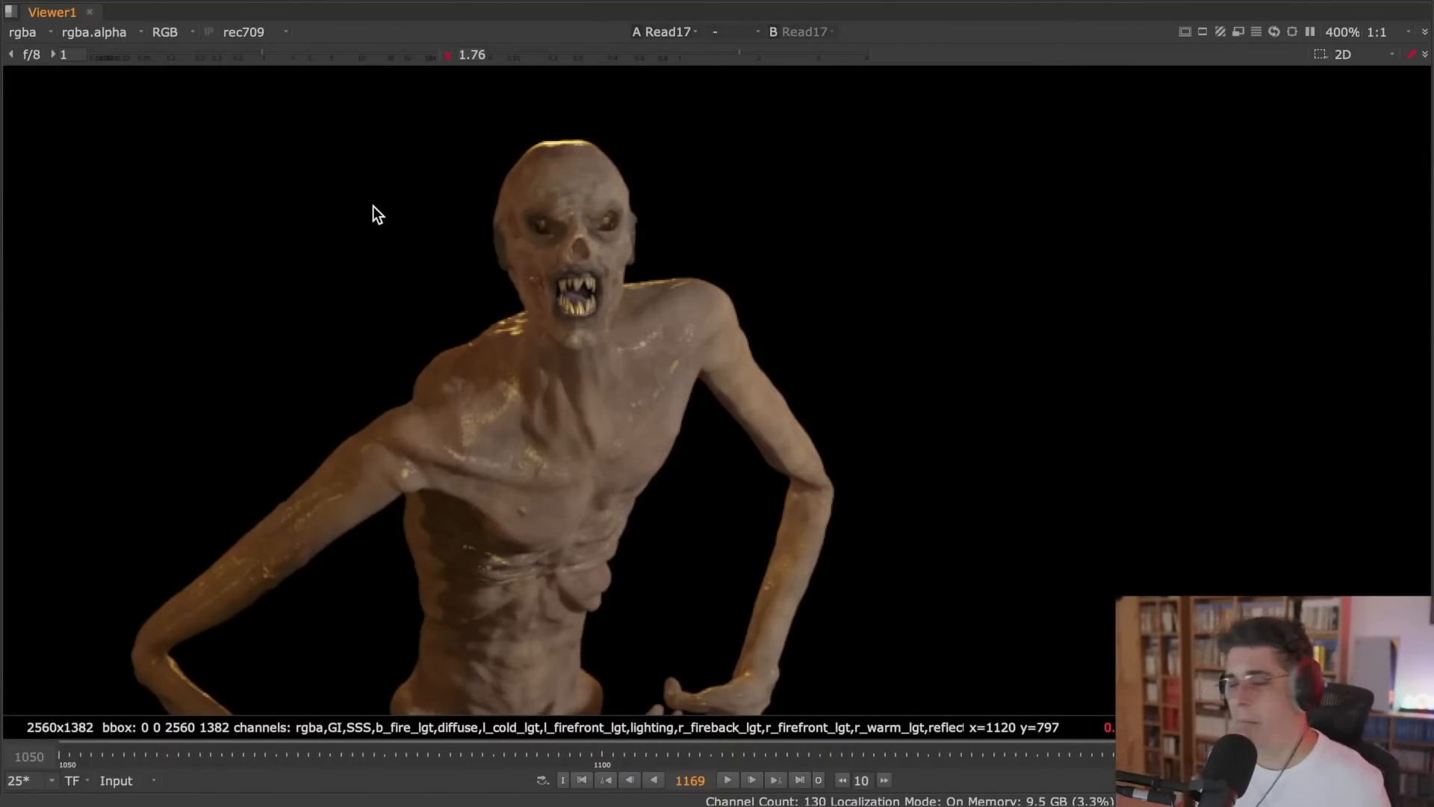
- Add a Grade node below the creature's Read node in the node graph
key("space")
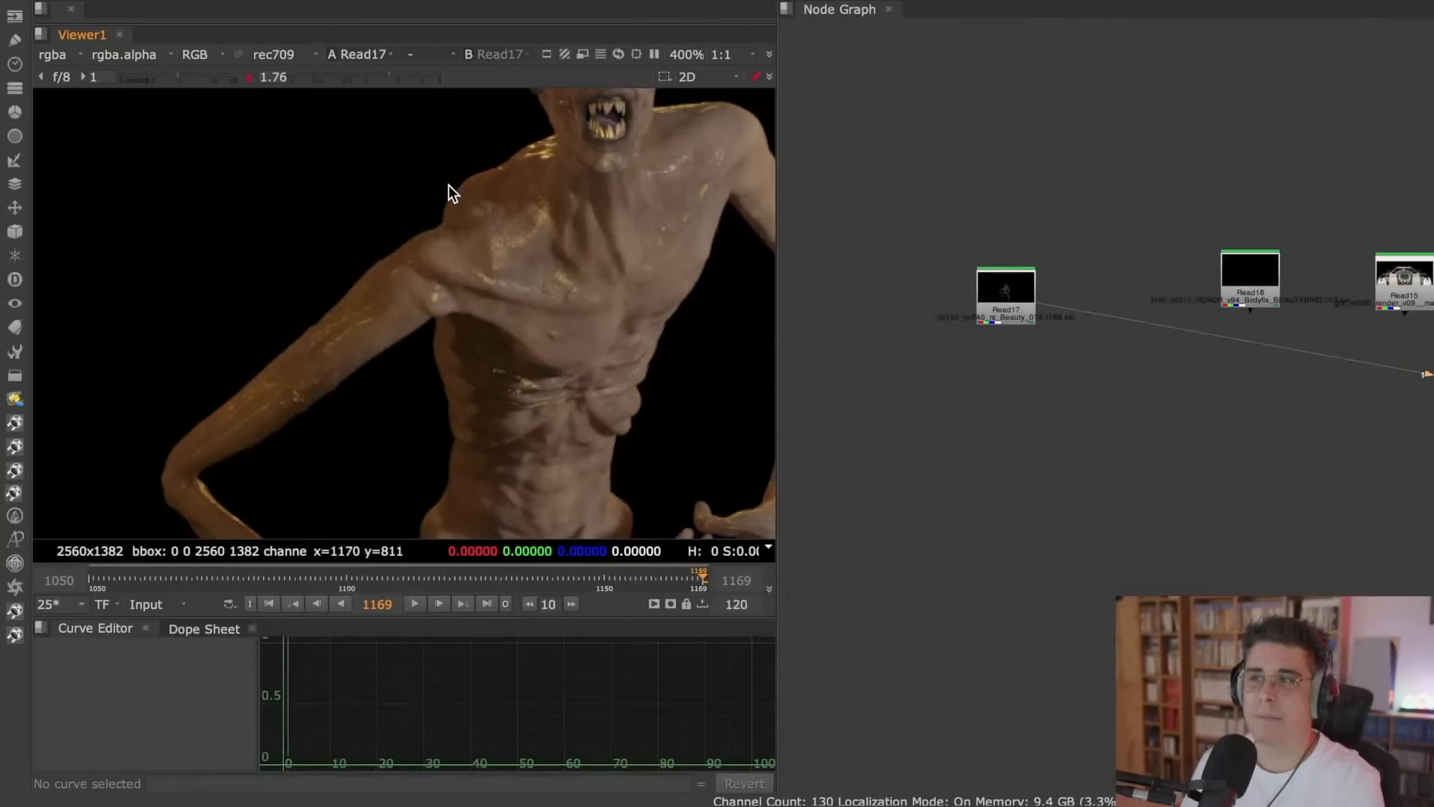
scroll(649, 250, "down", 2)
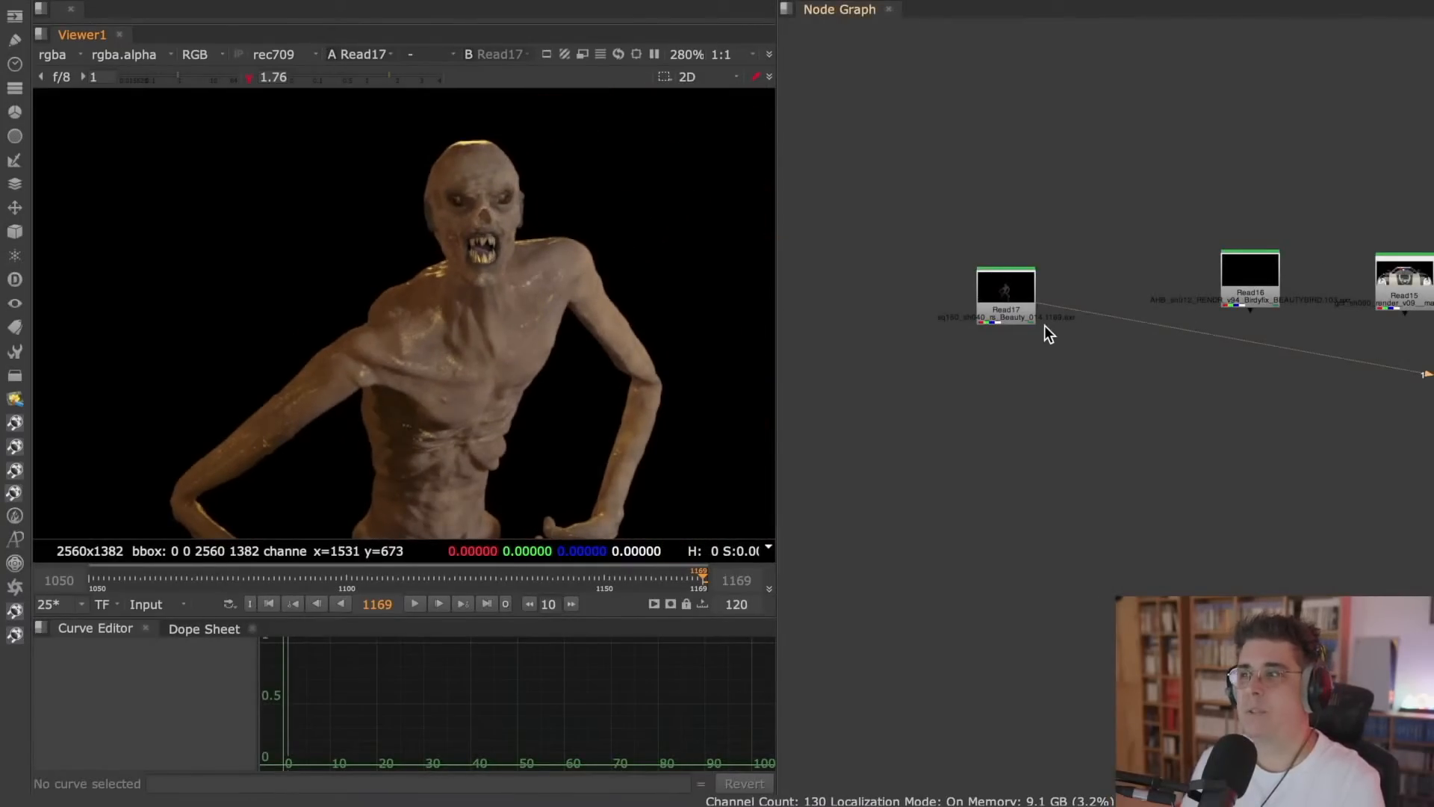
scroll(1044, 325, "down", 5)
middle_click_drag(1131, 329, 810, 322)
scroll(911, 388, "up", 6)
middle_click_drag(903, 388, 1059, 418)
middle_click_drag(880, 303, 1239, 424)
middle_click_drag(846, 244, 1215, 340)
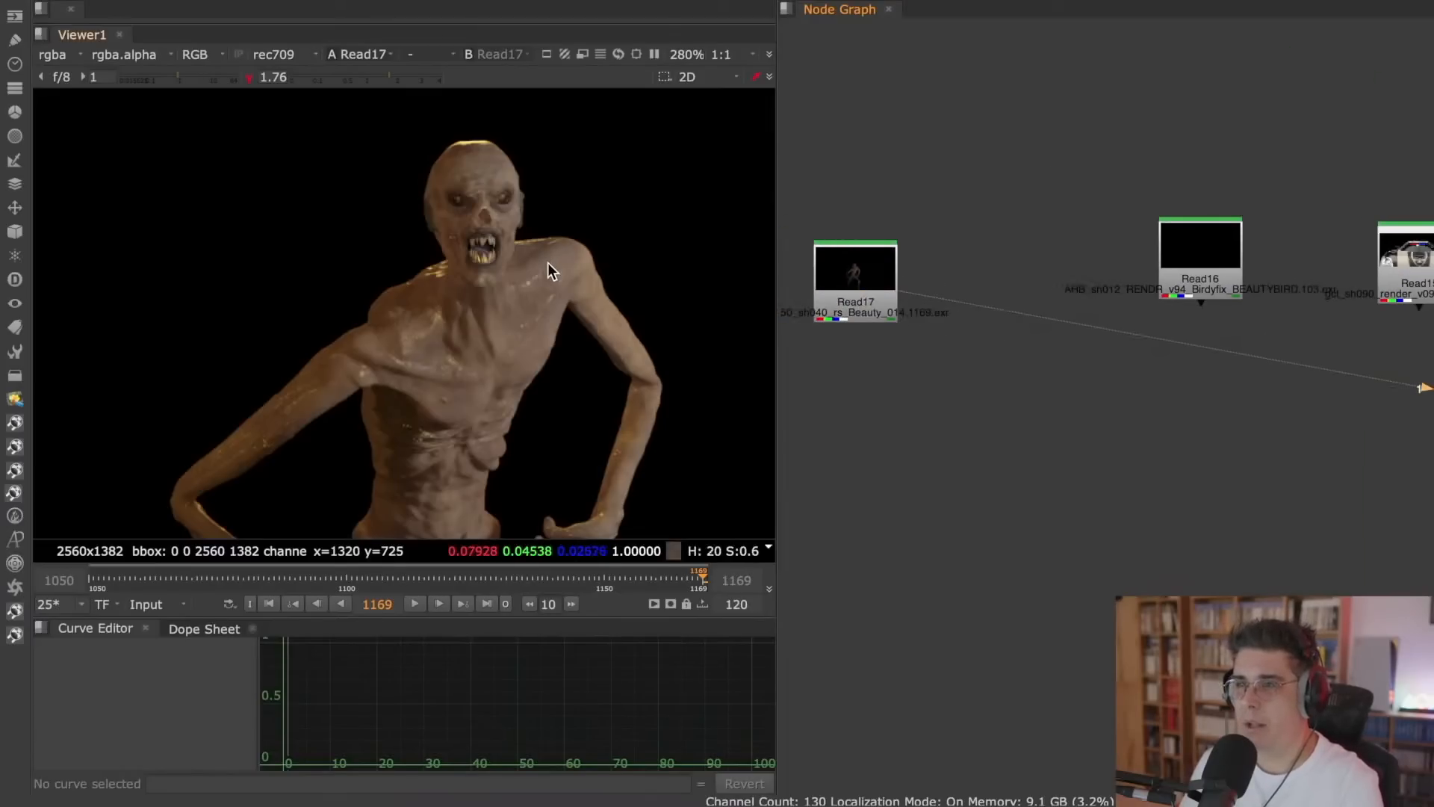
scroll(548, 262, "up", 3)
left_click(871, 274)
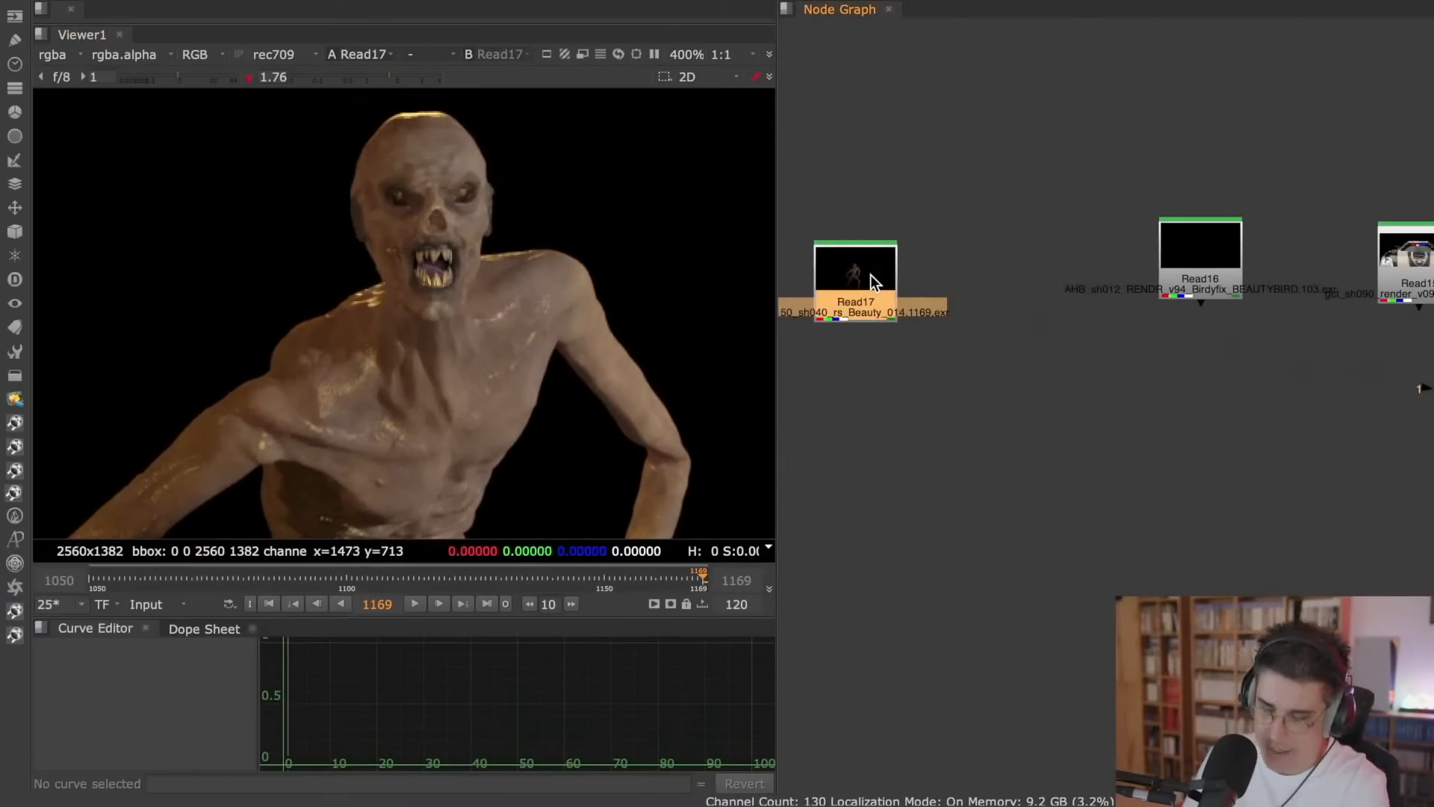
key("g")
left_click_drag(502, 201, 1143, 119)
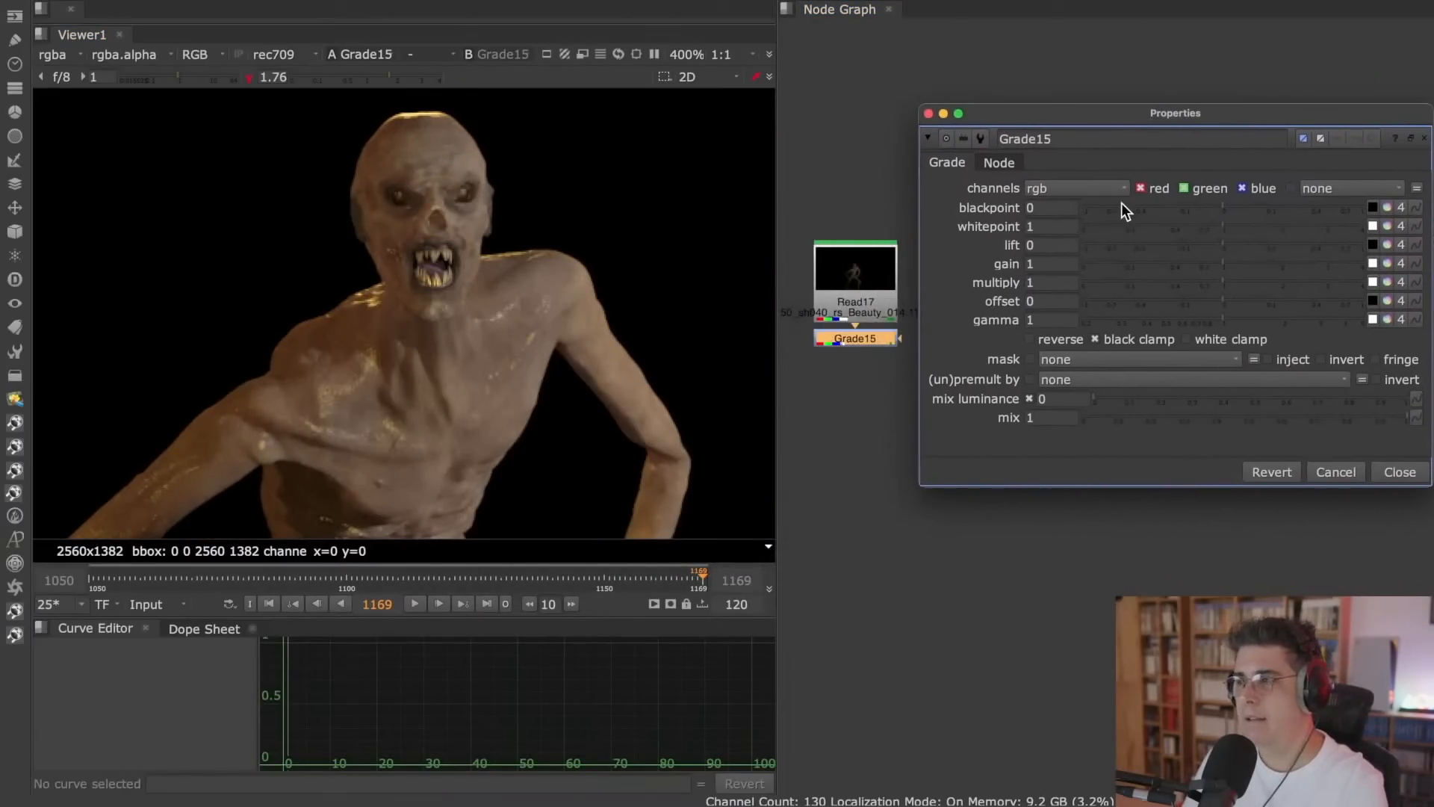
- Apply the Grade node to the SSS layer with a multiply of 2, and place it slightly lower
left_click(1098, 187)
left_click(1109, 330)
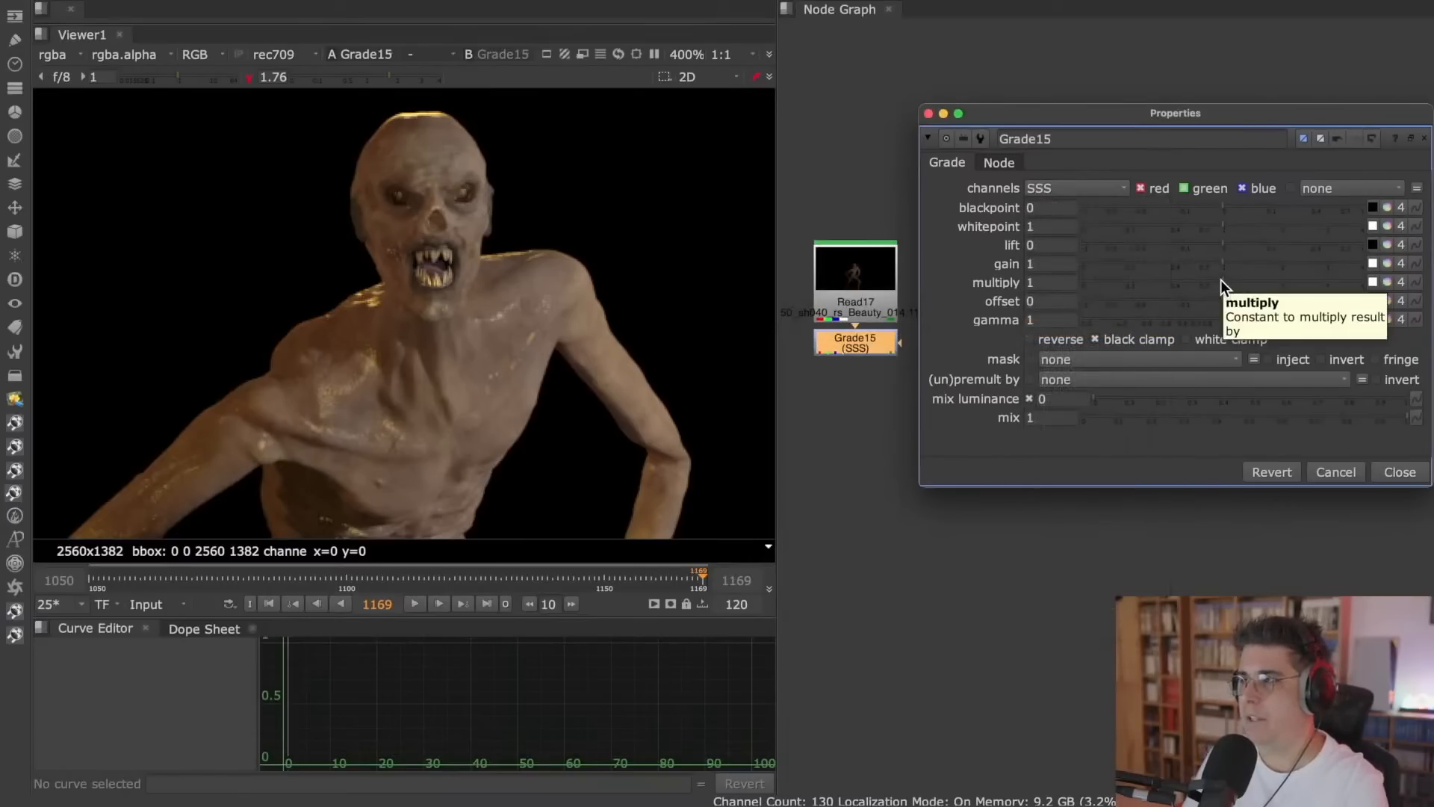
left_click_drag(1221, 280, 1280, 284)
left_click_drag(1066, 283, 965, 281)
type("2")
key("Return")
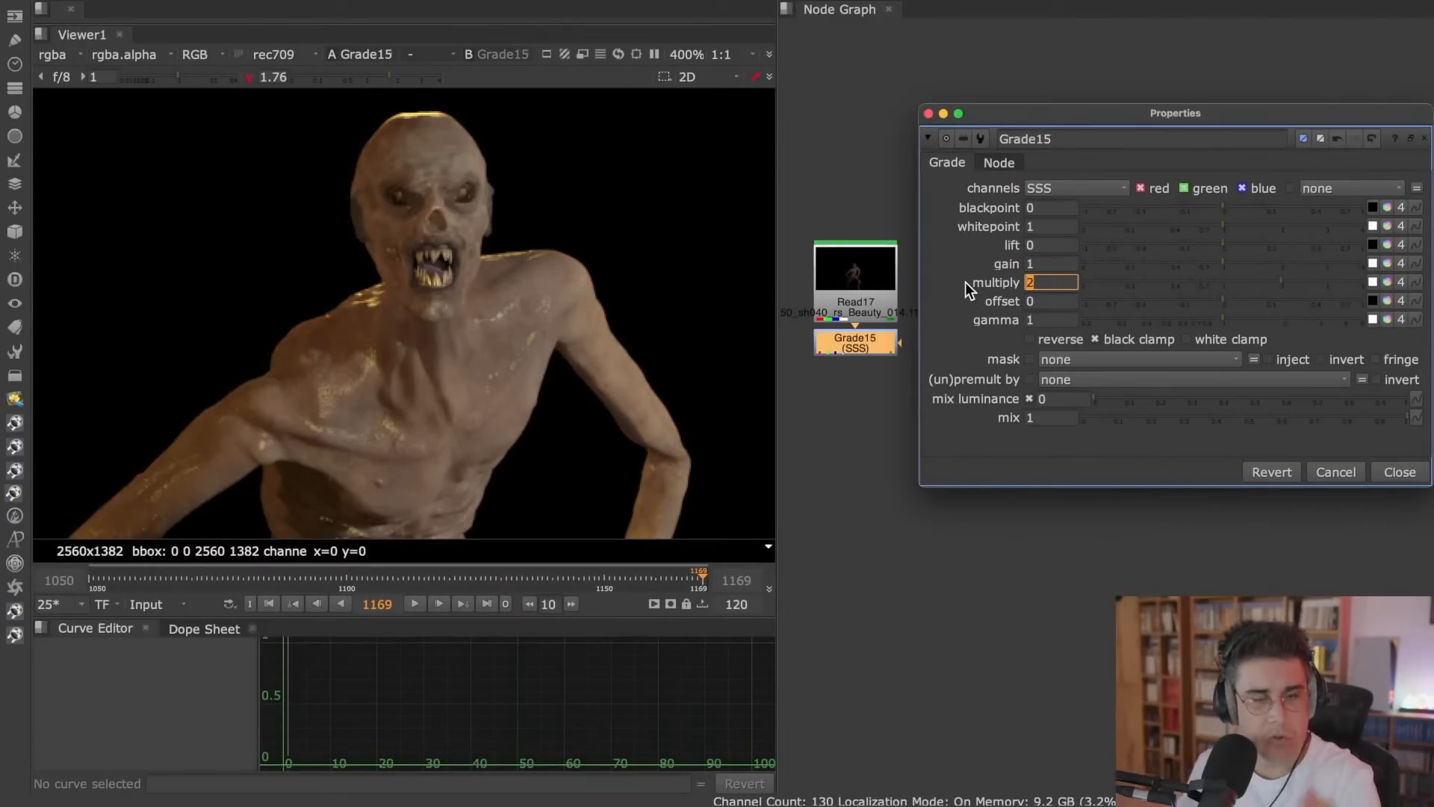
left_click_drag(867, 350, 869, 362)
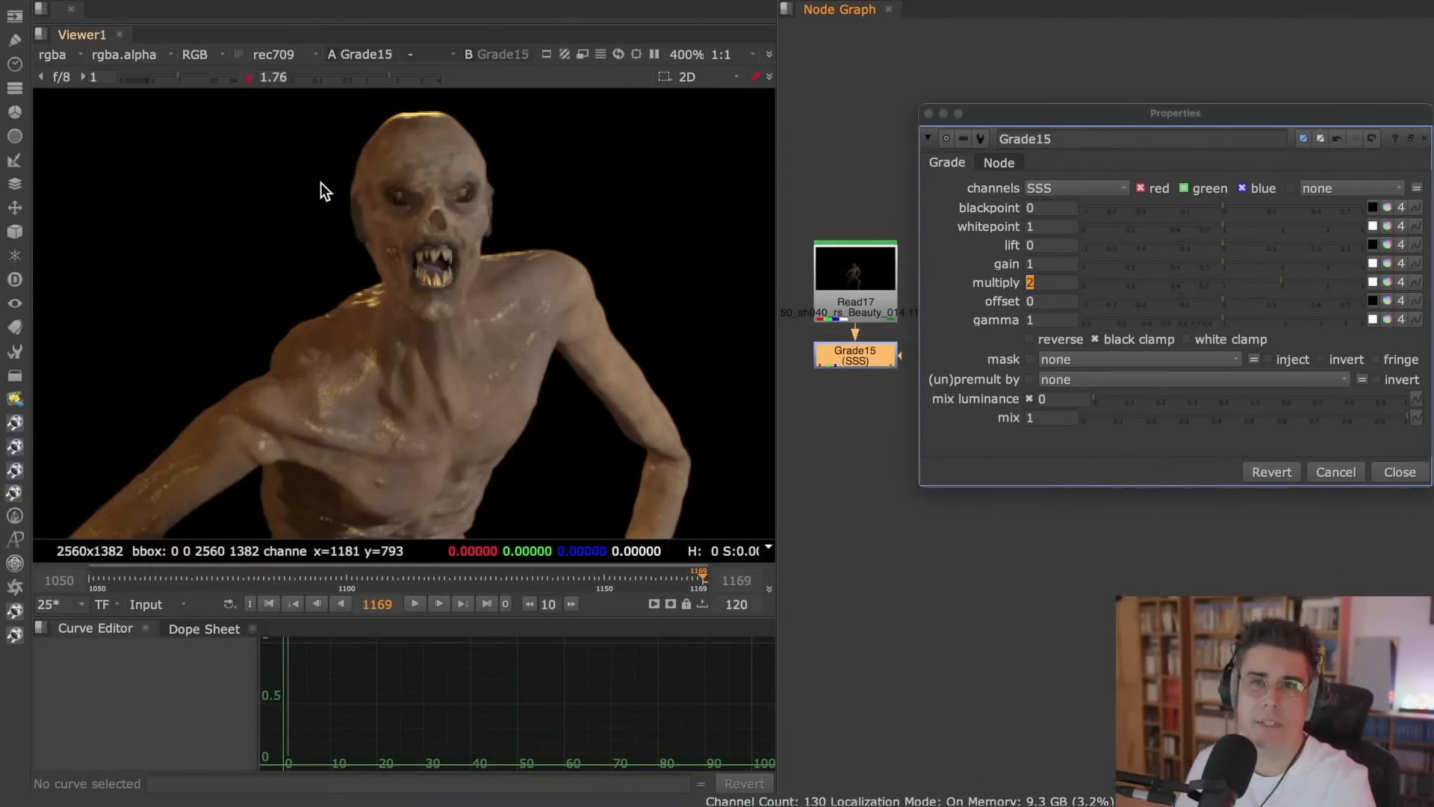
- Compare the SSS layer with the Grade node enabled and disabled, and return the viewer to the rgba layer
left_click(59, 54)
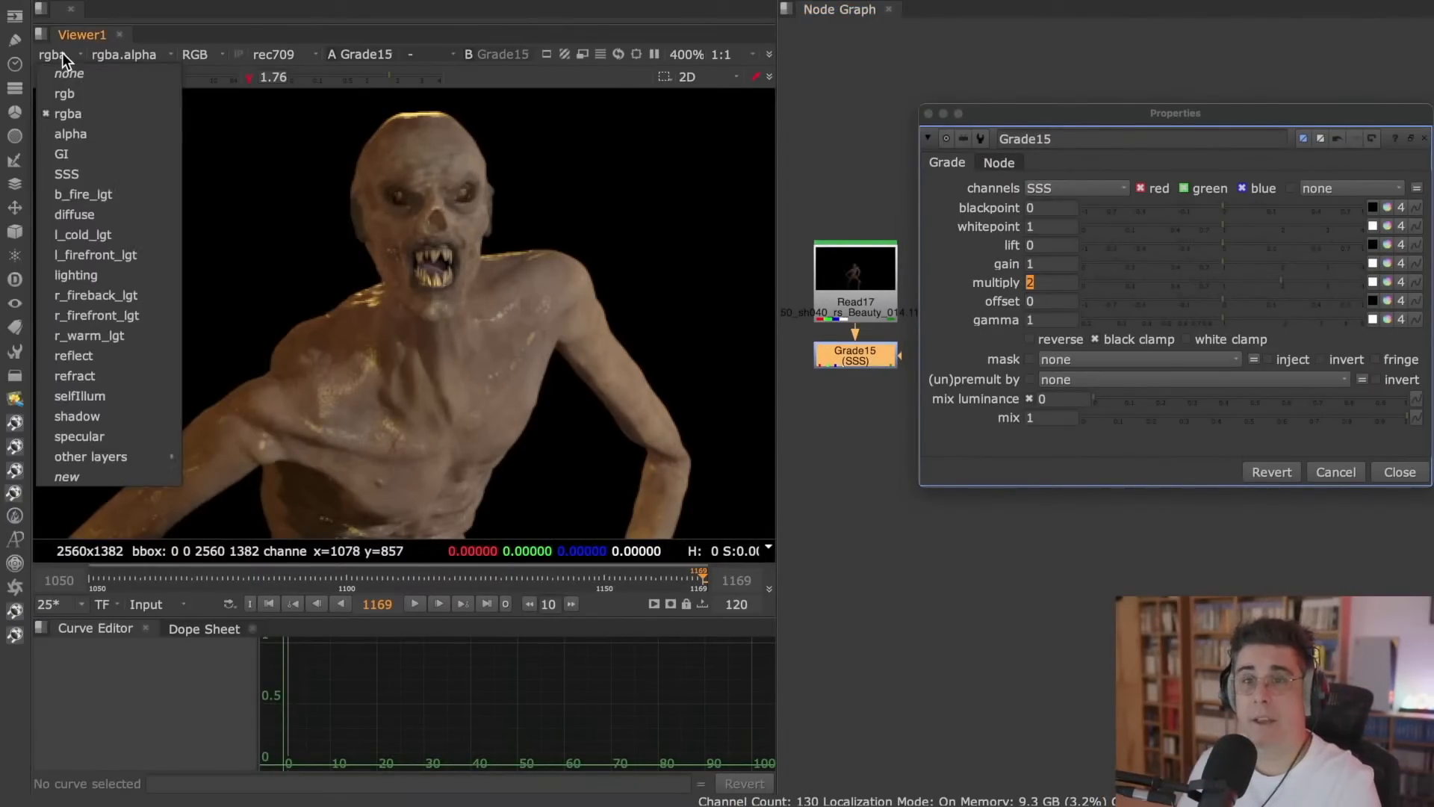
left_click(115, 172)
key("d")
key("d")
key("d")
key("d")
key("d")
key("d")
key("d")
key("d")
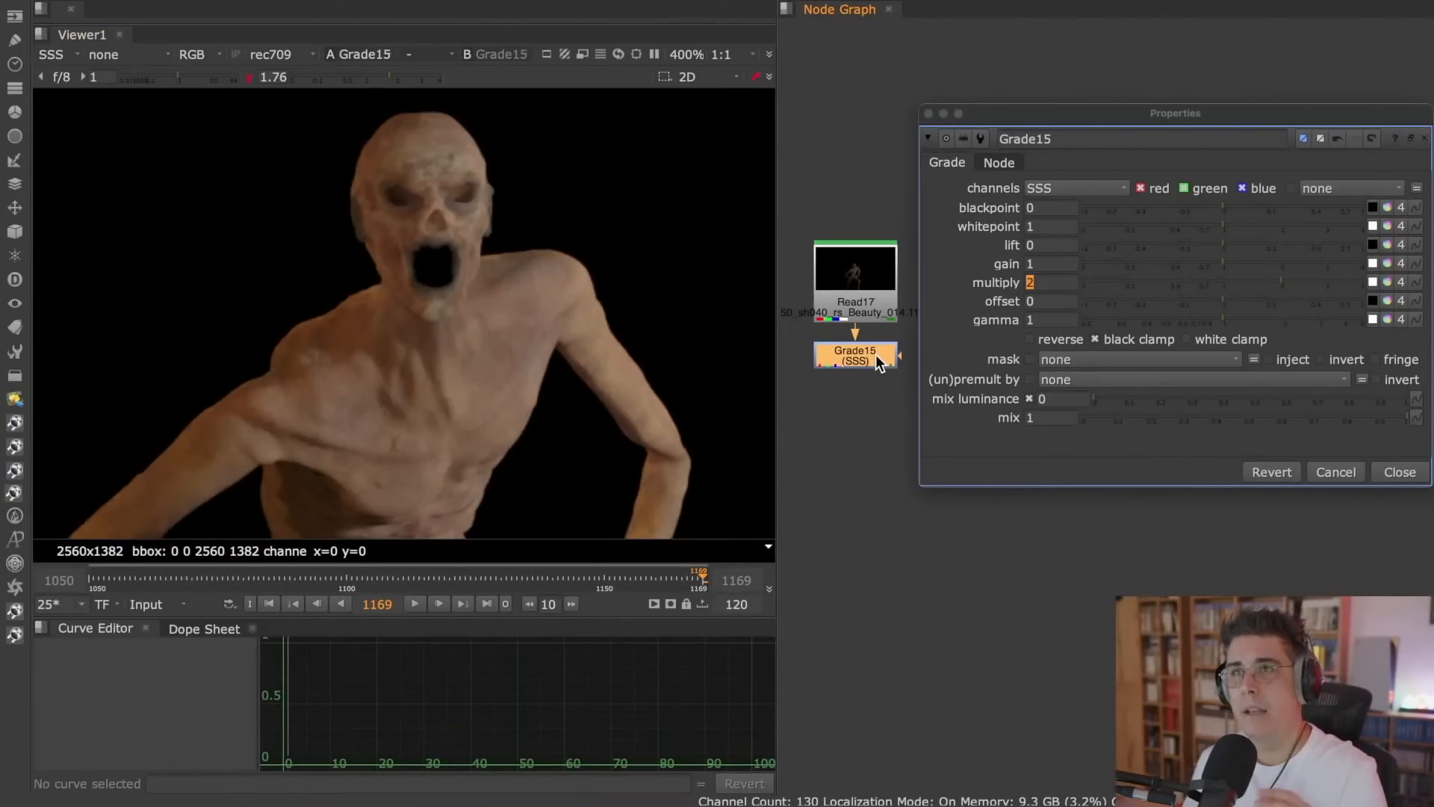
left_click(52, 52)
left_click(96, 115)
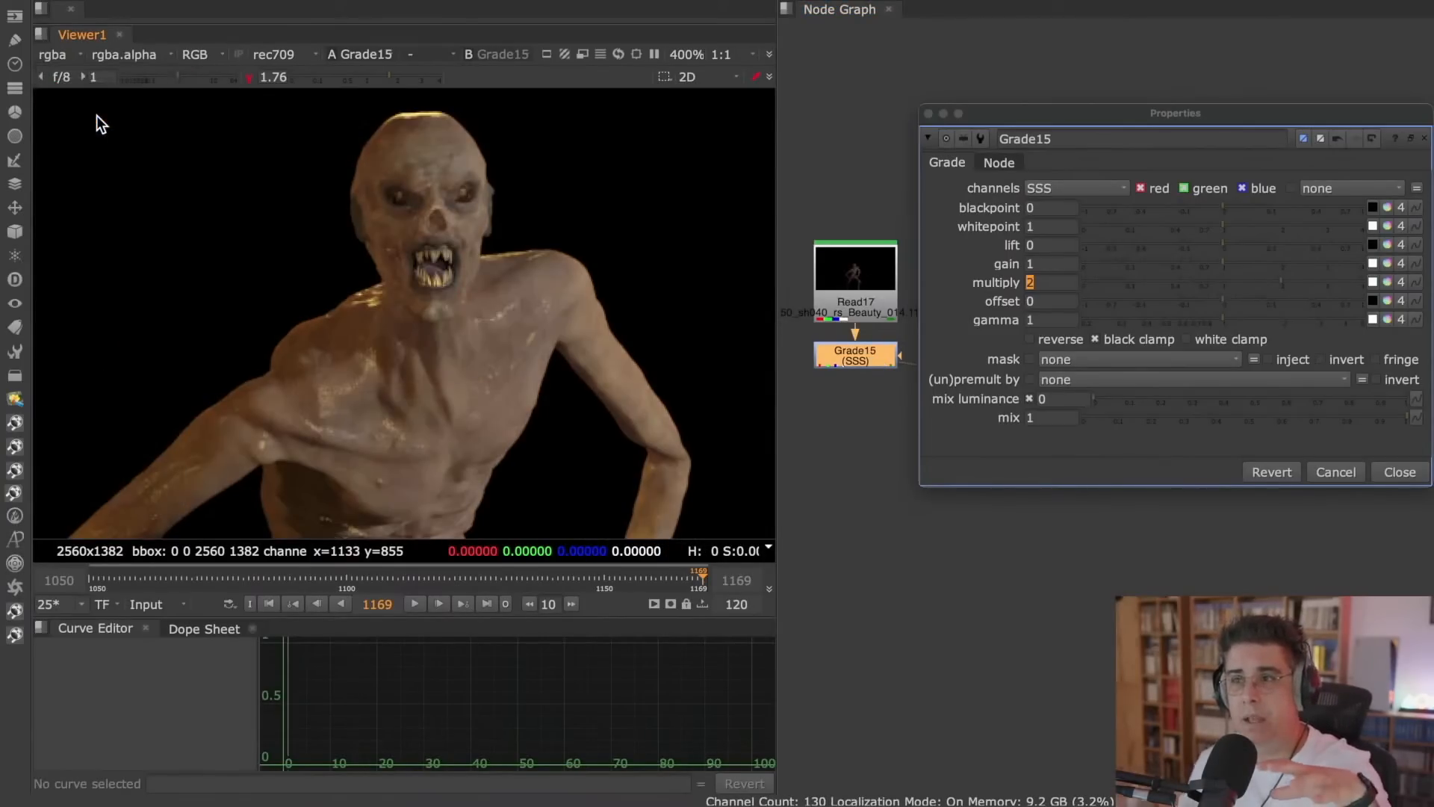
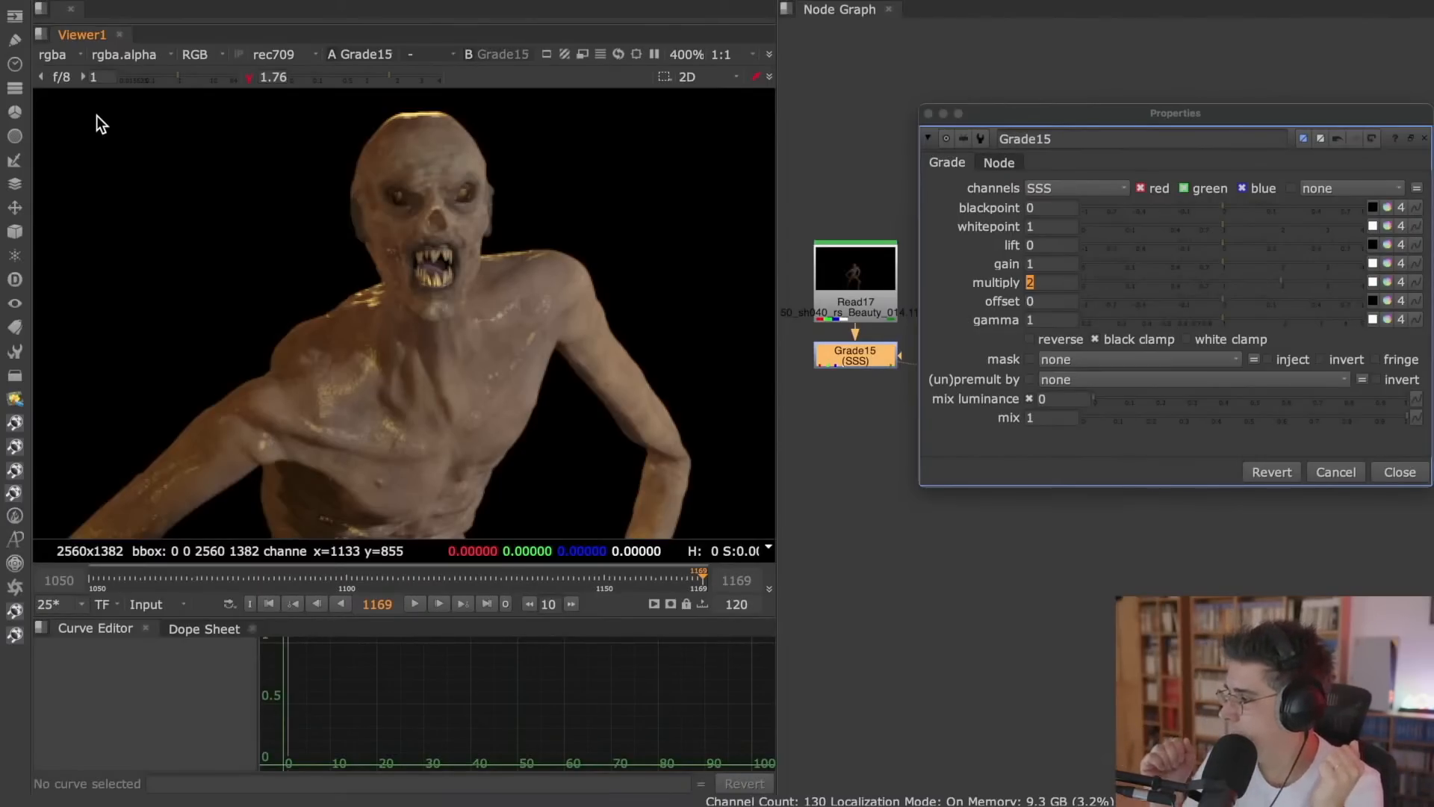
- Close the Grade node's properties and show the creature's Read17 node in the viewer
left_click(854, 406)
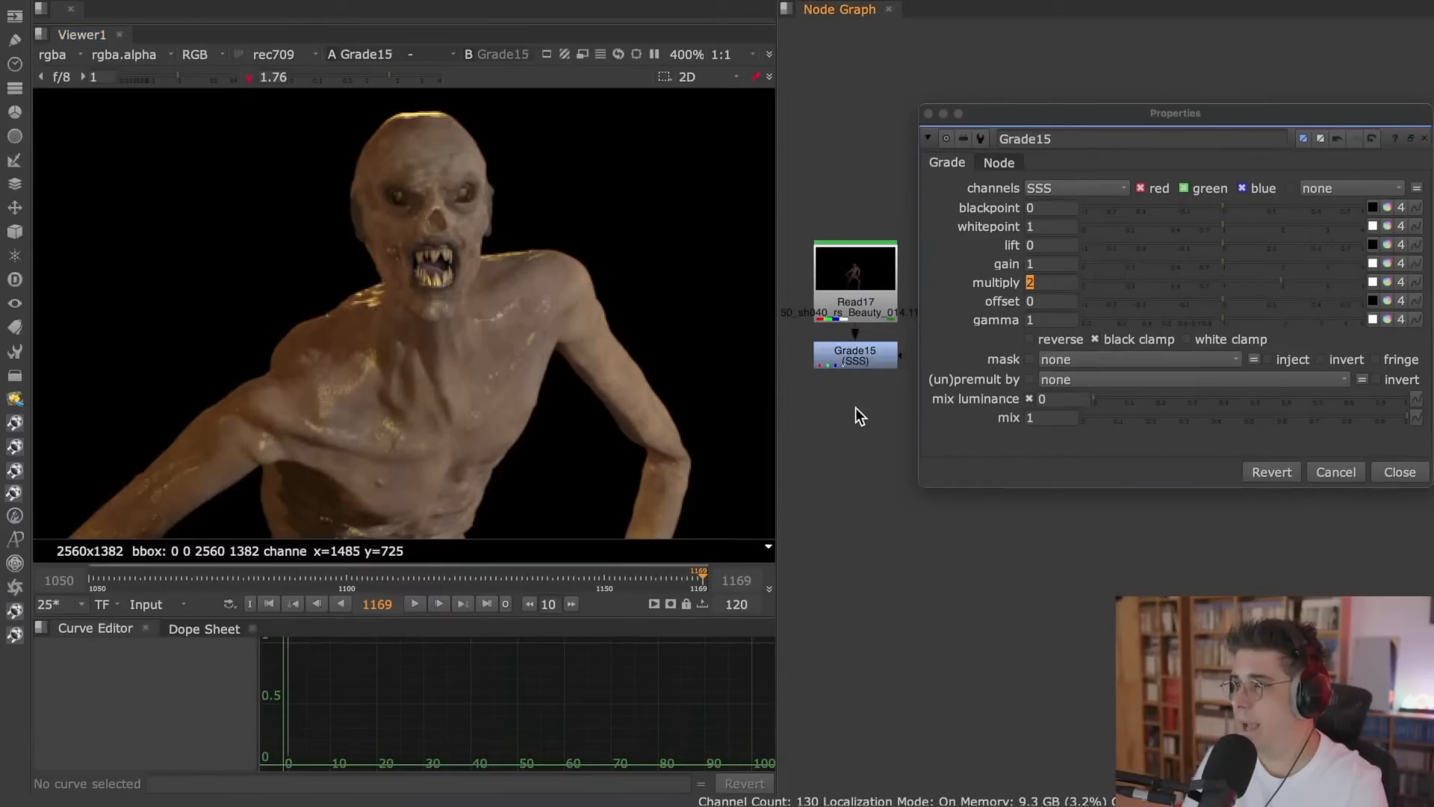
left_click(928, 113)
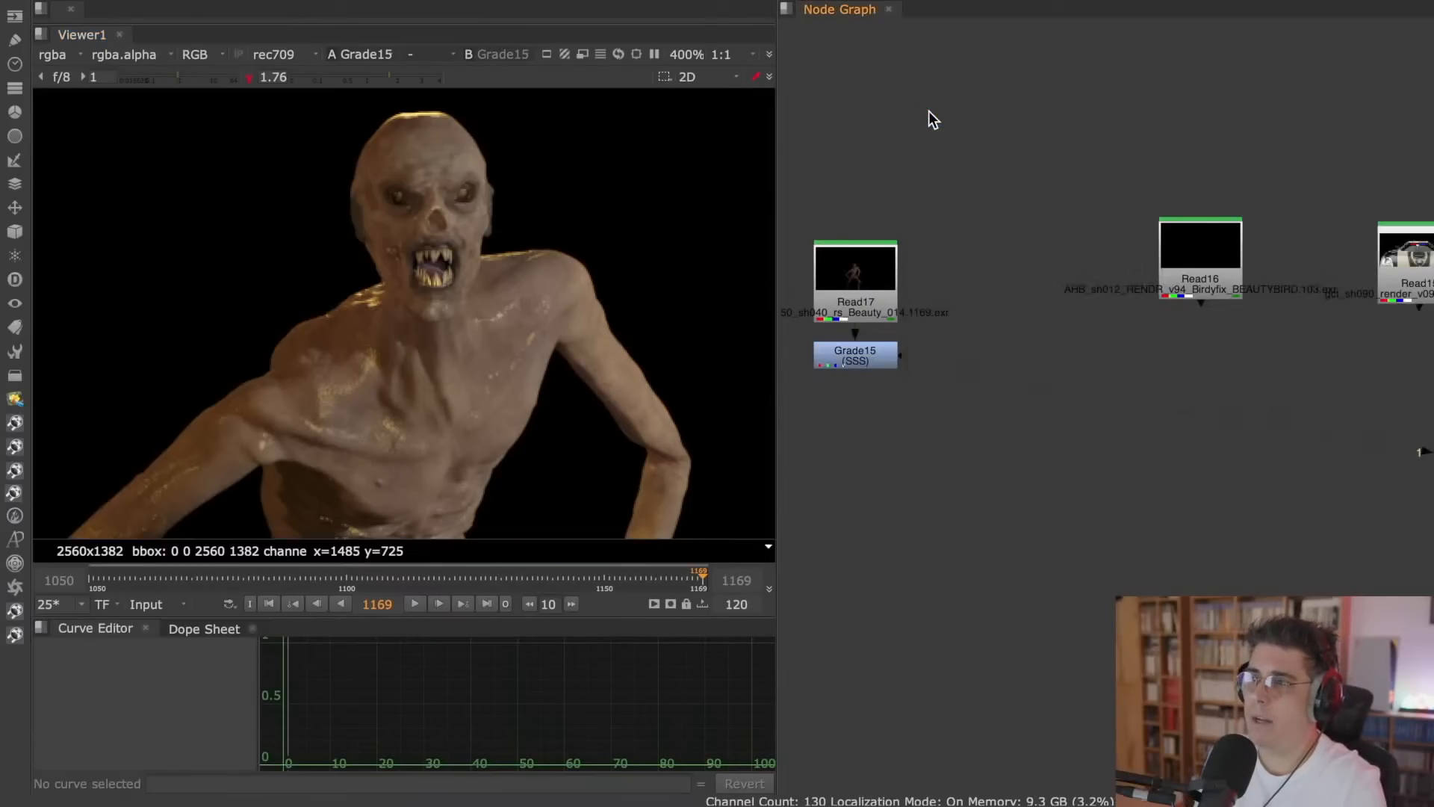
middle_click_drag(938, 308, 1004, 240)
left_click_drag(940, 298, 939, 303)
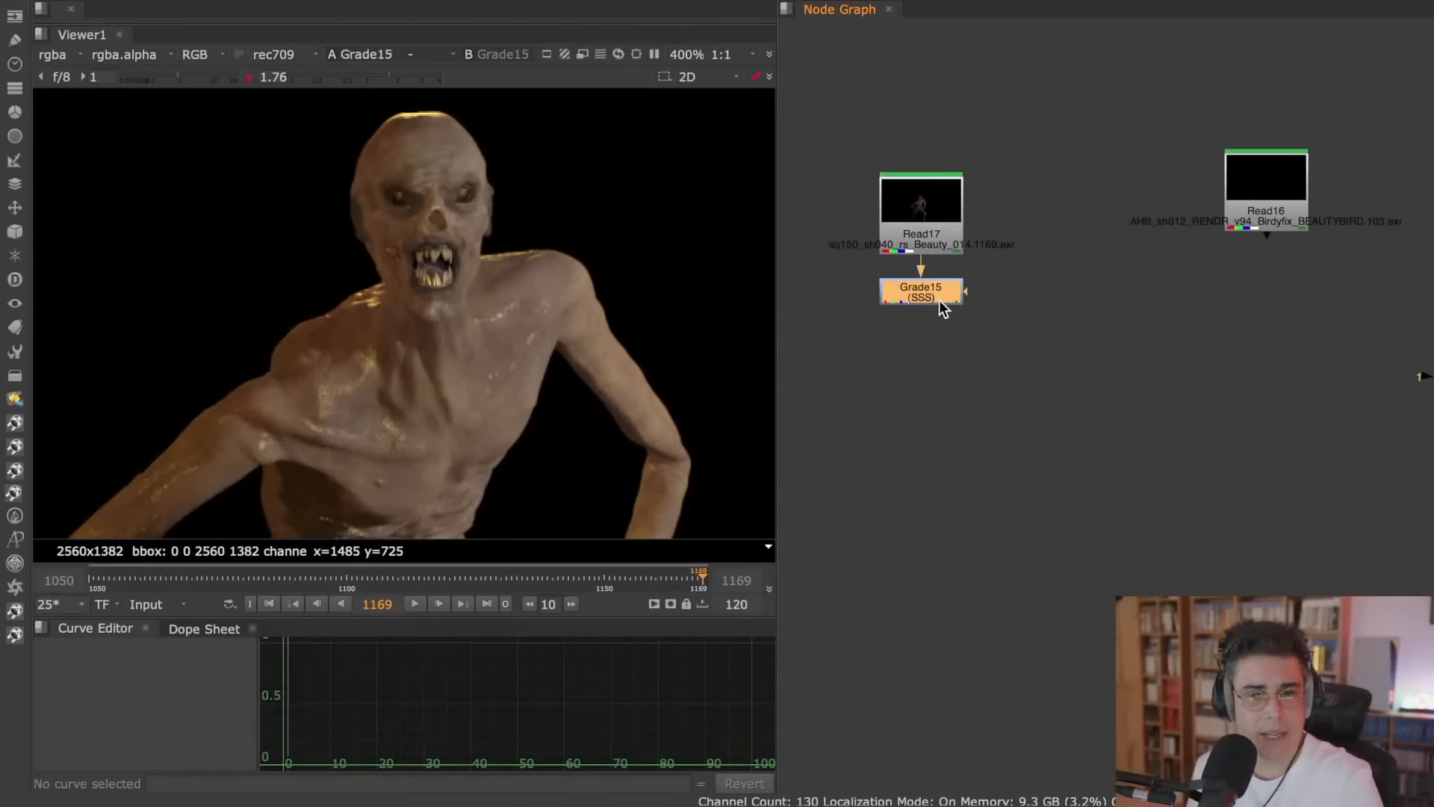
key("1")
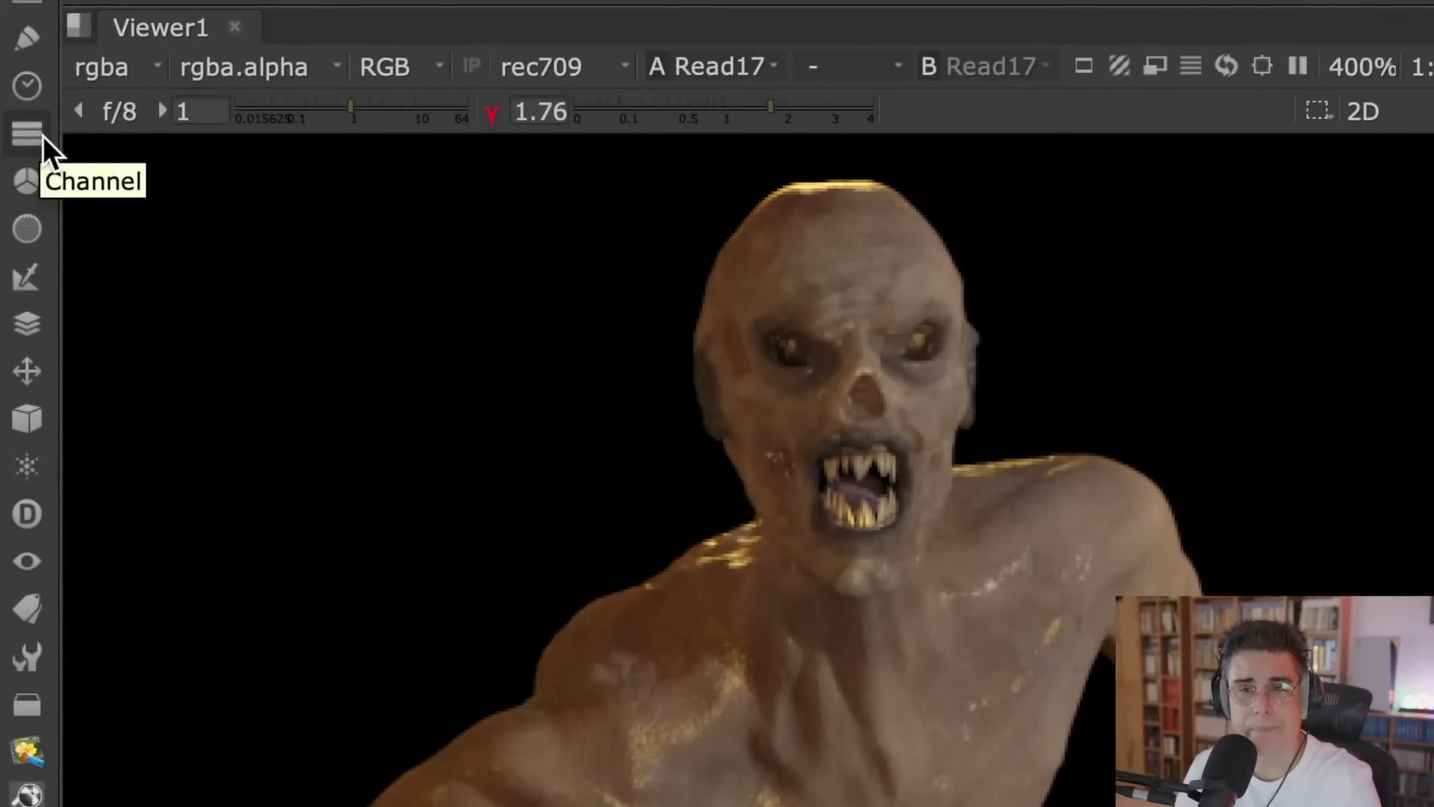
- Look over the available Channel nodes, from Shuffle and Copy to ChannelMerge, Add and Remove
left_click(43, 135)
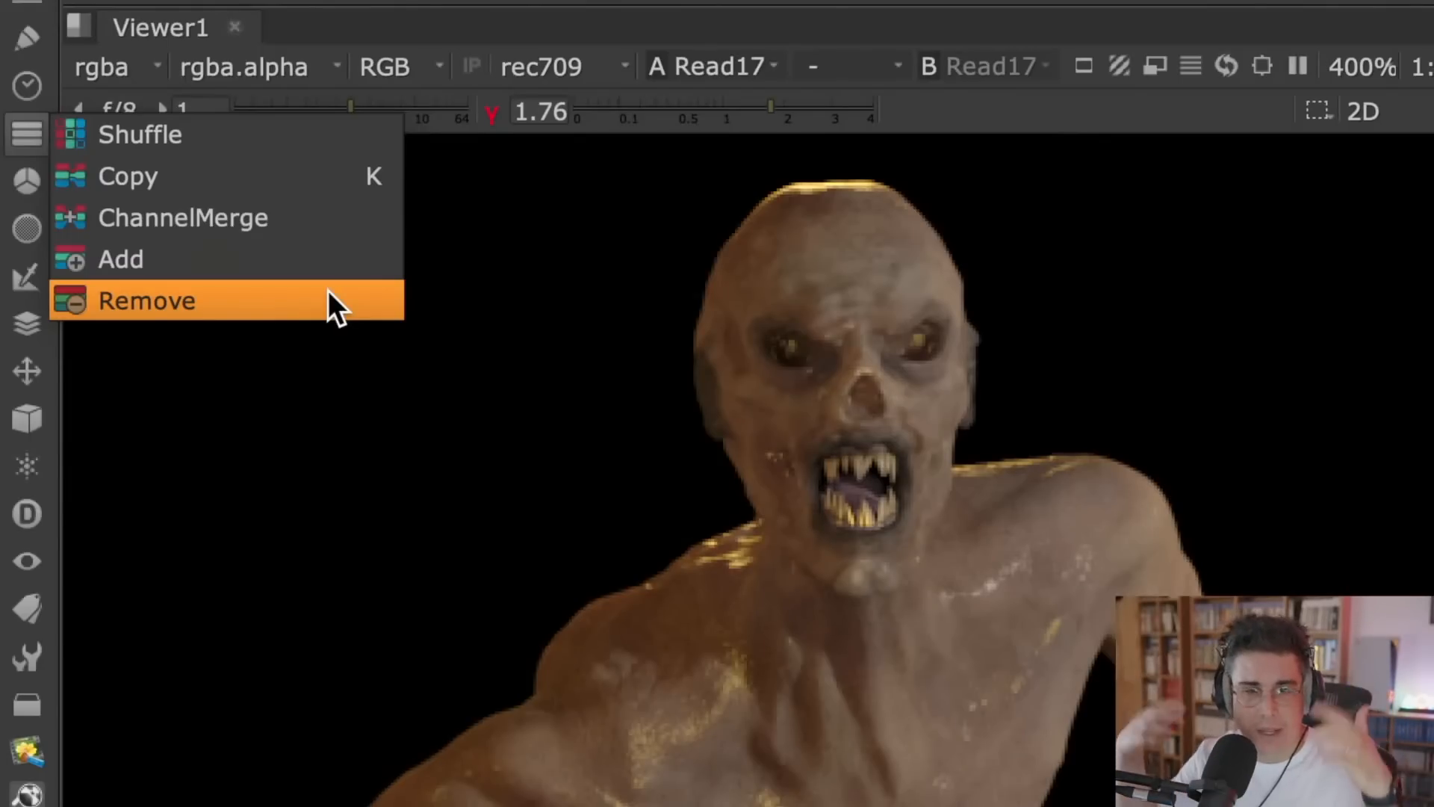
left_click(431, 374)
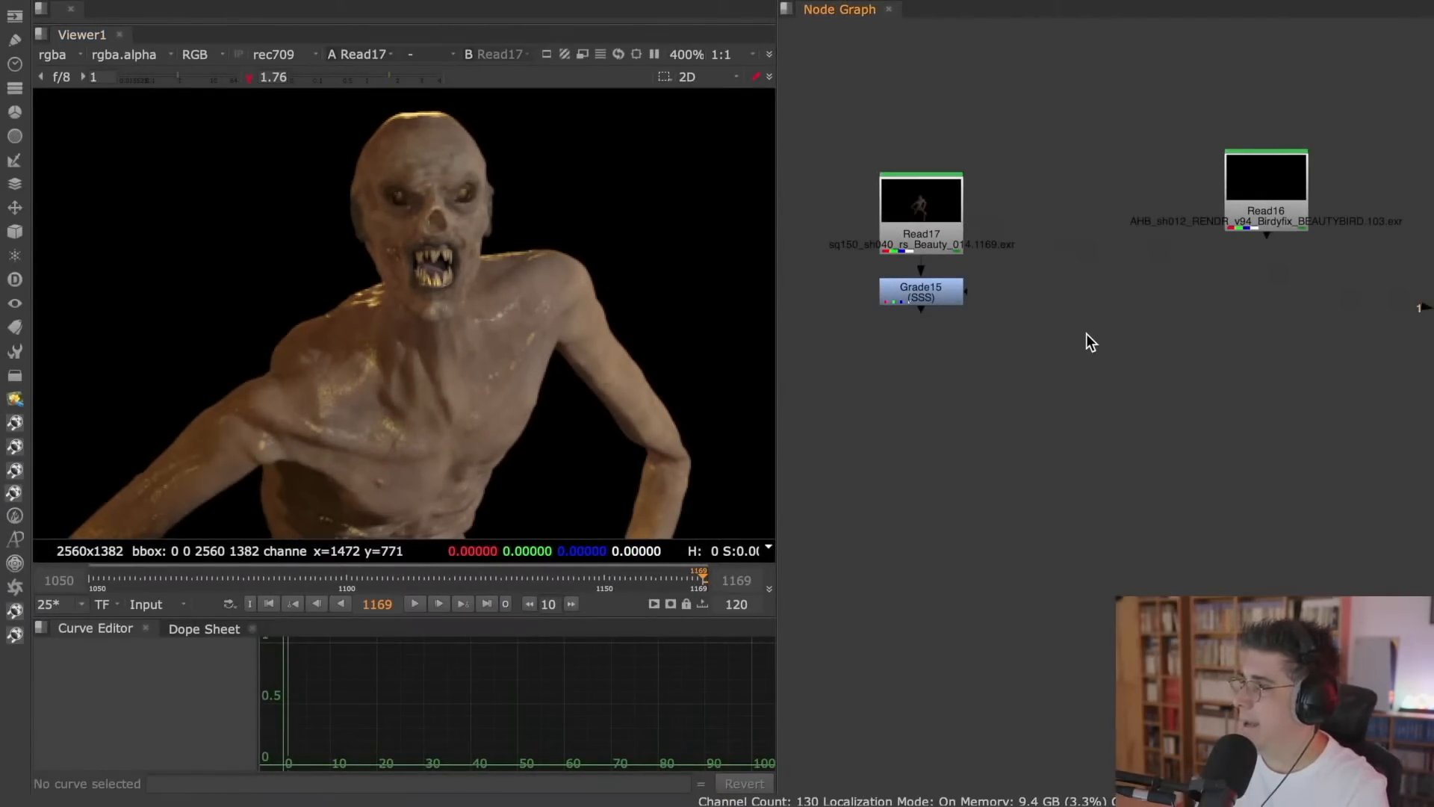
- View the Radial3 node of the first RGB backdrop, with the red, green and blue circles framed in the viewer
scroll(1128, 315, "down", 5)
middle_click_drag(1173, 322, 800, 336)
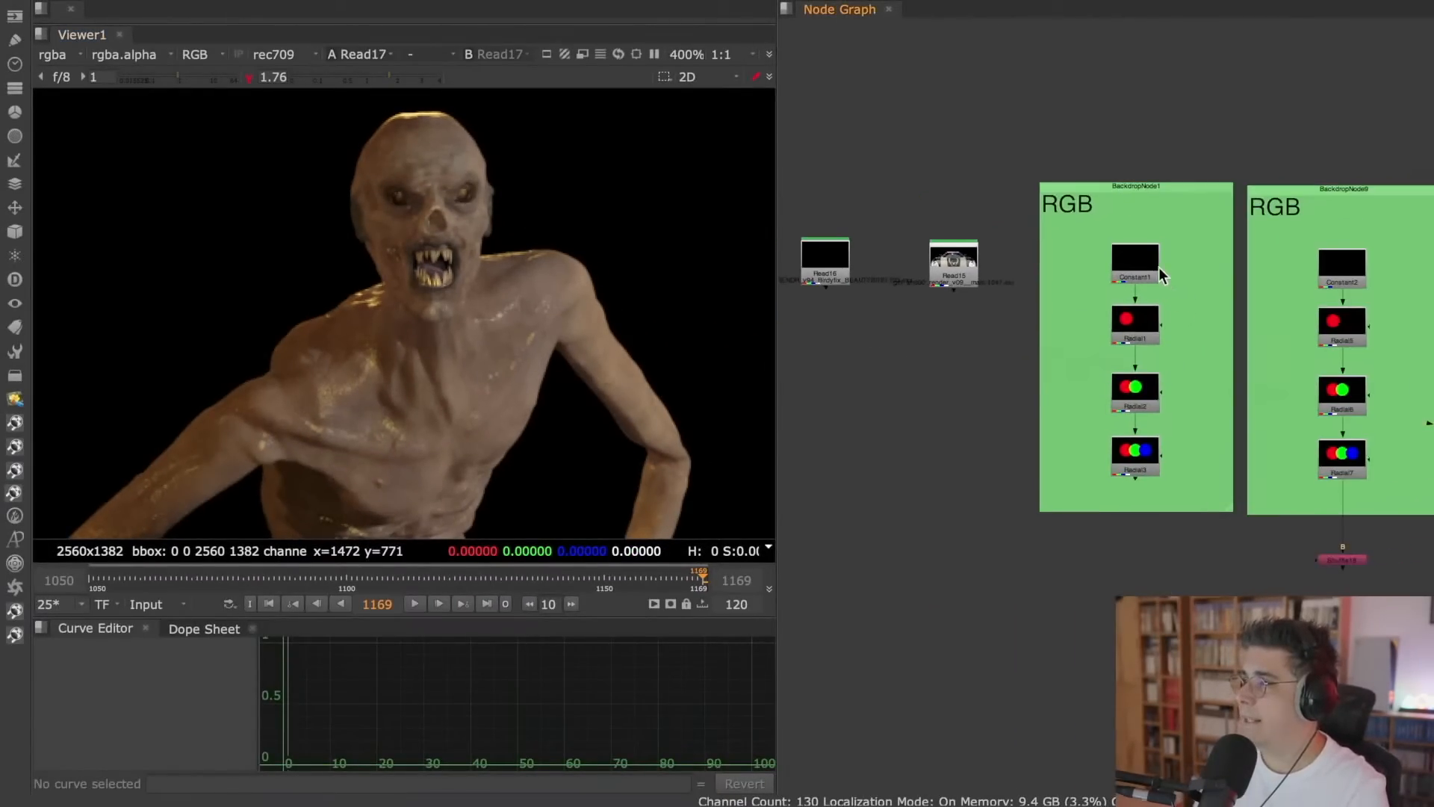
scroll(1150, 280, "up", 6)
middle_click_drag(1154, 581, 1105, 378)
left_click(1109, 393)
key("1")
middle_click_drag(1199, 383, 1142, 244)
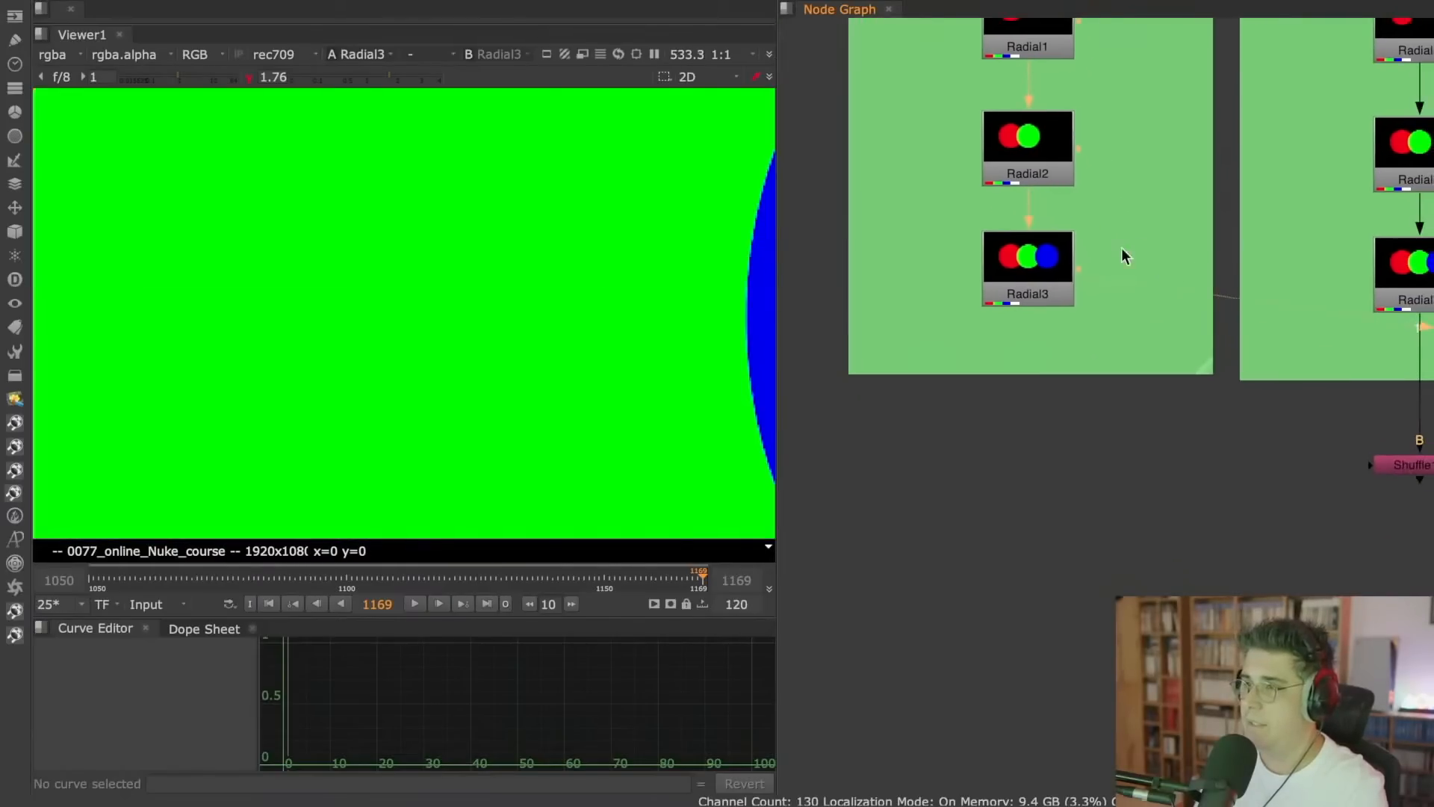
scroll(523, 269, "down", 2)
scroll(523, 276, "down", 4)
scroll(528, 291, "up", 1)
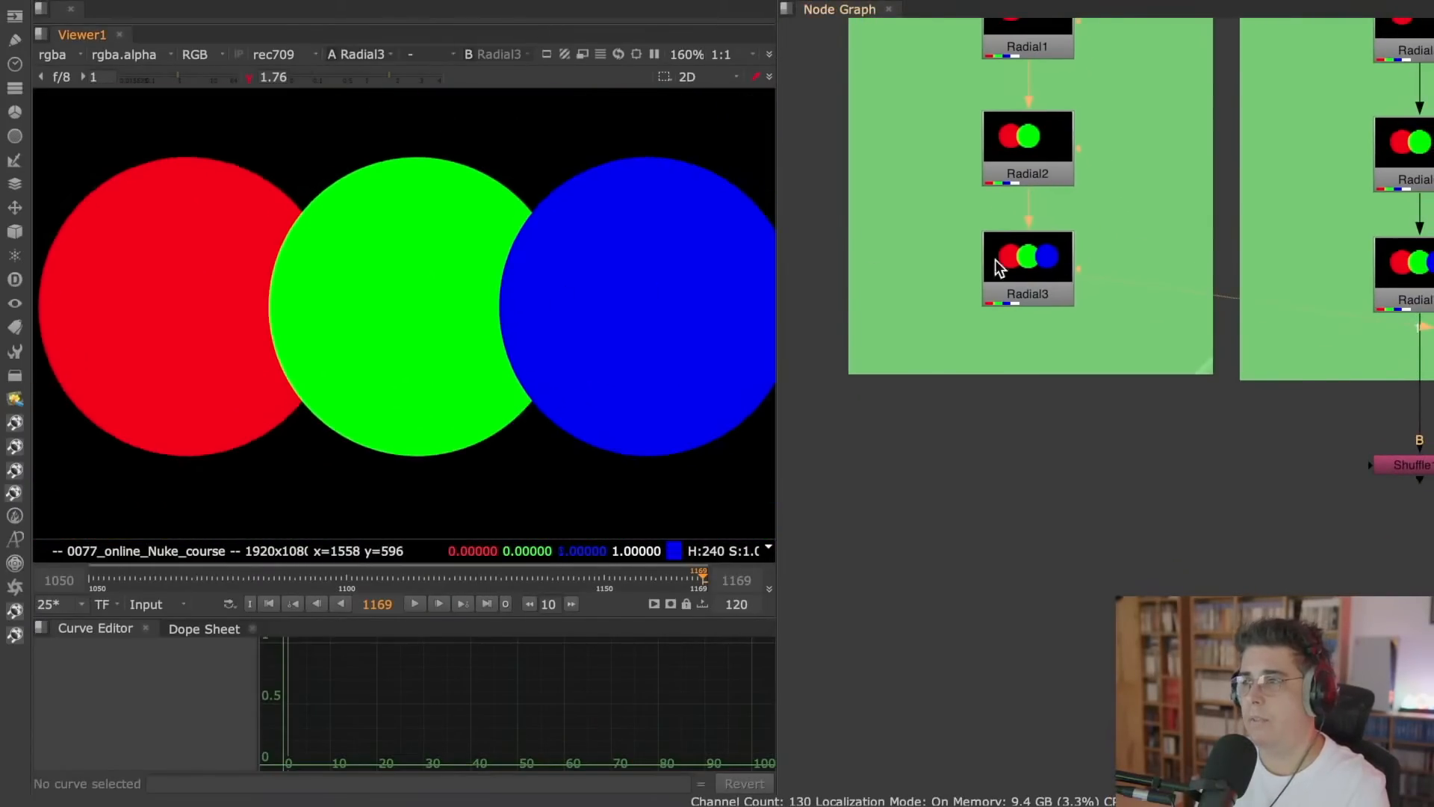
- Open the properties of Shuffle18 and of the old-style Shuffle7 in the Shuffle backdrop, and place them next to each other
middle_click_drag(1301, 452, 1172, 448)
double_click(1290, 460)
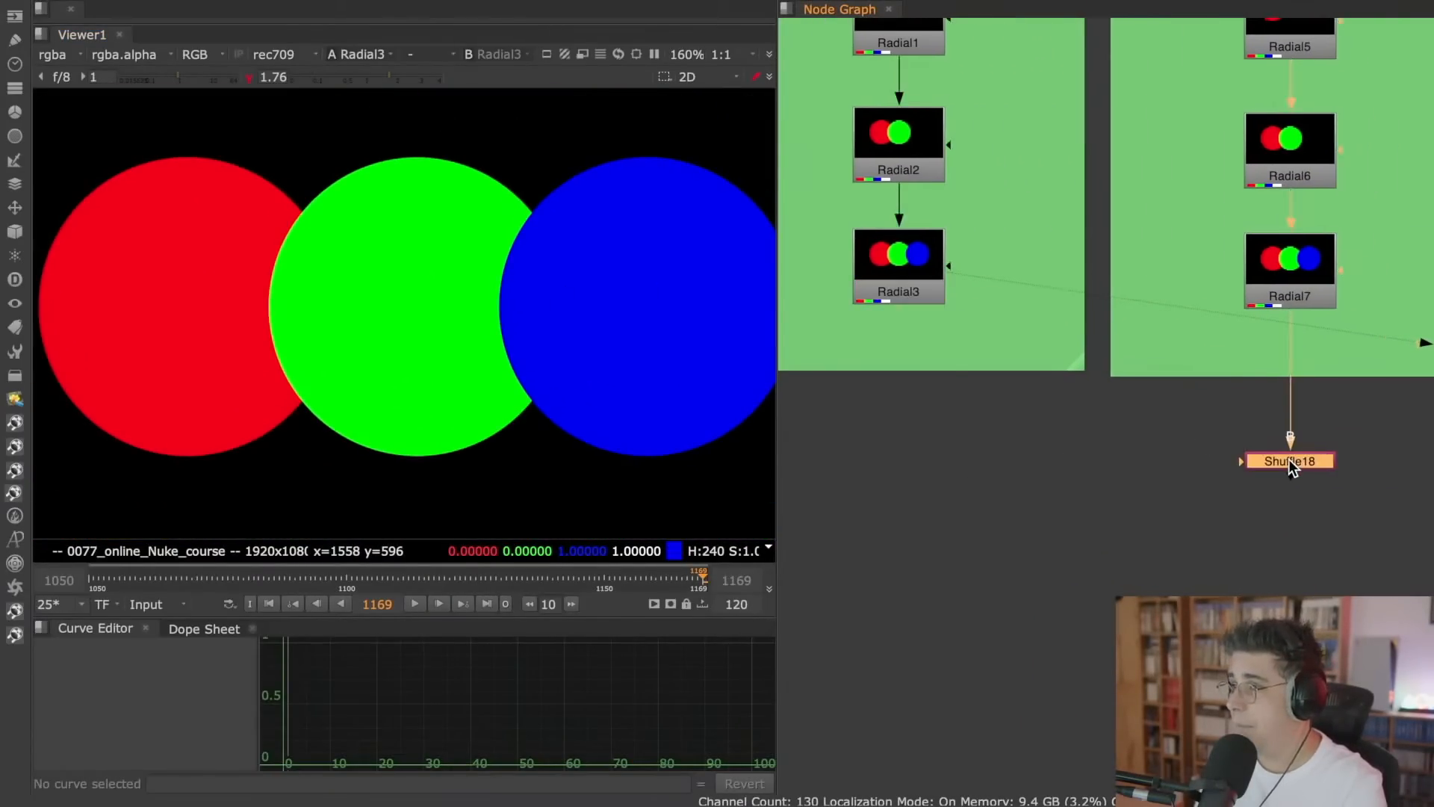
left_click_drag(848, 348, 360, 262)
scroll(1065, 307, "down", 5)
middle_click_drag(1395, 269, 1058, 258)
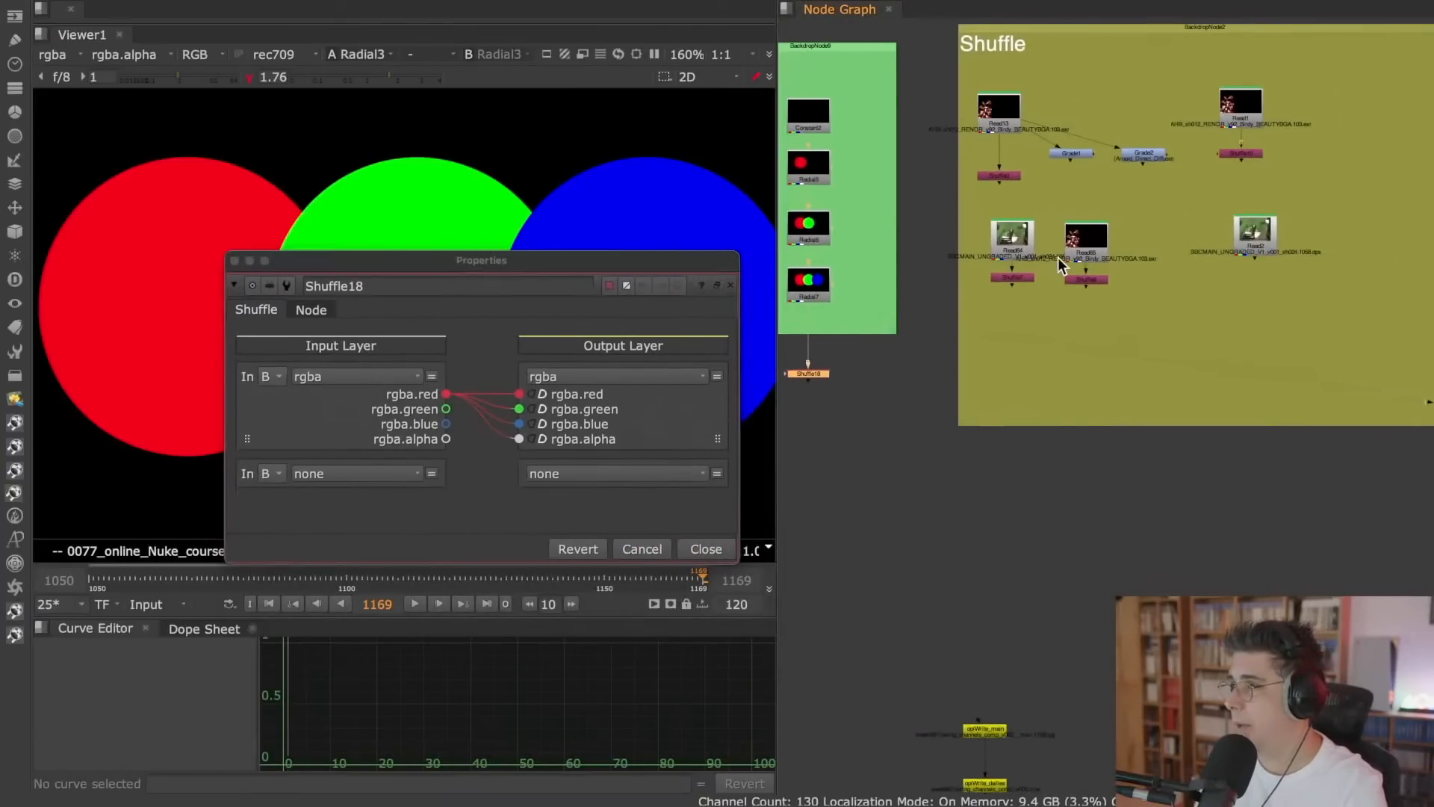
double_click(1021, 280)
left_click_drag(687, 161, 270, 99)
left_click_drag(590, 260, 951, 118)
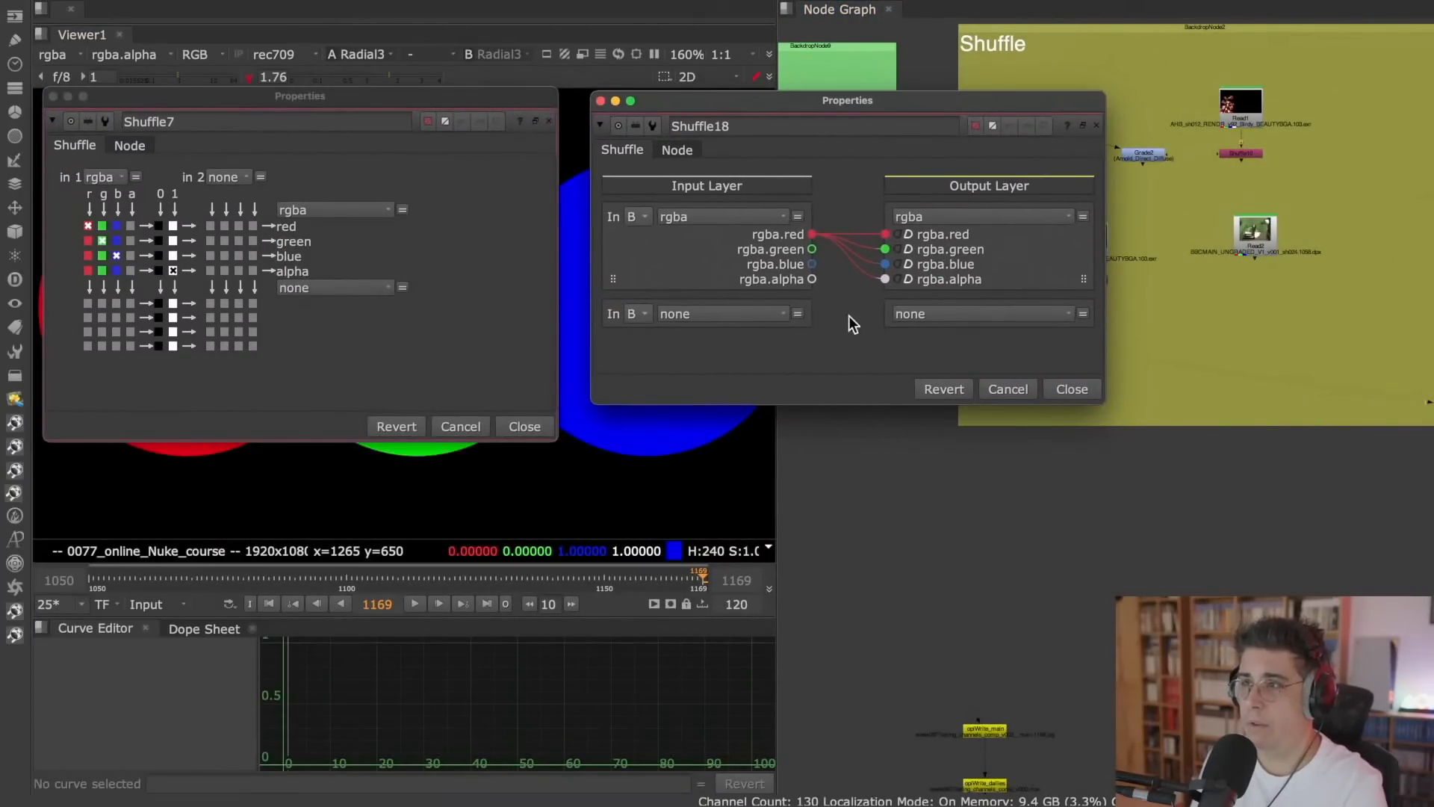
- Reset Shuffle18's routing so red, green, blue and alpha each feed their matching output channel
right_click(855, 343)
left_click(837, 339)
right_click(836, 338)
left_click(912, 379)
- Compare the old Shuffle7 and new Shuffle18 property panels side by side, and close both
left_click_drag(340, 94, 348, 84)
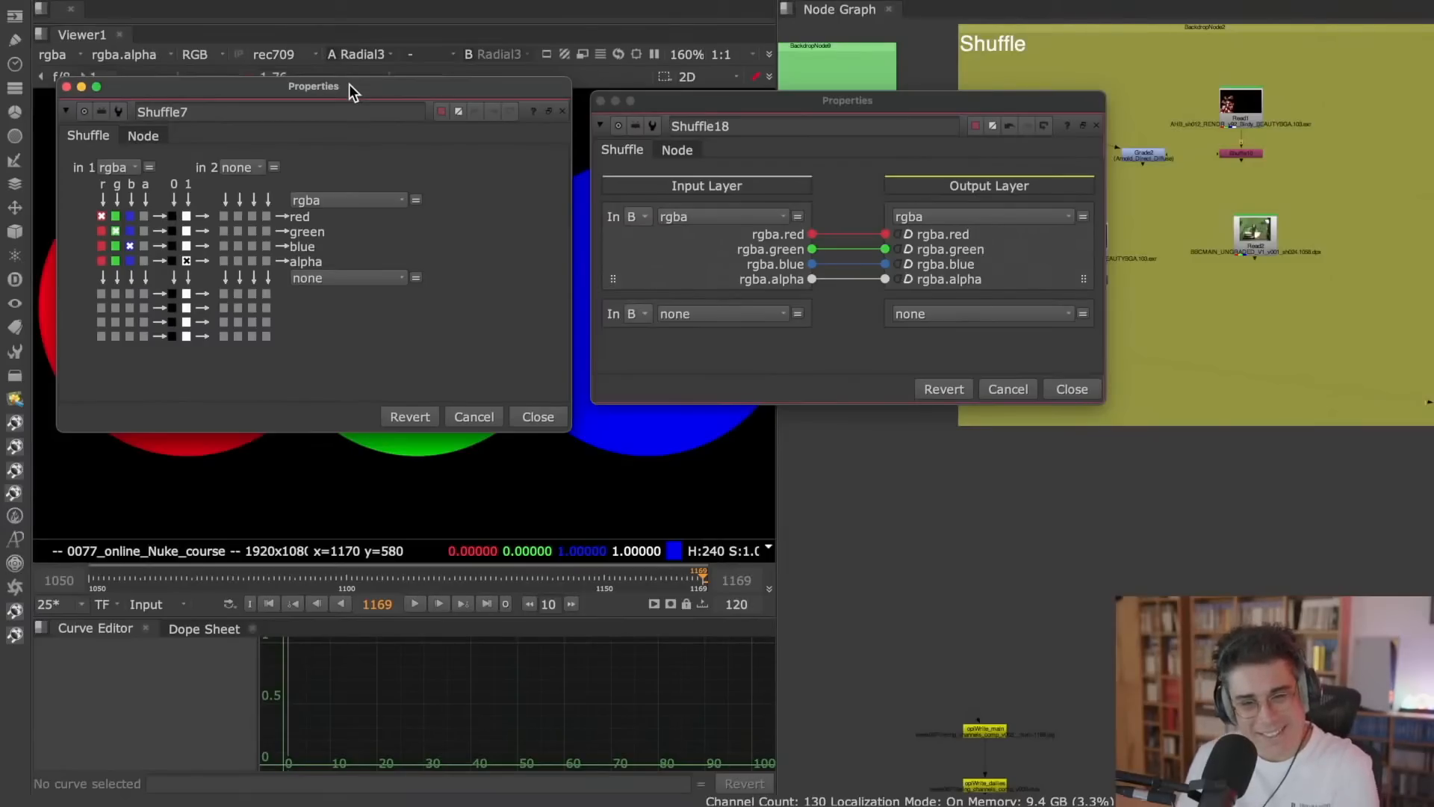
left_click_drag(342, 84, 311, 96)
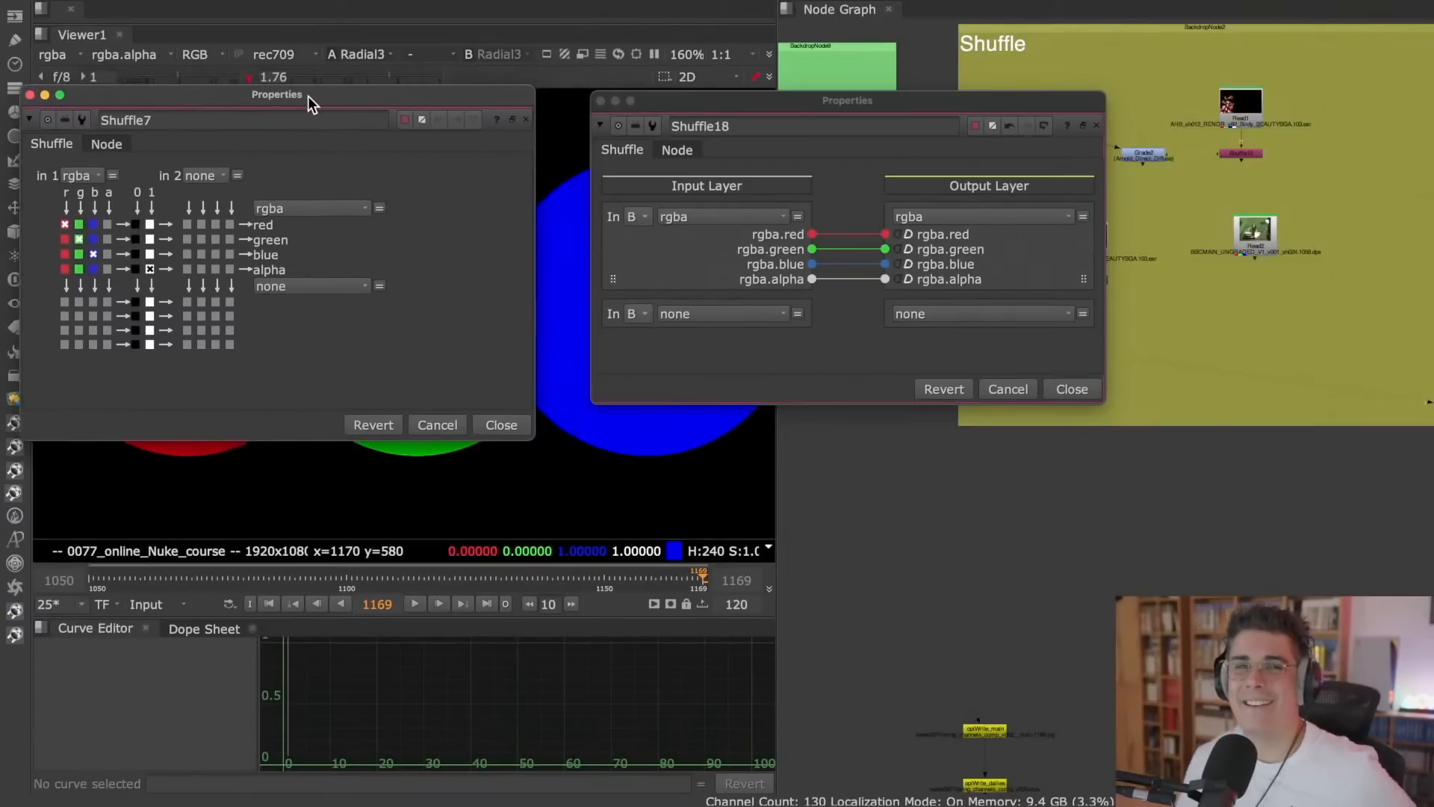
left_click_drag(749, 98, 692, 95)
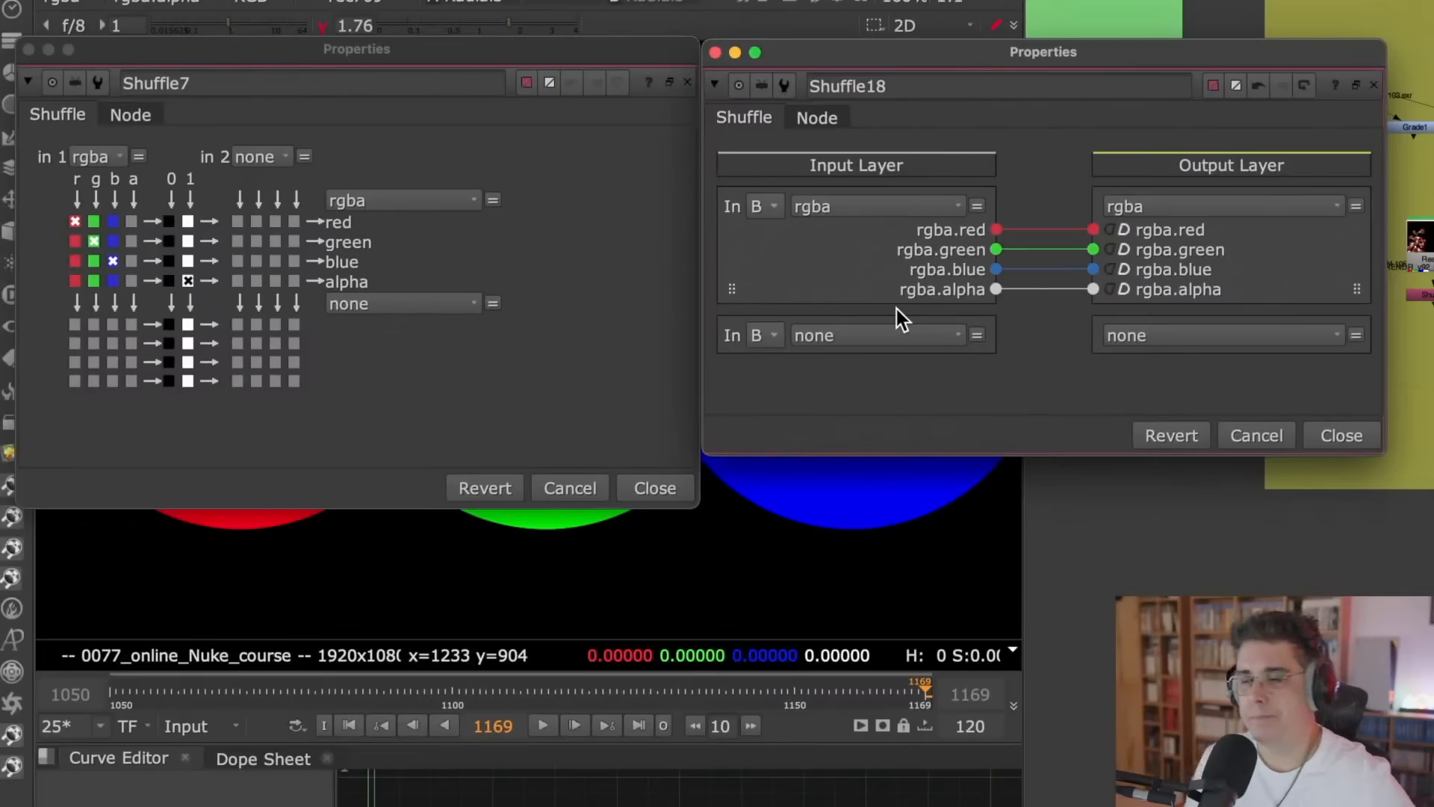
left_click(500, 50)
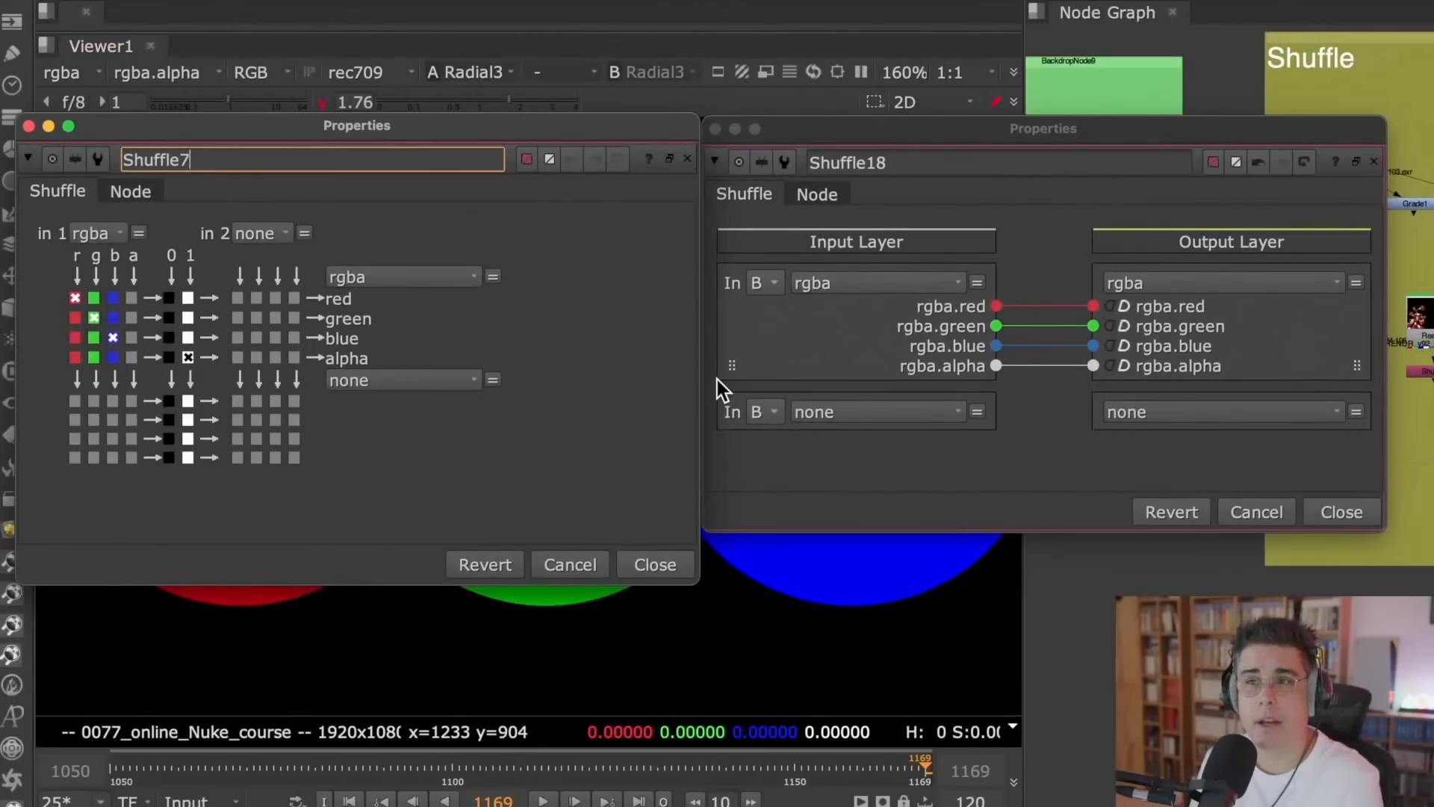
left_click(796, 656)
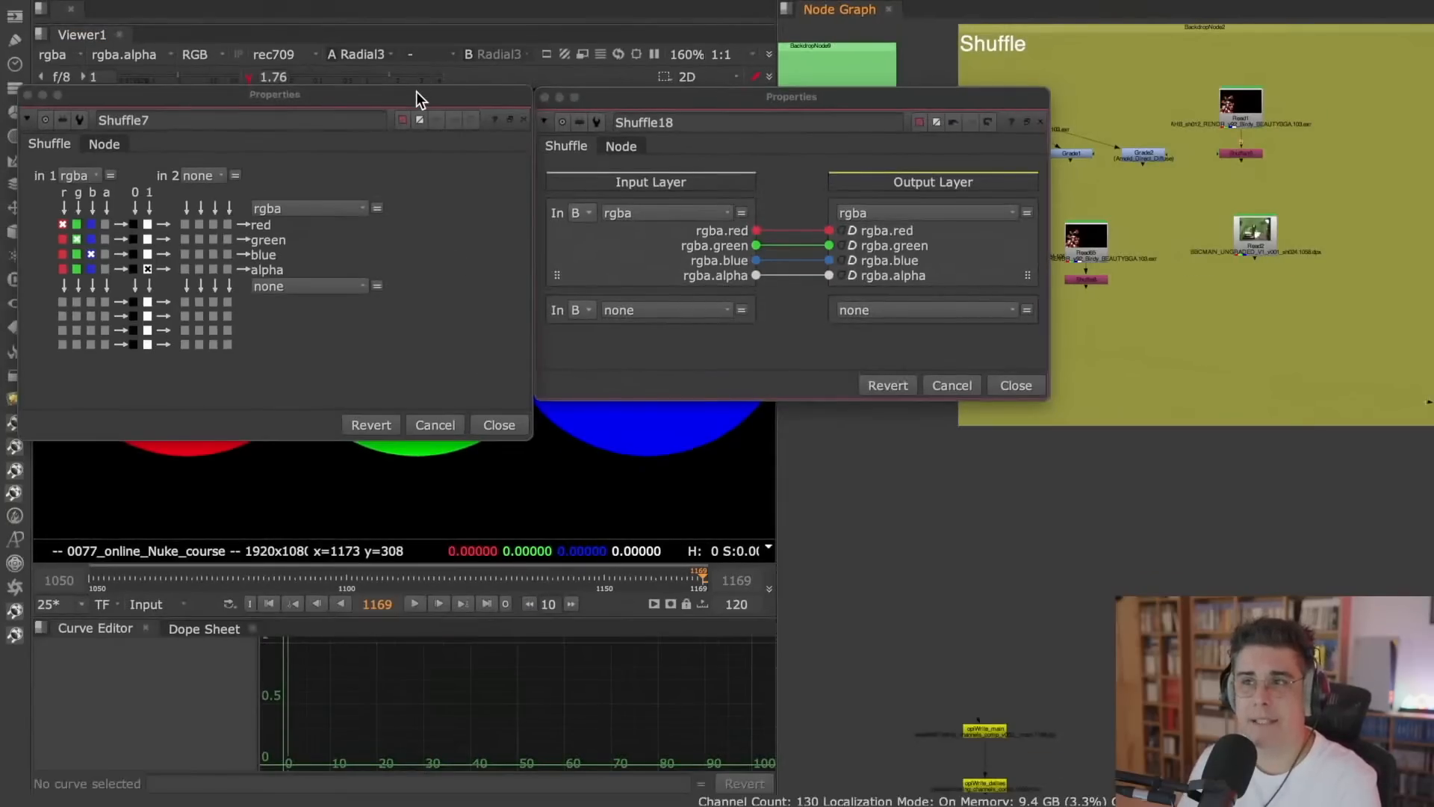
left_click_drag(416, 91, 410, 88)
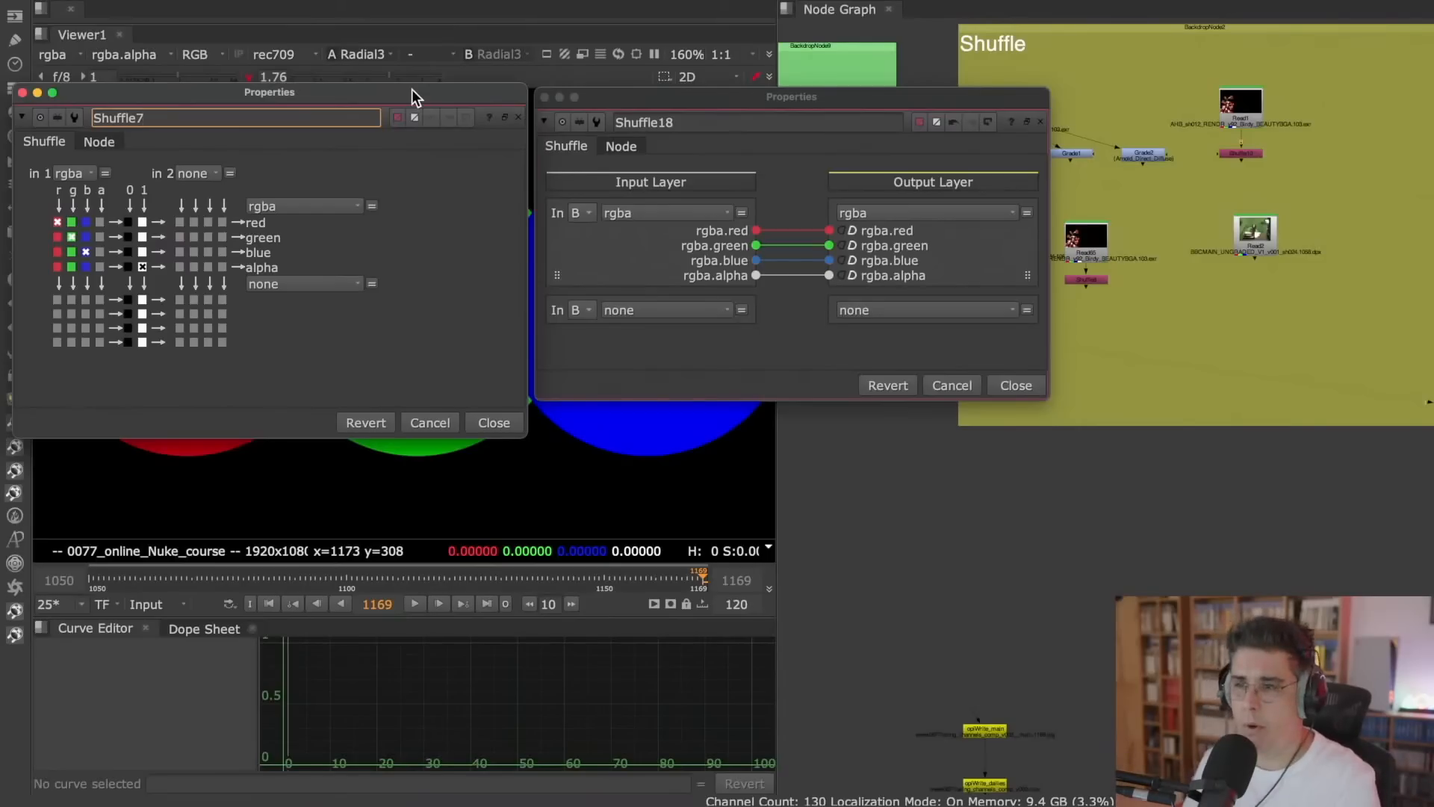
left_click(493, 423)
left_click(1016, 385)
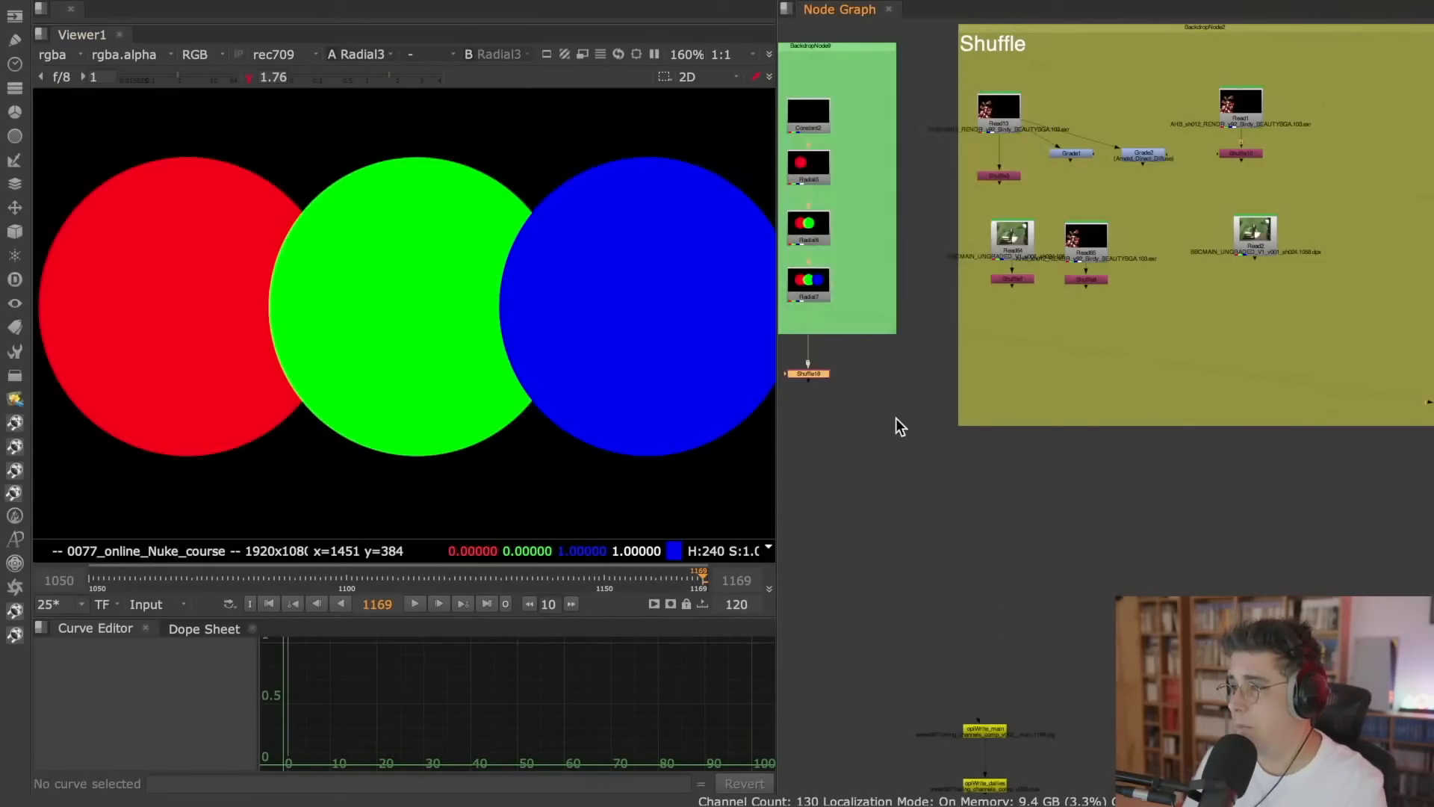
- Add a Shuffle node below Radial3, outside the RGB backdrop, and move its properties over the node graph
scroll(894, 418, "up", 3)
middle_click_drag(862, 331, 1007, 333)
scroll(924, 284, "up", 5)
left_click(967, 171)
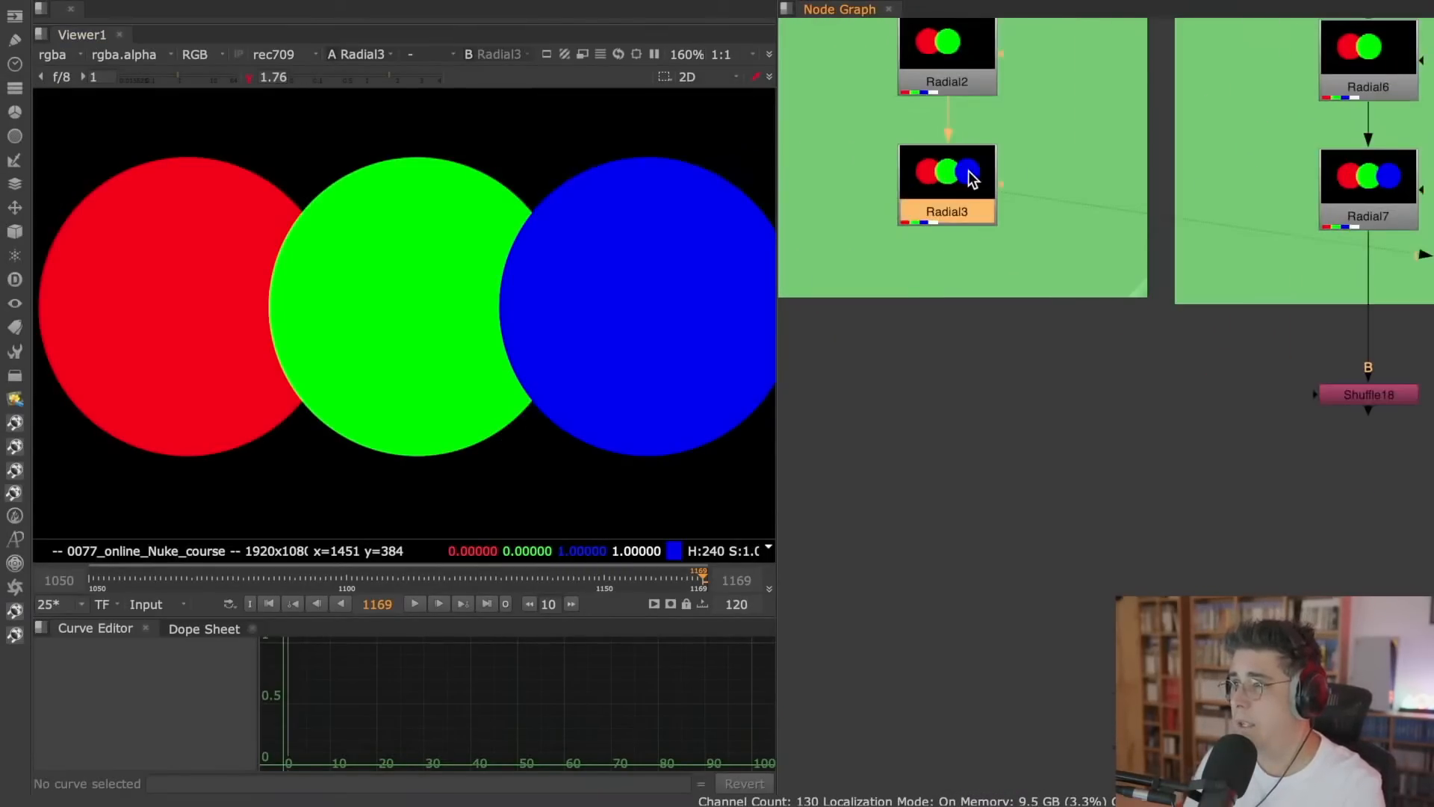
left_click(15, 88)
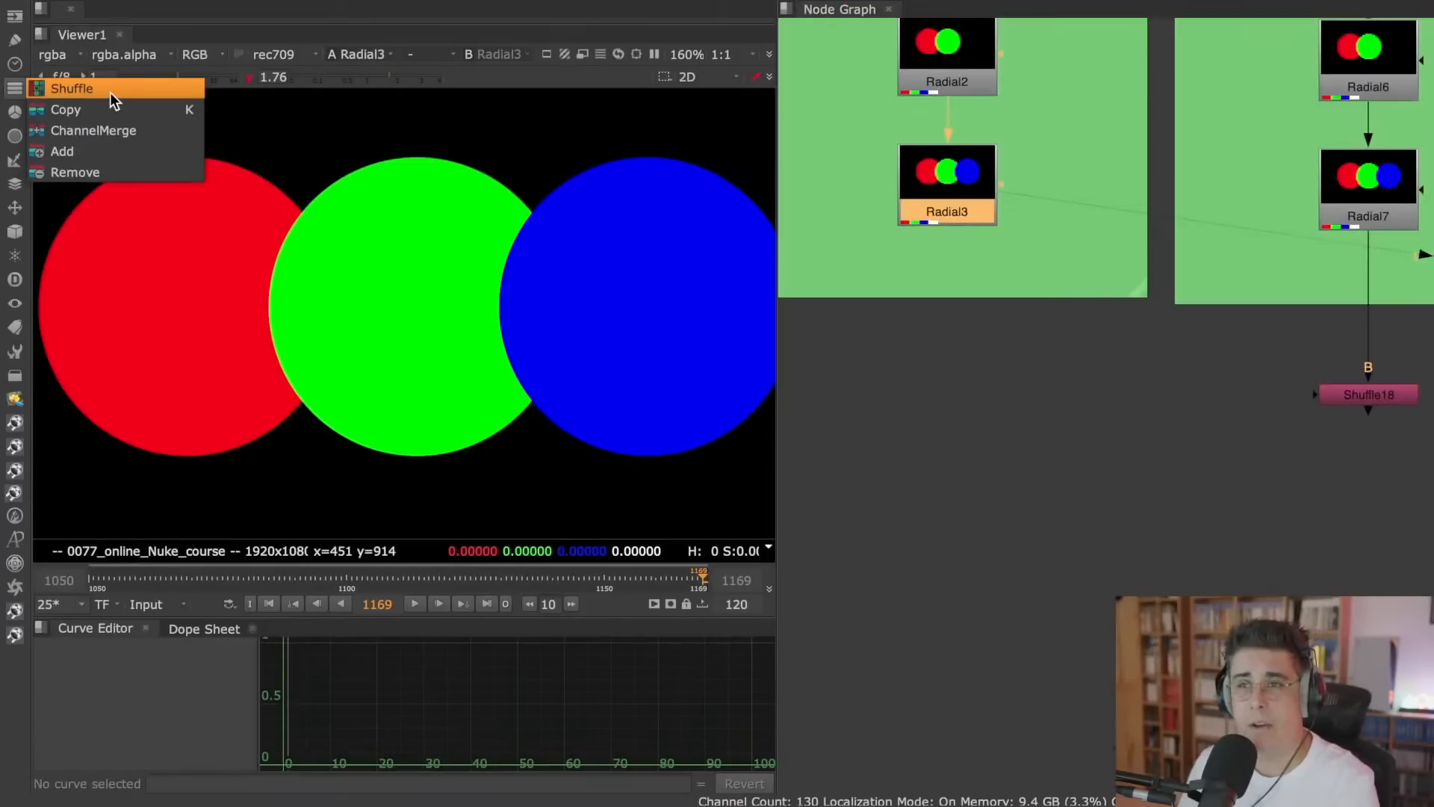
left_click(64, 86)
left_click_drag(964, 247, 975, 356)
left_click_drag(791, 134, 1222, 40)
middle_click_drag(1049, 407, 1002, 544)
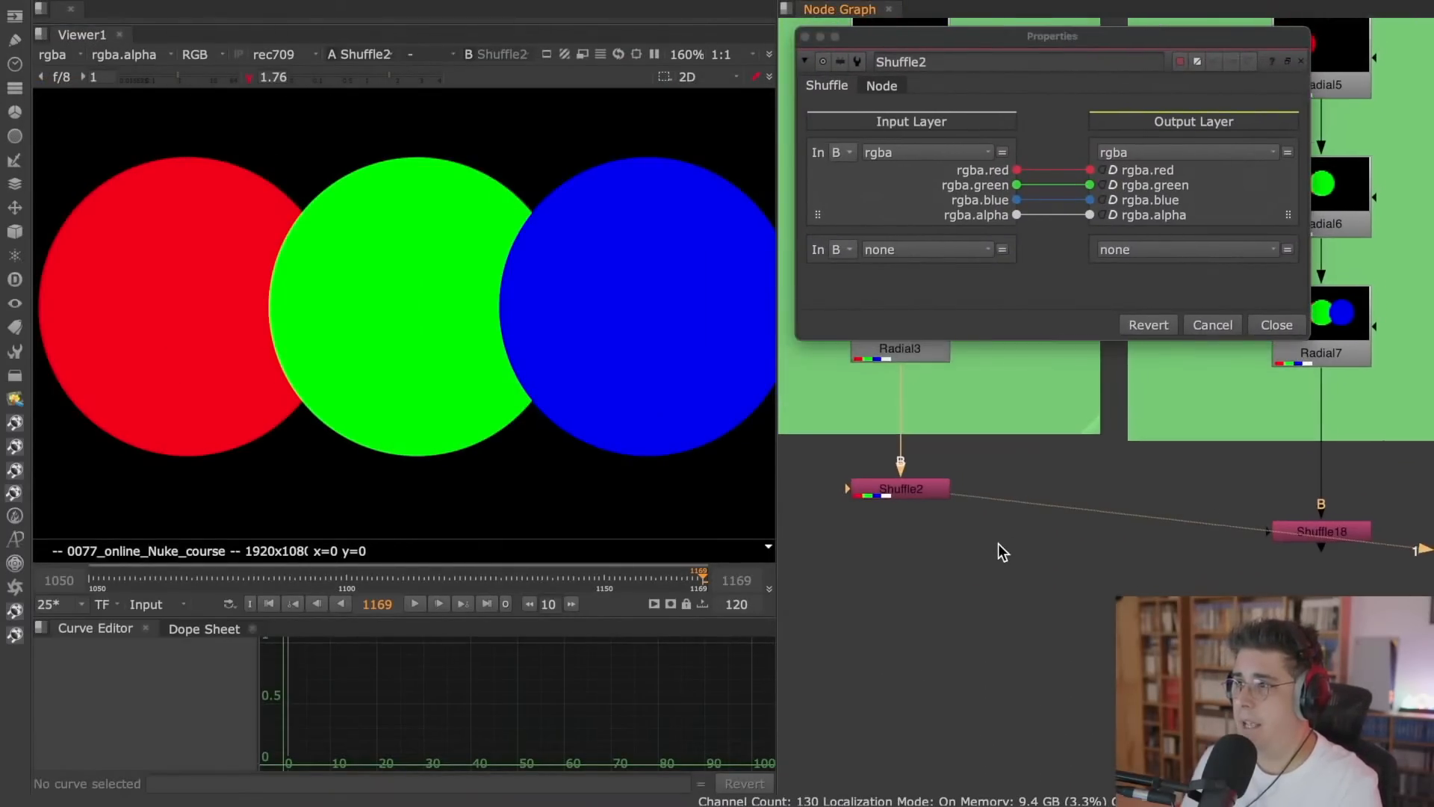
left_click(916, 490)
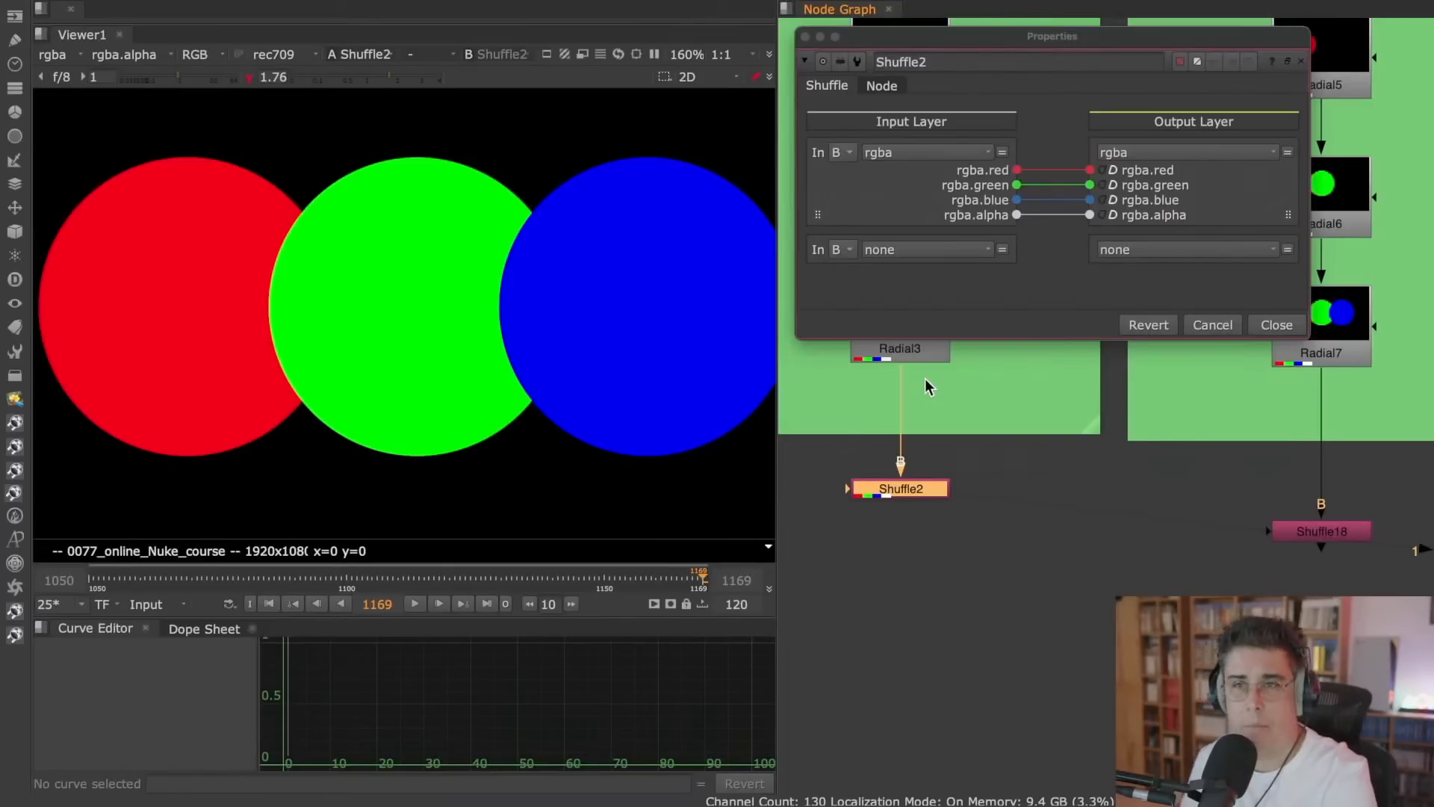
- Examine the viewer's lists of layers and alpha channels for the new Shuffle node
left_click(66, 57)
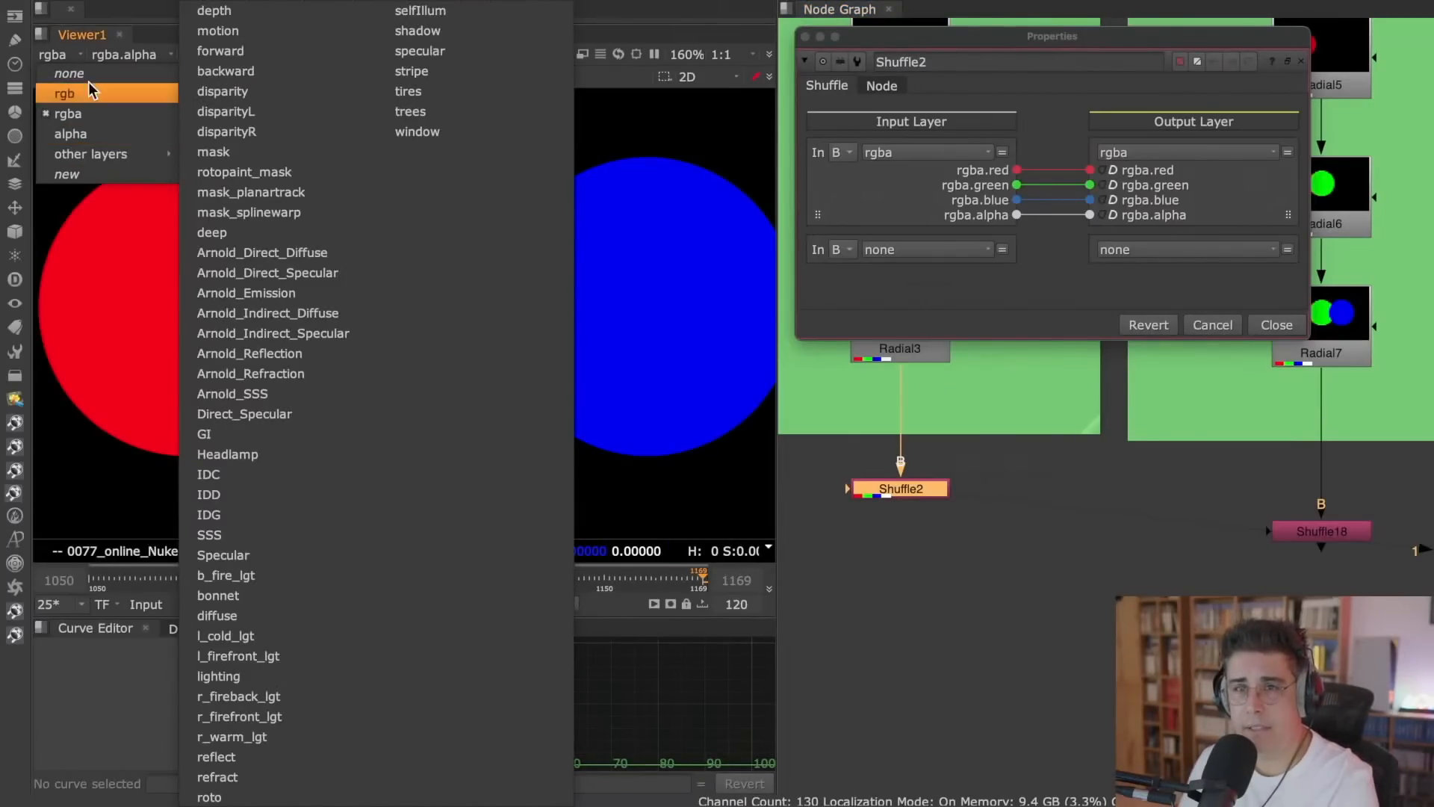
left_click(91, 16)
left_click(148, 55)
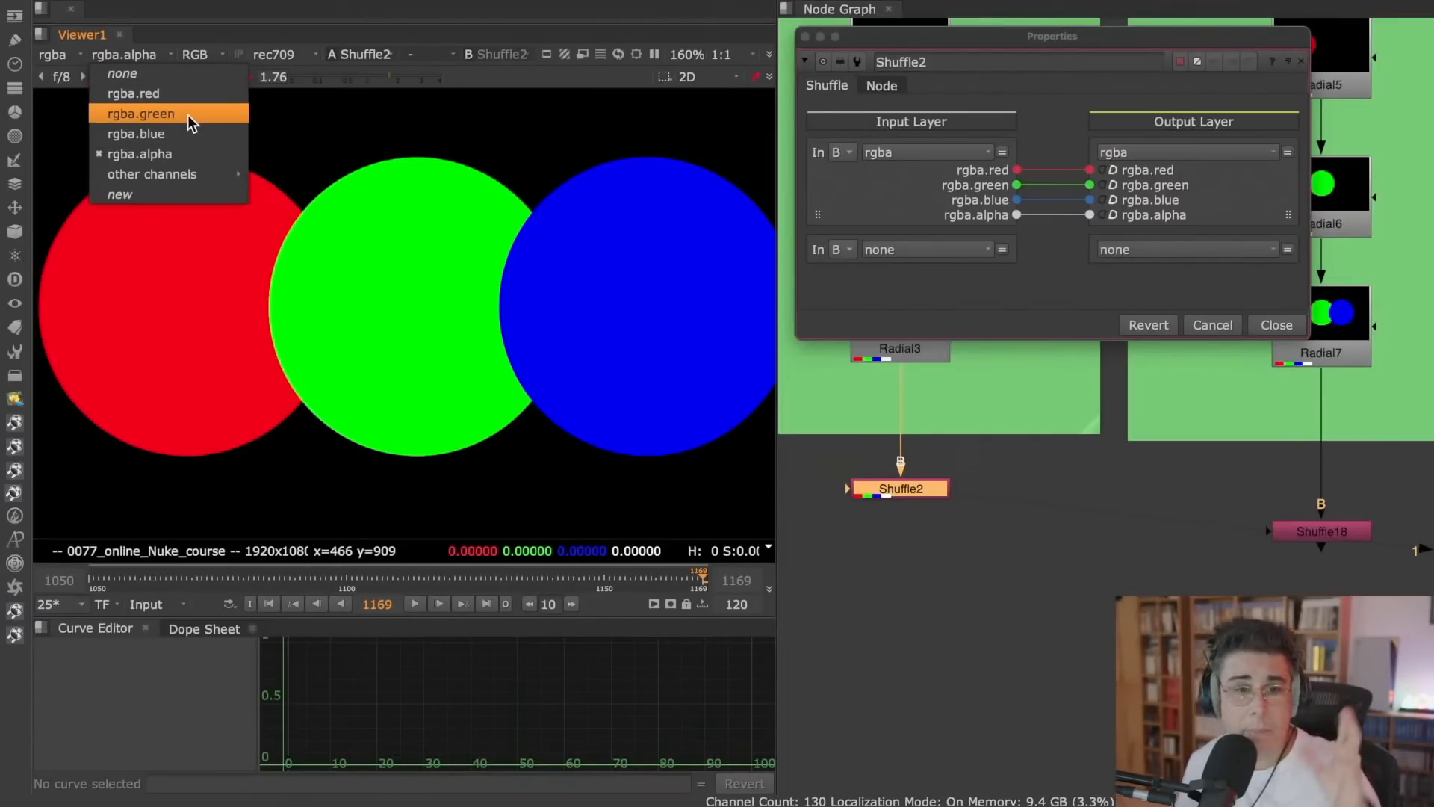
left_click(994, 417)
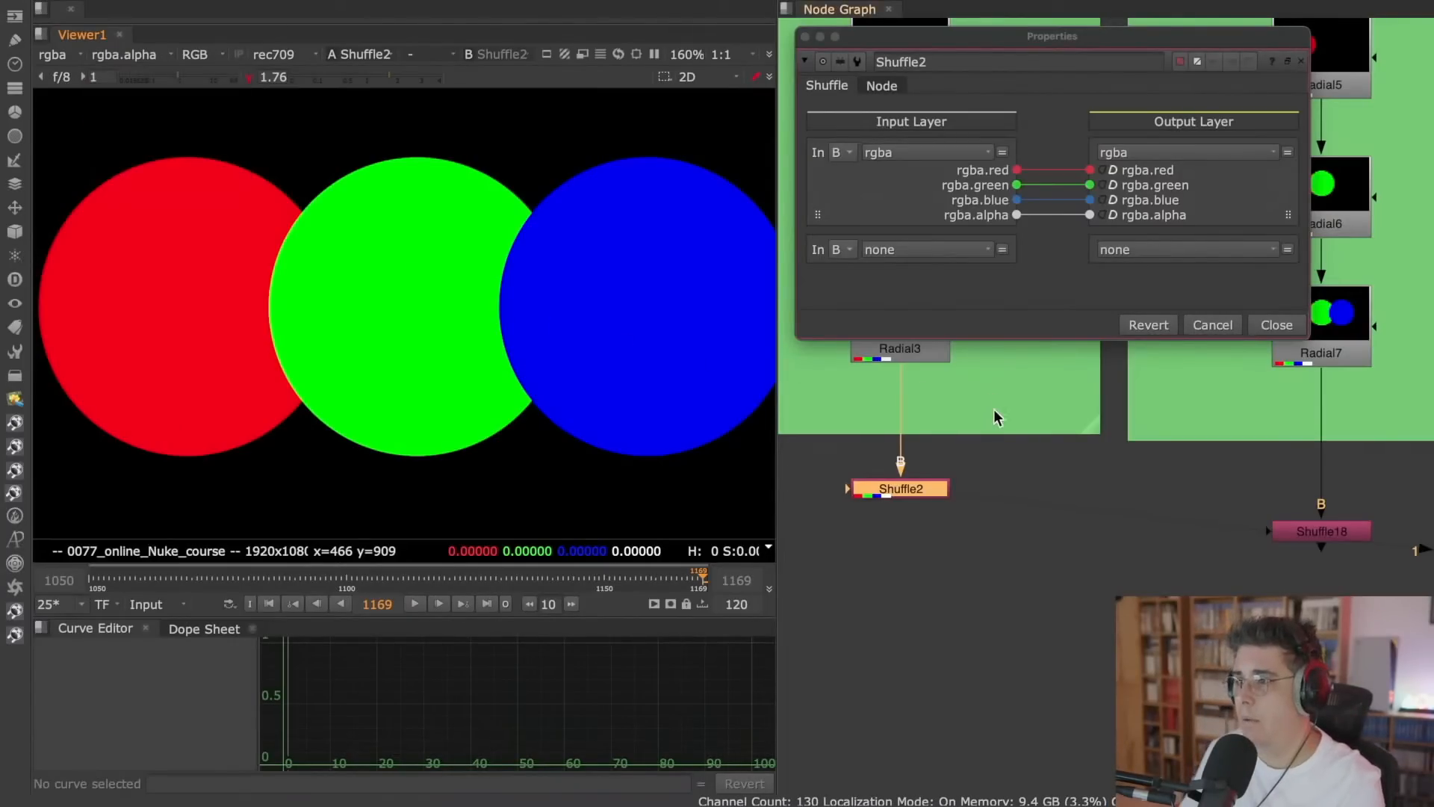
- View the Read16 render briefly and show the creature's Read17 render, framed on its upper body
scroll(979, 459, "down", 3)
middle_click_drag(887, 446, 1118, 650)
middle_click_drag(918, 489, 1075, 537)
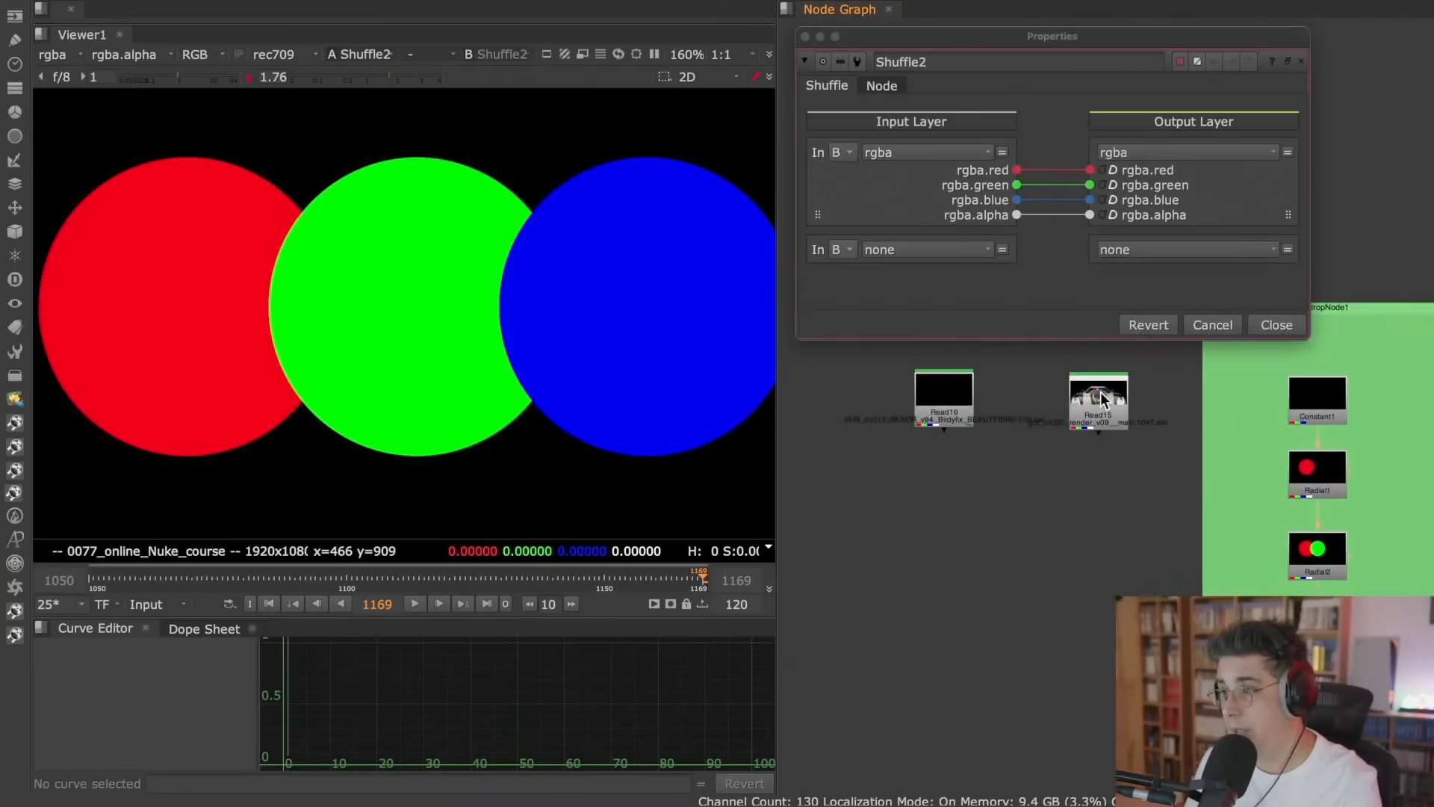
left_click(938, 396)
key("1")
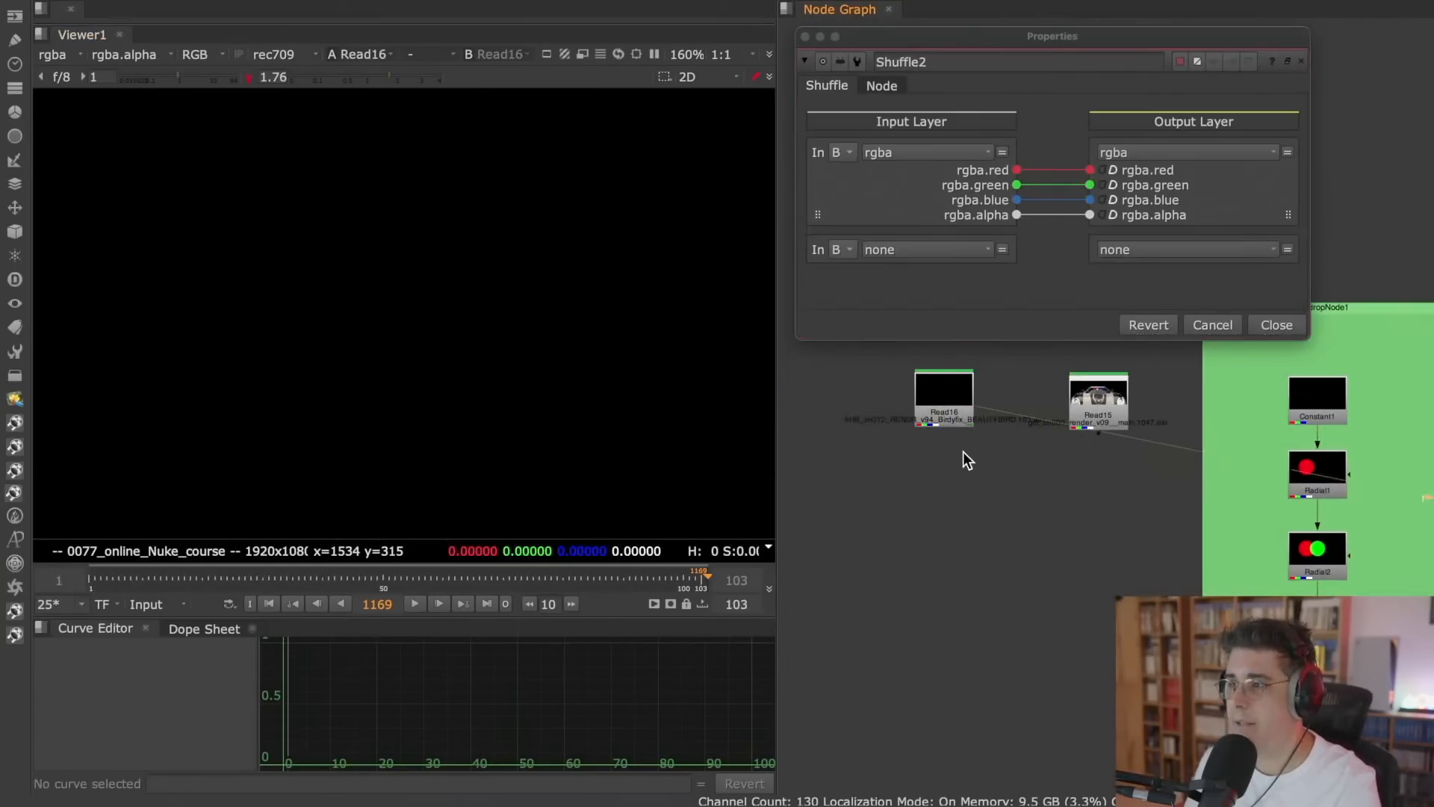
scroll(968, 461, "down", 2)
left_click(853, 434)
key("1")
scroll(366, 408, "up", 1)
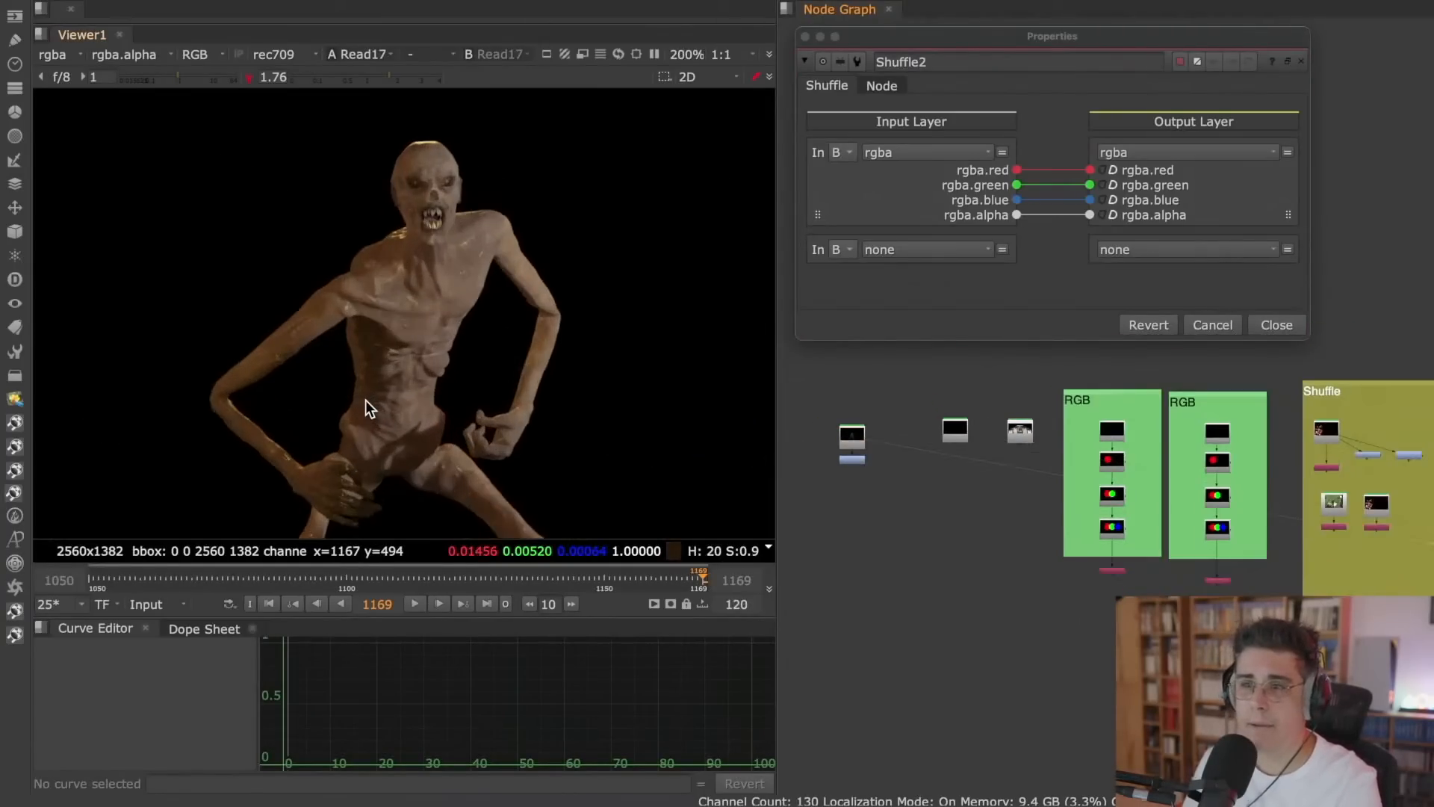
scroll(373, 403, "up", 2)
- View the creature's GI and SSS layers, and examine the individual channels contained in the render
left_click(66, 57)
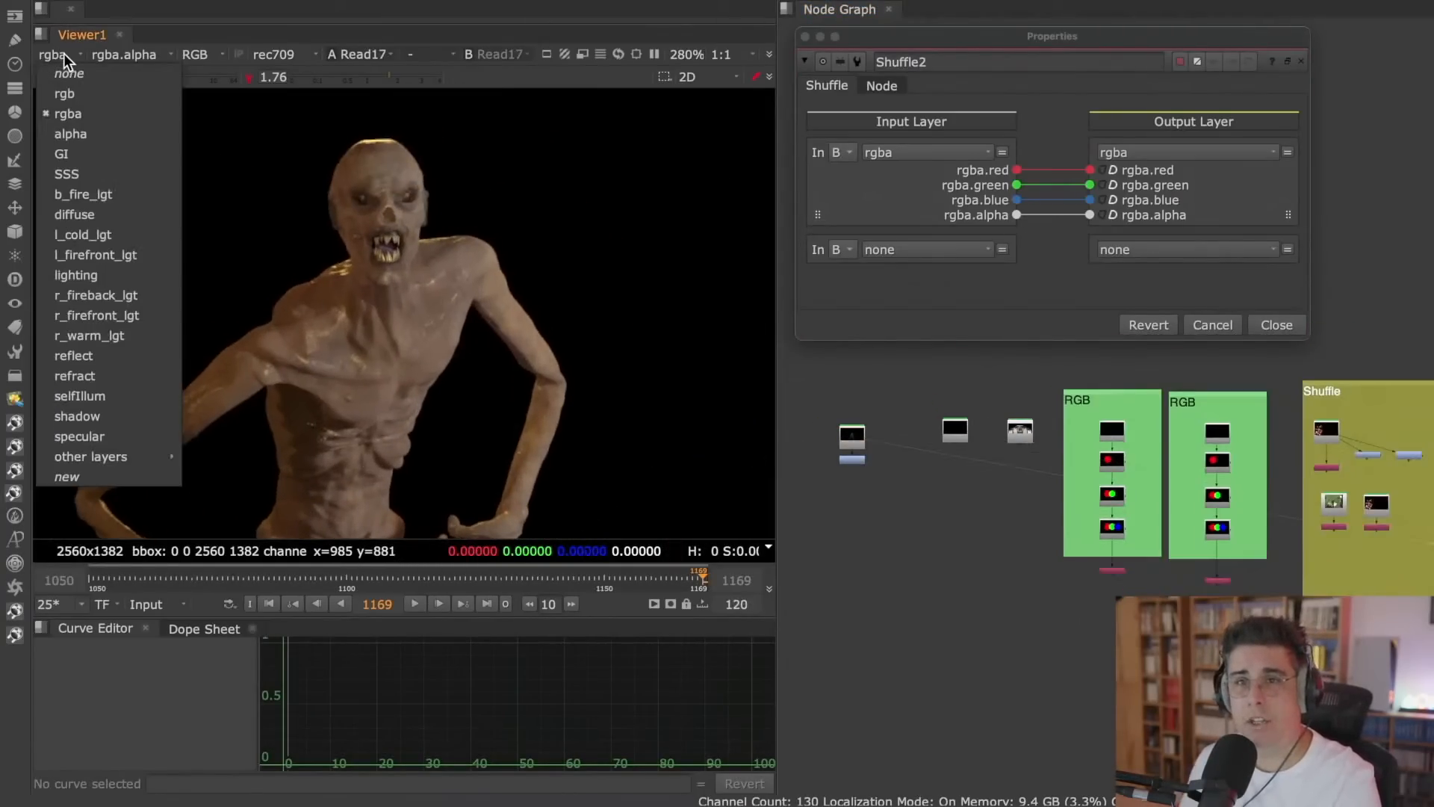
left_click(123, 166)
left_click(54, 55)
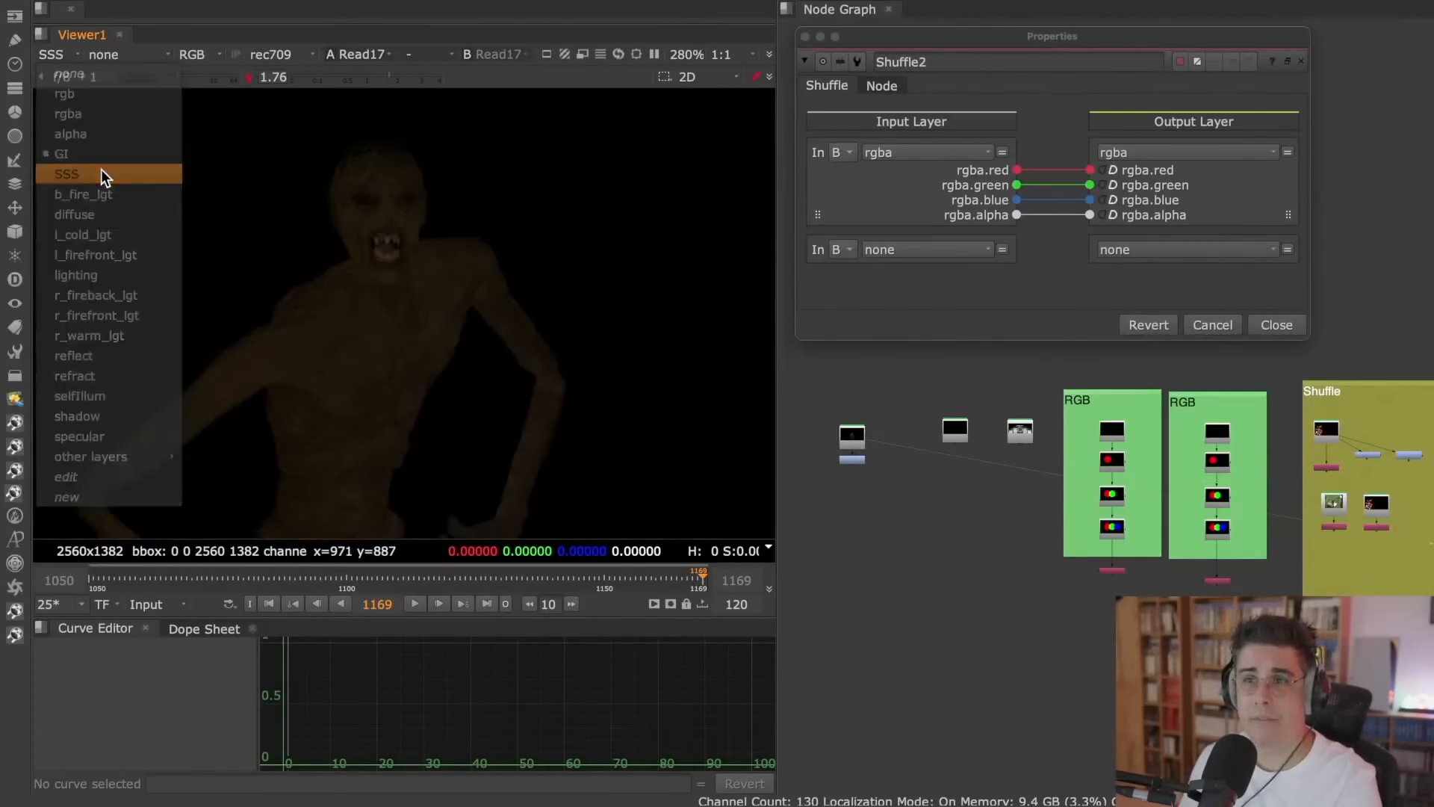
left_click(103, 176)
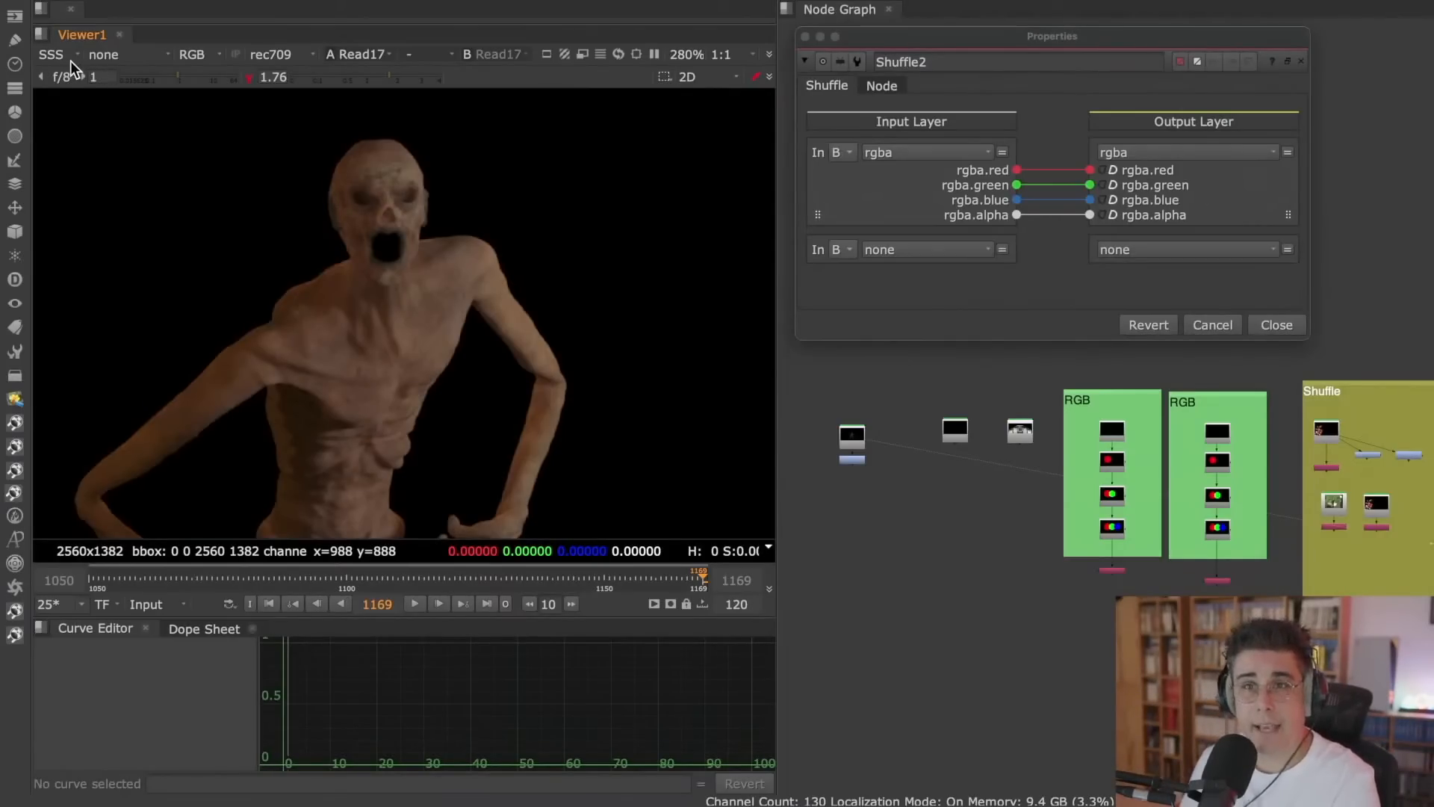
left_click(116, 55)
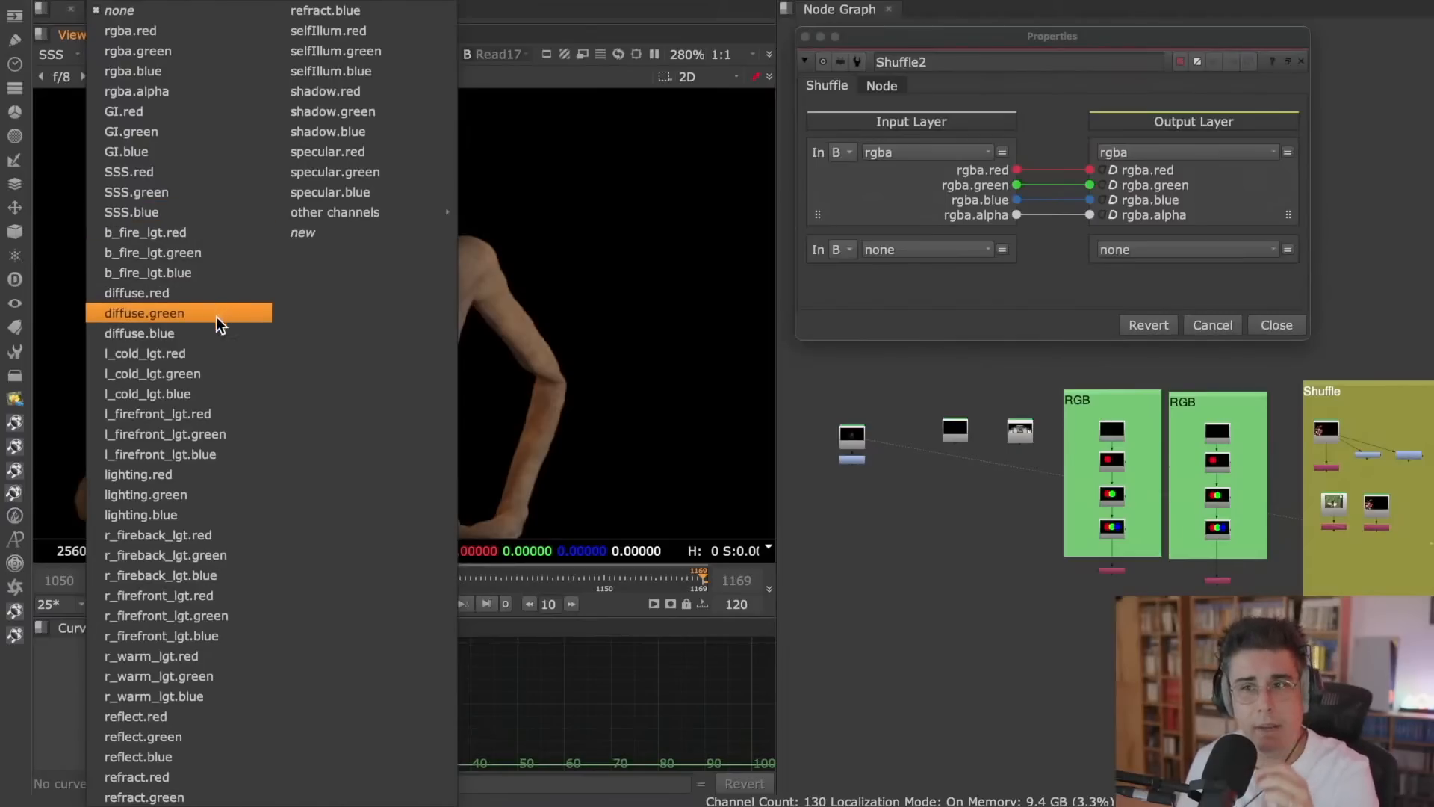
left_click(617, 257)
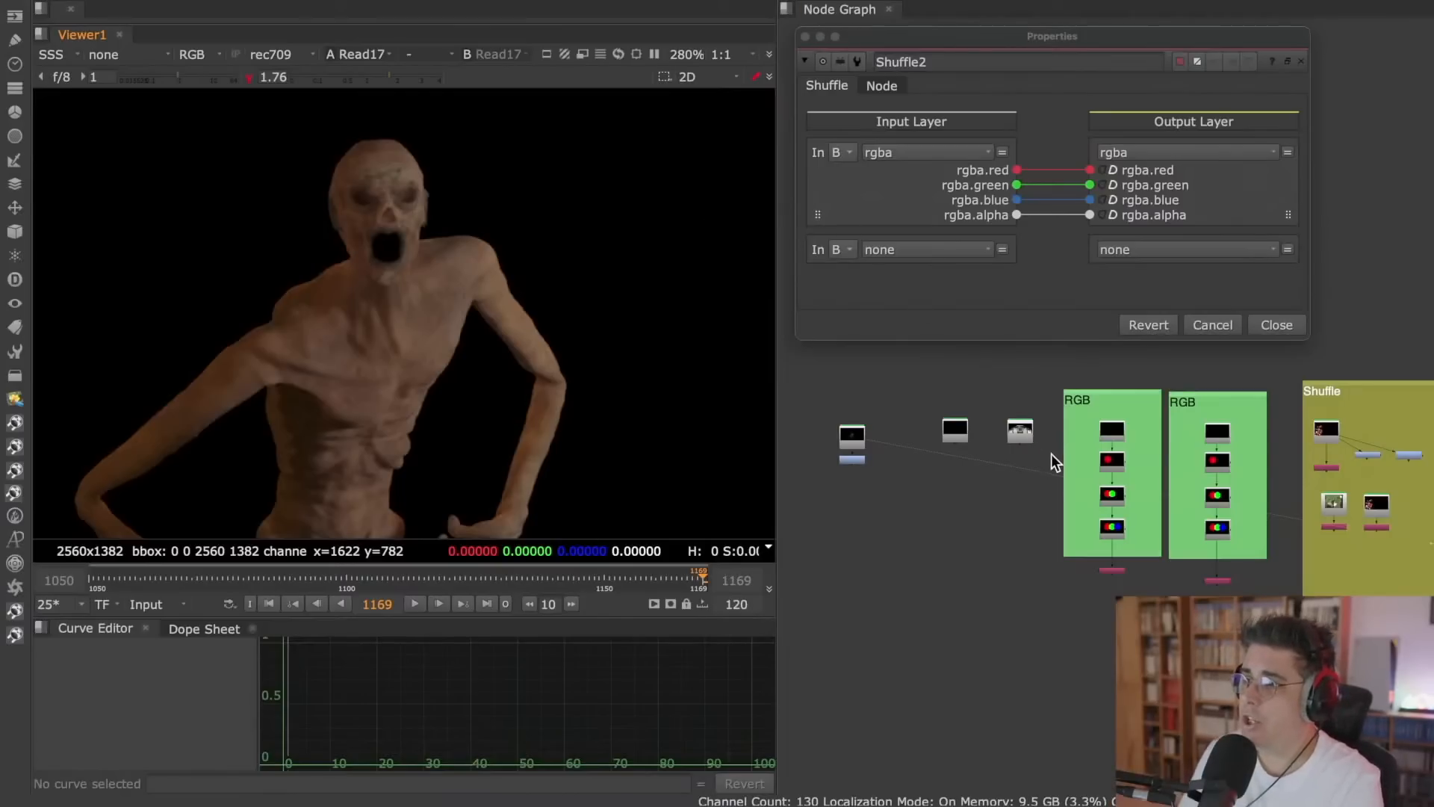
- Switch the viewer from the creature render back to Radial3 while keeping the SSS layer selected
scroll(1165, 486, "up", 5)
left_click(1046, 507)
key("1")
key("1")
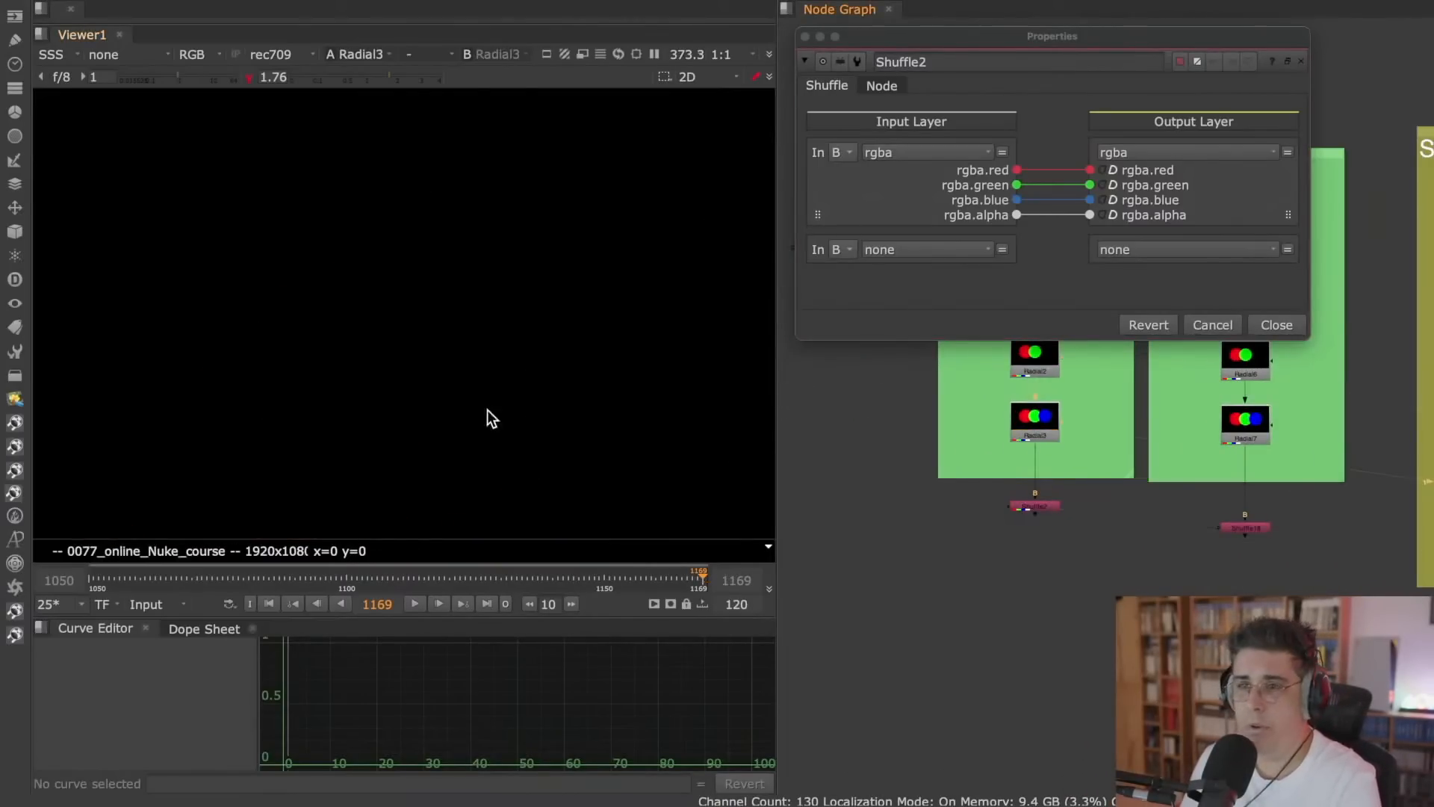
- Display the rgba layer of Radial3 in the viewer and reposition the Shuffle2 properties window
left_click(69, 54)
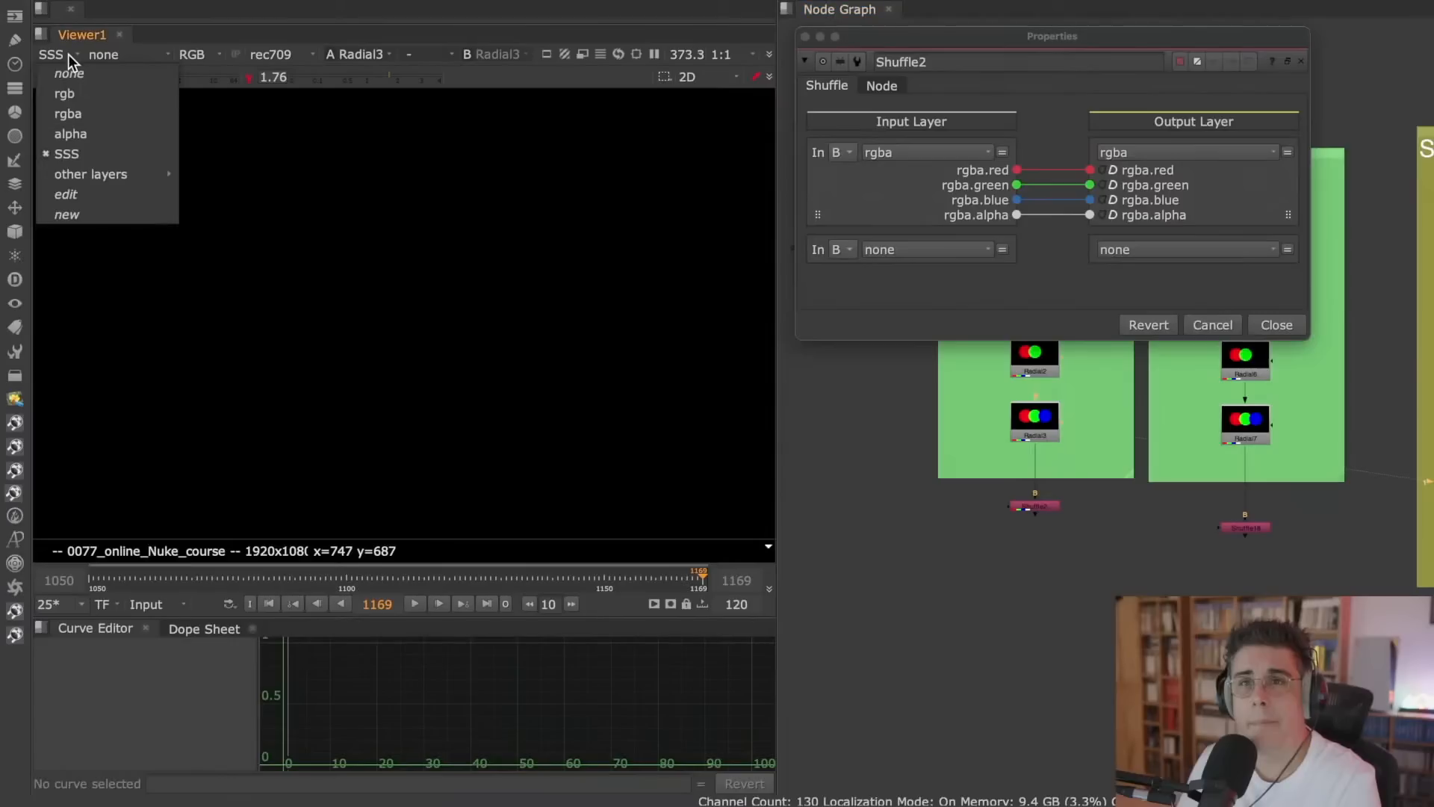
left_click(88, 112)
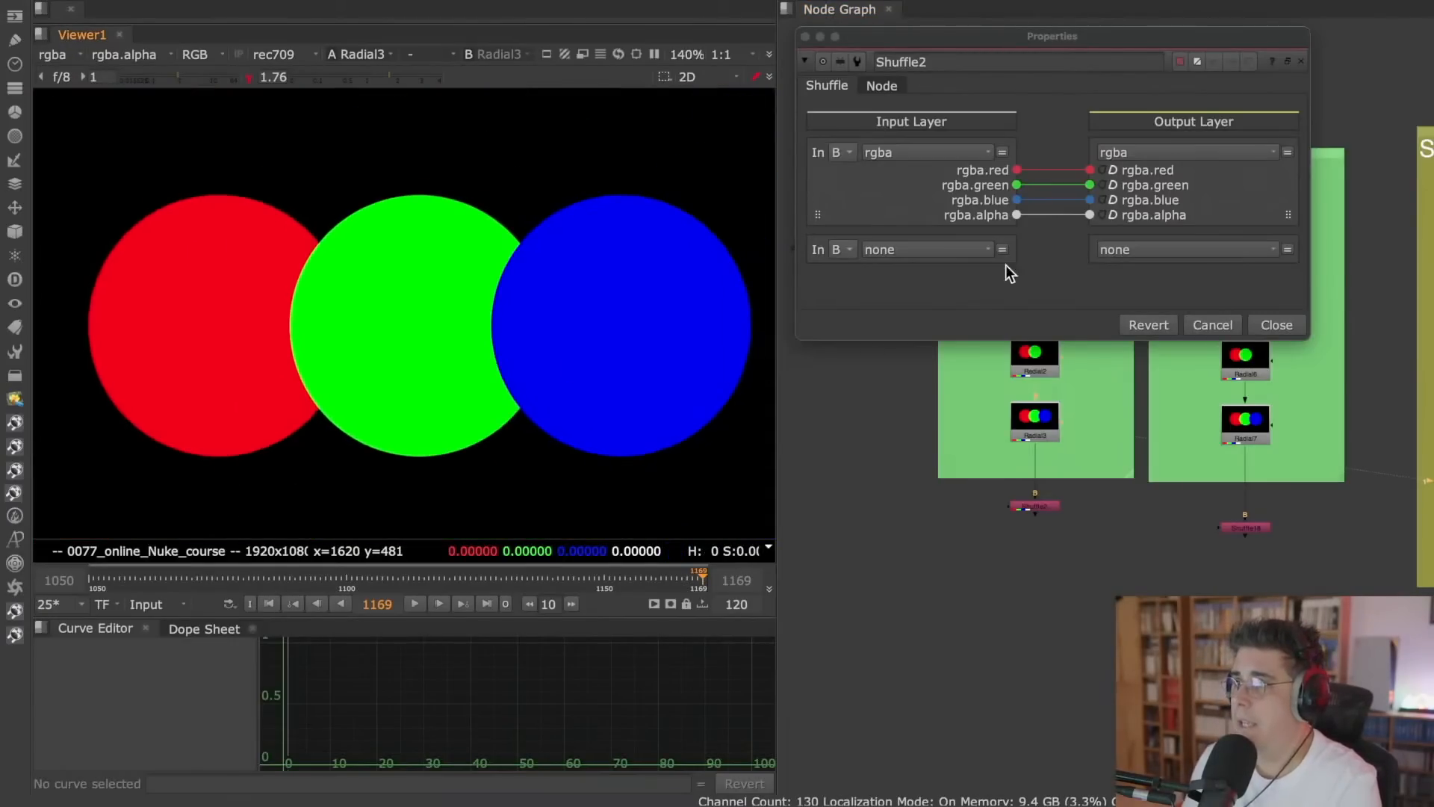
left_click_drag(1020, 38, 986, 31)
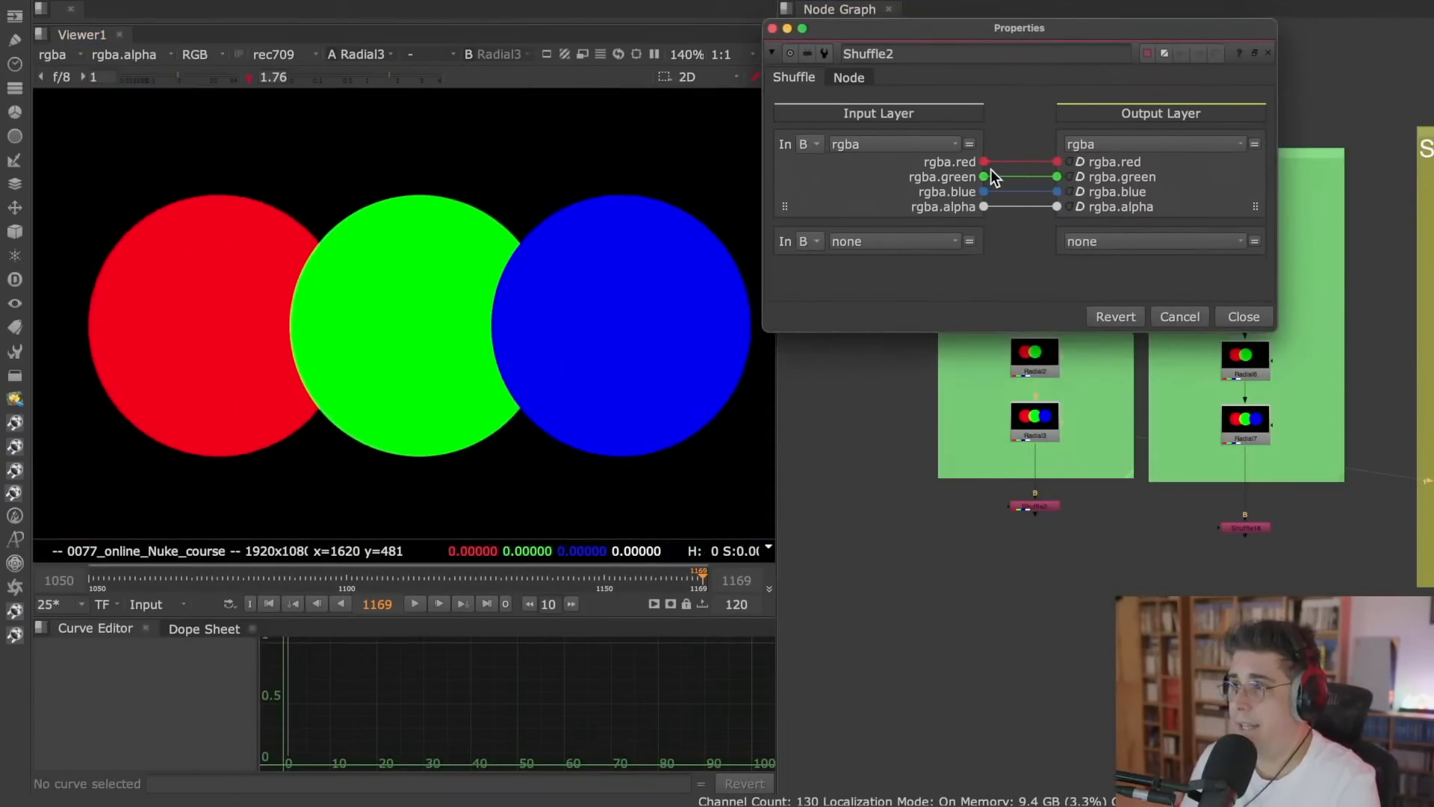
- Disconnect the rgba channels in Shuffle2 and link each input channel to its matching output channel again
left_click_drag(1045, 161, 935, 119)
left_click_drag(998, 228, 959, 191)
left_click_drag(992, 258, 971, 231)
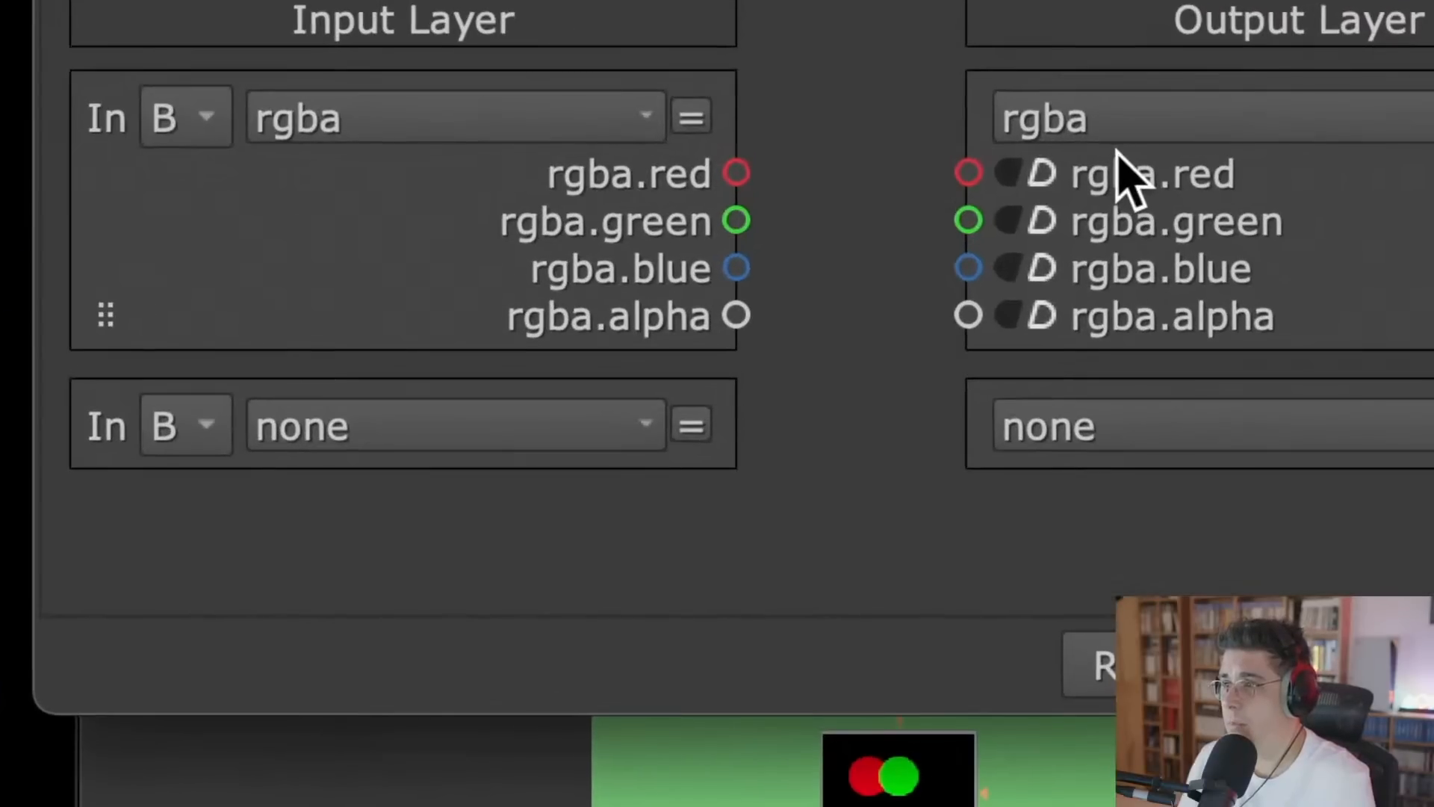
left_click(738, 174)
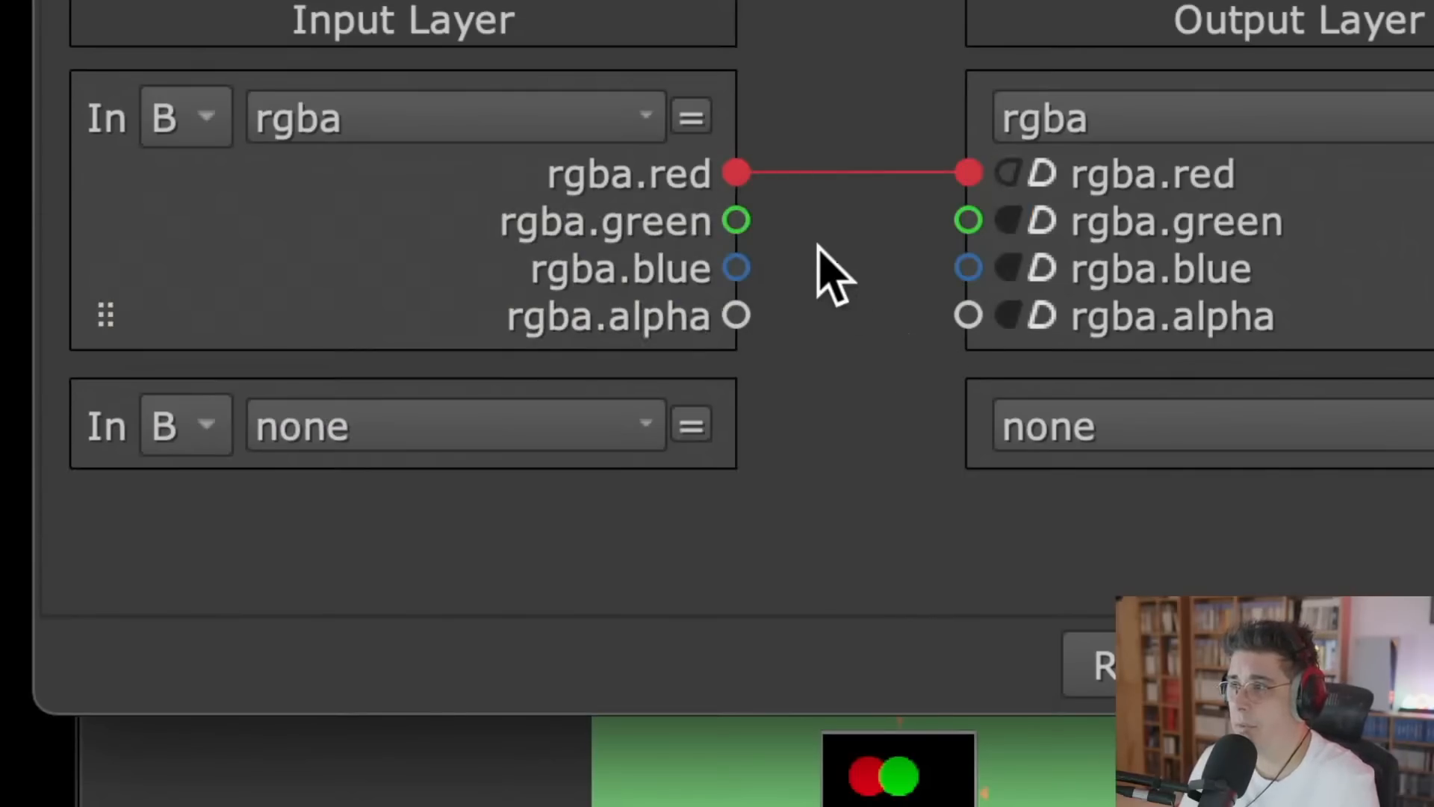
left_click(736, 221)
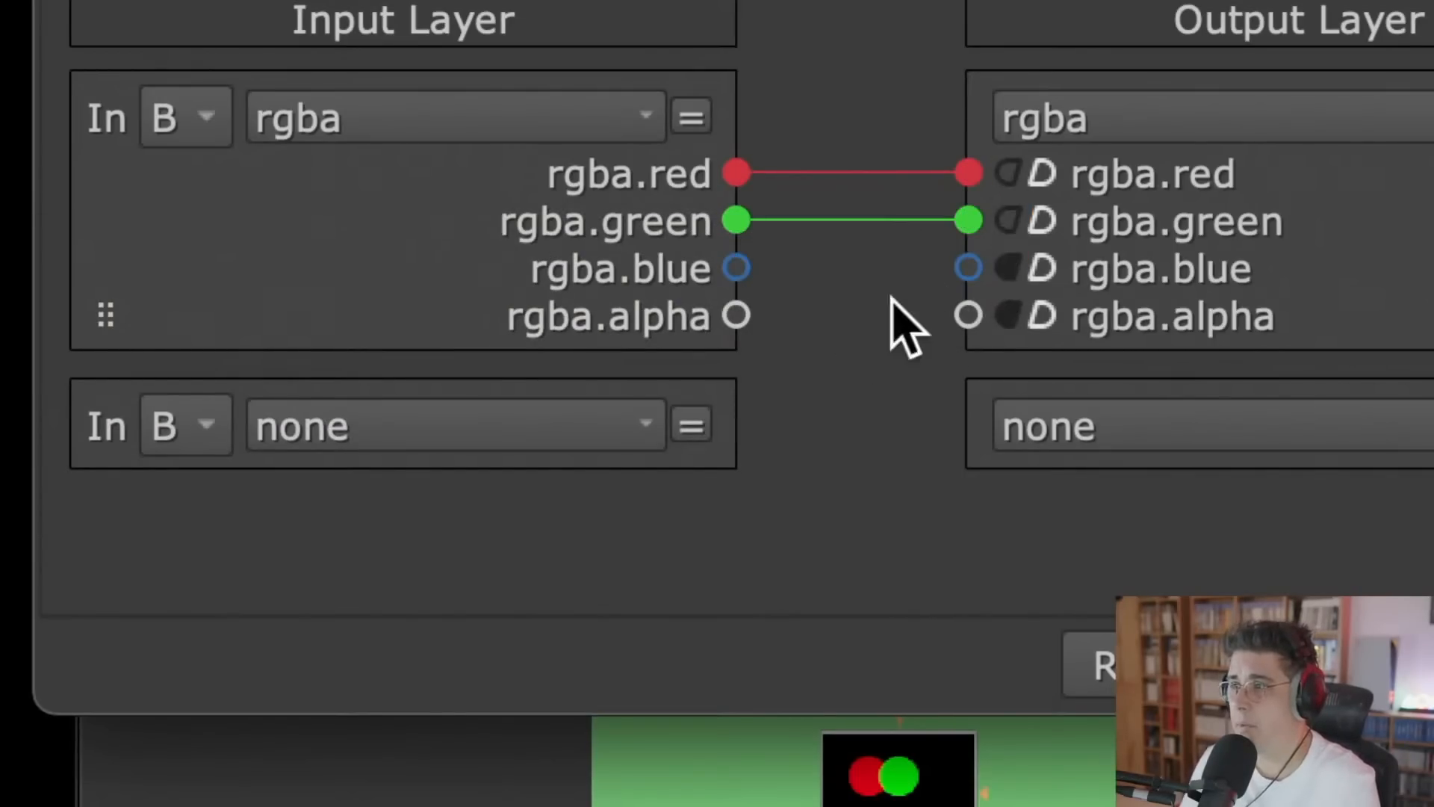
left_click(736, 267)
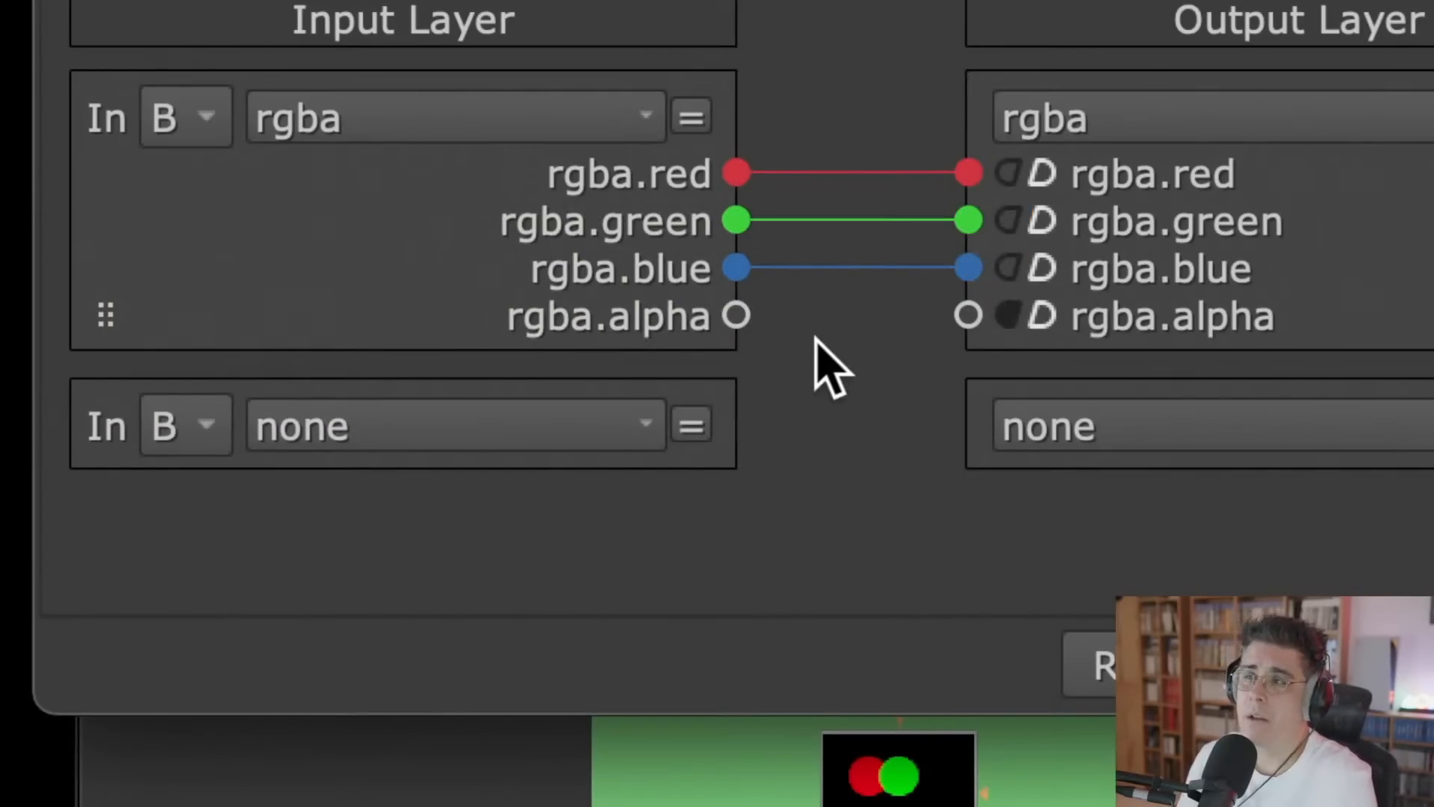
left_click(737, 317)
- Rewire Shuffle2's rgba channels crosswise: red to green, green to red, blue to alpha, and alpha to blue
left_click_drag(932, 320, 892, 370)
left_click_drag(943, 266, 878, 373)
left_click_drag(929, 222, 870, 351)
left_click_drag(948, 175, 749, 196)
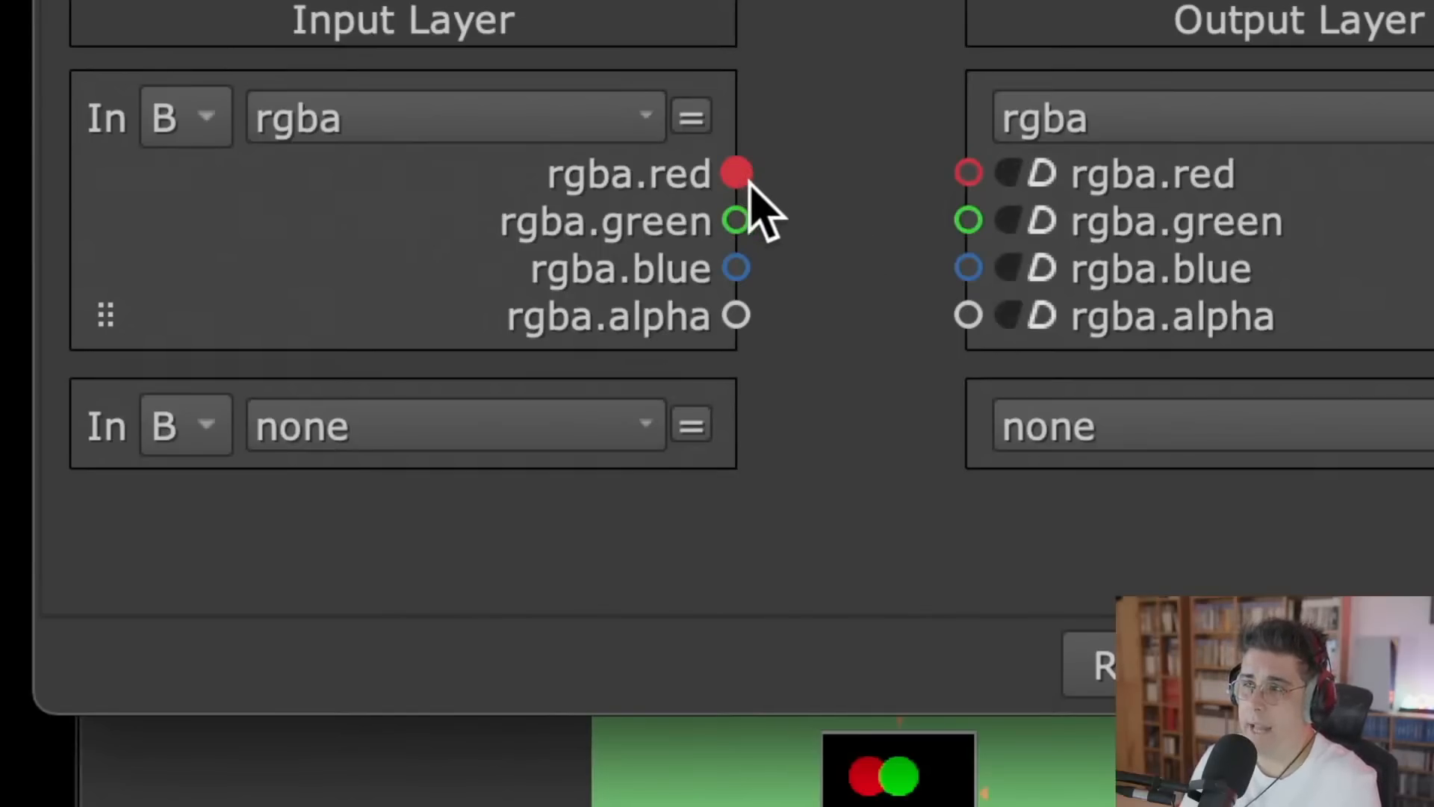
left_click_drag(739, 174, 968, 220)
left_click_drag(738, 220, 969, 173)
left_click_drag(736, 267, 969, 316)
left_click_drag(740, 316, 968, 267)
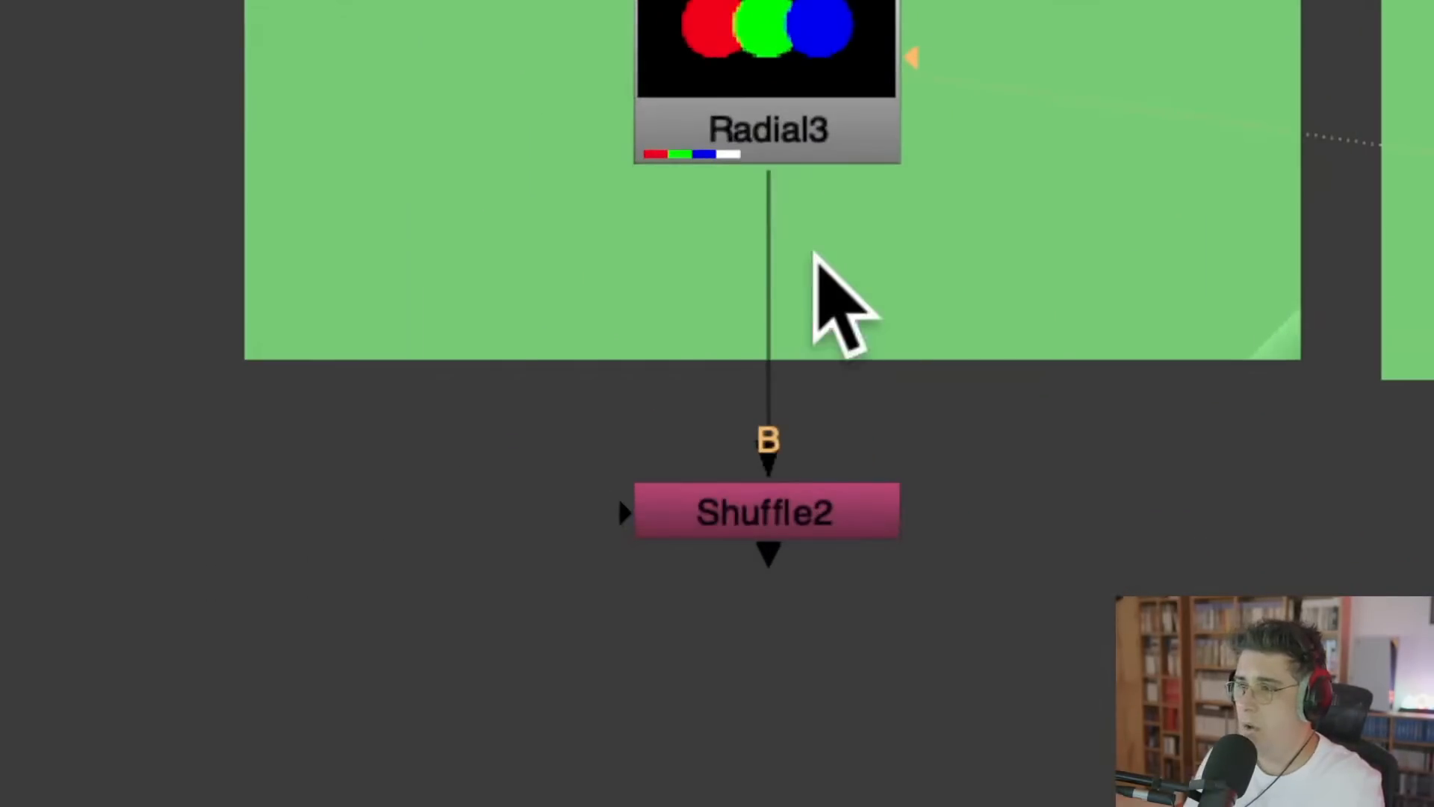
- Disconnect Shuffle2's B input from Radial3 and move the loose node around below the backdrop
left_click_drag(979, 405, 1021, 472)
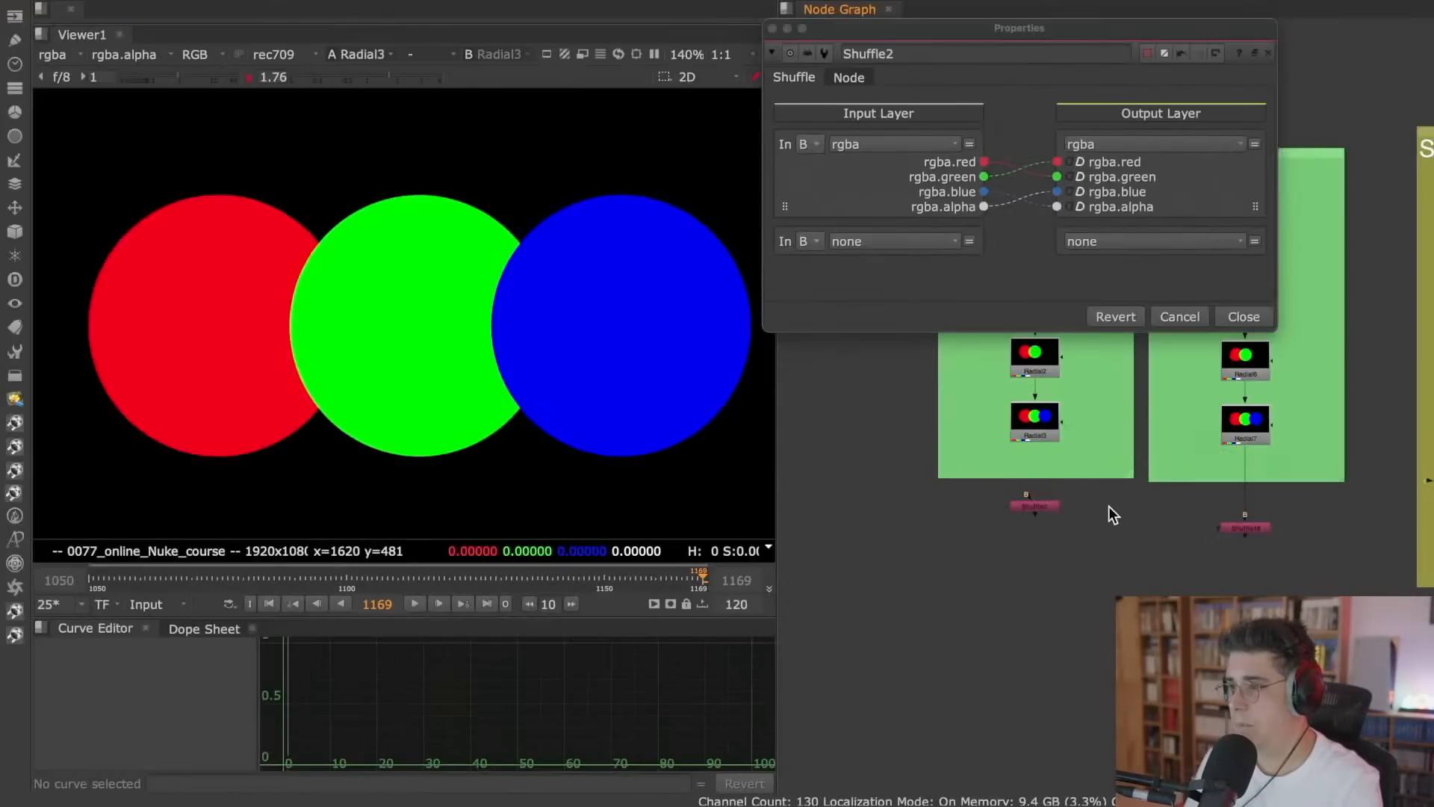
scroll(1176, 479, "up", 5)
scroll(1114, 505, "up", 2)
middle_click_drag(964, 439, 1136, 382)
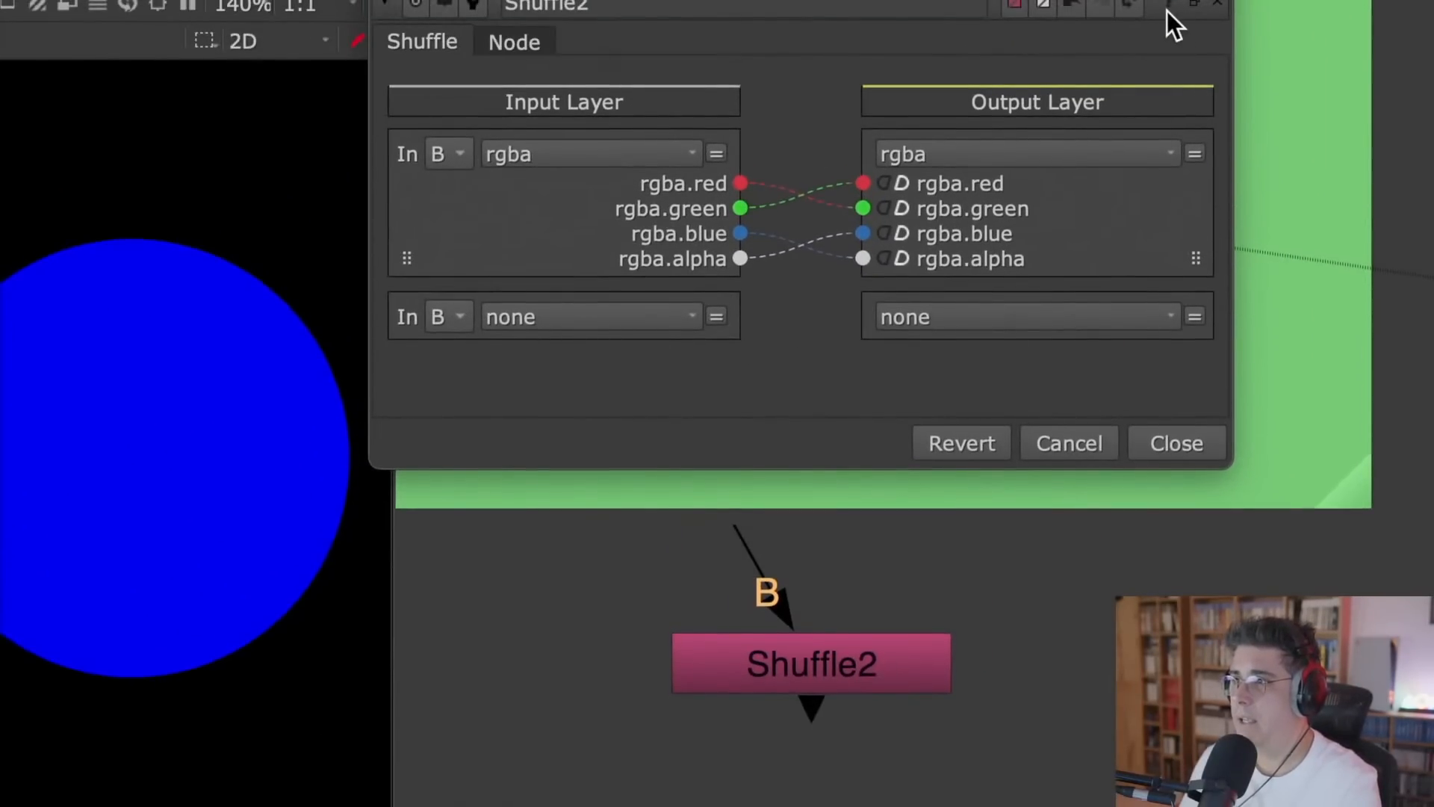
left_click_drag(855, 657, 727, 646)
left_click_drag(577, 505, 656, 544)
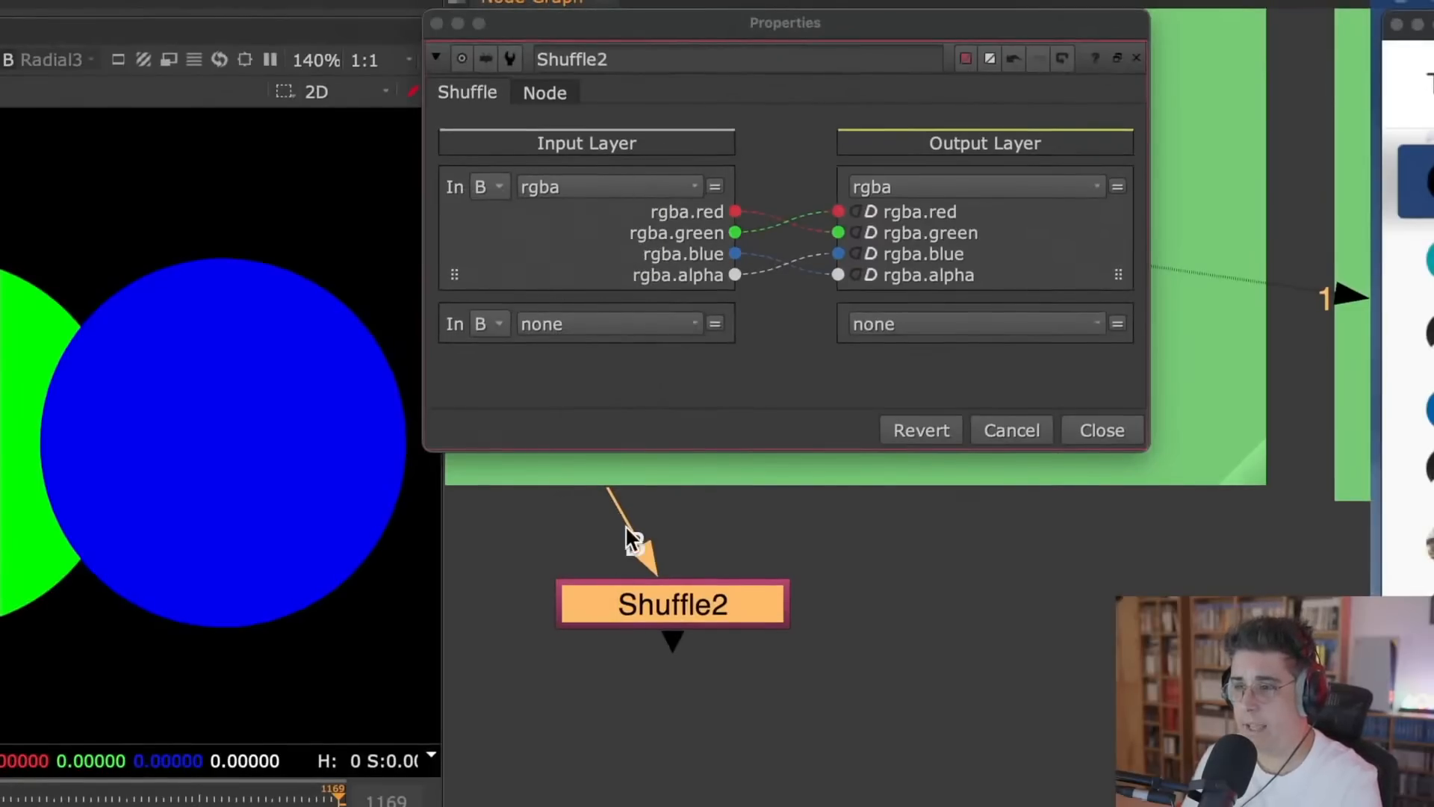
left_click_drag(683, 625, 695, 661)
left_click_drag(630, 542, 684, 503)
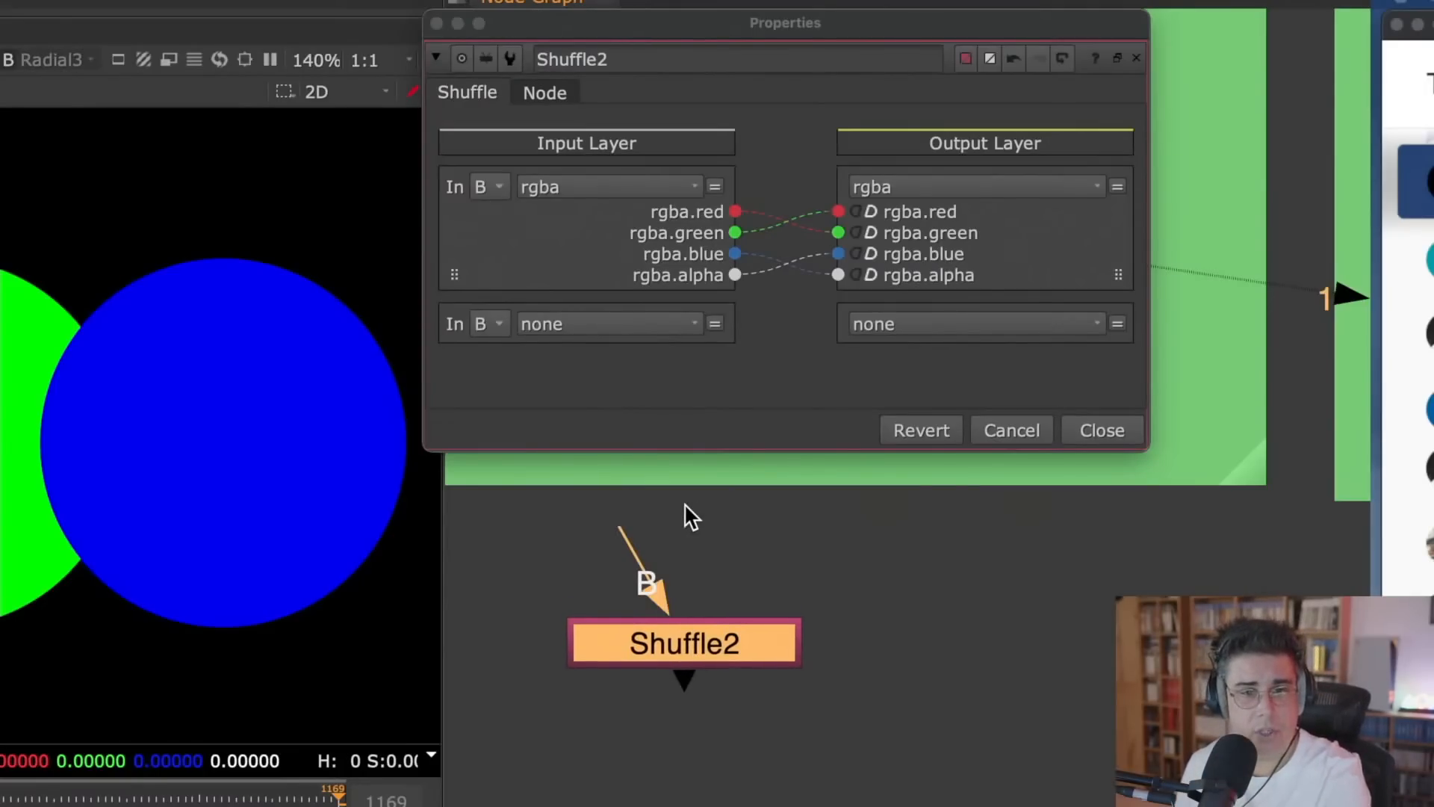
left_click_drag(685, 681, 684, 777)
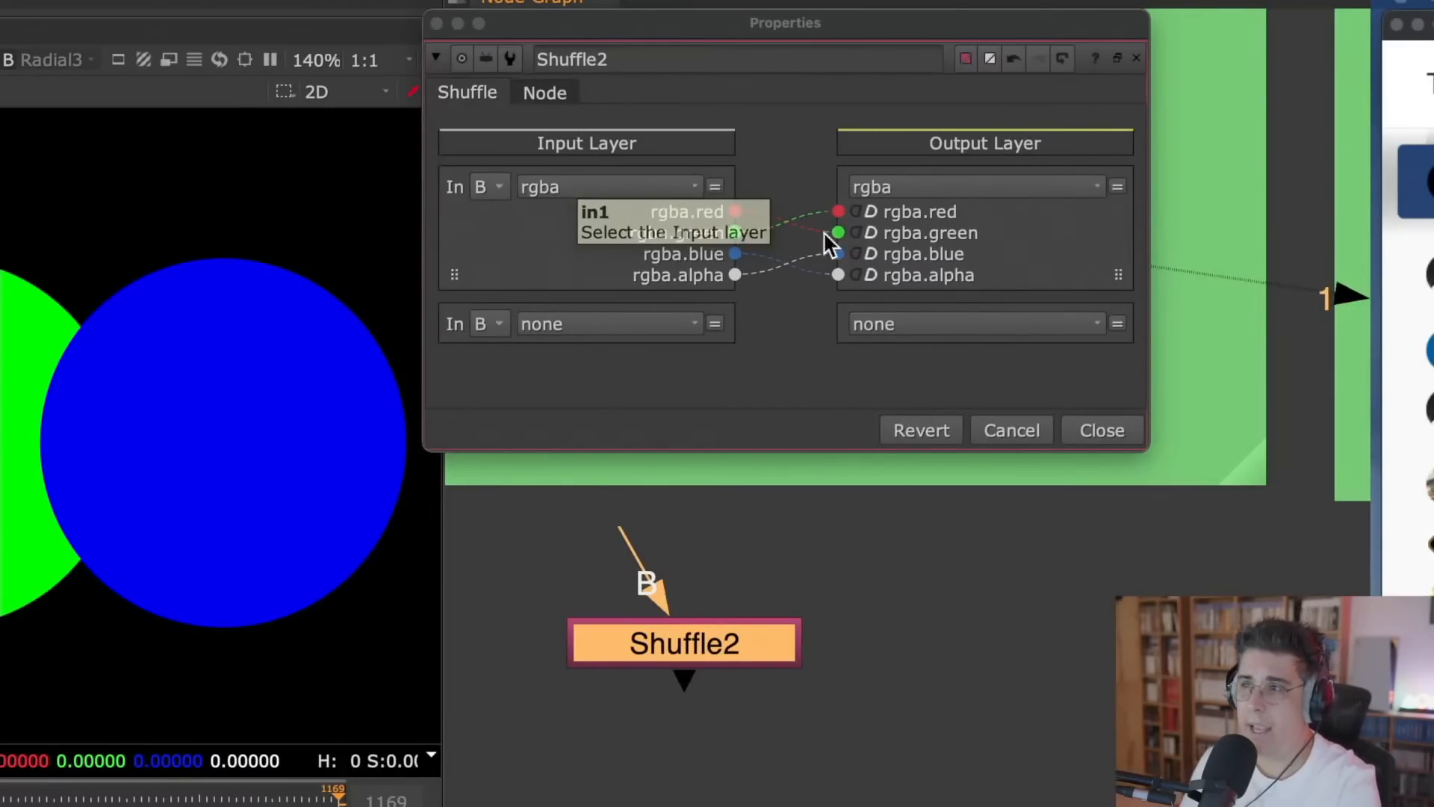
- Check Shuffle2's input choices, close its properties, and reconnect its B input to Radial3 with the node aligned beneath
left_click(500, 186)
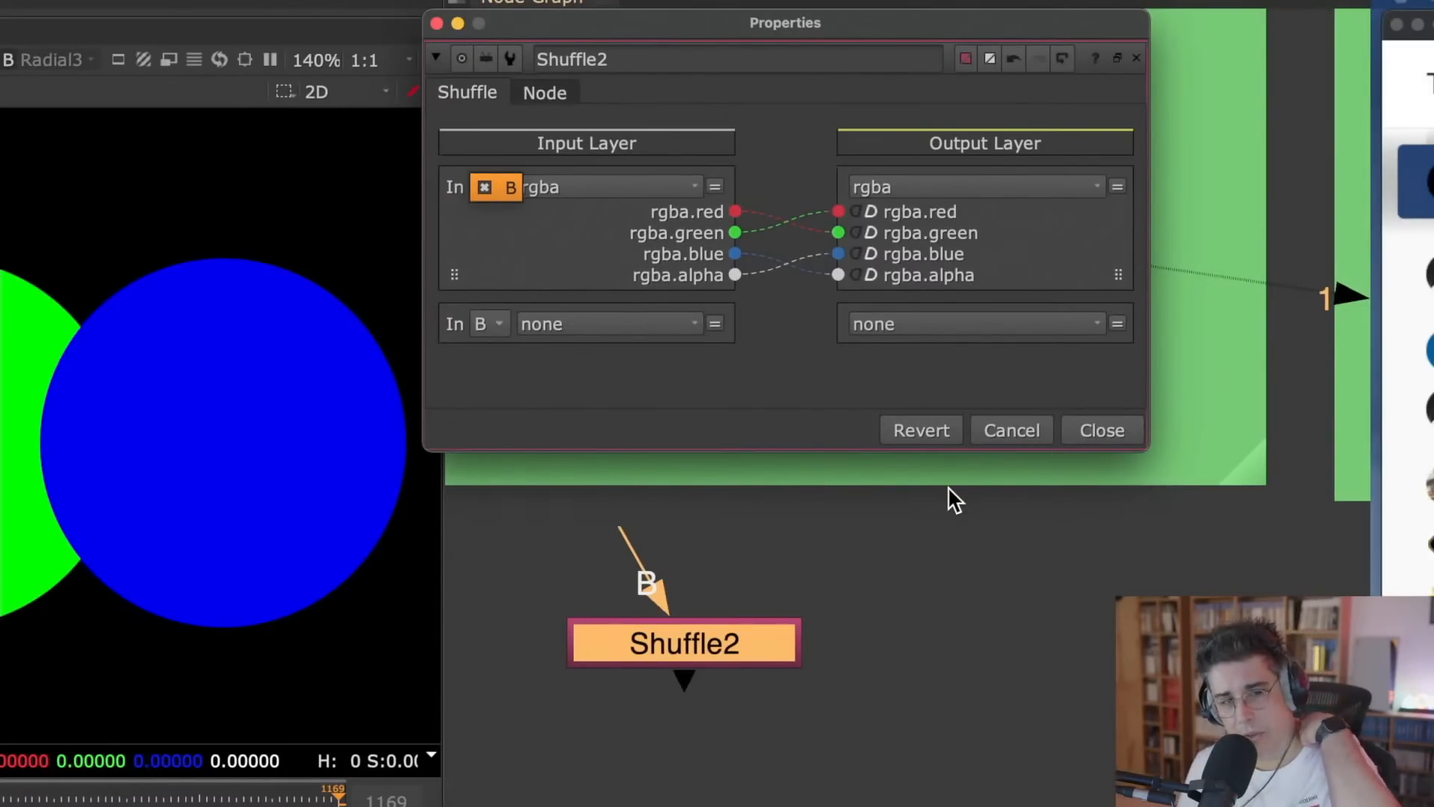
left_click(1108, 438)
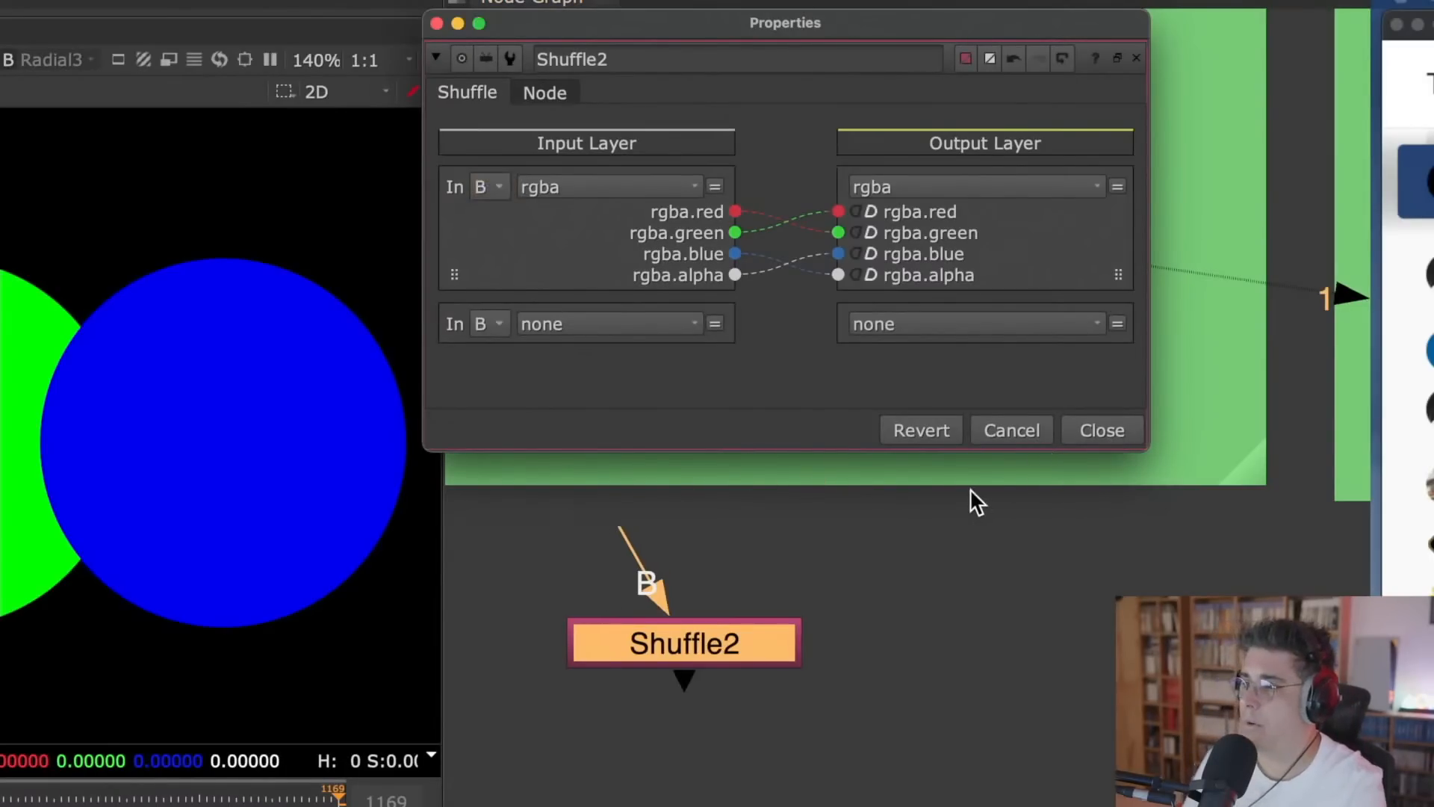
left_click(1101, 430)
left_click_drag(946, 352, 1021, 217)
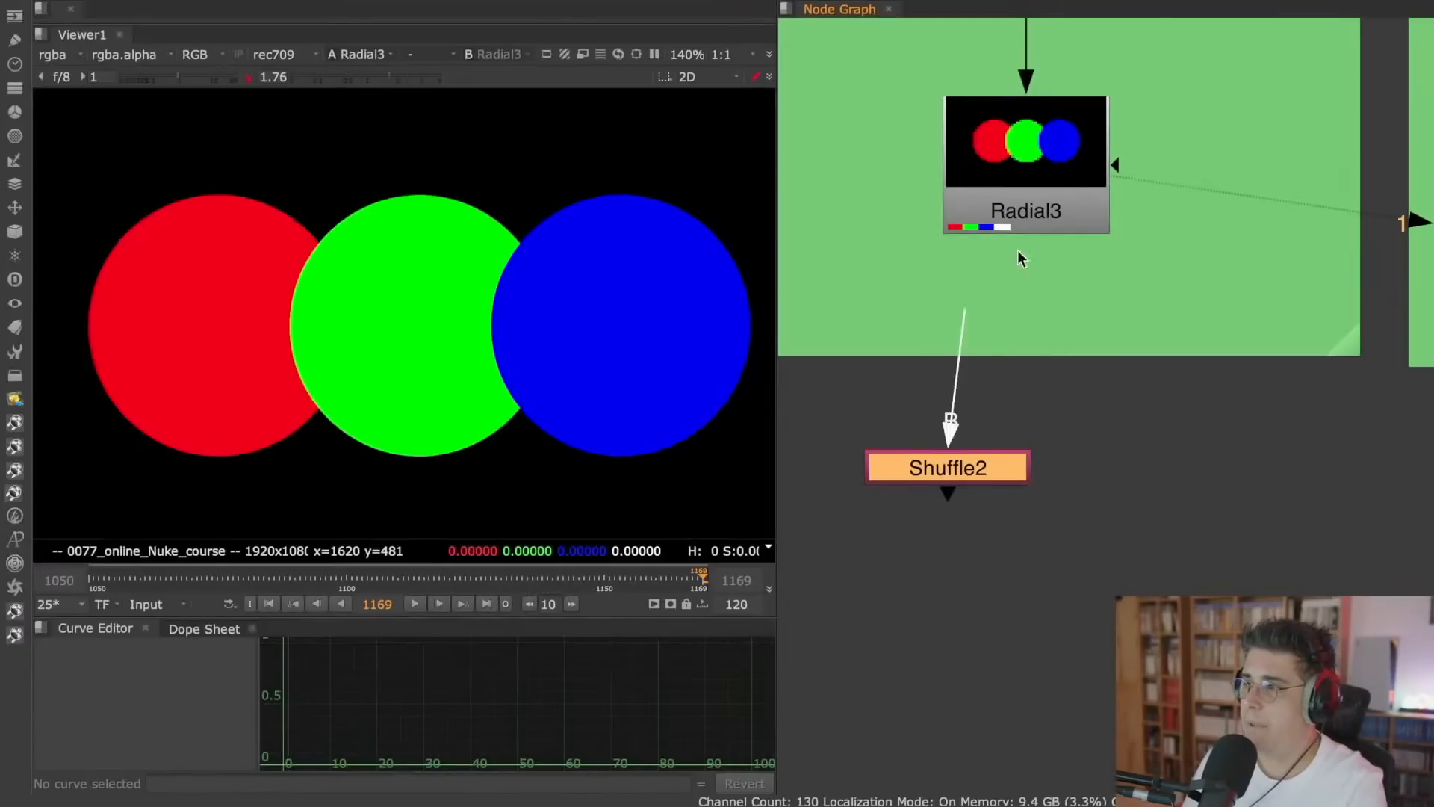
left_click_drag(1000, 474, 1067, 453)
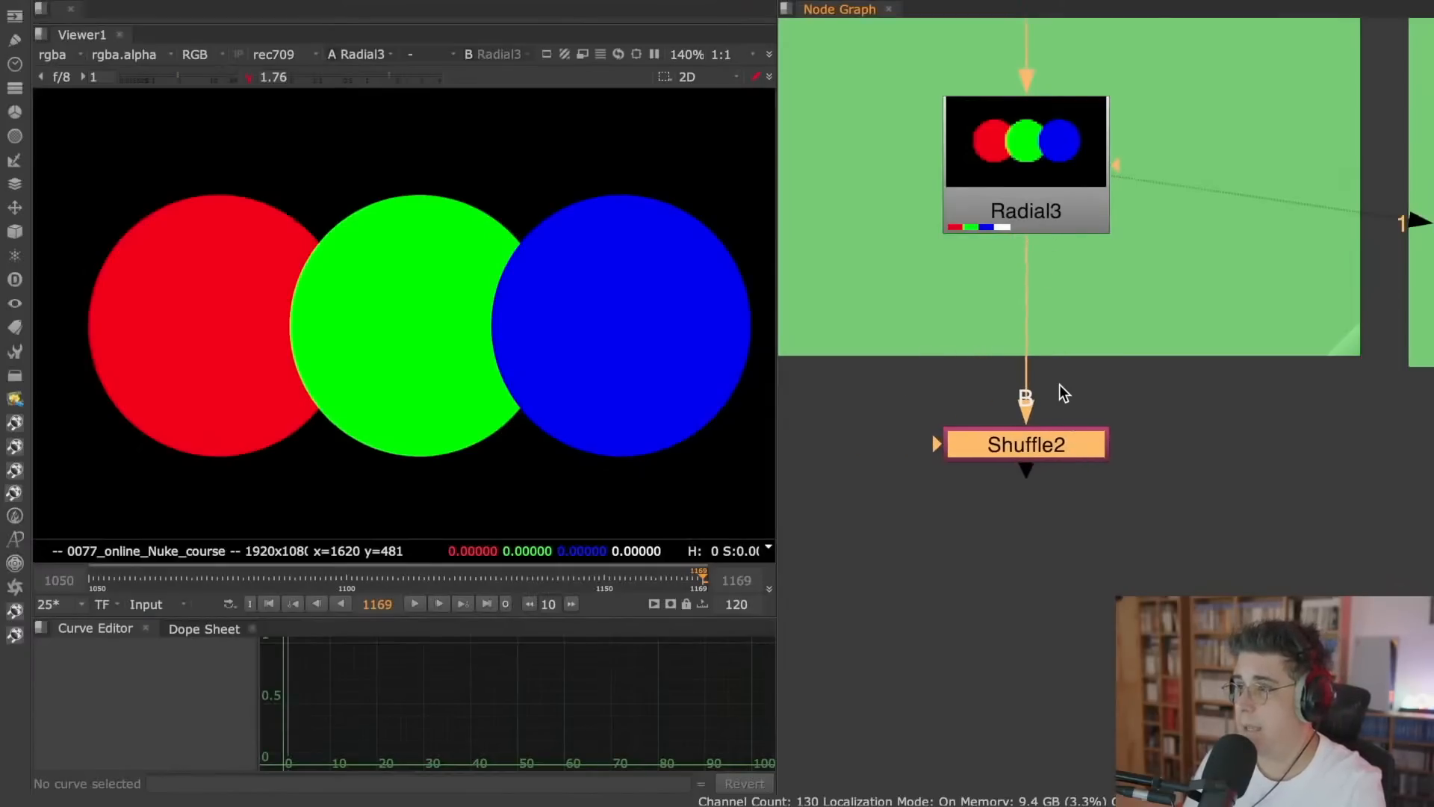
- Pull out Shuffle2's spare A input and release it without connecting it to a node
scroll(1056, 388, "up", 2)
left_click_drag(858, 485, 833, 612)
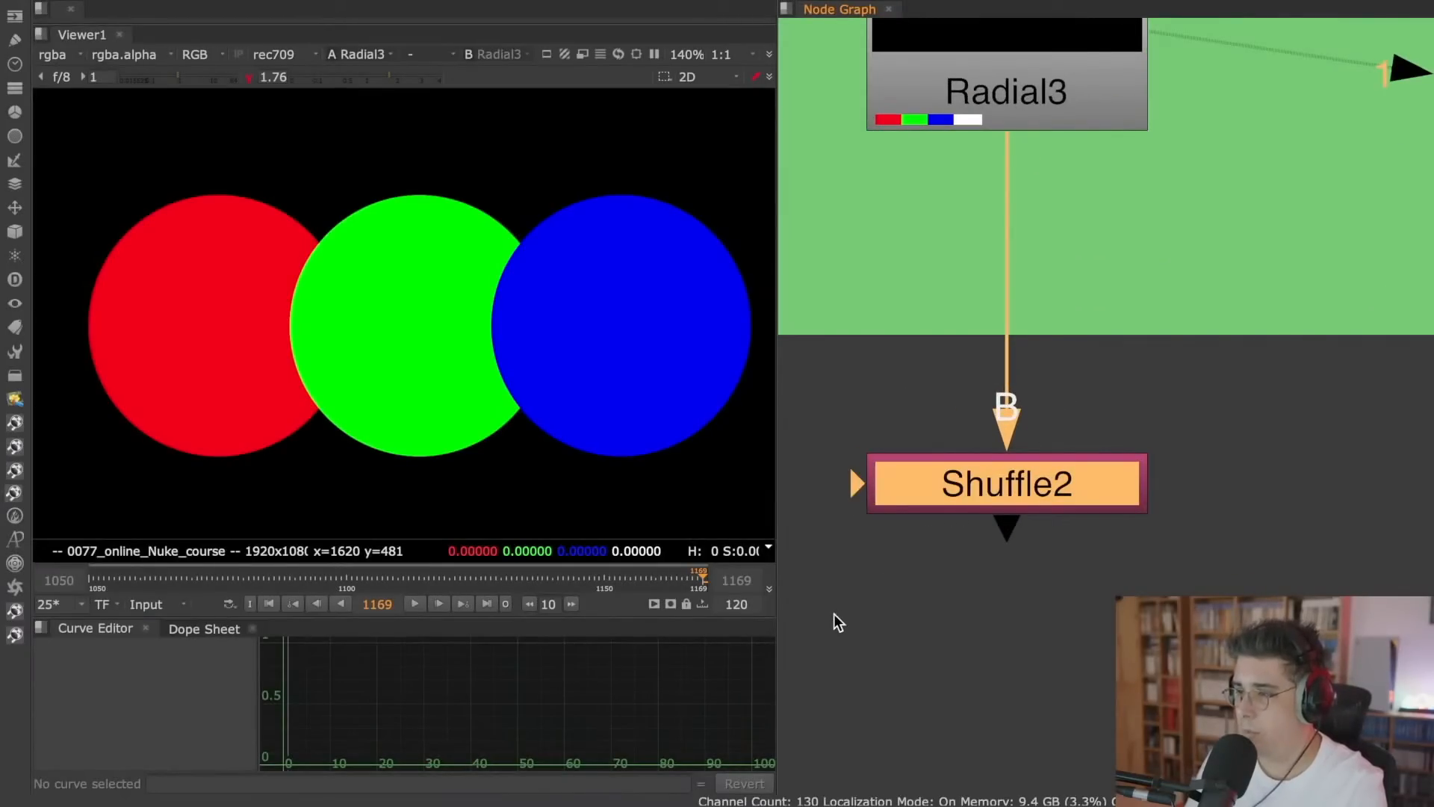
middle_click_drag(1047, 545, 1178, 528)
left_click_drag(966, 478, 844, 477)
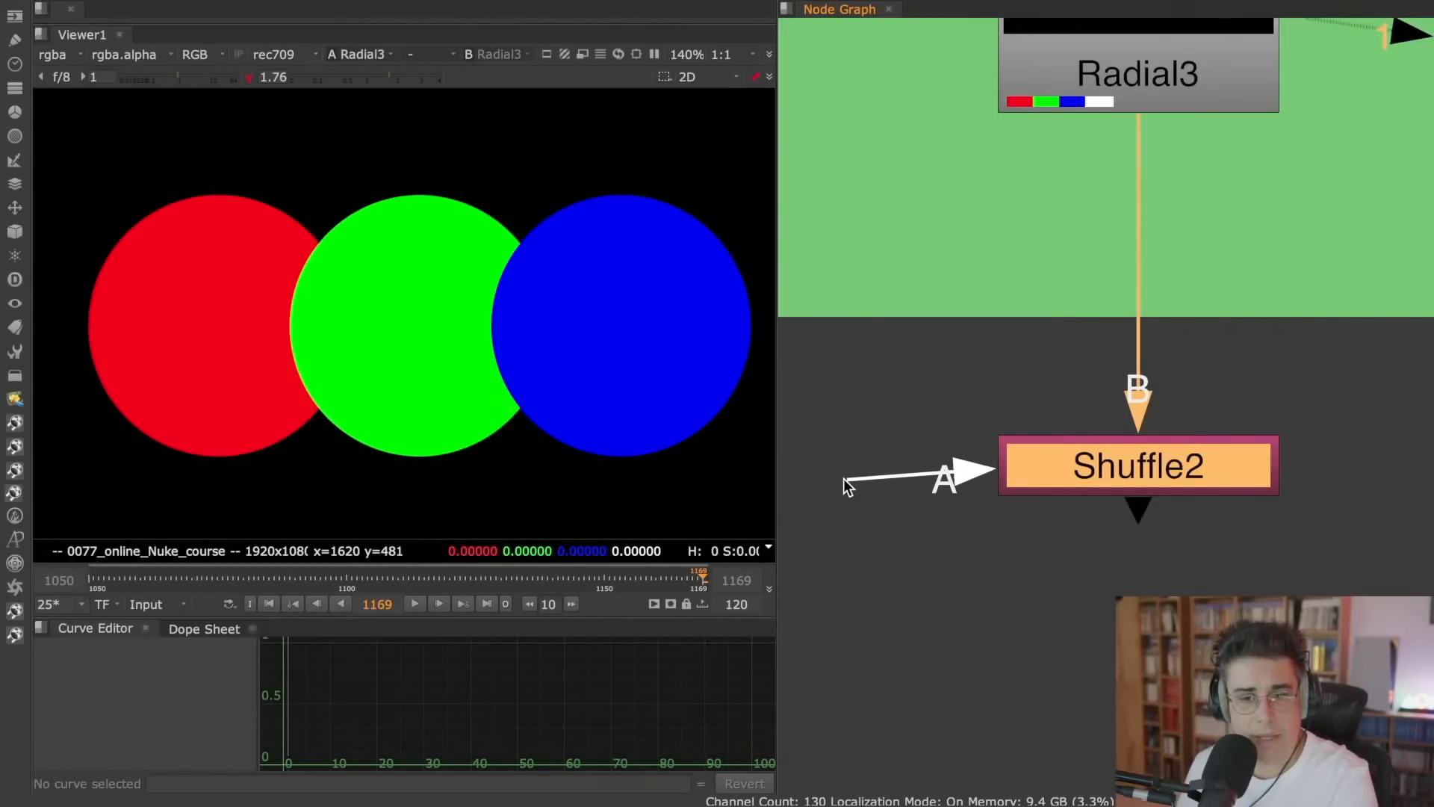
left_click_drag(844, 478, 851, 480)
scroll(1095, 427, "down", 2)
middle_click_drag(1180, 412, 1127, 409)
- Reopen the Shuffle2 properties, examine the knob options available for the node, and locate its help
double_click(1087, 460)
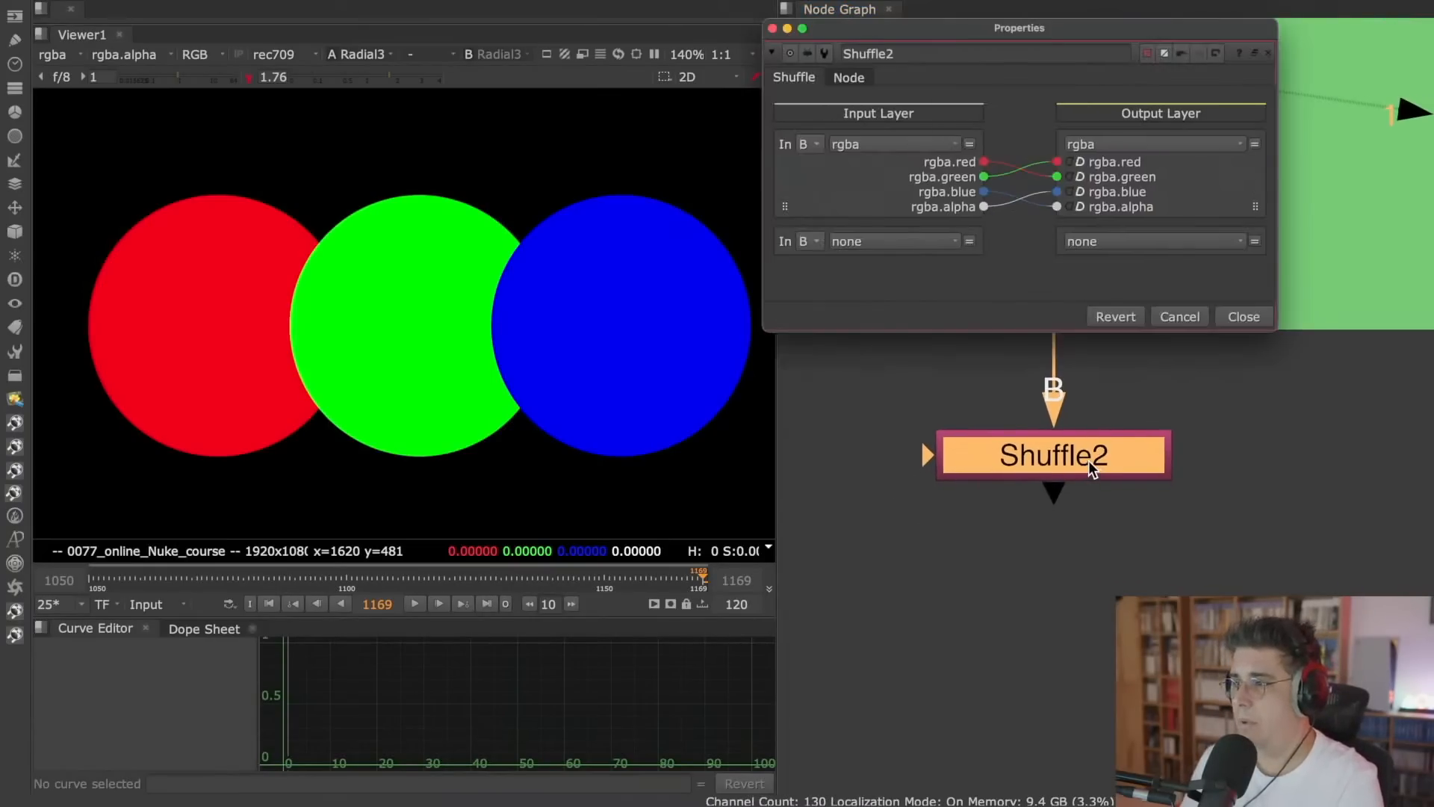
right_click(1045, 117)
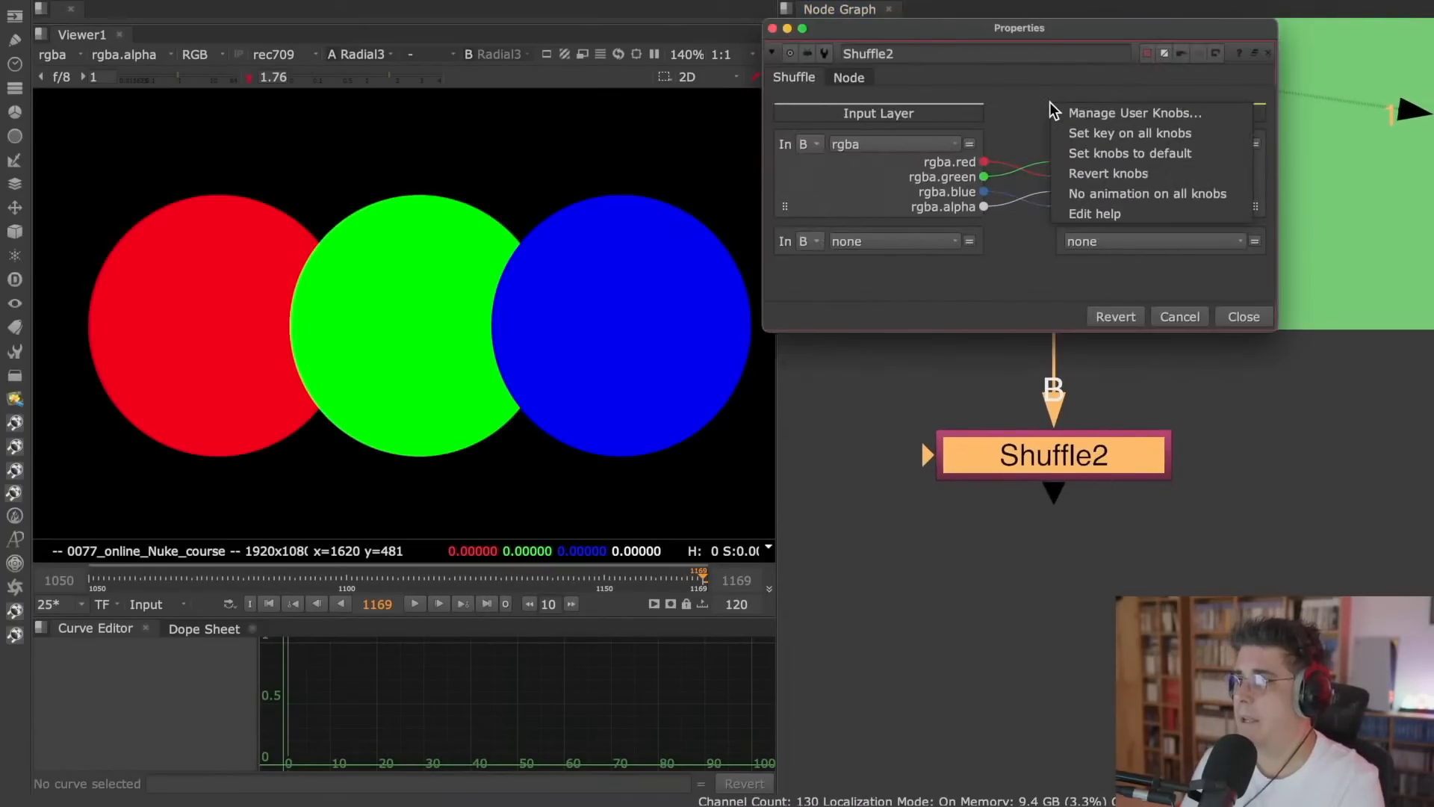
left_click(1023, 103)
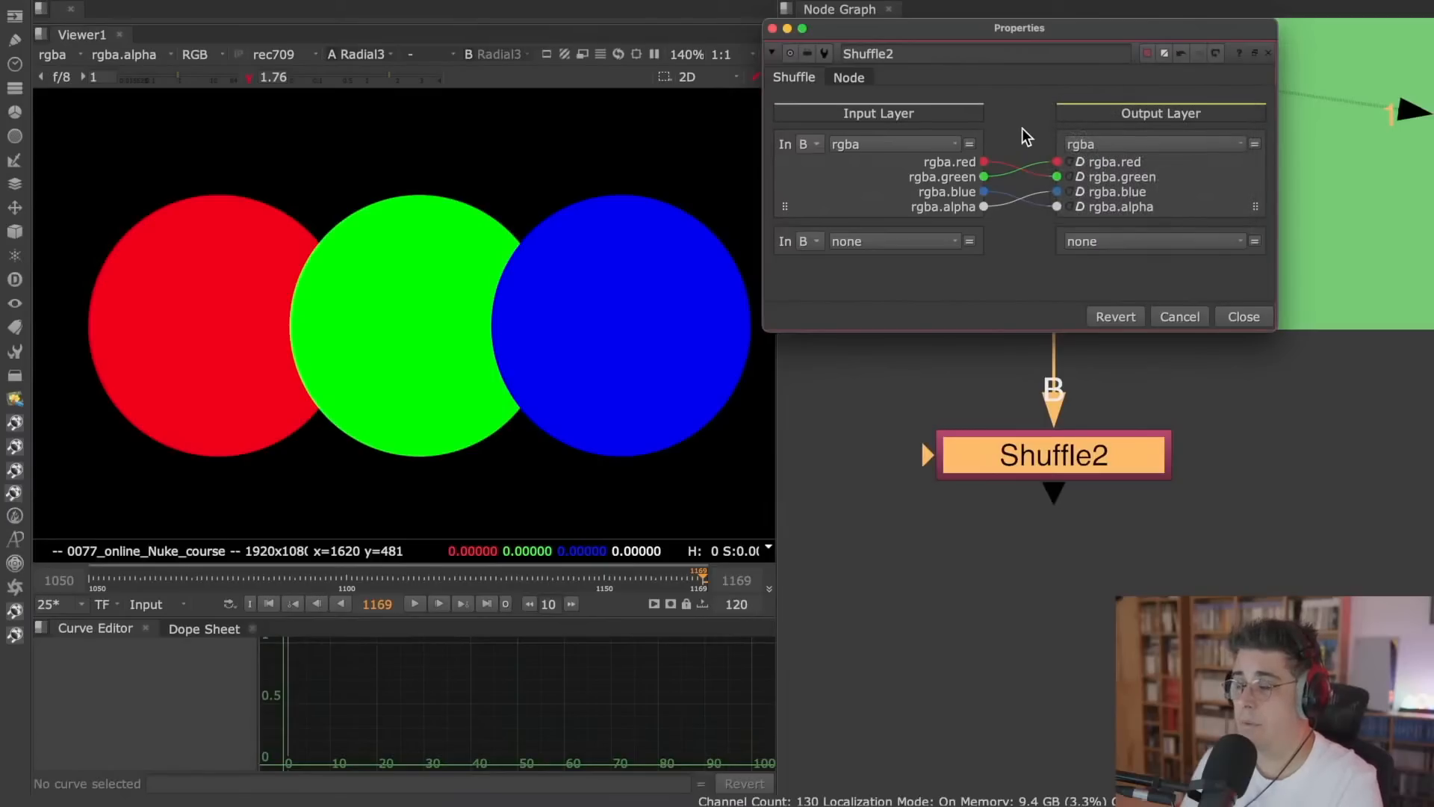
right_click(1020, 132)
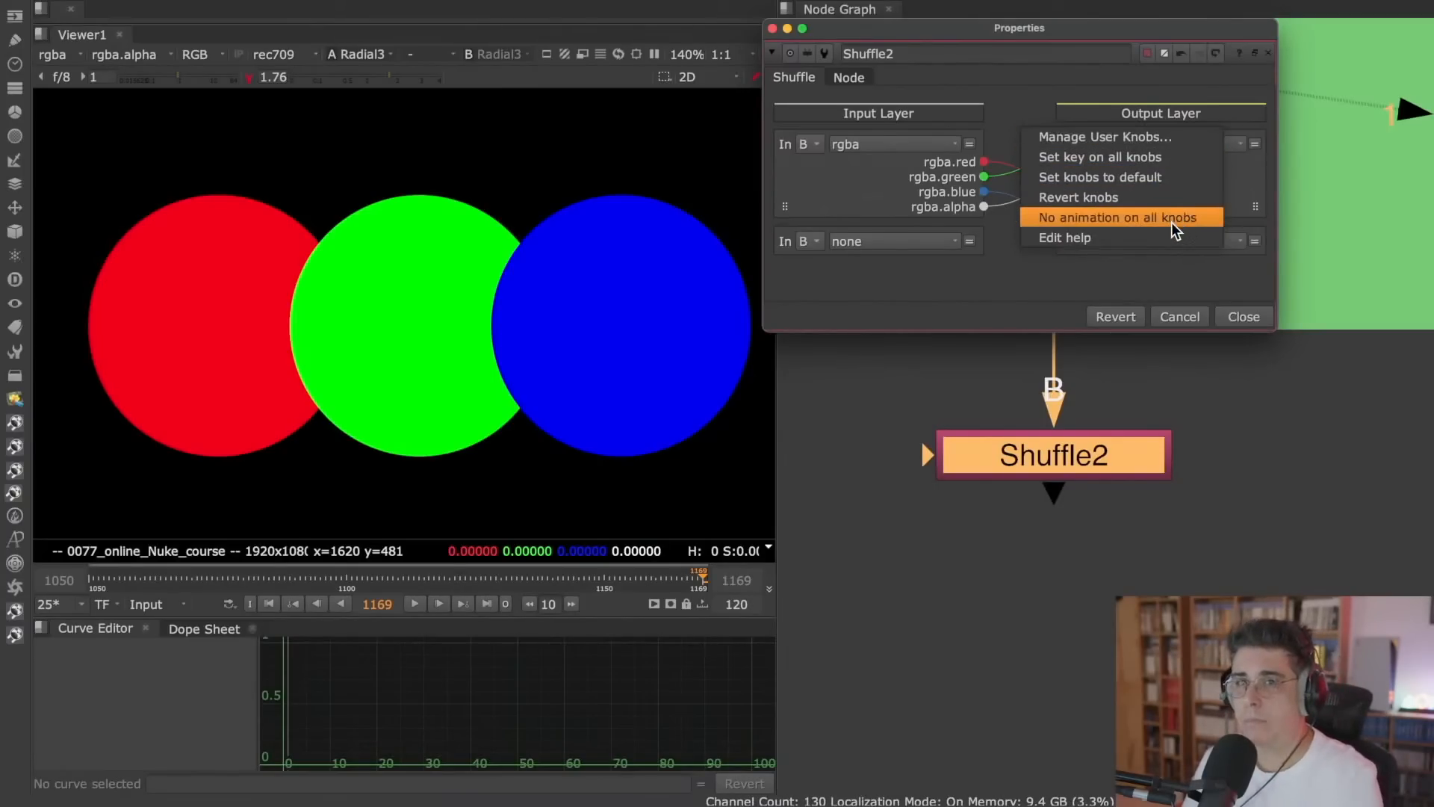
left_click(1217, 84)
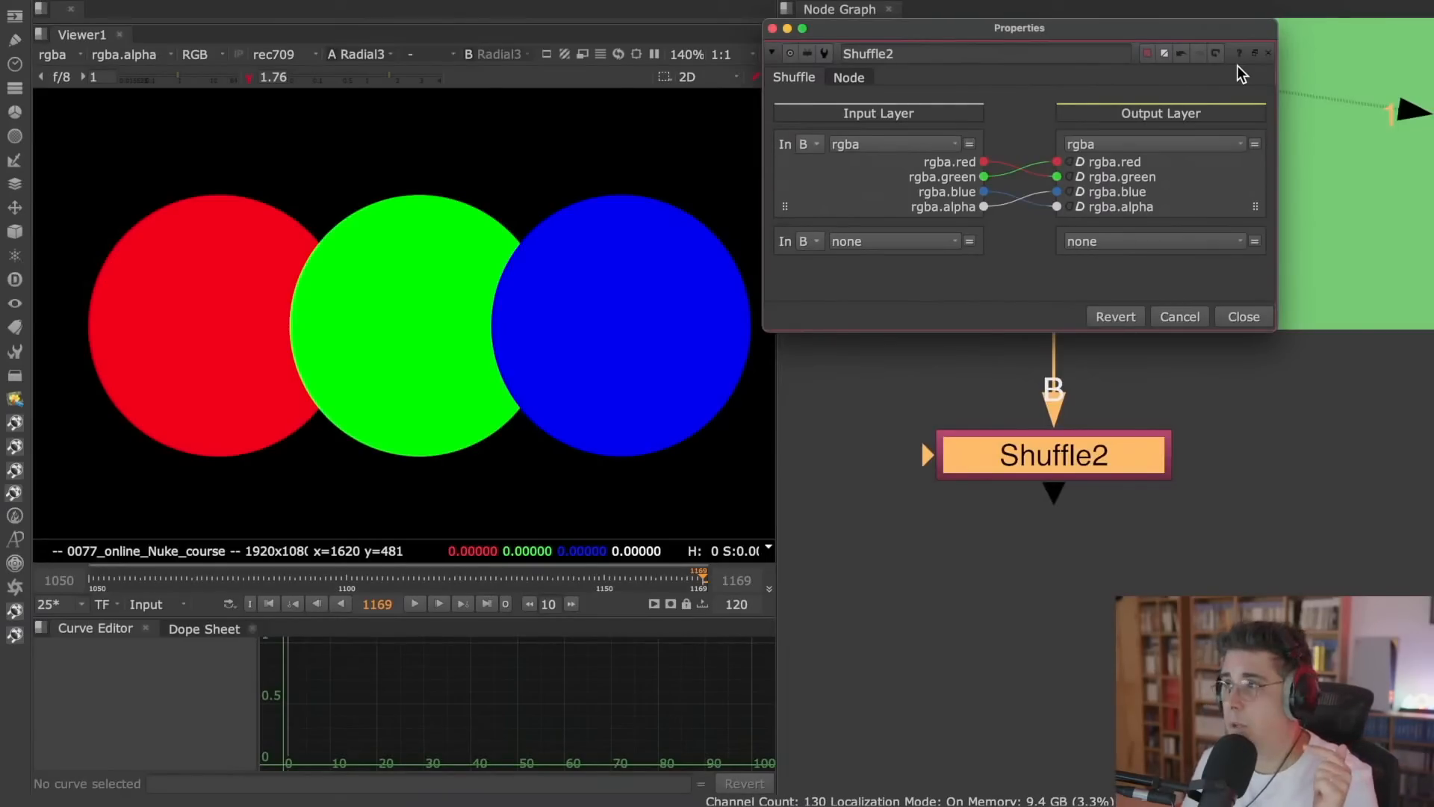
mouse_move(1239, 57)
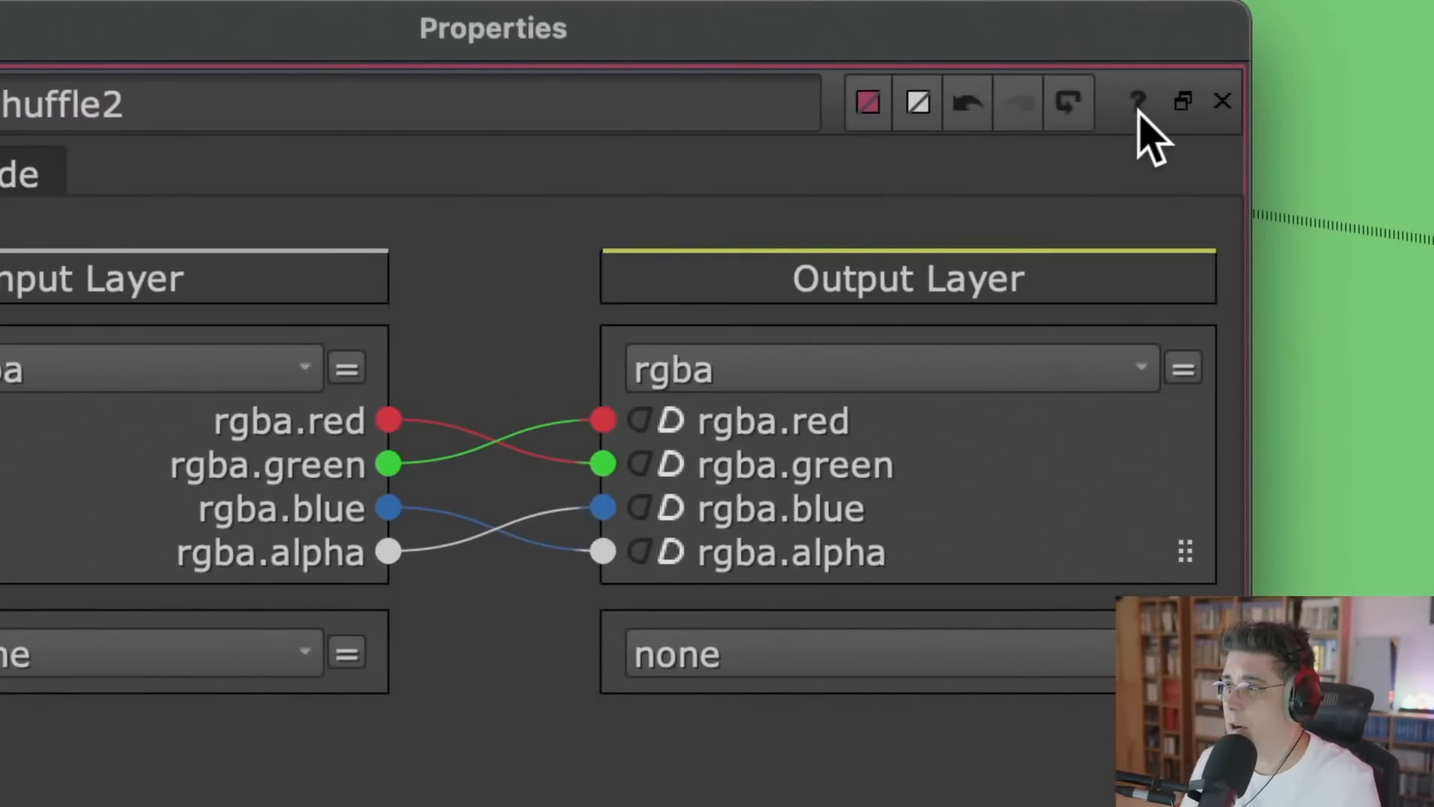
mouse_move(1139, 113)
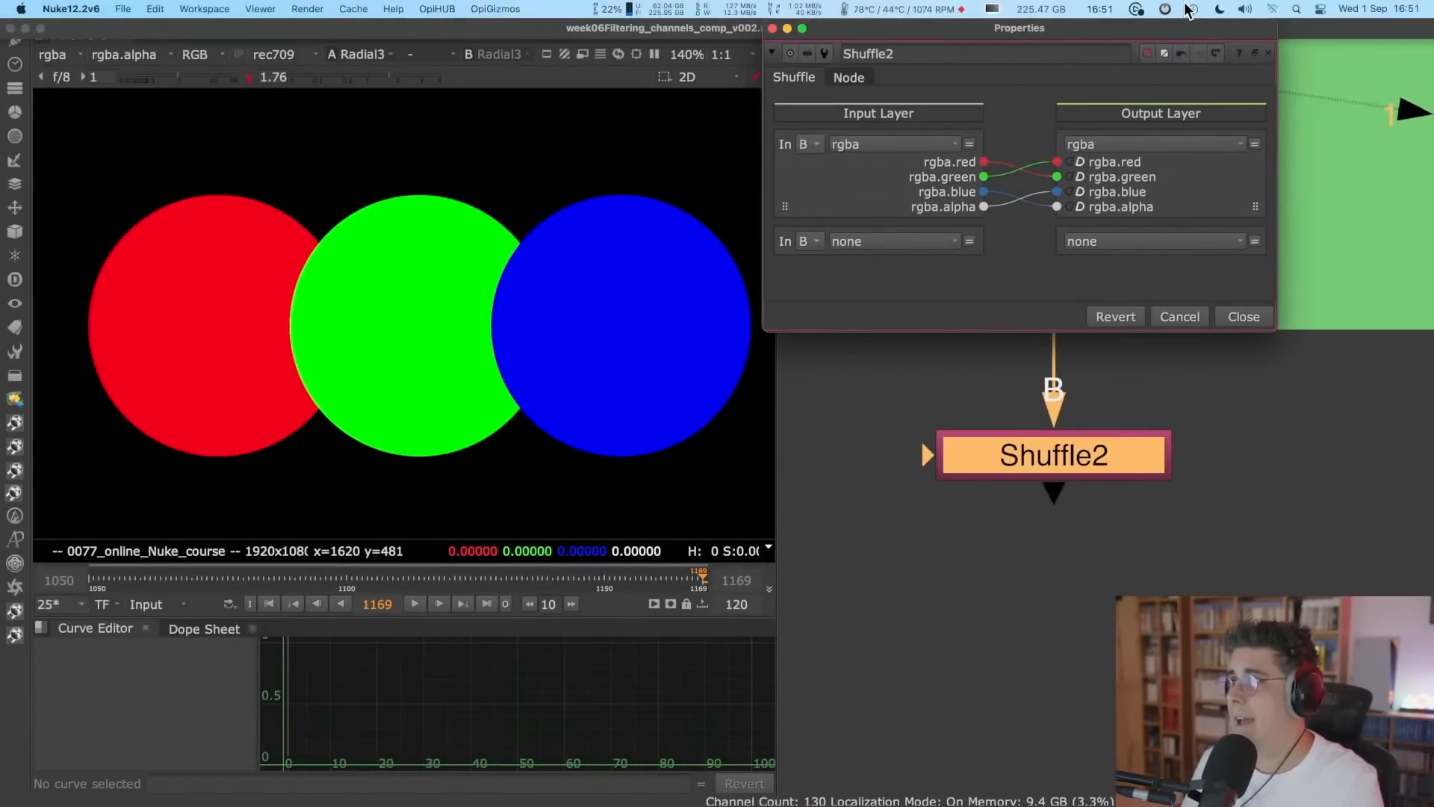
- Check the available resolutions for the HDMI display and leave the display settings as they are
left_click(995, 8)
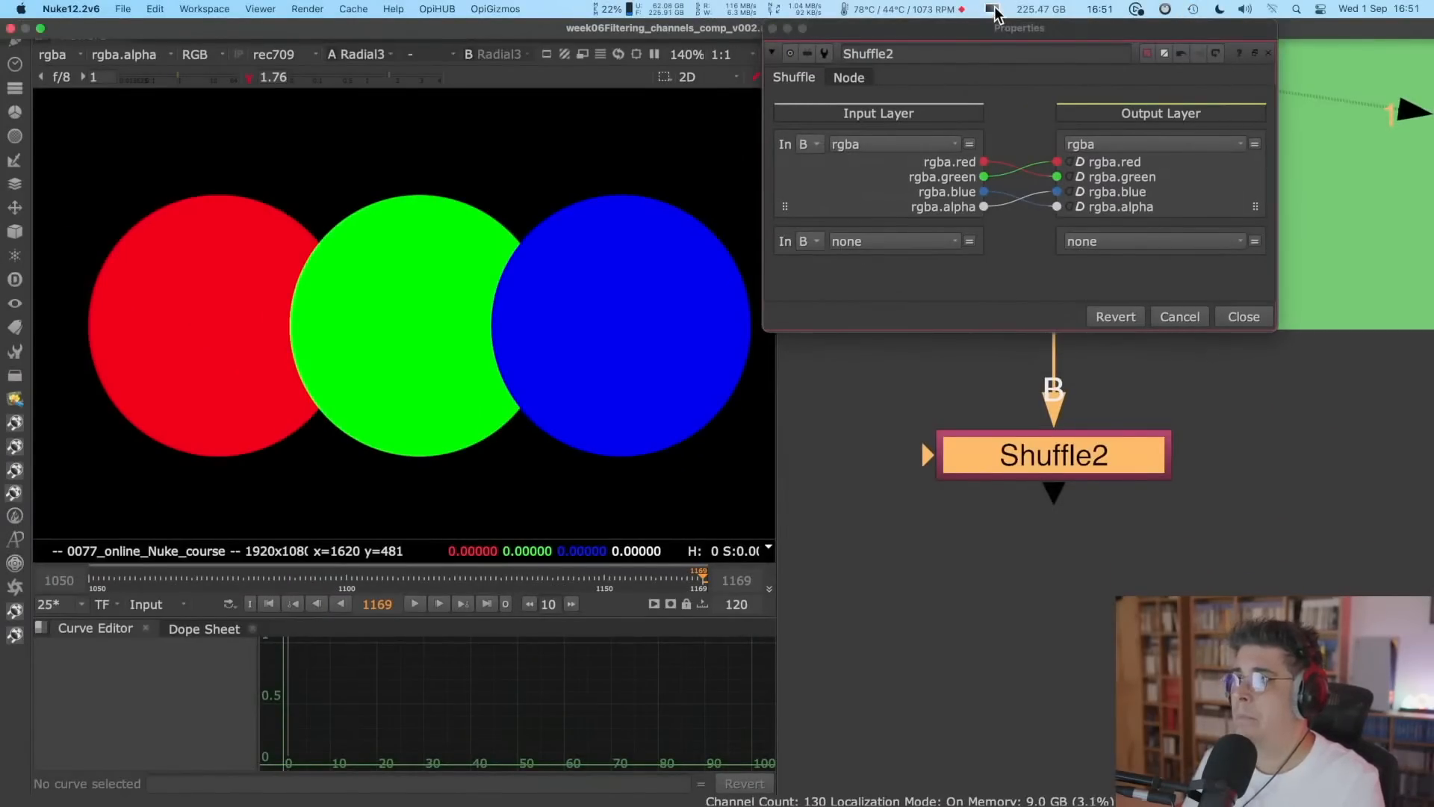
left_click(995, 9)
mouse_move(1043, 62)
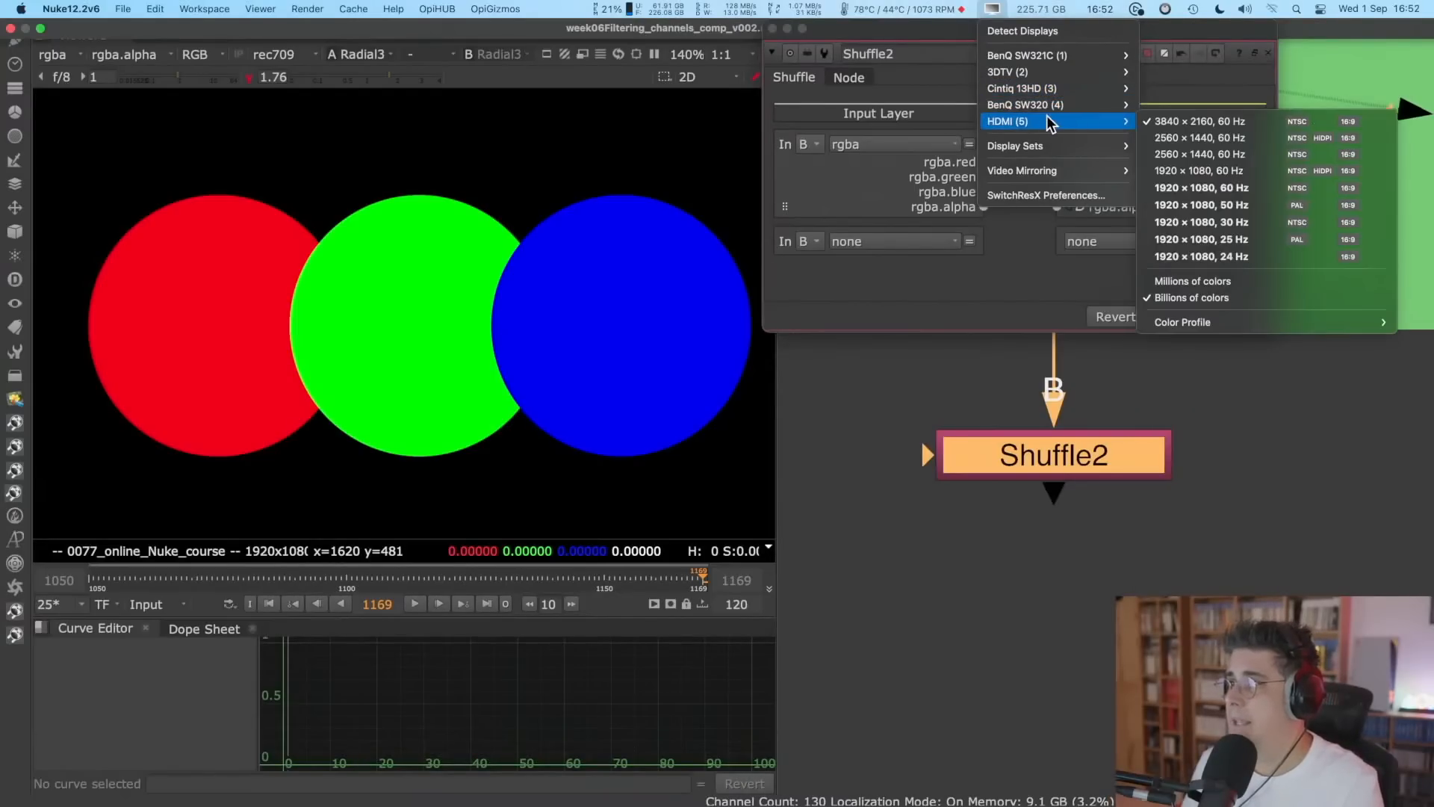
left_click(1022, 317)
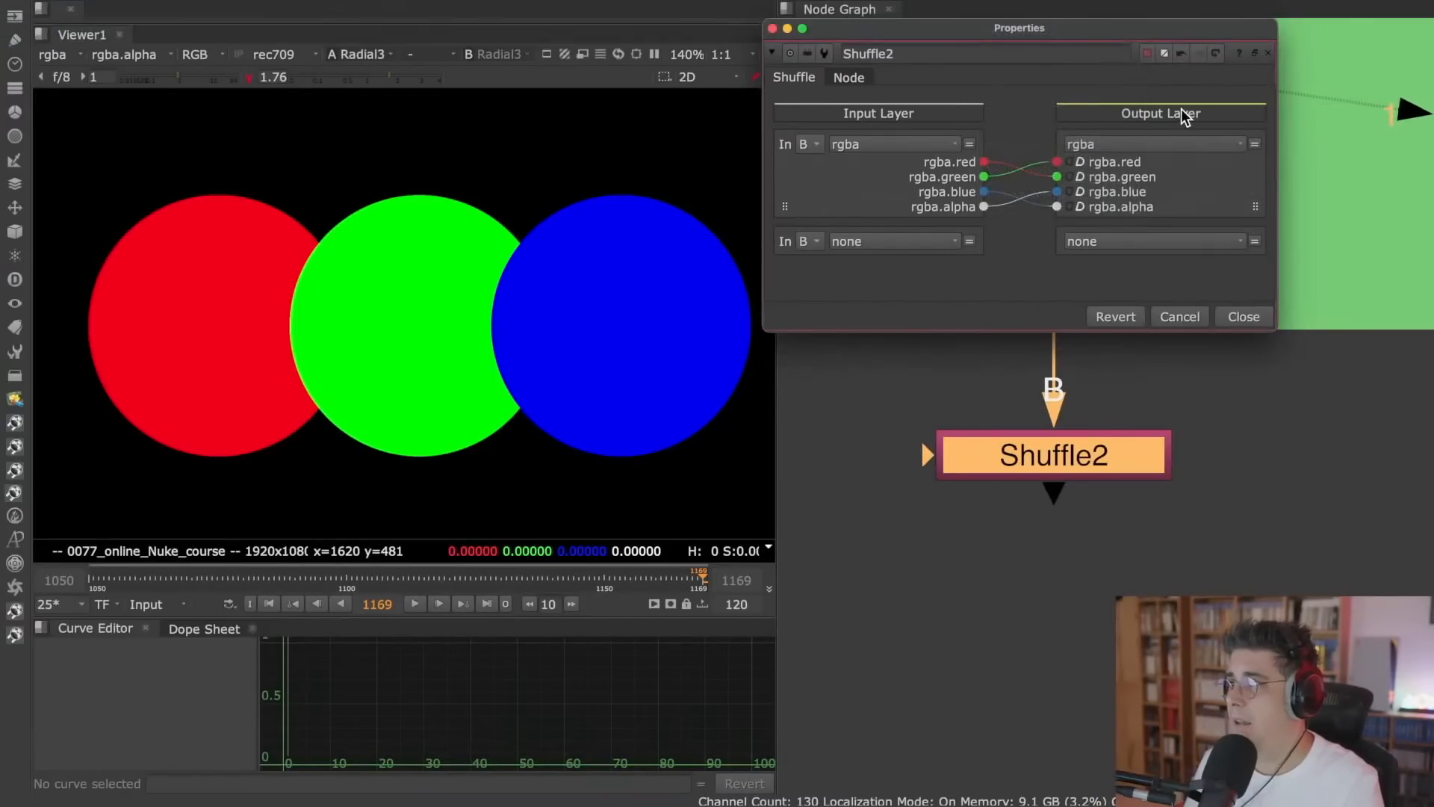
- Open the Shuffle node's online help and bring its Foundry documentation page to the front in Safari
left_click(1238, 53)
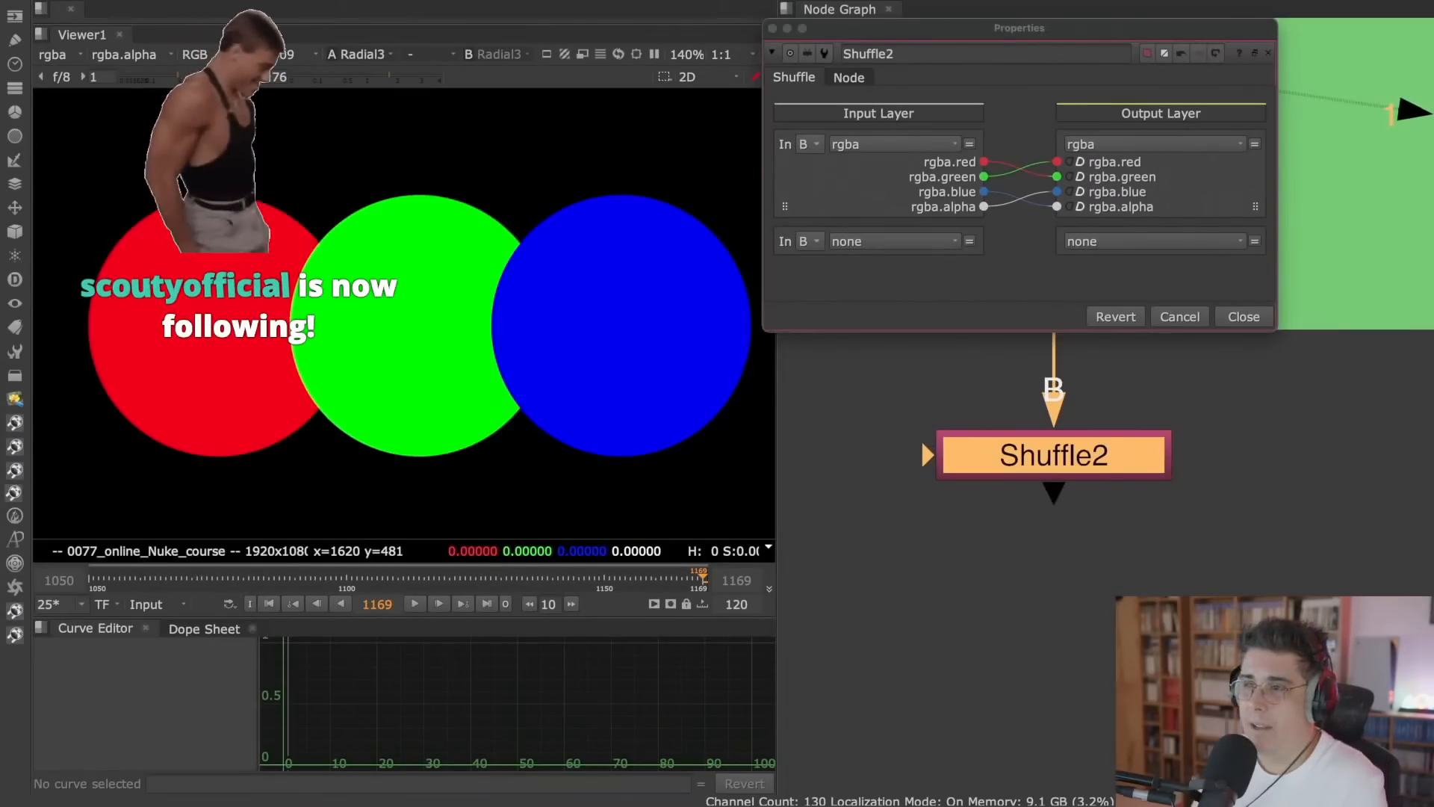
key("super+Tab")
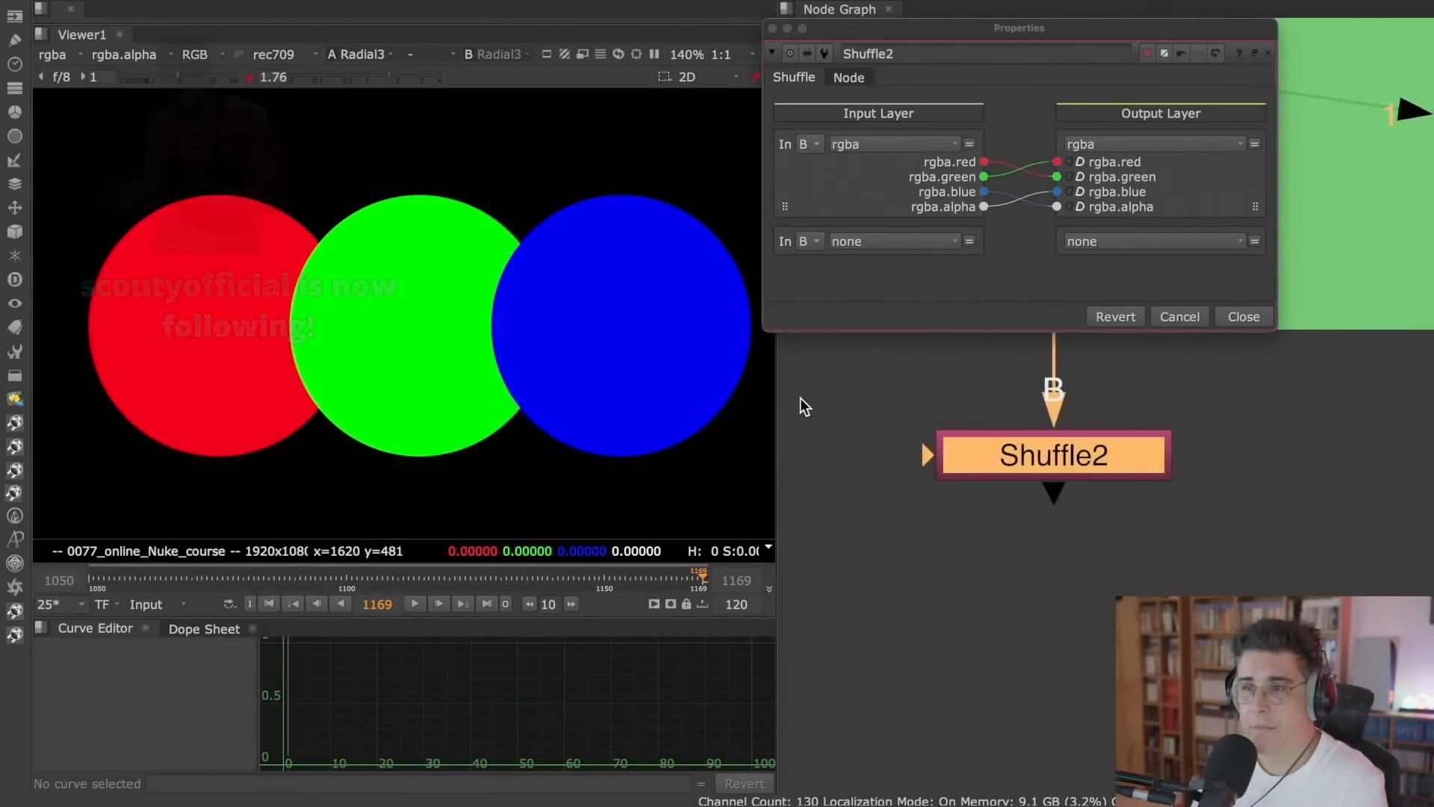
key("super+Tab")
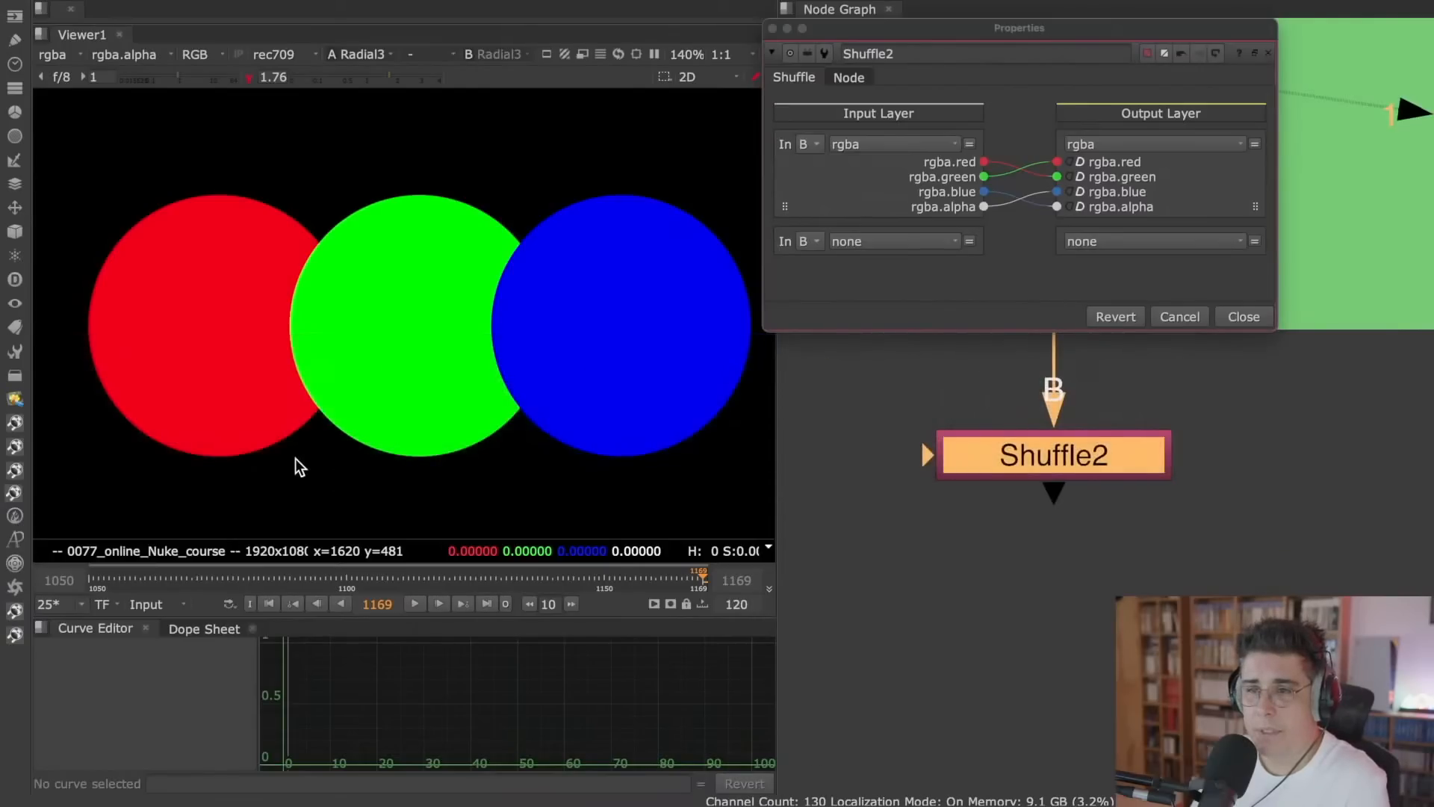
key("super+Tab")
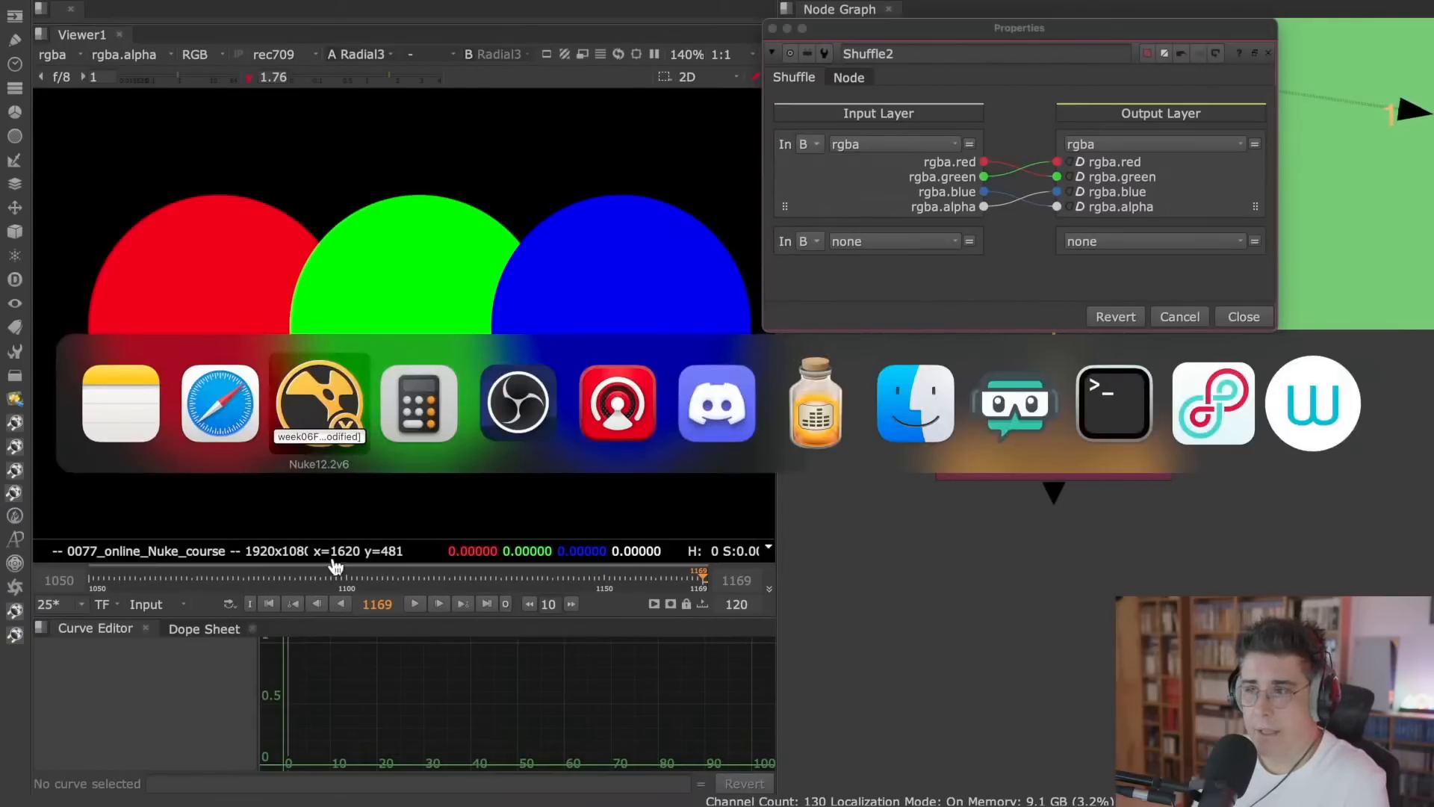
left_click(926, 409)
left_click(224, 750)
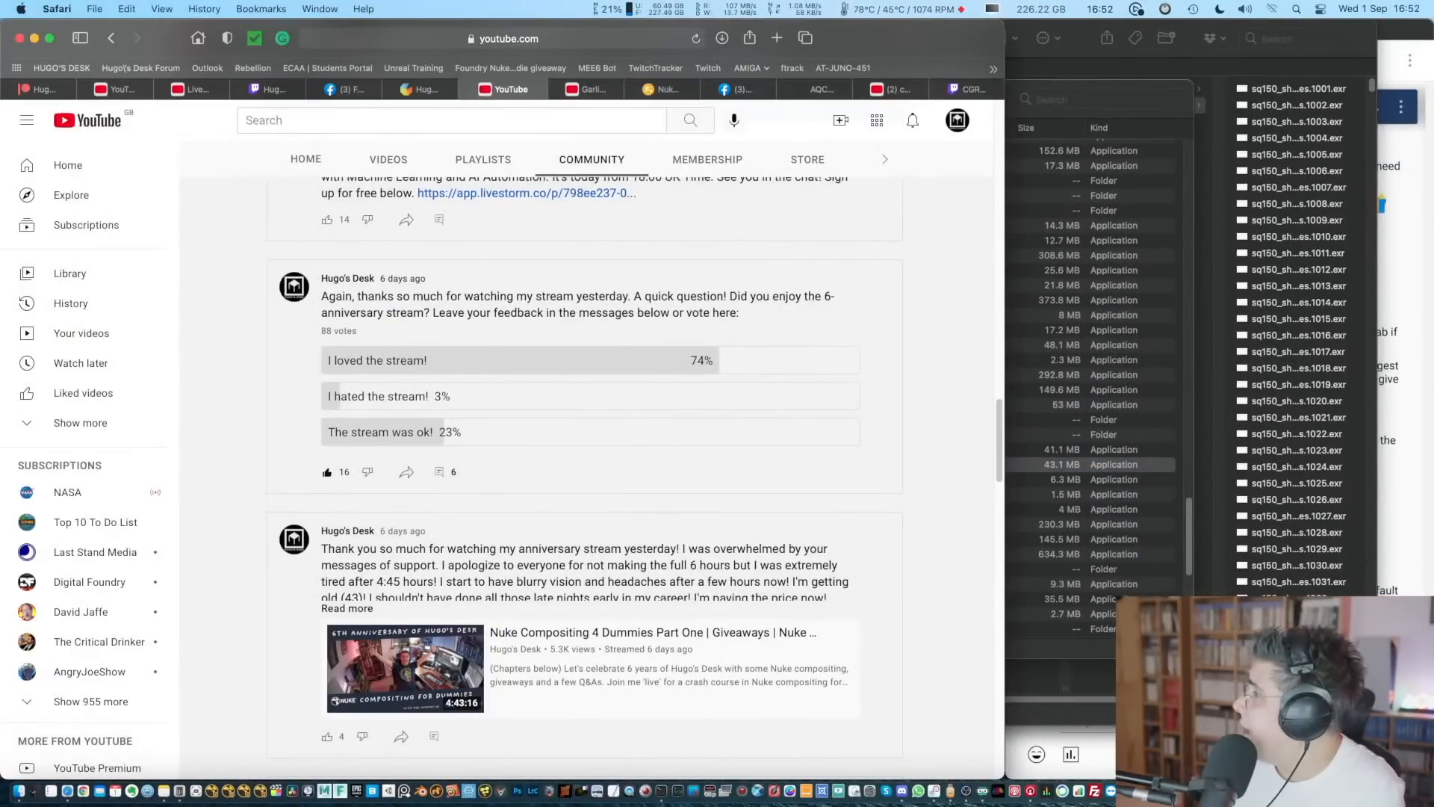
key("super+grave")
left_click_drag(1348, 29, 210, 13)
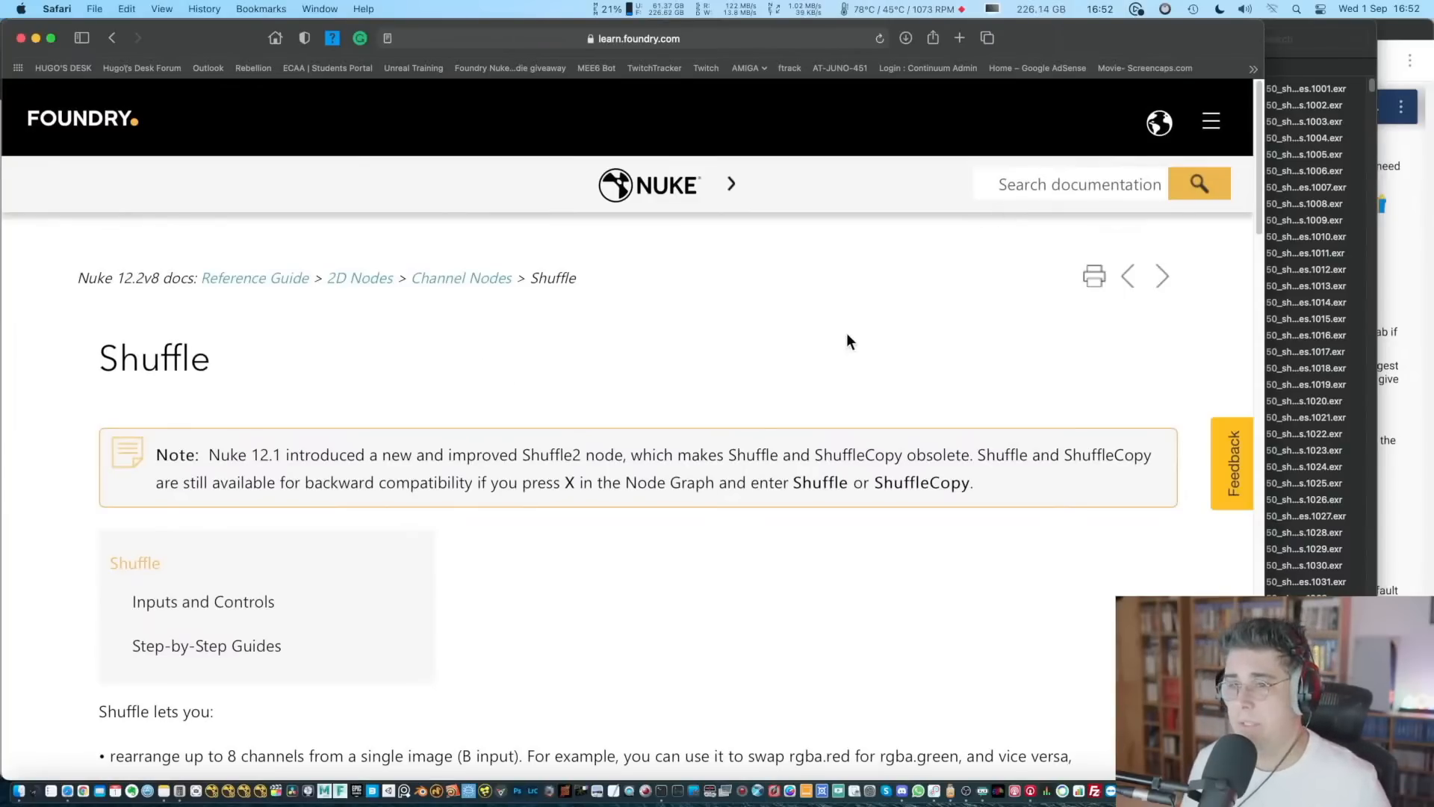
- Examine the Shuffle page's Inputs and Controls tables and reset the page zoom to actual size
scroll(847, 335, "down", 12)
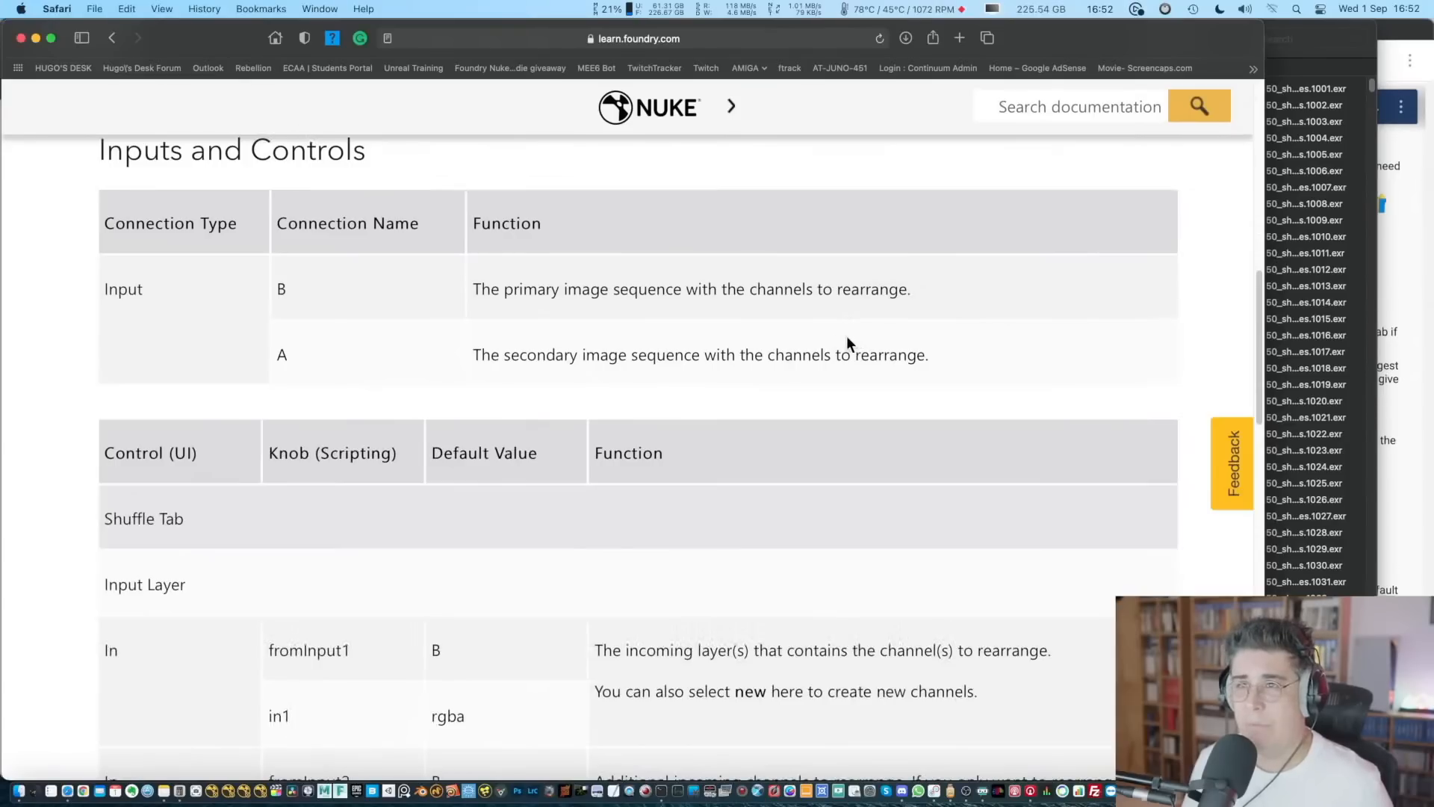
left_click(204, 8)
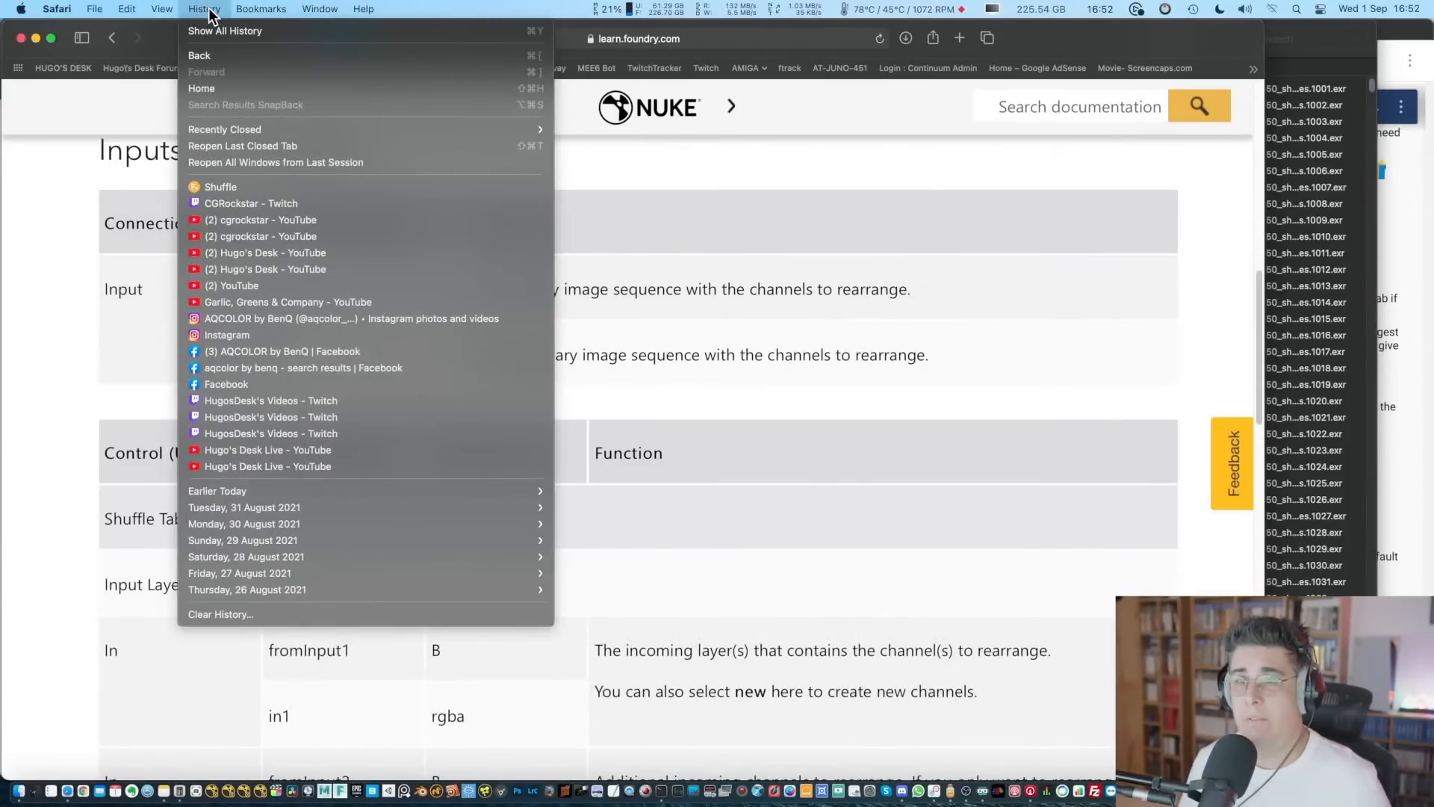
mouse_move(320, 9)
mouse_move(163, 9)
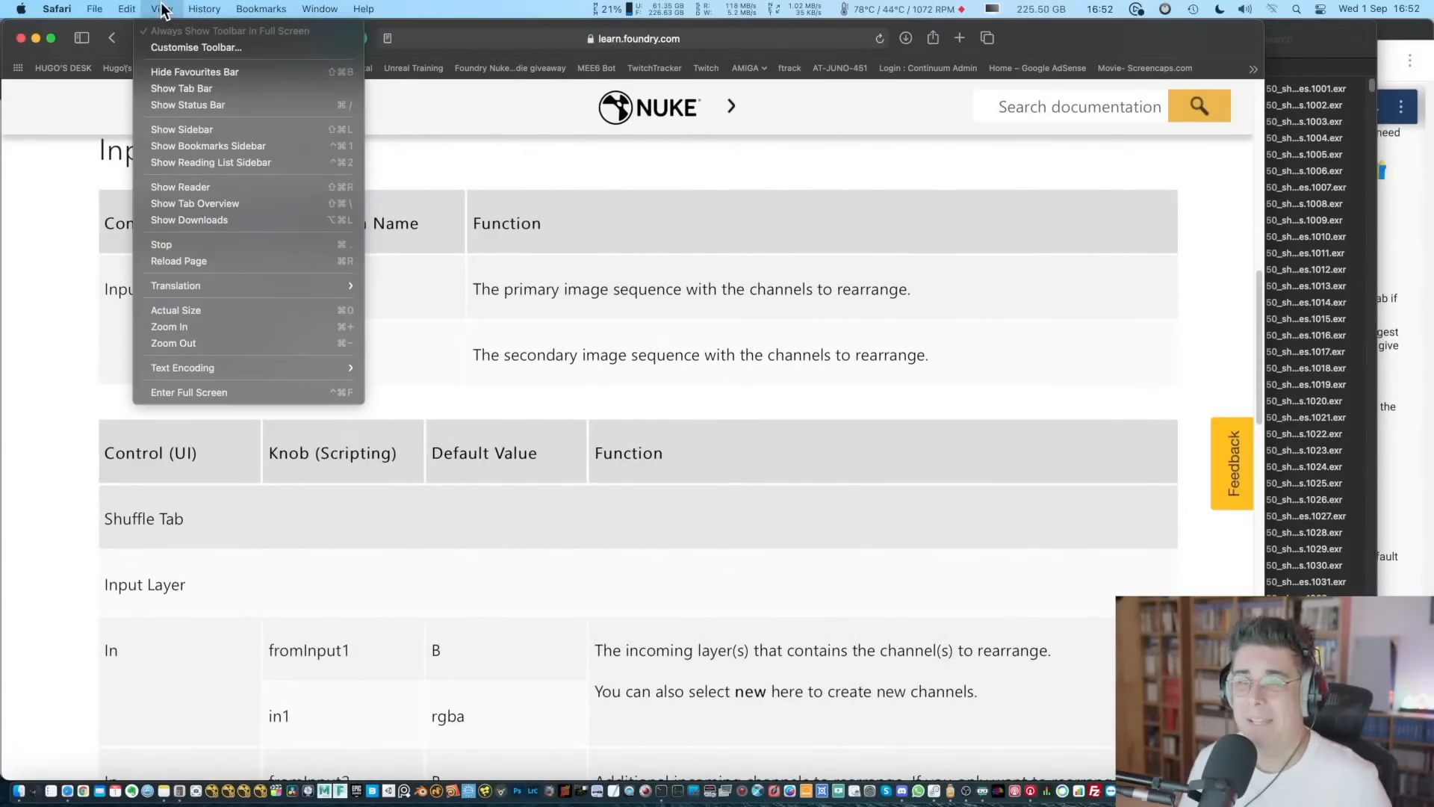
left_click(209, 312)
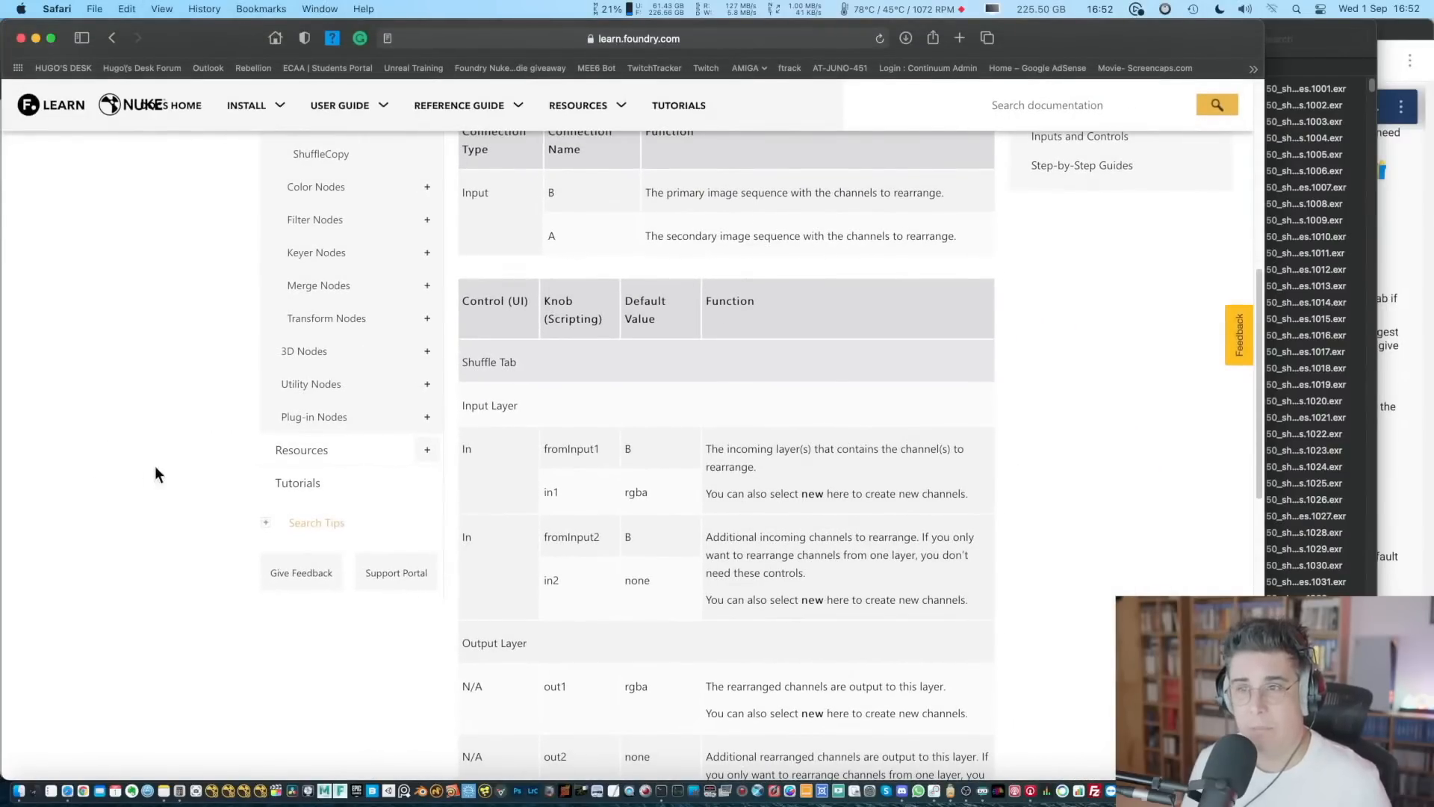
- Look up the Copy and ShuffleCopy reference pages and examine their inputs and controls
scroll(153, 460, "up", 5)
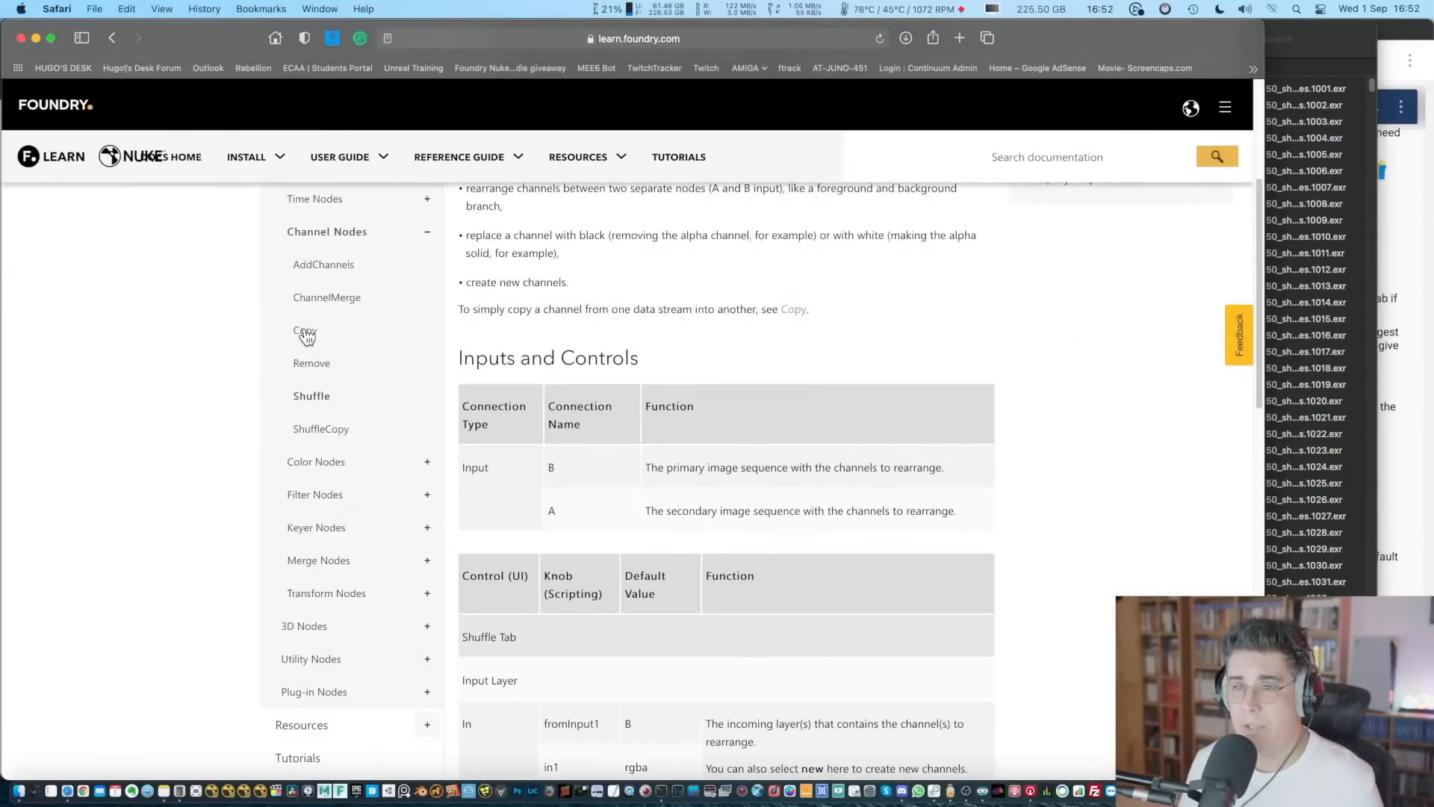
left_click(304, 333)
scroll(794, 431, "down", 3)
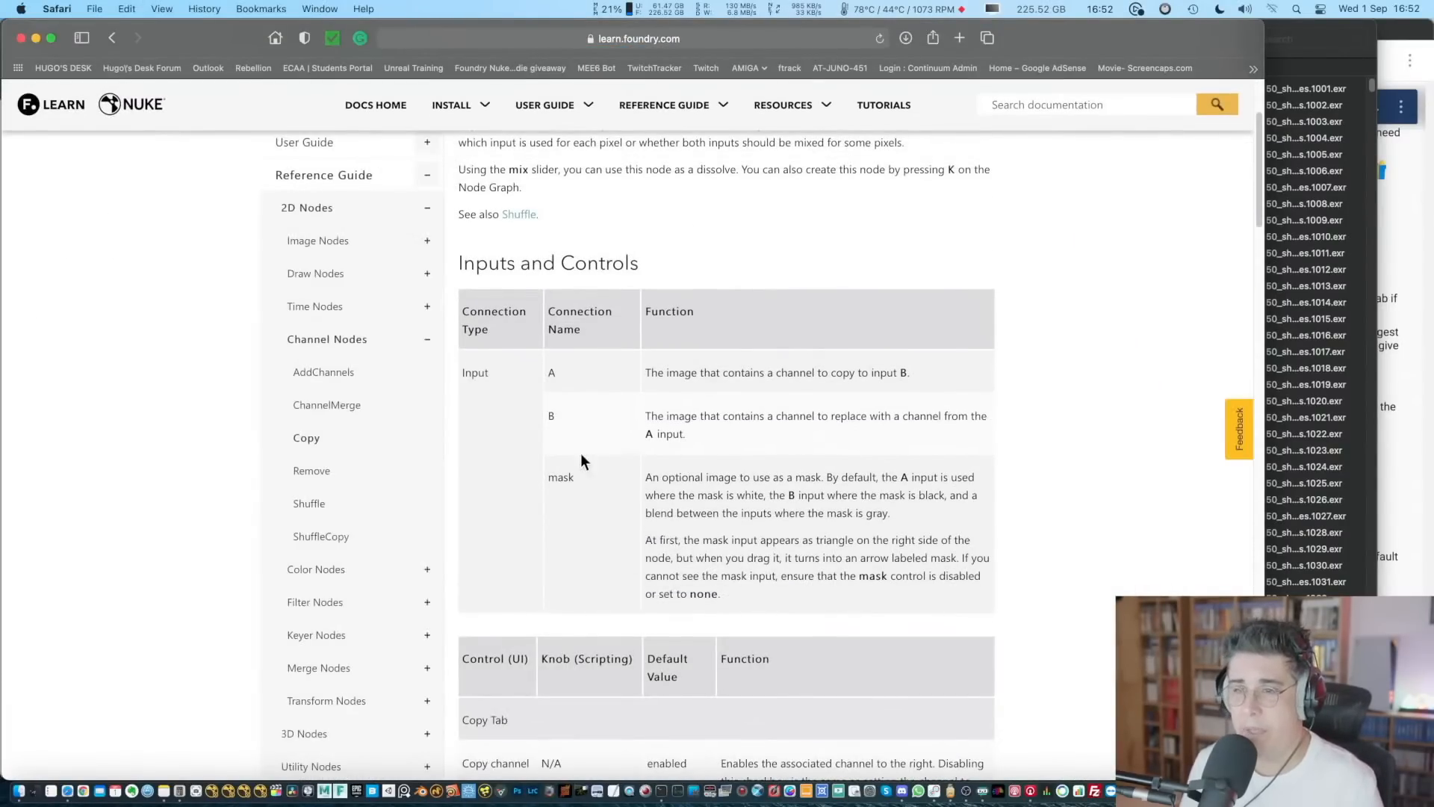
left_click(321, 536)
scroll(889, 412, "down", 3)
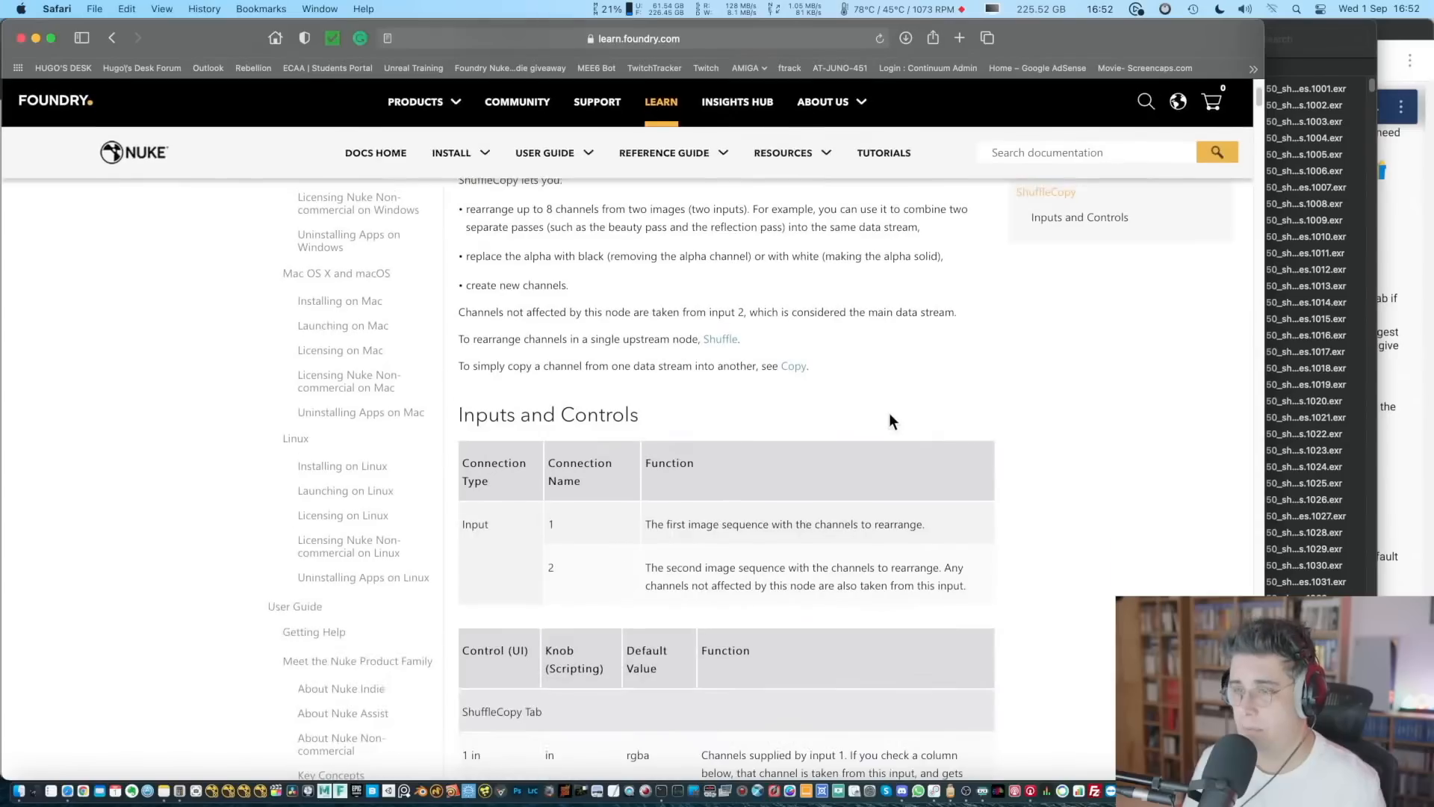
scroll(357, 530, "down", 3)
- Switch back to Nuke, close the Shuffle2 properties, and add an unconnected Grade node beside Shuffle2
key("super+Tab")
key("super+Tab")
key("super+Tab")
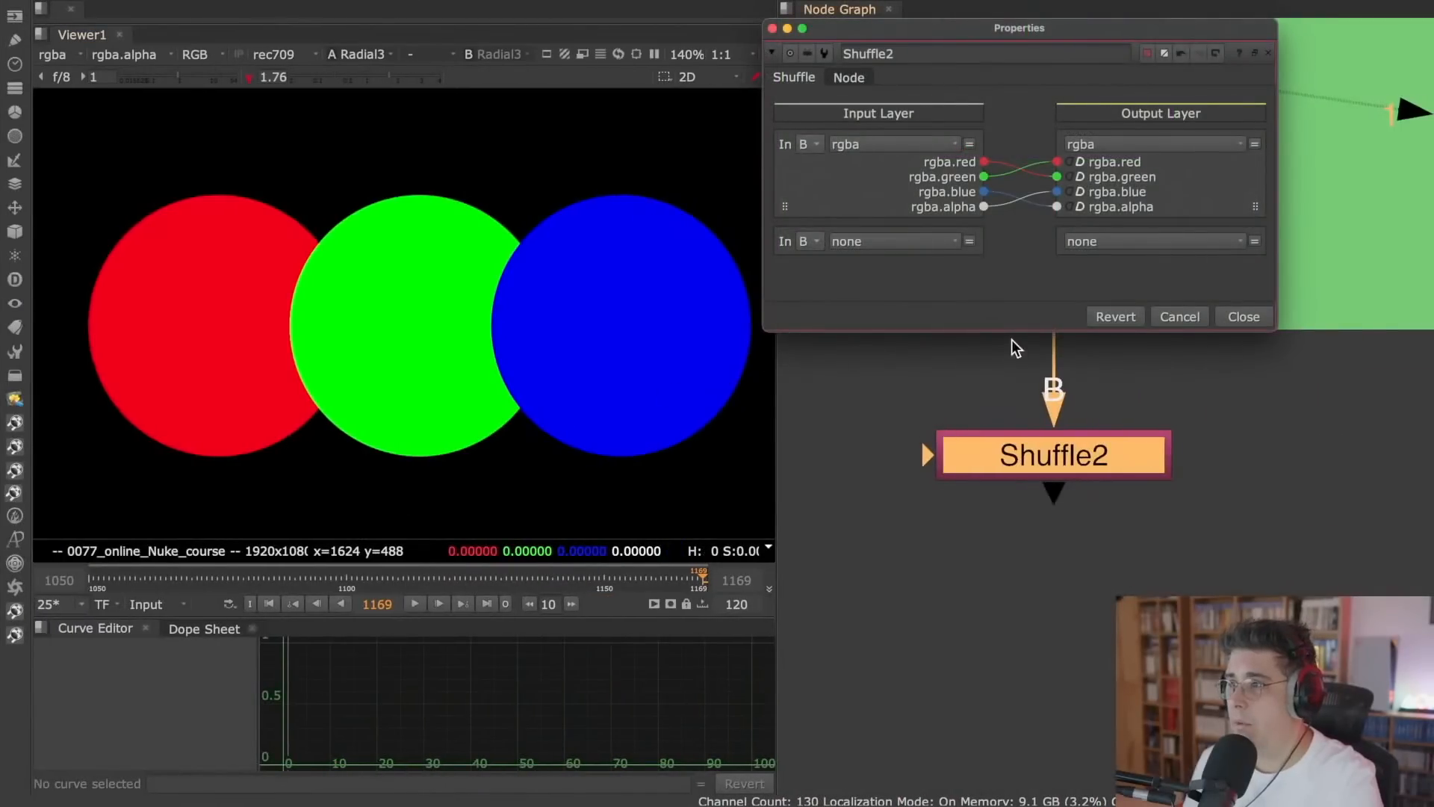
left_click(1243, 316)
left_click(1261, 396)
key("g")
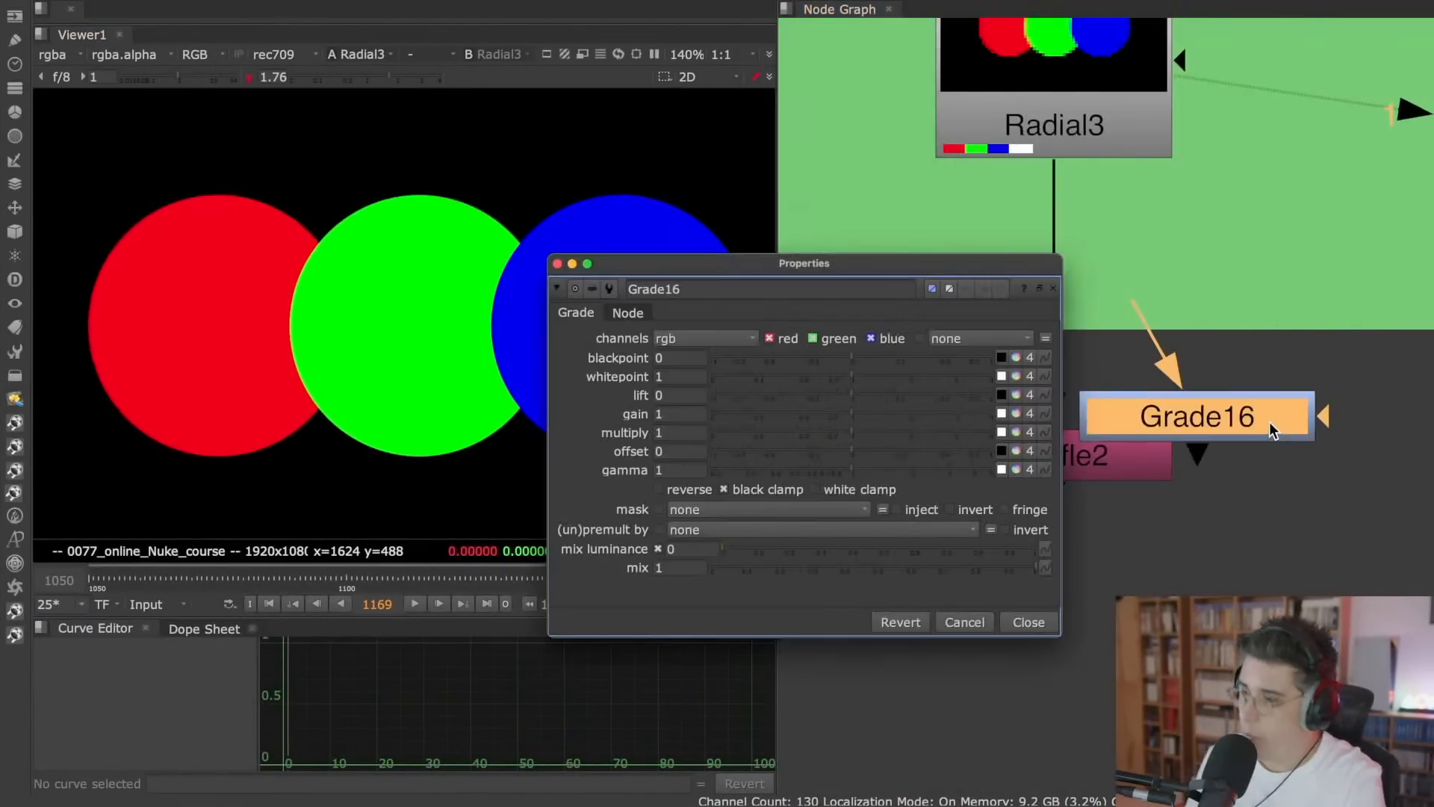
left_click_drag(1262, 419, 1239, 348)
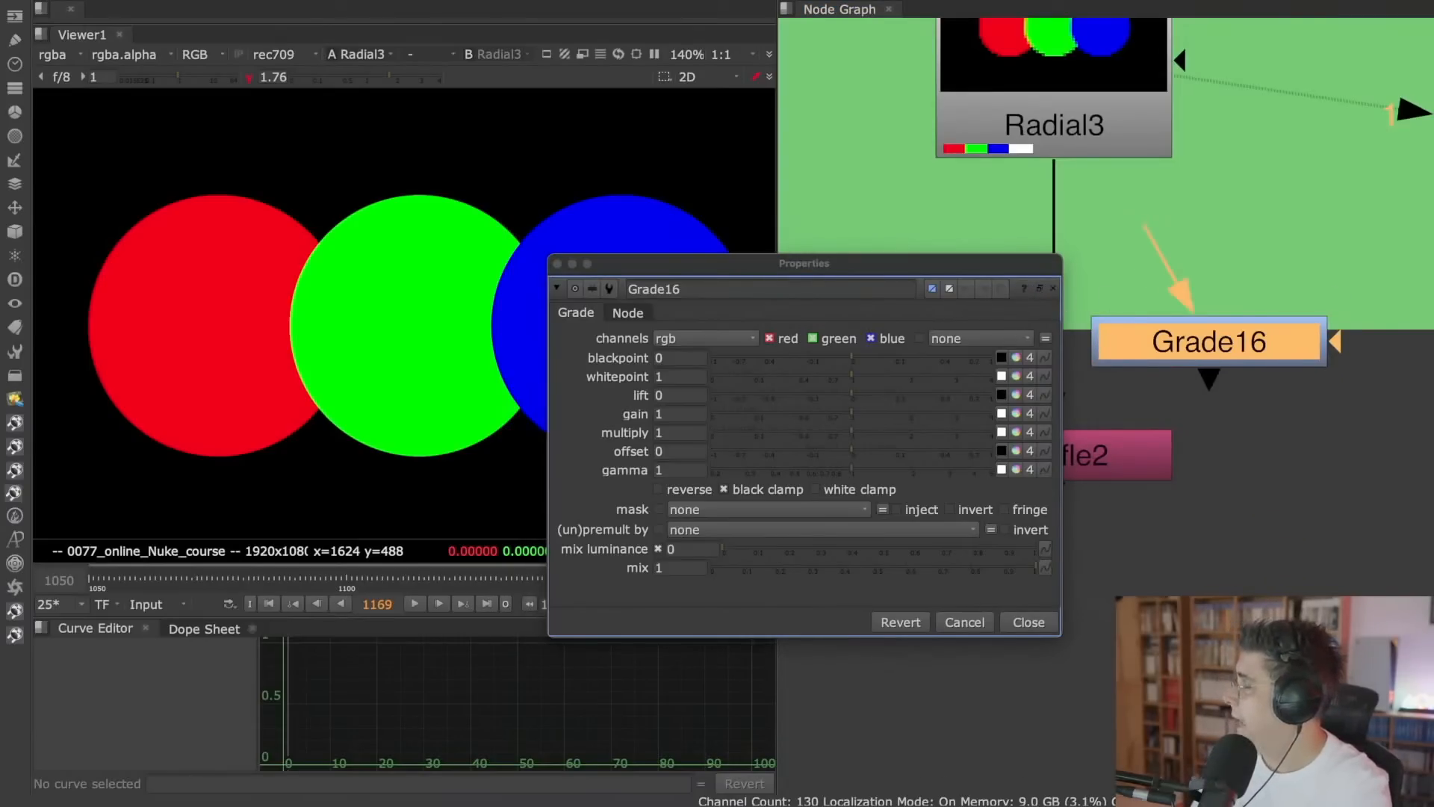
- Switch to Safari and bring up the online documentation page for the Grade node
key("super+Tab")
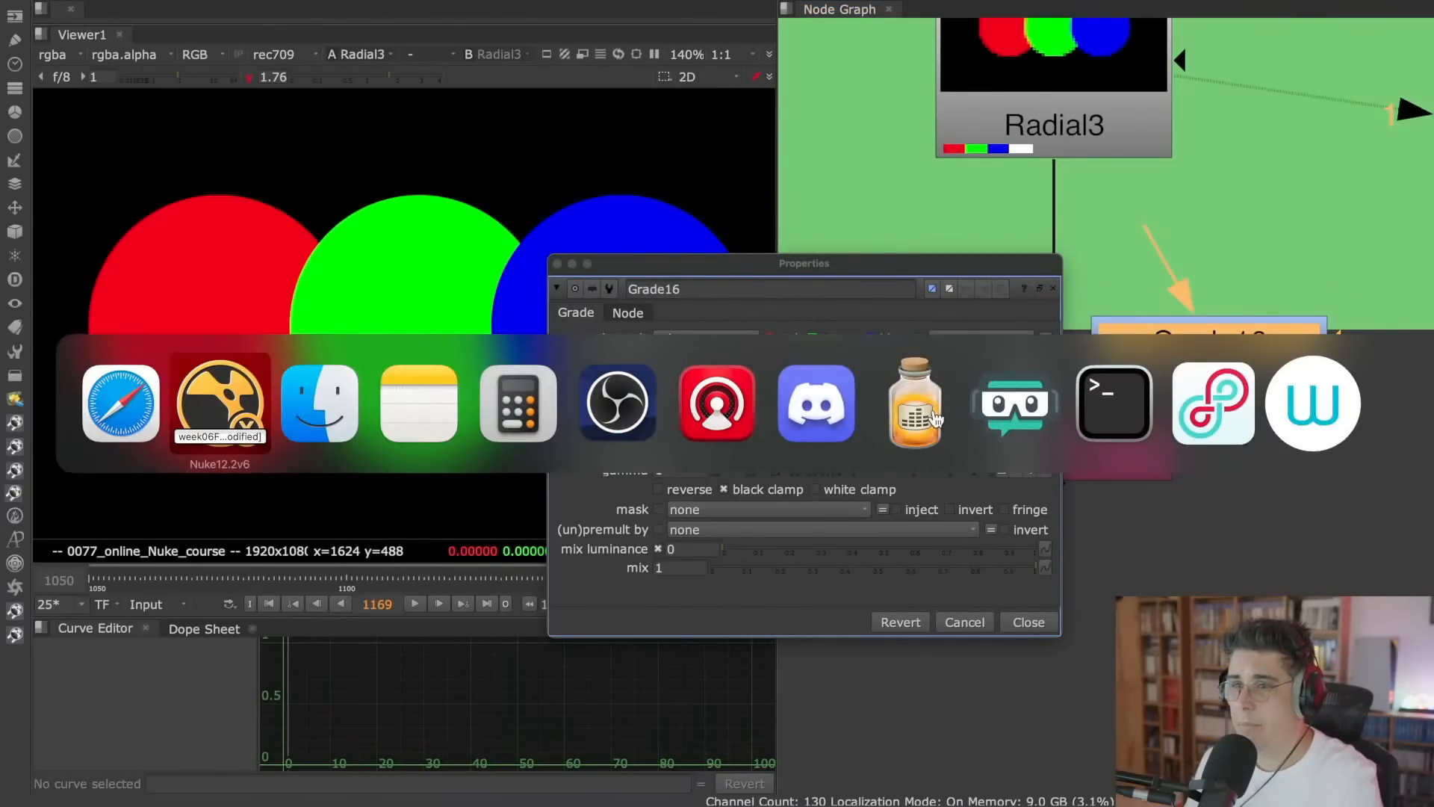
key("super+Tab")
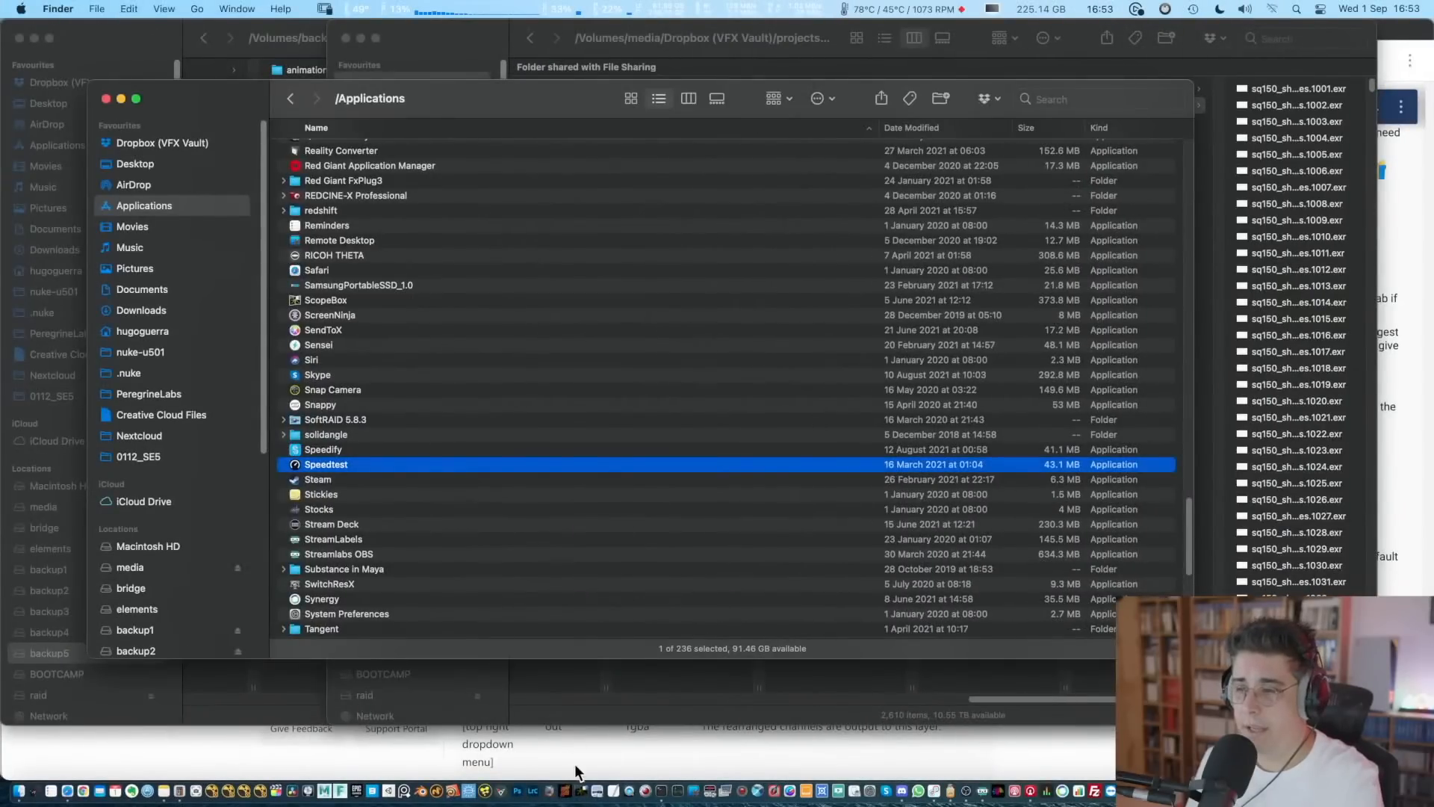
left_click(575, 763)
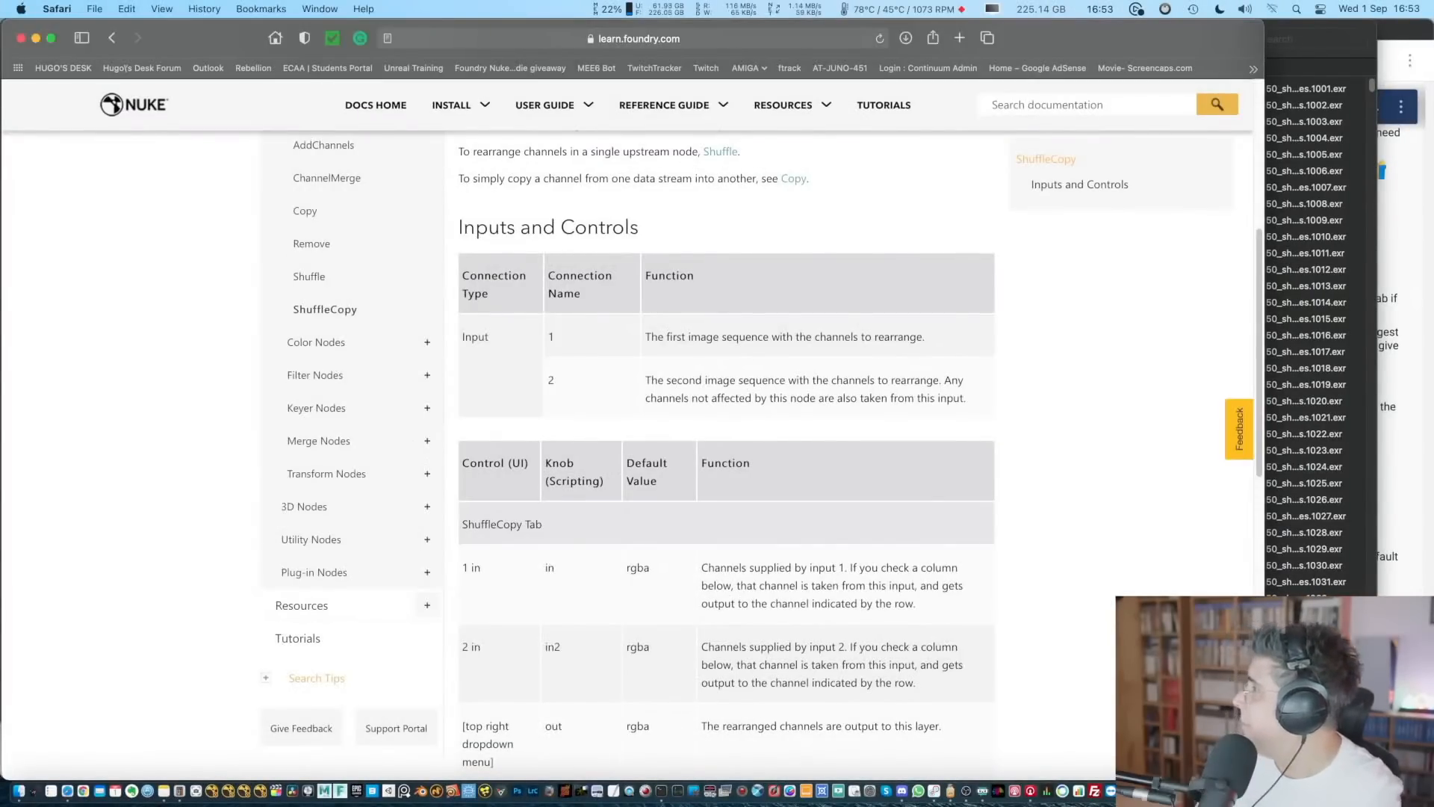
left_click_drag(1433, 313, 758, 352)
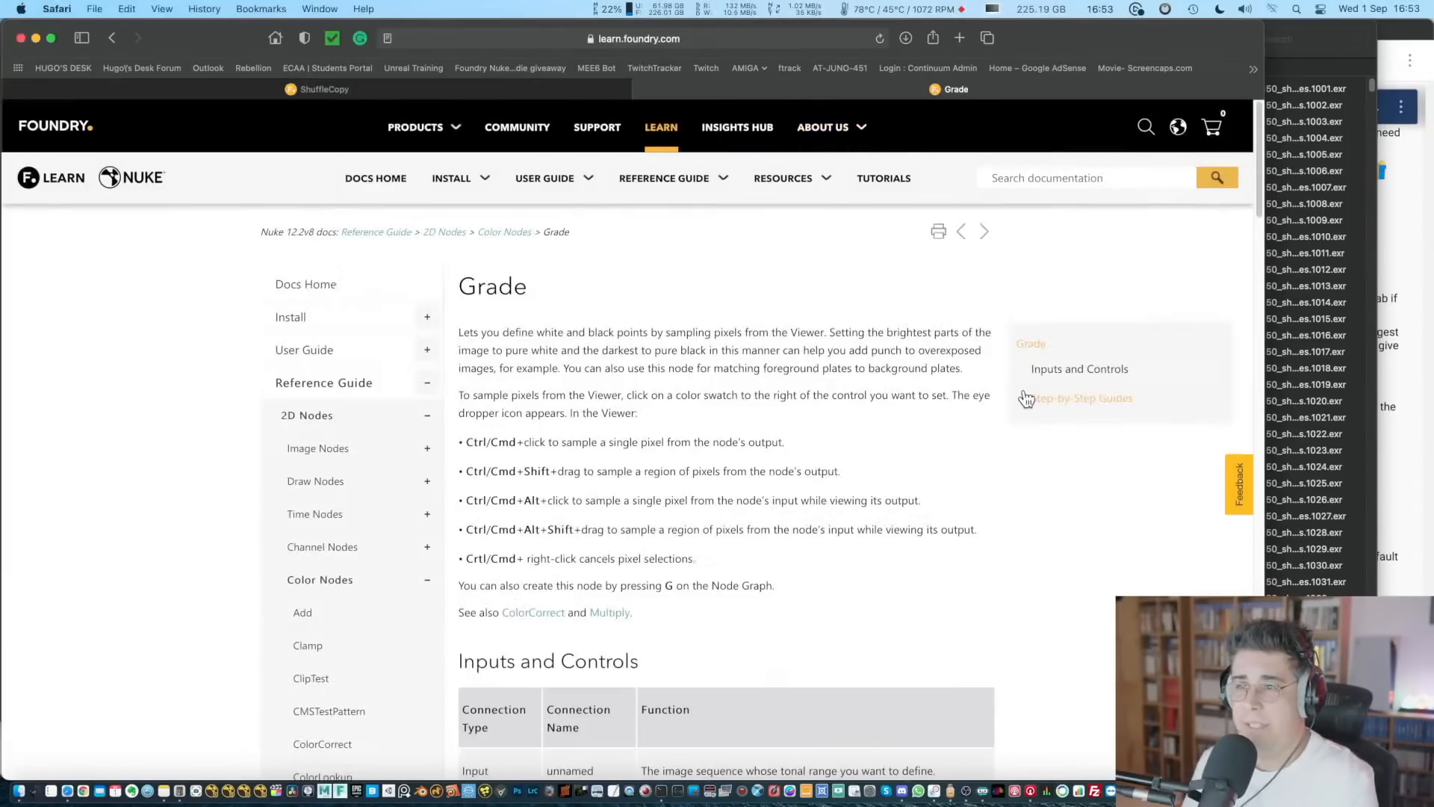
- Read through the Grade page's inputs and controls and open its Sampling White and Black Points guide
scroll(946, 418, "down", 3)
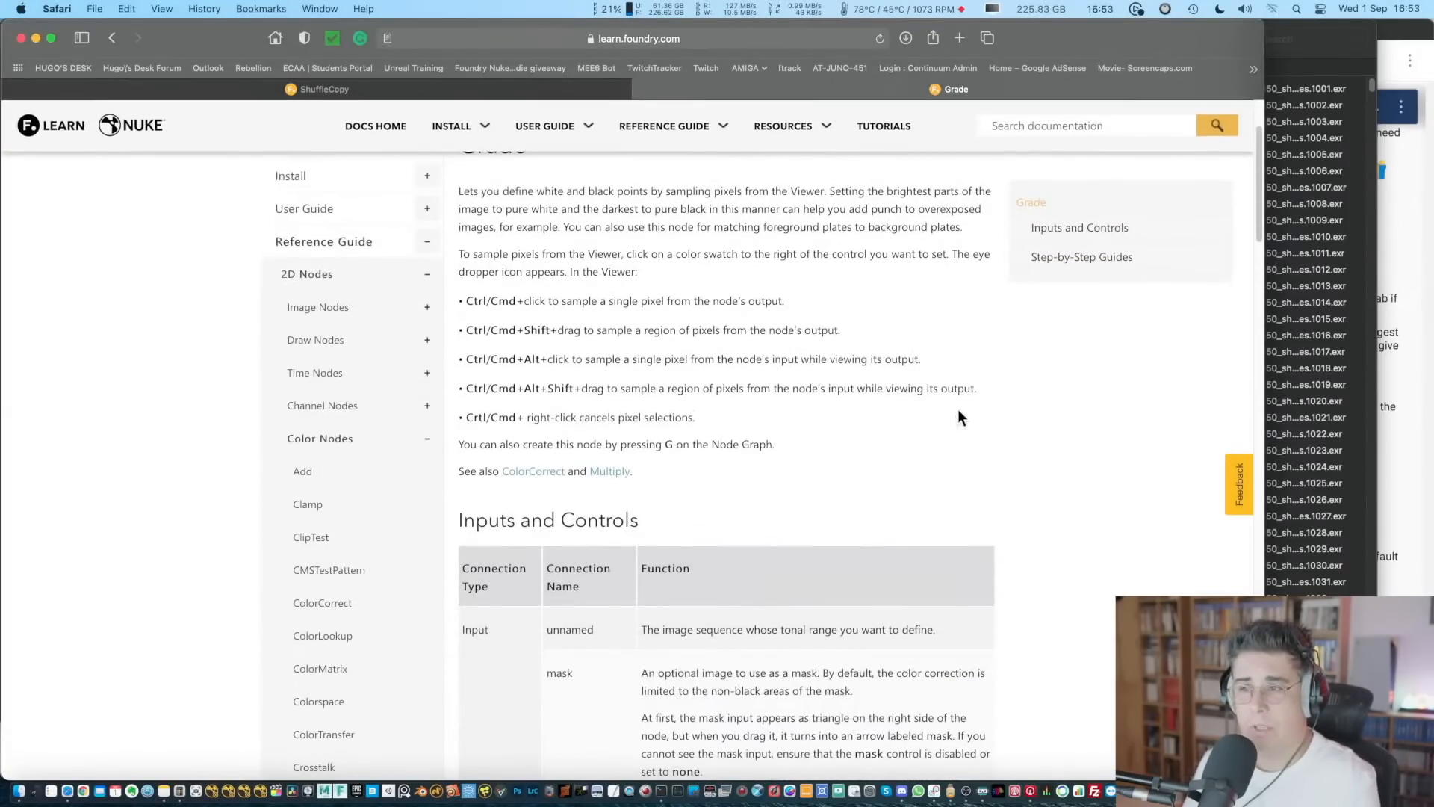
scroll(959, 409, "down", 3)
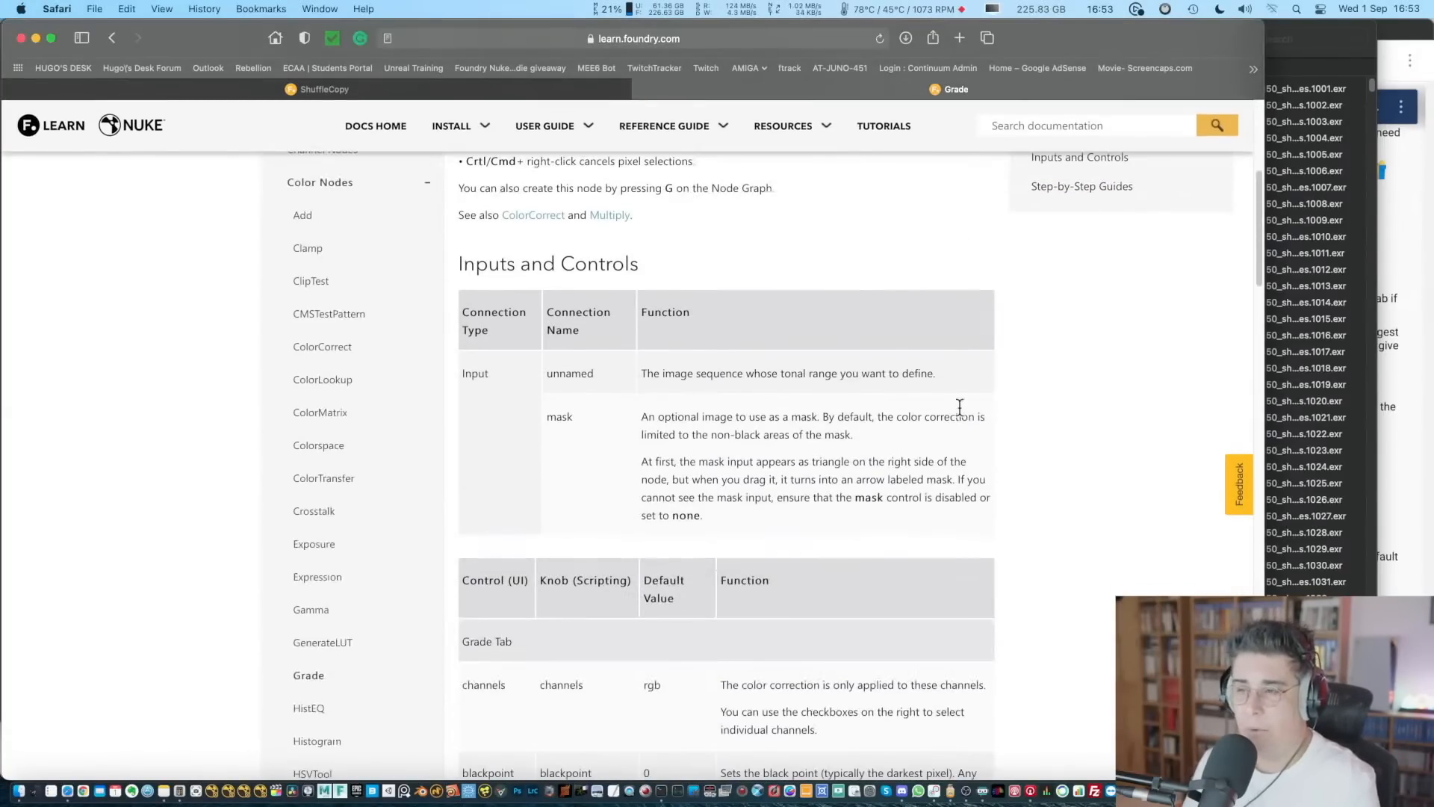
scroll(960, 406, "down", 3)
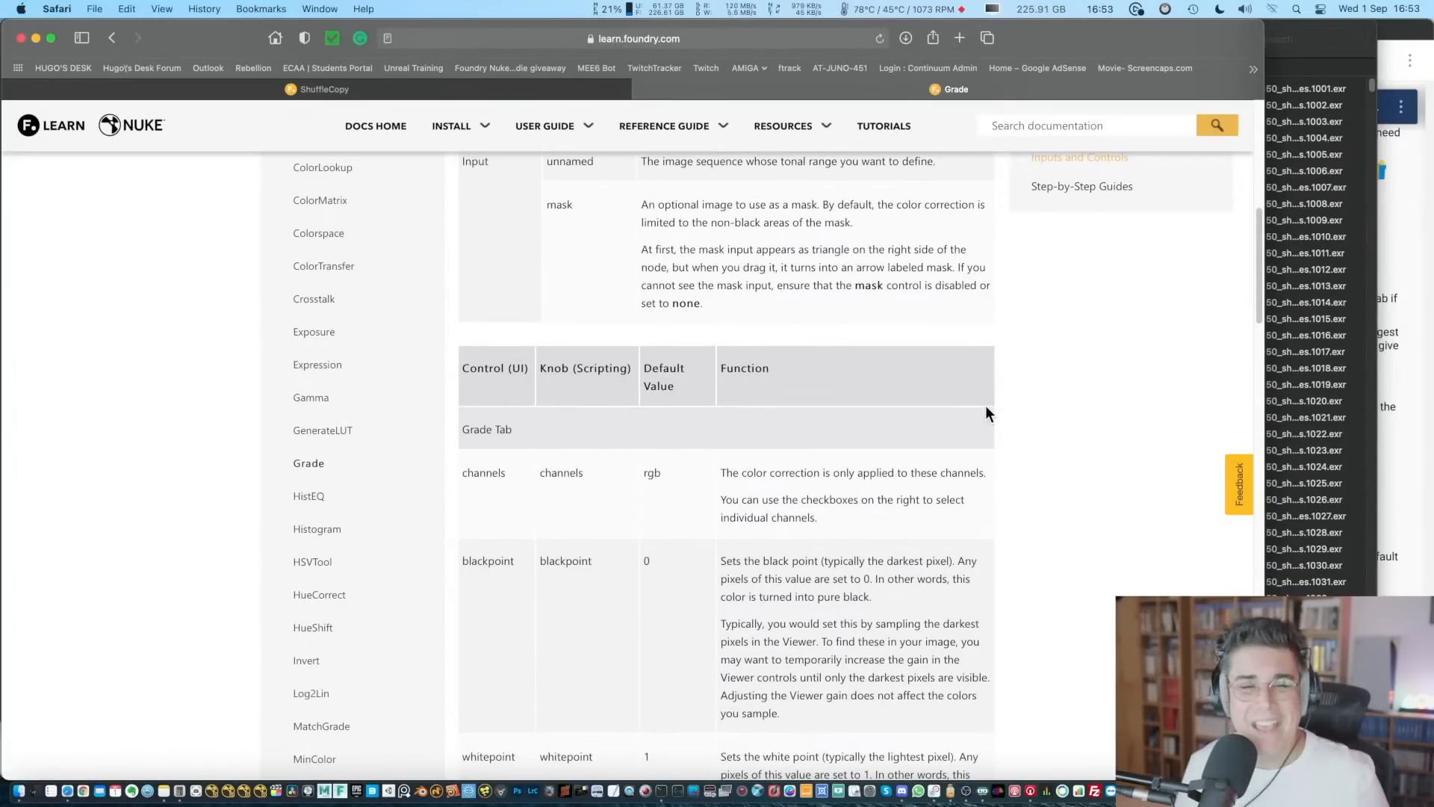
scroll(986, 404, "down", 9)
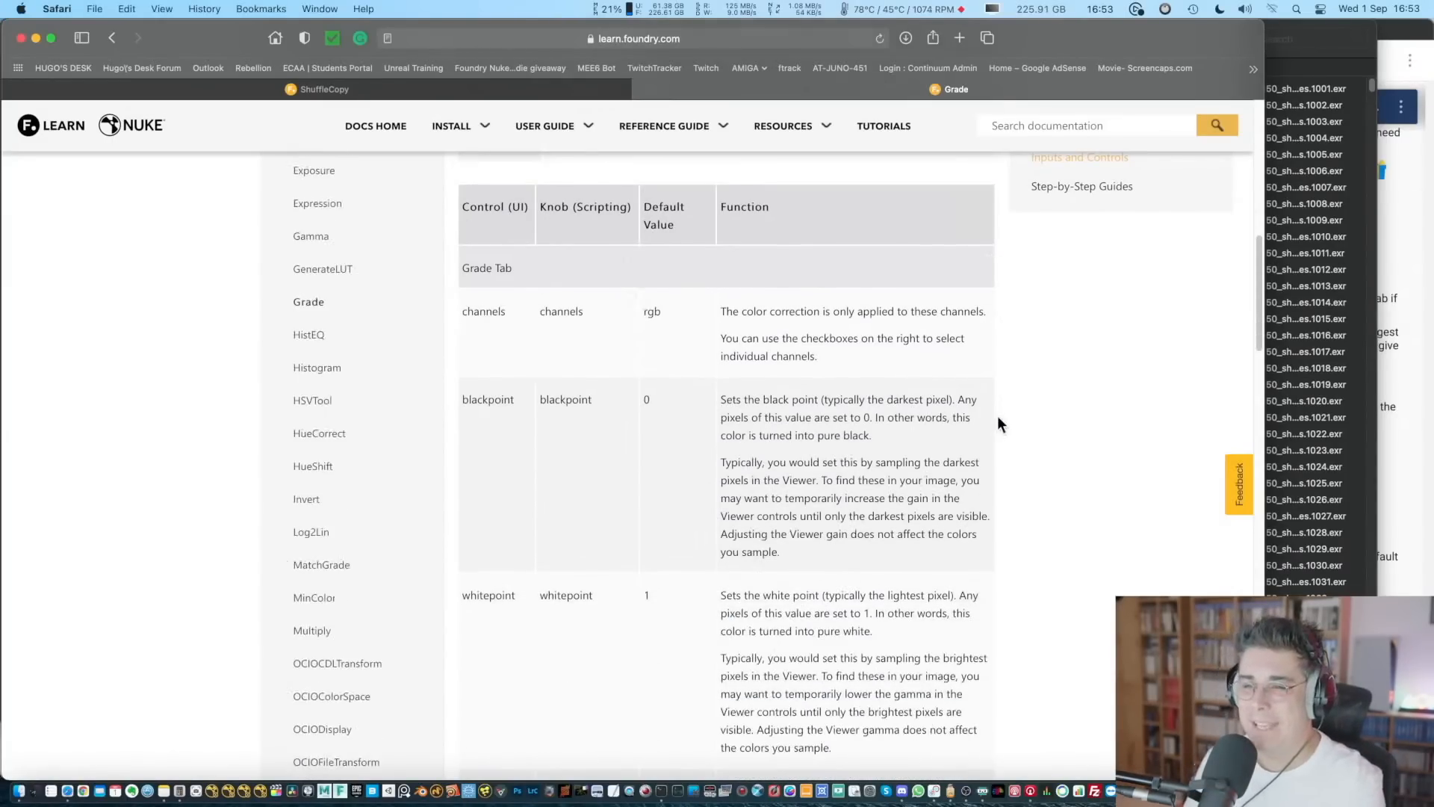
scroll(1001, 446, "down", 3)
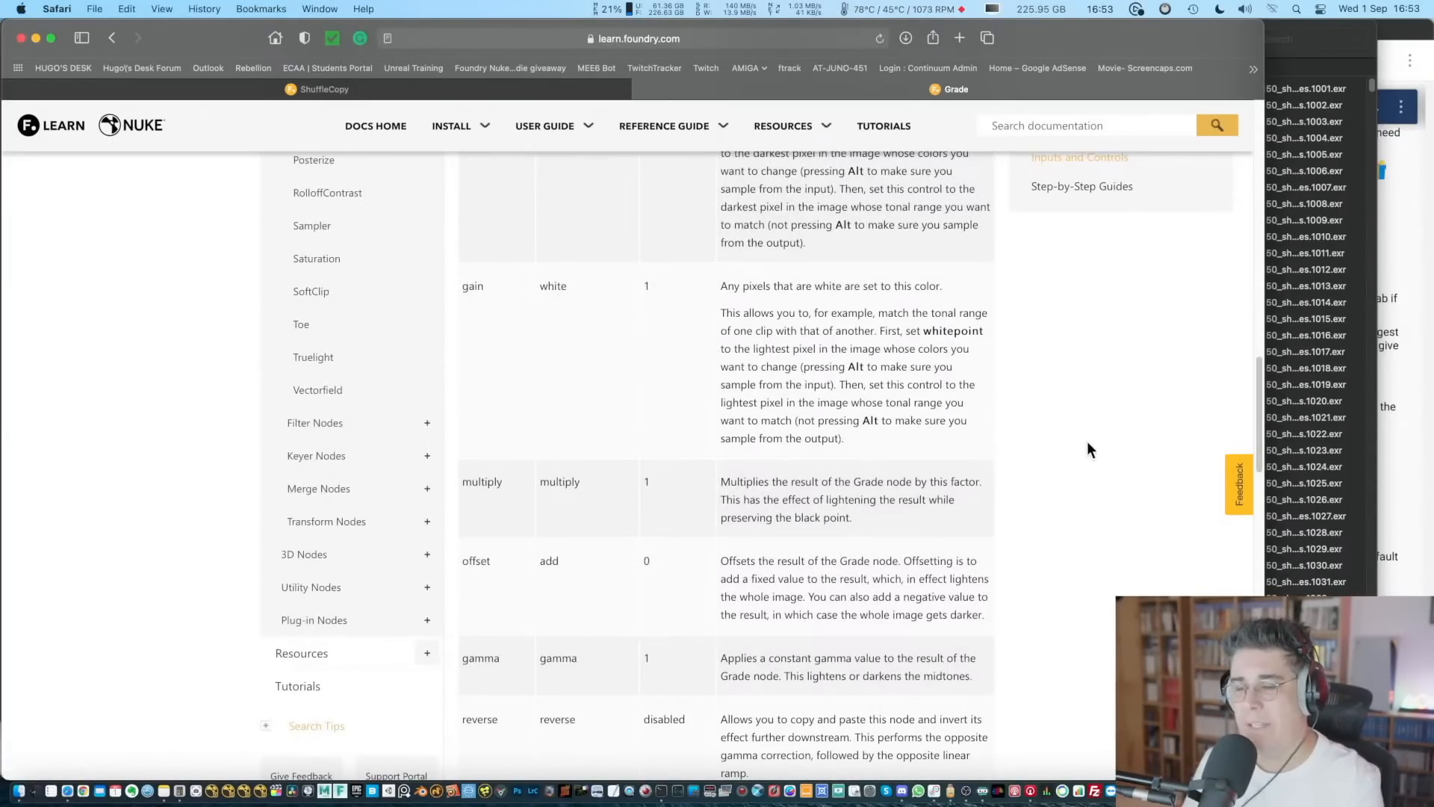
scroll(1088, 439, "down", 15)
scroll(953, 475, "up", 6)
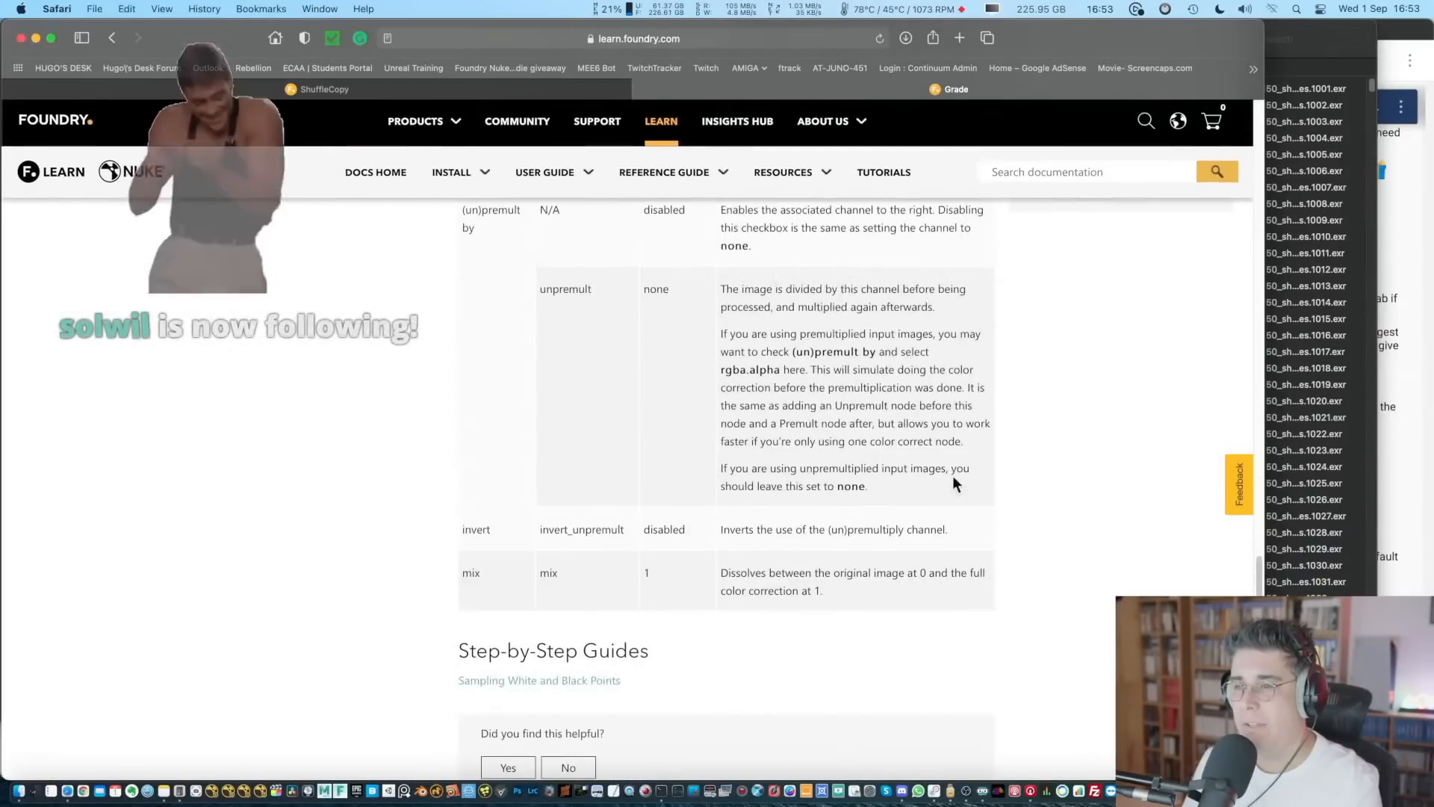
scroll(952, 474, "down", 4)
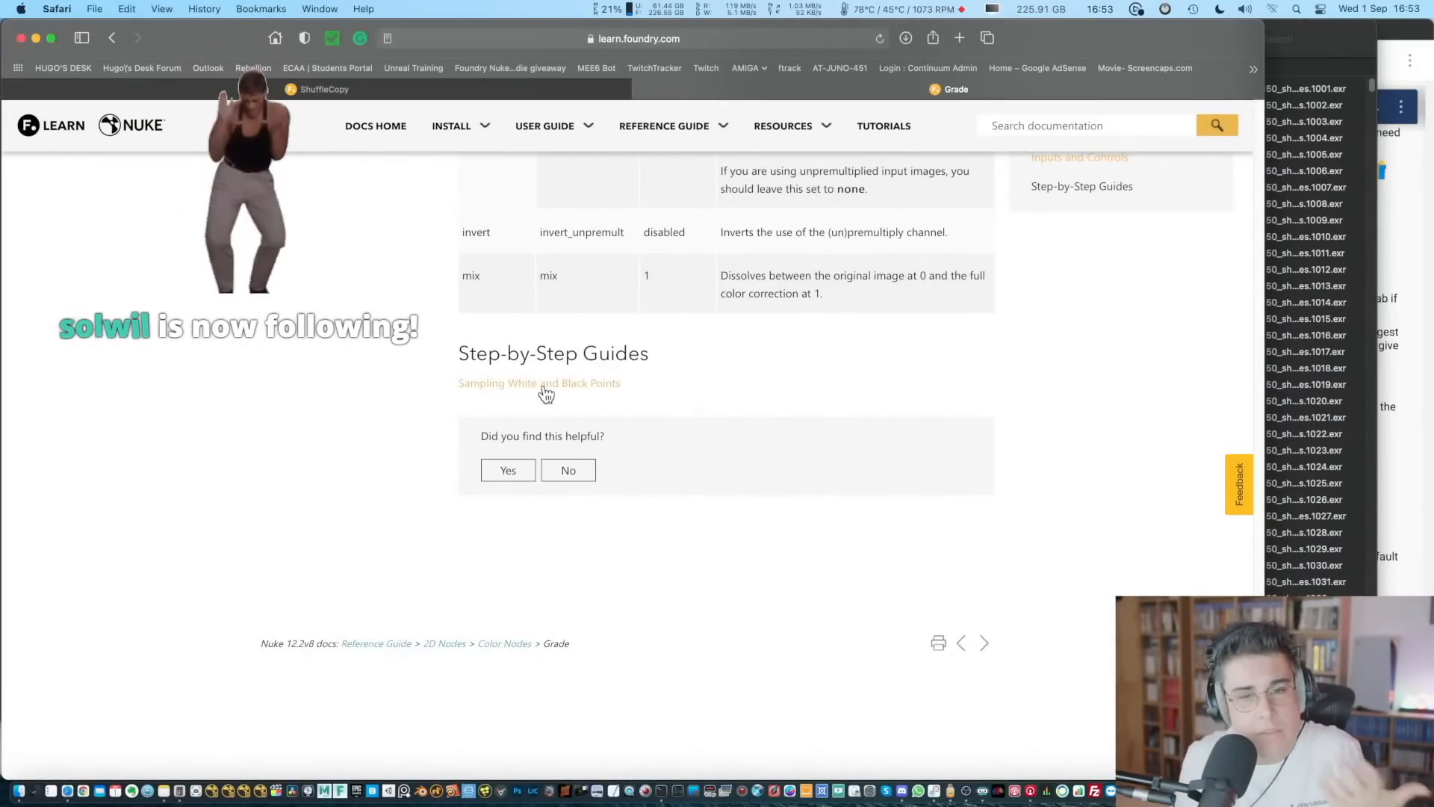
left_click(544, 387)
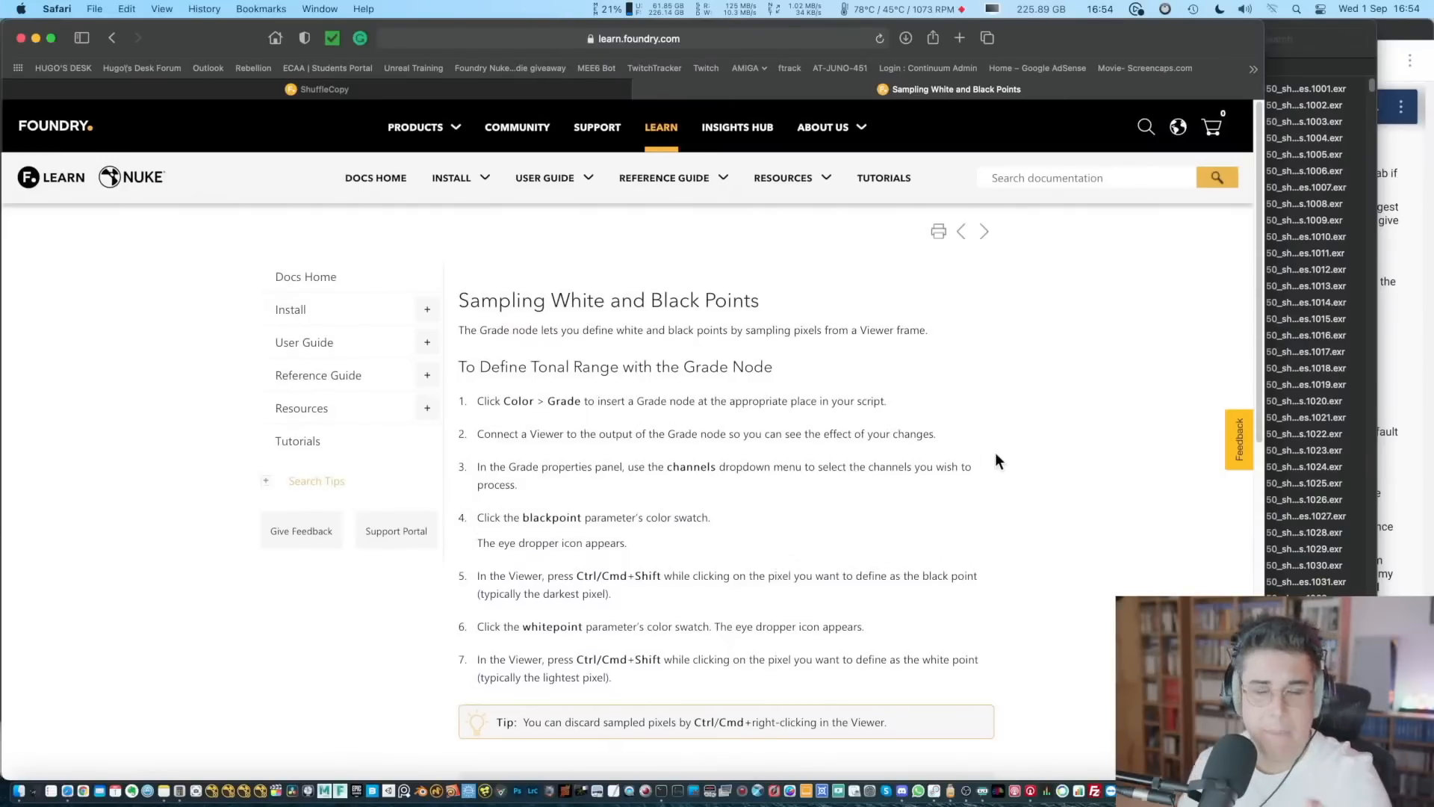
- Switch back to Nuke and delete the Grade16 node
key("super+Tab")
key("super+Tab")
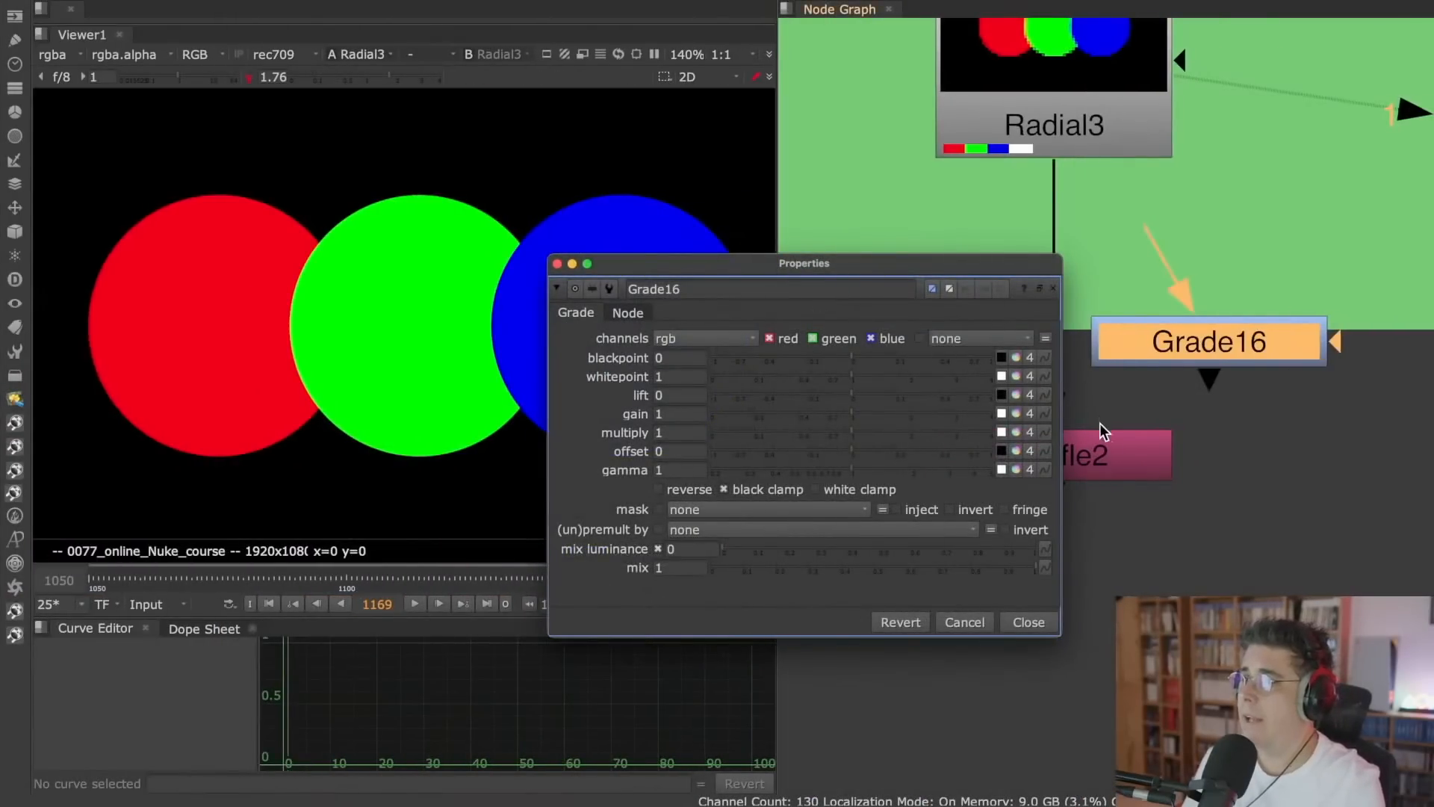
left_click(1198, 346)
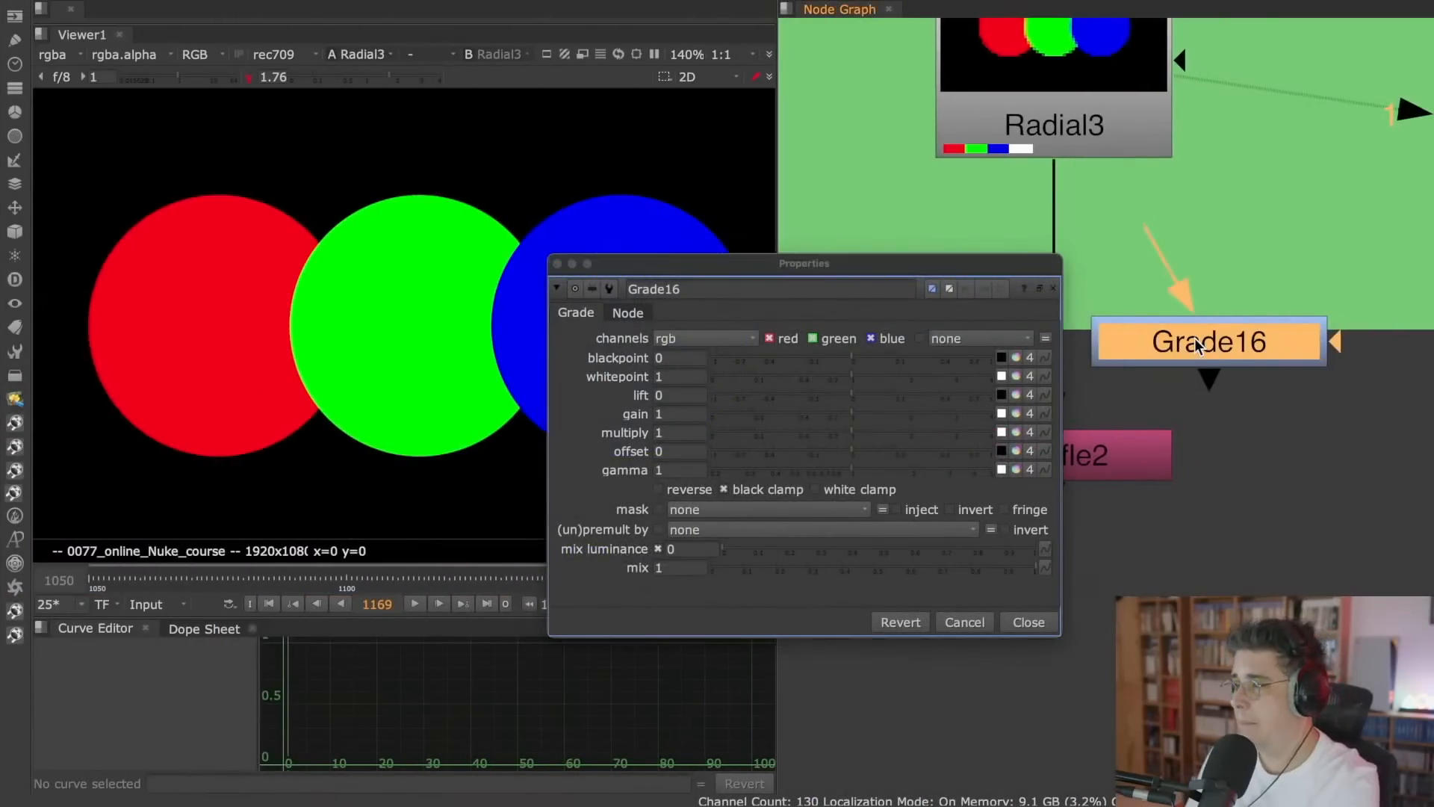
key("Delete")
- Reopen the Shuffle2 properties, view the node's output in the Viewer, and set its knobs to default
double_click(1061, 459)
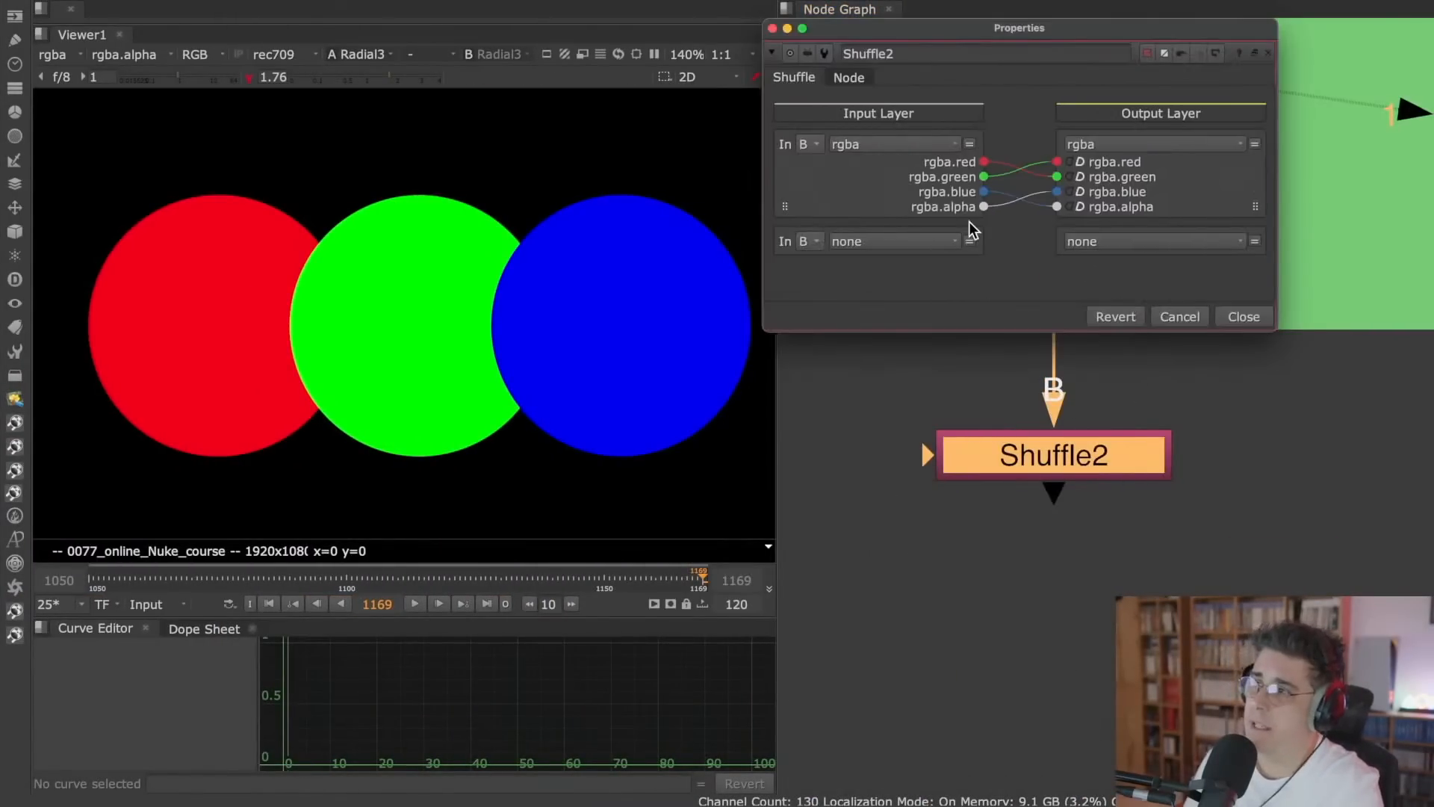
left_click(1072, 439)
key("1")
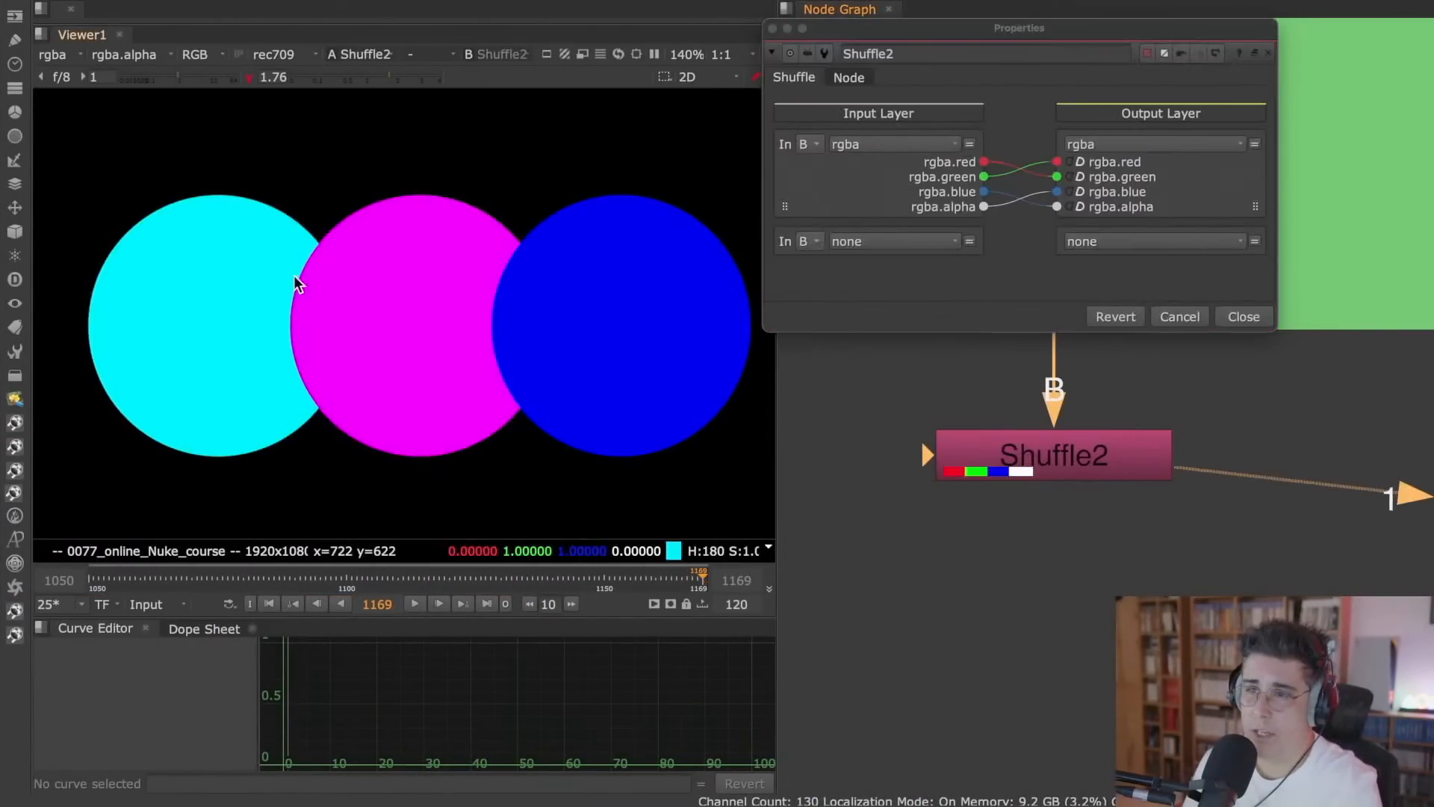
right_click(1035, 280)
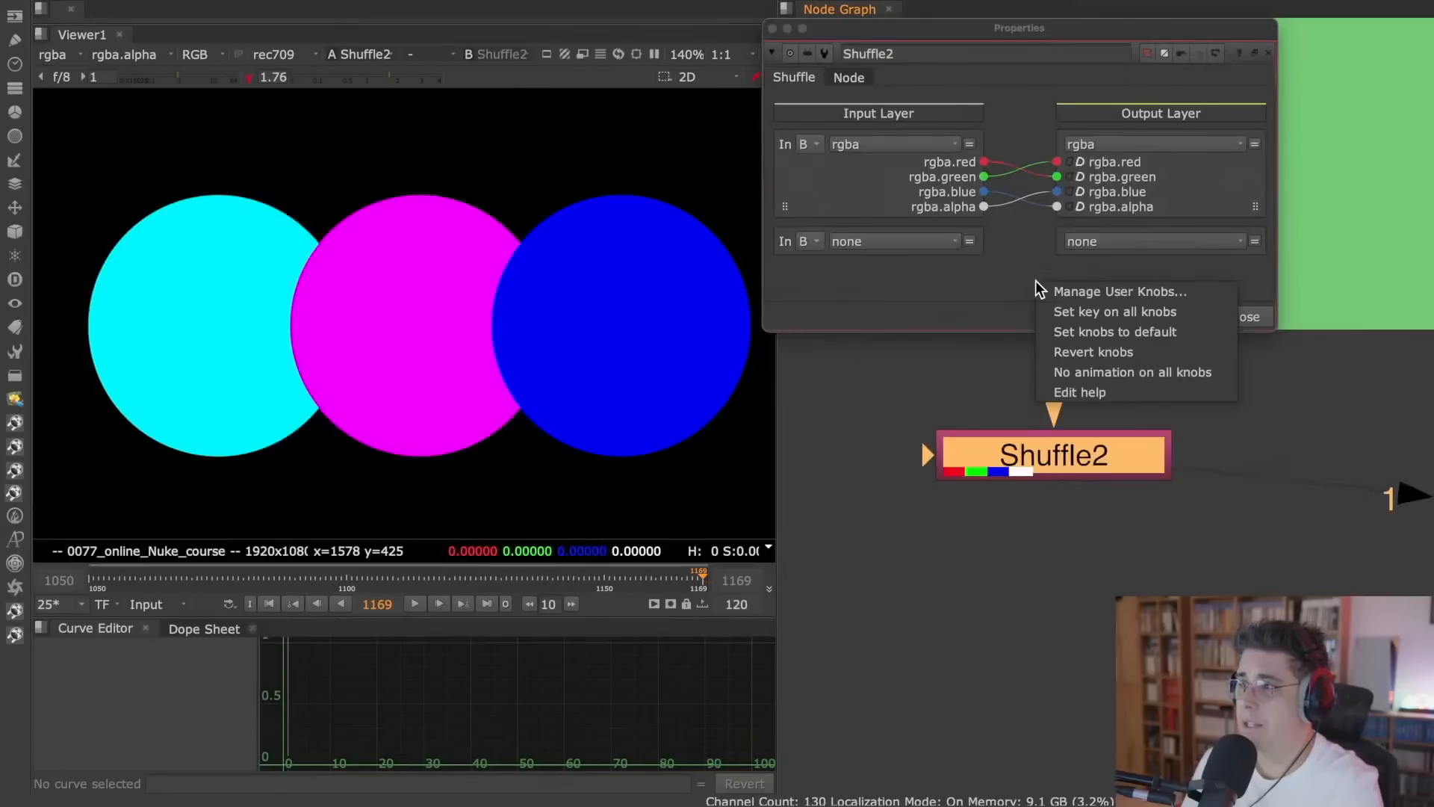
left_click(1118, 329)
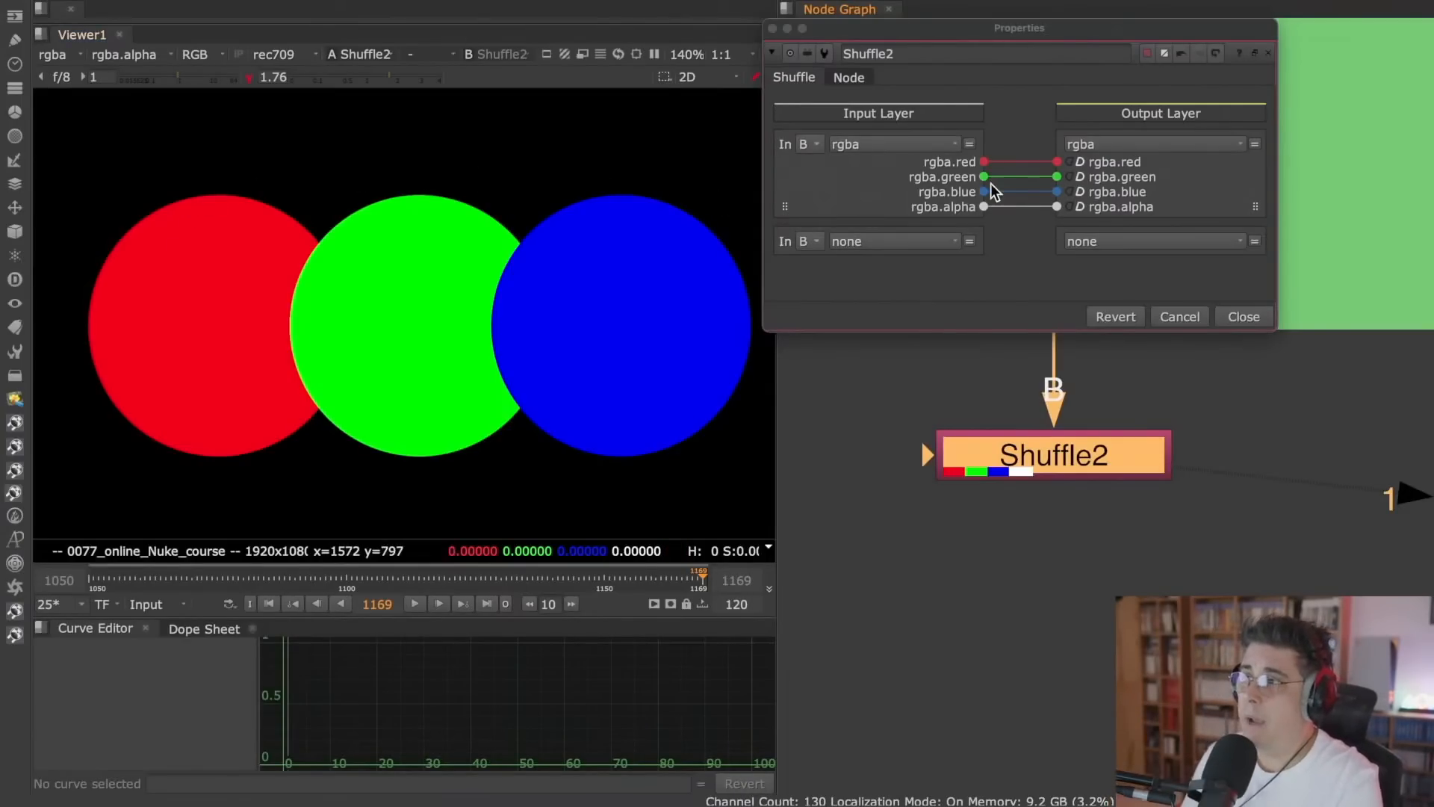
- Wire Shuffle2's rgba.red input channel to the red, green, blue and alpha output channels
left_click_drag(986, 162, 1056, 191)
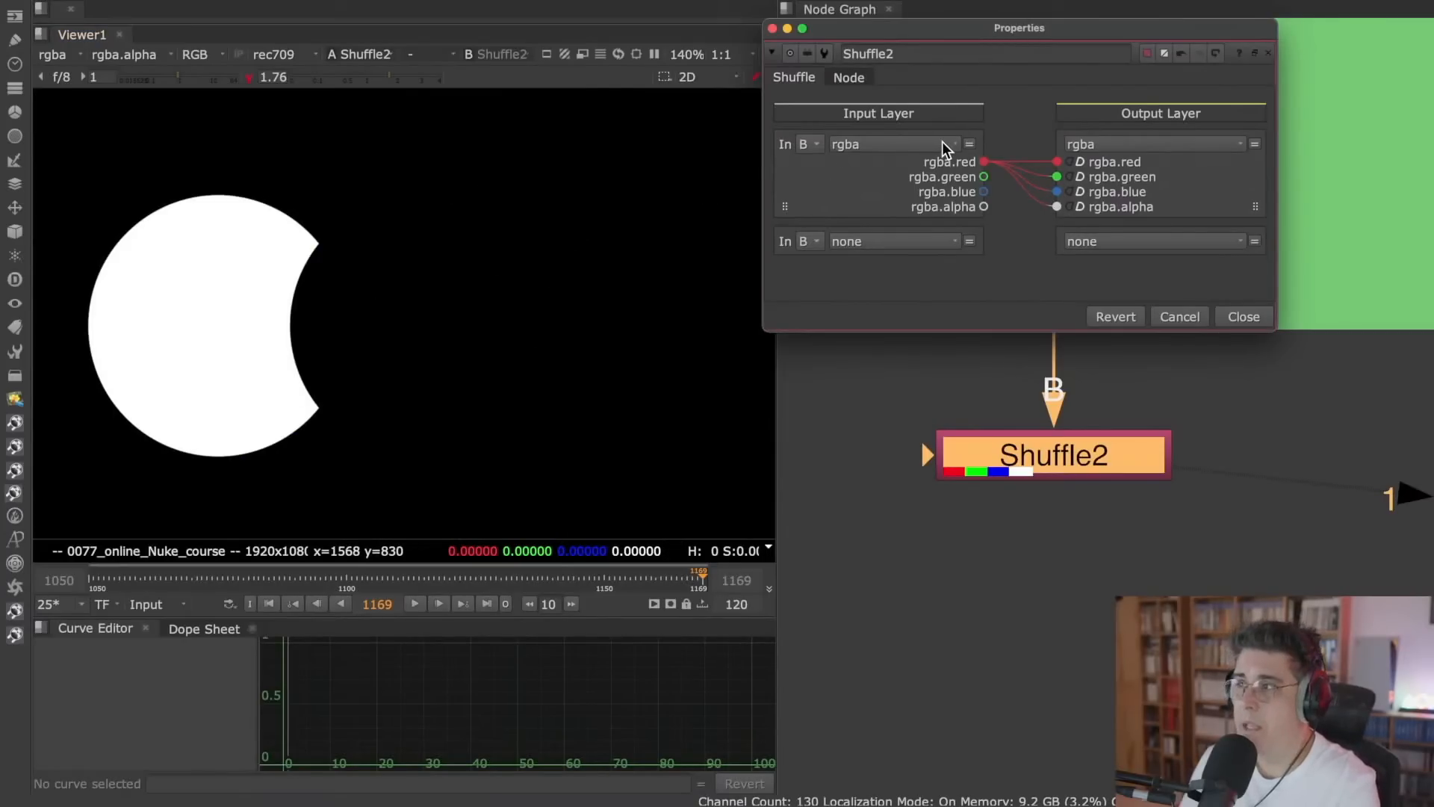
- Set Shuffle2's knobs back to default and look through the layers available for its input
right_click(1017, 123)
left_click(1102, 176)
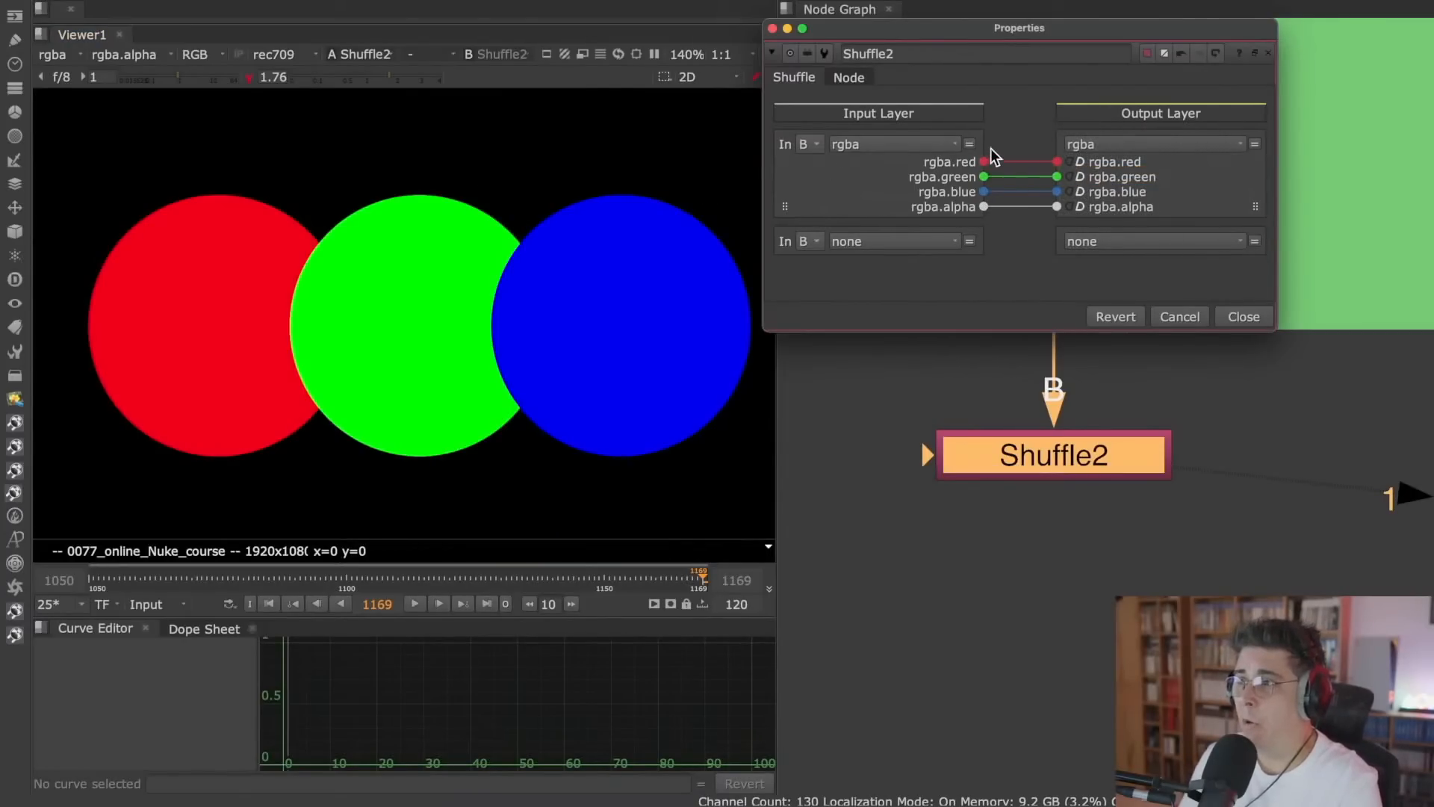
left_click(934, 145)
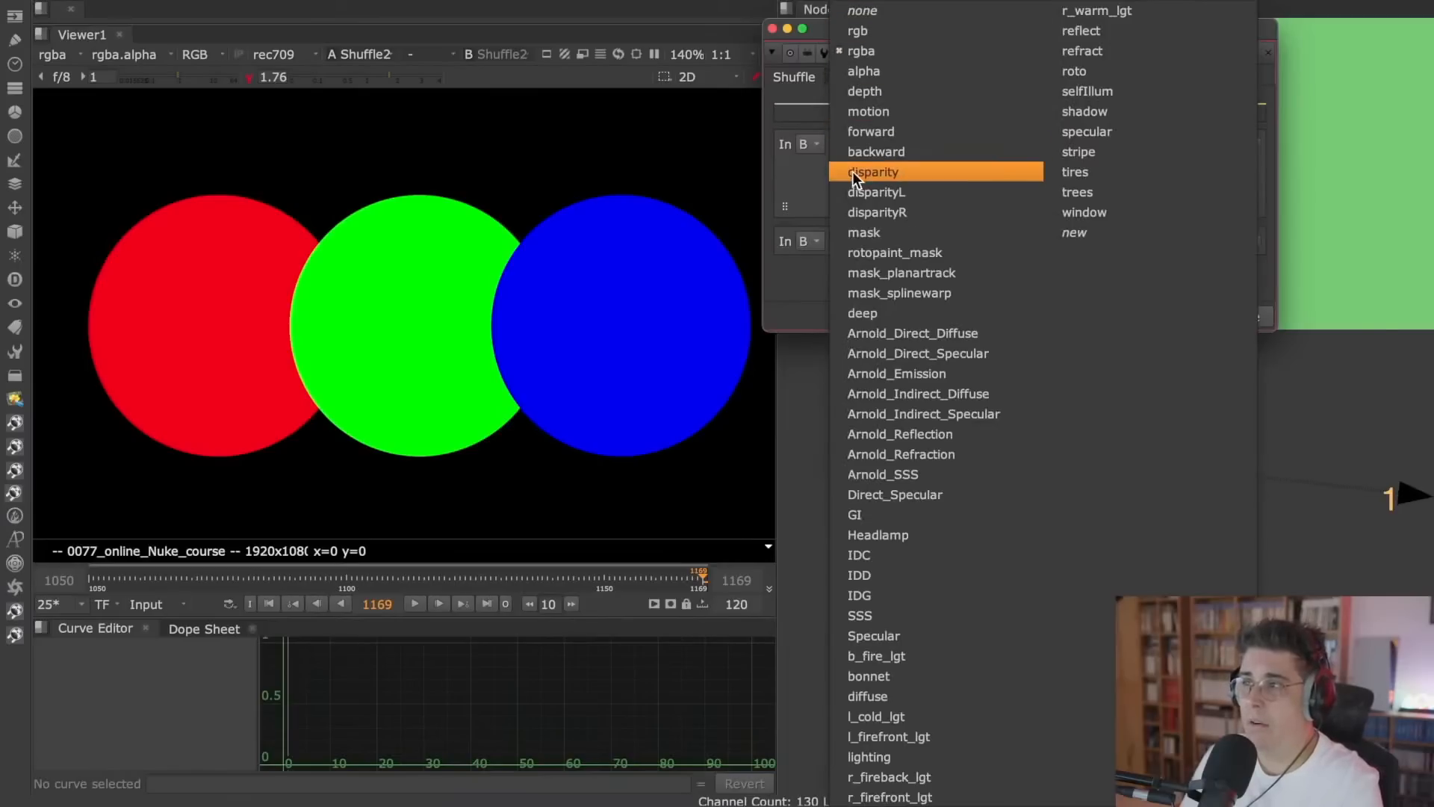
left_click(794, 298)
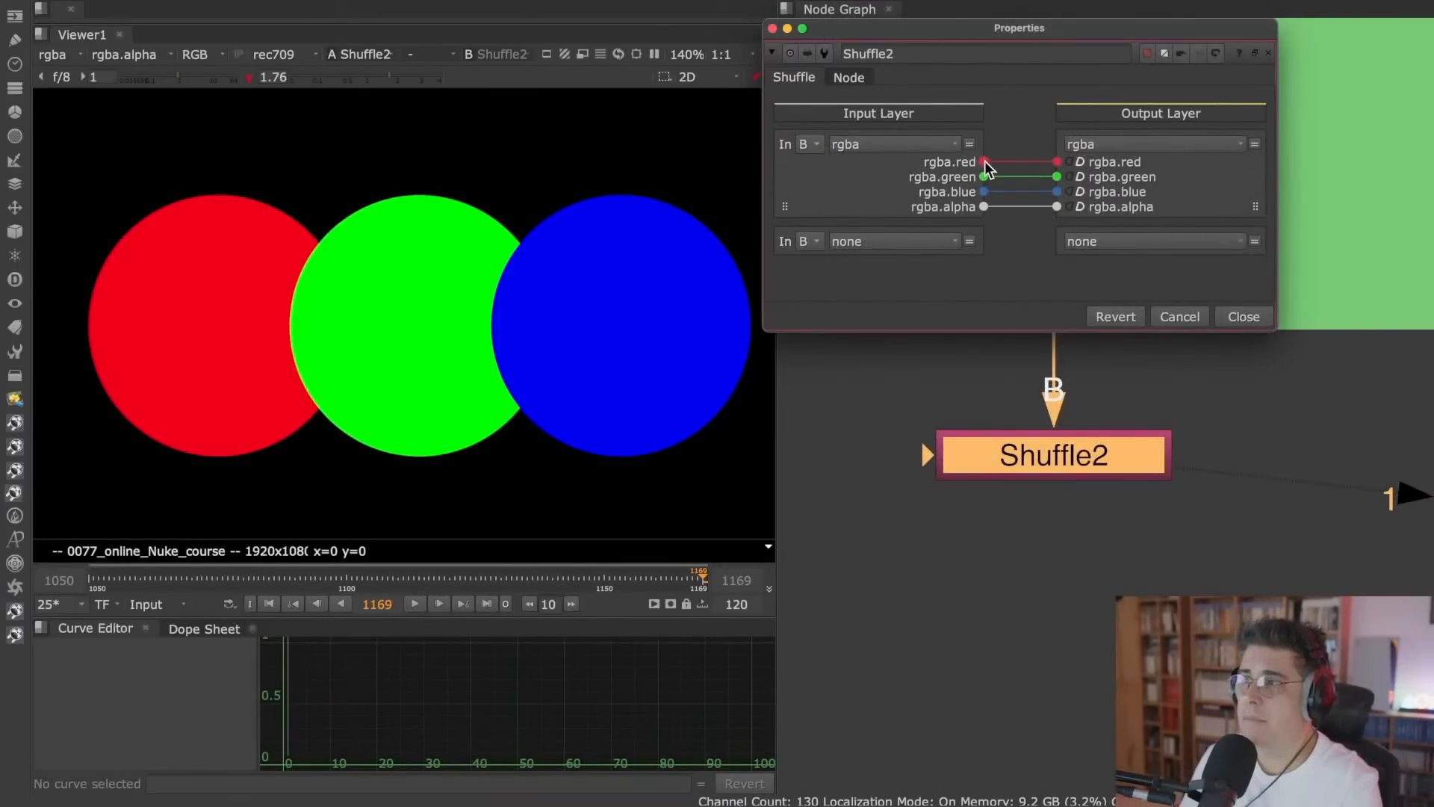
- Rewire Shuffle2 so rgba.red feeds blue and alpha, rgba.green feeds red, and rgba.blue feeds green
left_click_drag(984, 162, 1055, 191)
left_click_drag(986, 162, 1056, 161)
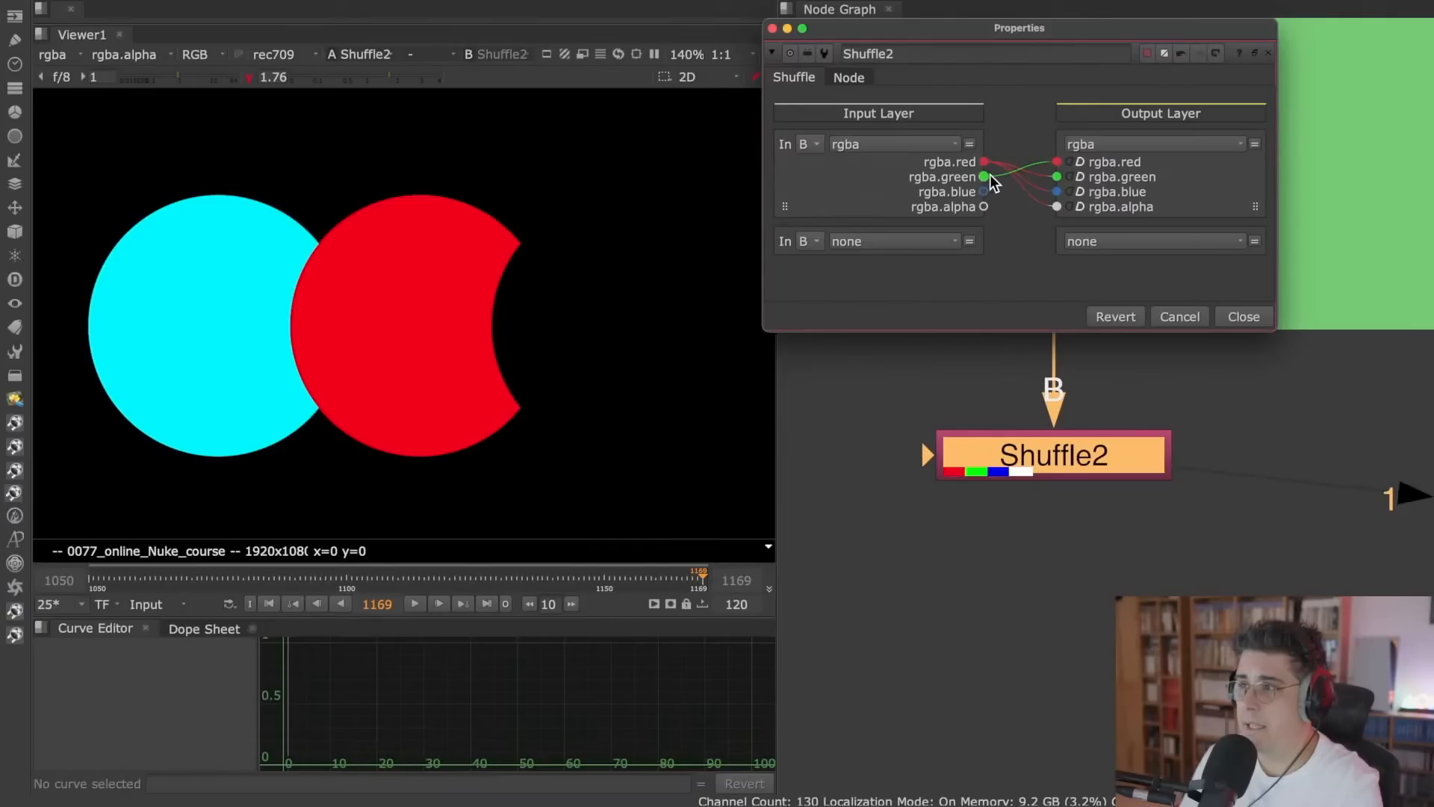
left_click_drag(1041, 180, 1056, 176)
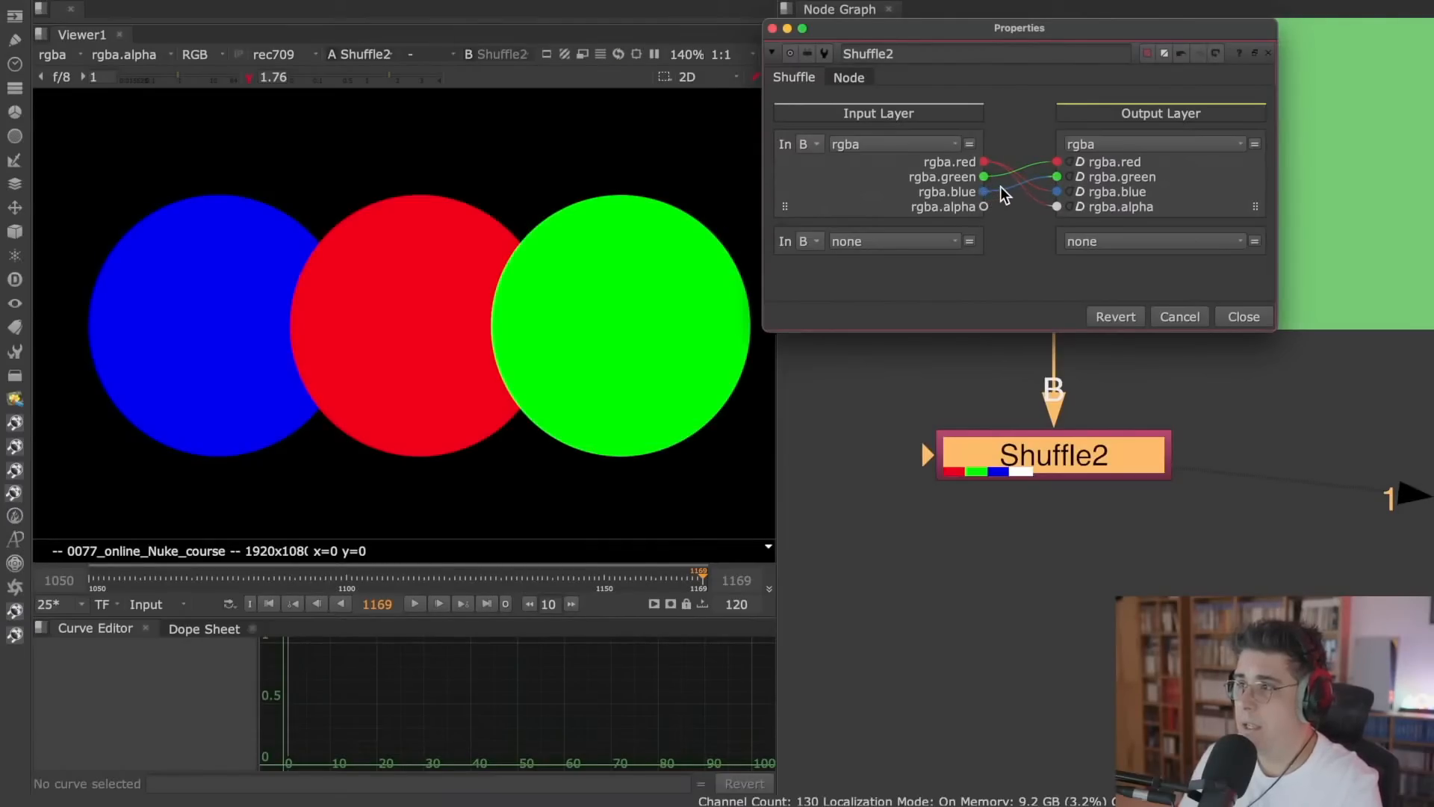
- Wire Shuffle2's rgba.green input to the red, green, blue and alpha outputs and close its properties
left_click_drag(986, 176, 1005, 203)
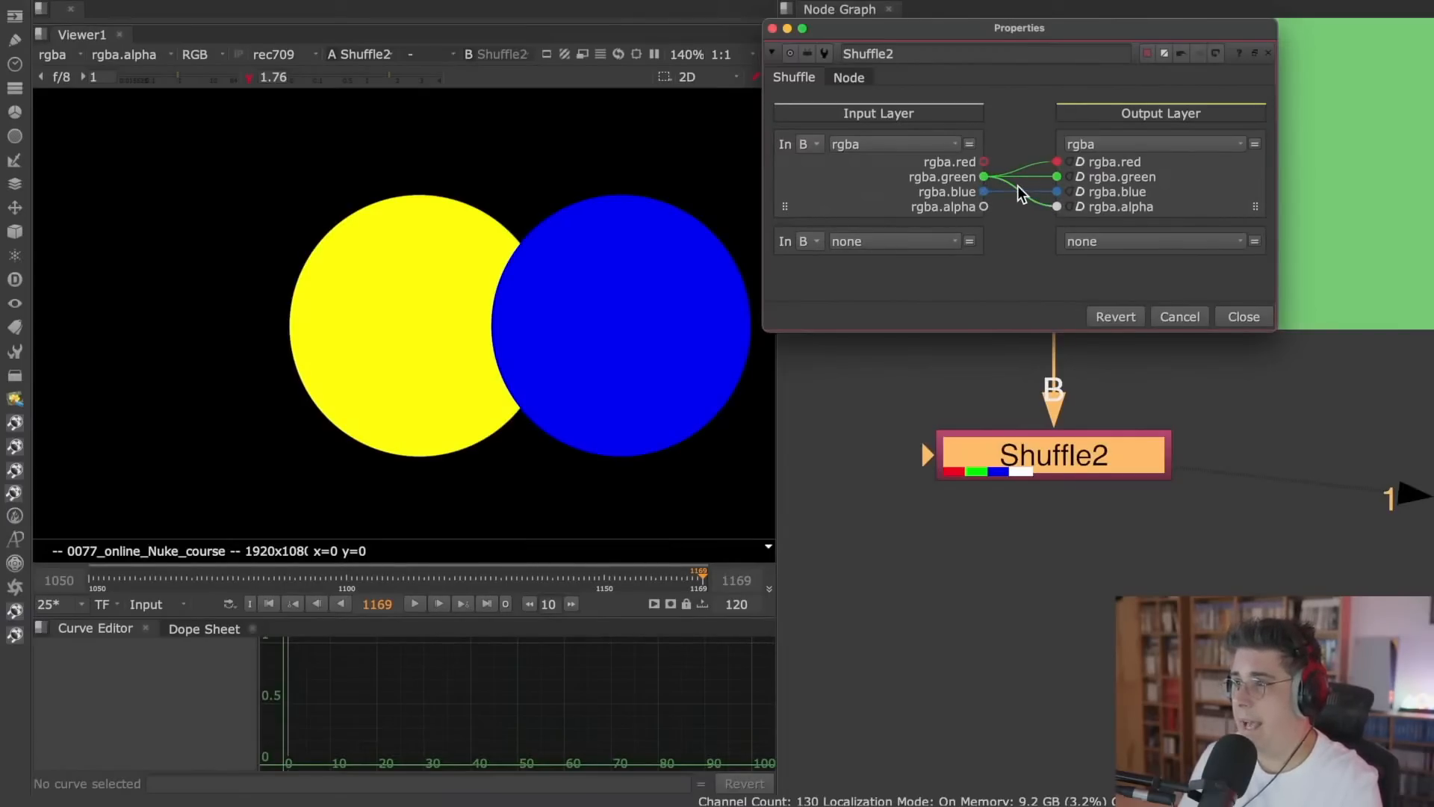
left_click_drag(995, 191, 986, 177)
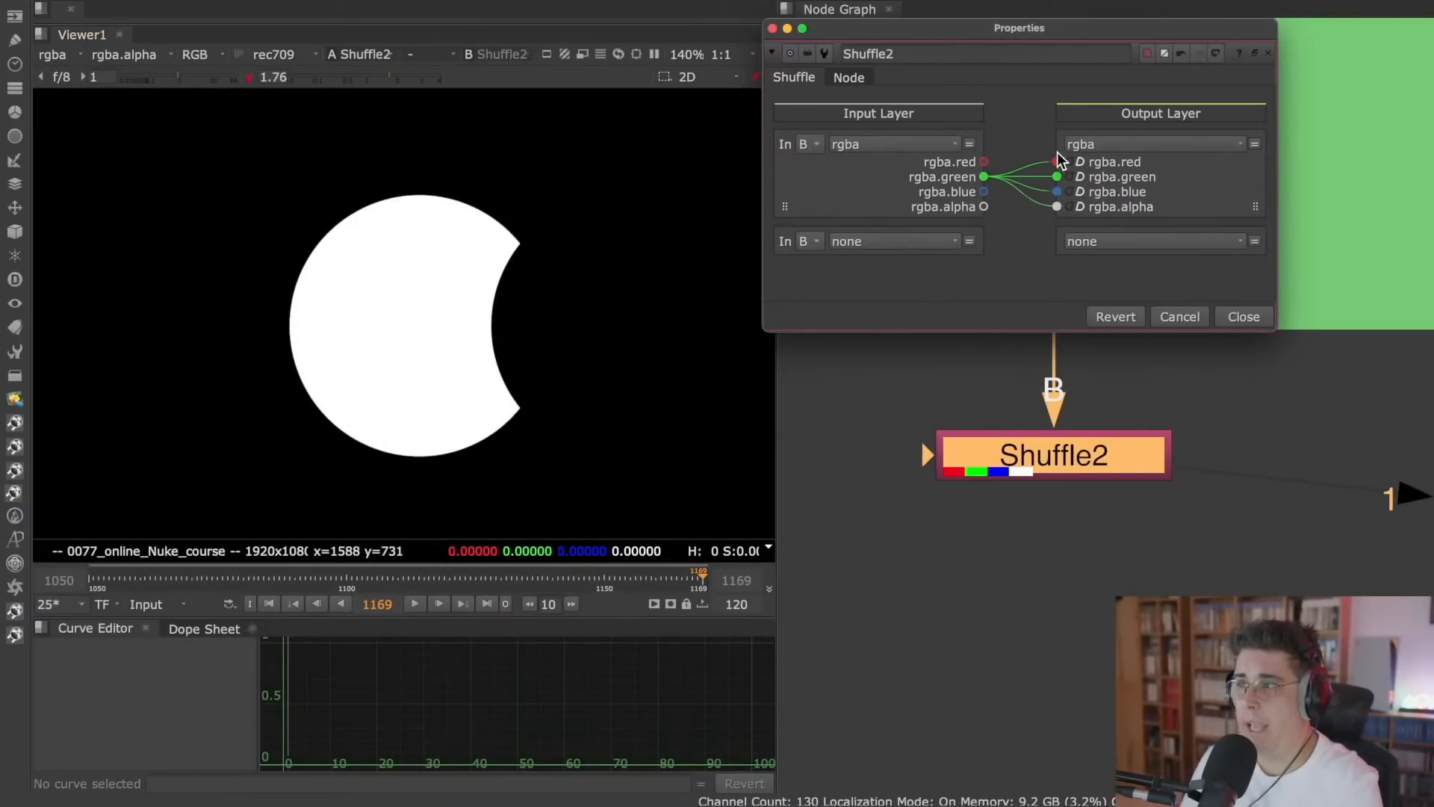
left_click(1245, 317)
- Find the Read17 creature render in the Node Graph and view it in the Viewer
scroll(921, 358, "down", 5)
middle_click_drag(851, 350, 1323, 364)
middle_click_drag(1017, 361, 1225, 373)
middle_click_drag(1022, 329, 1135, 416)
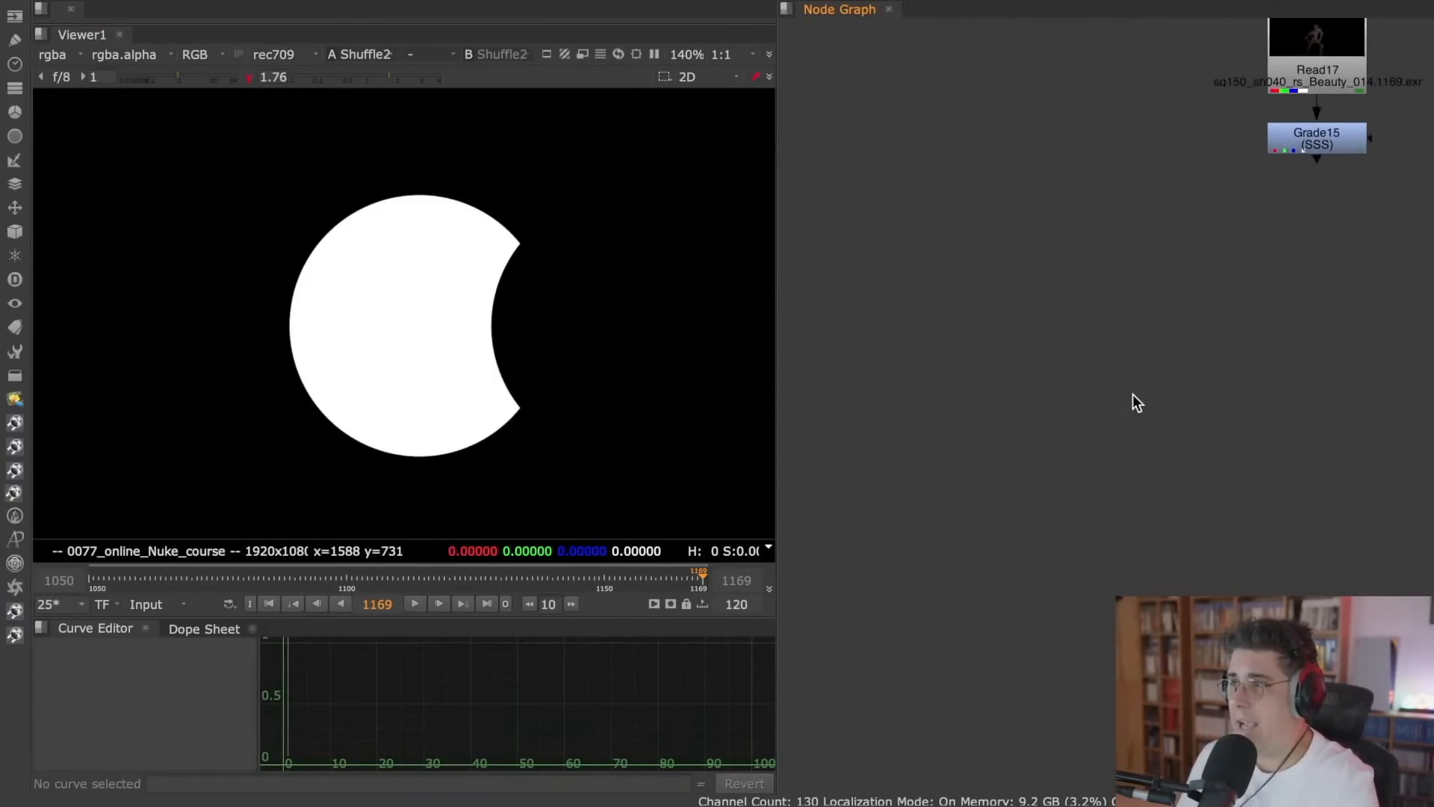
middle_click_drag(1063, 105, 1065, 334)
left_click(1331, 272)
key("1")
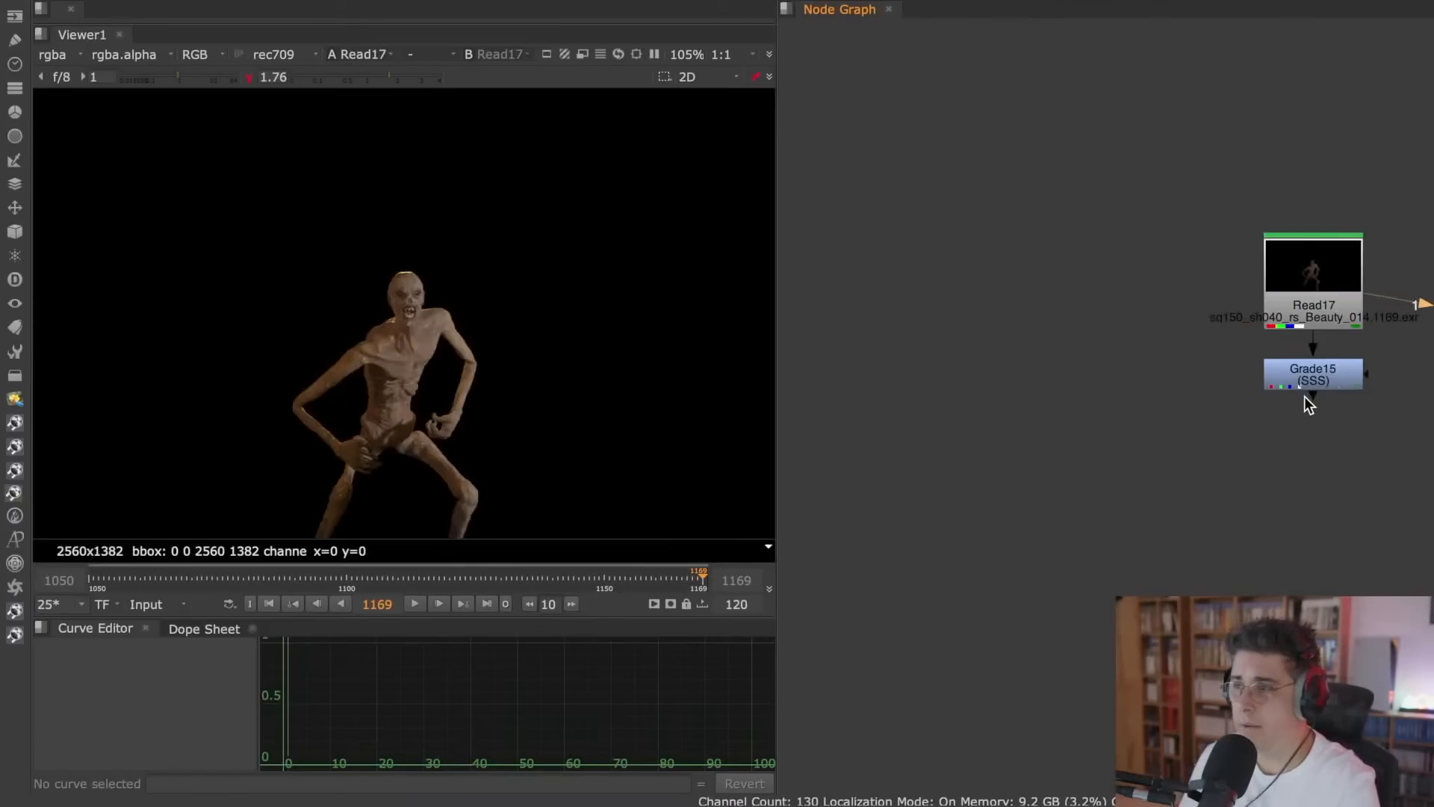
- Delete the Grade15 node below Read17
left_click(1310, 378)
middle_click_drag(1177, 374, 777, 311)
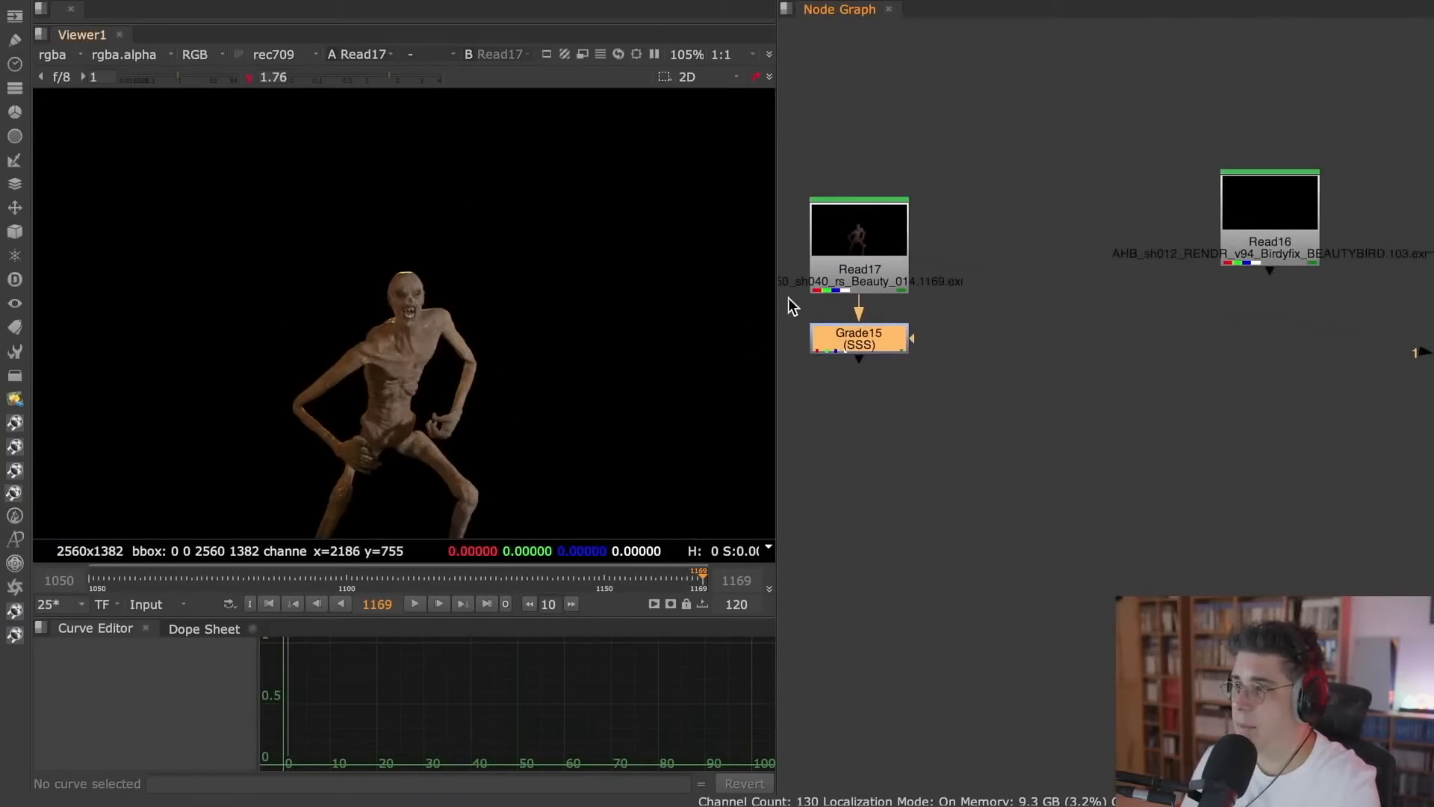
scroll(829, 313, "up", 4)
middle_click_drag(933, 224, 1099, 227)
scroll(477, 381, "up", 4)
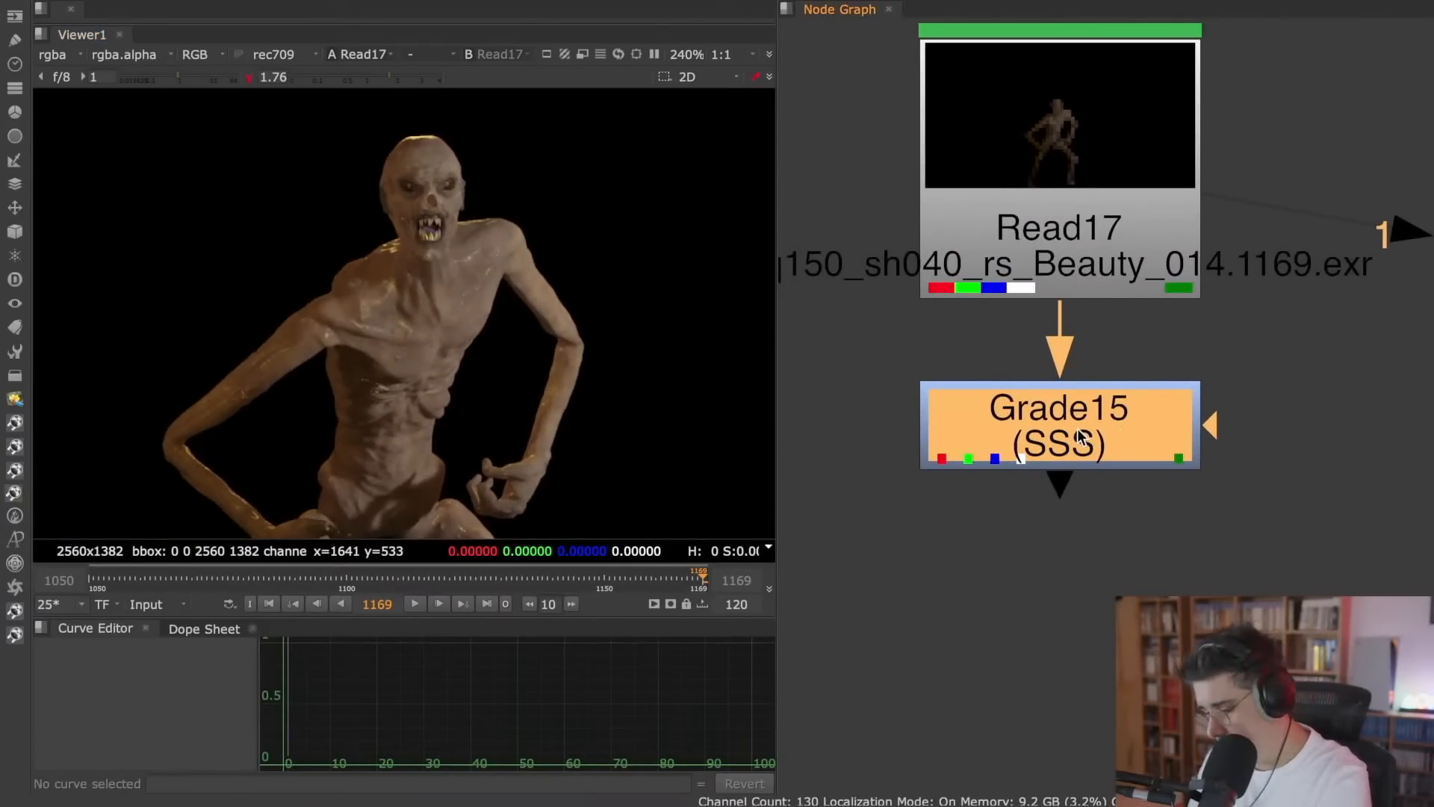
key("Delete")
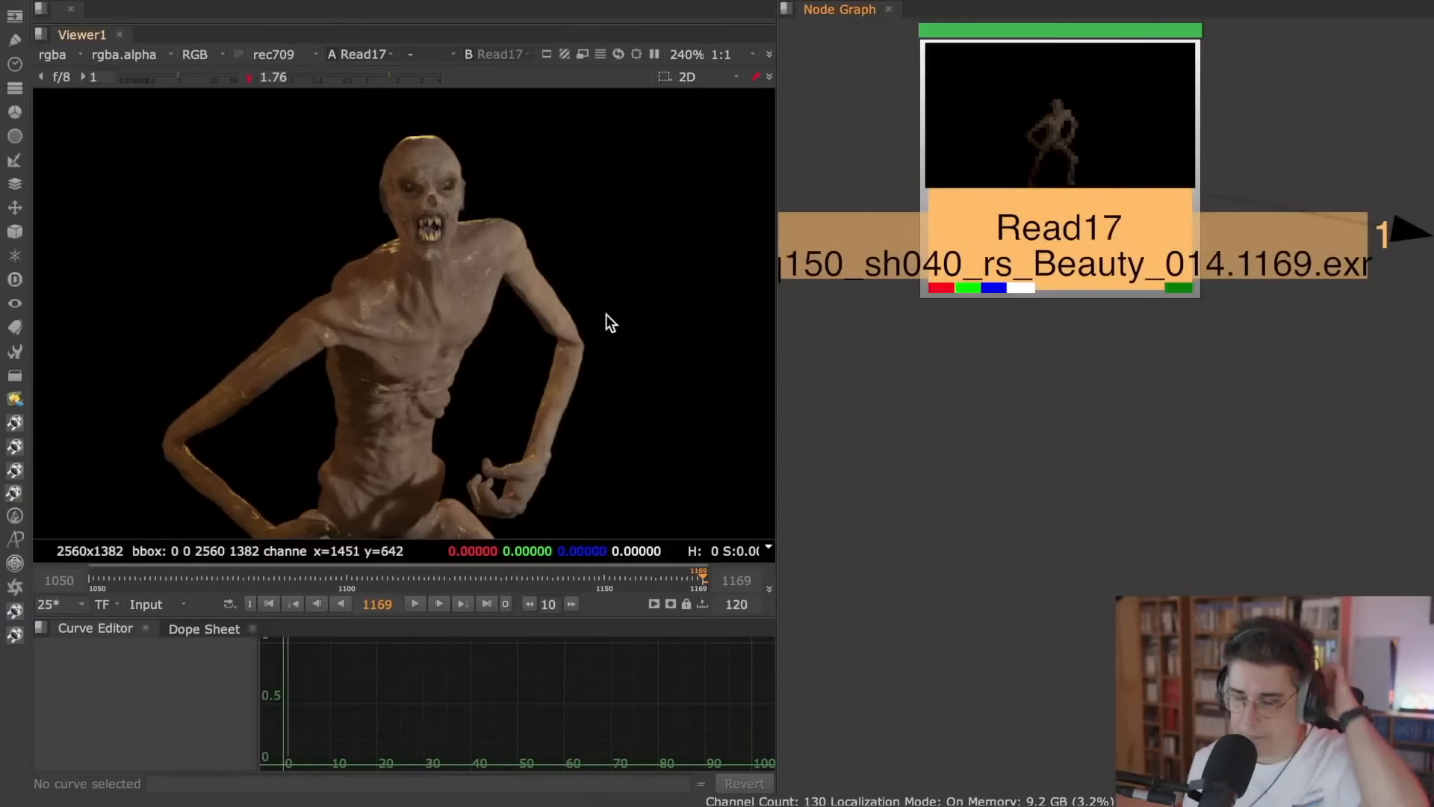
- Add a Shuffle node after Read17 and frame both nodes in the Node Graph
left_click(15, 183)
left_click(16, 187)
left_click(15, 90)
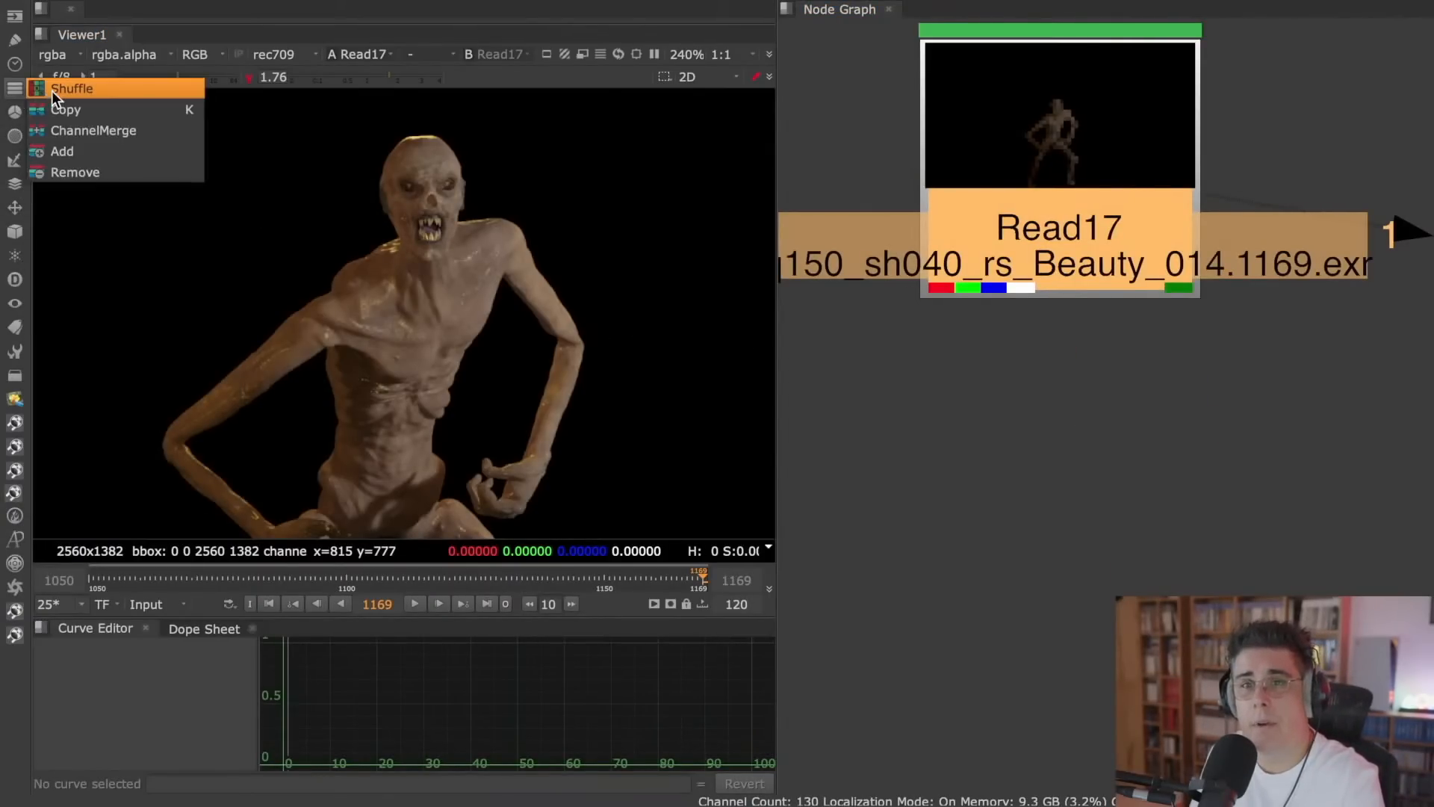
left_click(55, 91)
left_click_drag(842, 224, 1199, 66)
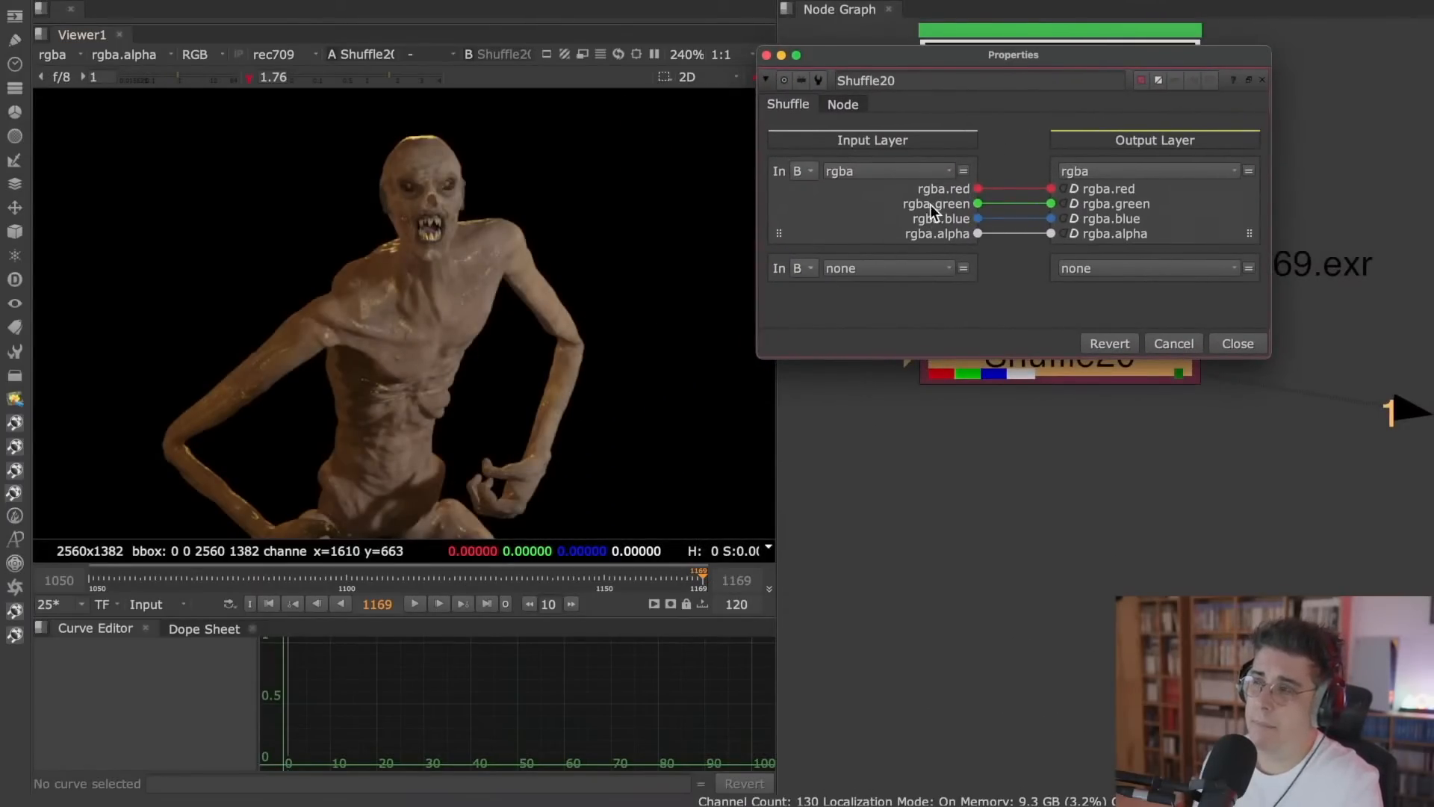
left_click(966, 403)
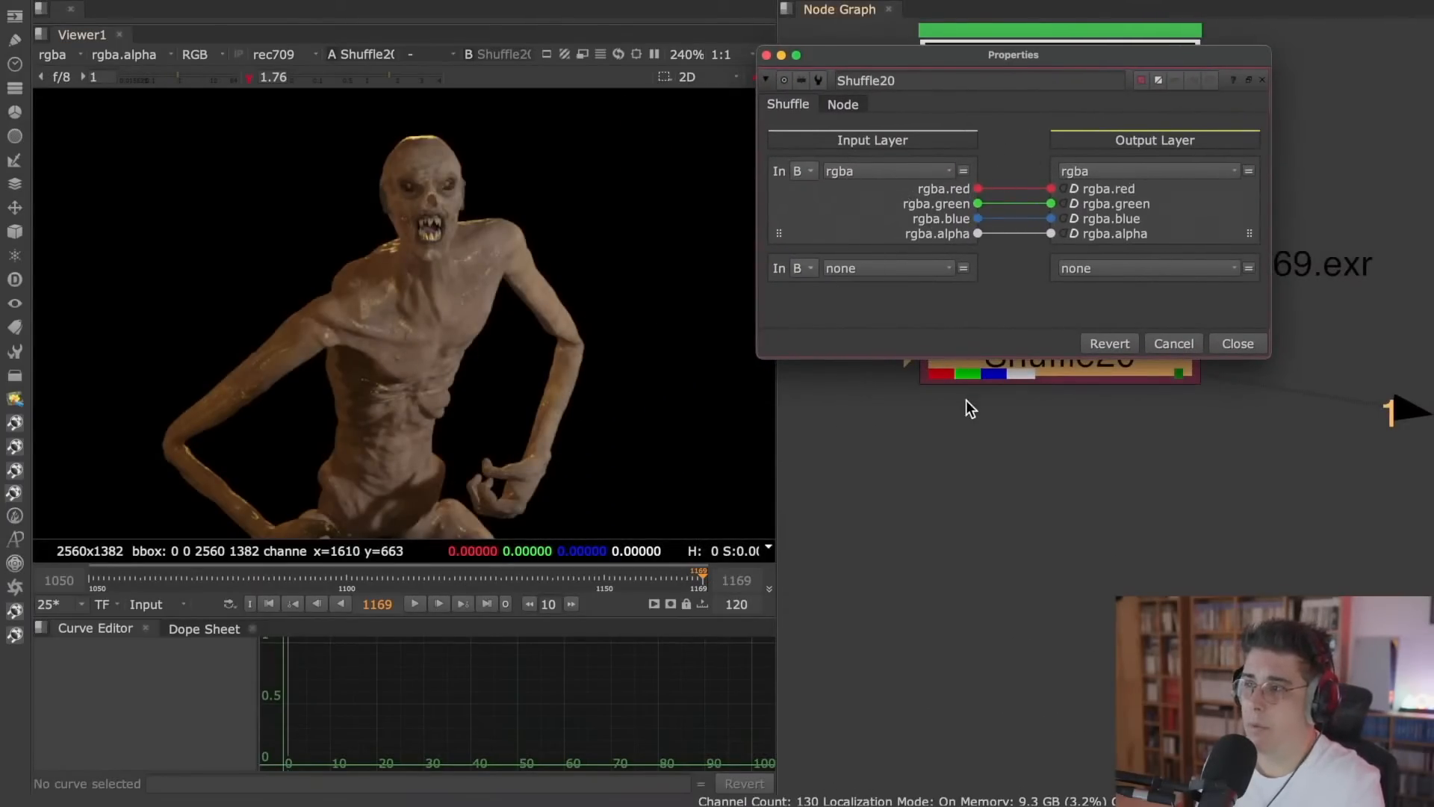
key("f")
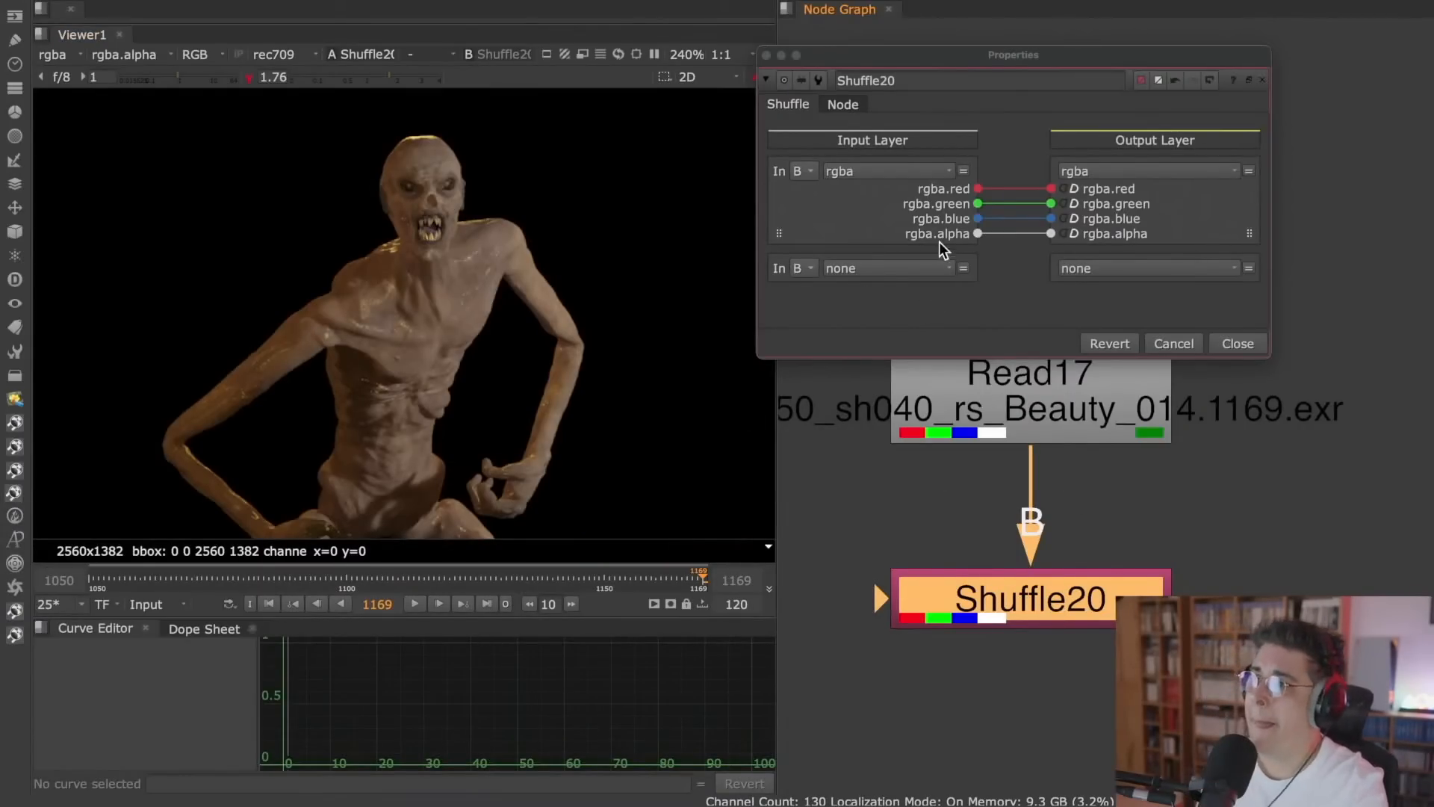
- Try disparity as the new Shuffle node's input layer and switch it back to rgba
left_click(935, 169)
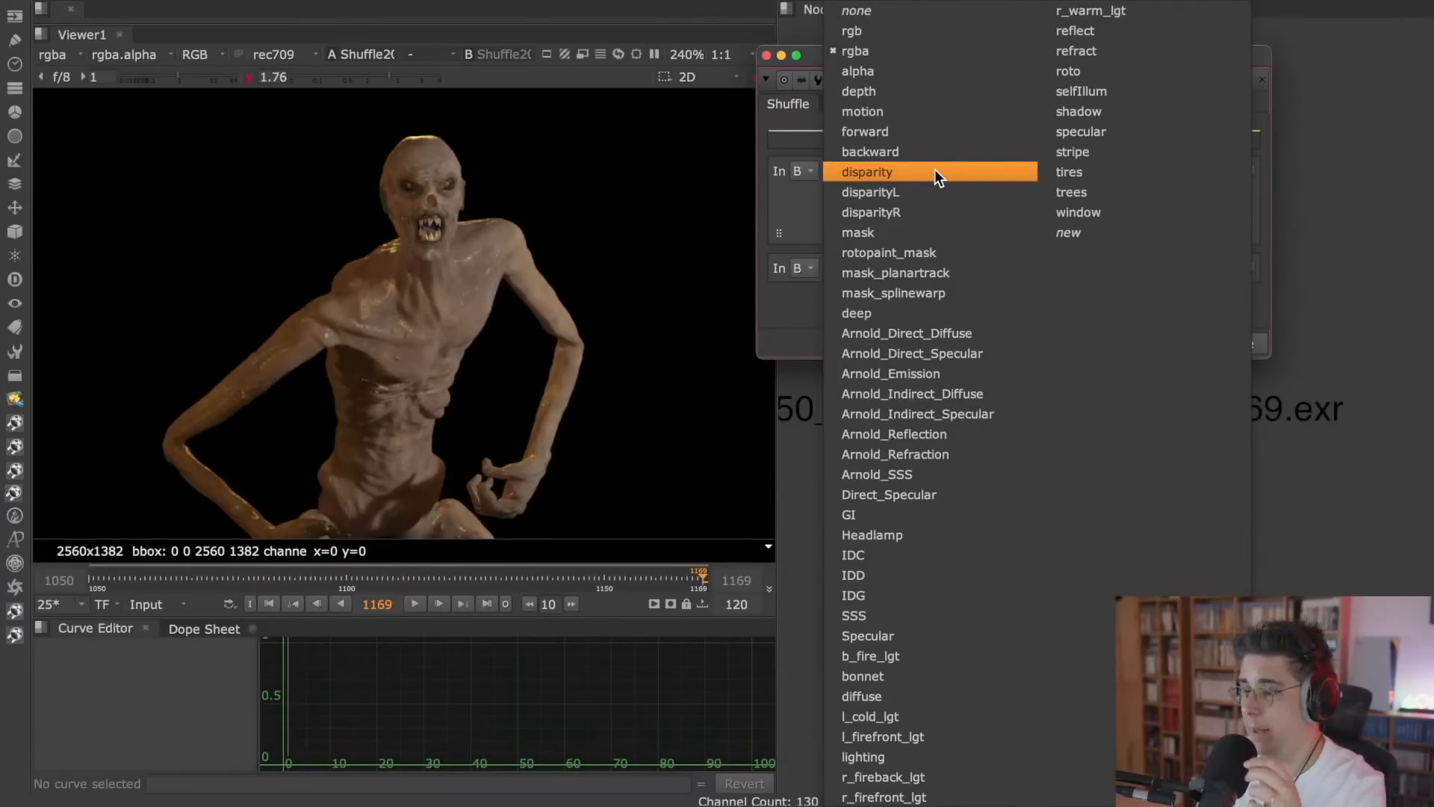
left_click(934, 173)
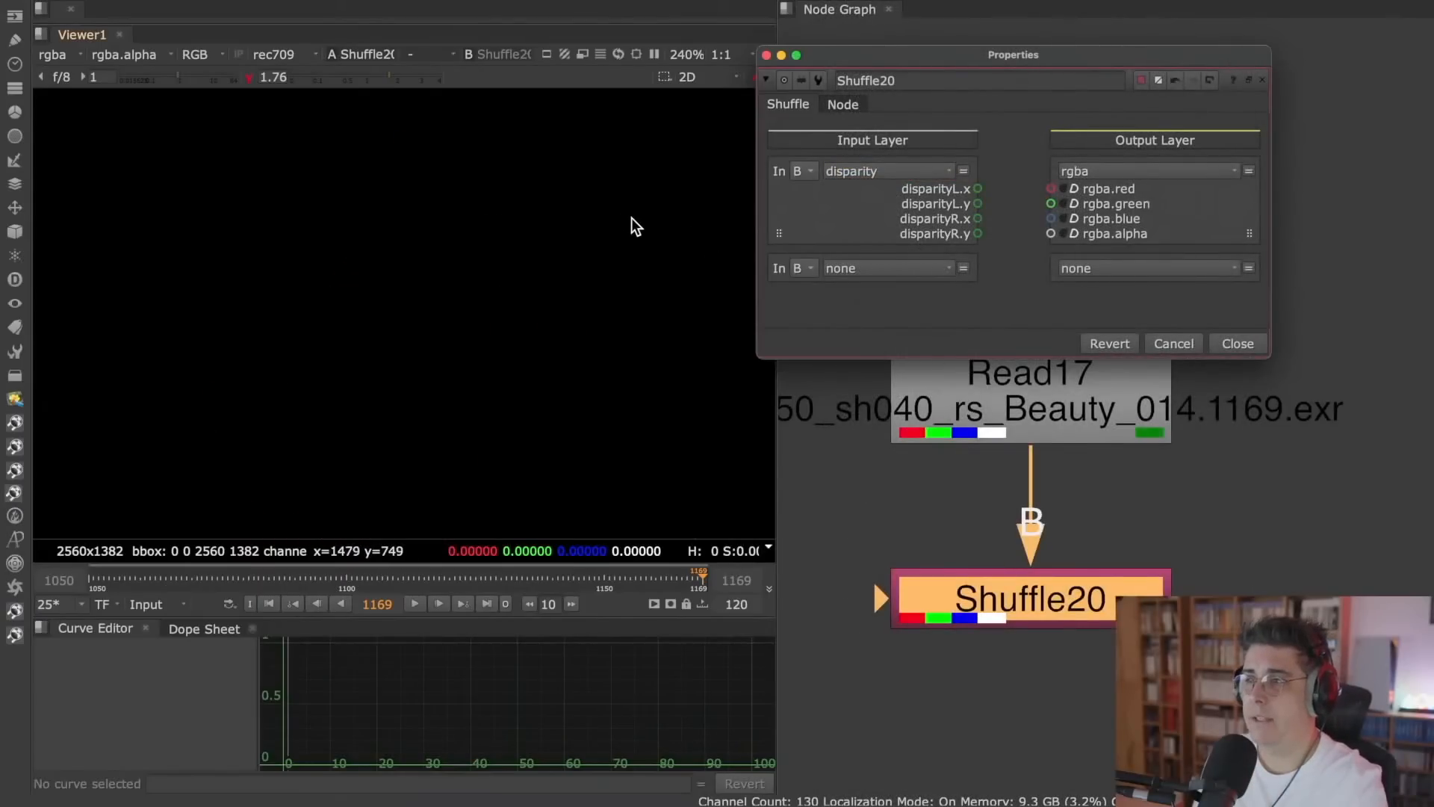
left_click(902, 170)
left_click(889, 52)
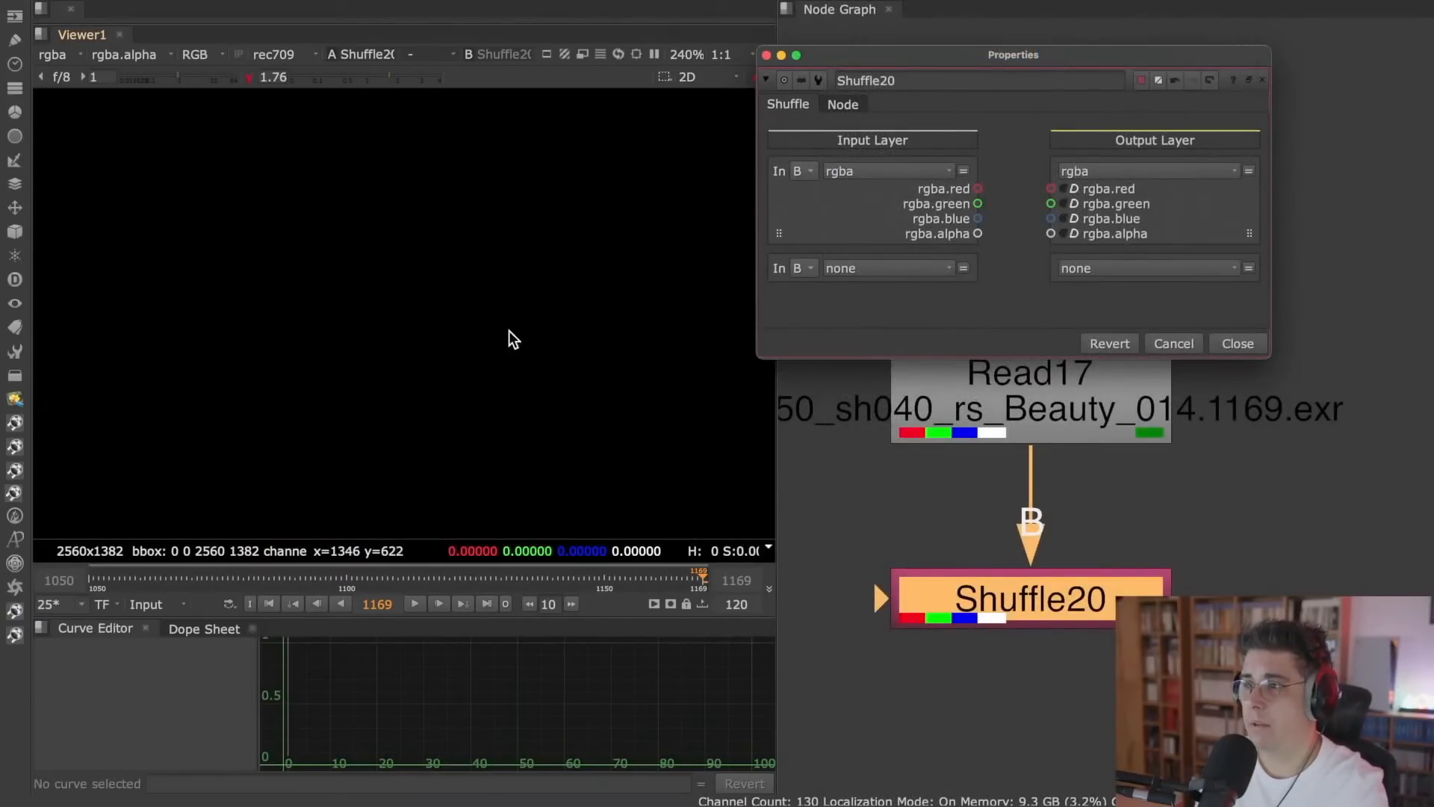
- View Read17 in the Viewer and look through the layers its render contains
left_click(947, 378)
key("1")
left_click(60, 54)
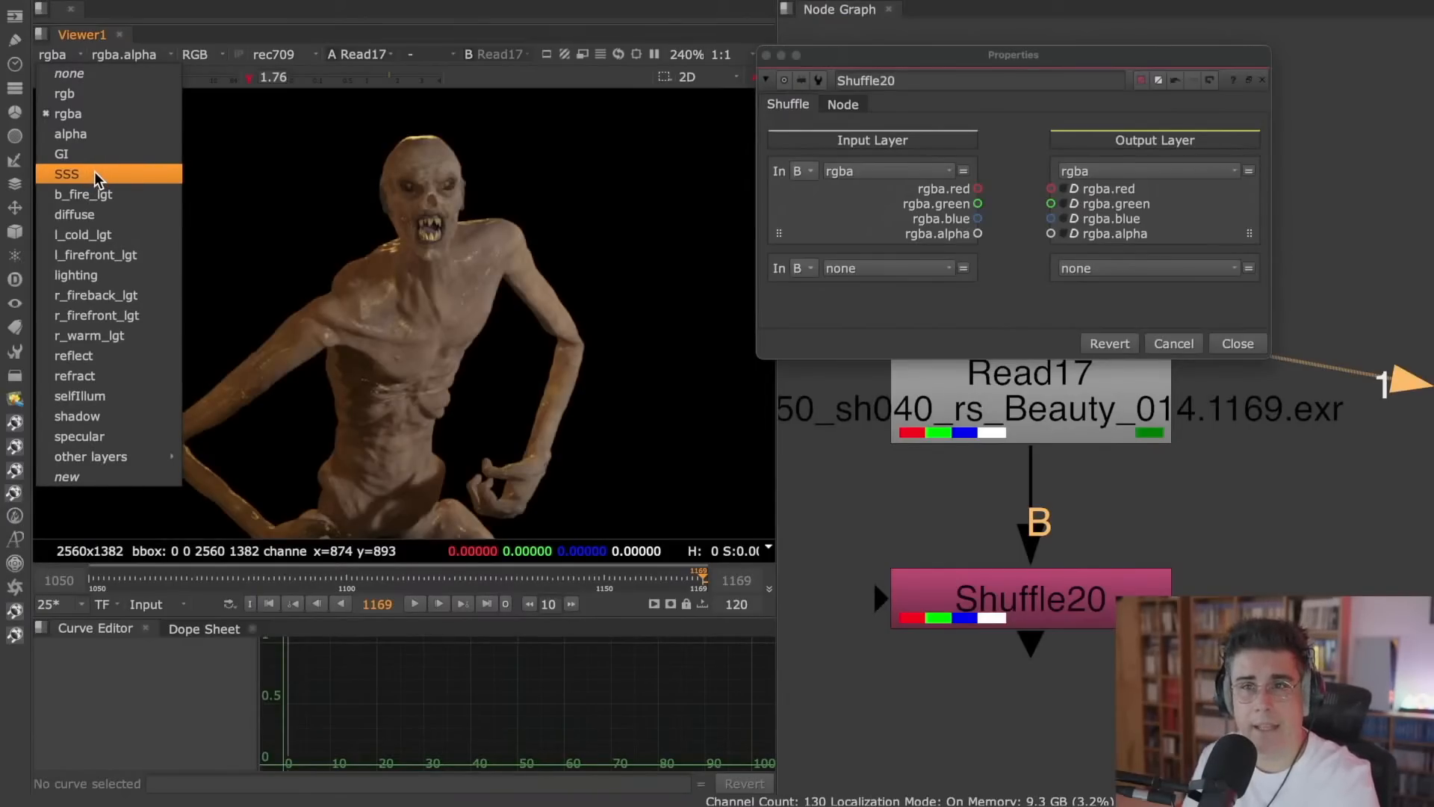
left_click(1001, 115)
- Set Shuffle20's knobs to default and choose SSS as its input layer, feeding the rgba output
left_click(938, 172)
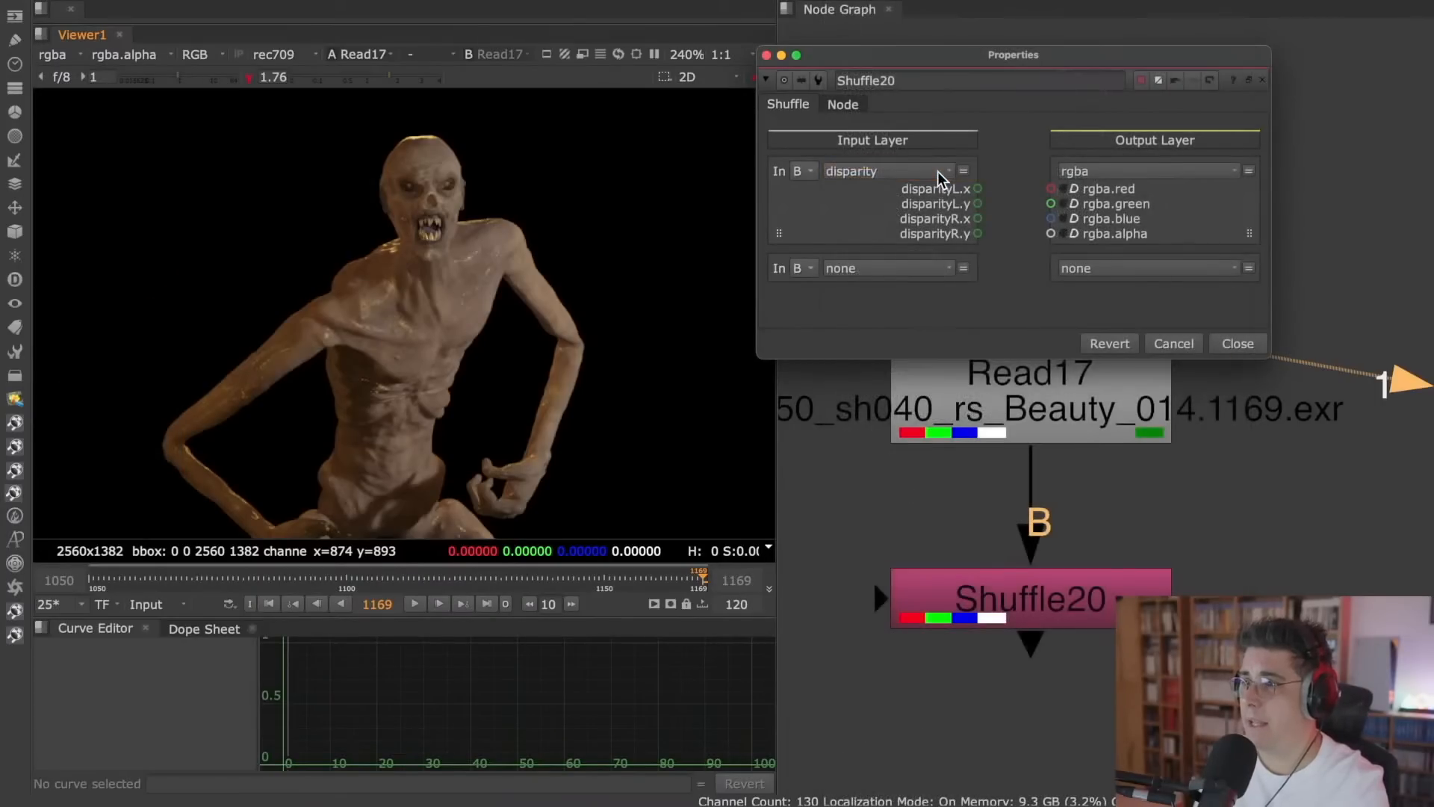
left_click(938, 171)
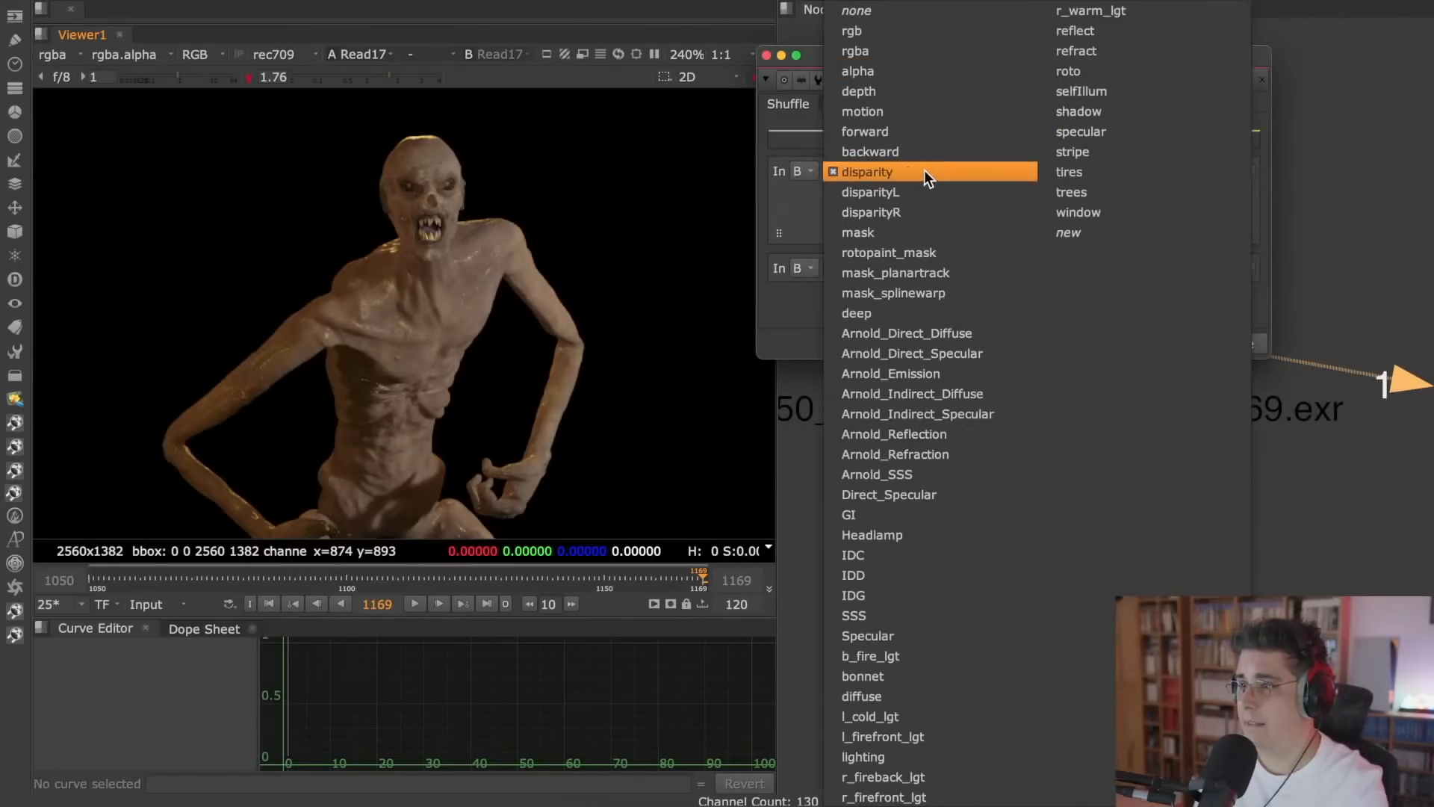
left_click(897, 617)
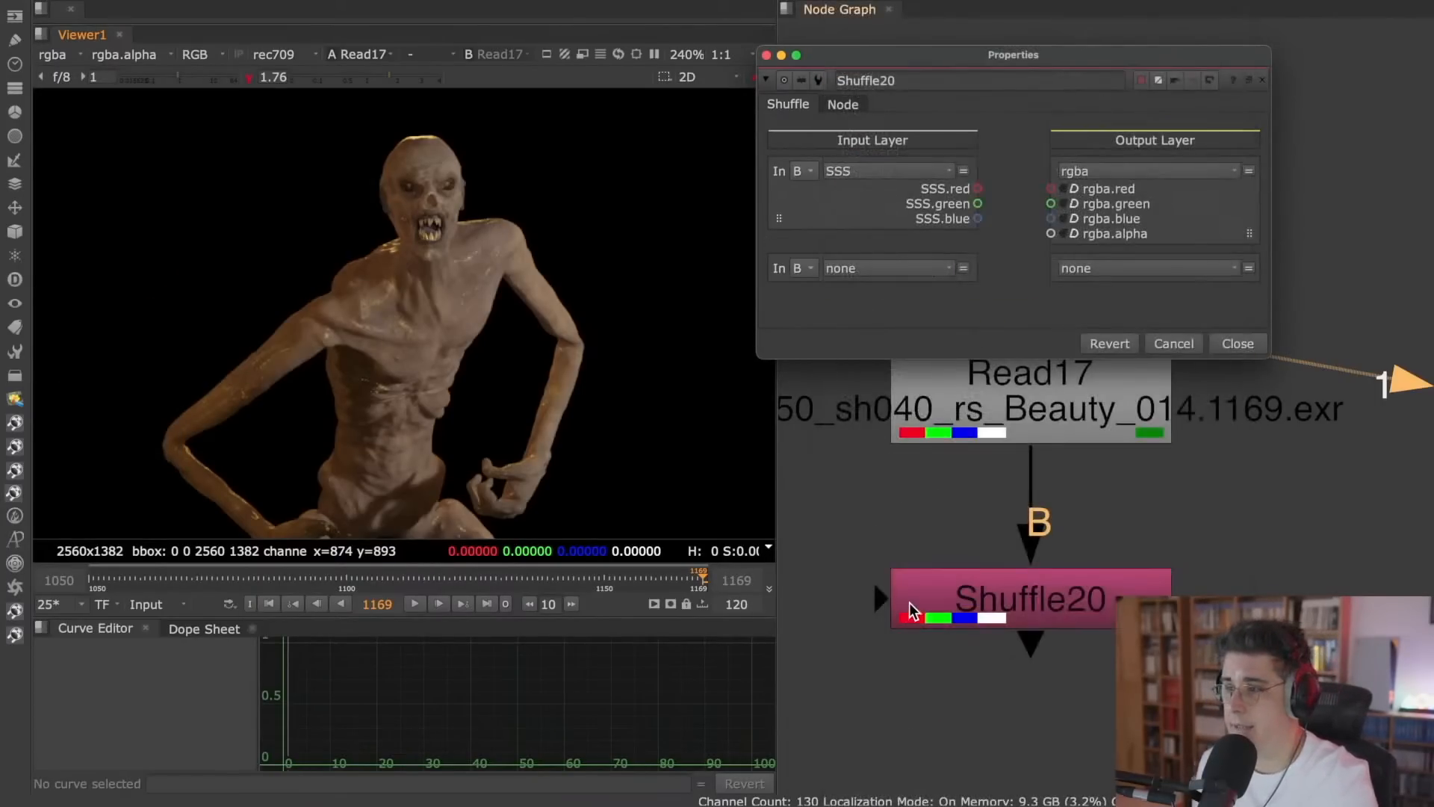
right_click(1018, 144)
left_click(1092, 184)
left_click(916, 171)
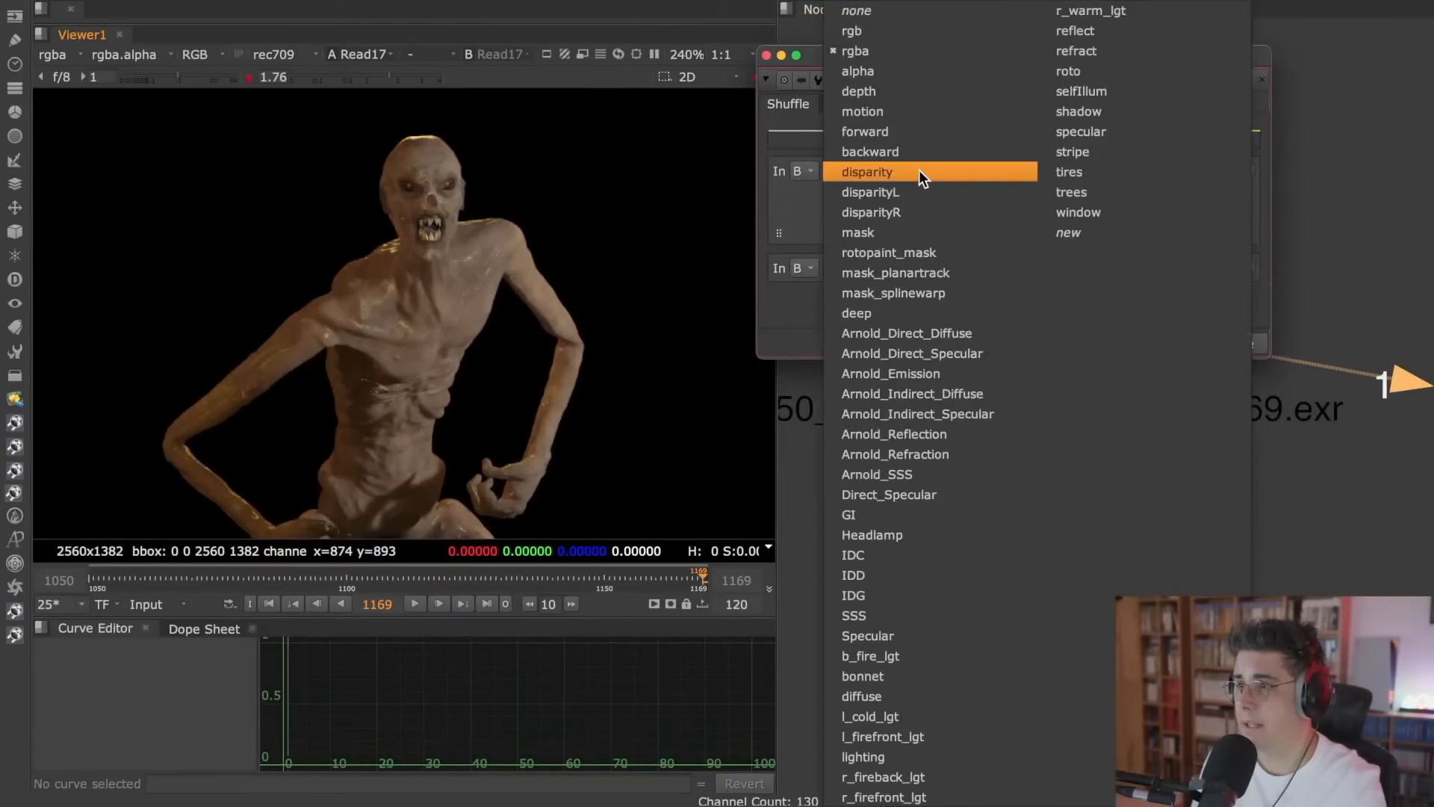
left_click(879, 614)
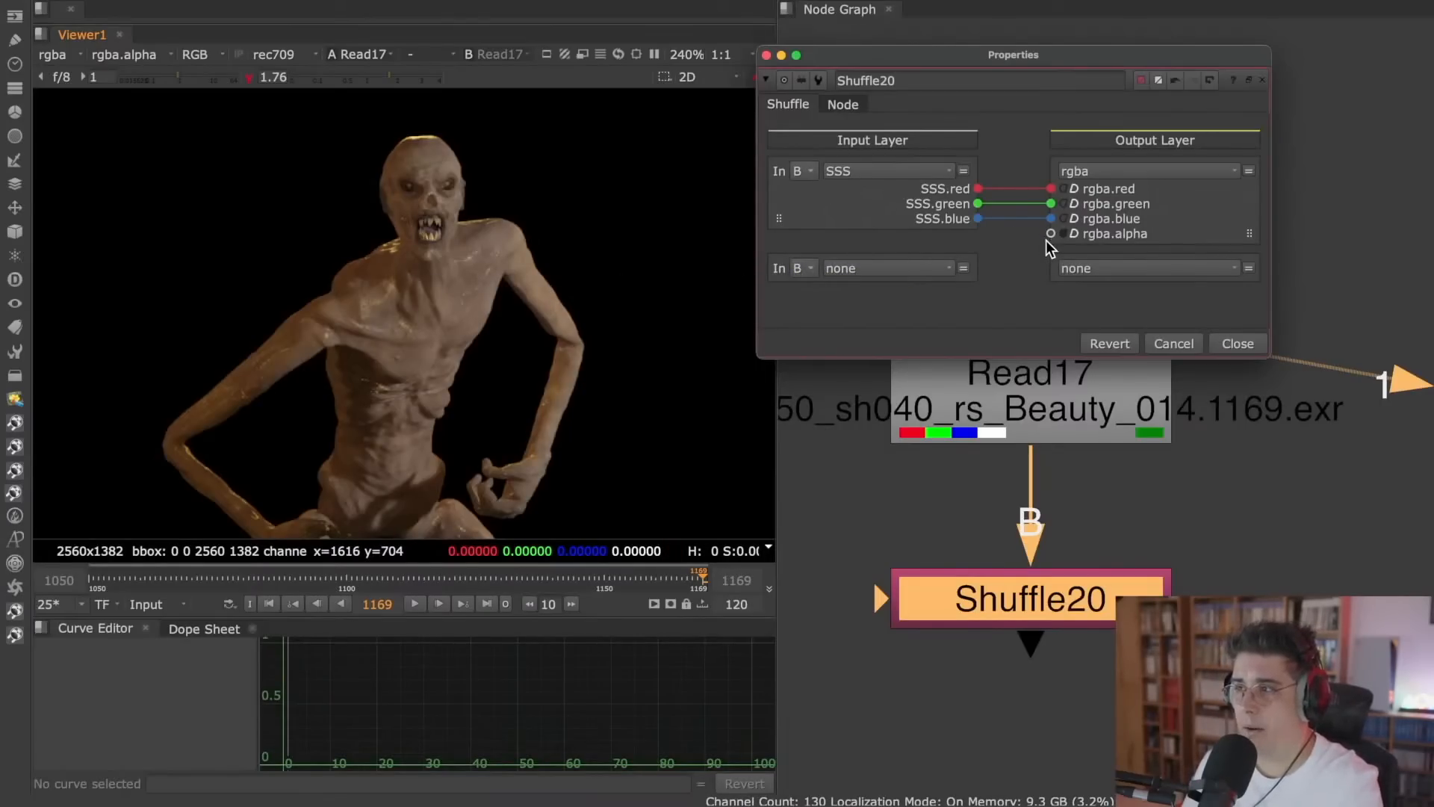
- Move Shuffle20 closer to Read17 and view its SSS output in the Viewer
left_click(1081, 417)
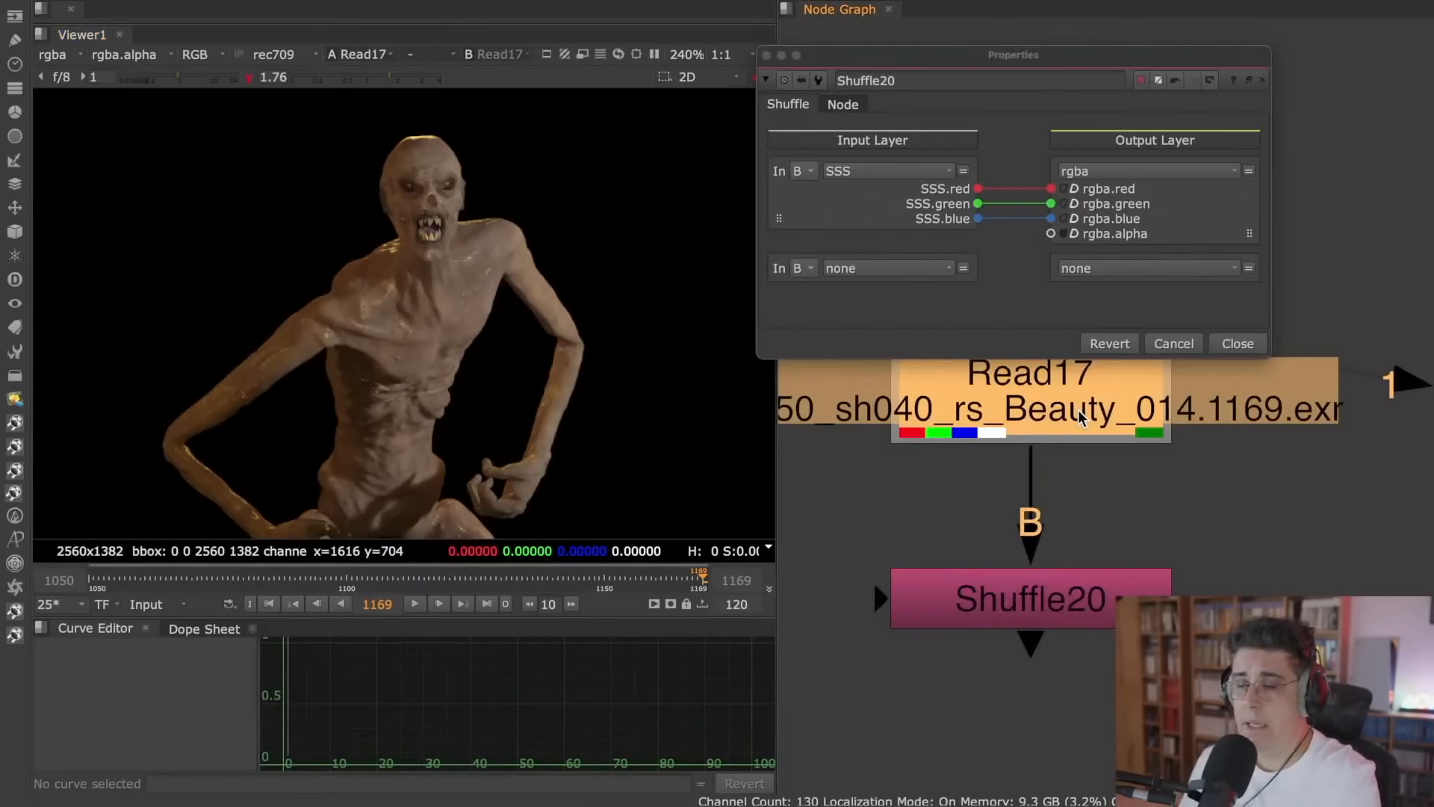
middle_click_drag(1087, 374, 1085, 411)
left_click(451, 309)
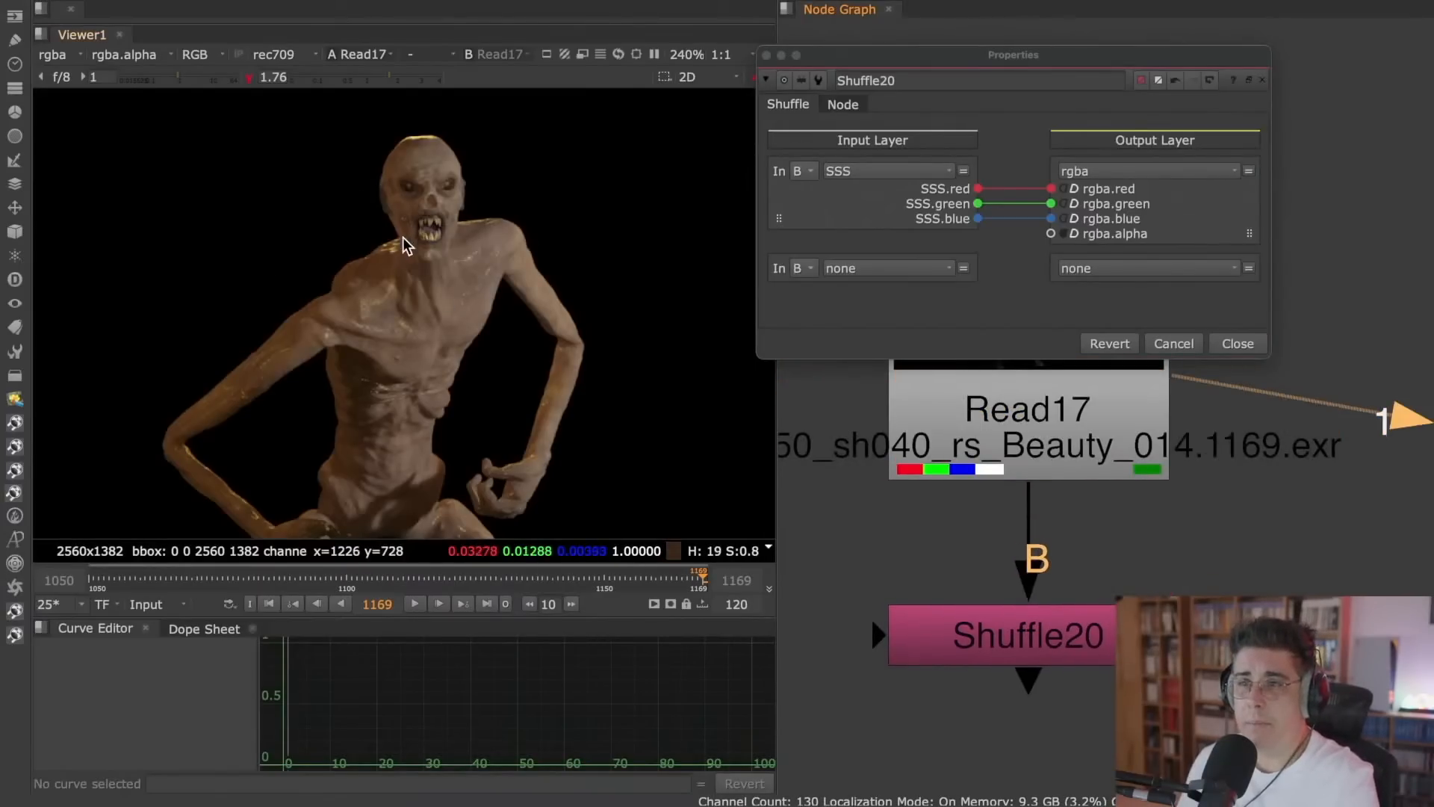
left_click_drag(1018, 662, 1021, 625)
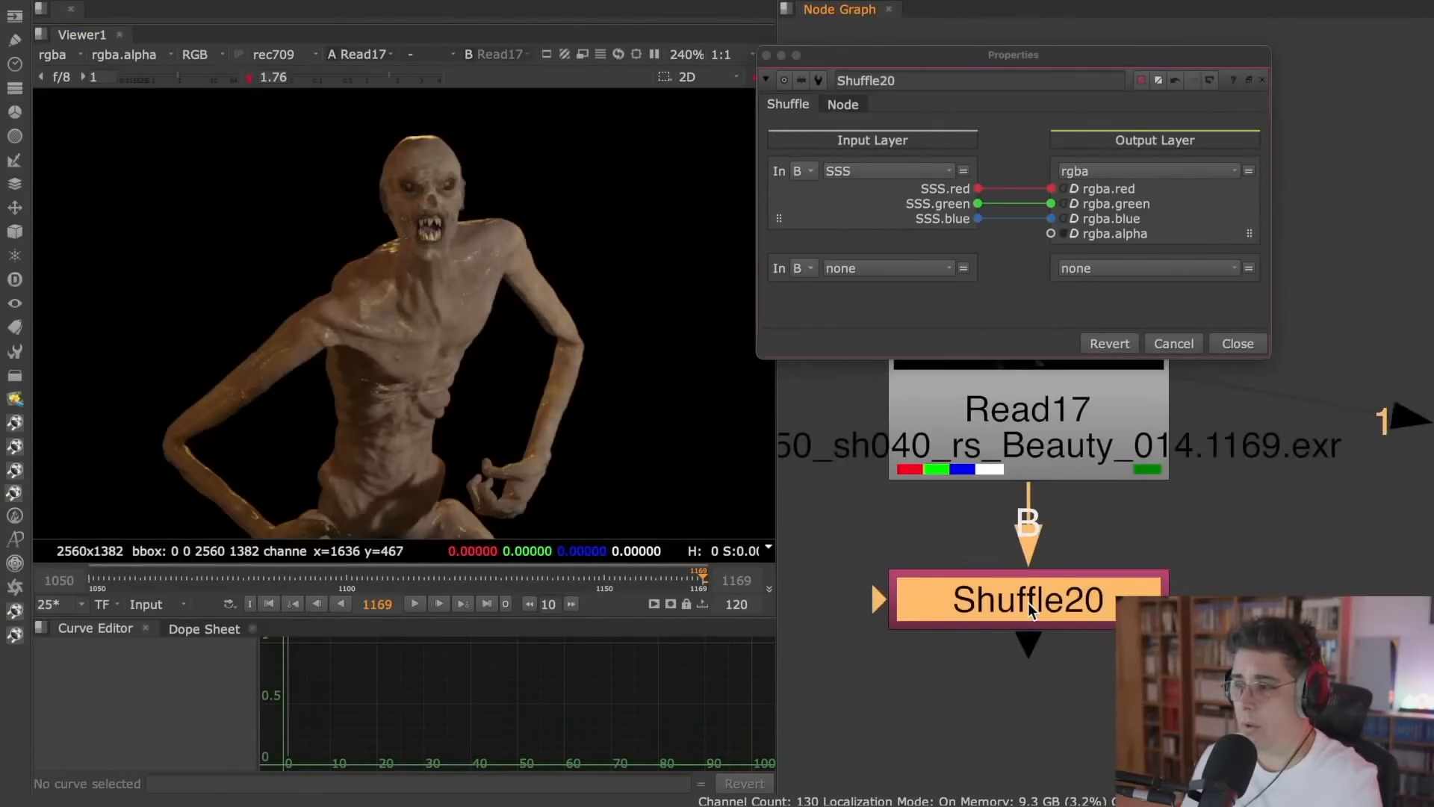
key("1")
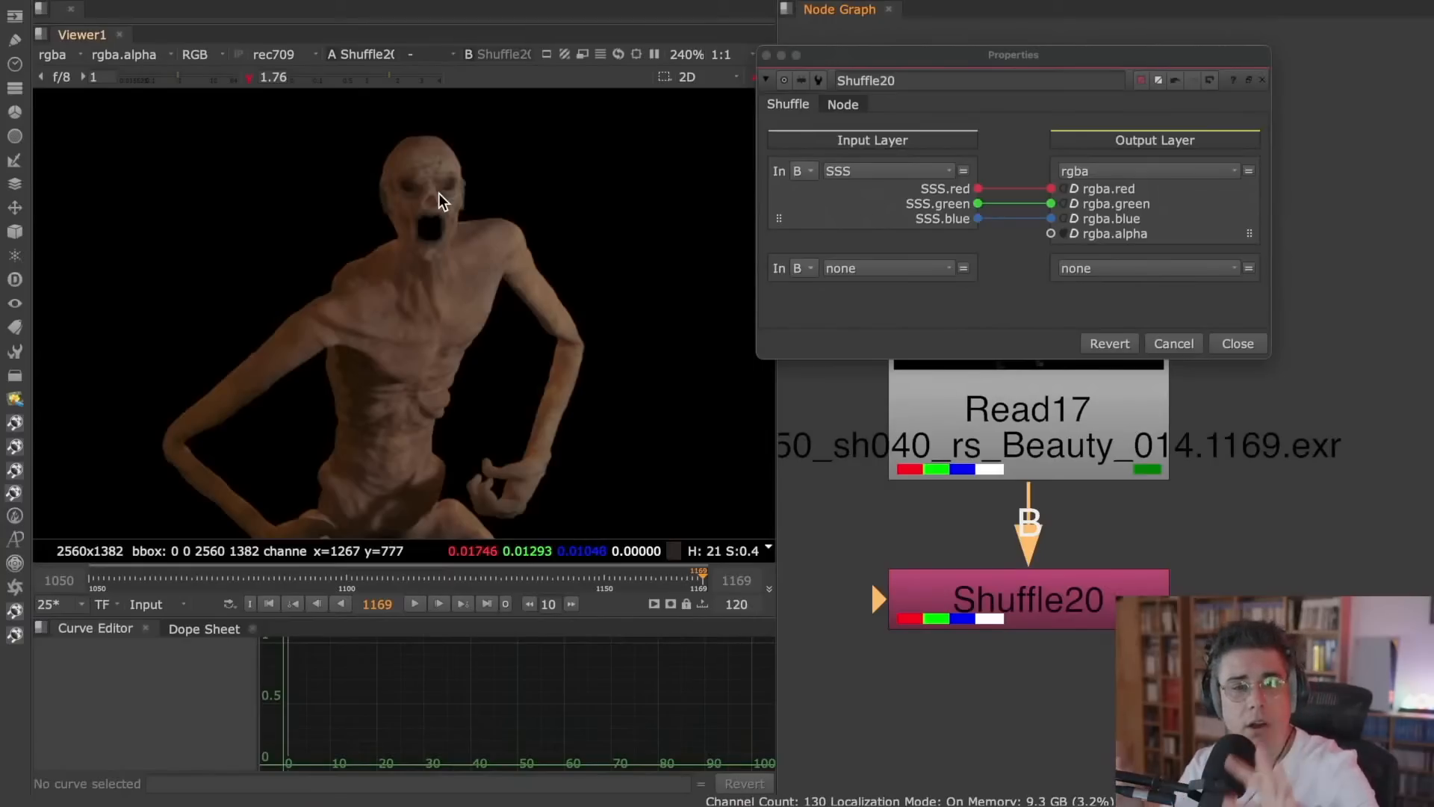
- Add a Grade node after Shuffle20 and set its multiply to 1.9
left_click(992, 594)
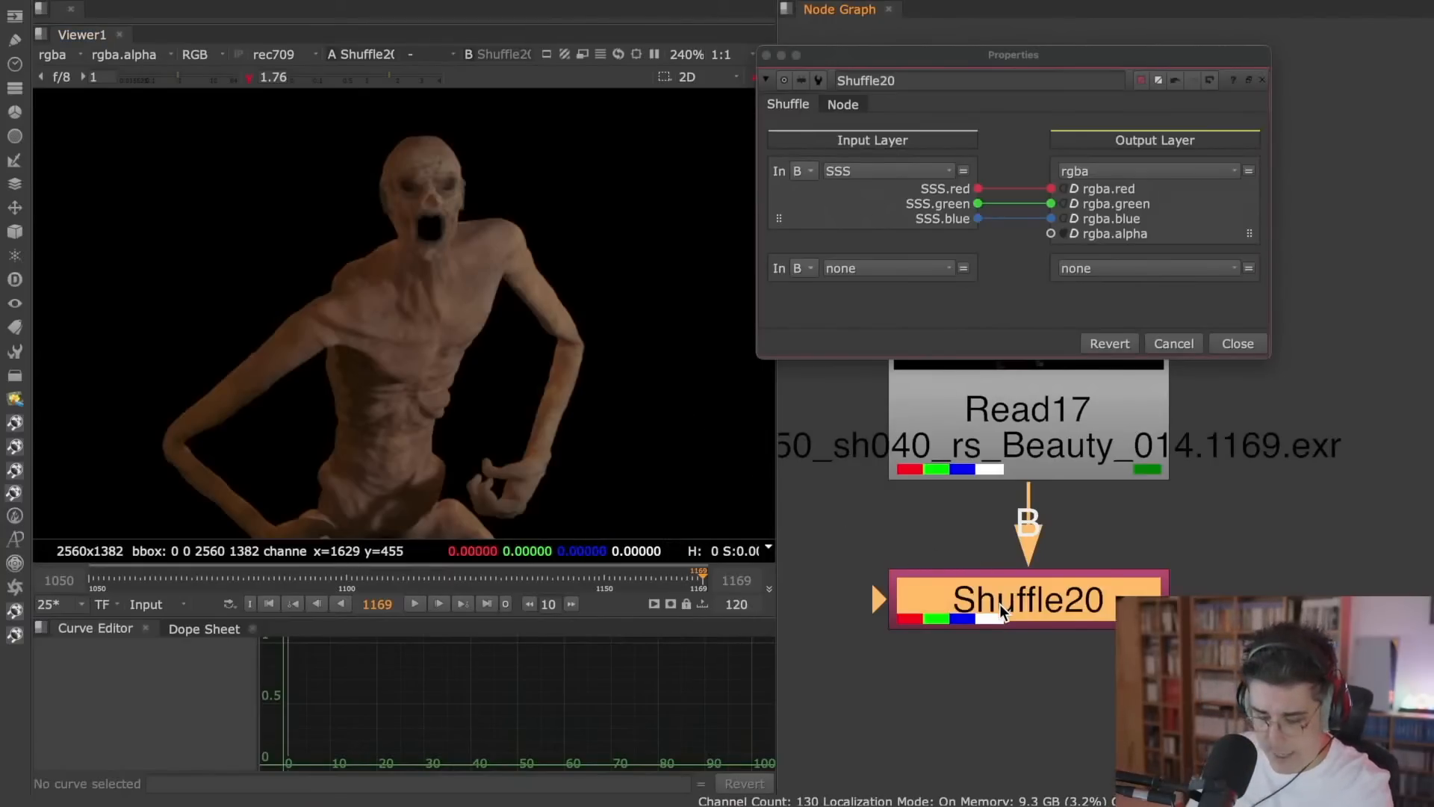
key("g")
left_click_drag(1219, 285, 1277, 289)
- Display the SSS layer in the viewer and close the Grade and Shuffle properties
left_click(67, 56)
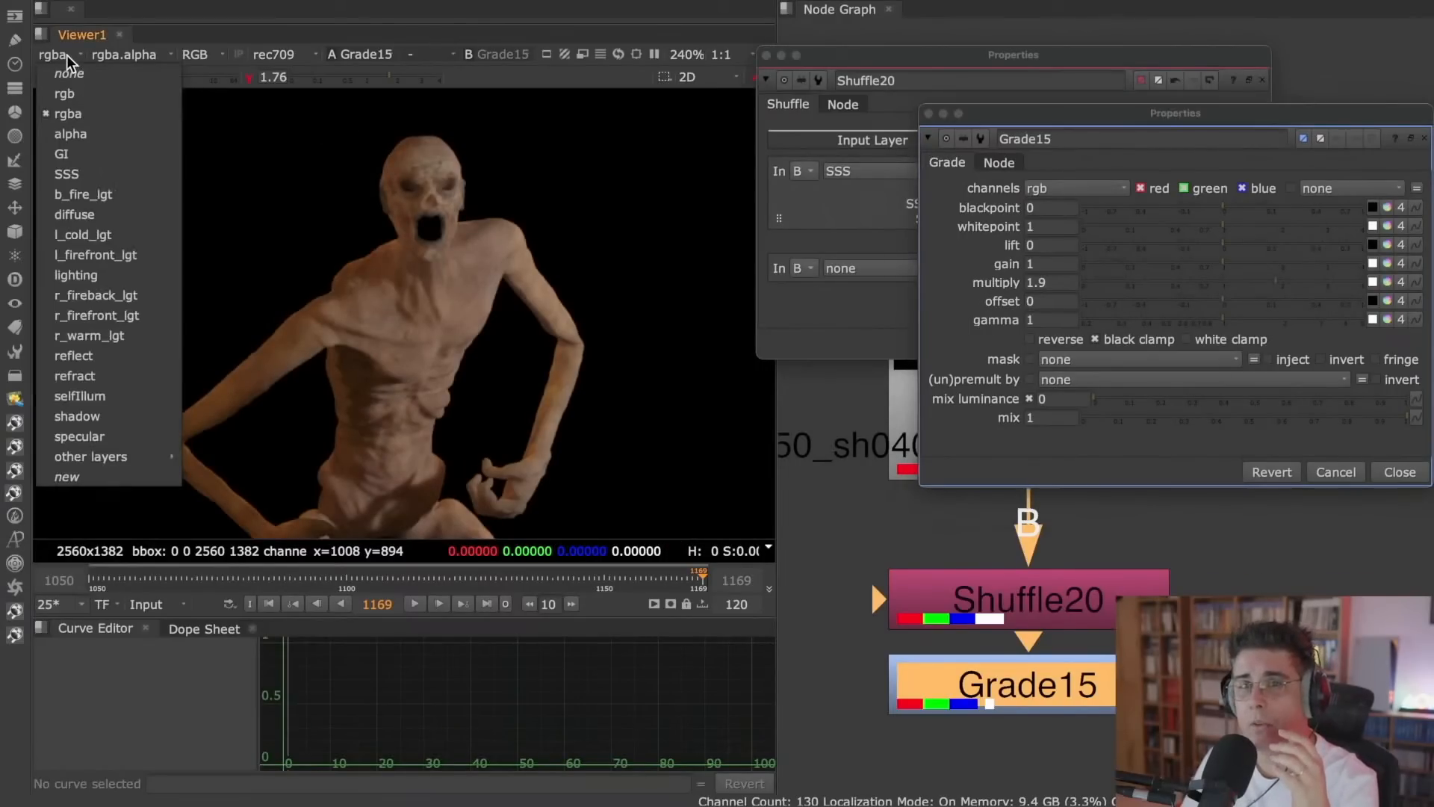
left_click(128, 176)
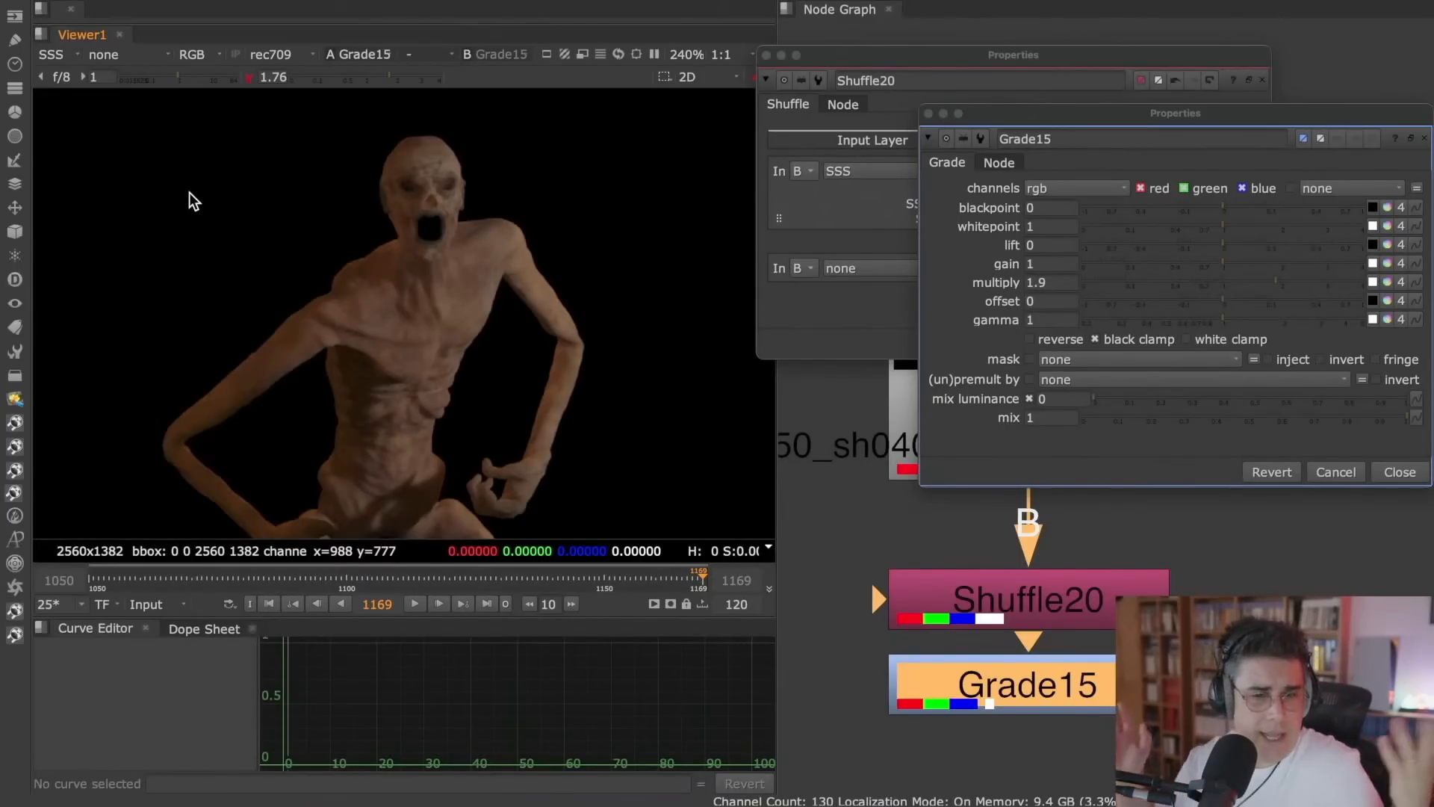
left_click(1400, 471)
left_click(1240, 343)
- Move the Grade15 node down to leave more space below Shuffle20
scroll(1237, 362, "down", 3)
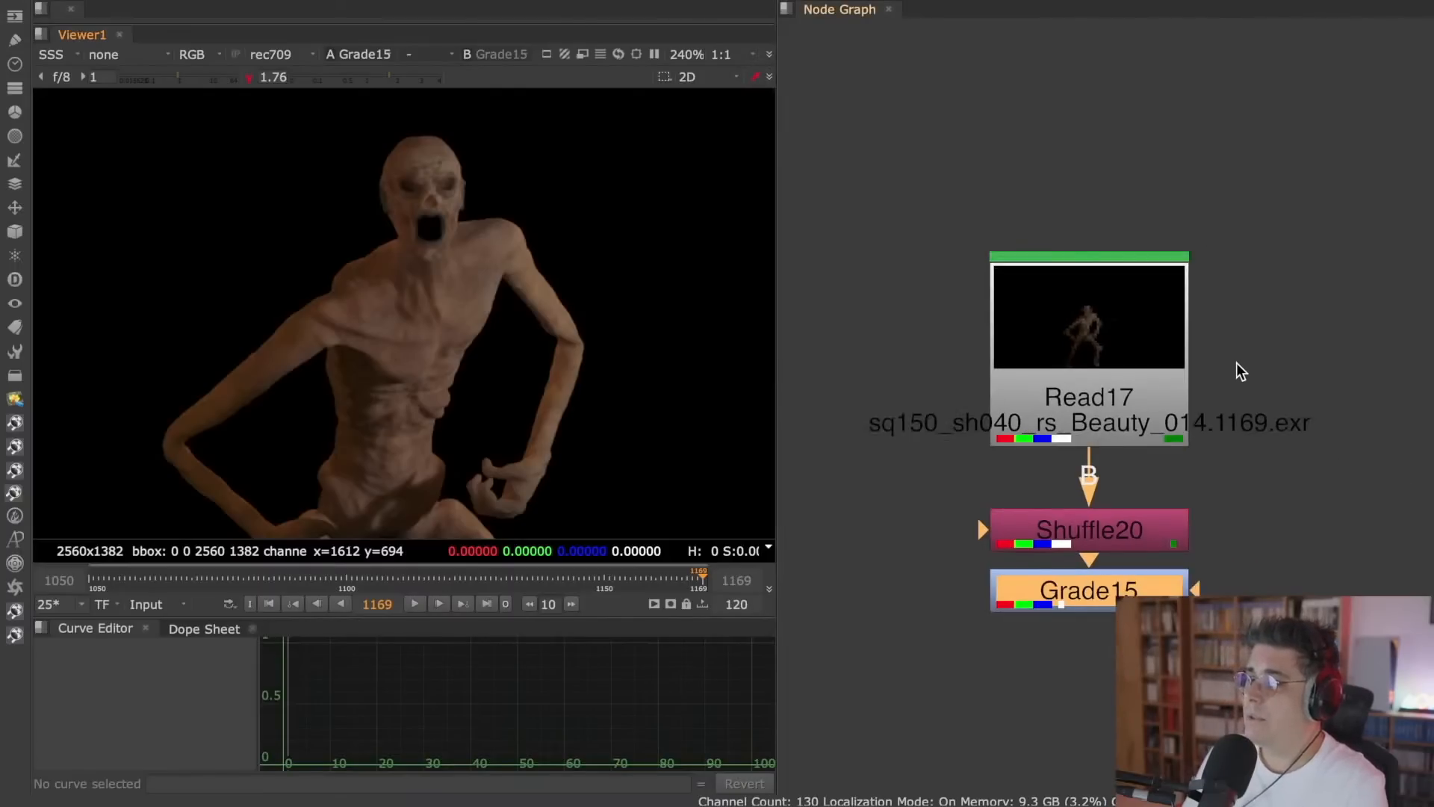
middle_click_drag(1254, 444, 1124, 271)
left_click_drag(1013, 403, 1014, 445)
left_click(1142, 335)
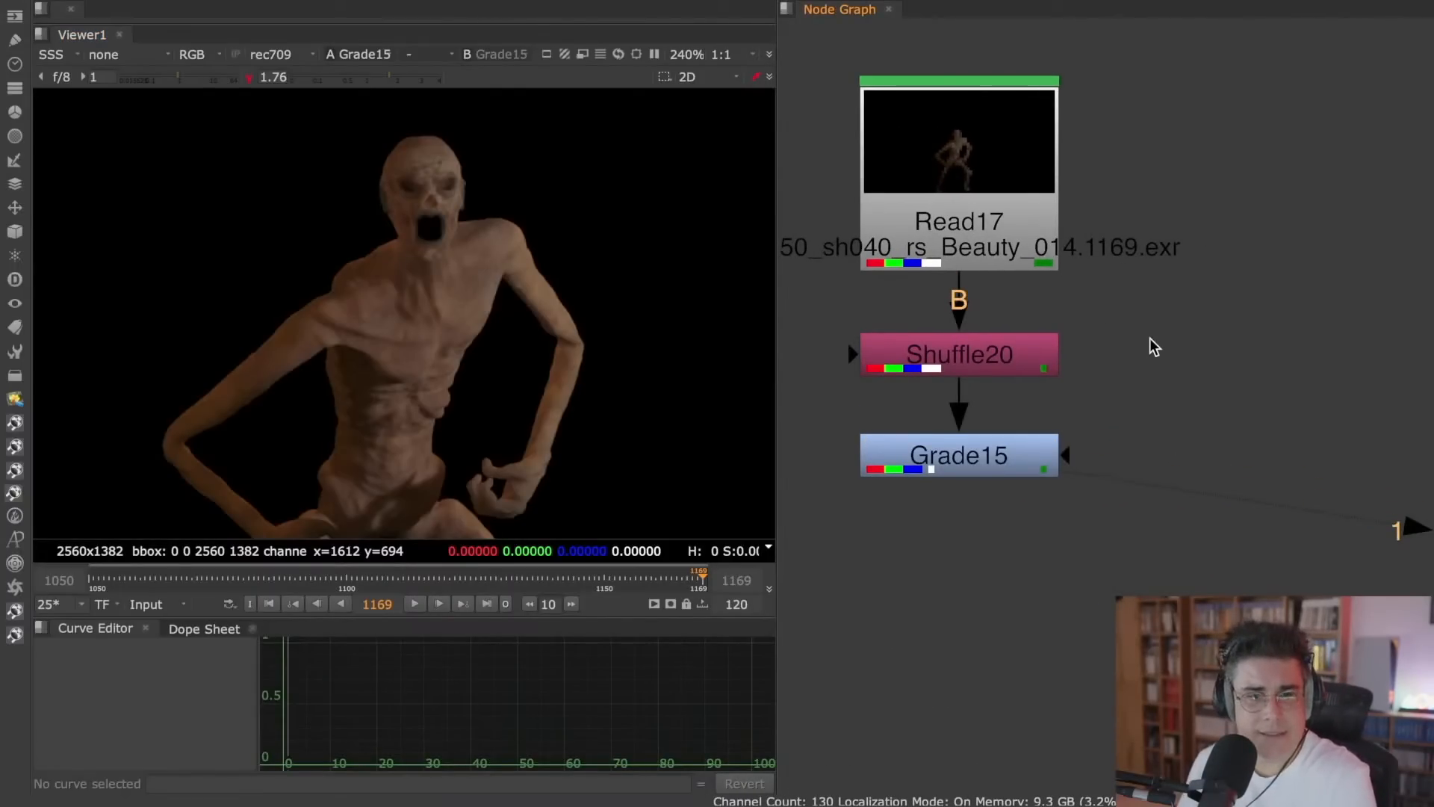
- Display the Read35 main car render from the Shuffle Copy group in the viewer
scroll(1150, 343, "down", 5)
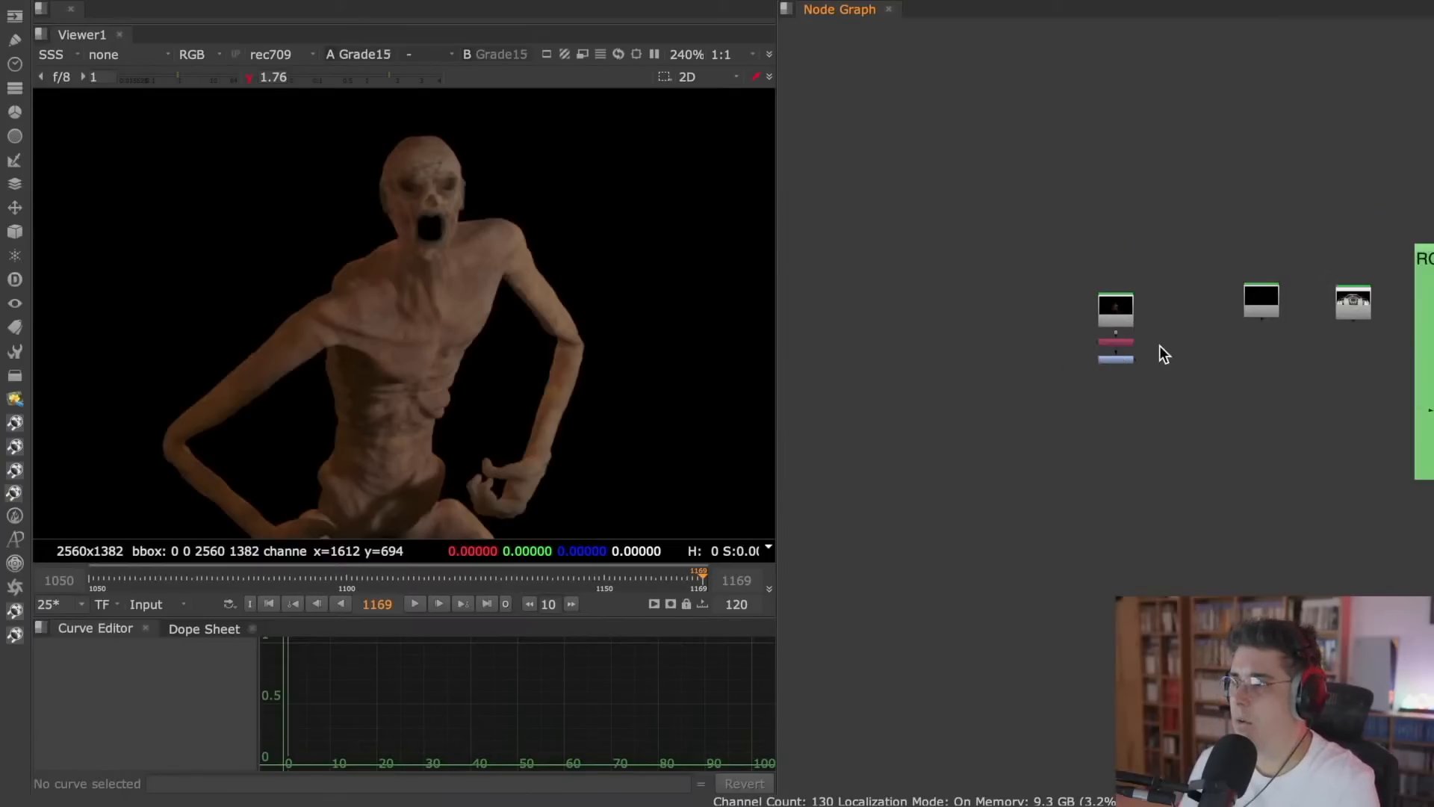
middle_click_drag(1163, 353, 1047, 353)
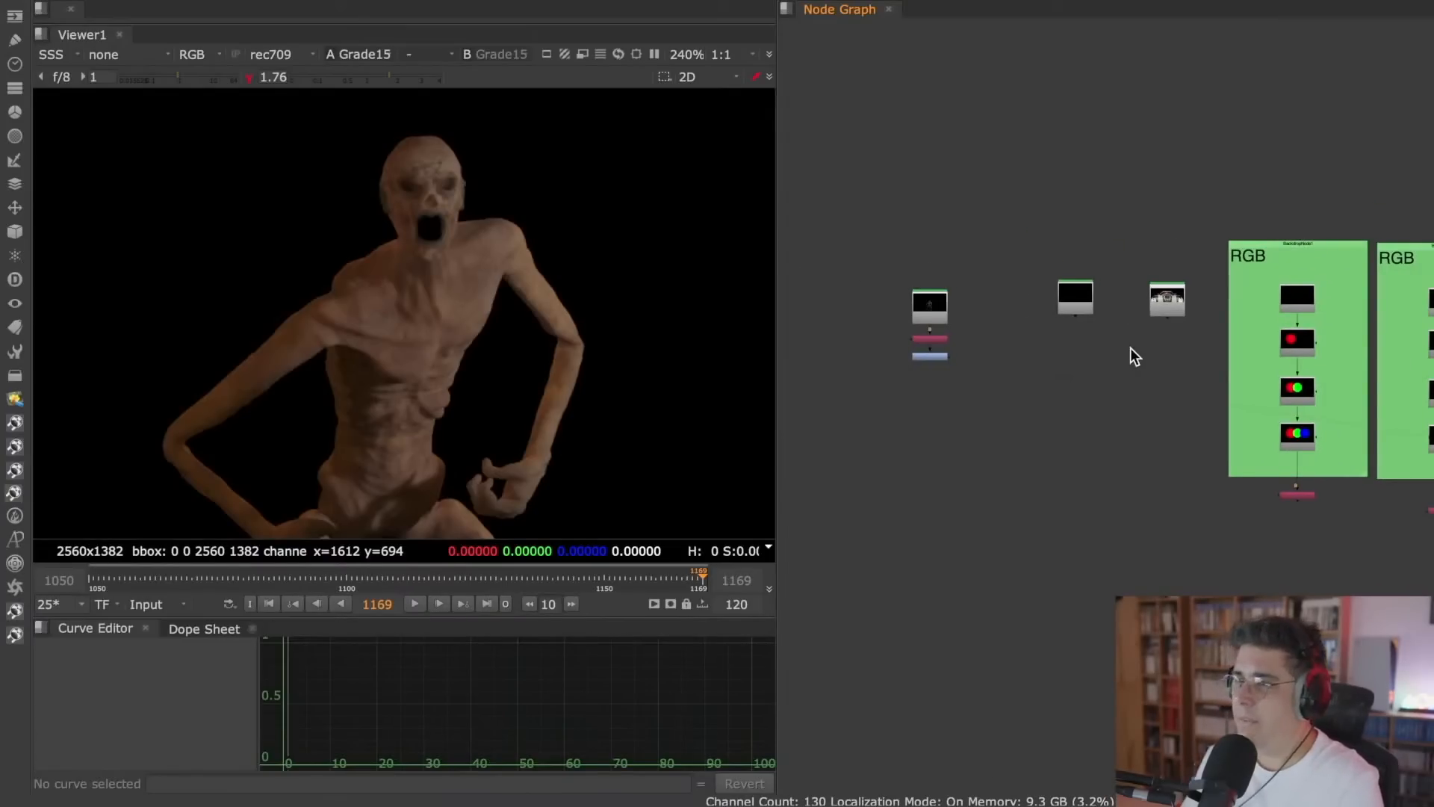
middle_click_drag(1181, 411, 860, 401)
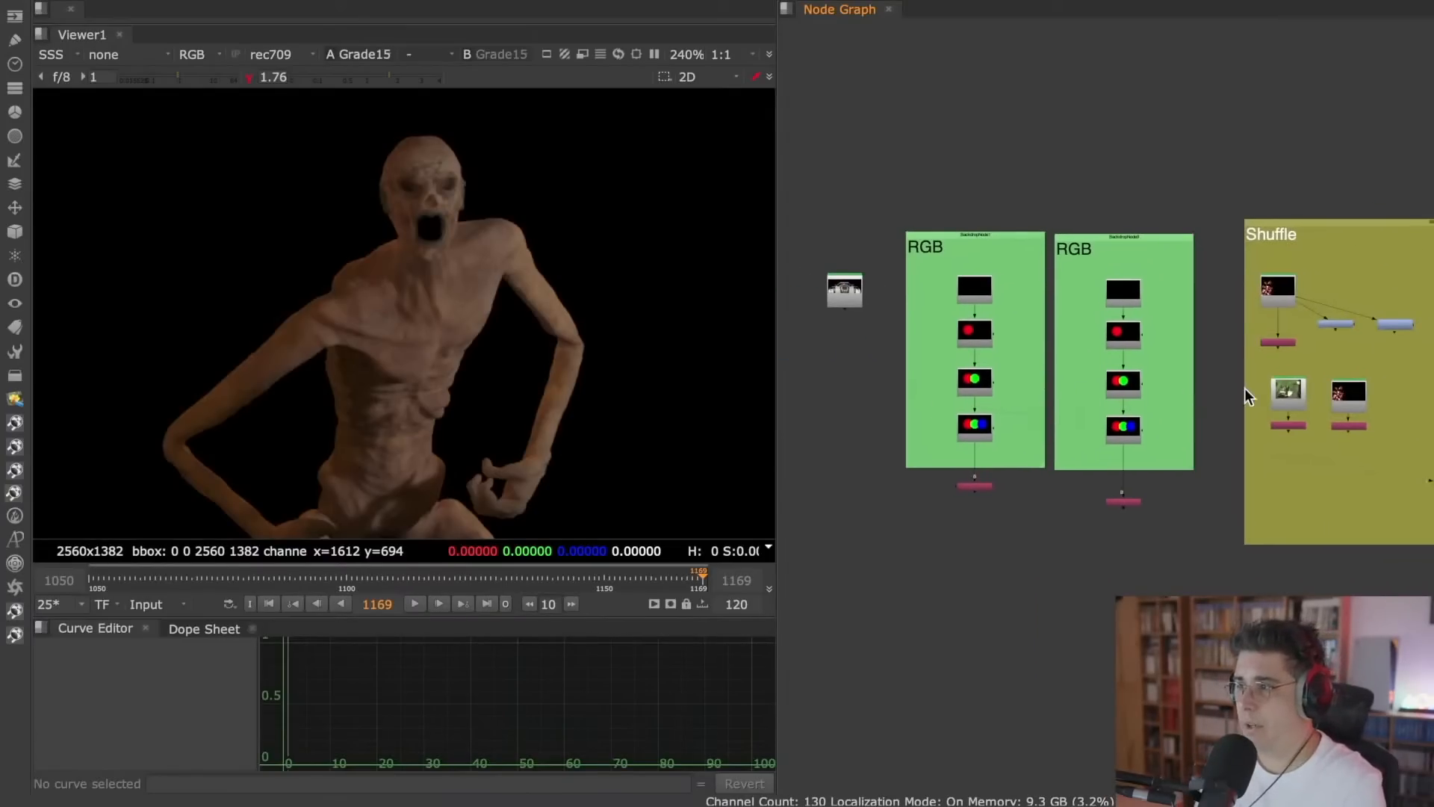
middle_click_drag(1235, 397, 893, 375)
middle_click_drag(1155, 346, 933, 338)
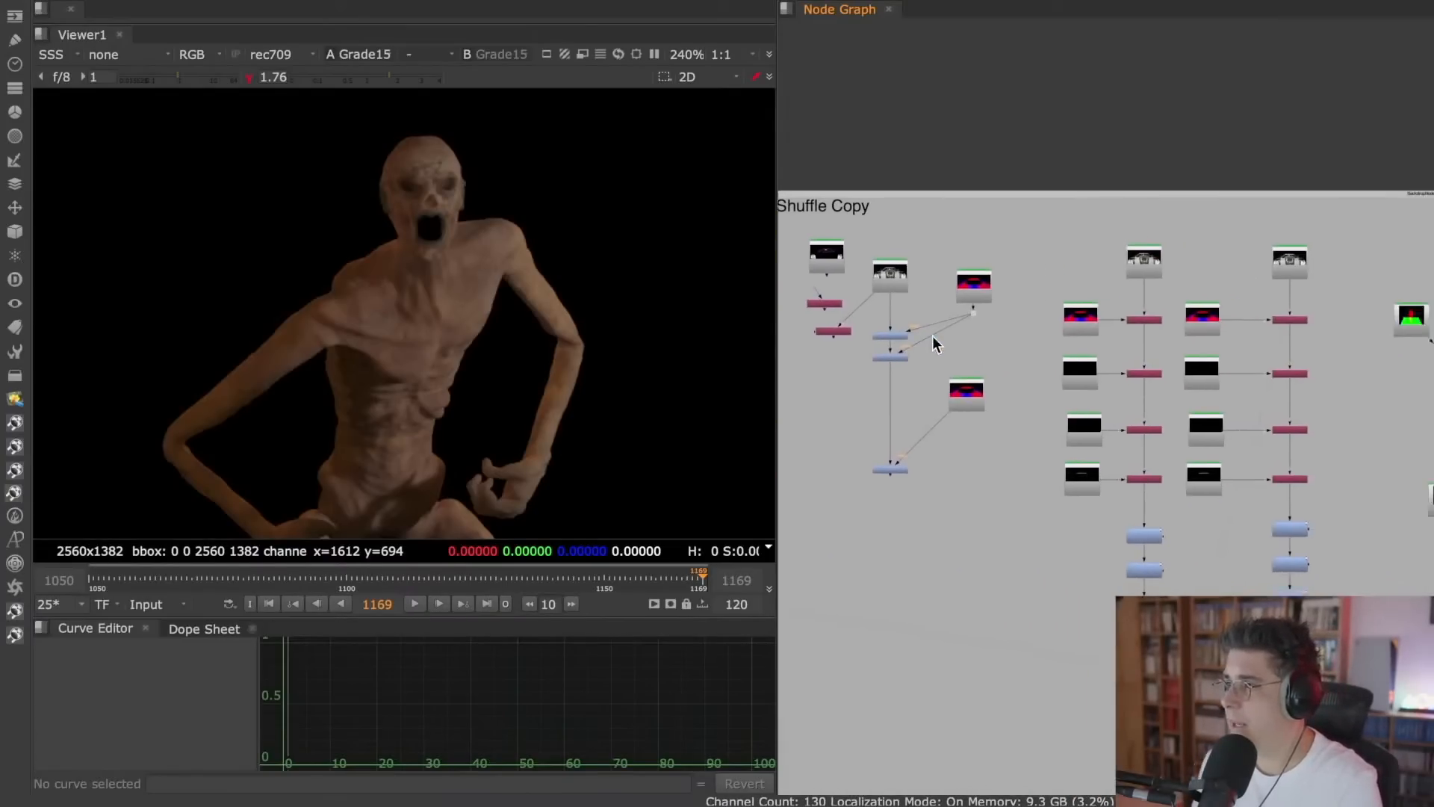
middle_click_drag(998, 274, 1068, 248)
scroll(1052, 234, "up", 3)
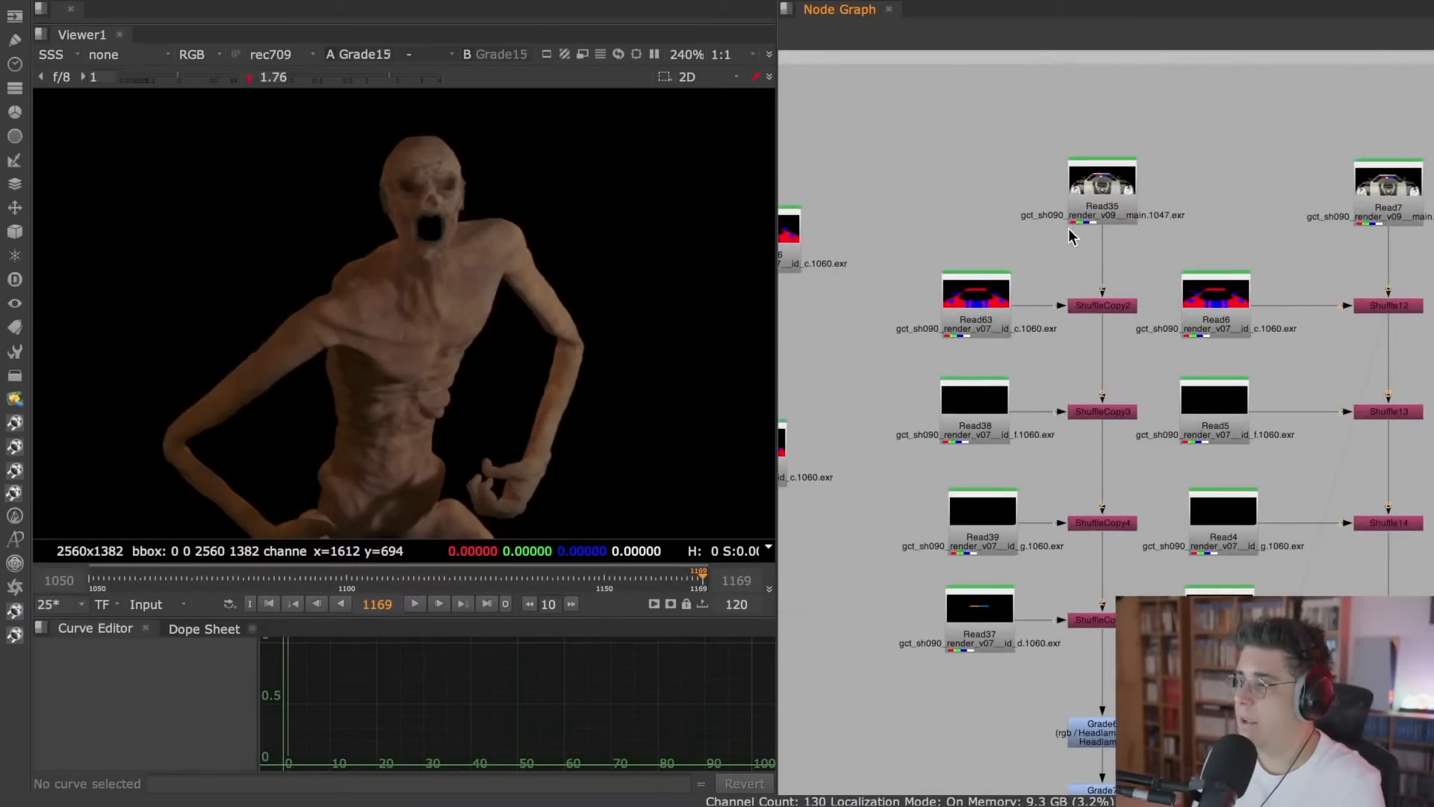
left_click(1089, 199)
key("1")
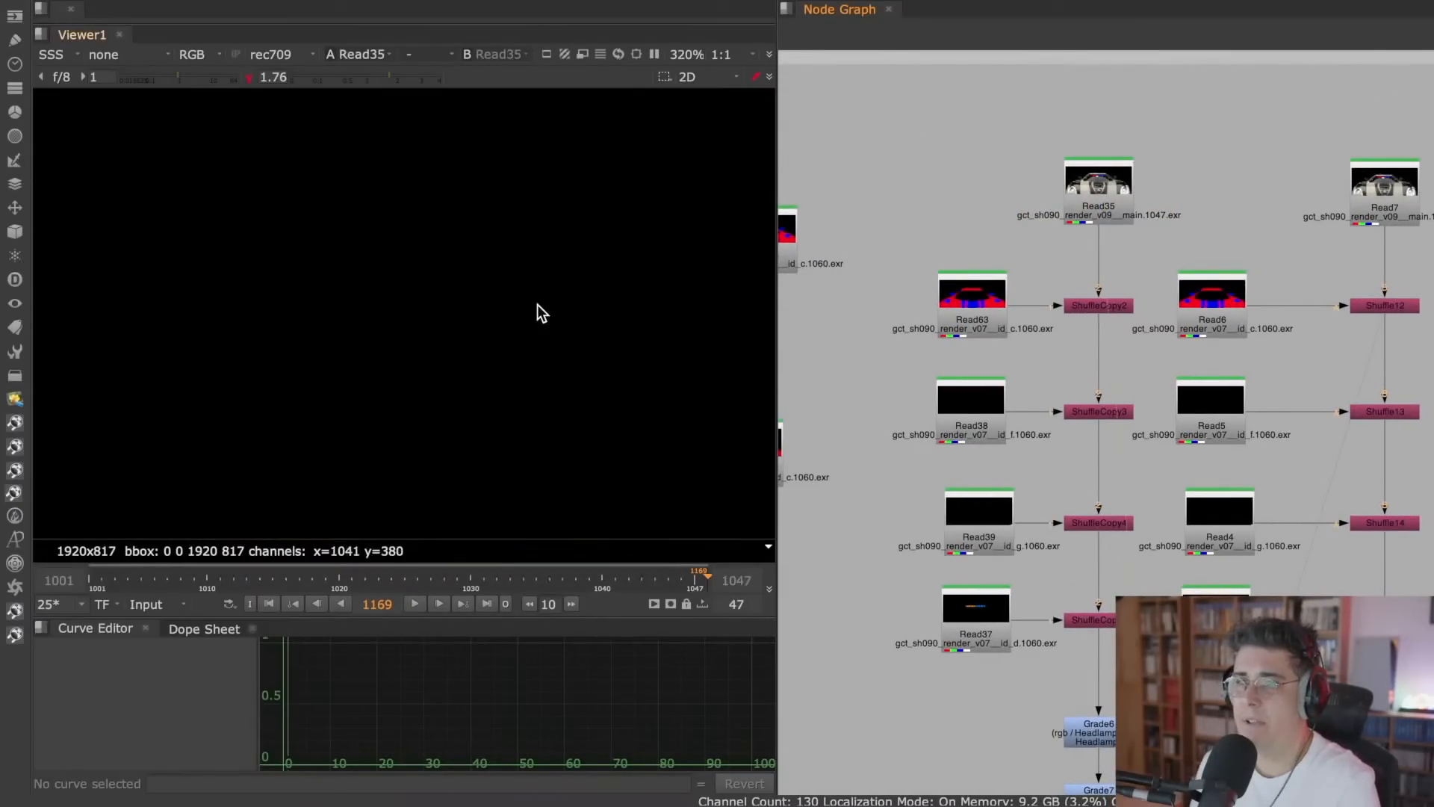
- Switch the viewer to the rgba layer and reset its gamma to 1
left_click(69, 56)
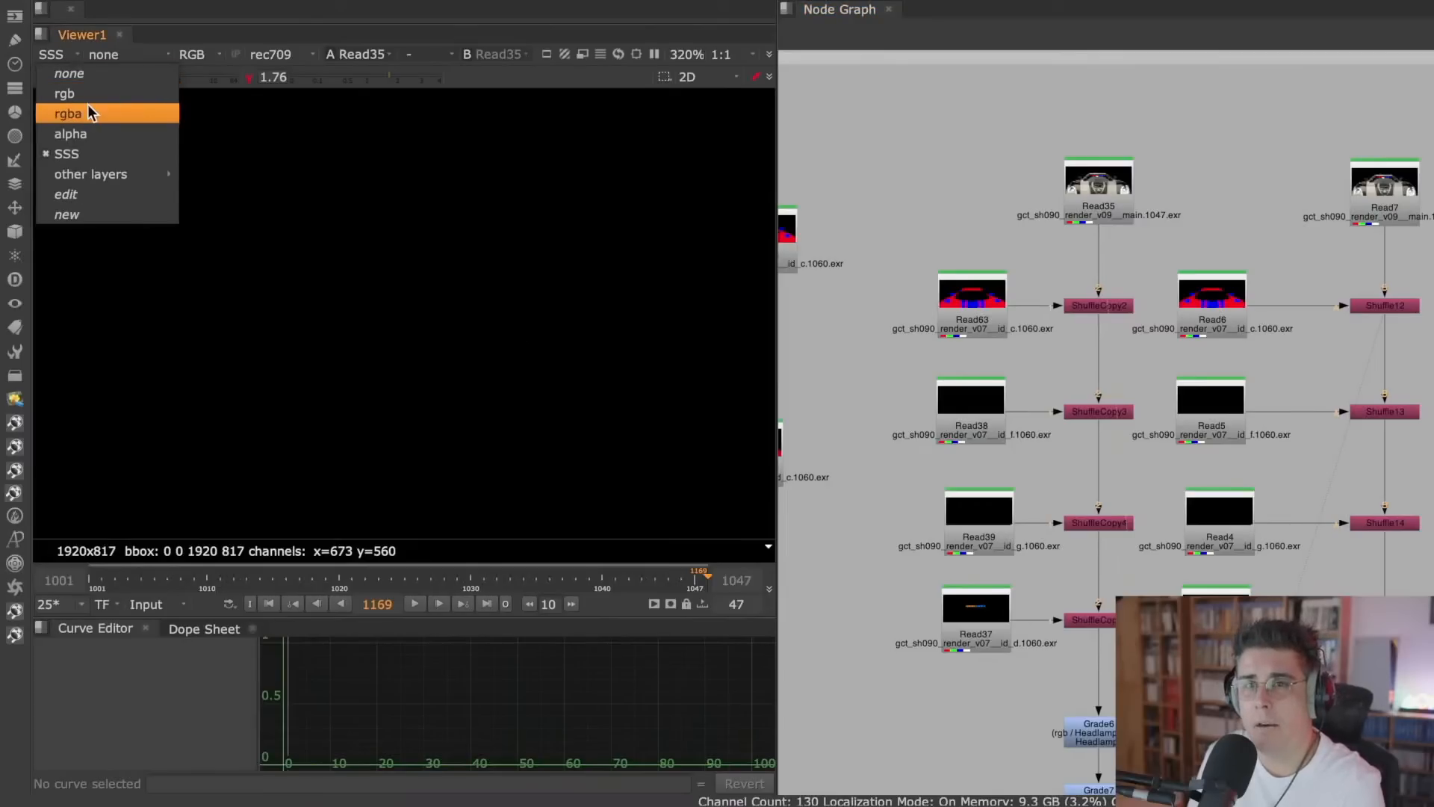
left_click(68, 109)
left_click(249, 84)
scroll(415, 253, "down", 5)
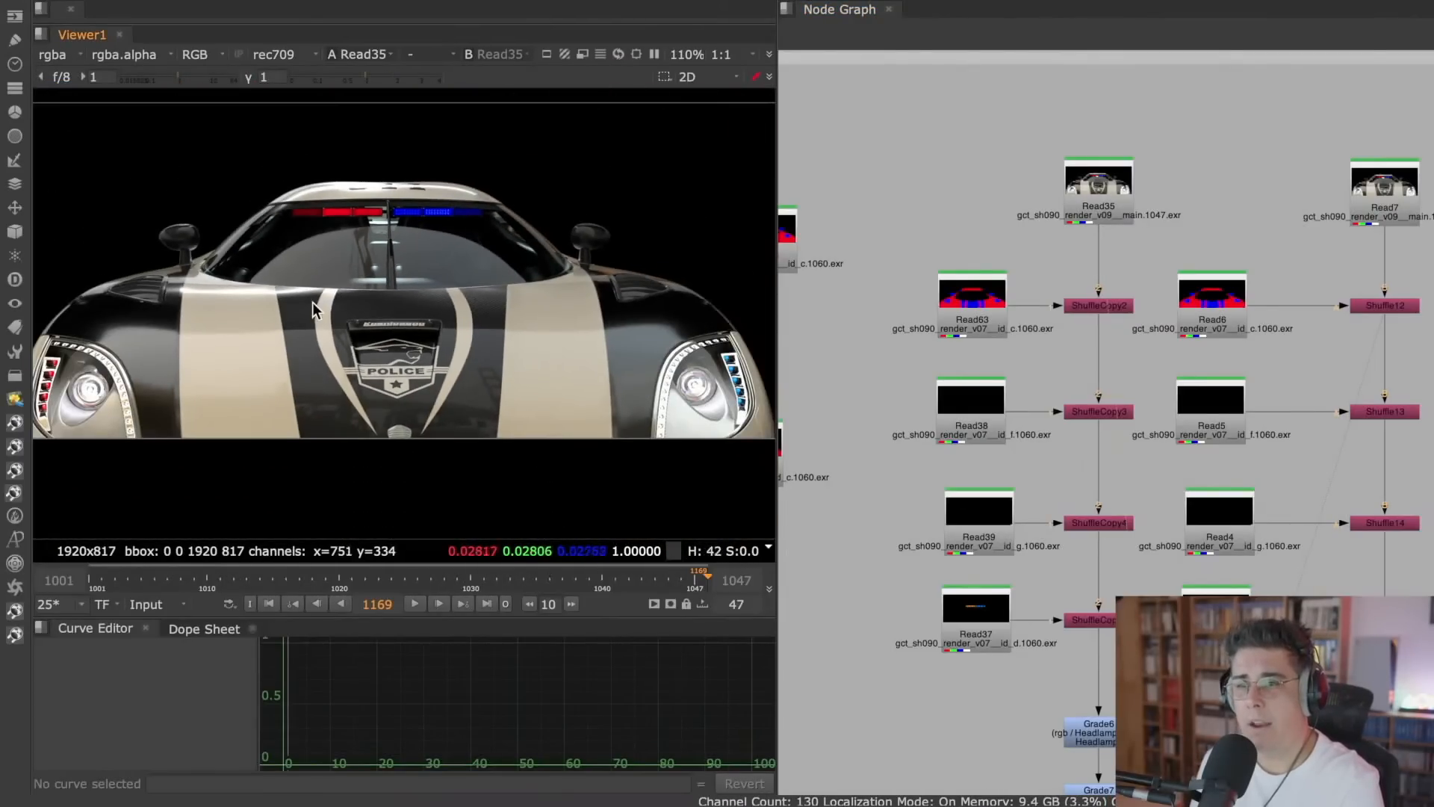
- Check the car render at first frame 1001 and last frame 1047, and inspect the headlight up close
left_click(268, 603)
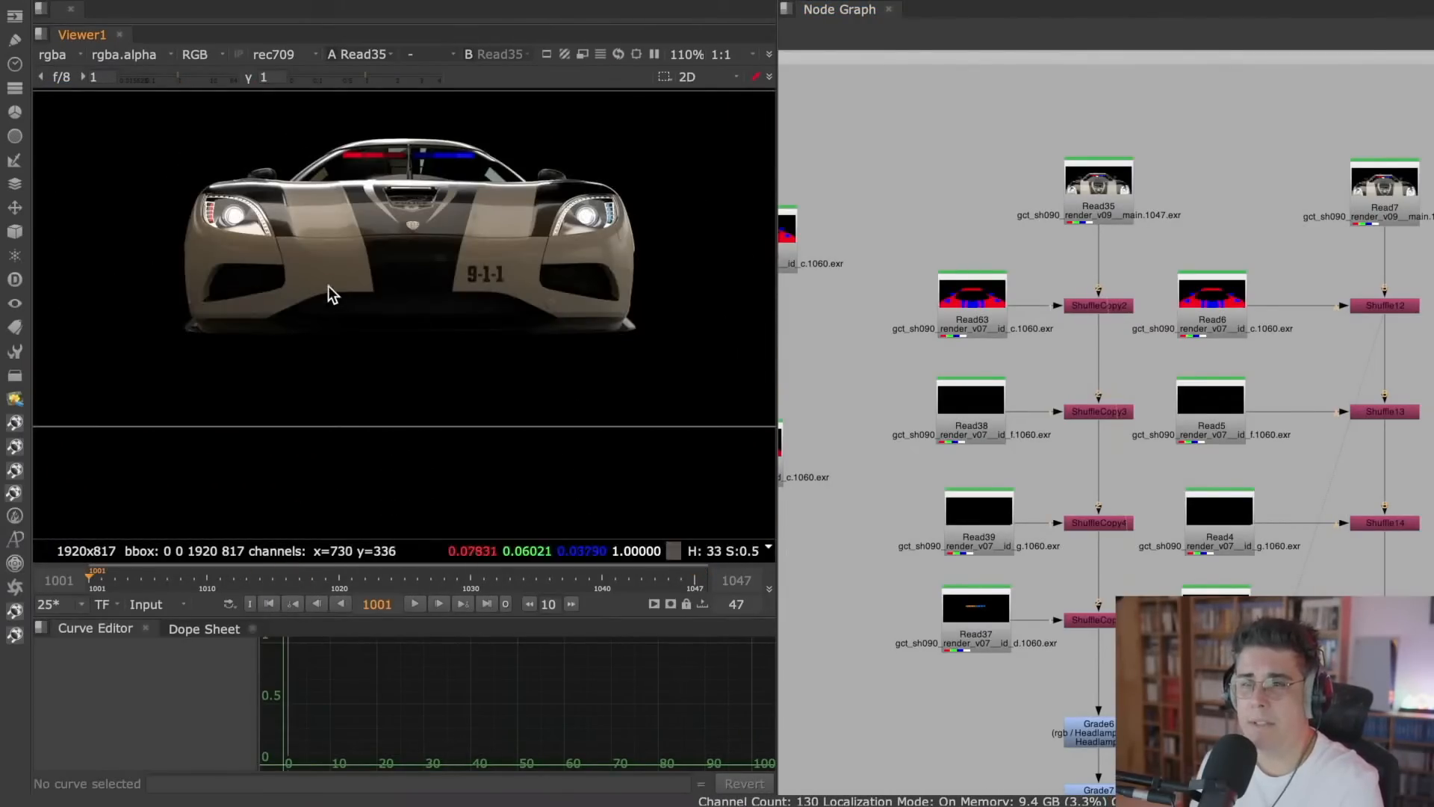
left_click(486, 604)
scroll(119, 409, "up", 5)
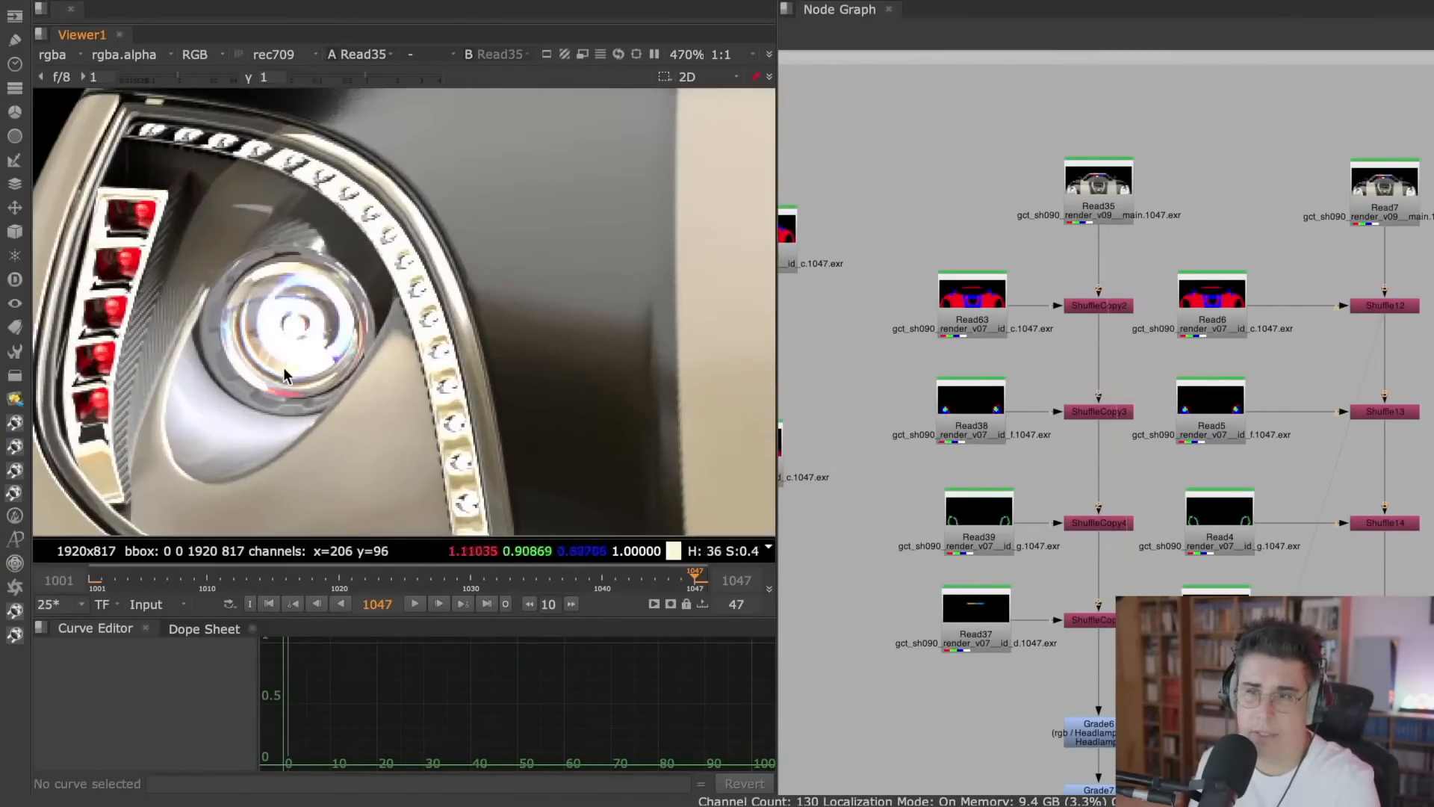
scroll(284, 301, "down", 2)
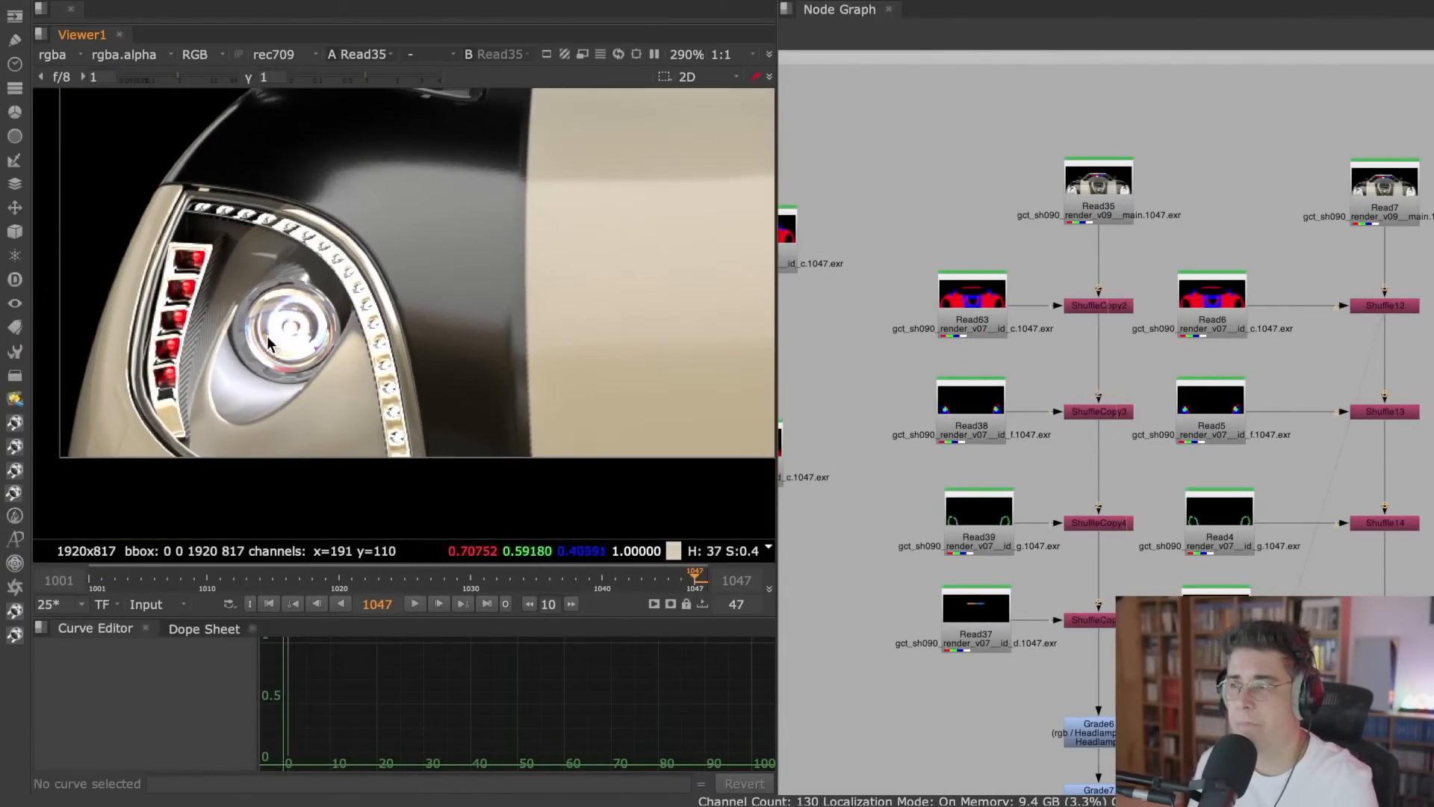
- Display the Read38 ID pass, inspect its red, green and blue channels separately, and return to full colour
key("1")
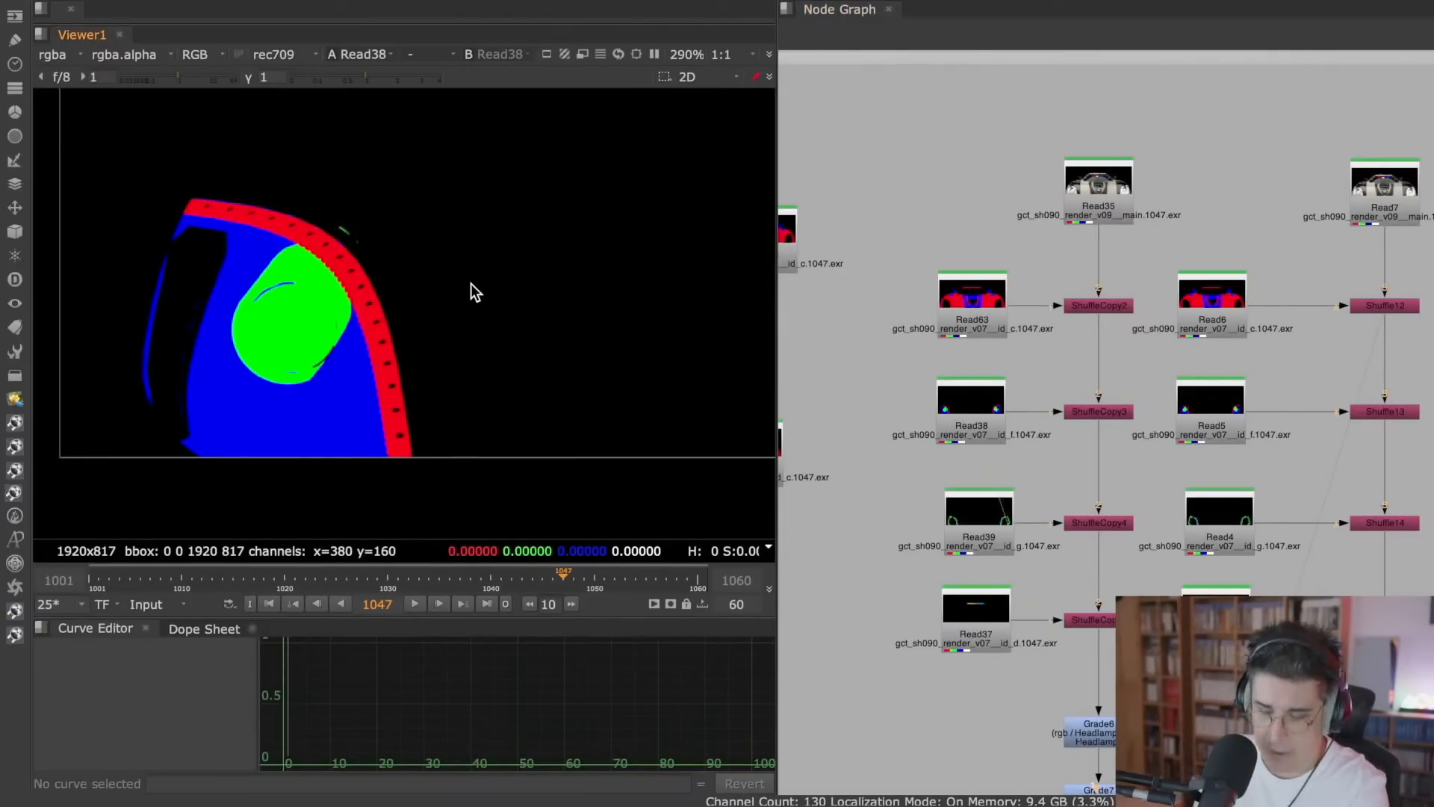
key("r")
key("g")
key("b")
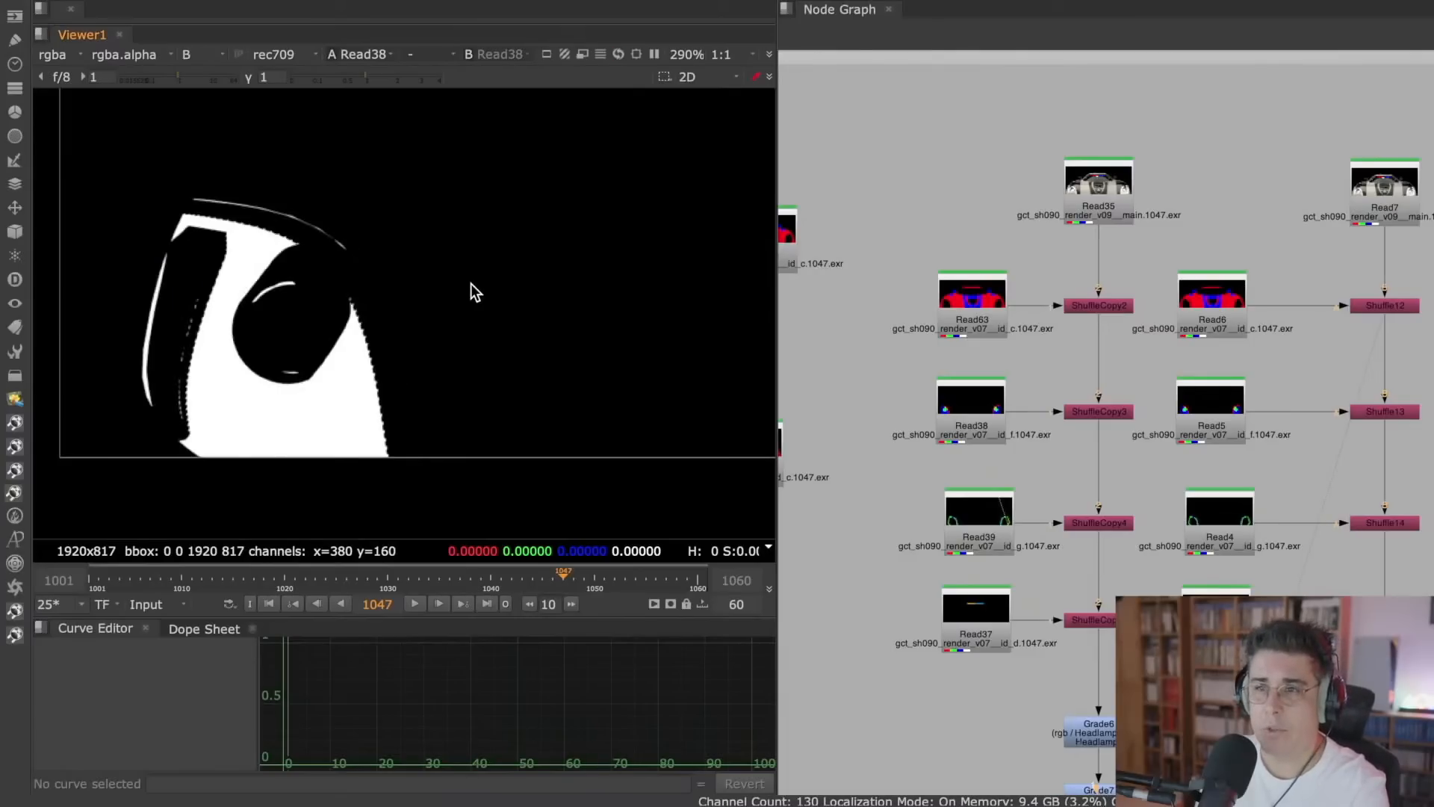
key("b")
- Duplicate the Read35 main render and Read38 ID pass into the empty area above the Shuffle Copy group
left_click(1120, 189)
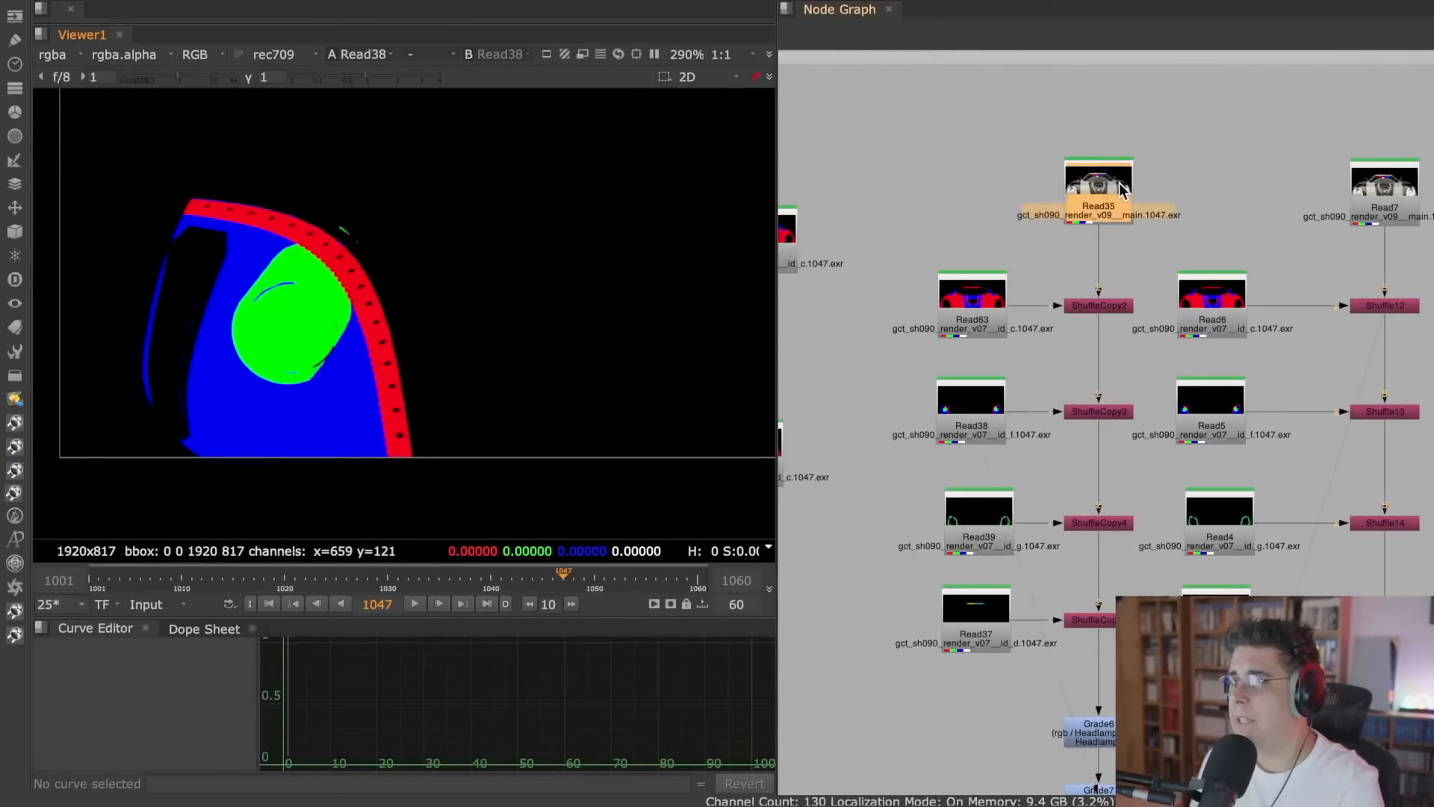
left_click(989, 407, "shift")
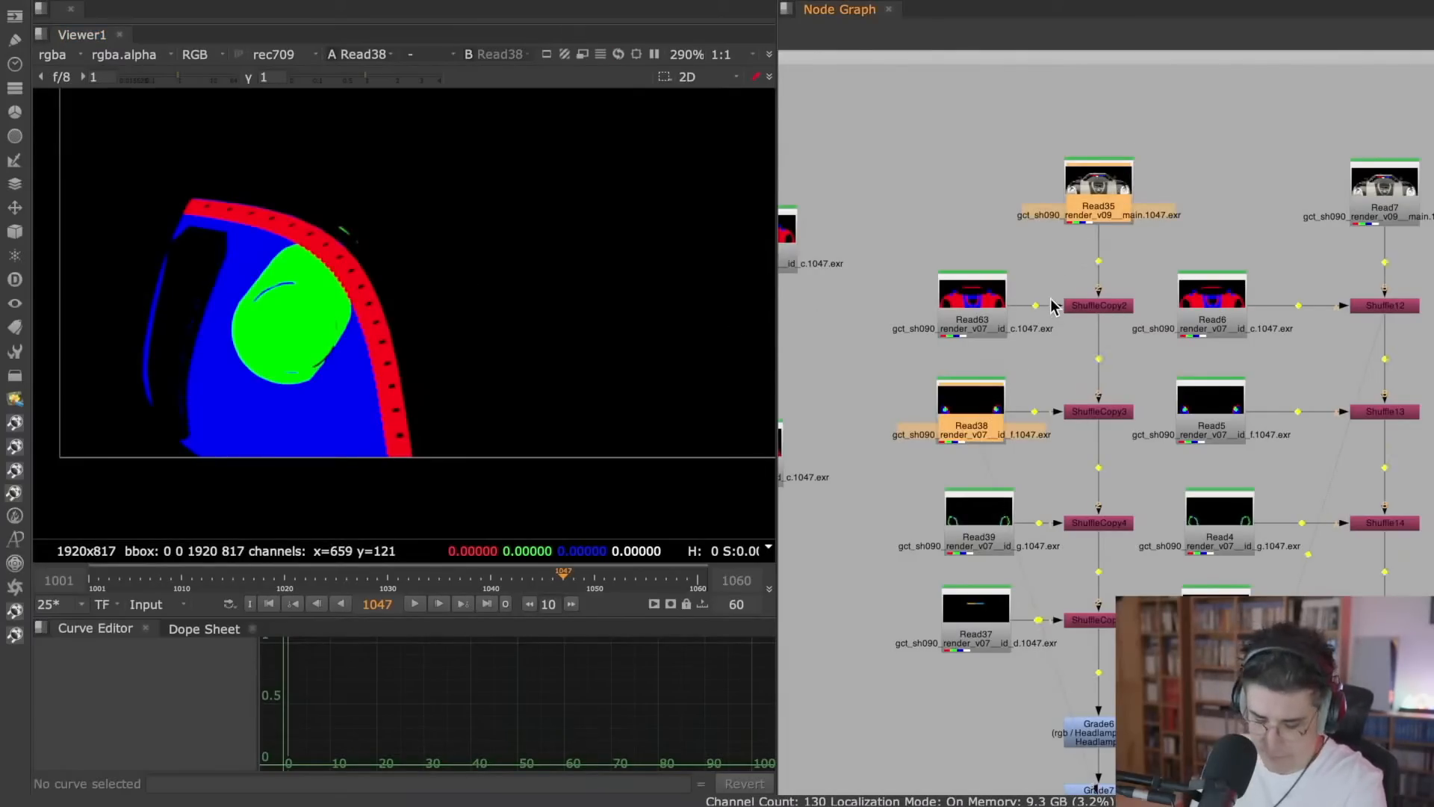
key("f")
scroll(985, 271, "up", 3)
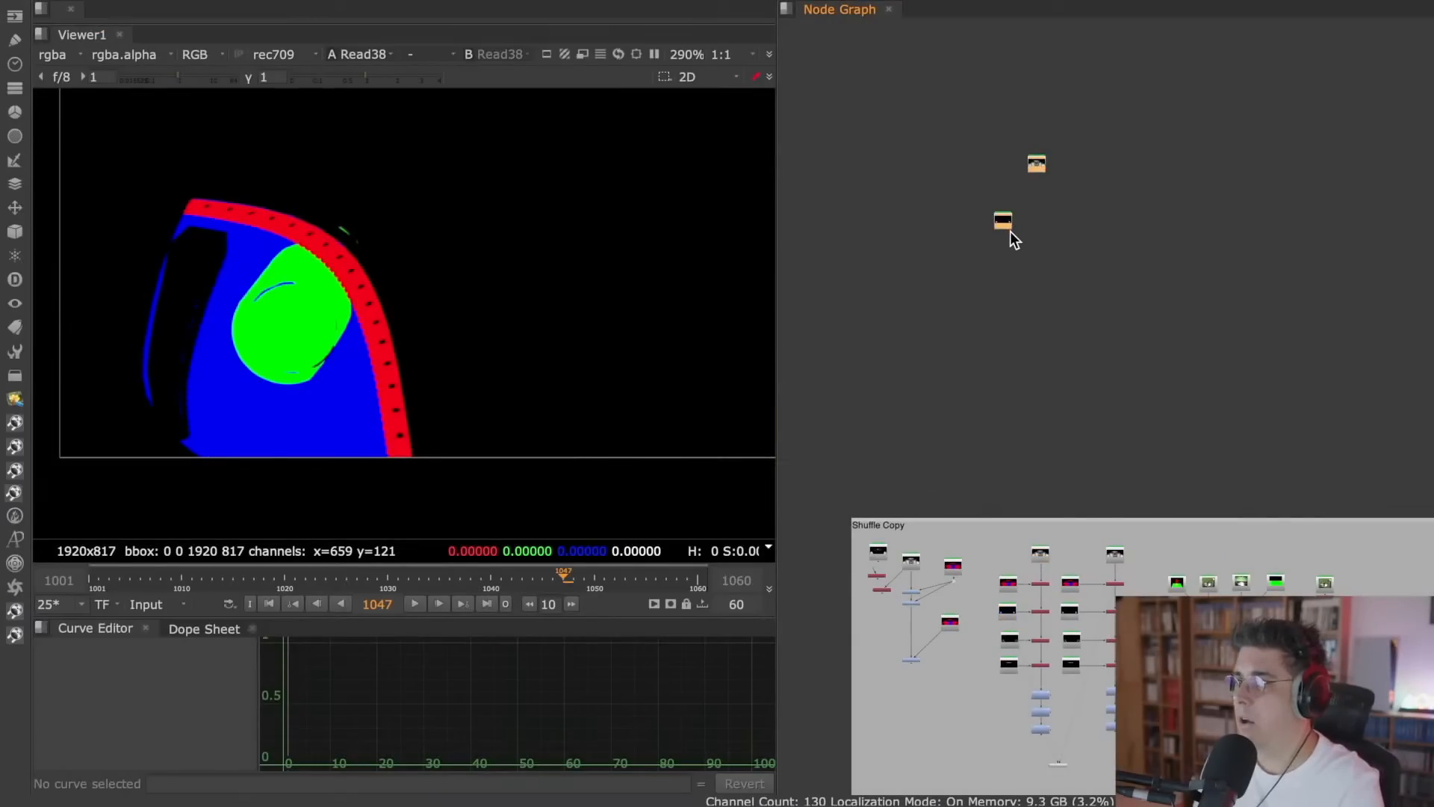
scroll(1009, 231, "up", 4)
middle_click_drag(1098, 176, 1056, 346)
scroll(1056, 346, "up", 2)
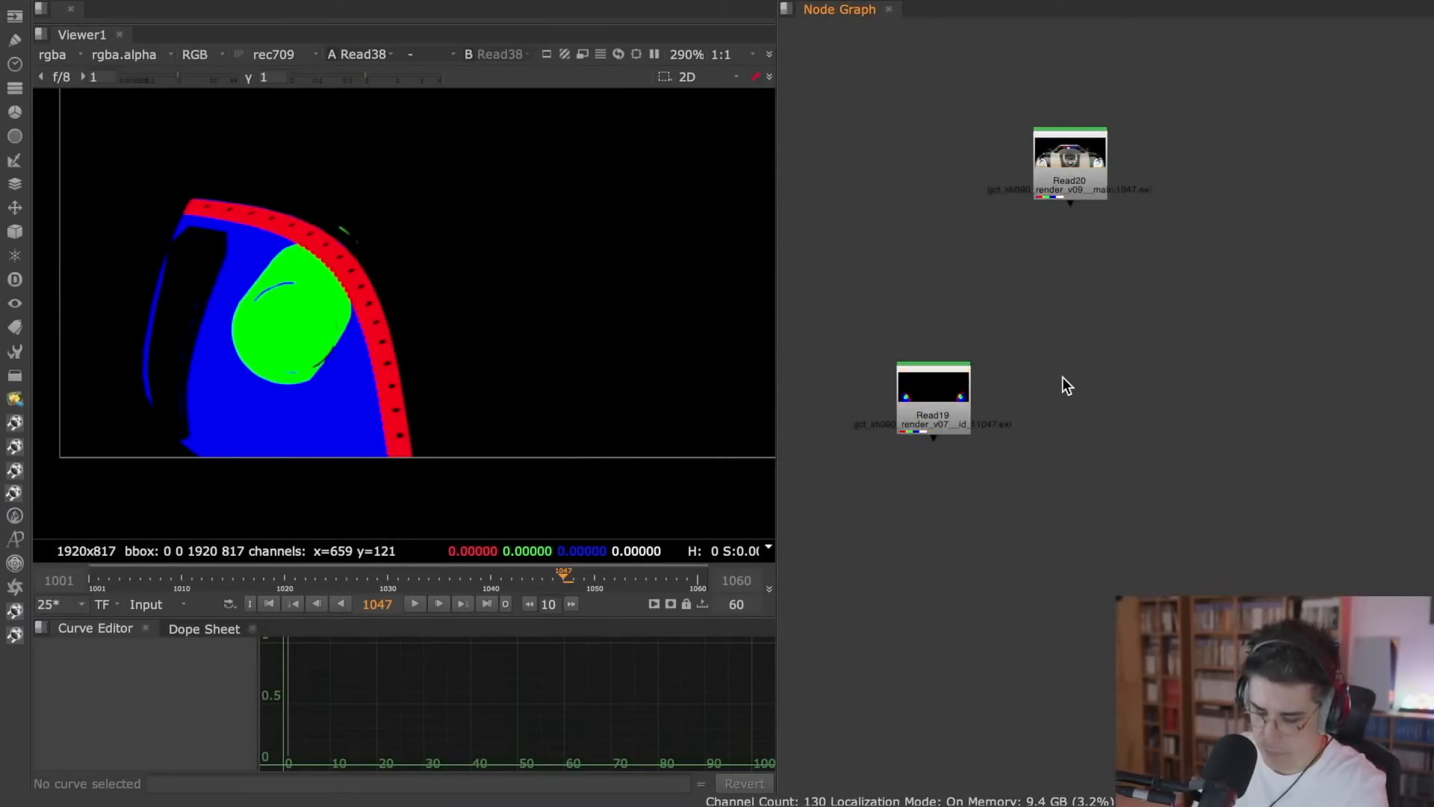
- Add a Grade node fed by the Read20 main render, place Read19 beside it, and display Read20 in the viewer
key("g")
left_click(1056, 288)
left_click_drag(967, 407, 959, 277)
left_click_drag(1070, 353, 1075, 193)
left_click_drag(1079, 178, 1087, 182)
key("1")
left_click(1005, 216)
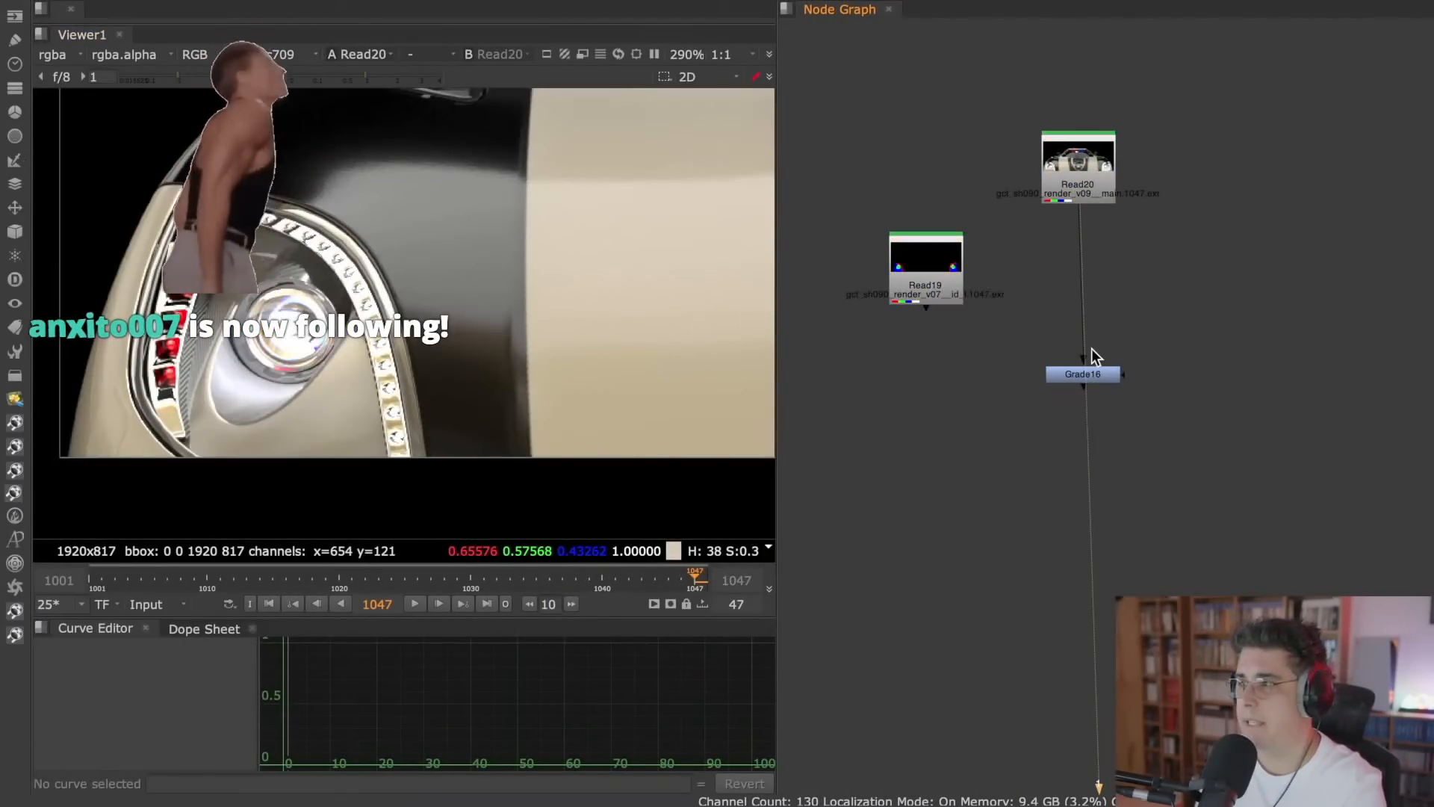
- Connect the mask input of Grade16 to the Read19 ID pass
scroll(1087, 375, "up", 3)
left_click(1095, 378)
middle_click_drag(1134, 382, 1231, 394)
left_click_drag(1226, 387, 1218, 377)
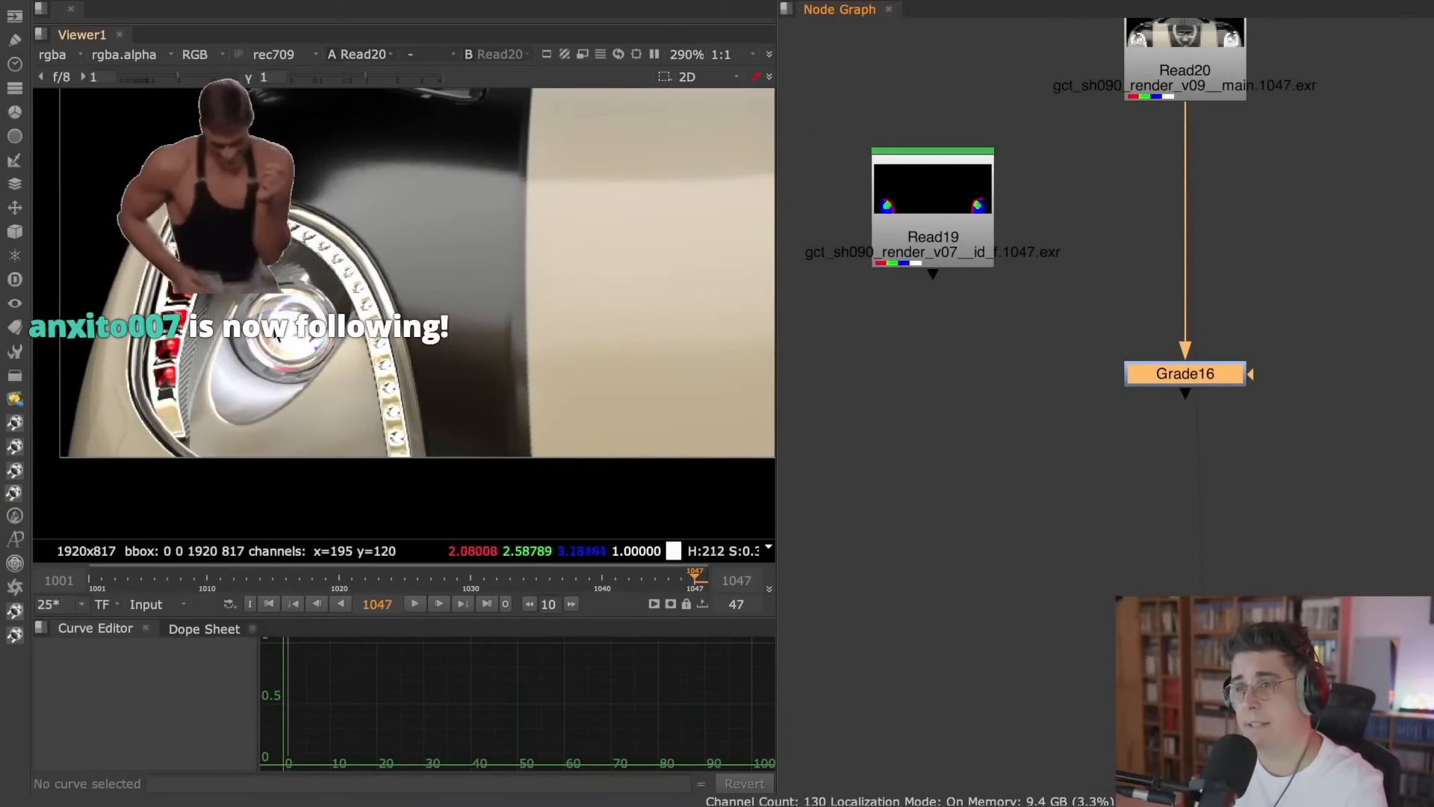
left_click_drag(1253, 374, 1312, 362)
scroll(1159, 338, "up", 3)
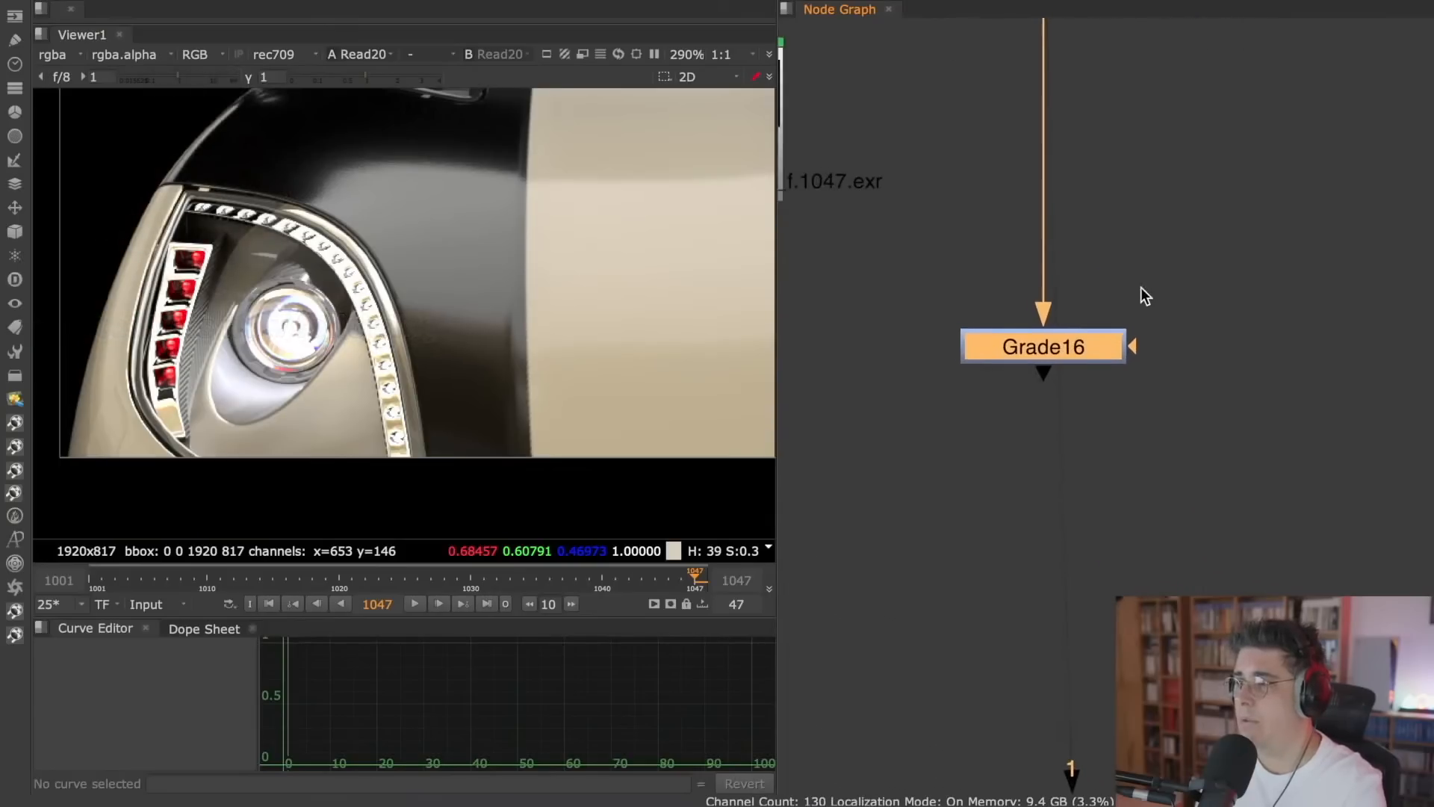
middle_click_drag(1143, 294, 1275, 350)
left_click_drag(1319, 396, 926, 181)
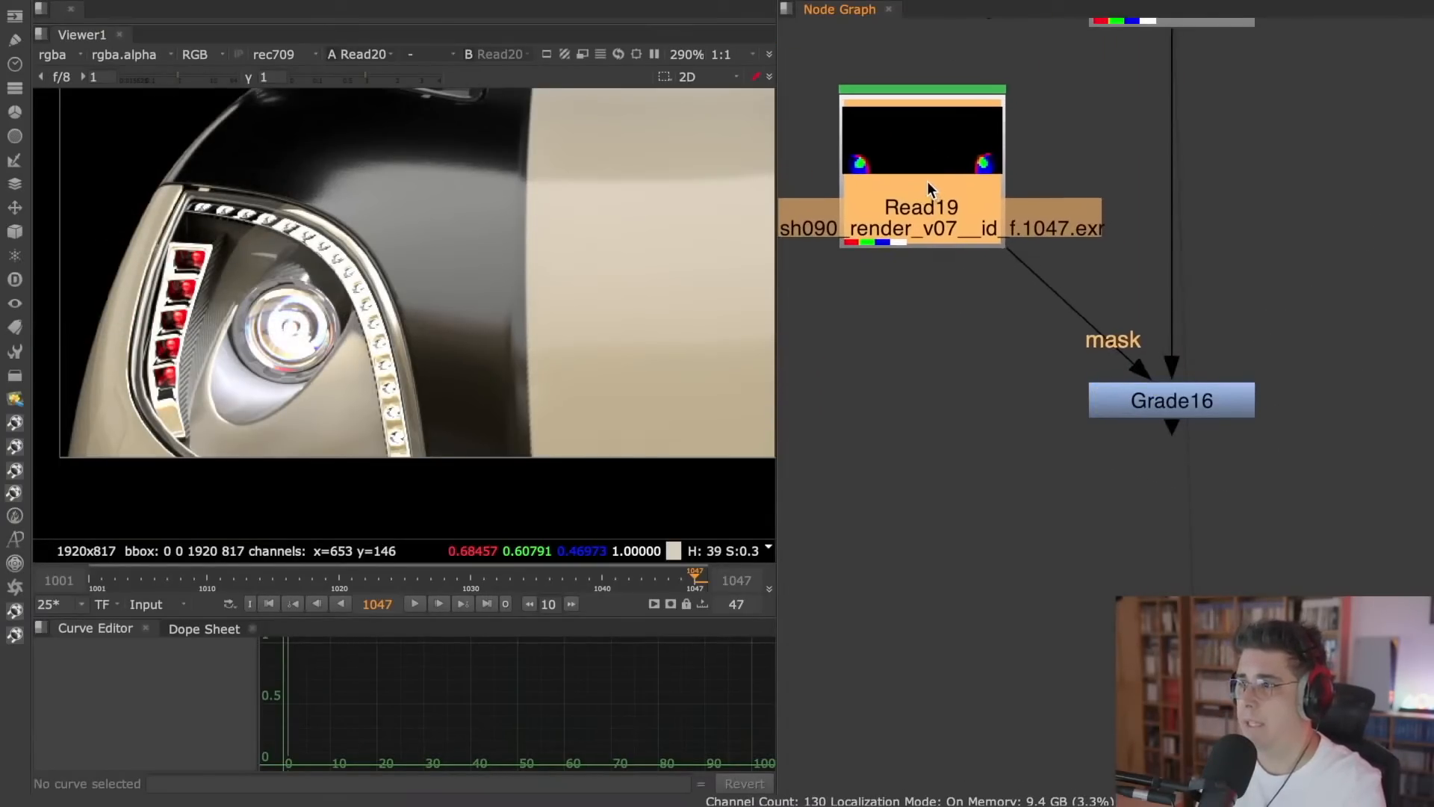
- Insert a dot below Read19 to square off the mask connection, and display the ID pass in the viewer
left_click_drag(1074, 319, 922, 399, "ctrl")
left_click(957, 191)
key("1")
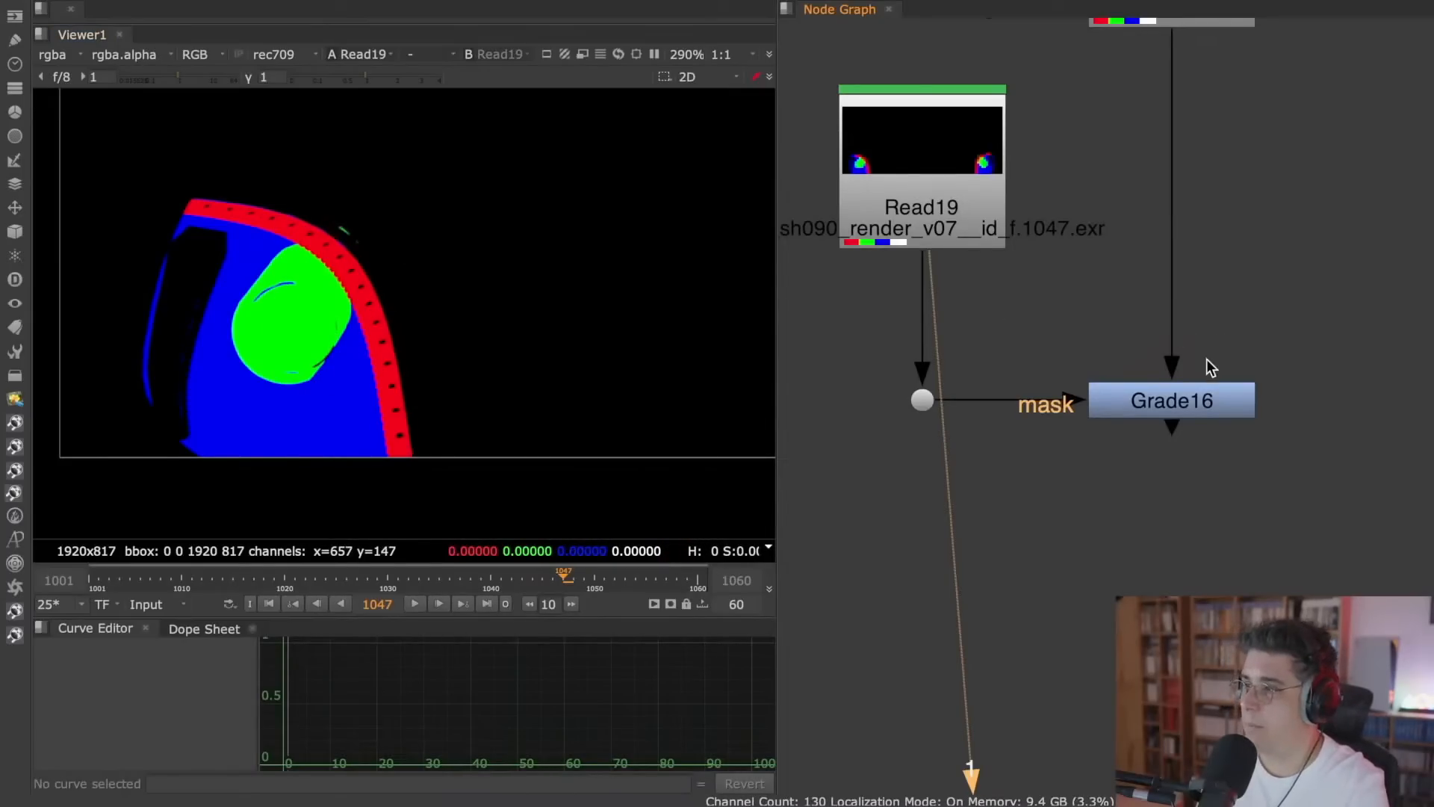
- Display Grade16 in the viewer, open its properties, and move the properties window clear of the headlight
left_click(1197, 401)
key("1")
double_click(1194, 401)
left_click_drag(768, 269, 705, 102)
scroll(1164, 329, "up", 5)
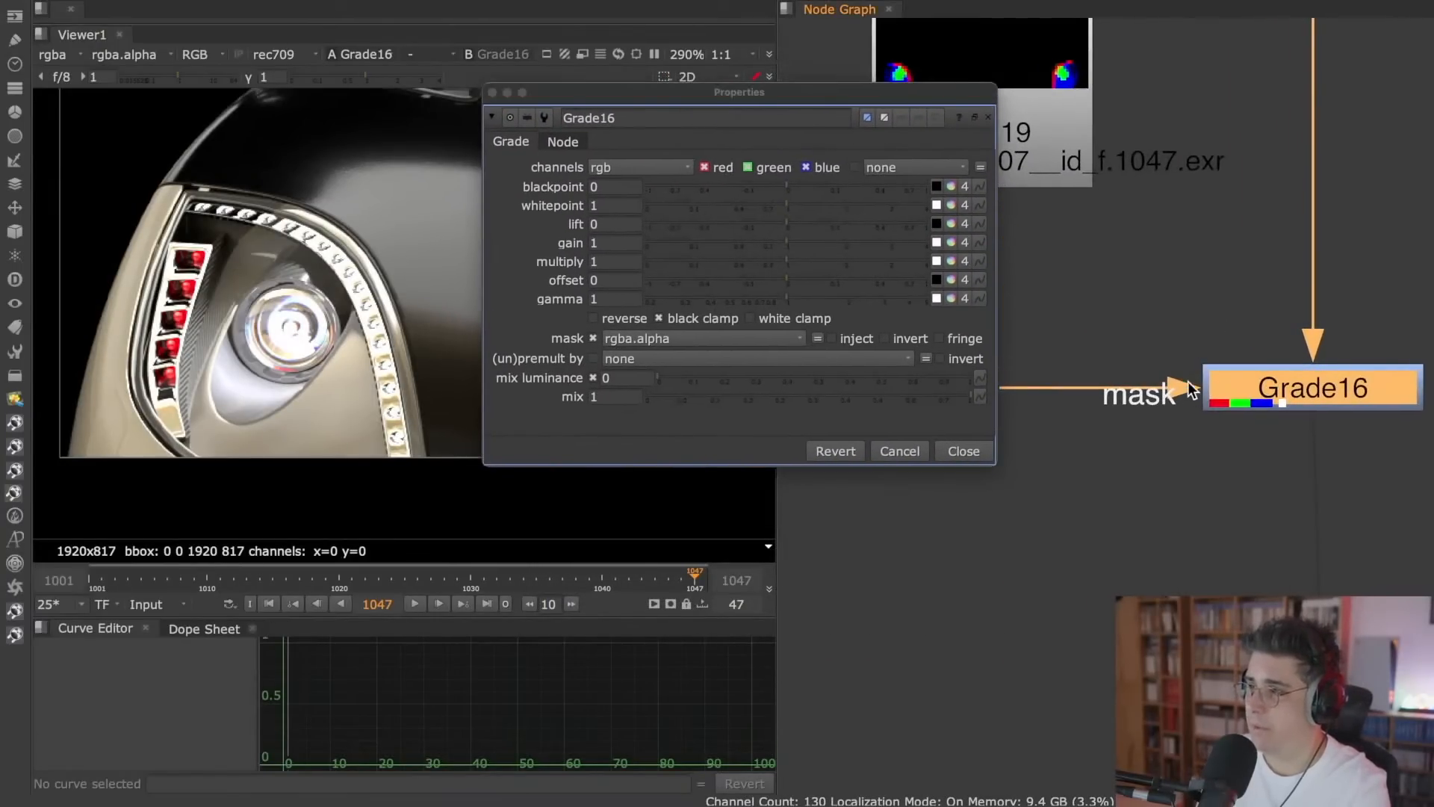
left_click_drag(732, 97, 827, 55)
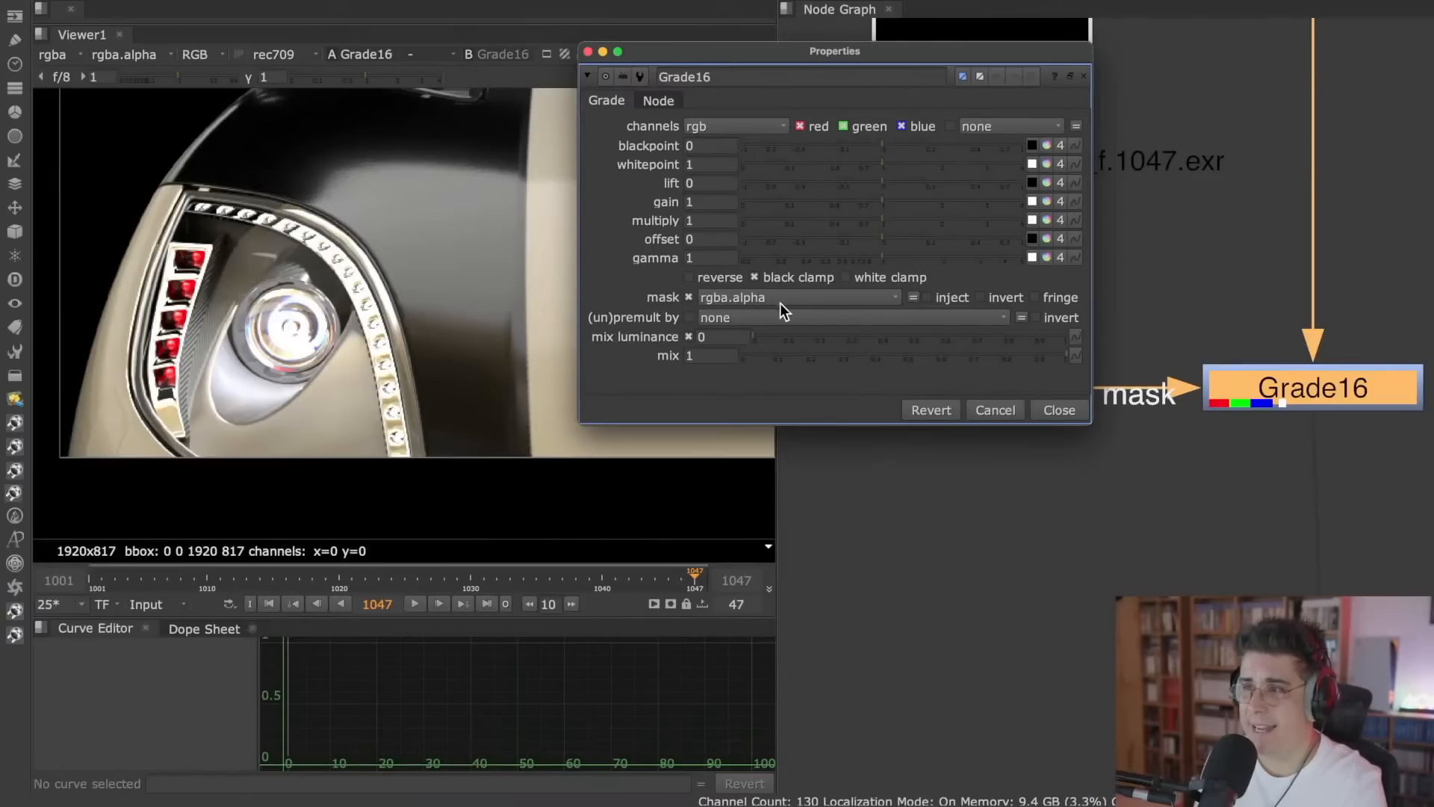
- Review the Grade16 mask channel options and display Read19 to check which ID colour covers the headlight lamp
left_click(886, 297)
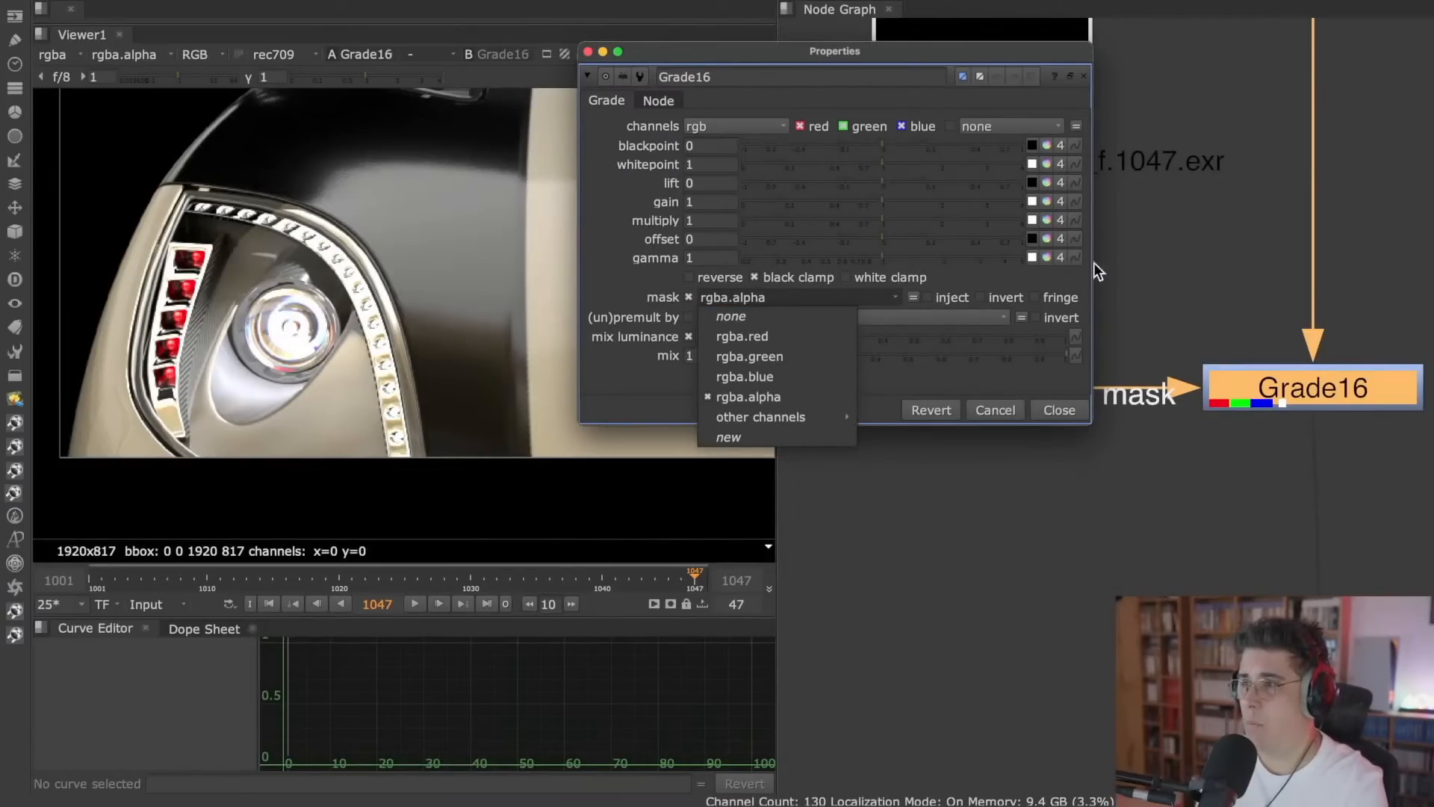
left_click(1181, 240)
middle_click_drag(1144, 213, 1301, 297)
left_click(1166, 233)
key("1")
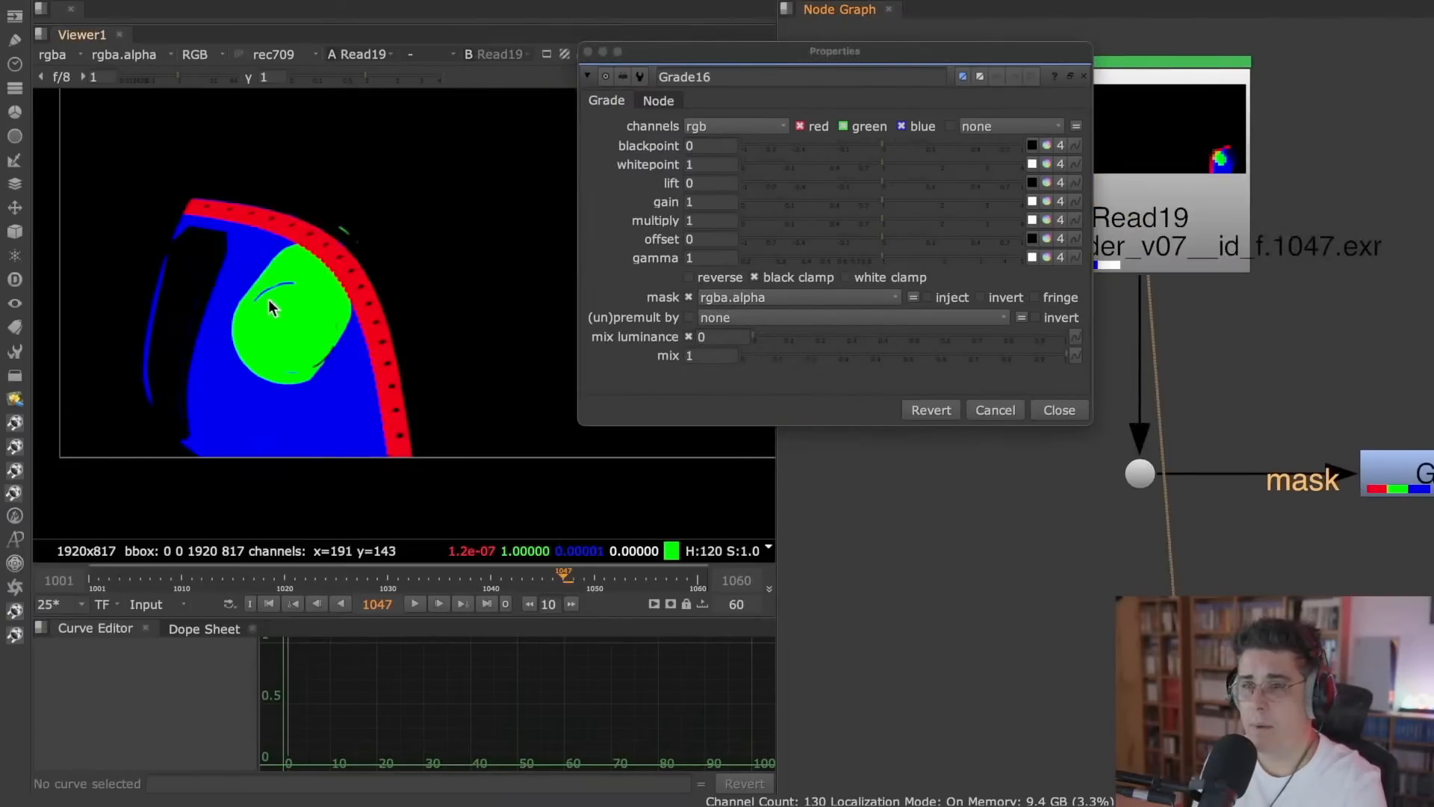
middle_click_drag(1199, 264, 1106, 200)
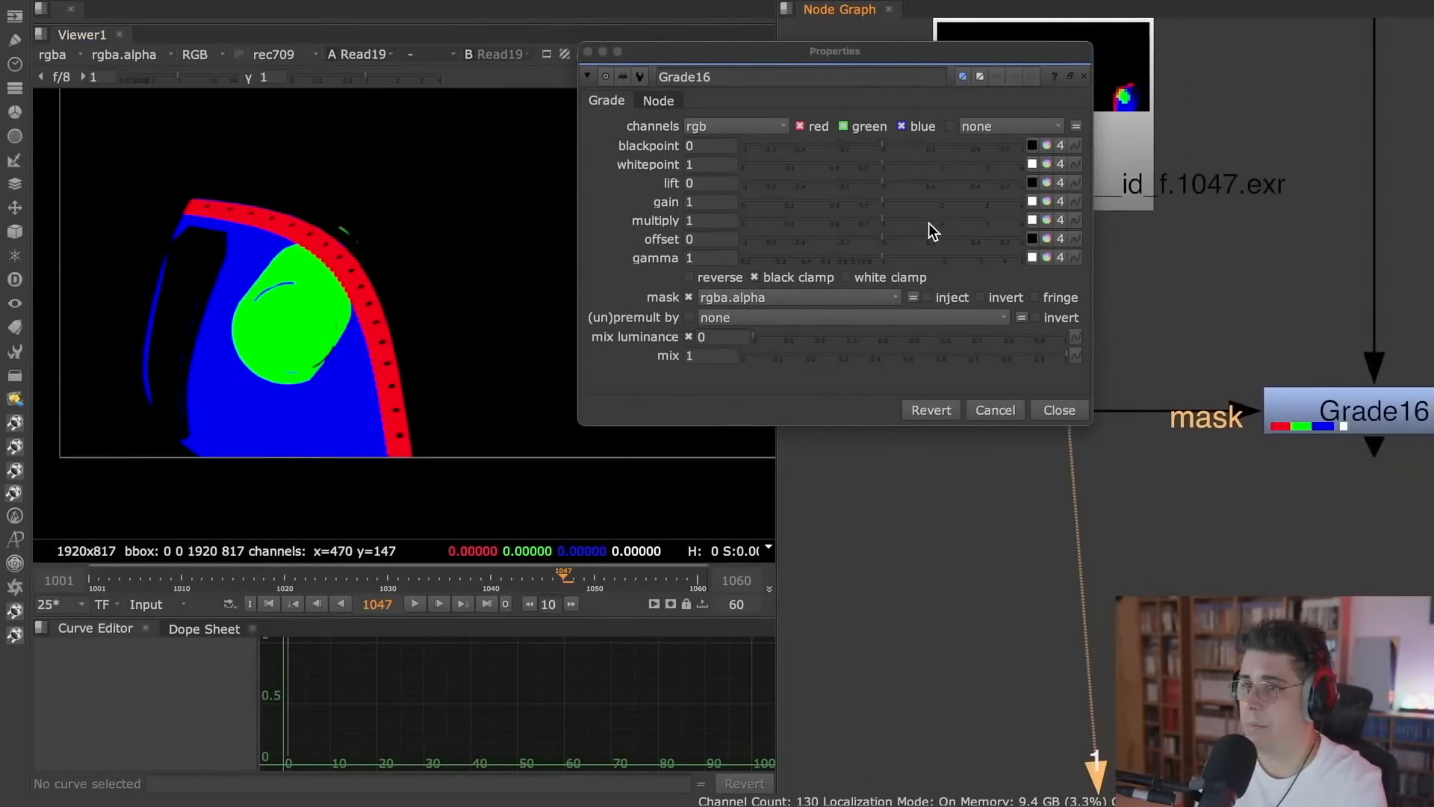
- Set the Grade16 mask channel to rgba.green, close its properties, and display the Grade16 result in the viewer
left_click(797, 298)
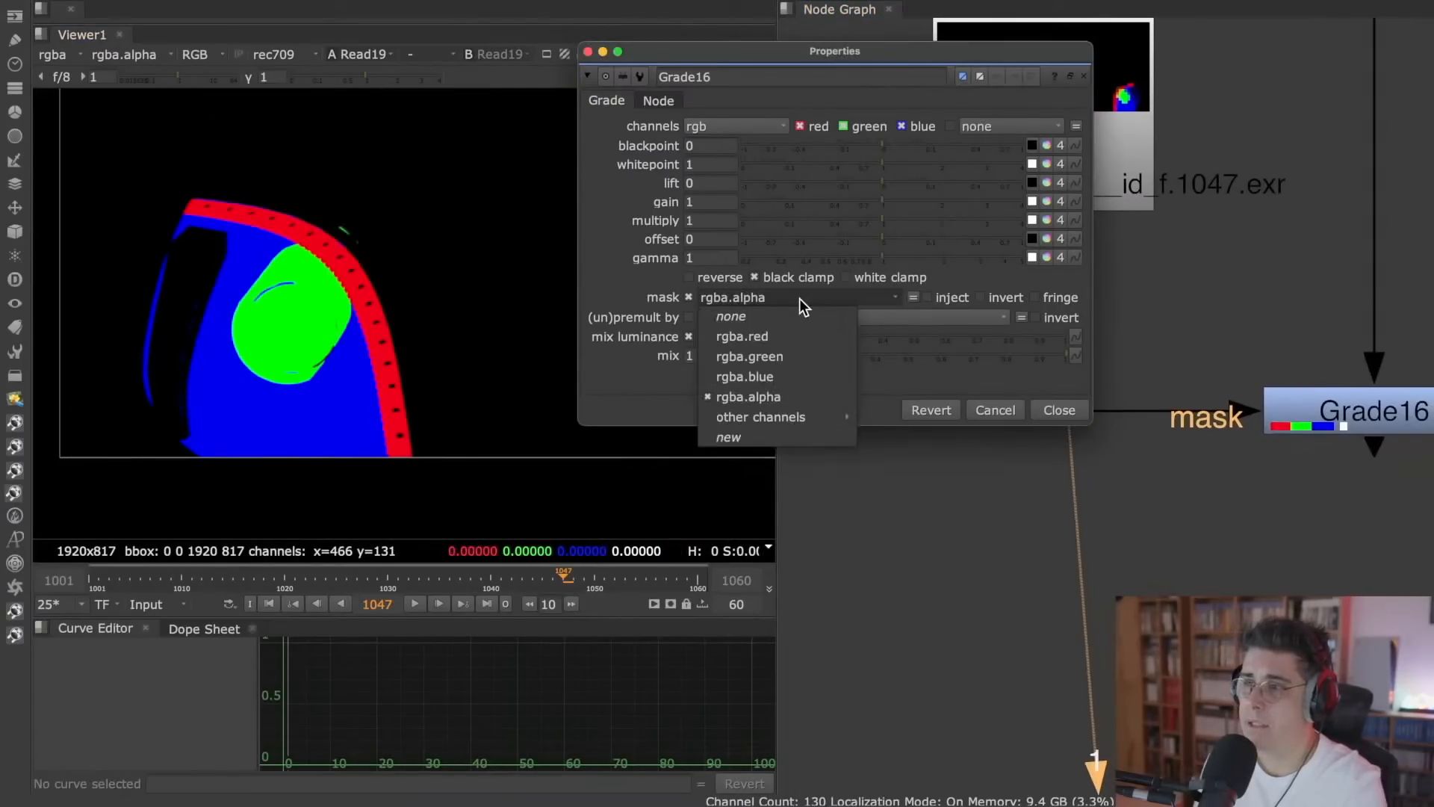
left_click(796, 356)
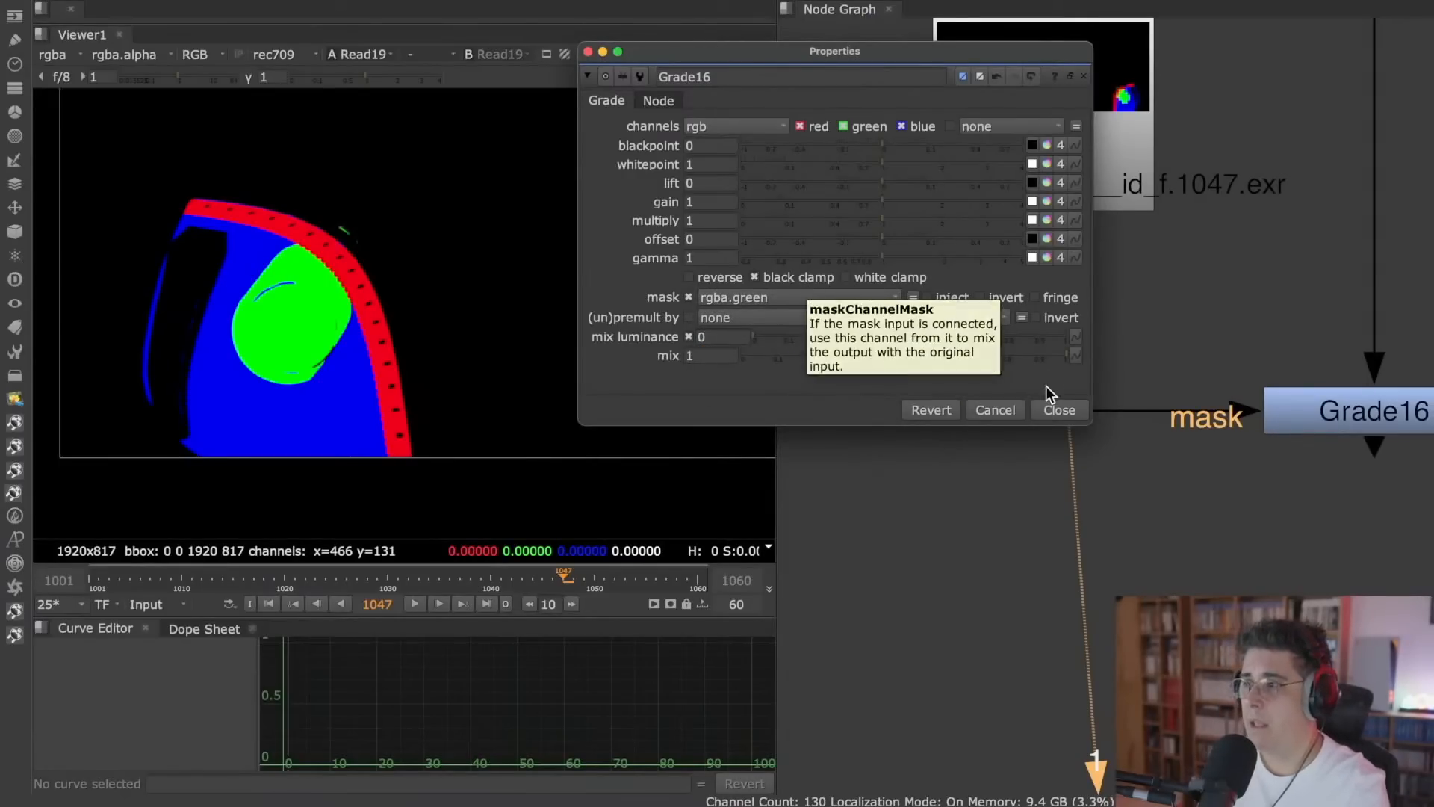
left_click(1059, 409)
key("1")
scroll(1240, 366, "right", 3)
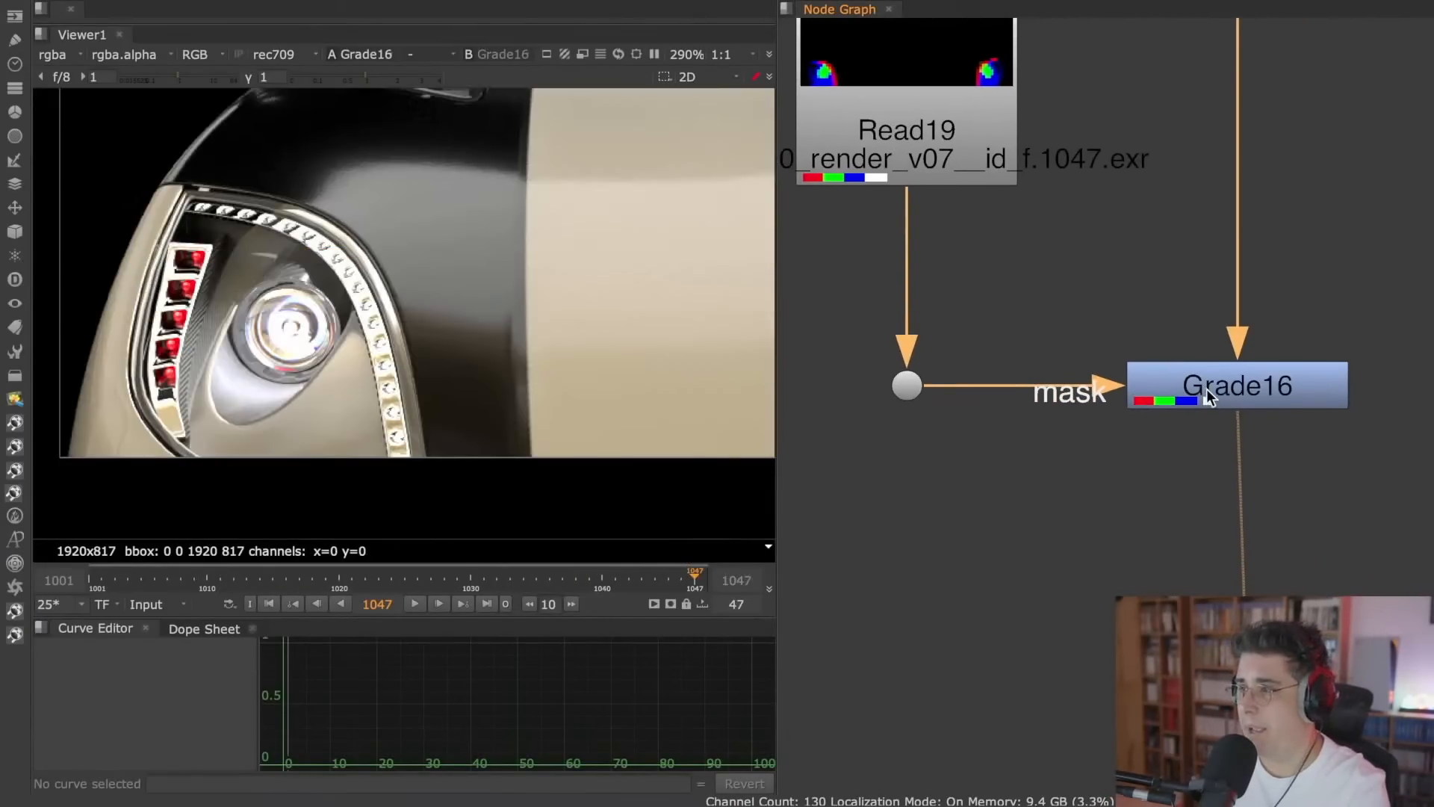
- Set Grade16's multiply to 1.96 and gamma to 0.69, and close its properties
double_click(1209, 388)
left_click_drag(886, 204, 850, 245)
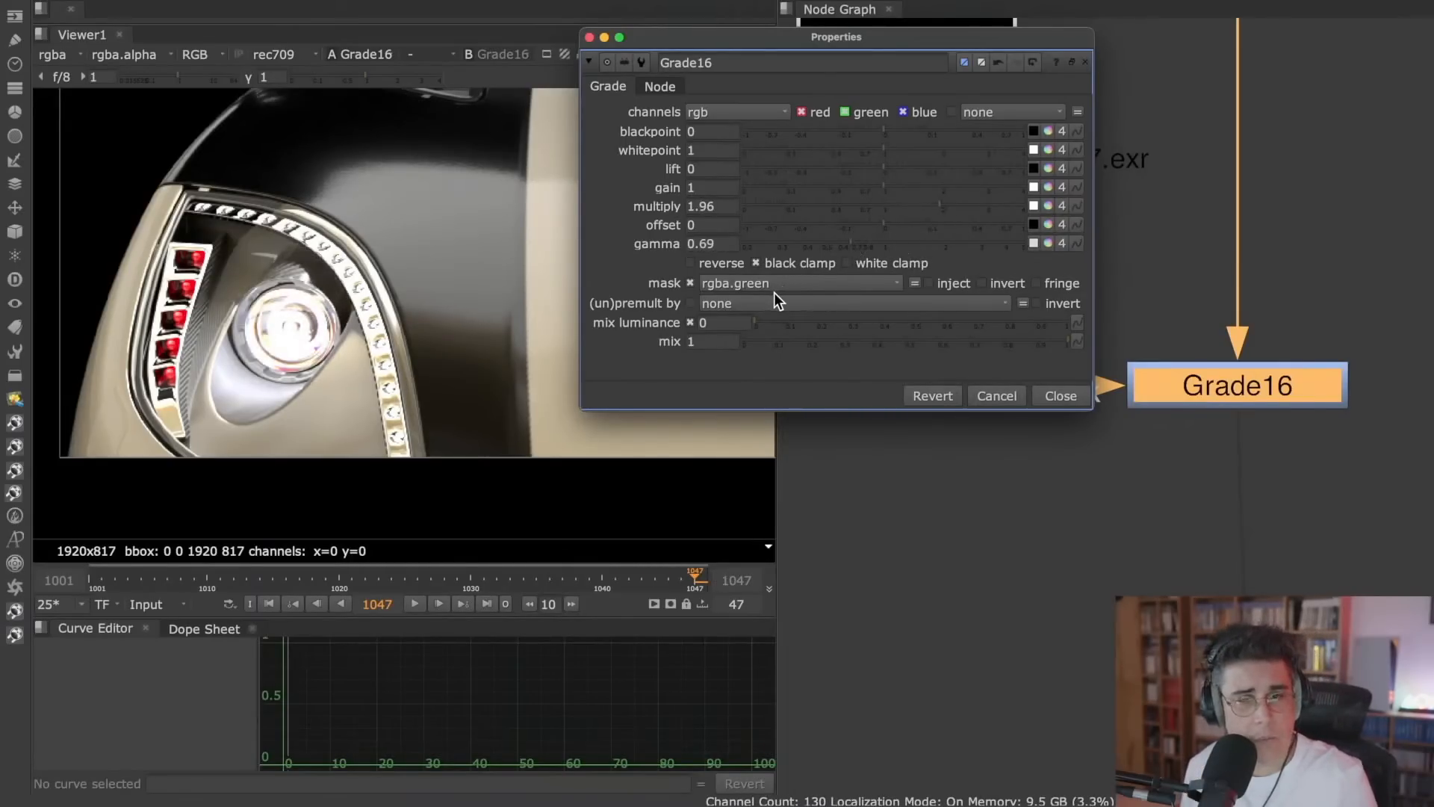
left_click(1072, 393)
- Duplicate Grade16, place the copy in the stream directly below it, and connect the copy's mask input to the dot under Read19
scroll(1046, 284, "down", 4)
middle_click_drag(1050, 326, 1054, 349)
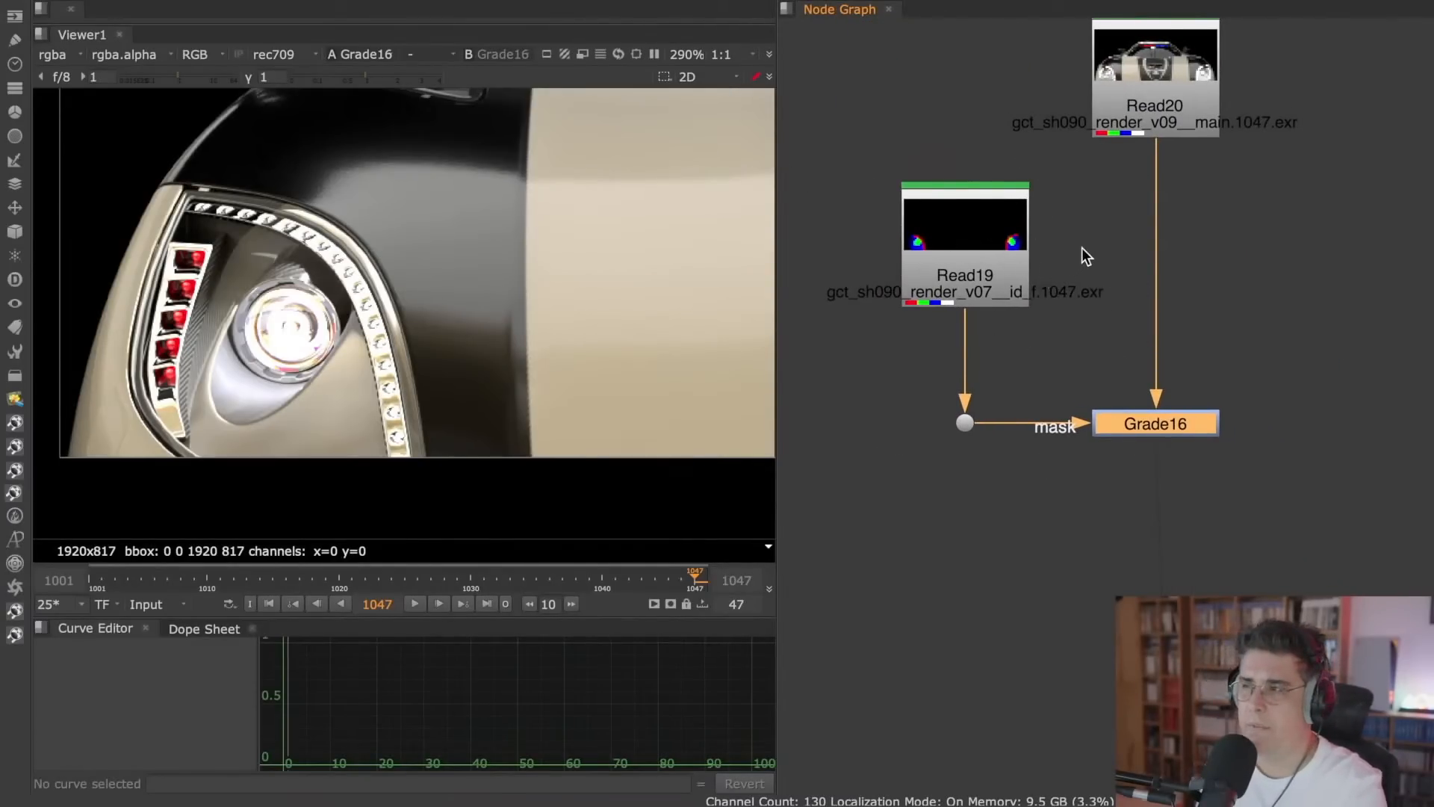
middle_click_drag(942, 330, 940, 391)
middle_click_drag(1078, 375, 1055, 295)
key("ctrl+c")
left_click(1105, 498)
key("ctrl+v")
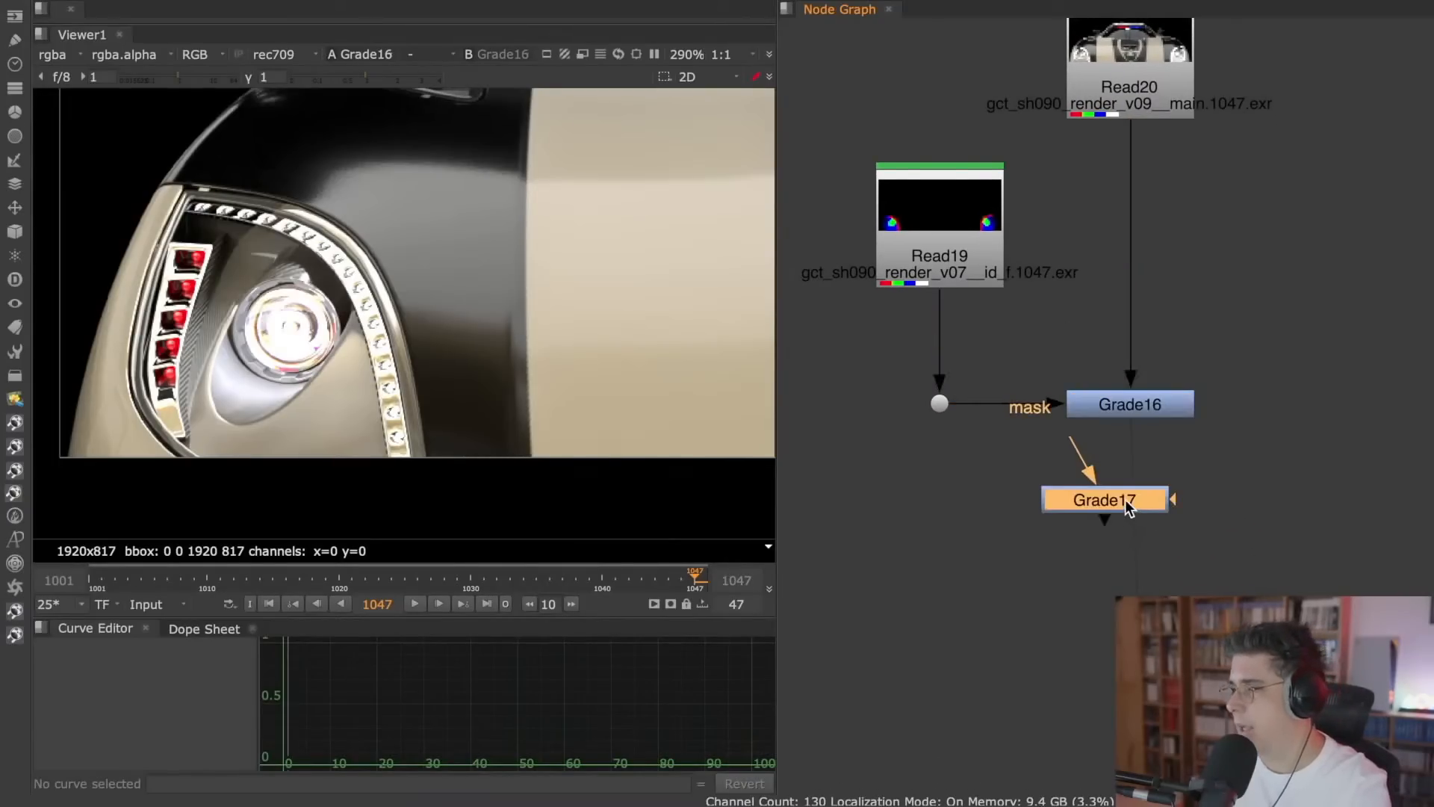
left_click_drag(1127, 500, 1153, 529)
left_click_drag(1055, 539, 940, 403)
- Check the ID colour of the LED strip in Read19, set Grade17's mask channel to rgba.red, and display Grade17 in the viewer
double_click(1124, 533)
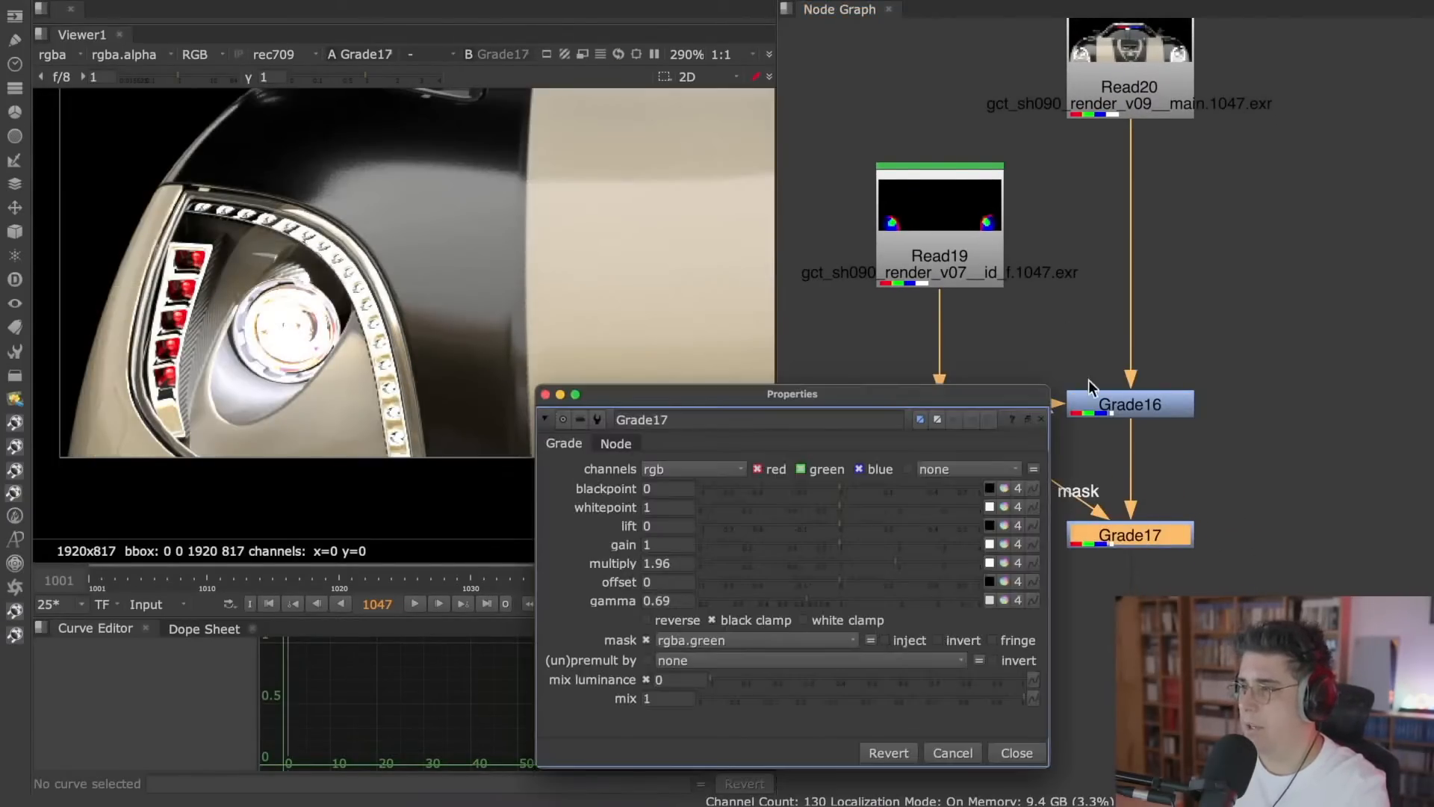
left_click(919, 240)
key("1")
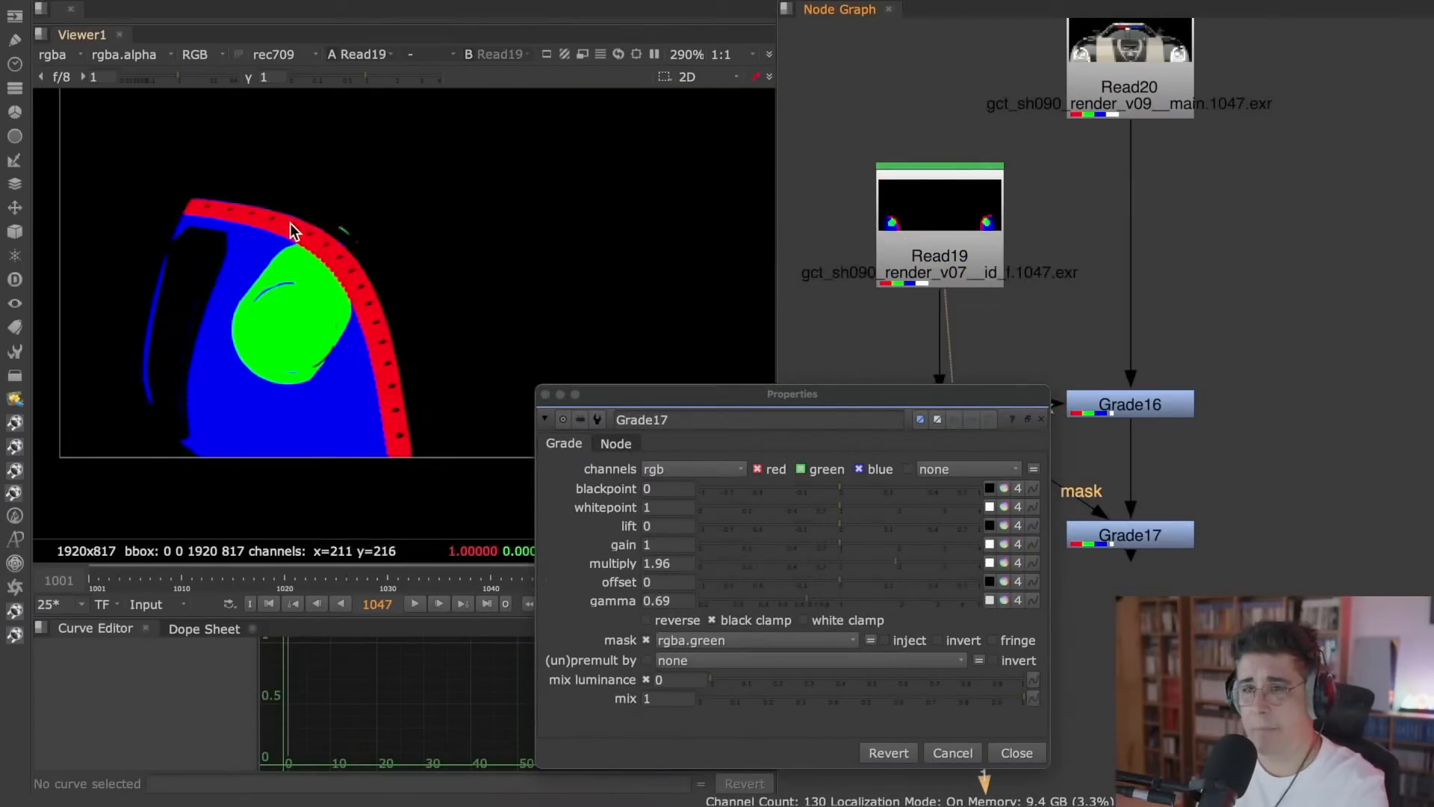
left_click(755, 638)
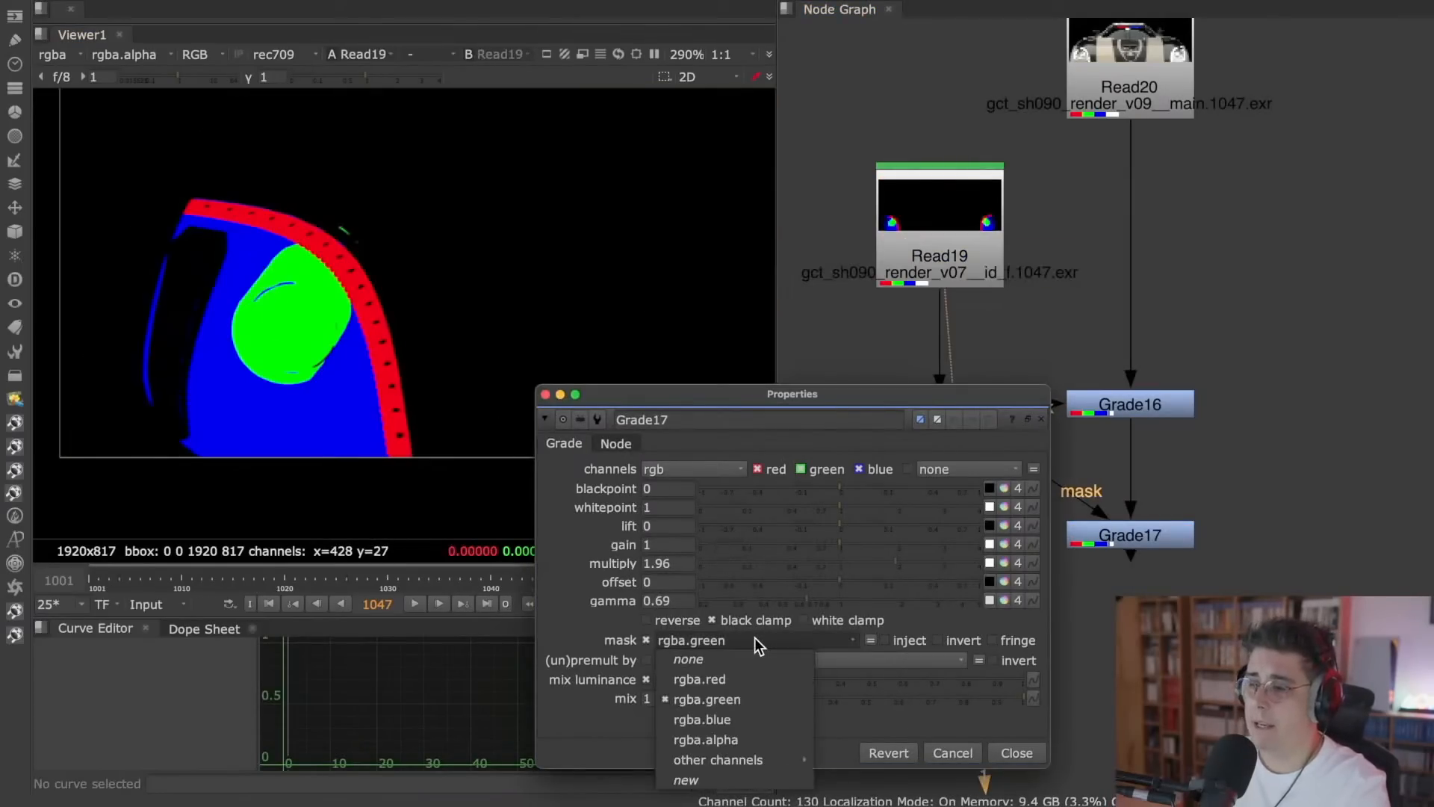
left_click(748, 678)
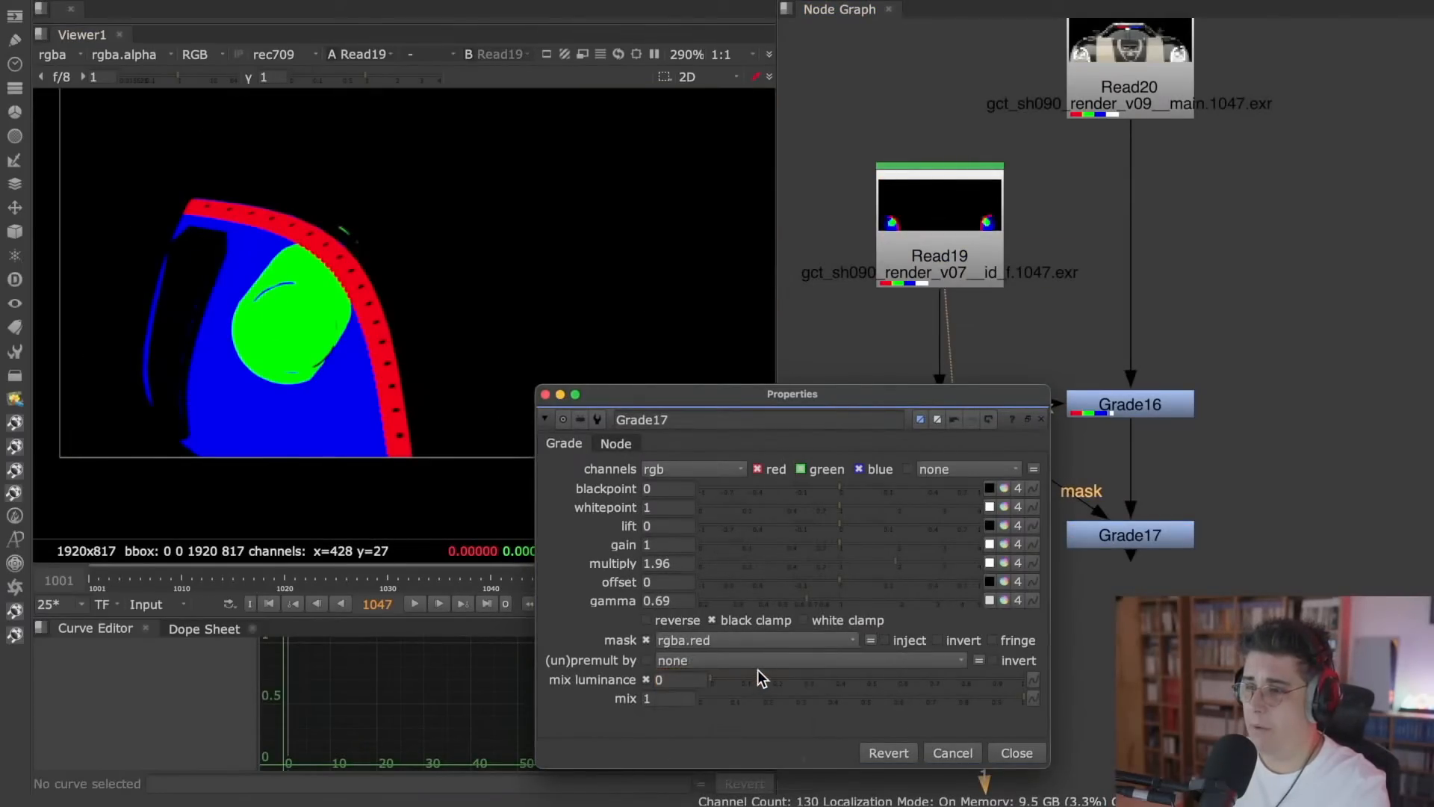
left_click(1014, 747)
key("1")
- Label the Grade16 node "Lamp" and close its properties
double_click(1162, 408)
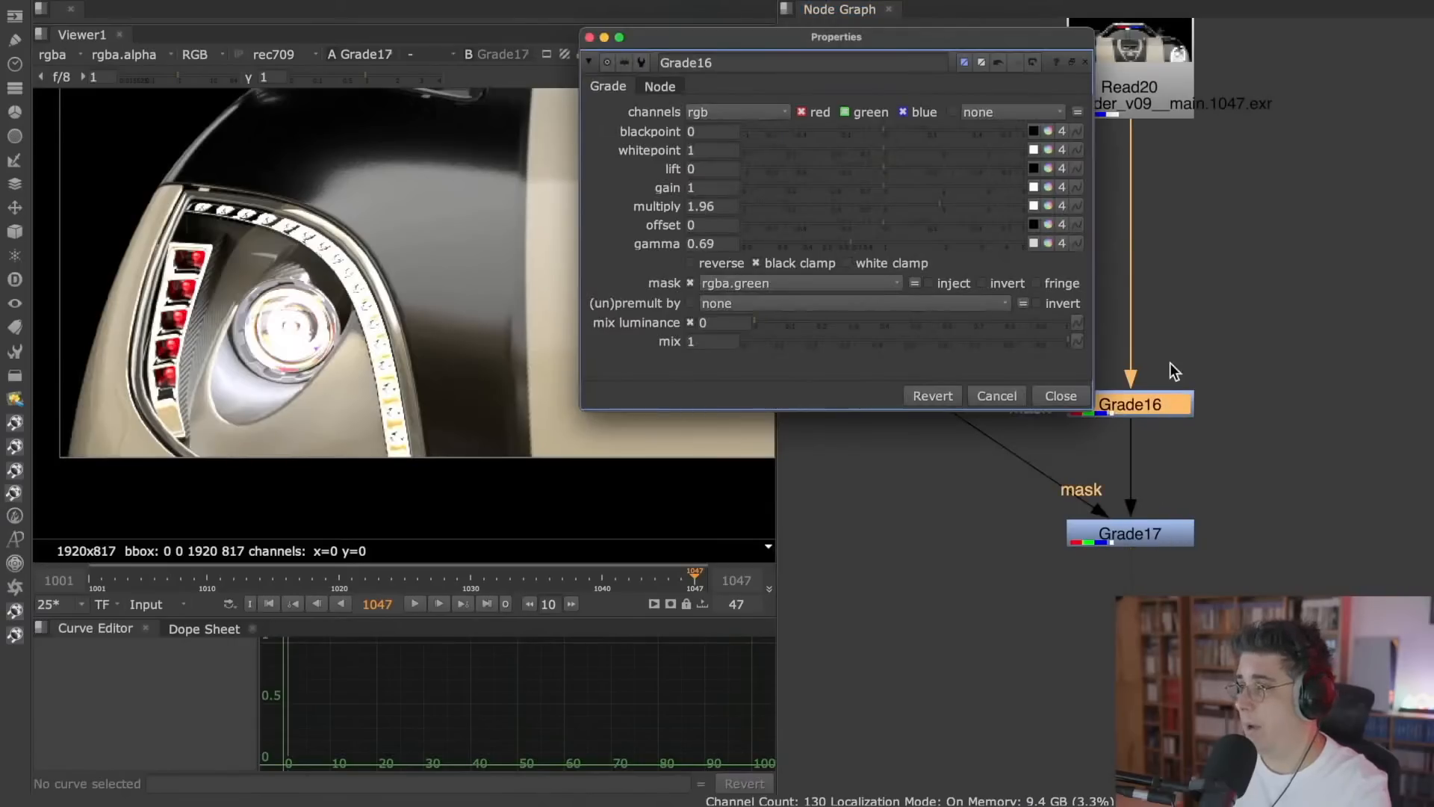
left_click_drag(859, 37, 774, 21)
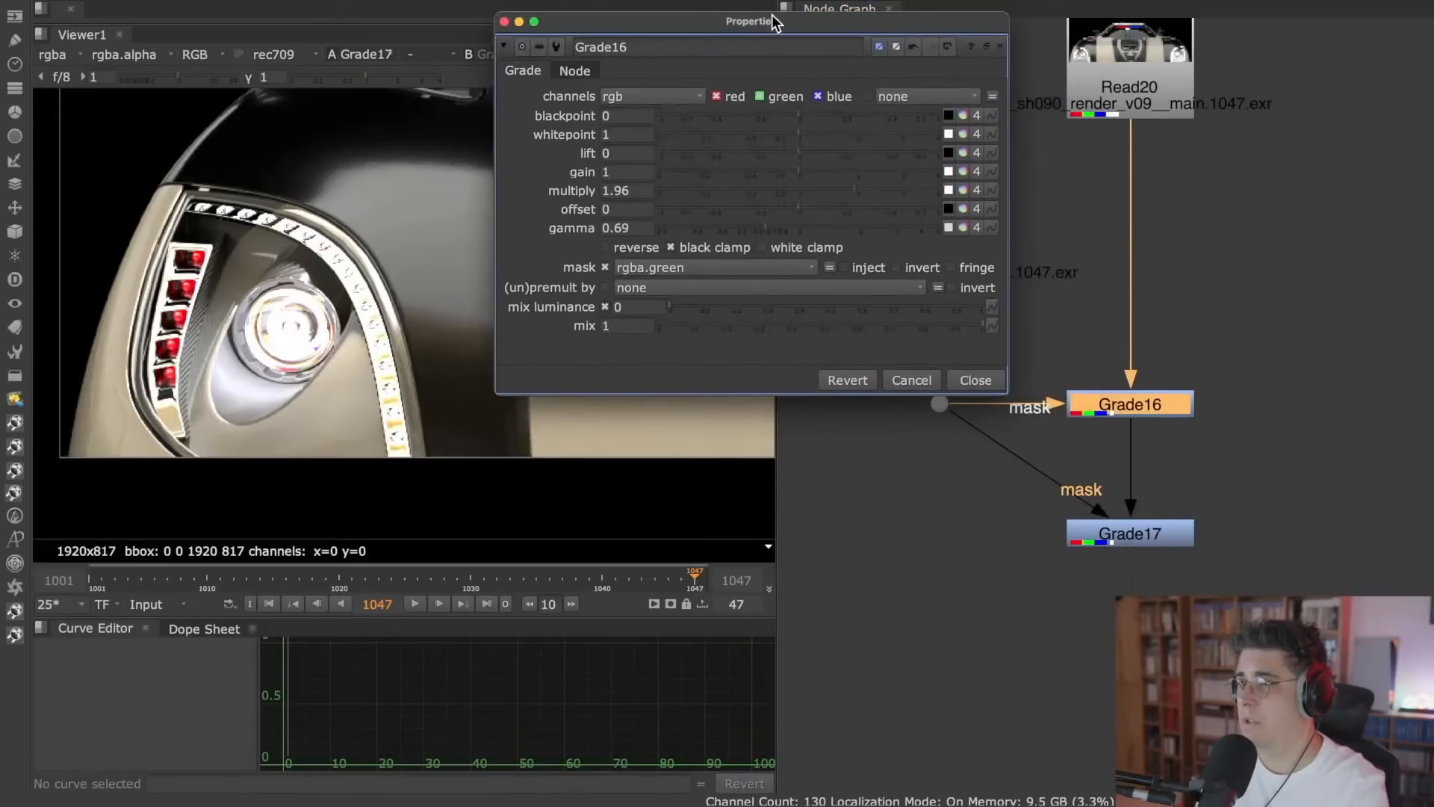
left_click(585, 73)
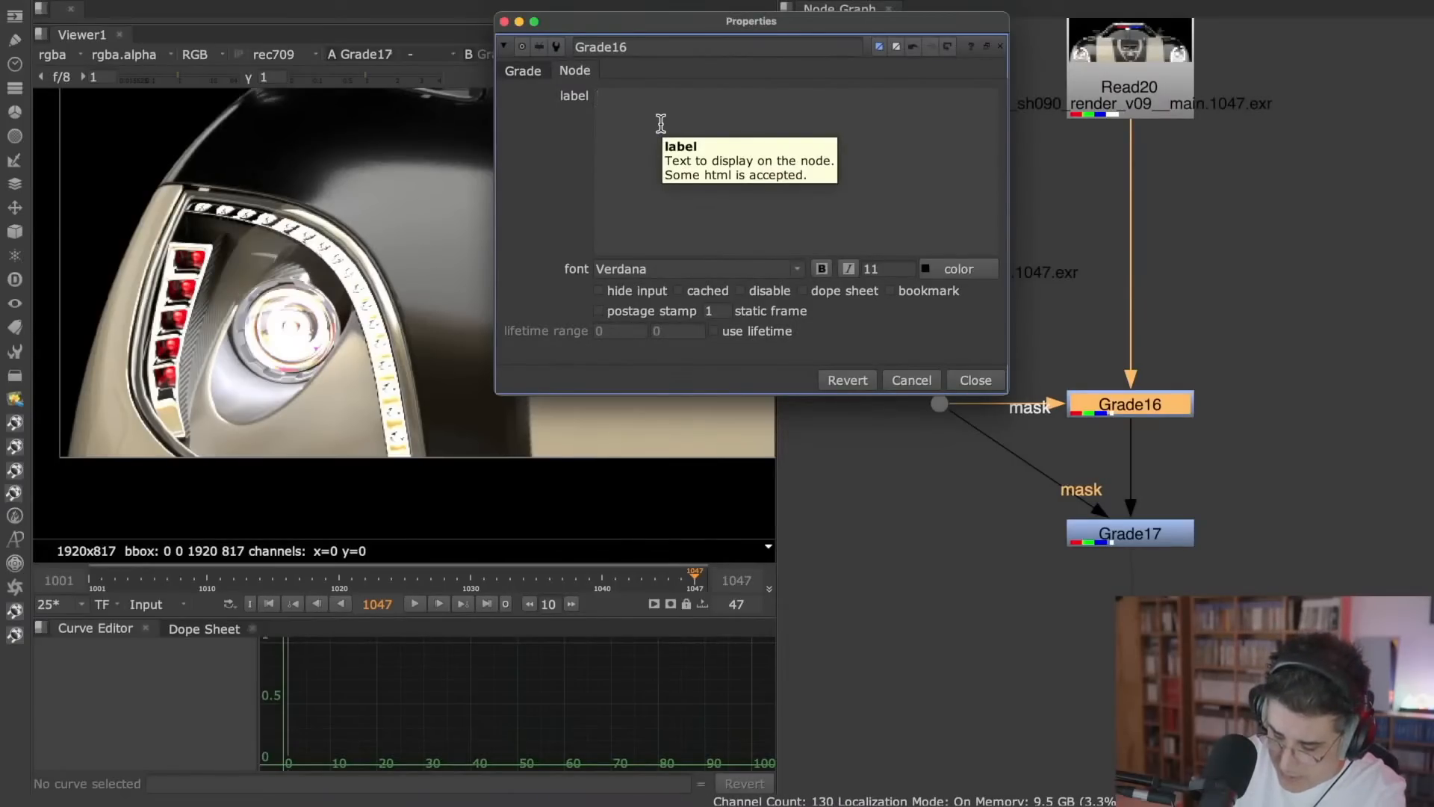
type("Lamp")
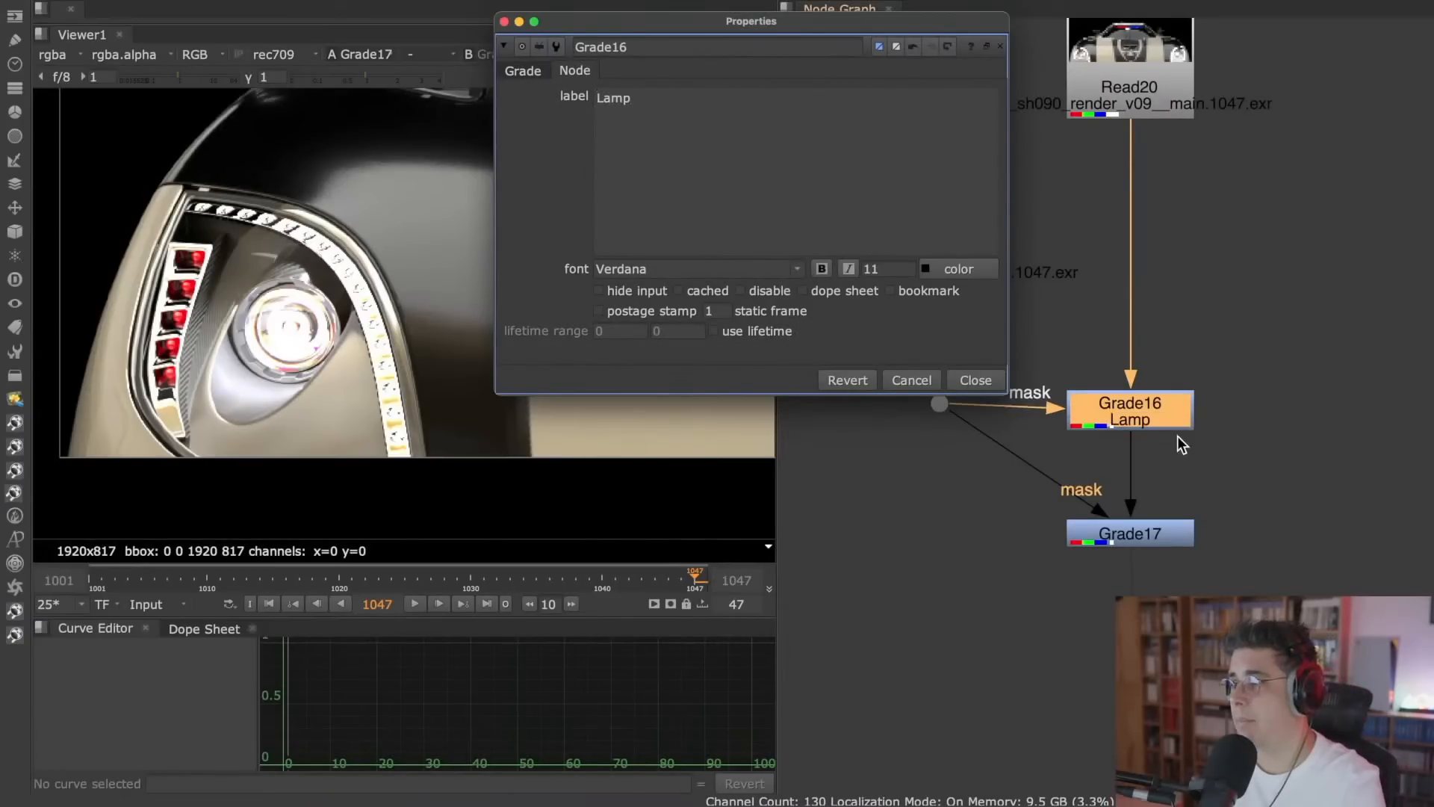
left_click(975, 379)
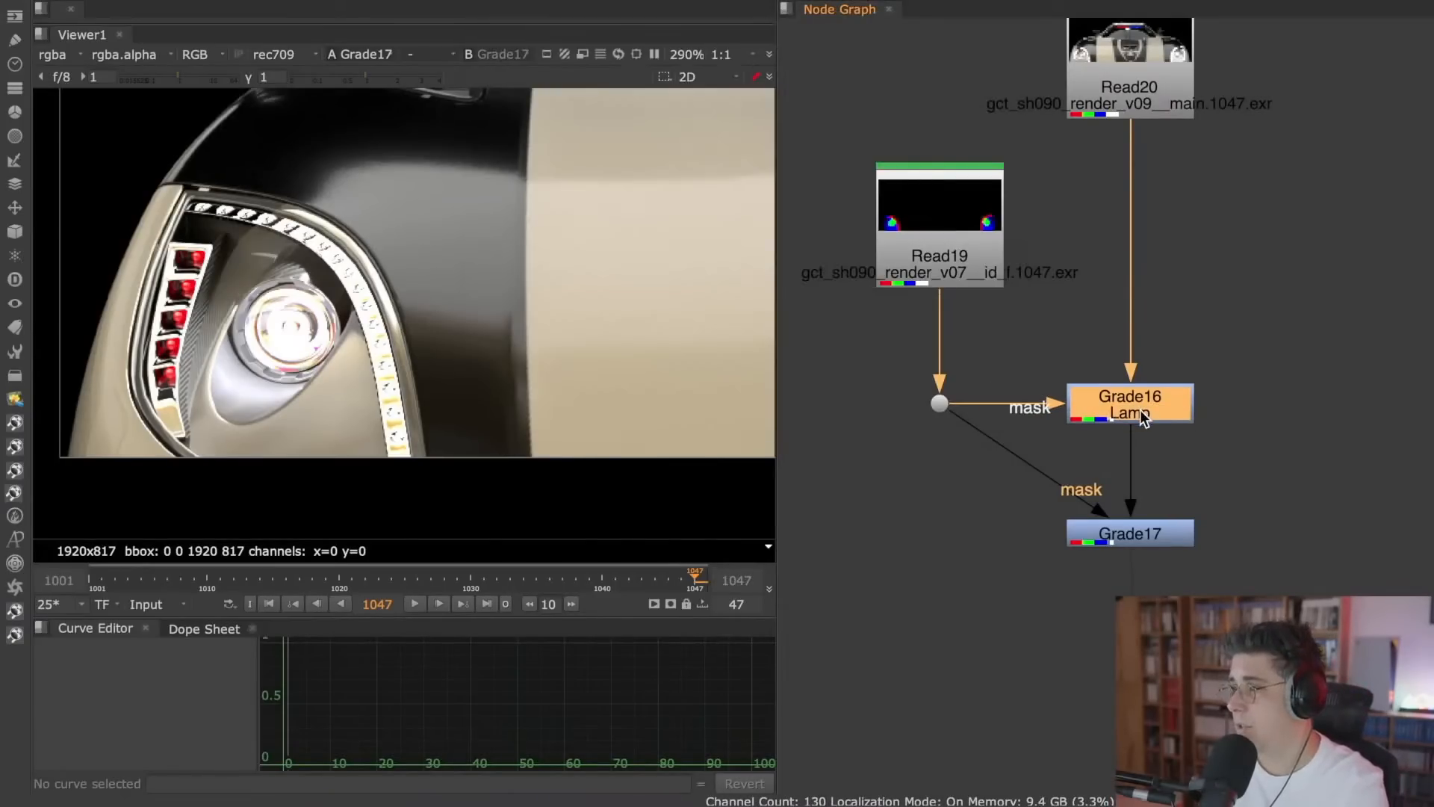
- Label the Grade17 node "LED"
scroll(1172, 453, "up", 3)
double_click(1140, 508)
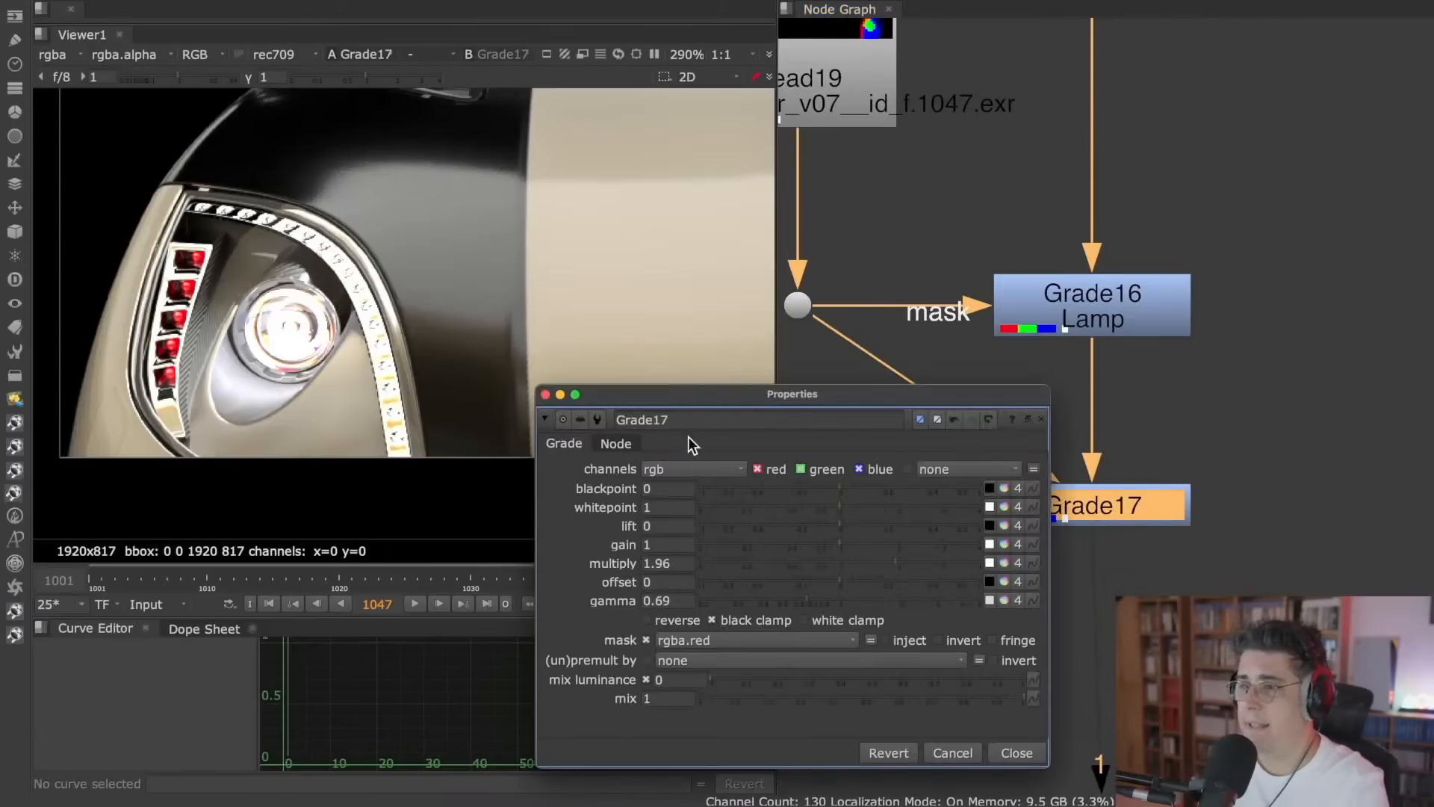
left_click(615, 442)
left_click(708, 487)
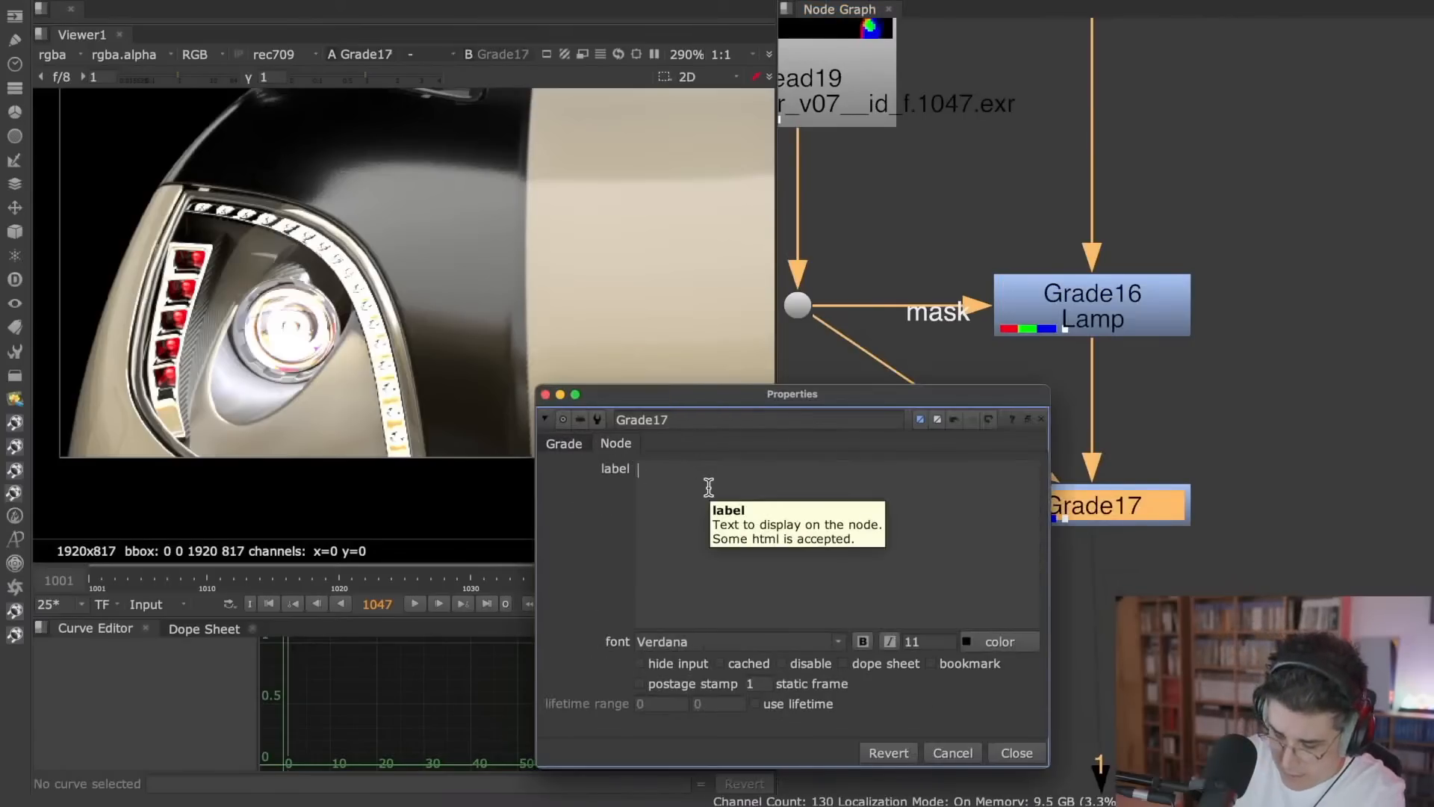
type("LED")
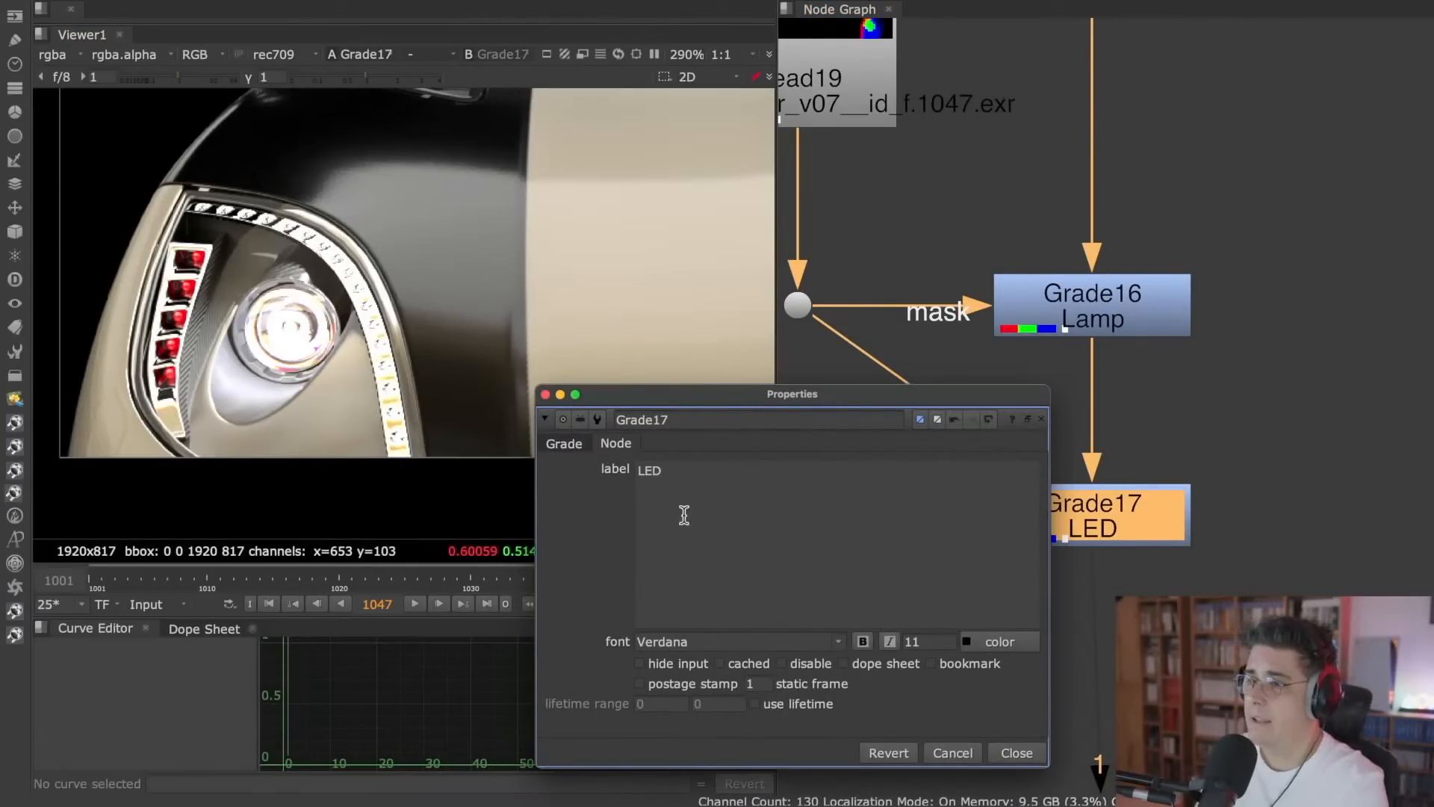
- Brighten the headlight's LED strip with Grade17 by setting multiply to 2.28 and gamma to 2.02, and close its properties
left_click(572, 443)
left_click_drag(660, 393, 623, 151)
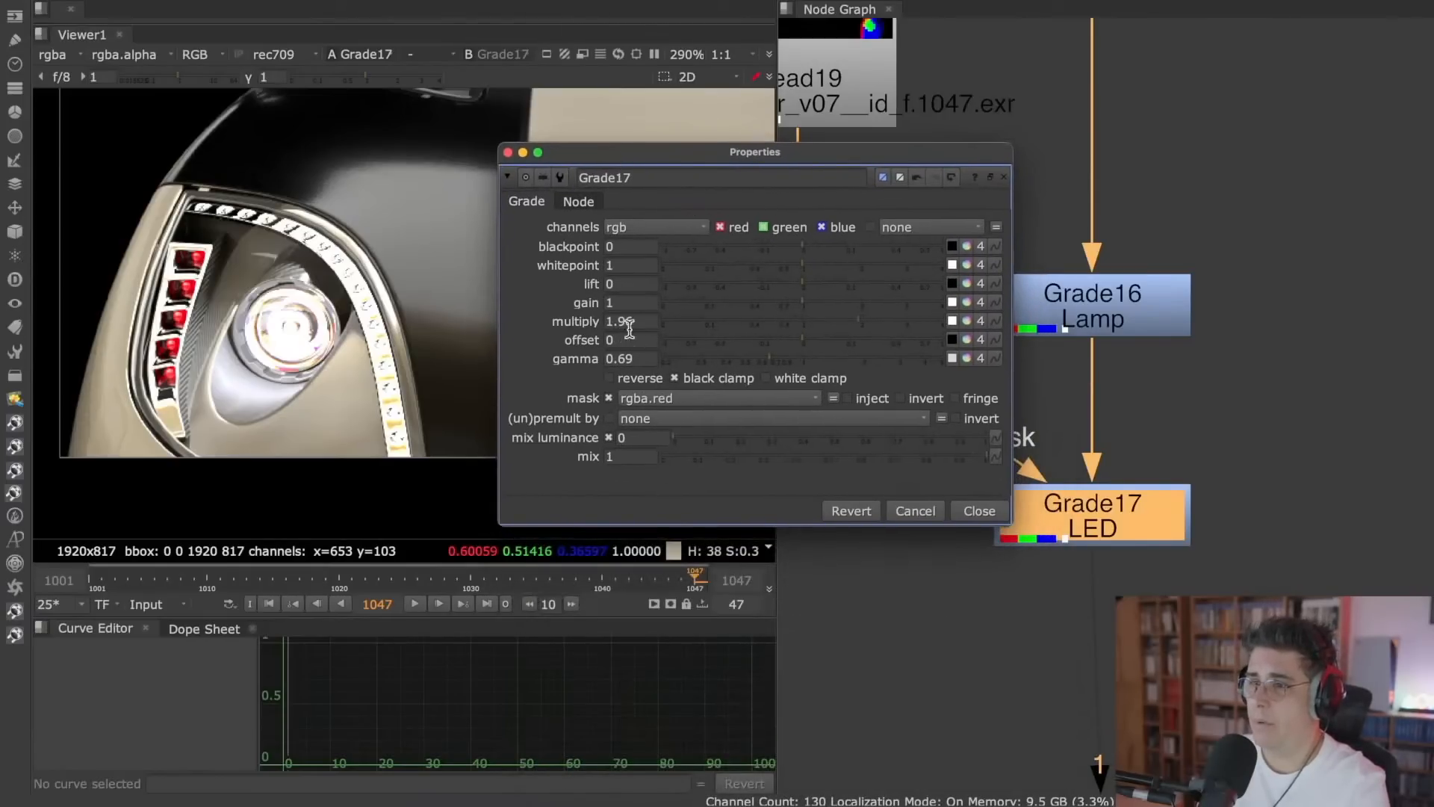
left_click_drag(811, 317, 801, 359)
left_click(1152, 403)
middle_click_drag(1152, 403, 1211, 380)
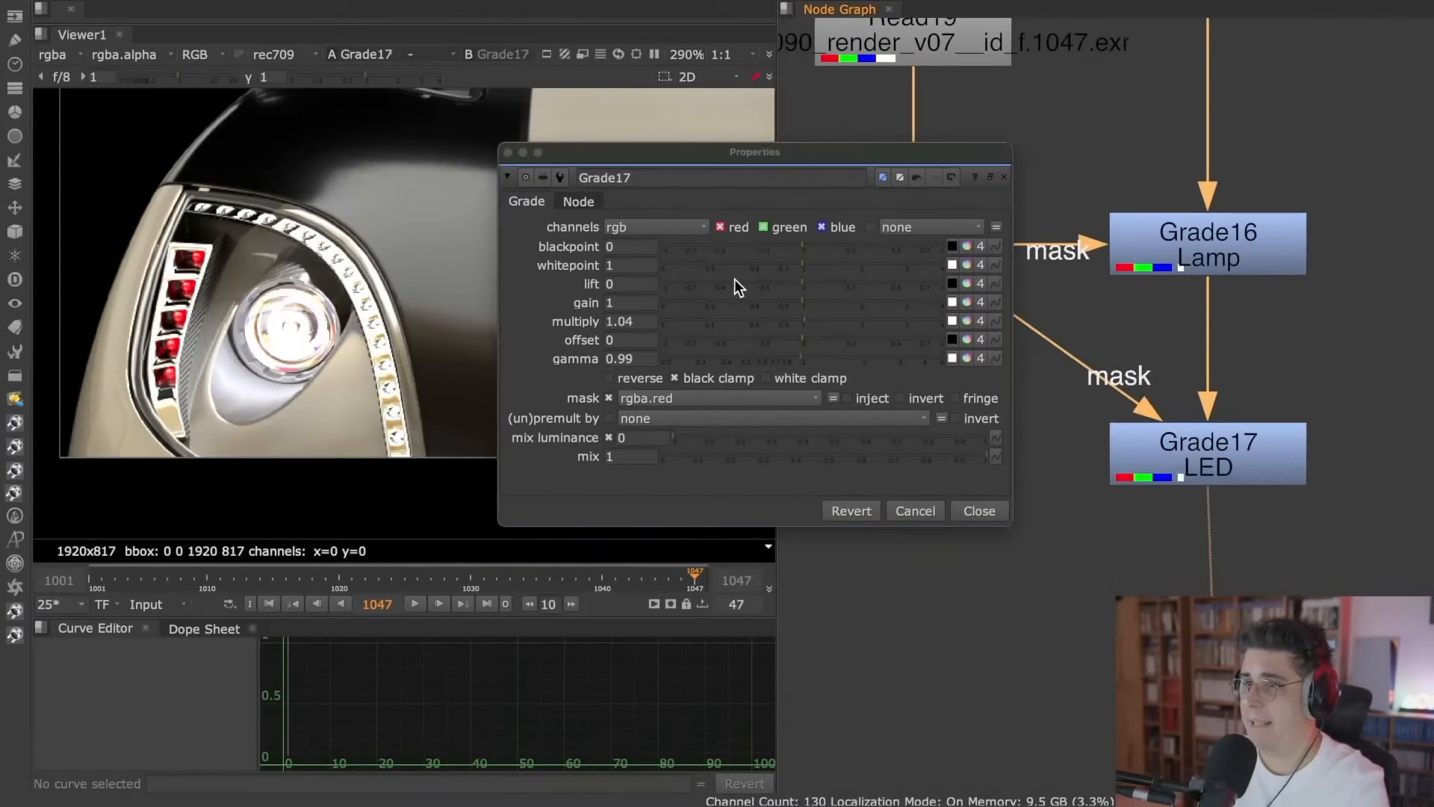
left_click_drag(799, 356, 864, 355)
left_click_drag(796, 323, 874, 318)
scroll(353, 307, "up", 5)
scroll(382, 312, "down", 6)
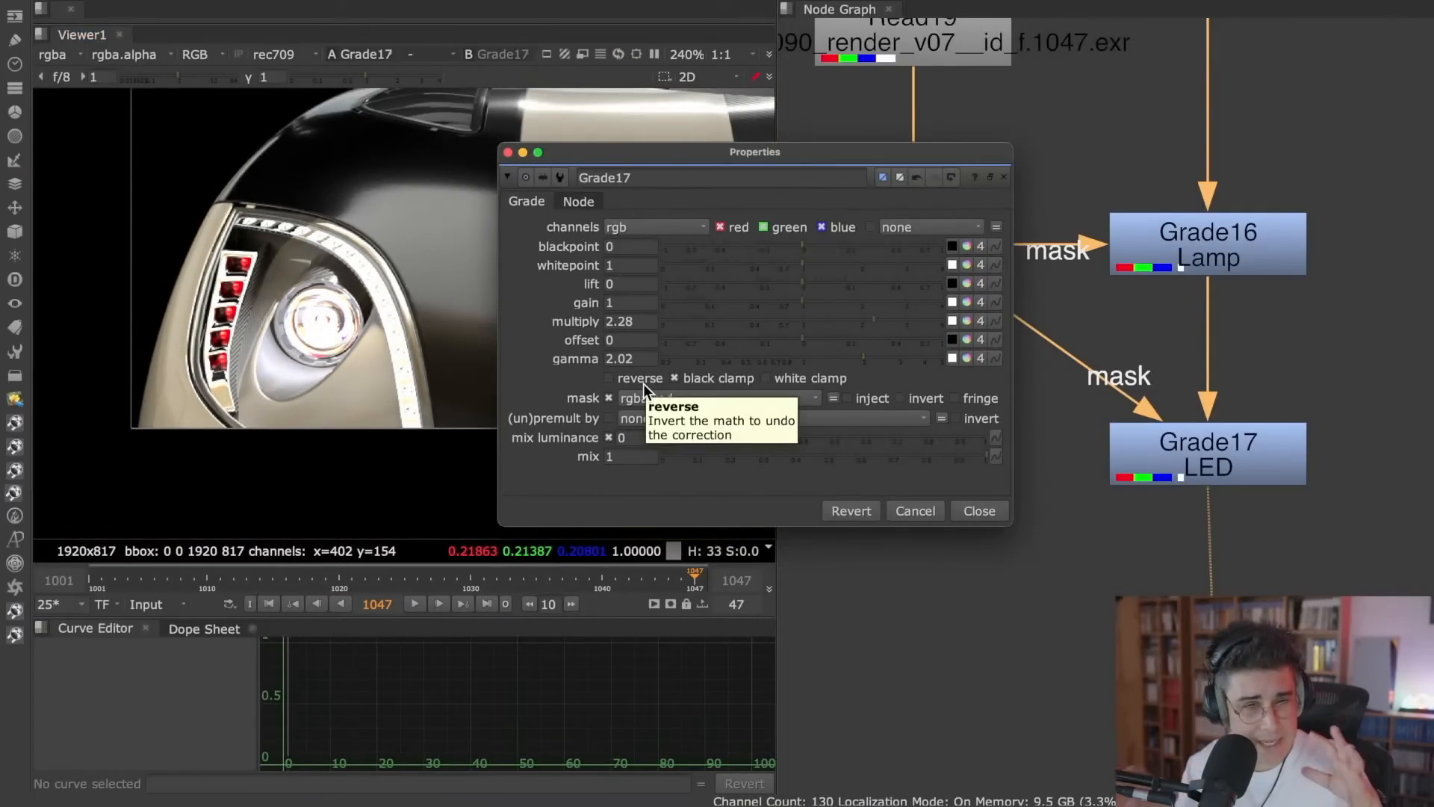
left_click(508, 152)
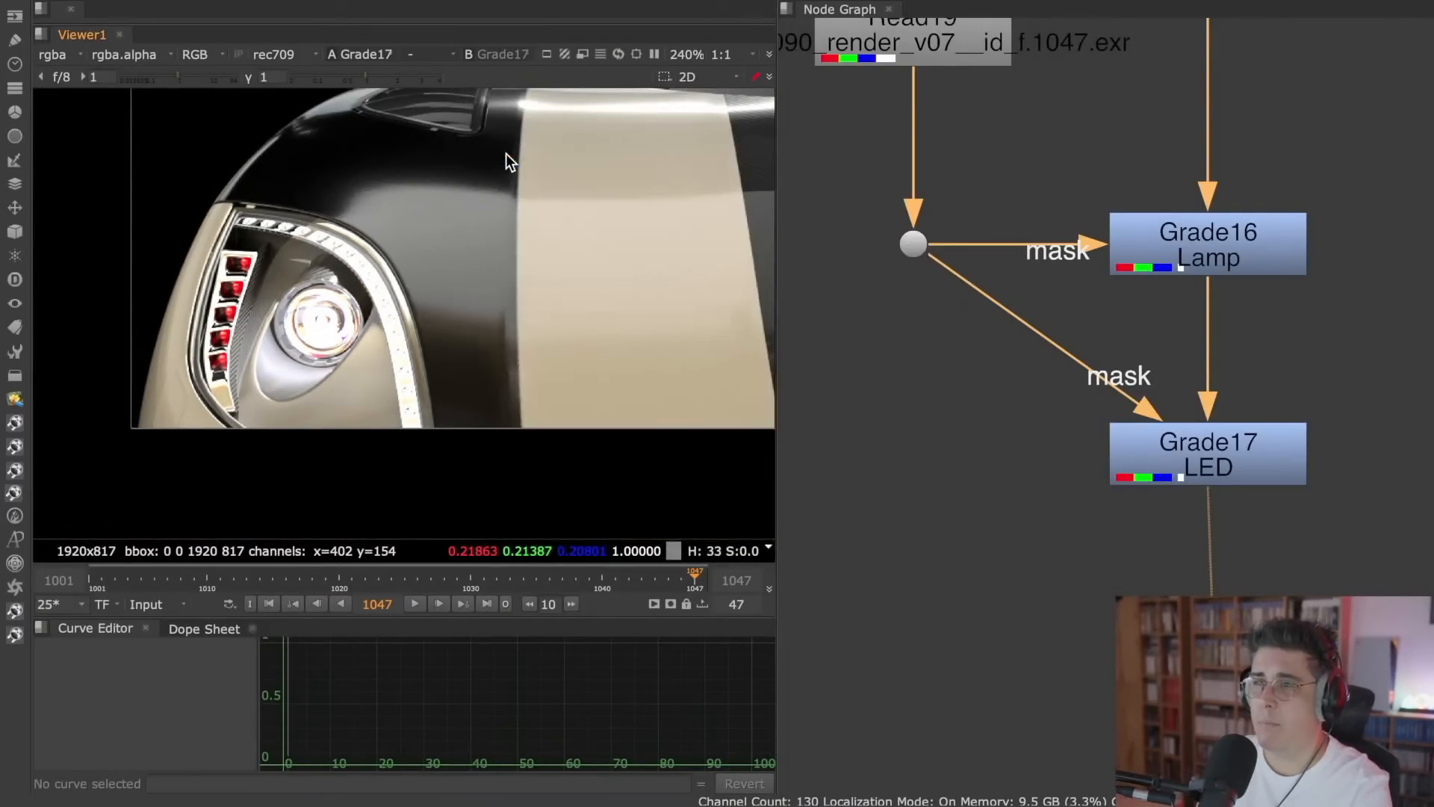
- Go to the Shuffle Copy example in the node graph and display Read35 with the whole car framed in the viewer
scroll(1023, 321, "down", 3)
scroll(988, 351, "down", 8)
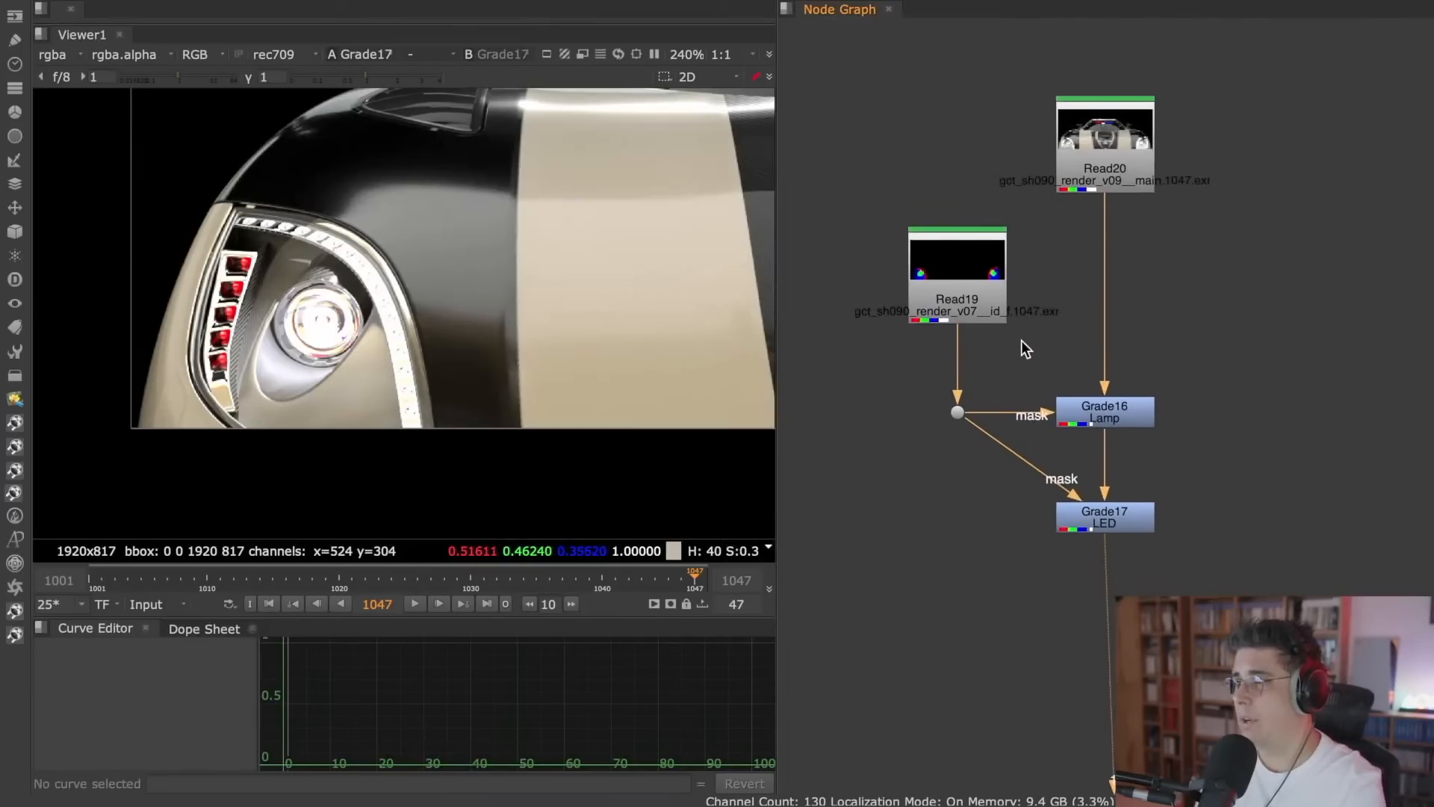
scroll(955, 189, "down", 4)
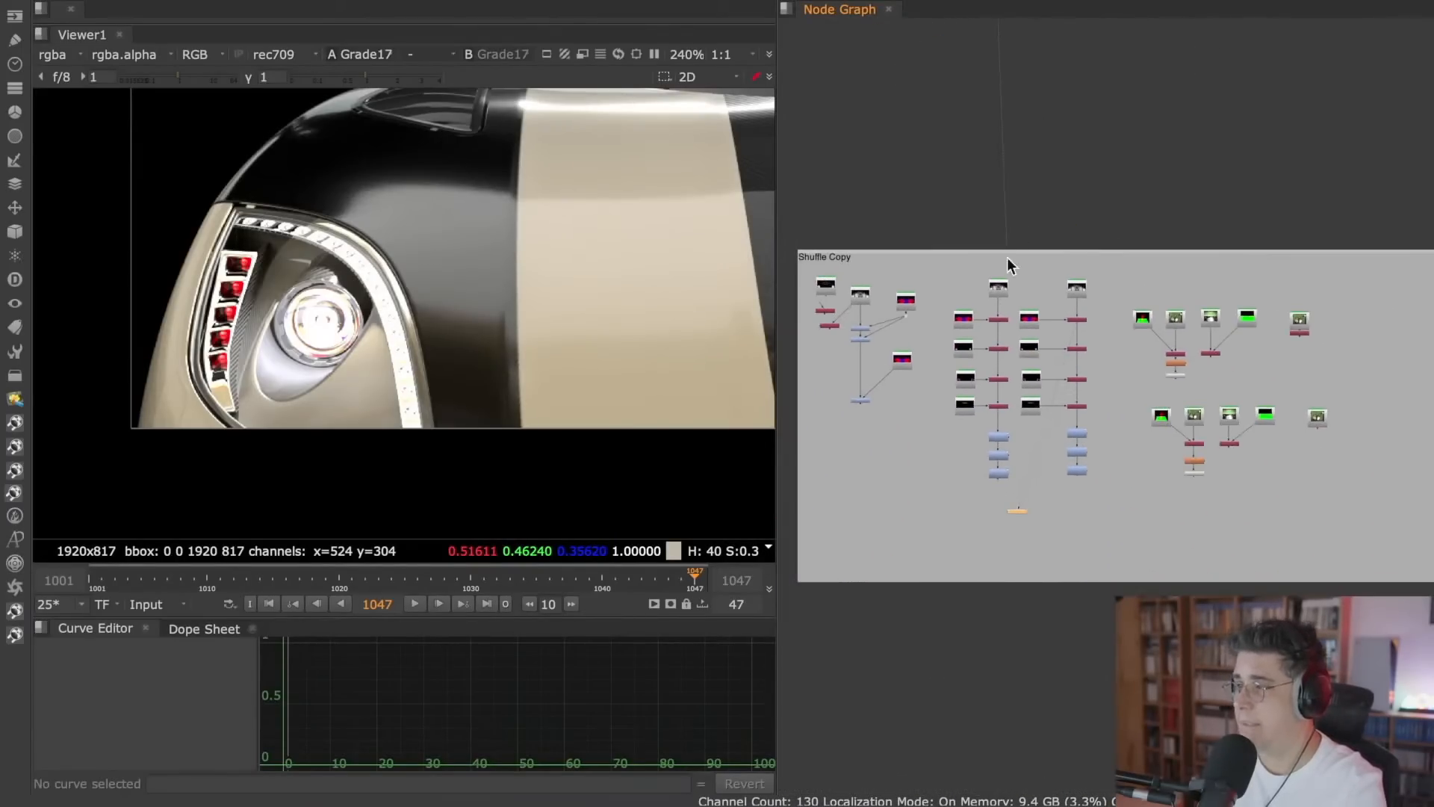
scroll(1002, 320, "up", 10)
scroll(1024, 258, "up", 1)
middle_click_drag(1016, 274, 1038, 230)
left_click(1008, 164)
key("1")
left_click(910, 154)
scroll(469, 231, "down", 6)
scroll(441, 258, "down", 2)
middle_click_drag(534, 220, 462, 318)
scroll(440, 313, "up", 1)
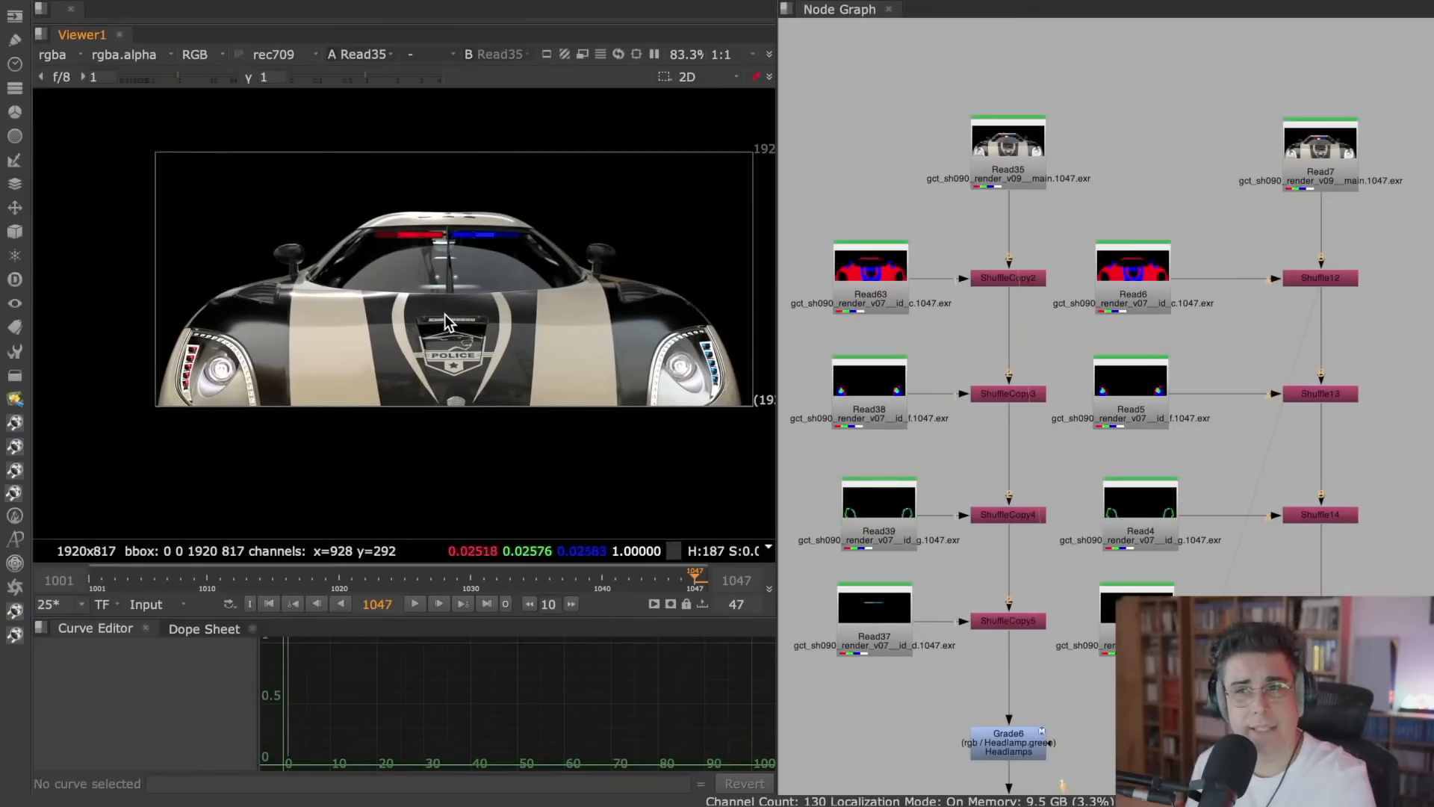
- Display ShuffleCopy5 in the viewer and examine the chain of ID passes merged into the main render
scroll(449, 327, "up", 2)
middle_click_drag(1046, 247, 1078, 180)
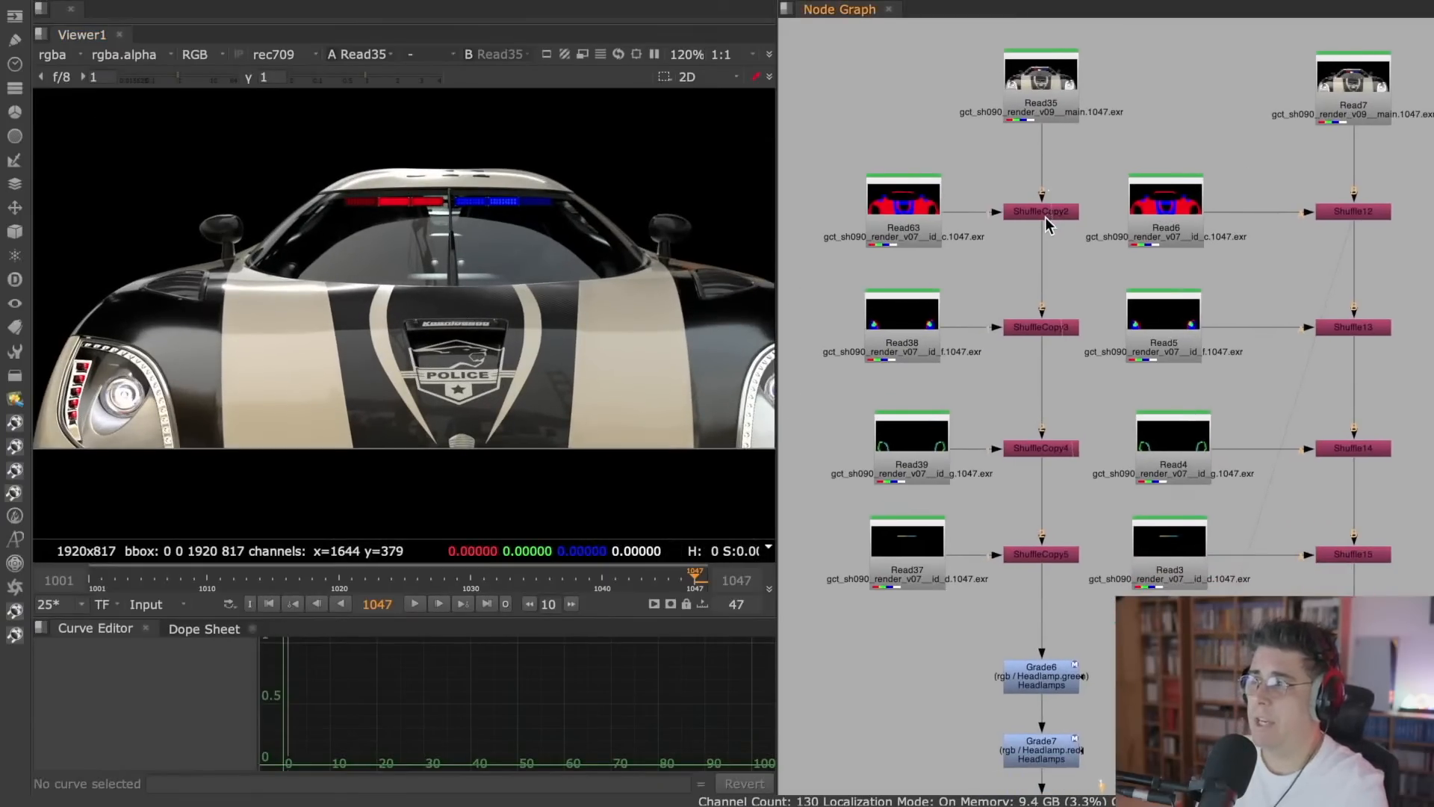
left_click(1041, 555)
key("1")
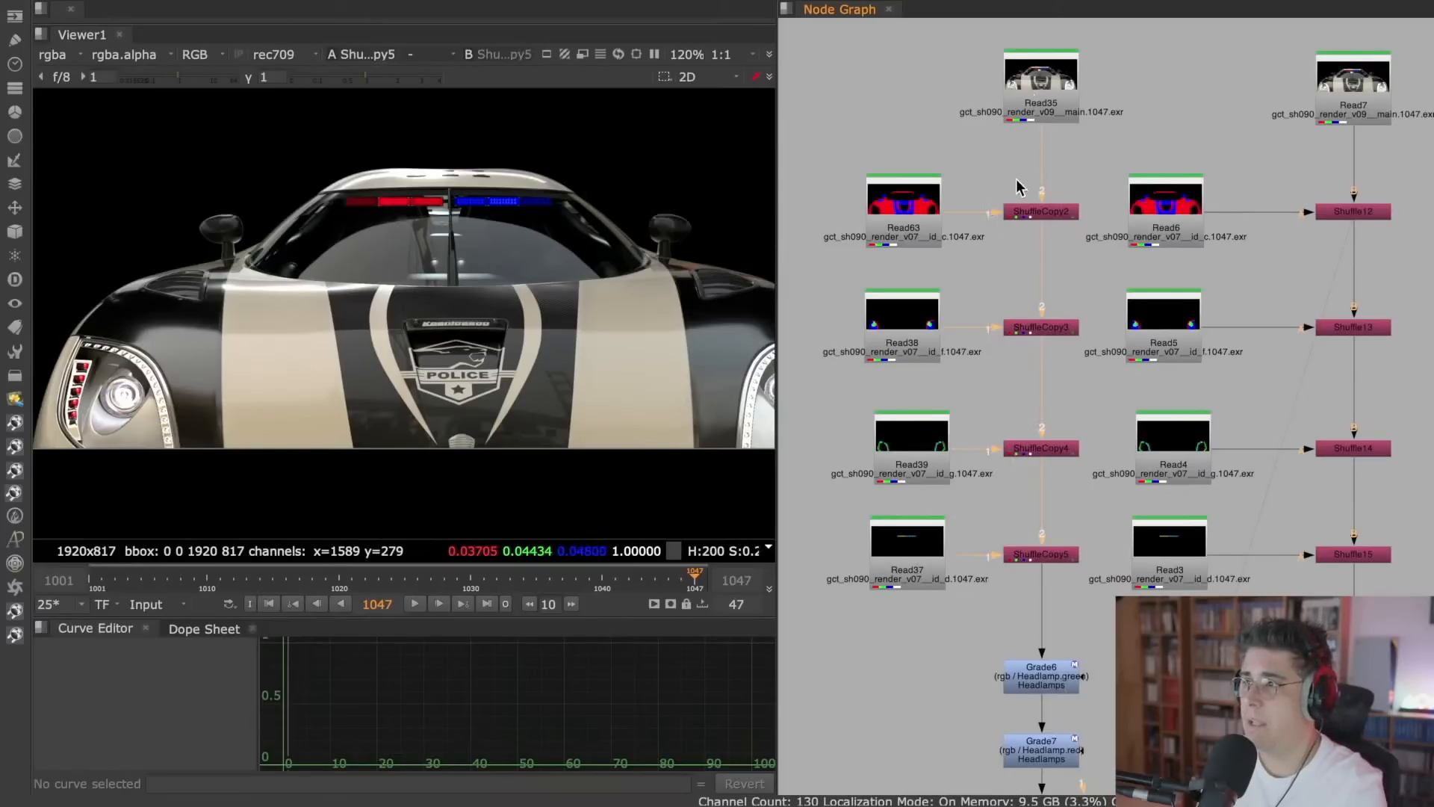
middle_click_drag(1102, 174, 1114, 137)
left_click_drag(1114, 138, 960, 549)
left_click(1049, 540)
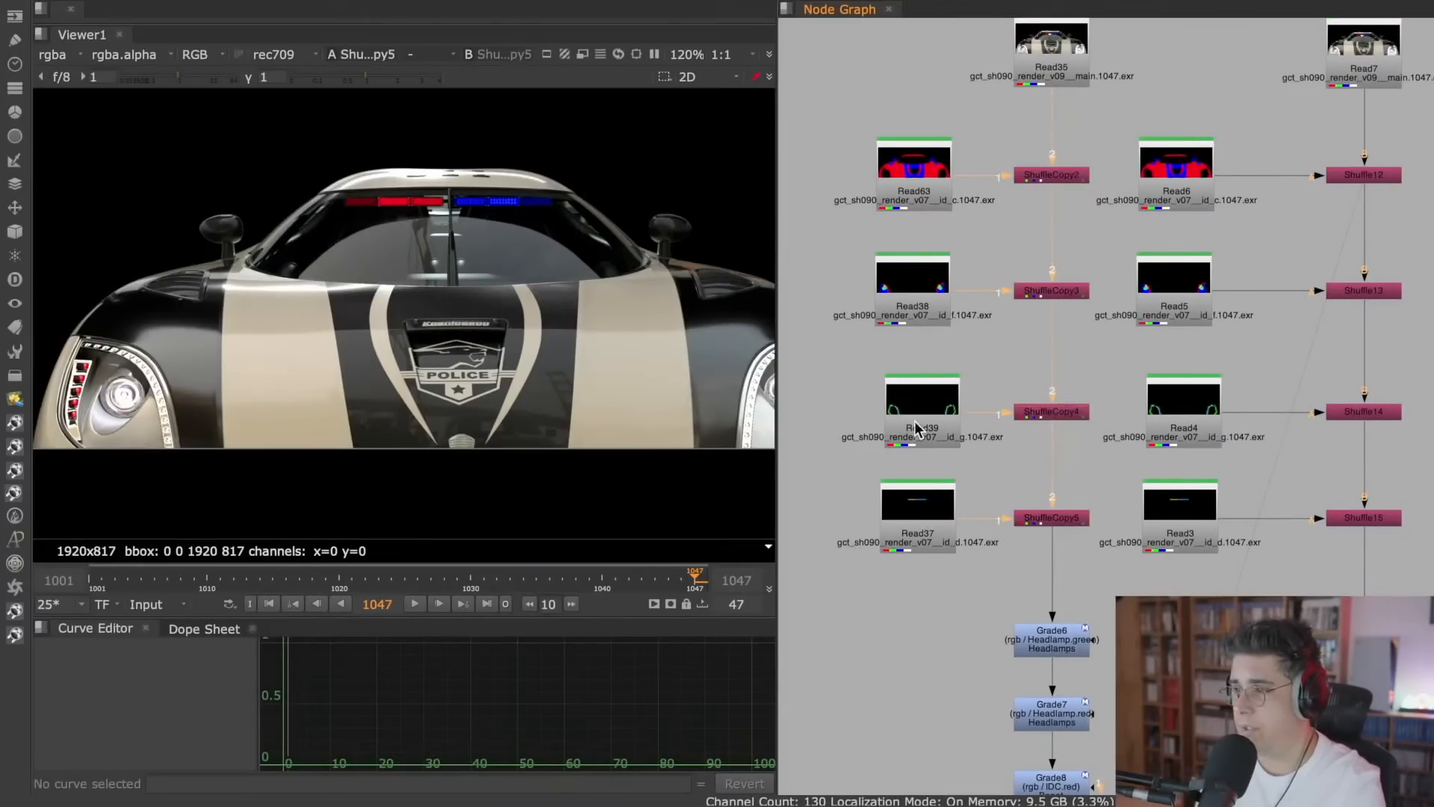
- Inspect the layers carried by ShuffleCopy5 by displaying IDC and IDD in the viewer, and return to rgba
left_click(53, 55)
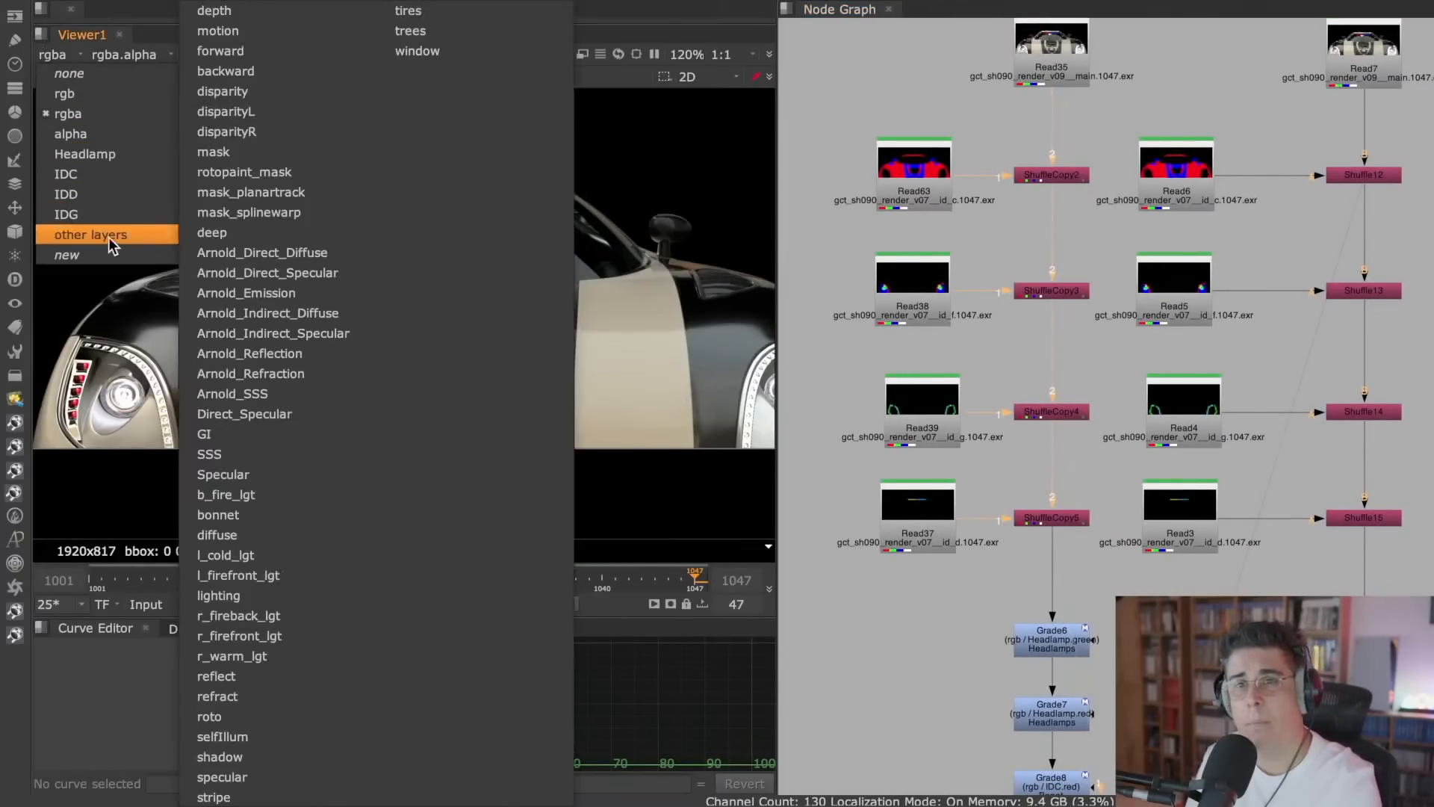
left_click(112, 116)
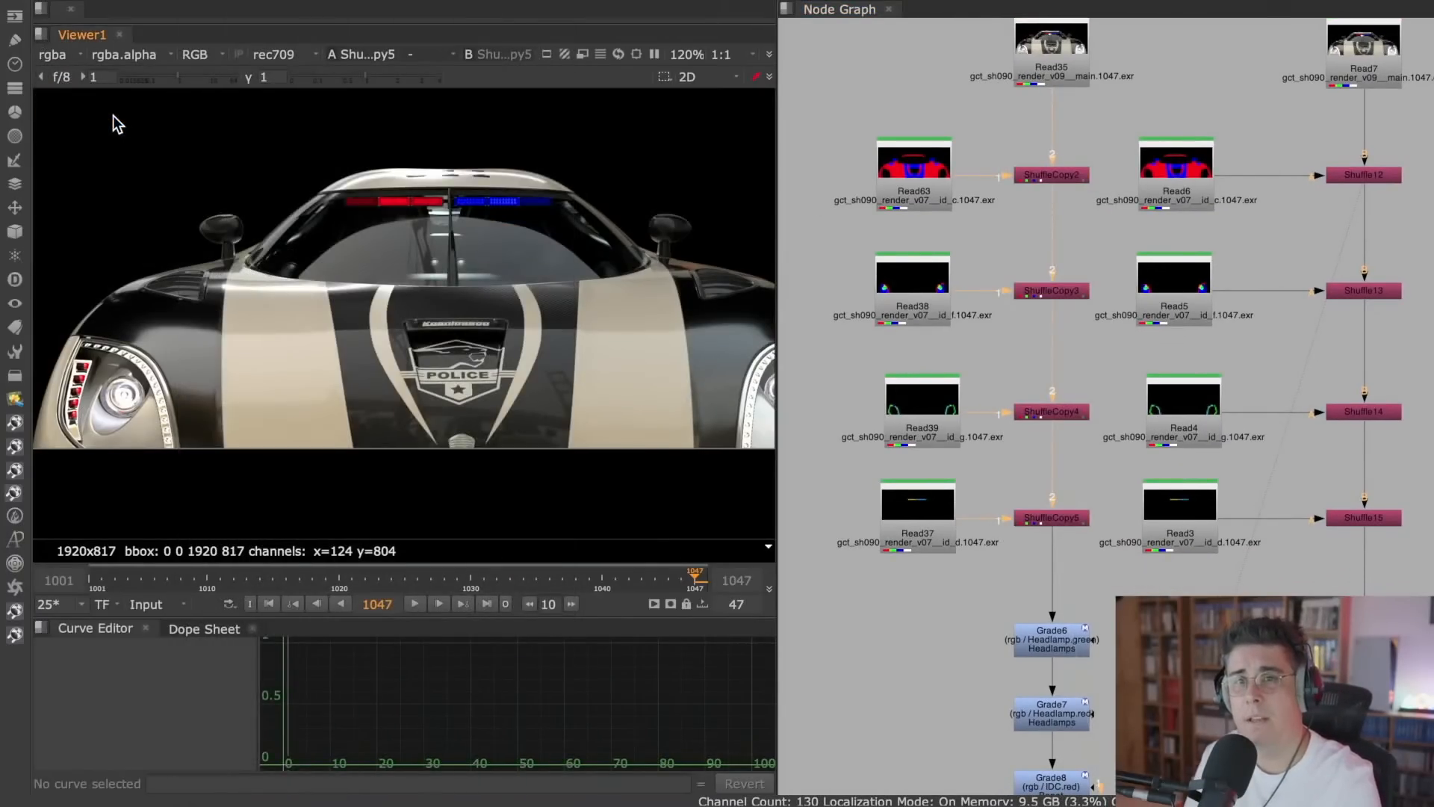
left_click(53, 54)
left_click(109, 174)
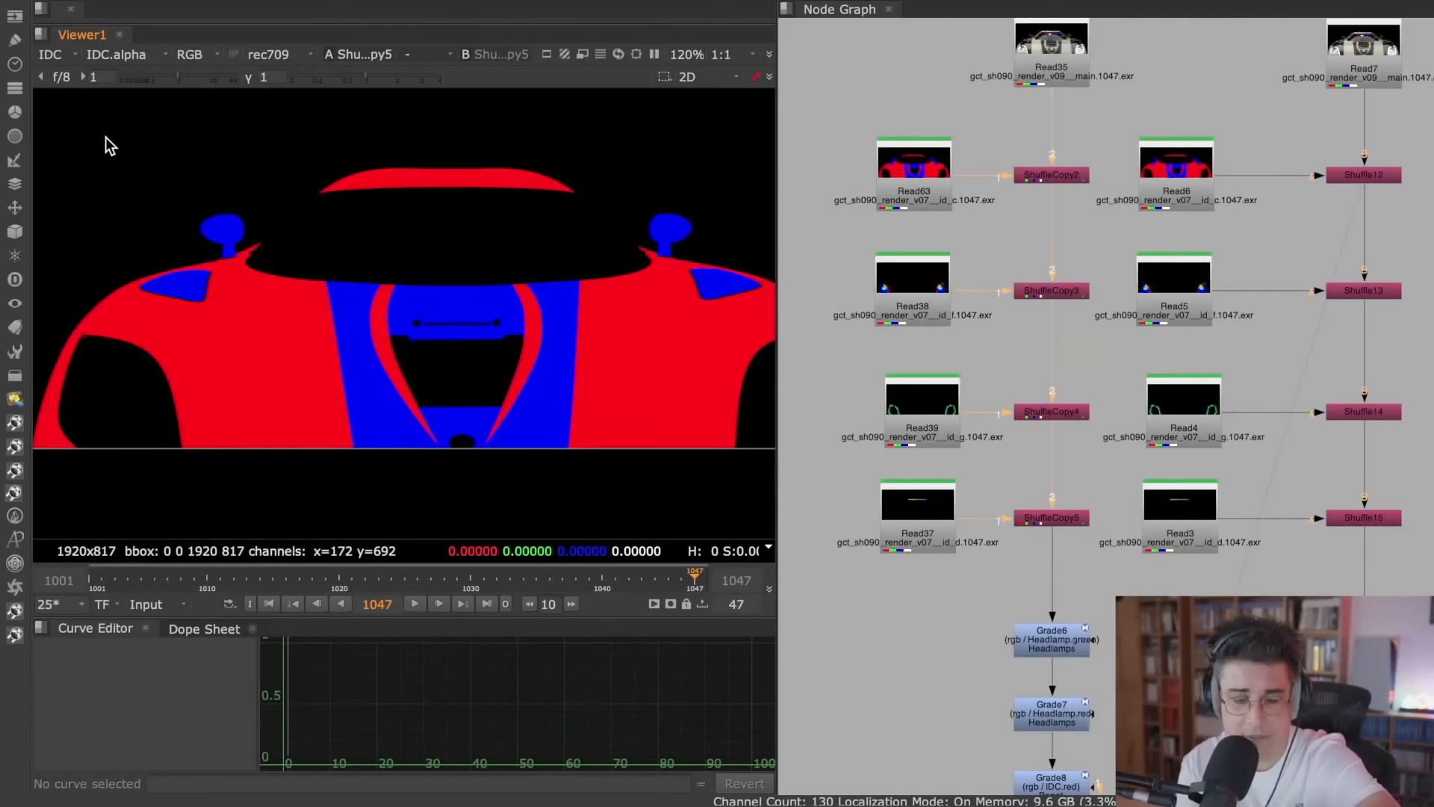
left_click(59, 57)
left_click(67, 193)
left_click(54, 55)
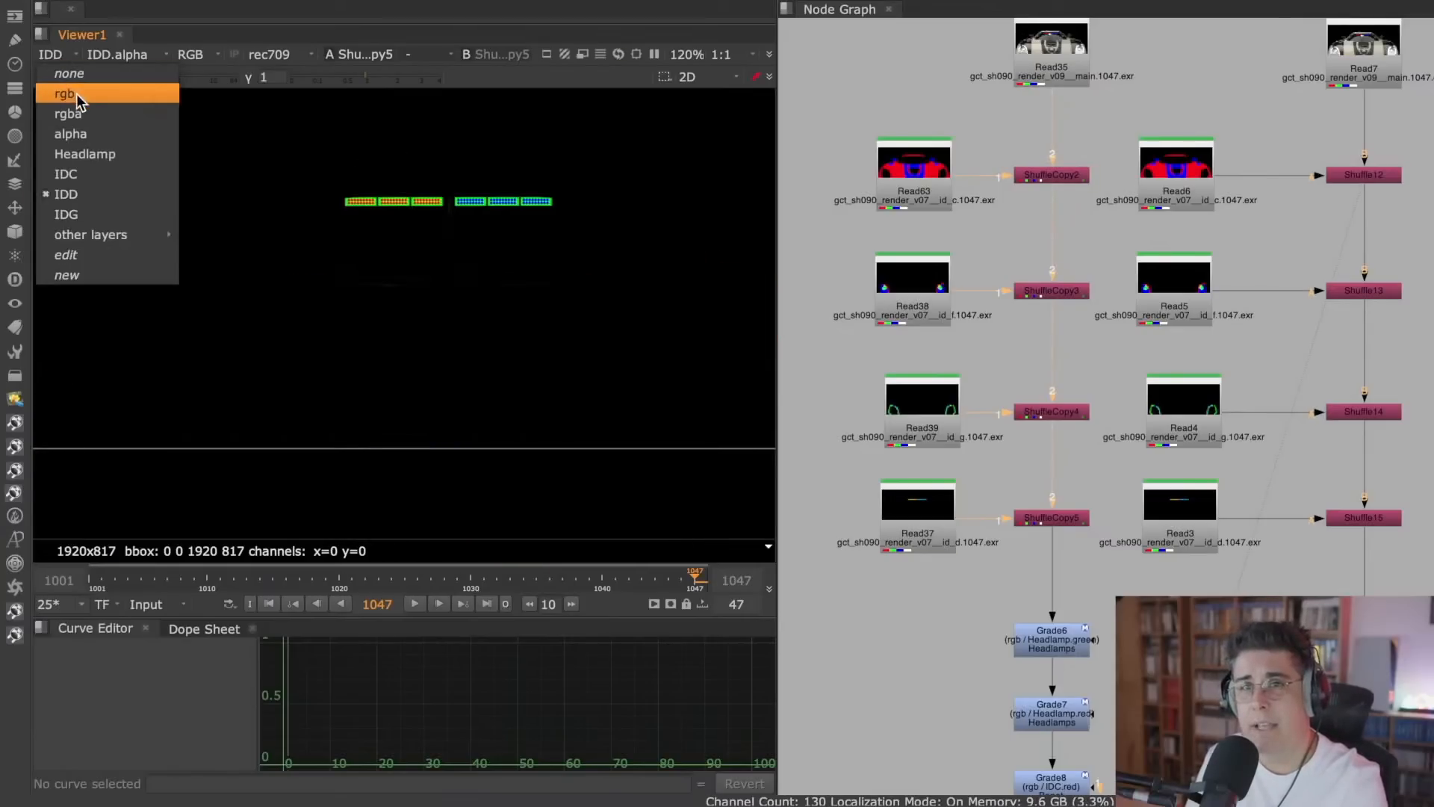
left_click(80, 114)
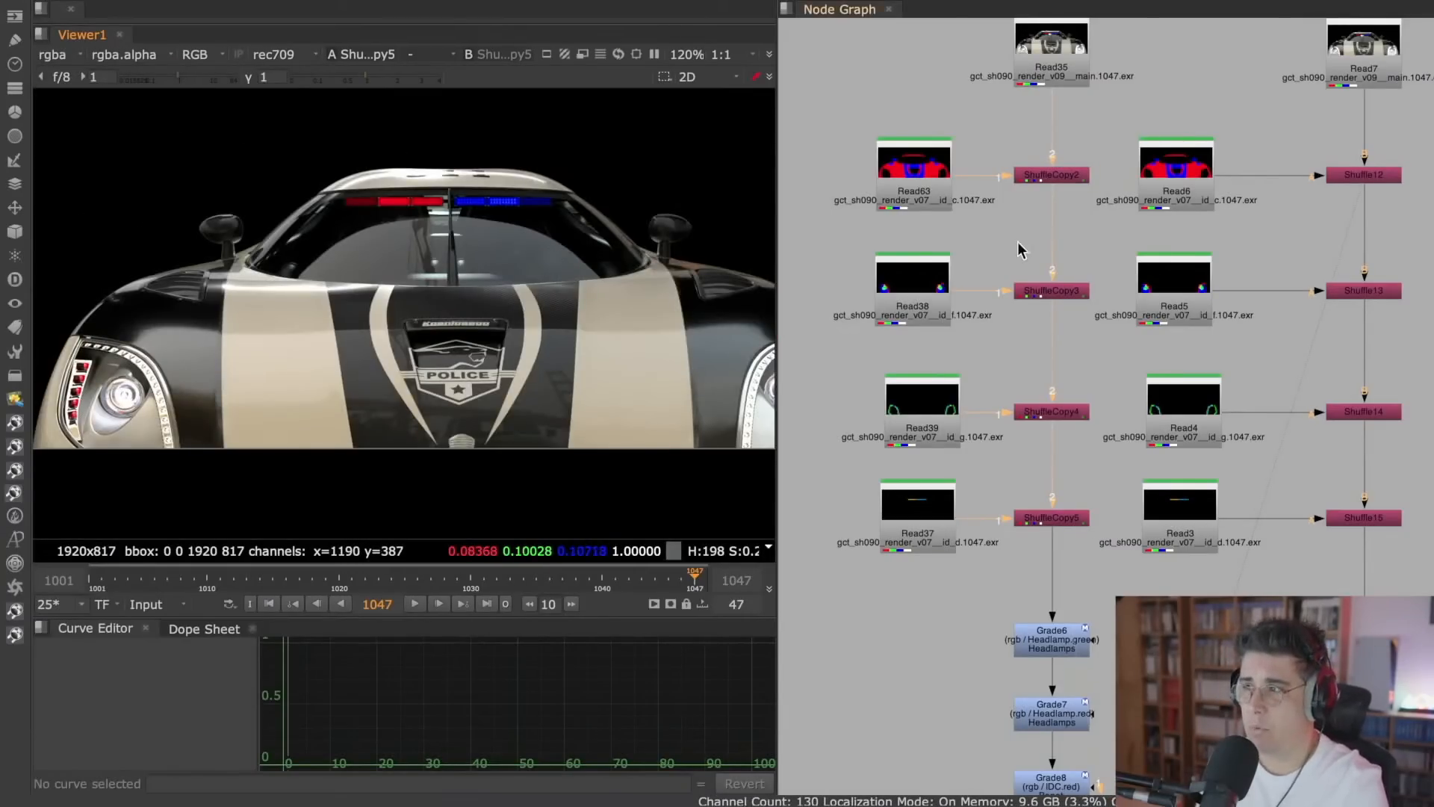
- Examine Grade6's mask channel setting and its available mask options, undo the mask change, and close its properties
scroll(1090, 444, "up", 5)
double_click(1104, 316)
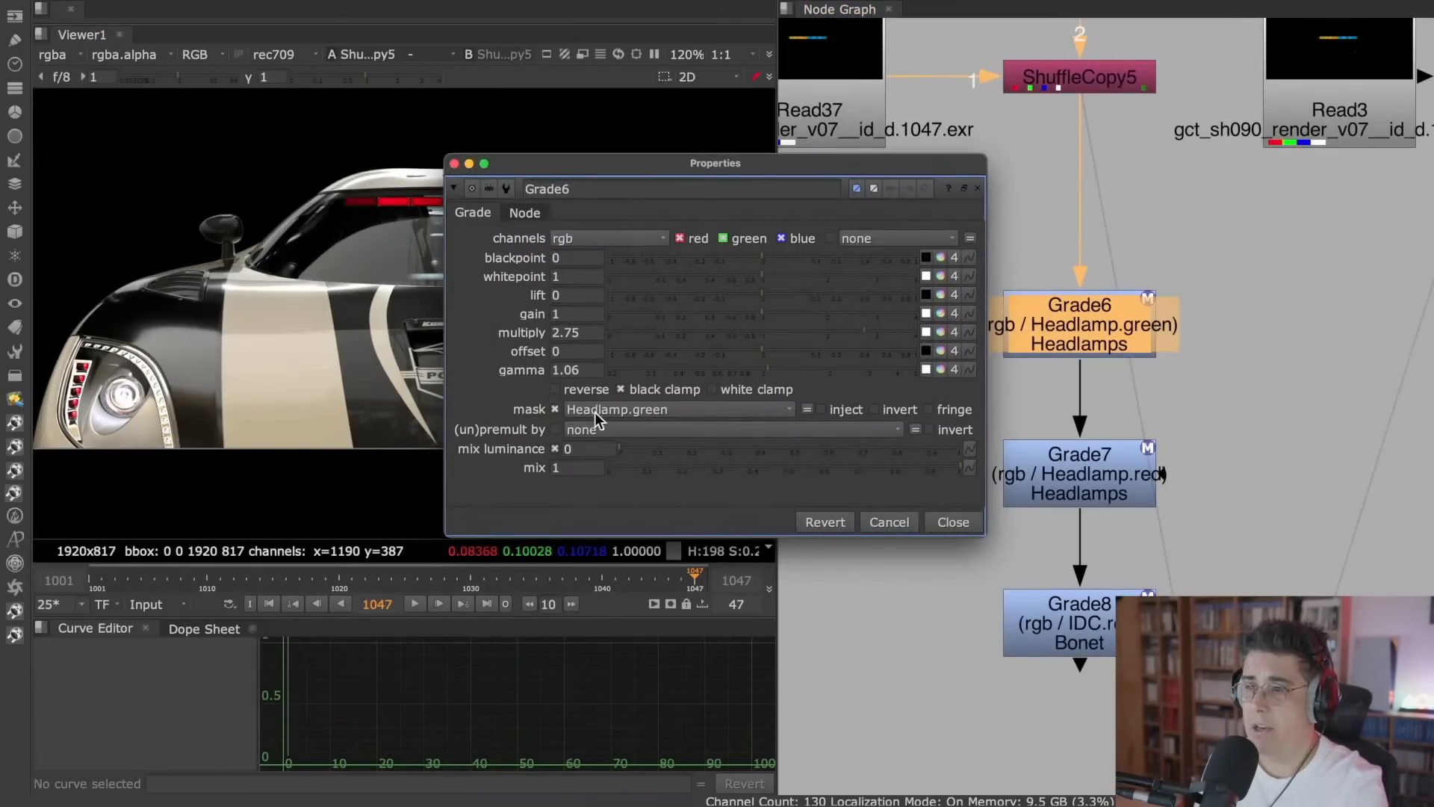
scroll(647, 405, "up", 2)
left_click(645, 408)
left_click(643, 412)
left_click(893, 189)
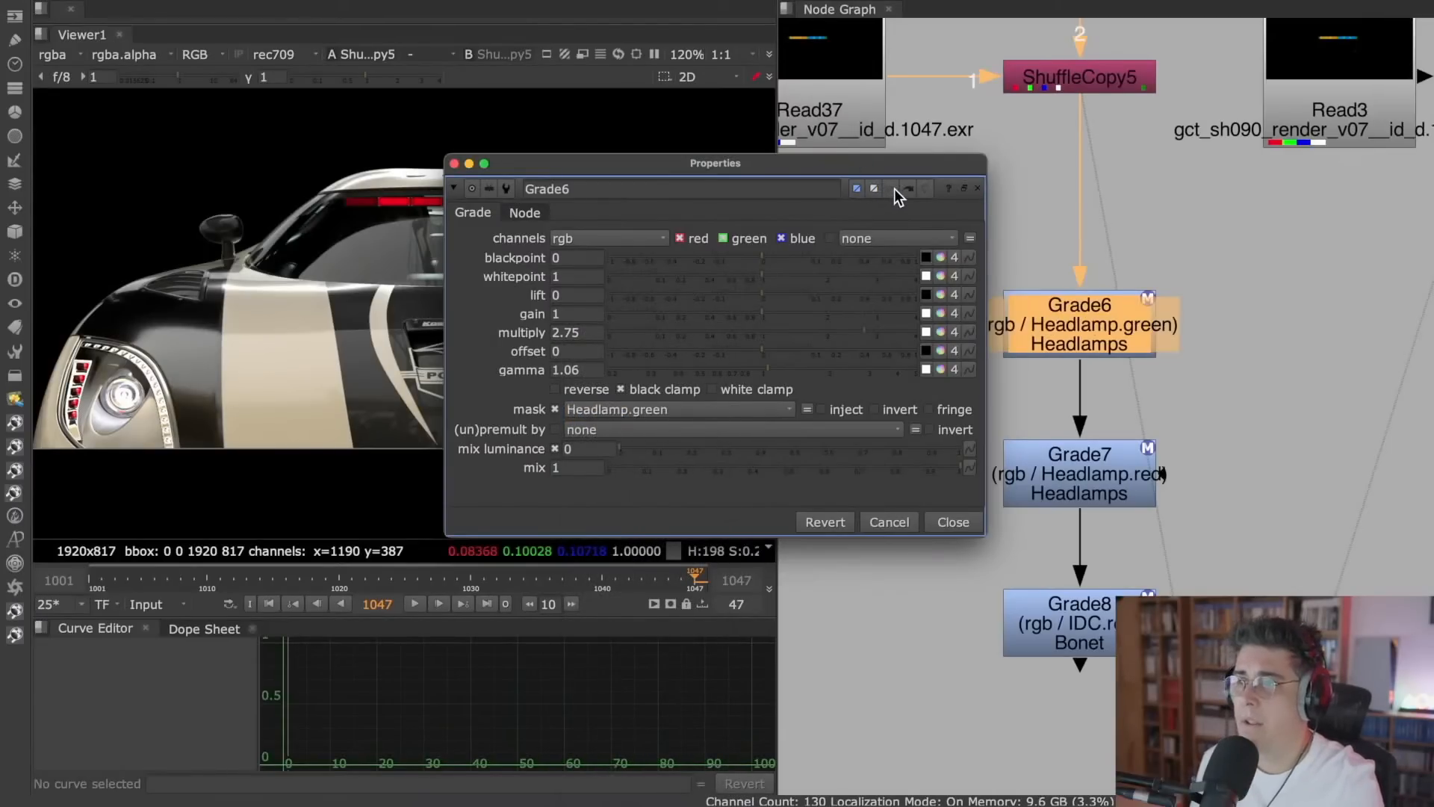
left_click(953, 521)
- Display Grade6 in the viewer and inspect the graded lamp up close
left_click(1113, 196)
left_click(1109, 308)
key("1")
middle_click_drag(256, 379, 448, 334)
scroll(362, 349, "up", 5)
scroll(1150, 366, "down", 5)
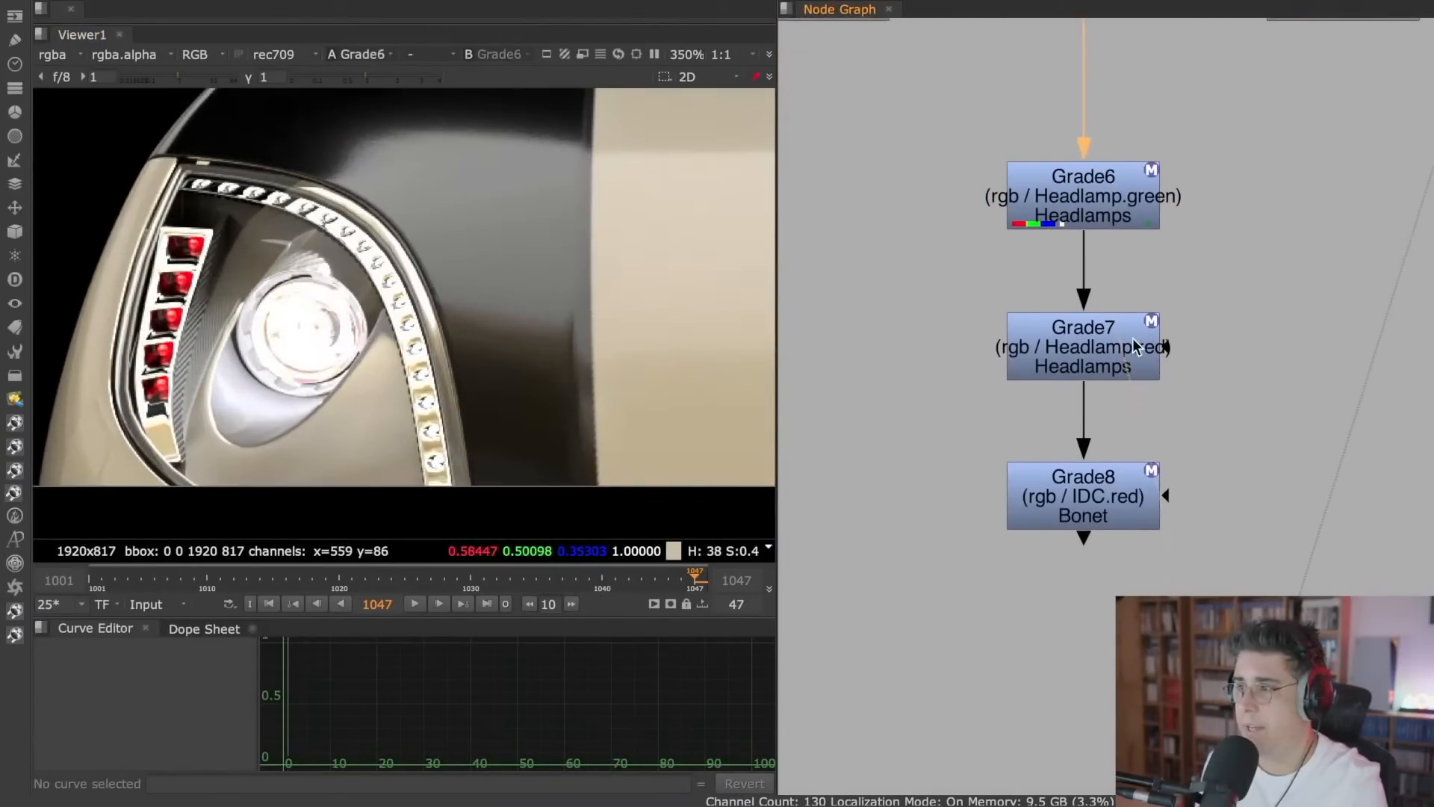
- Display the Grade7 and Grade8 results in turn to compare the LED strip and bonnet grades on the car
left_click(1129, 343)
key("1")
left_click(1089, 496)
key("1")
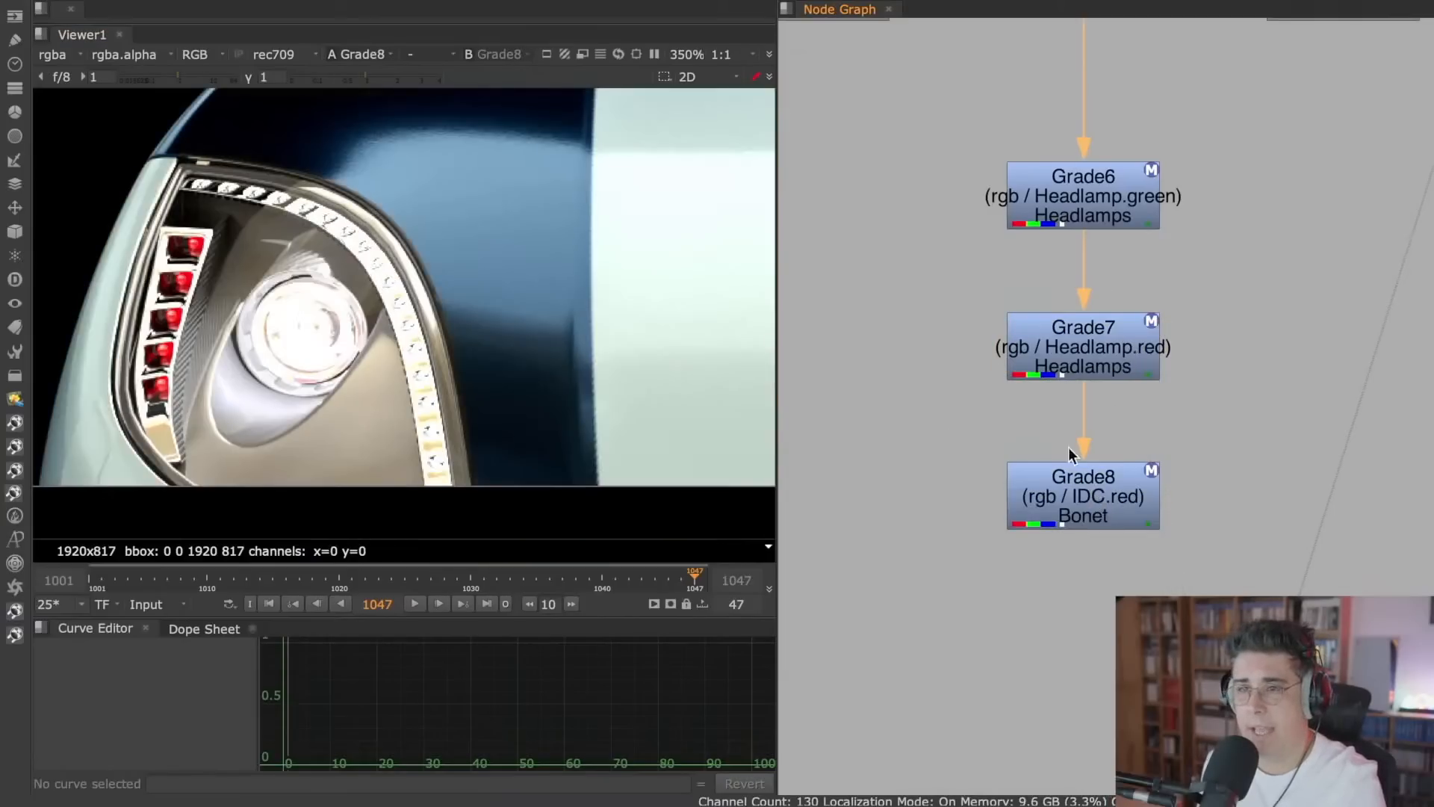
scroll(491, 326, "down", 5)
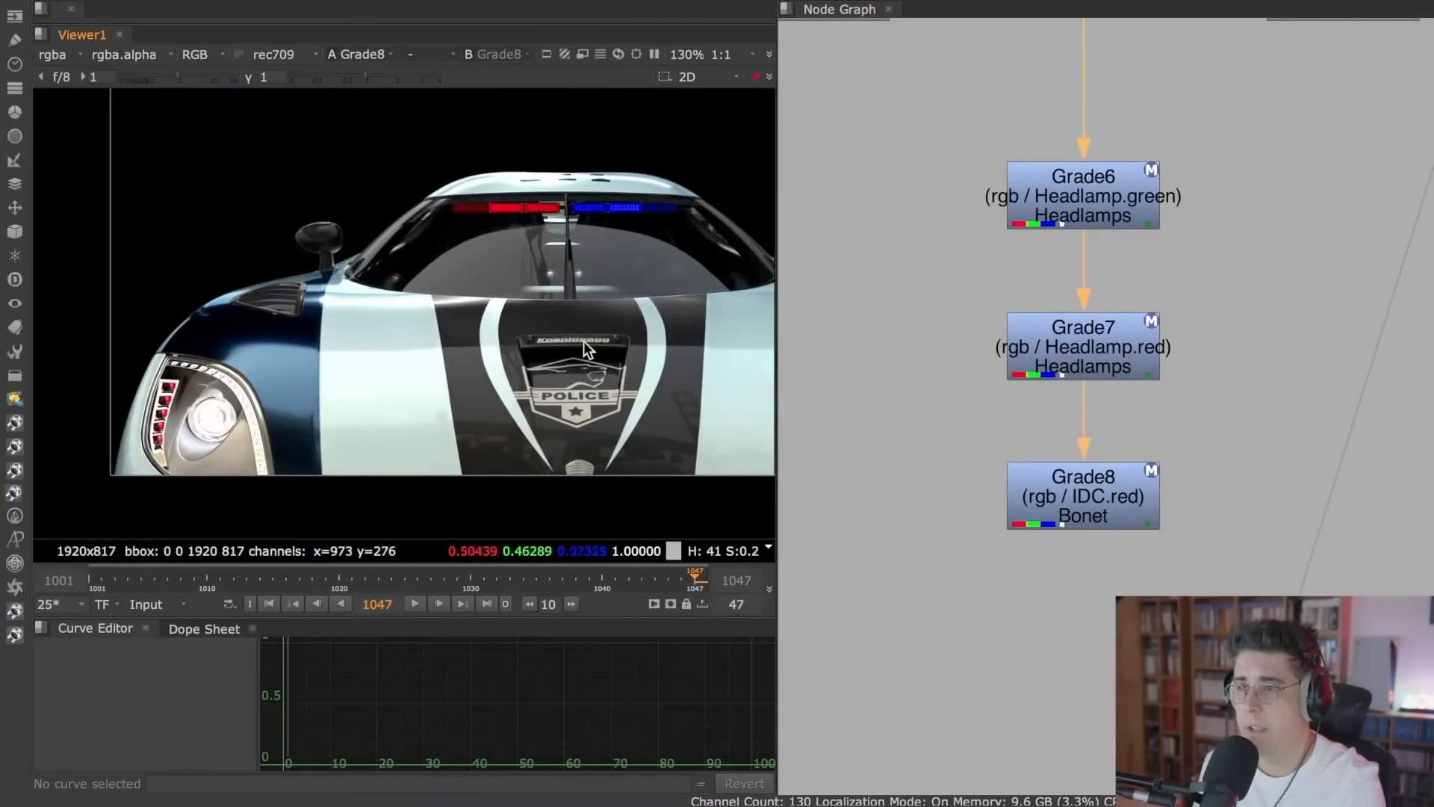
- Toggle Grade8 off and on repeatedly to compare the bonnet with and without its grade
left_click(1095, 470)
key("d")
key("d")
key("d")
key("d")
key("d")
key("d")
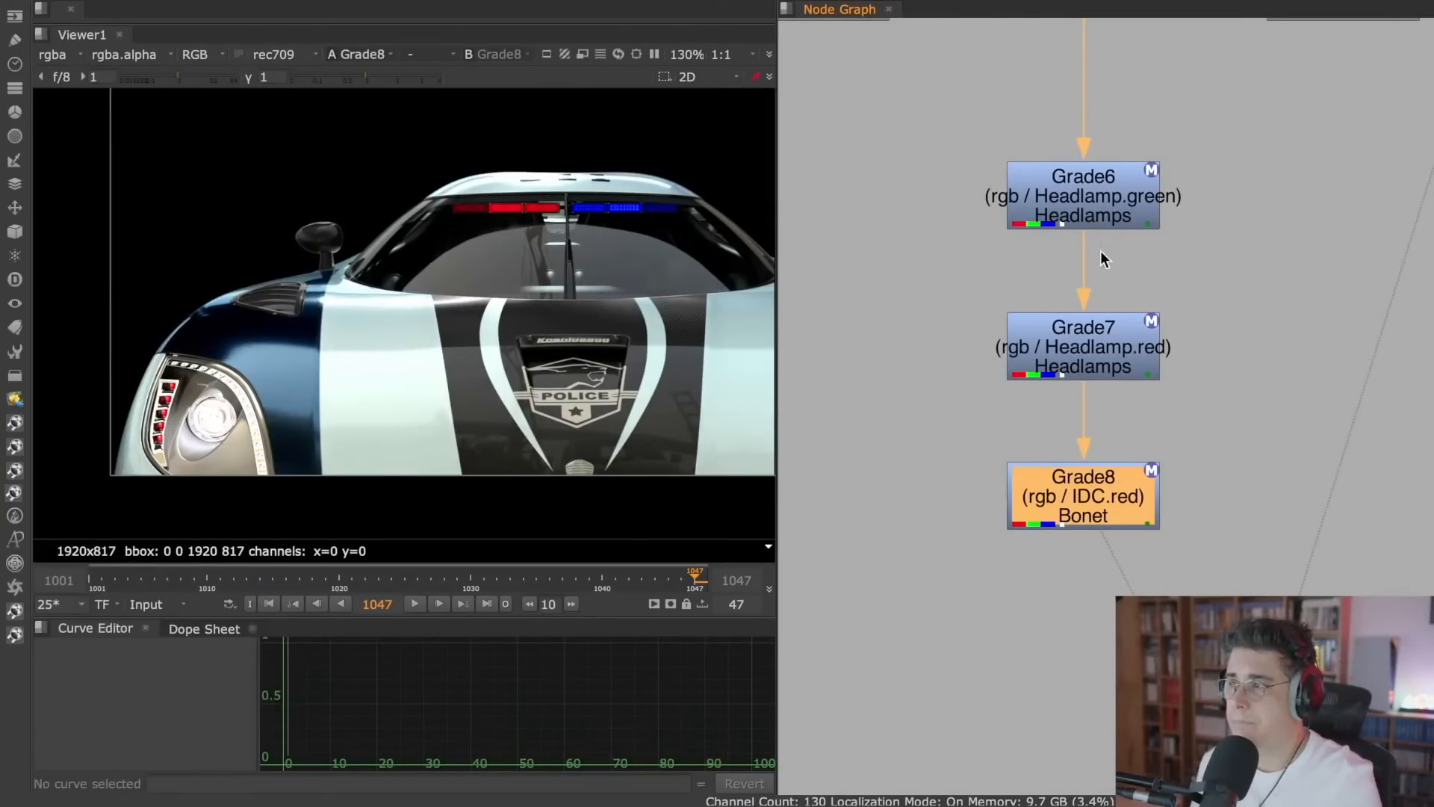
- Display the Read19 ID pass of the mask-input setup in the viewer and line up Read19 with its Dot
scroll(1001, 326, "down", 5)
scroll(937, 338, "down", 4)
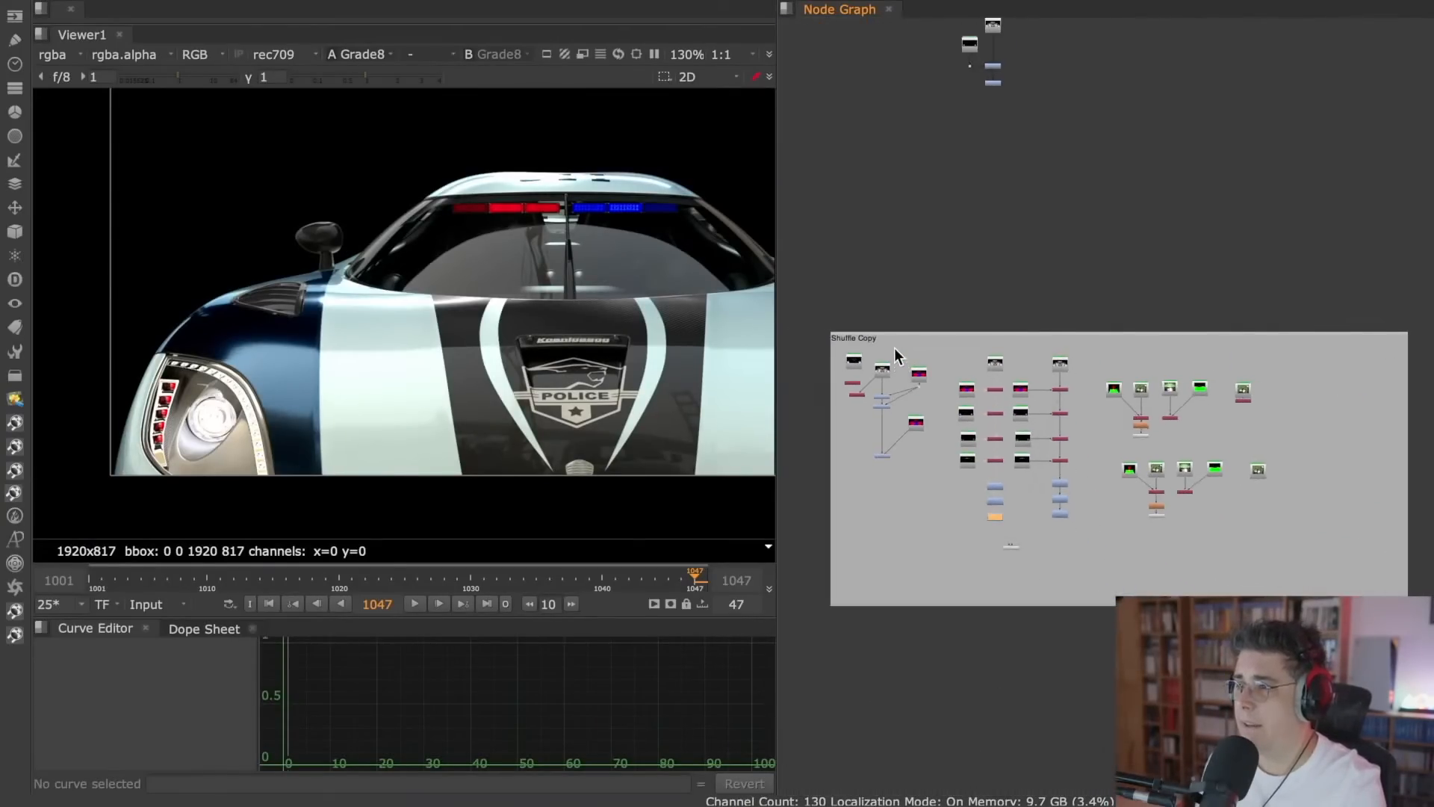
middle_click_drag(894, 351, 932, 338)
middle_click_drag(1037, 32, 1024, 190)
scroll(1024, 189, "up", 8)
scroll(986, 177, "up", 3)
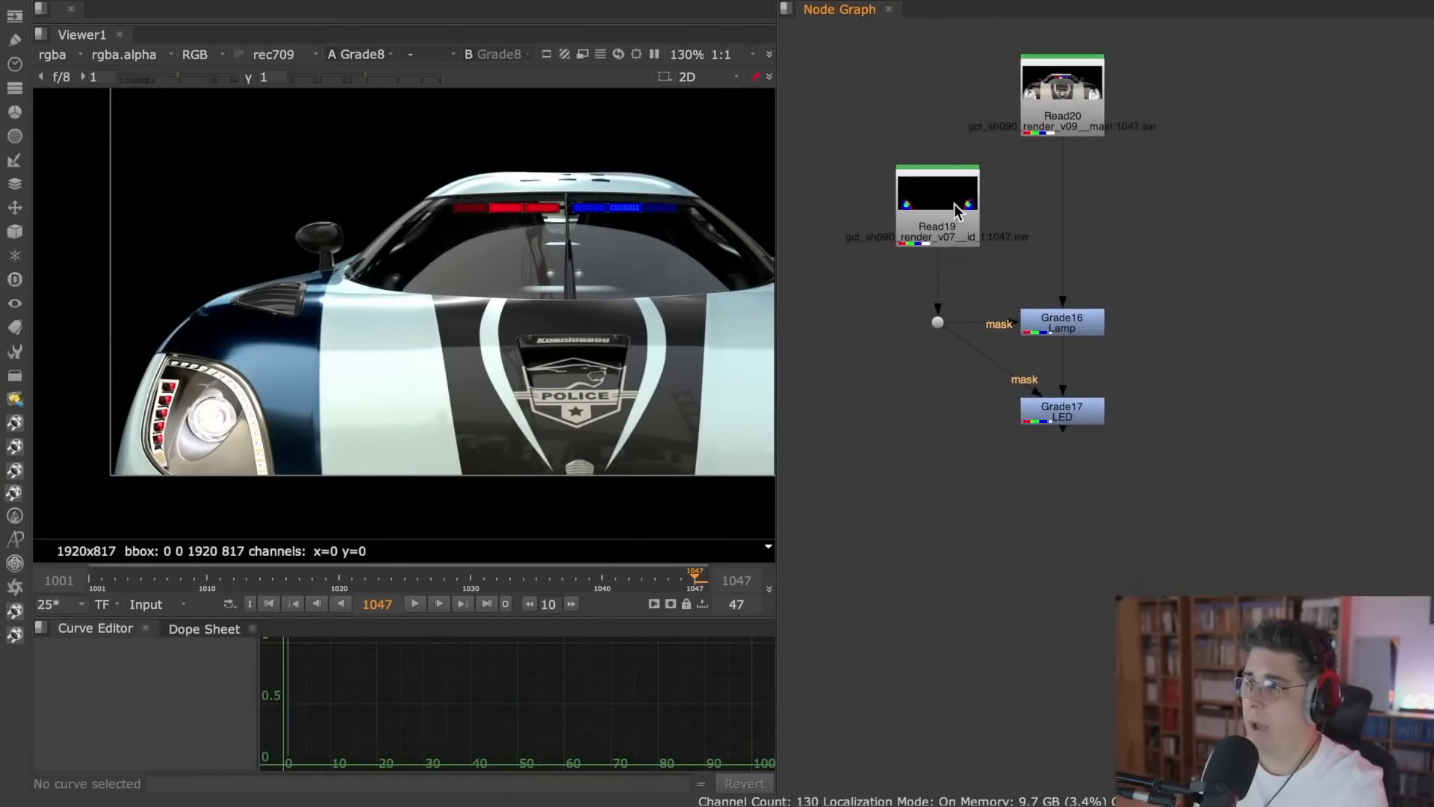
left_click(947, 186)
key("1")
scroll(501, 276, "down", 3)
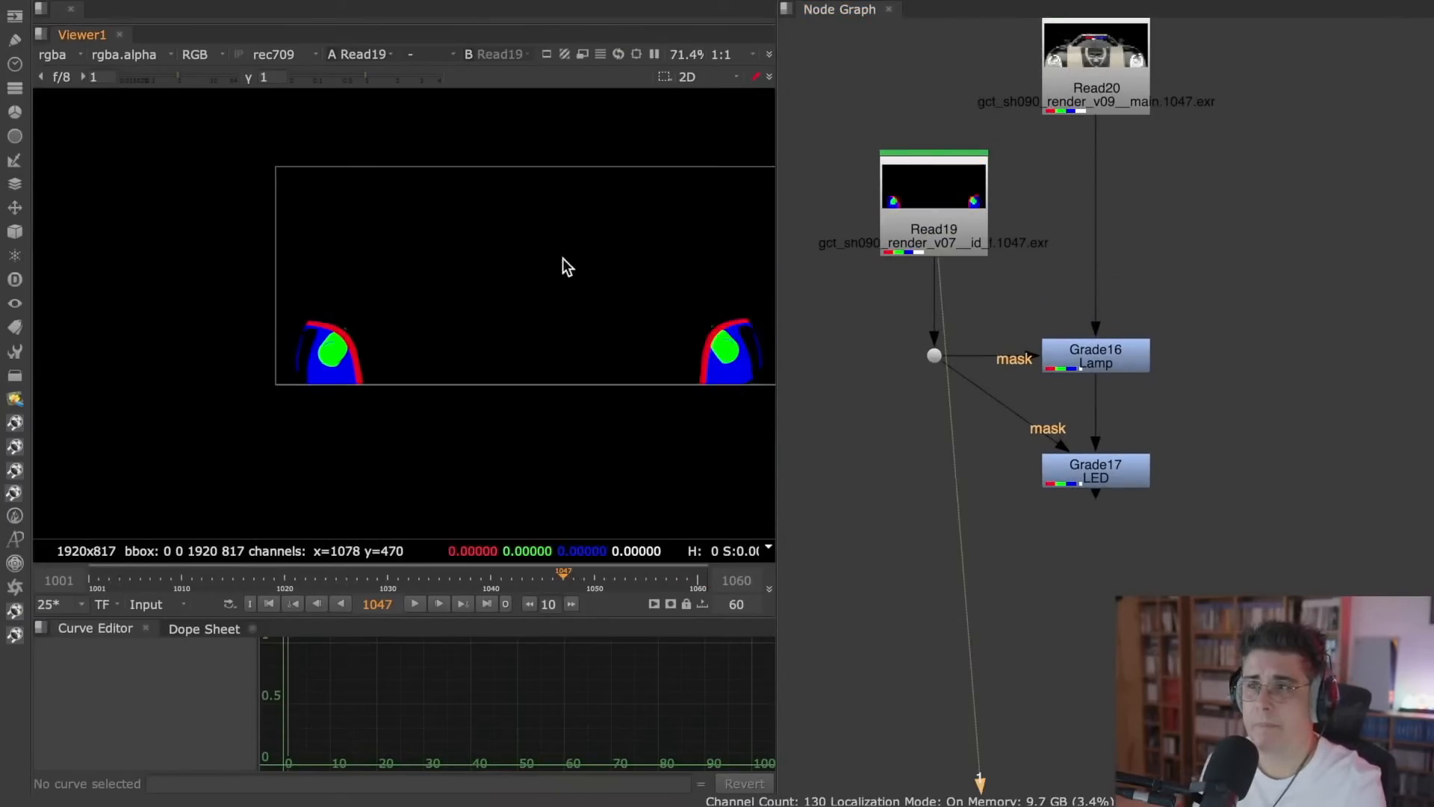
middle_click_drag(560, 265, 432, 295)
left_click_drag(942, 188, 935, 159)
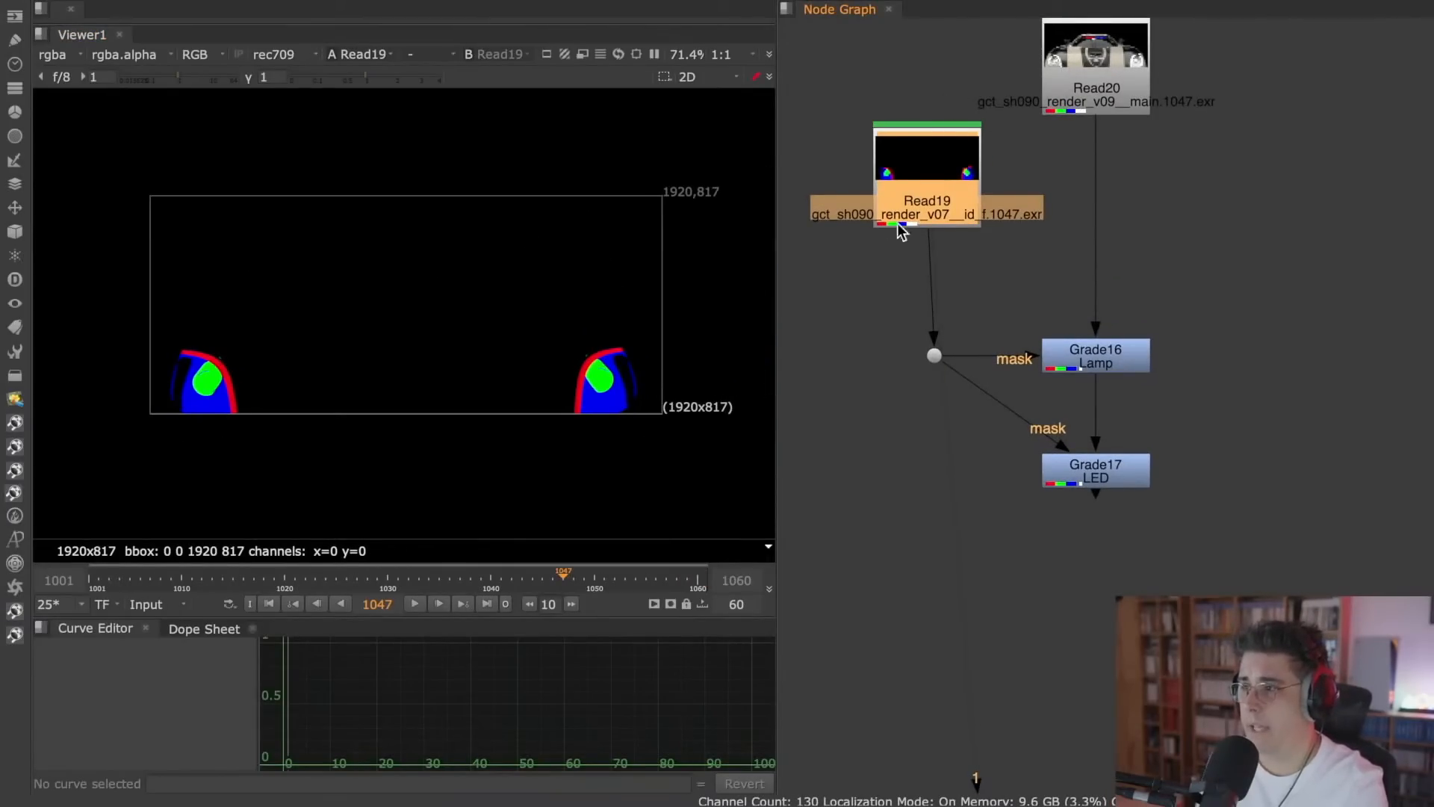
left_click_drag(938, 352, 931, 352)
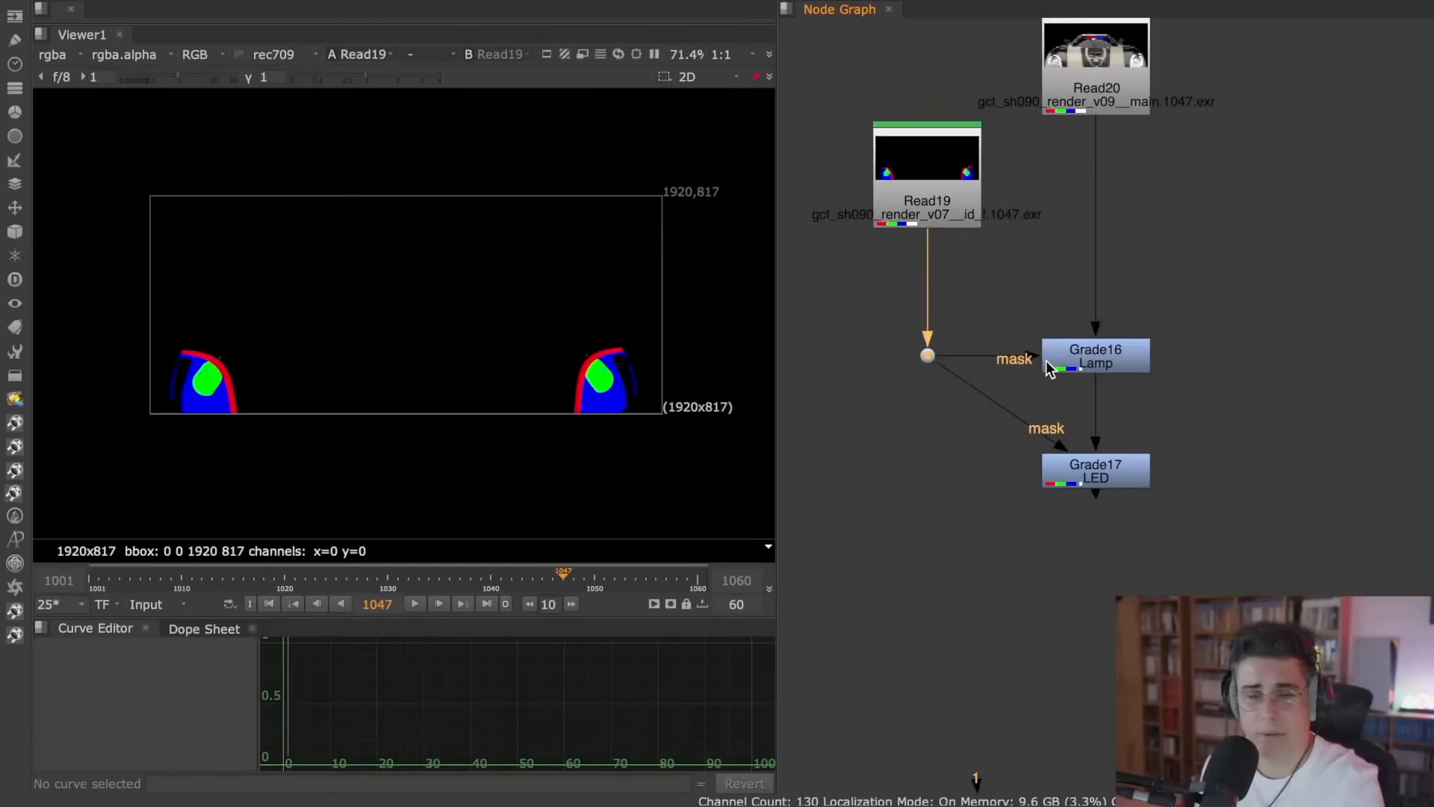
- Display Grade6 from the ShuffleCopy setup in the viewer and check which layers its stream offers
scroll(1060, 303, "down", 5)
middle_click_drag(997, 575, 987, 119)
middle_click_drag(1074, 590, 1041, 133)
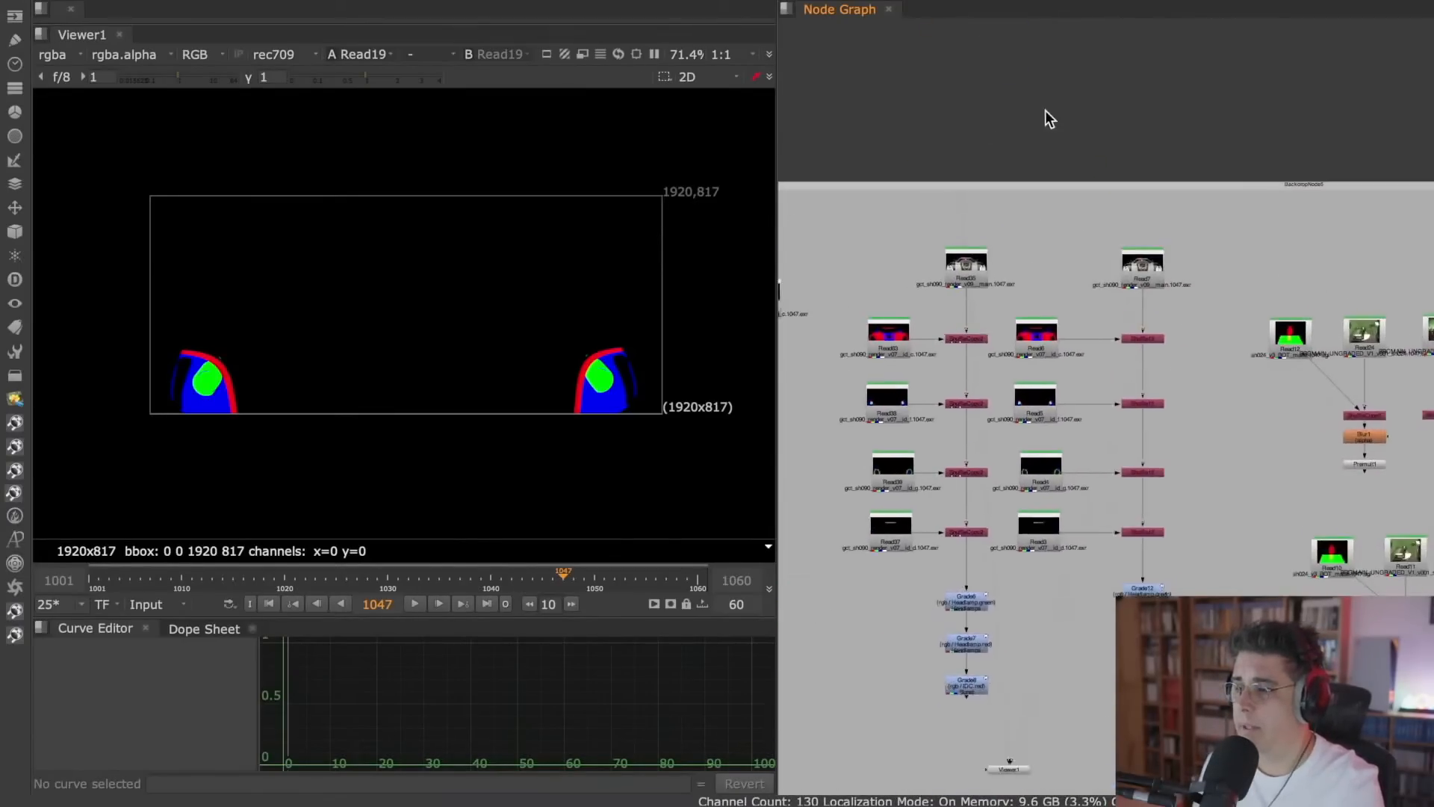
middle_click_drag(1024, 549, 1060, 289)
scroll(1021, 344, "up", 5)
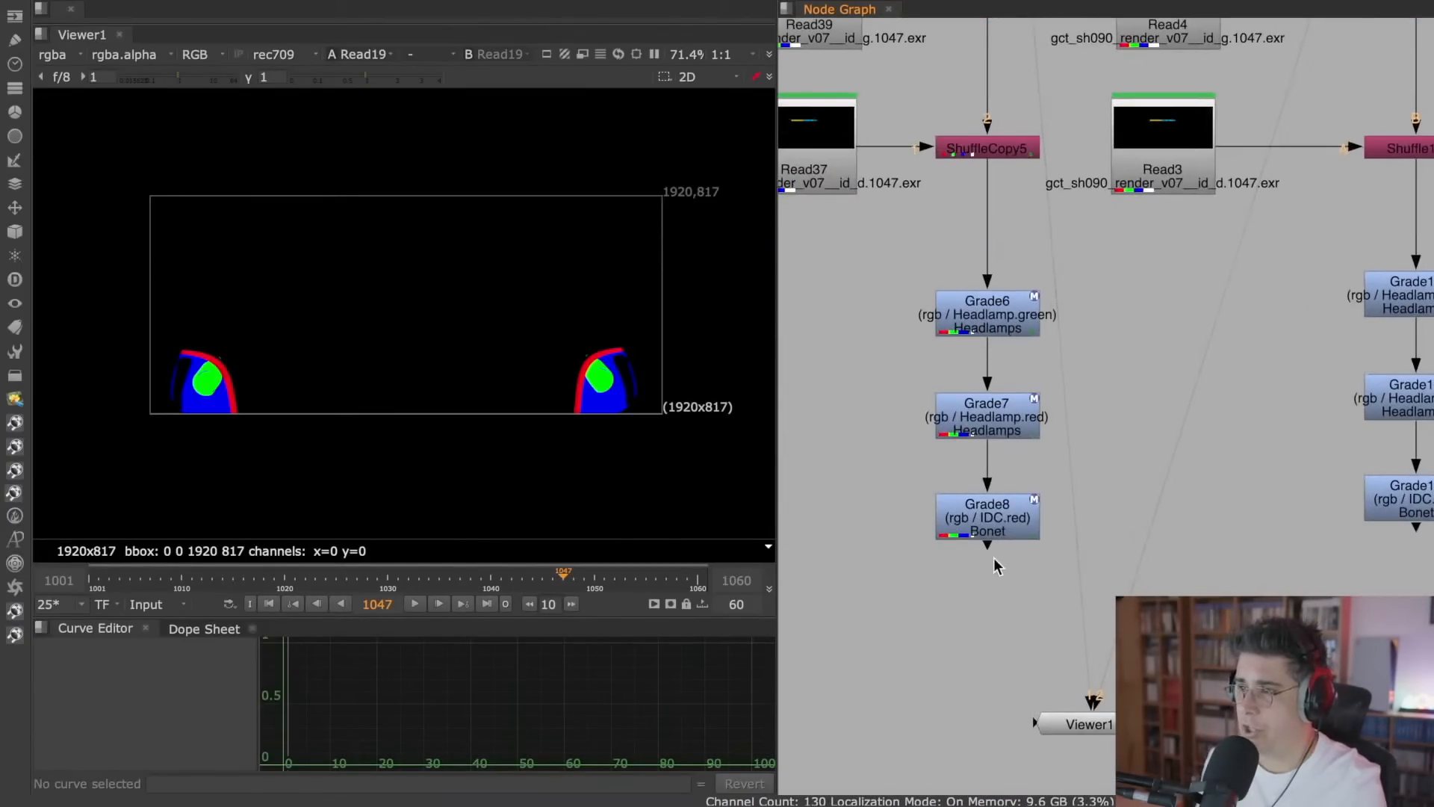
left_click(1001, 325)
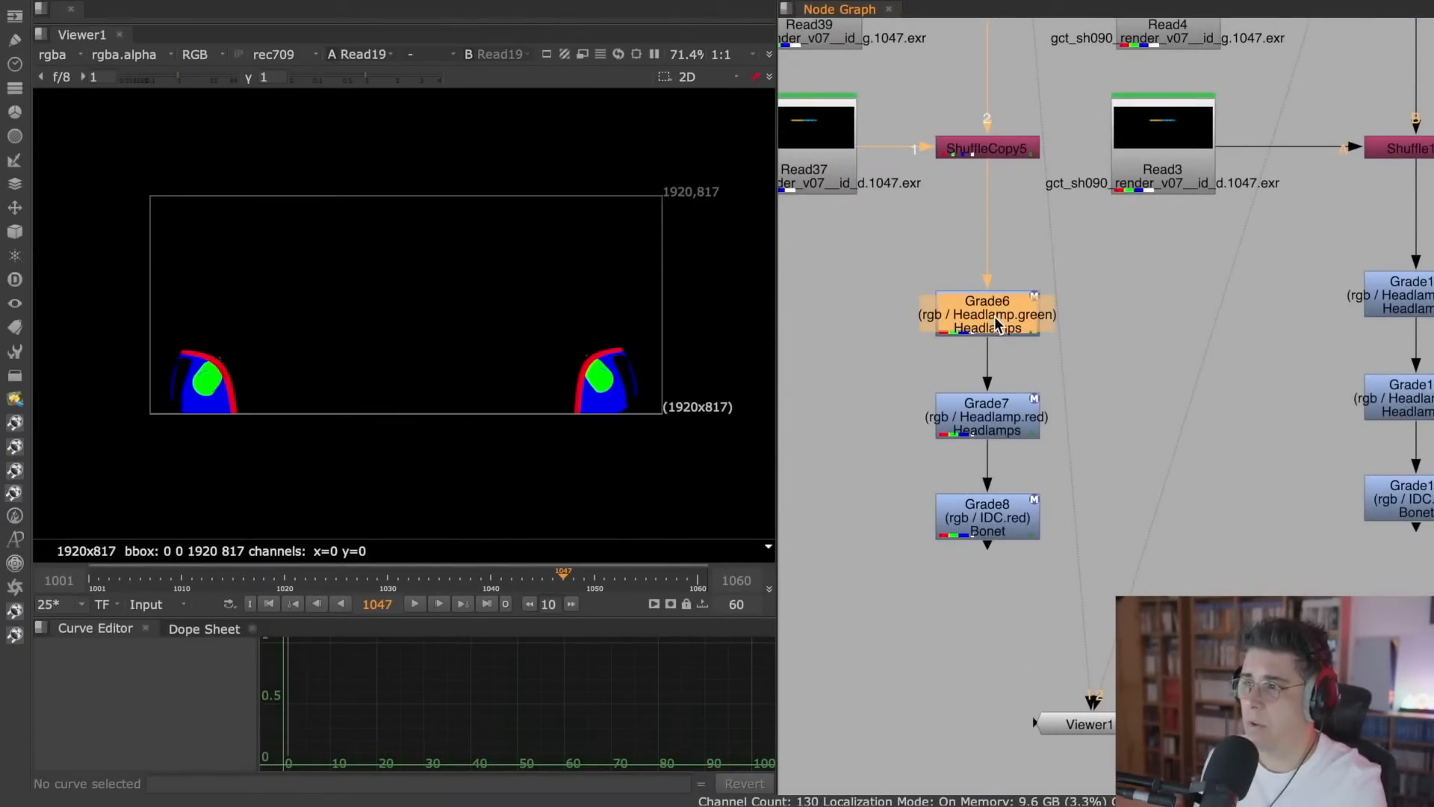
key("1")
left_click(65, 58)
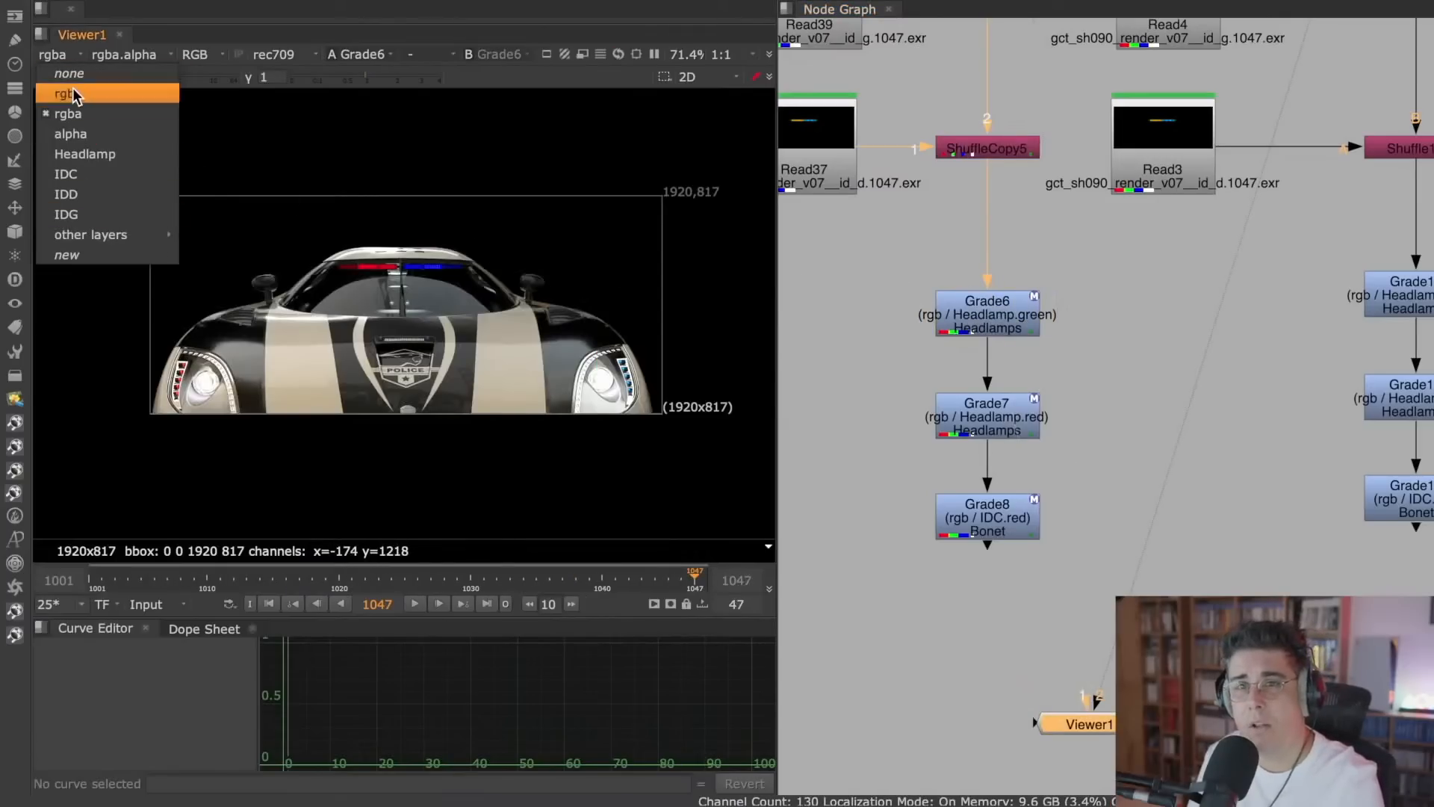
left_click(1174, 341)
scroll(1008, 344, "up", 2)
left_click(1019, 325)
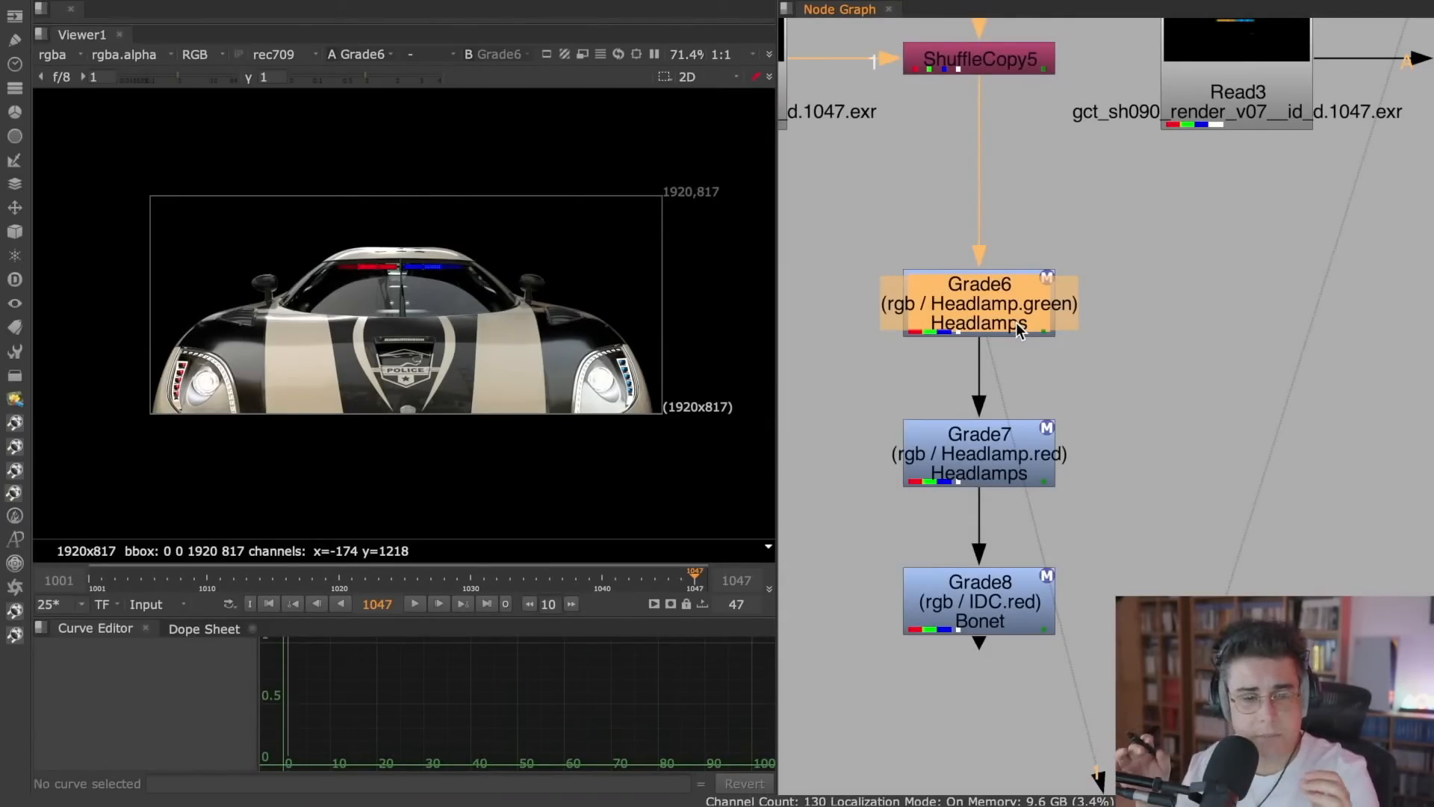
left_click(1112, 239)
- Return to the mask-input setup and inspect how Read19 feeds the masks of Grade16 and Grade17
middle_click_drag(1055, 256, 947, 335, "alt")
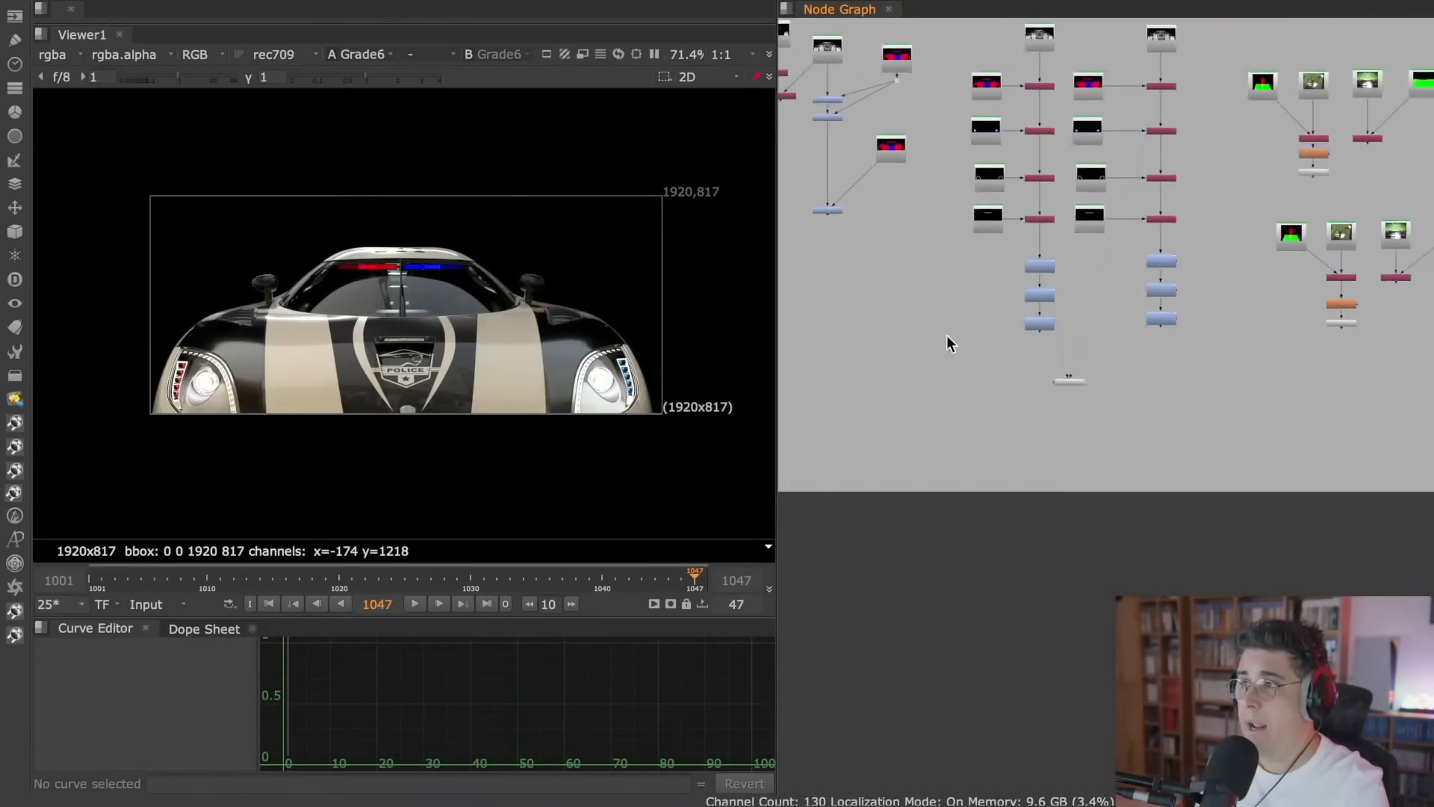
scroll(947, 335, "down", 3)
middle_click_drag(999, 257, 957, 452)
middle_click_drag(988, 205, 997, 433)
scroll(938, 306, "up", 5)
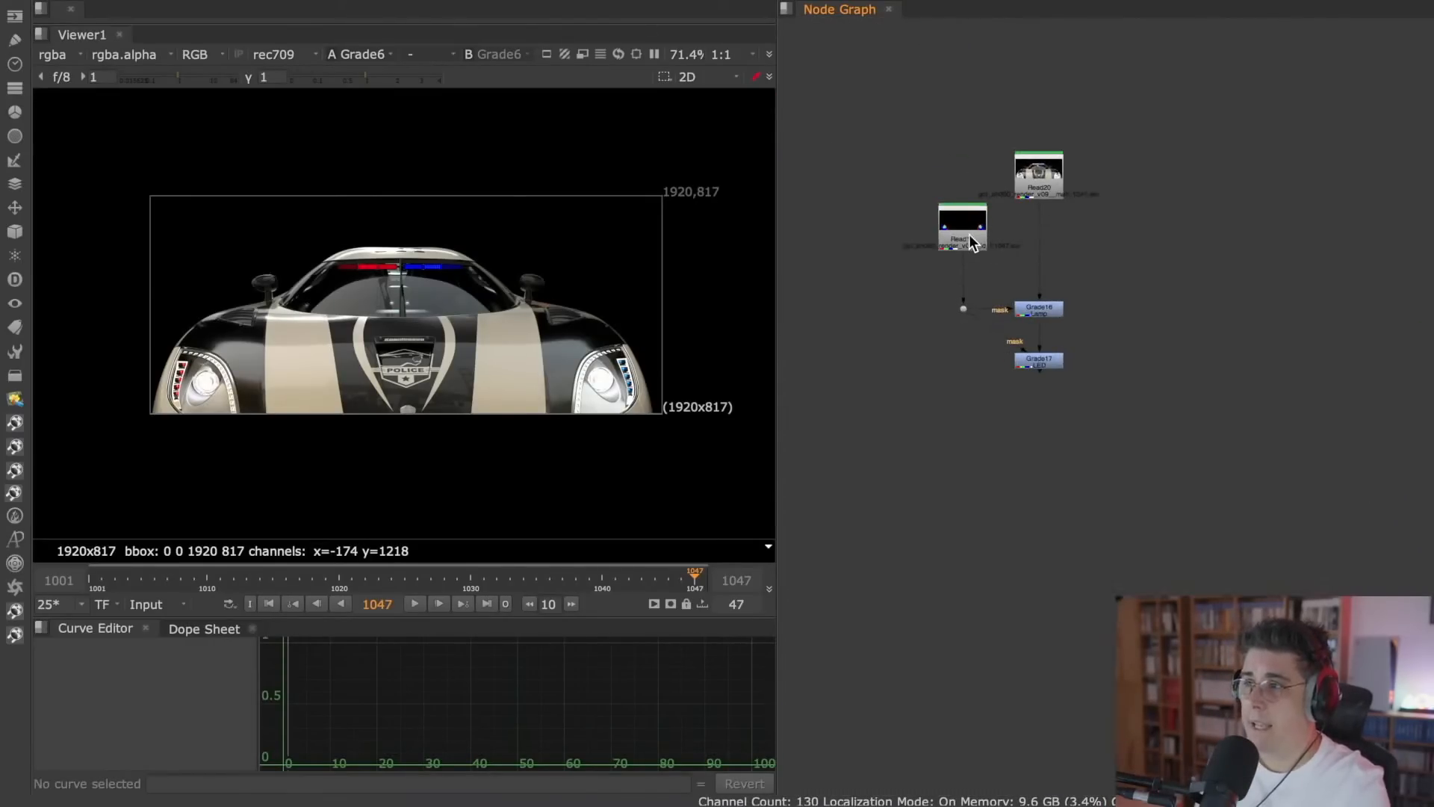
scroll(970, 239, "up", 3)
left_click(975, 203)
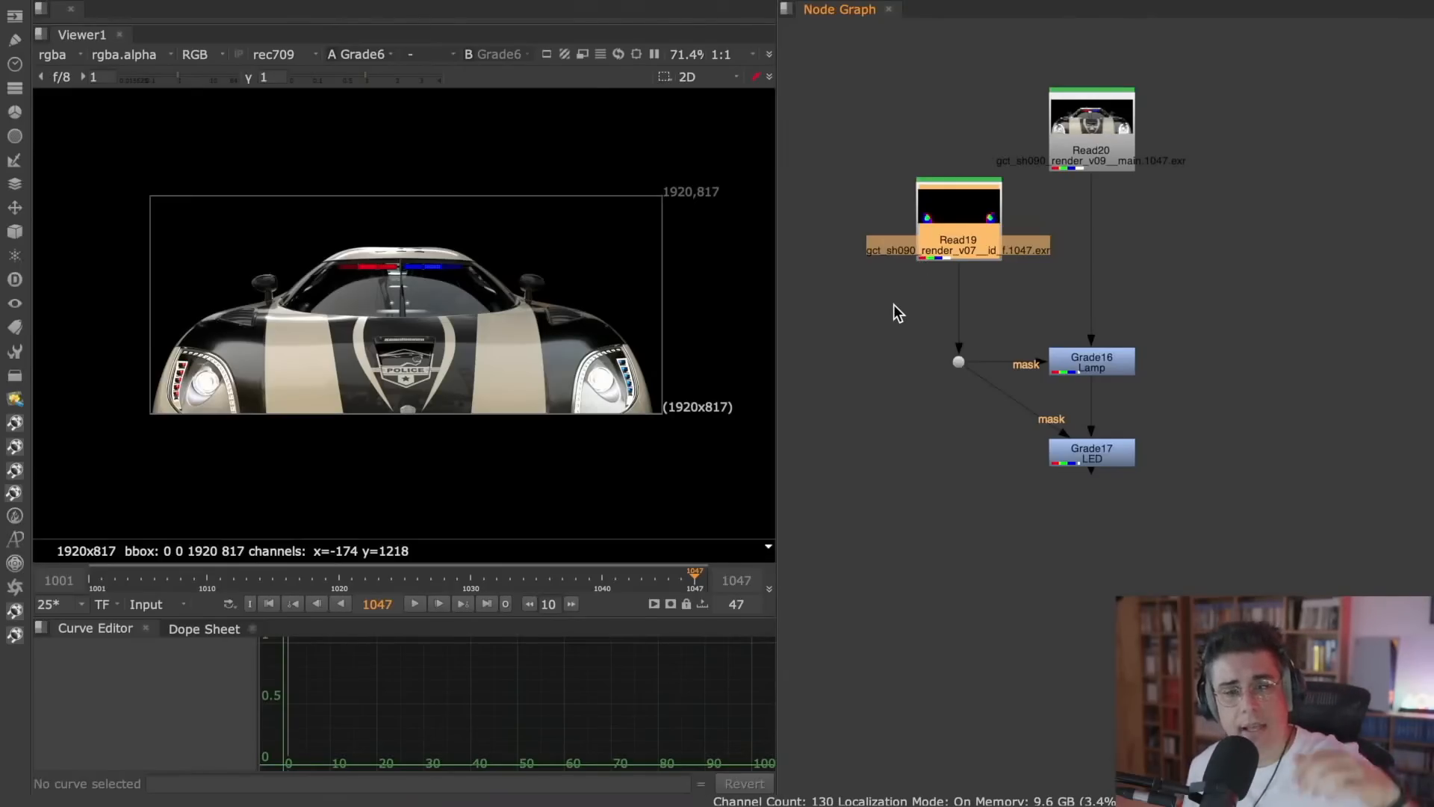
left_click(1107, 453)
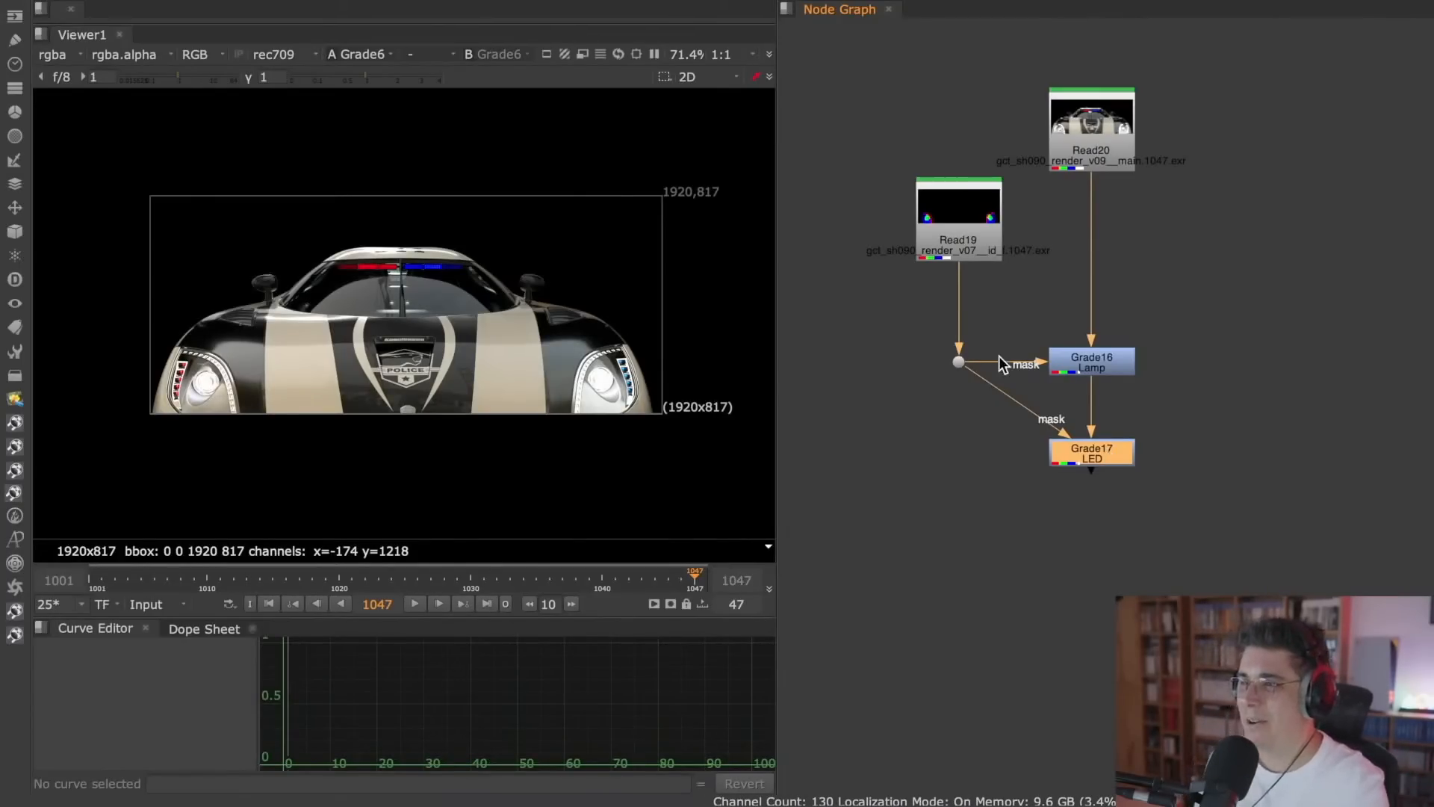
left_click(925, 448)
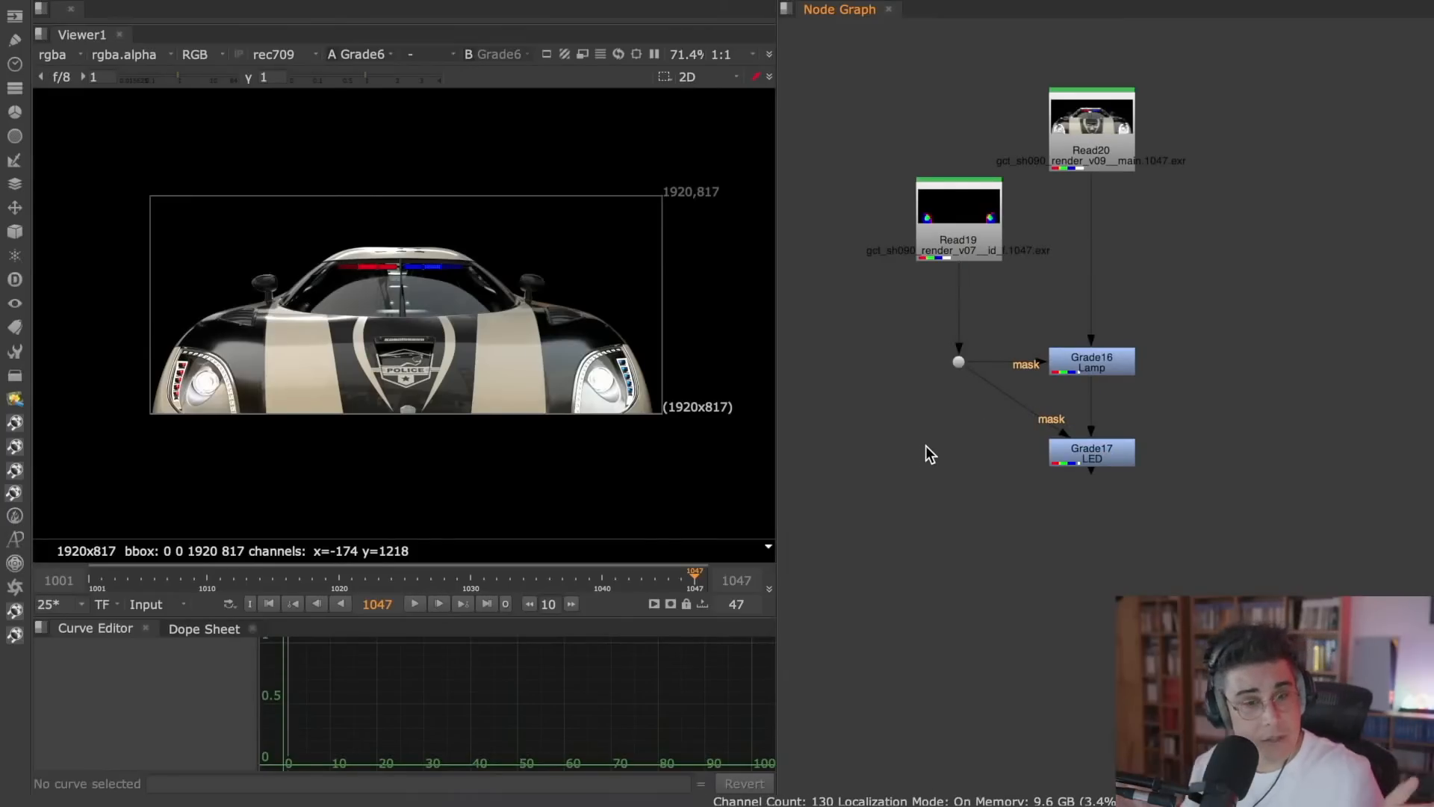
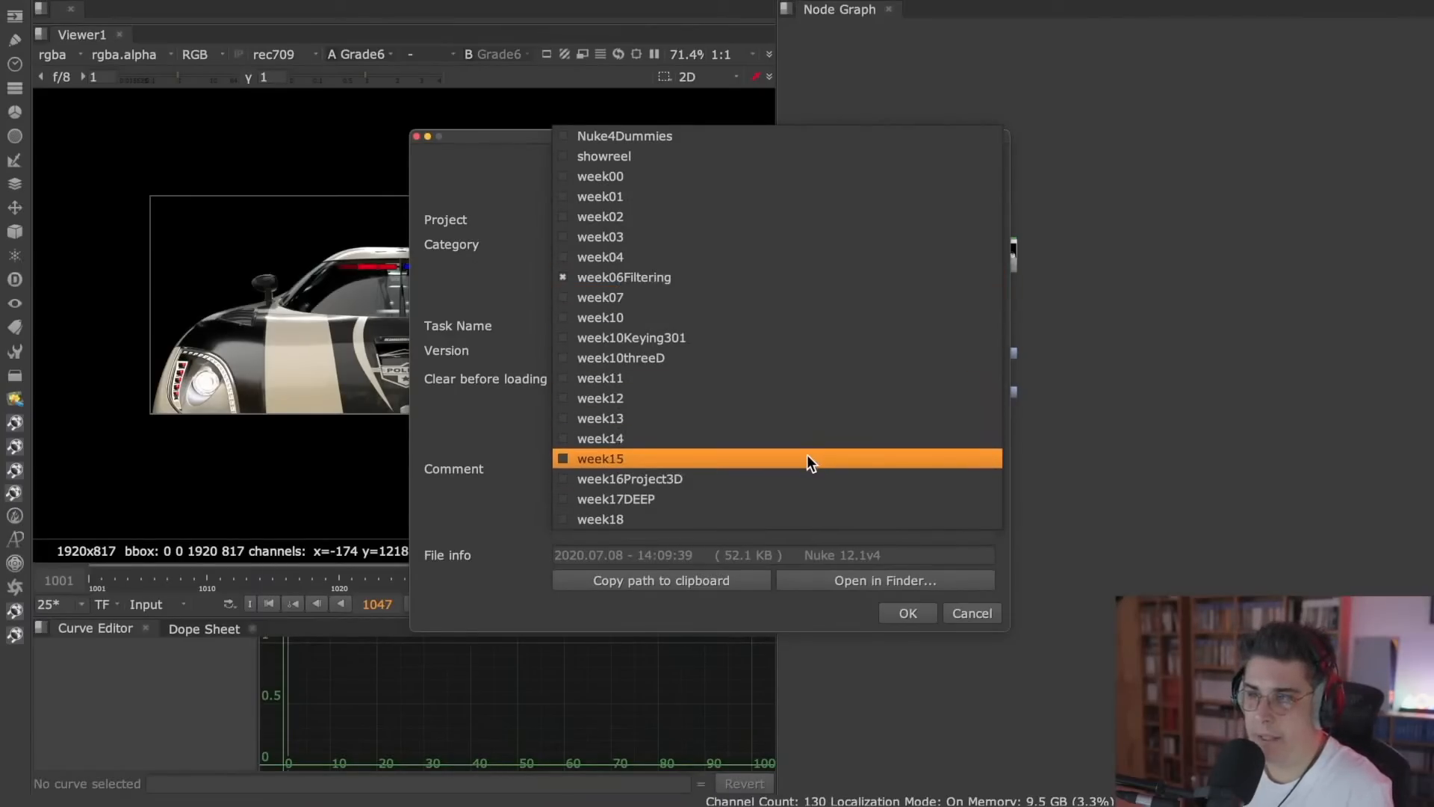
- Open the week14 CGI comp scene, version v004, from the 0077_online_Nuke_course project
left_click(808, 459)
left_click(986, 276)
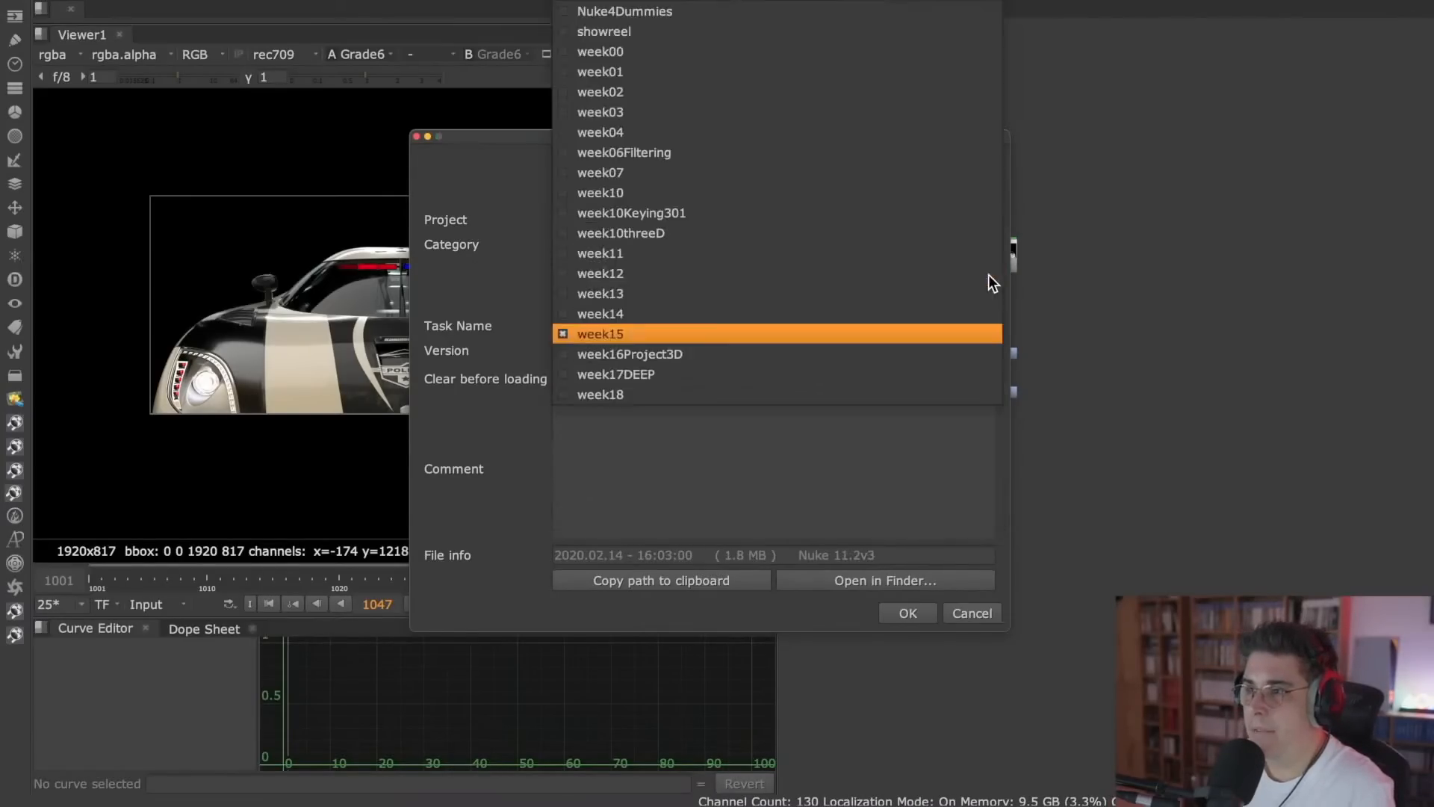
left_click(764, 315)
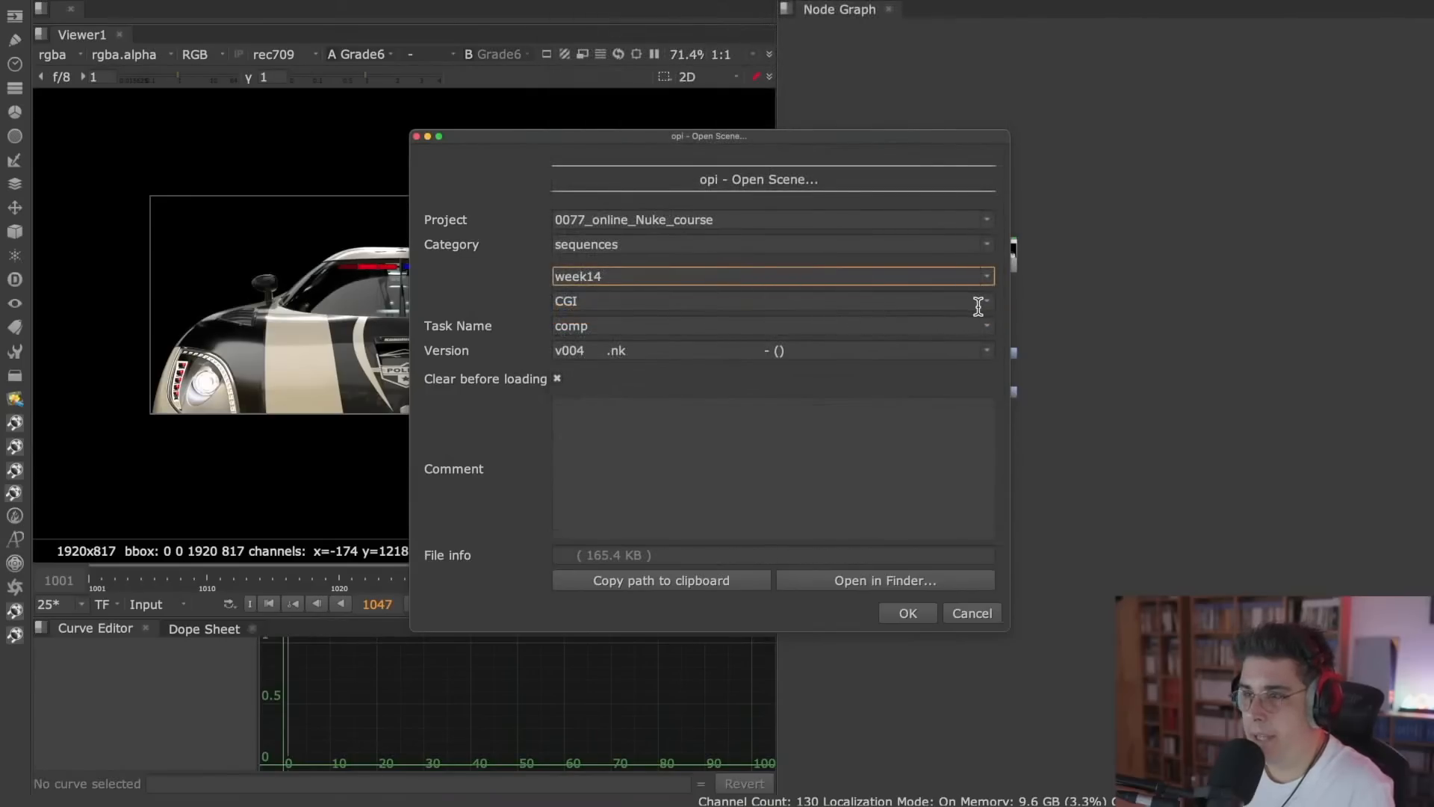
left_click(987, 302)
left_click(984, 302)
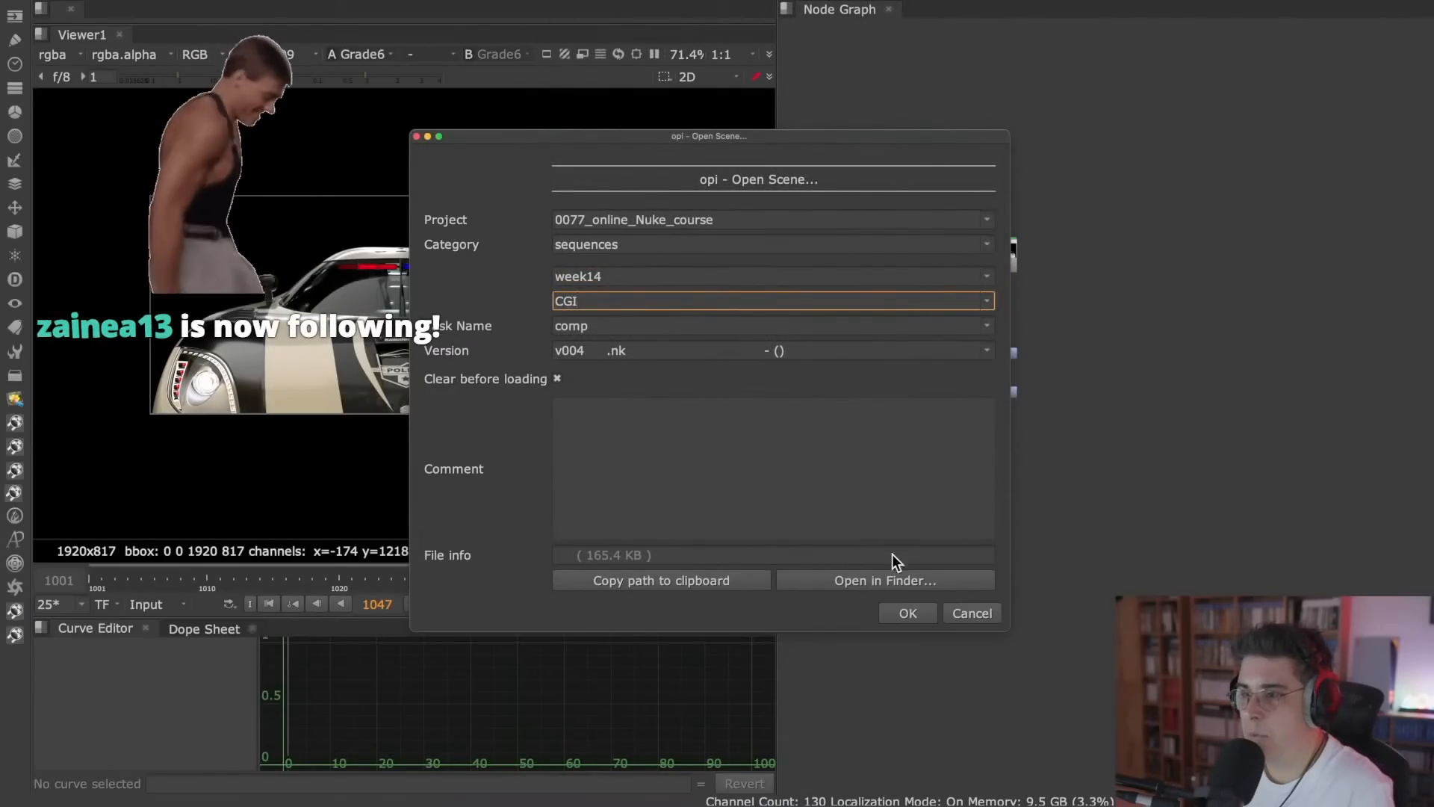
left_click(900, 614)
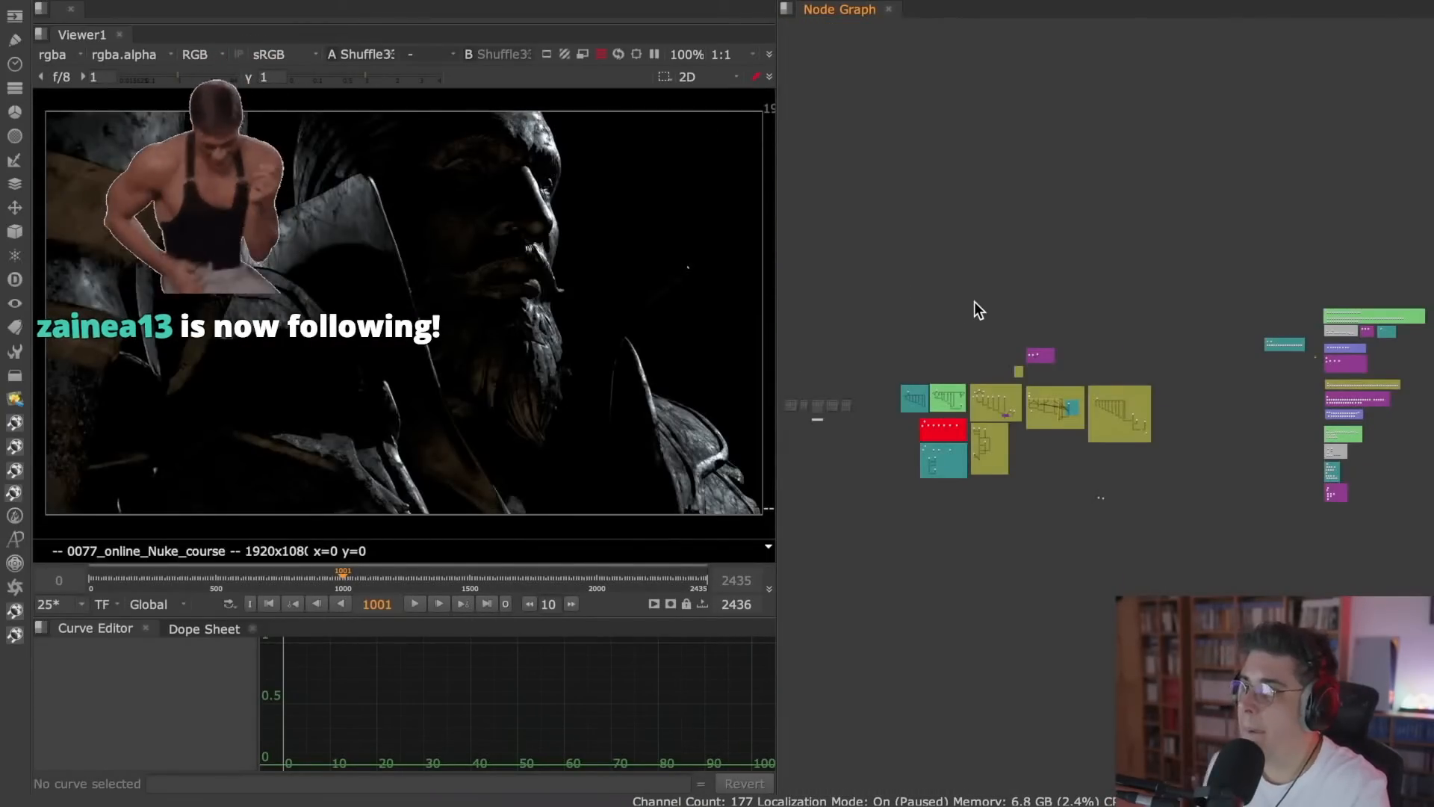
- Locate the Basic CG Rebuild Arnold setup among the backdrops and display its source render in the viewer
scroll(1038, 403, "up", 5)
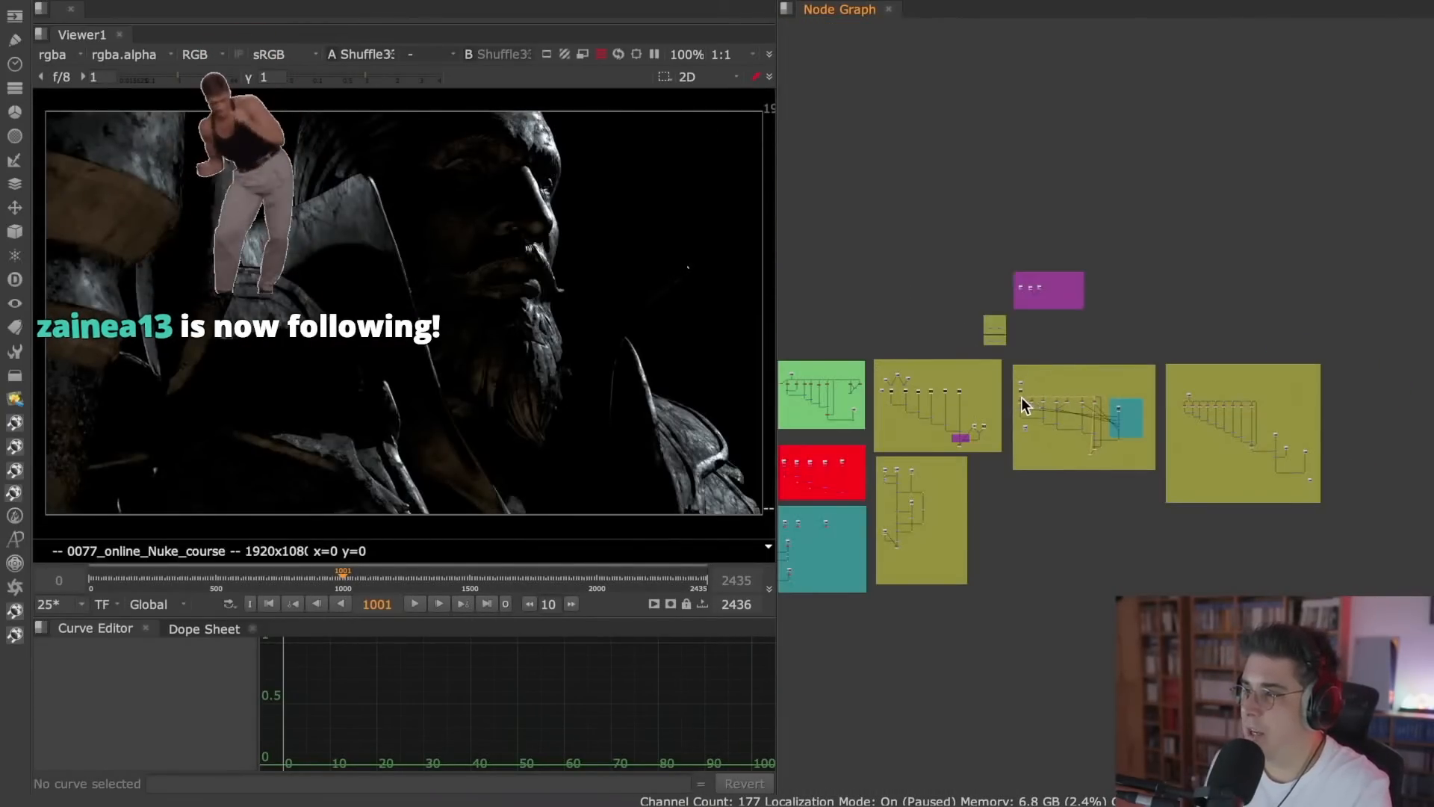
scroll(1024, 400, "up", 2)
scroll(1032, 382, "up", 6)
scroll(1026, 356, "down", 7)
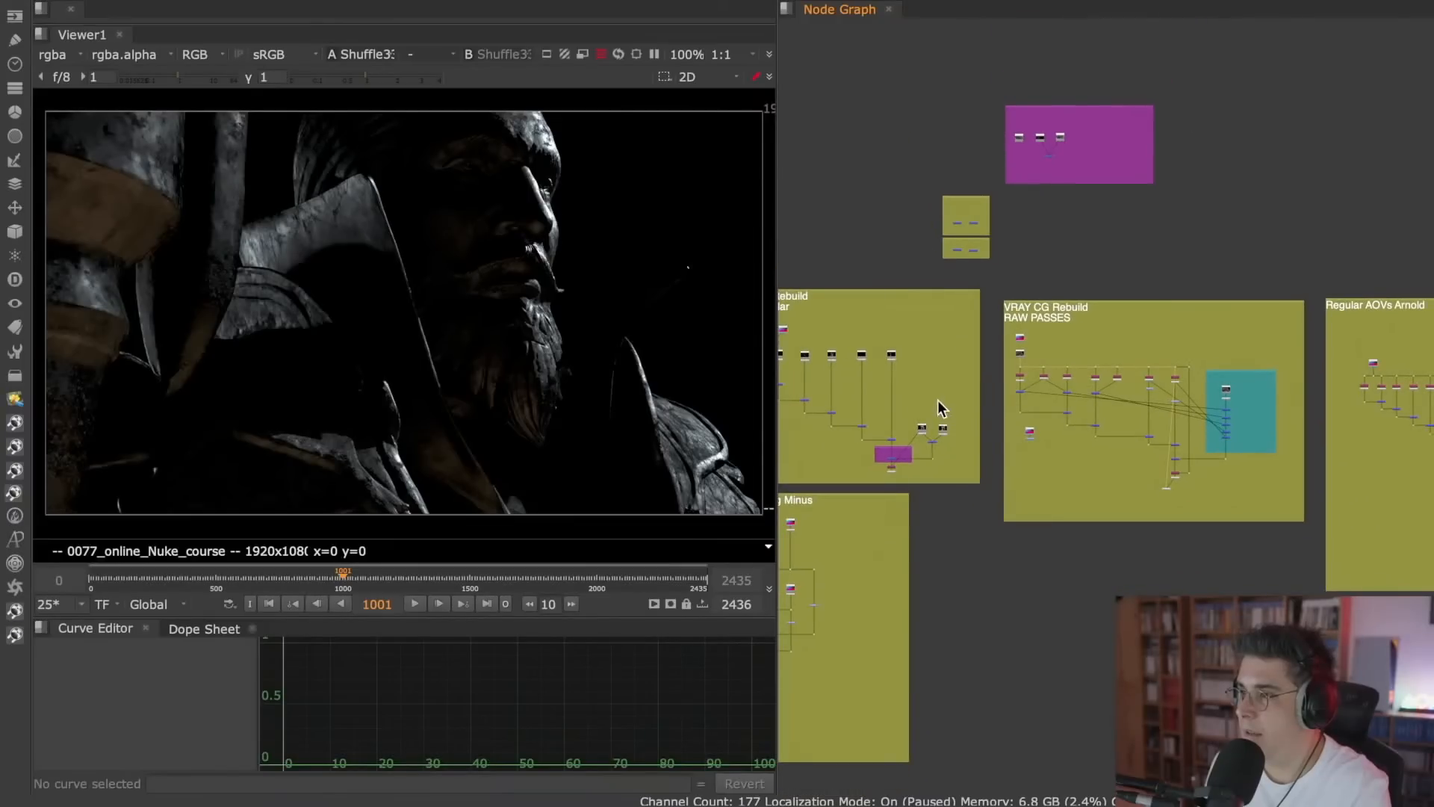
middle_click_drag(934, 398, 1161, 386)
middle_click_drag(987, 398, 1076, 340)
middle_click_drag(964, 374, 1112, 382)
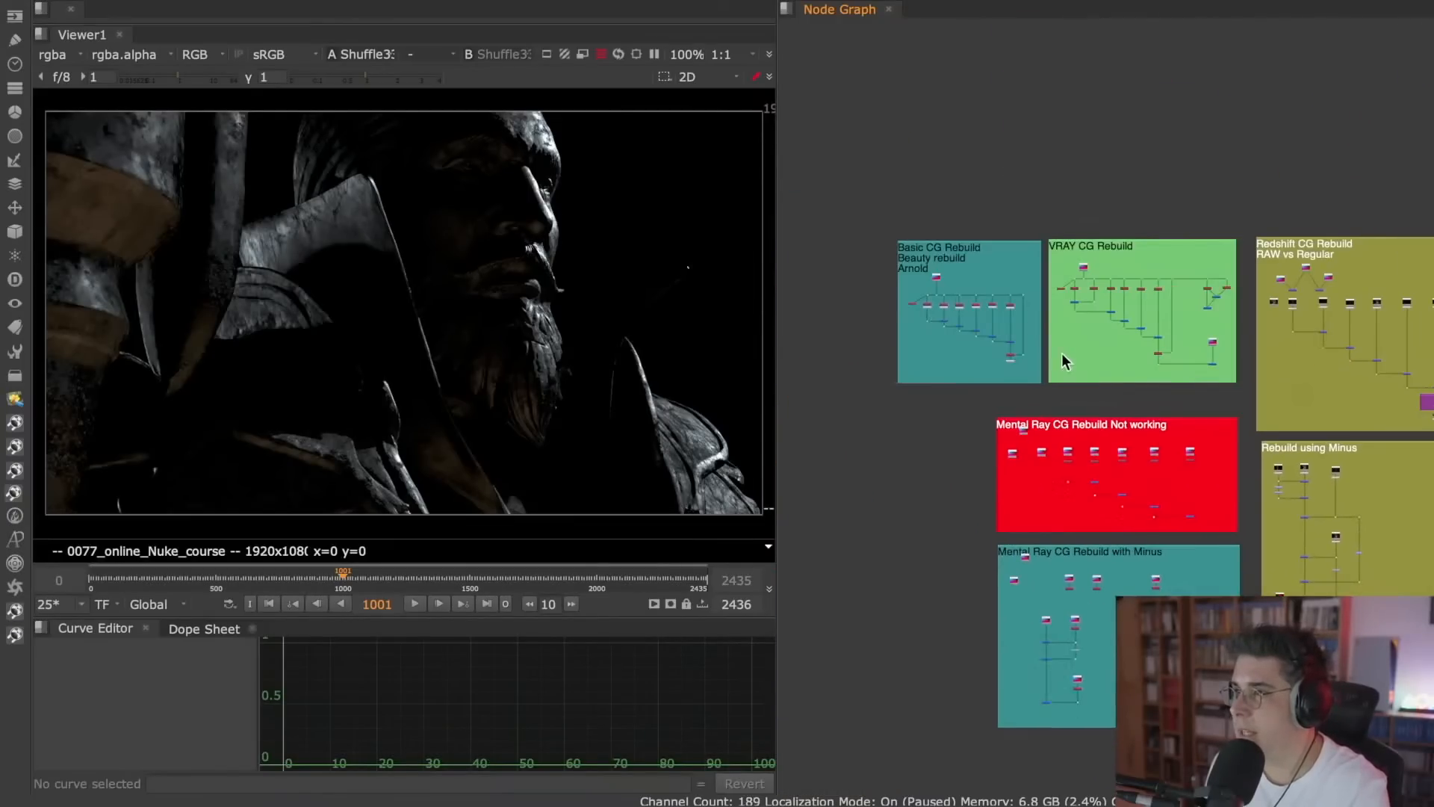
scroll(939, 284, "up", 5)
left_click(943, 271)
key("1")
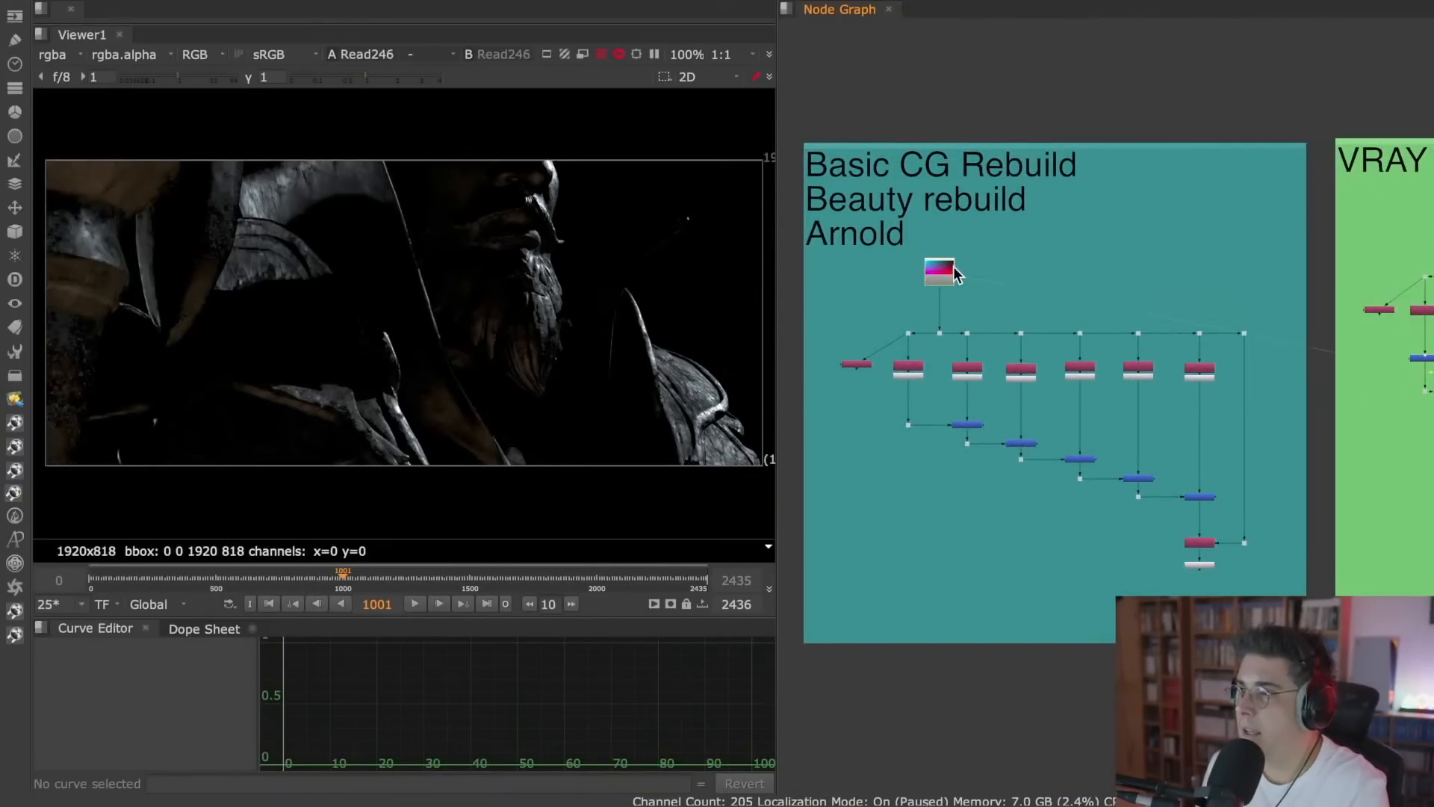
- Look through the other CG rebuild setups and display the source render of the Regular AOVs Arnold setup
scroll(967, 263, "down", 3)
middle_click_drag(1102, 276, 926, 198)
scroll(988, 229, "down", 4)
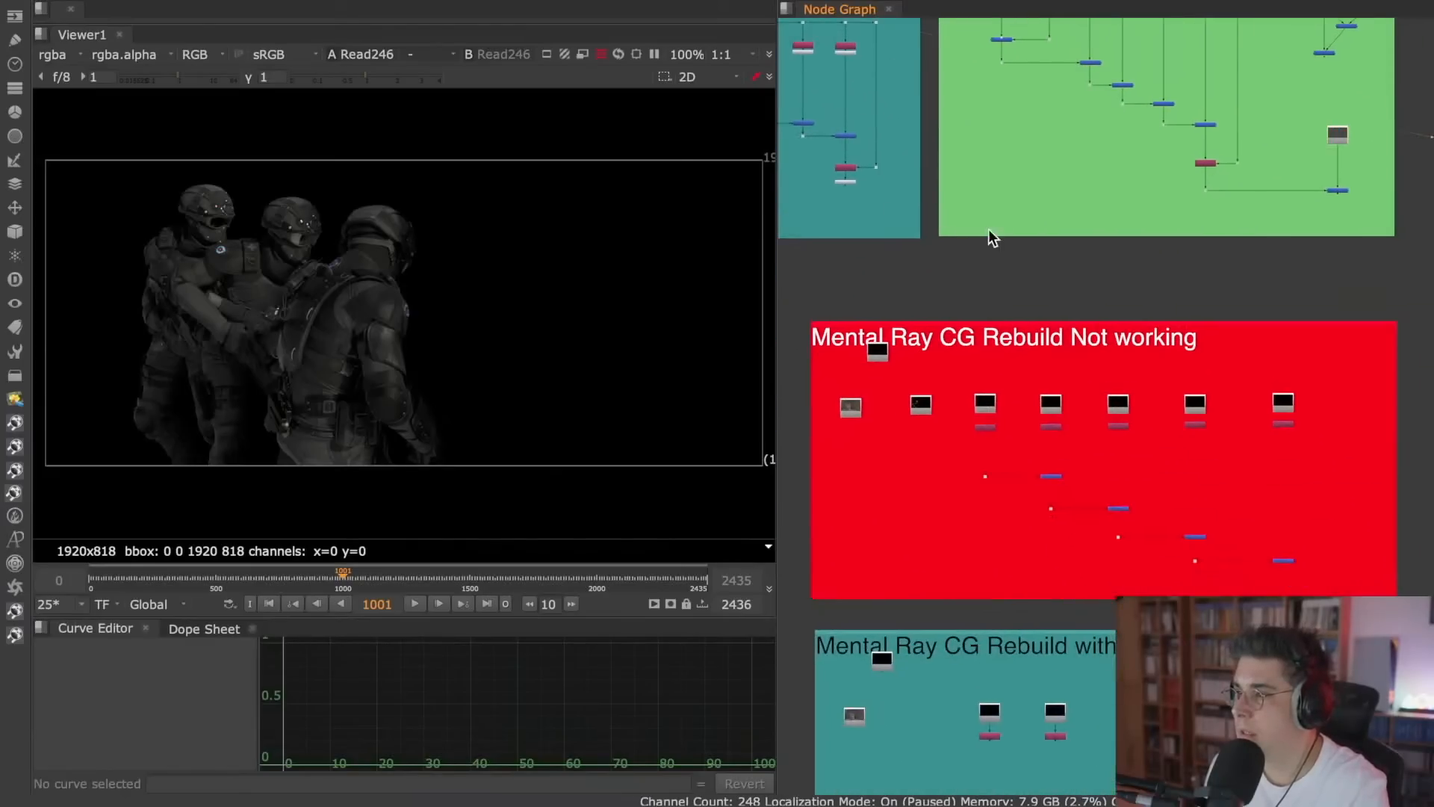
scroll(989, 254, "up", 4)
scroll(989, 254, "down", 2)
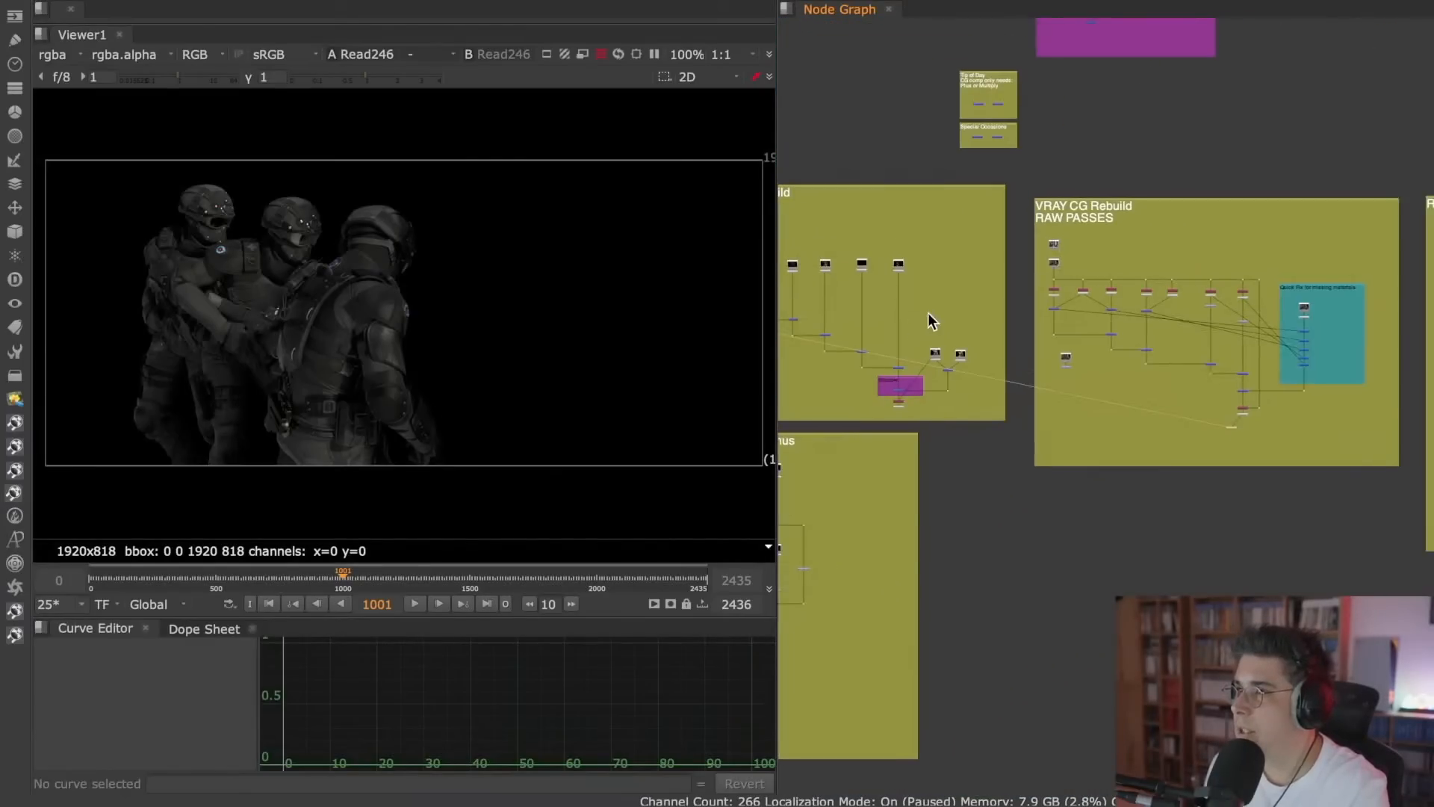
scroll(1004, 285, "up", 2)
middle_click_drag(1108, 307, 858, 334)
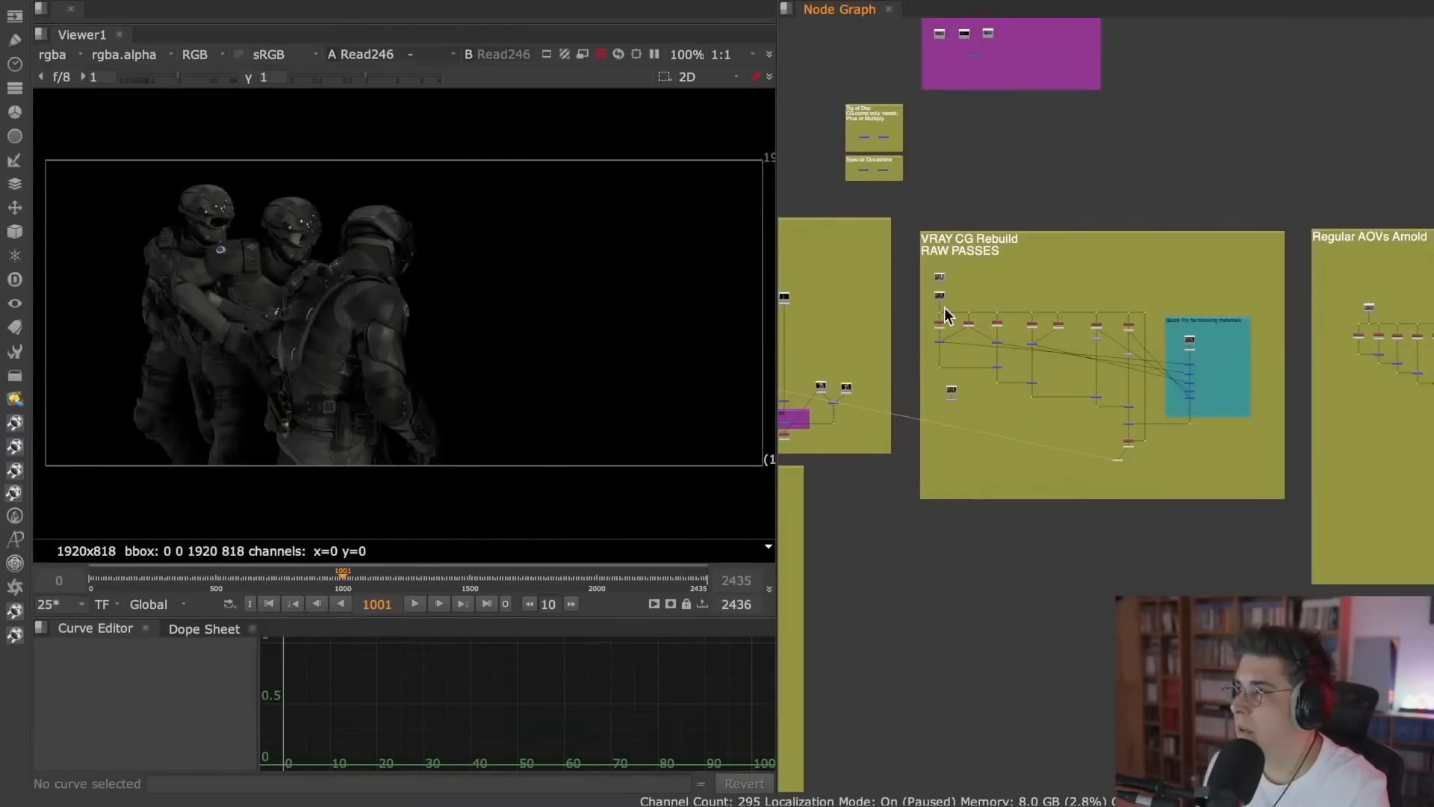
middle_click_drag(1080, 251, 857, 321)
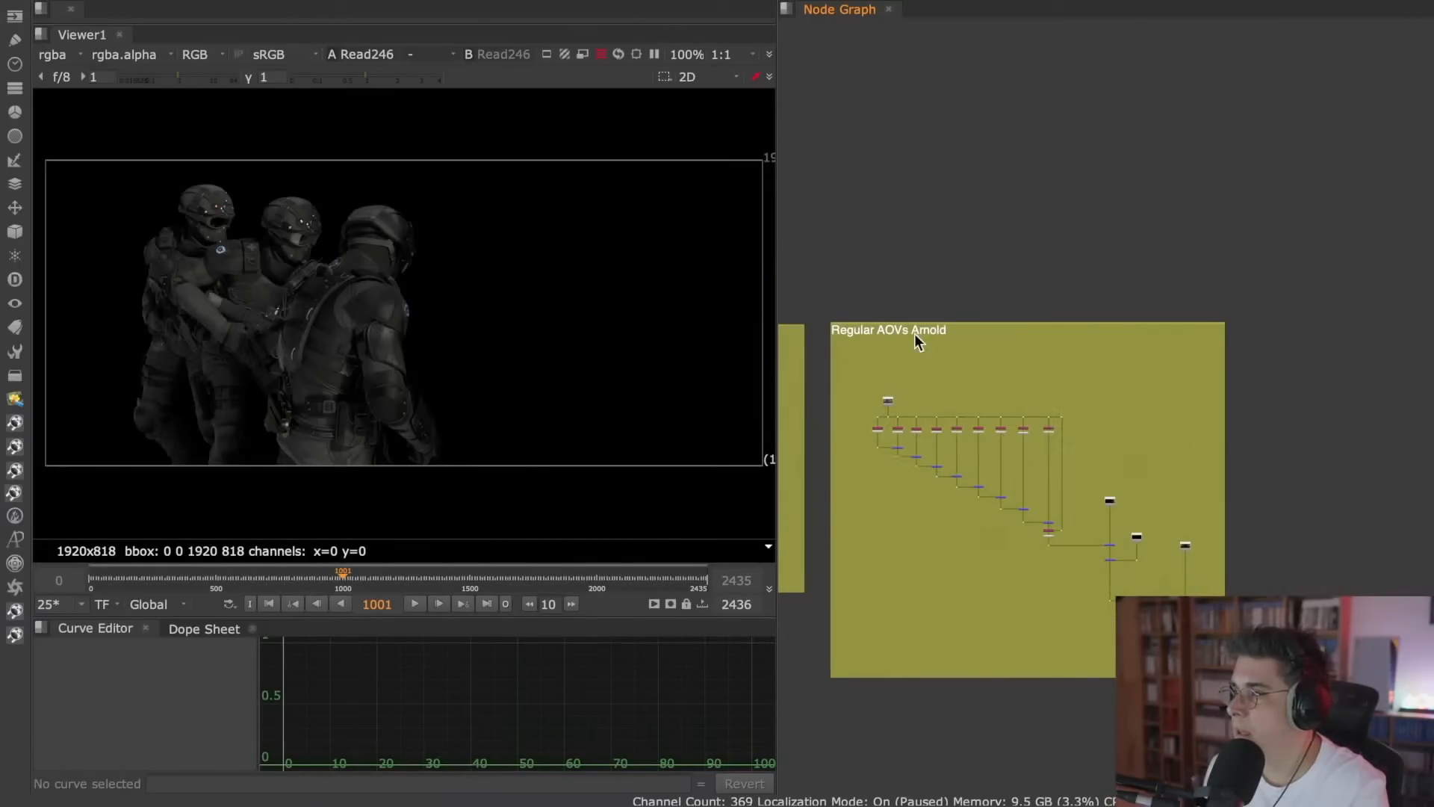
scroll(997, 356, "up", 5)
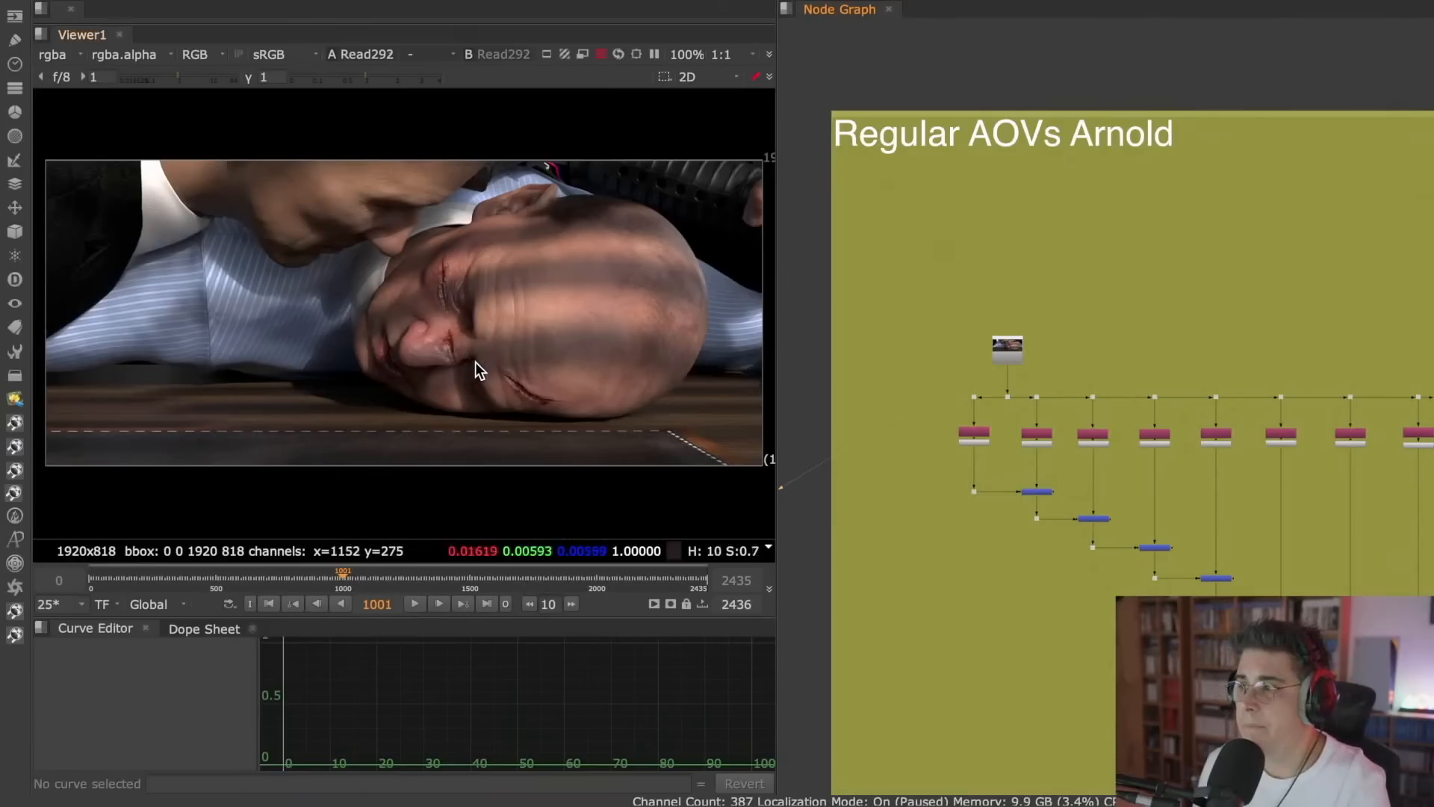
scroll(1004, 360, "up", 3)
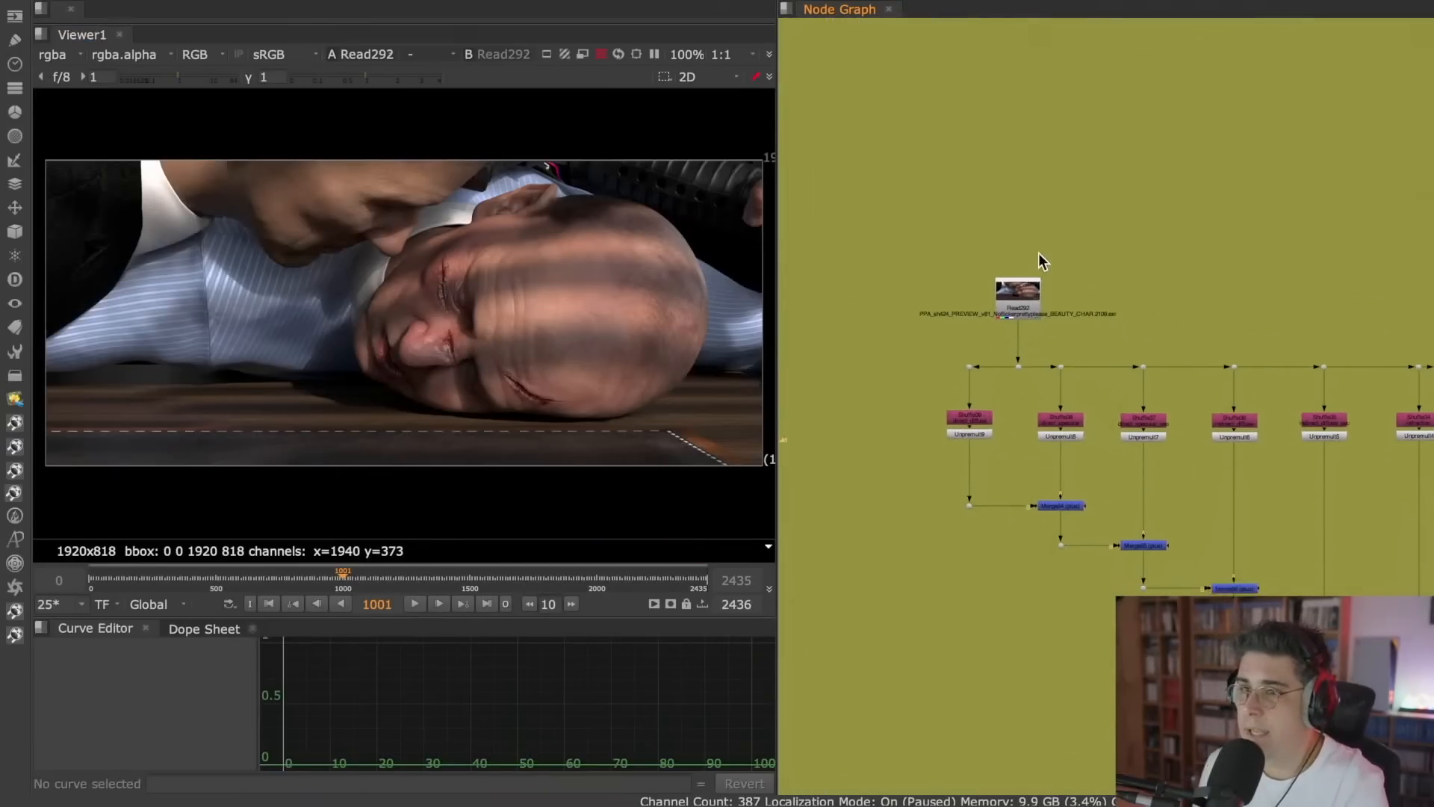
- Widen the viewer, set the timeline range to Input, and scrub the Read292 render to frame 2183
left_click(464, 583)
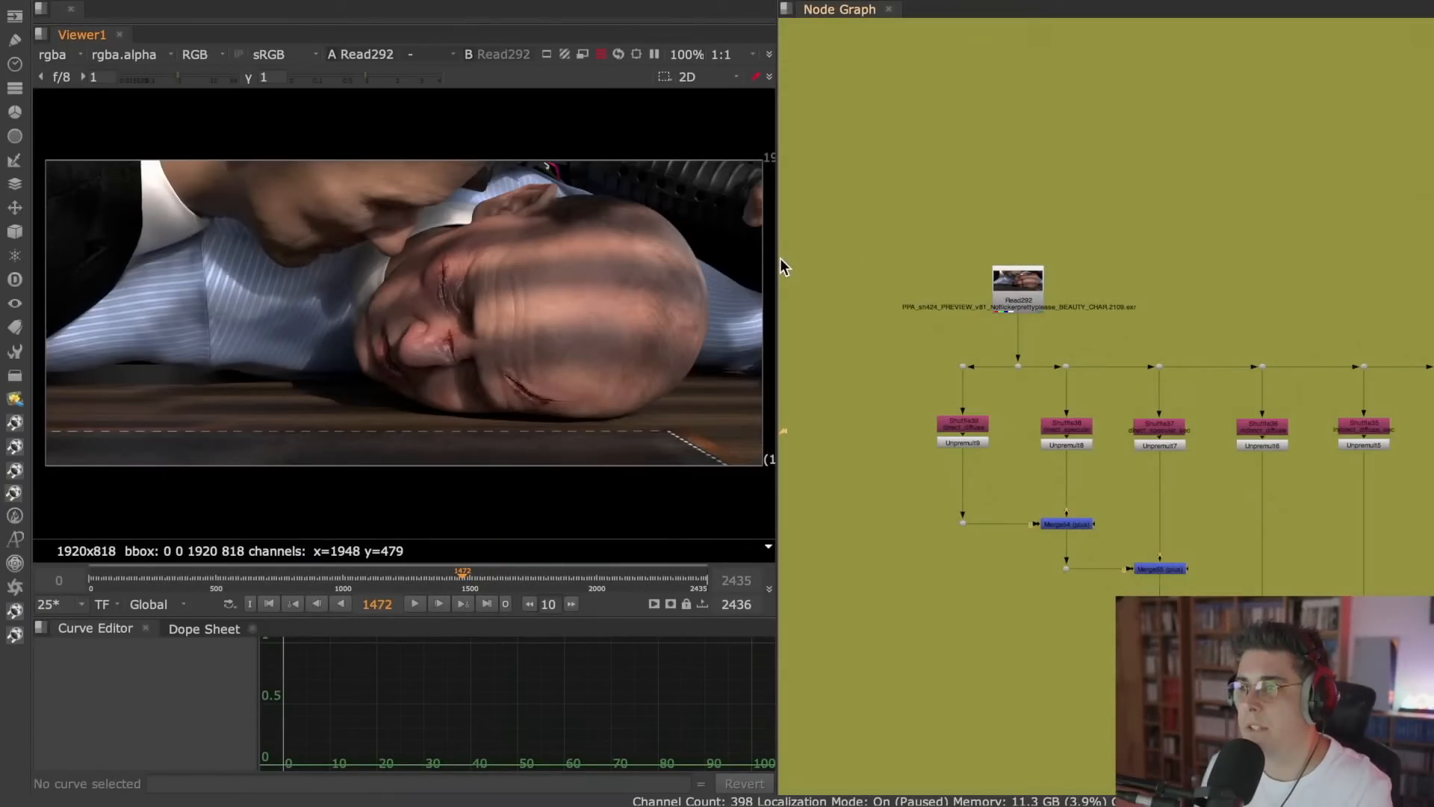
left_click_drag(781, 267, 902, 256)
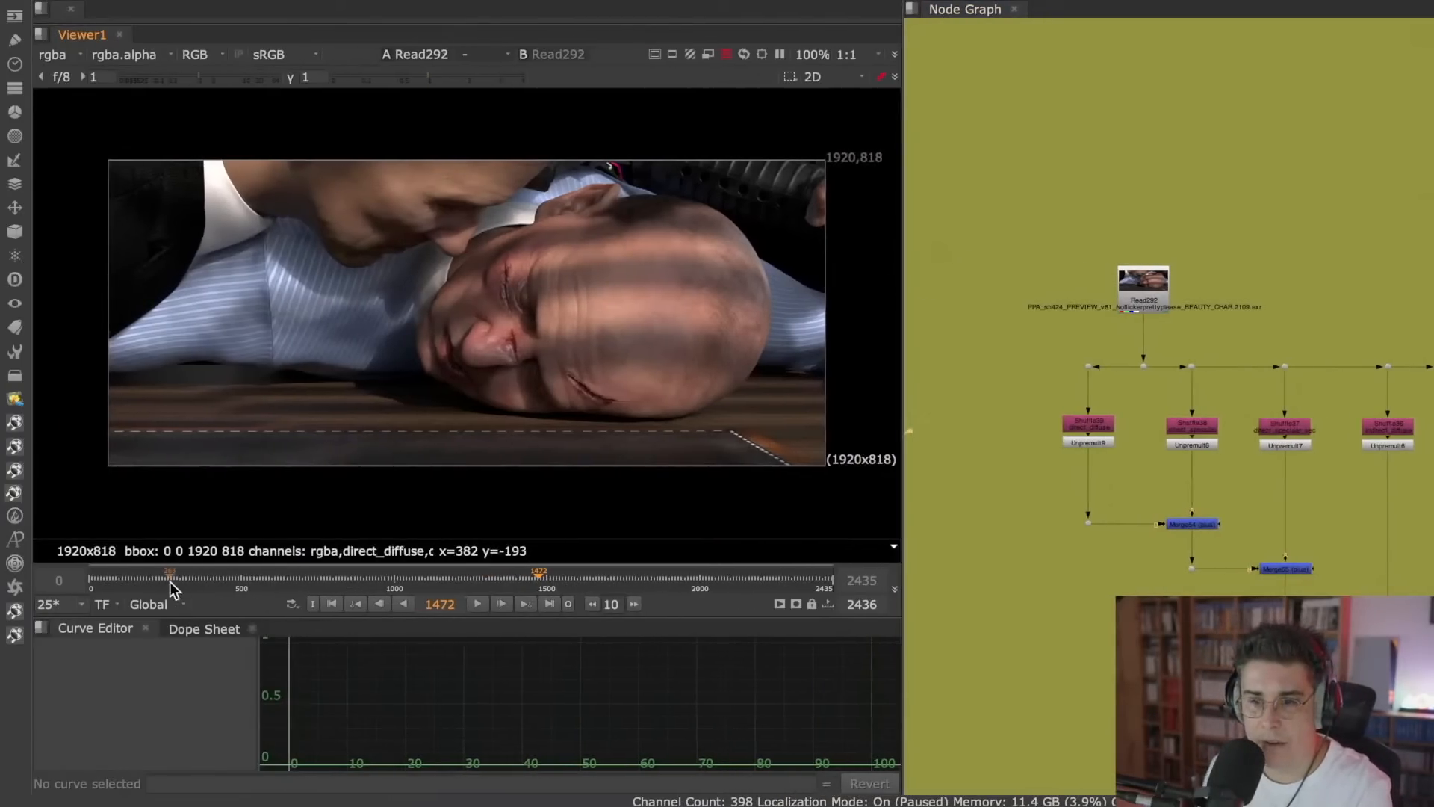
left_click(152, 603)
left_click(154, 640)
left_click(417, 581)
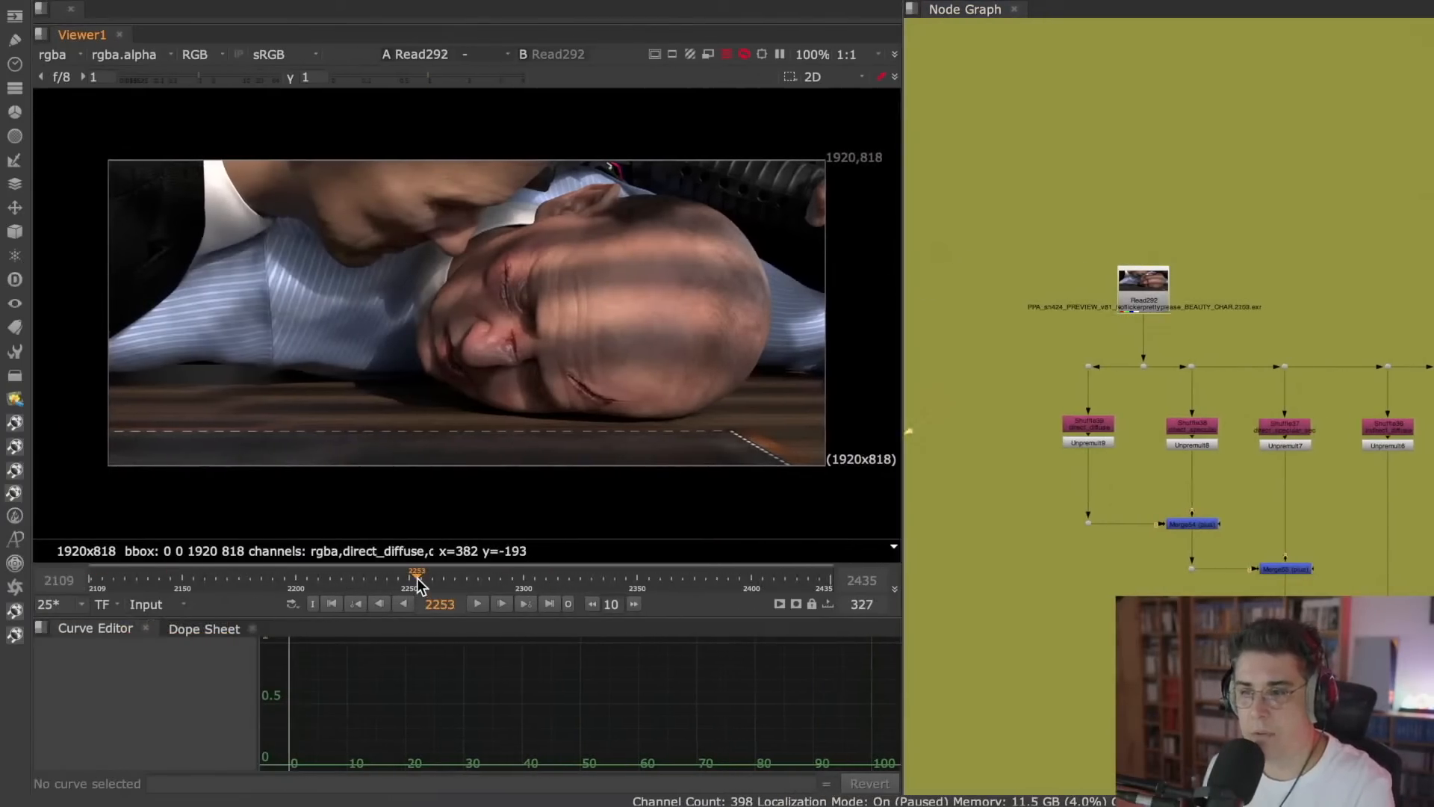
left_click_drag(417, 581, 257, 579)
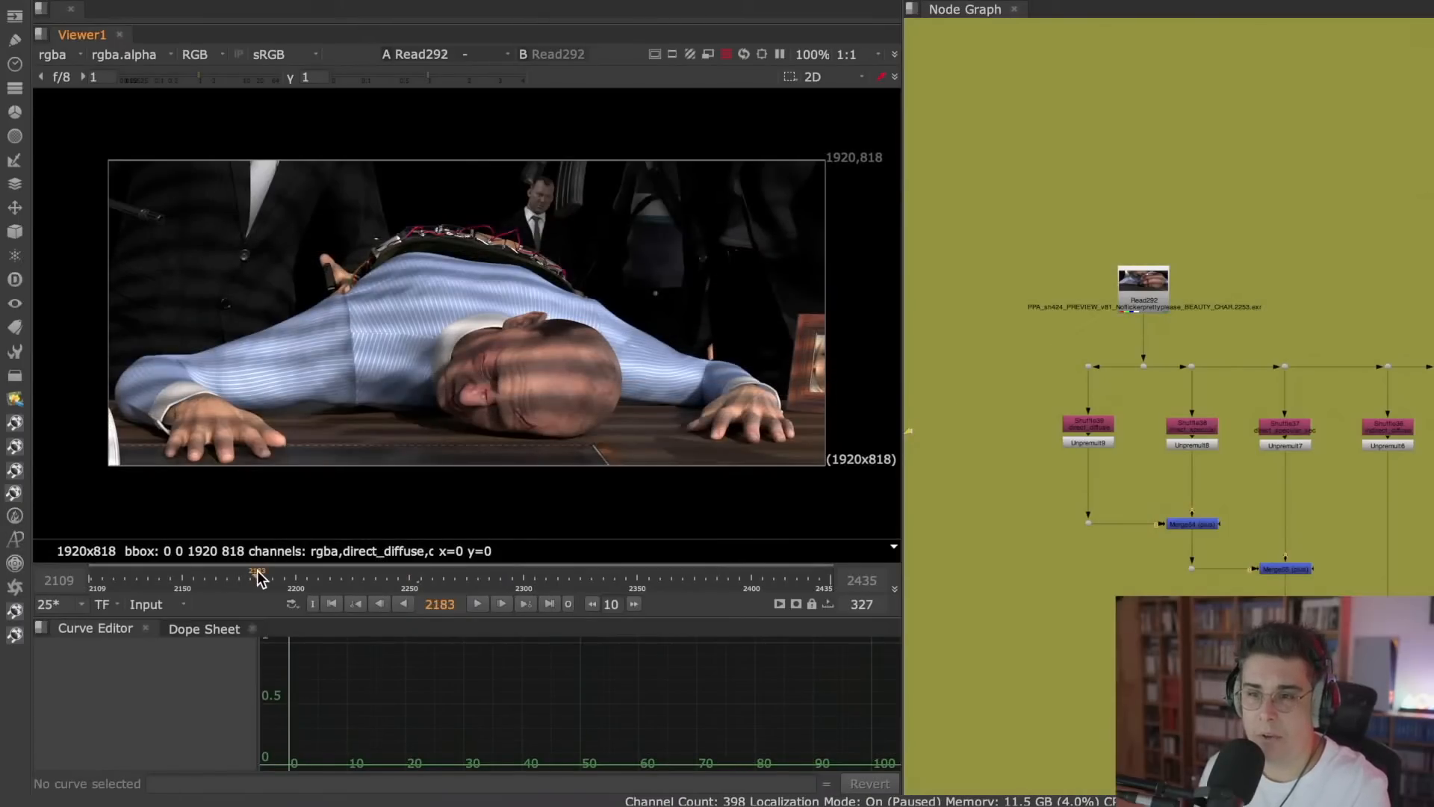
- Jump to the first frame, 2109, and examine the lit skin on the lying character's head up close
left_click(332, 604)
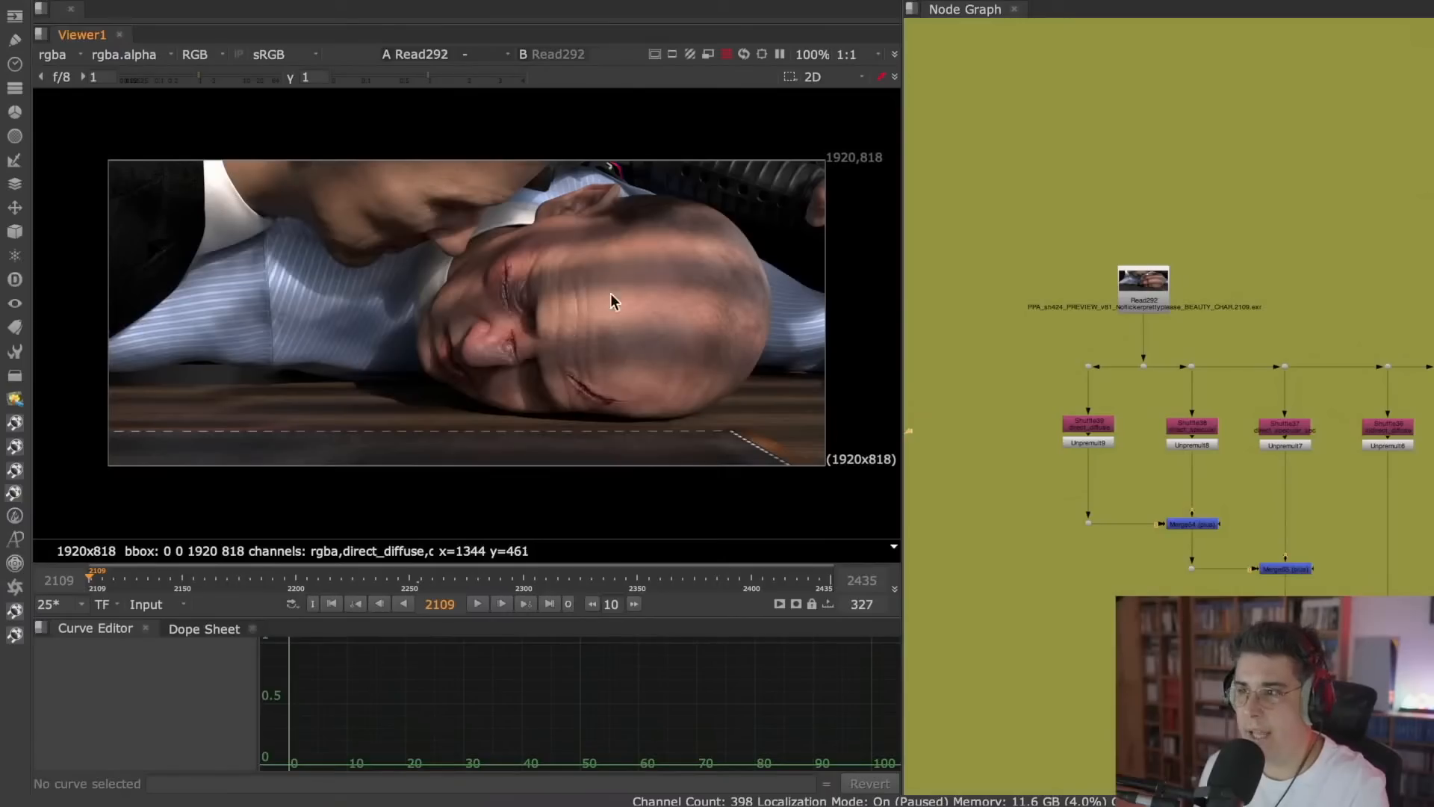
scroll(624, 332, "up", 4)
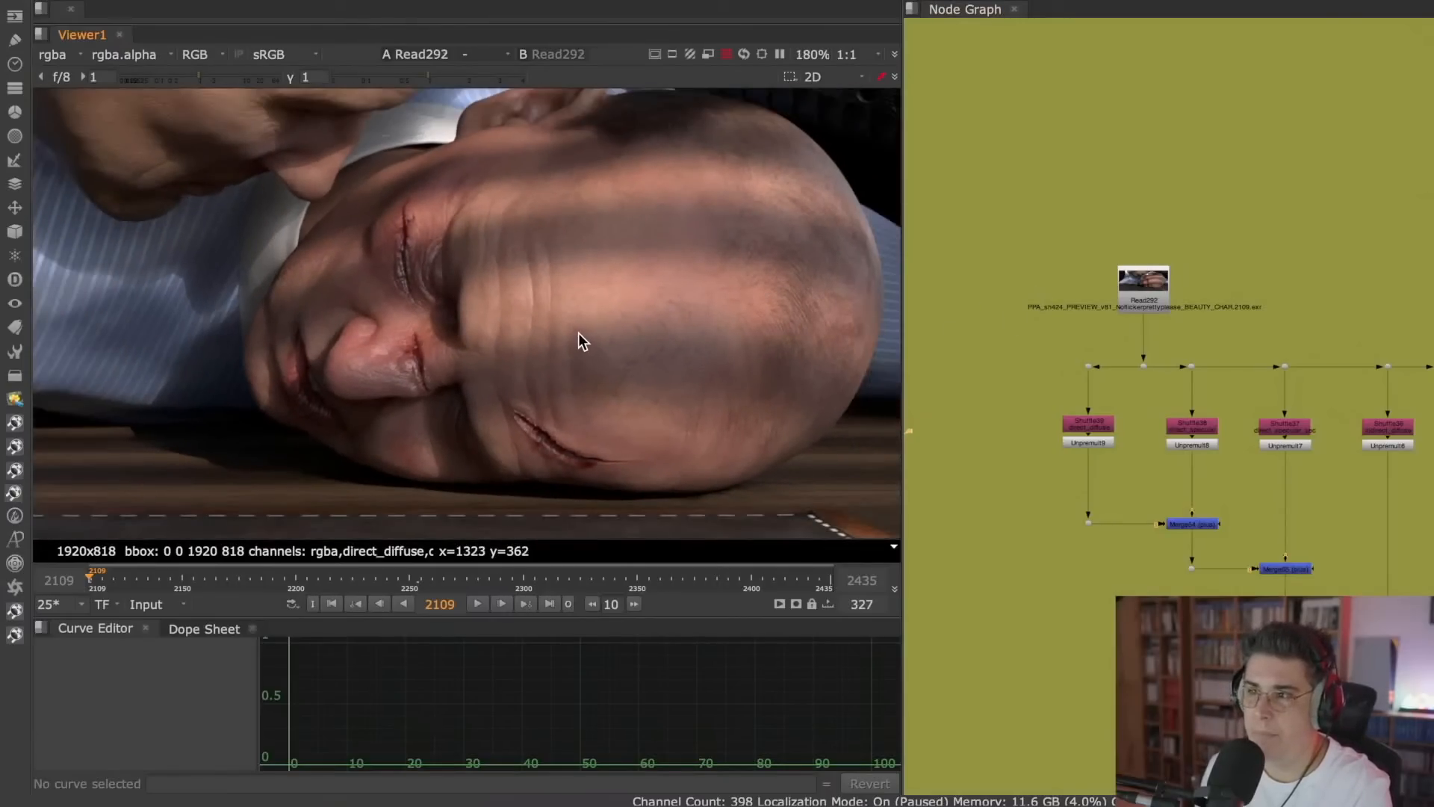
scroll(559, 344, "down", 3)
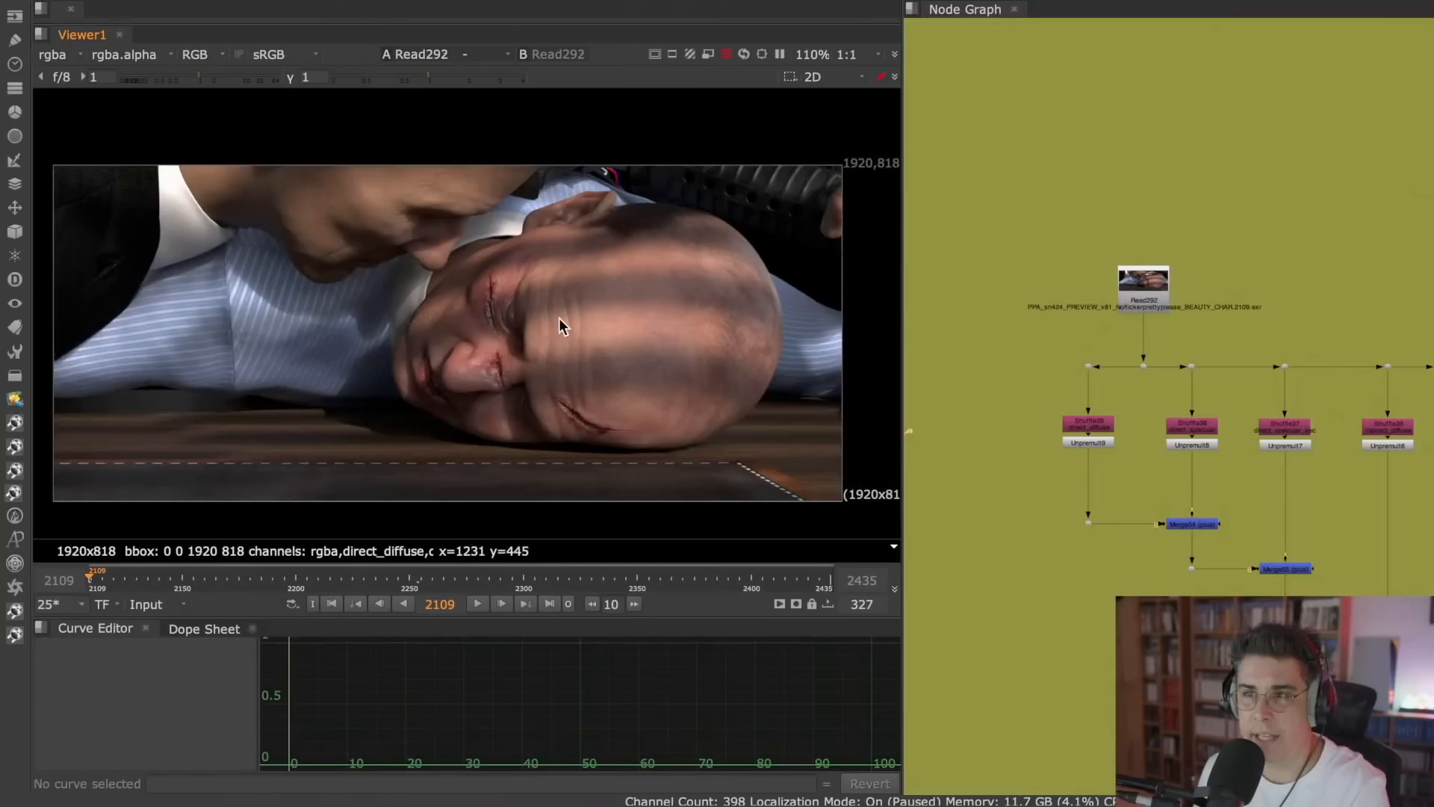
scroll(566, 328, "up", 1)
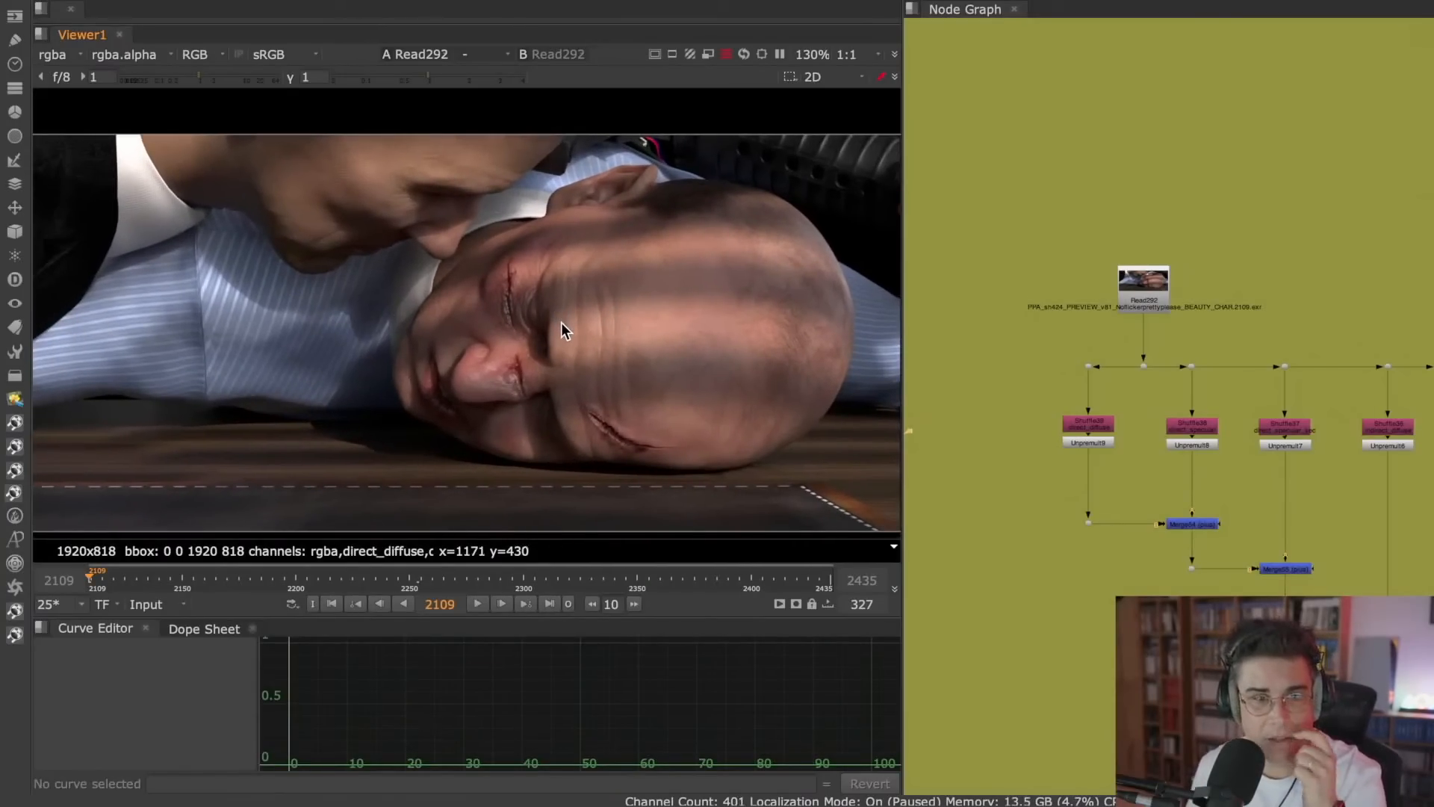
- Examine the full AOV tree below Read292, from the Shuffle and Unpremult branches through the chained plus merges
middle_click_drag(1137, 367, 1033, 227)
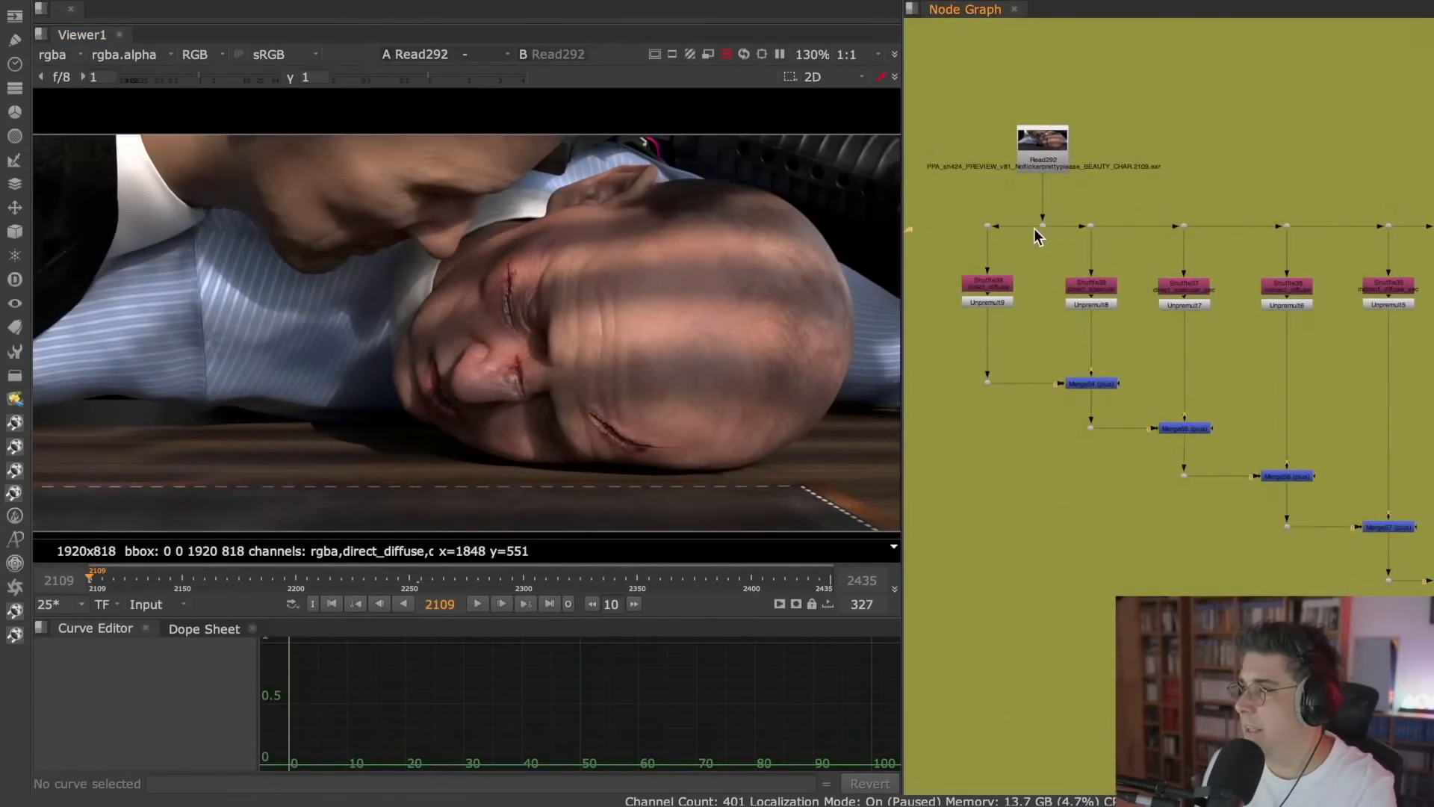
key("space")
scroll(495, 325, "up", 3)
middle_click_drag(835, 280, 366, 341)
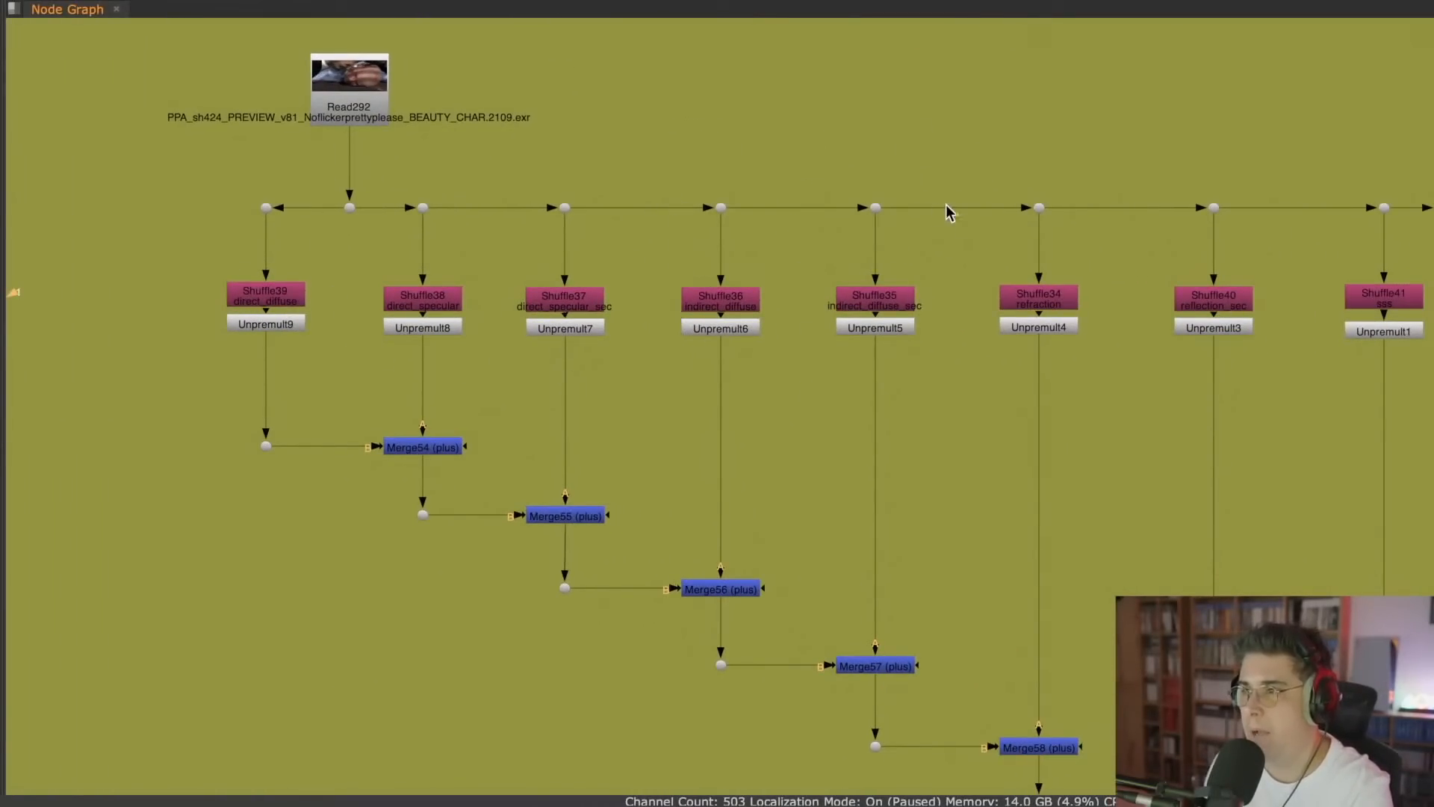
scroll(815, 352, "down", 2)
middle_click_drag(1001, 396, 750, 315)
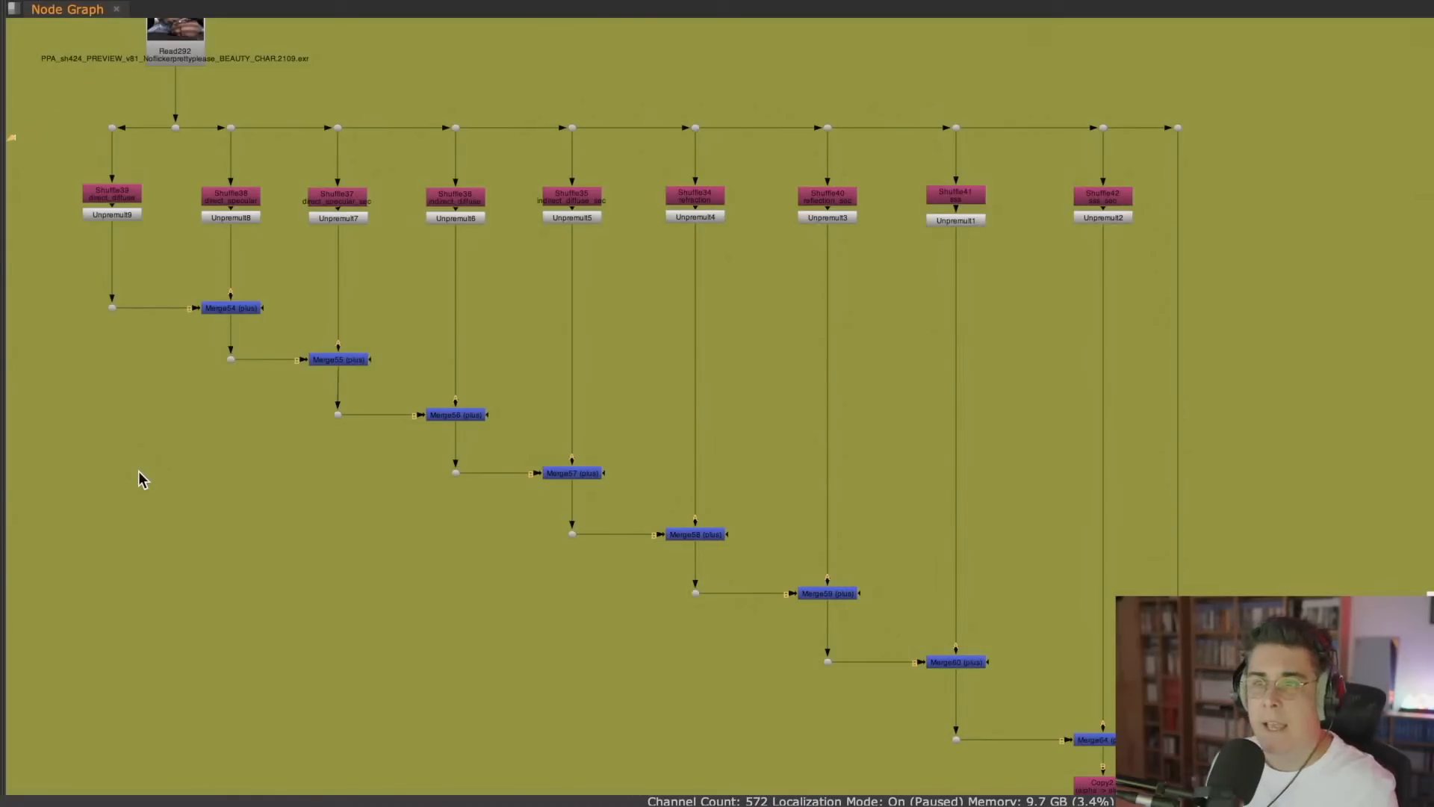
- Display the direct_diffuse pass from Shuffle39 in the viewer, followed by the direct_specular pass from Shuffle38
key("space")
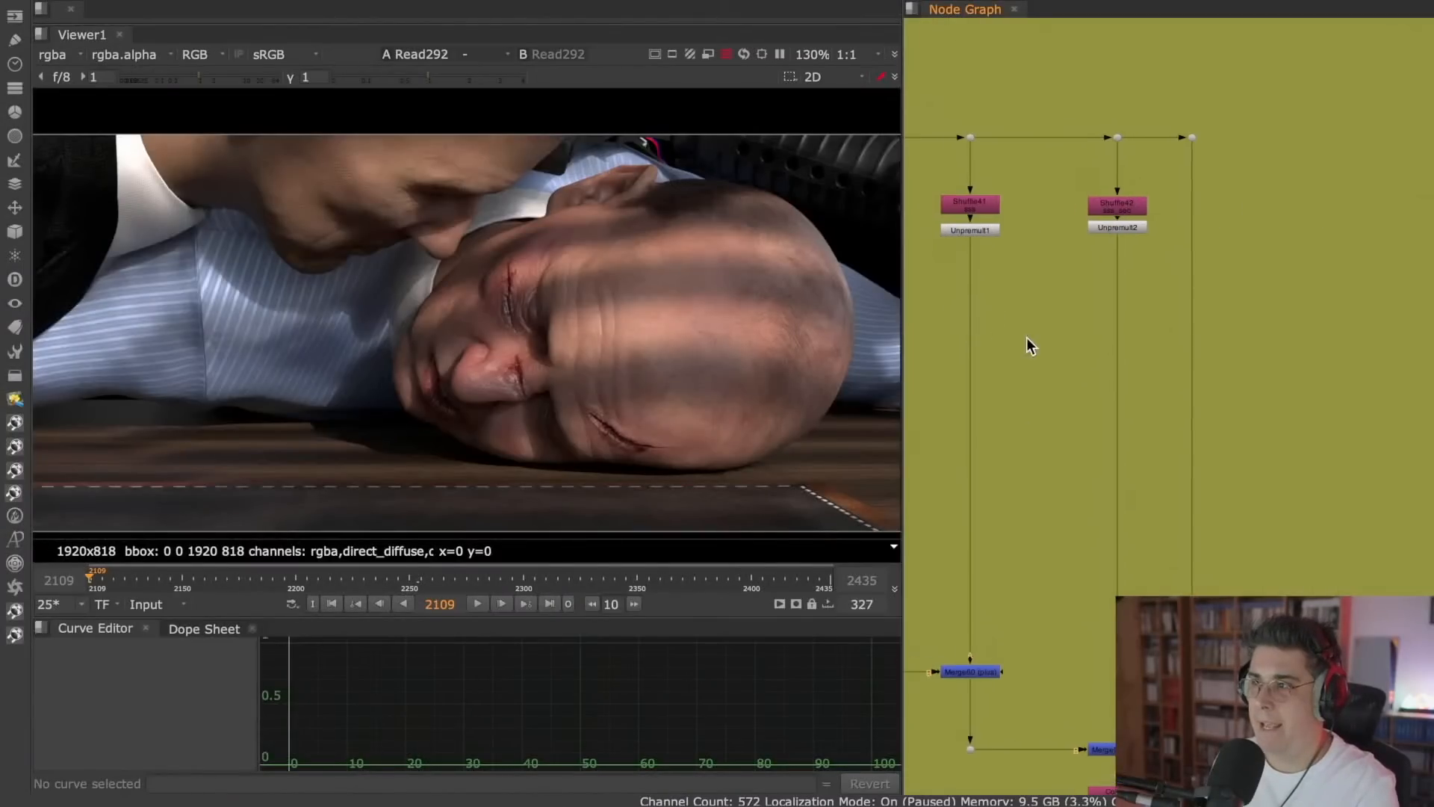
middle_click_drag(1137, 328, 1404, 334)
middle_click_drag(1248, 282, 1418, 285)
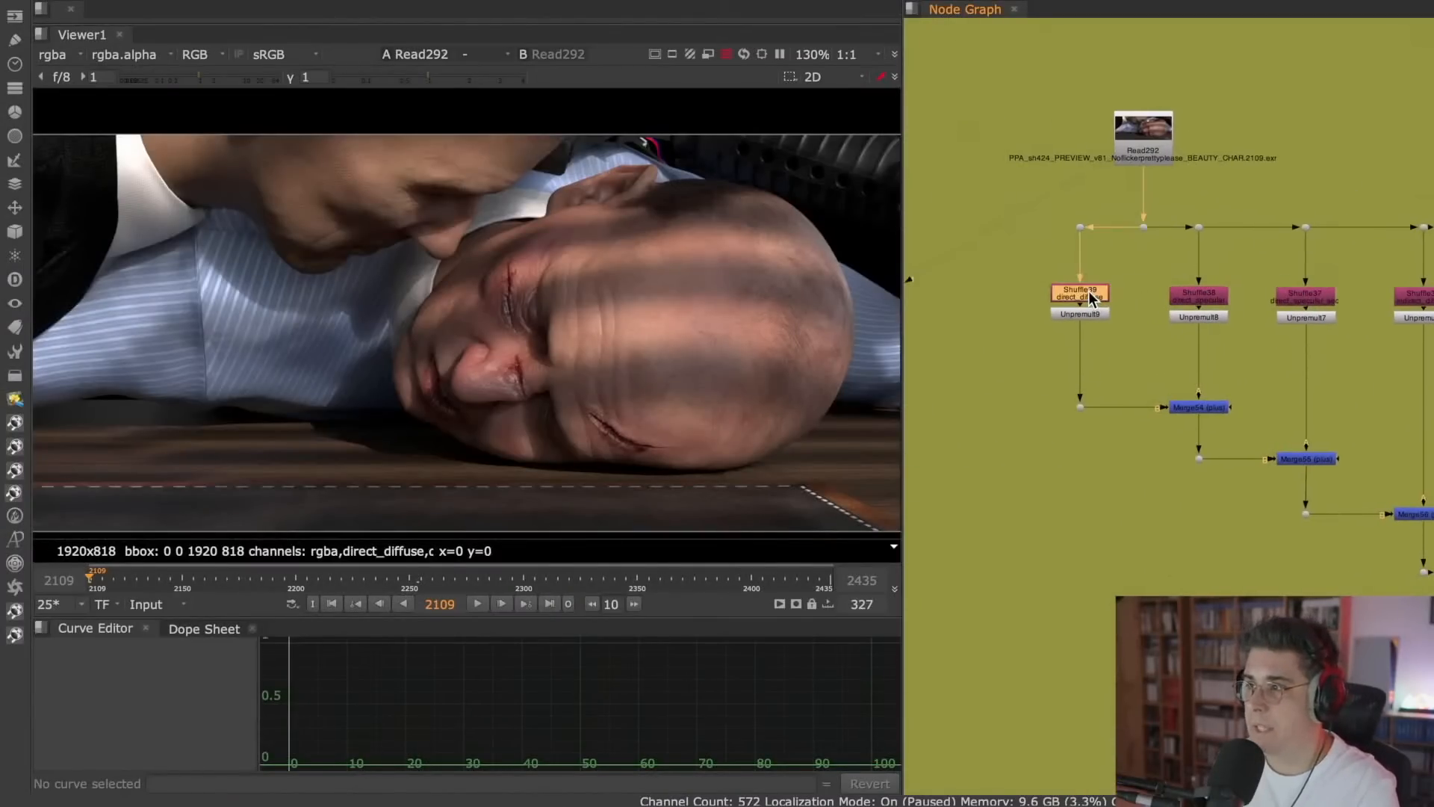
key("1")
middle_click_drag(1127, 353, 1037, 311)
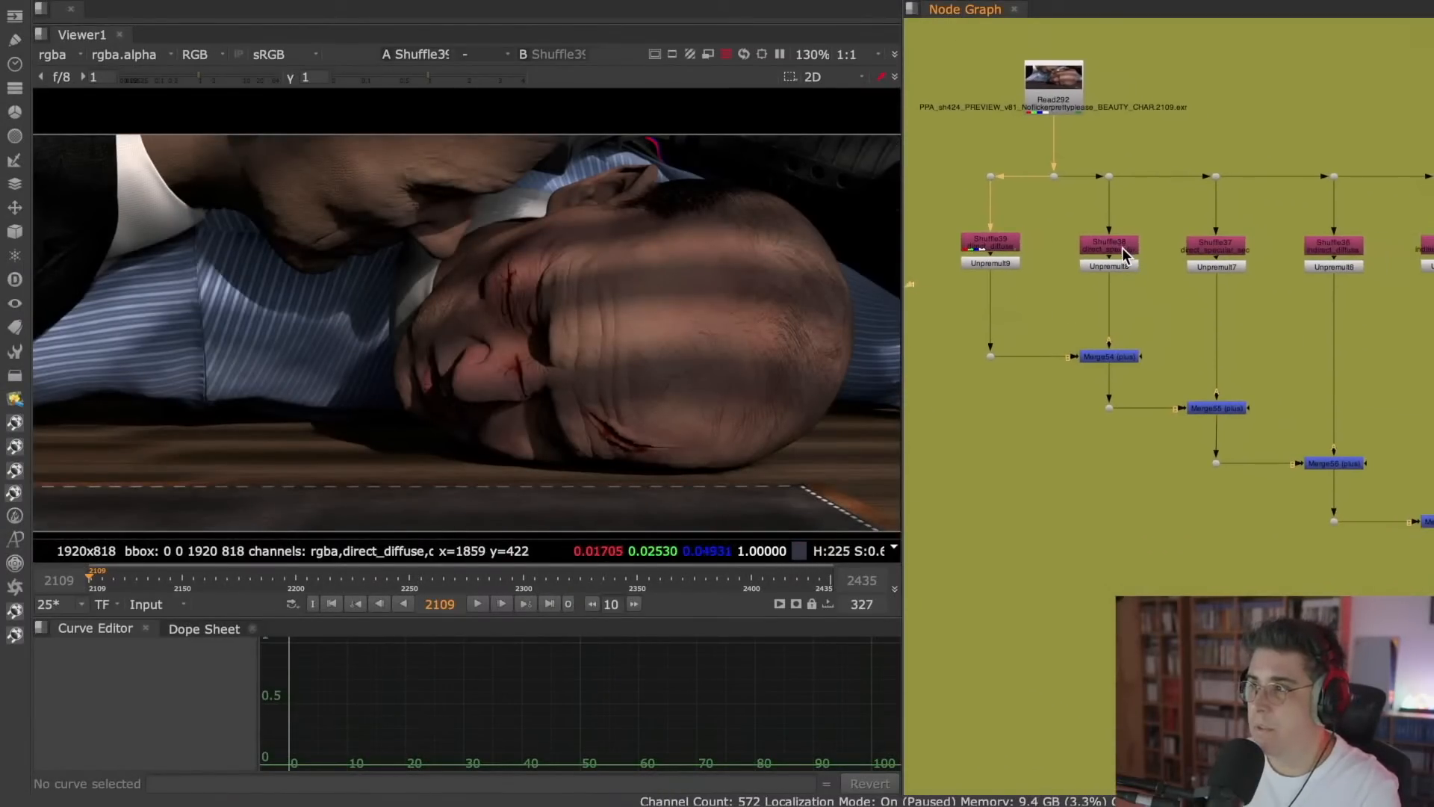
left_click(1122, 248)
key("1")
- Display the direct_specular_sec pass from Shuffle37, followed by the indirect_diffuse pass from Shuffle36
middle_click_drag(1146, 301, 996, 278)
left_click(1081, 228)
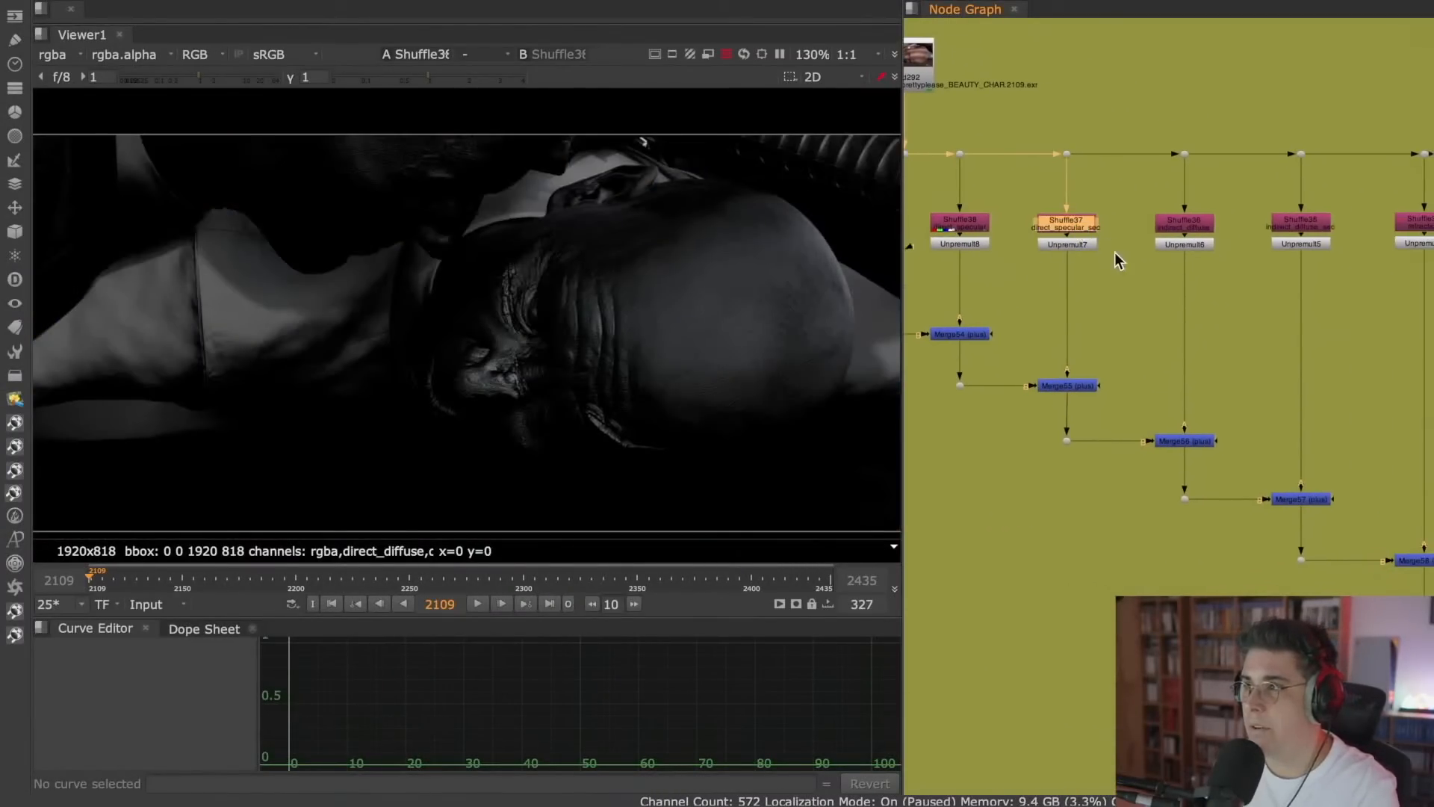
key("1")
middle_click_drag(1150, 256, 1065, 241)
left_click(1106, 203)
key("1")
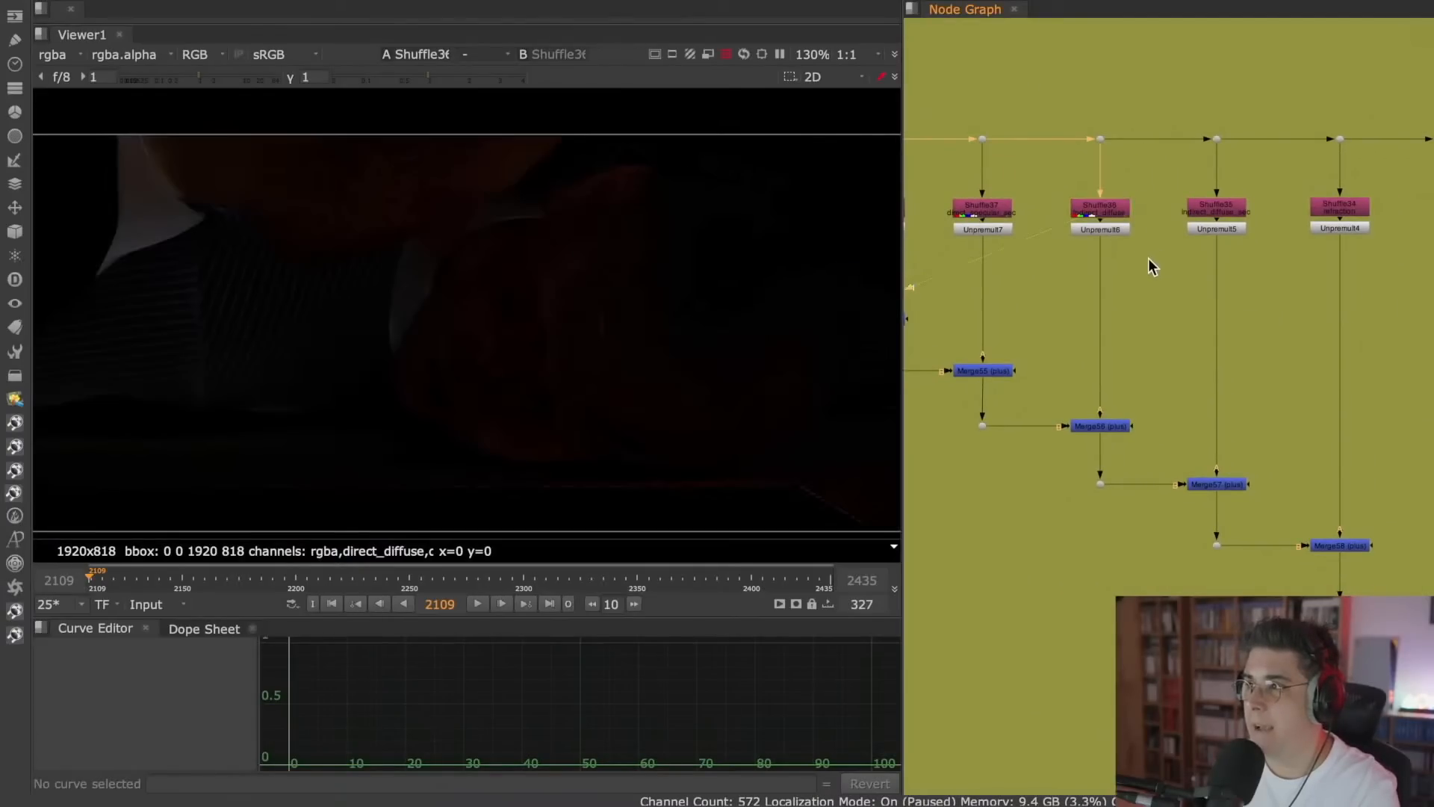
- View the indirect_diffuse_sec, refraction and reflection_sec passes one after another from Shuffle35, Shuffle34 and Shuffle40
middle_click_drag(1149, 267, 1038, 256)
left_click(1121, 203)
key("1")
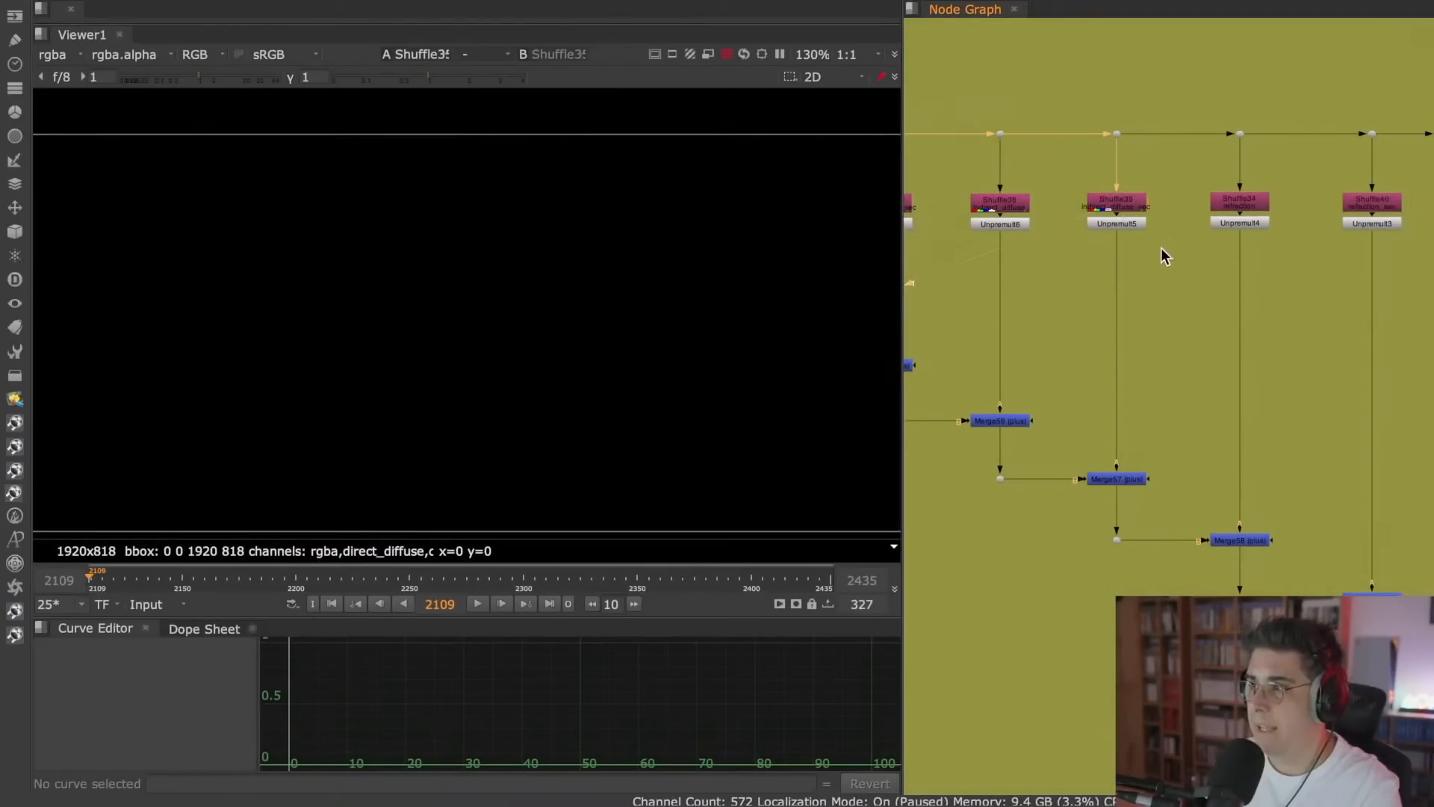
middle_click_drag(1163, 256, 1051, 243)
left_click(1125, 196)
key("1")
middle_click_drag(1188, 224, 1086, 215)
left_click(1156, 187)
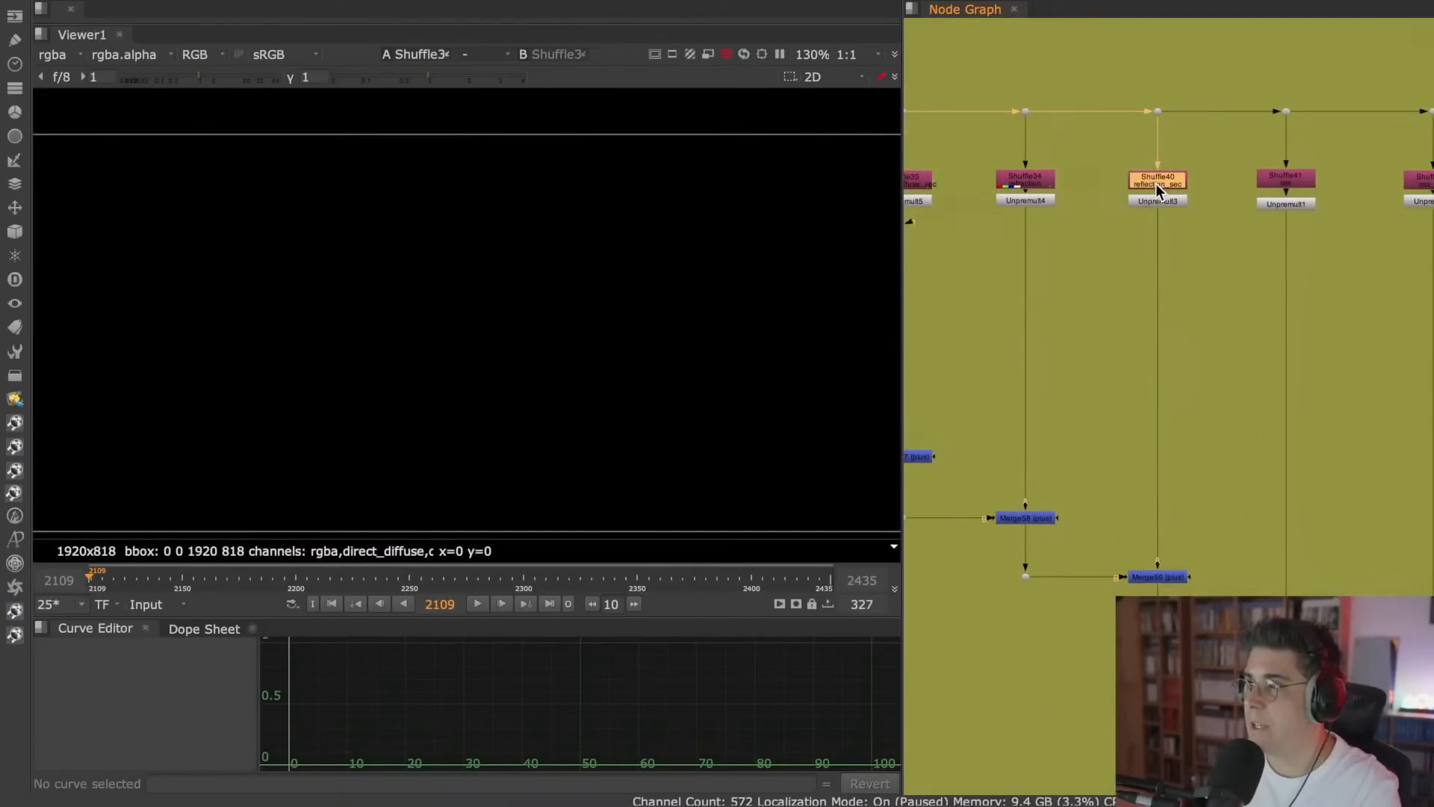
key("1")
- View the two subsurface passes, sss from Shuffle41 and sss_sec from Shuffle42
middle_click_drag(1237, 225, 1136, 212)
left_click(1185, 195)
key("1")
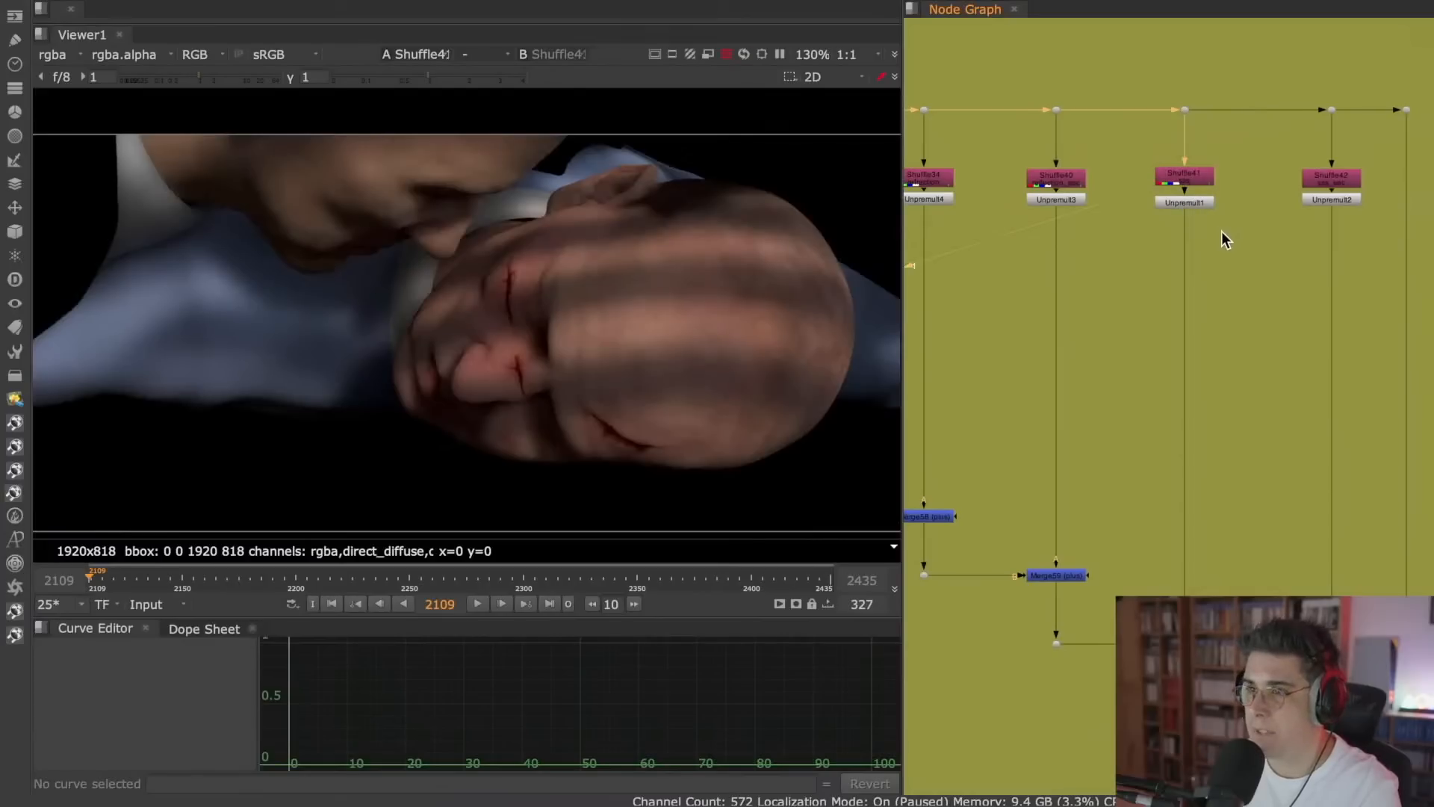
middle_click_drag(1223, 239, 1117, 229)
left_click(1221, 169)
key("1")
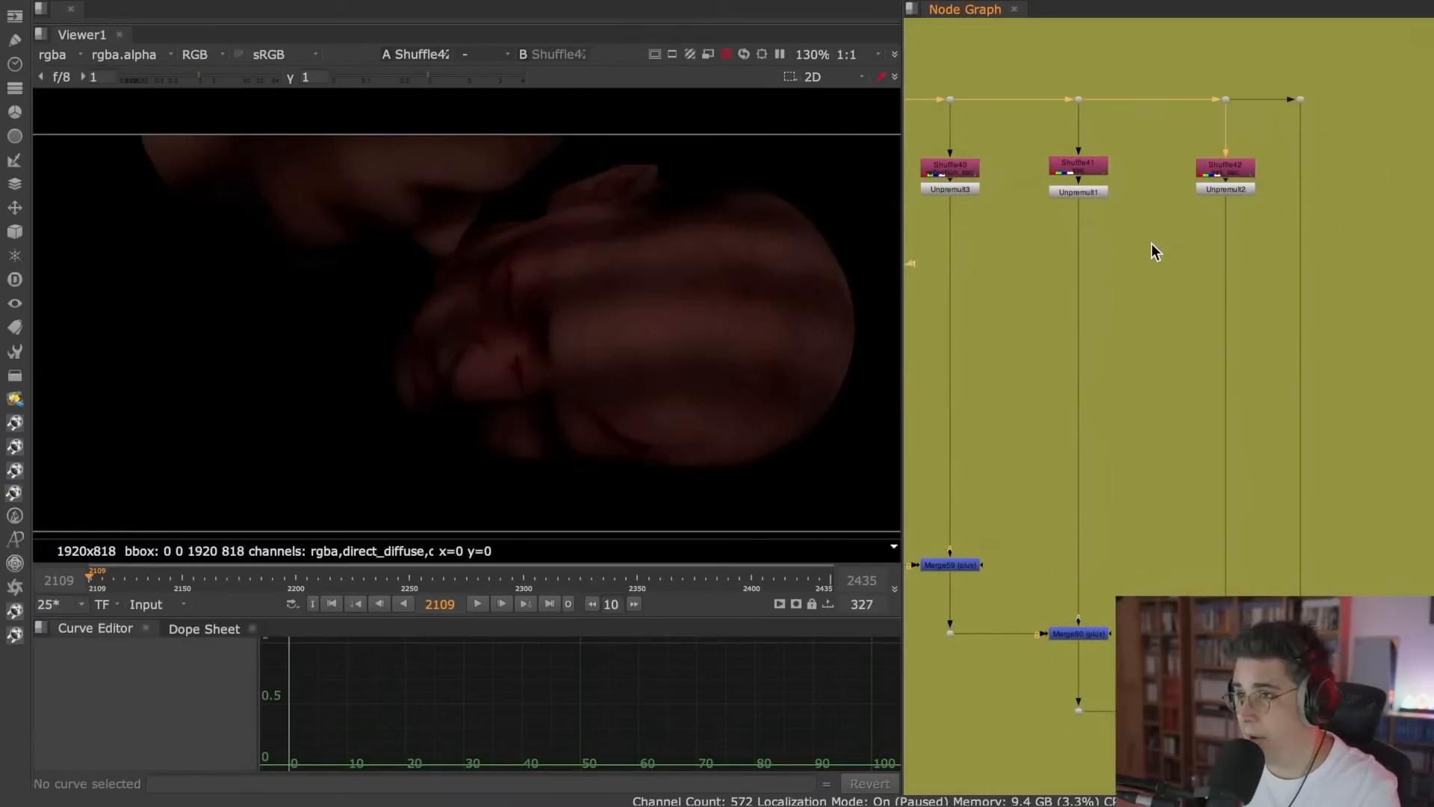
- Return to the start of the merge chain and compare the unpremultiplied direct_diffuse branch with the Merge54 result
scroll(1138, 258, "down", 5)
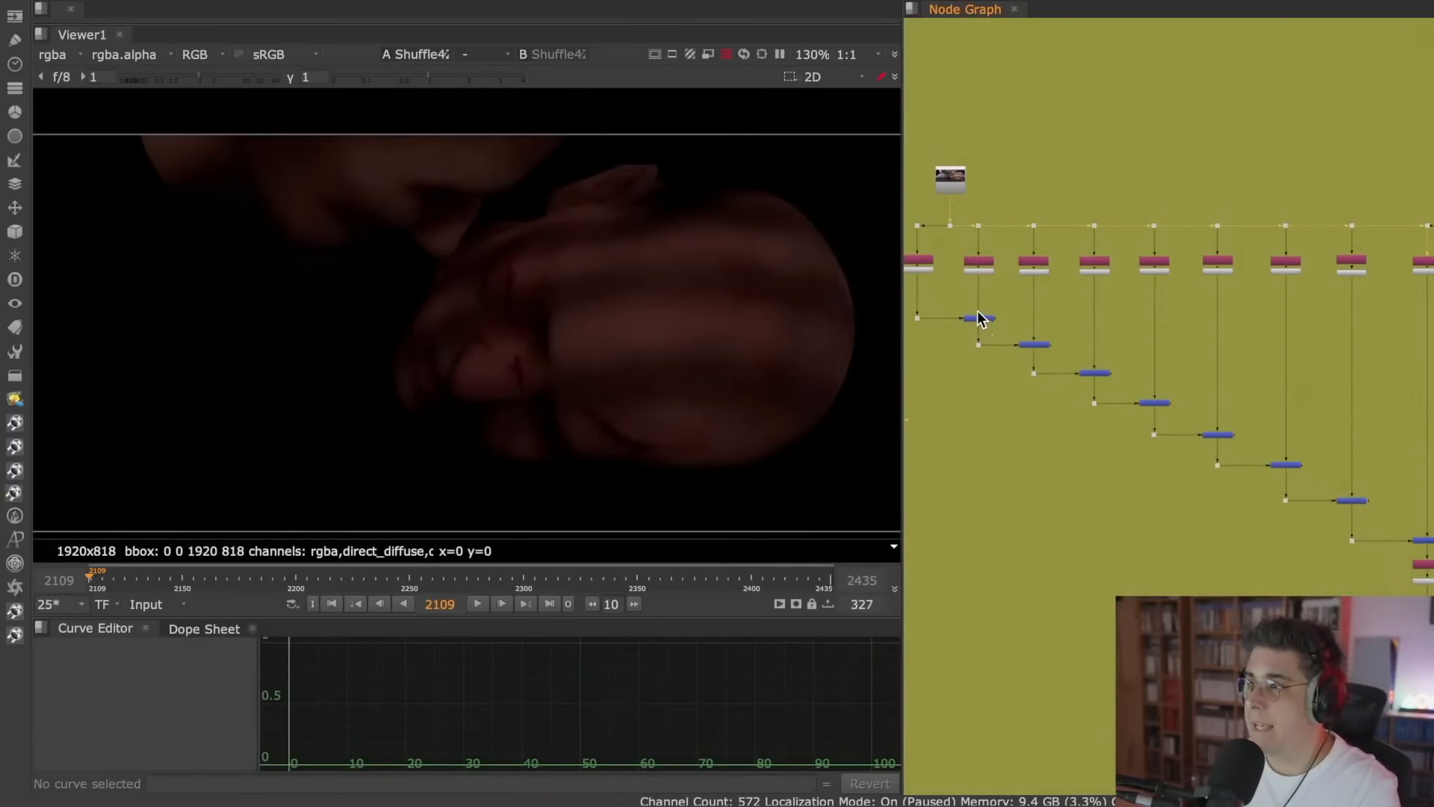
scroll(981, 319, "up", 5)
left_click(1003, 362)
key("1")
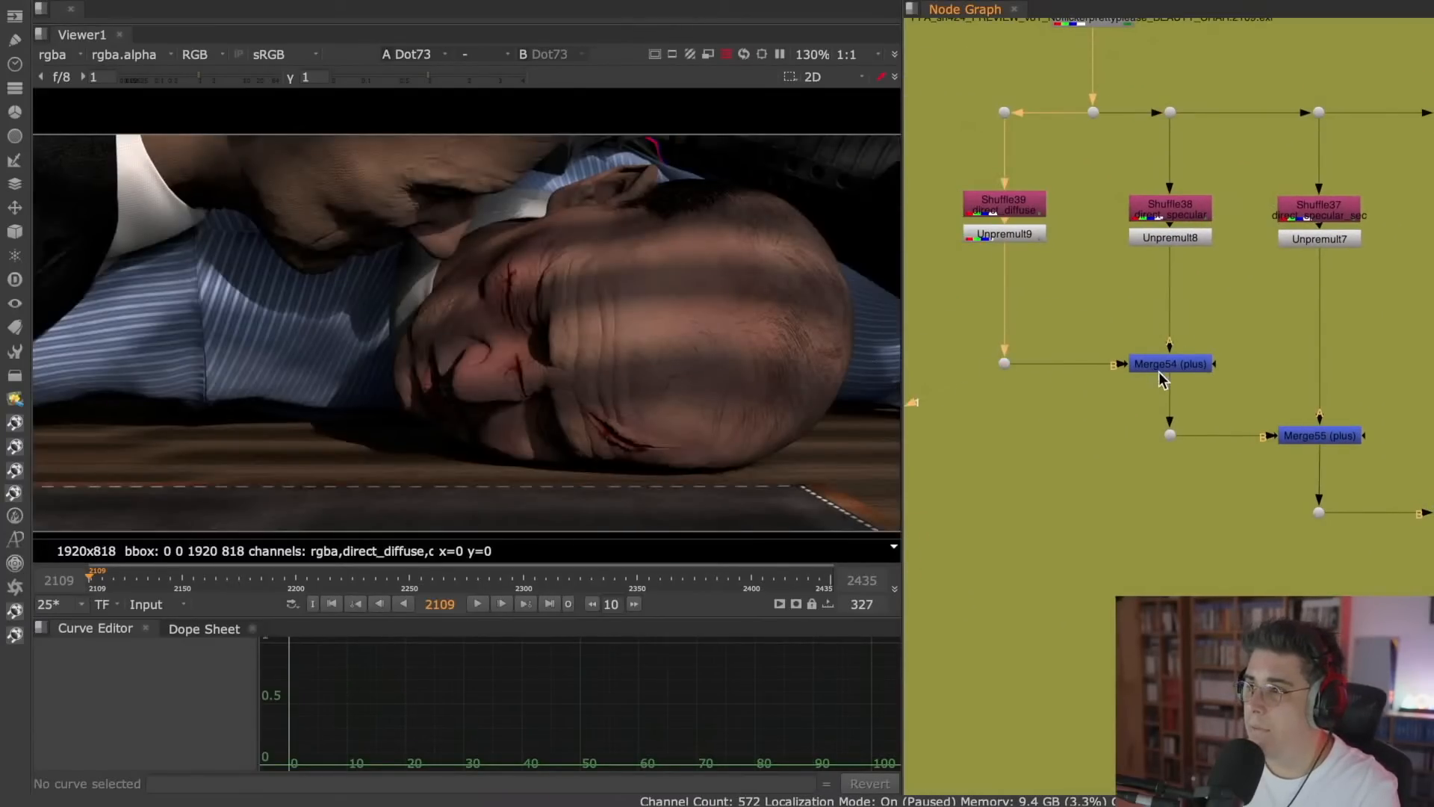
left_click(1158, 367)
key("1")
- Follow the rebuild in the viewer through the Merge55, Merge56 and Merge57 plus merges
middle_click_drag(1163, 365, 1088, 330)
left_click(1124, 357)
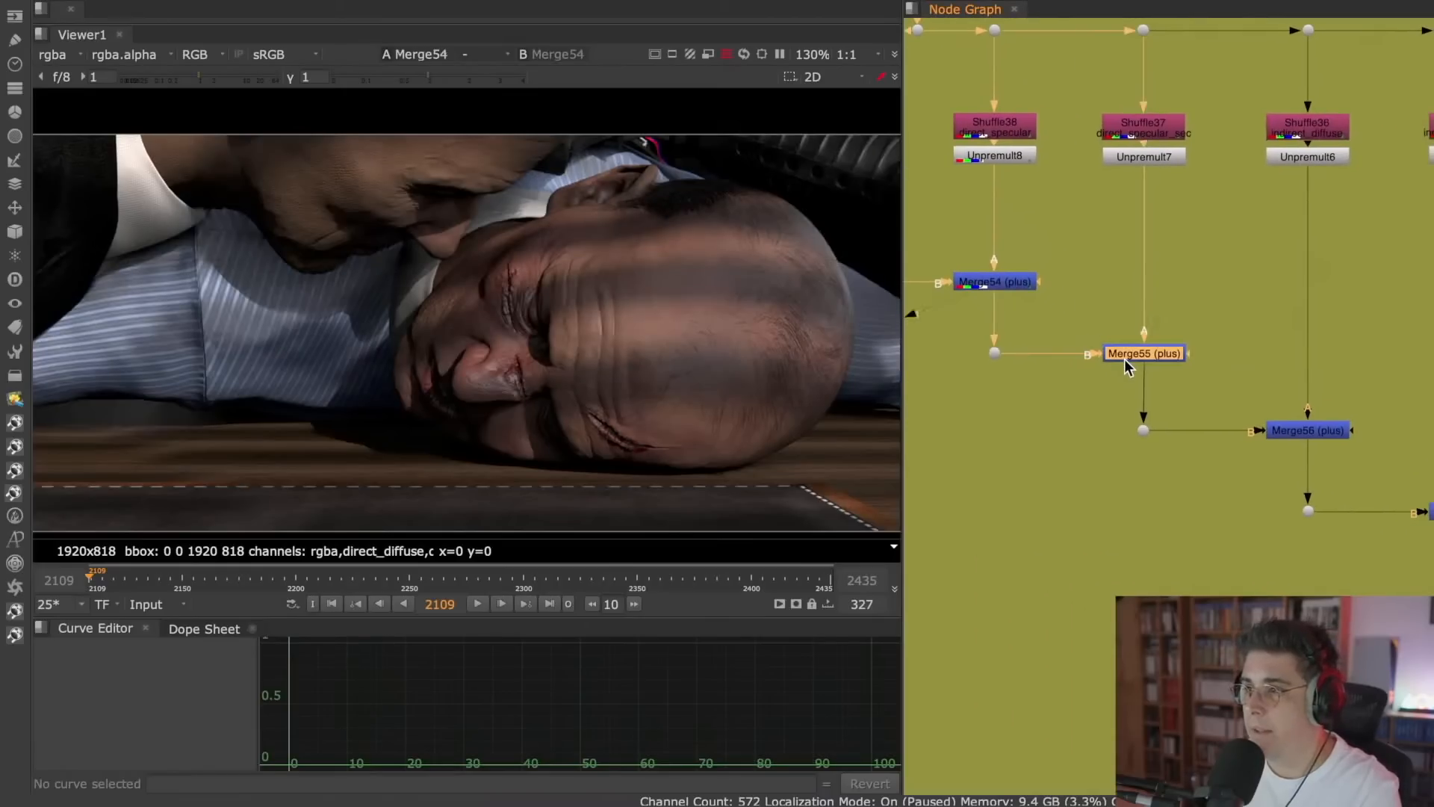
middle_click_drag(1230, 335, 1068, 253)
left_click(1139, 349)
key("1")
left_click(1230, 317)
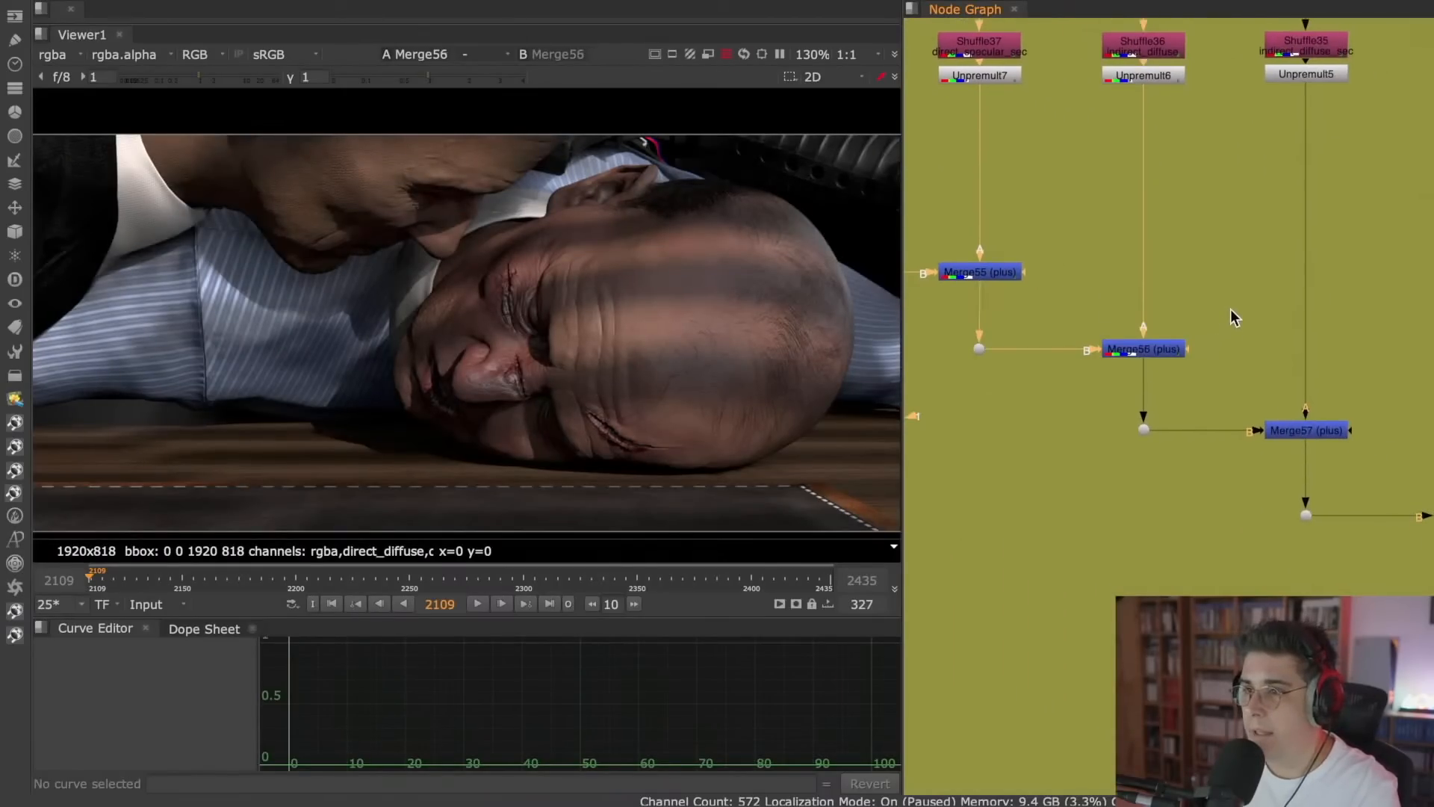
middle_click_drag(1274, 362, 1110, 275)
left_click(1133, 341)
key("1")
- Continue viewing the rebuild at Merge58 and Merge59, where the refraction and reflection_sec passes are added
left_click(1222, 287)
middle_click_drag(1222, 287, 1009, 199)
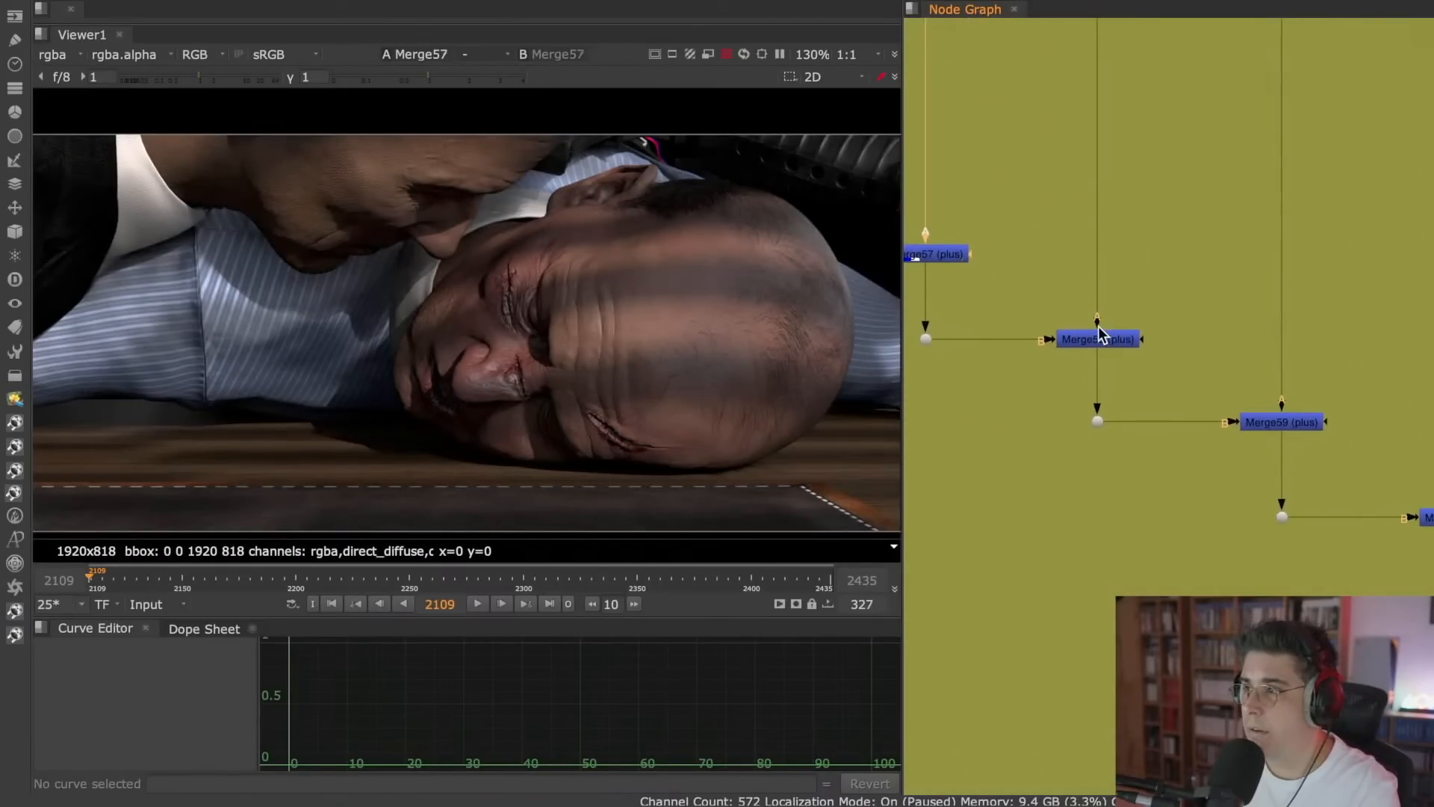
left_click(1098, 336)
key("1")
left_click(1215, 312)
middle_click_drag(1215, 313, 993, 225)
left_click(1060, 335)
key("1")
left_click(1212, 328)
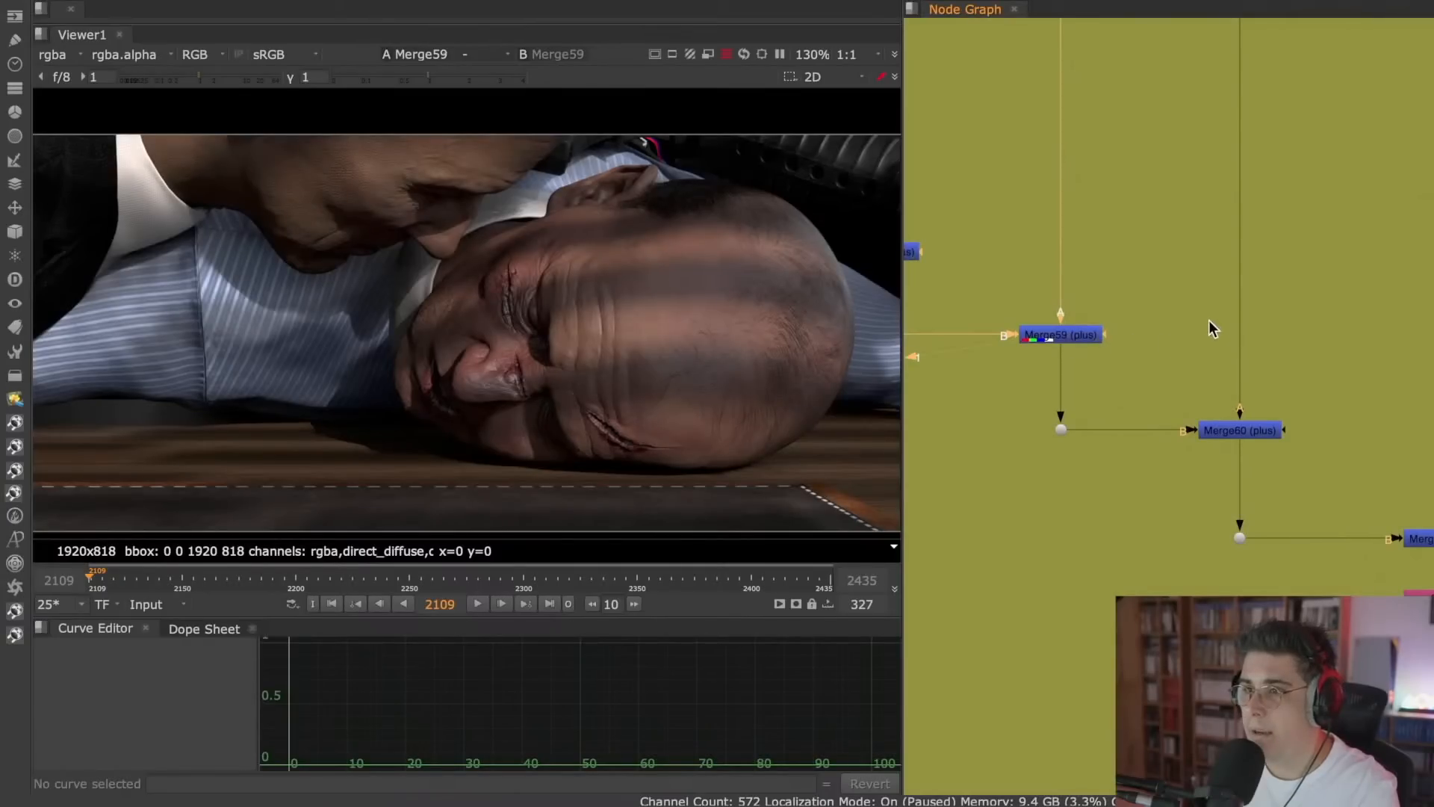
- View the subsurface merges Merge60 and Merge64, and display the final rebuilt result at Premult1
middle_click_drag(1211, 329, 1038, 212)
left_click(1070, 313)
key("1")
left_click(1225, 373)
left_click(1260, 422)
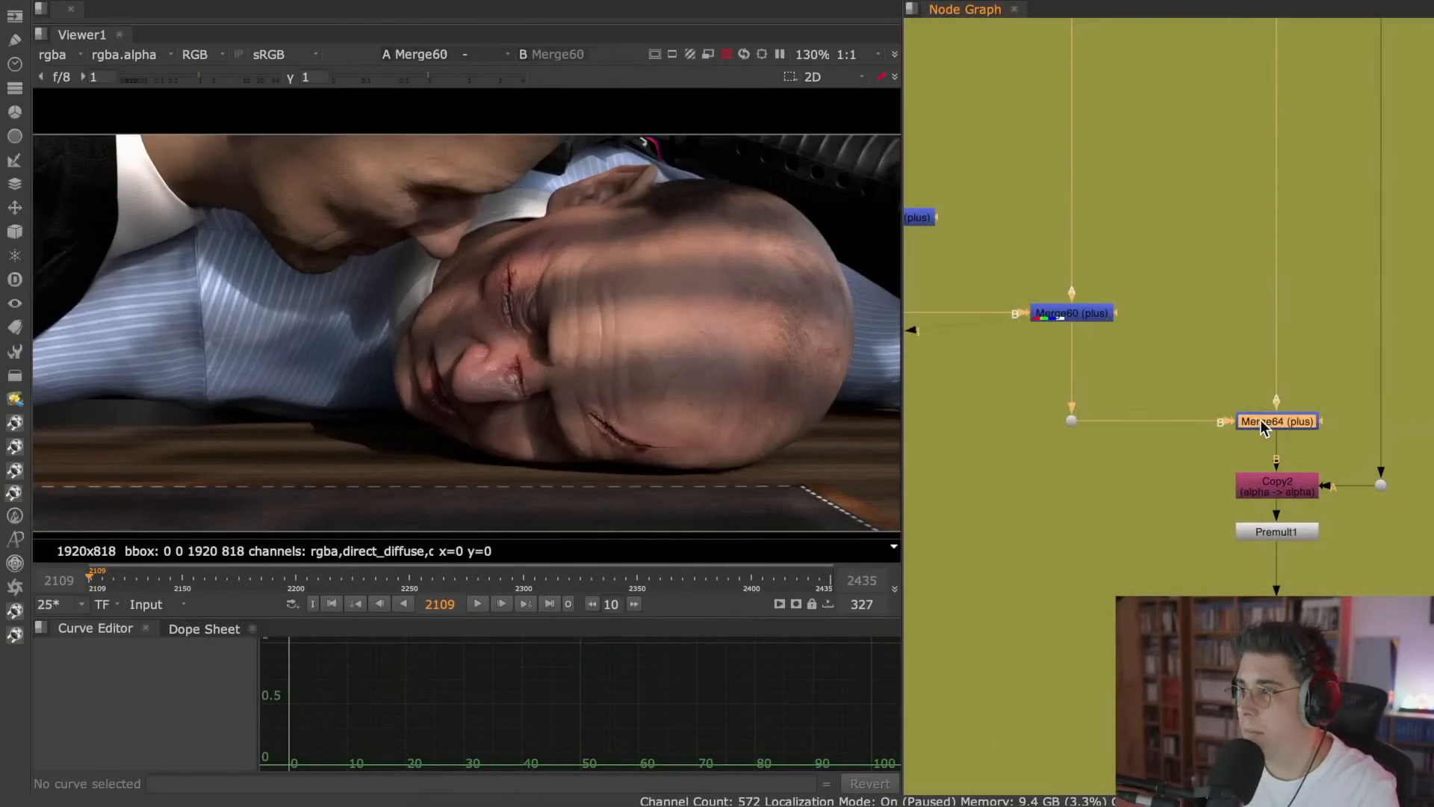
key("1")
left_click(1220, 374)
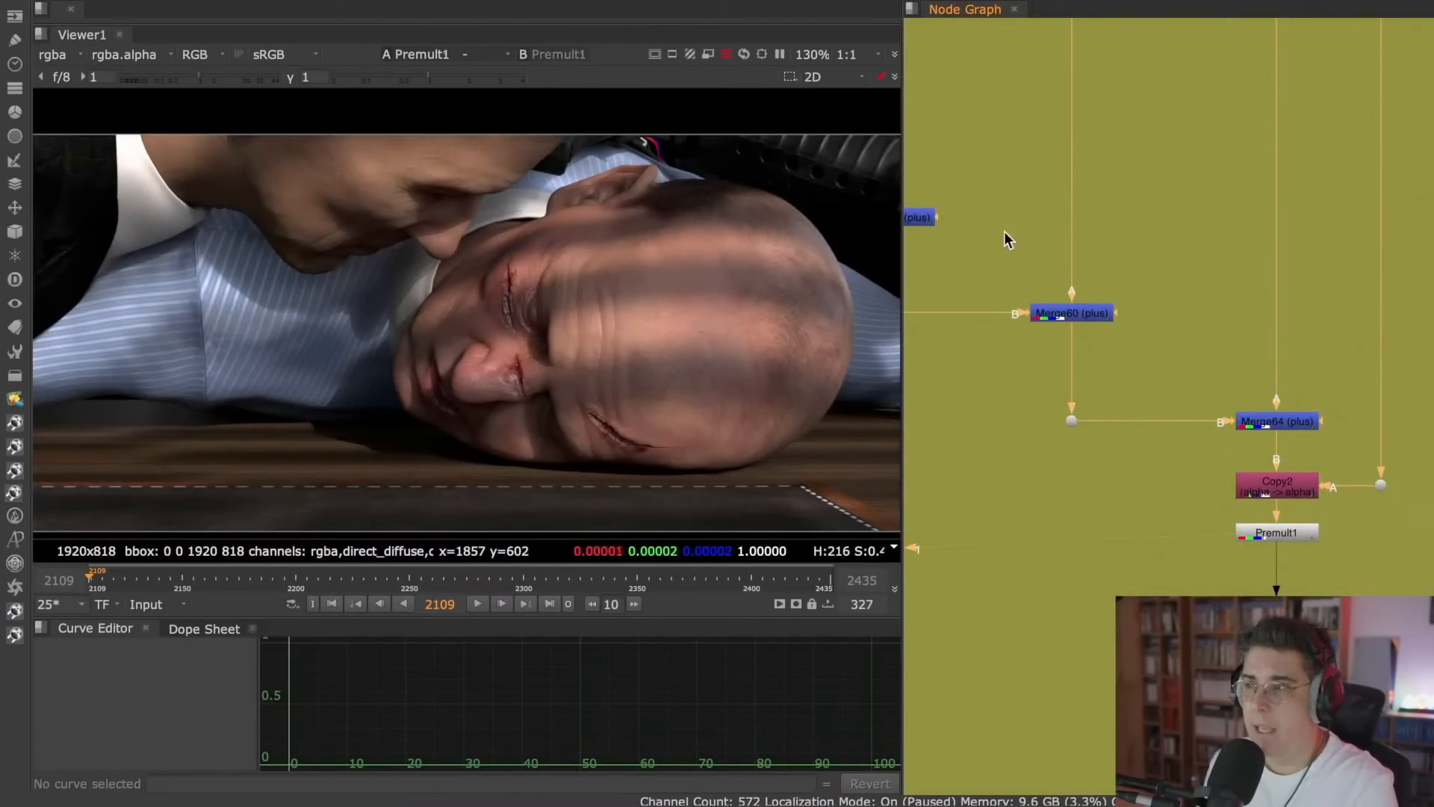
- Try varying the mix of Merge60, which adds the sss pass, restore it to full, and close its properties
scroll(1114, 217, "down", 2)
middle_click_drag(1096, 142, 1144, 348)
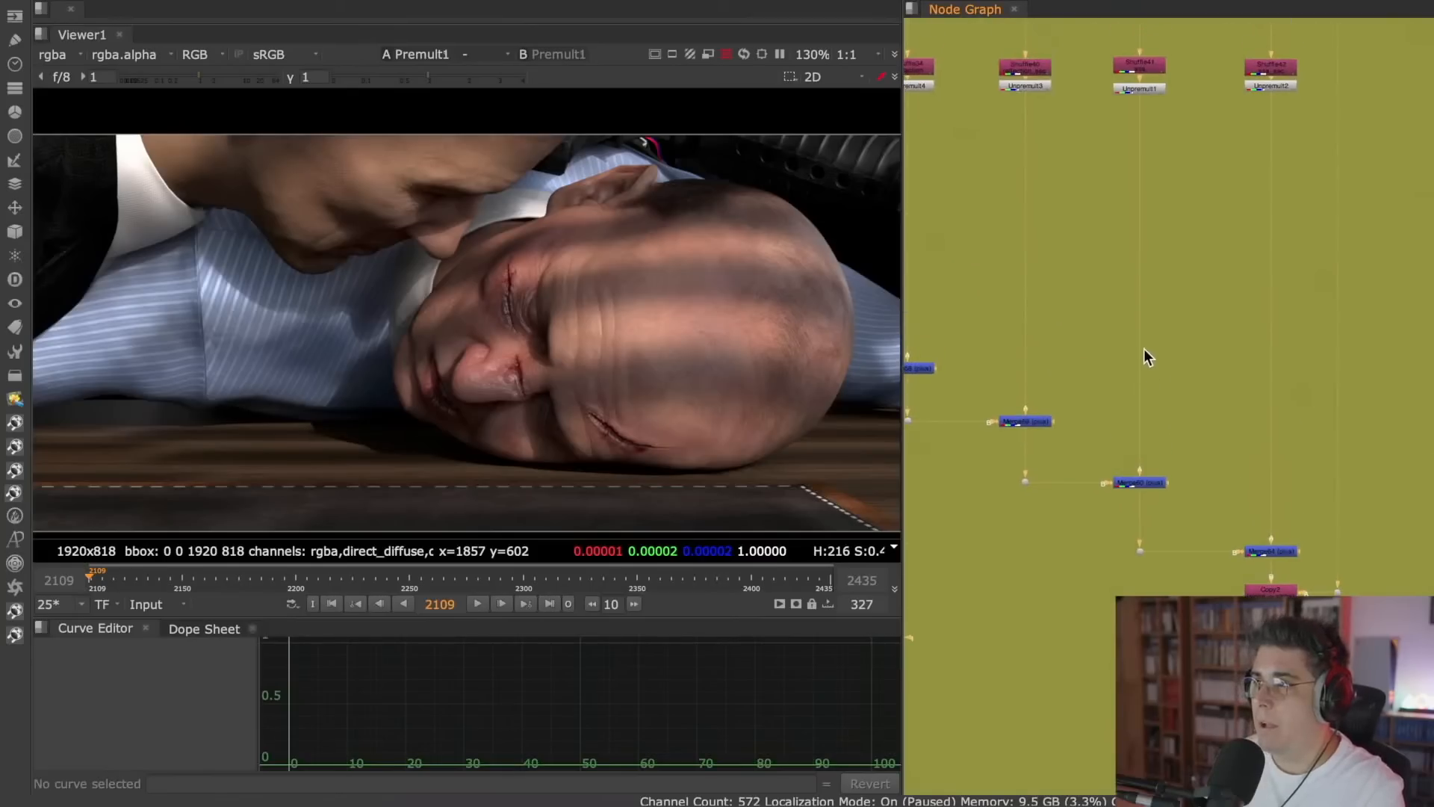
left_click(1151, 90)
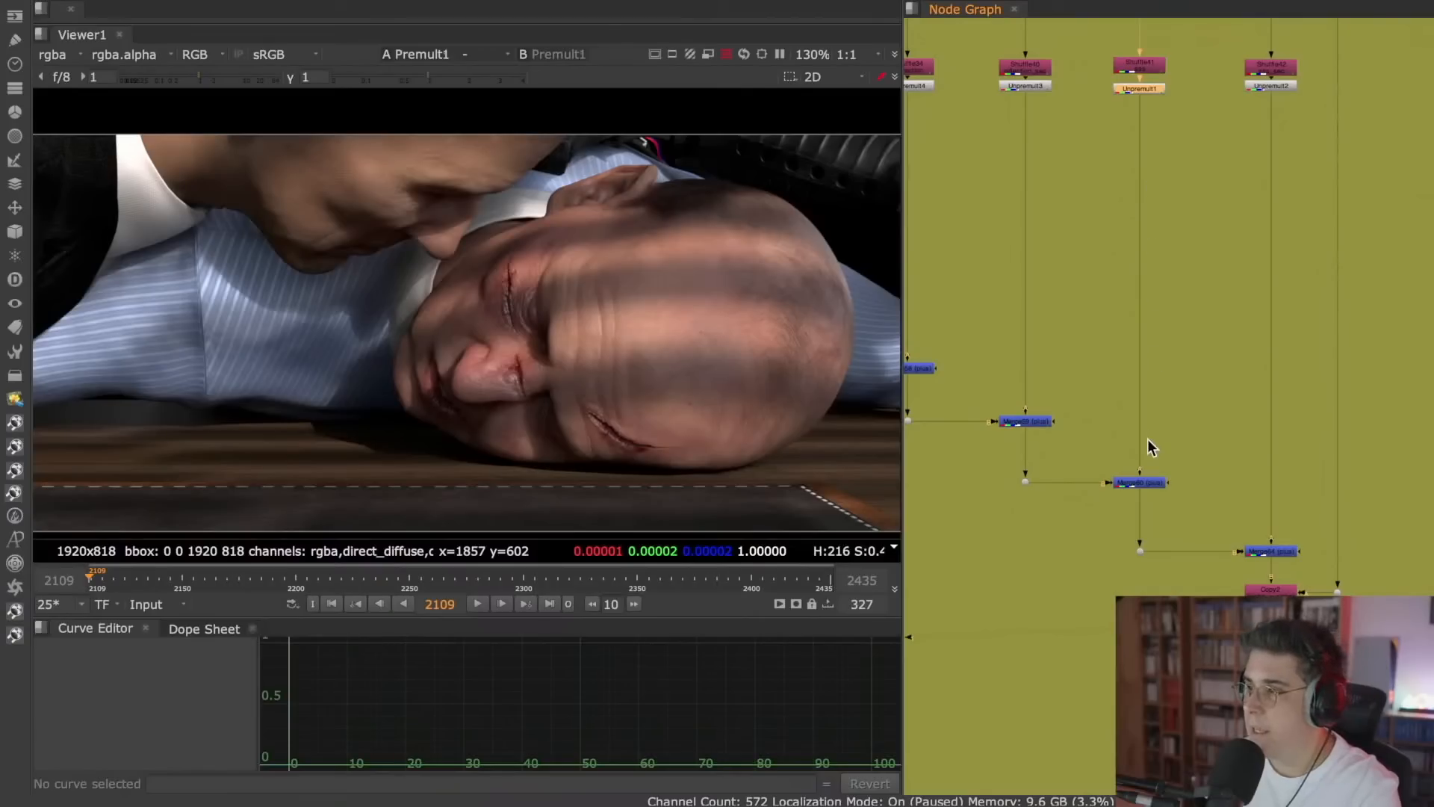
double_click(1141, 482)
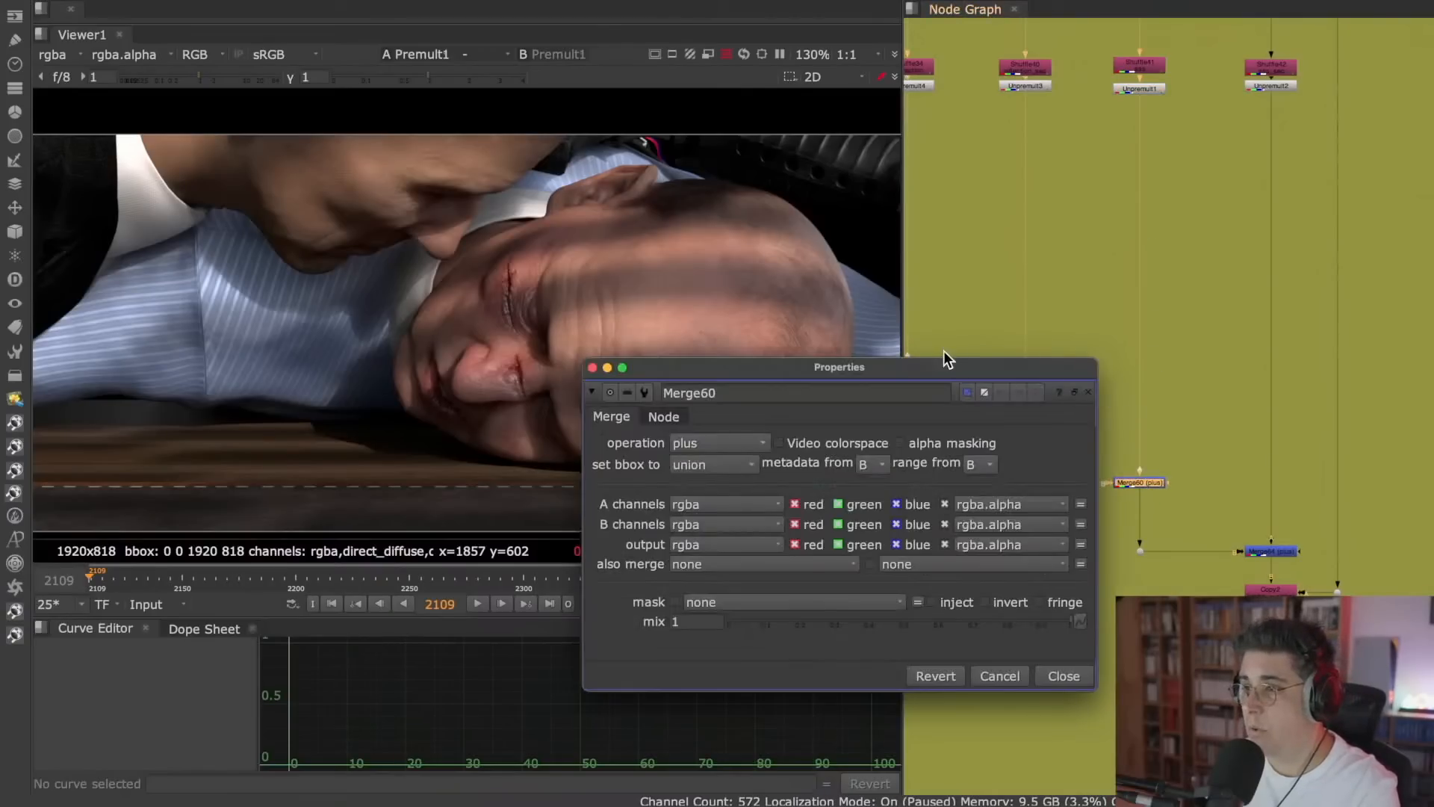
left_click_drag(944, 366, 1201, 60)
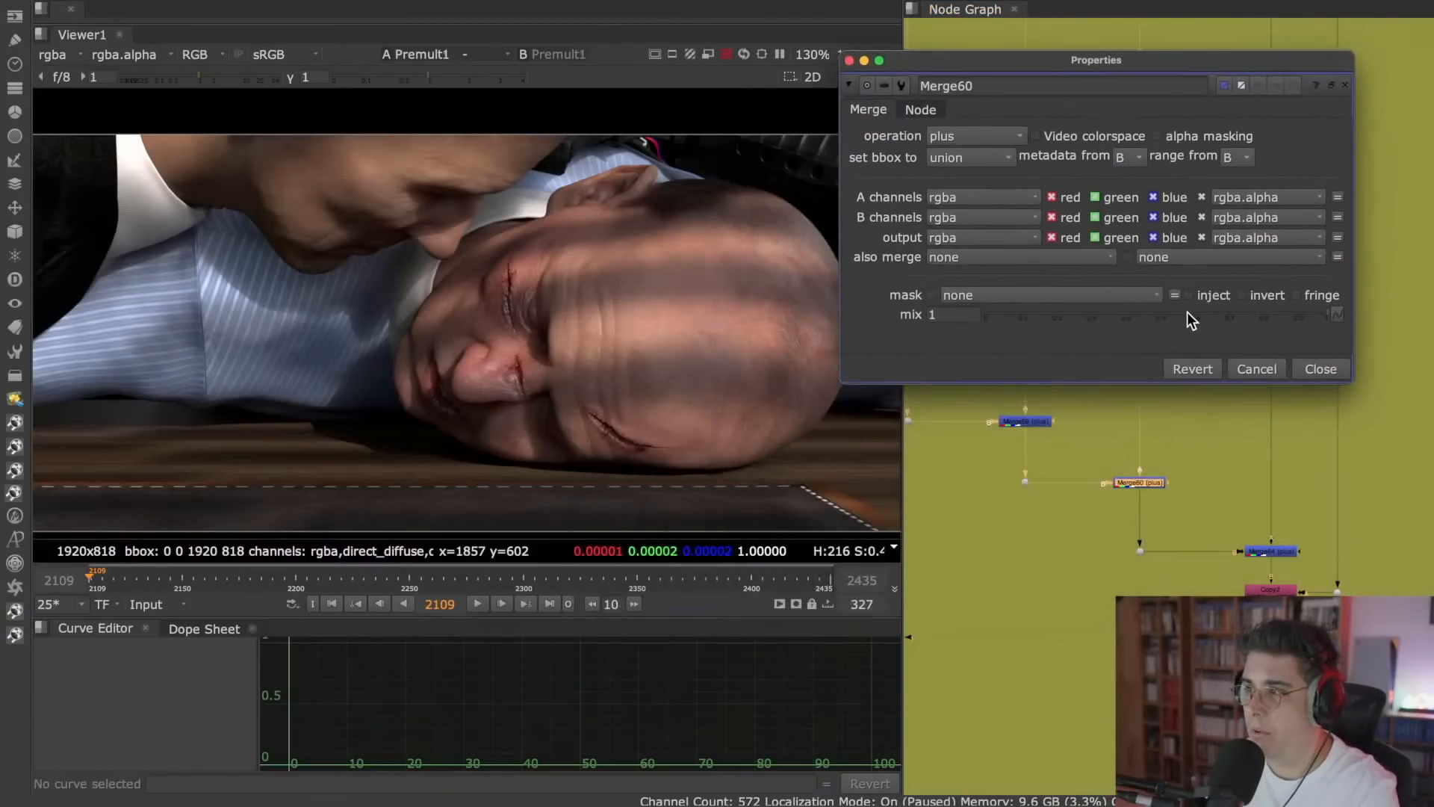
left_click_drag(1186, 312, 1357, 316)
left_click(1318, 369)
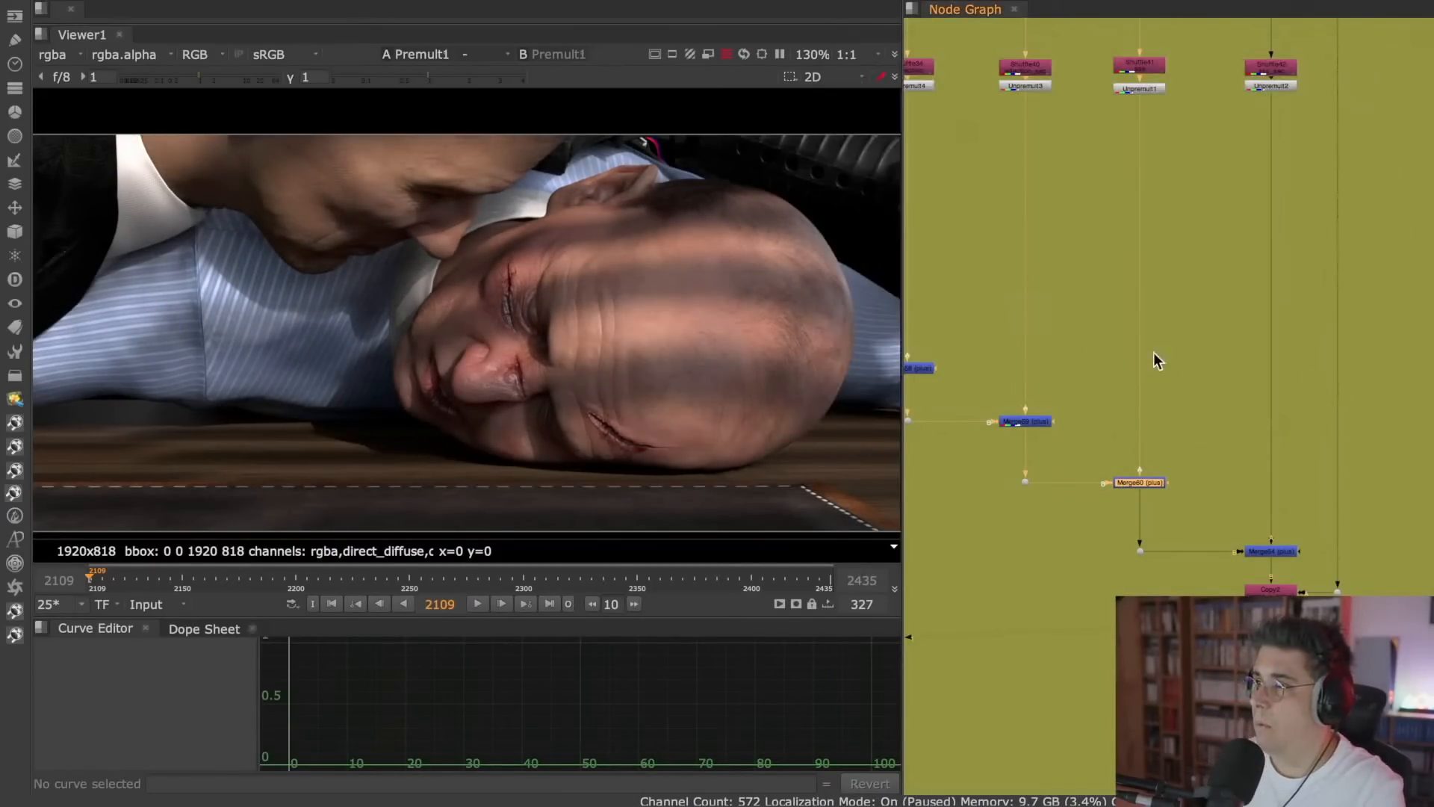
- Lower the mix of Merge54, which adds the direct_specular pass, to 0.38 while checking the face up close
scroll(1261, 402, "down", 2)
middle_click_drag(1046, 312, 1208, 313)
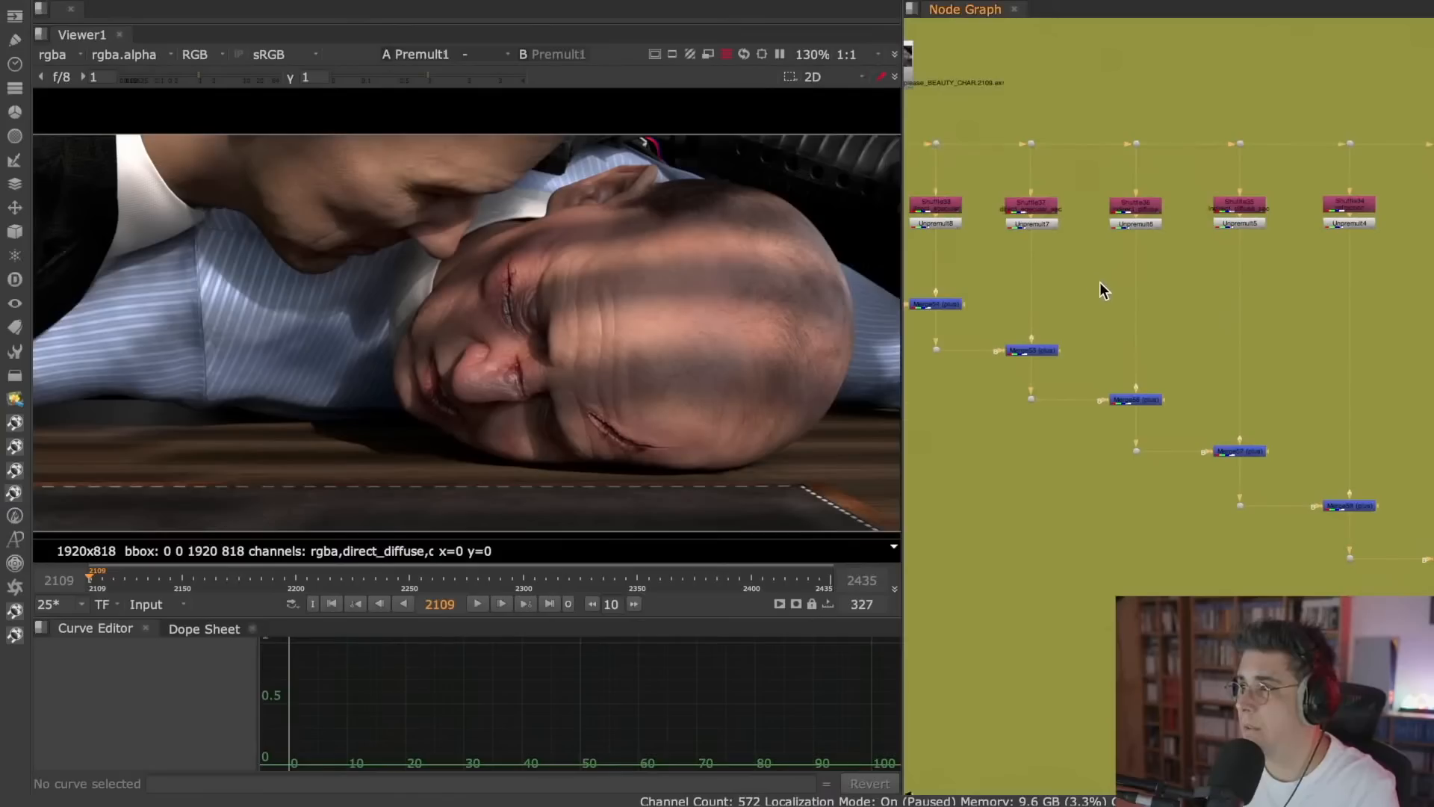
middle_click_drag(1040, 311, 1152, 305)
double_click(1048, 299)
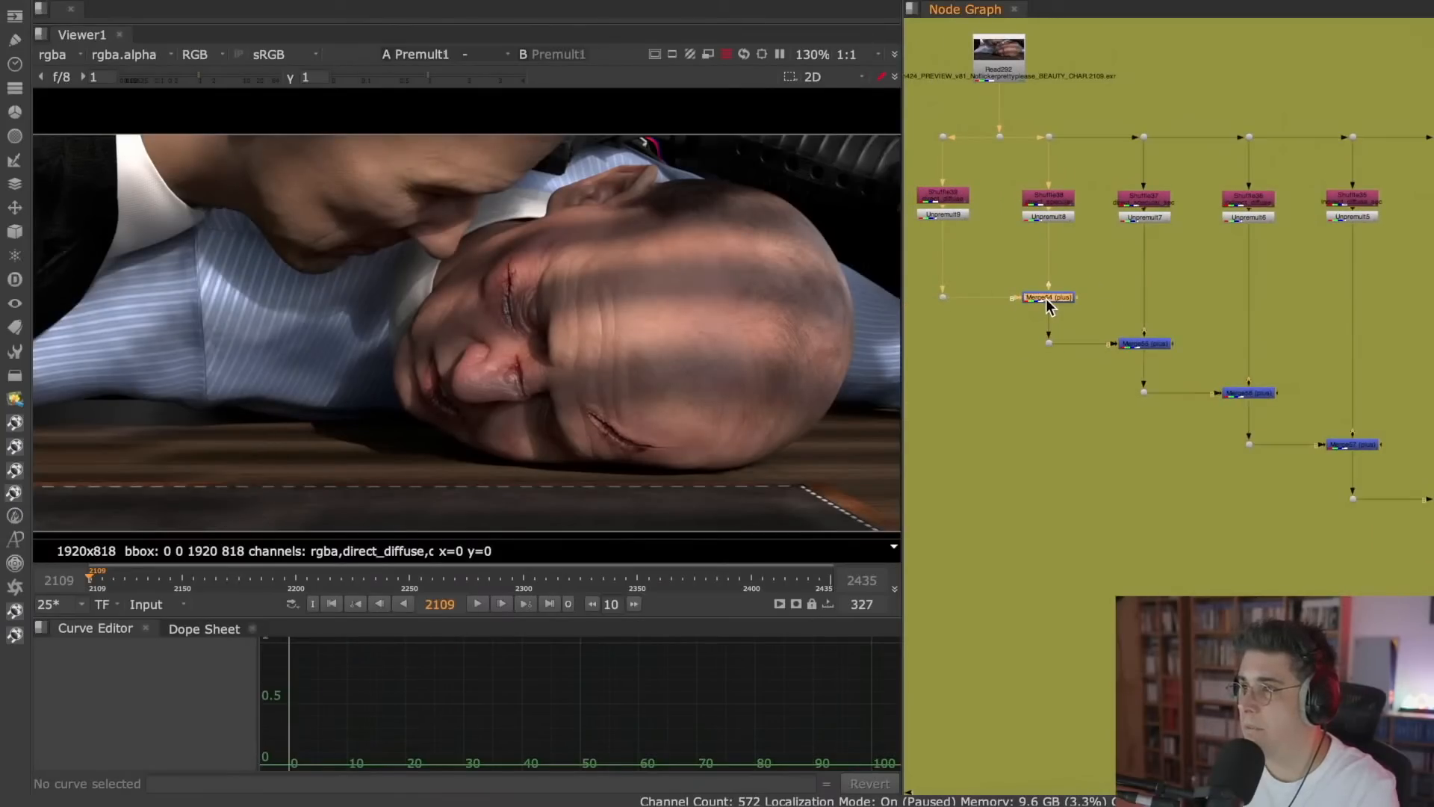
left_click_drag(736, 177, 1090, 124)
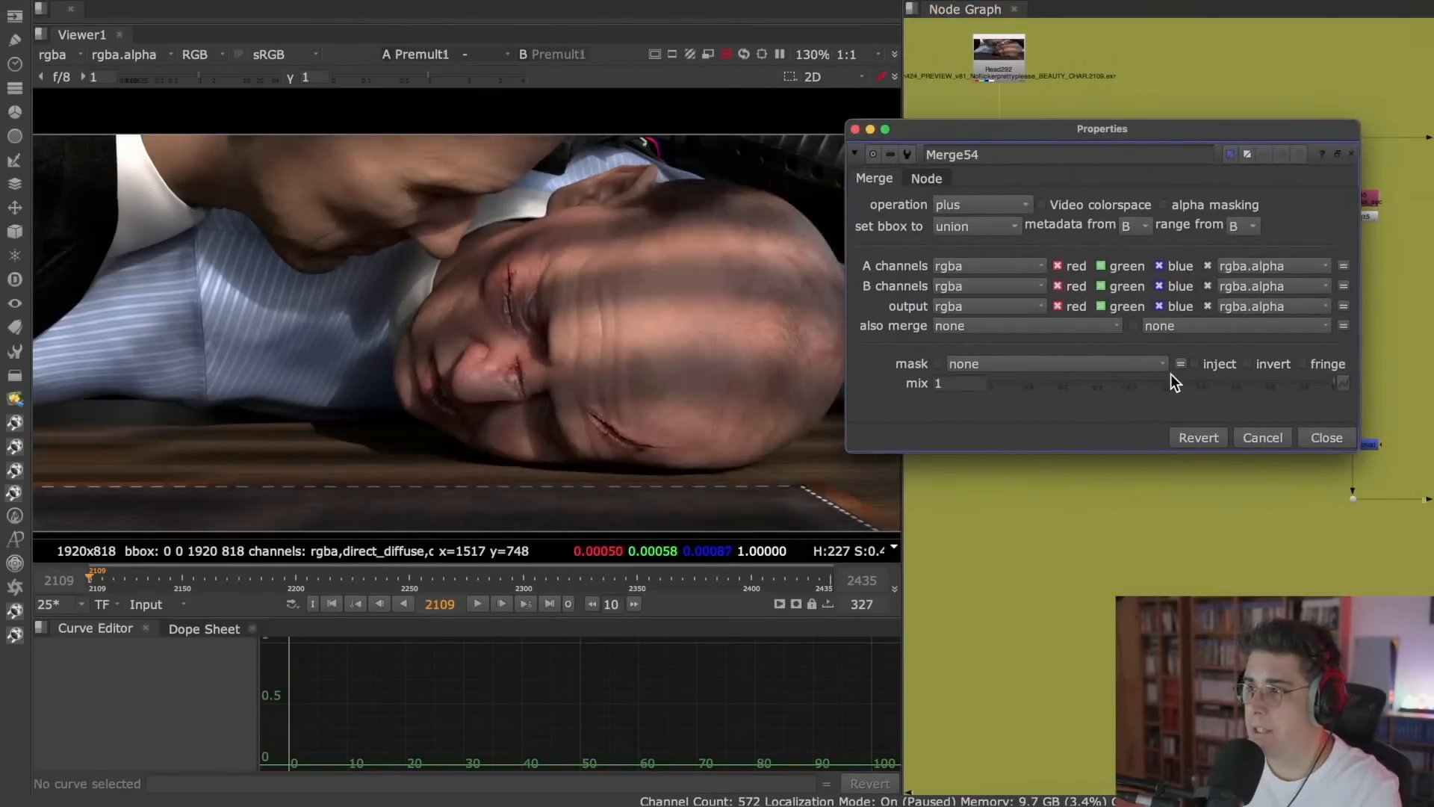
left_click_drag(1191, 382, 1264, 382)
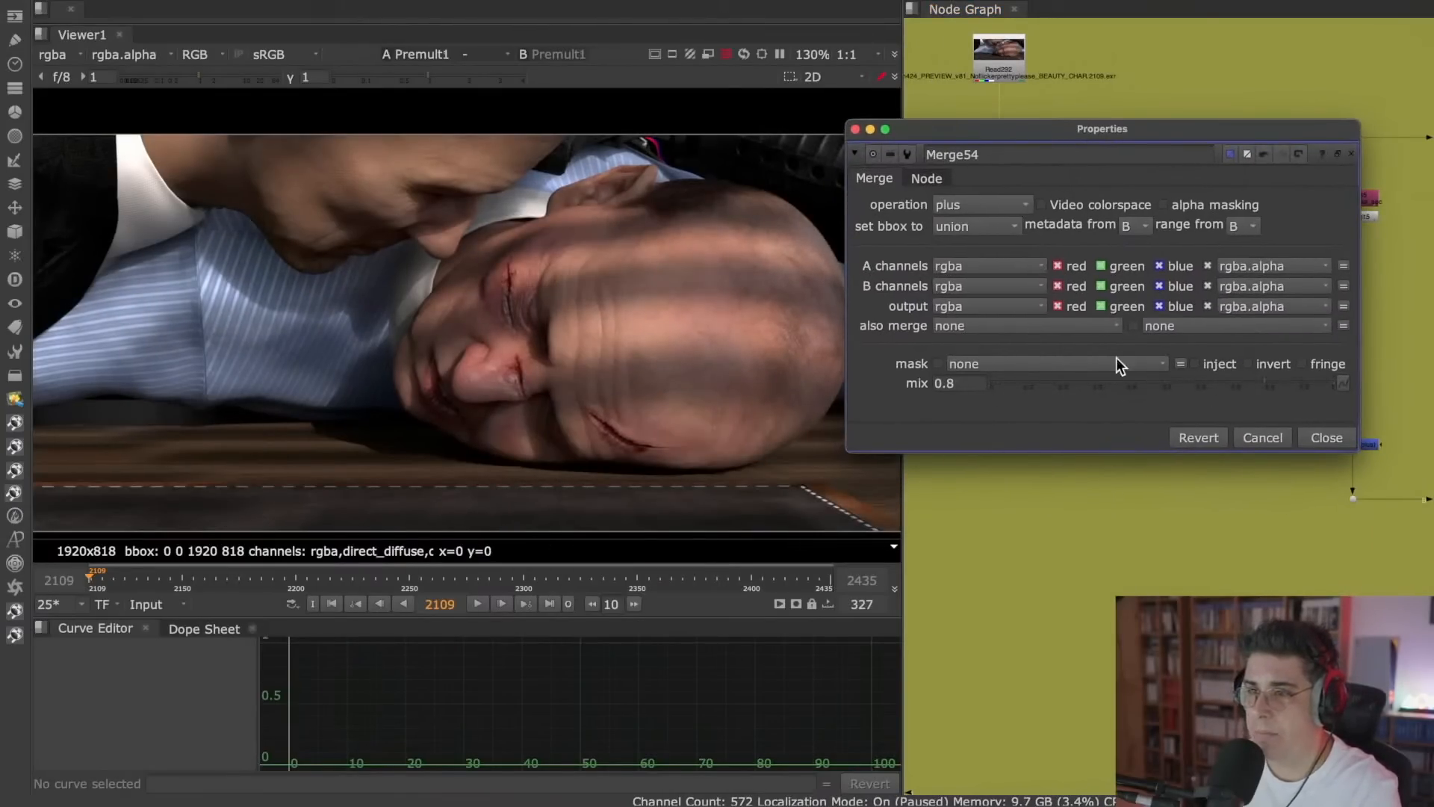
scroll(515, 342, "up", 5)
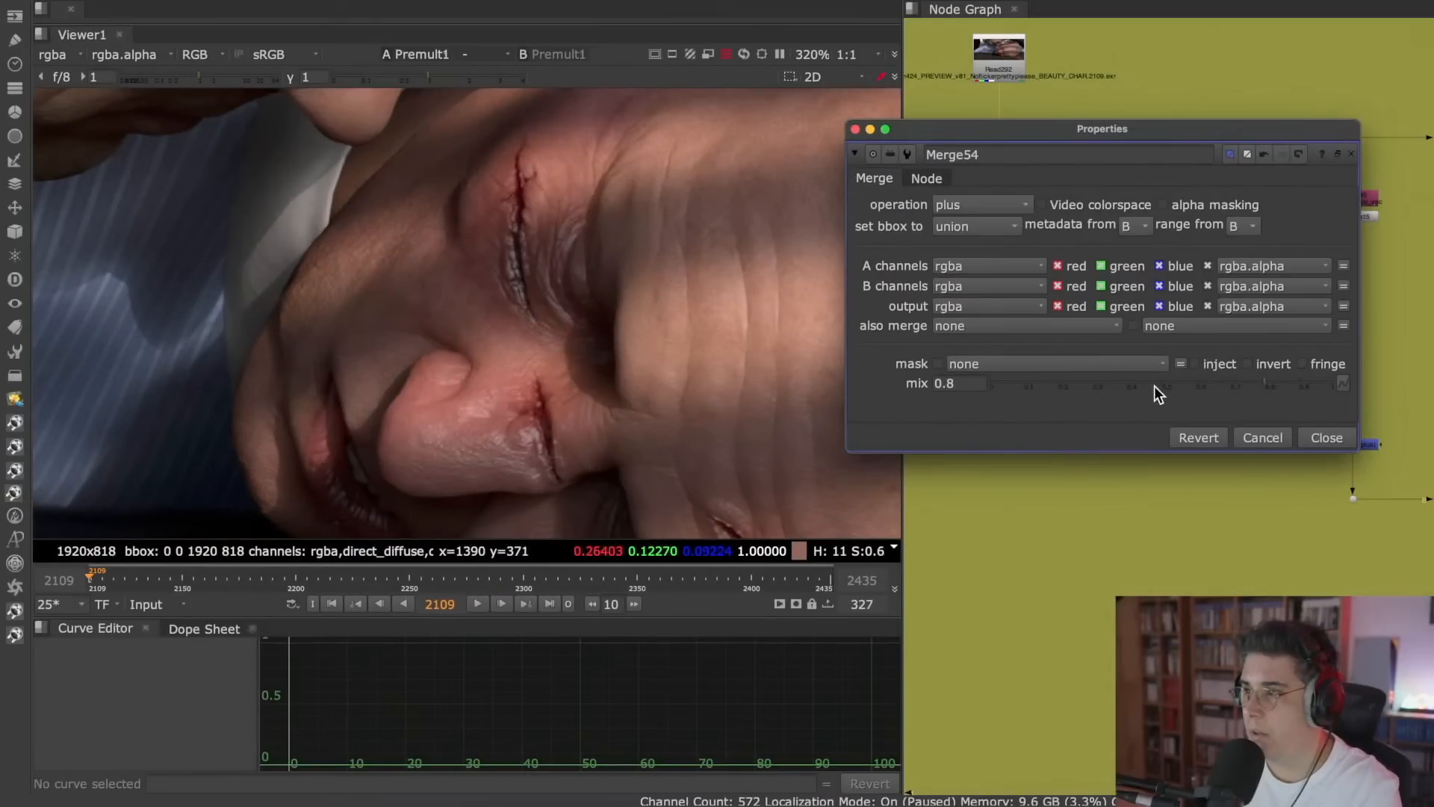
mouse_move(1154, 385)
left_mouse_down()
mouse_move(997, 385)
mouse_move(1136, 397)
left_mouse_up()
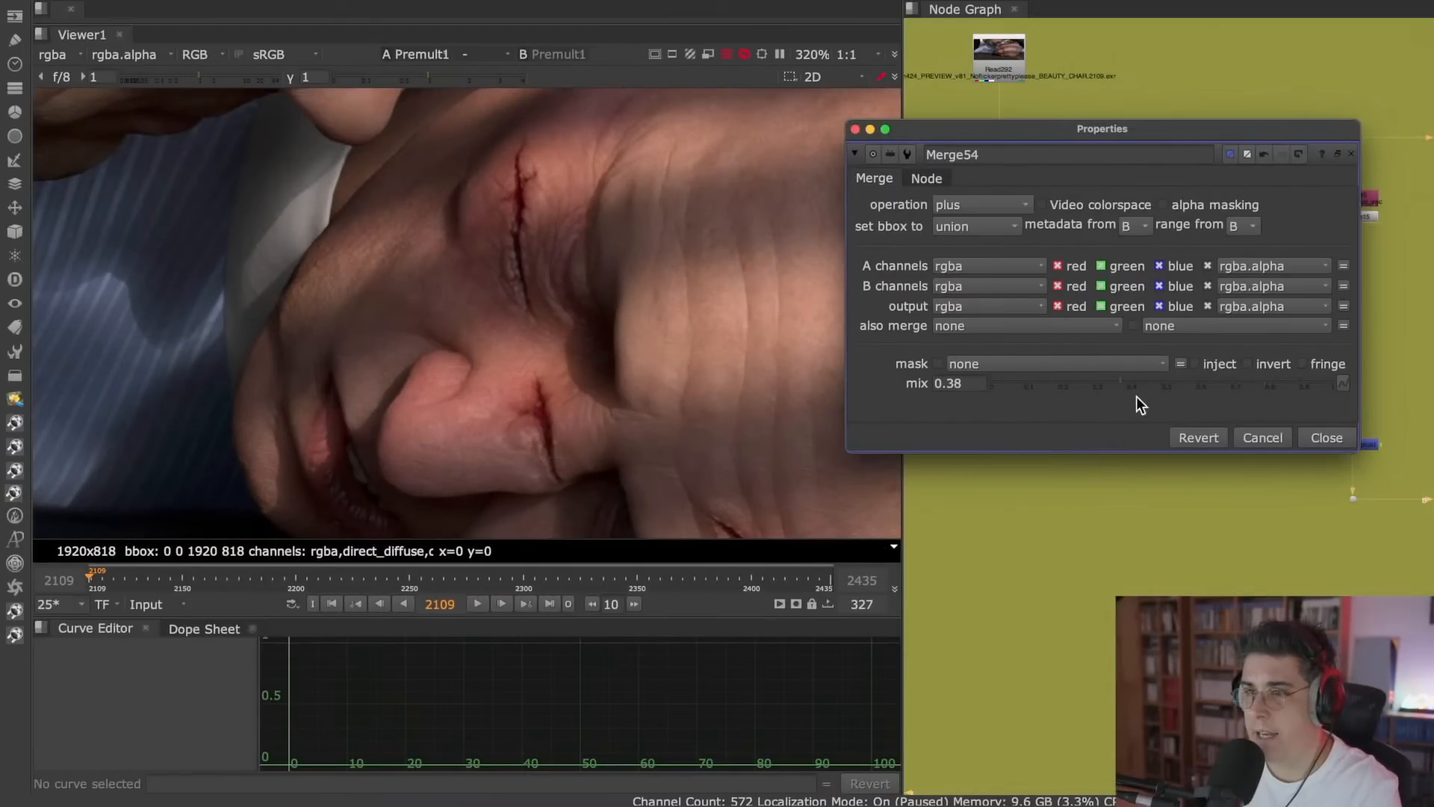
- Raise the mix of Merge54 to 0.835 and close its properties
mouse_move(1288, 385)
left_mouse_down()
mouse_move(970, 385)
mouse_move(1274, 387)
left_mouse_up()
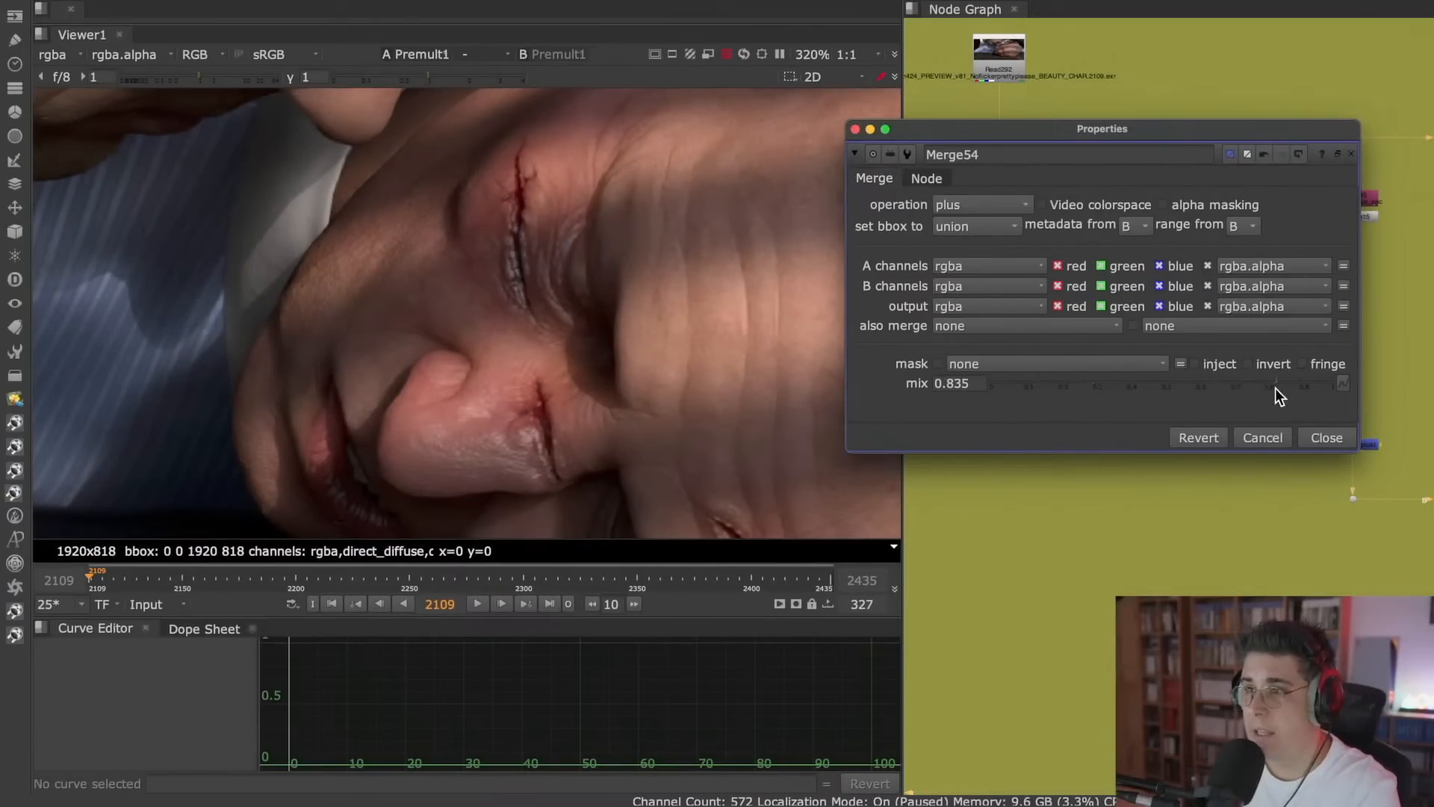
left_click(1309, 438)
- Insert a Grade node below Unpremult8 on the direct_specular branch and move its properties clear of the image
scroll(1051, 243, "up", 4)
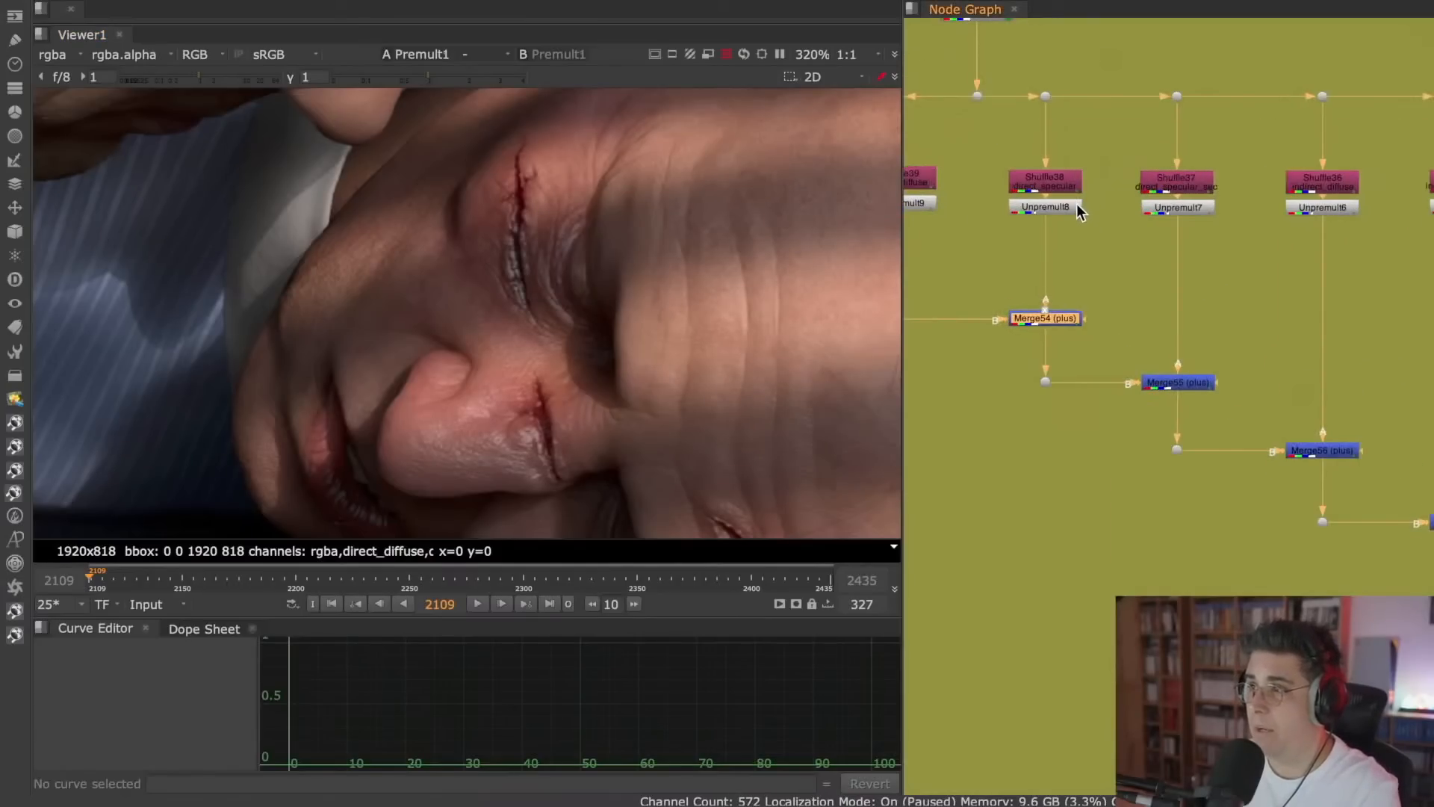
left_click(1068, 204)
key("g")
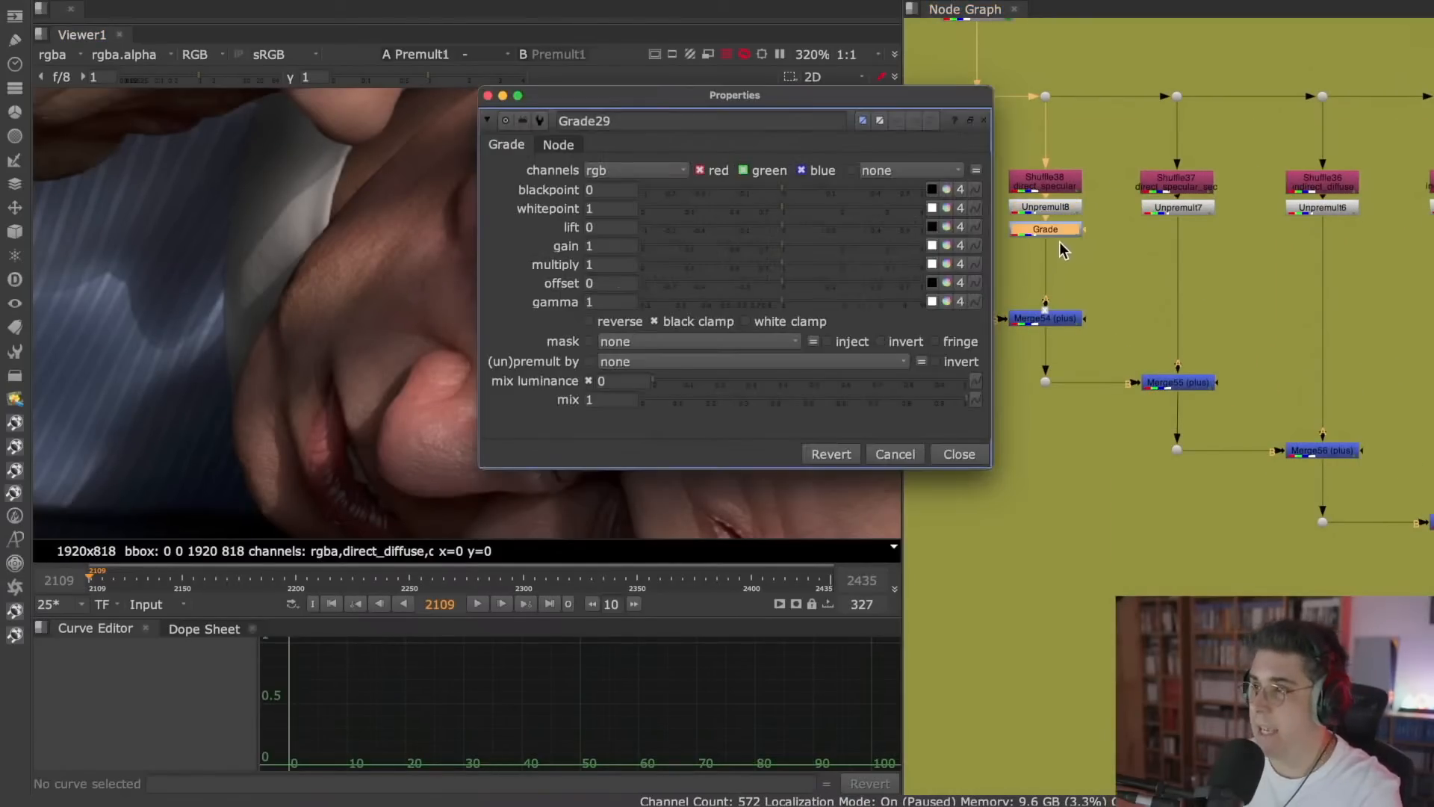
left_click_drag(835, 98, 1254, 168)
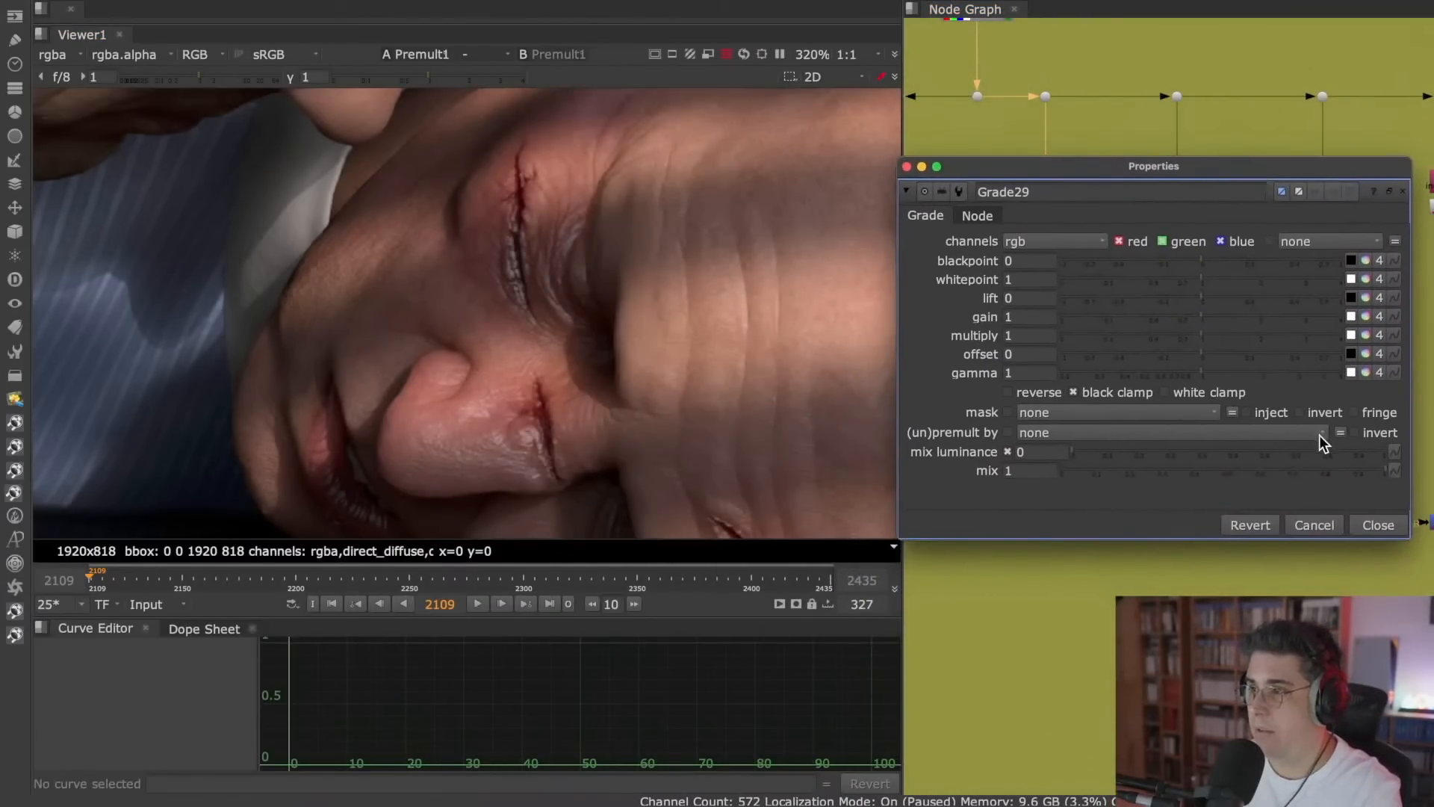
- Shift the Grade's gamma toward cyan on the color wheel, with red at 0.51, and close the color picker and properties
left_click(1368, 372)
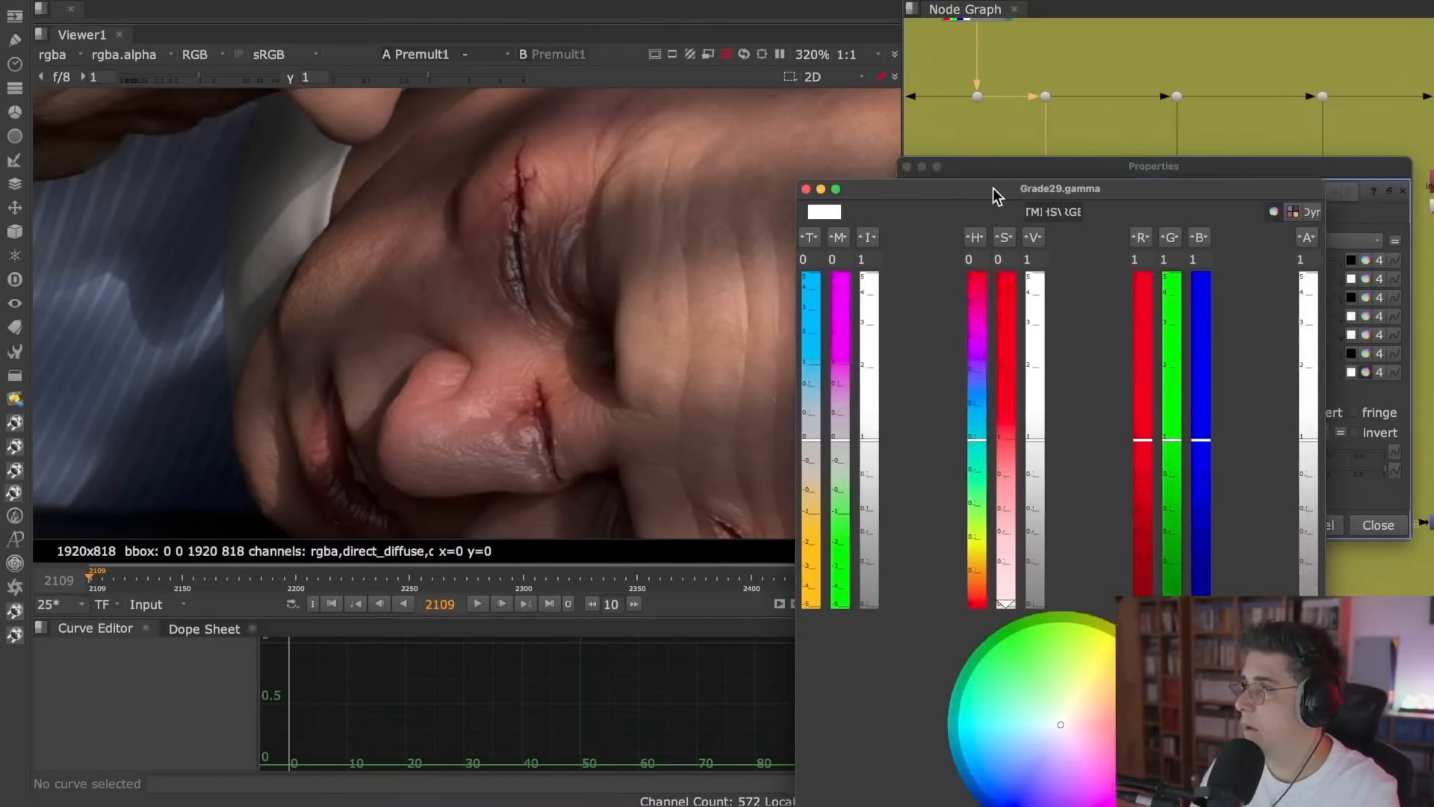
left_click_drag(995, 192, 1082, 7)
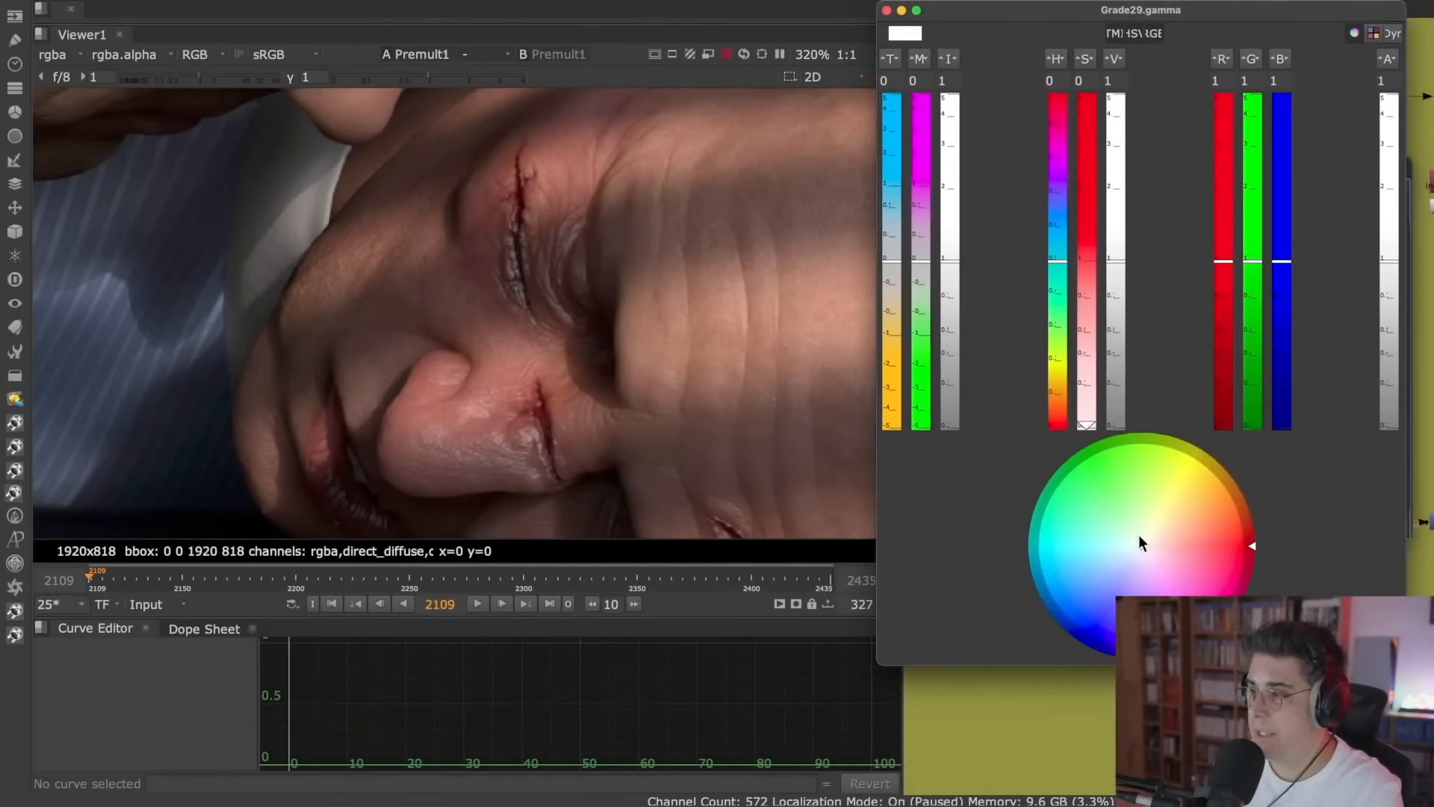
left_click_drag(1140, 545, 1091, 545)
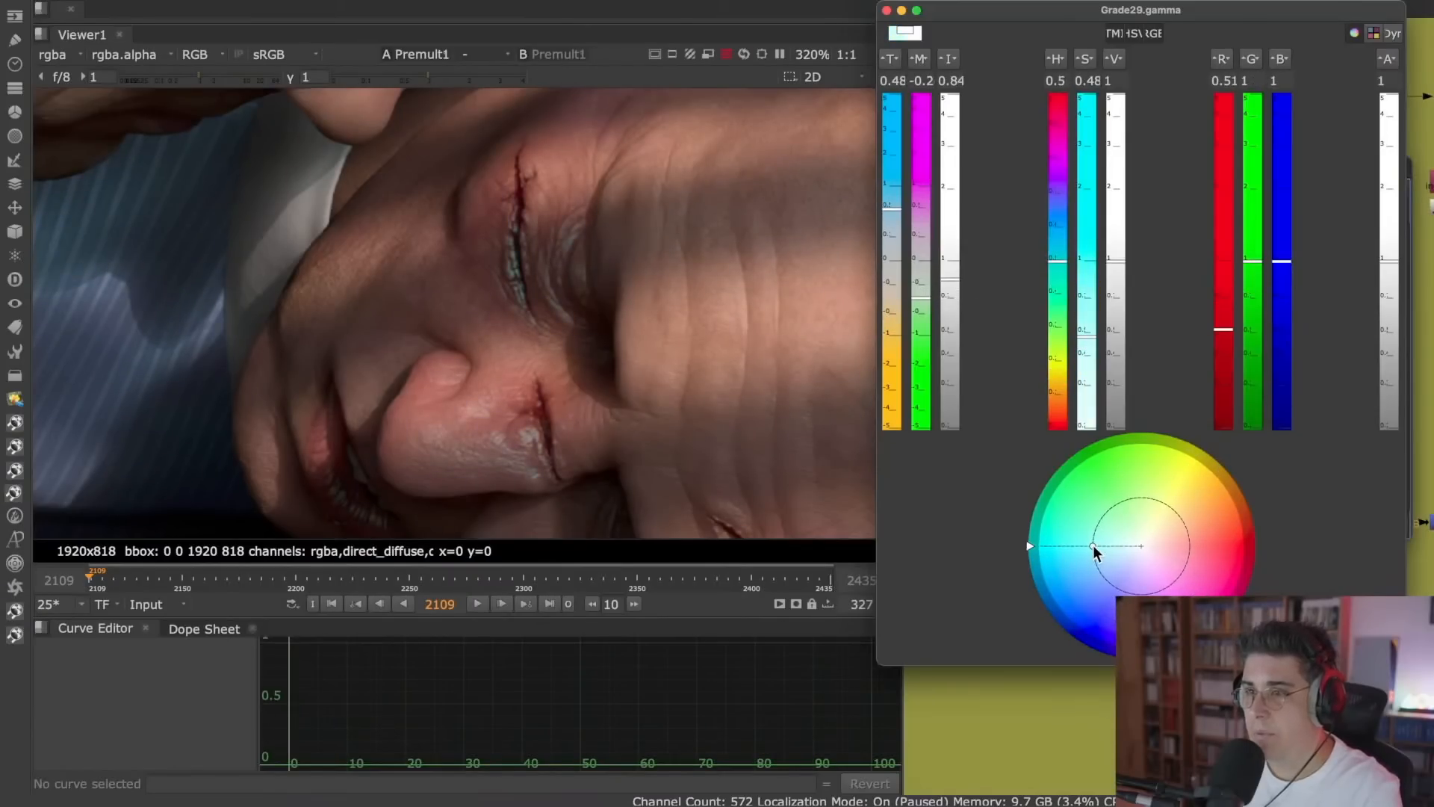
left_click(887, 11)
left_click(907, 166)
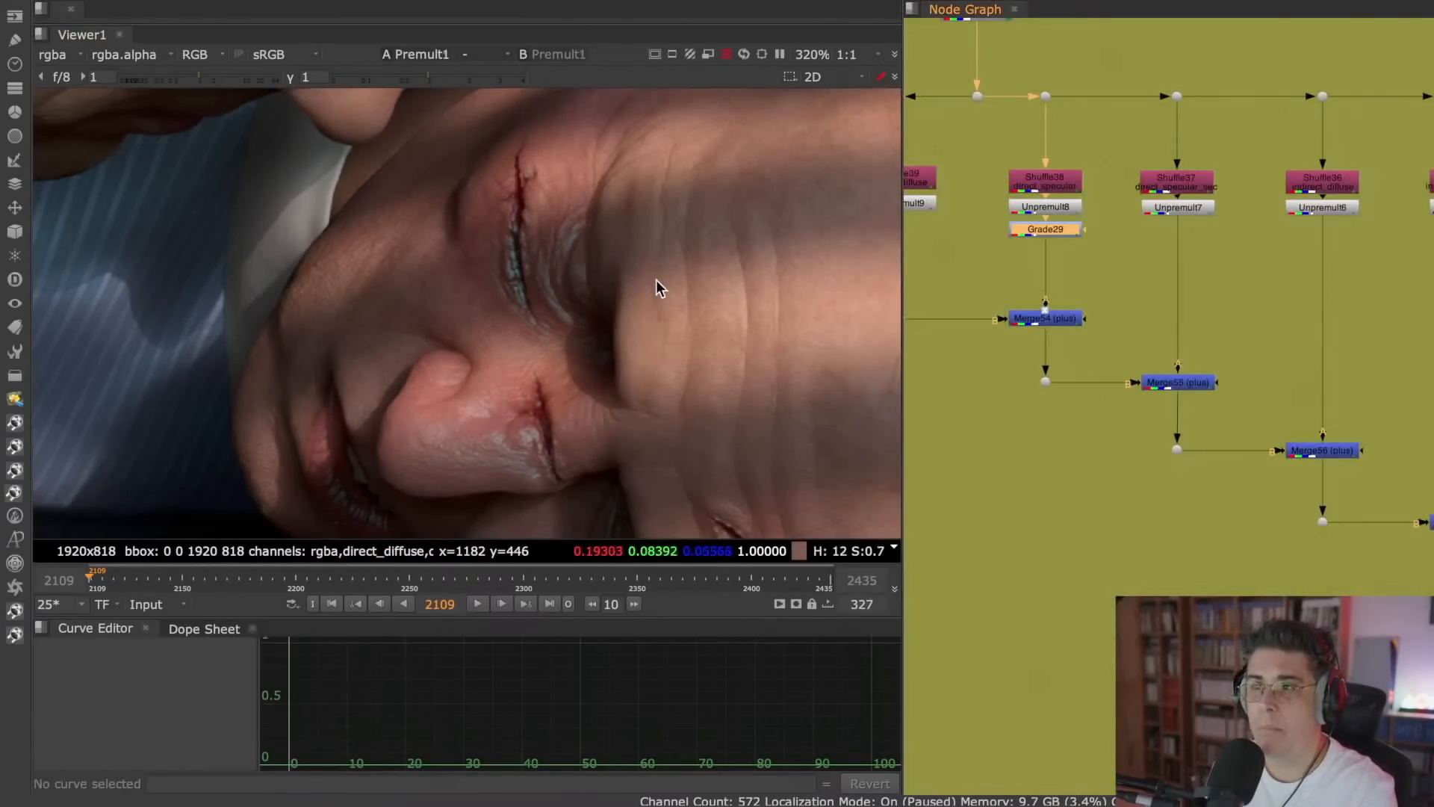
- Compare the face with the direct_specular Grade disabled and enabled, spacing the node slightly below Unpremult8
scroll(655, 289, "down", 3)
scroll(630, 324, "up", 3)
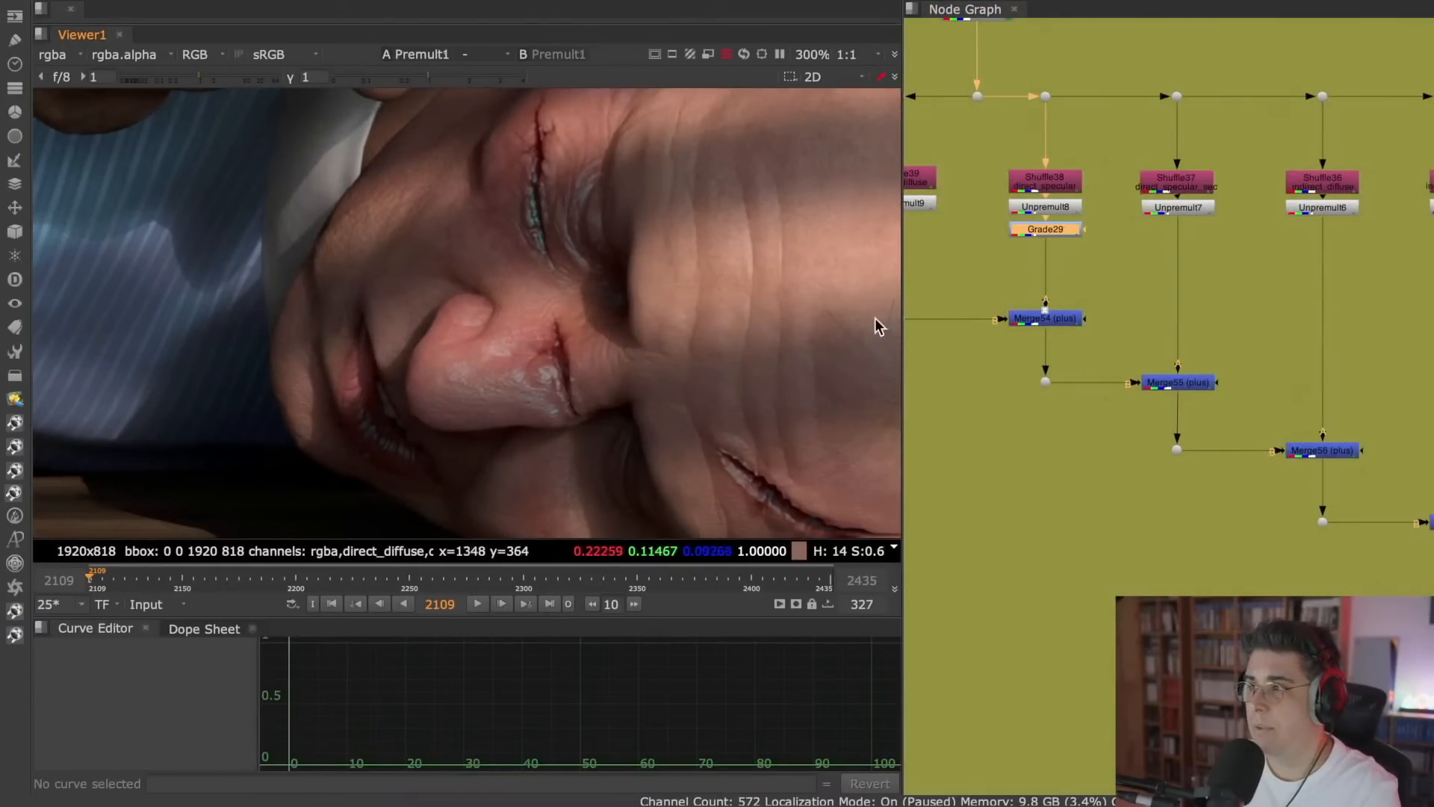
left_click_drag(1049, 230, 1049, 246)
key("d")
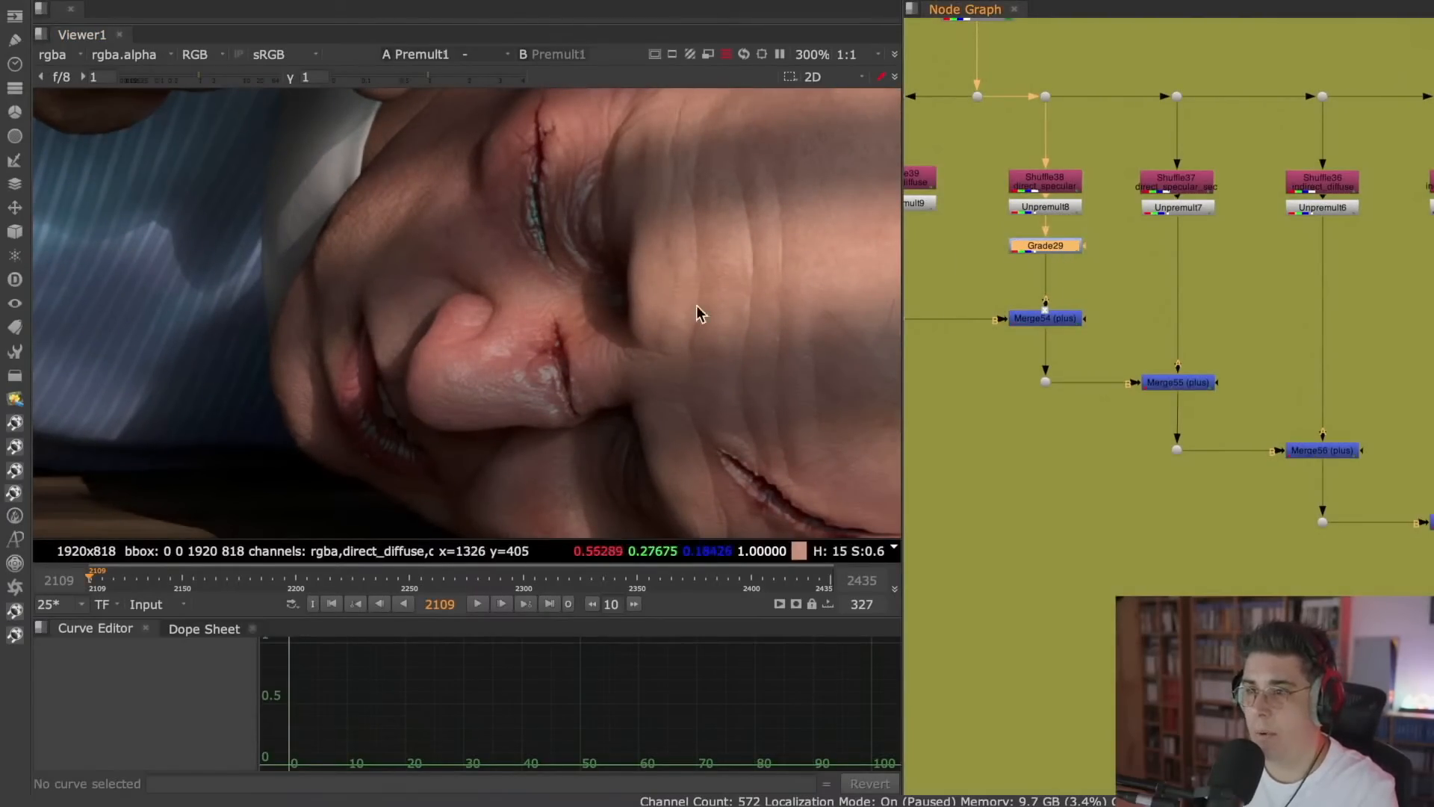
scroll(567, 333, "up", 3)
key("d")
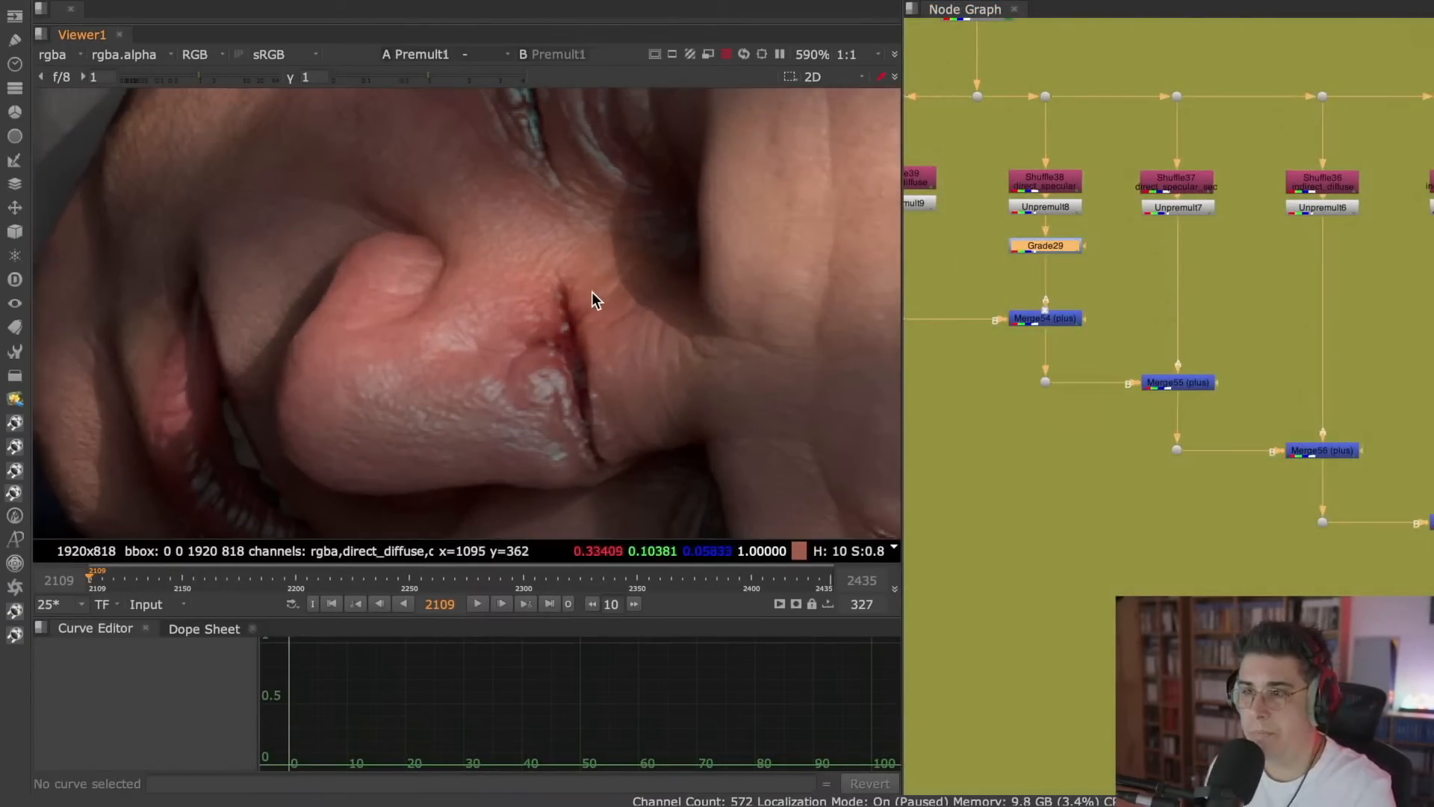
scroll(592, 291, "down", 6)
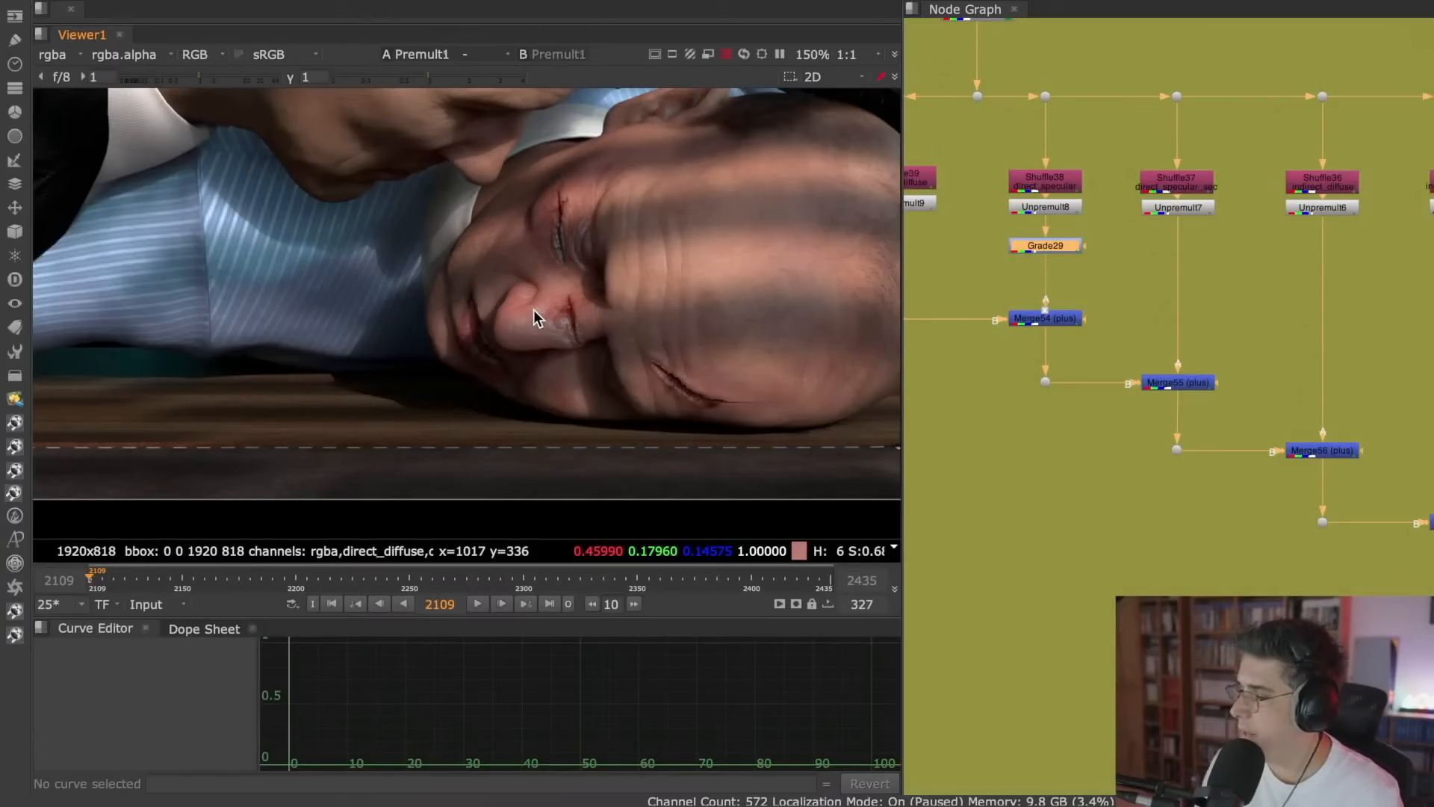
- Go to the VRAY CG Rebuild RAW PASSES section and view the Read286 character render
scroll(1019, 269, "down", 6)
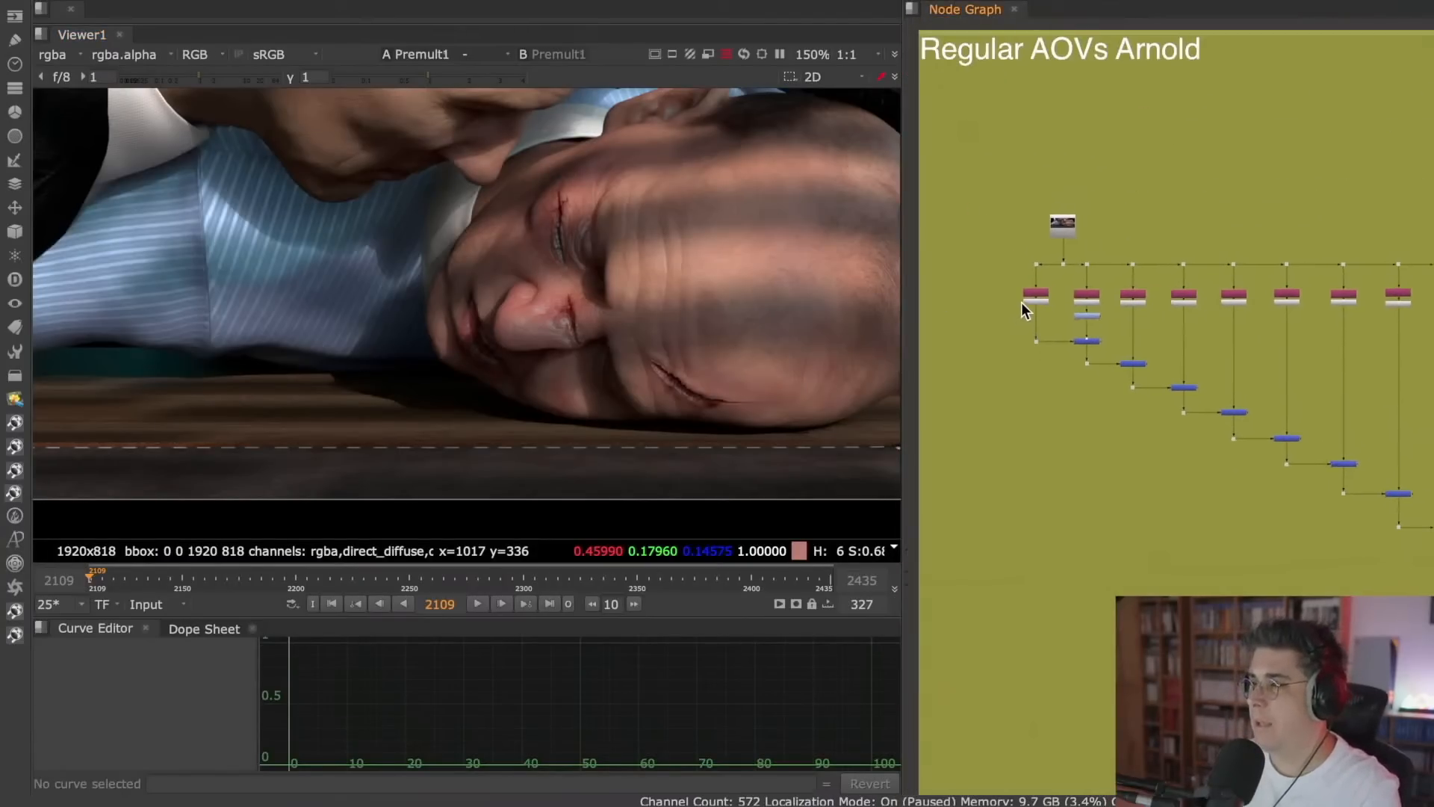
key("space")
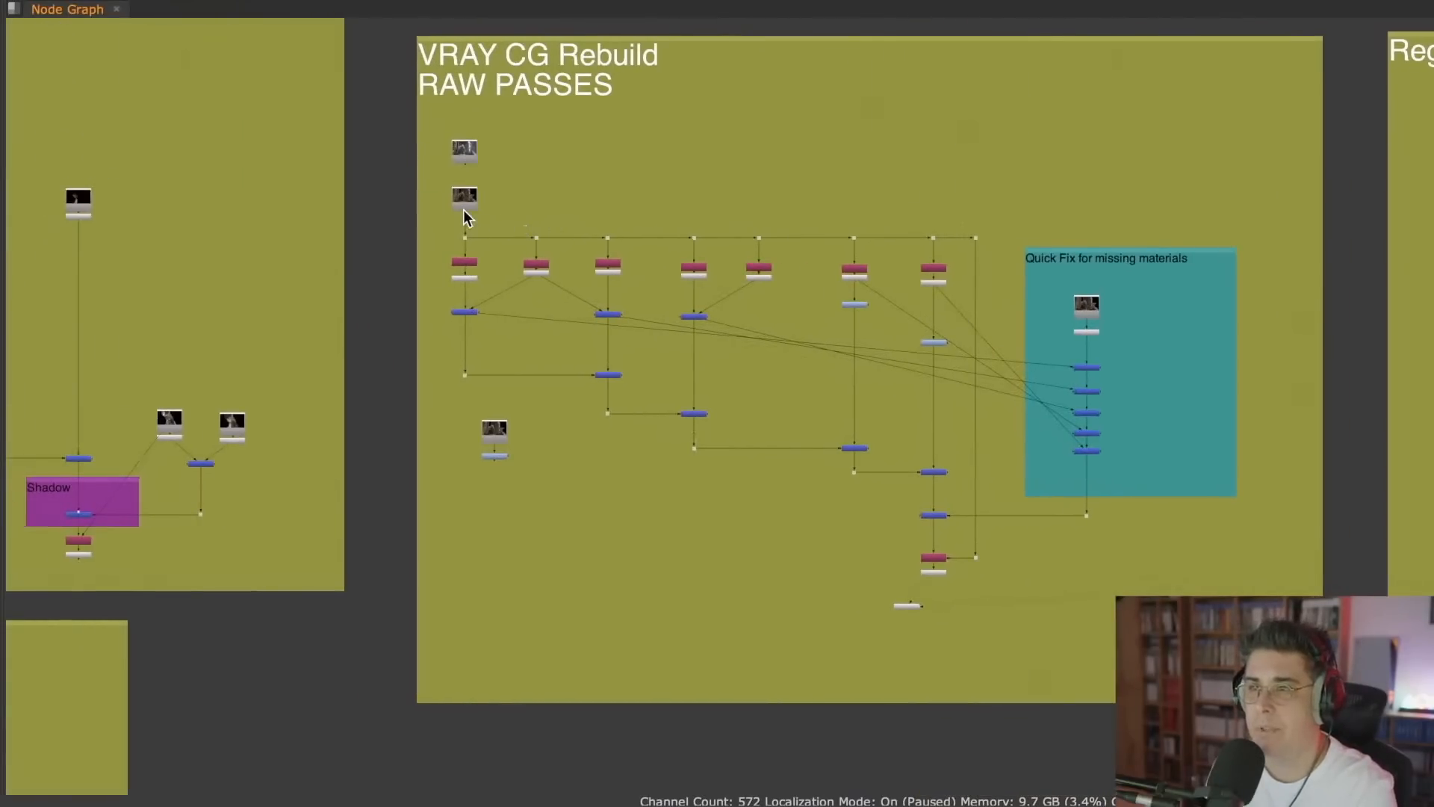
scroll(463, 216, "up", 3)
left_click(471, 200)
key("space")
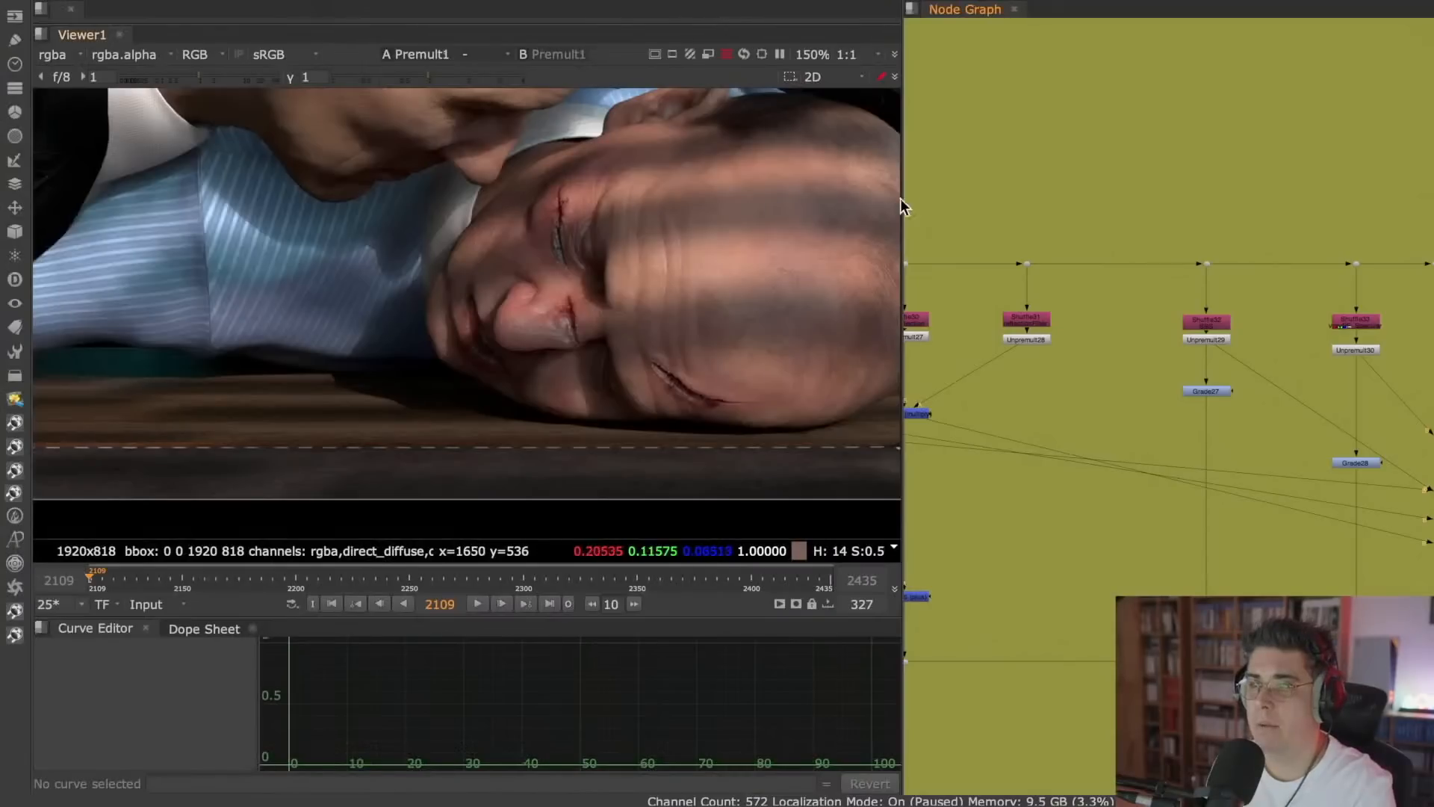
scroll(1112, 234, "down", 2)
middle_click_drag(1066, 231, 919, 160)
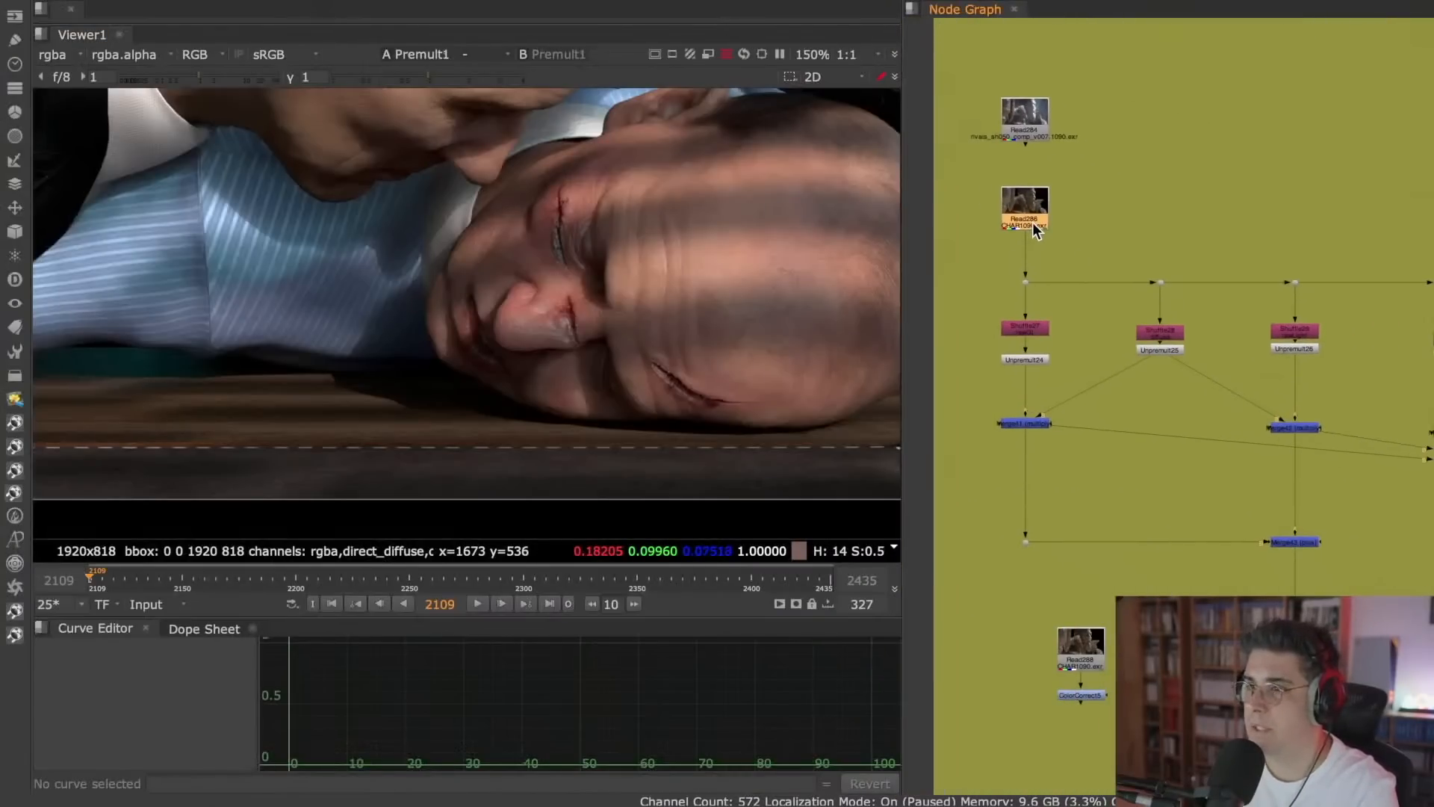
key("1")
scroll(582, 250, "down", 2)
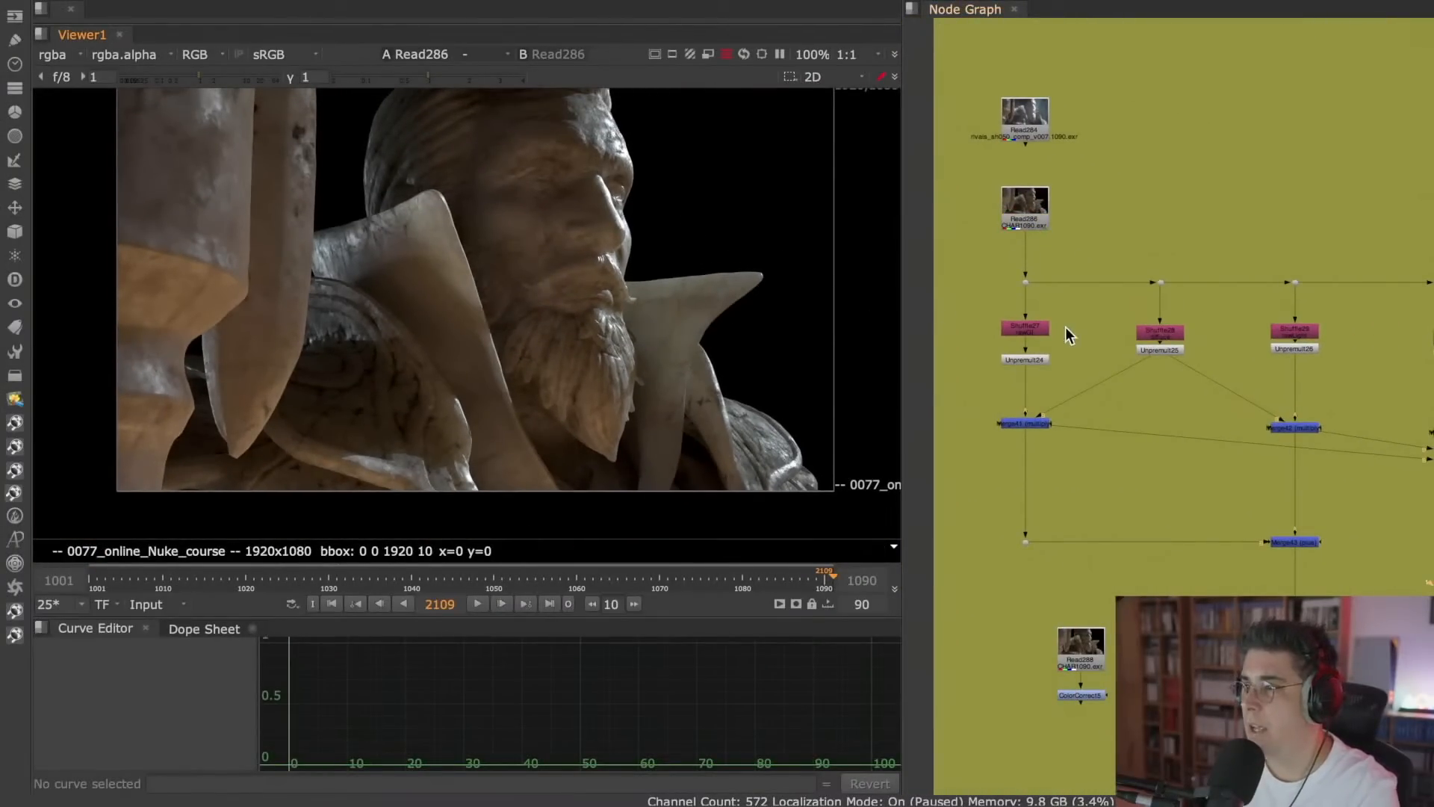
- View the first three raw passes in turn at Shuffle27, Shuffle28 and Shuffle29
middle_click_drag(1065, 333, 1032, 248)
scroll(1021, 232, "up", 2)
left_click(1014, 239)
key("1")
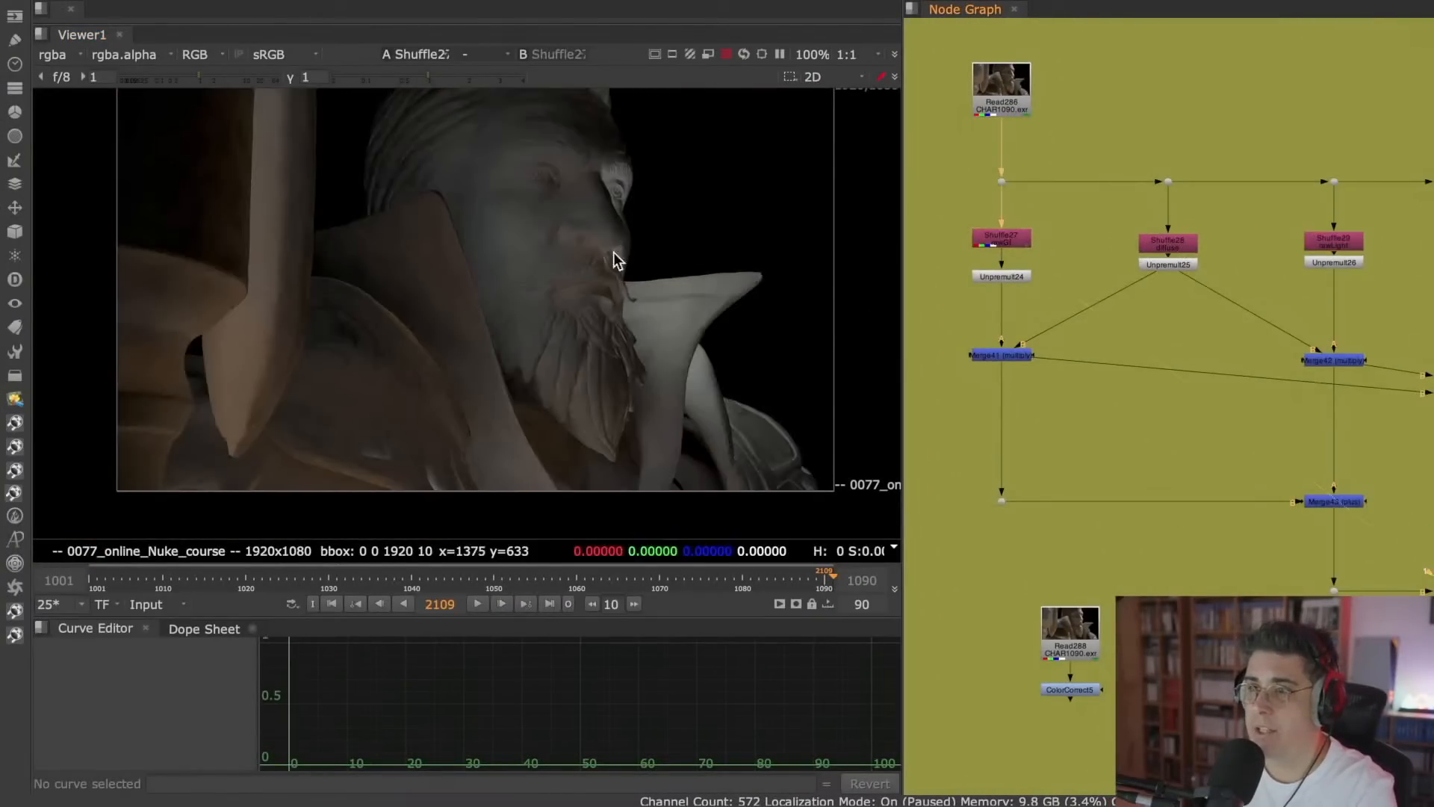
left_click(1161, 243)
key("1")
middle_click_drag(1294, 258, 1163, 203)
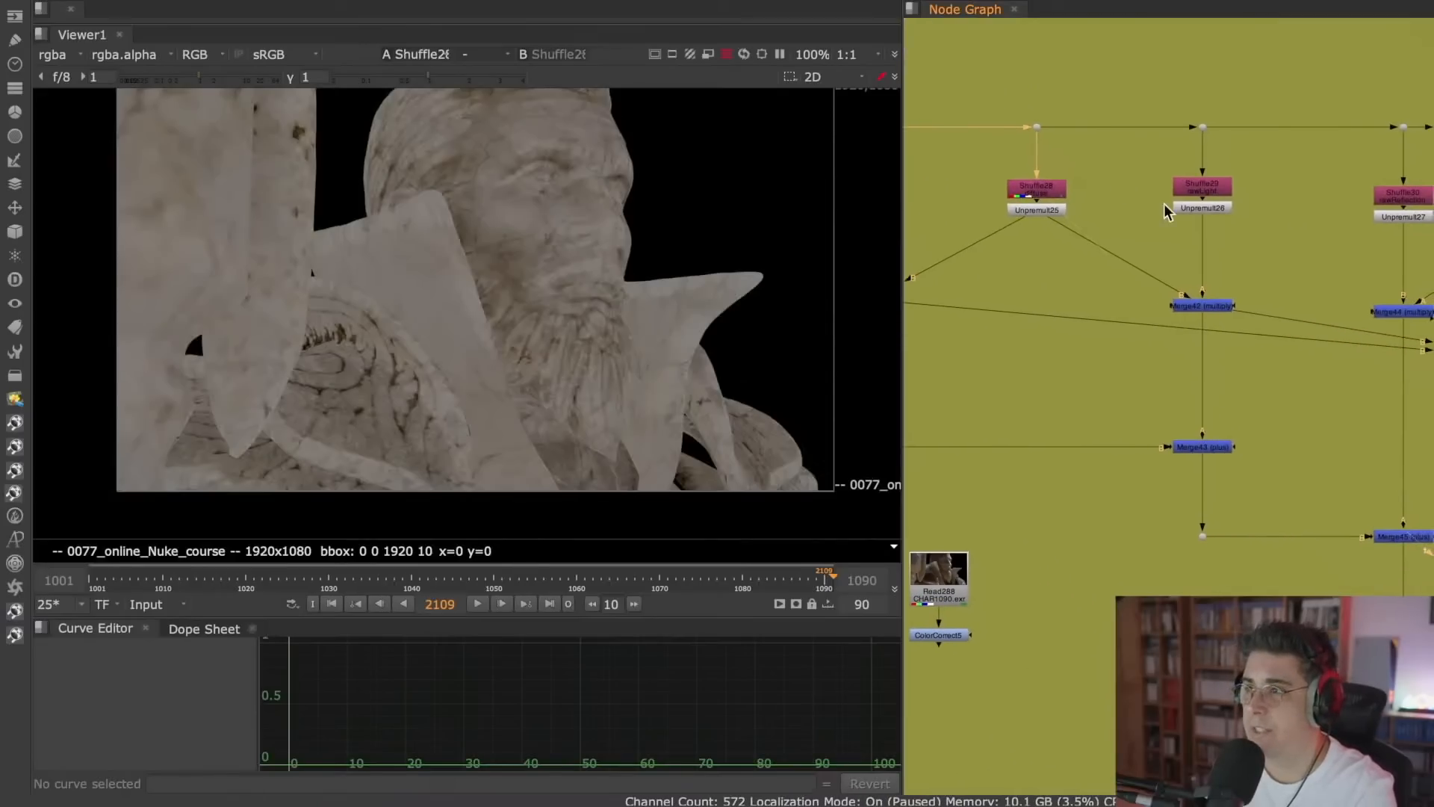
left_click(1208, 187)
key("1")
- View the reflection passes at Shuffle30 and Shuffle31
middle_click_drag(1257, 205, 1018, 228)
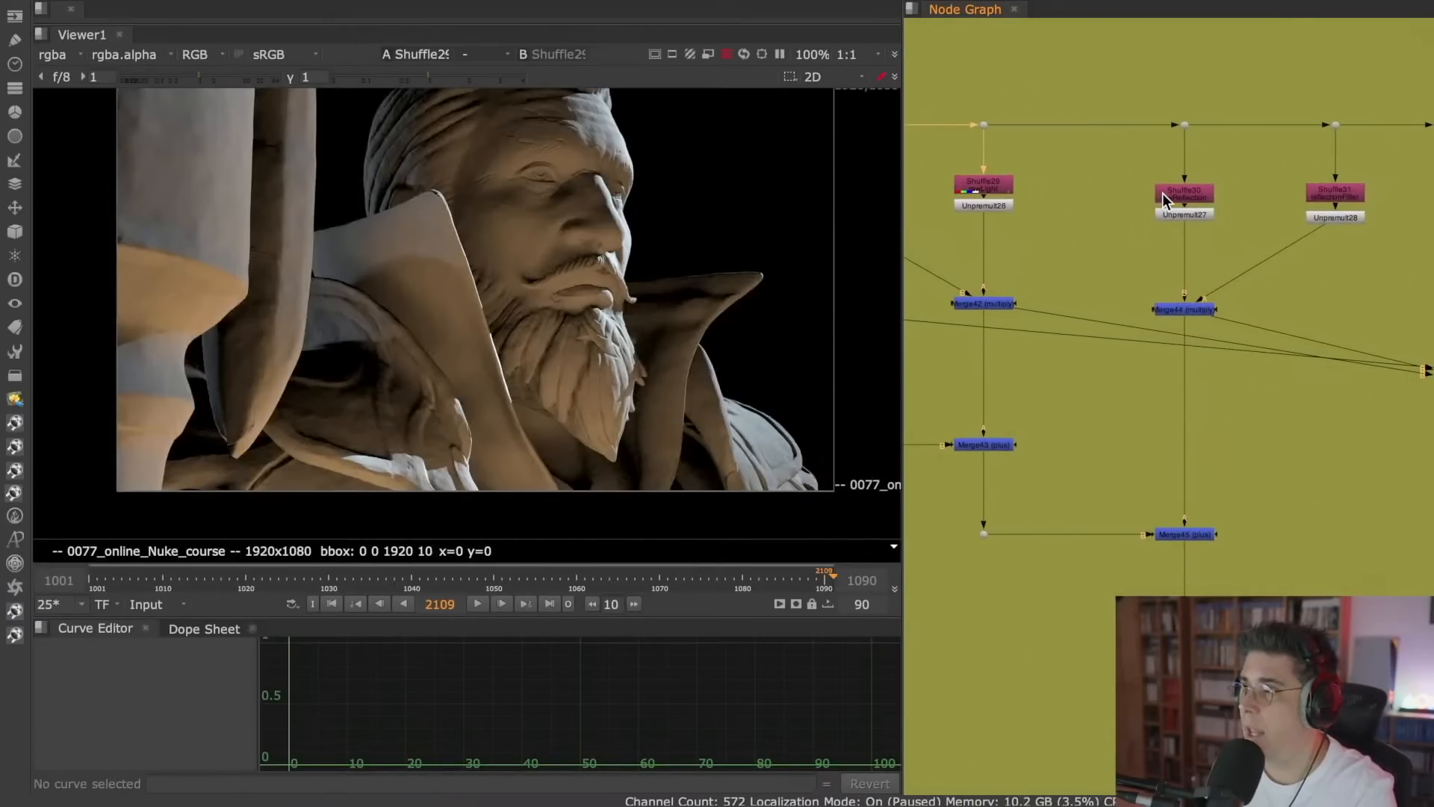
left_click(1162, 193)
key("1")
middle_click_drag(1217, 241, 985, 218)
left_click(1109, 179)
key("1")
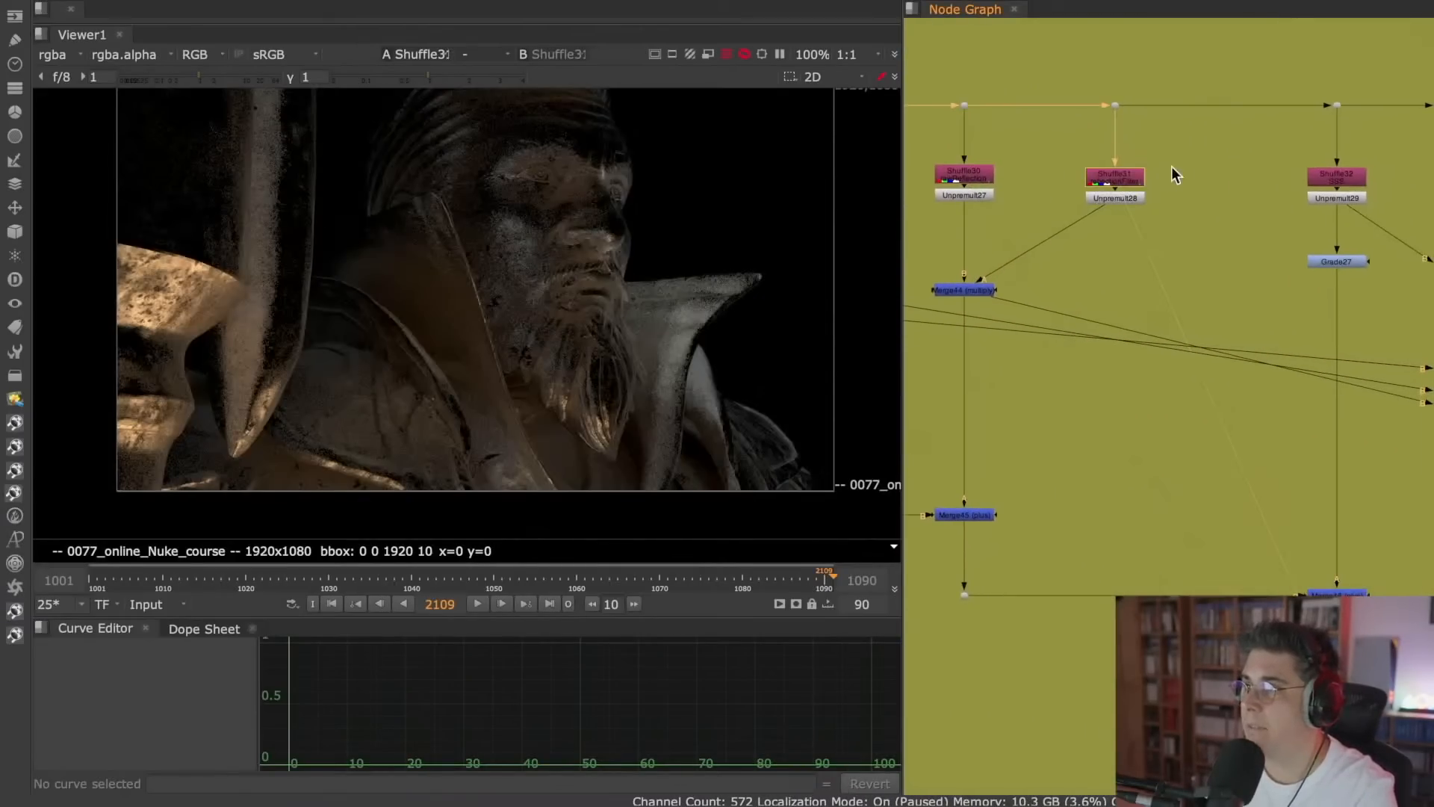
- View the last two extracted passes at Shuffle32 and Shuffle33
middle_click_drag(1171, 175, 994, 209)
left_click(1165, 171)
key("1")
middle_click_drag(1225, 206, 1076, 212)
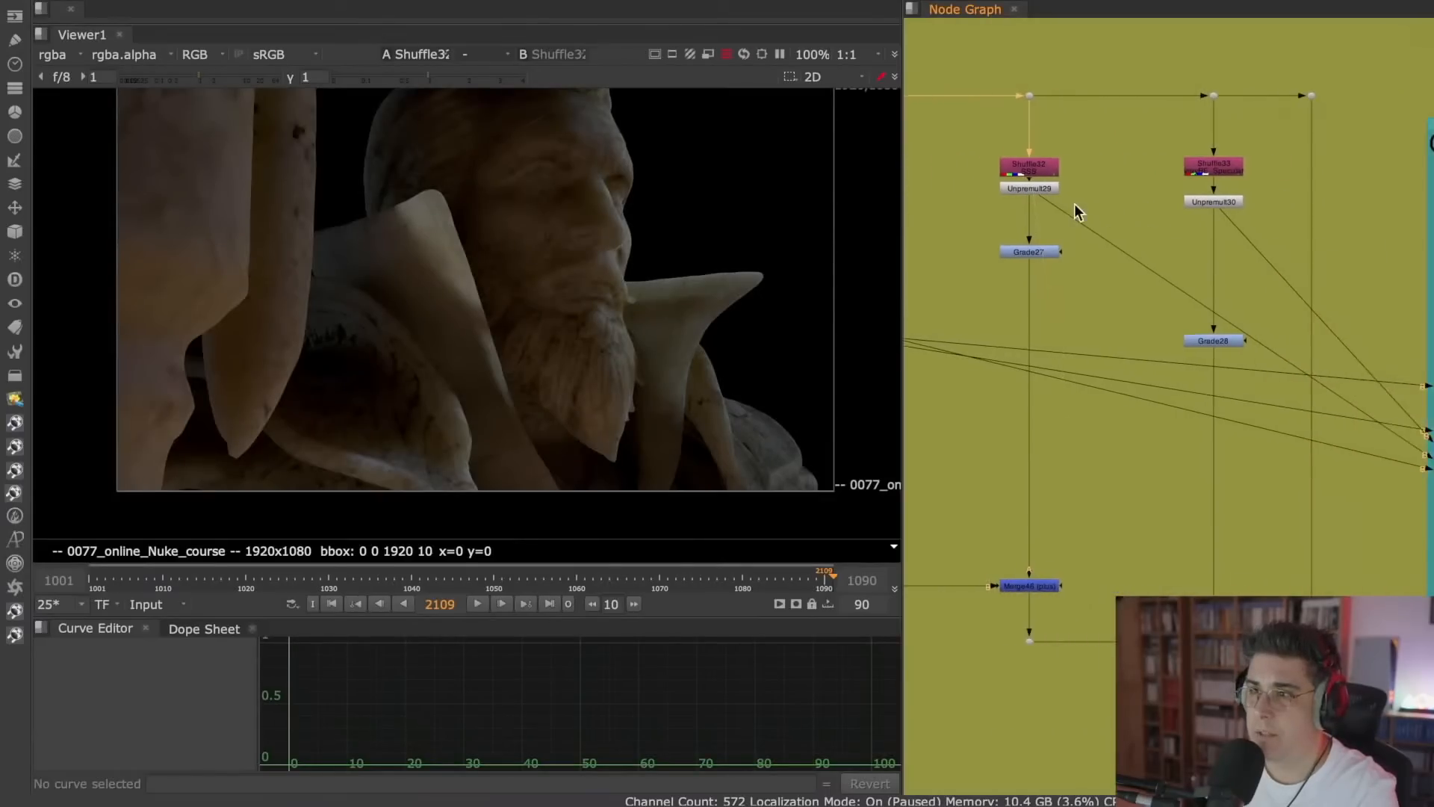
left_click(1186, 159)
key("1")
- View the start of the rebuild at the multiply node Merge41 and the plus node Merge43
middle_click_drag(1060, 267, 1272, 260)
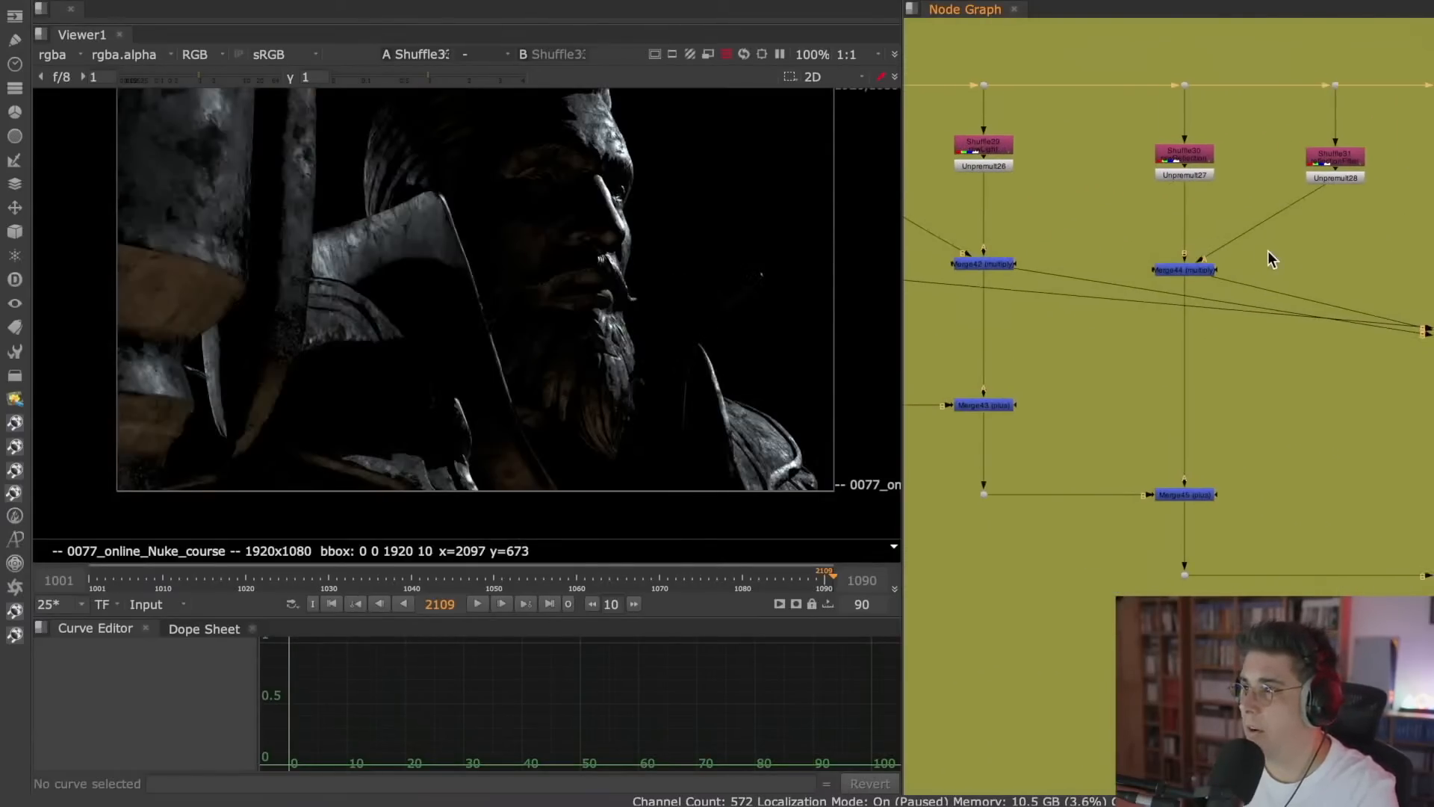
middle_click_drag(971, 239, 1390, 224)
left_click_drag(1029, 222, 1190, 309)
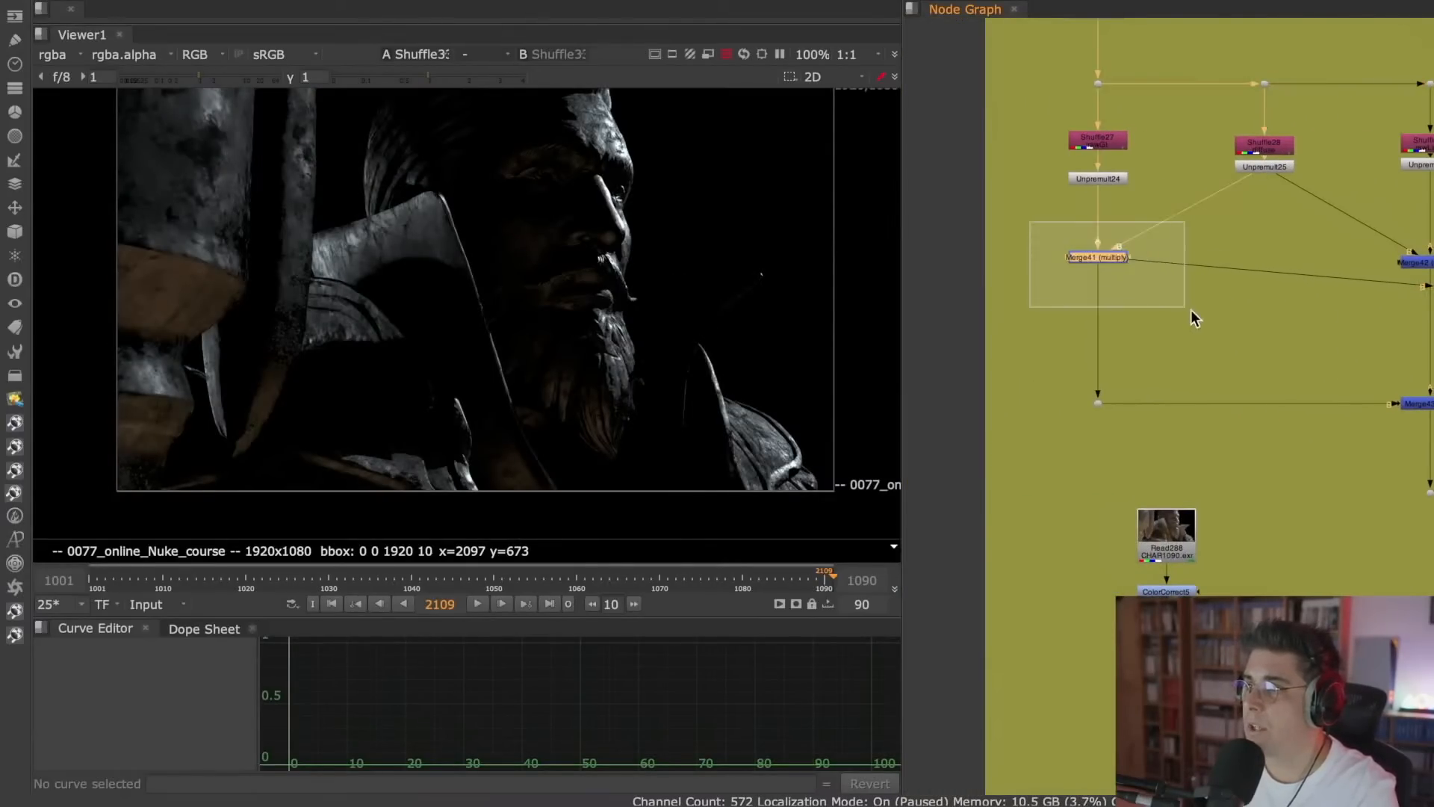
key("1")
middle_click_drag(1198, 255, 1015, 220)
left_click(1242, 350)
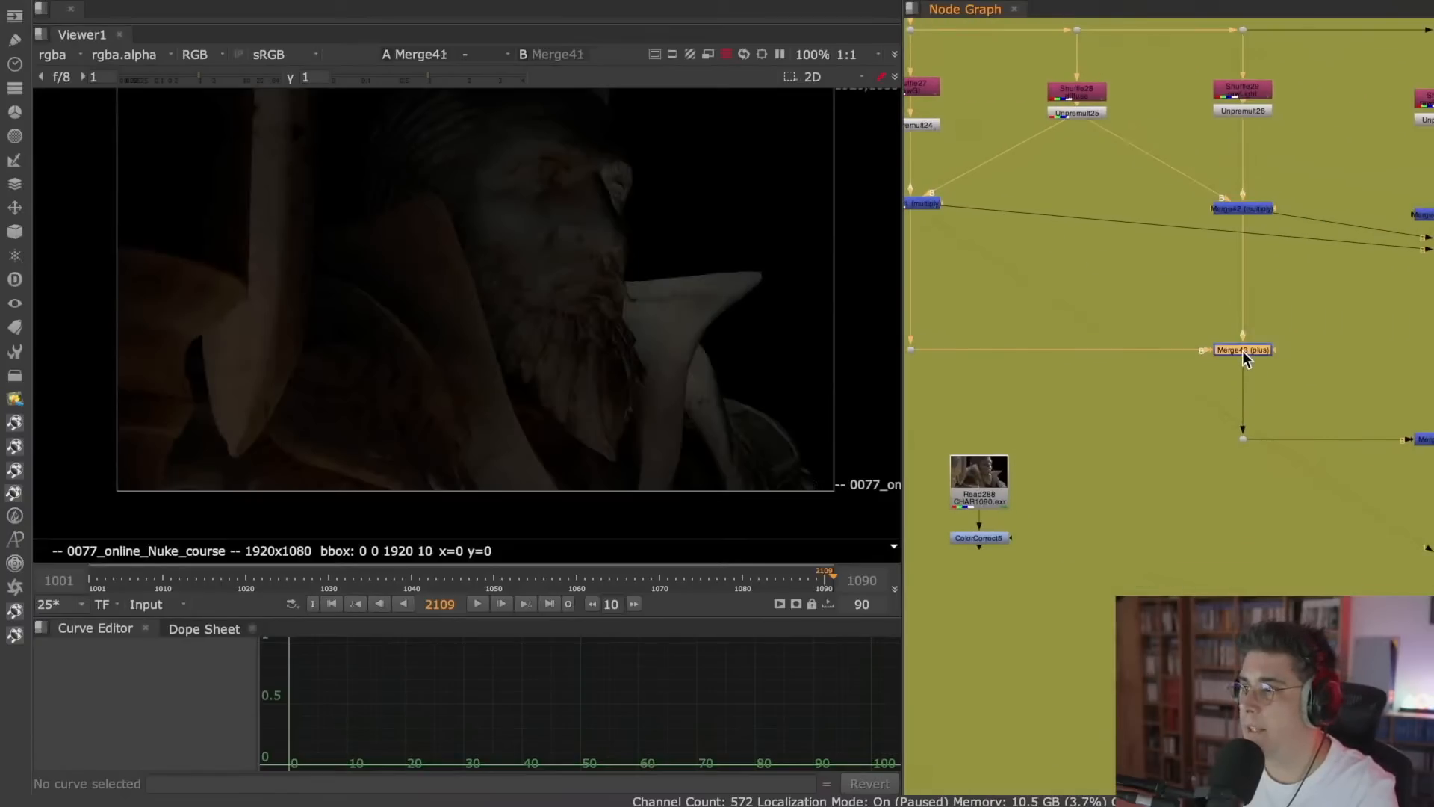
key("1")
left_click(1298, 311)
middle_click_drag(1298, 311, 1108, 266)
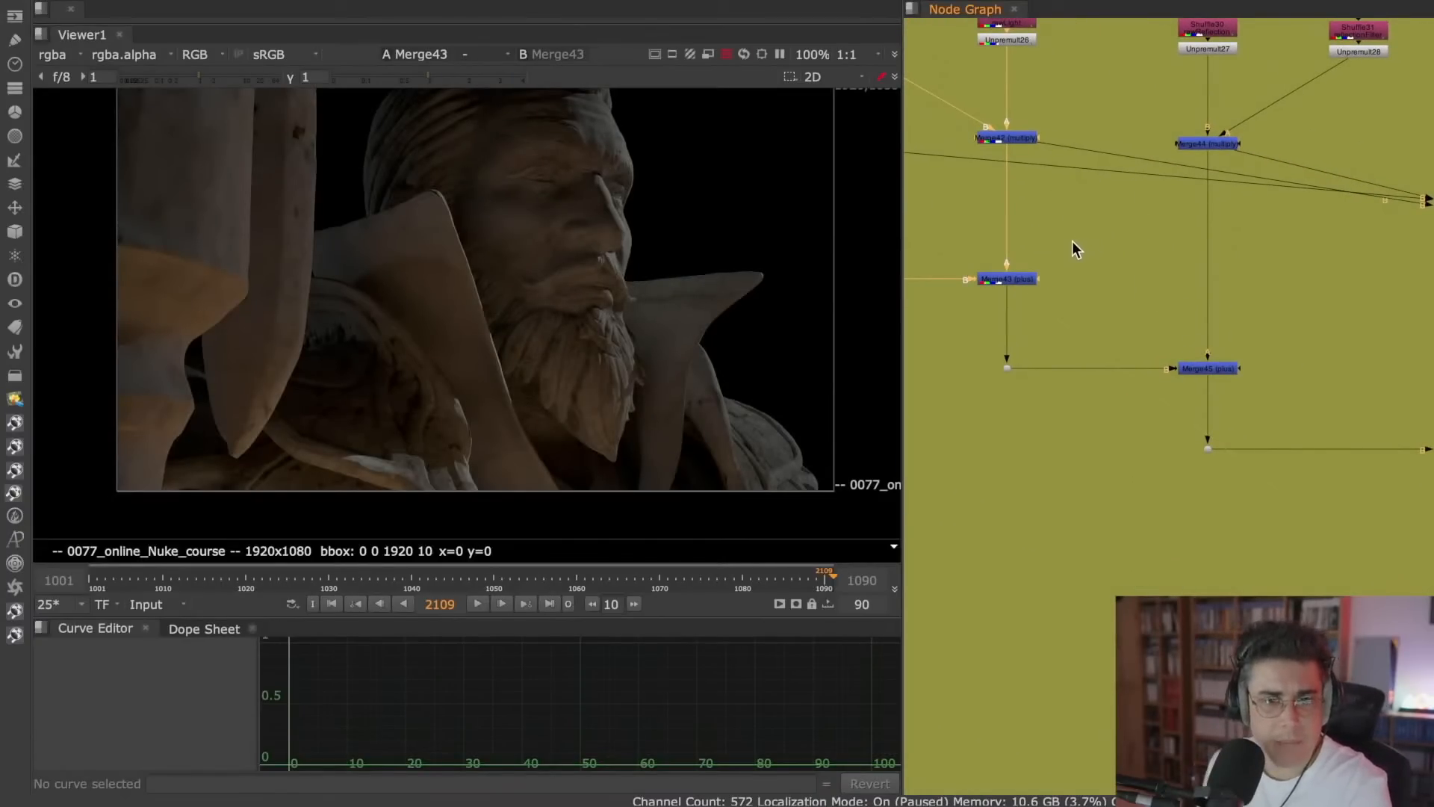
- Continue viewing the rebuild at the plus merges Merge45 and Merge46
left_click(1218, 369)
key("1")
left_click(1244, 298)
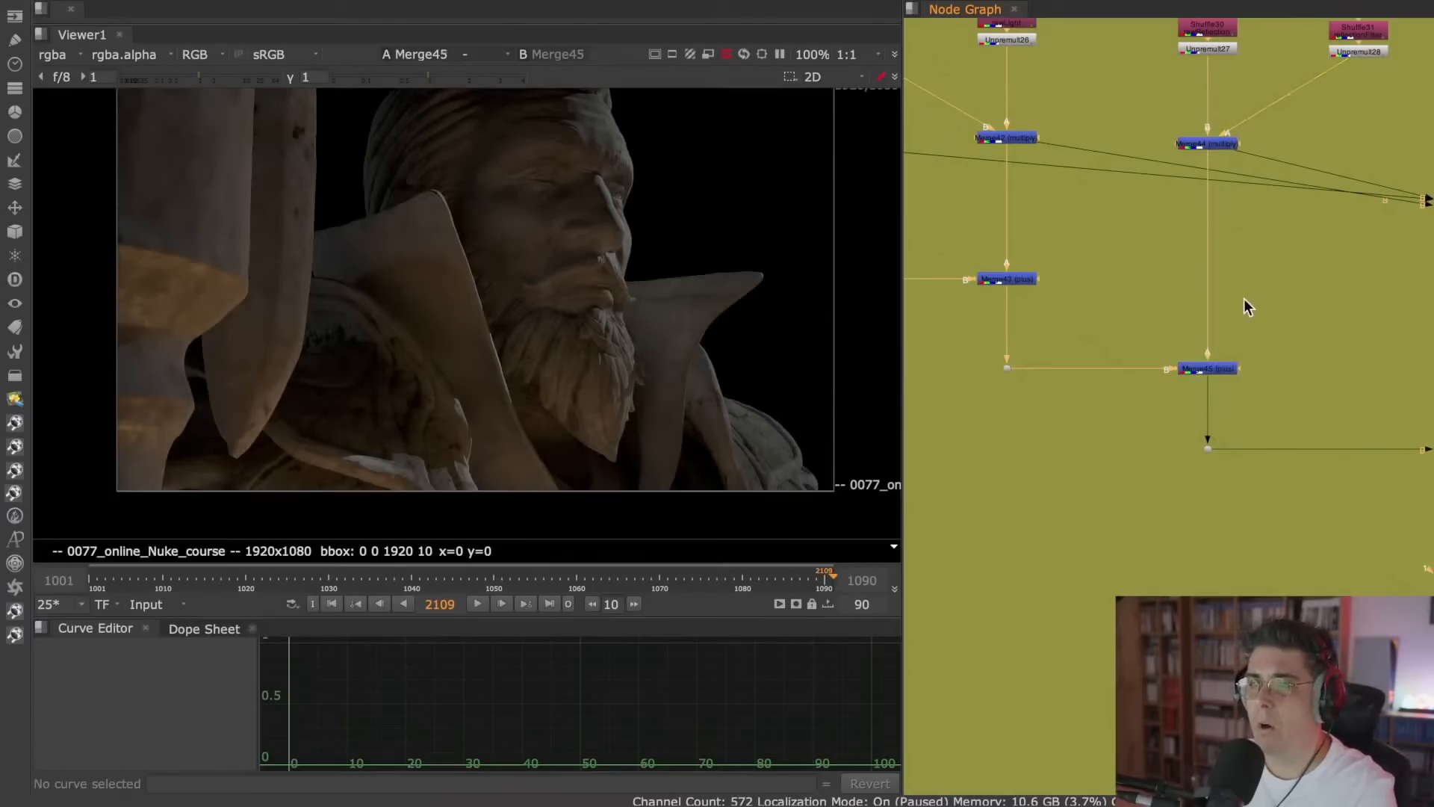
middle_click_drag(1244, 298, 944, 199)
left_click(1265, 343)
key("1")
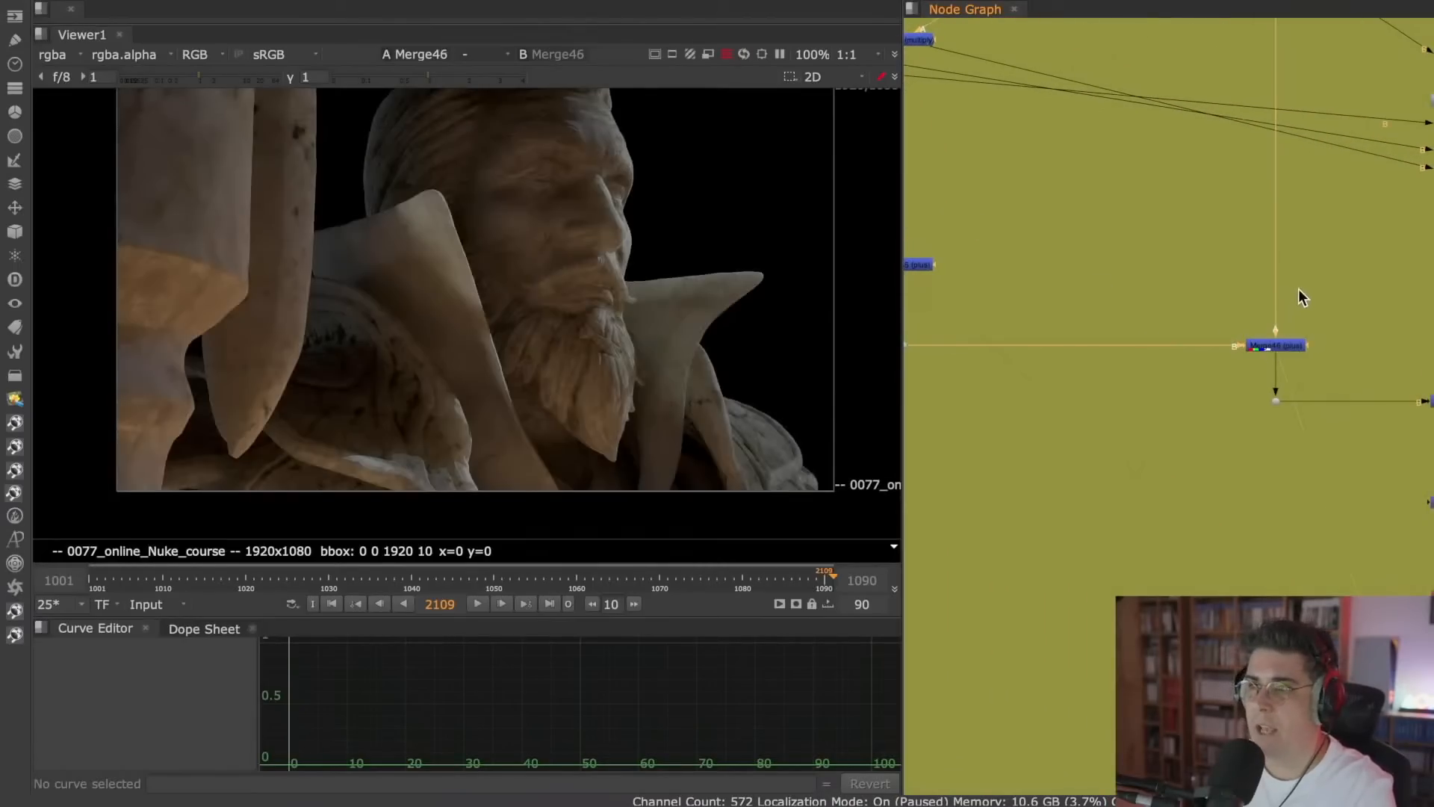
- View the rebuild at Merge47 and at Merge53, which adds the quick fix for missing materials
middle_click_drag(1298, 289, 887, 218)
left_click(1065, 330)
key("1")
left_click(1064, 435)
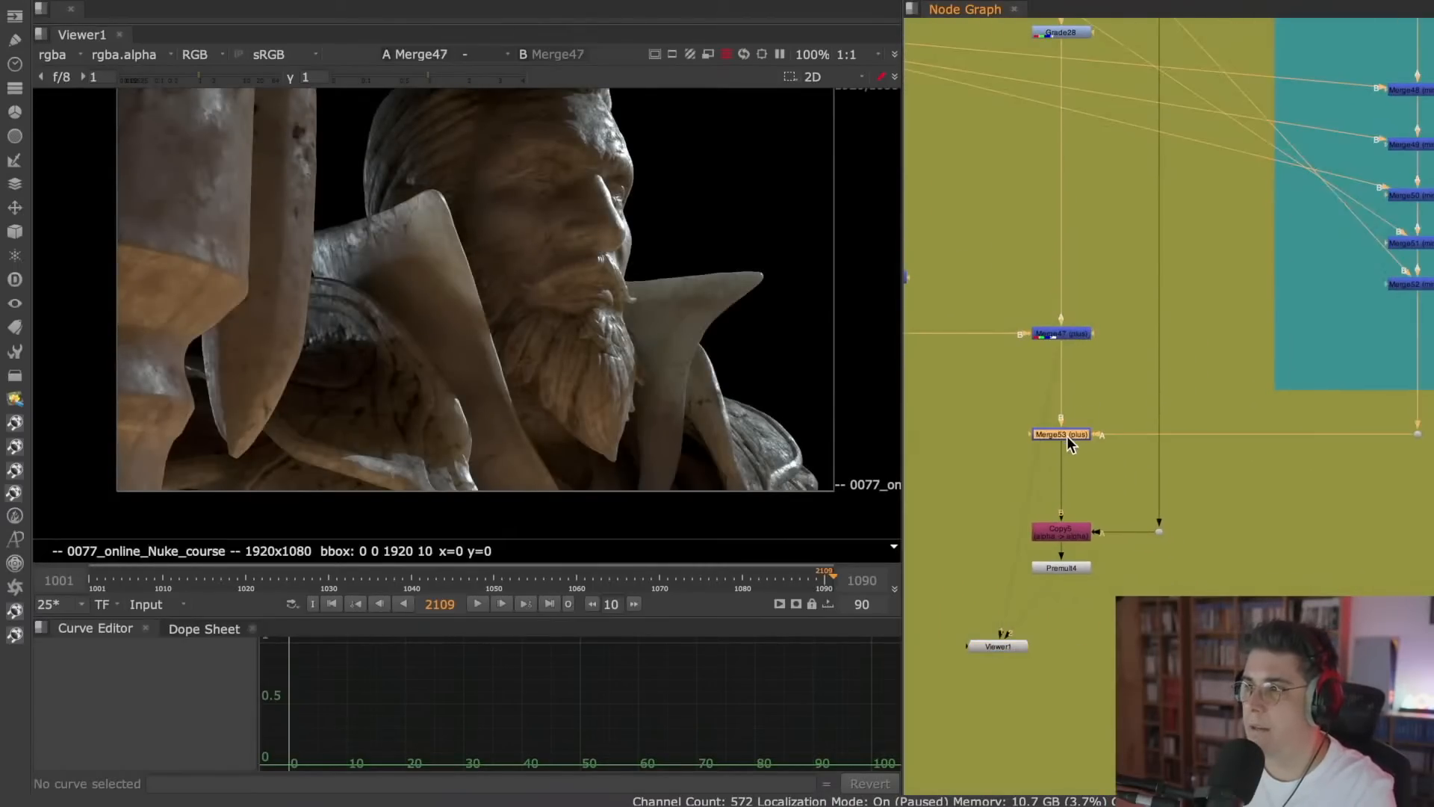
key("1")
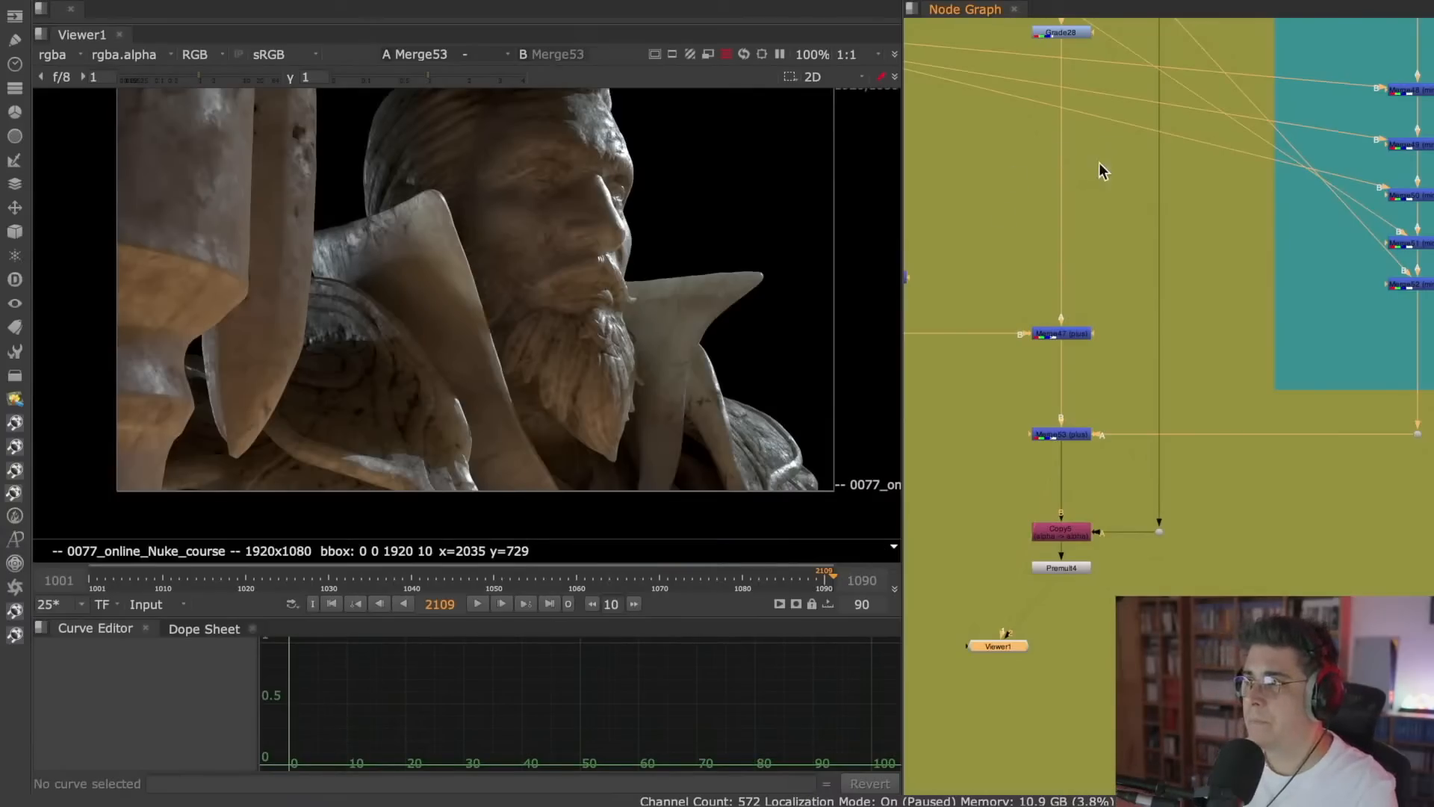
- Look over the whole VRAY rebuild graph, go to the Rebuild using Minus section and view the Read279 main character render
scroll(1060, 175, "down", 5)
key("space")
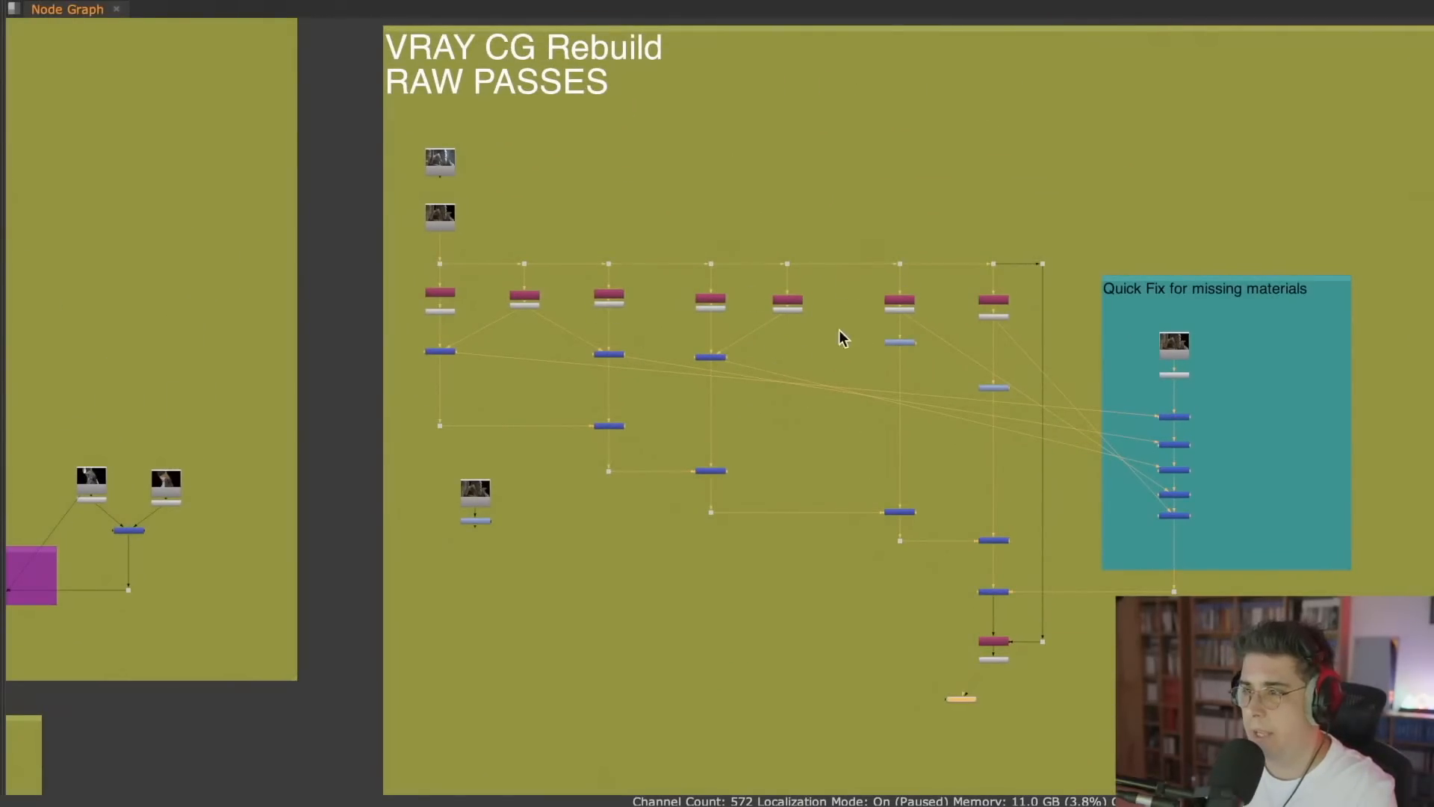
scroll(840, 331, "up", 2)
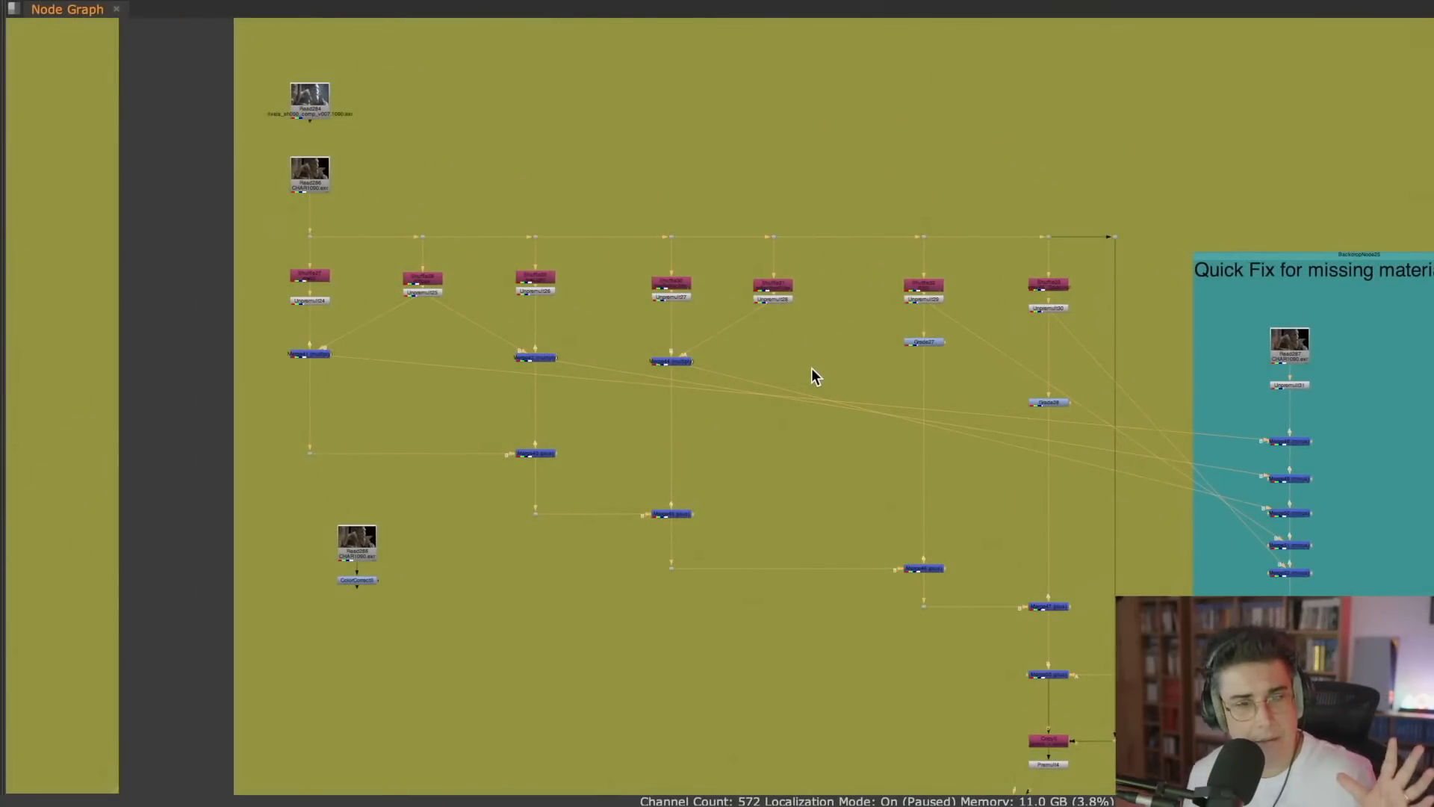
scroll(808, 338, "down", 5)
middle_click_drag(720, 407, 1153, 138)
middle_click_drag(662, 336, 939, 141)
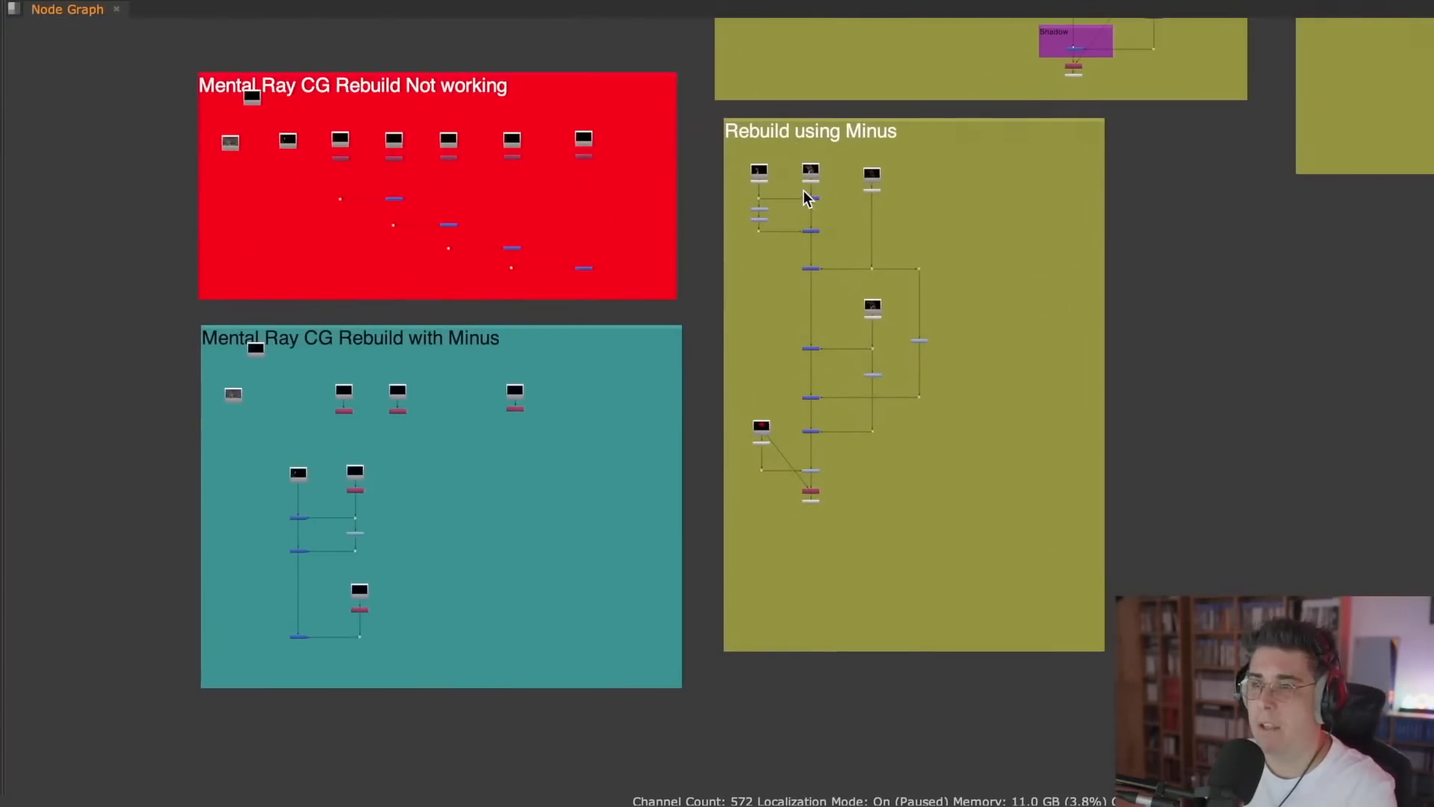
scroll(807, 198, "up", 8)
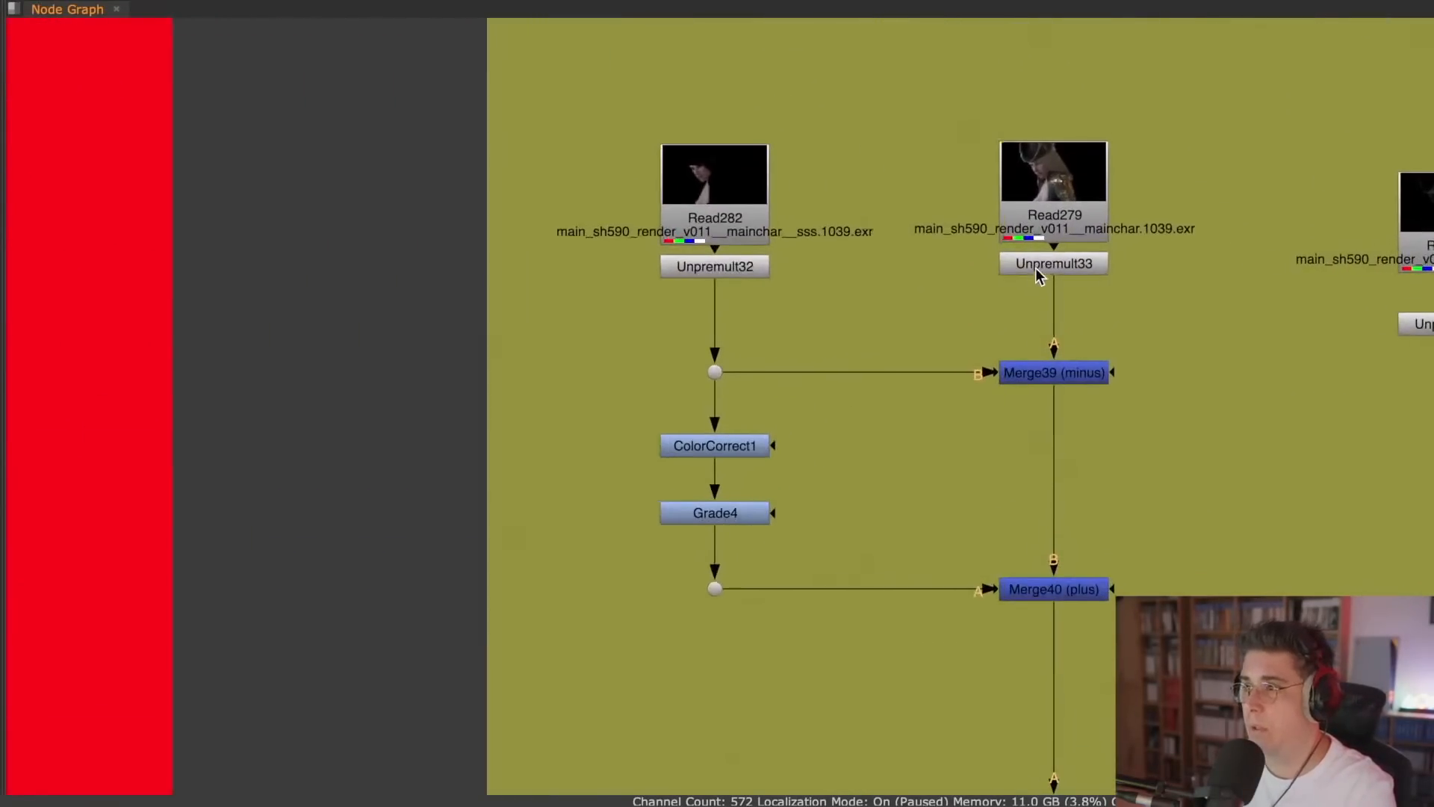
left_click(1056, 187)
key("1")
left_click(1210, 248)
key("space")
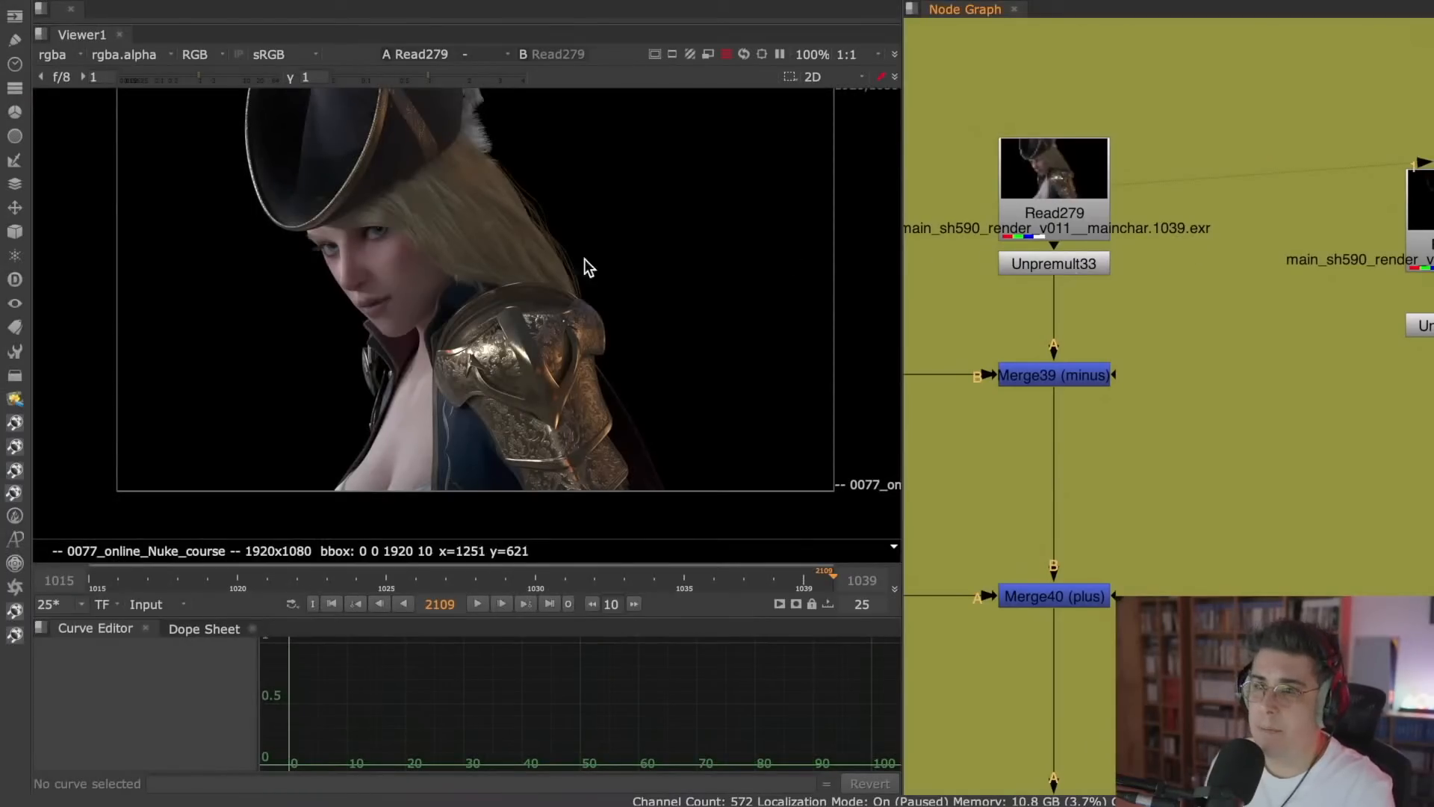
- Examine the Read279 main character render up close and look through the list of available layers
scroll(535, 319, "up", 3)
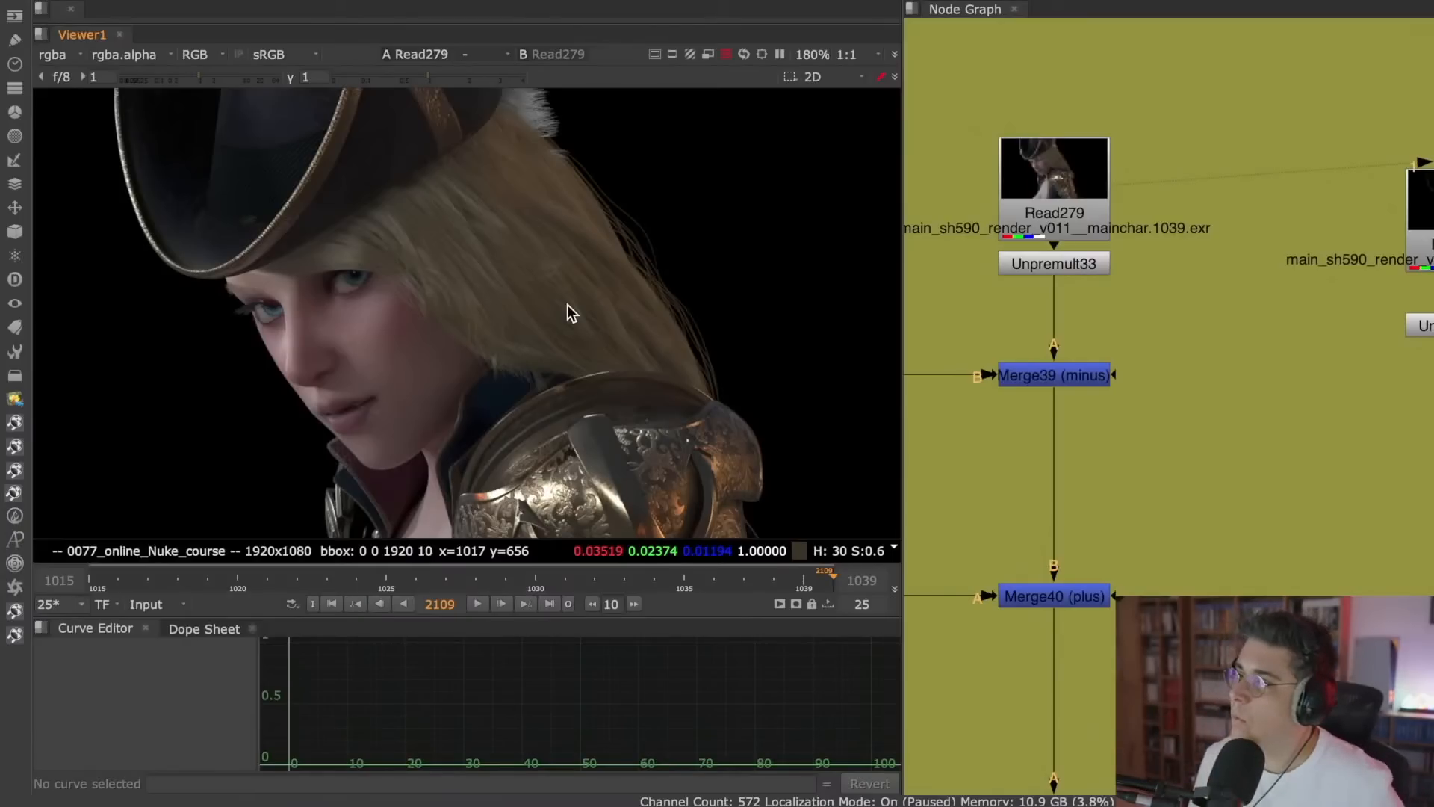
left_click(1055, 163)
left_click(935, 192)
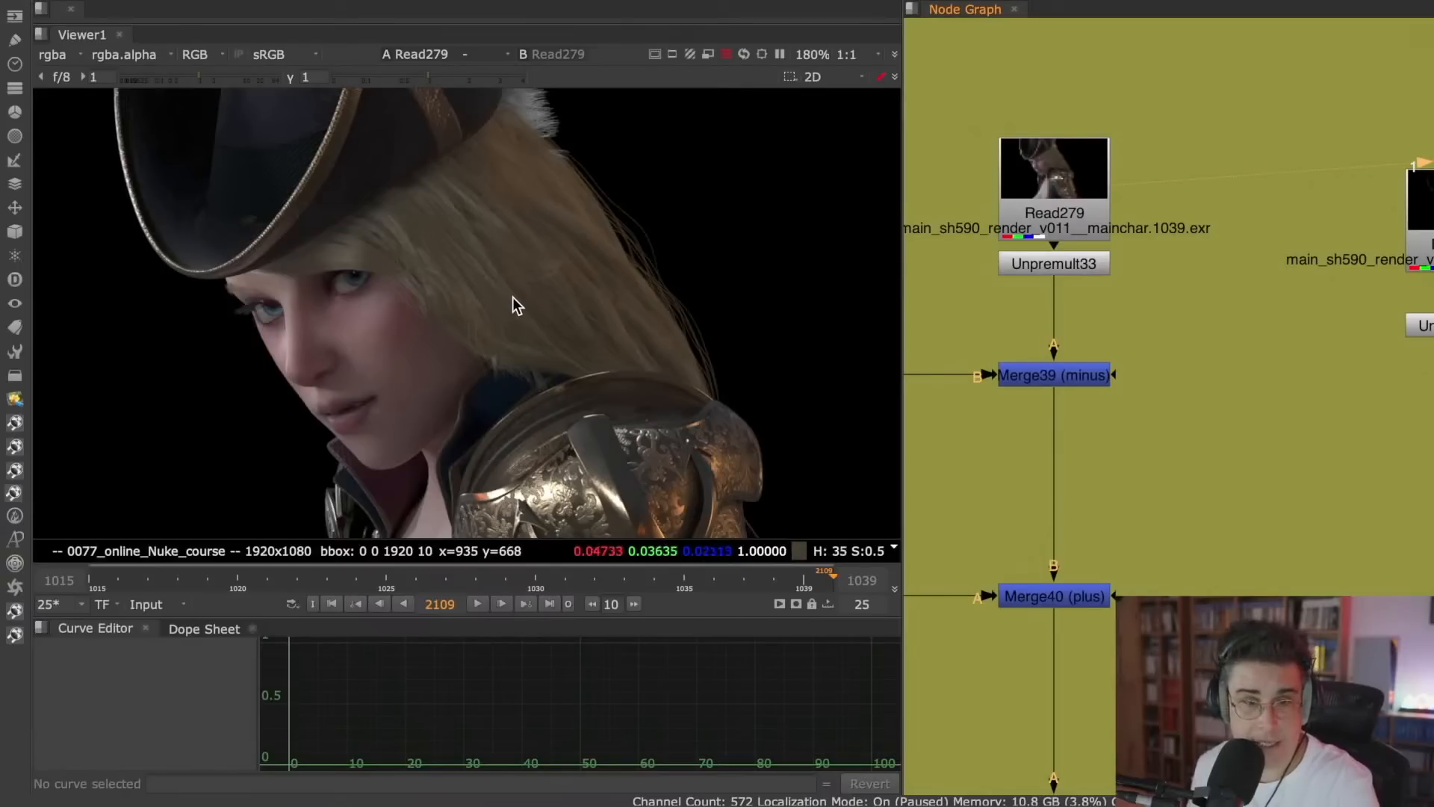
middle_click_drag(481, 307, 505, 306)
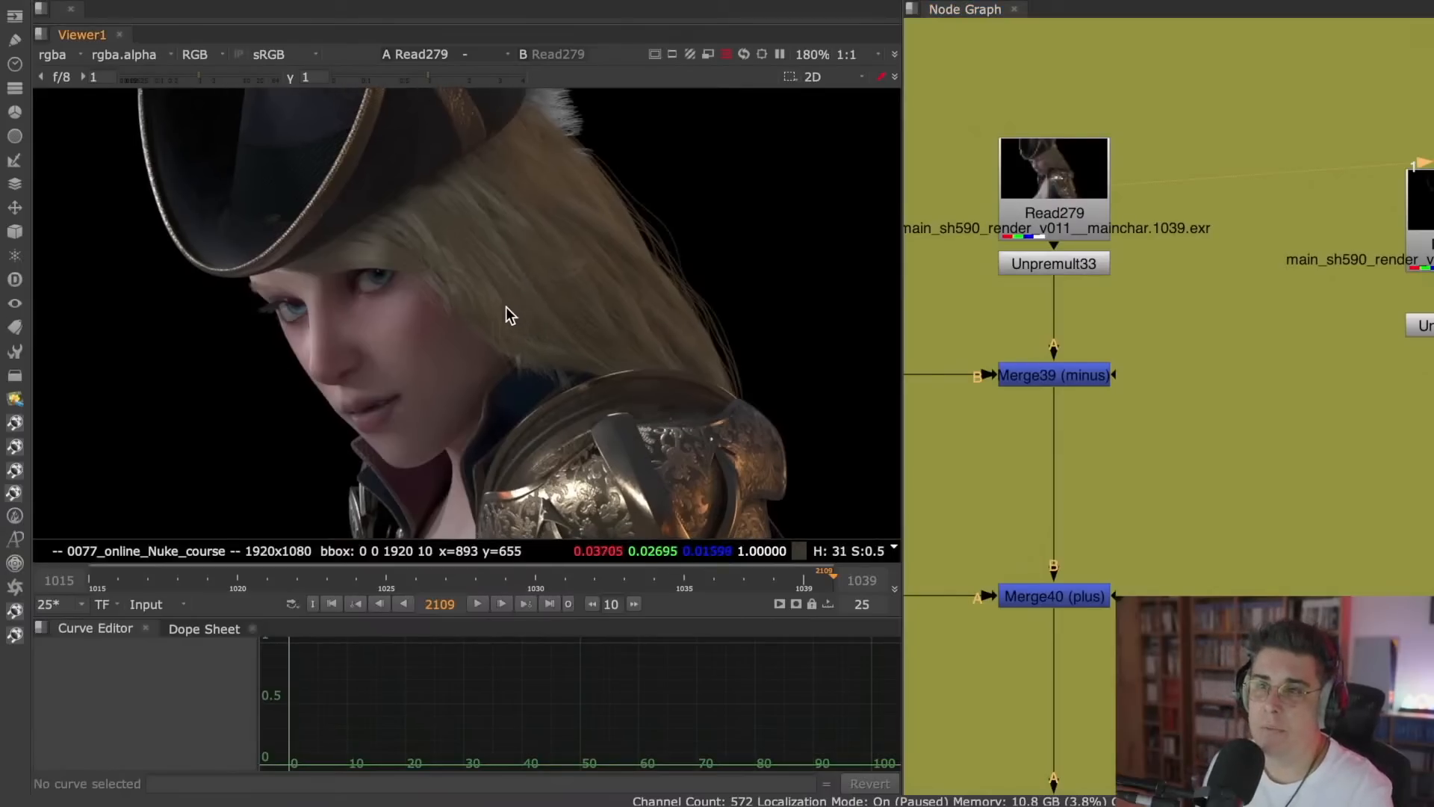
left_click(49, 56)
mouse_move(126, 152)
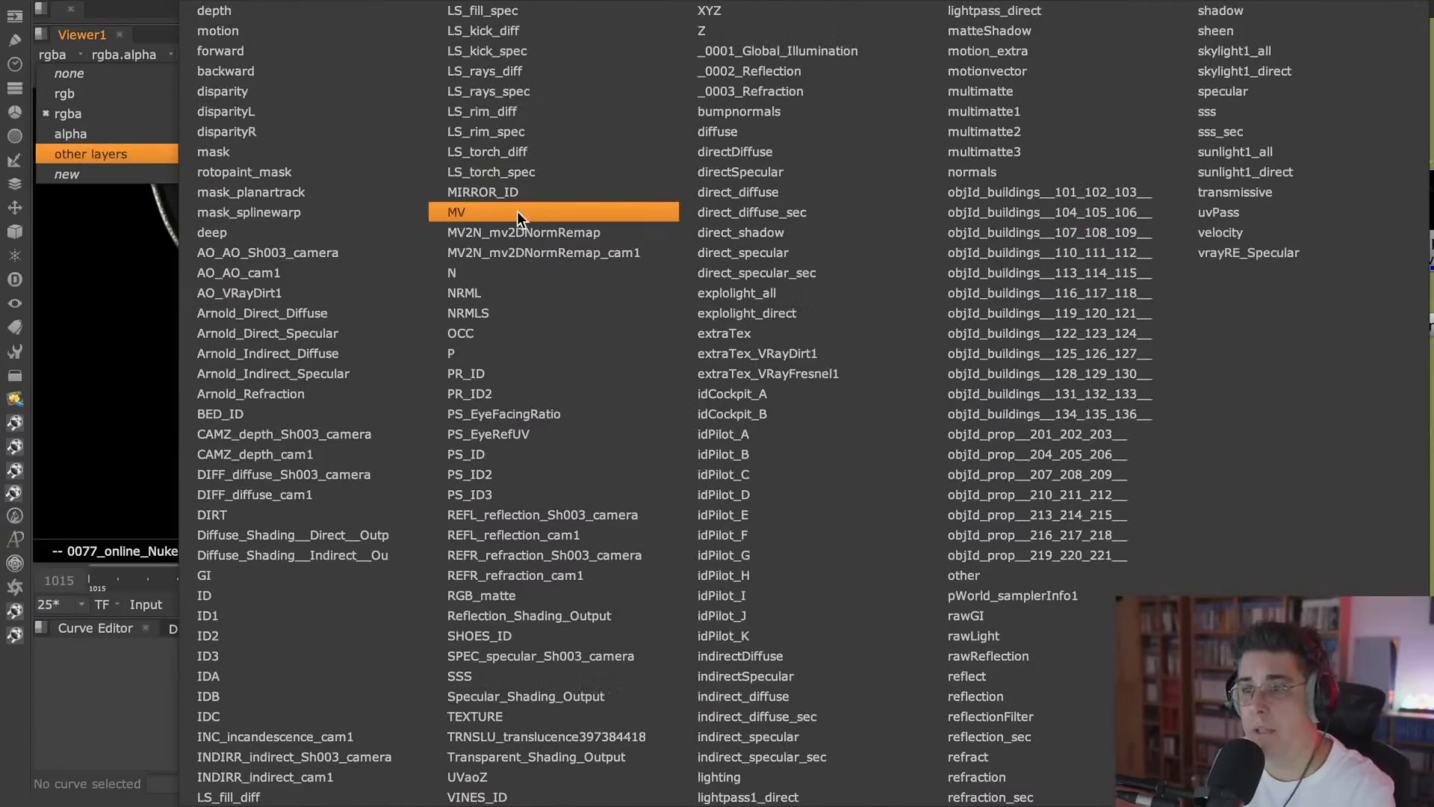
left_click(105, 312)
- View the Read282 subsurface scattering (sss) render of the main character
middle_click_drag(1042, 278, 1176, 205)
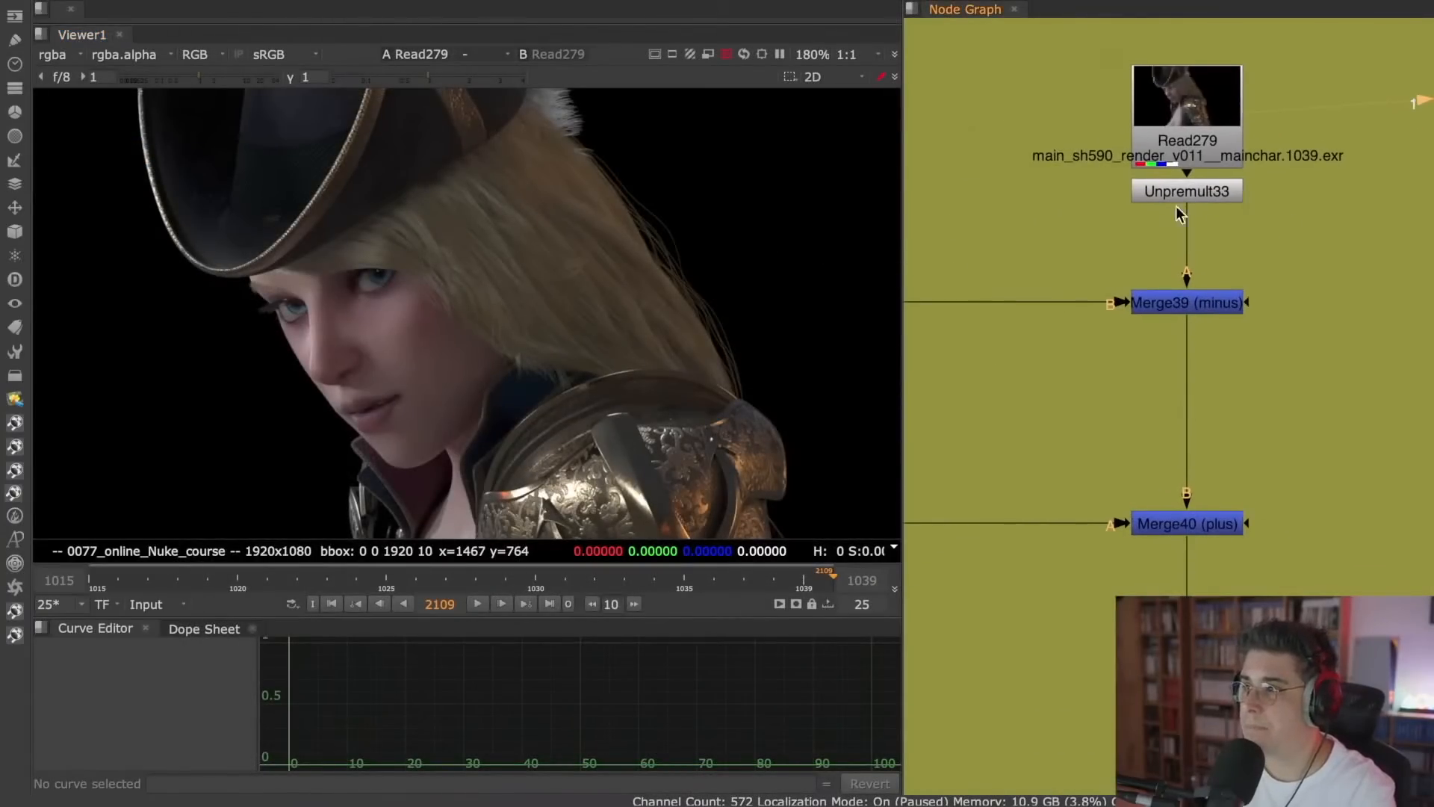
middle_click_drag(999, 183, 1140, 221)
scroll(1140, 222, "down", 1)
left_click(1025, 158)
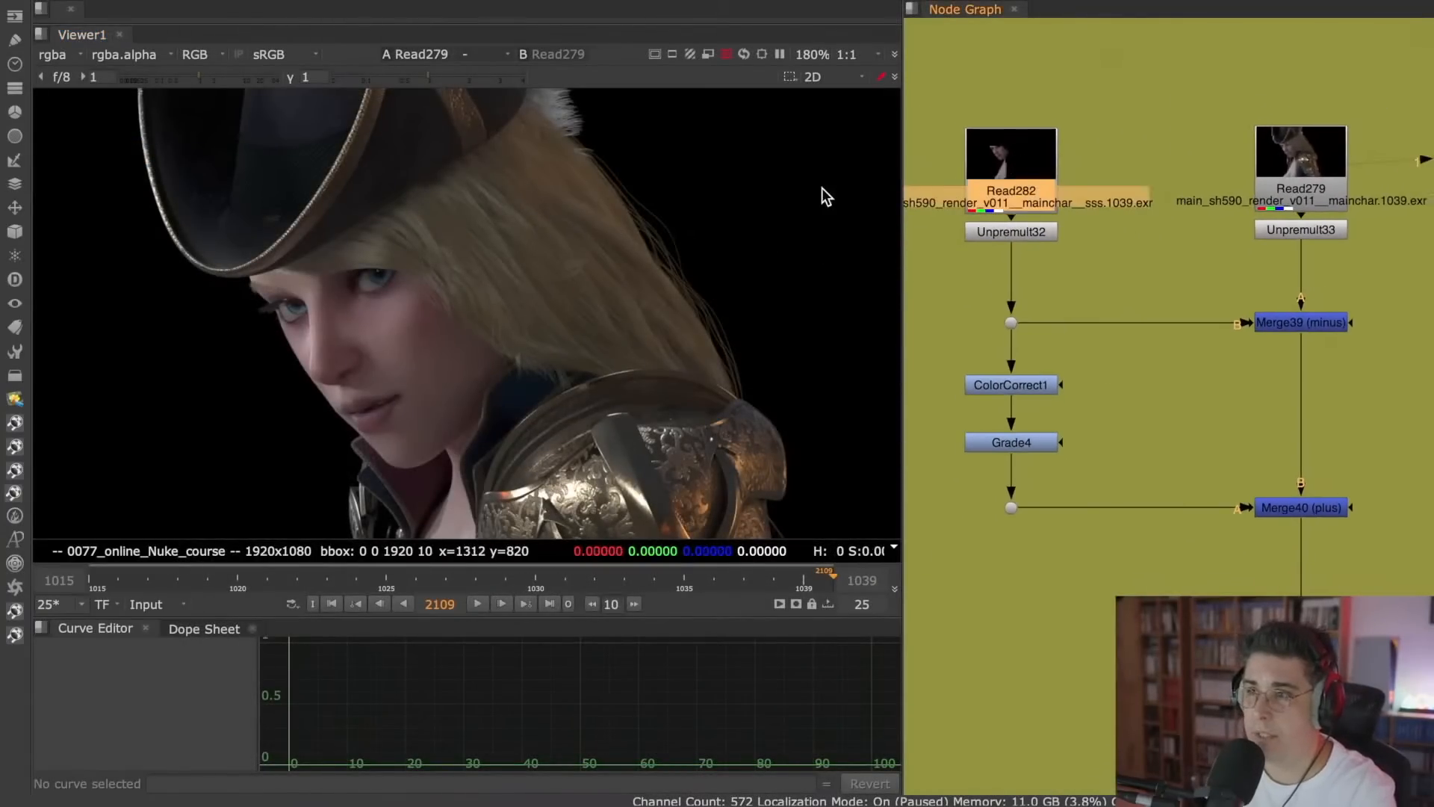
key("1")
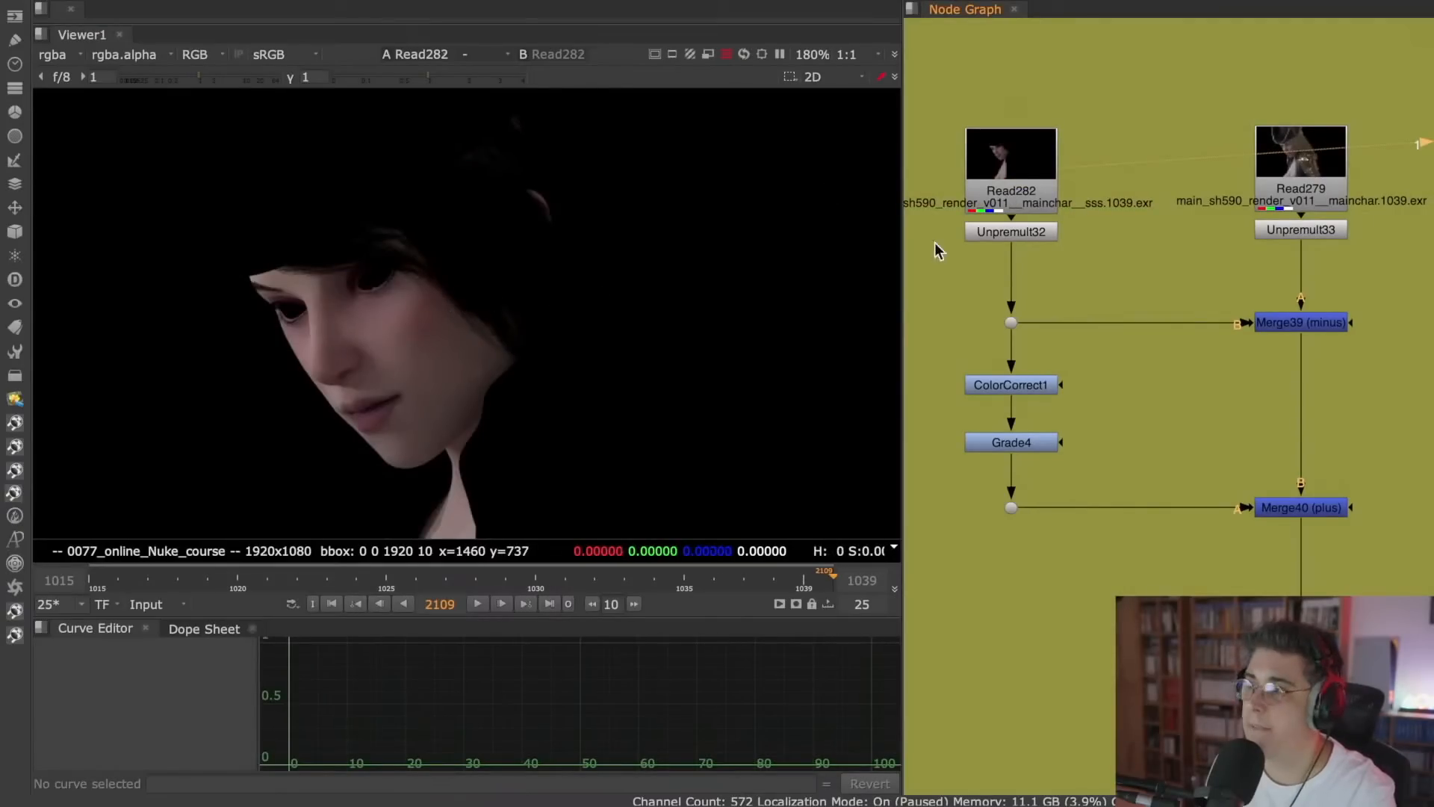
- View the unpremultiplied main character render at Unpremult33 and the sss subtraction at Merge39 (minus)
left_click(1315, 163)
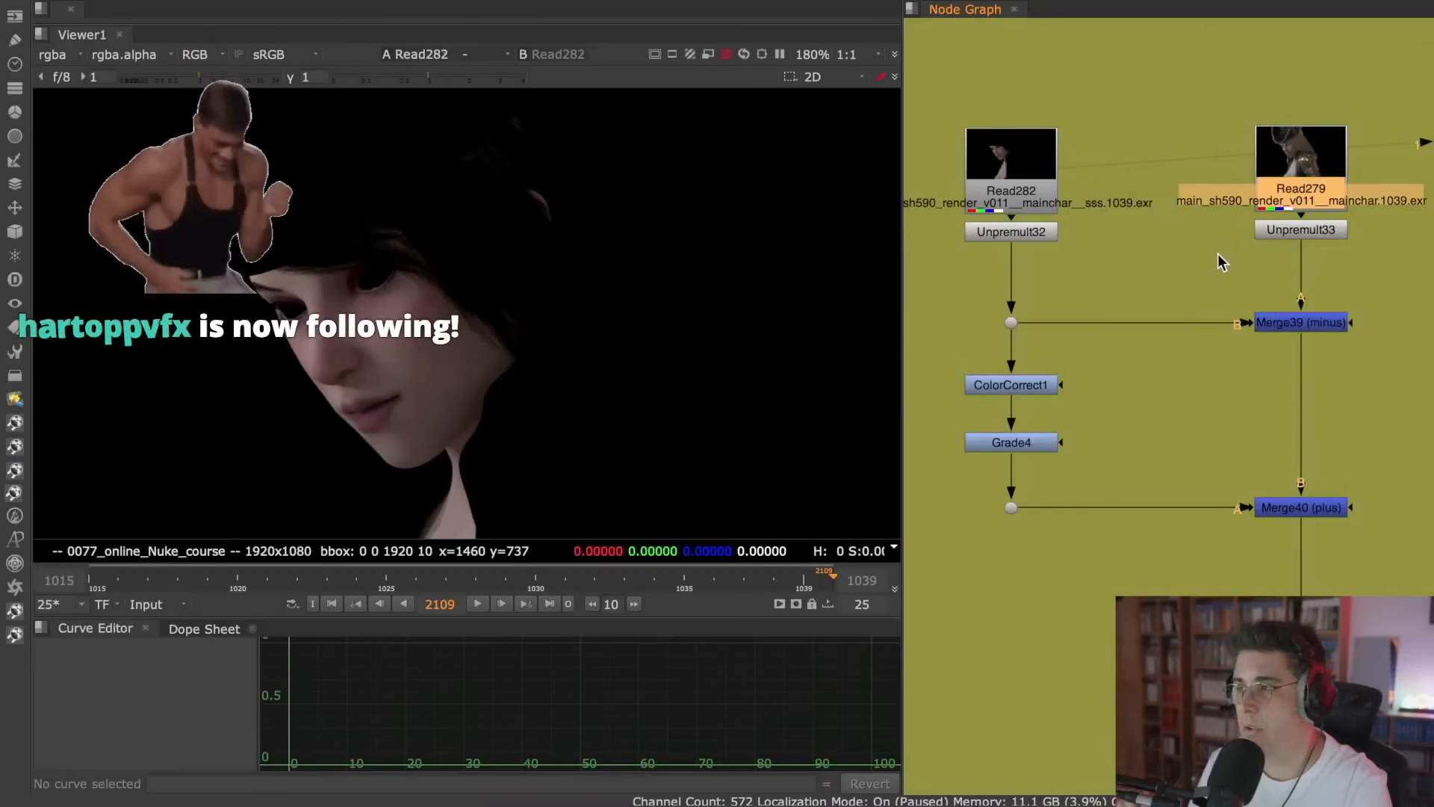
middle_click_drag(1225, 254, 1202, 248)
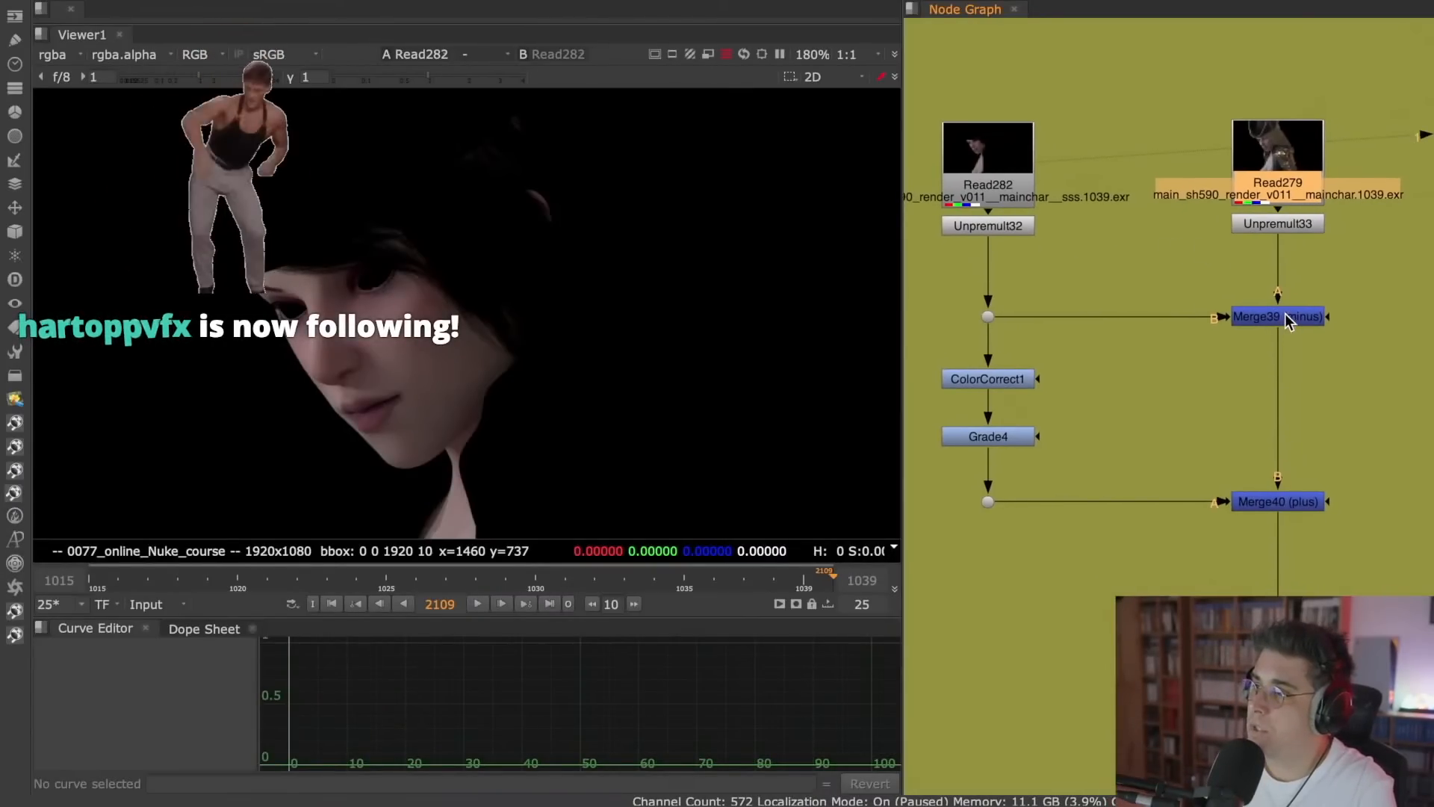
left_click(1284, 222)
key("1")
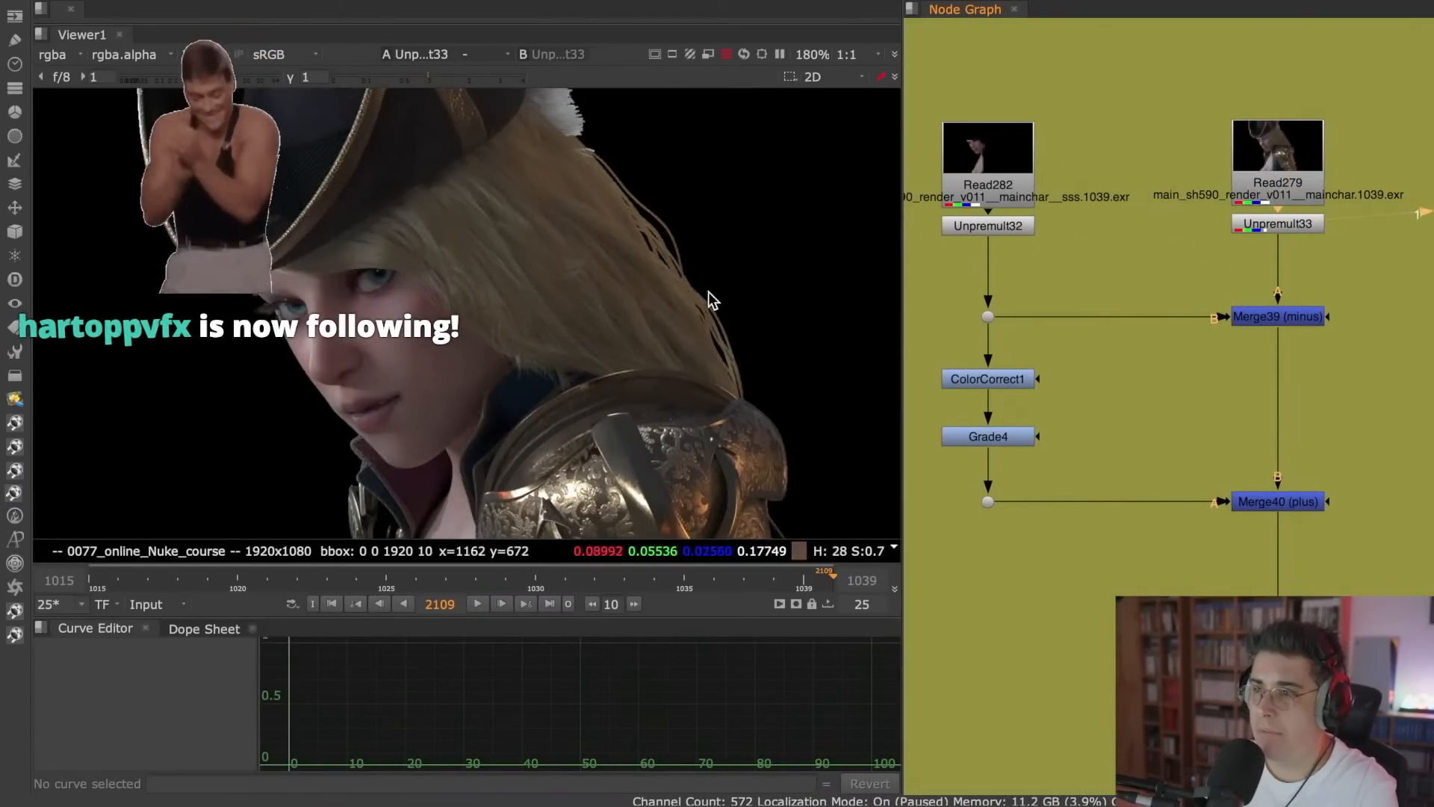
left_click(1293, 315)
key("1")
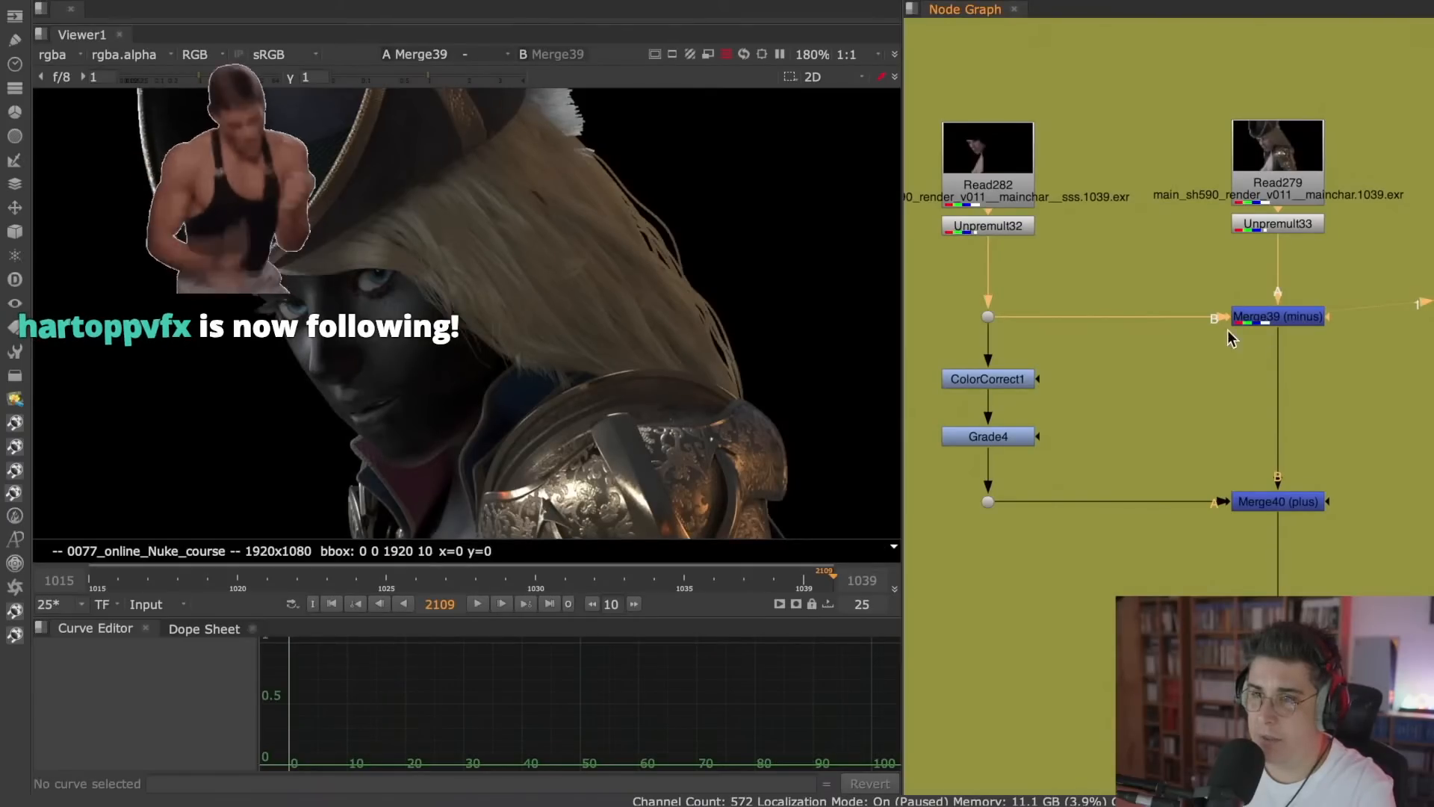
- Compare the character's face up close between Unpremult33 and Merge39 (minus)
scroll(414, 353, "up", 5)
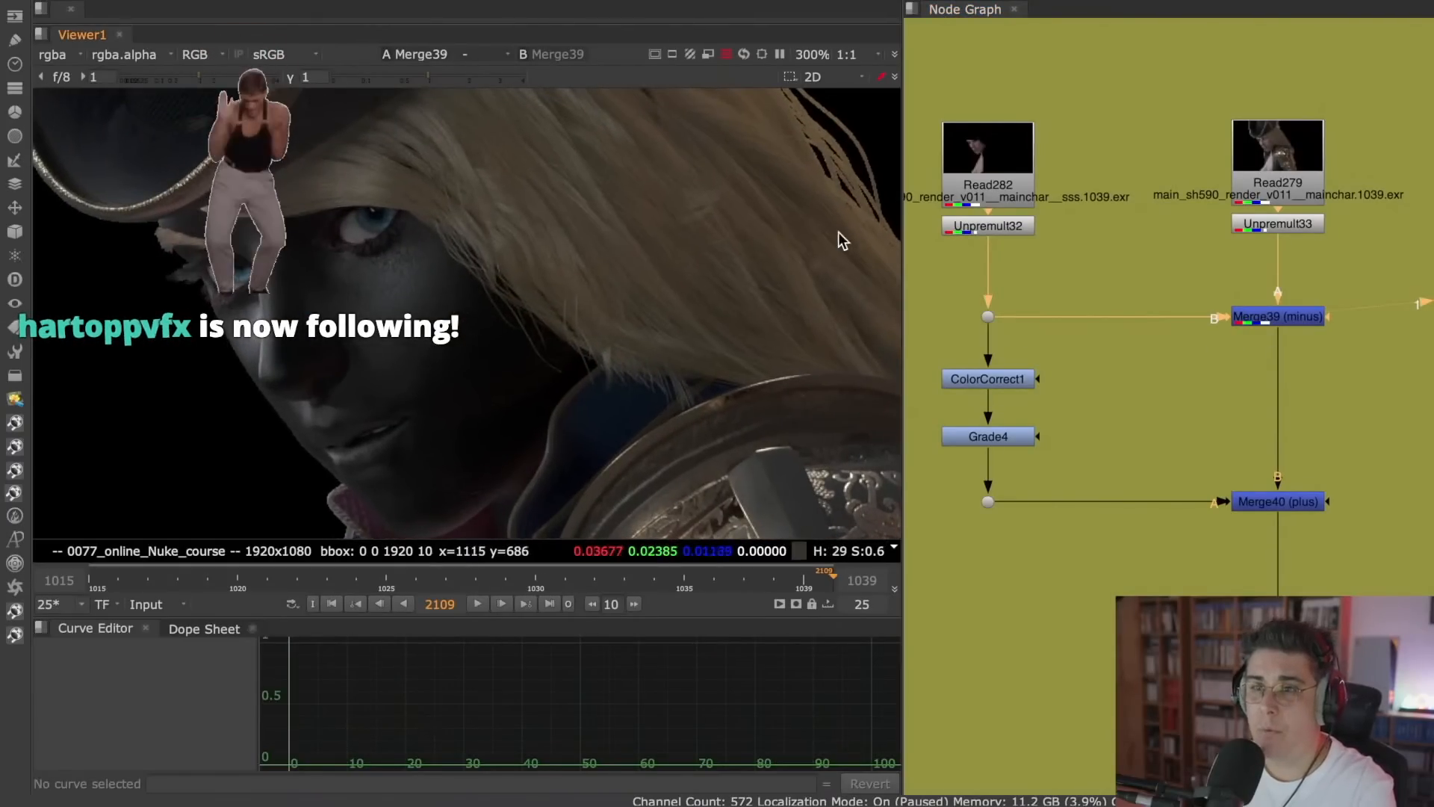
left_click(1277, 223)
key("1")
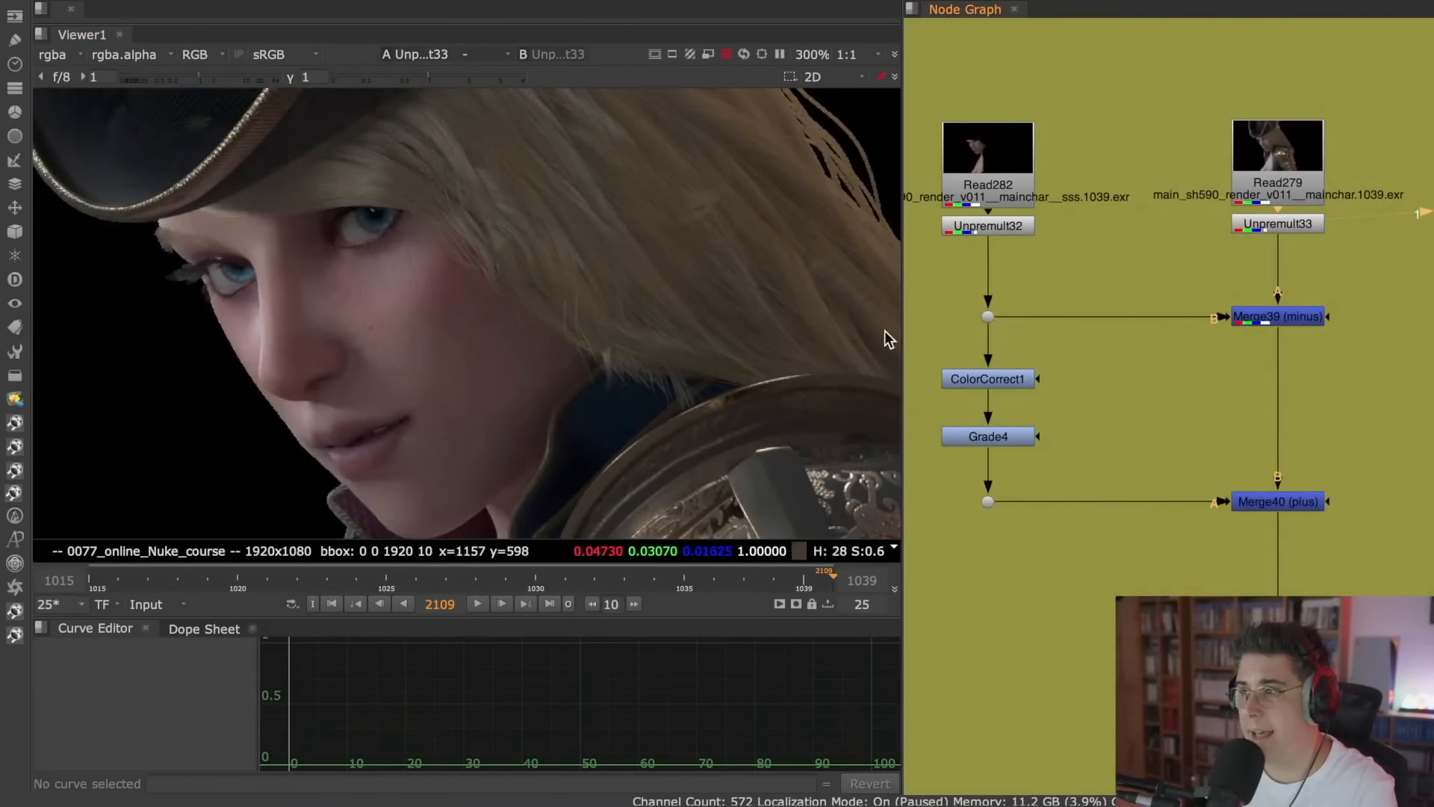
left_click(1260, 318)
key("1")
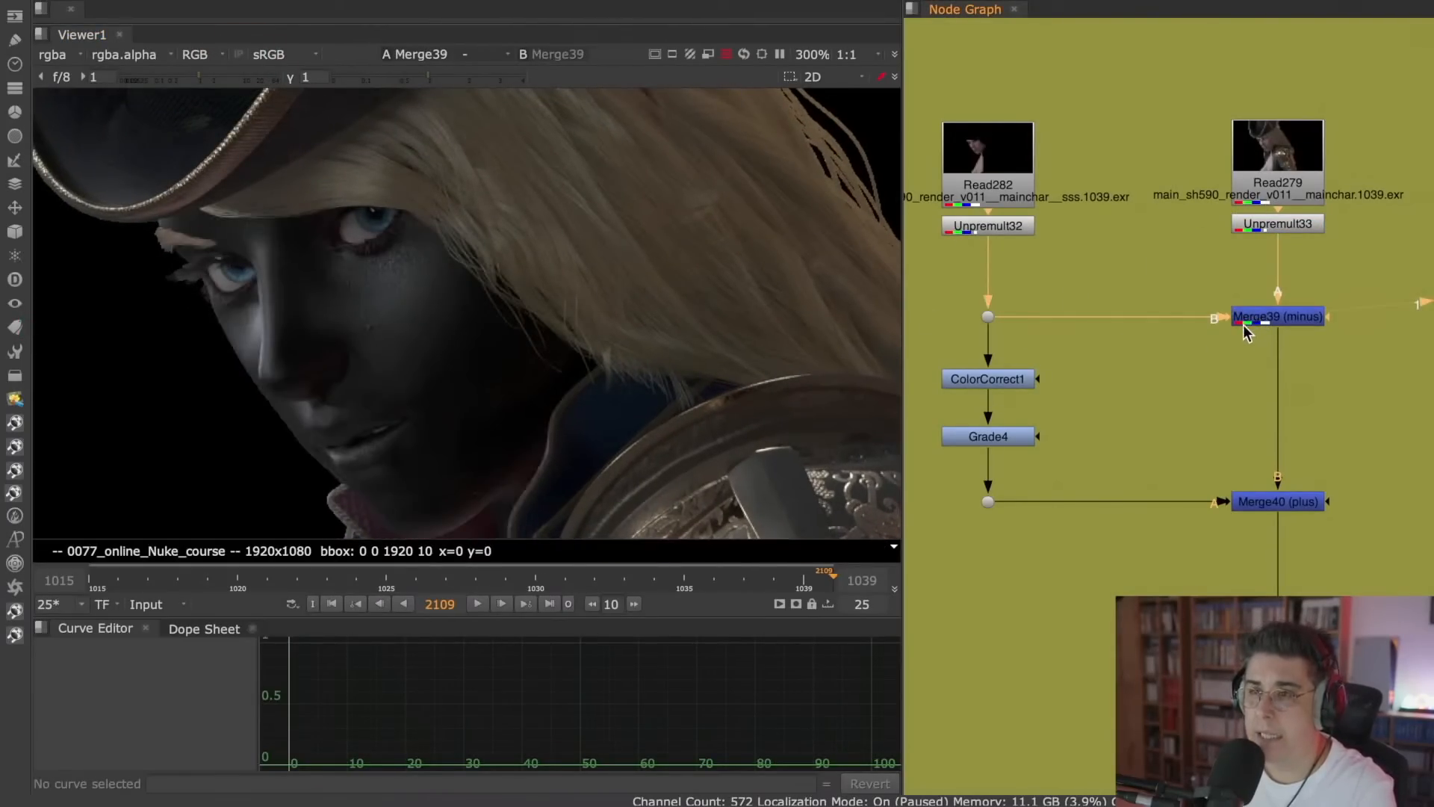
- Disable ColorCorrect1 and Grade4 in the sss branch and view the rebuild at Merge40 (plus)
left_click_drag(1078, 359, 907, 485)
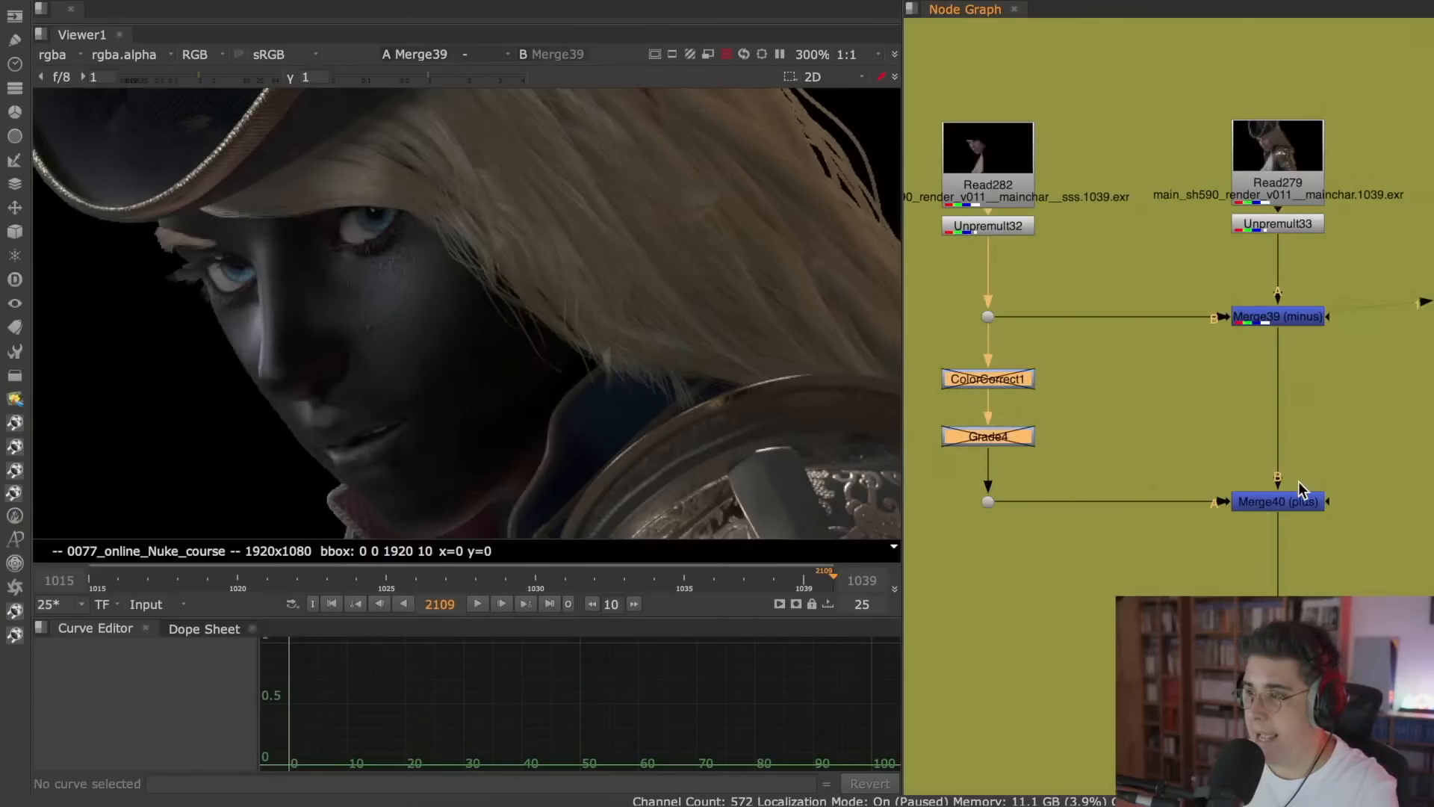
key("d")
left_click(1294, 501)
key("1")
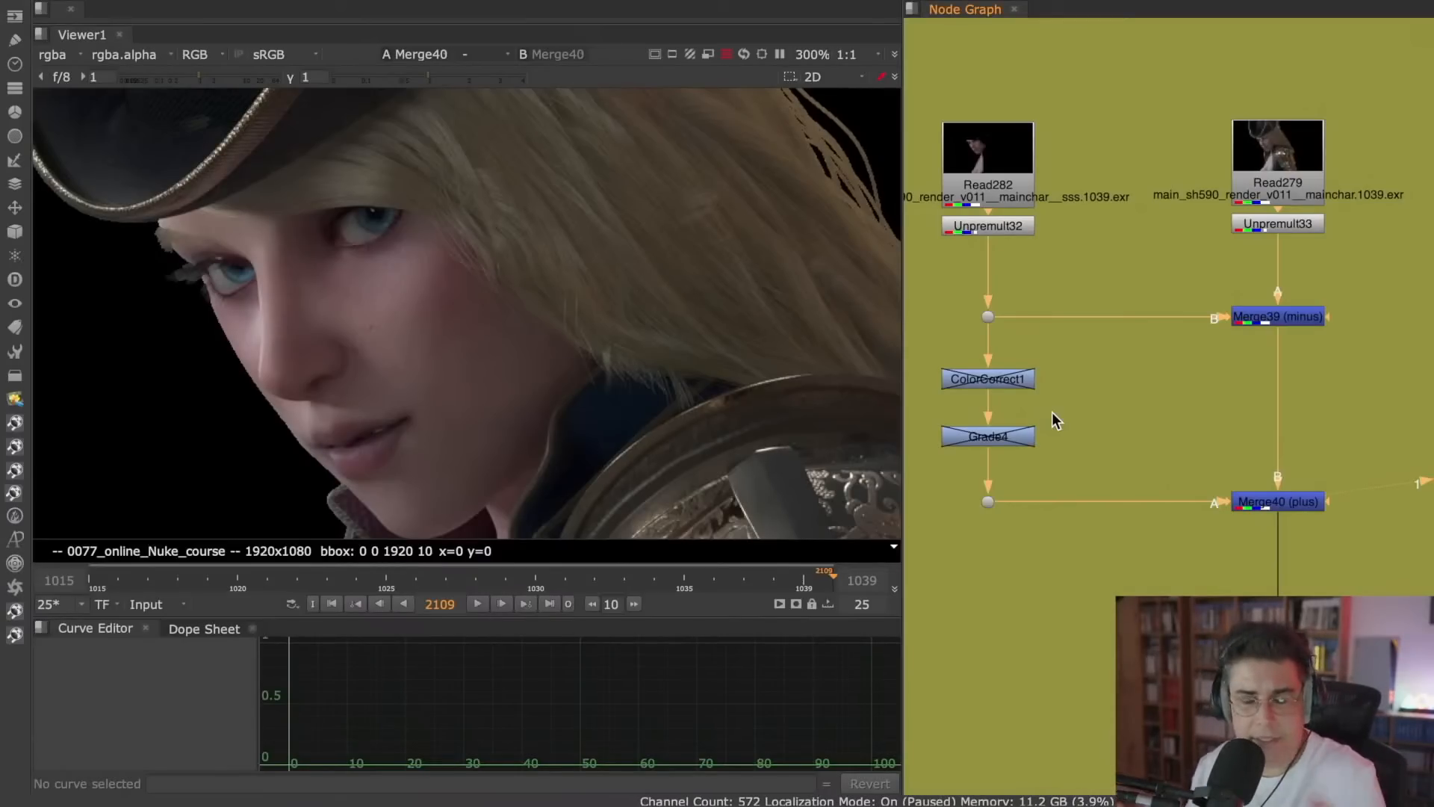
- View the sss pass at Unpremult32 and re-enable ColorCorrect1 and Grade4
key("1")
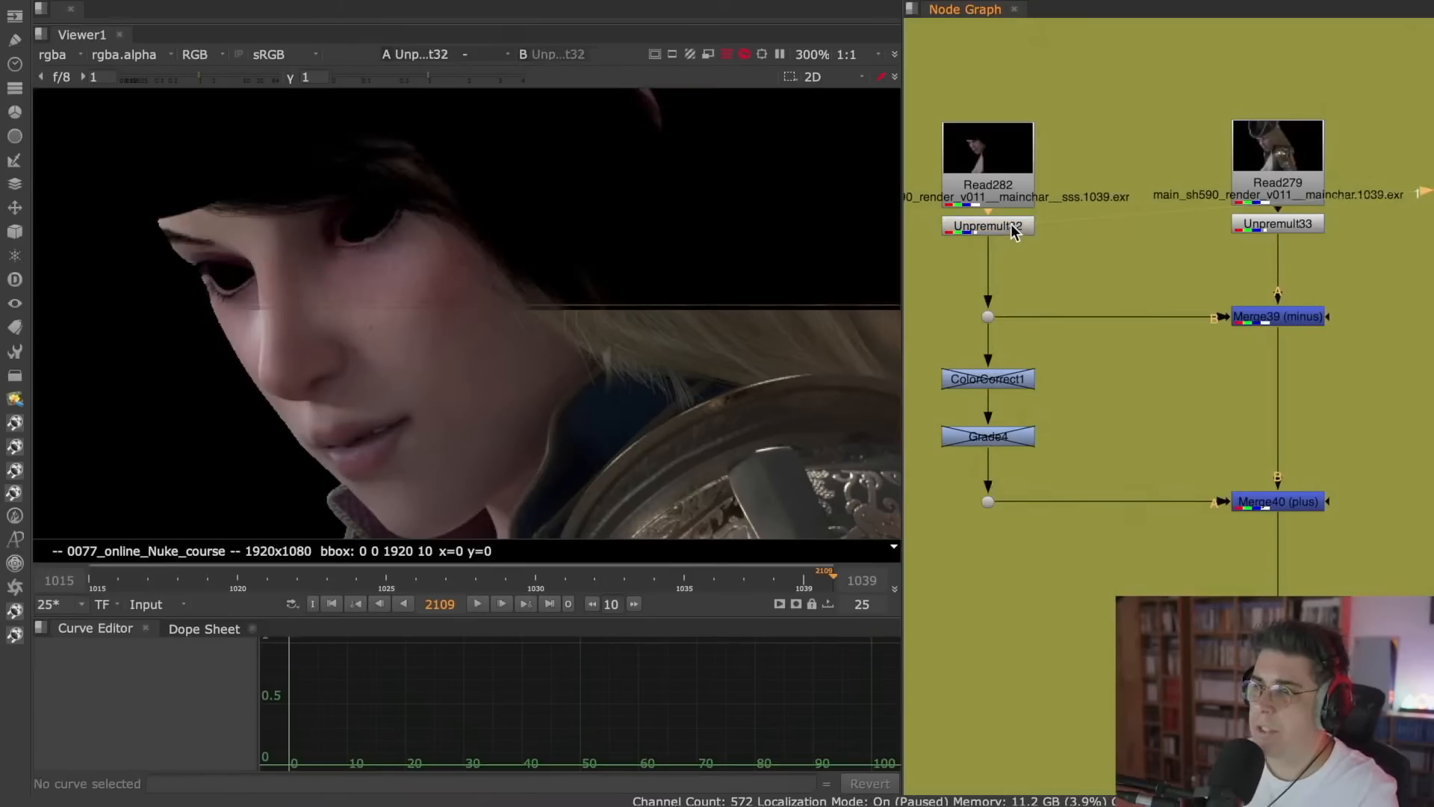
left_click_drag(1066, 339, 914, 484)
key("d")
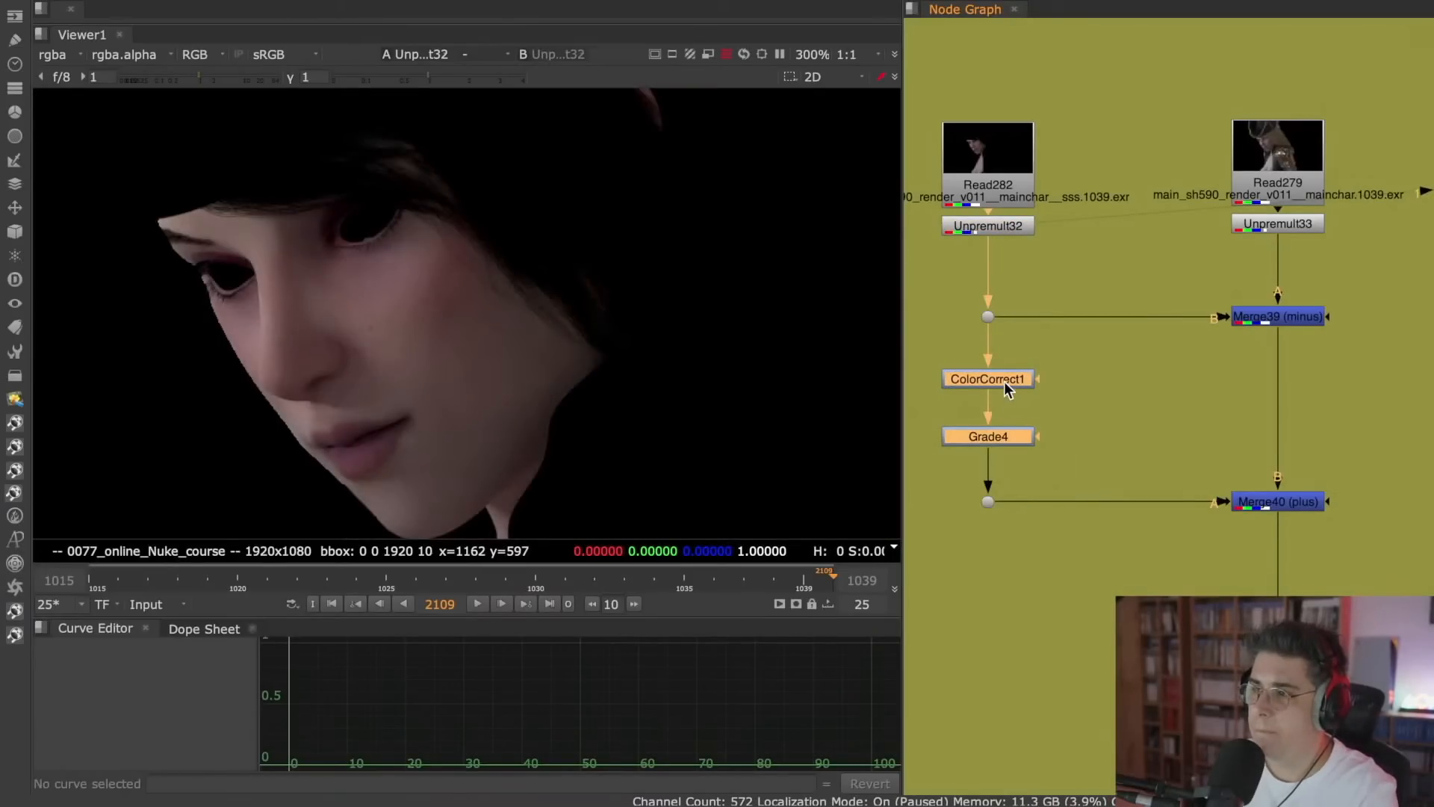
- View the sss corrections at ColorCorrect1 and Grade4, and their recombination with the render at Merge40 (plus)
left_click(1004, 381)
key("1")
left_click(1014, 439)
key("1")
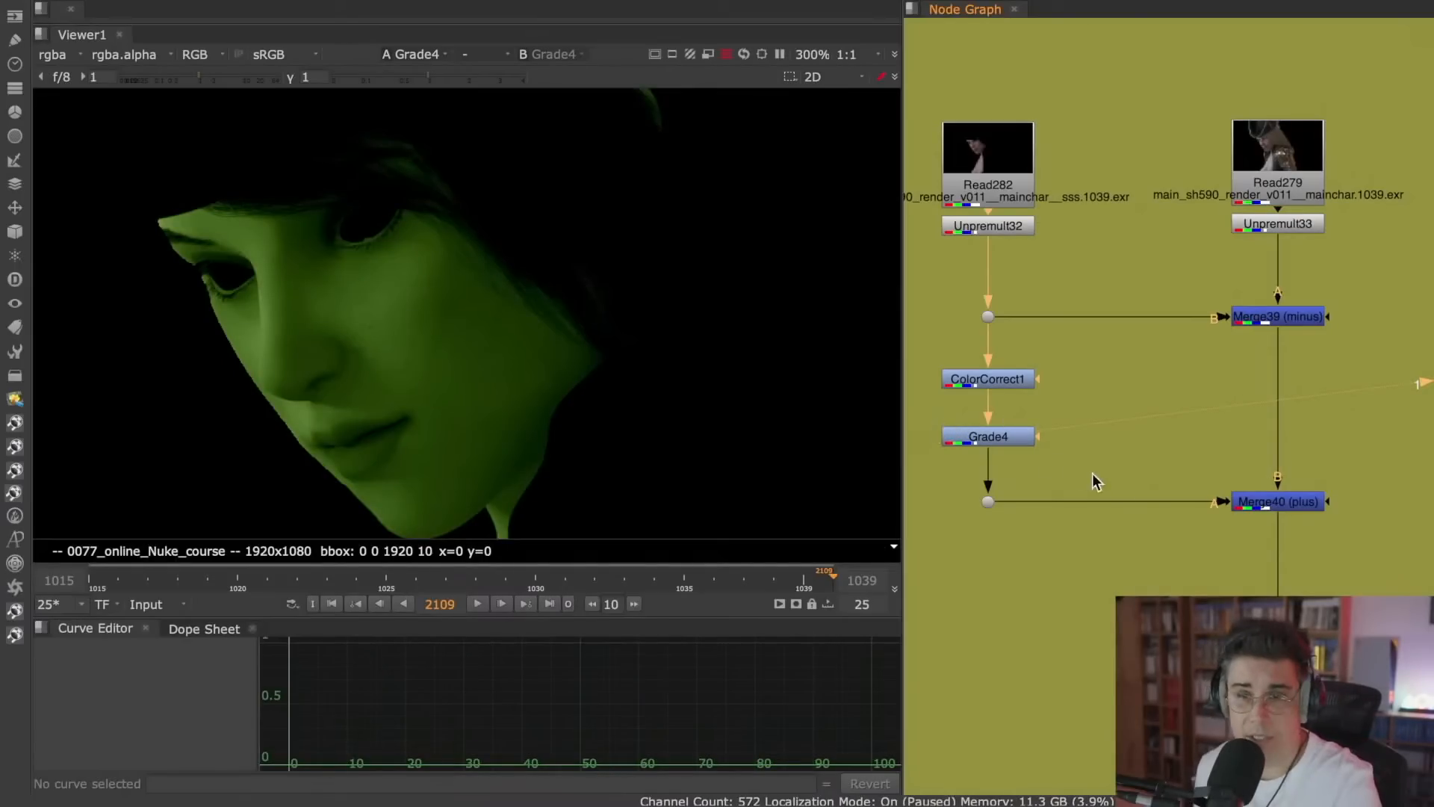
left_click(1281, 501)
key("1")
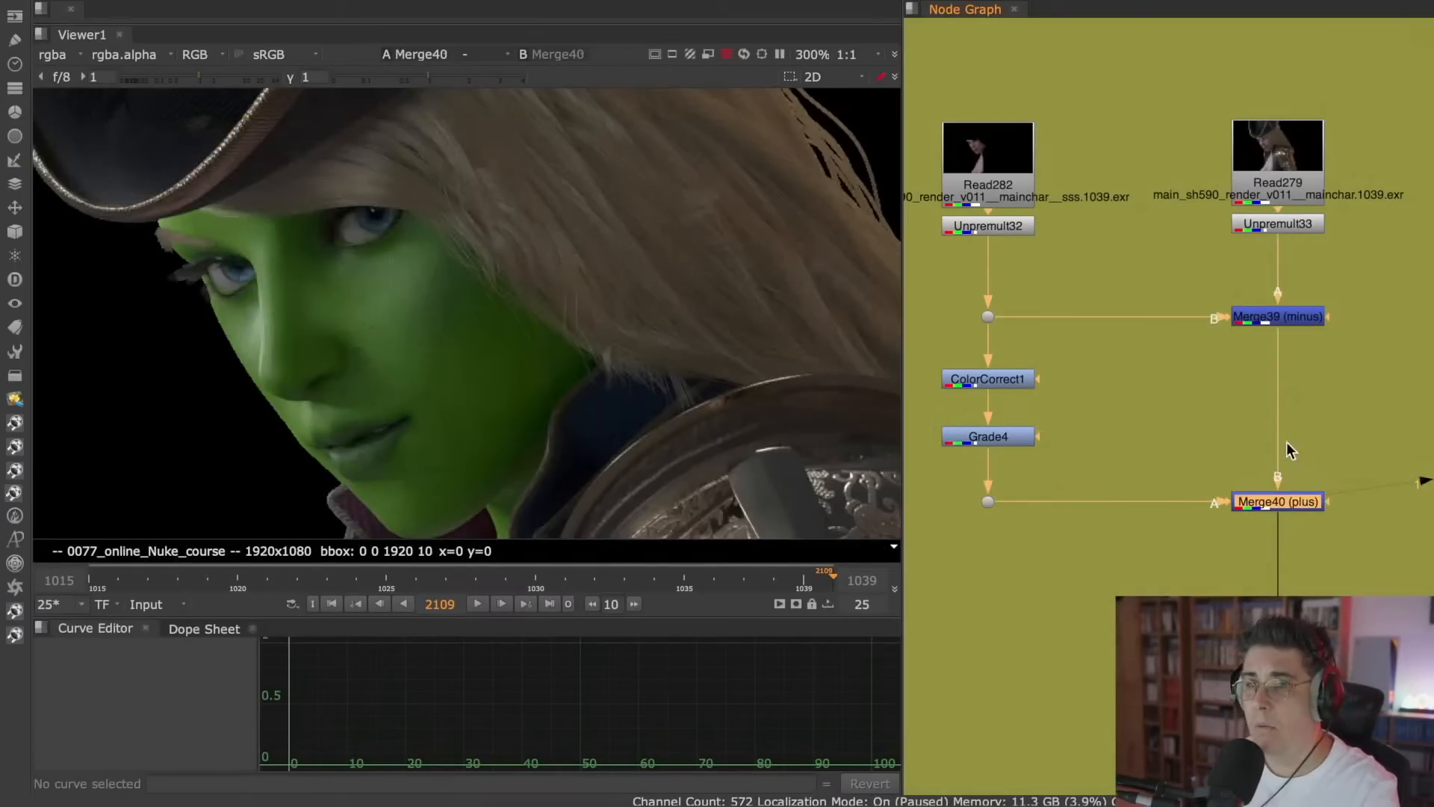
- Compare the original Read279 render with the color-corrected skin at Merge40 (plus)
left_click(1271, 154)
key("1")
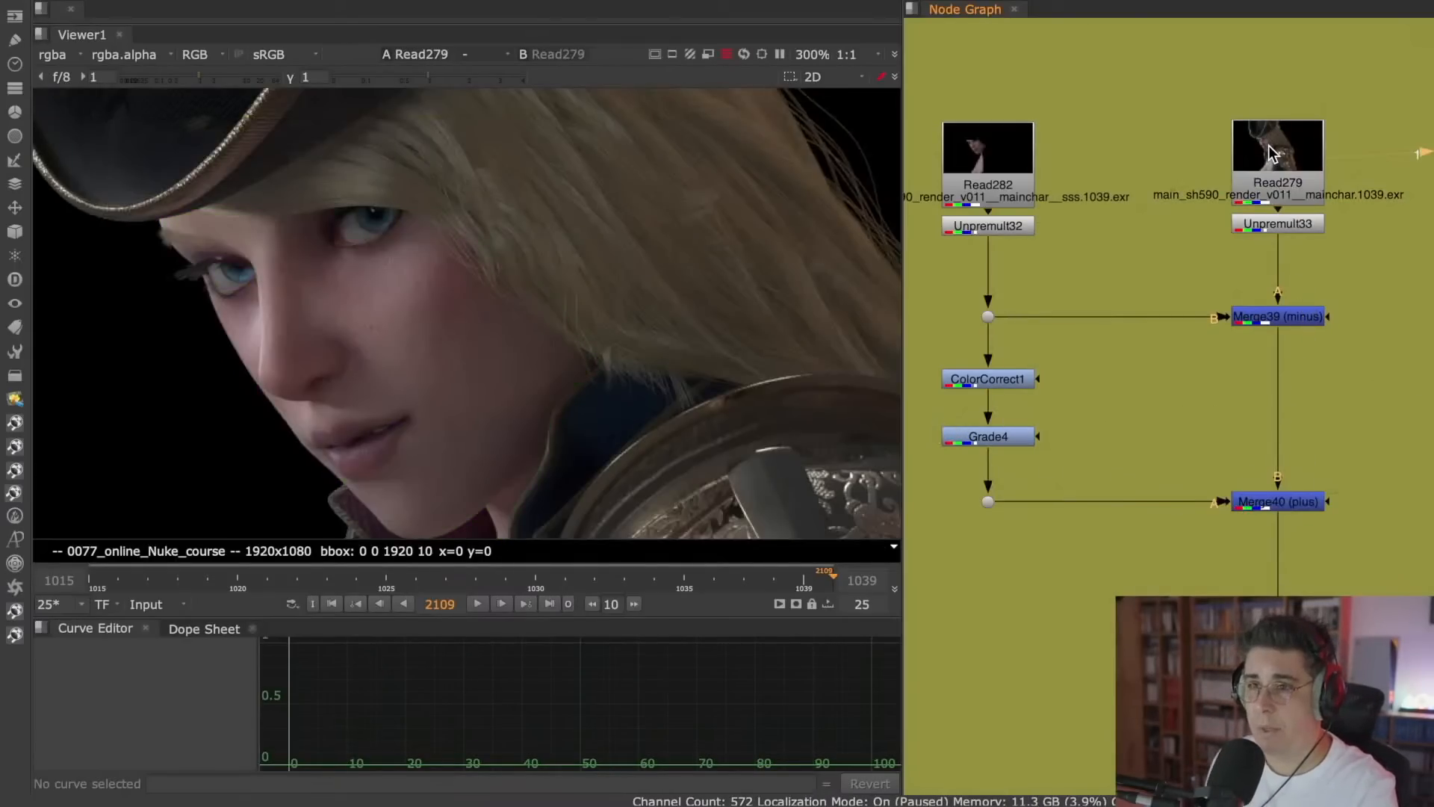
left_click(1292, 500)
key("1")
- Go to the reflection branch of the minus rebuild and view its unpremultiplied pass at Unpremult34
middle_click_drag(1255, 494, 1211, 287)
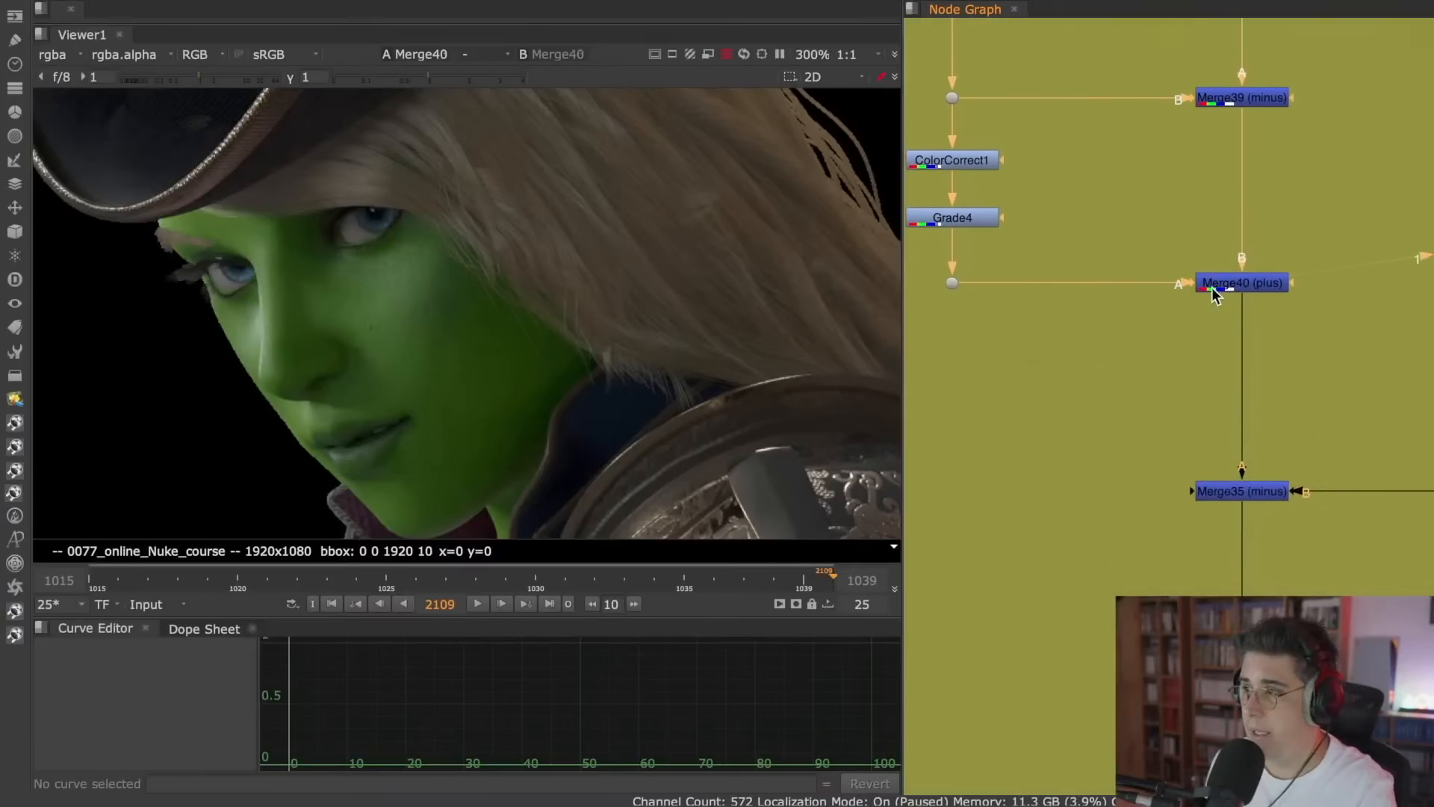
scroll(1165, 306, "down", 2)
scroll(1086, 288, "down", 3)
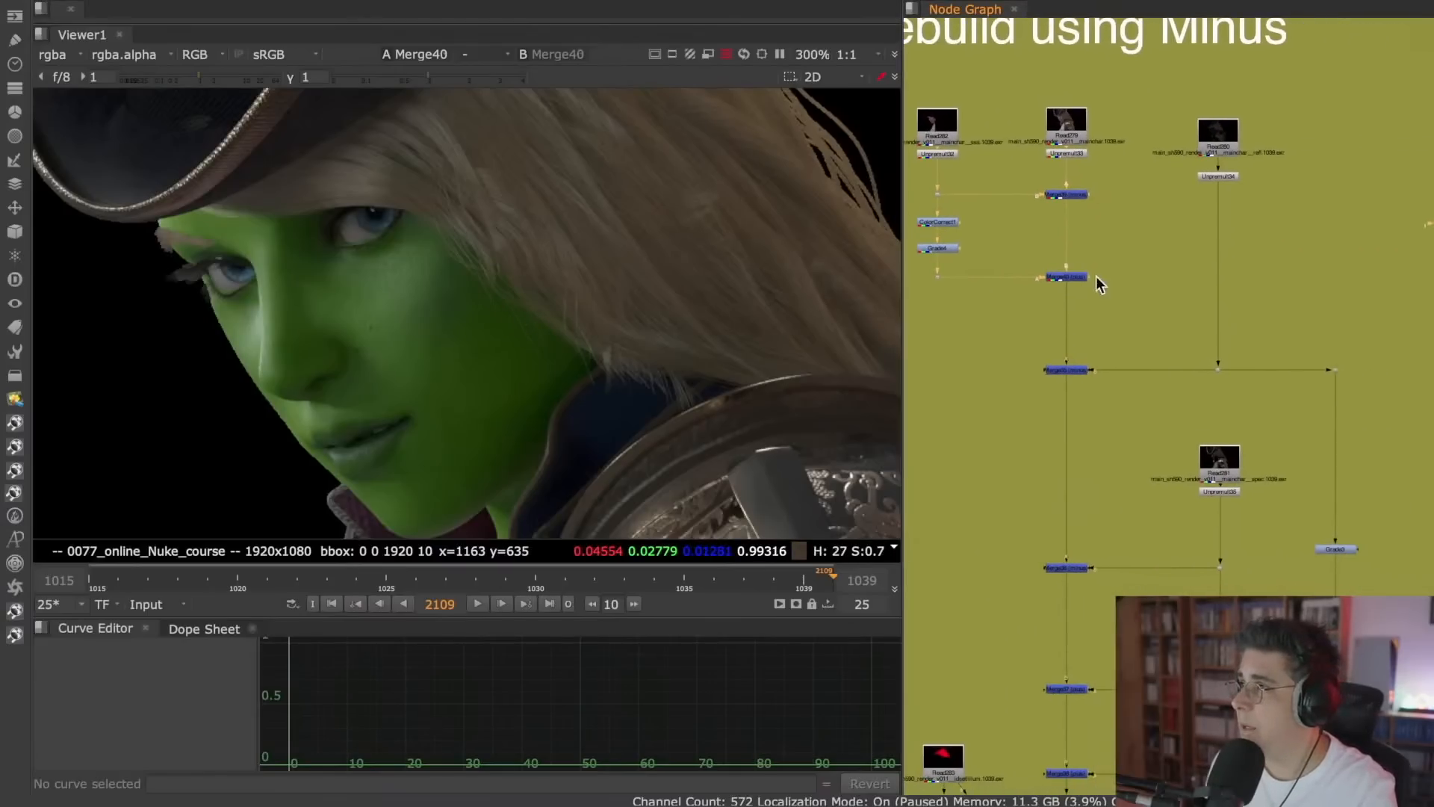
middle_click_drag(1115, 304, 1115, 270)
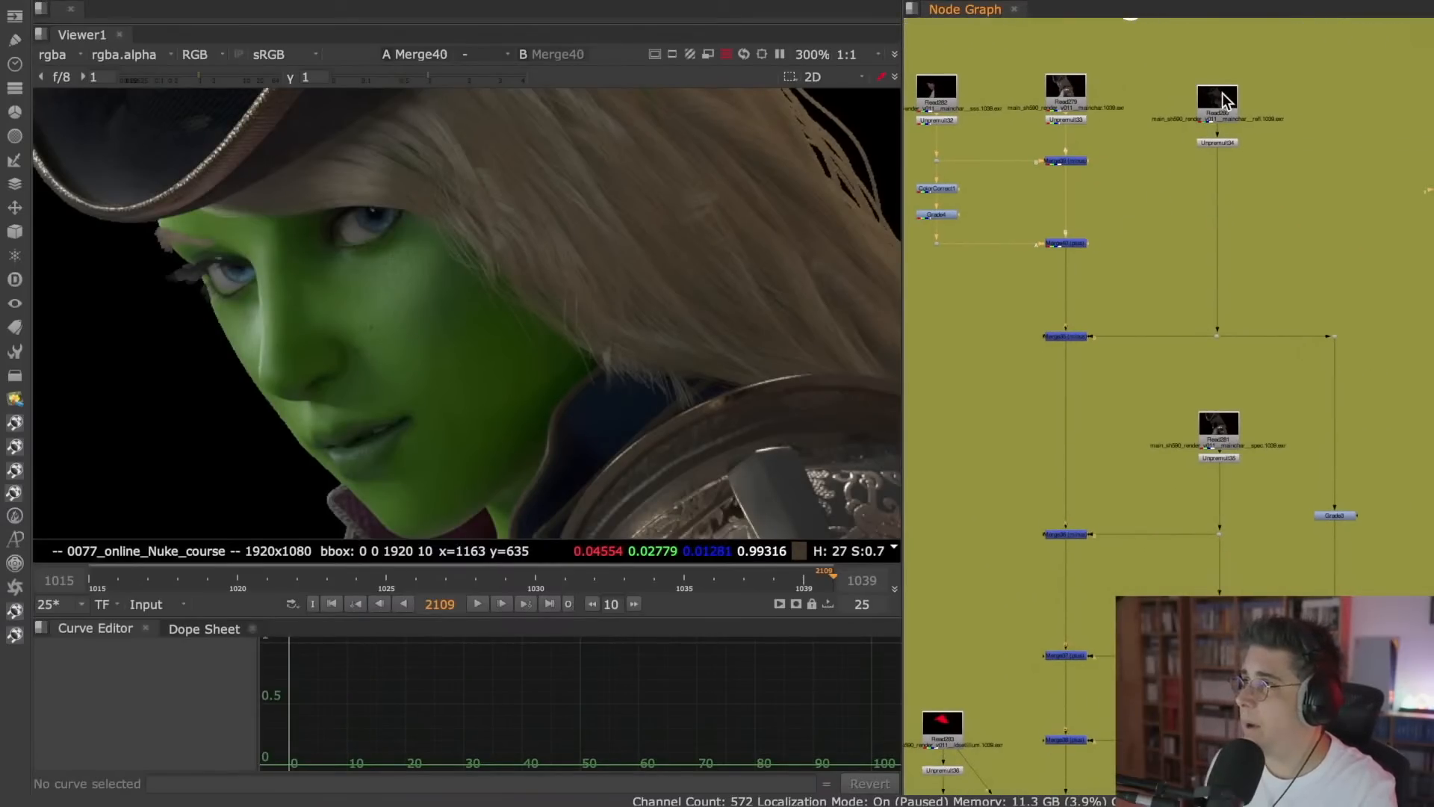
left_click(1218, 143)
key("1")
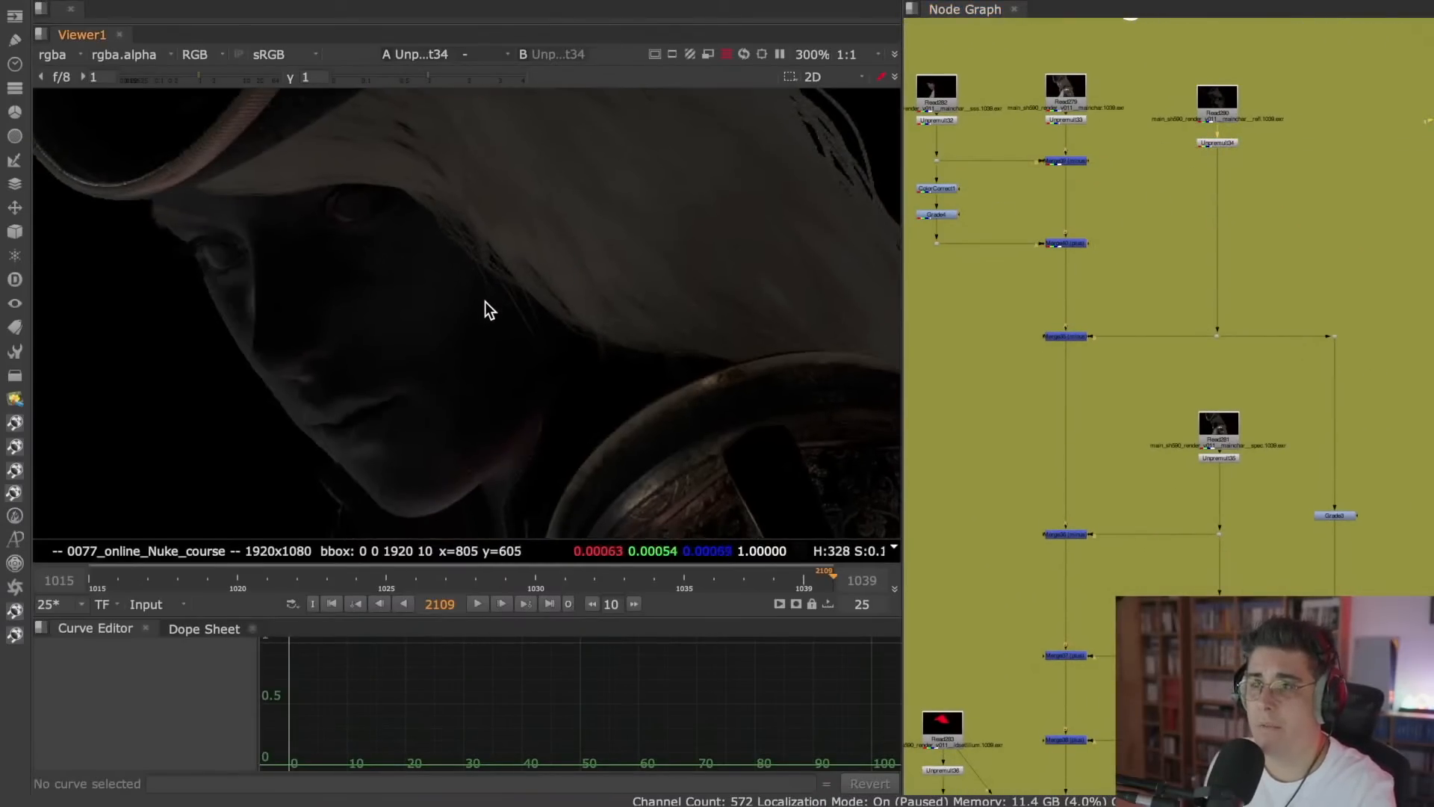
- View the subtraction of the reflection pass at Merge35 and of the specular pass at Merge36
middle_click_drag(1077, 343, 1104, 285)
left_click(1068, 293)
key("1")
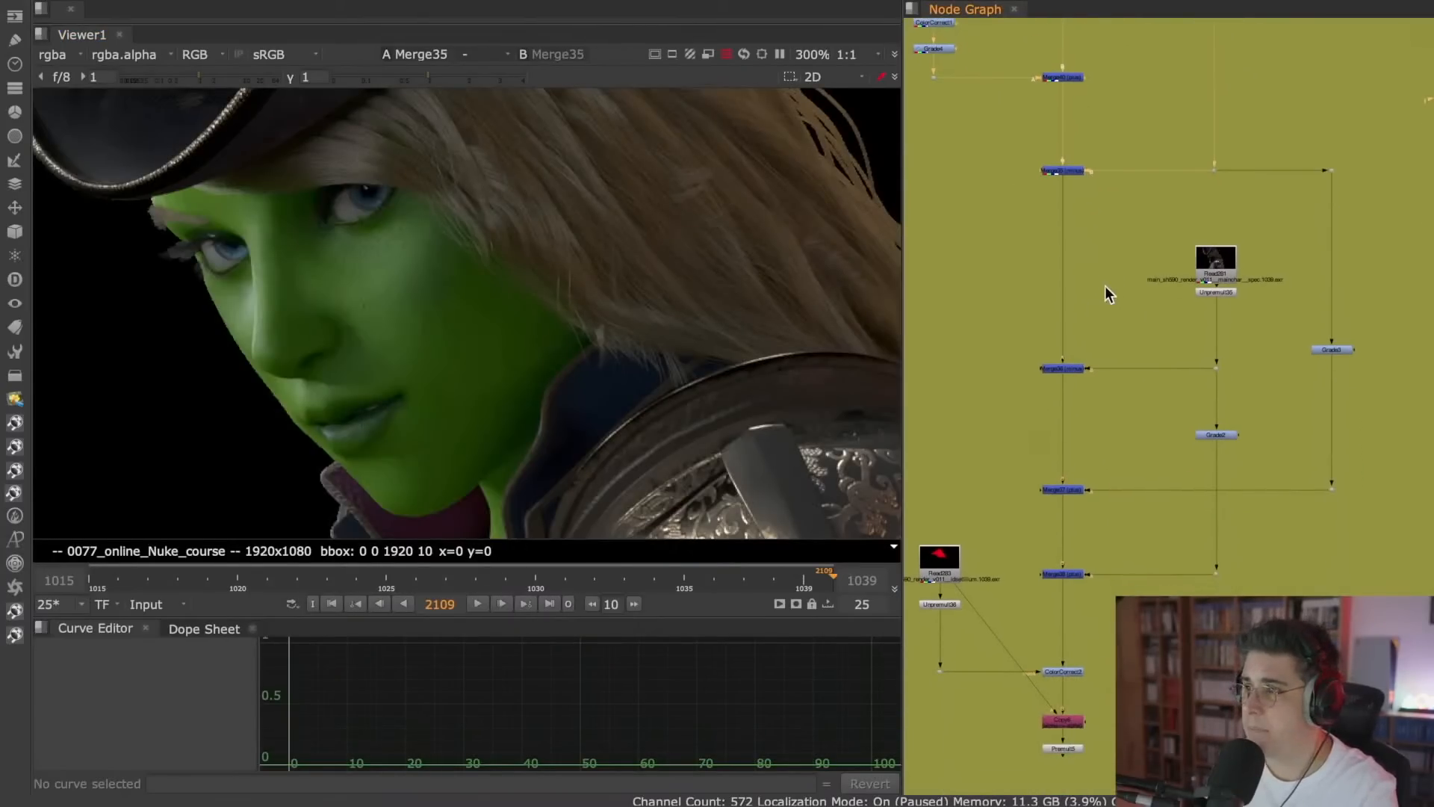
left_click(1078, 370)
key("1")
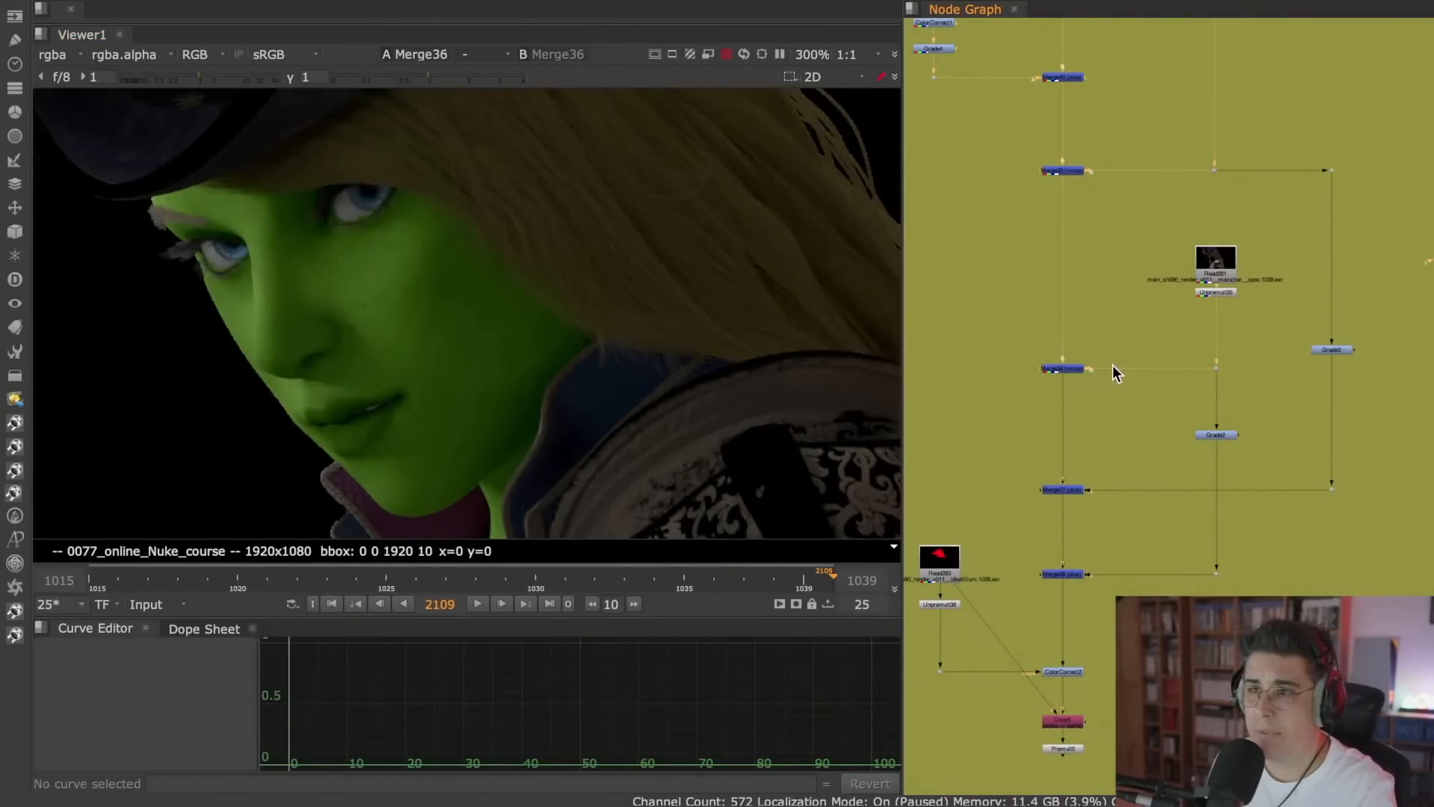
- View the graded reflection and specular passes added back at Merge37 and Merge38
middle_click_drag(1122, 365, 1134, 353)
left_click(1083, 448)
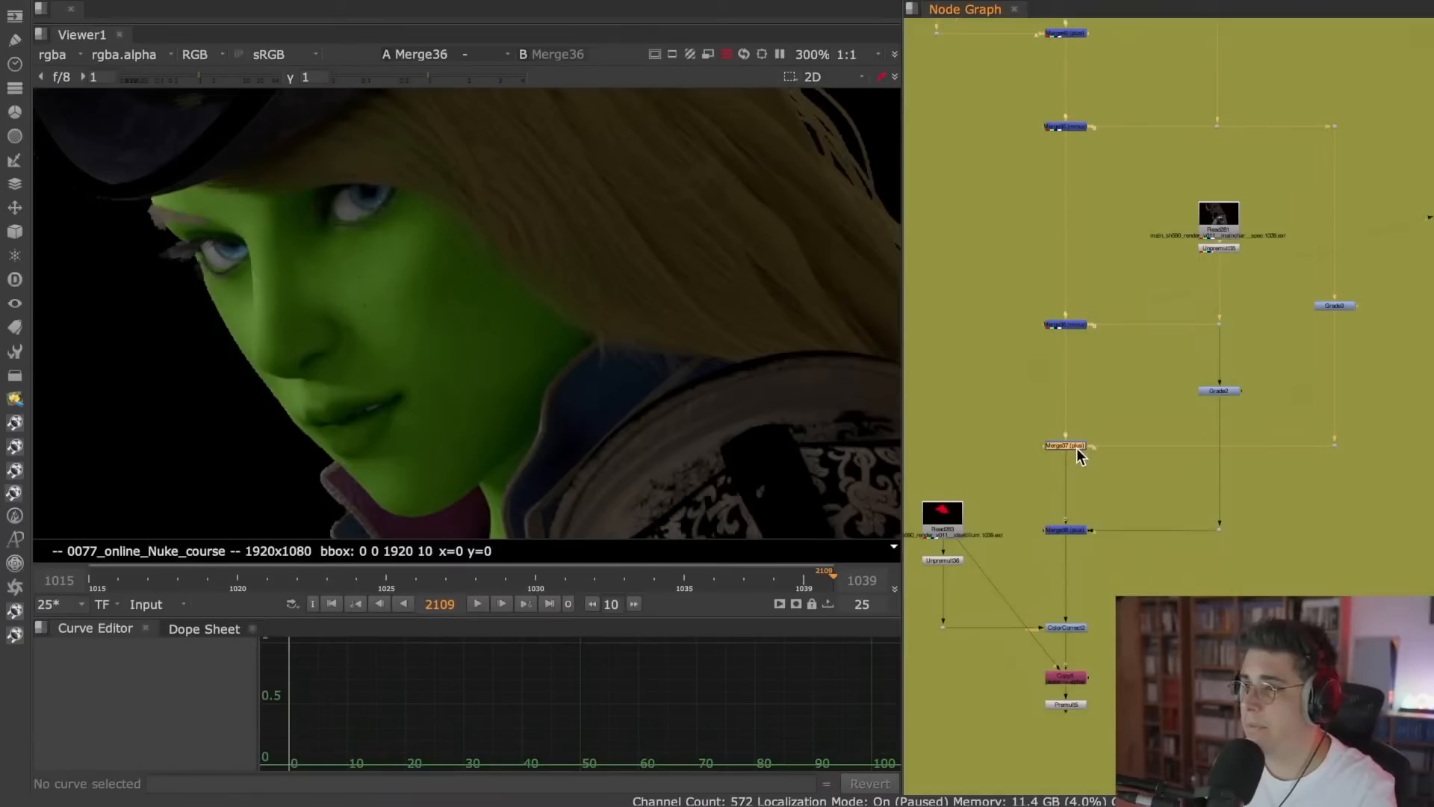
key("1")
middle_click_drag(1122, 407, 1128, 320)
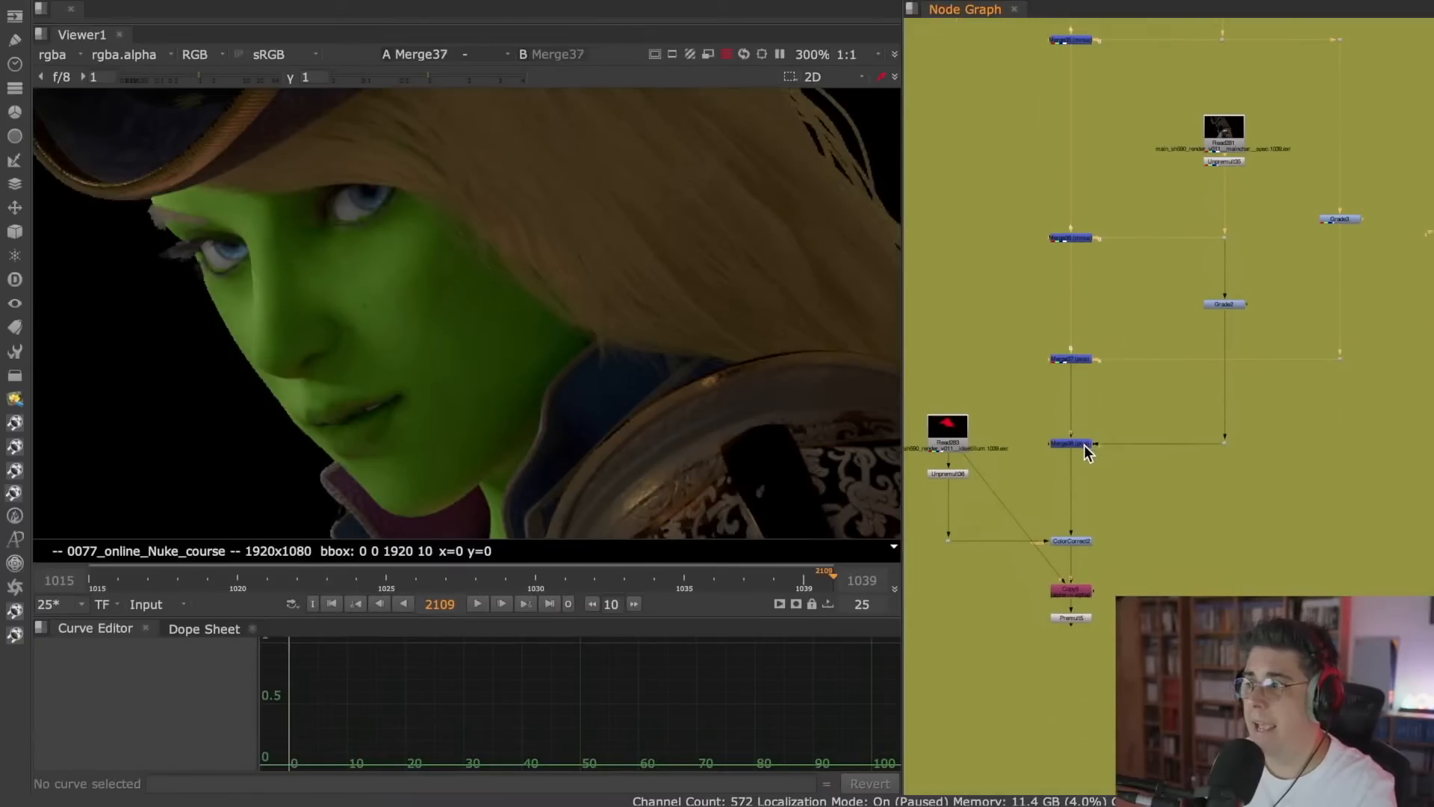
left_click(1085, 447)
key("1")
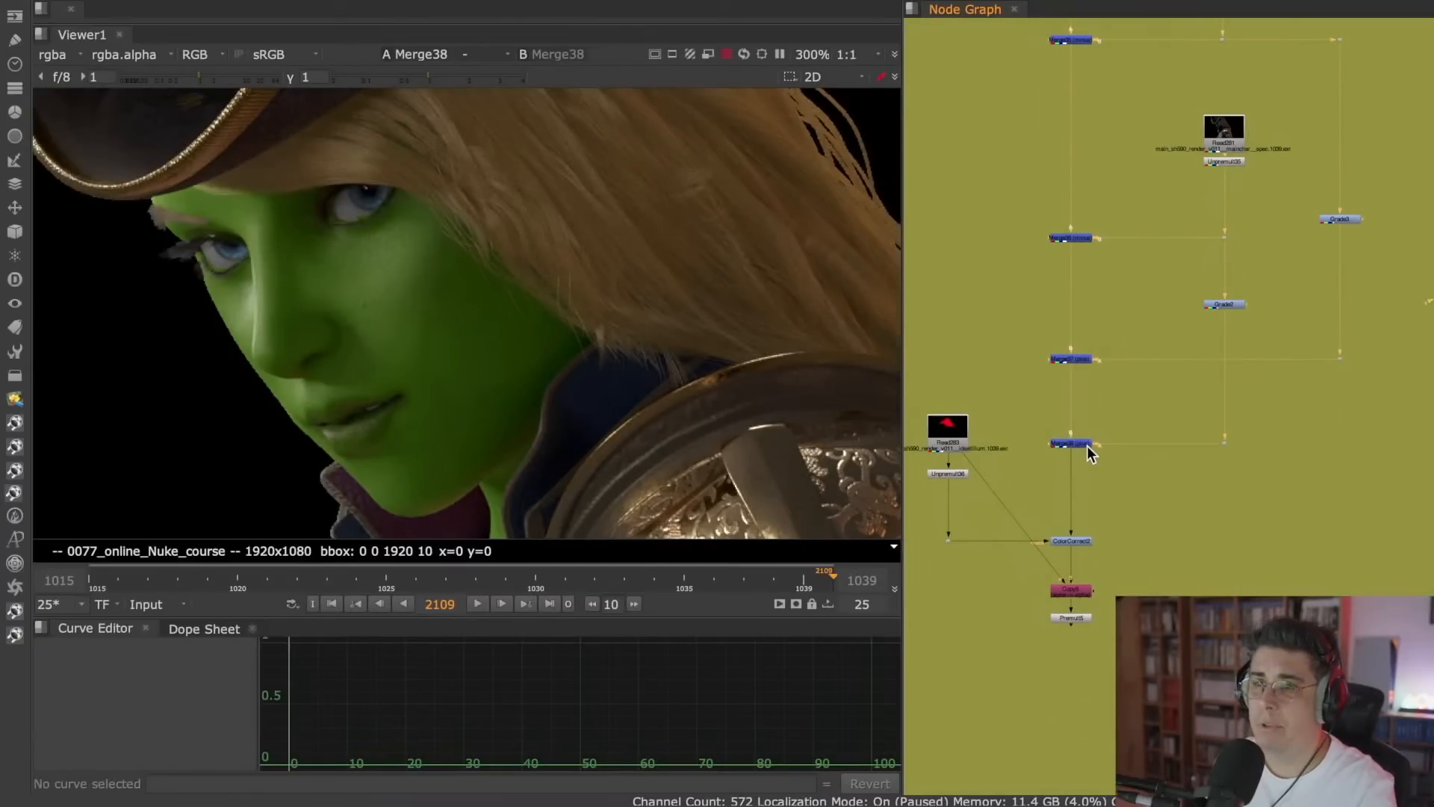
- View the final result of the minus rebuild at Premult5, both as a whole and up close
left_click(1081, 620)
key("1")
scroll(522, 275, "down", 5)
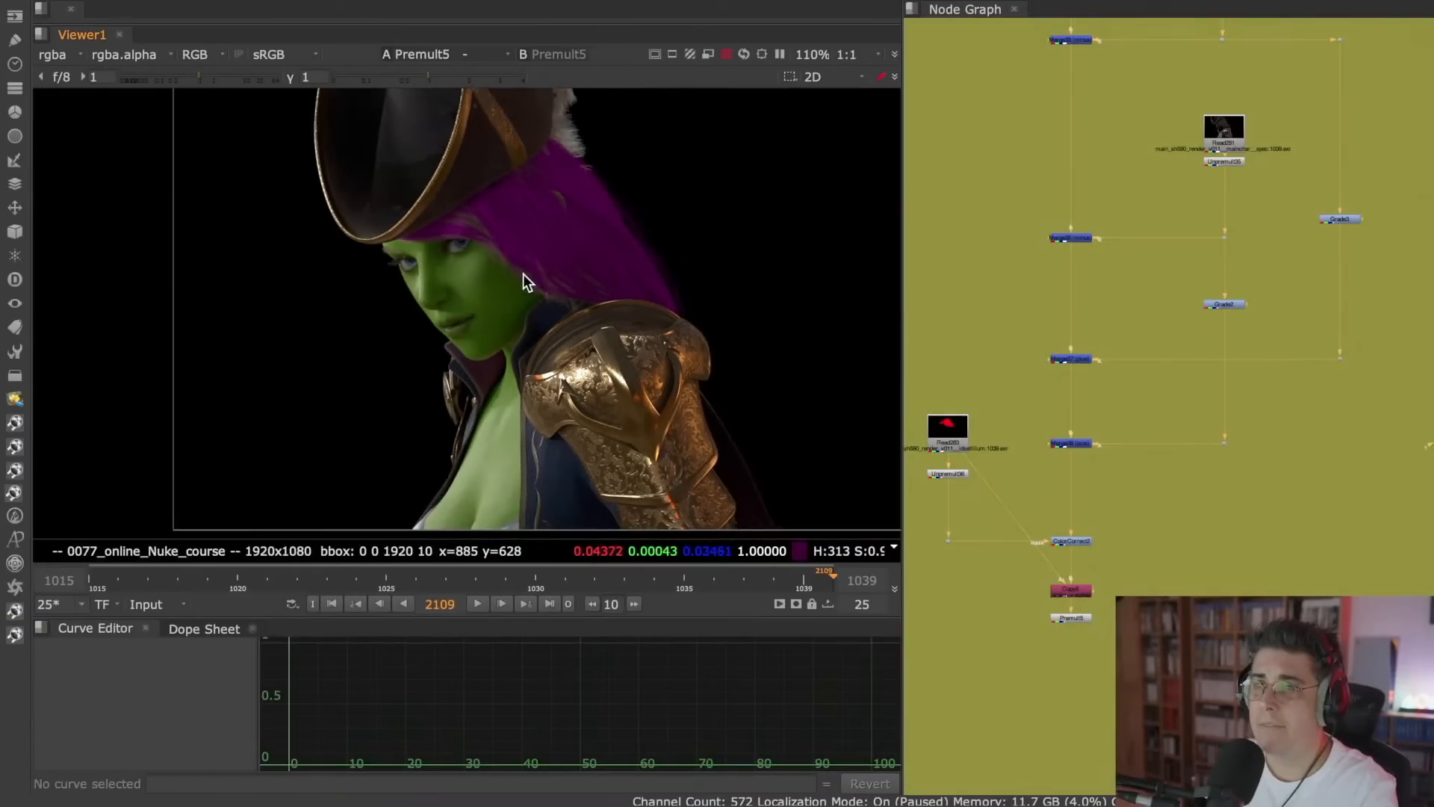
scroll(522, 280, "up", 4)
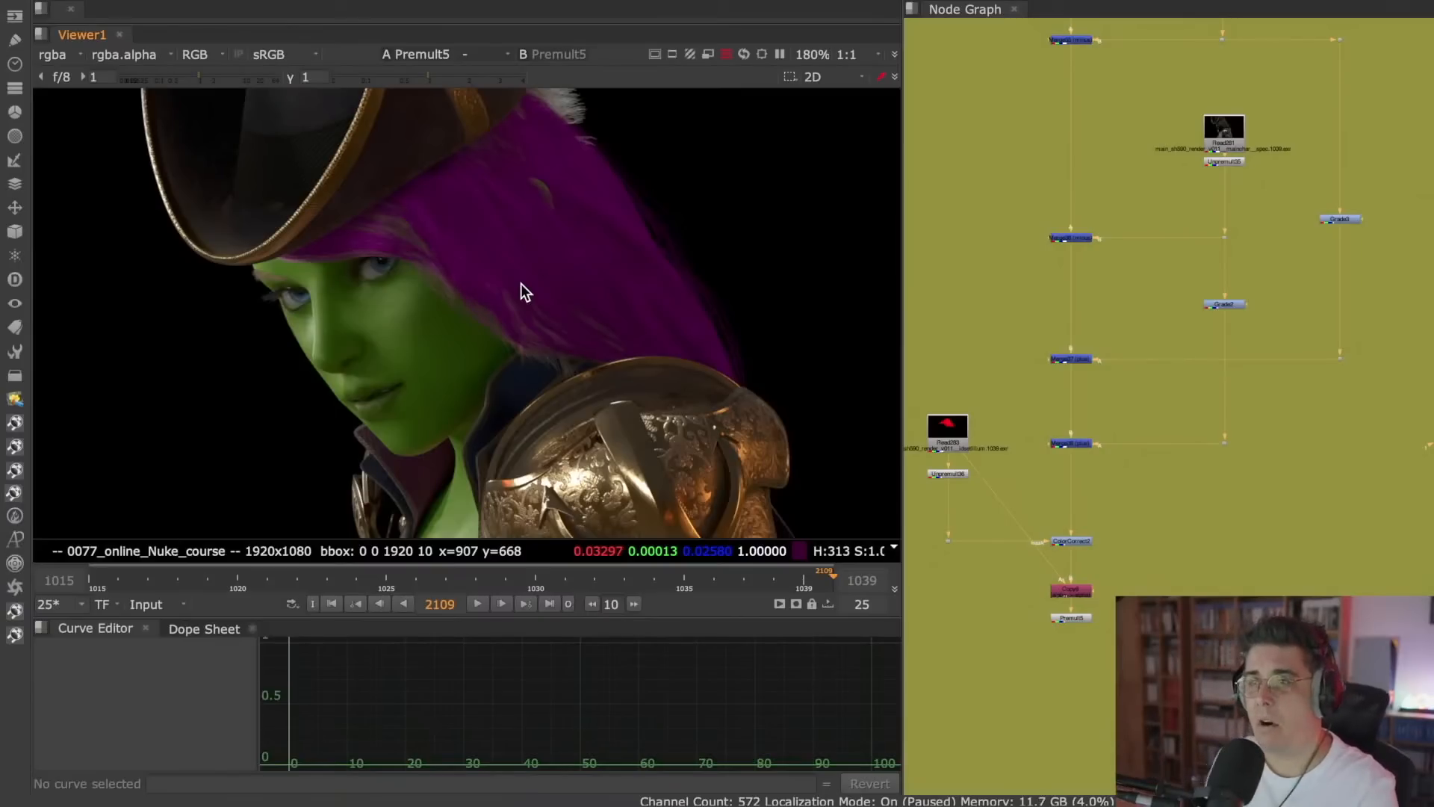
scroll(584, 300, "up", 2)
scroll(1120, 220, "down", 3)
- Compare the original Read279 render with the final Premult5 result, and show the result in an enlarged viewer
middle_click_drag(1127, 211, 1138, 336)
left_click(1094, 53)
key("1")
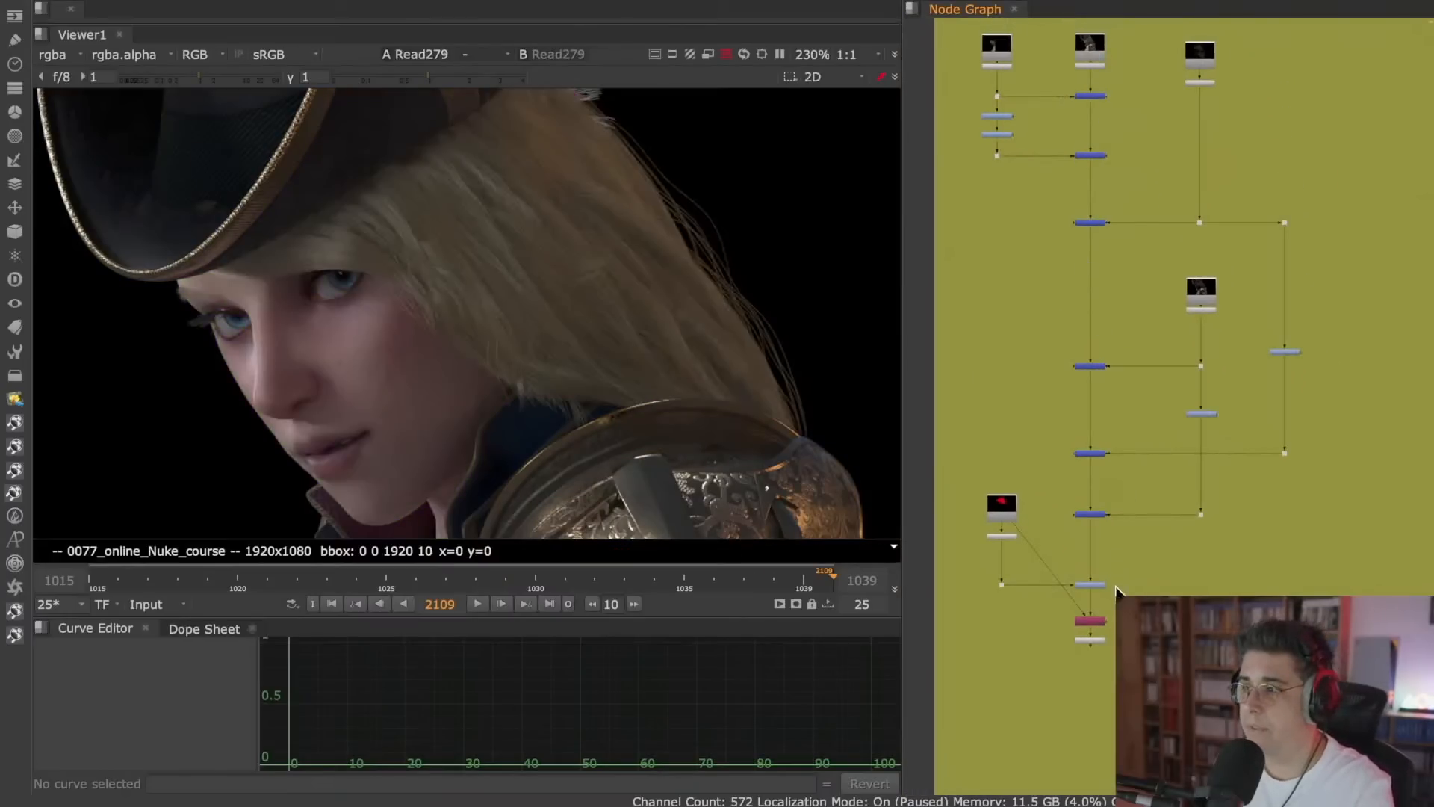
left_click(1042, 653)
key("2")
key("1")
key("2")
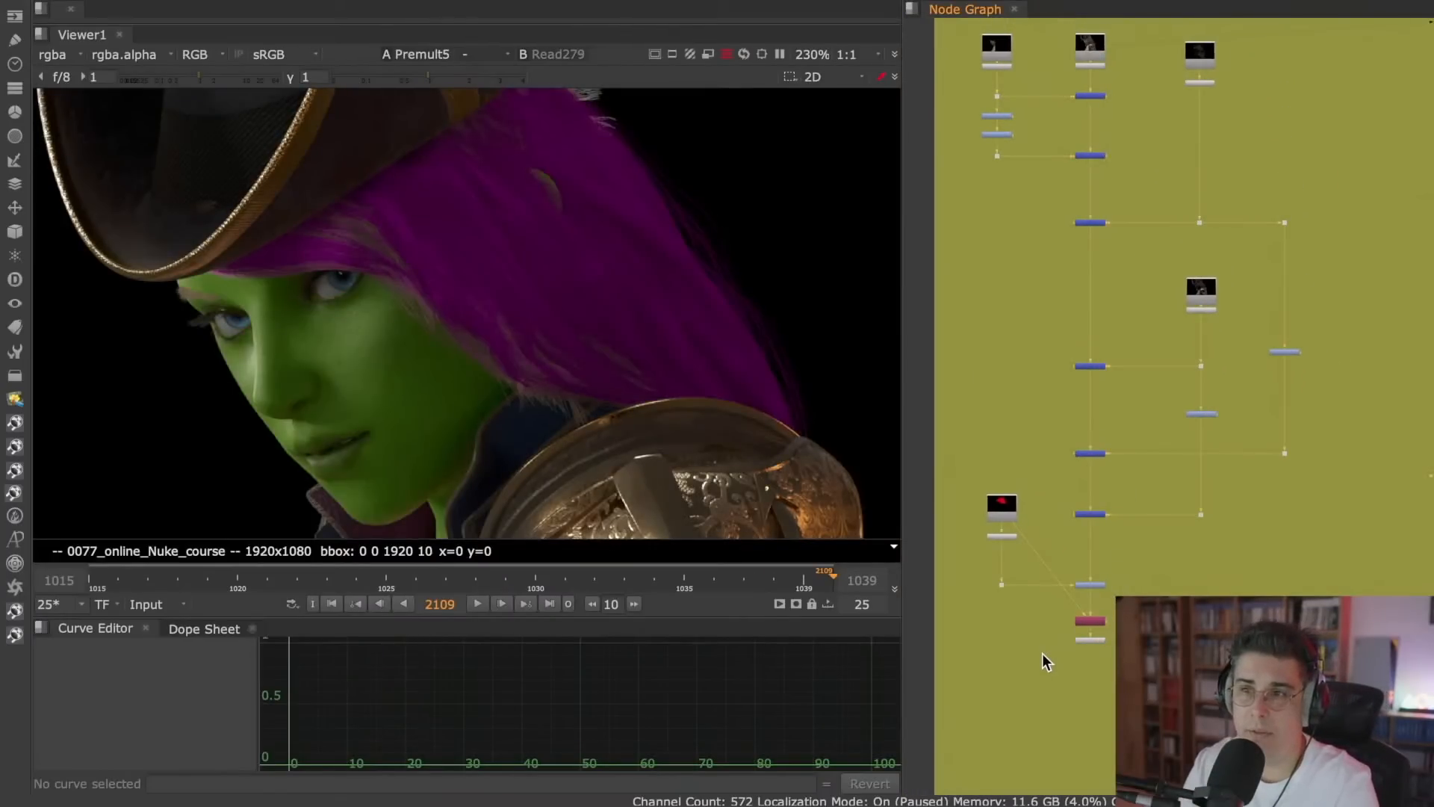
key("1")
key("2")
key("space")
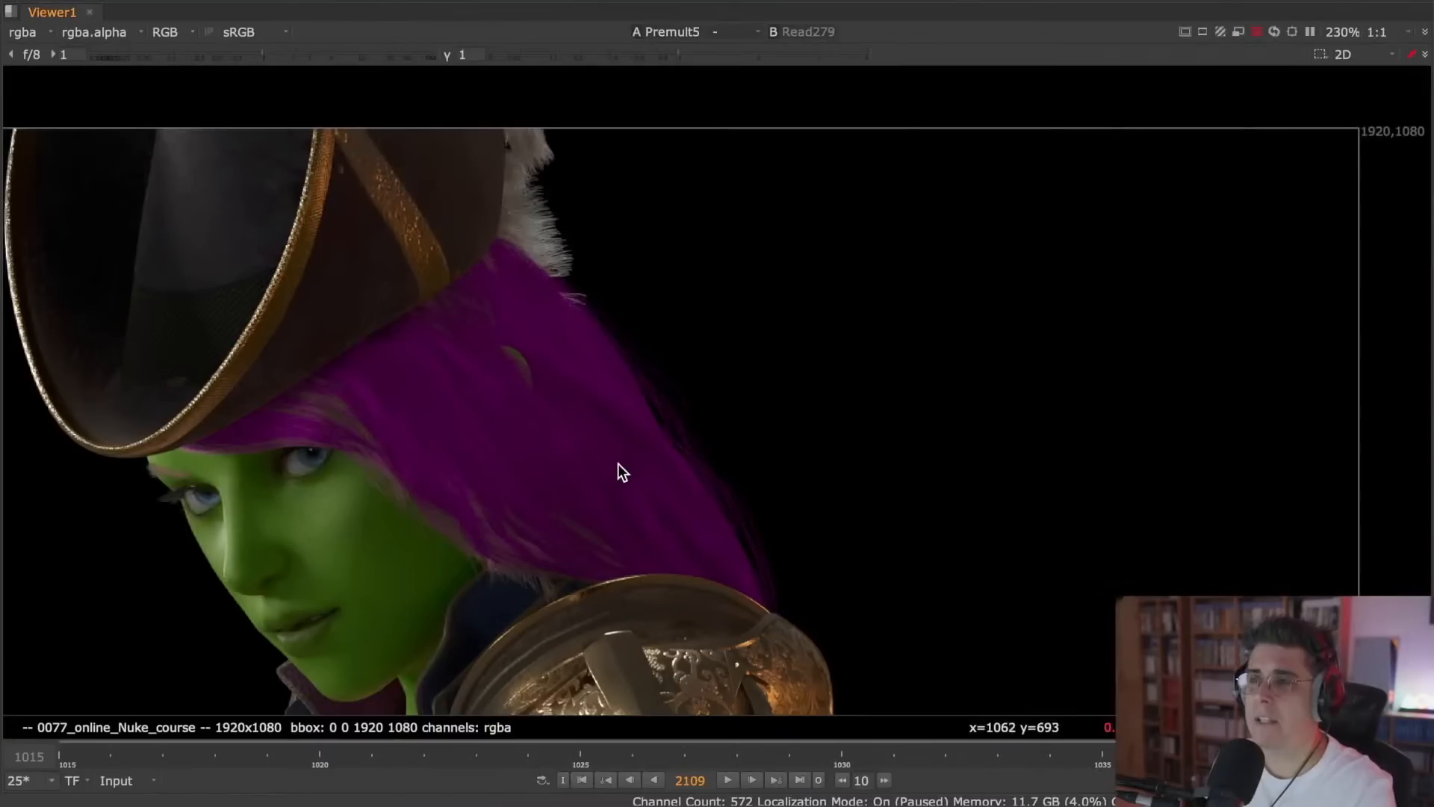
- View the face and shoulder armour in the enlarged result, and return to the full layout with the neighbouring node graph sections in view
middle_click_drag(777, 407, 747, 329)
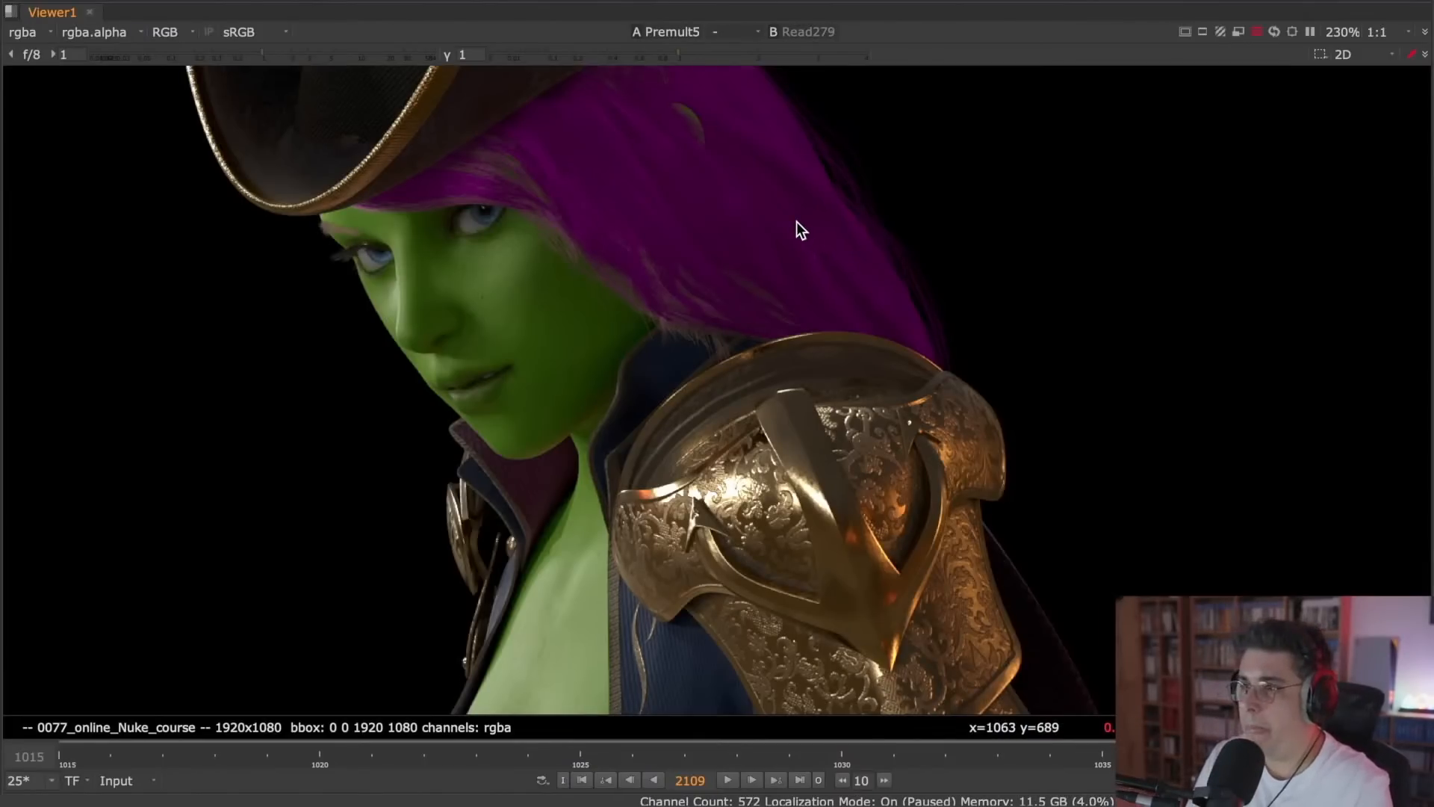
key("super+Tab")
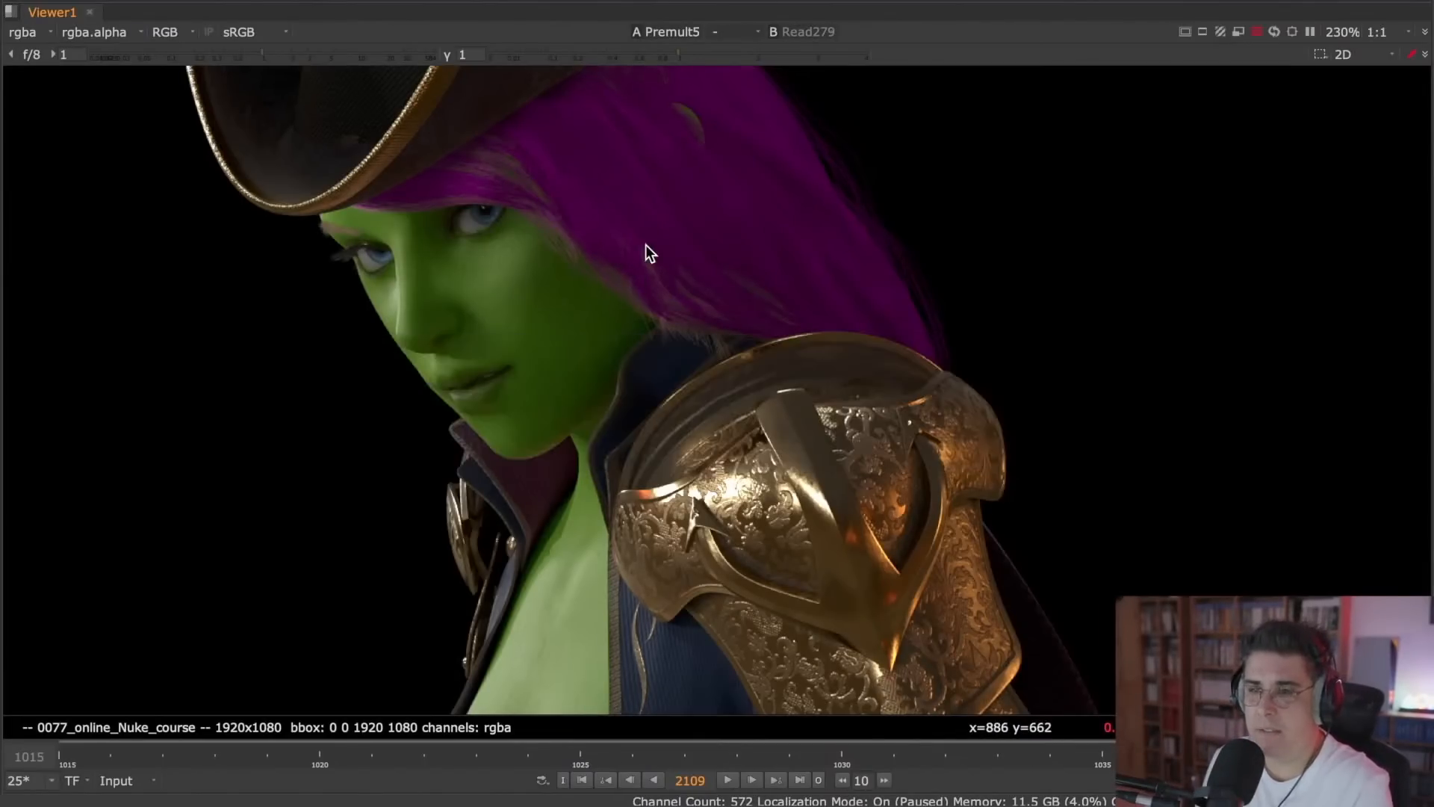
key("space")
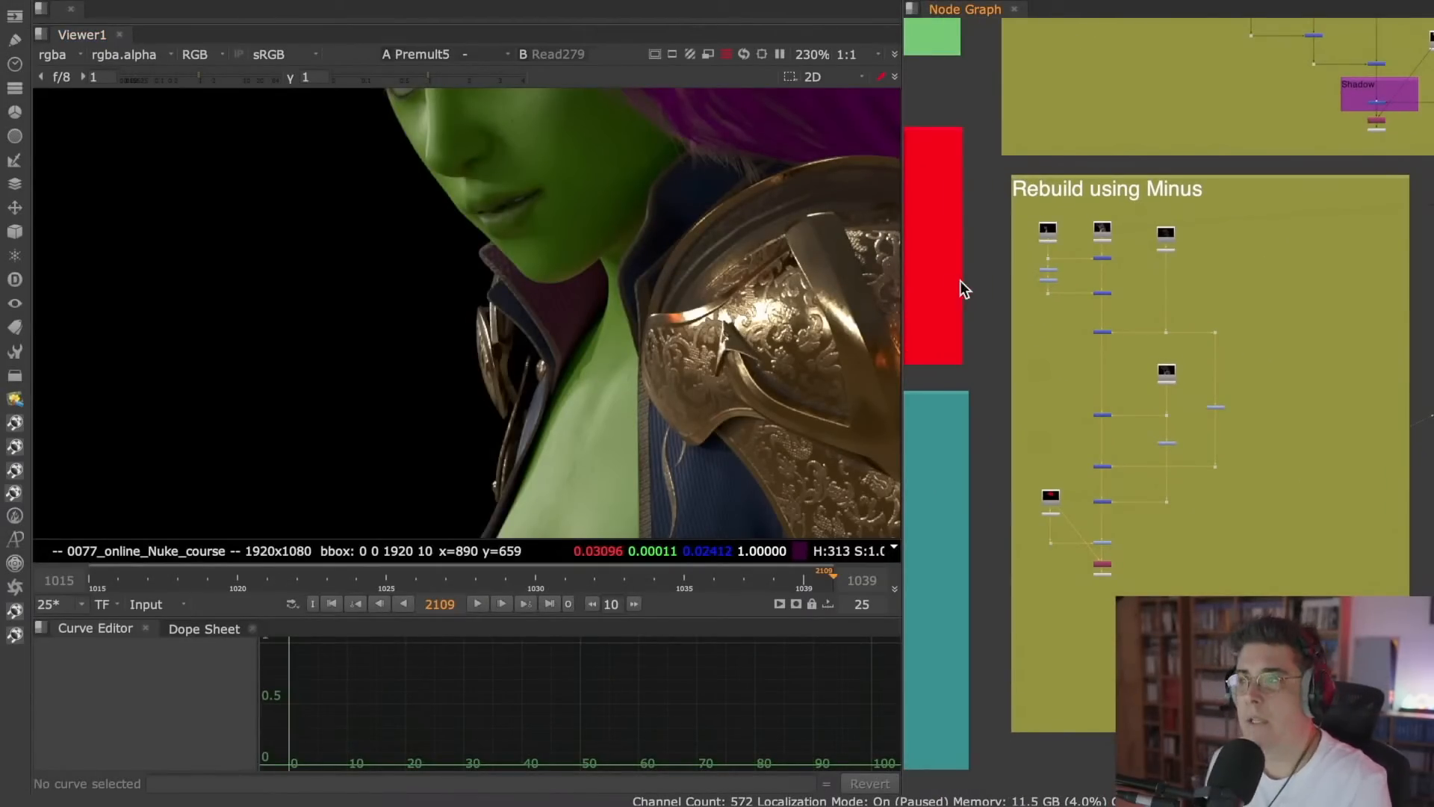
scroll(1011, 260, "left", 5)
scroll(1010, 260, "up", 2)
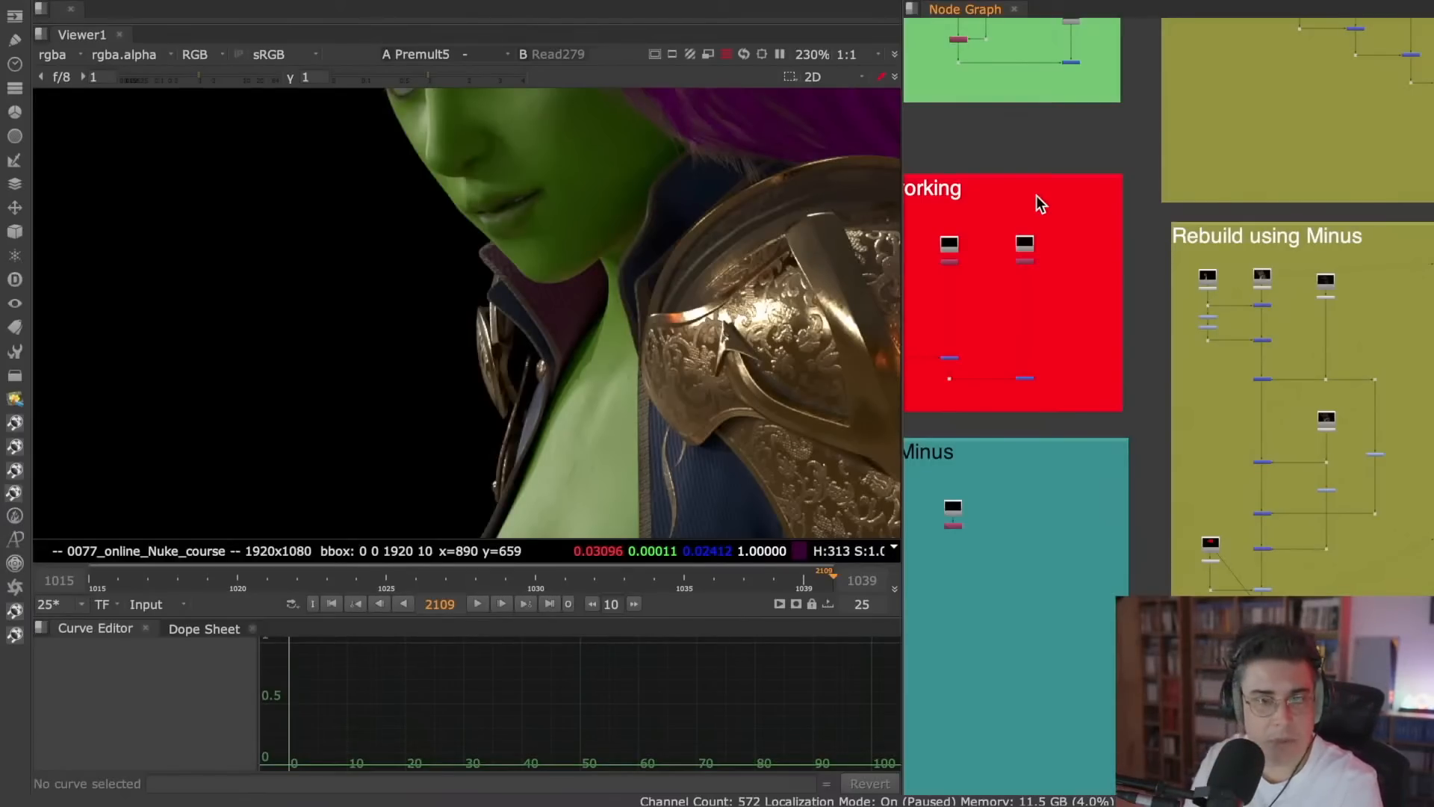
key("super+o")
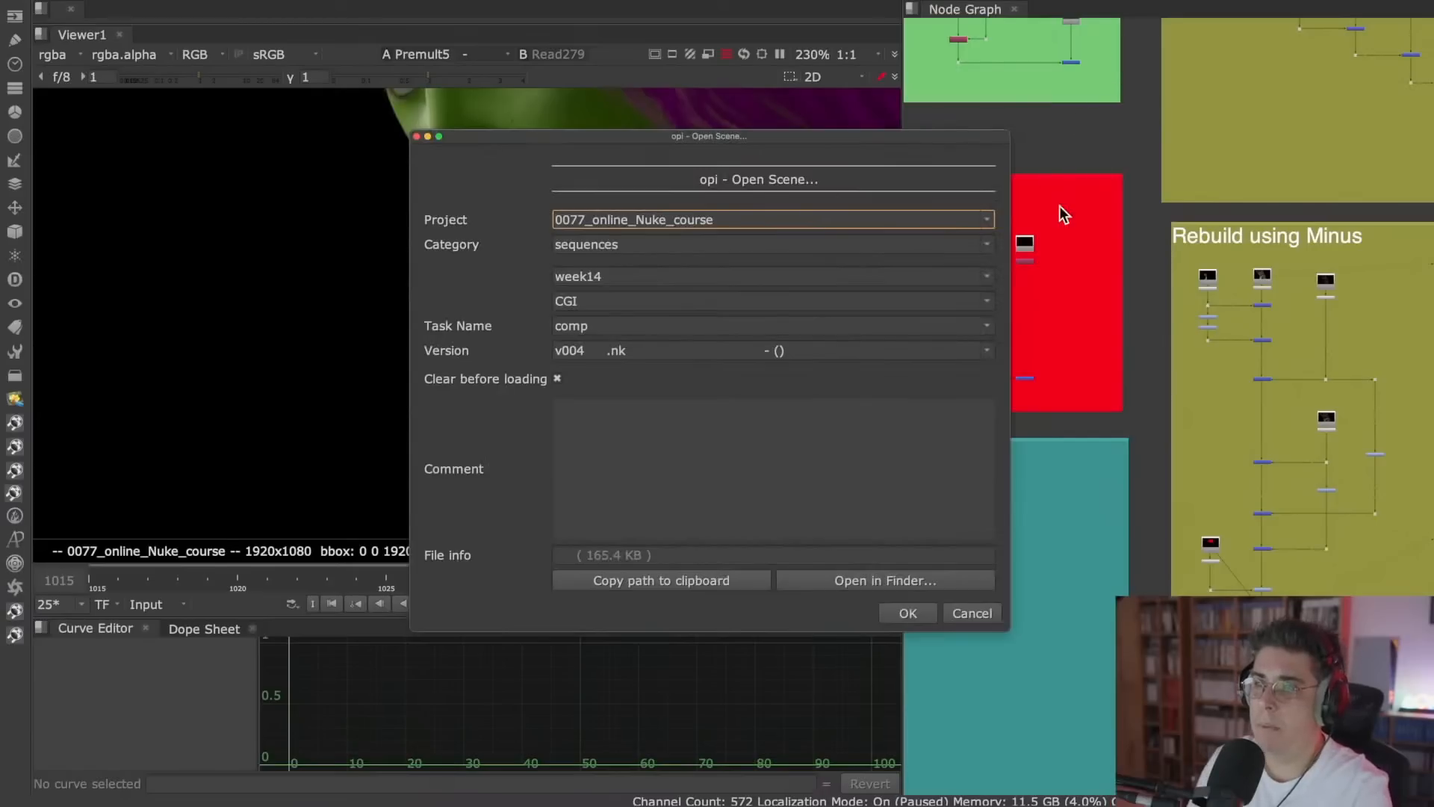
left_click(988, 276)
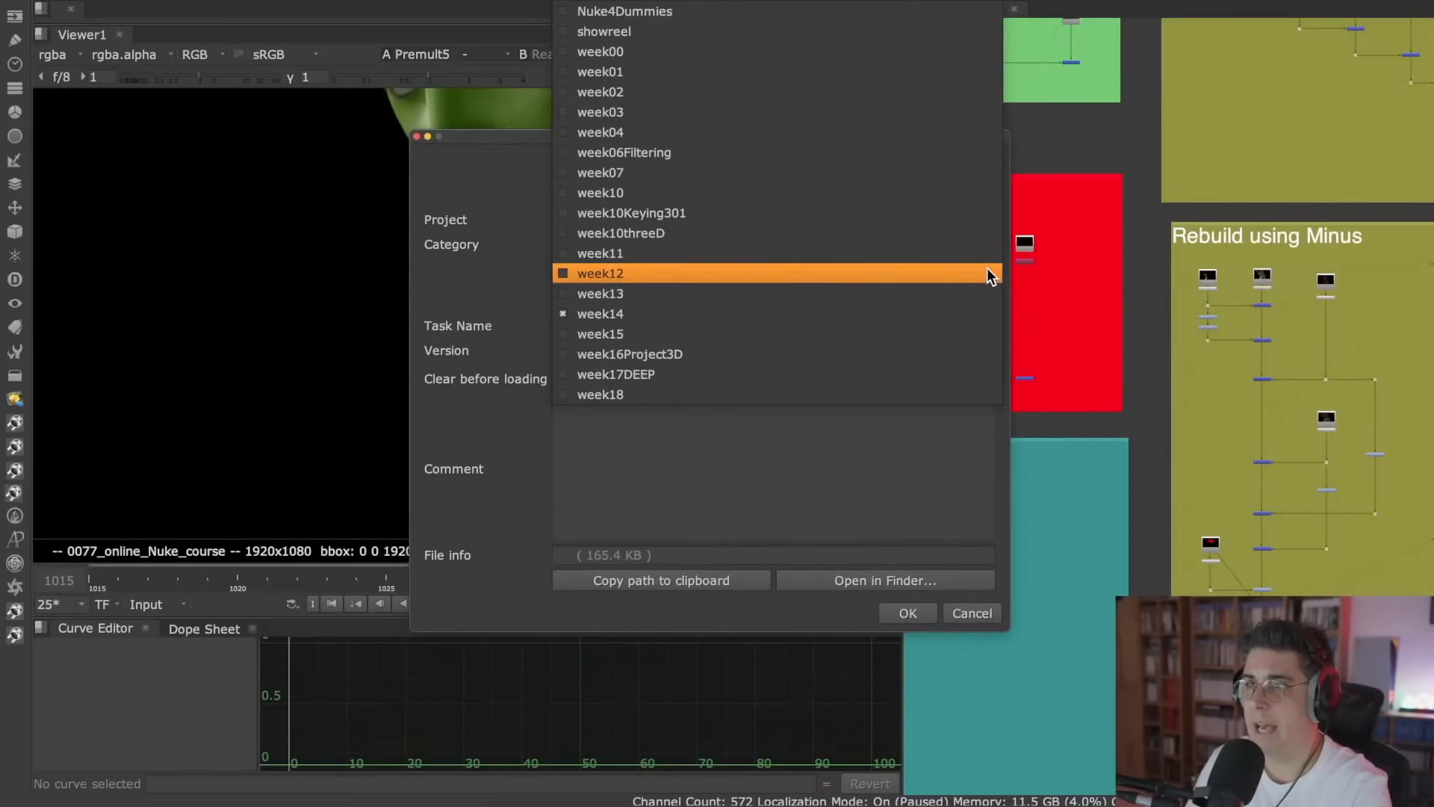
left_click(887, 72)
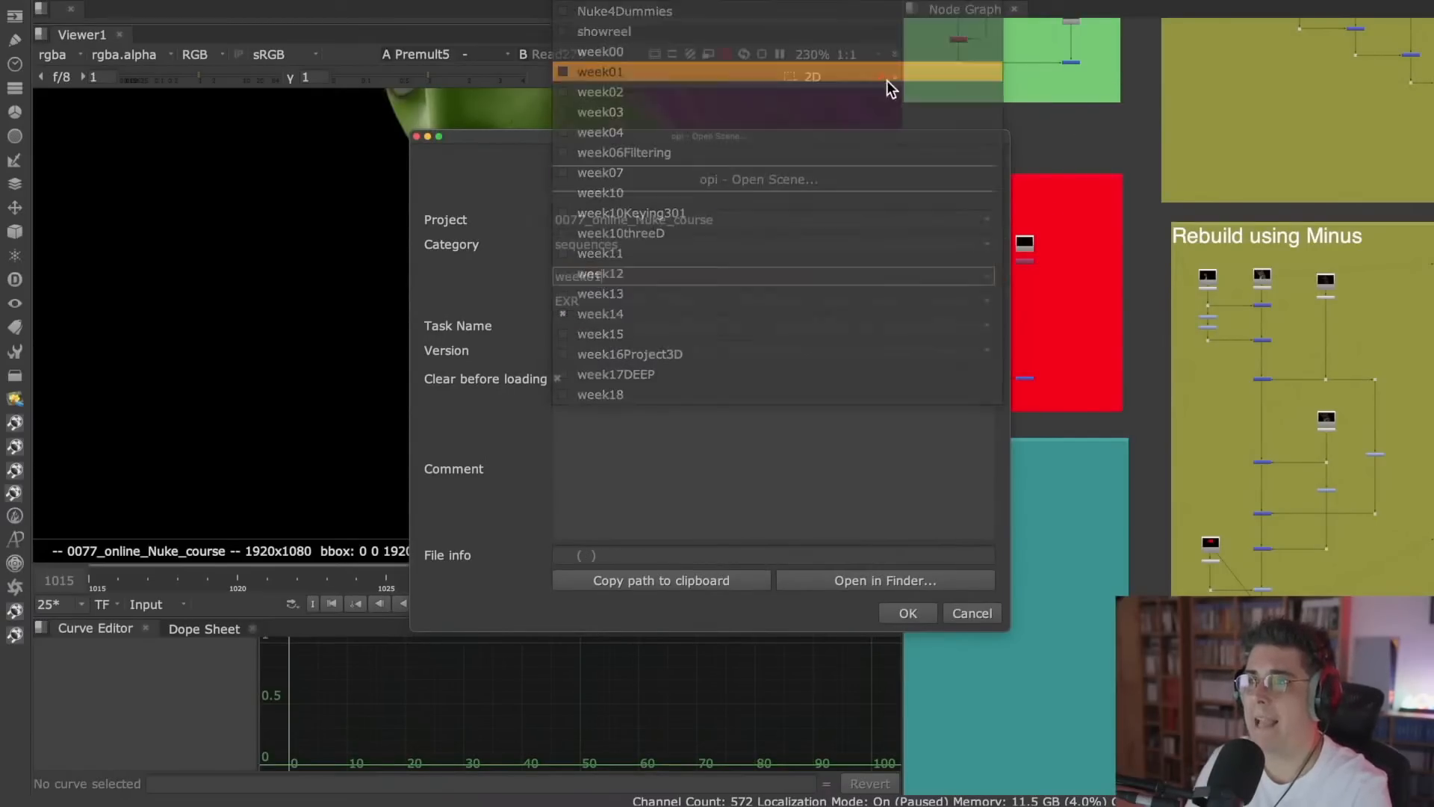
left_click(985, 305)
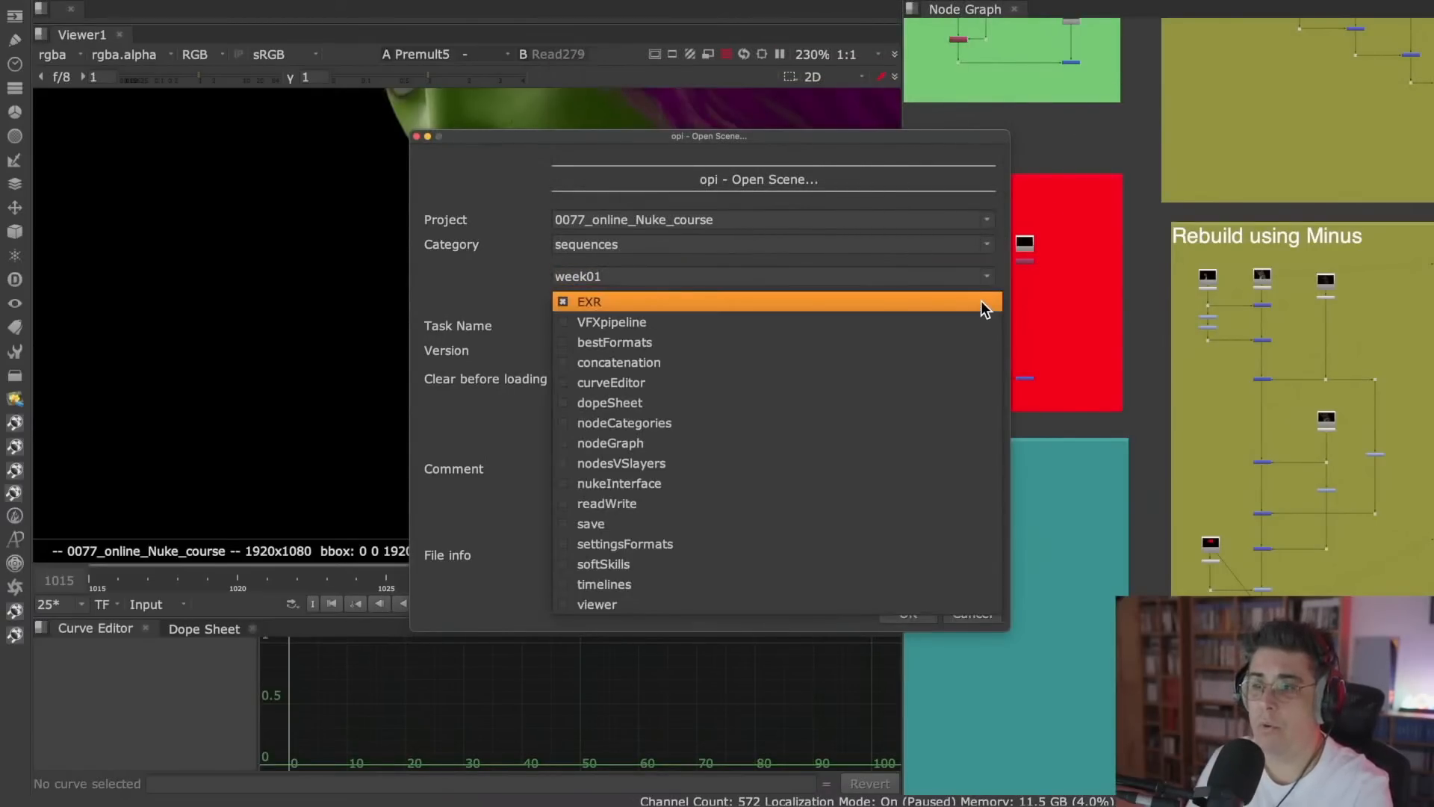
left_click(986, 276)
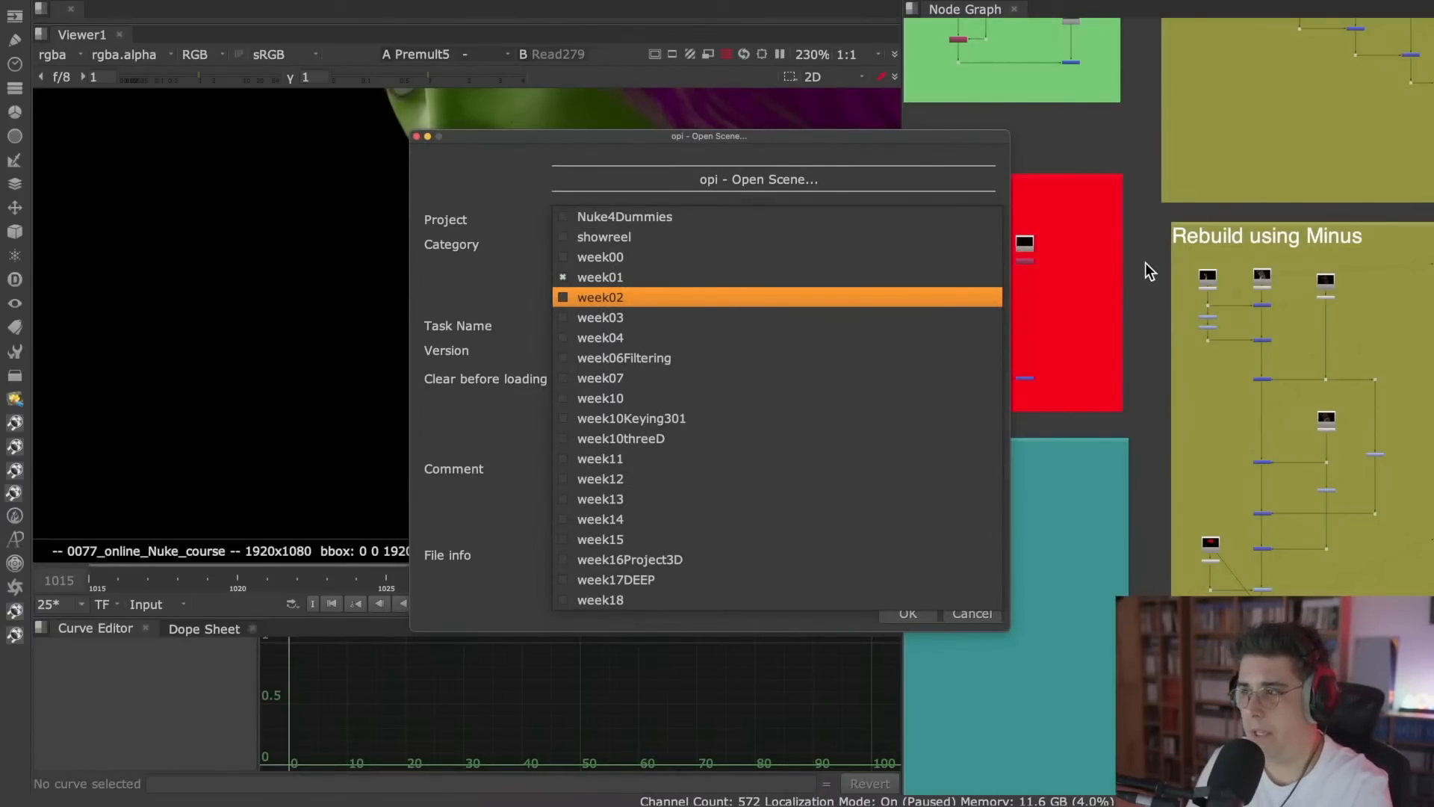
left_click(966, 617)
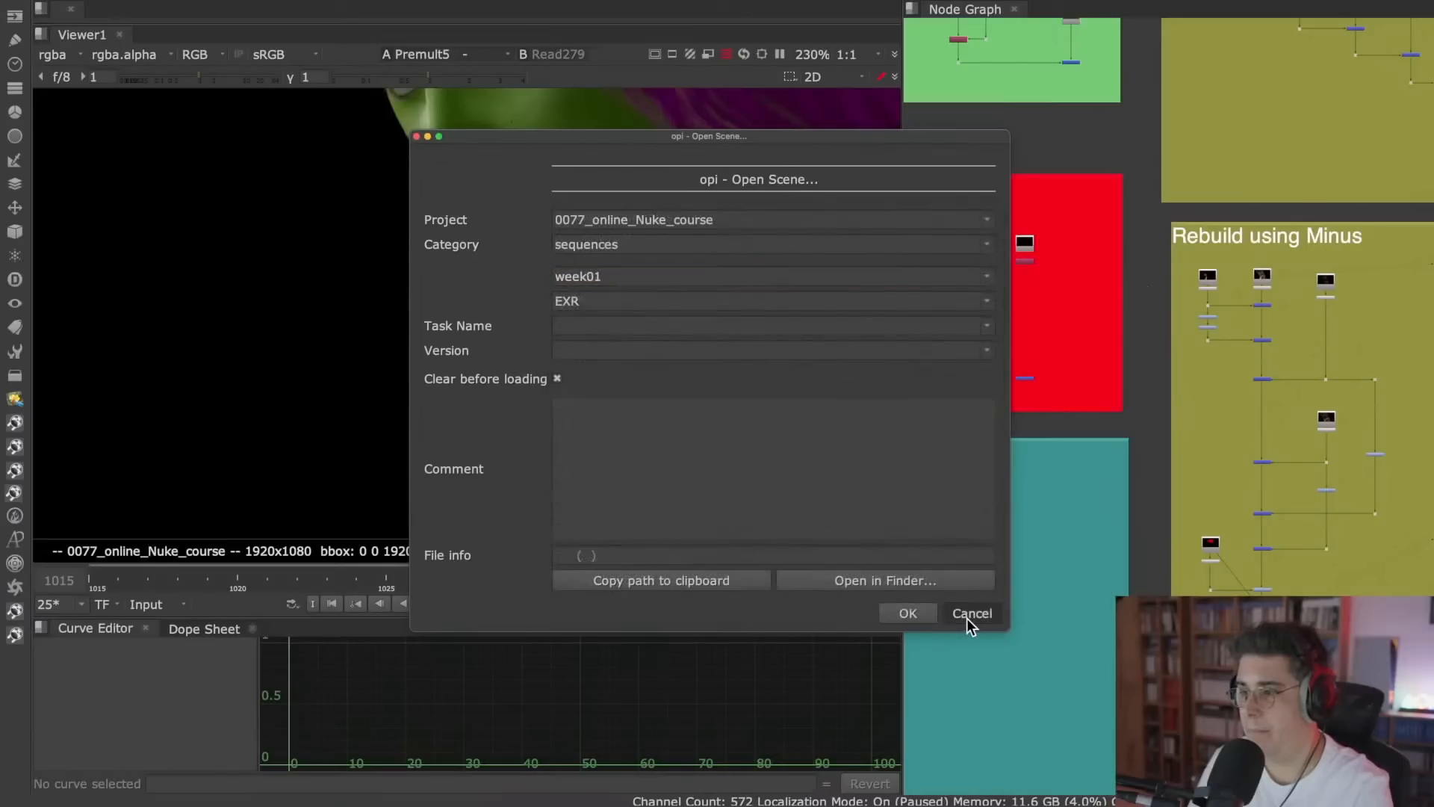
left_click(968, 615)
- Start opening another scene from the 0077_online_Nuke_course project and choose the Nuke4Dummies sequence
key("ctrl+o")
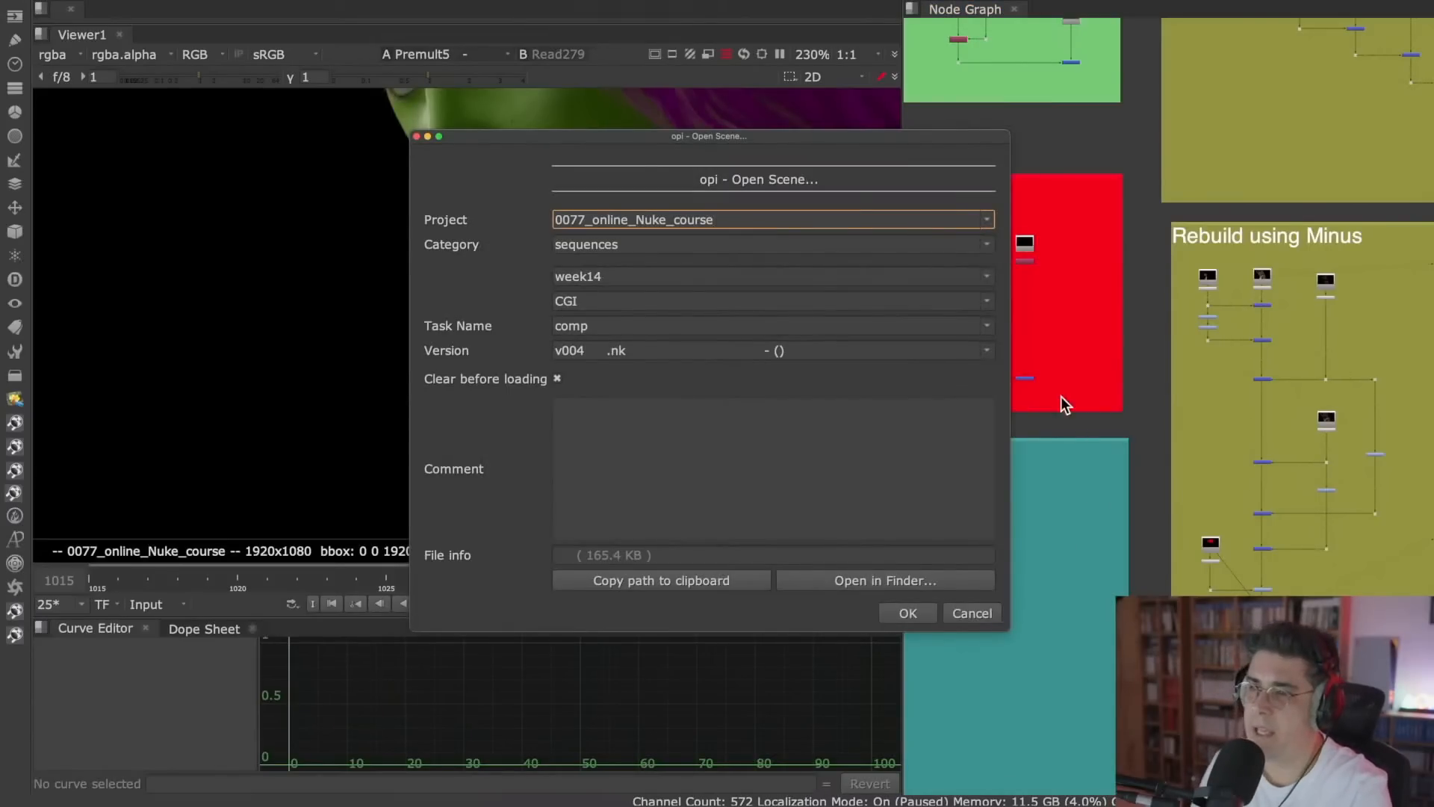
left_click(985, 302)
left_click(986, 276)
left_click(986, 275)
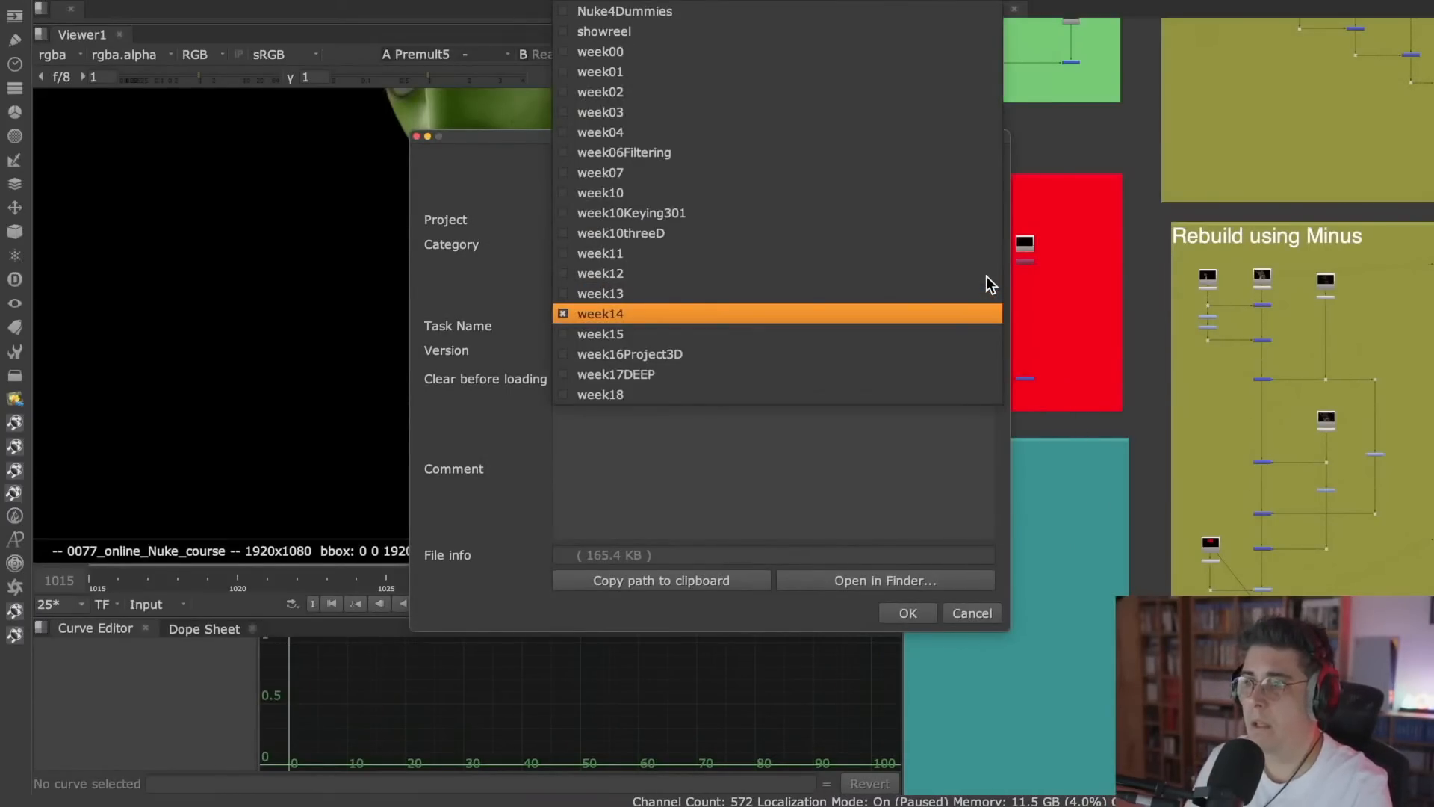
left_click(951, 454)
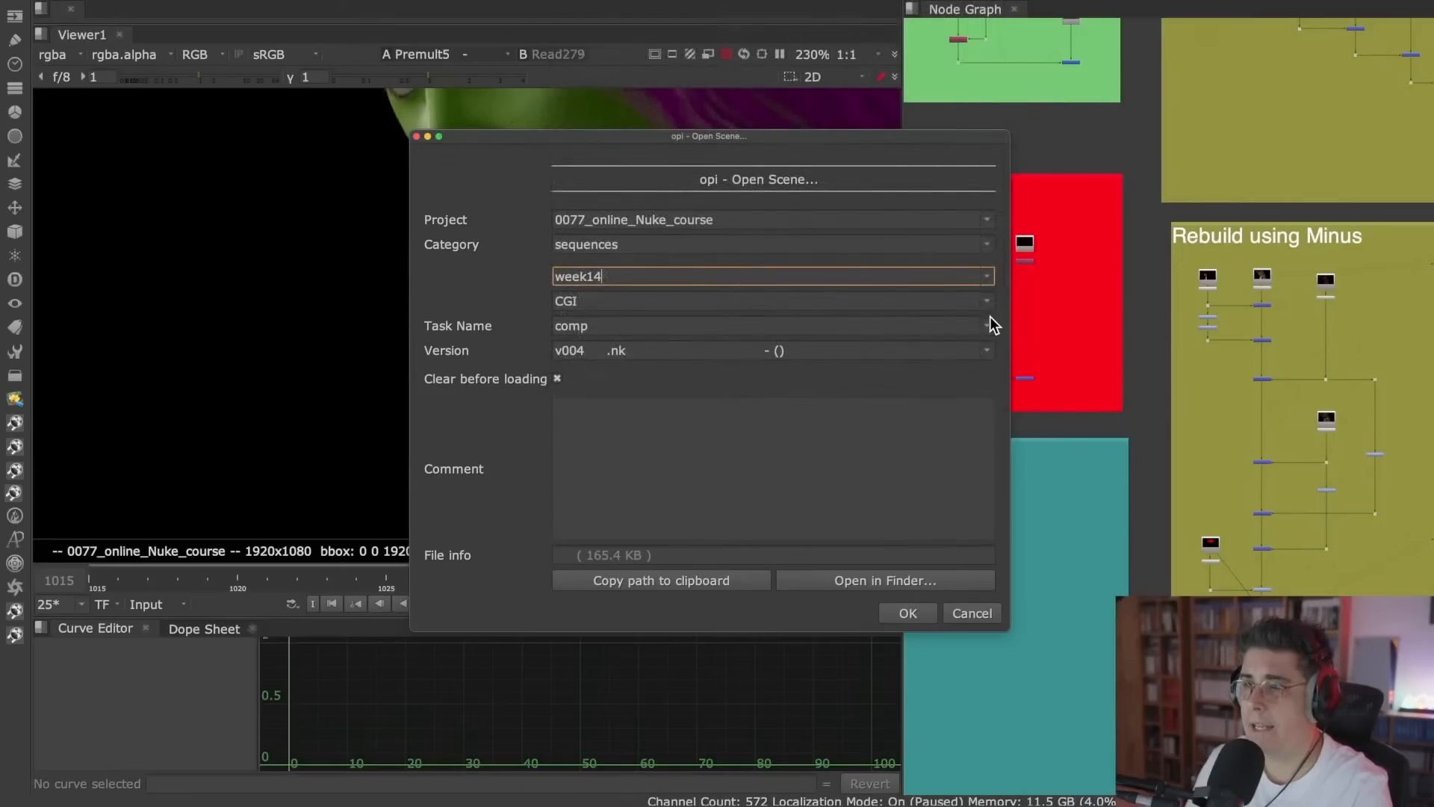
left_click(984, 245)
left_click(984, 251)
left_click(987, 279)
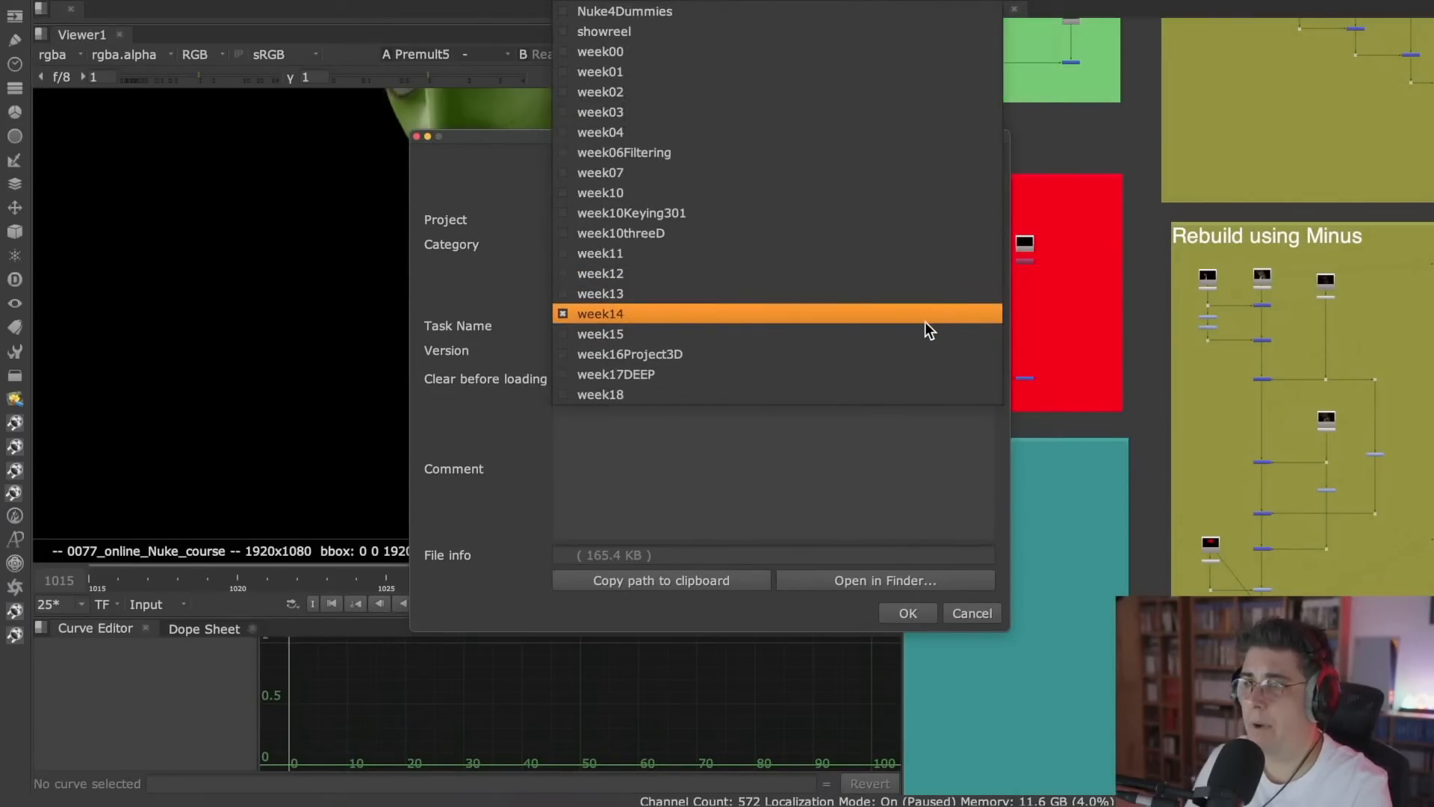
left_click(799, 17)
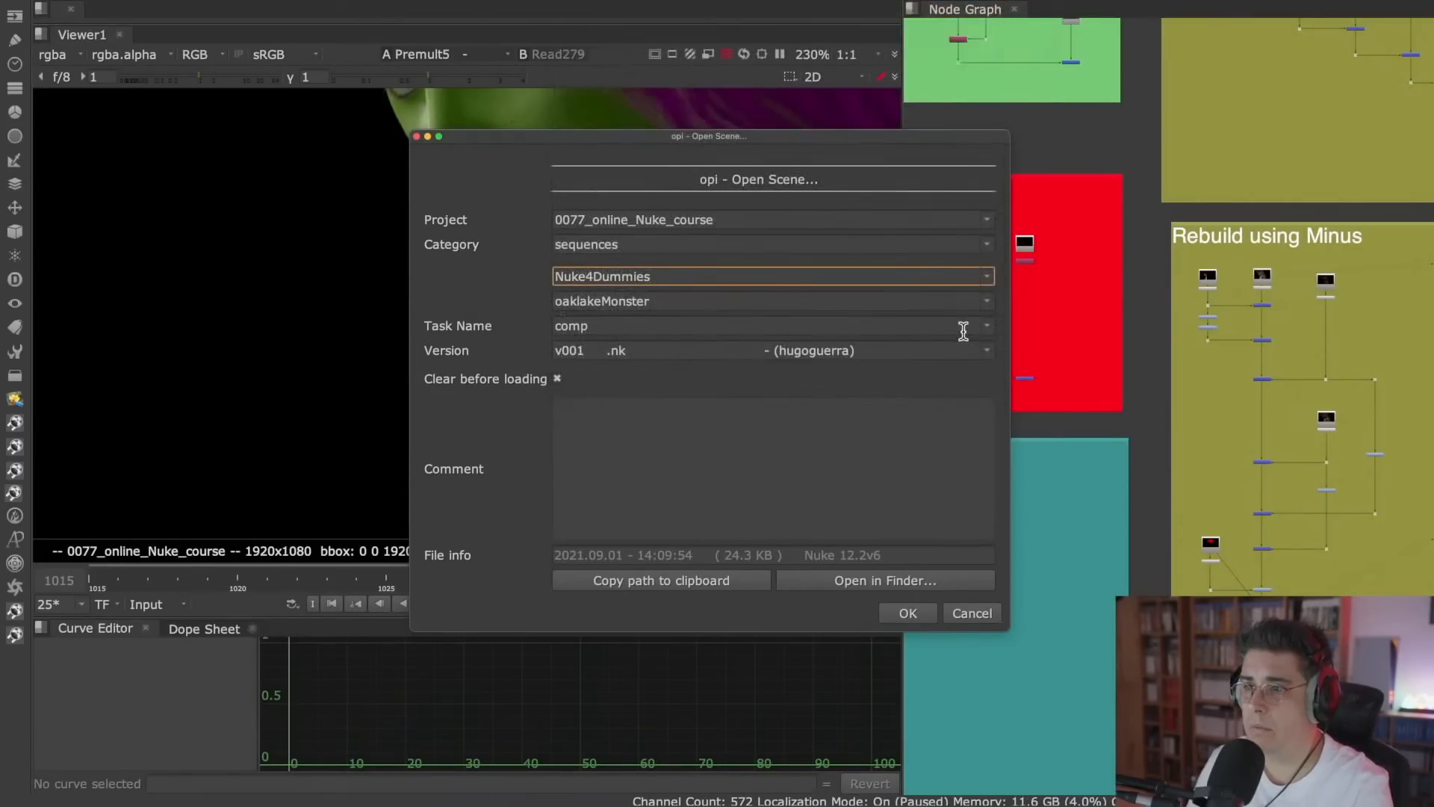
- Open the v001 comp of the oaklakeMonsterFront shot, saving the changes to the current script
left_click(983, 308)
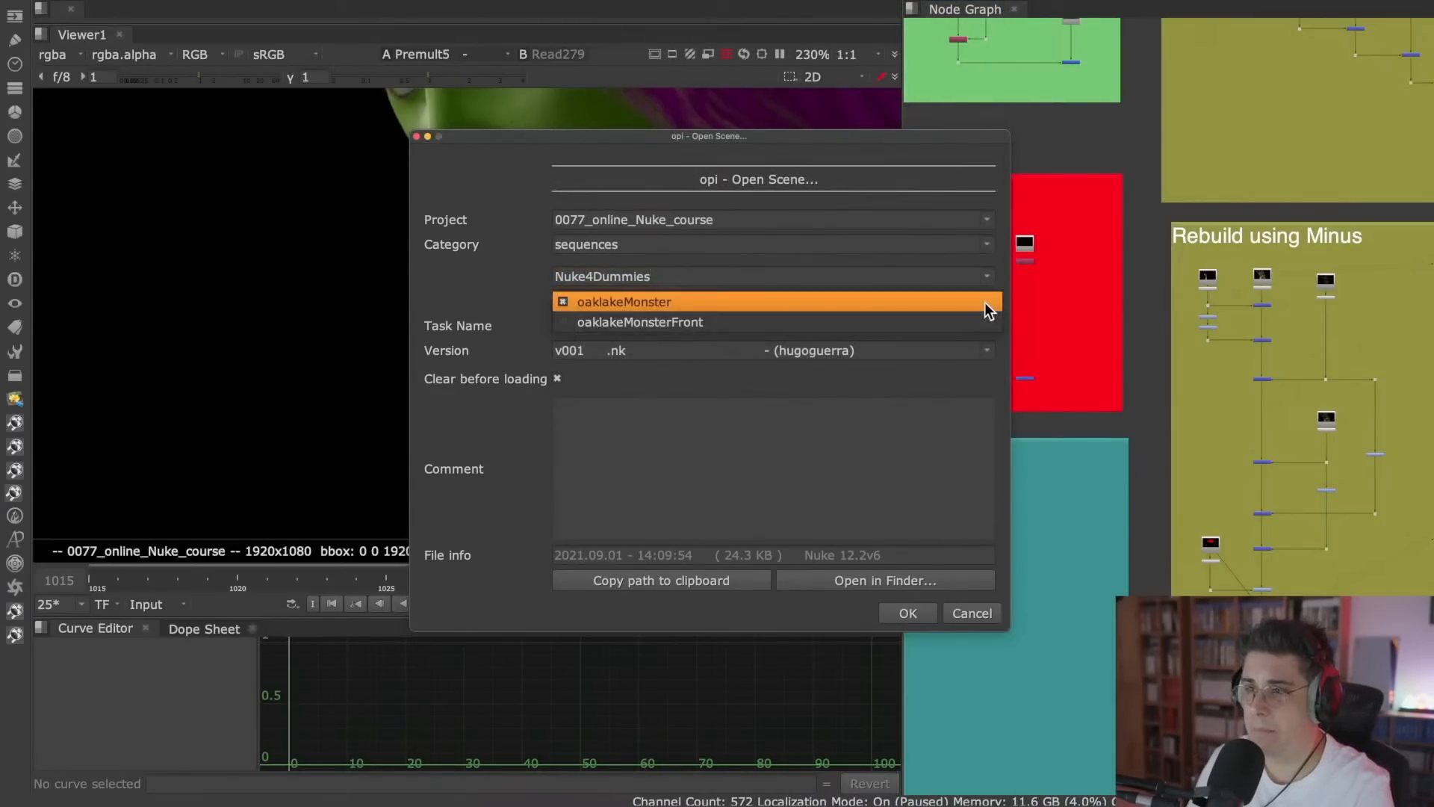
left_click(854, 307)
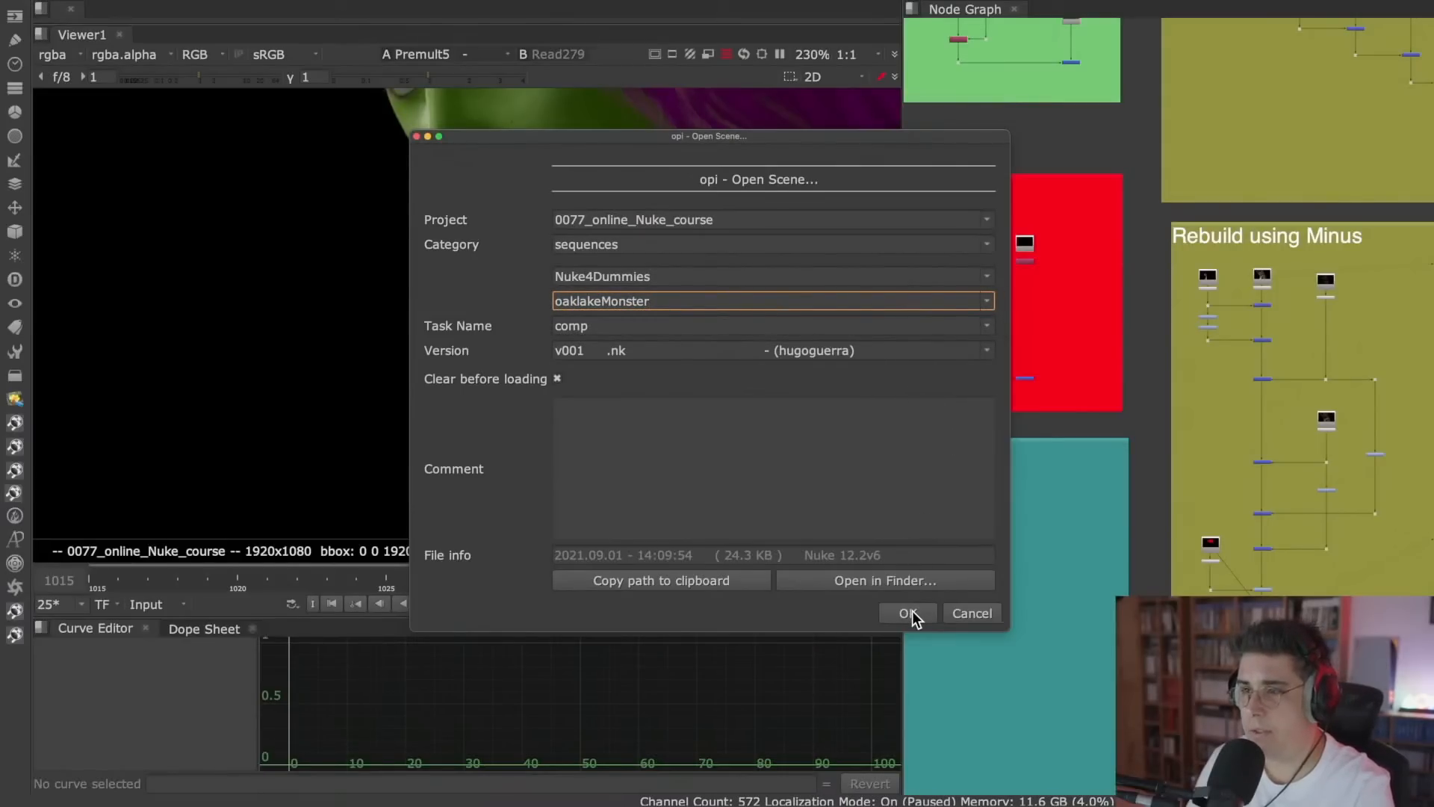
left_click(985, 301)
left_click(899, 321)
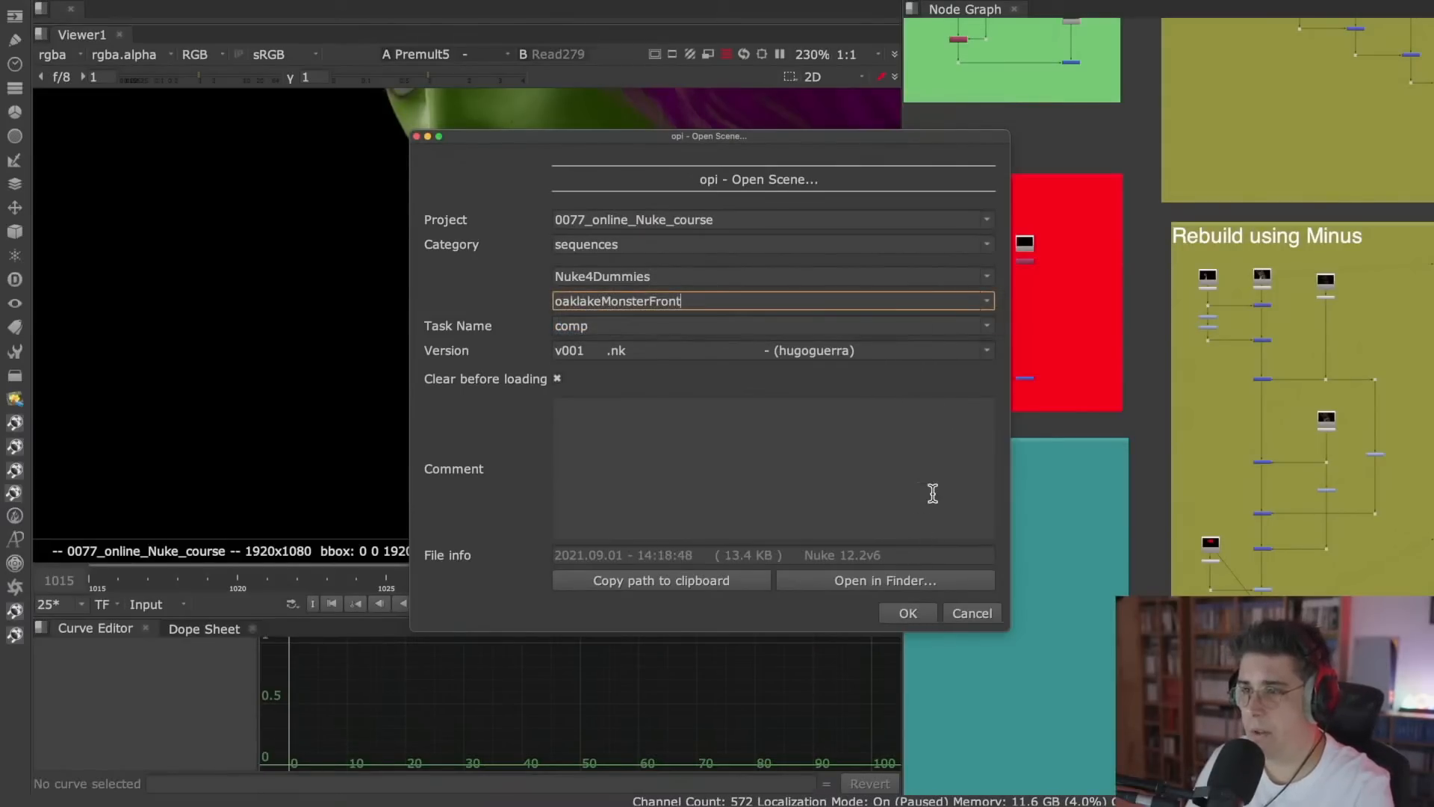
left_click(904, 619)
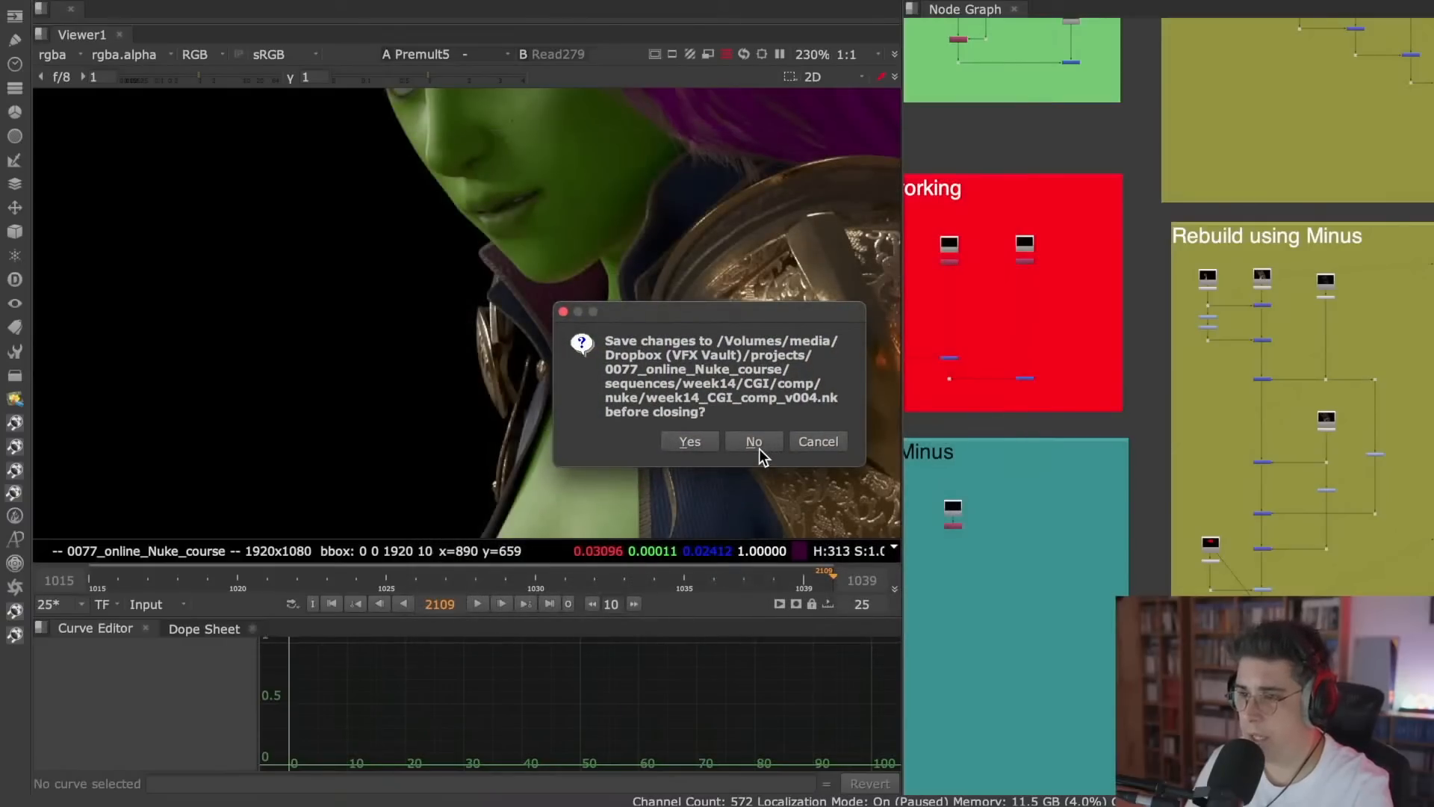
left_click(689, 441)
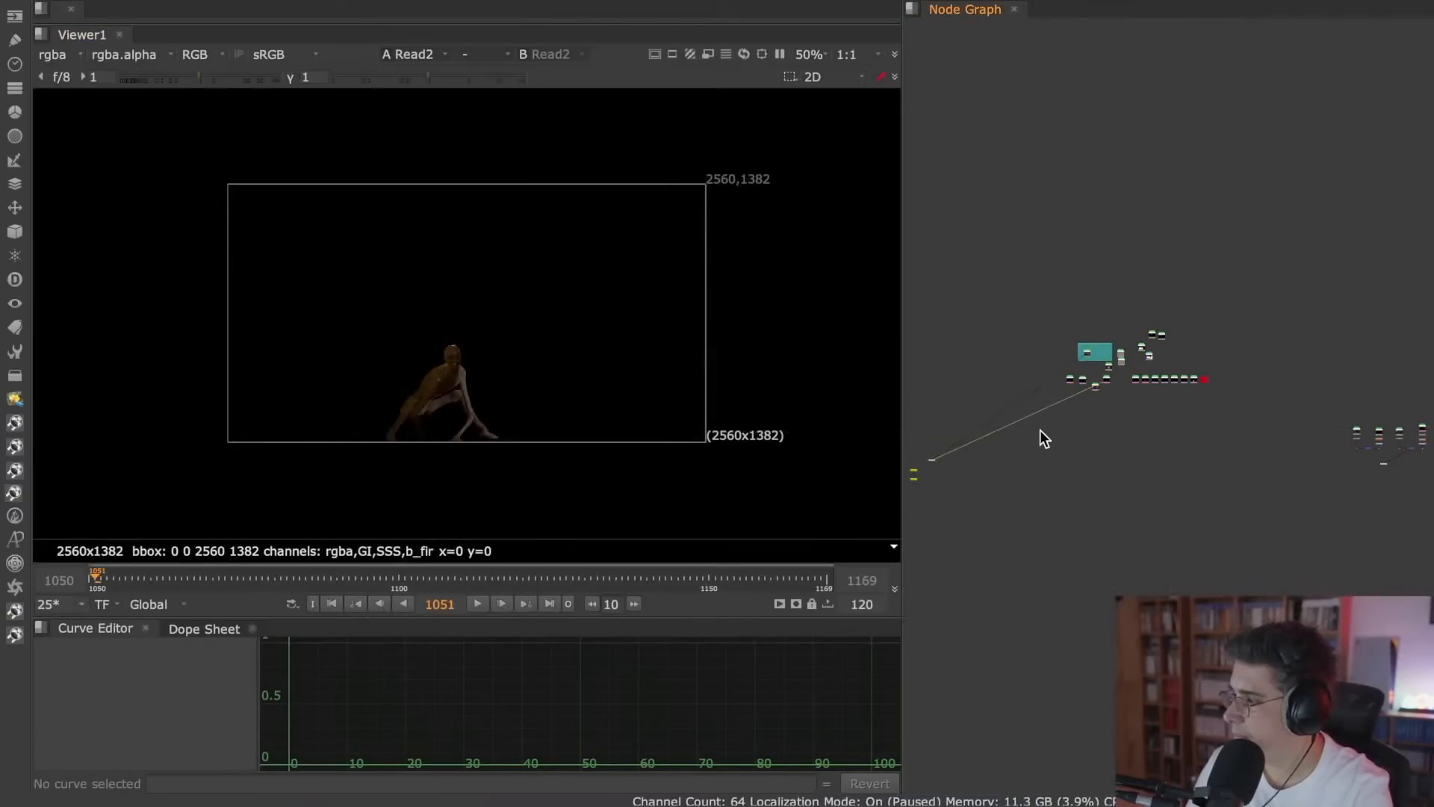
- View the Merge1 composite of the sq150_sh060 footage and CG beauty render
middle_click_drag(1282, 410, 1024, 392)
scroll(1137, 437, "up", 8)
scroll(1062, 422, "up", 4)
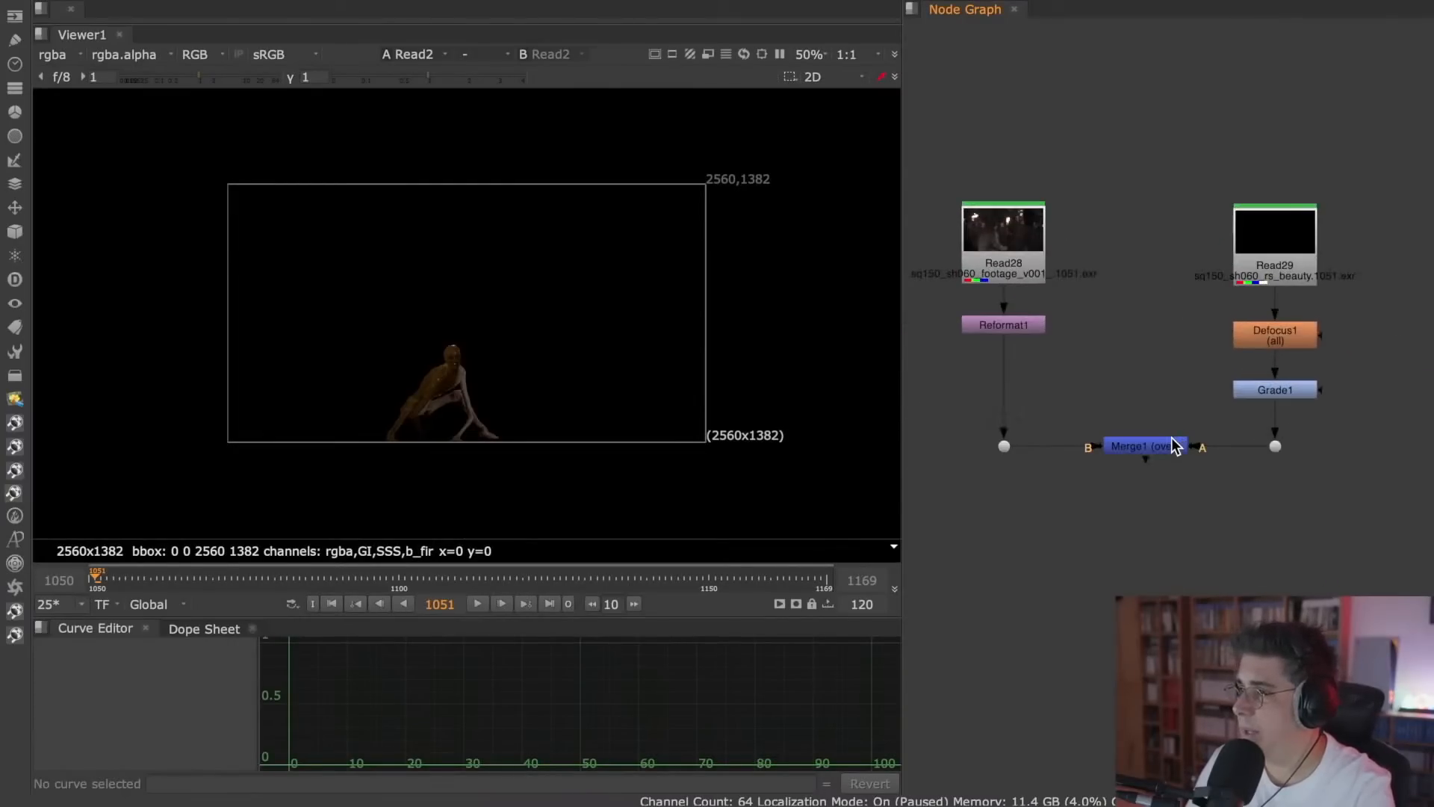
left_click(1154, 445)
key("1")
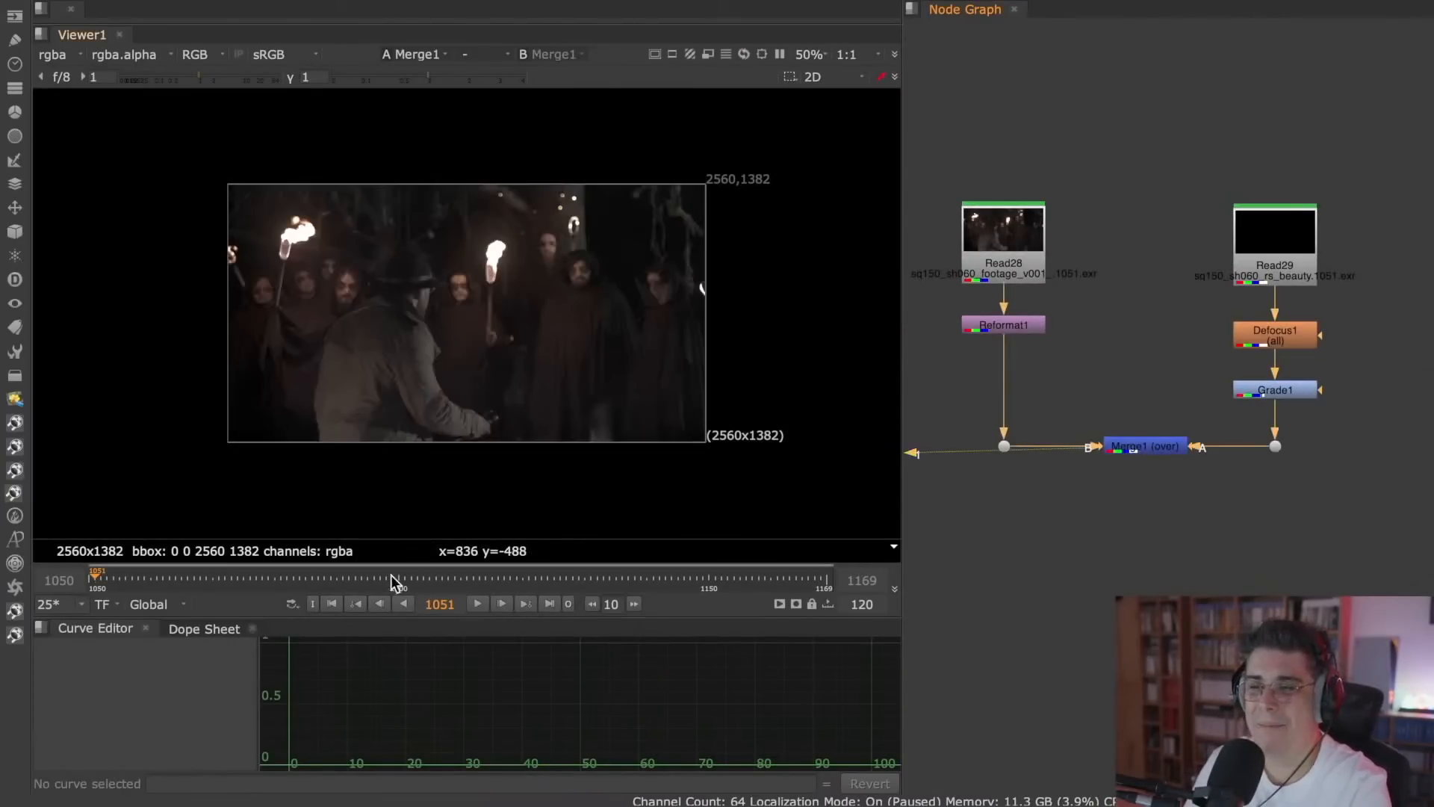
- Play back the monster shot from about its middle at a closer zoom, stop it, and check the frame range mode
left_click(476, 601)
left_click(479, 577)
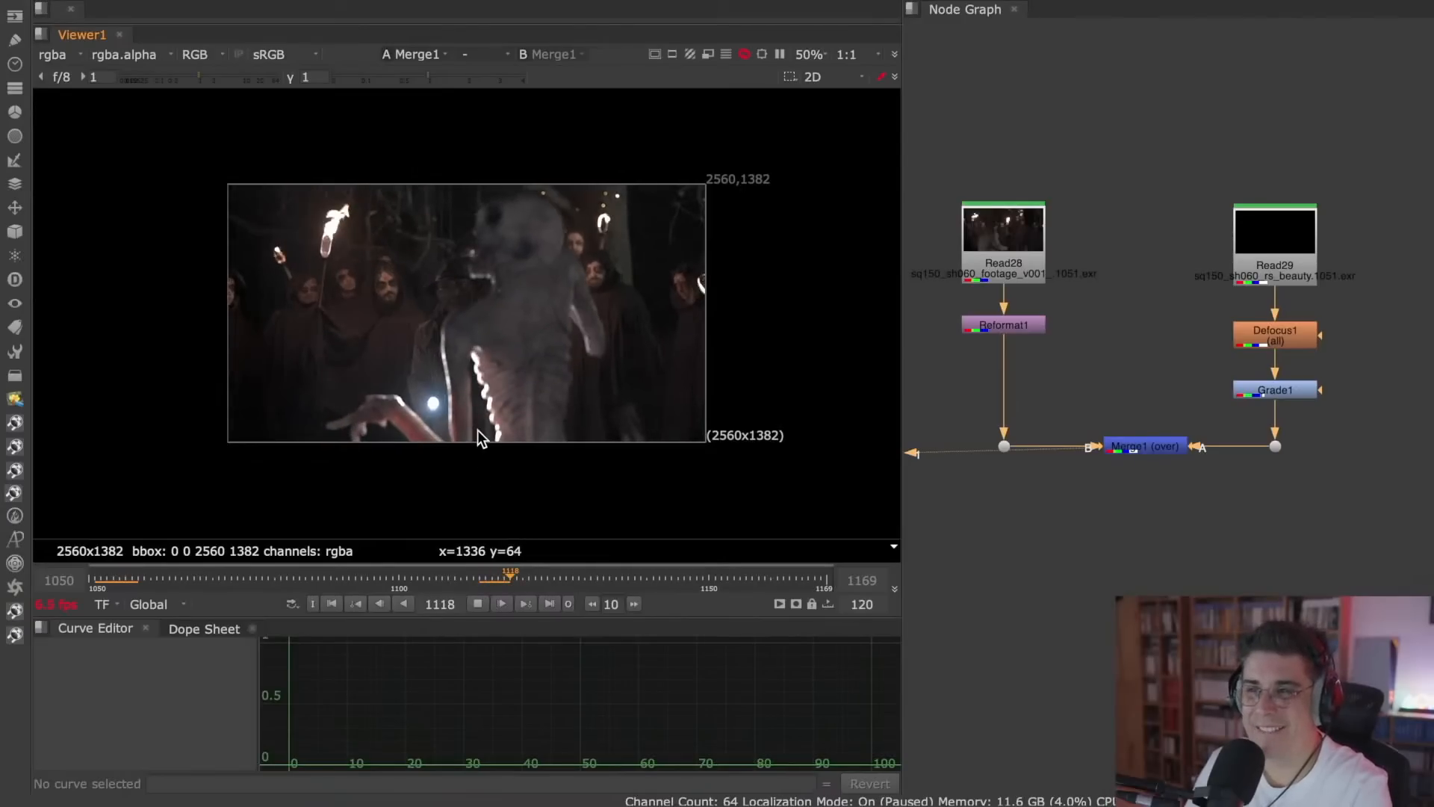
scroll(489, 415, "up", 2)
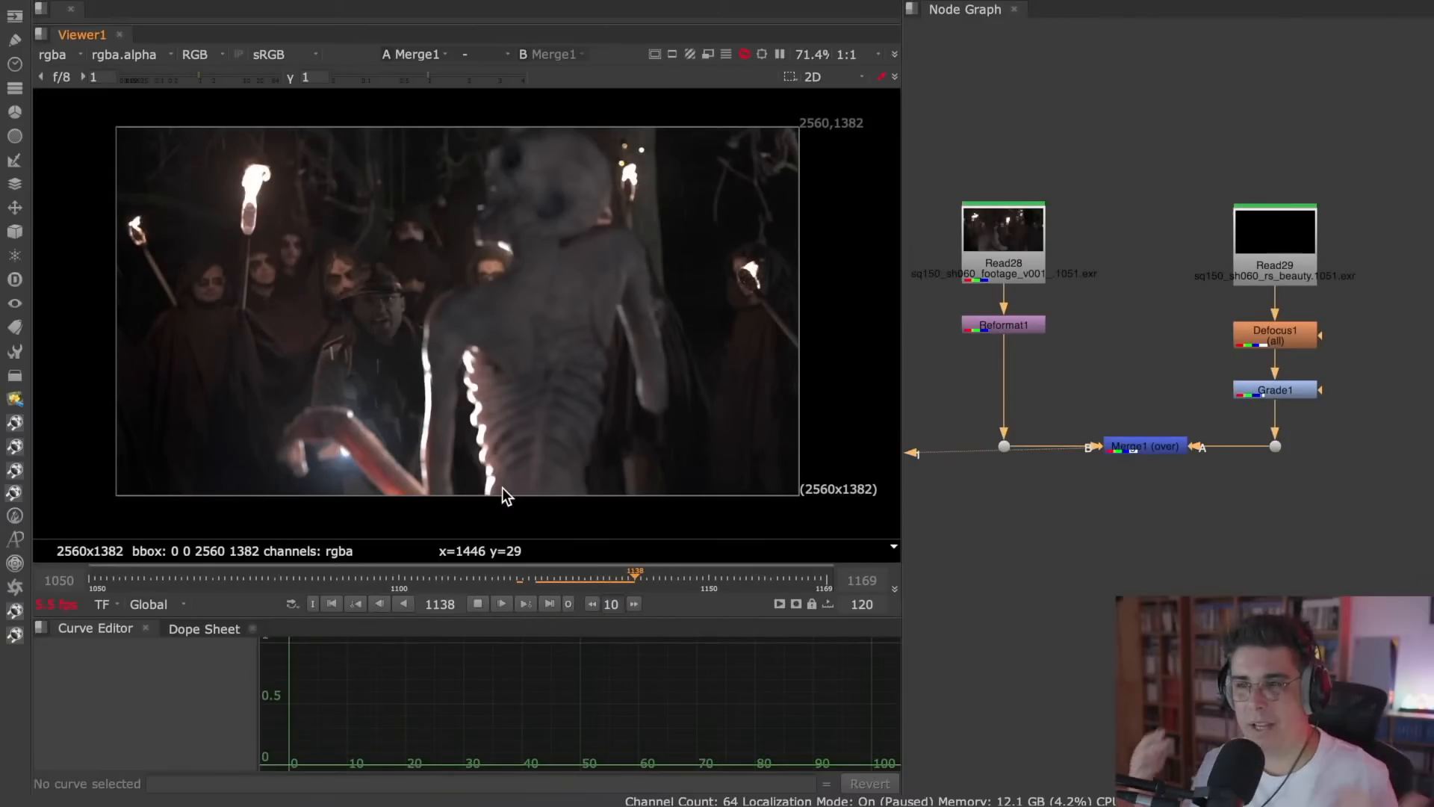
left_click(478, 604)
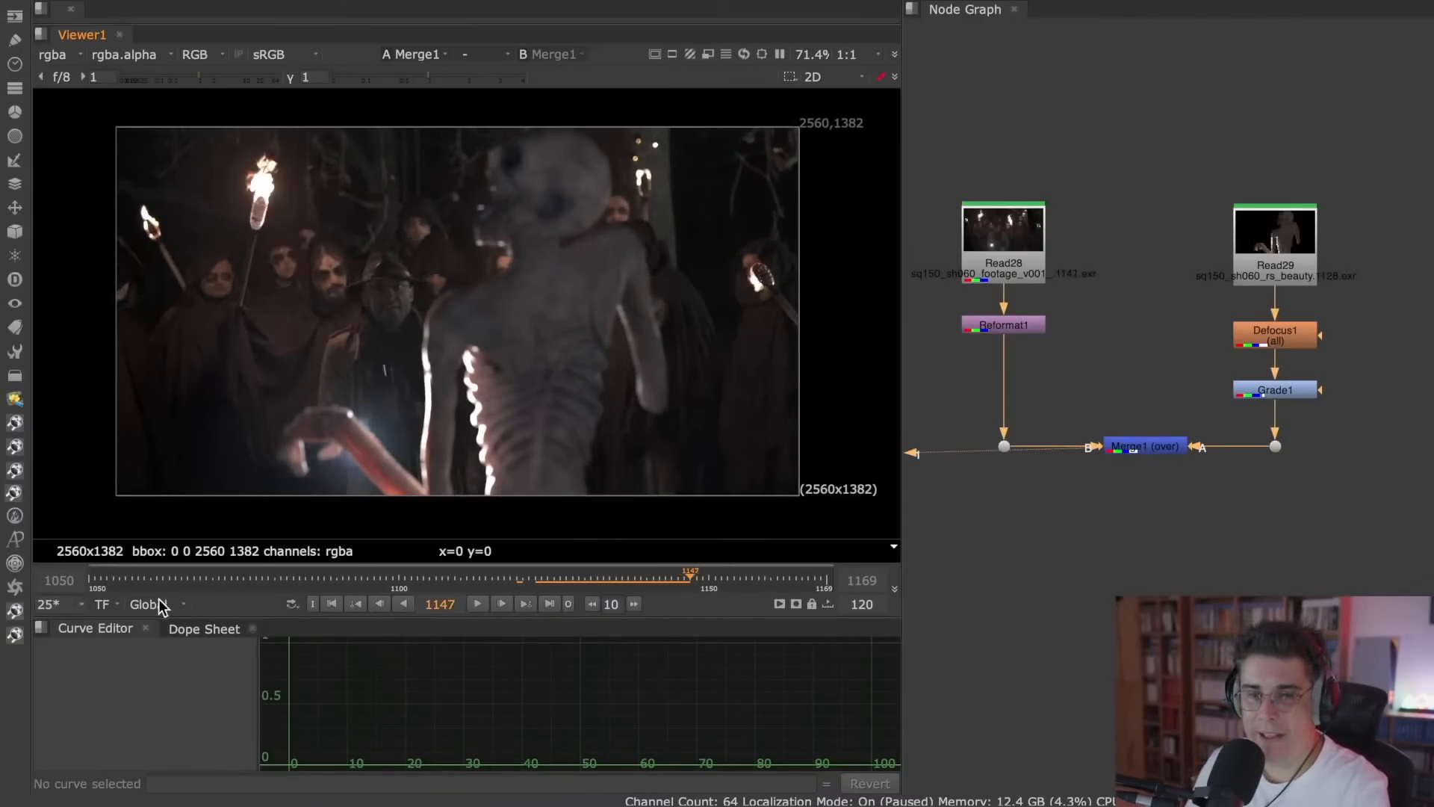
left_click(153, 604)
left_click(162, 625)
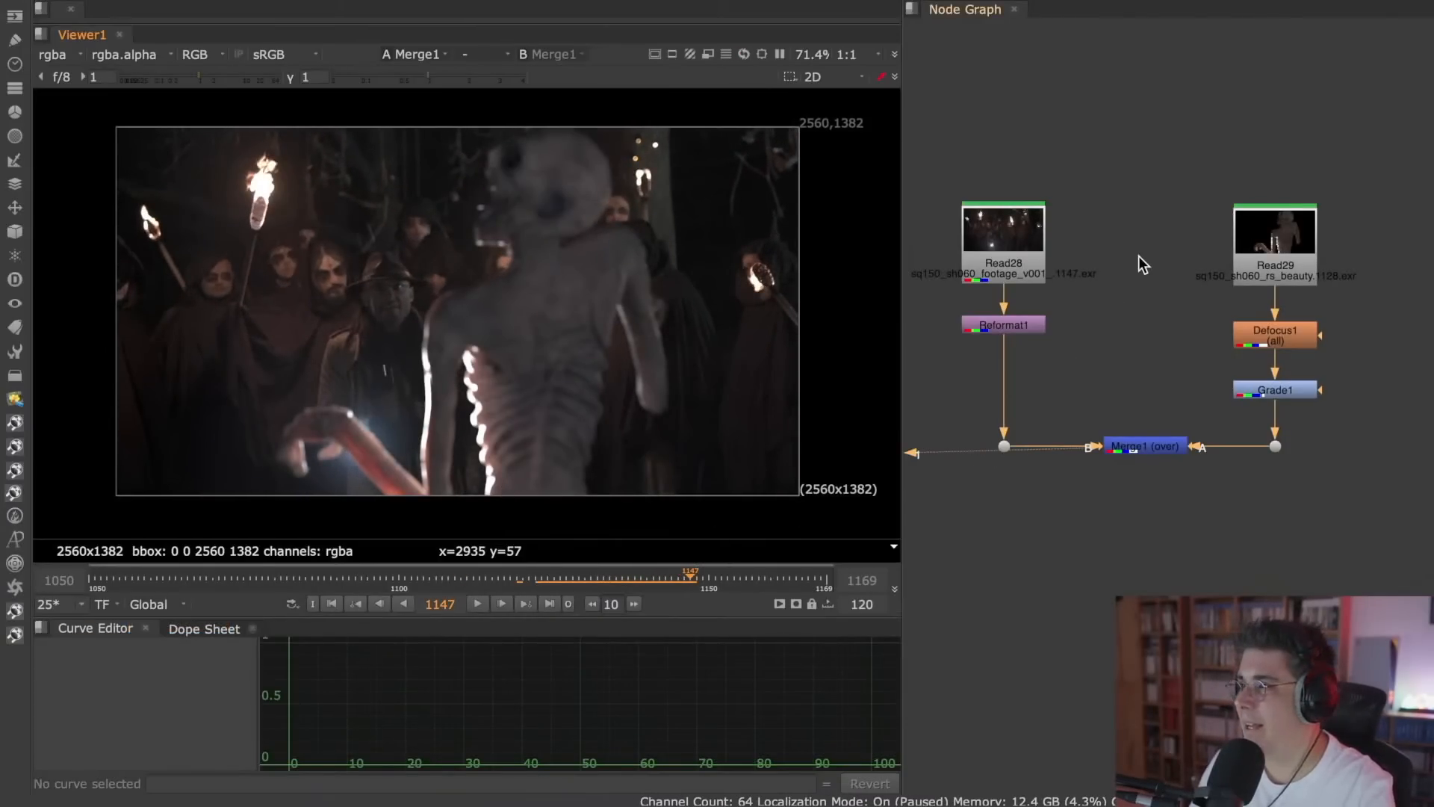
- Enlarge the node graph and examine the script's Read nodes, the Comp from Campus group and the merge setups
left_click(1268, 240)
key("space")
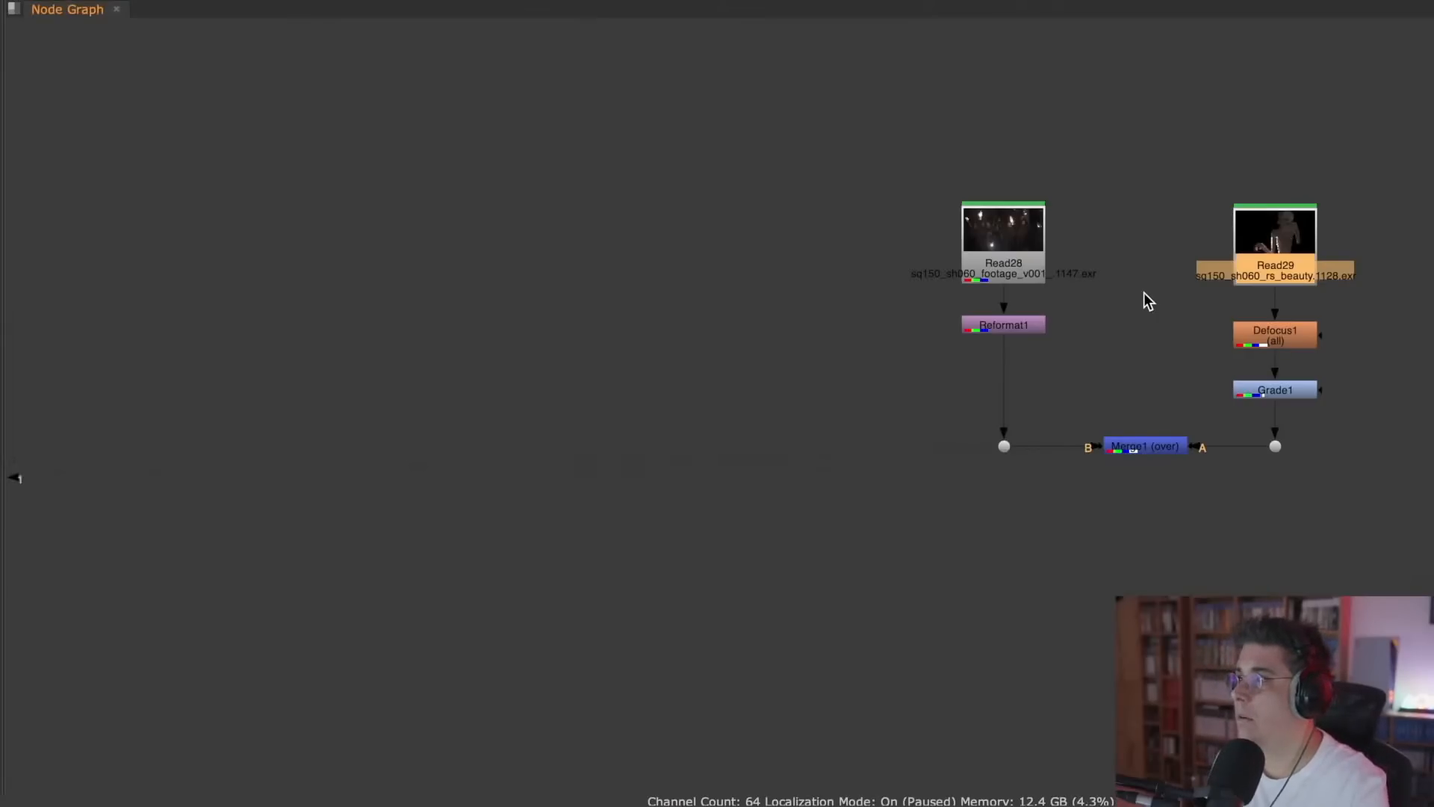
scroll(804, 313, "down", 5)
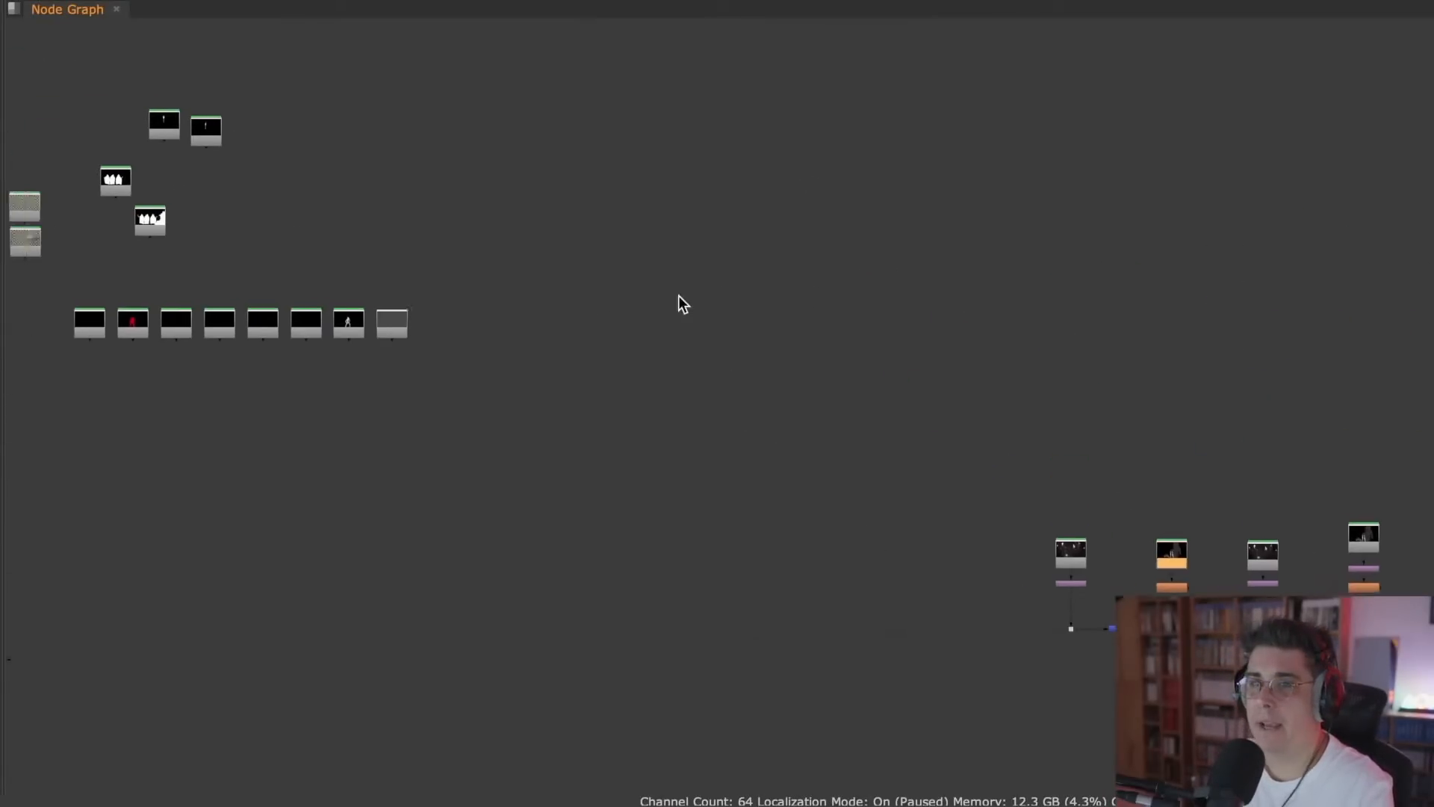
middle_click_drag(678, 294, 857, 307)
scroll(580, 348, "down", 4)
middle_click_drag(299, 252, 602, 352)
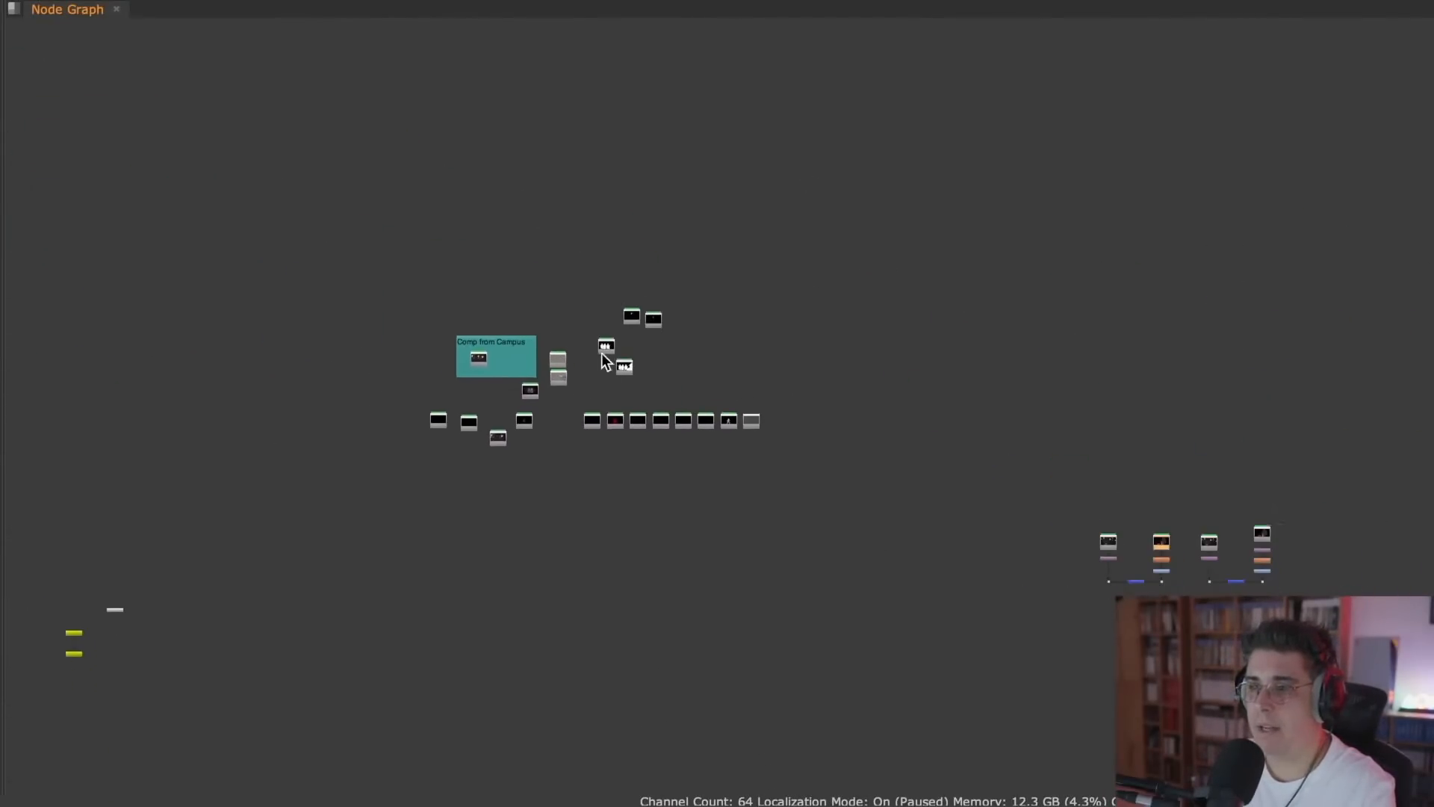
scroll(605, 362, "up", 8)
middle_click_drag(423, 397, 648, 375)
scroll(635, 380, "down", 5)
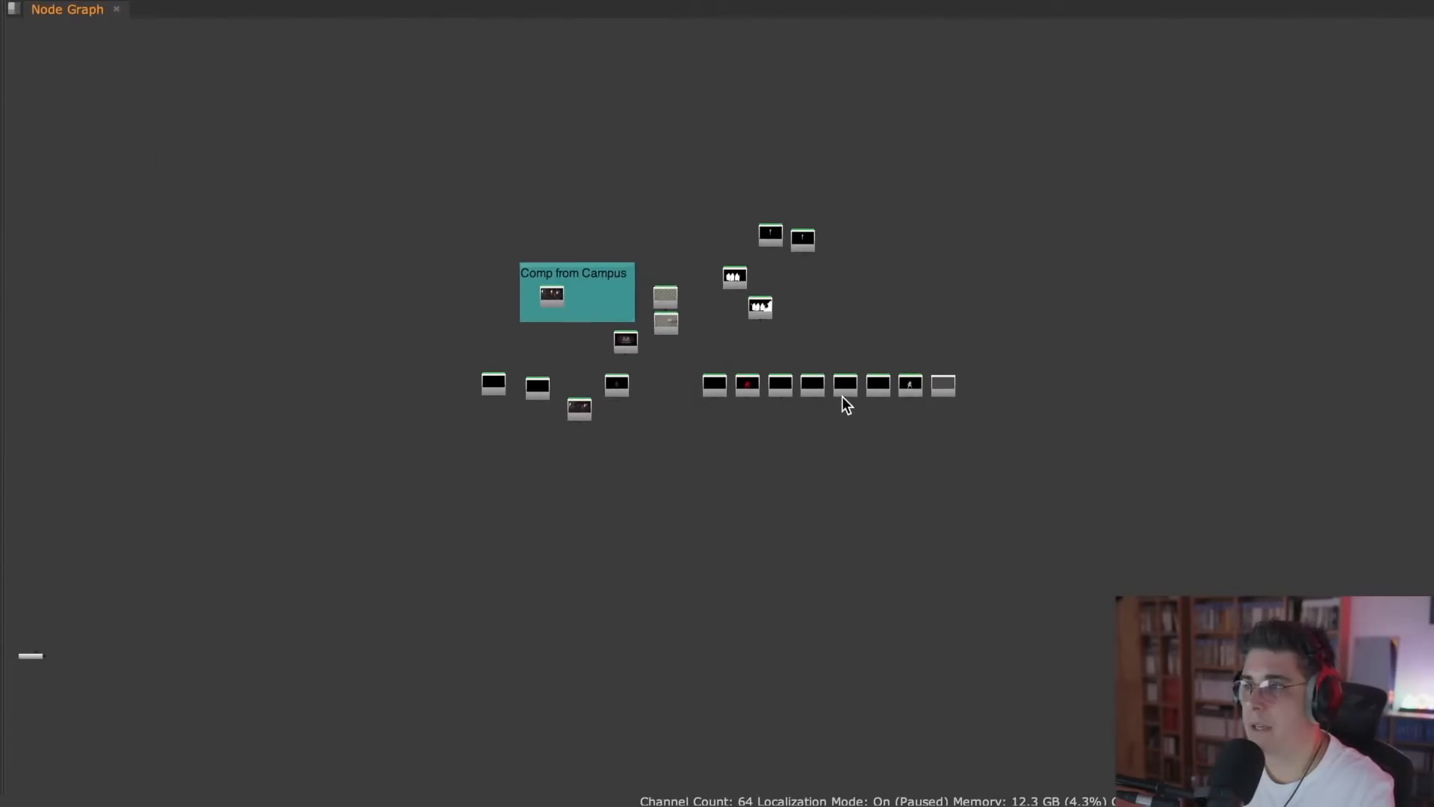
scroll(852, 411, "down", 4)
middle_click_drag(858, 419, 345, 349)
scroll(738, 334, "up", 7)
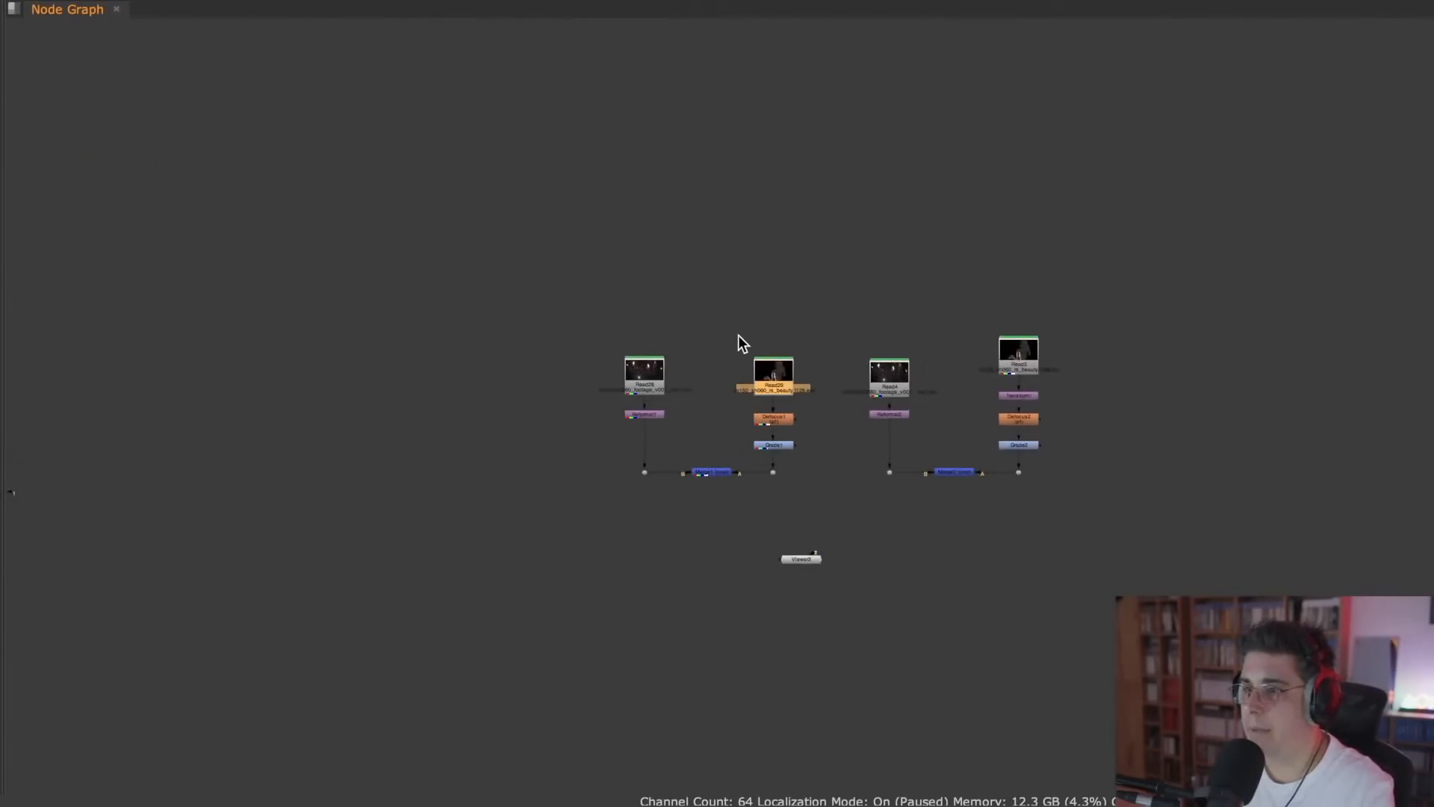
- Inspect the file settings of the Read29 beauty render and close its properties
scroll(738, 344, "up", 3)
double_click(792, 365)
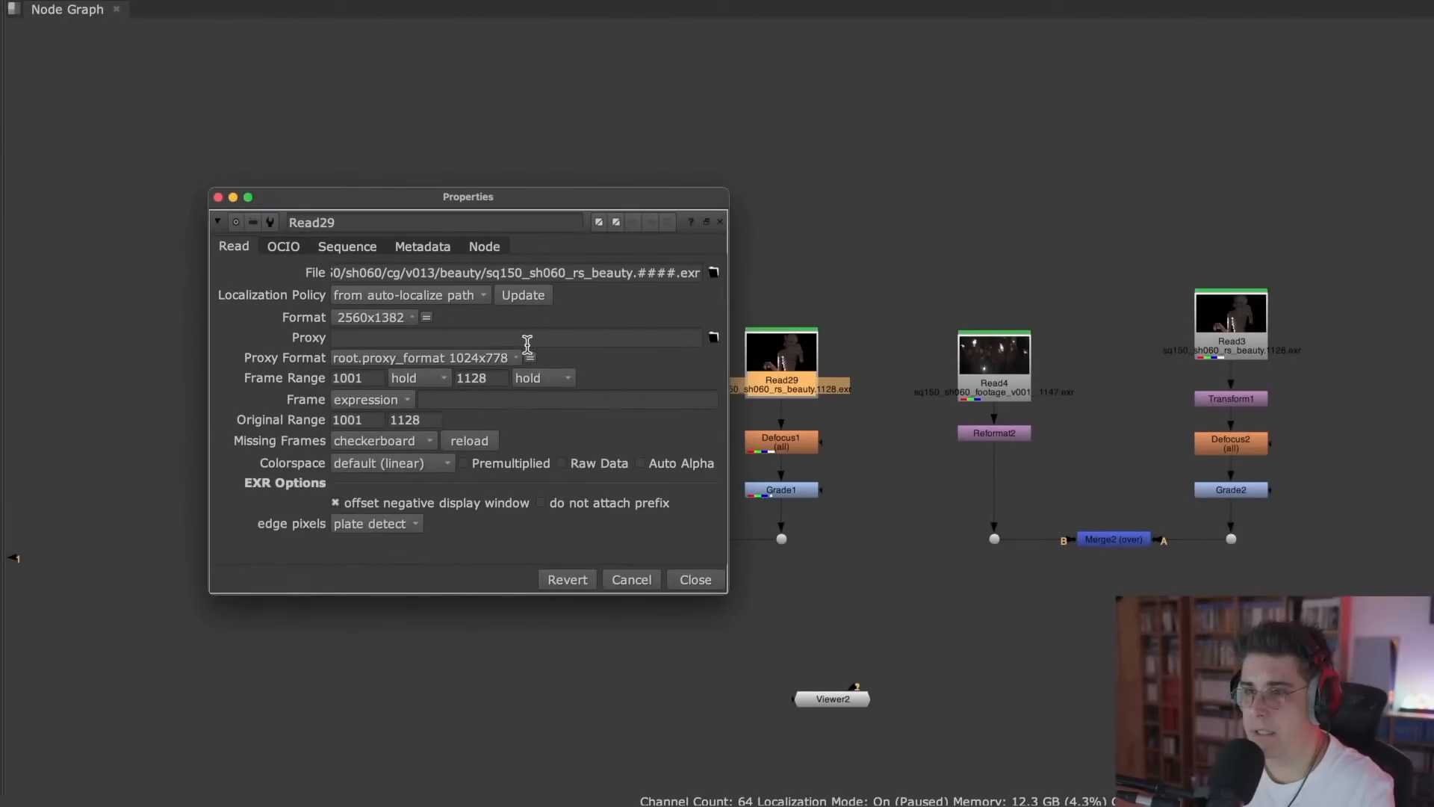
left_click(695, 580)
left_click_drag(870, 265, 478, 601)
- Open the comp scene of the oaklakeMonster shot in the Nuke4Dummies sequence
key("super+o")
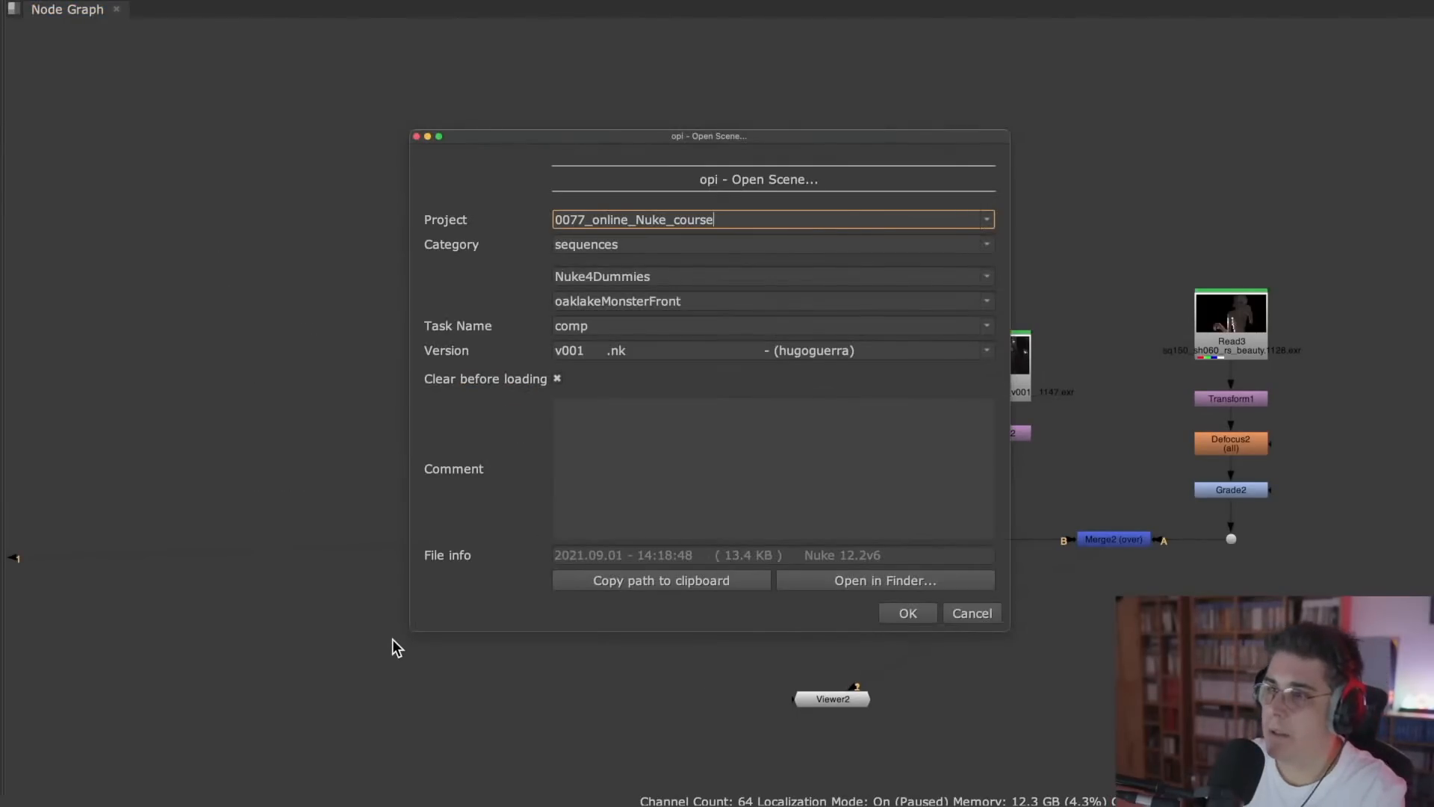
left_click(988, 301)
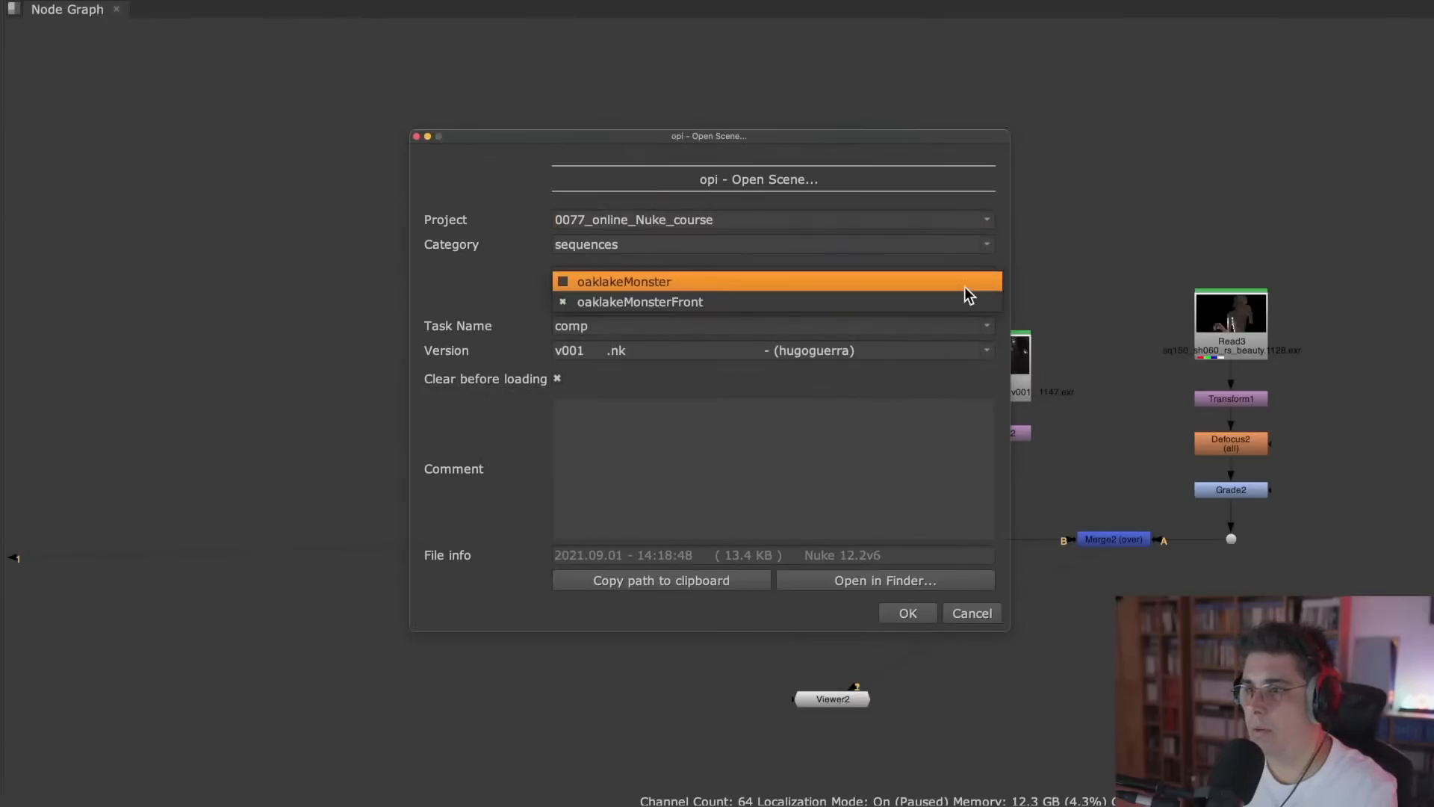
left_click(965, 287)
left_click(908, 613)
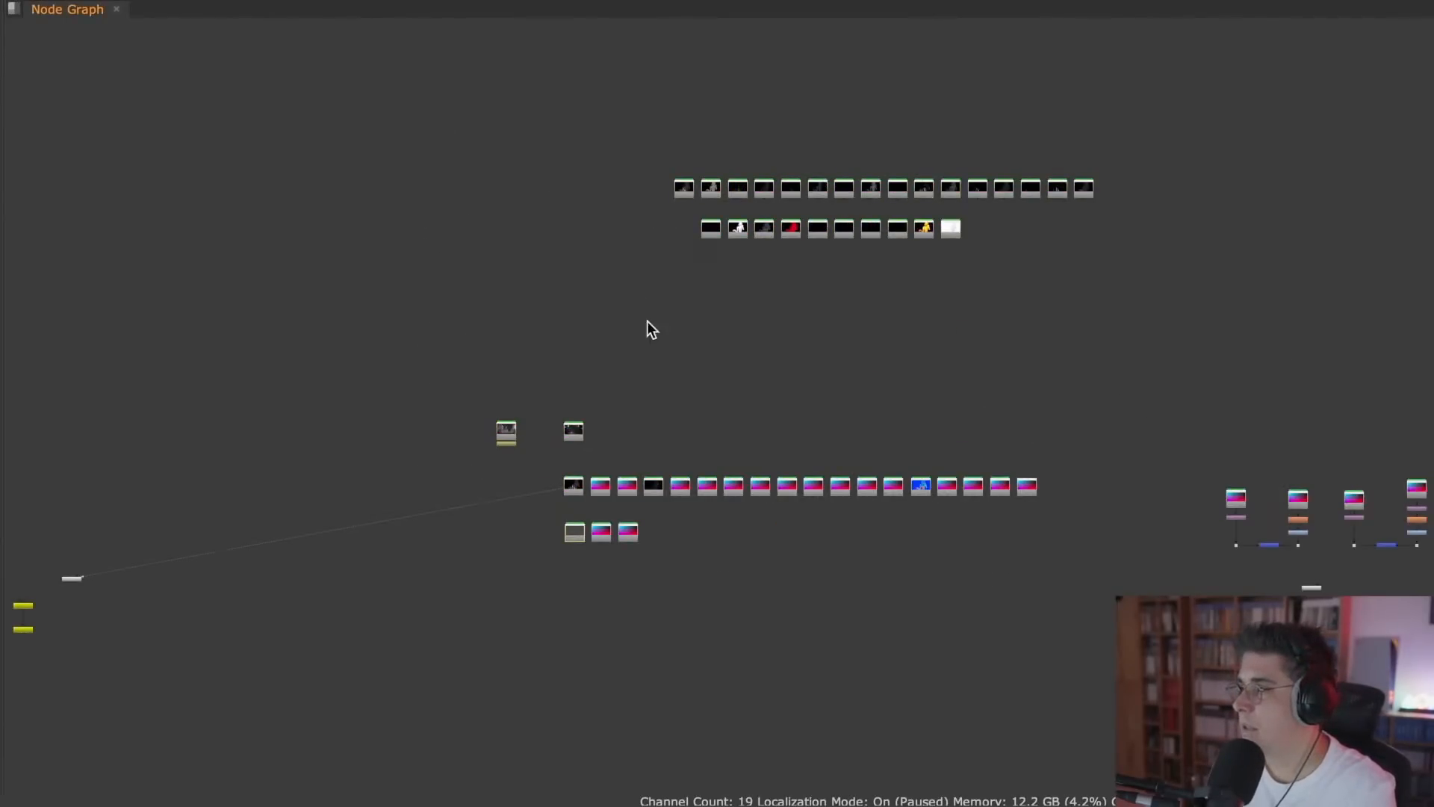
- Move Read29 slightly up from Defocus1 and send the Merge1 result to the viewer
middle_click_drag(931, 395, 404, 316)
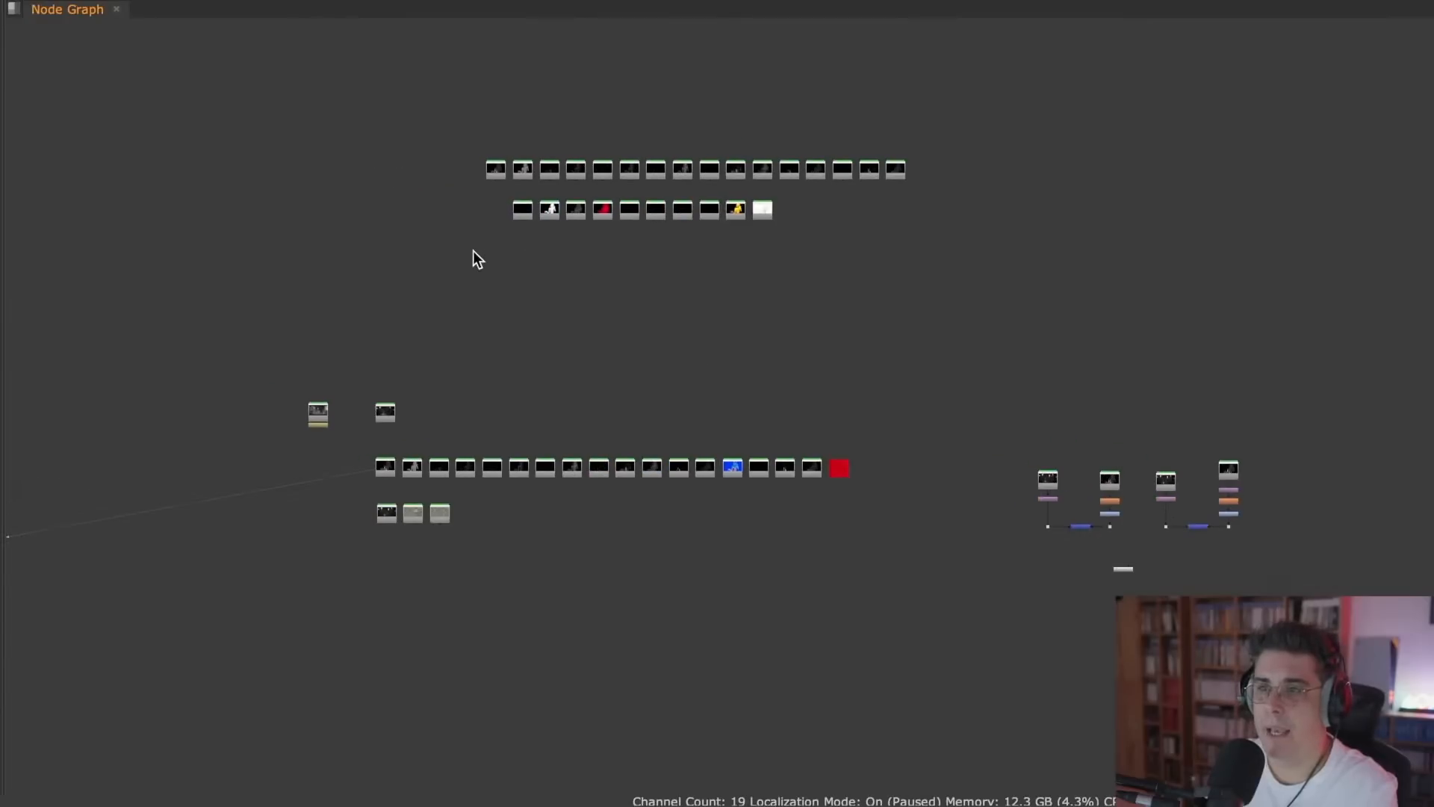
scroll(409, 426, "up", 5)
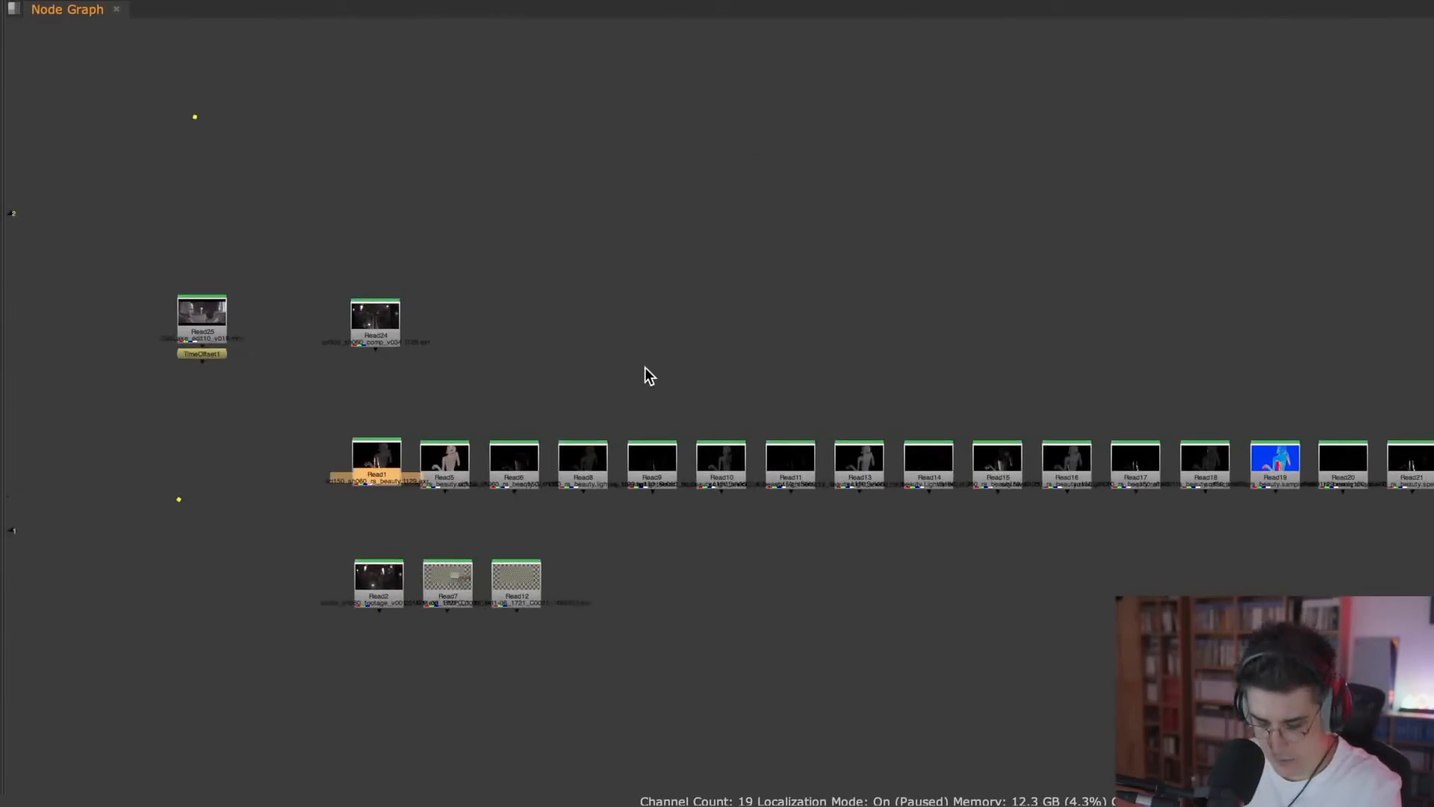
middle_click_drag(1001, 300, 56, 294)
middle_click_drag(846, 266, 269, 163)
scroll(715, 409, "up", 4)
left_click(775, 364)
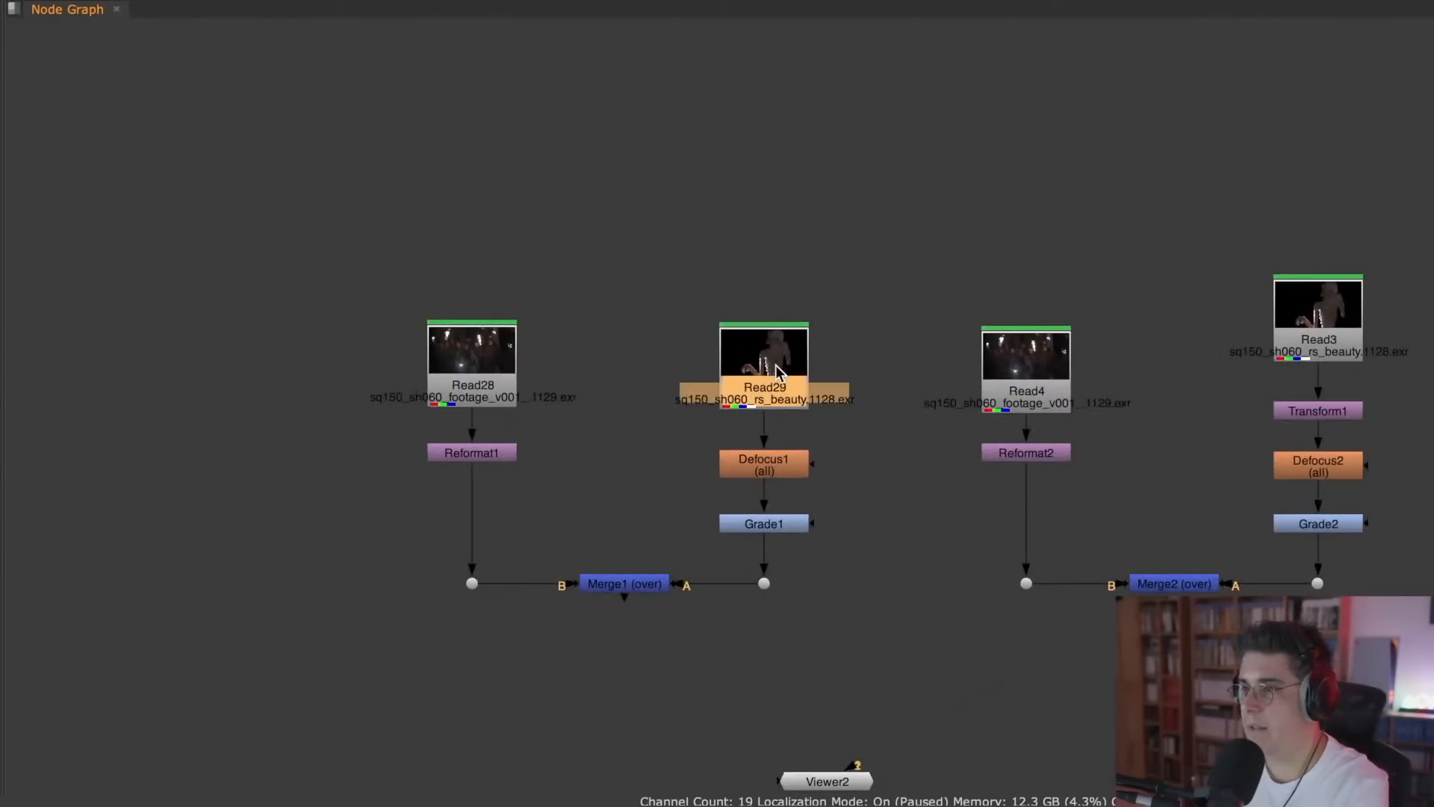
left_click_drag(776, 369, 780, 319)
left_click(649, 583)
key("1")
left_click(895, 440)
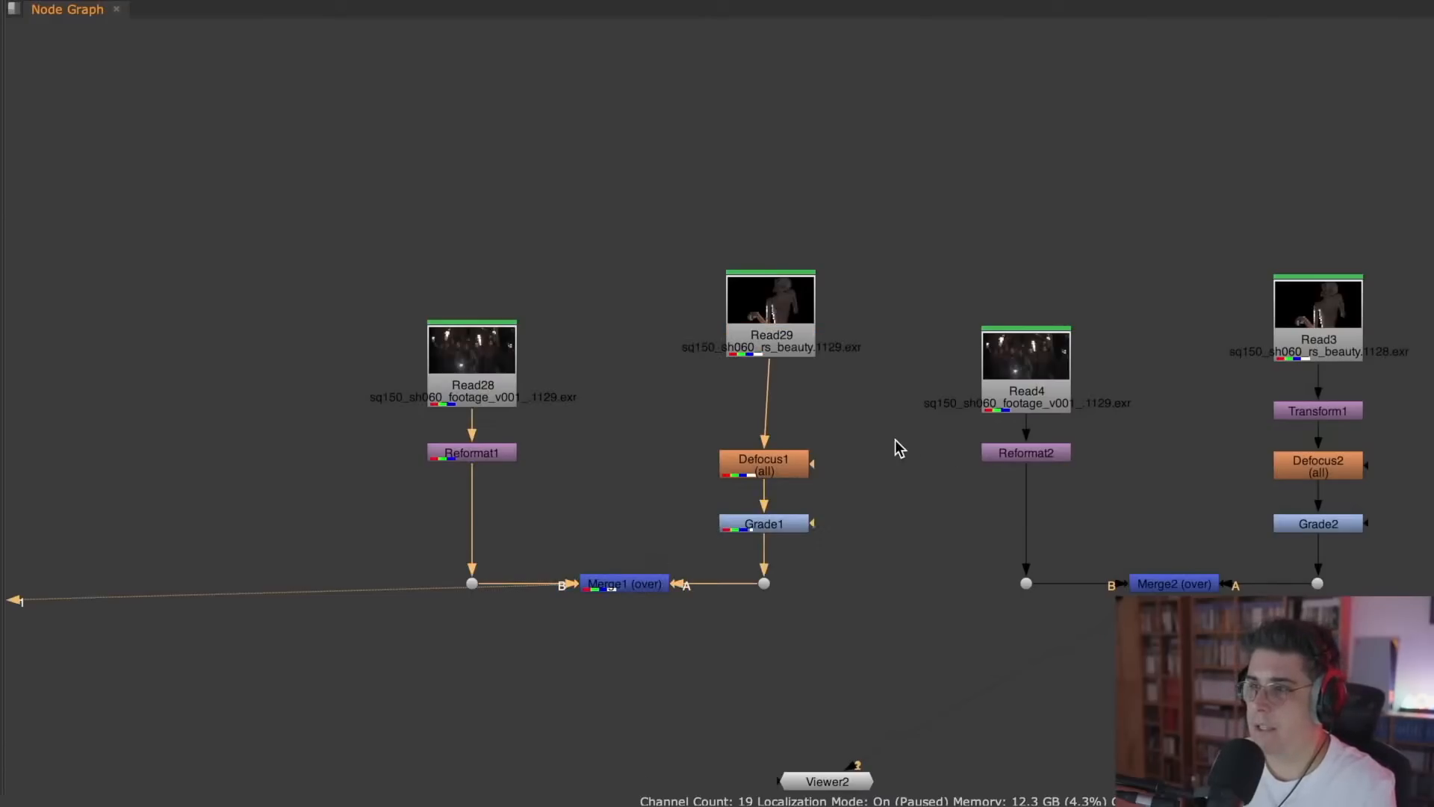
- Line up Read29 above Defocus1 and play back the Merge1 comp at a closer zoom
key("space")
middle_click_drag(961, 378, 1285, 155)
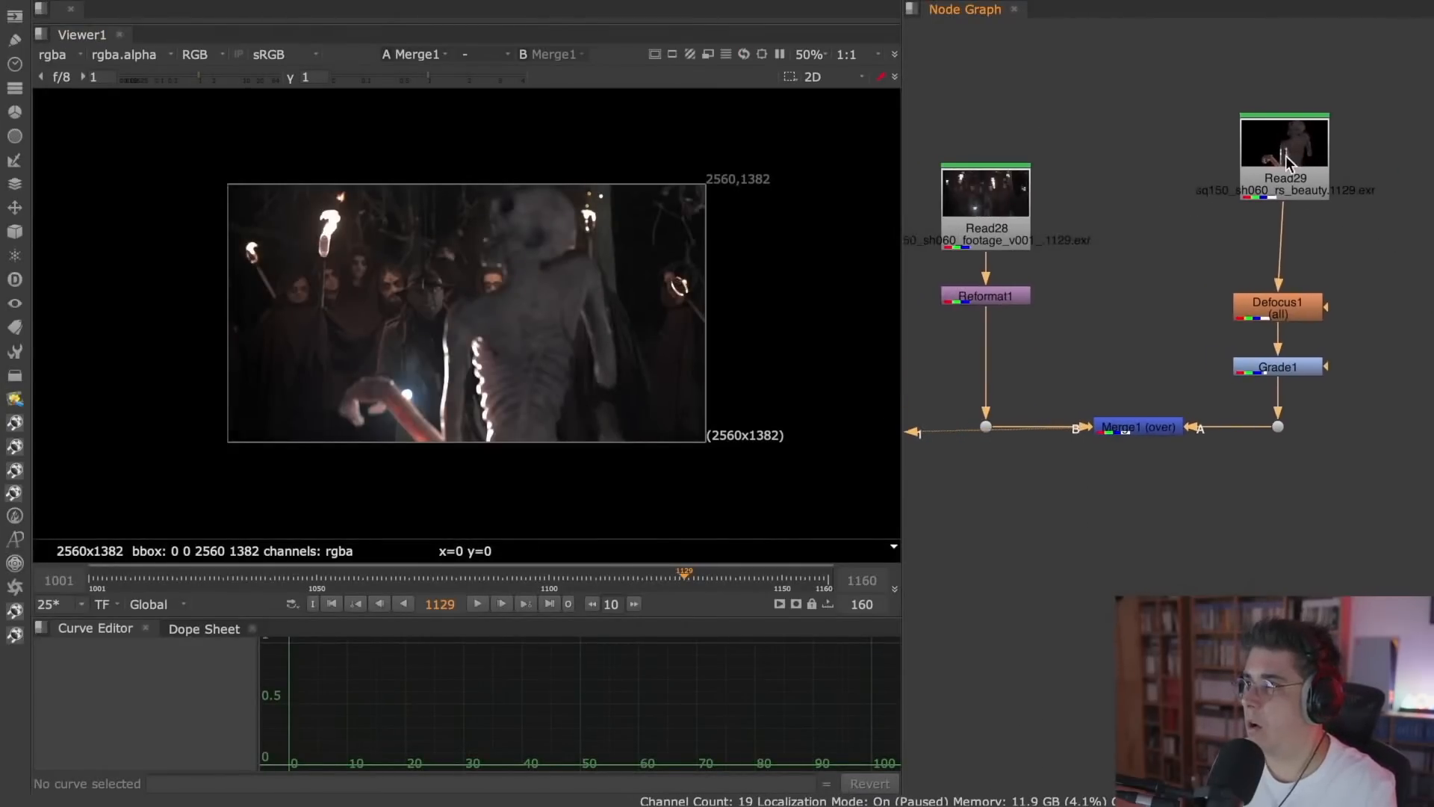
left_click_drag(1285, 156, 1278, 161)
left_click(487, 606)
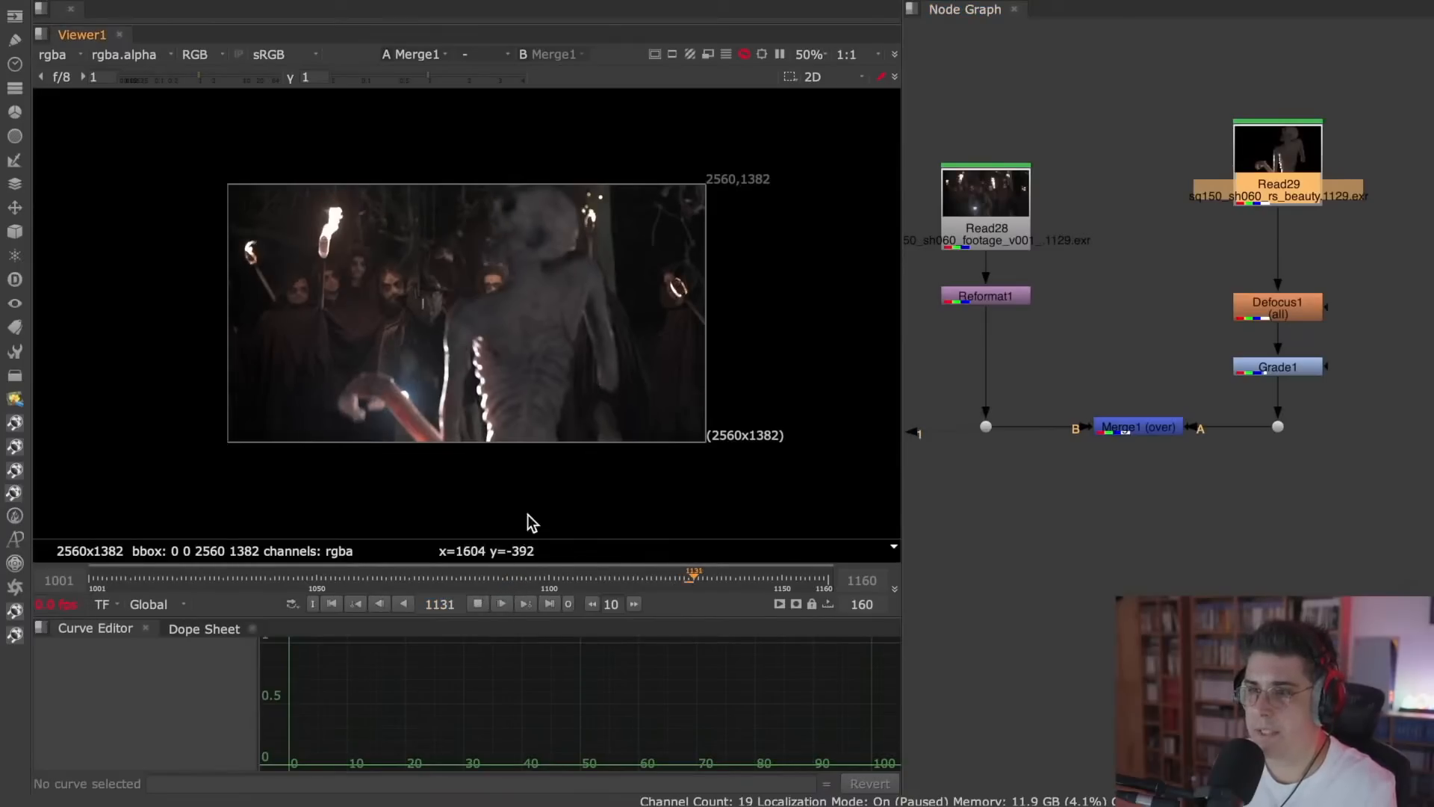
scroll(533, 328, "up", 3)
middle_click_drag(531, 335, 553, 351)
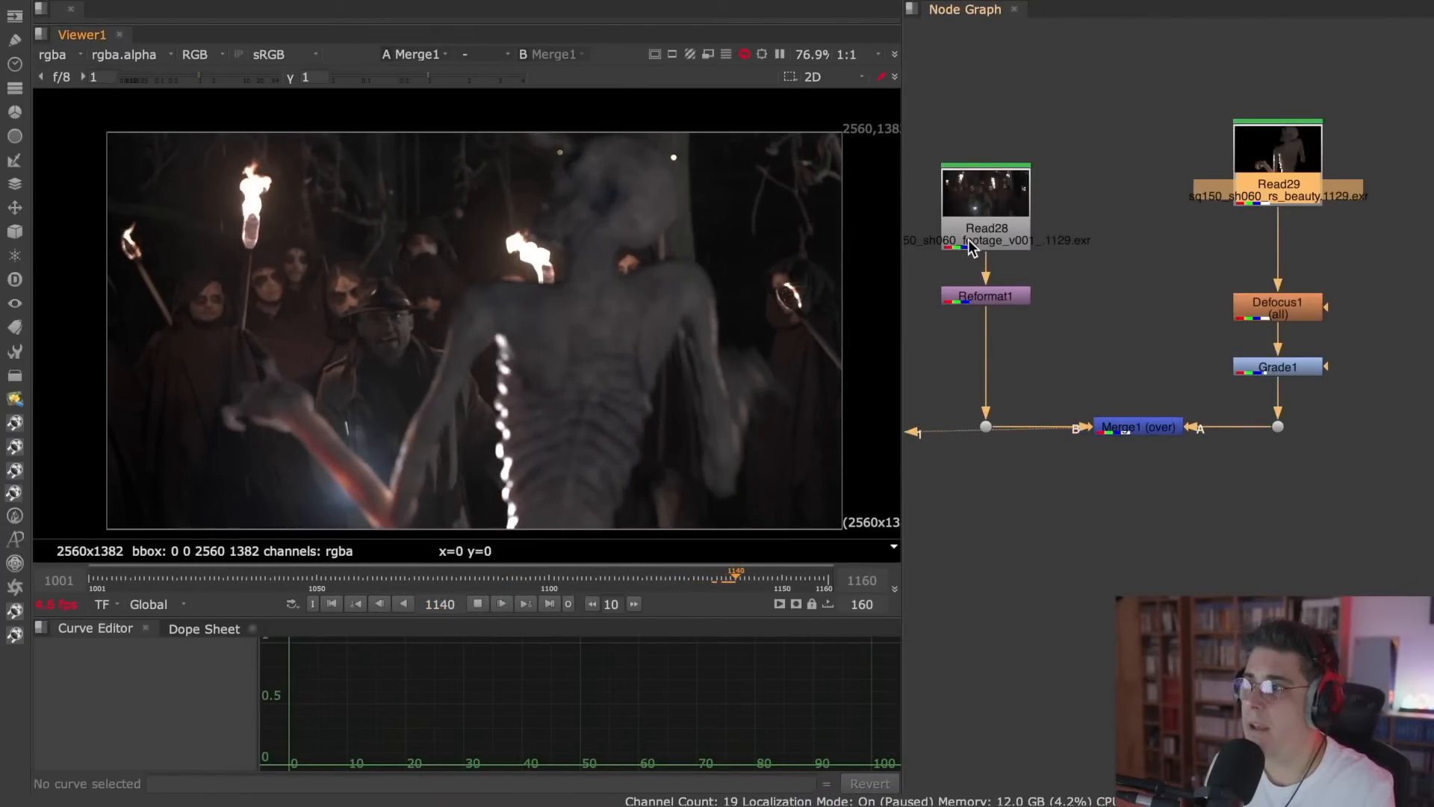
left_click(1157, 426)
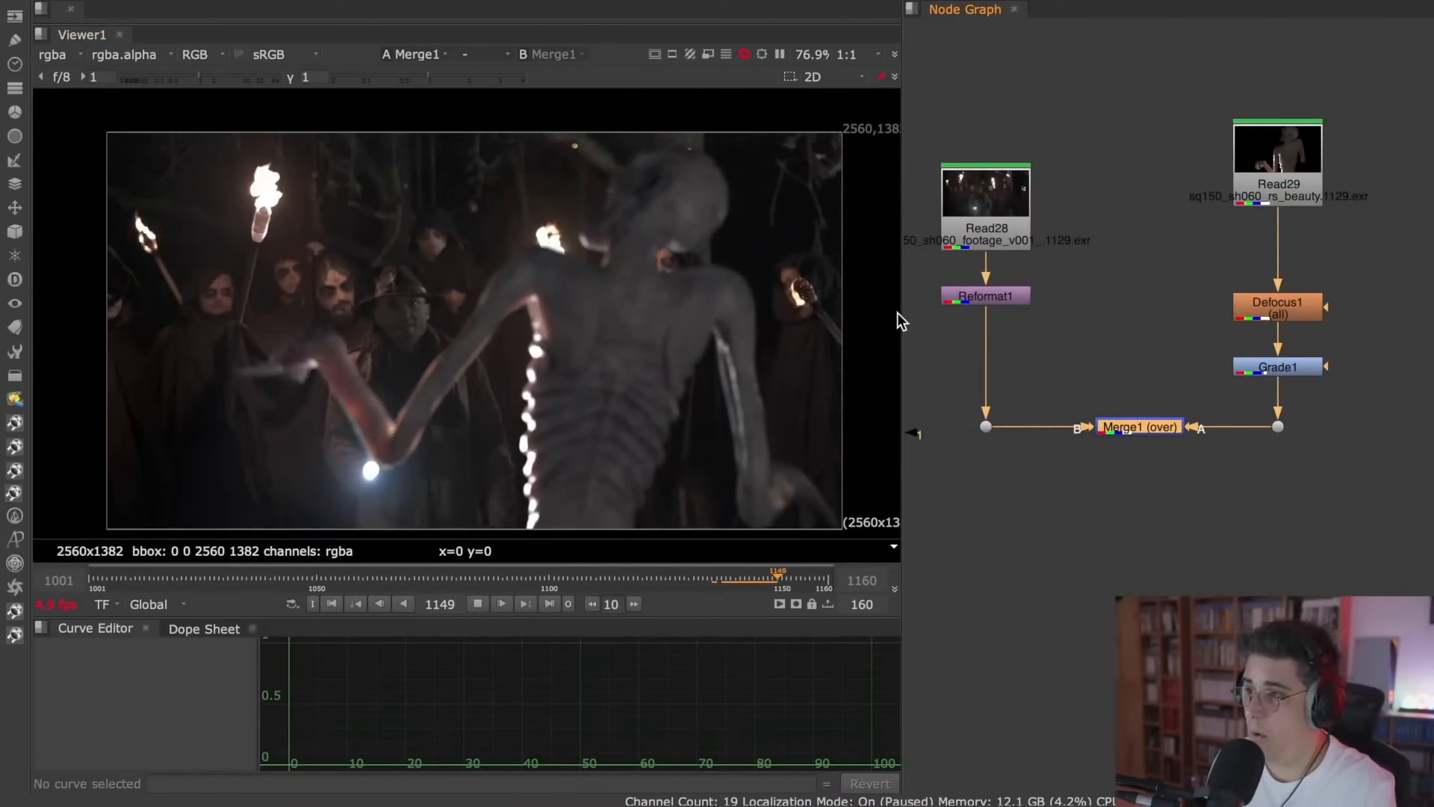
mouse_move(1145, 429)
left_mouse_down()
mouse_move(1145, 487)
mouse_move(1147, 441)
left_mouse_up()
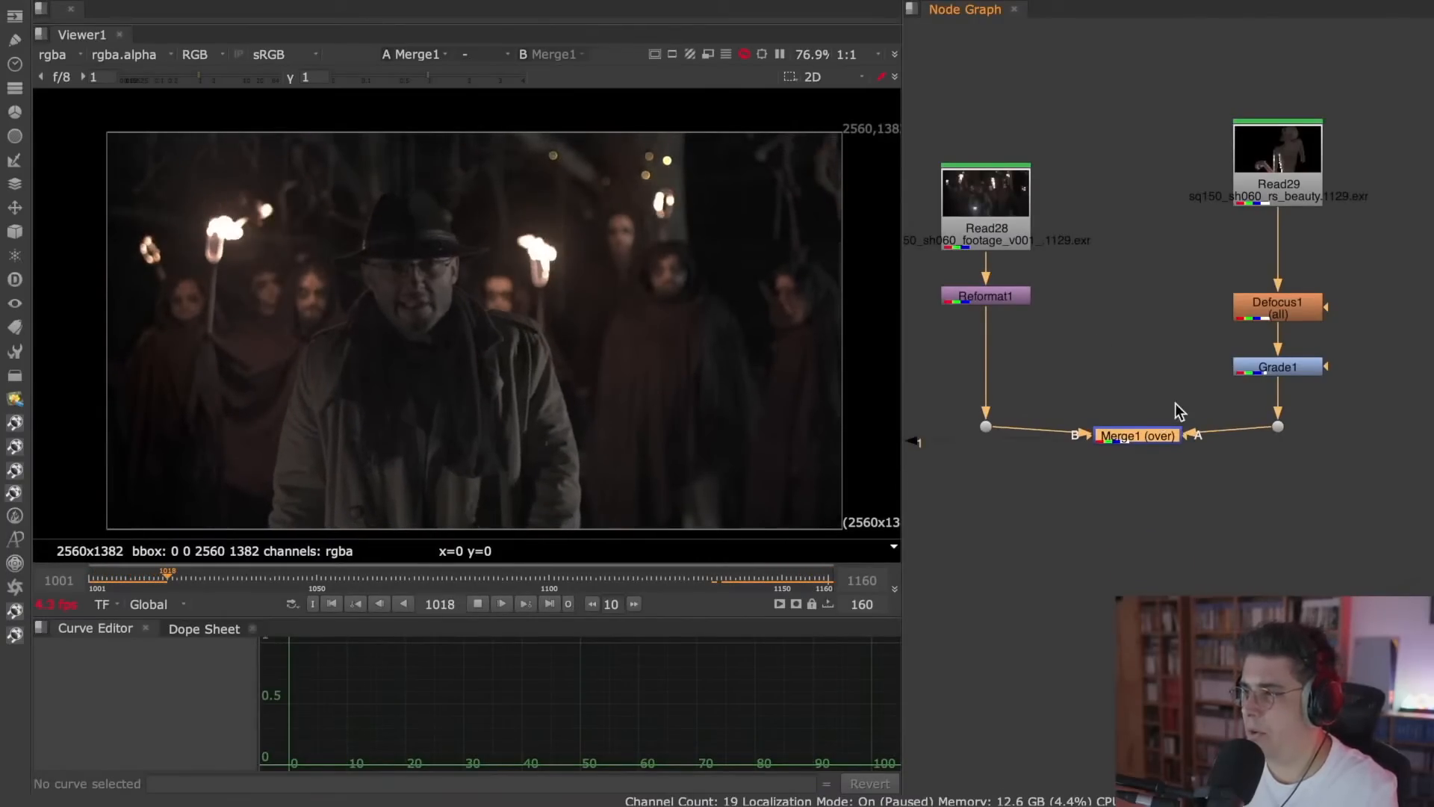
left_click(1065, 282)
key("space")
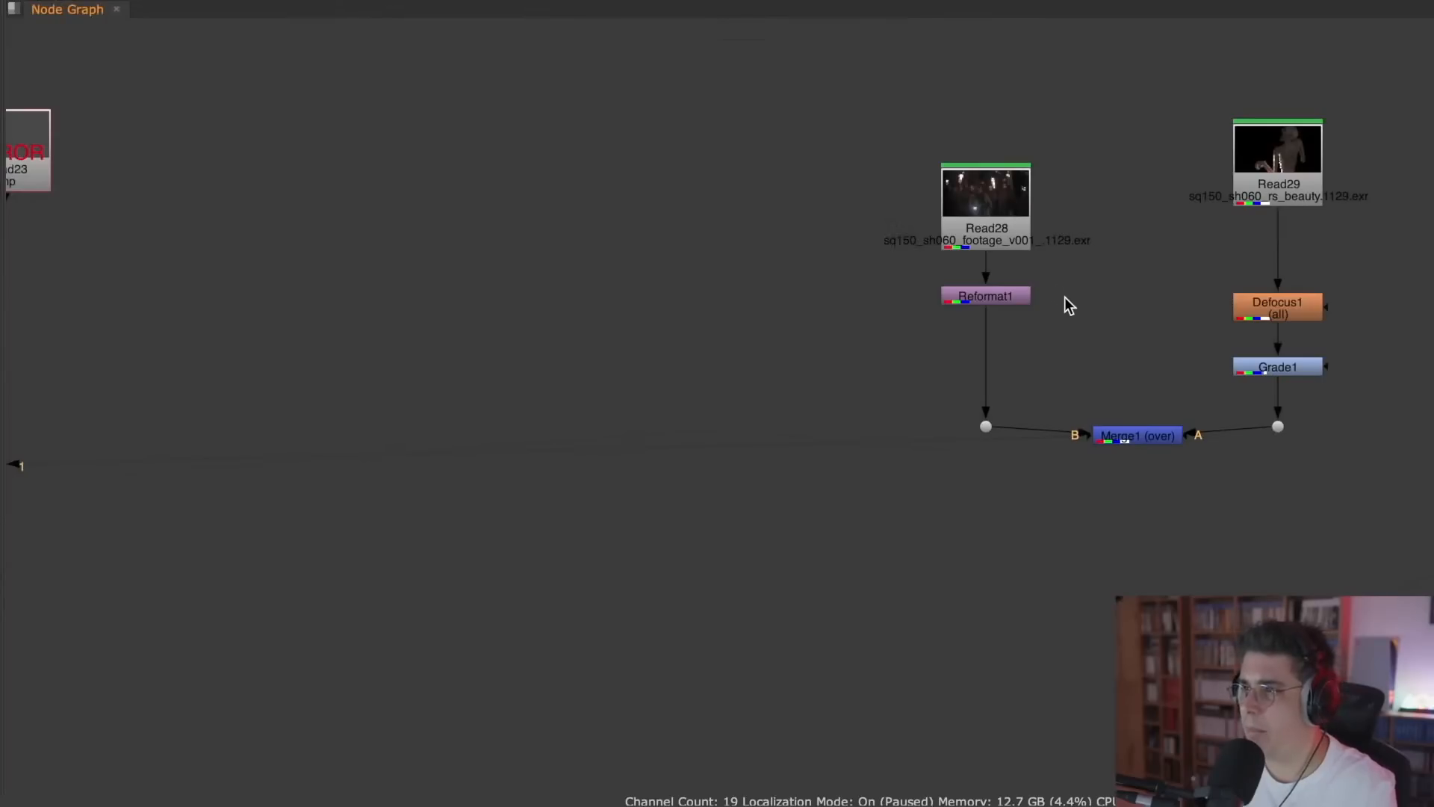
- Move the Merge2 setup with its Read4 and Read3 branches further away from the Merge1 setup
middle_click_drag(1064, 298, 458, 327)
left_click_drag(765, 101, 1274, 566)
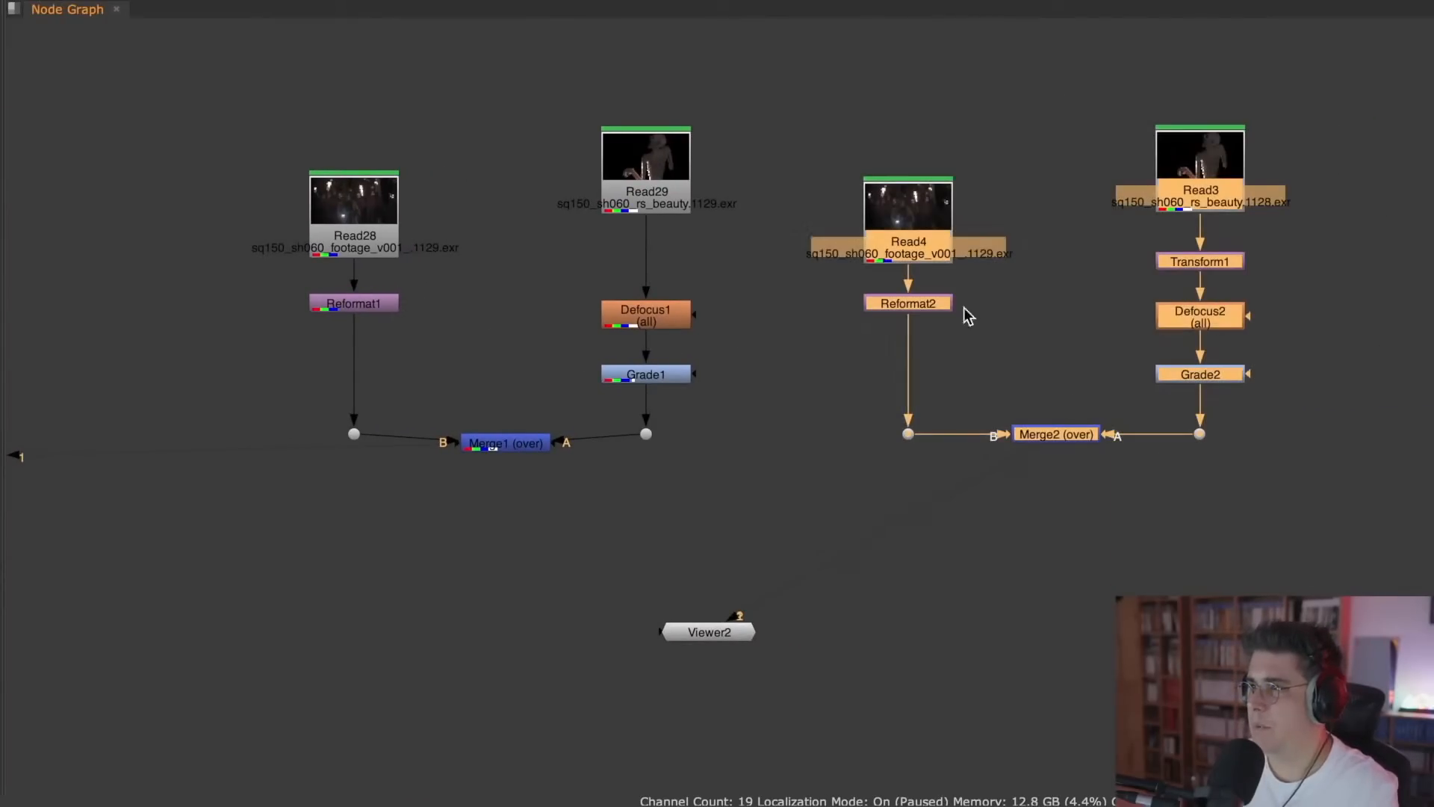
left_click_drag(890, 192, 1139, 181)
- Place Merge1 directly below Reformat1 and delete the dot on its B pipe
left_click(747, 309)
left_click_drag(500, 451, 376, 496)
left_click(354, 434)
key("Delete")
- Lower Read29, Defocus1 and Grade1 together so they sit closer to the dot on Merge1's A pipe
middle_click_drag(637, 446, 766, 294)
left_click(768, 293)
left_click_drag(776, 286, 778, 338)
middle_click_drag(884, 233, 884, 312)
left_click_drag(881, 35, 688, 318)
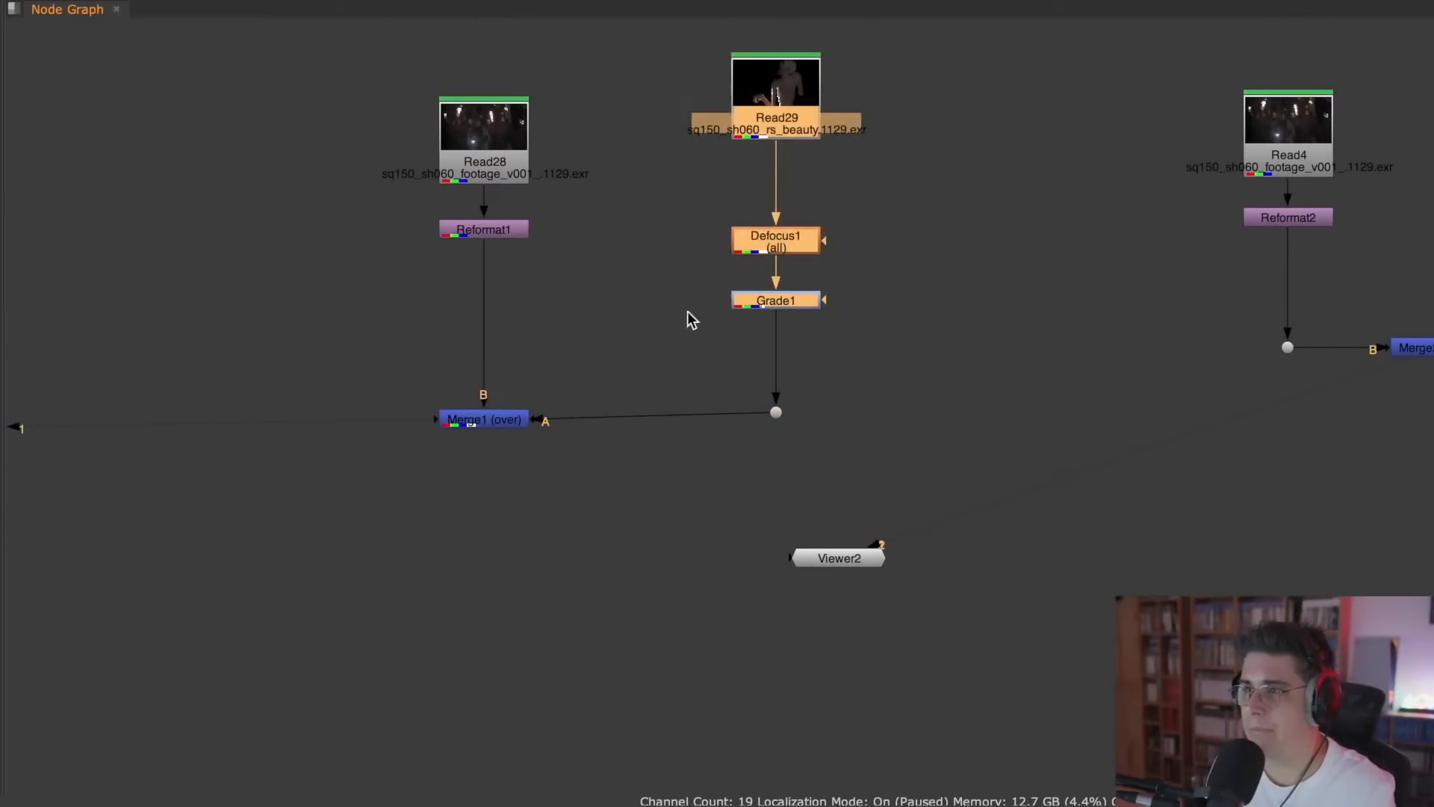
left_click_drag(784, 96, 780, 148)
left_click(776, 412)
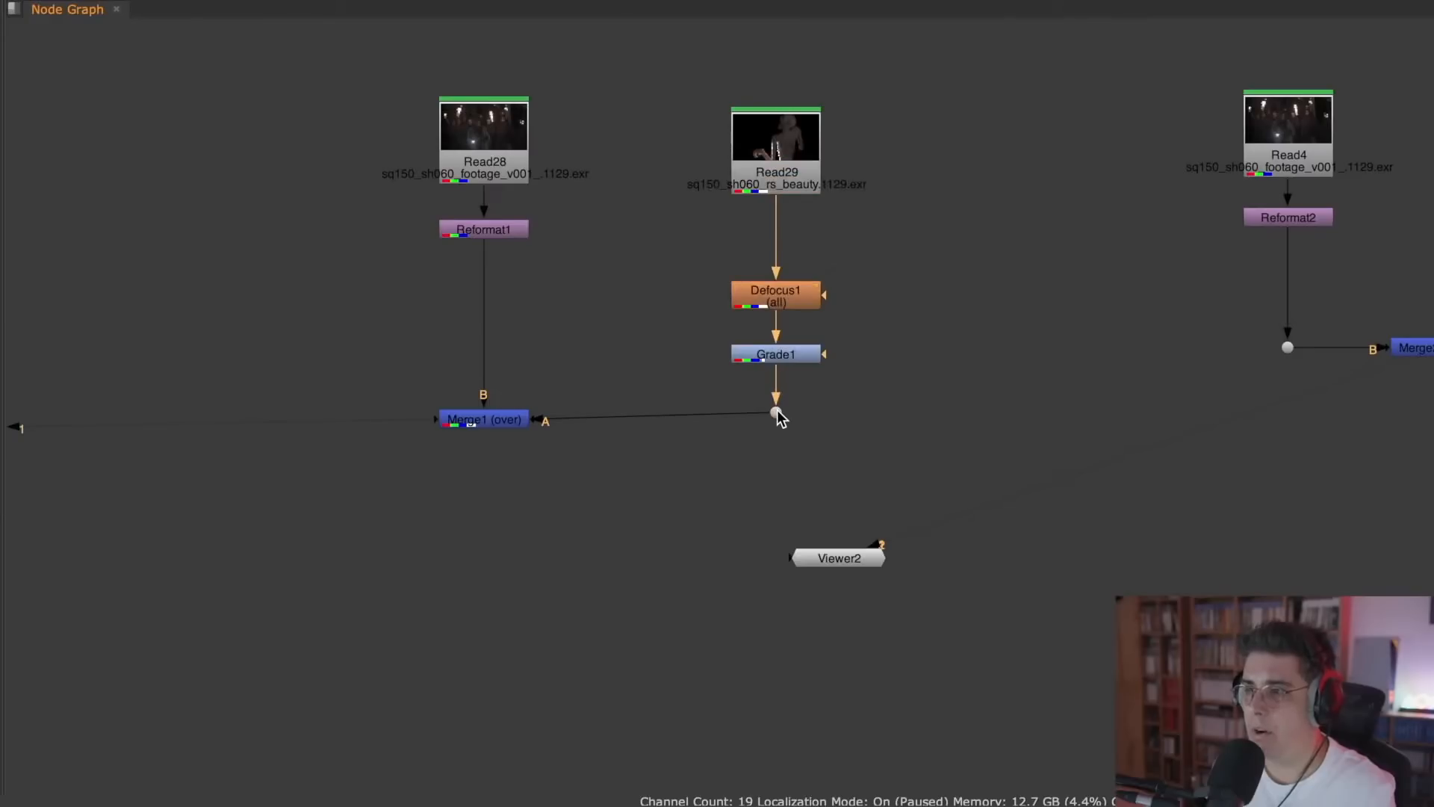
- Level Merge1 with its A-side dot and move it and the Read29 branch down, lengthening the B pipe below Reformat1
scroll(776, 411, "down", 3)
left_click_drag(850, 456, 467, 325)
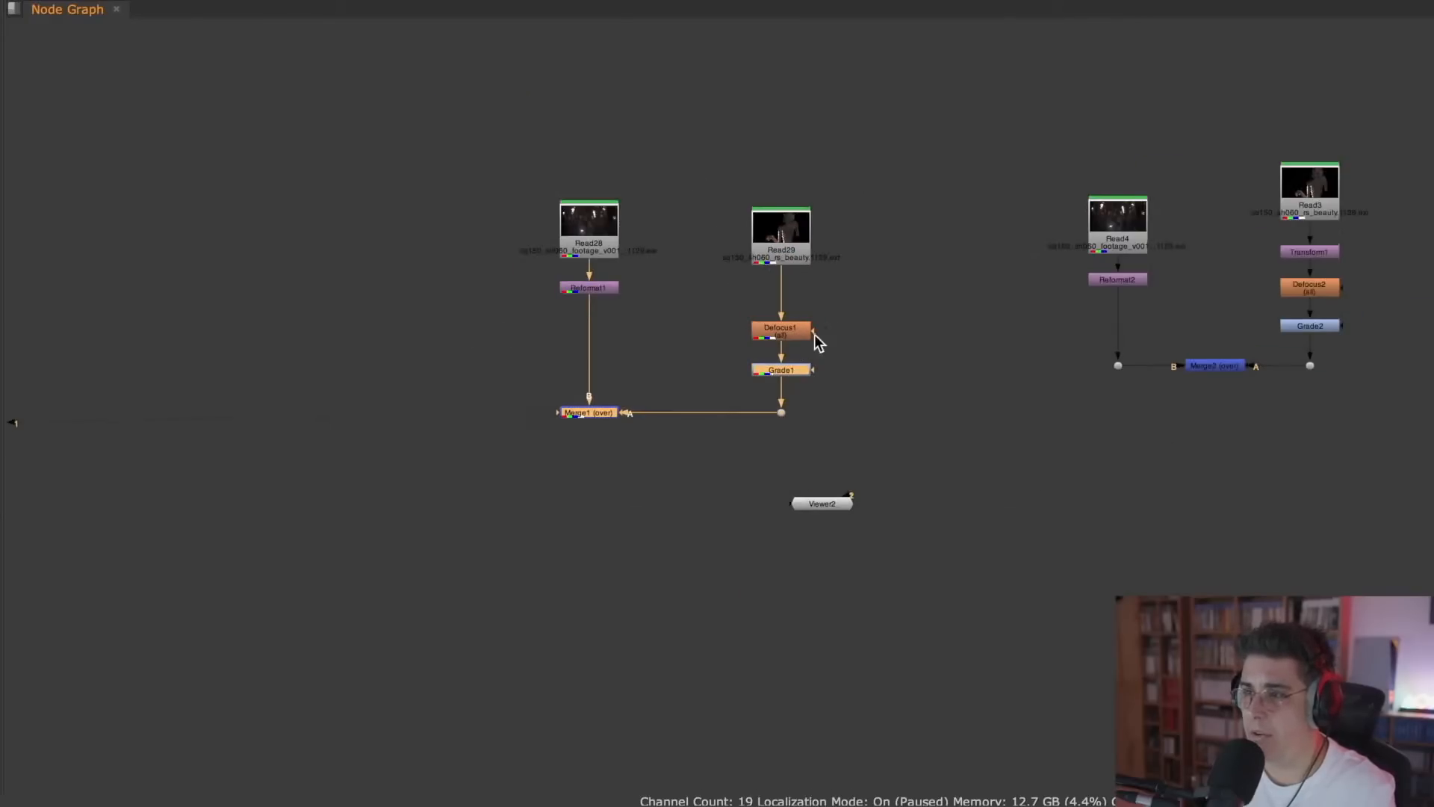
left_click_drag(876, 304, 548, 521)
left_click_drag(802, 338, 809, 421)
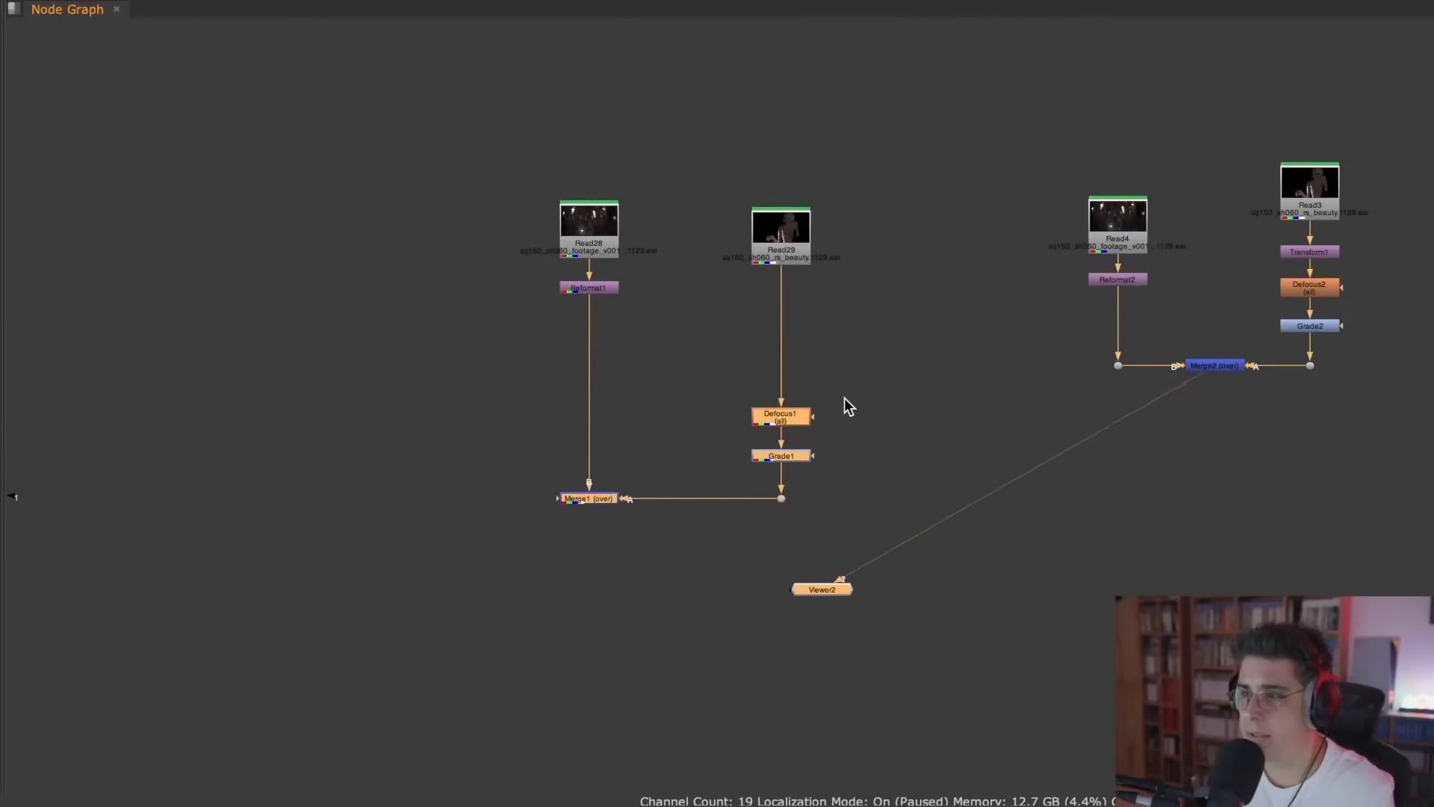
left_click_drag(799, 234, 799, 349)
left_click(665, 252)
scroll(599, 278, "up", 4)
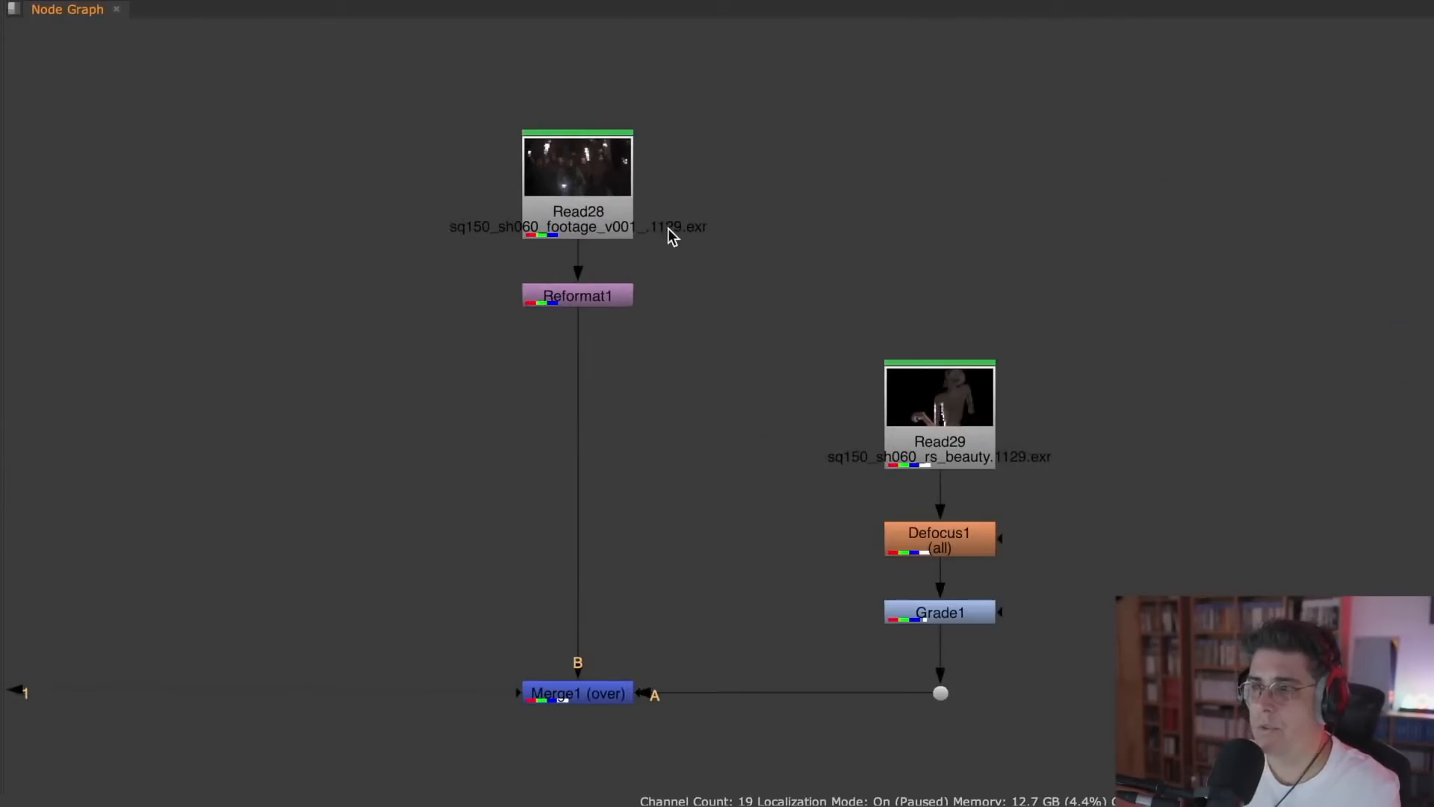
middle_click_drag(647, 228, 778, 195)
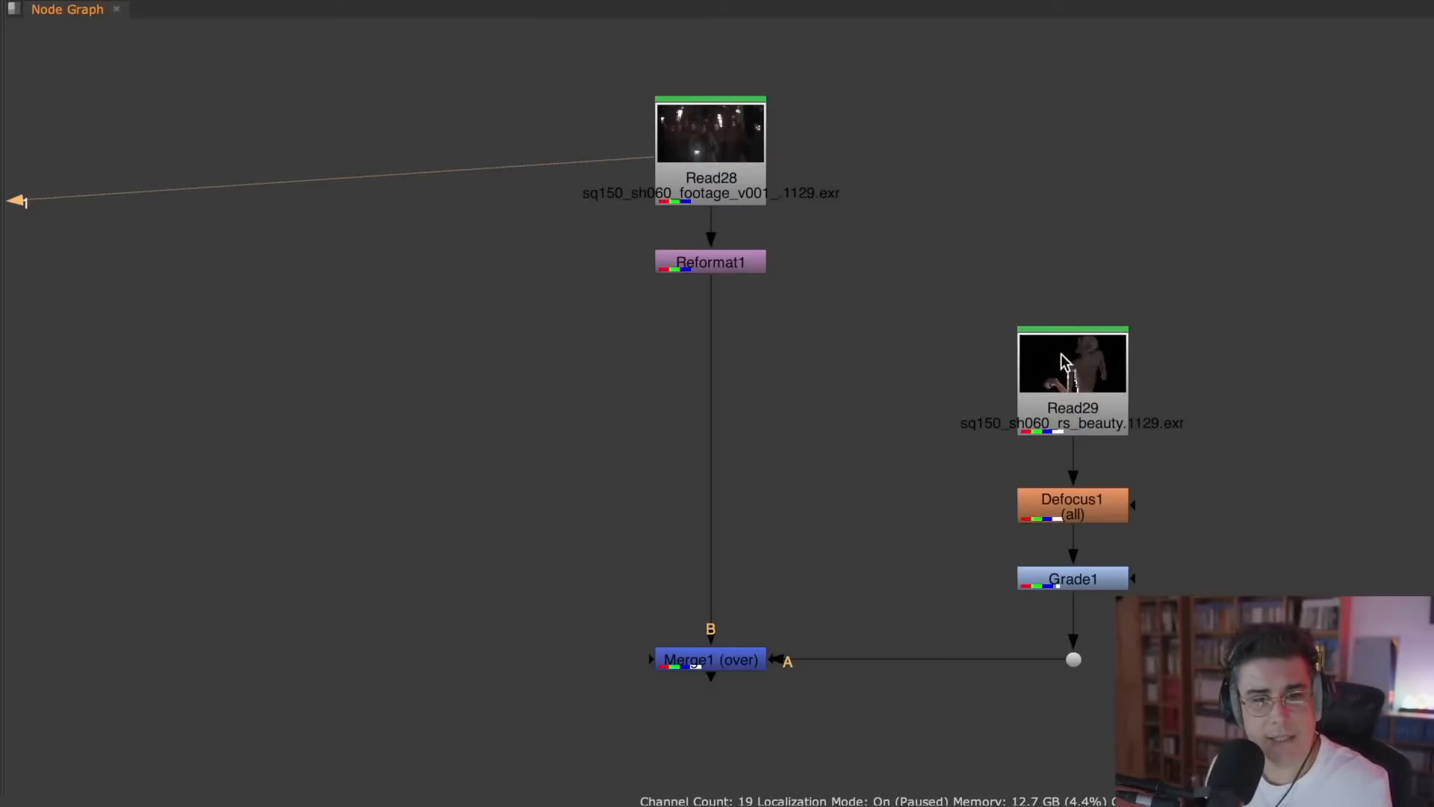
- Disconnect Merge1's A and B inputs and move the Read29 branch to the opposite side of the Read28 branch
middle_click_drag(811, 659, 782, 442)
scroll(782, 442, "up", 4)
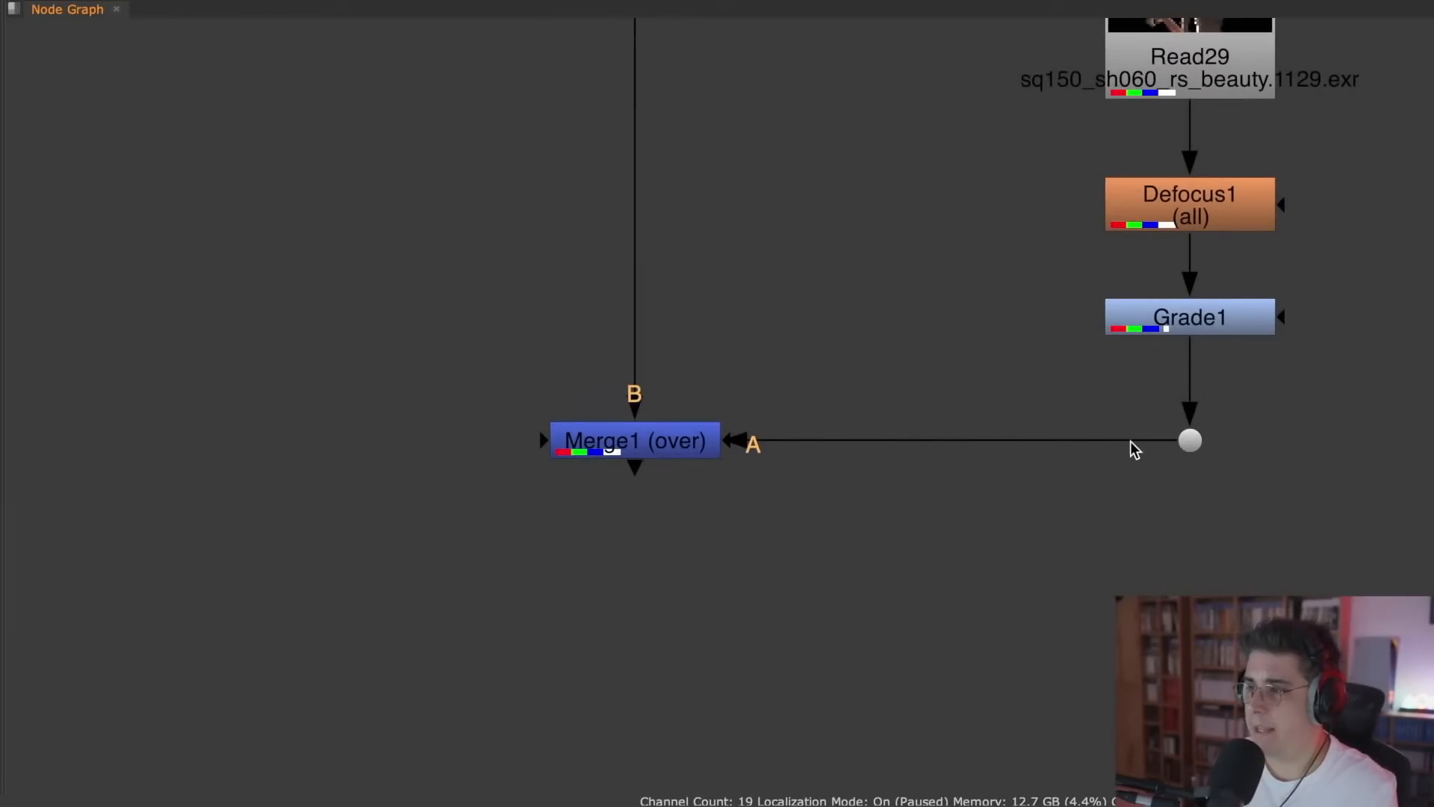
left_click_drag(1130, 441, 800, 297)
scroll(894, 309, "down", 5)
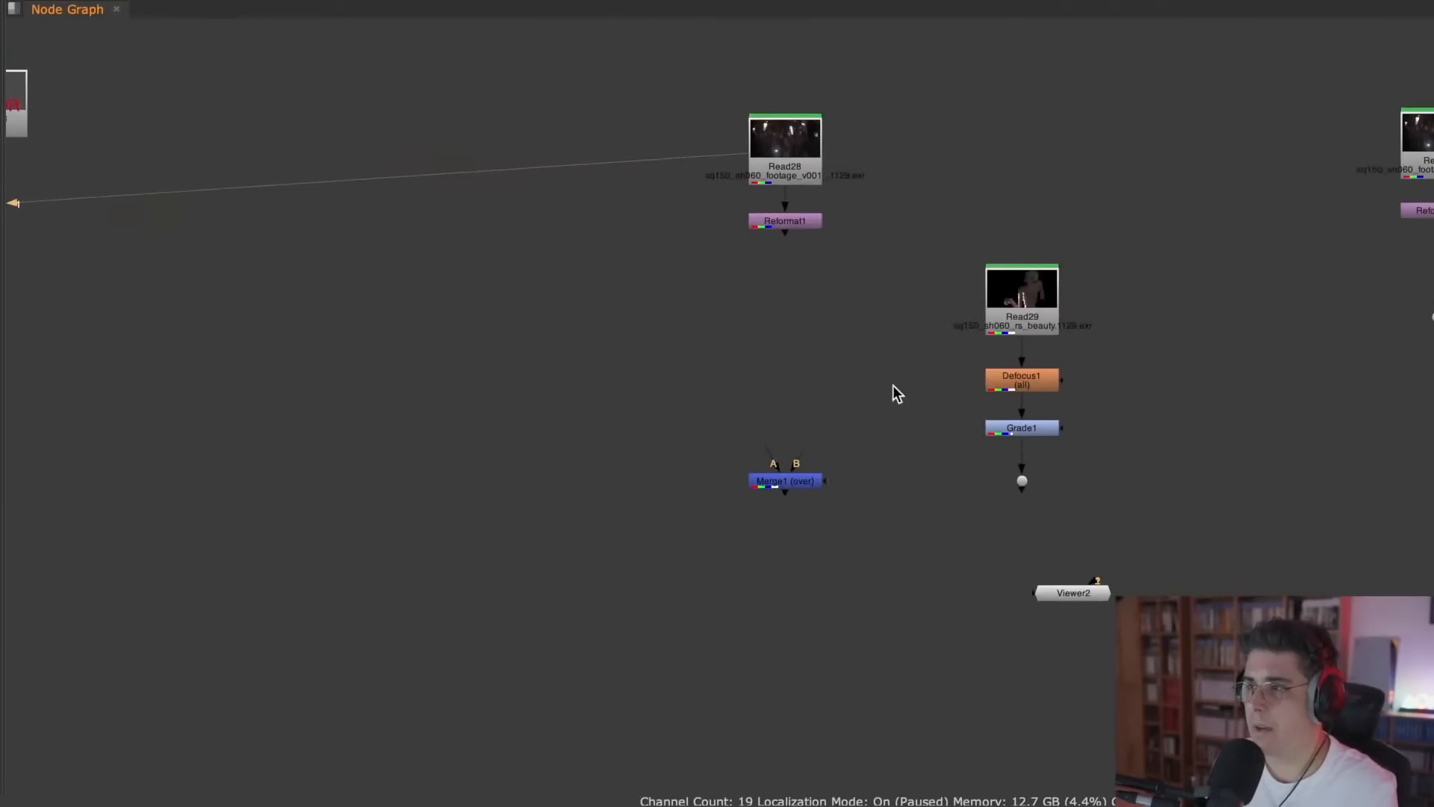
left_click_drag(1158, 212, 896, 534)
left_click_drag(1020, 297, 555, 263)
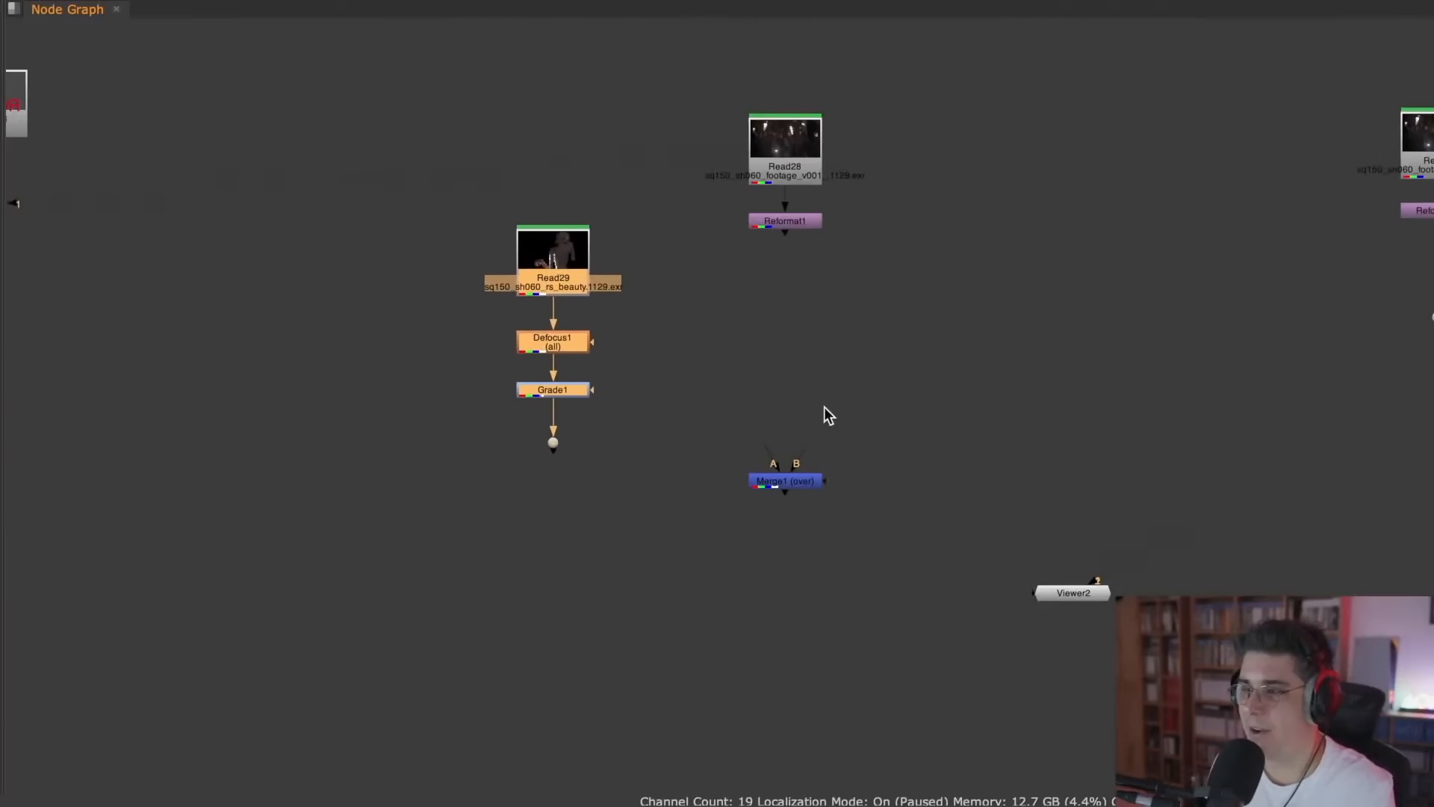
- Connect Merge1's B input to Reformat1 and its A input to the dot below Grade1
scroll(781, 457, "up", 4)
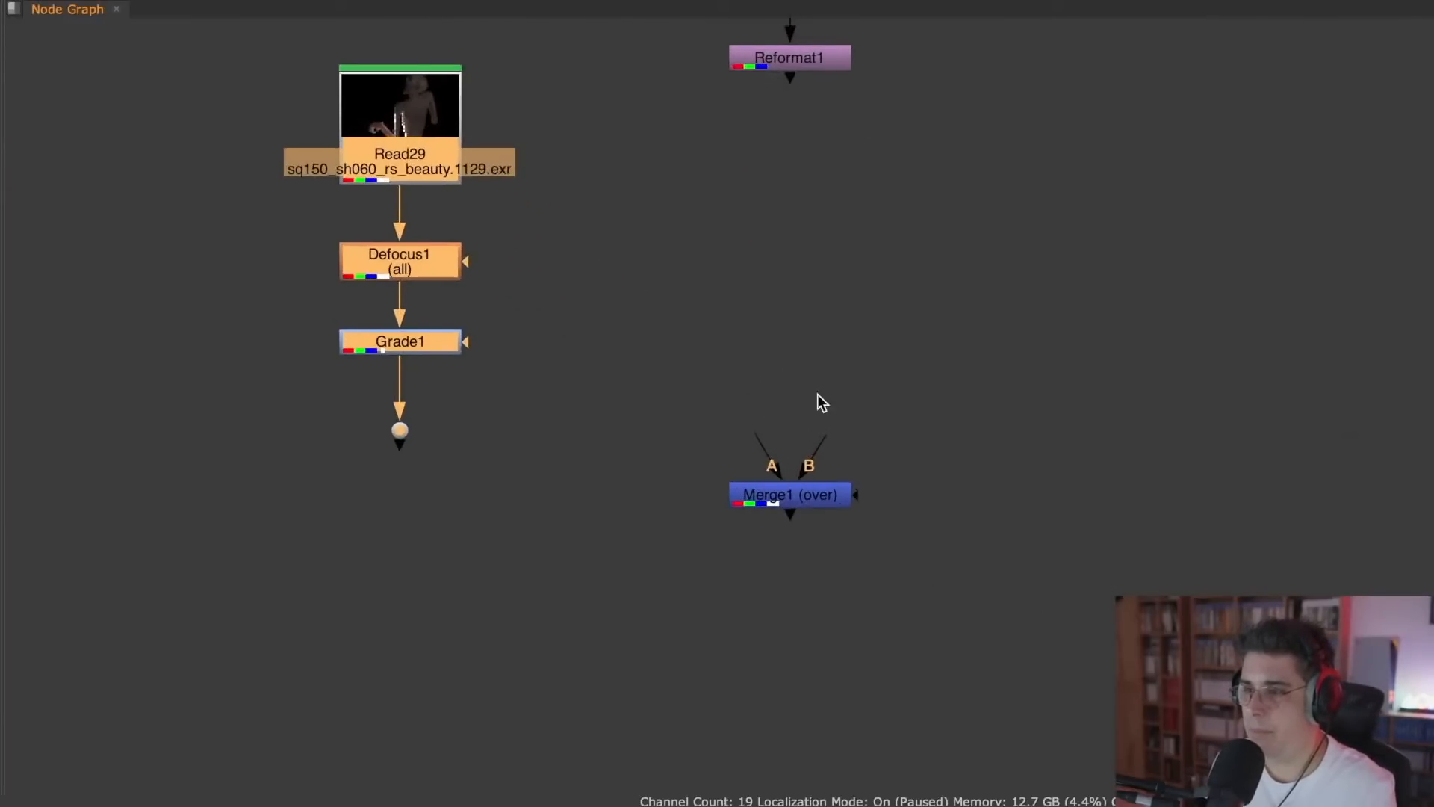
middle_click_drag(817, 393, 878, 521)
left_click_drag(856, 514, 859, 229)
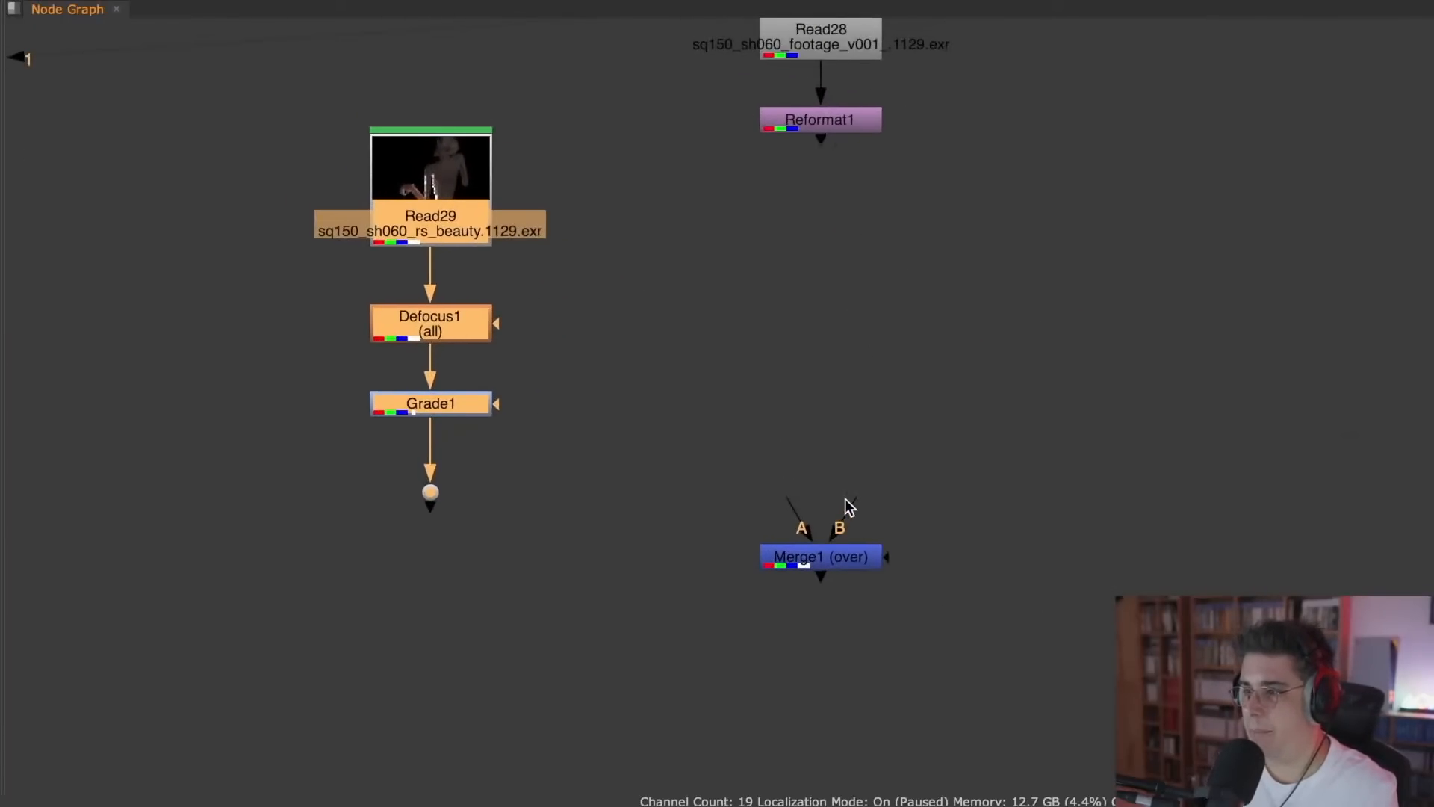
left_click_drag(844, 499, 834, 151)
left_click_drag(814, 502, 430, 491)
- Shift the Read29 branch closer to Merge1 and raise it so the A pipe runs at a slant
left_click_drag(545, 91, 283, 624)
left_click_drag(426, 206, 495, 245)
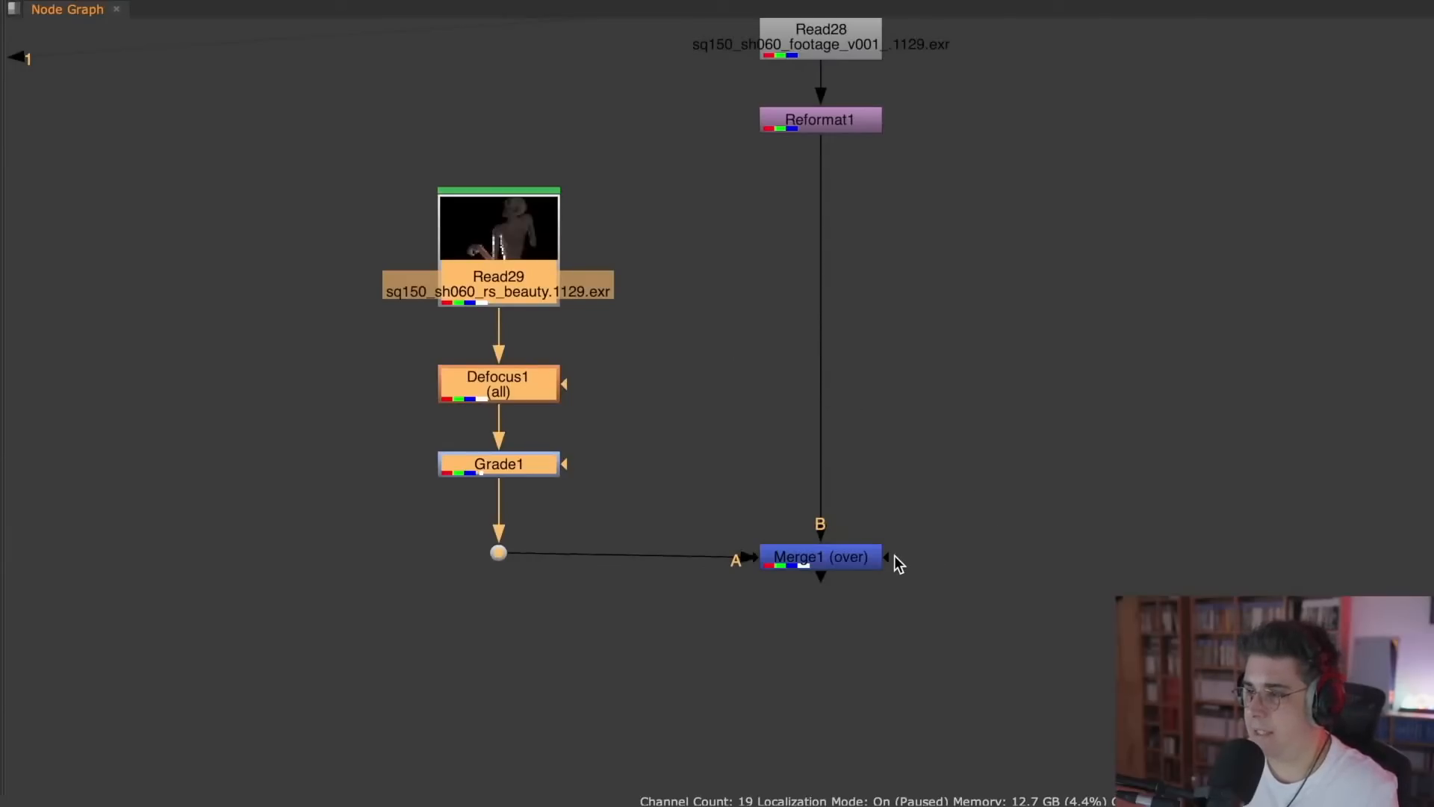
left_click_drag(888, 557, 1079, 515)
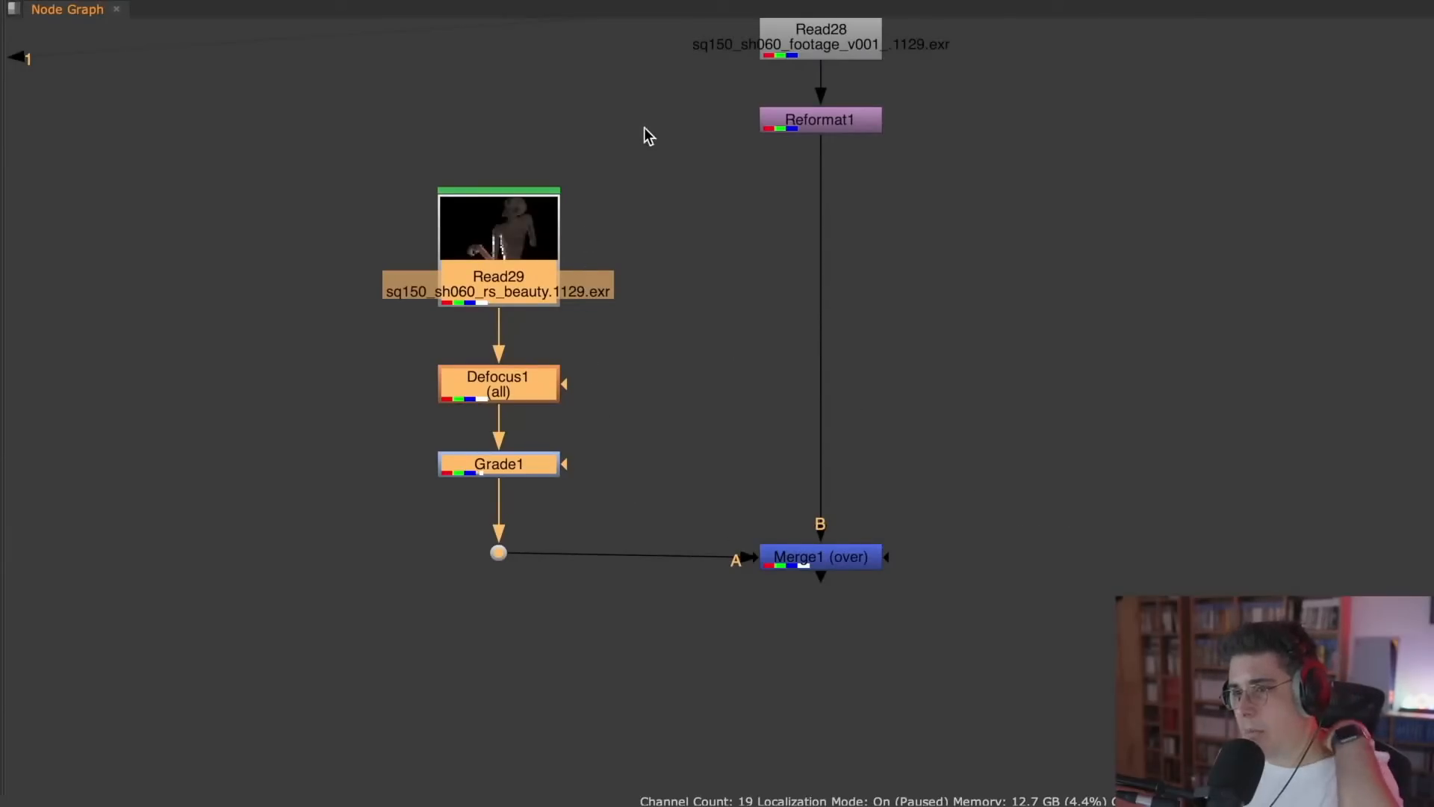
left_click_drag(545, 263, 561, 154)
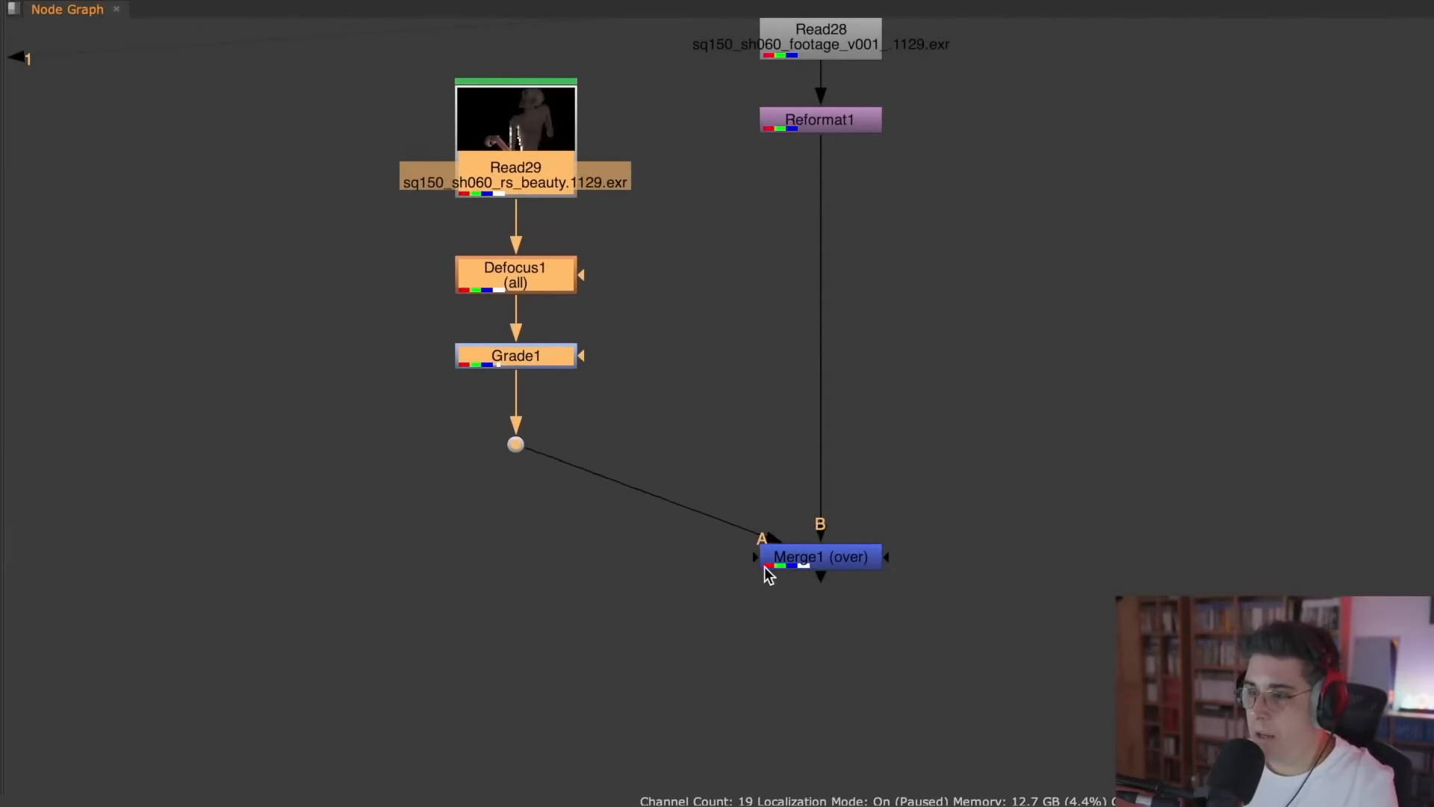
mouse_move(658, 648)
left_mouse_down()
mouse_move(674, 671)
mouse_move(665, 661)
left_mouse_up()
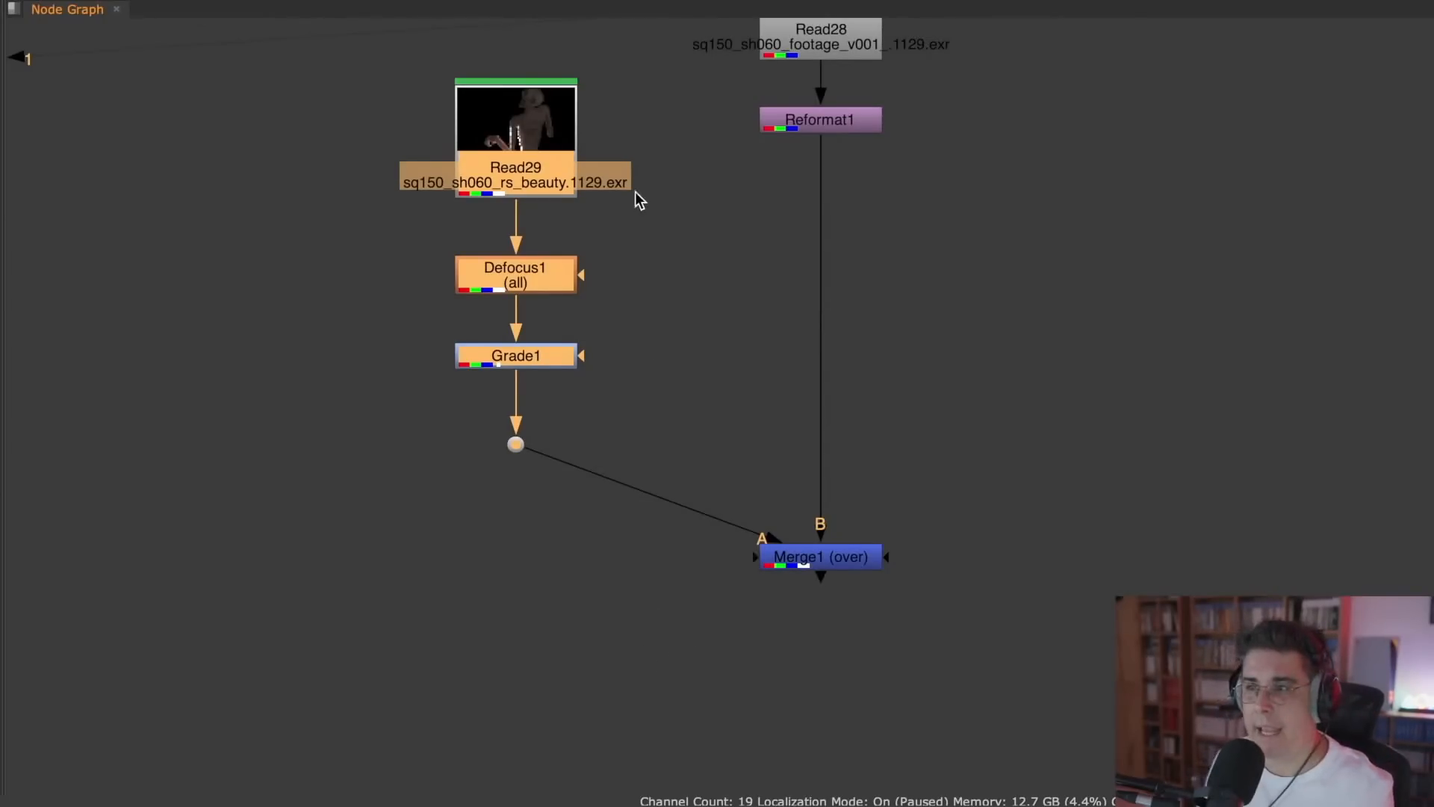
- Lower the whole Read29 branch until its dot is level with Merge1 and the A pipe runs horizontally
left_click(614, 80)
left_click_drag(632, 60, 323, 576)
left_click_drag(525, 169, 520, 282)
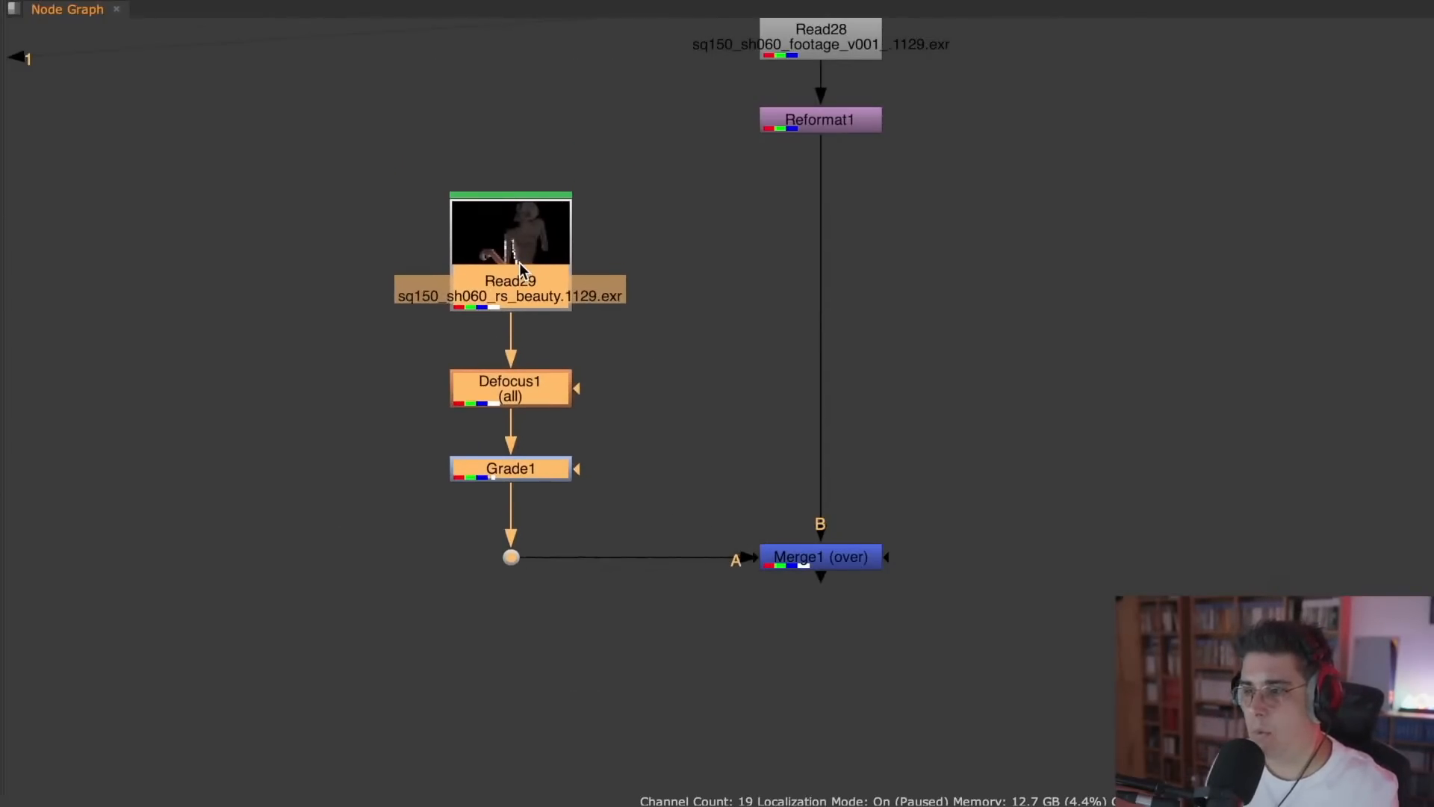
left_click(691, 236)
scroll(649, 386, "down", 2)
middle_click_drag(644, 385, 714, 392)
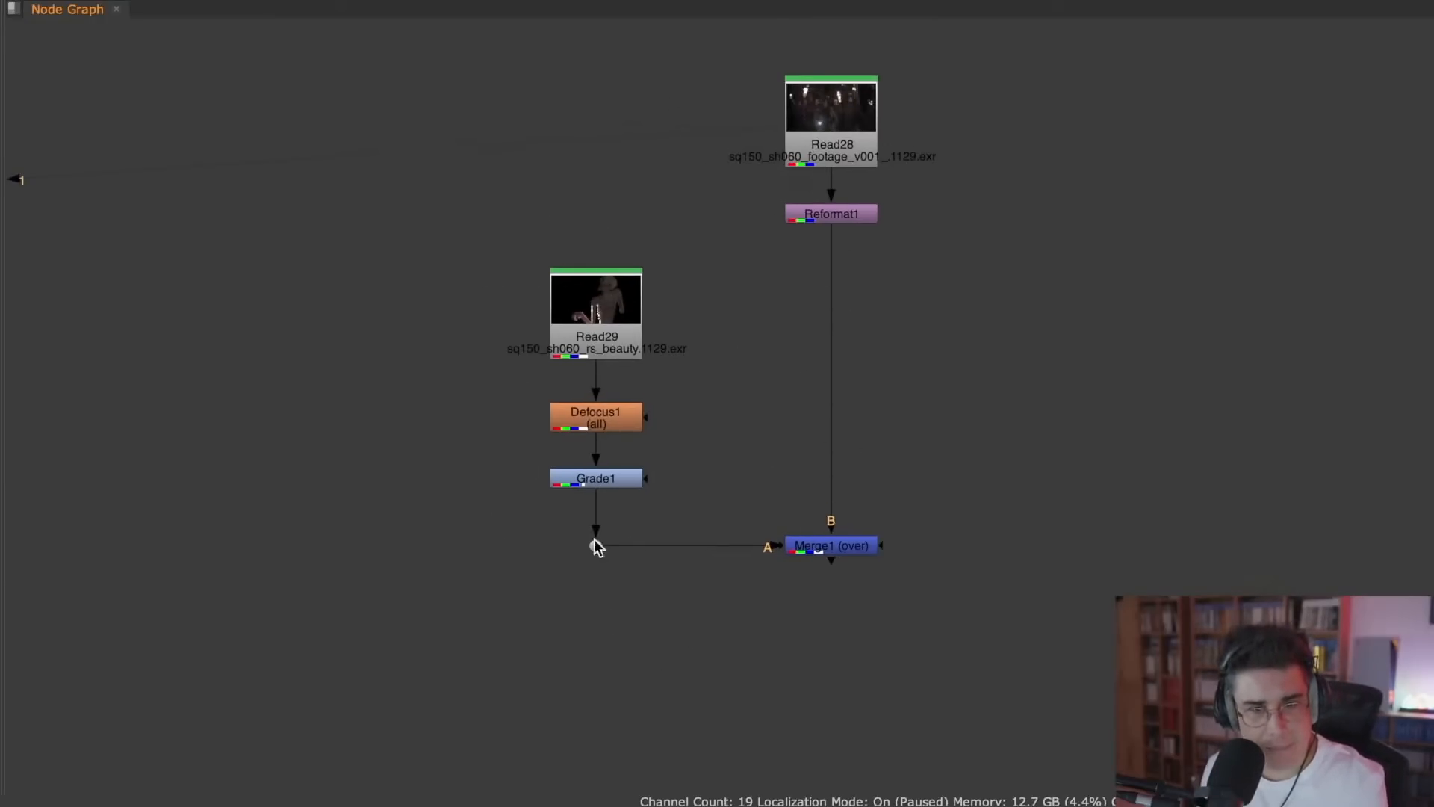
- View Merge1, play the rearranged comp briefly, and scrub the shot to frame 1123
left_click_drag(944, 429, 698, 615)
key("1")
key("space")
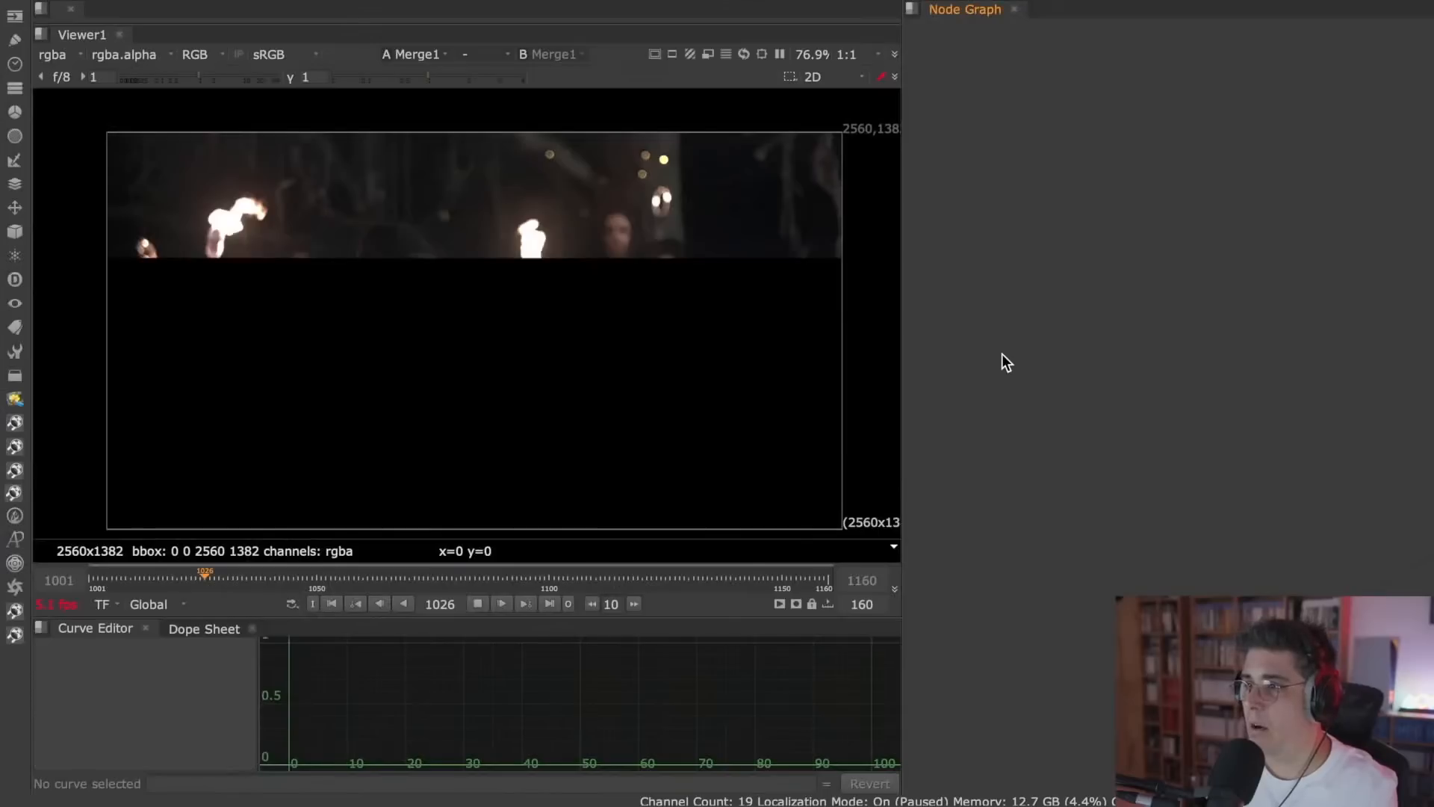
key("f")
left_click(478, 603)
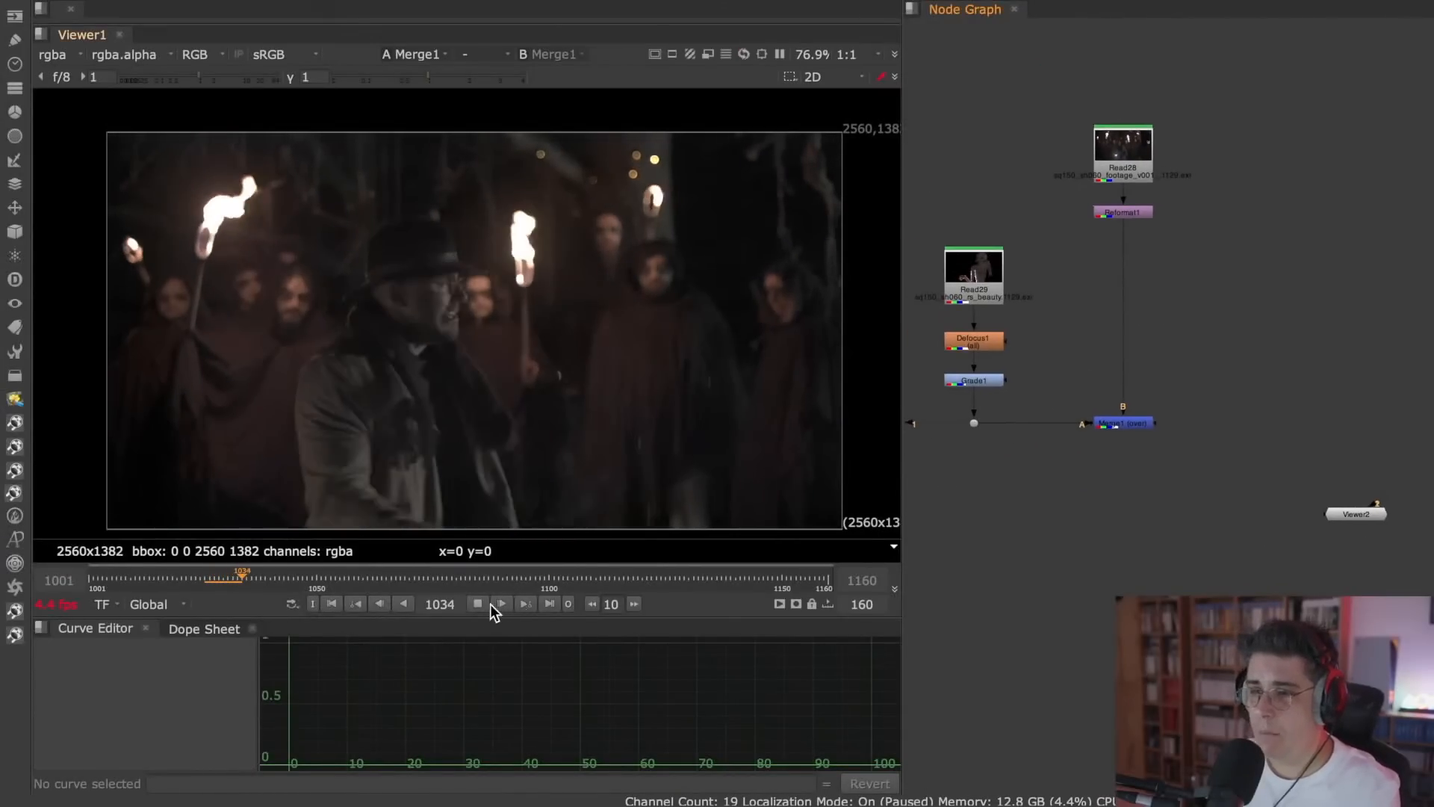
left_click(608, 576)
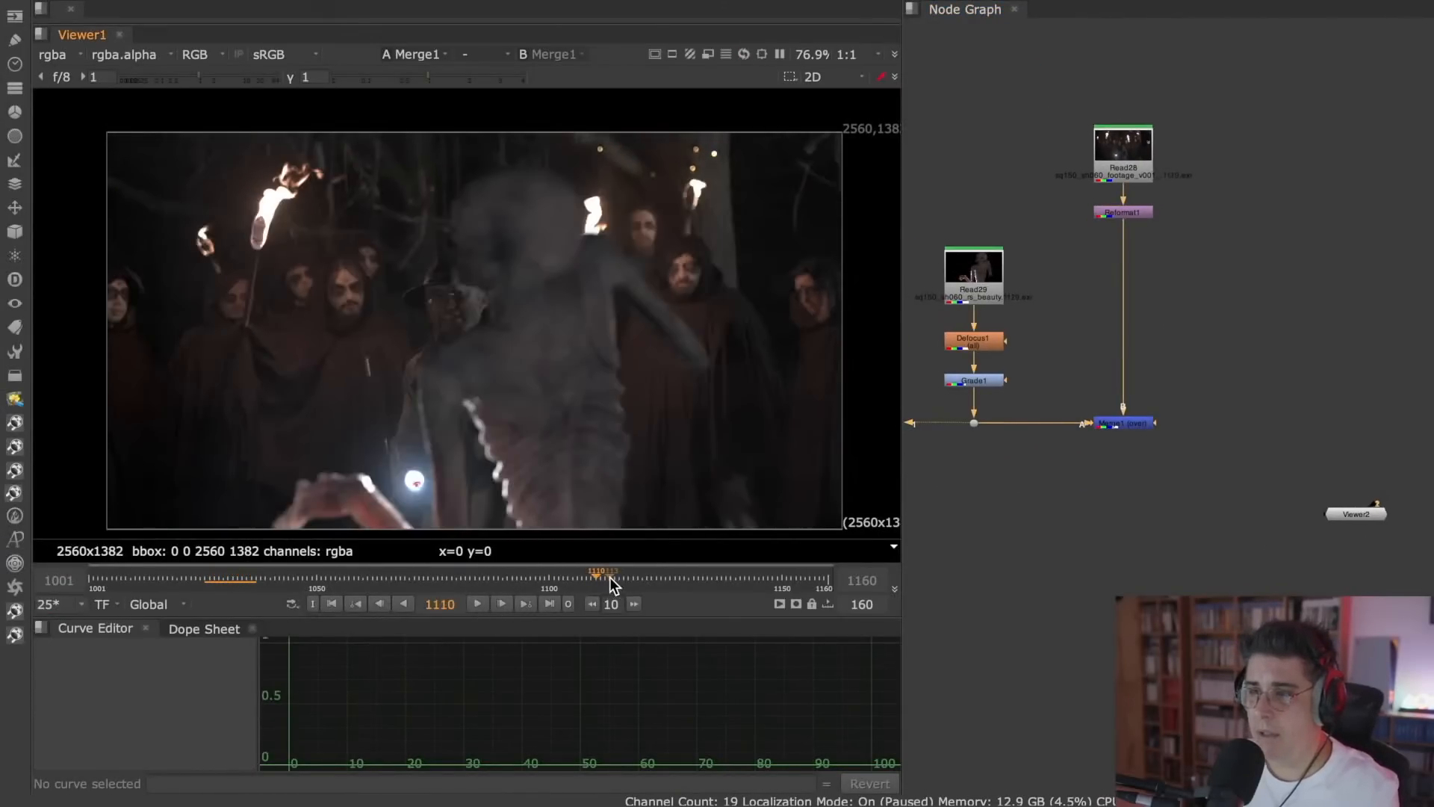
left_click(550, 602)
mouse_move(647, 578)
left_mouse_down()
mouse_move(545, 580)
mouse_move(656, 572)
left_mouse_up()
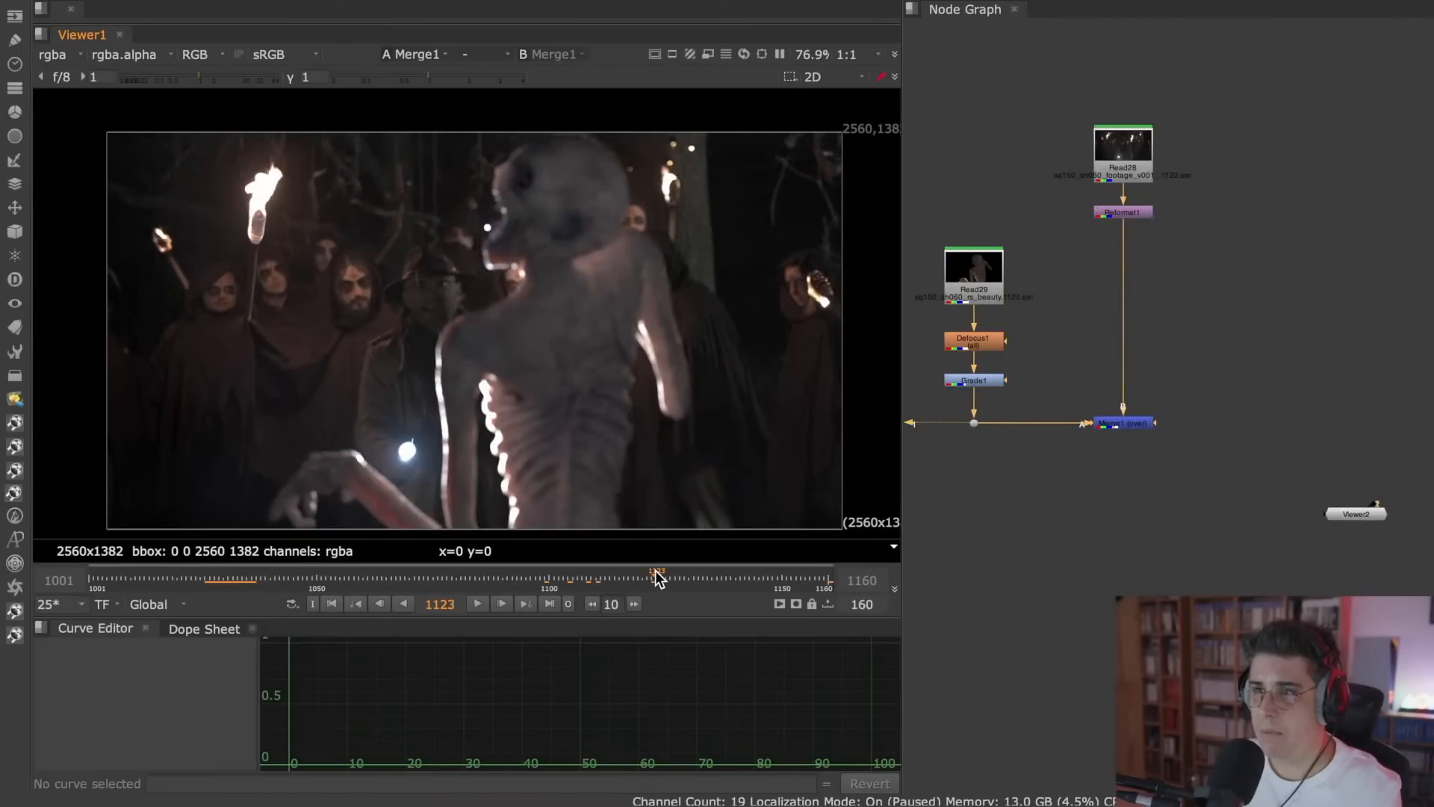
- Open the project settings and the Read28 footage properties side by side to compare their frame ranges and formats
middle_click_drag(993, 211, 1050, 192)
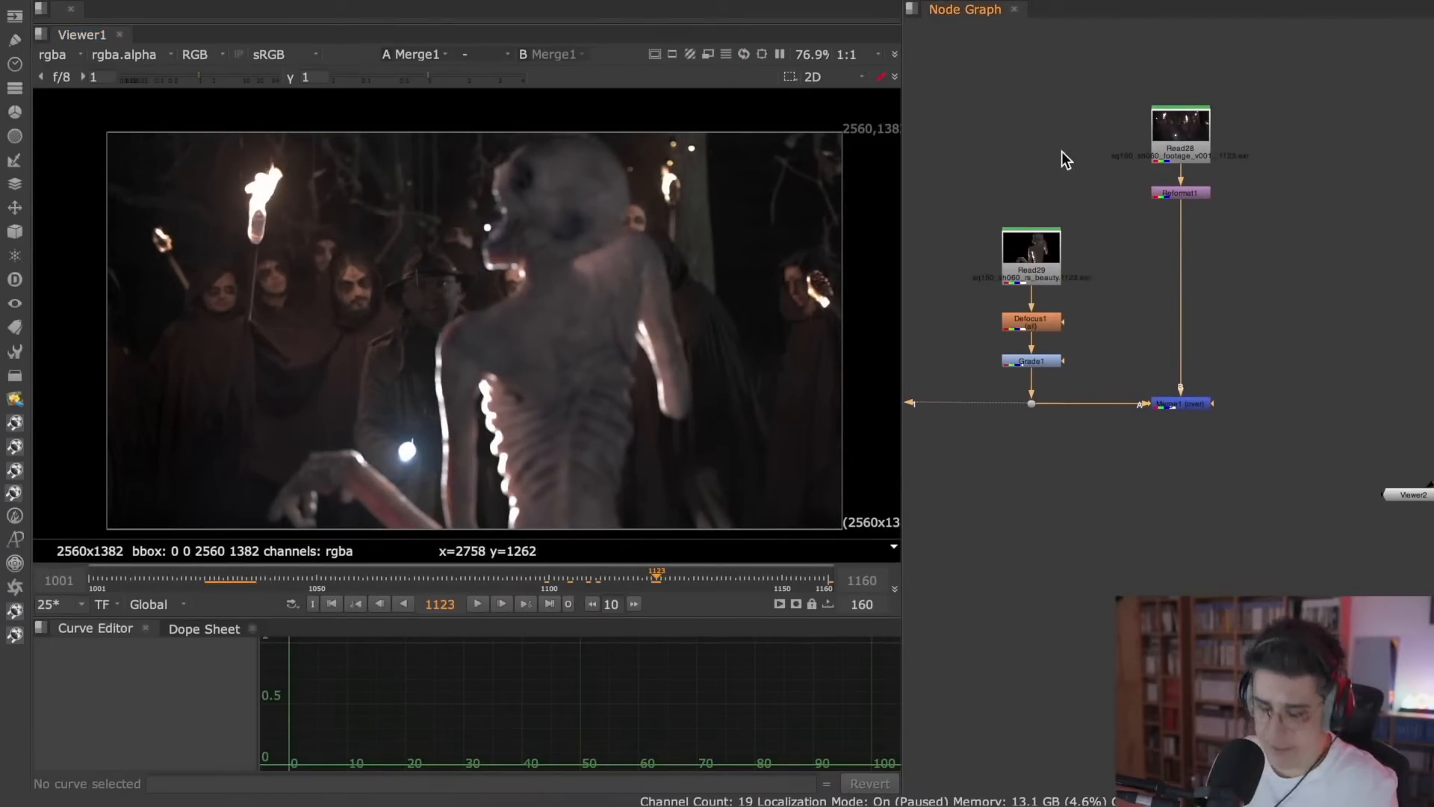
middle_click_drag(1034, 133, 1031, 163)
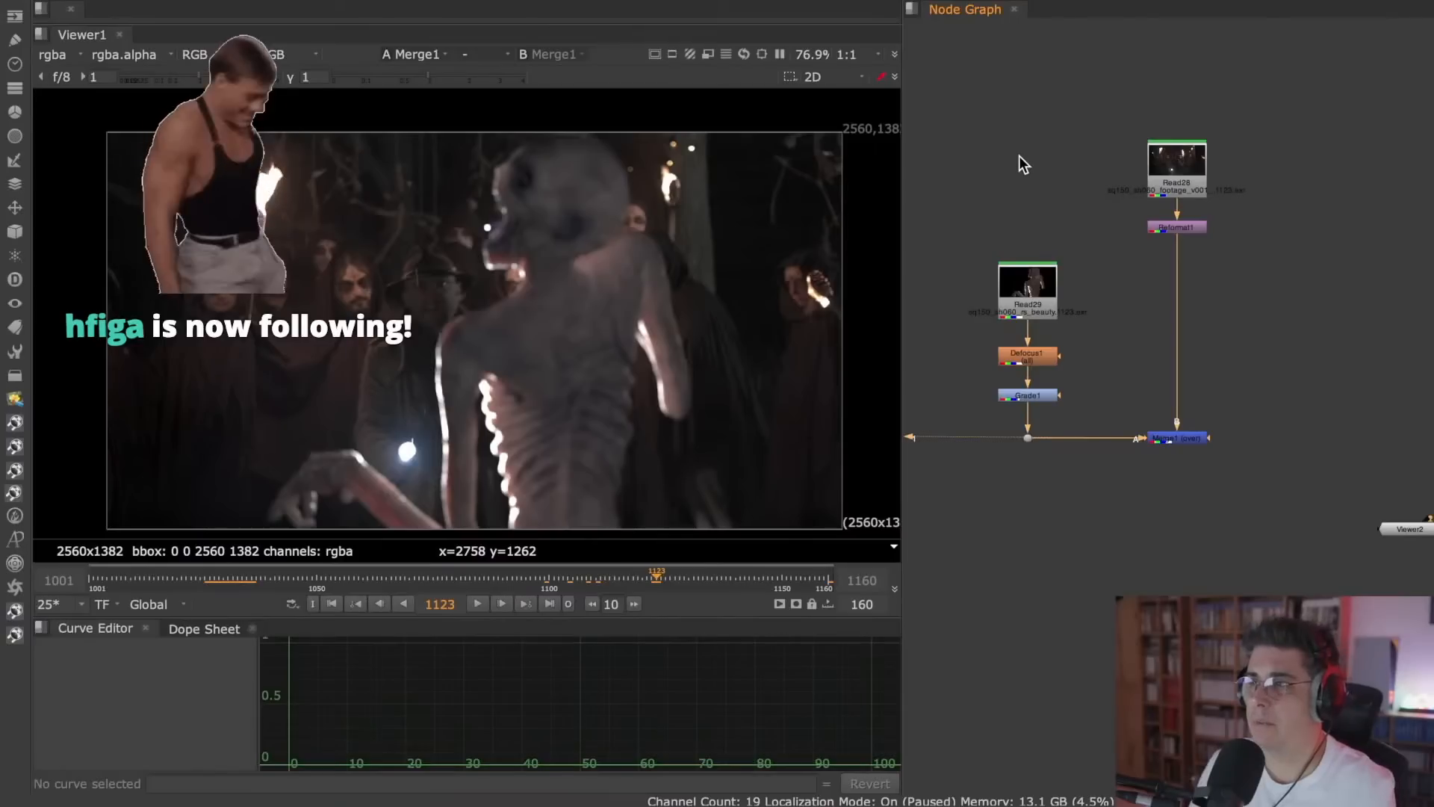
key("s")
left_click_drag(784, 124, 505, 62)
double_click(1173, 161)
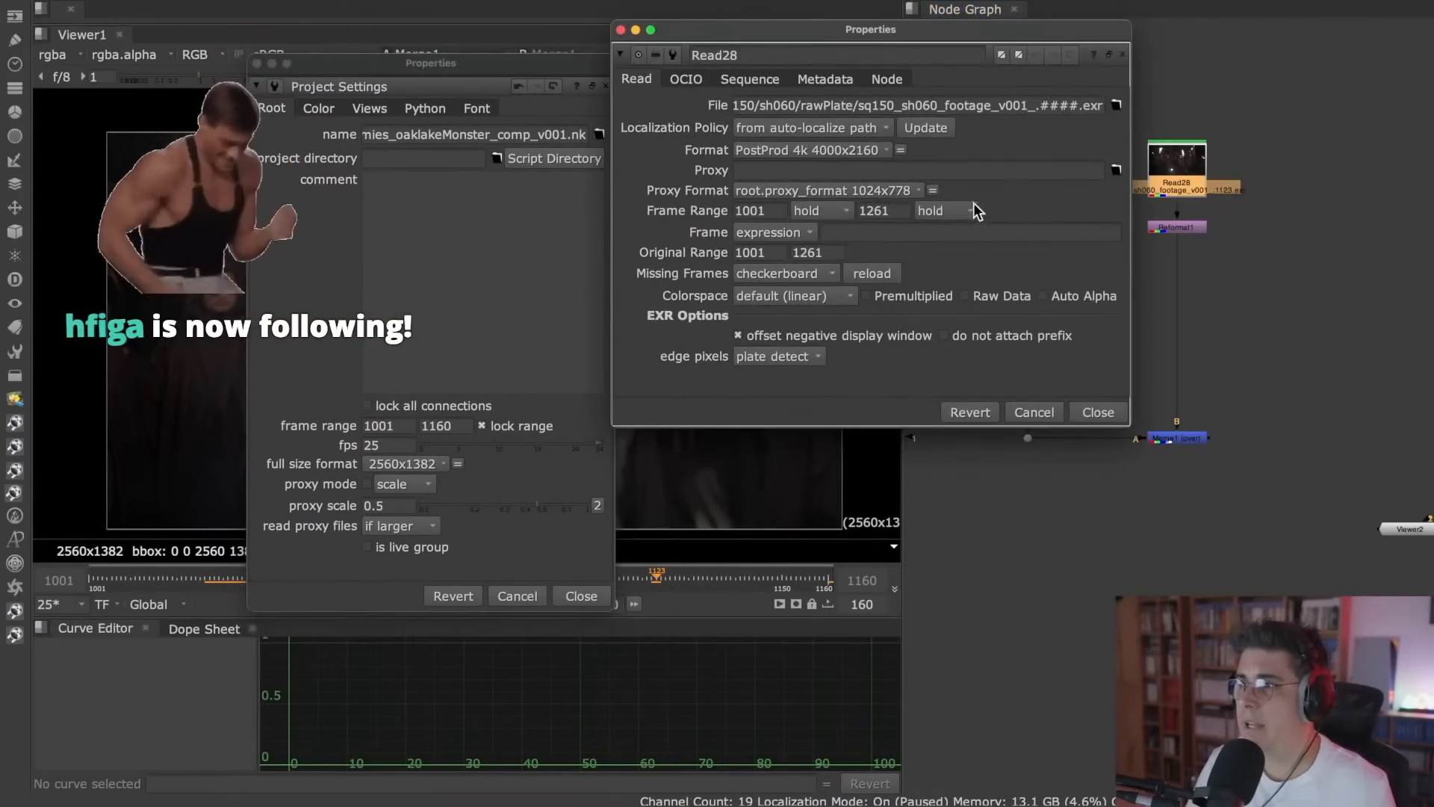
- Close the Read28 properties and open Read29's beside the project settings to compare frame ranges and formats
double_click(900, 212)
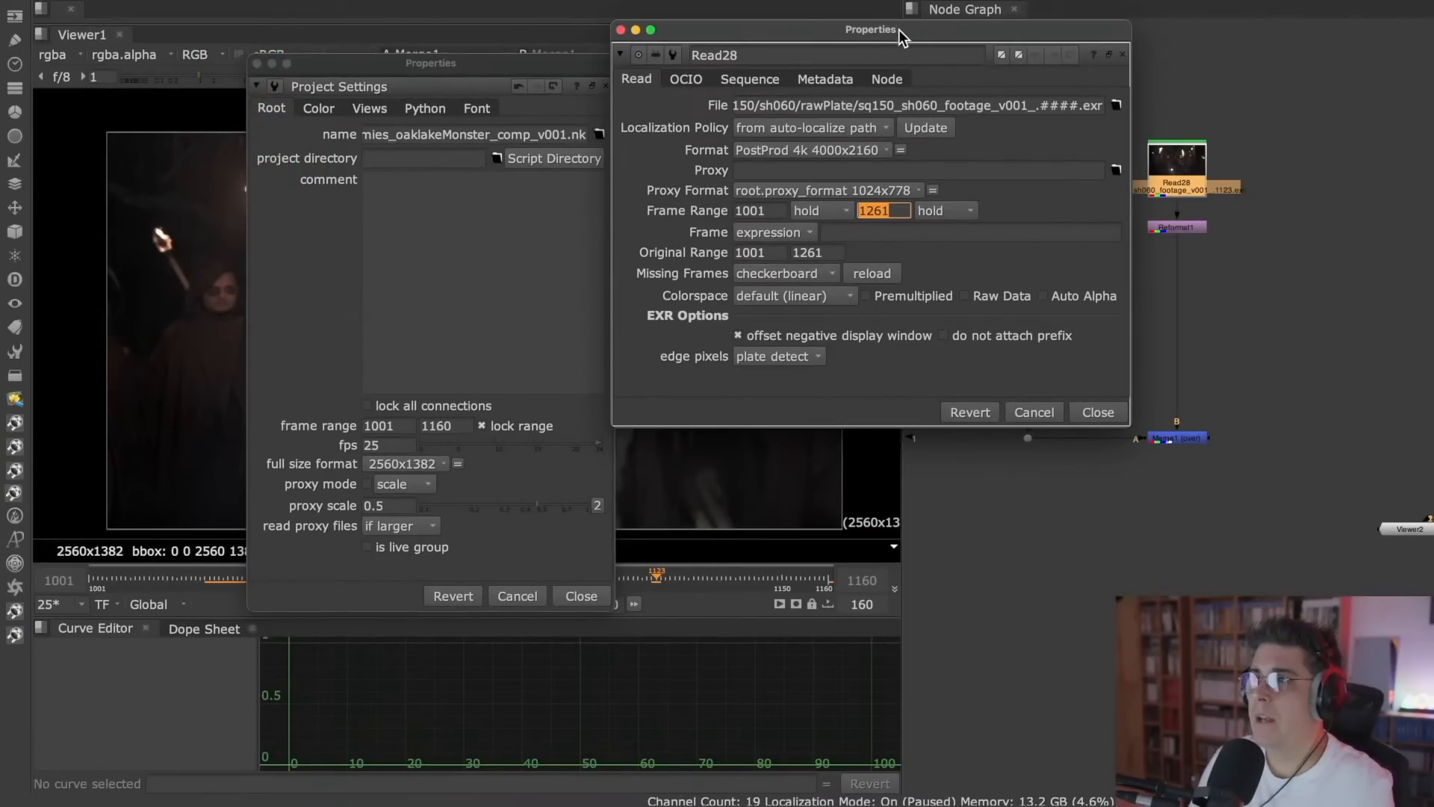
left_click_drag(900, 29, 874, 48)
left_click(1069, 437)
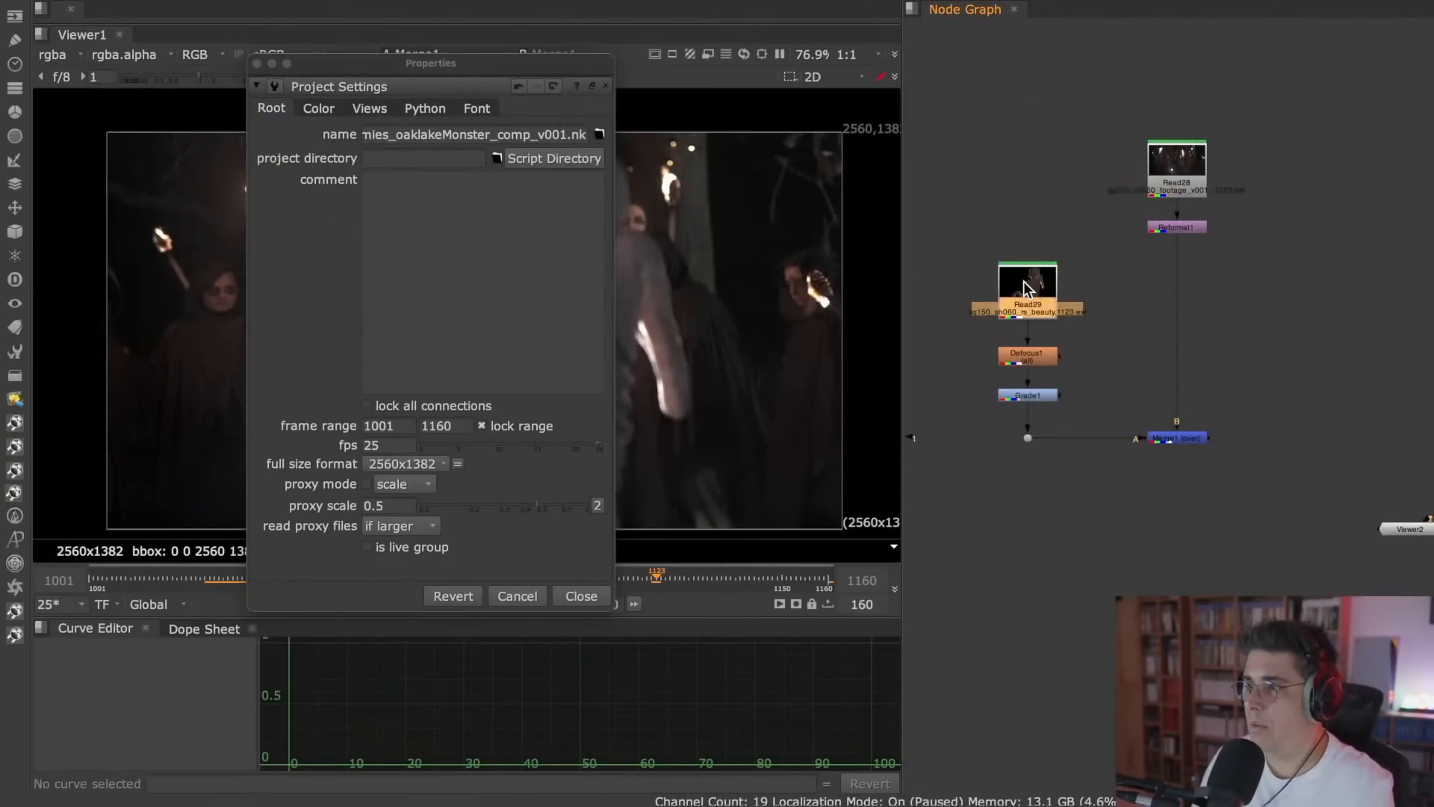
double_click(1023, 288)
left_click_drag(586, 213, 1038, 70)
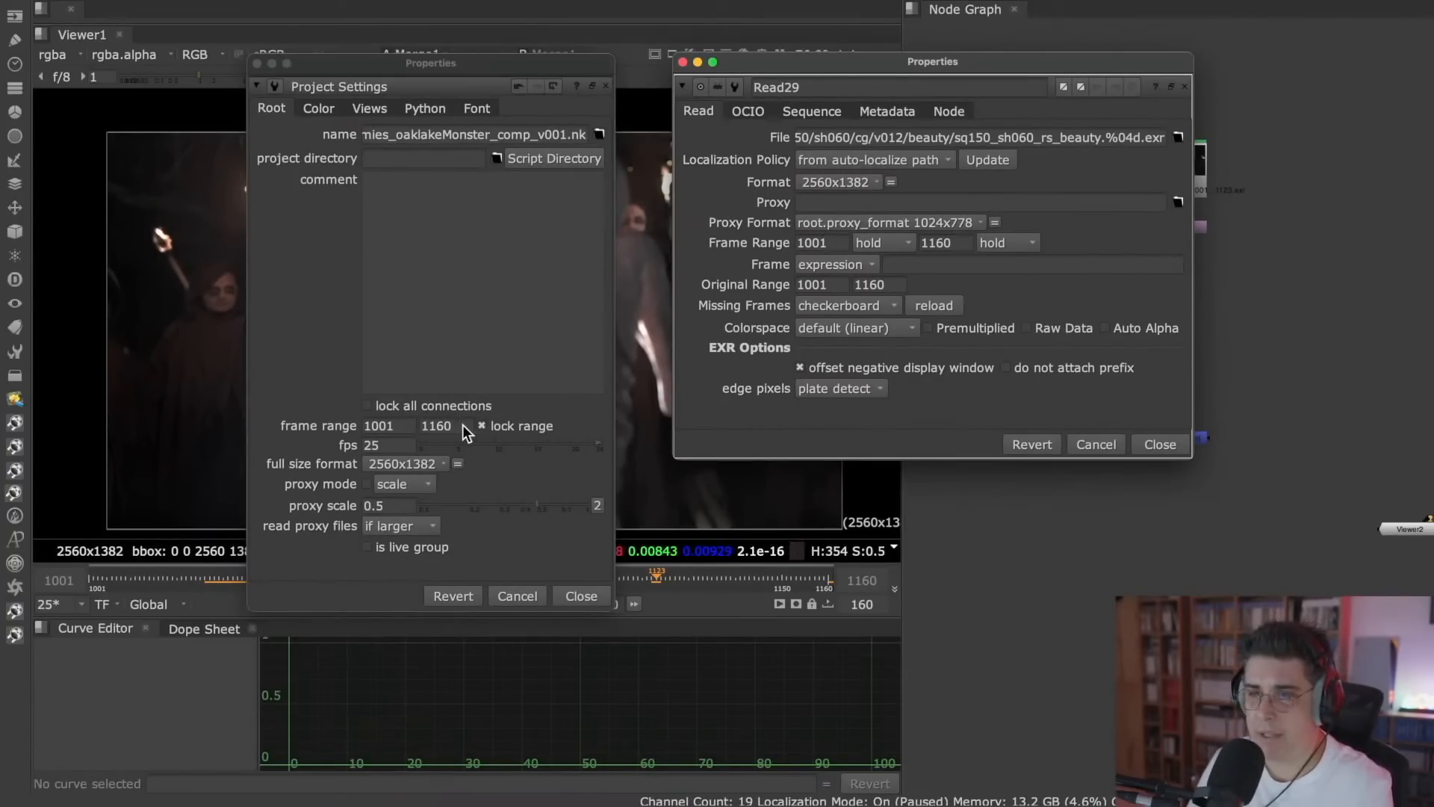
- Set the project's frame rate to 24 fps and close the Read29 properties and the project settings
double_click(400, 444)
type("24")
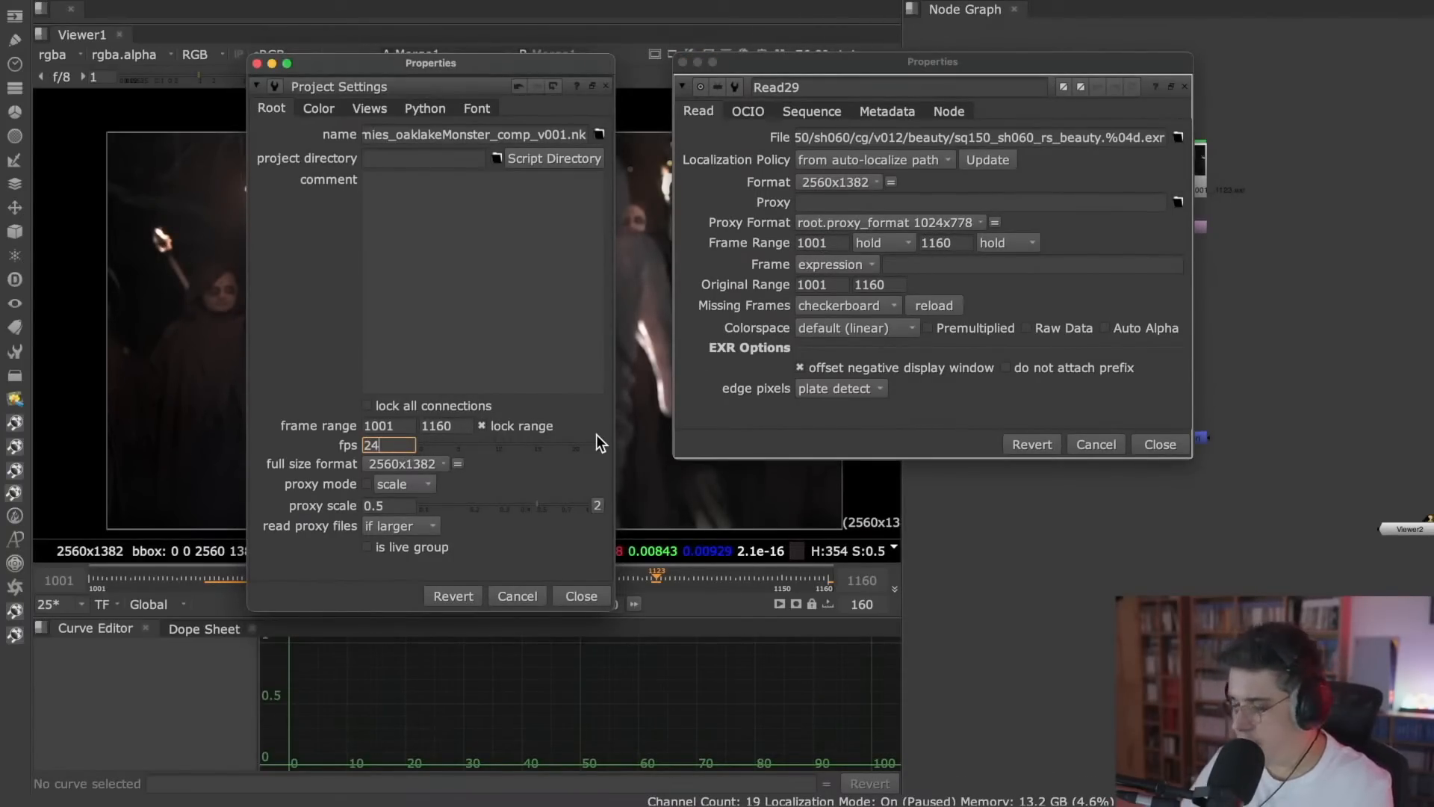
key("Return")
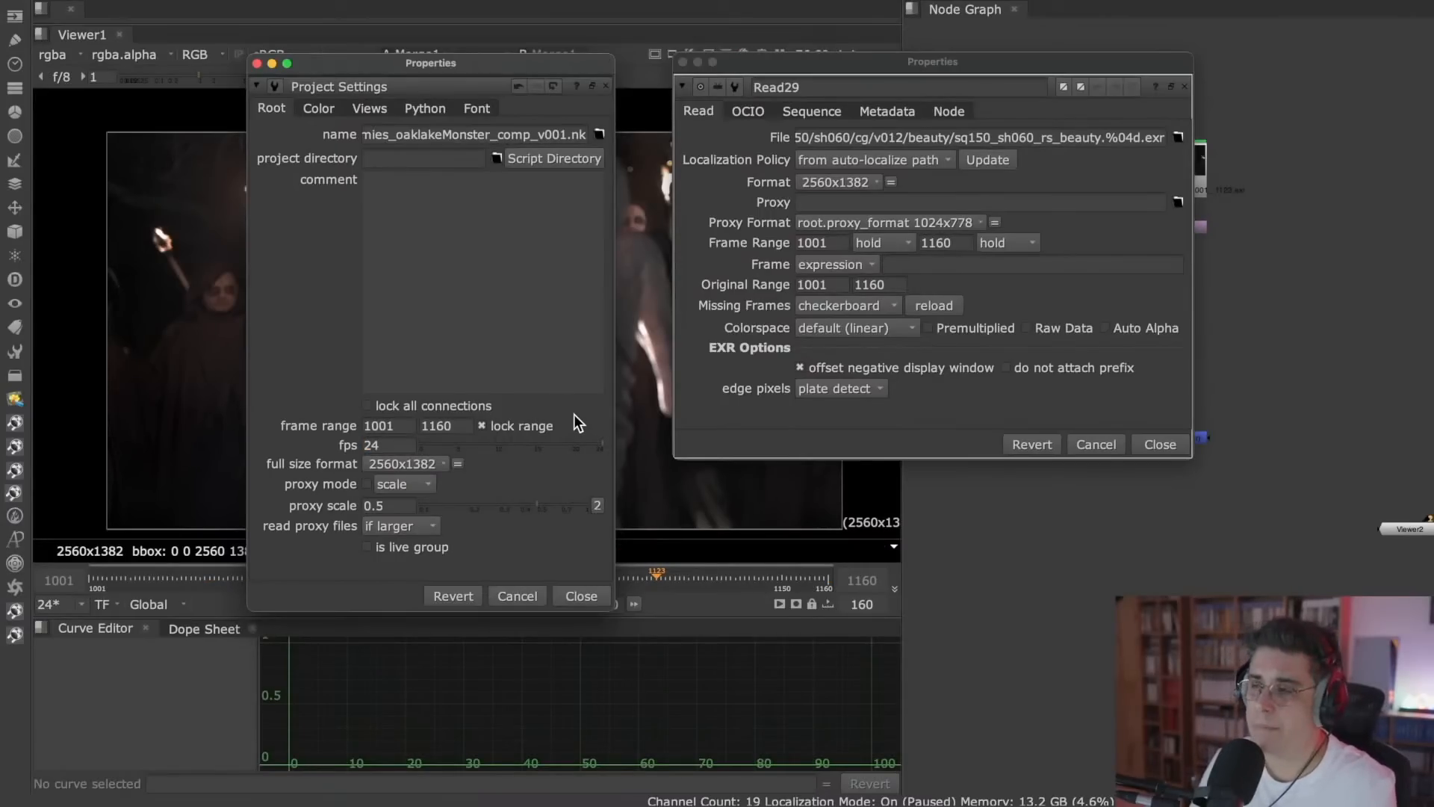
left_click(1172, 444)
left_click(1159, 444)
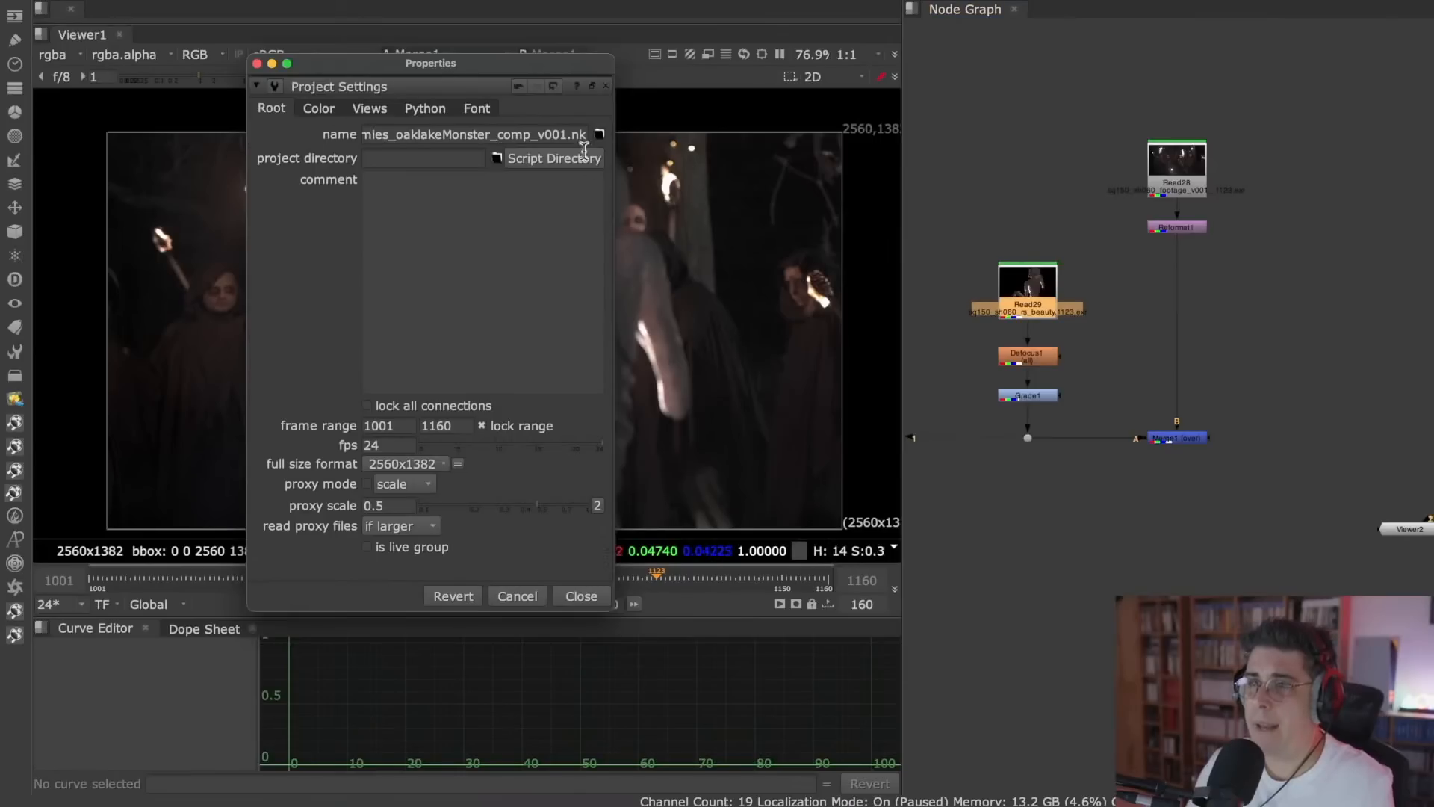
left_click_drag(527, 69, 888, 60)
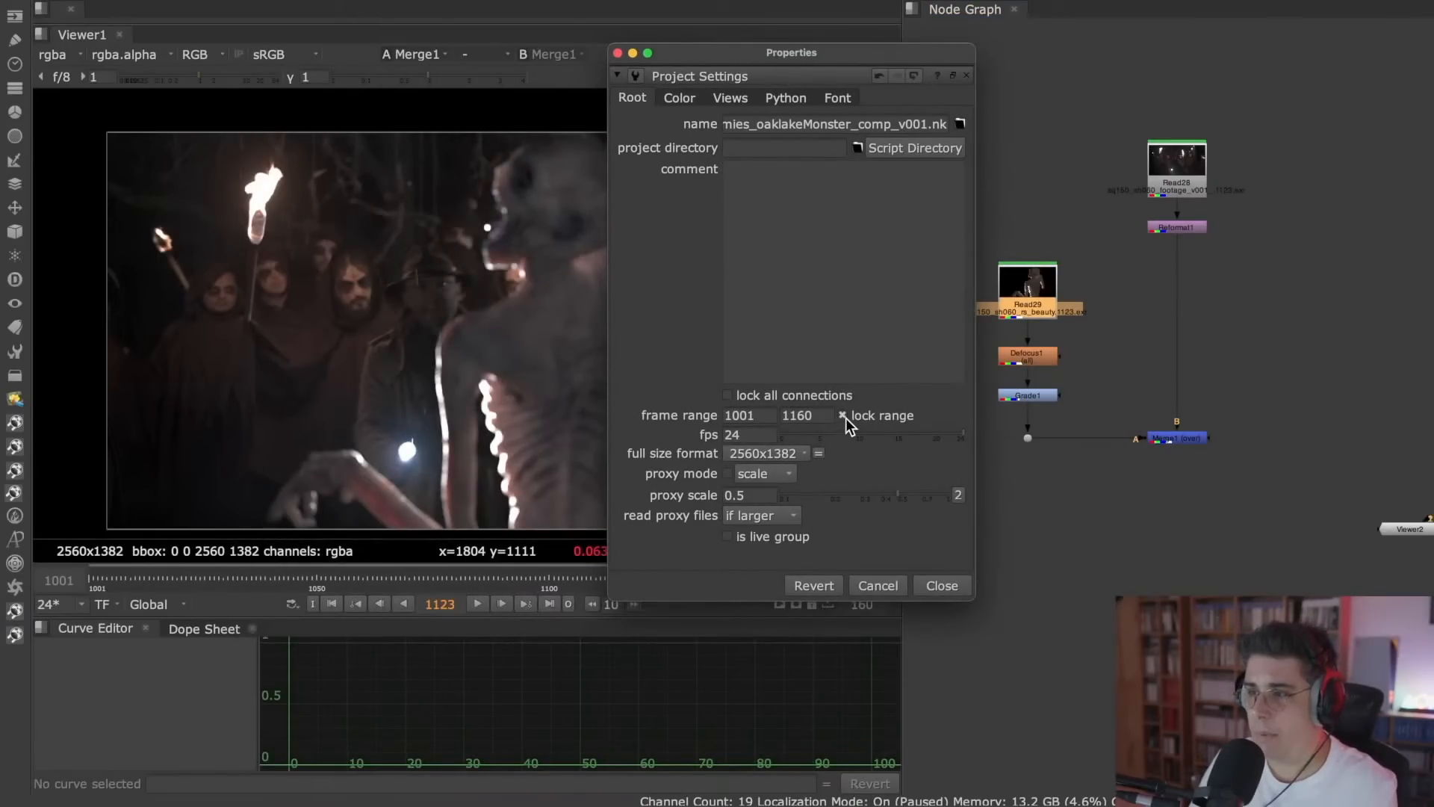
mouse_move(845, 417)
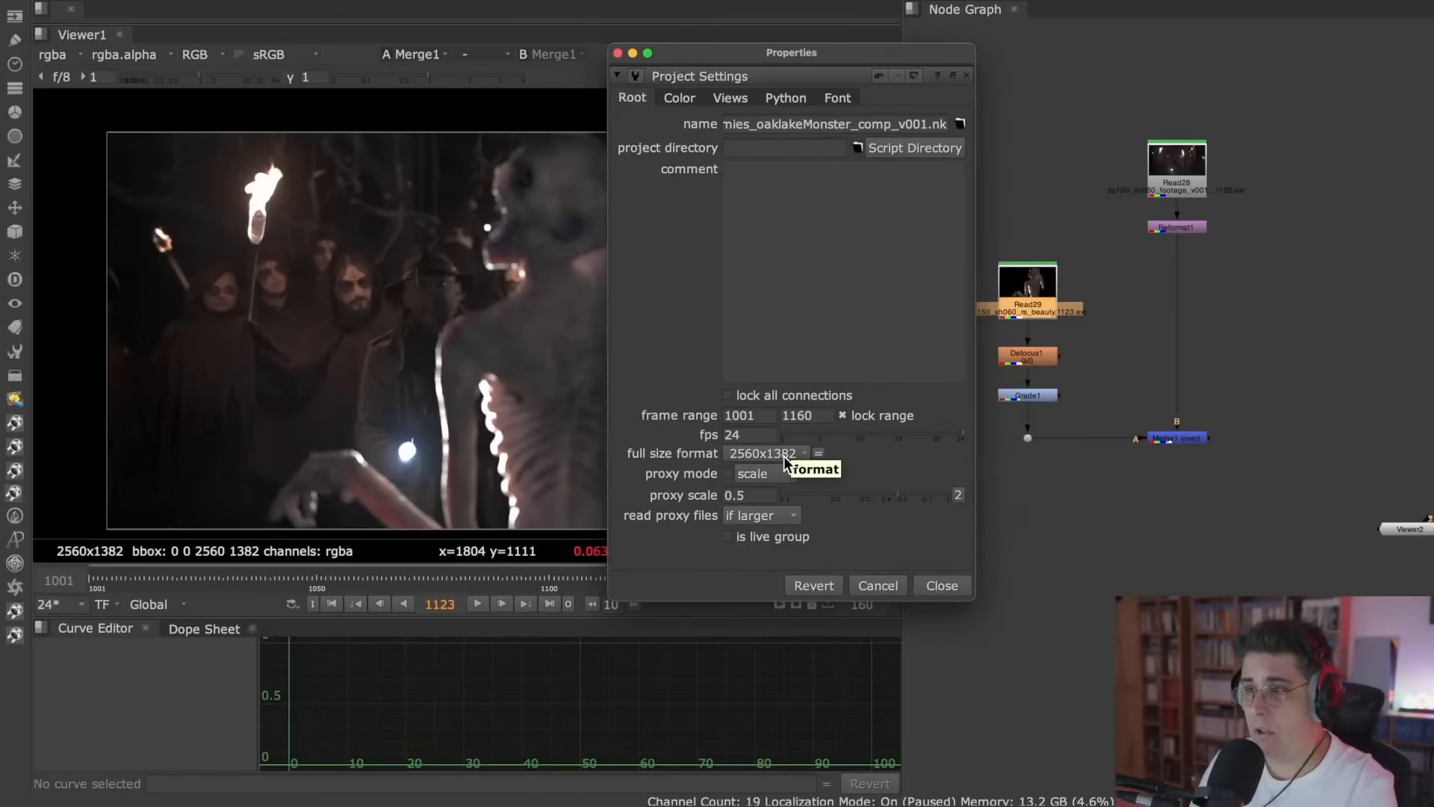
mouse_move(752, 433)
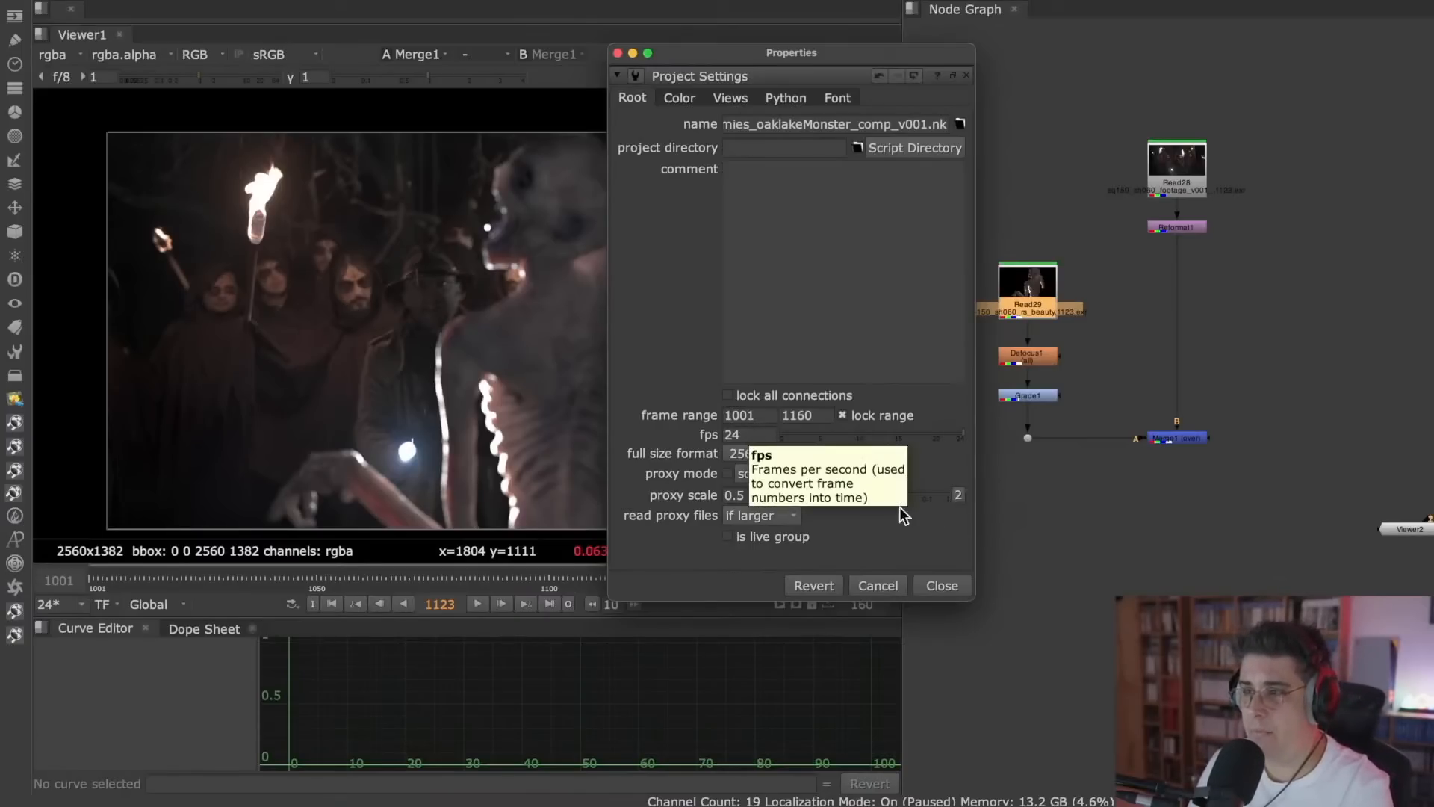
left_click(953, 584)
- Enlarge the node graph to fill the window and save the comp as a new version
scroll(1176, 459, "up", 3)
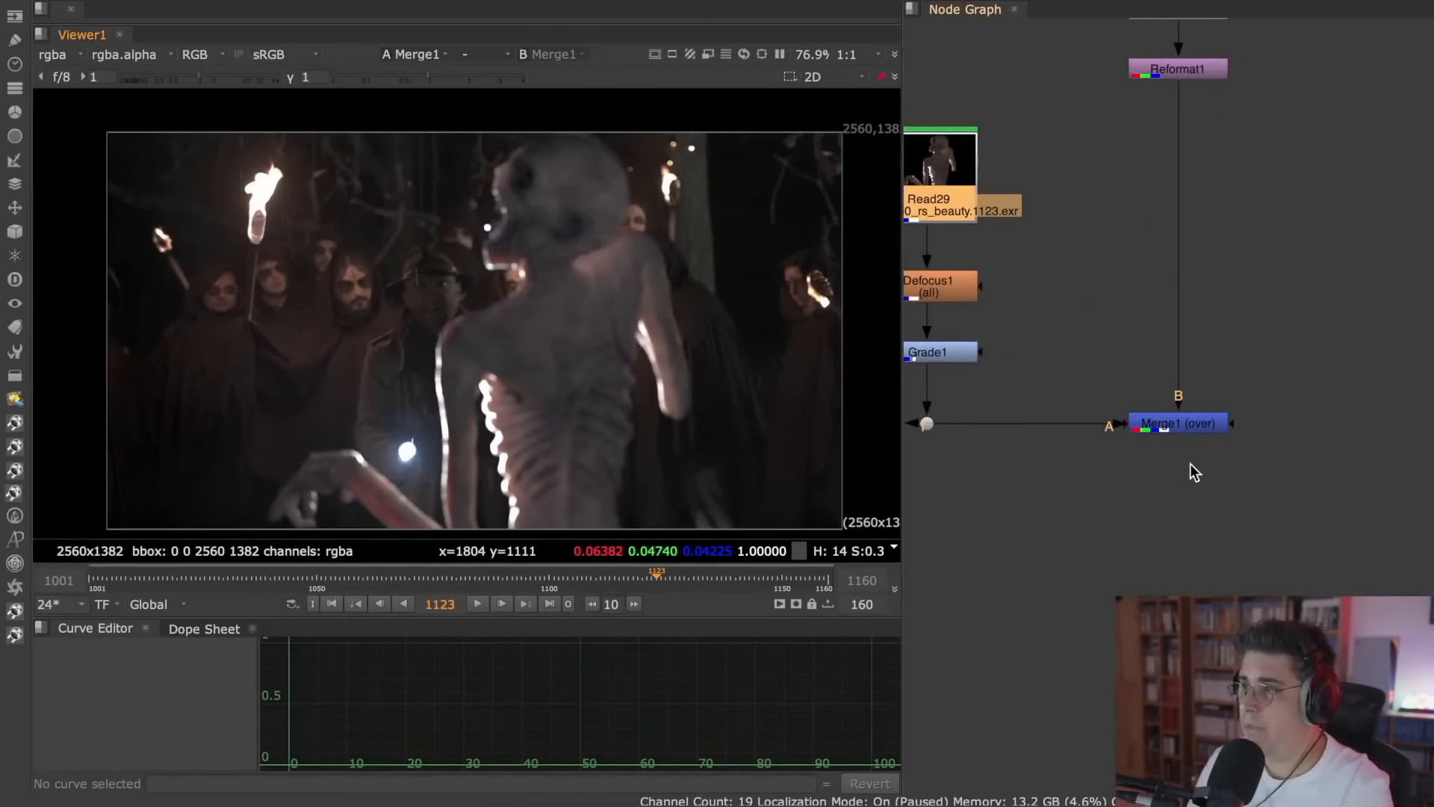
key("space")
middle_click_drag(1186, 484, 1075, 578)
middle_click_drag(573, 421, 993, 483)
left_click(890, 482)
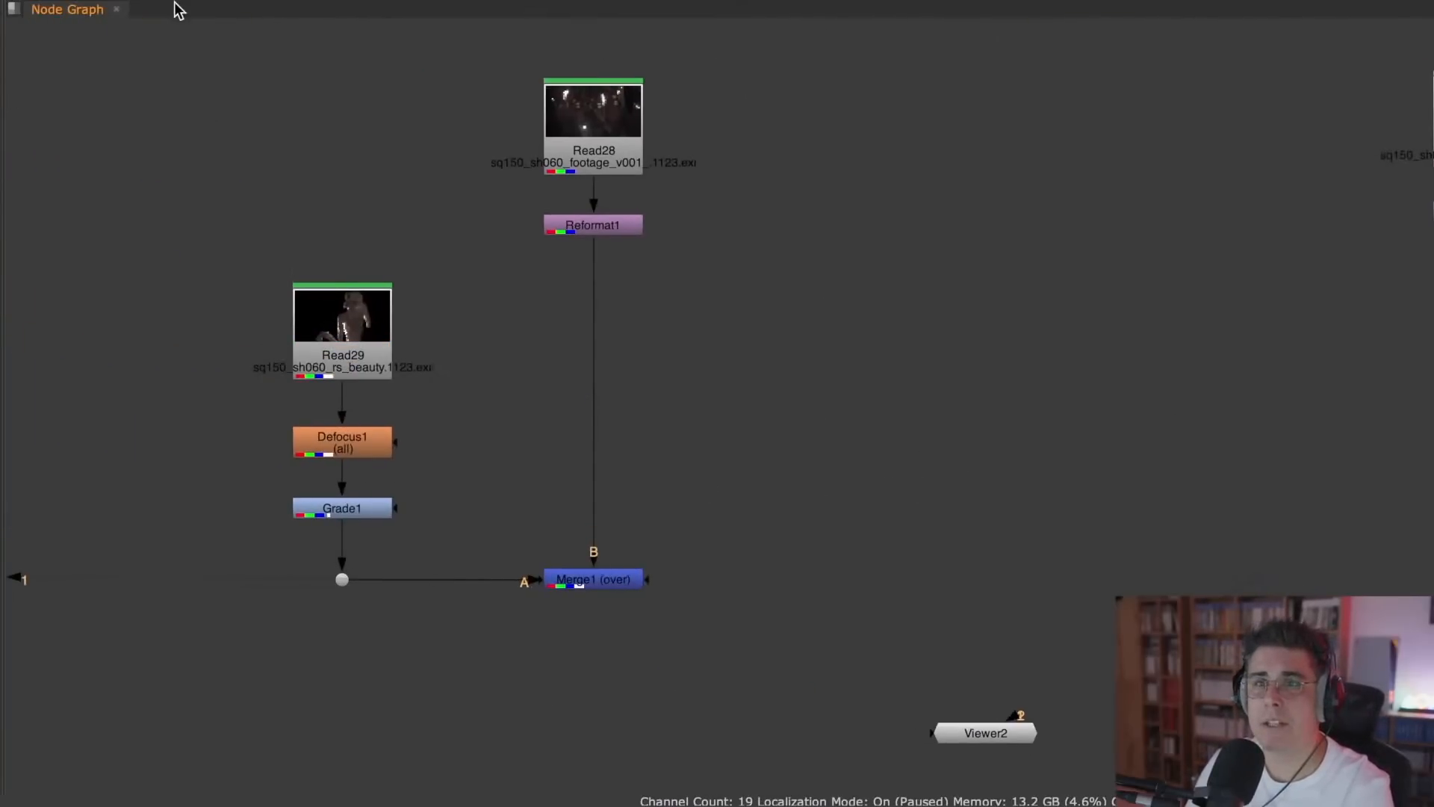
left_click(123, 9)
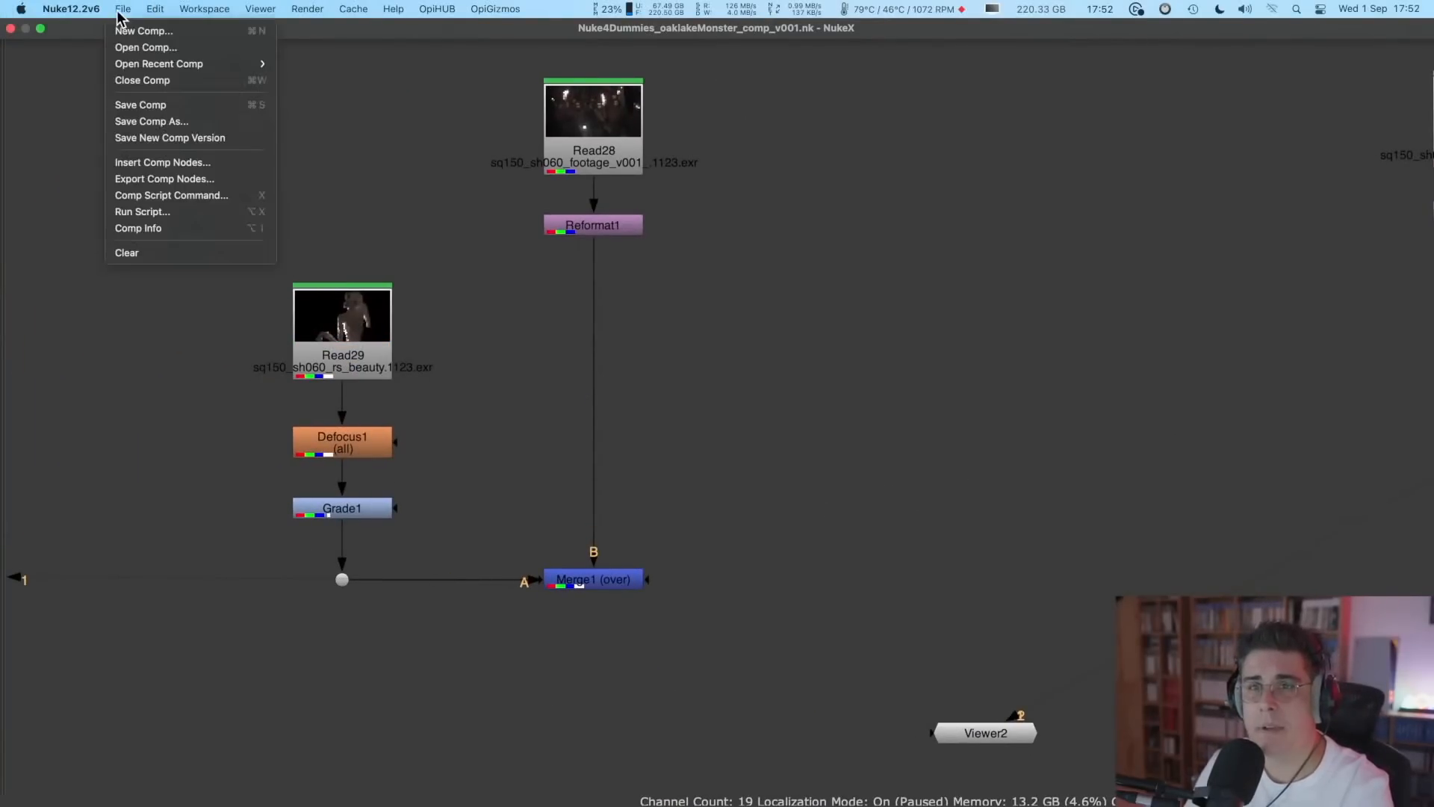
left_click(188, 138)
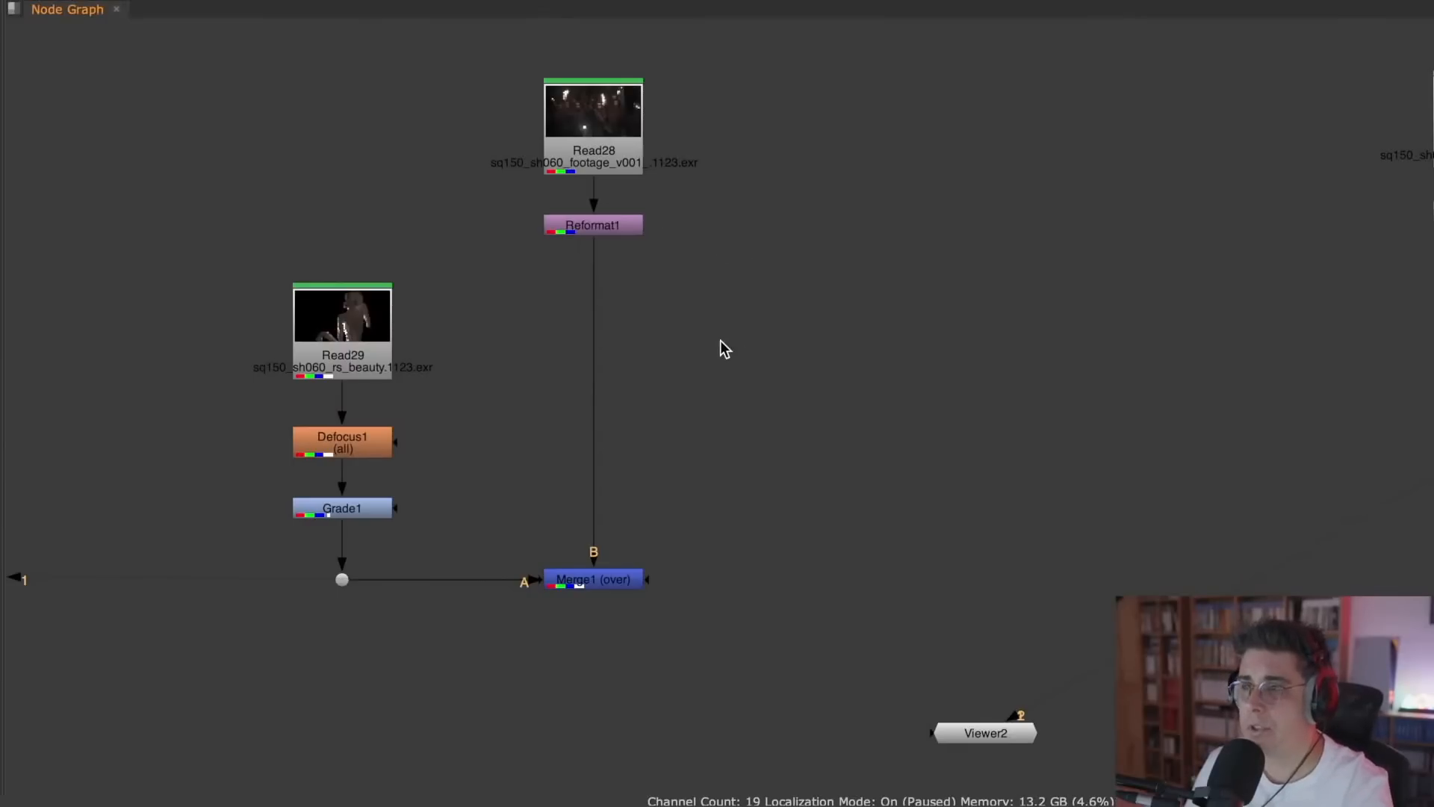
- Restore the split viewer layout and add a Write node connected to the output of Merge1, placed directly below it
middle_click_drag(724, 345, 928, 353)
scroll(872, 576, "up", 2)
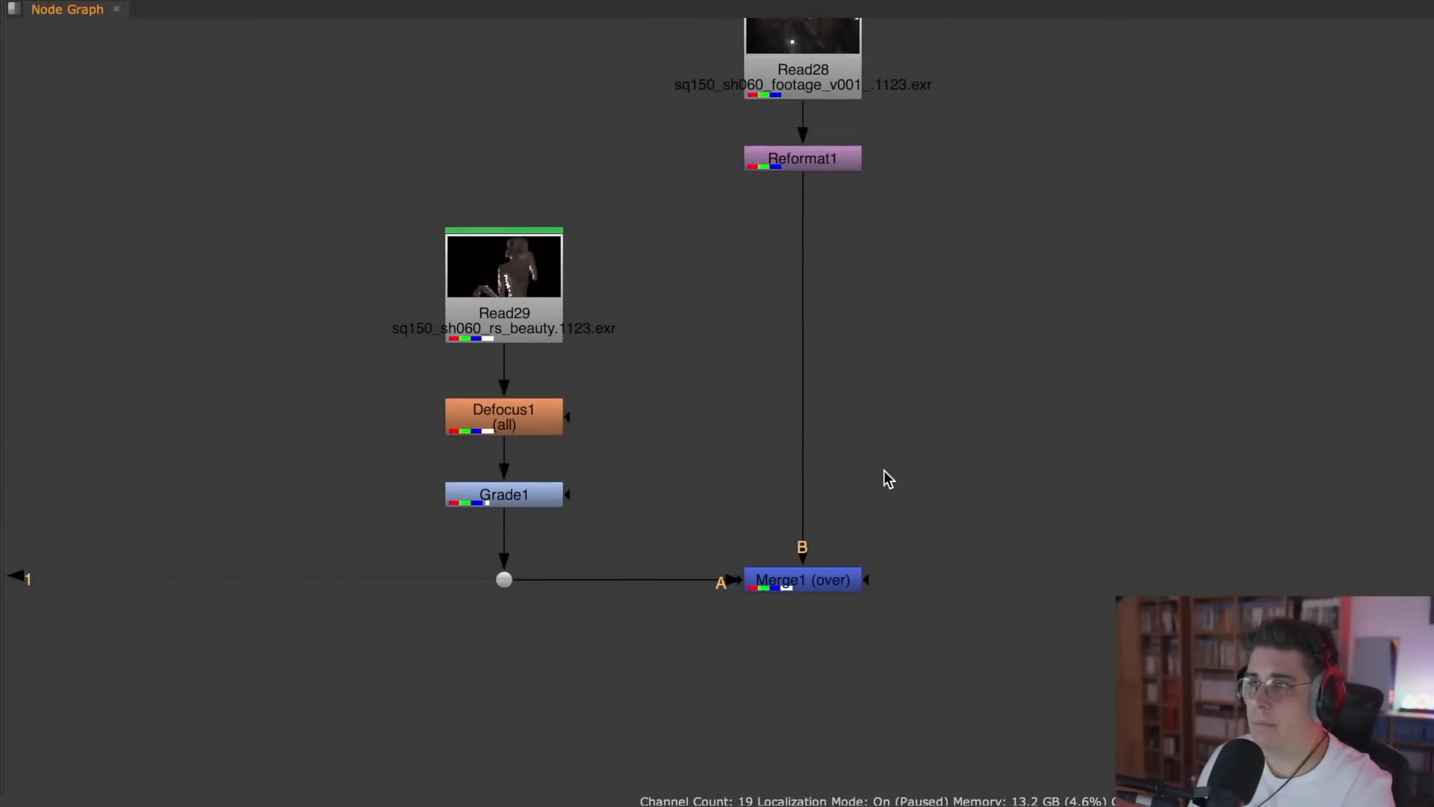
scroll(884, 470, "down", 2)
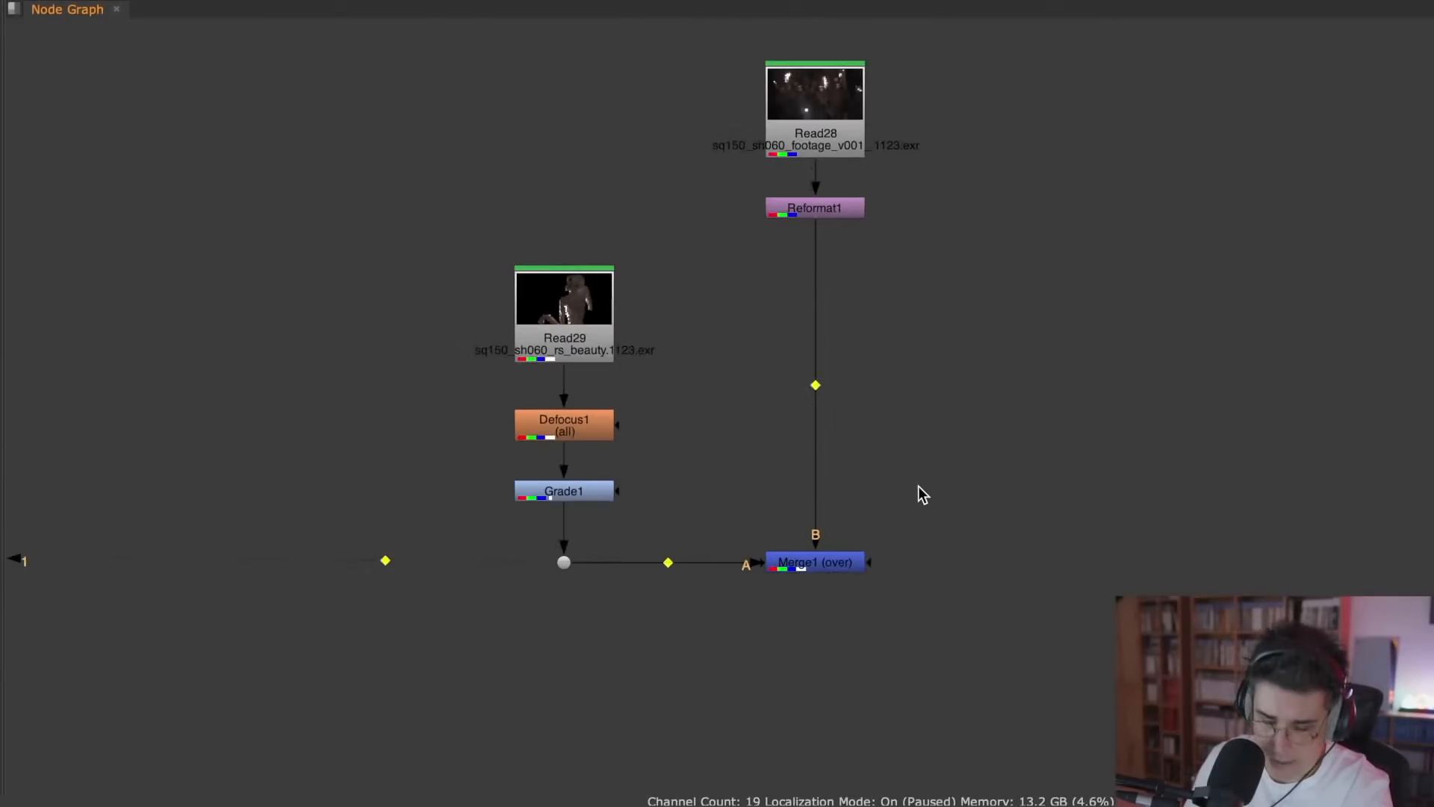
key("space")
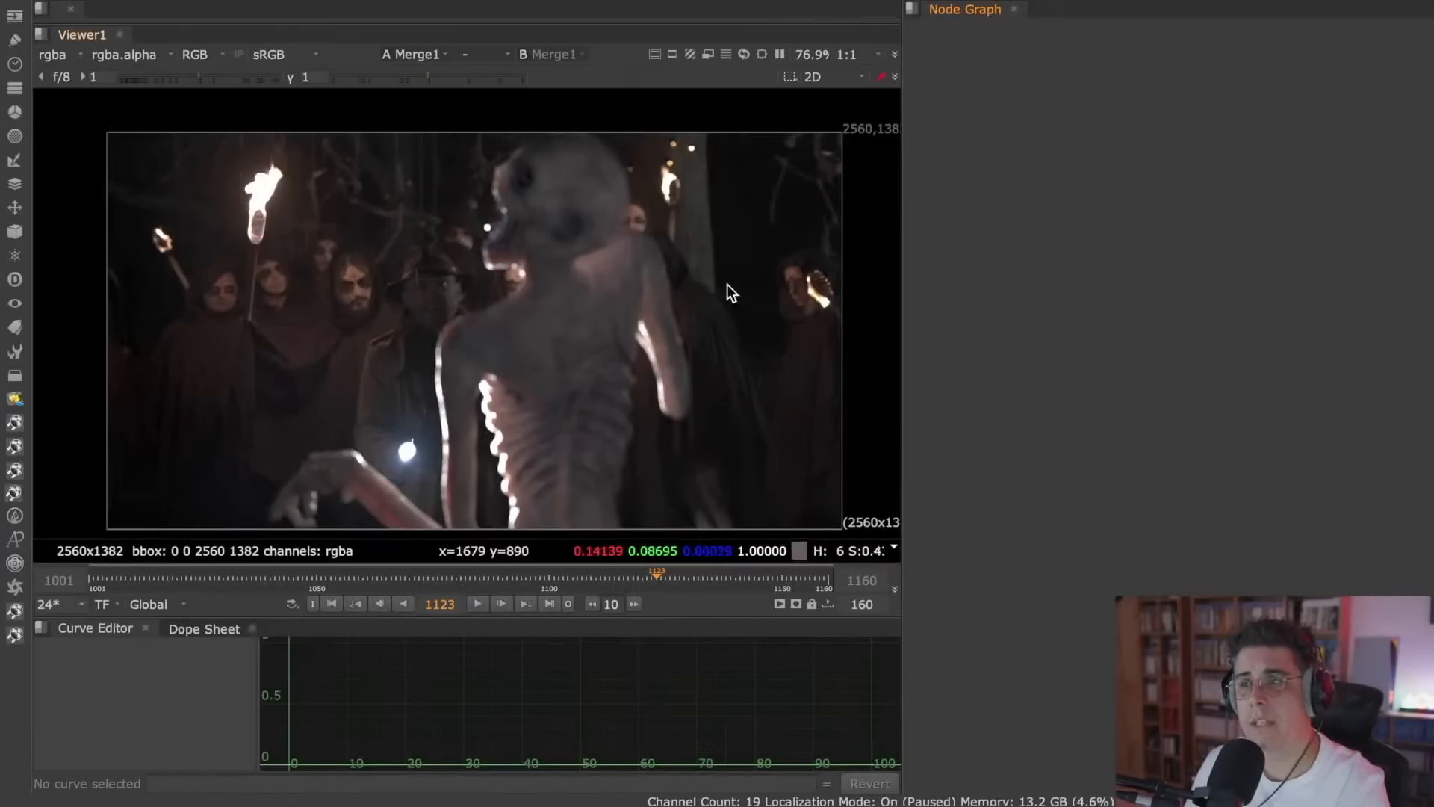
scroll(1294, 311, "up", 1)
middle_click_drag(1280, 309, 1216, 291)
left_click(16, 21)
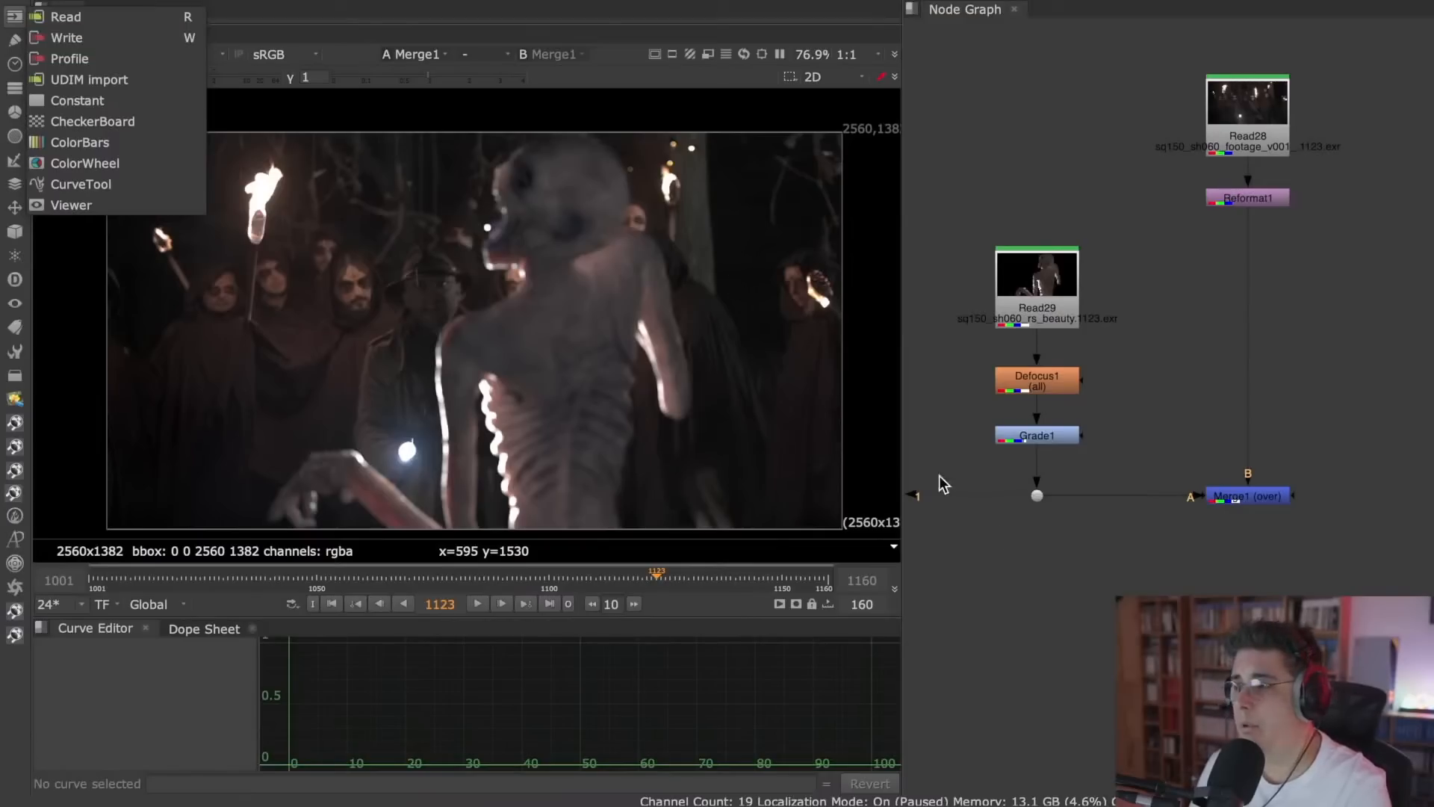
left_click(134, 39)
left_click_drag(1217, 293, 1252, 507)
left_click_drag(1260, 581, 1272, 577)
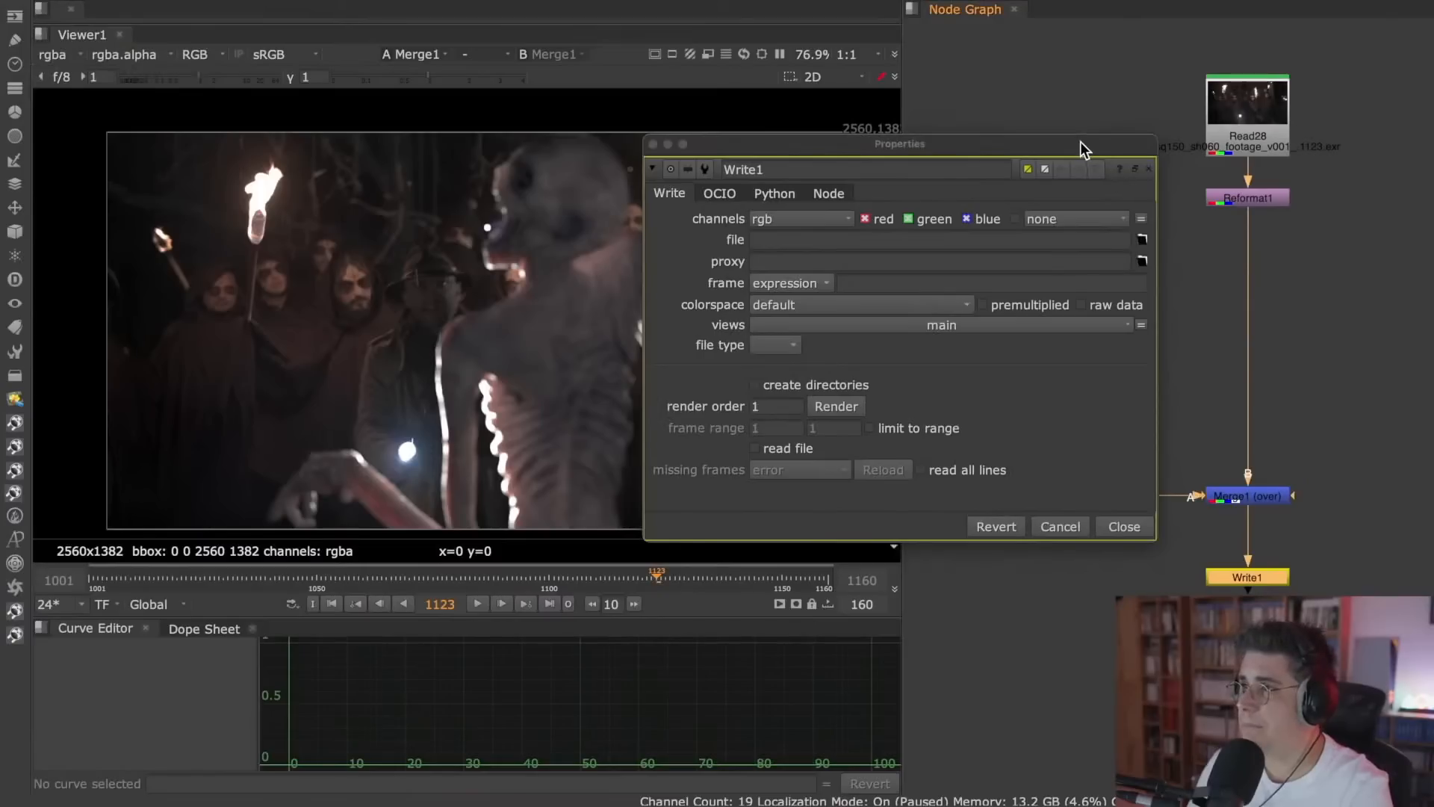
- Browse to the Desktop from Write1's file field, create a folder named render there, and leave the file browser
left_click_drag(1080, 142, 880, 52)
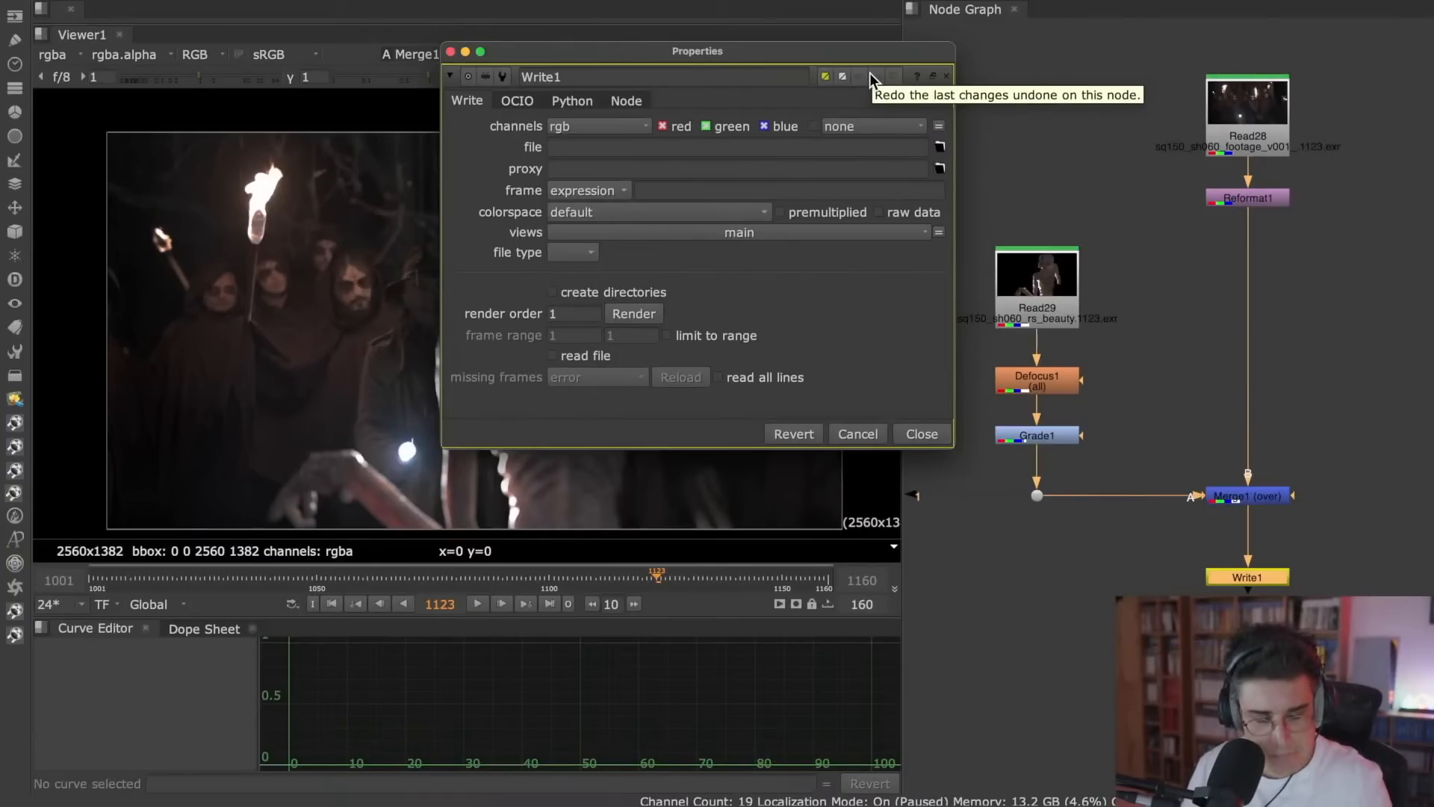
left_click_drag(861, 52, 741, 74)
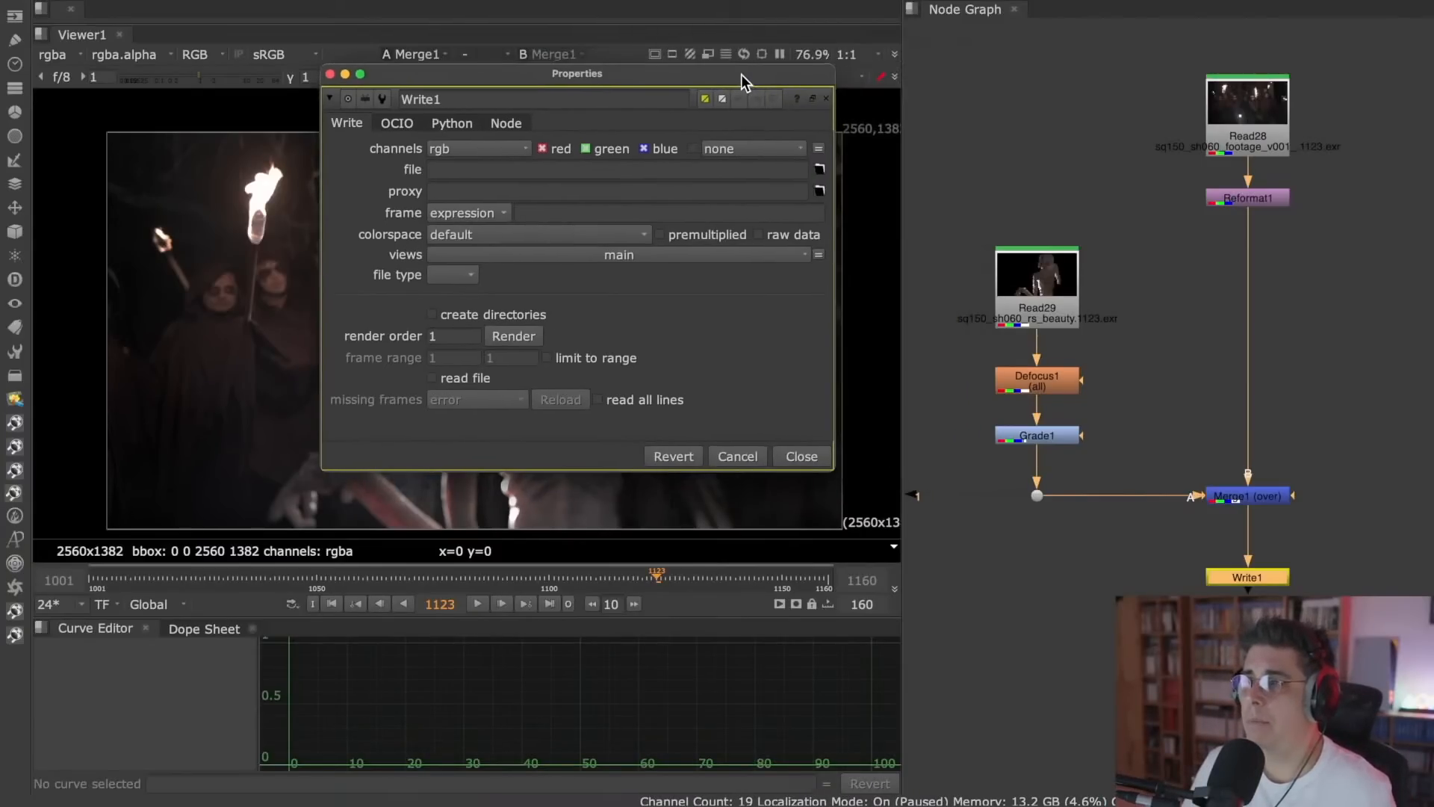
left_click(820, 169)
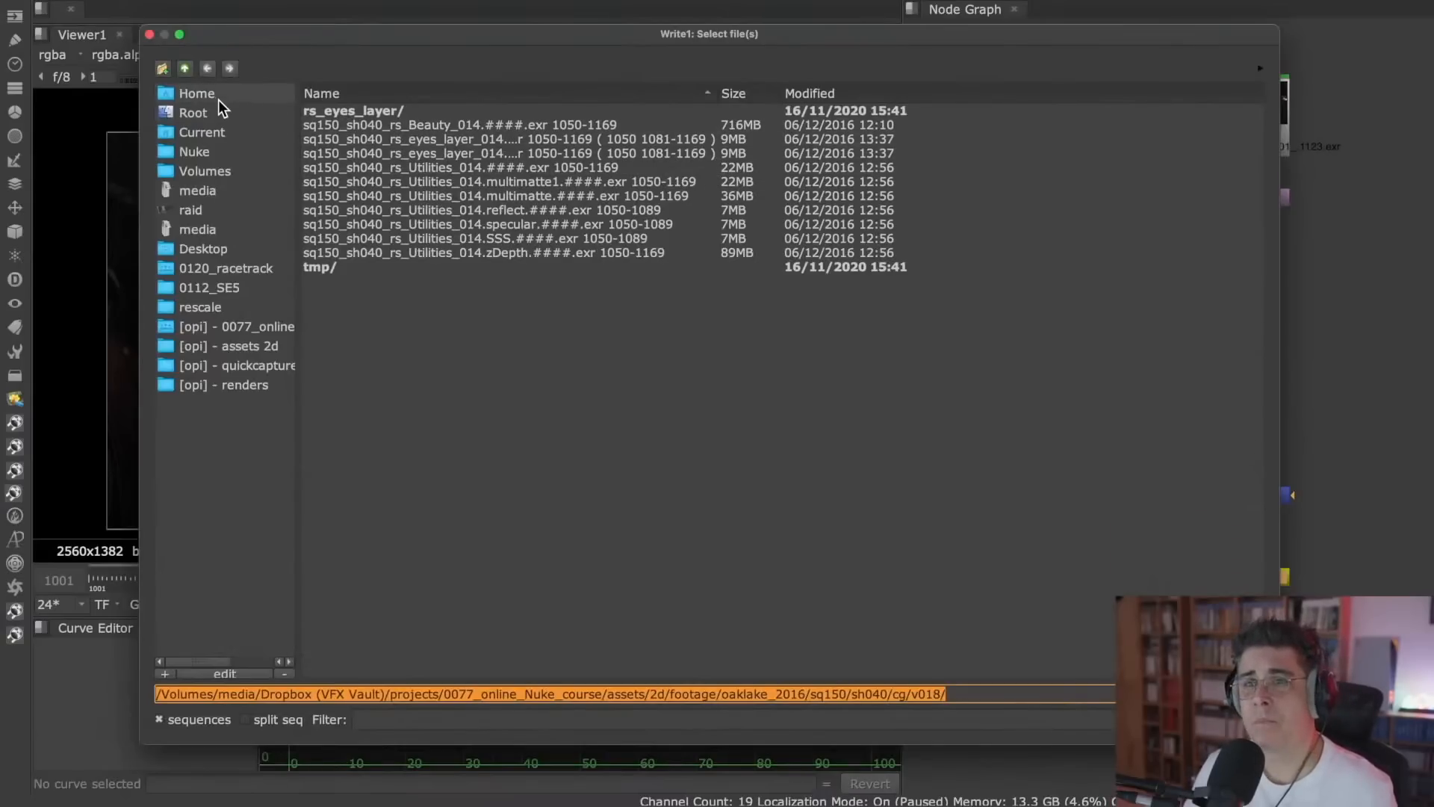
left_click(228, 251)
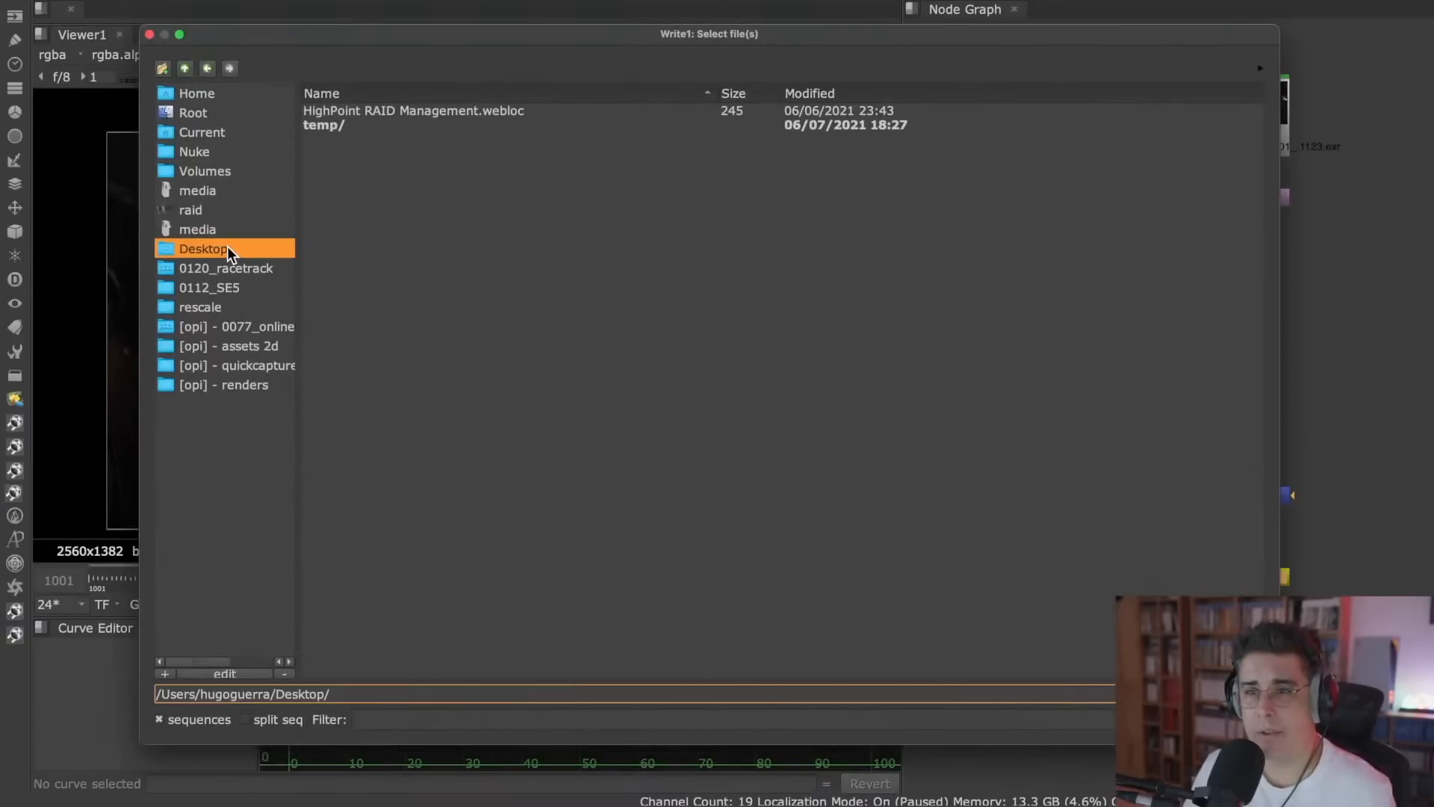
left_click(162, 68)
type("render")
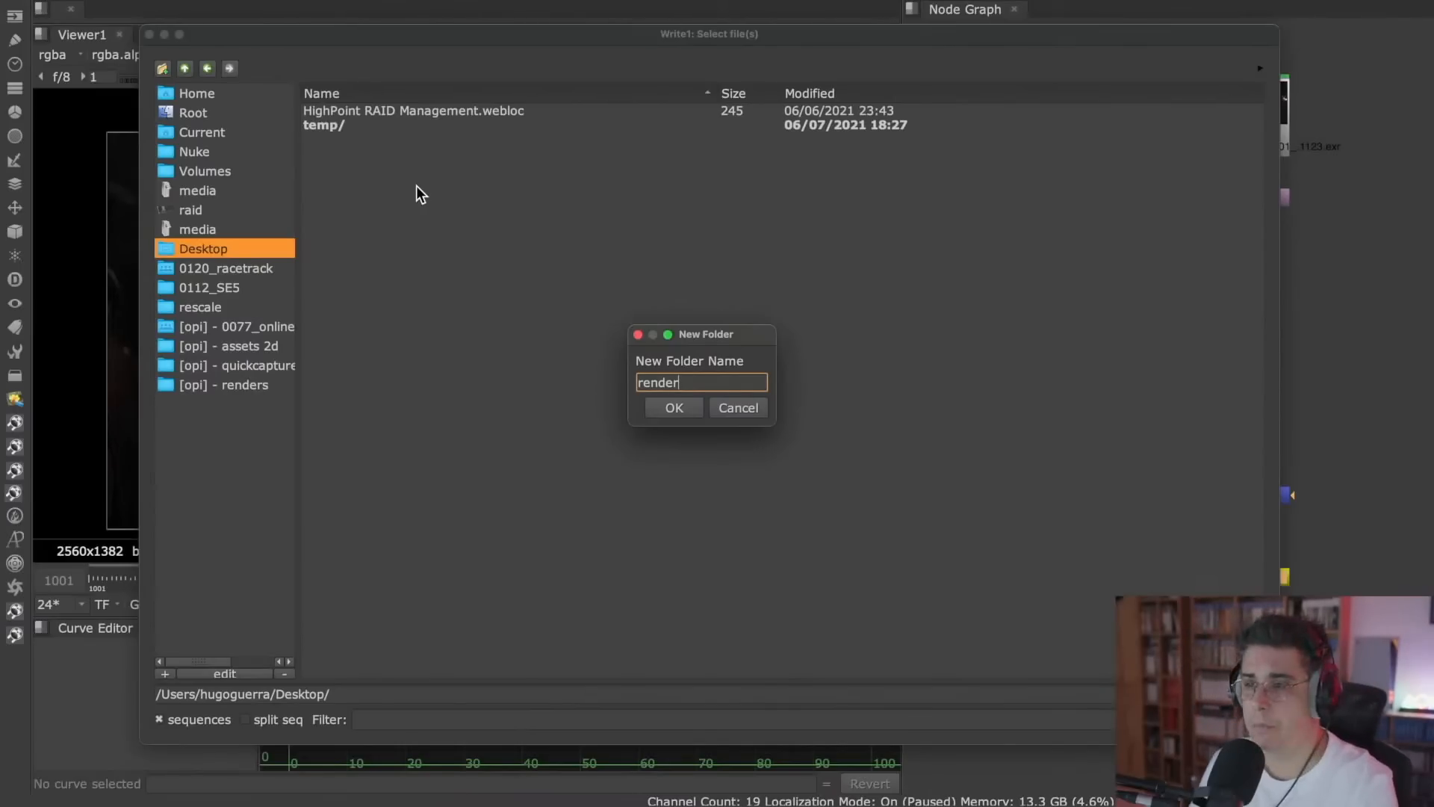
left_click(678, 411)
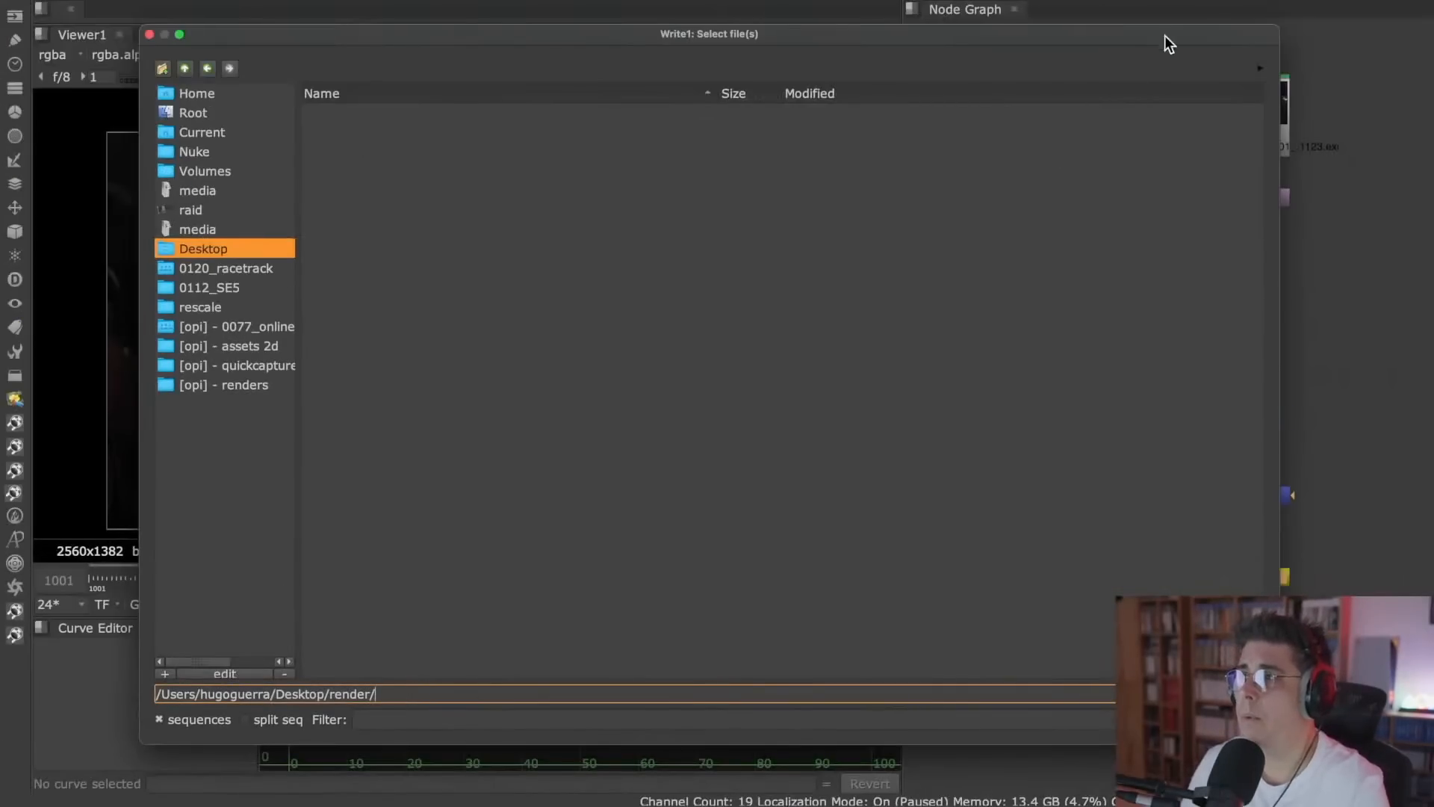
left_click(1230, 719)
left_click(1162, 368)
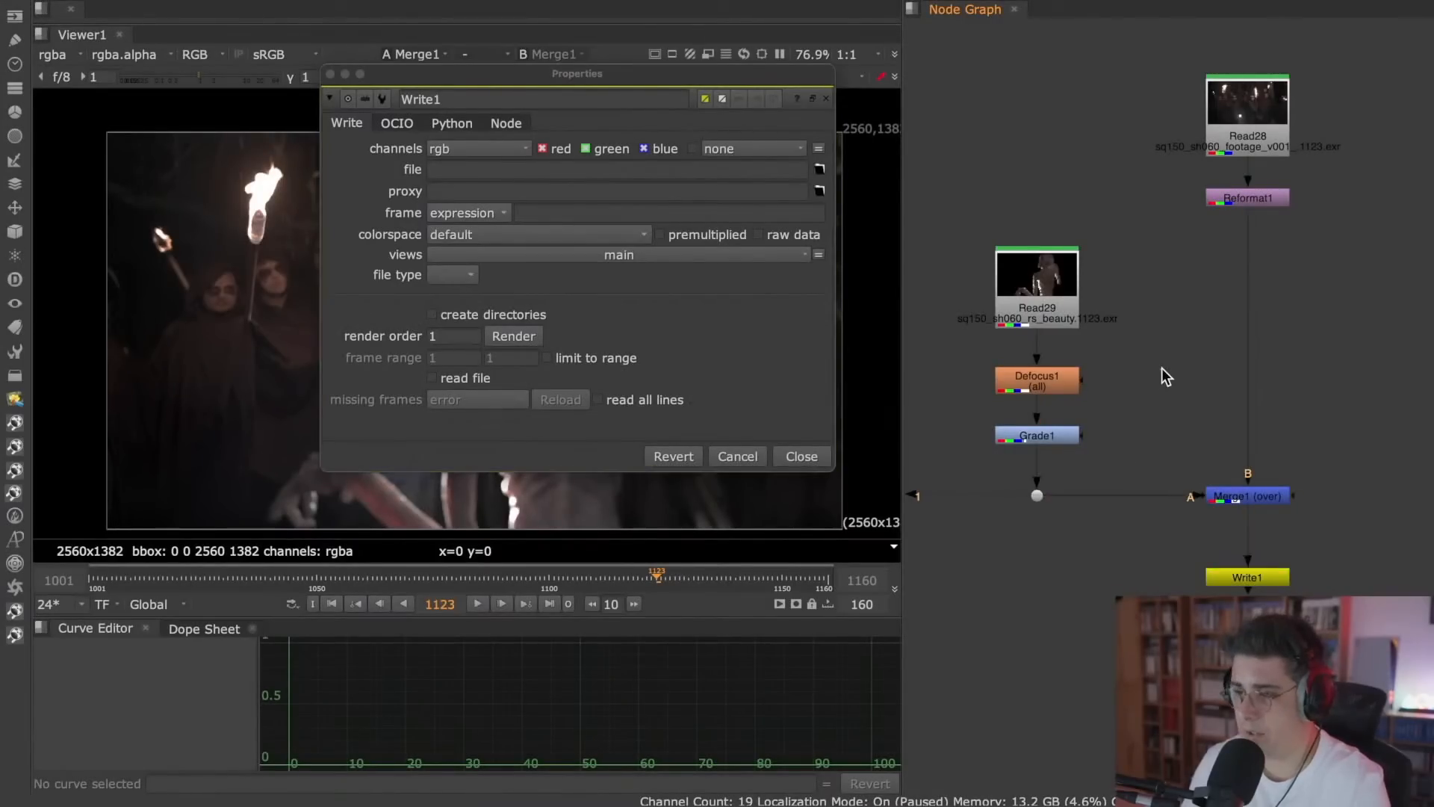
- Copy the script file name Nuke4Dummies_oaklakeMonster_comp_v002.nk from the project settings and close them
key("s")
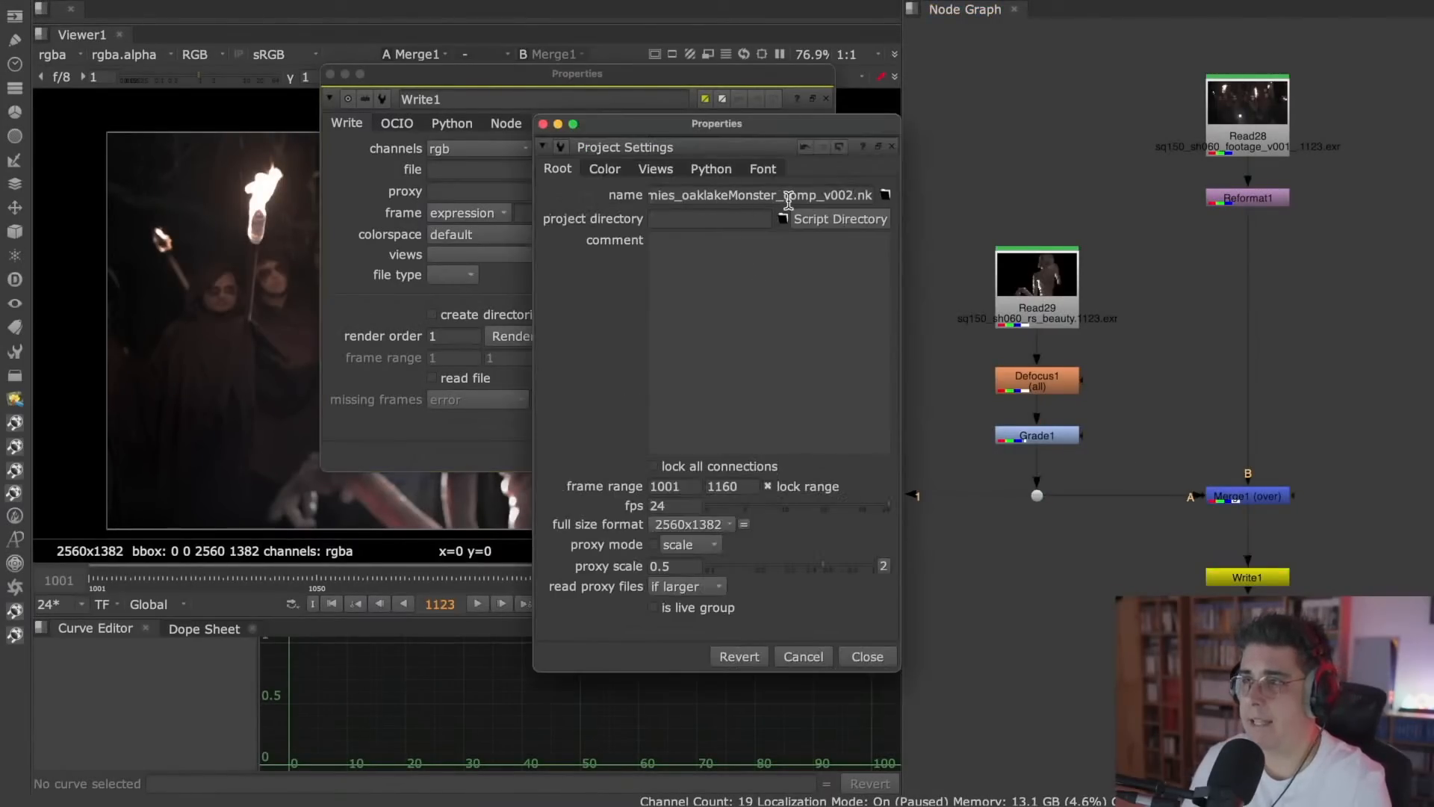
left_click_drag(902, 177, 1026, 177)
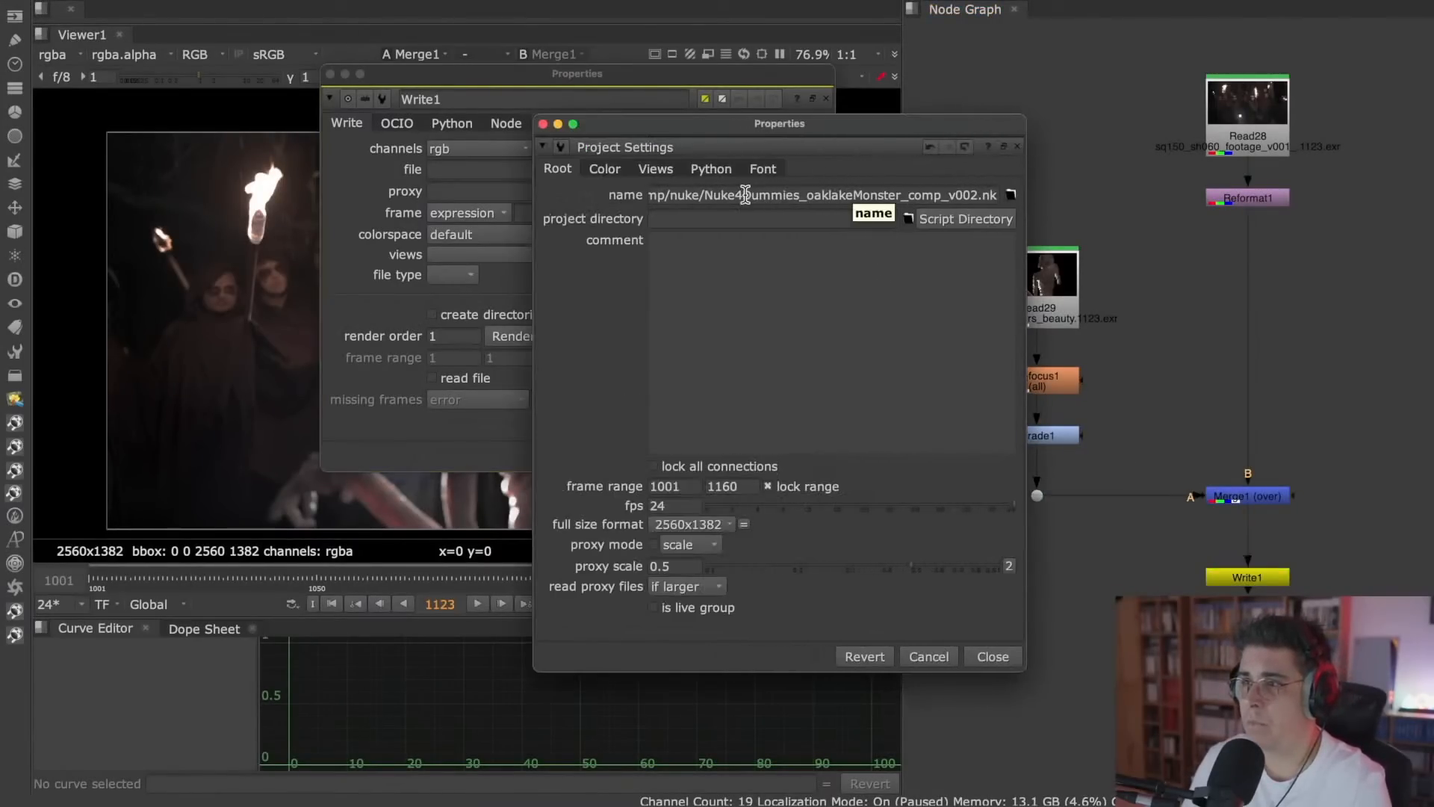
left_click_drag(705, 195, 1017, 189)
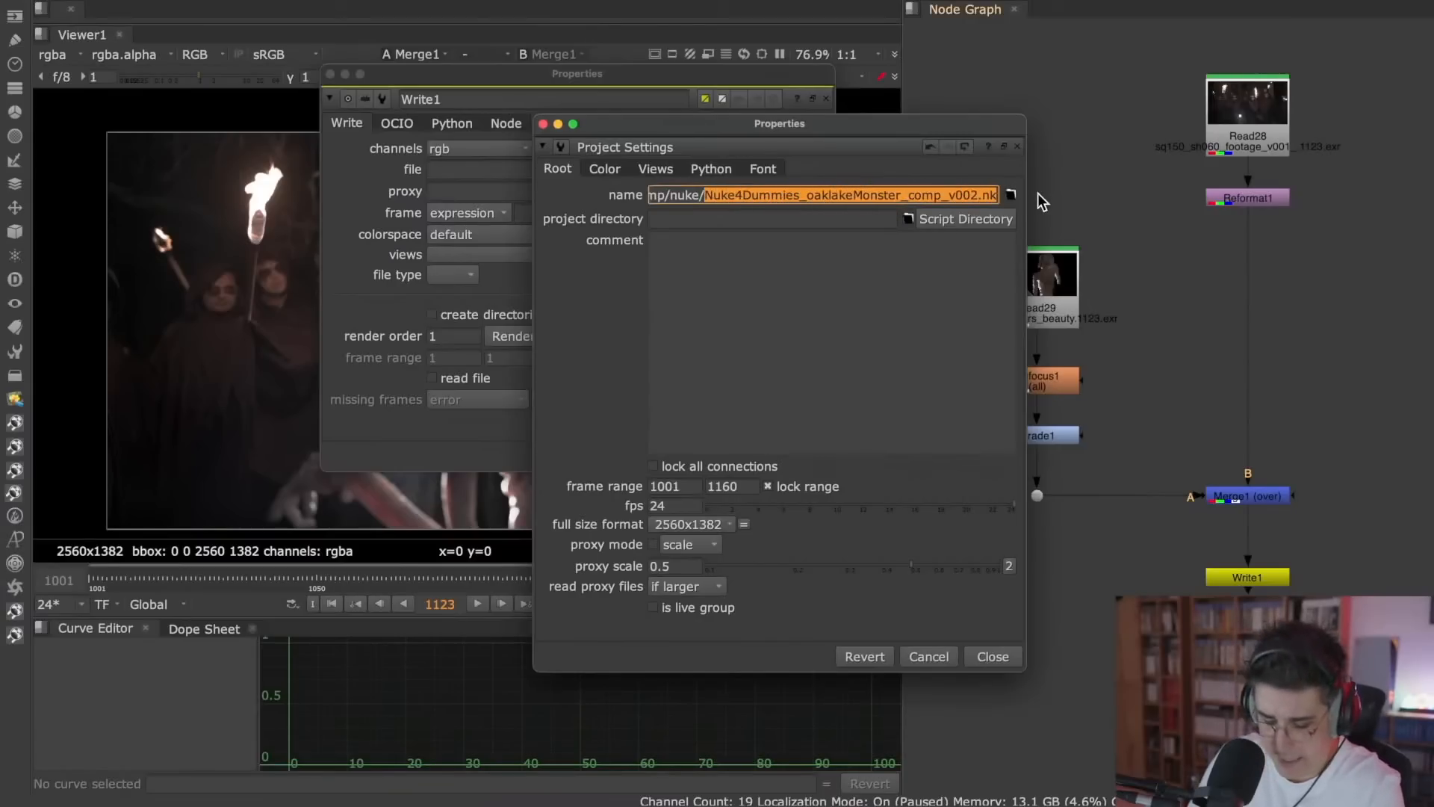
left_click(999, 654)
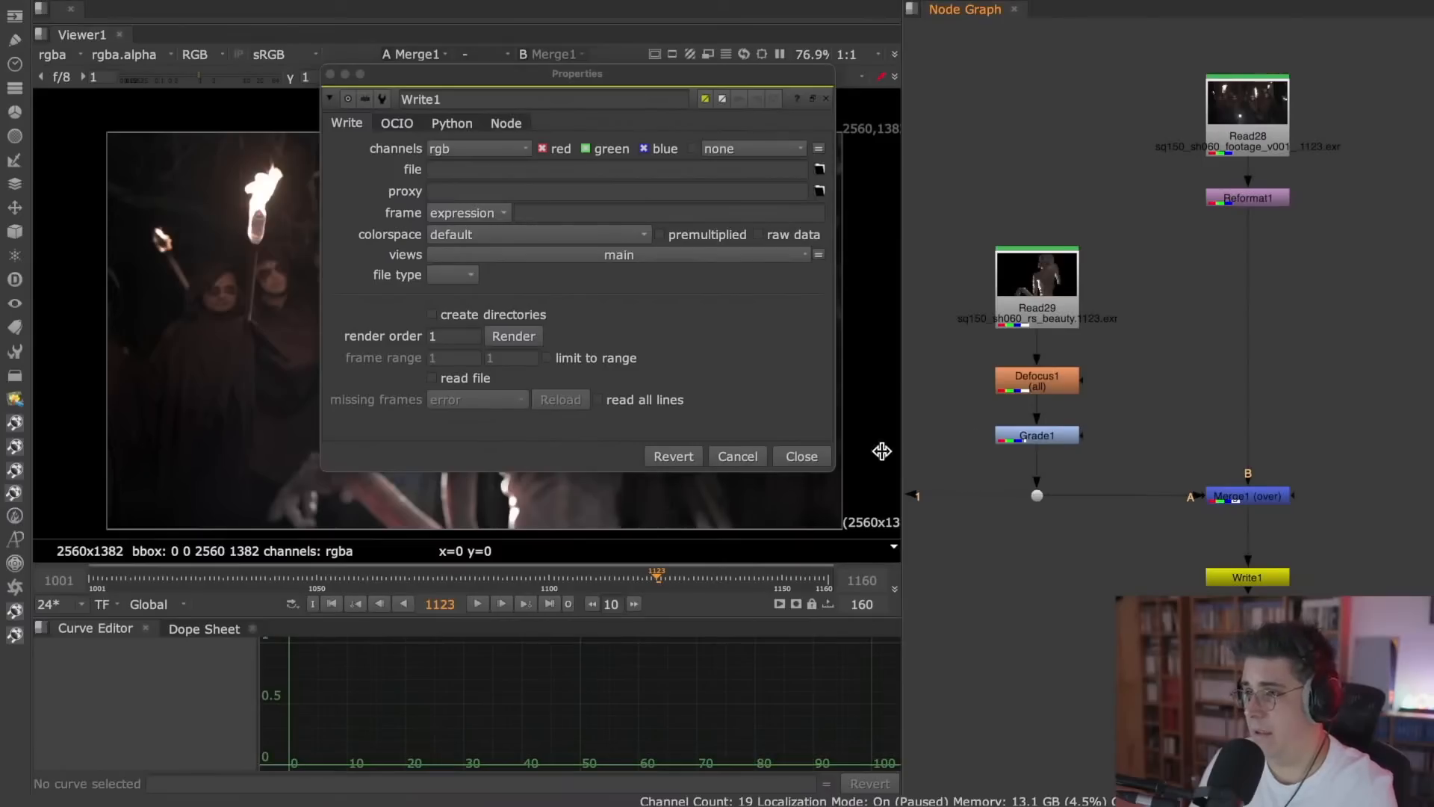
- Reopen Write1's file browser and paste the copied script name after the Desktop render folder path
left_click(805, 454)
middle_click_drag(1131, 539, 1068, 378)
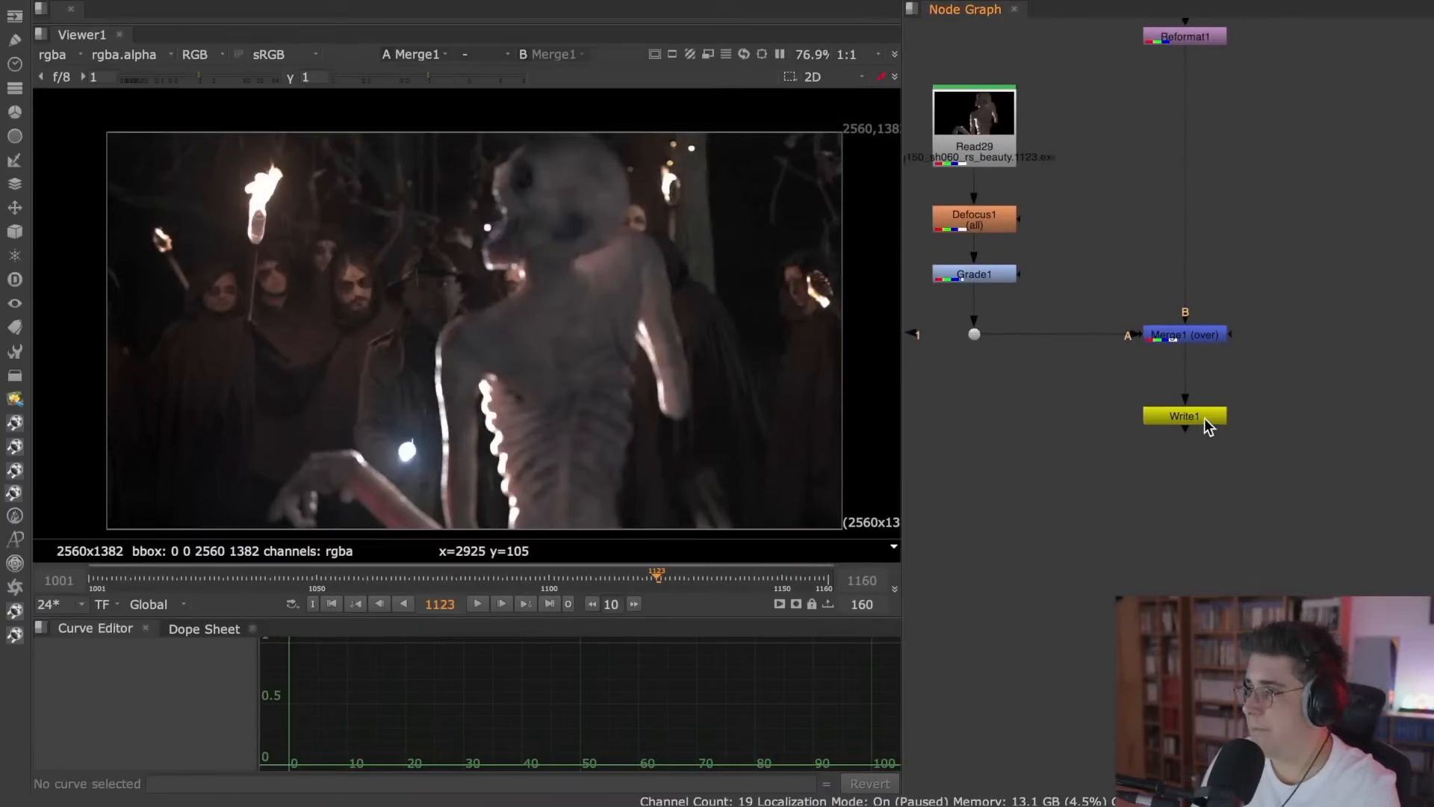
double_click(1206, 415)
left_click(819, 169)
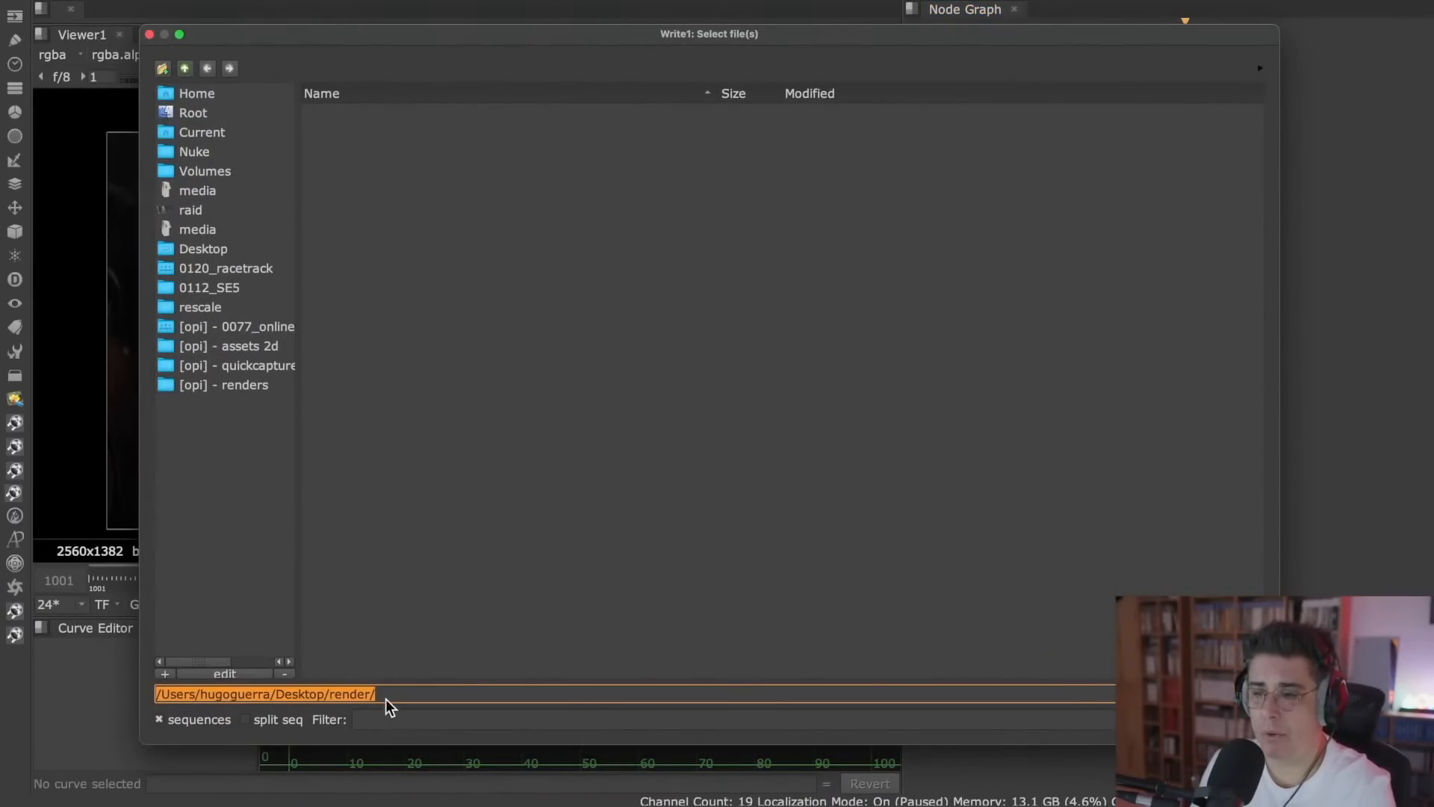
left_click(412, 692)
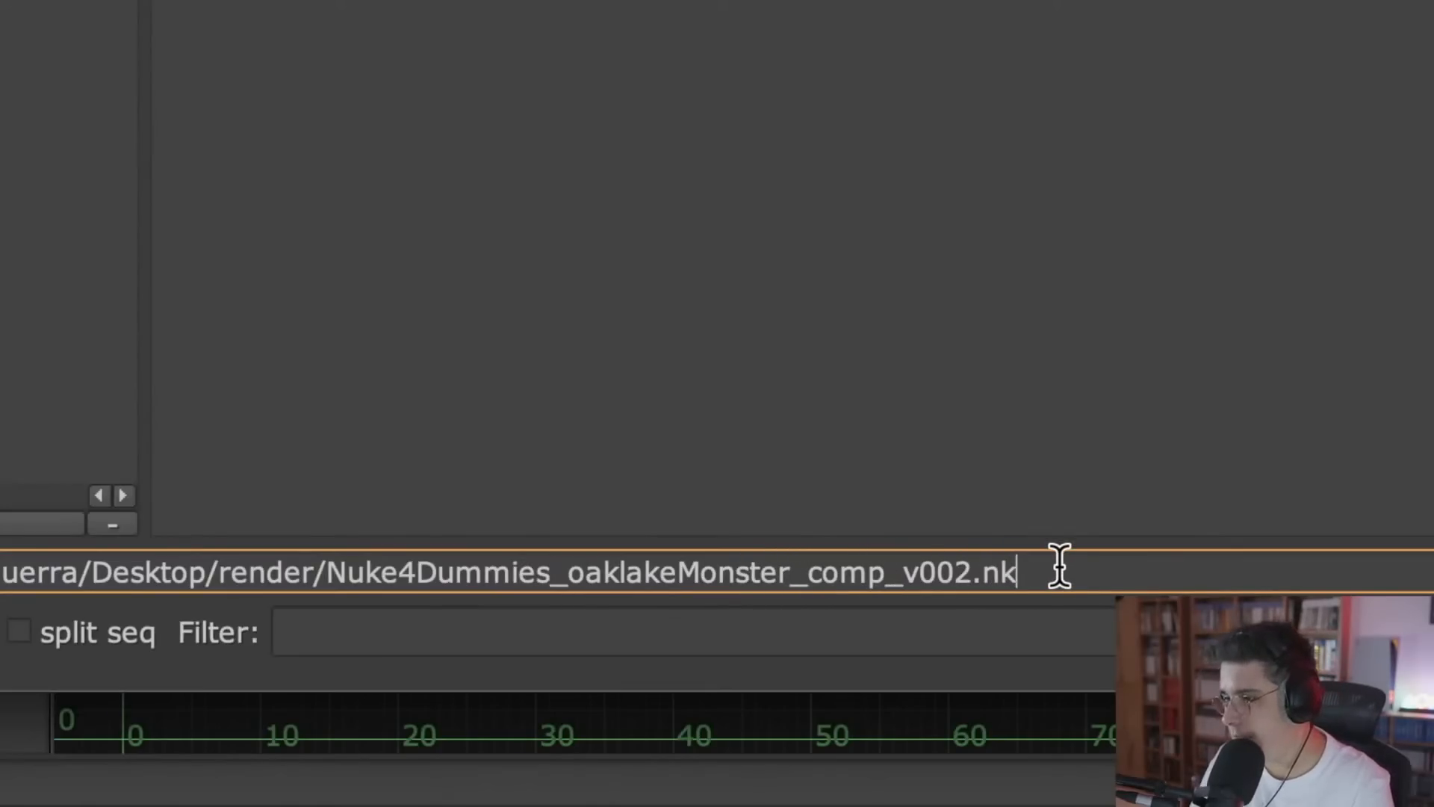
- Remove the .nk extension from the pasted output file name and add an underscore after v002
key("BackSpace")
key("BackSpace")
key("BackSpace")
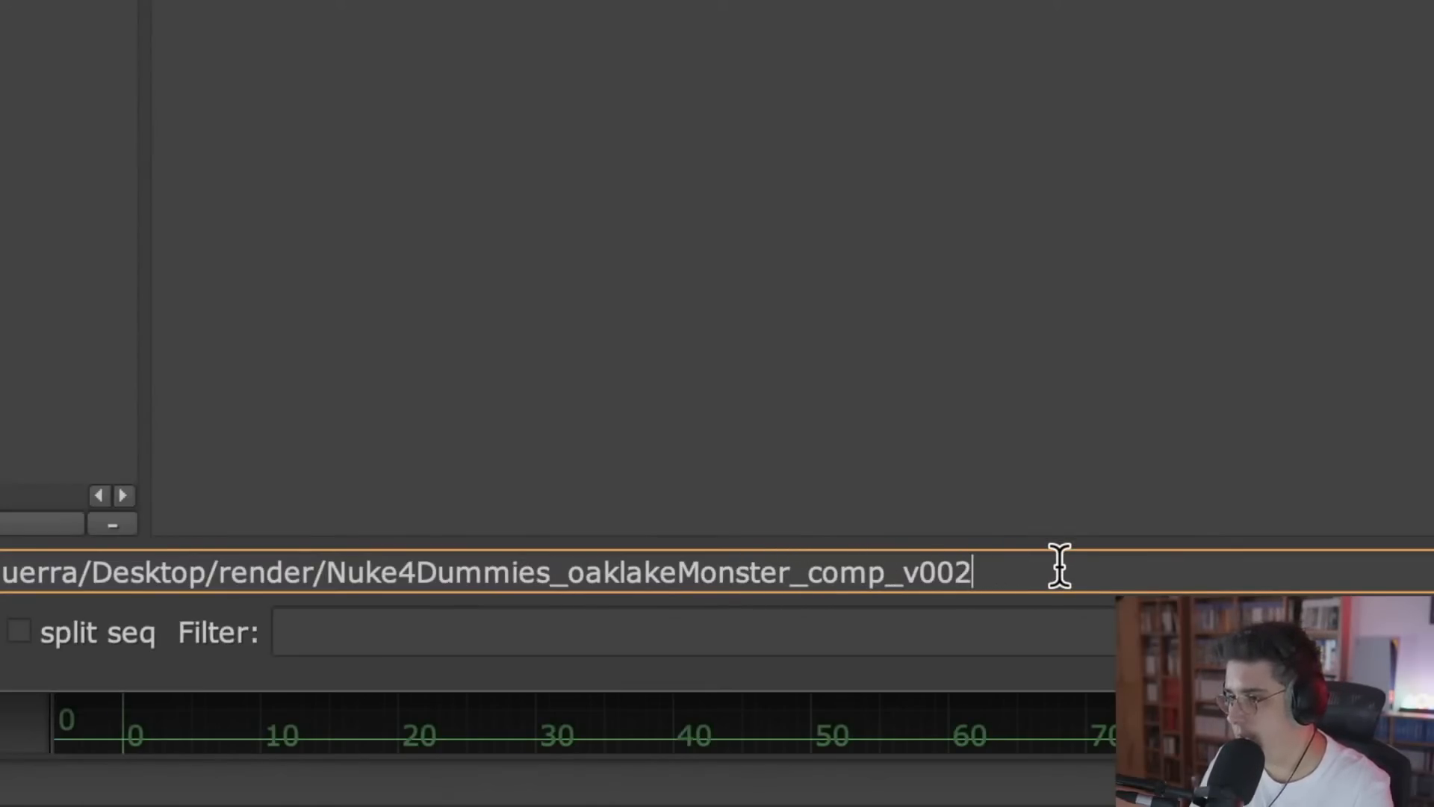
type("_")
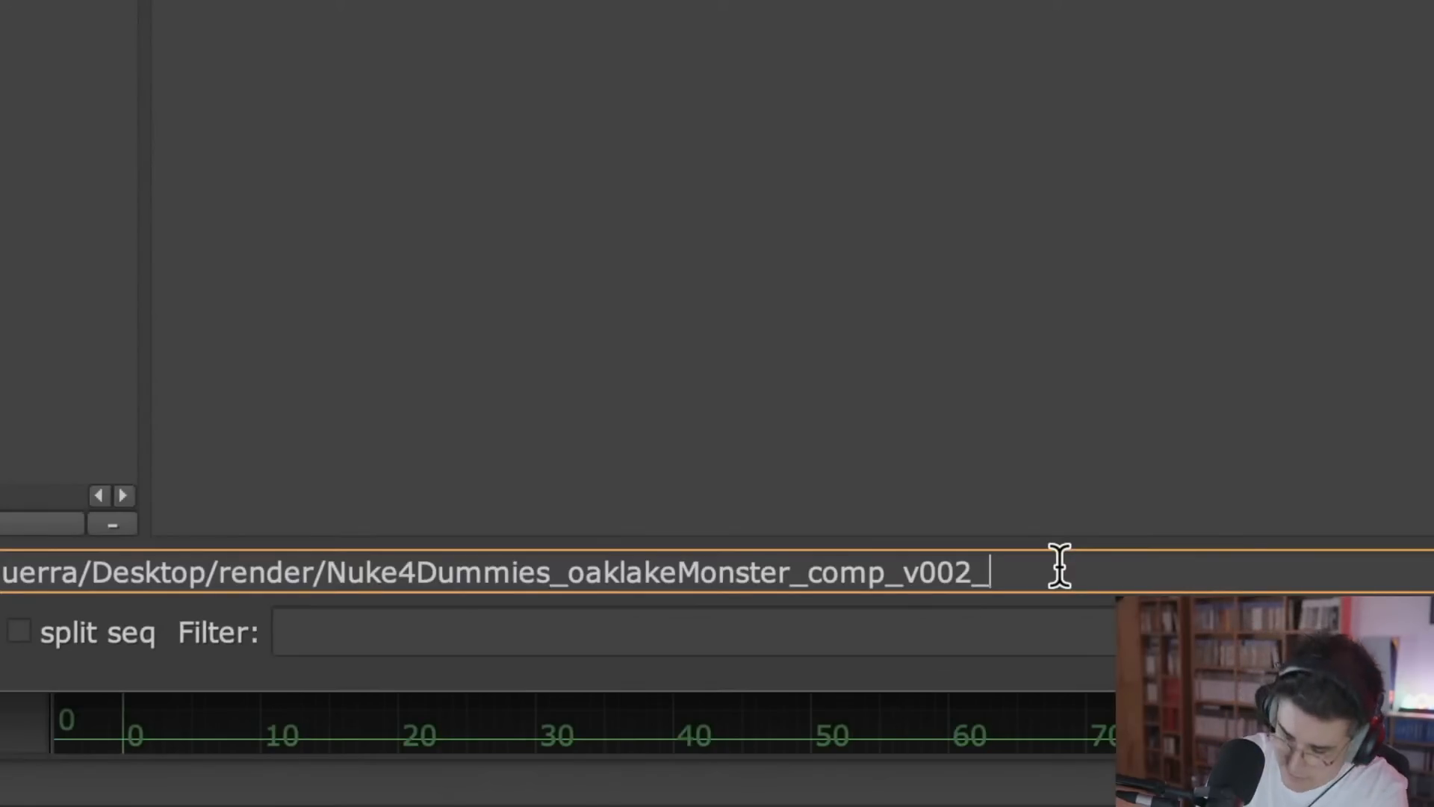
- Try .mov, .exr and .jpg as extensions for the output file name and erase the extension again
type(".mpv")
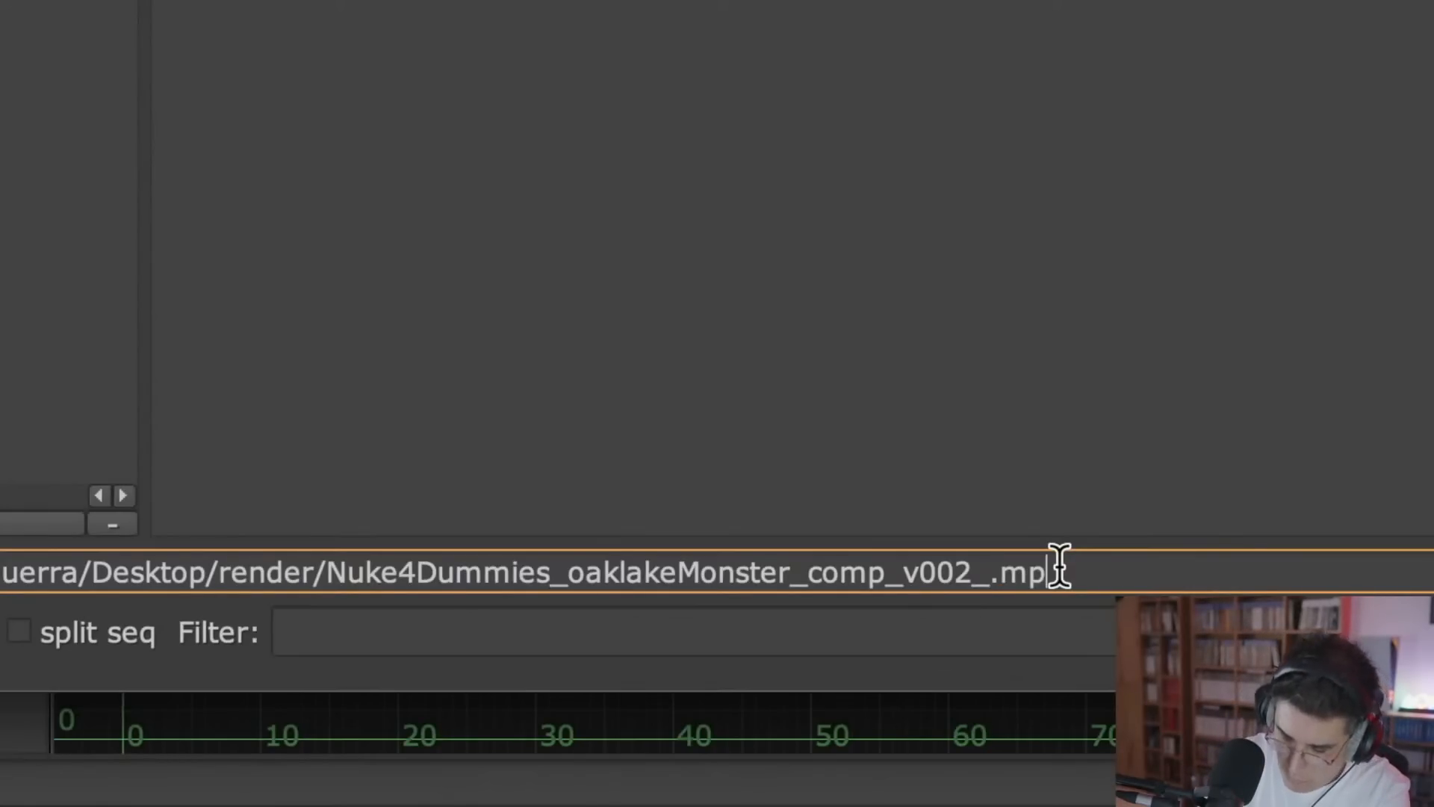
key("BackSpace")
key("BackSpace")
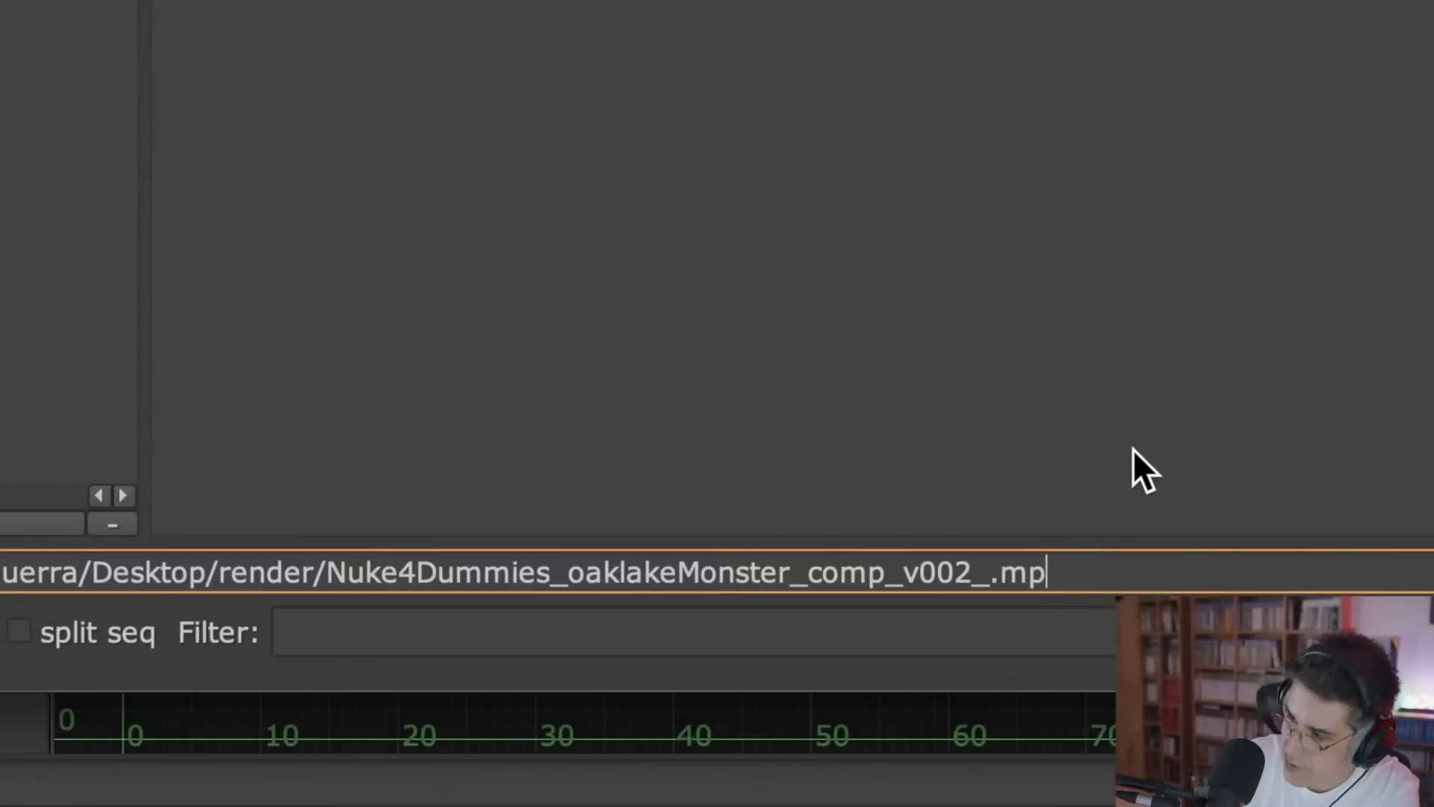
type("ov")
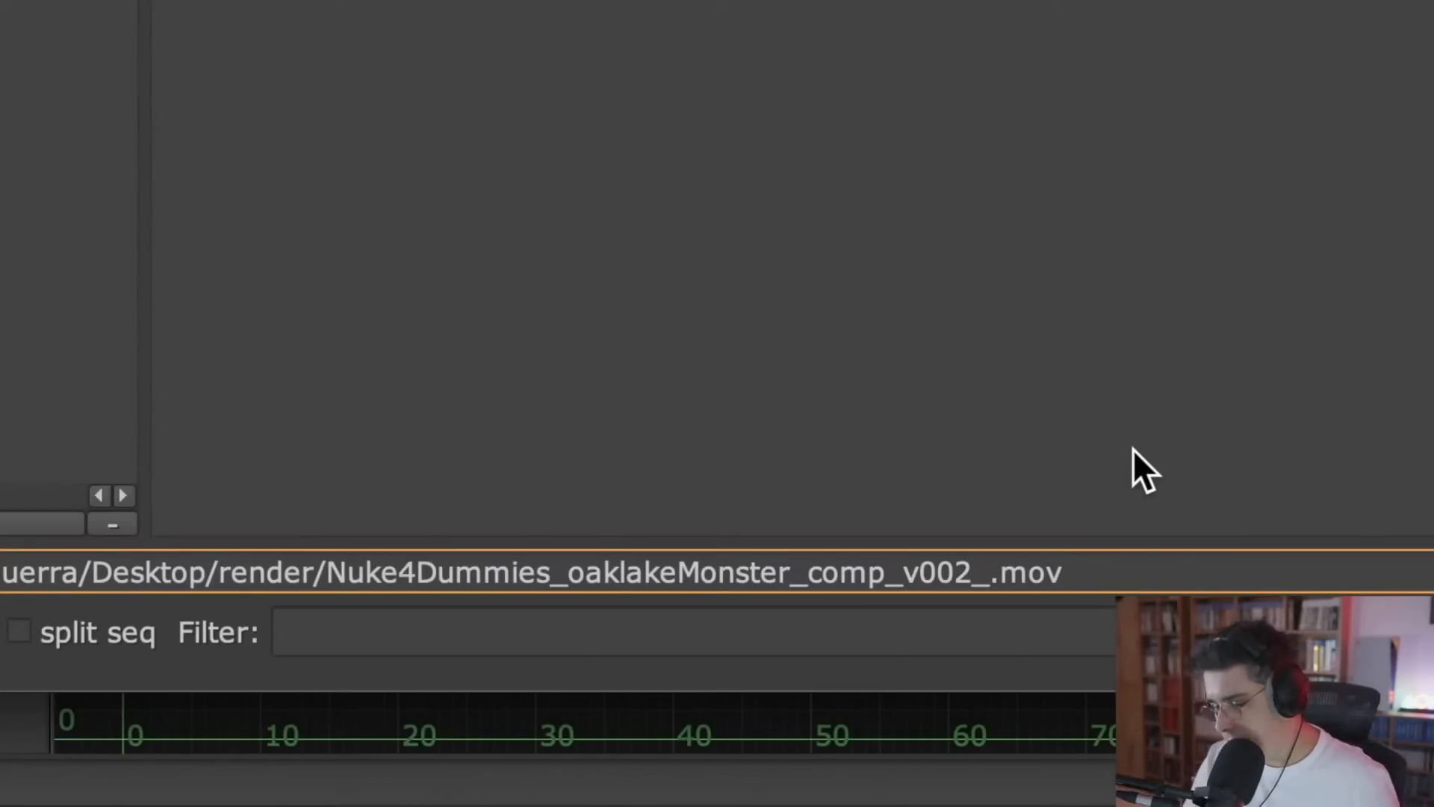
key("BackSpace")
key("BackSpace")
key("BackSpace")
type("exr")
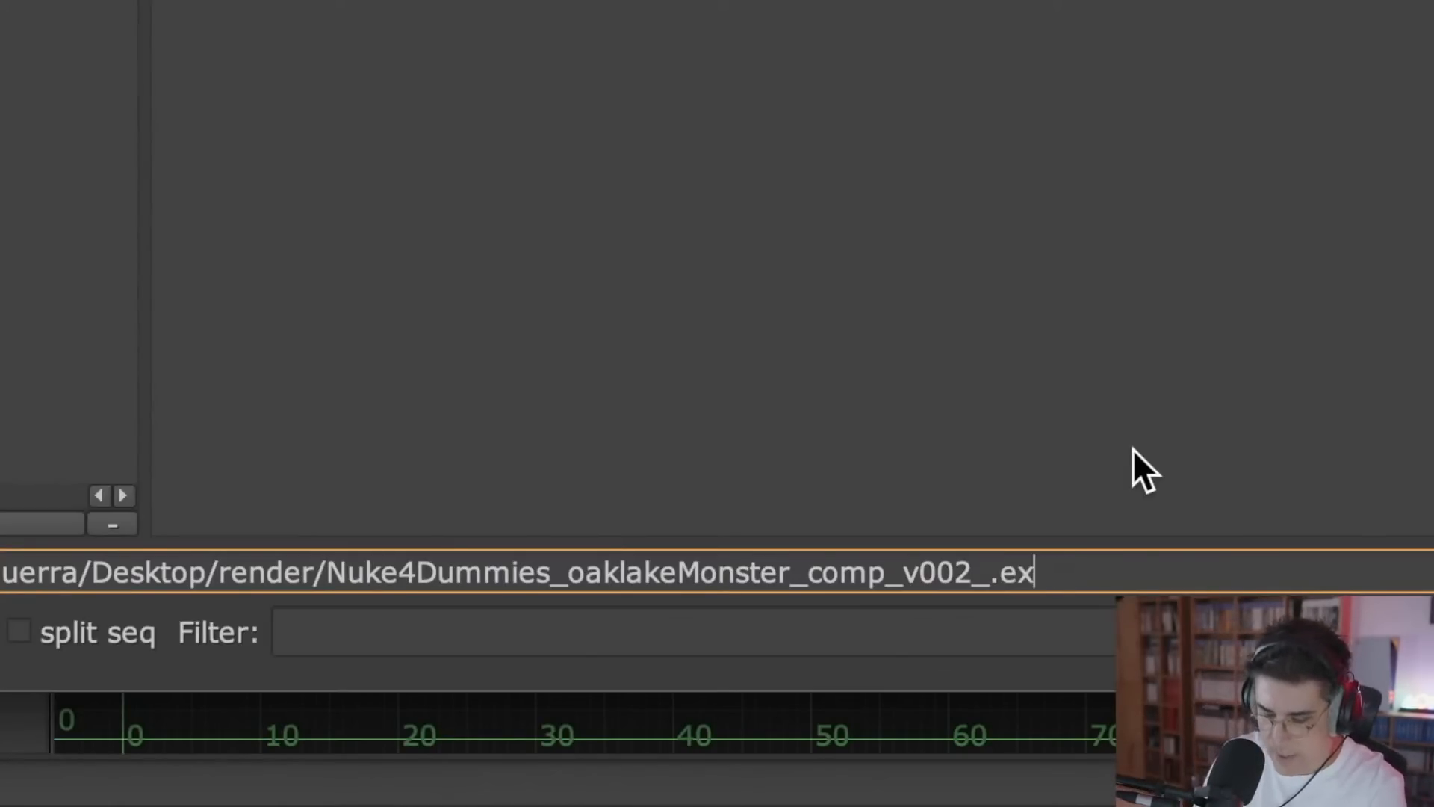
key("BackSpace")
key("BackSpace")
key("BackSpace")
type("jep")
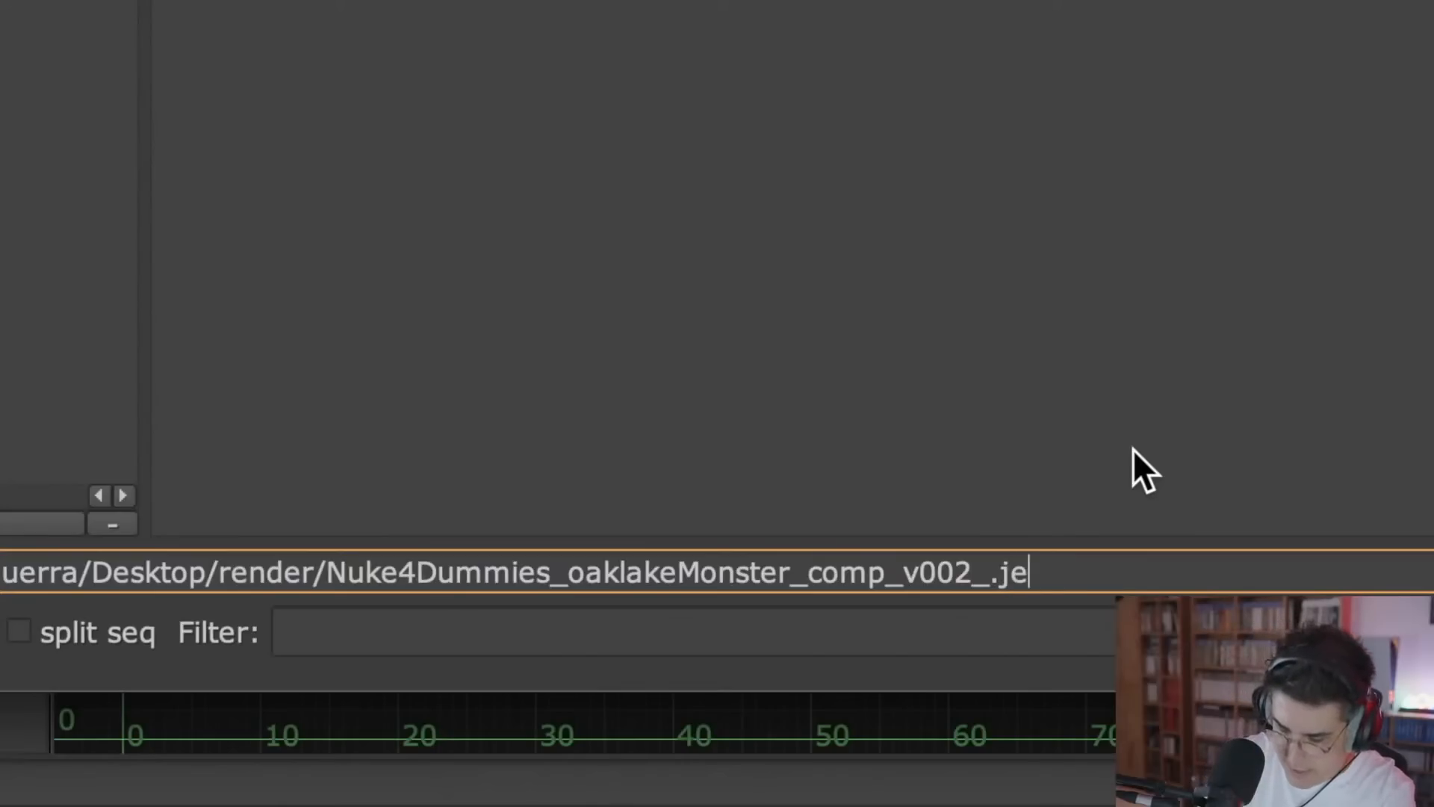
key("BackSpace")
key("BackSpace")
type("pg")
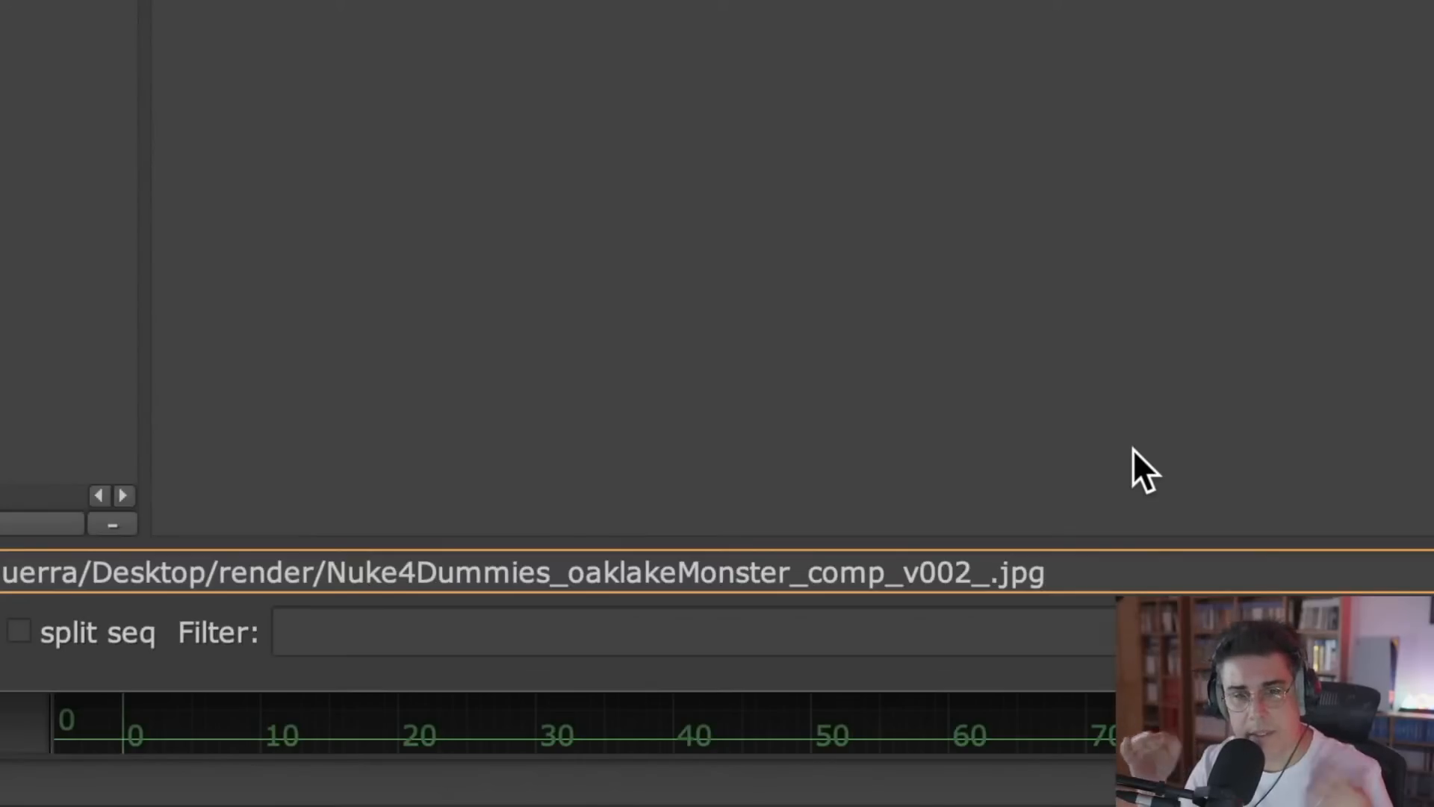
key("BackSpace")
key("BackSpace")
key("BackSpace")
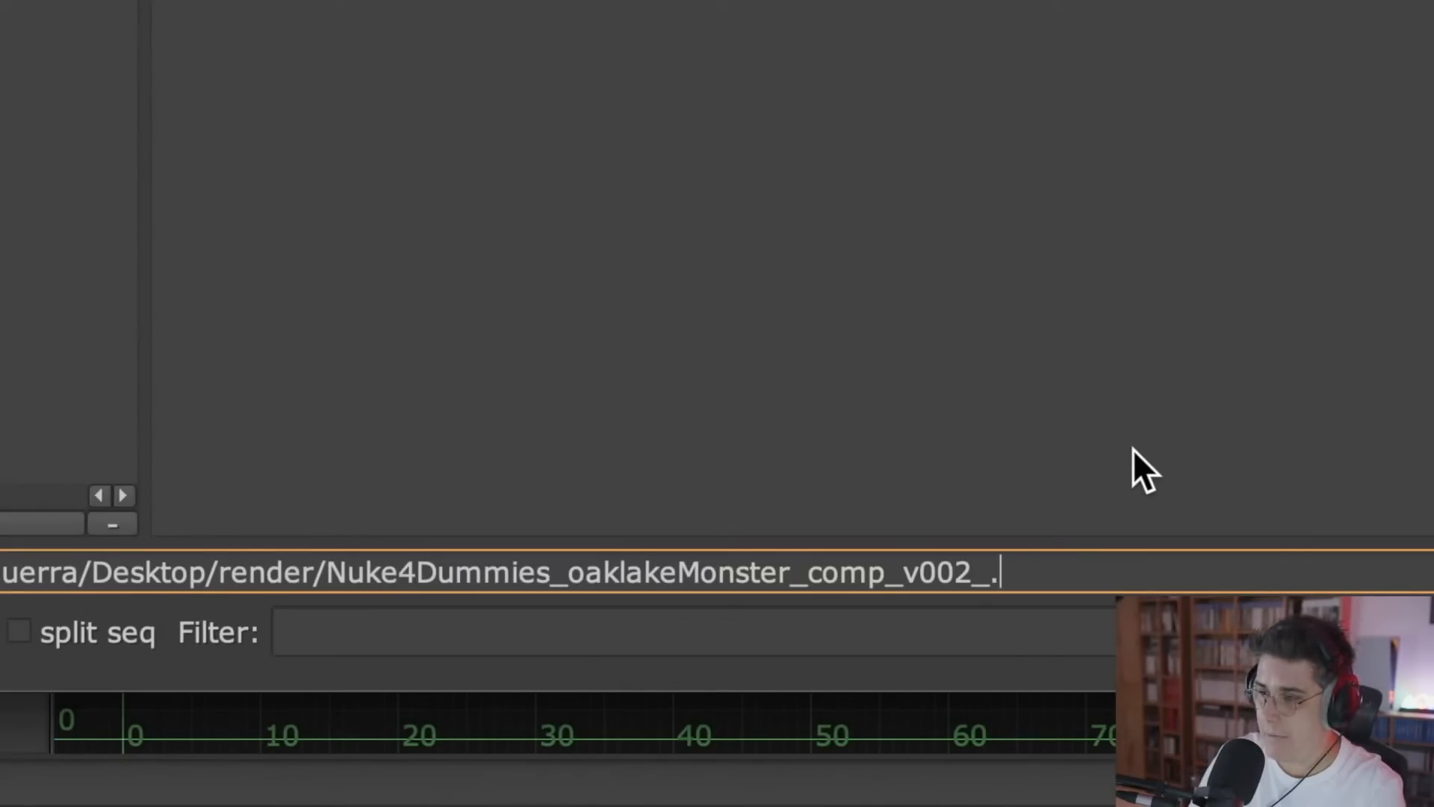
- Complete the output name as Nuke4Dummies_oaklakeMonster_comp_v002_.####.exr with four-digit frame padding and accept it for Write1
type("£")
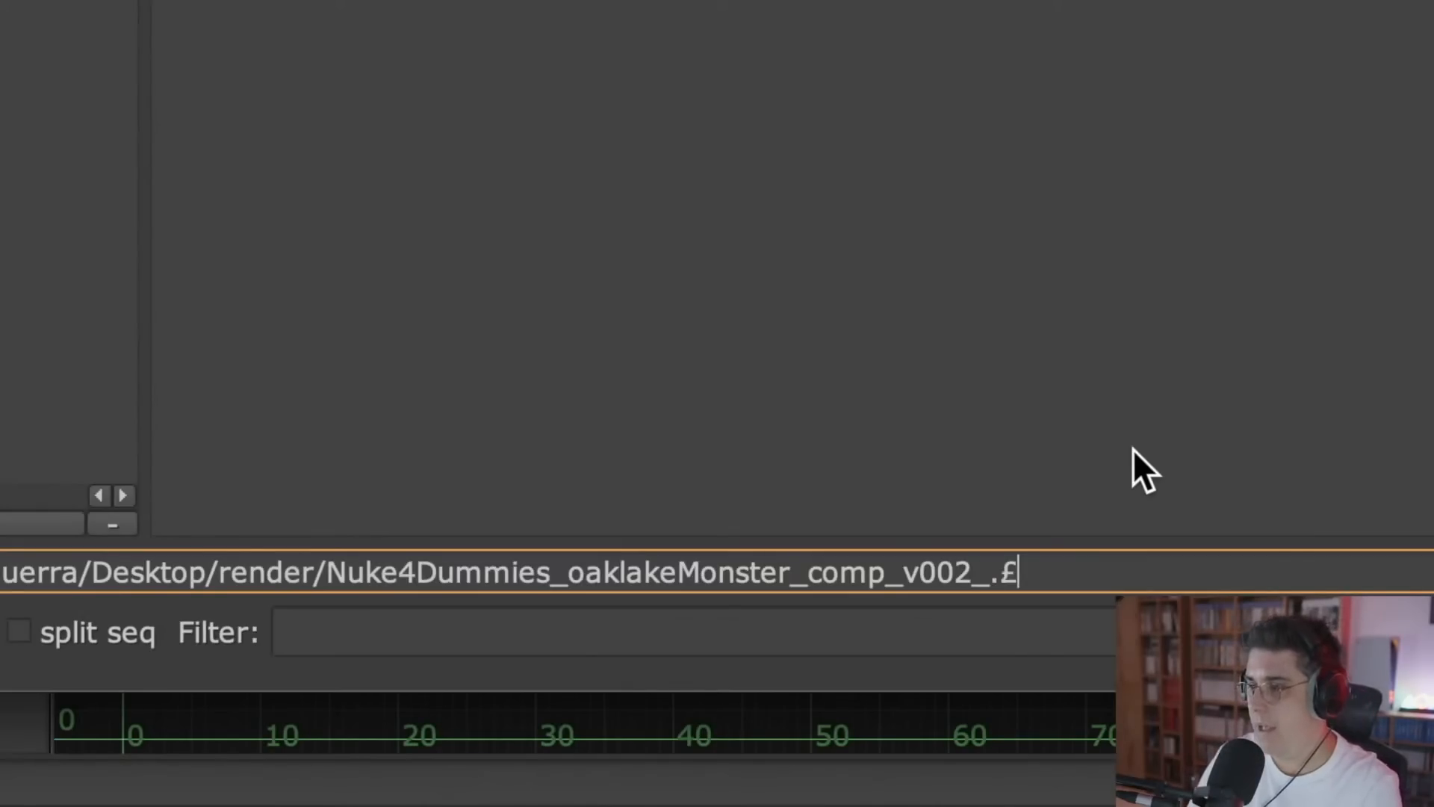
key("BackSpace")
type("####")
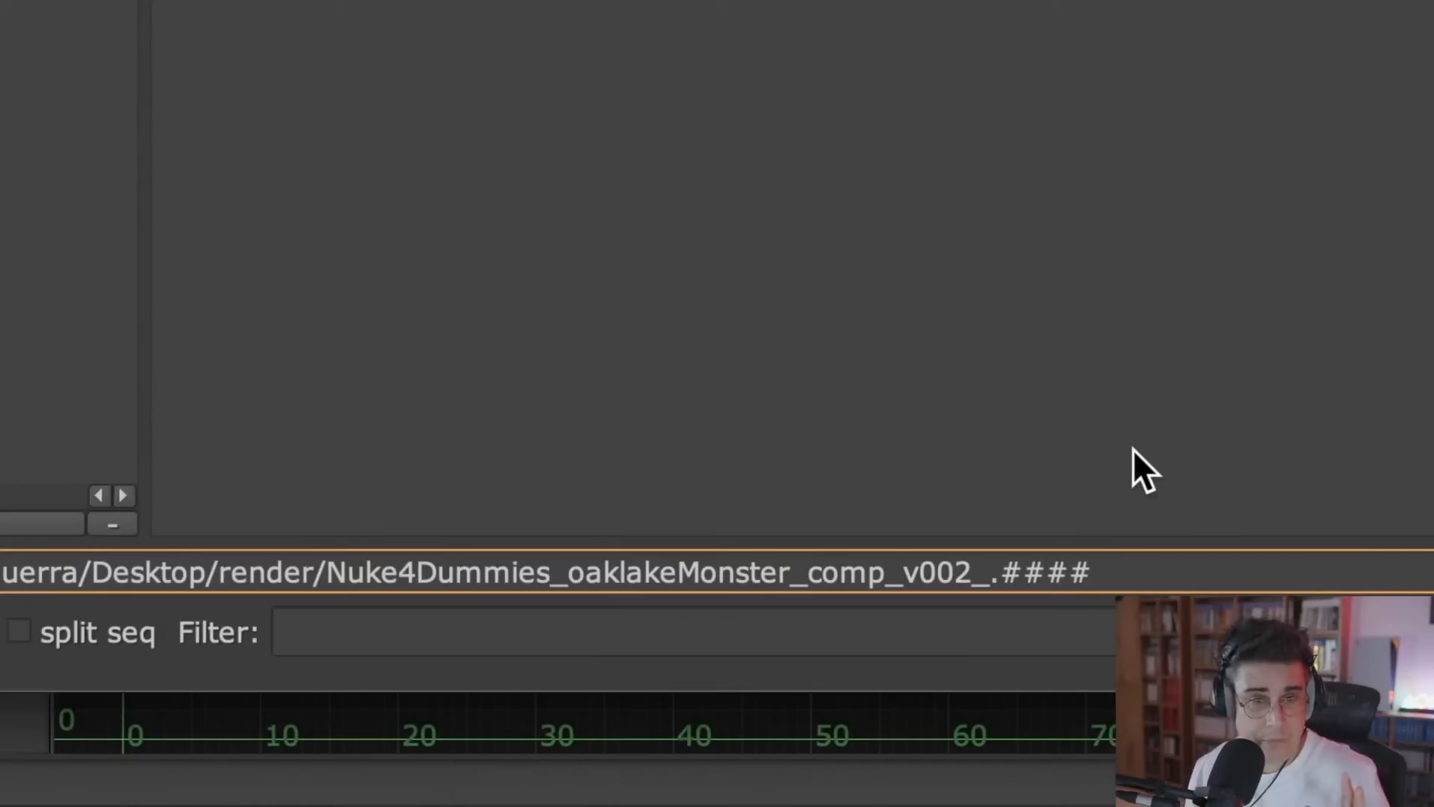
type(".")
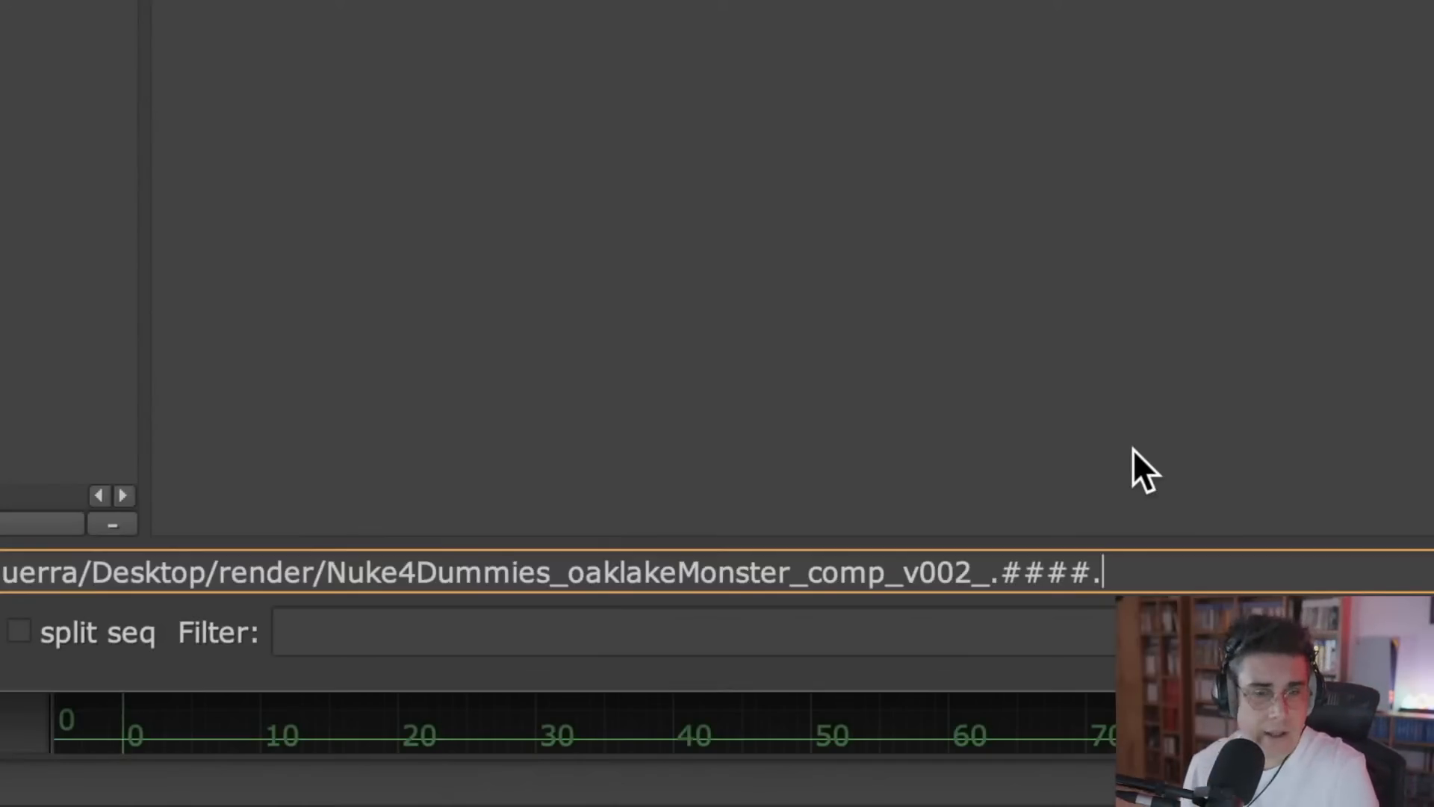
type("exr")
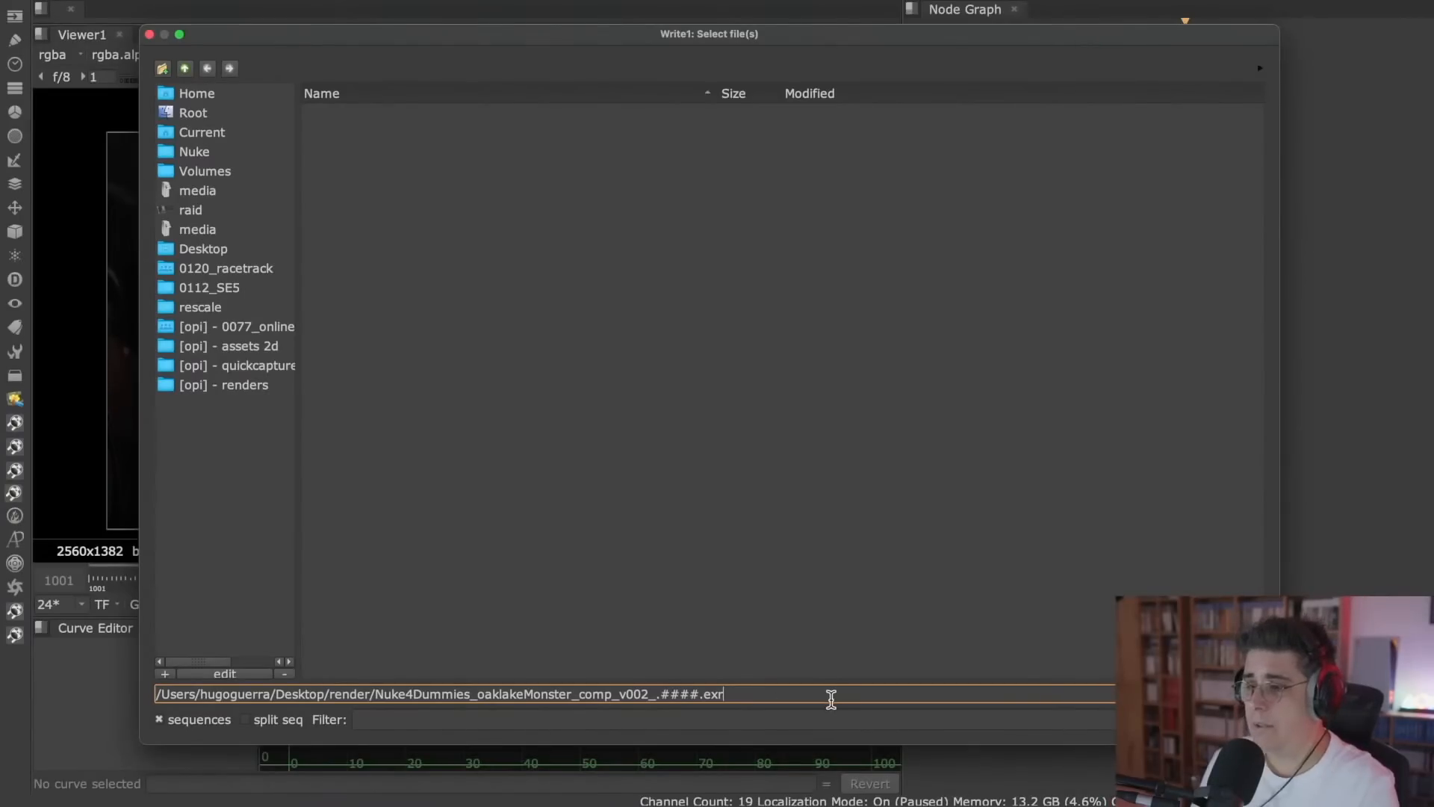
key("Return")
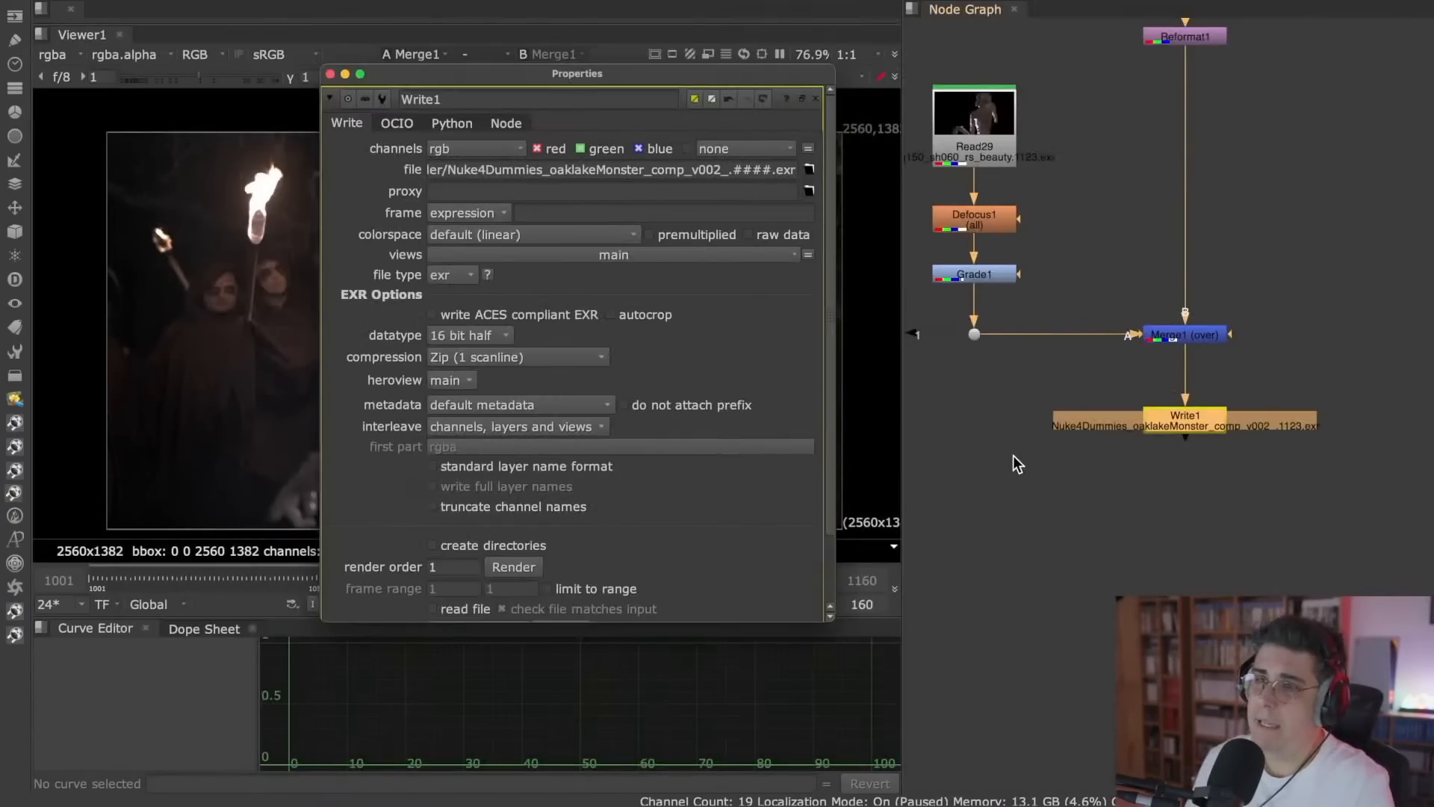
- Enlarge Write1's properties, try writing all channels, and set the channels back to rgb
left_click_drag(832, 620, 899, 711)
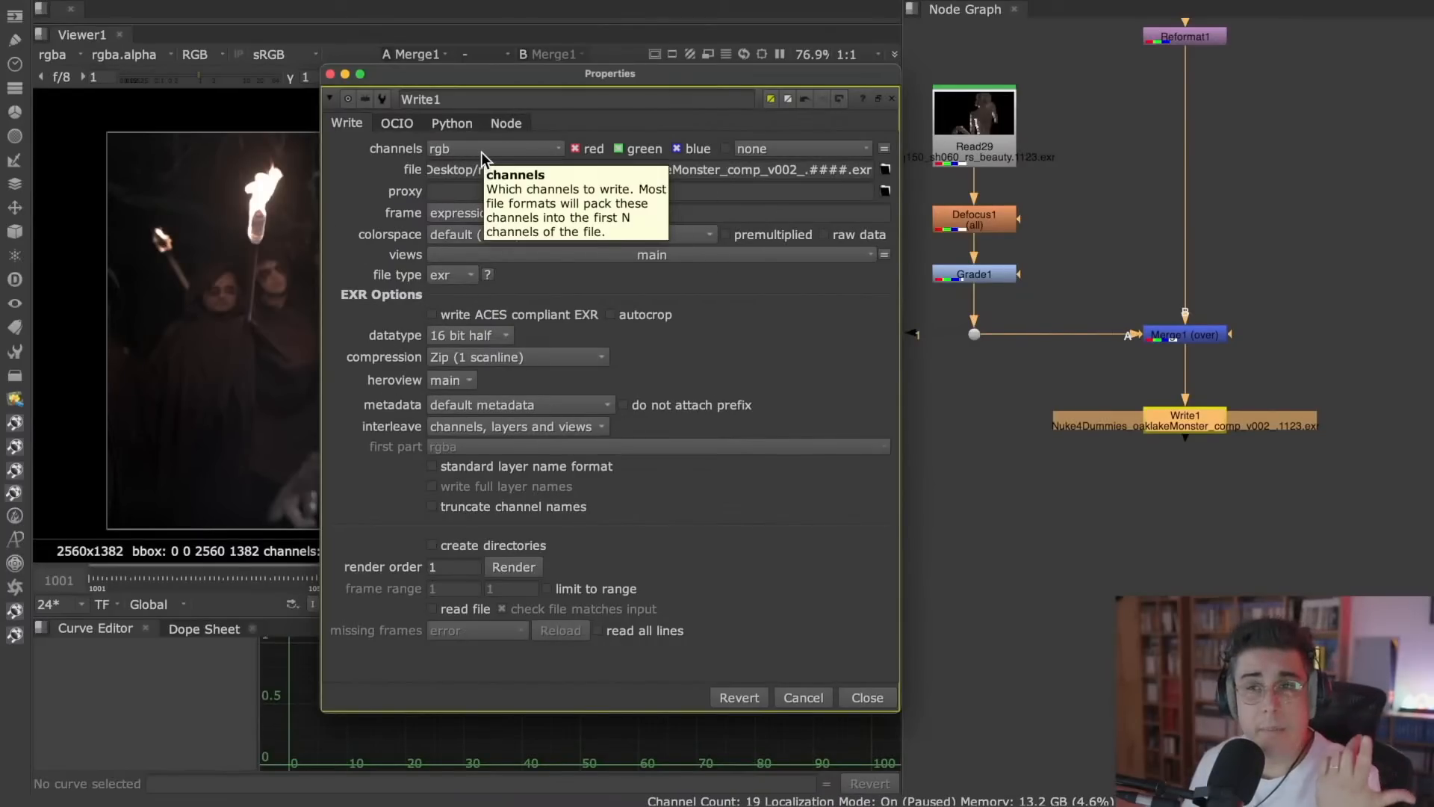
left_click(523, 150)
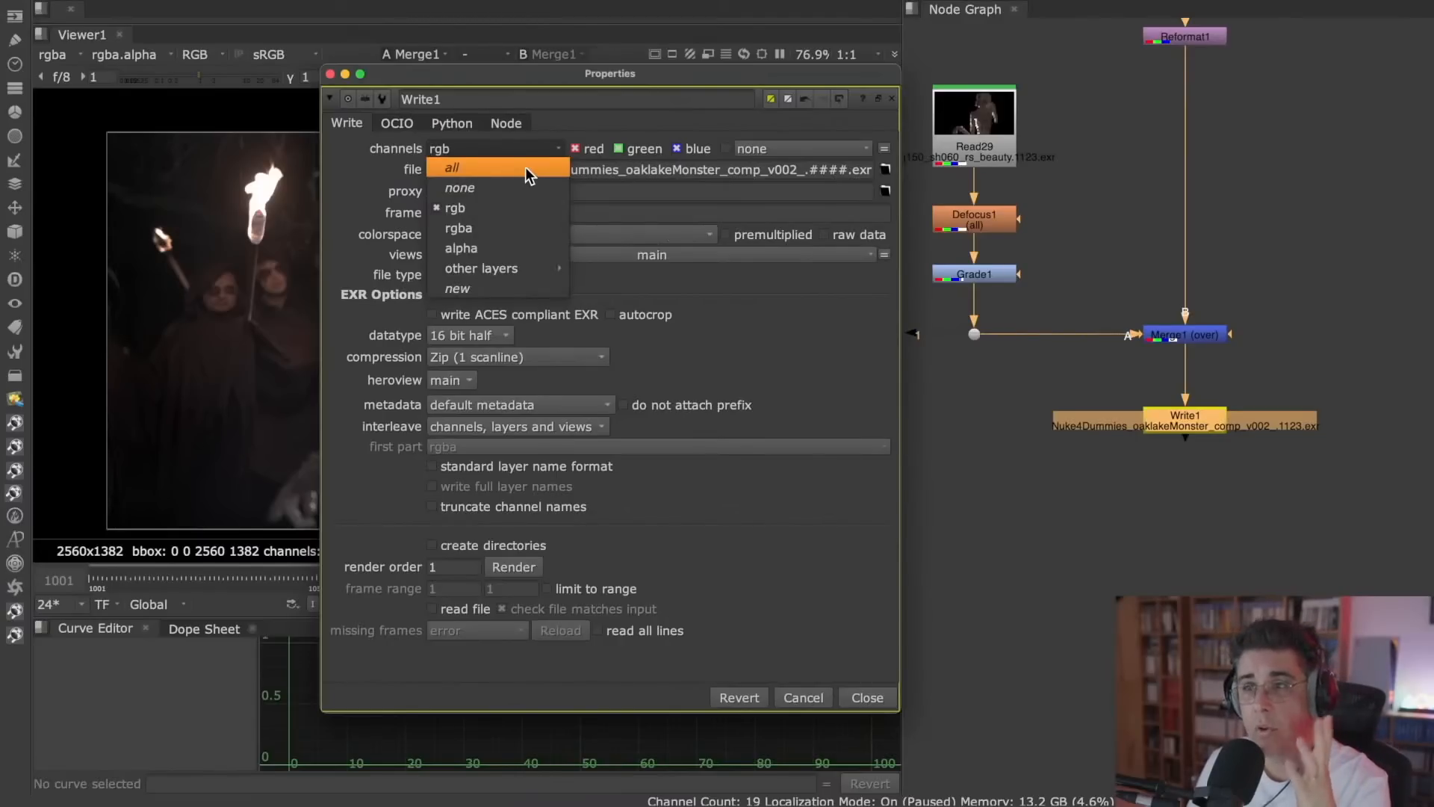
left_click(526, 167)
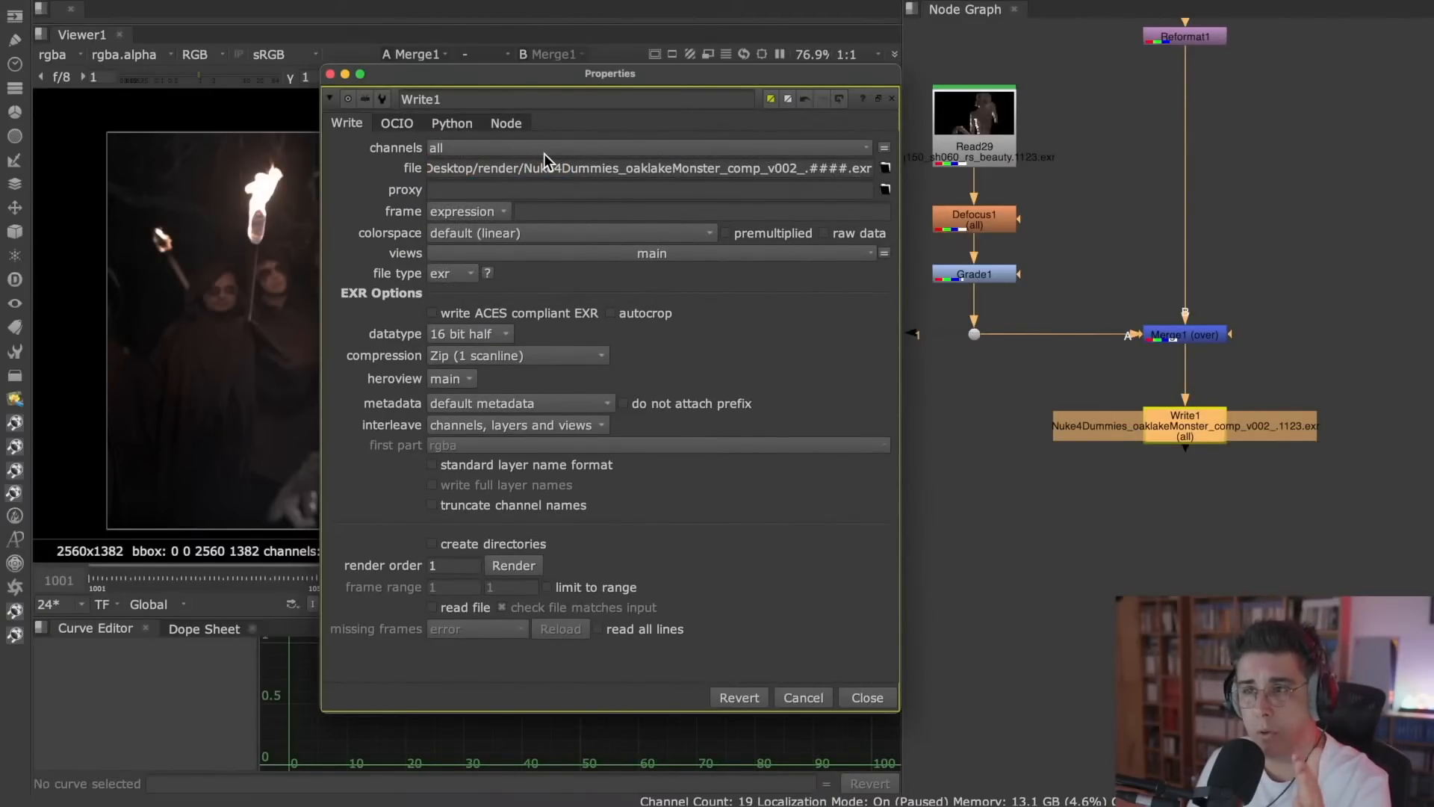
left_click(544, 154)
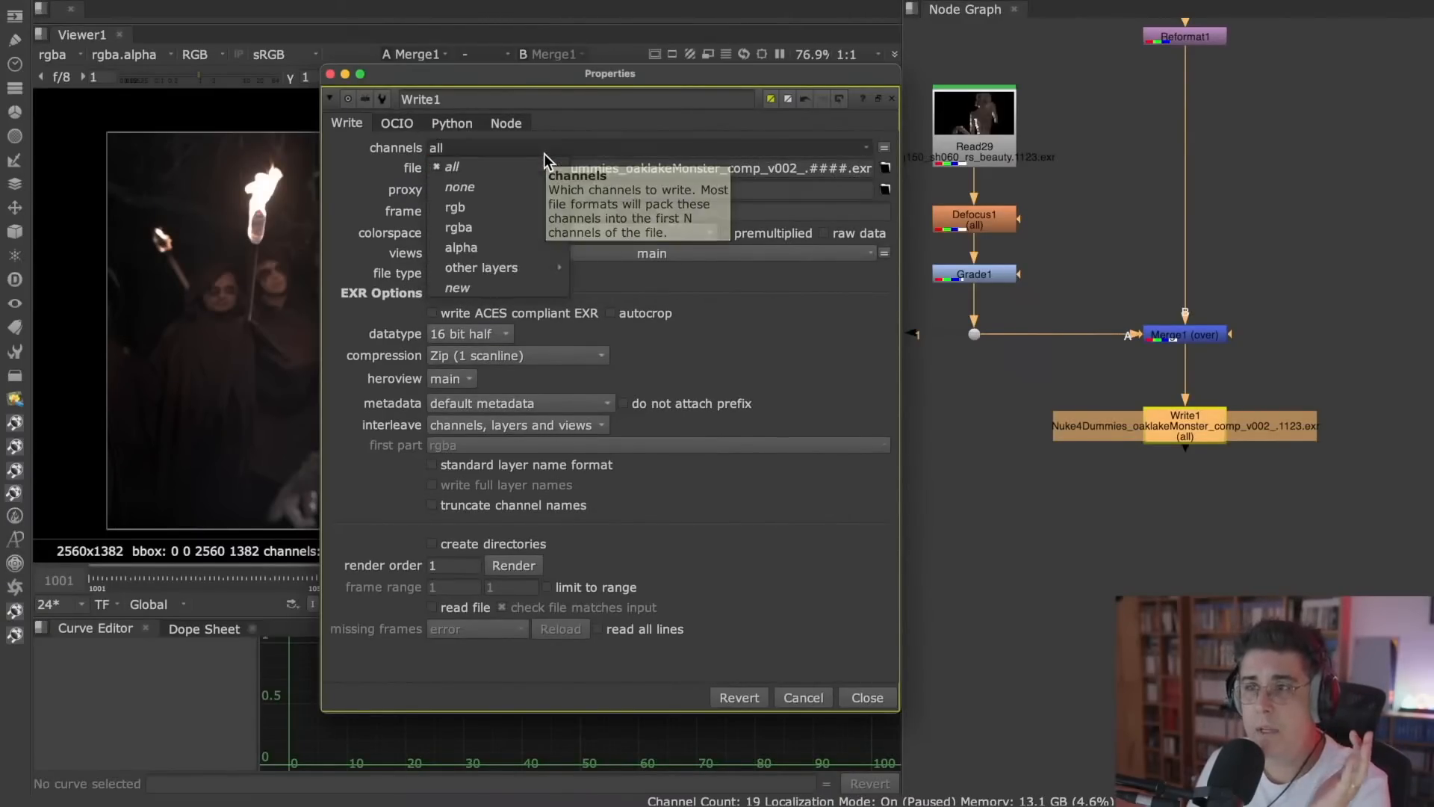
left_click(514, 205)
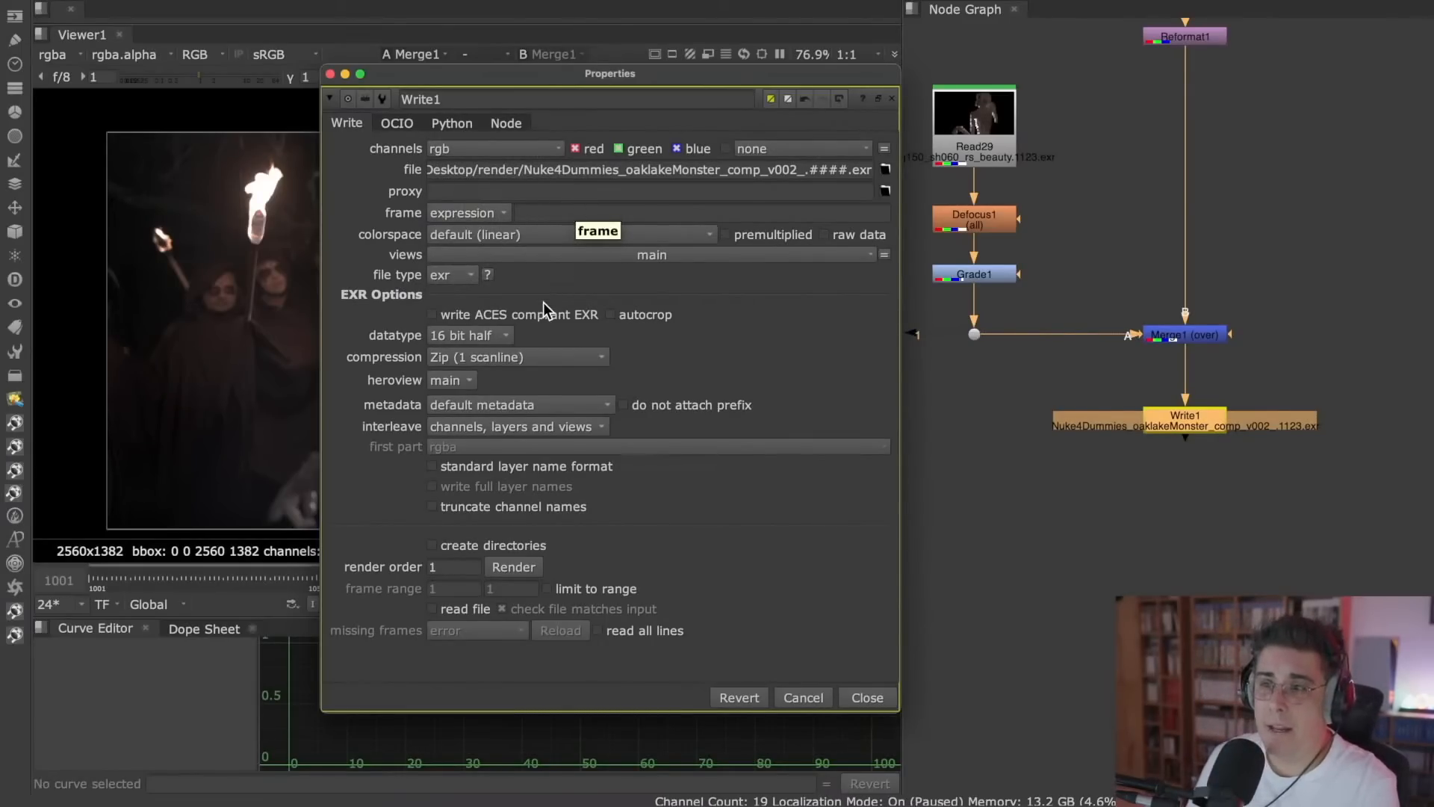
- Check Write1's datatype options, then try EXR compression none and return it to Zip (1 scanline)
left_click(508, 334)
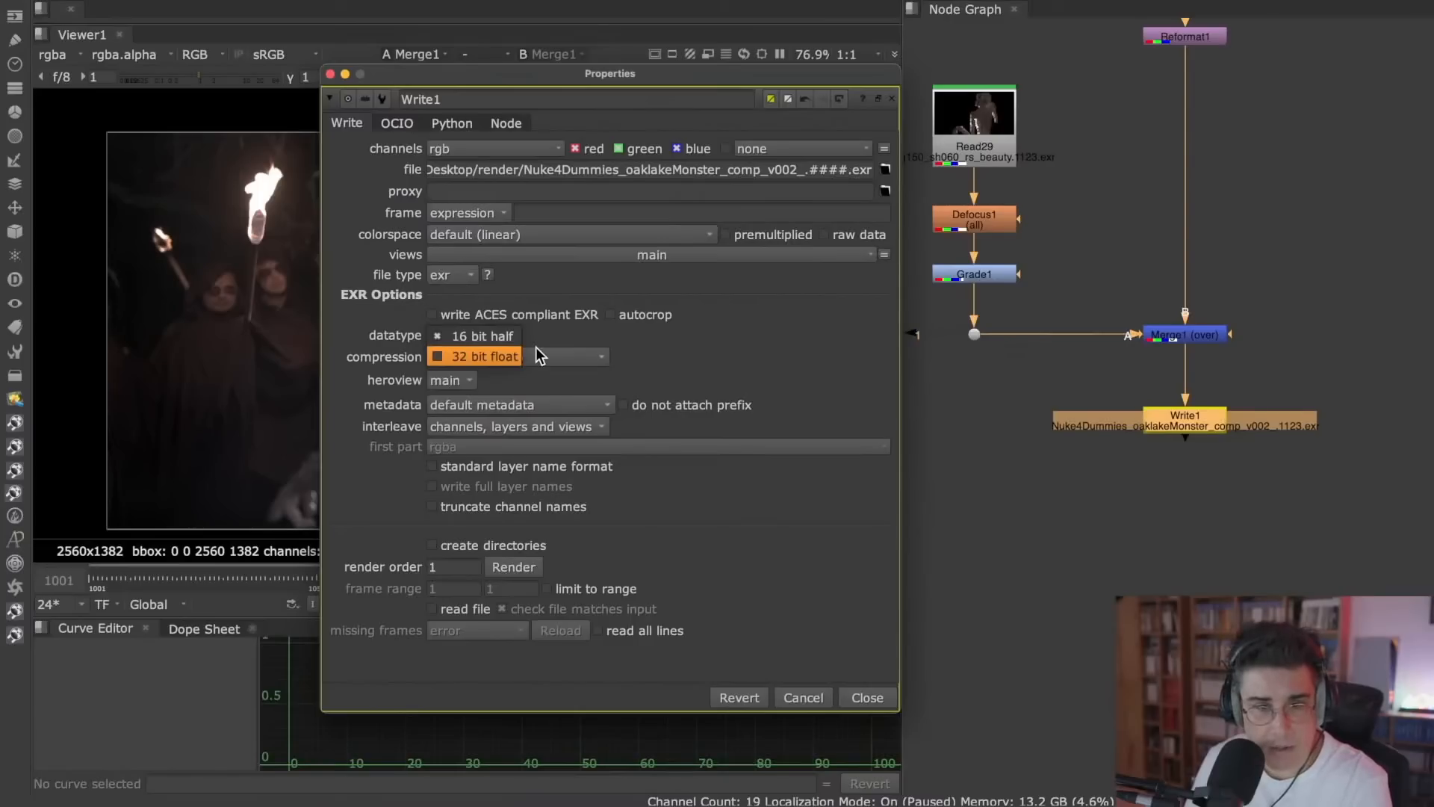
left_click(578, 333)
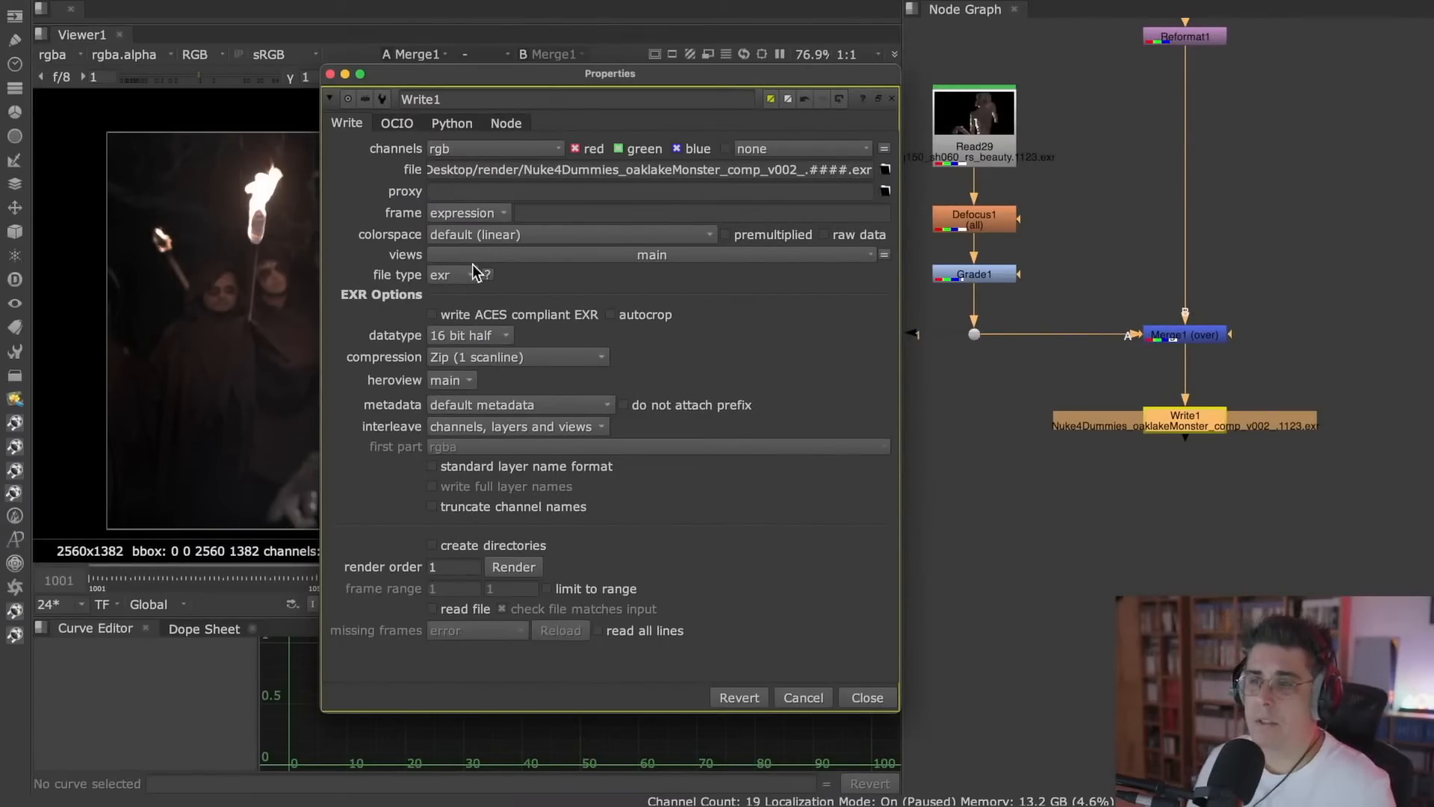
left_click(590, 357)
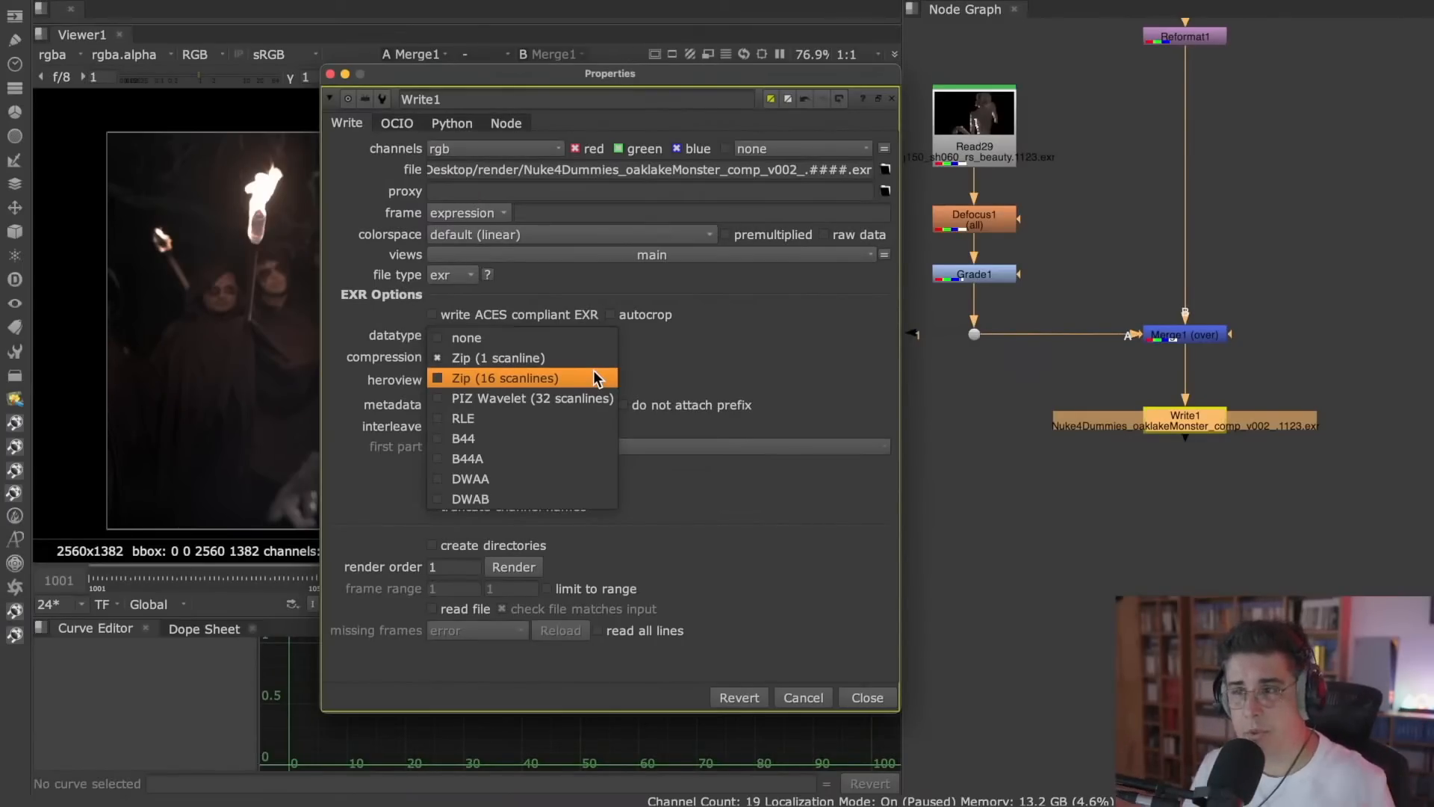
left_click(575, 339)
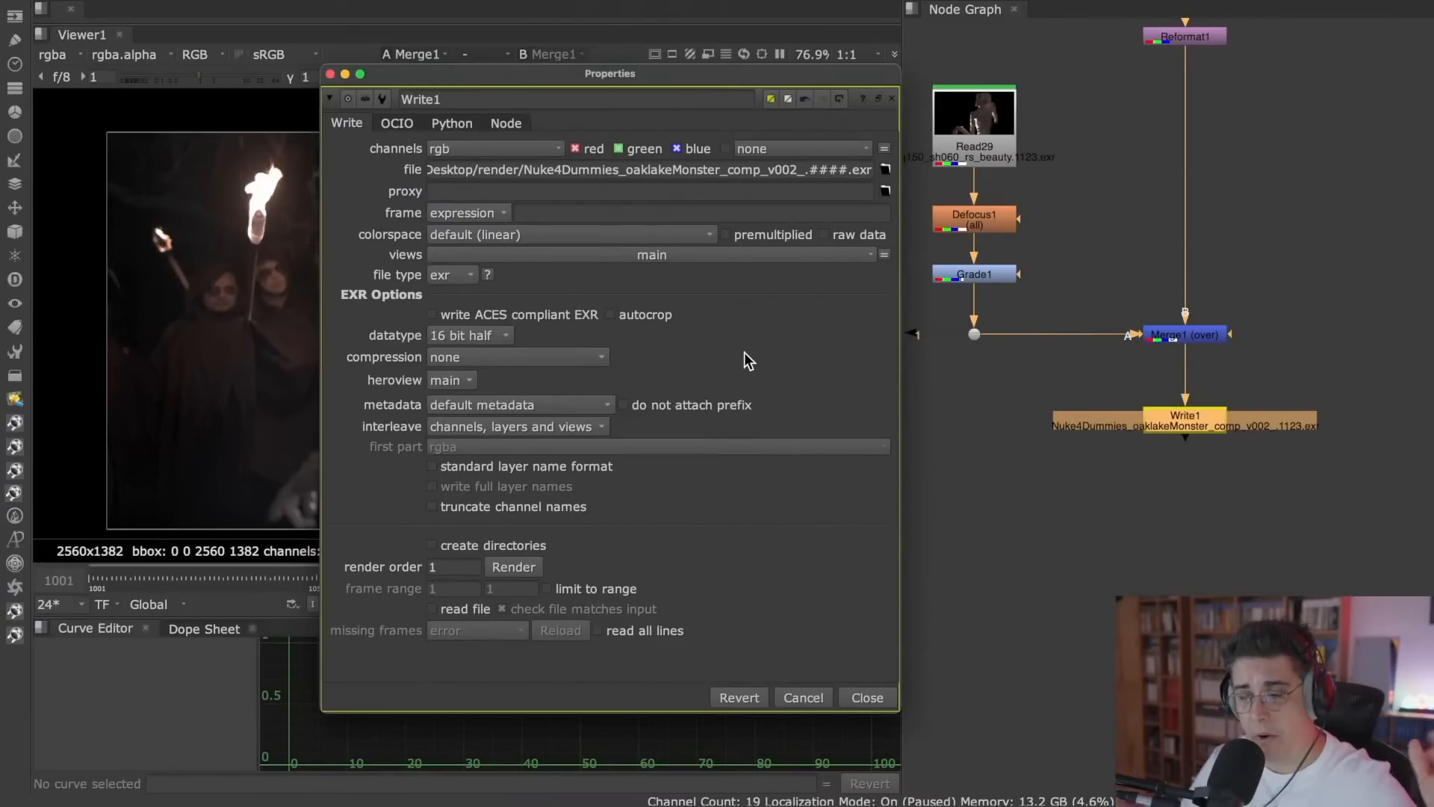
left_click(589, 356)
left_click(568, 381)
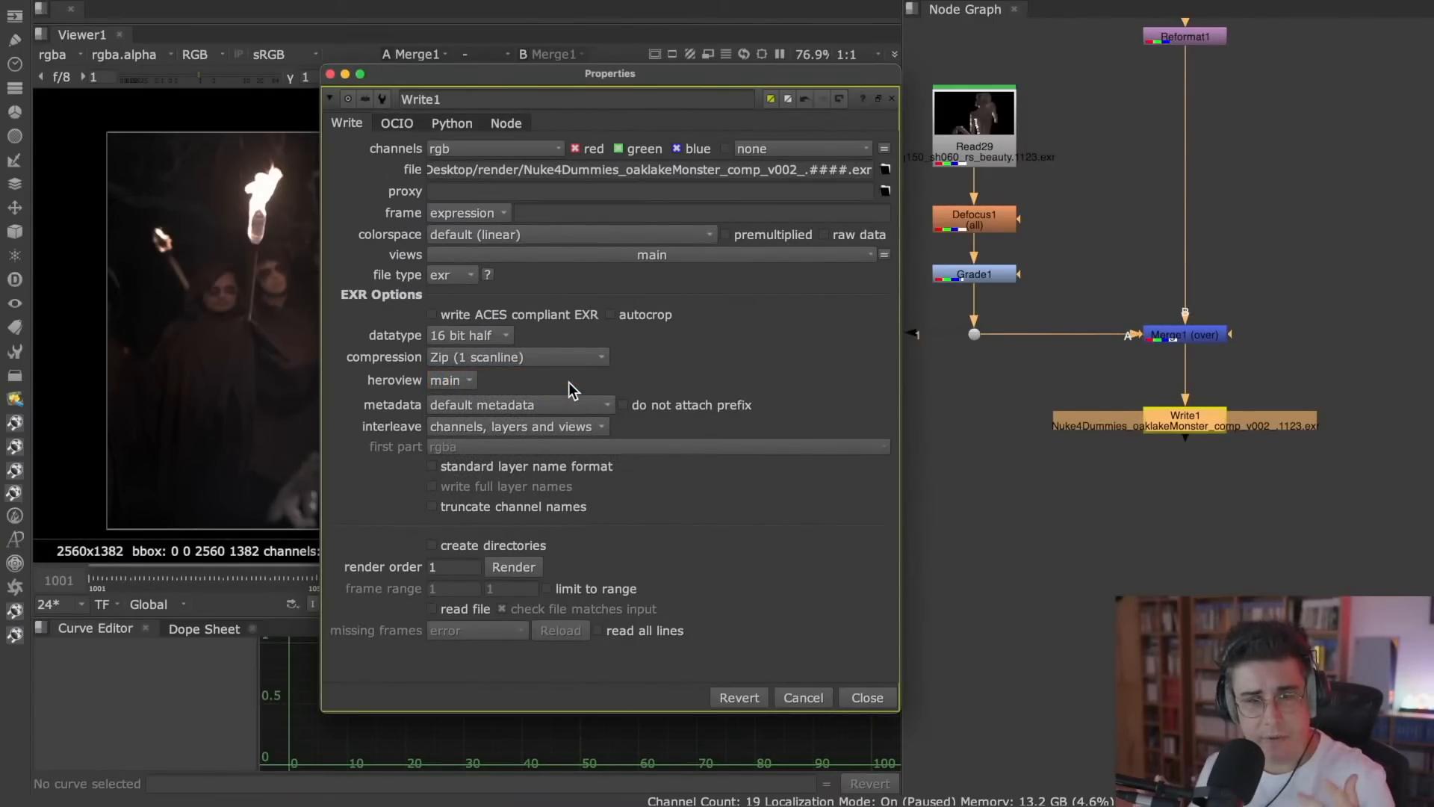
- Try DWAA compression on Write1, restore Zip (1 scanline), and shift the properties window toward the viewer's upper area
left_click(584, 359)
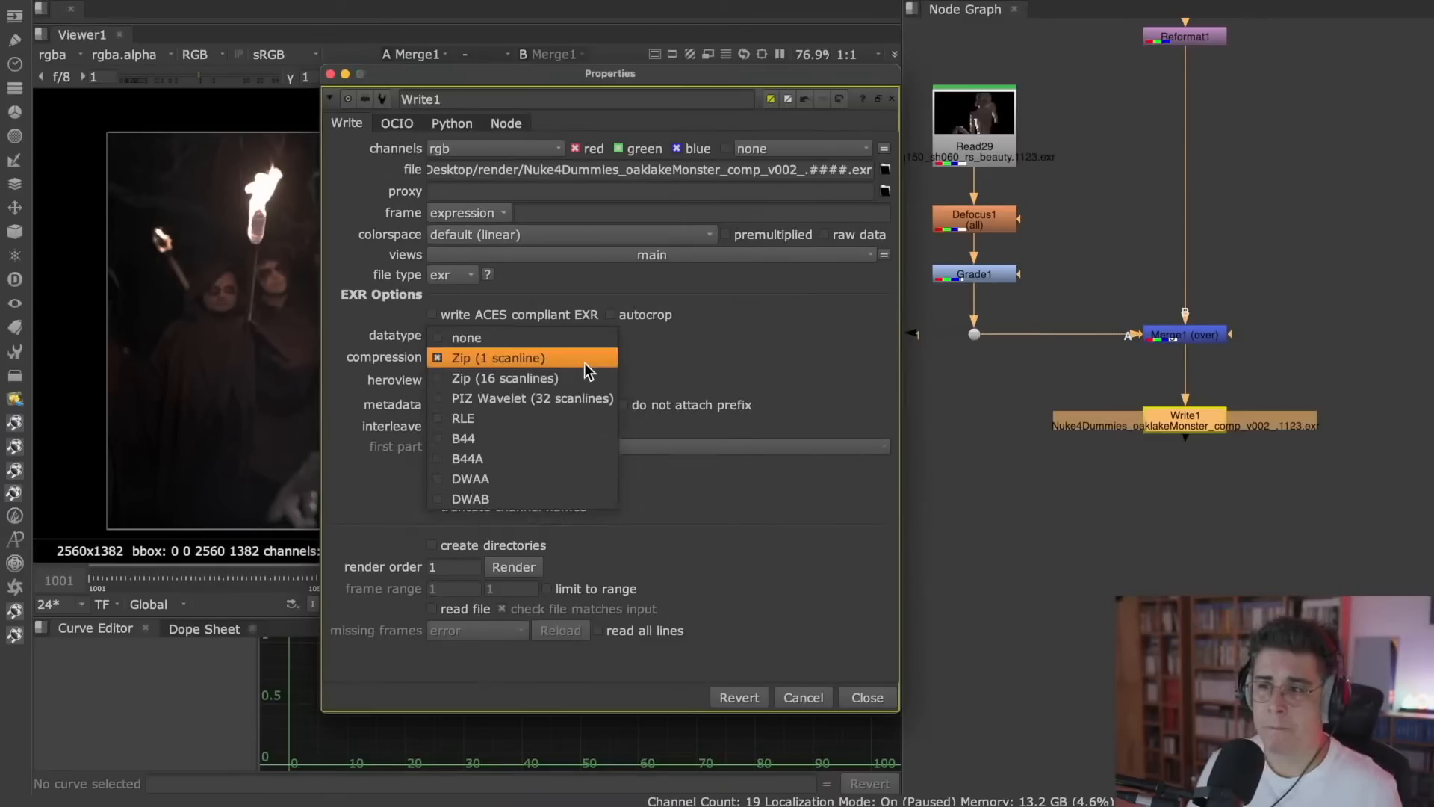
left_click(551, 481)
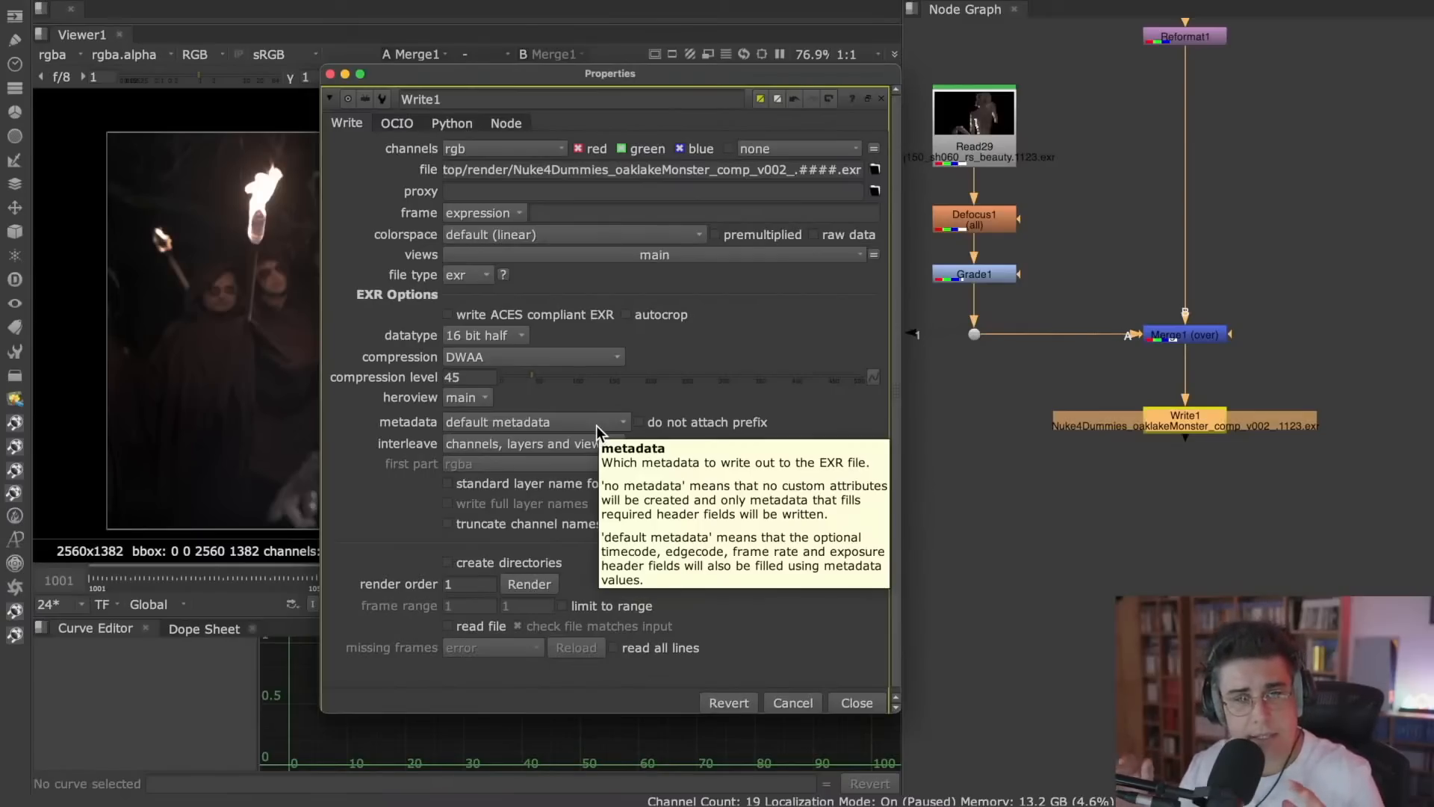
left_click(568, 356)
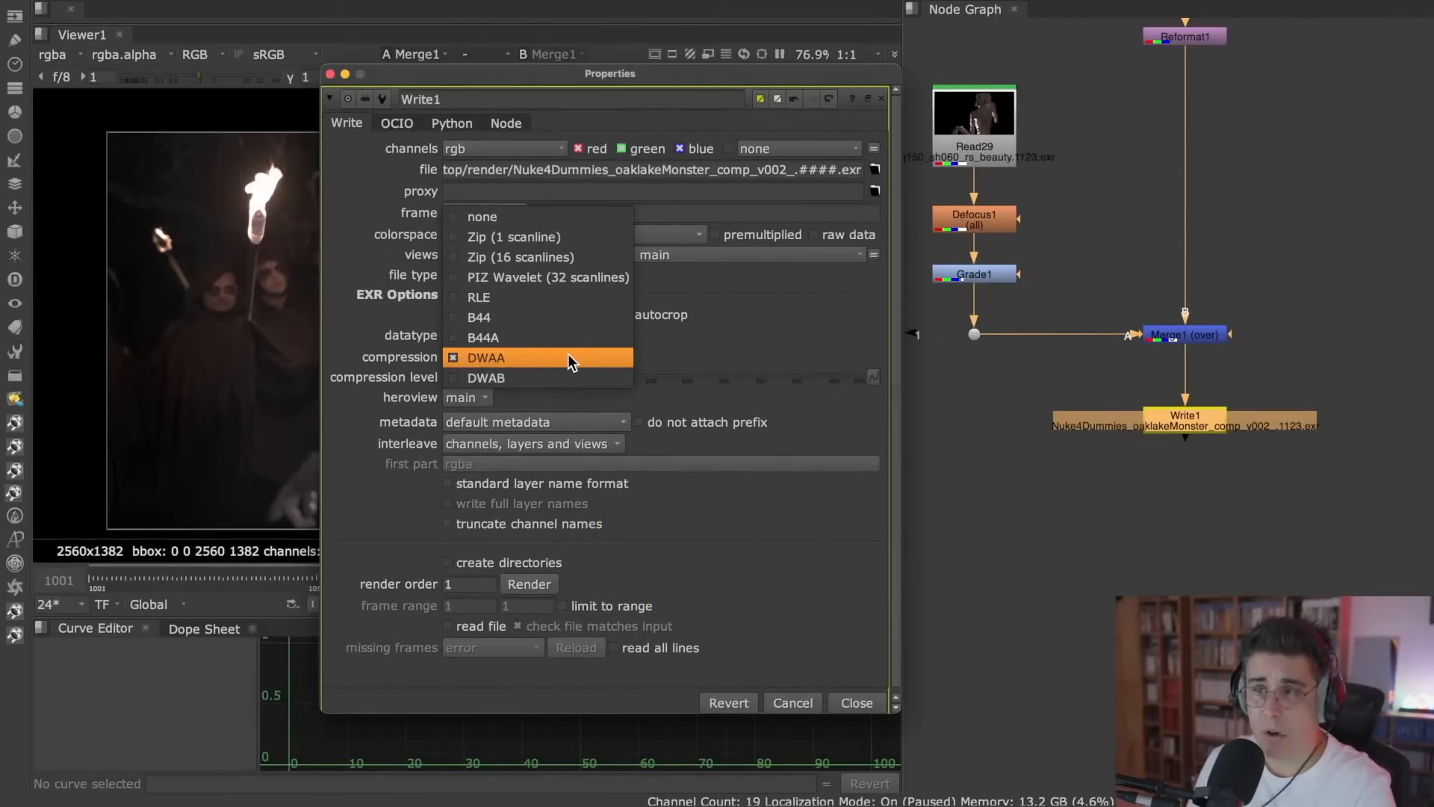
left_click(567, 241)
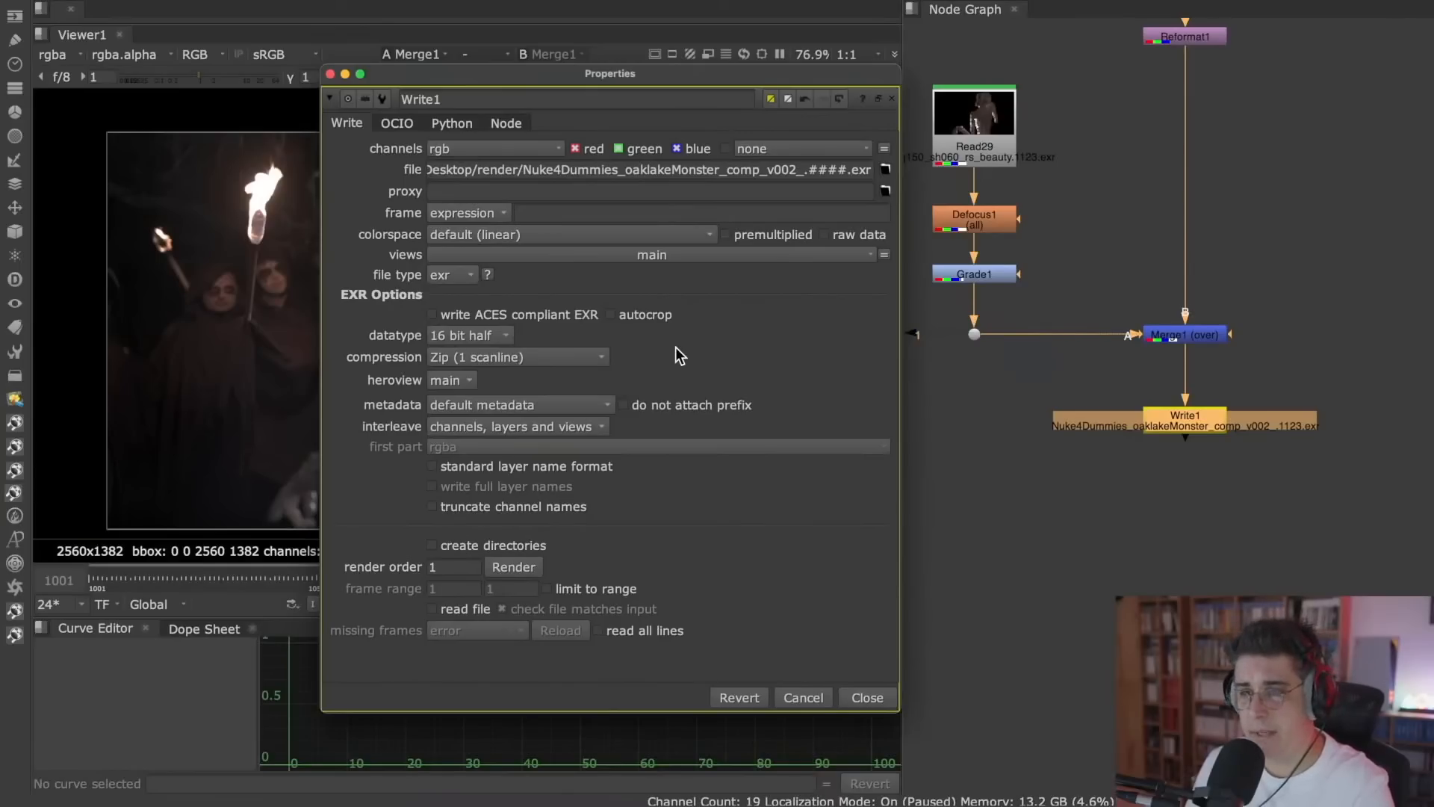
left_click_drag(674, 73, 541, 53)
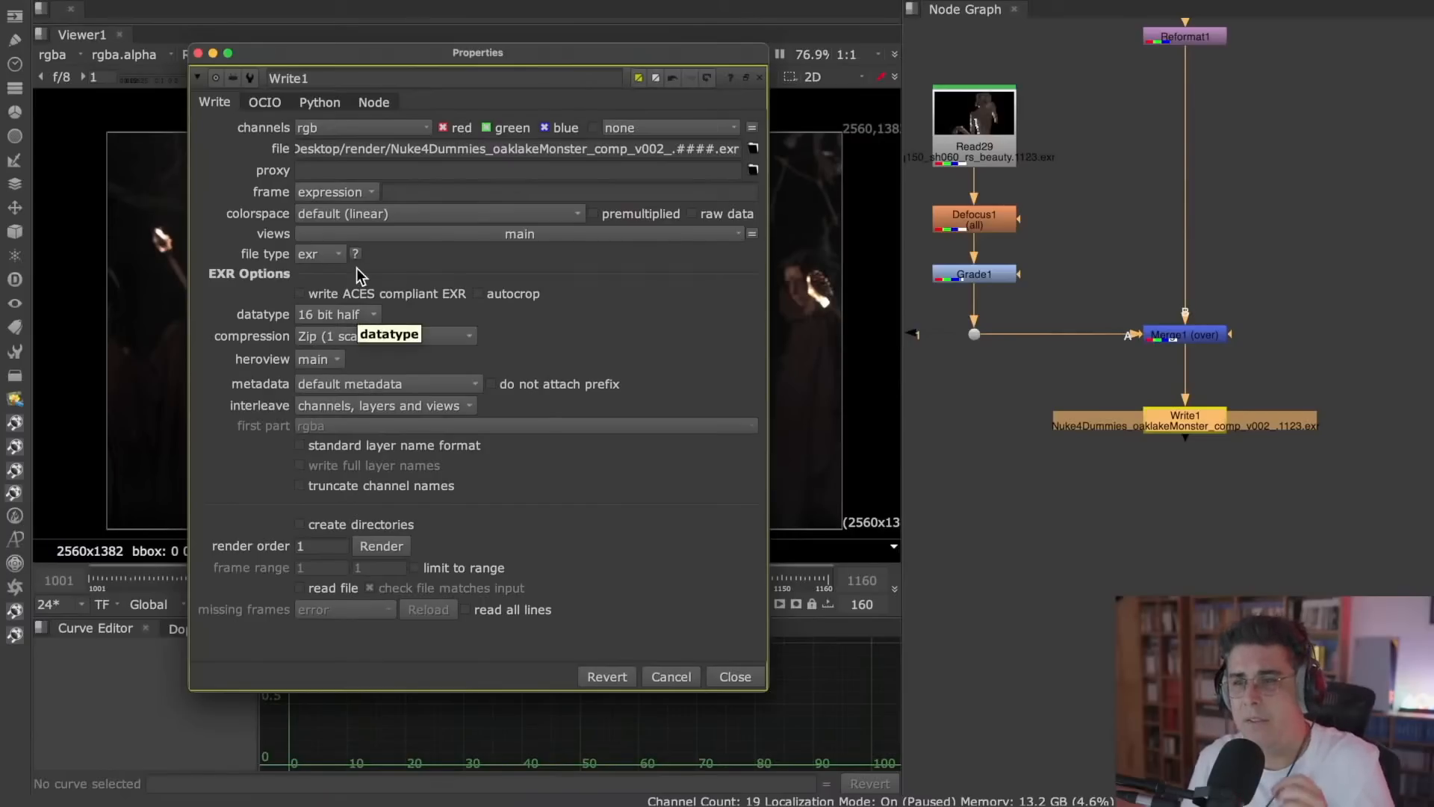
mouse_move(540, 297)
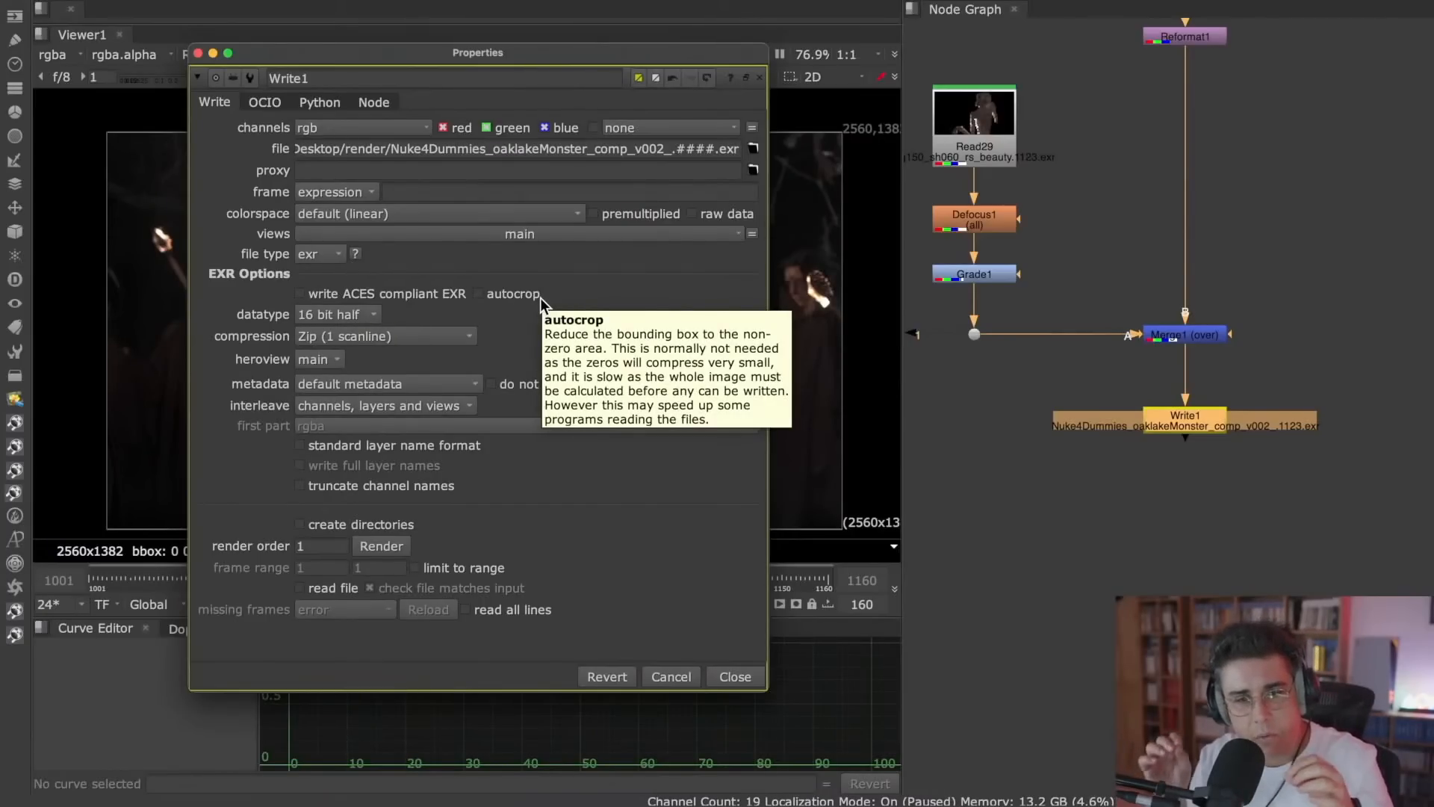
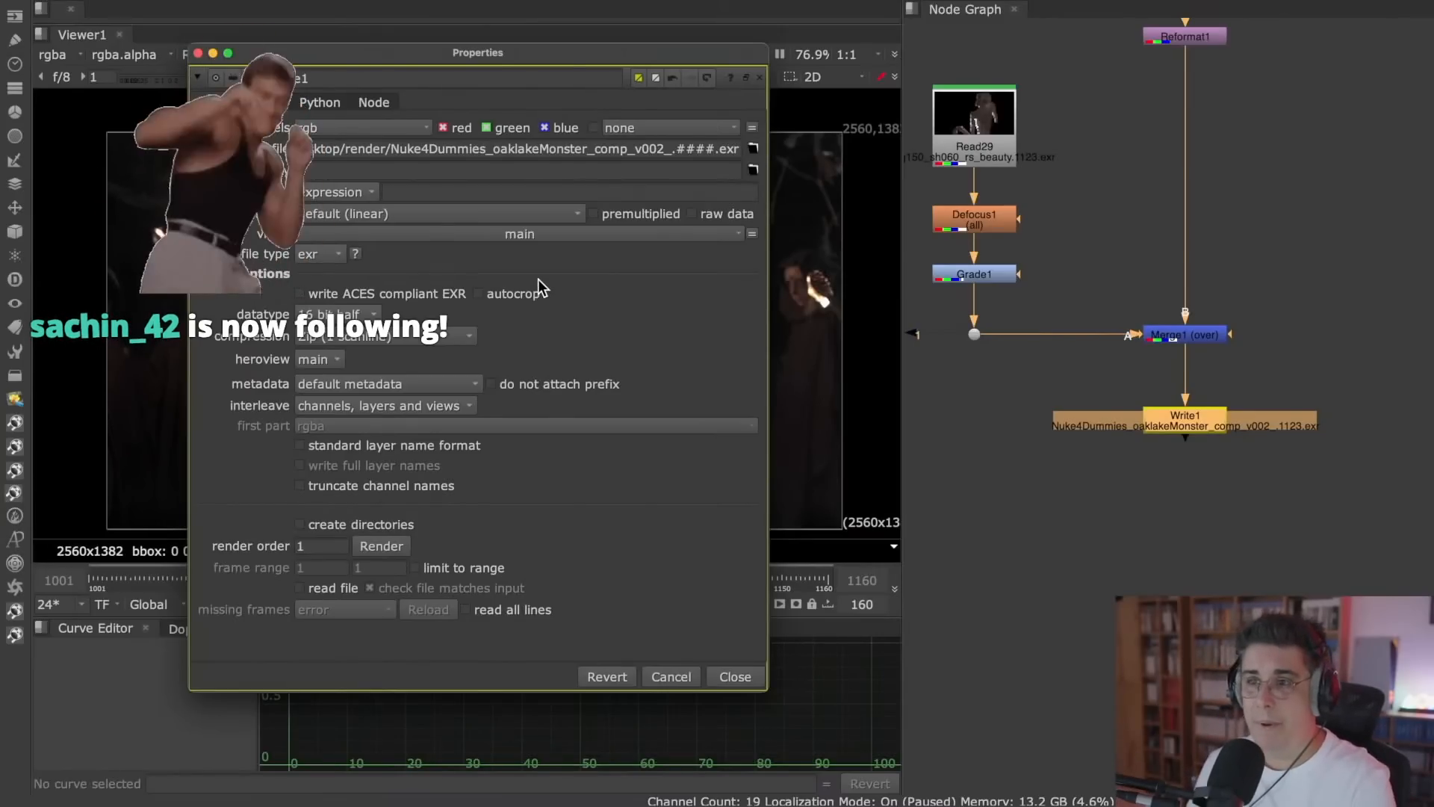
- Switch to Safari and bring up the Hugo's Desk Nuke Compositing Course page on Patreon
key("super+Tab")
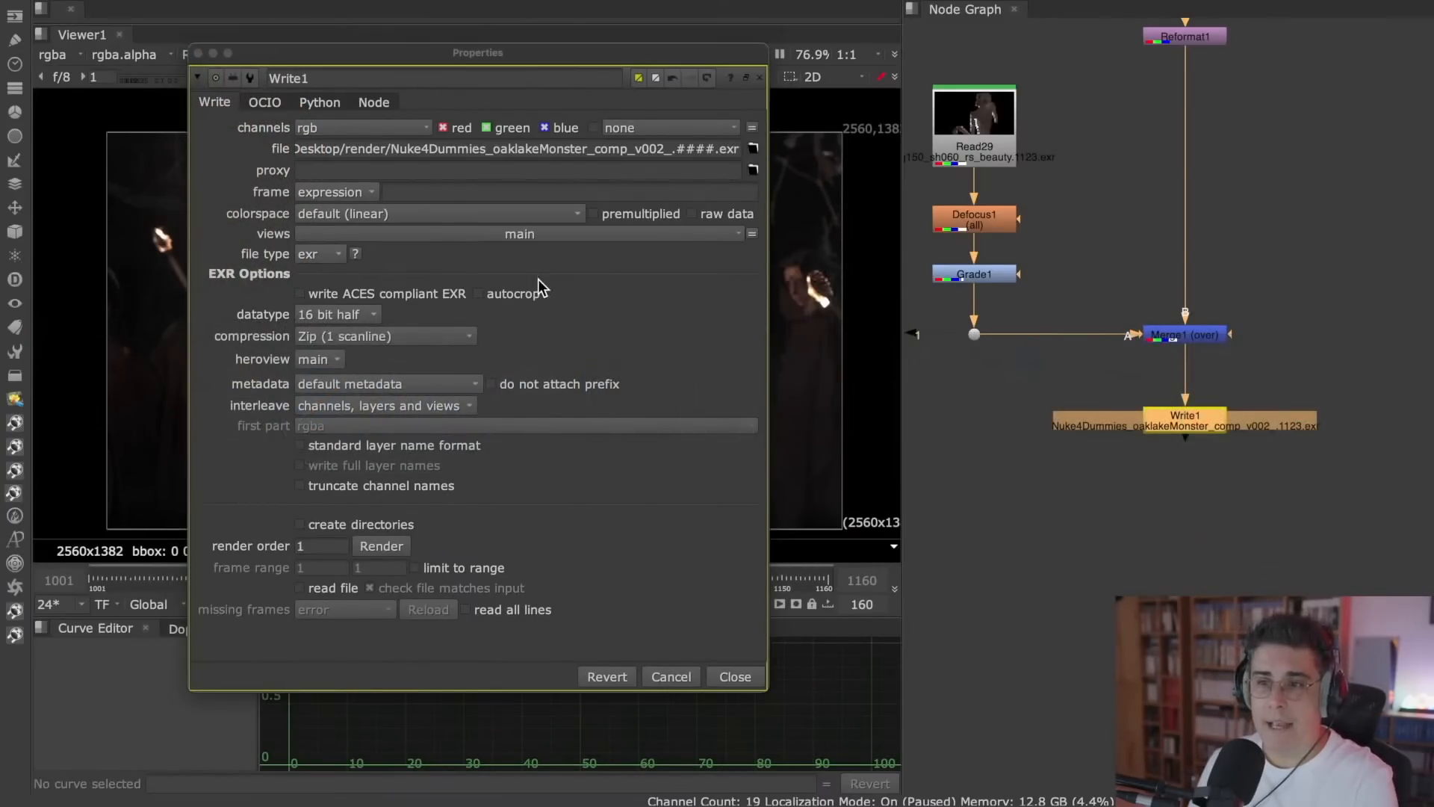
key("super+Tab")
key("Tab")
key("Tab")
key("Tab")
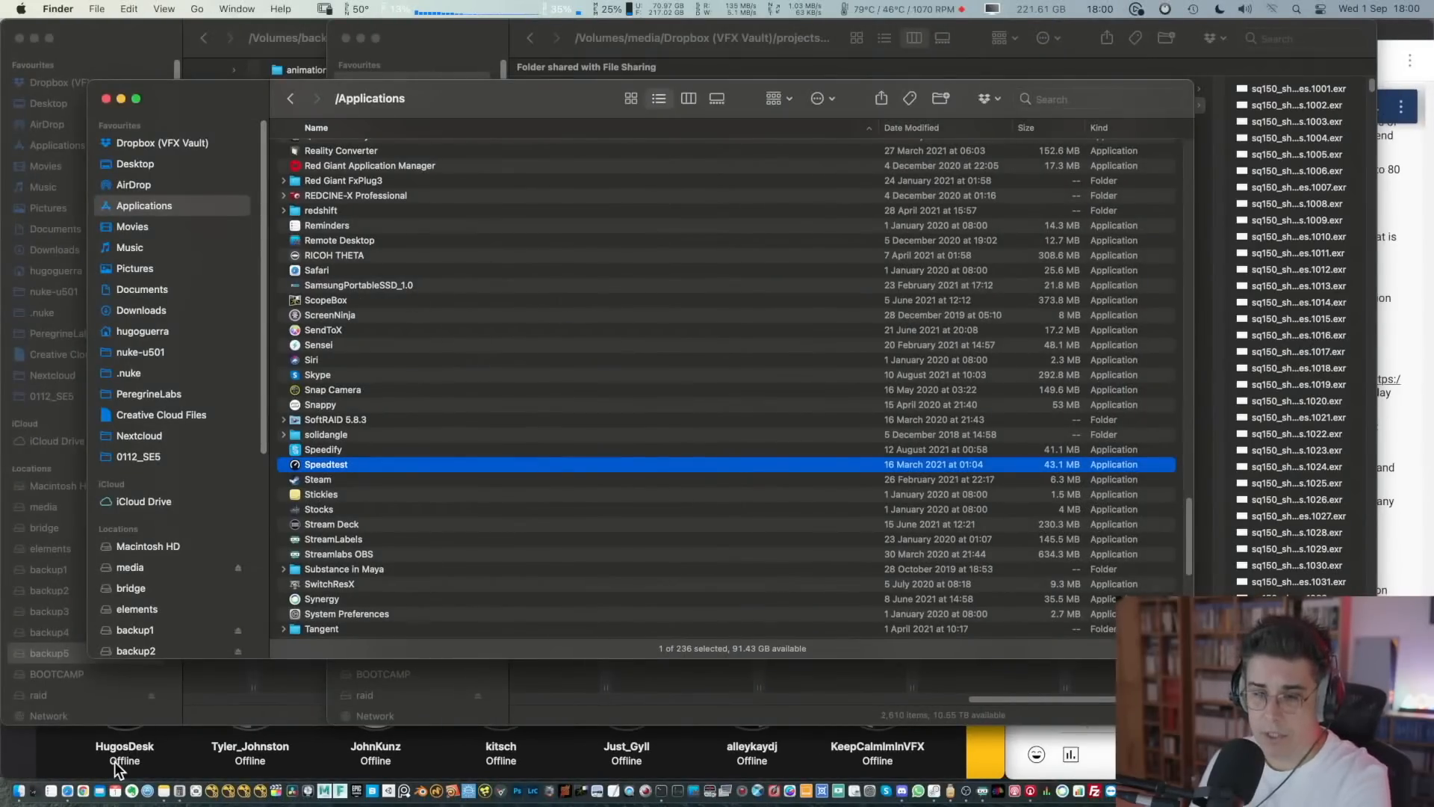
left_click(69, 792)
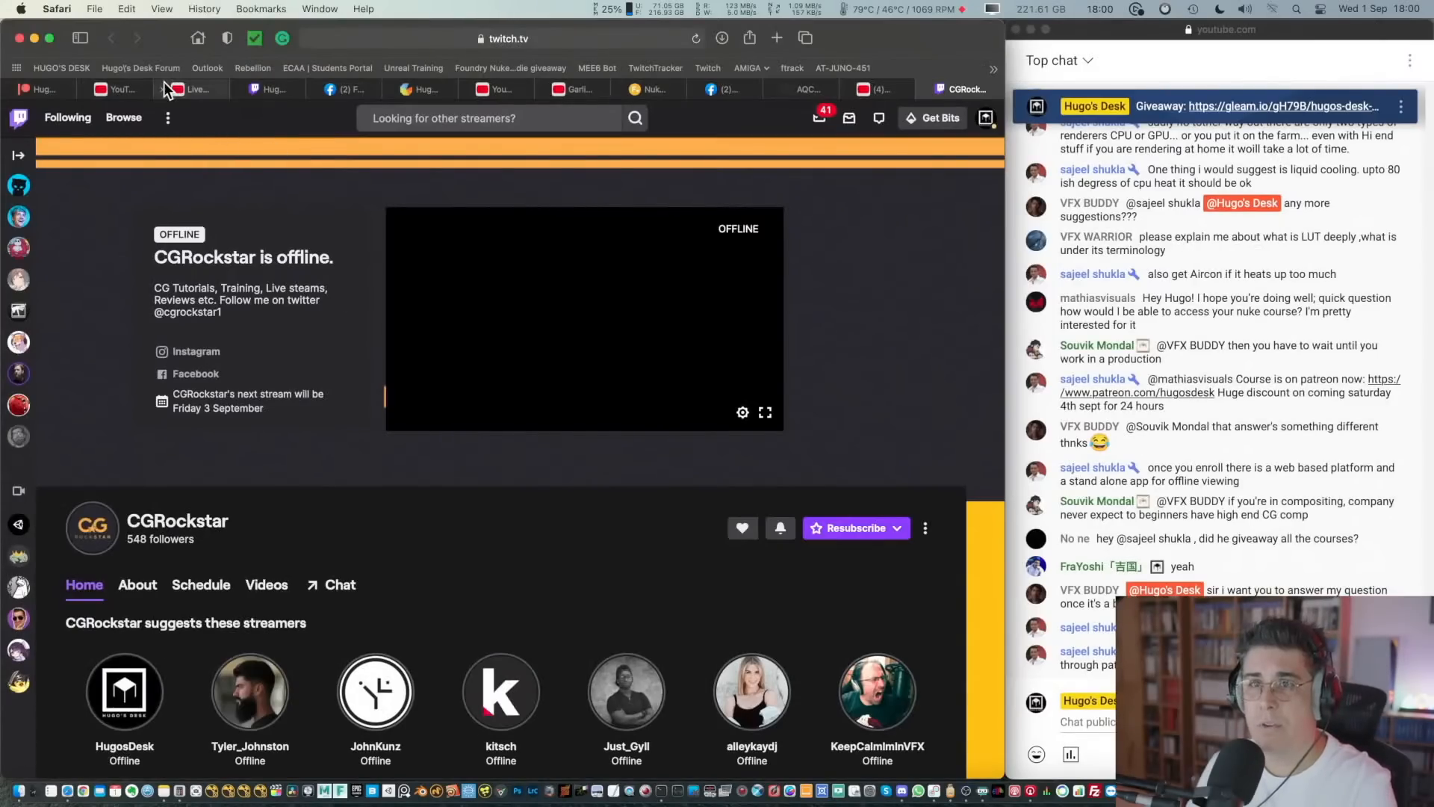
left_click(31, 90)
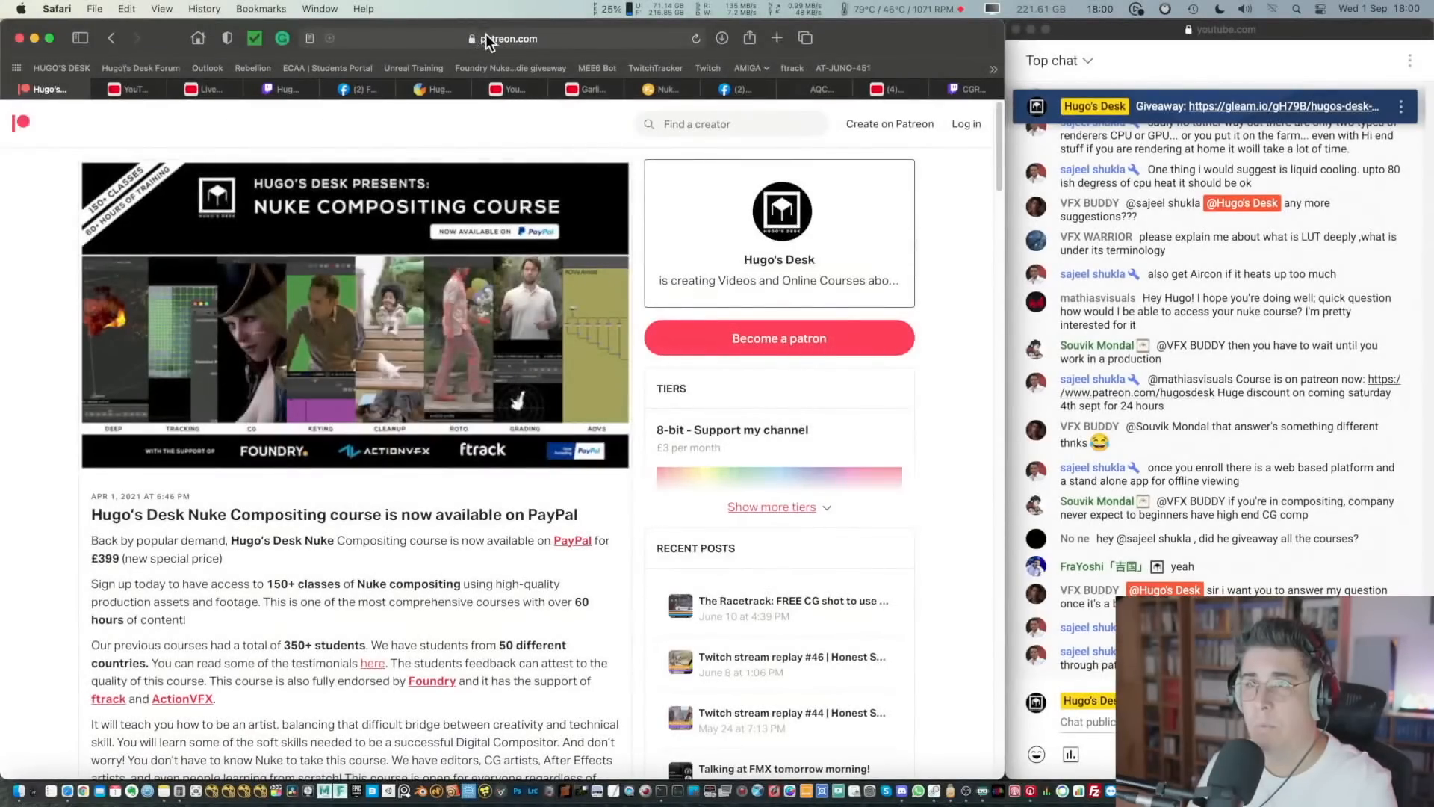
- Reveal the full web address of the Nuke Compositing Course post and return to the page
left_click(571, 33)
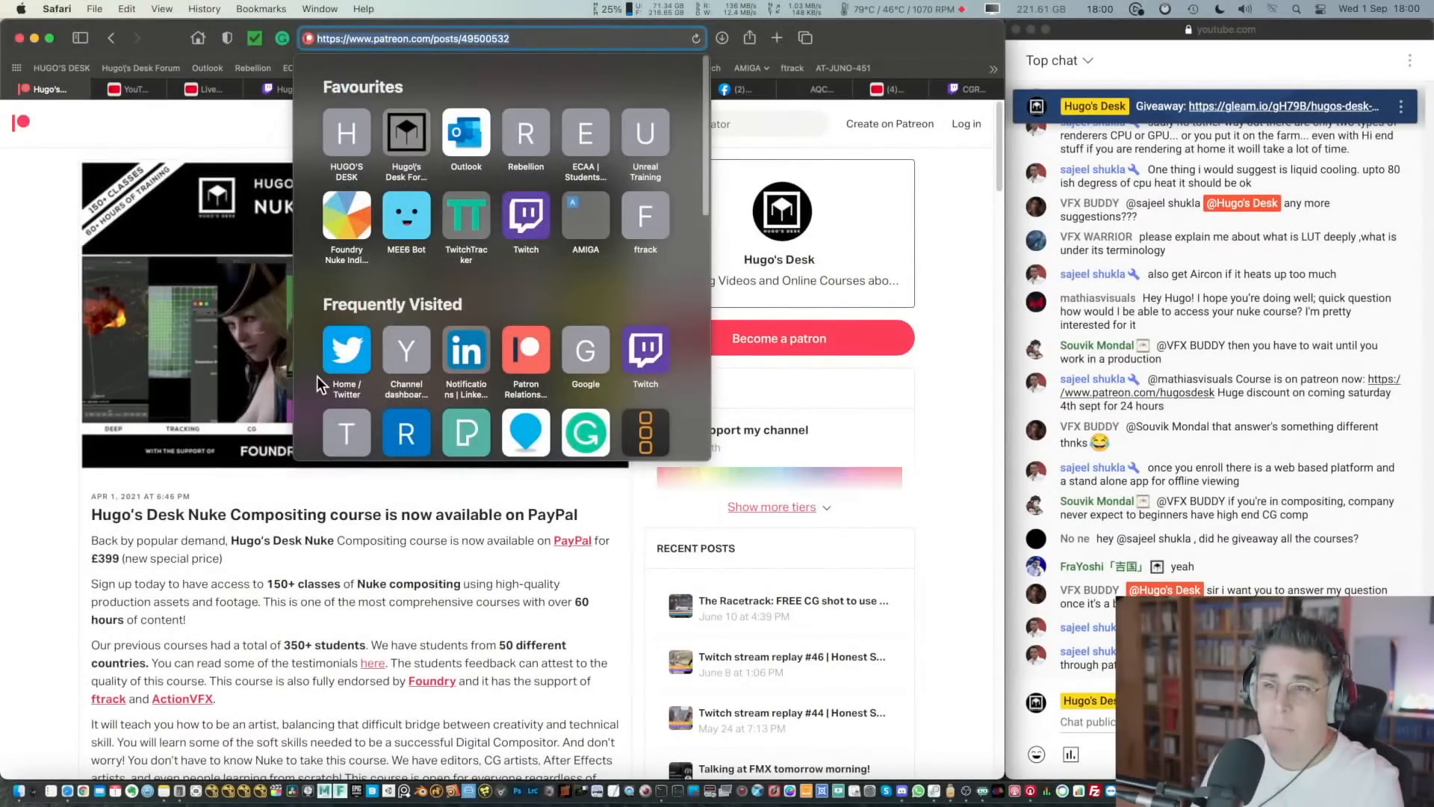
left_click(60, 413)
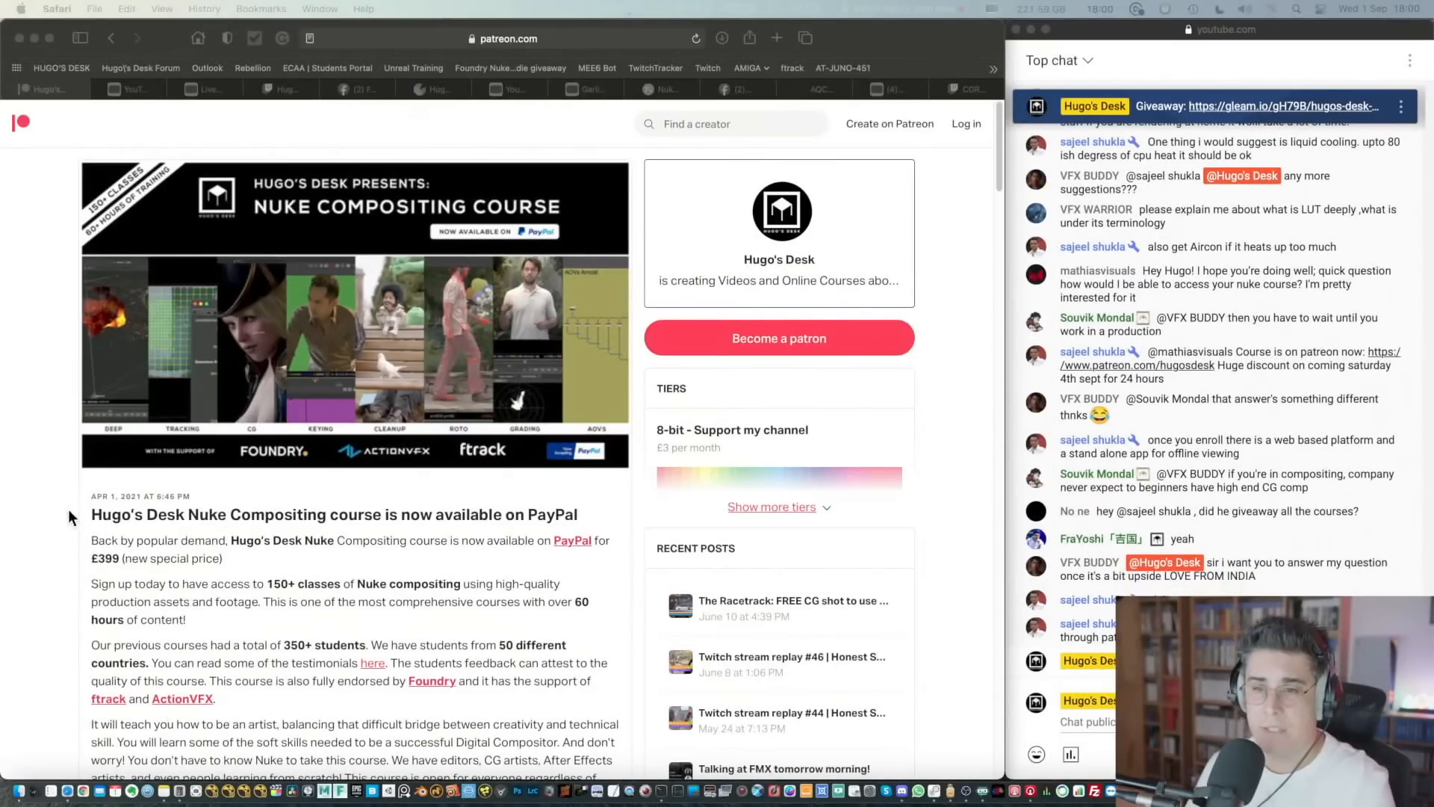
left_click(66, 506)
- Read through the Nuke Compositing Course post, covering the teacher bios, course delivery, purchase information and FAQs
scroll(60, 509, "down", 1)
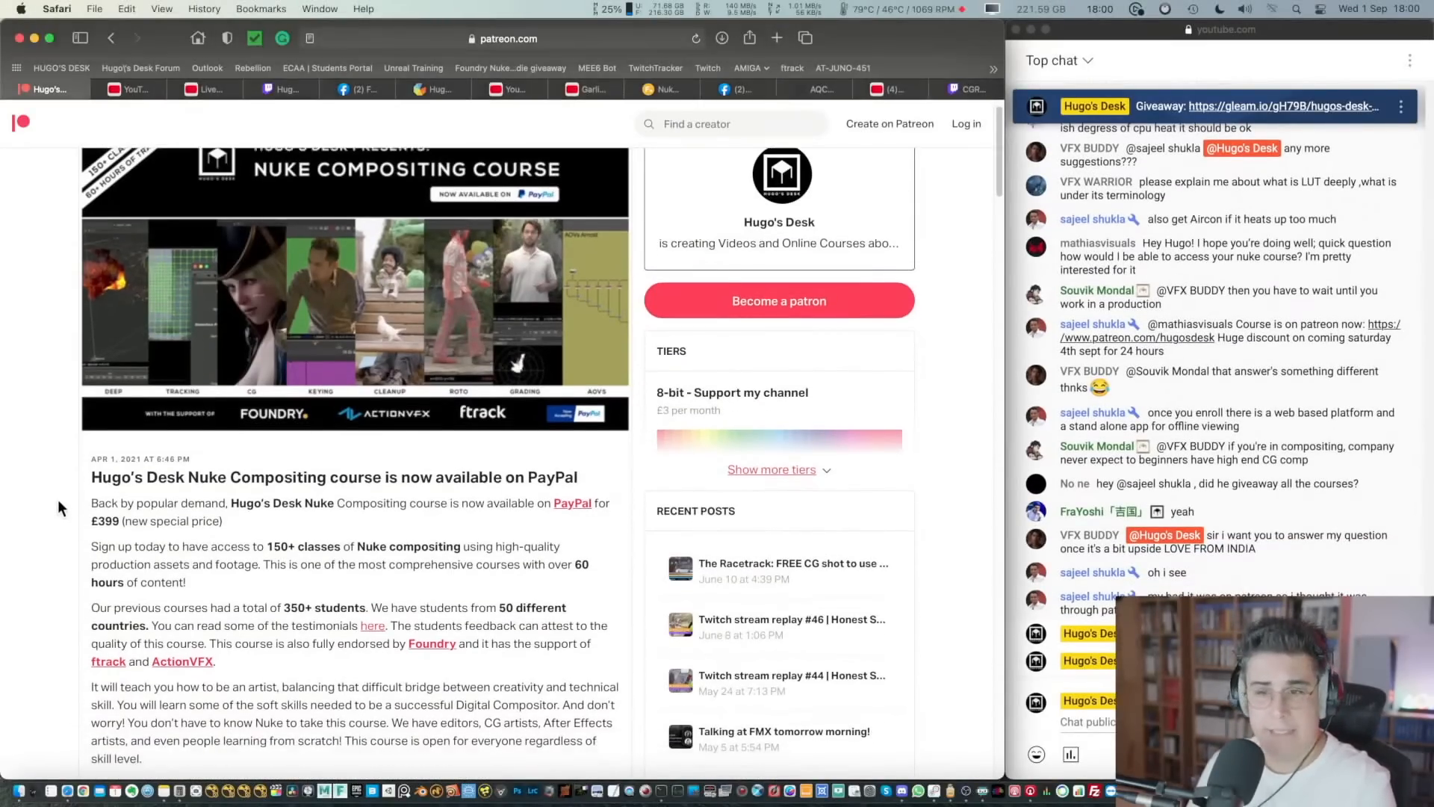
scroll(57, 499, "down", 10)
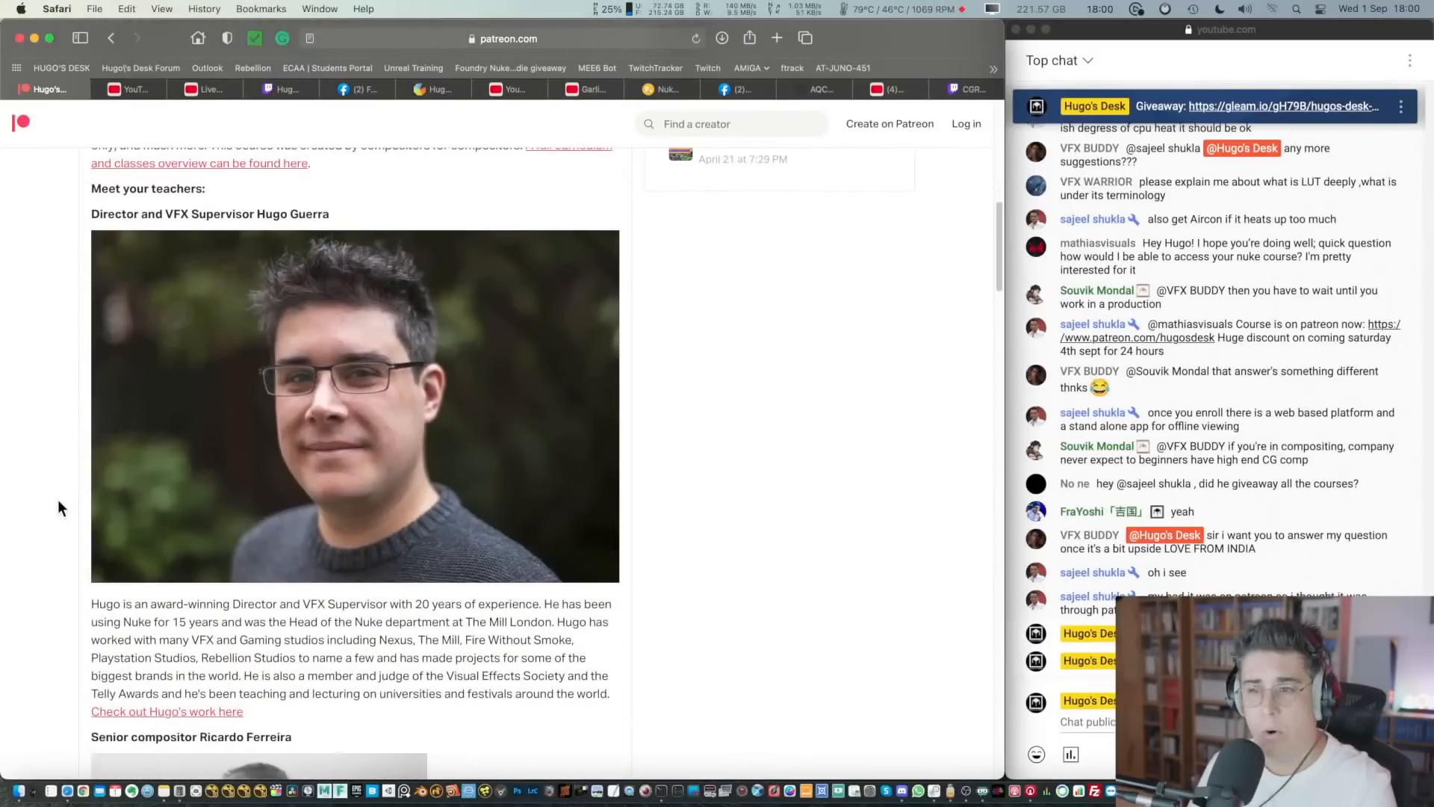
scroll(58, 512, "down", 2)
scroll(54, 502, "down", 12)
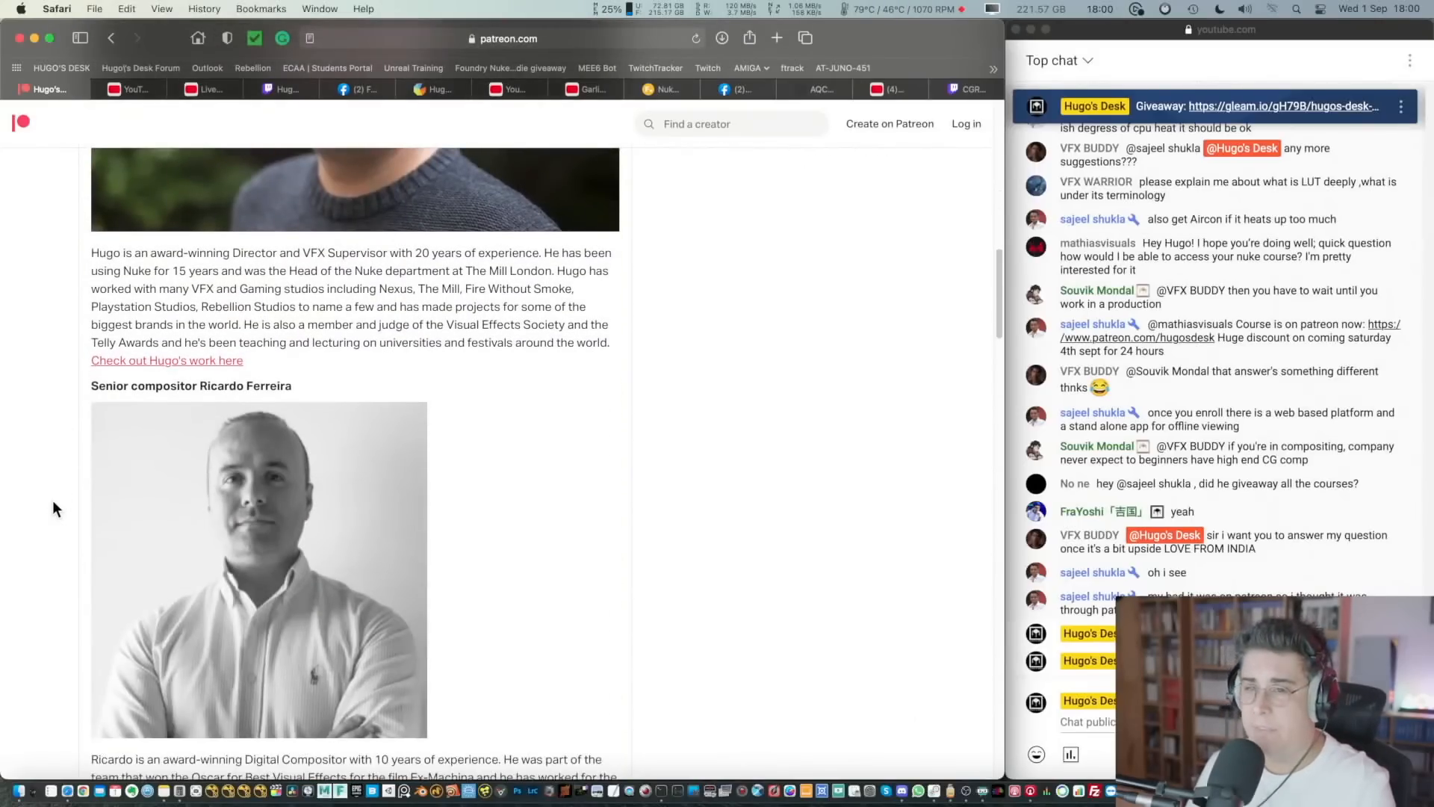
scroll(52, 501, "down", 6)
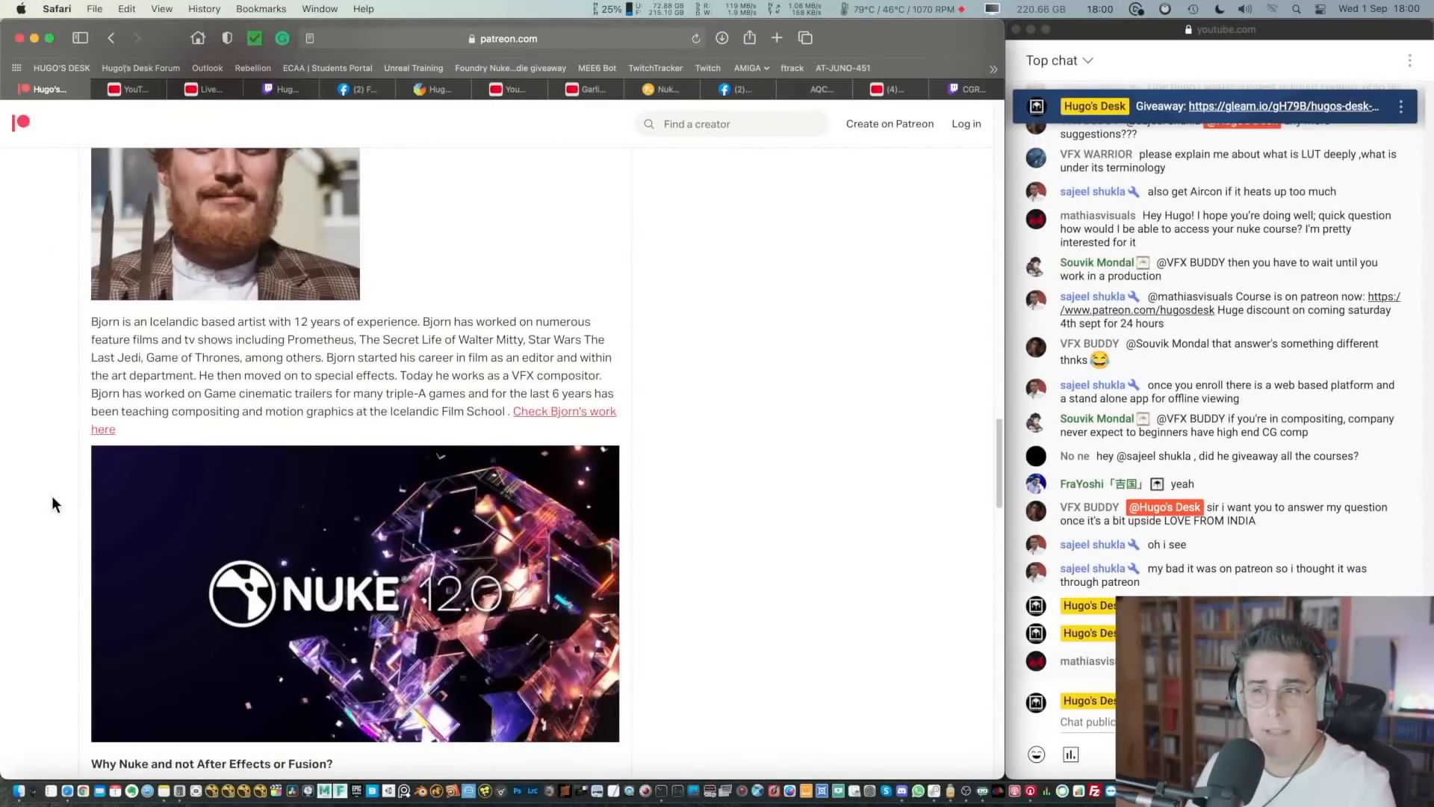
scroll(52, 497, "down", 10)
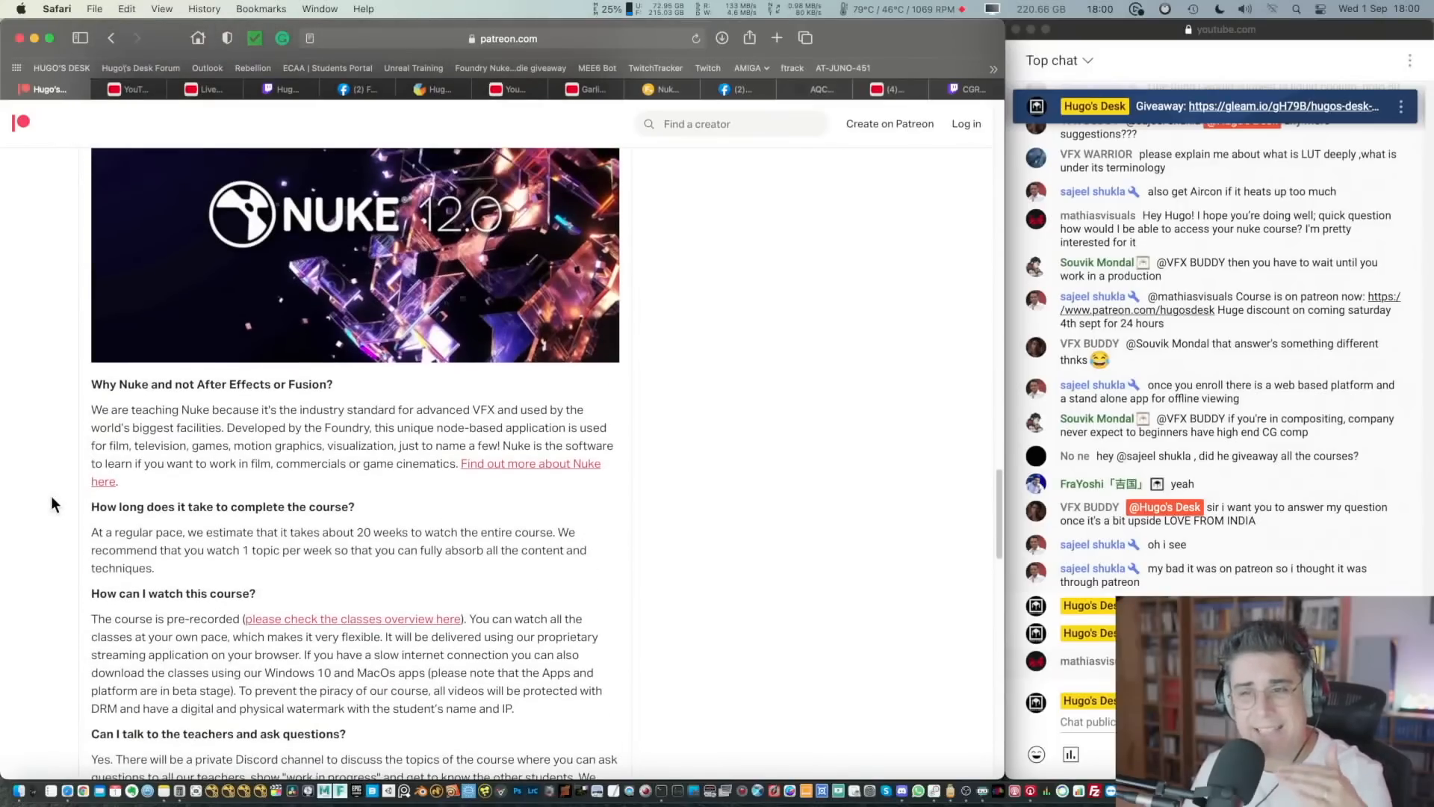
scroll(52, 505, "down", 4)
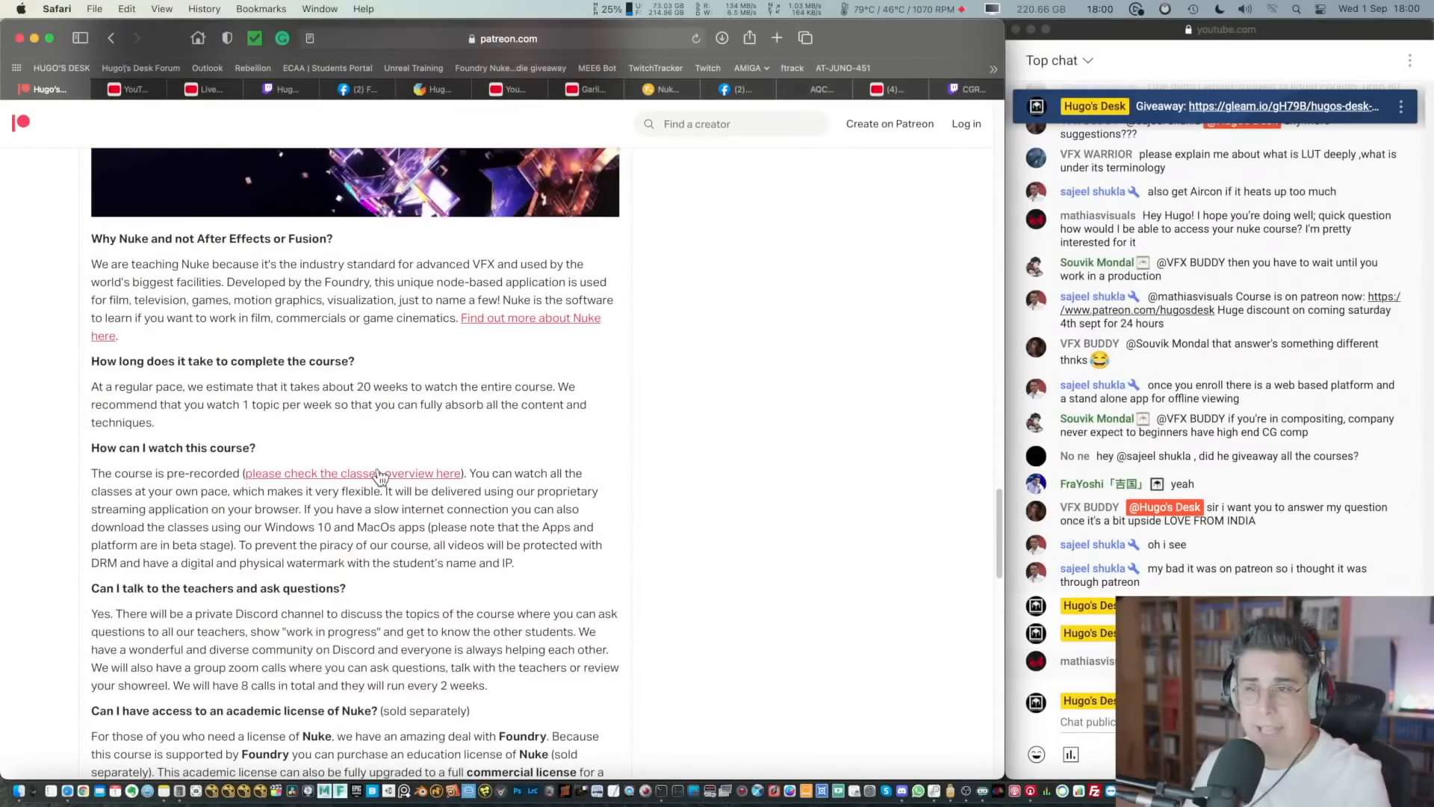
scroll(227, 484, "down", 20)
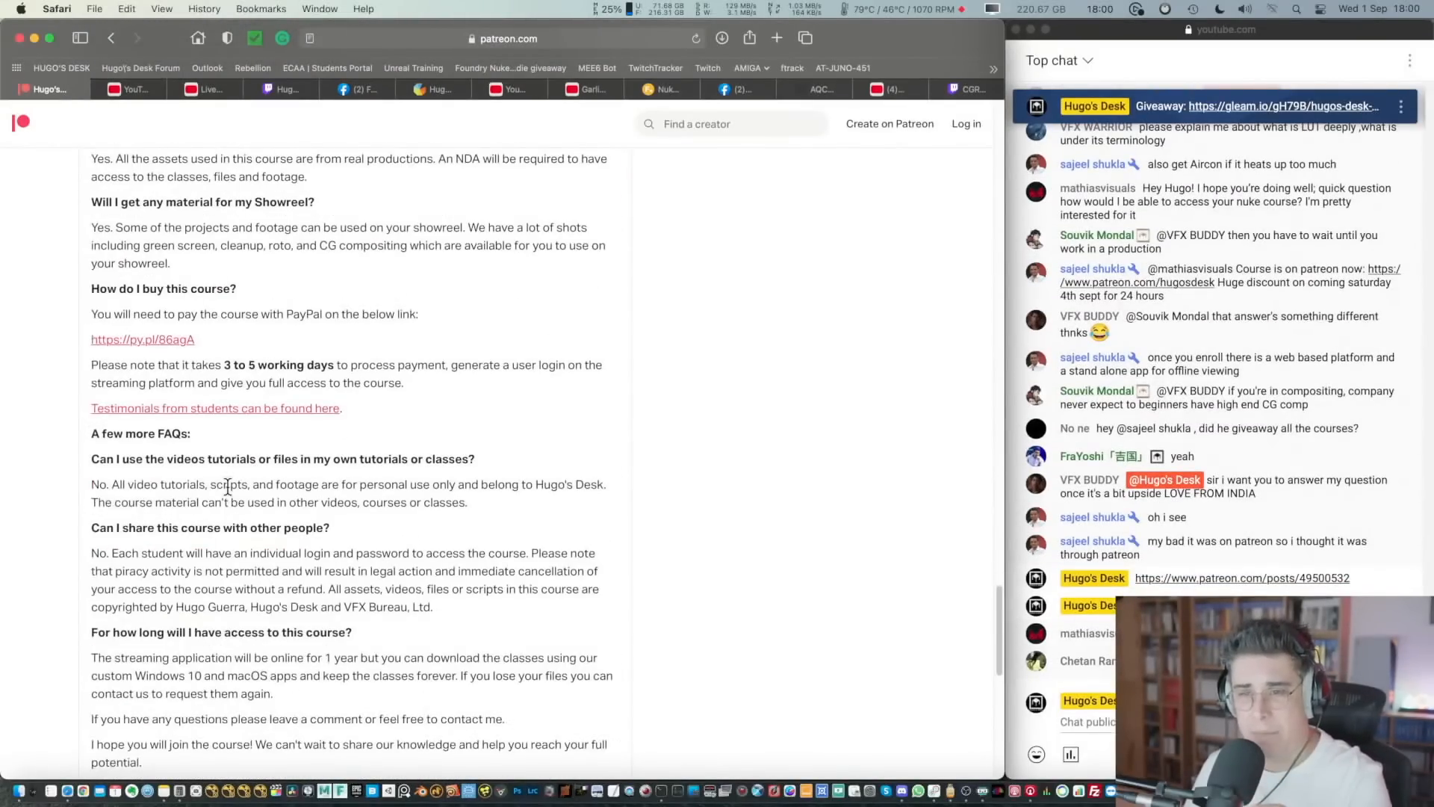
- Go back to the post's introduction, view the course's linked PayPal purchase page, and return to the Patreon post
scroll(227, 487, "up", 20)
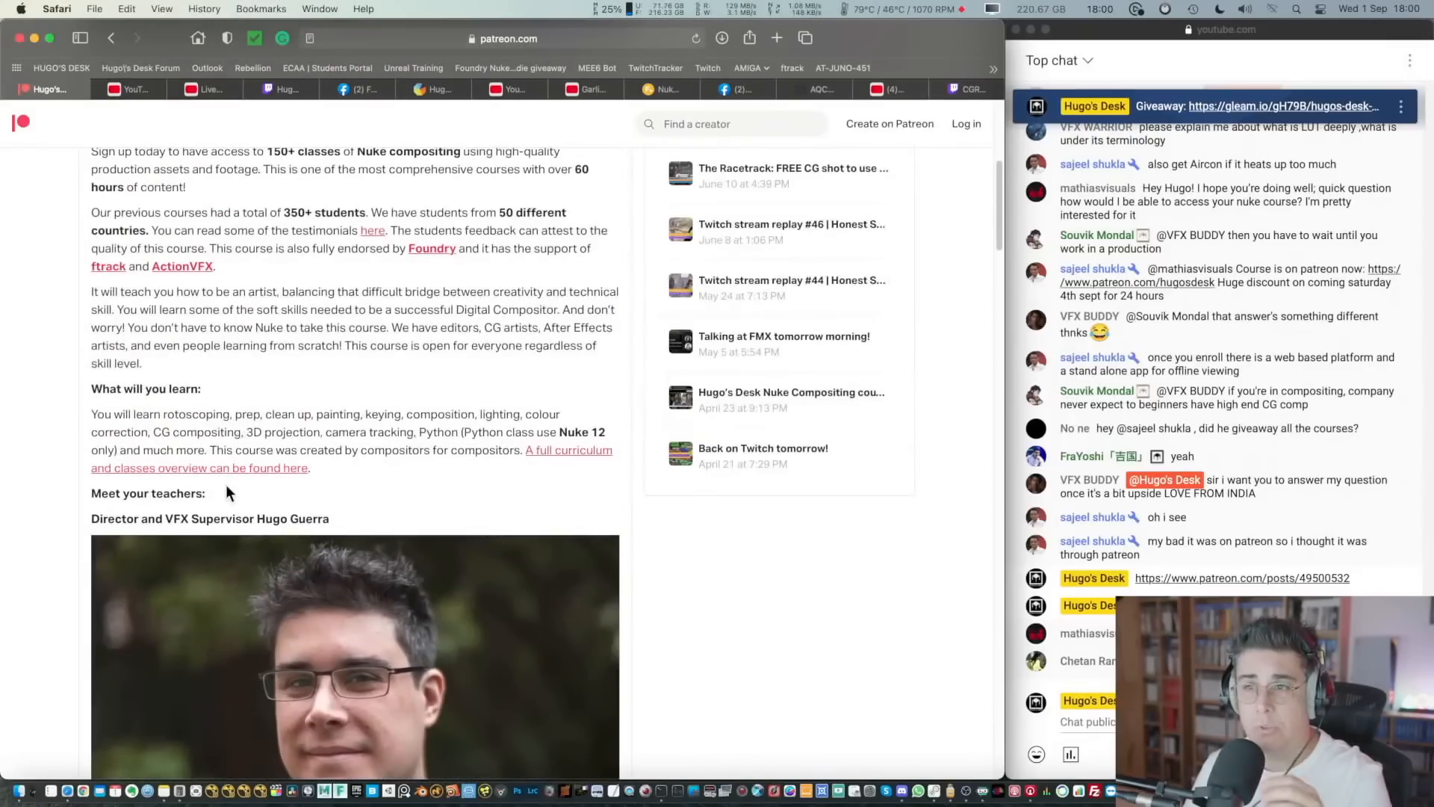
scroll(226, 484, "up", 12)
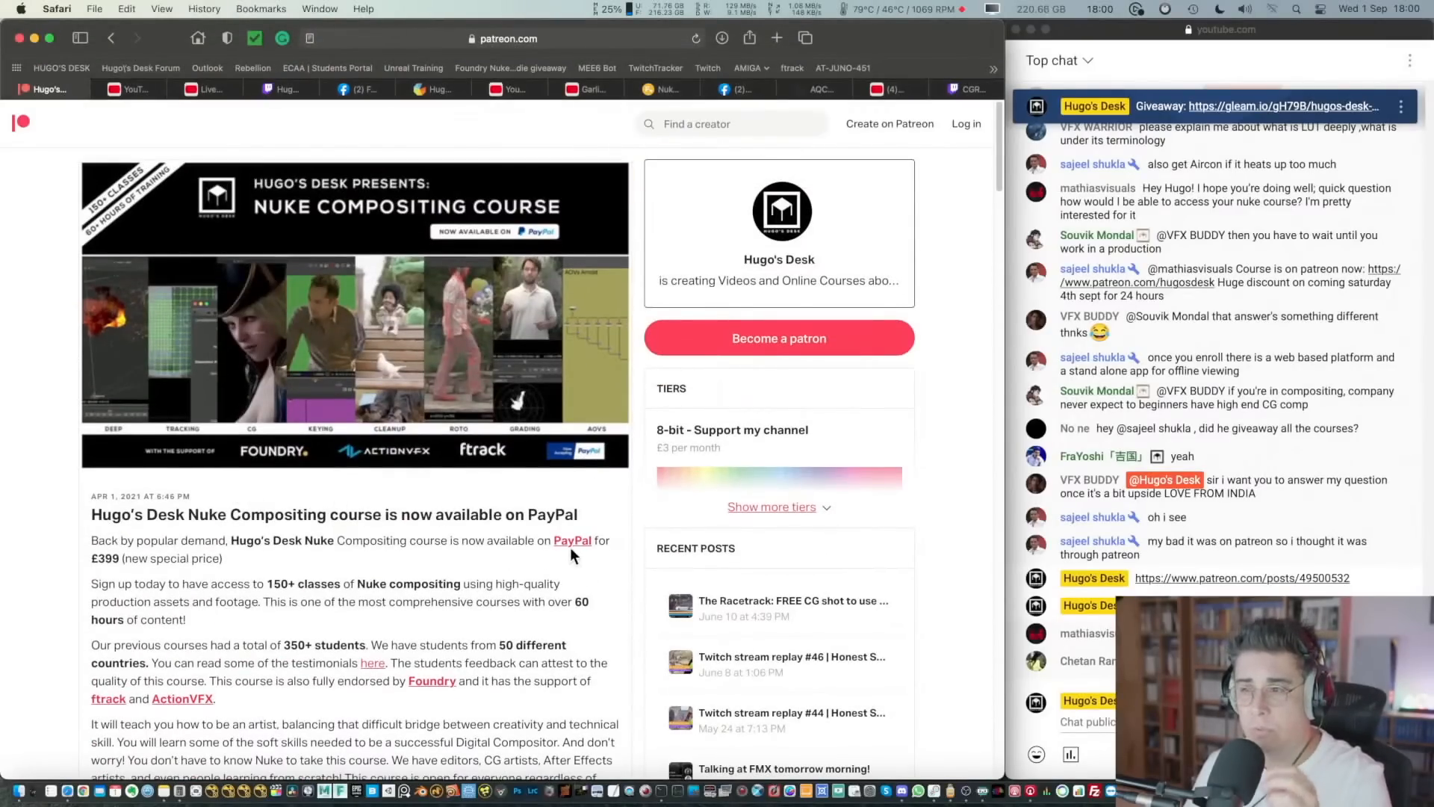
left_click(570, 543)
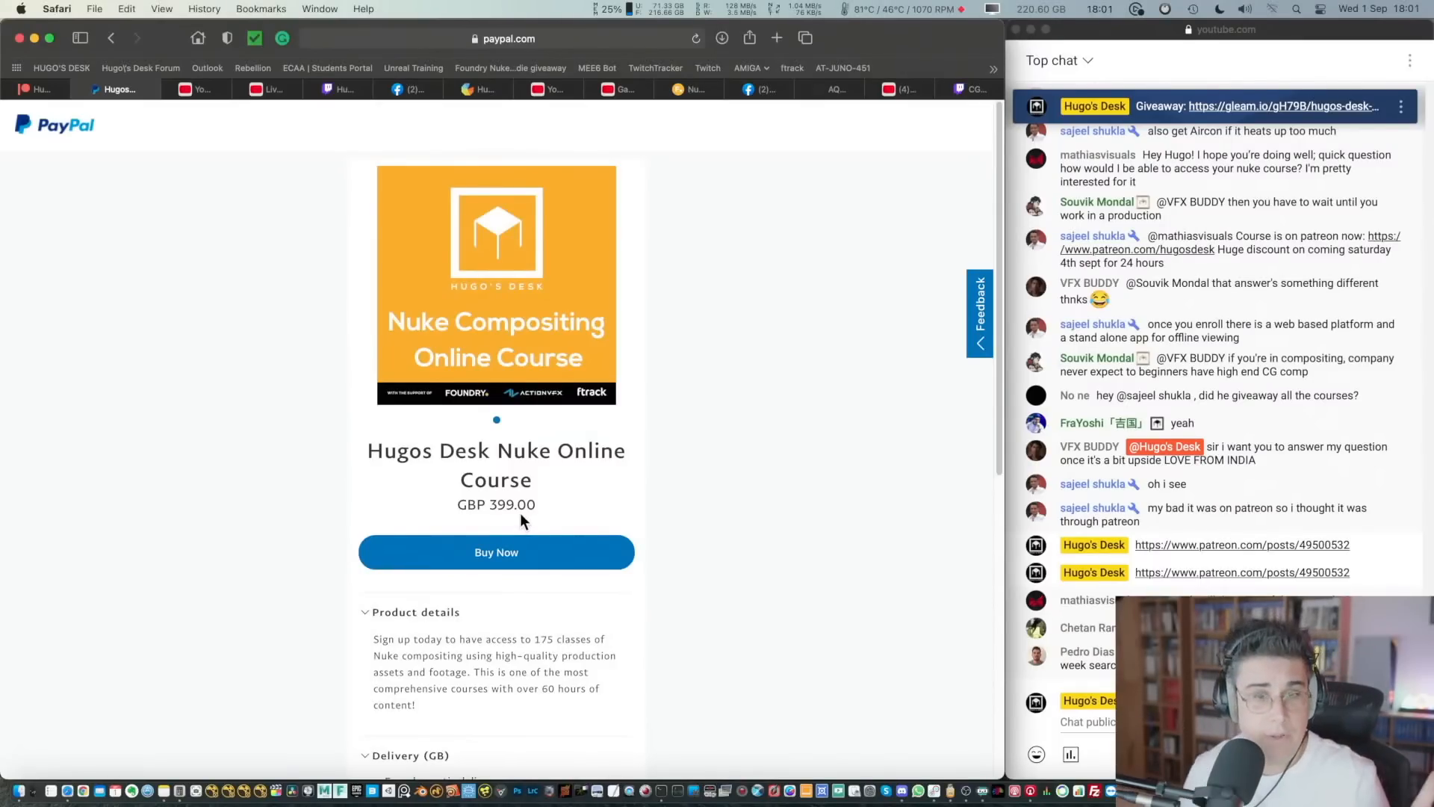
left_click(80, 90)
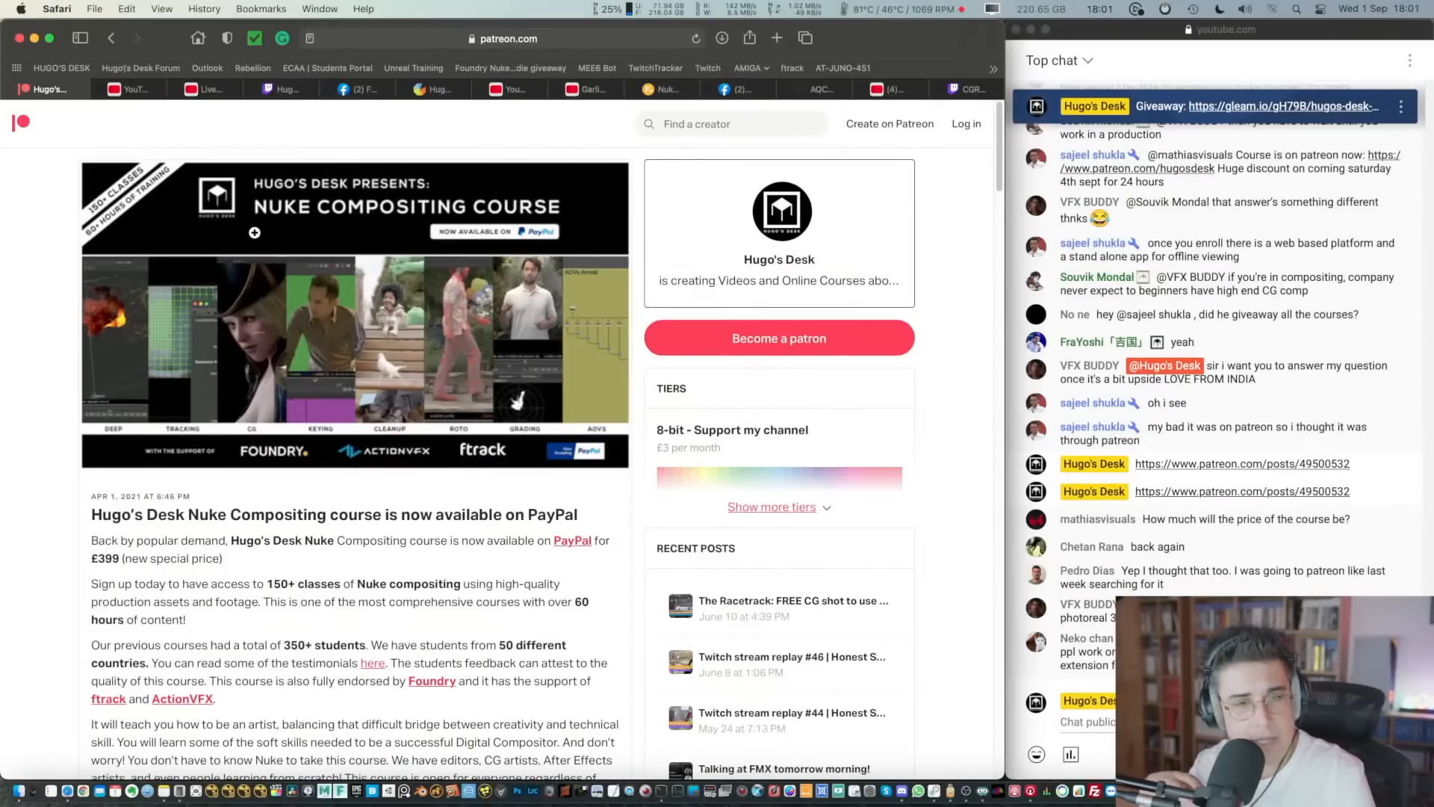
- Switch back to Nuke and check Write1's heroview and interleave options, leaving interleave at channels, layers and views
key("super+Tab")
key("super+Tab")
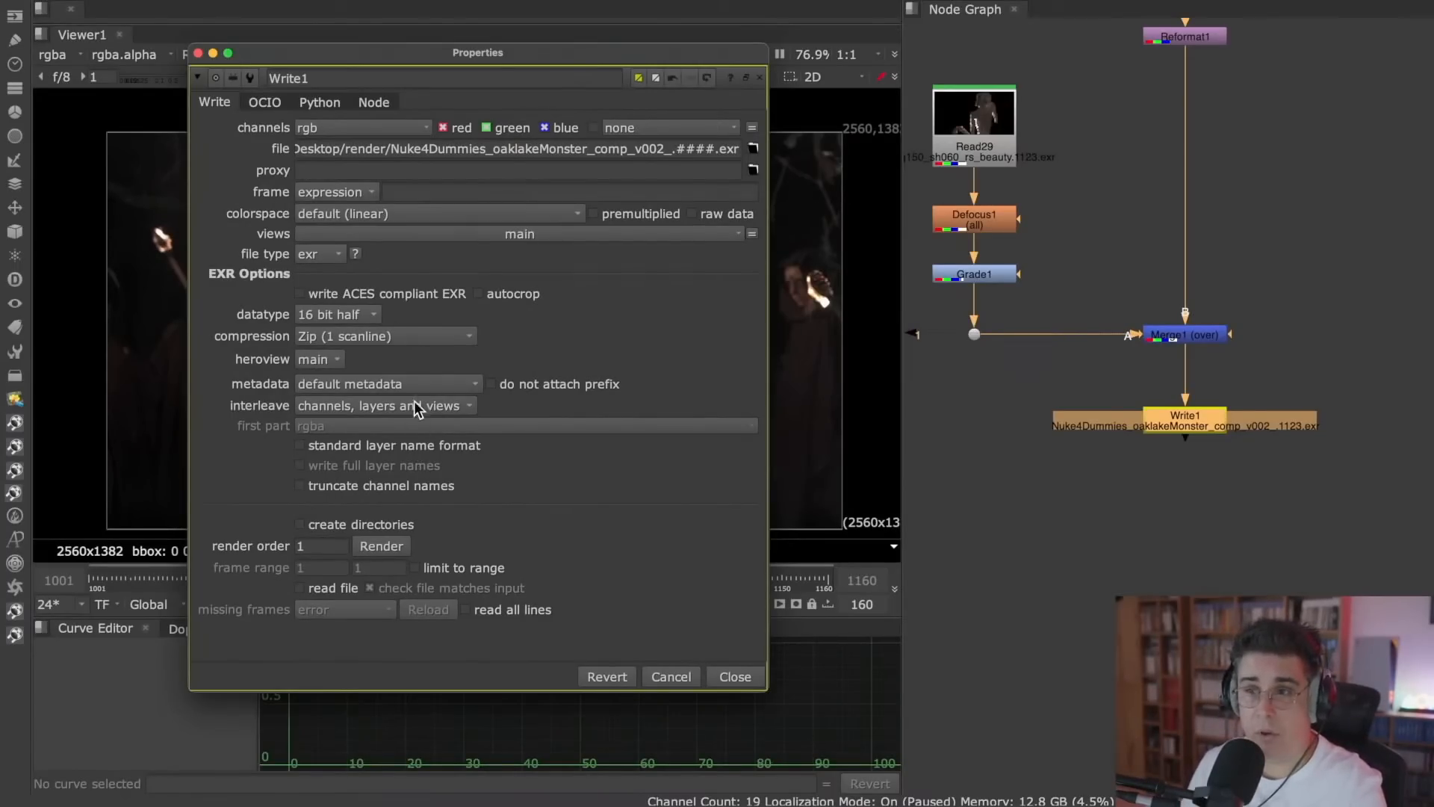
left_click(341, 360)
left_click(340, 360)
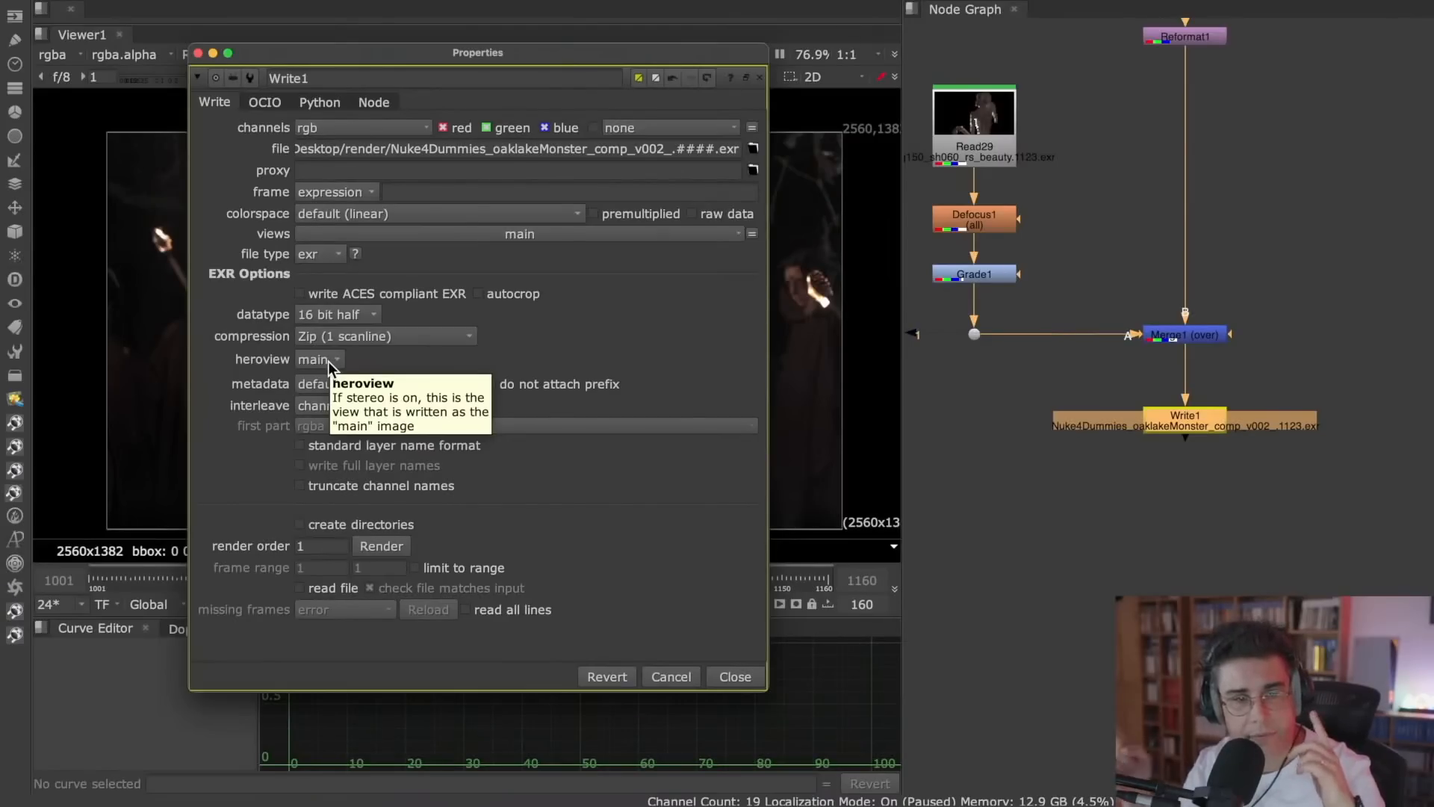
left_click(403, 405)
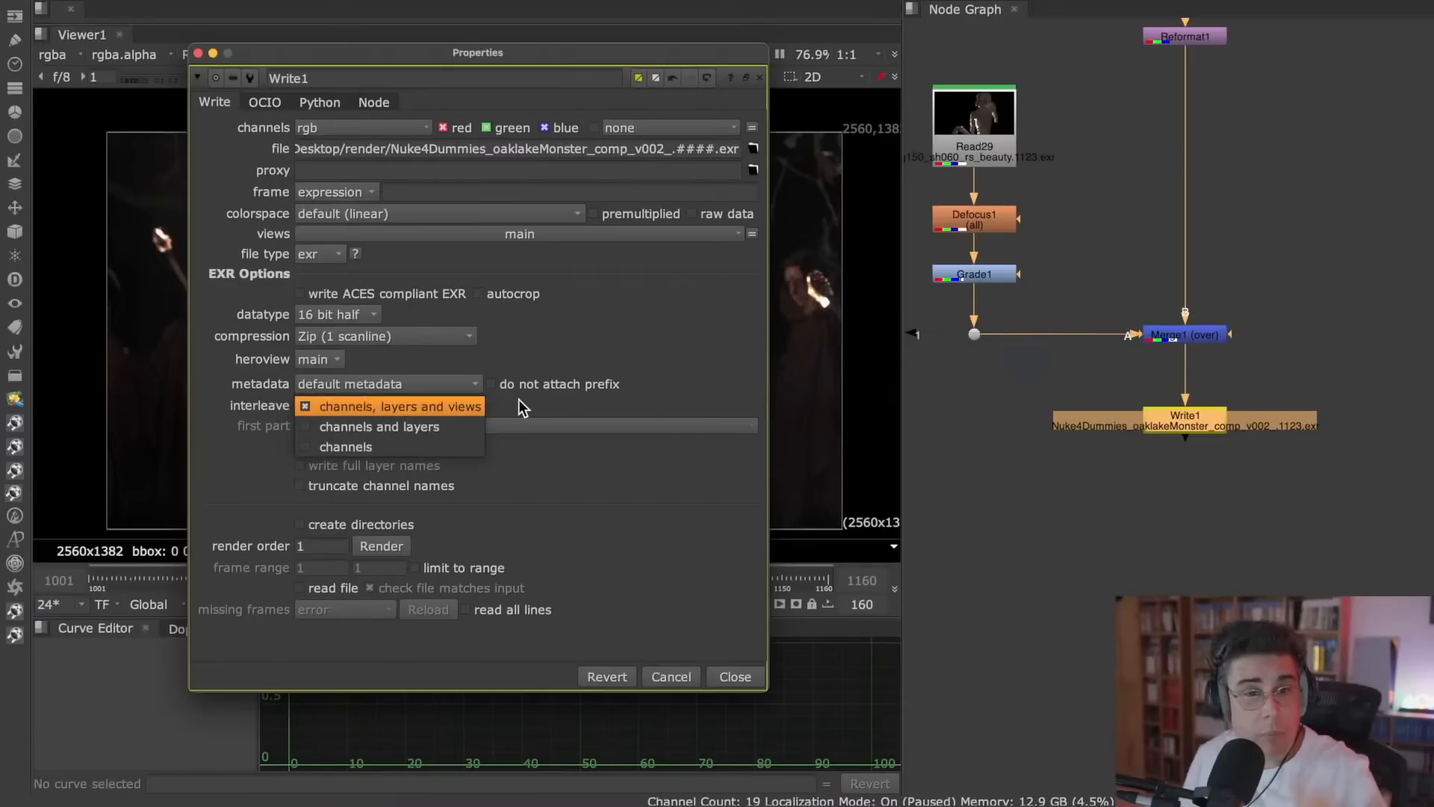
left_click(217, 472)
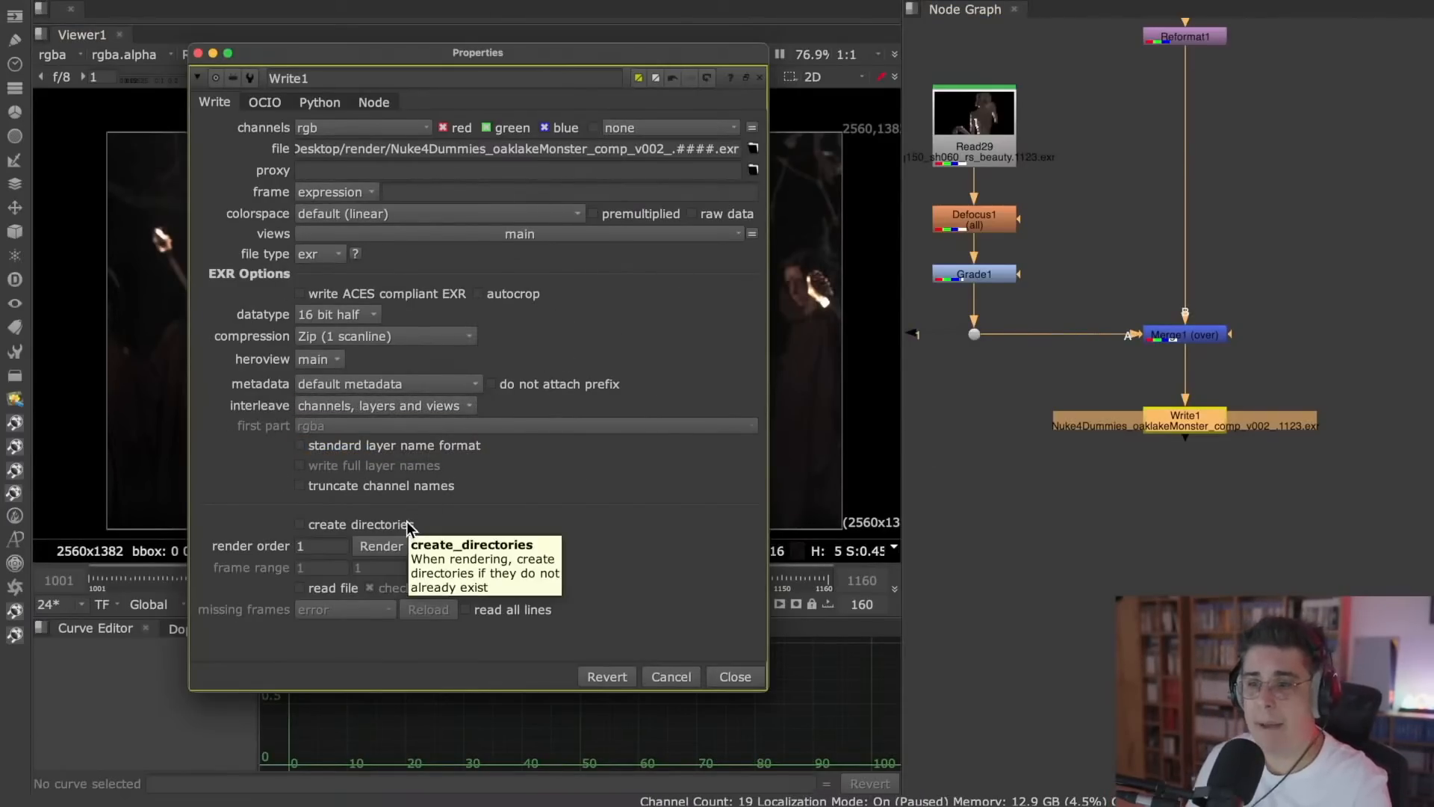
- Open the Render dialog from Write1, reposition it over the node's properties, and show the frame range choices
left_click(395, 546)
left_click_drag(716, 320, 397, 221)
left_click(387, 257)
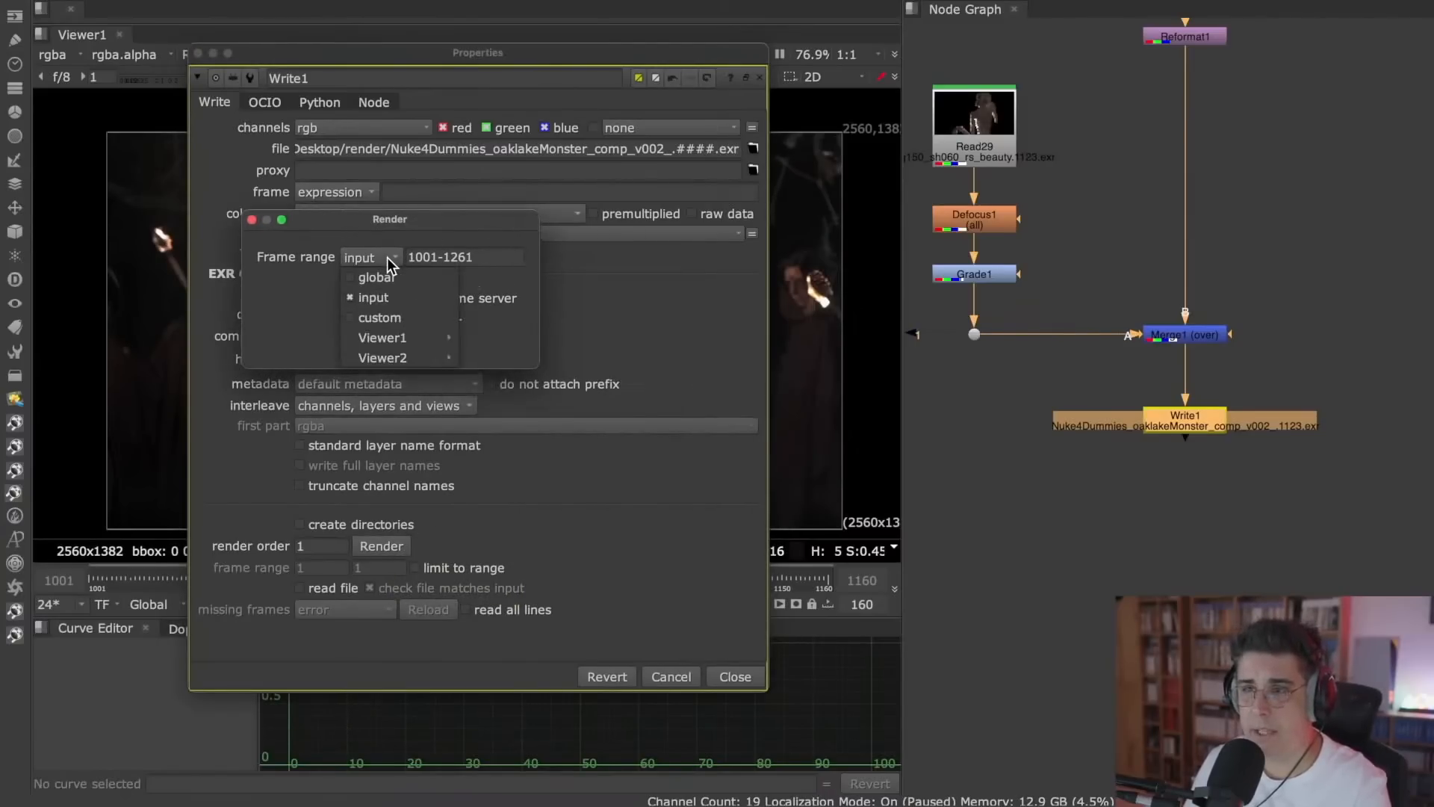
- Set the render frame range to global, 1001-1160, start rendering Write1, and move the progress window out of the way
left_click(396, 275)
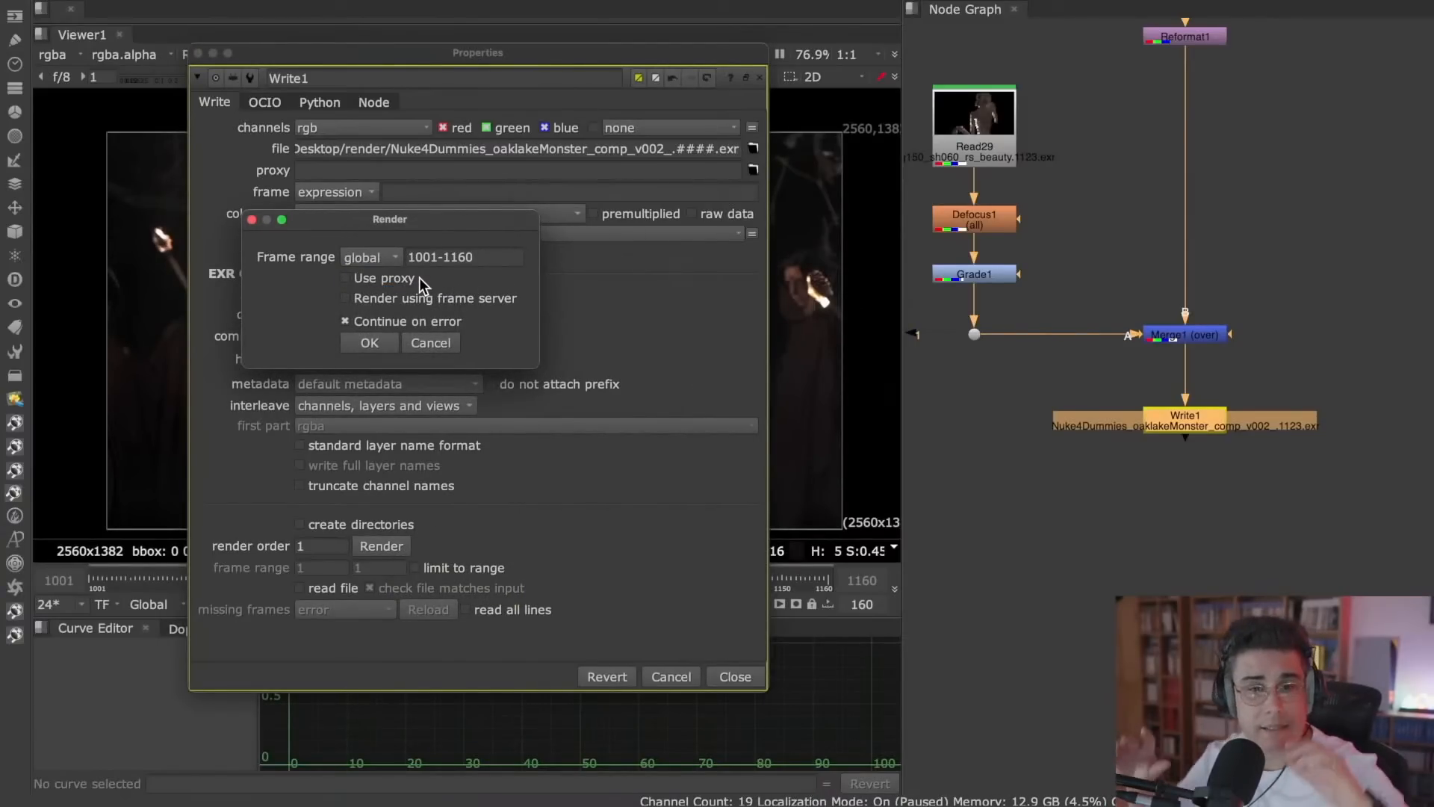
left_click(400, 261)
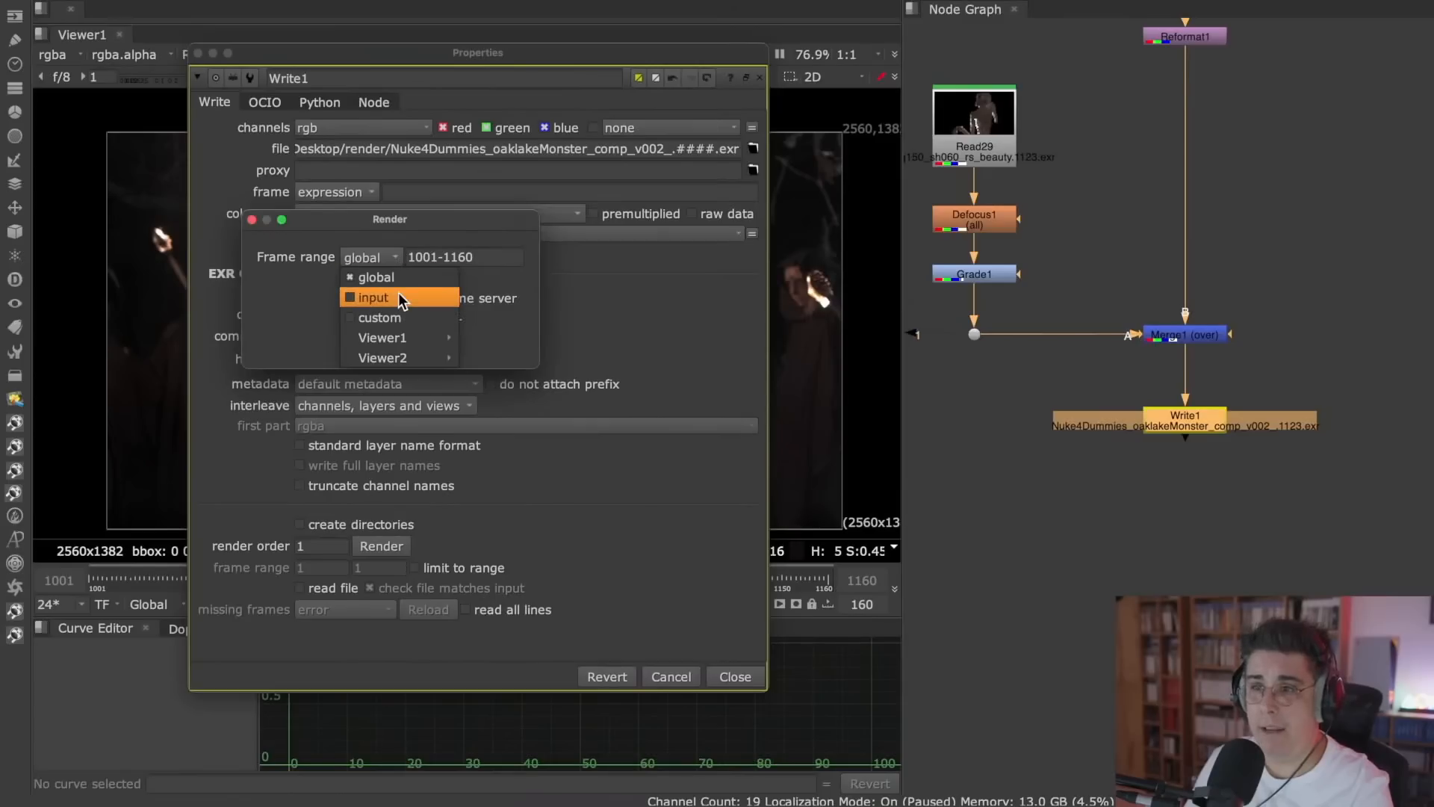
left_click(397, 297)
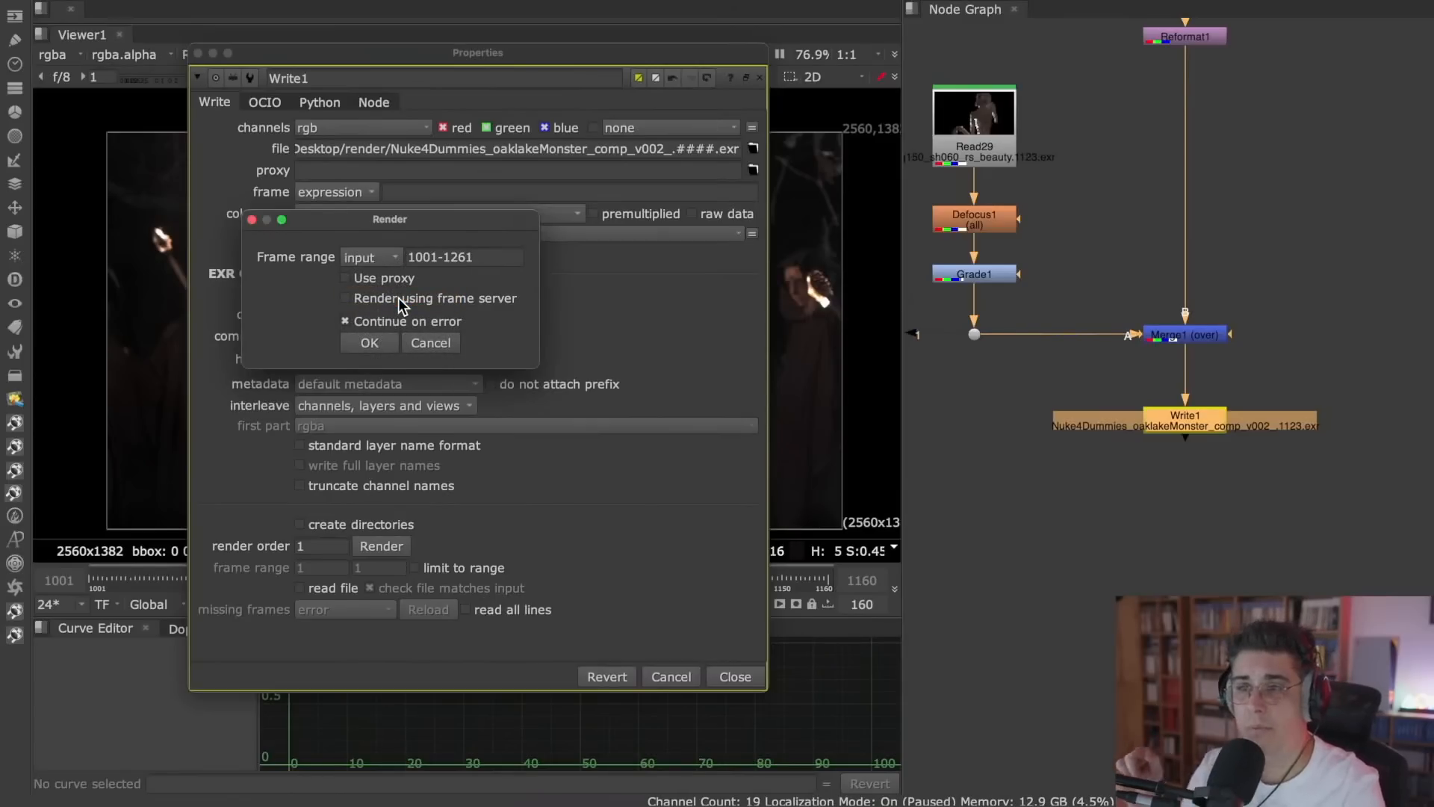
left_click(385, 257)
left_click(384, 254)
left_click(384, 253)
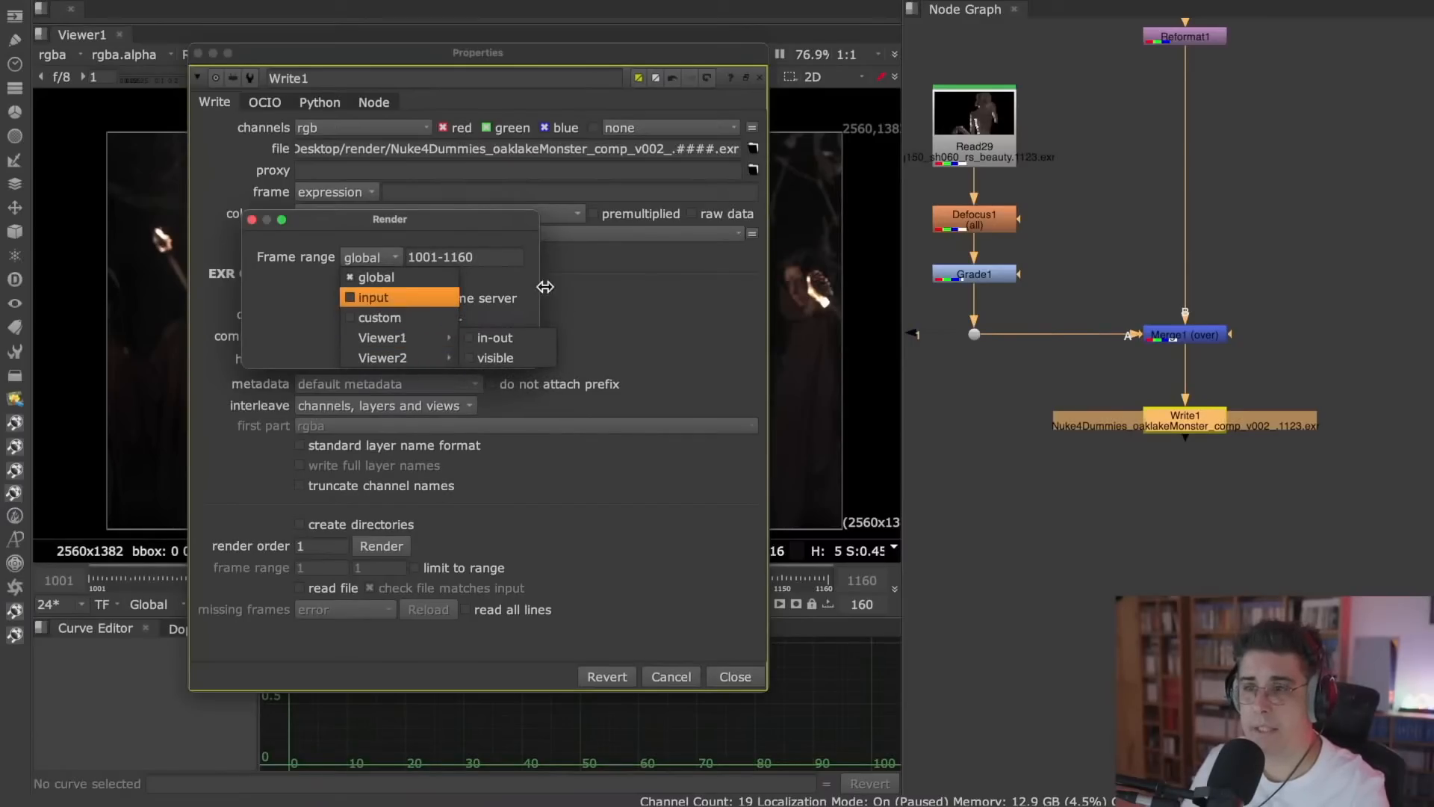
left_click(512, 285)
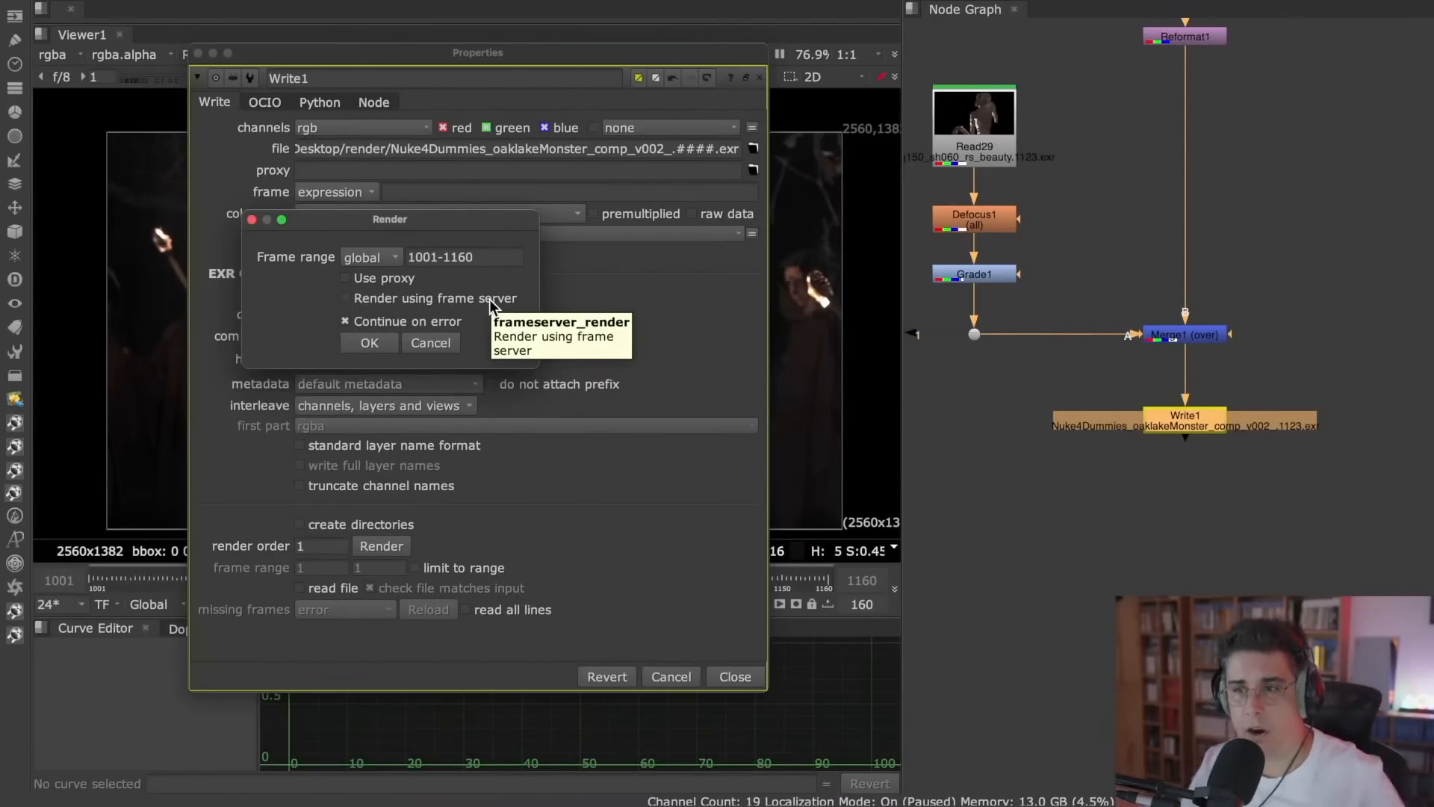
left_click(370, 340)
left_click_drag(607, 335, 245, 127)
left_click_drag(584, 219, 700, 312)
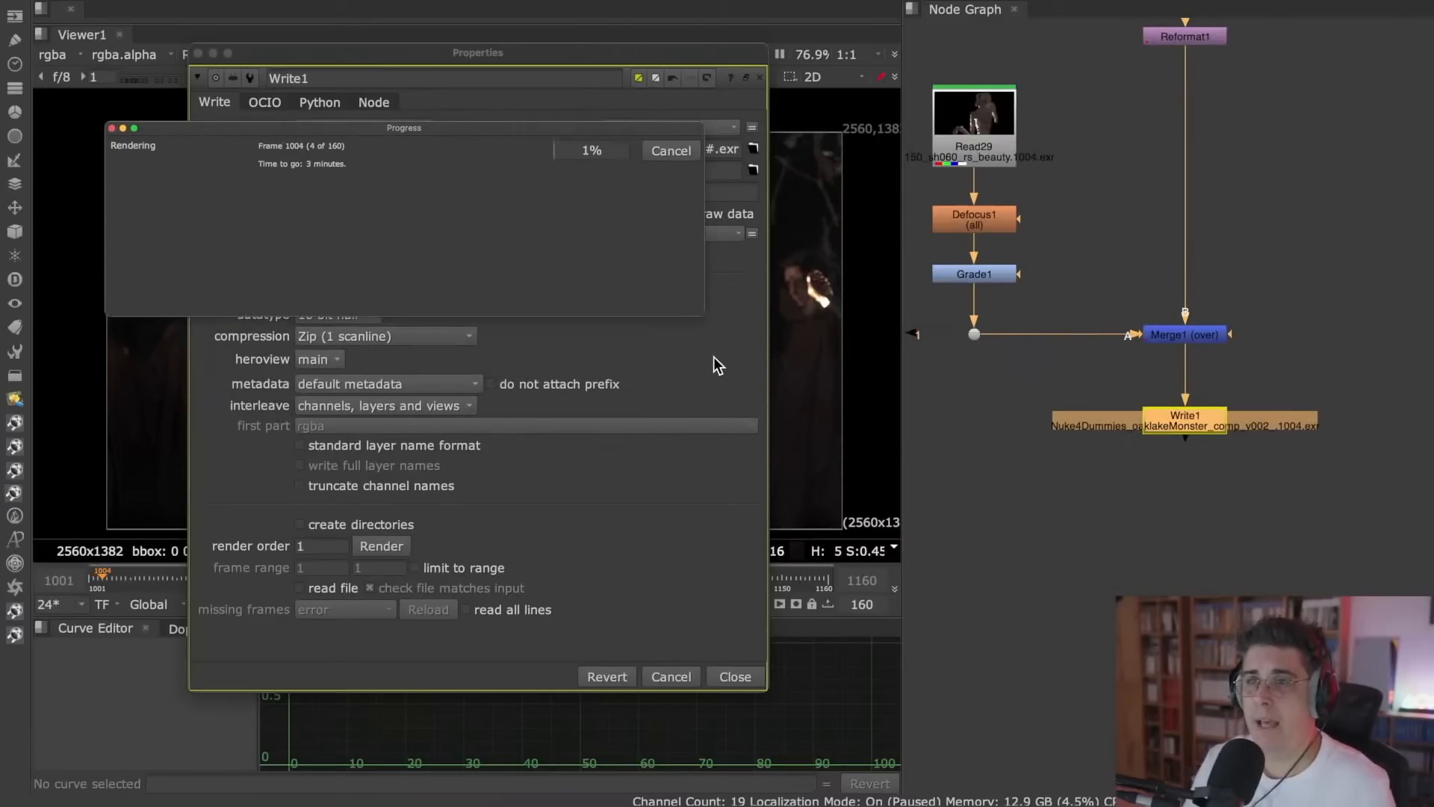
- Expand the Node Graph to full size and look over the node tree feeding Write1 during the render
scroll(1141, 325, "down", 4)
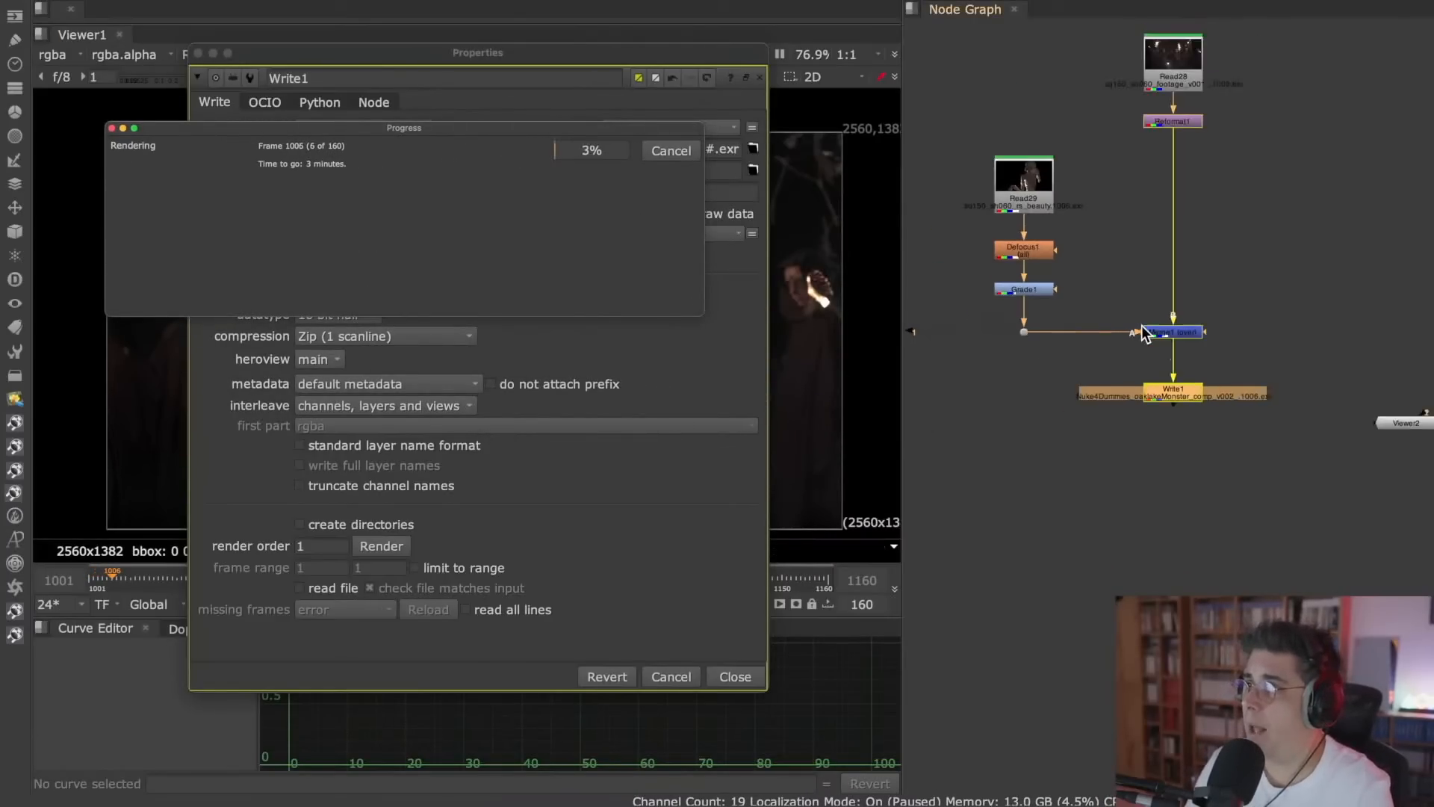
middle_click_drag(1122, 322, 1095, 489)
scroll(1095, 490, "up", 2)
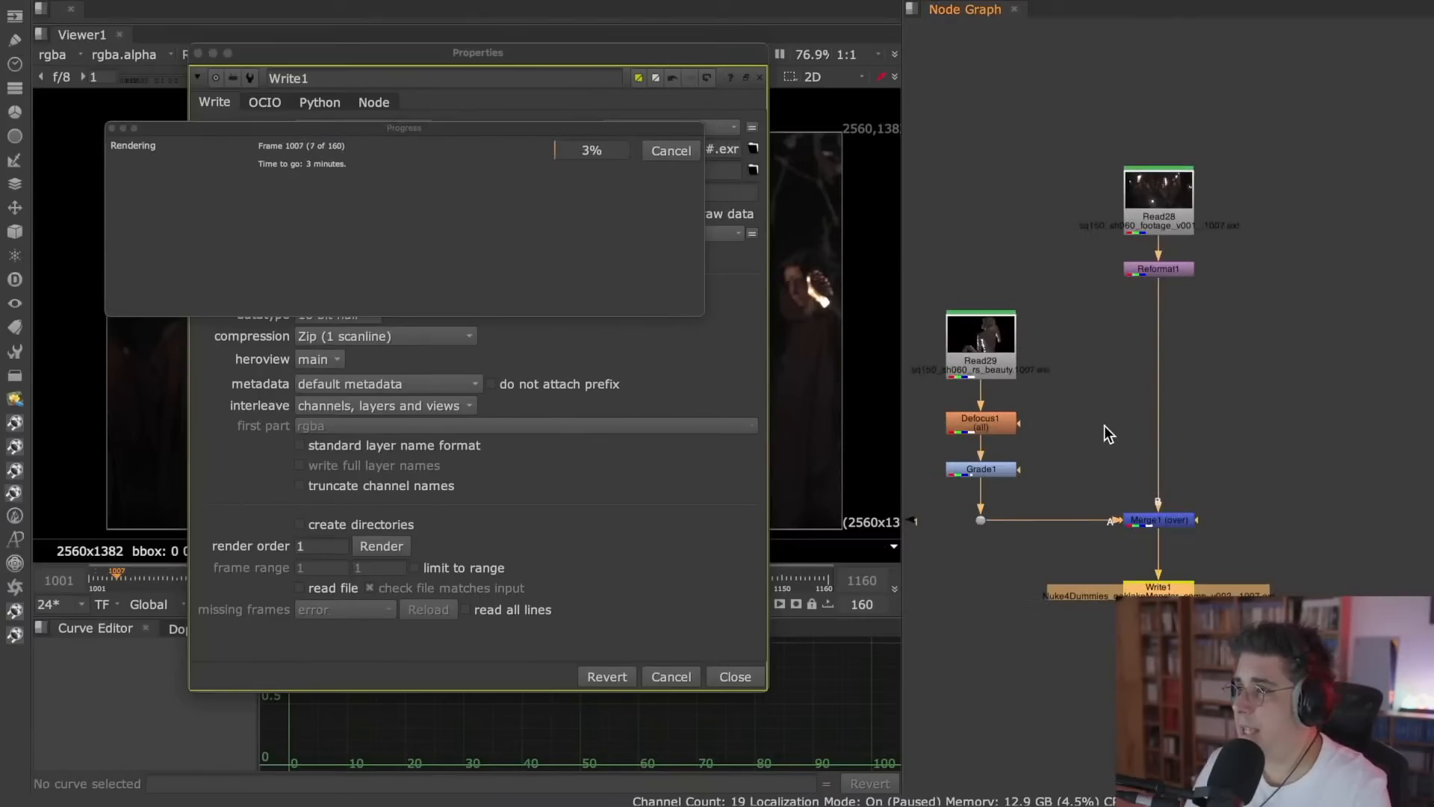
key("space")
middle_click_drag(1104, 407, 1026, 354)
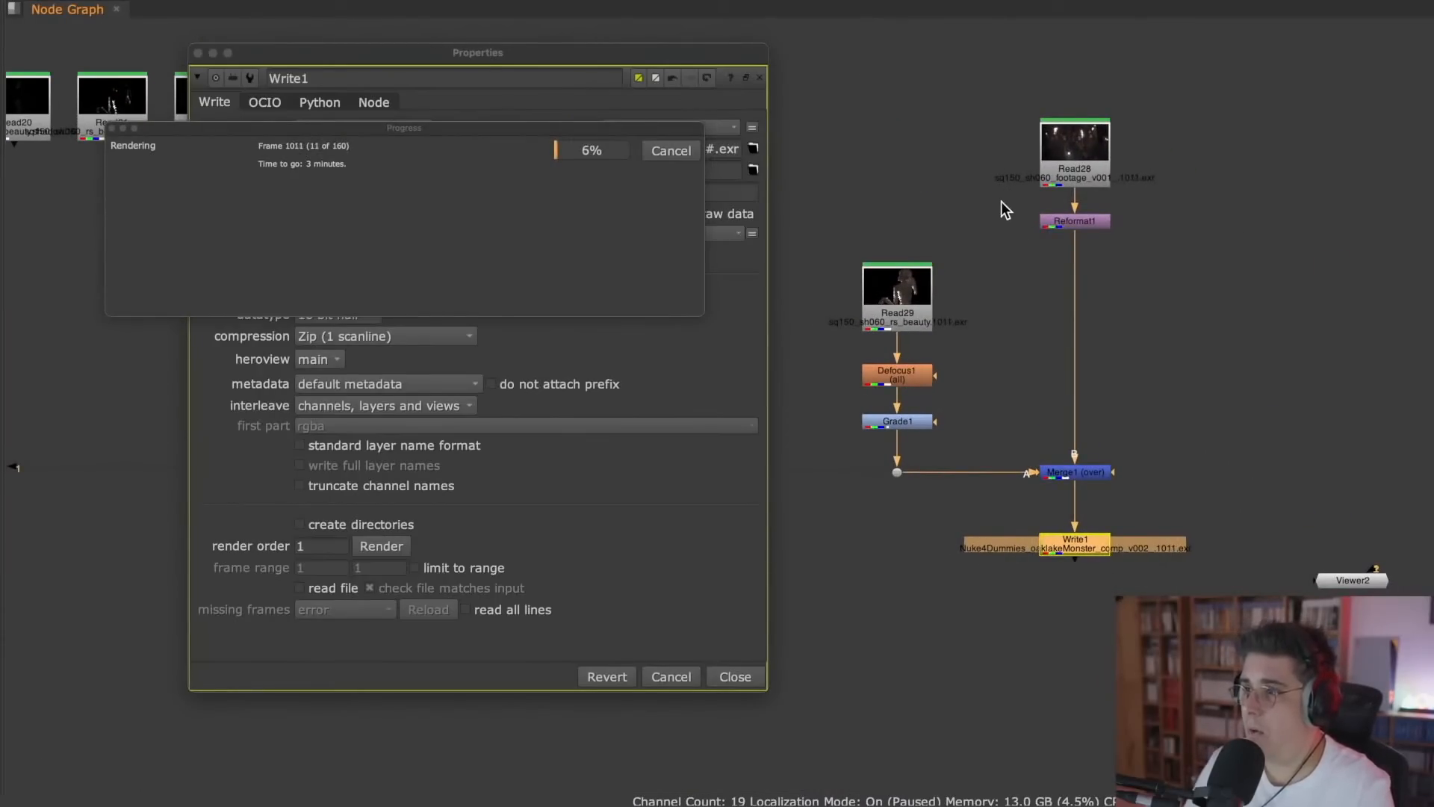
scroll(1006, 352, "down", 2)
scroll(1006, 354, "down", 3)
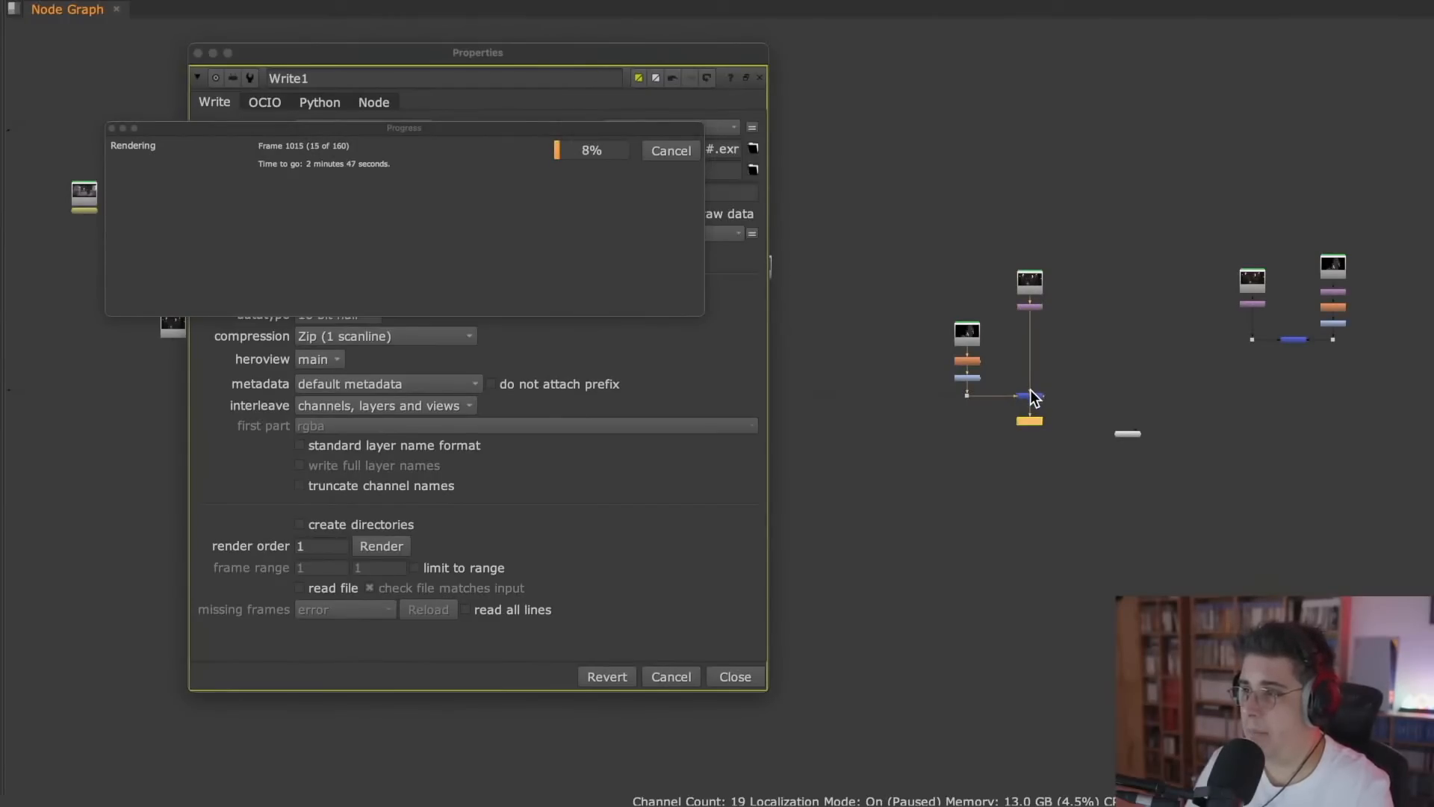
scroll(1036, 370, "up", 3)
scroll(1038, 378, "up", 2)
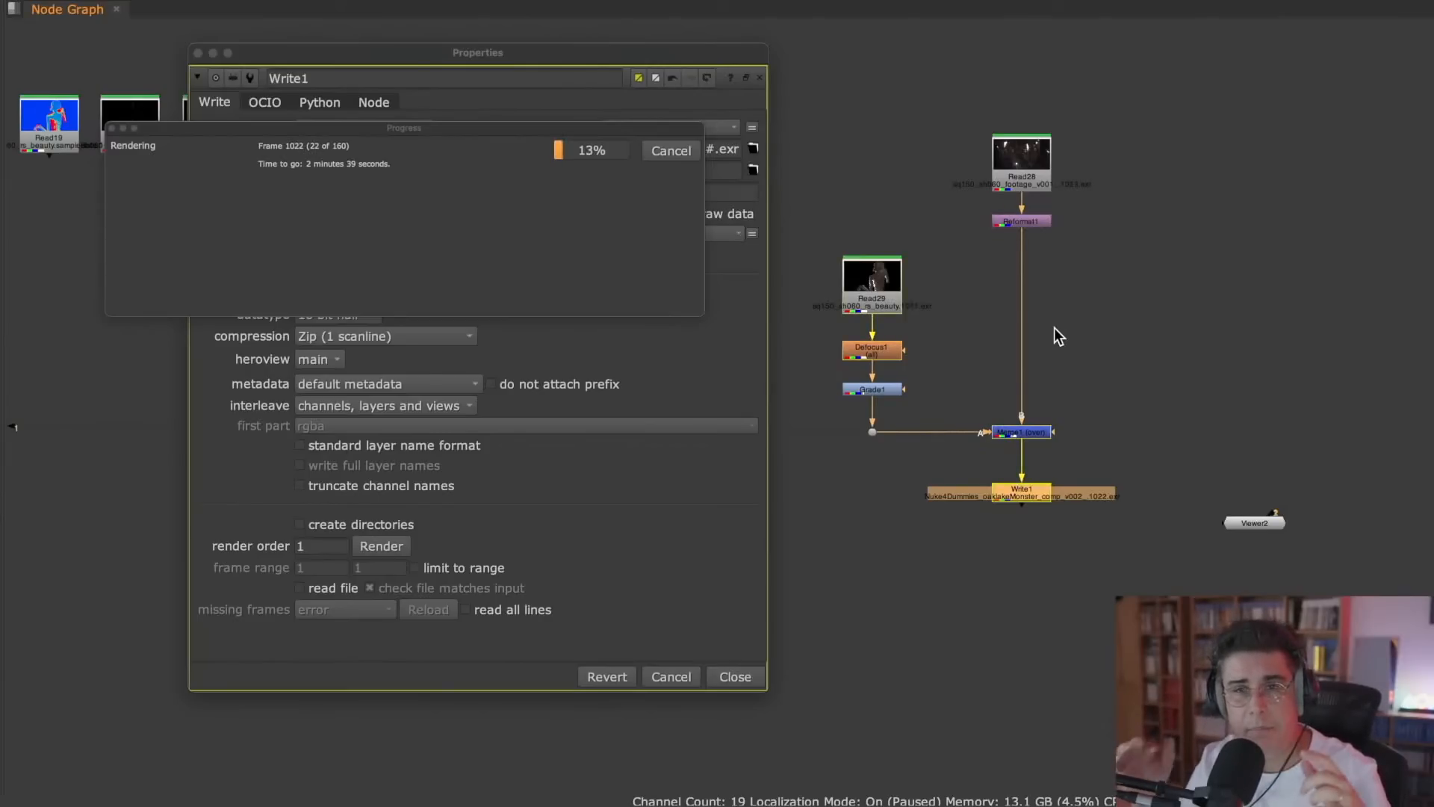
- Cancel the running render and check in Write1's output folder which frames have been written
left_click(199, 53)
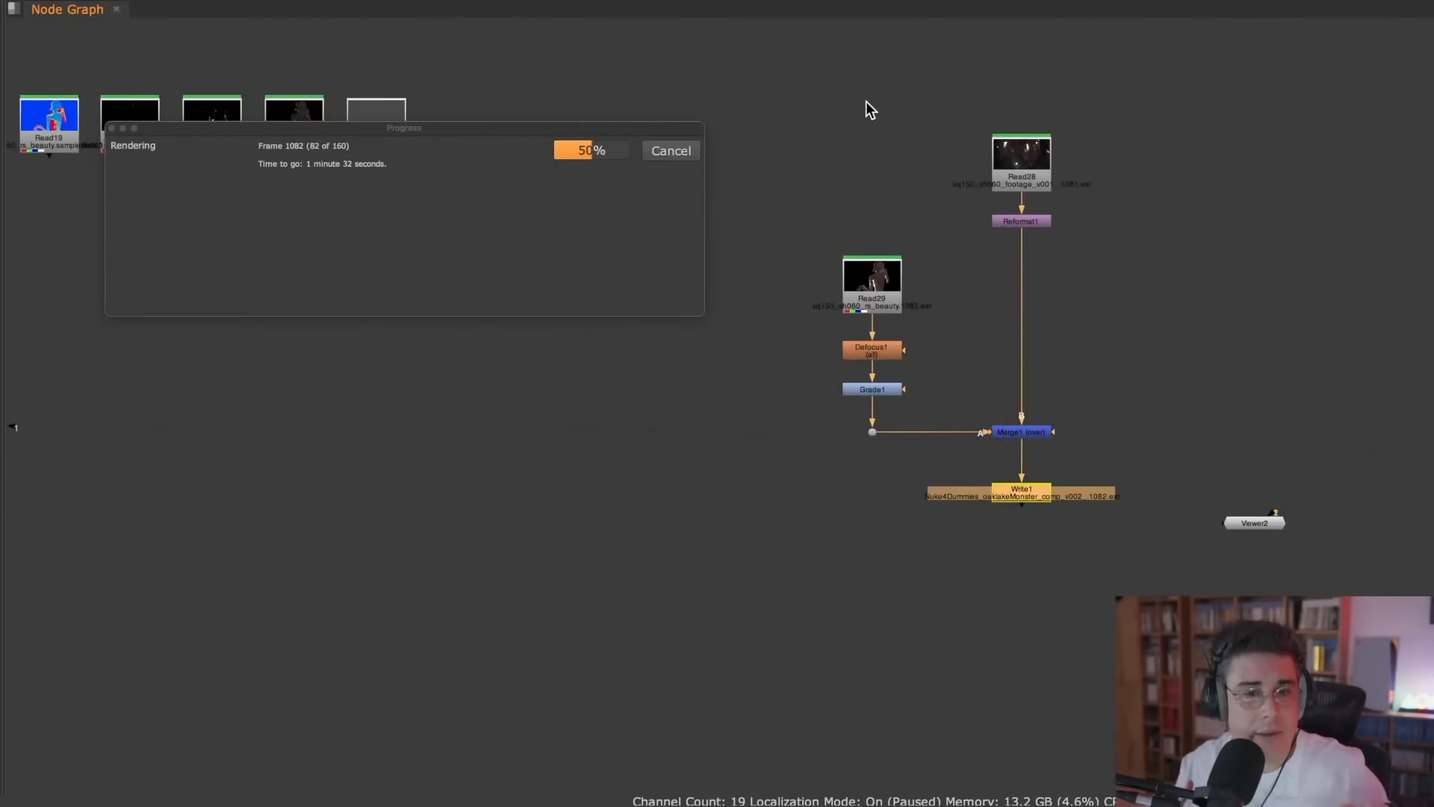
left_click(680, 153)
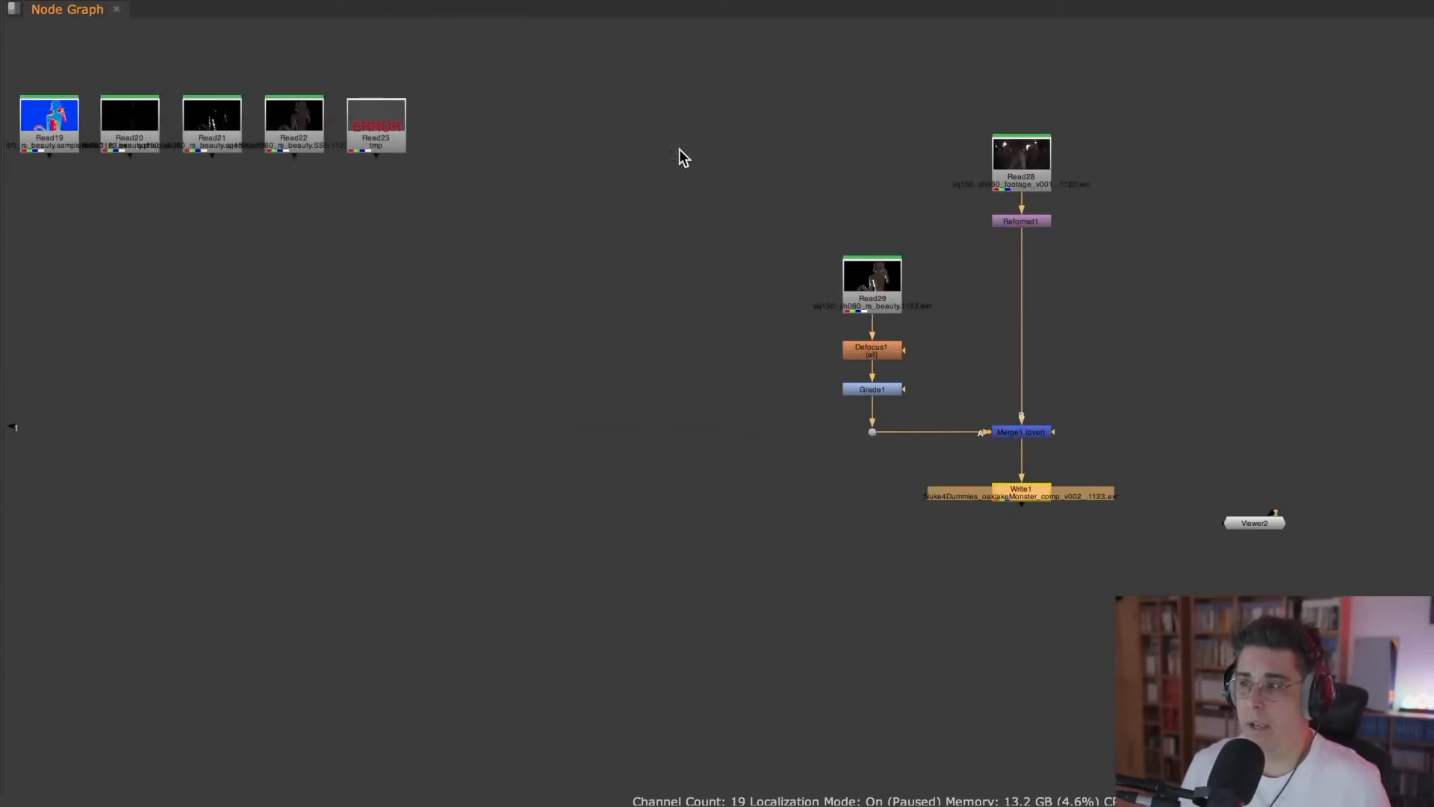
double_click(1006, 494)
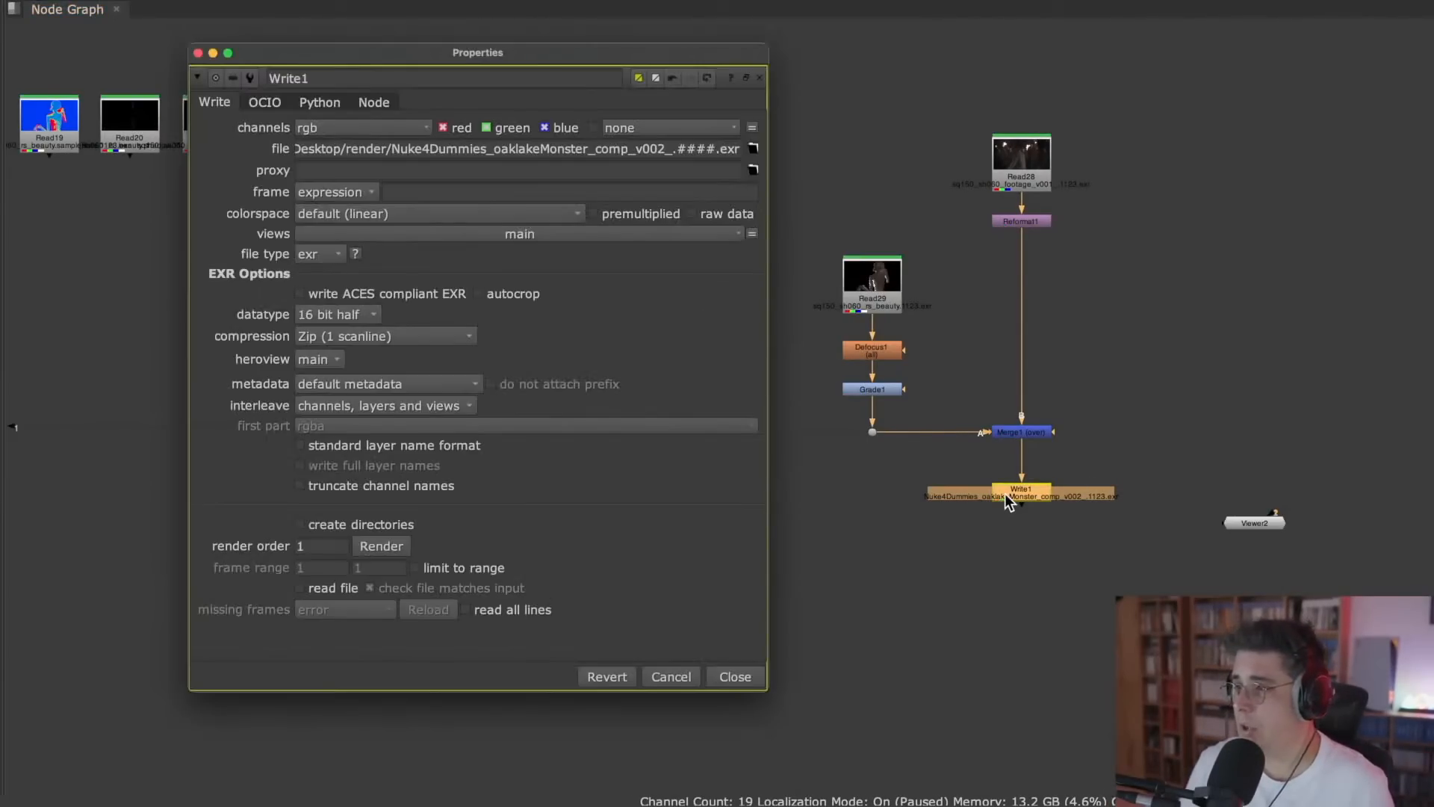
left_click(753, 149)
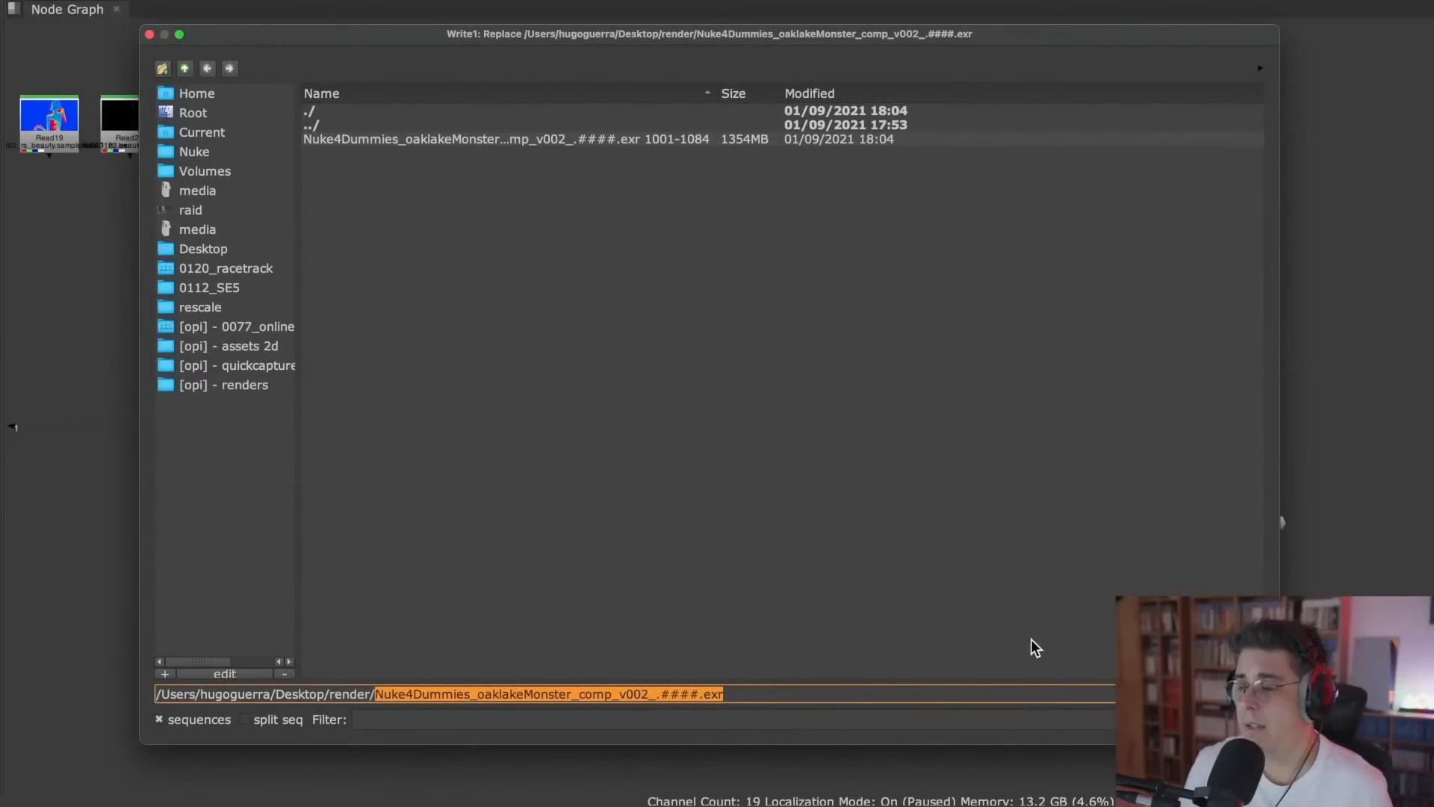
left_click(1232, 720)
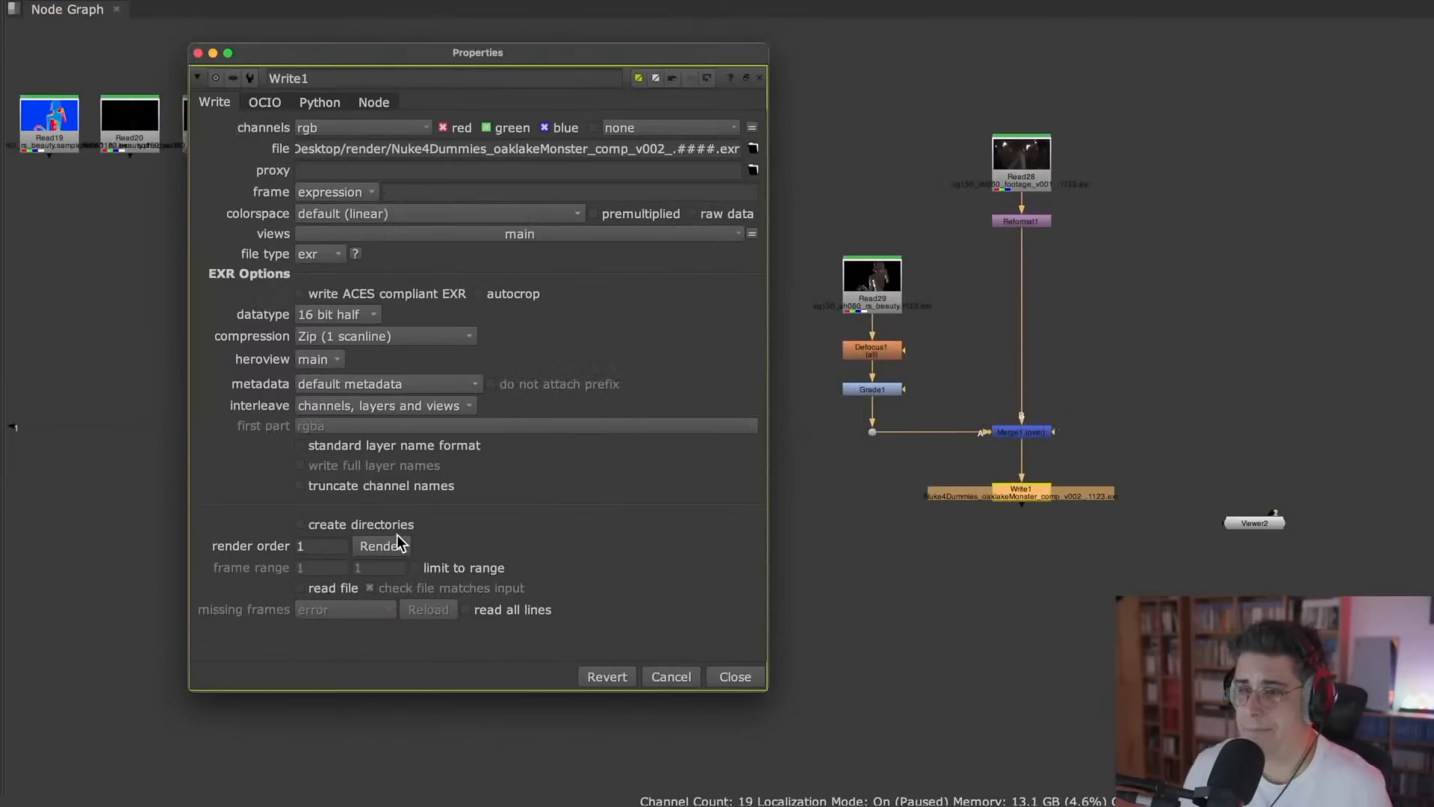
- Resume the Write1 render over the frame range 1084-1160
left_click(395, 538)
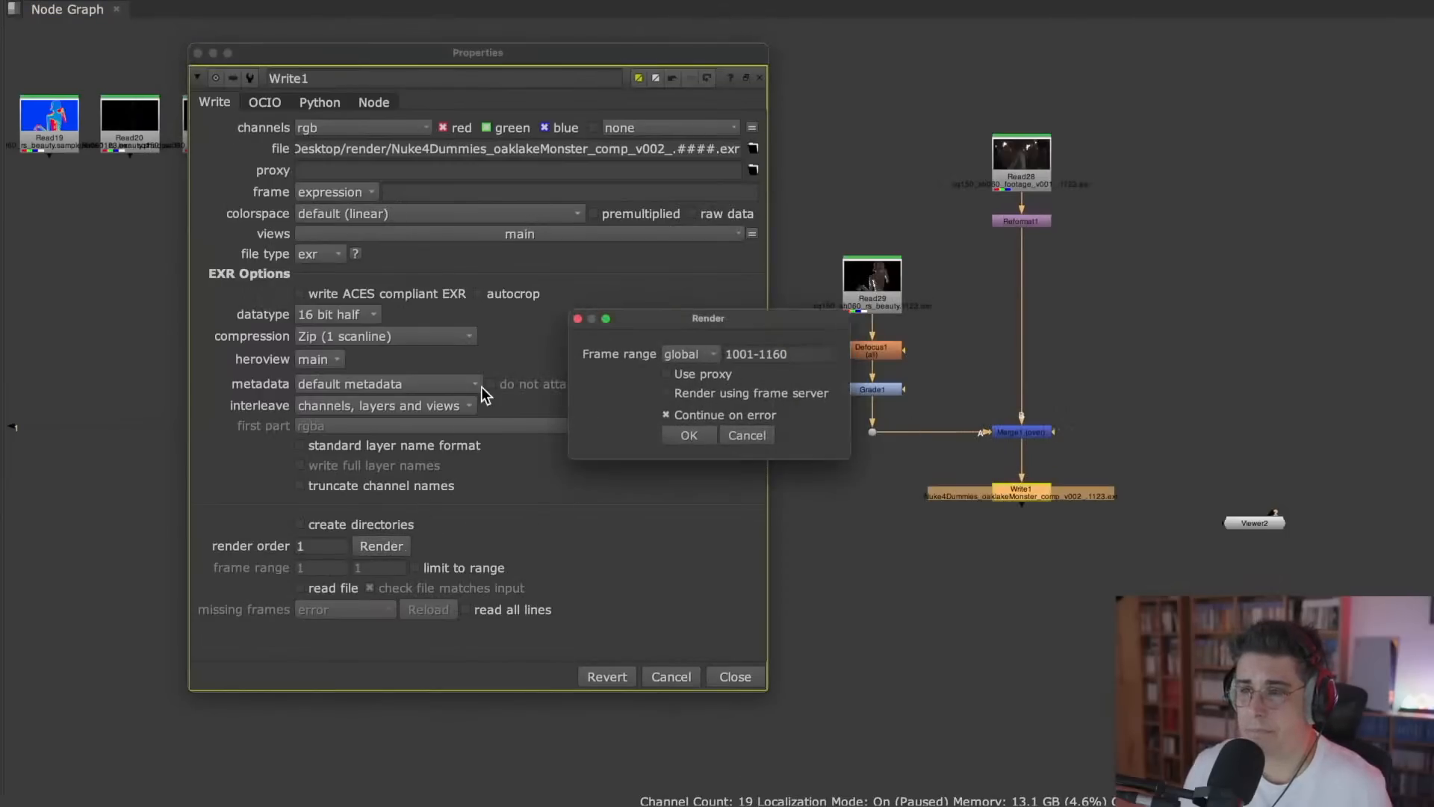
double_click(756, 351)
type("1084")
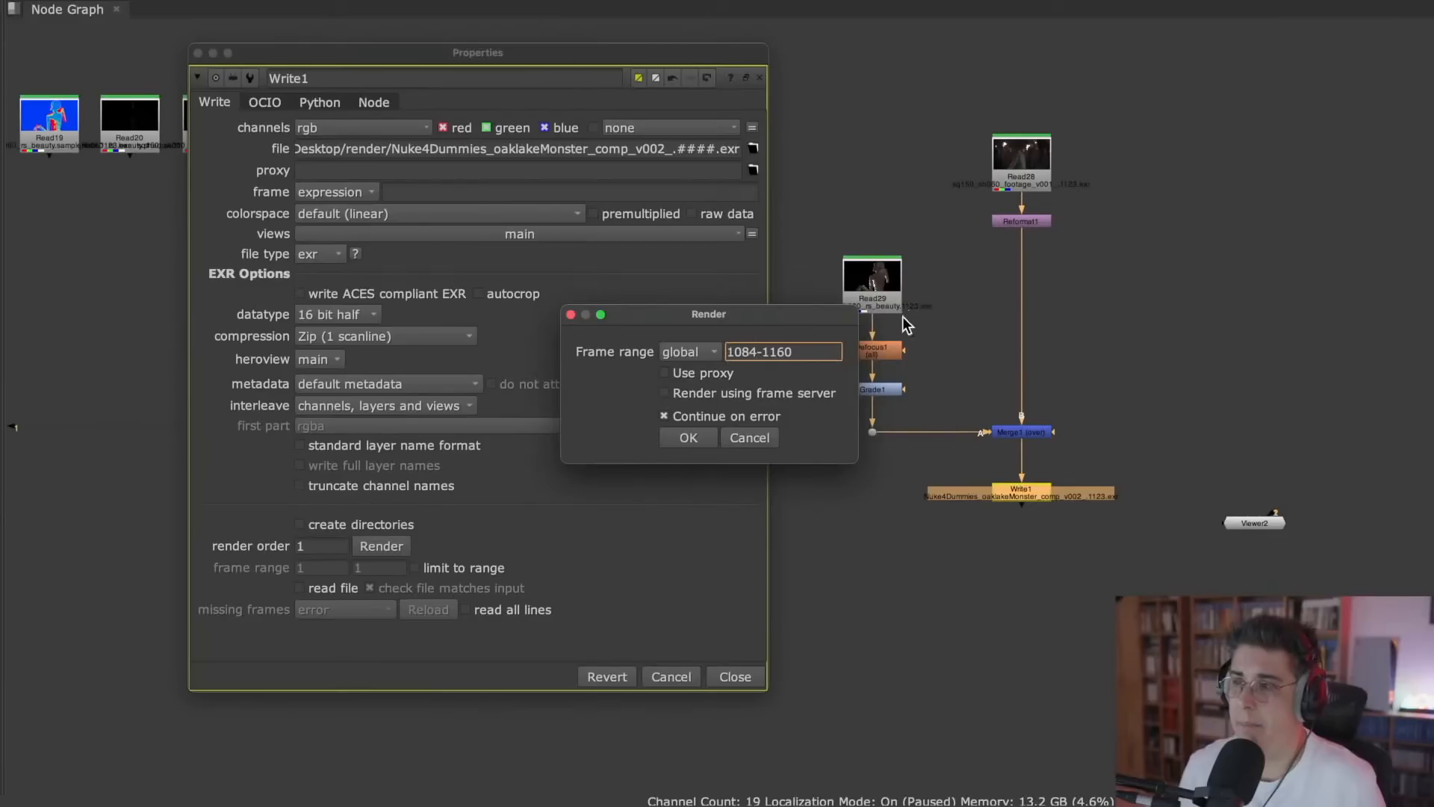
left_click(686, 438)
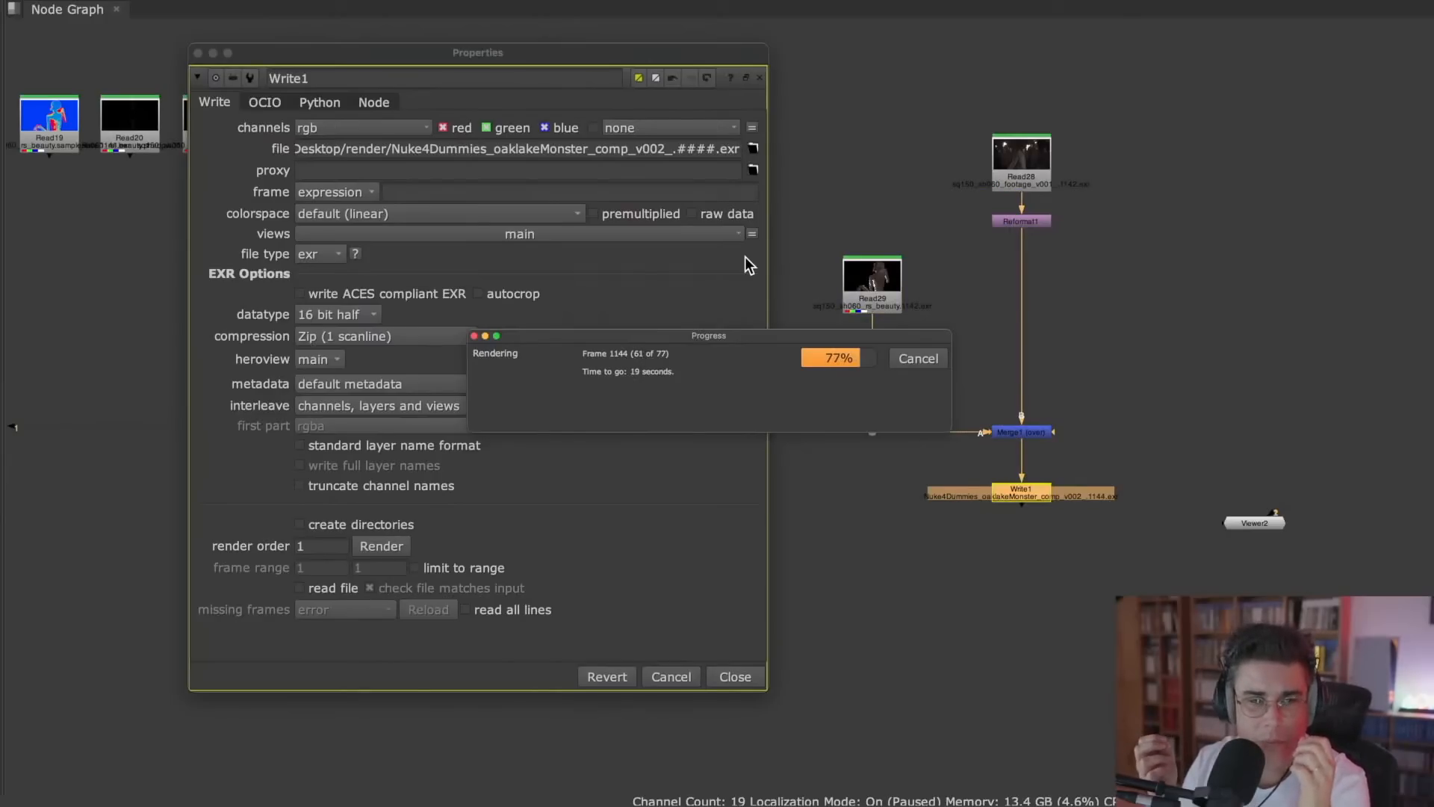
- Switch to Finder to inspect the system's CPU load, and return to Nuke
key("super+Tab")
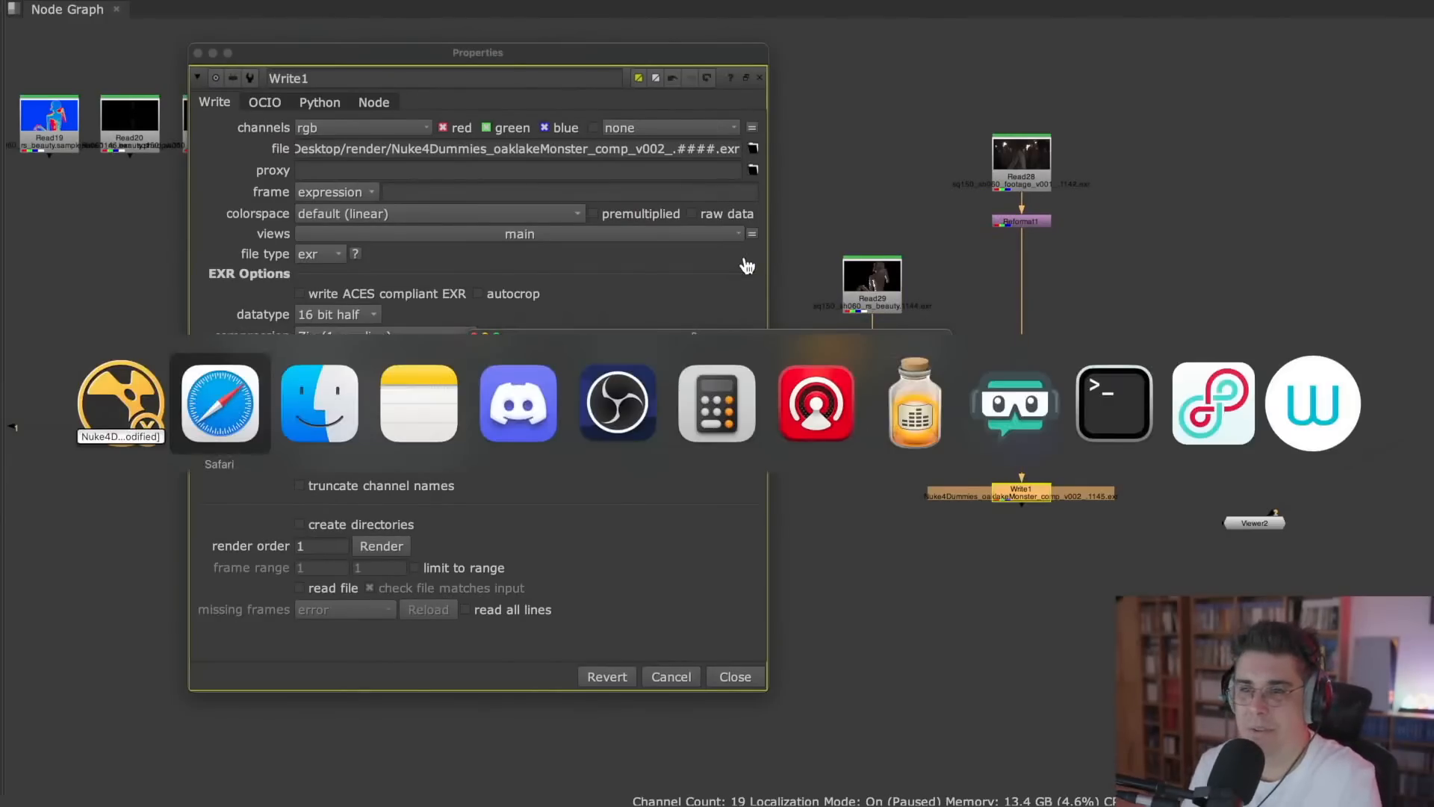
key("super+Tab")
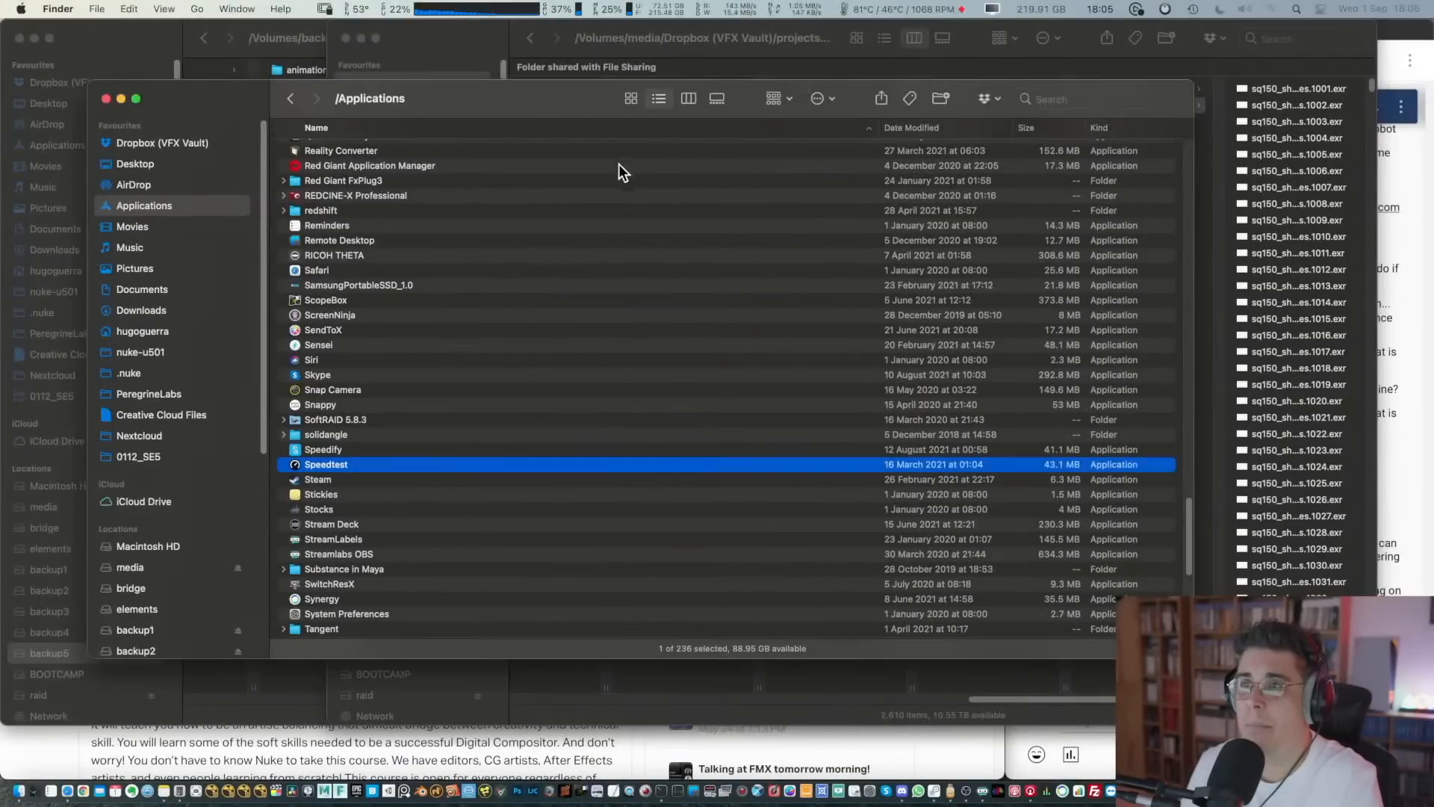
left_click(525, 17)
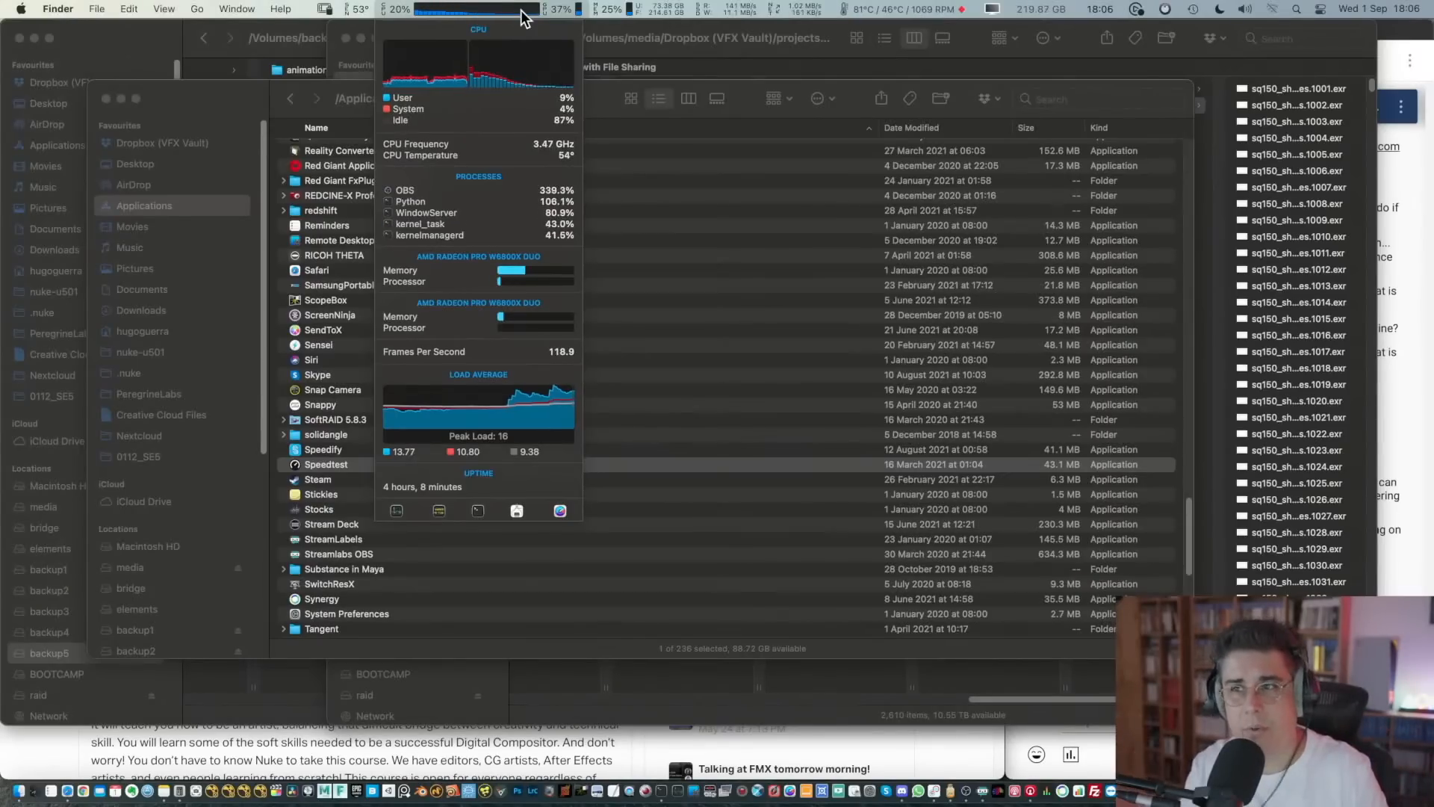
key("super+Tab")
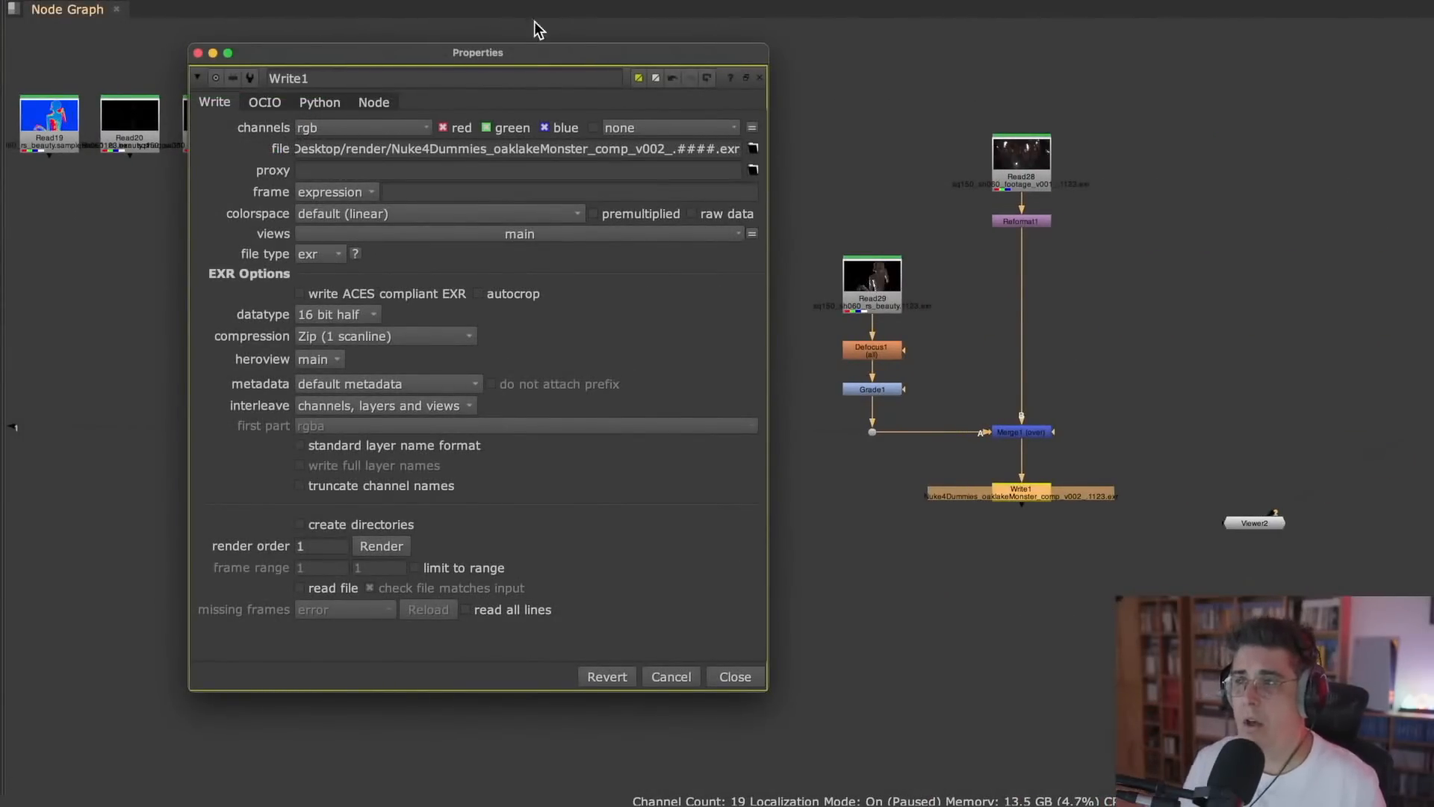
- Close the Write1 properties and read in the rendered Nuke4Dummies_oaklakeMonster_comp_v002_.####.exr sequence, placing its Read node below Write1
left_click(912, 152)
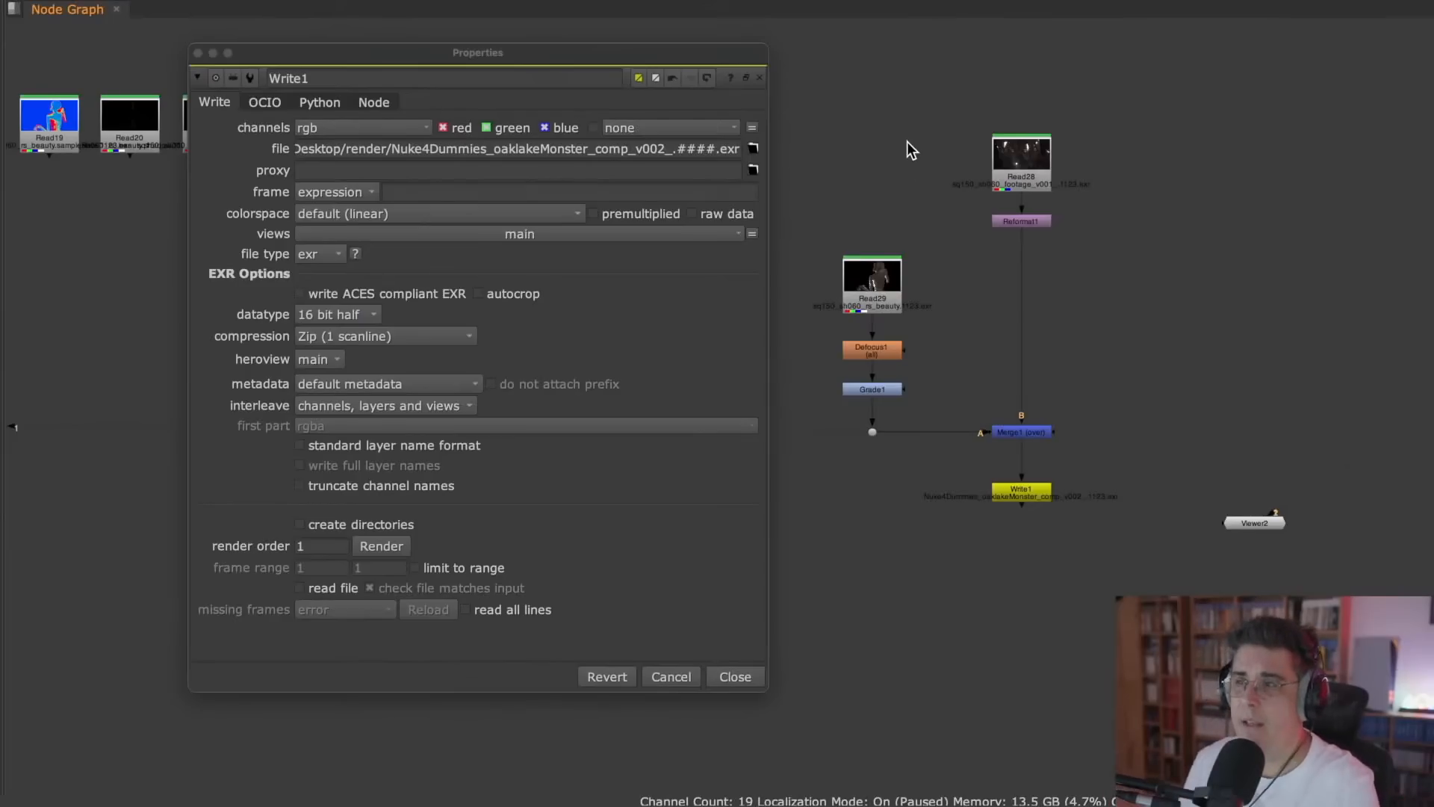
left_click(740, 678)
middle_click_drag(876, 560, 528, 412)
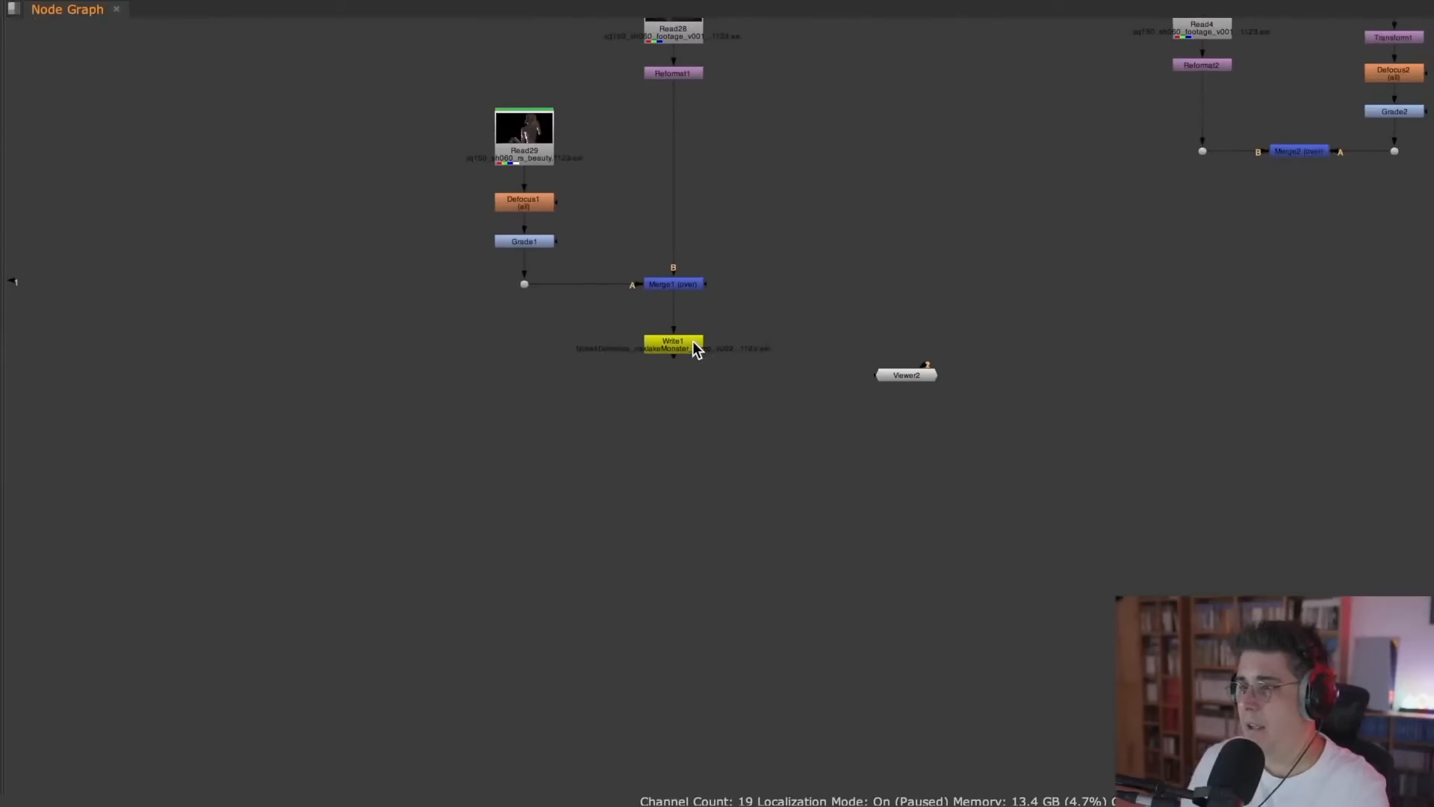
left_click(687, 431)
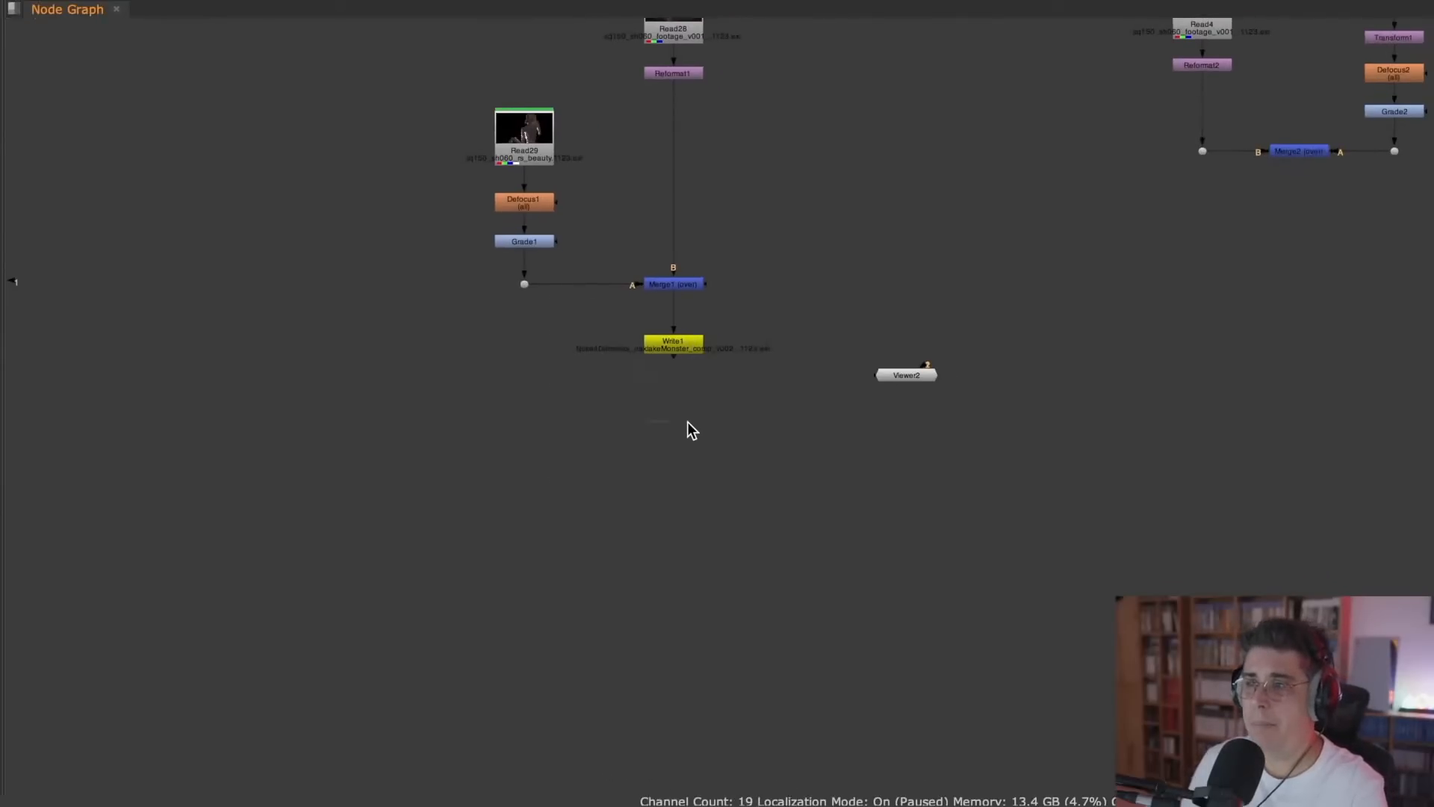
key("r")
double_click(555, 113)
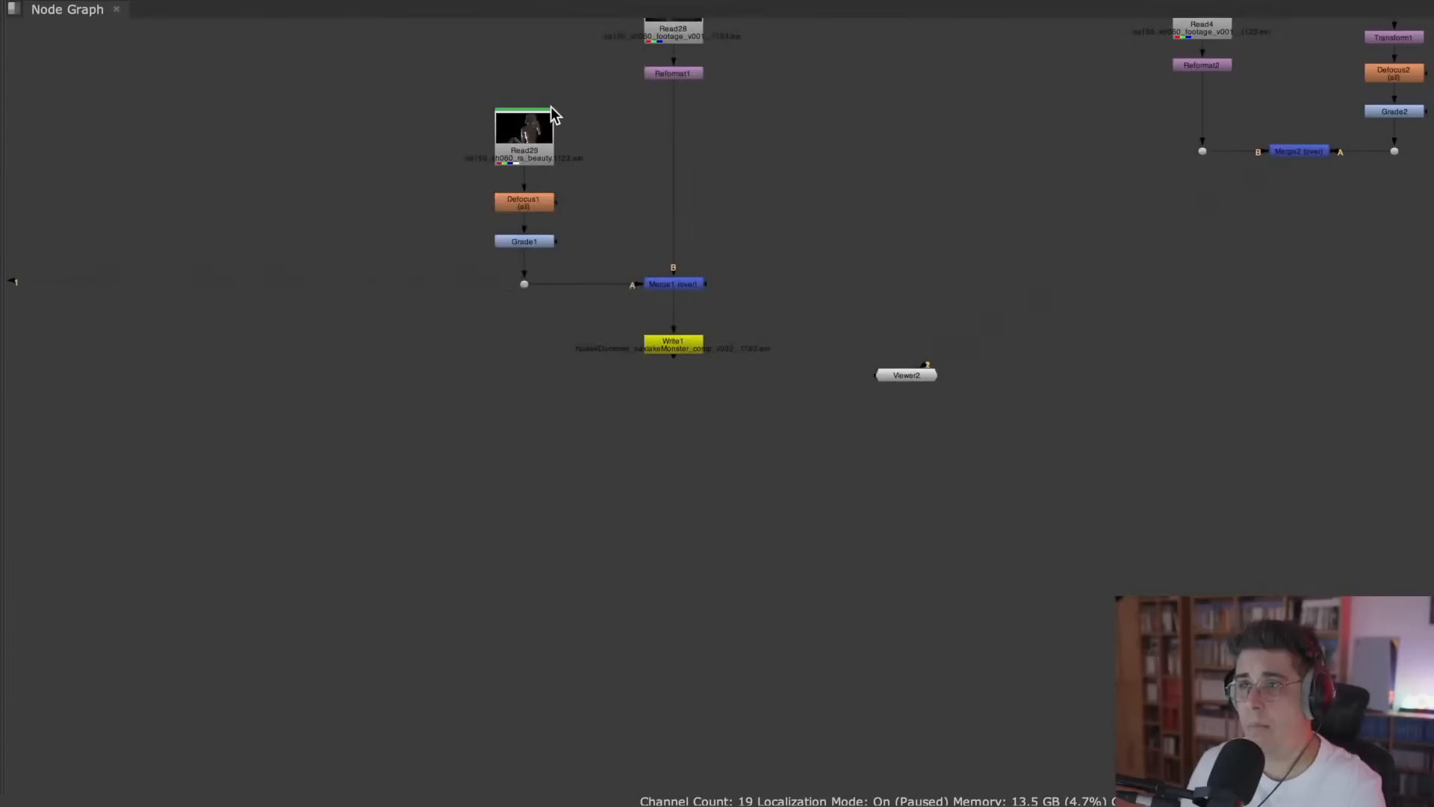
left_click(629, 635)
left_click_drag(708, 411, 692, 433)
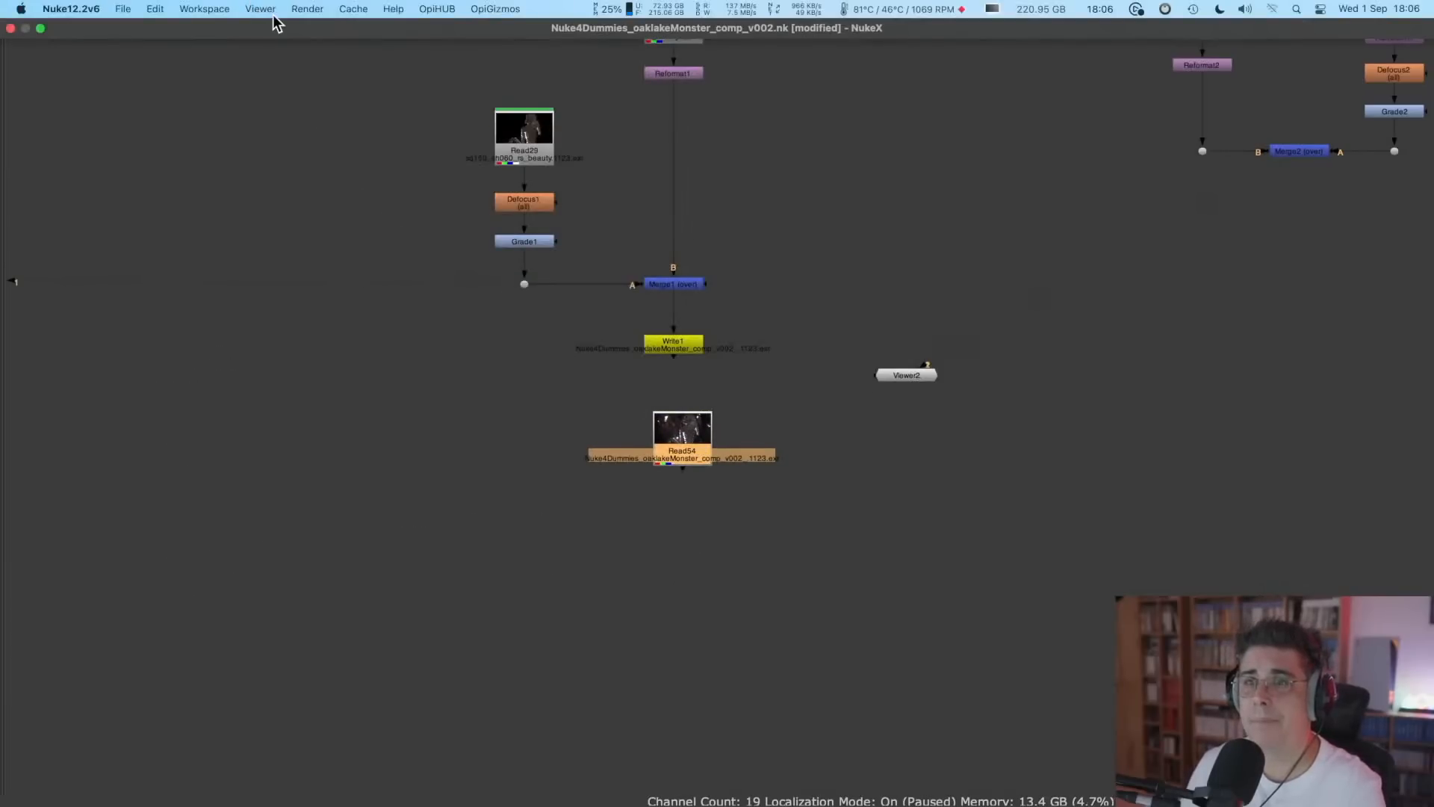
- Unpause the cache localization
left_click(307, 8)
mouse_move(353, 9)
mouse_move(380, 138)
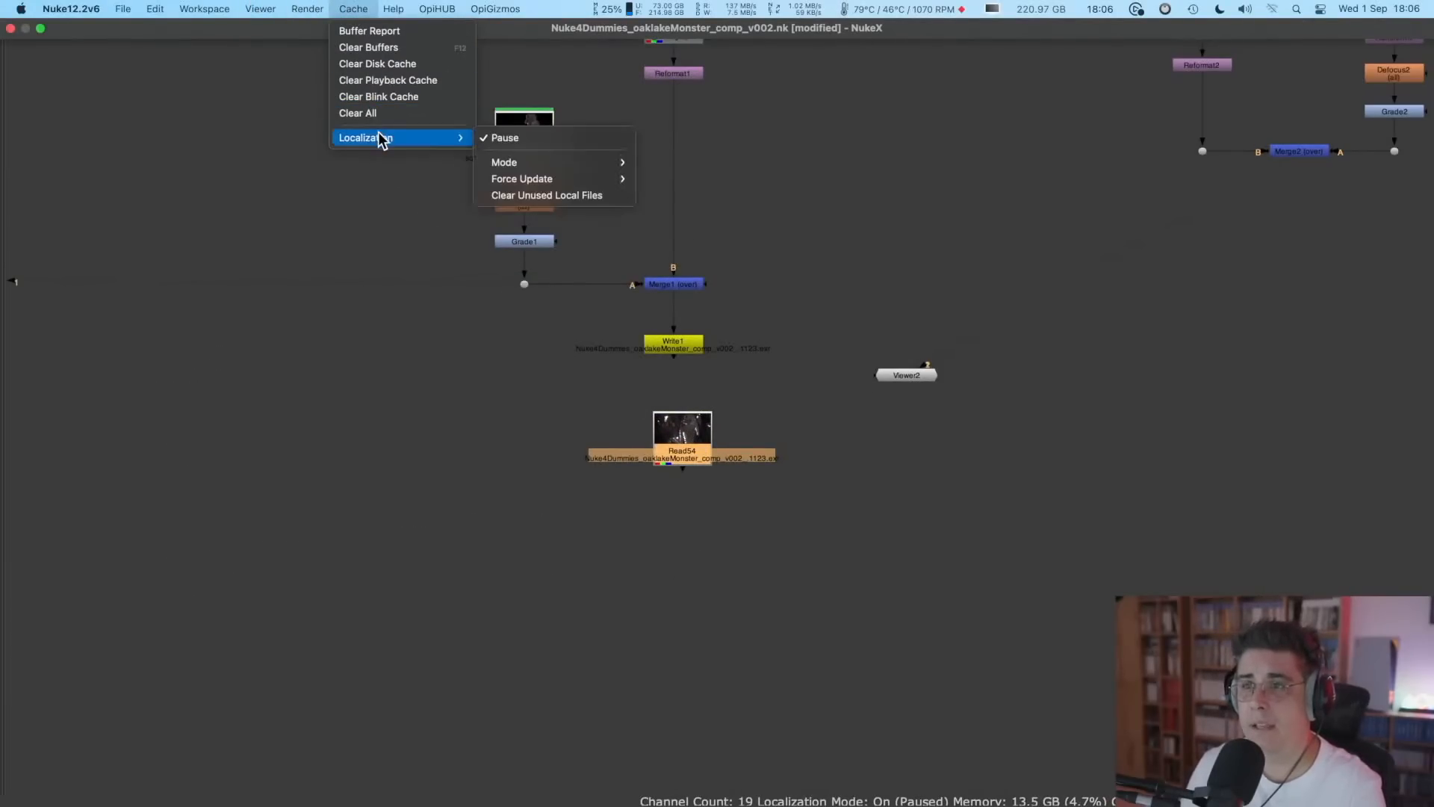
left_click(505, 137)
left_click(782, 260)
middle_click_drag(763, 284, 952, 389)
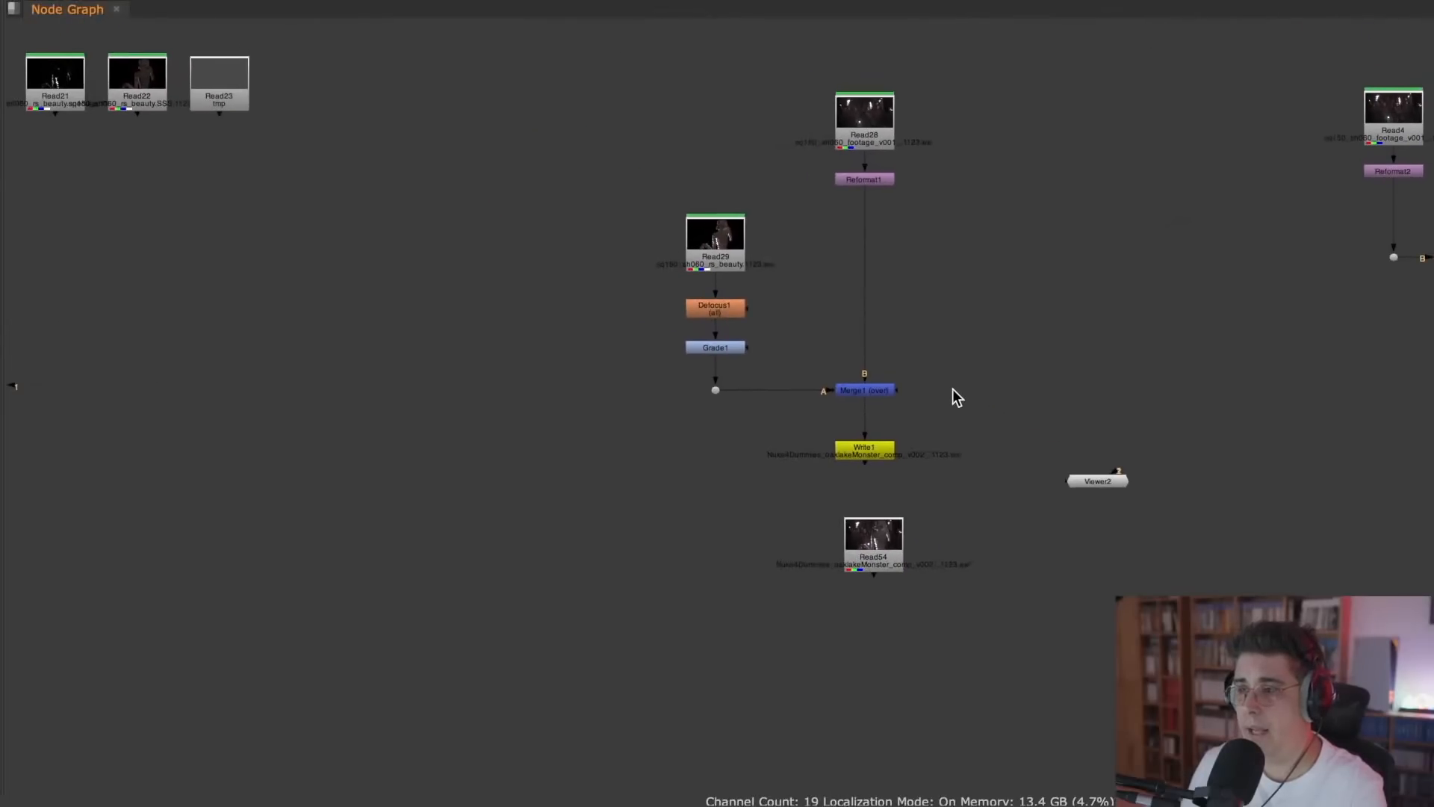
- Examine the file path, format and frame range of the rendered sequence's Read node, and close its properties
left_click(872, 566)
double_click(870, 562)
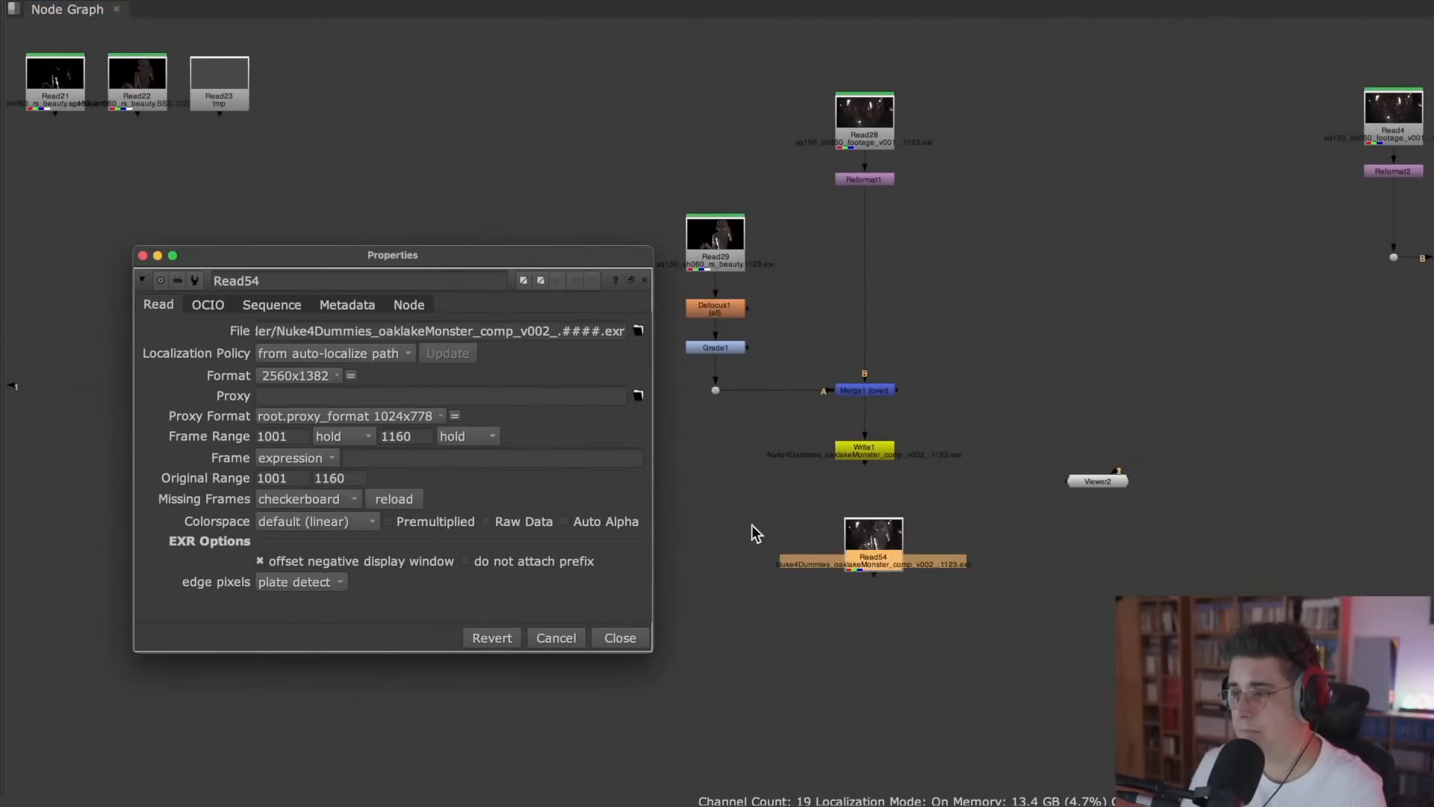
left_click(619, 639)
left_click(989, 518)
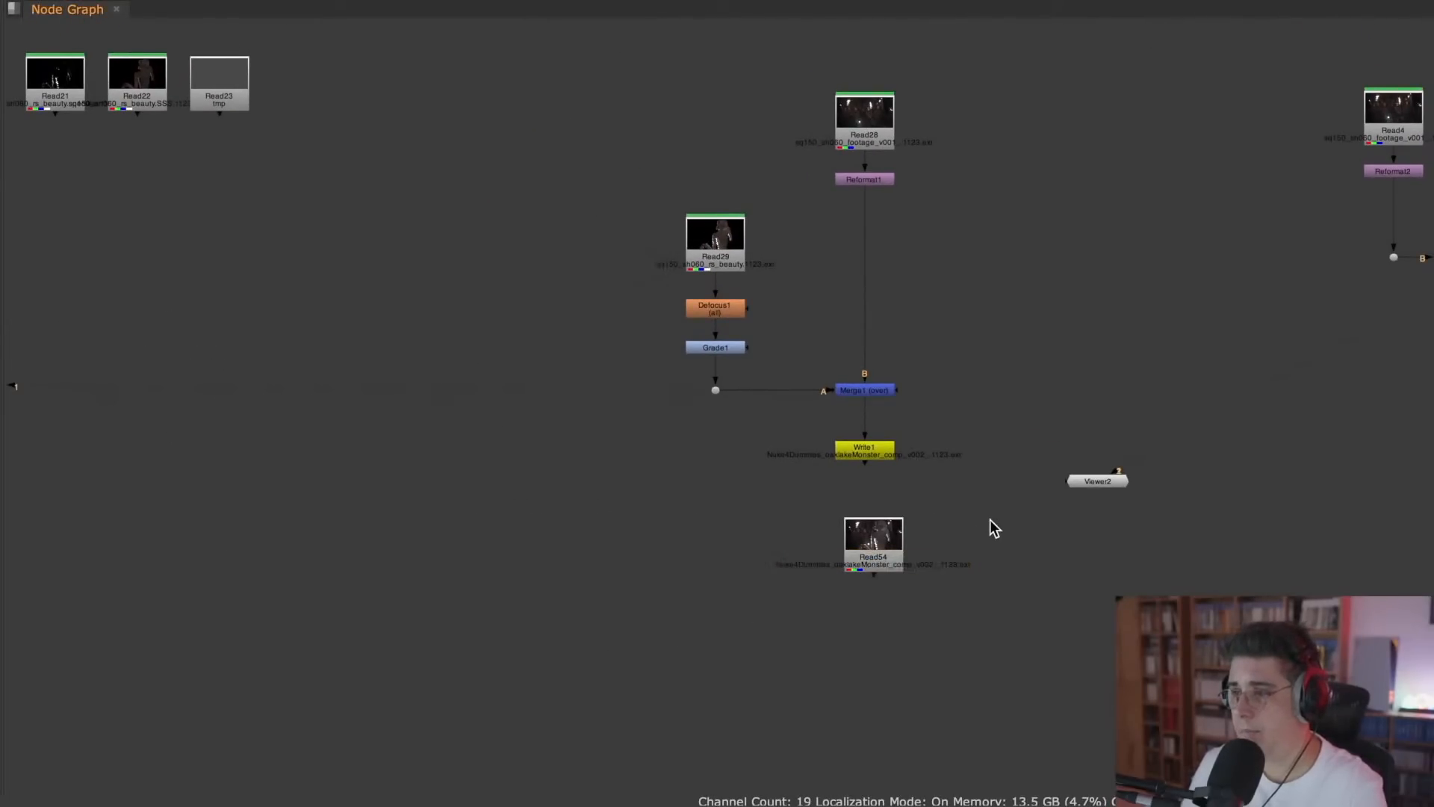
- Restore the Viewer layout and display the rendered sequence's Read node in Viewer1
key("space")
middle_click_drag(1001, 440, 1257, 378)
left_click_drag(1118, 466, 1115, 461)
key("1")
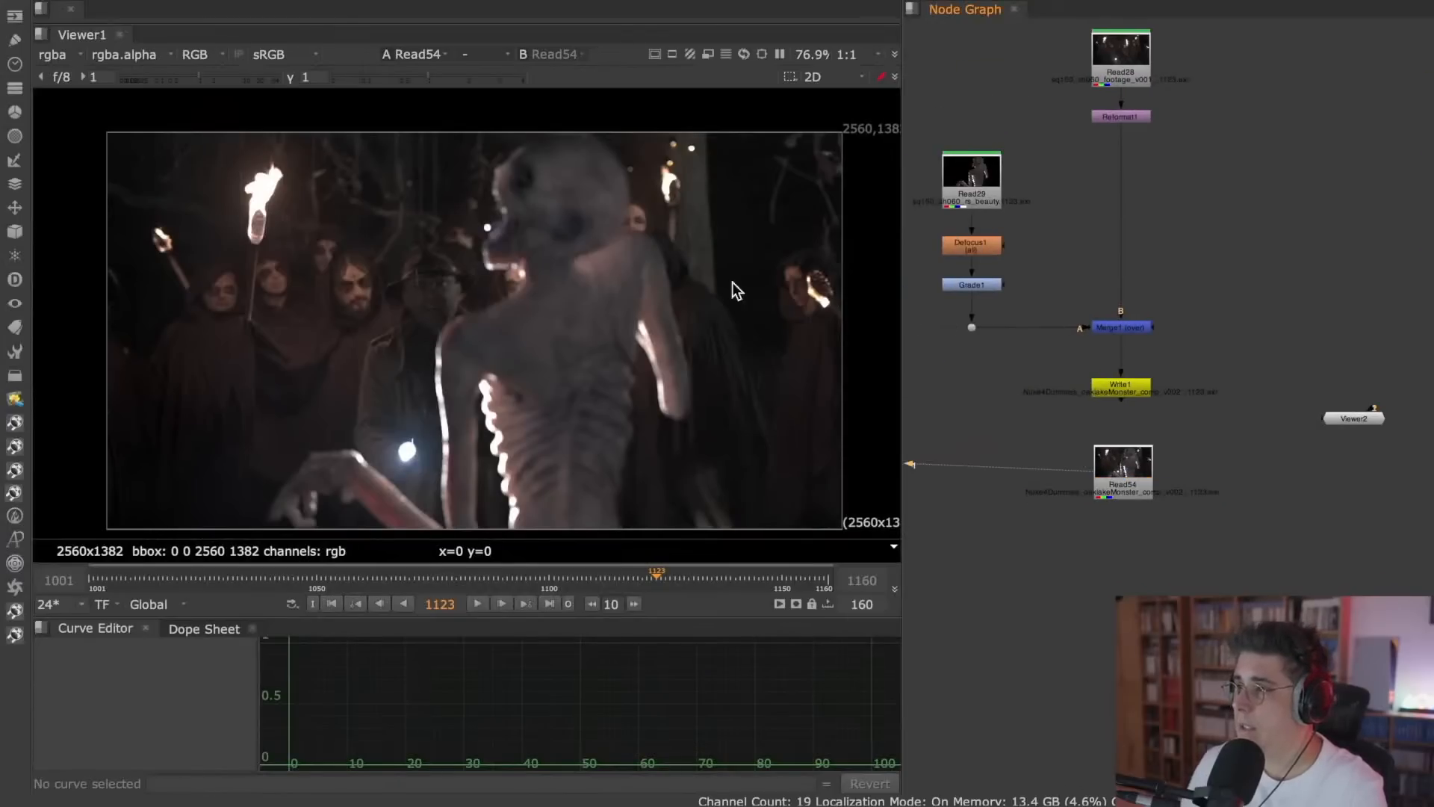
- Review the available modes for cache localization
left_click(338, 9)
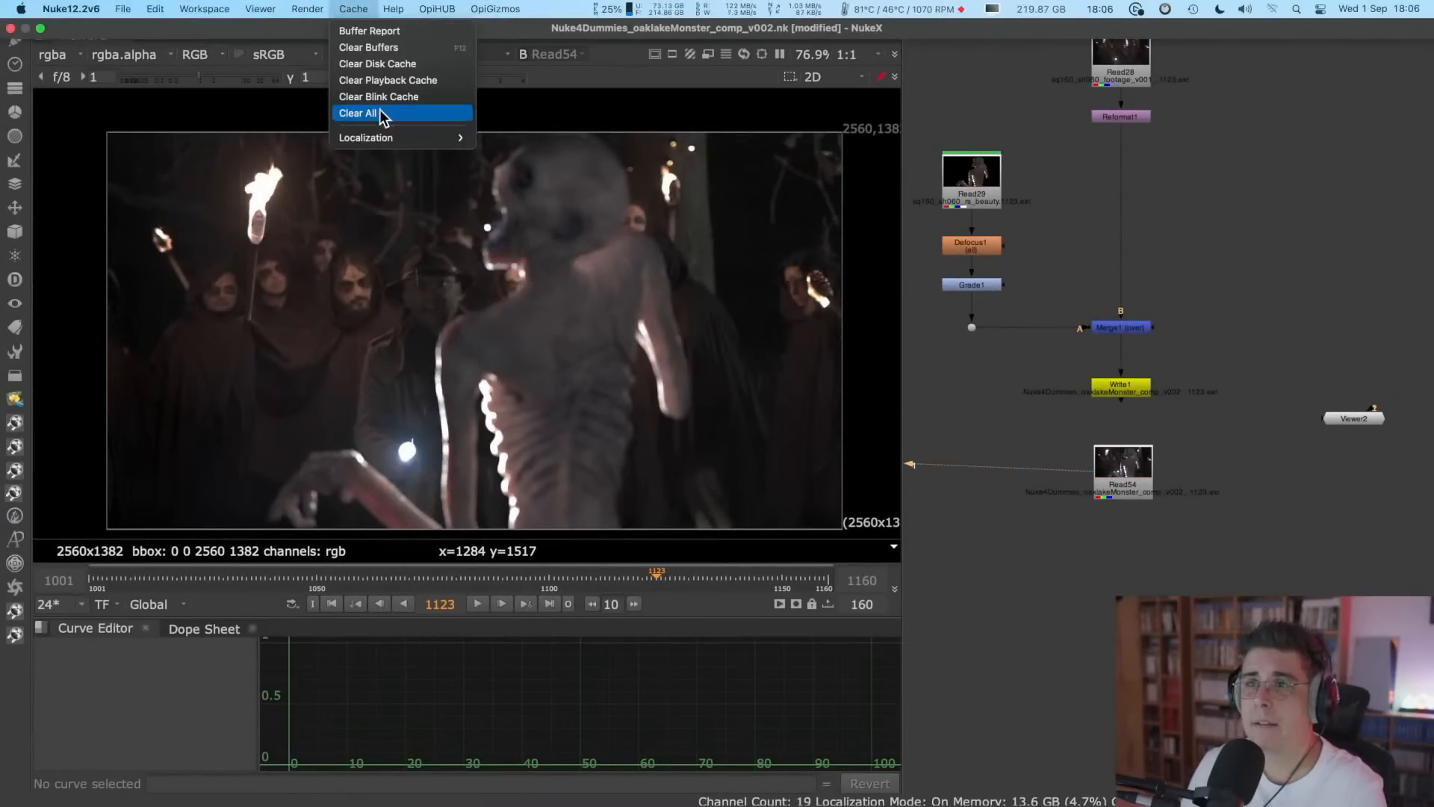
mouse_move(378, 137)
mouse_move(512, 162)
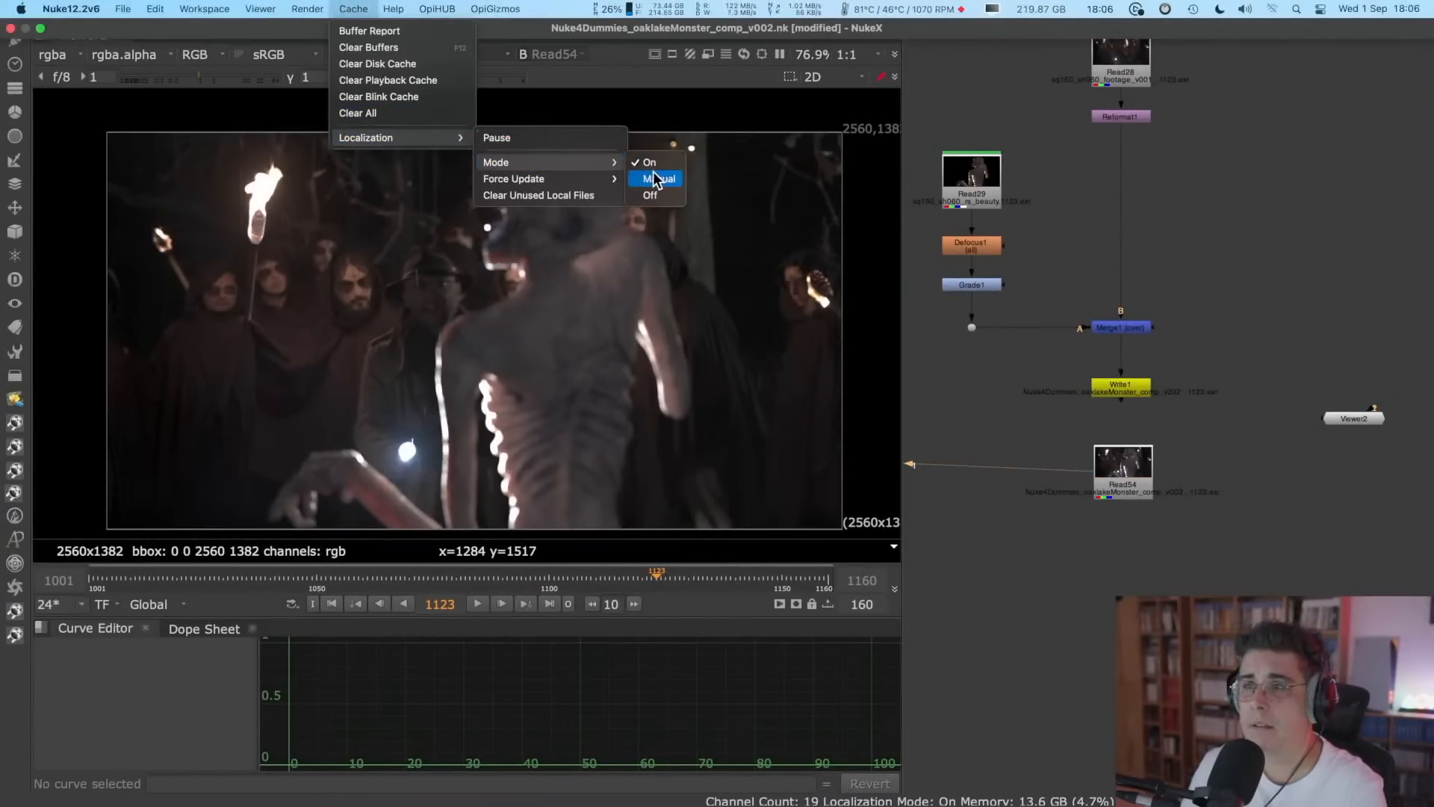
mouse_move(555, 180)
left_click(642, 180)
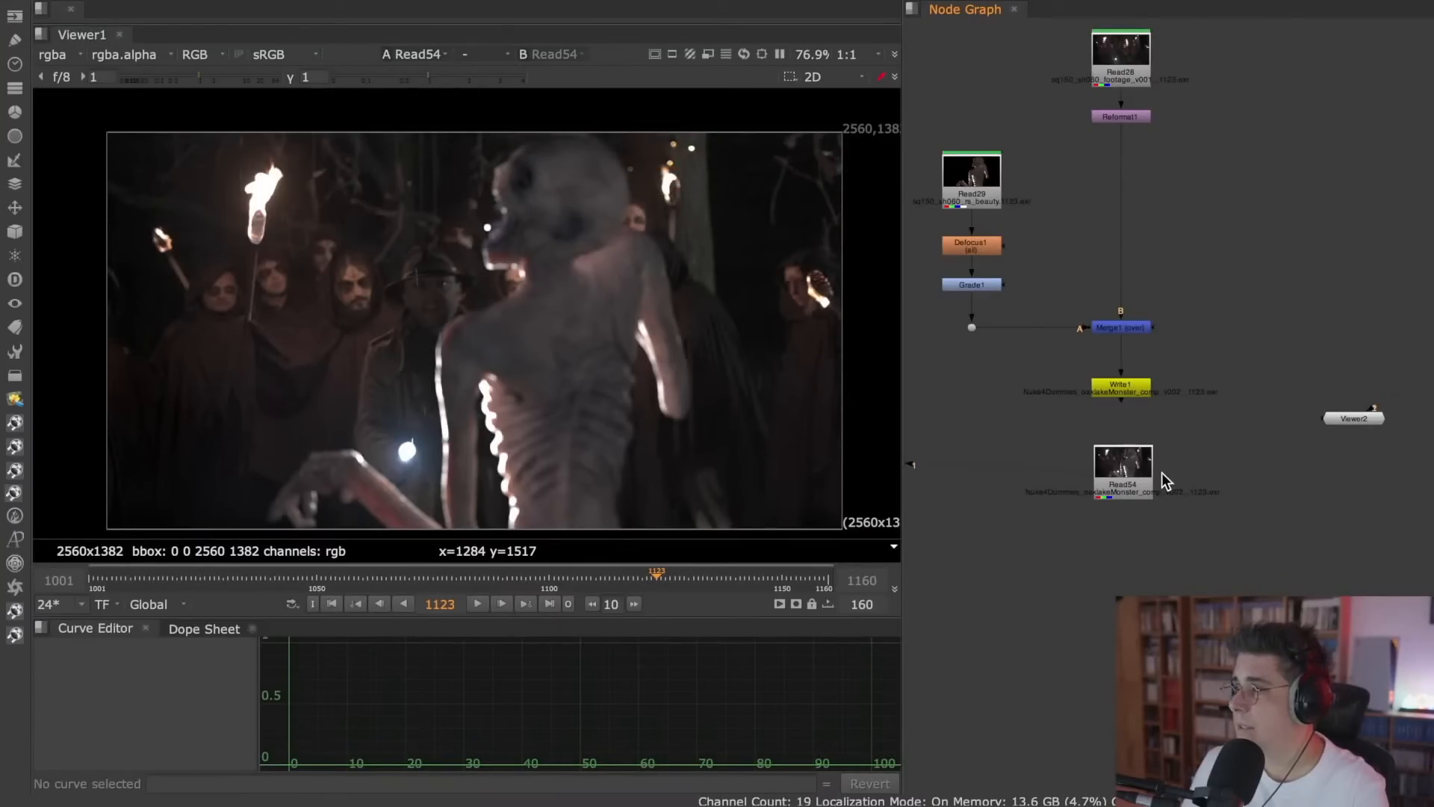
- Play back the rendered sequence in a maximized, zoomed-in Viewer and stop playback at frame 1026
left_click(1135, 466)
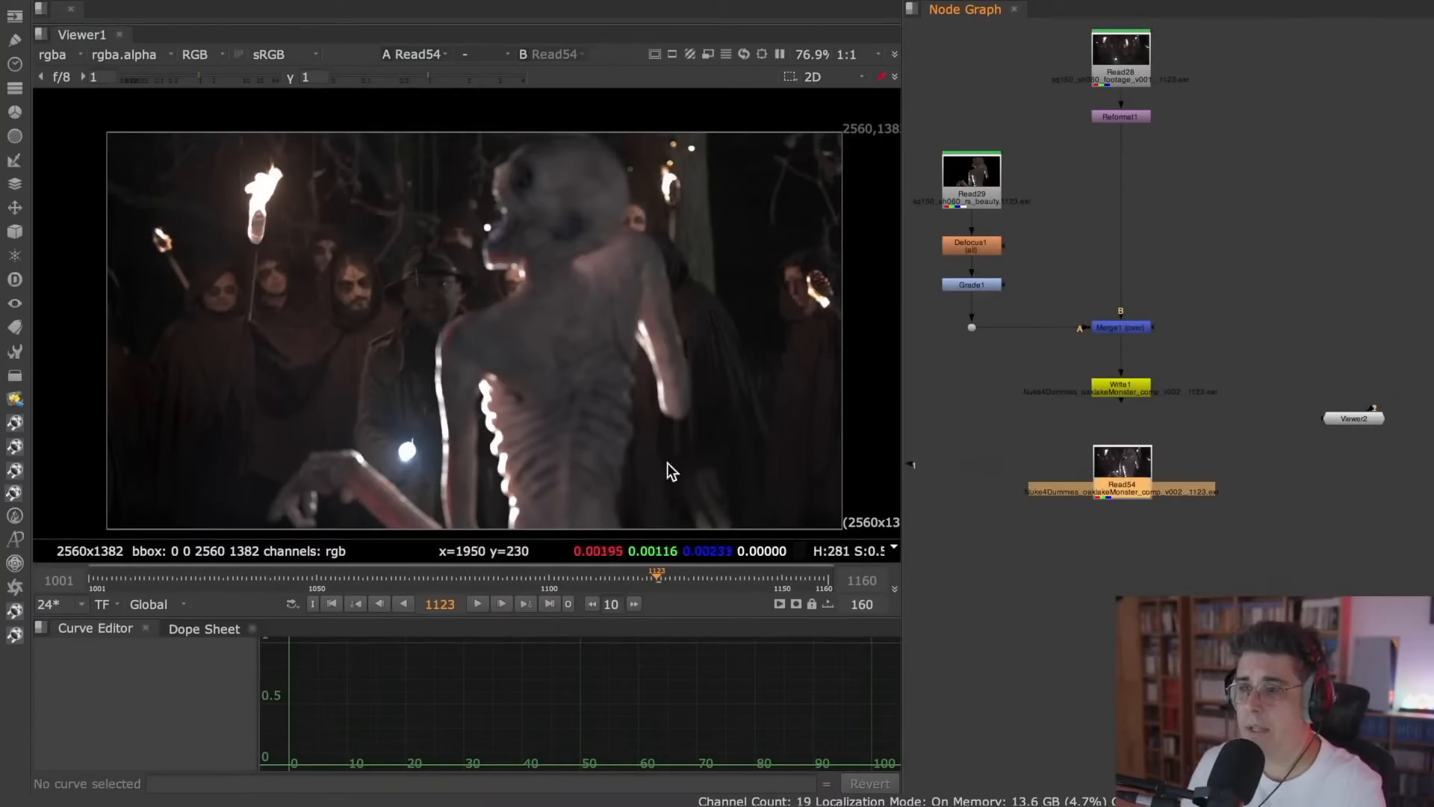
left_click(479, 602)
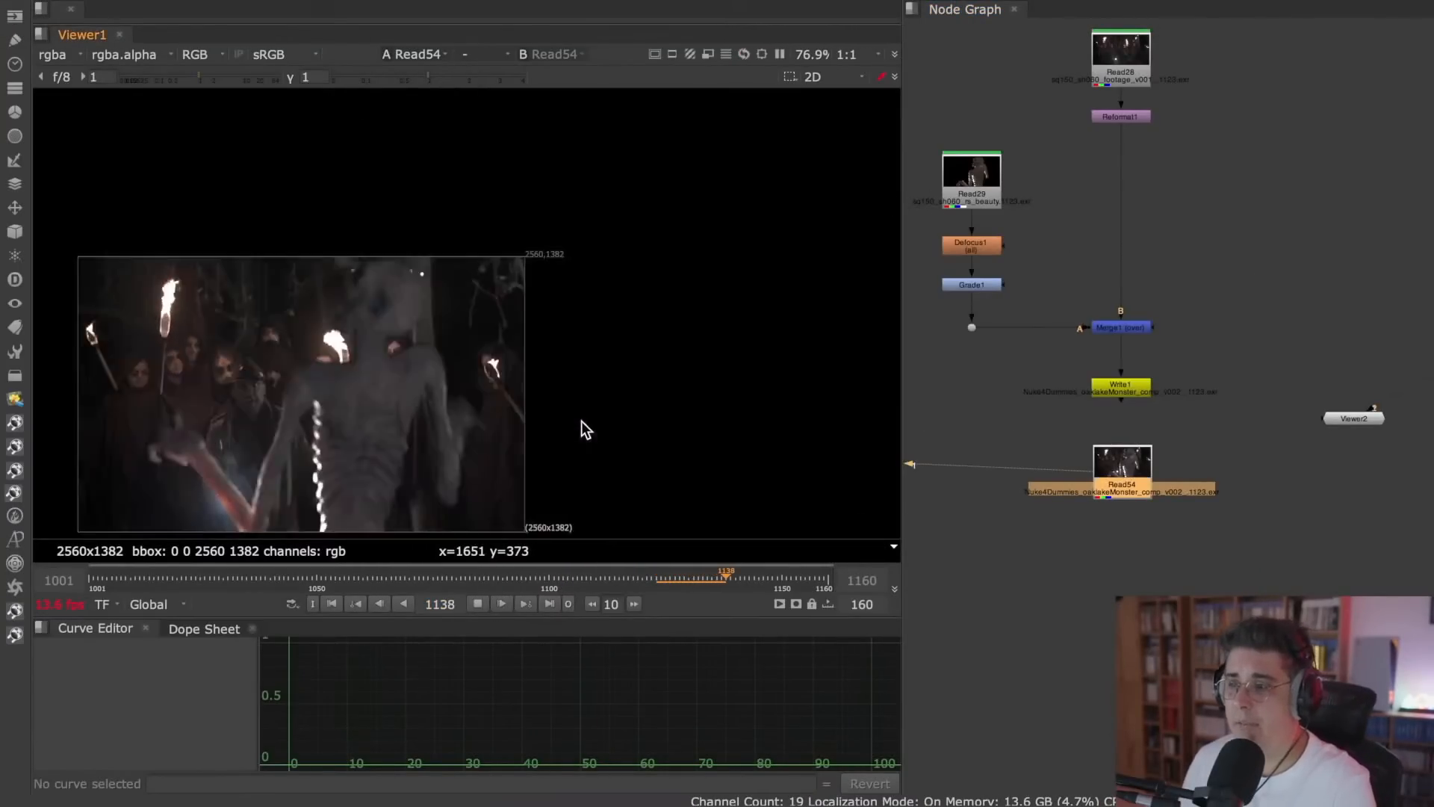
key("space")
scroll(780, 392, "up", 4)
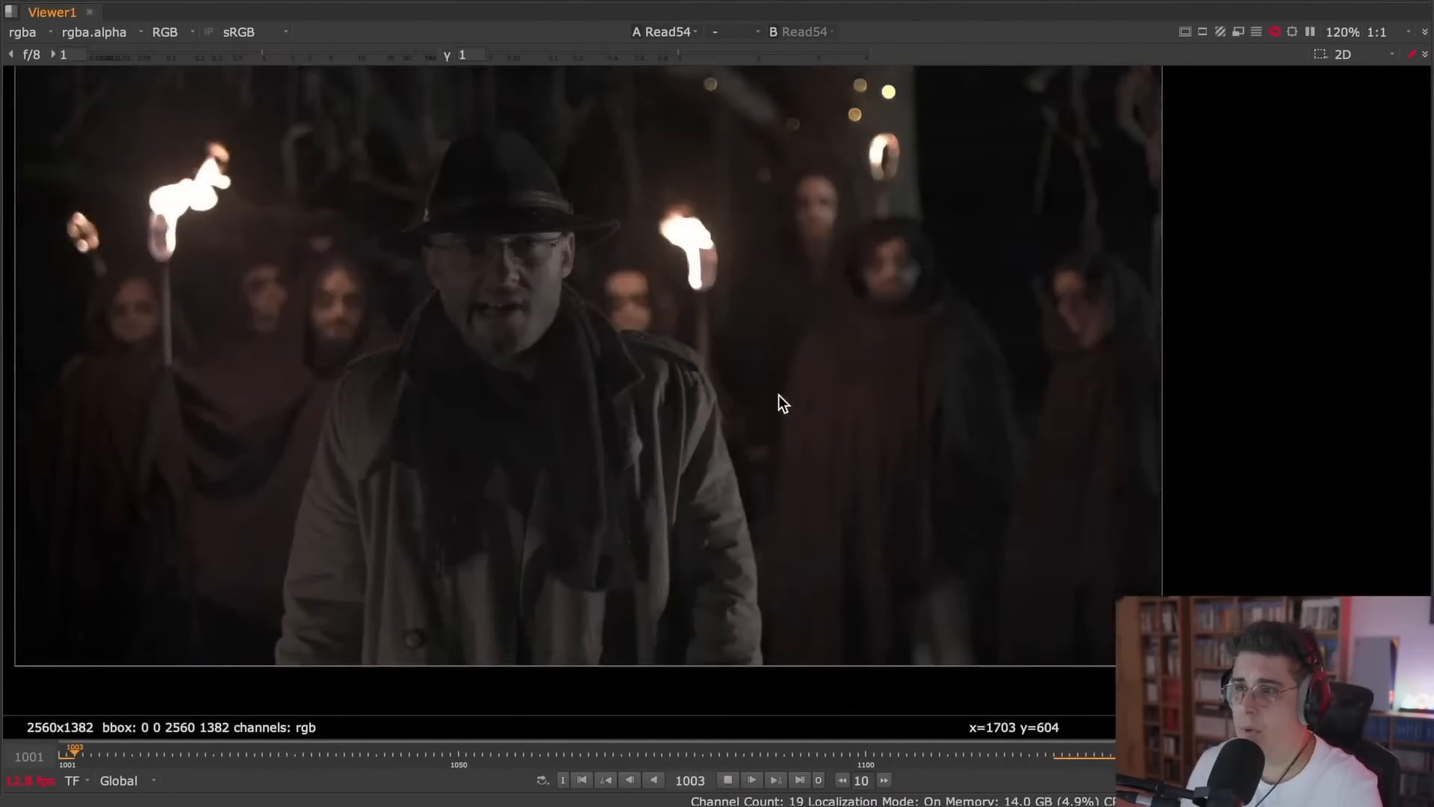
middle_click_drag(778, 394, 829, 416)
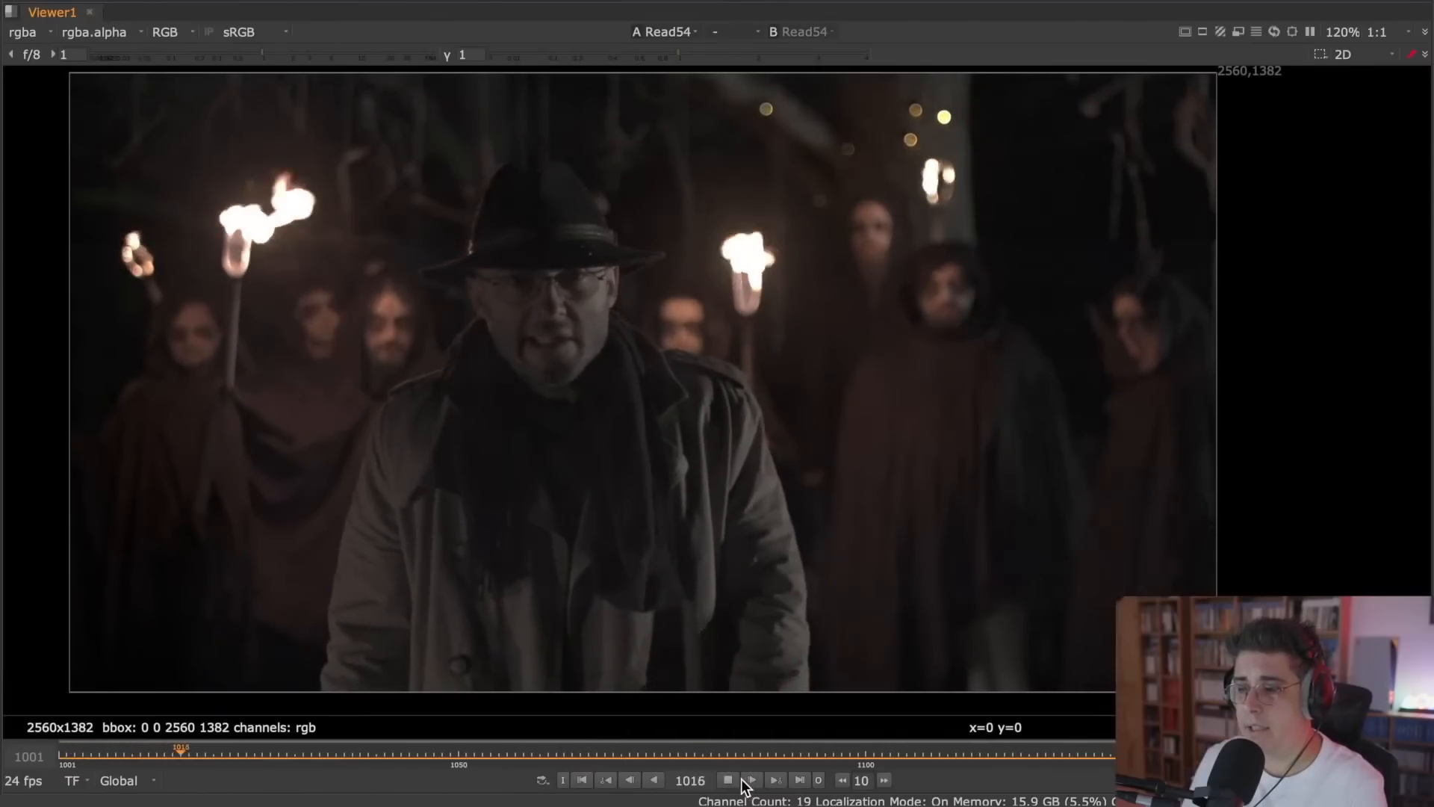
left_click(733, 777)
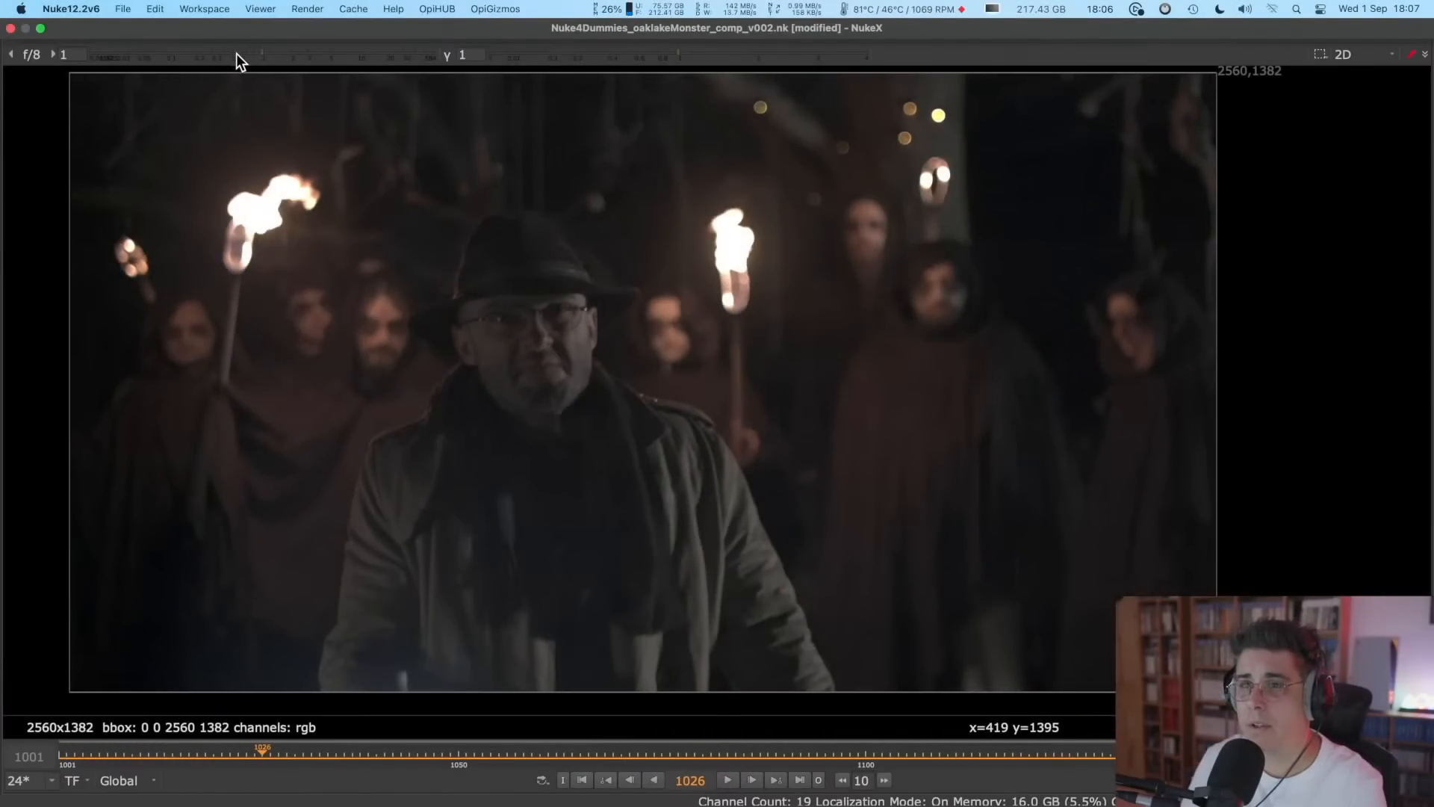
- Go to frame 1126 and lower the Viewer gain to 0.14 to examine the highlights on the monster's ribs and the lamp
mouse_move(266, 58)
left_mouse_down()
mouse_move(176, 60)
mouse_move(297, 66)
mouse_move(260, 65)
left_mouse_up()
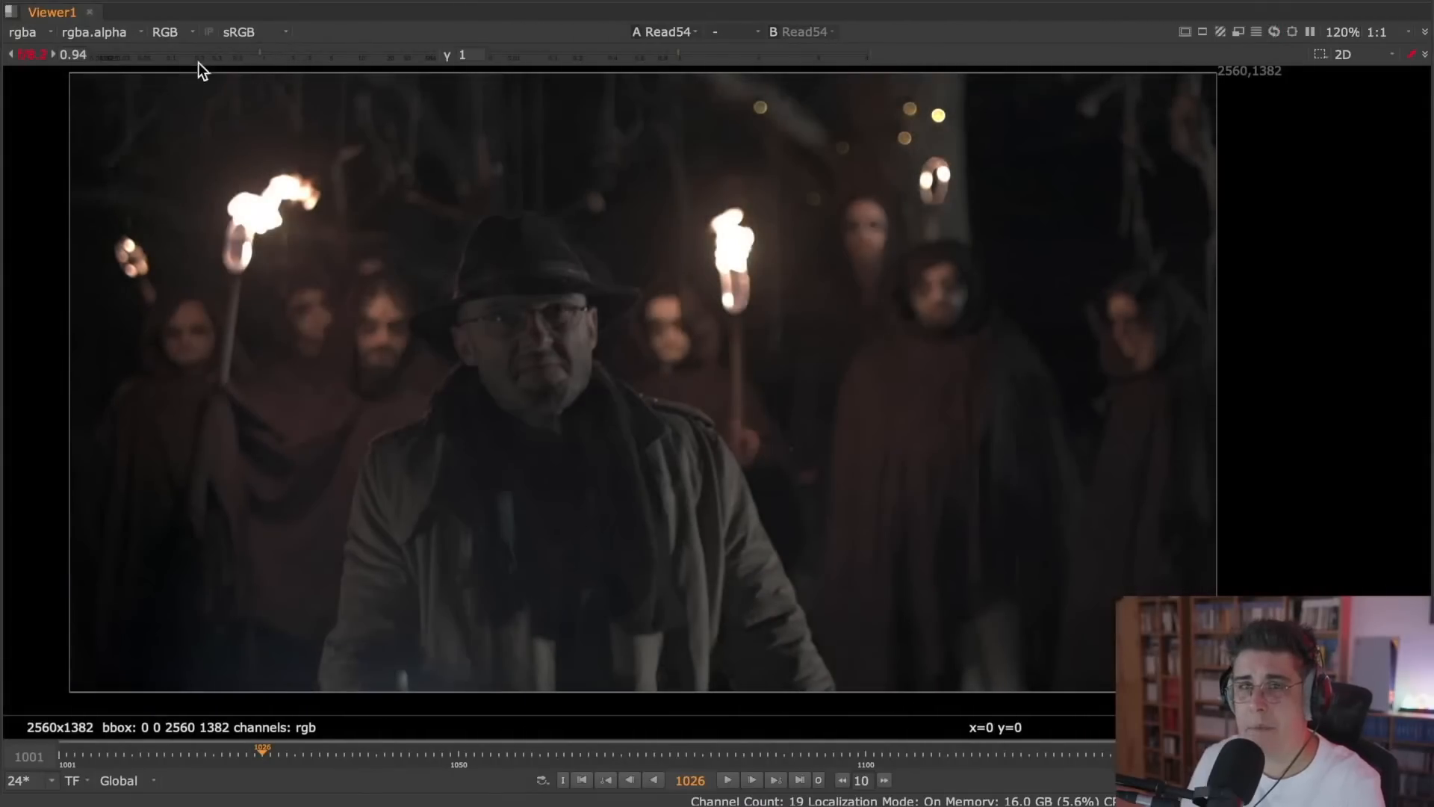
left_click(47, 55)
left_click_drag(751, 754, 1080, 746)
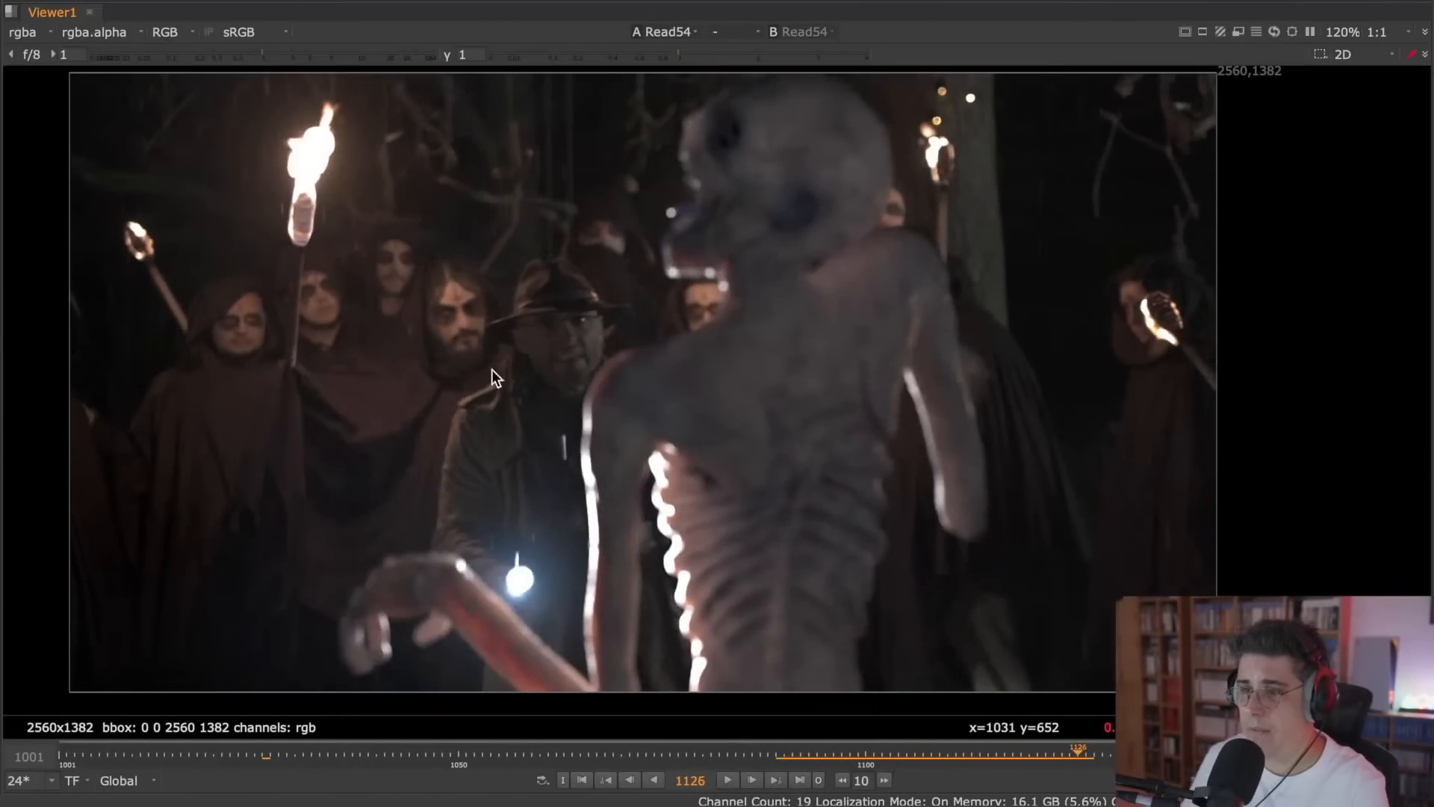
mouse_move(263, 52)
left_mouse_down()
mouse_move(208, 56)
mouse_move(240, 56)
left_mouse_up()
scroll(678, 630, "up", 5)
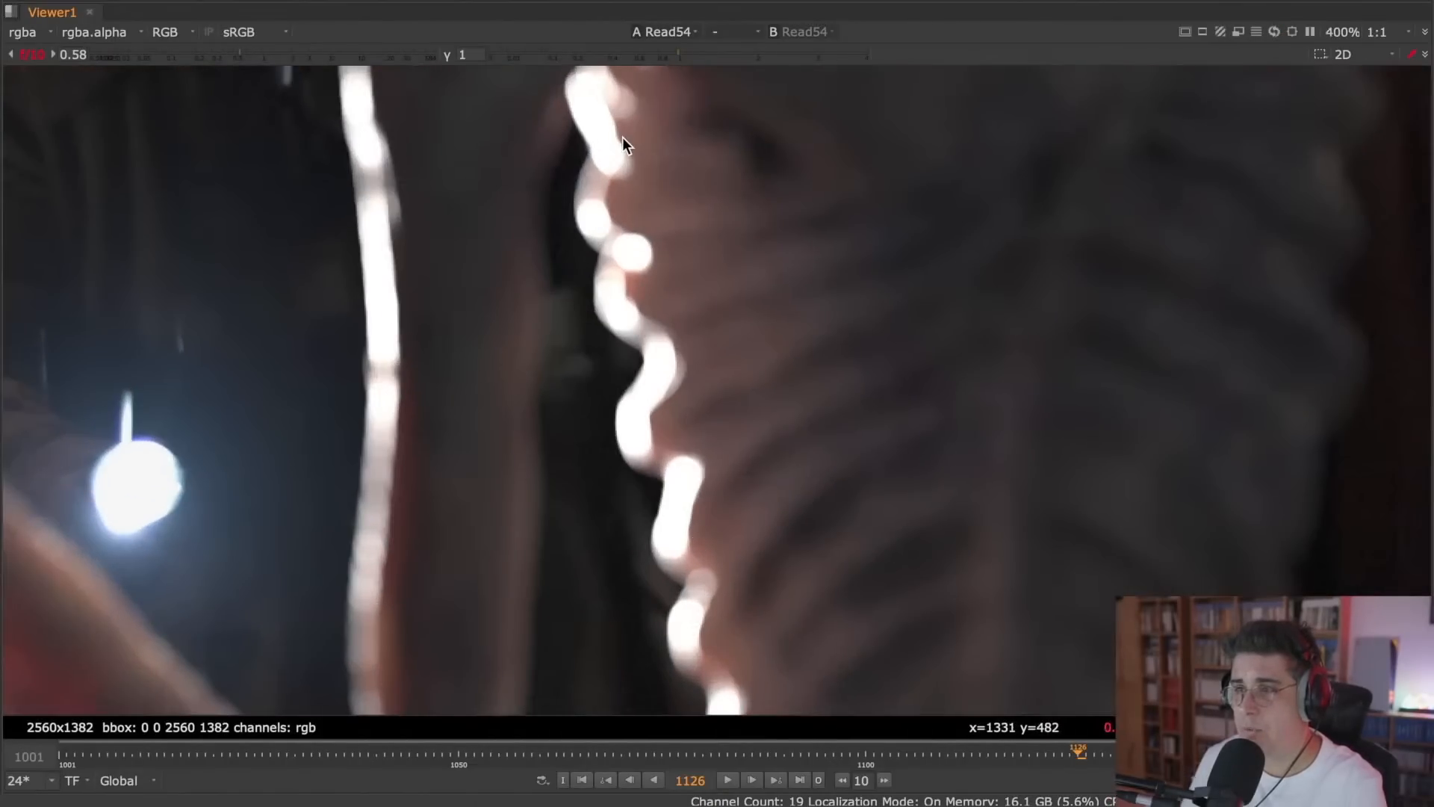
left_click_drag(241, 56, 183, 59)
middle_click_drag(277, 313, 464, 225)
scroll(291, 409, "up", 2)
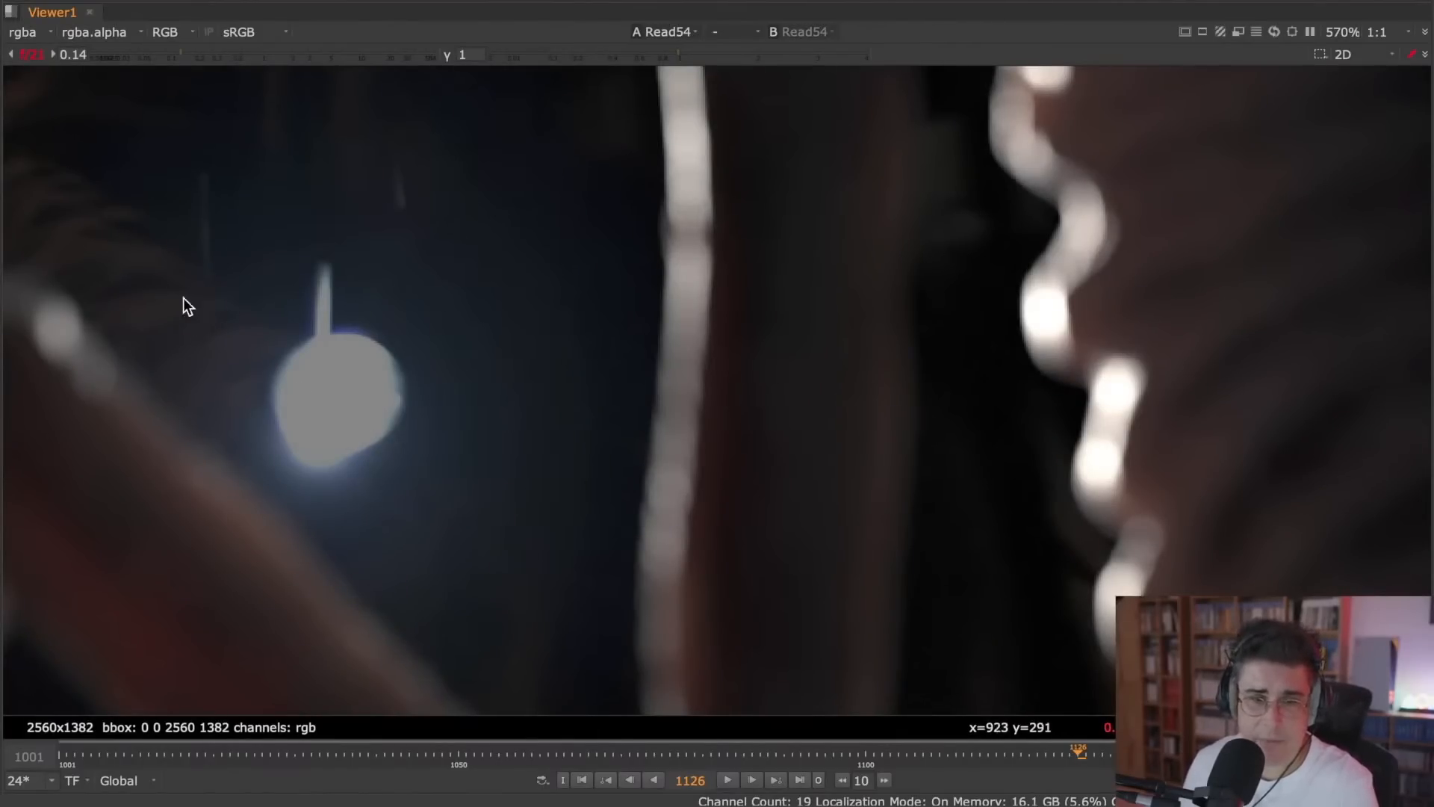
- Reset the Viewer gain and lower it to 0.07 to examine the hooded figures and the burning torch
left_click(31, 54)
left_click_drag(263, 51, 167, 56)
scroll(538, 369, "down", 4)
middle_click_drag(539, 366, 606, 672)
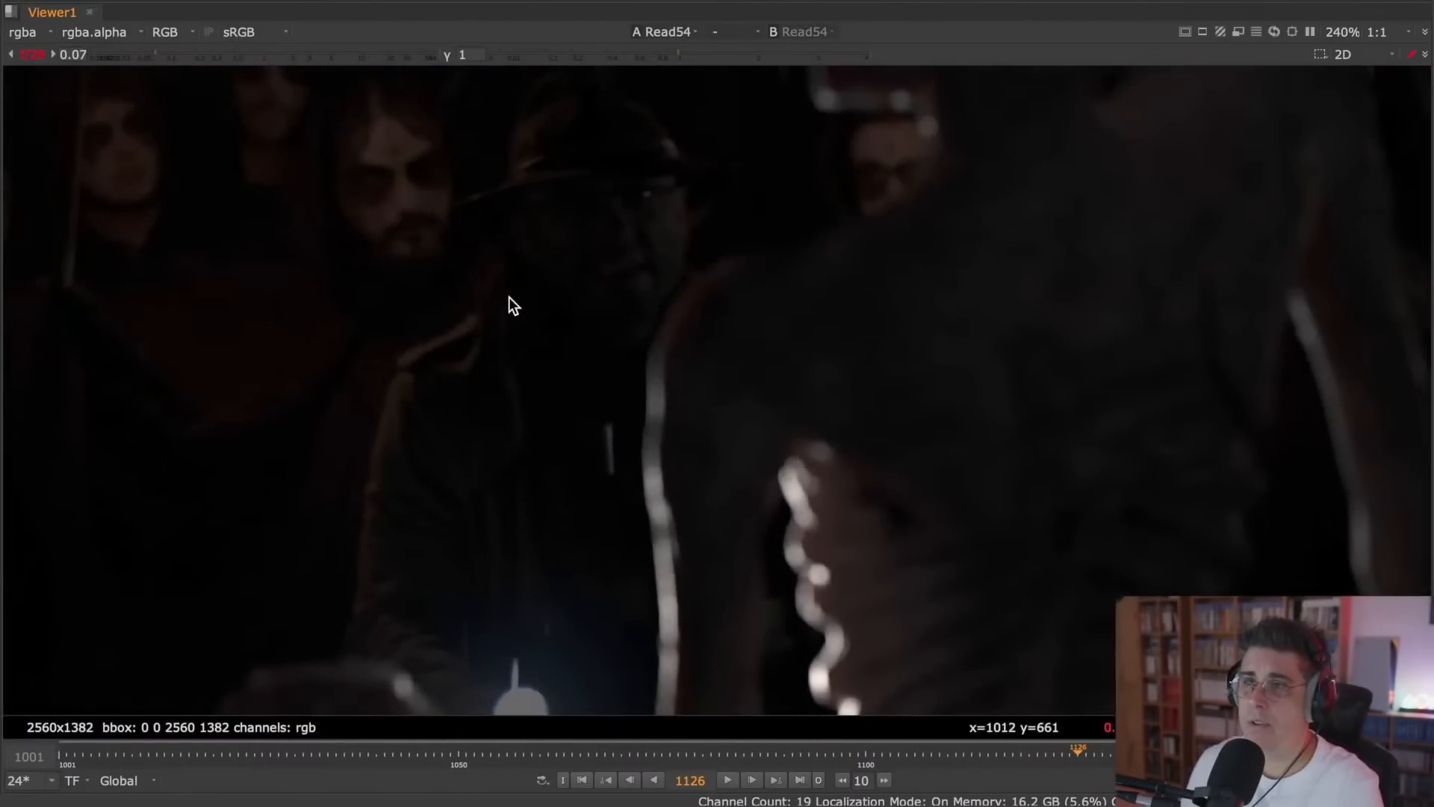
middle_click_drag(506, 262, 566, 691)
mouse_move(522, 208)
middle_mouse_down()
mouse_move(651, 212)
mouse_move(663, 179)
middle_mouse_up()
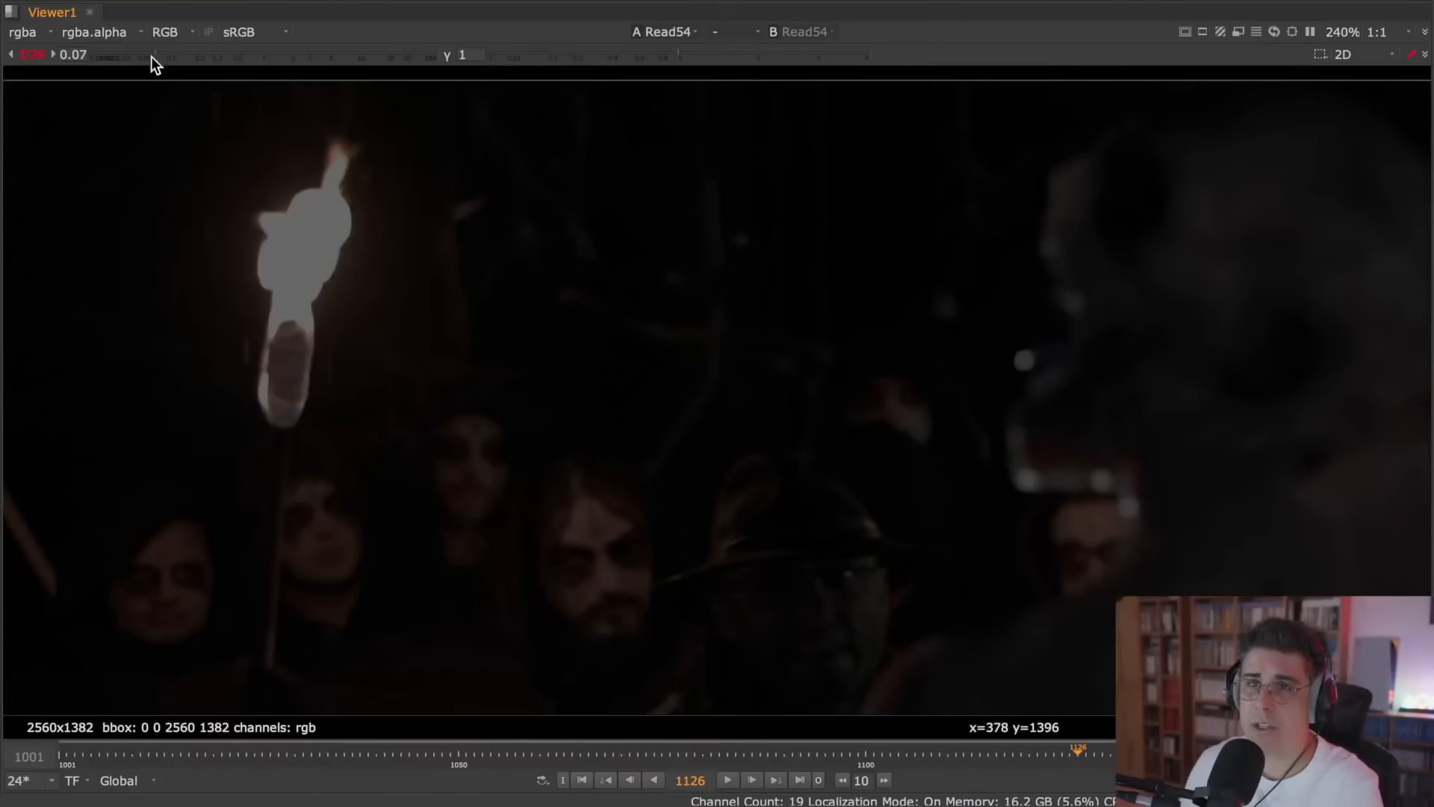
- Compare the torch, rib and lamp highlights at normal gain and at 0.09, and restore the Viewer gain to 1
left_click(30, 53)
scroll(275, 244, "up", 3)
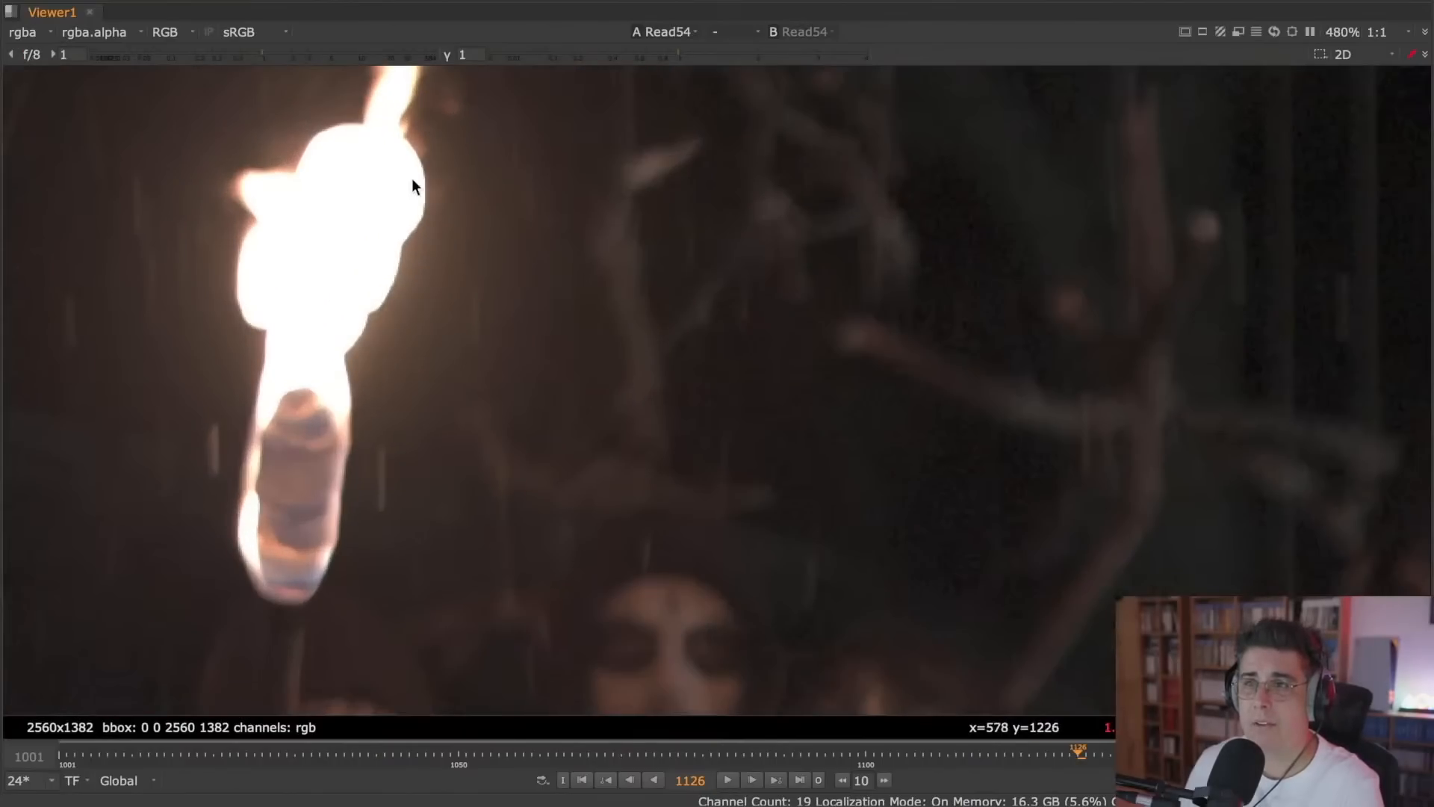
left_click_drag(260, 52, 164, 54)
scroll(429, 302, "down", 5)
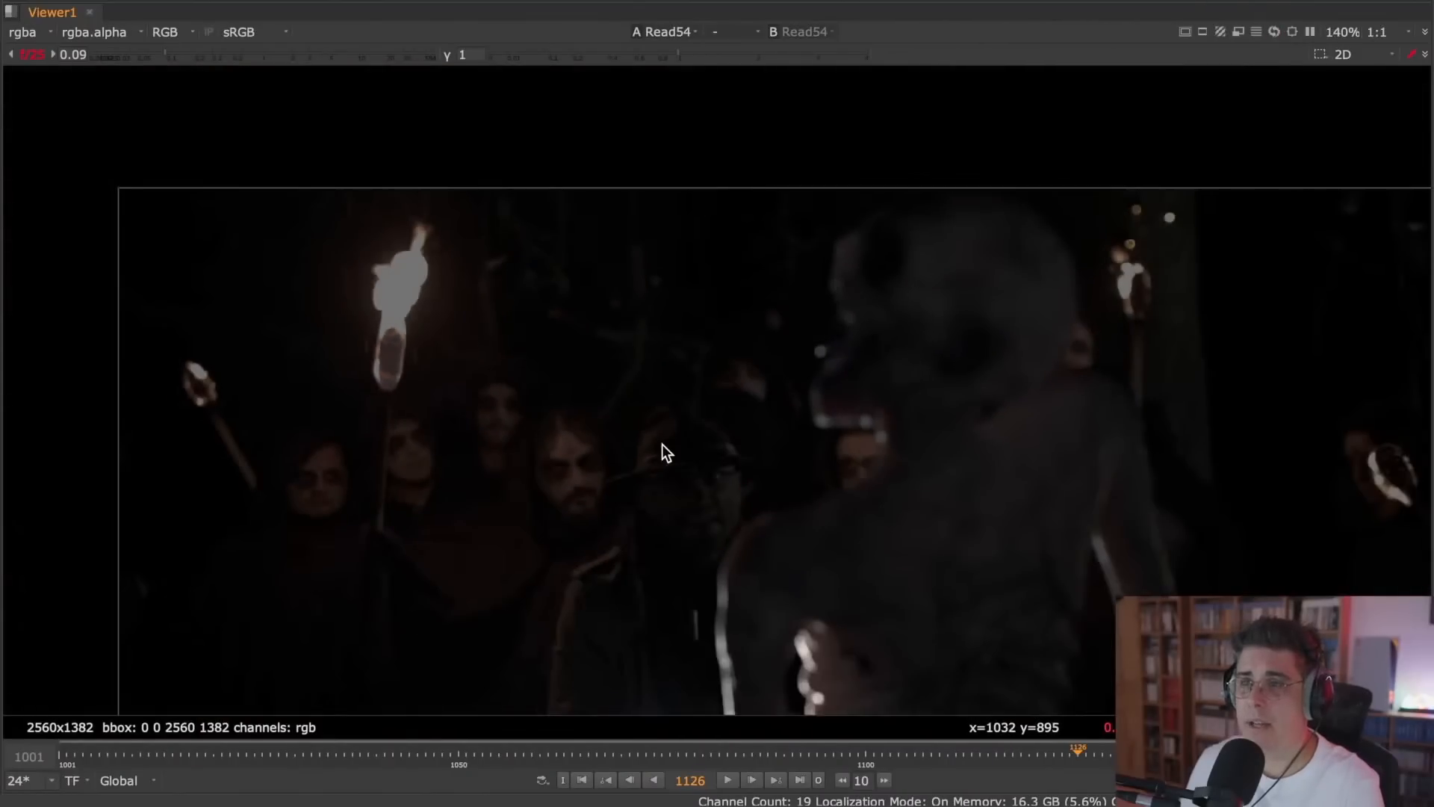
middle_click_drag(669, 450, 471, 235)
scroll(632, 540, "up", 2)
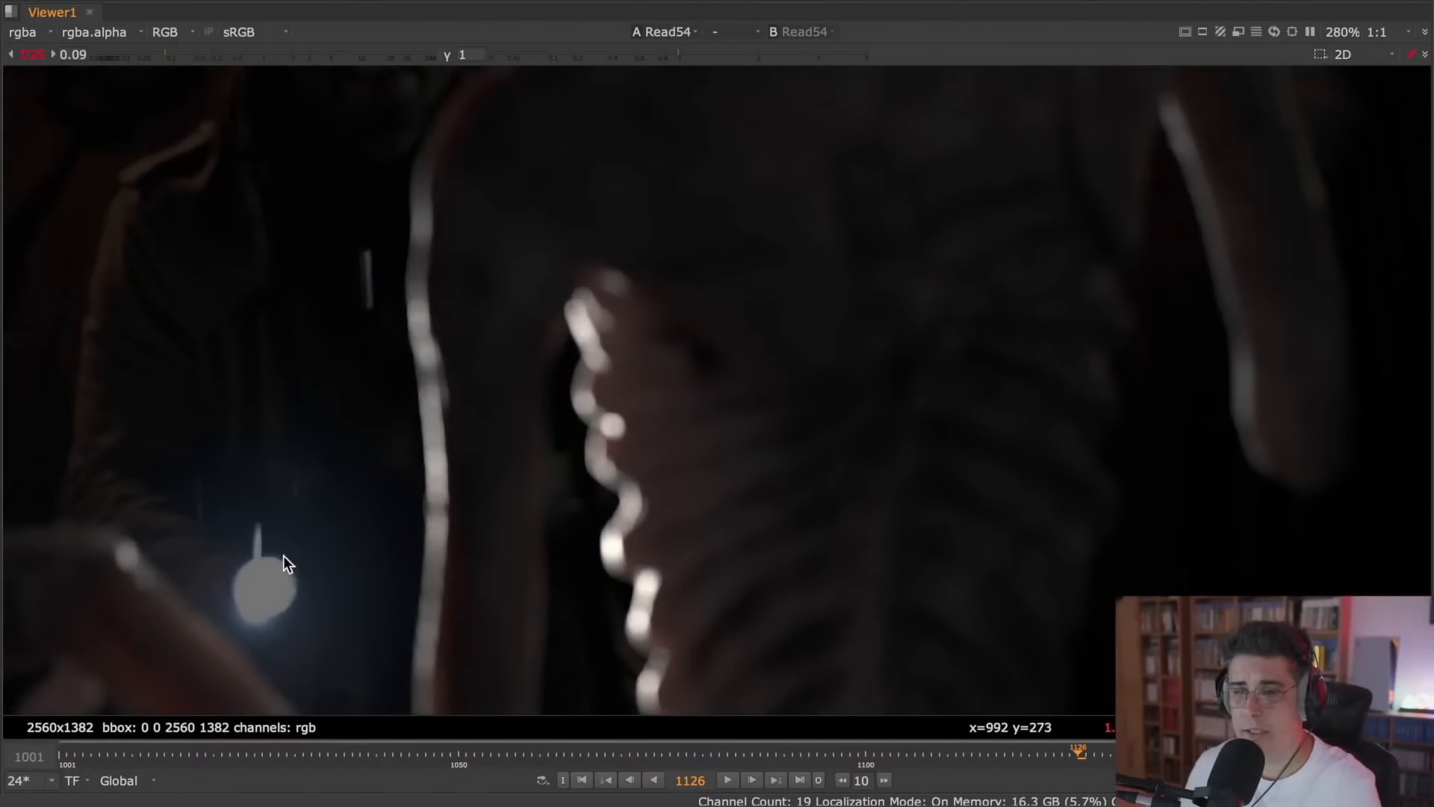
scroll(369, 469, "down", 4)
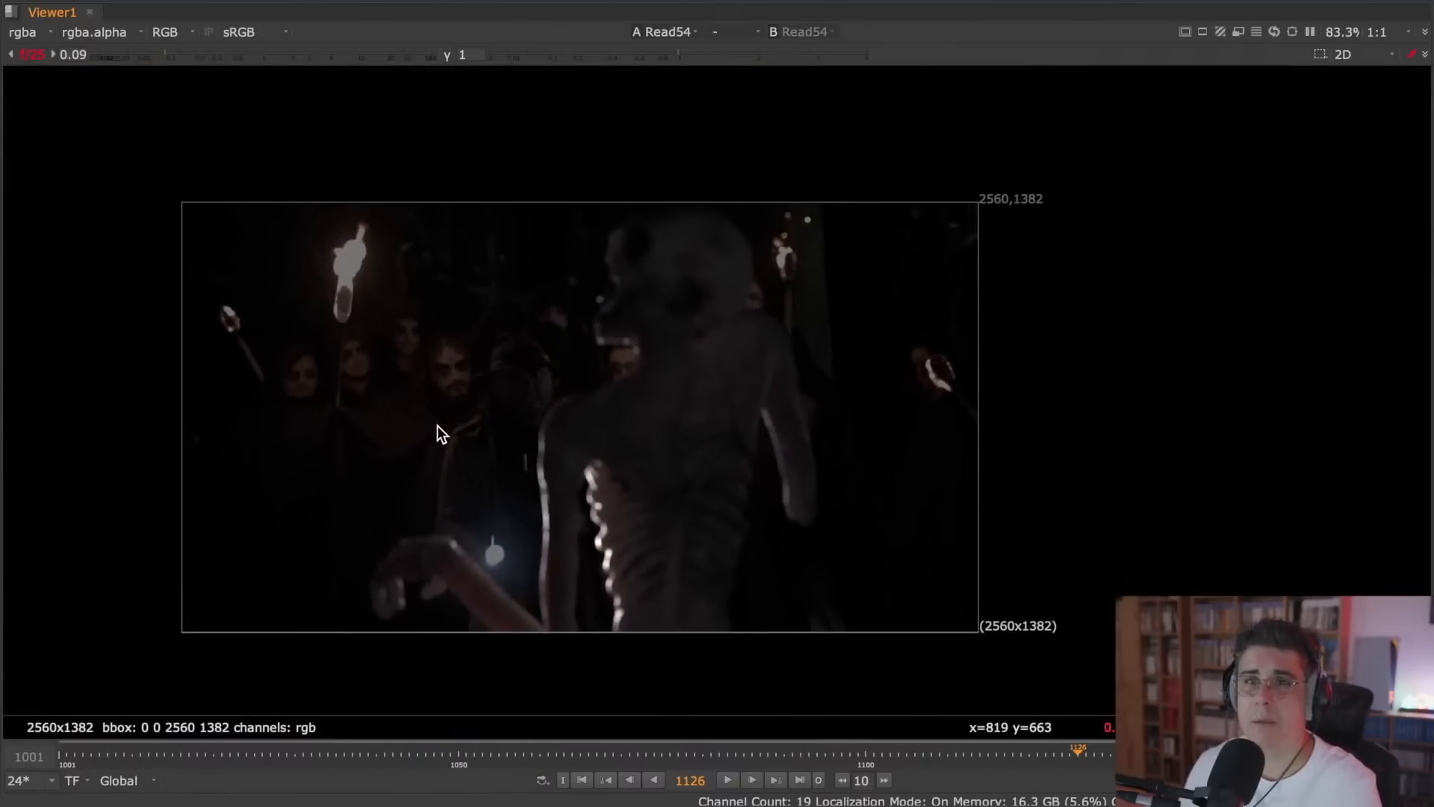
left_click(28, 56)
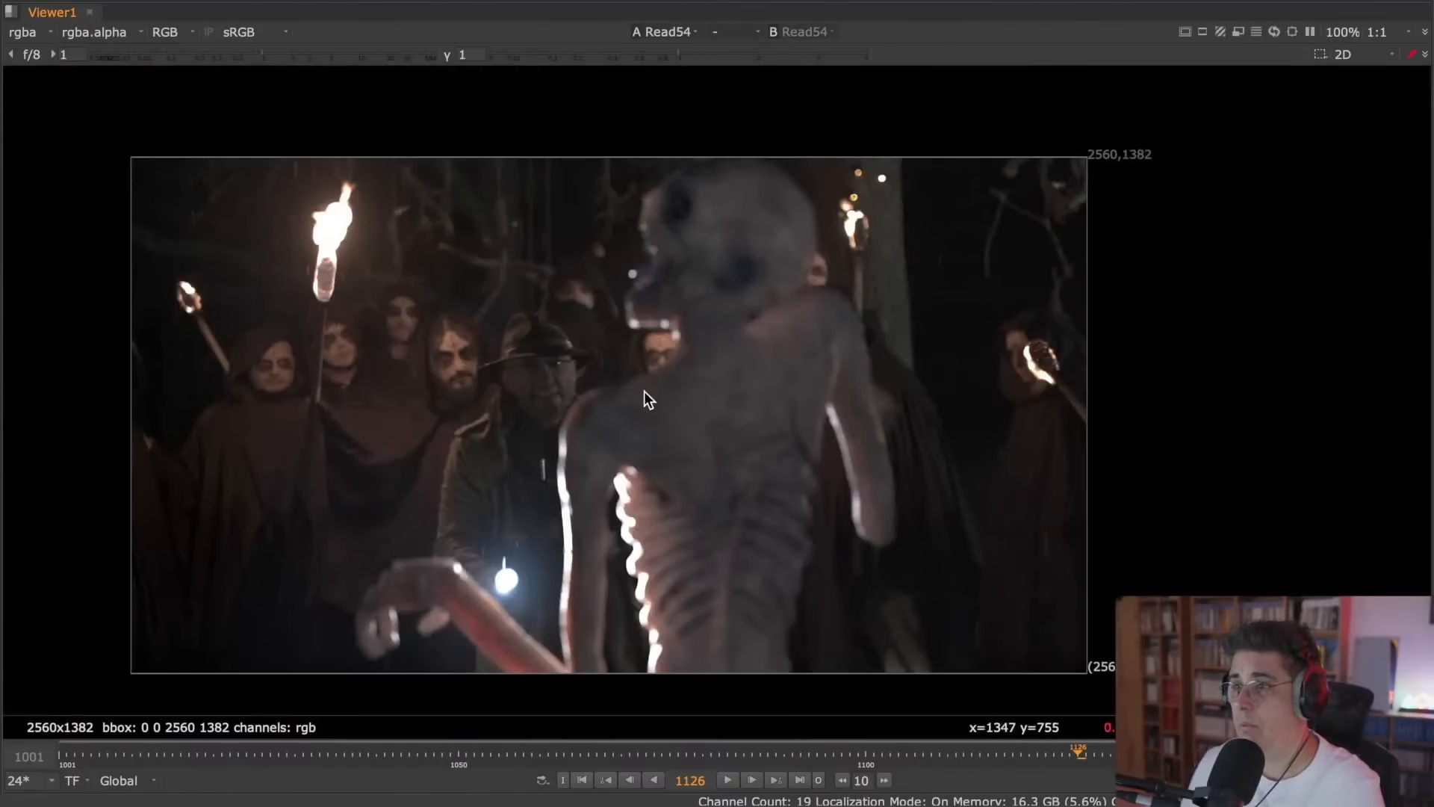
- Restore the Viewer layout with the image framed, and check the properties of the rendered sequence's Read node
key("space")
key("f")
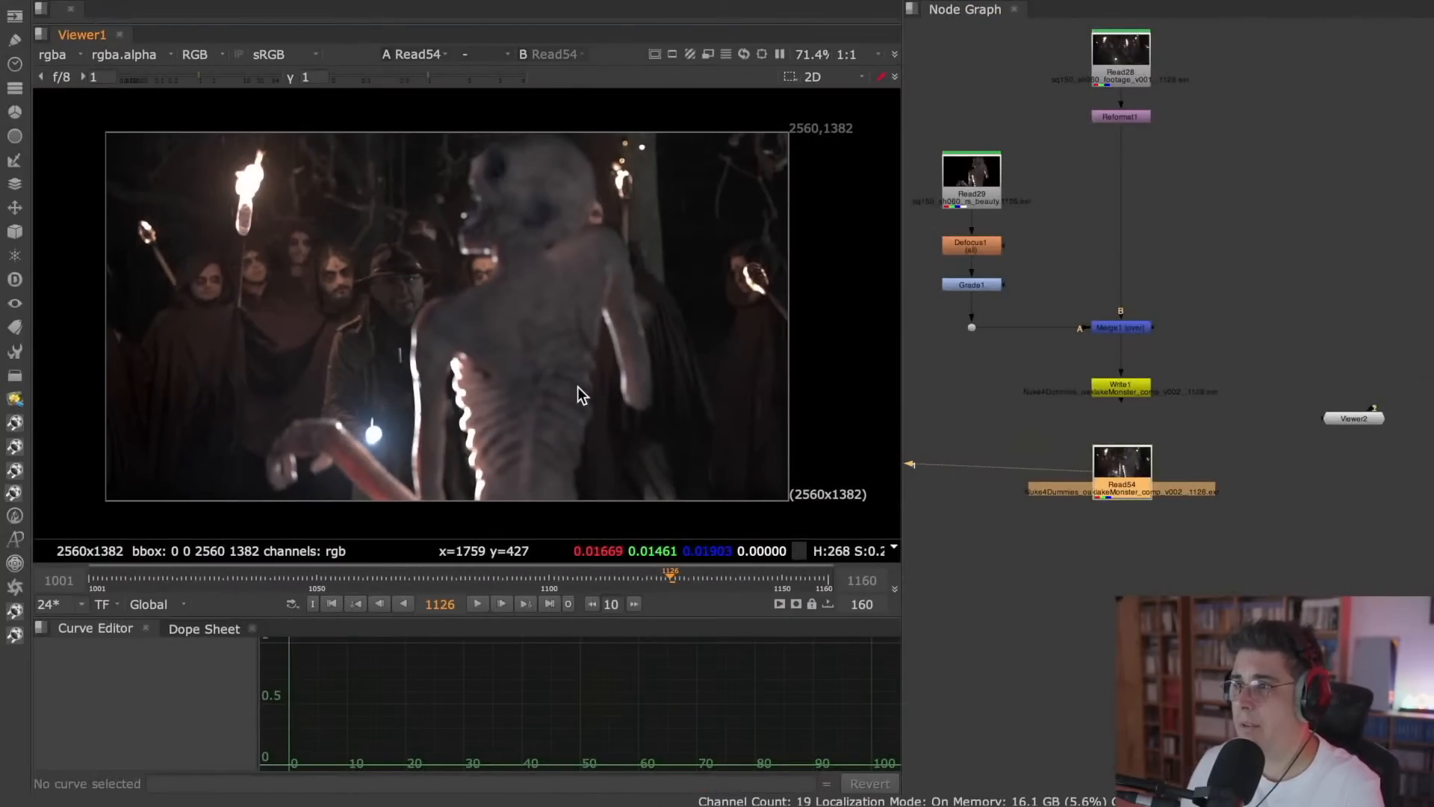
double_click(1105, 420)
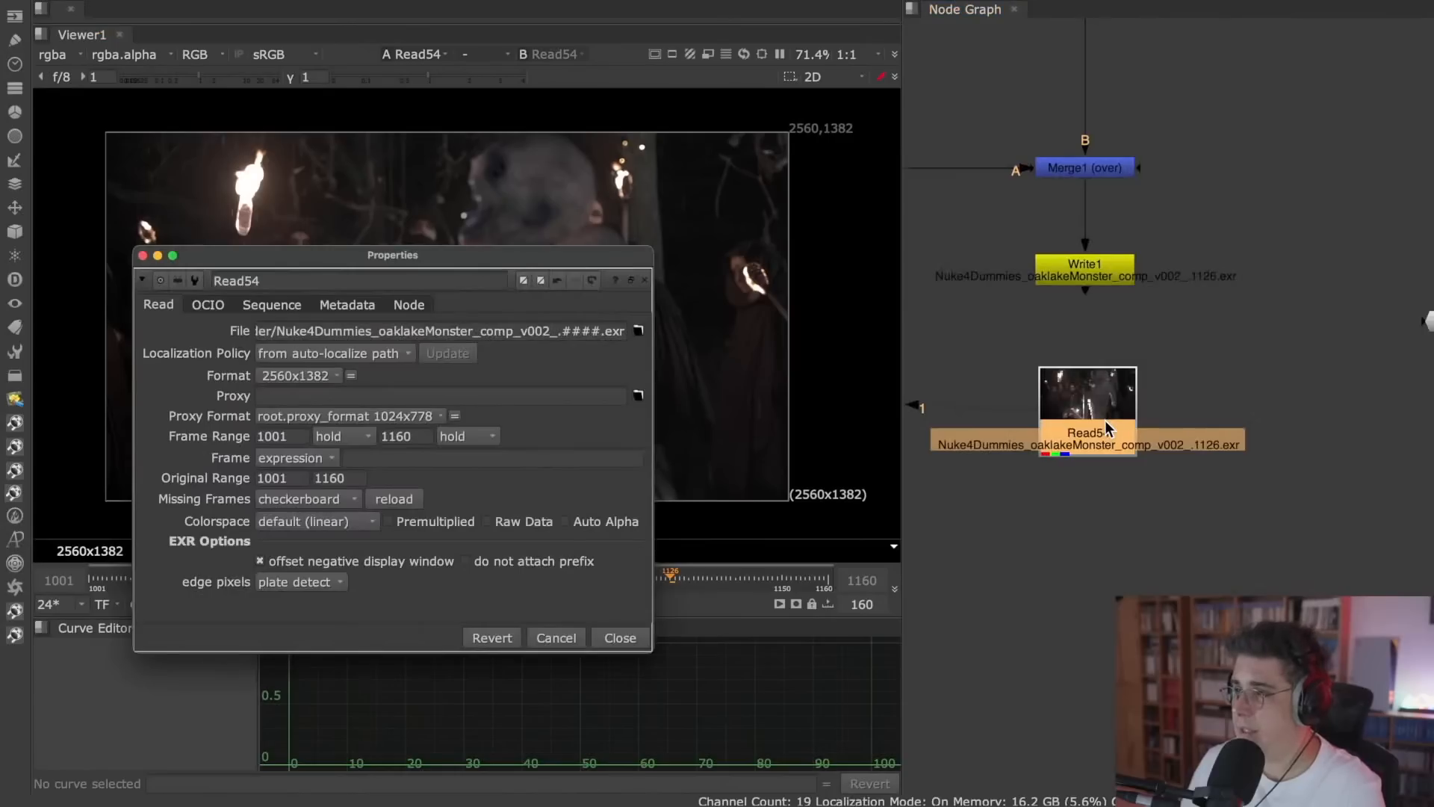
left_click(628, 637)
- Switch to Finder, open the render folder on the Desktop and check the file size of the first rendered EXR frame
key("super+Tab")
key("super+Tab")
key("super+Tab")
key("super+Tab")
key("super+Tab")
key("super+Tab")
key("super+Tab")
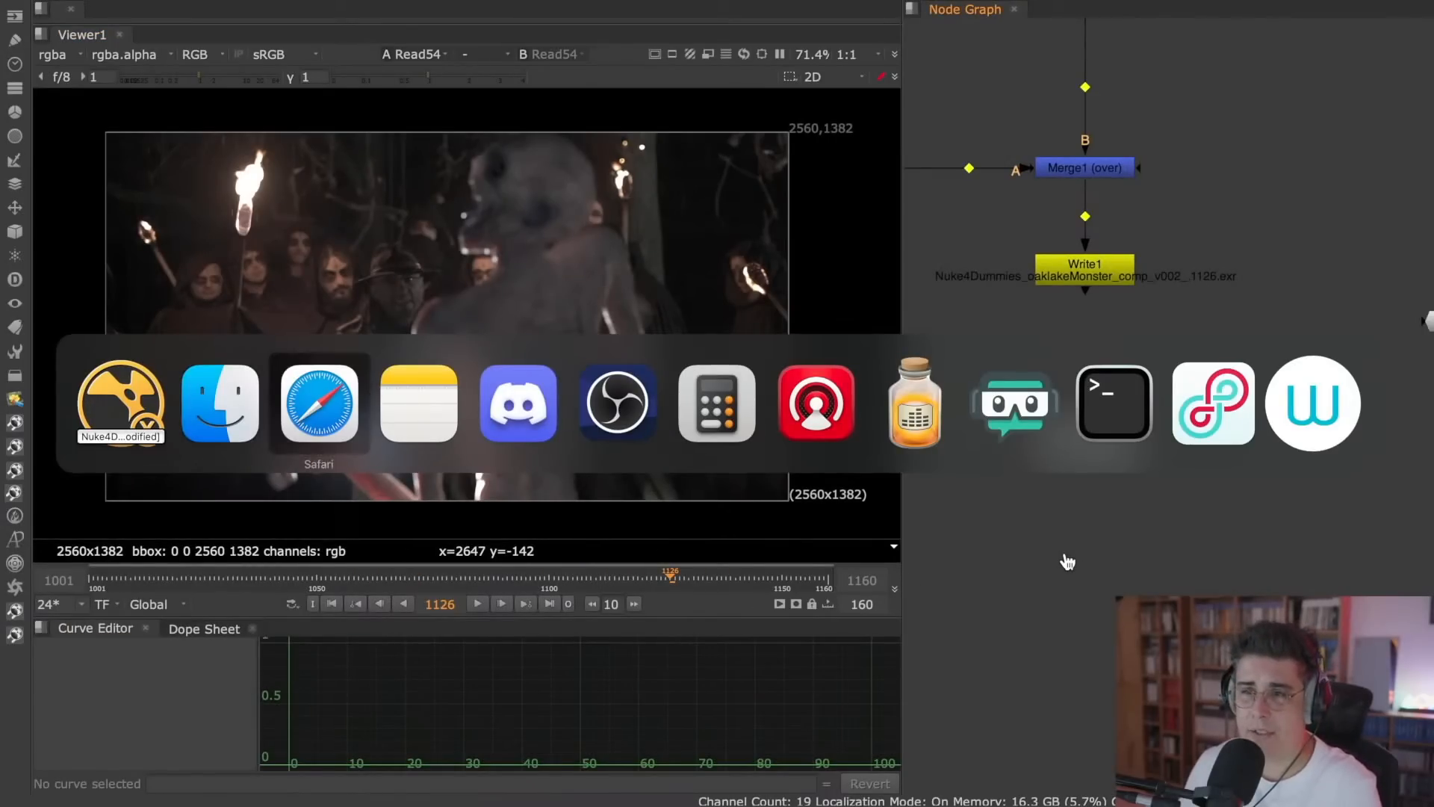
key("super+shift+Tab")
key("super+shift+Tab")
key("super+shift+Tab")
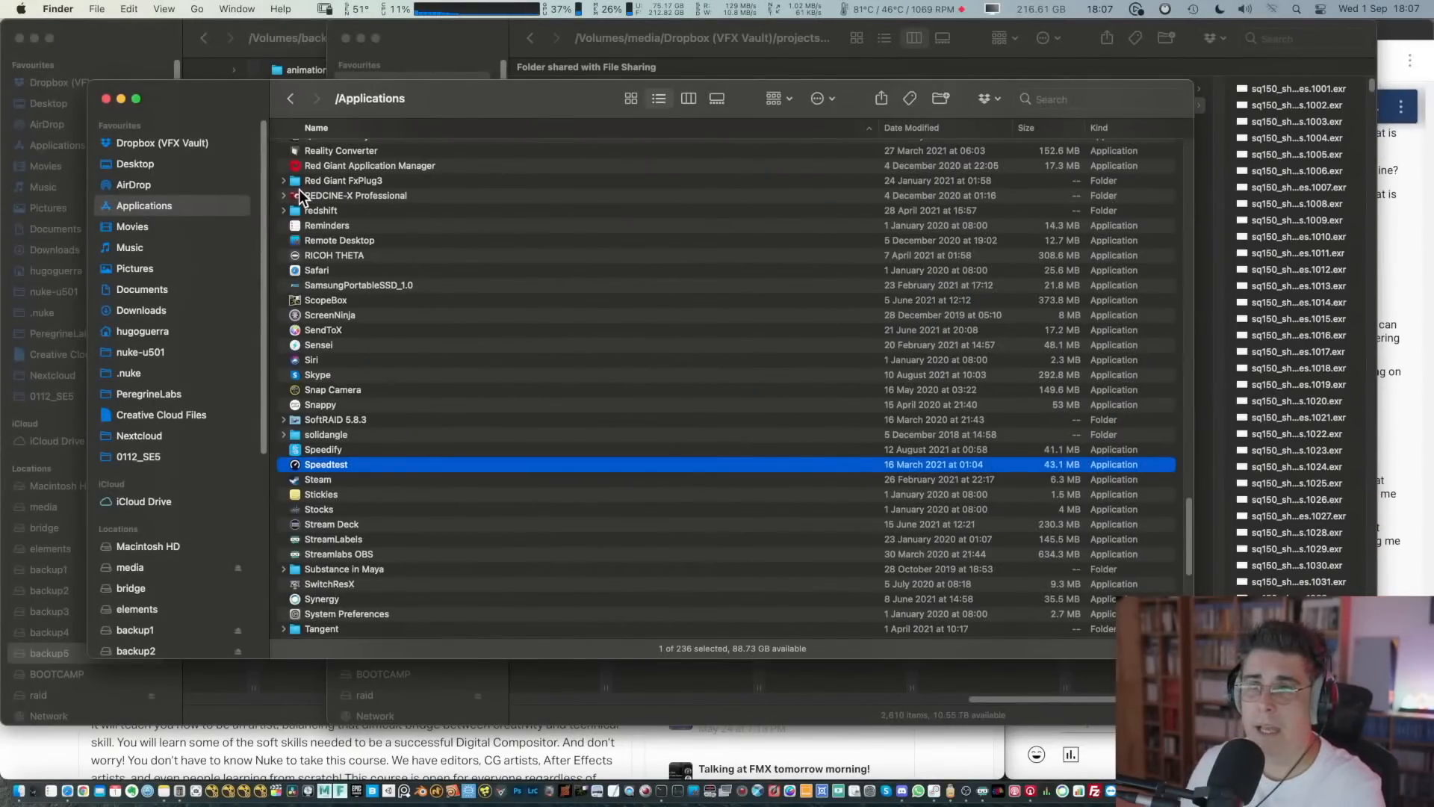
left_click(168, 166)
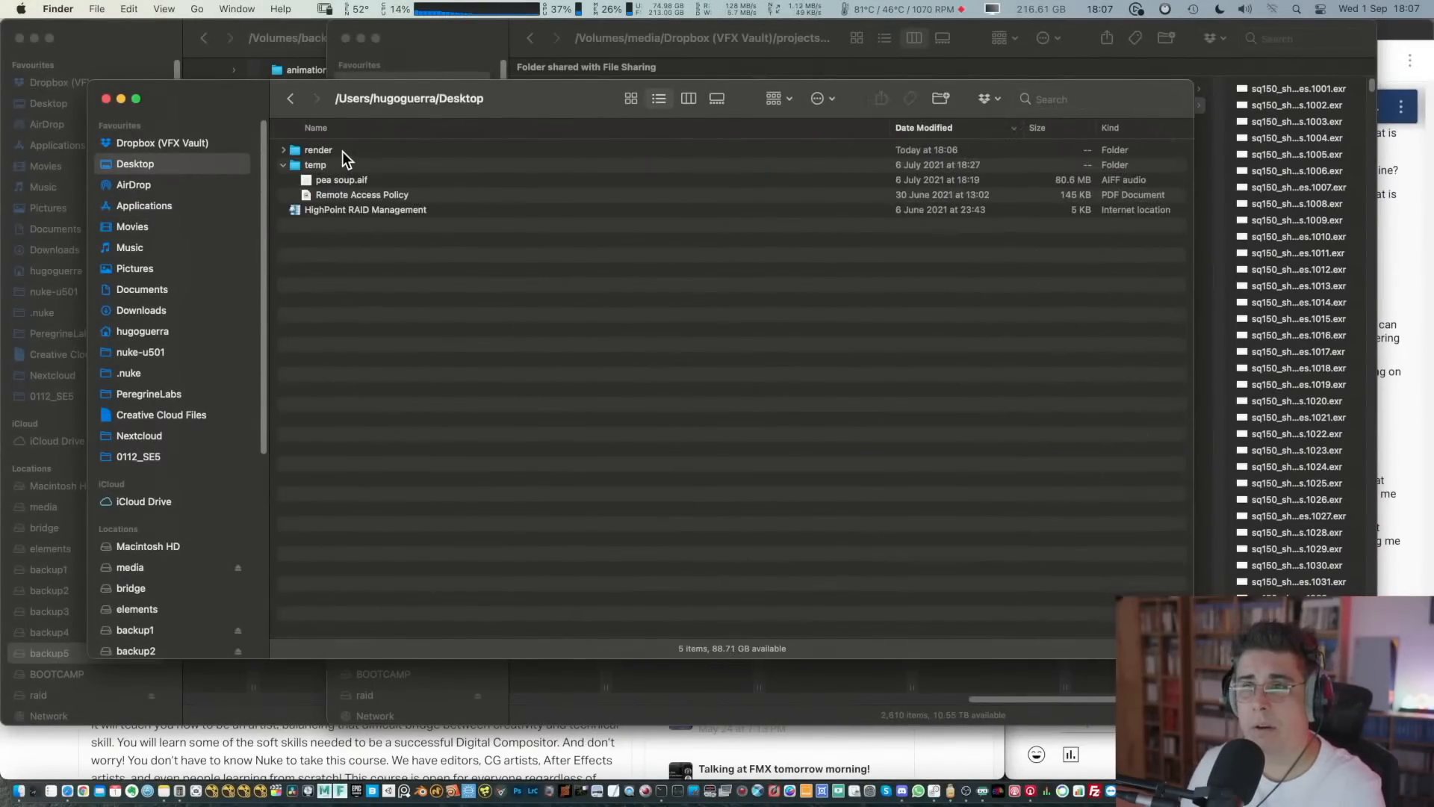
left_click(342, 151)
double_click(408, 153)
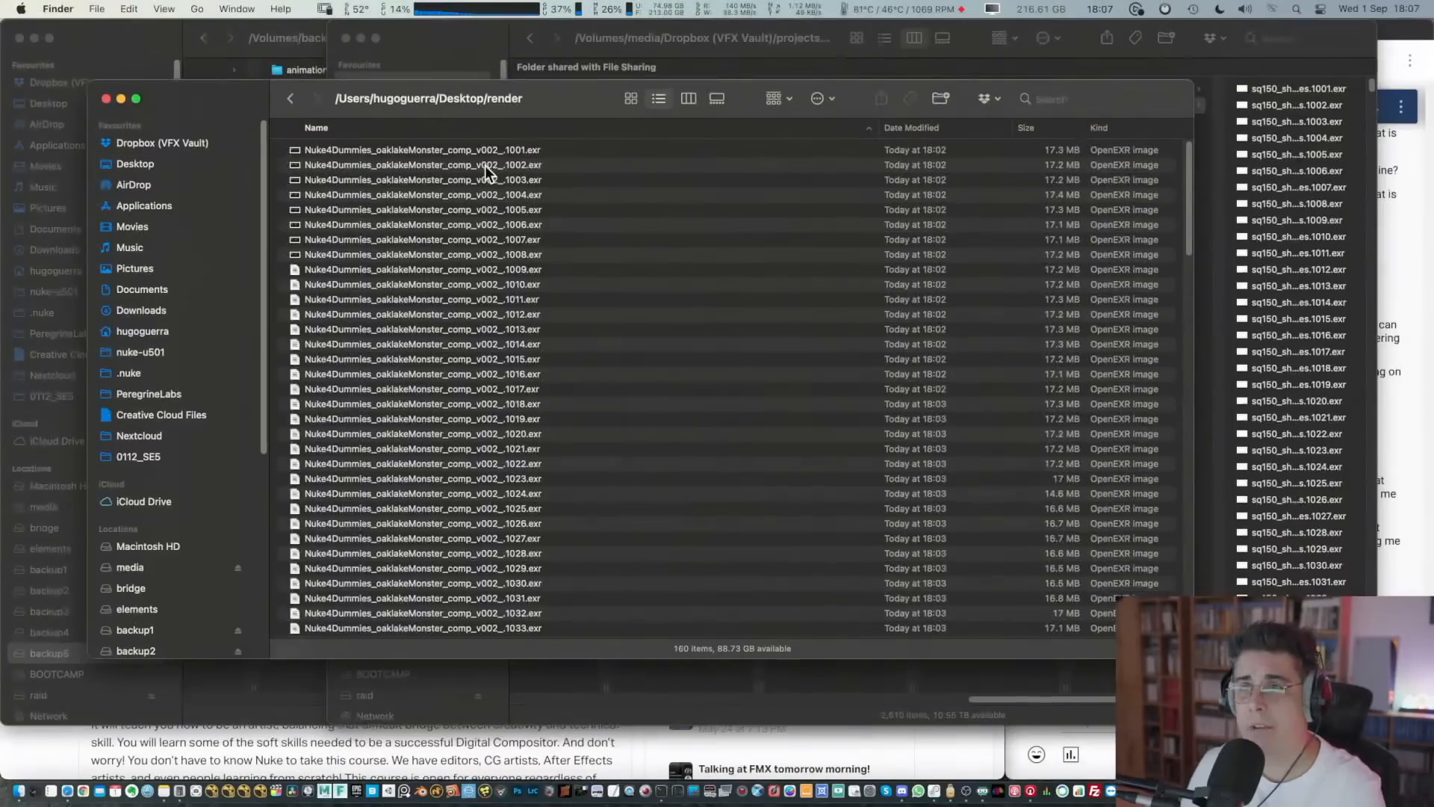
left_click(623, 154)
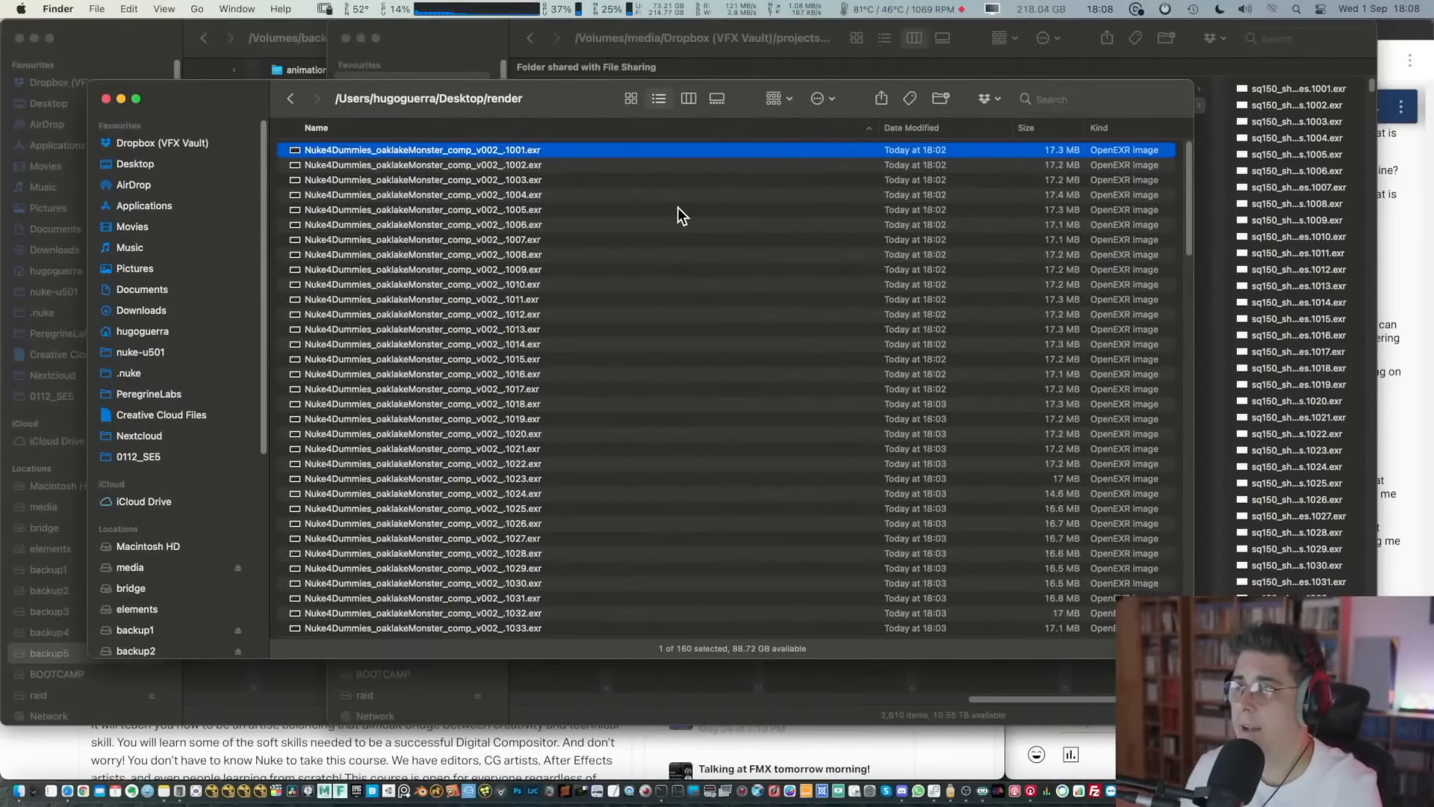
- Switch back to Nuke and set the Write1 node's EXR compression to DWAA
key("super+Tab")
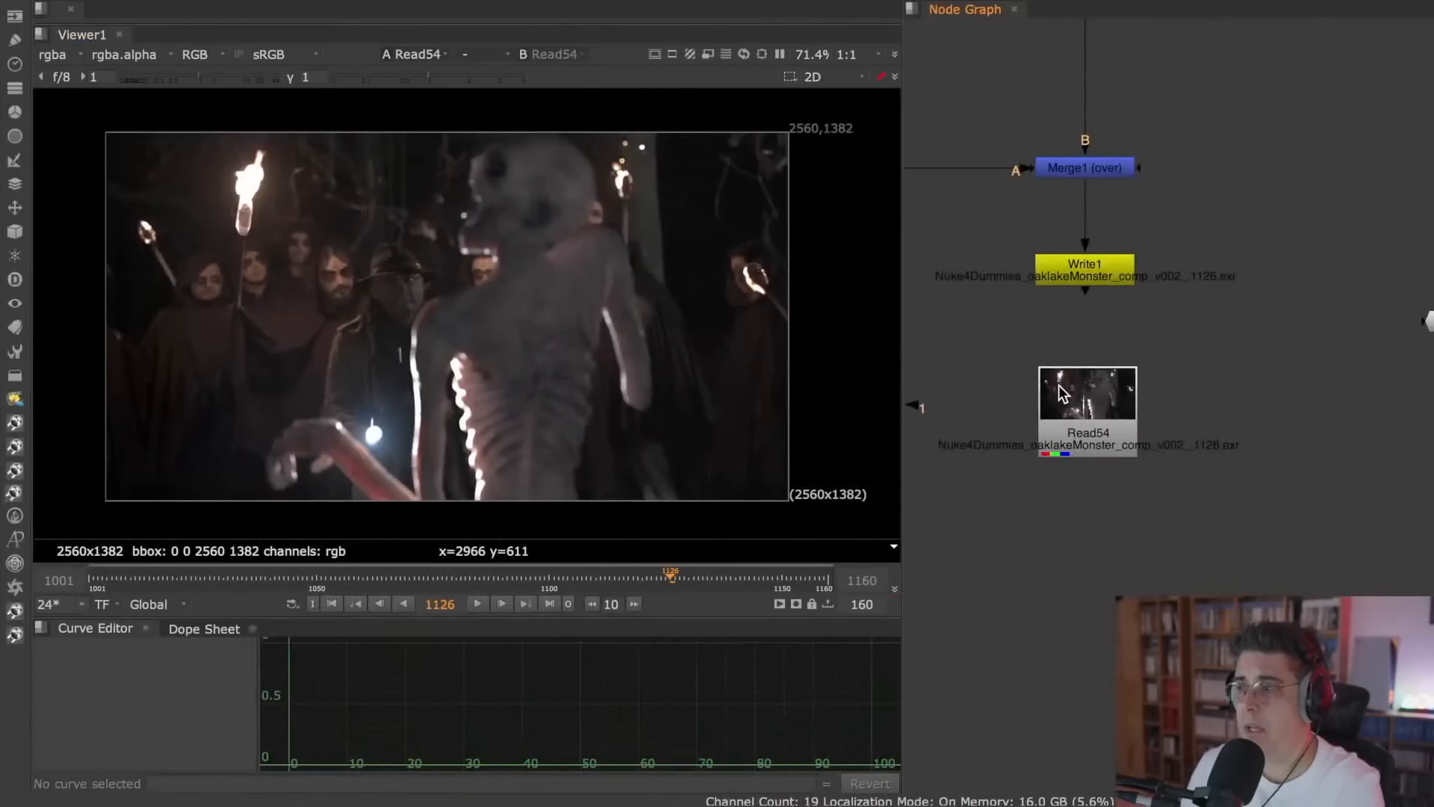
double_click(1082, 271)
left_click(424, 338)
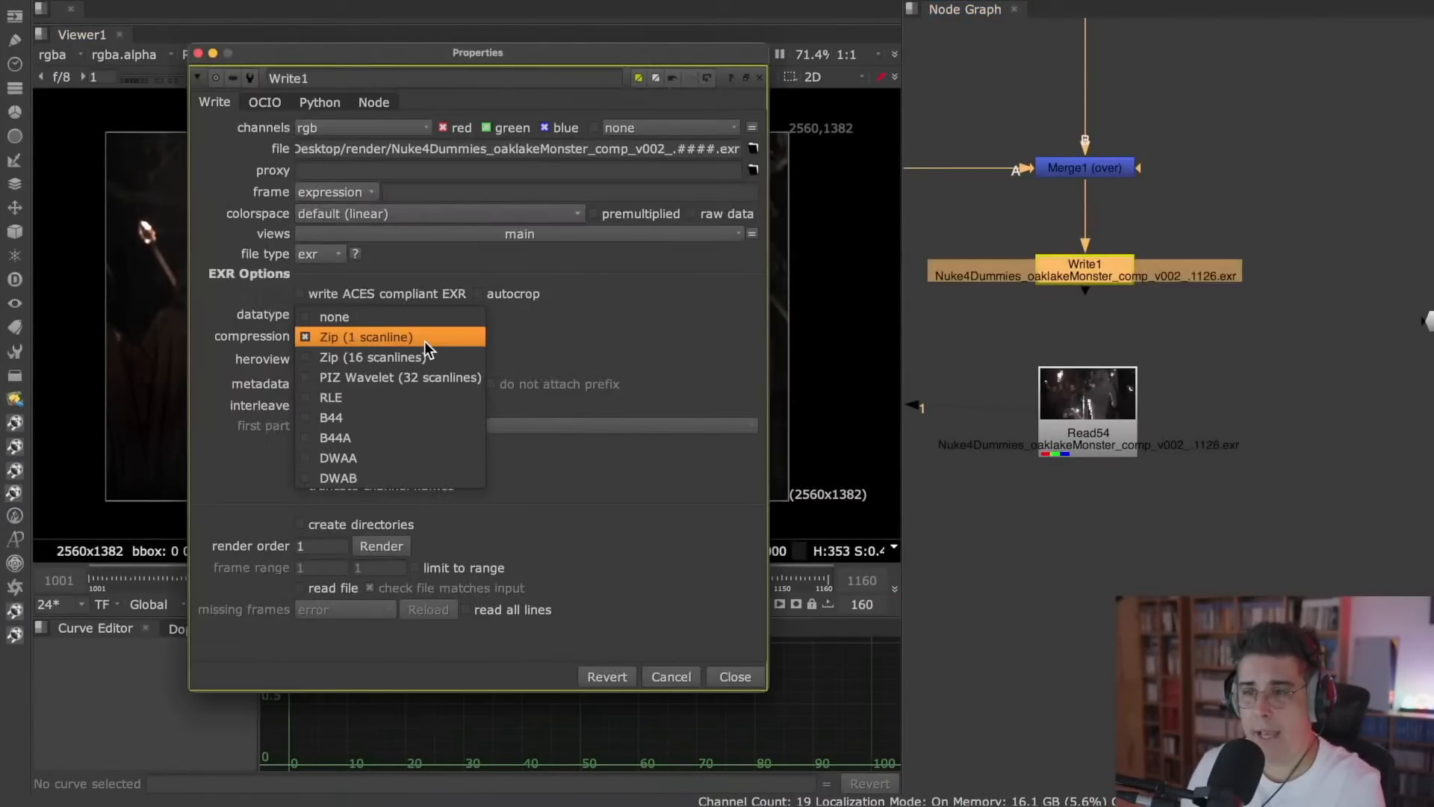
left_click(389, 457)
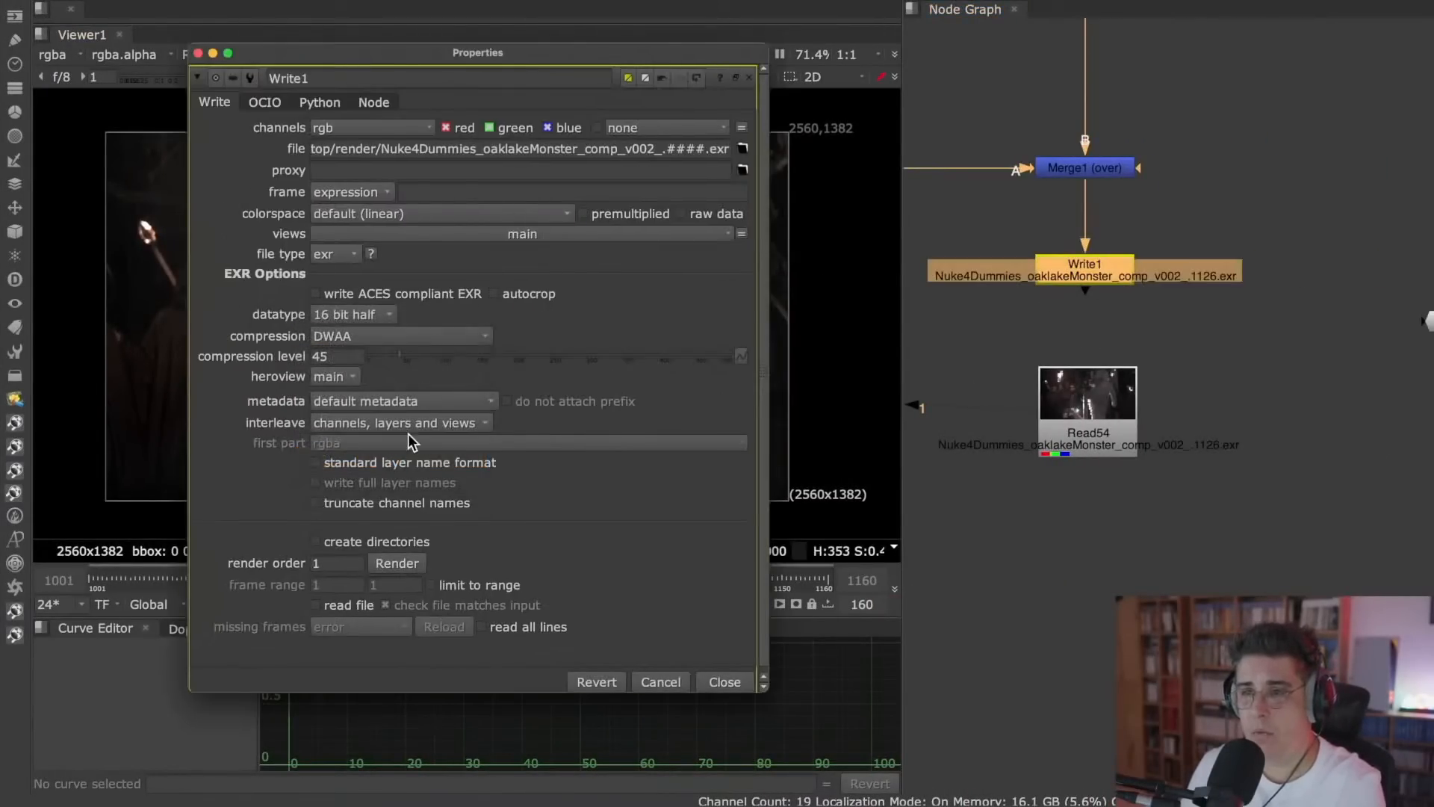
- Try DWAB compression on the Write1 node and return it to DWAA
left_click(390, 338)
left_click(427, 337)
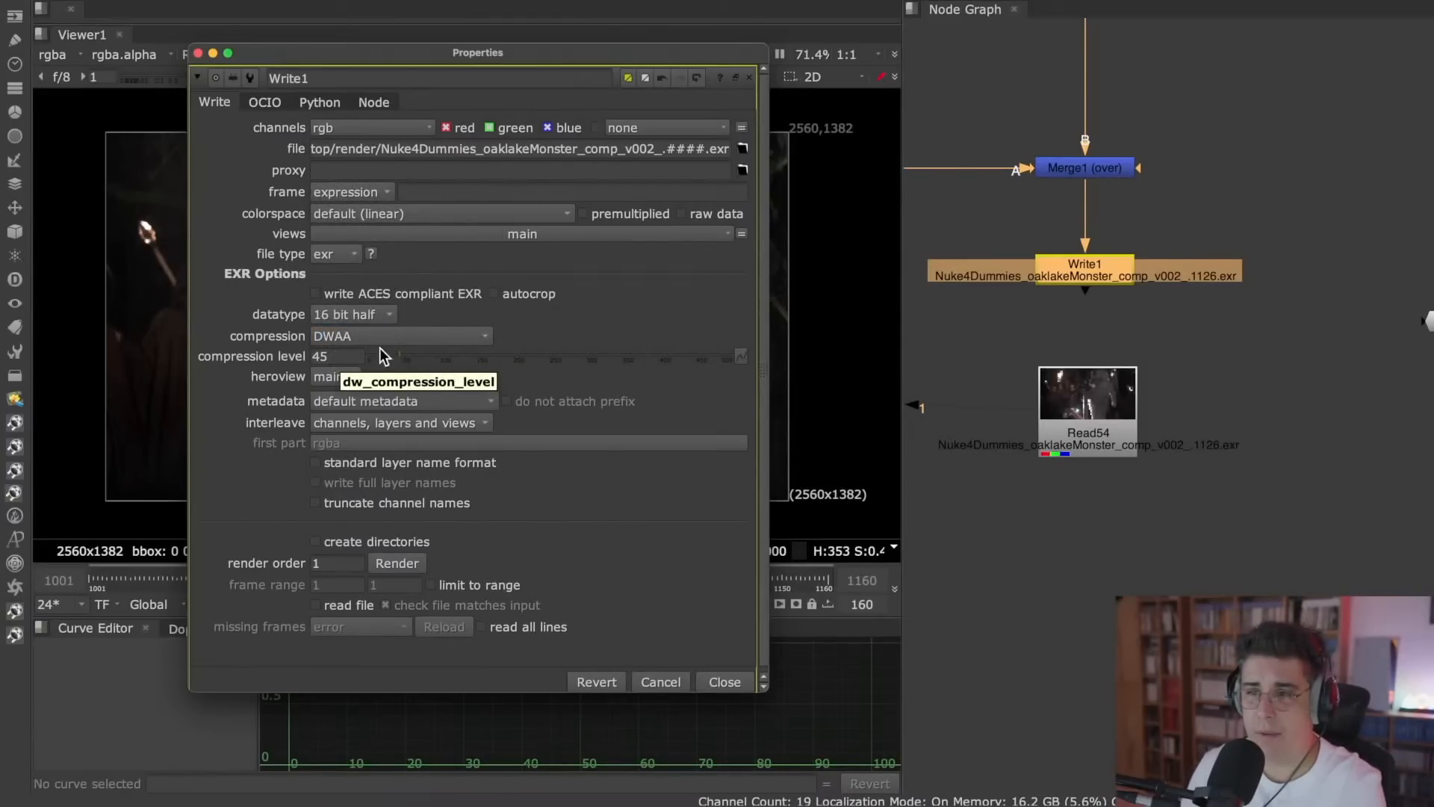
left_click(382, 336)
left_click(397, 356)
left_click(410, 335)
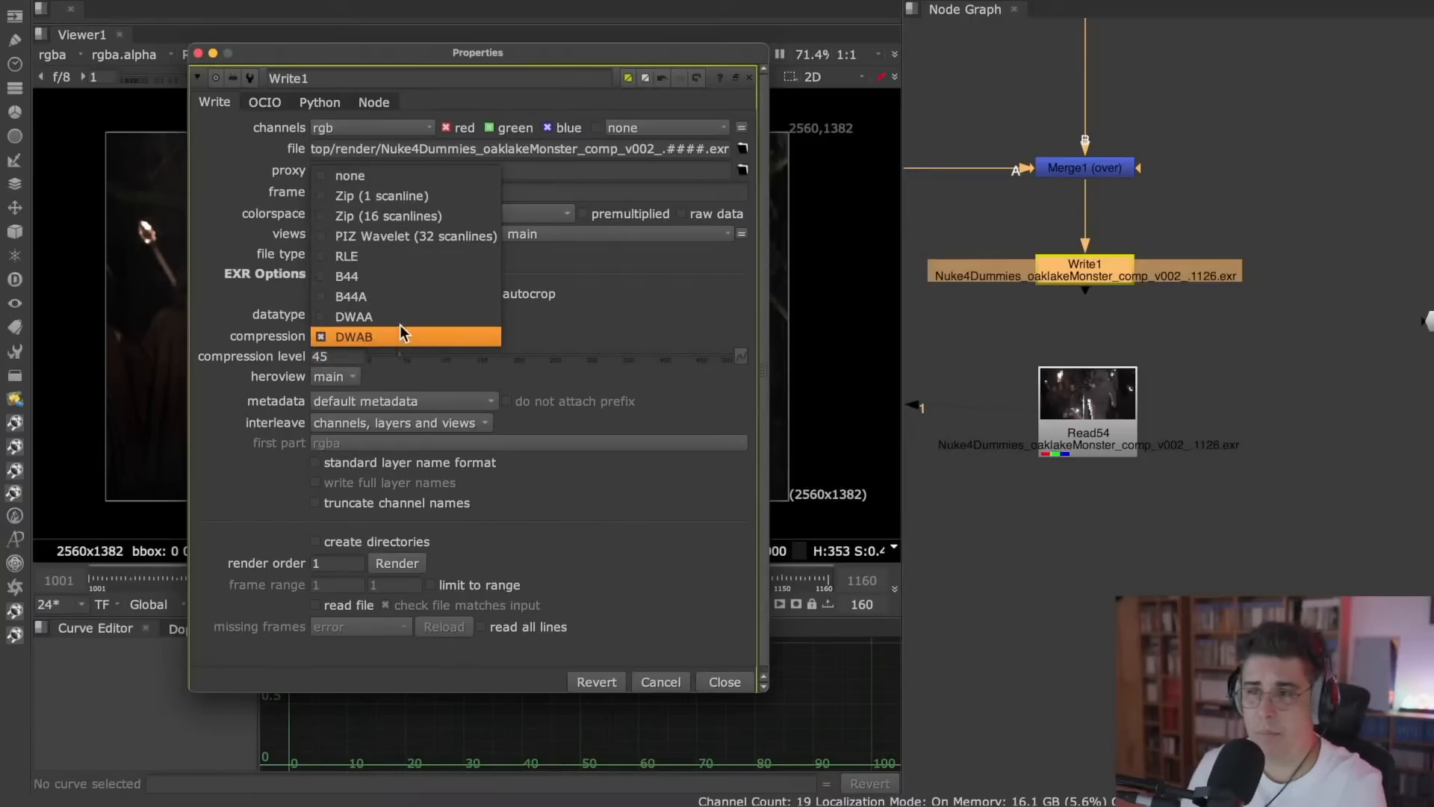
left_click(400, 319)
- Render the Write1 node over the global frame range 1001-1160
left_click(405, 562)
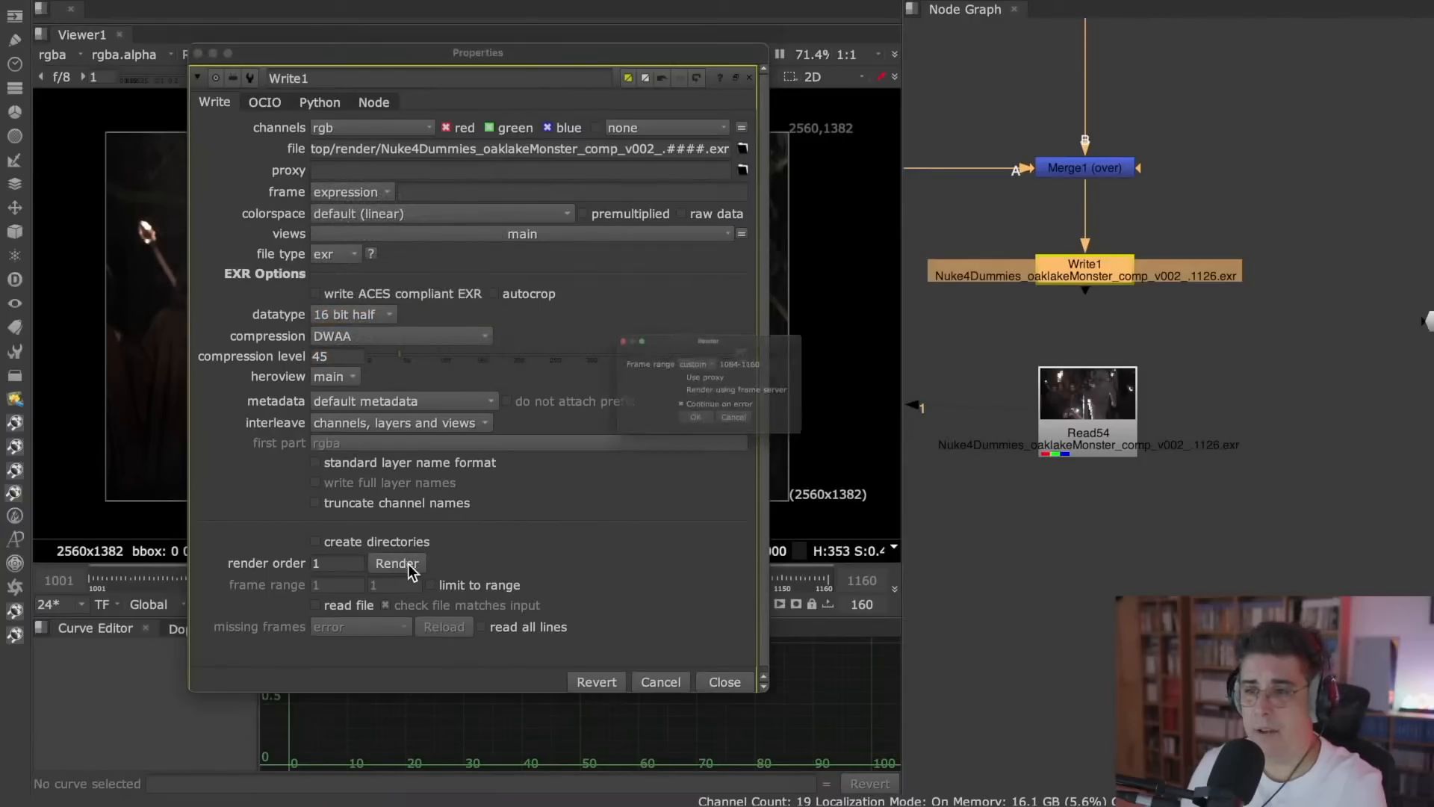
left_click(692, 352)
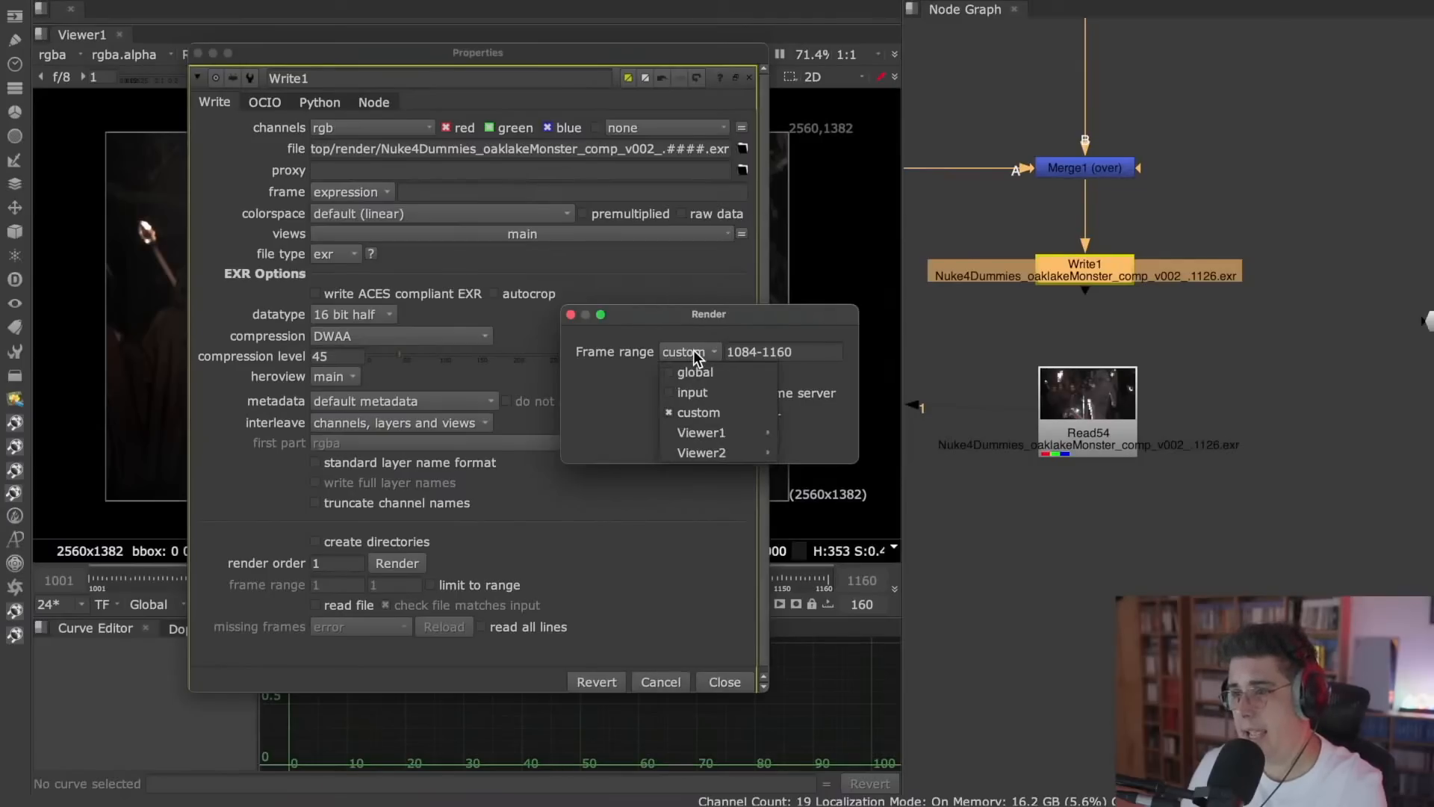
left_click(710, 369)
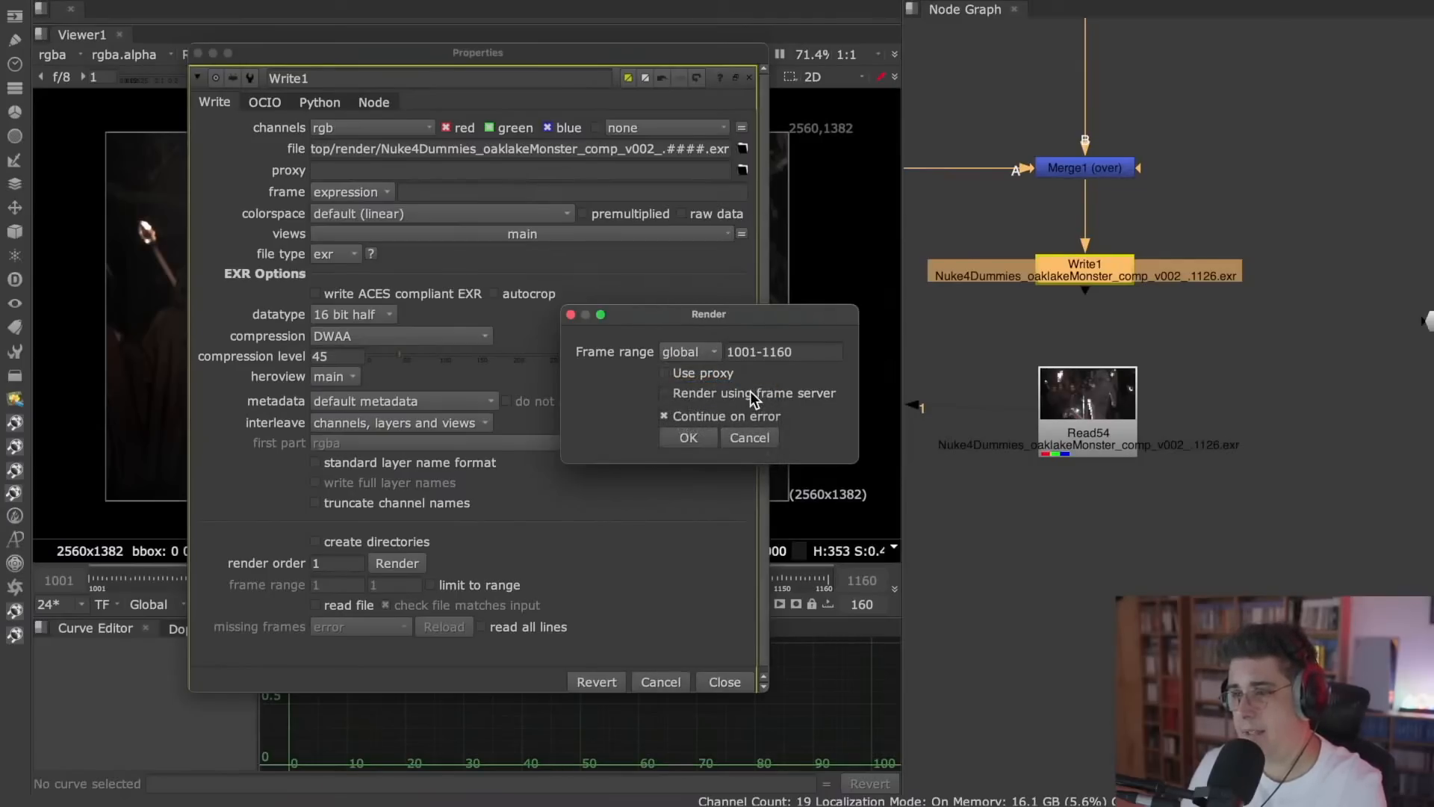
left_click(696, 438)
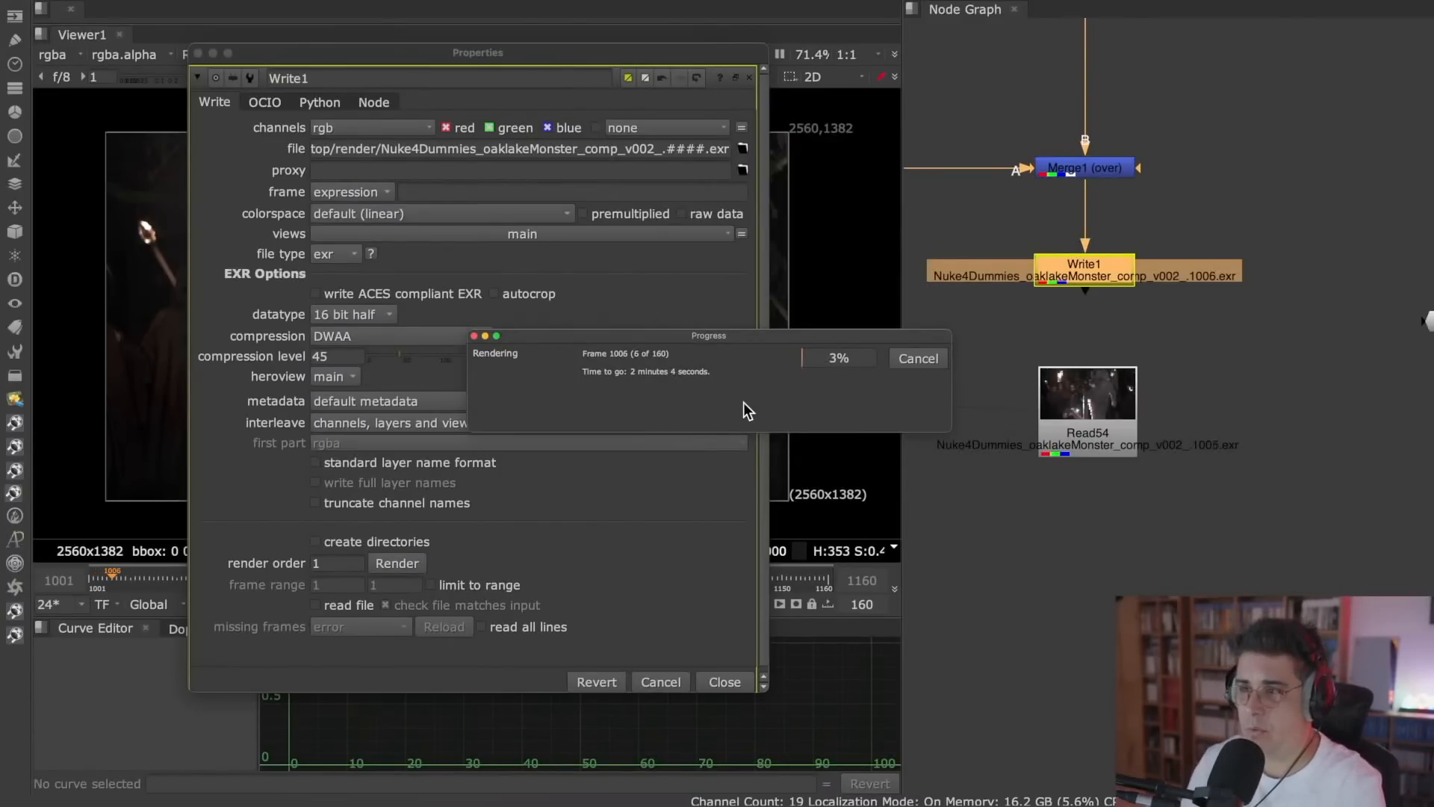
- Cancel the running Write1 render and switch to the render folder in Finder
left_click(926, 358)
key("super+Tab")
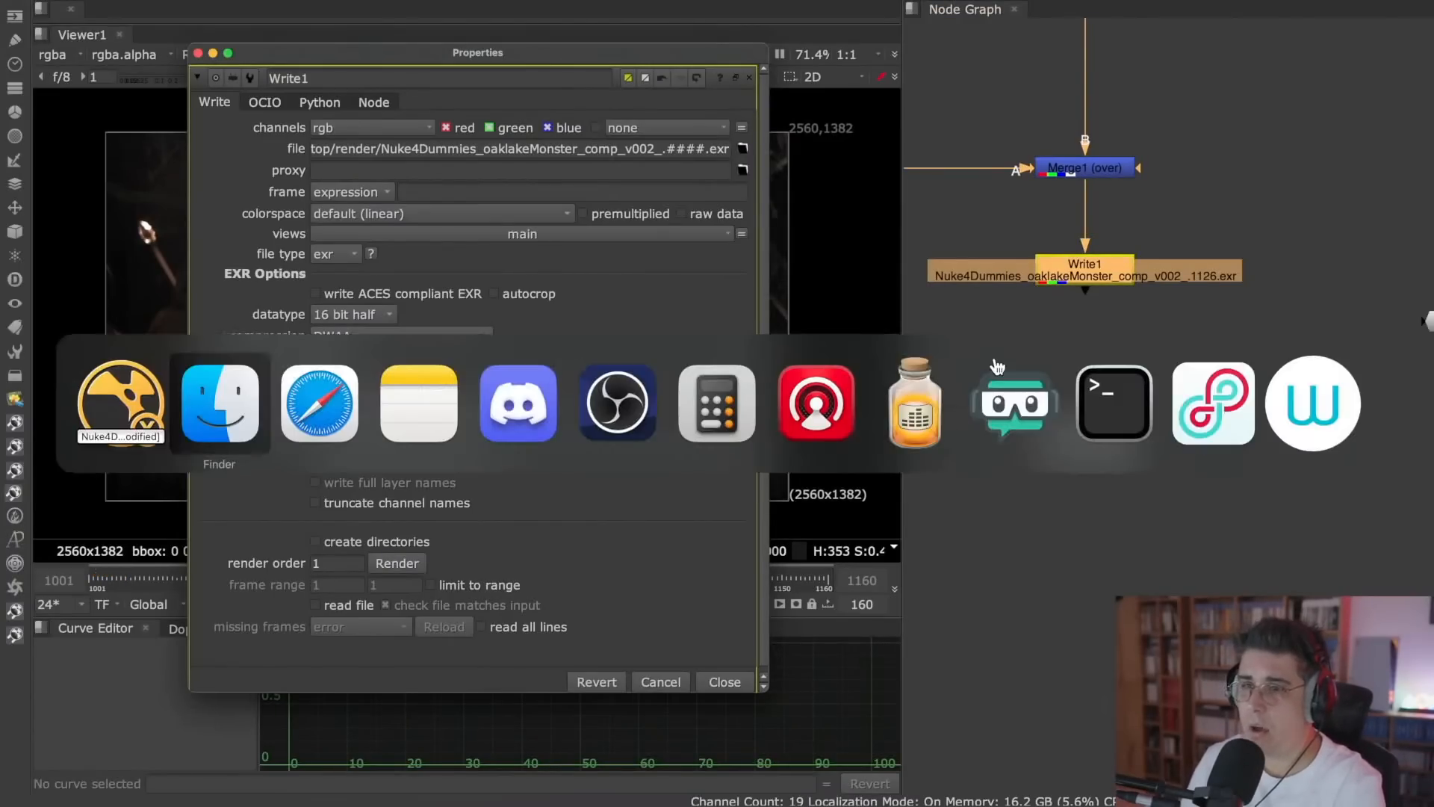
left_click(191, 435)
left_click(1016, 181)
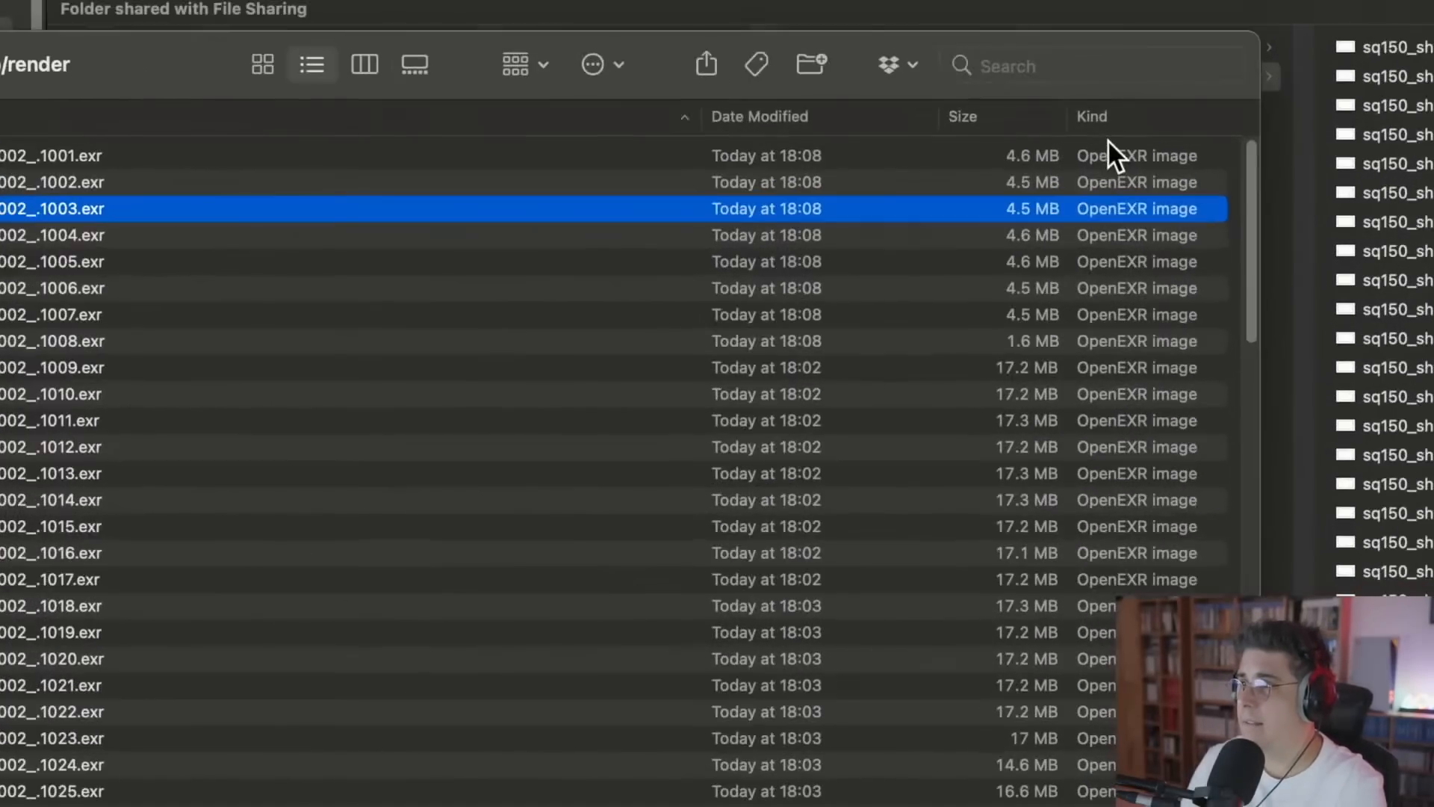
- Compare the file sizes of the newly rendered DWAA frames from 1001 onward with the earlier EXR frames
left_click(1072, 150)
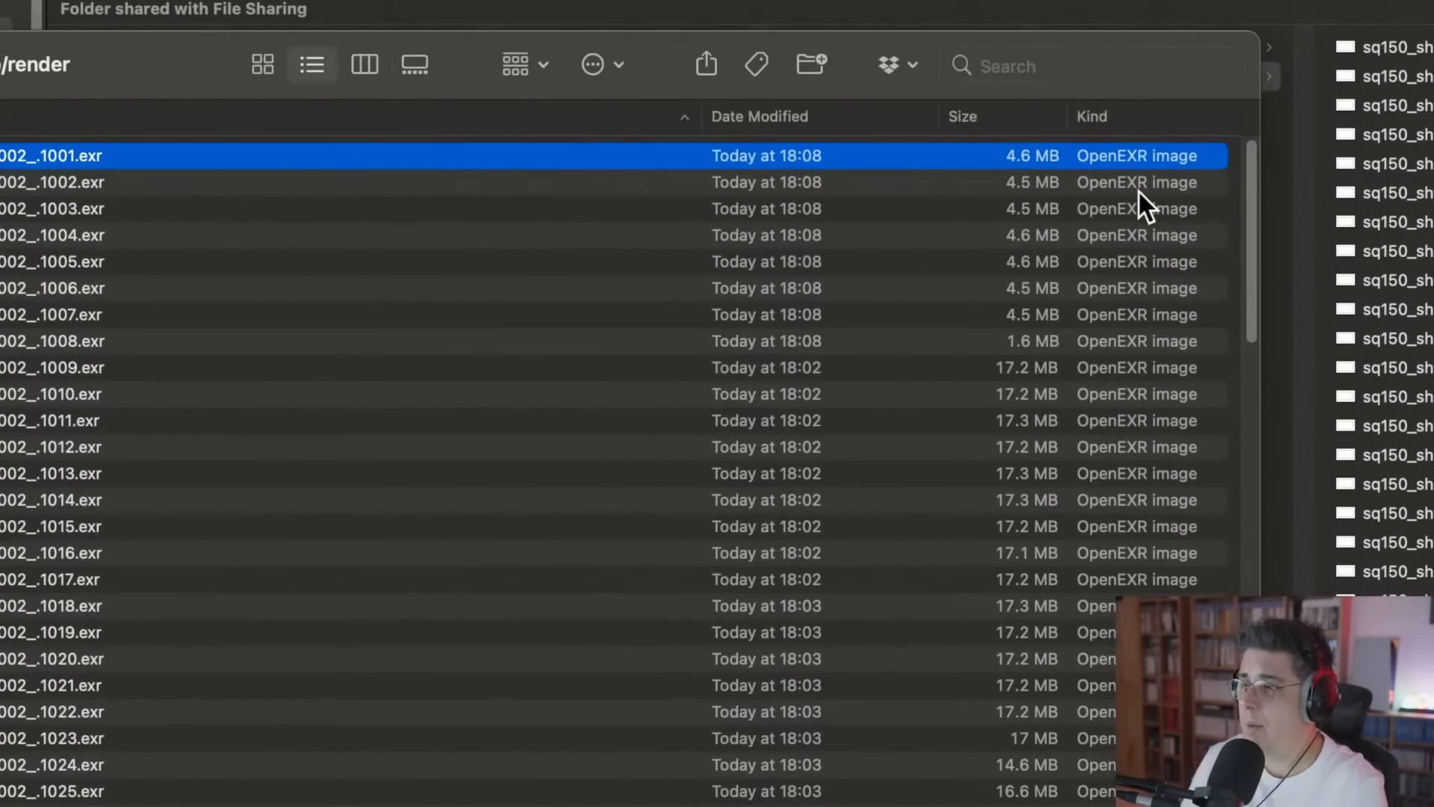
key("Down")
key("Up")
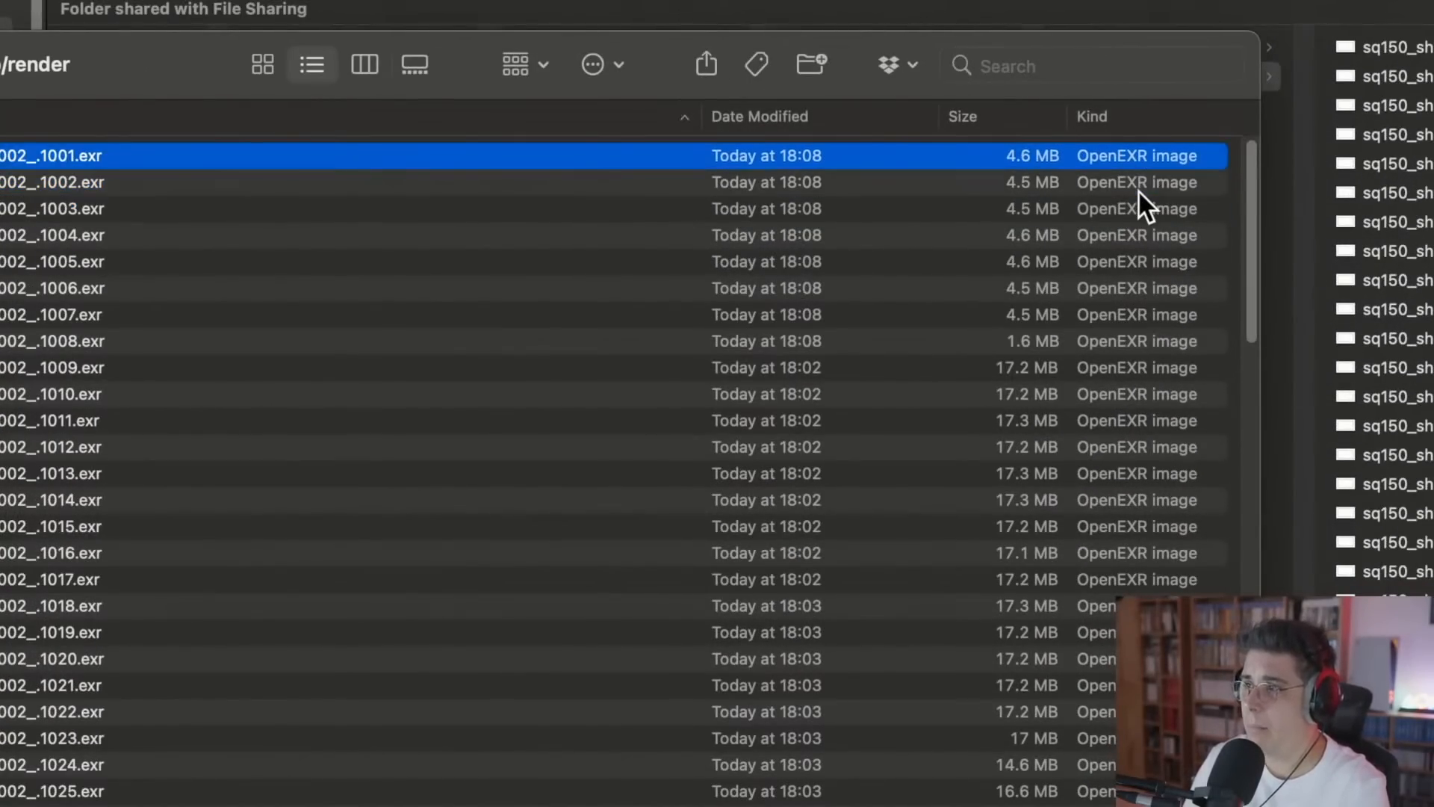
key("Down")
key("Down")
key("Down")
key("Down")
key("Down")
key("Down")
key("Down")
key("Down")
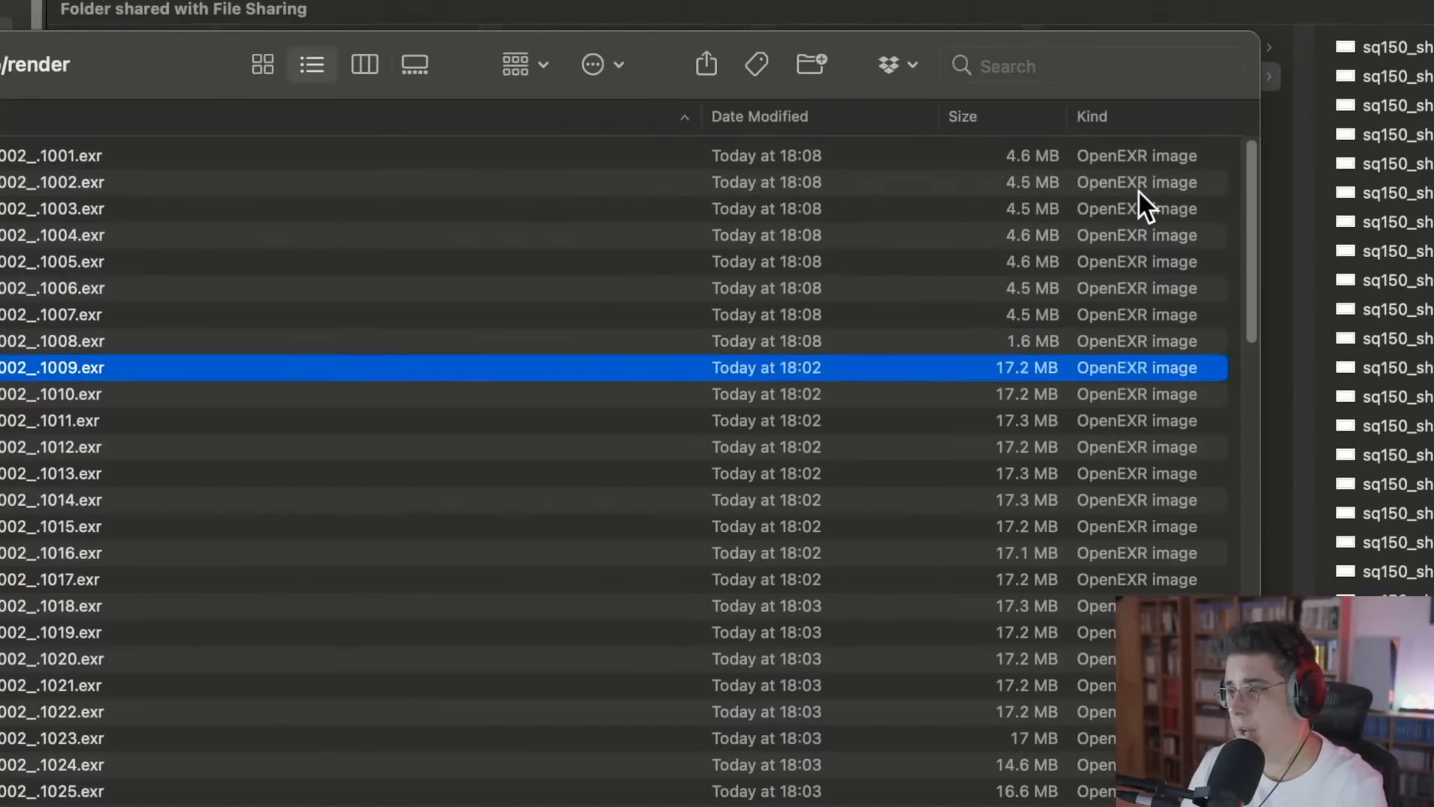
key("Up")
key("Down")
key("Up")
key("Up")
key("Up")
key("Up")
key("Up")
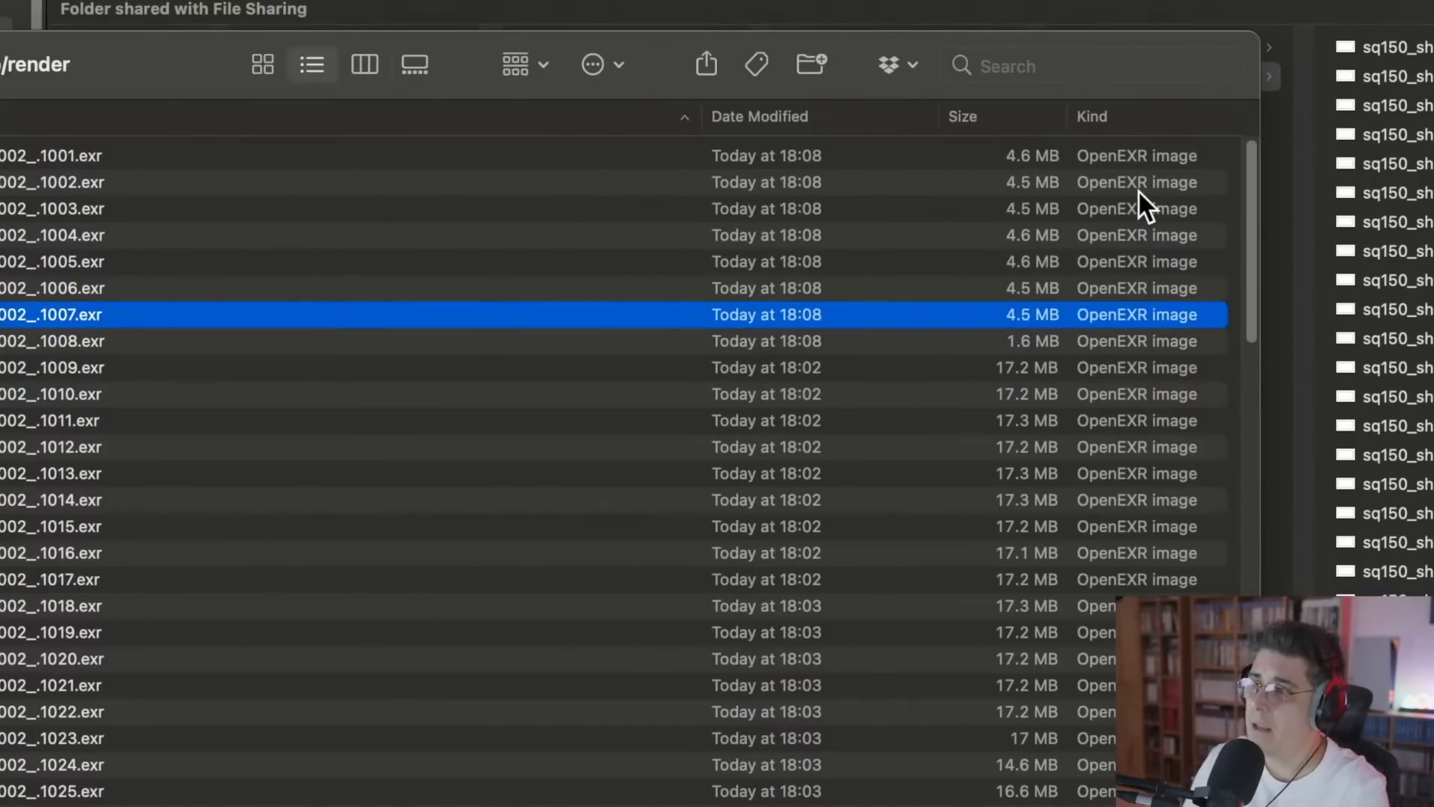
key("Up")
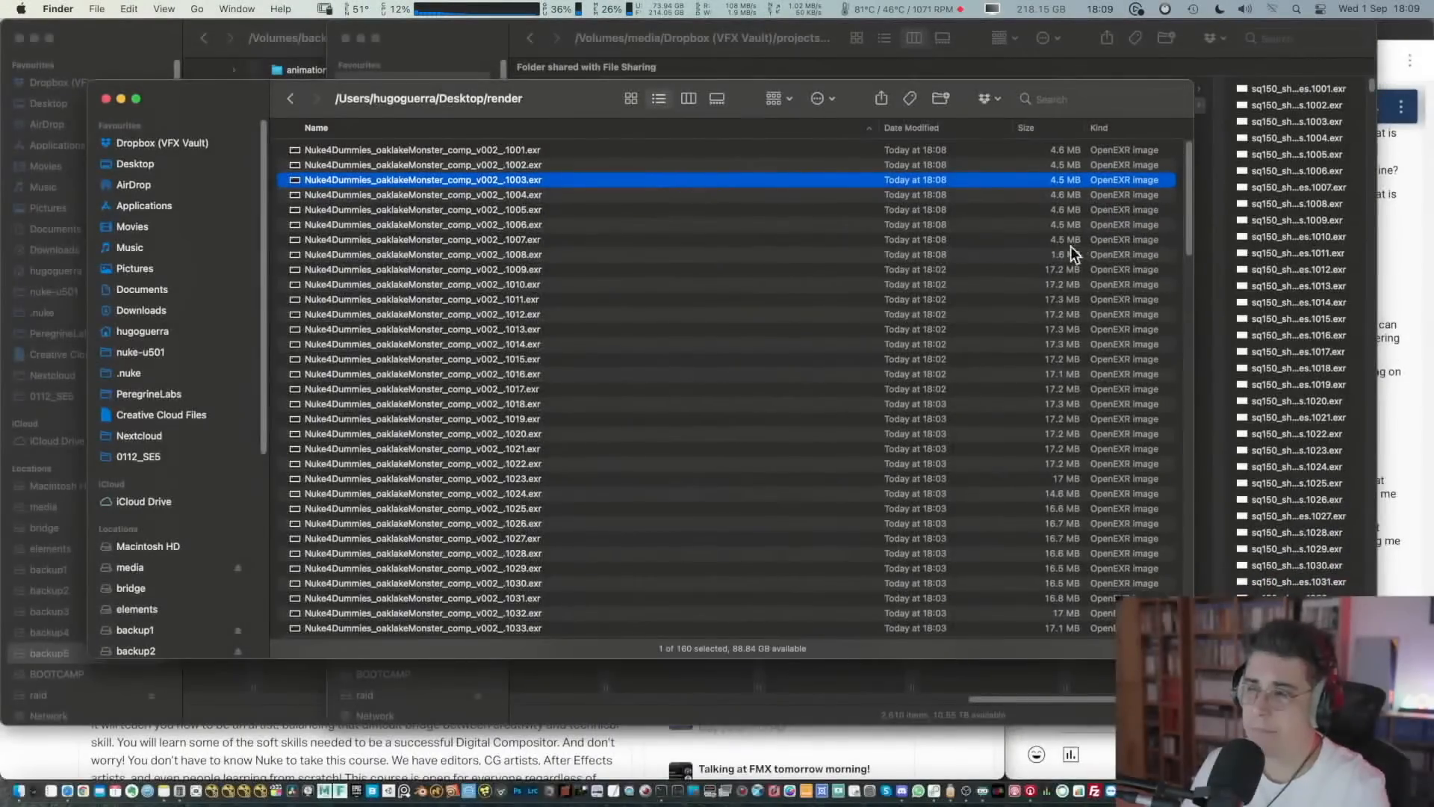
- Switch back to Nuke and close the Write1 node's properties
key("super+Tab")
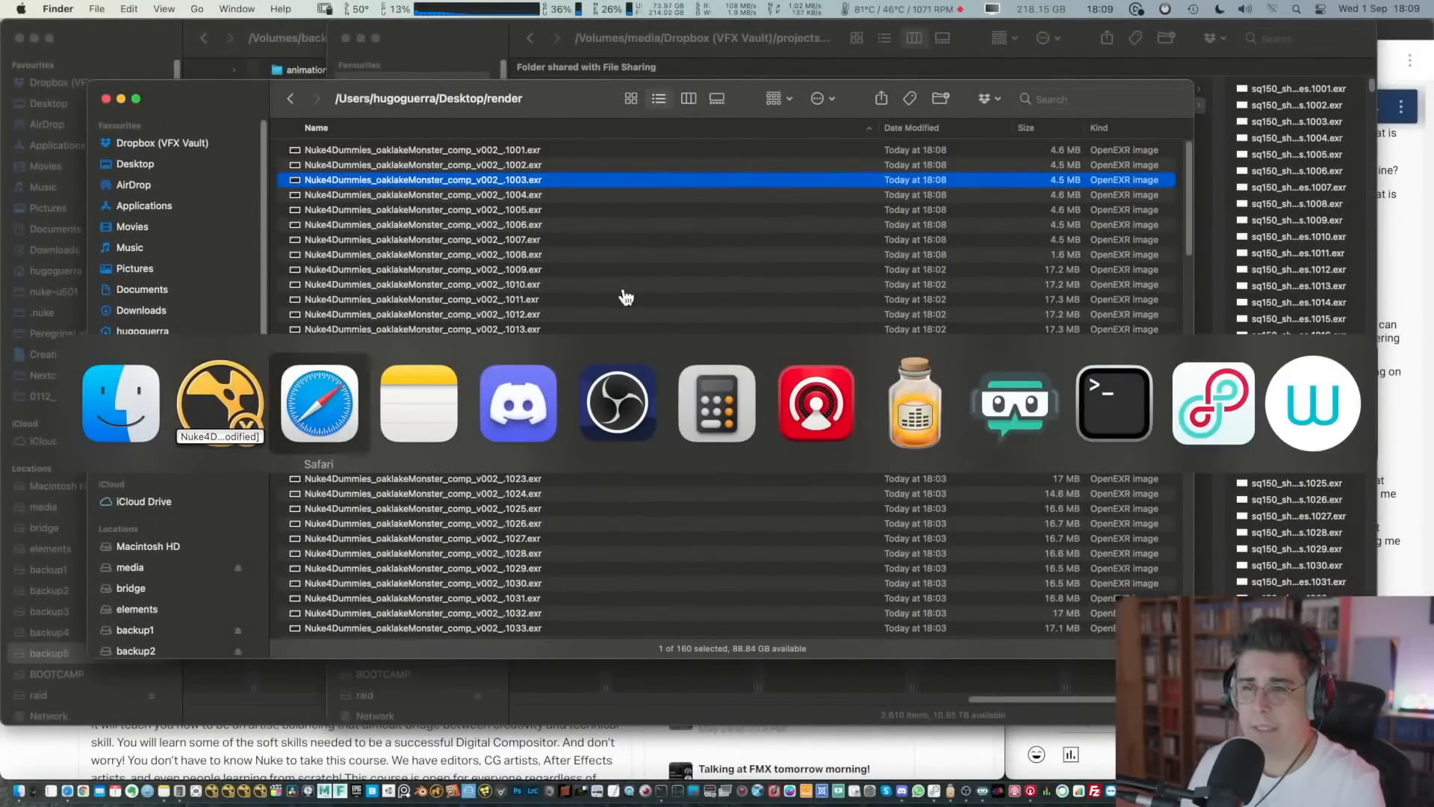
left_click(219, 420)
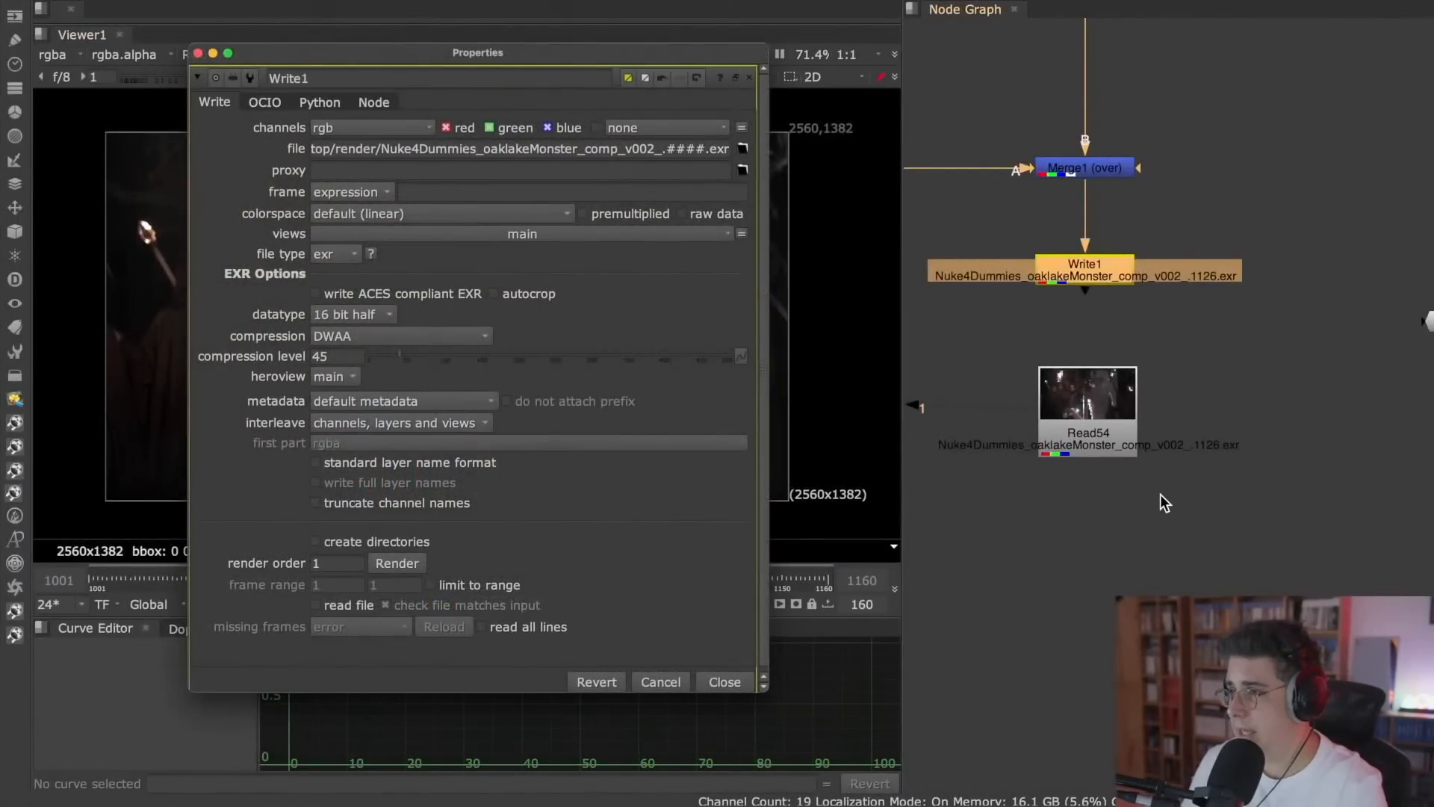
left_click(1160, 495)
left_click(749, 78)
- Add a Write node below Read54, spacing it slightly away from the Read node
left_click_drag(1108, 406, 1108, 394)
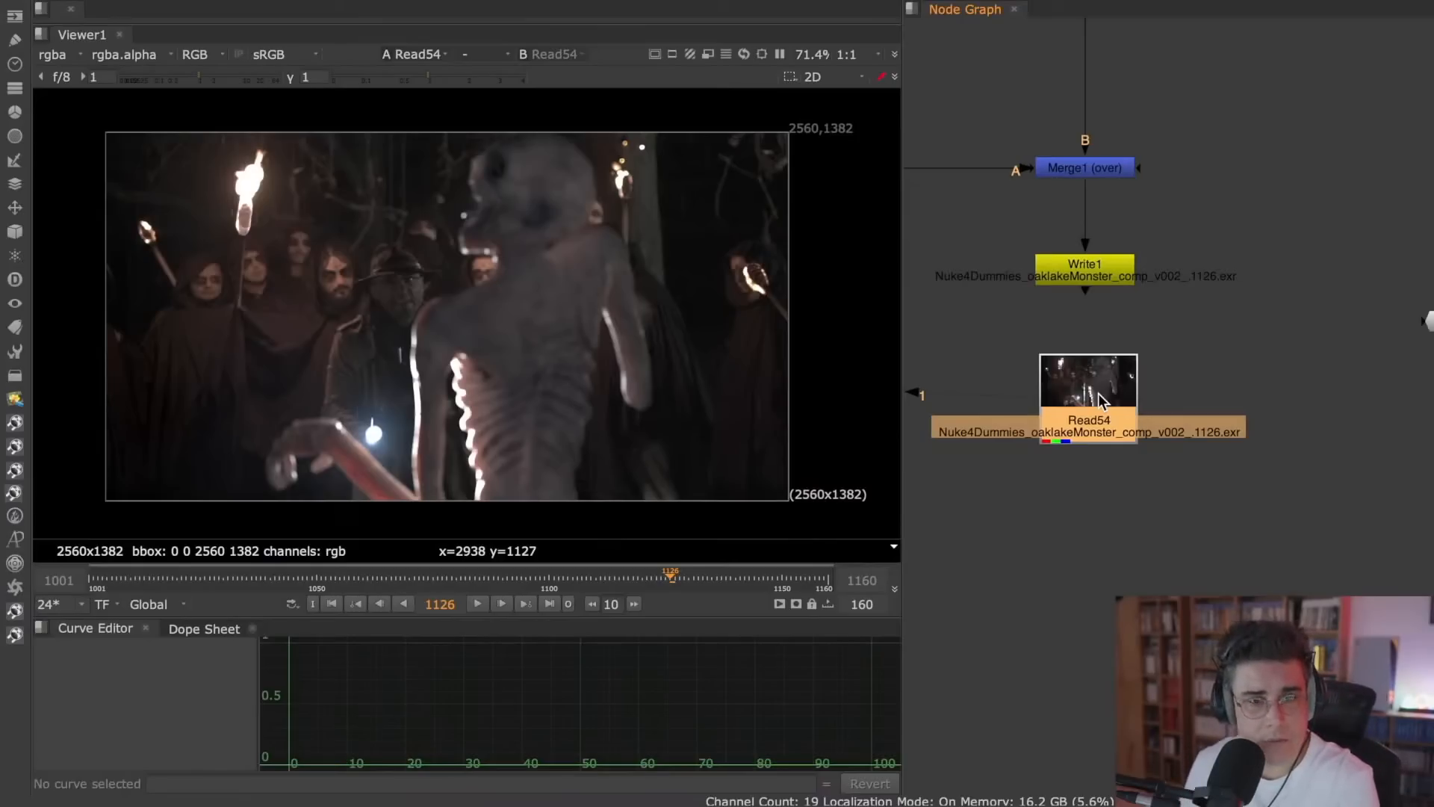
key("w")
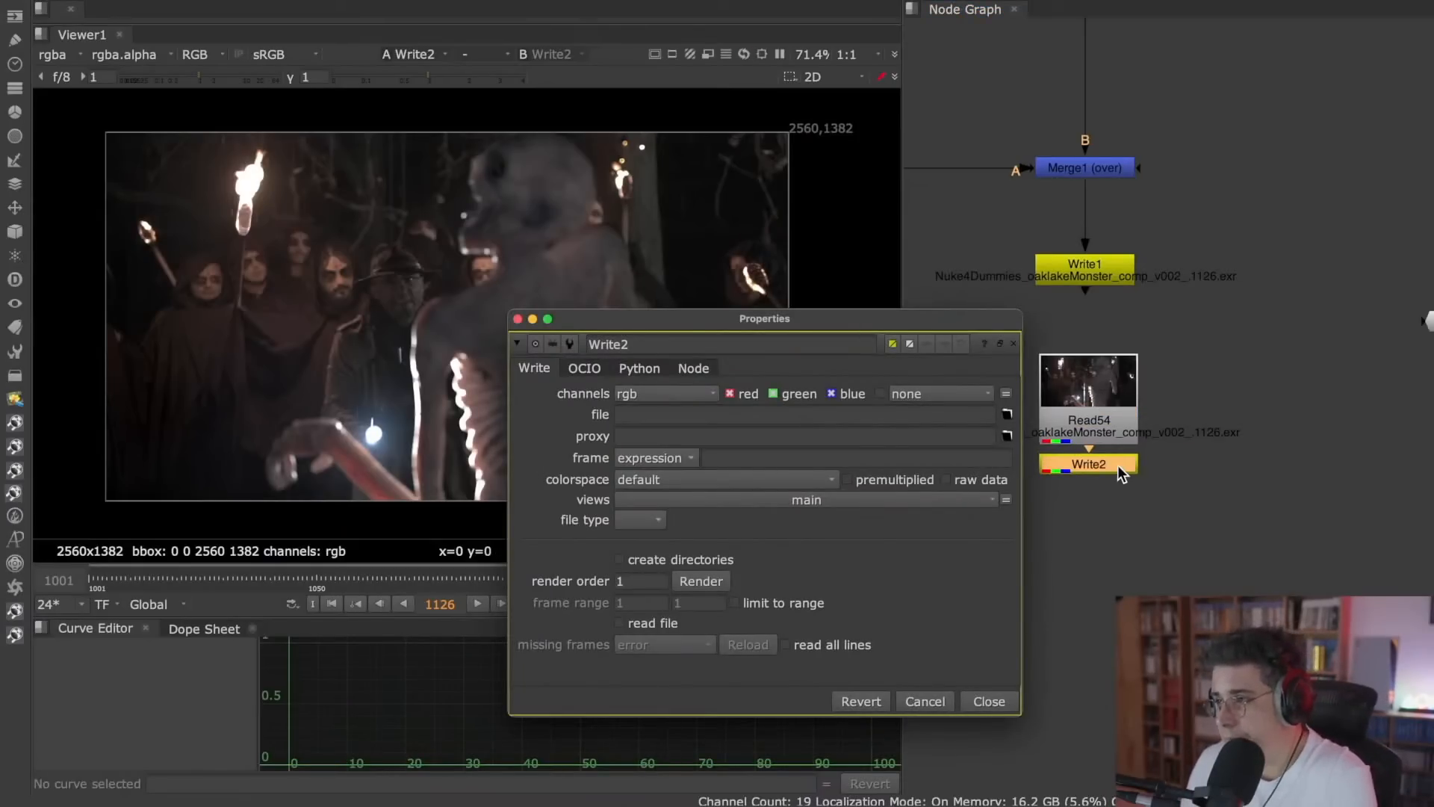
left_click_drag(1118, 466, 1118, 496)
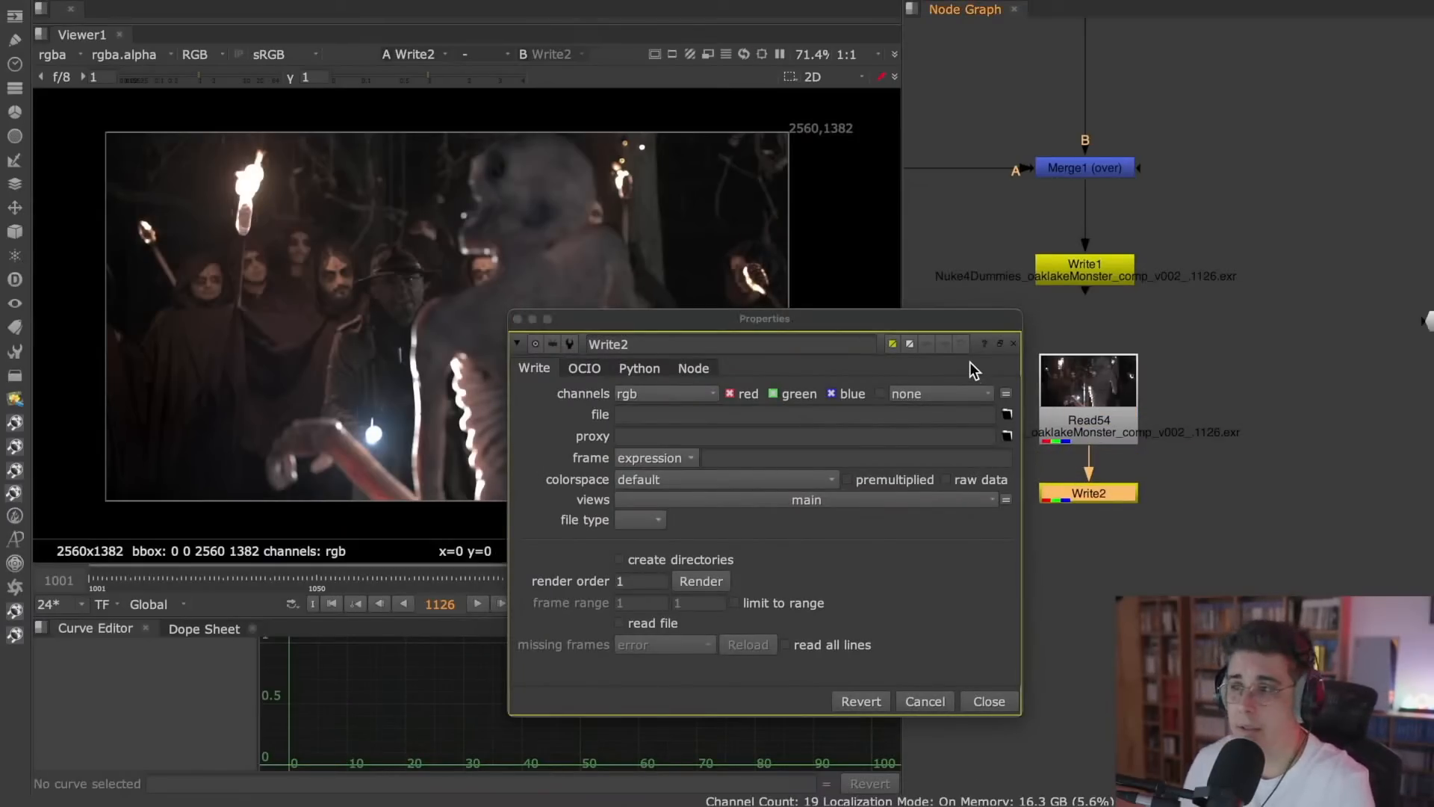
left_click_drag(957, 321, 666, 148)
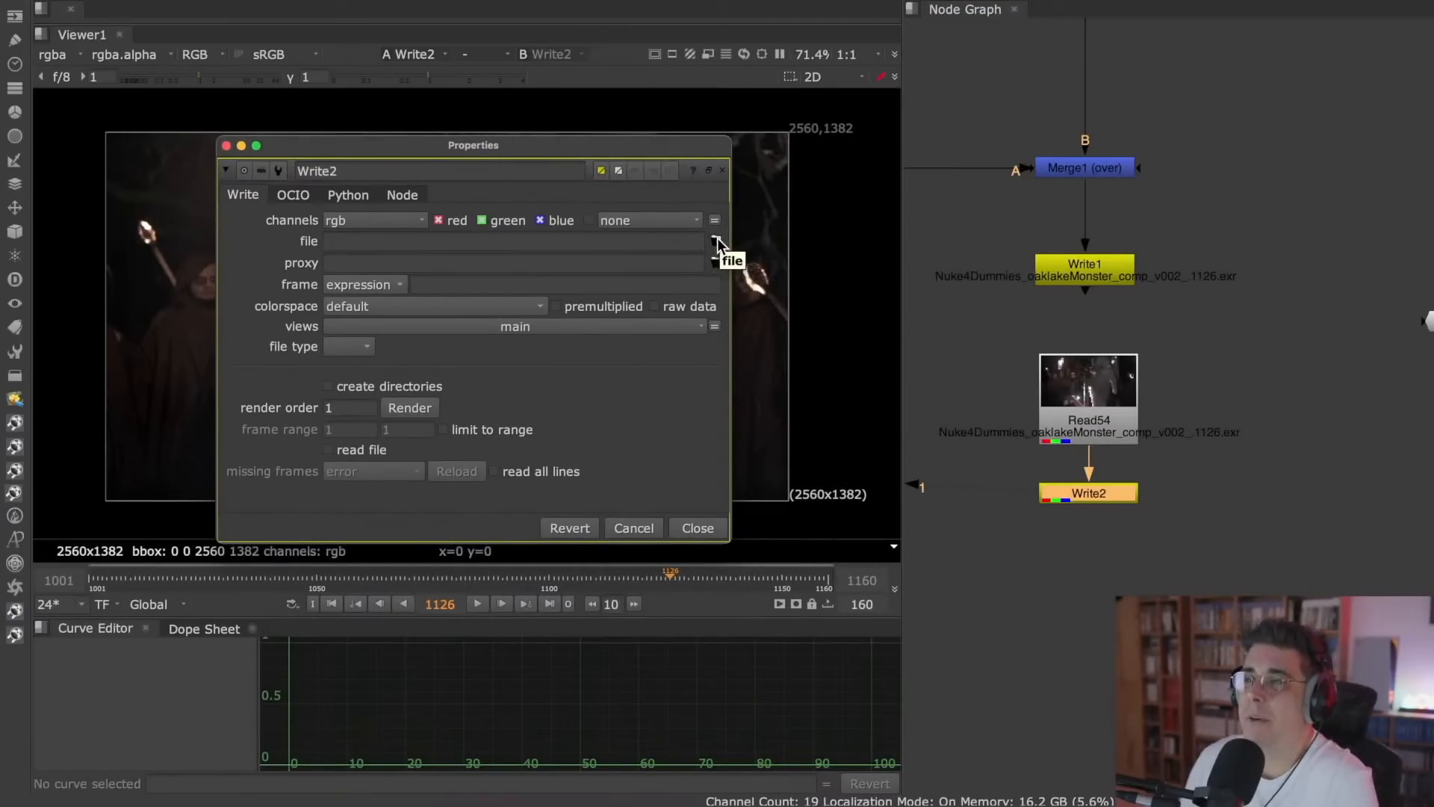
- Copy the output file name from the Write1 node's file path and close its properties
double_click(1095, 275)
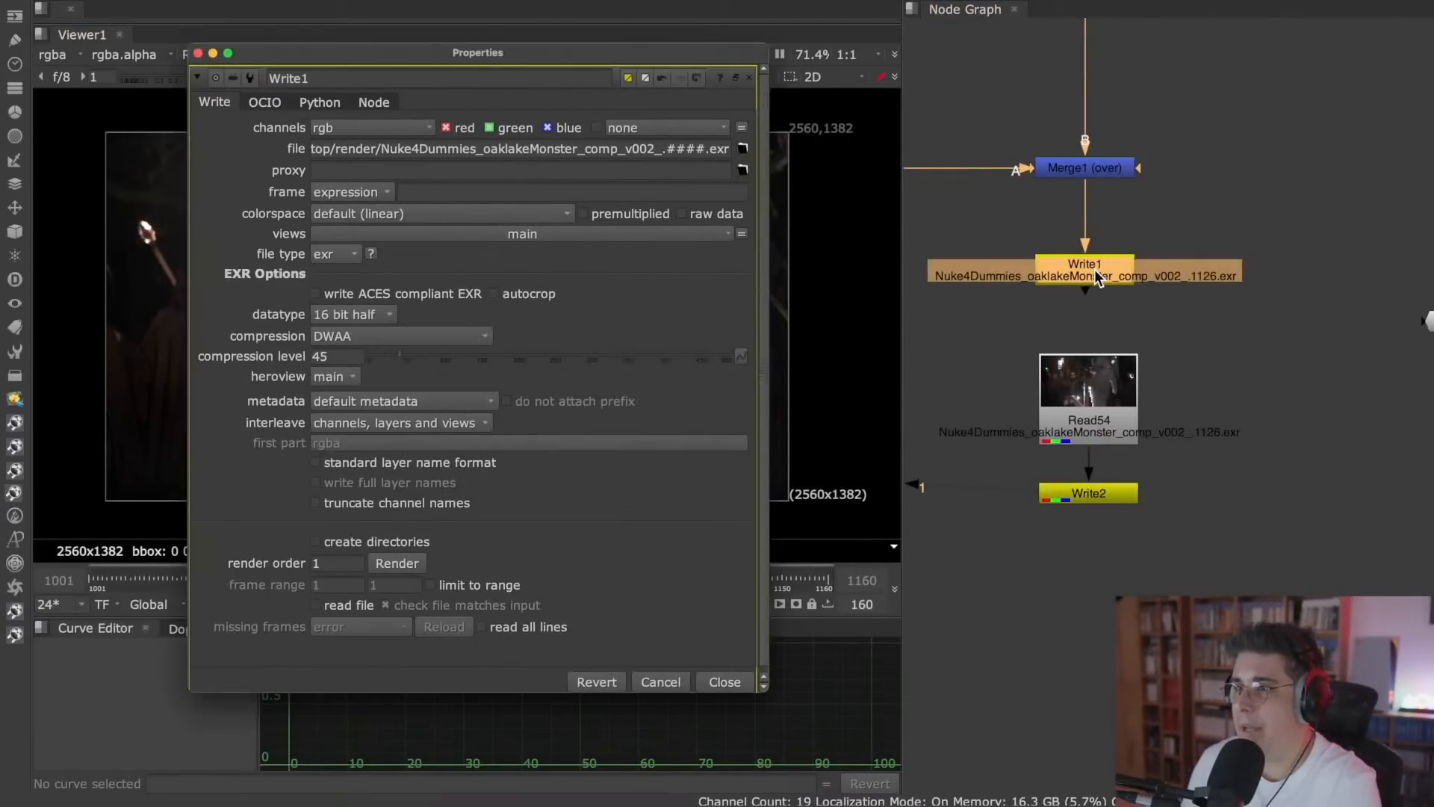
left_click_drag(382, 149, 769, 173)
key("ctrl+c")
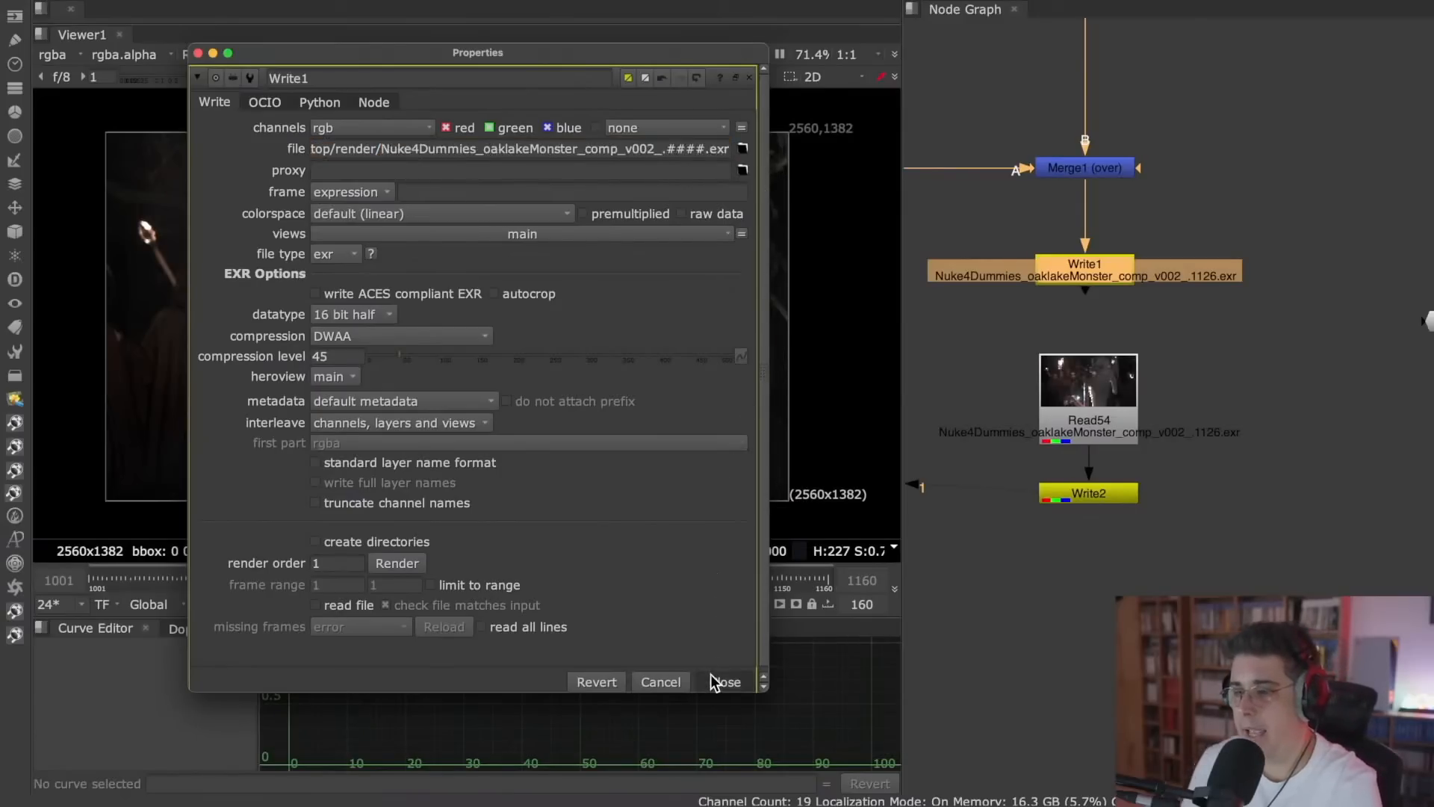
left_click(710, 676)
- Set the Write2 node's output file to Nuke4Dummies_oaklakeMonster_comp_v002_.mov in the Desktop render folder
left_click(717, 240)
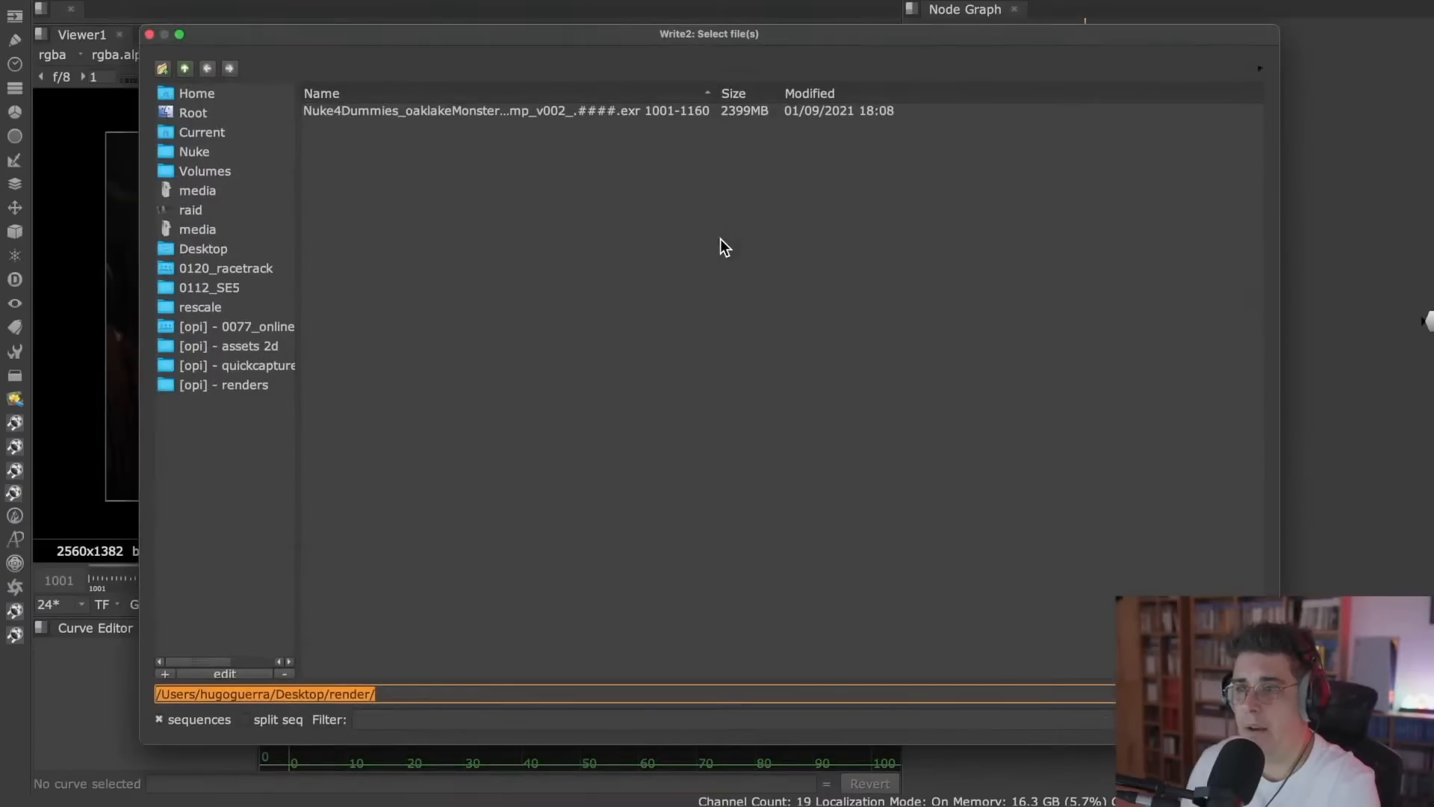
left_click(393, 698)
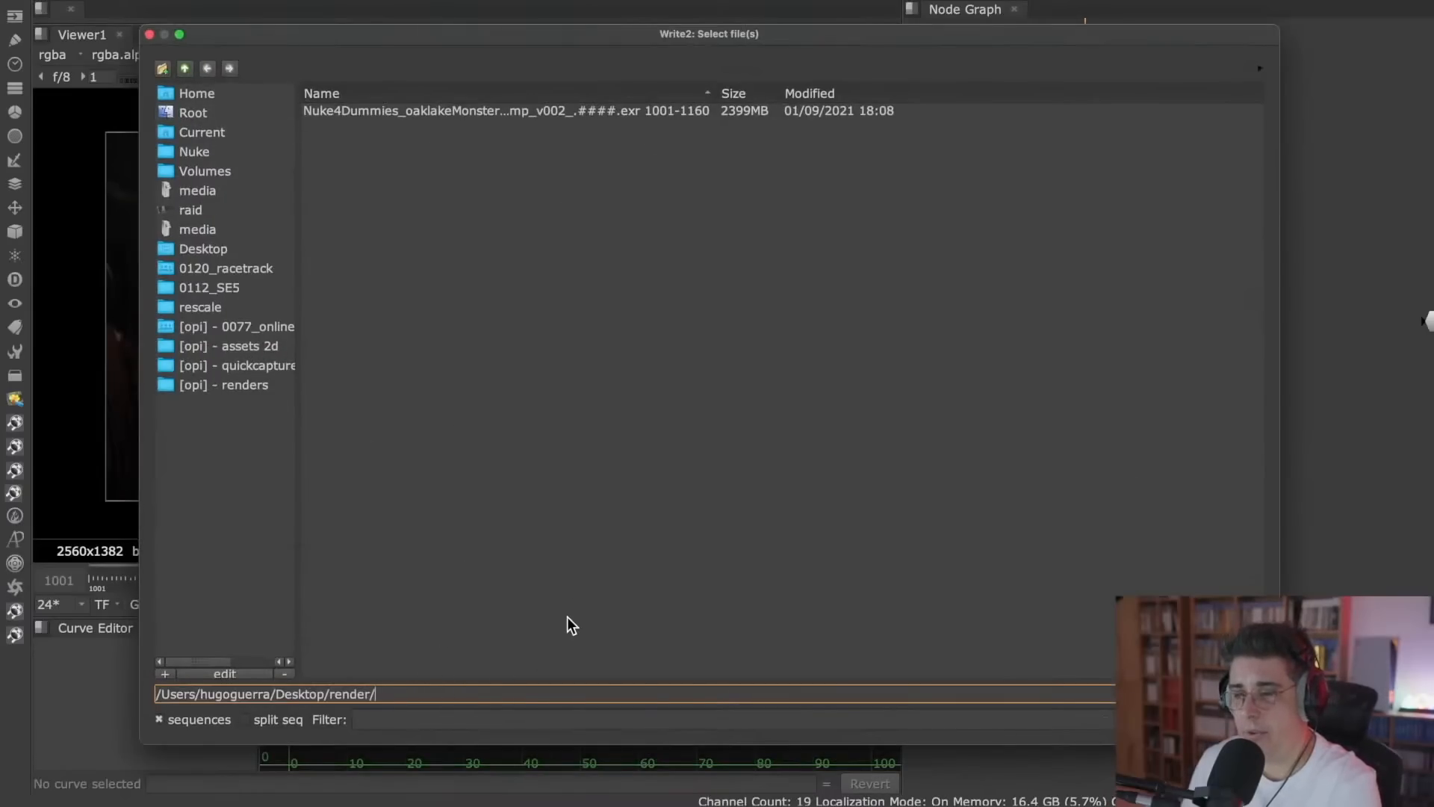
key("ctrl+v")
key("BackSpace")
key("BackSpace")
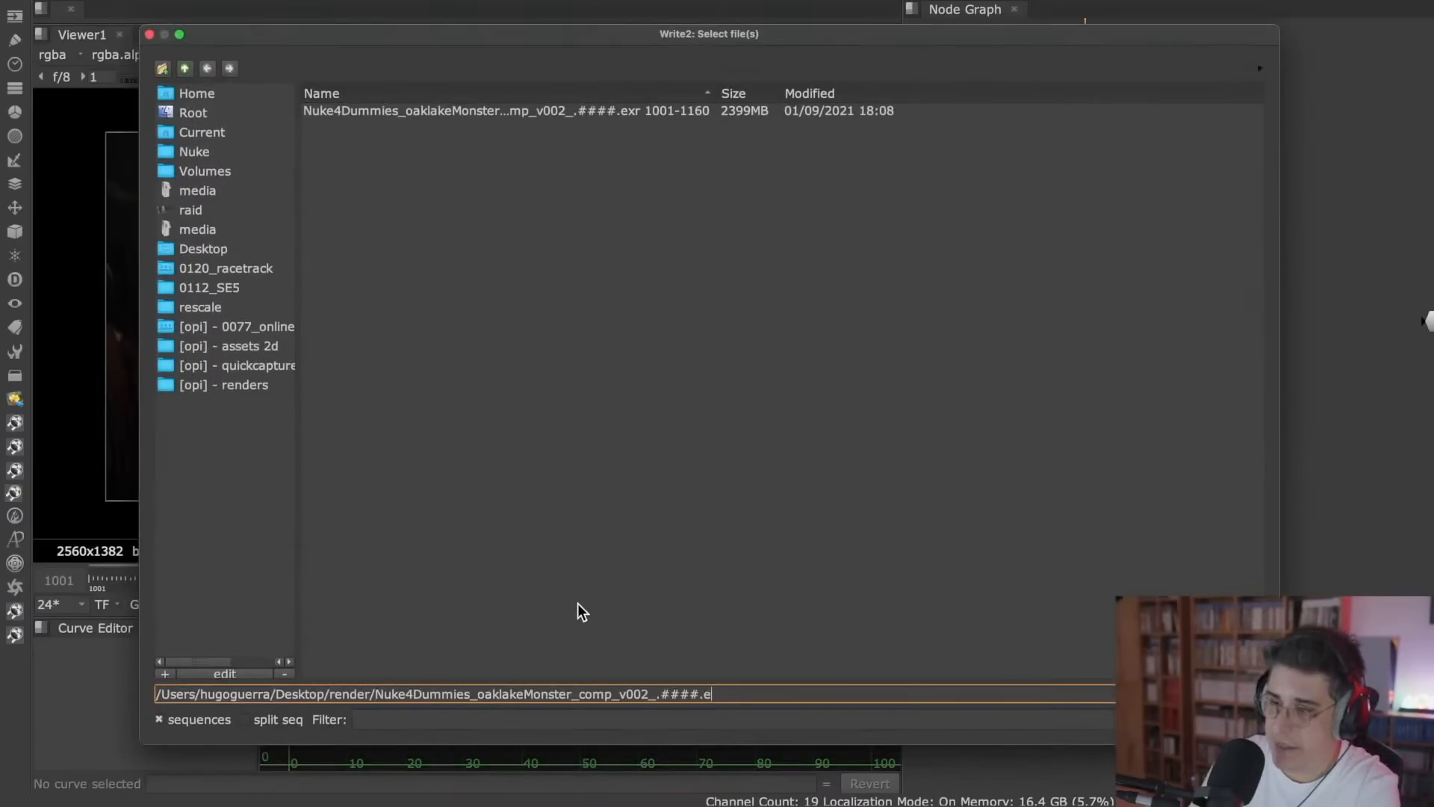
key("BackSpace")
key("BackSpace")
key("BackSpace")
key("BackSpace")
key("BackSpace")
key("BackSpace")
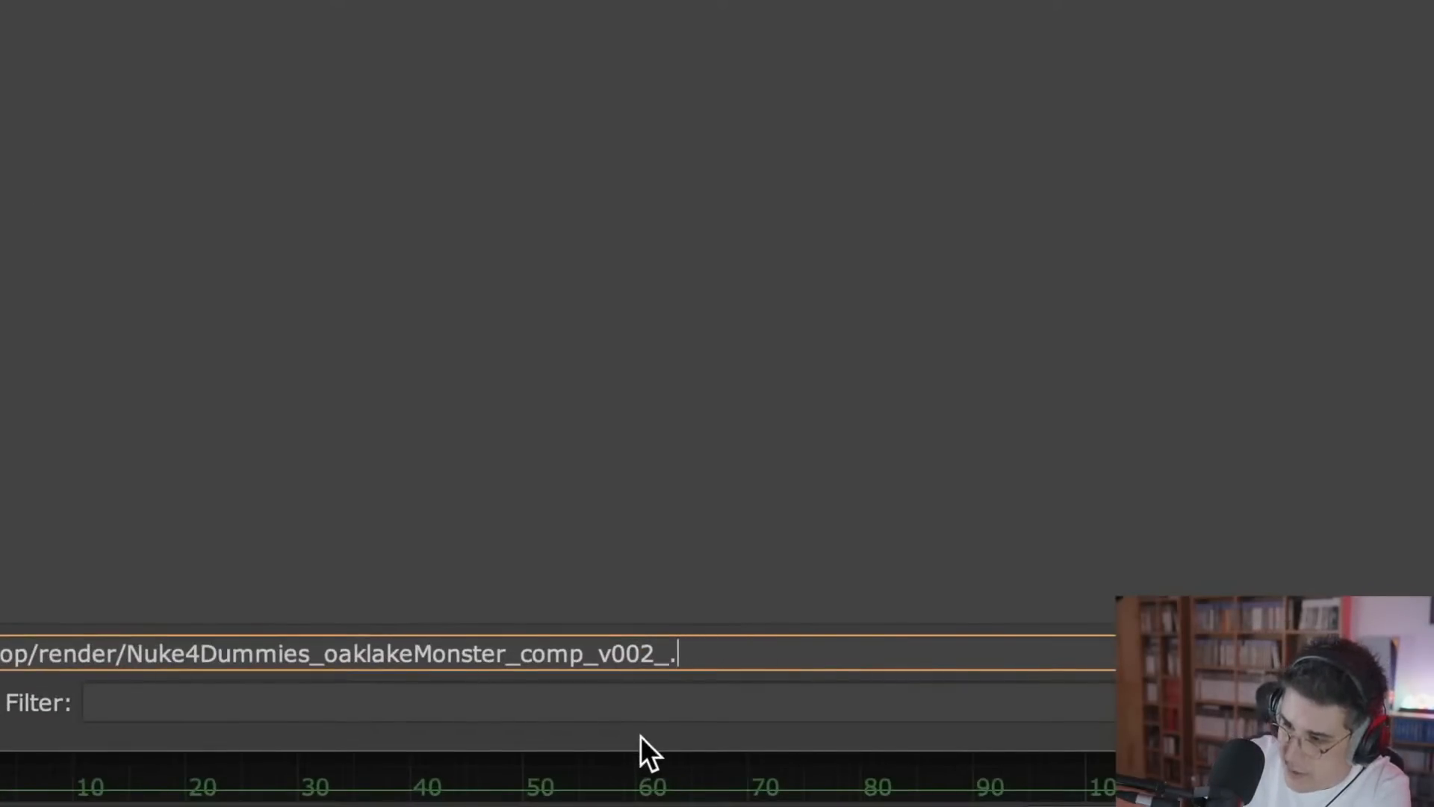
type("mov")
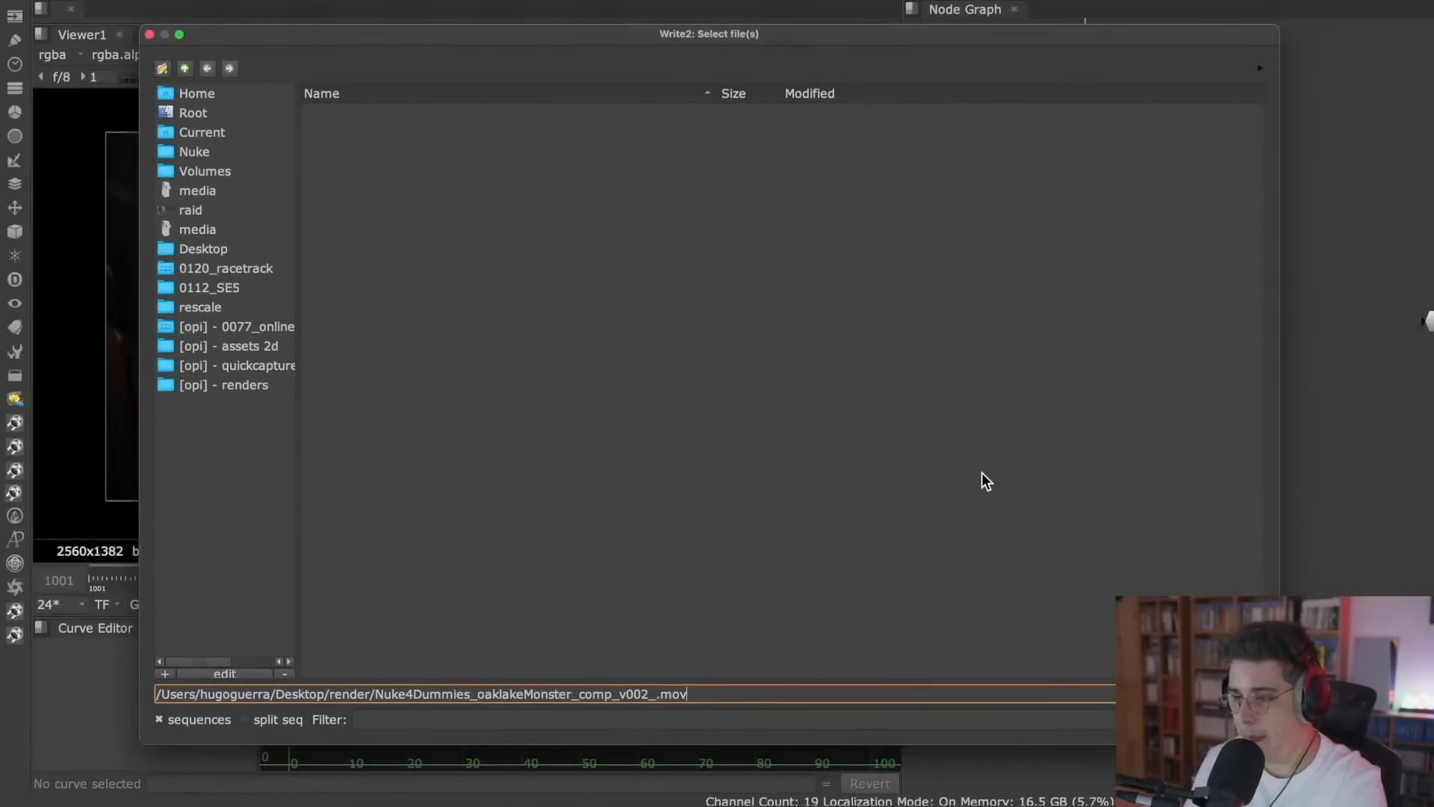
key("Return")
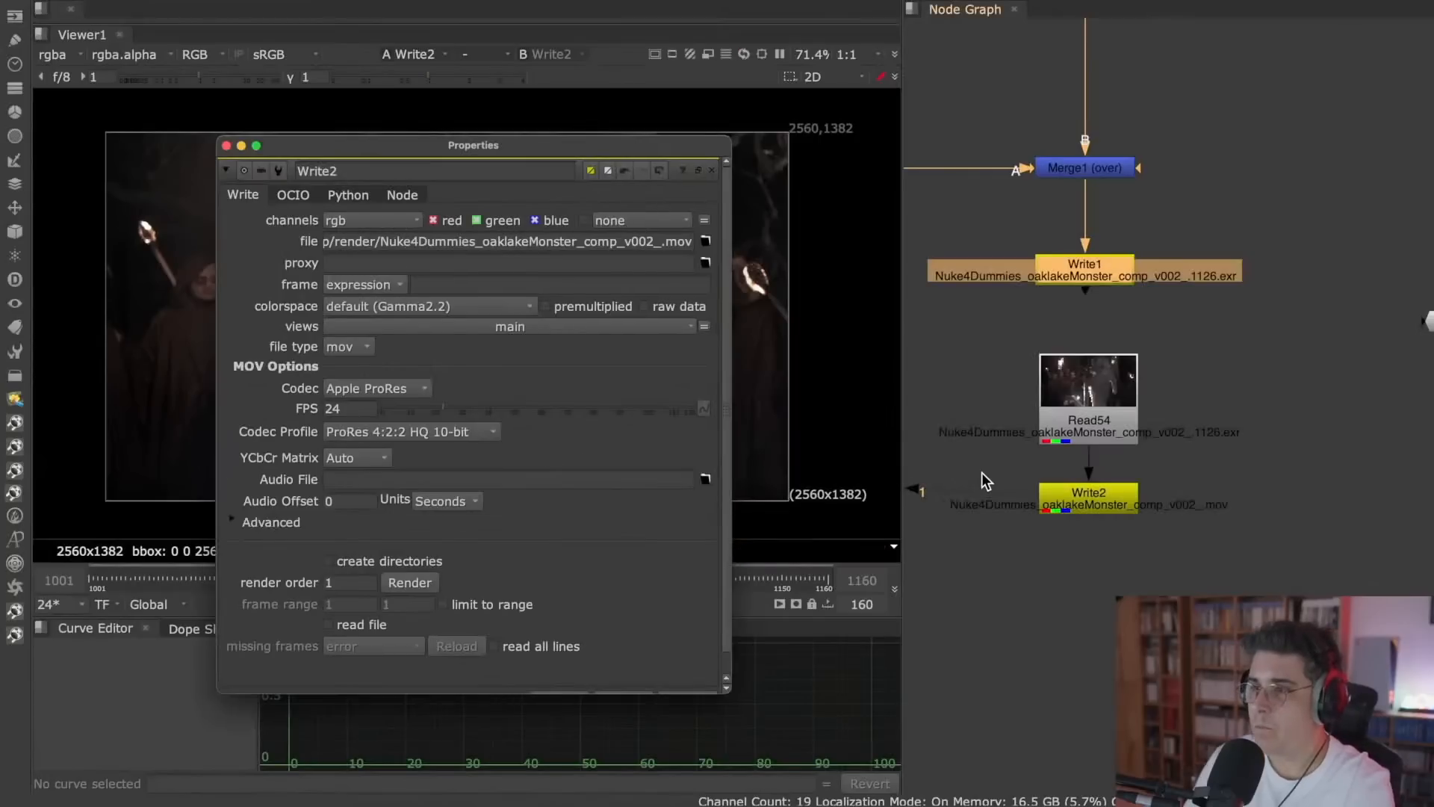
- Review the colorspace options available for the Write2 node's mov output, including sRGB and rec709
left_click_drag(550, 149, 631, 97)
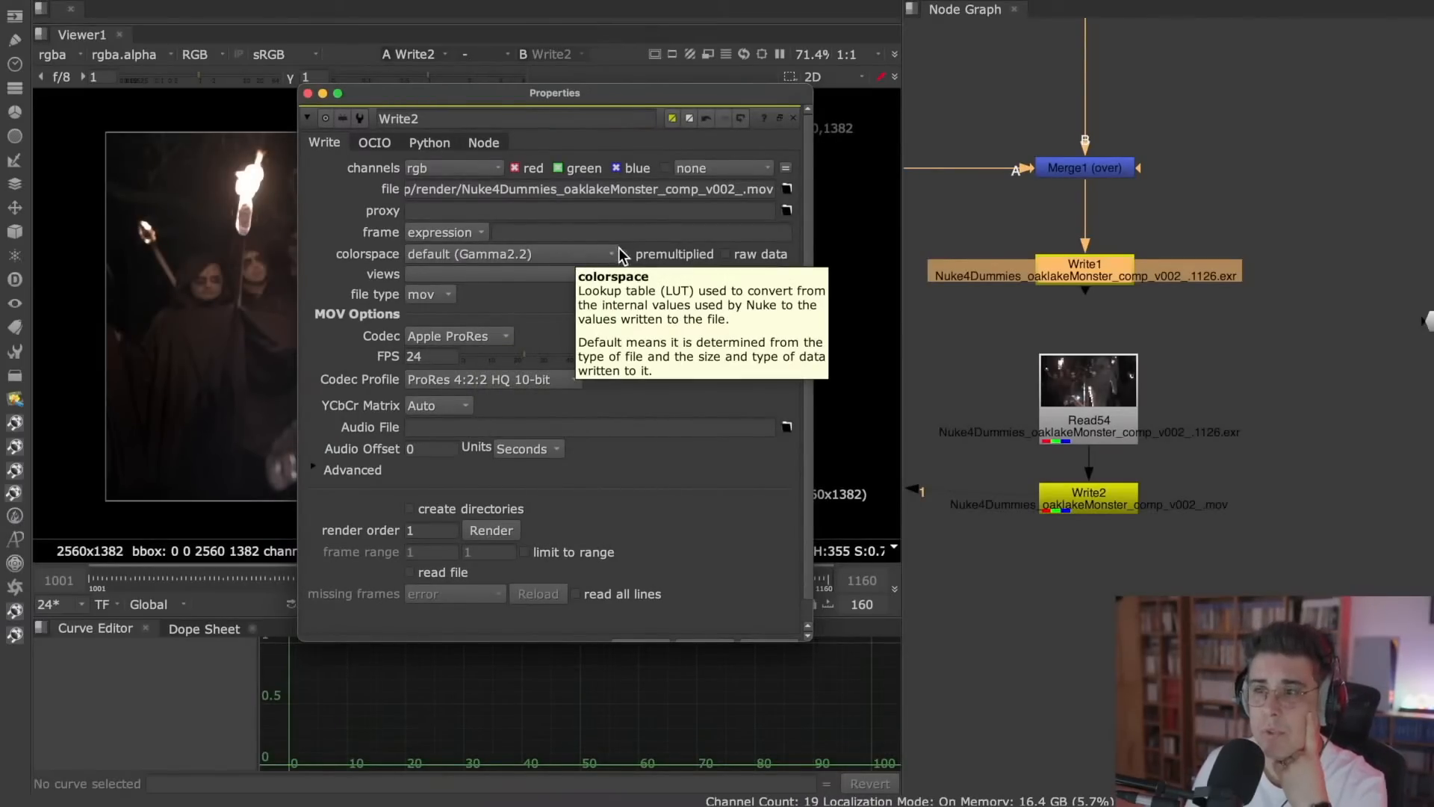
left_click(569, 252)
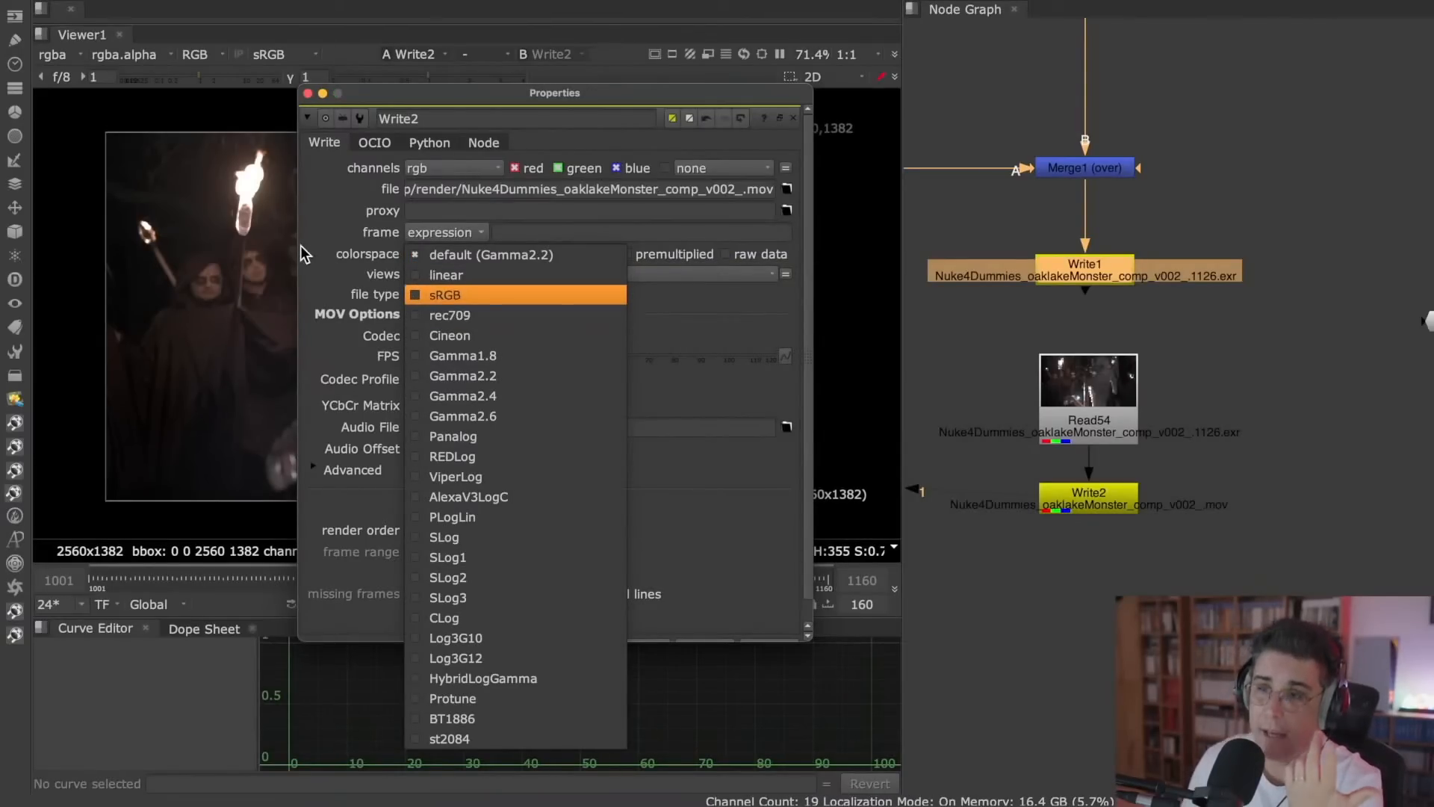
left_click(364, 238)
left_click(564, 254)
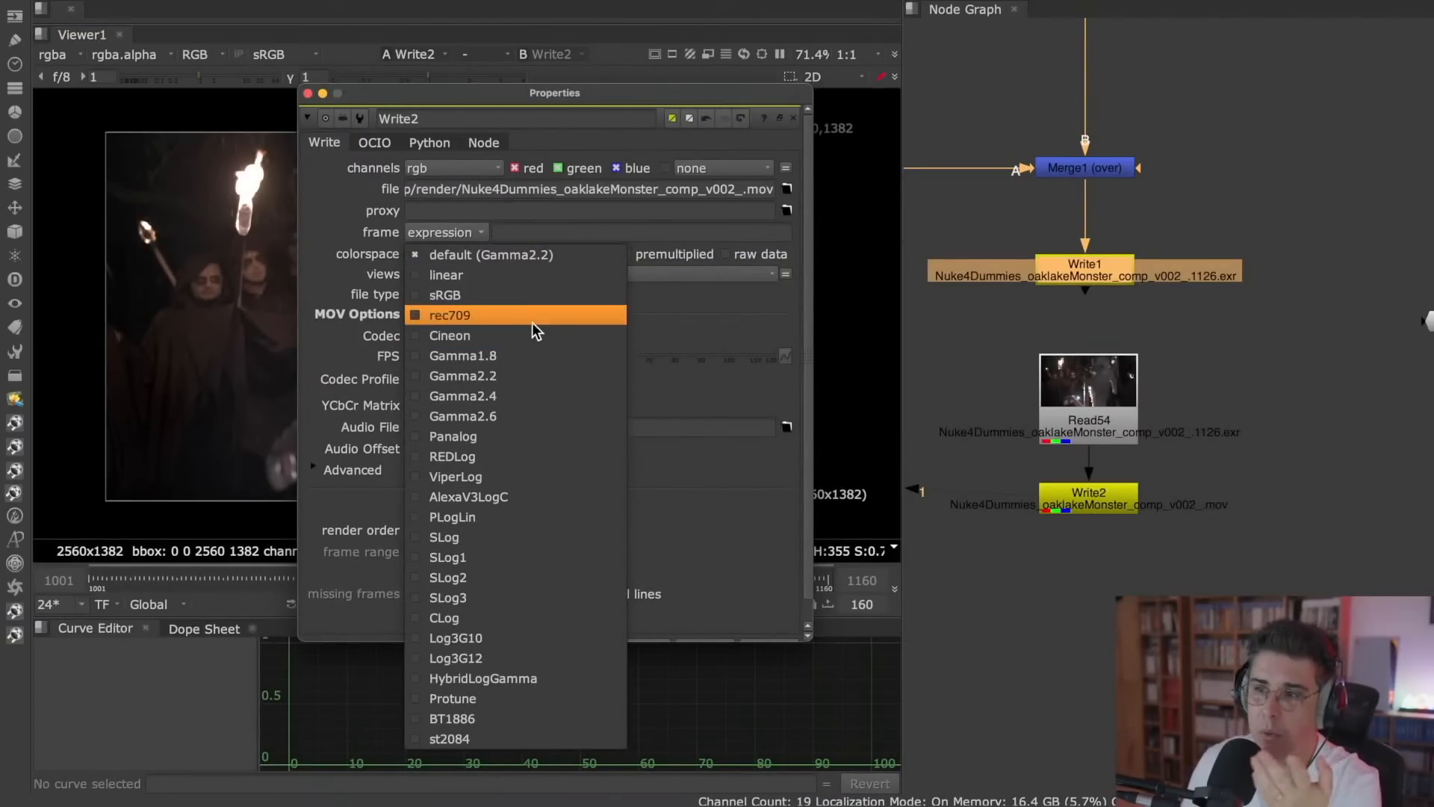
left_click(339, 210)
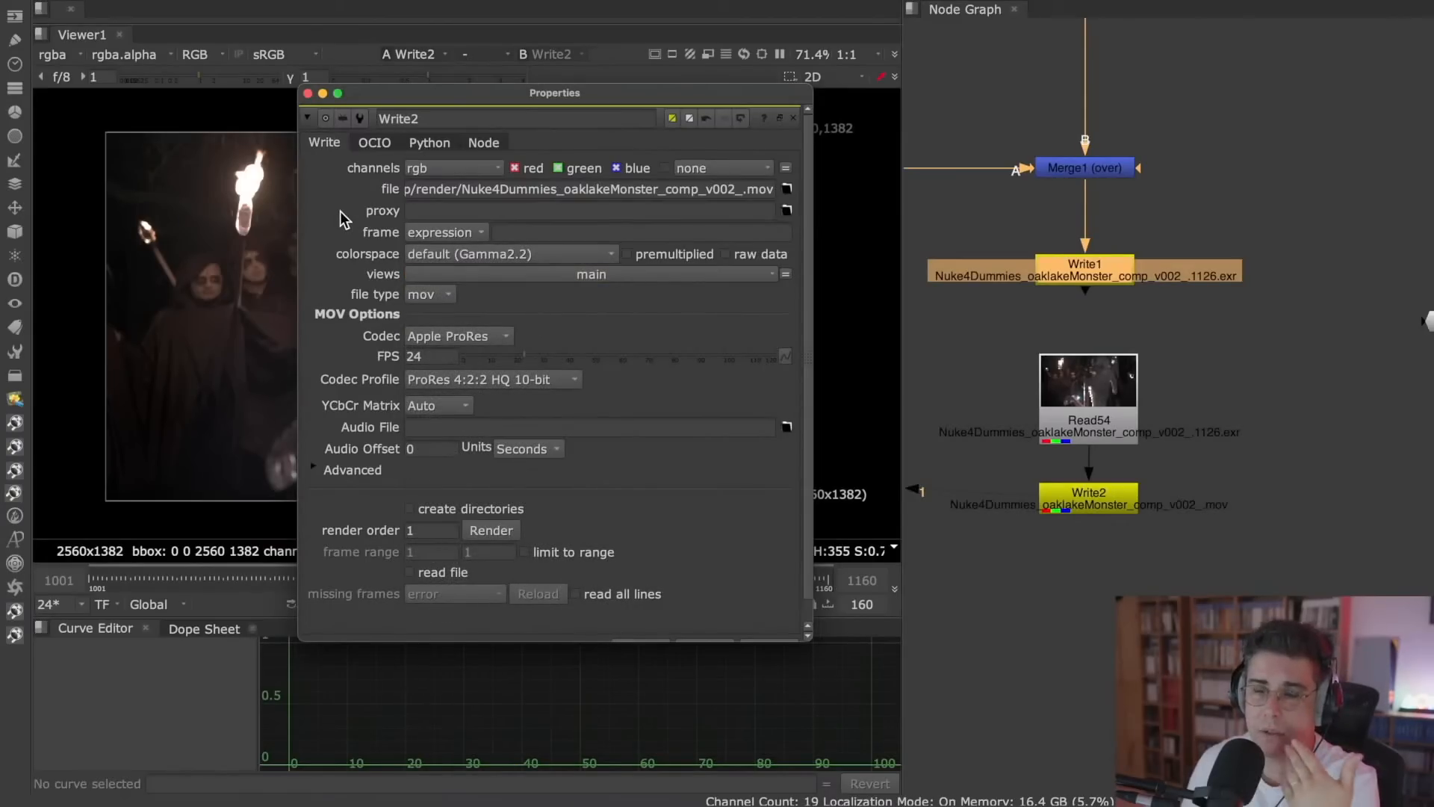
- Set the Write2 codec profile to ProRes 4:4:4:4 XQ 12-bit, keeping the default (Gamma2.2) colorspace
left_click(559, 378)
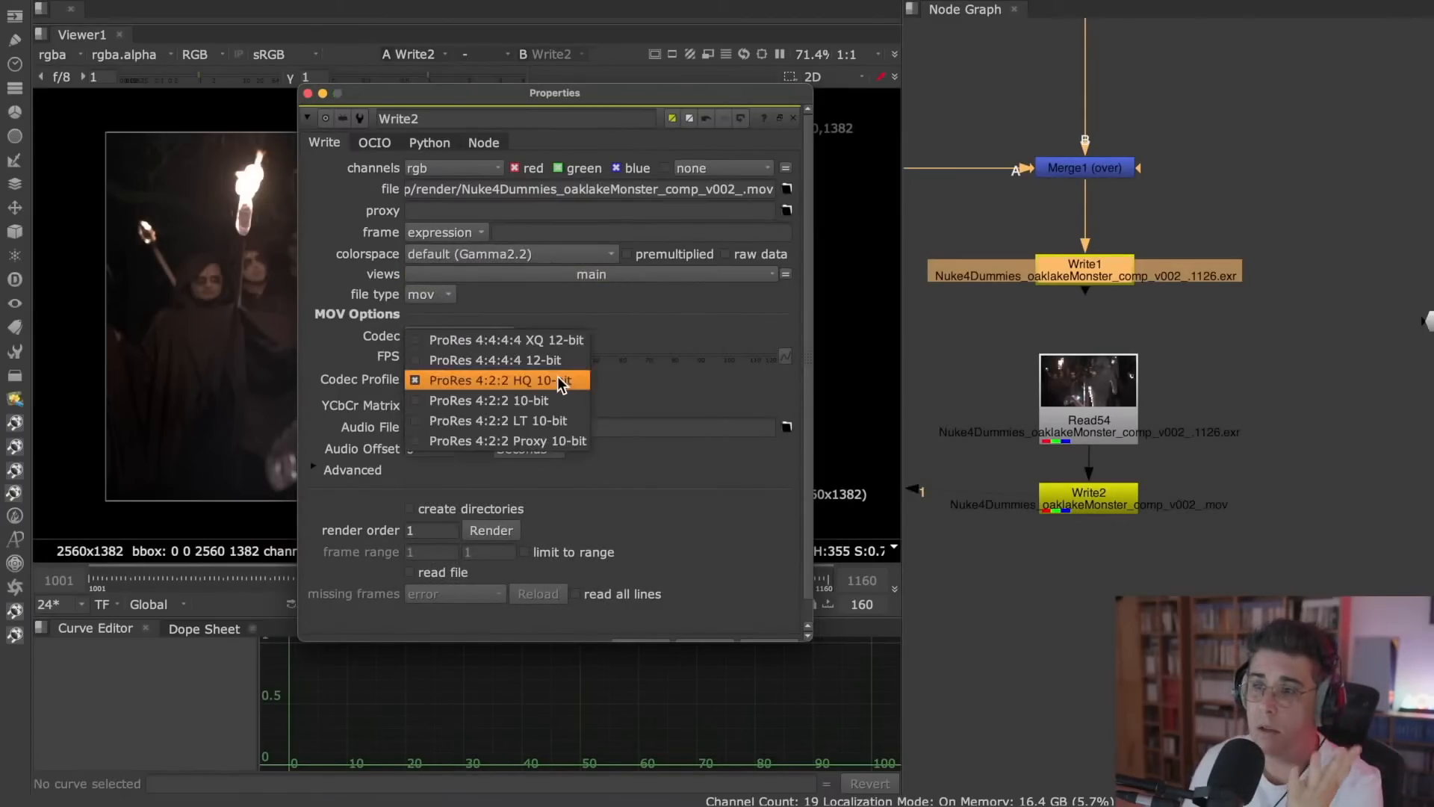
left_click(582, 343)
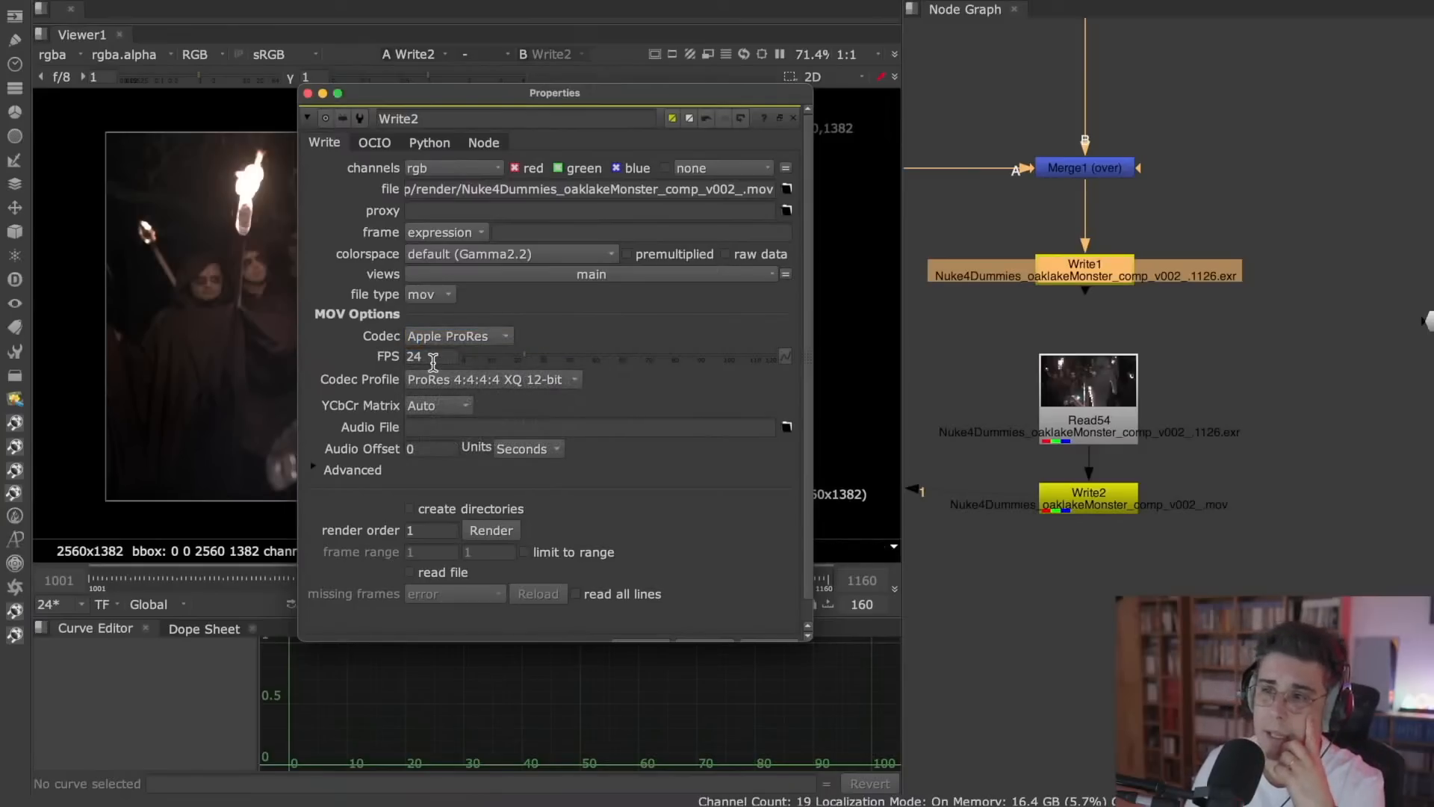
left_click(535, 252)
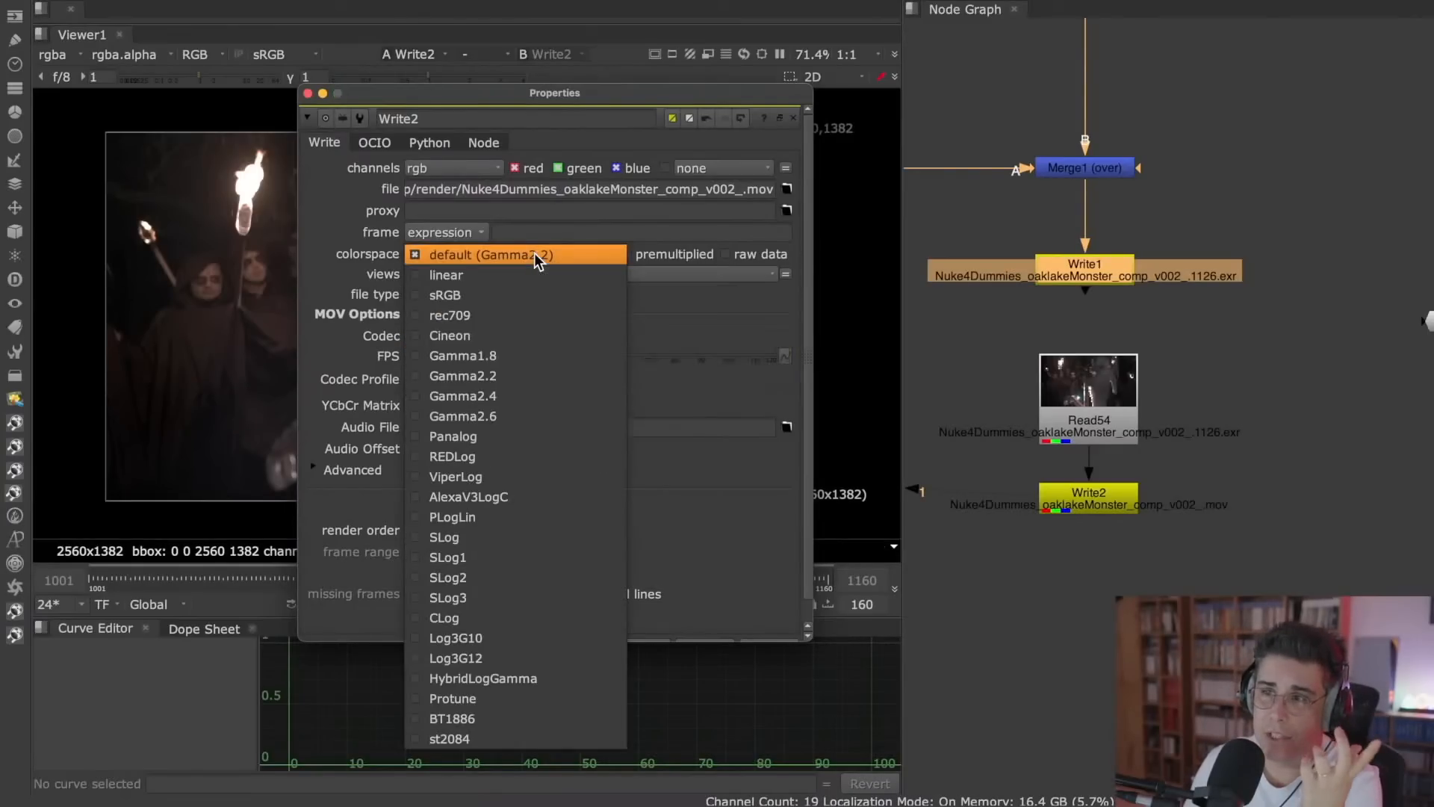
left_click(329, 210)
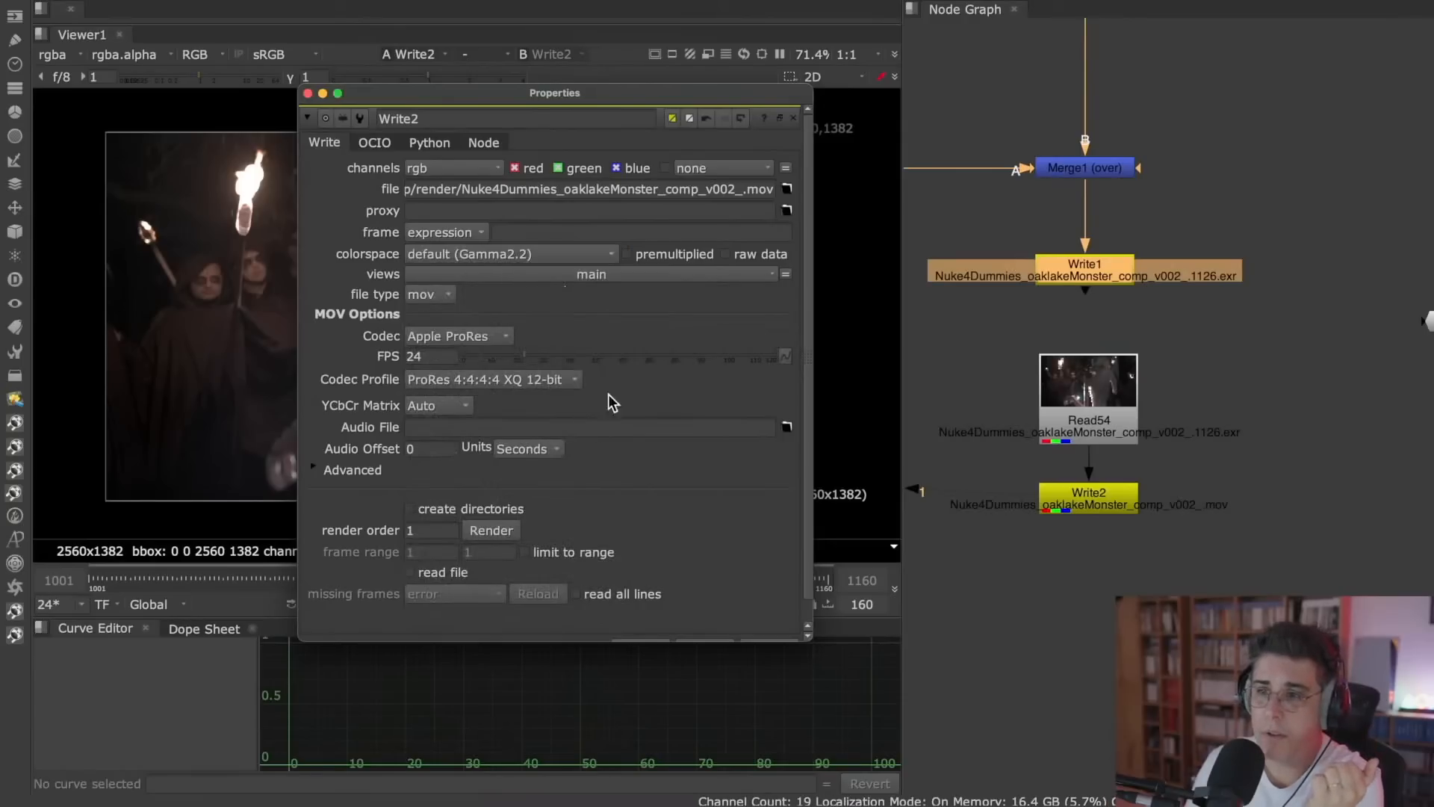
- Render the Write2 node over the global frame range 1001-1160 and close its properties
left_click(495, 532)
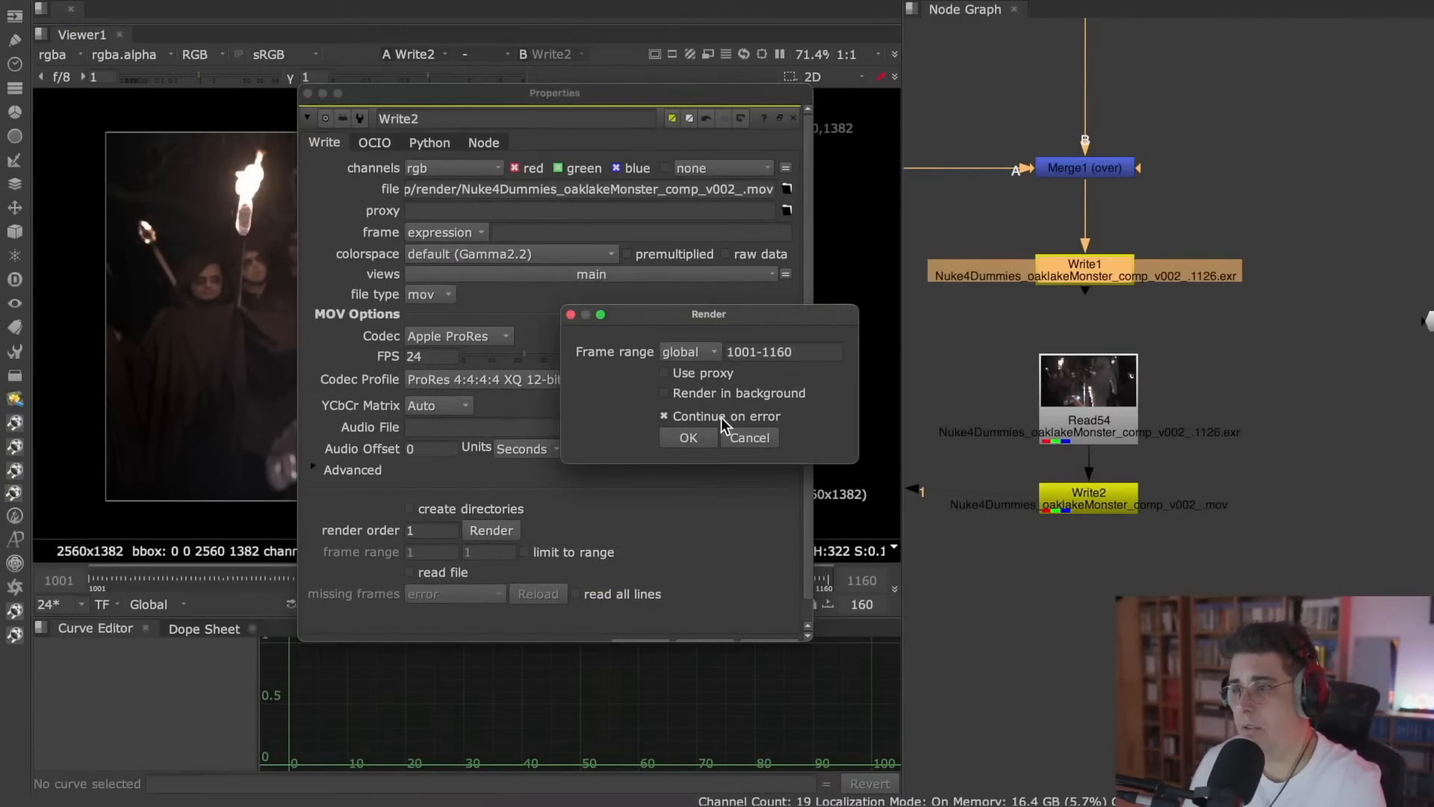
left_click(705, 439)
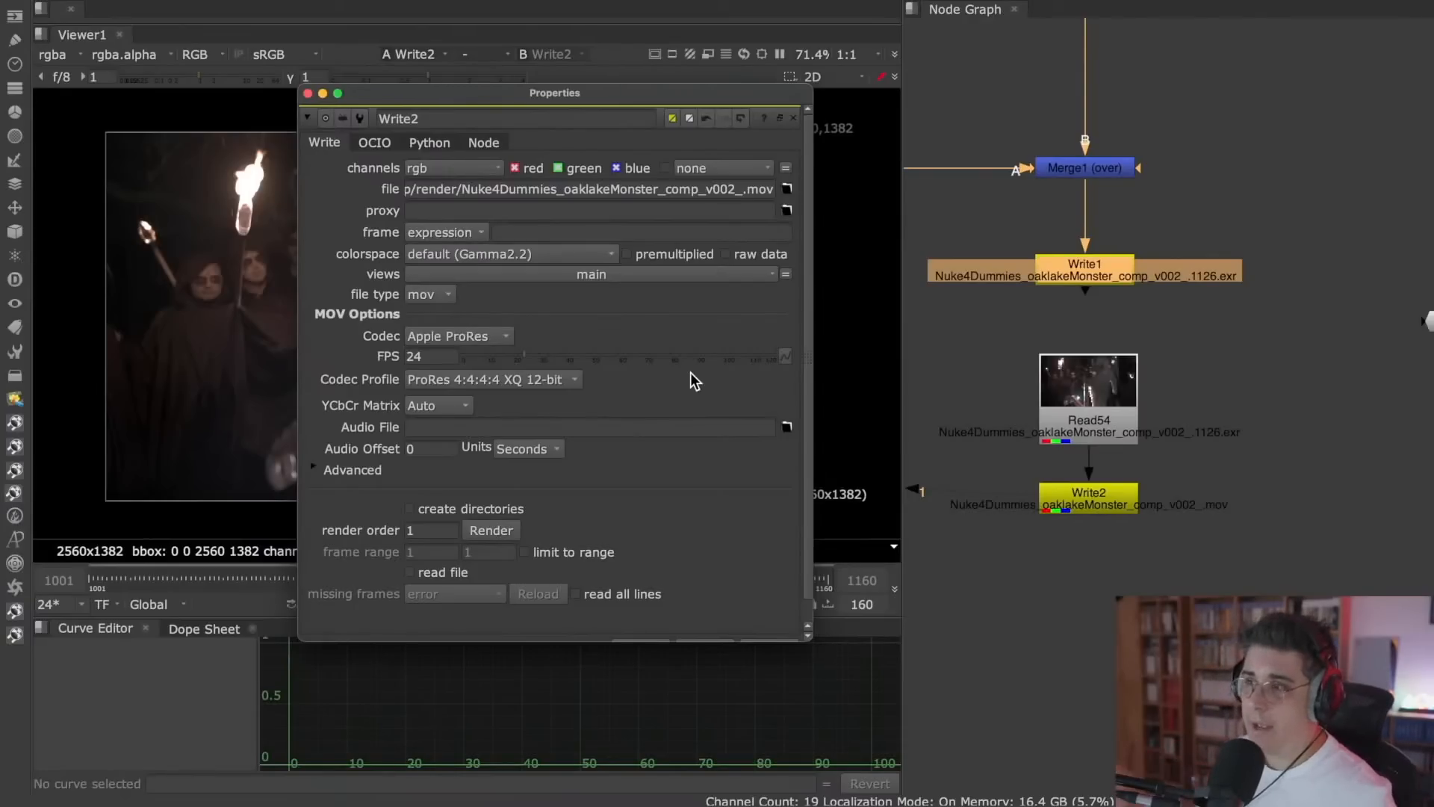
left_click(793, 118)
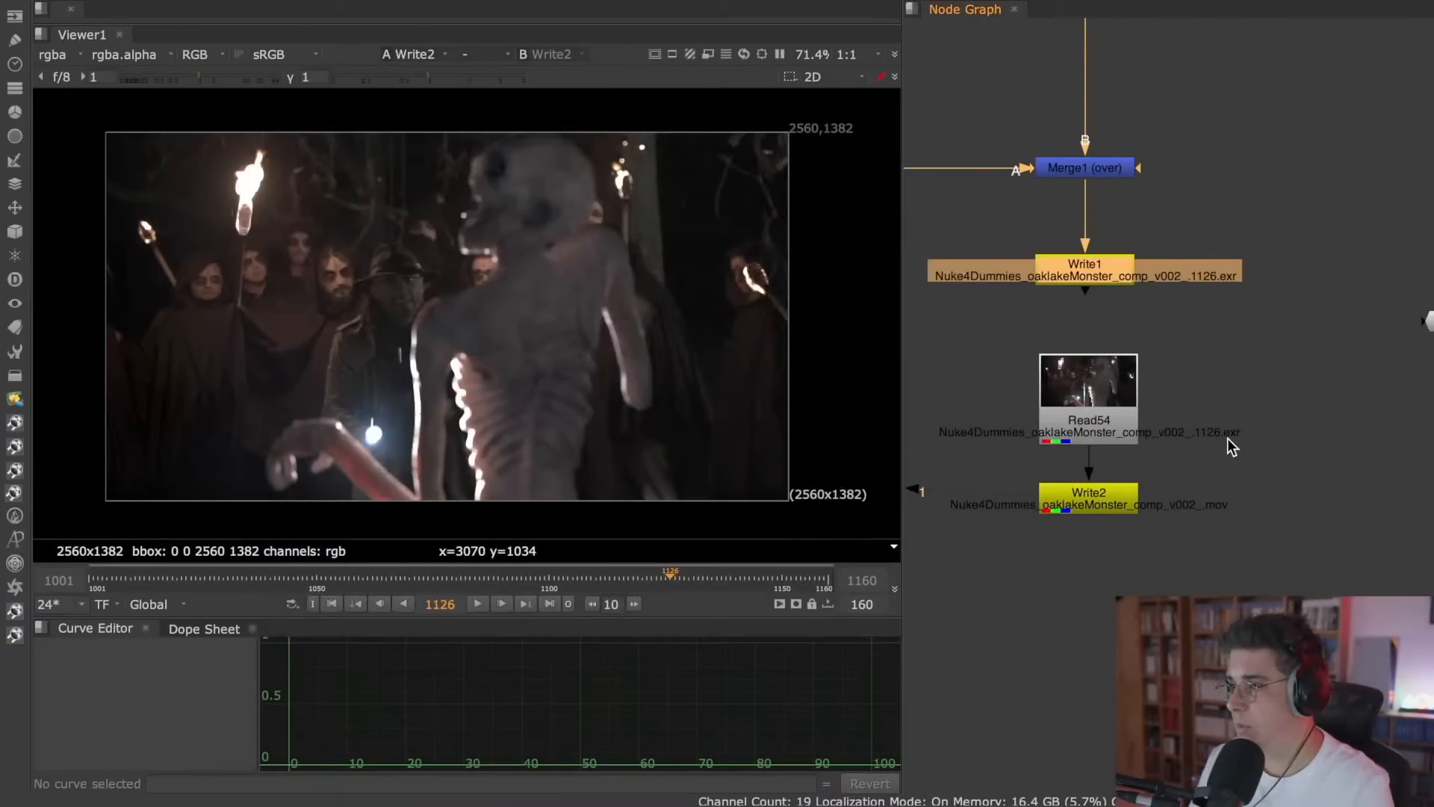
middle_click_drag(1227, 438, 1225, 378)
- Switch to Finder and select the rendered mov file in the render folder to check its size
key("super+Tab")
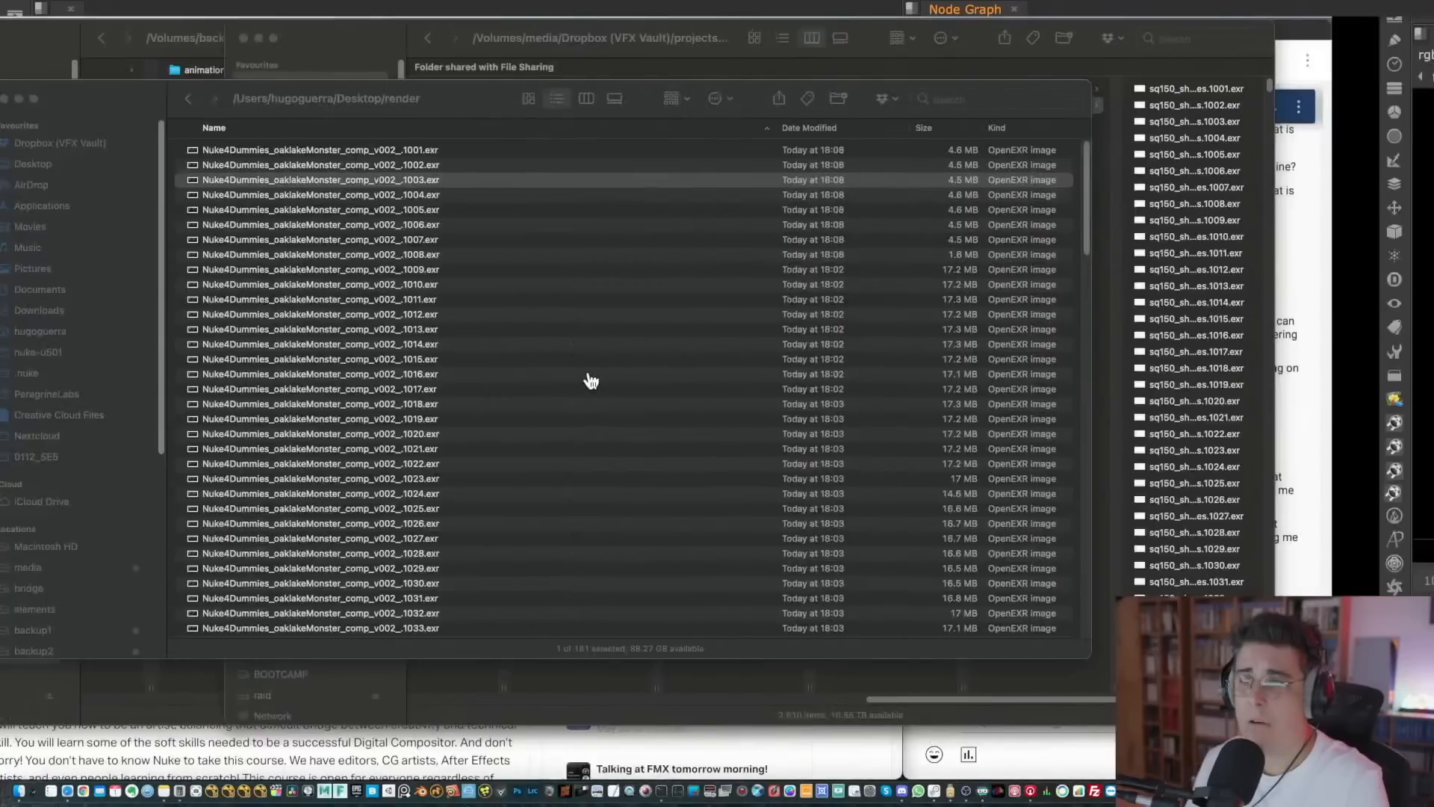
scroll(522, 374, "down", 15)
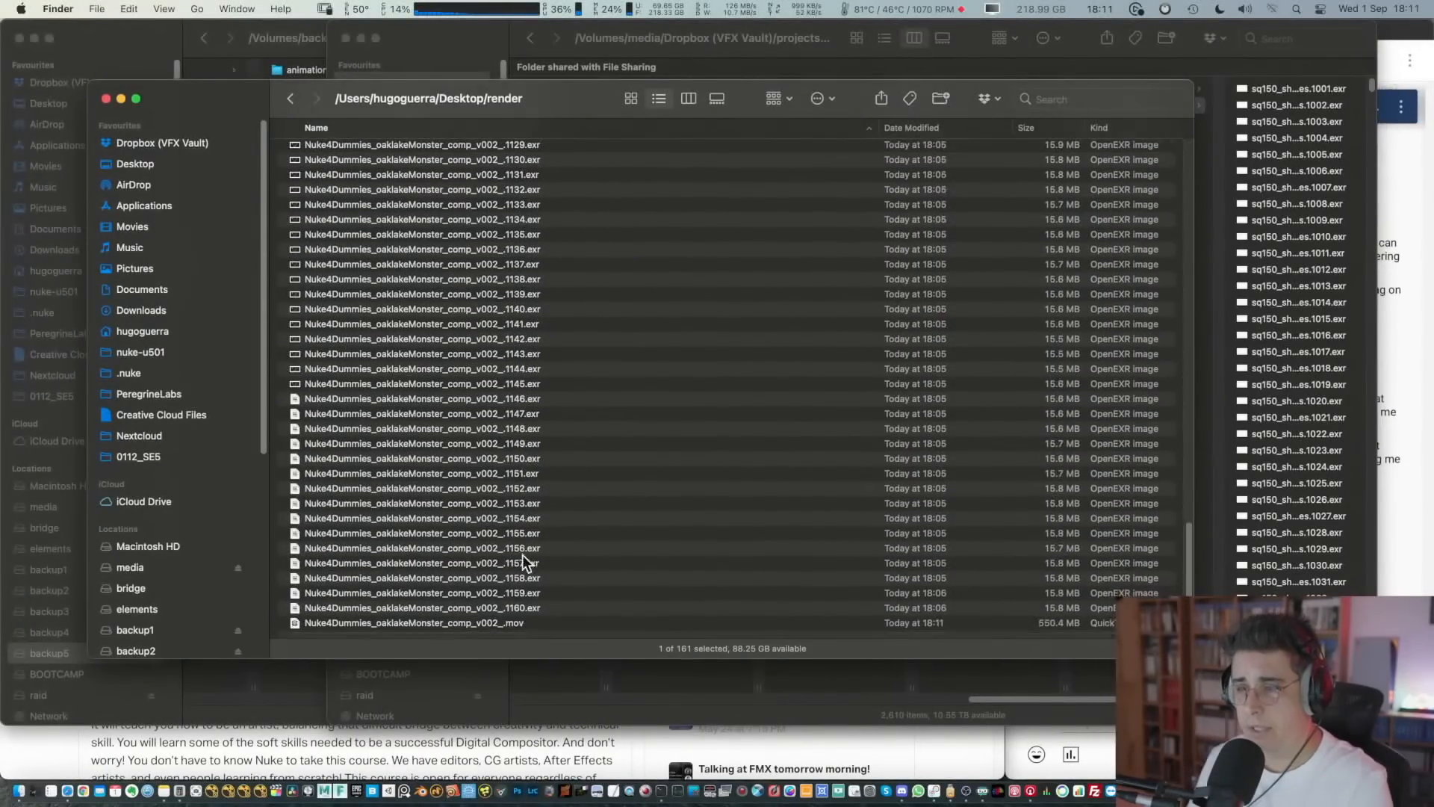
left_click(421, 624)
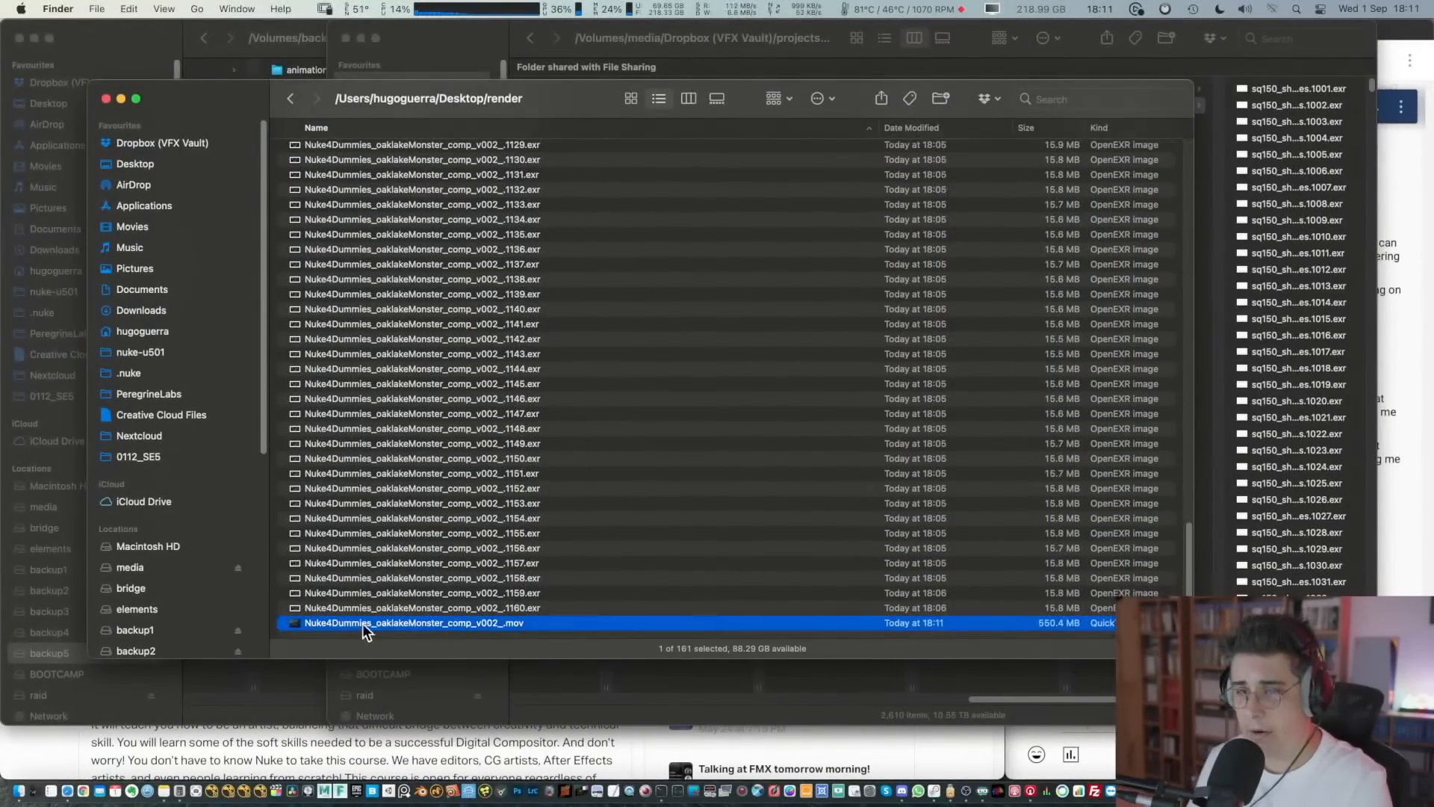
- Open the rendered oaklakeMonster mov in QuickTime Player and play it looped in full screen
double_click(296, 626)
key("space")
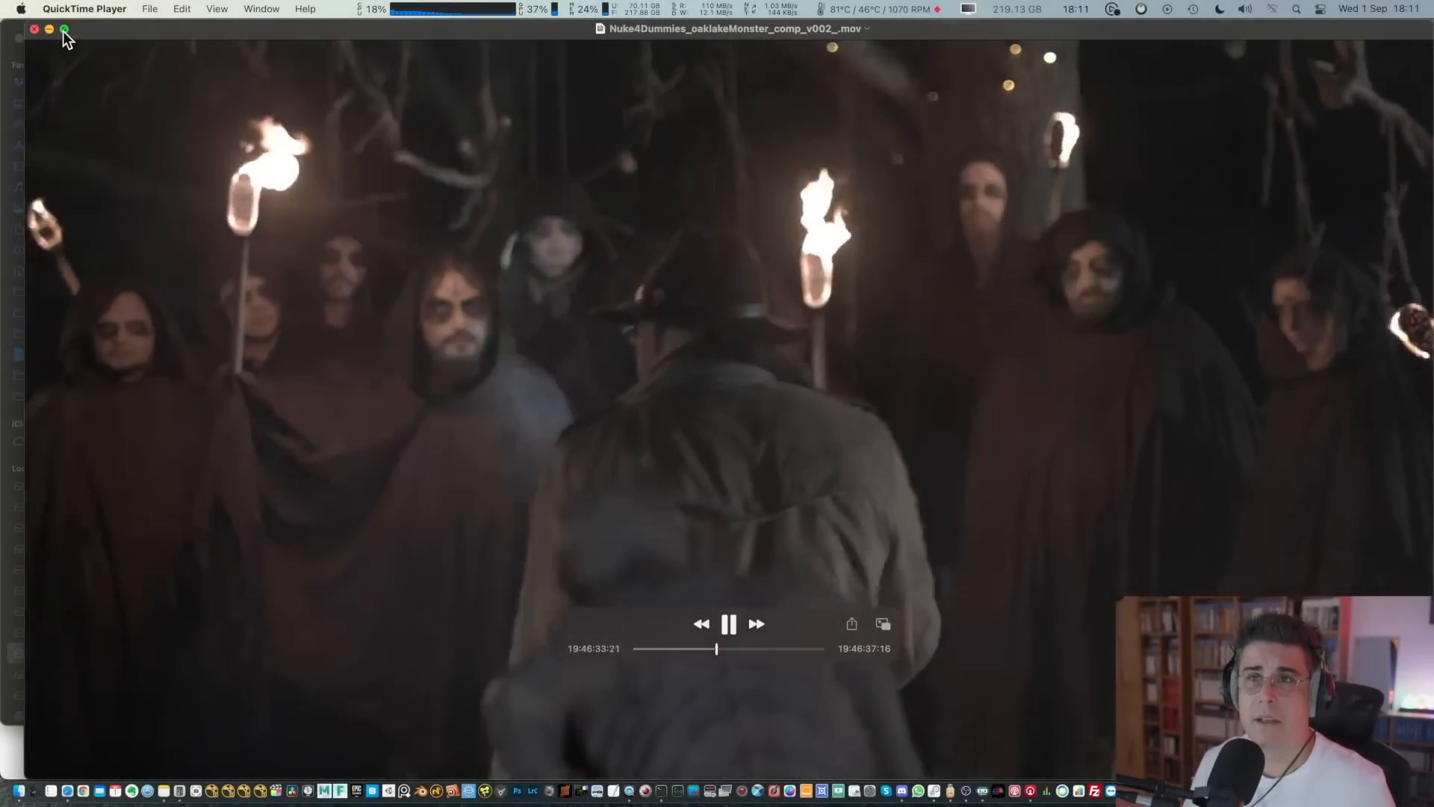
left_click(217, 8)
left_click(217, 377)
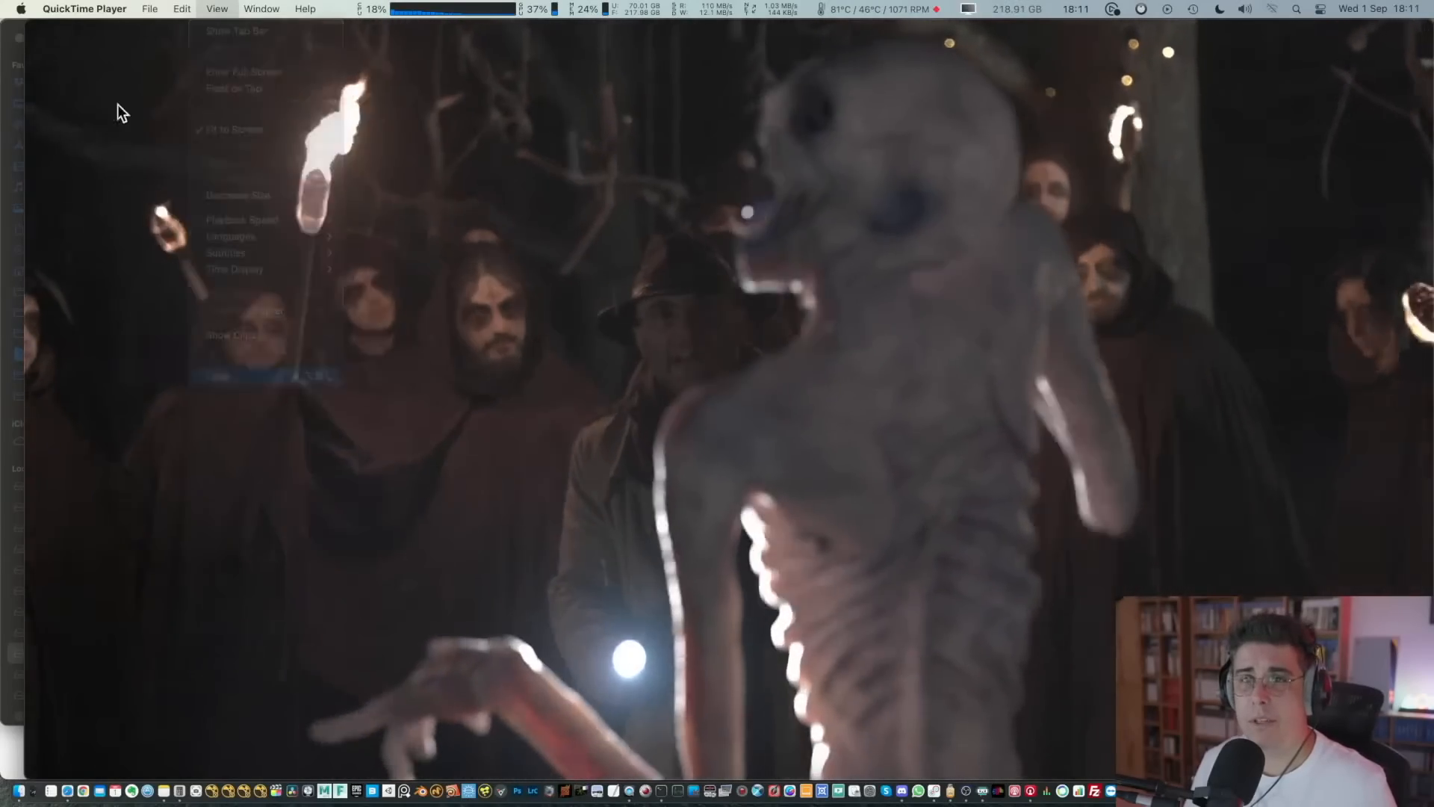
left_click(70, 29)
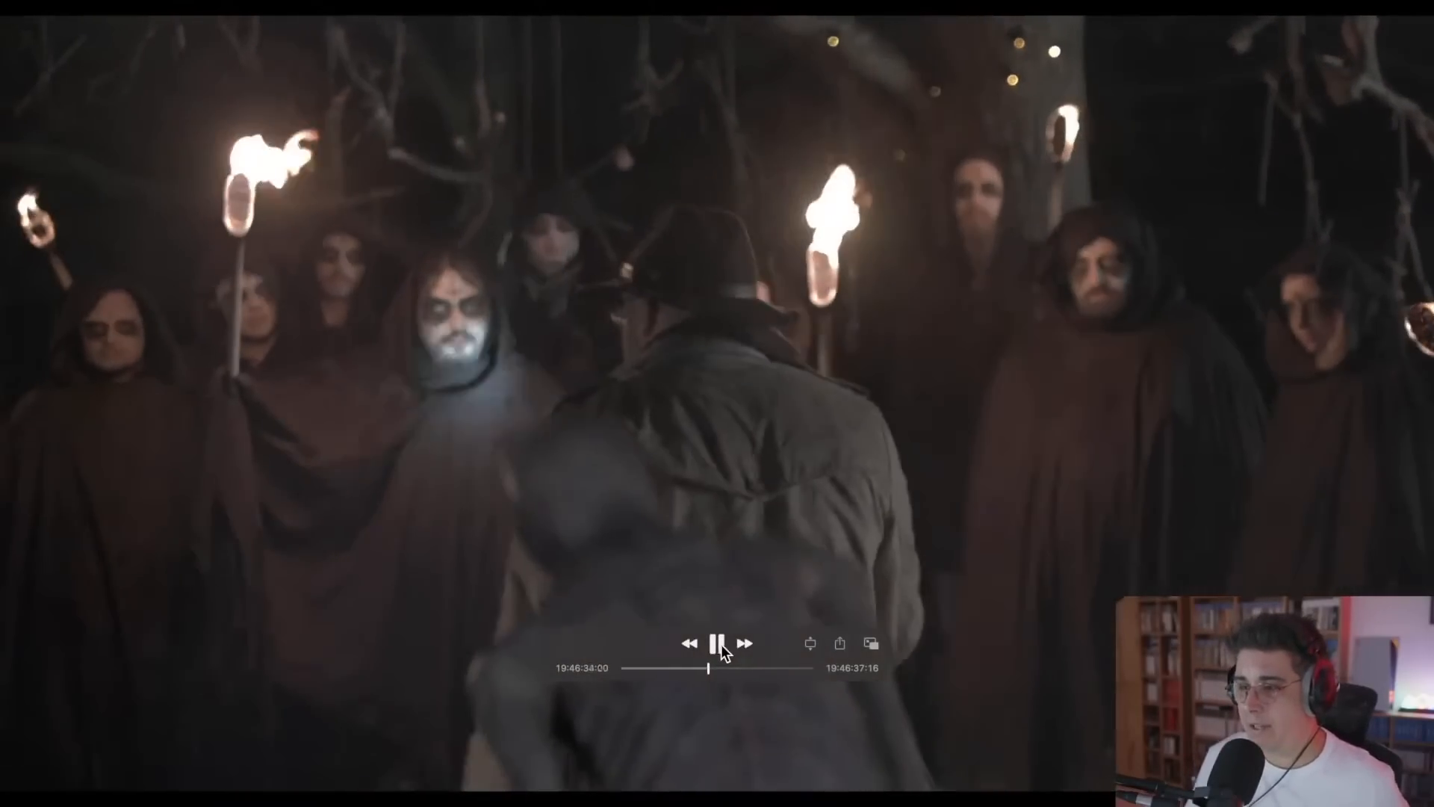
- Pause the mov, return to near its start and step frame by frame to locate the corrupted frame
left_click(718, 643)
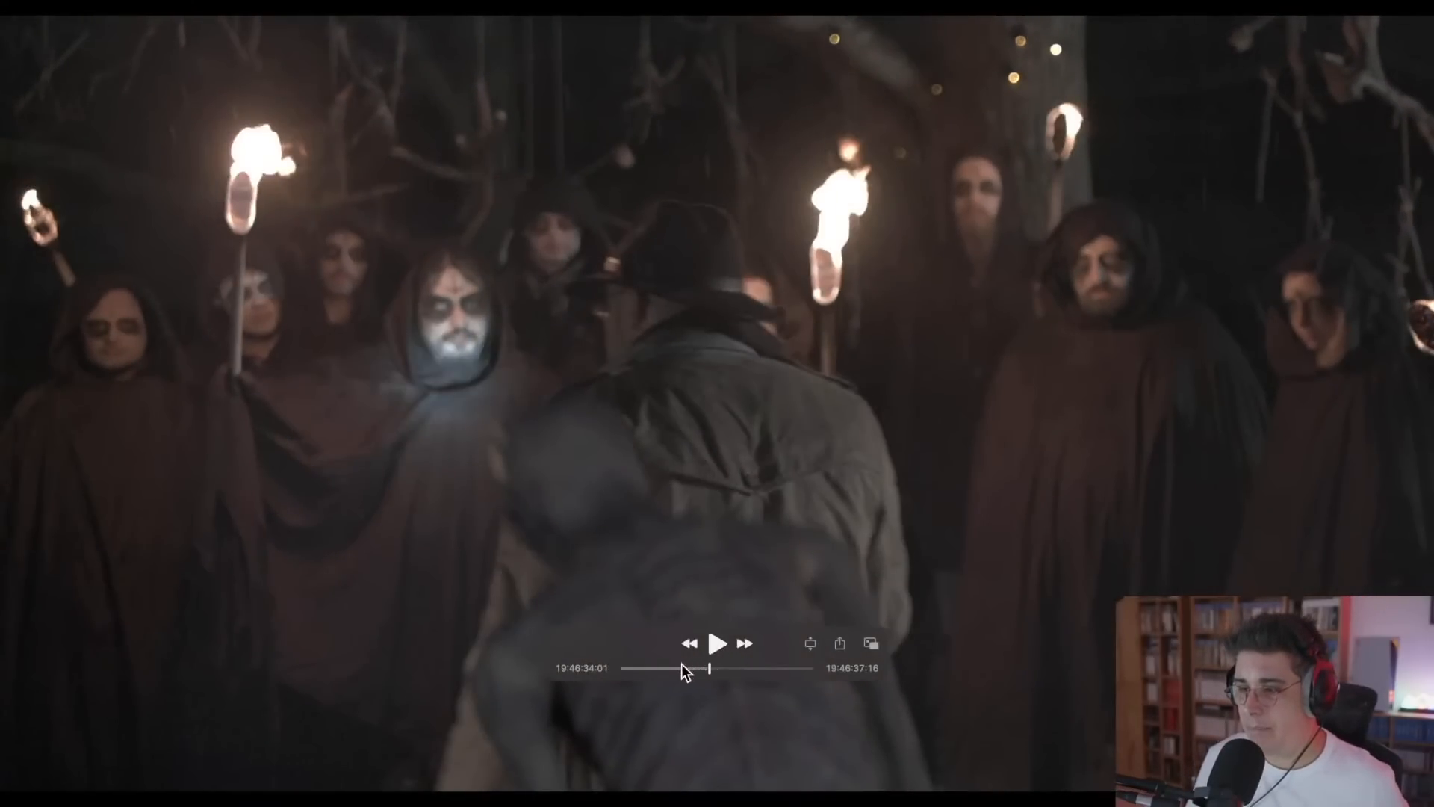
left_click_drag(681, 666, 630, 668)
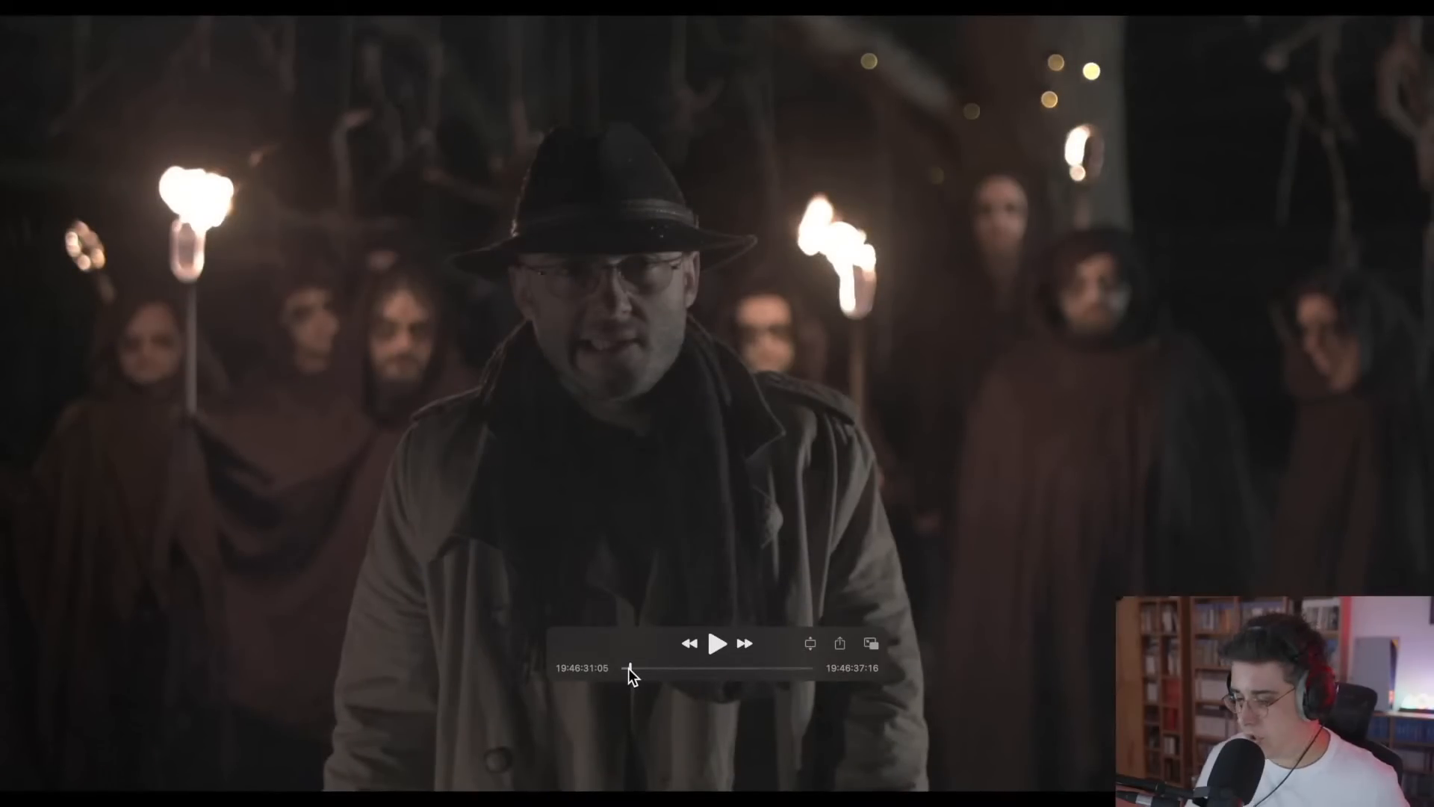
key("Right")
key("Right")
key("Left")
key("Right")
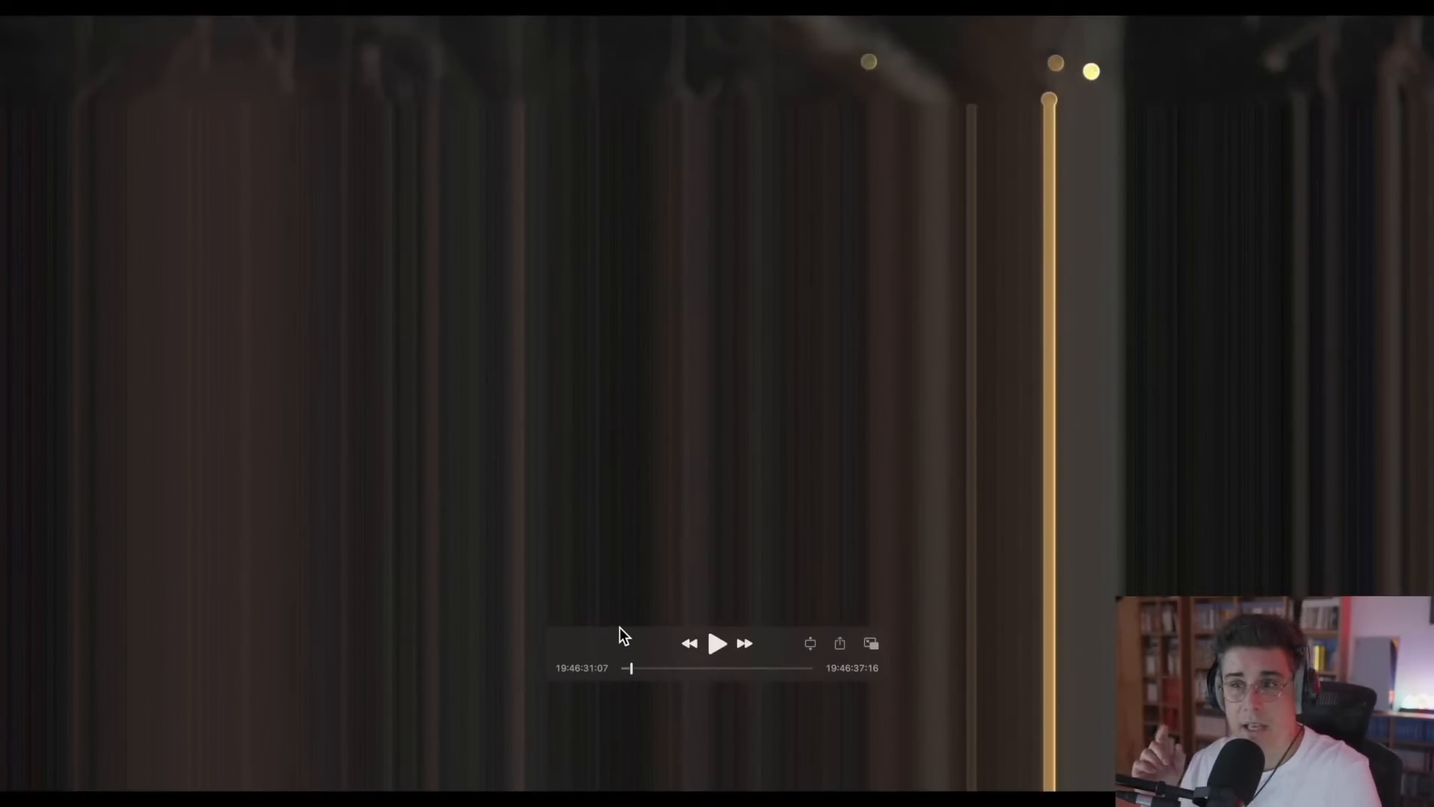
- Switch to Nuke, view the Read54 node and play its EXR sequence from frame 1001 to check for the corrupted frame
key("super+Tab")
key("super+Tab")
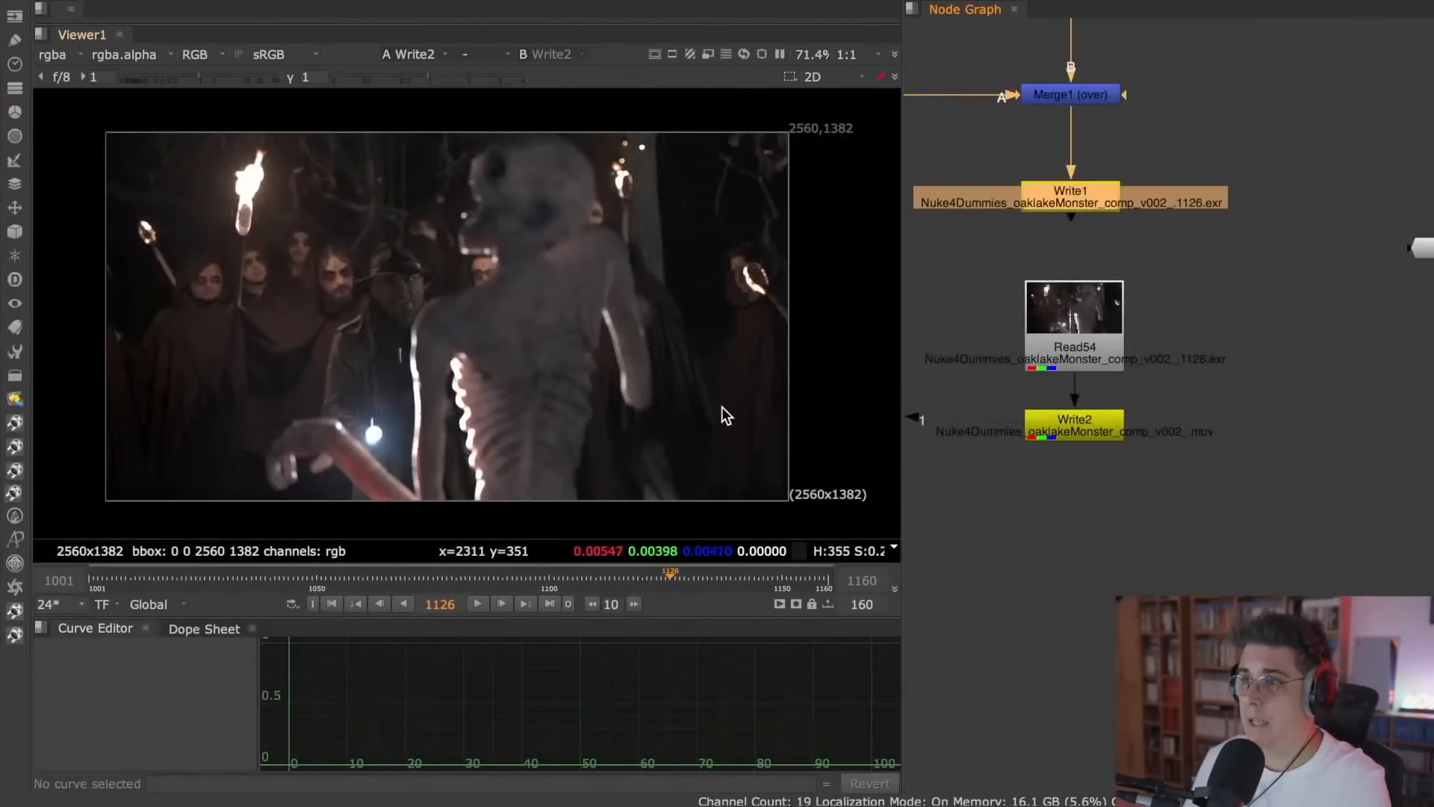
left_click(1076, 323)
key("1")
left_click(352, 604)
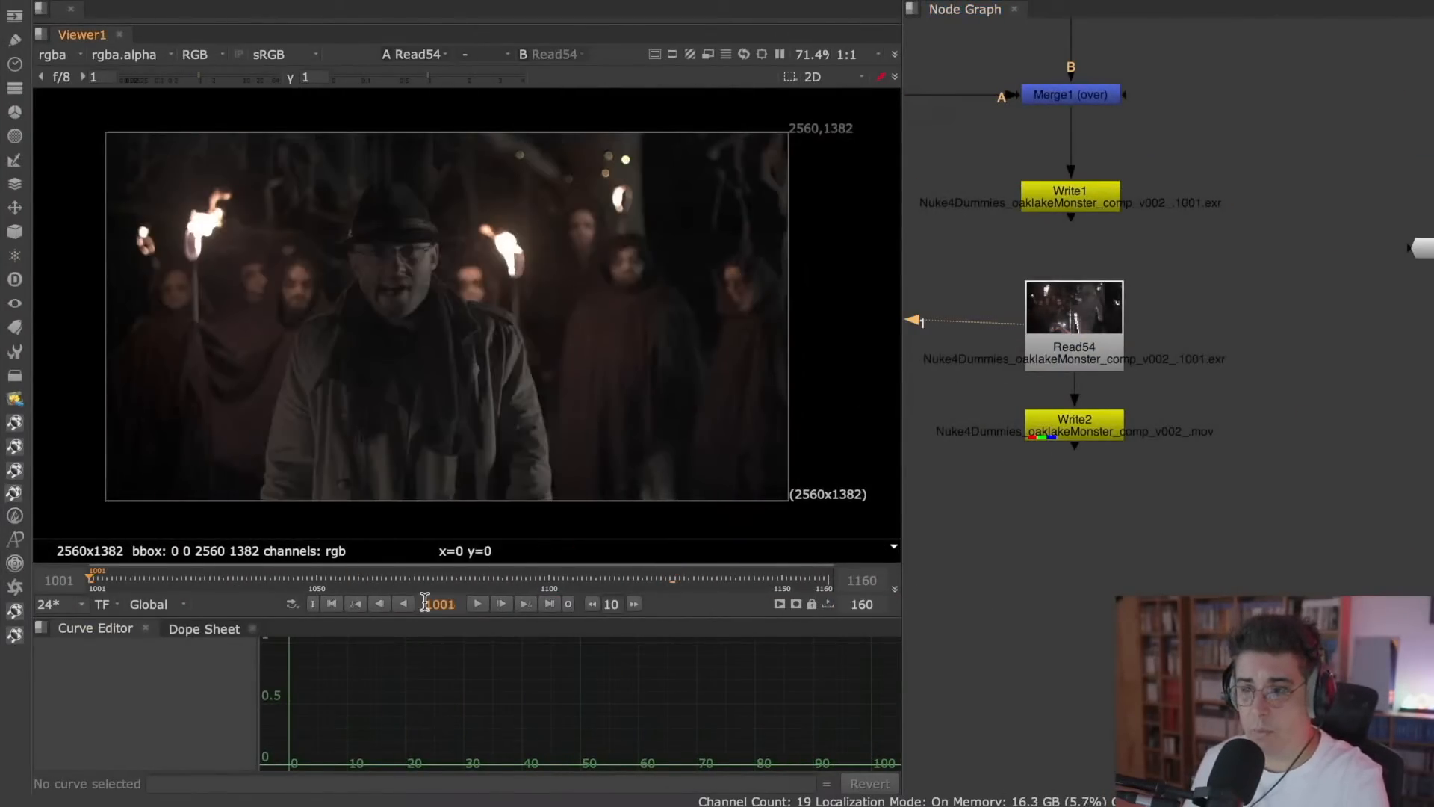
left_click(479, 603)
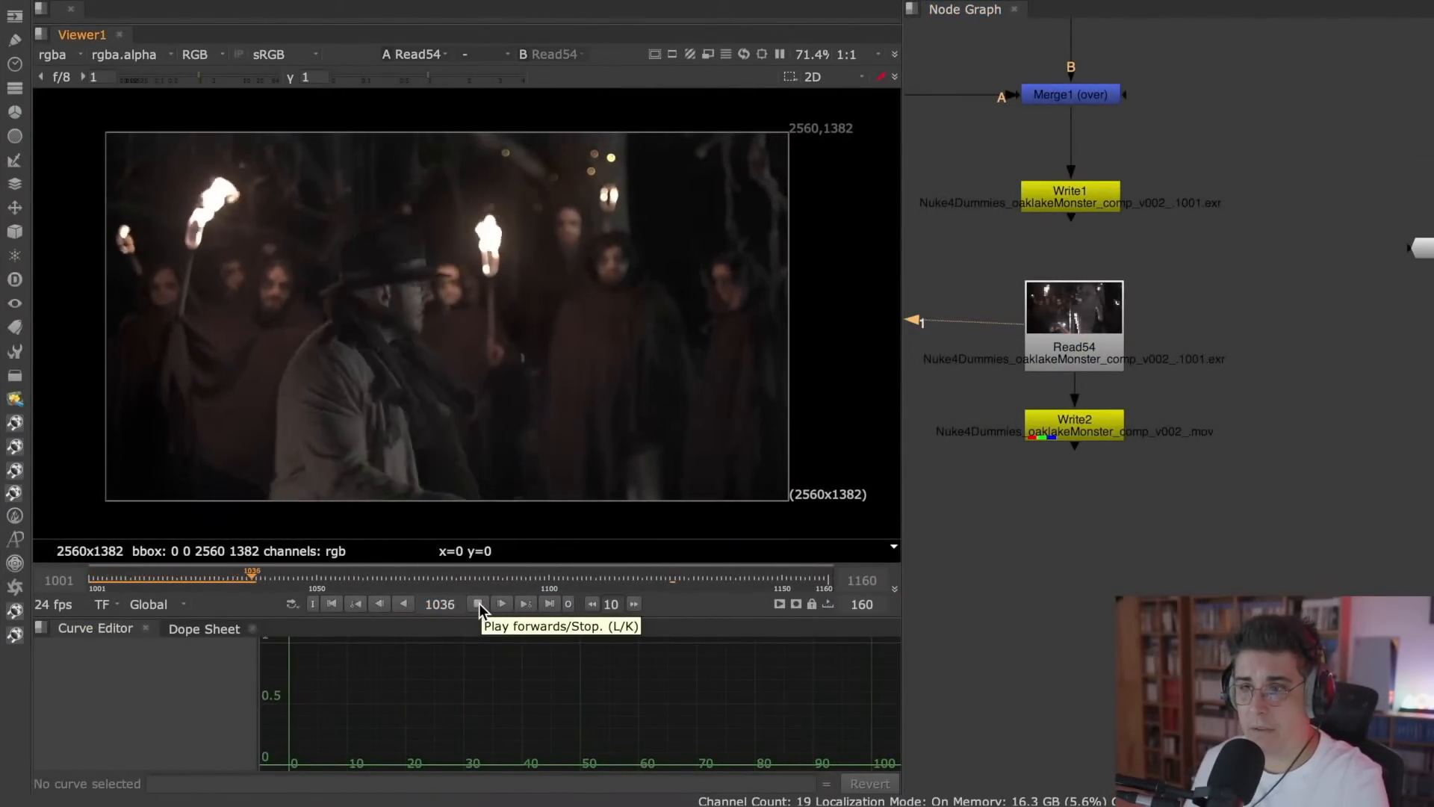
left_click(478, 603)
left_click(353, 605)
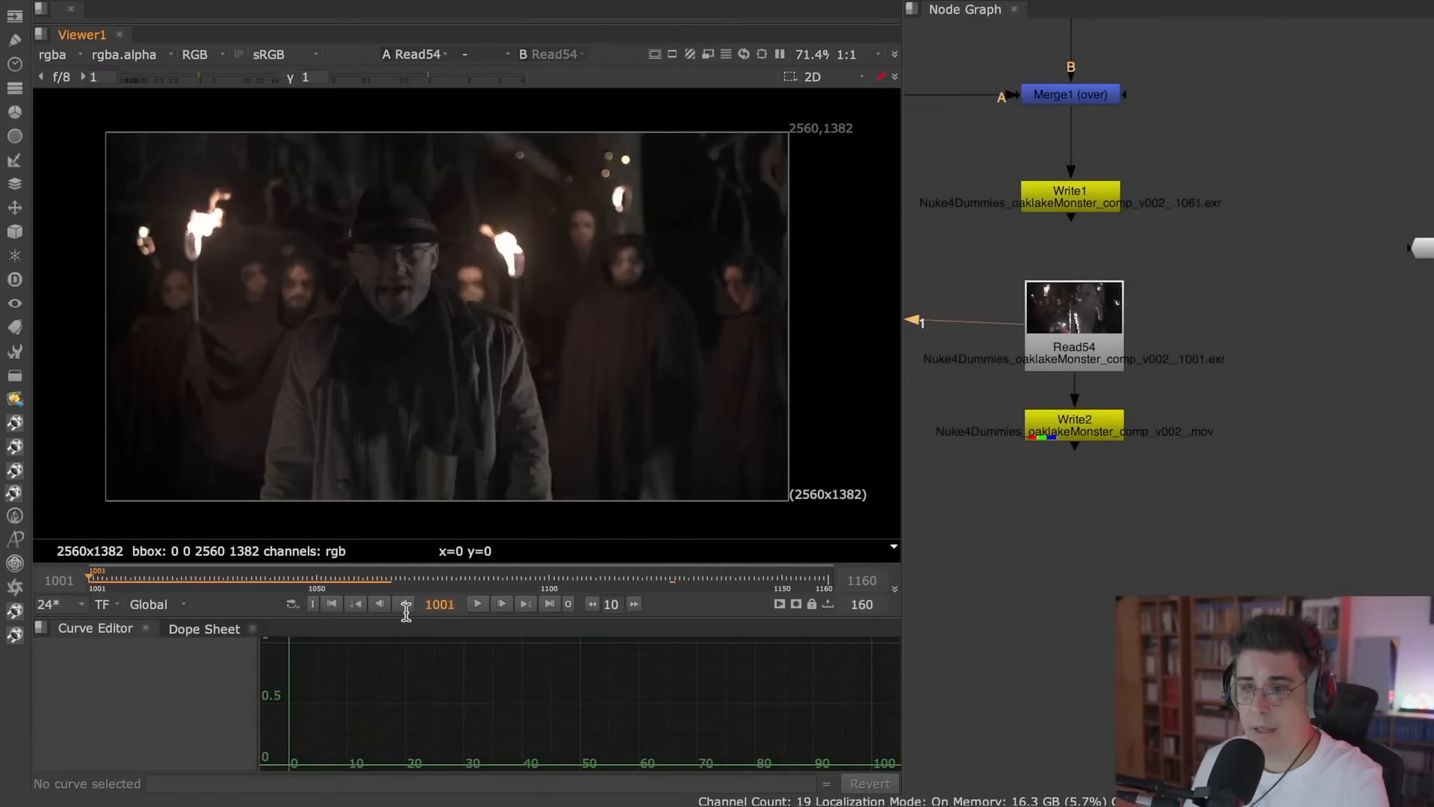
left_click(477, 603)
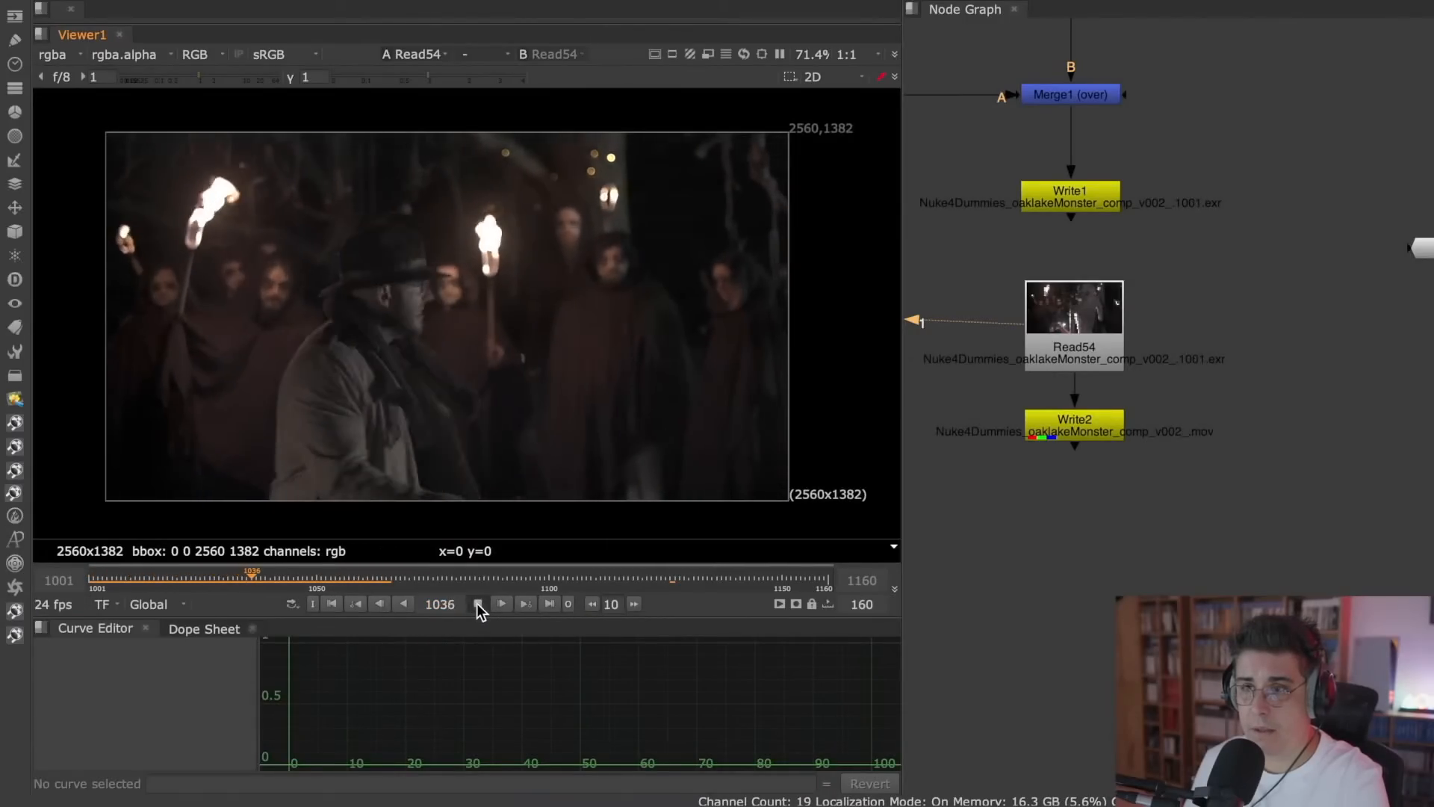
- Recheck the frame before the glitch in QuickTime Player, and inspect the Read54 node's properties in Nuke
key("super+Tab")
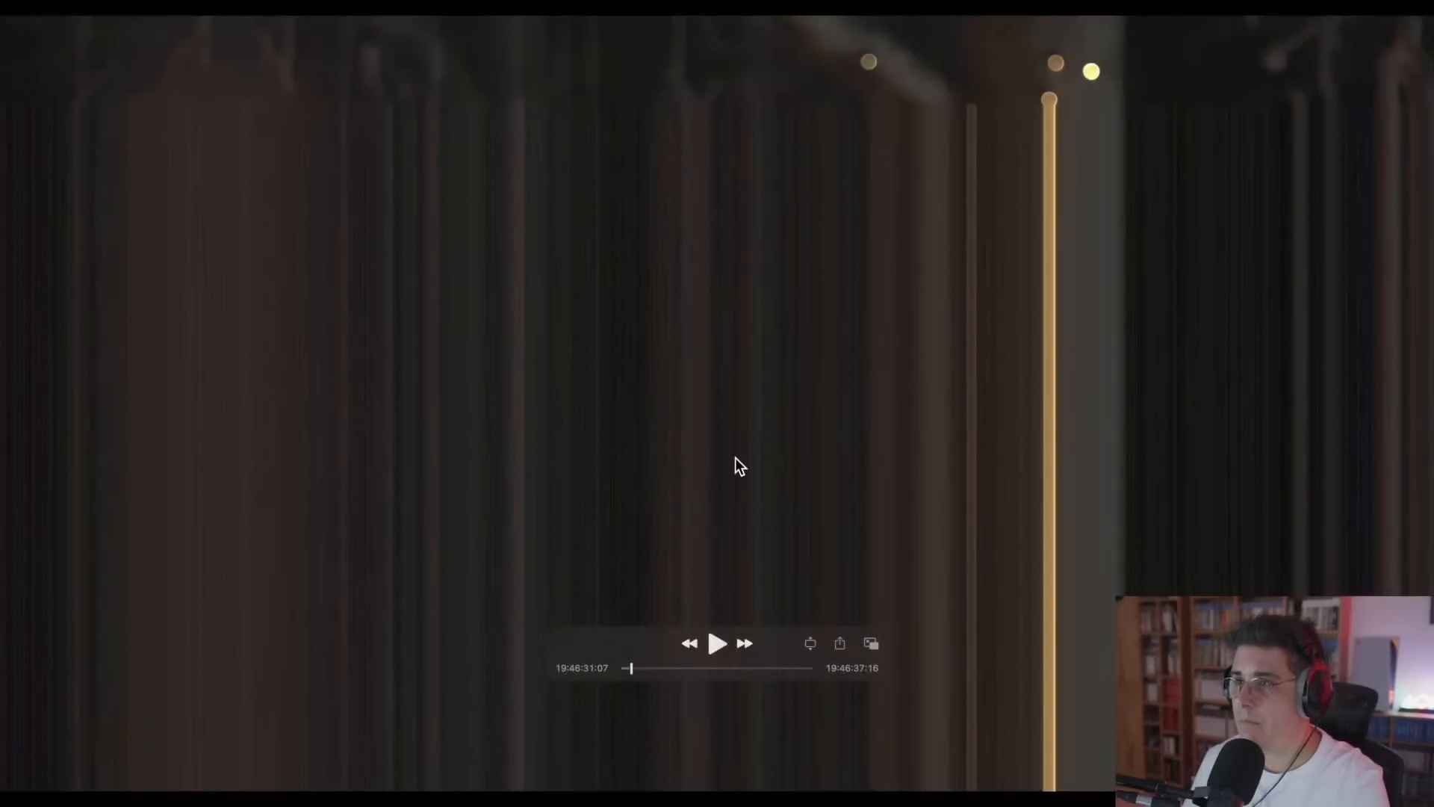
key("Left")
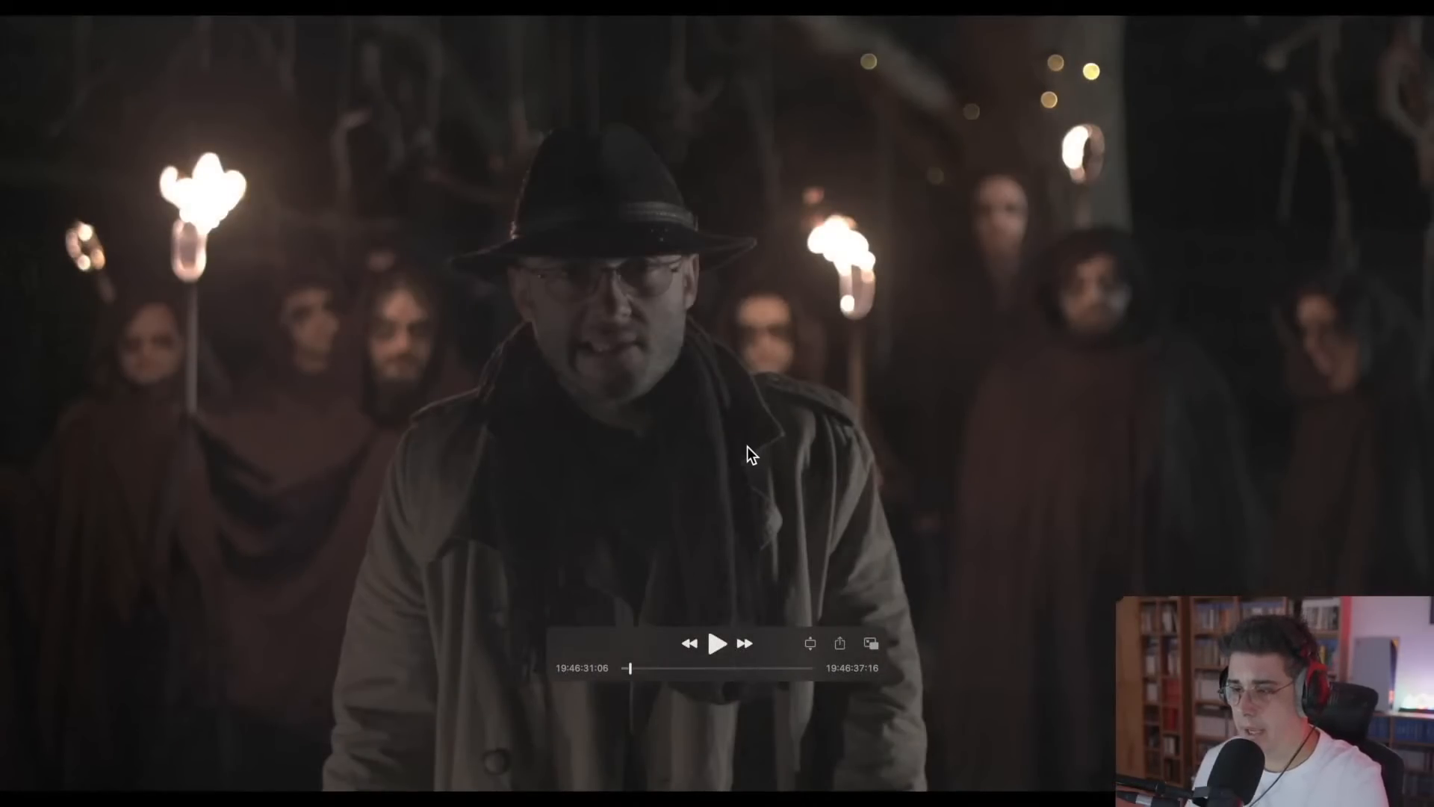
key("super+Tab")
double_click(1064, 328)
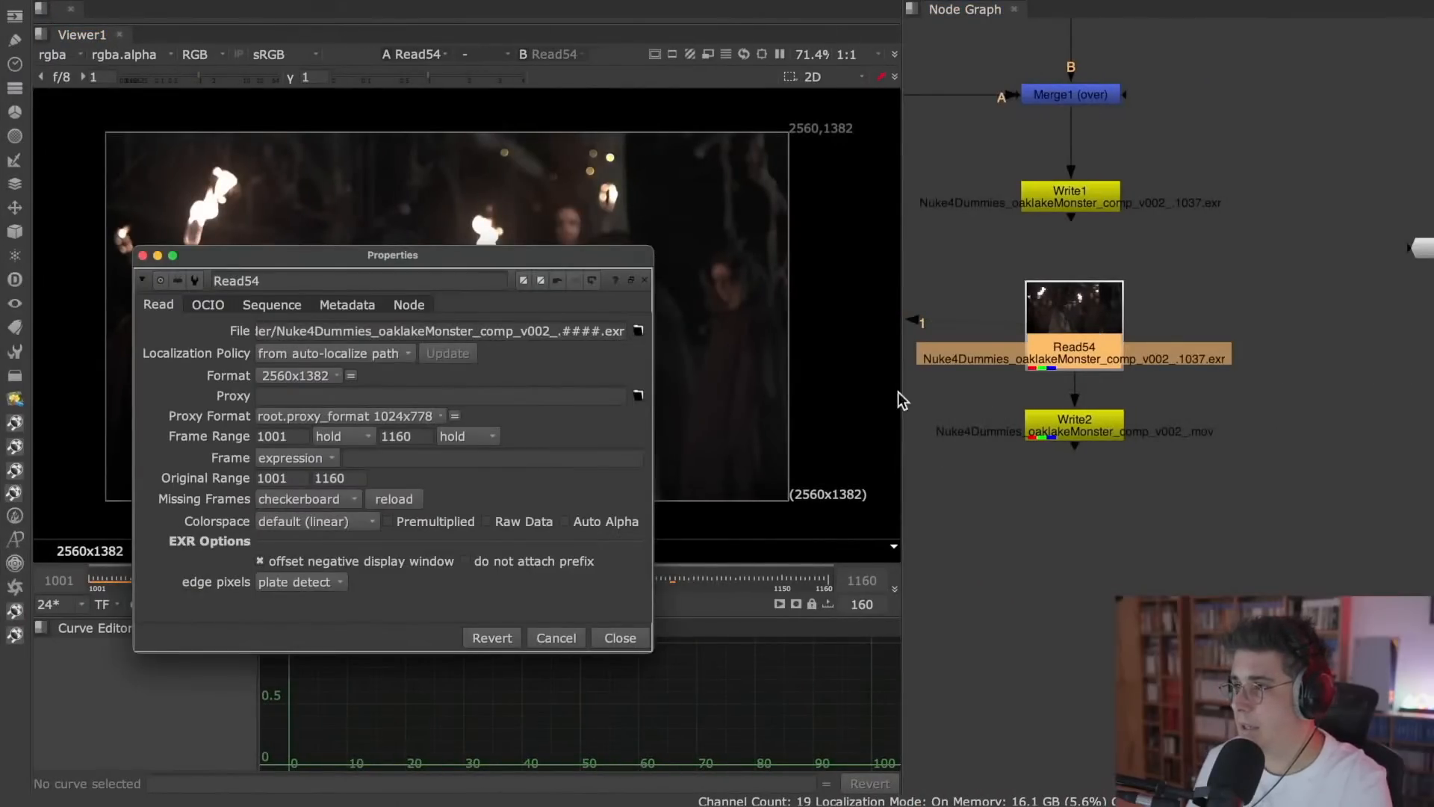
left_click(611, 637)
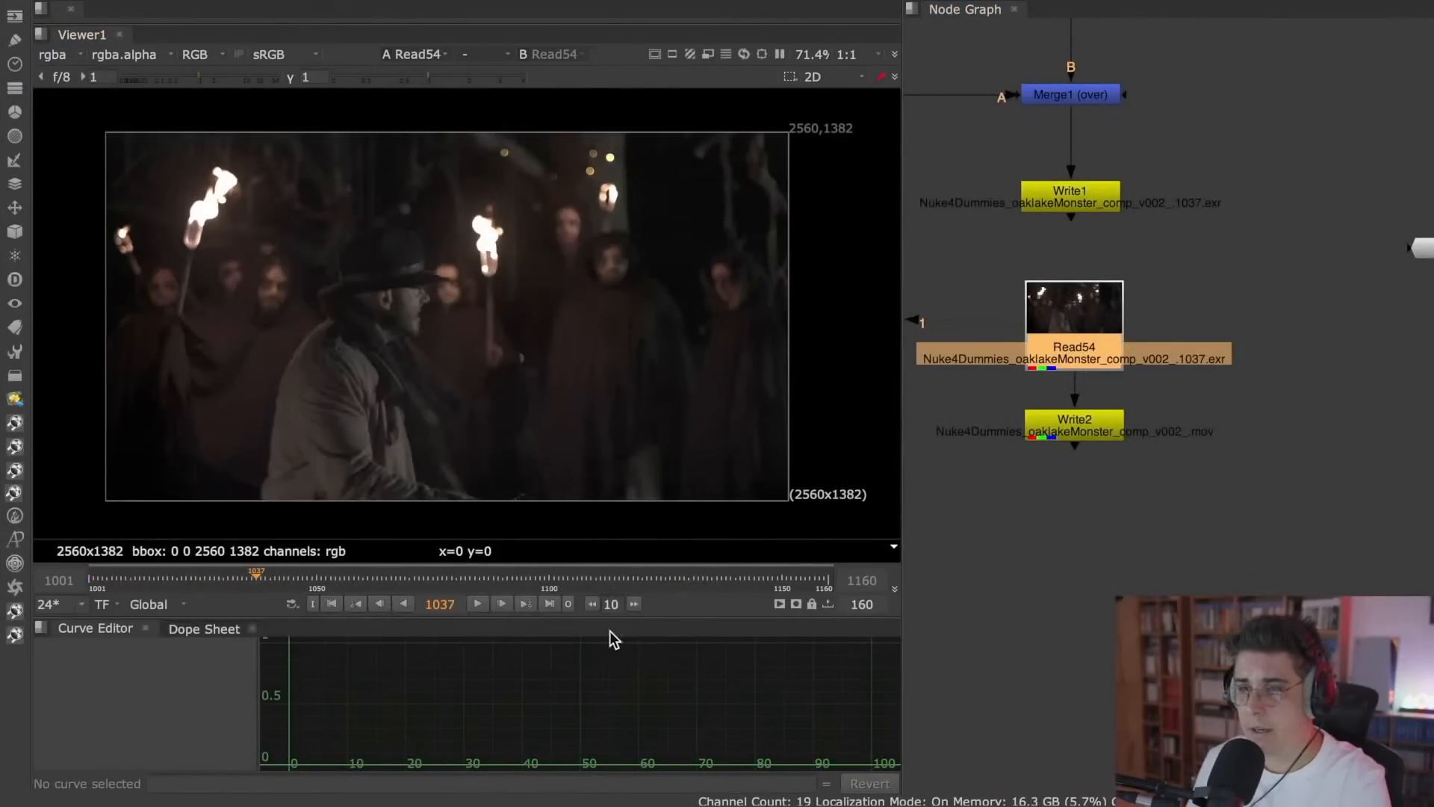
- Play the Read54 sequence from its first frame and step to the corrupted frame 1008 to identify its number
left_click(333, 602)
left_click(478, 604)
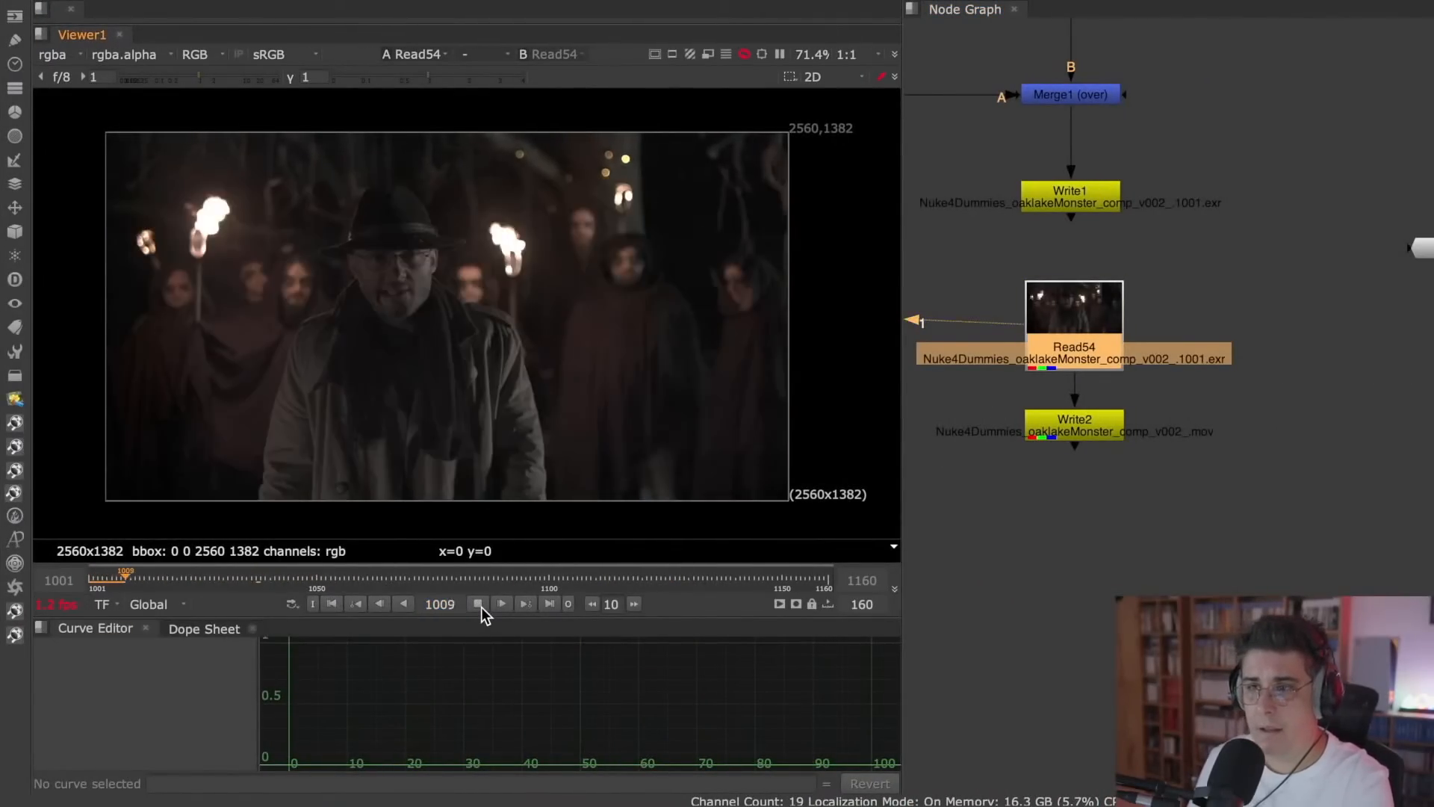
left_click(482, 603)
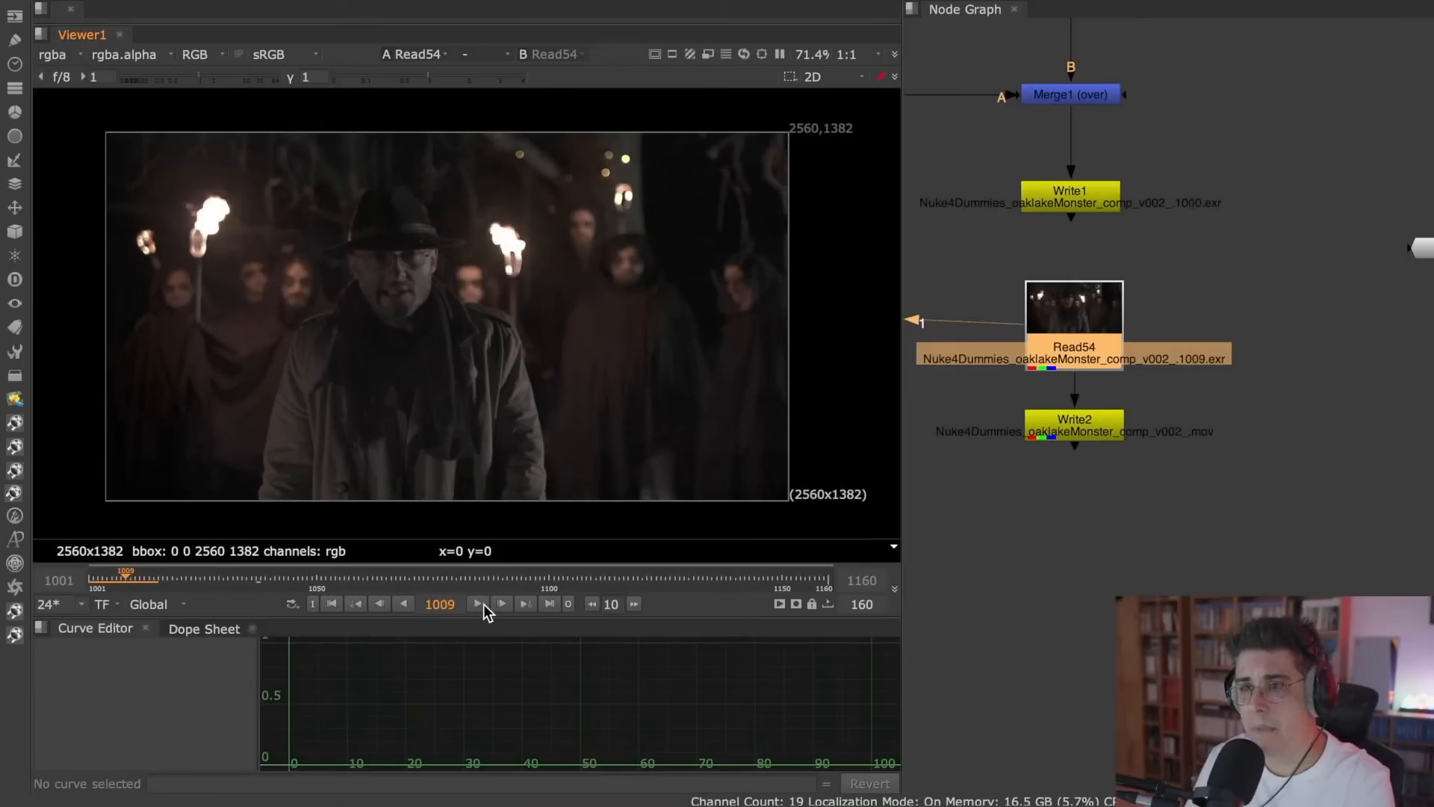
key("Left")
double_click(447, 604)
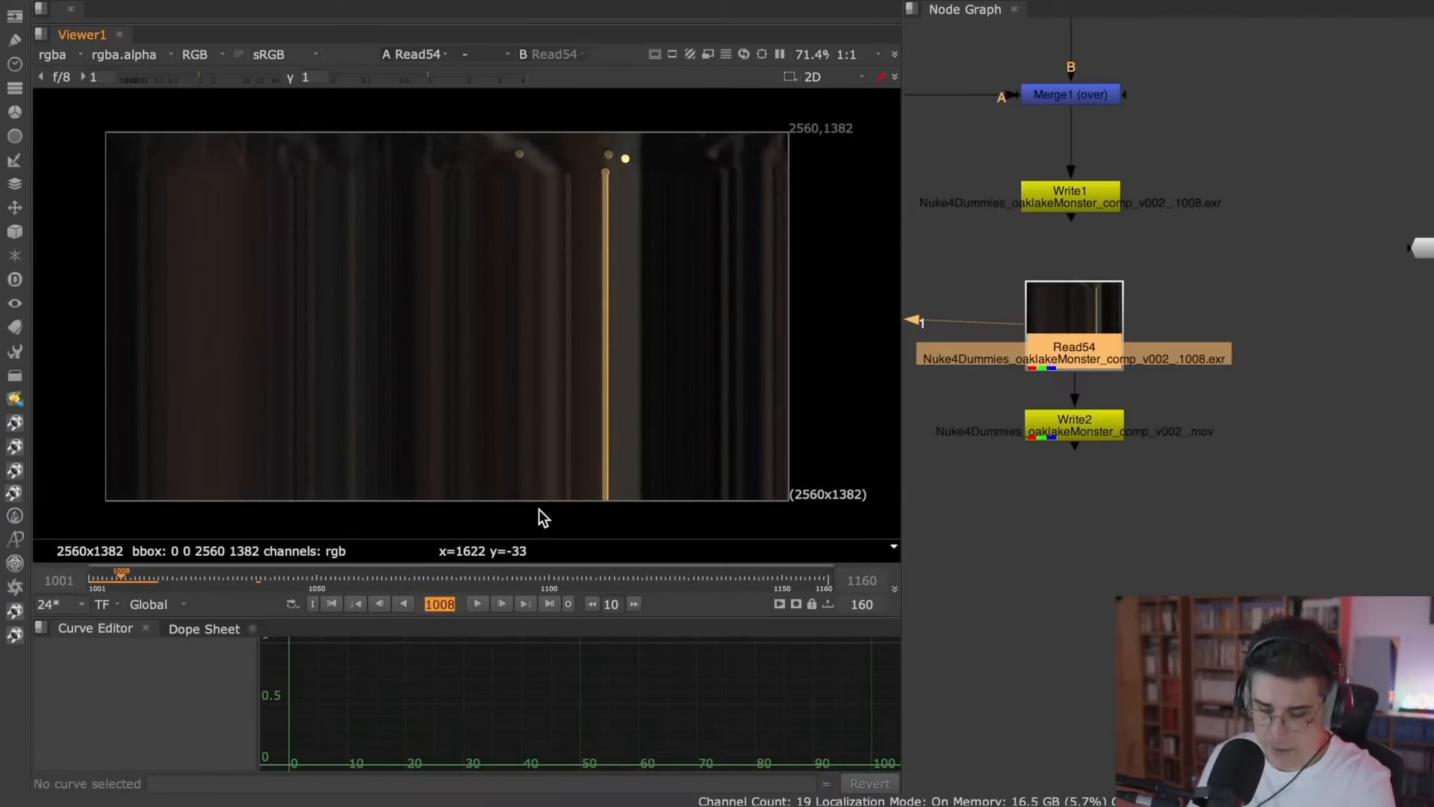
- Render only frame 1008 from the Write1 node with the current EXR settings and close its properties
double_click(1084, 195)
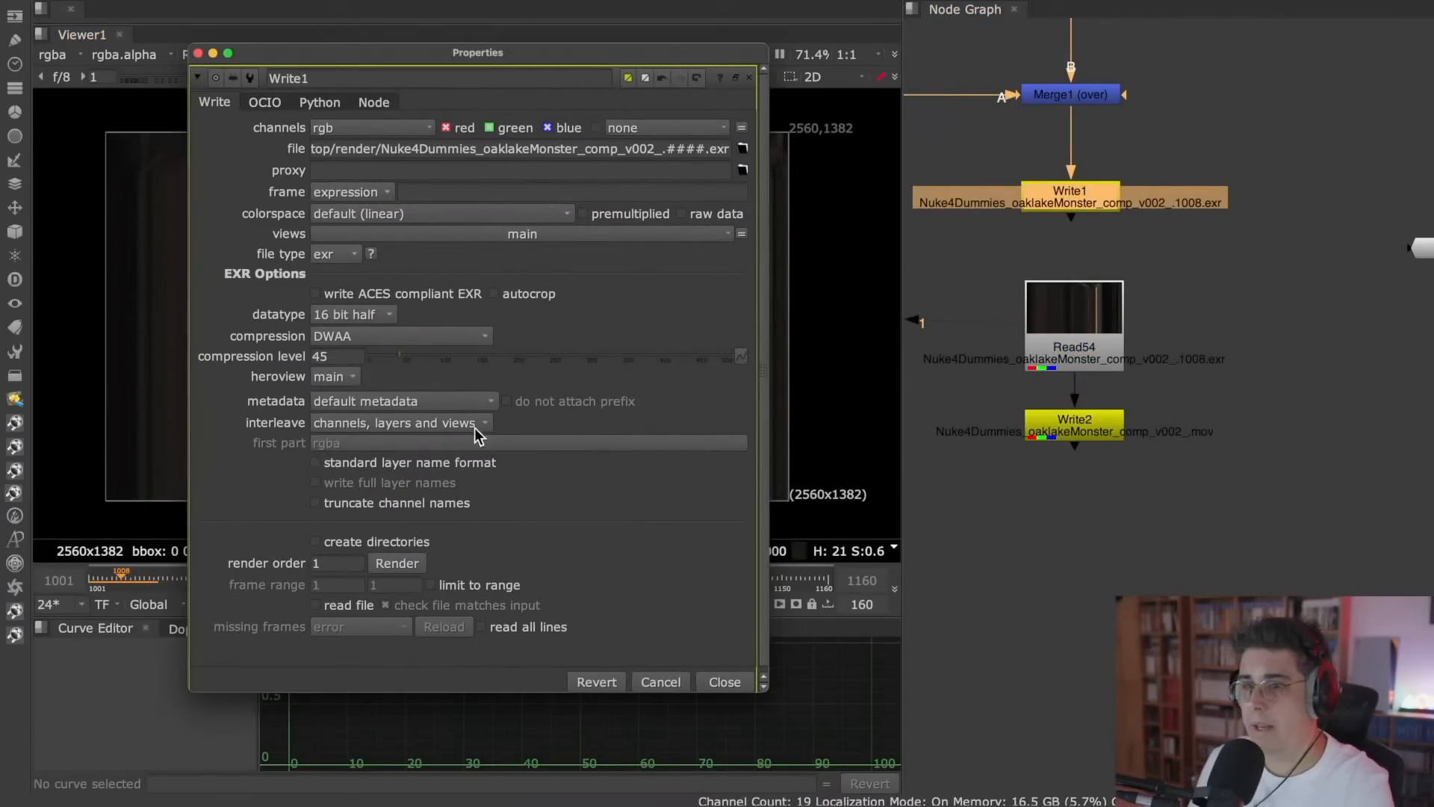
left_click(384, 564)
left_click_drag(794, 349, 699, 362)
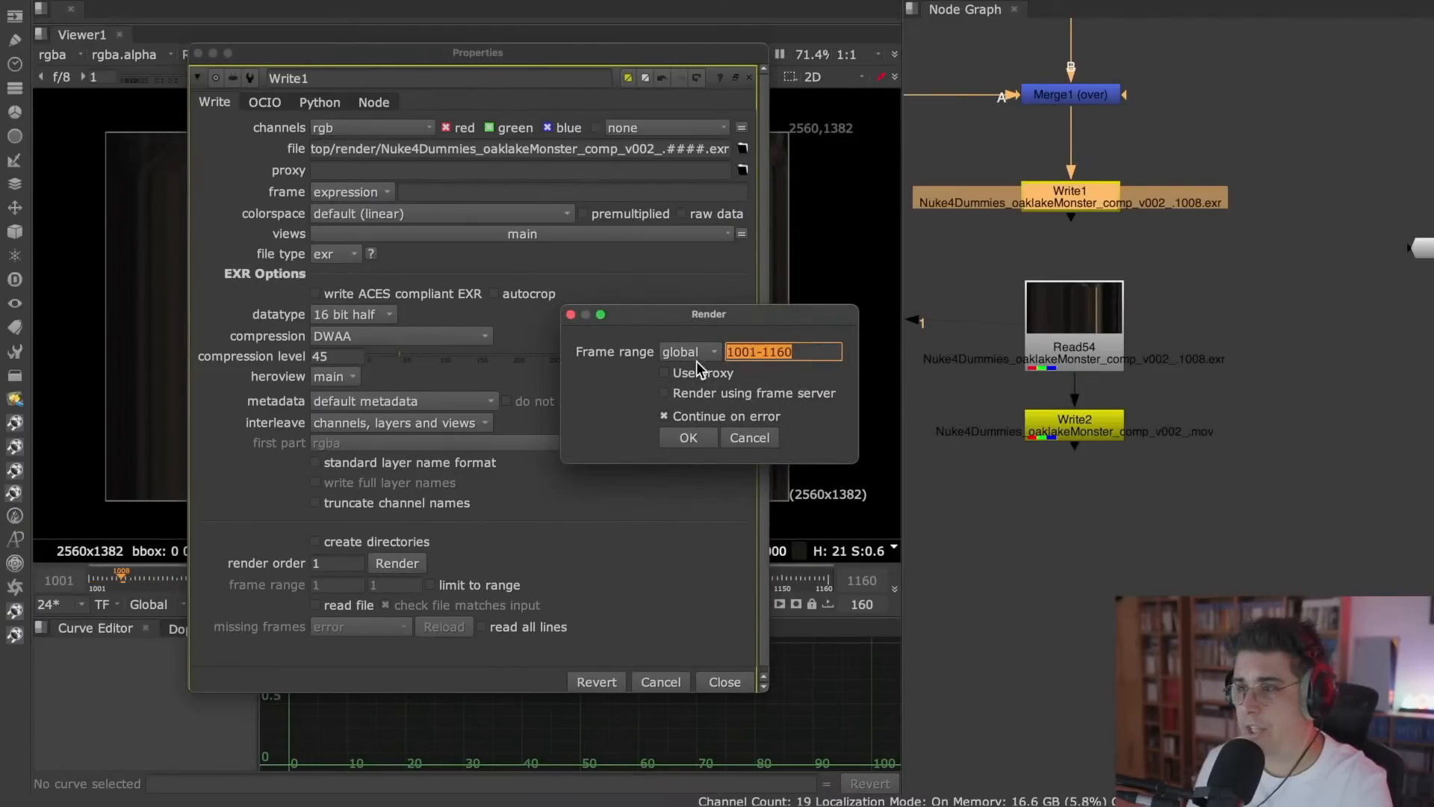
type("1008")
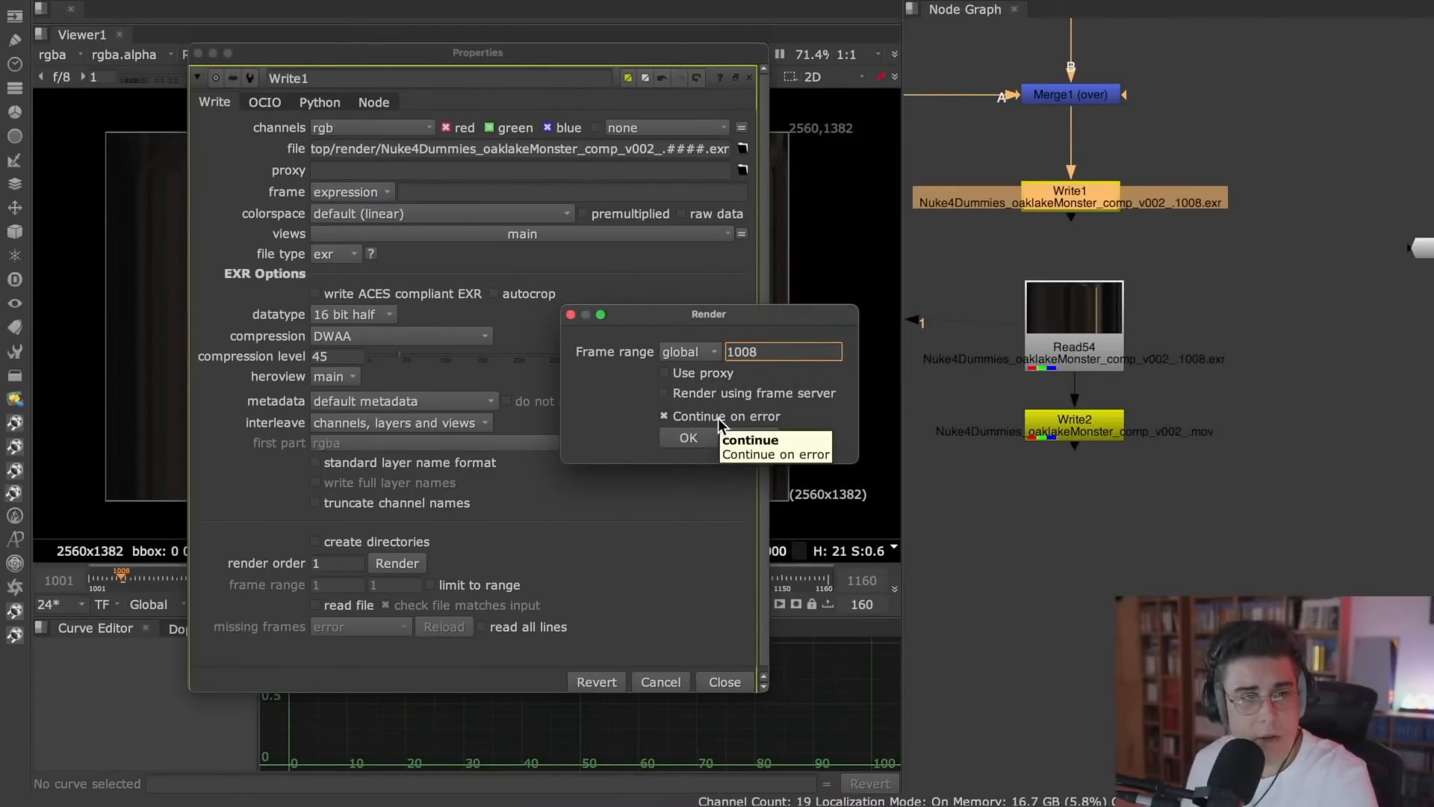
left_click(702, 440)
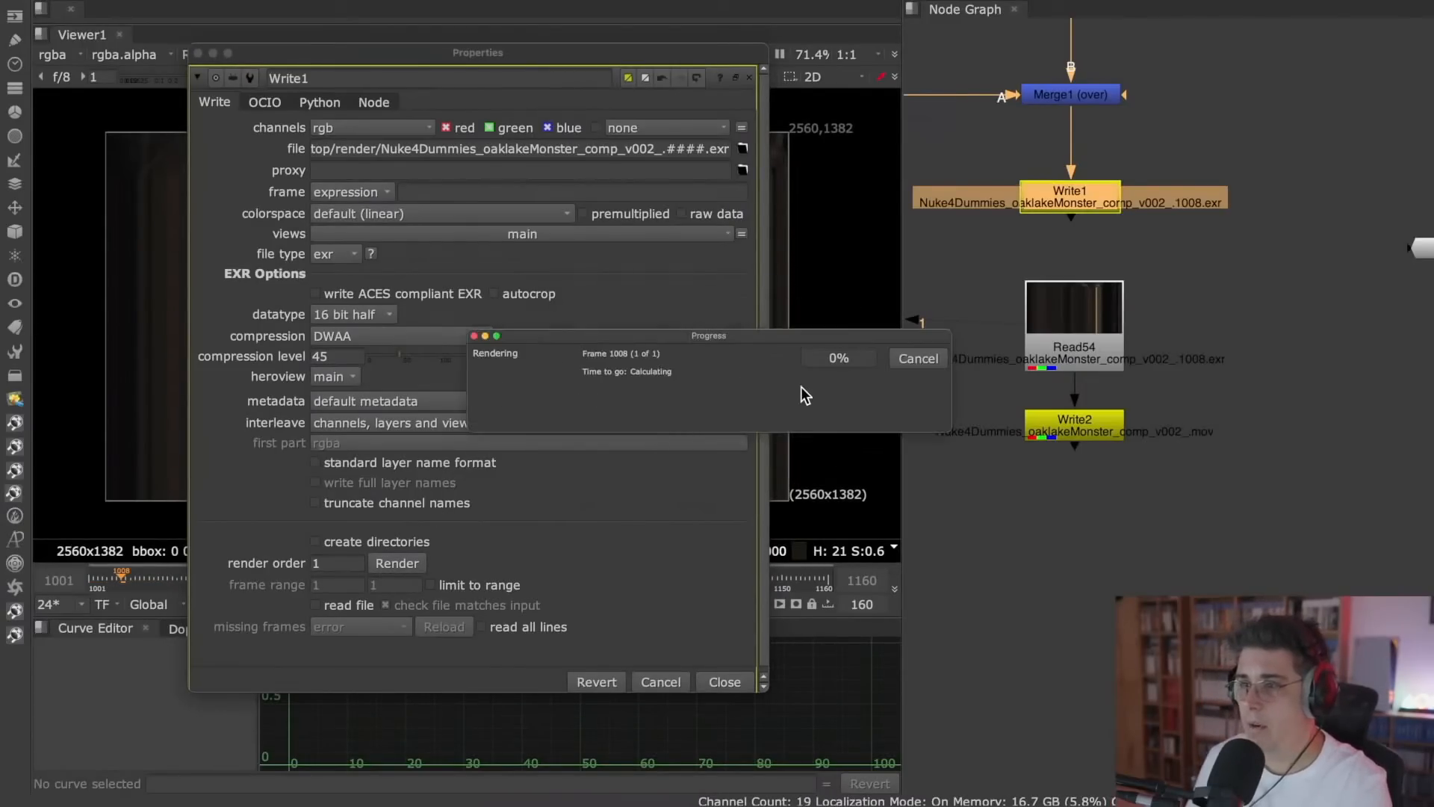
left_click(749, 78)
- Reload the Read54 node's EXR sequence so it picks up the newly rendered frame, and close its properties
left_click(1051, 334)
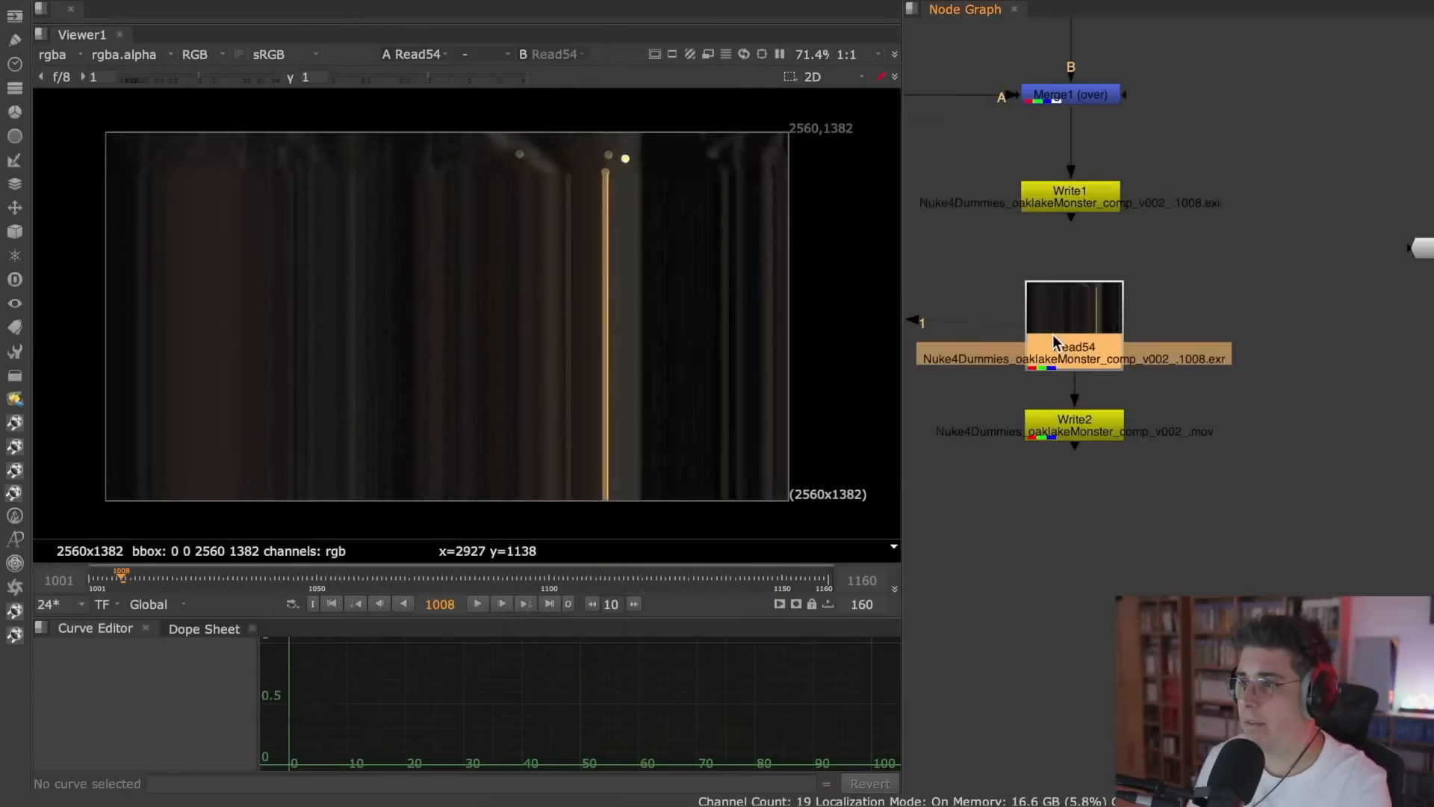
left_click(1054, 332)
left_click(1066, 325)
double_click(1078, 307)
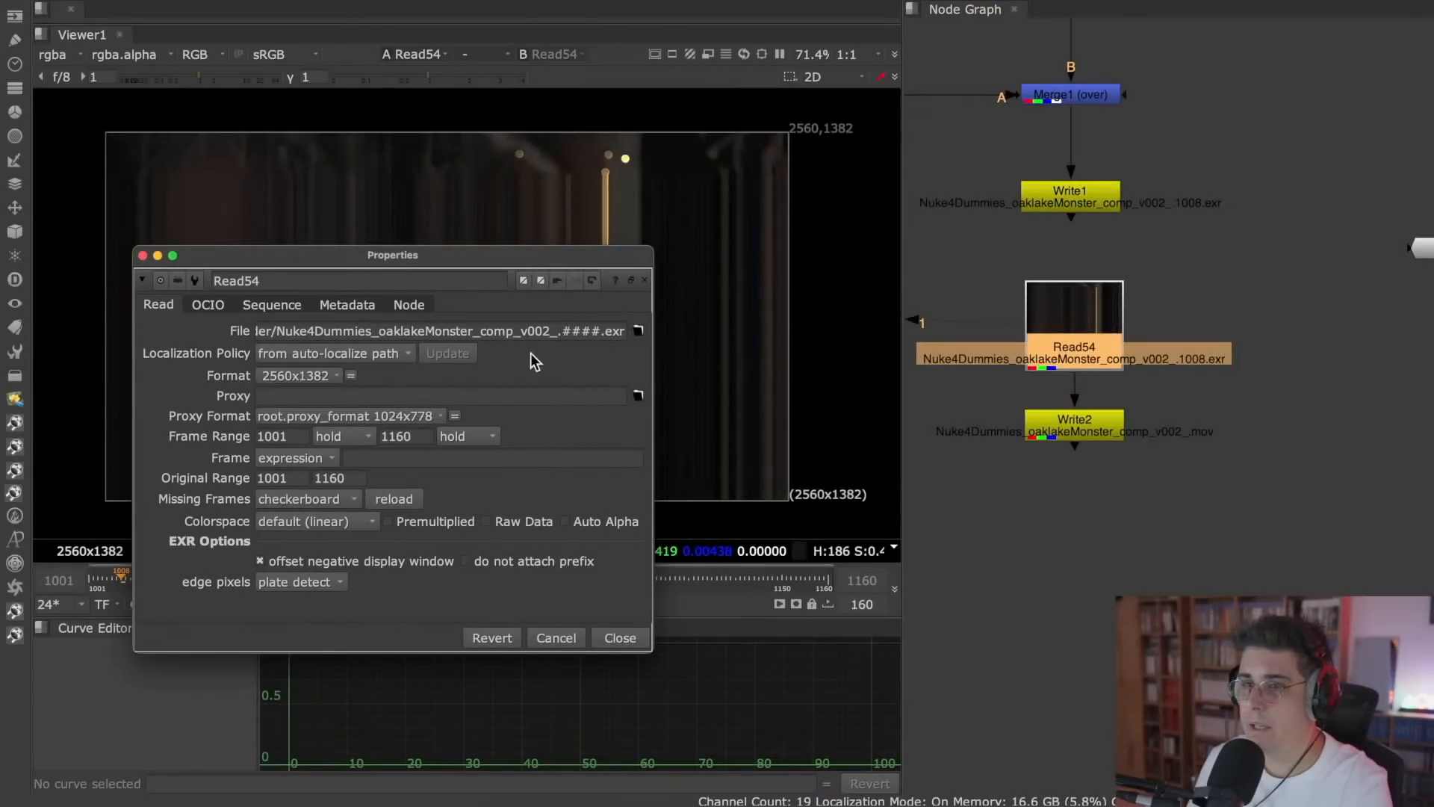
left_click_drag(371, 259, 1128, 109)
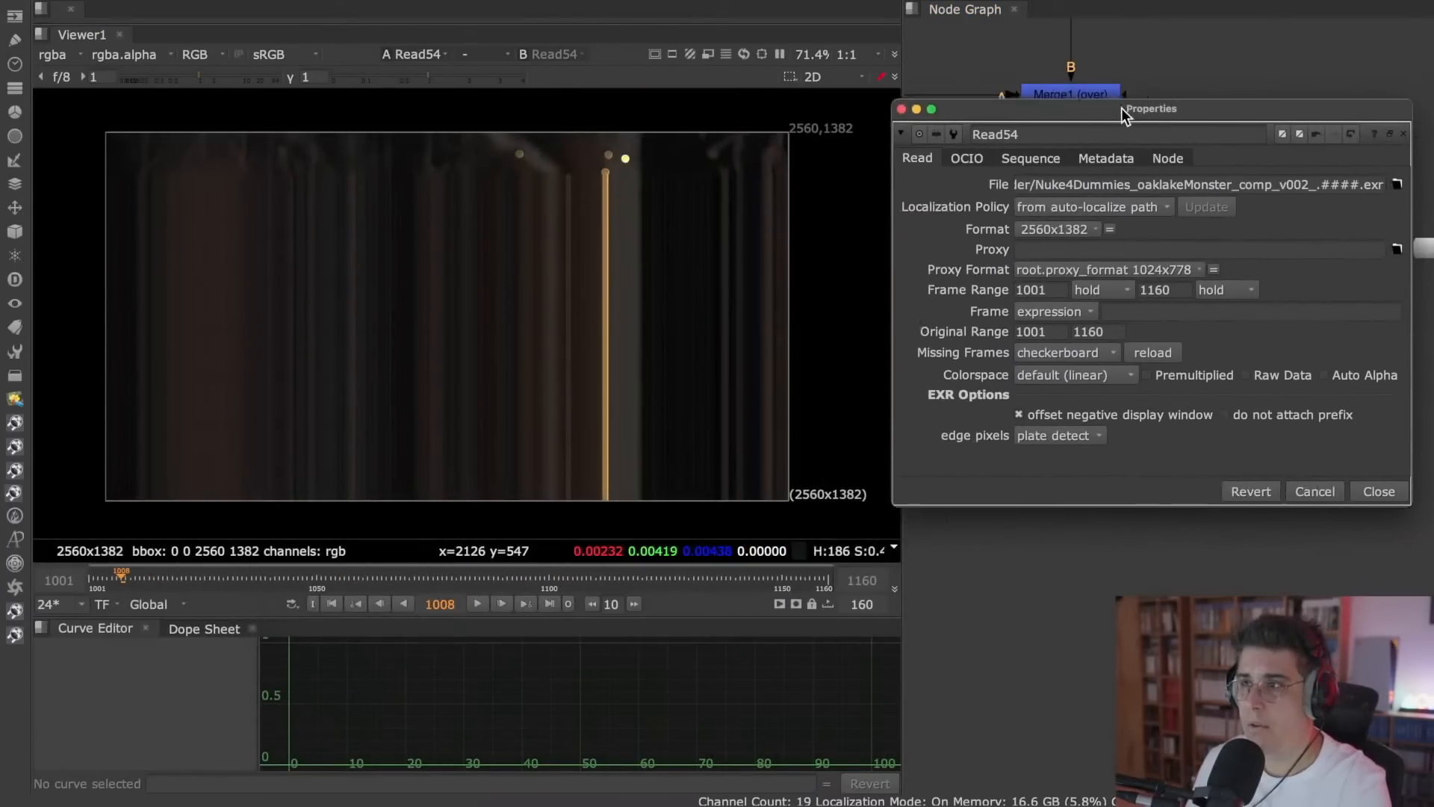
left_click(1150, 352)
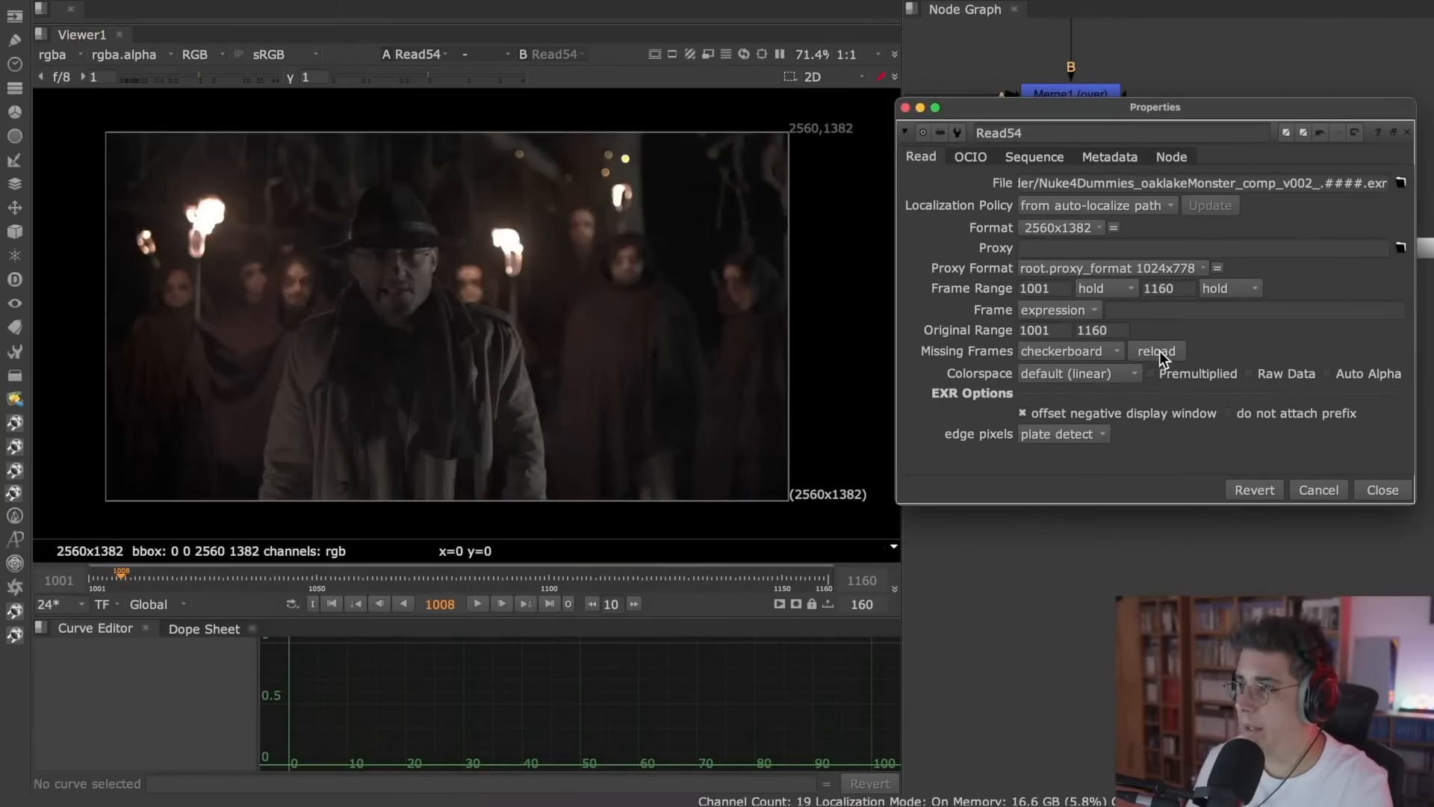
left_click(1371, 490)
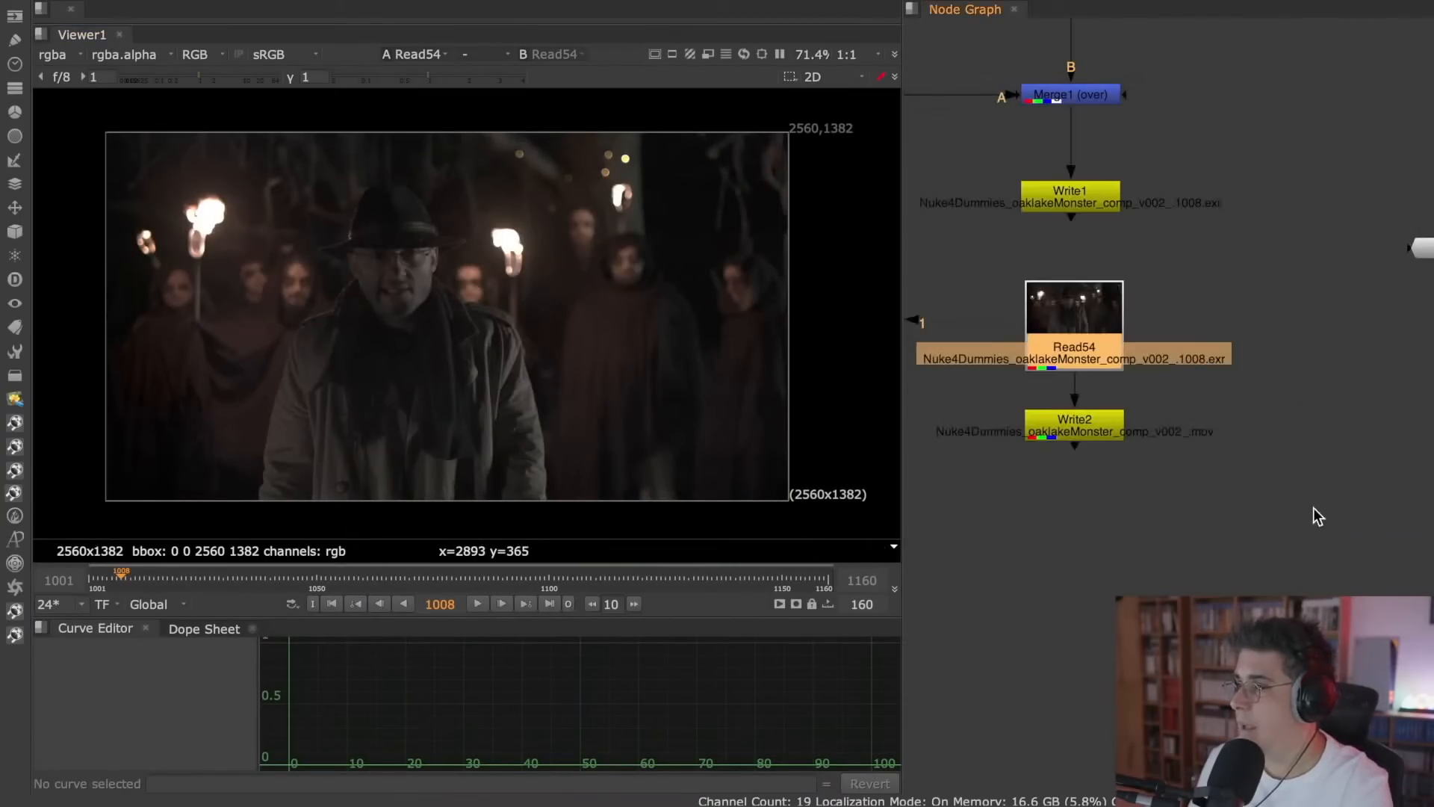
- Render the ProRes mov again from the Write2 node over the global frame range
left_click(1307, 516)
left_click(1090, 423)
left_click(1083, 317)
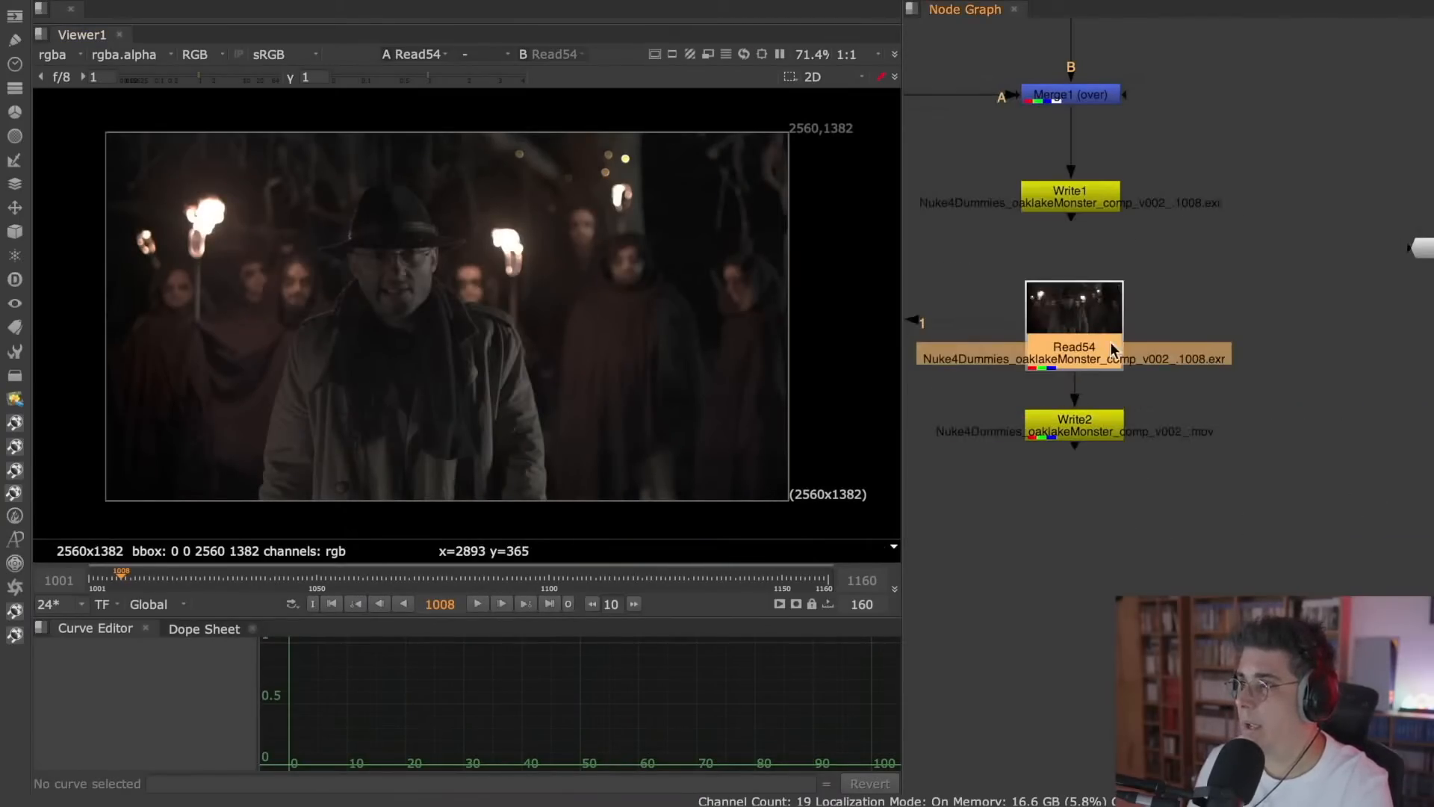
double_click(1082, 423)
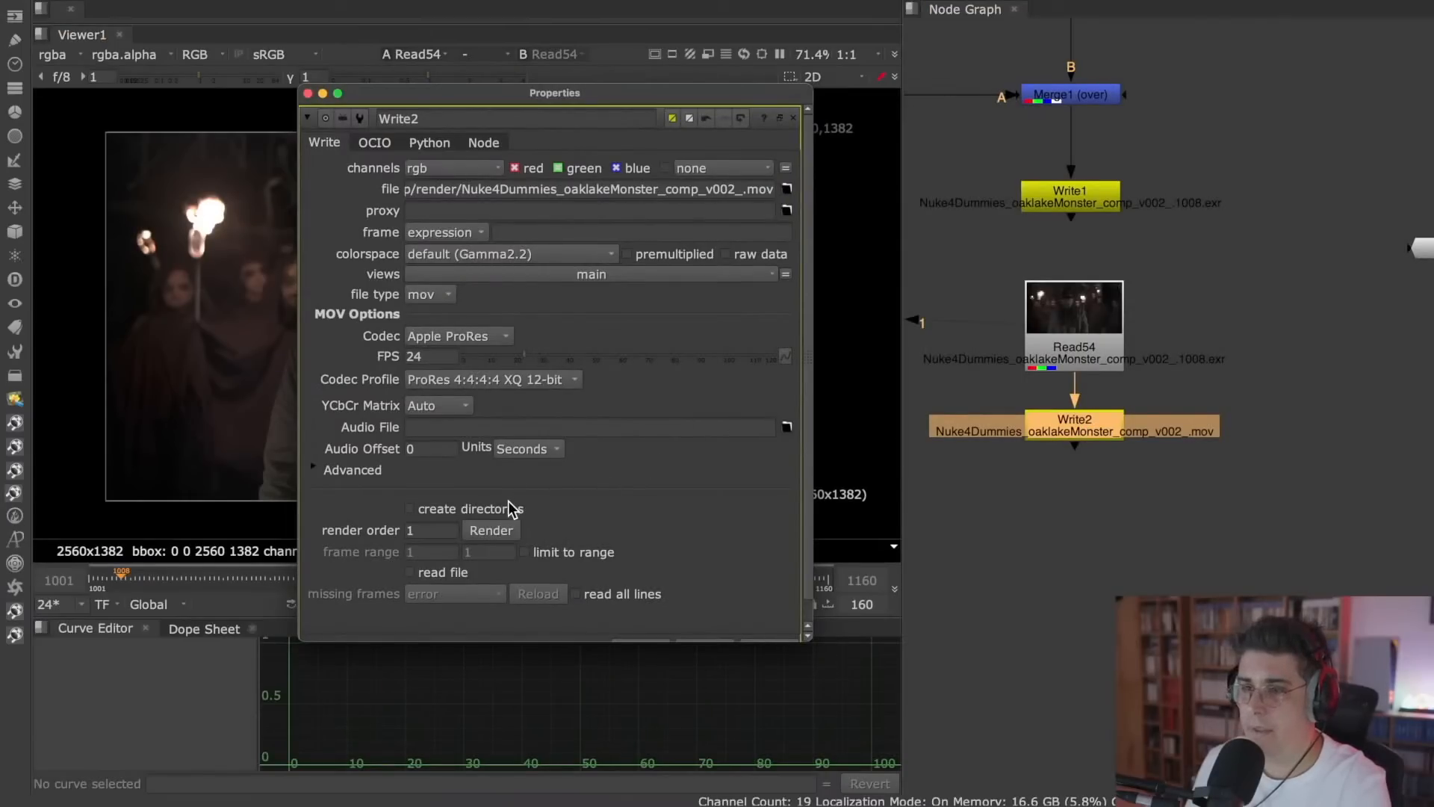
left_click(491, 529)
left_click(684, 351)
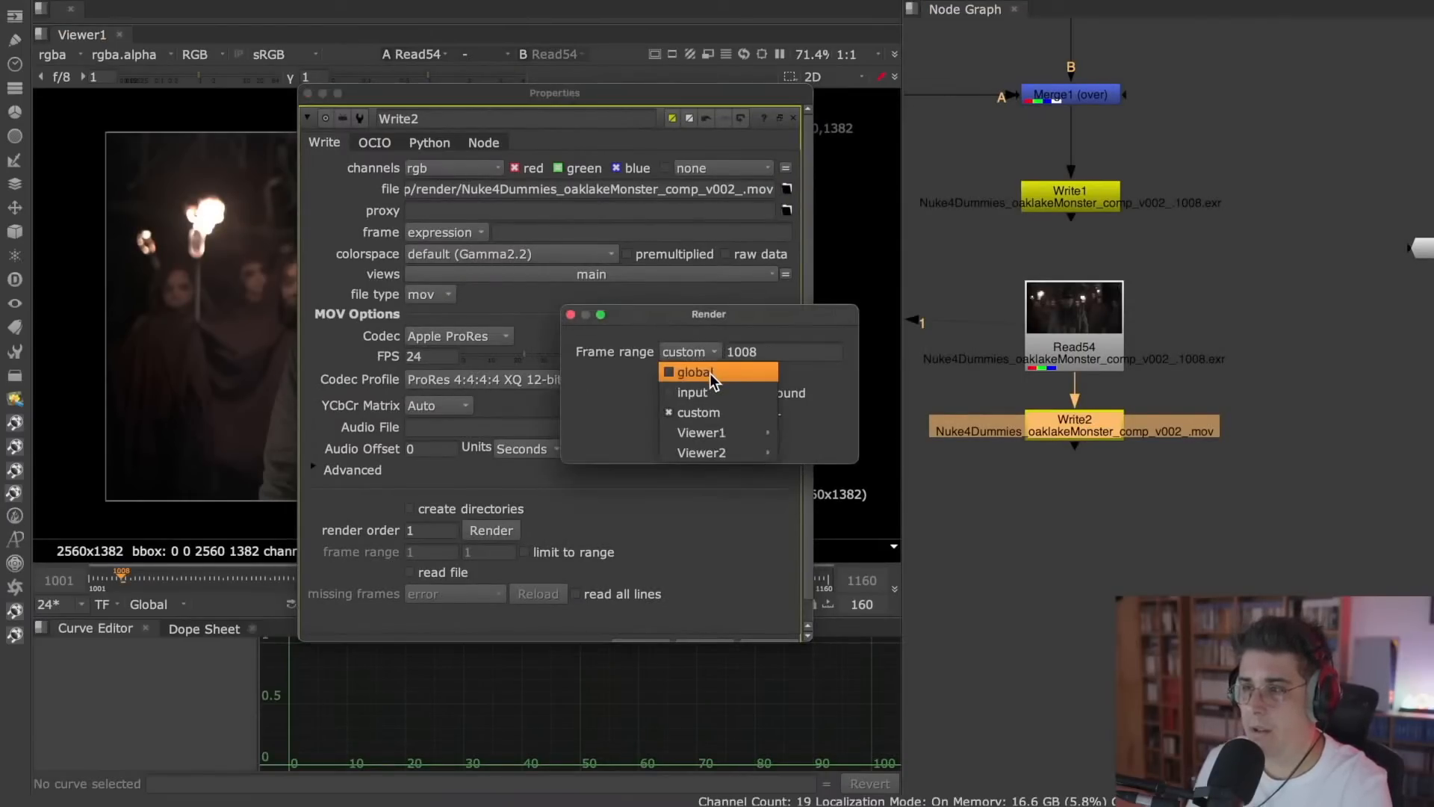
left_click(709, 374)
left_click(687, 437)
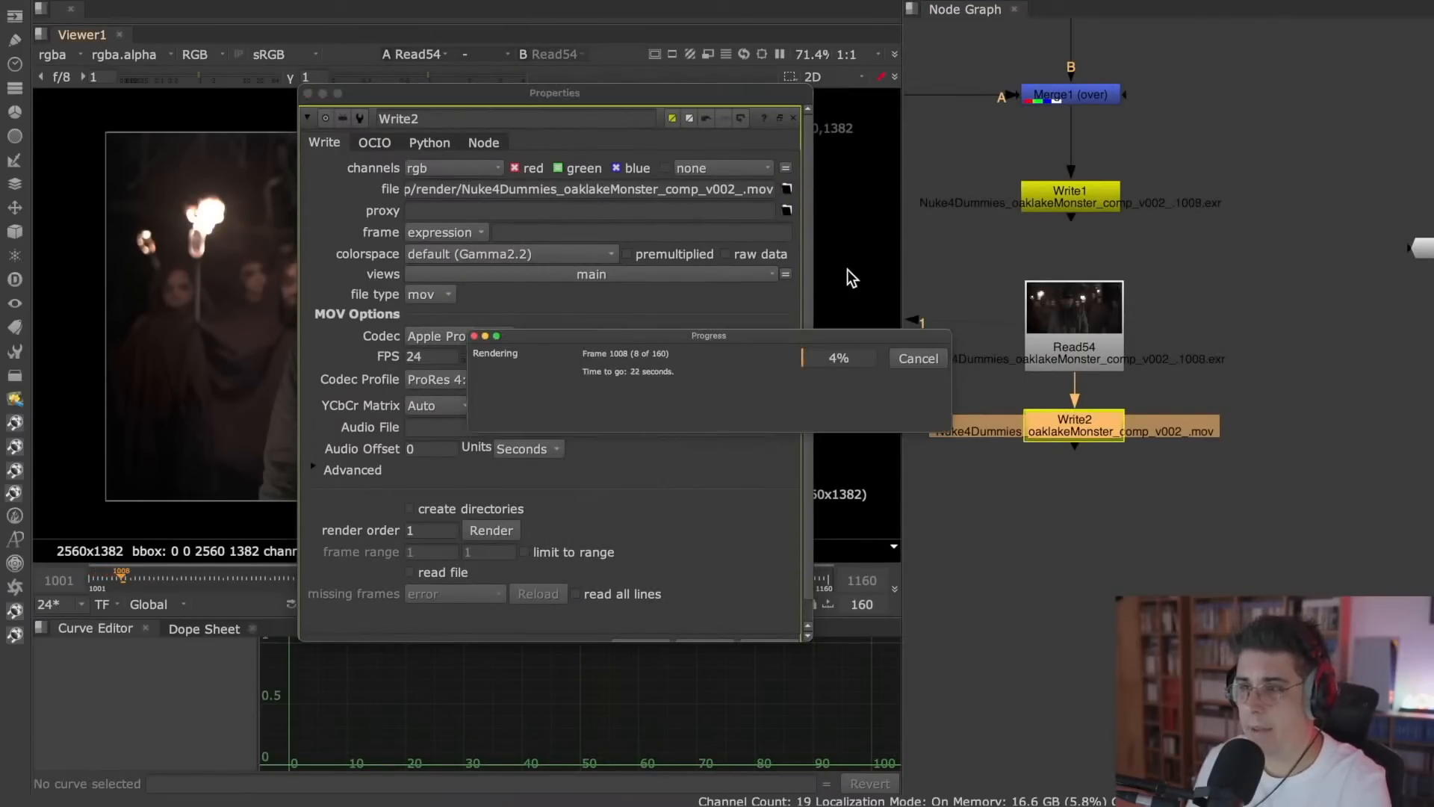
- Leave the full-screen playback of the old mov, check the Write2 render's progress in Nuke, and return to the render folder in Finder
key("super+Tab")
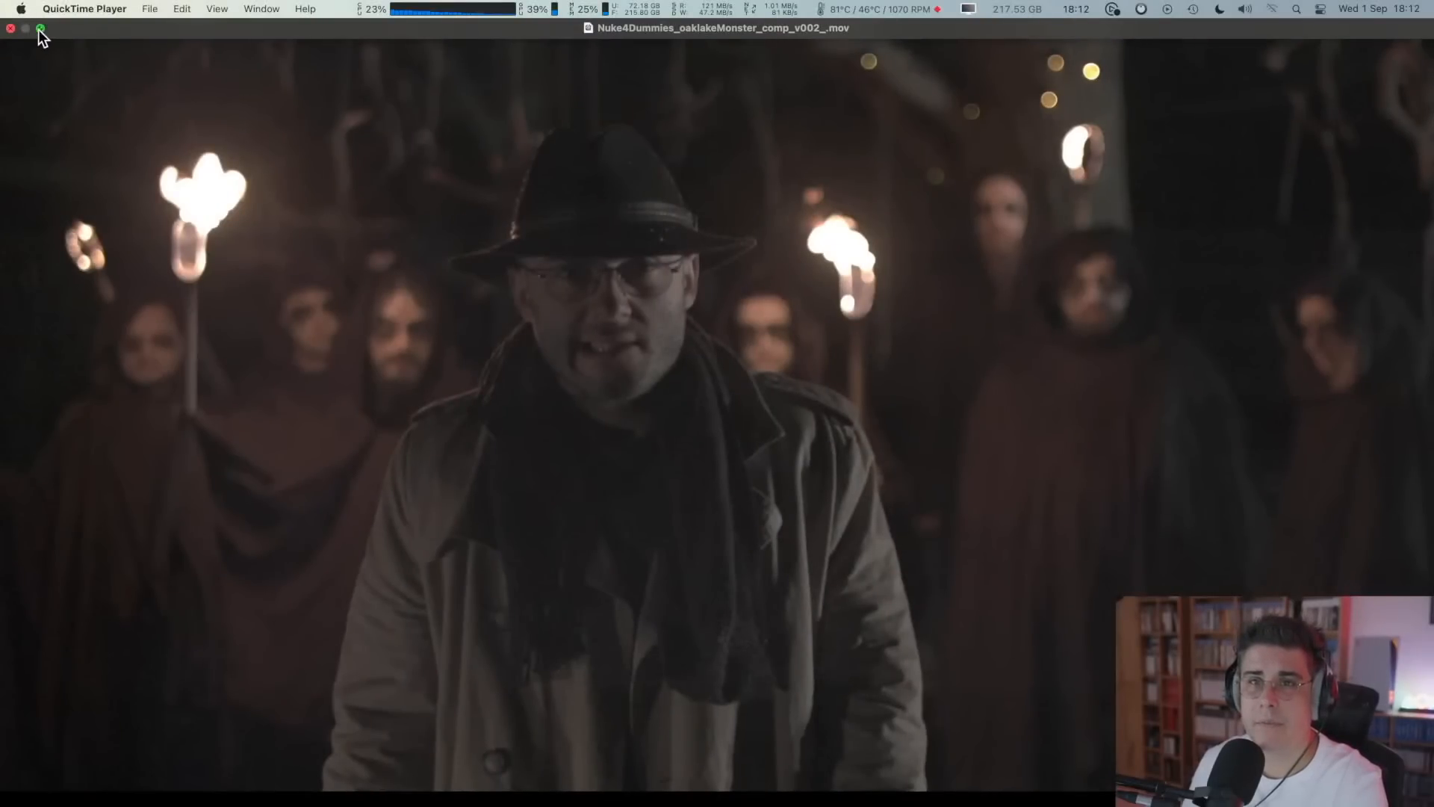
left_click(25, 33)
key("super+Tab")
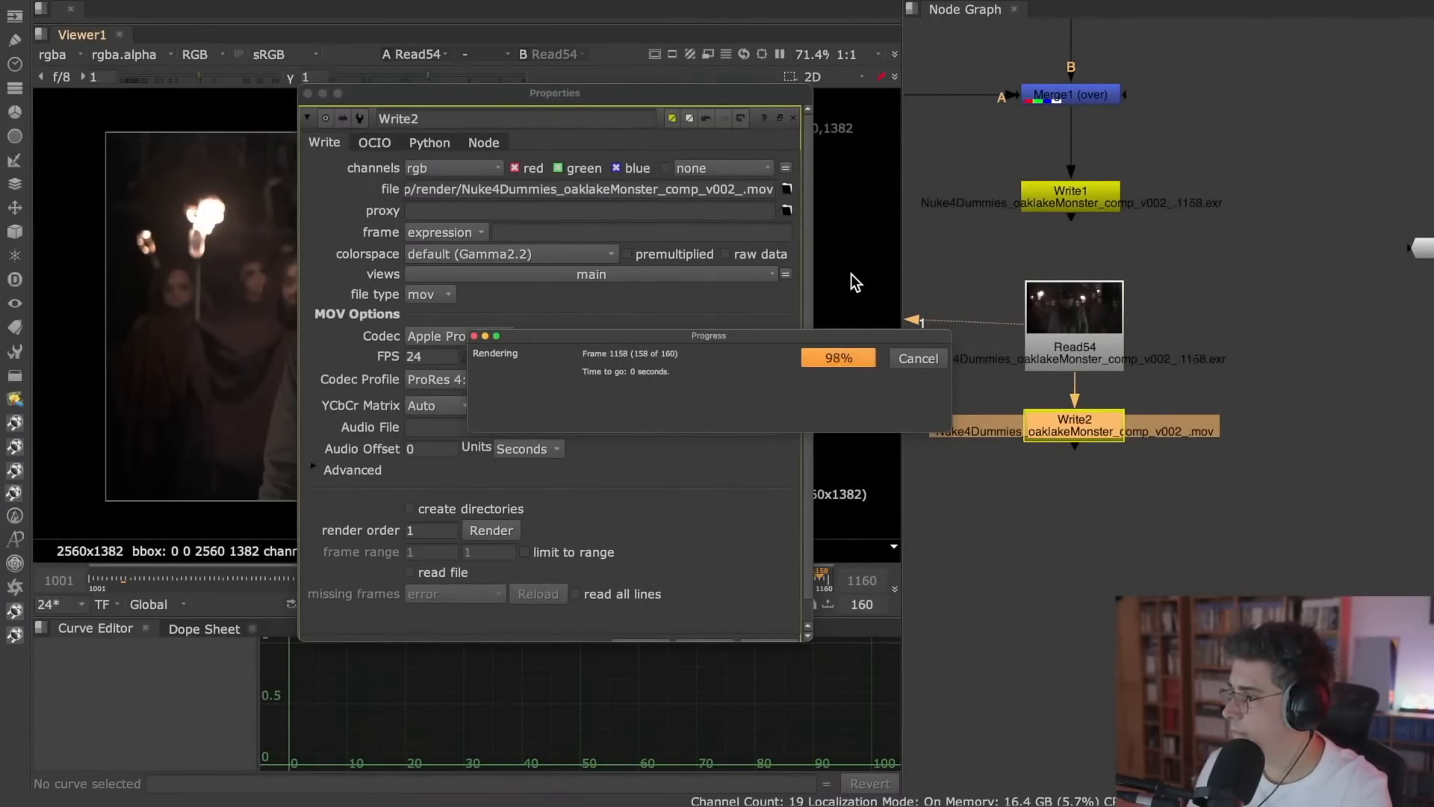
left_click(1178, 284)
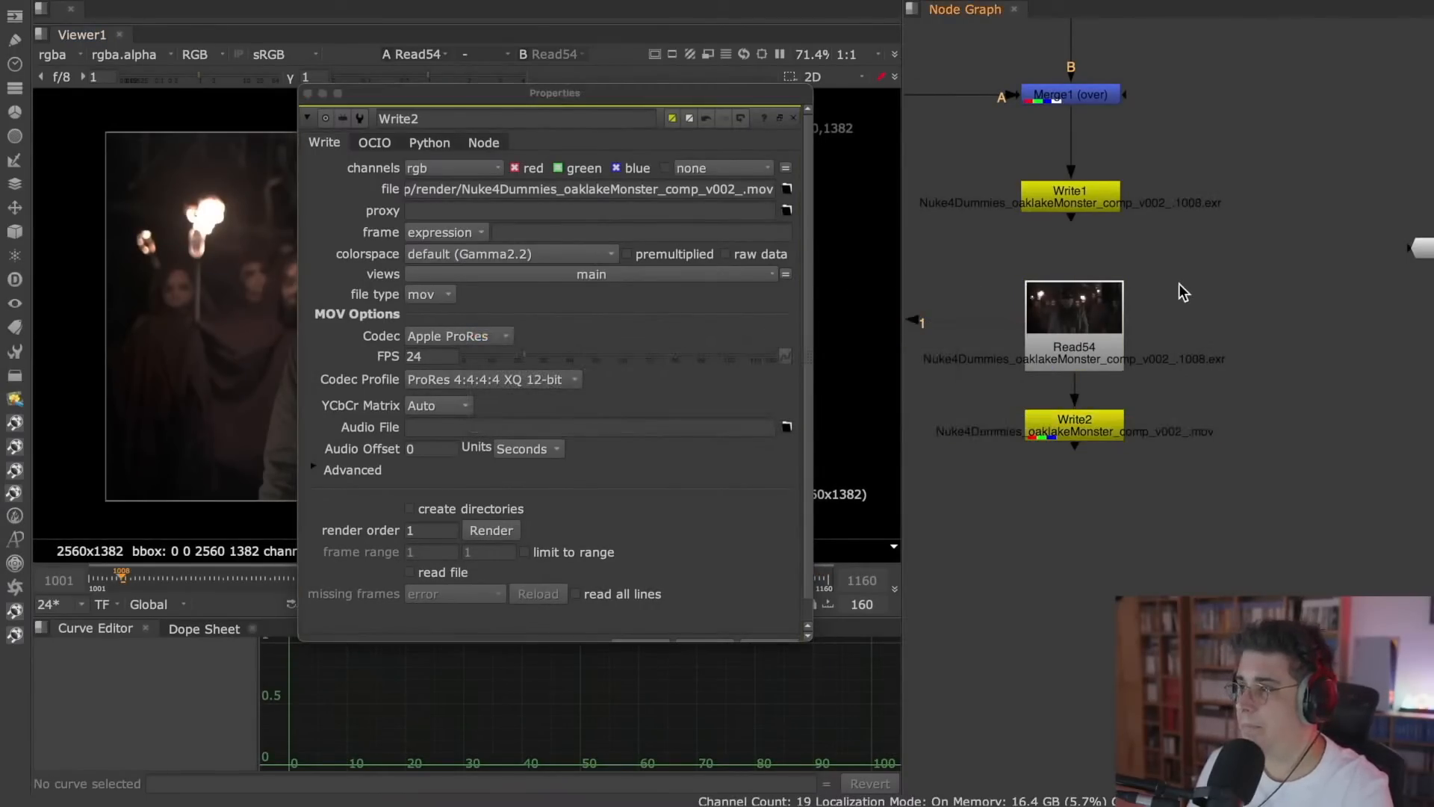
key("super+Tab")
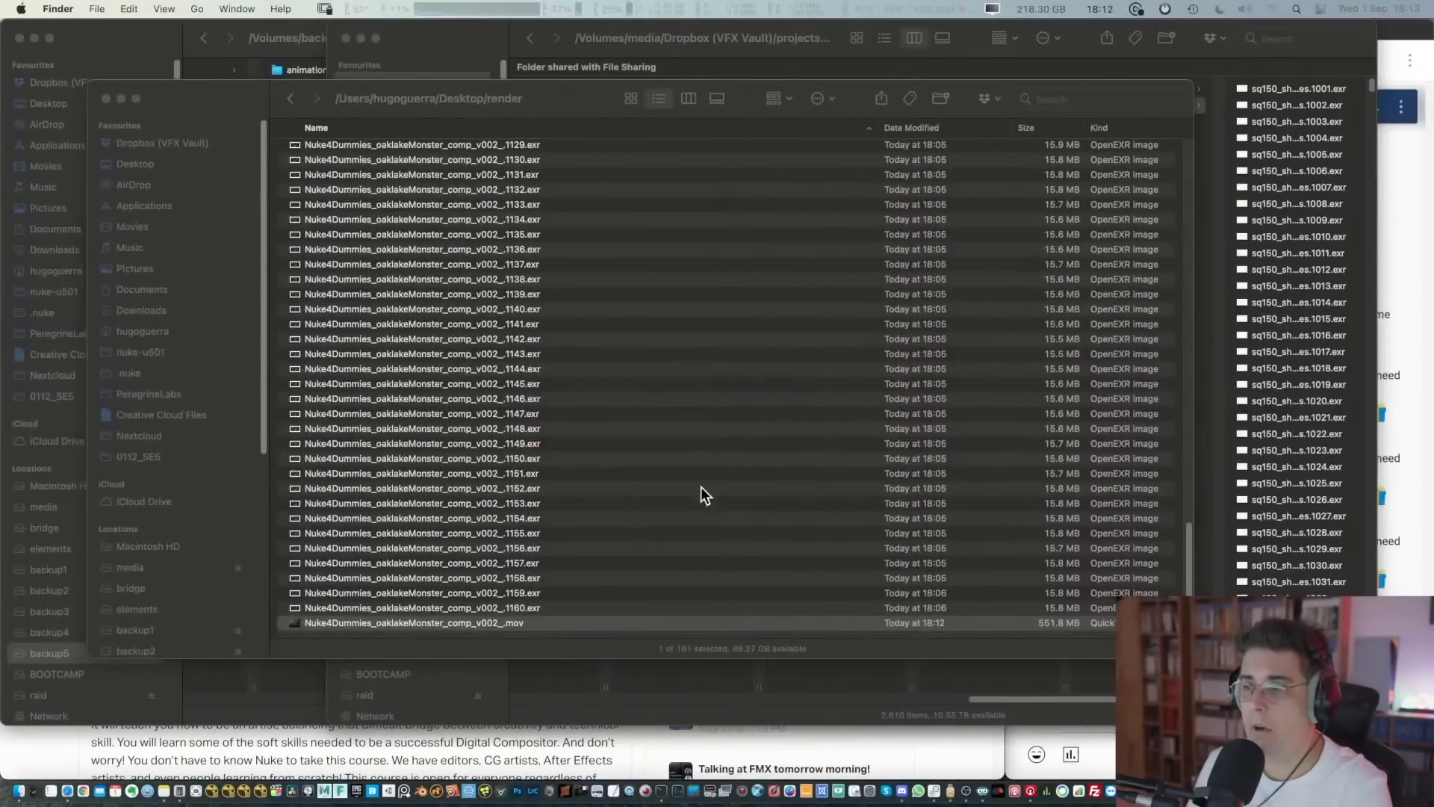
- Open the newly rendered oaklakeMonster mov in QuickTime Player, make it full screen and play it looped
left_click(465, 610)
double_click(456, 624)
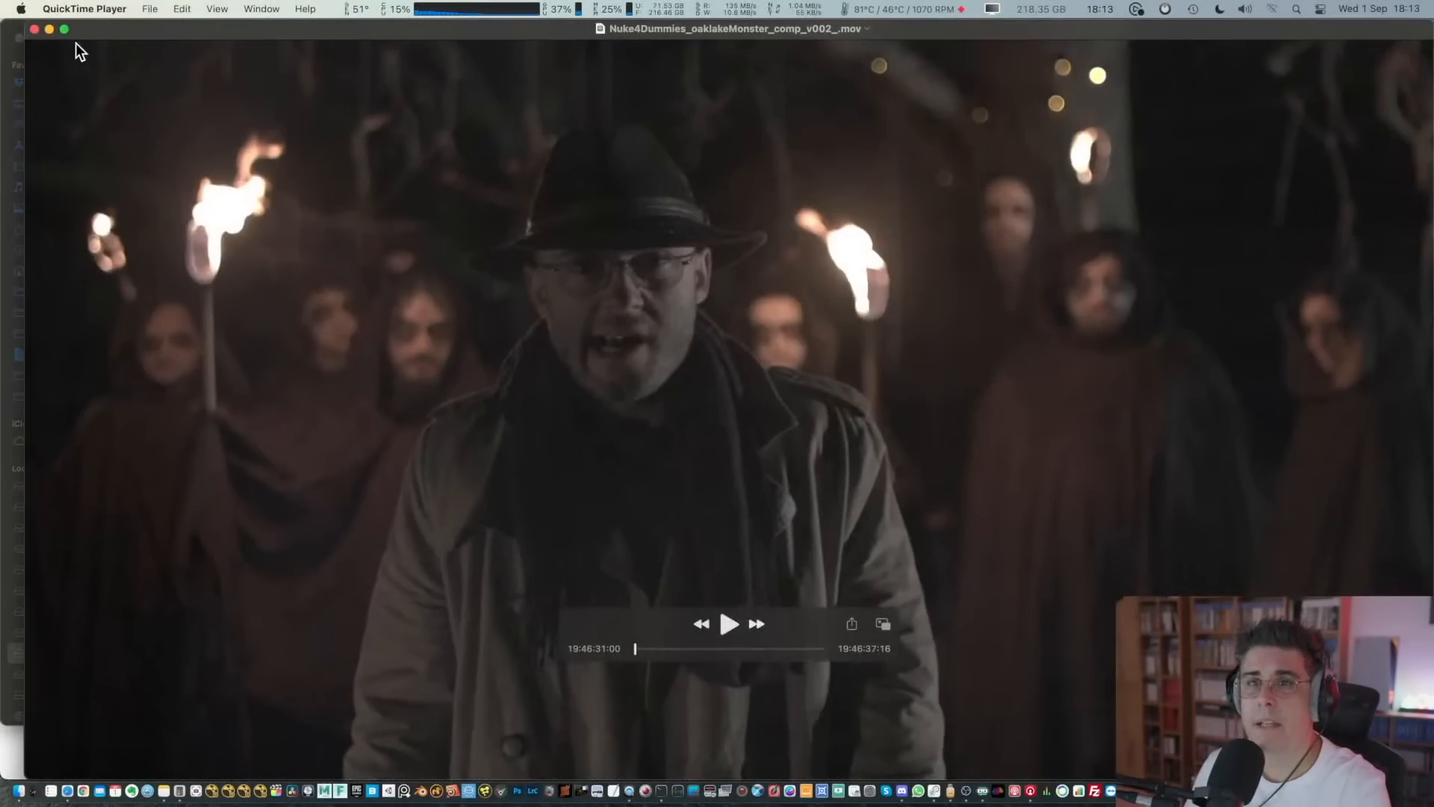
left_click(64, 28)
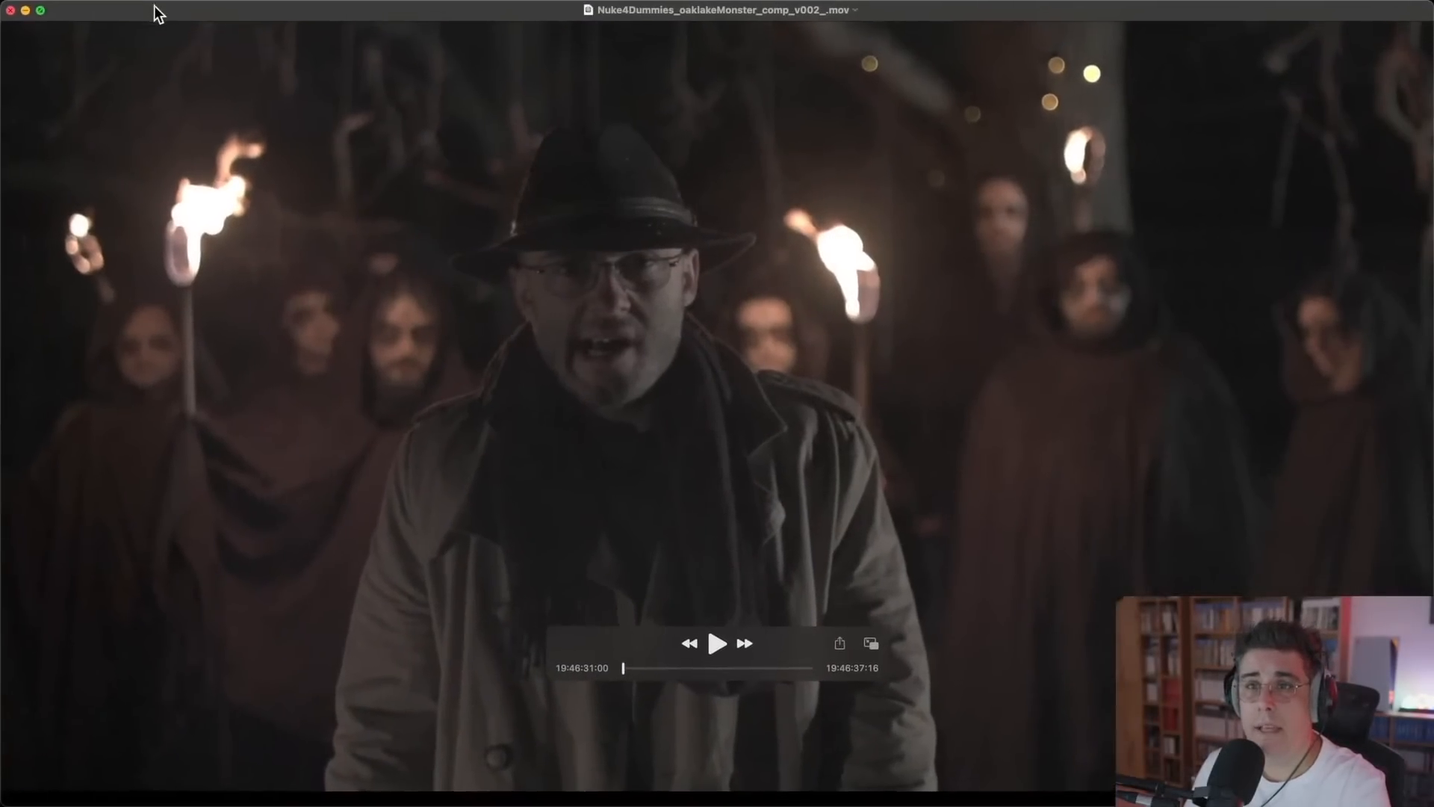
left_click(186, 10)
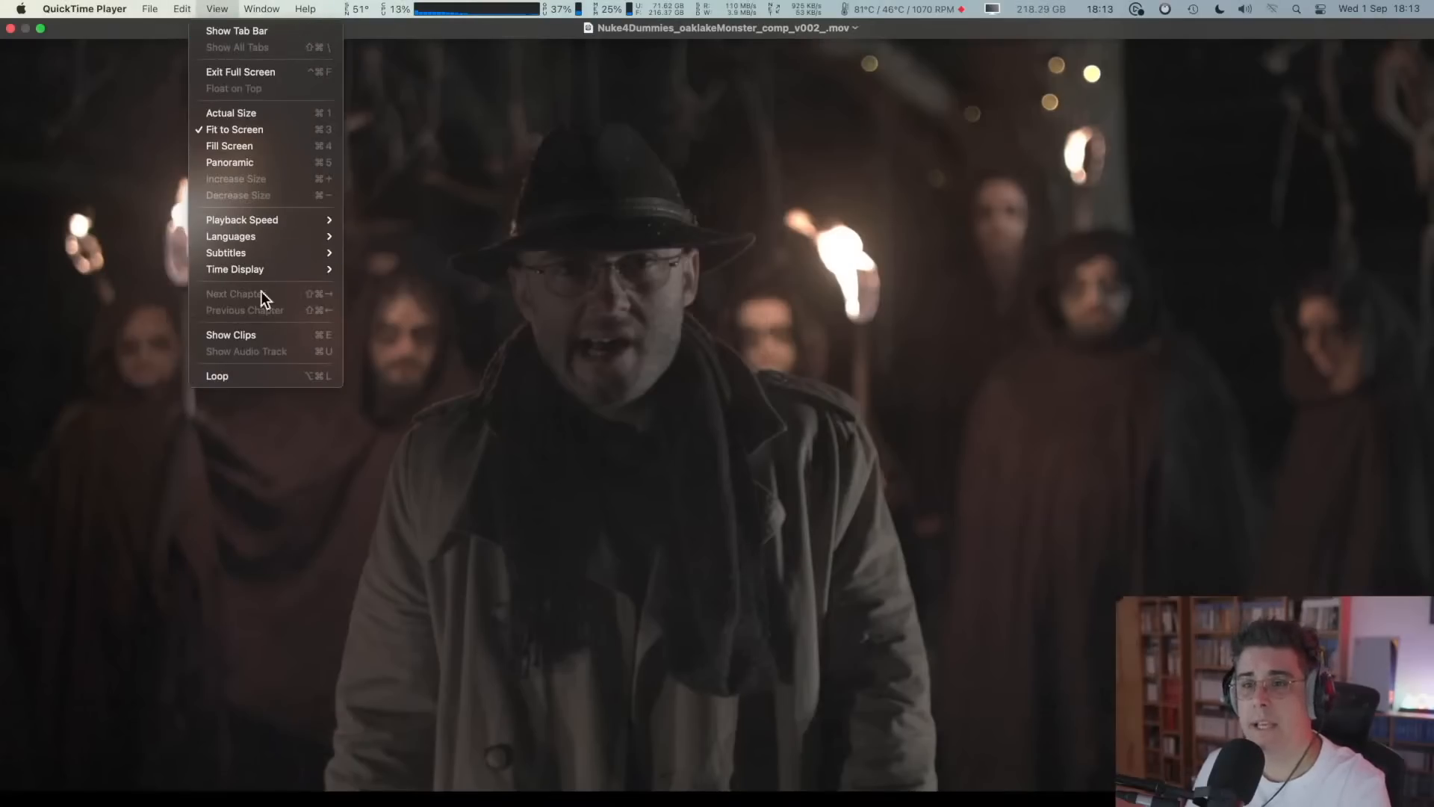
left_click(254, 376)
key("space")
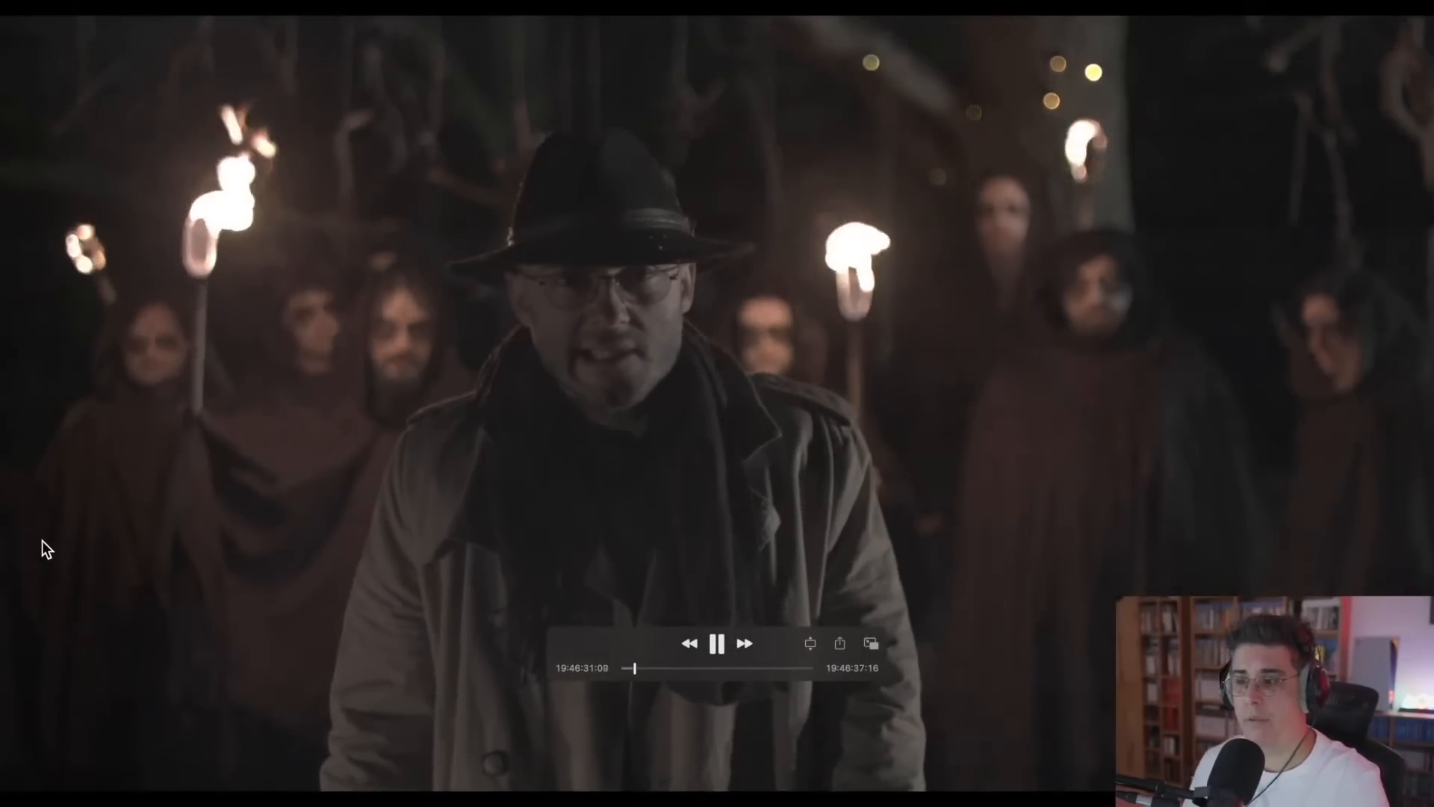
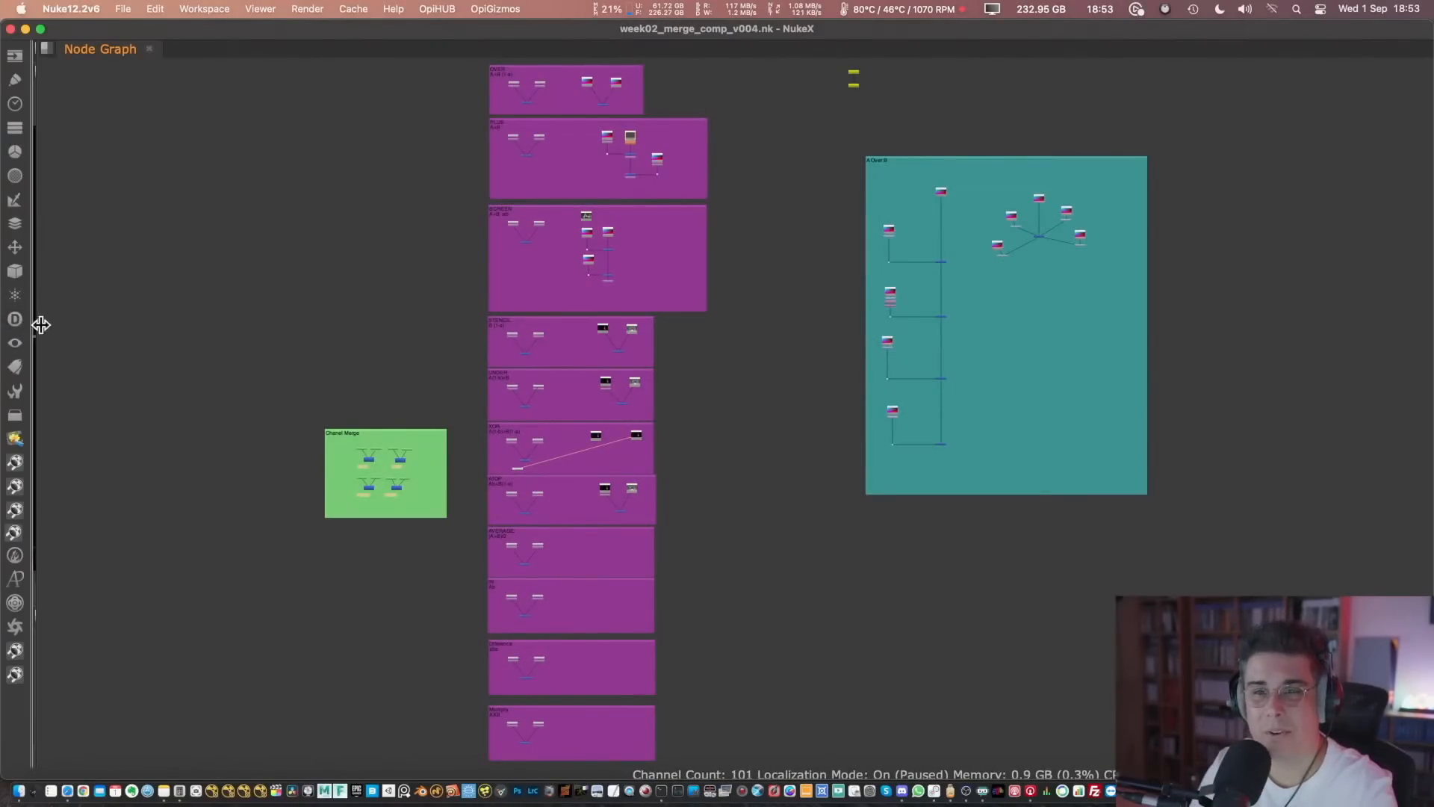
- Switch Nuke to the Compositing workspace and make its window full screen
left_click_drag(39, 314, 649, 273)
left_click(197, 10)
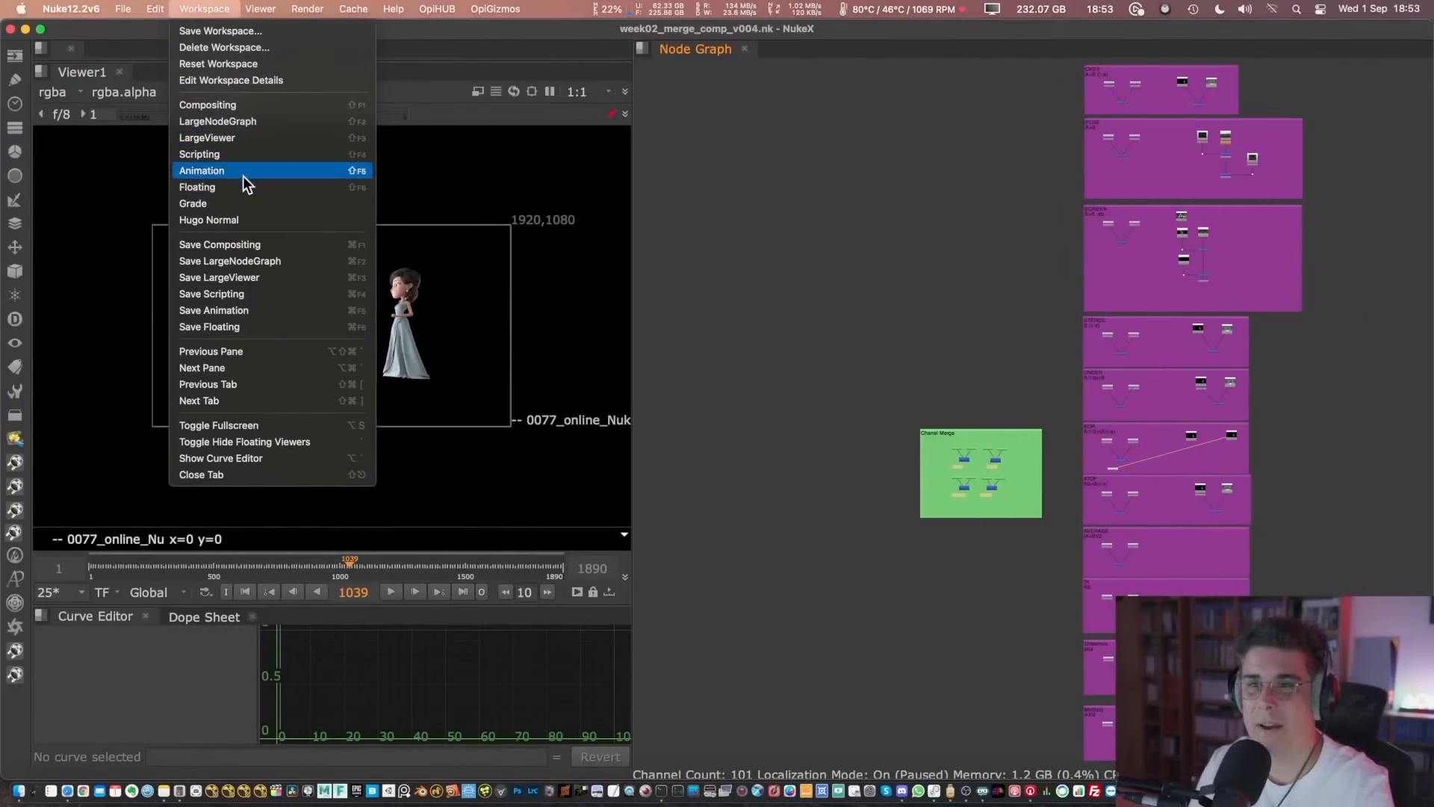
left_click(245, 108)
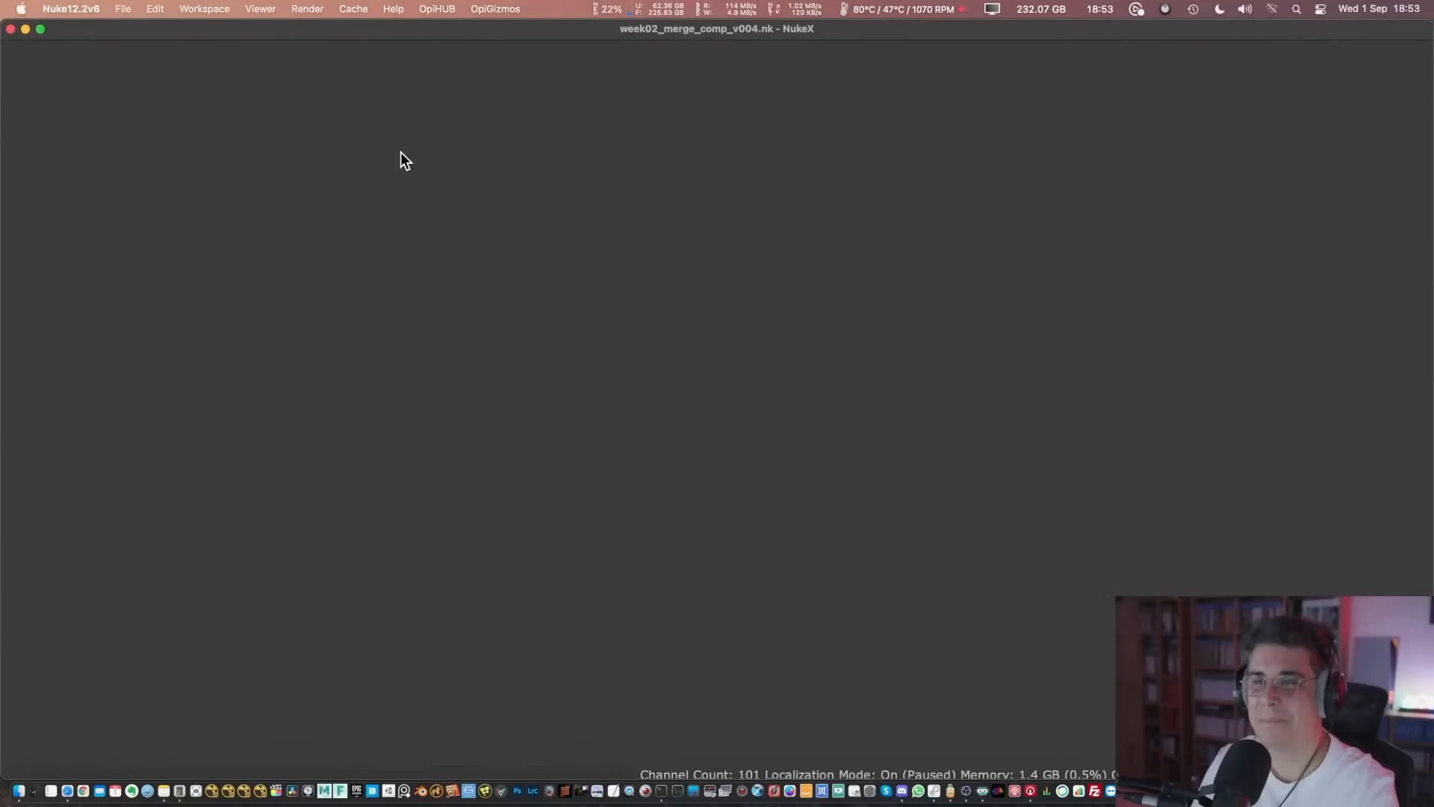
left_click(41, 29)
mouse_move(144, 4)
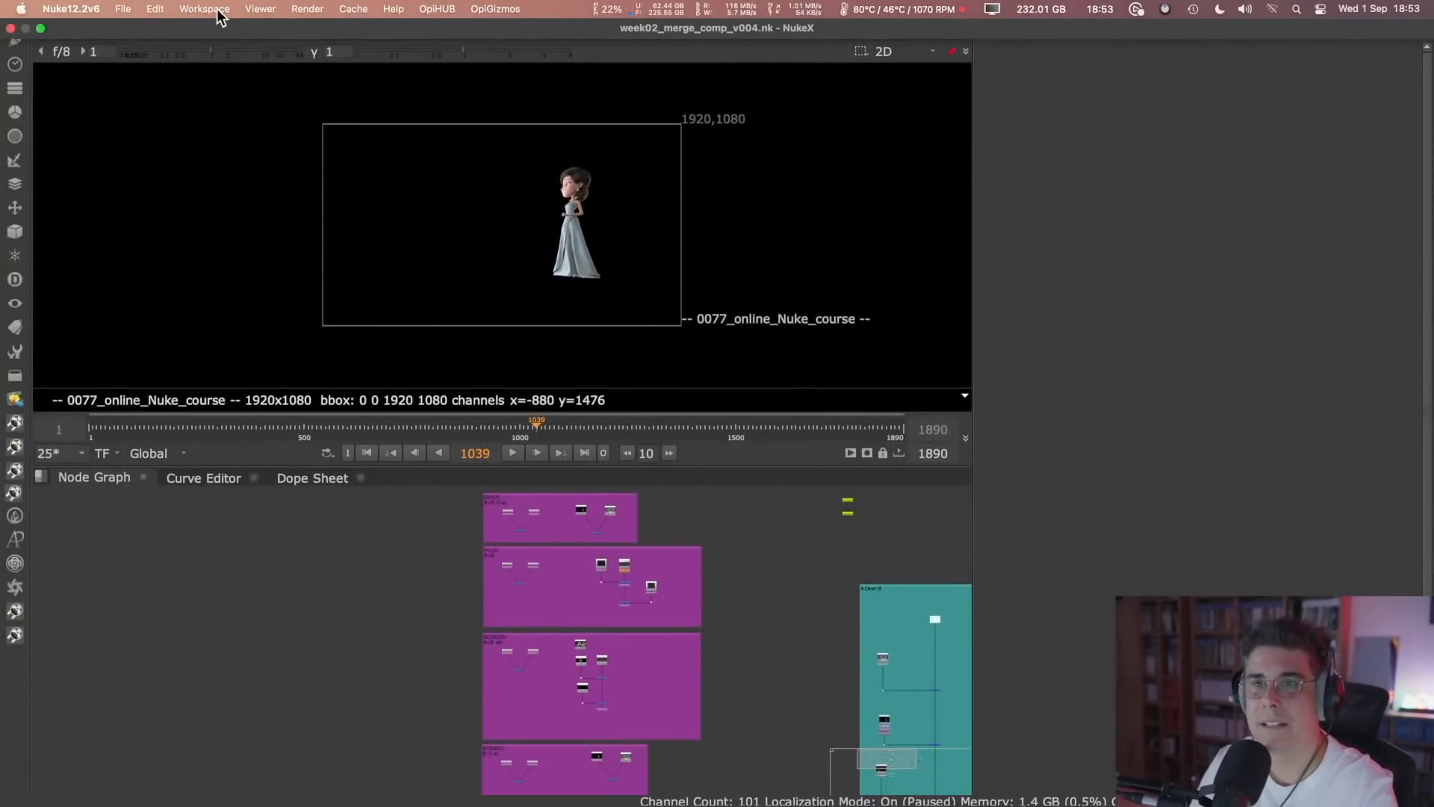
- Load the saved custom Normal workspace and widen the viewer pane beside the node graph
left_click(205, 9)
left_click(250, 218)
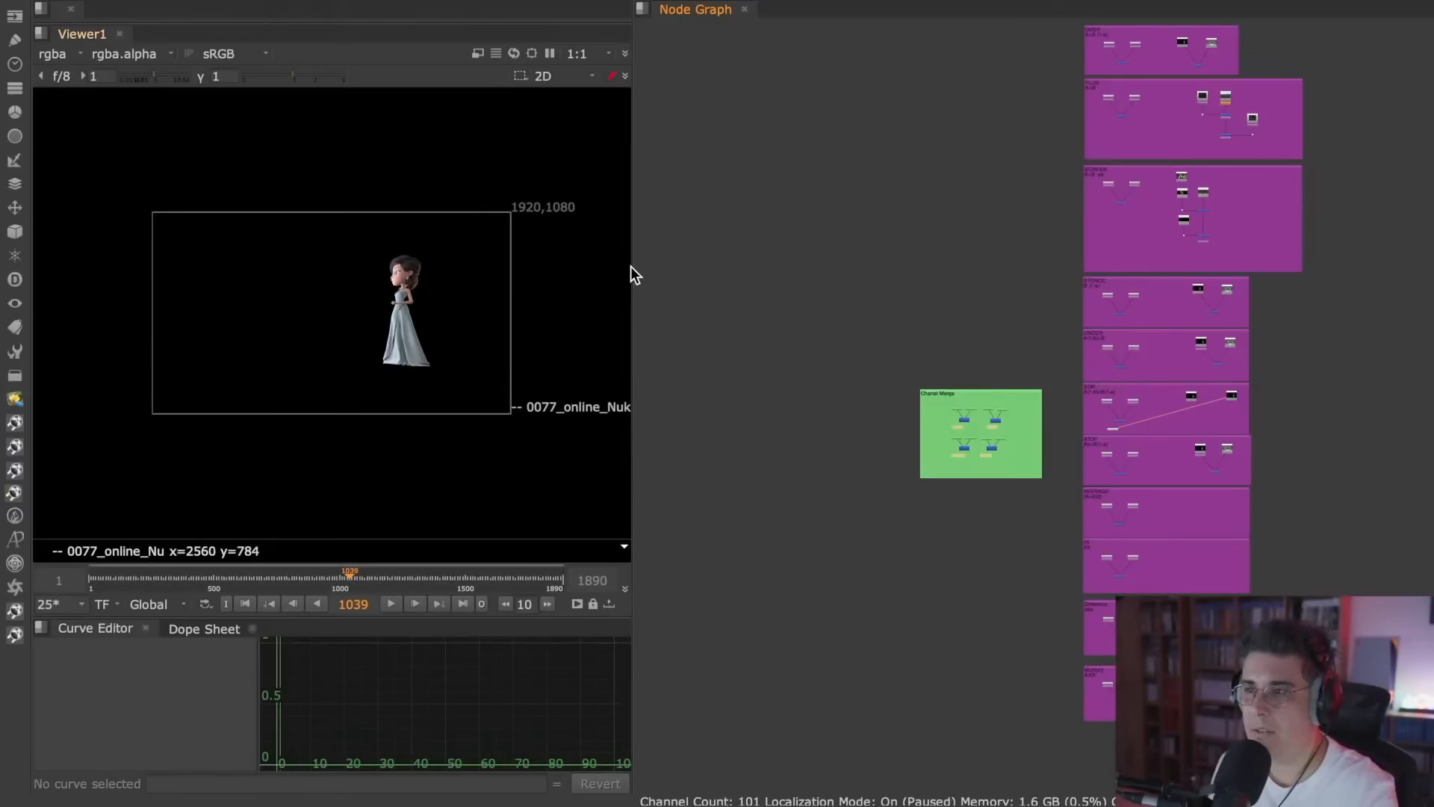
left_click_drag(633, 267, 763, 300)
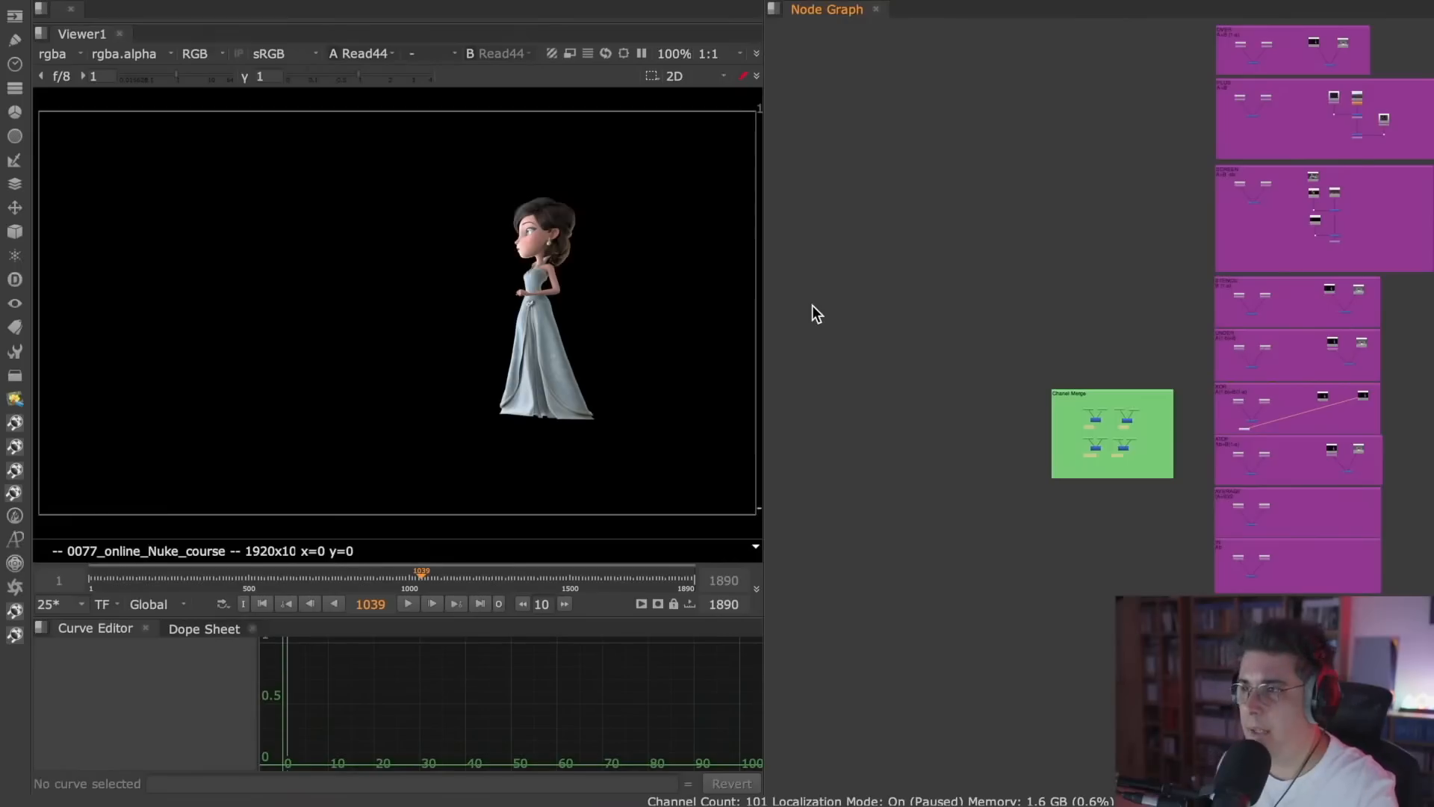
- Open the Merge8 node's properties in the OVER example, examine the formulas of the merge operations and close the properties
middle_click_drag(1141, 151, 826, 391)
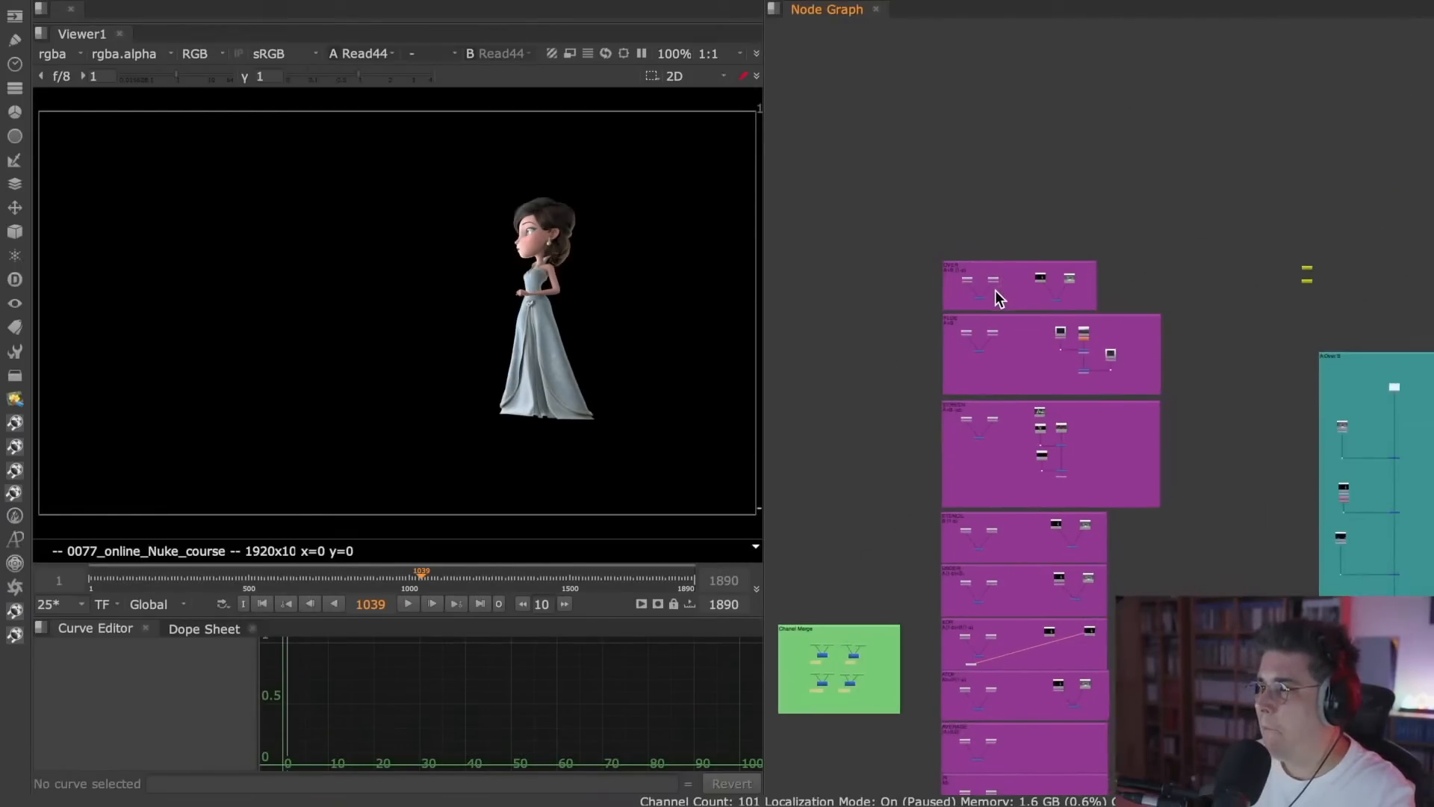
scroll(995, 290, "up", 6)
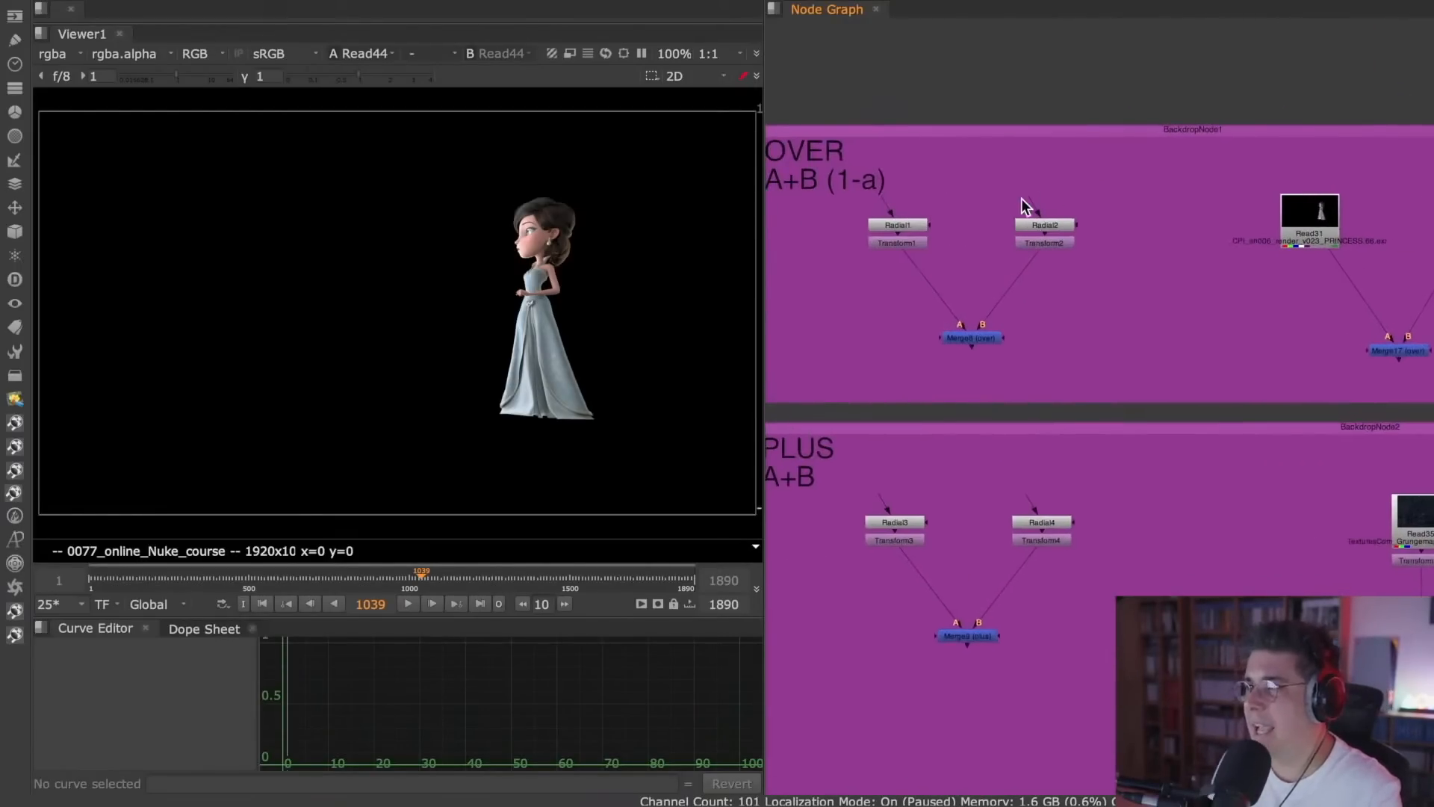
mouse_move(981, 174)
middle_mouse_down()
mouse_move(1030, 177)
mouse_move(993, 173)
middle_mouse_up()
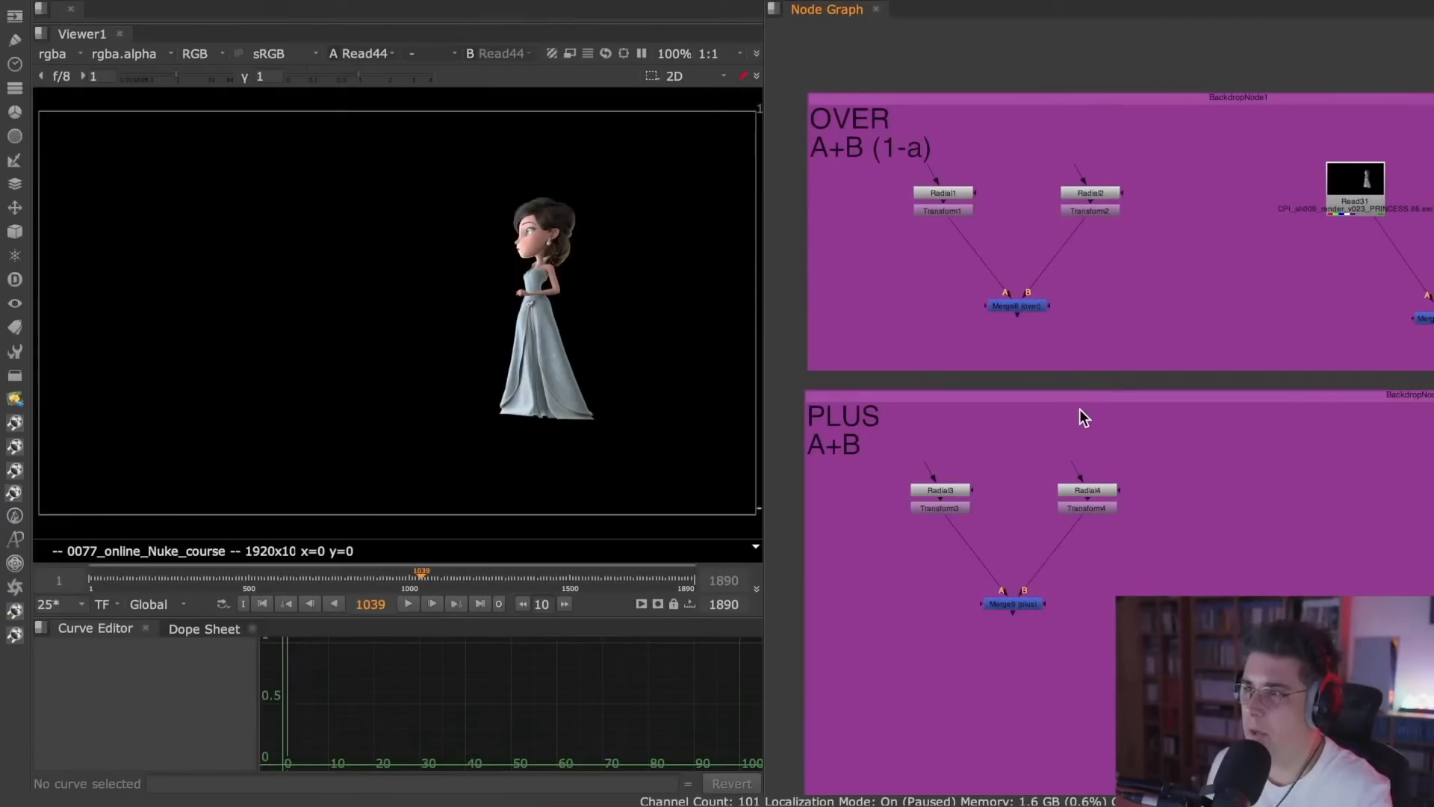
double_click(1017, 307)
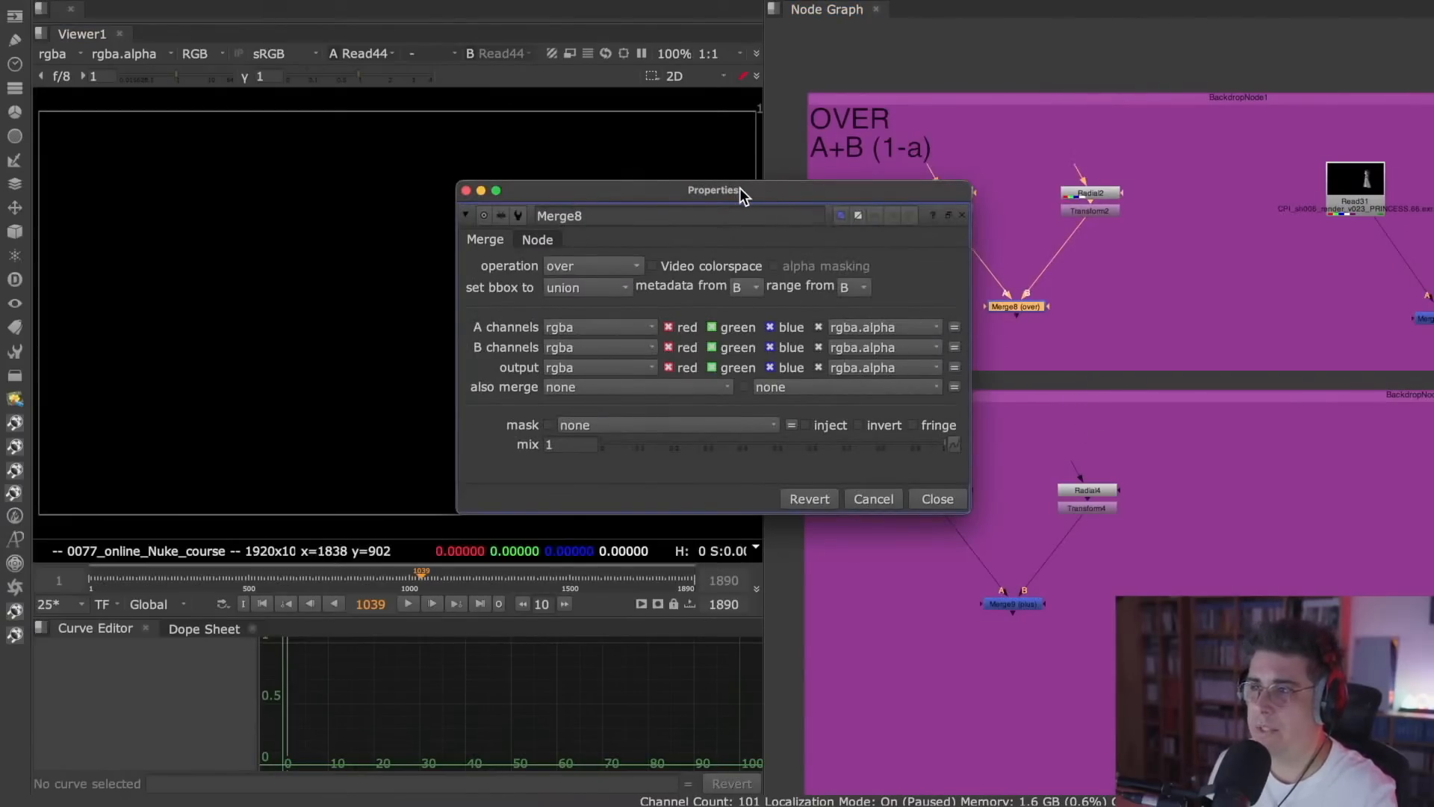
left_click_drag(732, 183, 608, 133)
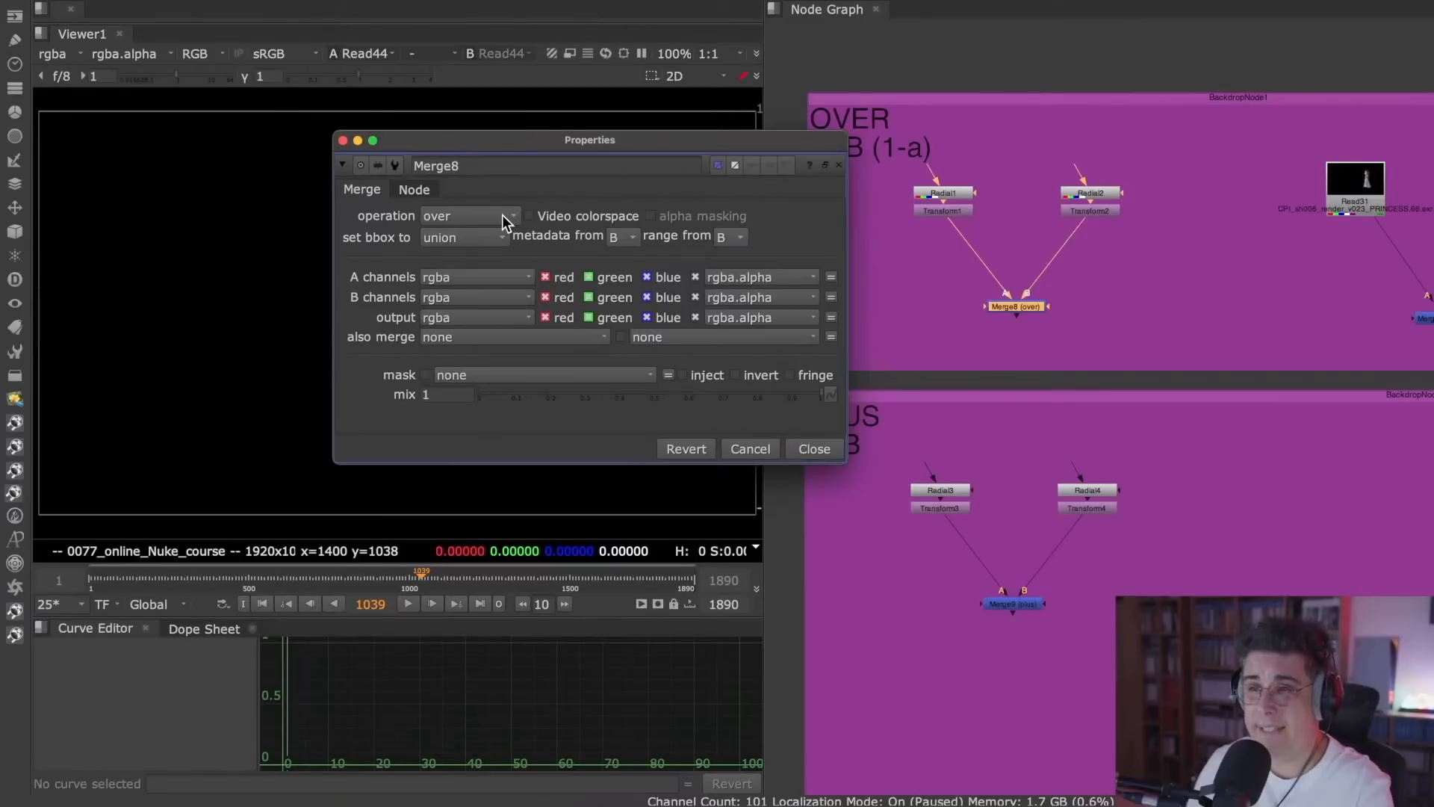
mouse_move(502, 215)
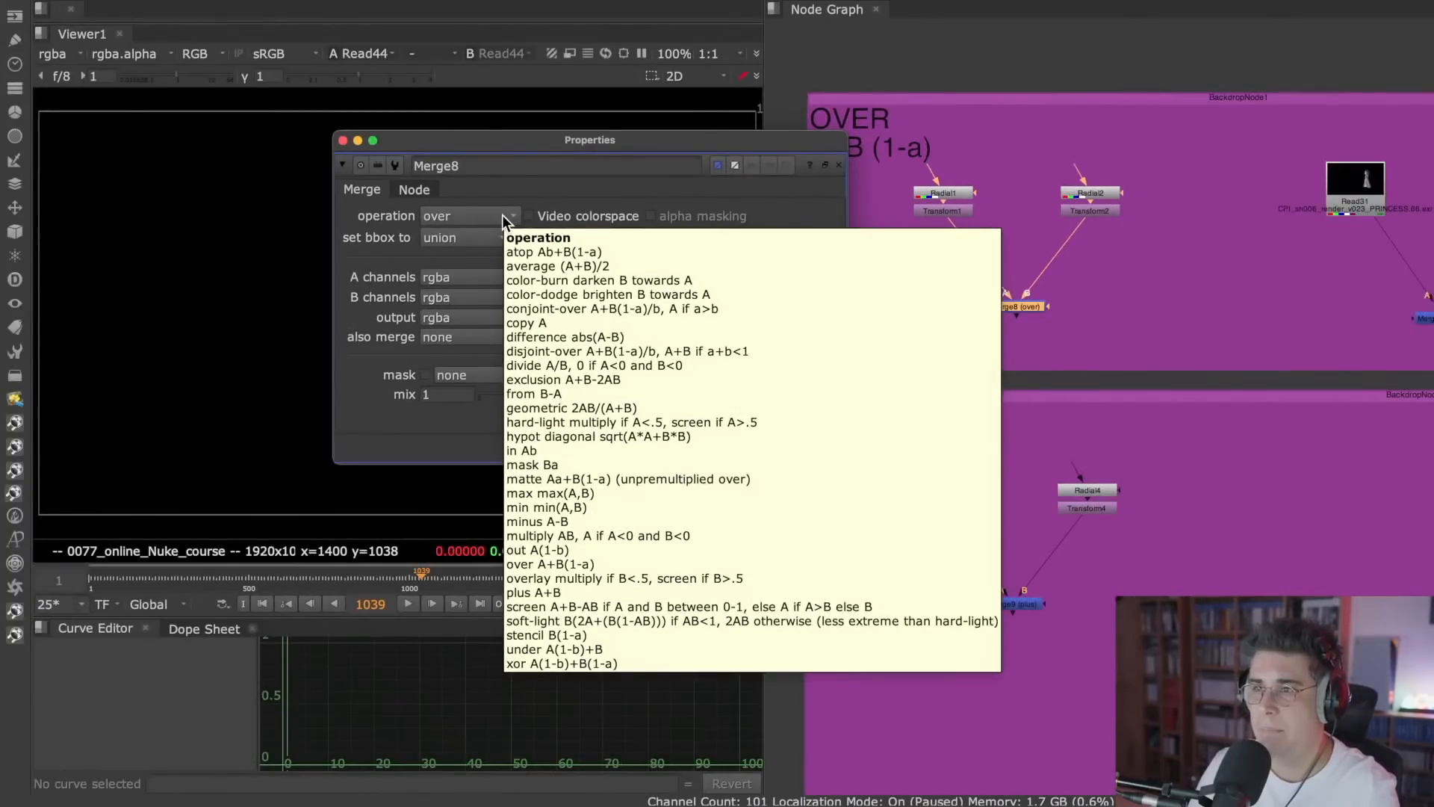
left_click_drag(498, 137, 432, 19)
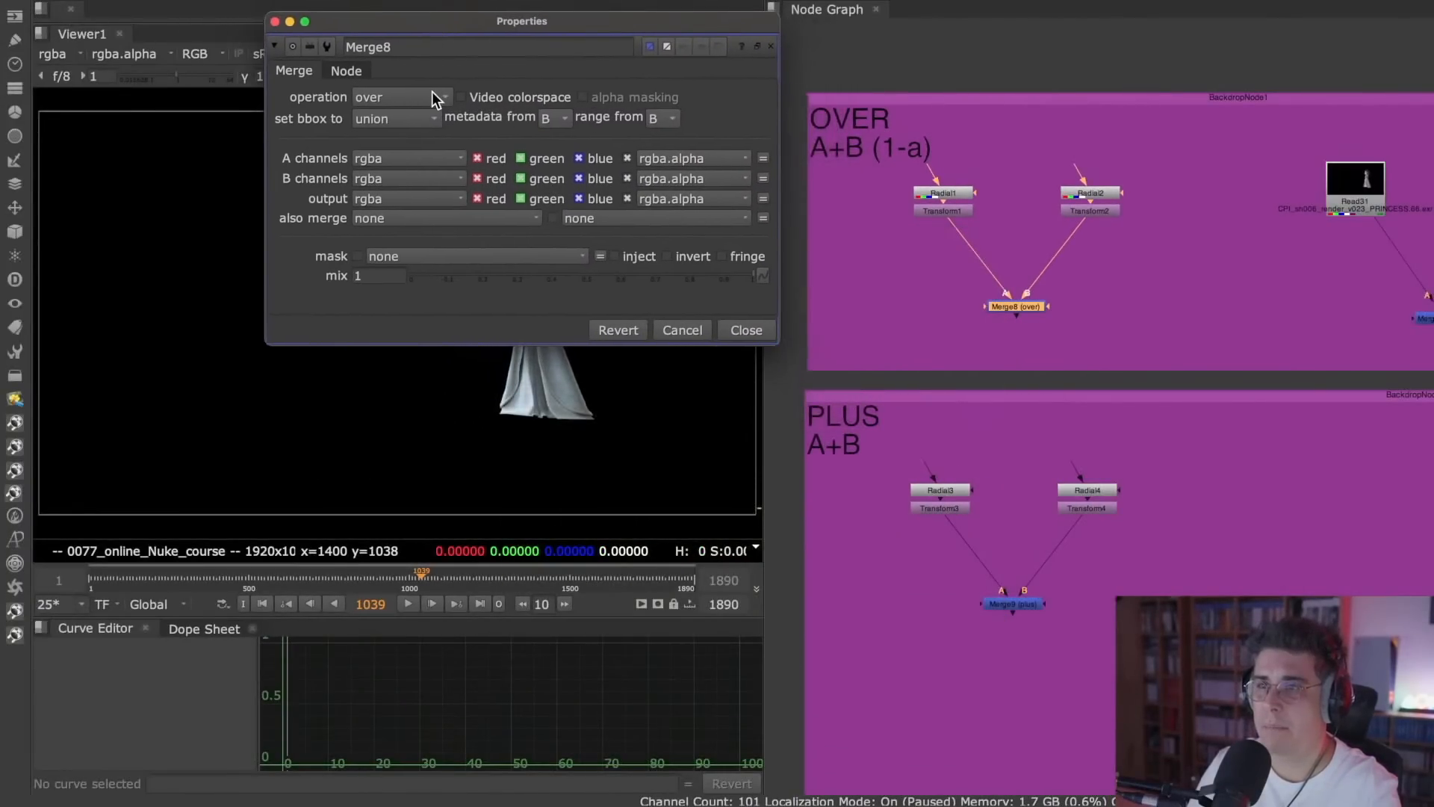
mouse_move(430, 93)
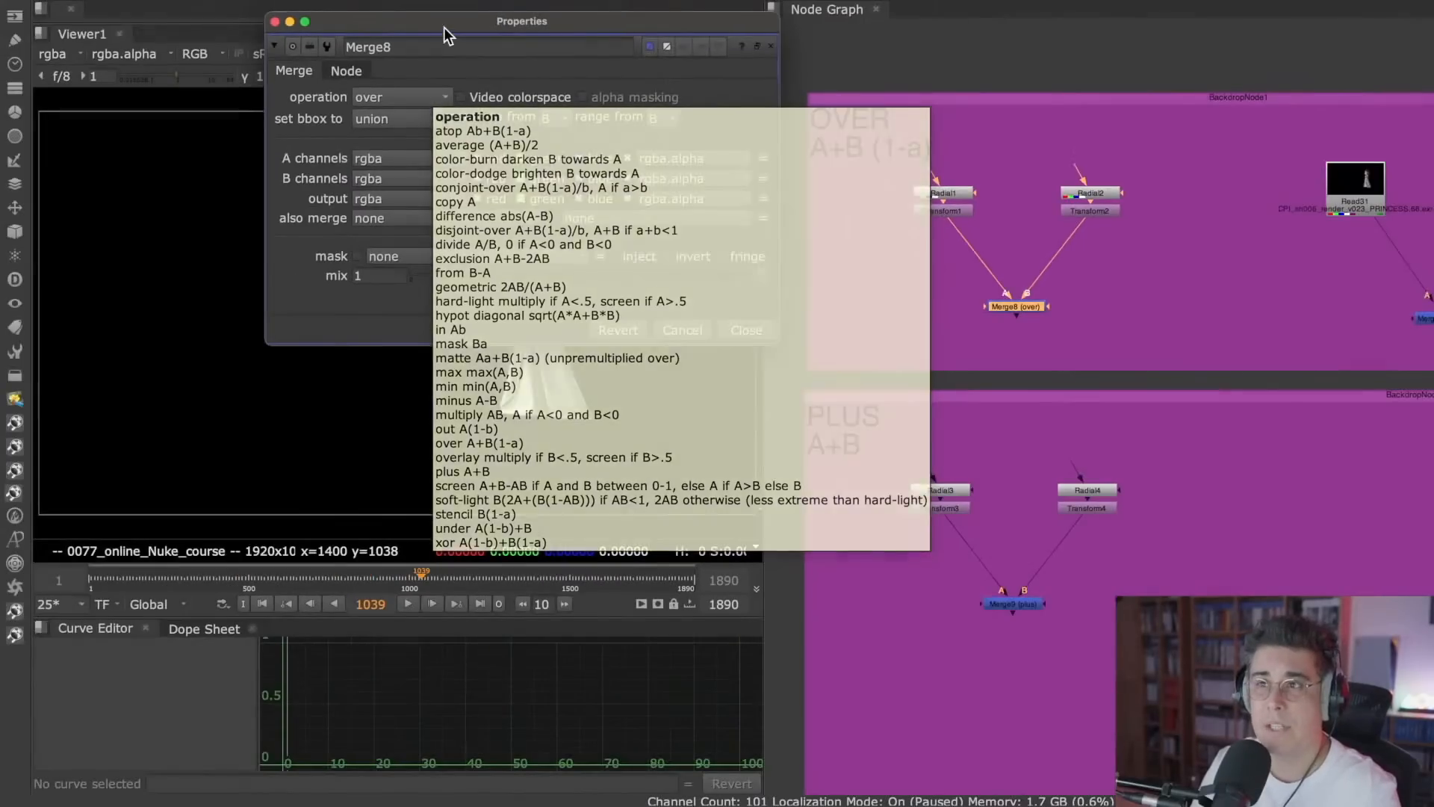
left_click_drag(444, 27, 334, 109)
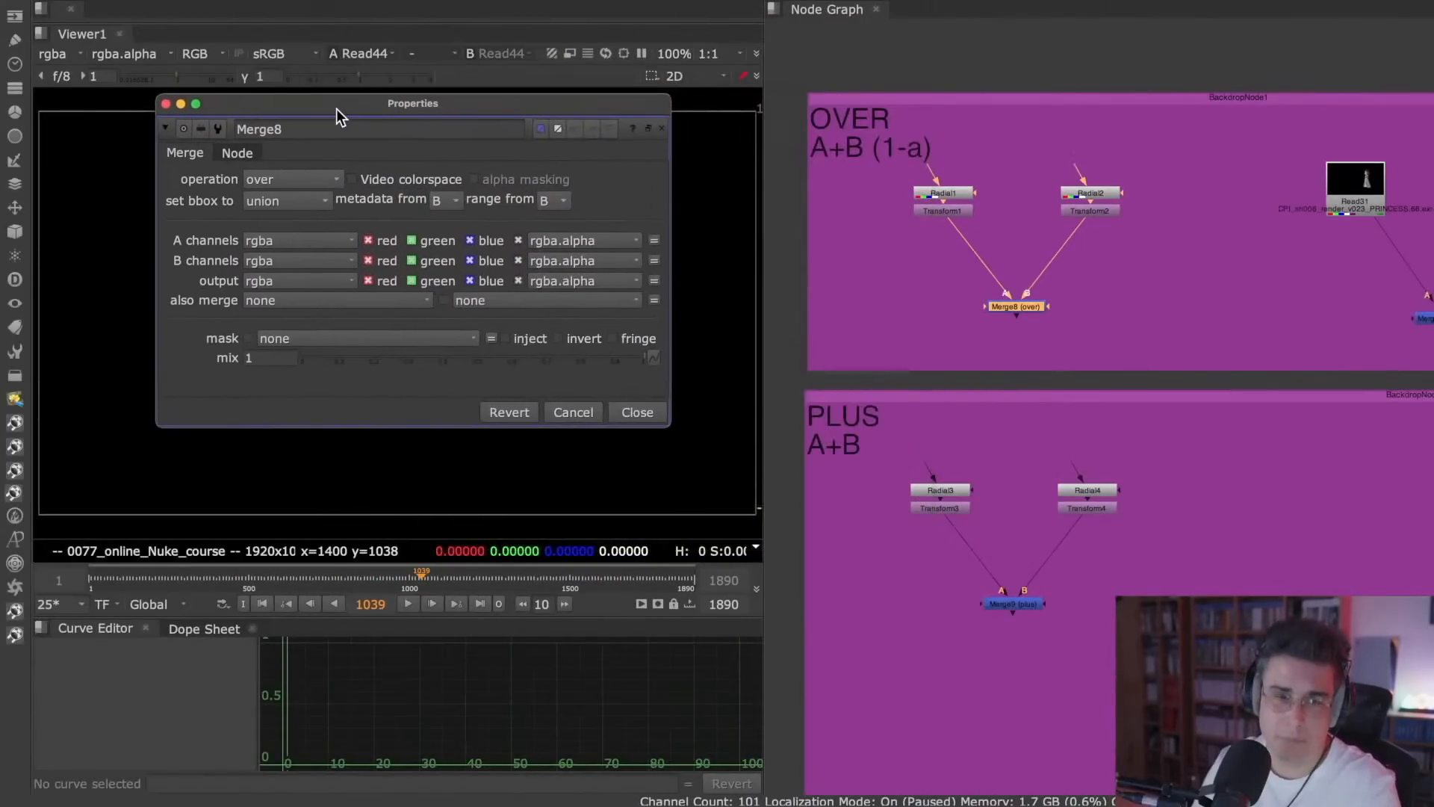
scroll(997, 244, "up", 4)
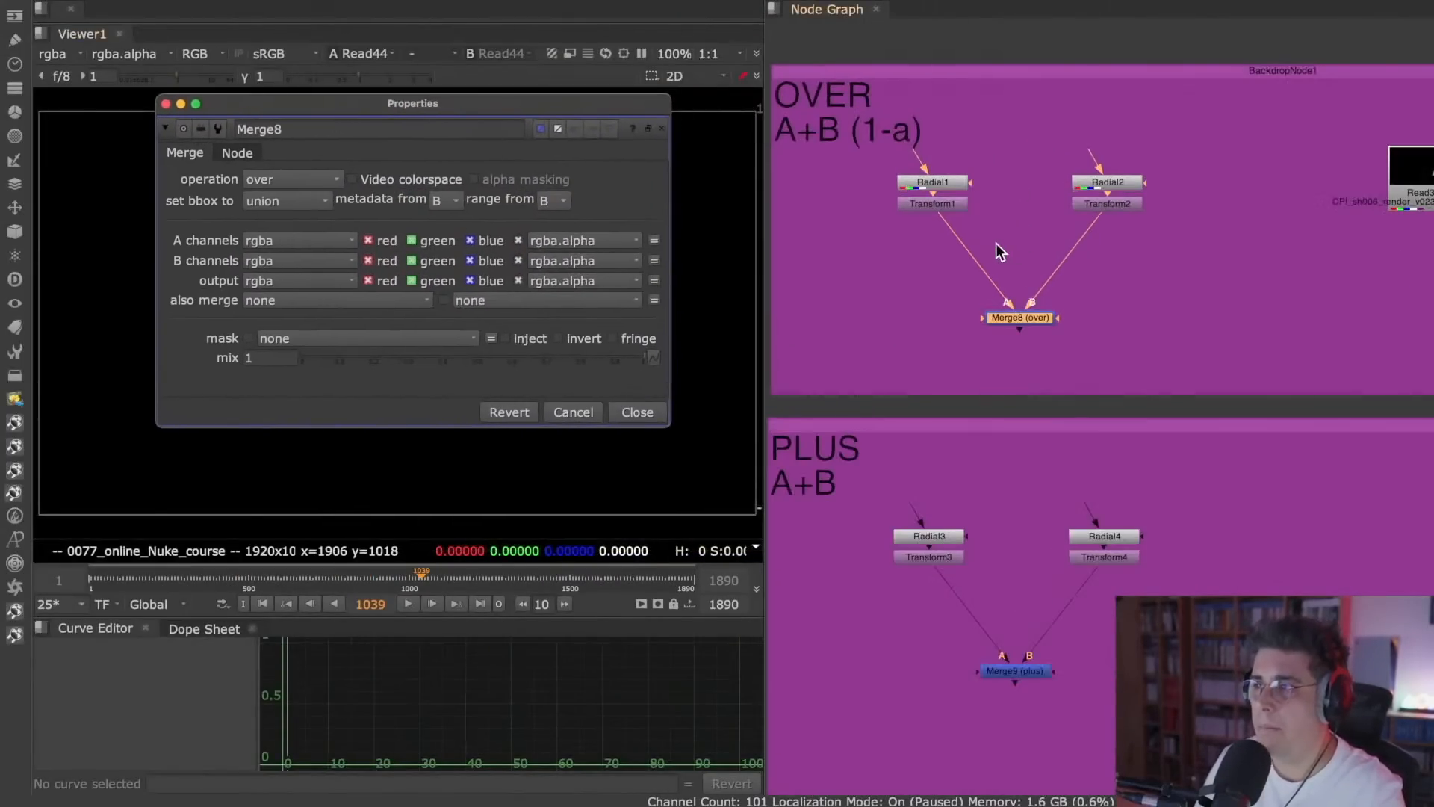
right_click(996, 244)
mouse_move(1096, 271)
left_click(856, 263)
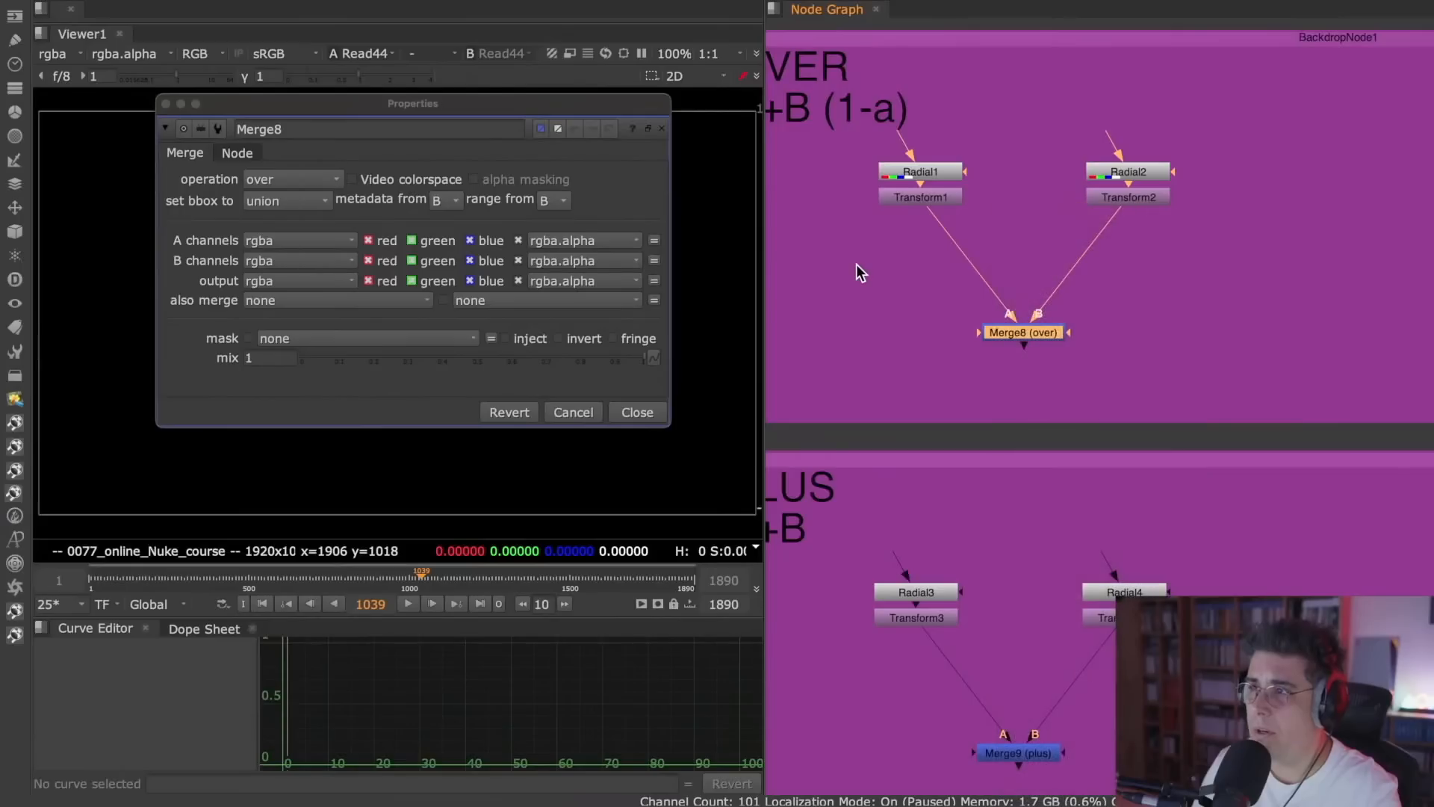
right_click(855, 263)
mouse_move(976, 273)
left_click(796, 267)
scroll(799, 246, "down", 3)
scroll(800, 236, "up", 2)
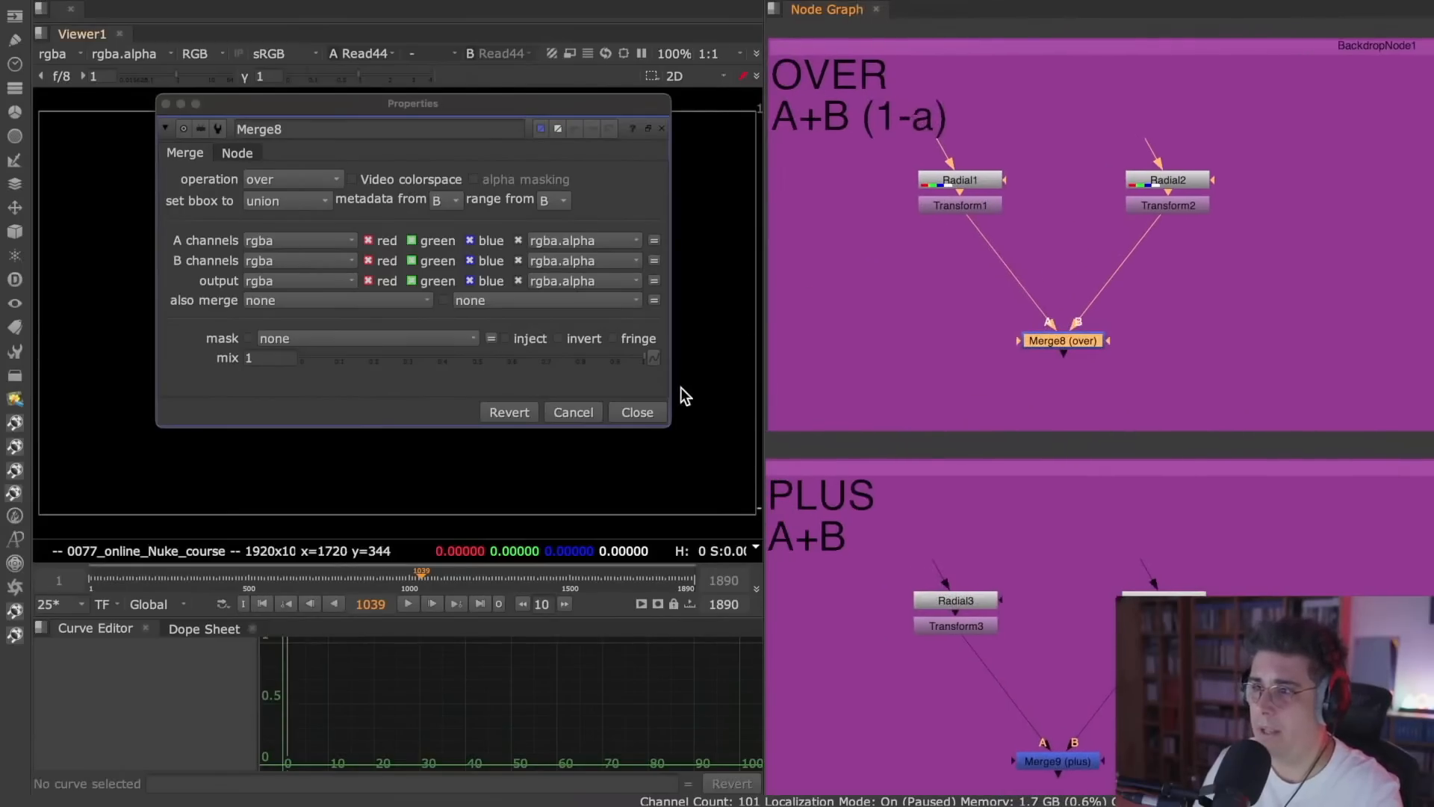
left_click(648, 413)
- View Transform1, Transform2 and the Merge8 output one after another to examine the over operation
middle_click_drag(943, 302, 955, 303)
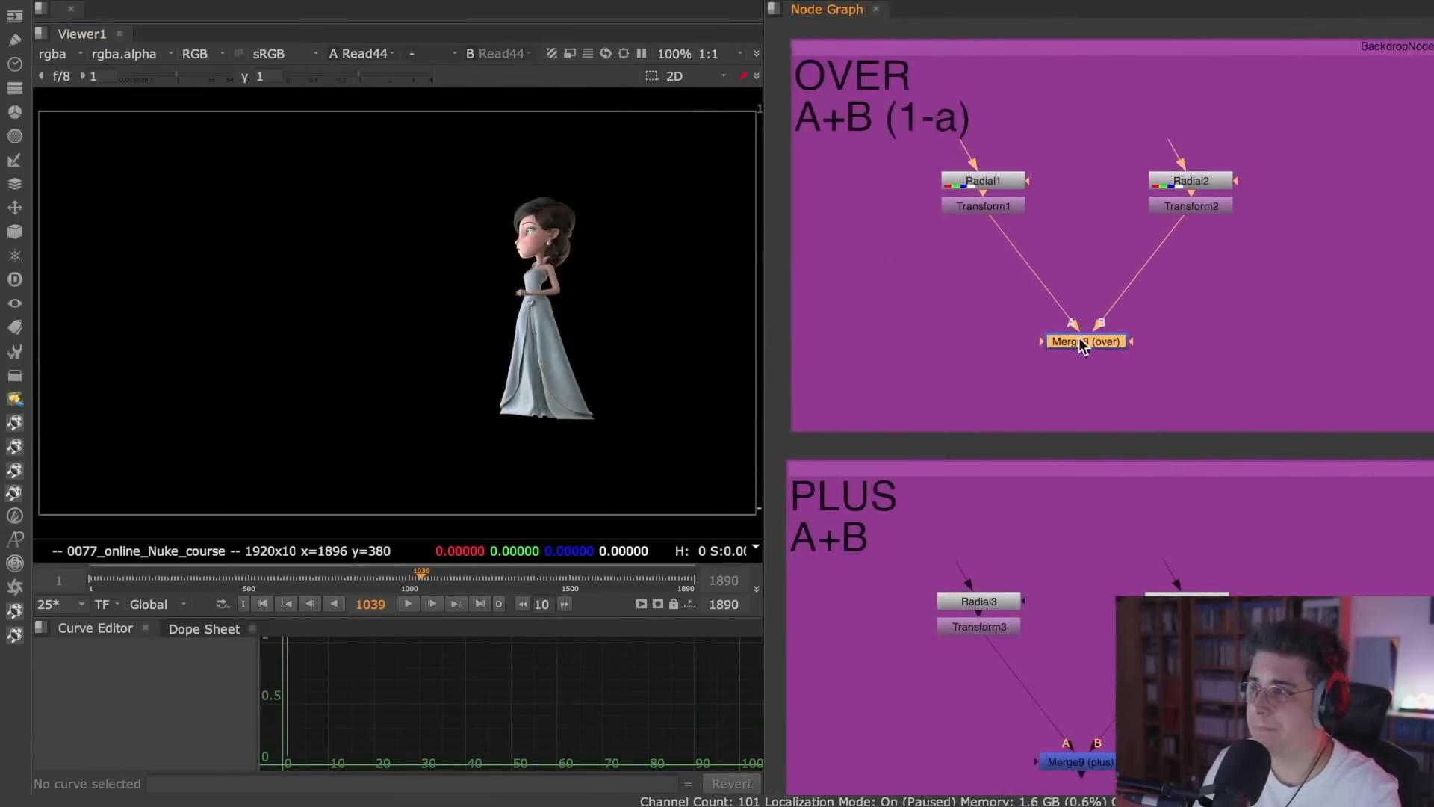
left_click(1014, 207)
key("1")
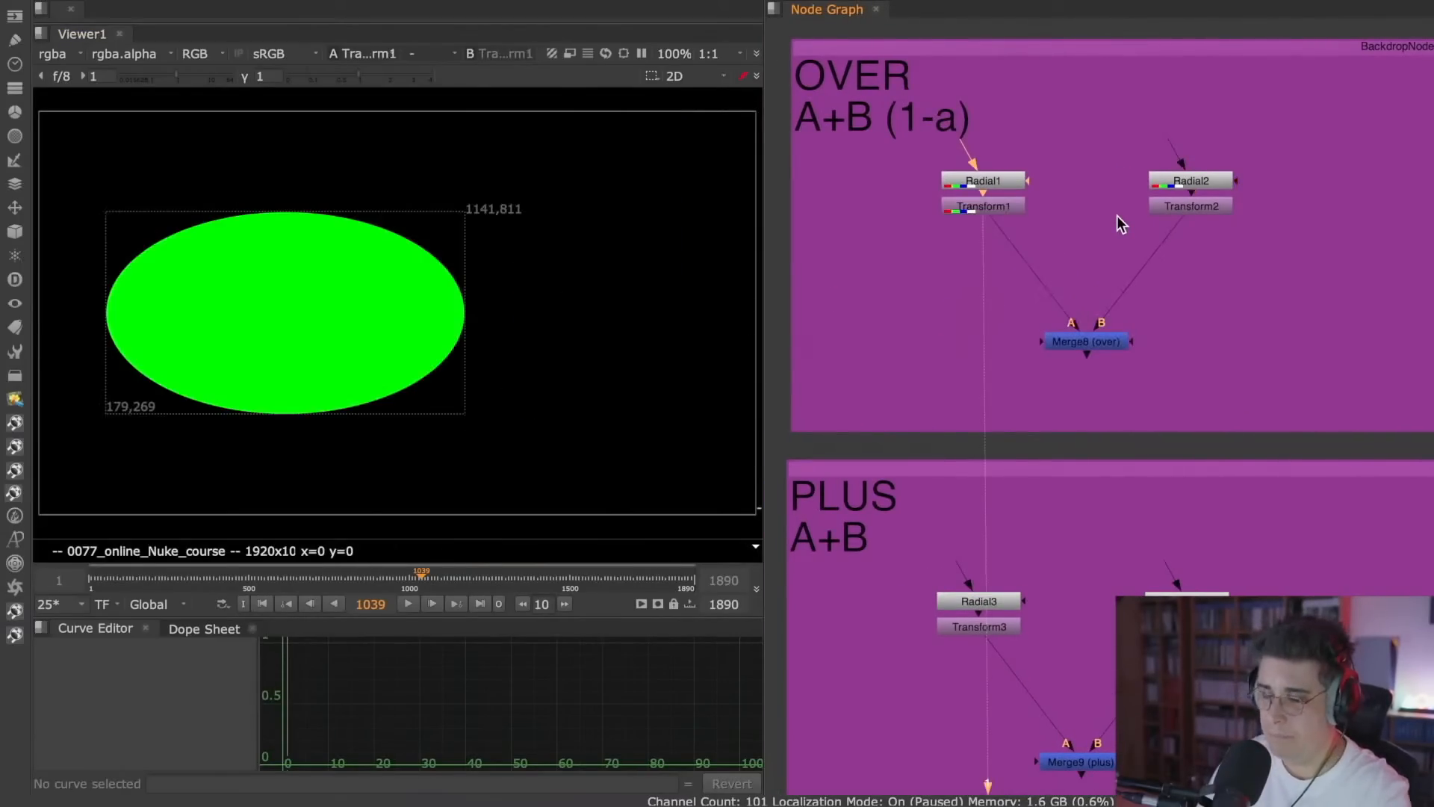
left_click(1193, 208)
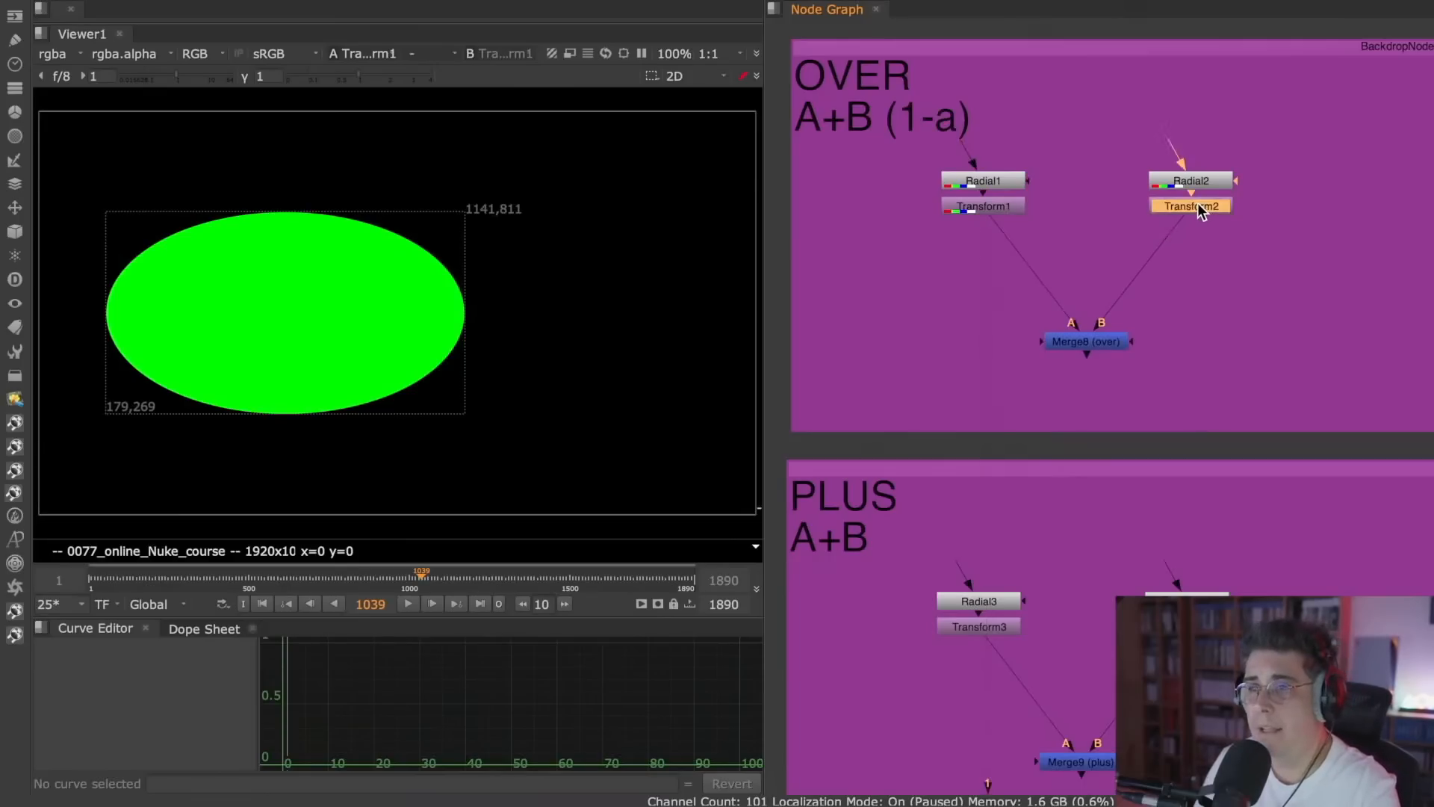
key("1")
left_click(1113, 342)
key("1")
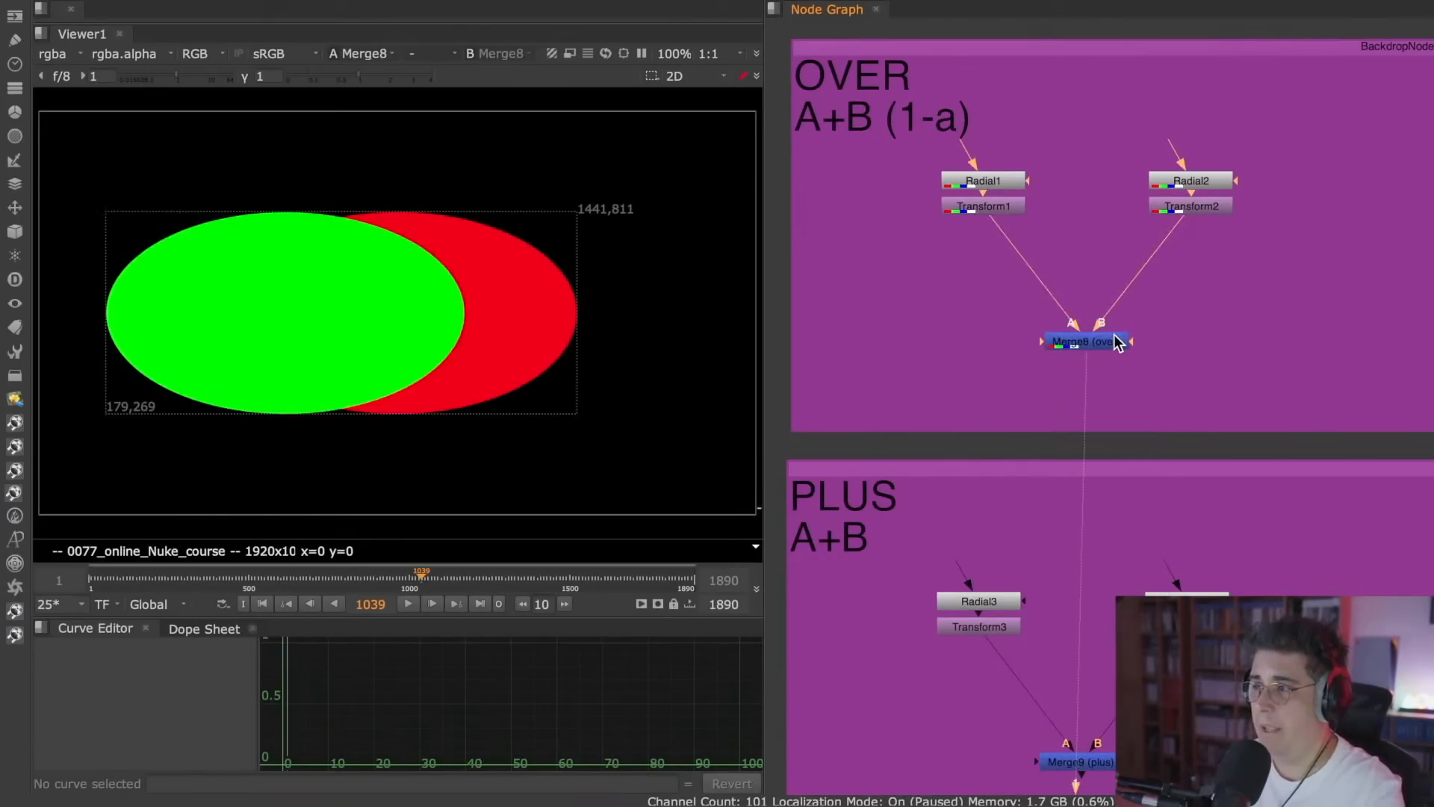
scroll(1032, 333, "up", 2)
middle_click_drag(1073, 312, 1102, 365)
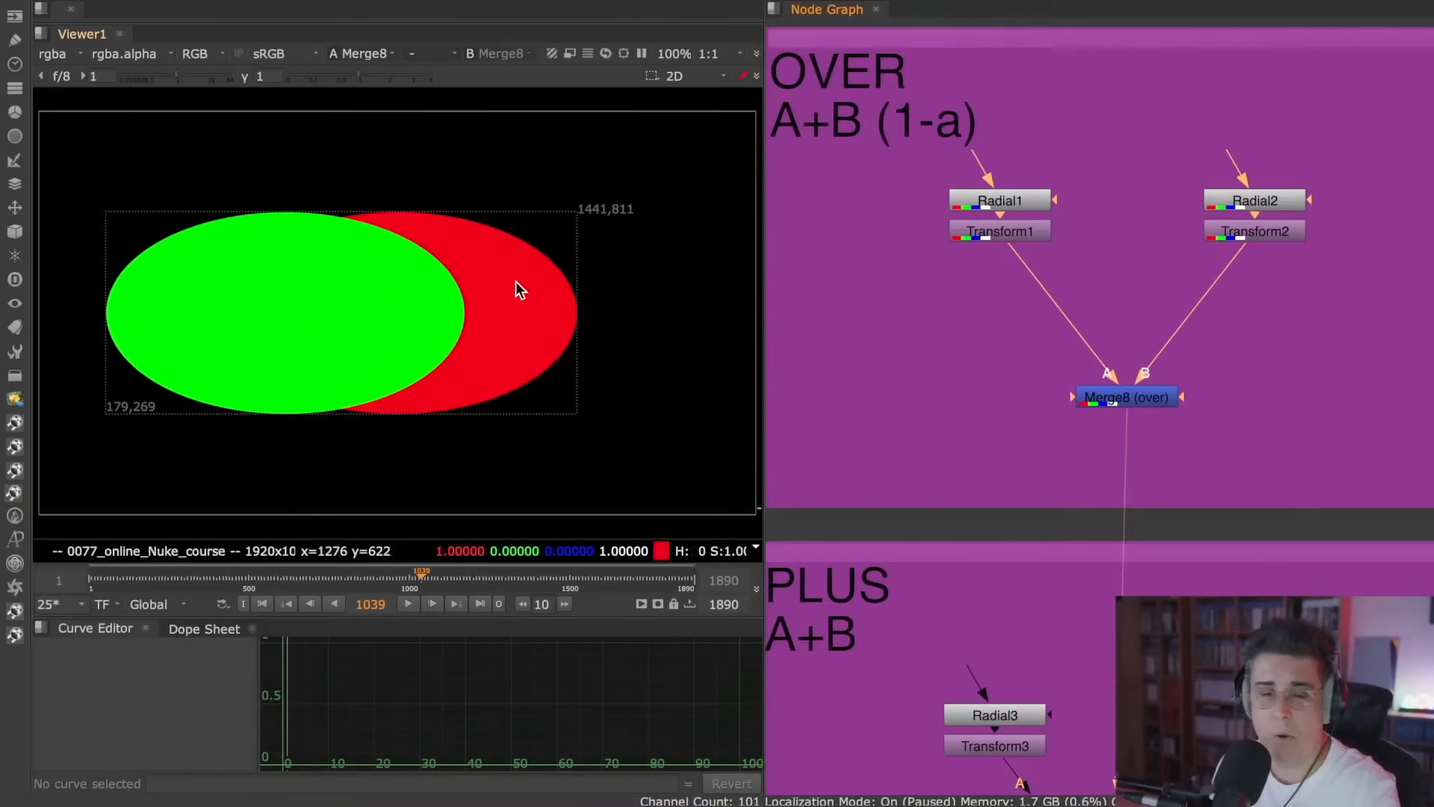
- View Transform4, Transform3 and the Merge9 output in the PLUS example to examine the plus operation
scroll(352, 337, "up", 2)
mouse_move(1097, 438)
middle_mouse_down()
mouse_move(1162, 199)
mouse_move(1120, 166)
middle_mouse_up()
middle_click_drag(1088, 278, 1101, 216)
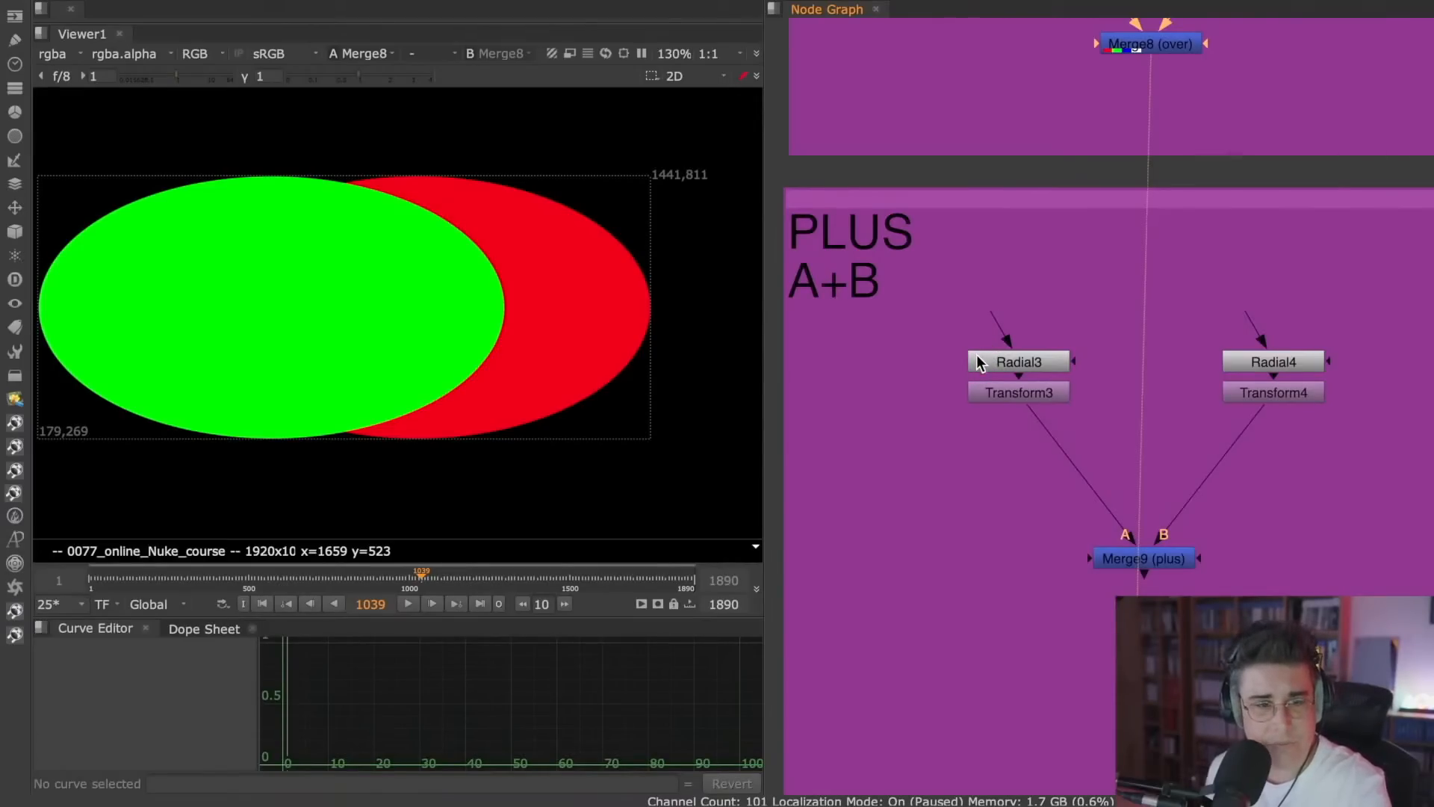
middle_click_drag(1157, 357, 1140, 292)
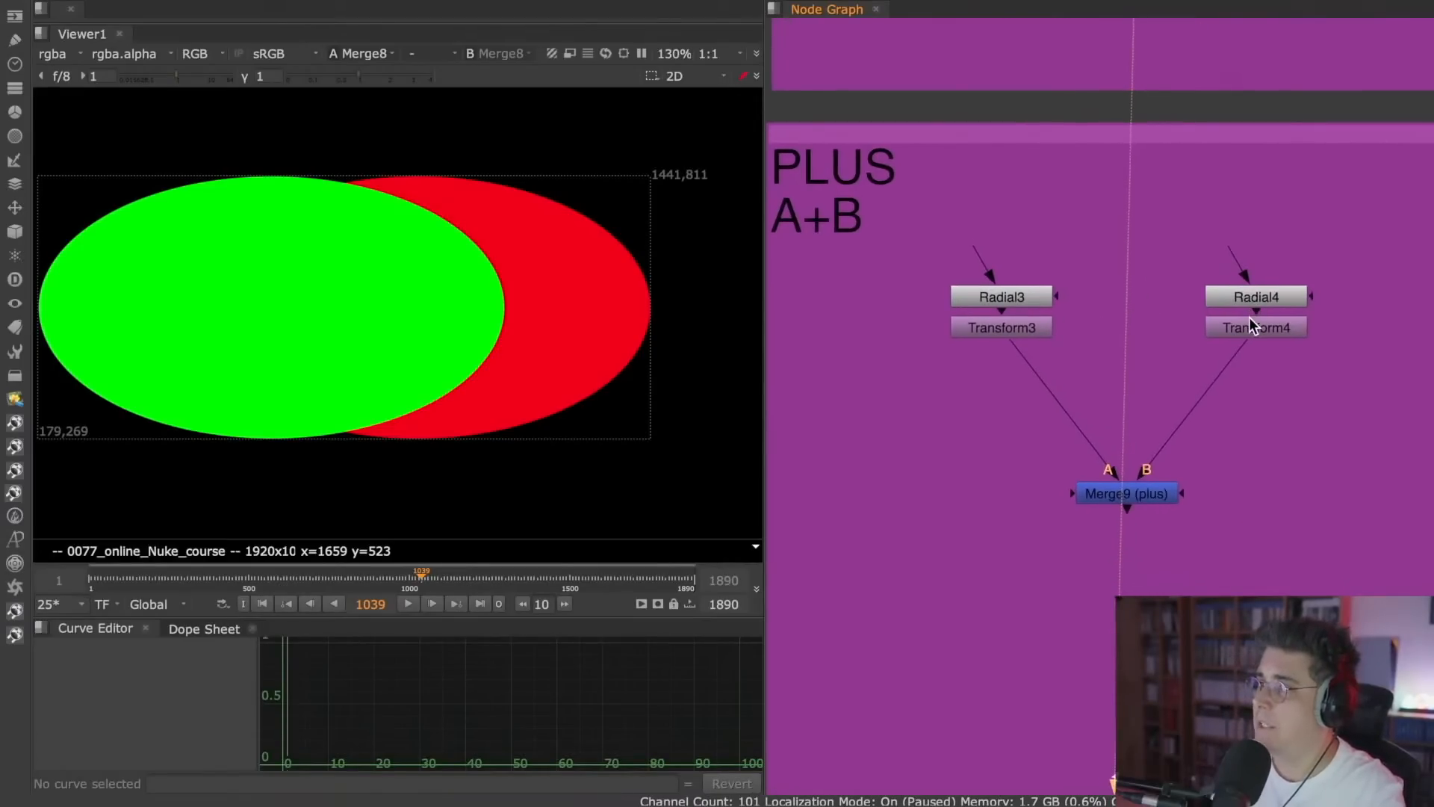
key("1")
key("1")
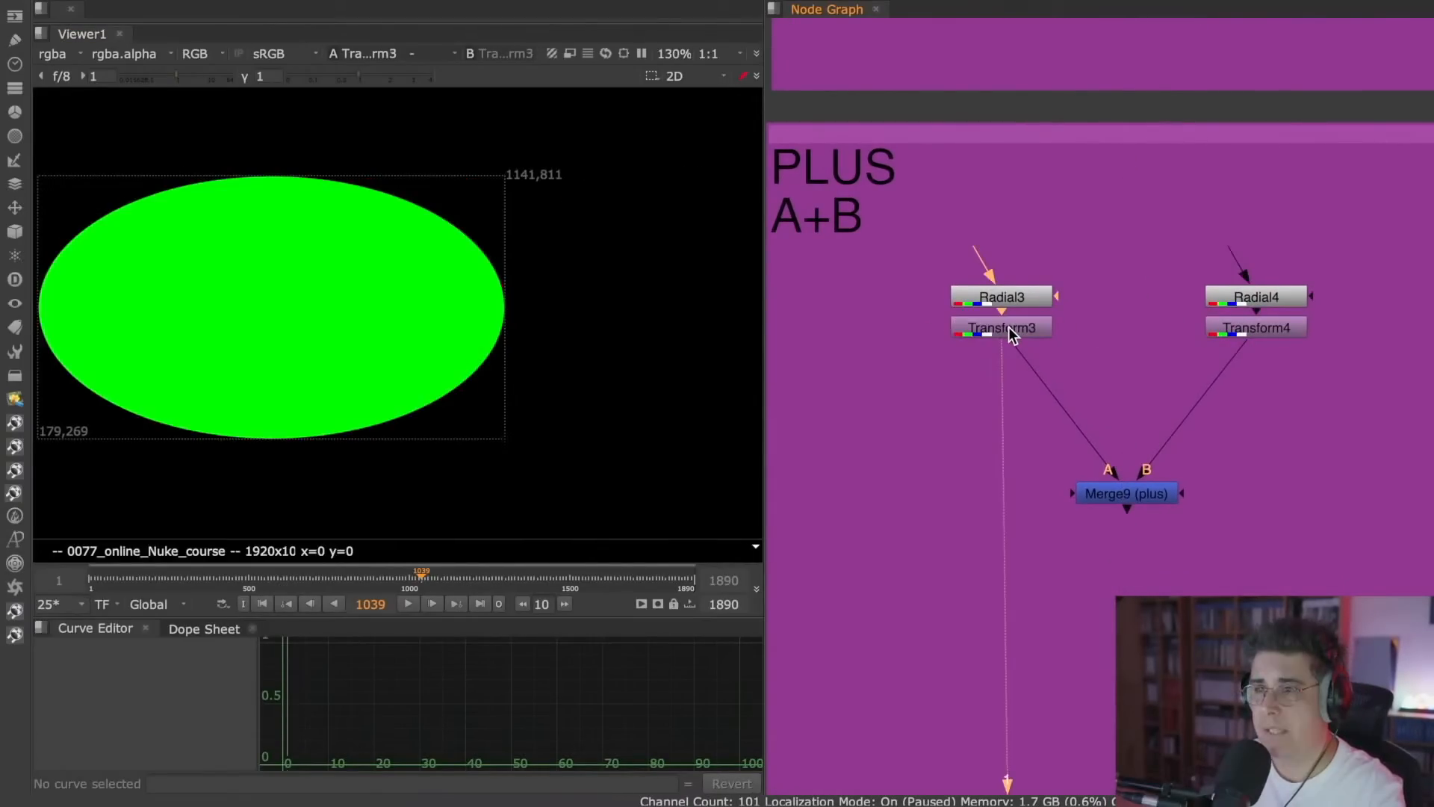
key("1")
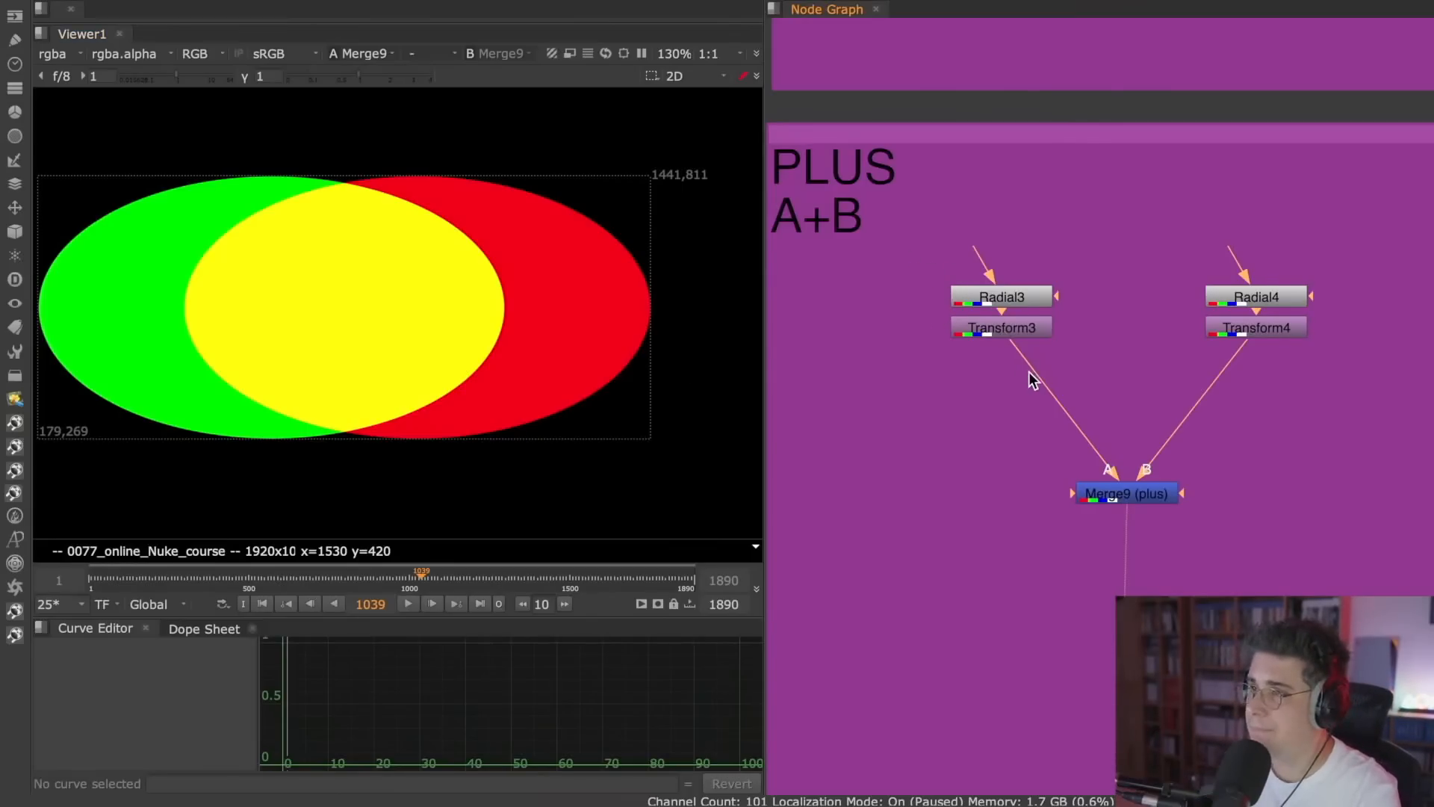
- View Transform6, Transform5 and the Merge10 output in the SCREEN example to examine the screen operation
middle_click_drag(1003, 548, 1032, 224)
middle_click_drag(1047, 590, 1041, 150)
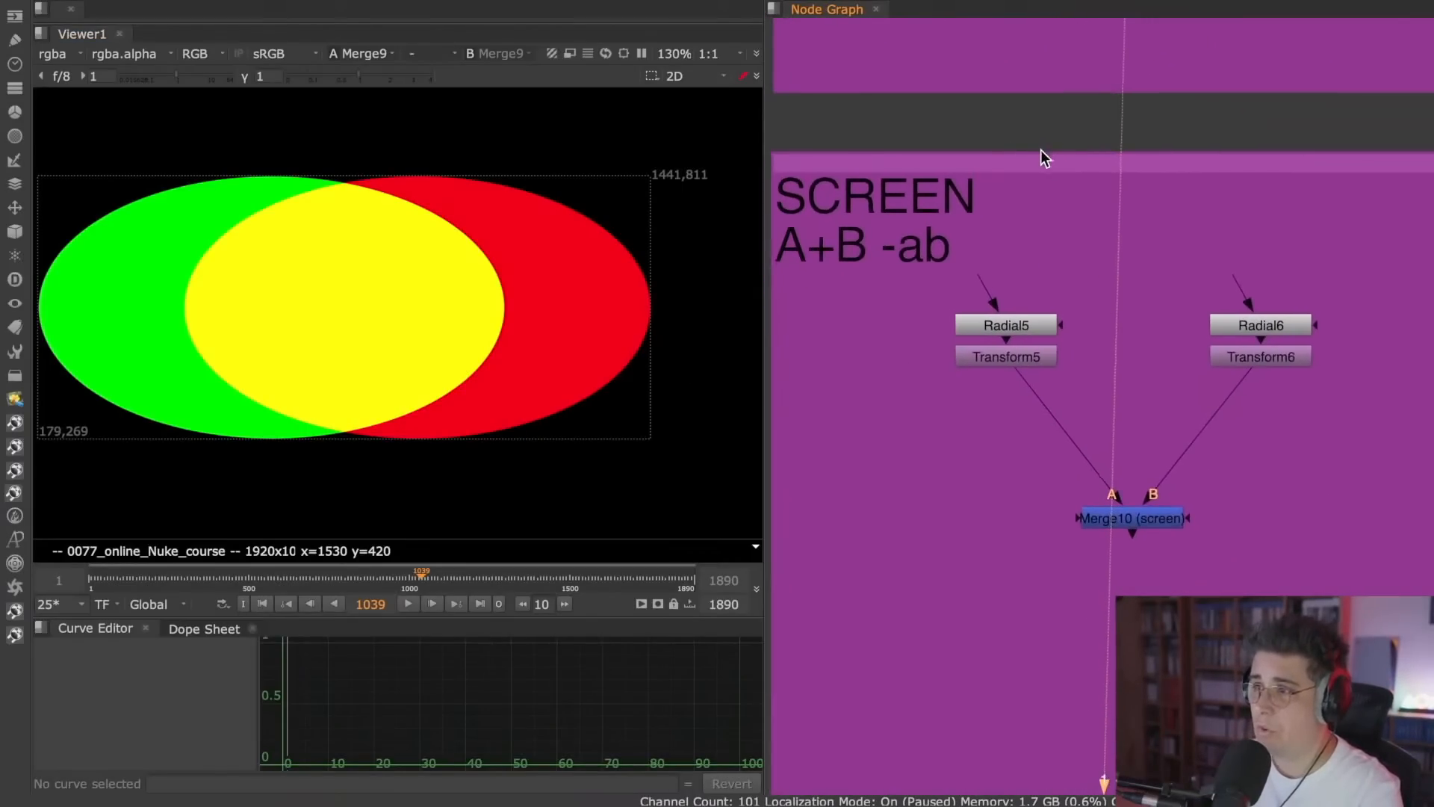
left_click(1244, 359)
key("1")
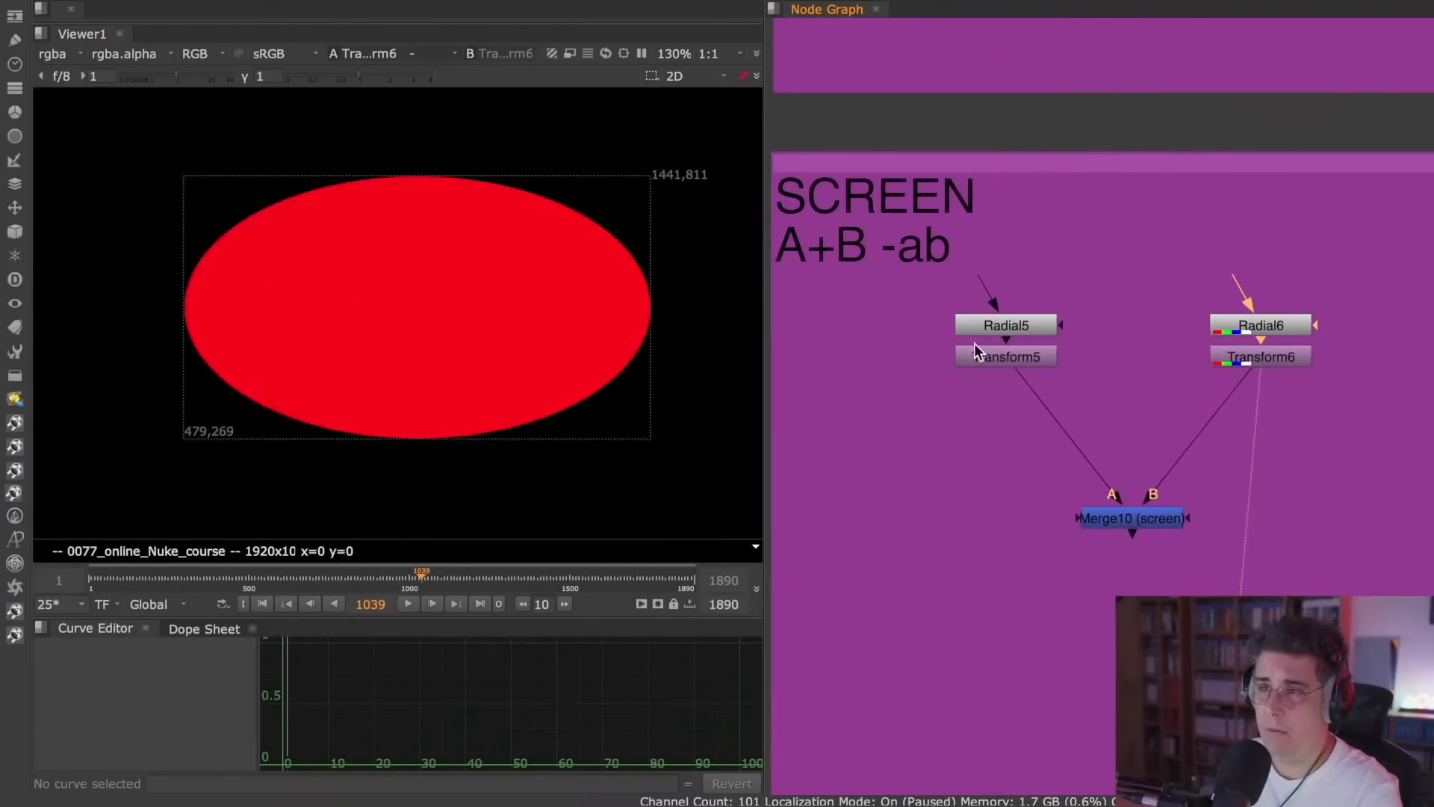
left_click(1039, 355)
key("1")
left_click(1147, 519)
key("1")
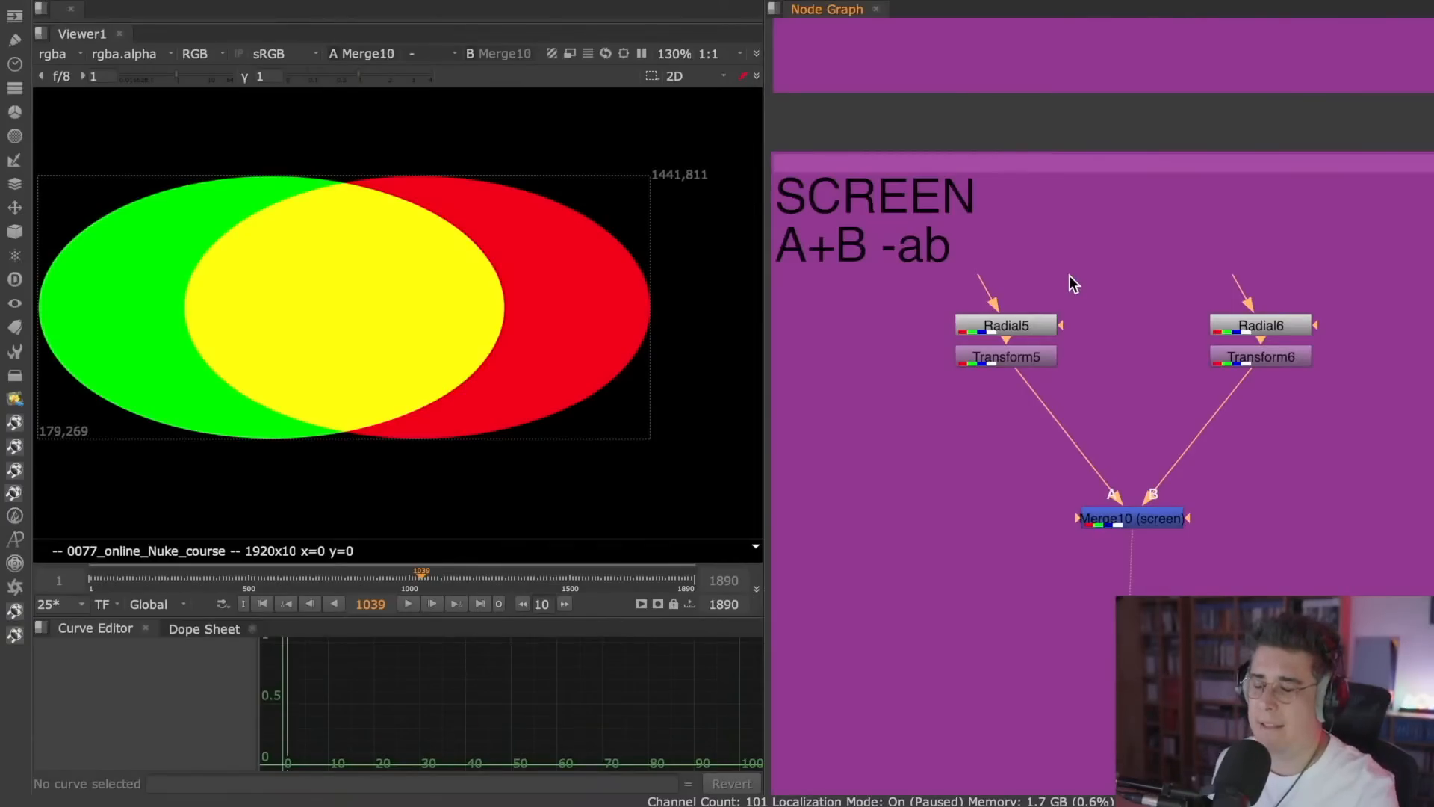
middle_click_drag(1080, 402, 997, 53)
middle_click_drag(1047, 498, 1033, 72)
middle_click_drag(1023, 188, 1000, 761)
middle_click_drag(1002, 300, 1034, 782)
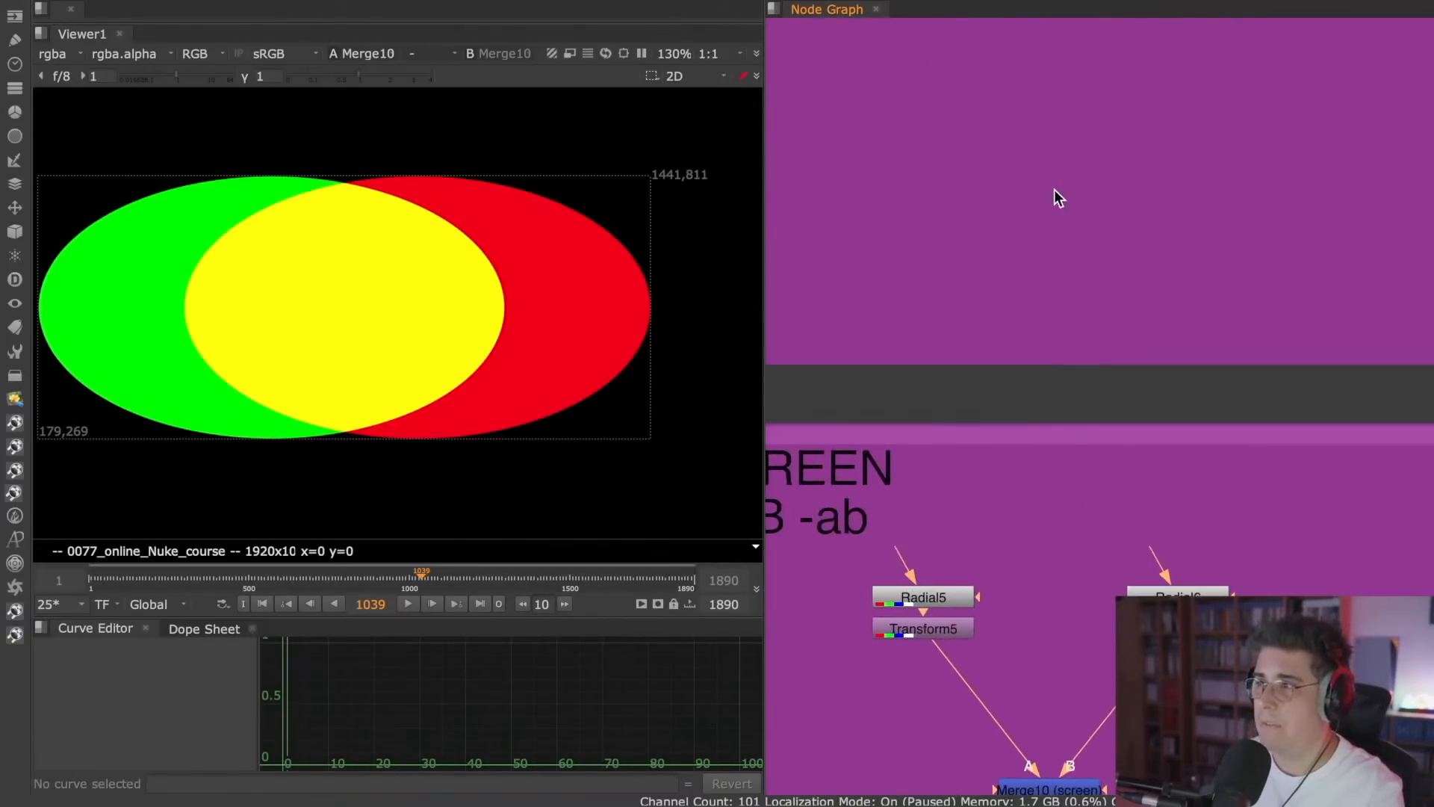
- View the Merge9 output in the PLUS example again and examine the pixel values in the overlap of the two ellipses
middle_click_drag(1056, 192, 1072, 709)
left_click(1091, 490)
key("1")
left_click(1127, 432)
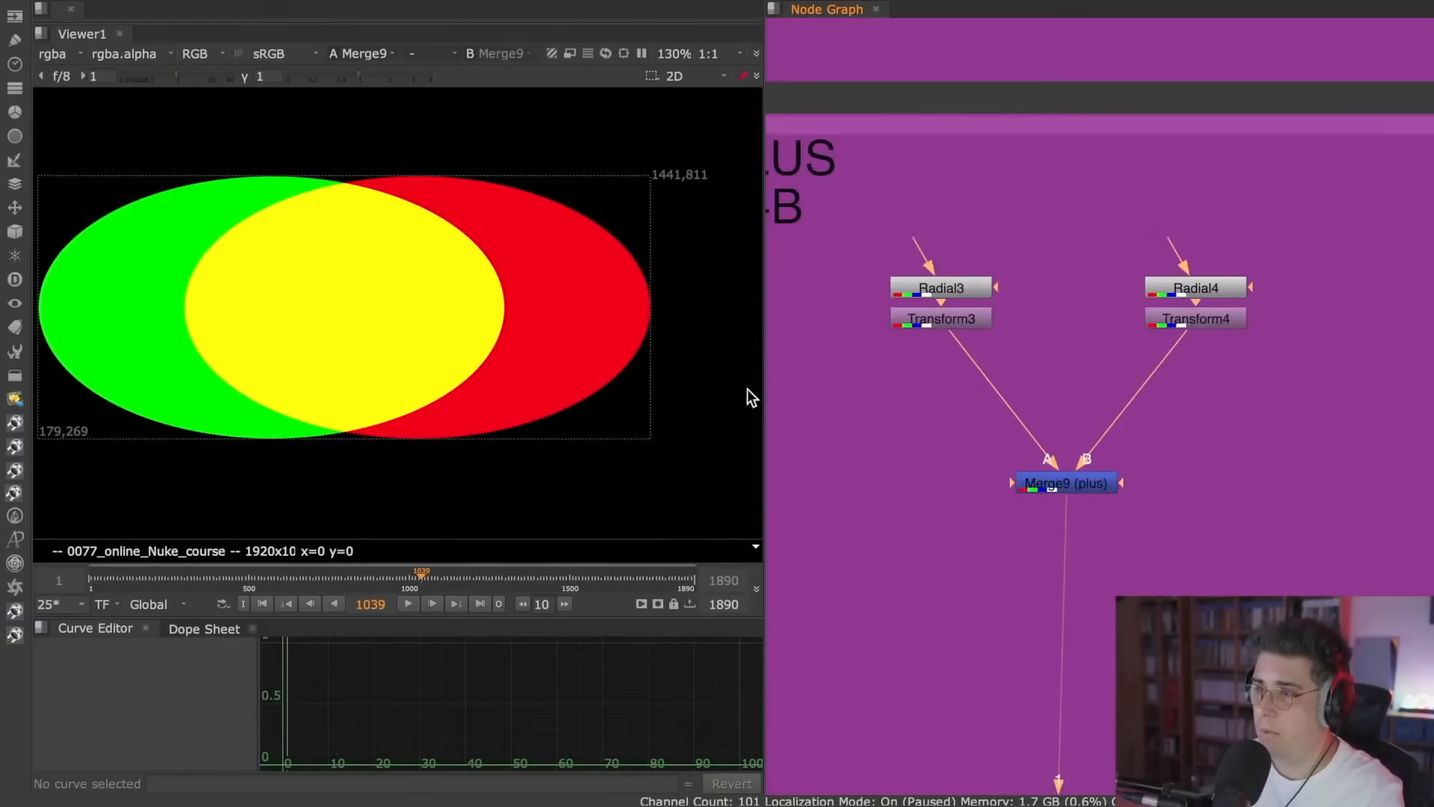
scroll(451, 361, "up", 4)
scroll(480, 342, "down", 1)
middle_click_drag(448, 351, 512, 384)
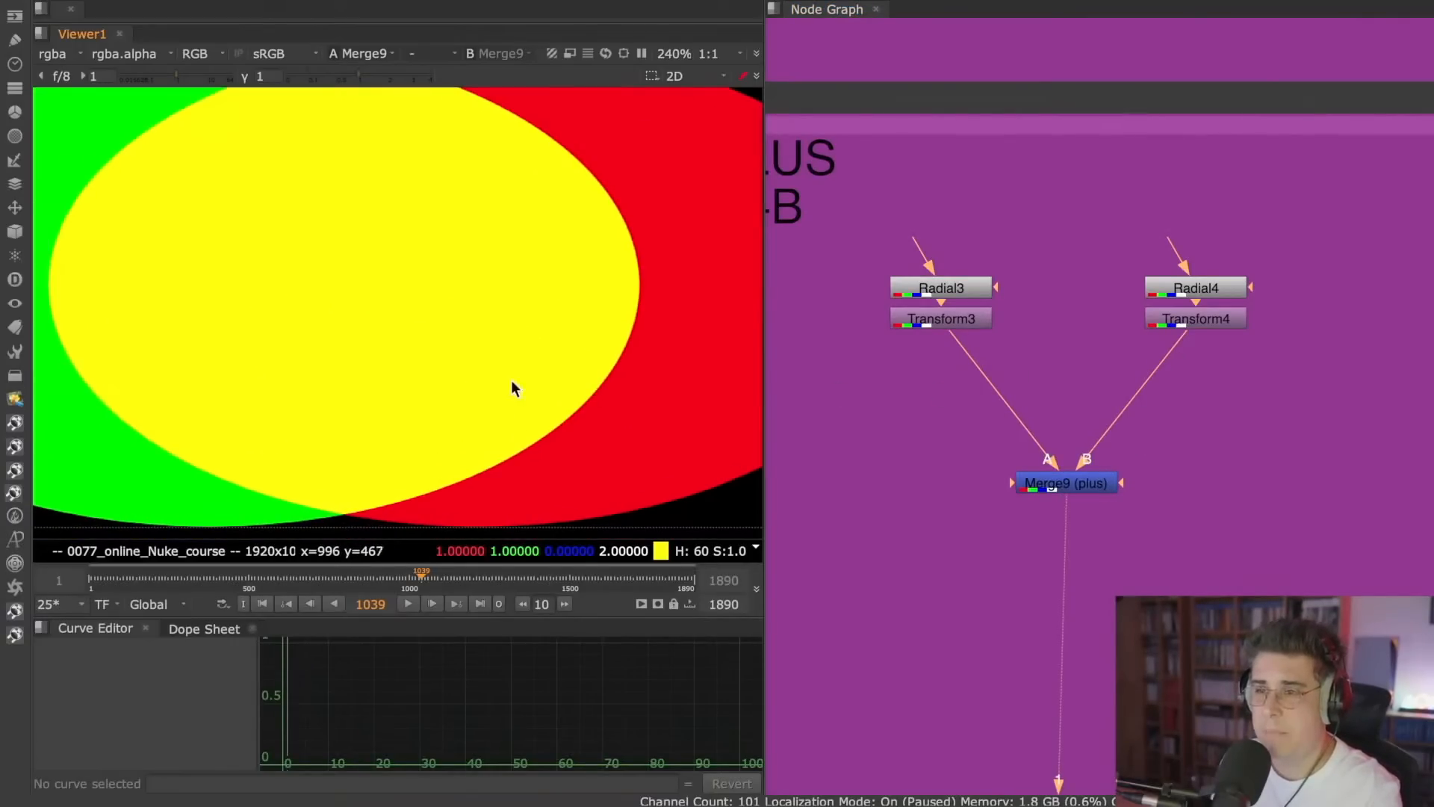
left_click_drag(482, 617, 486, 654)
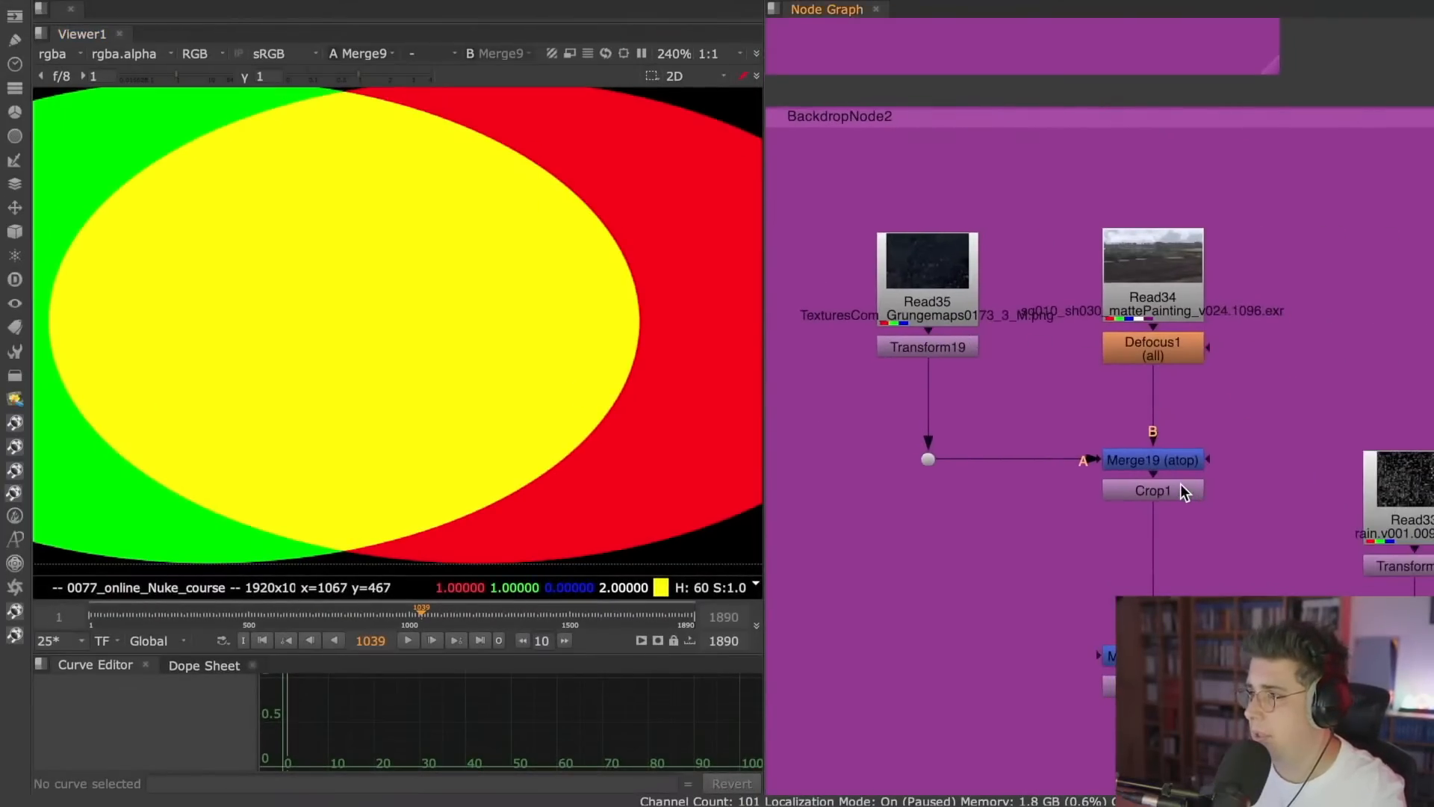
- View the Crop1 output below Merge19 (atop) to examine the grunge texture combined with the matte painting
left_click(1180, 490)
key("1")
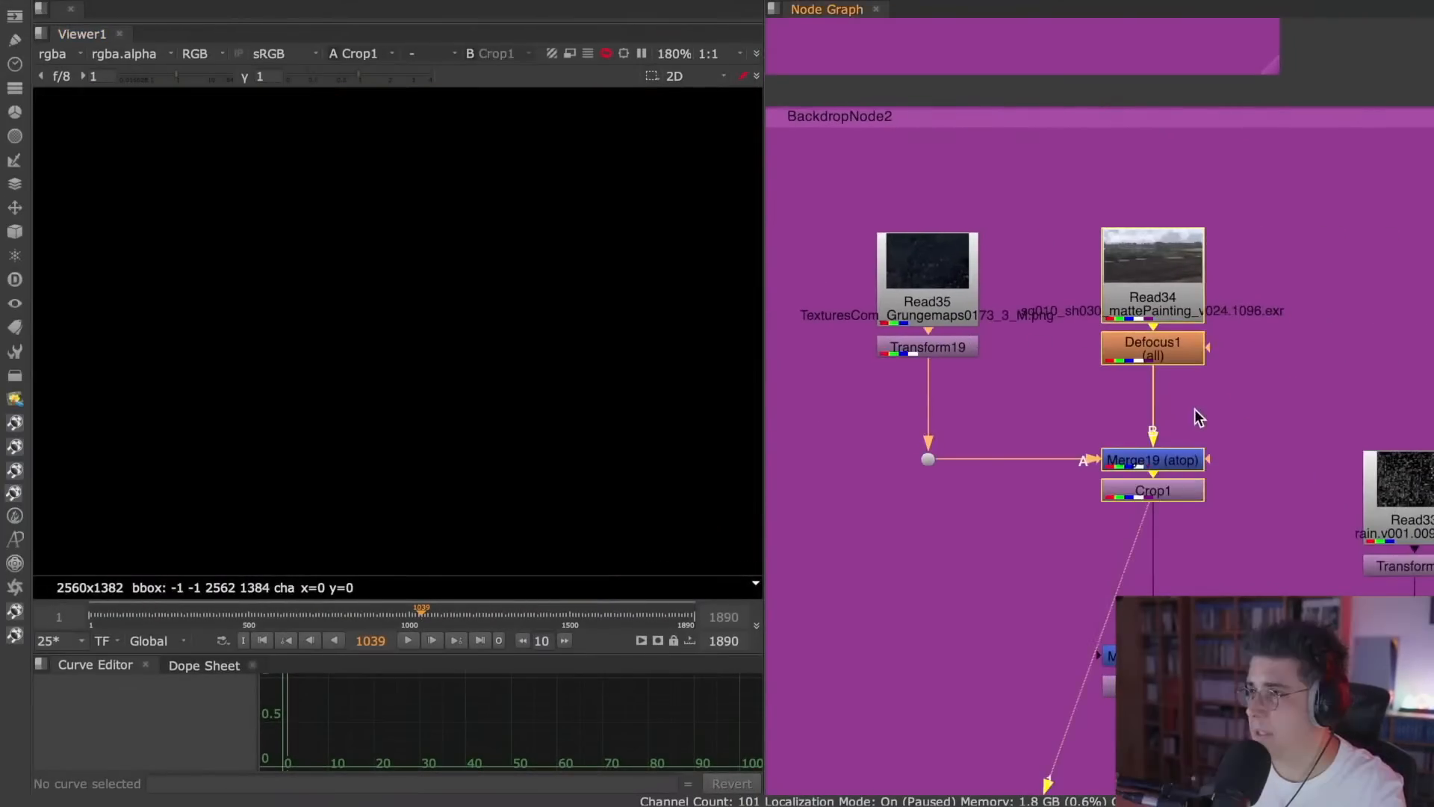
scroll(492, 306, "down", 4)
scroll(1069, 272, "down", 3)
scroll(1115, 398, "up", 5)
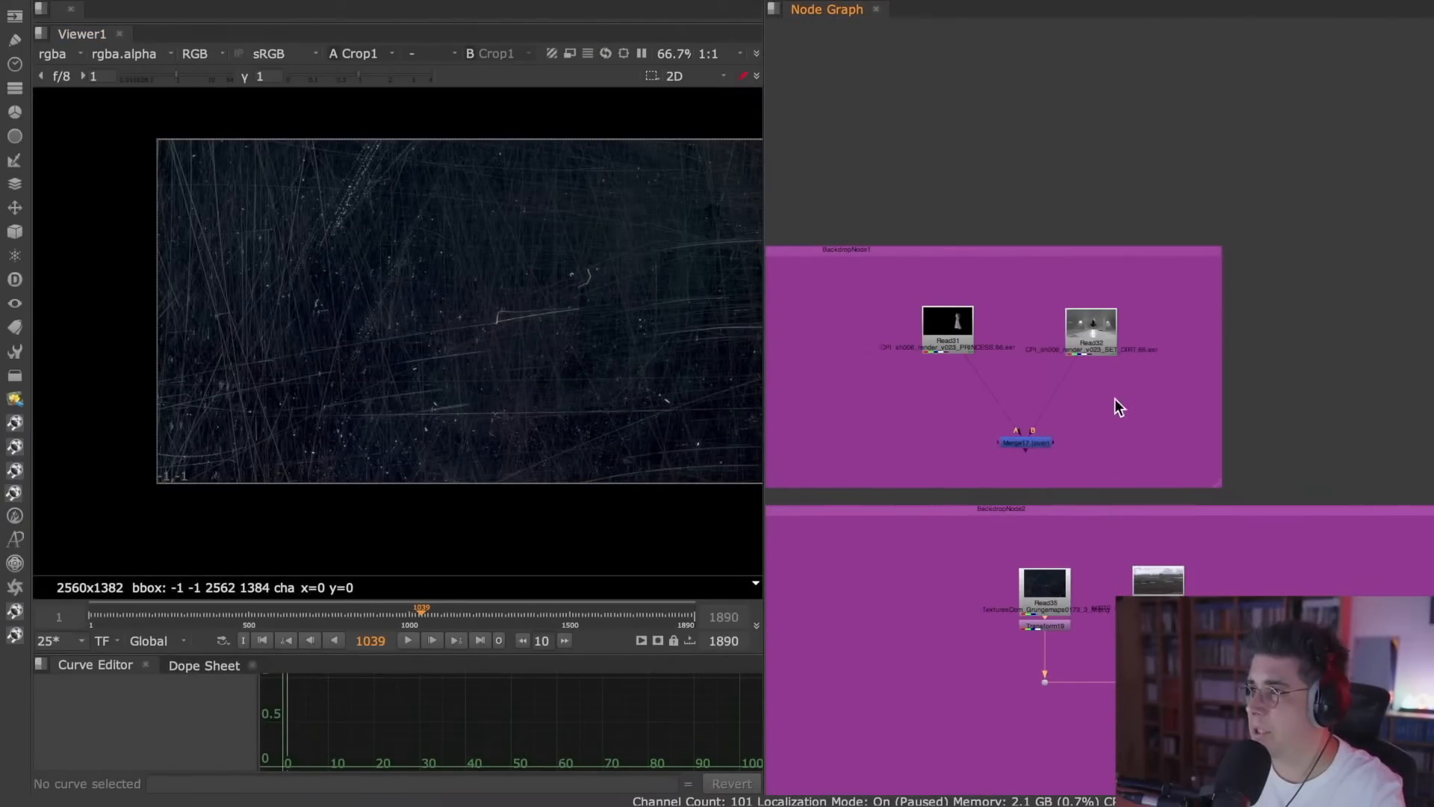
- View the Merge17 output of the princess over the set and examine the edges of her dress up close
left_click(1036, 442)
key("1")
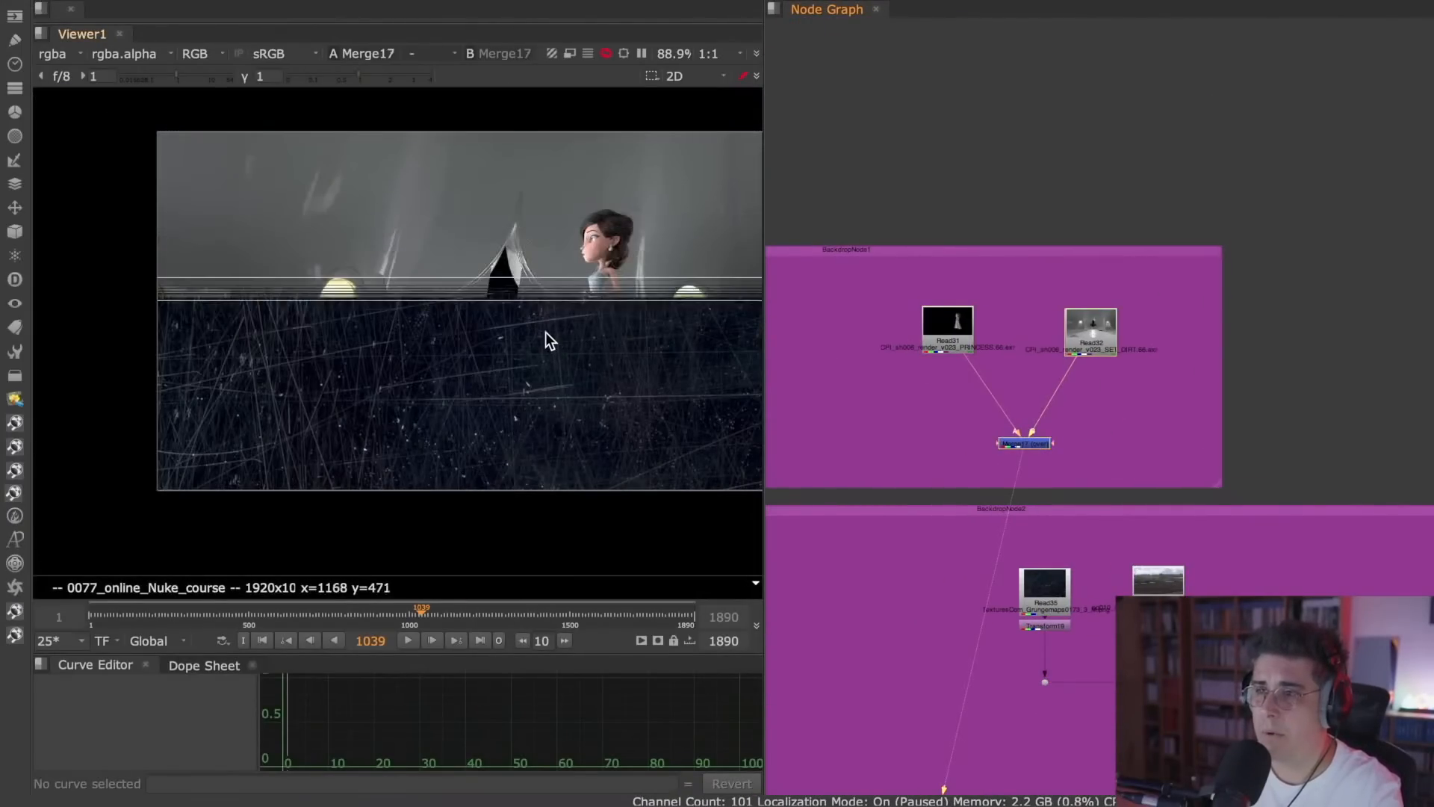
scroll(620, 297, "up", 8)
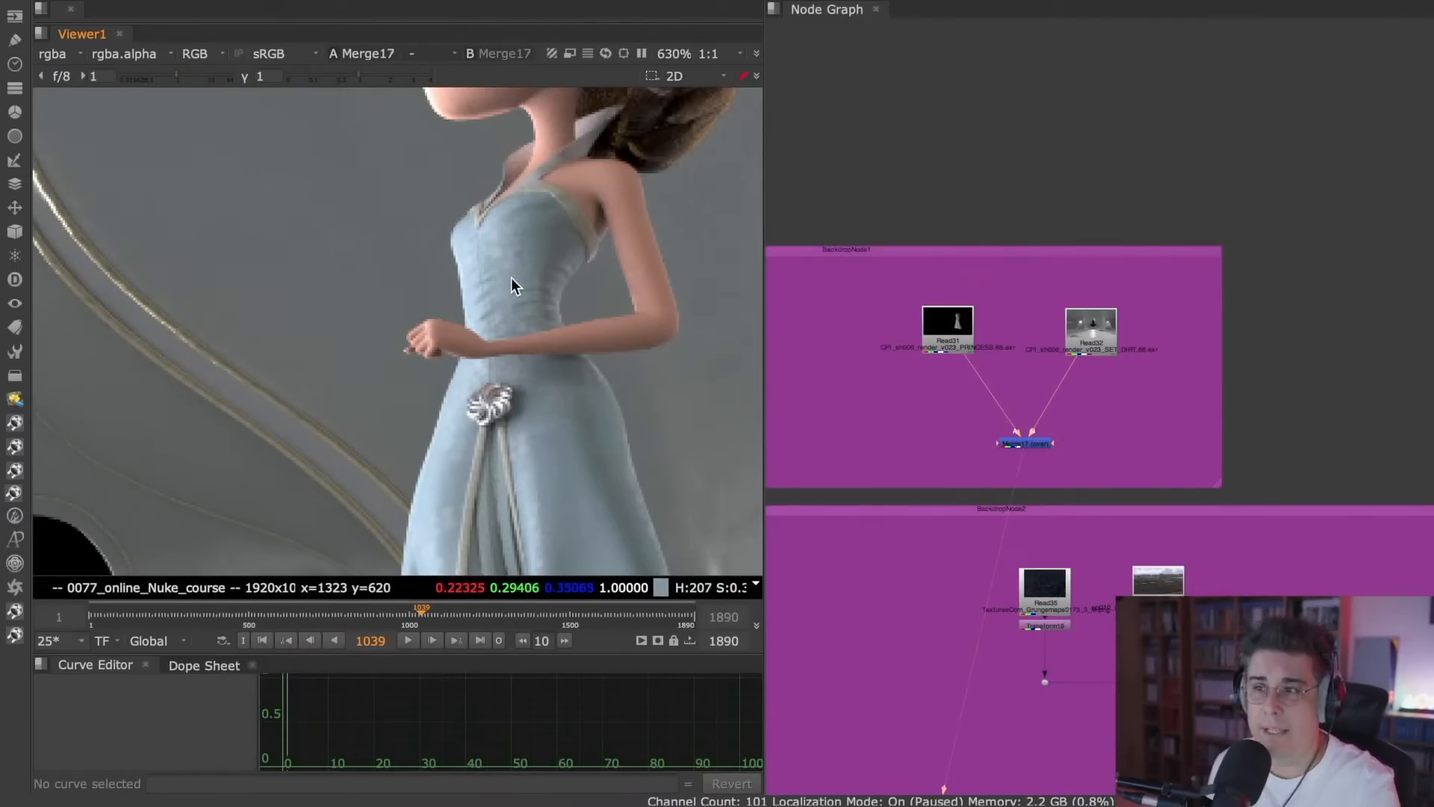
scroll(510, 276, "up", 5)
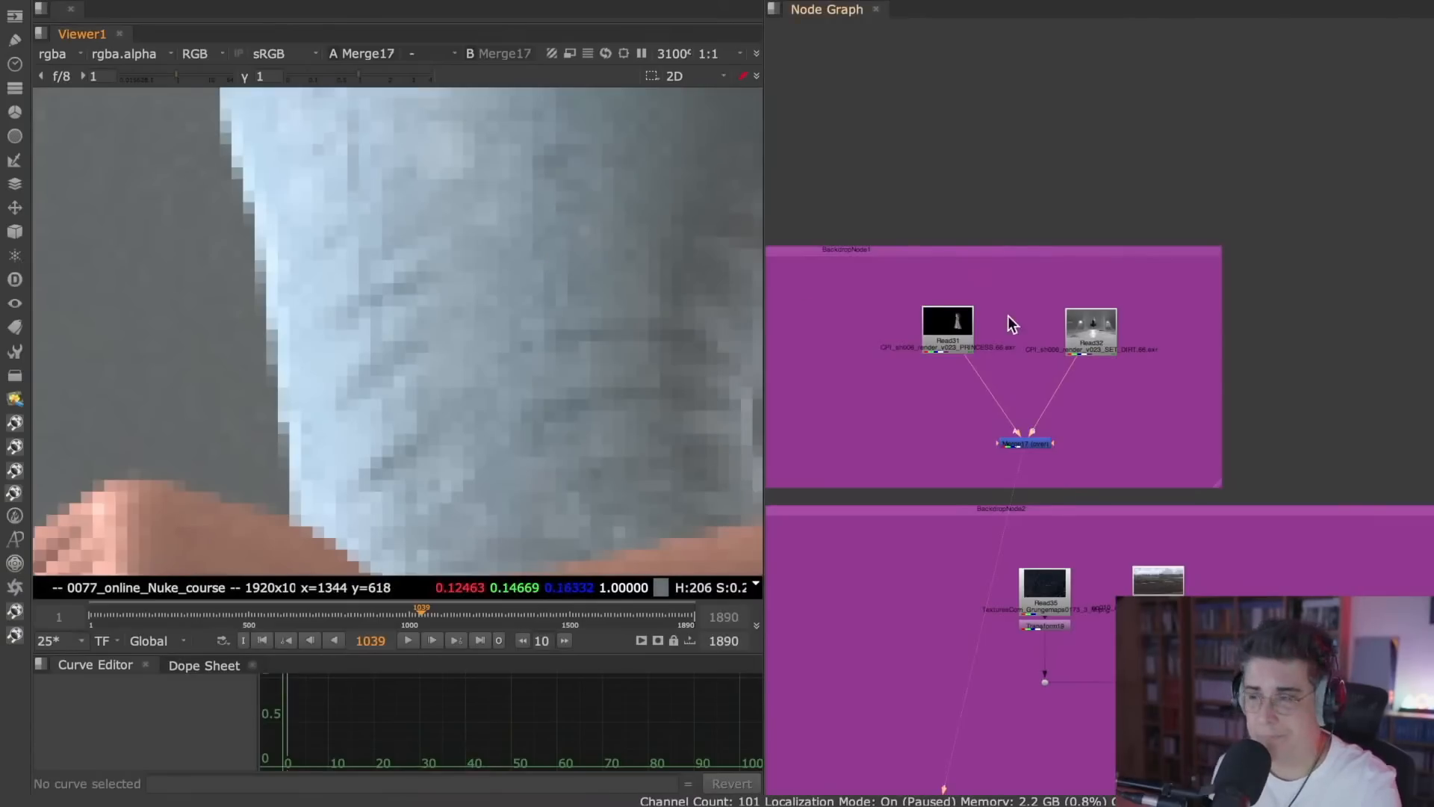
scroll(523, 291, "down", 5)
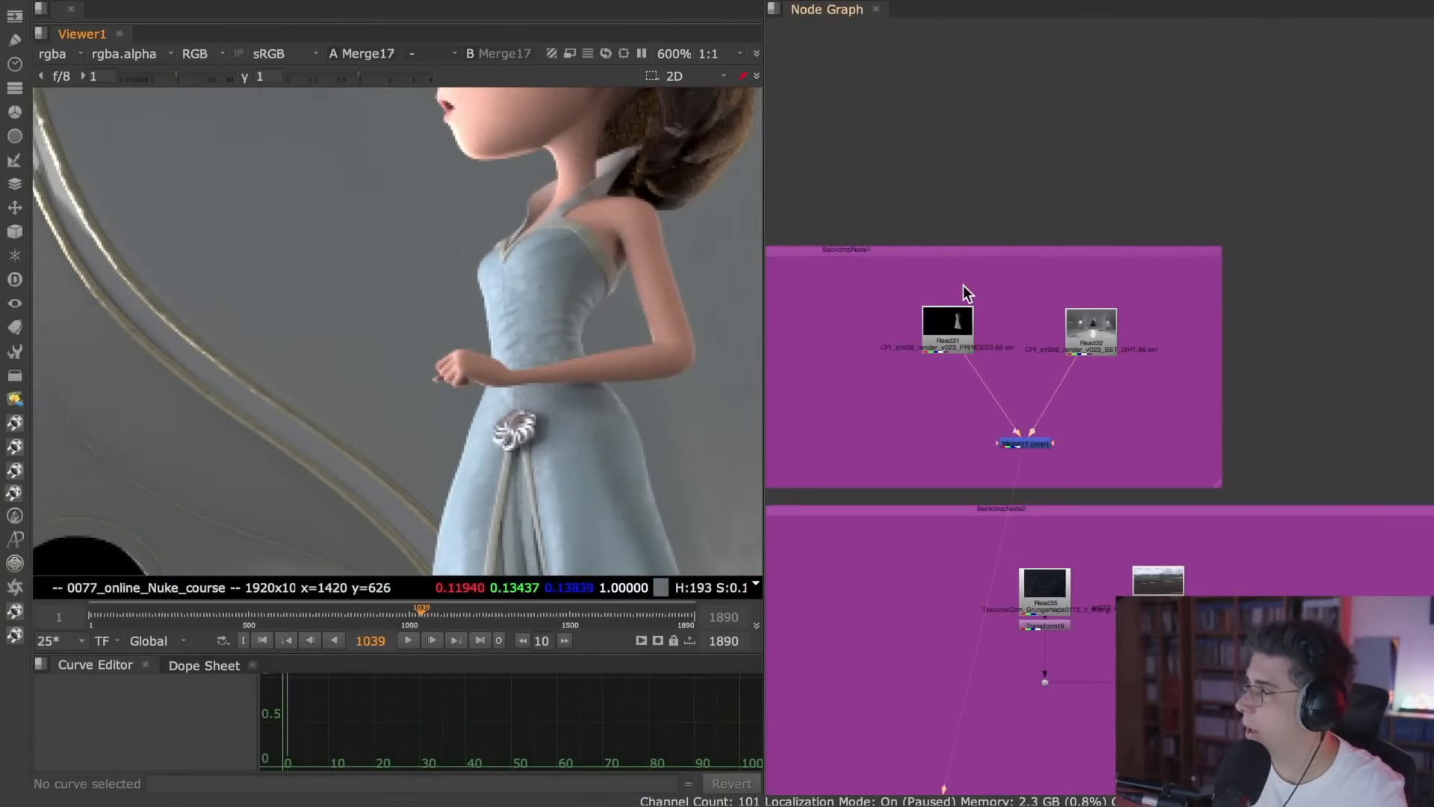
- View the Merge10 output in the SCREEN example again to examine the two overlapping ellipses
scroll(962, 284, "down", 8)
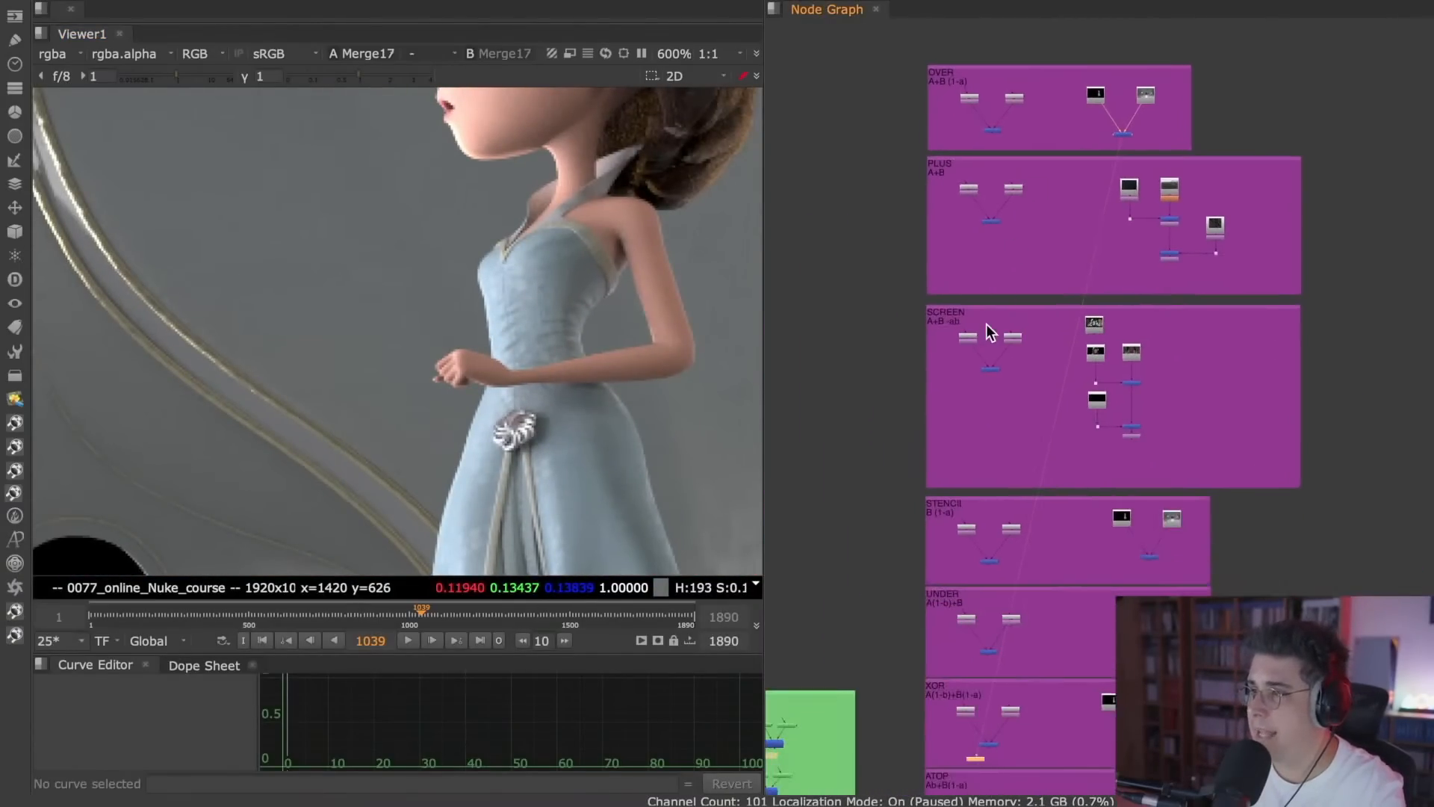
scroll(1034, 297, "up", 5)
left_click(1014, 438)
key("1")
scroll(363, 306, "down", 6)
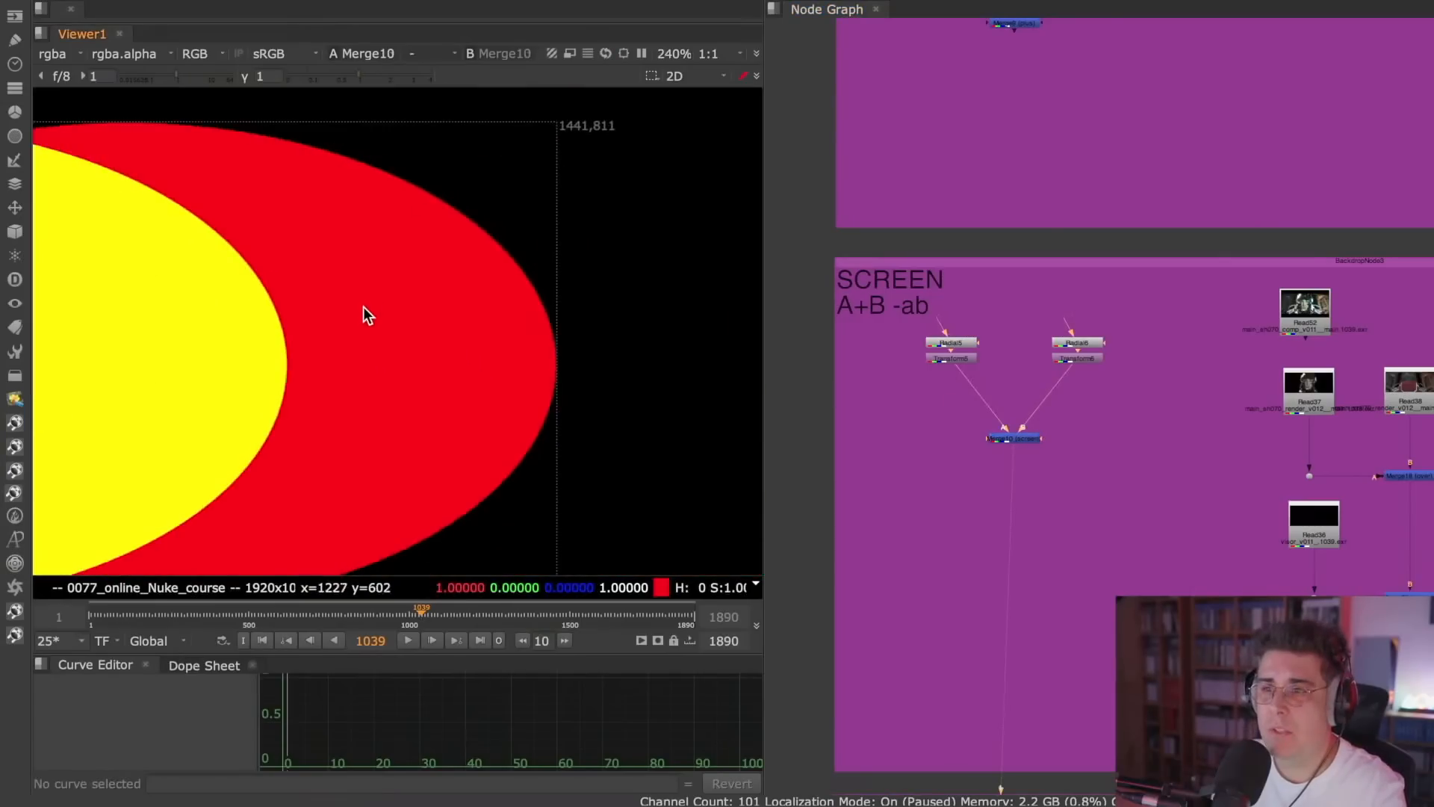
- View Transform8, Transform7 and the Merge11 output in the STENCIL example to examine the stencil operation
middle_click_drag(1080, 450, 1088, 82)
middle_click_drag(1082, 397, 1061, 149)
scroll(964, 312, "up", 1)
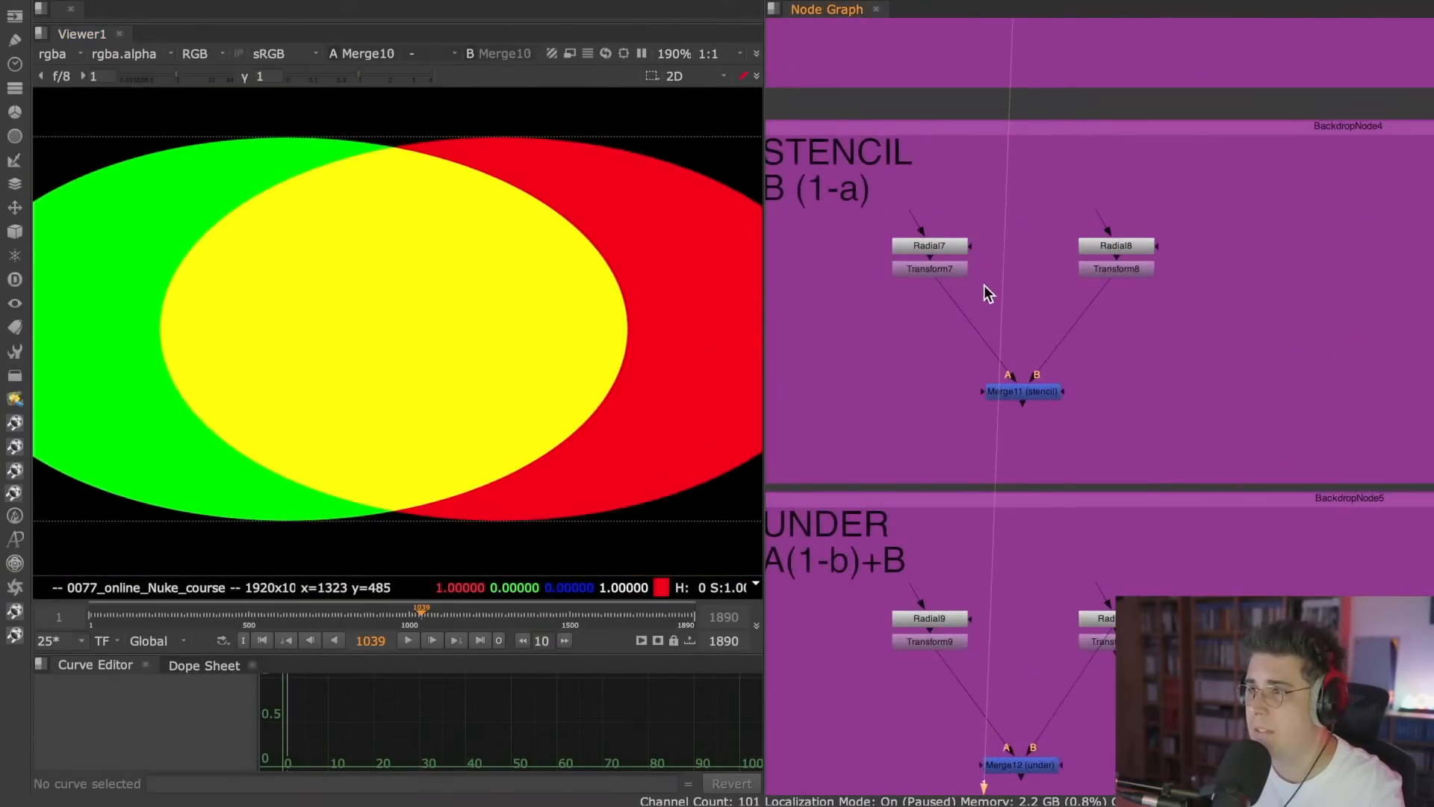
scroll(1001, 265, "up", 2)
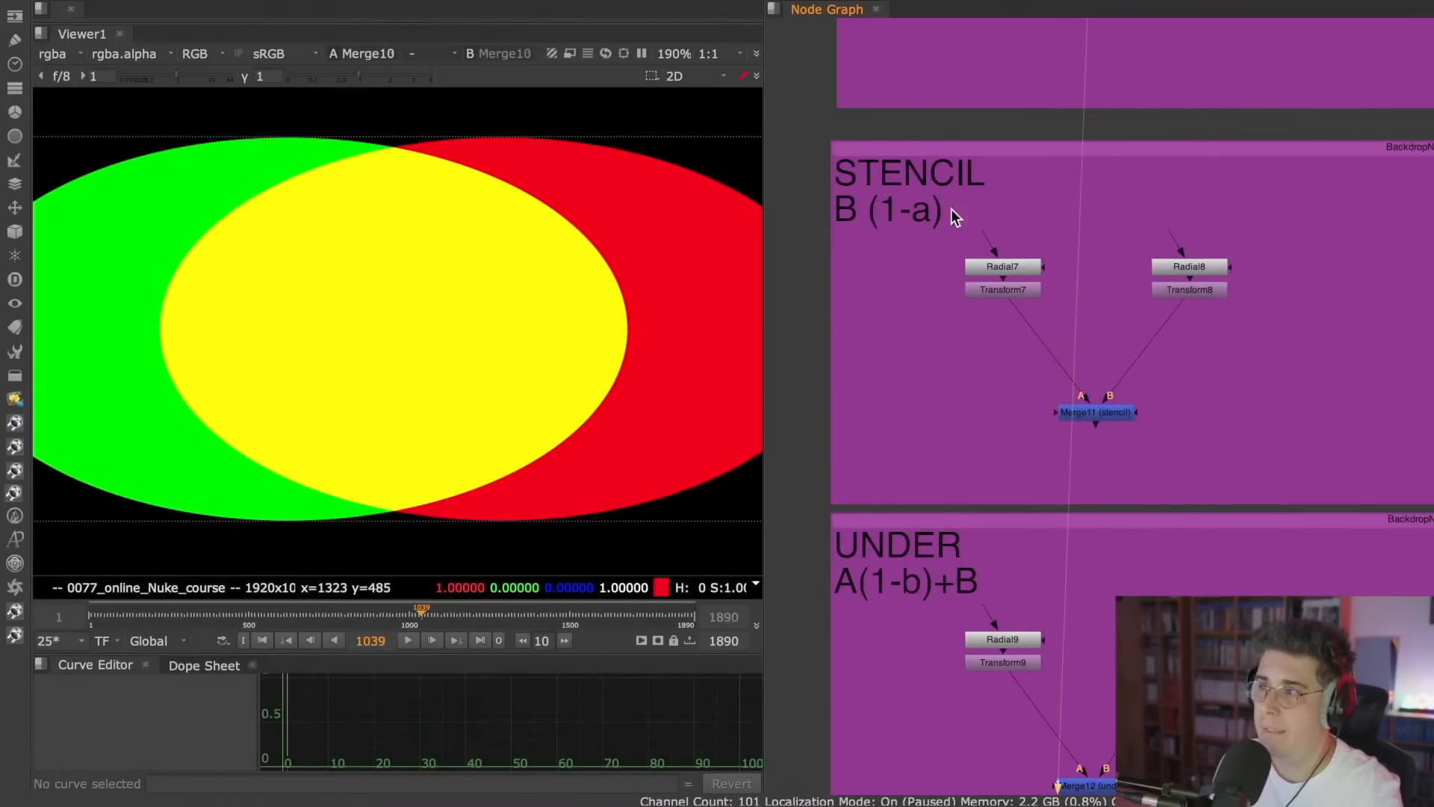
left_click(1192, 290)
key("1")
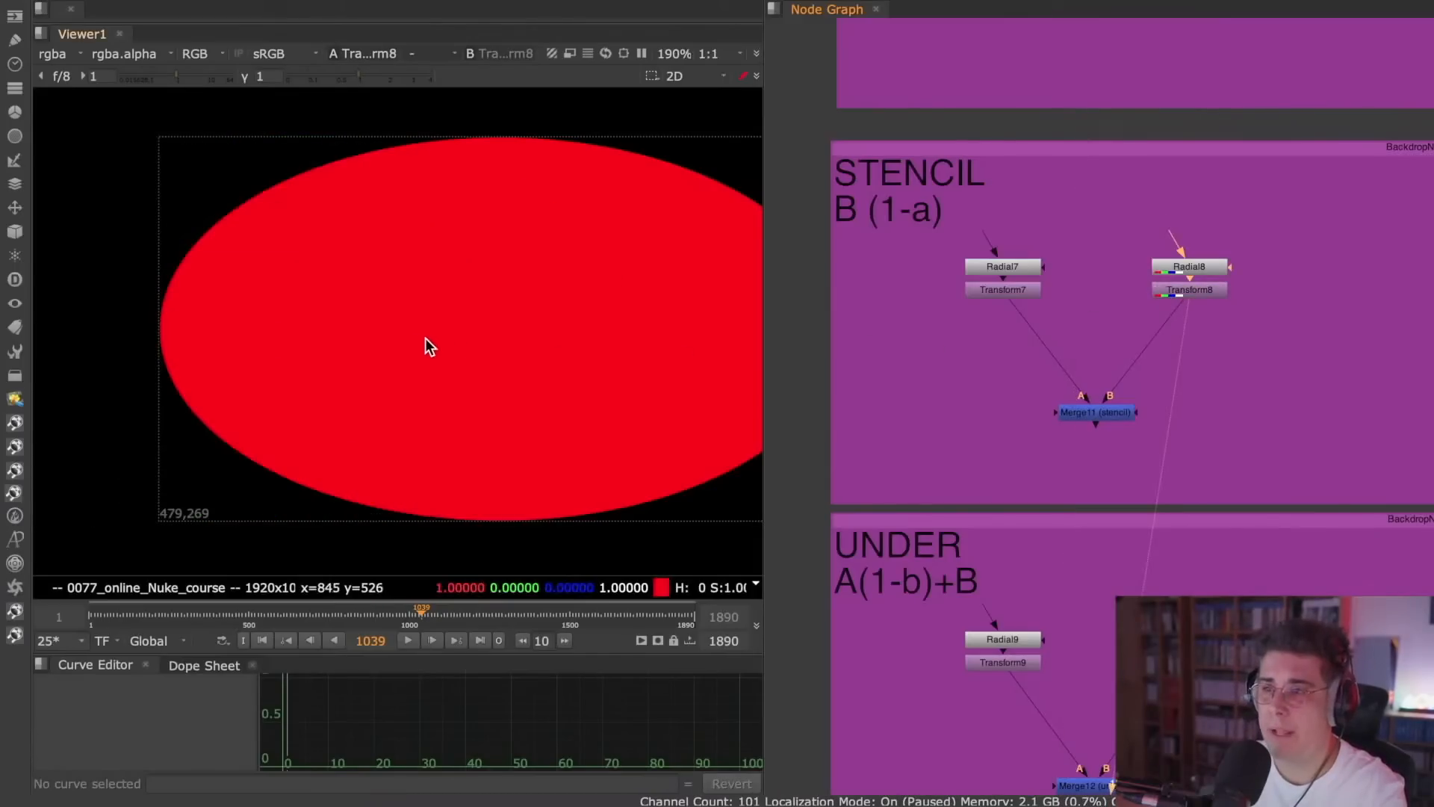
left_click(1002, 290)
key("1")
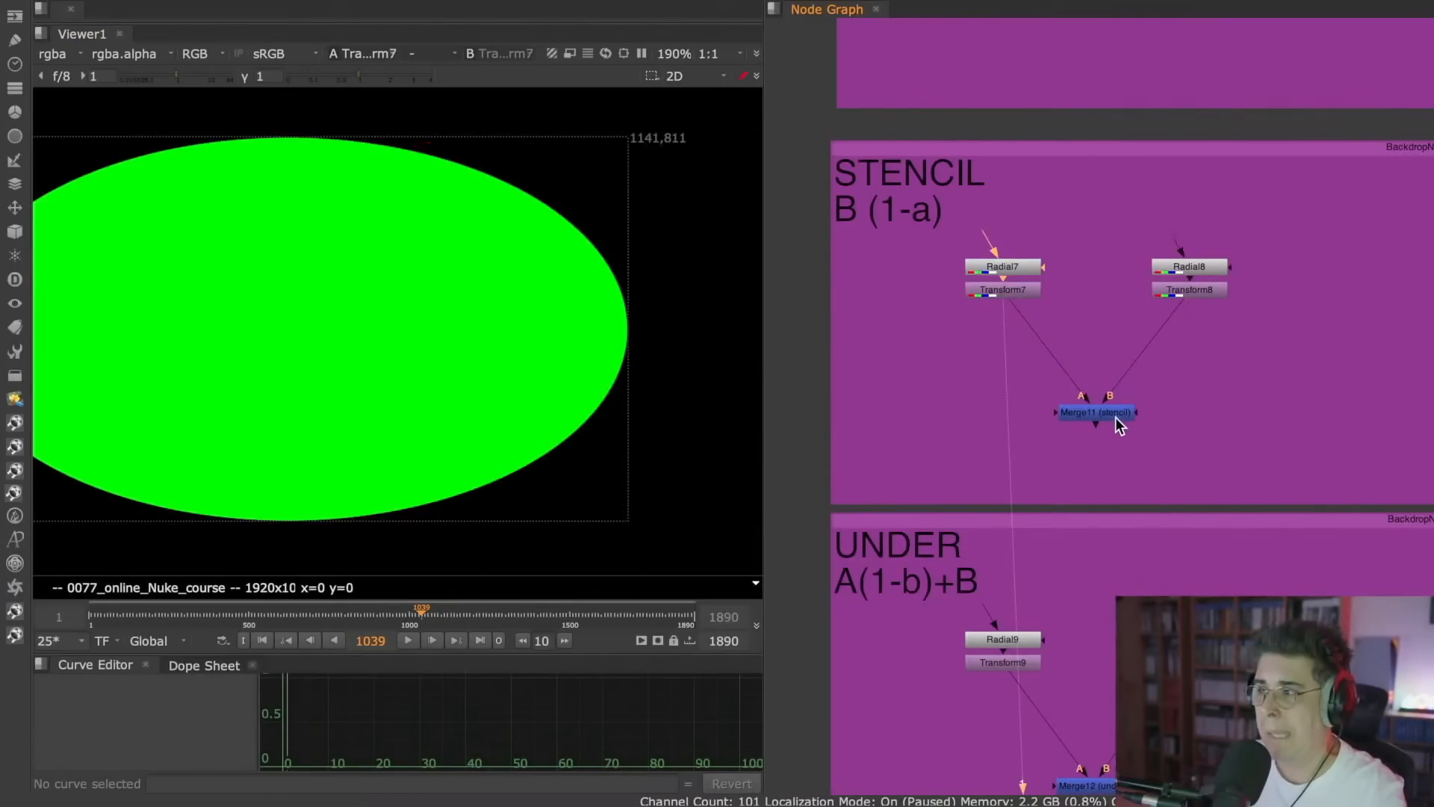
left_click(1116, 415)
key("1")
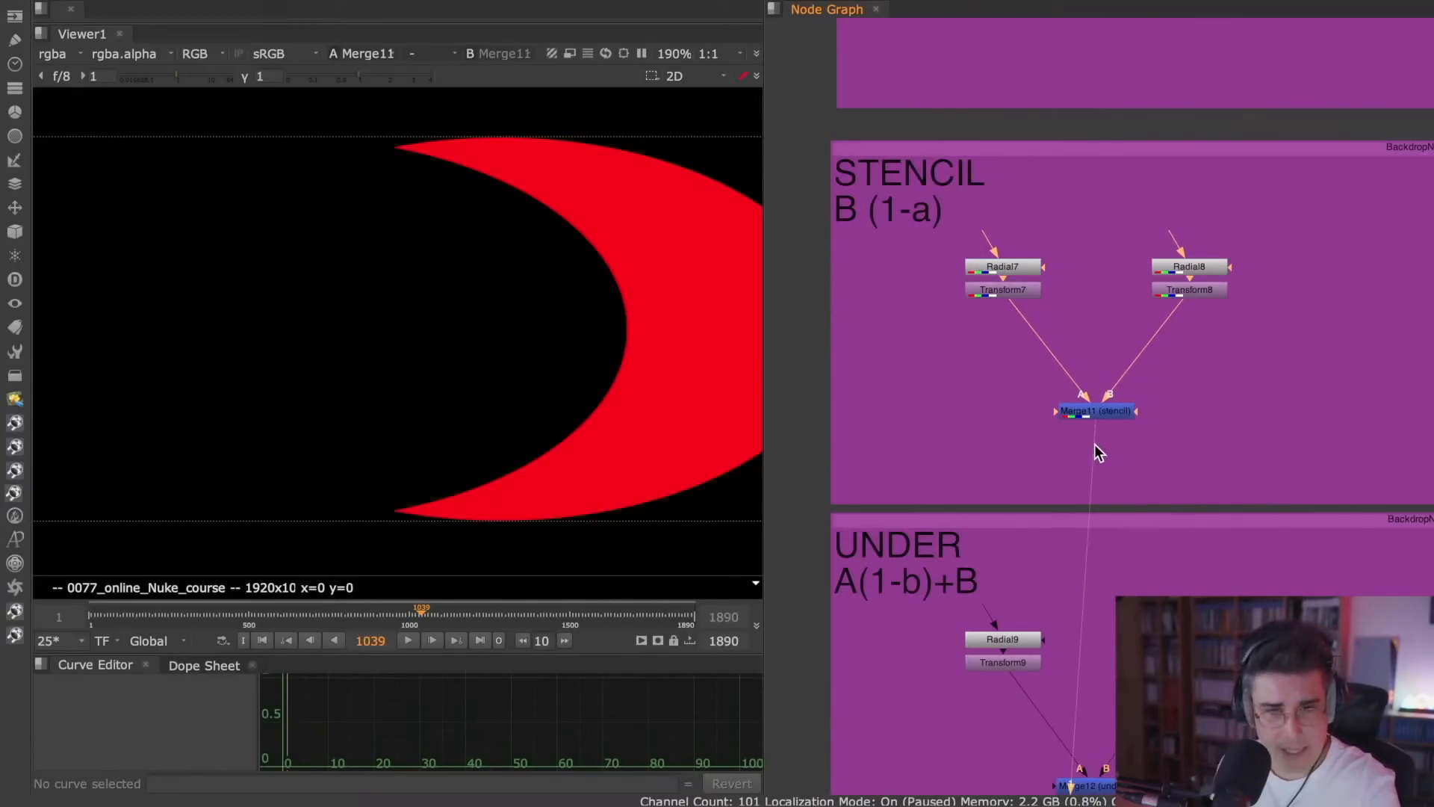
- View Transform10, Transform9 and the Merge12 output in the UNDER example to examine the under operation
middle_click_drag(1089, 468, 1090, 321)
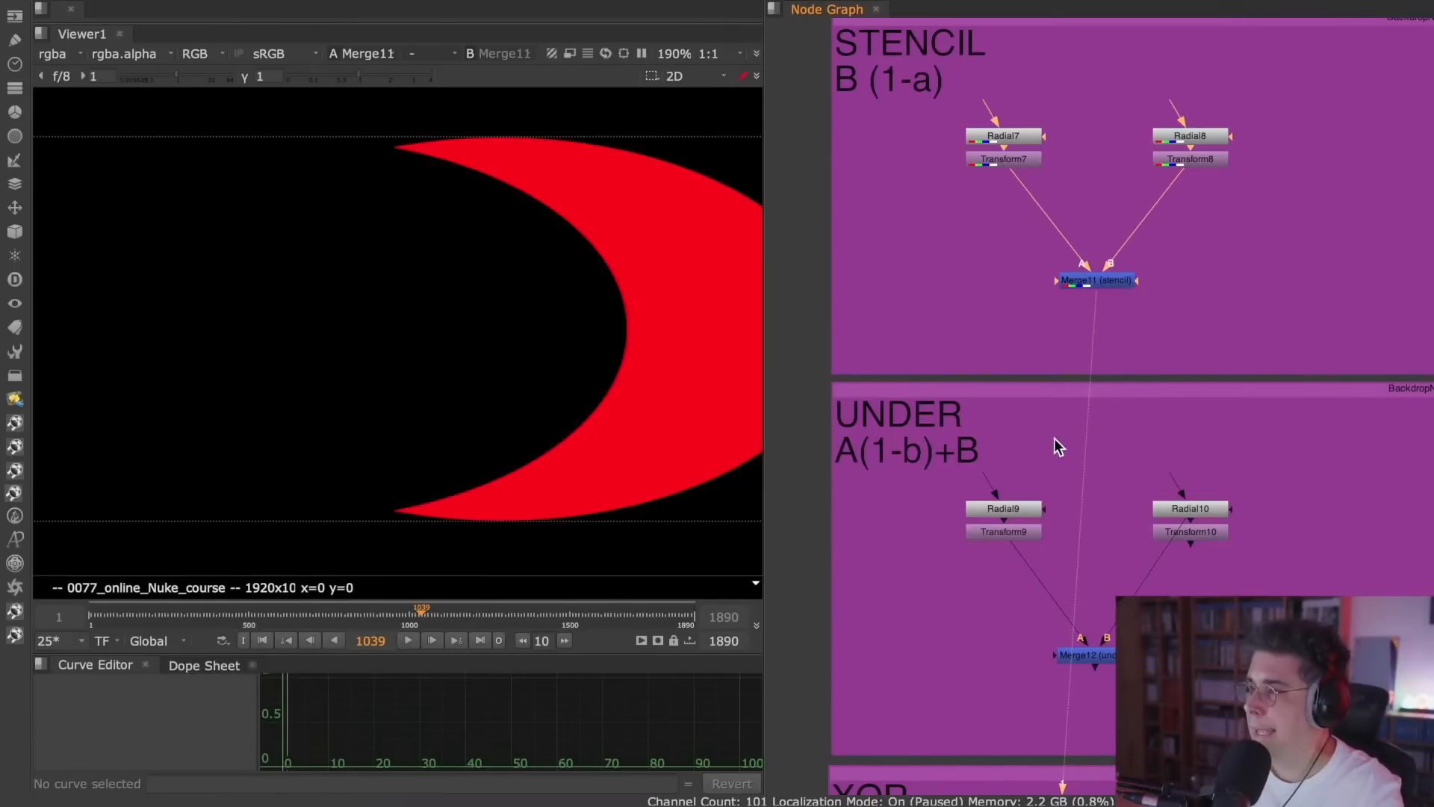
middle_click_drag(1073, 433, 1076, 244)
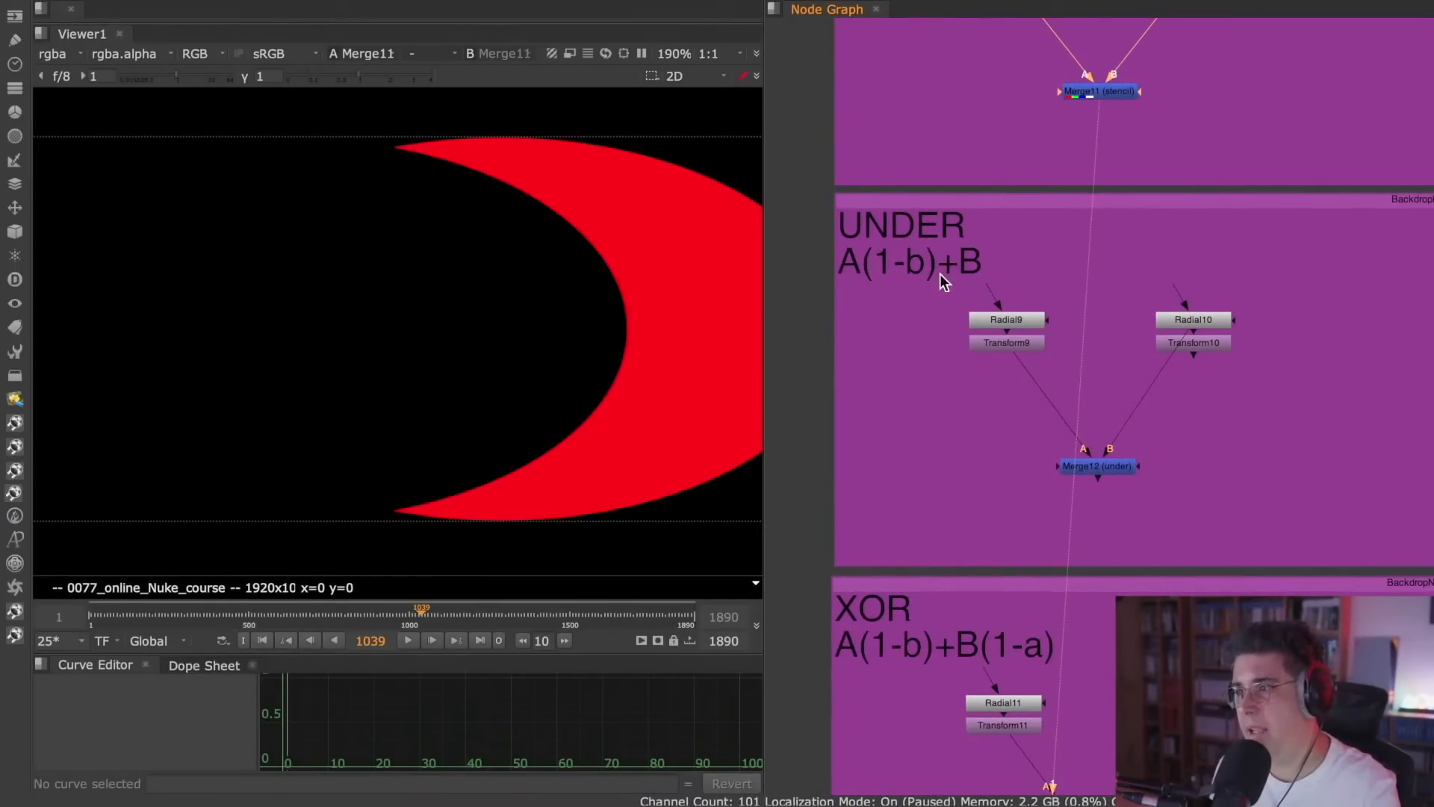
left_click(1193, 342)
key("1")
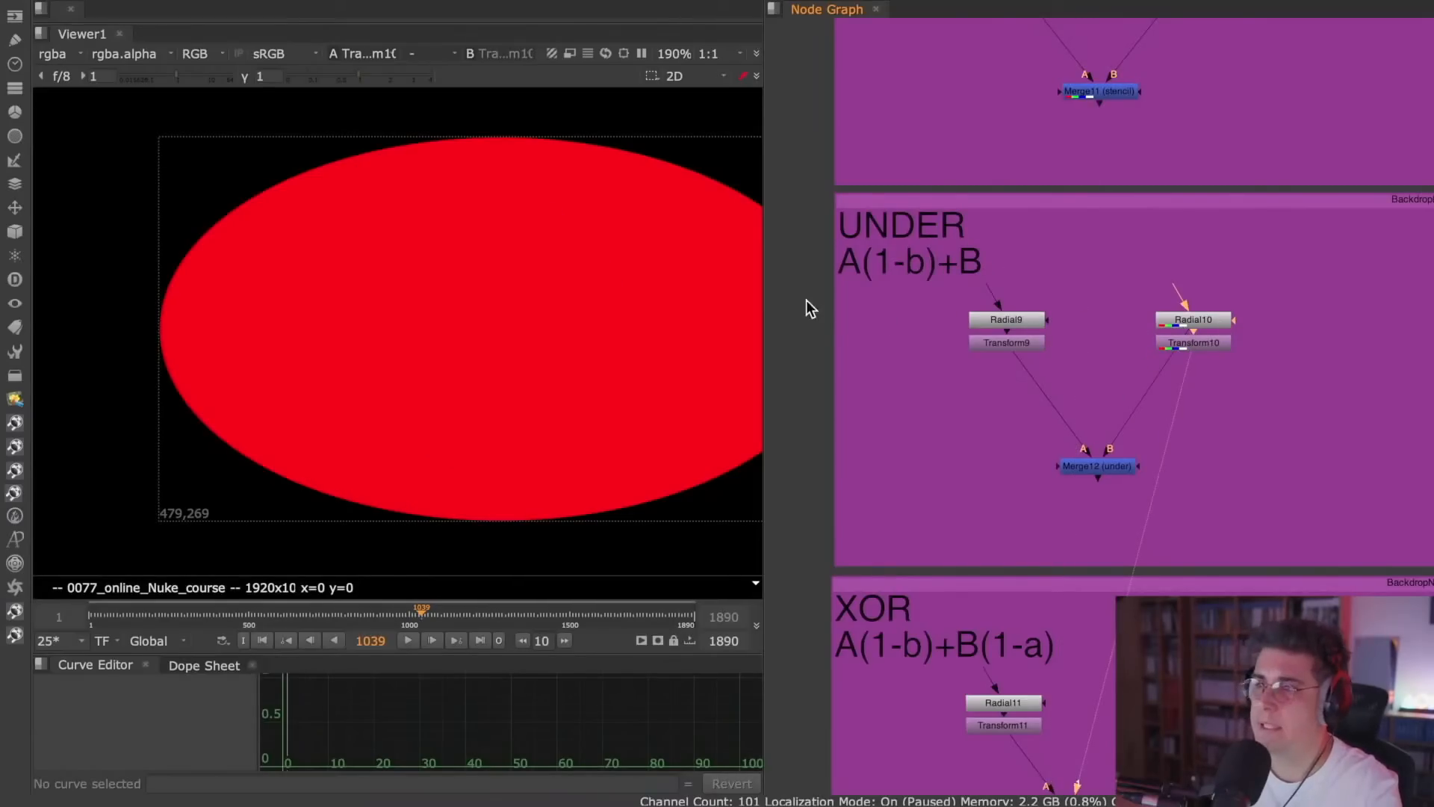
left_click(1029, 342)
key("1")
left_click(1107, 466)
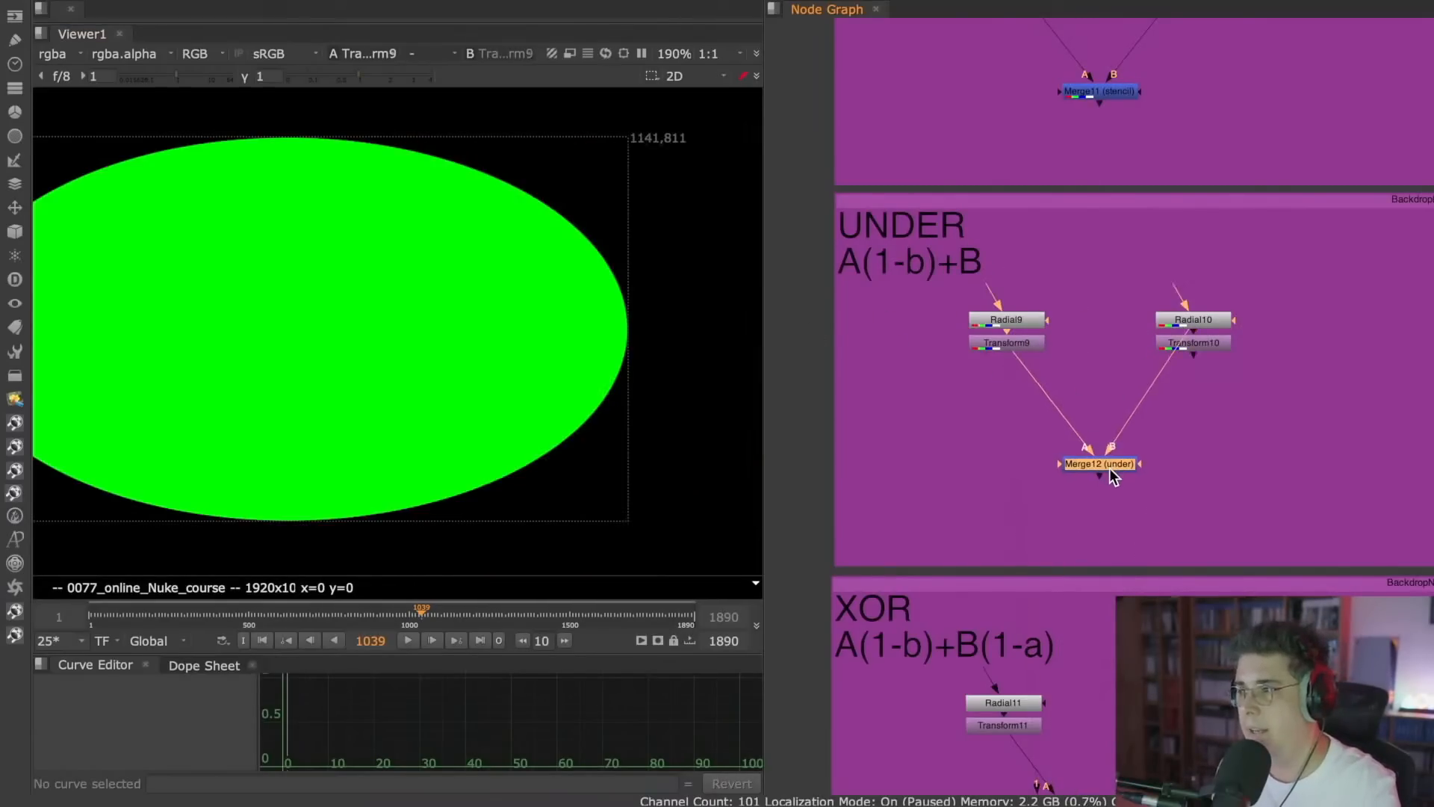
key("1")
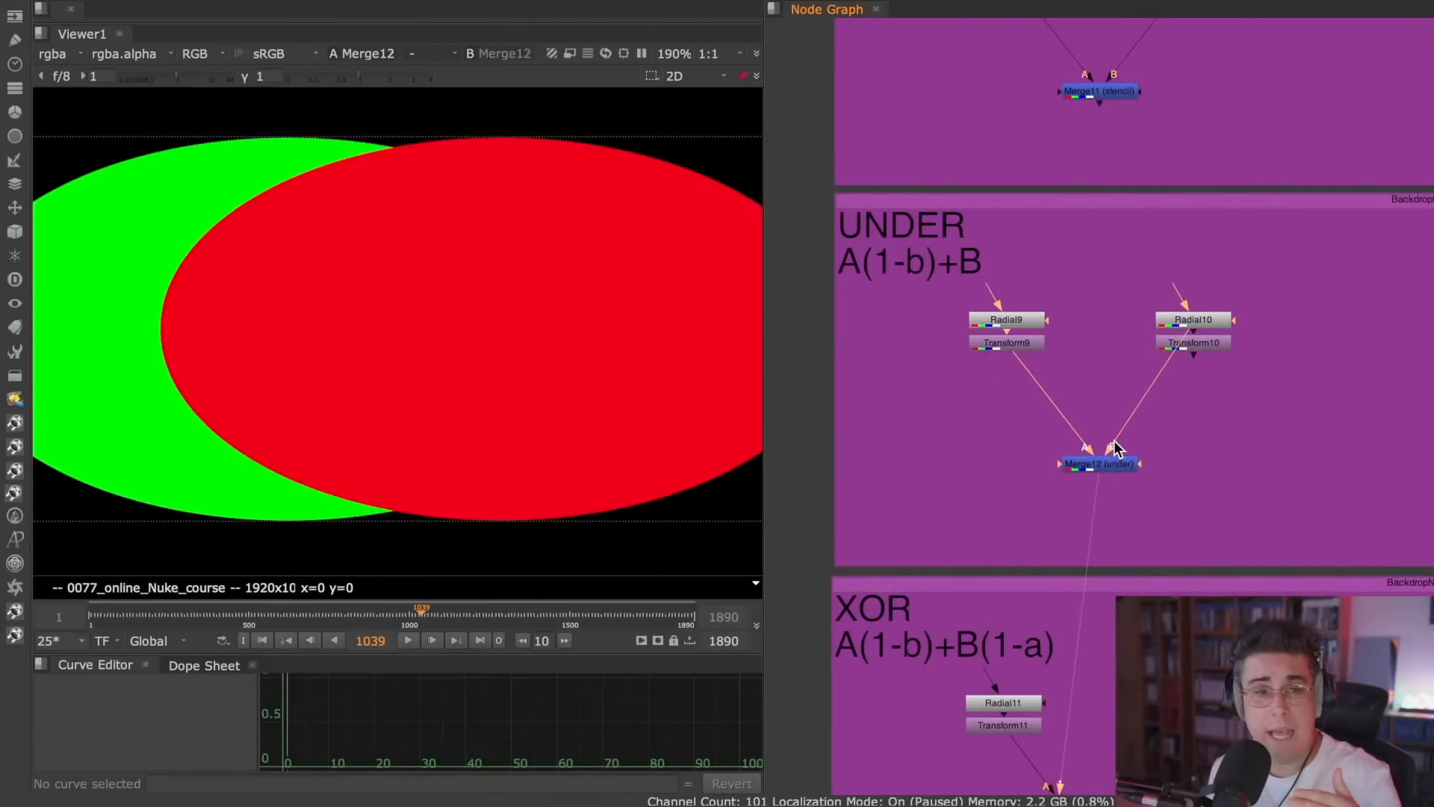
- Insert Transform10 into the connection between Radial10 and the B input of Merge12
scroll(1150, 397, "up", 2)
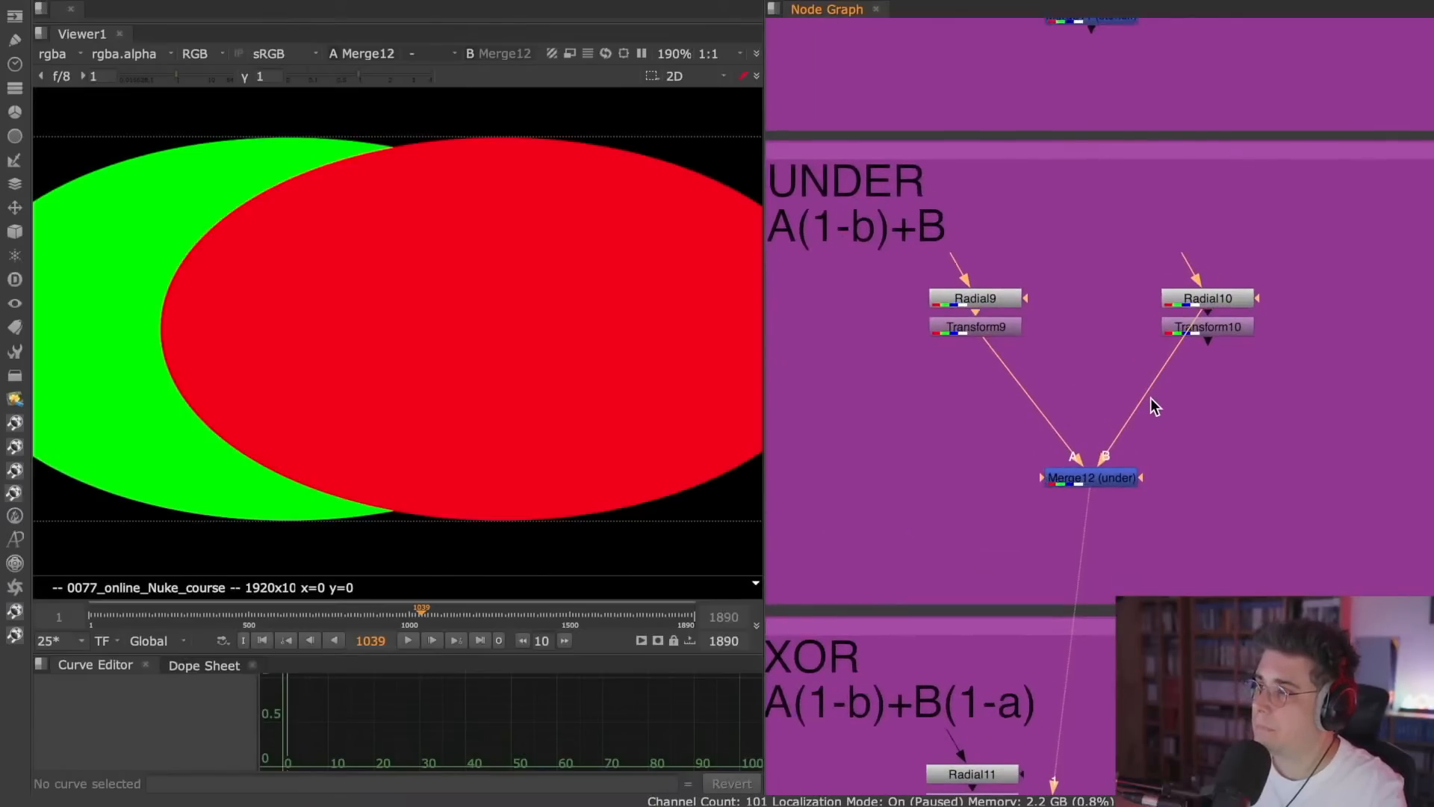
mouse_move(1198, 321)
left_mouse_down()
mouse_move(1162, 325)
mouse_move(1213, 330)
left_mouse_up()
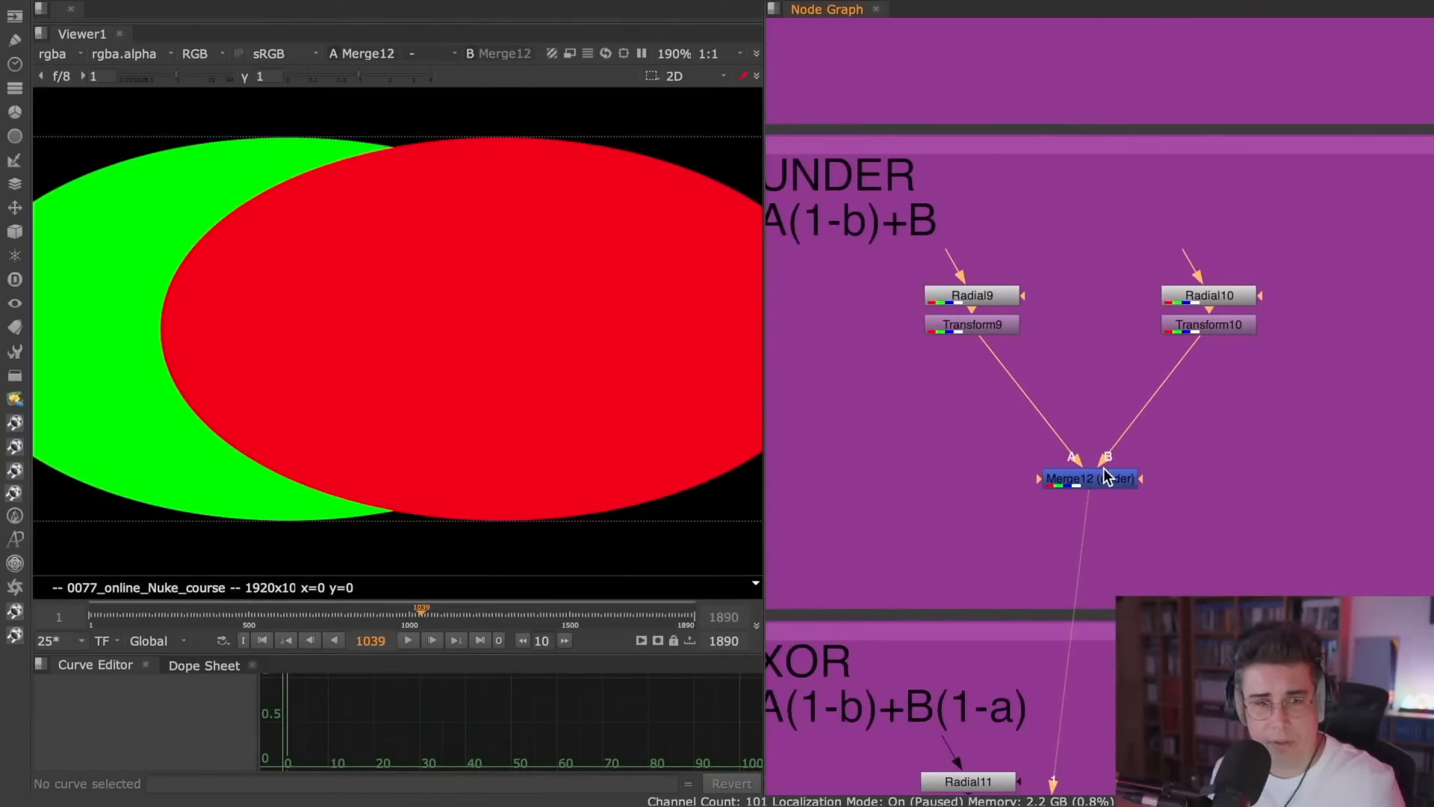
- View Transform12, Transform11 and the Merge13 output in the XOR example to examine the xor operation
middle_click_drag(1150, 489, 1210, 202)
middle_click_drag(1117, 396, 1092, 258)
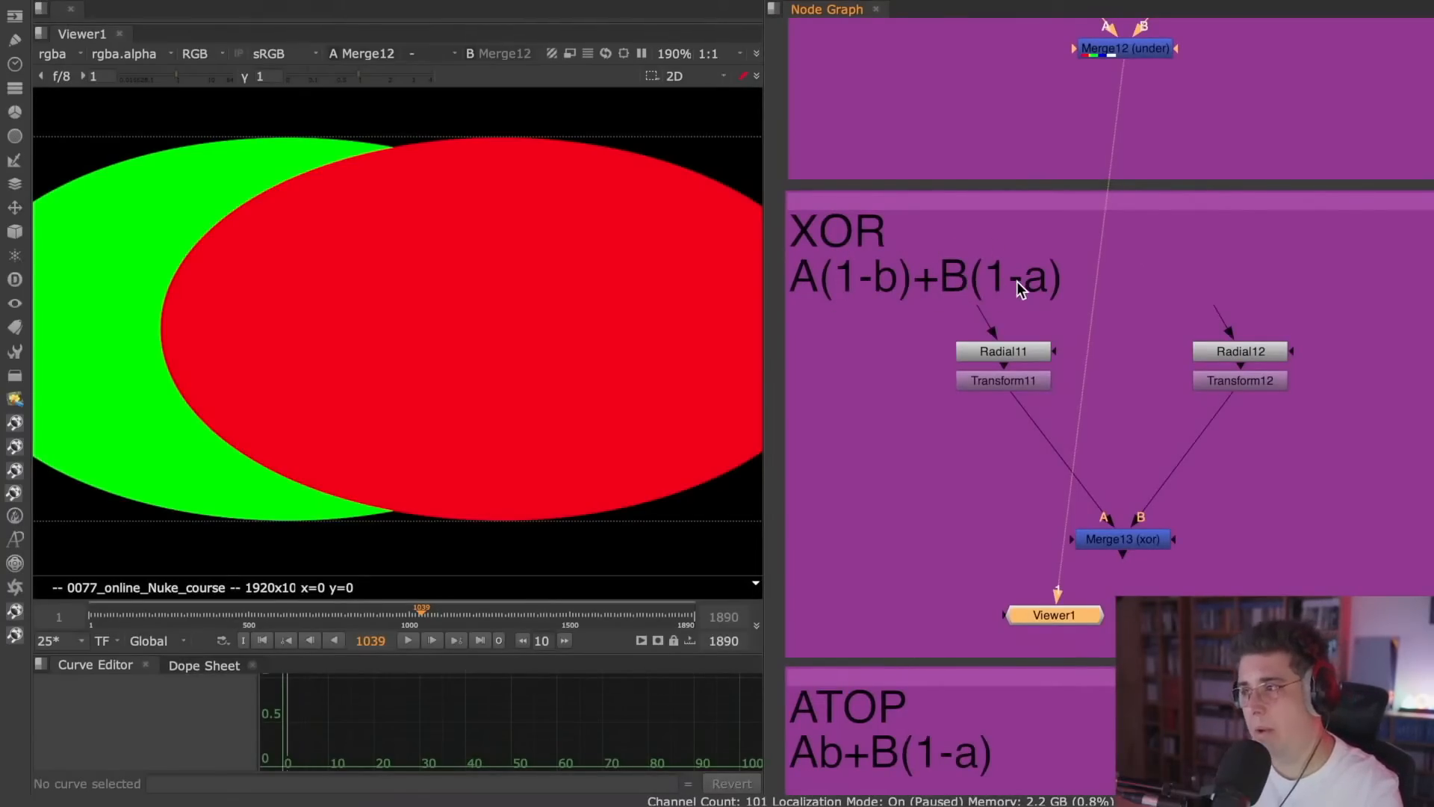
left_click(1254, 377)
key("1")
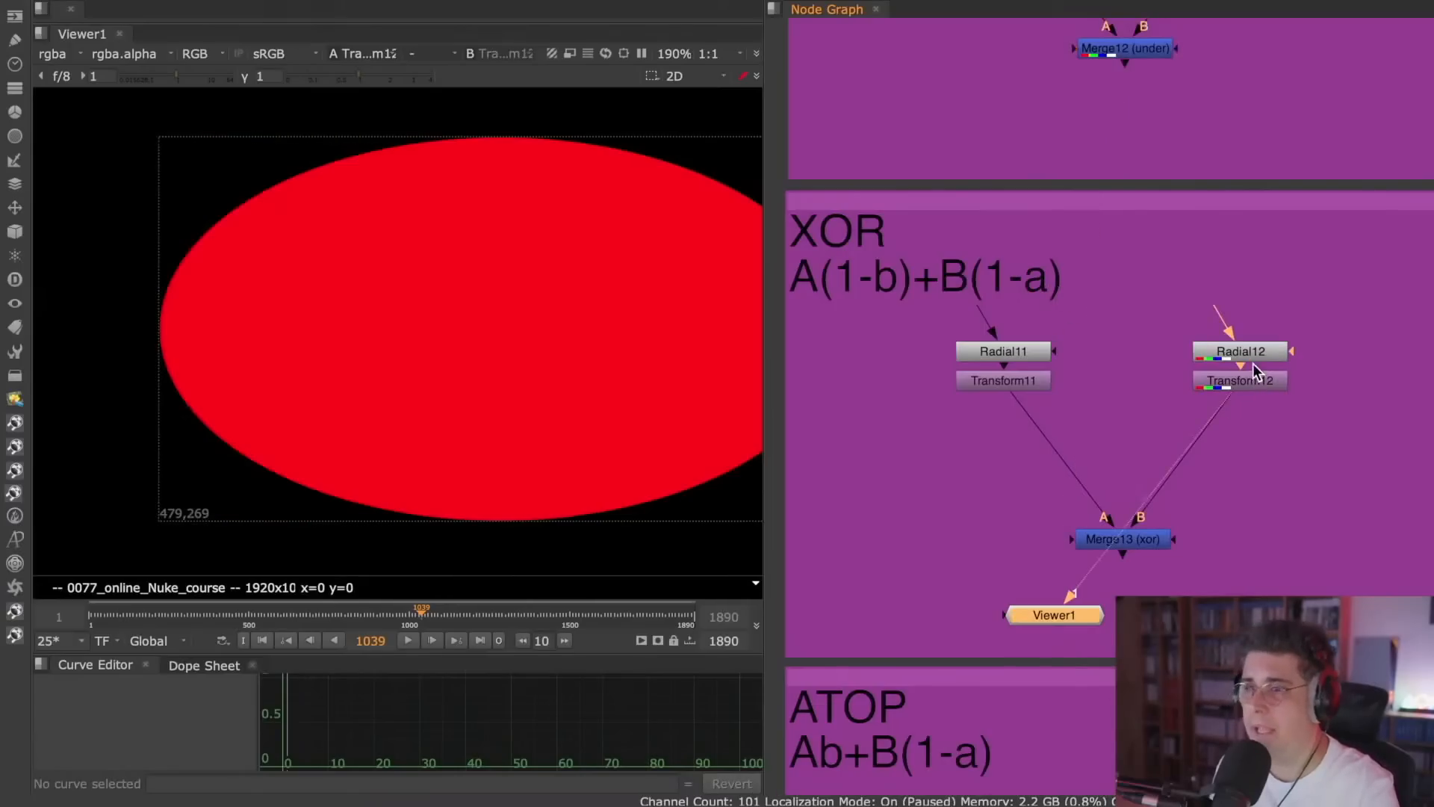
left_click(1029, 382)
key("1")
left_click(1134, 538)
key("1")
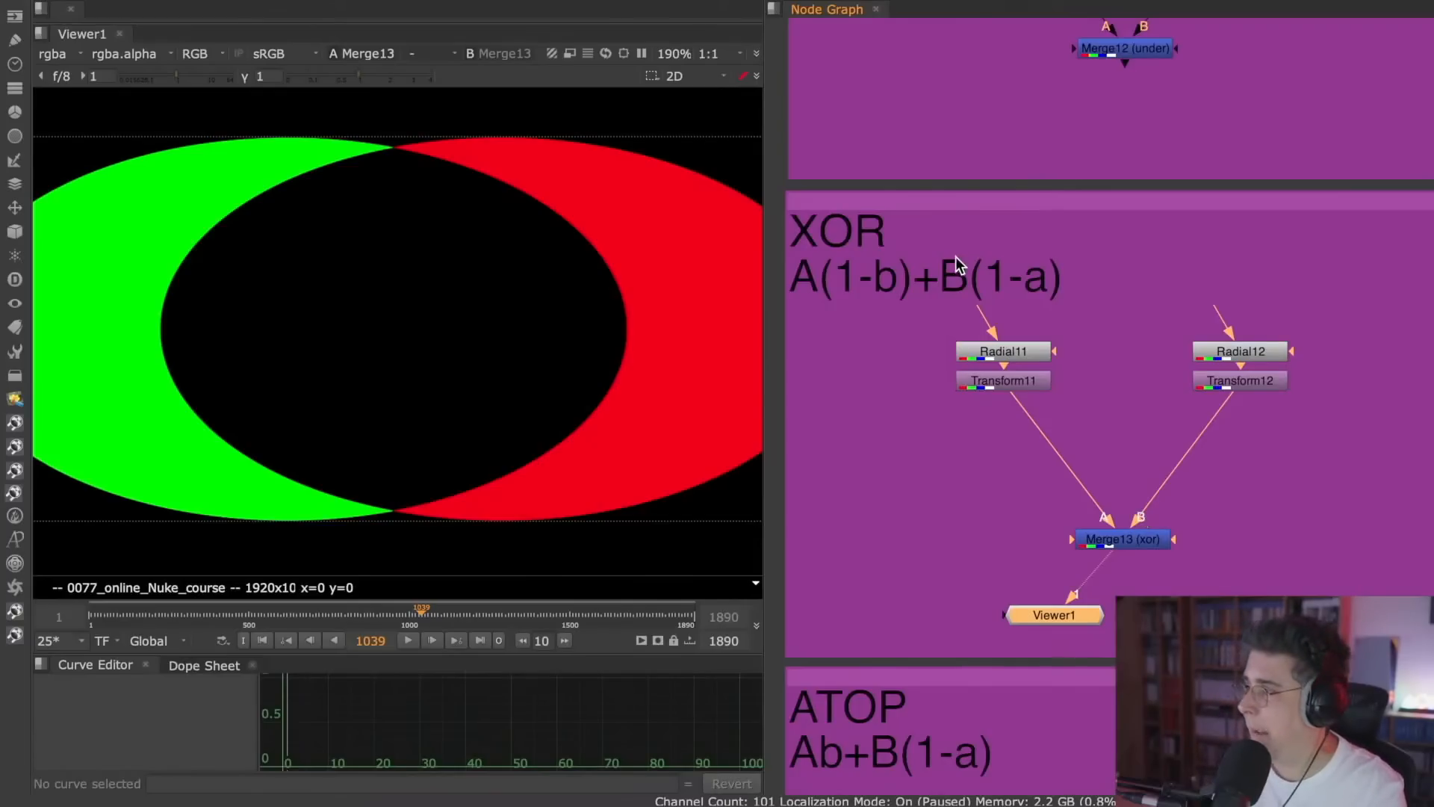
- View Transform14, Transform13 and the Merge14 output in the ATOP example to examine the atop operation
scroll(1018, 387, "down", 5)
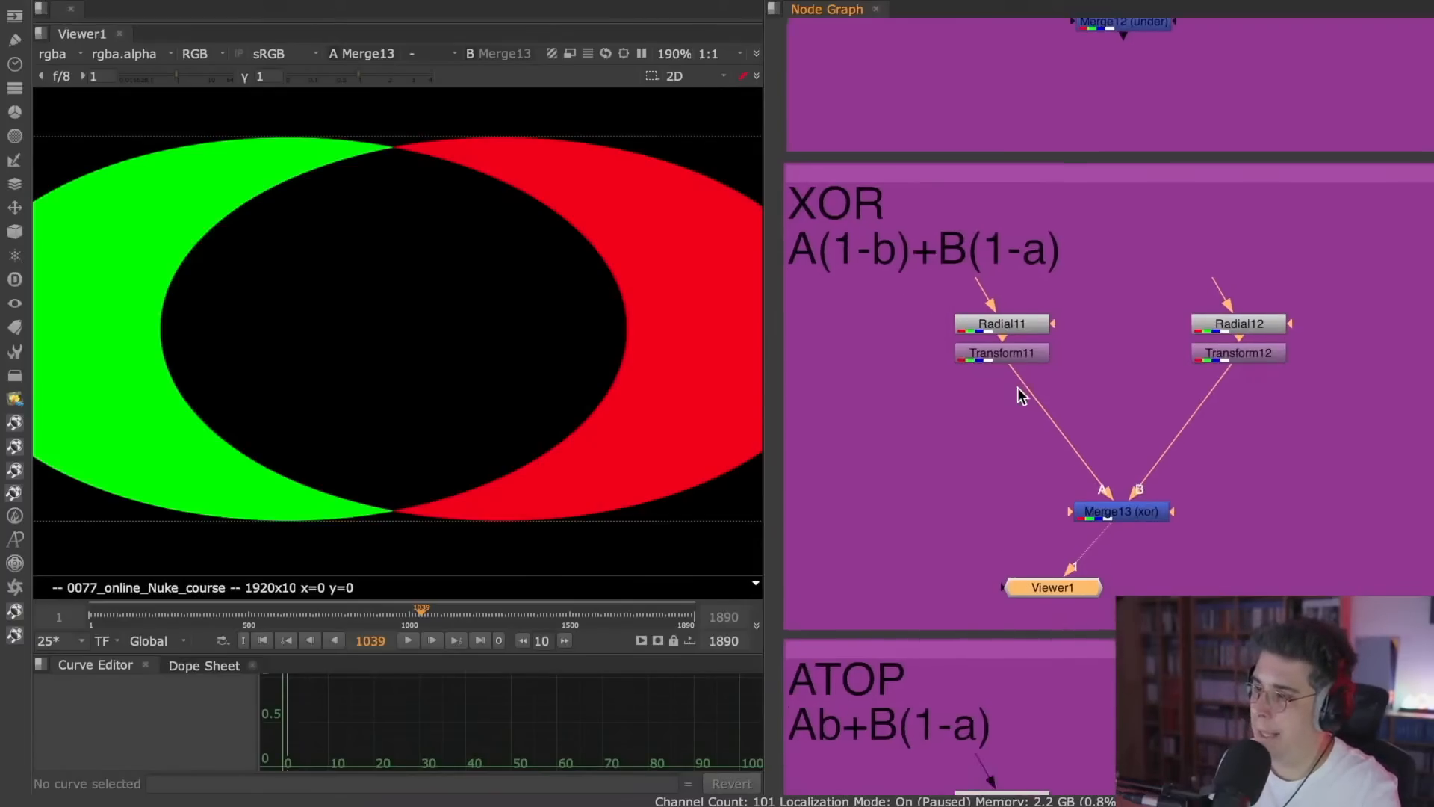
scroll(1046, 393, "down", 3)
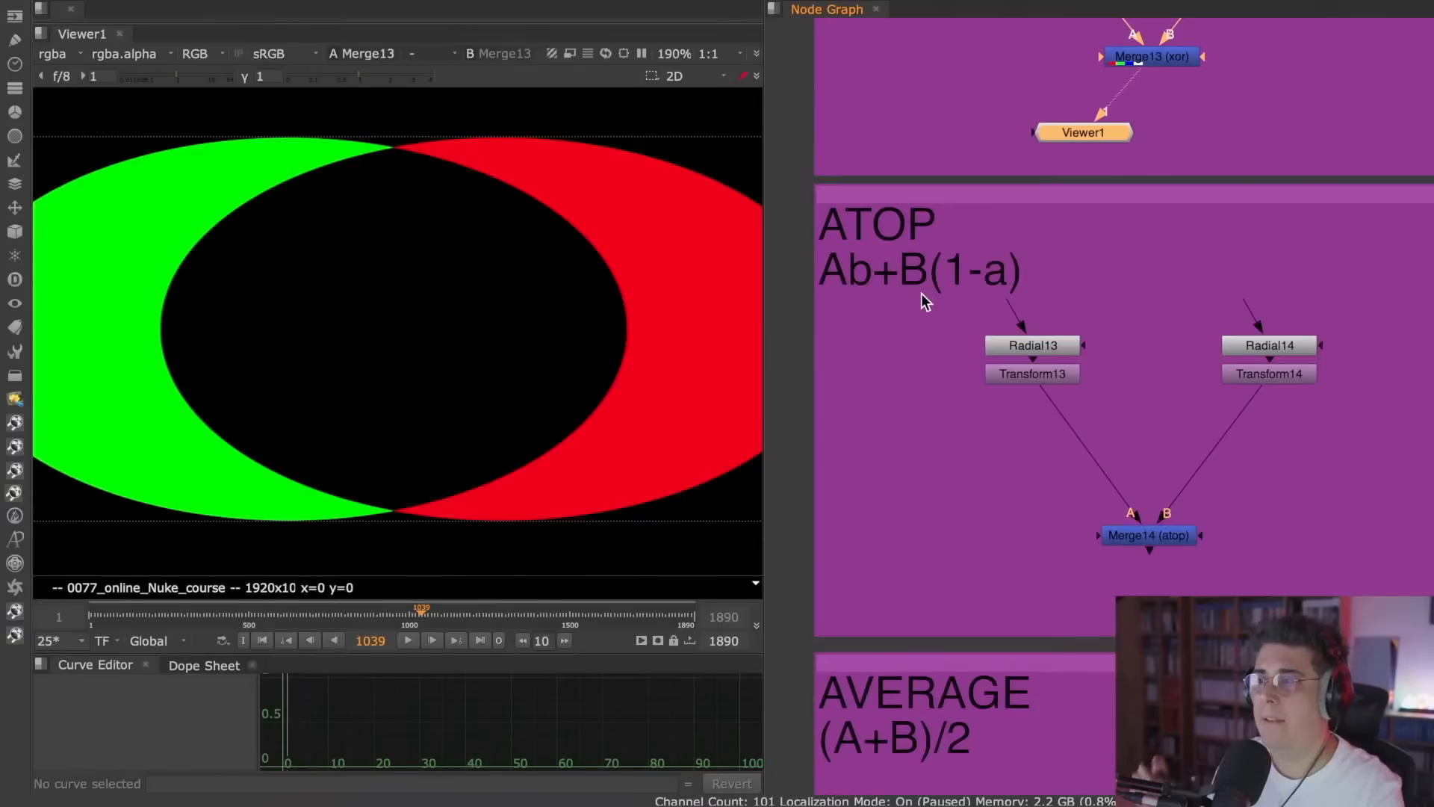
key("1")
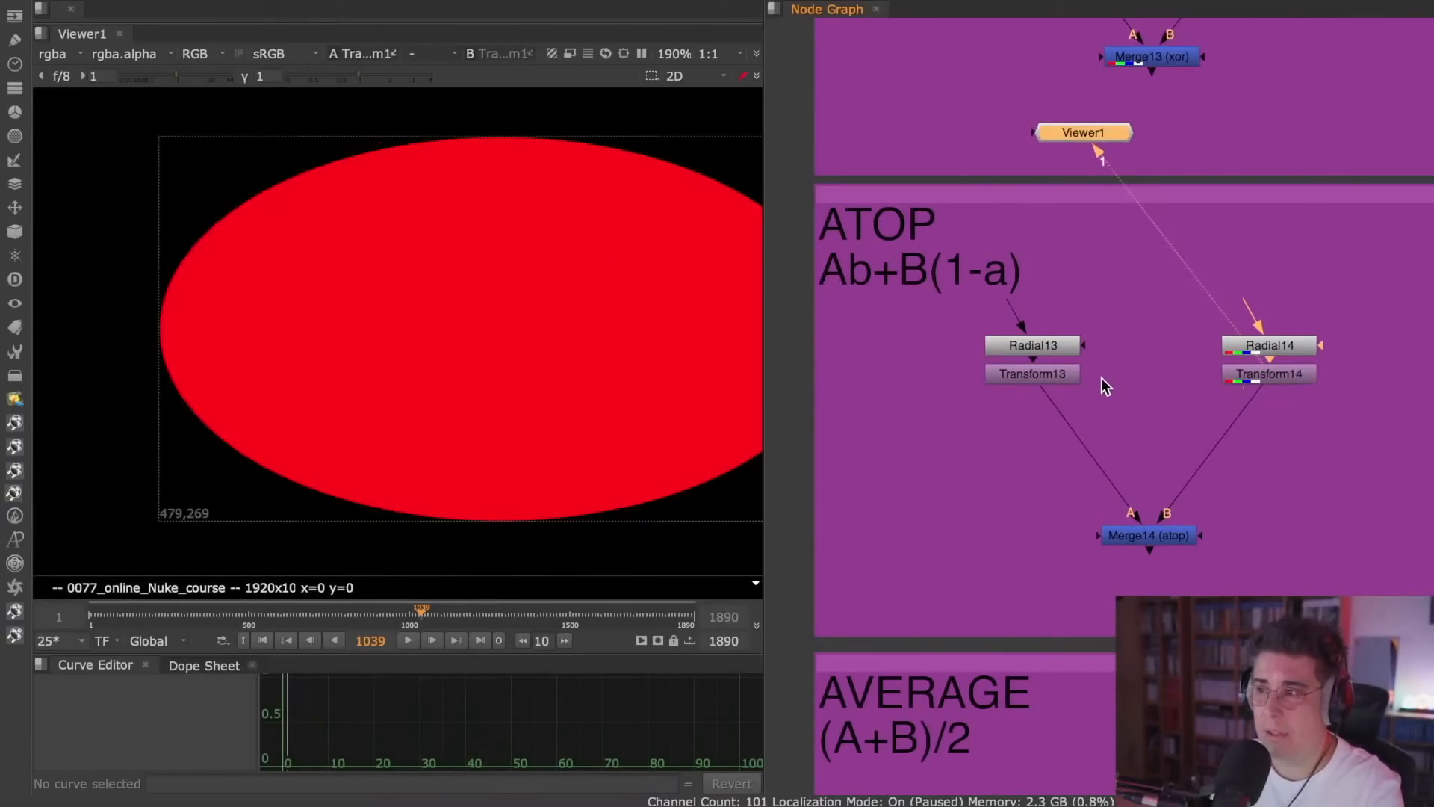
left_click(1073, 373)
key("1")
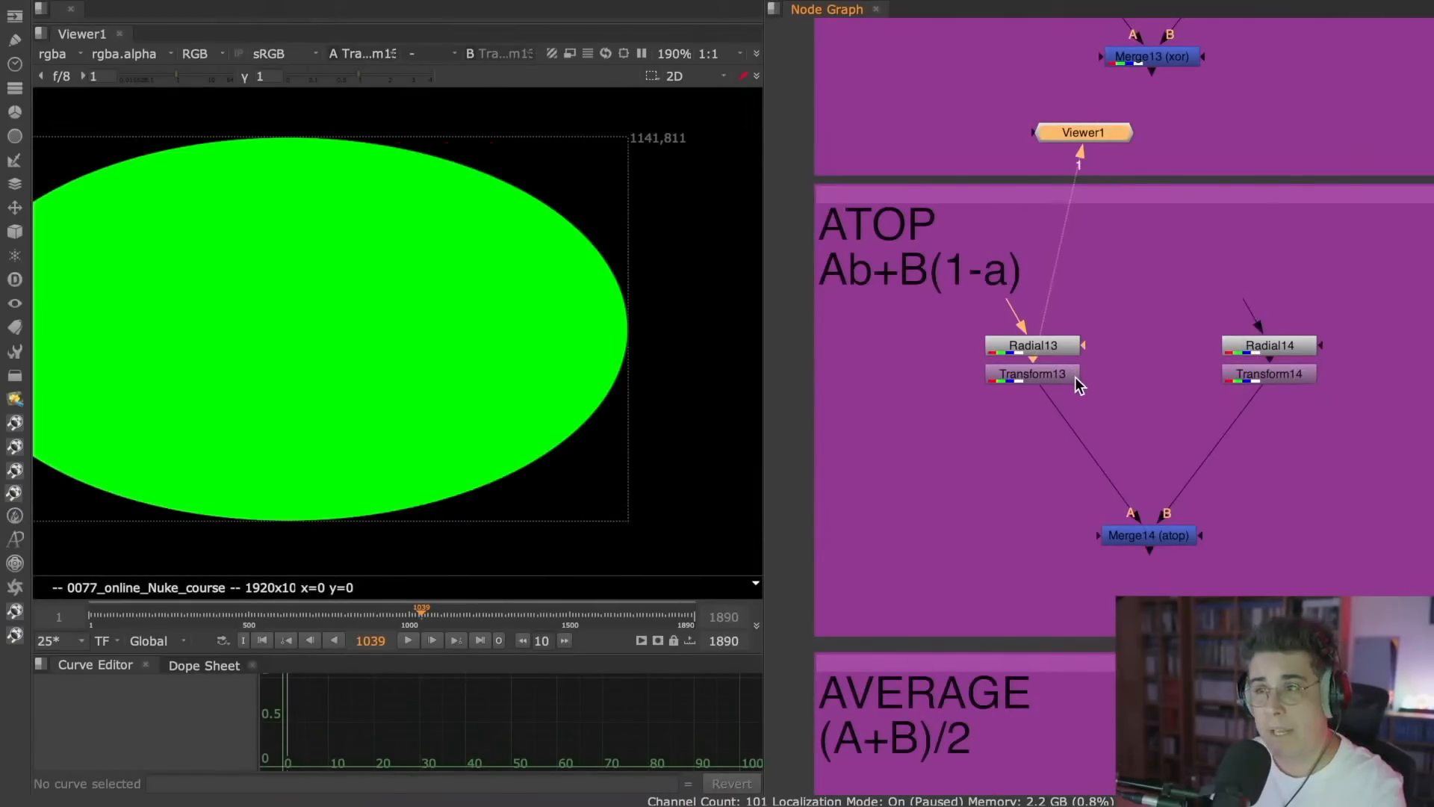
left_click(1171, 536)
key("1")
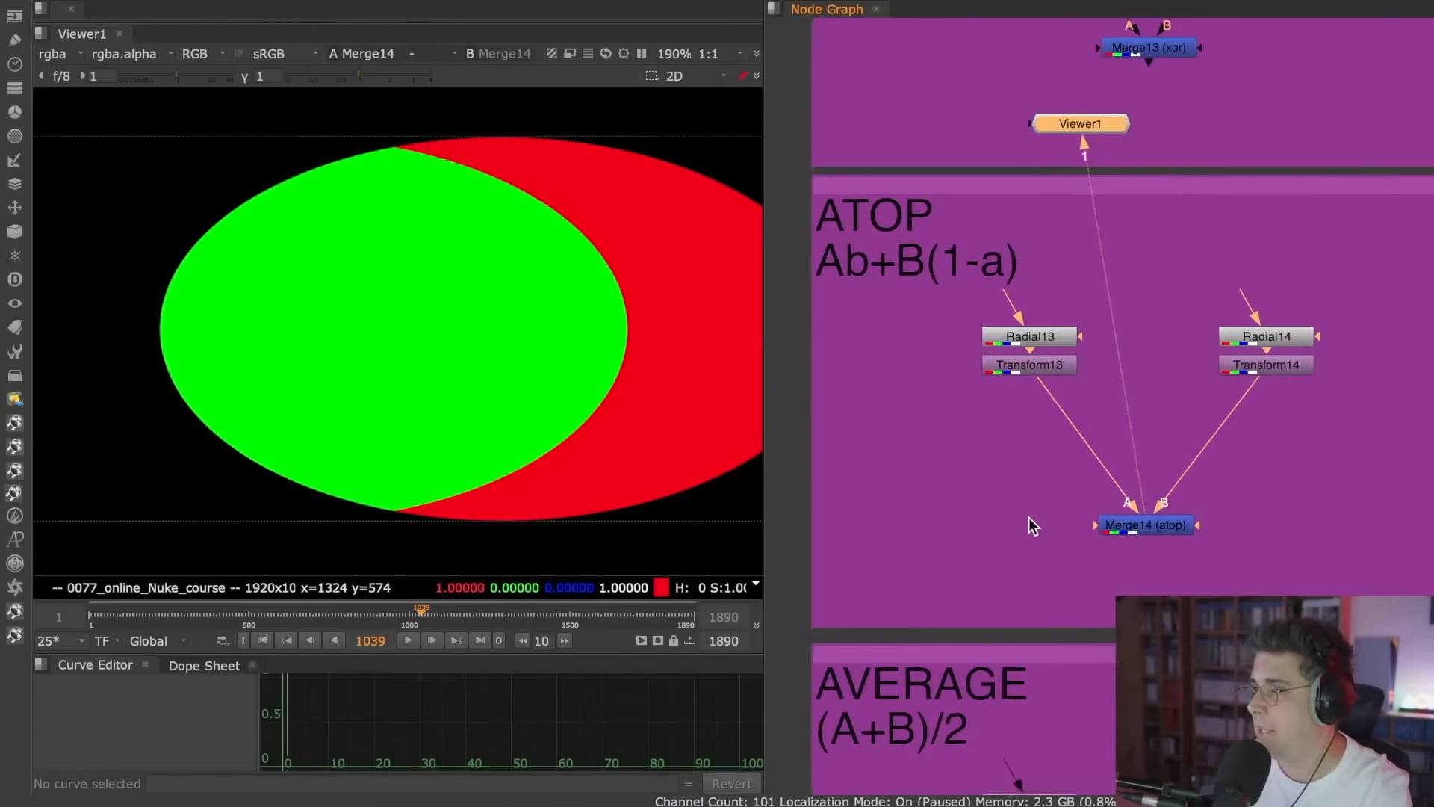
- View Transform16, Transform15 and the Merge15 output in the AVERAGE example to examine the average operation
middle_click_drag(1030, 521, 1066, 249)
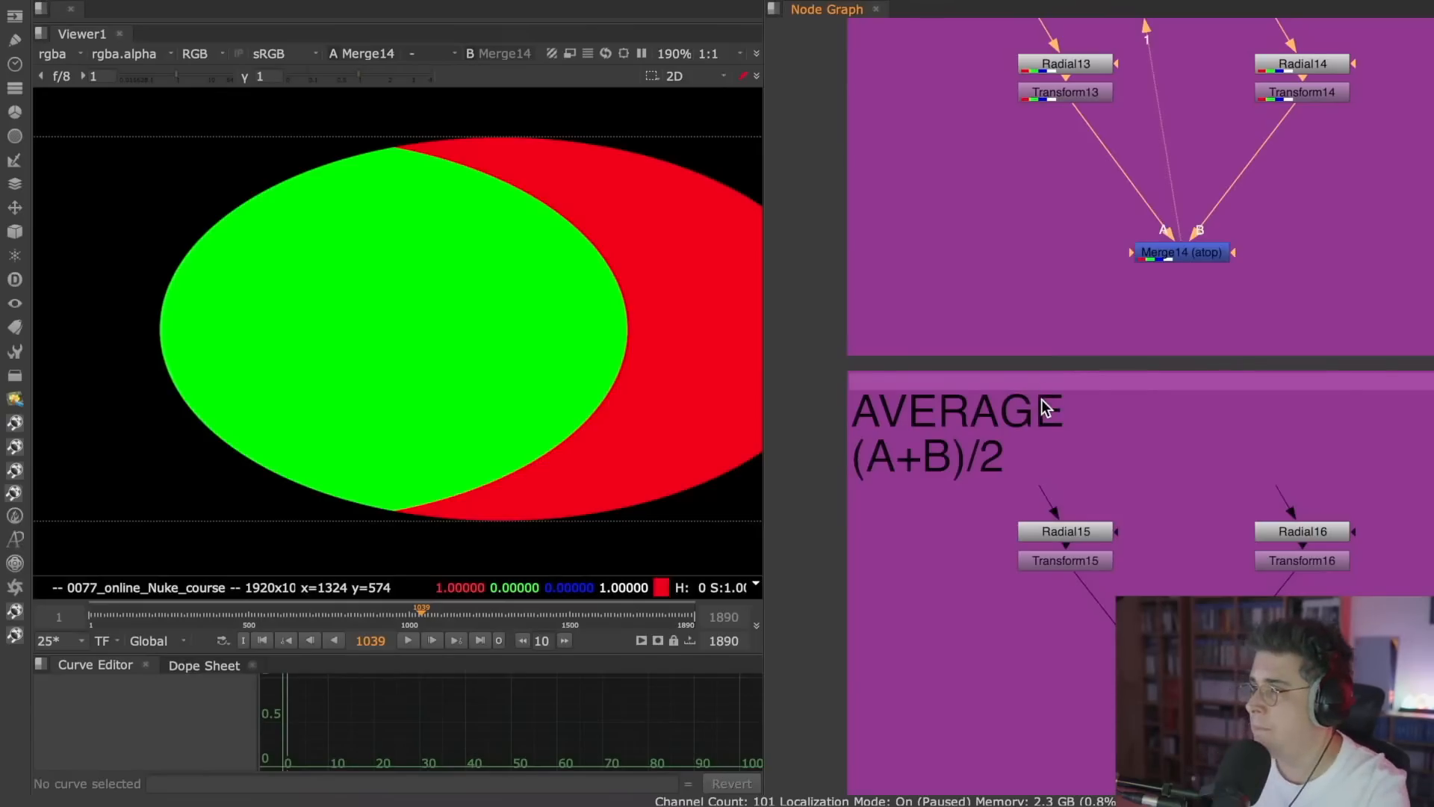
middle_click_drag(1041, 399, 1019, 230)
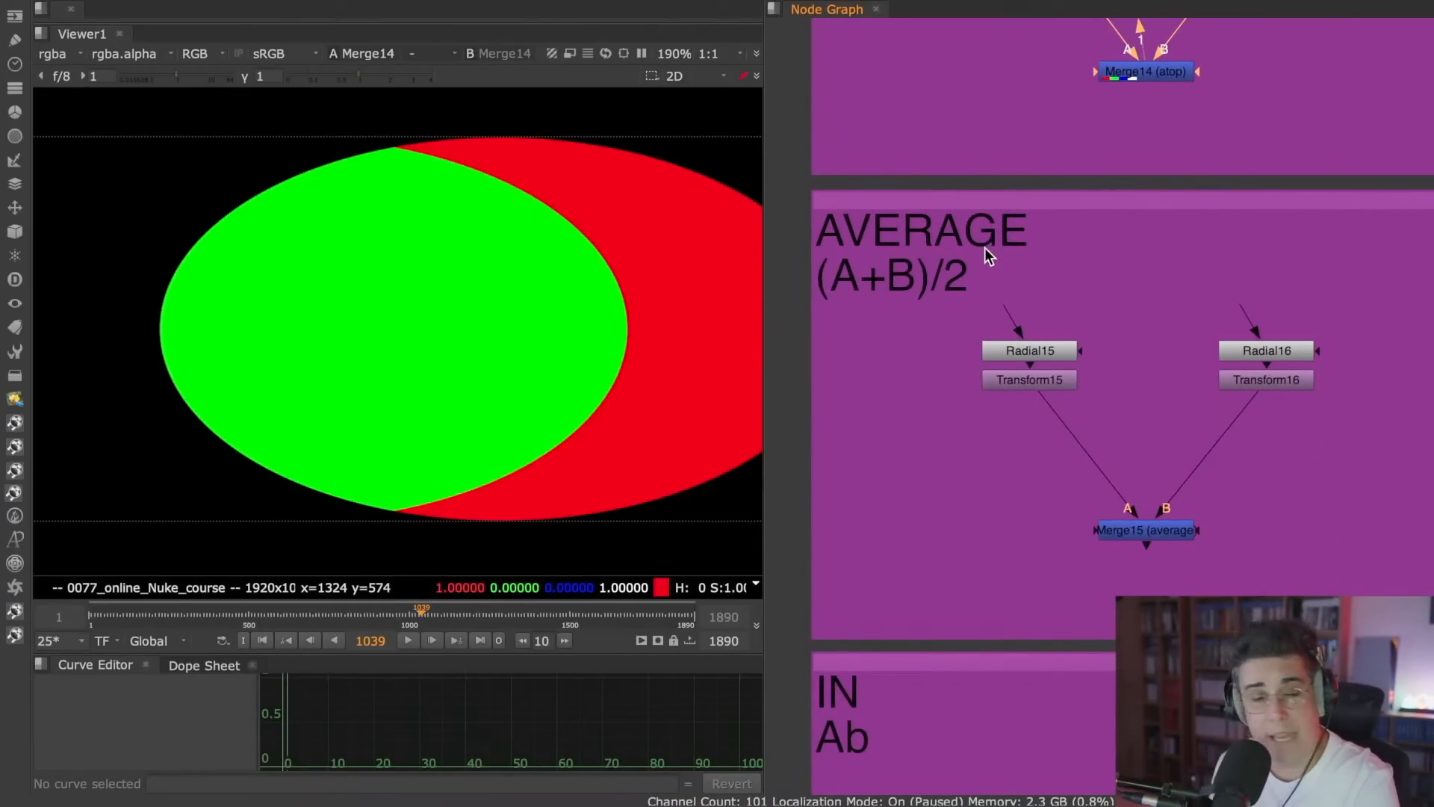
left_click(1270, 379)
key("1")
left_click(1047, 382)
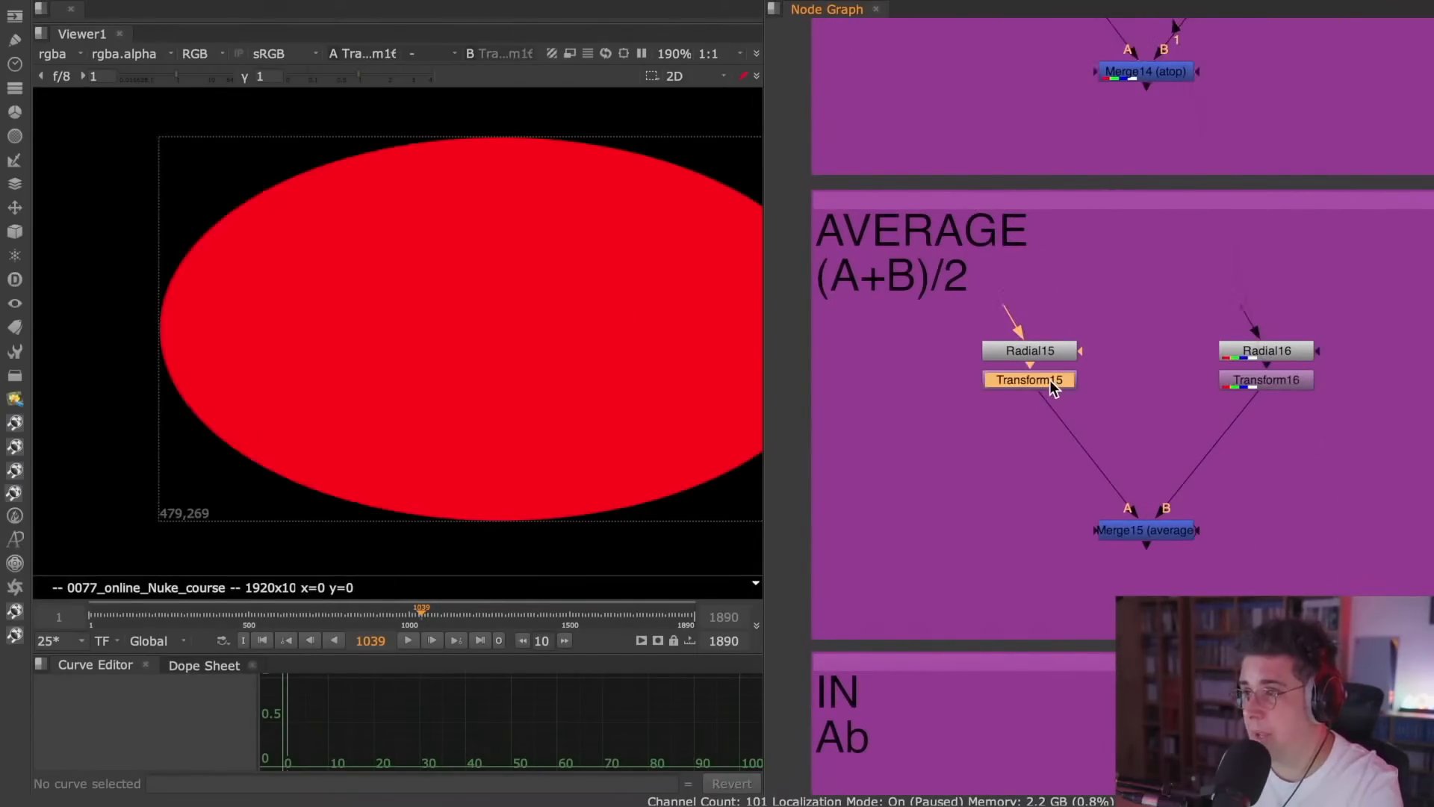
key("1")
left_click(1165, 527)
key("1")
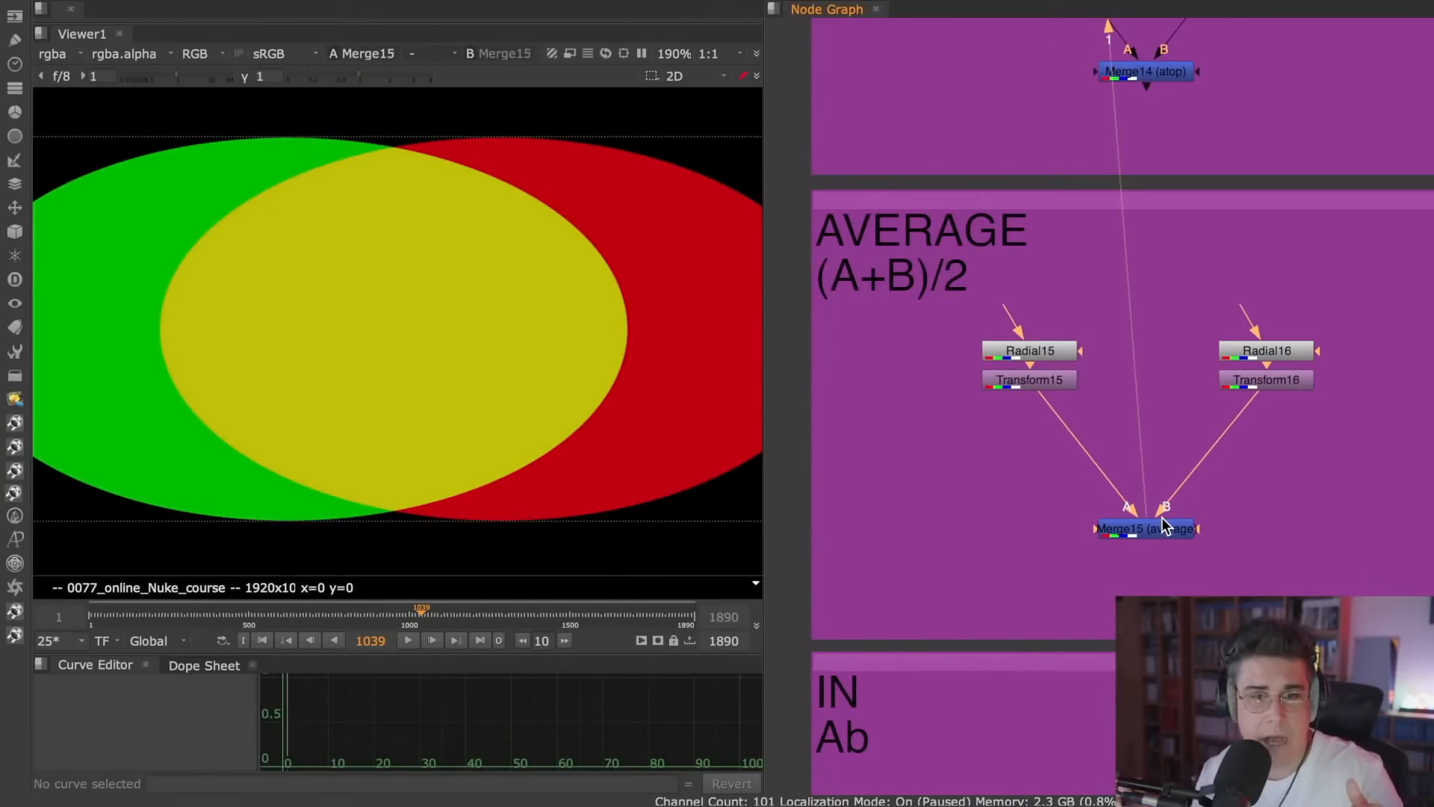
- View Transform18, Transform17 and the Merge16 output in the IN example to examine the in operation
middle_click_drag(1041, 496, 1008, 160)
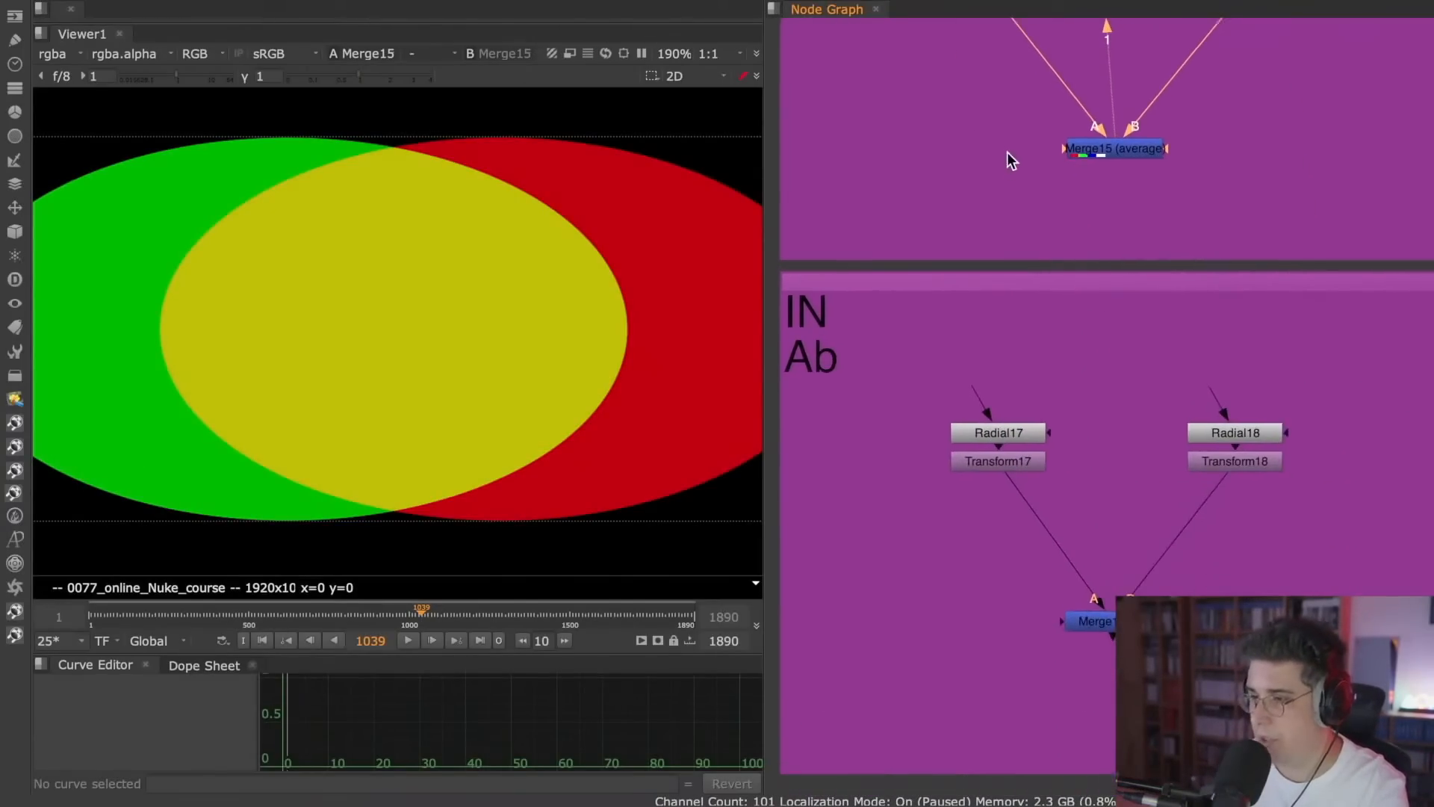
middle_click_drag(1042, 416, 1043, 288)
left_click(1217, 331)
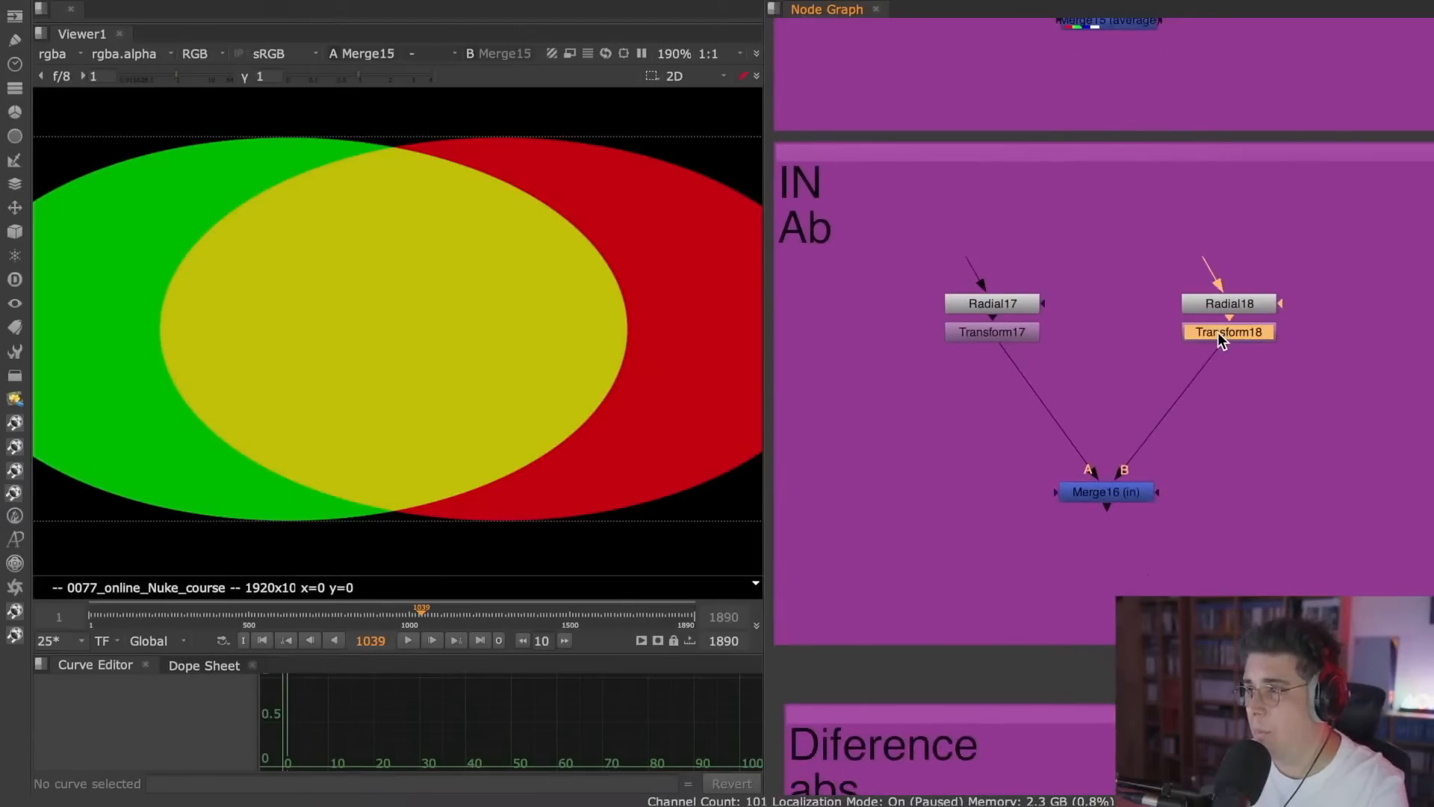
key("1")
left_click(983, 336)
key("1")
left_click(1132, 497)
key("1")
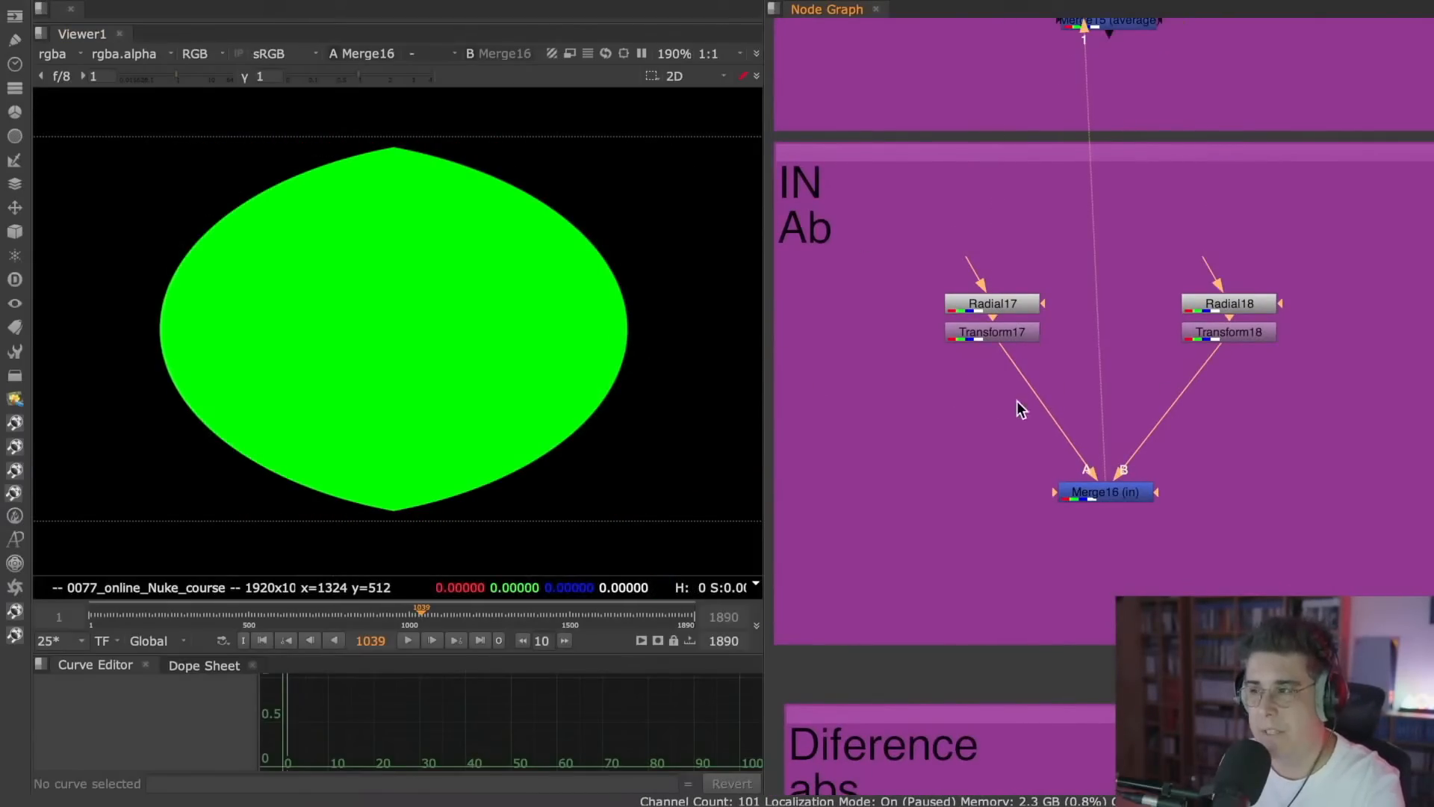
- View Transform25, Transform24 and the Merge28 output in the Difference example to examine the difference operation
scroll(1056, 337, "down", 10)
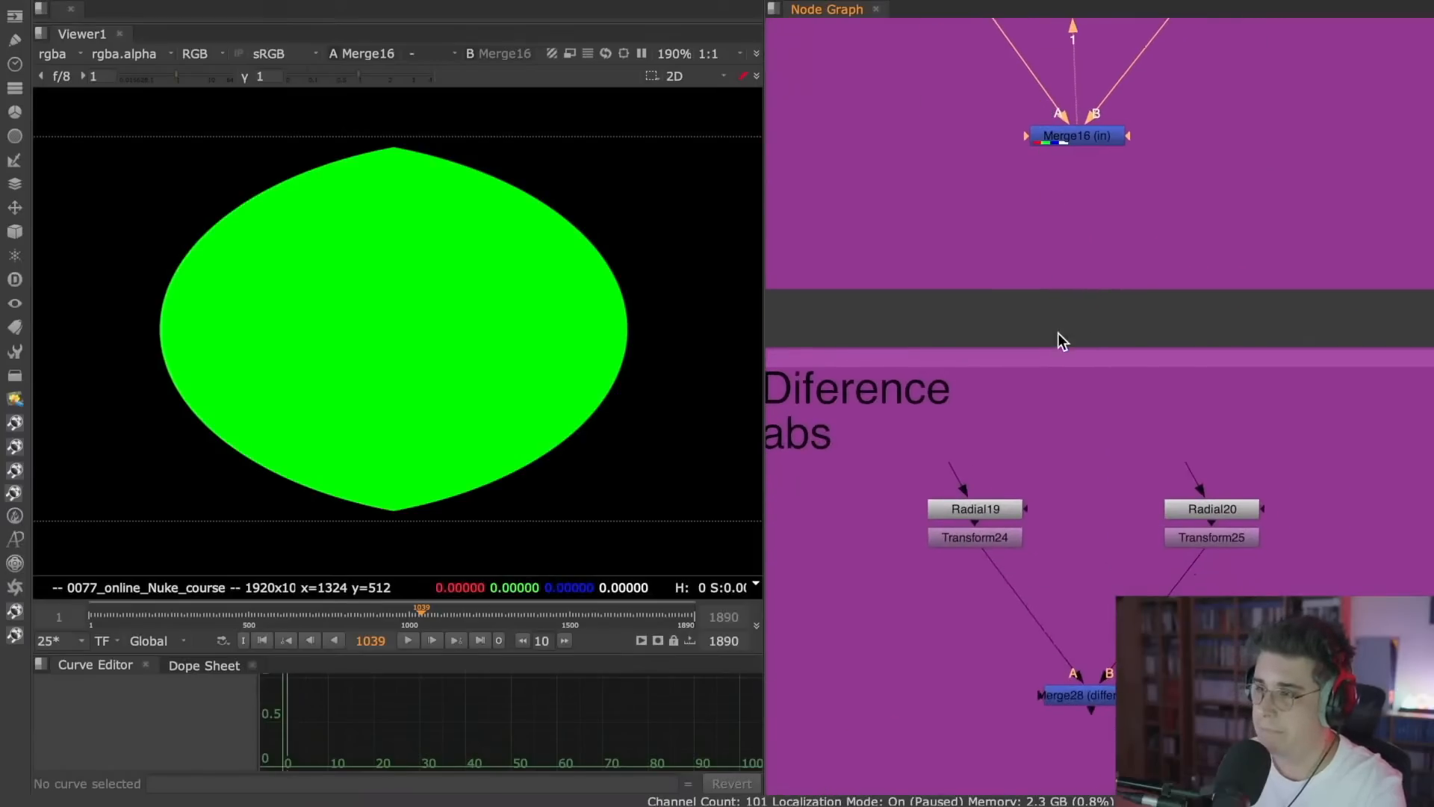
left_click(1241, 379)
key("1")
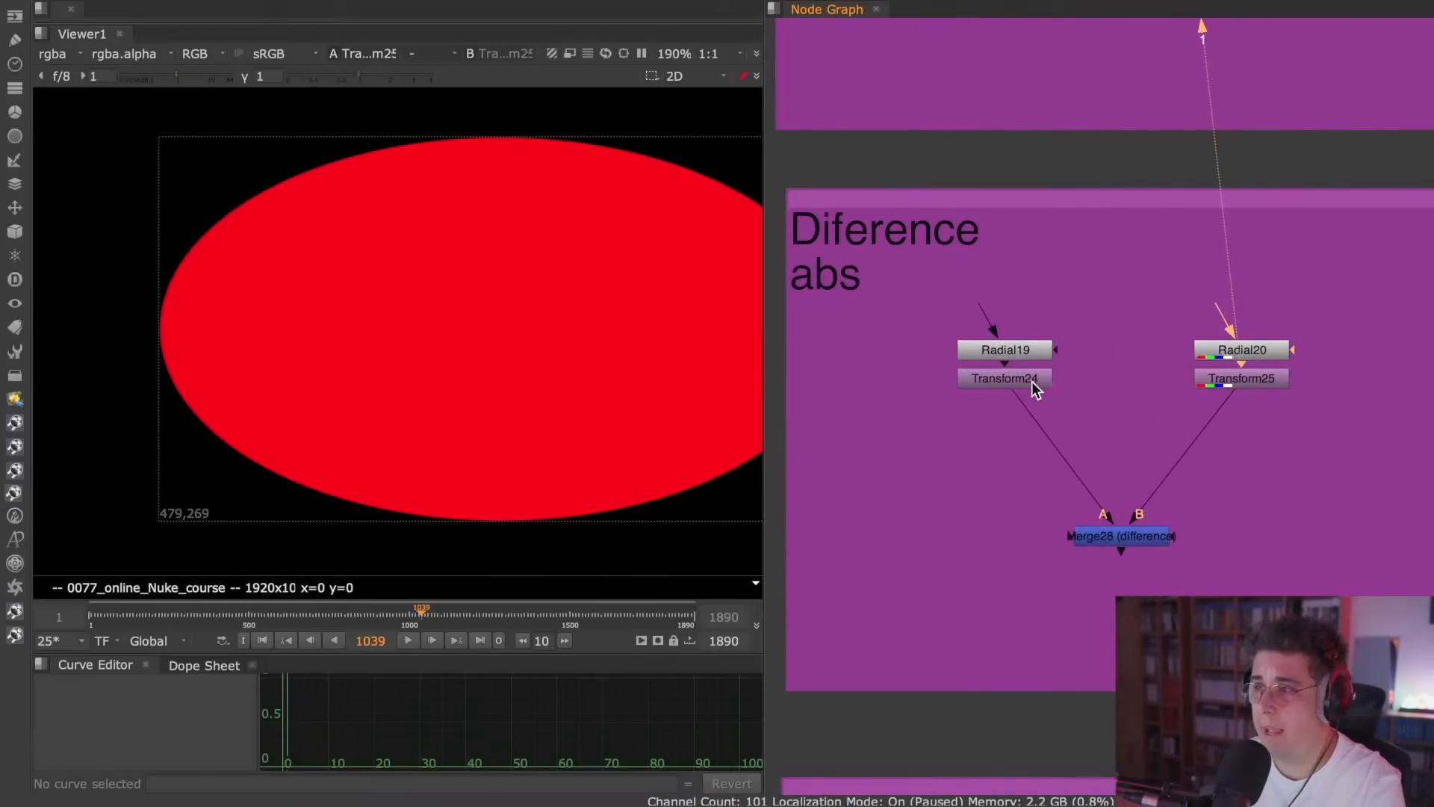
left_click(1032, 381)
key("1")
left_click(1148, 536)
key("1")
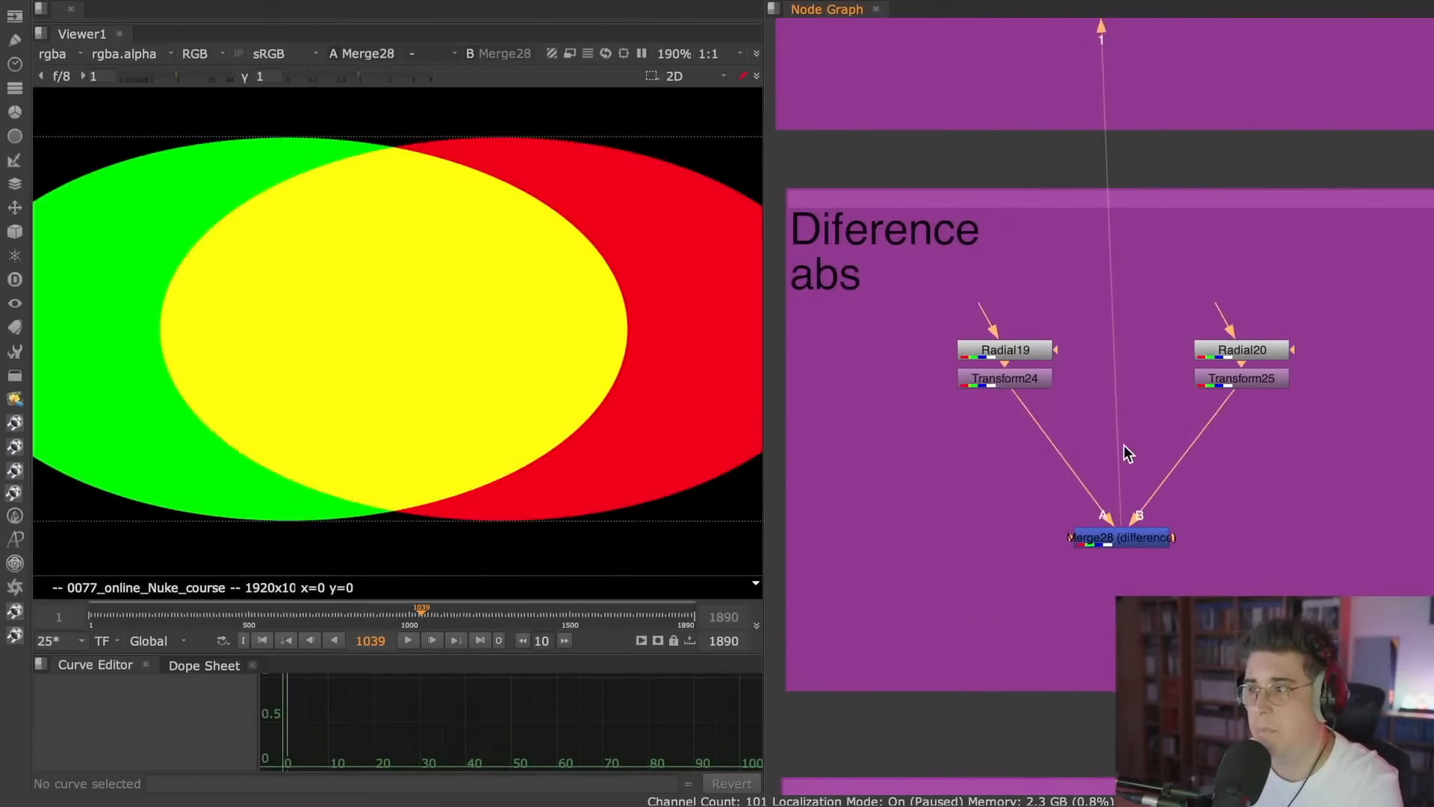
- View Transform28, Transform27 and the Merge30 output in the Multiply example to examine the multiply operation
middle_click_drag(1123, 445, 1076, 105)
middle_click_drag(1112, 474, 1155, 197)
left_click(1213, 330)
key("1")
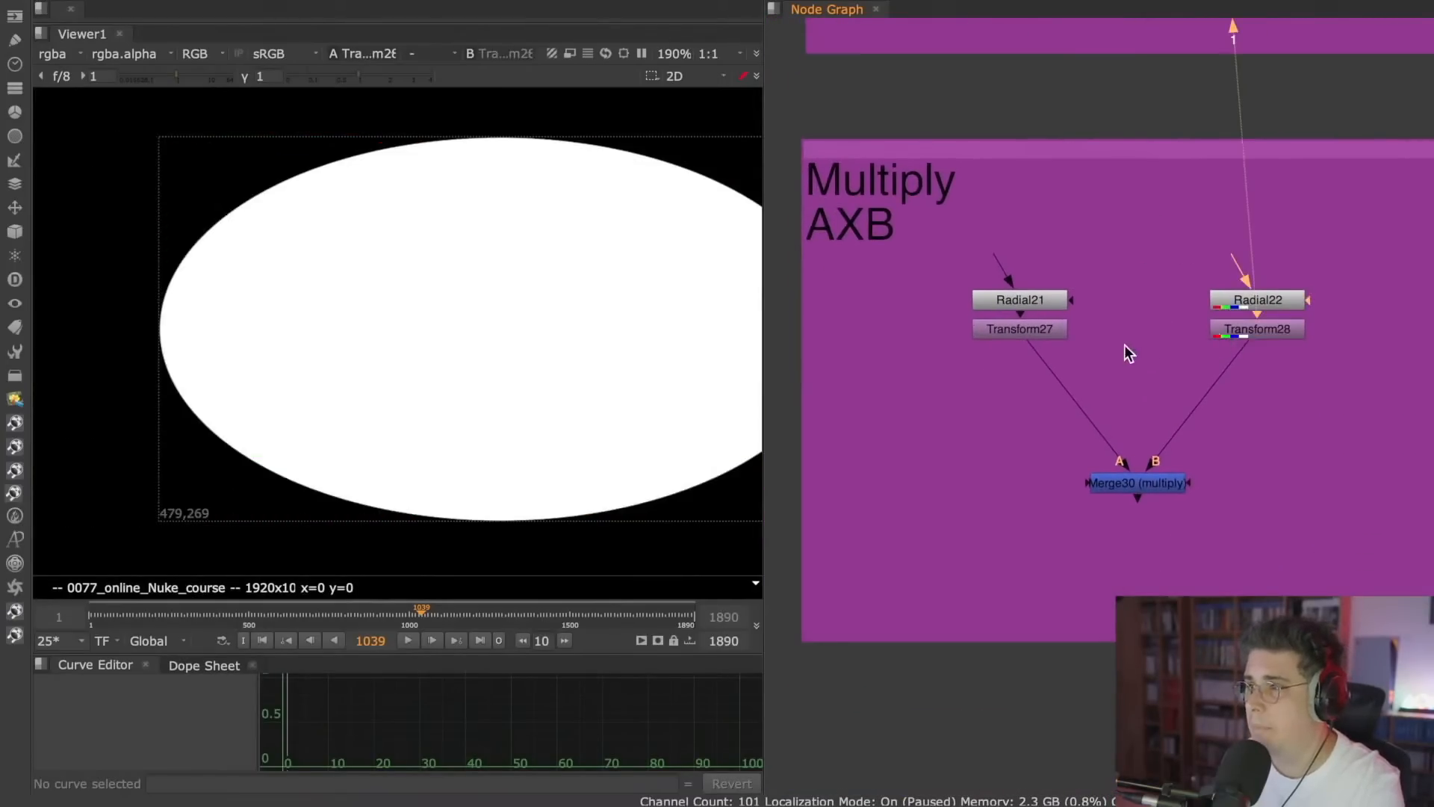
left_click(1029, 329)
key("1")
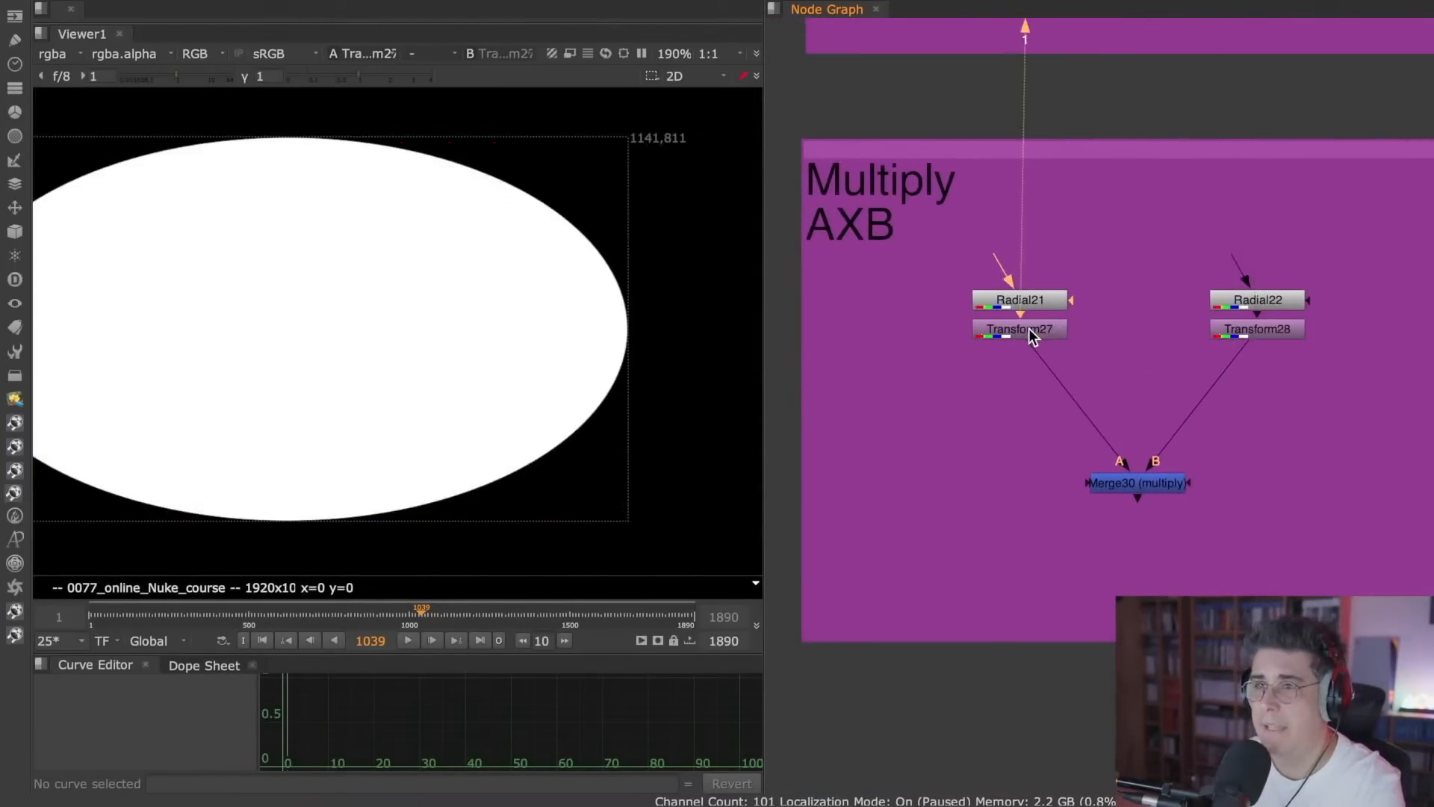
left_click(1127, 479)
key("1")
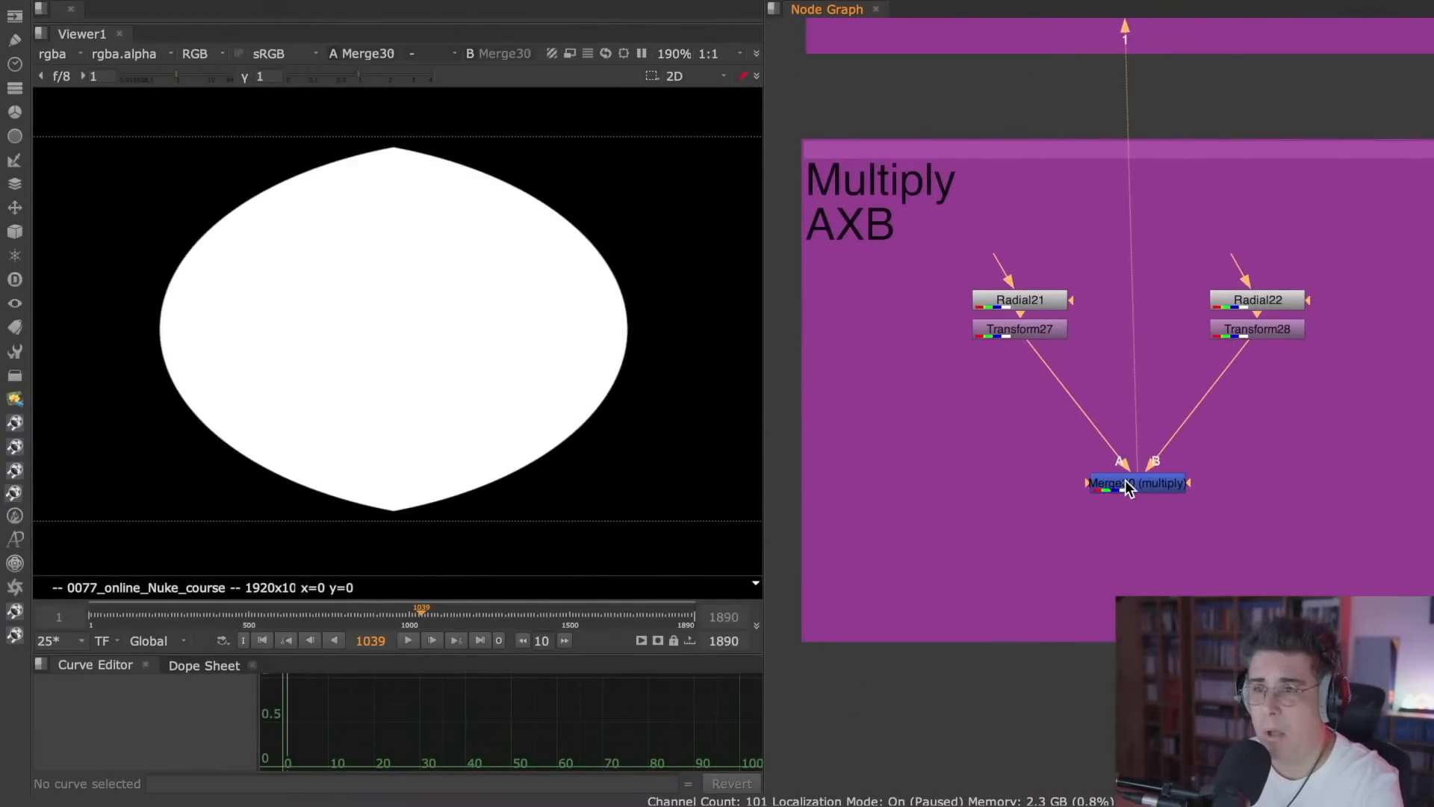
- View the set render Read32, the princess render Read31 and their Merge17 over result in BackdropNode1
middle_click_drag(1098, 324, 973, 396, "alt")
mouse_move(1112, 250)
middle_mouse_down()
mouse_move(1066, 582)
mouse_move(1091, 575)
mouse_move(1045, 561)
mouse_move(1068, 315)
middle_mouse_up()
mouse_move(988, 336)
middle_mouse_down("alt")
mouse_move(1068, 295)
mouse_move(1011, 331)
mouse_move(1045, 311)
mouse_move(915, 311)
mouse_move(863, 331)
middle_mouse_up("alt")
left_click(1221, 226)
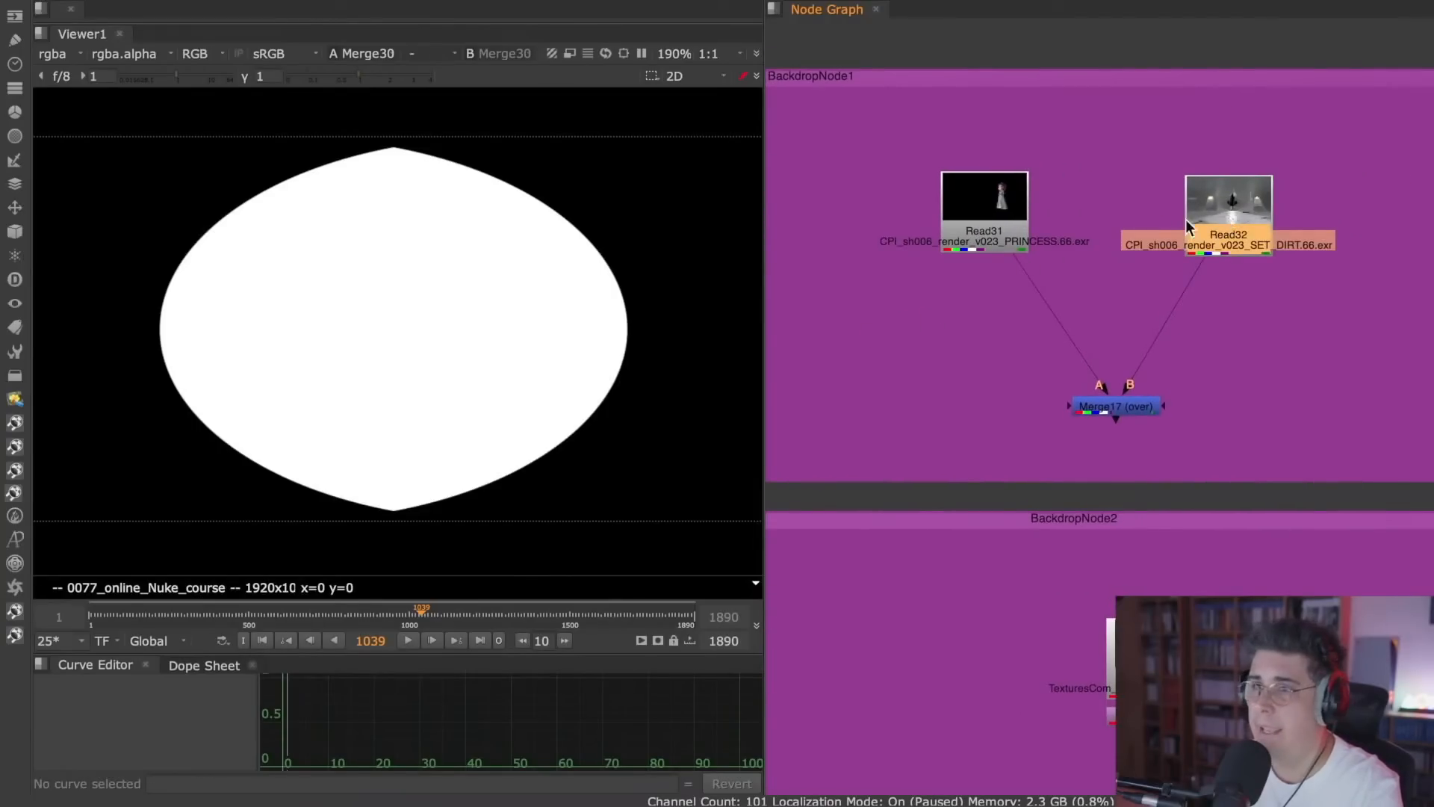
key("1")
scroll(481, 294, "down", 5)
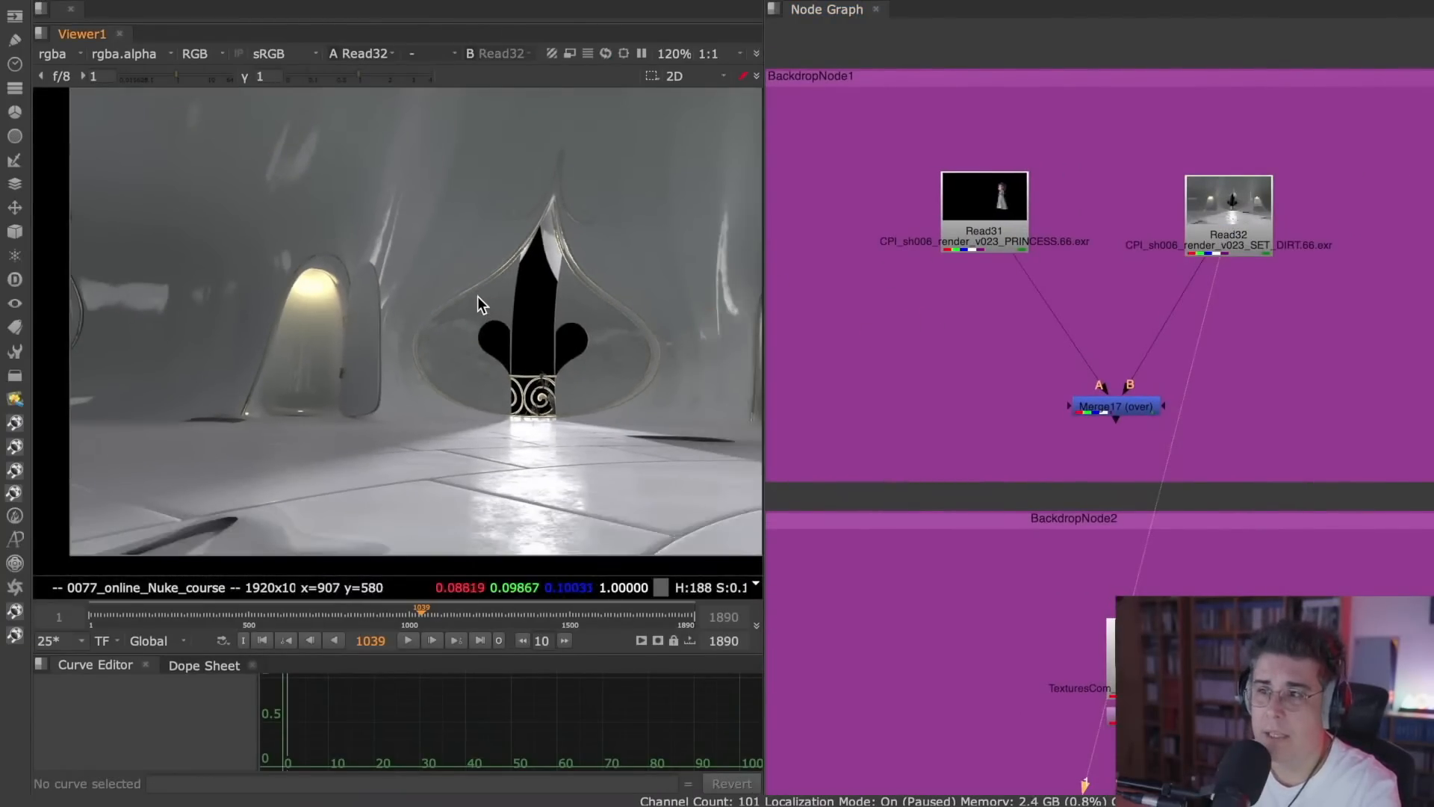
key("f")
scroll(509, 299, "up", 2)
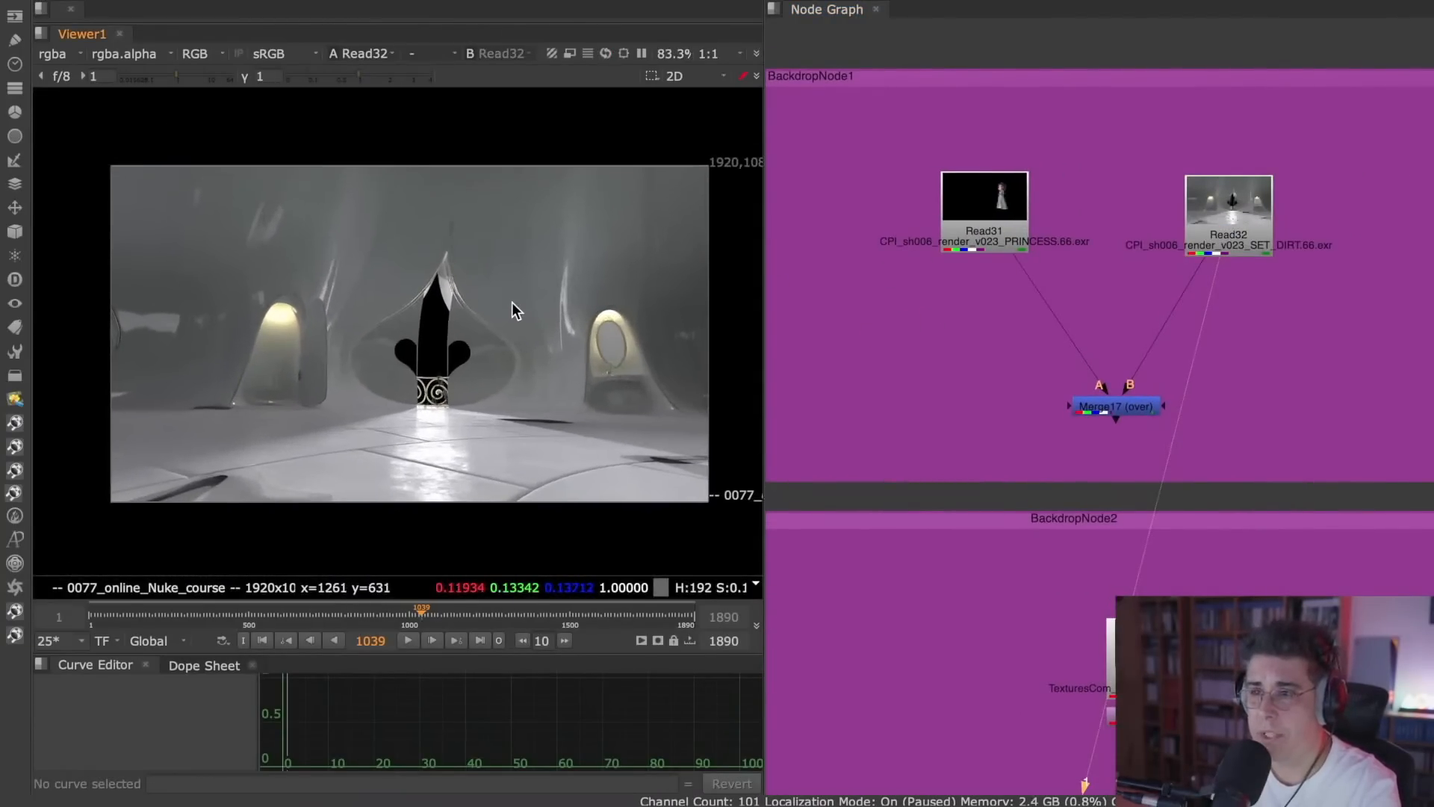
left_click(1000, 208)
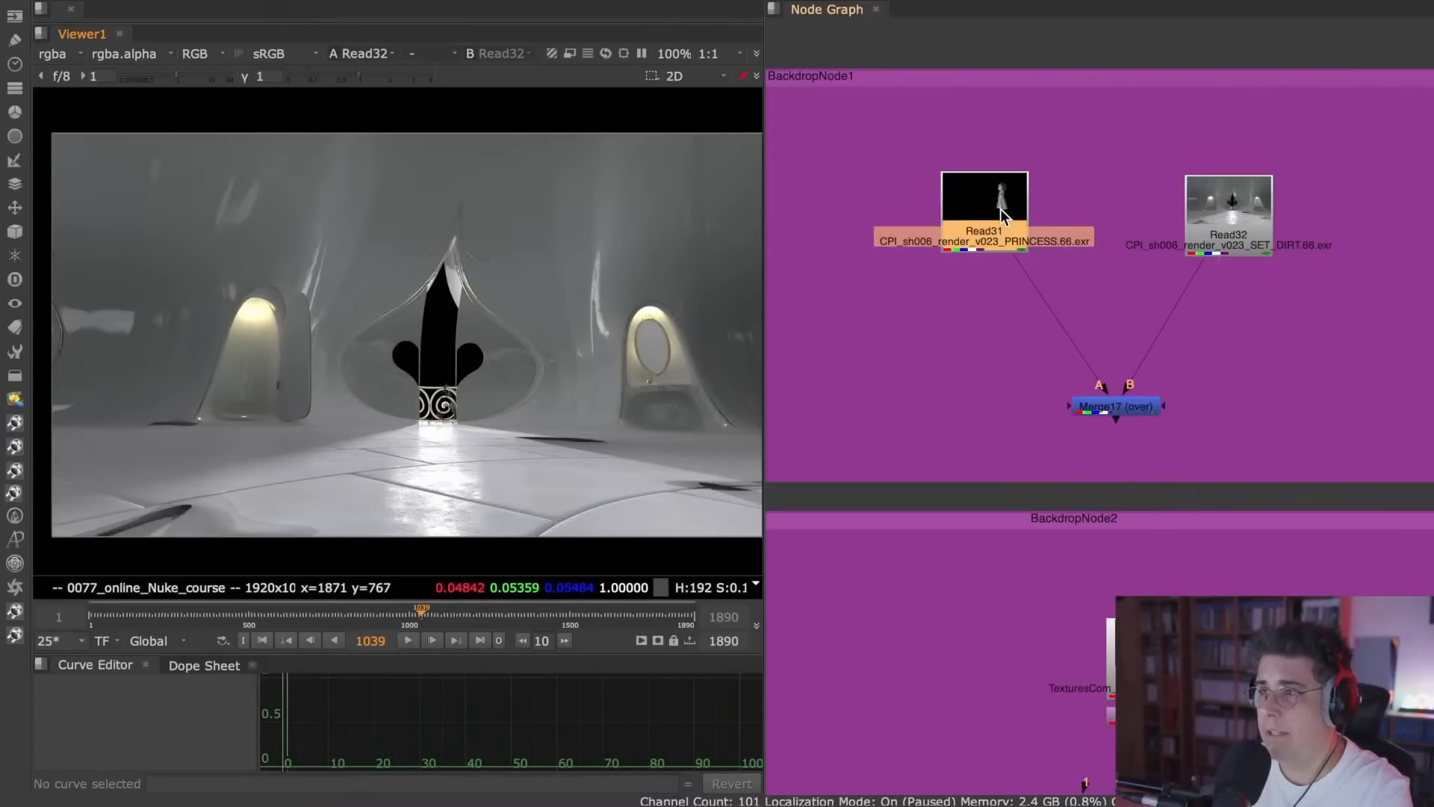
key("1")
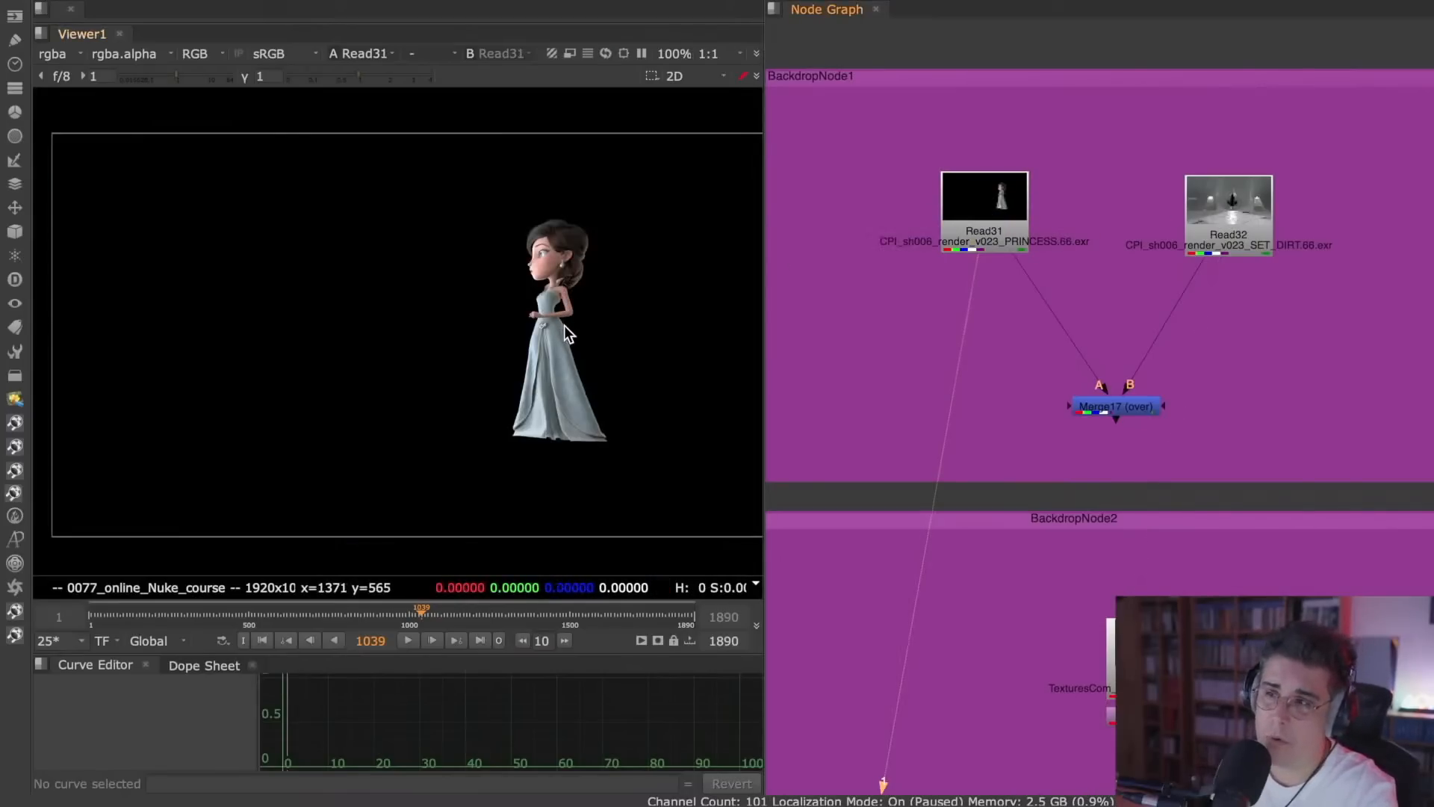
left_click(1145, 410)
key("1")
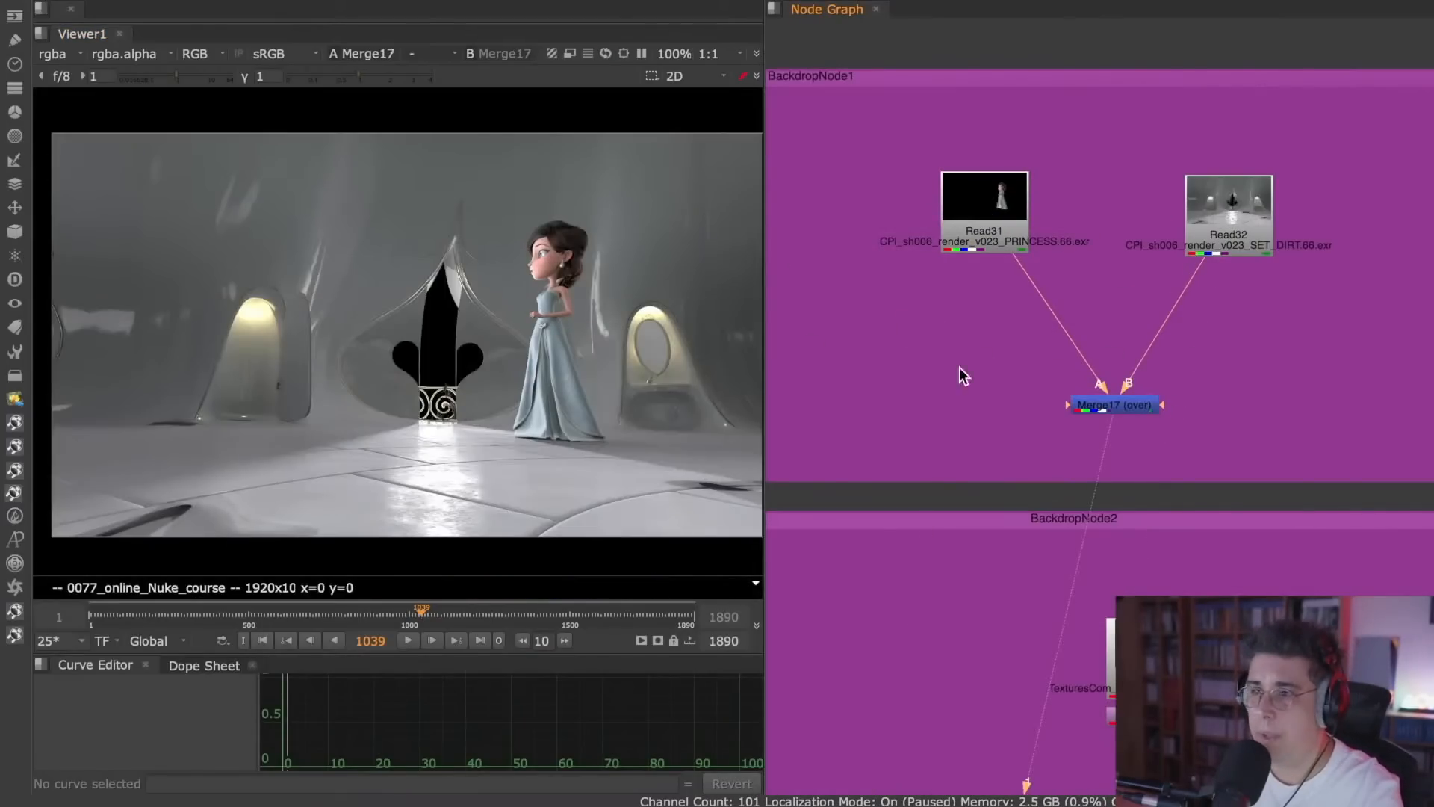
- Compare Read32 and Read31 with the Merge17 output once more to examine the over operation on real renders
left_click(1201, 208)
key("1")
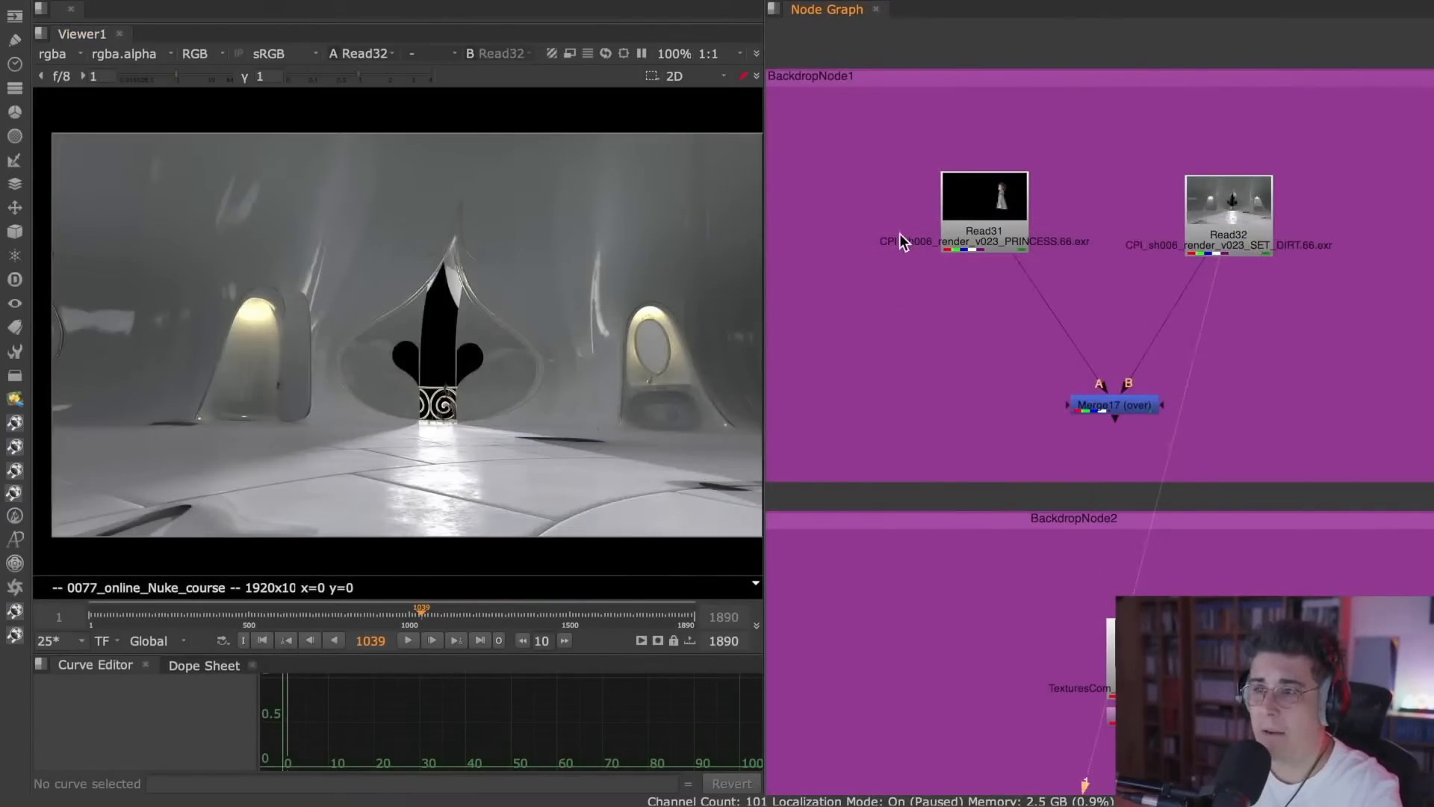
left_click(975, 215)
key("1")
left_click(1128, 409)
key("1")
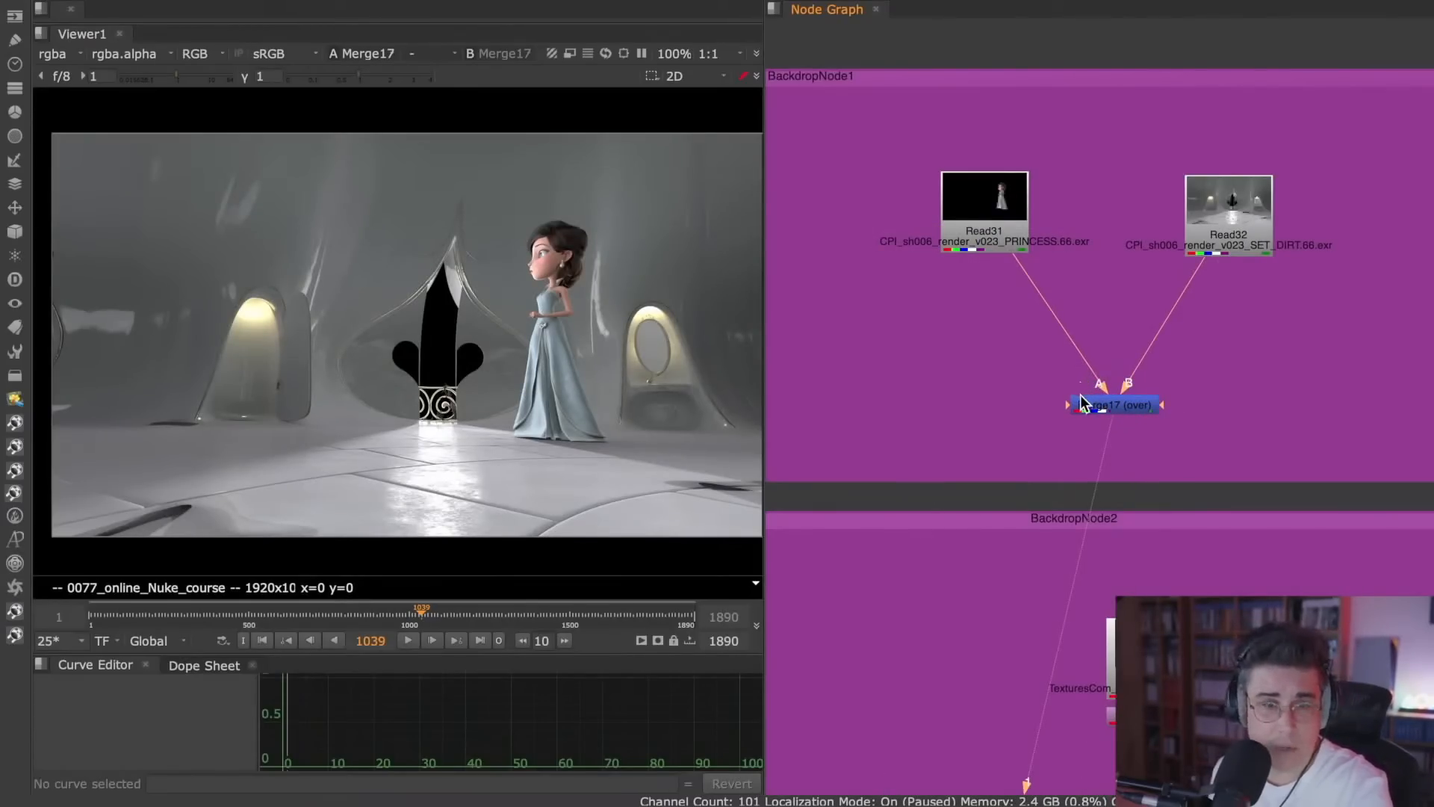
- View Crop1 in BackdropNode2 to examine the grunge texture merged atop the defocused matte painting
middle_click_drag(1159, 467, 990, 169)
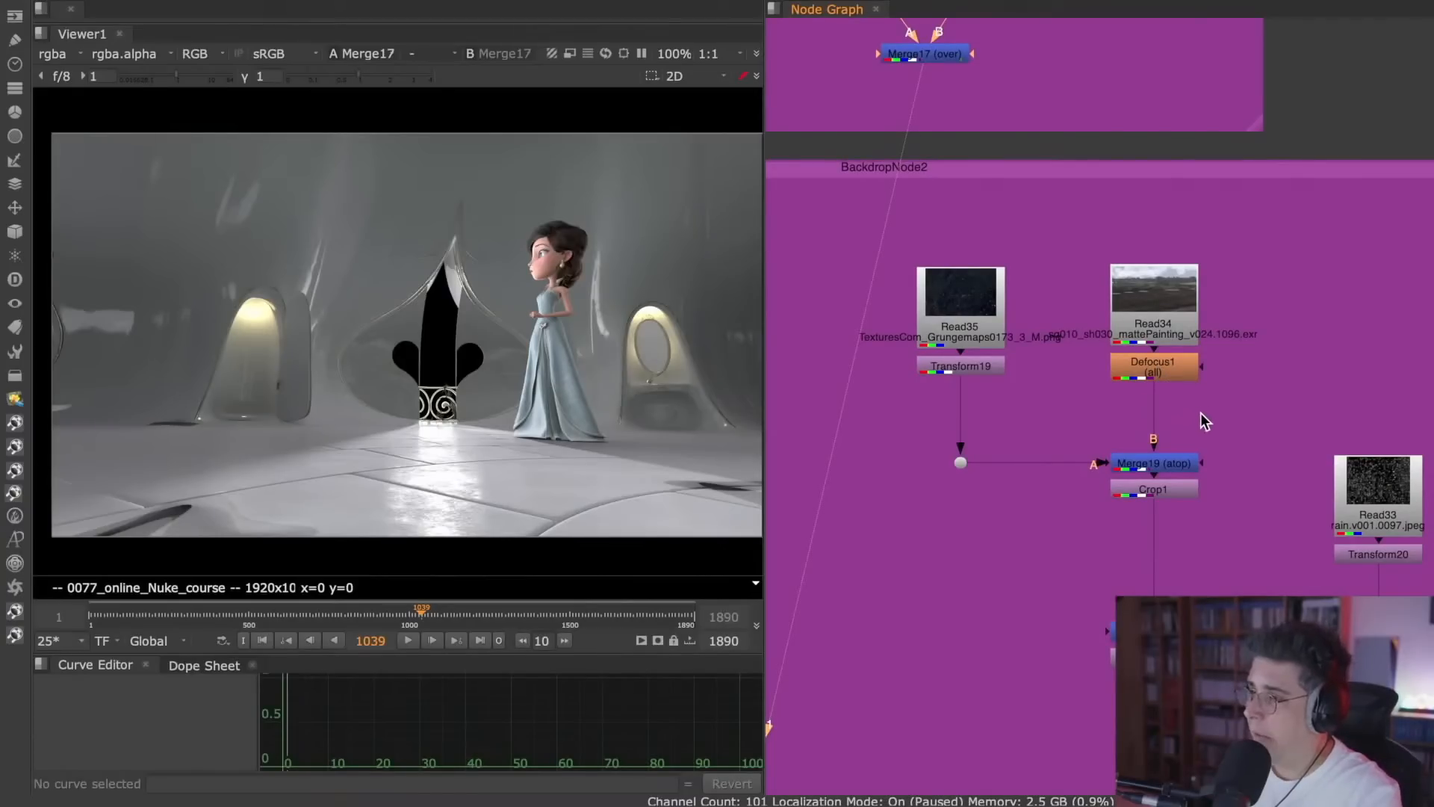
middle_click_drag(1199, 412, 1159, 294)
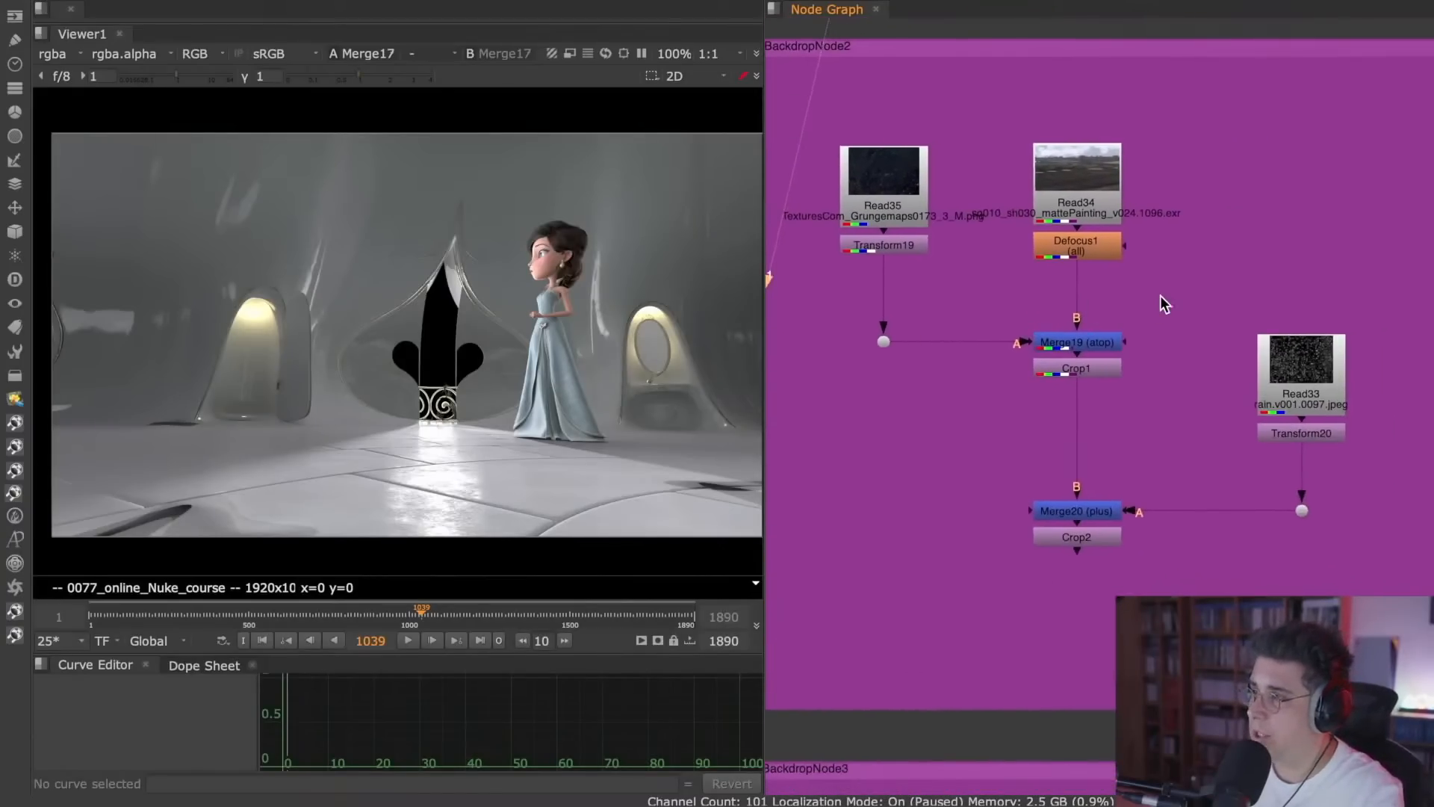
left_click(1091, 537)
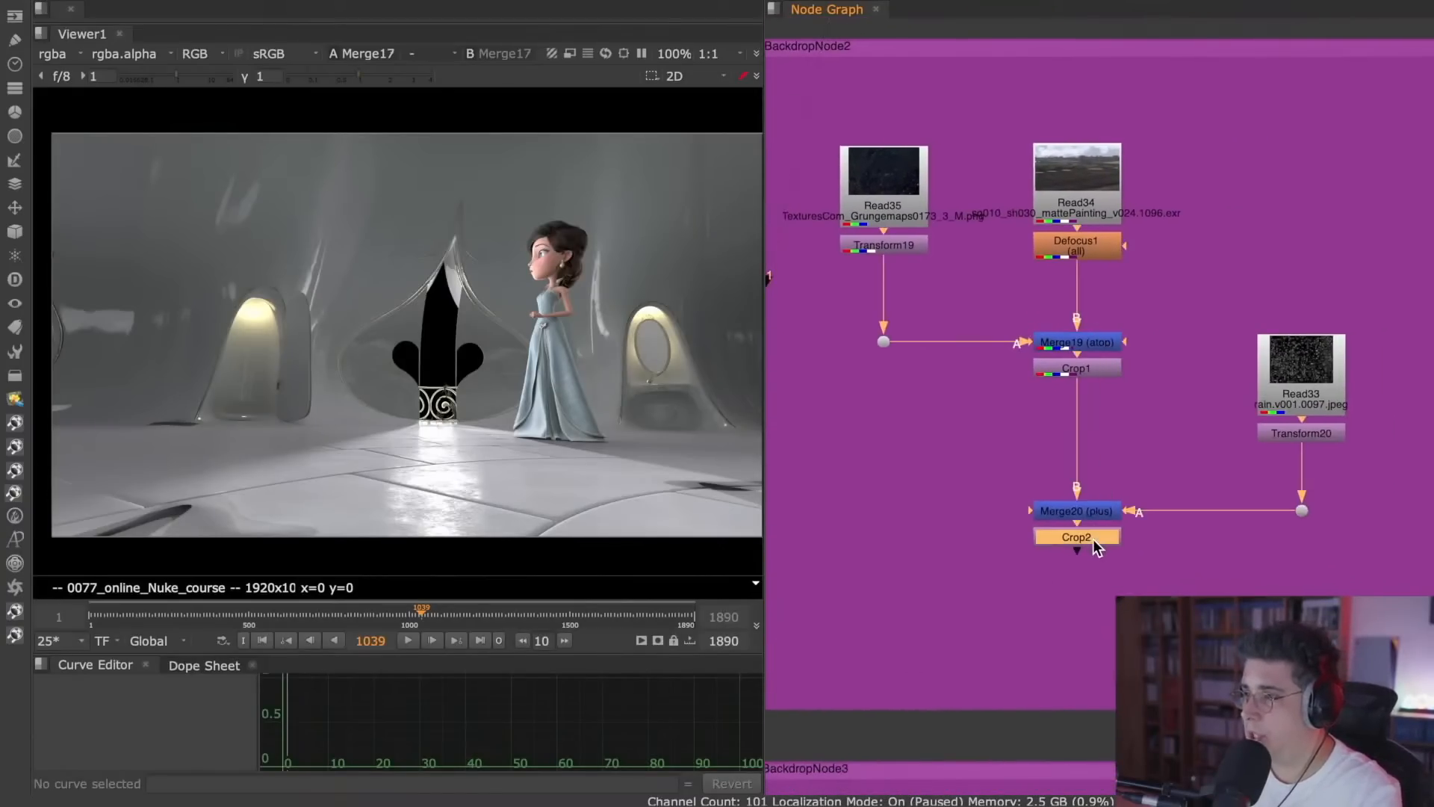
left_click(1108, 371)
key("1")
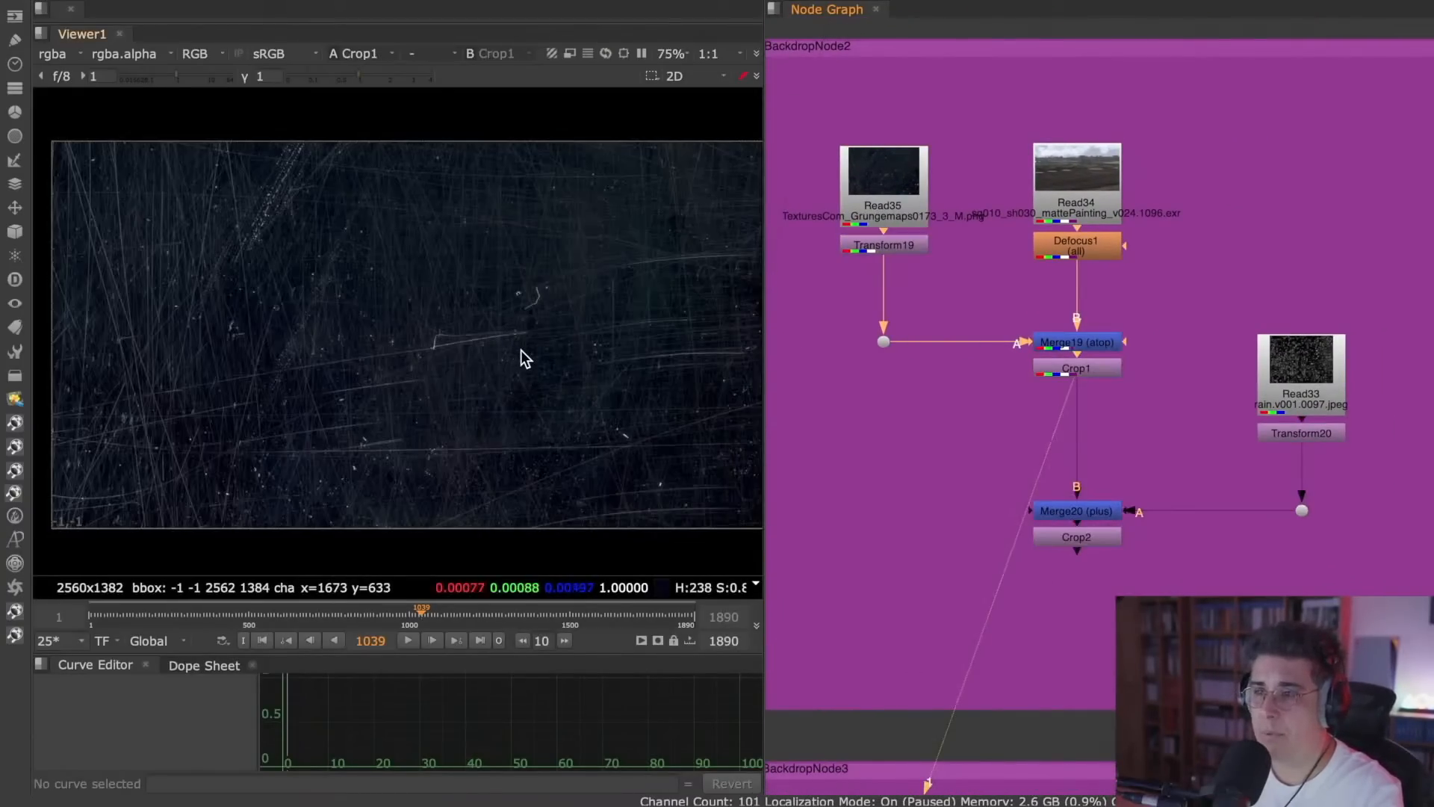
- View the rain layer at Transform20, the Merge20 plus output and Crop2, and briefly play back the cropped result
left_click(1283, 431)
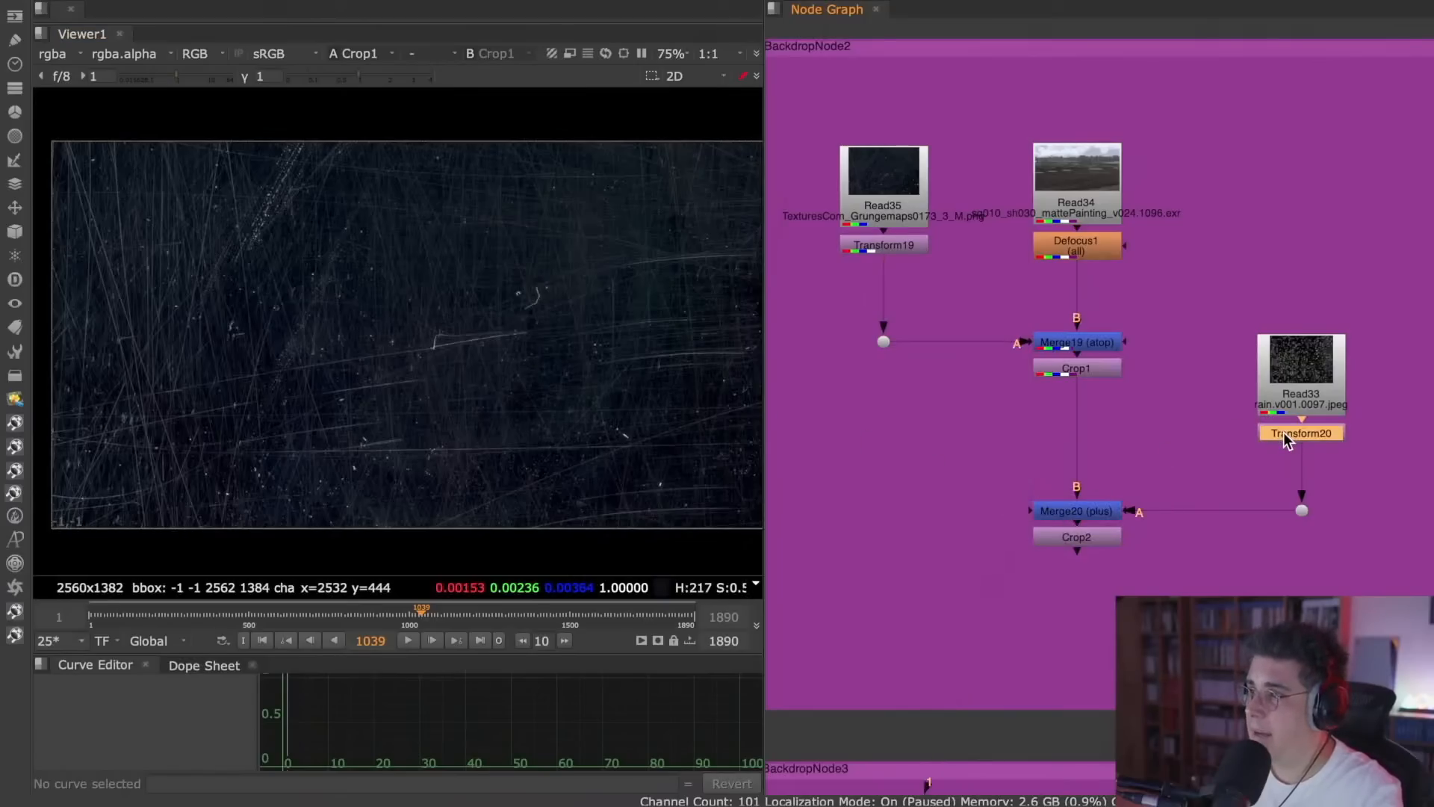
key("1")
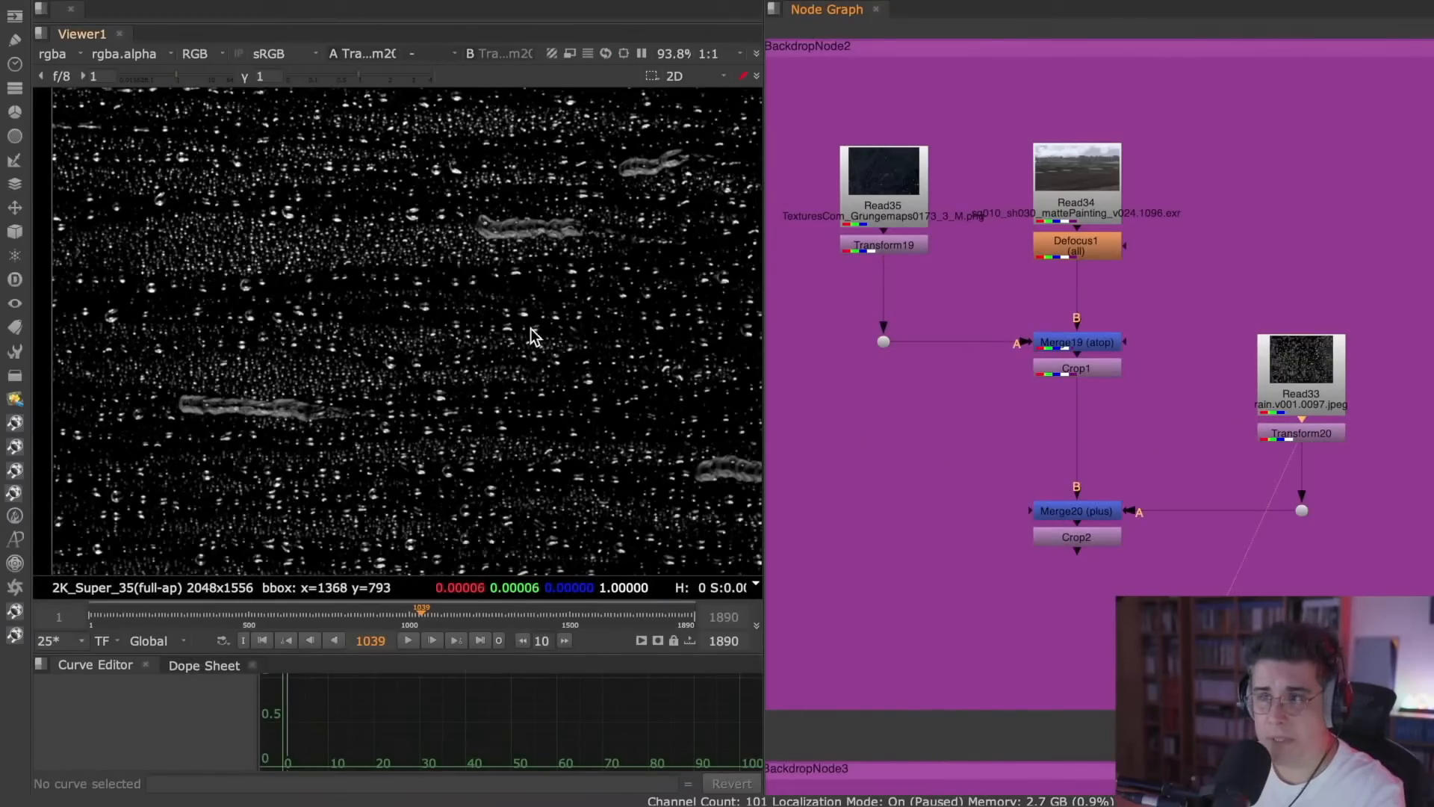
left_click(1105, 511)
key("1")
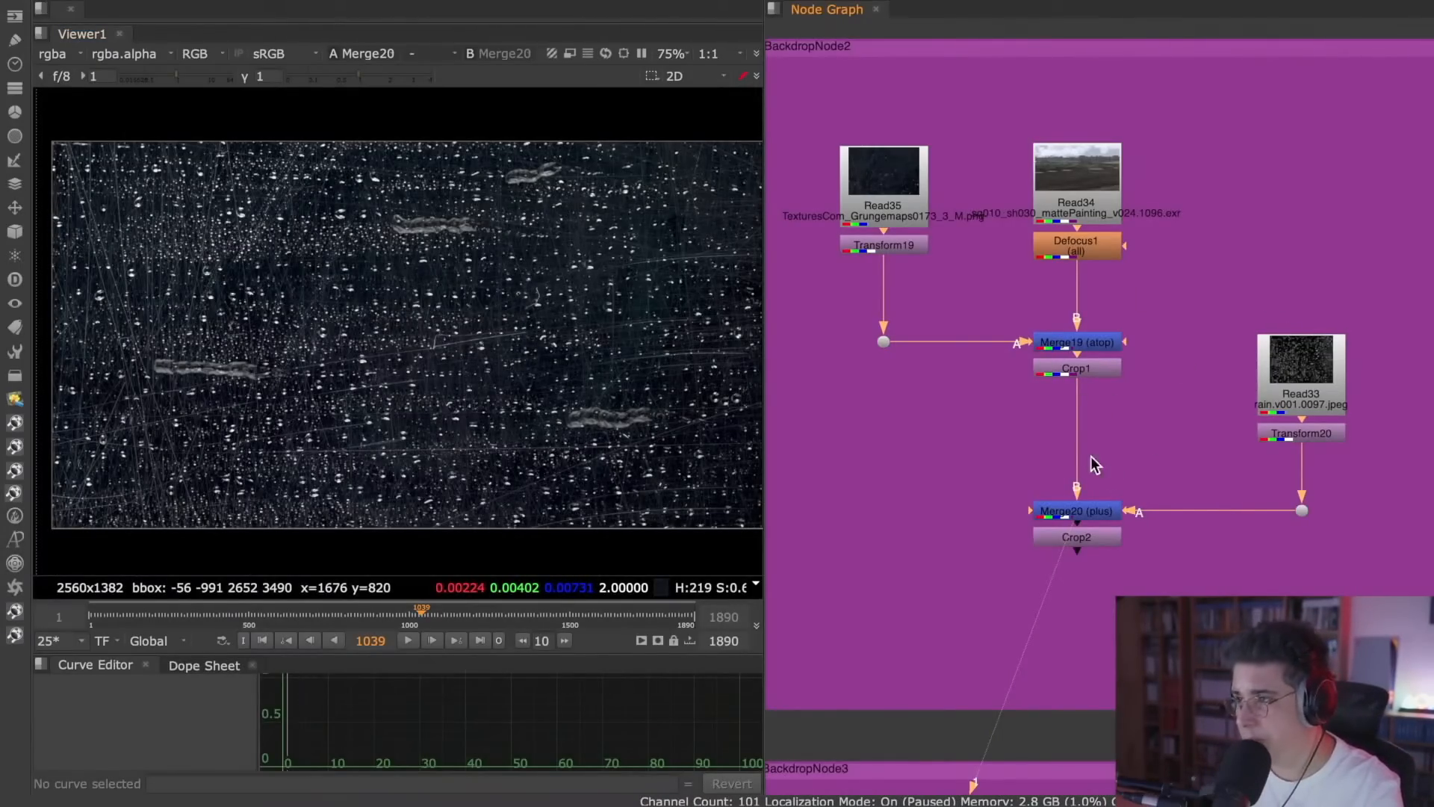
left_click(1100, 536)
key("1")
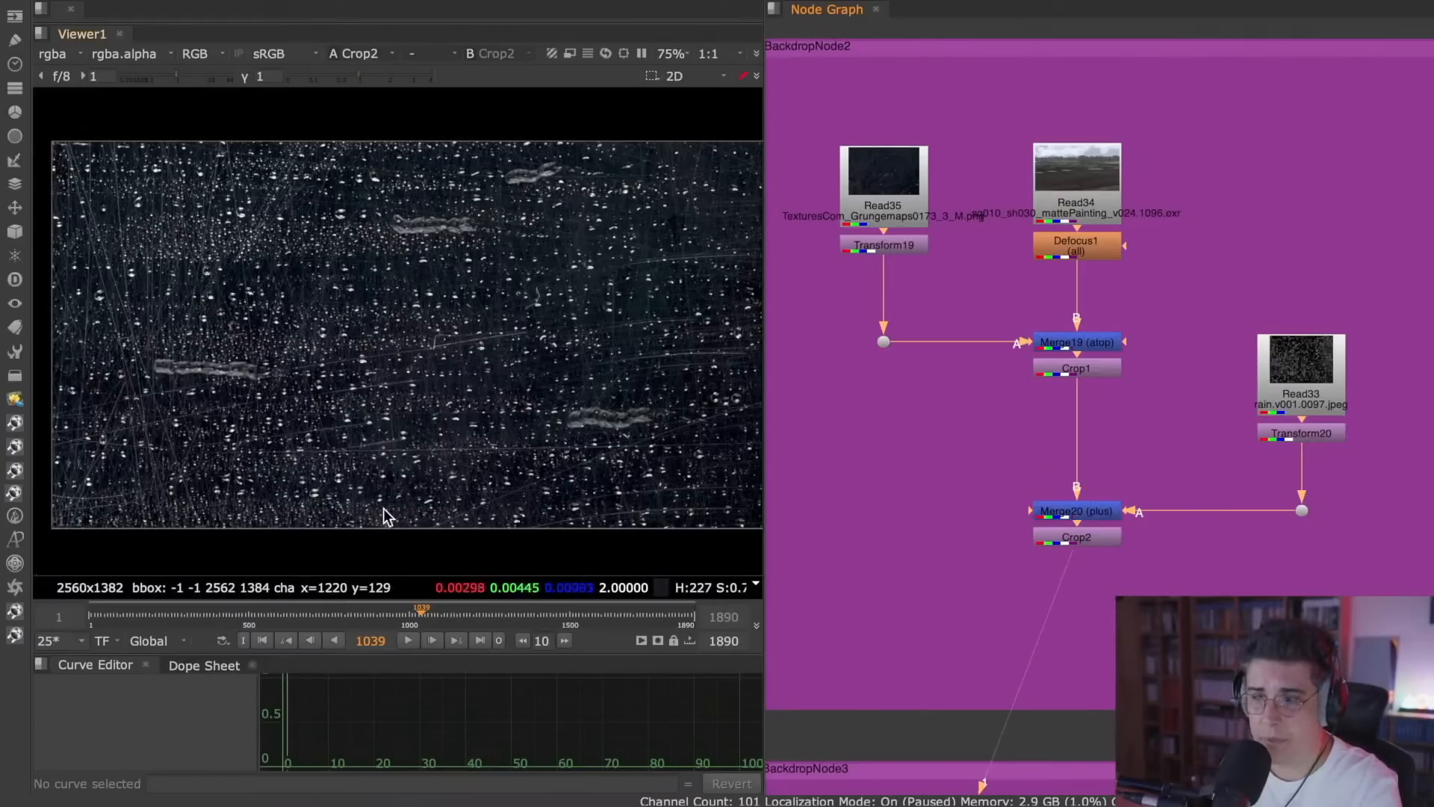
left_click(406, 638)
left_click(404, 638)
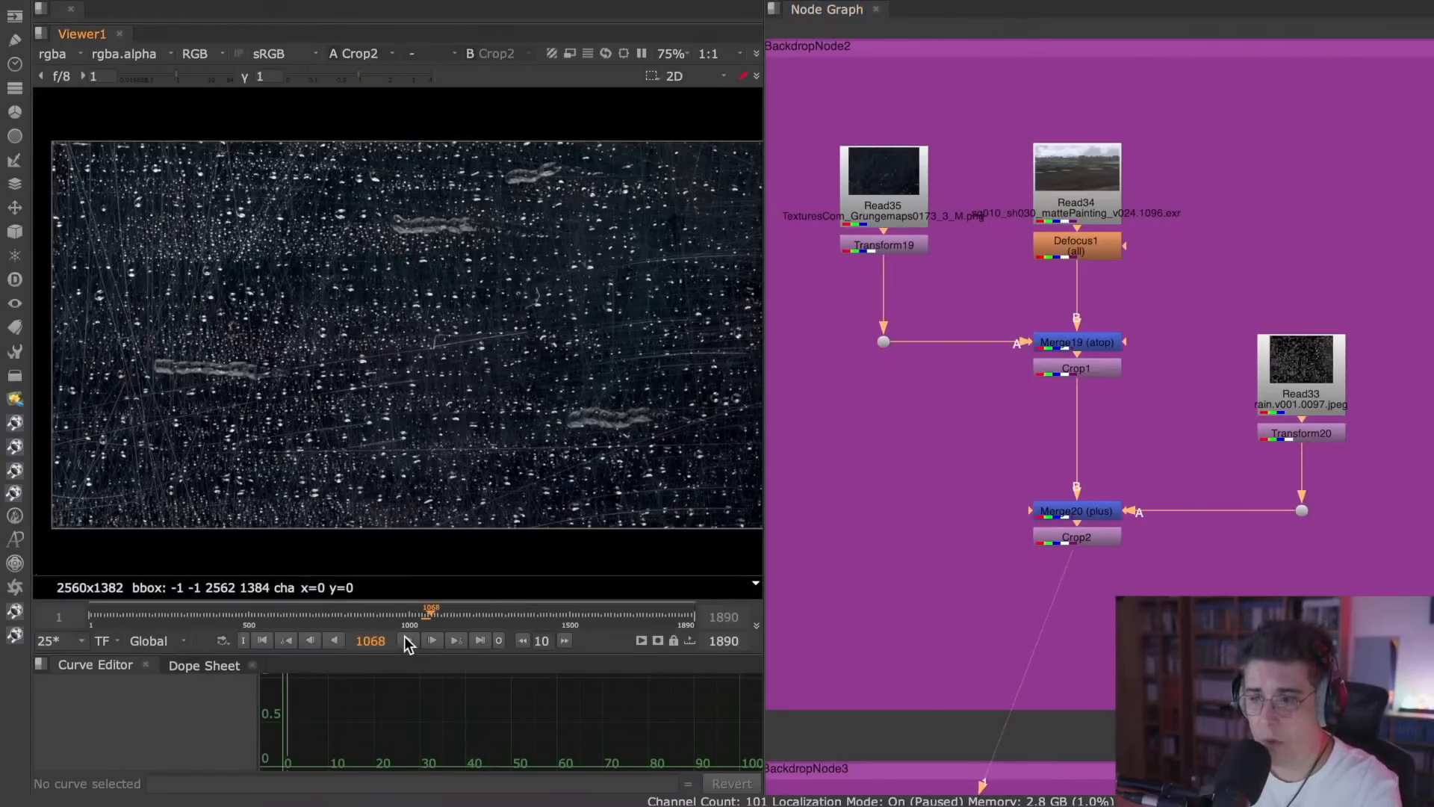
- View the cockpit render Read38 and the helmeted character render Read37 in BackdropNode3
middle_click_drag(1020, 465, 1129, 221)
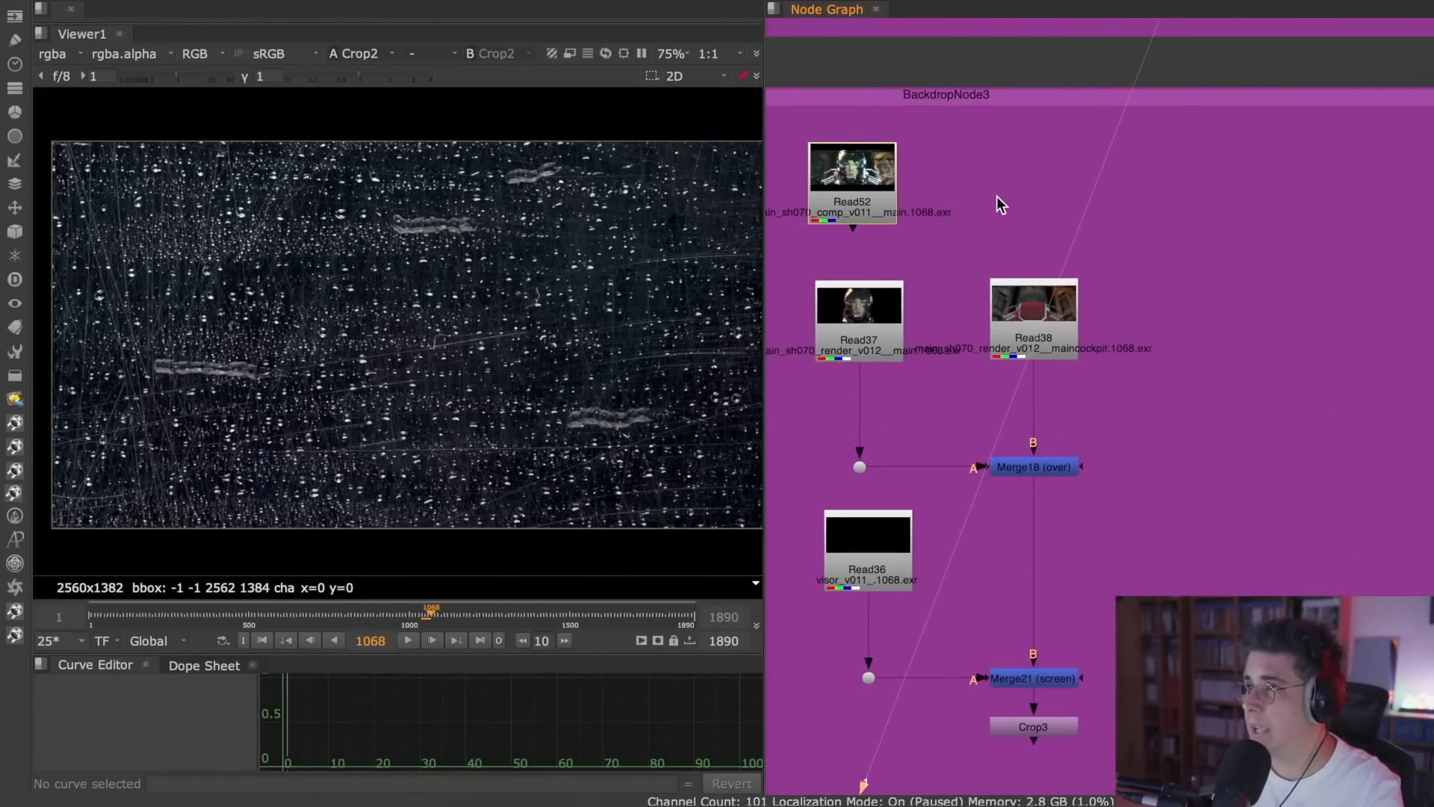
middle_click_drag(1001, 206, 1063, 173)
middle_click_drag(1069, 242, 1079, 194)
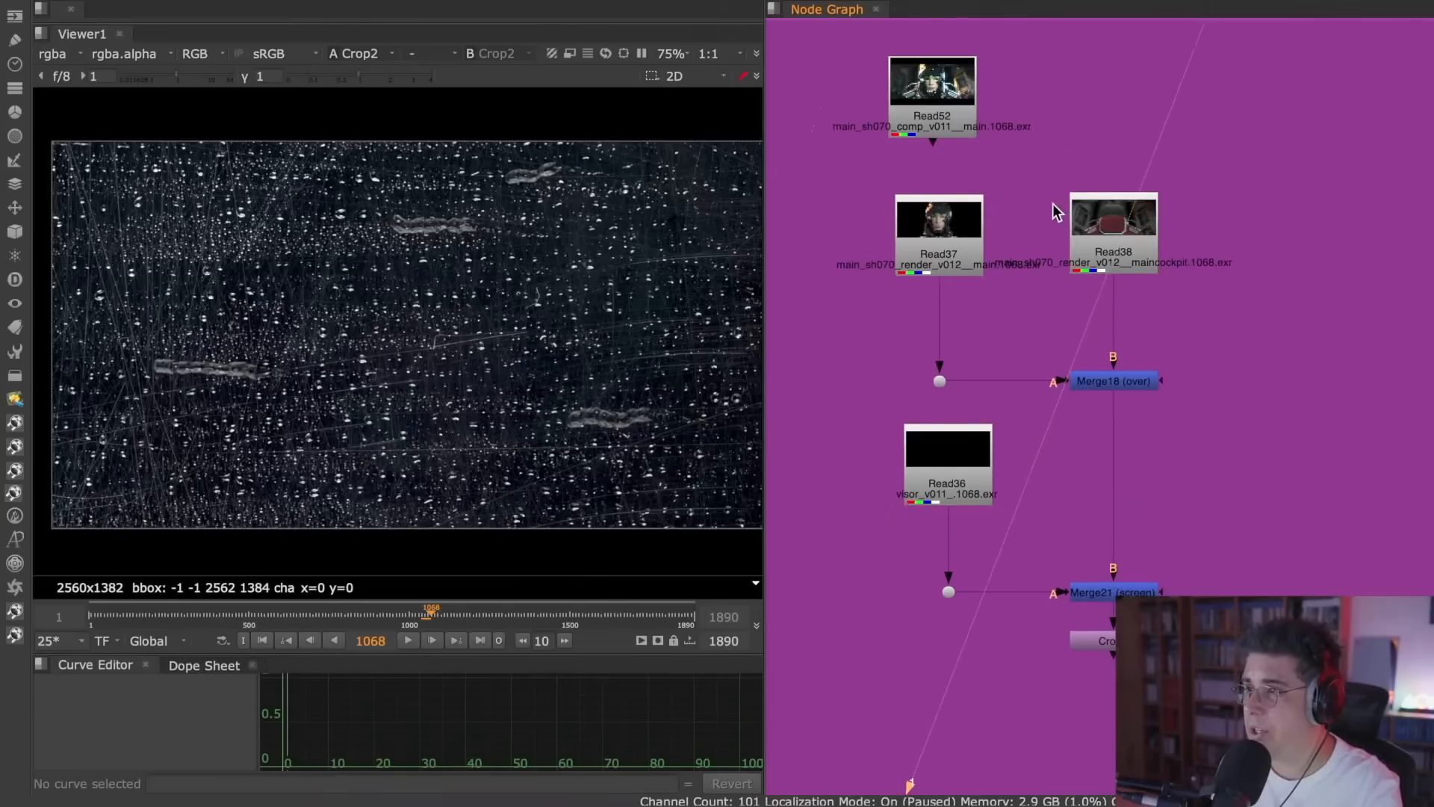
scroll(1016, 274, "up", 2)
left_click(1124, 226)
key("1")
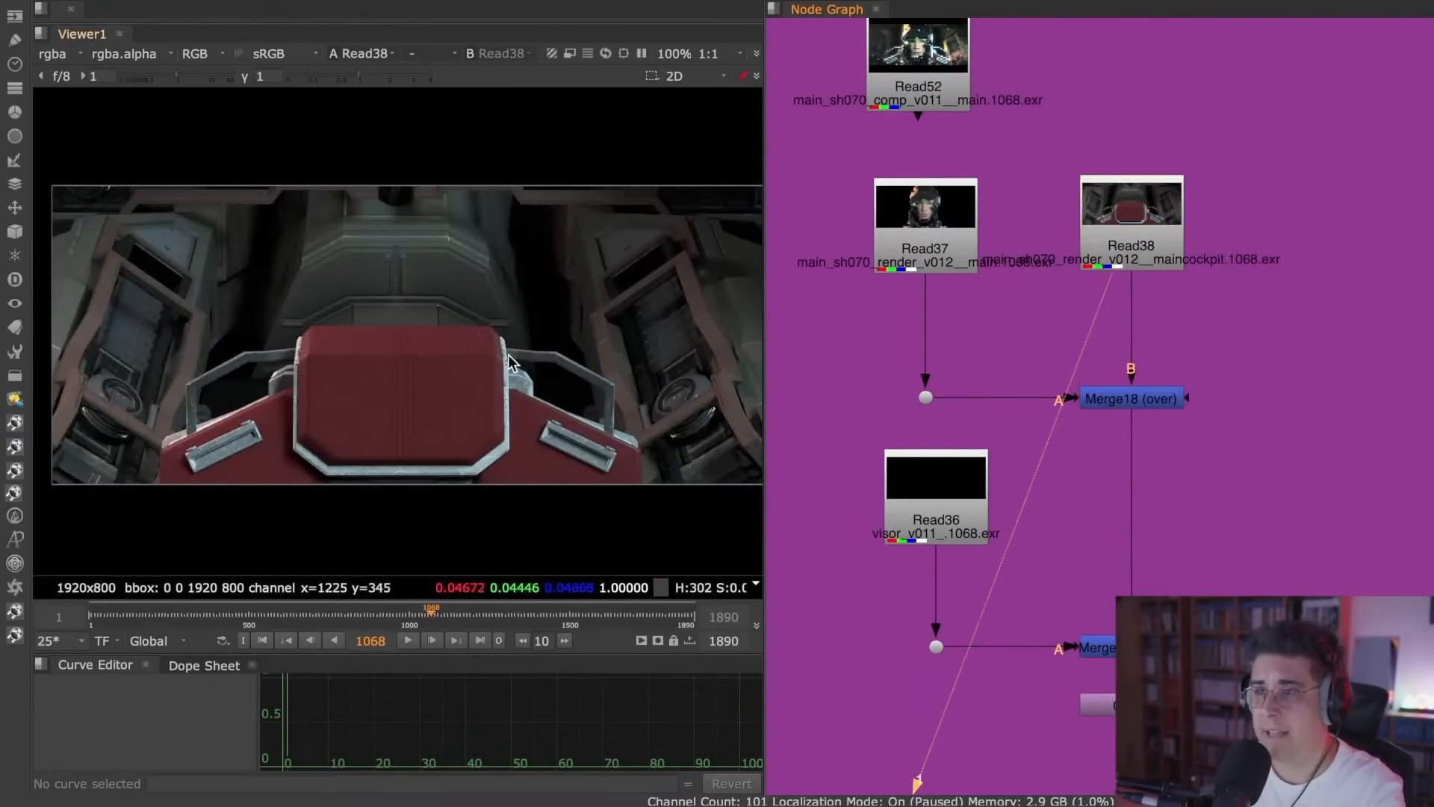
left_click(913, 240)
key("1")
scroll(415, 336, "up", 4)
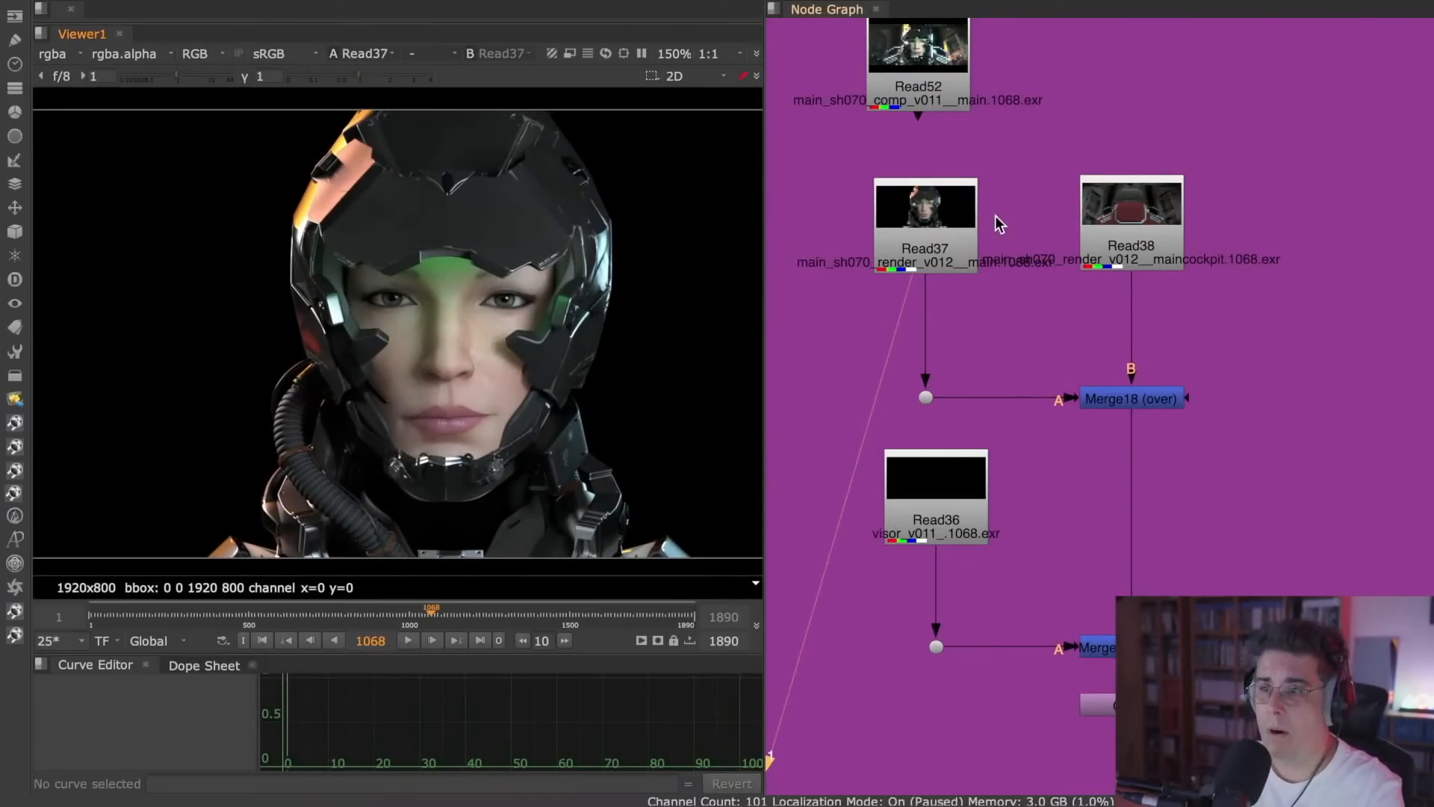
- Switch the viewer between Read38 and Read37 again to compare the B and A inputs of Merge18
left_click(1124, 258)
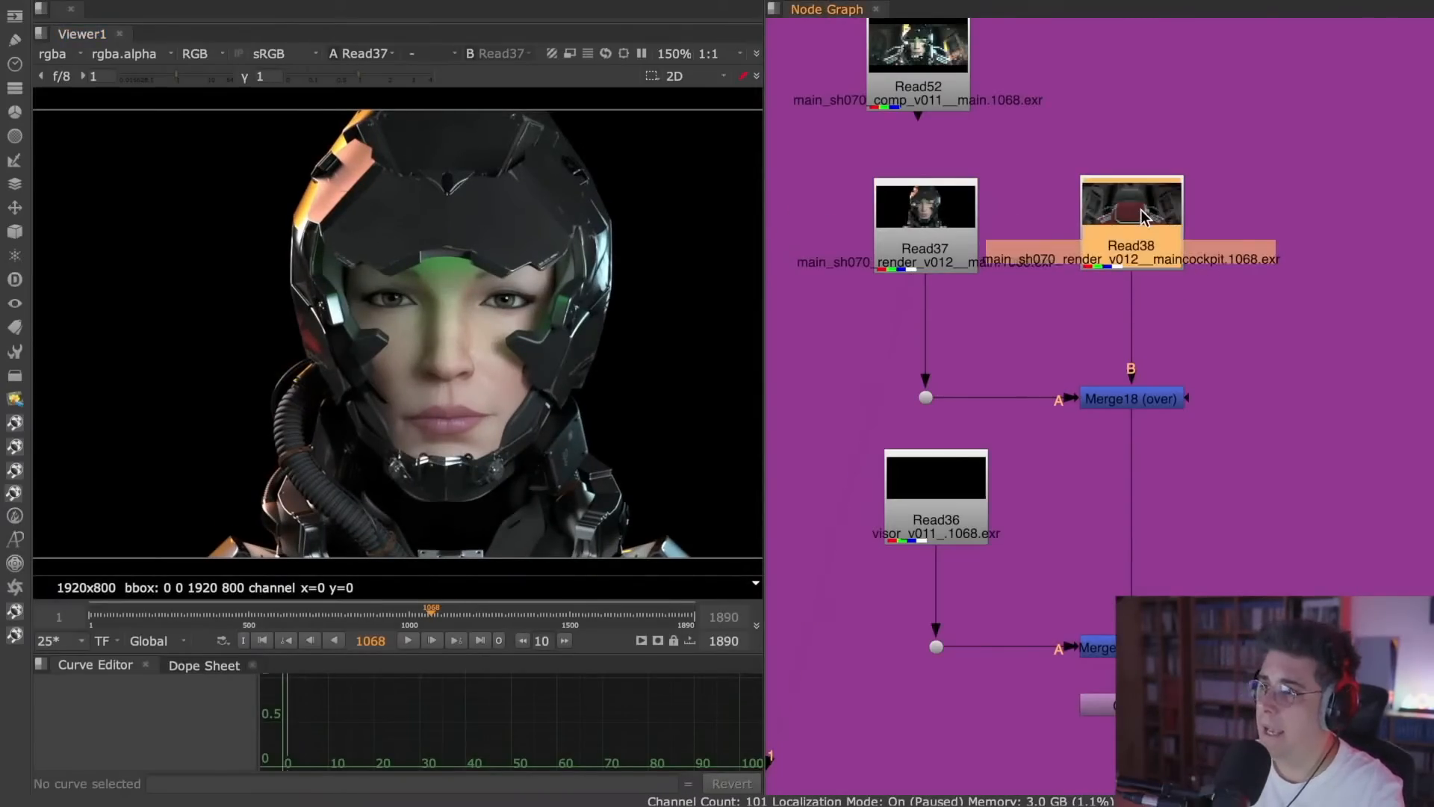
key("1")
left_click(929, 214)
key("1")
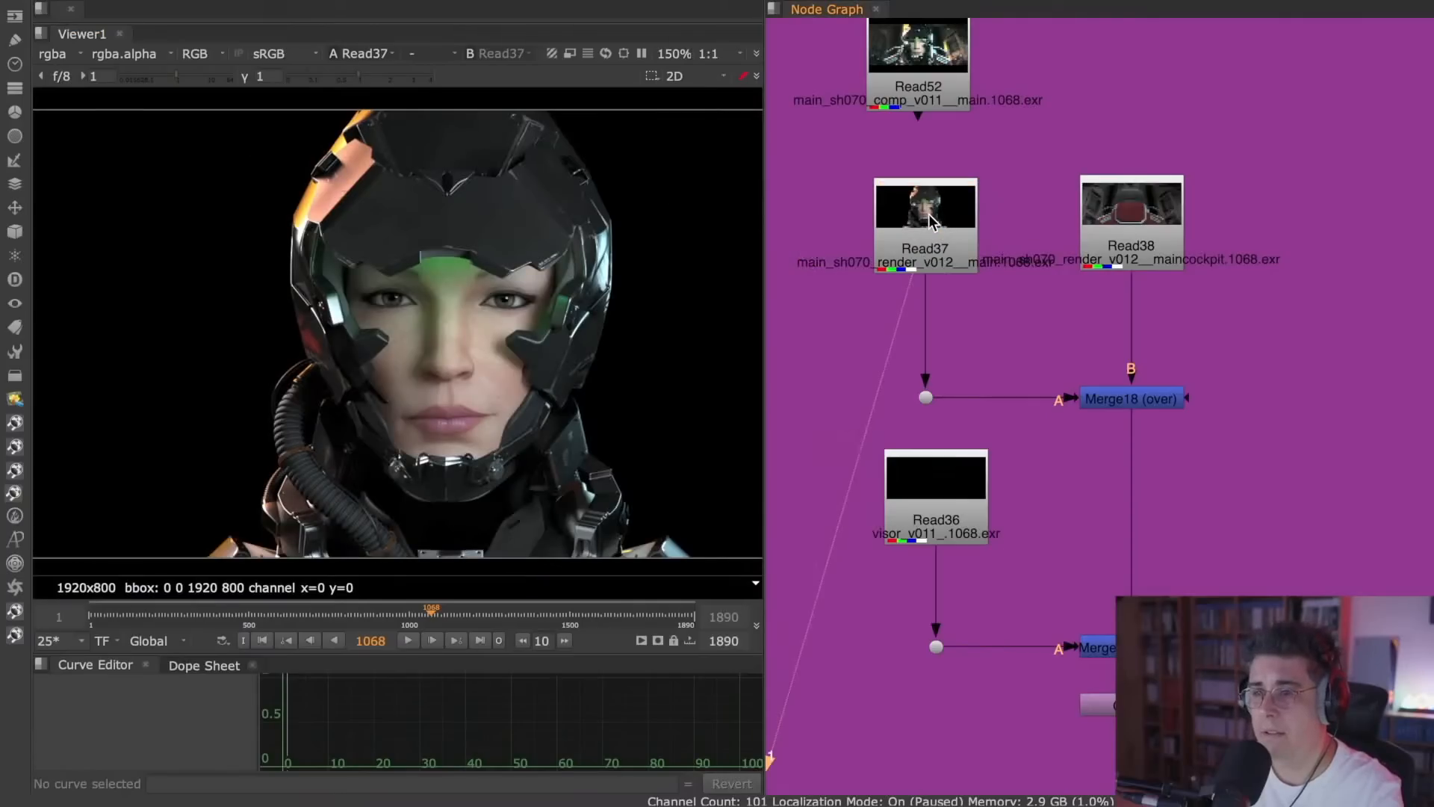
- View the Merge18 over output and toggle the node off and on to compare it with the cockpit alone
left_click(1128, 399)
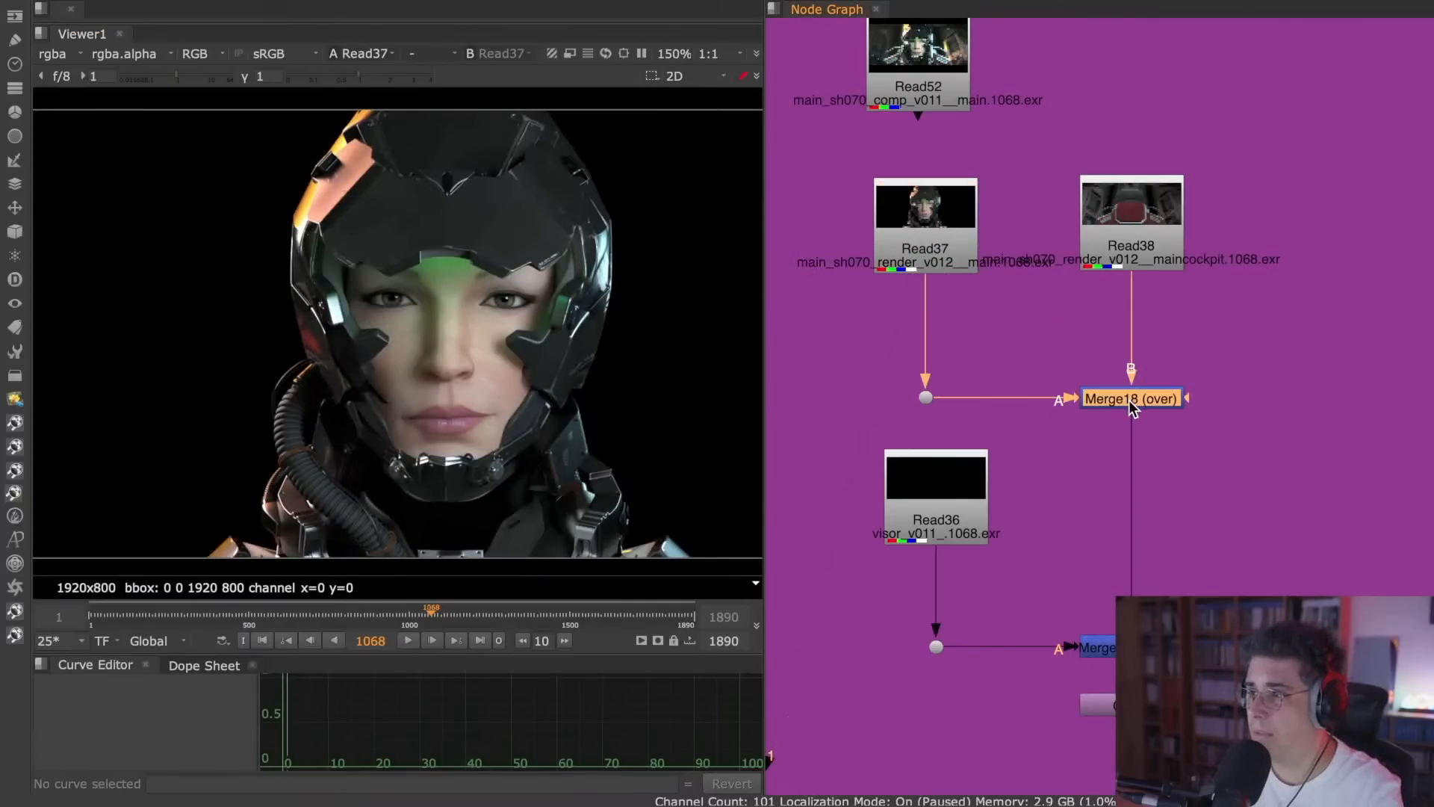
key("1")
key("d")
key("d")
key("d")
key("d")
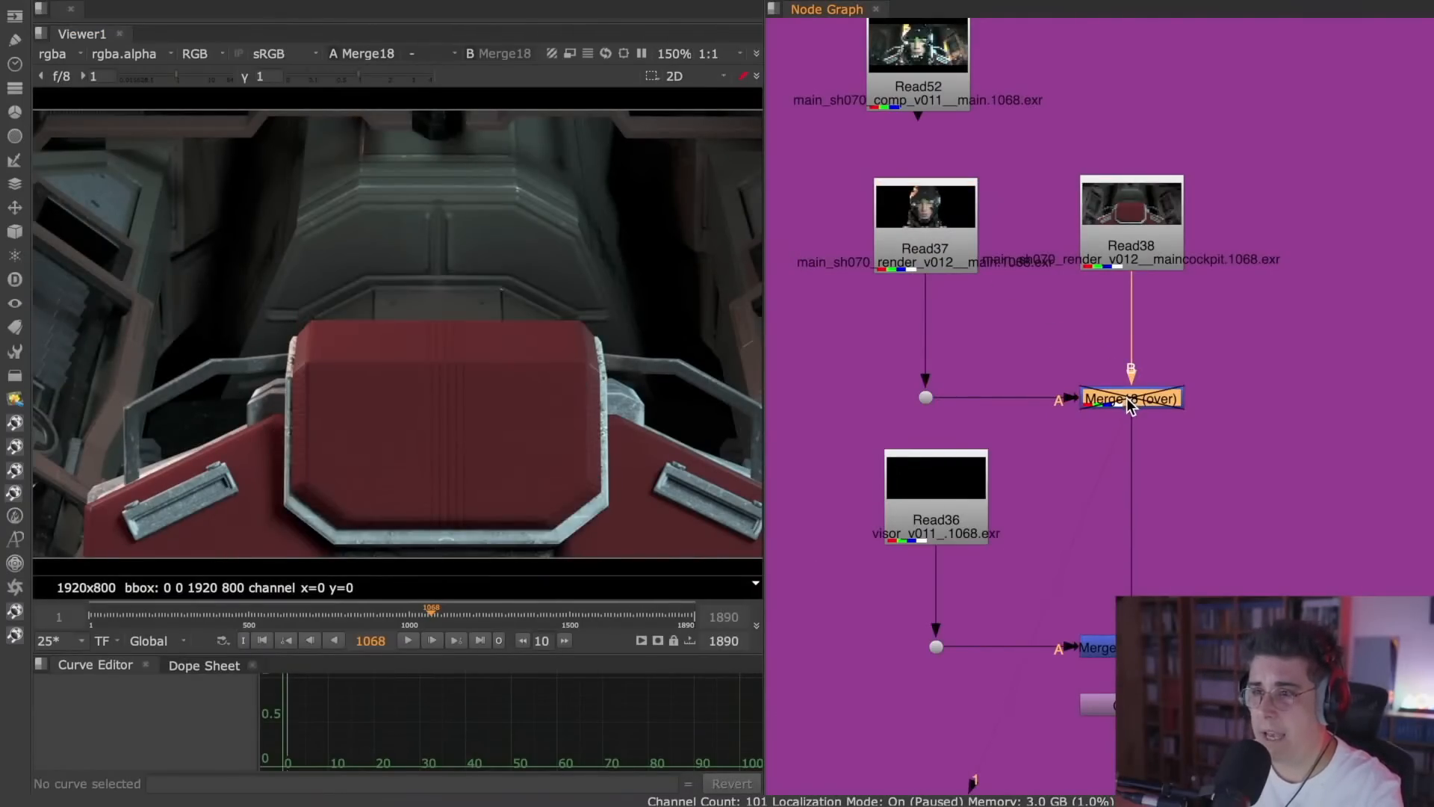
- View the visor element Read36, set the timeline range to Input and scrub to frame 1008
middle_click_drag(1158, 480, 1154, 341)
left_click(898, 368)
key("1")
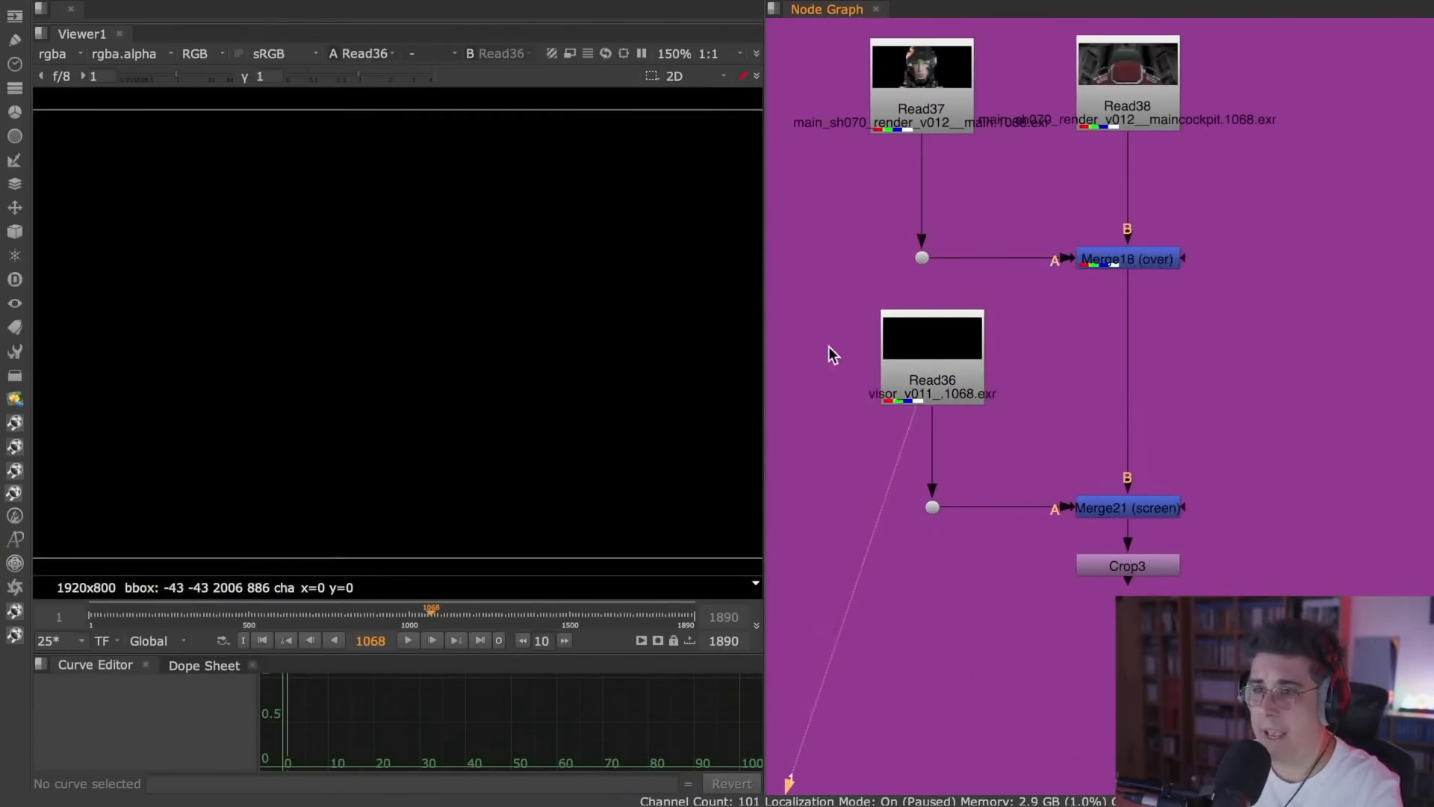
left_click(481, 640)
left_click(149, 641)
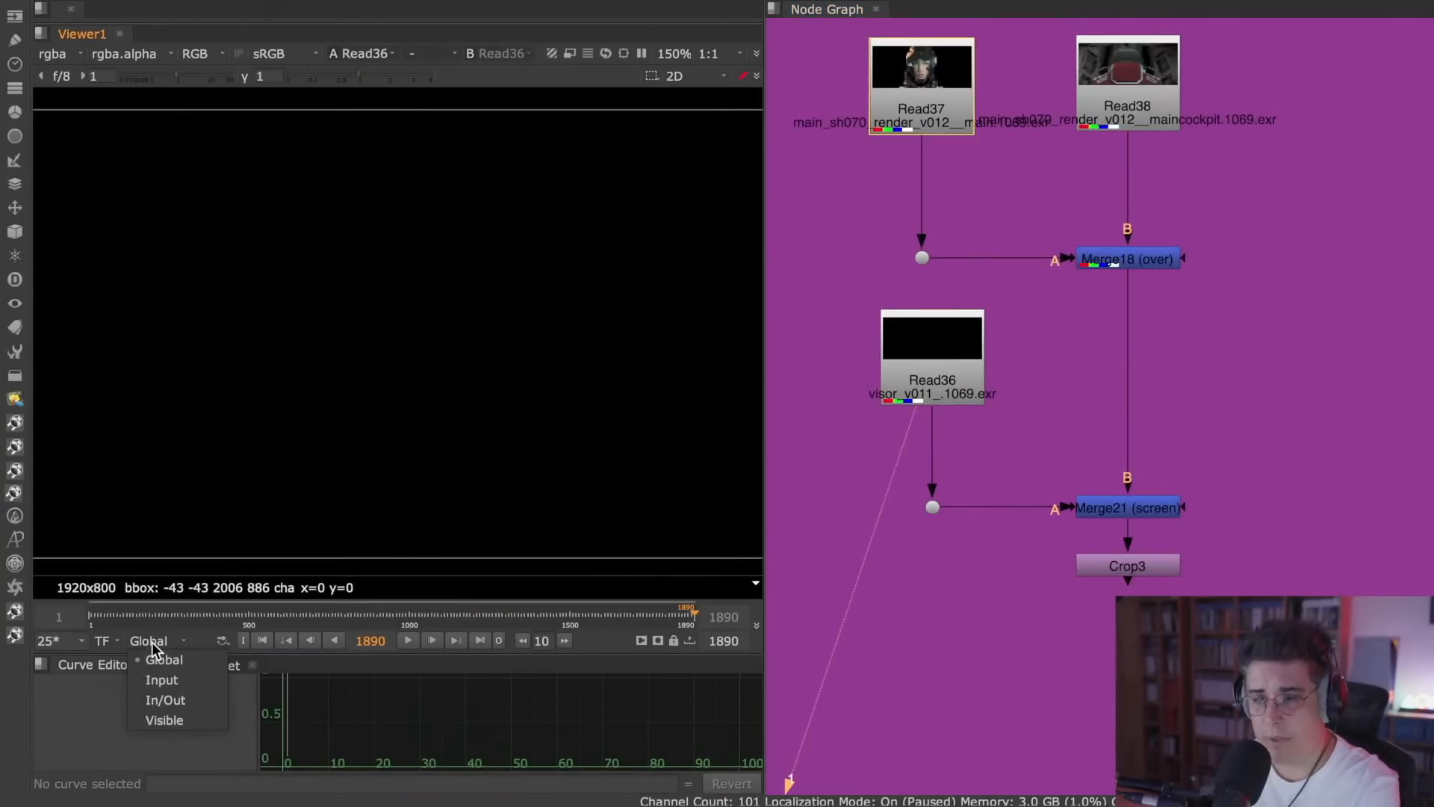
left_click(164, 674)
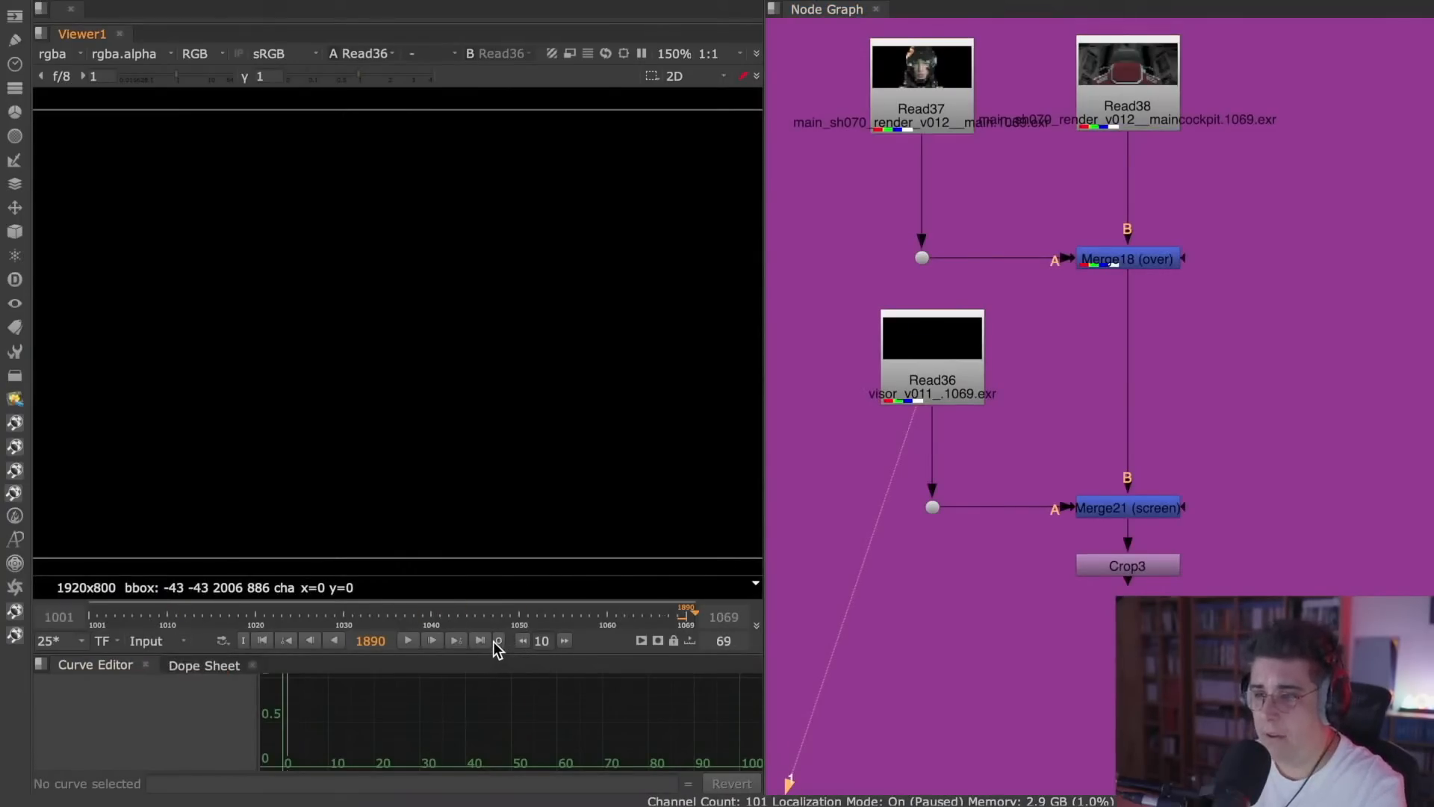
left_click_drag(576, 617, 154, 617)
scroll(409, 429, "down", 3)
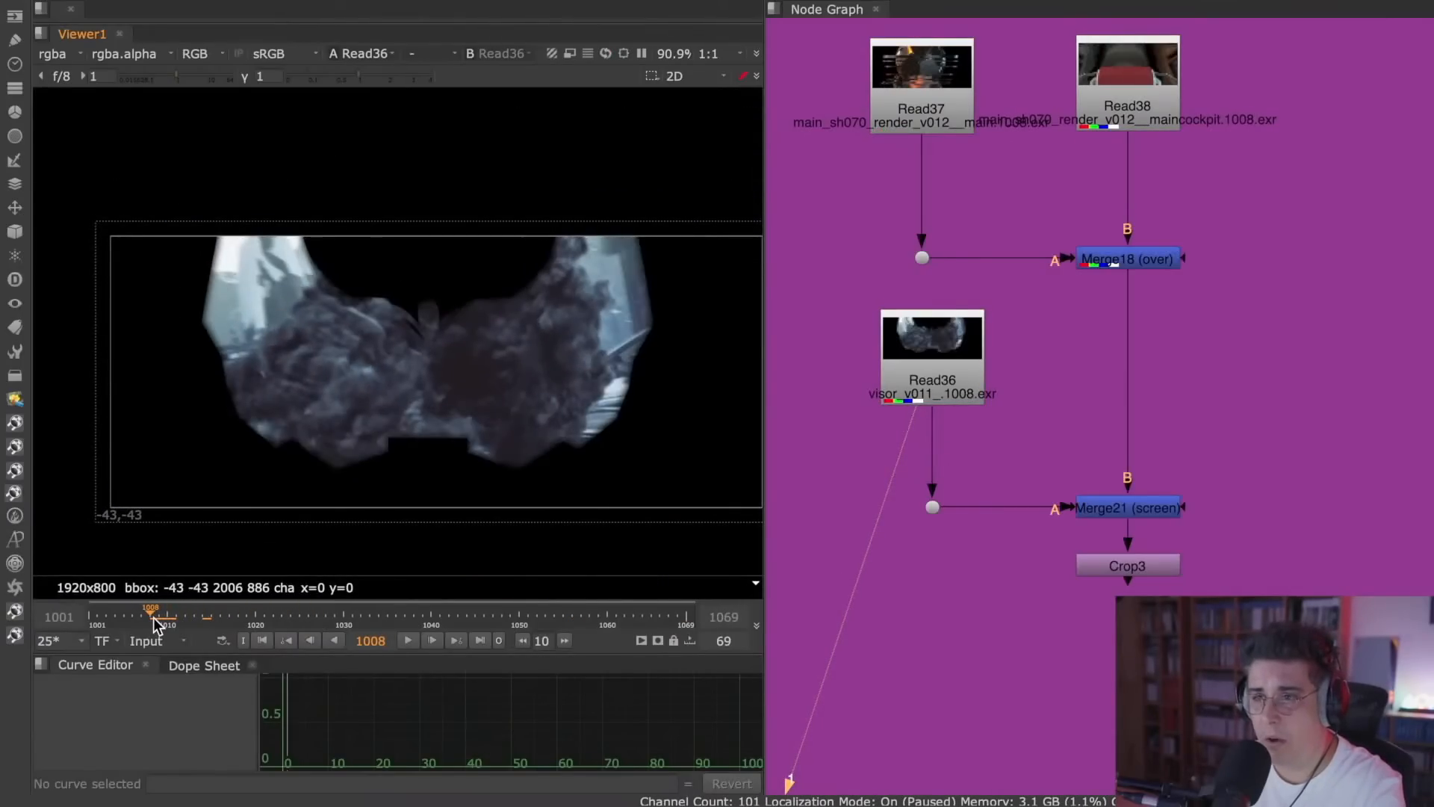
- View the Merge18 over output and the Merge21 screen output to compare the helmet without and with the visor element
left_click(1121, 254)
key("1")
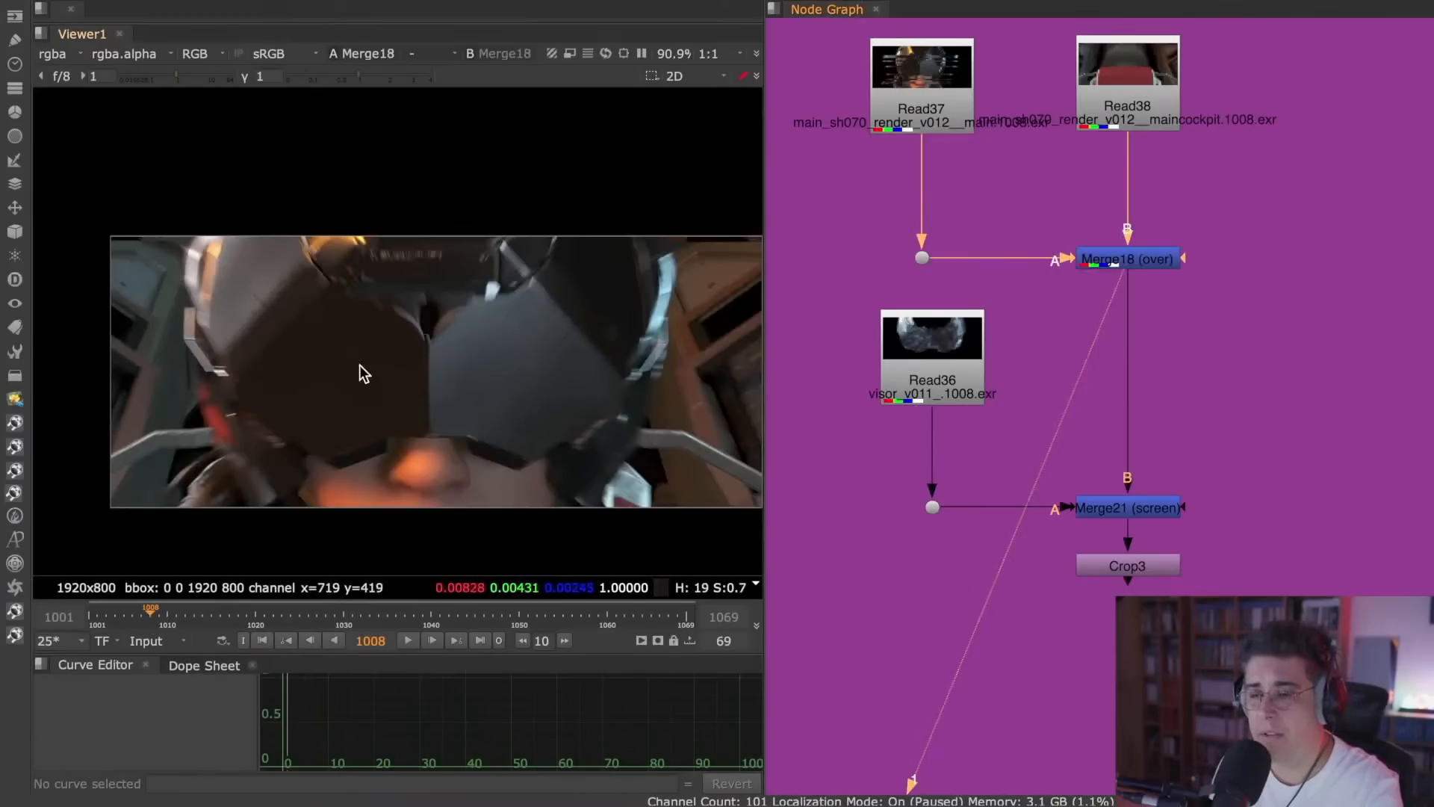
left_click(1126, 504)
key("1")
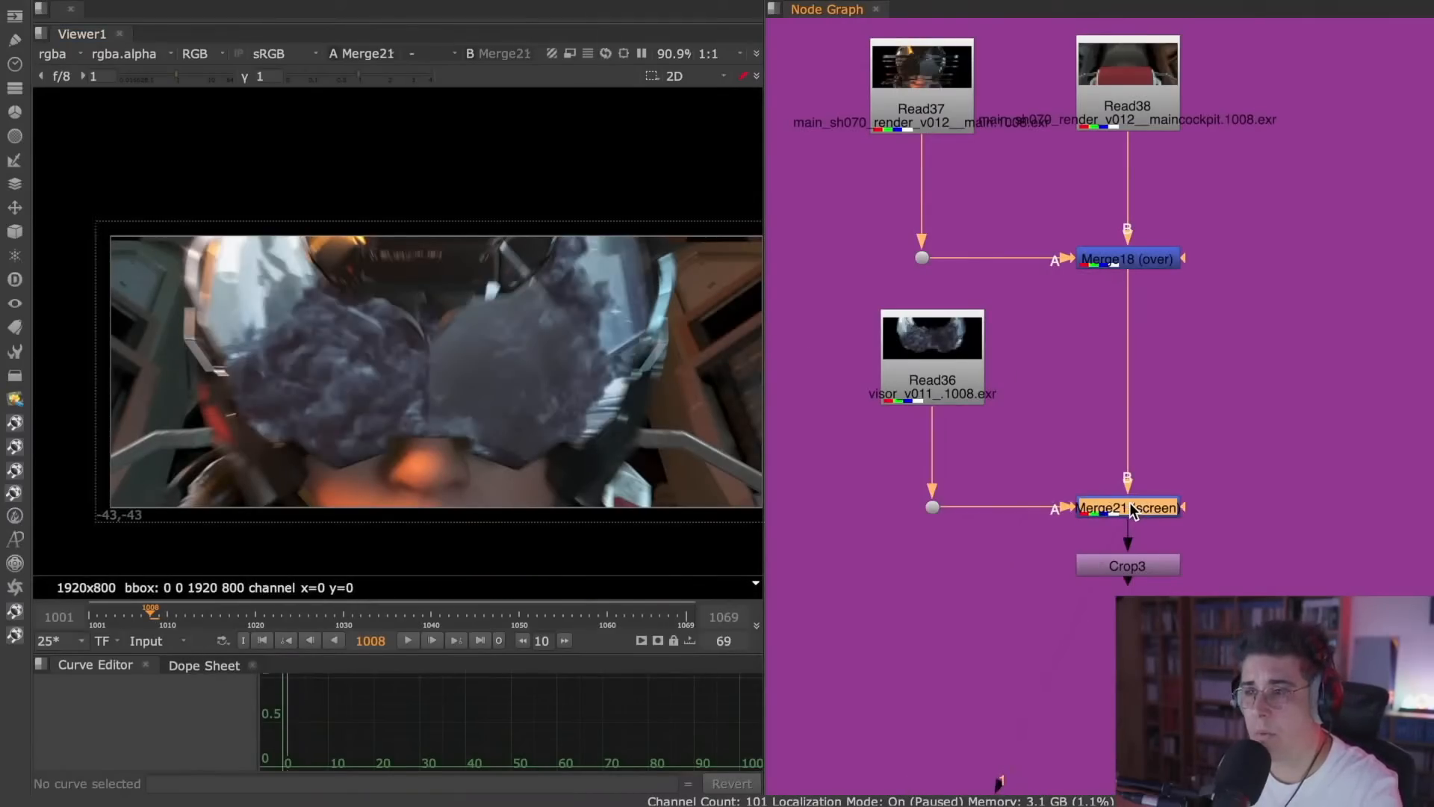
- Disable and re-enable Merge21 repeatedly to compare the visor smoke reflections on and off in a close-up
scroll(305, 319, "up", 3)
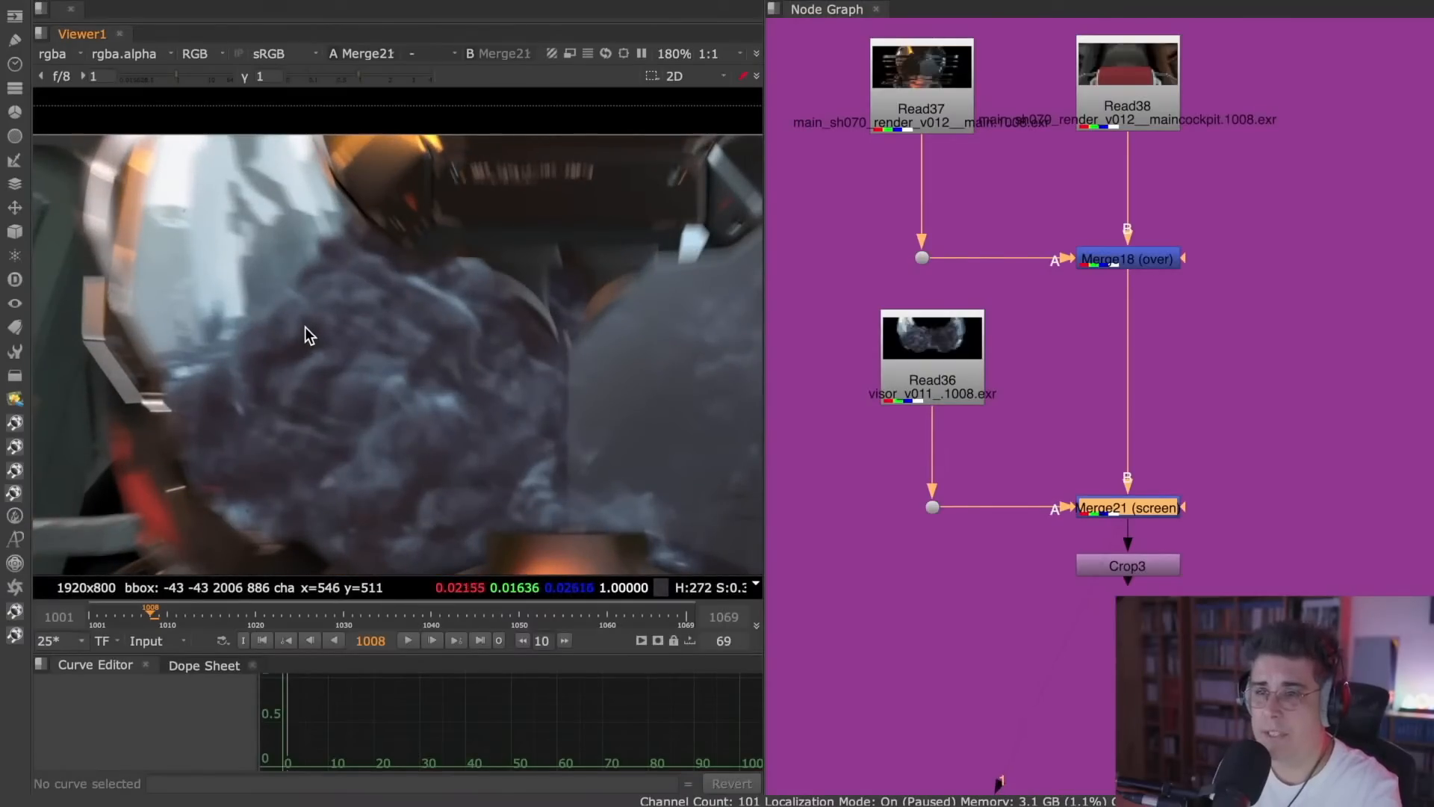
key("d")
key("d")
key("d")
key("d")
scroll(409, 333, "down", 3)
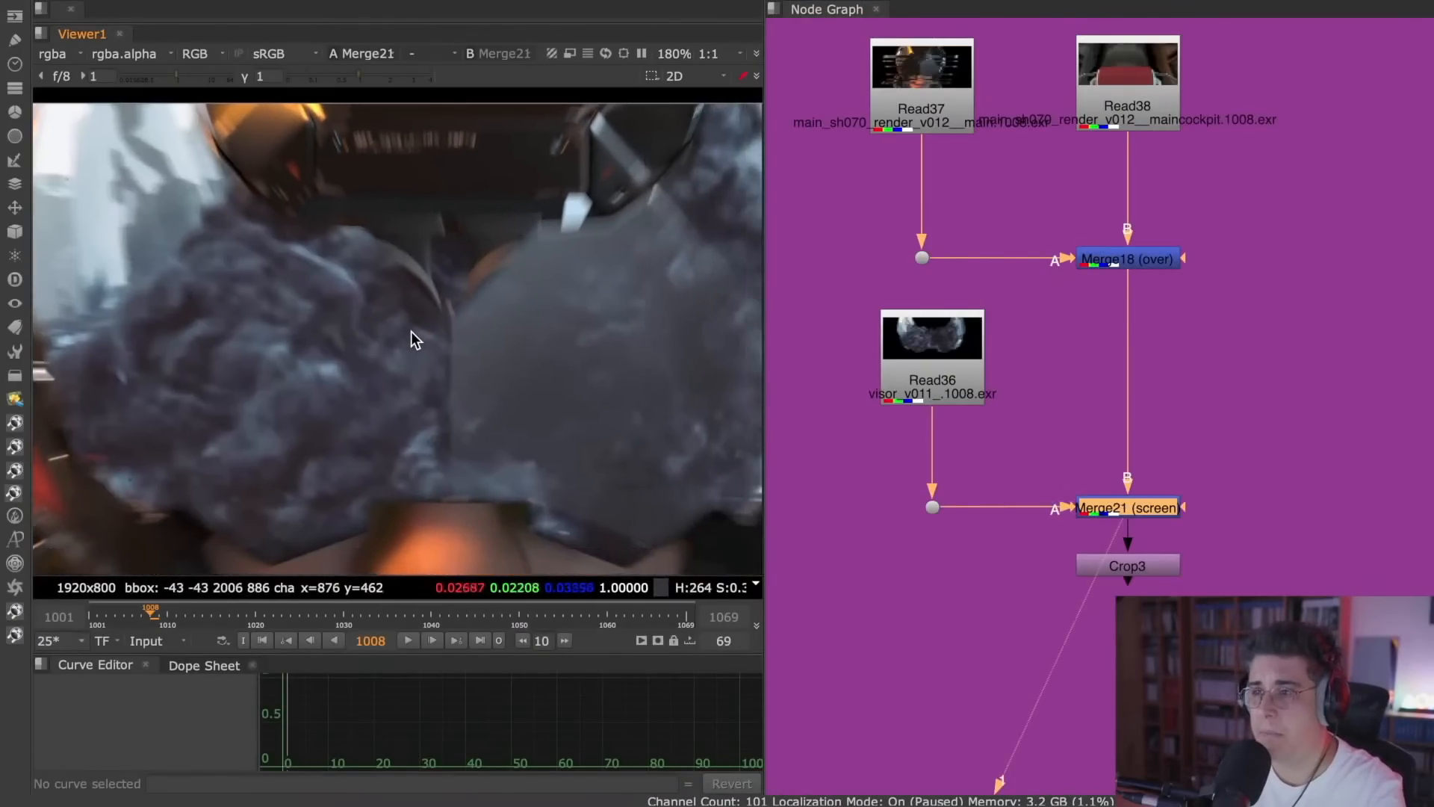
key("d")
key("d")
key("d")
key("d")
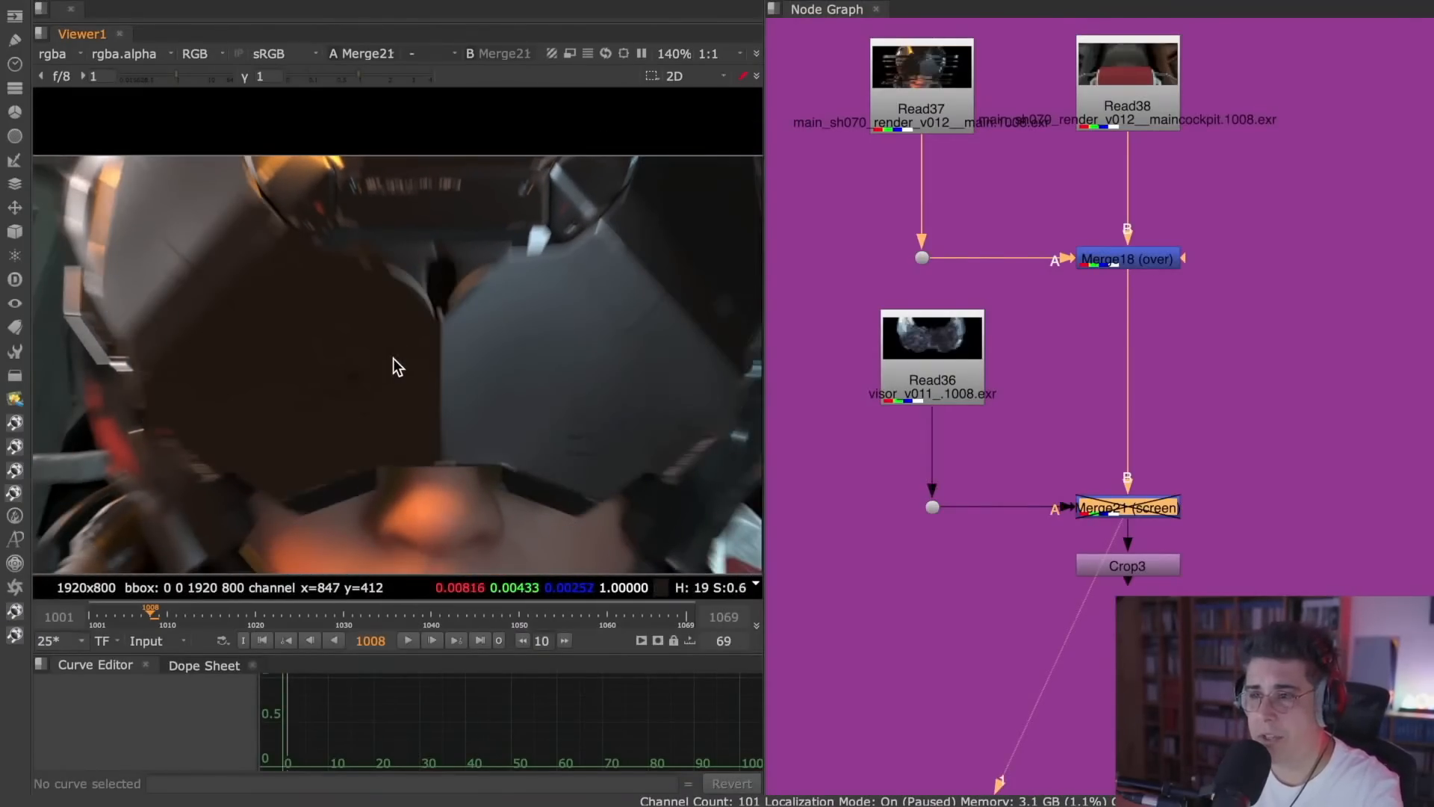
- Play back the full-frame Merge21 result from the first frame
scroll(394, 351, "down", 3)
middle_click_drag(406, 360, 411, 366)
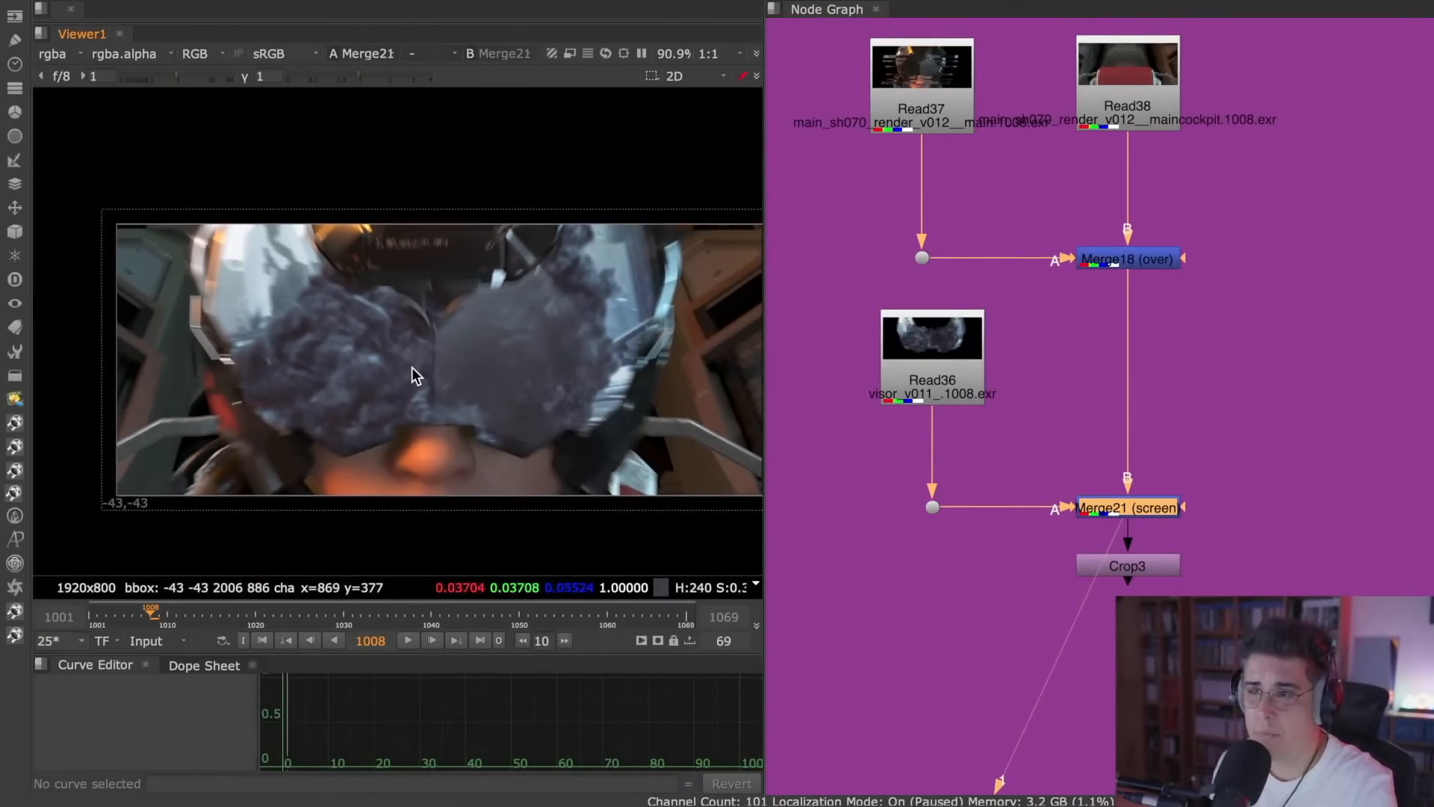
left_click(262, 640)
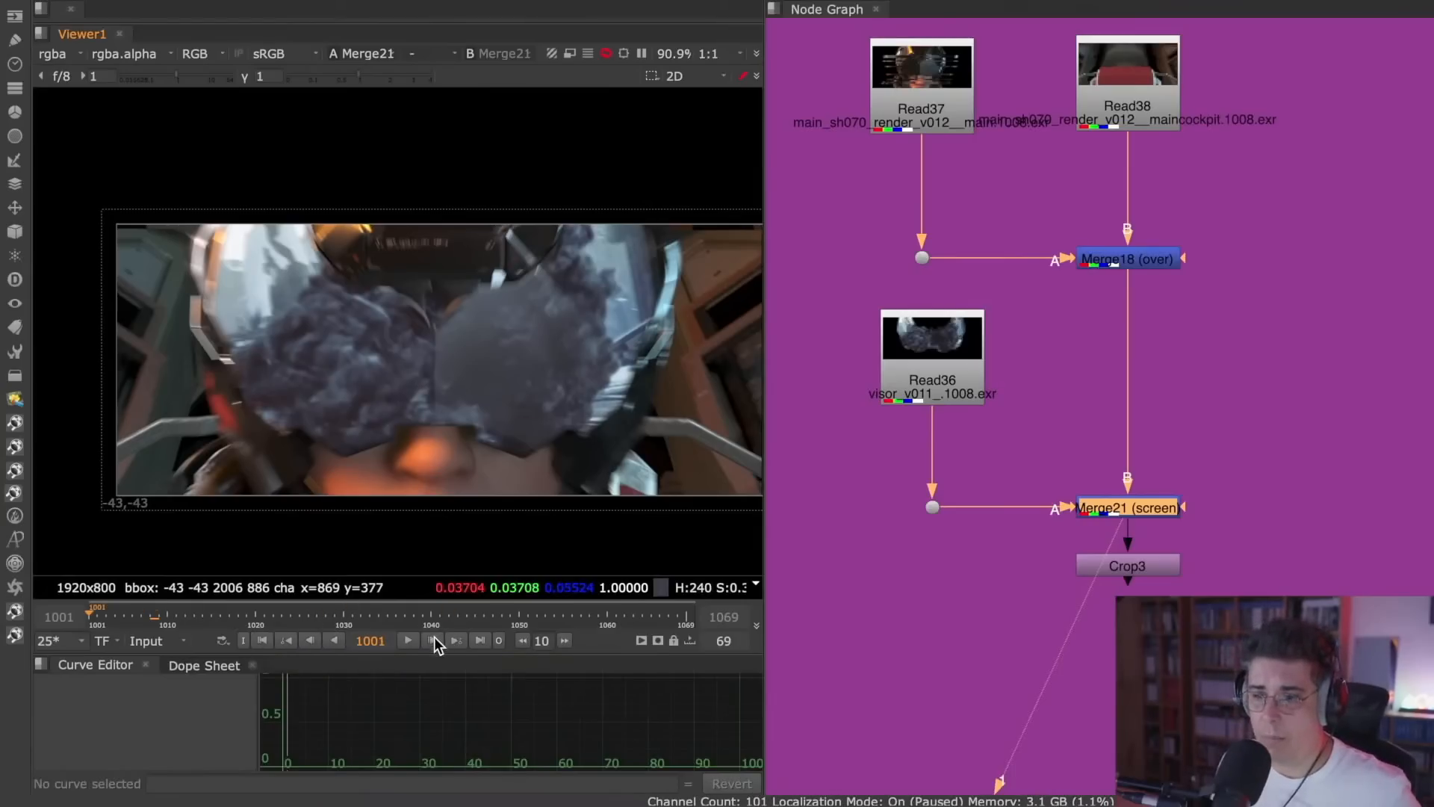
left_click(407, 641)
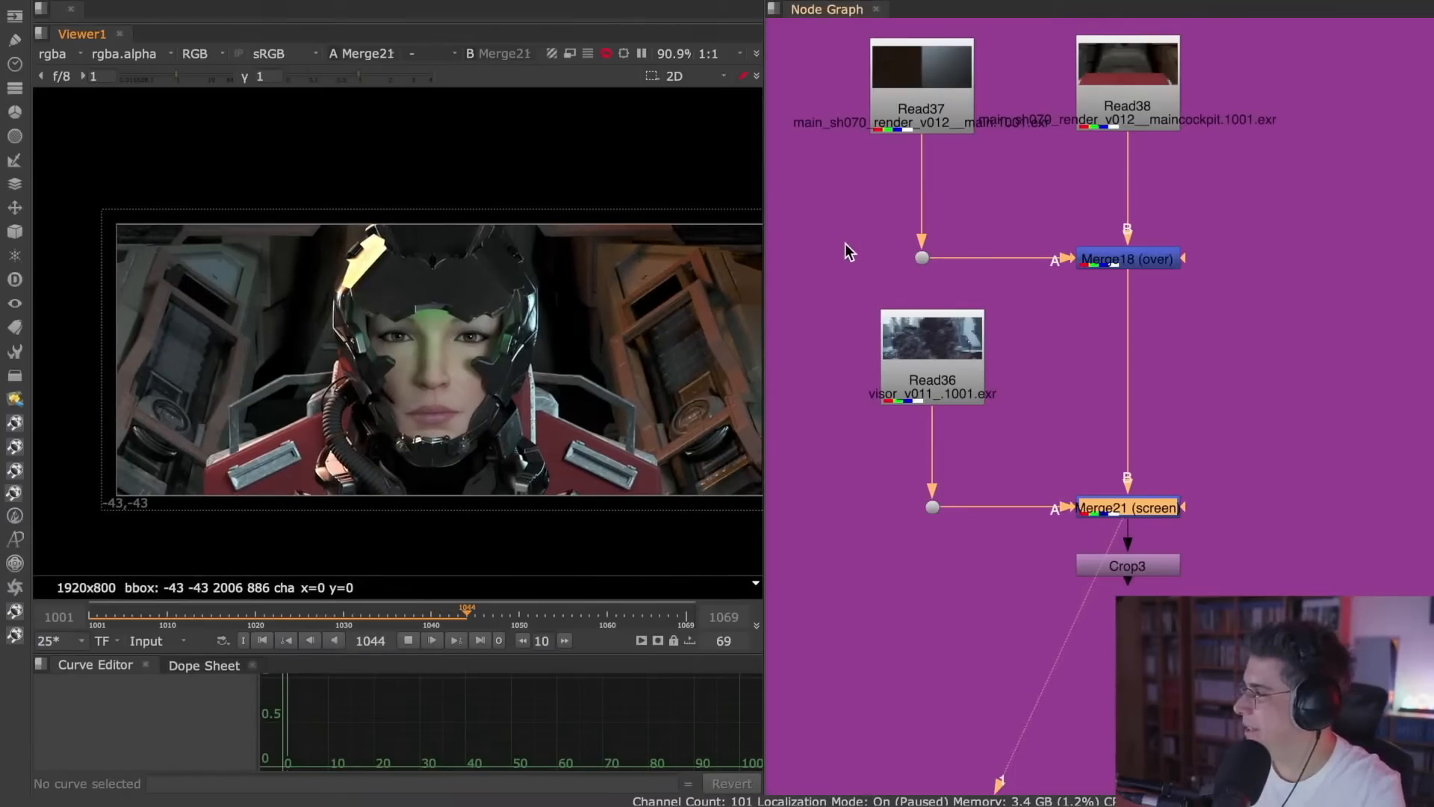
- Switch to Discord, read through the viewer questions in the Twitch Mods conversation, and move its window off the screen
key("super+Tab")
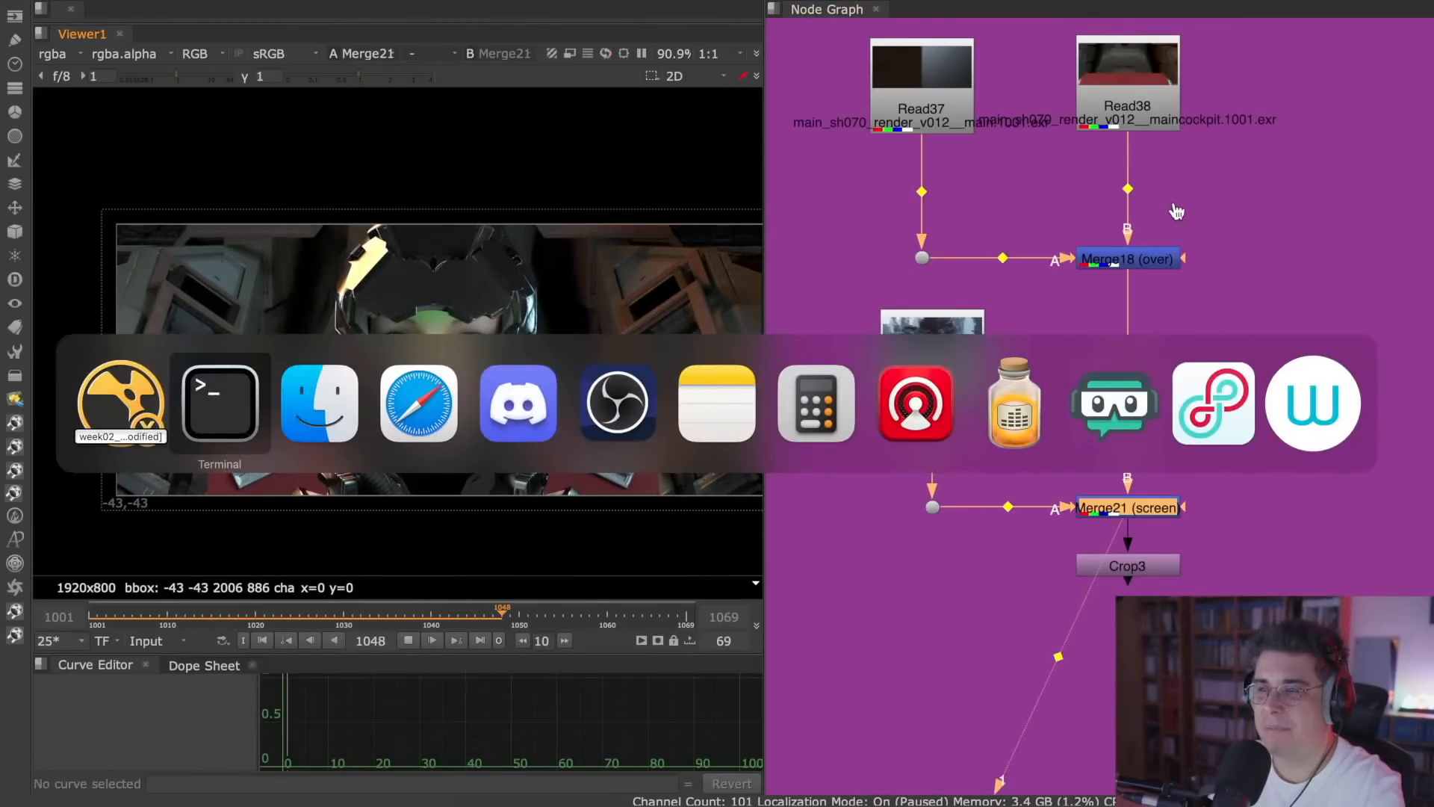
key("super+Tab")
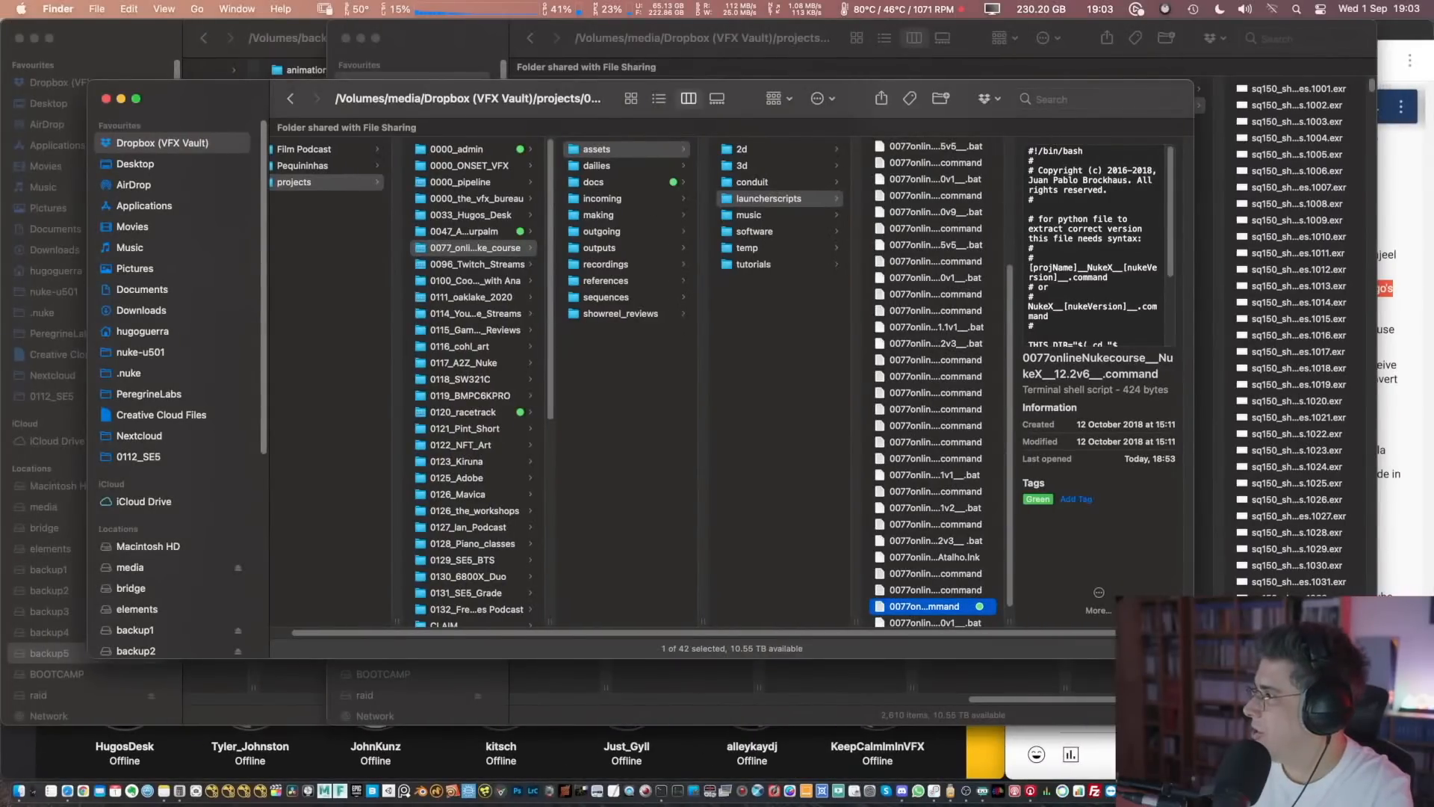
key("super+Tab")
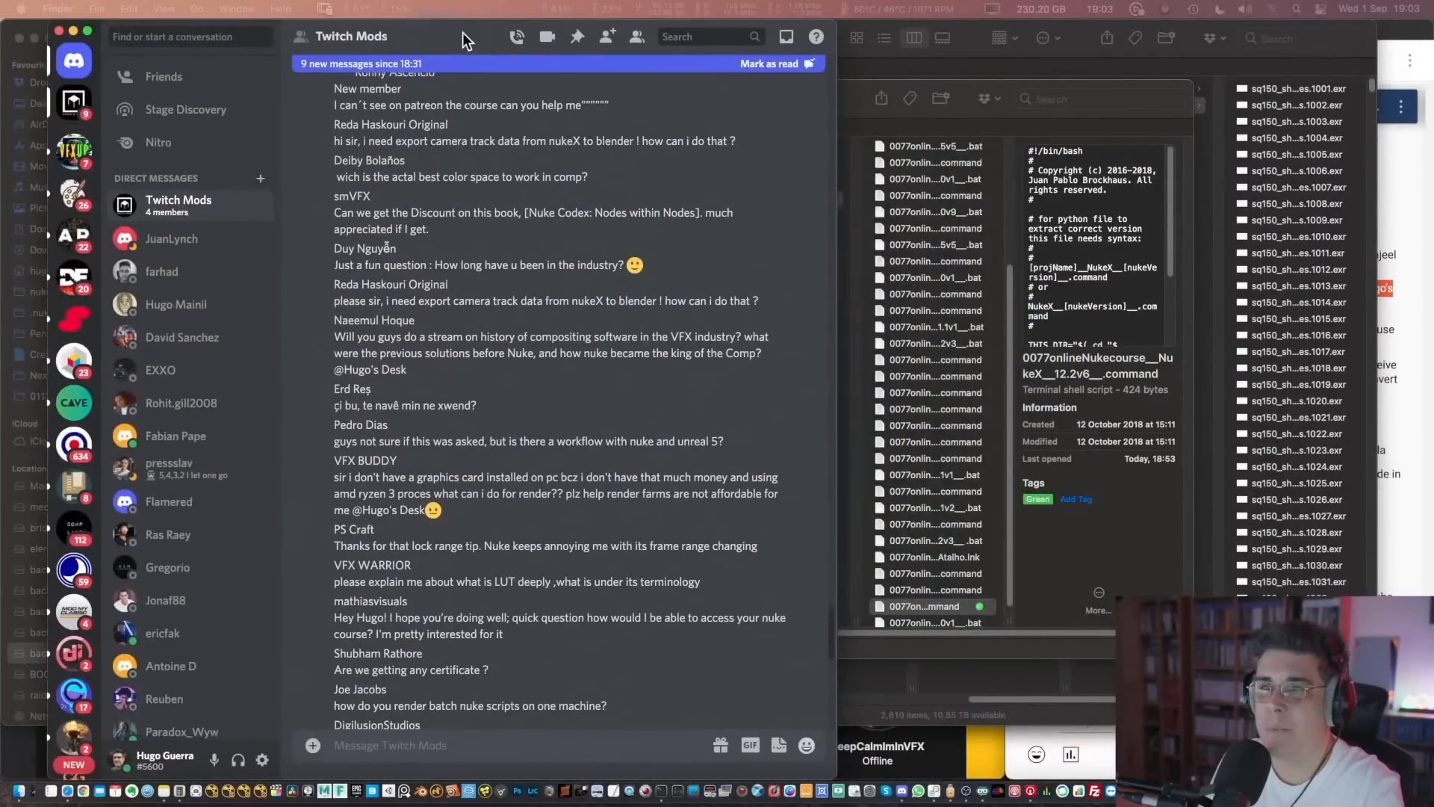
scroll(741, 423, "up", 15)
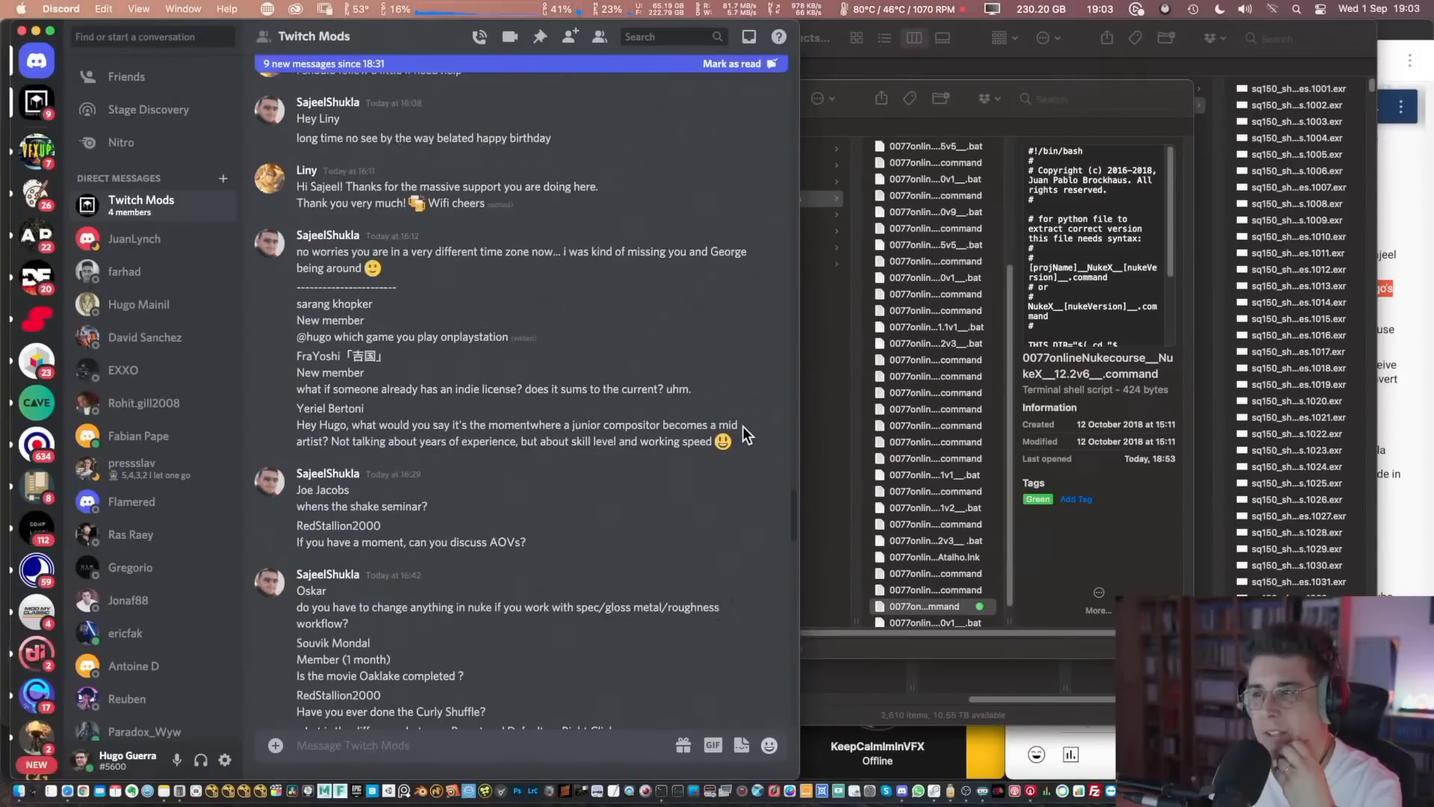
scroll(722, 419, "down", 10)
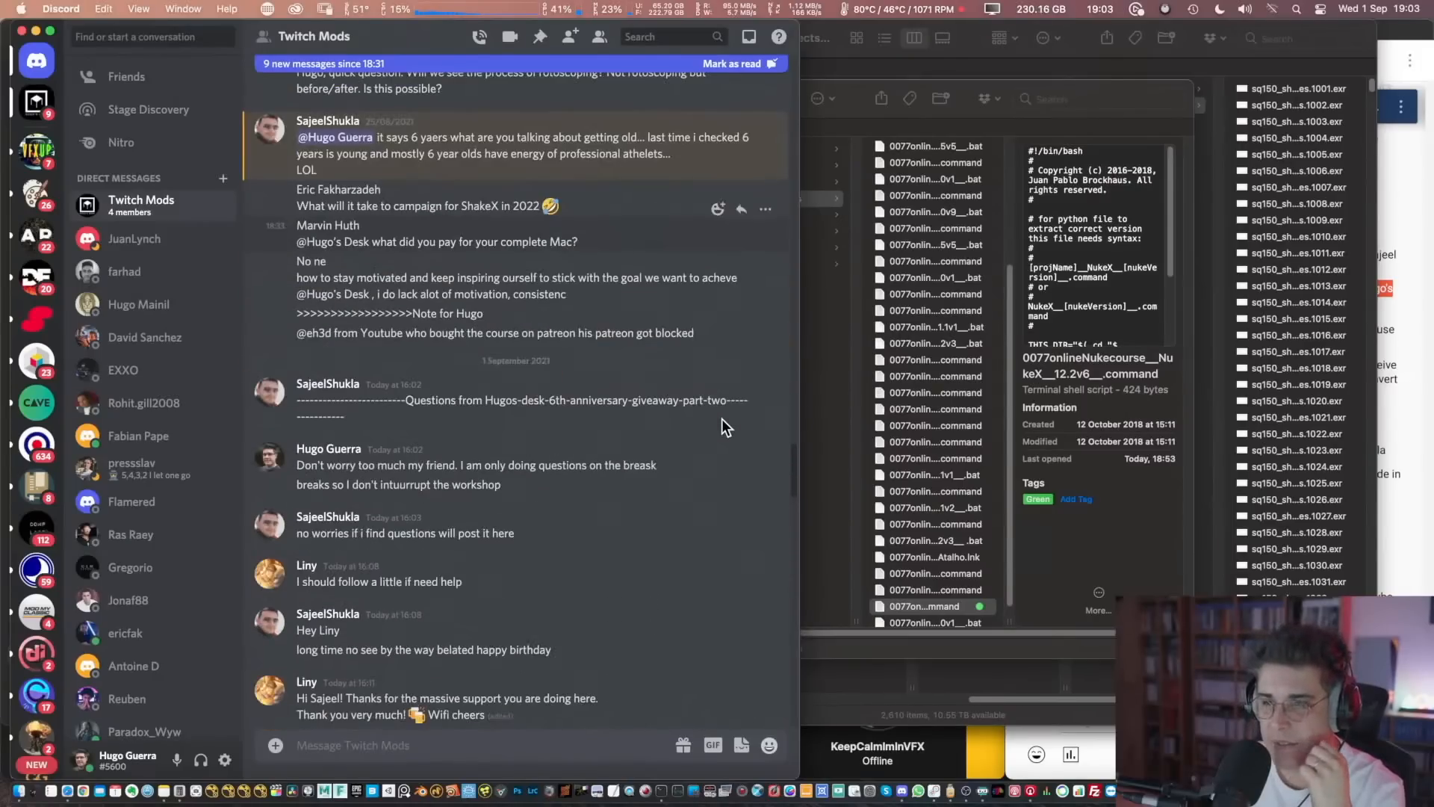
scroll(721, 418, "up", 8)
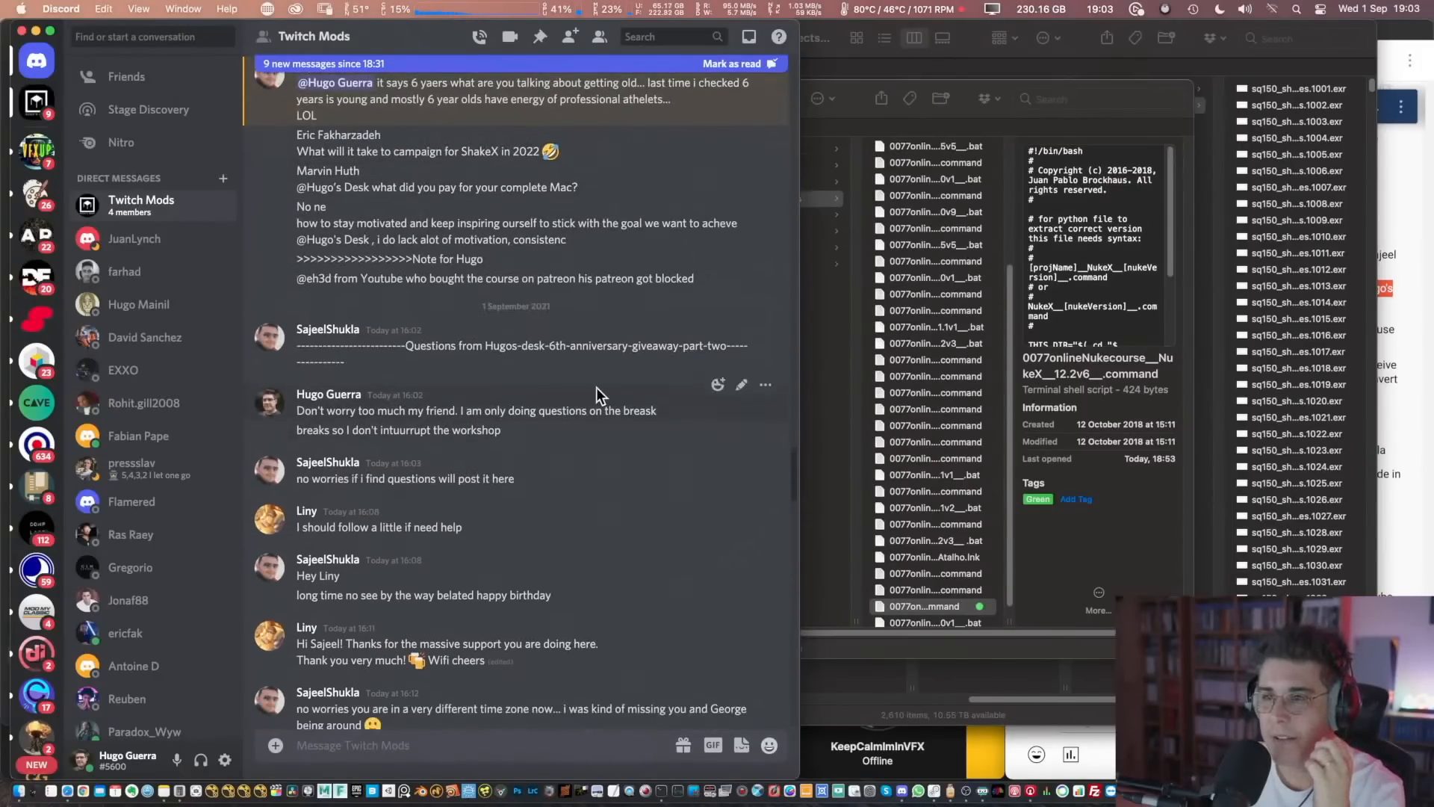
scroll(796, 456, "down", 10)
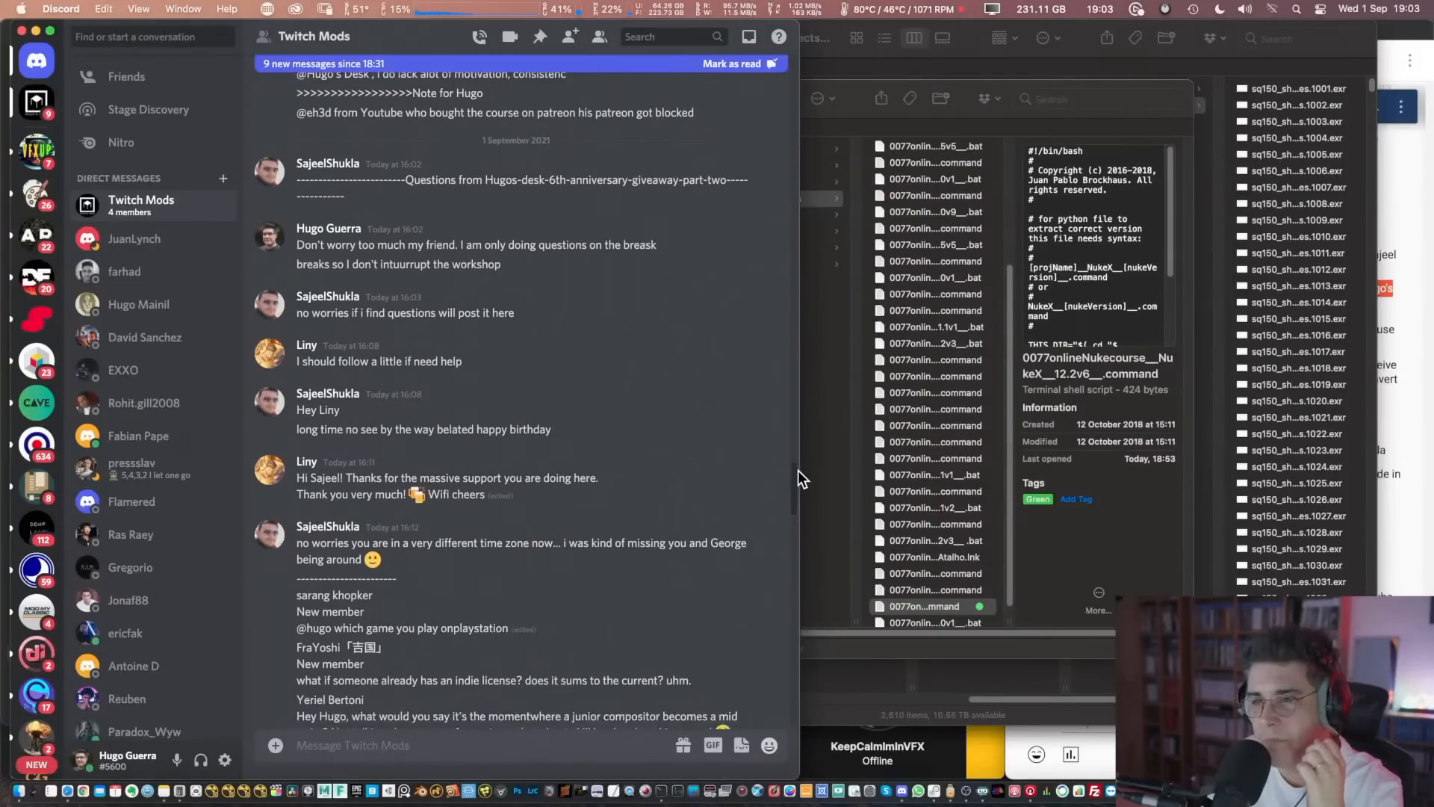
scroll(801, 487, "down", 15)
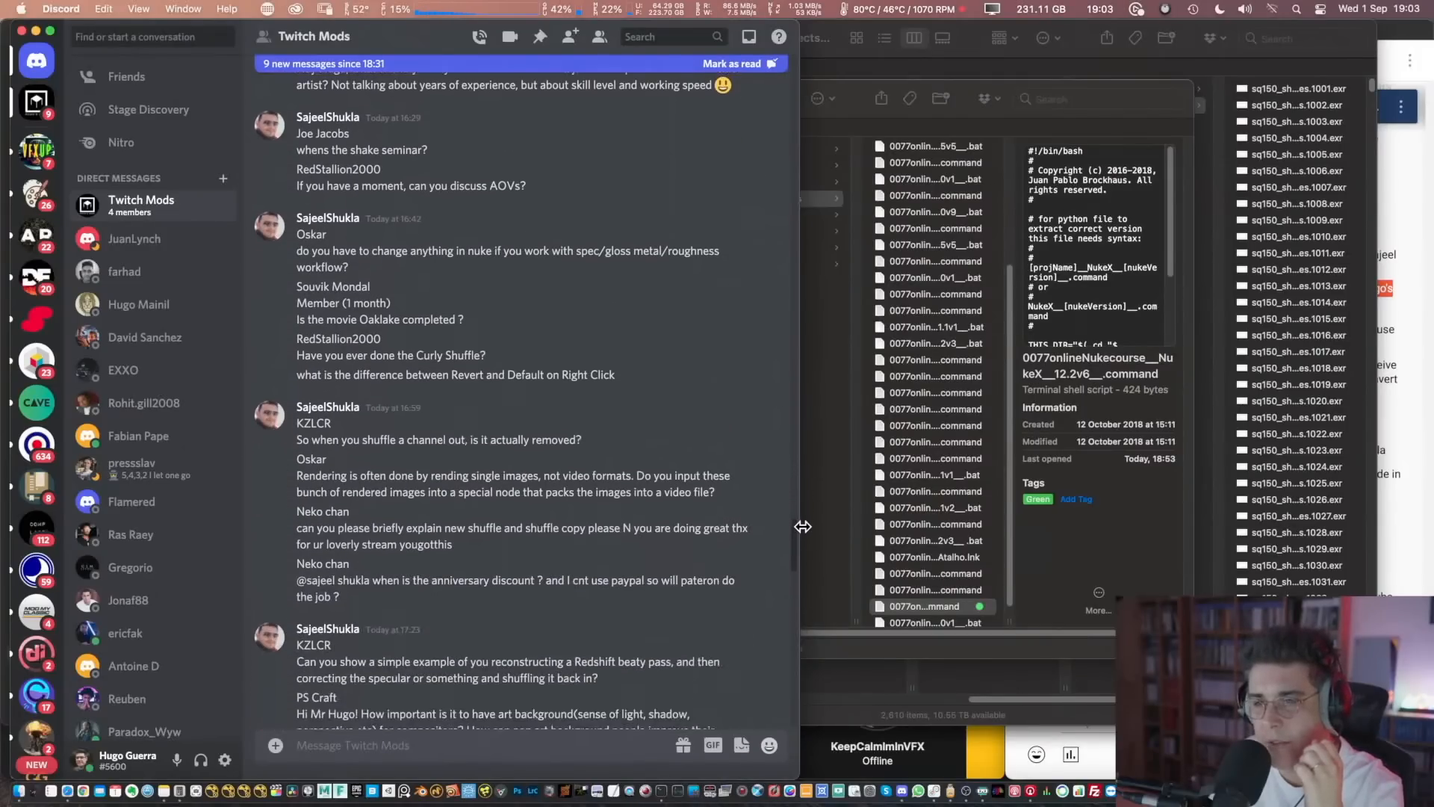
scroll(804, 538, "down", 16)
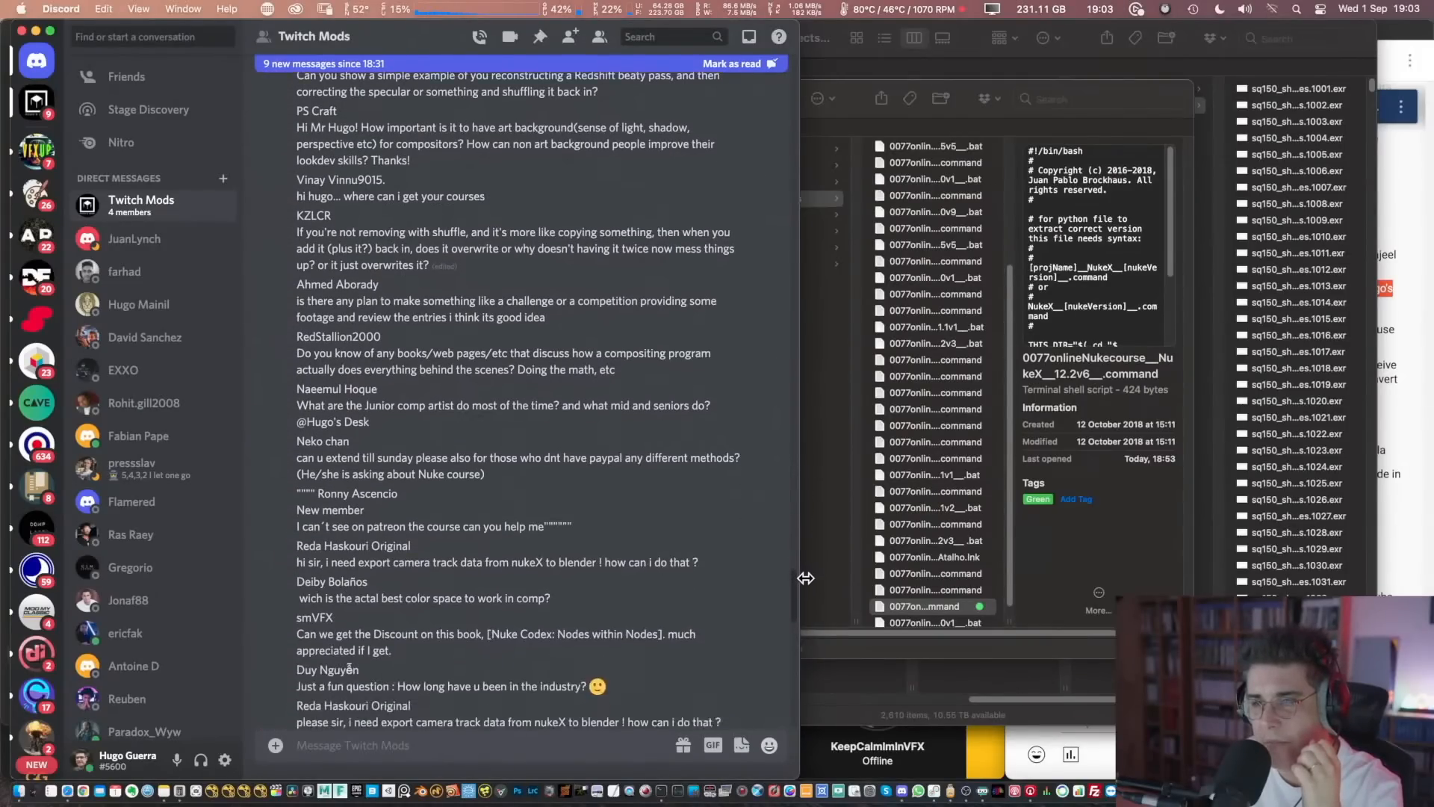
scroll(808, 591, "down", 13)
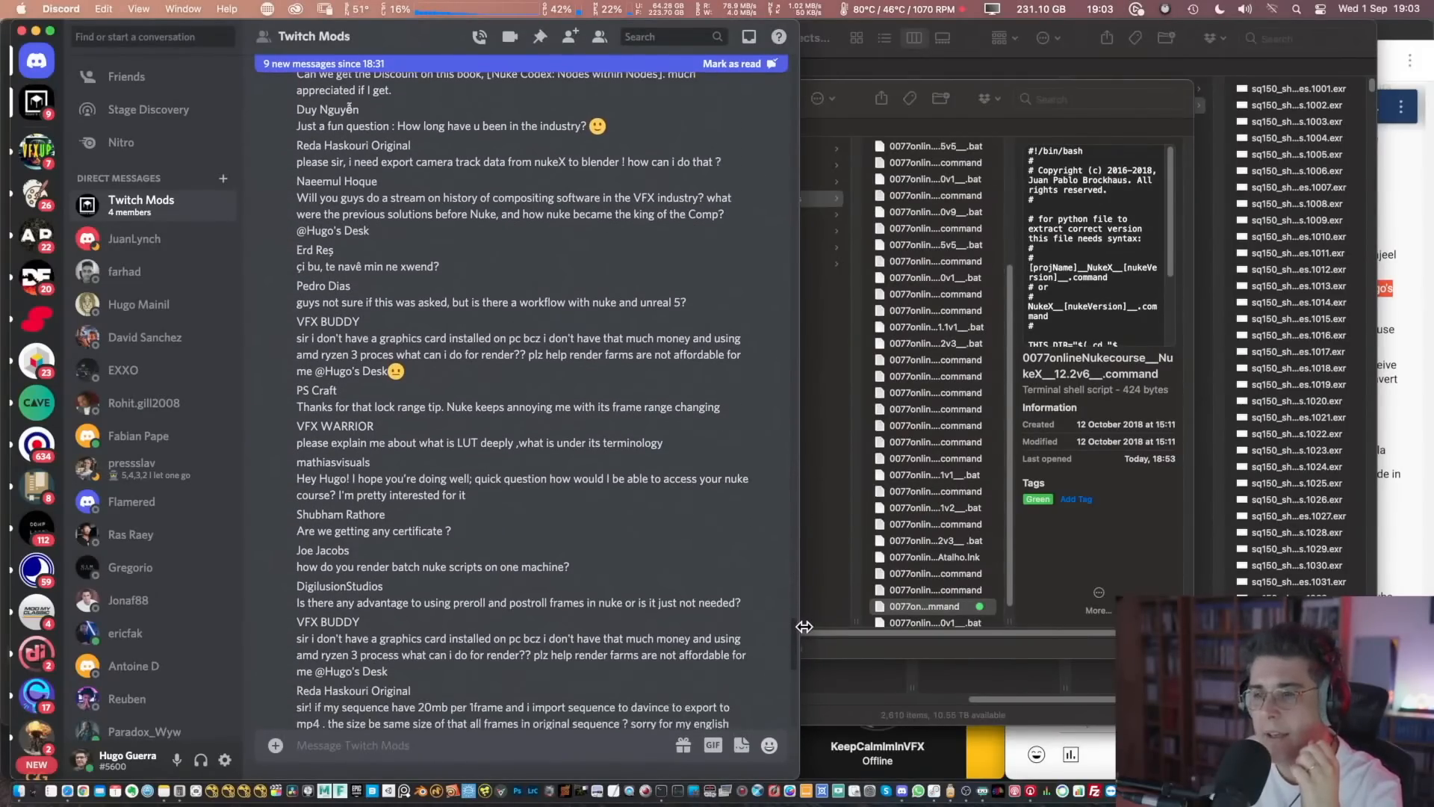
scroll(803, 642, "down", 10)
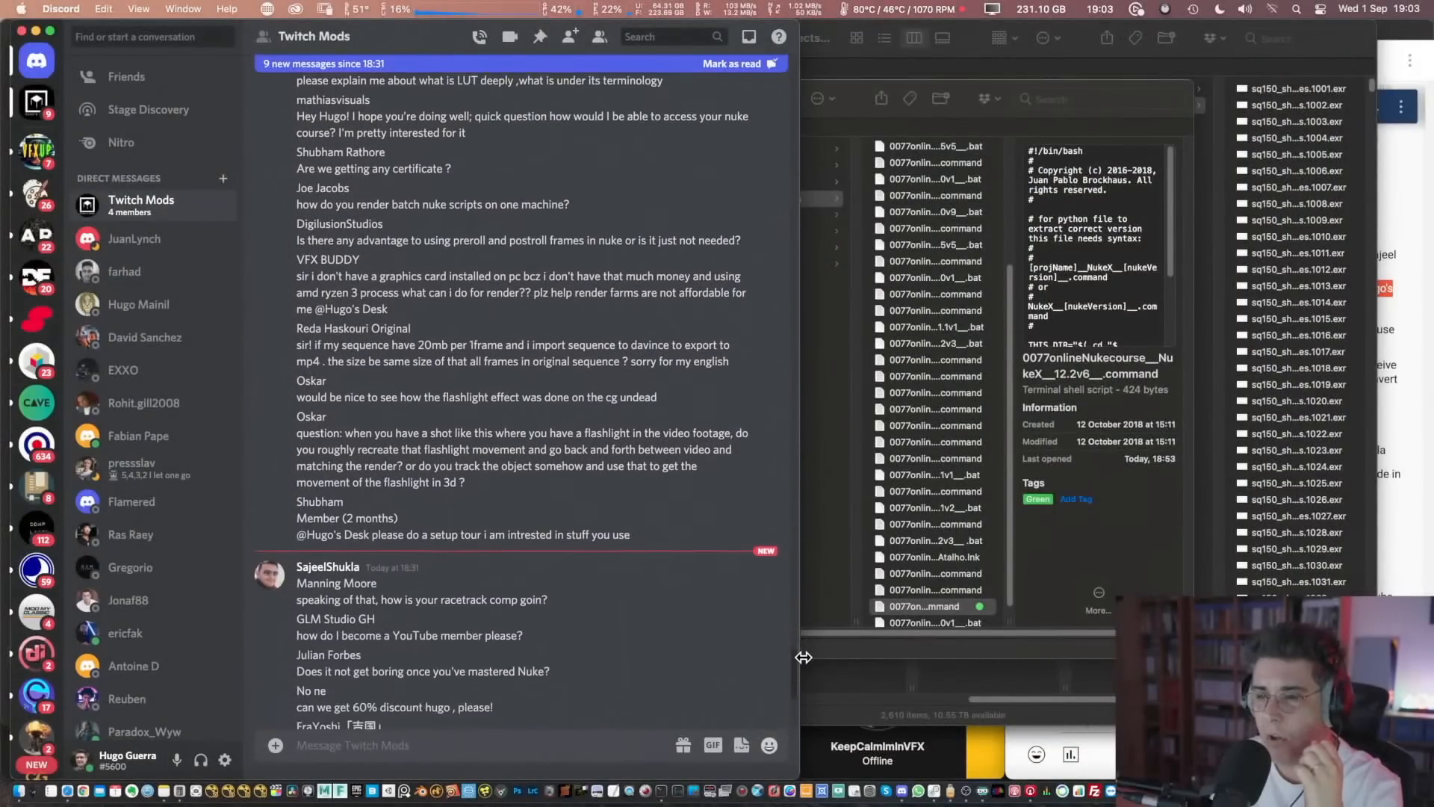
scroll(804, 672, "down", 5)
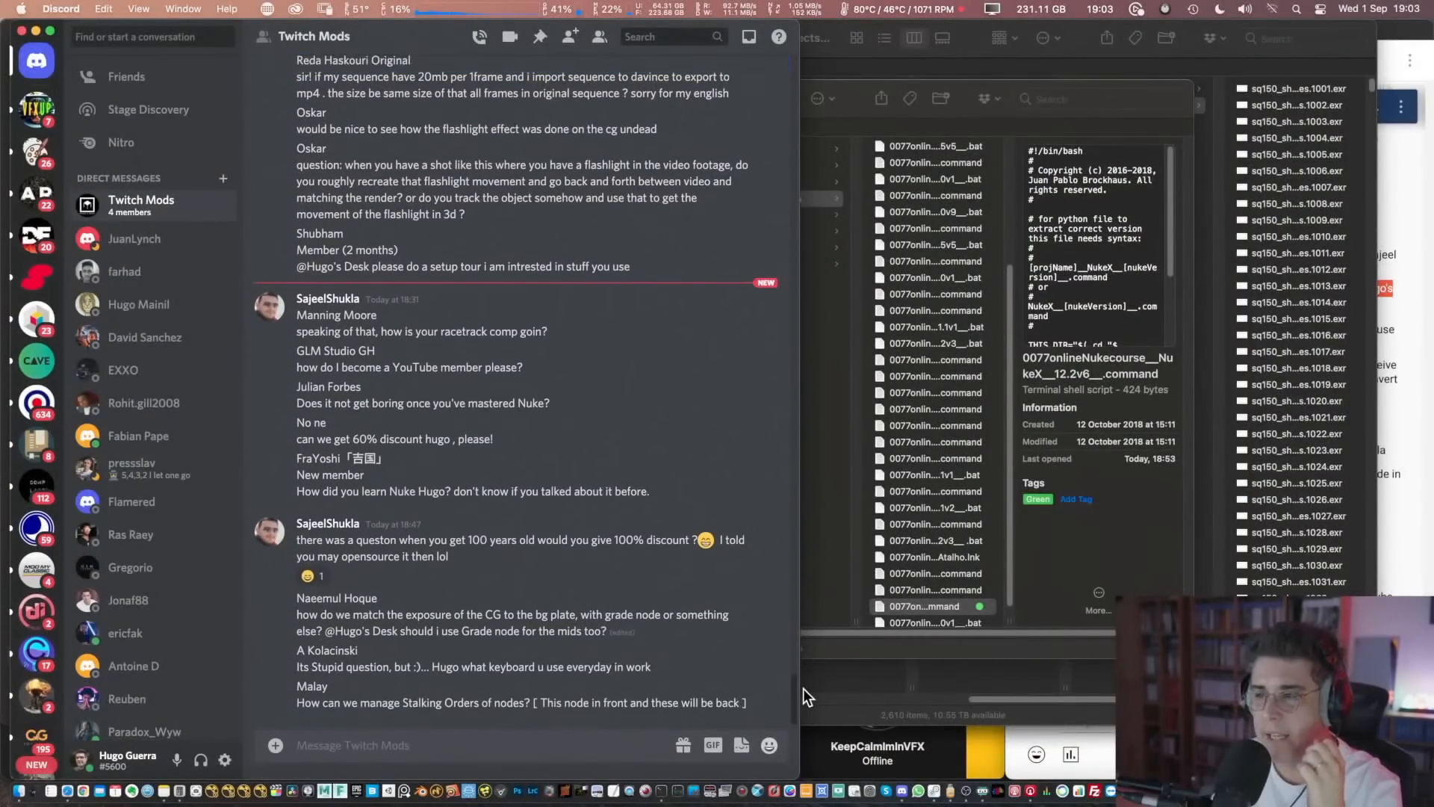
scroll(794, 693, "up", 4)
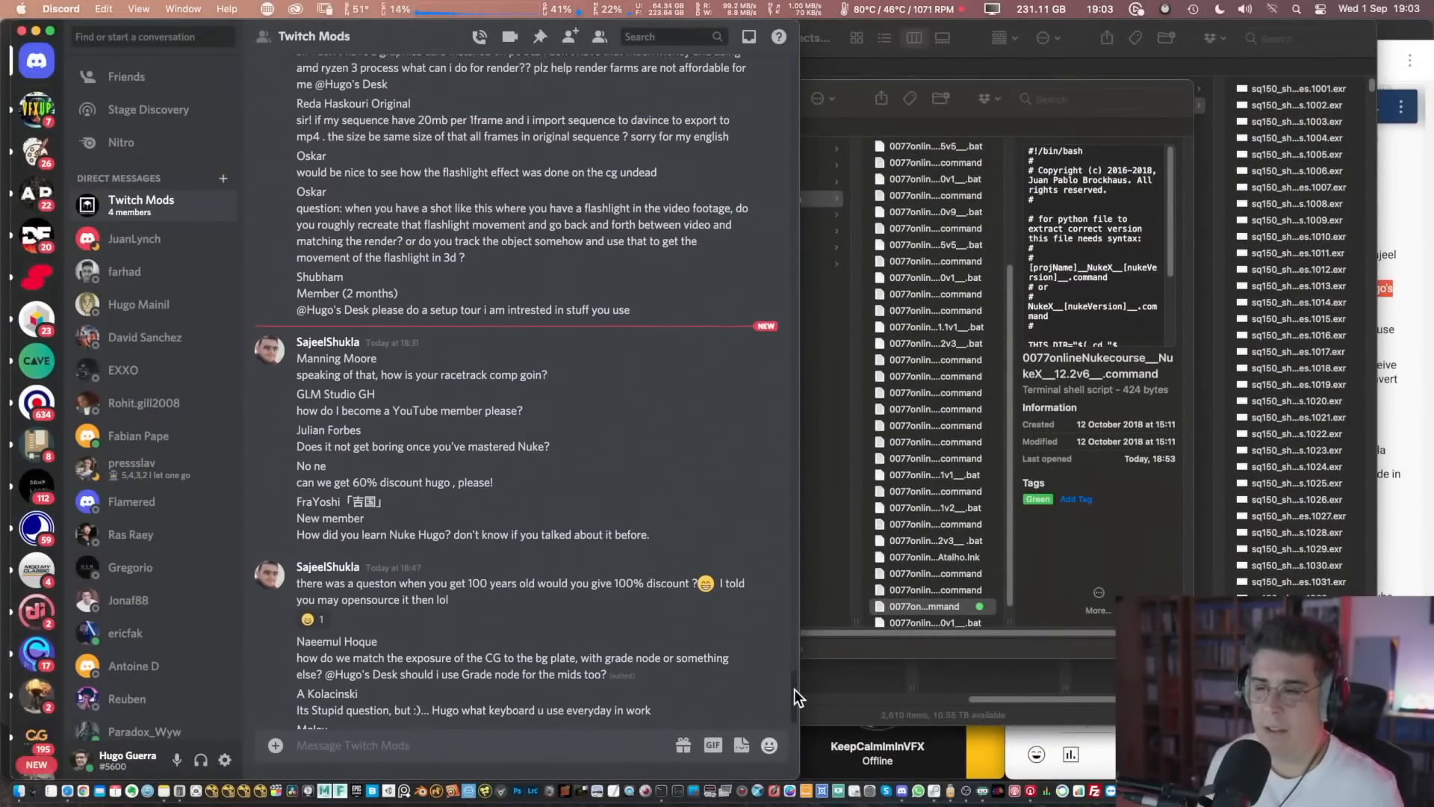
scroll(791, 679, "up", 10)
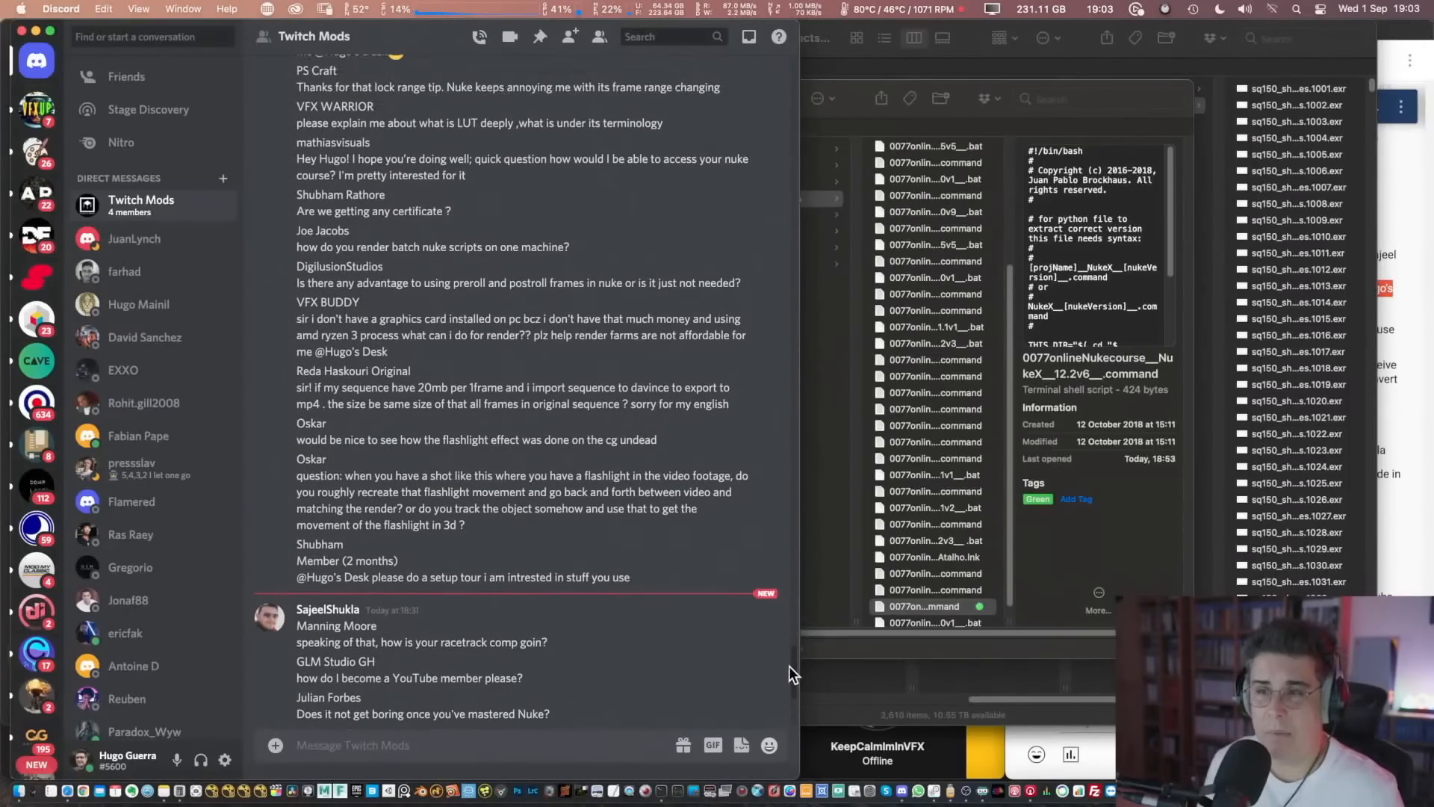
scroll(786, 650, "up", 6)
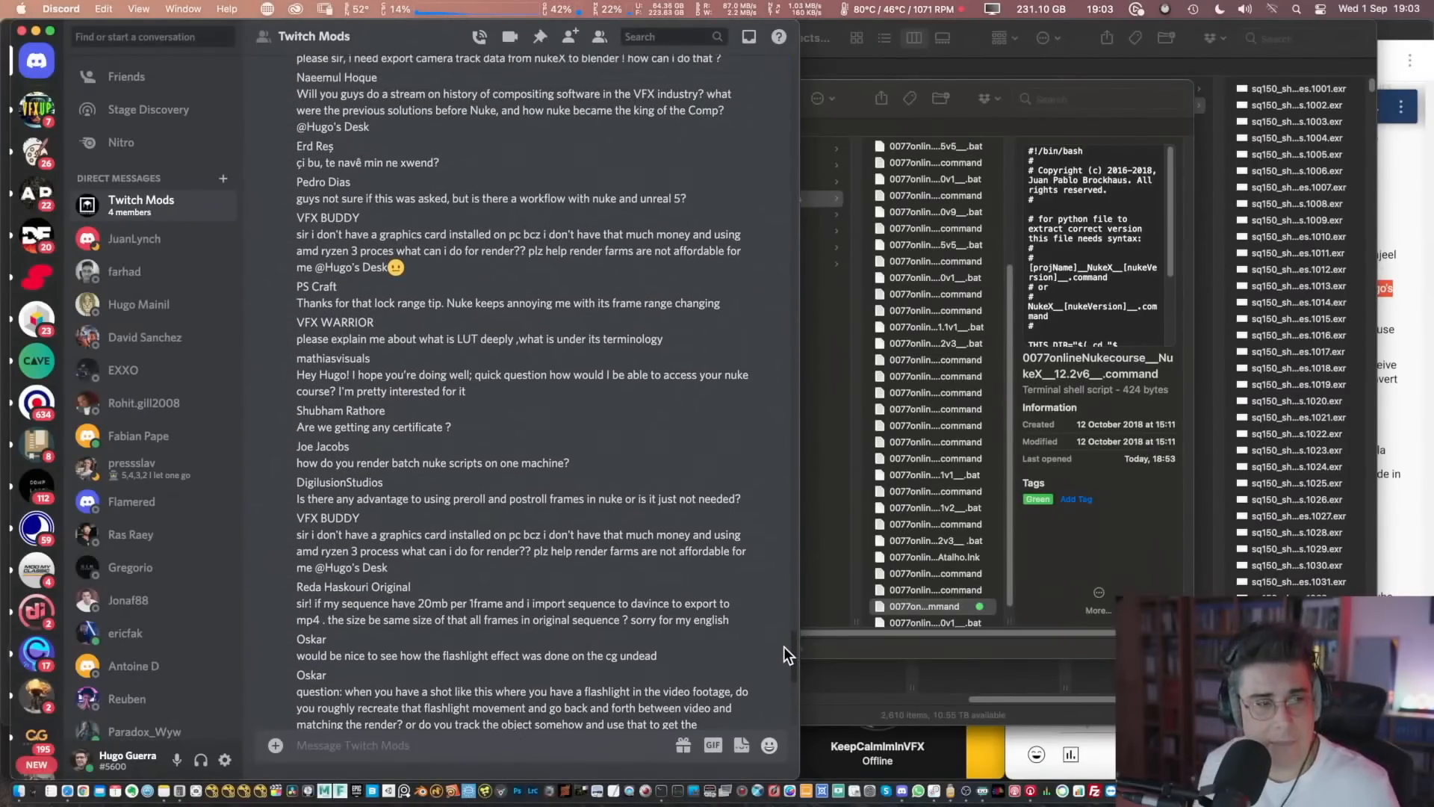
left_click_drag(780, 630, 775, 589)
scroll(775, 589, "up", 9)
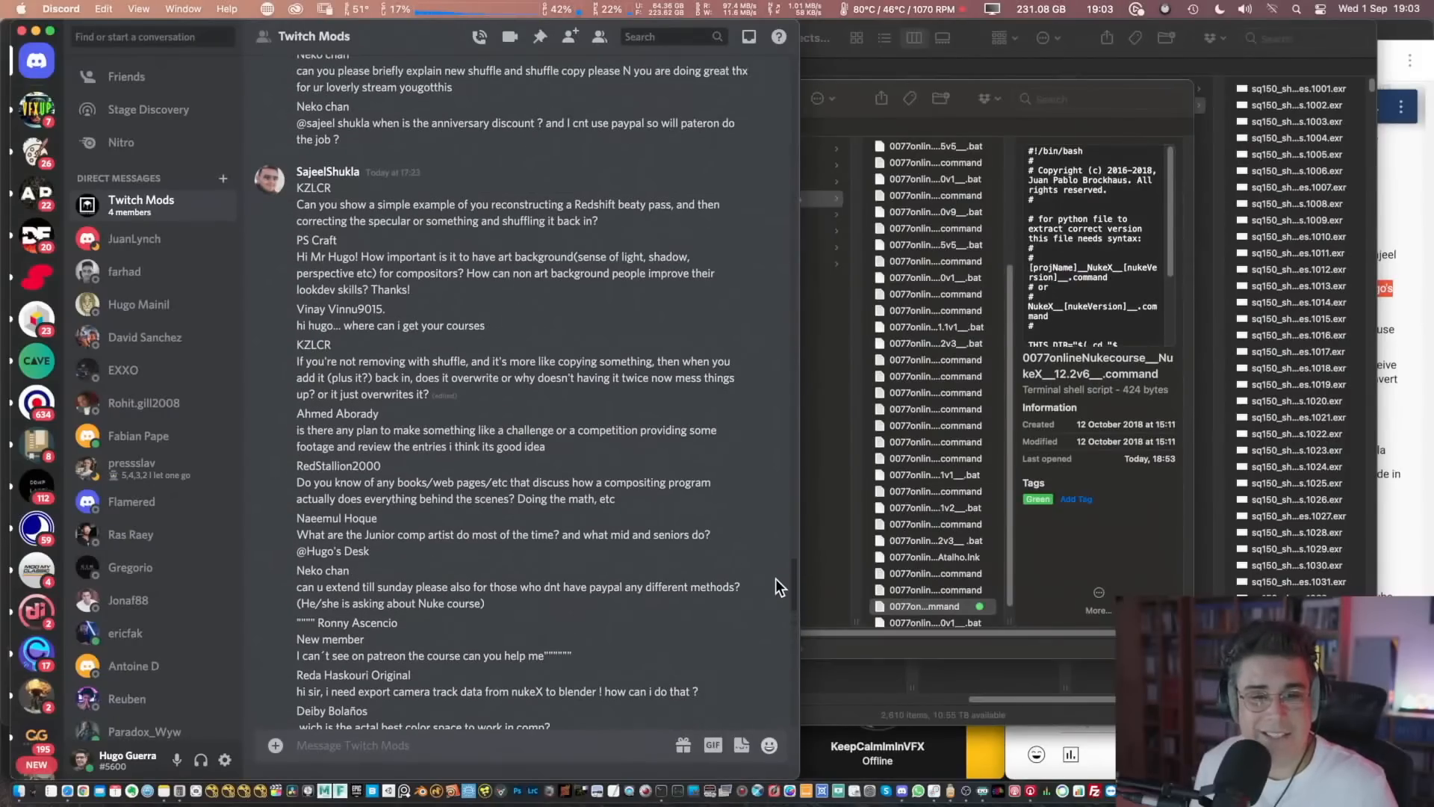
scroll(771, 559, "up", 8)
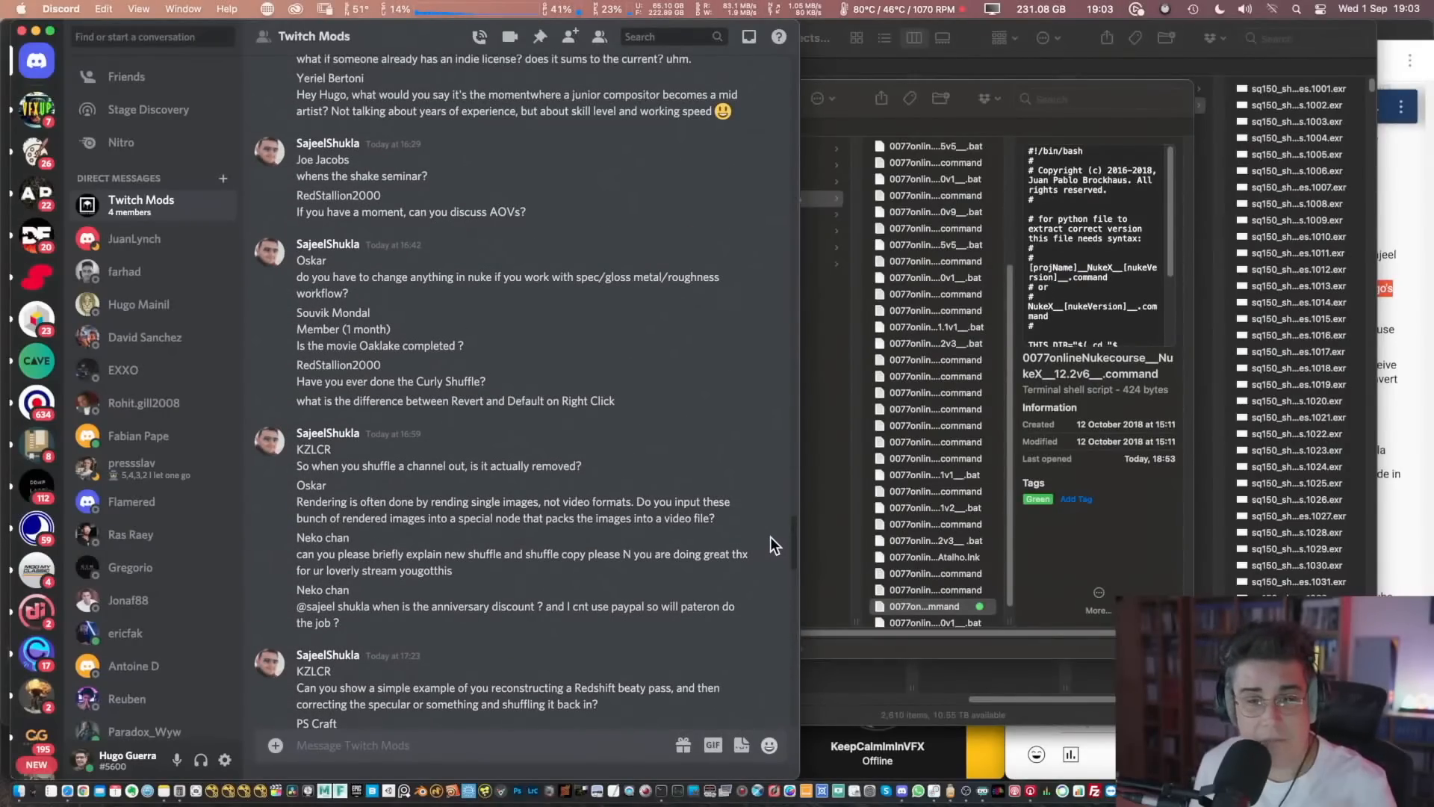
scroll(769, 536, "down", 17)
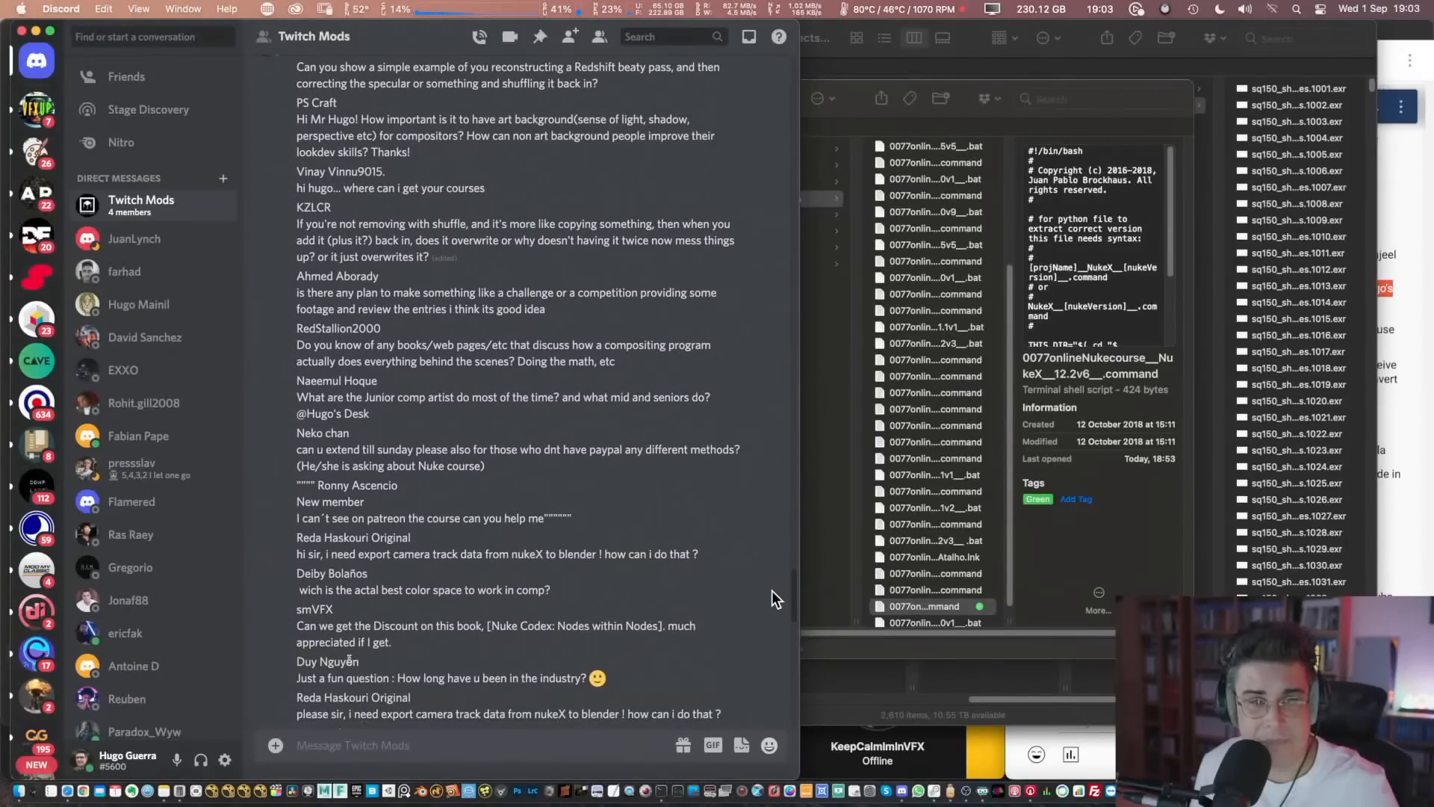
left_click_drag(402, 24, 1433, 134)
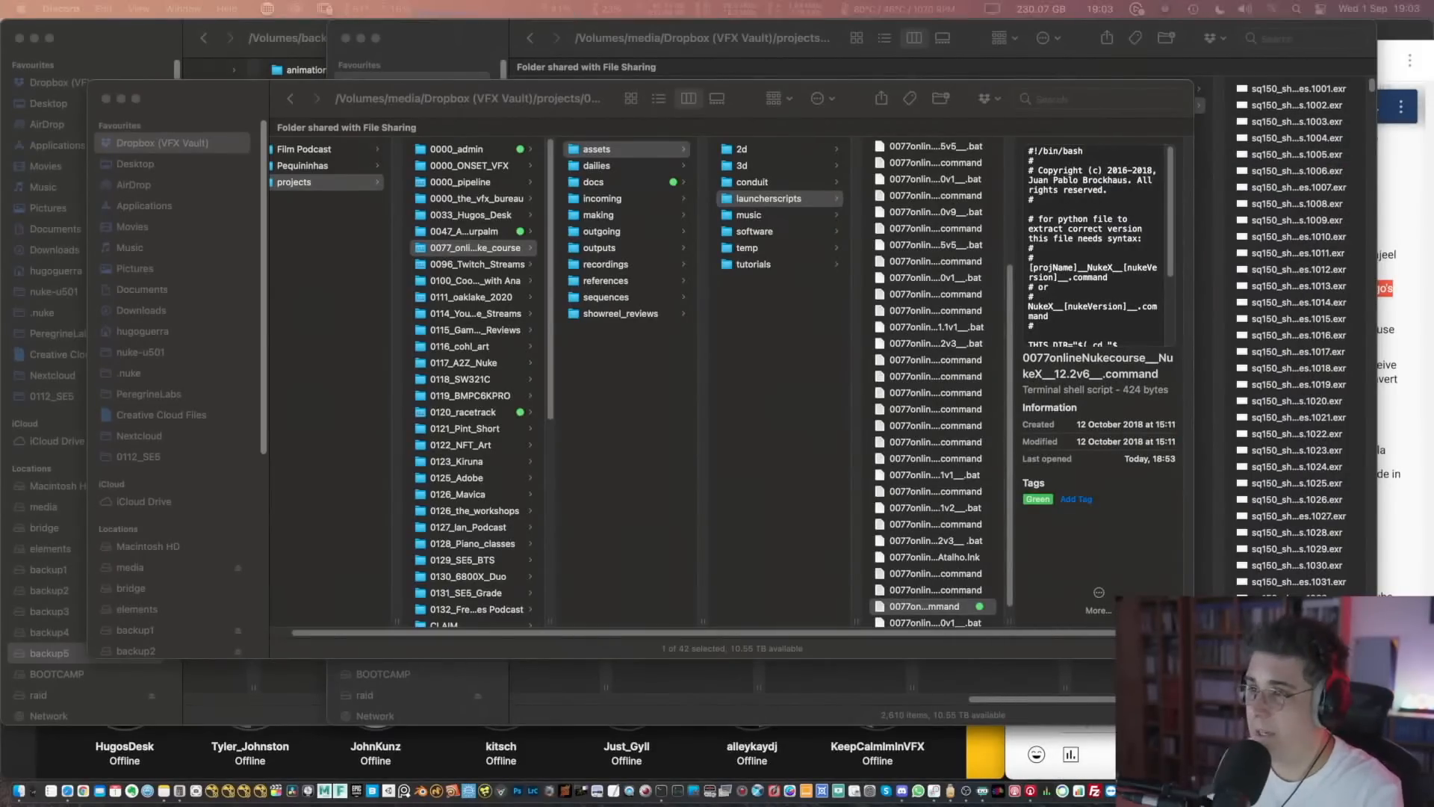
- Switch back to Nuke, stop the Merge21 playback and go to the last frame
left_click(455, 39)
key("super+Tab")
key("super+Tab")
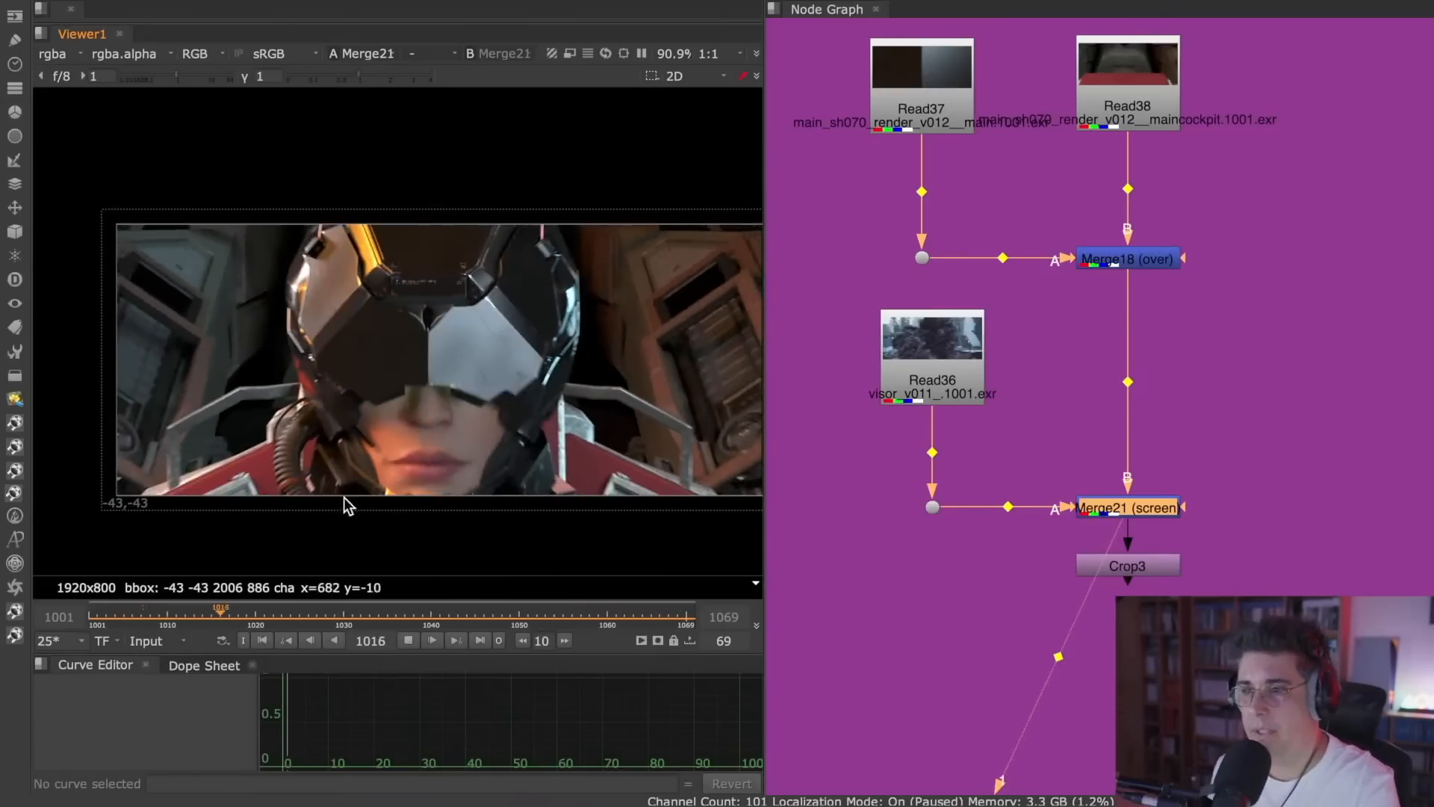
left_click(408, 636)
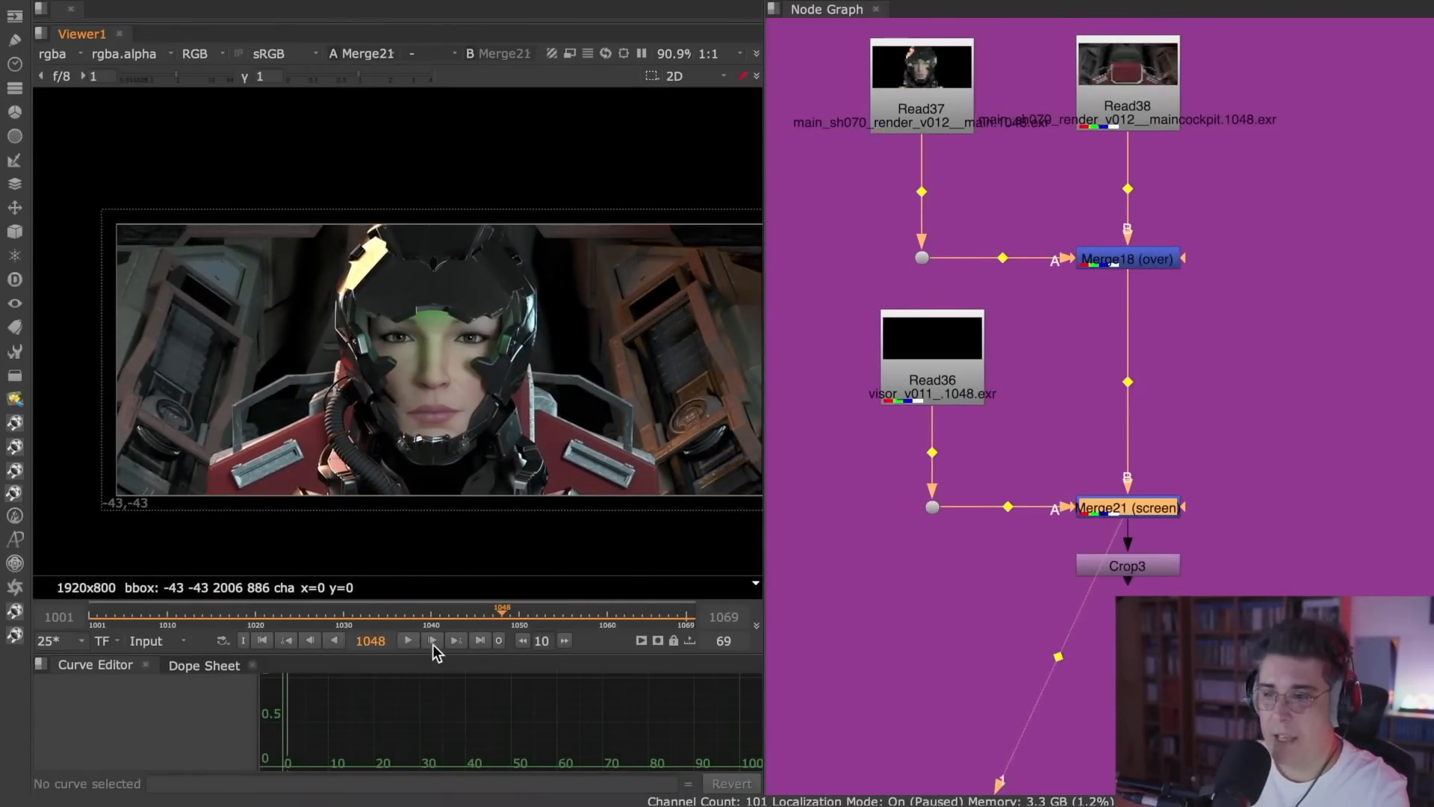
left_click(481, 639)
- View the set render Read40, the B input of the Merge22 stencil in BackdropNode4
middle_click_drag(985, 547, 1074, 154)
middle_click_drag(1015, 566, 983, 130)
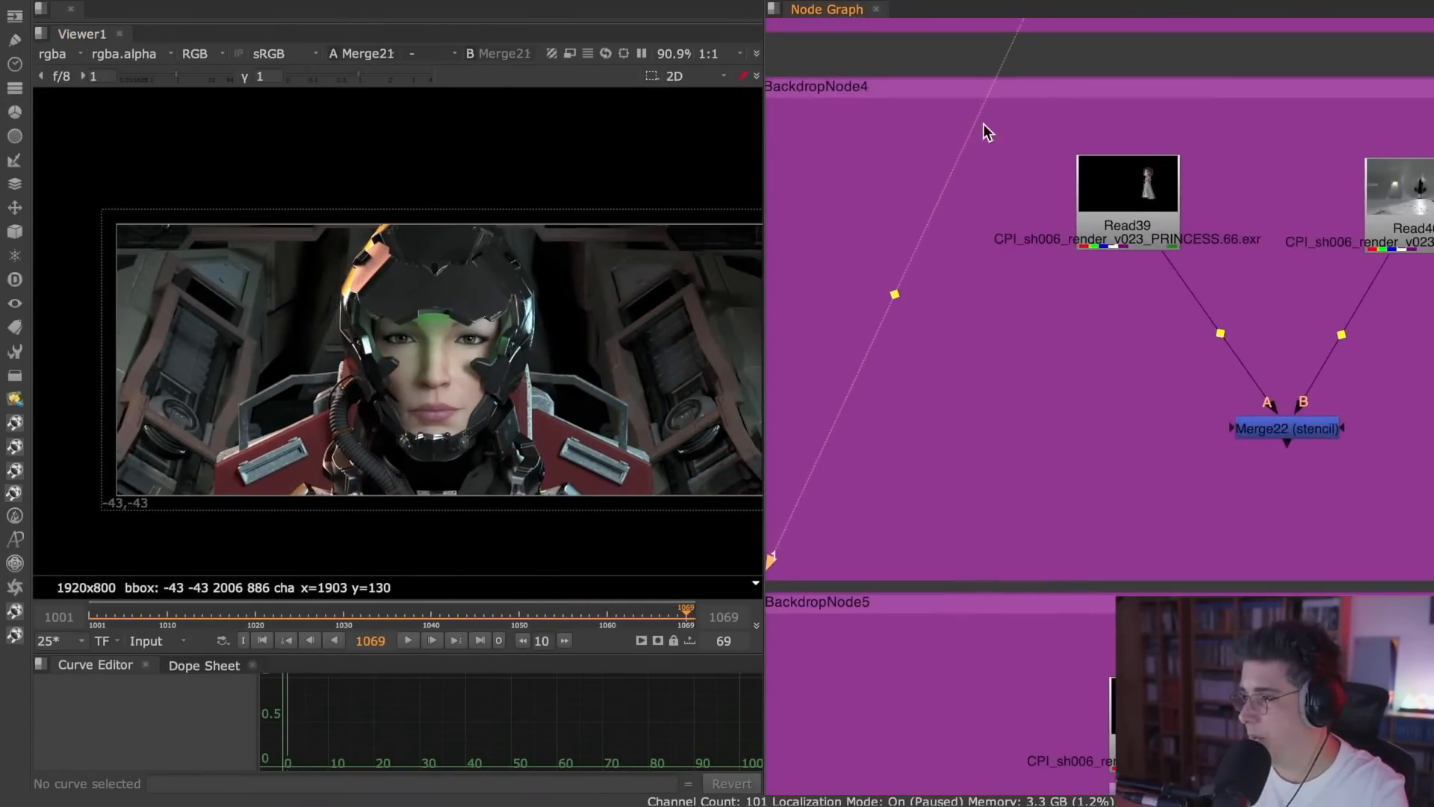
middle_click_drag(1143, 296, 968, 295)
left_click(1248, 217)
key("1")
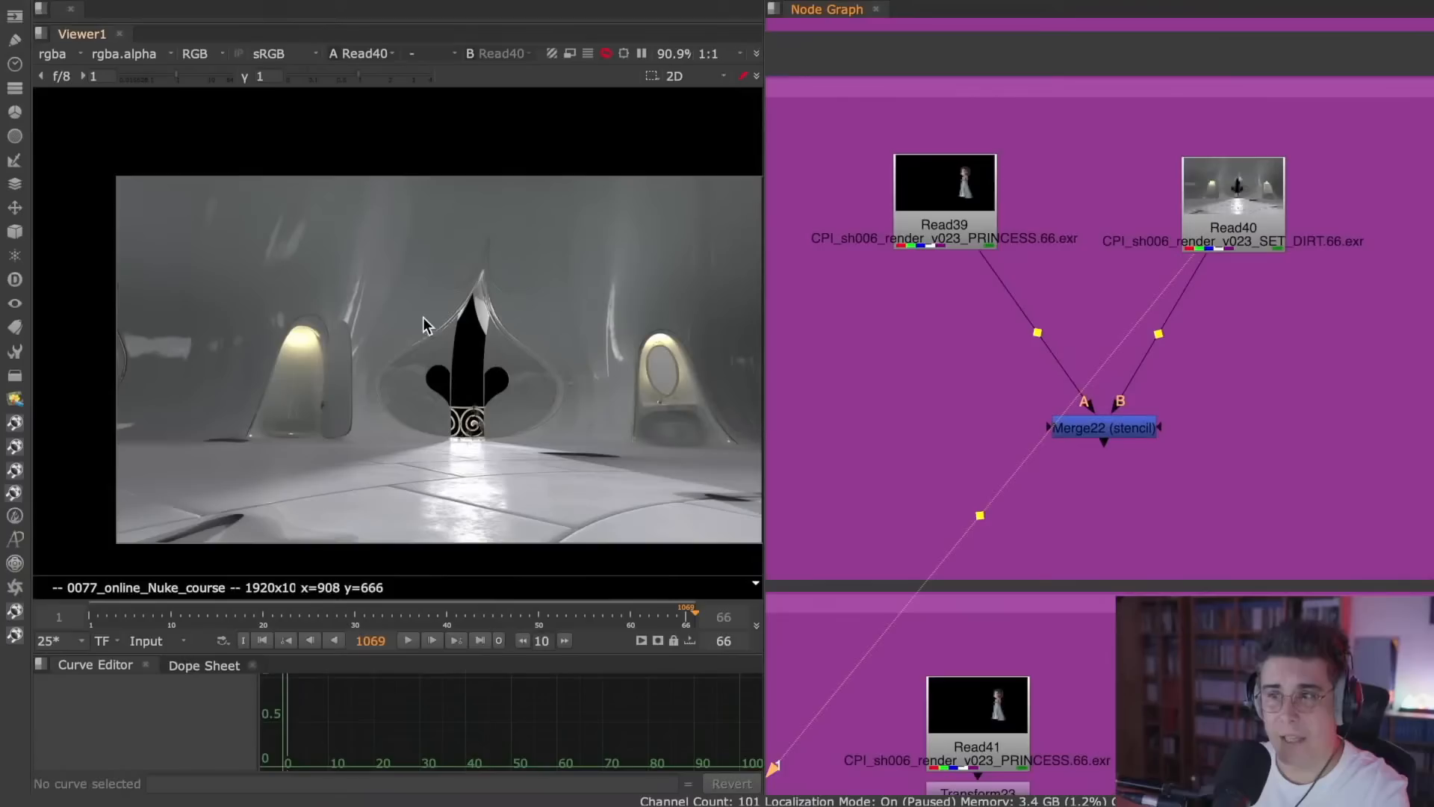
- View the princess render Read39 and the Merge22 stencil result in the viewer
left_click(974, 241)
key("1")
left_click(1126, 431)
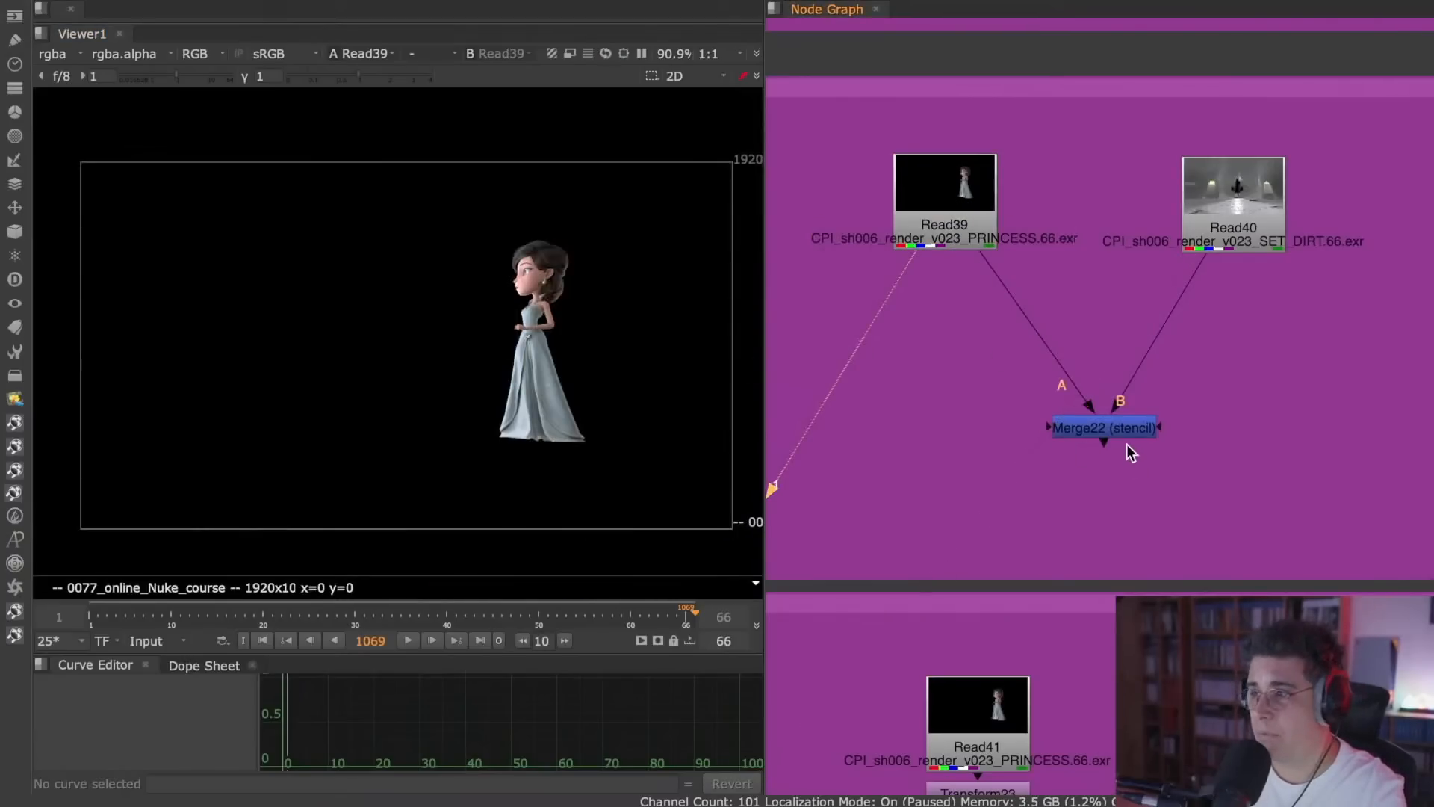
key("1")
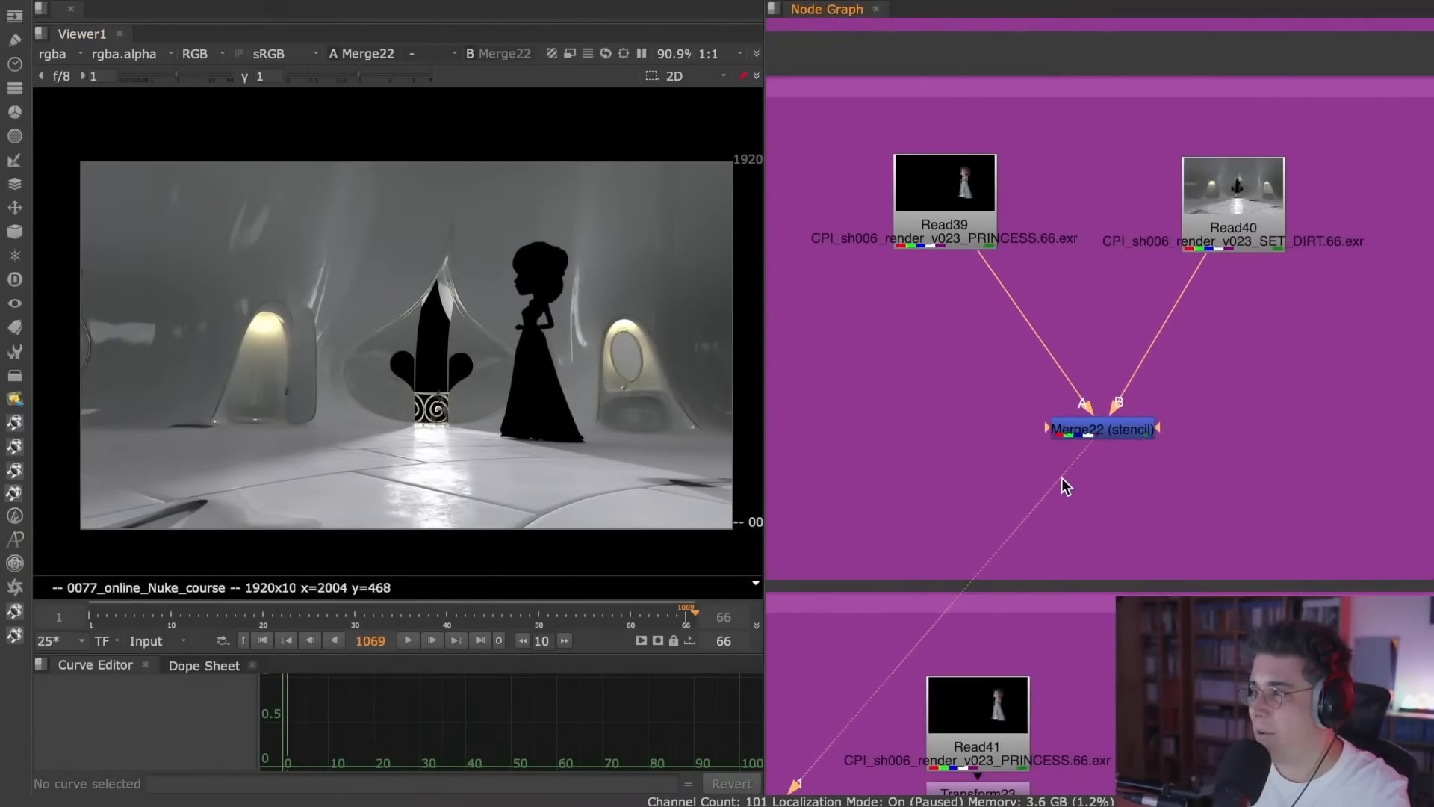
- View the set render Read42, the transformed princess from Transform23, and the Merge23 under result, inspecting the princess behind the doorway up close
scroll(1065, 183, "down", 8)
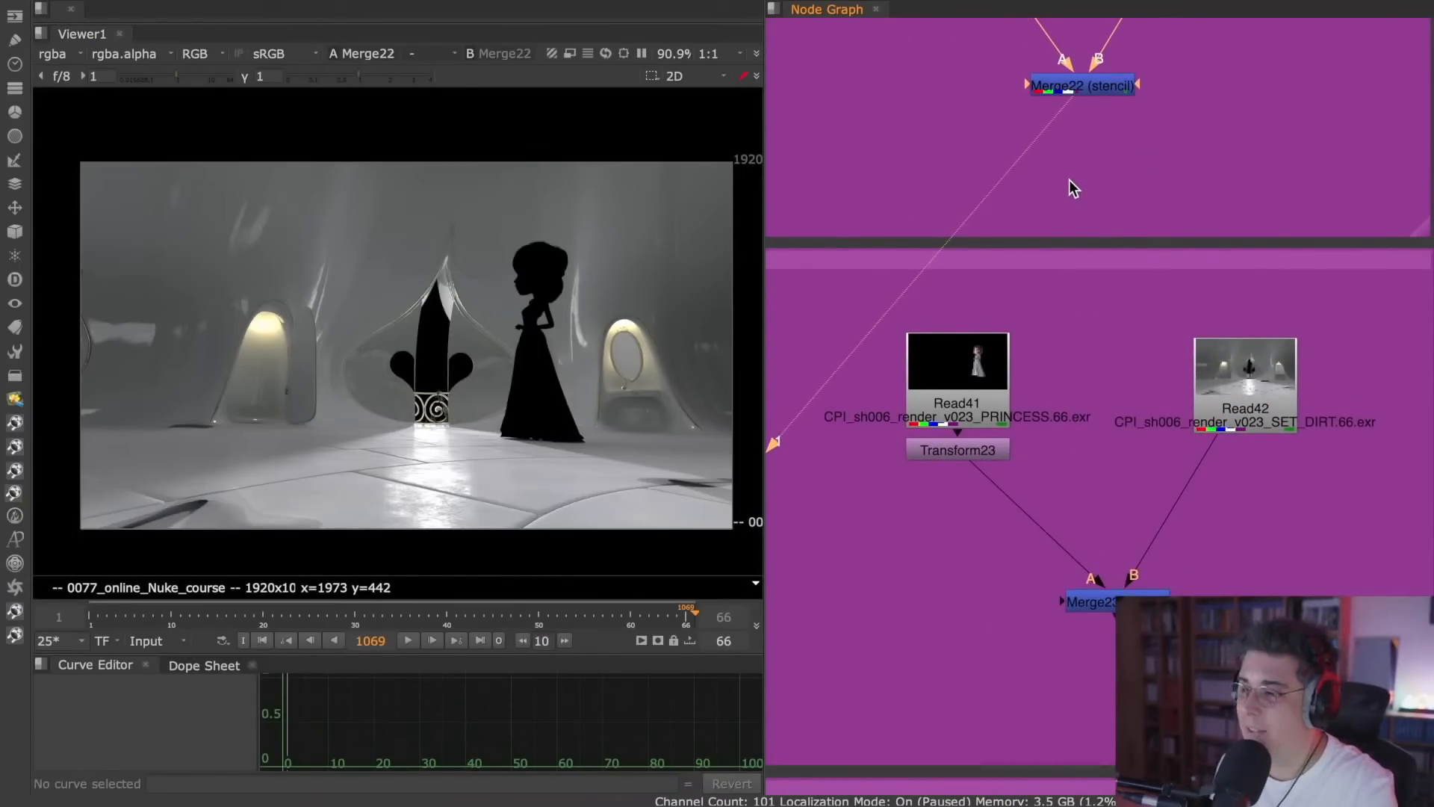
left_click(1254, 385)
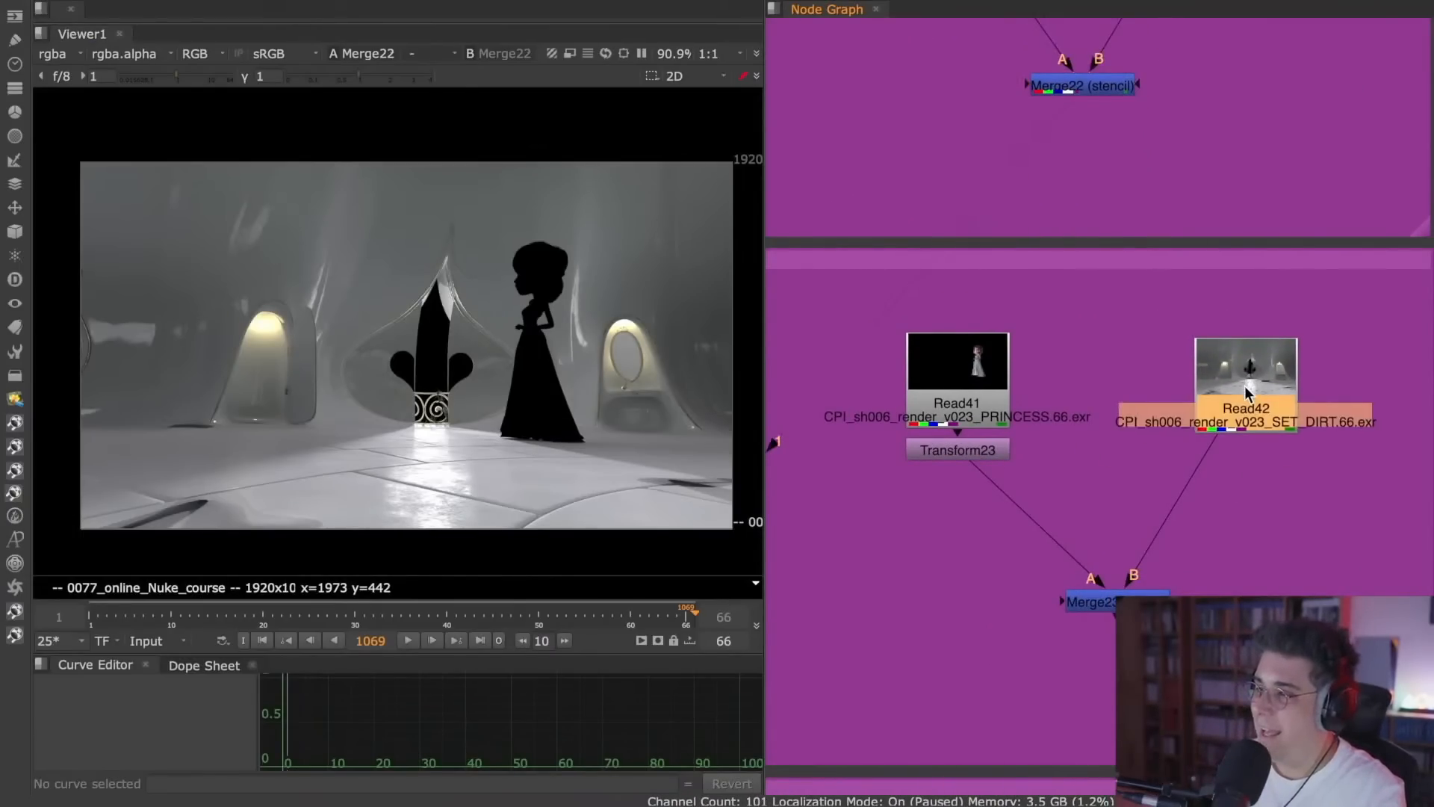
key("1")
left_click(983, 448)
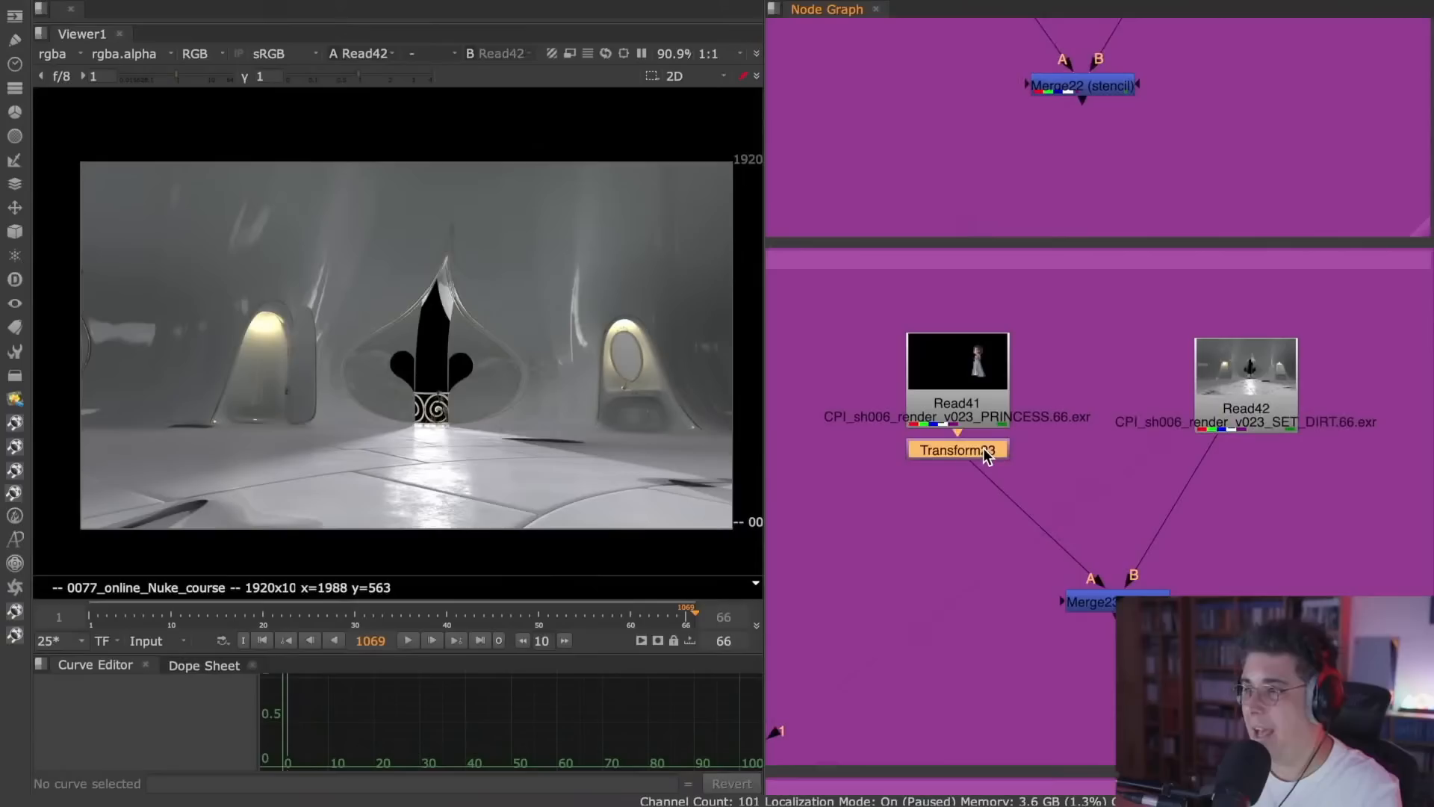
key("1")
key("1")
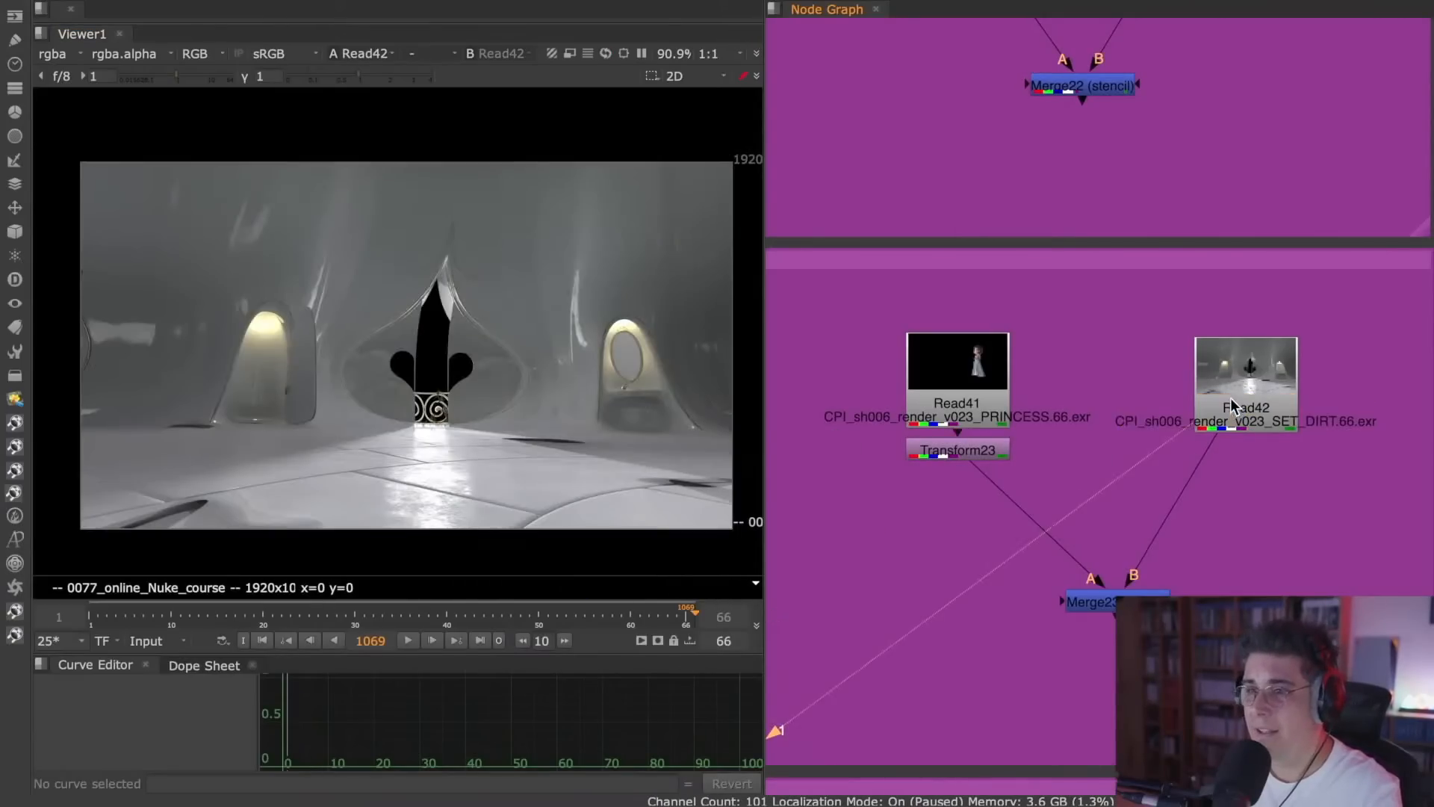
left_click(1090, 601)
key("1")
scroll(477, 372, "up", 5)
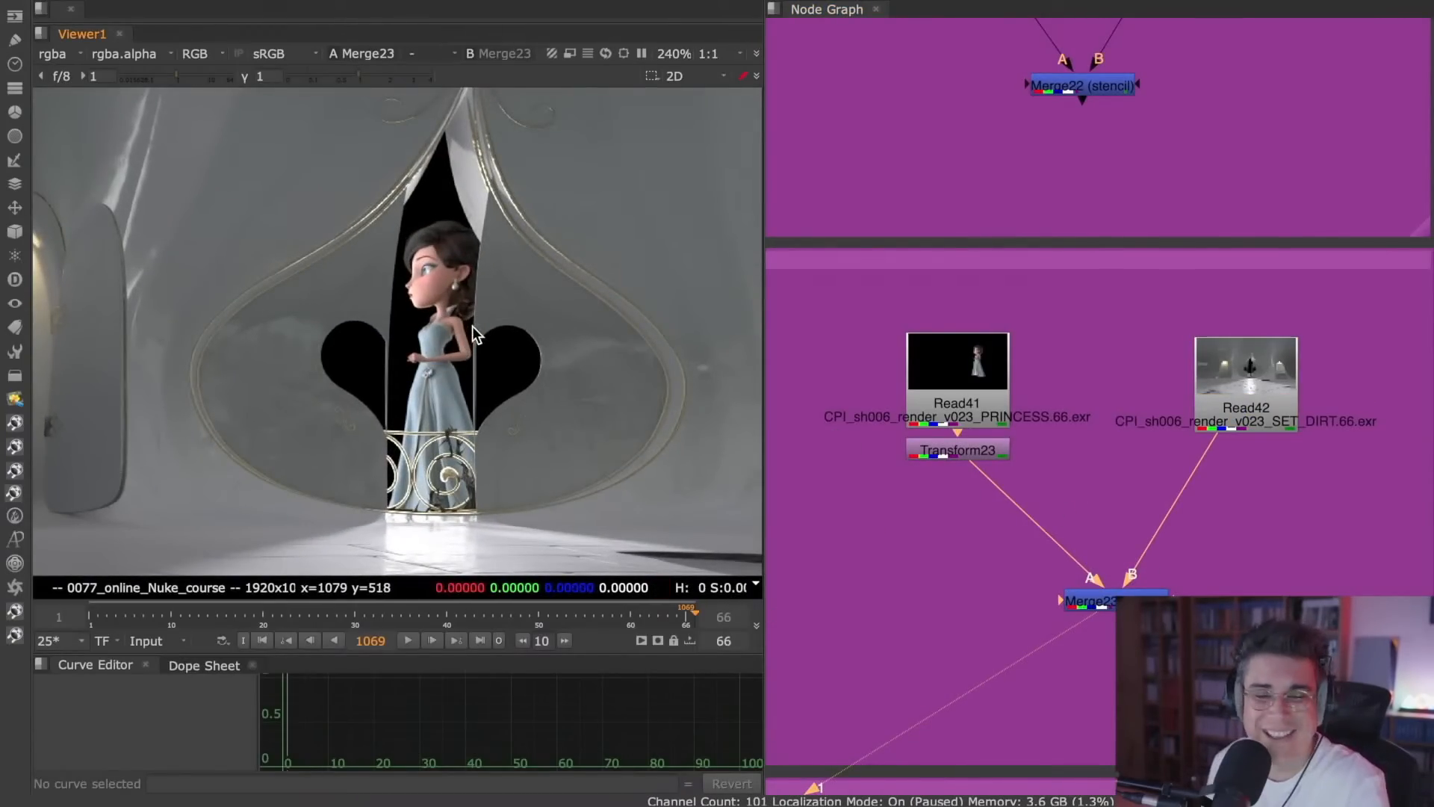
scroll(457, 351, "down", 3)
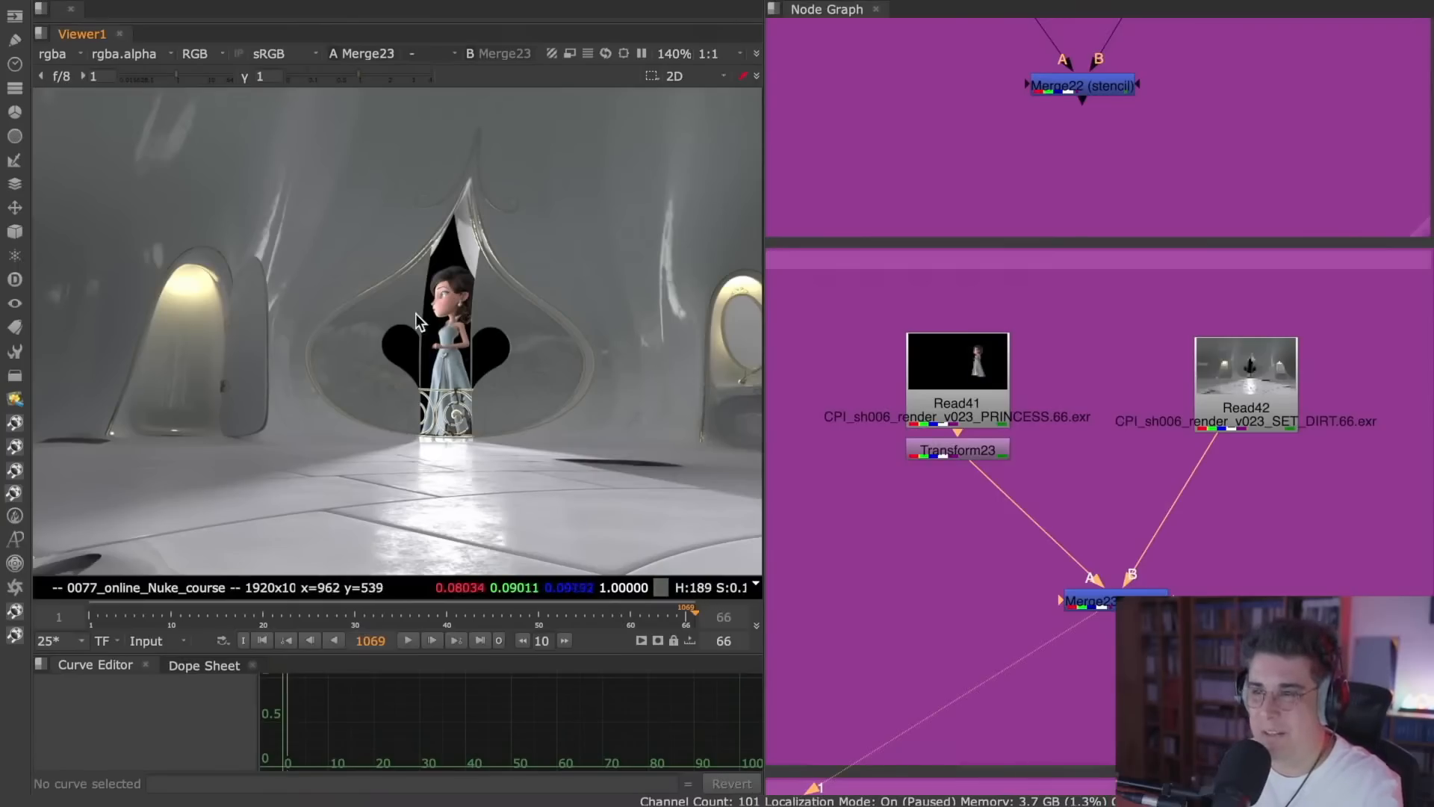
- View the Merge25 atop result in full frame and inspect the princess against the doorway opening
scroll(1043, 317, "down", 6)
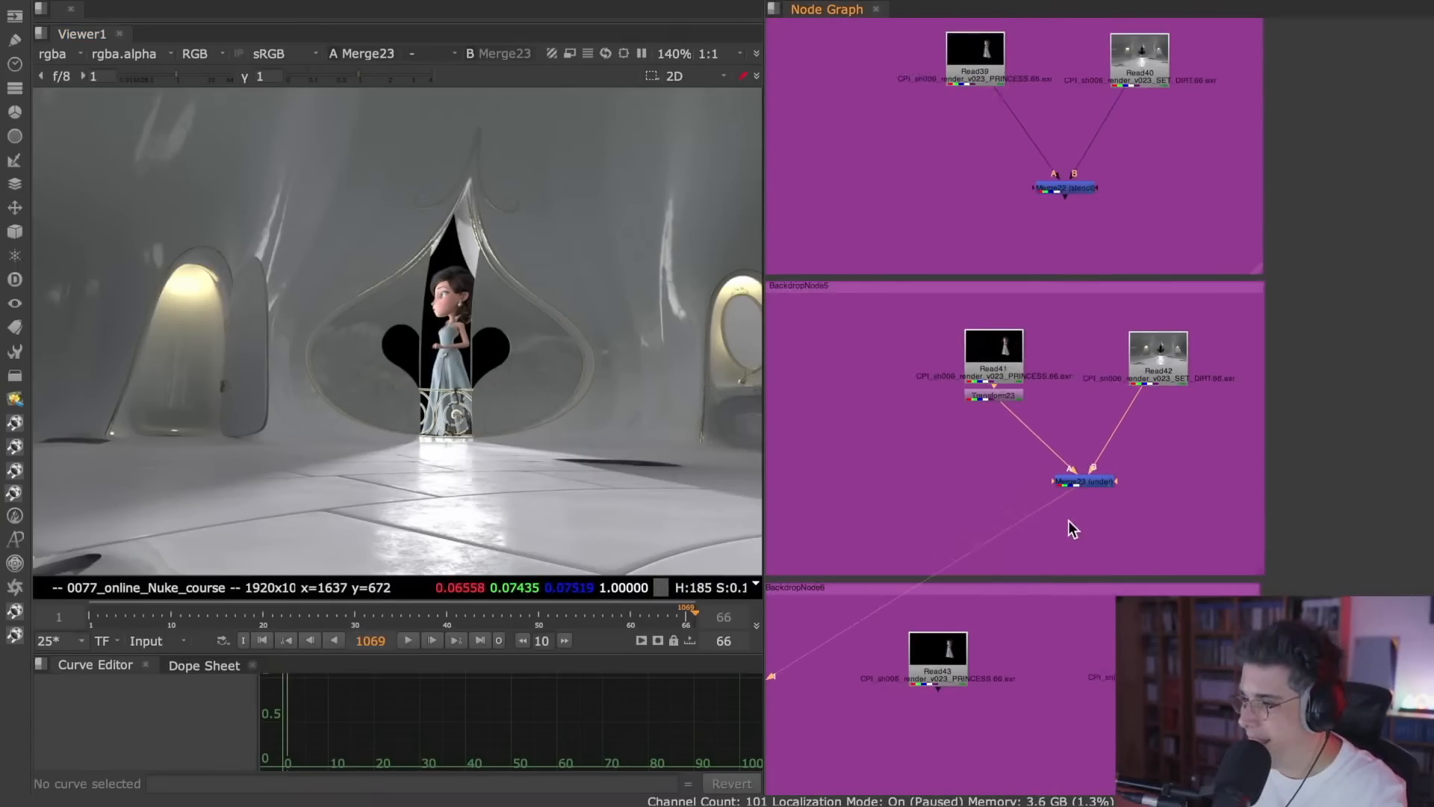
middle_click_drag(1069, 297, 1065, 170)
scroll(1101, 352, "up", 5)
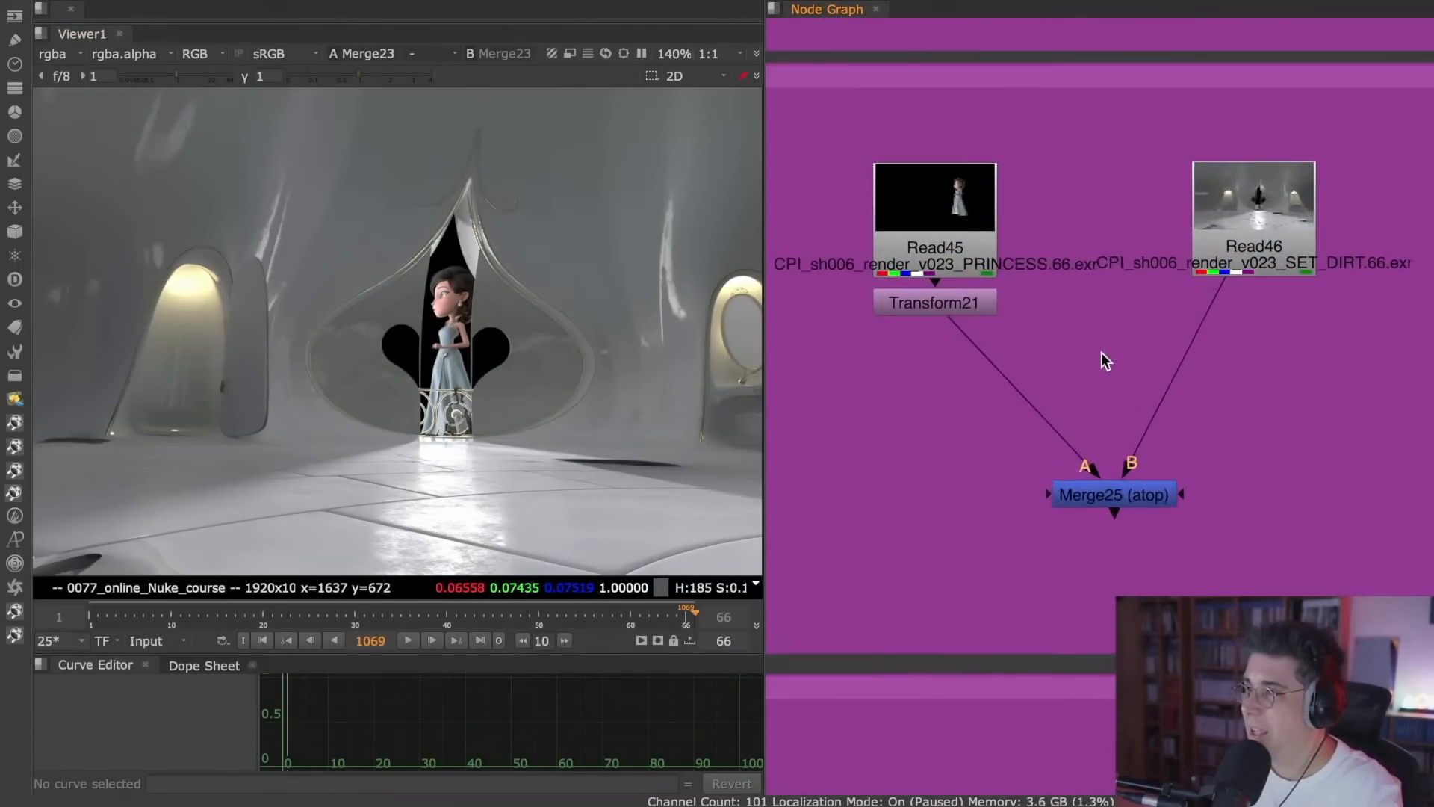
left_click(1140, 502)
key("1")
key("f")
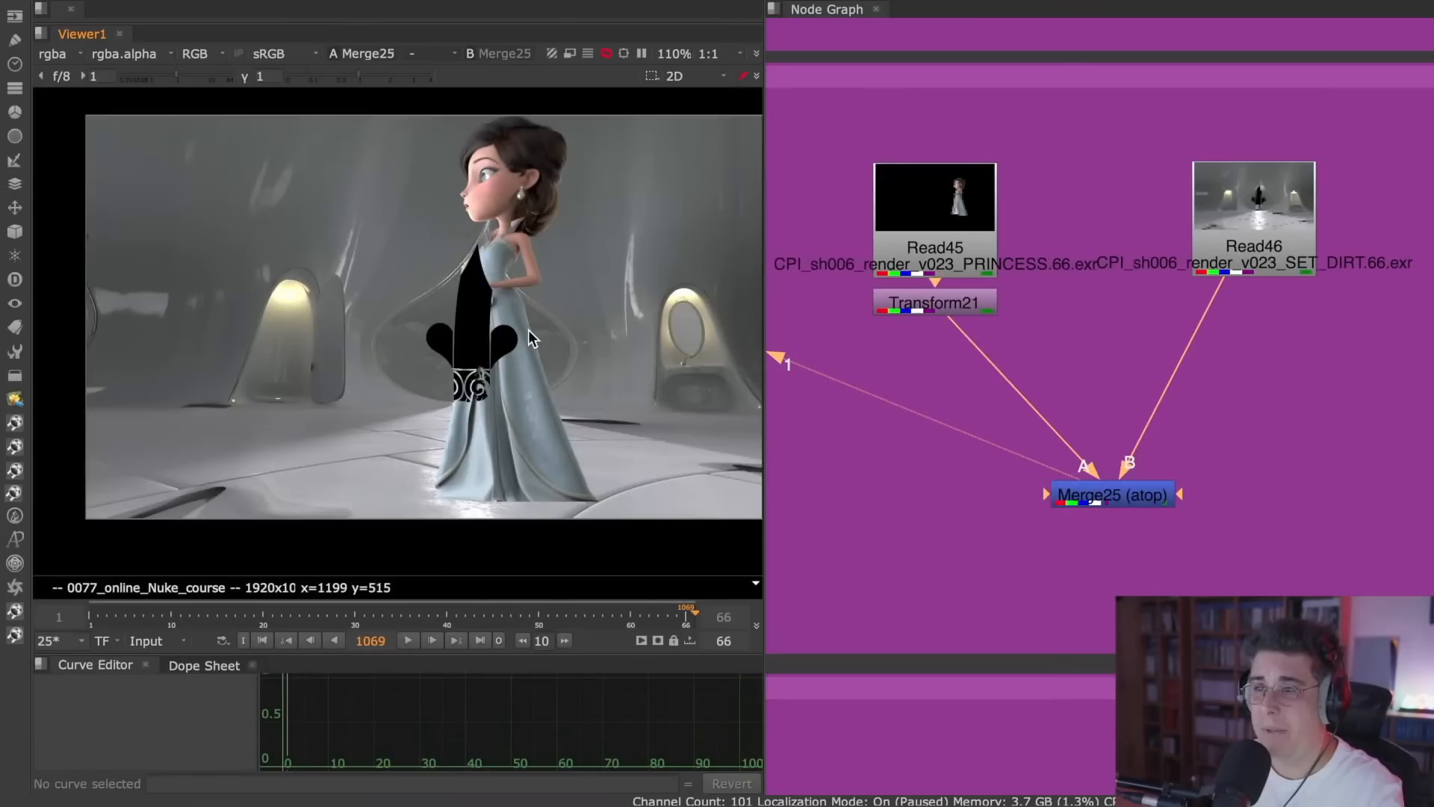
scroll(509, 291, "up", 3)
scroll(507, 294, "down", 3)
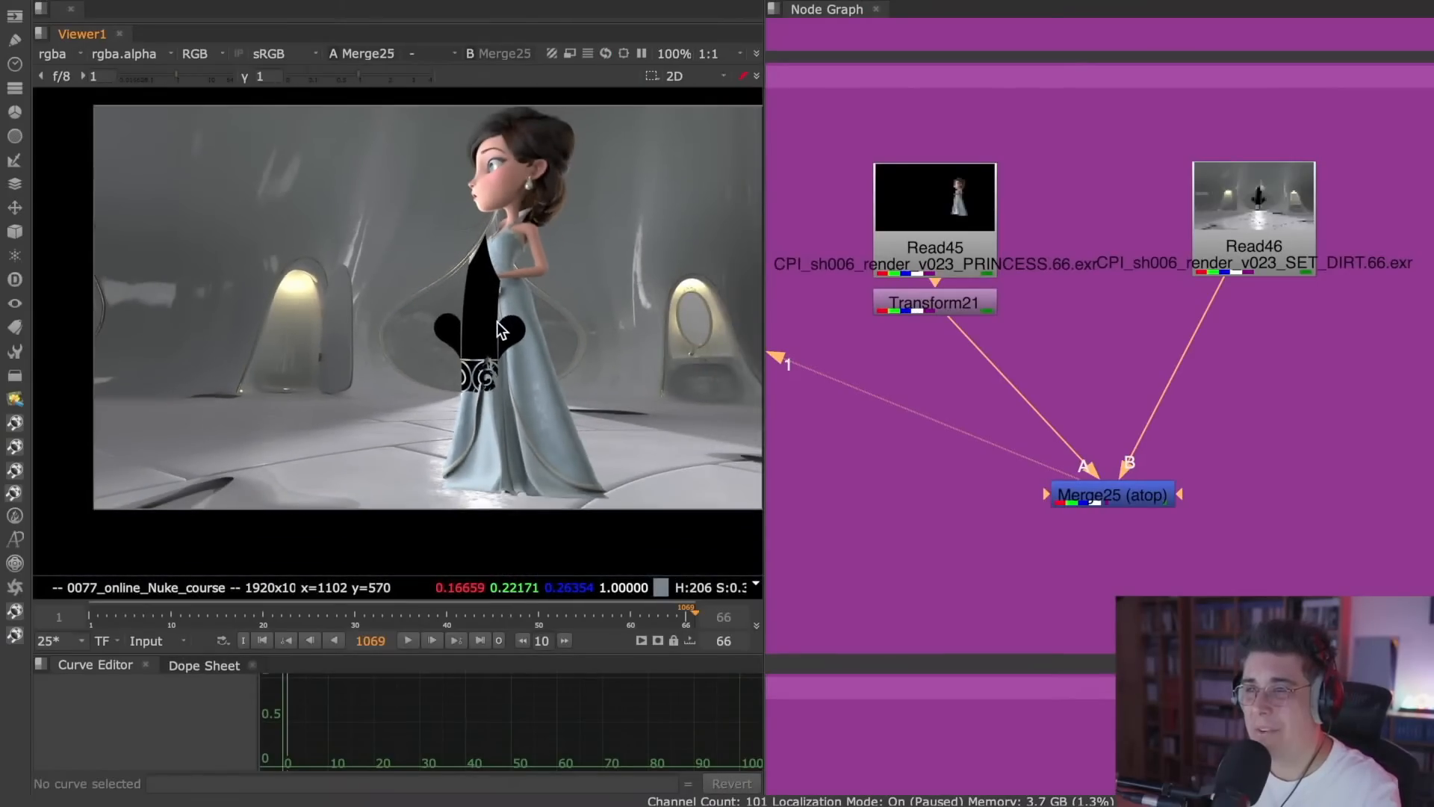
- Look over the merge operation backdrops, find the A Over B example and show its multi-input Merge1 setup in a full-size node graph
scroll(1061, 370, "down", 6)
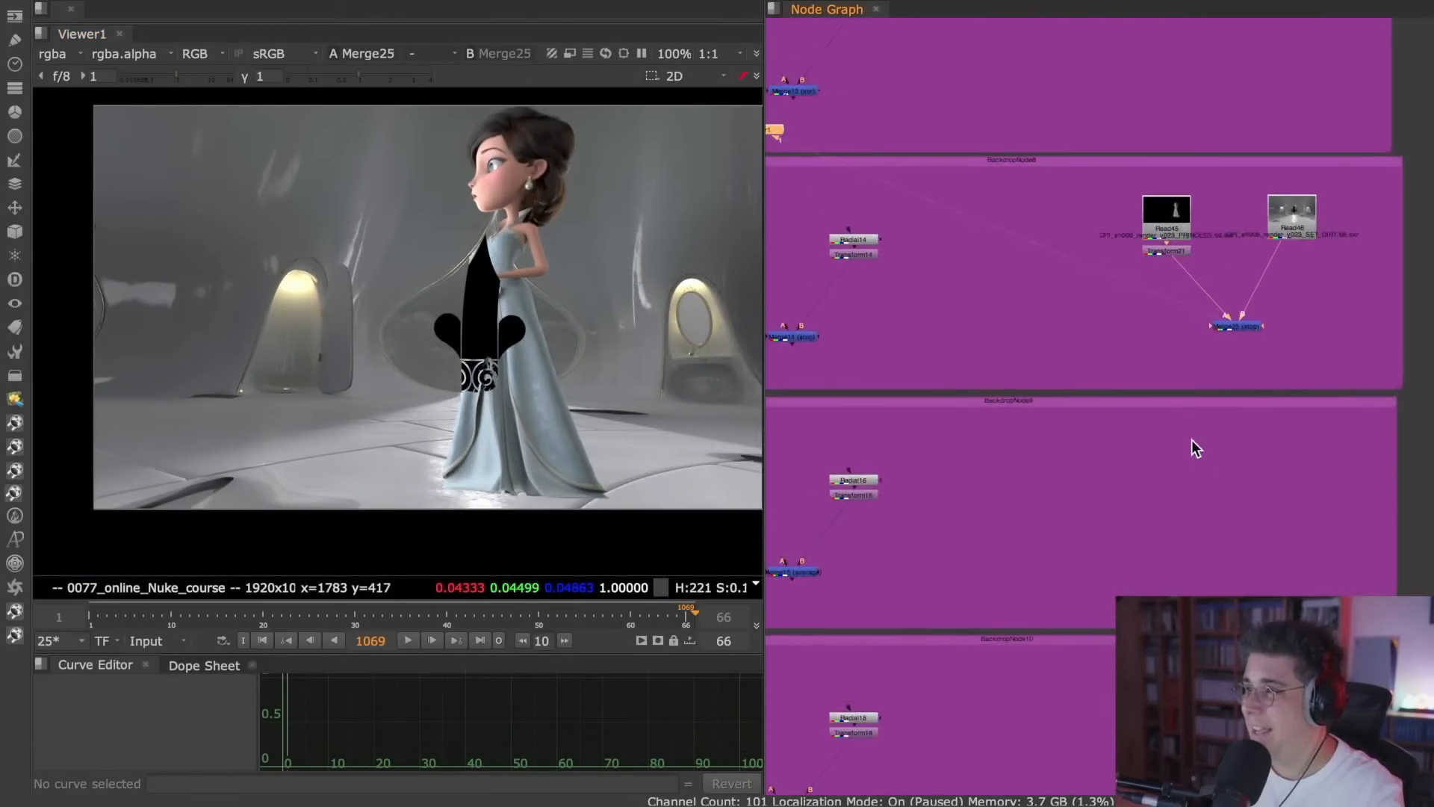
middle_click_drag(1084, 238, 1085, 380)
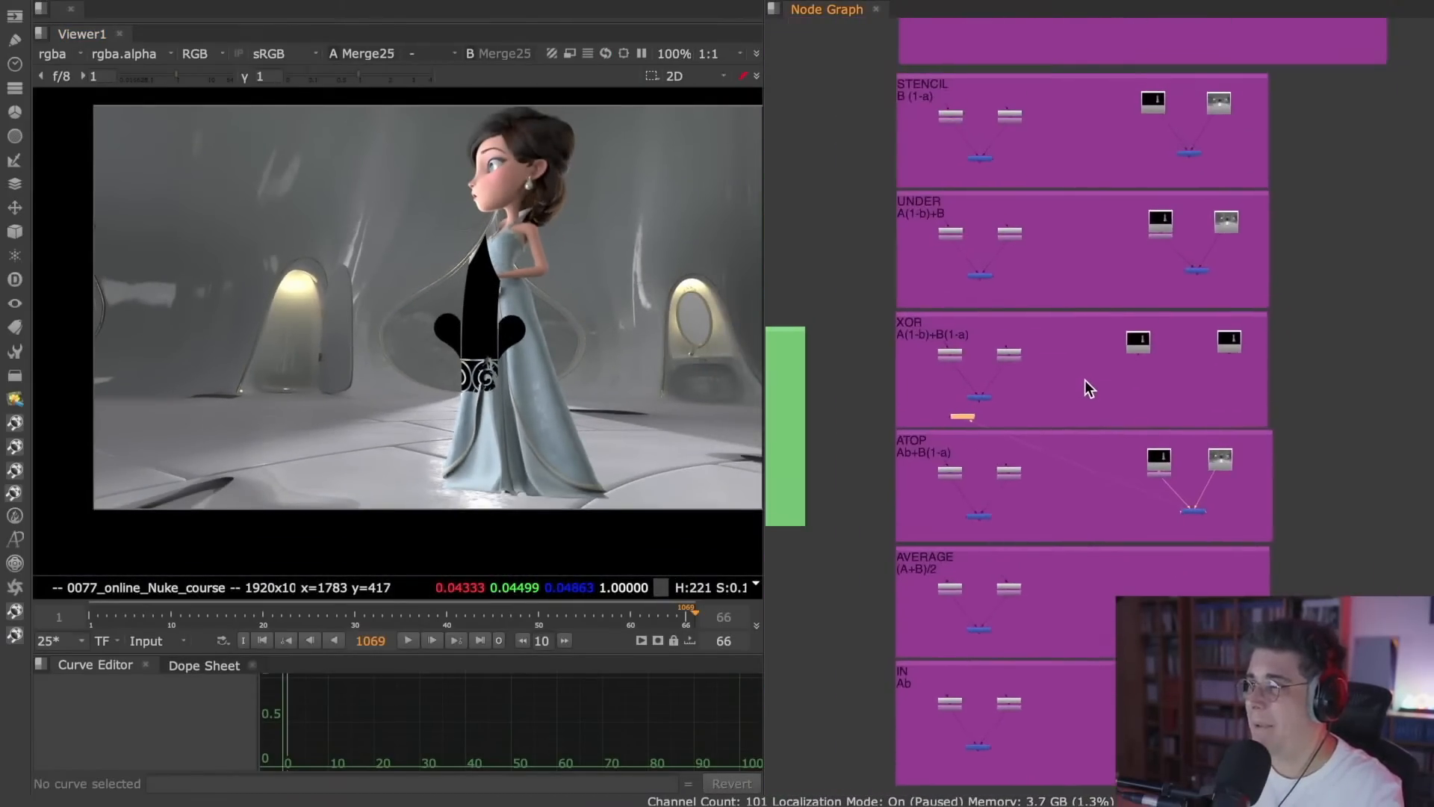
middle_click_drag(1089, 187, 1085, 383)
middle_click_drag(1134, 148, 1067, 446)
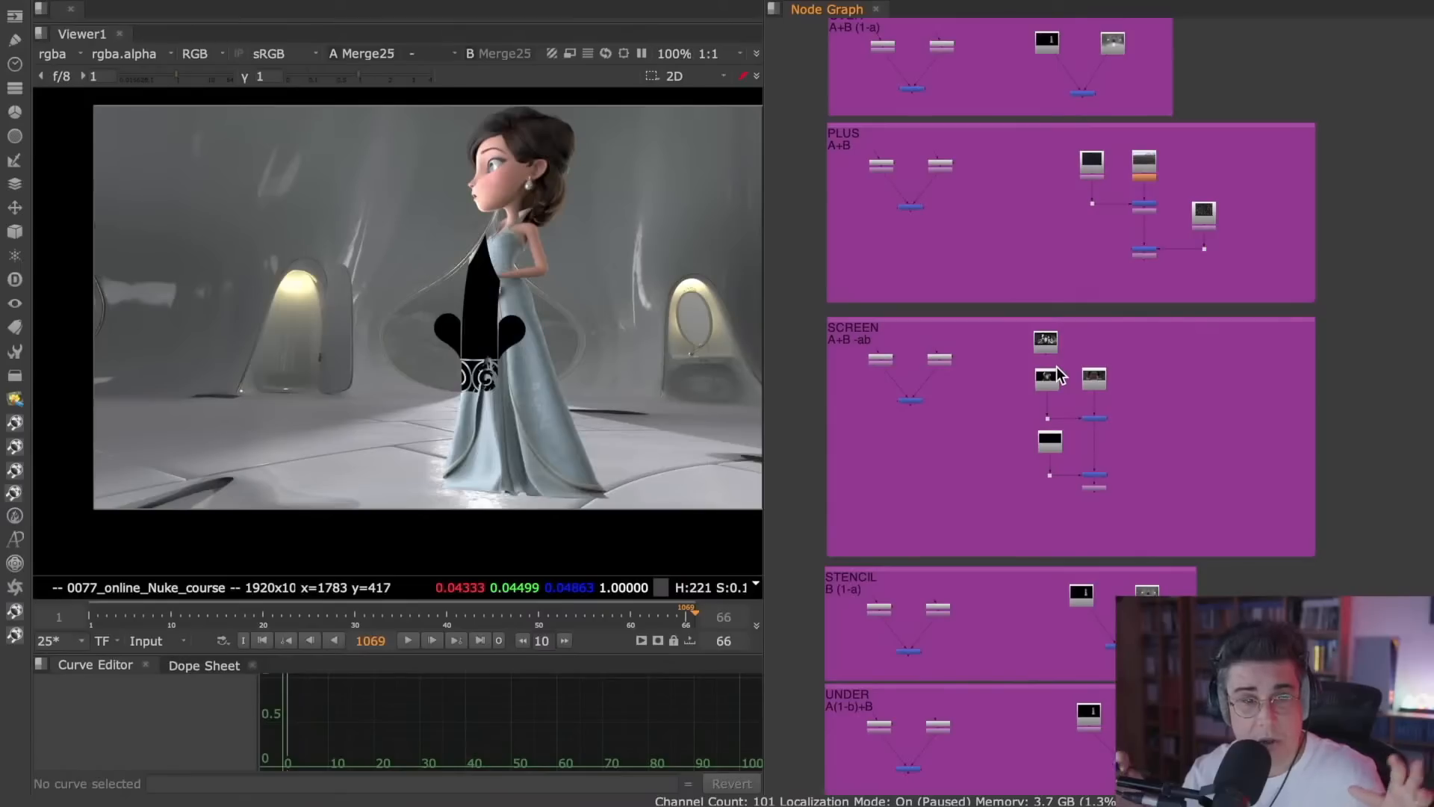
scroll(1126, 323, "down", 10)
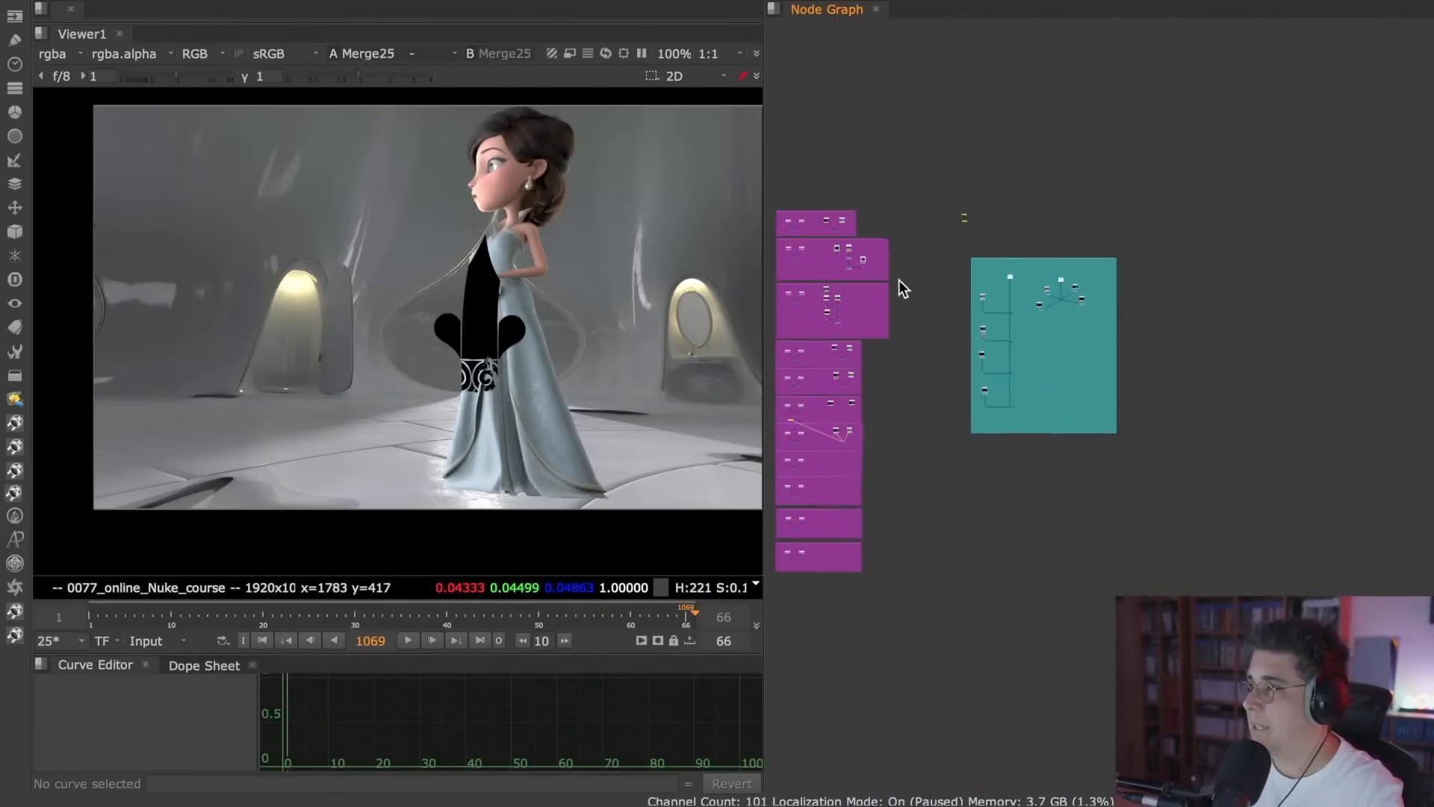
scroll(1005, 246, "up", 10)
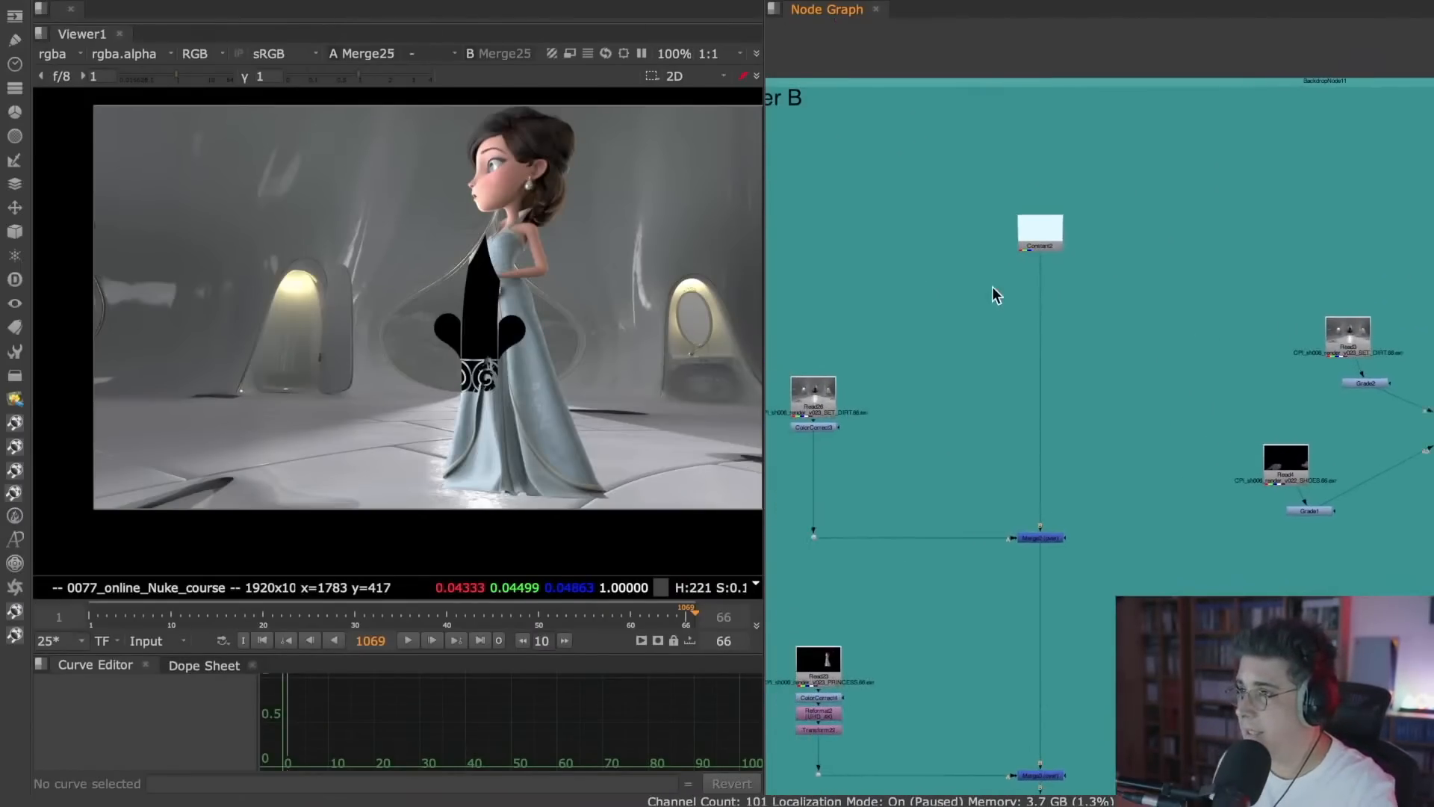
scroll(1001, 255, "up", 4)
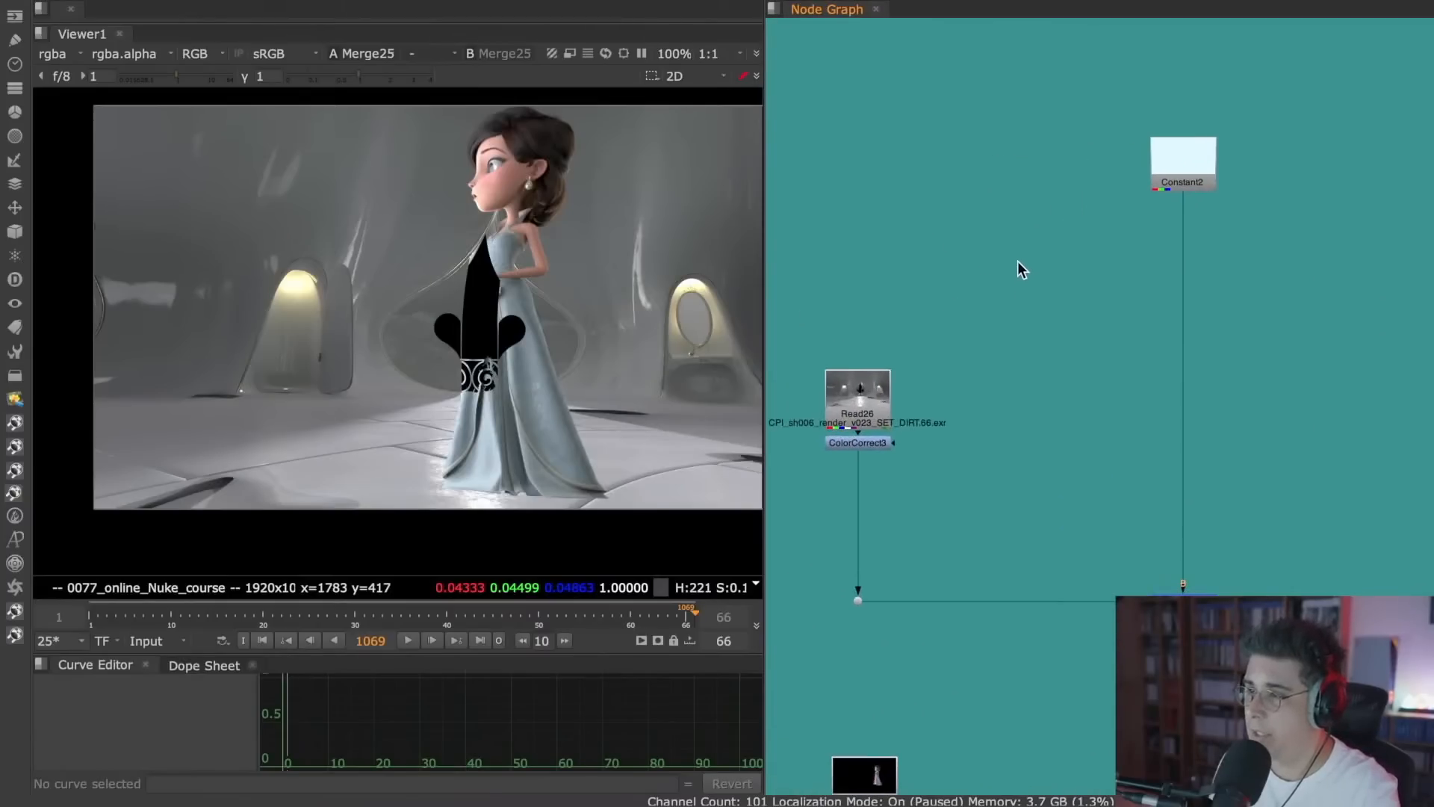
scroll(980, 275, "down", 5)
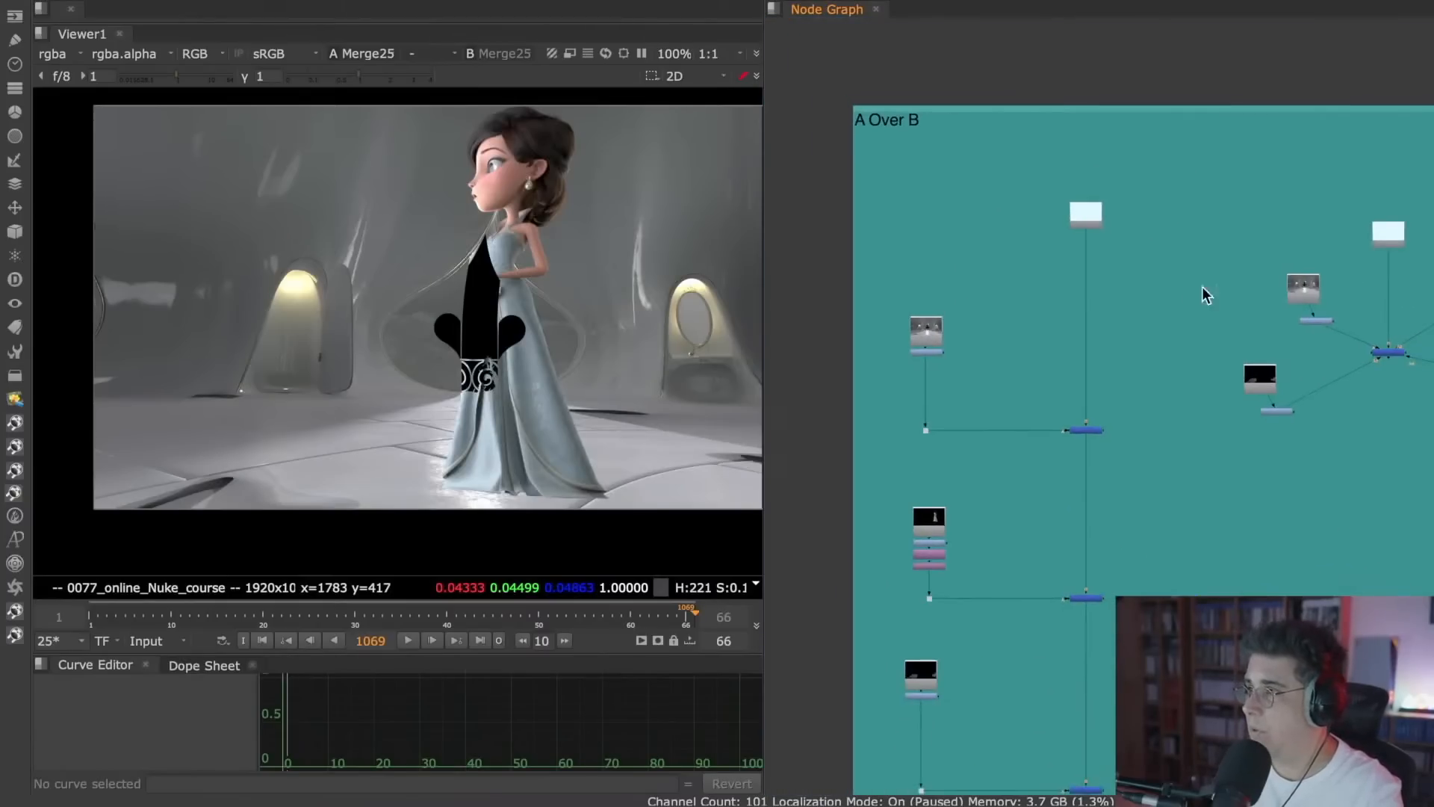
key("space")
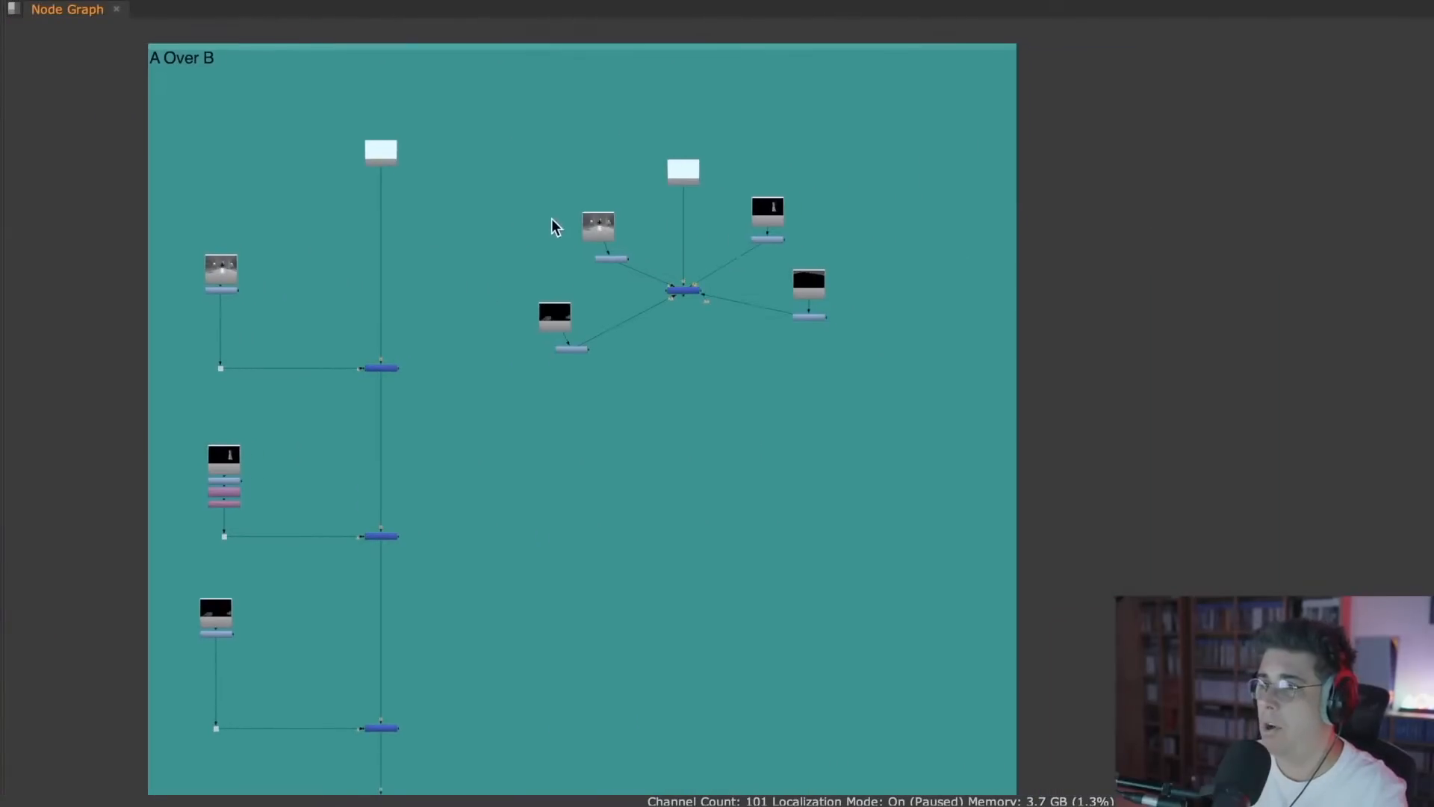
scroll(679, 309, "up", 5)
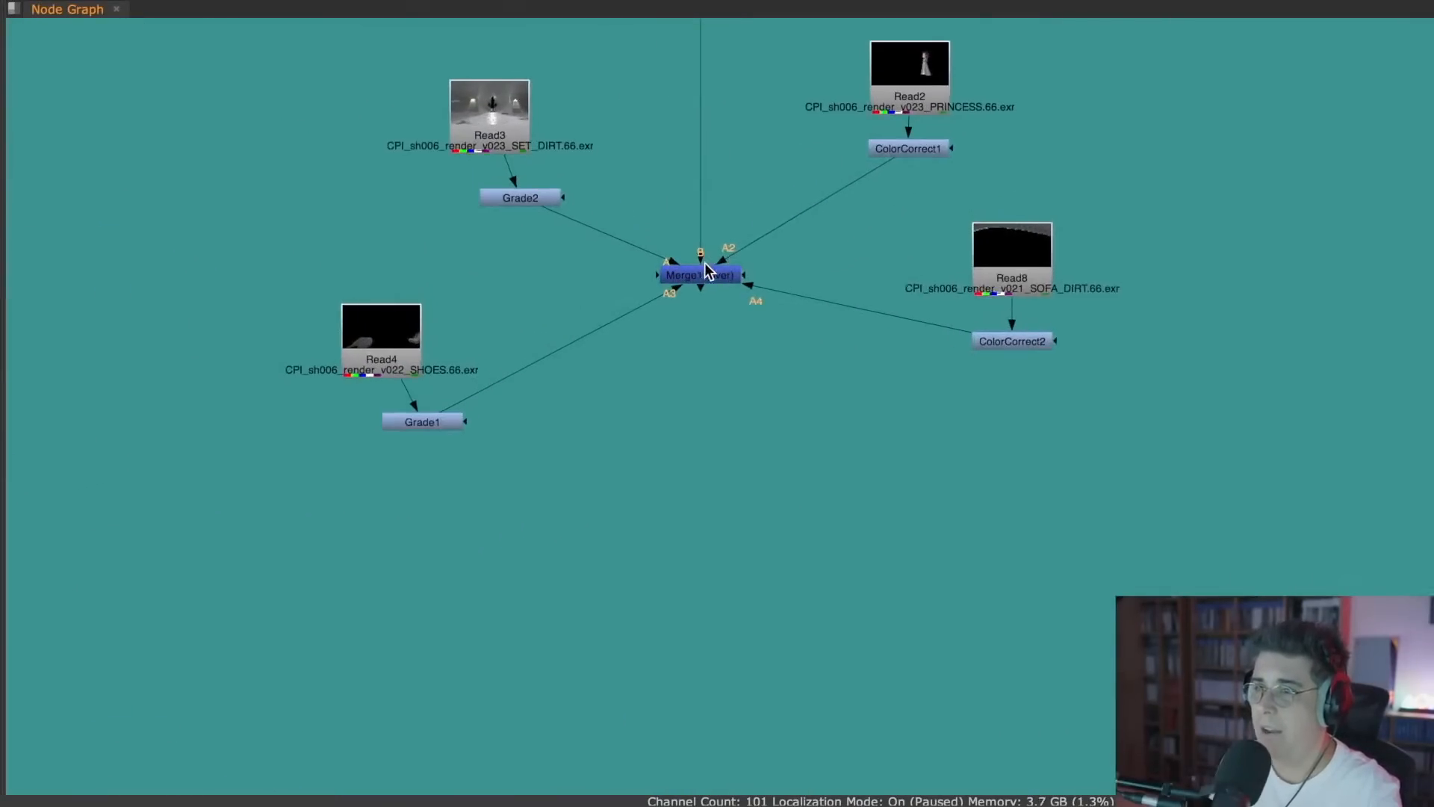
- Delete the Grade2, ColorCorrect1, ColorCorrect2 and Grade1 nodes between the reads and Merge1 in the A Over B example
left_click(575, 364)
key("Delete")
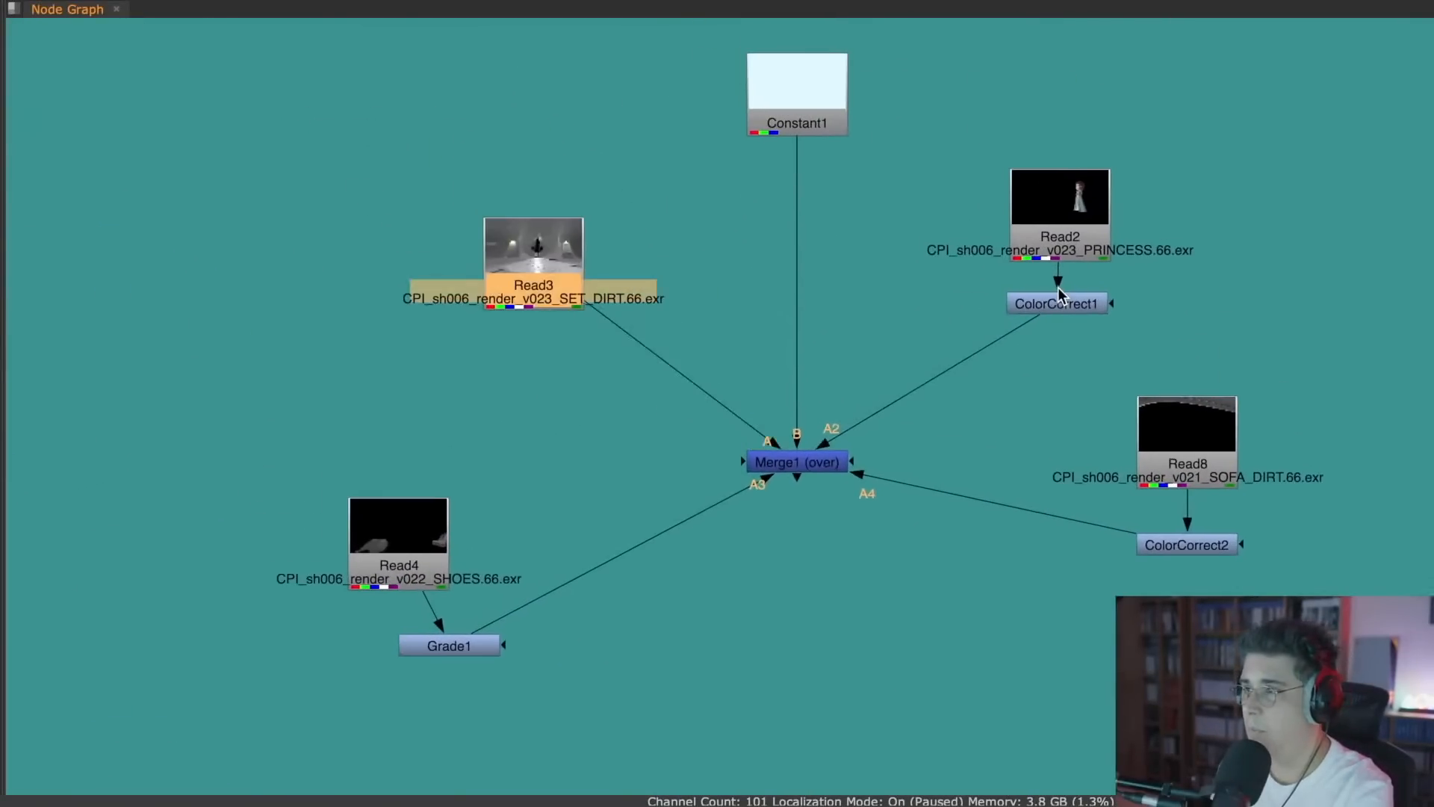
left_click(1056, 303)
key("Delete")
left_click(1186, 545)
key("Delete")
left_click(478, 645)
key("Delete")
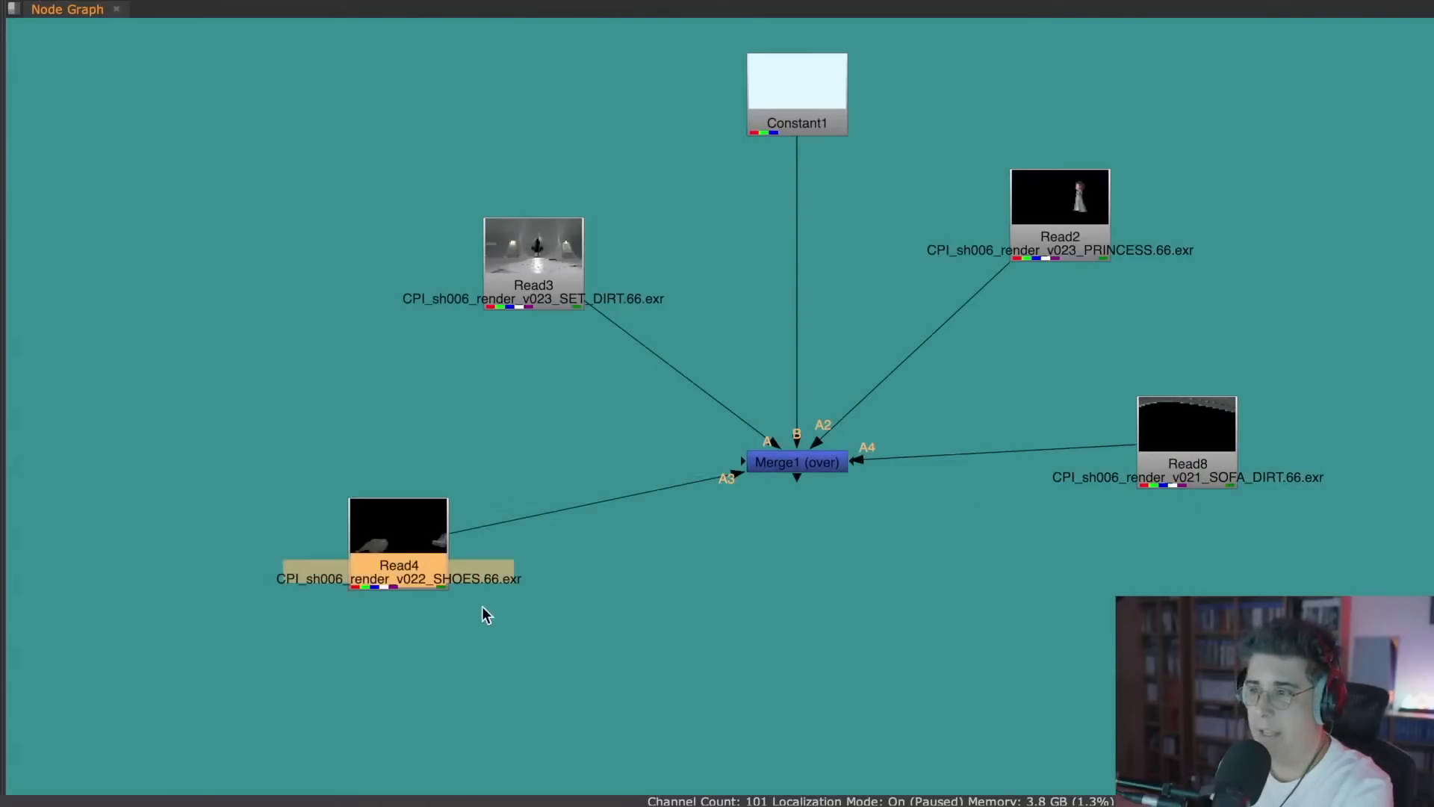
- Move Read4 up level with Read8 and Read3 up level with Read2 for a symmetrical layout around Merge1
left_click_drag(409, 526, 400, 425)
middle_click_drag(799, 277, 796, 221)
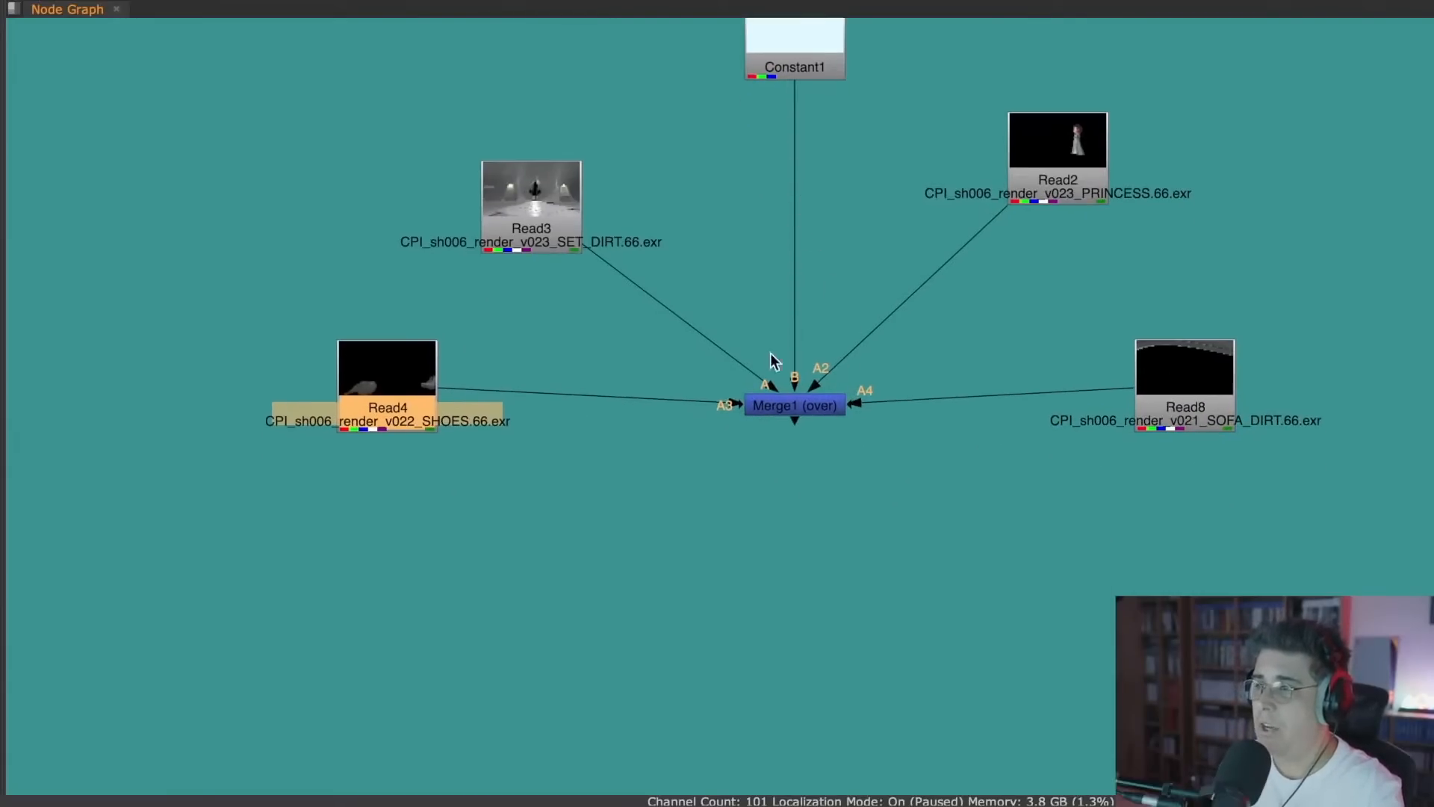
left_click_drag(572, 224, 580, 170)
middle_click_drag(856, 320, 864, 433)
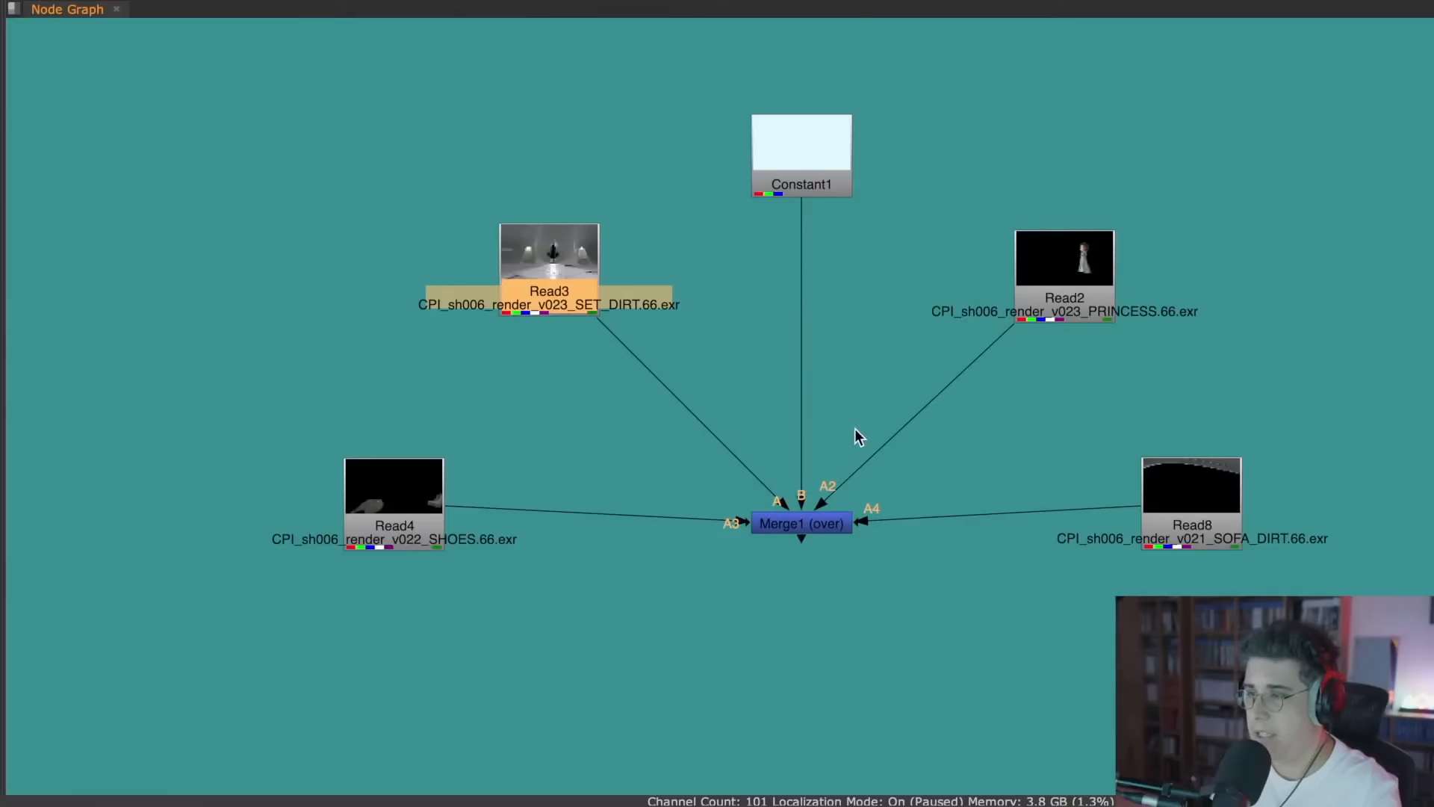
left_click(1054, 420)
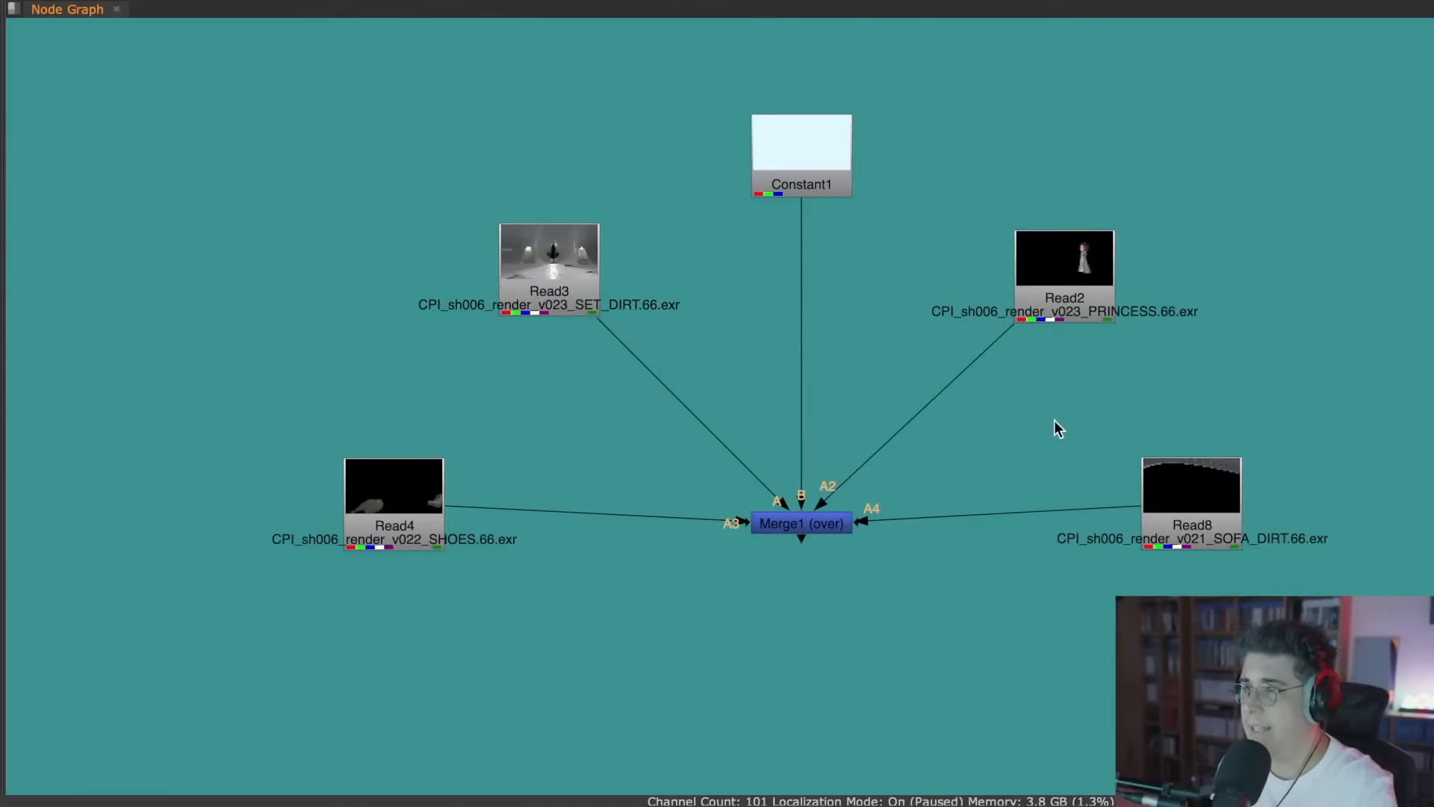
- Bring back the viewer and view Merge1's inputs one by one: Constant1, Read3, Read2, Read8 and Read4
key("space")
scroll(1144, 178, "down", 3)
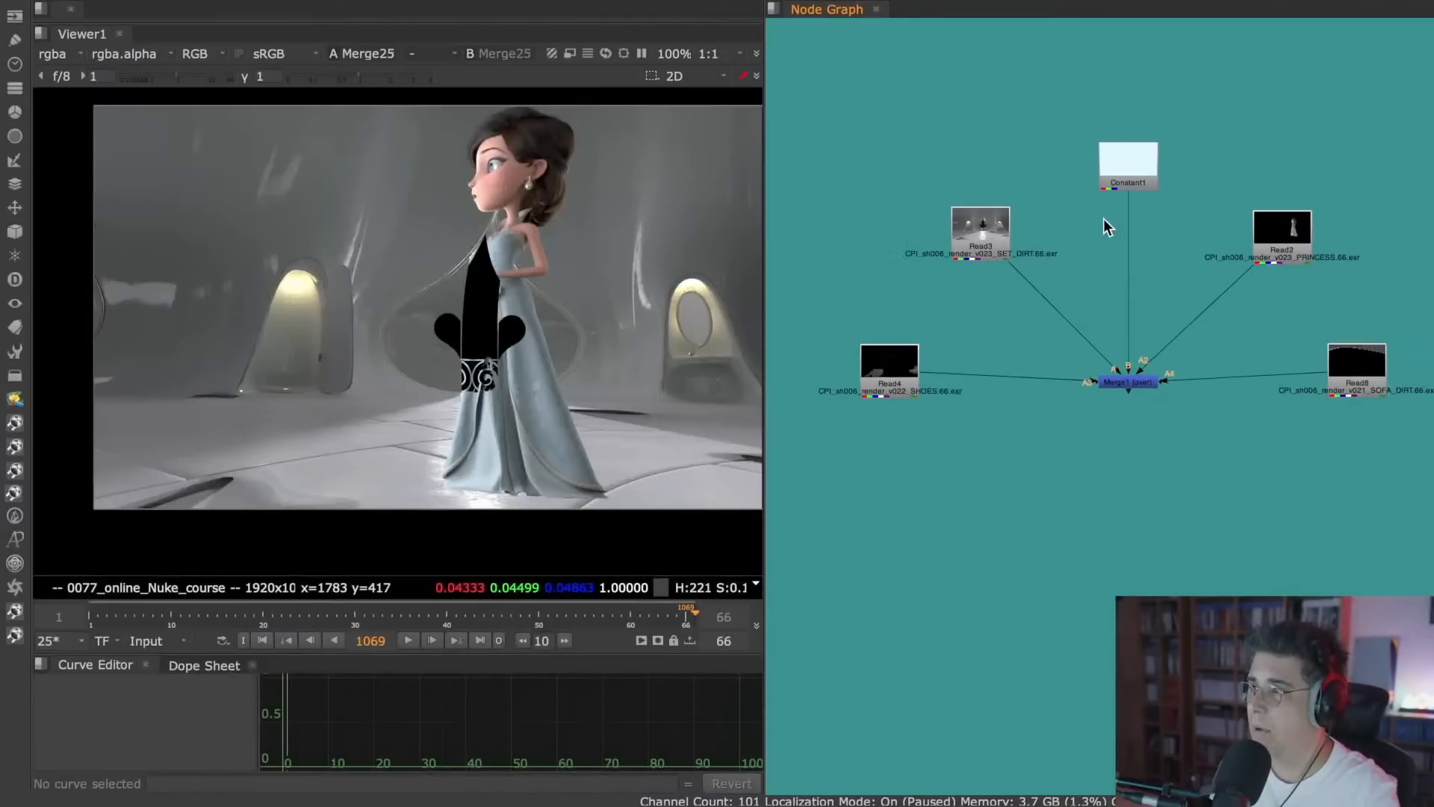
left_click(1105, 168)
key("1")
scroll(514, 287, "down", 1)
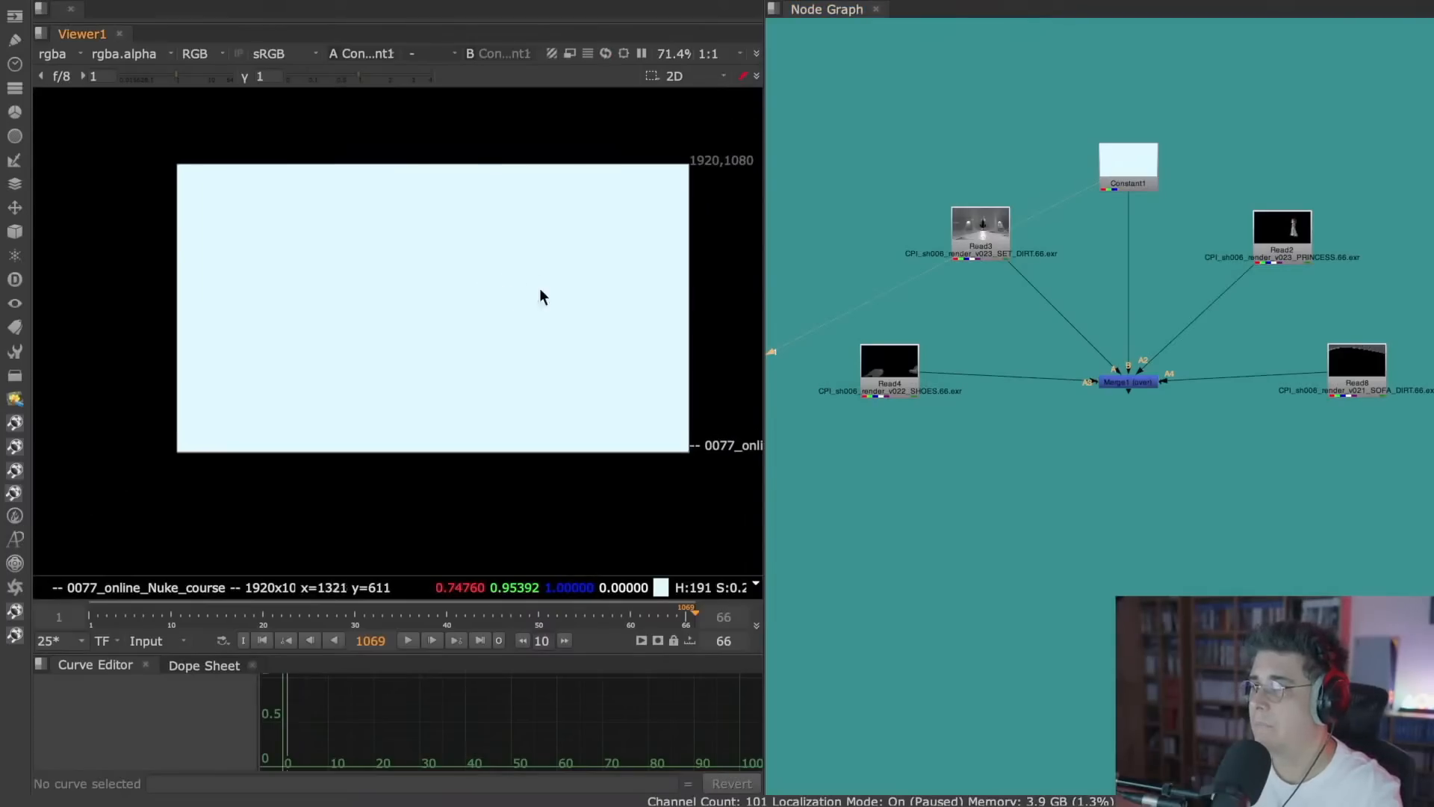
left_click(989, 235)
key("1")
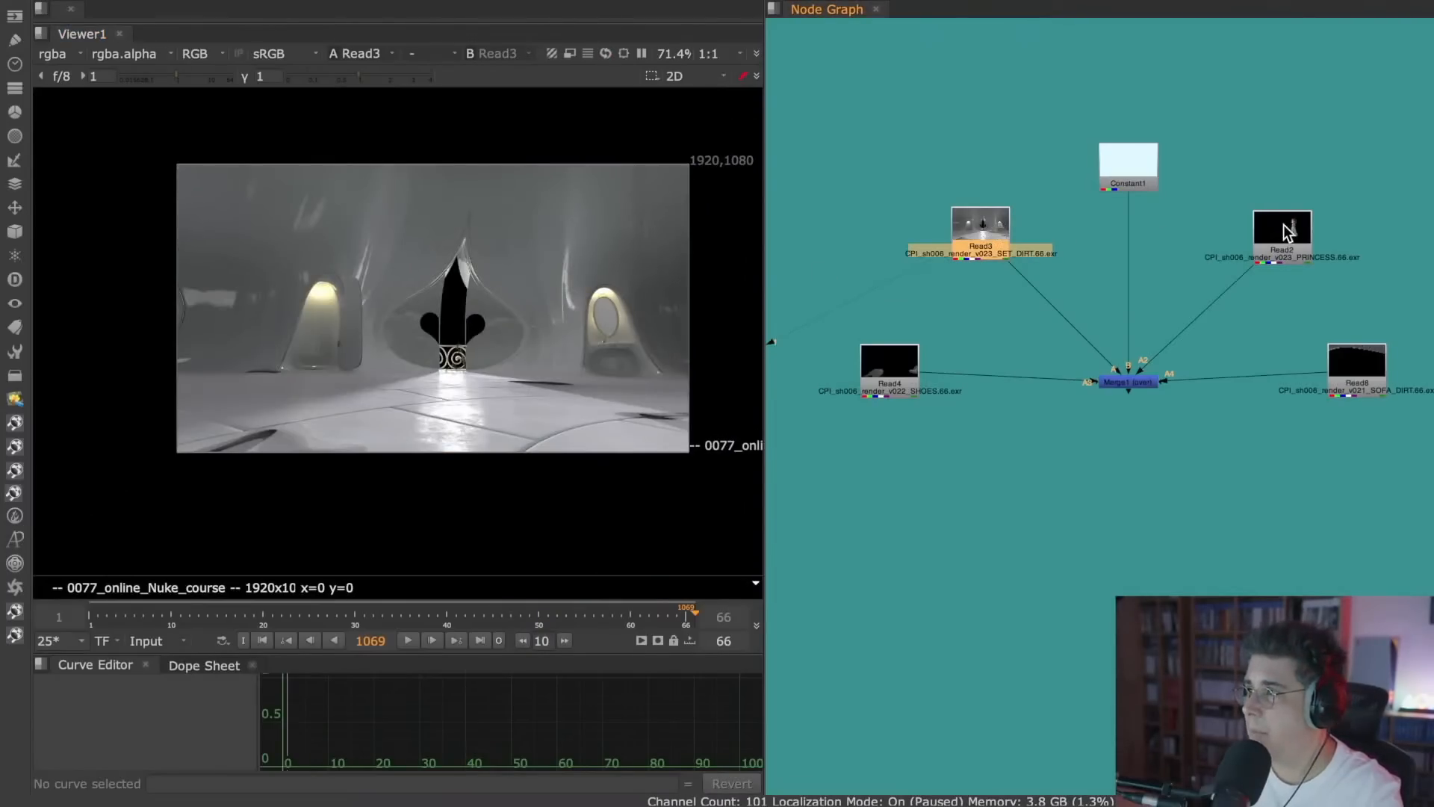
left_click(1288, 233)
key("1")
left_click(1357, 369)
key("1")
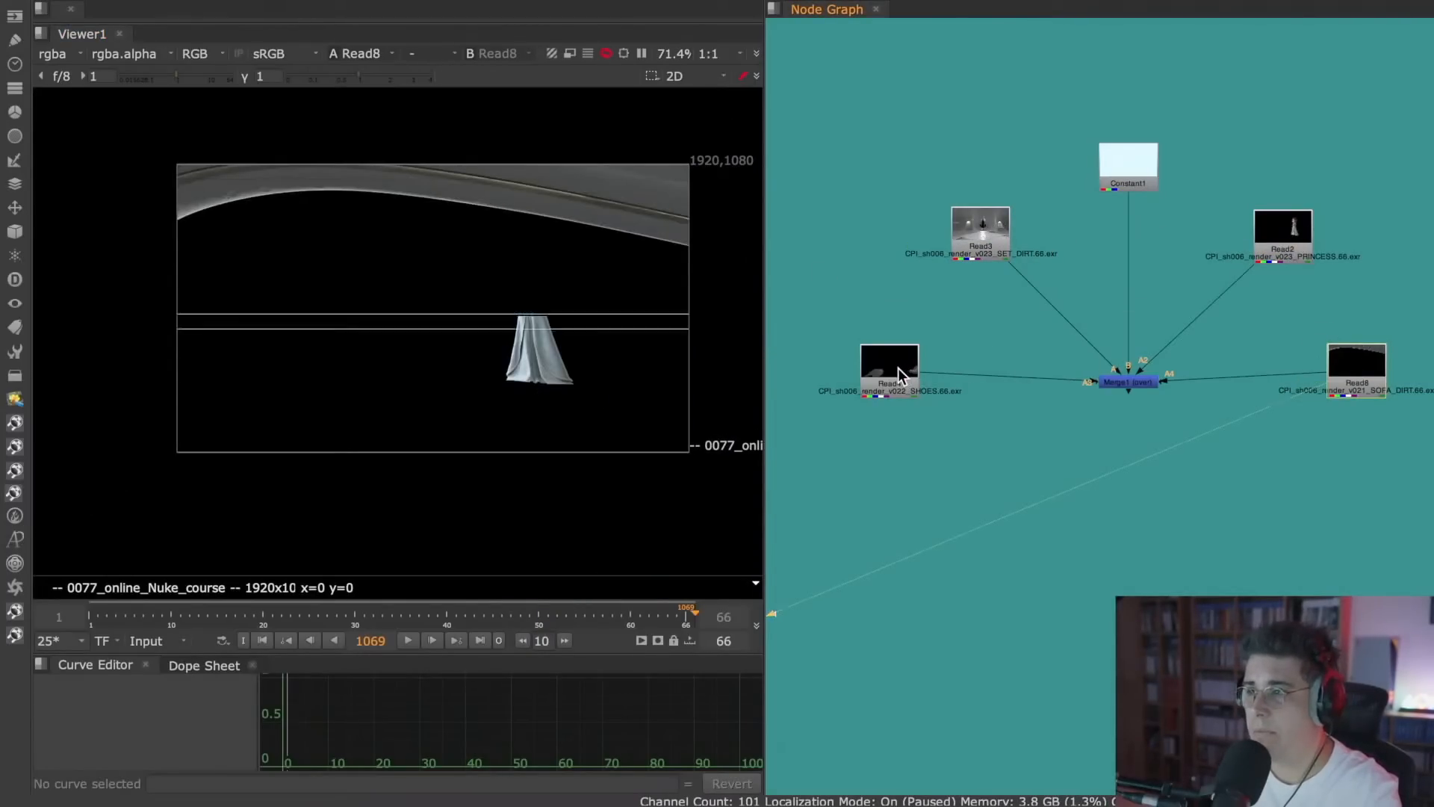
left_click(893, 370)
key("1")
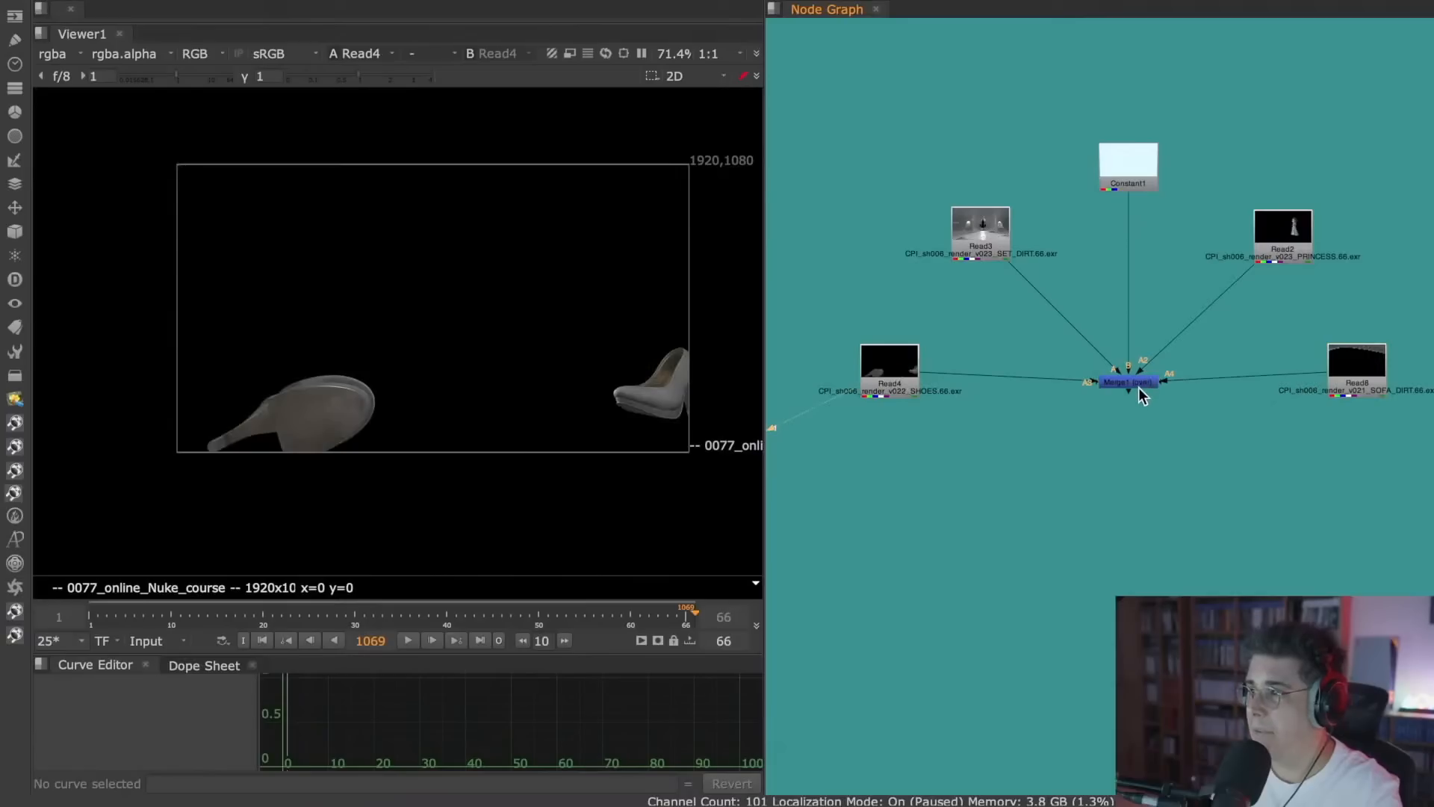
- View the combined result of the multi-input Merge1 over
left_click(1138, 381)
key("1")
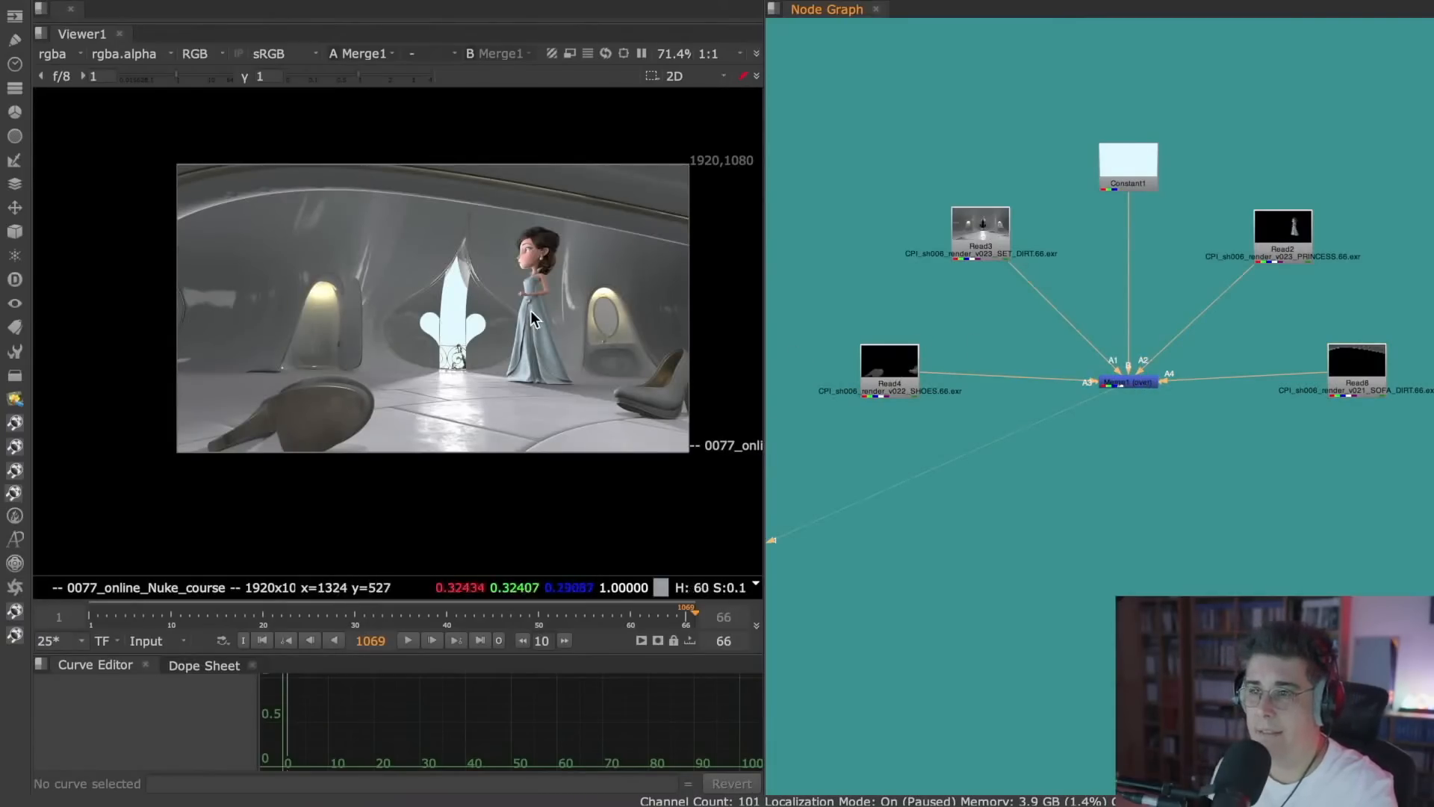
middle_click_drag(520, 394, 500, 404)
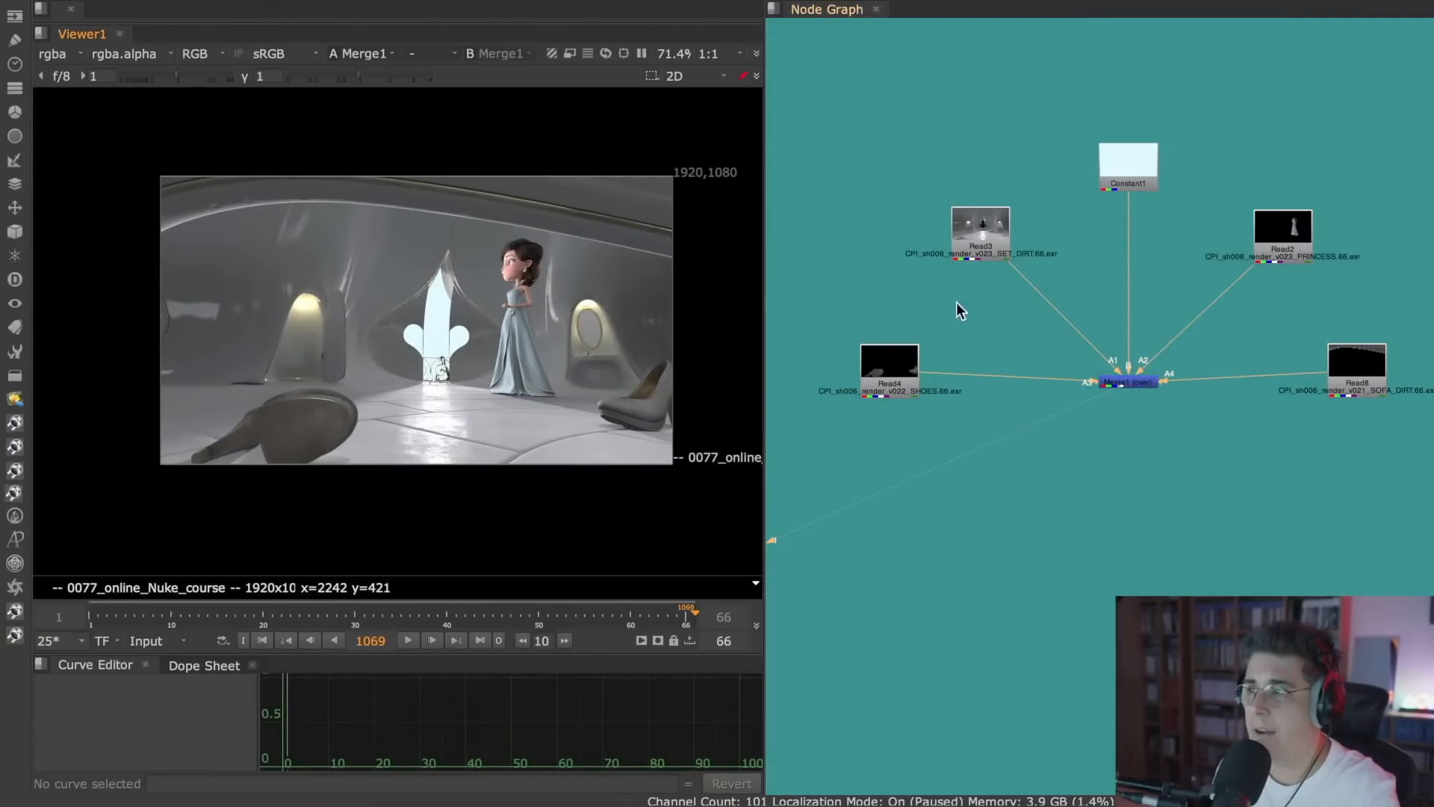
- Check Merge1's operation settings in its properties, close them and show the multi-input layout in a full-size node graph
scroll(1086, 283, "up", 3)
middle_click_drag(1202, 405, 1134, 371)
mouse_move(1106, 393)
left_mouse_down()
mouse_move(1075, 391)
mouse_move(1110, 360)
mouse_move(1127, 379)
mouse_move(1108, 383)
left_mouse_up()
double_click(1108, 382)
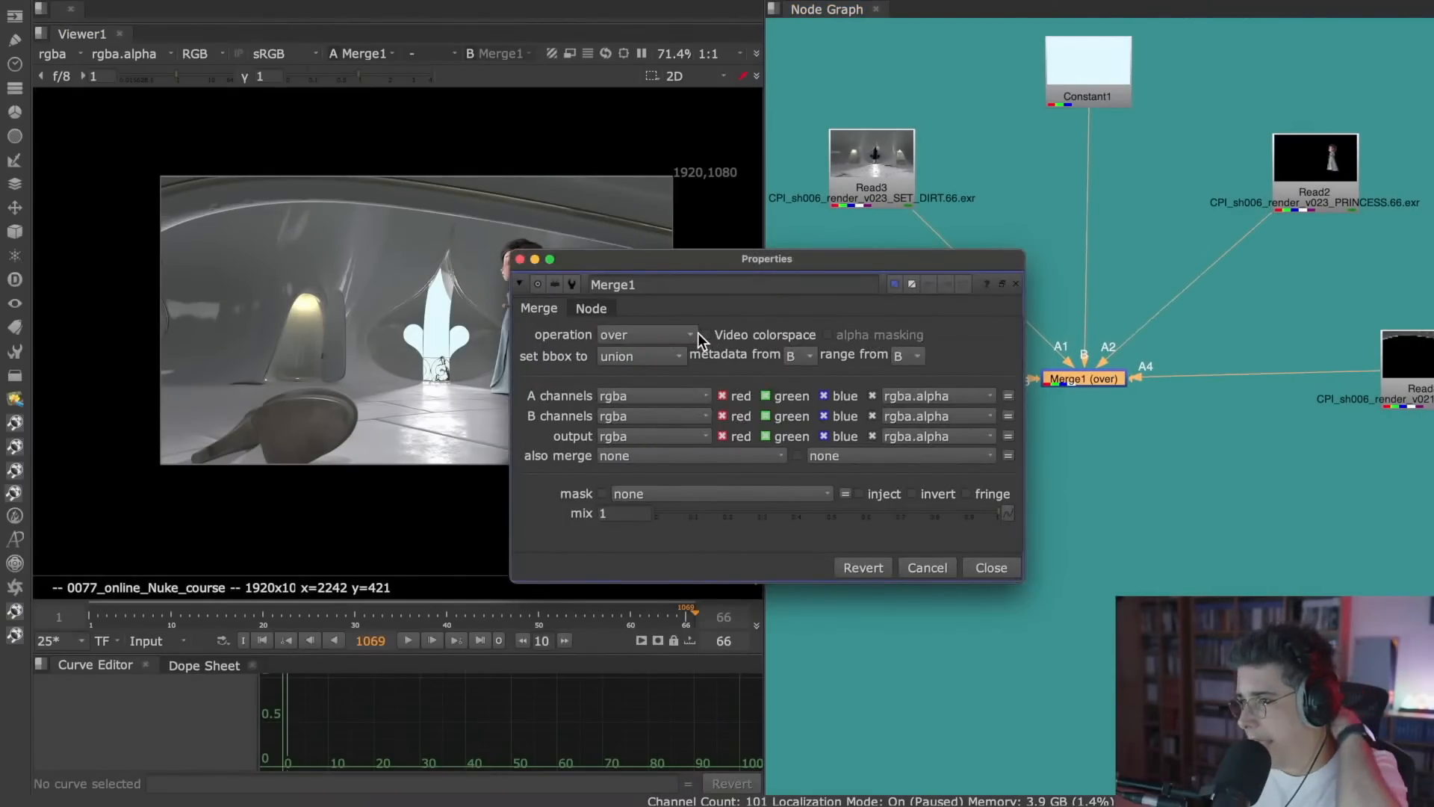
left_click(997, 571)
left_click(1047, 235)
key("space")
middle_click_drag(1032, 240, 591, 328)
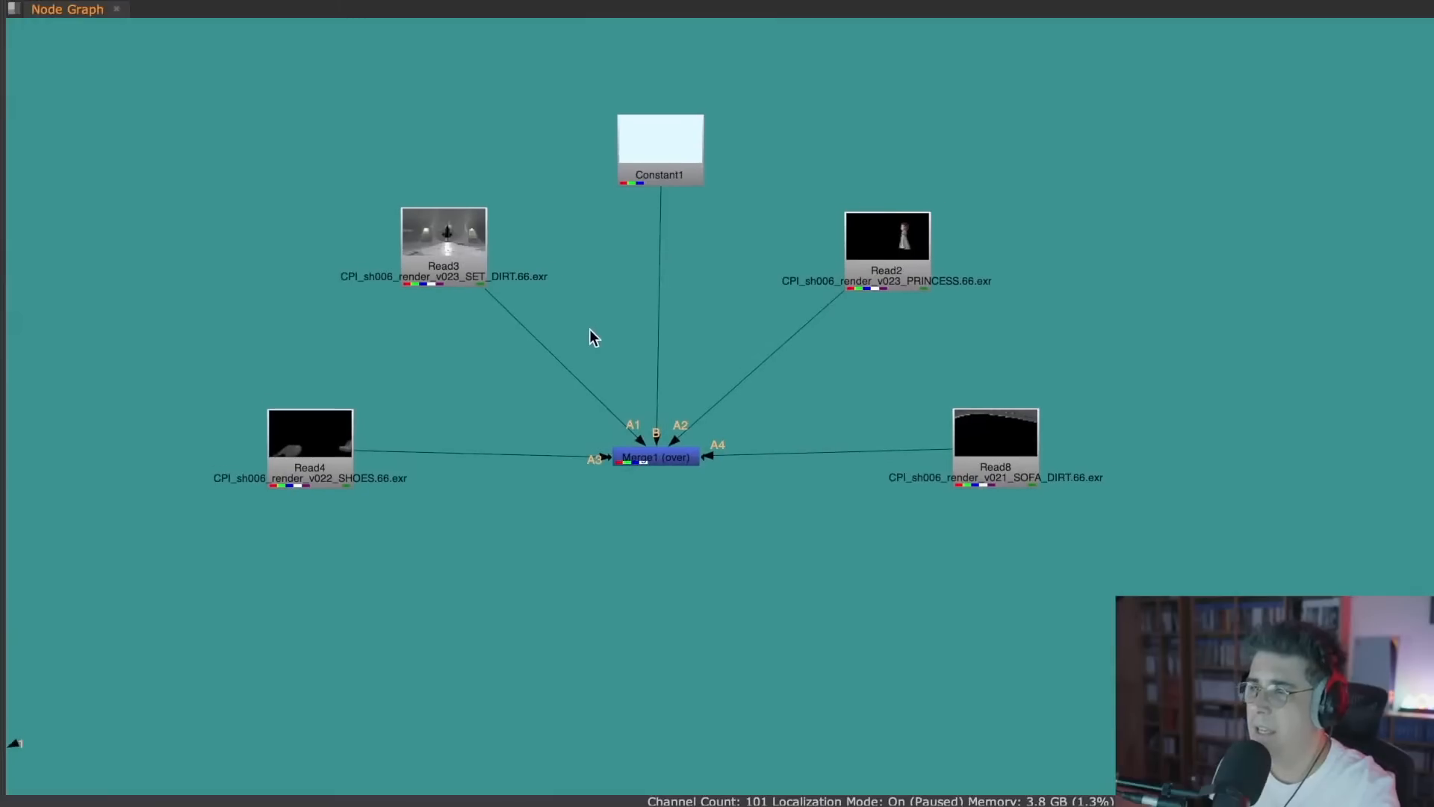
- Add a Grade node with default settings below Read3 and another below Read2, closing their properties
left_click(453, 269)
key("g")
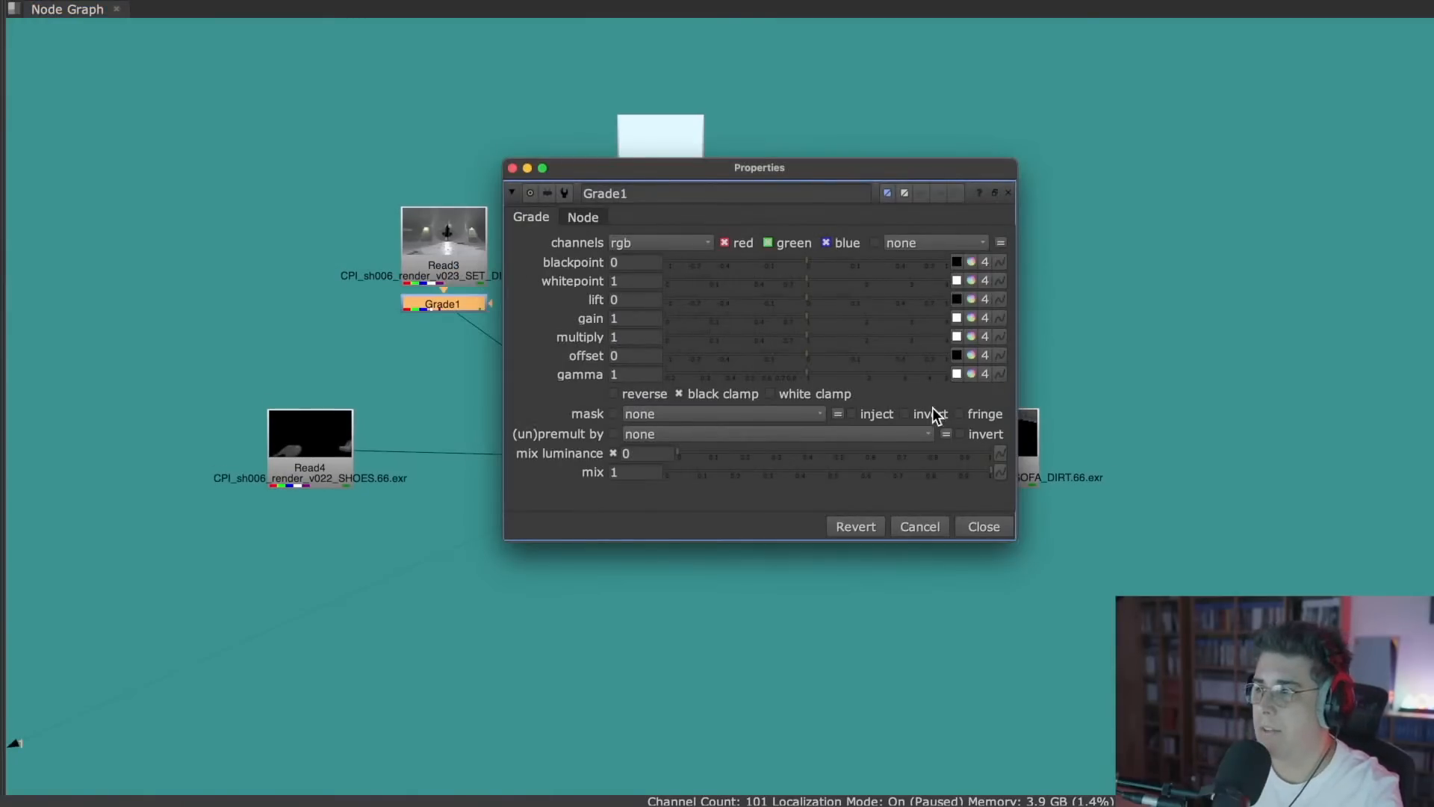
left_click(983, 522)
left_click(892, 273)
key("g")
left_click(798, 532)
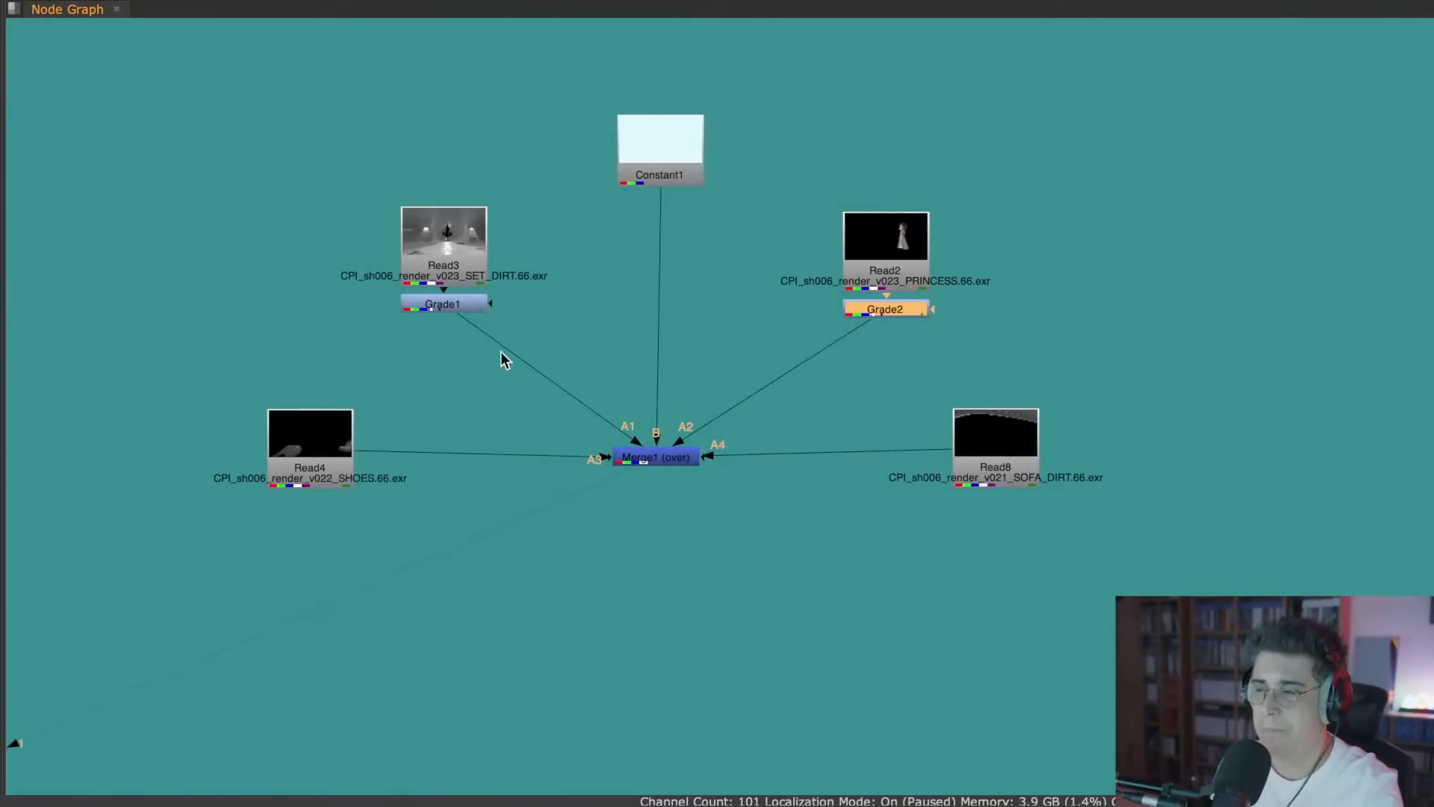
- Go to the chained merge setup beside the multi-input example and view its Constant2 background
middle_click_drag(331, 346, 1013, 345)
middle_click_drag(636, 268, 897, 269)
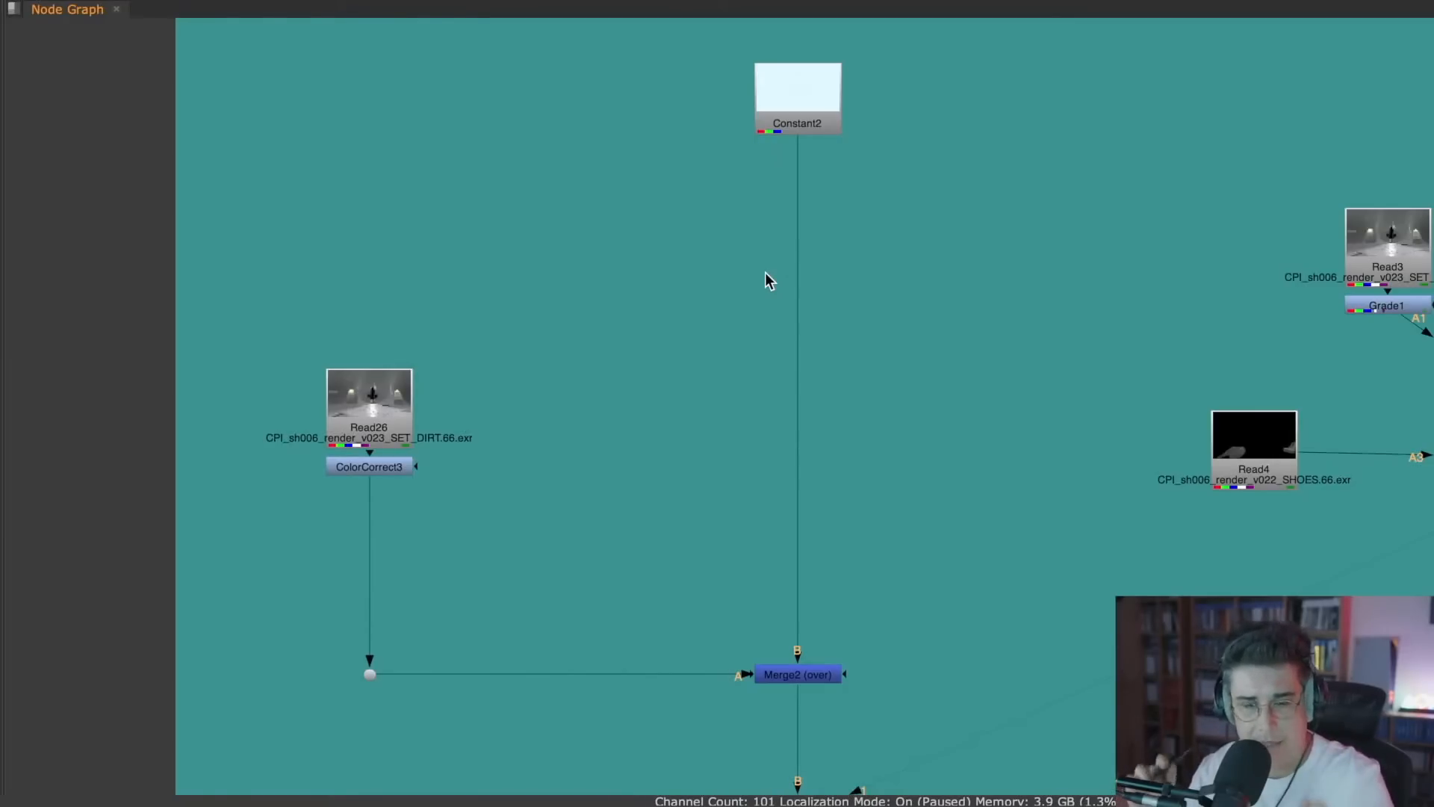
middle_click_drag(1025, 183, 1036, 212)
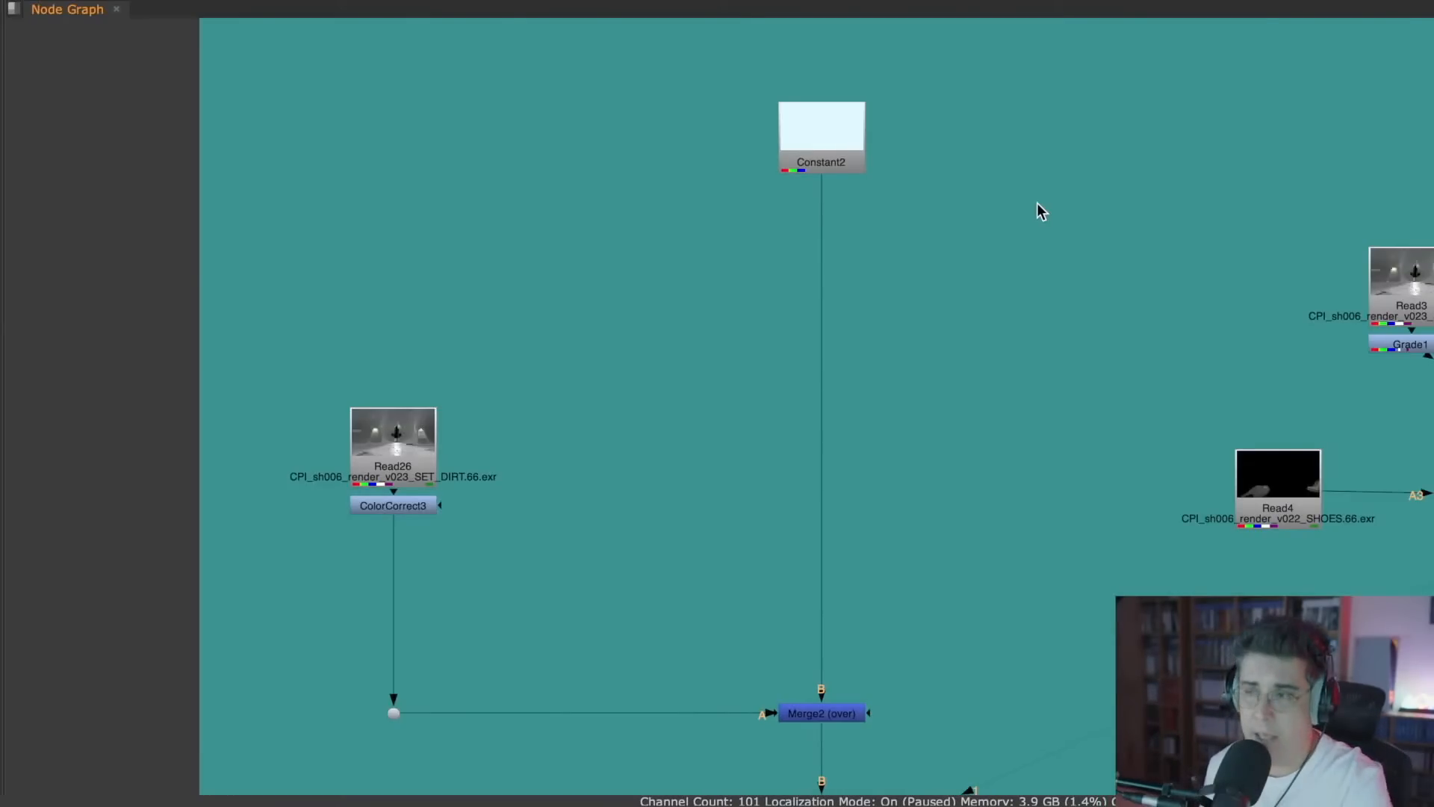
key("space")
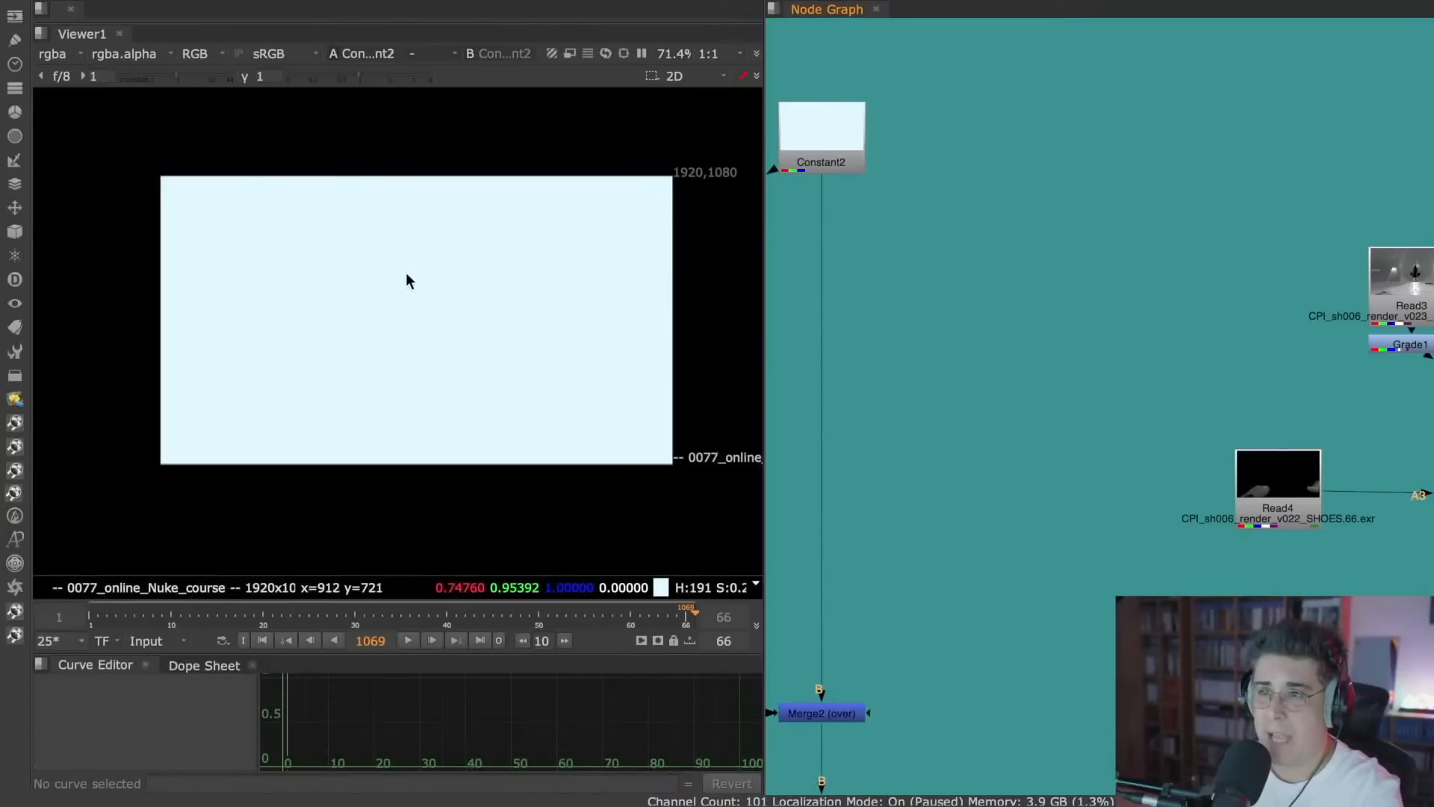
scroll(423, 294, "up", 2)
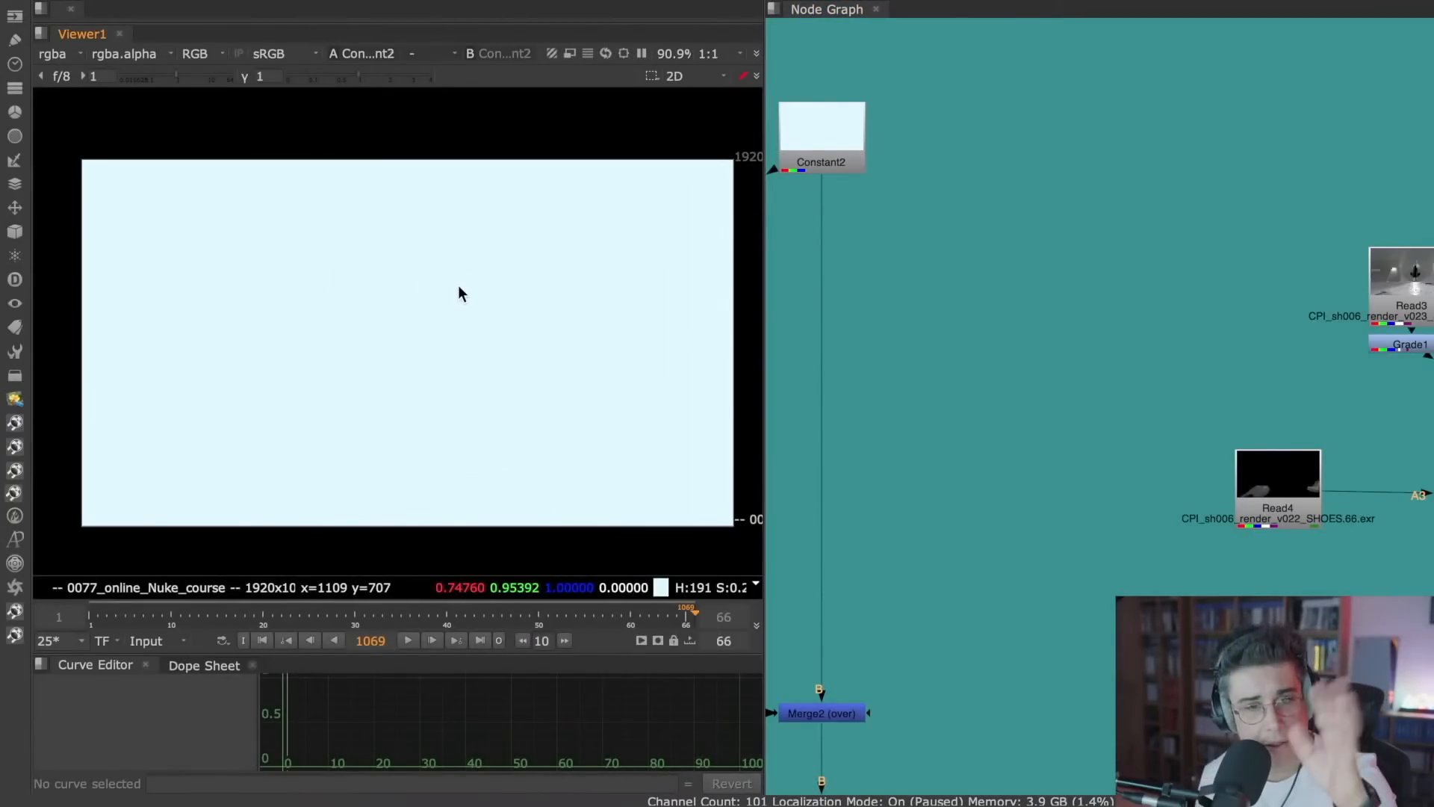
- View the chain's first two composites in turn, Merge2 with the set and Merge3 with the princess
middle_click_drag(912, 333, 1154, 168)
middle_click_drag(1070, 215, 1291, 178)
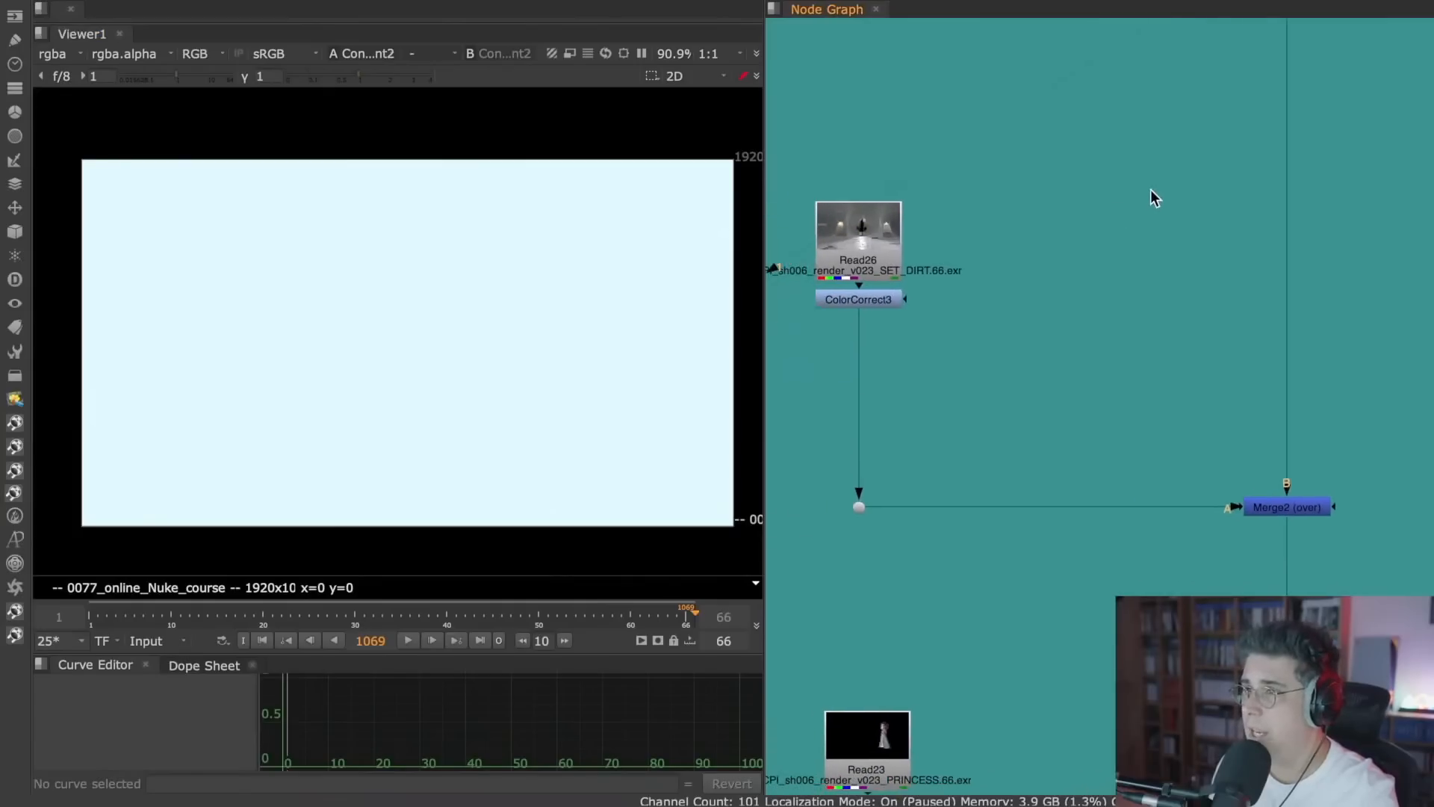
left_click(1282, 506)
key("1")
middle_click_drag(1230, 585, 1215, 226)
middle_click_drag(1220, 410, 1195, 312)
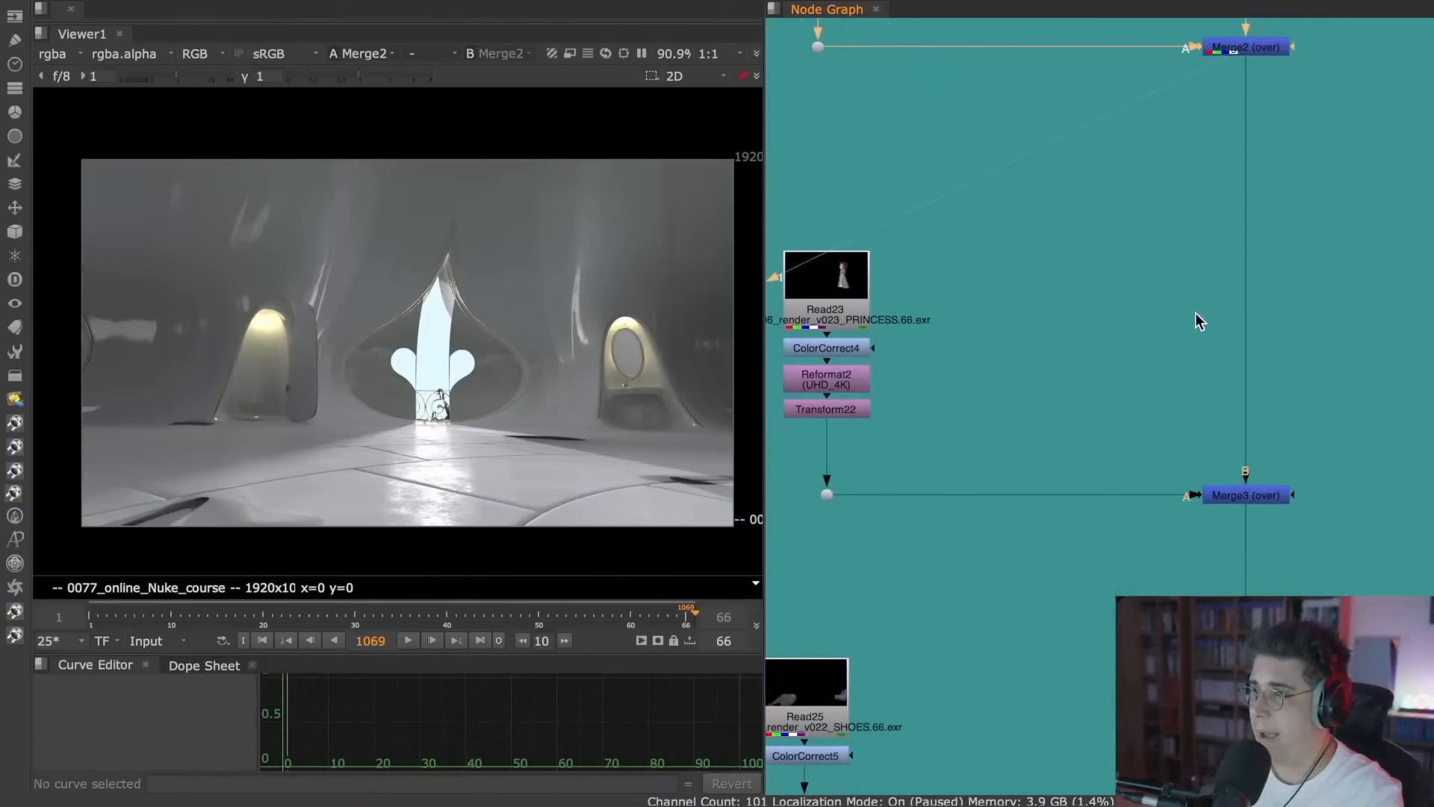
left_click(1266, 494)
key("1")
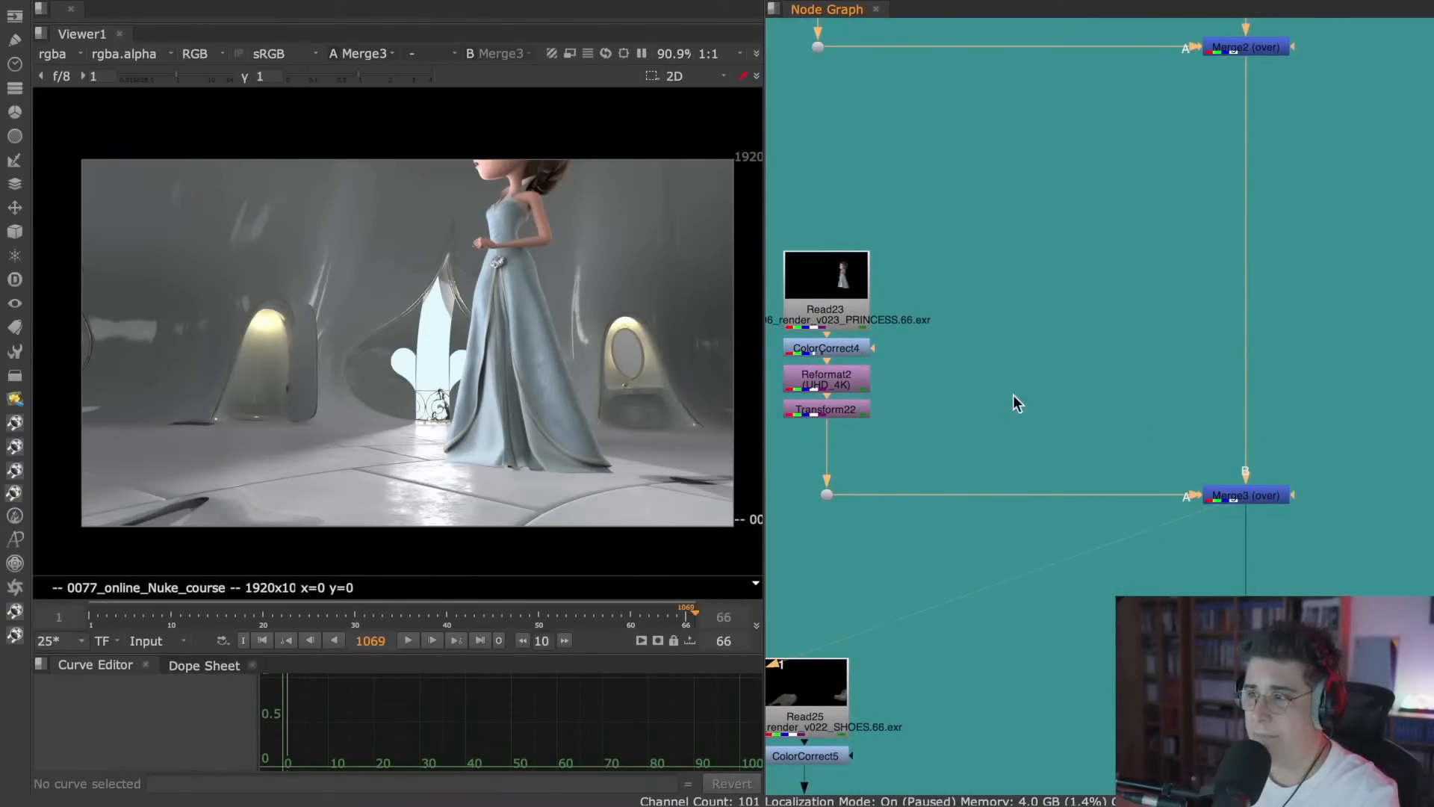
- Disable Reformat2 and Transform22 in the princess branch and ColorCorrect3 in the set branch
left_click_drag(912, 356, 758, 445)
key("d")
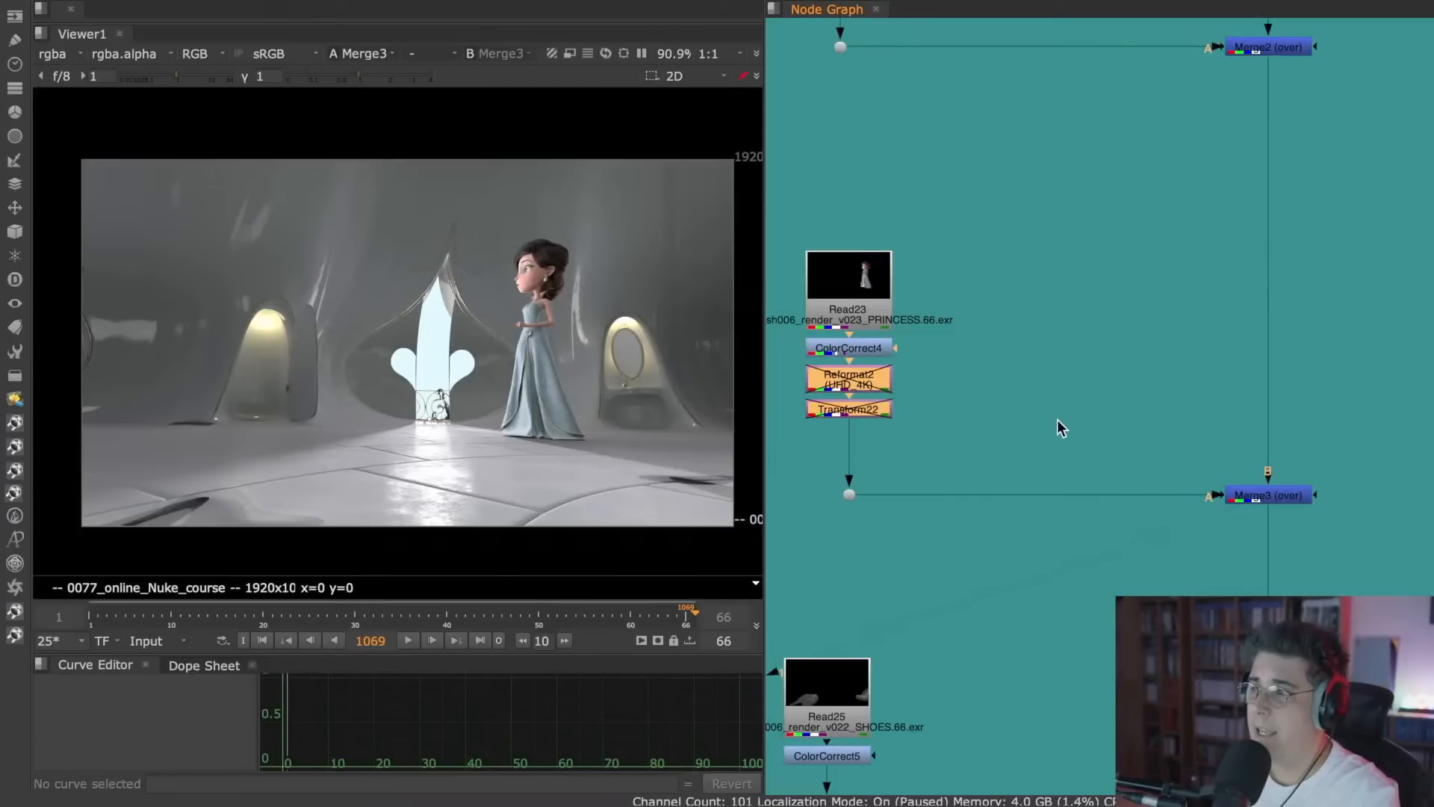
middle_click_drag(1062, 413, 1025, 580)
middle_click_drag(1025, 153, 1032, 609)
left_click(903, 261)
key("d")
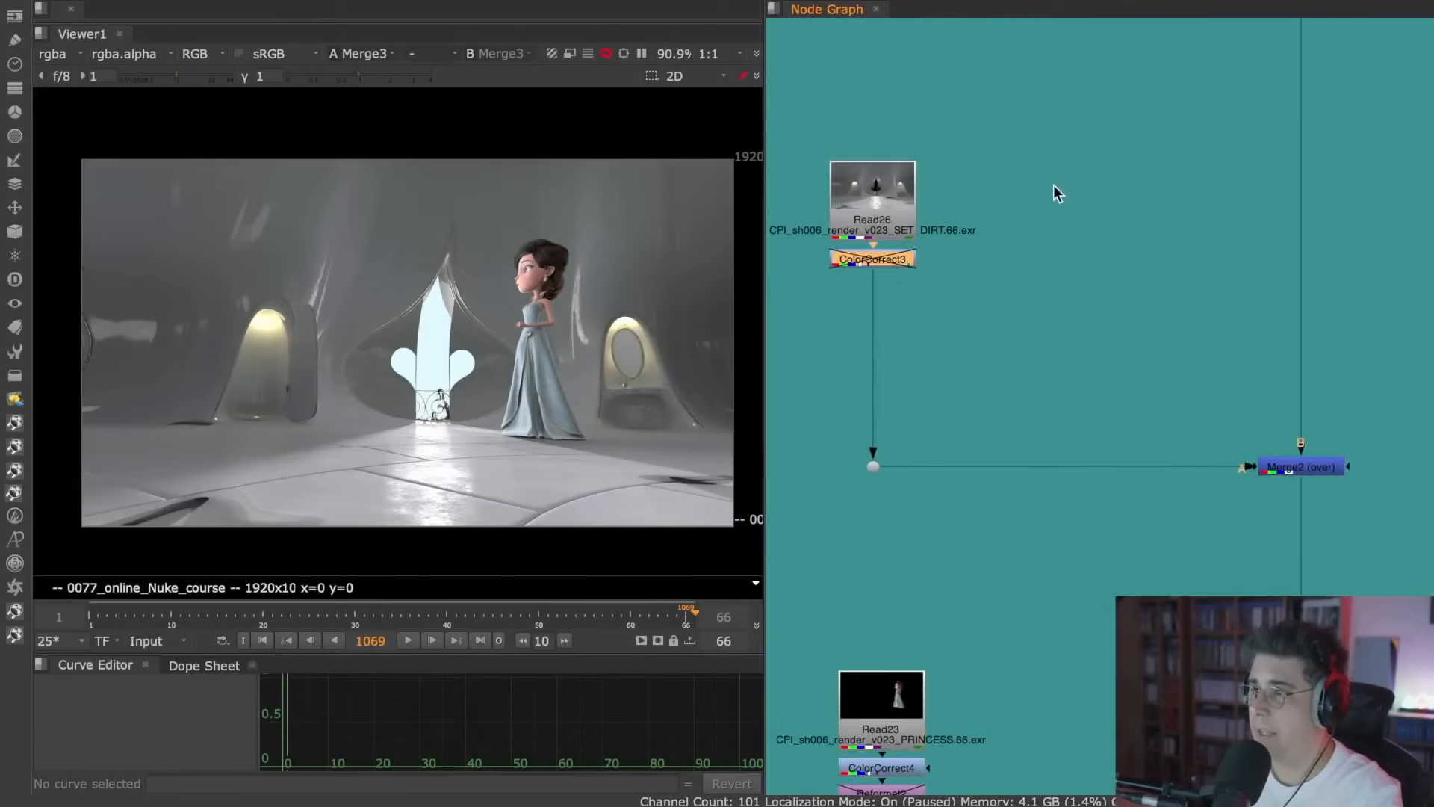
- Disable ColorCorrect5 in the shoes branch and view the composite at Merge4
middle_click_drag(1053, 186, 1059, 547)
middle_click_drag(1113, 397, 1108, 150)
middle_click_drag(1135, 519, 1131, 267)
middle_click_drag(1137, 553, 1142, 204)
left_click_drag(1372, 356, 1156, 474)
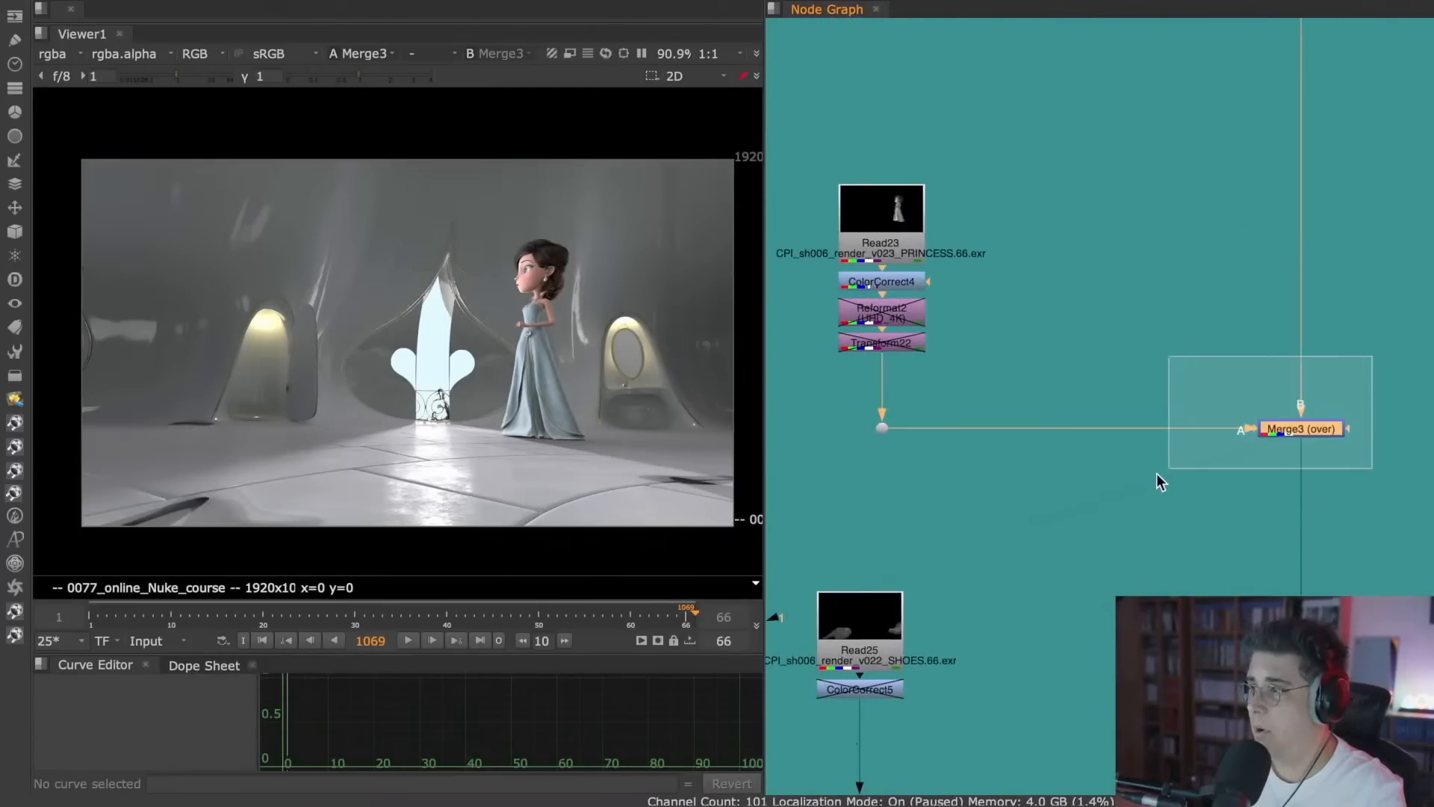
middle_click_drag(1204, 521, 1211, 361)
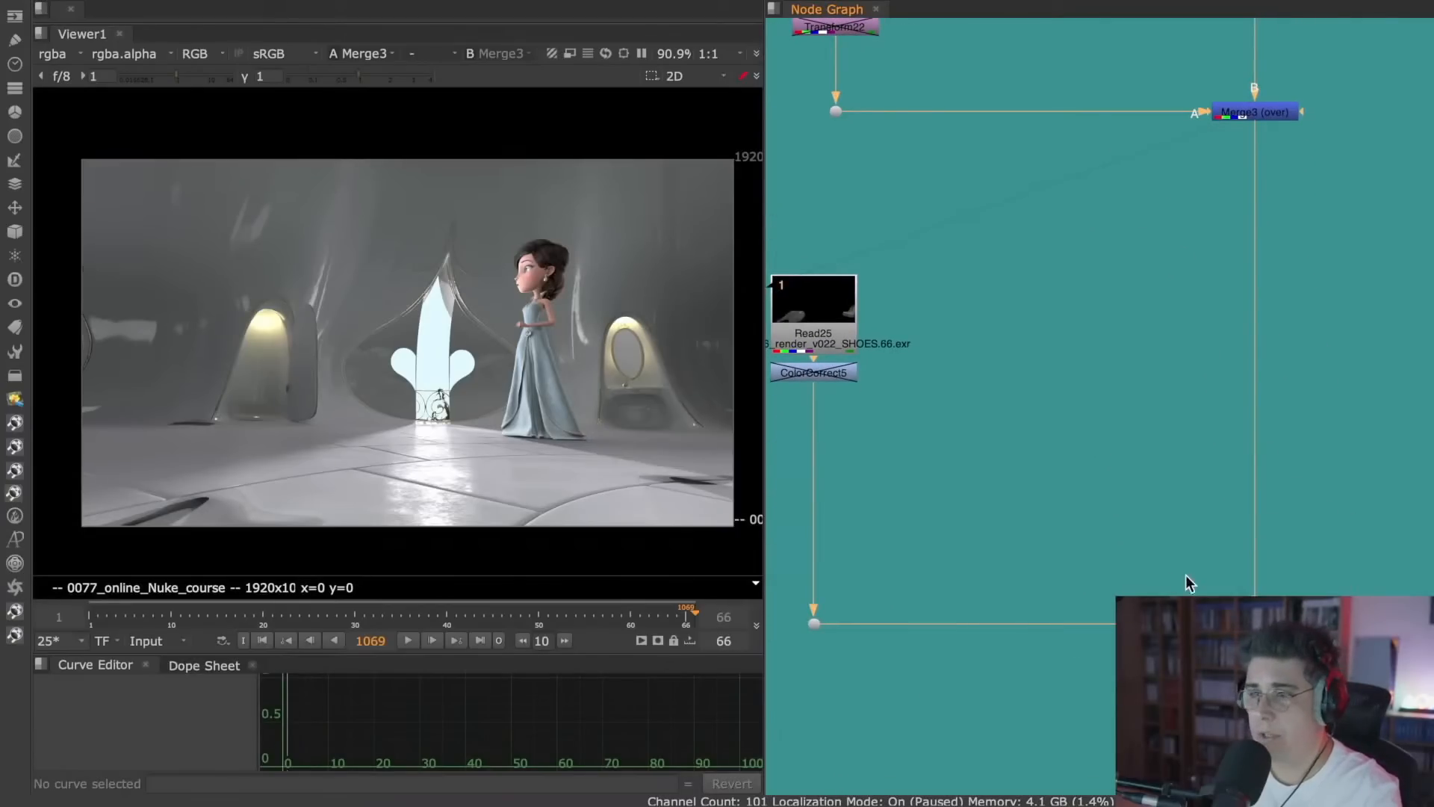
key("1")
middle_click_drag(1187, 499, 1168, 158)
middle_click_drag(1173, 527, 1184, 313)
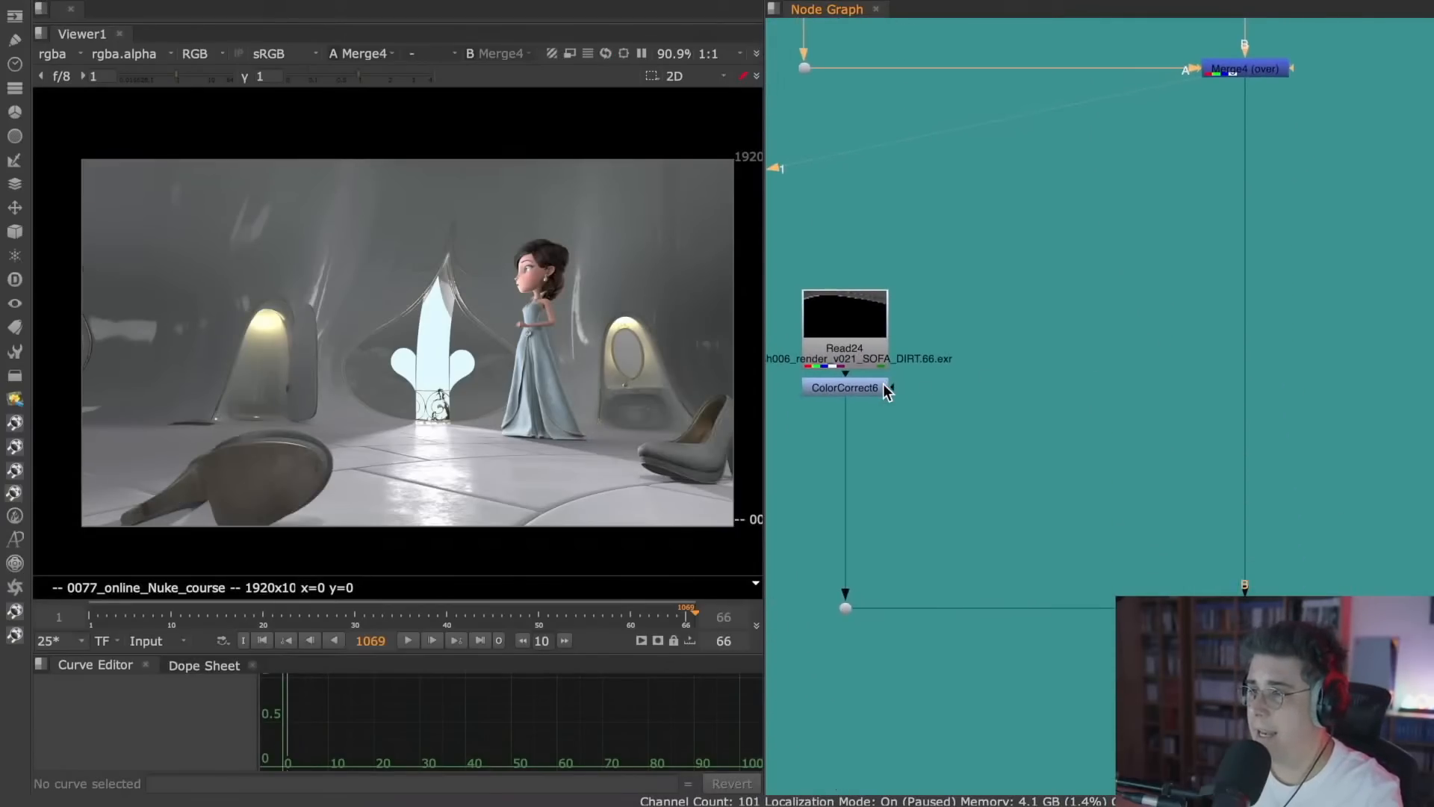
- Disable ColorCorrect6 in the sofa branch and view the composite at Merge5
left_click(882, 386)
key("d")
left_click(1255, 607)
key("1")
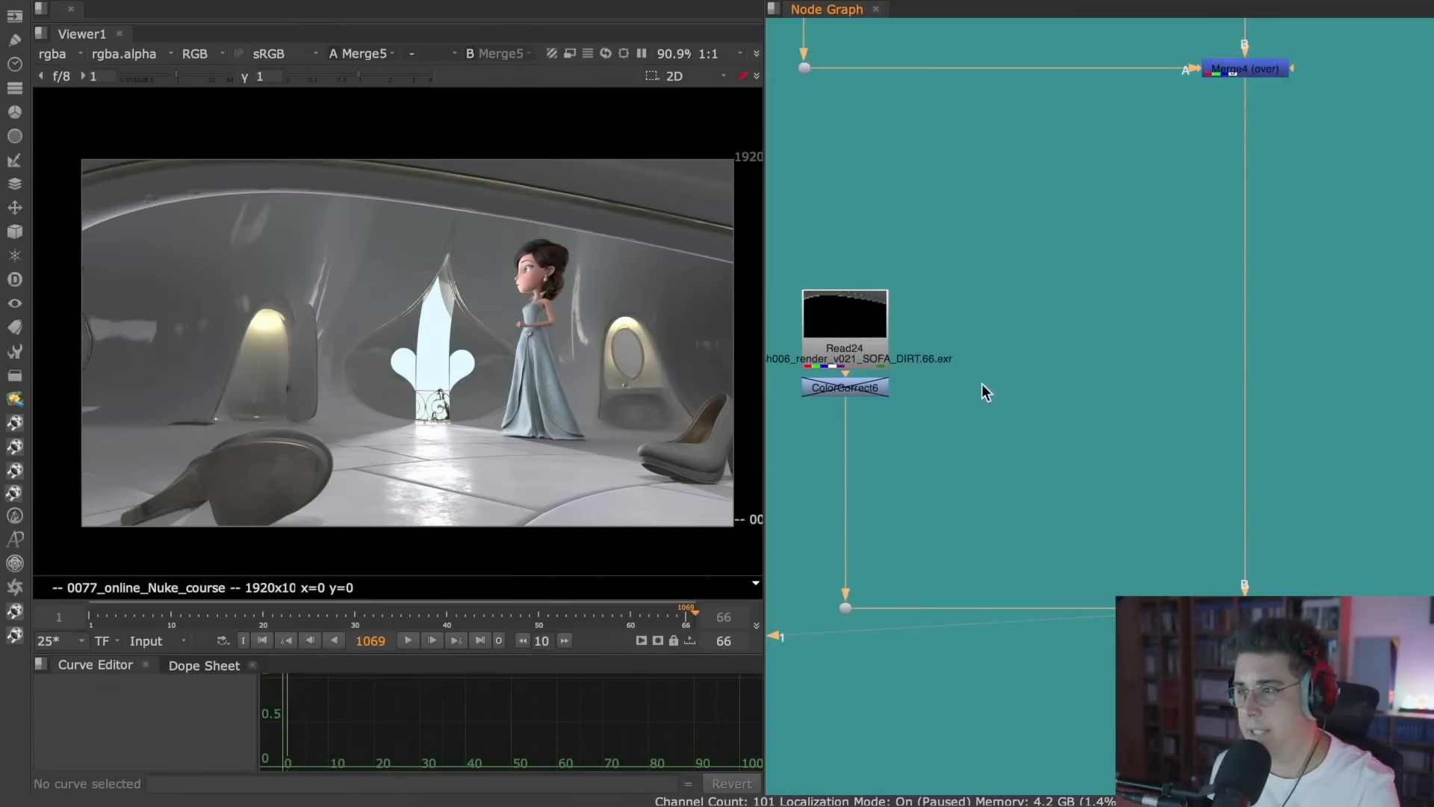
- Re-enable Reformat2 and Transform22 in the princess branch below Read23
middle_click_drag(1015, 192, 1044, 582)
middle_click_drag(1060, 173, 1072, 555)
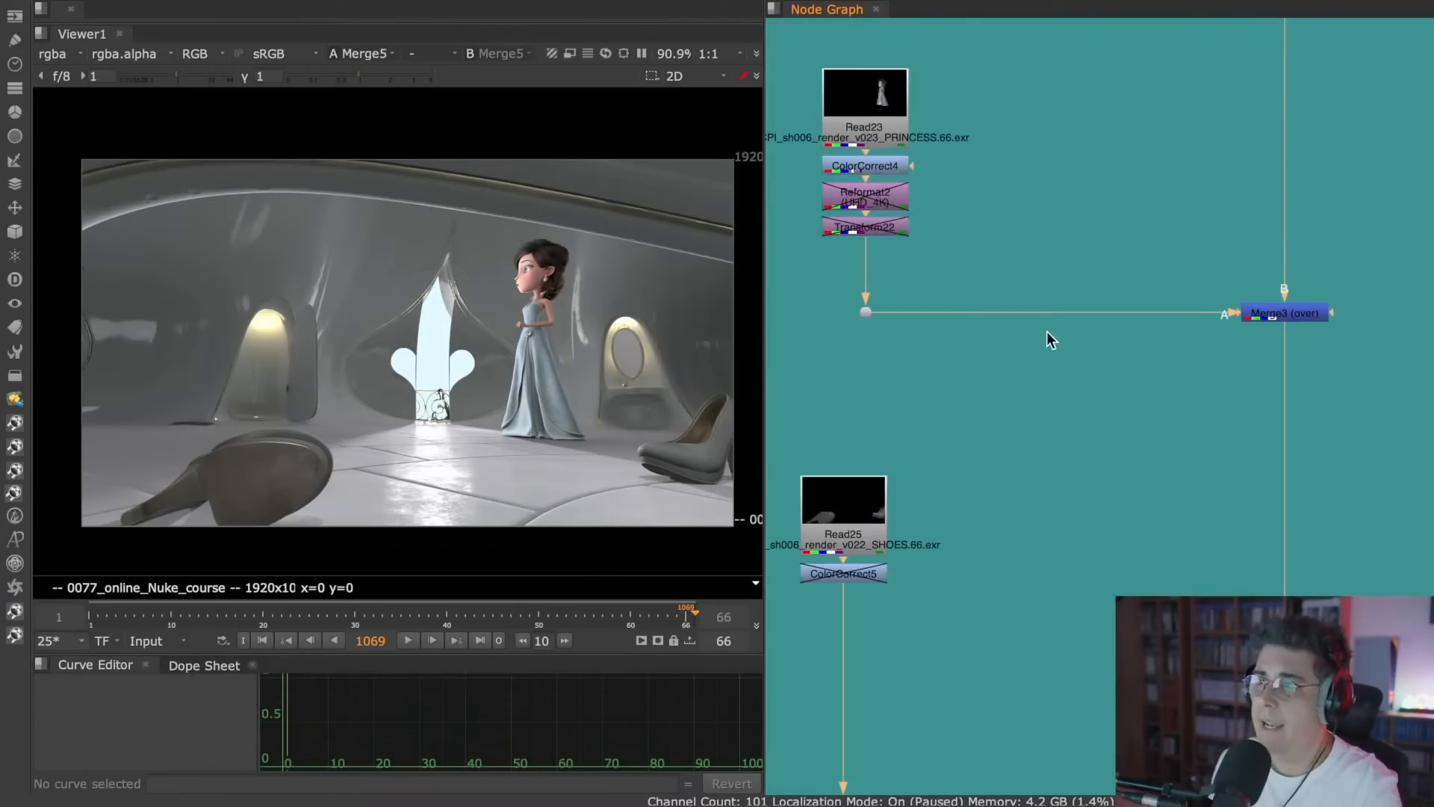
middle_click_drag(1030, 152, 1019, 513)
middle_click_drag(1021, 183, 1037, 339)
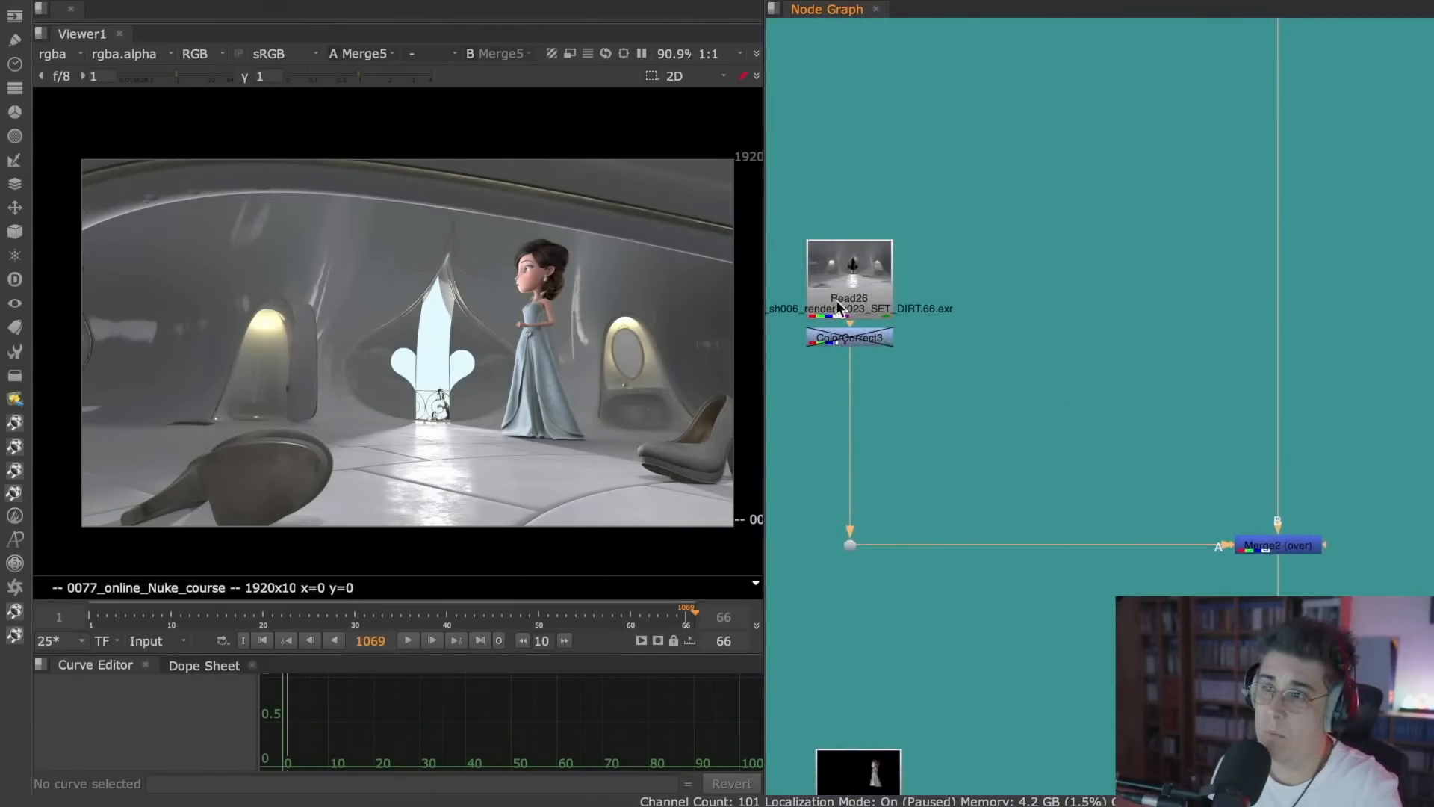
middle_click_drag(1021, 419, 1020, 149)
middle_click_drag(979, 613, 1029, 222)
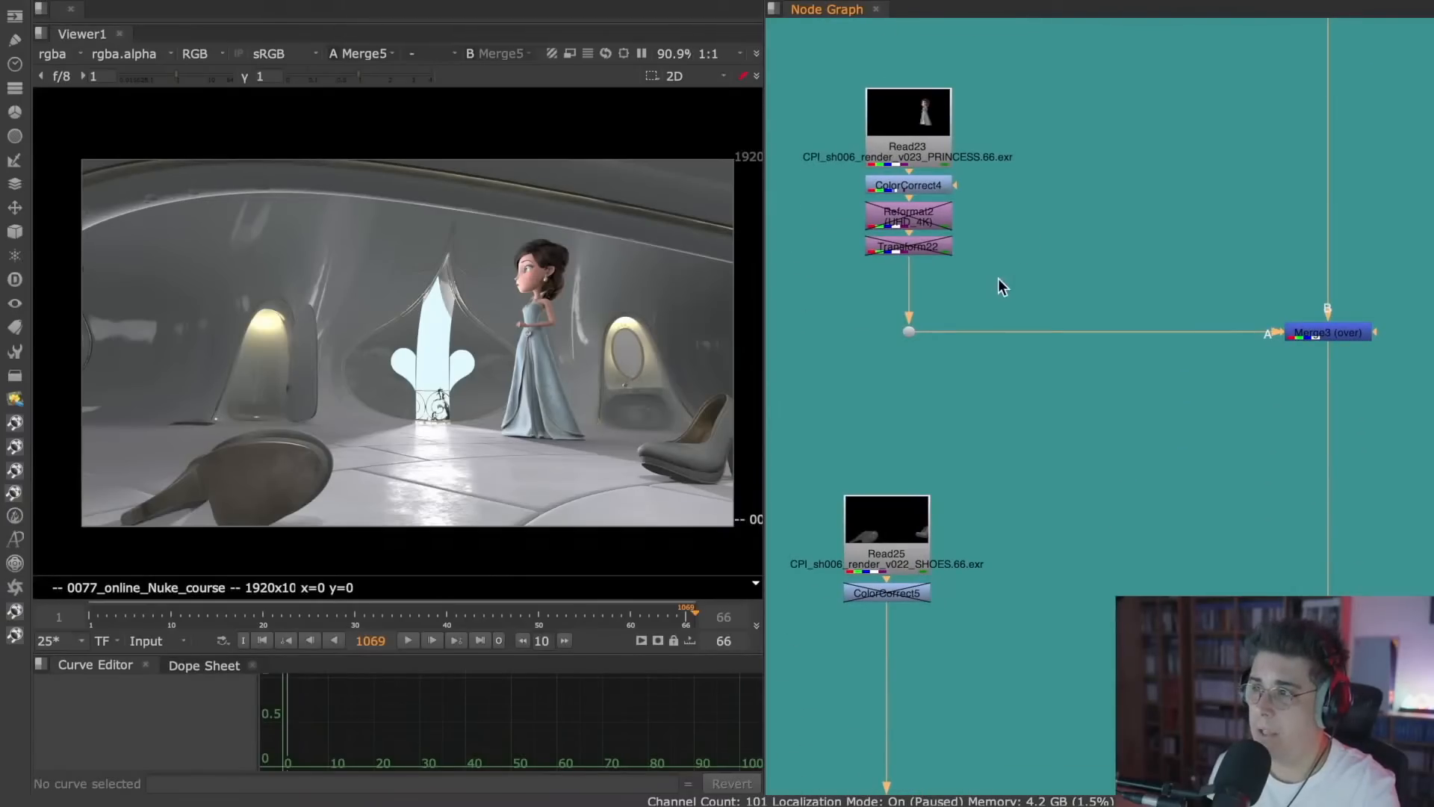
left_click_drag(997, 278, 847, 195)
key("d")
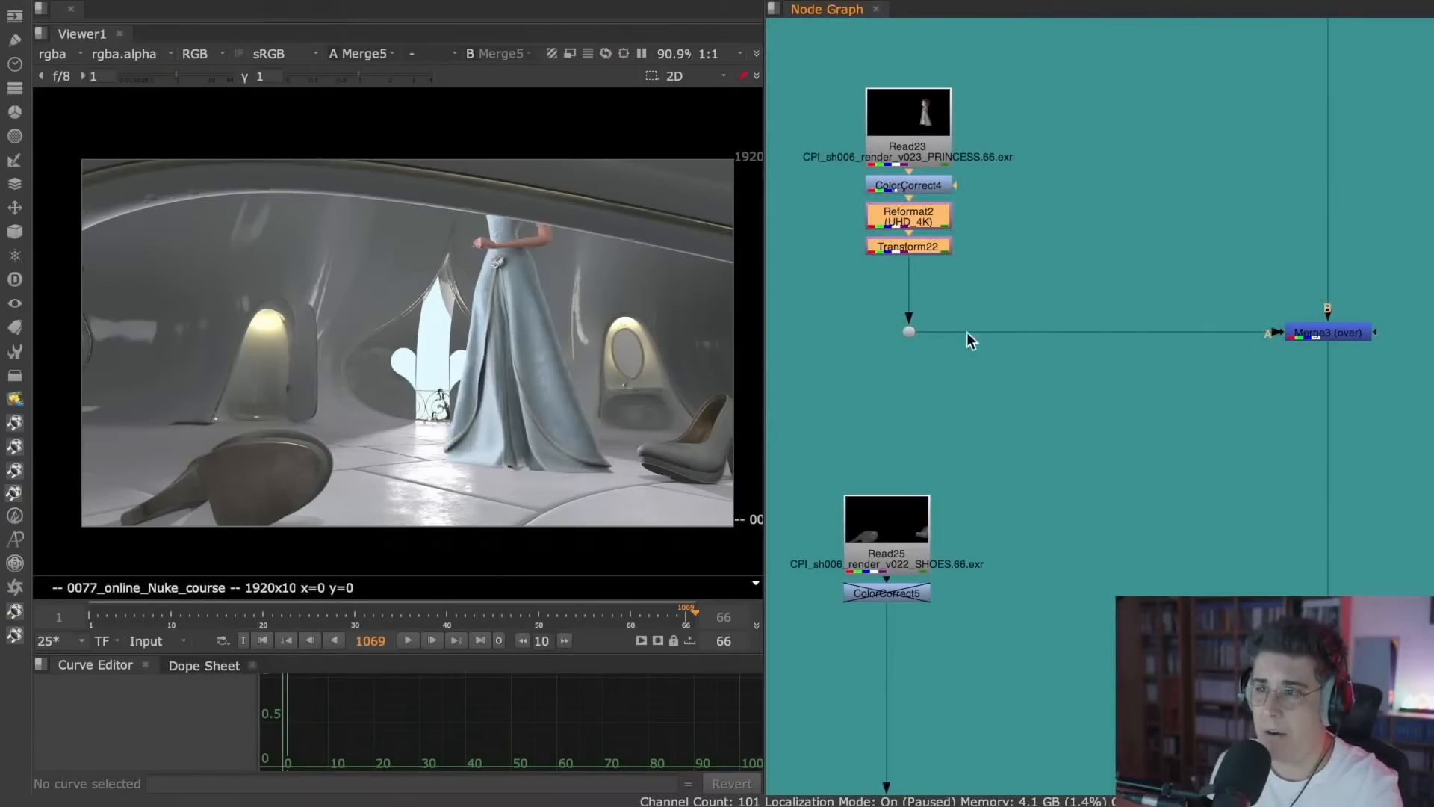
- Re-enable ColorCorrect5 in the shoes branch and ColorCorrect6 in the sofa branch
left_click(919, 590)
key("d")
middle_click_drag(1023, 579, 1015, 196)
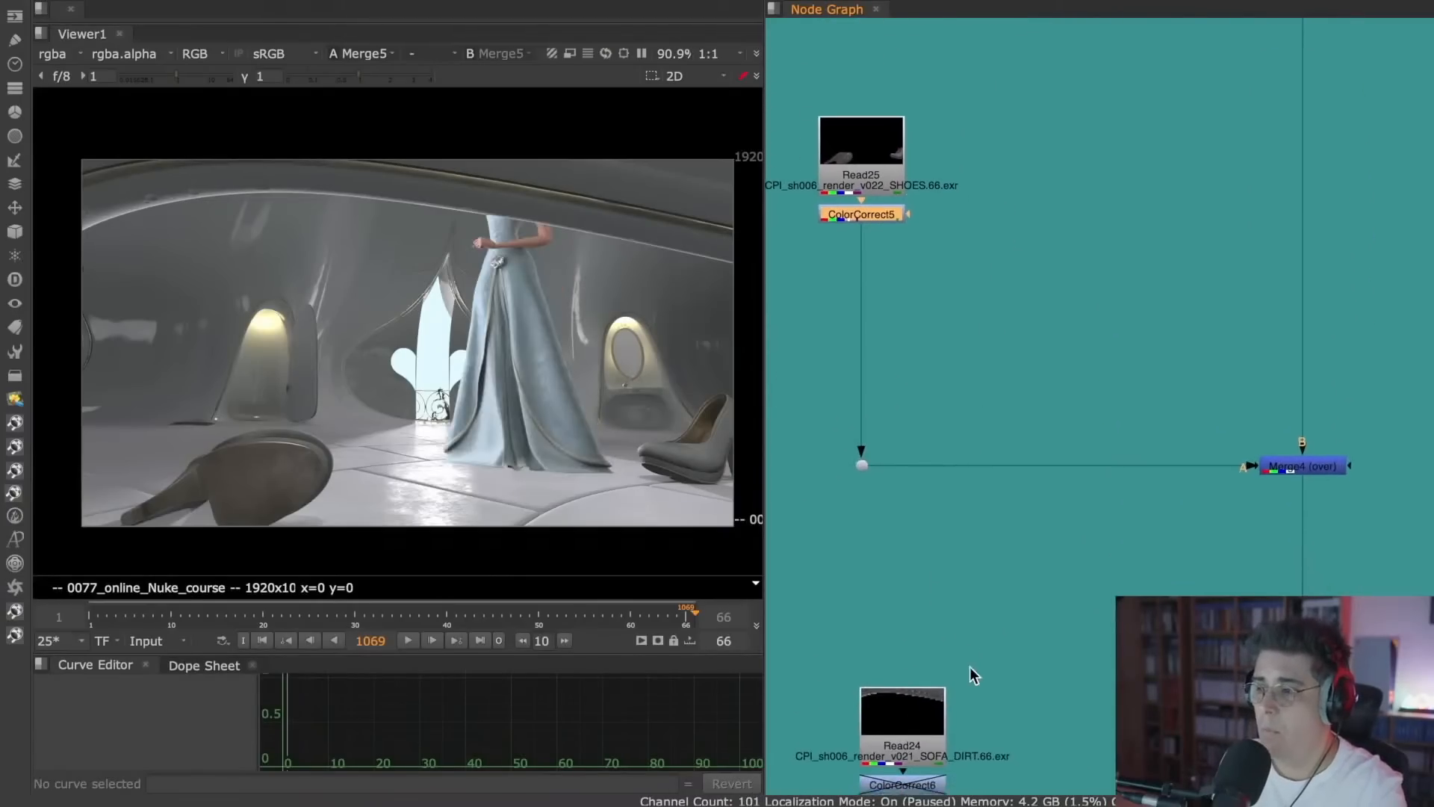
middle_click_drag(971, 674, 981, 482)
left_click(912, 481)
key("d")
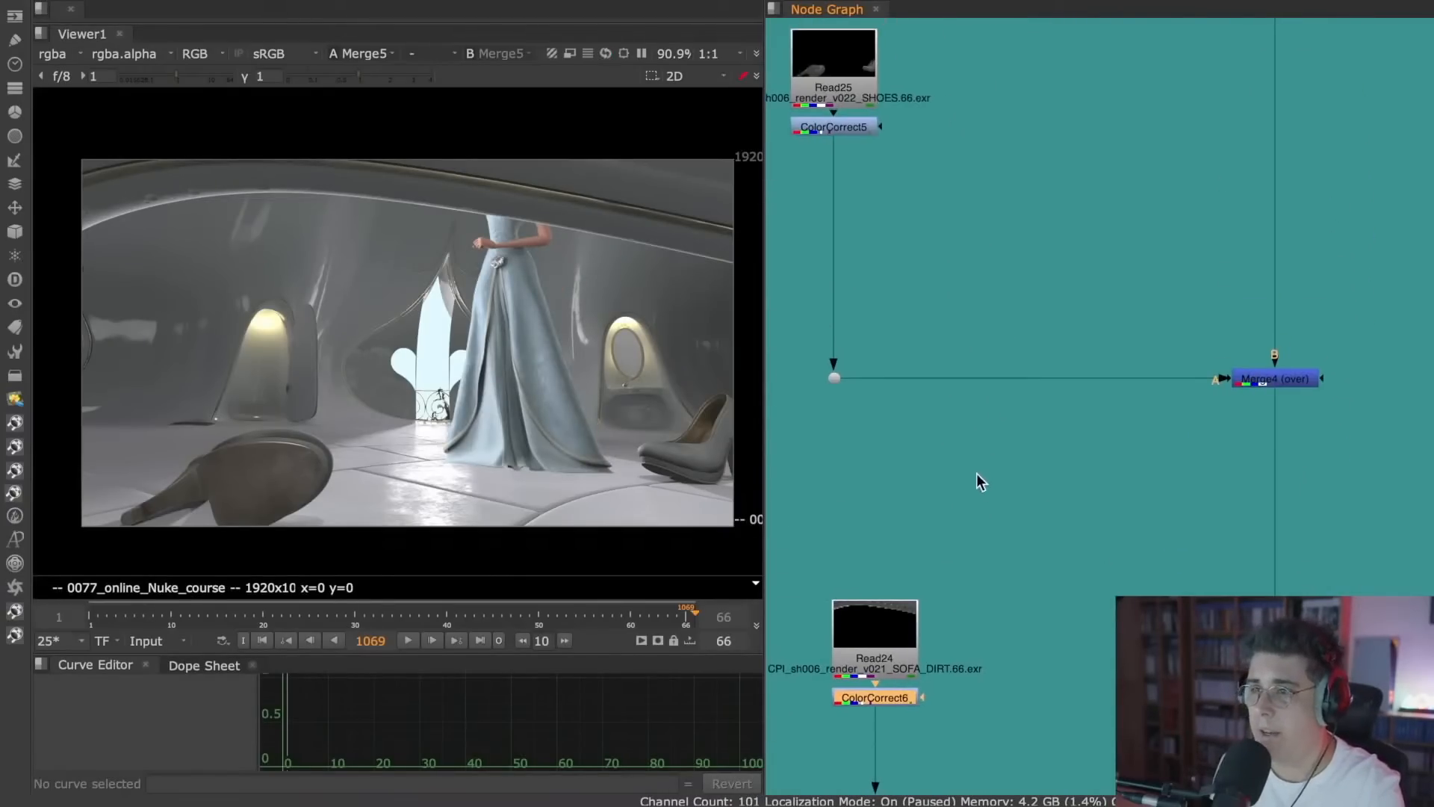
- Return to the start of the chain and view Merge2, the set over the Constant2 background
middle_click_drag(1038, 248, 983, 646)
middle_click_drag(1068, 191, 983, 651)
middle_click_drag(1027, 140, 1033, 379)
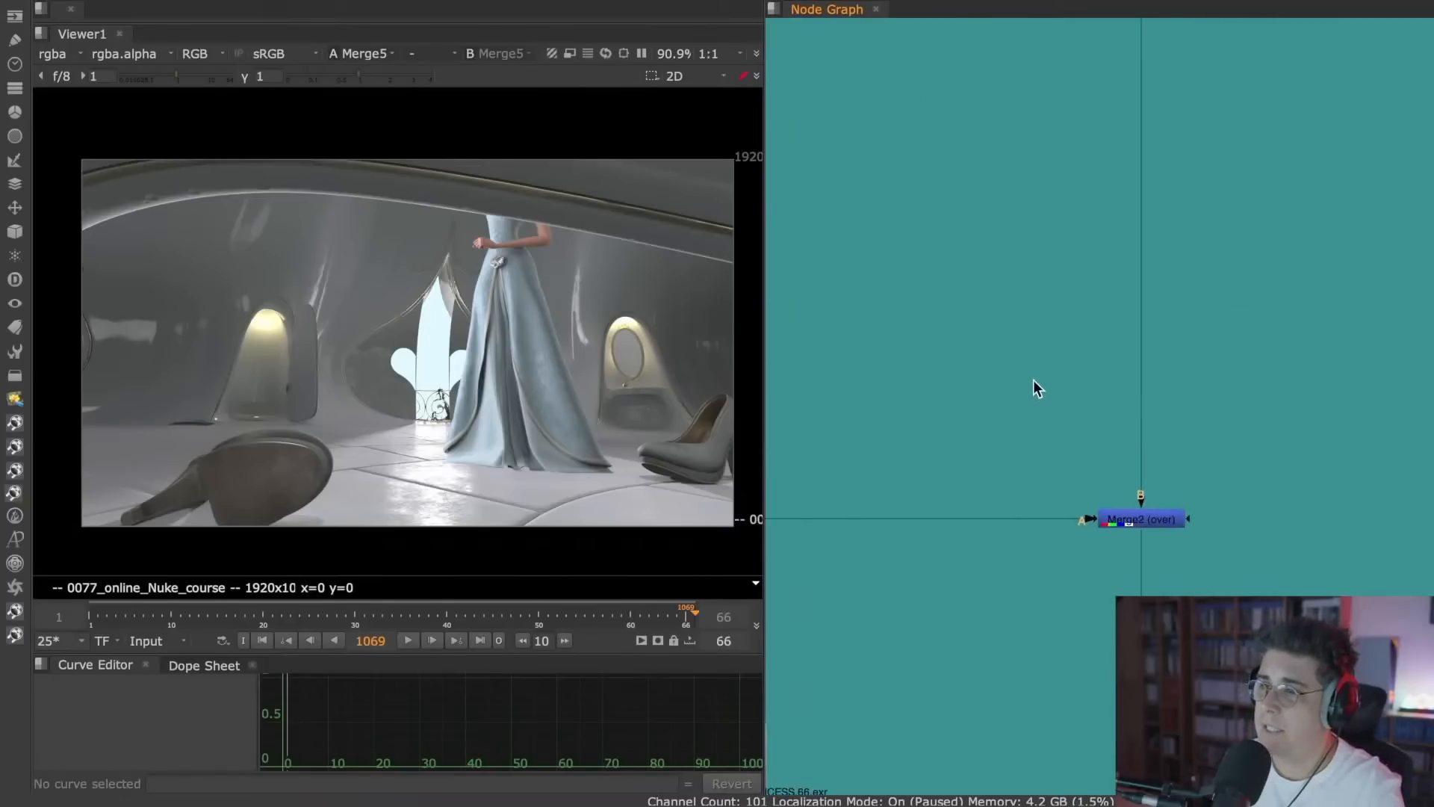
scroll(1032, 379, "down", 3)
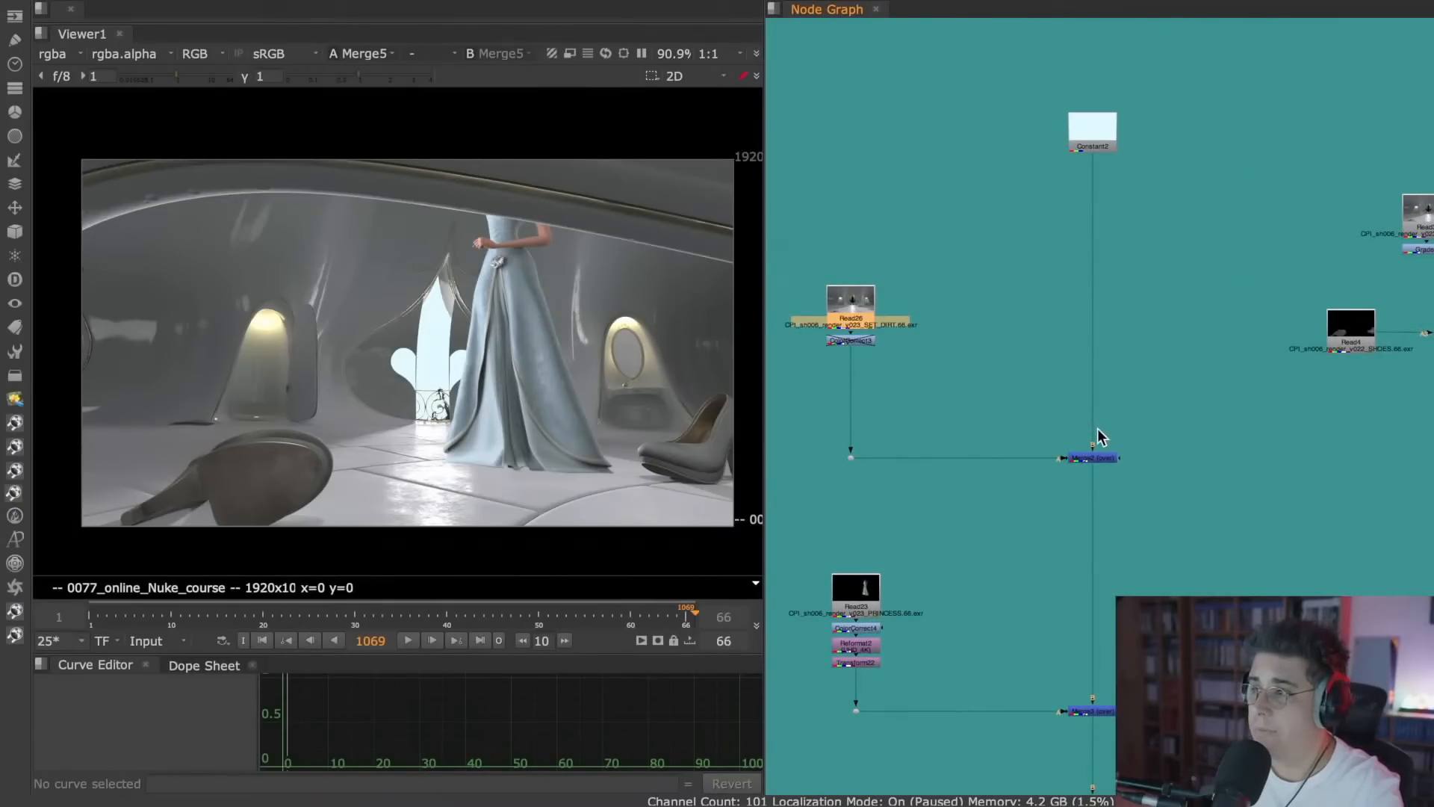
left_click(1096, 458)
key("1")
scroll(1087, 448, "up", 3)
middle_click_drag(978, 377, 1150, 400)
scroll(1129, 385, "down", 2)
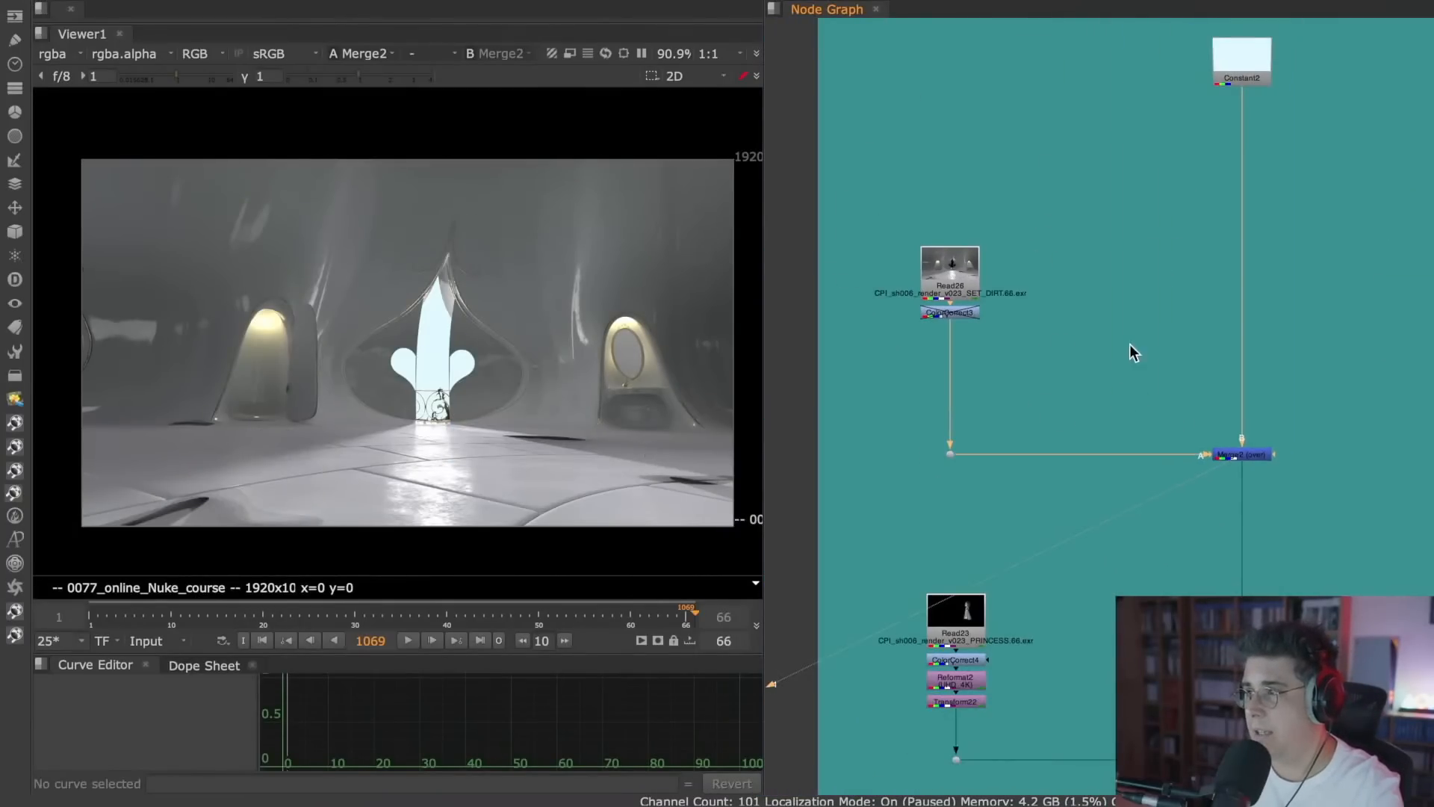
middle_click_drag(1129, 343, 1117, 375)
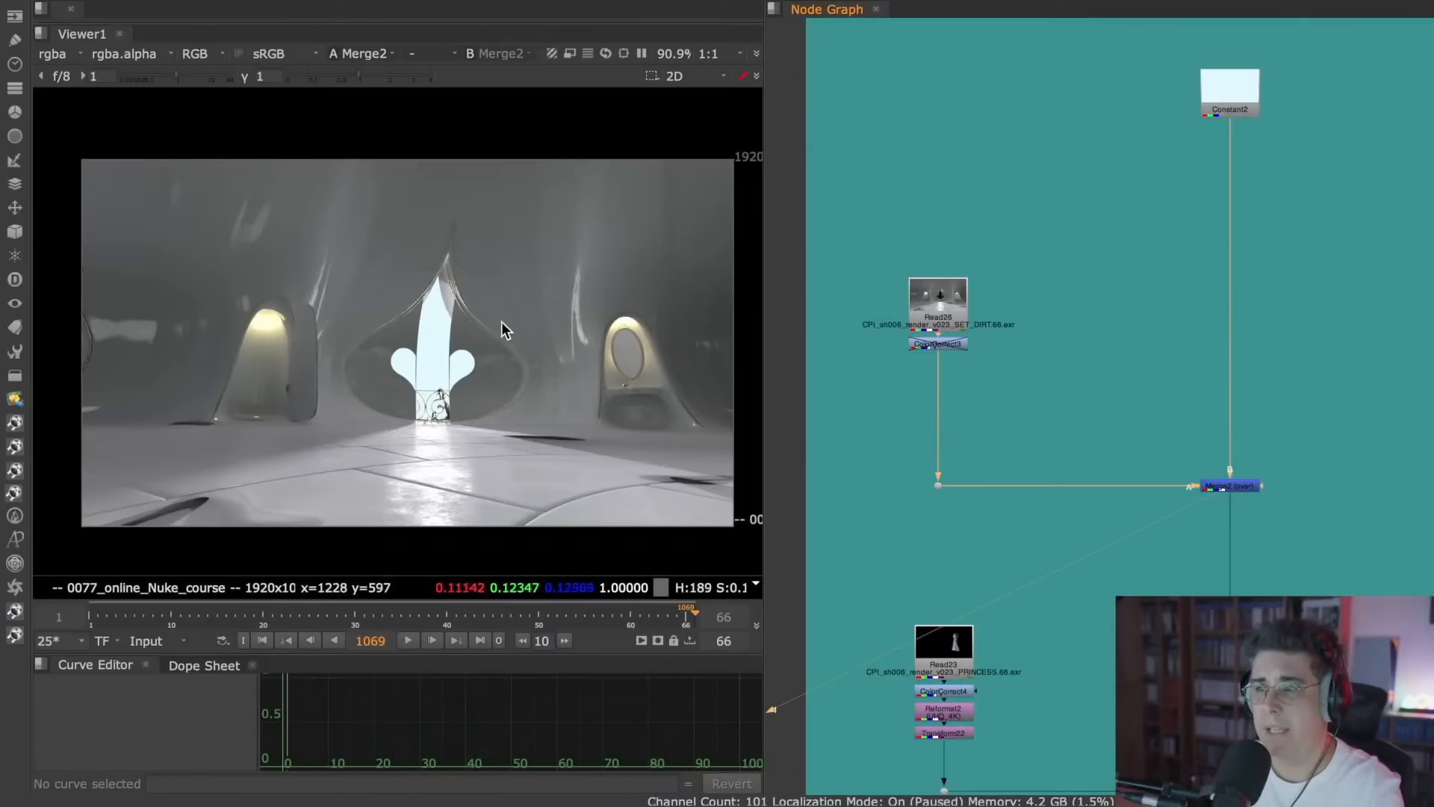
- View the princess branch at Transform22 and delete its Reformat2 and Transform22 nodes
middle_click_drag(1094, 526, 1108, 139)
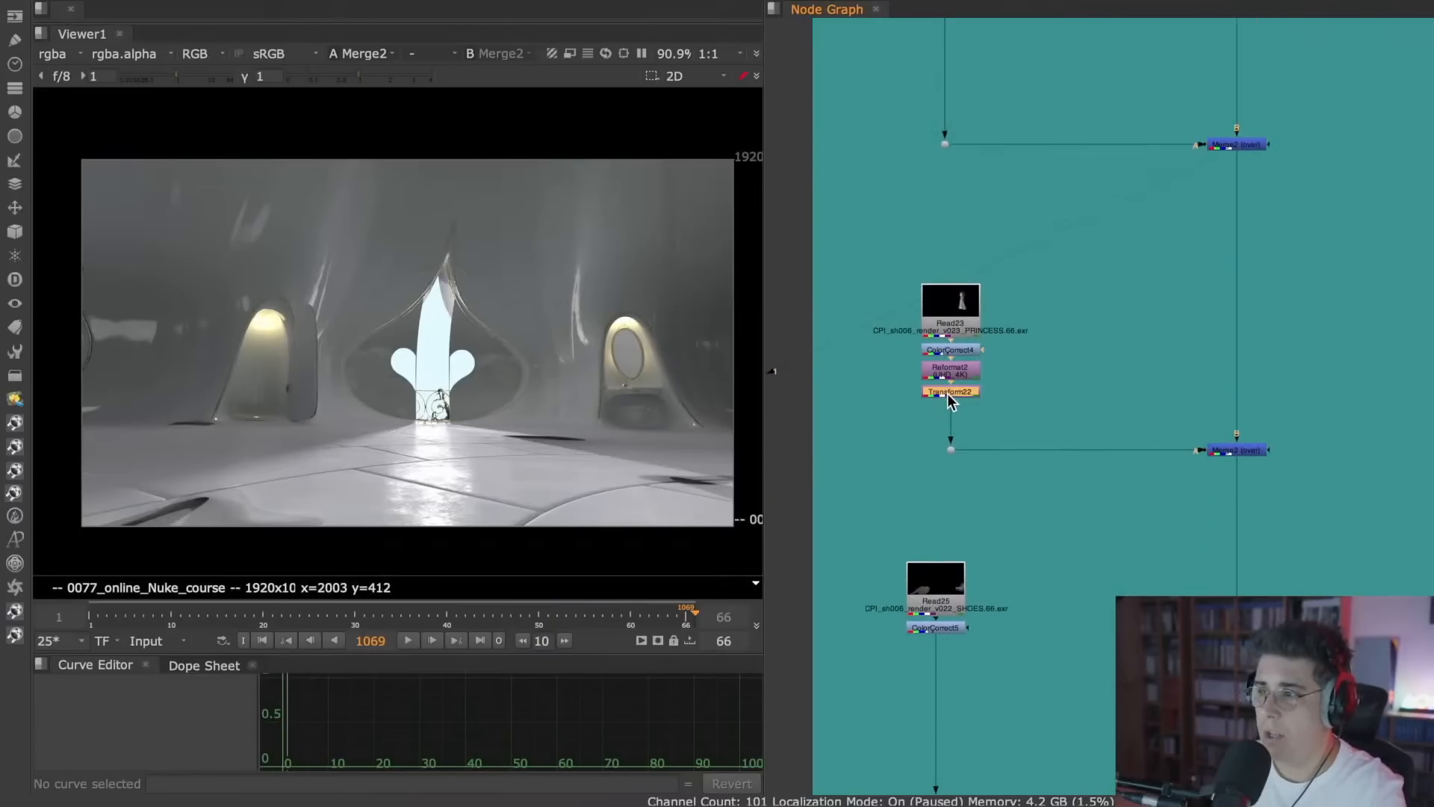
key("1")
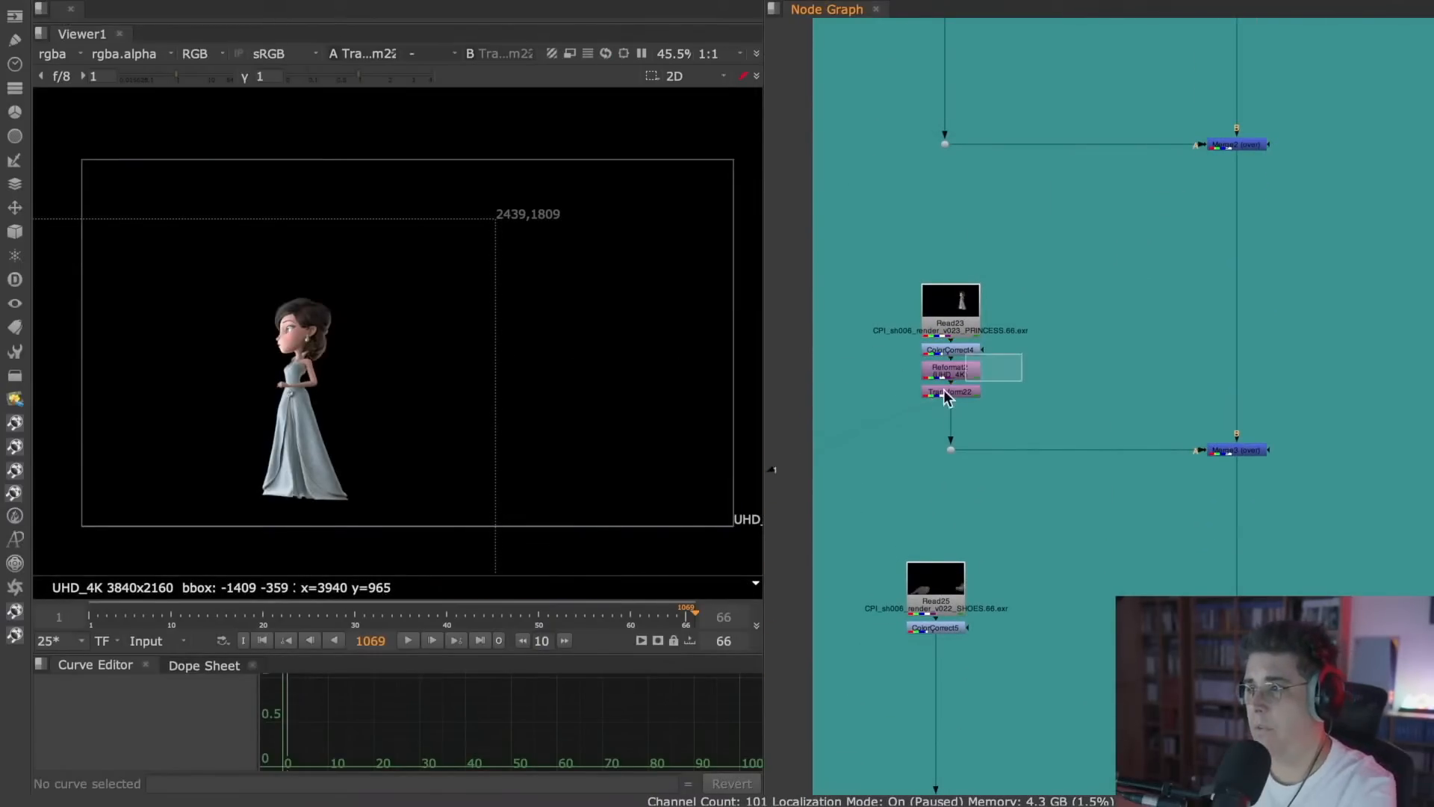
left_click_drag(944, 396, 943, 398)
key("Delete")
scroll(575, 315, "up", 4)
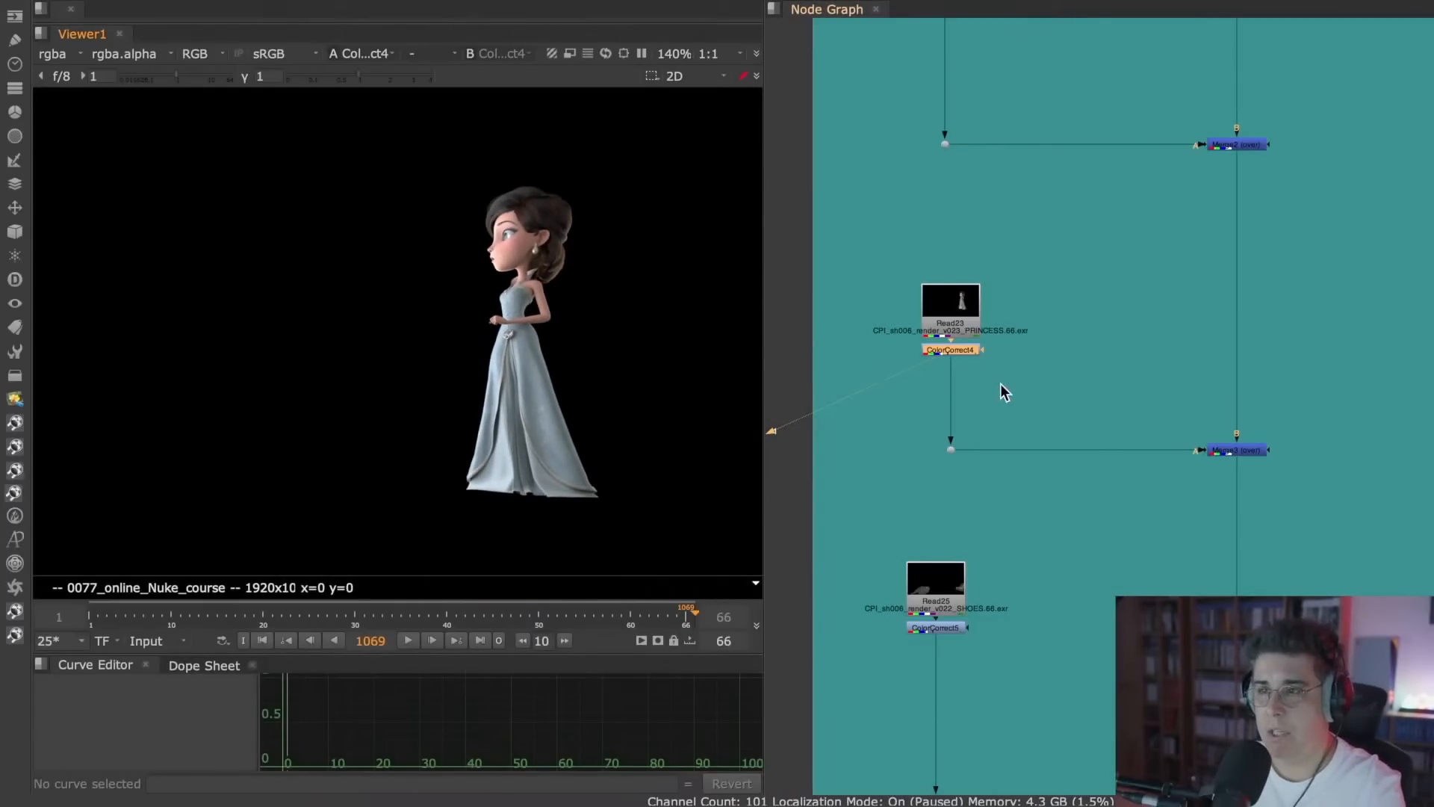
- View the shoes at ColorCorrect5, the sofa at ColorCorrect6 and the full composite at Merge5
scroll(983, 322, "down", 5)
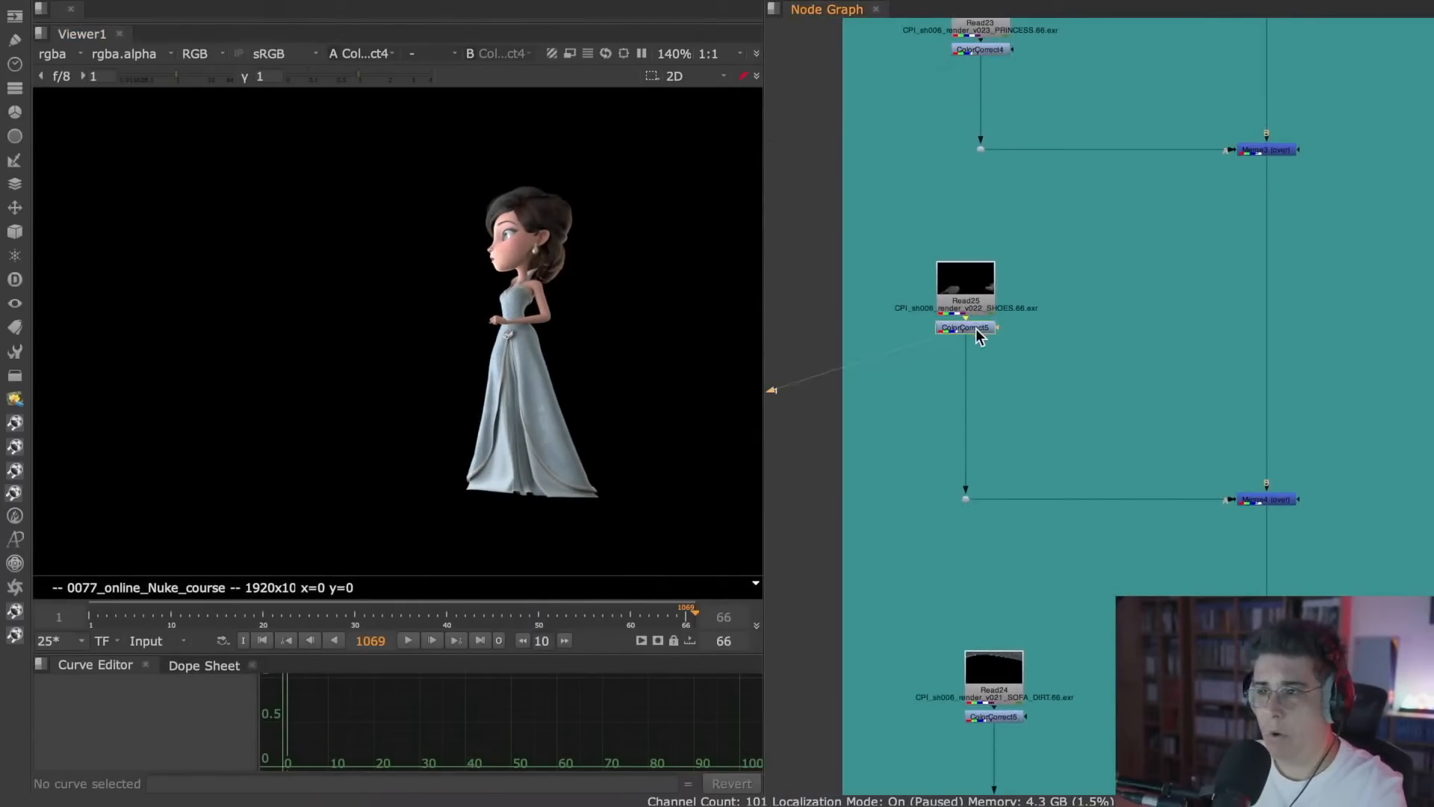
middle_click_drag(358, 472, 413, 384)
scroll(349, 373, "down", 1)
scroll(419, 368, "down", 1)
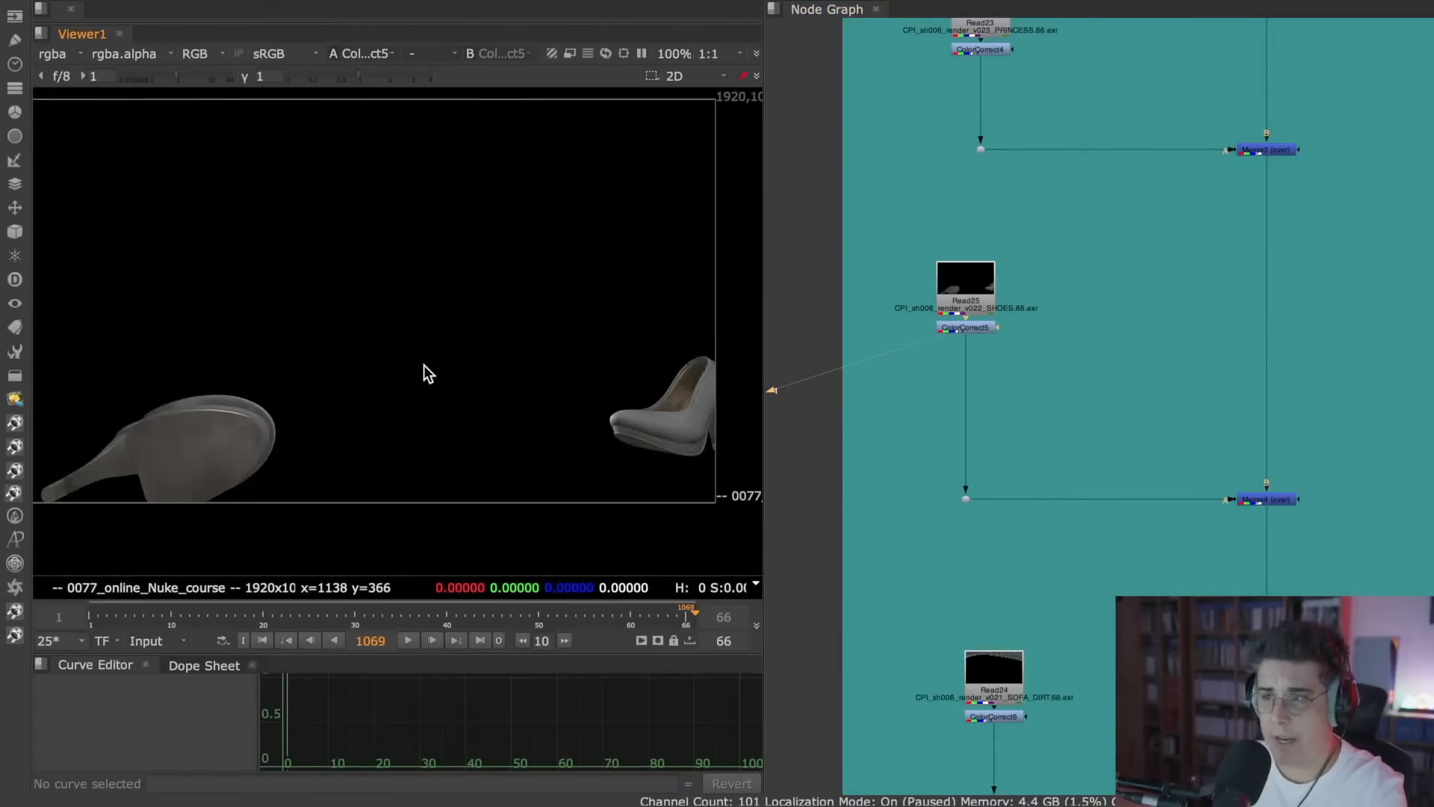
scroll(1043, 472, "down", 4)
key("1")
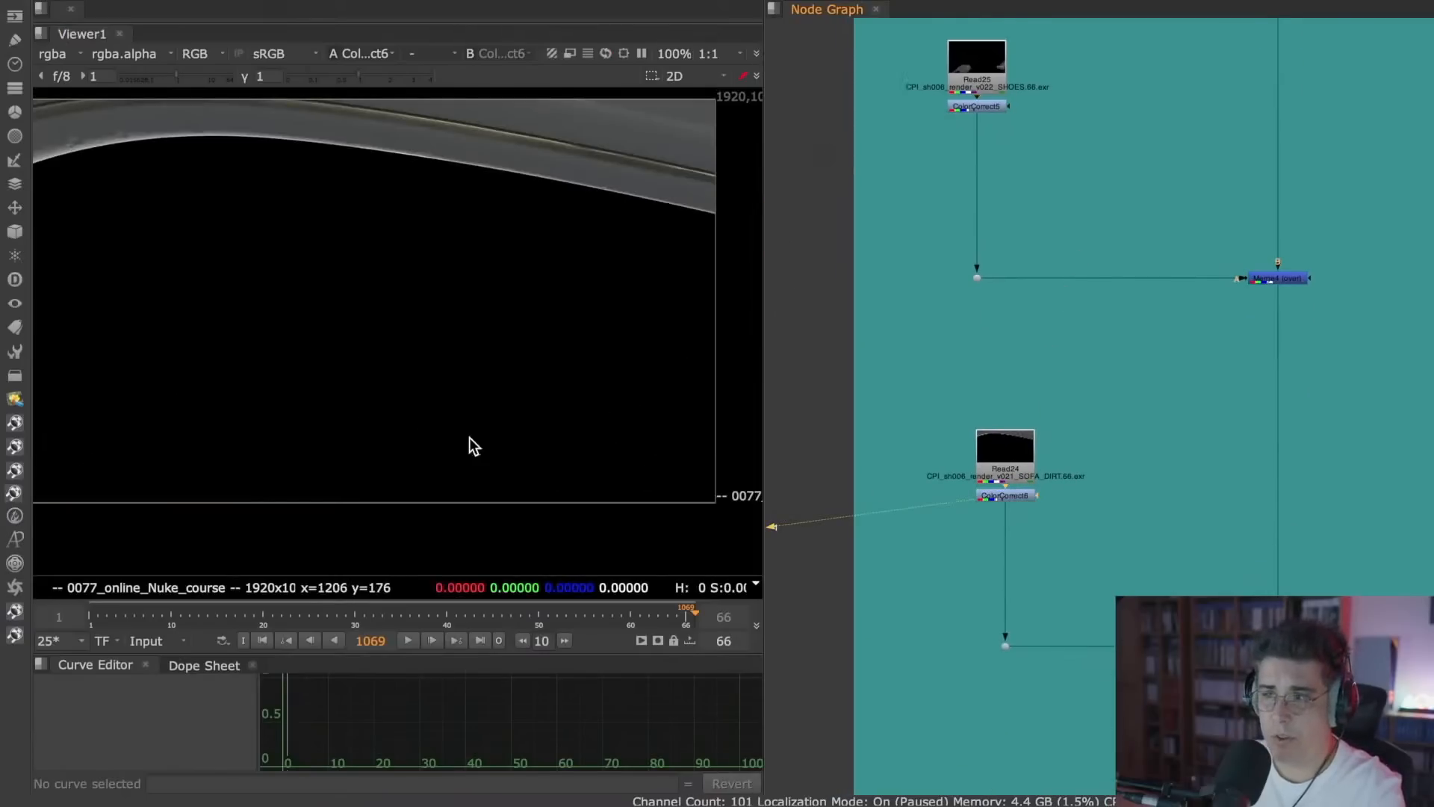
left_click(1278, 646)
key("1")
scroll(1021, 269, "up", 2)
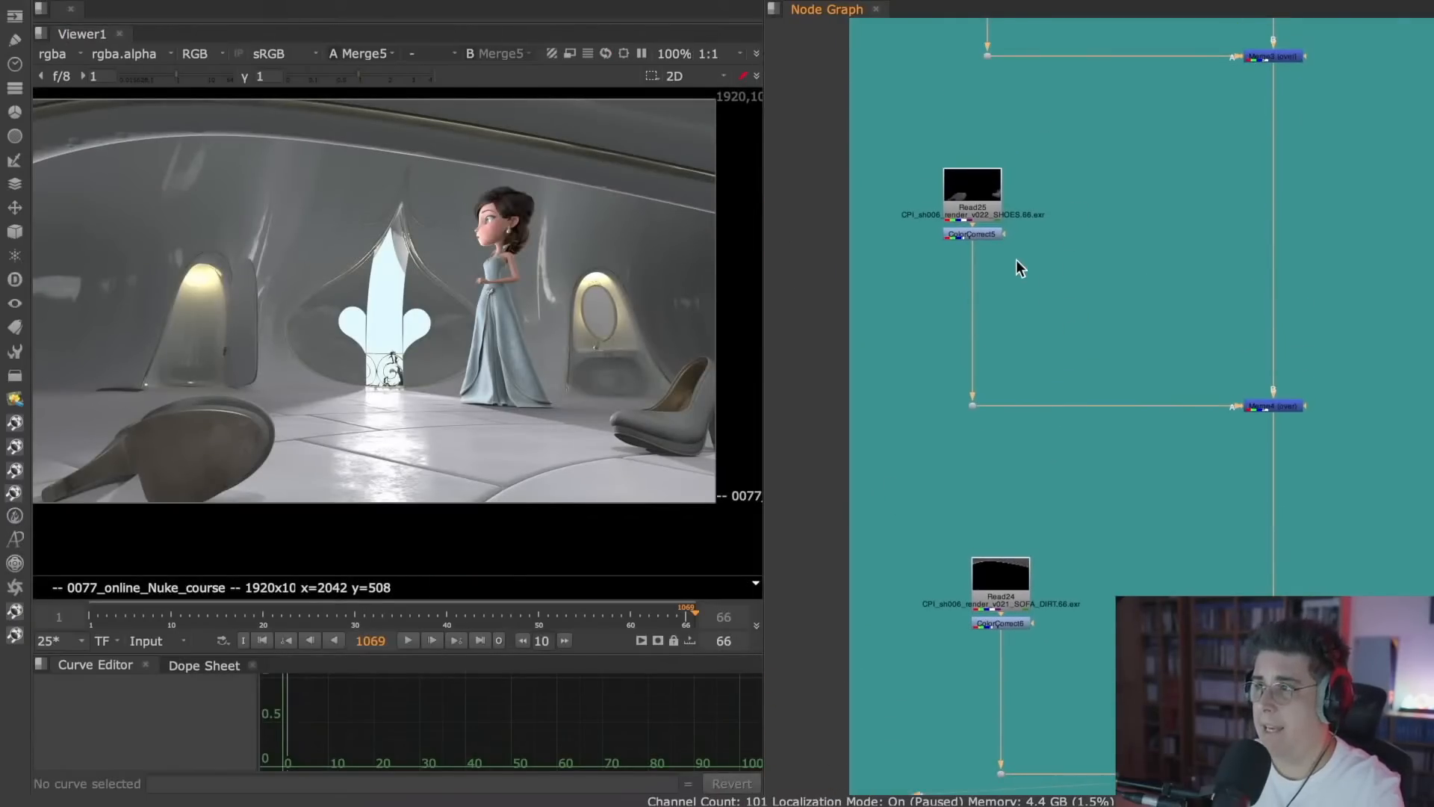
- Delete the ColorCorrect5 node from the shoes branch and the ColorCorrect4 node from the princess branch
scroll(1075, 389, "up", 7)
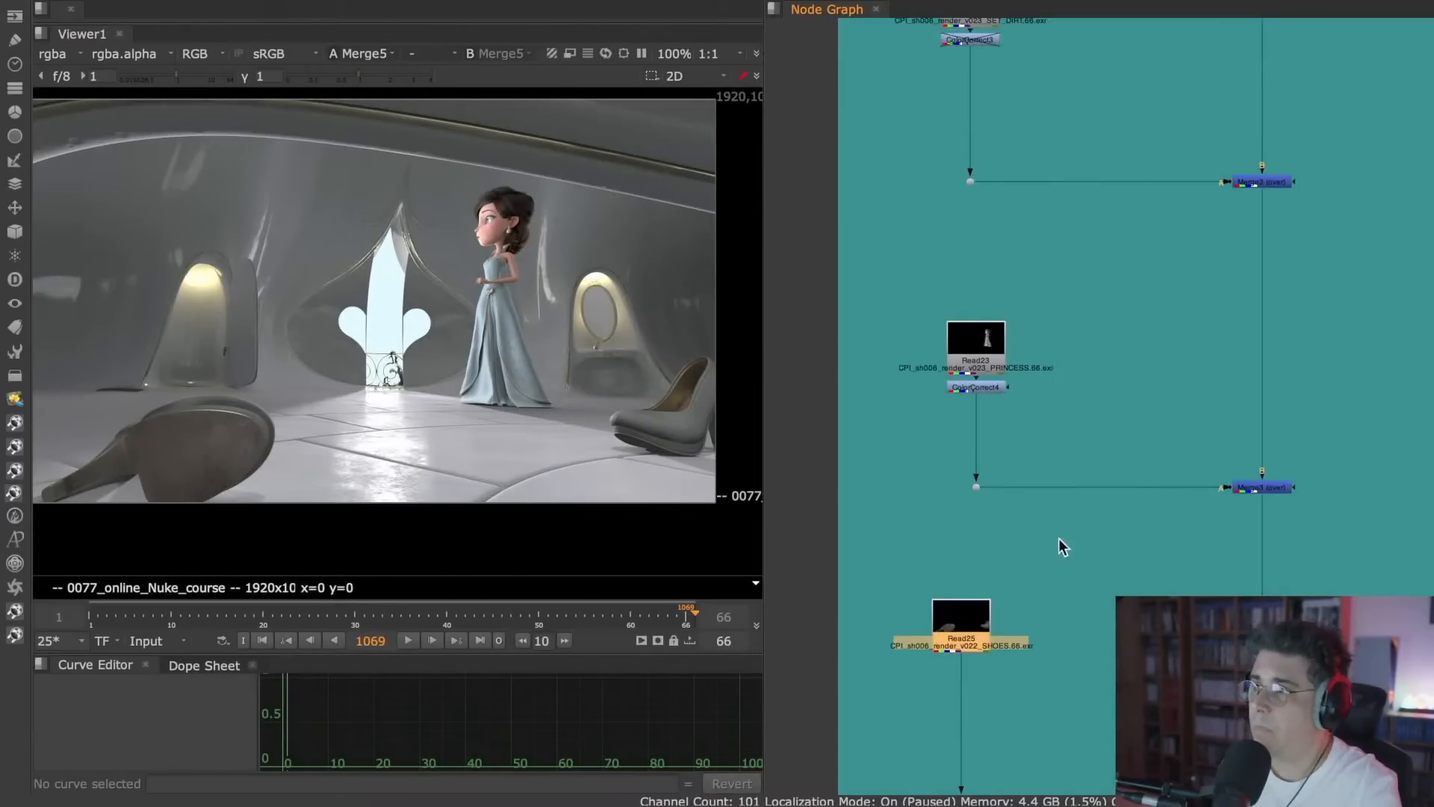
left_click(996, 385)
key("Delete")
scroll(1026, 291, "up", 4)
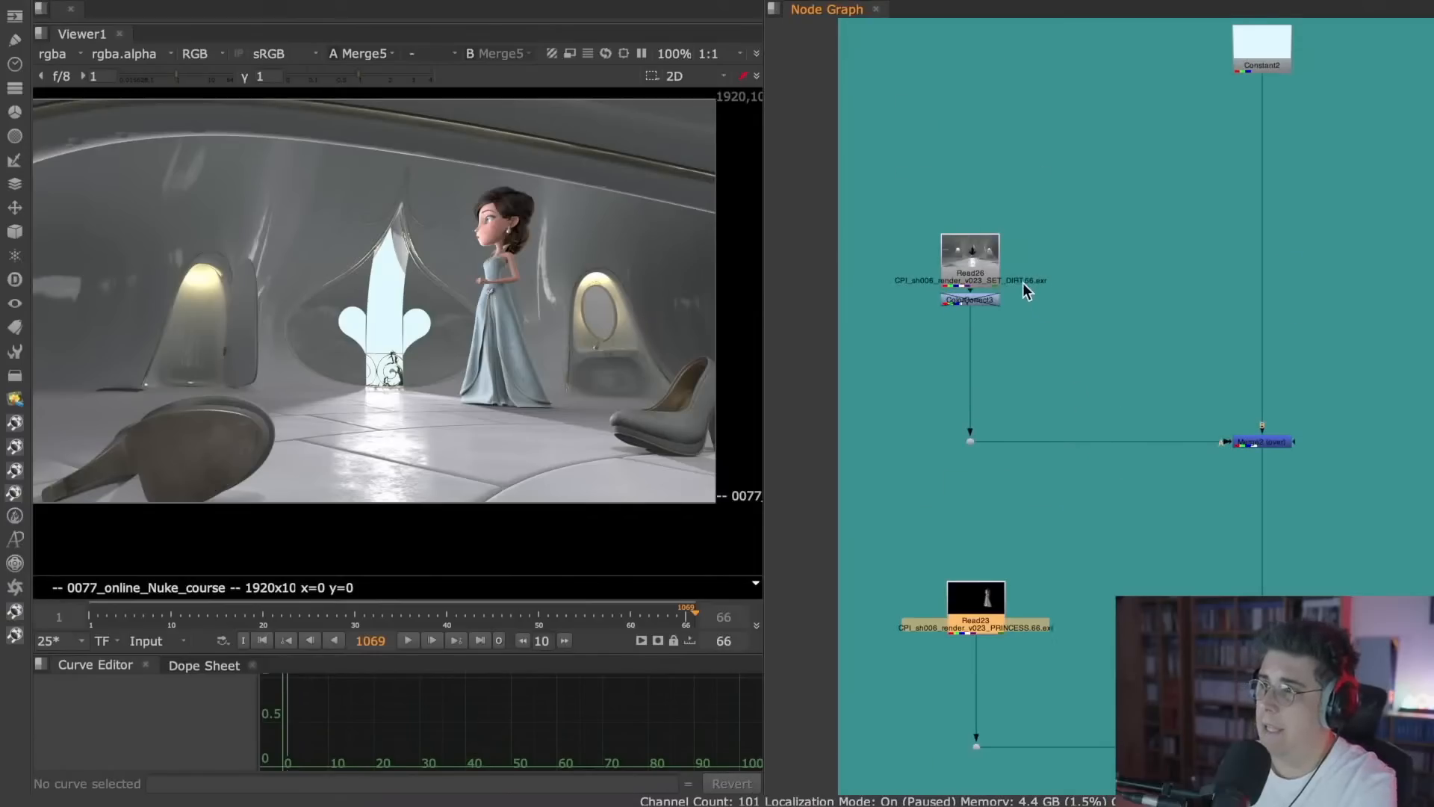
scroll(1145, 551, "right", 2)
scroll(1081, 278, "down", 16)
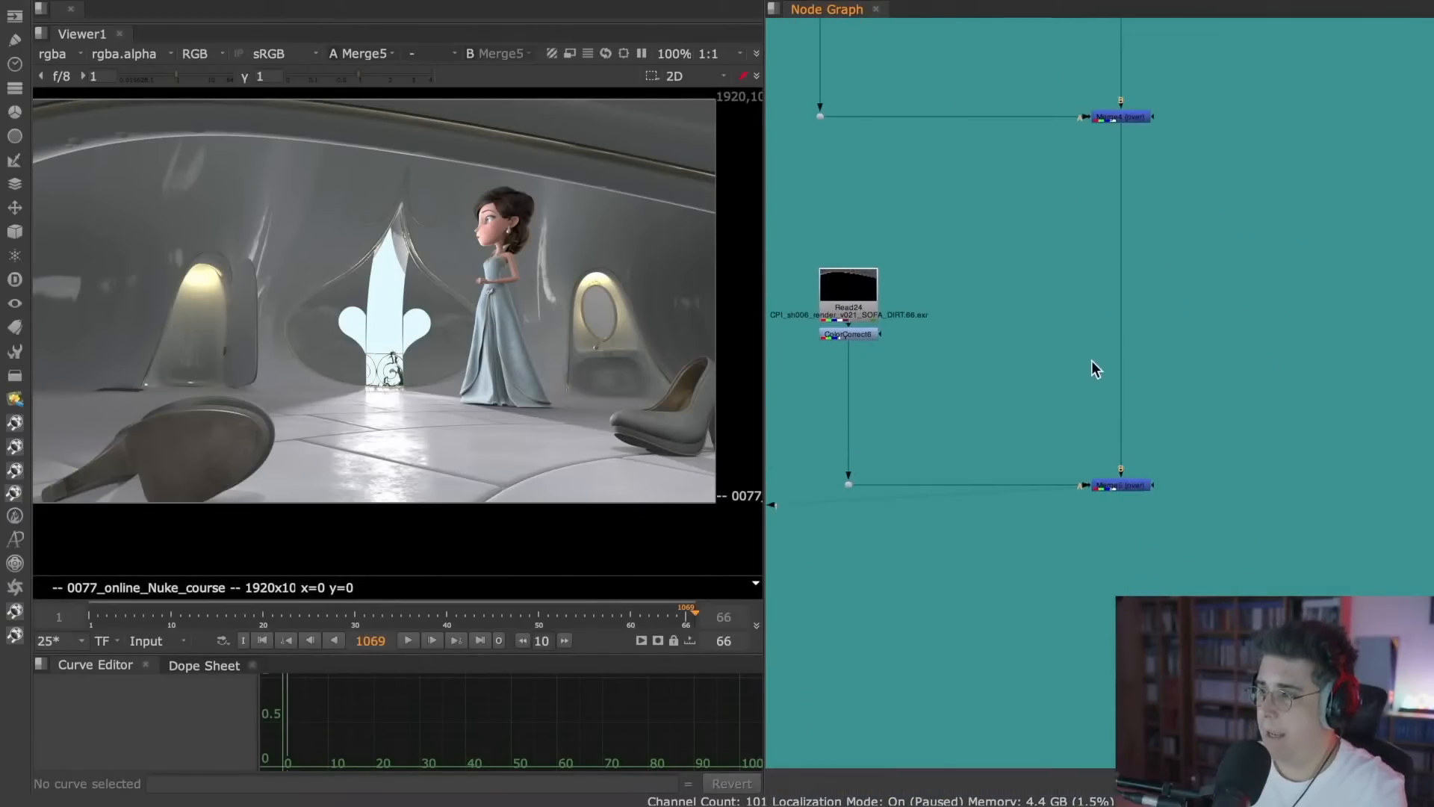
- Play the Merge5 composite in a full-size viewer, stop playback and restore the normal layout
key("space")
scroll(784, 416, "up", 5)
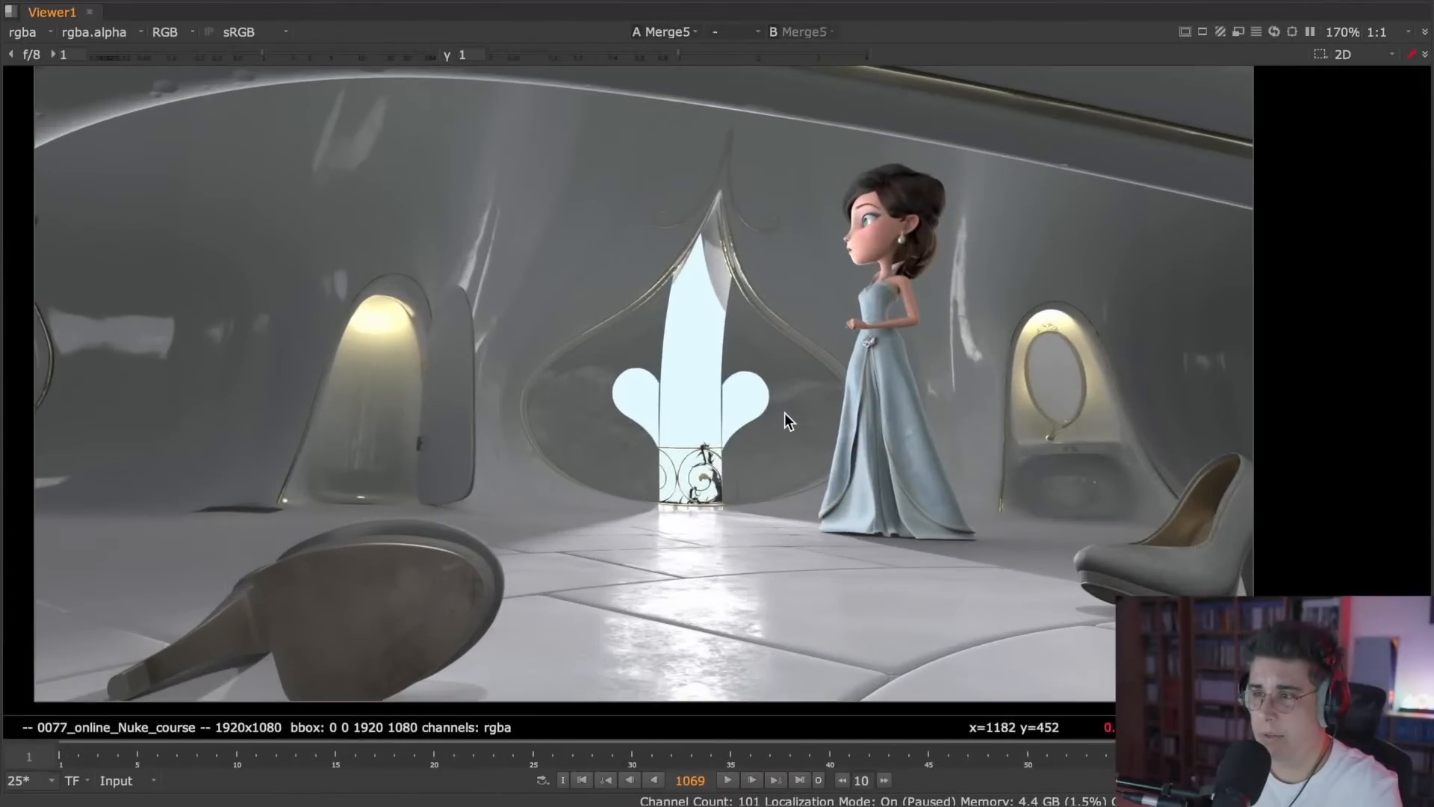
scroll(777, 423, "down", 2)
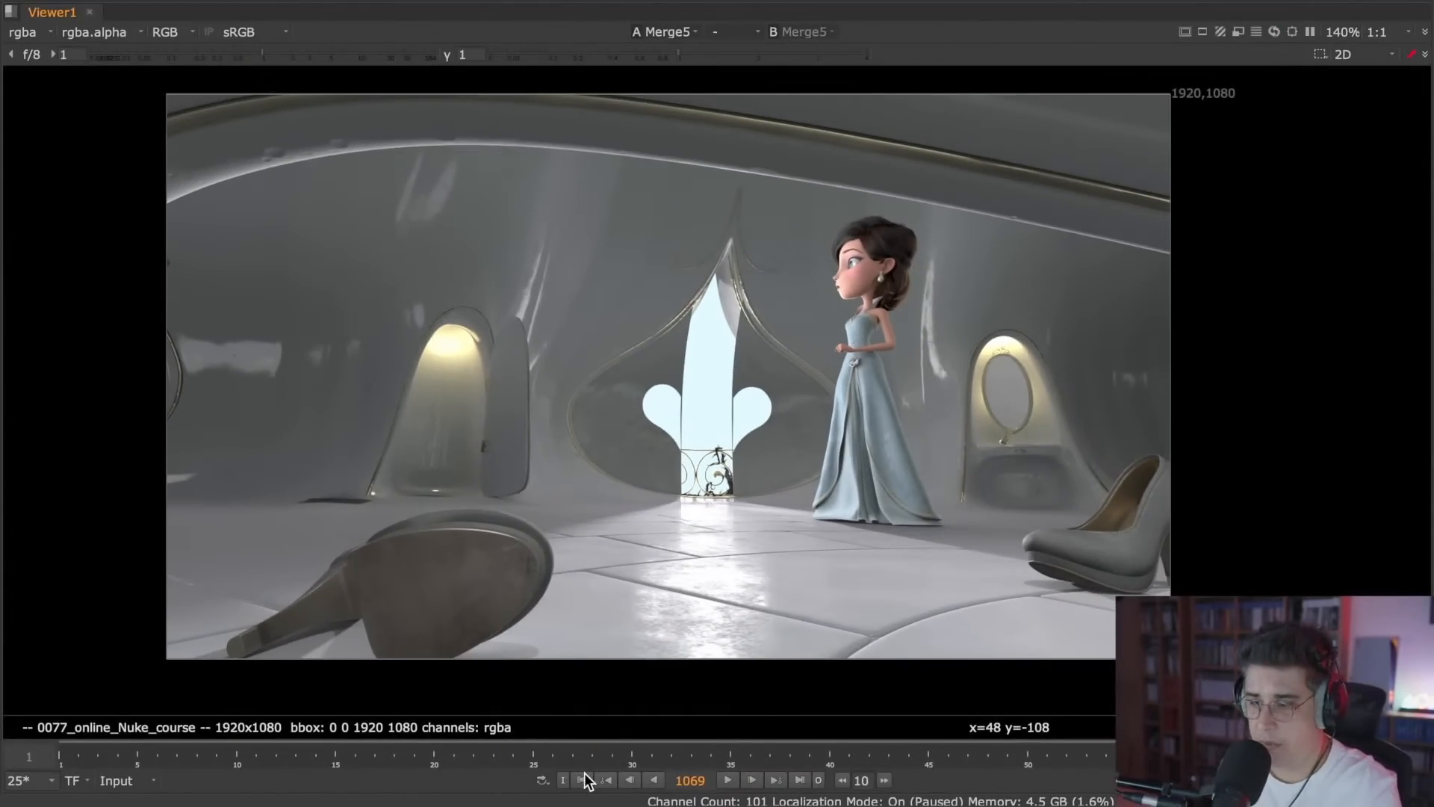
left_click(728, 780)
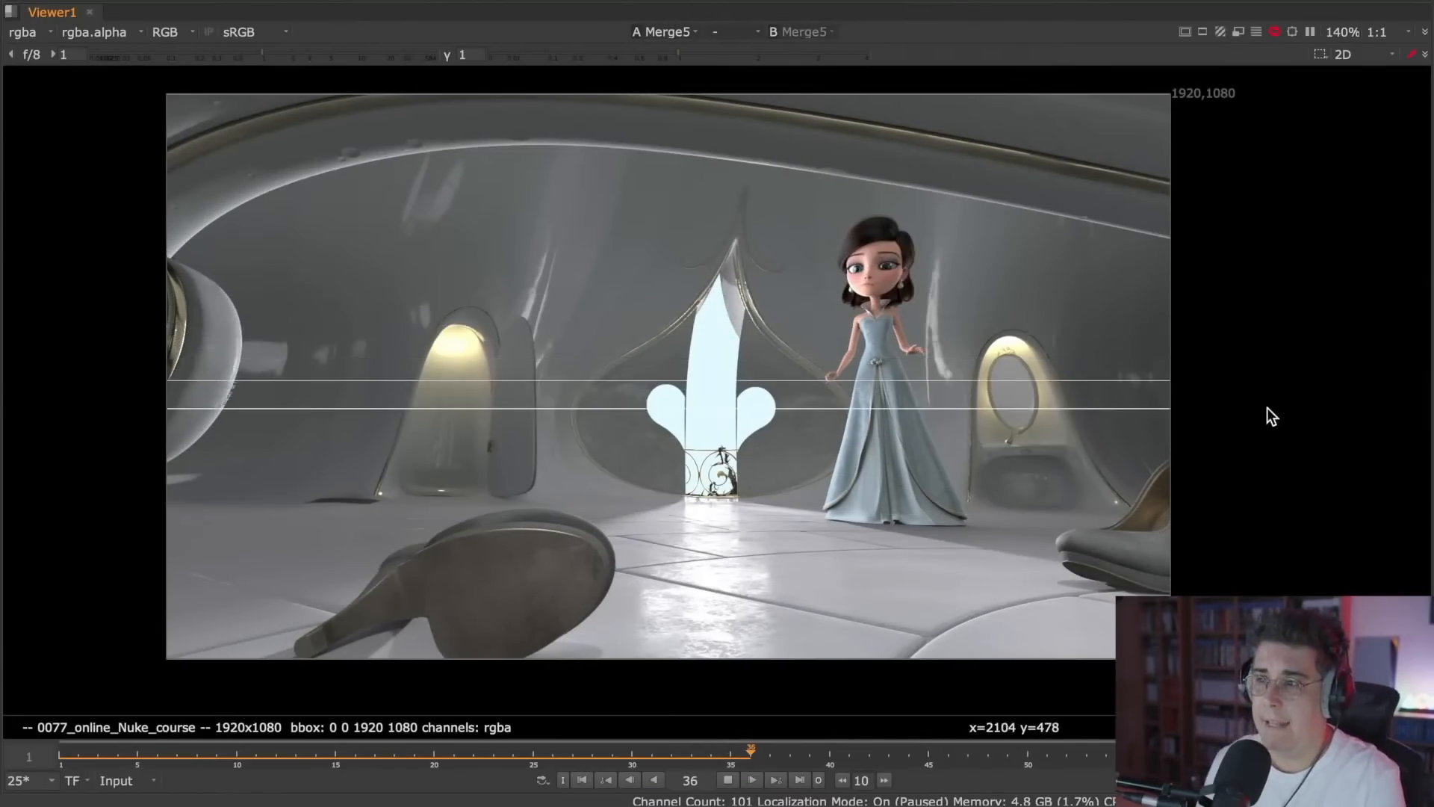
left_click(725, 779)
key("space")
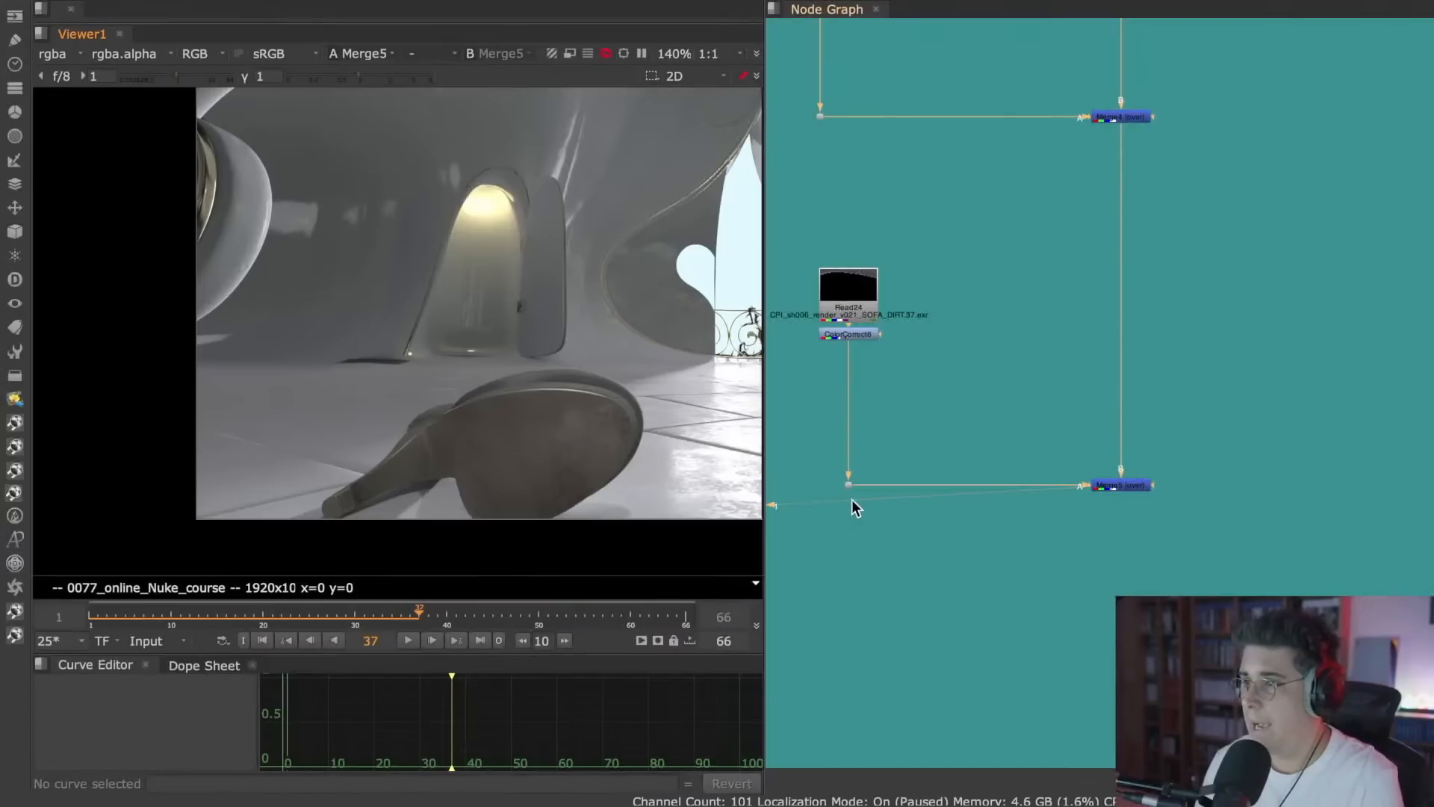
- Go to the green Channel Merge backdrop and view ChannelMerge3, the combine mattes example
scroll(1071, 419, "down", 5)
middle_click_drag(1072, 422, 1189, 445)
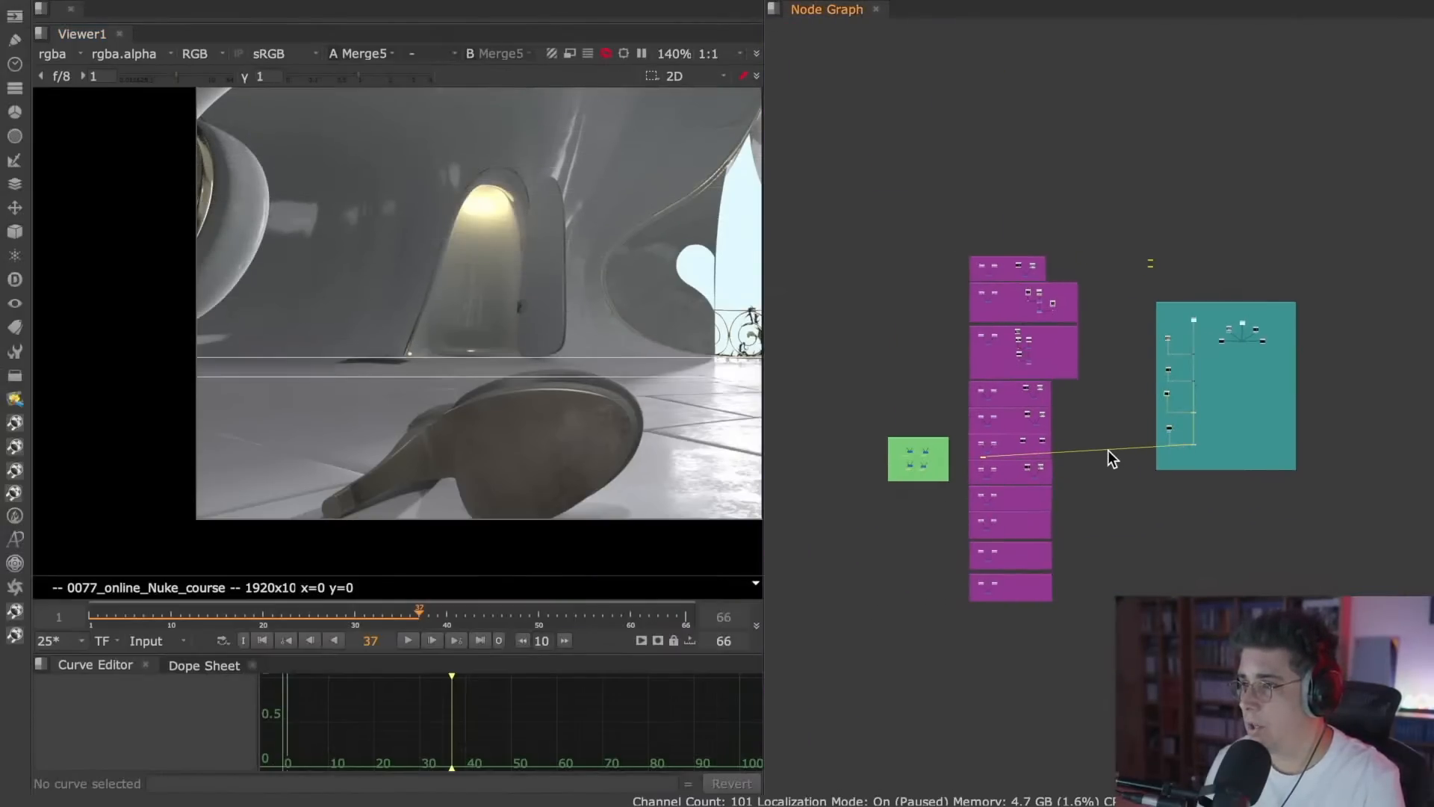
key("super+Tab")
scroll(908, 463, "up", 8)
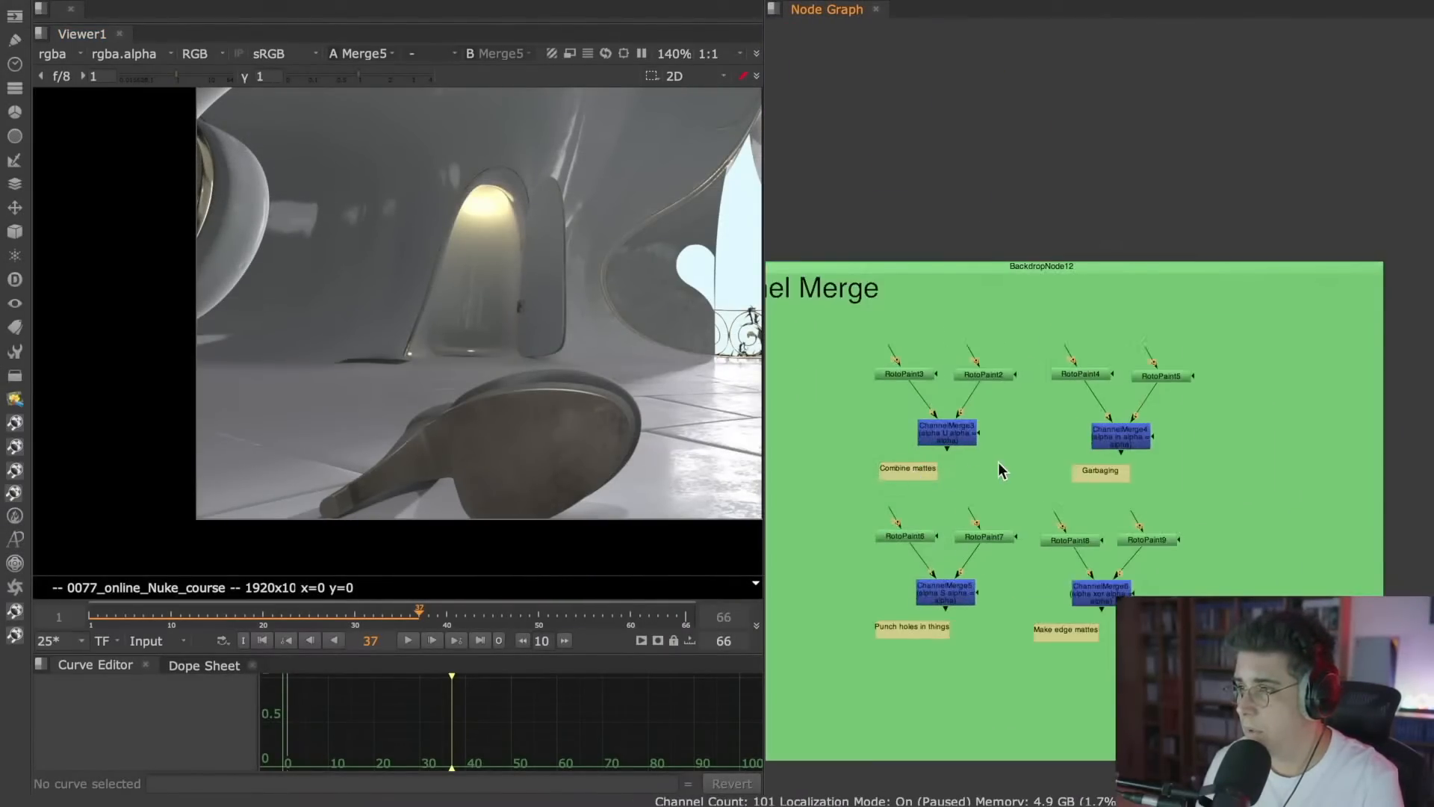
scroll(998, 462, "up", 2)
key("1")
scroll(508, 261, "down", 1)
middle_click_drag(588, 288, 412, 322)
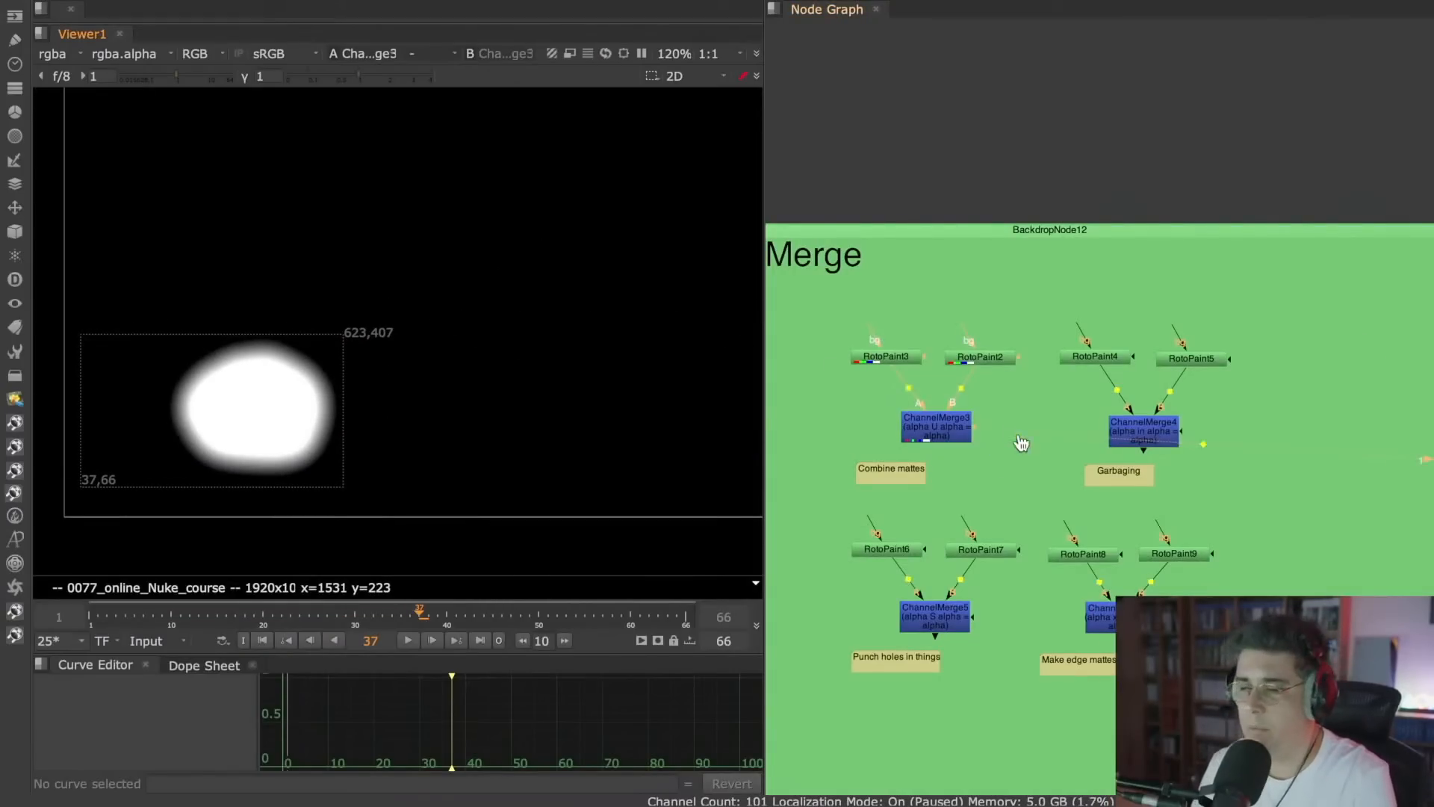
- Open the oaklakeMonsterFront comp from the Nuke4Dummies sequence, saving the changes to the current merge script
key("super+Tab")
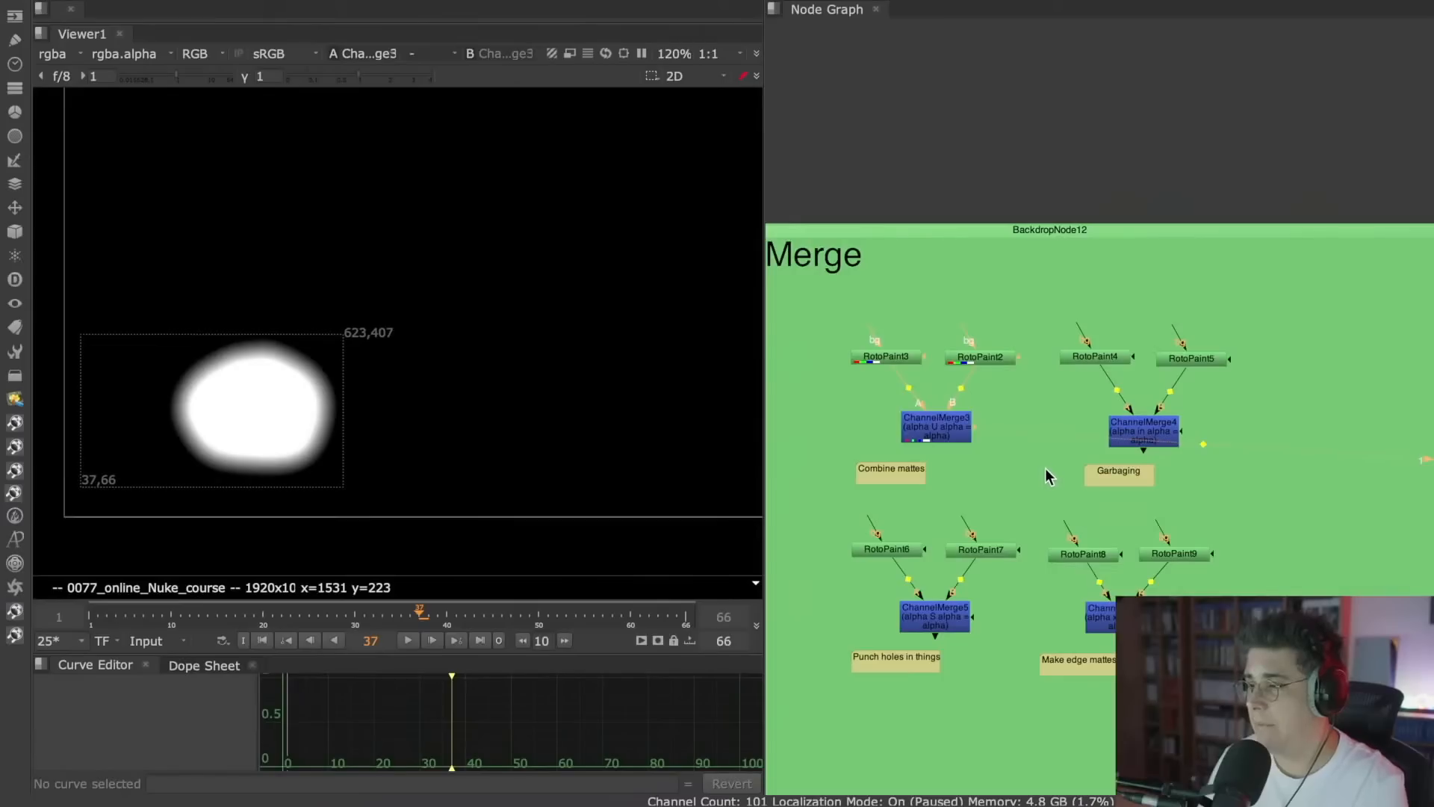
left_click(1047, 474)
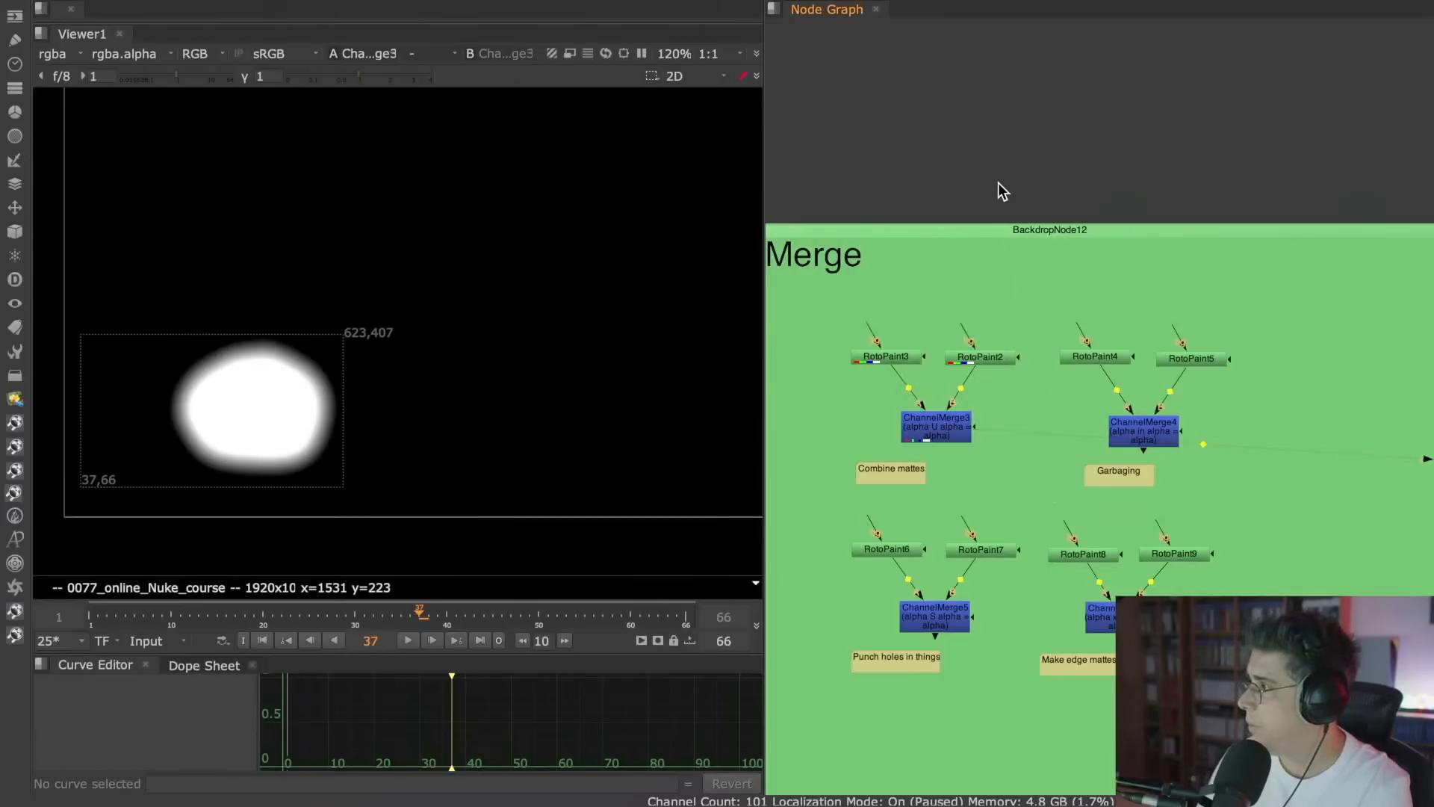
key("super+o")
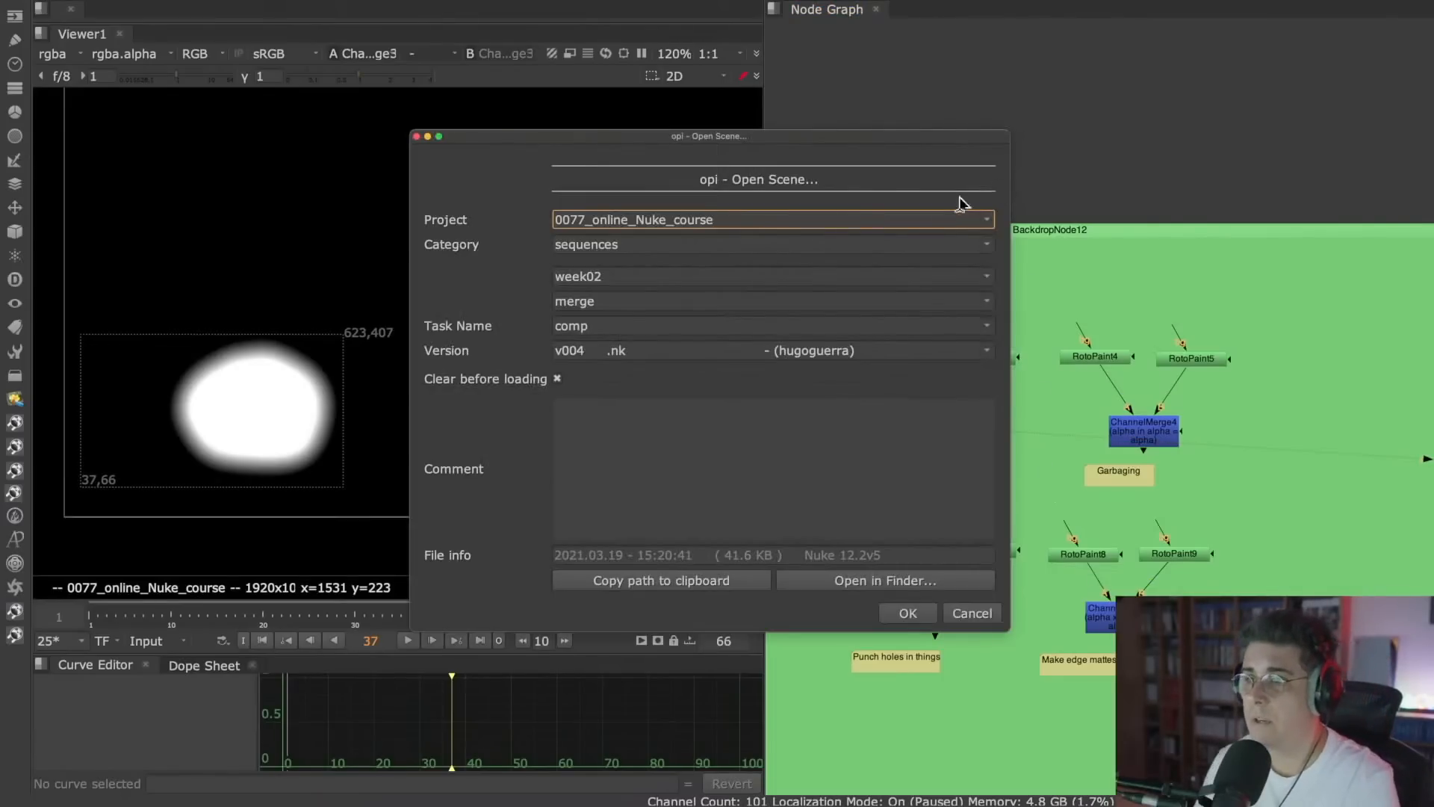
left_click(991, 248)
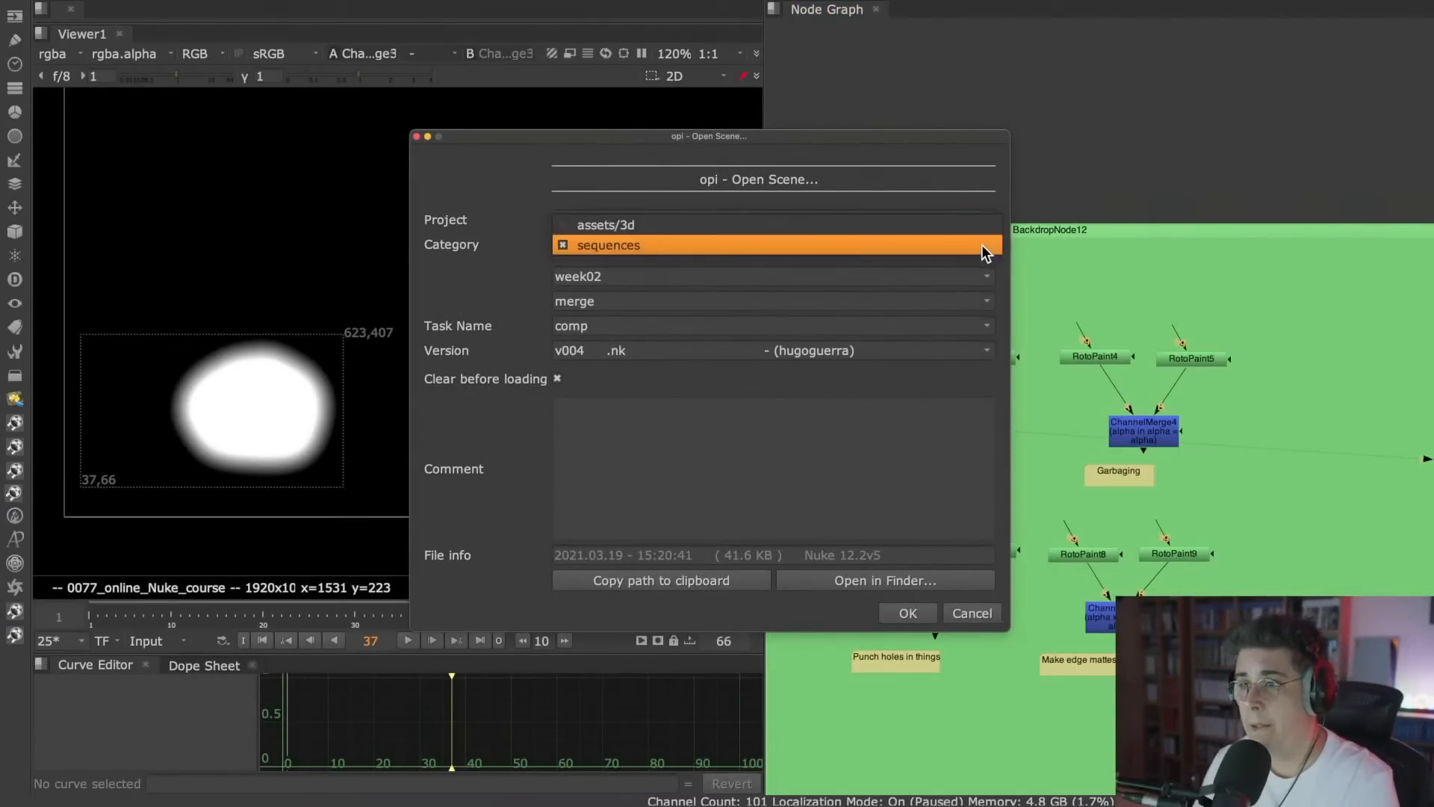
left_click(994, 277)
left_click(980, 276)
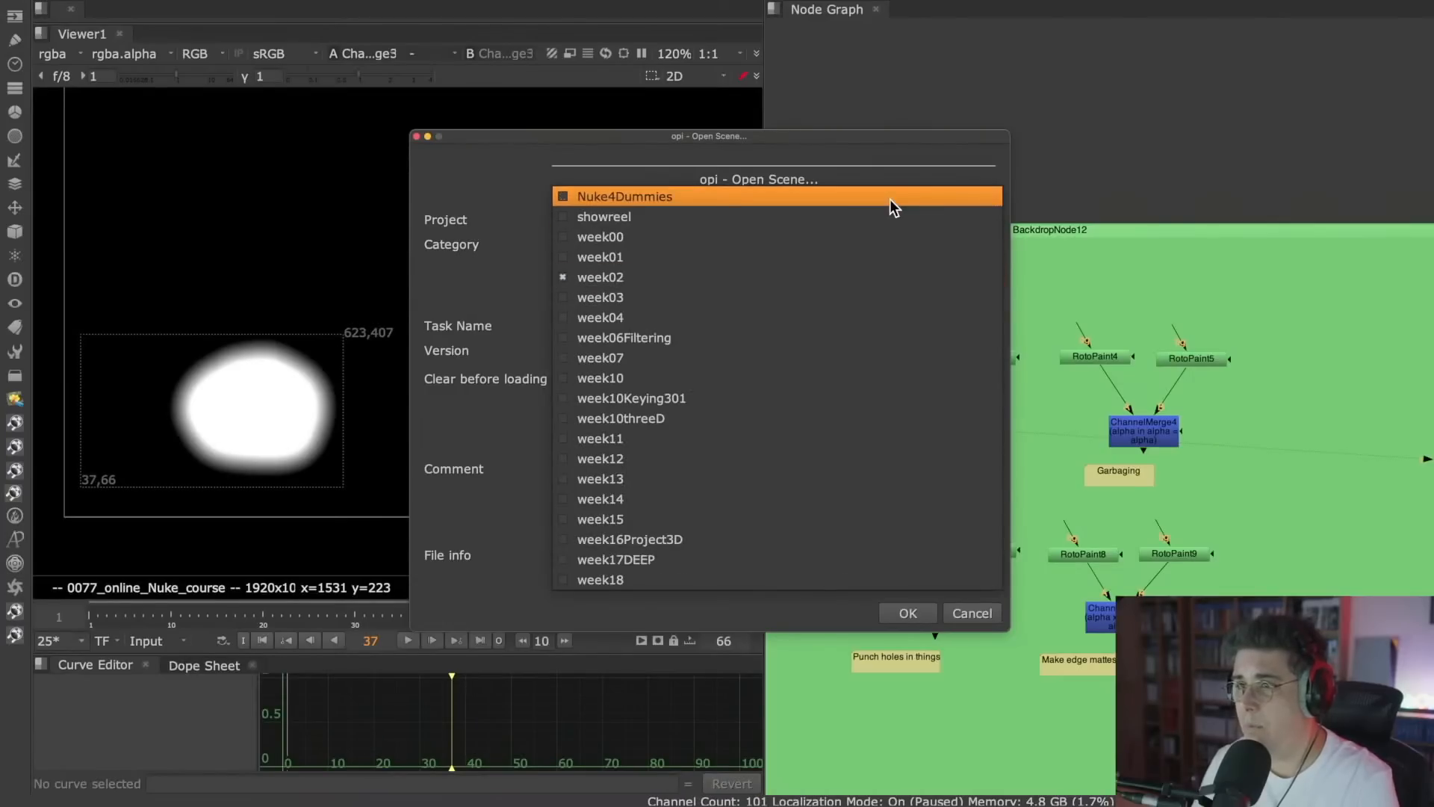
left_click(889, 197)
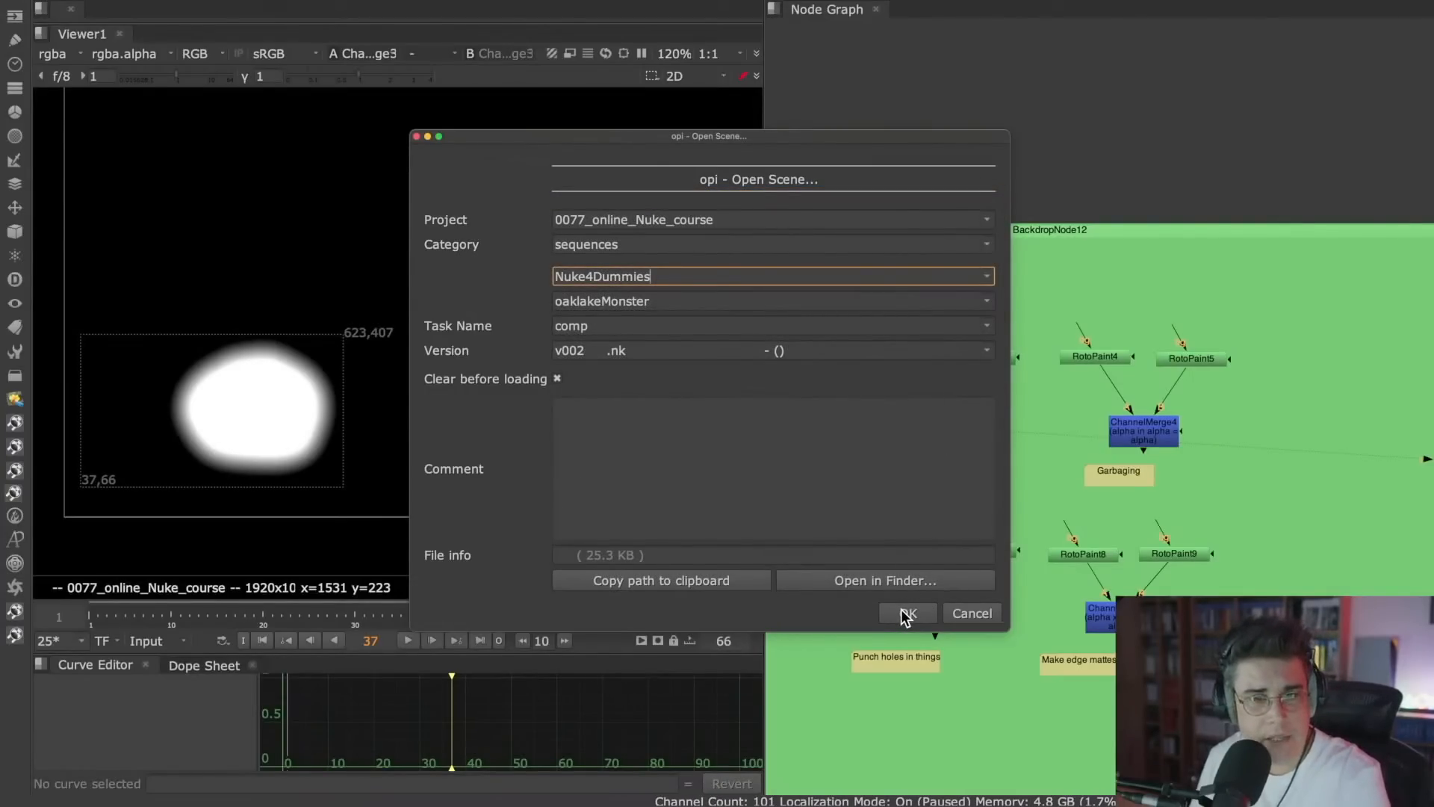
left_click(990, 302)
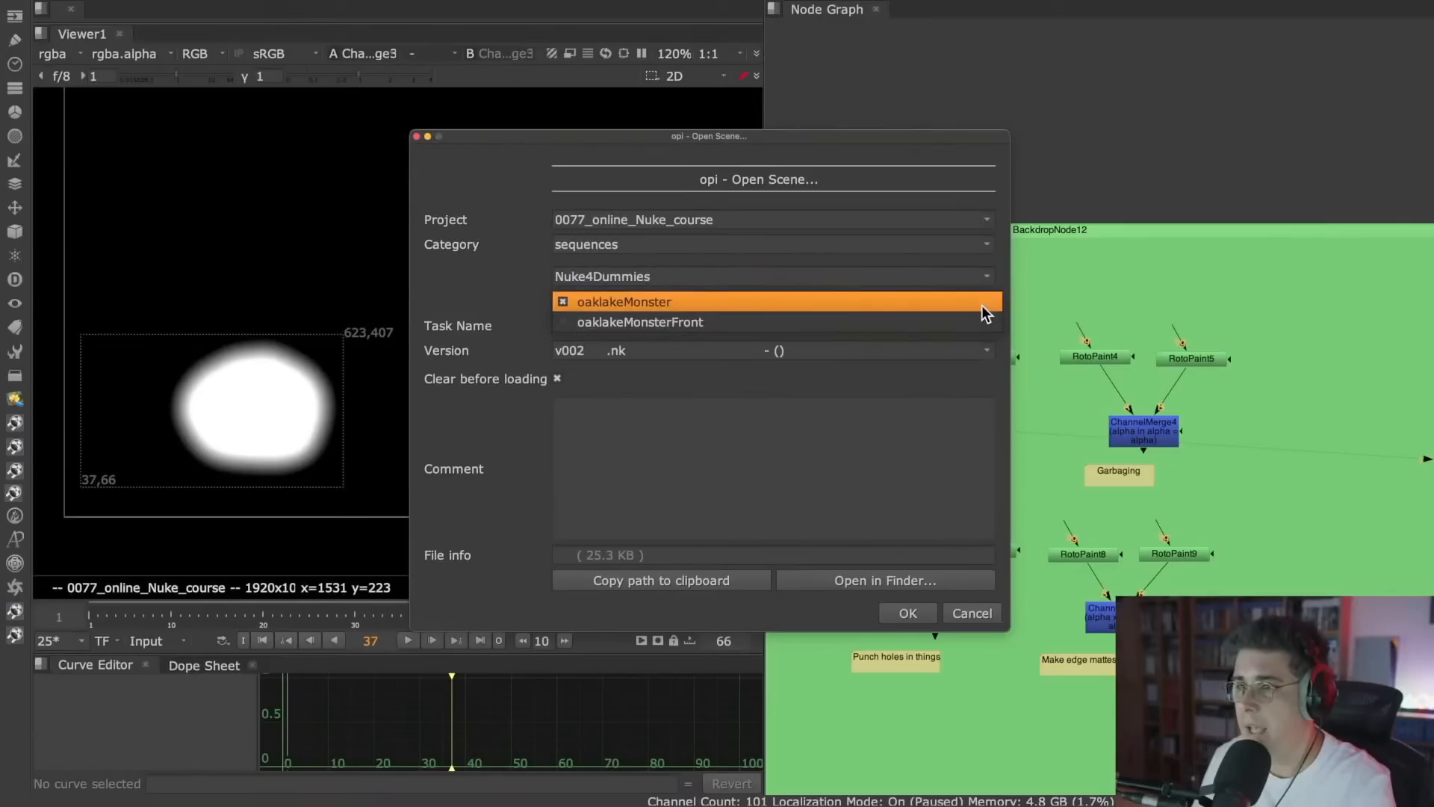
left_click(926, 322)
left_click(900, 613)
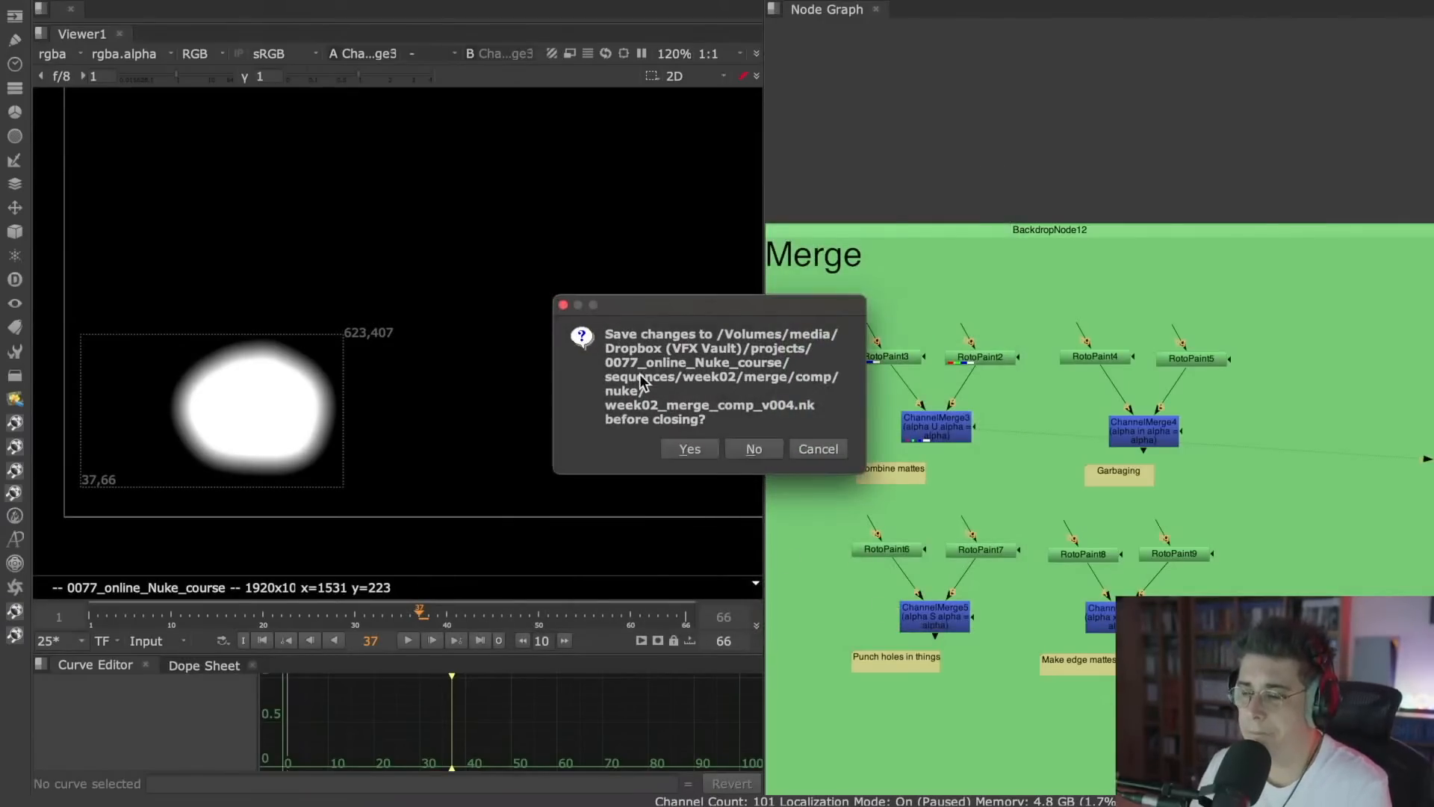
left_click(689, 449)
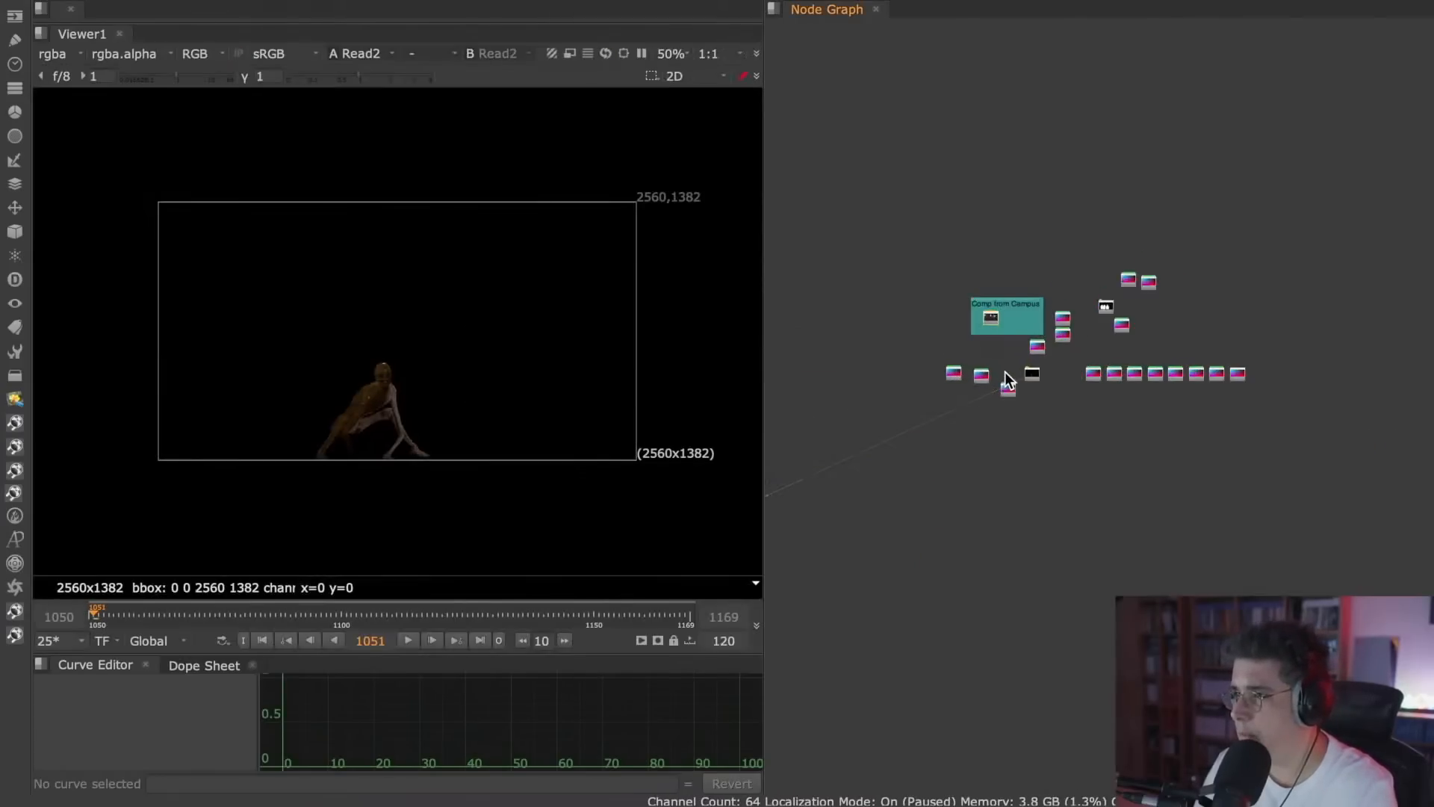
- View the Read15 plate in the Comp from Campus backdrop and play it in a full-size viewer
scroll(1005, 379, "up", 3)
key("1")
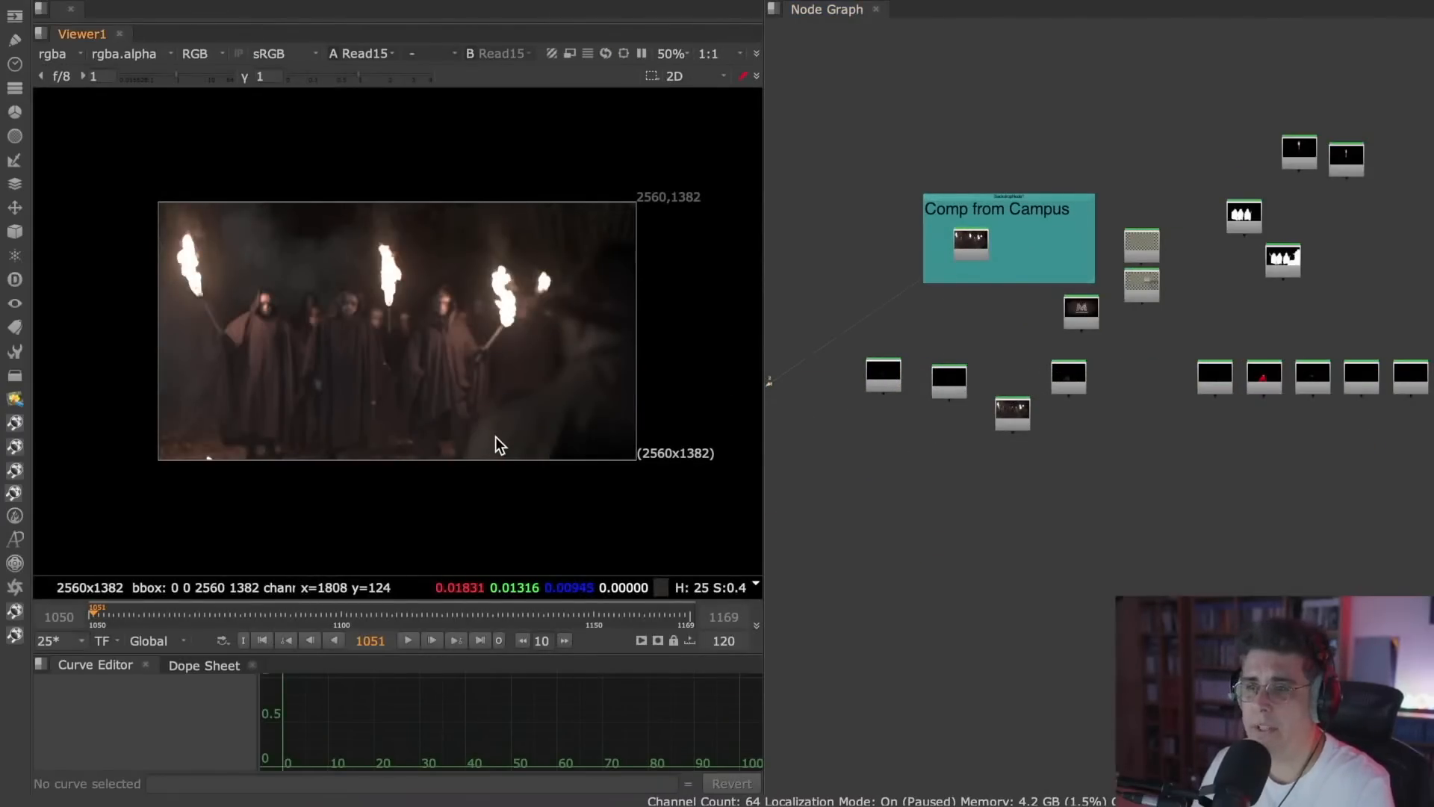
key("space")
middle_click_drag(660, 433, 612, 454)
scroll(632, 455, "up", 1)
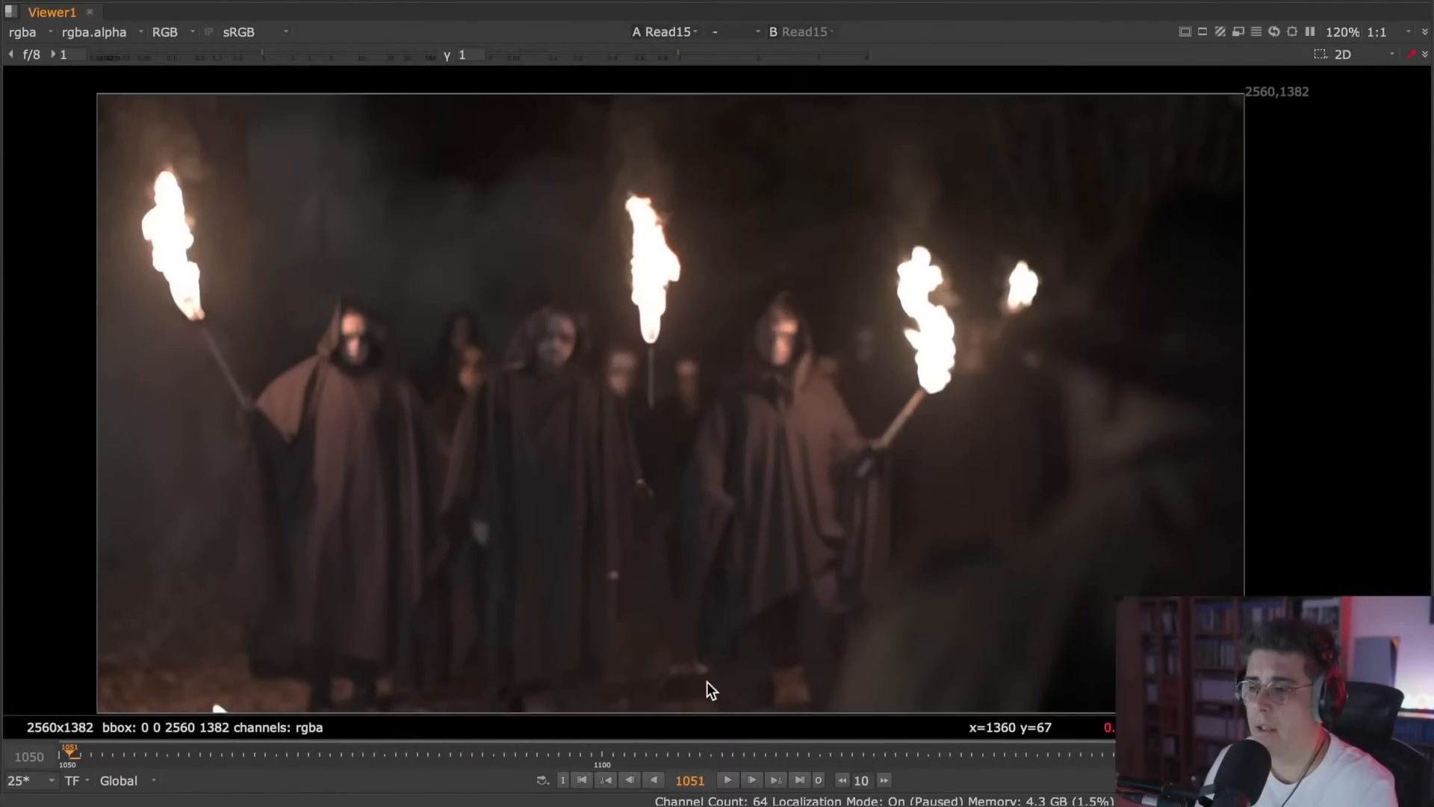
left_click(723, 777)
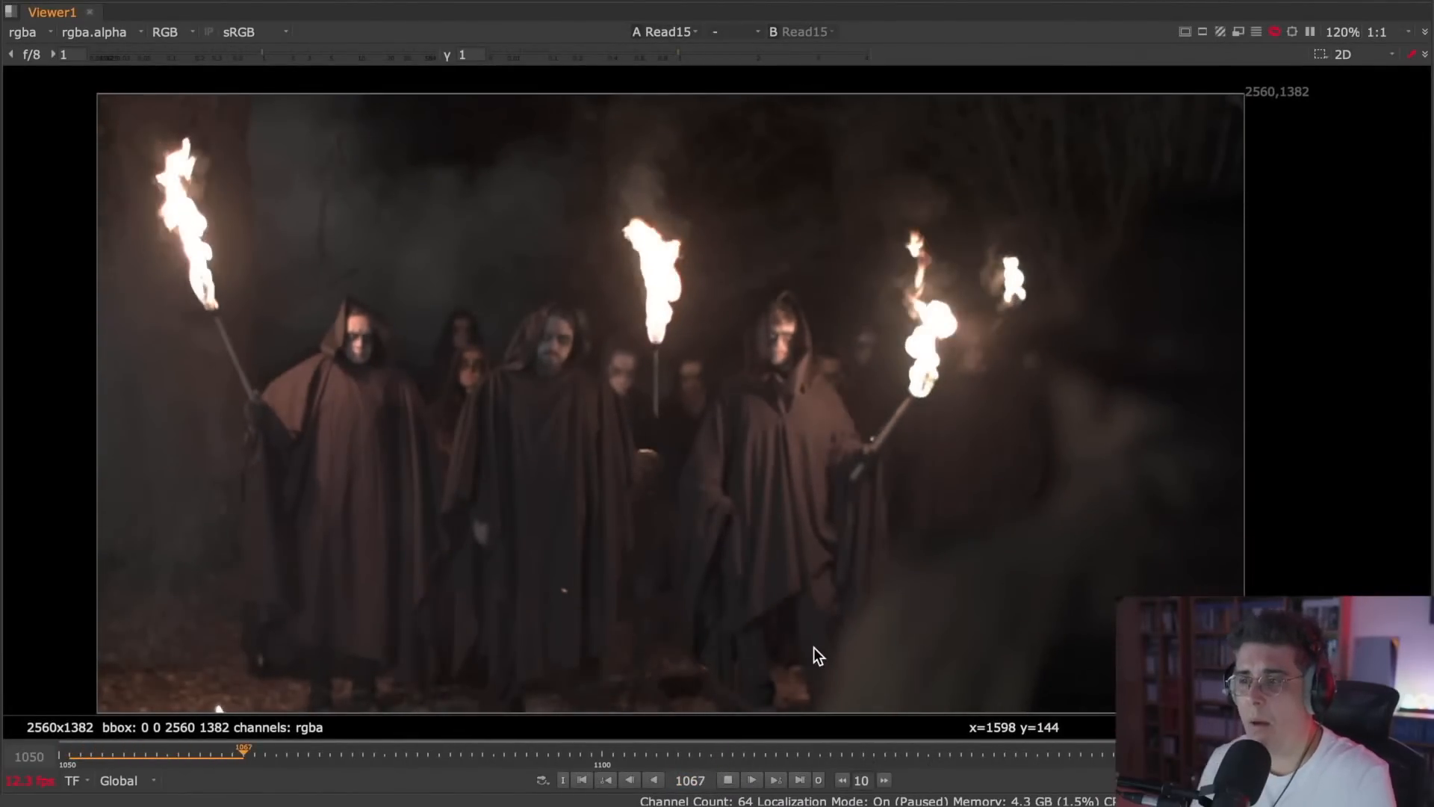